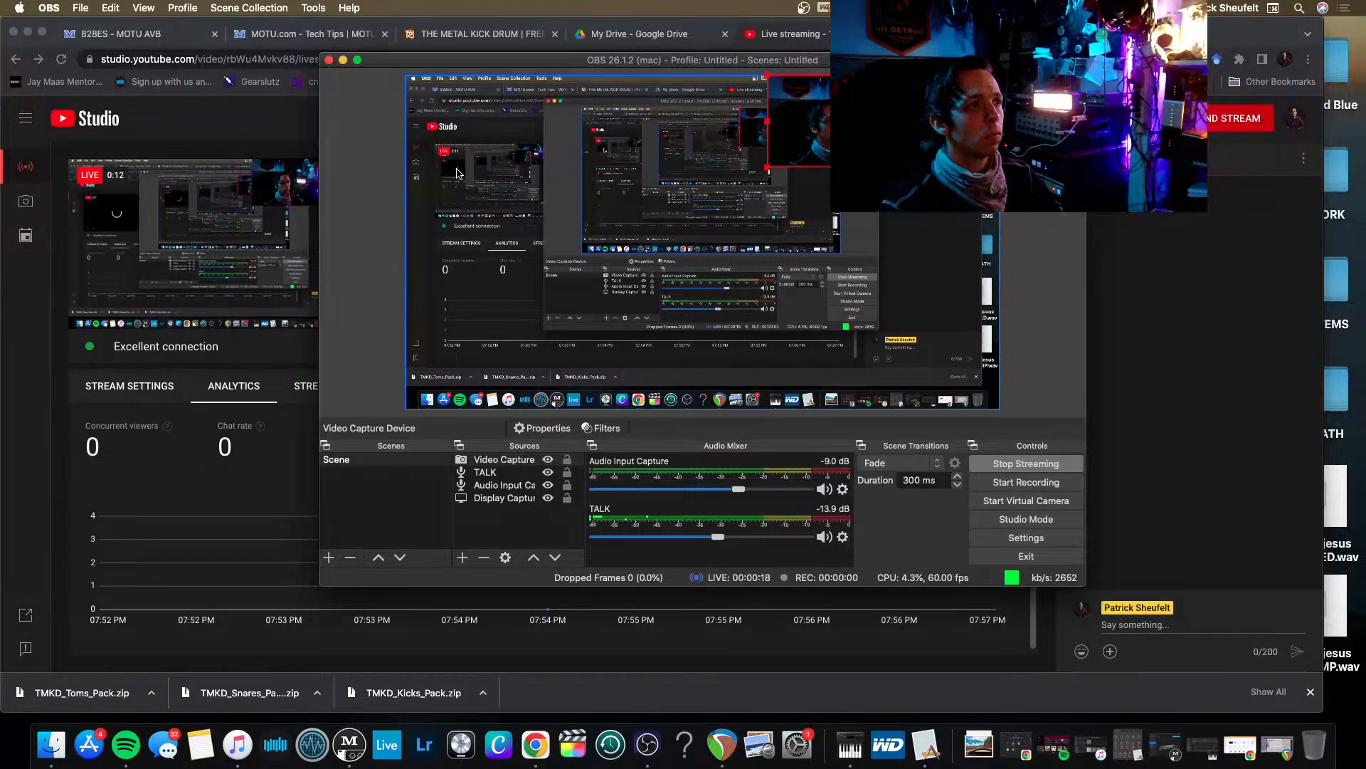
# Minimize OBS, switch to REAPER and open the EXPLAIN YOURSELF.RPP project from the EXPLAIN YOURSELF folder.
pyautogui.click(343, 61)
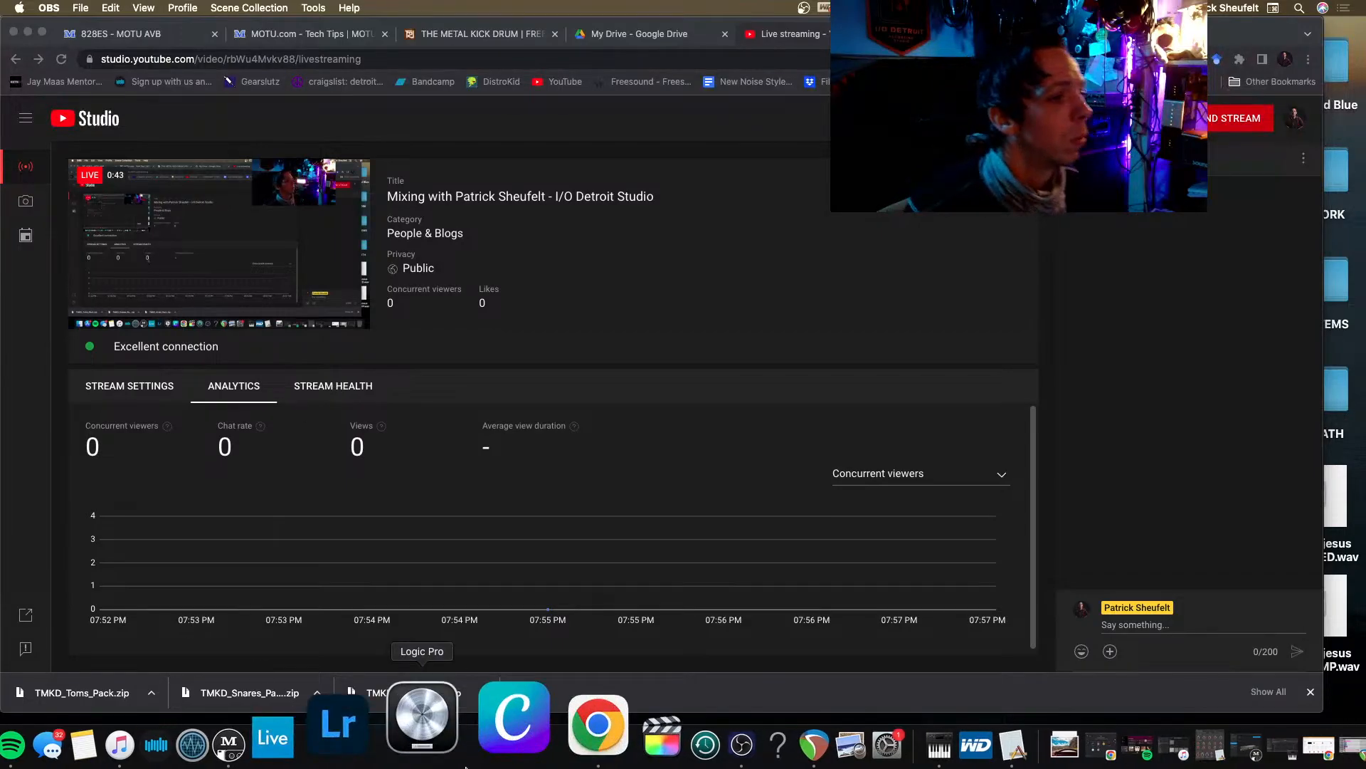
pyautogui.click(710, 722)
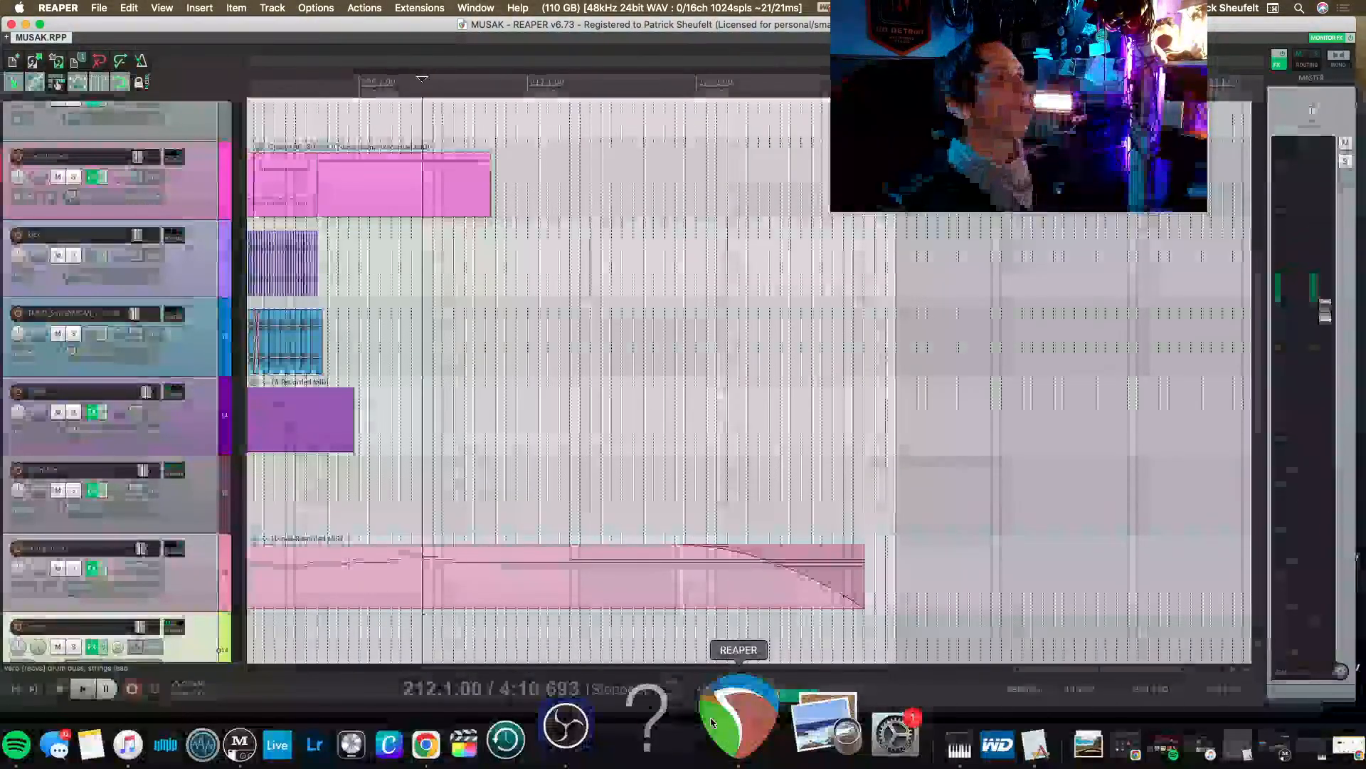
pyautogui.click(99, 10)
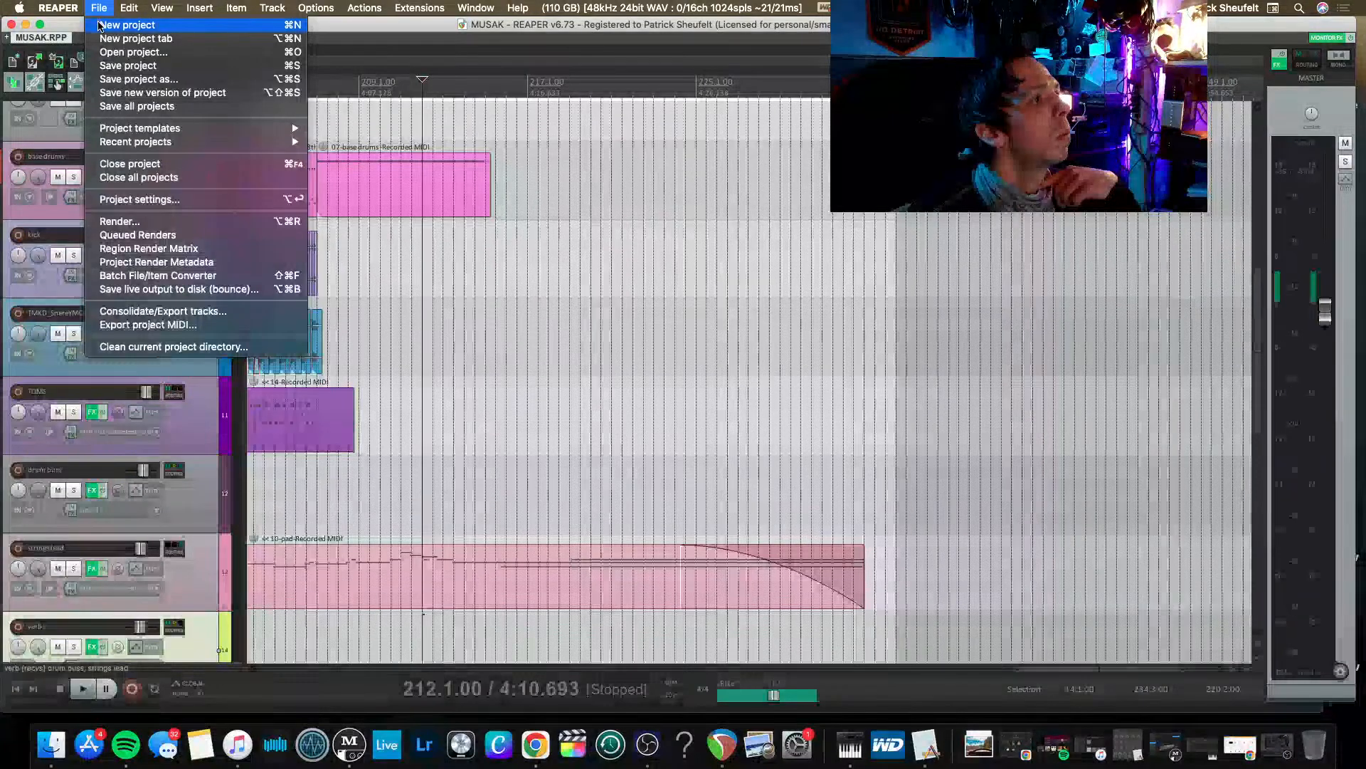
pyautogui.moveTo(19, 8)
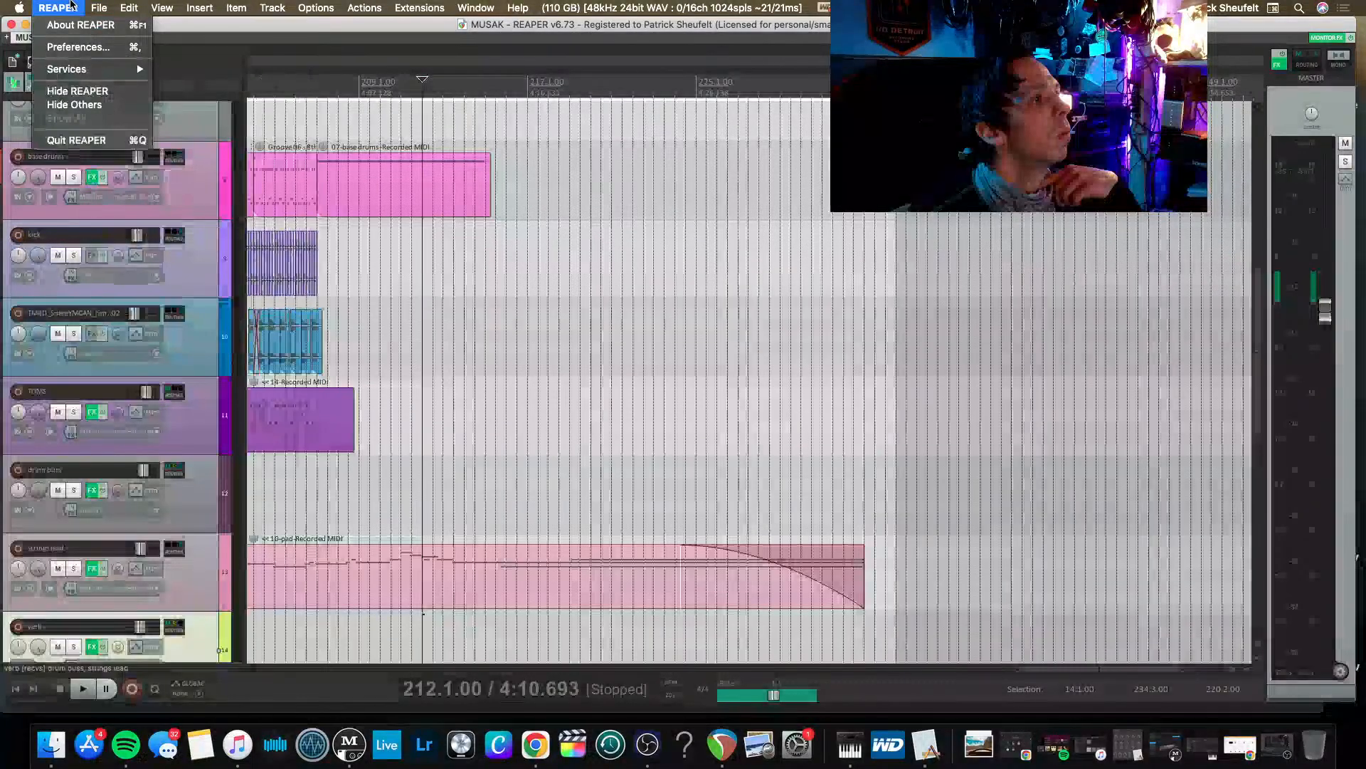
pyautogui.moveTo(91, 9)
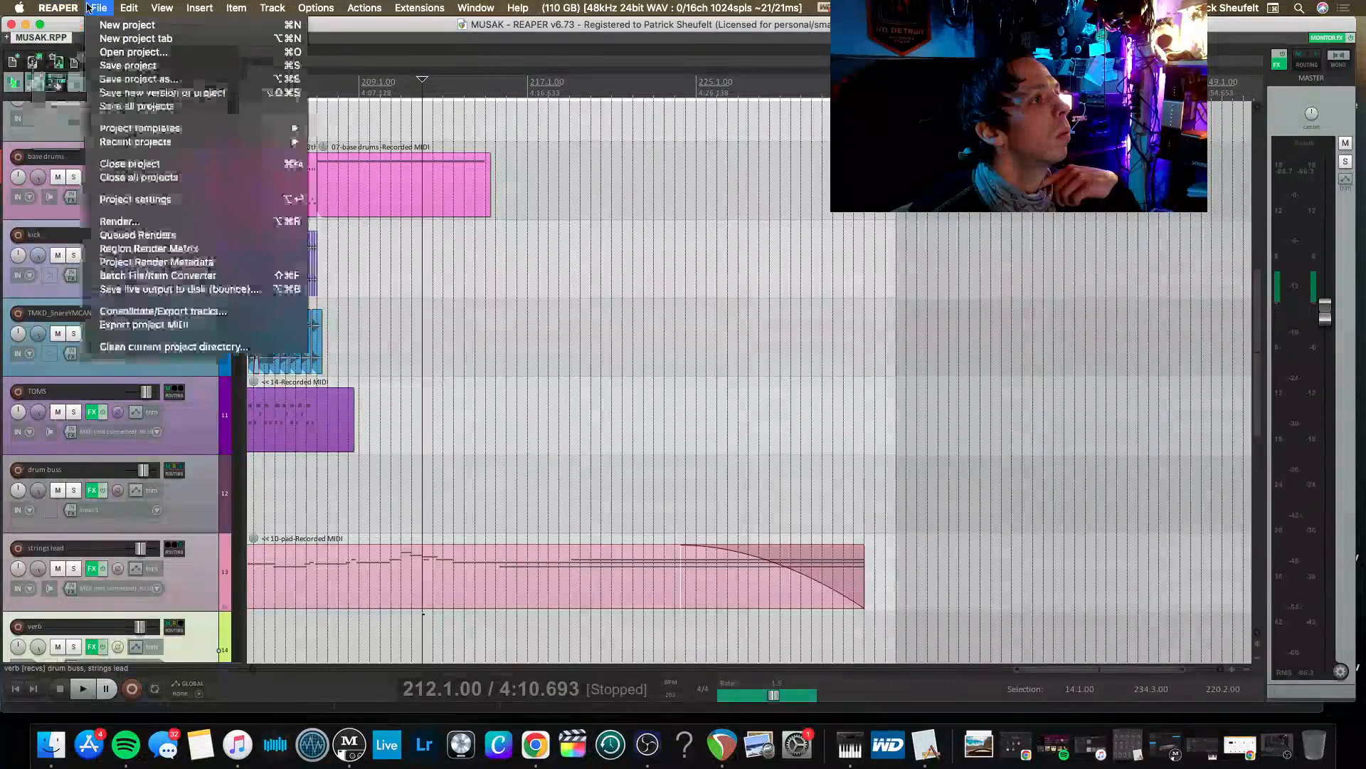
pyautogui.click(106, 52)
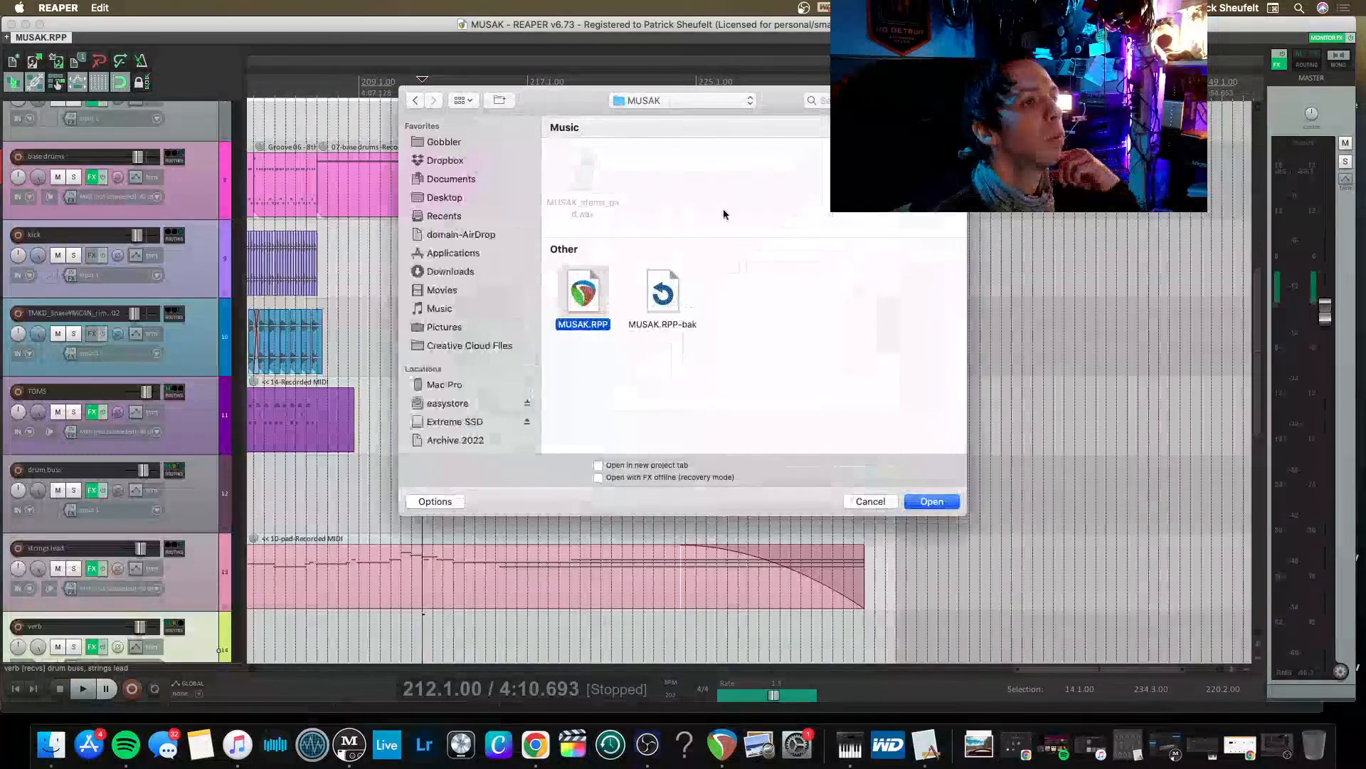
pyautogui.click(661, 100)
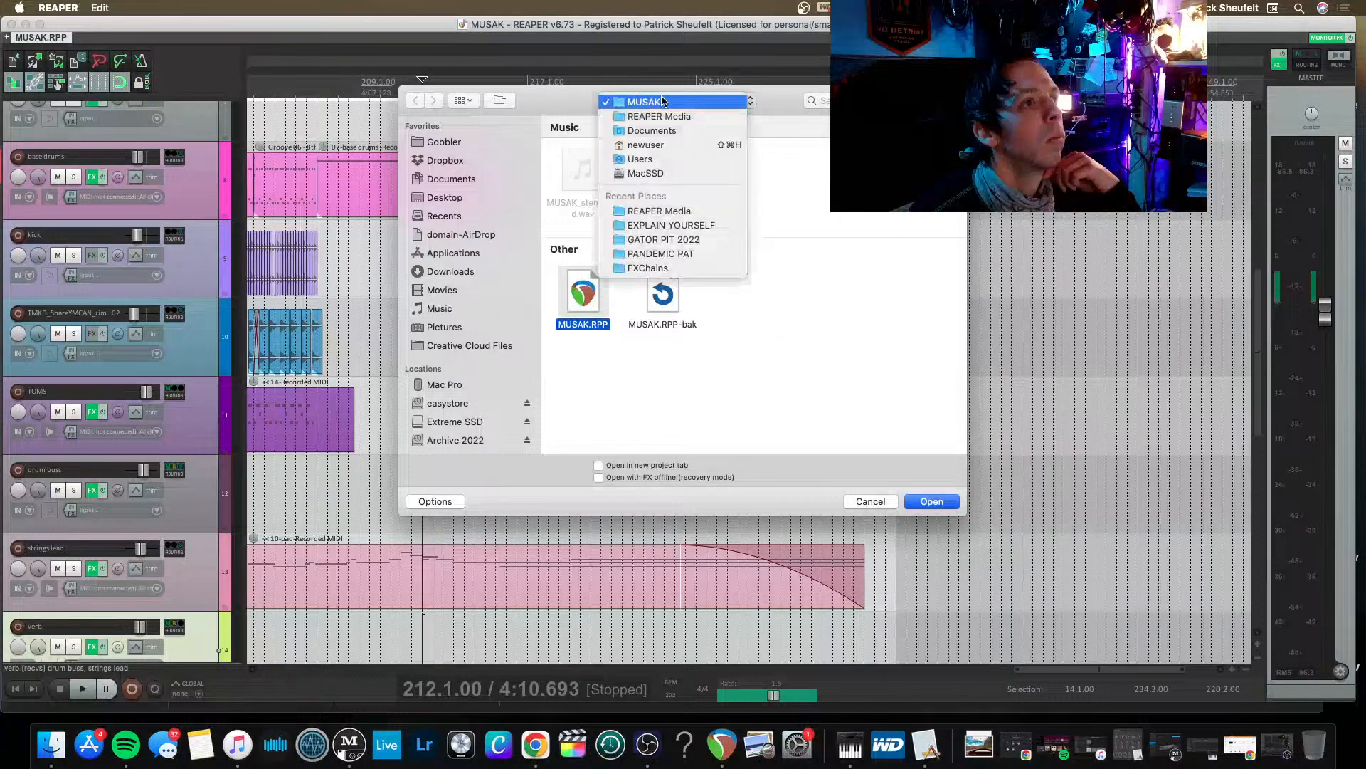
pyautogui.click(668, 226)
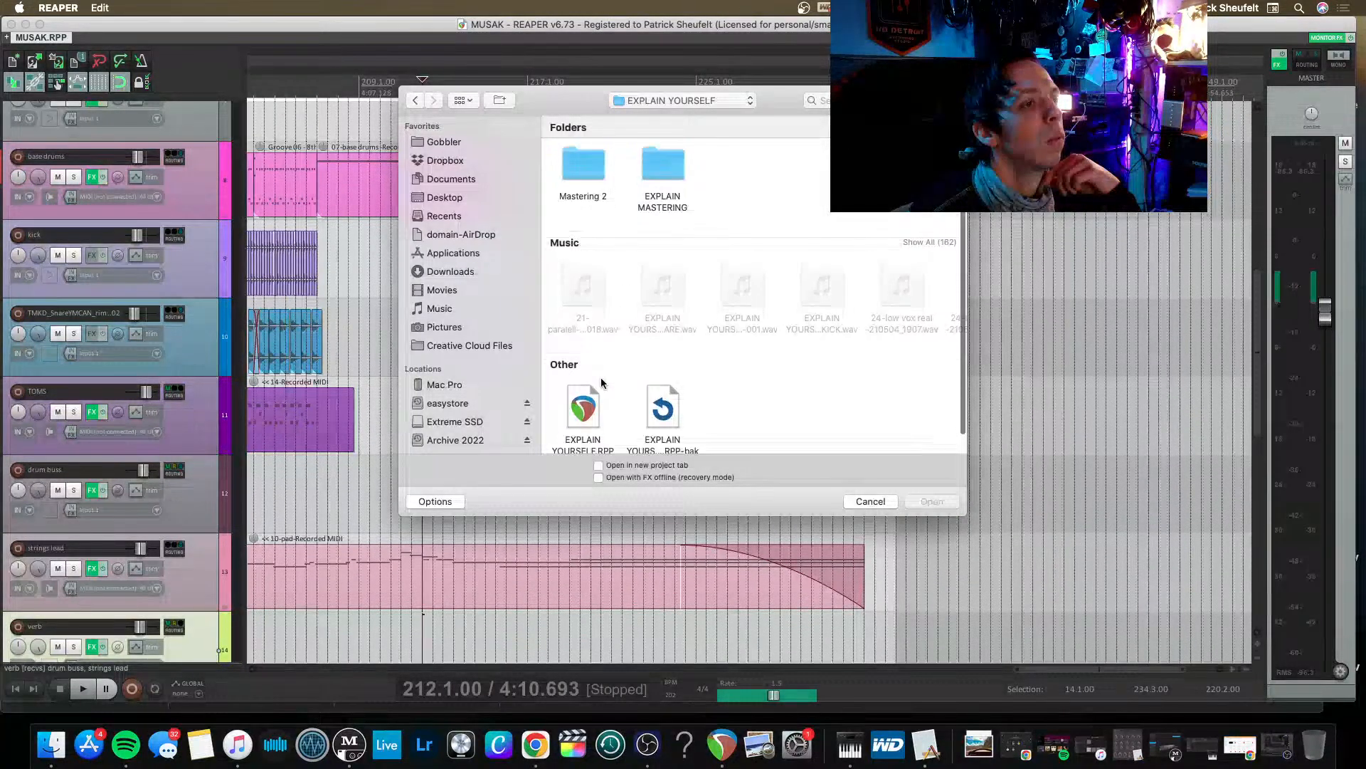
pyautogui.doubleClick(585, 386)
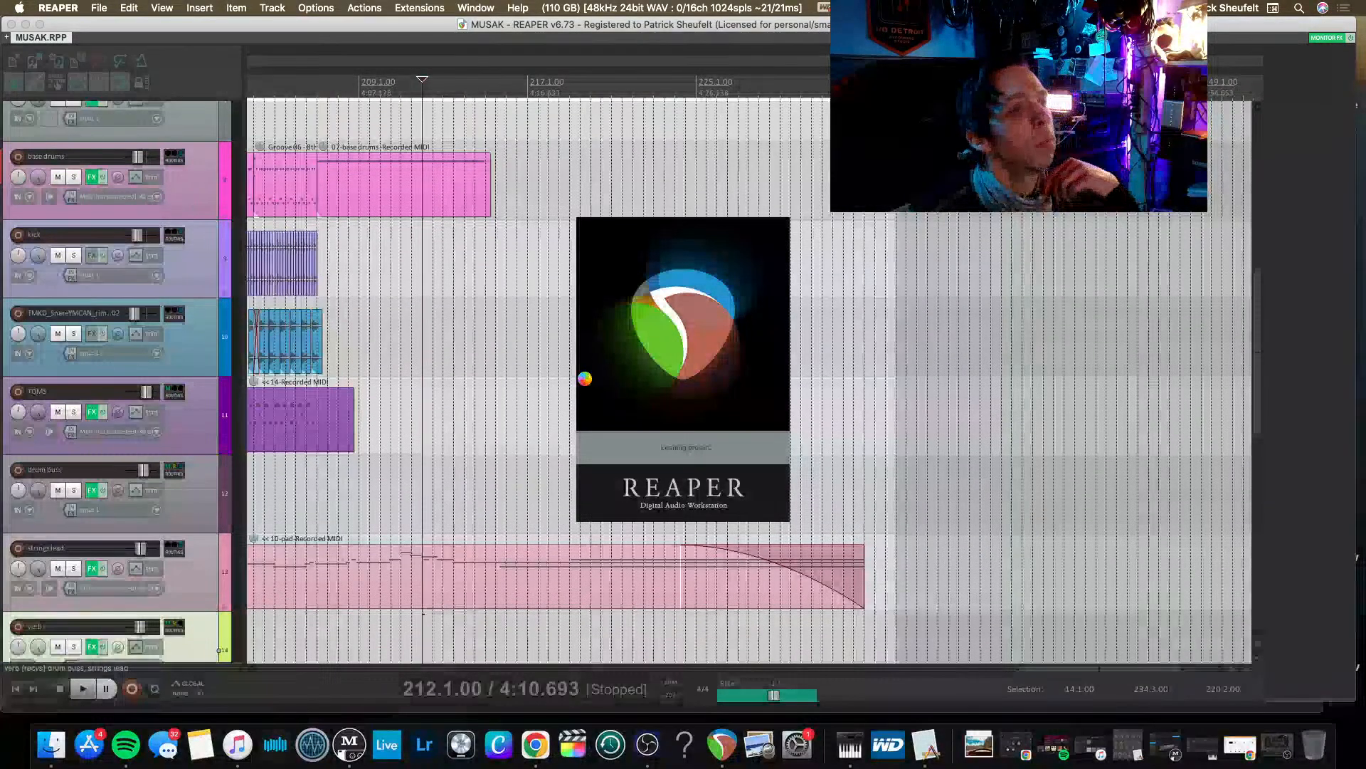
# Check the YouTube Studio livestream dashboard in Chrome and return to REAPER.
pyautogui.click(535, 741)
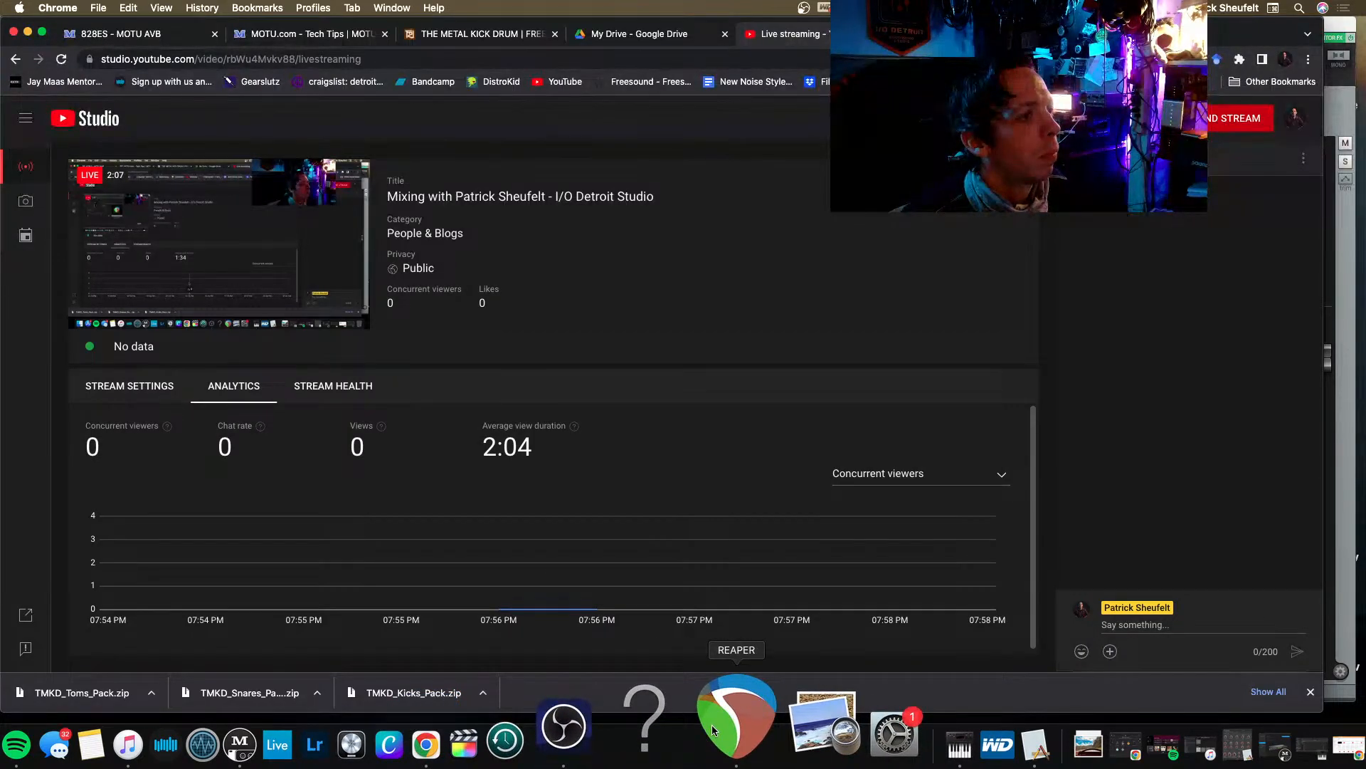
pyautogui.click(712, 730)
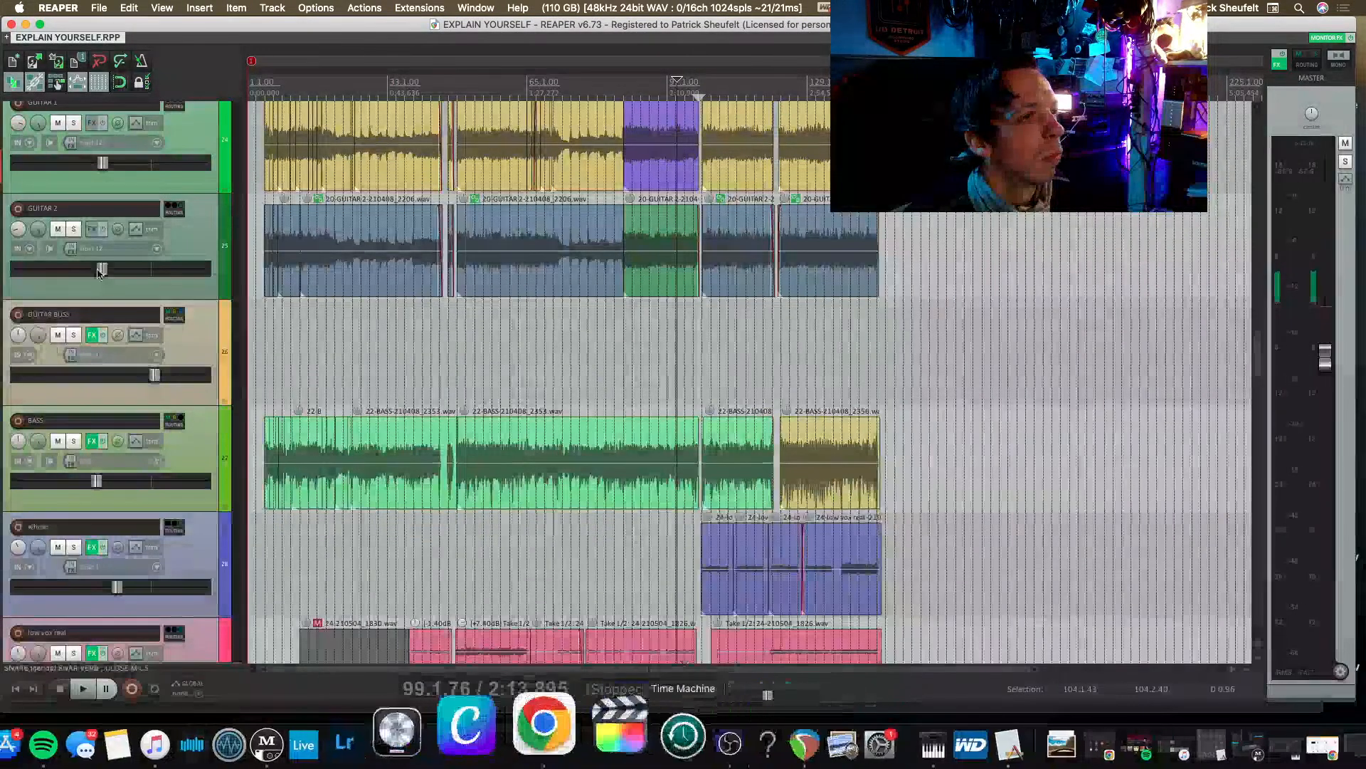
# Turn on snapping and trim the silent lead-in of the KICK-stem item so it starts just before bar 5.
pyautogui.scroll(10, 531, 348)
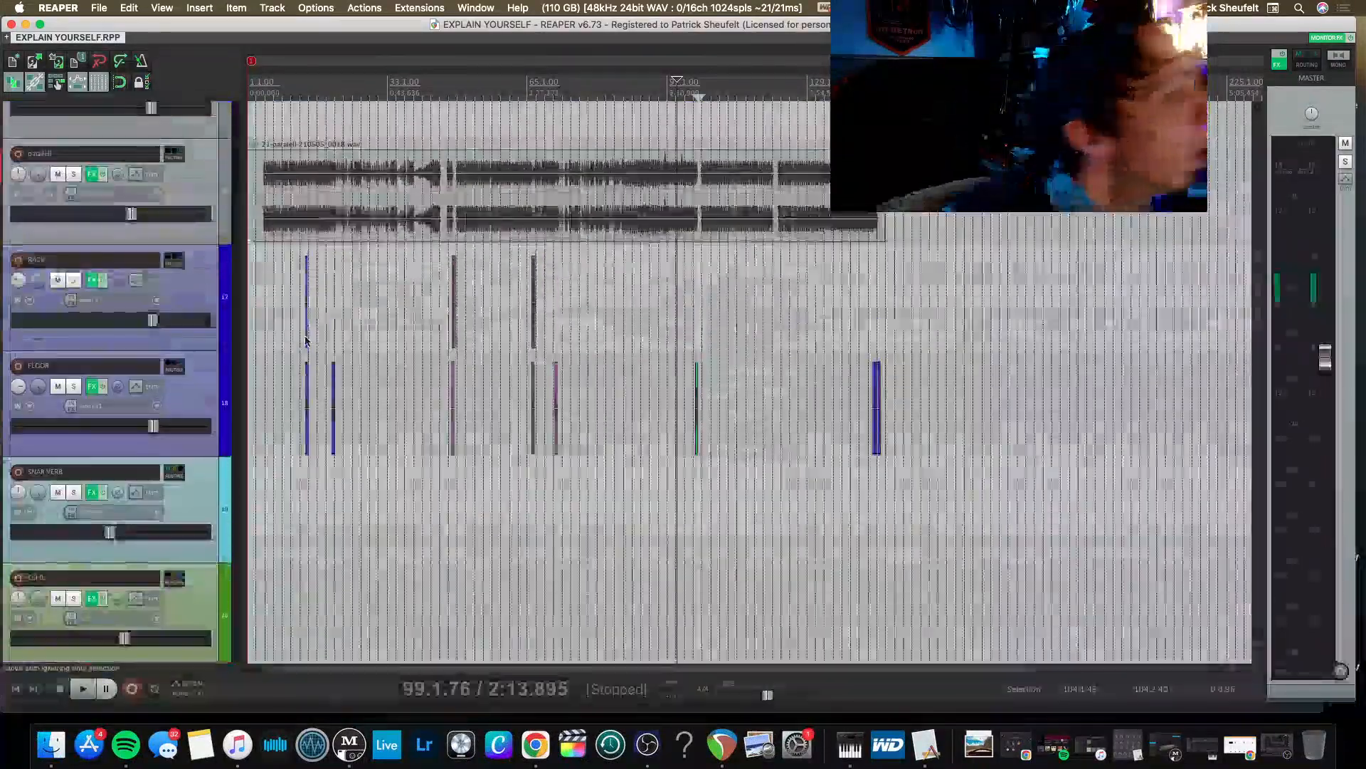
pyautogui.scroll(8, 306, 341)
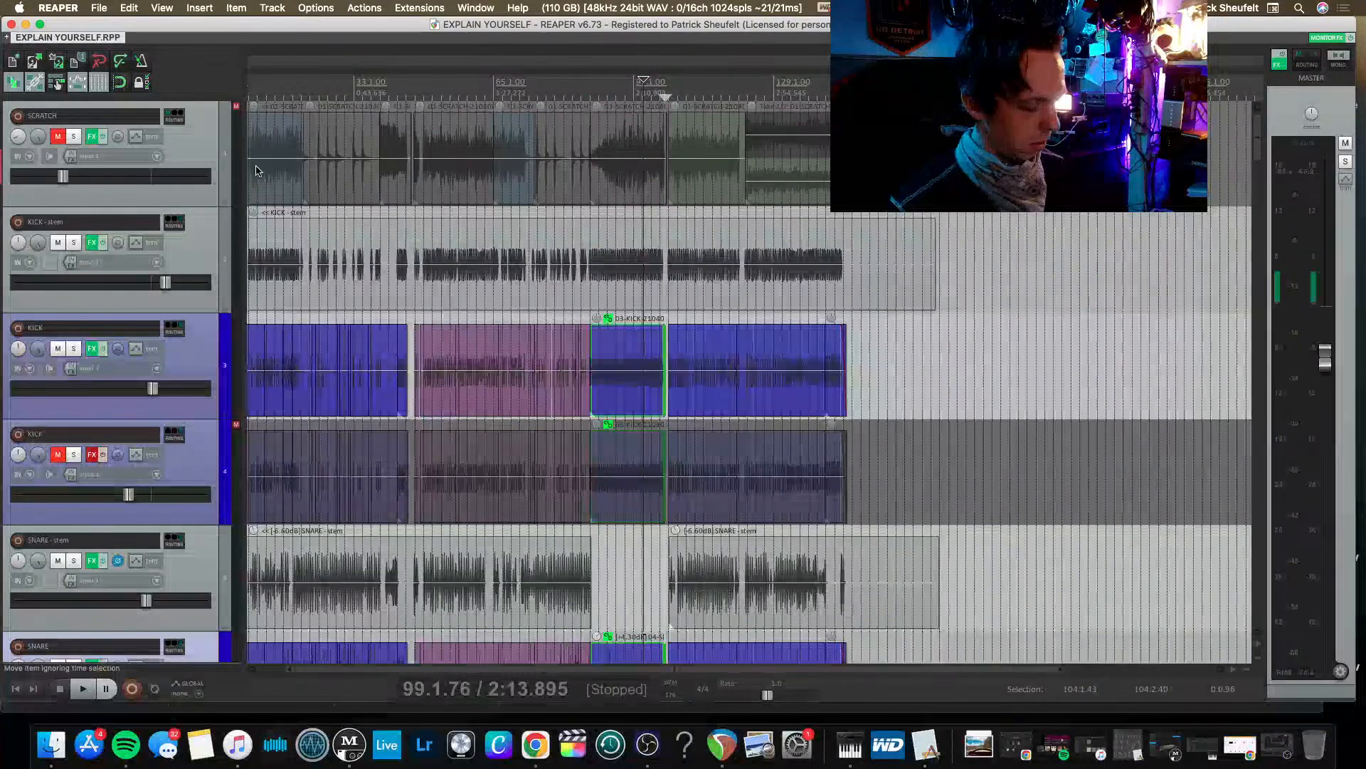
pyautogui.scroll(4, 258, 170)
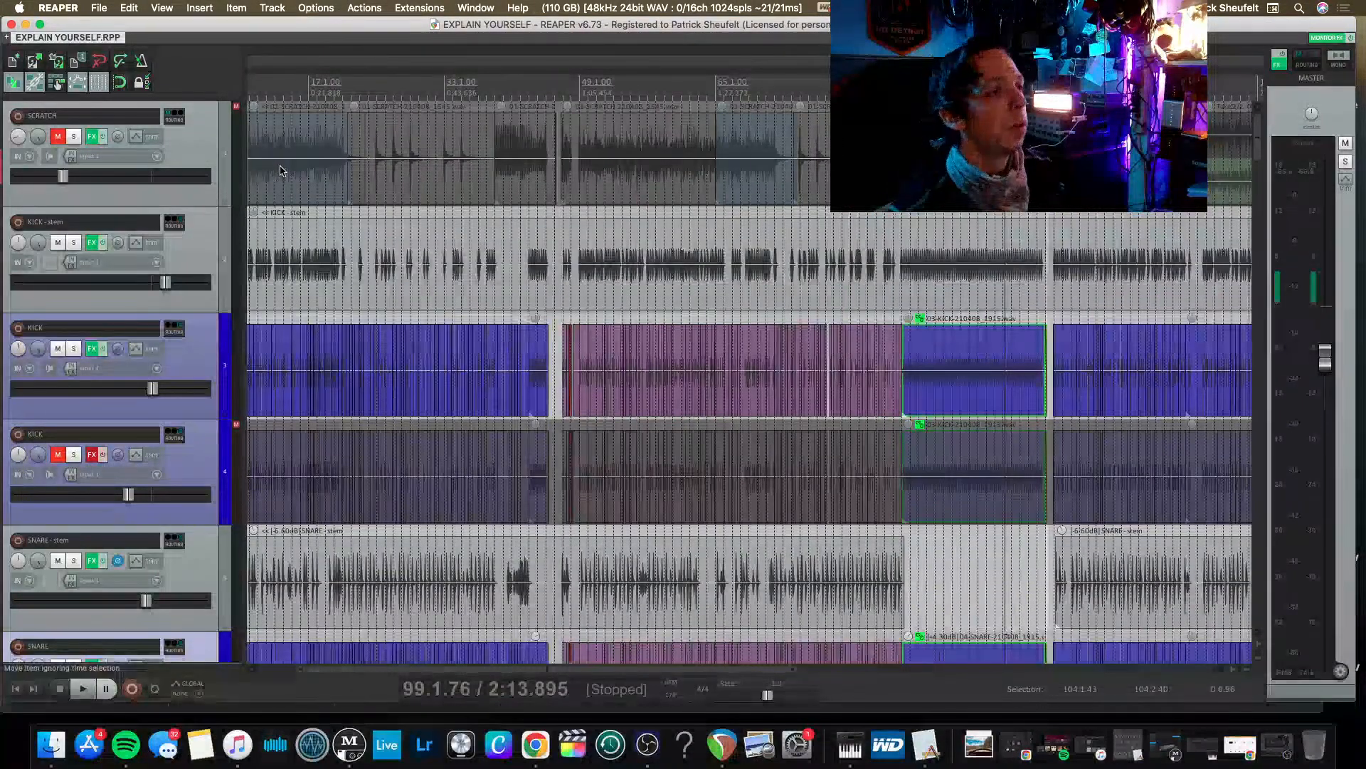
pyautogui.scroll(5, 284, 167)
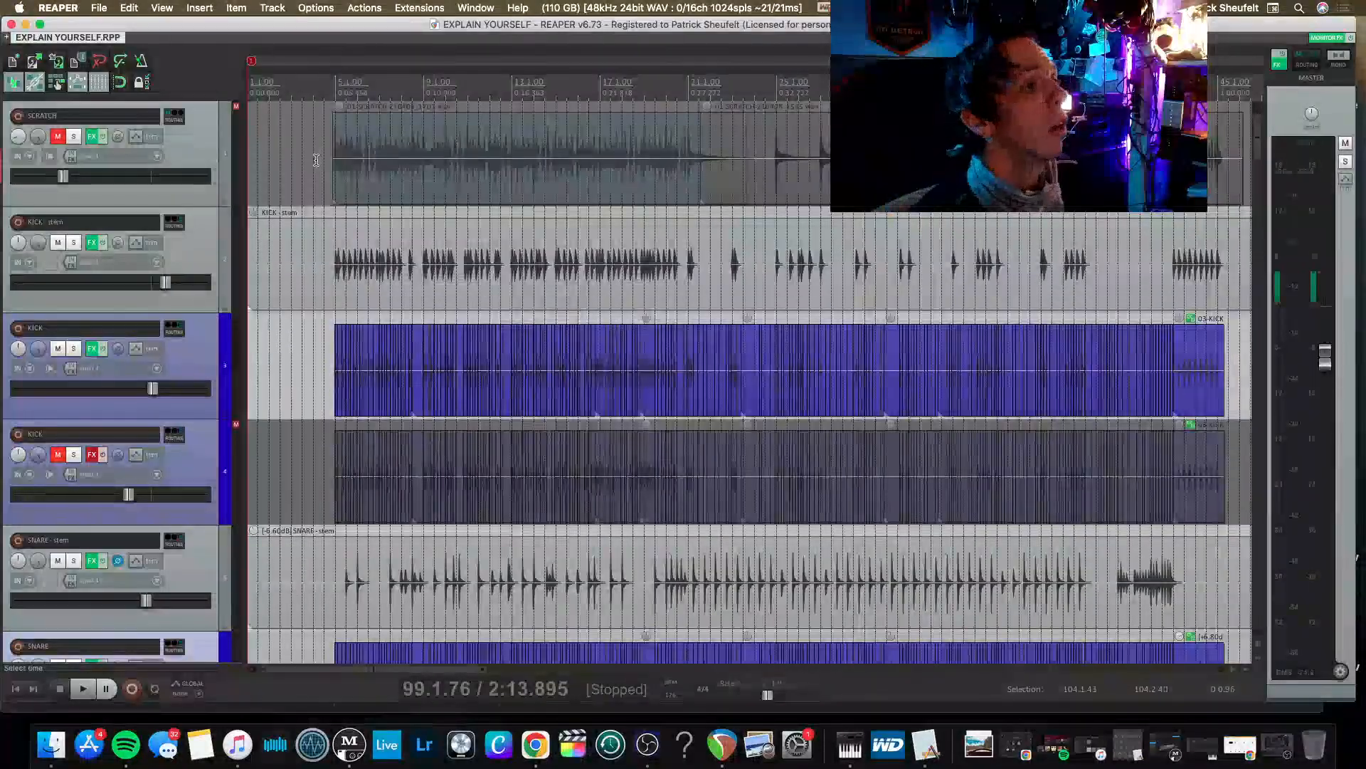
pyautogui.moveTo(250, 274); pyautogui.dragTo(329, 274)
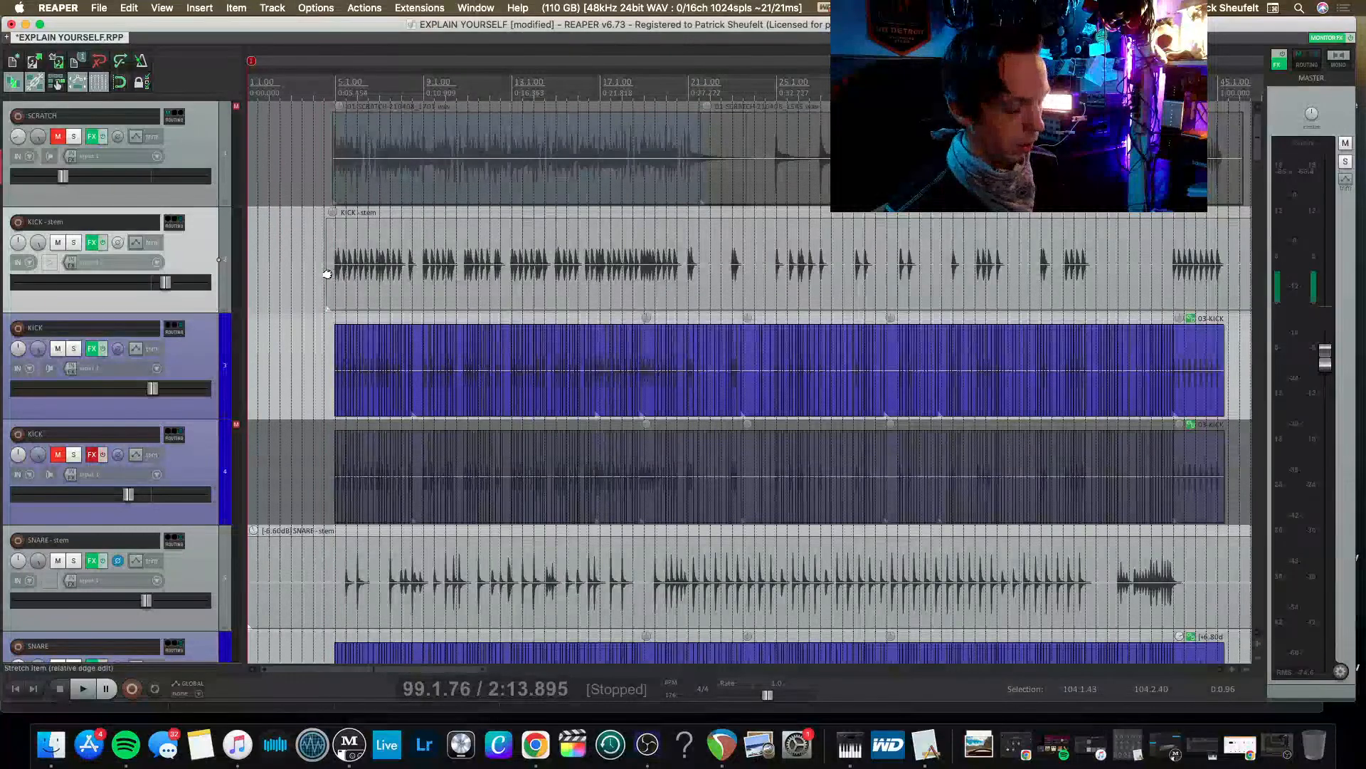
pyautogui.hotkey('alt', 's')
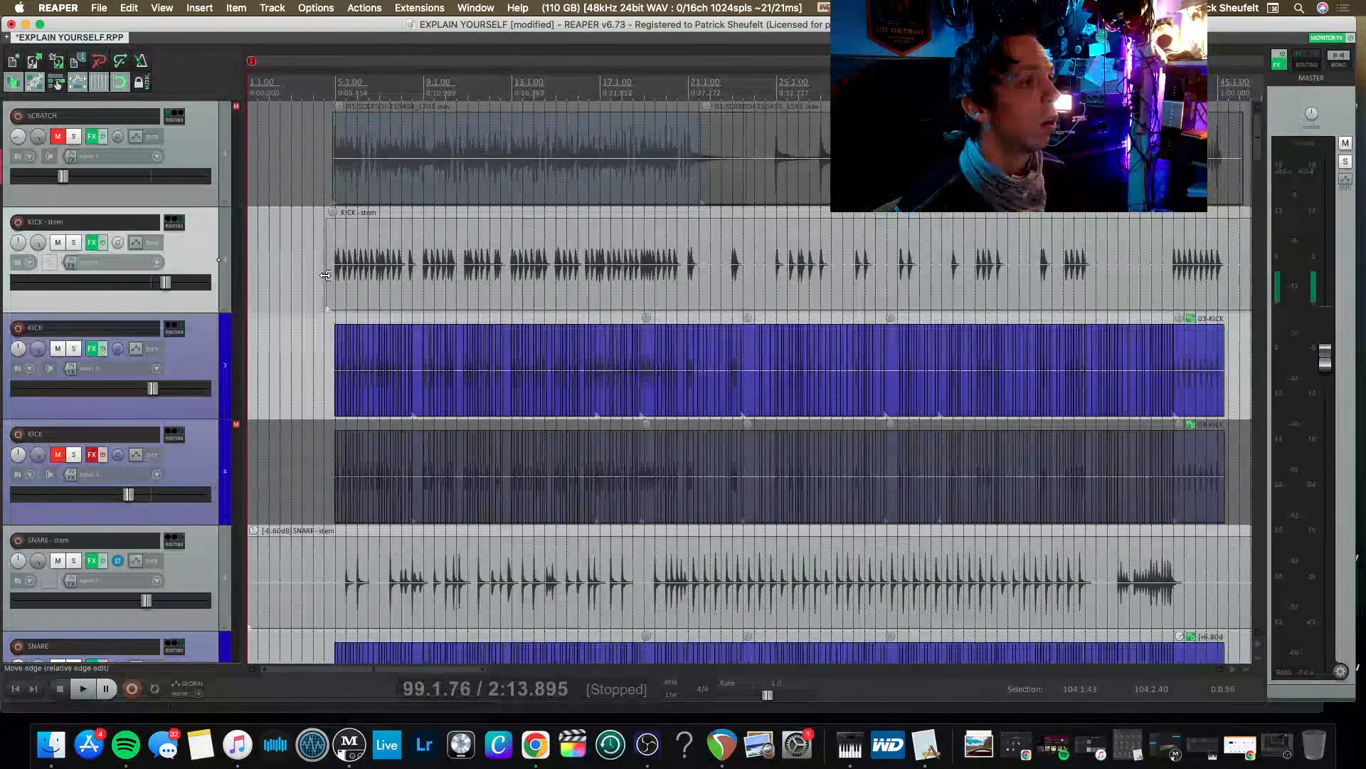
pyautogui.moveTo(325, 275); pyautogui.dragTo(325, 277)
pyautogui.scroll(5, 355, 267)
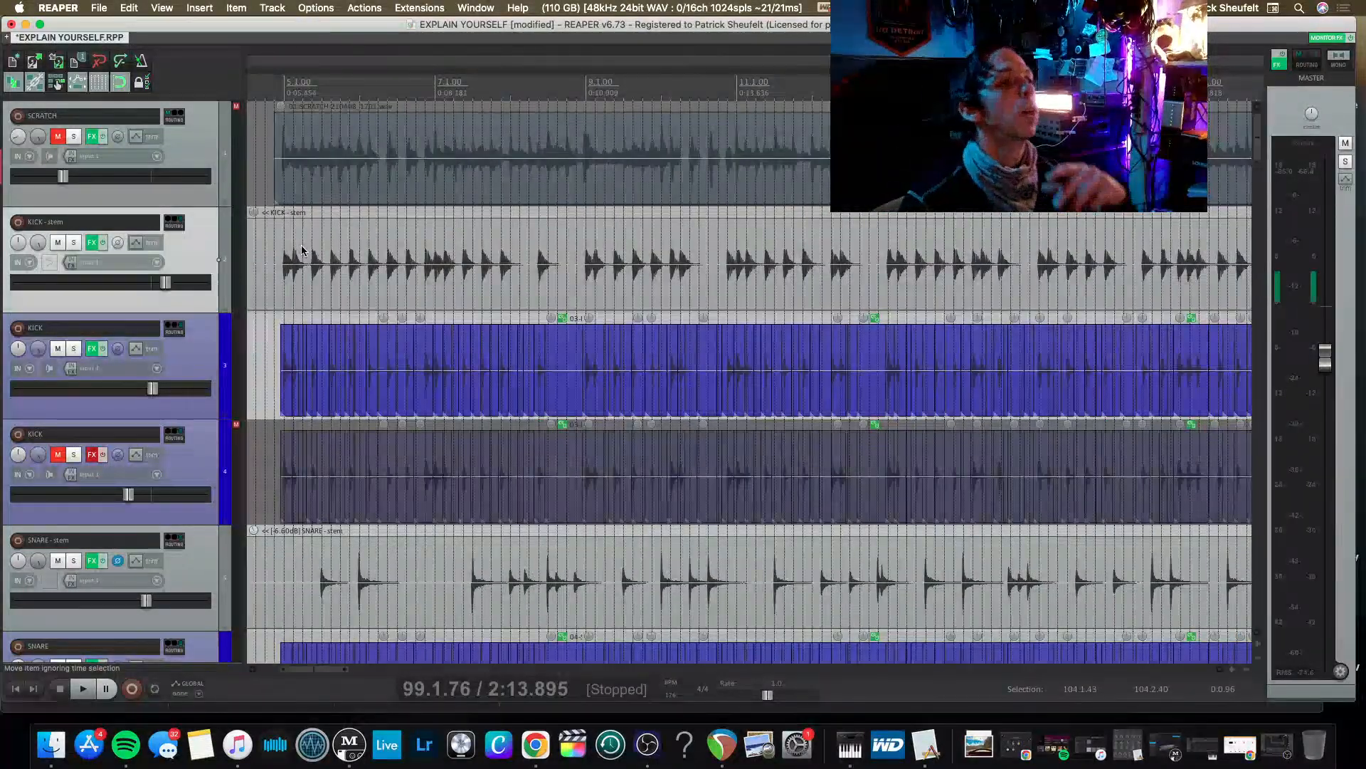
pyautogui.hscroll(-4, 364, 271)
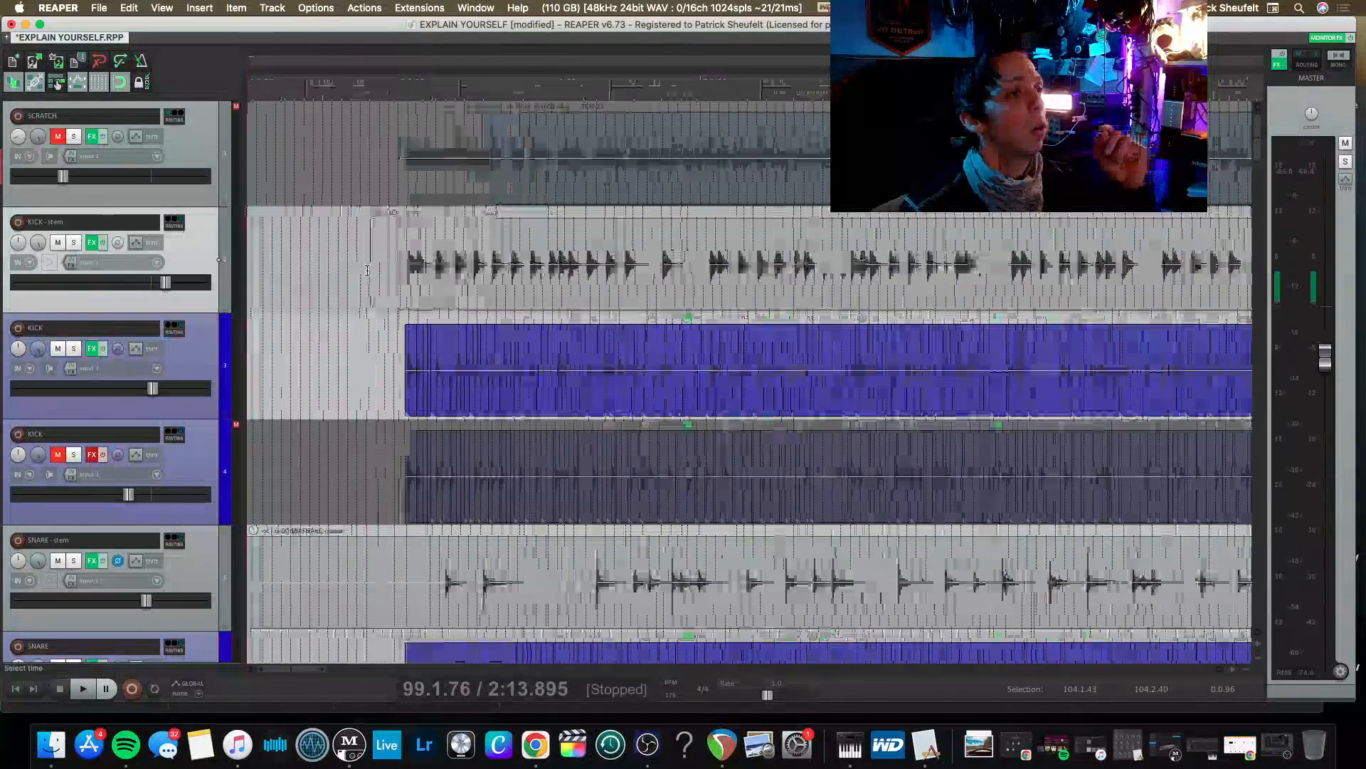
pyautogui.moveTo(367, 275); pyautogui.dragTo(396, 276)
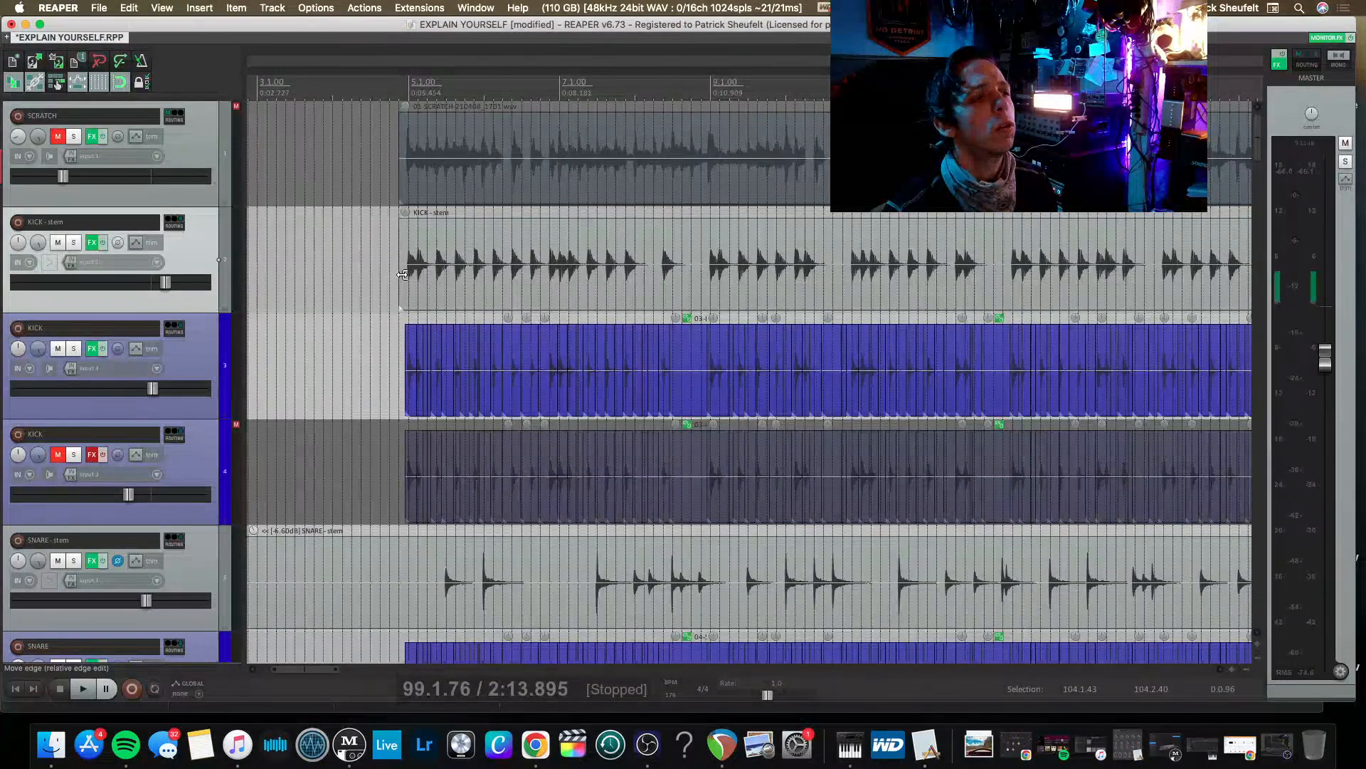
# Trim the silent lead-in of the SNARE-stem item so it starts at bar 5.1.00.
pyautogui.scroll(-5, 402, 275)
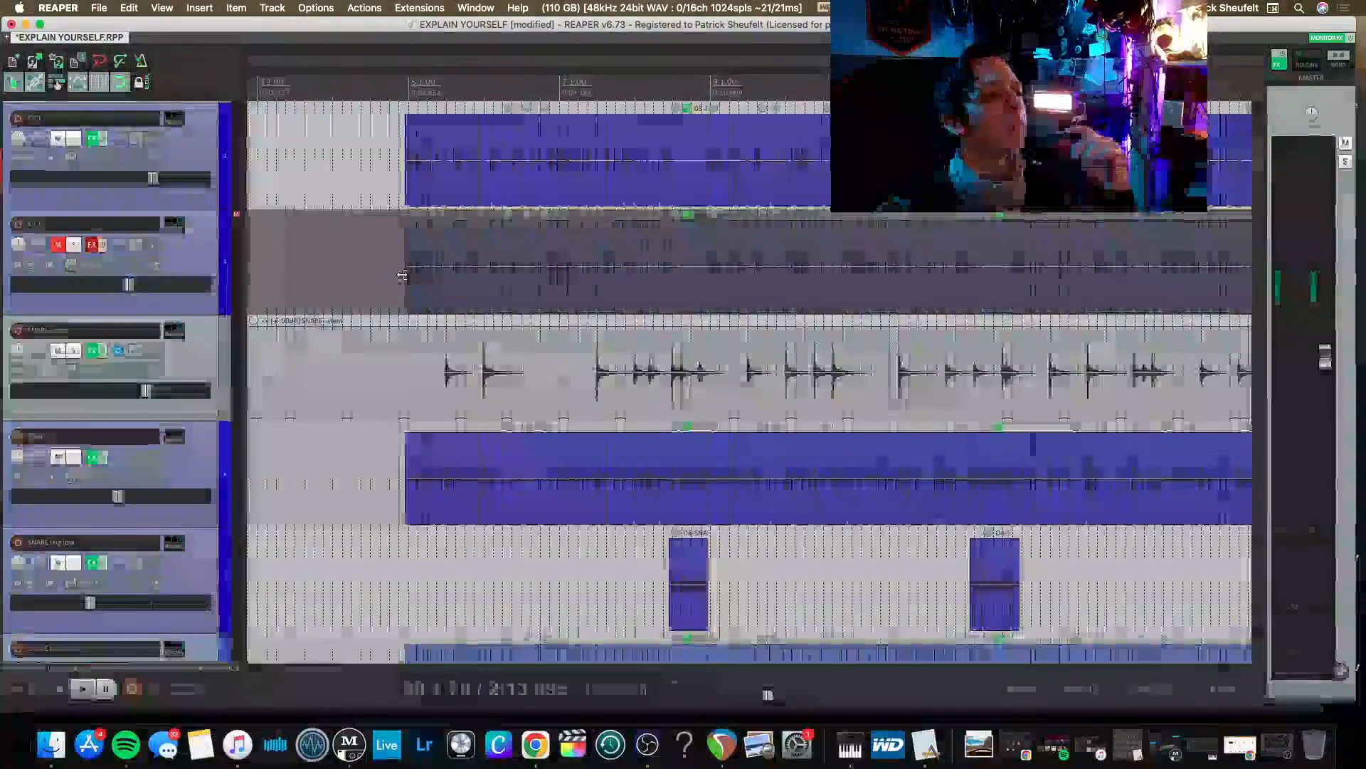
pyautogui.hscroll(-3, 261, 401)
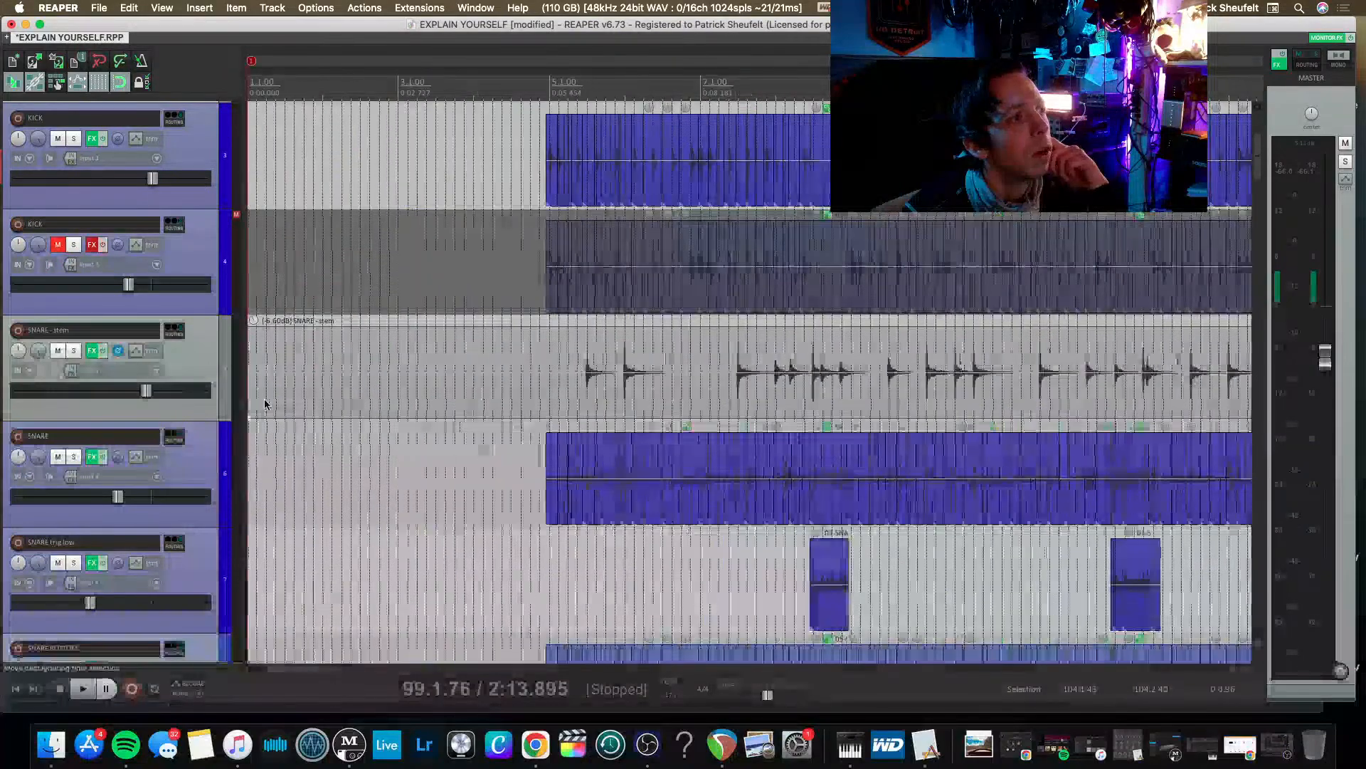
pyautogui.moveTo(252, 404); pyautogui.dragTo(554, 402)
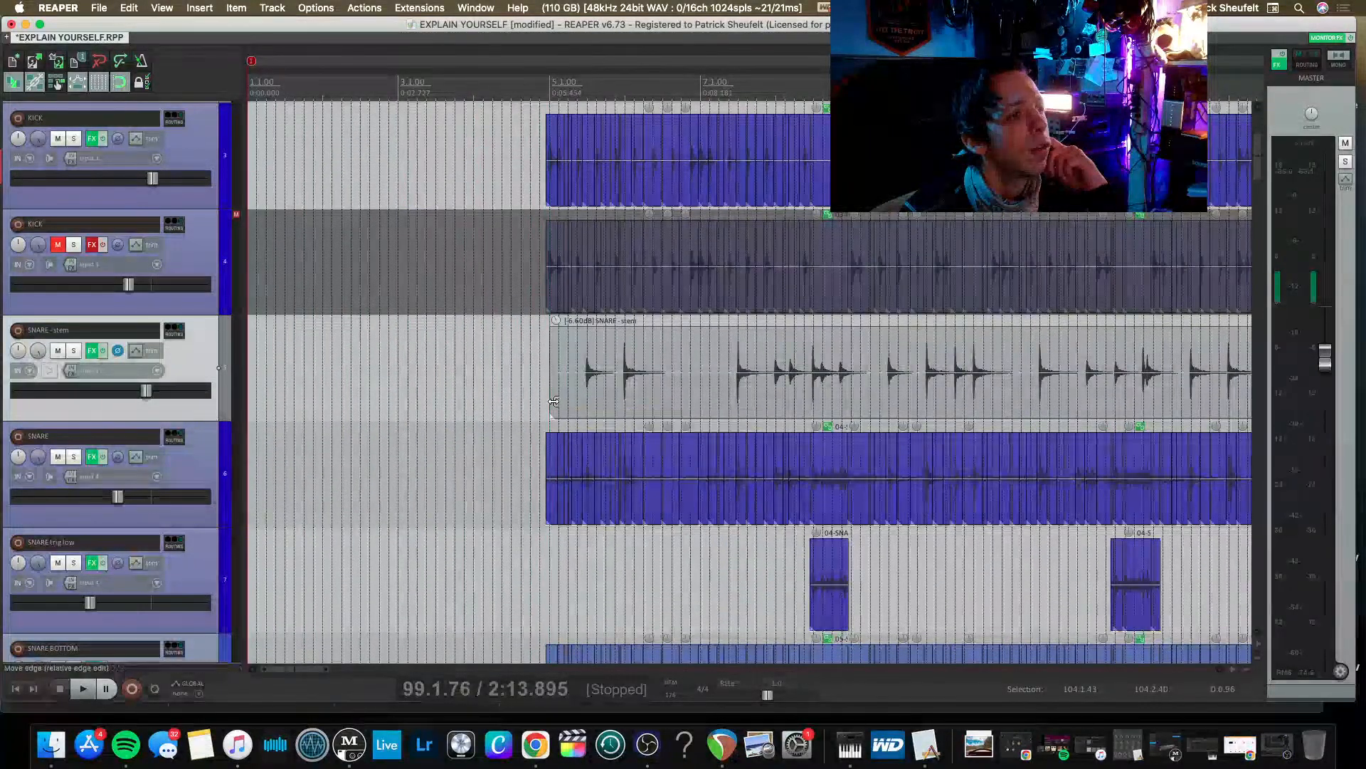
# Play the song from 4.4.00, just ahead of the first kick hit, and stop after listening to the opening section.
pyautogui.scroll(-3, 532, 423)
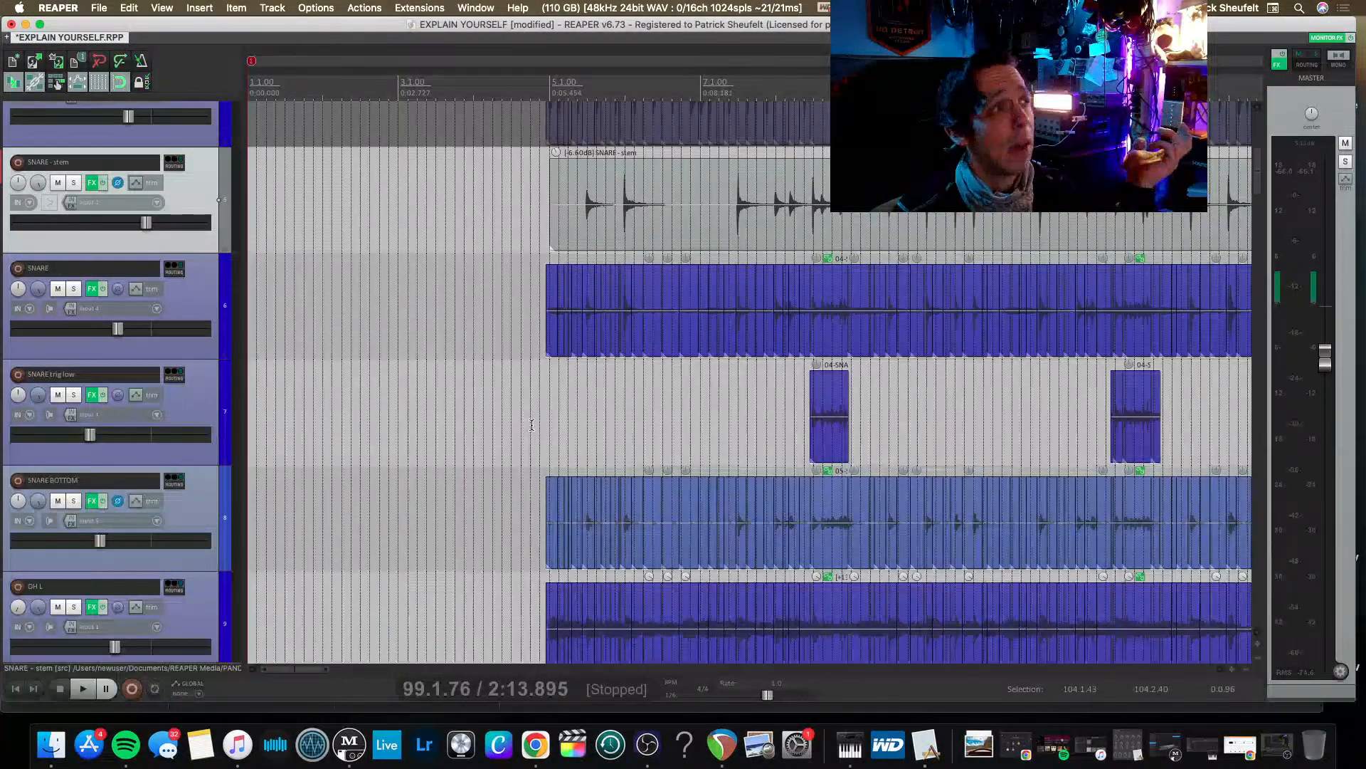
pyautogui.scroll(2, 532, 424)
pyautogui.scroll(5, 532, 426)
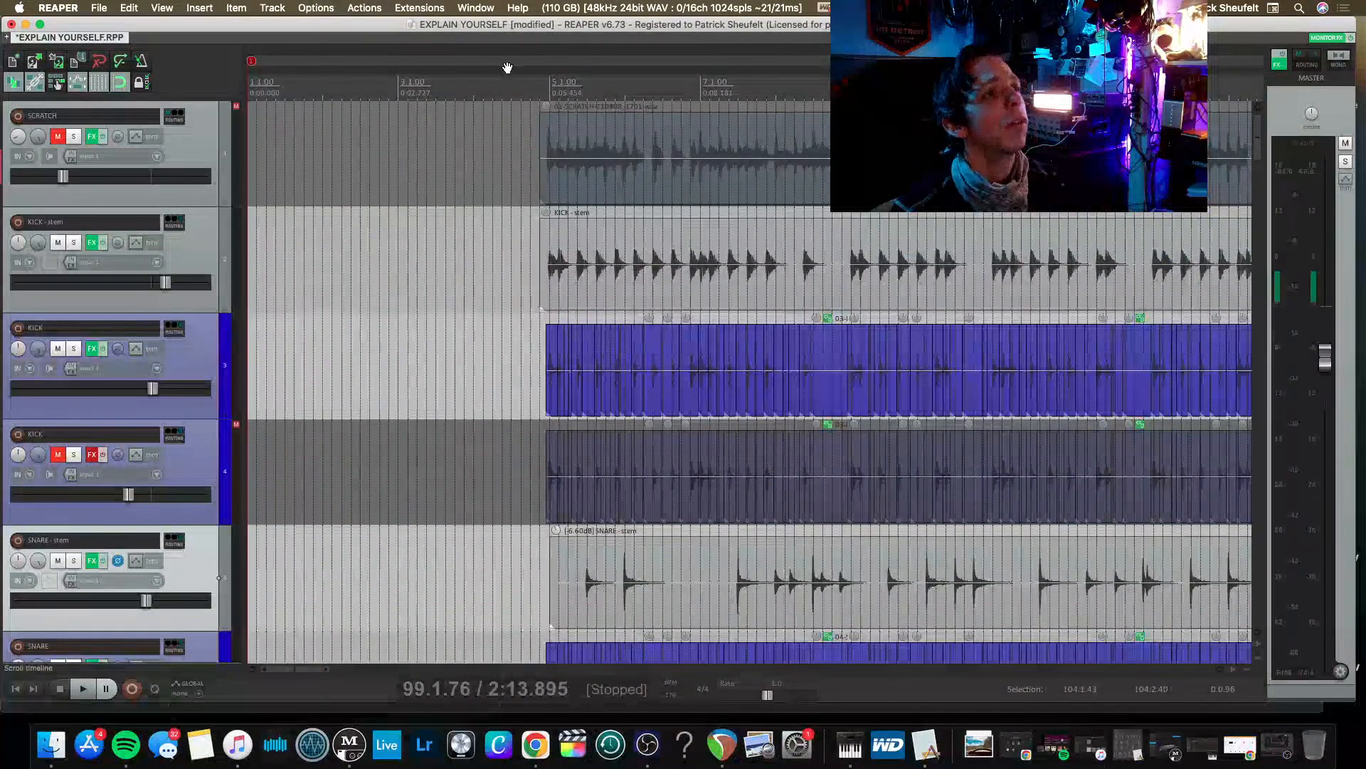
pyautogui.click(529, 94)
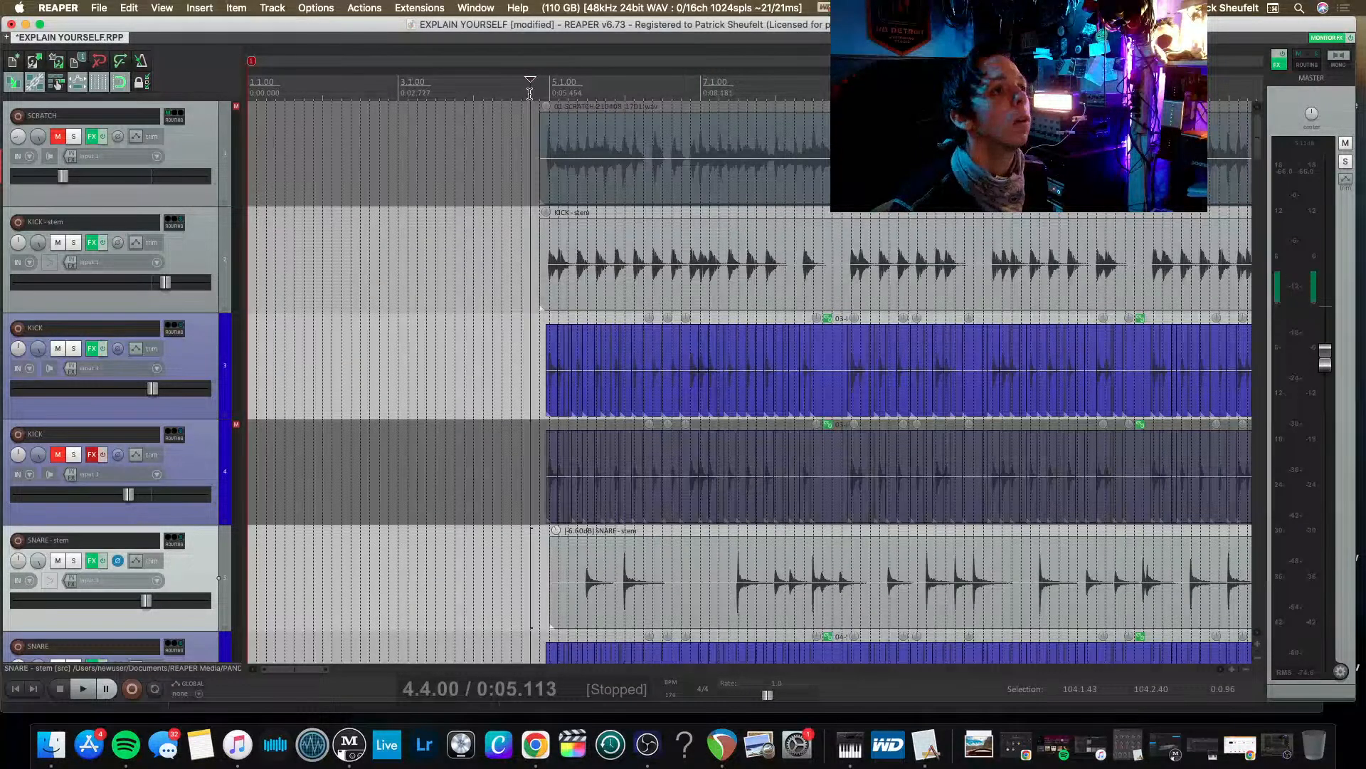
pyautogui.press('space')
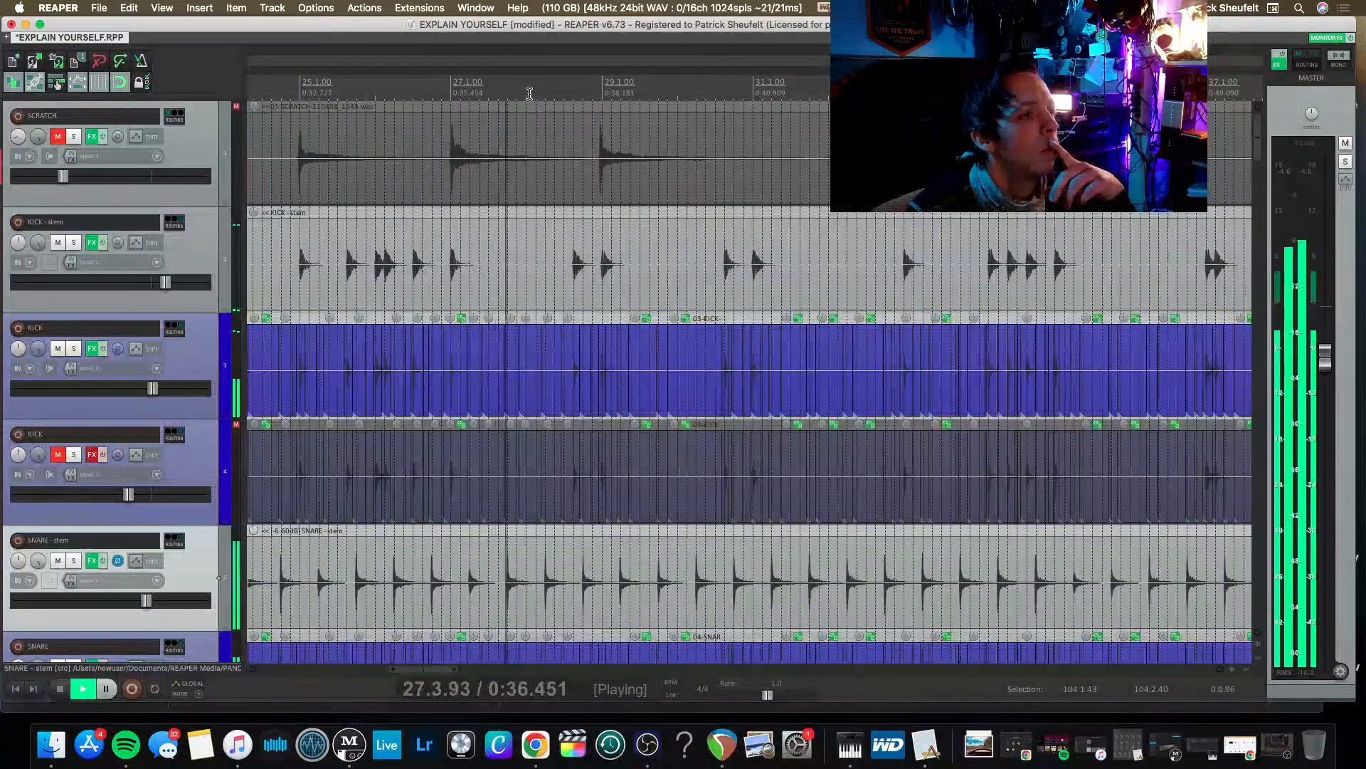
pyautogui.press('space')
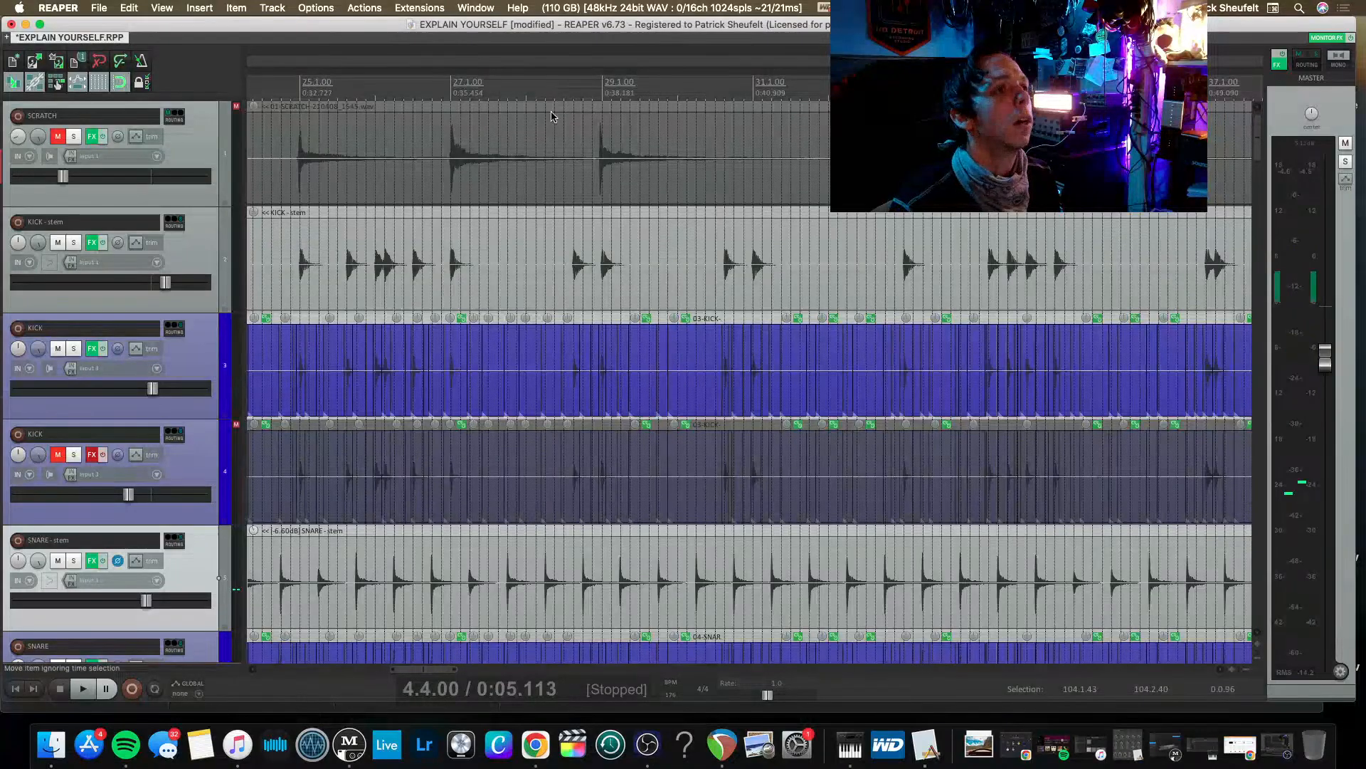
# Place the edit cursor at 4.4.25, just before the trimmed kick and snare stems.
pyautogui.hscroll(-10, 464, 93)
pyautogui.scroll(-4, 390, 80)
pyautogui.hscroll(-5, 388, 83)
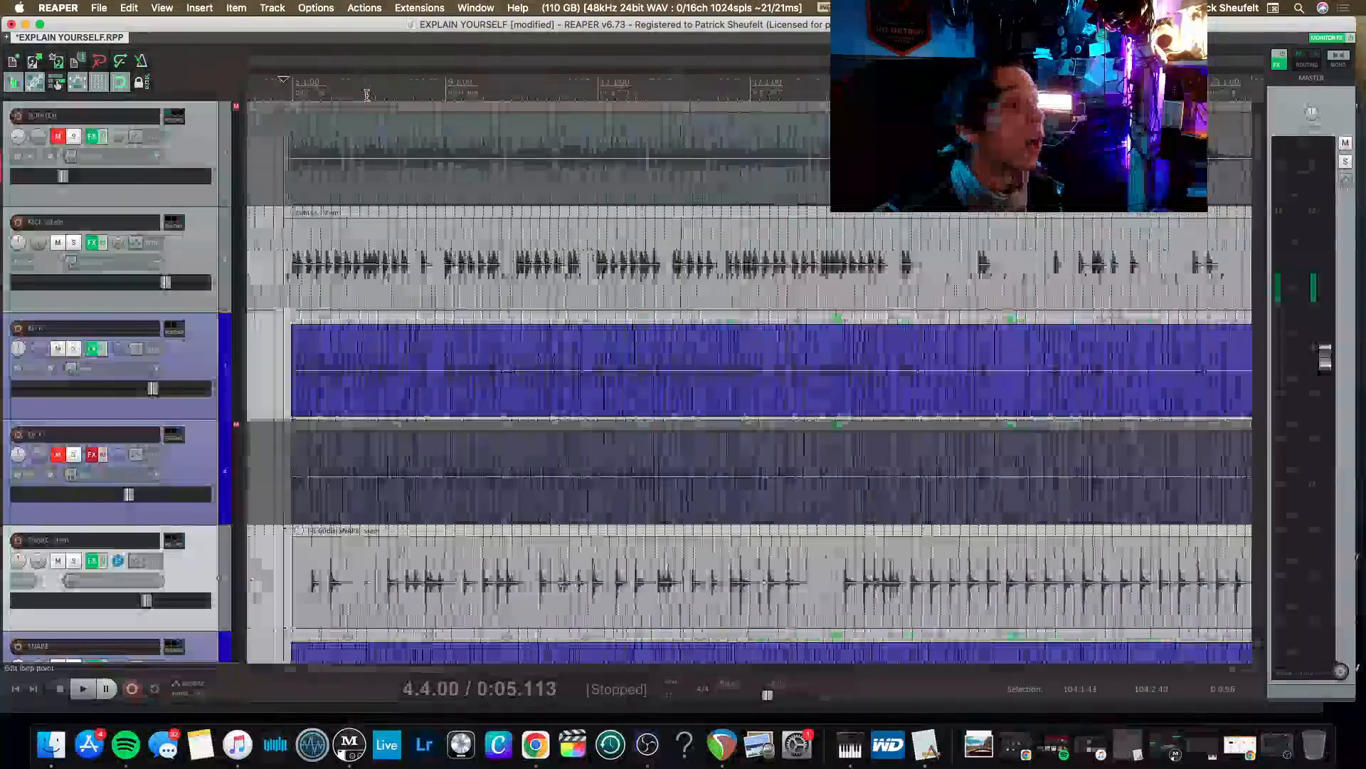
pyautogui.scroll(4, 380, 93)
pyautogui.scroll(4, 380, 93)
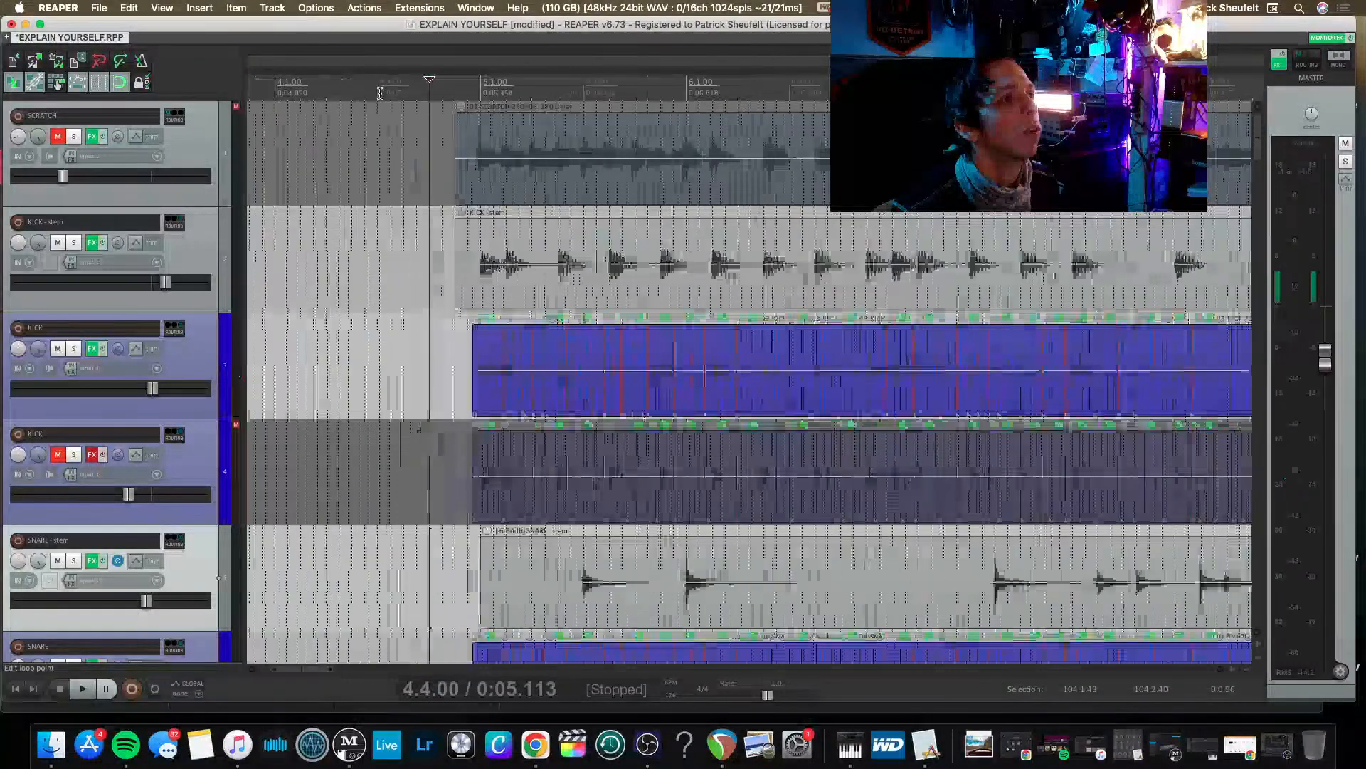
pyautogui.click(443, 96)
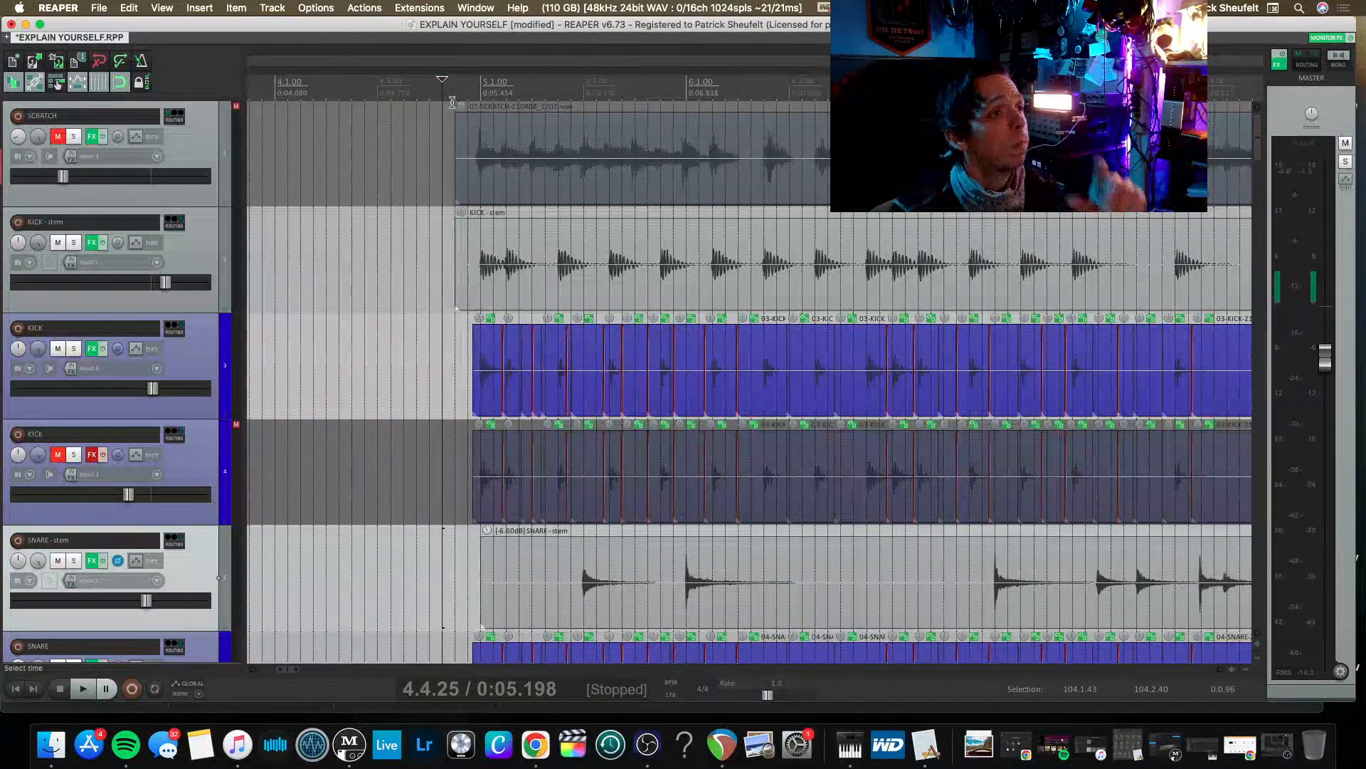
# Examine the alignment of the kick and snare stems with the original drum tracks from bar 5 onward.
pyautogui.hscroll(3, 452, 103)
pyautogui.hscroll(-3, 470, 121)
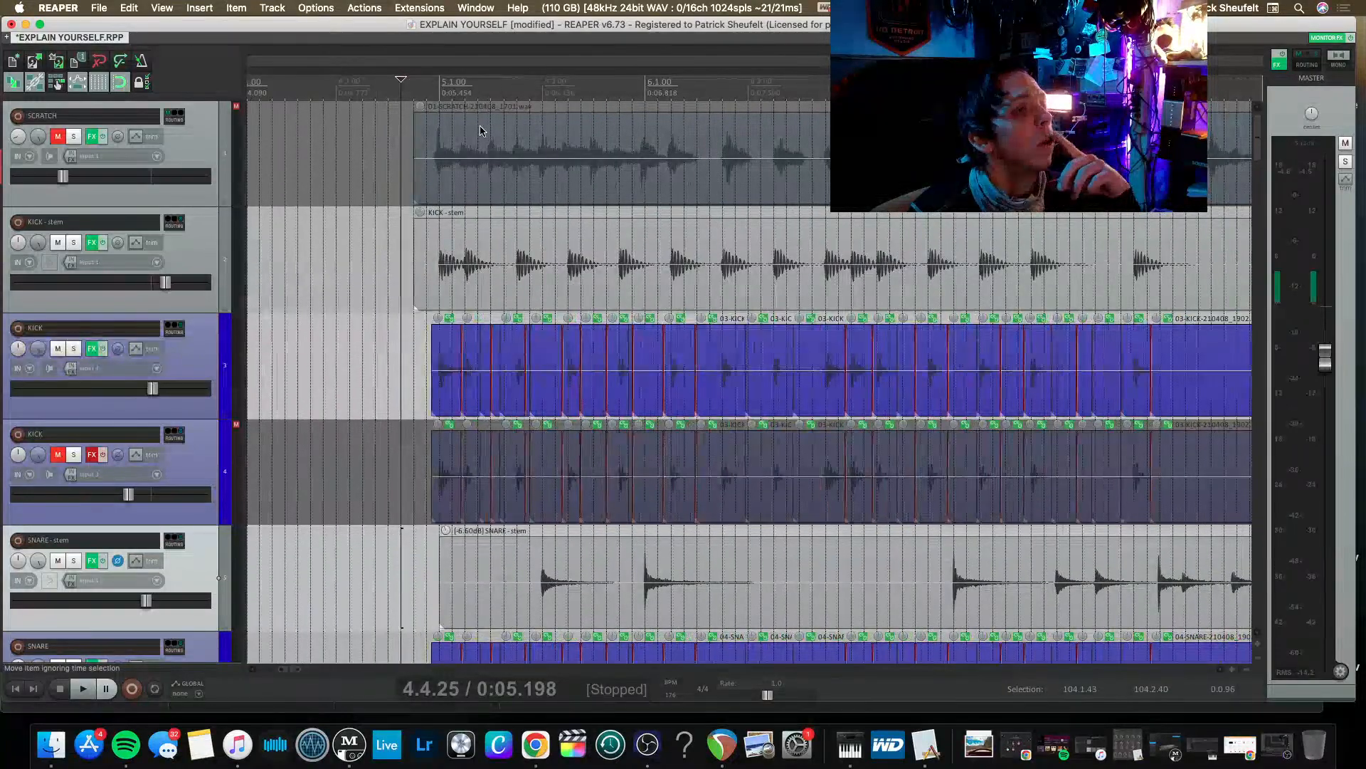
pyautogui.scroll(-2, 479, 131)
pyautogui.hscroll(1, 479, 131)
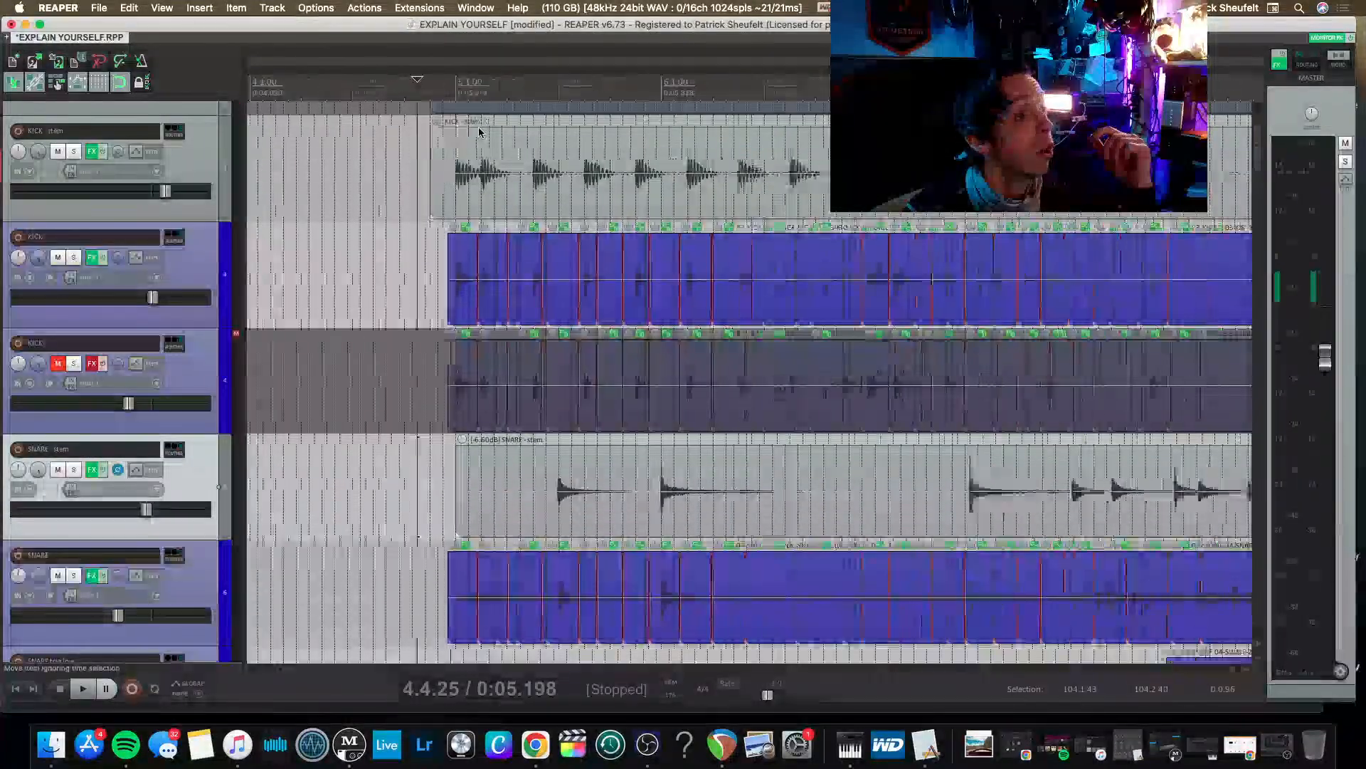
pyautogui.hscroll(3, 476, 131)
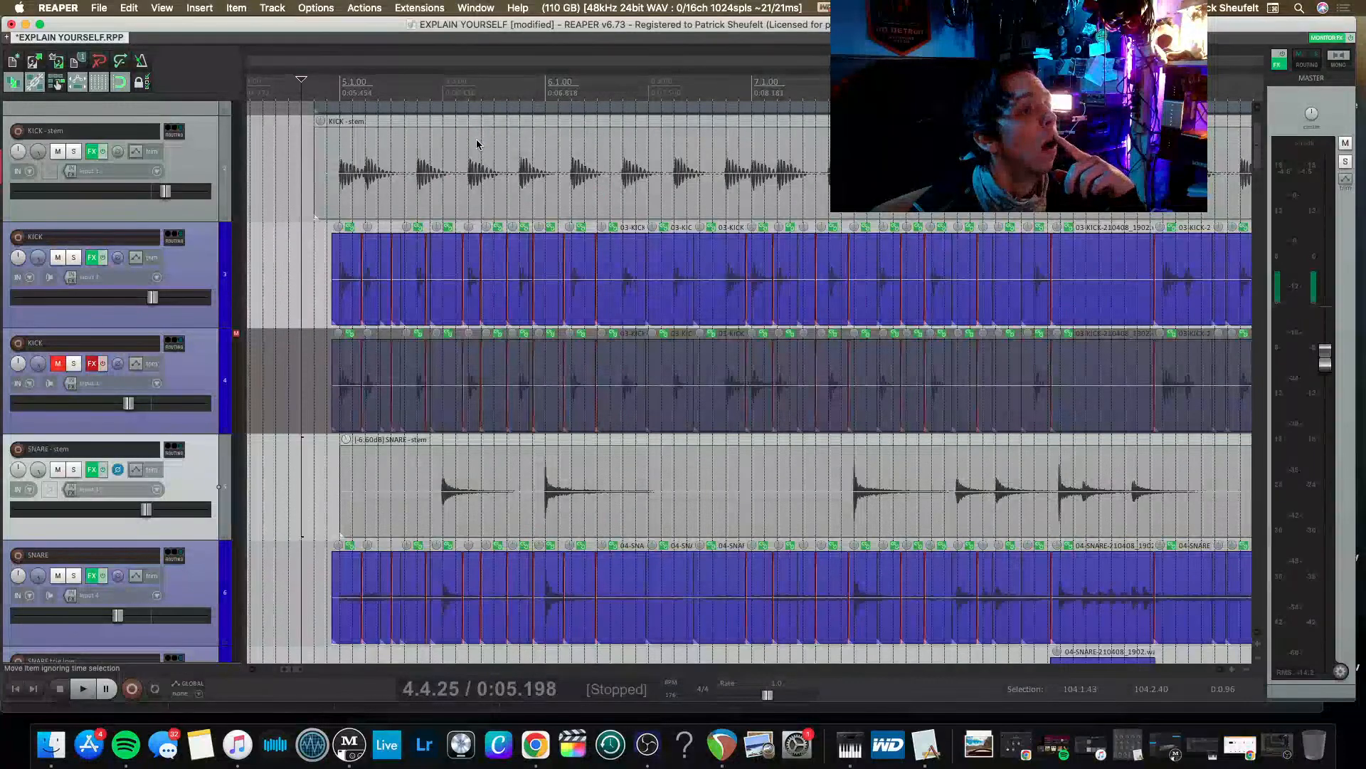
pyautogui.scroll(1, 429, 197)
pyautogui.scroll(1, 430, 197)
pyautogui.hscroll(-1, 430, 195)
pyautogui.scroll(-2, 430, 195)
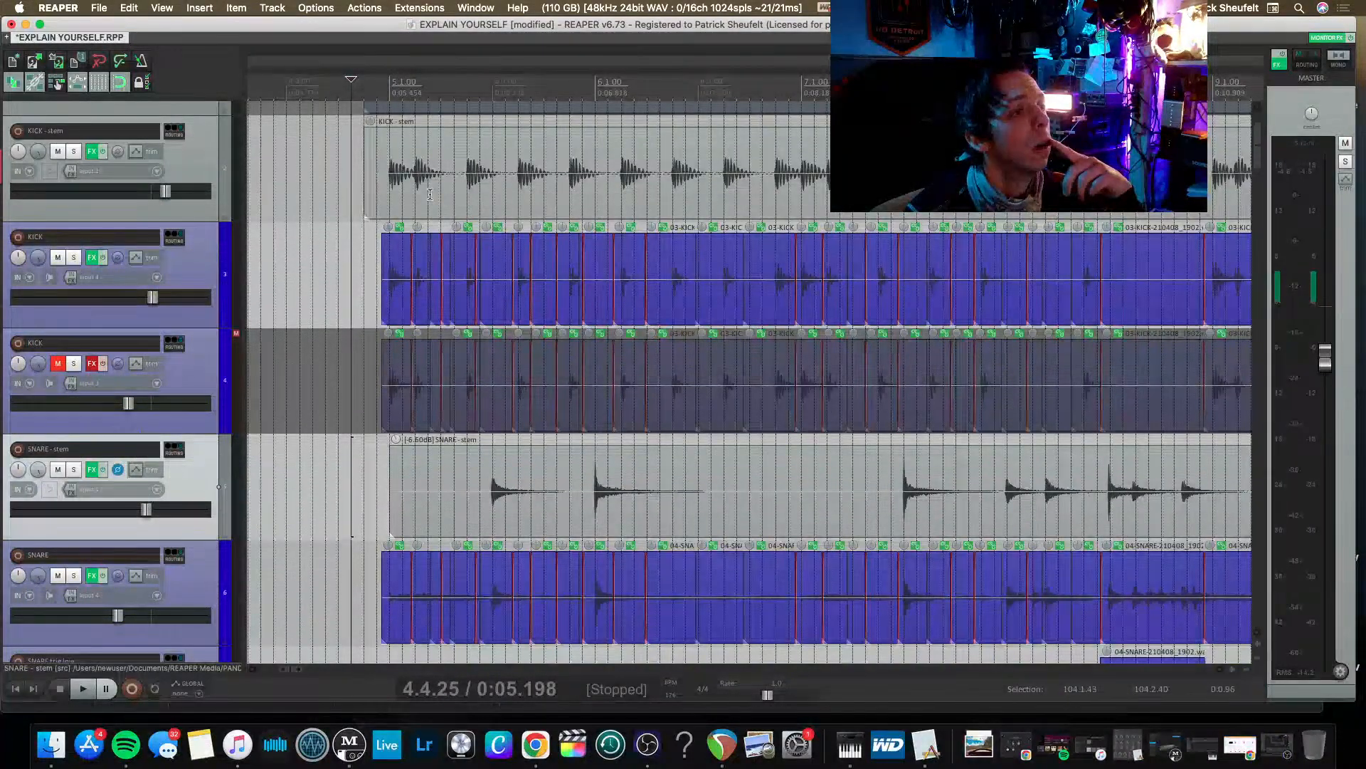
# Select the KICK-stem track and look over the drum tracks down through the room, ribbon and paralell tracks.
pyautogui.scroll(-1, 429, 194)
pyautogui.scroll(2, 430, 193)
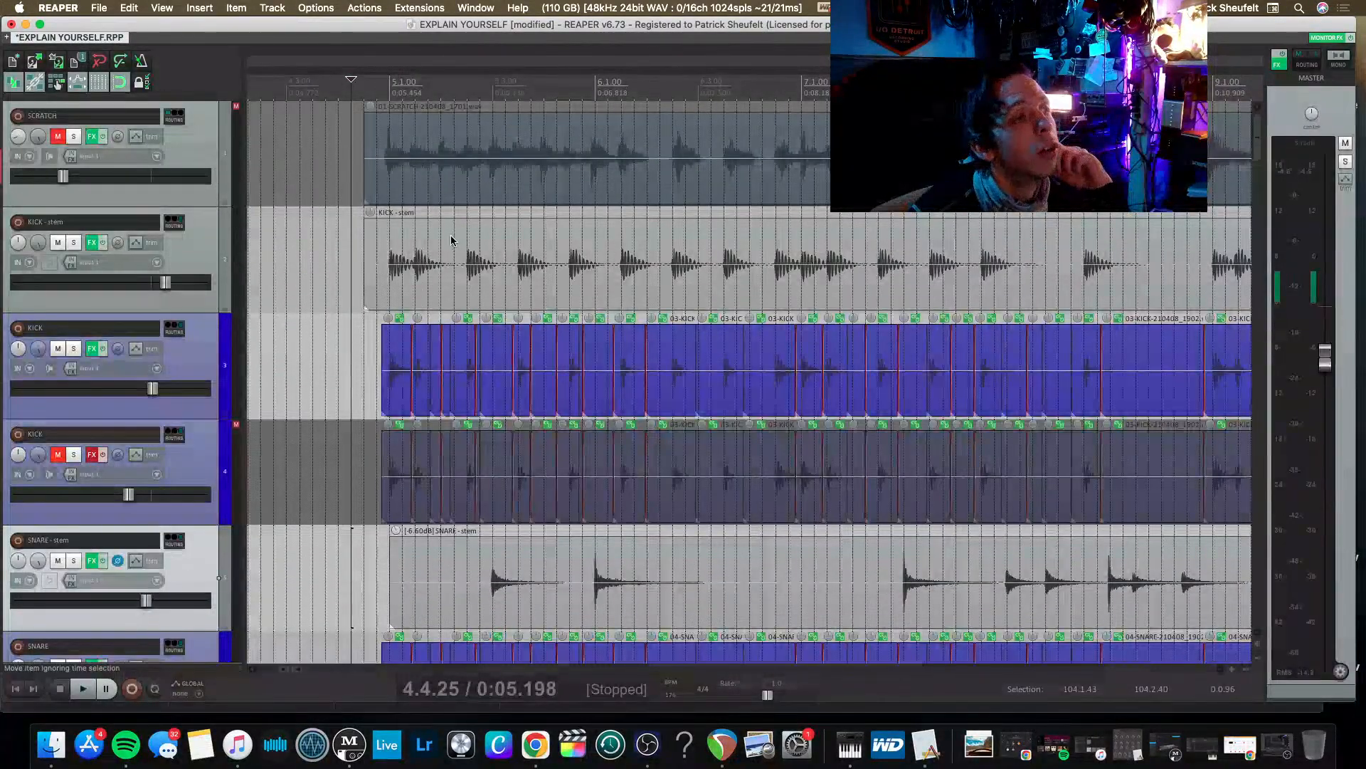
pyautogui.click(182, 261)
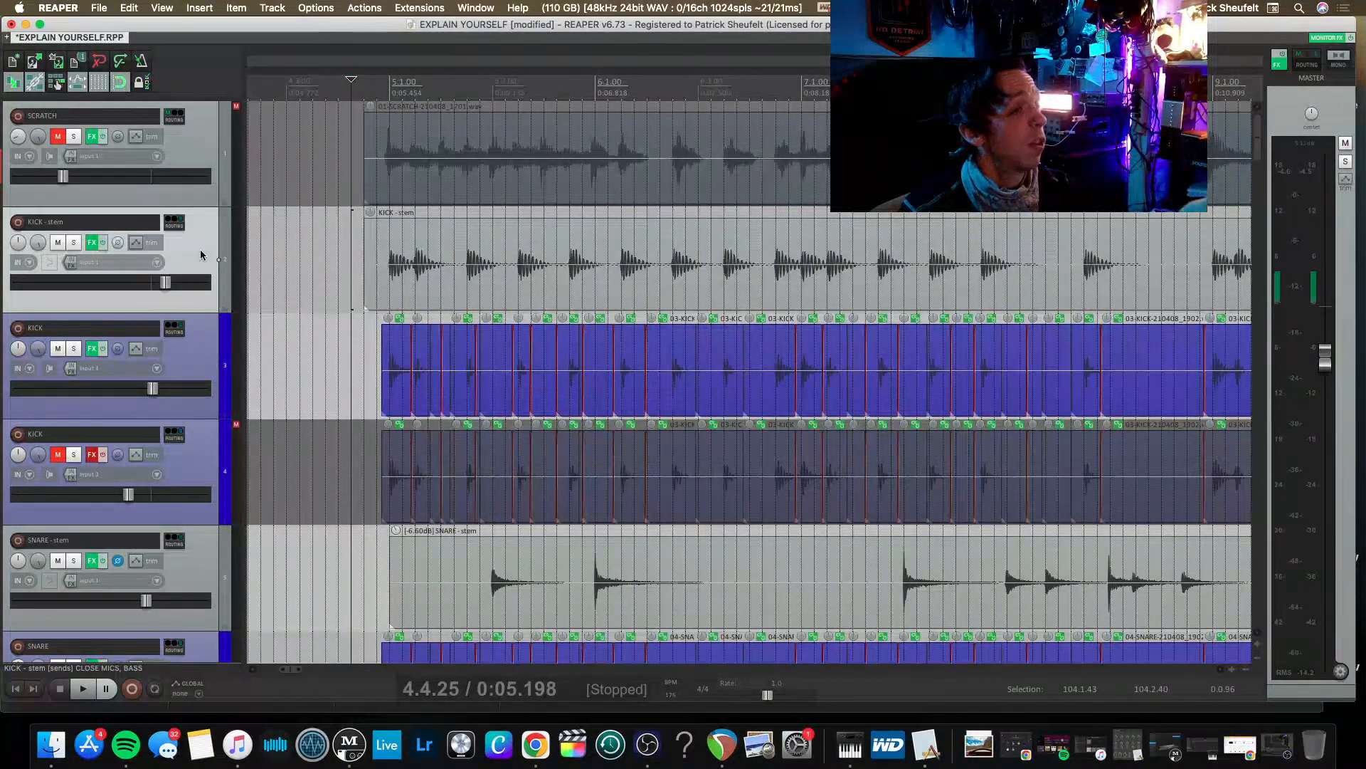
pyautogui.scroll(-10, 256, 265)
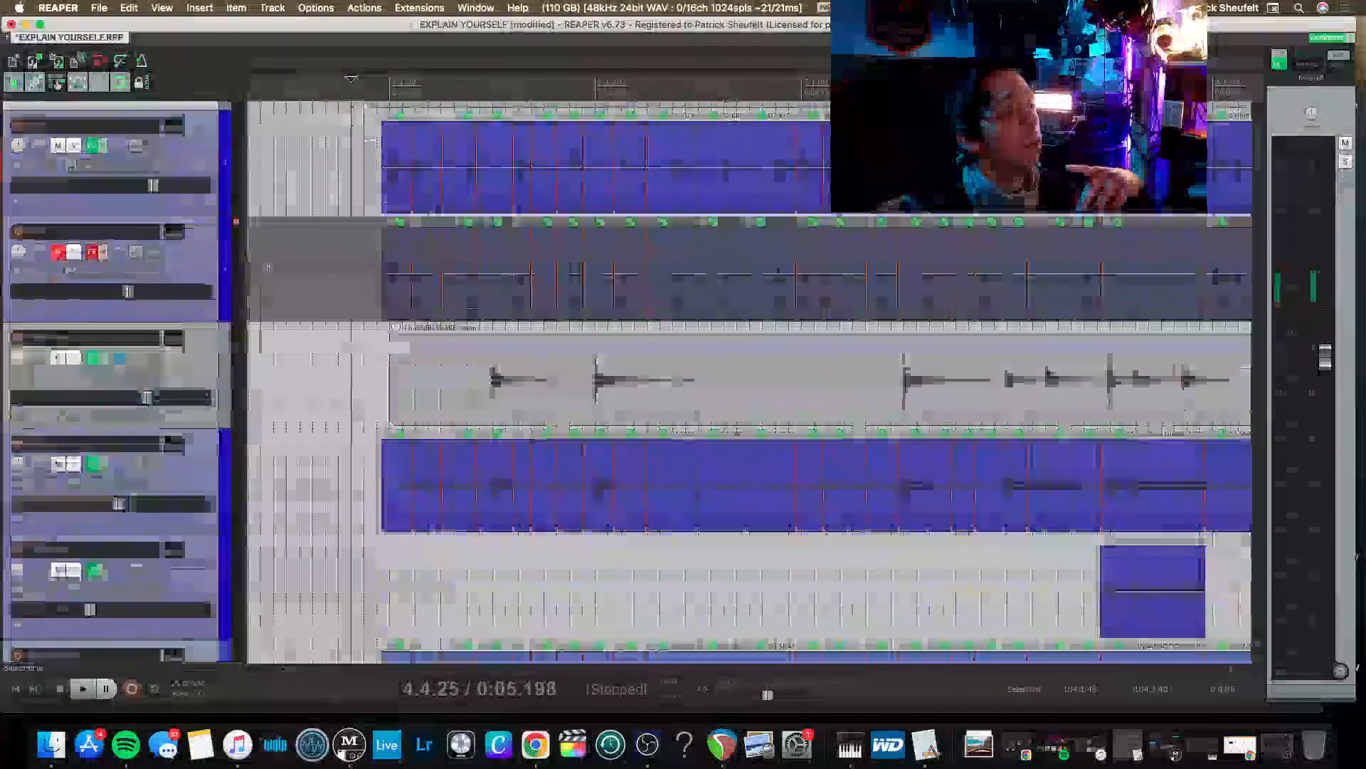
pyautogui.scroll(-15, 269, 267)
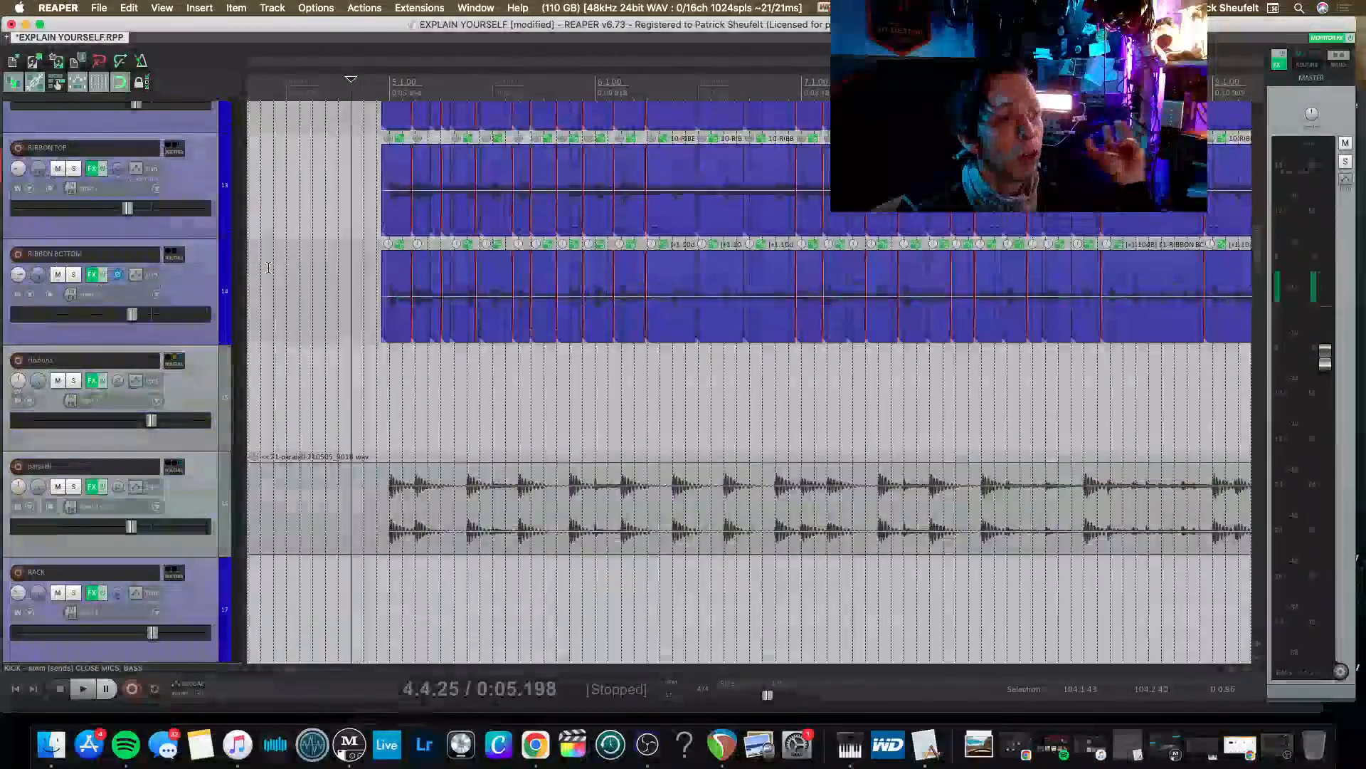
pyautogui.scroll(-5, 268, 266)
pyautogui.scroll(15, 268, 267)
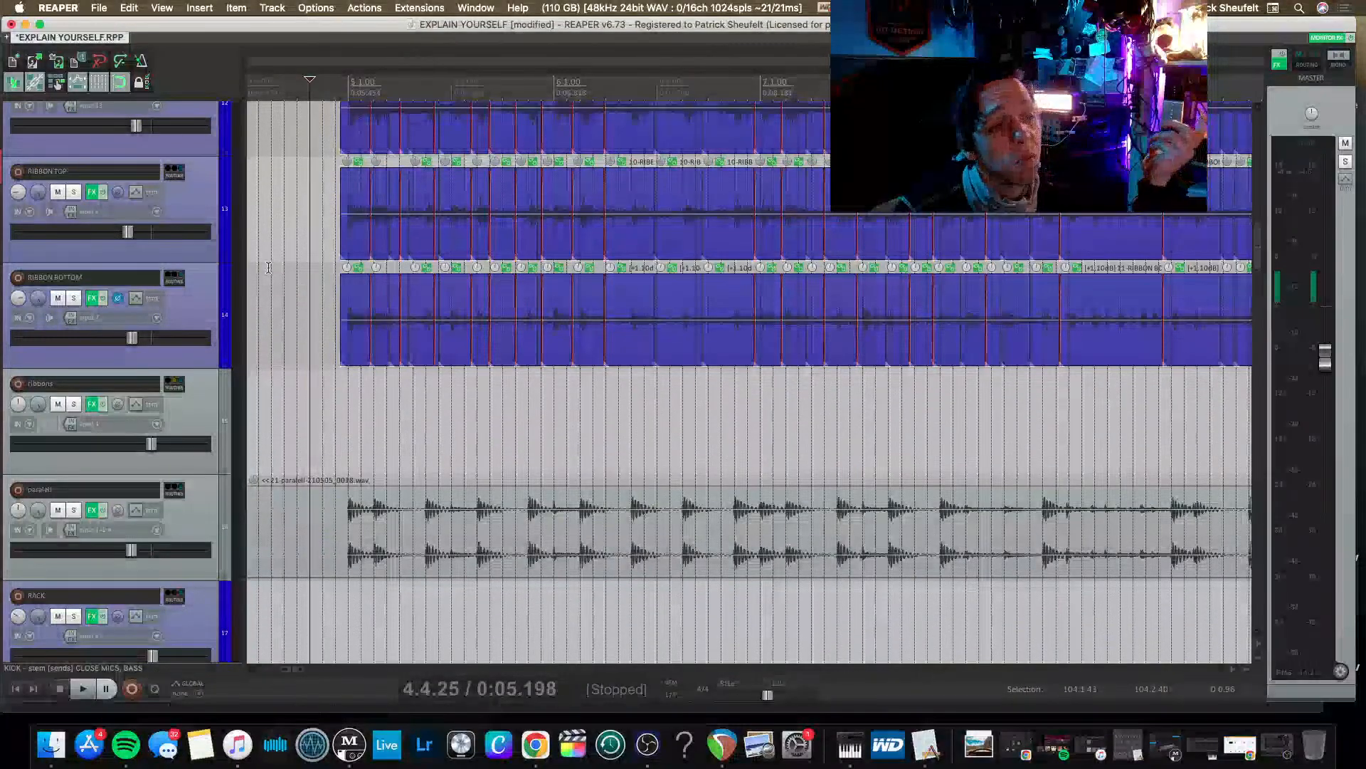
pyautogui.scroll(5, 269, 267)
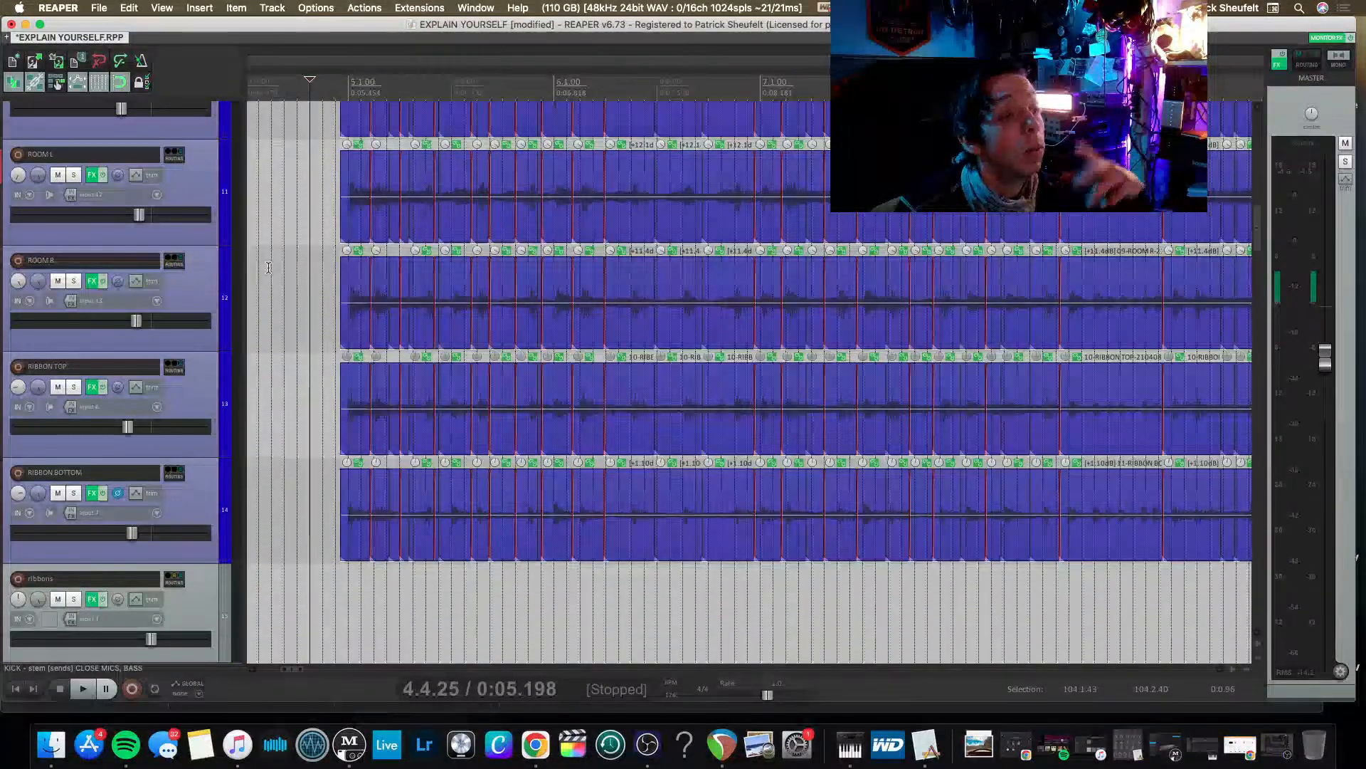
pyautogui.scroll(15, 270, 267)
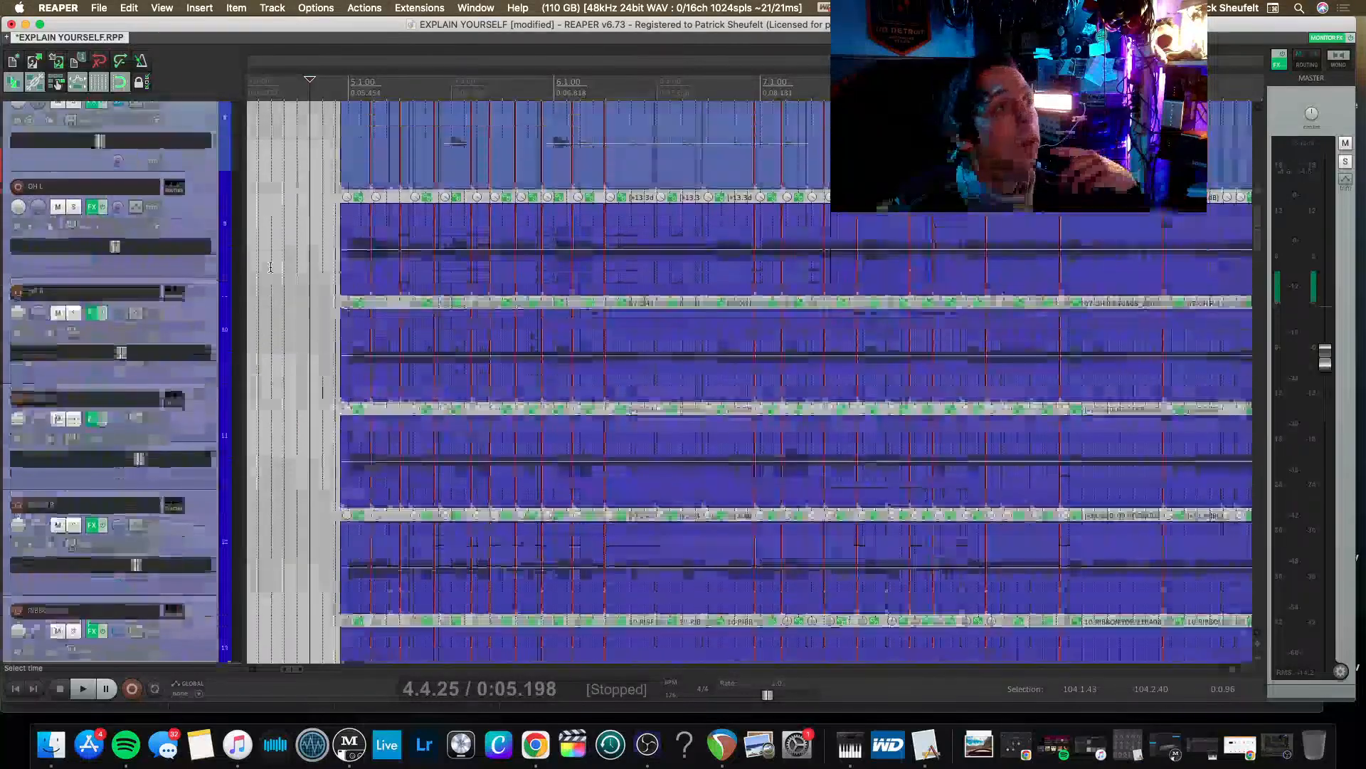
pyautogui.scroll(8, 270, 267)
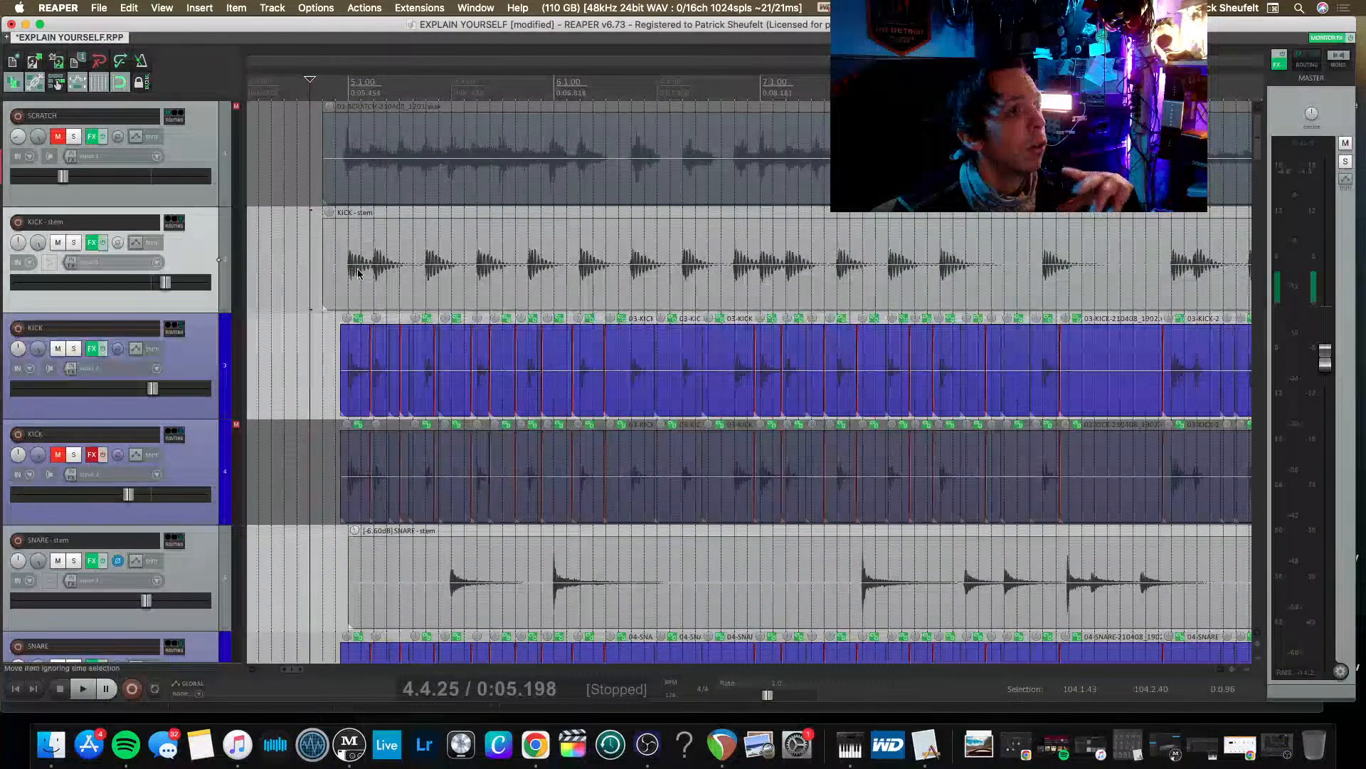
pyautogui.hscroll(-3, 310, 264)
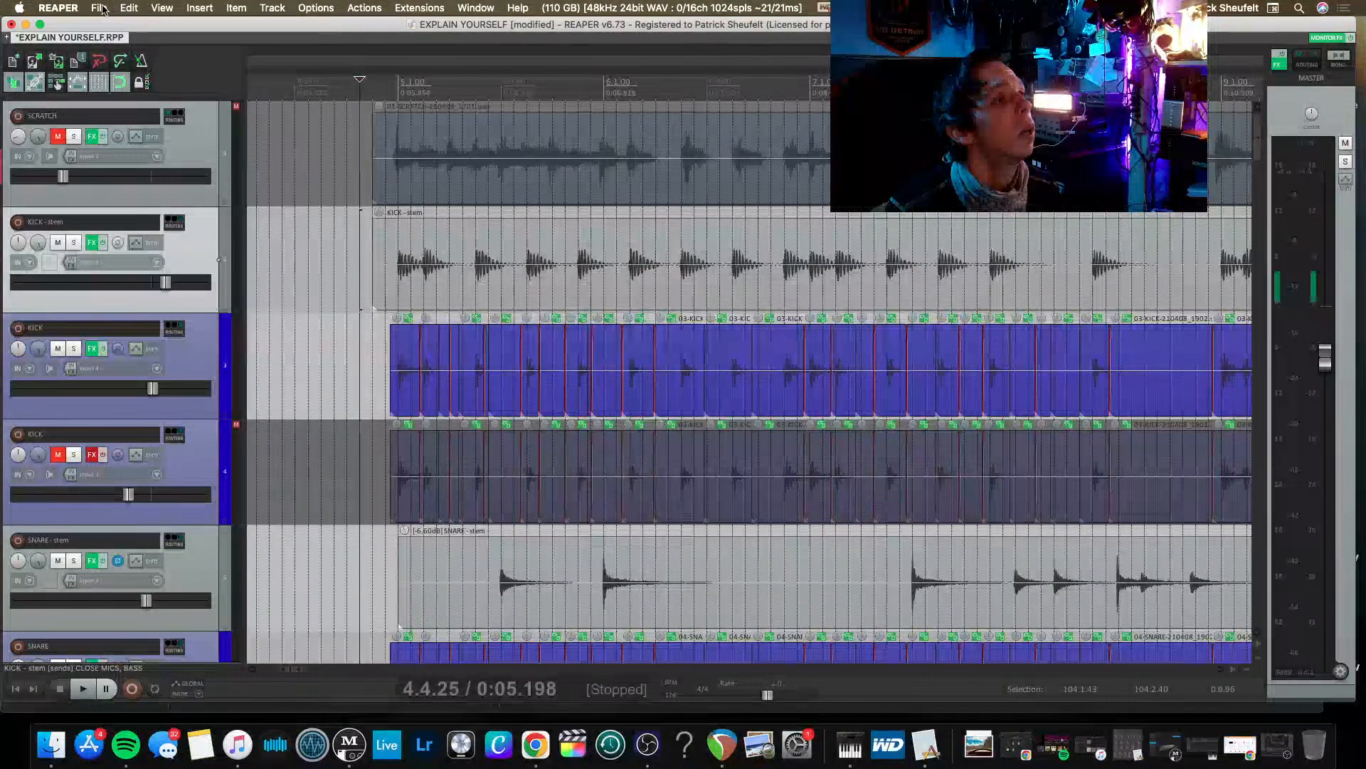
# Save the project under the new name EXPLAIN YOURSELF2 in the EXPLAIN YOURSELF folder, with all media copied into the project directory.
pyautogui.click(100, 8)
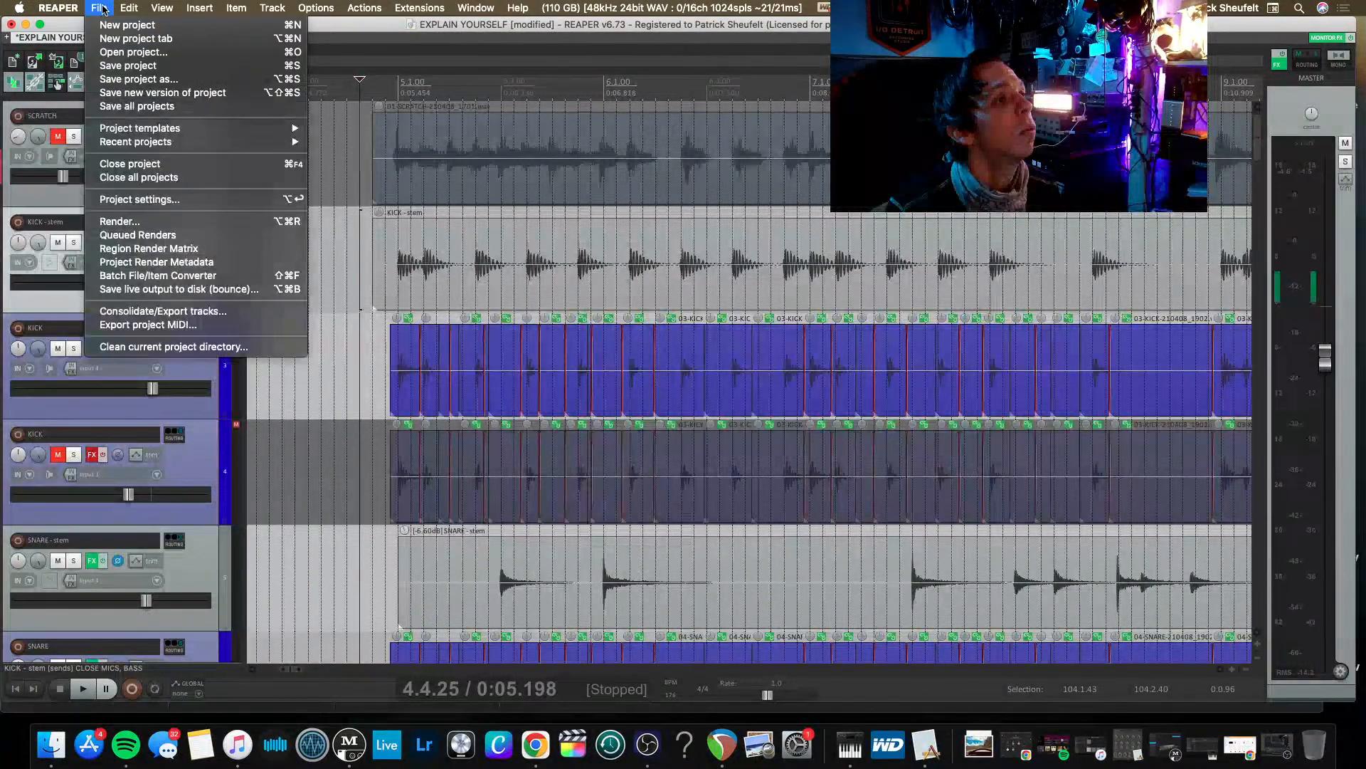
pyautogui.click(124, 80)
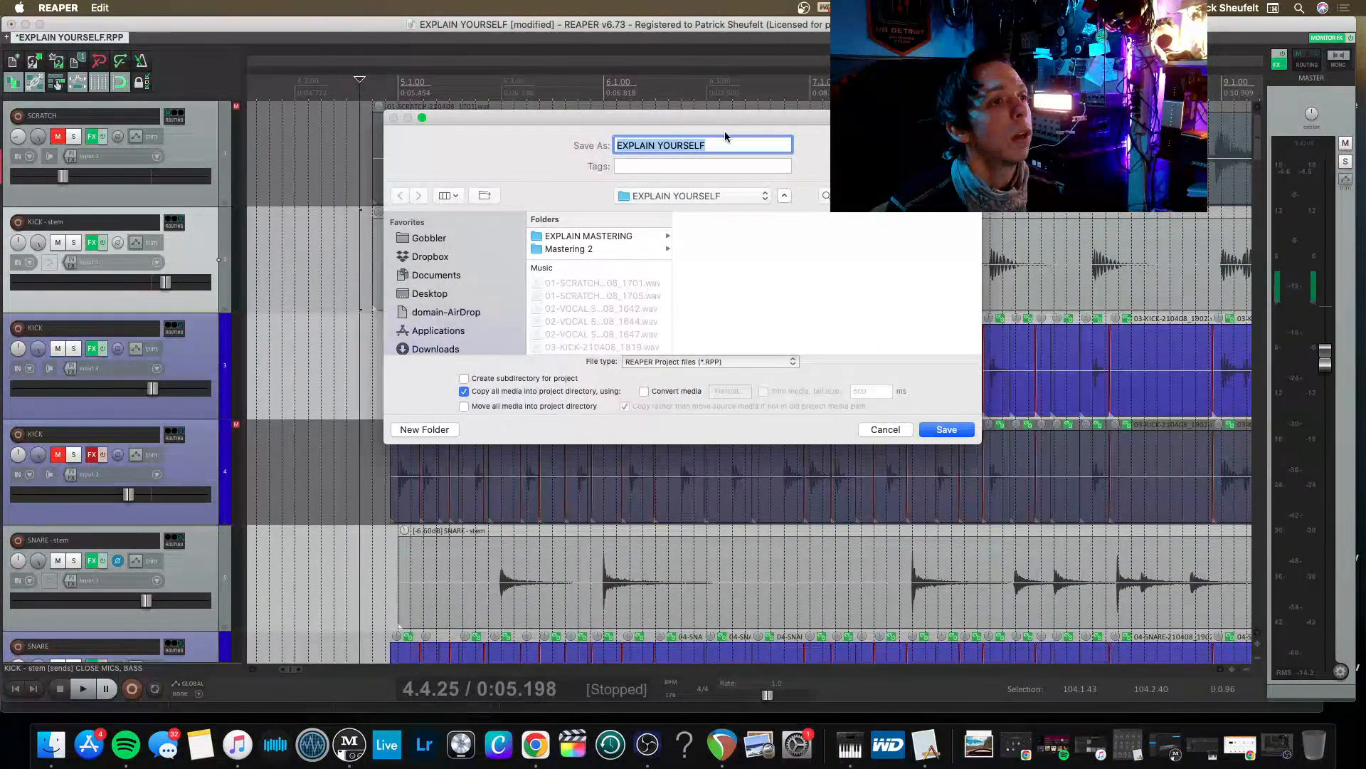
pyautogui.click(721, 140)
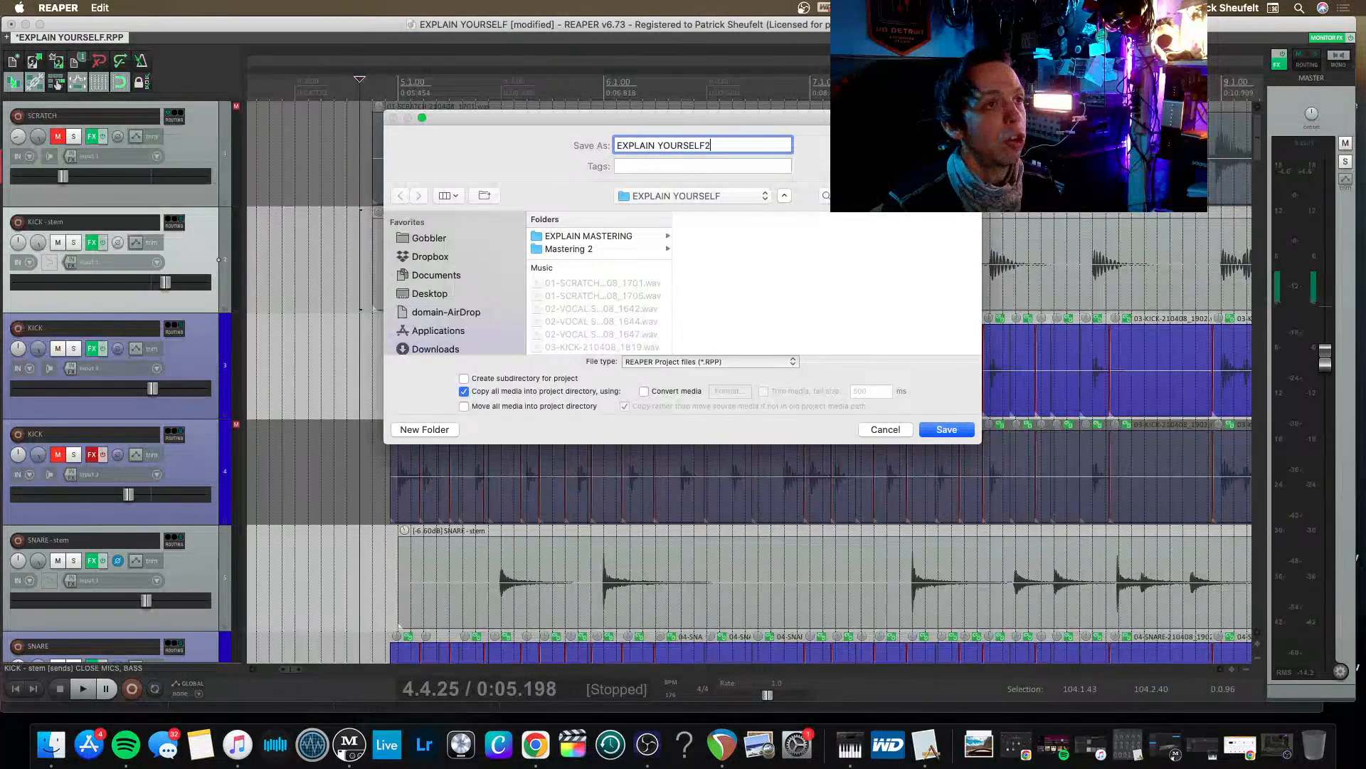
pyautogui.write('2')
pyautogui.press('Return')
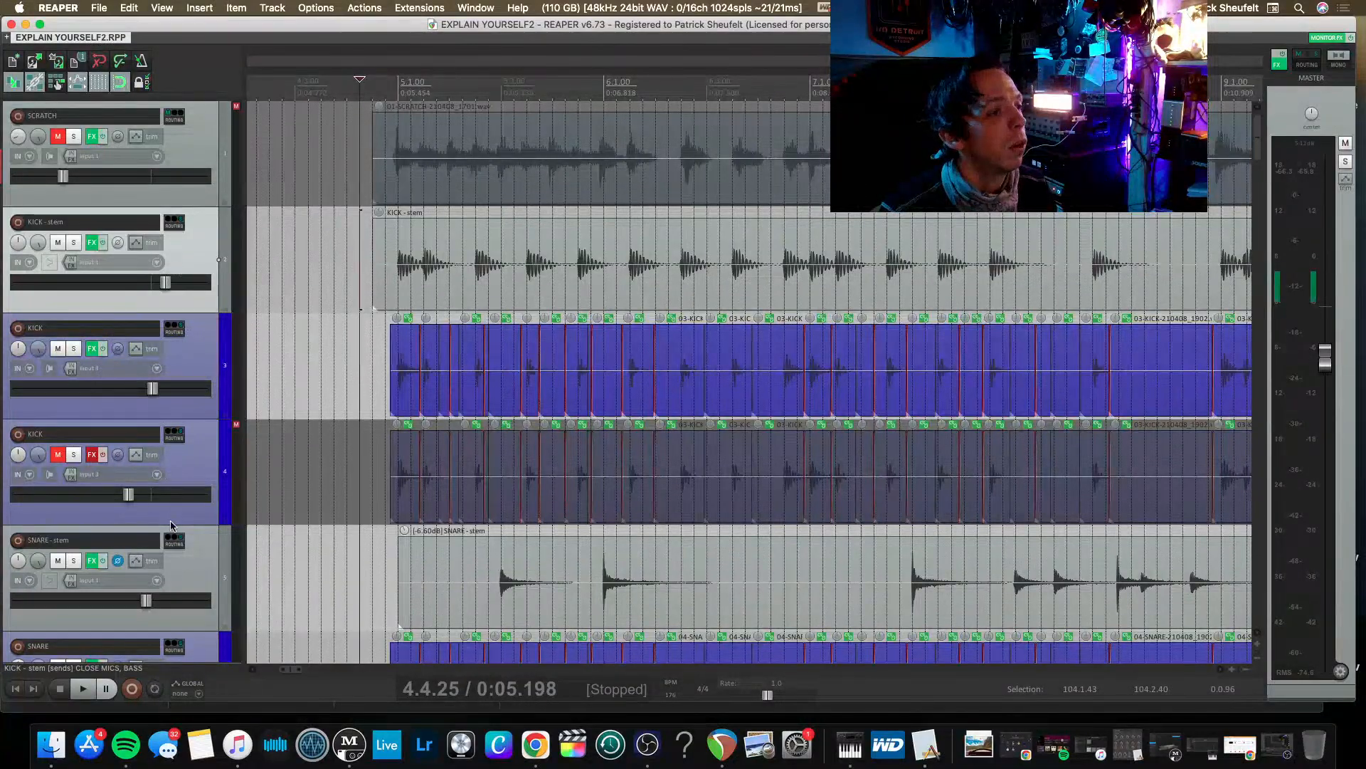
# Add the SNARE-stem and paralell tracks to the KICK-stem selection, check the remaining tracks, and delete the selected tracks.
pyautogui.click(183, 547)
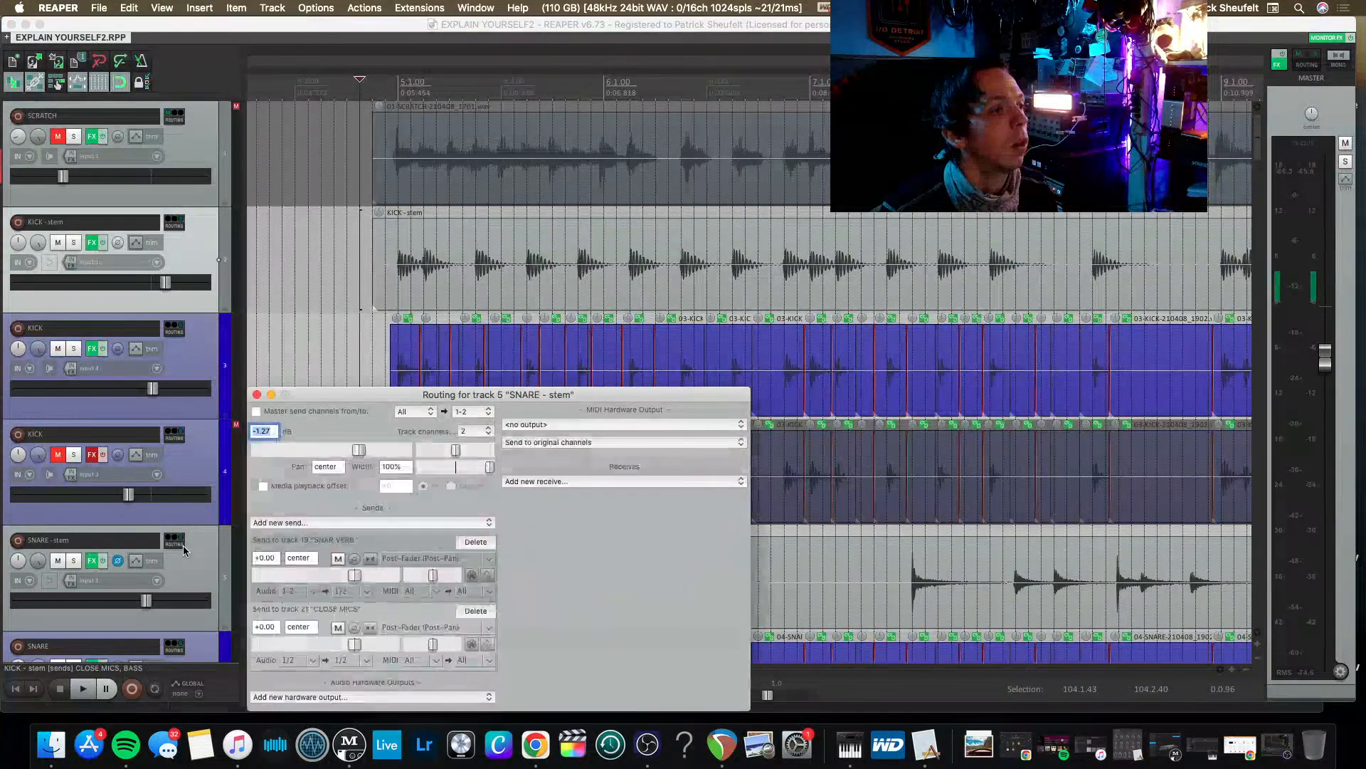
pyautogui.click(257, 394)
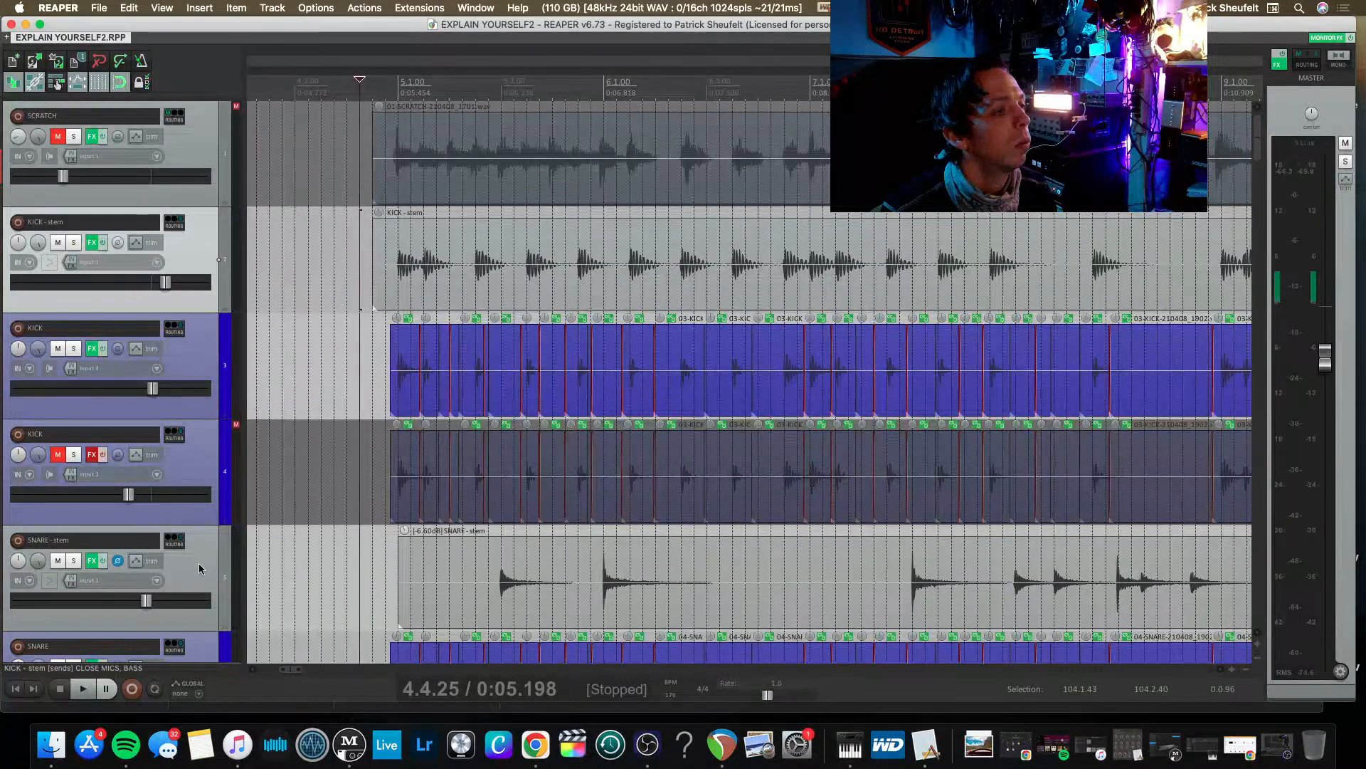
pyautogui.scroll(-5, 199, 569)
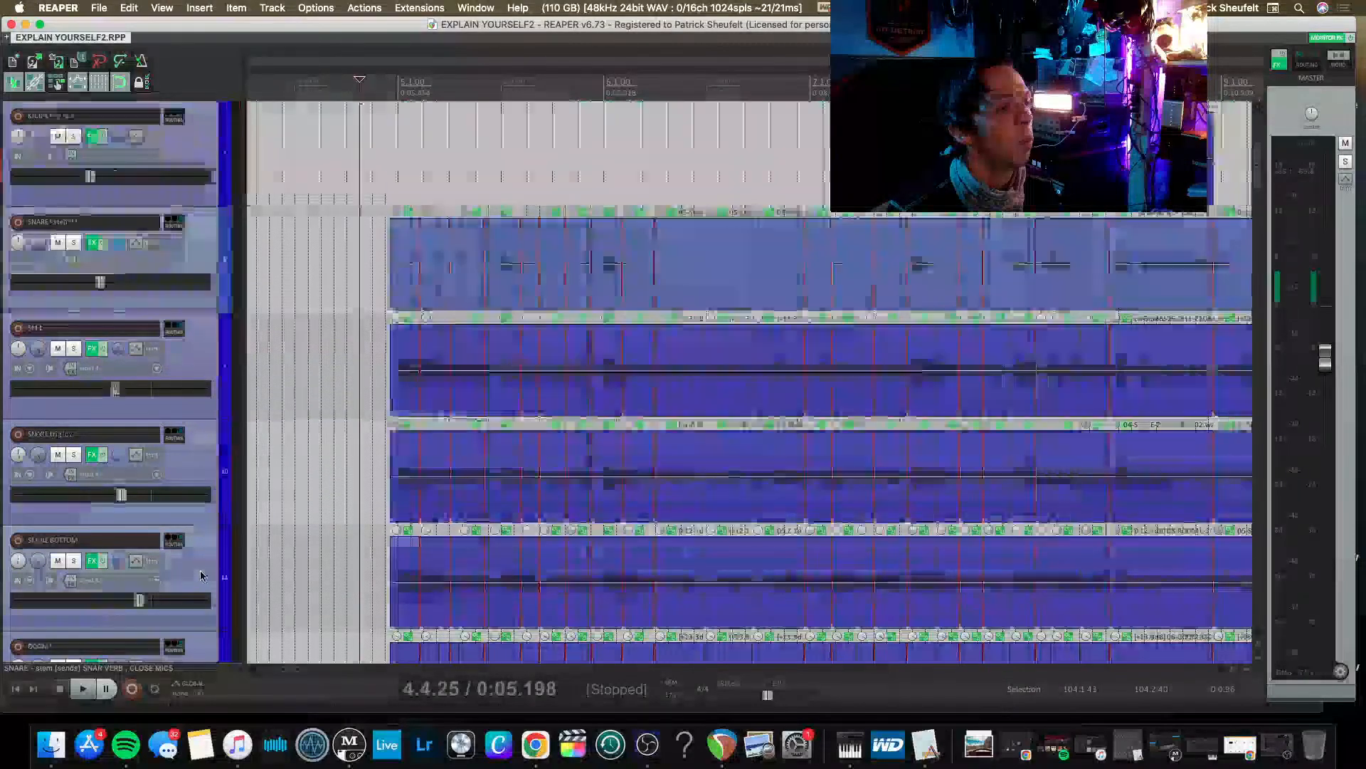
pyautogui.scroll(-10, 201, 575)
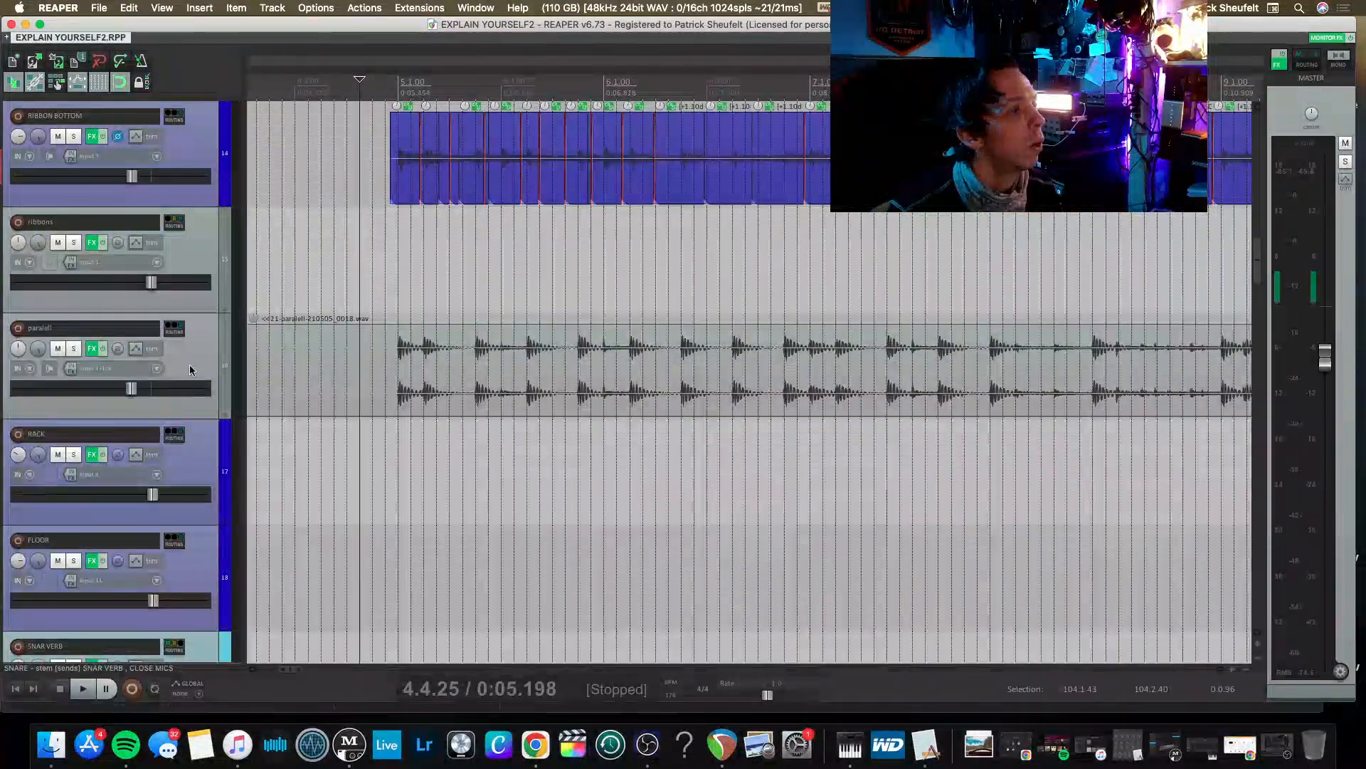
pyautogui.click(197, 352)
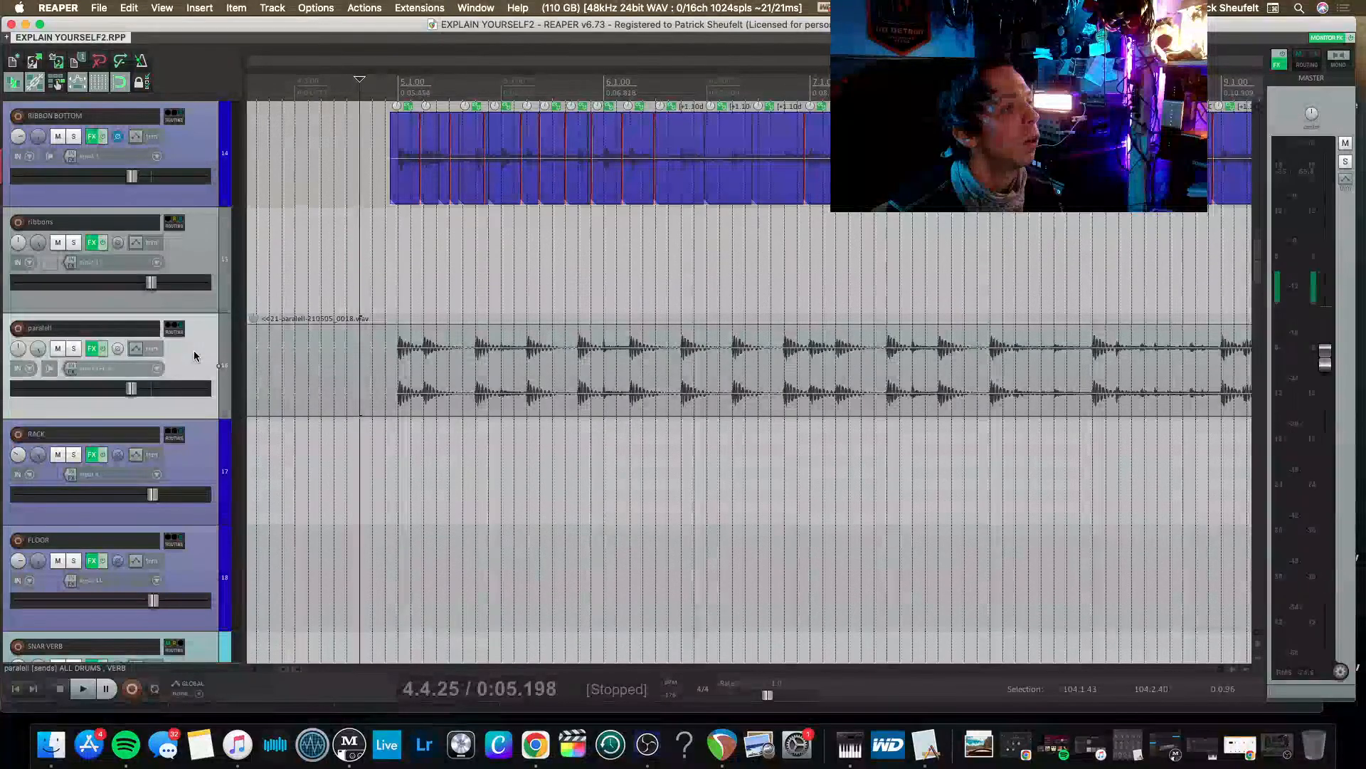
pyautogui.scroll(-3, 195, 354)
pyautogui.scroll(-5, 197, 356)
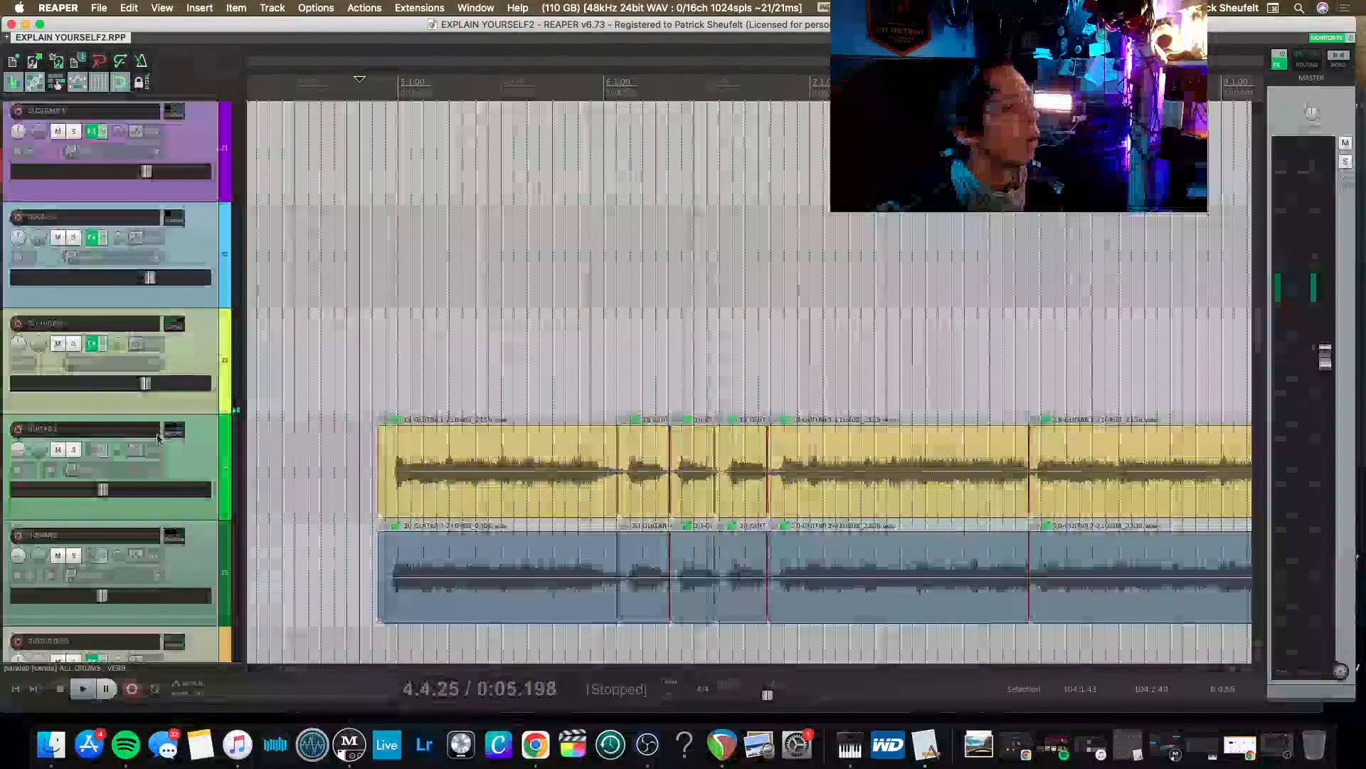
pyautogui.scroll(-5, 158, 436)
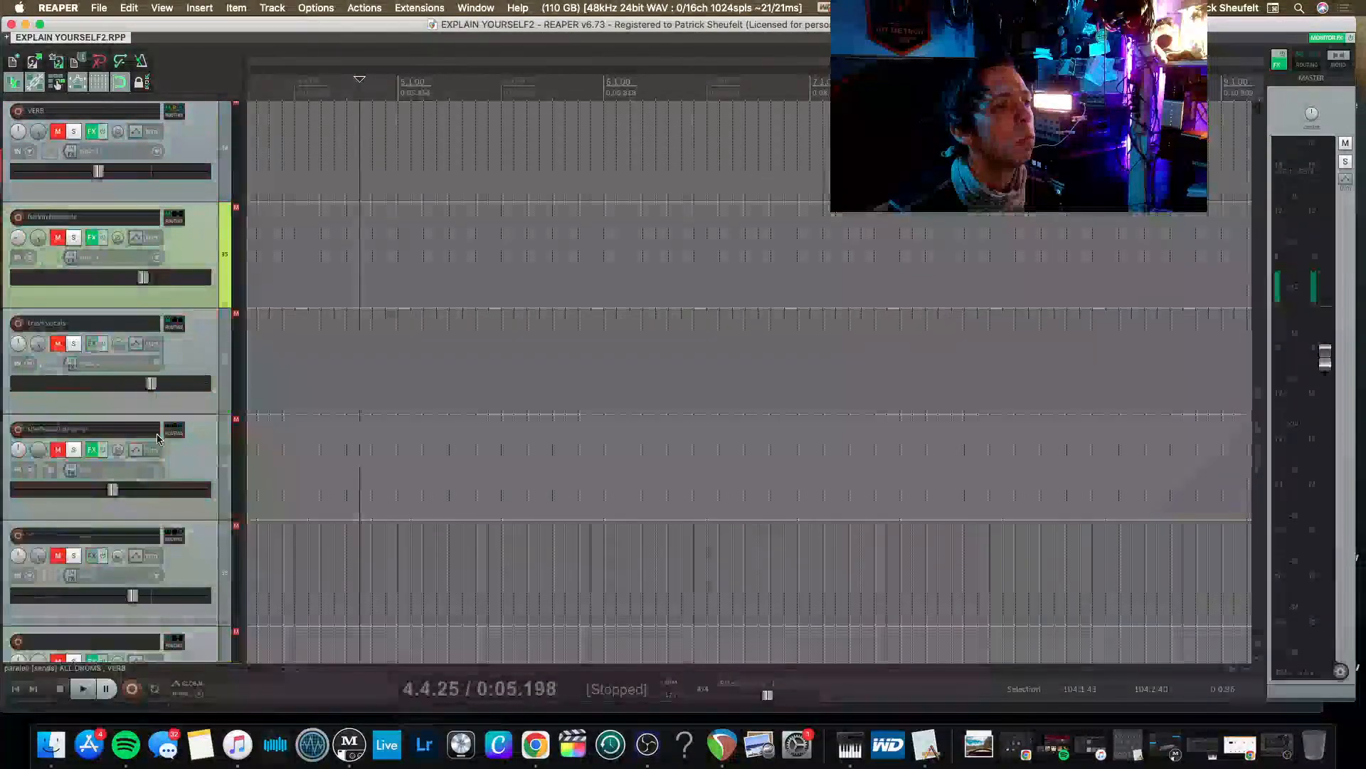
pyautogui.scroll(8, 156, 434)
pyautogui.scroll(-5, 312, 461)
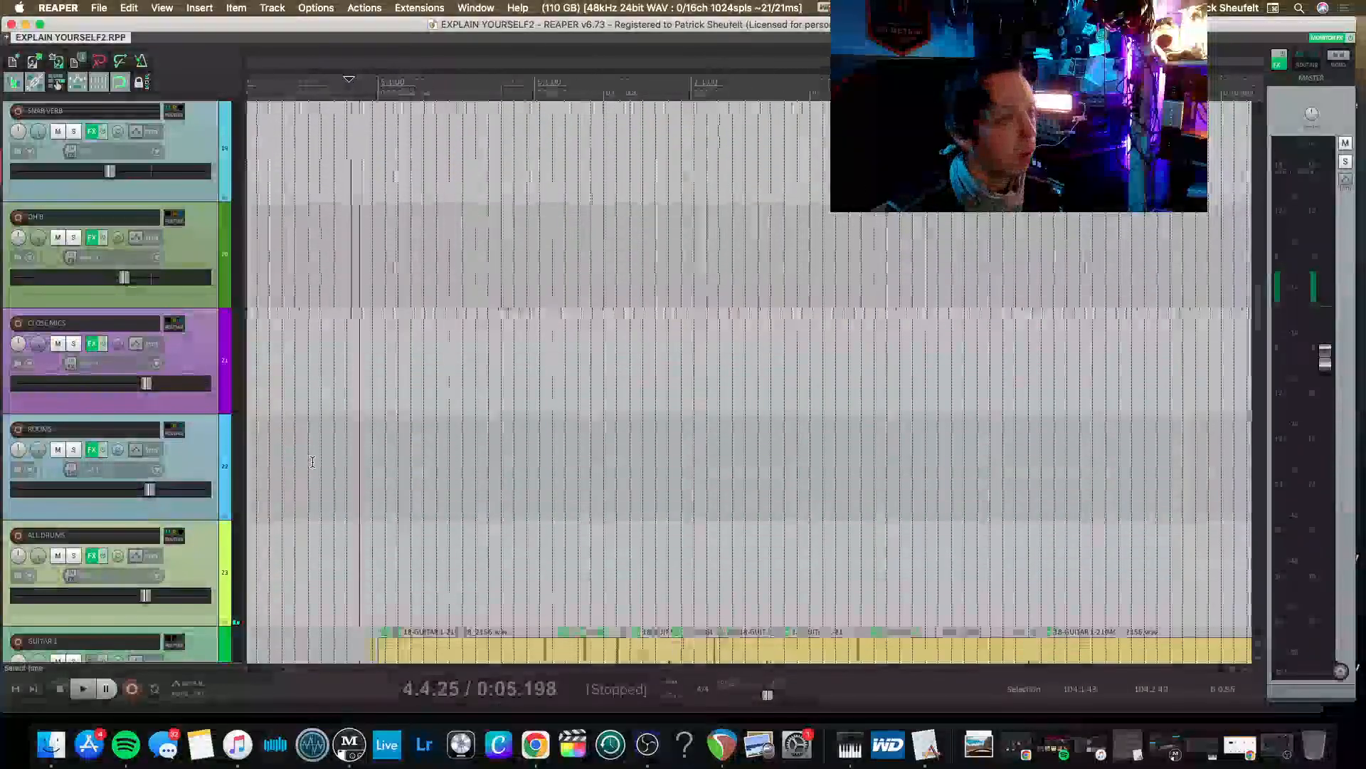
pyautogui.scroll(-5, 313, 462)
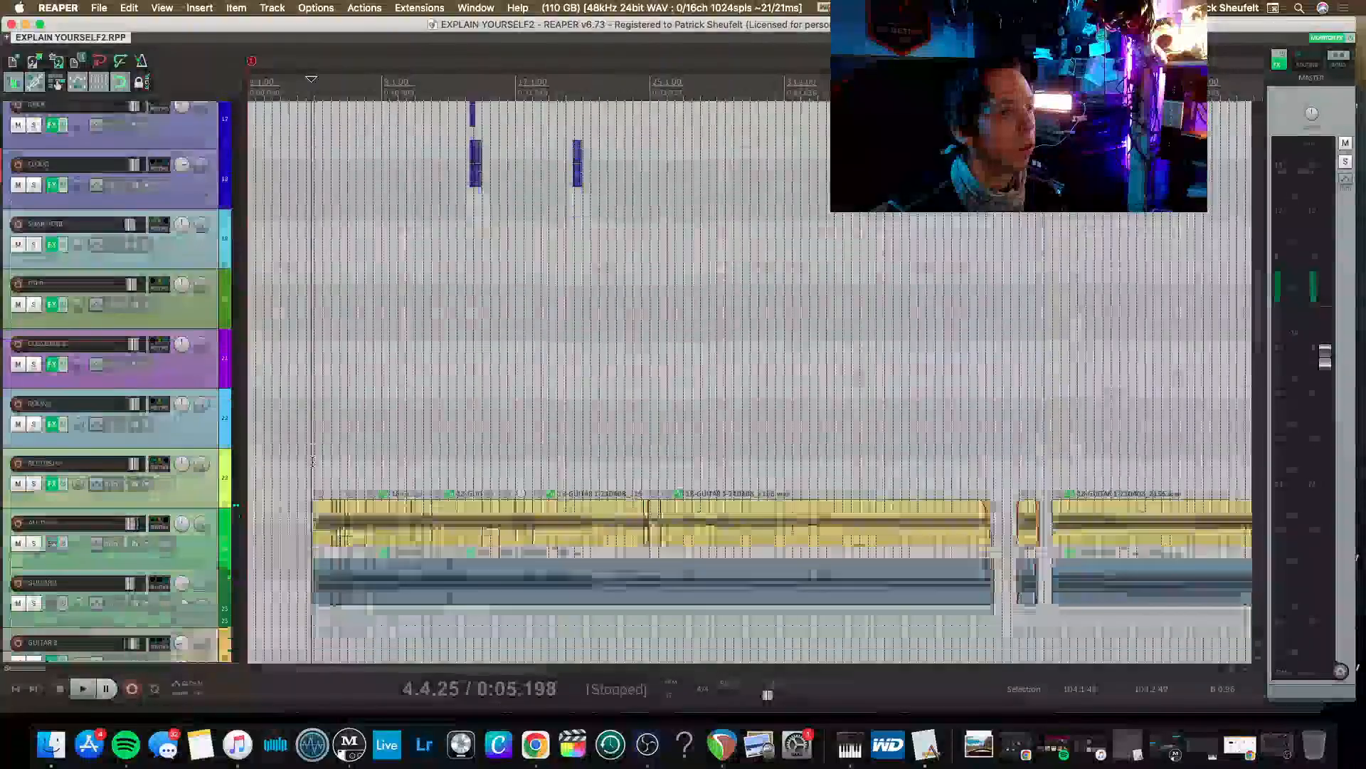
pyautogui.scroll(-10, 312, 462)
pyautogui.scroll(10, 312, 462)
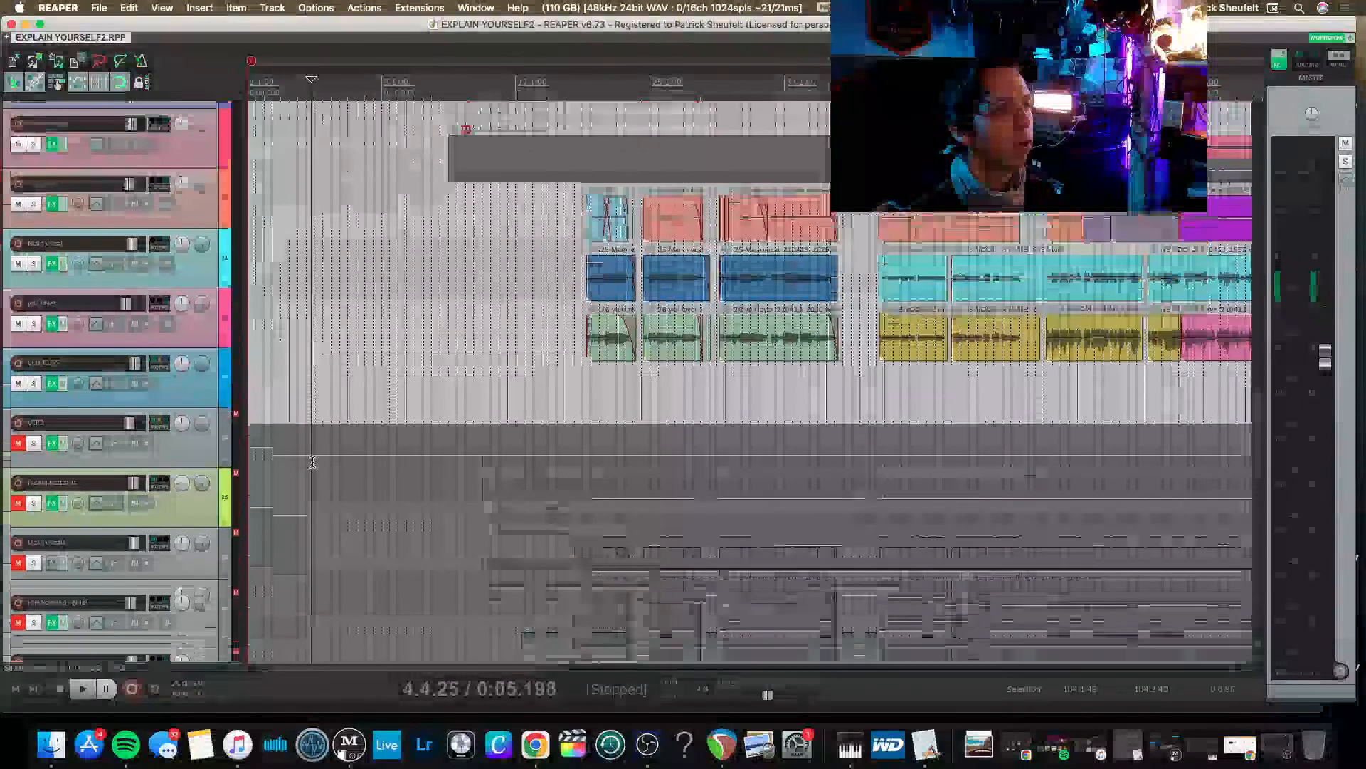
pyautogui.scroll(10, 312, 461)
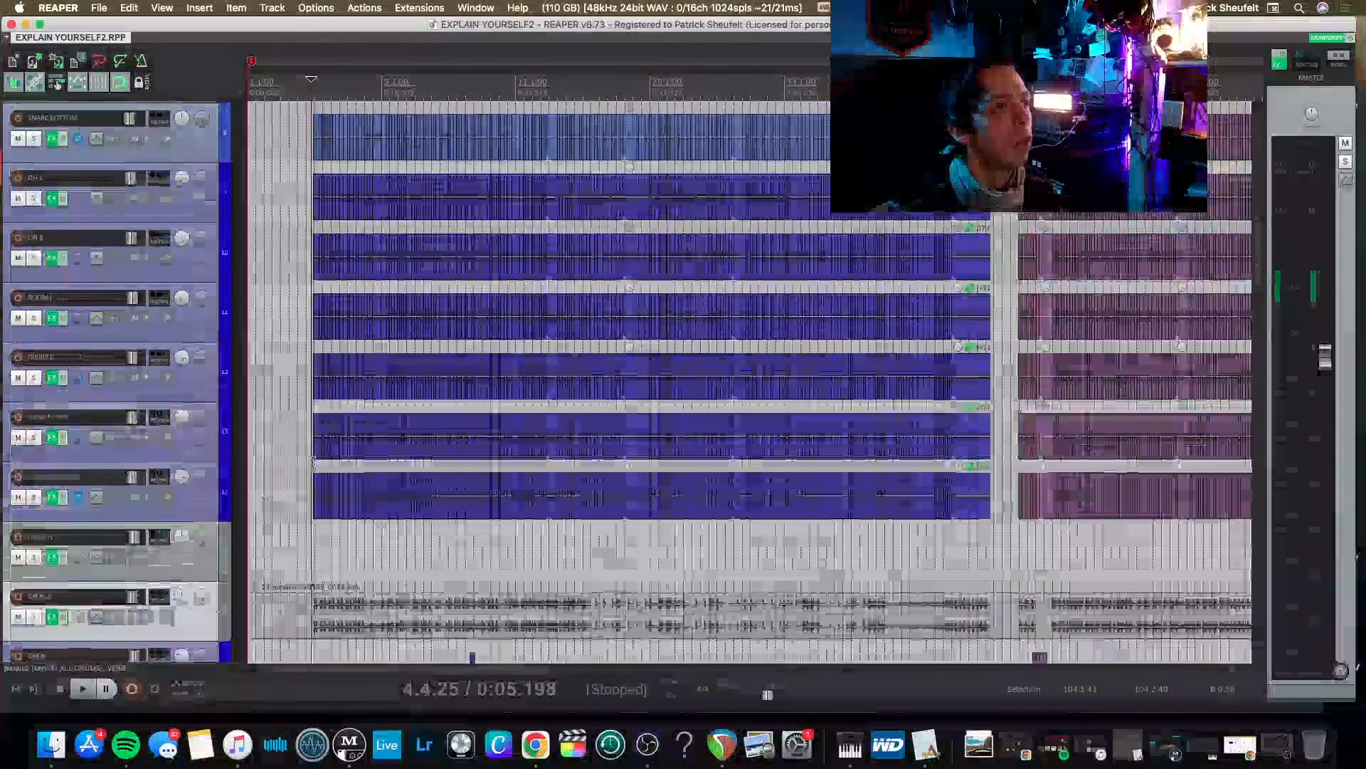
pyautogui.scroll(7, 312, 461)
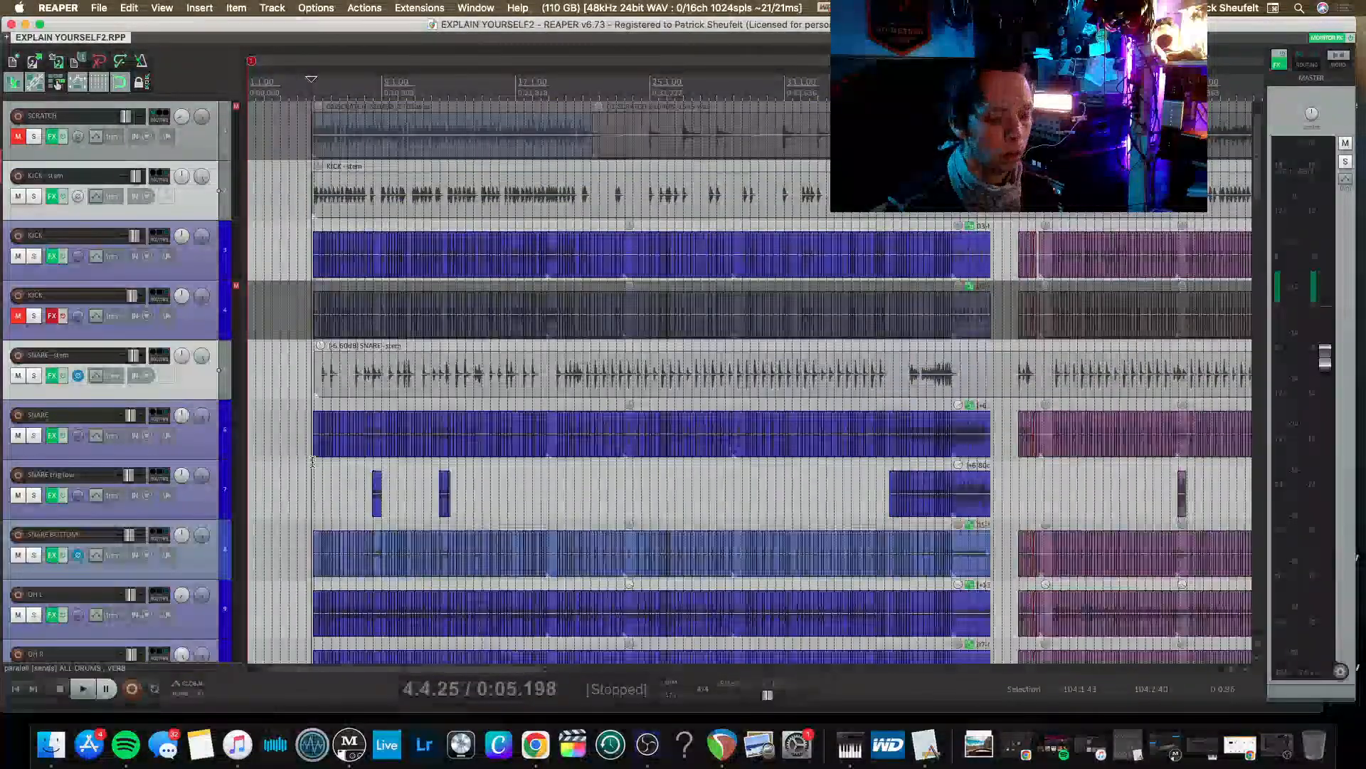
pyautogui.press('super+s')
pyautogui.press('Return')
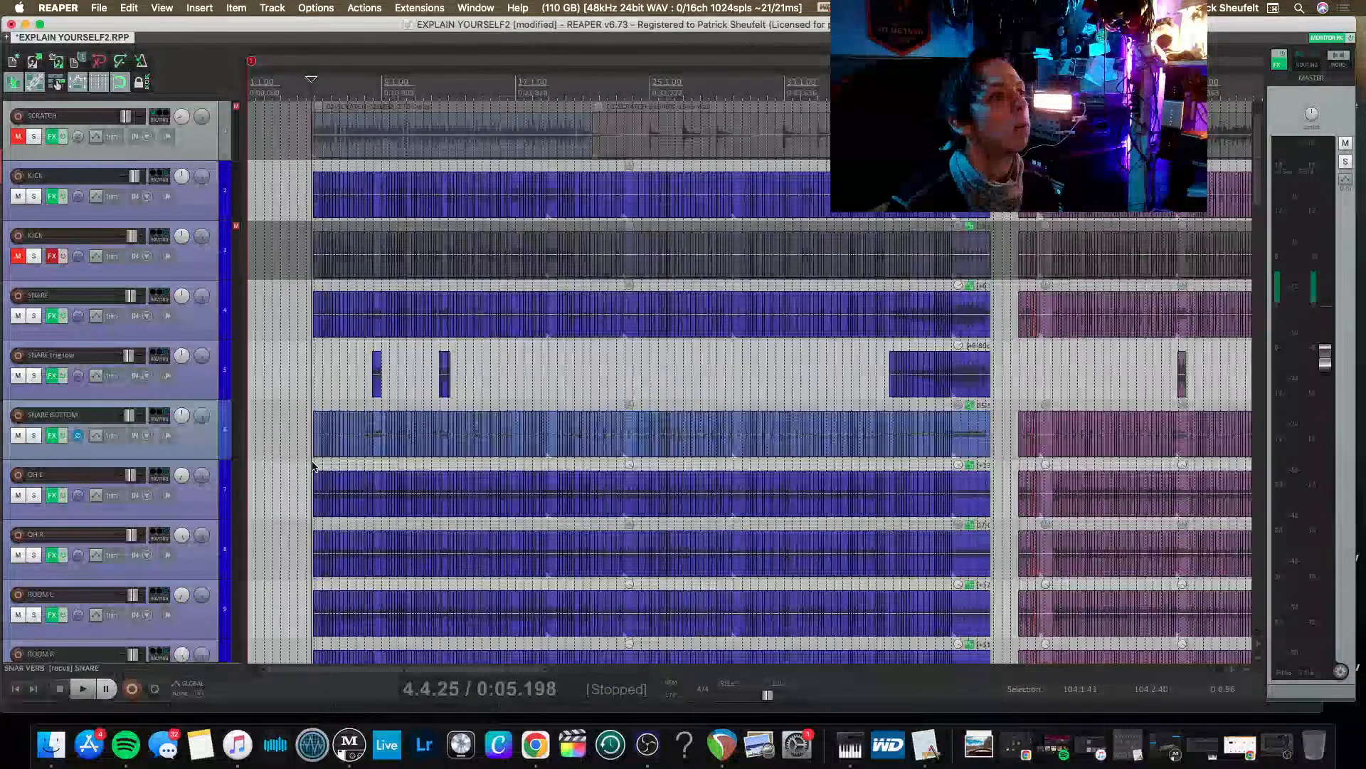
# Delete the muted SCRATCH track above the KICK tracks.
pyautogui.hscroll(5, 313, 466)
pyautogui.hscroll(-5, 179, 317)
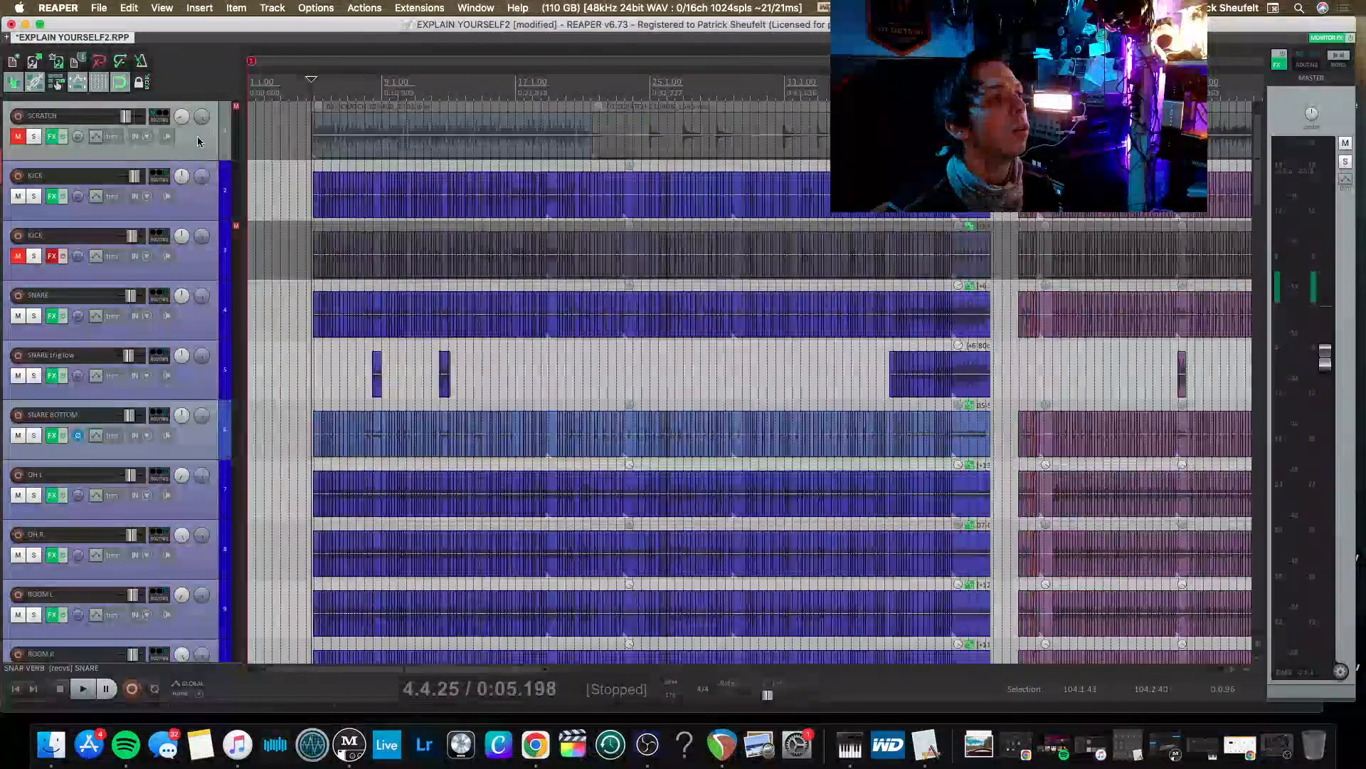
pyautogui.press('Delete')
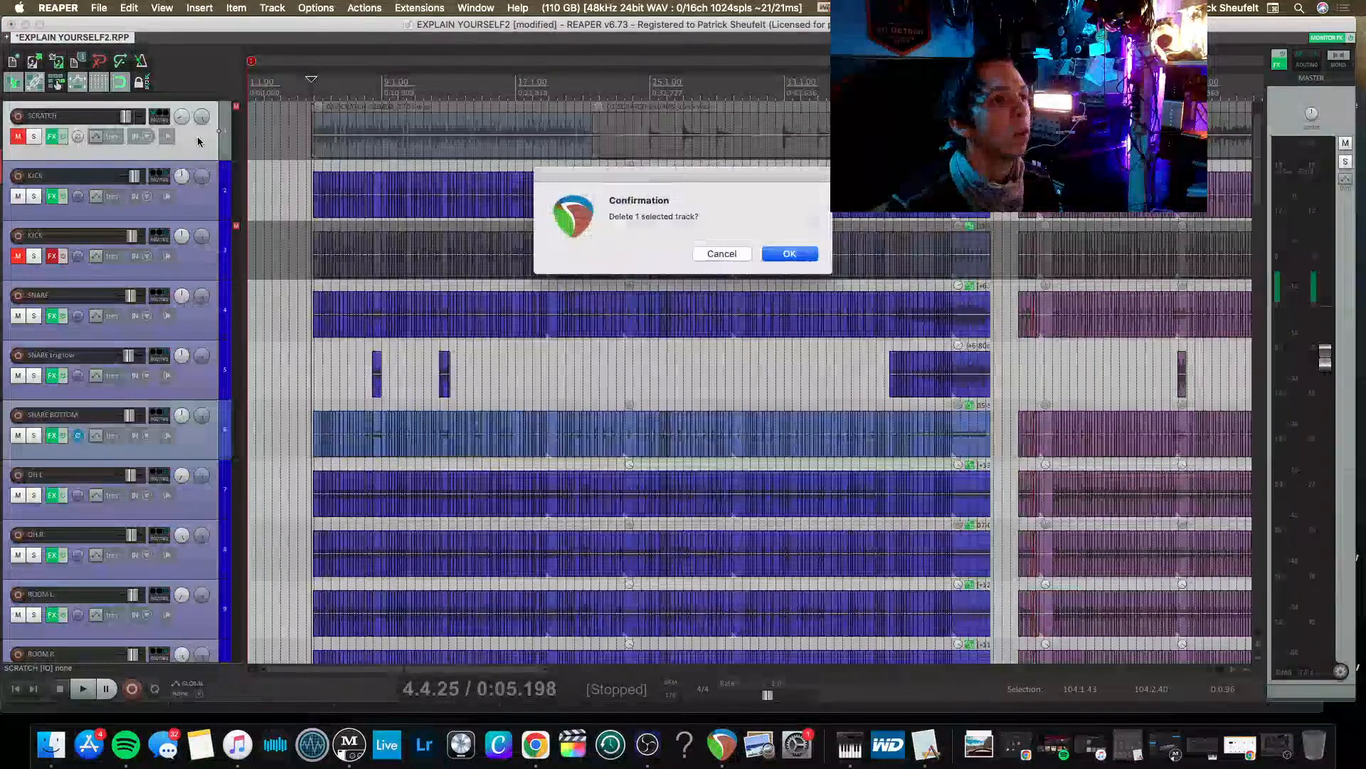
pyautogui.press('Return')
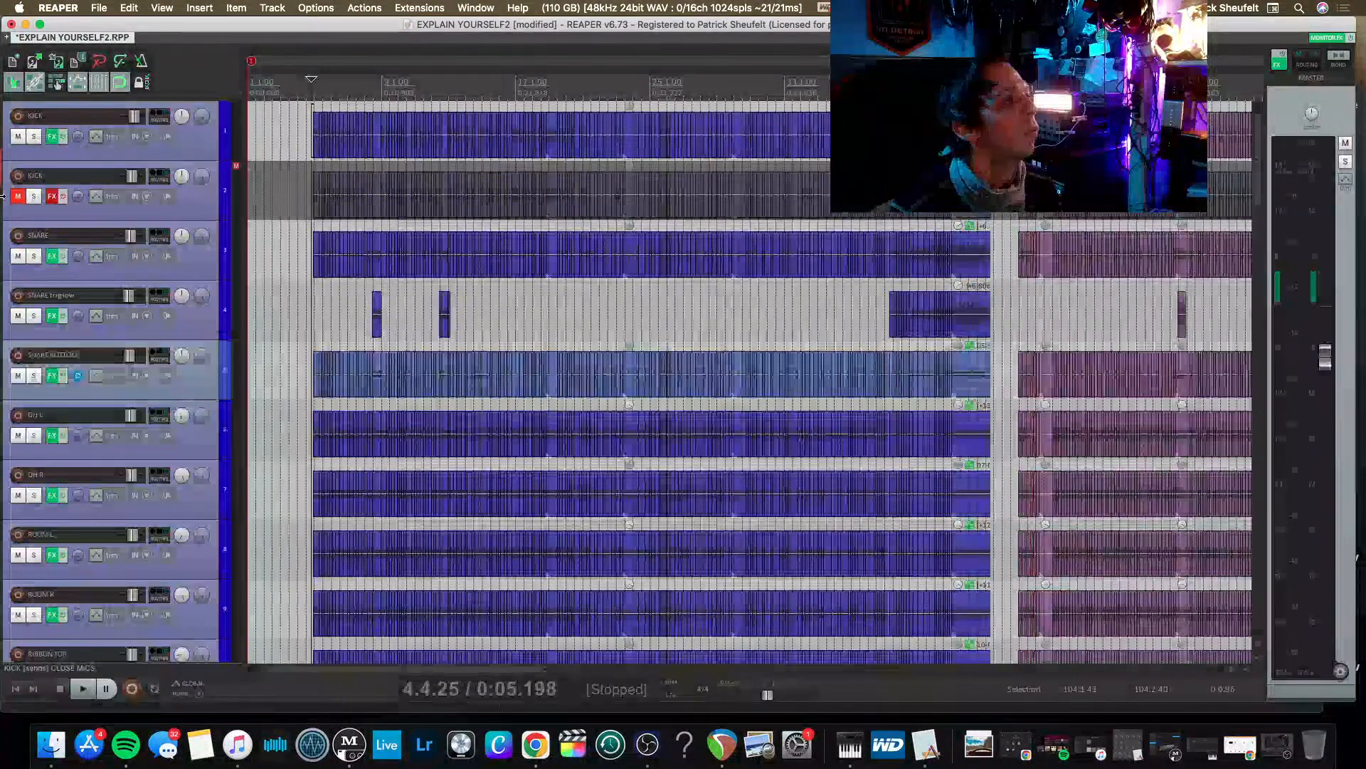
# Unmute the second KICK track and inspect the Trigger 2 plug-in in its bypassed FX chain.
pyautogui.click(17, 197)
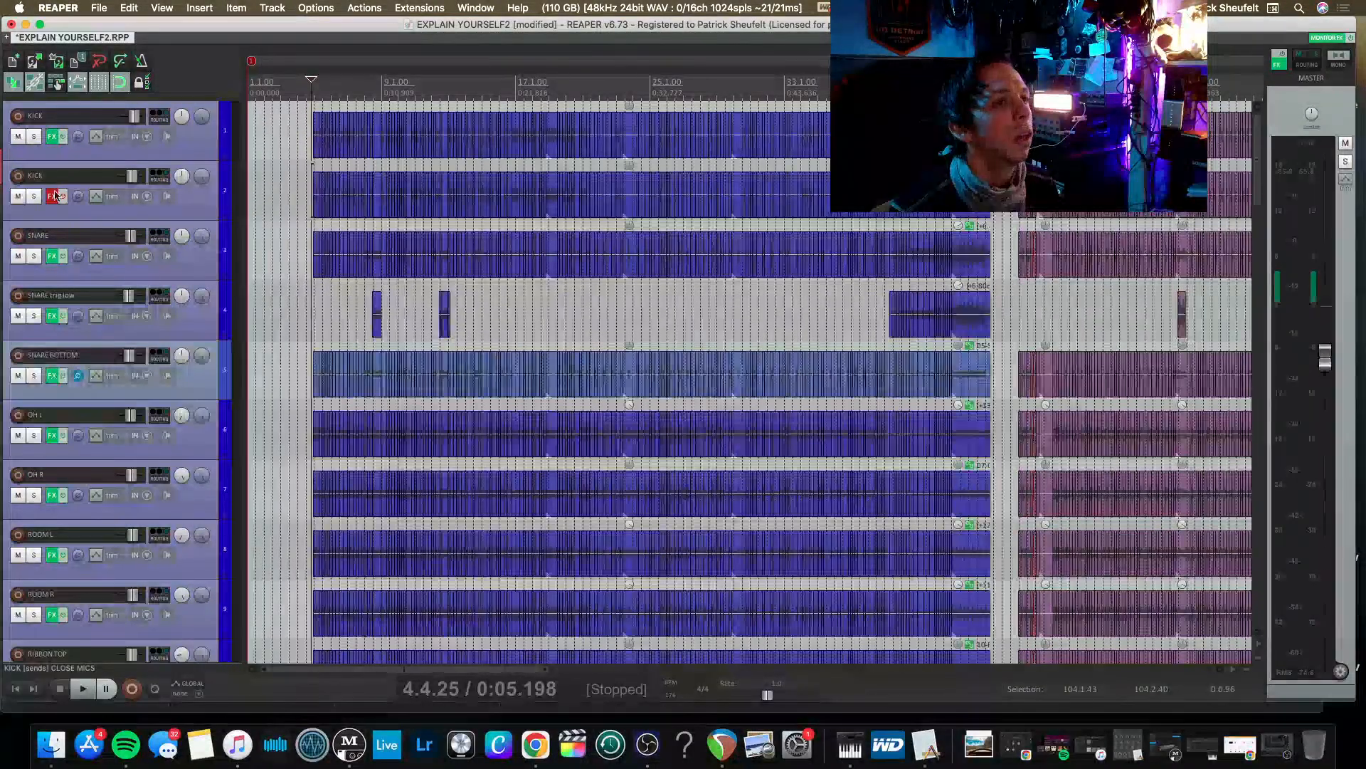
pyautogui.scroll(3, 195, 228)
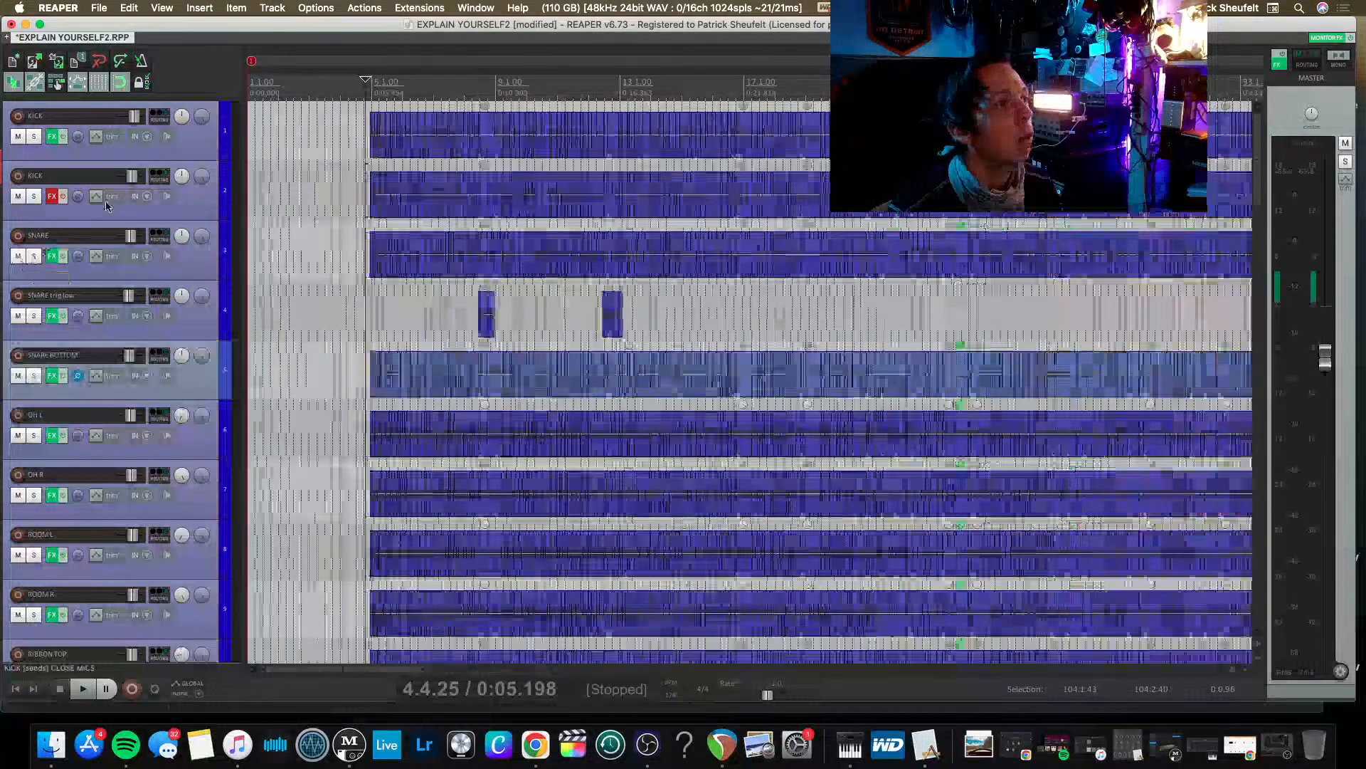
pyautogui.scroll(5, 390, 212)
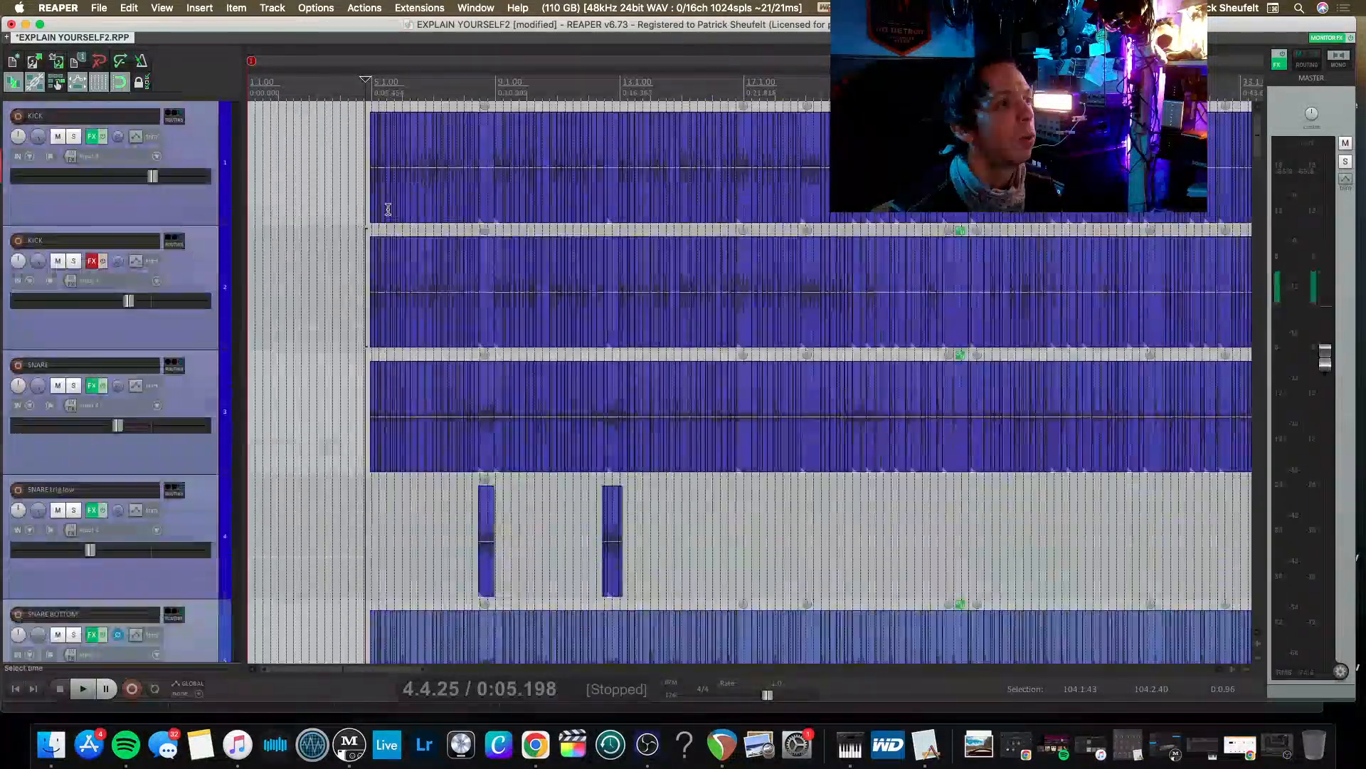
pyautogui.scroll(3, 41, 169)
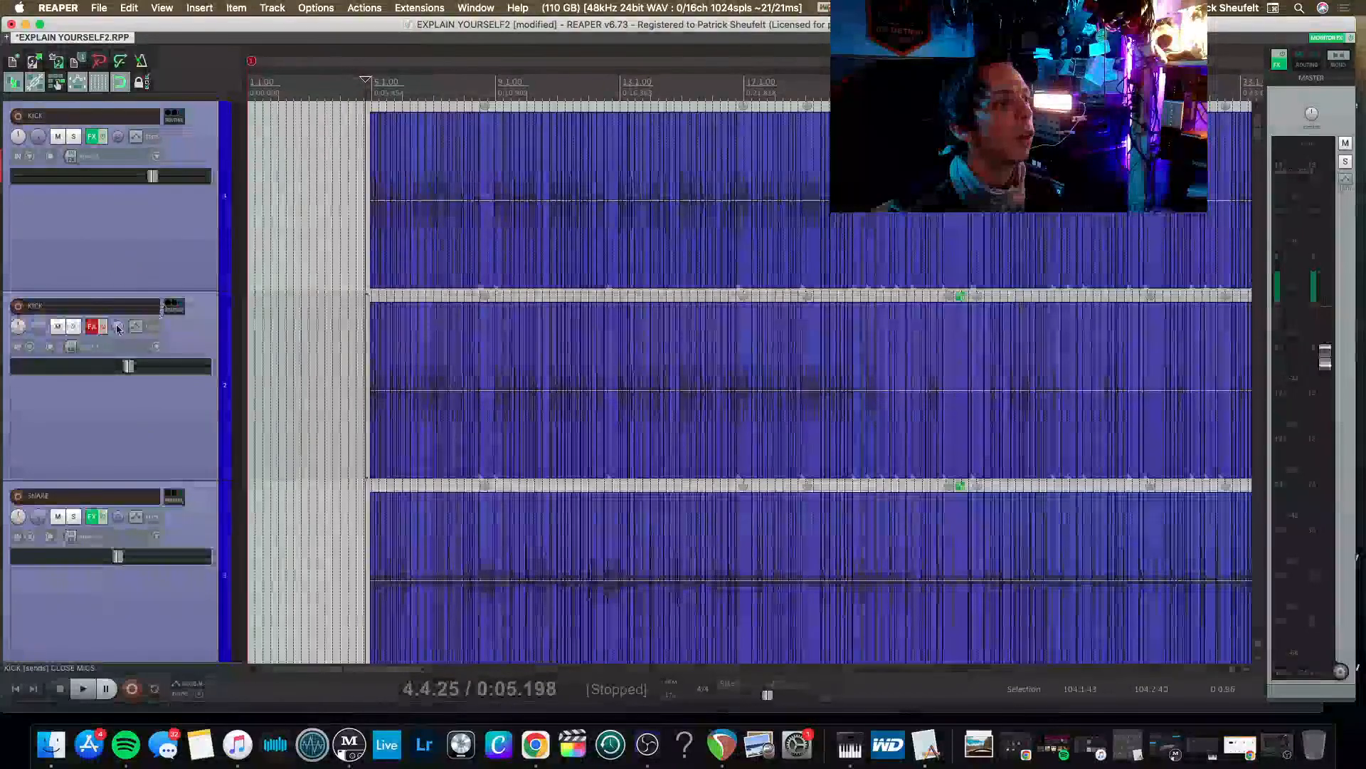
pyautogui.click(91, 328)
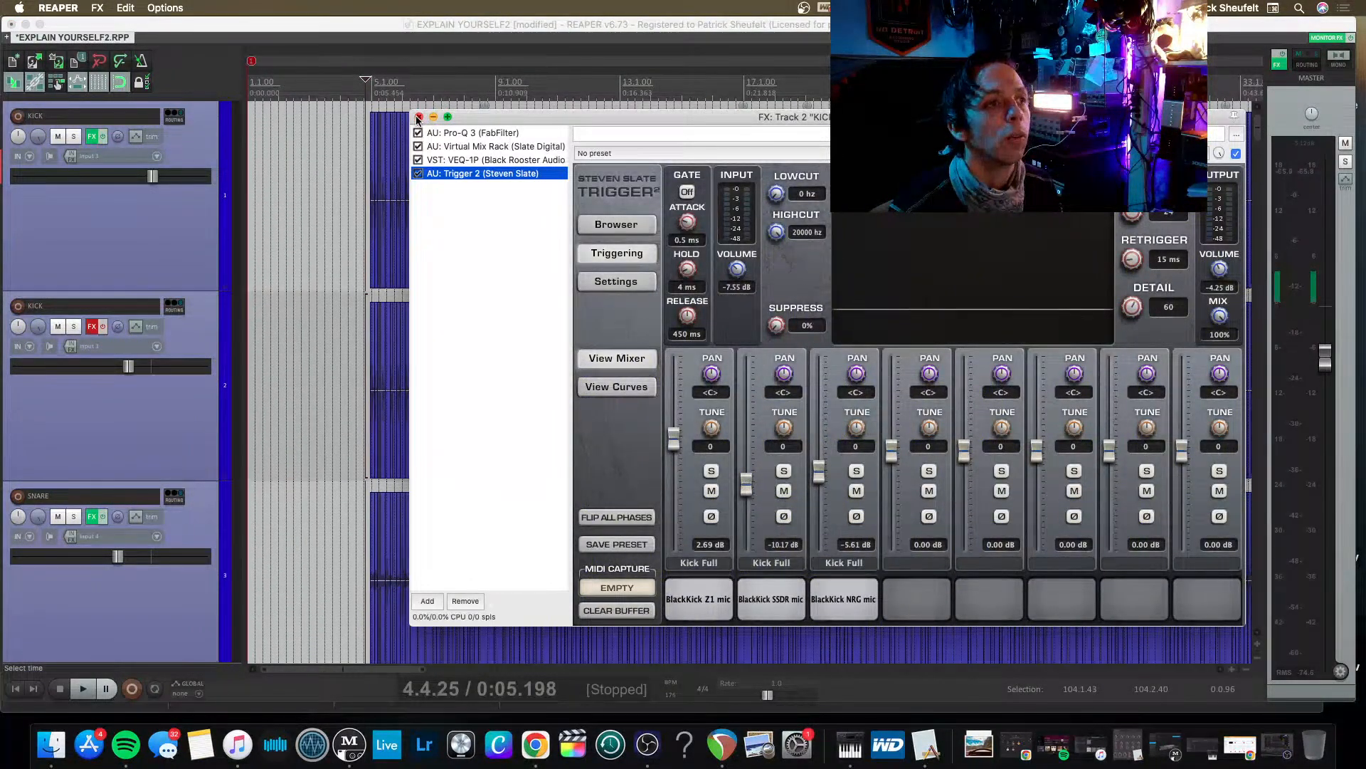
pyautogui.click(418, 117)
# Rename the second KICK track as KICK TRIGGER.
pyautogui.doubleClick(119, 312)
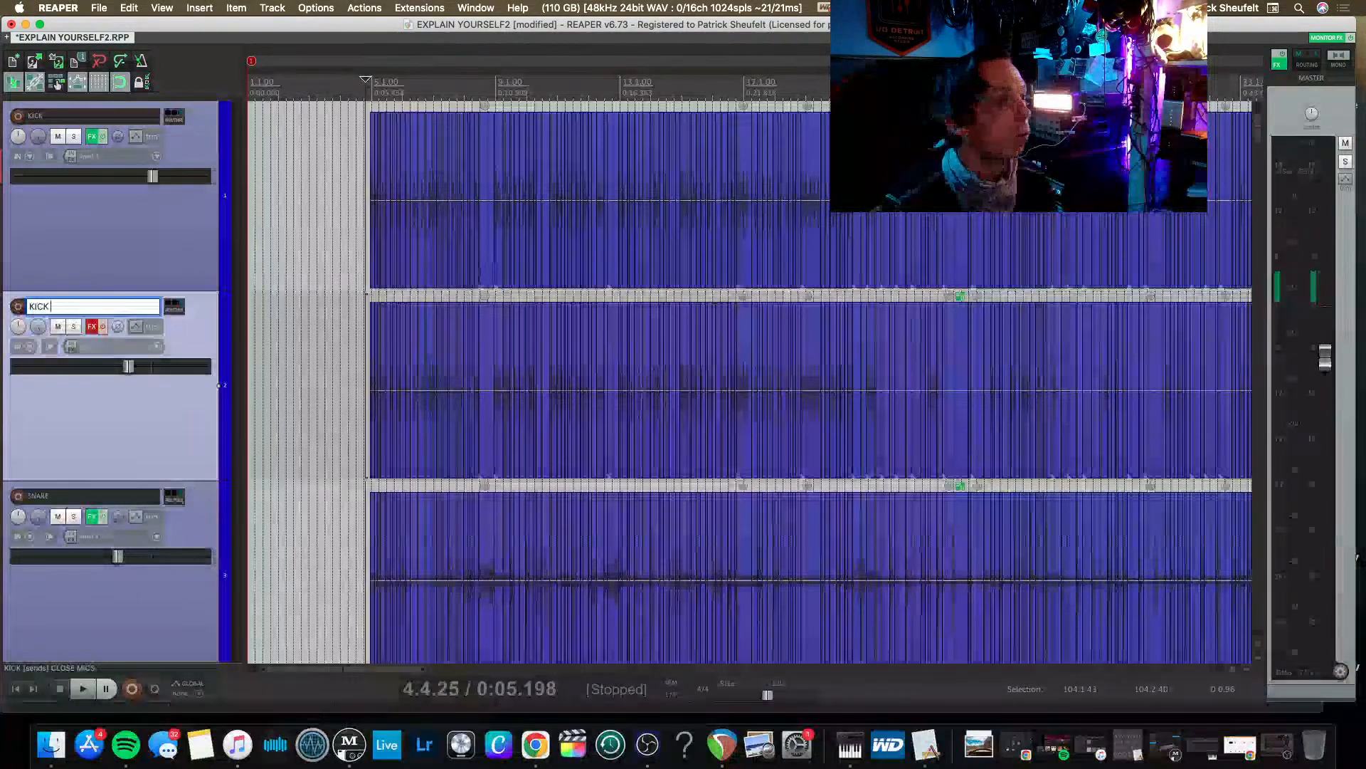
pyautogui.write('TRIGGER')
pyautogui.press('Return')
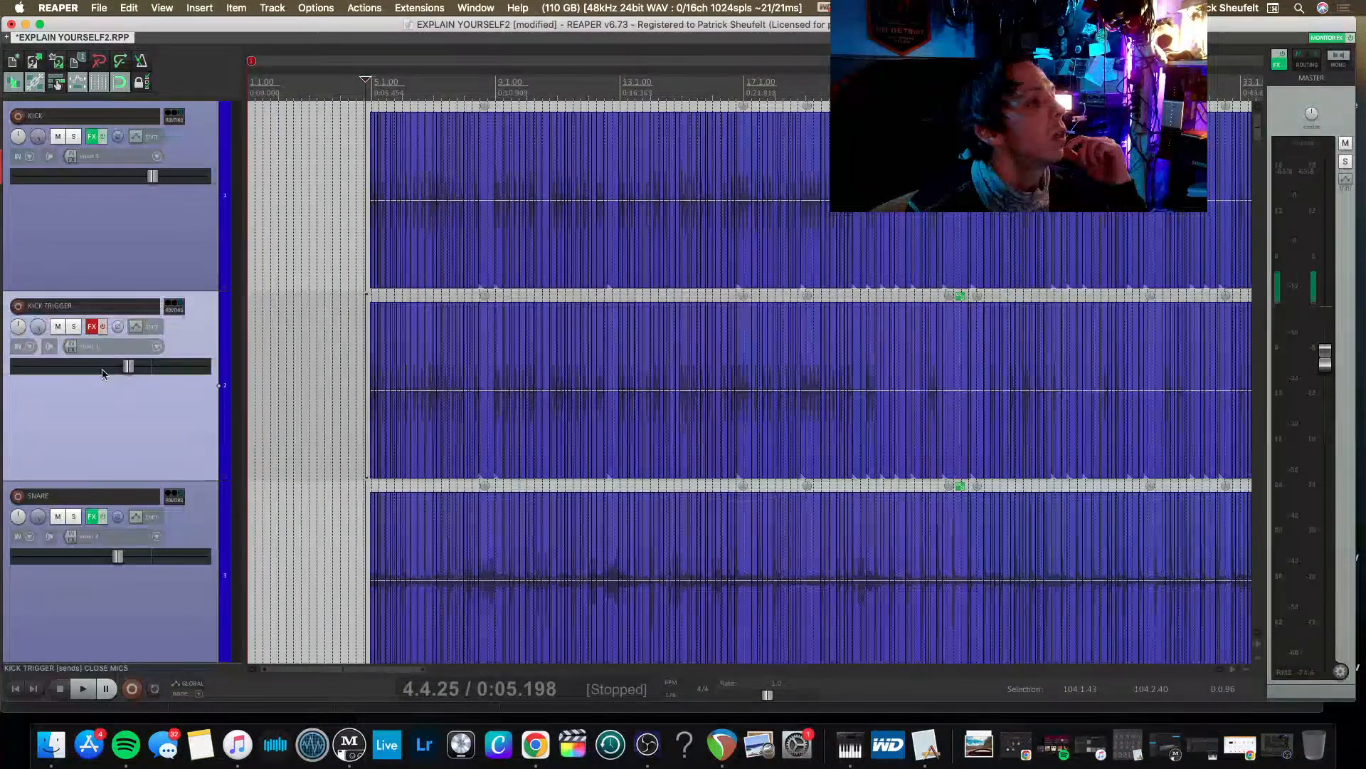
# Re-enable the effects chain on the KICK TRIGGER track and mute the track.
pyautogui.scroll(-3, 102, 374)
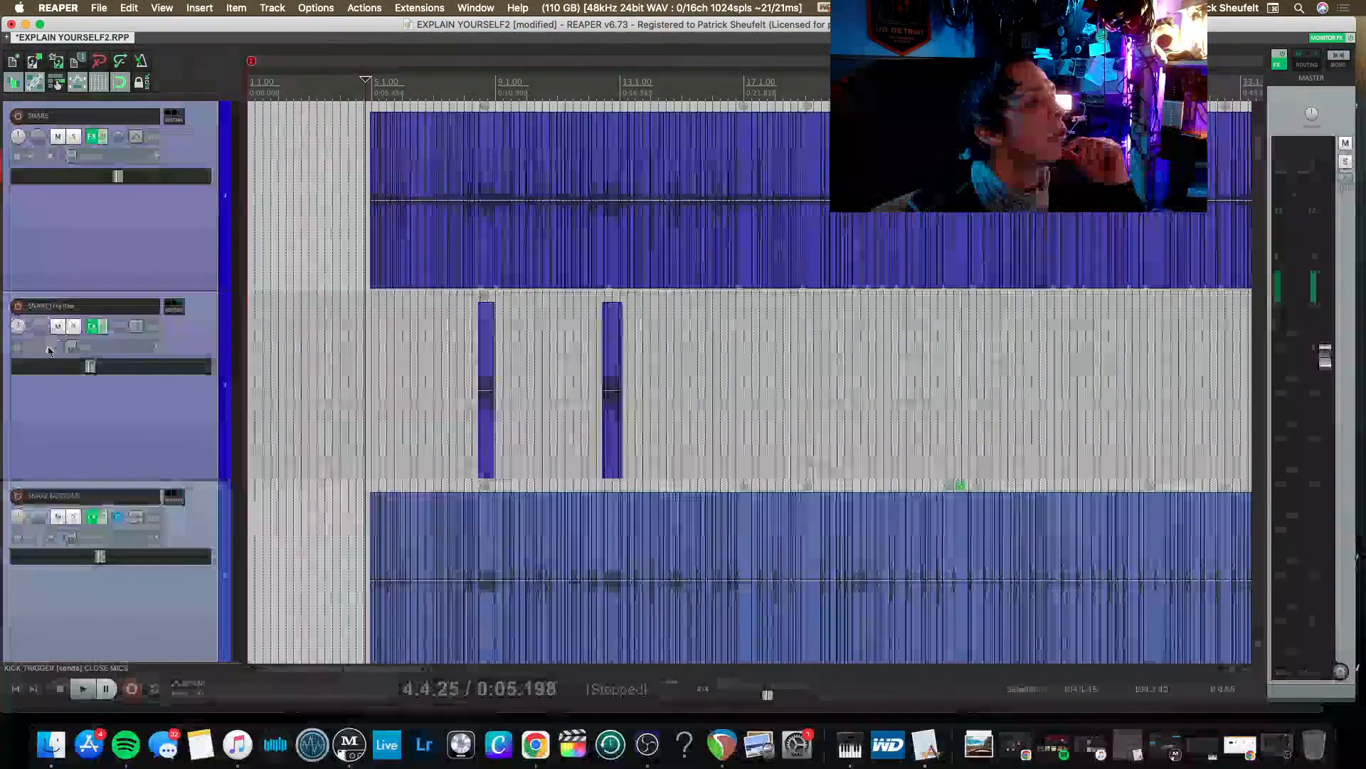
pyautogui.scroll(3, 125, 429)
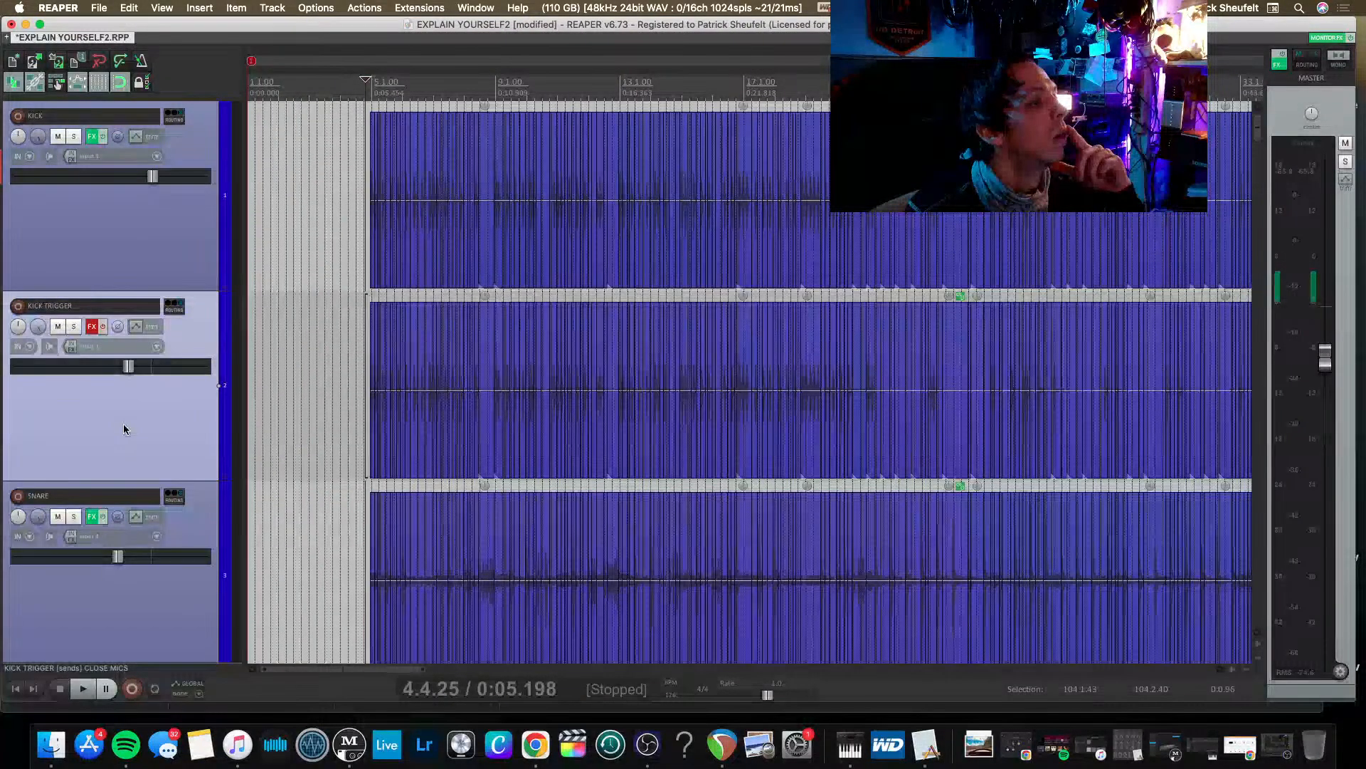
pyautogui.scroll(-3, 124, 429)
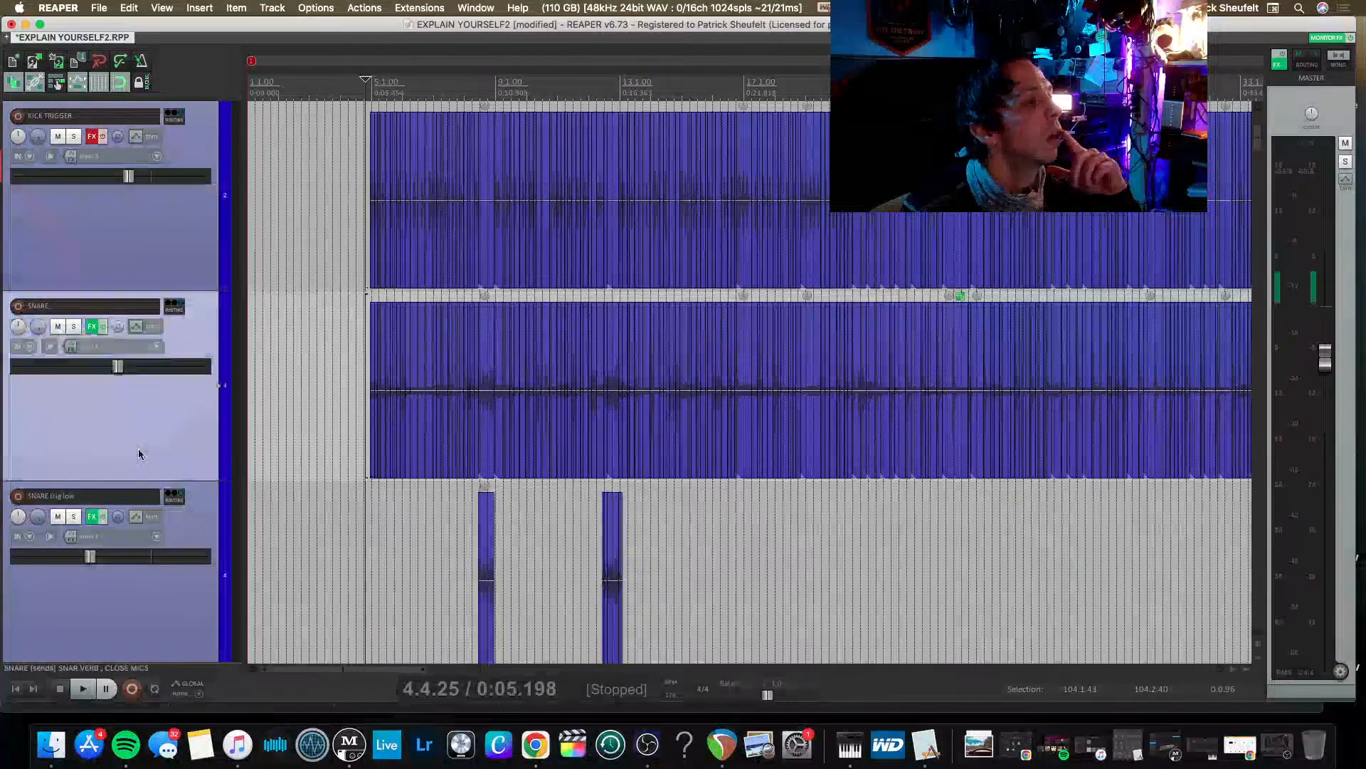
pyautogui.scroll(3, 138, 445)
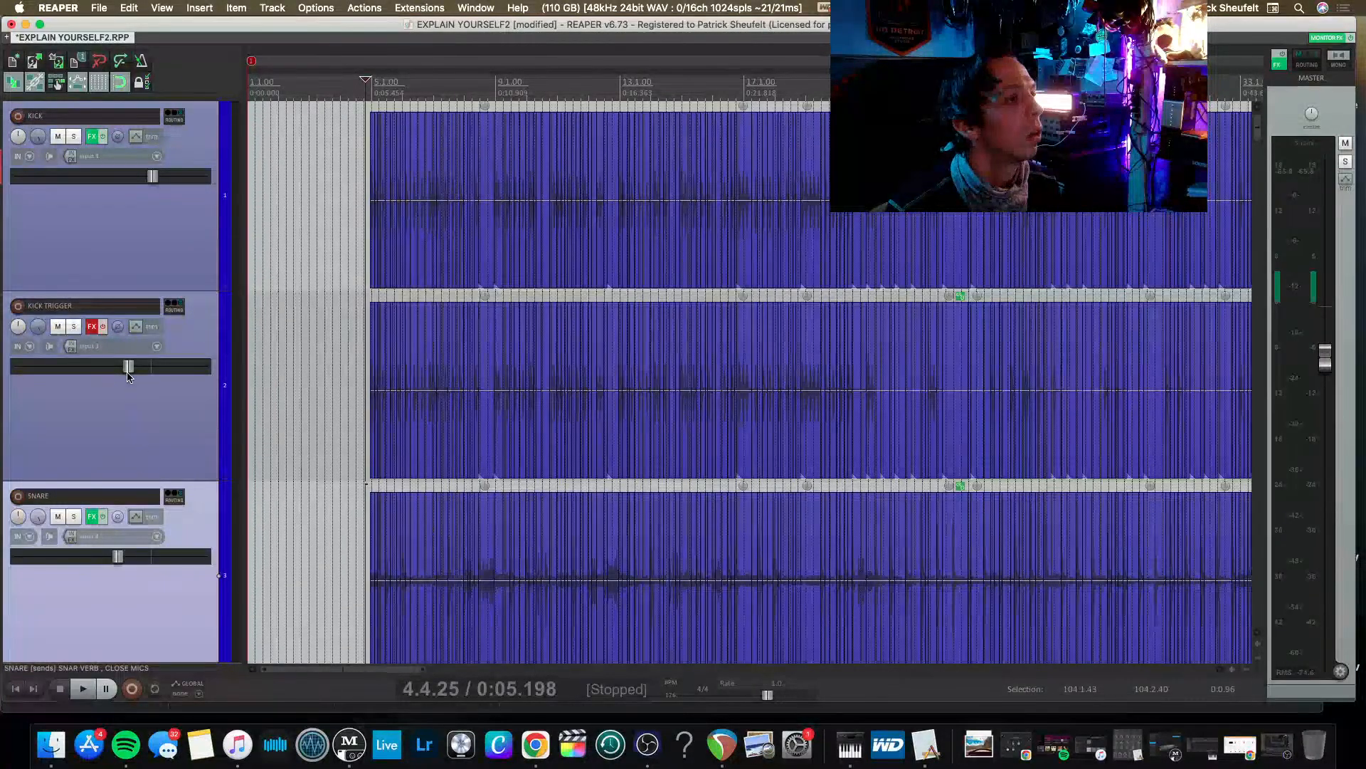
pyautogui.click(59, 326)
# Mute the SNARE trig low track between the SNARE and SNARE BOTTOM tracks.
pyautogui.scroll(-3, 53, 388)
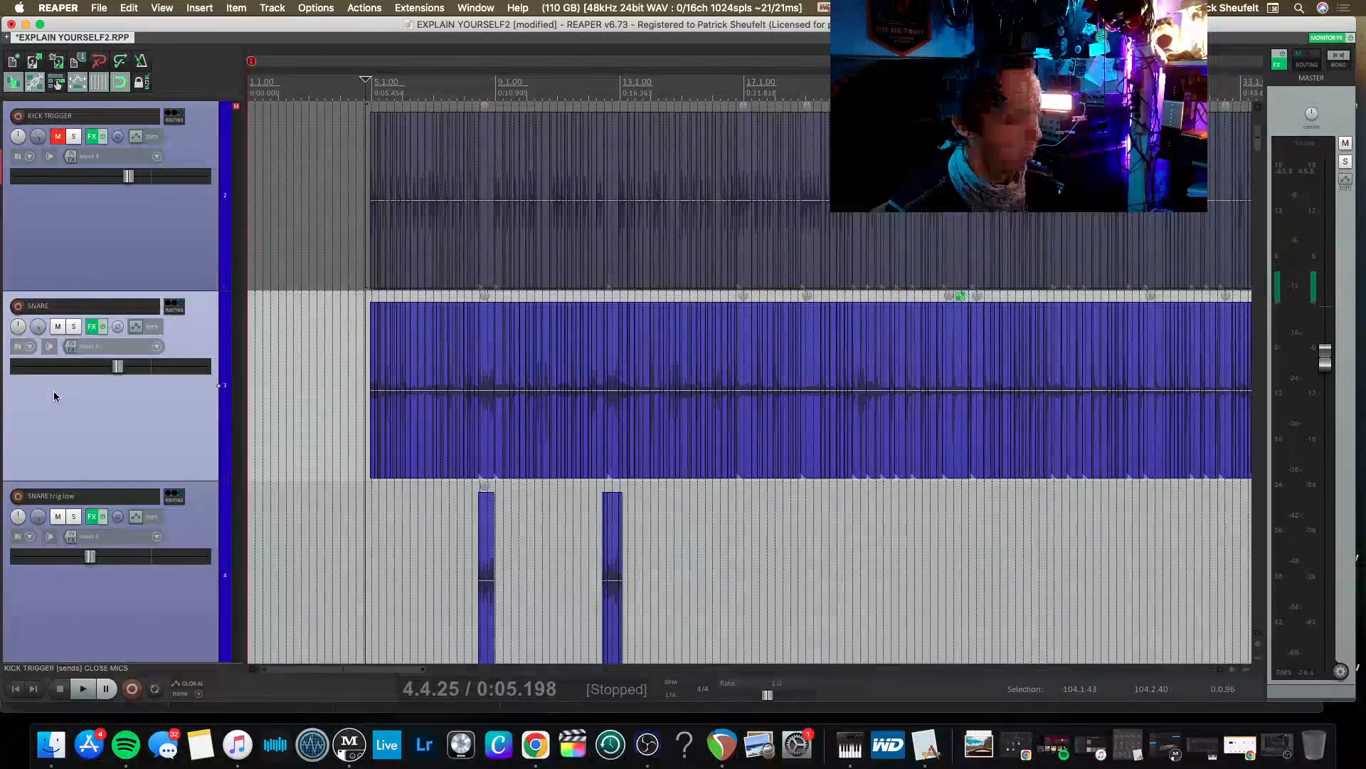
pyautogui.scroll(-5, 54, 398)
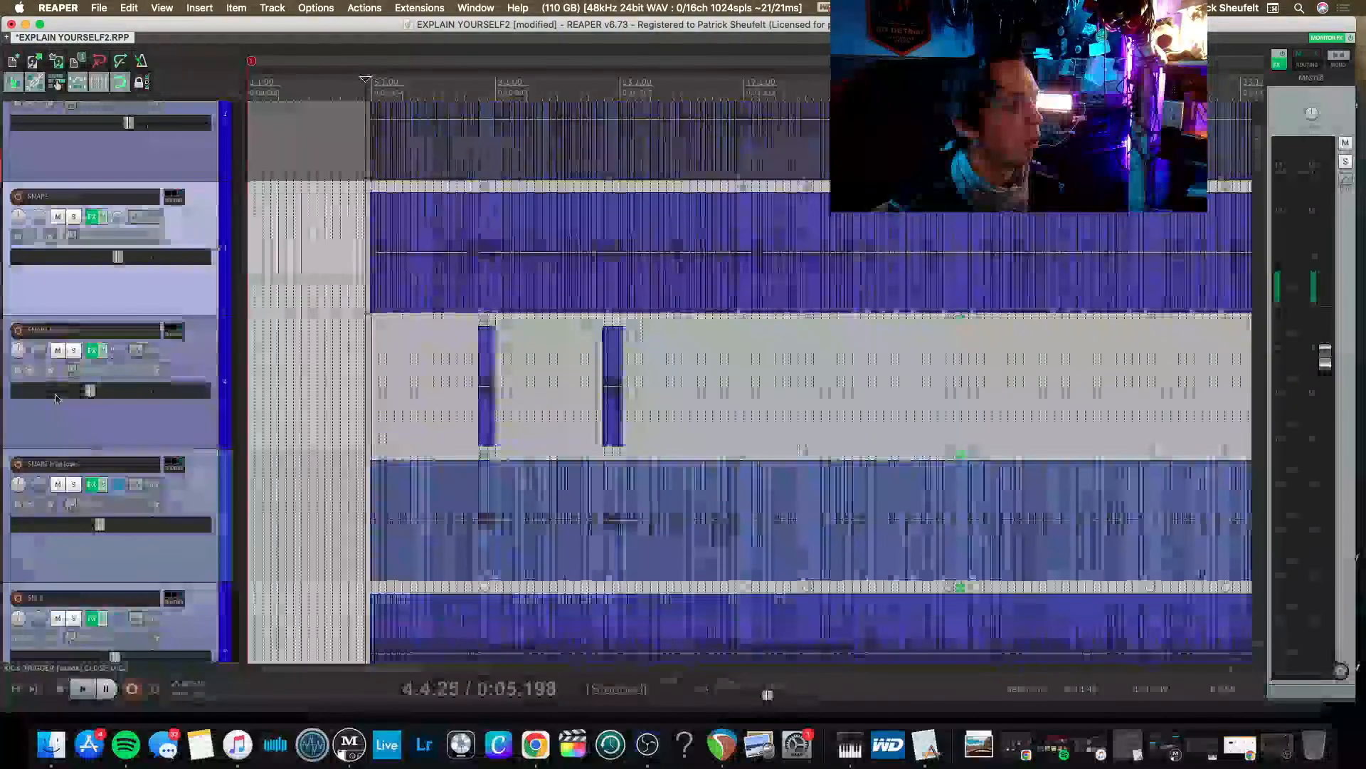
pyautogui.scroll(-2, 57, 398)
pyautogui.scroll(4, 92, 406)
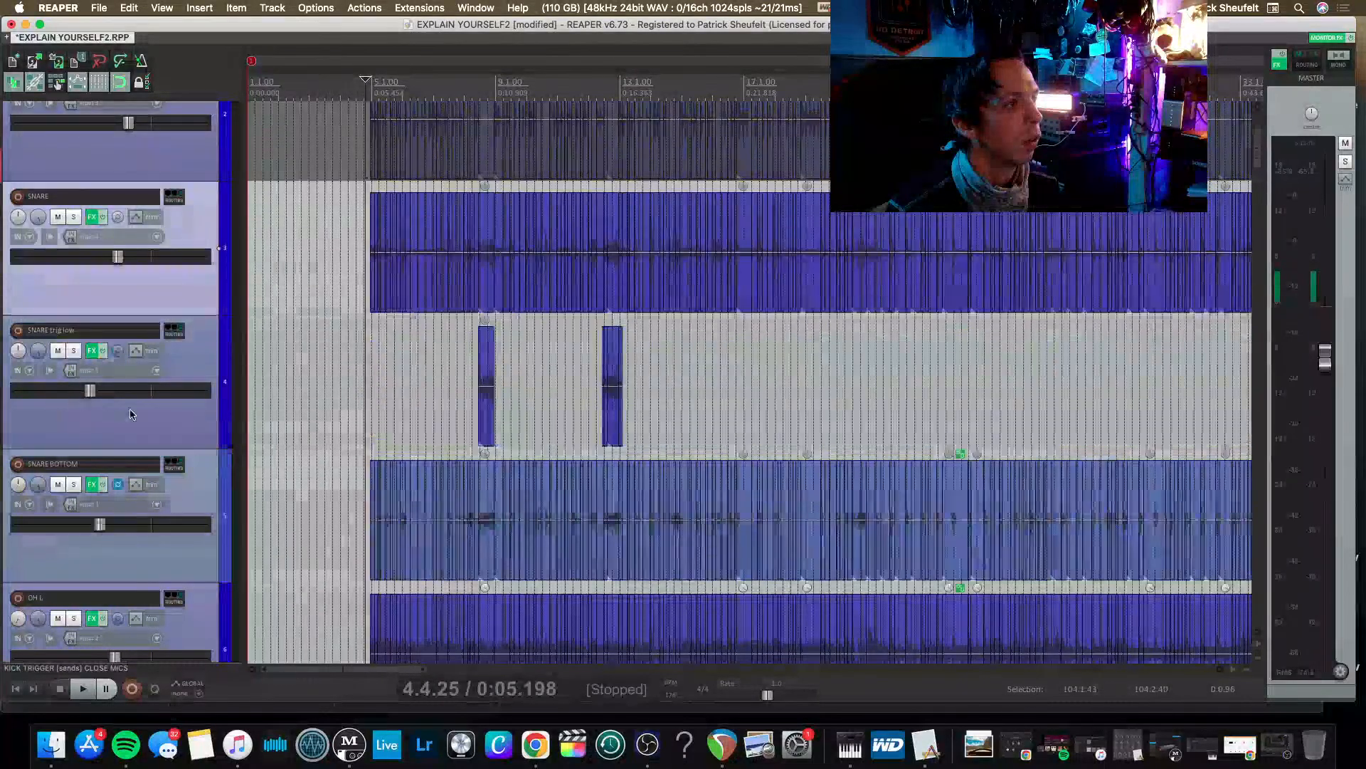
pyautogui.click(154, 426)
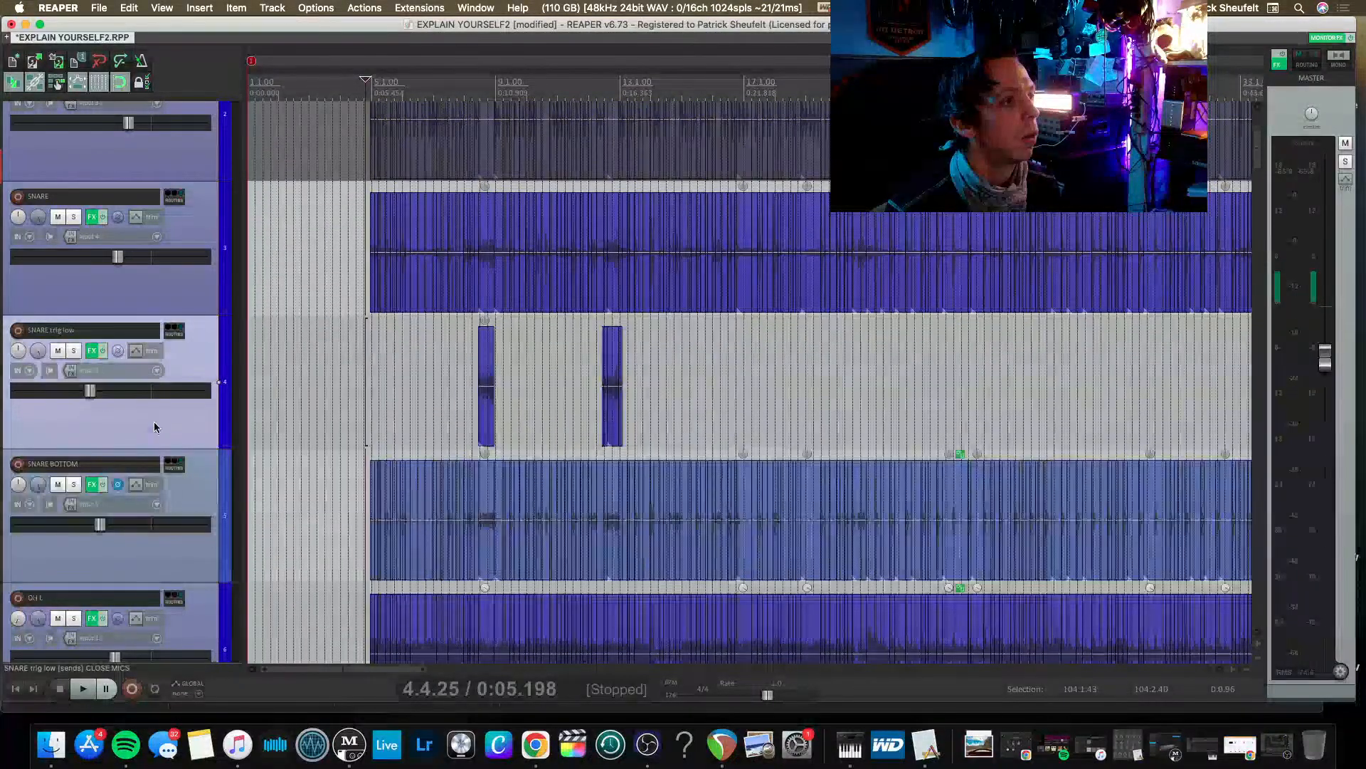
pyautogui.click(58, 351)
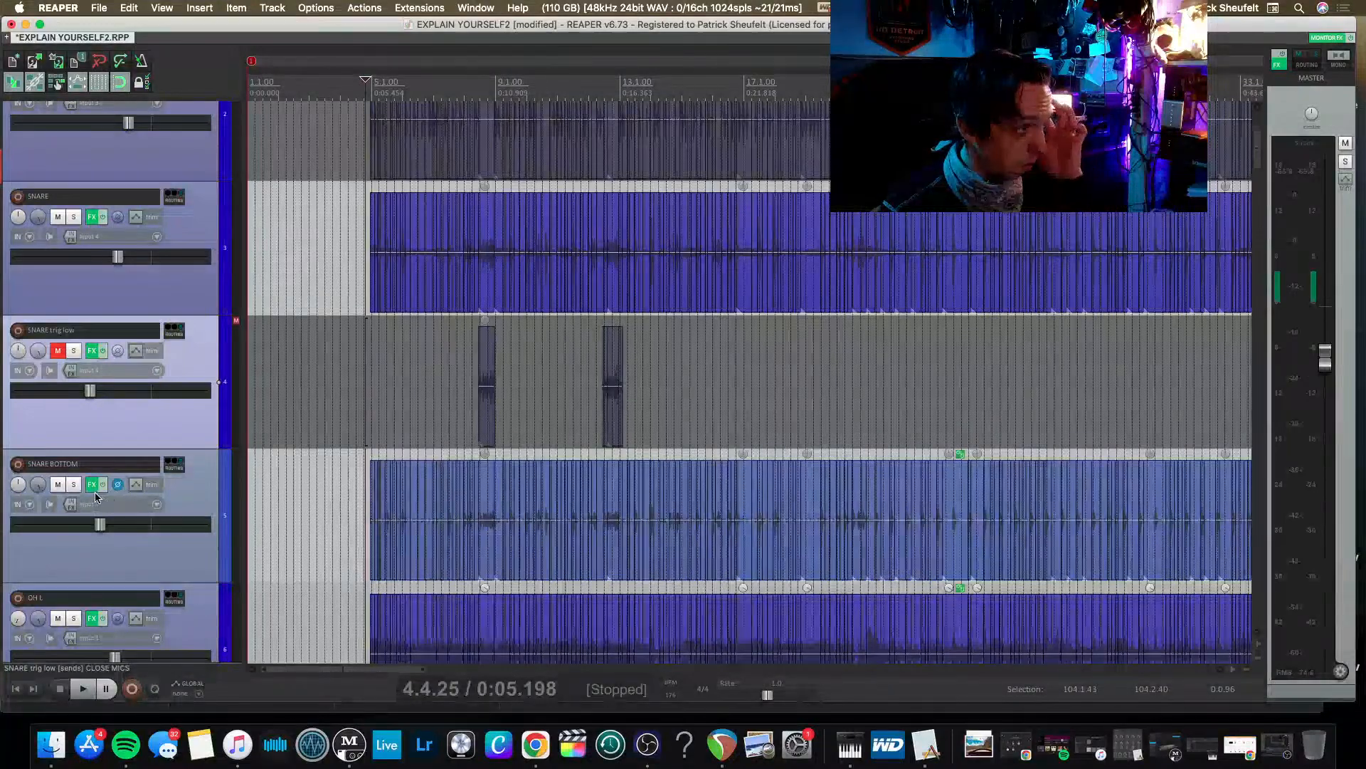
# Look through the drum and buss tracks and examine the ALL DRUMS track's routing in the mixer.
pyautogui.scroll(3, 177, 402)
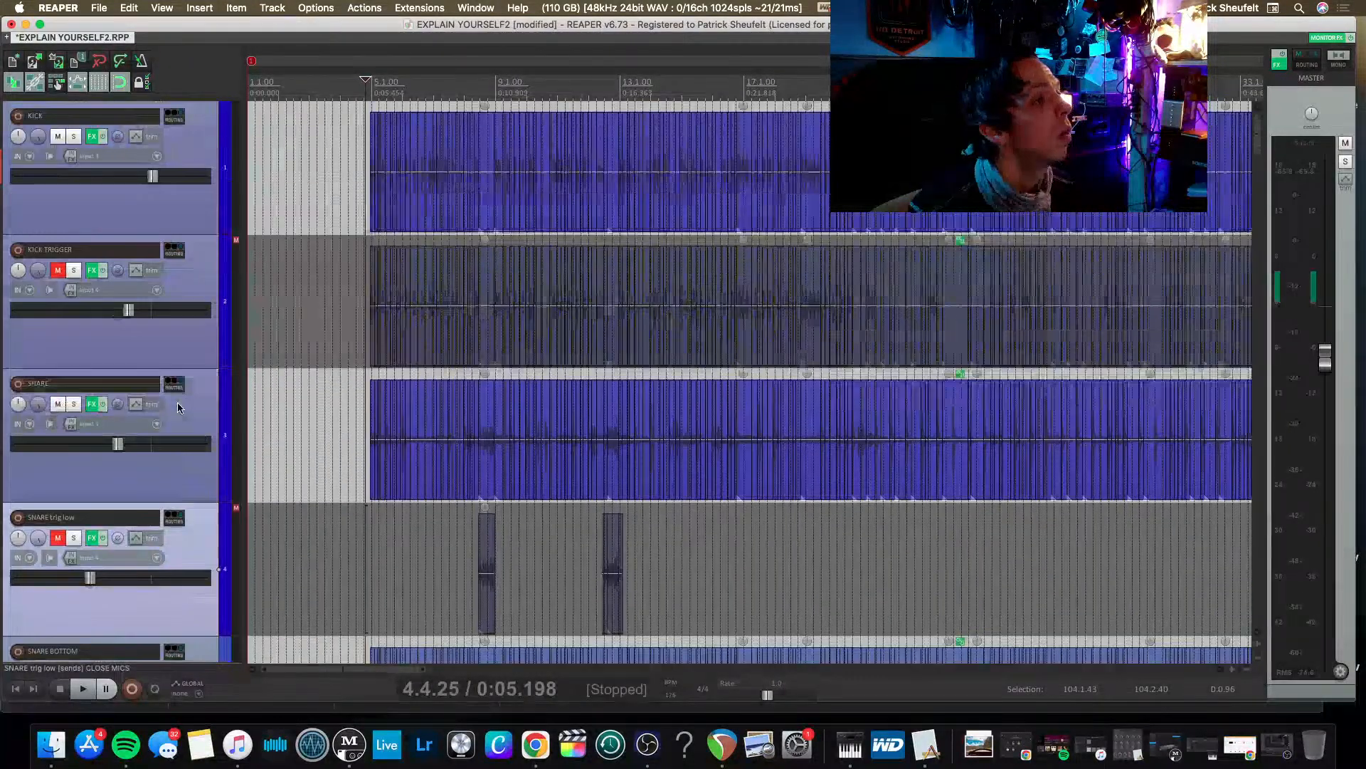
pyautogui.scroll(-2, 187, 330)
pyautogui.scroll(-5, 186, 319)
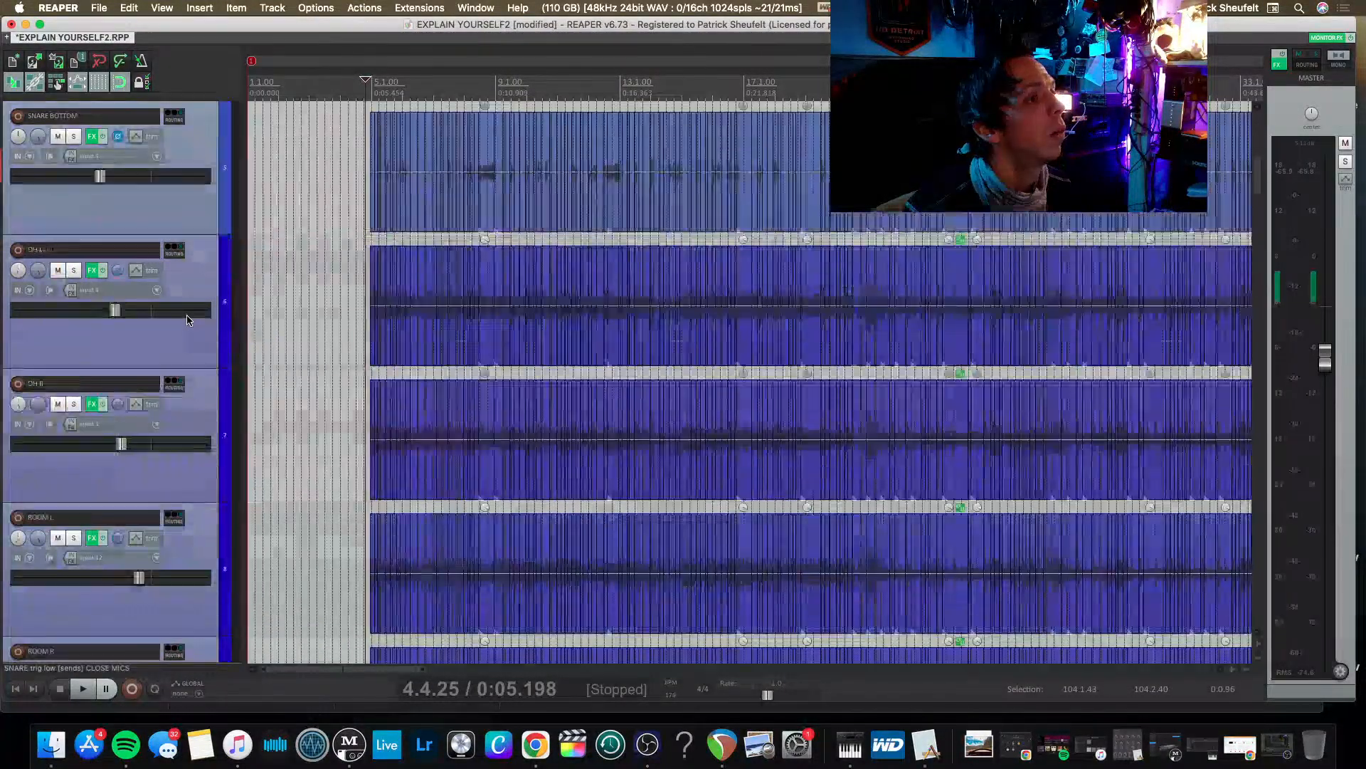
pyautogui.scroll(-3, 179, 427)
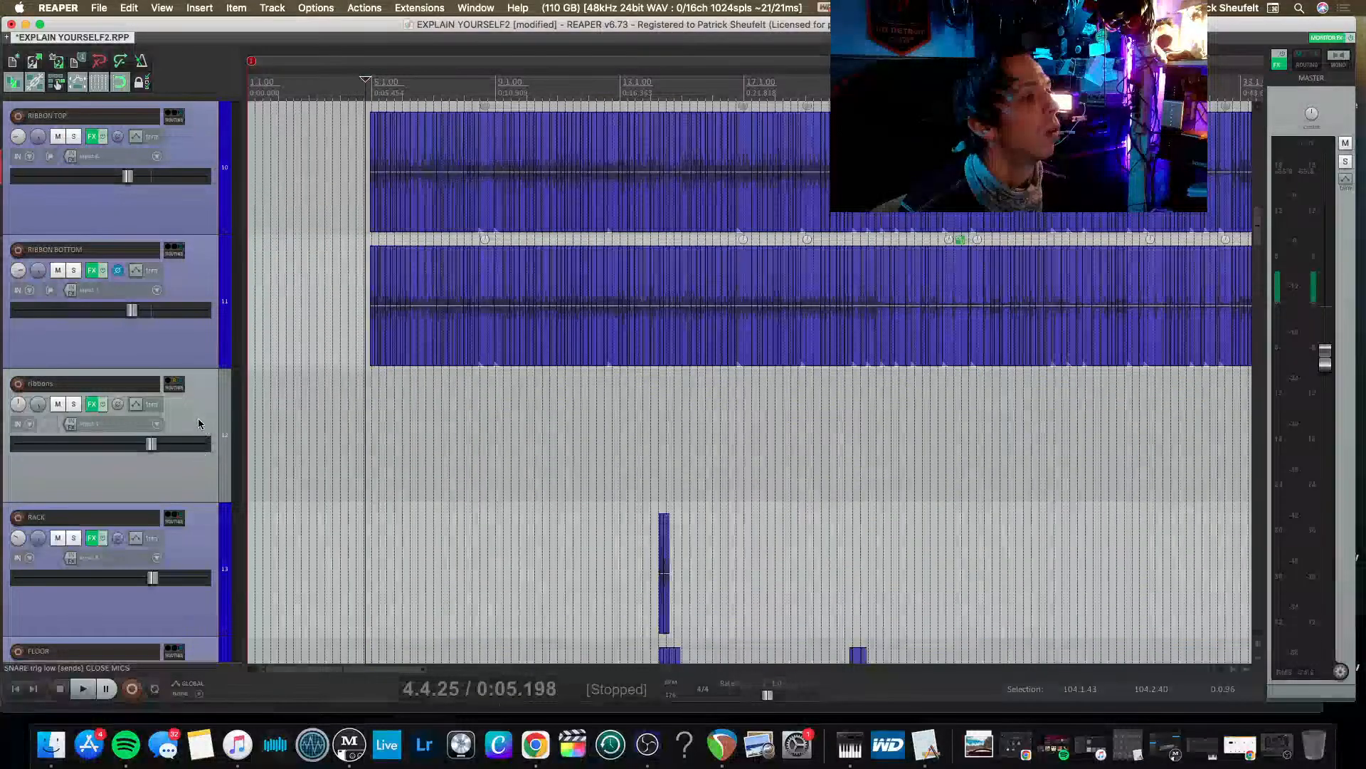
pyautogui.scroll(-5, 202, 427)
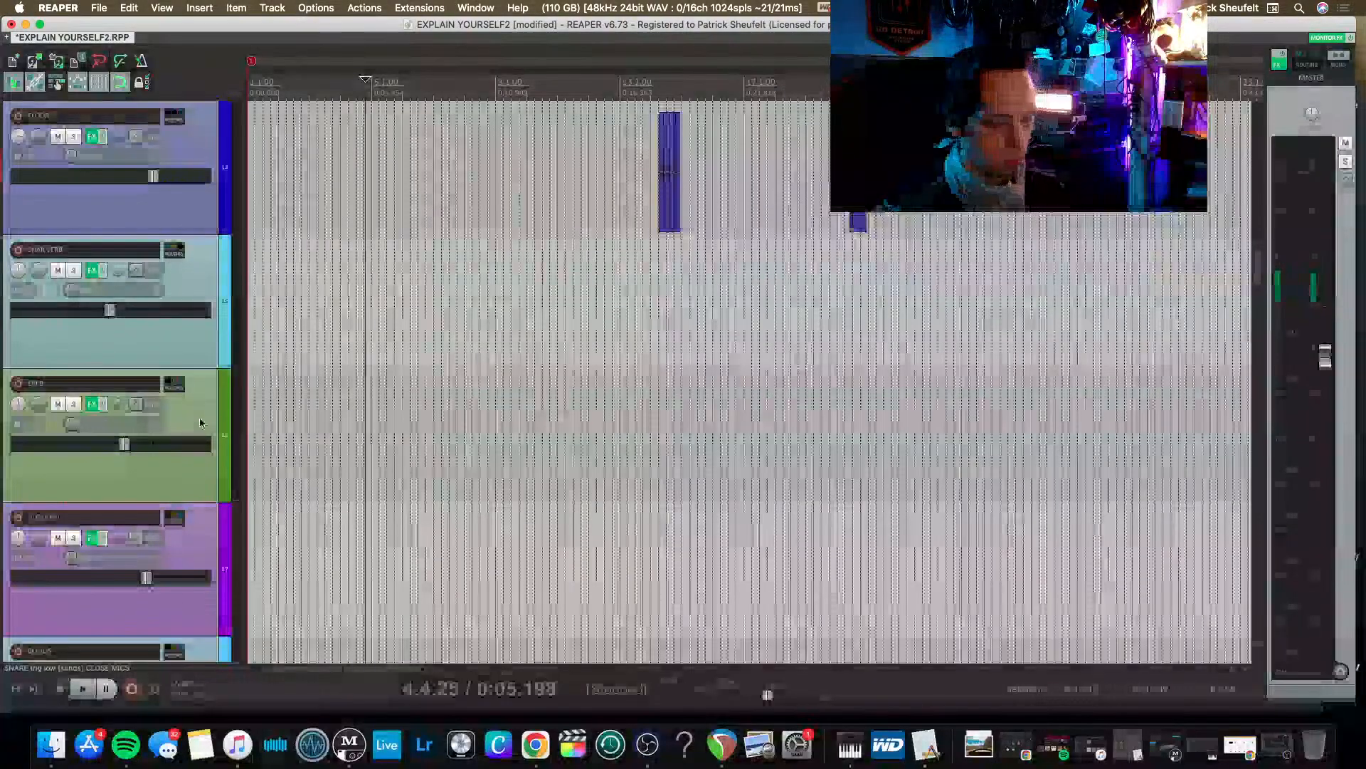
pyautogui.press('super+m')
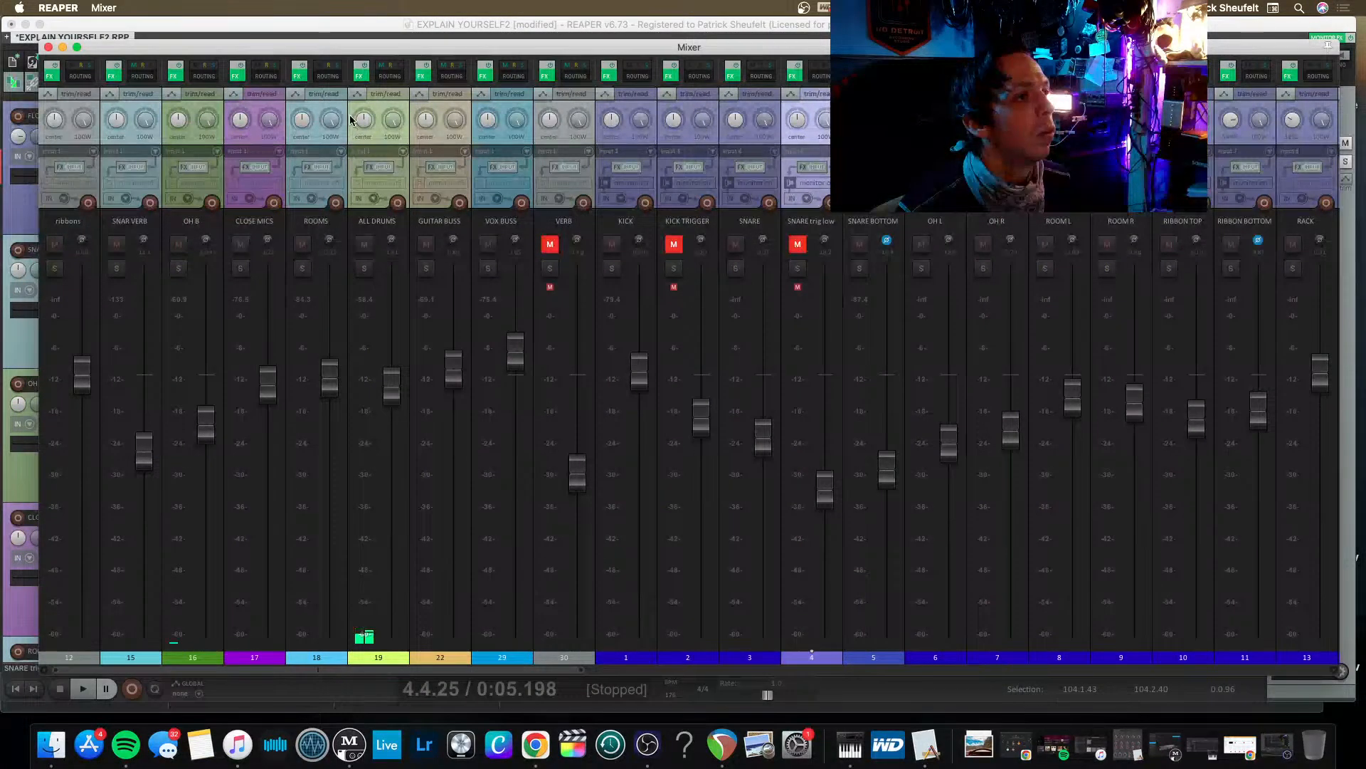
pyautogui.click(389, 75)
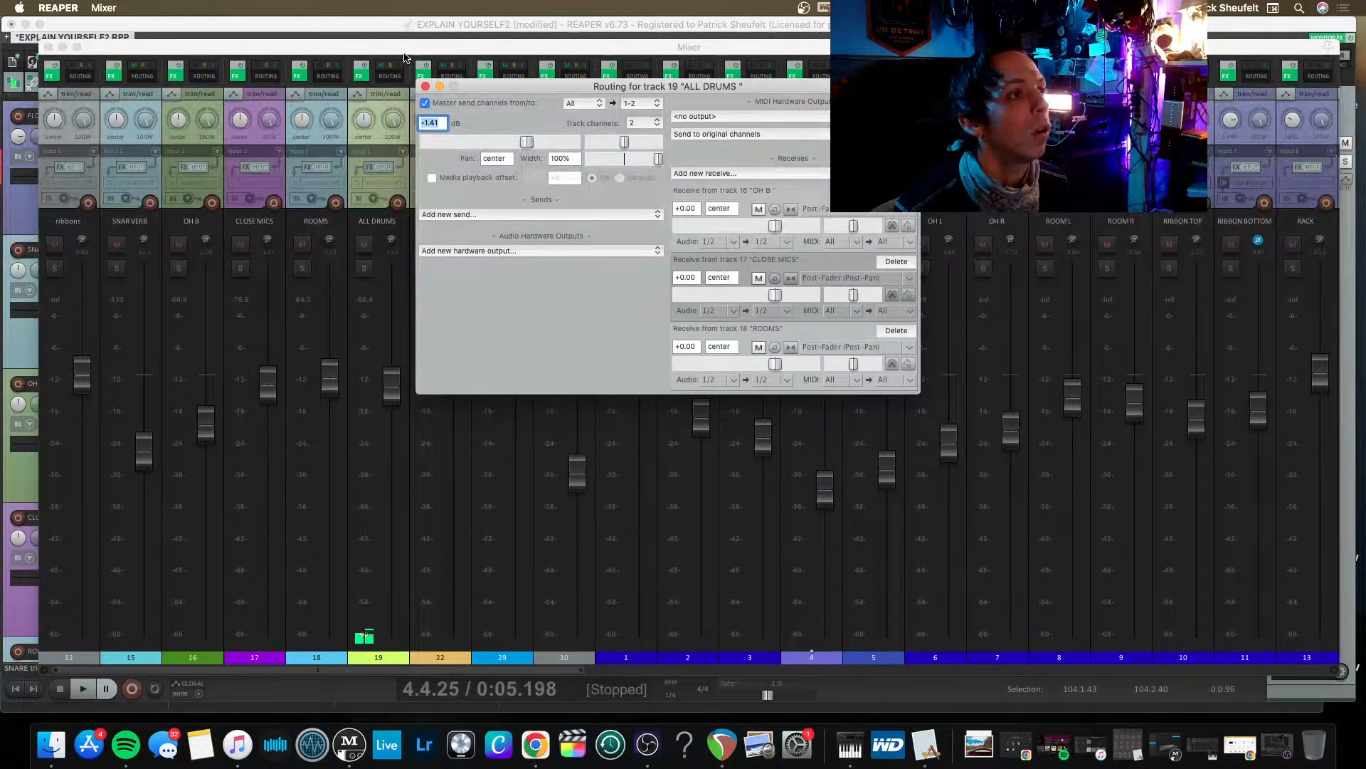
pyautogui.click(424, 86)
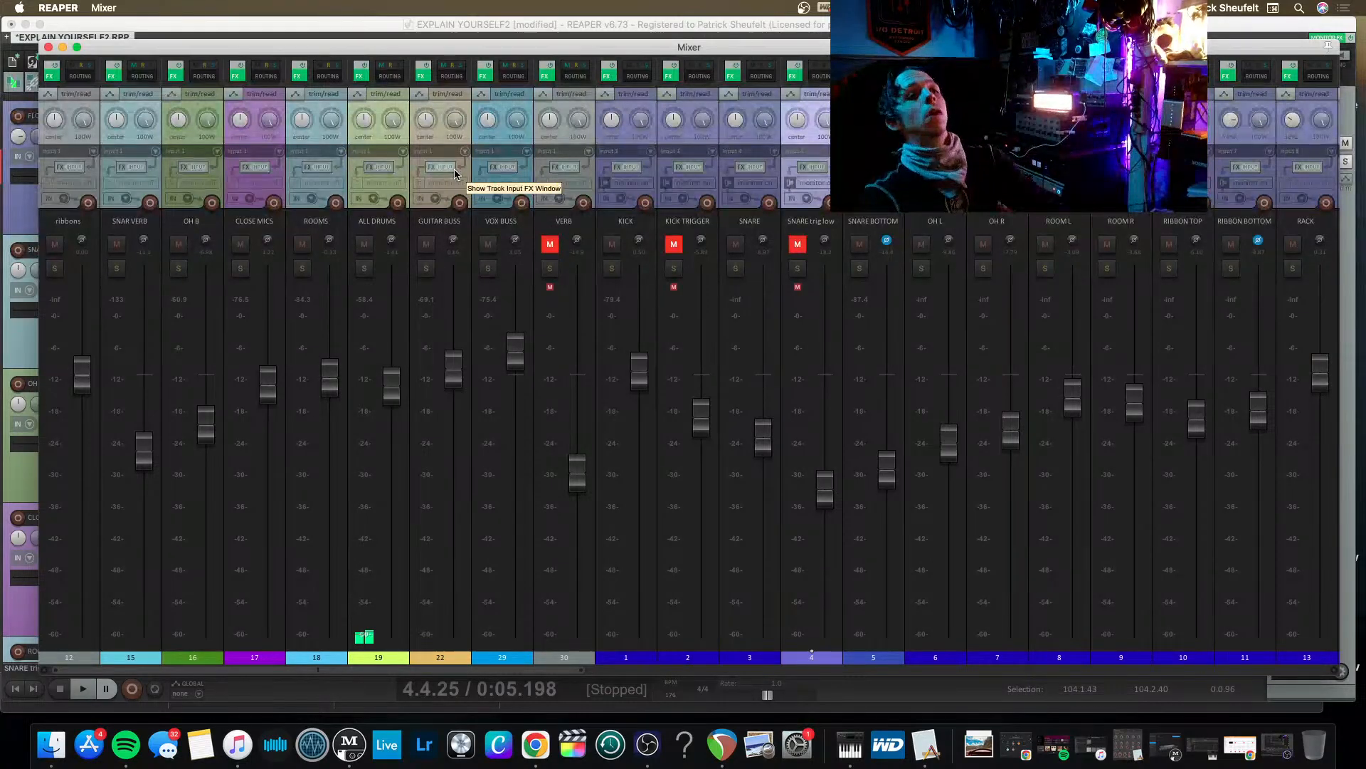
pyautogui.press('super+m')
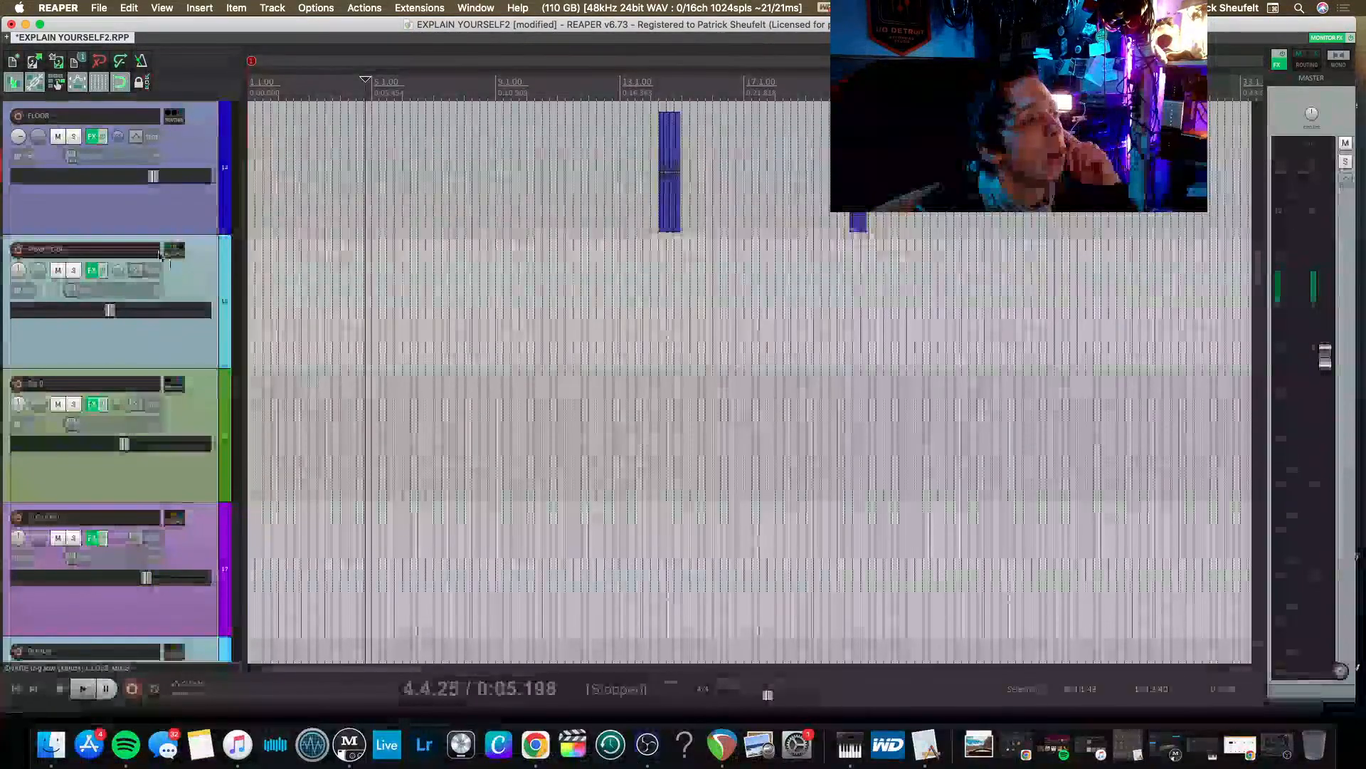
# Examine the SNAR VERB track's routing, including its receives and the tracks available as new receives.
pyautogui.click(173, 252)
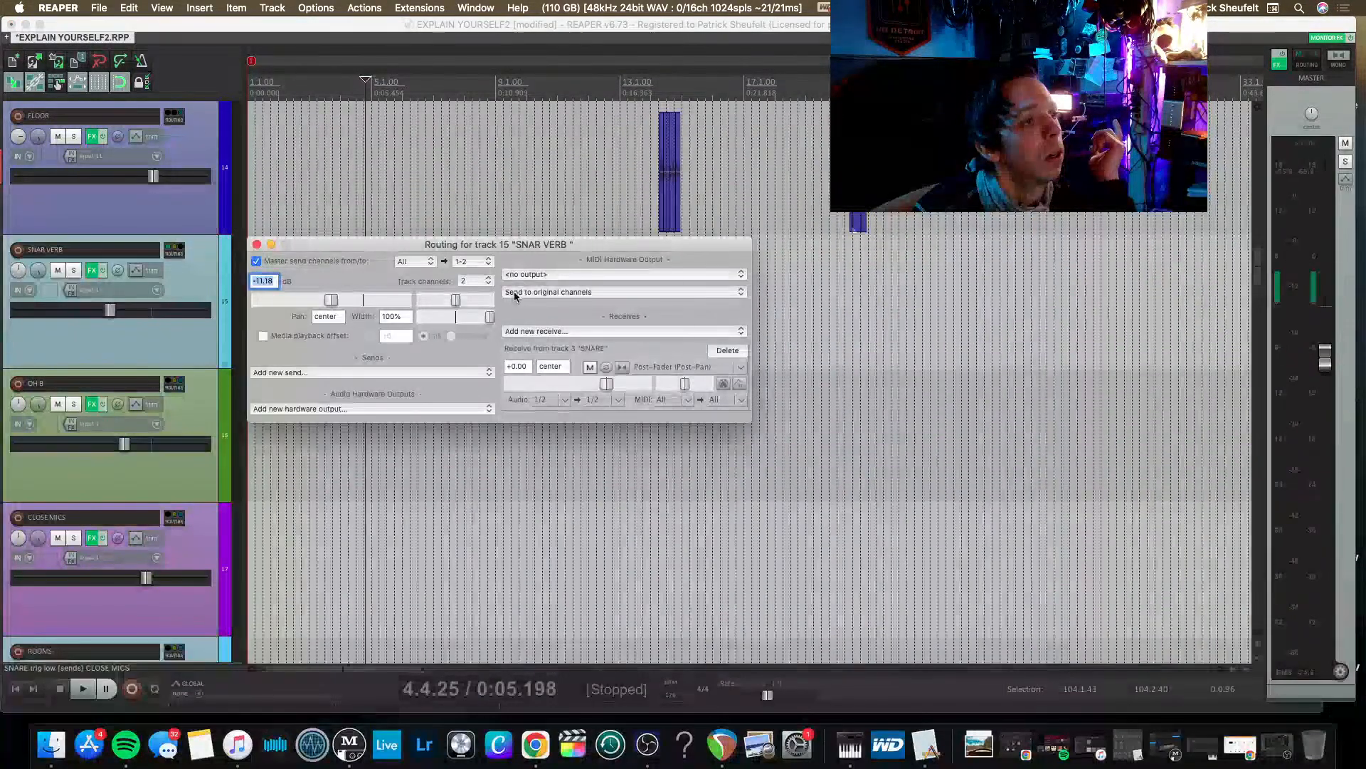
pyautogui.click(537, 332)
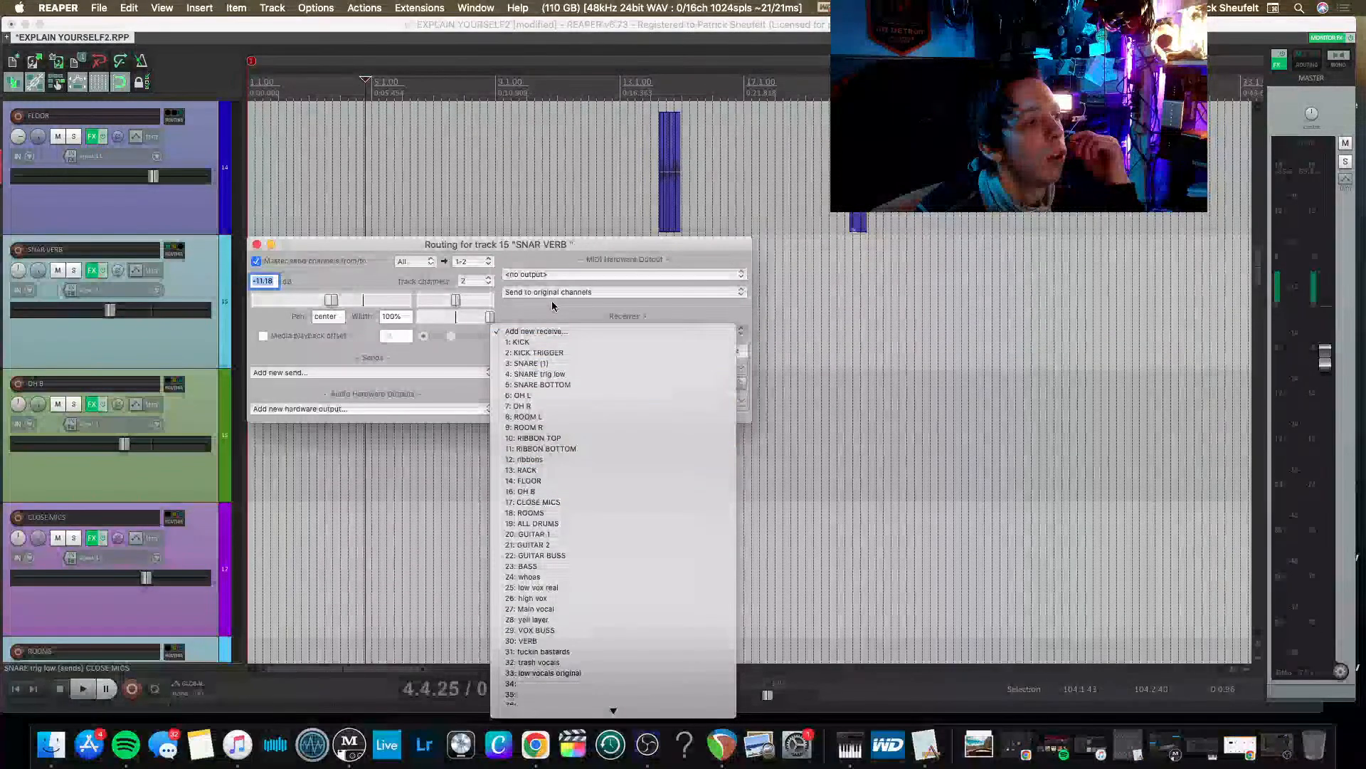
pyautogui.click(552, 306)
pyautogui.click(469, 372)
pyautogui.click(478, 350)
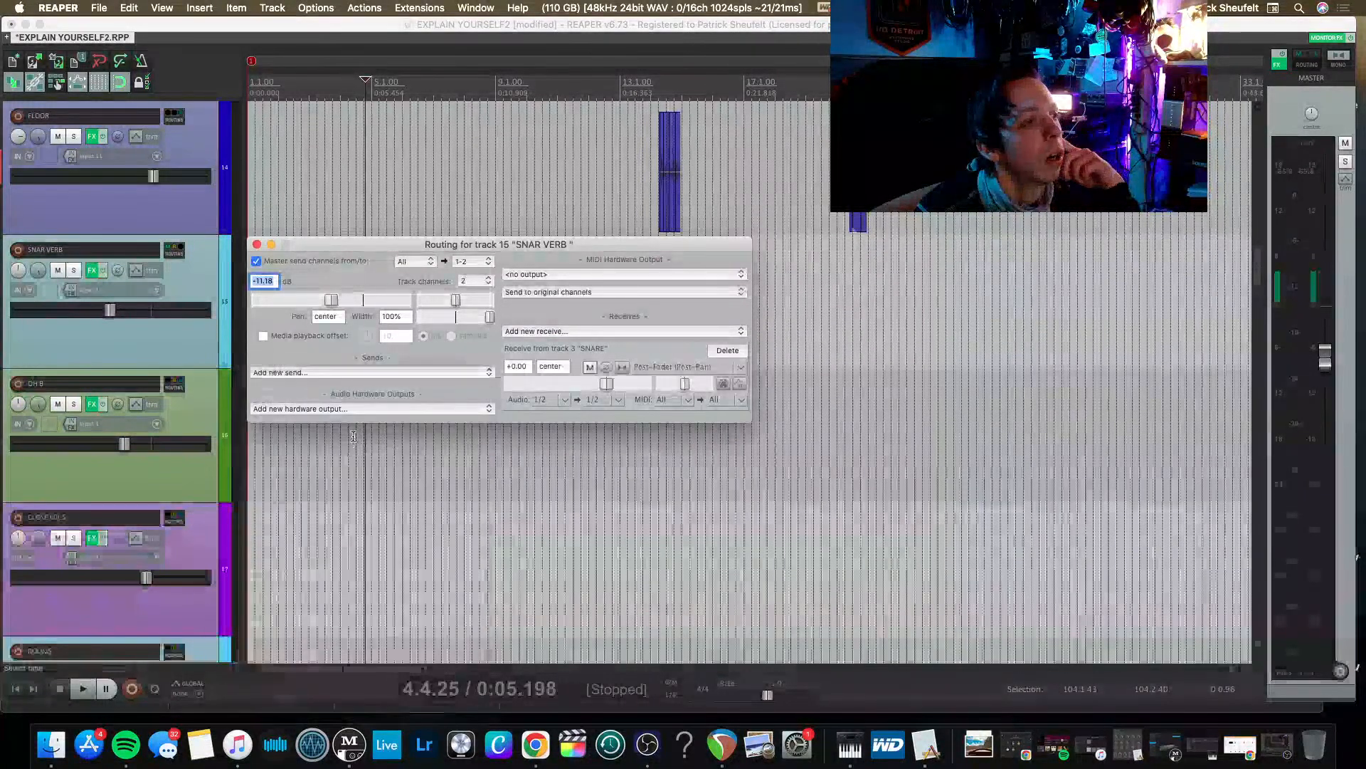
pyautogui.click(383, 410)
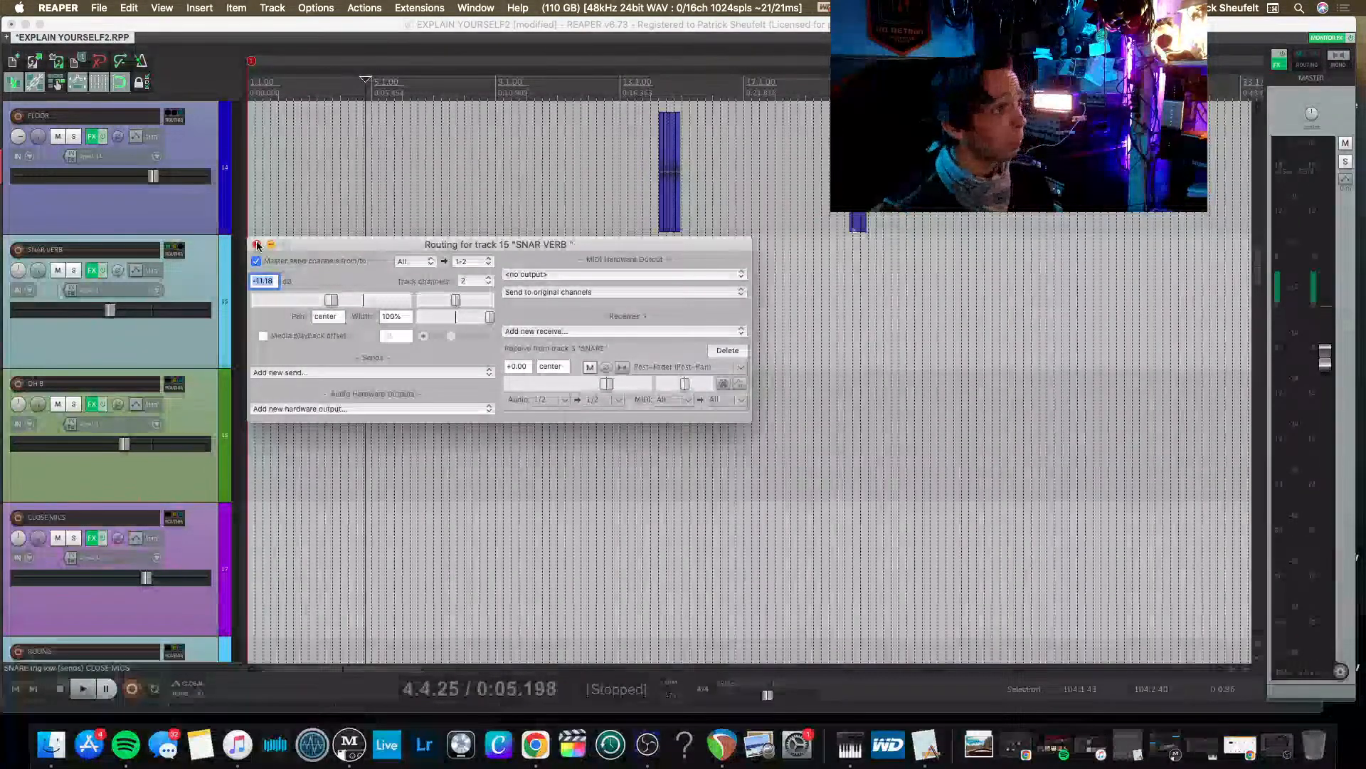
pyautogui.click(257, 245)
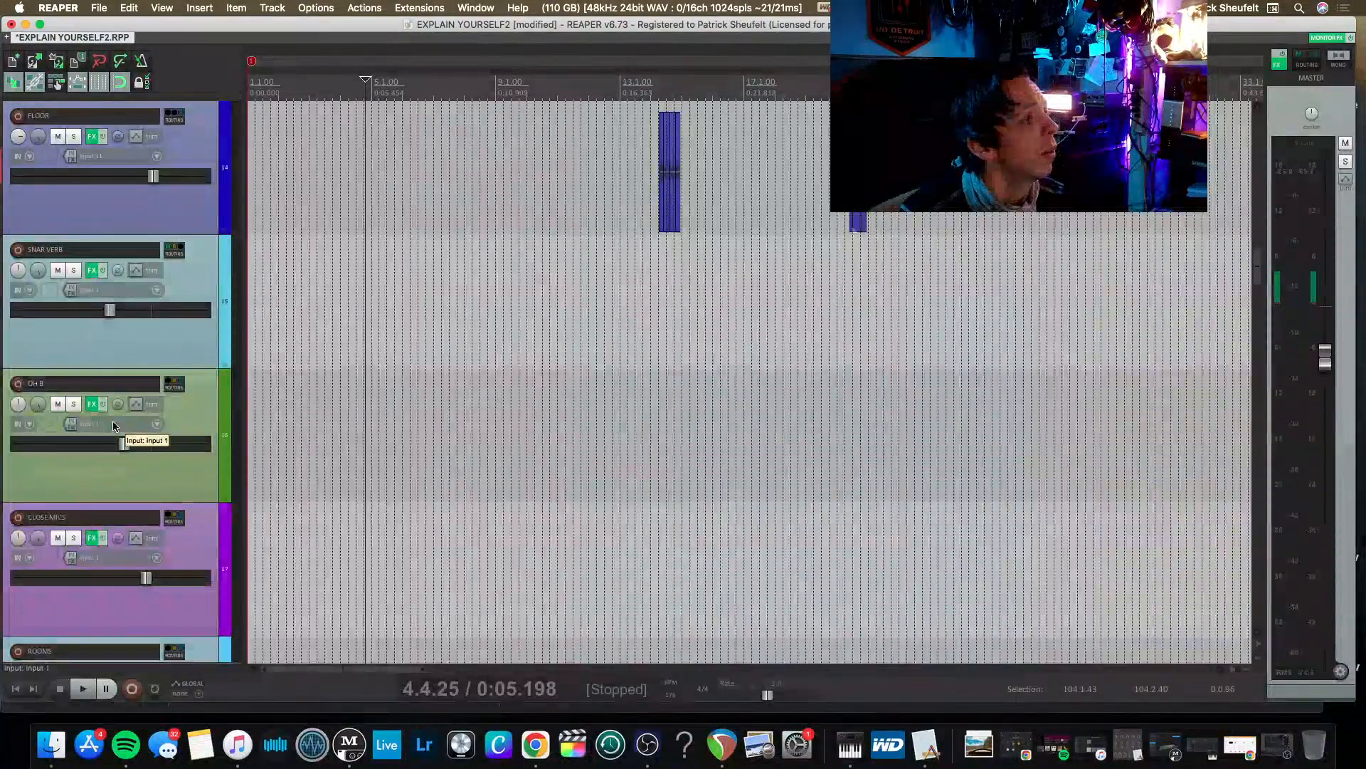
# Delete the send from the first KICK track to CLOSE MICS in its routing settings.
pyautogui.scroll(5, 113, 425)
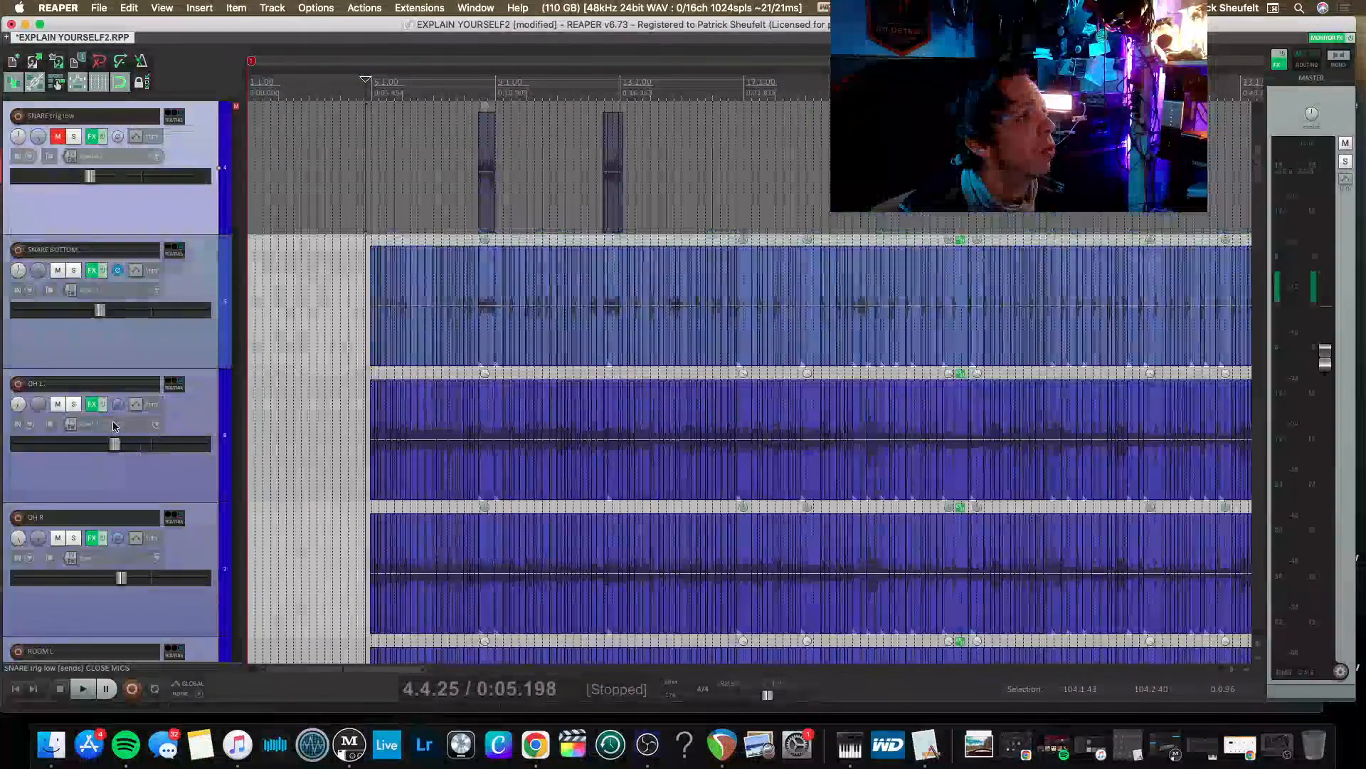
pyautogui.scroll(3, 113, 426)
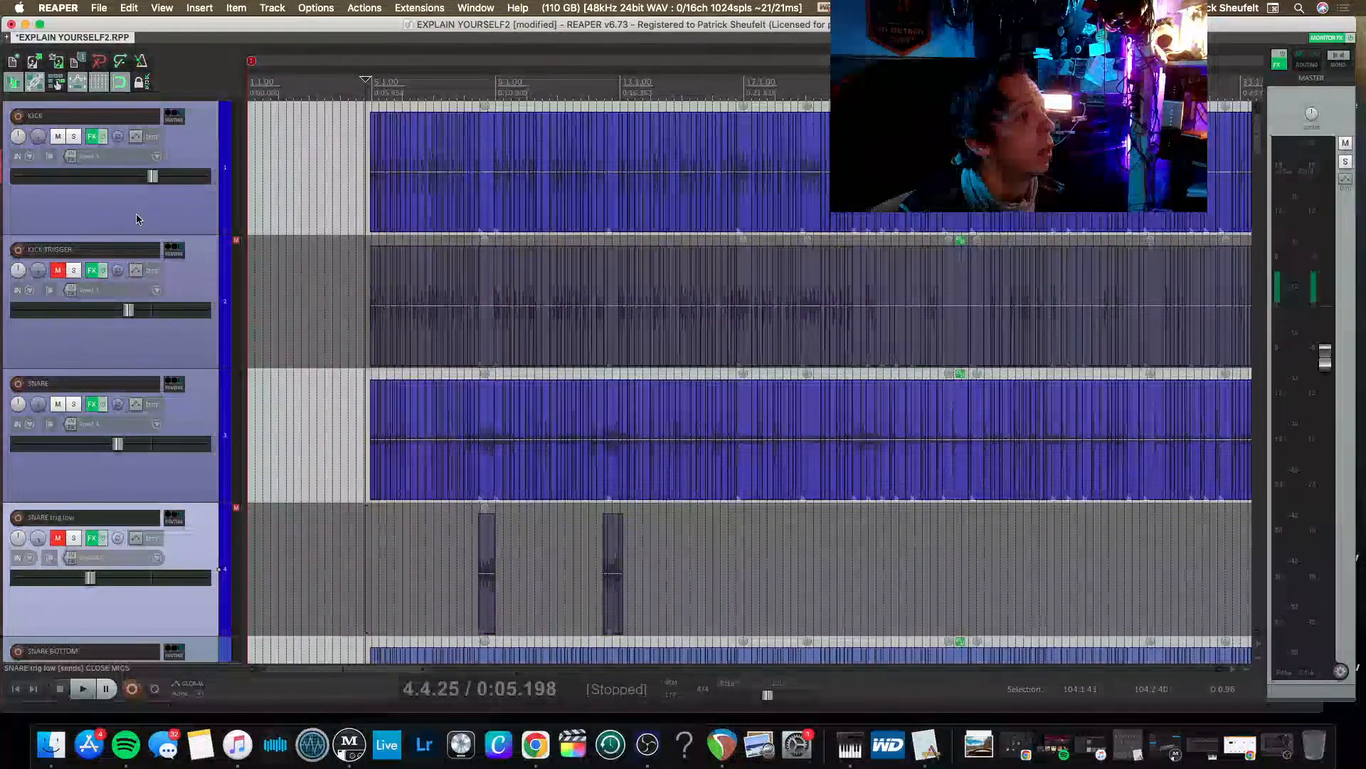
pyautogui.click(172, 118)
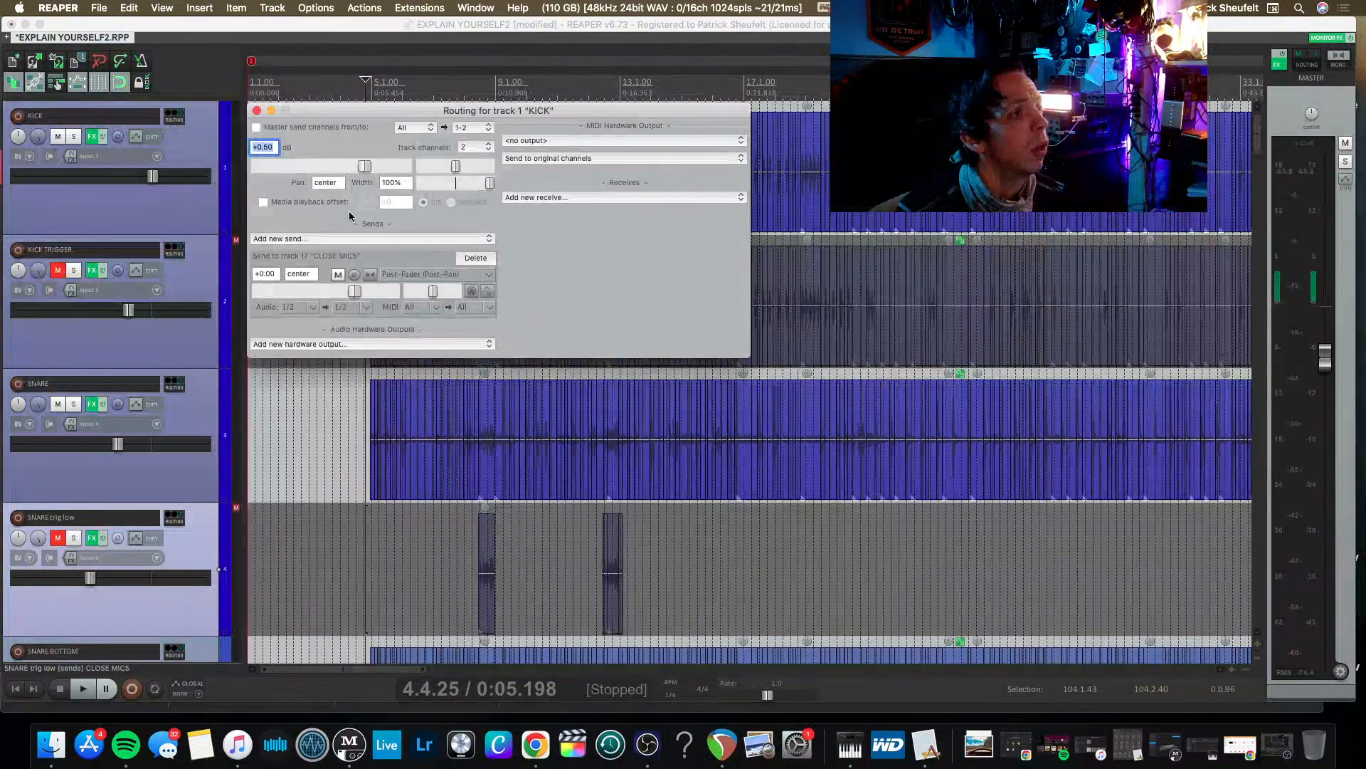
pyautogui.click(474, 258)
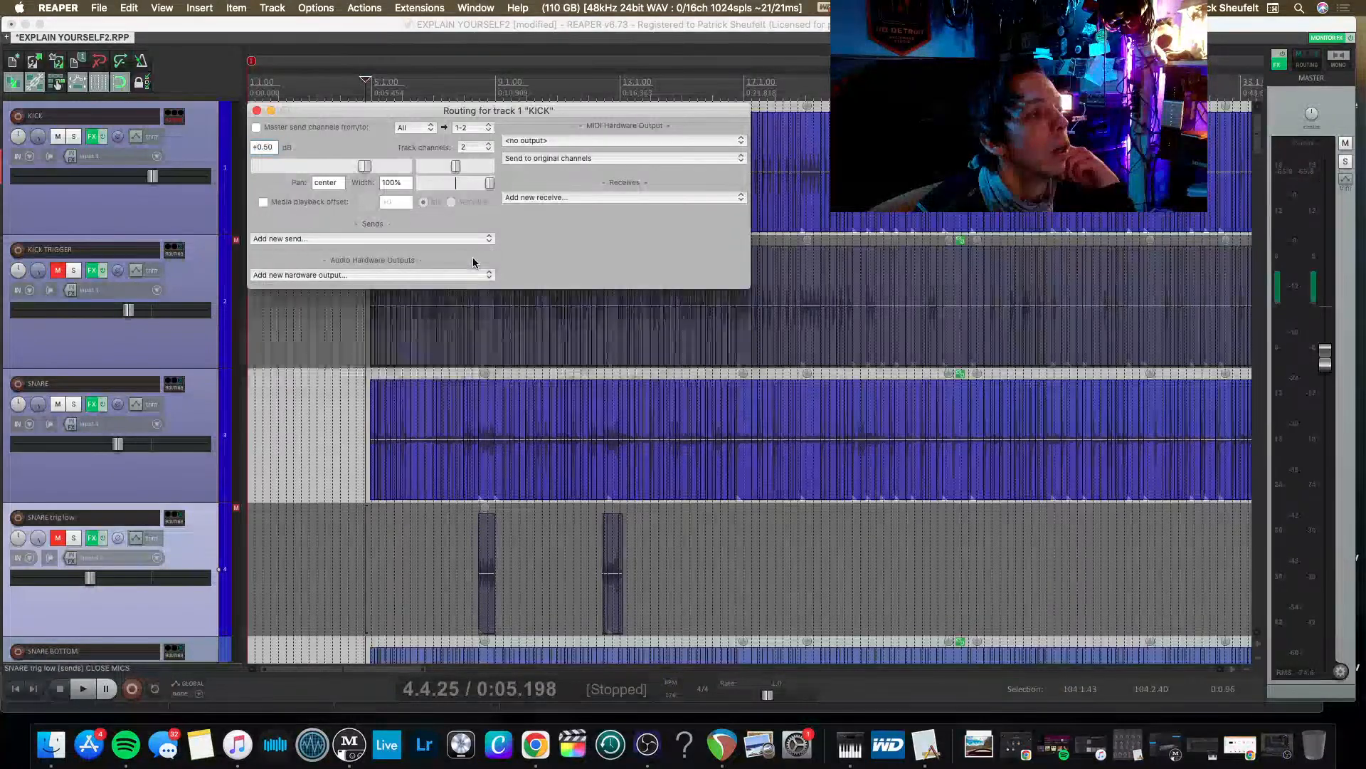
pyautogui.click(256, 111)
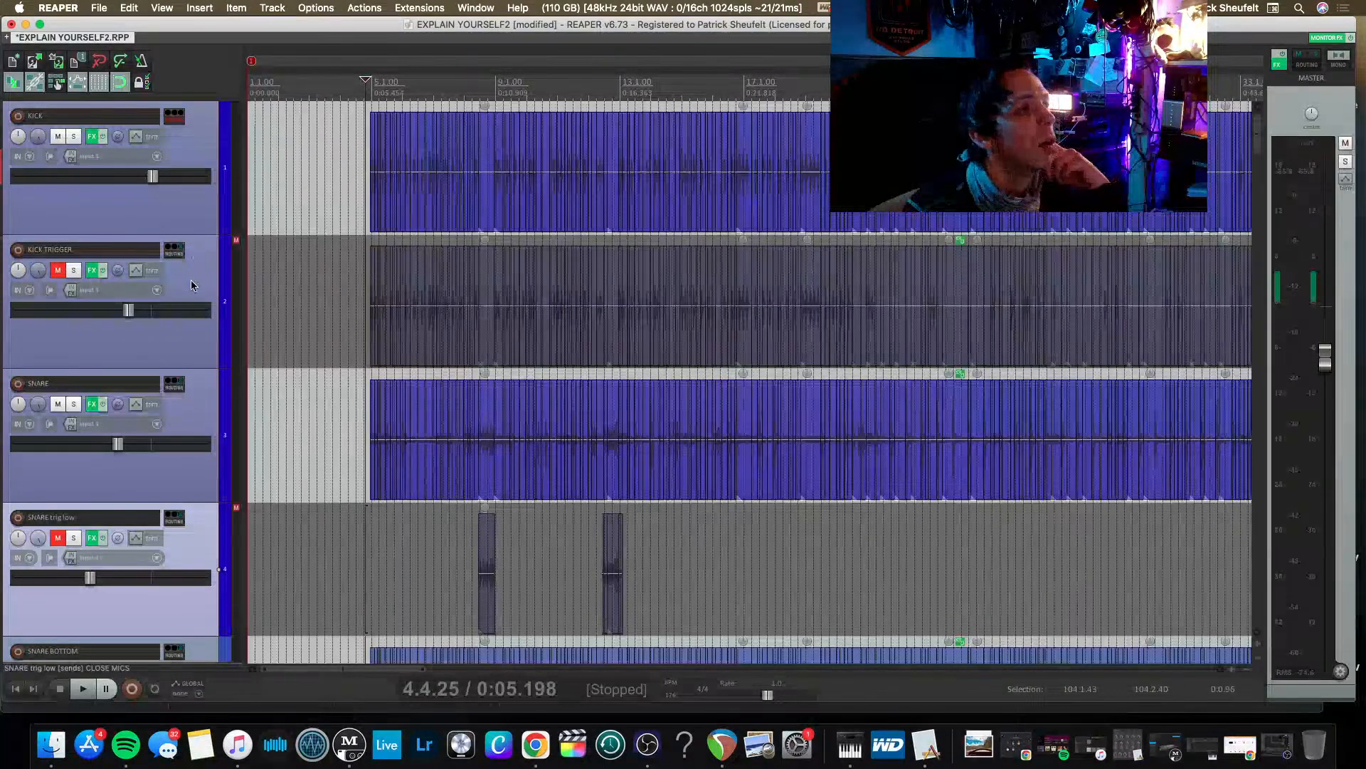
# Insert a new track below KICK TRIGGER and name it KICK SUBGROUP.
pyautogui.click(190, 280)
pyautogui.press('super+t')
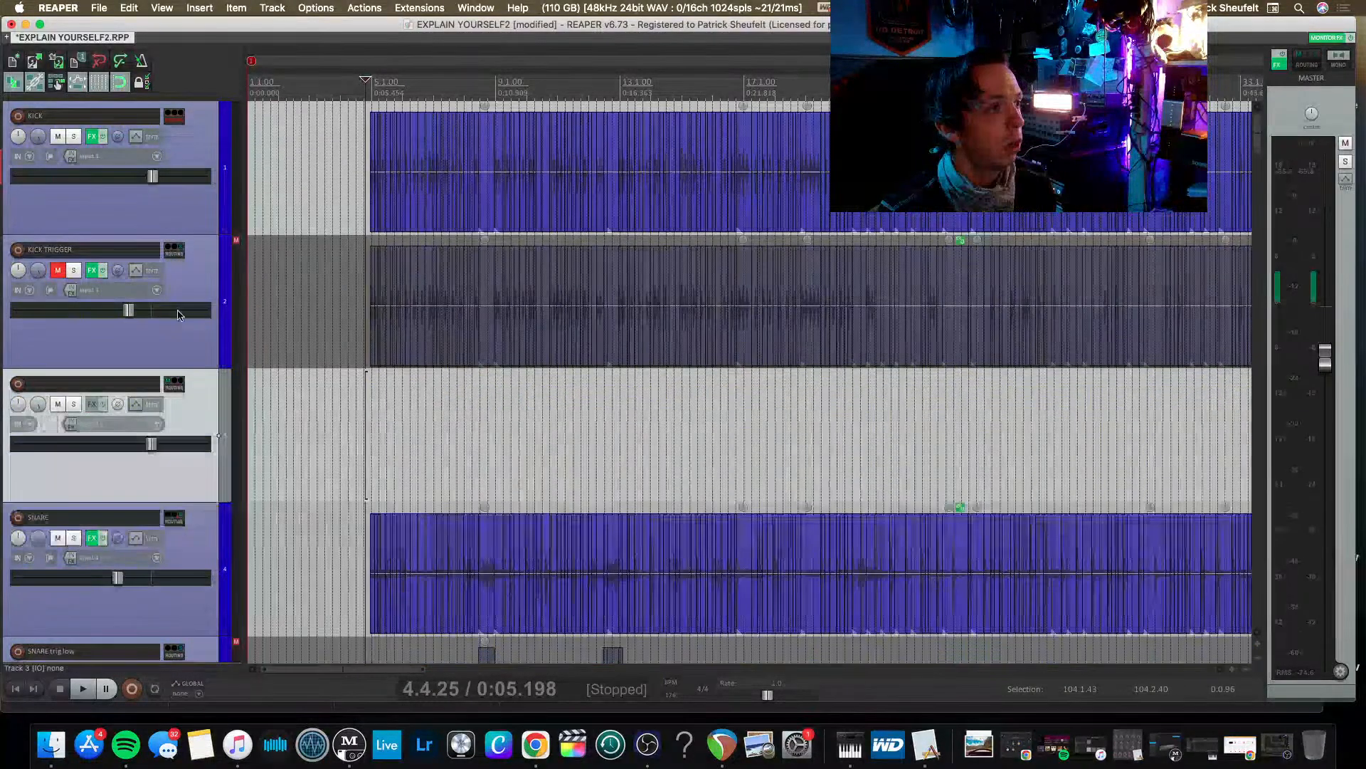
pyautogui.doubleClick(99, 383)
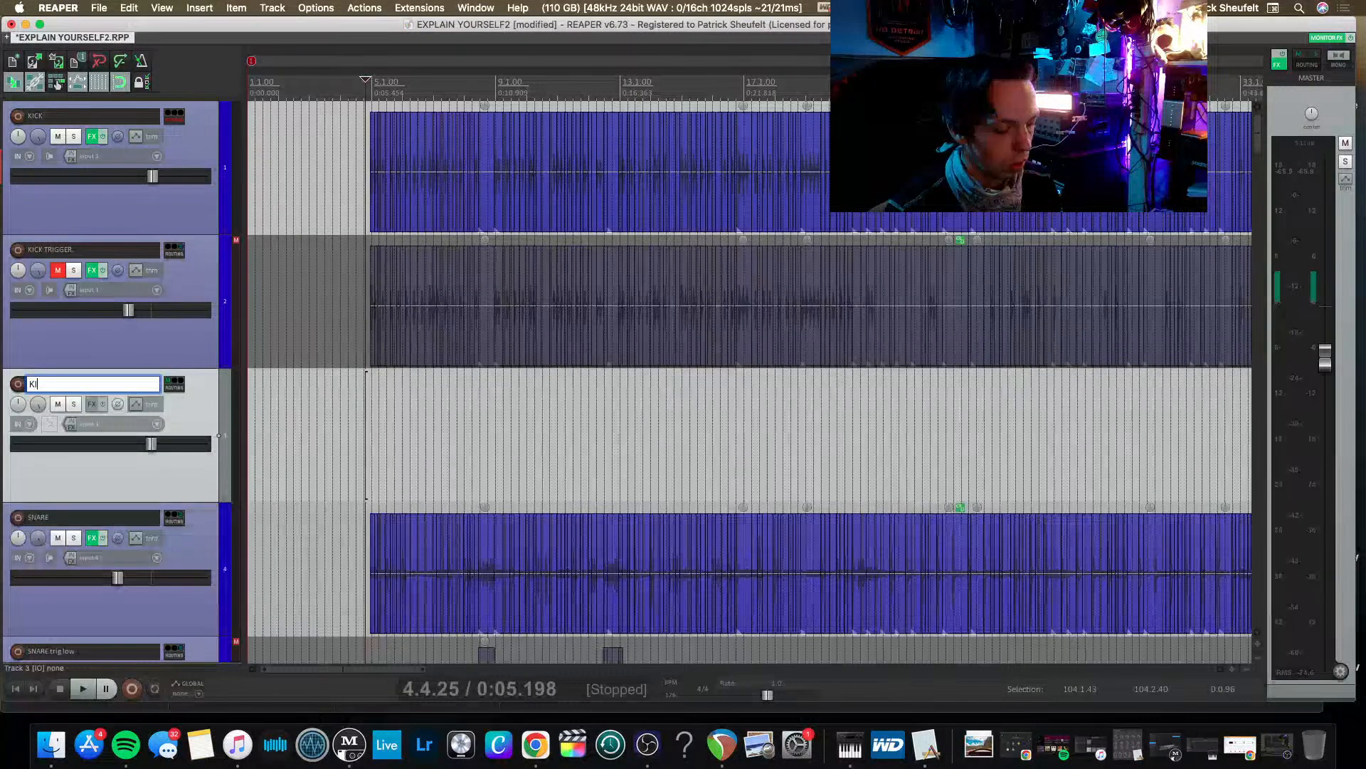
pyautogui.write('KICK ')
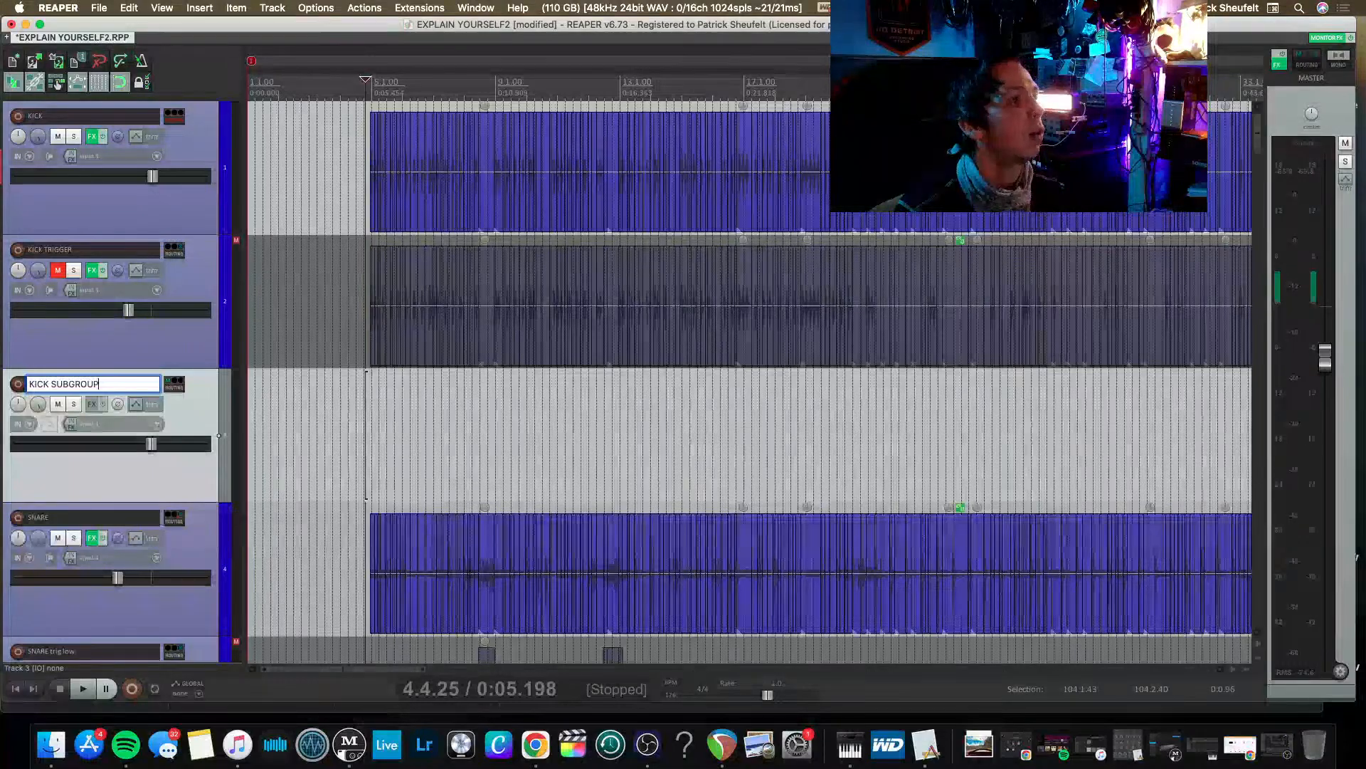
pyautogui.write('SUBGROUP')
pyautogui.press('Return')
# Insert a new track below SNARE trig low and name it SNARE SUBGROUP.
pyautogui.scroll(-2, 100, 388)
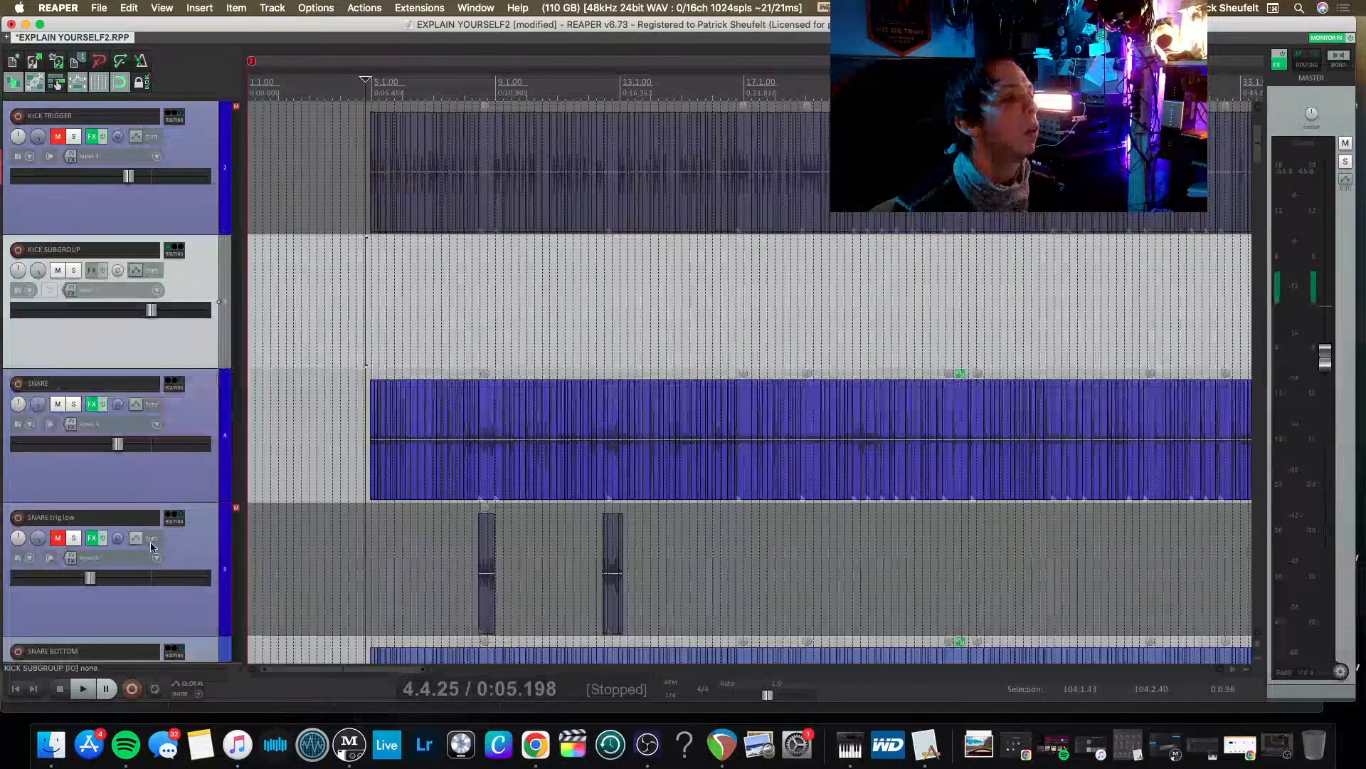
pyautogui.click(198, 556)
pyautogui.press('super+t')
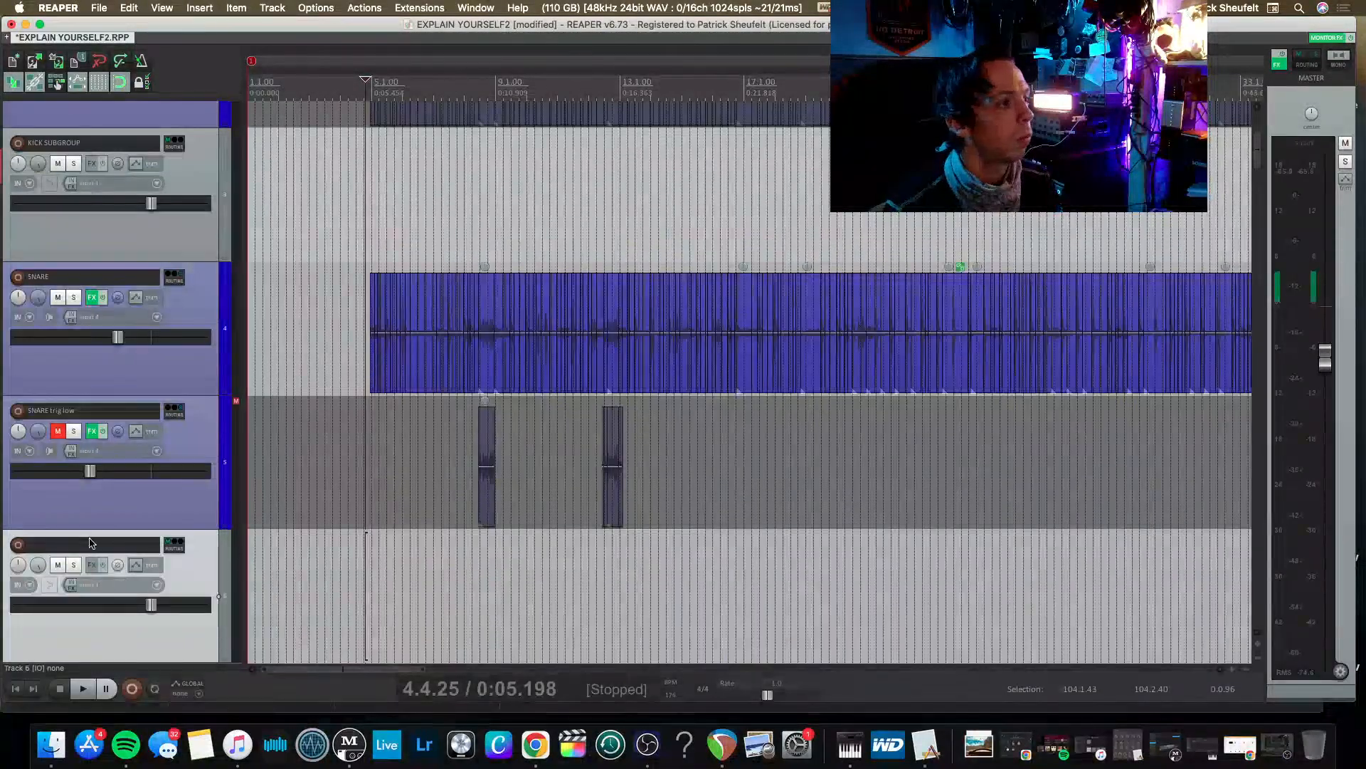
pyautogui.doubleClick(87, 549)
pyautogui.write('SNAR')
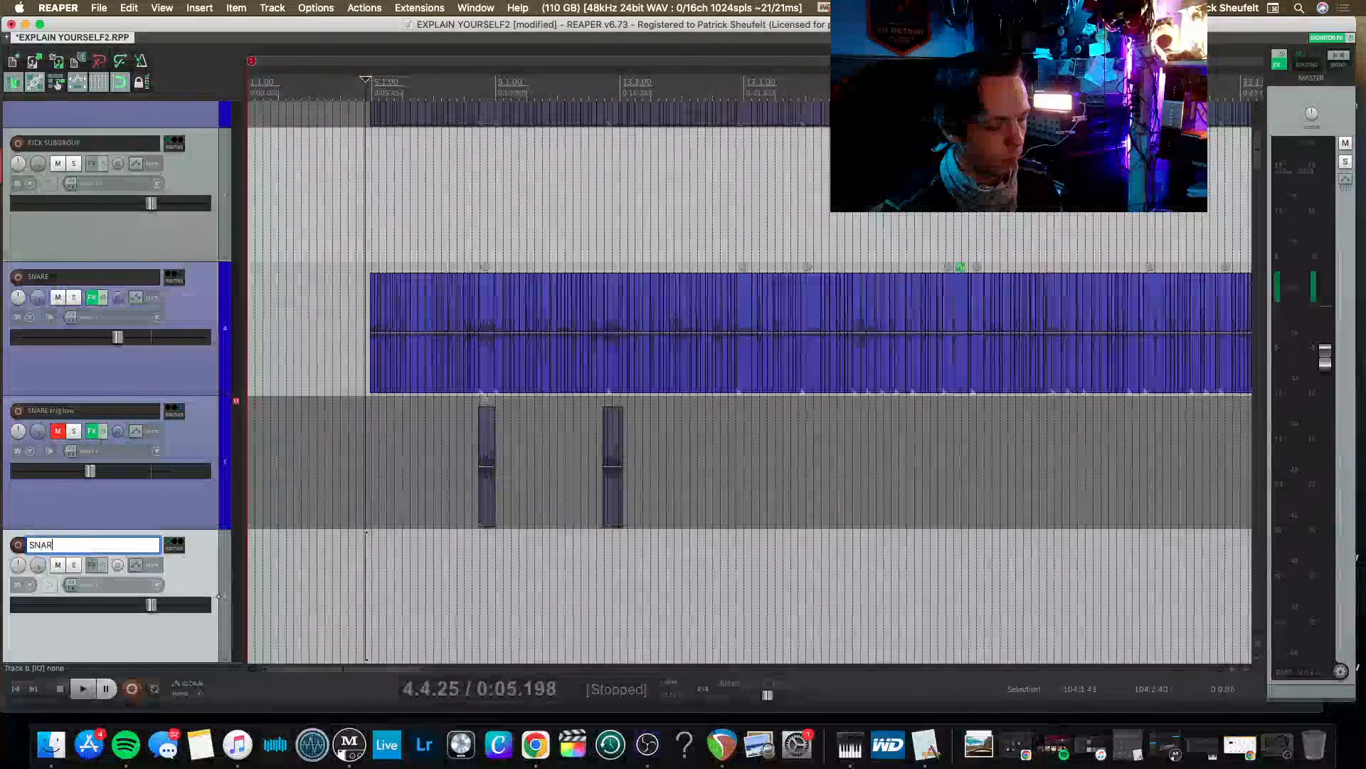
pyautogui.write('E SUBGROUP')
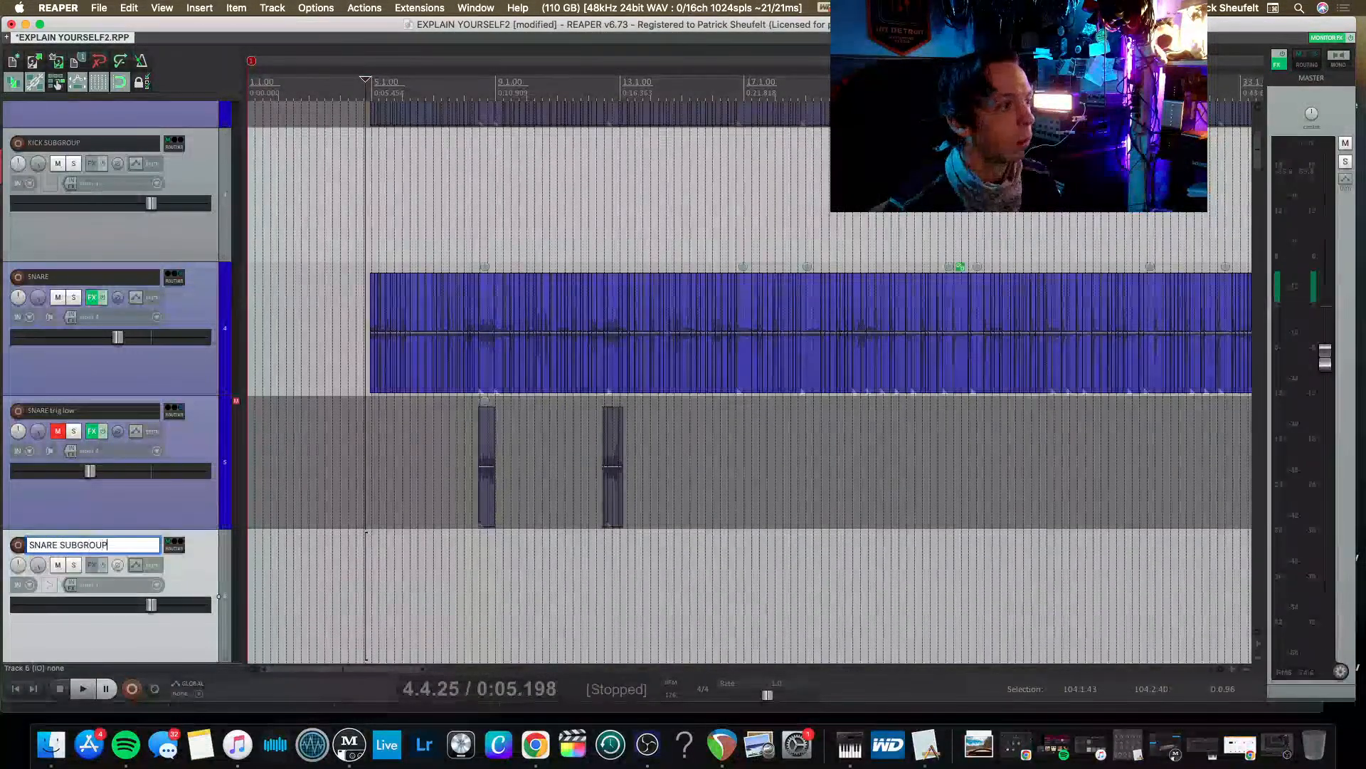
pyautogui.press('Return')
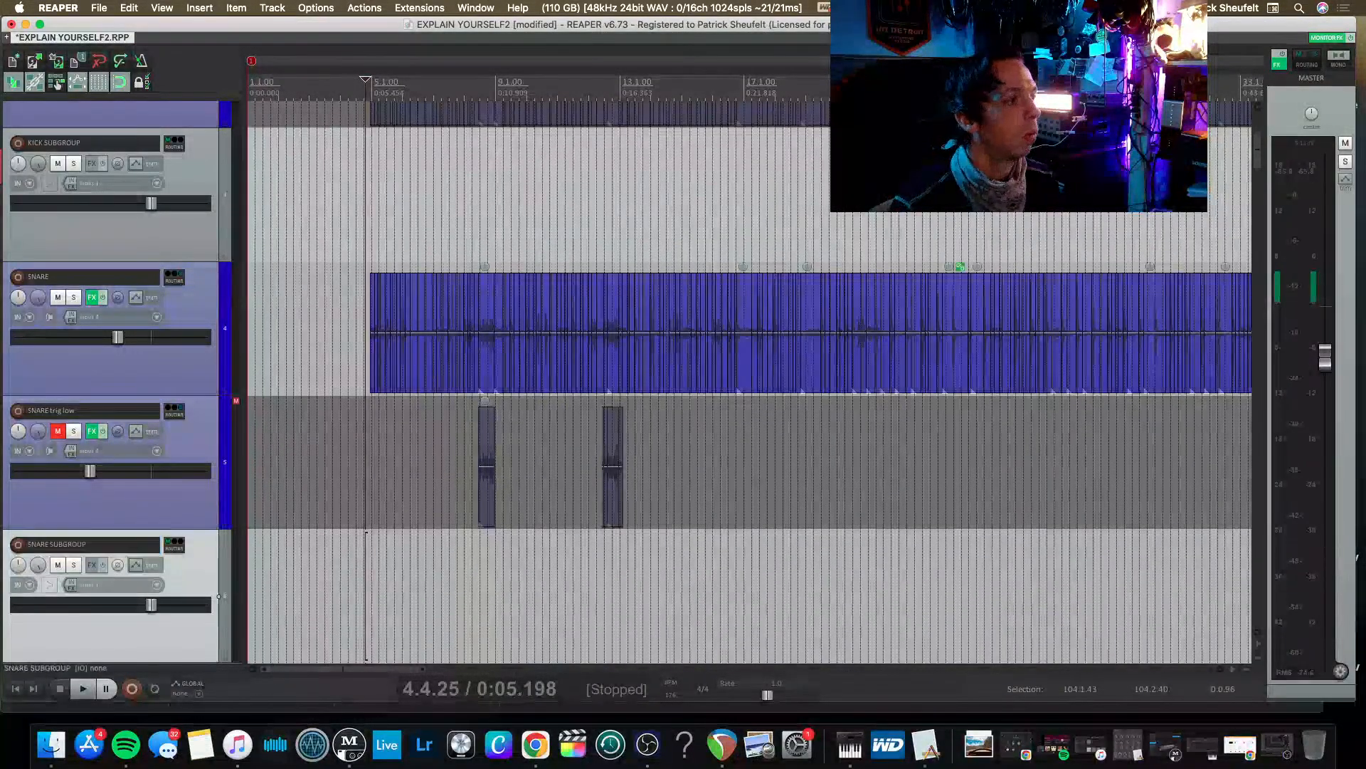
# Route the SNARE SUBGROUP track to CLOSE MICS instead of the master.
pyautogui.rightClick(169, 547)
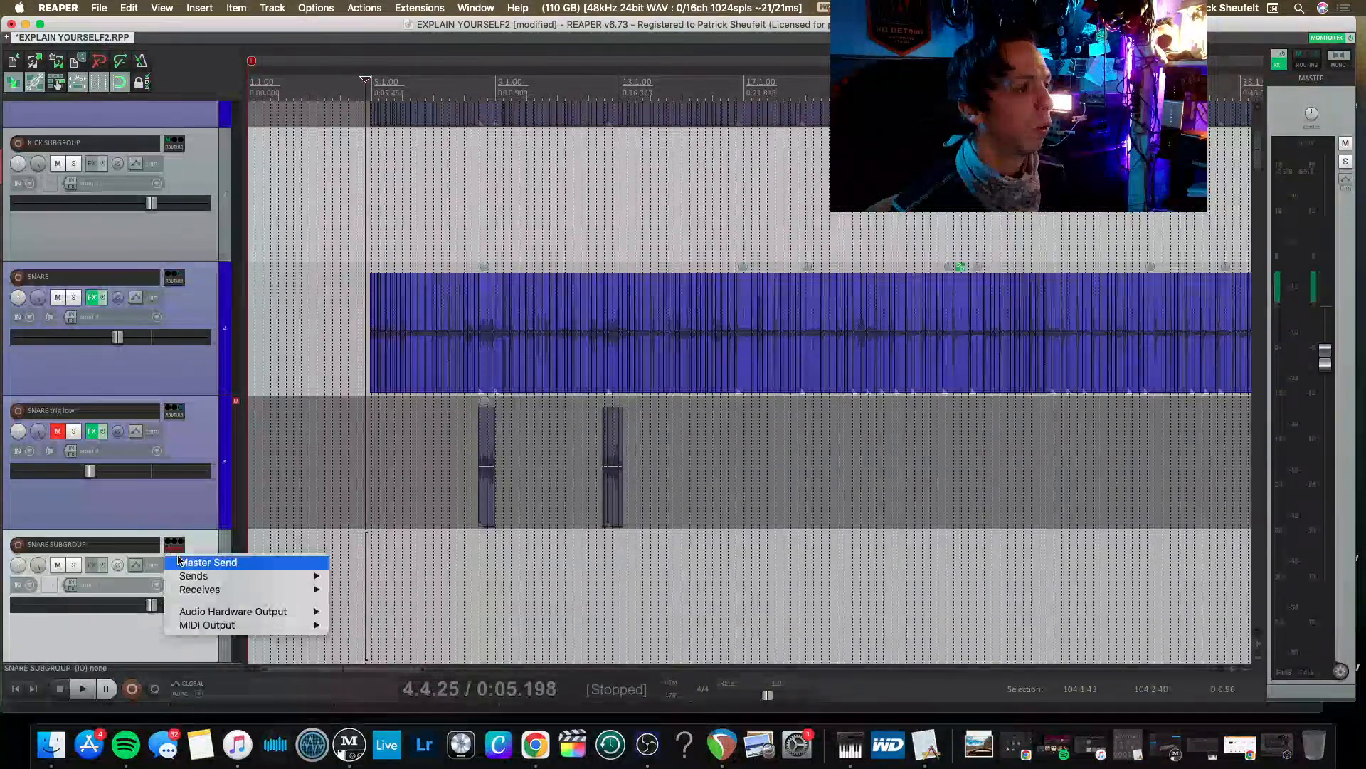
pyautogui.moveTo(244, 577)
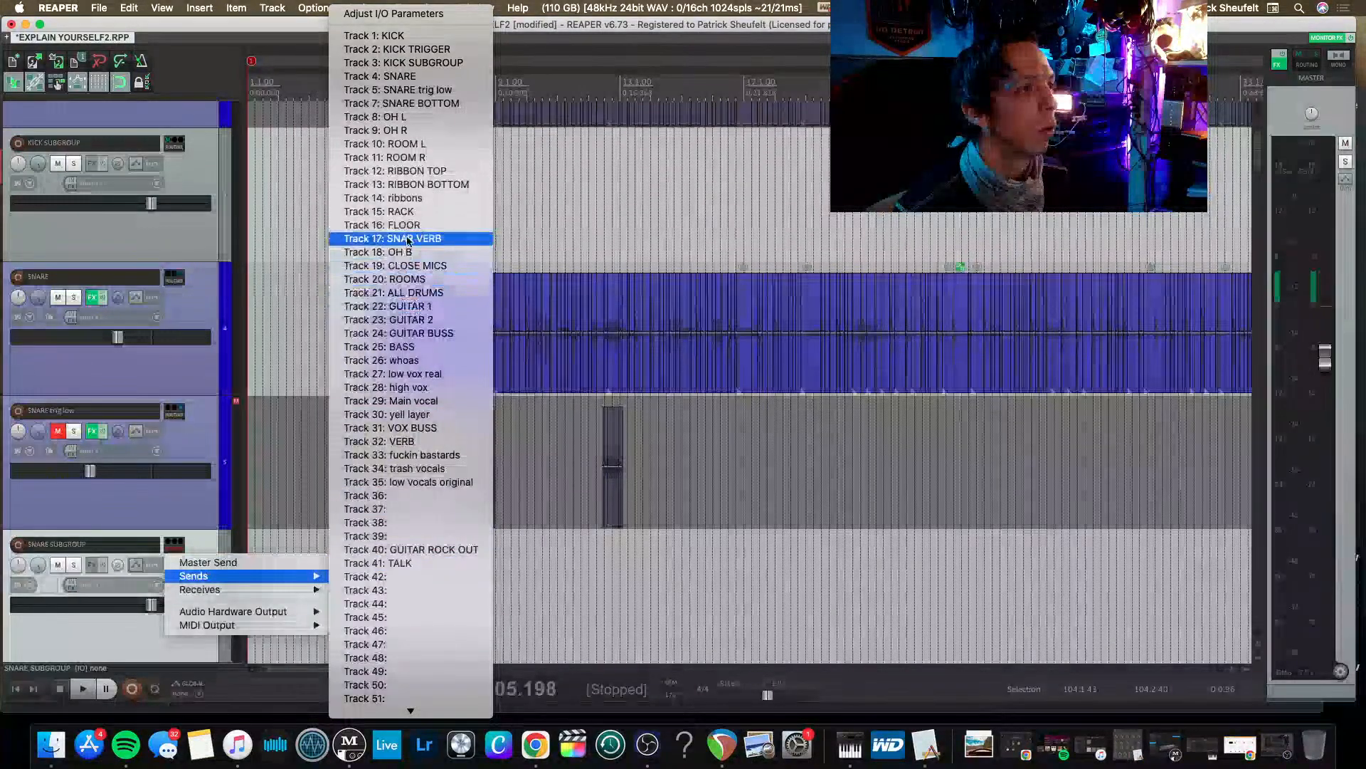
pyautogui.click(411, 266)
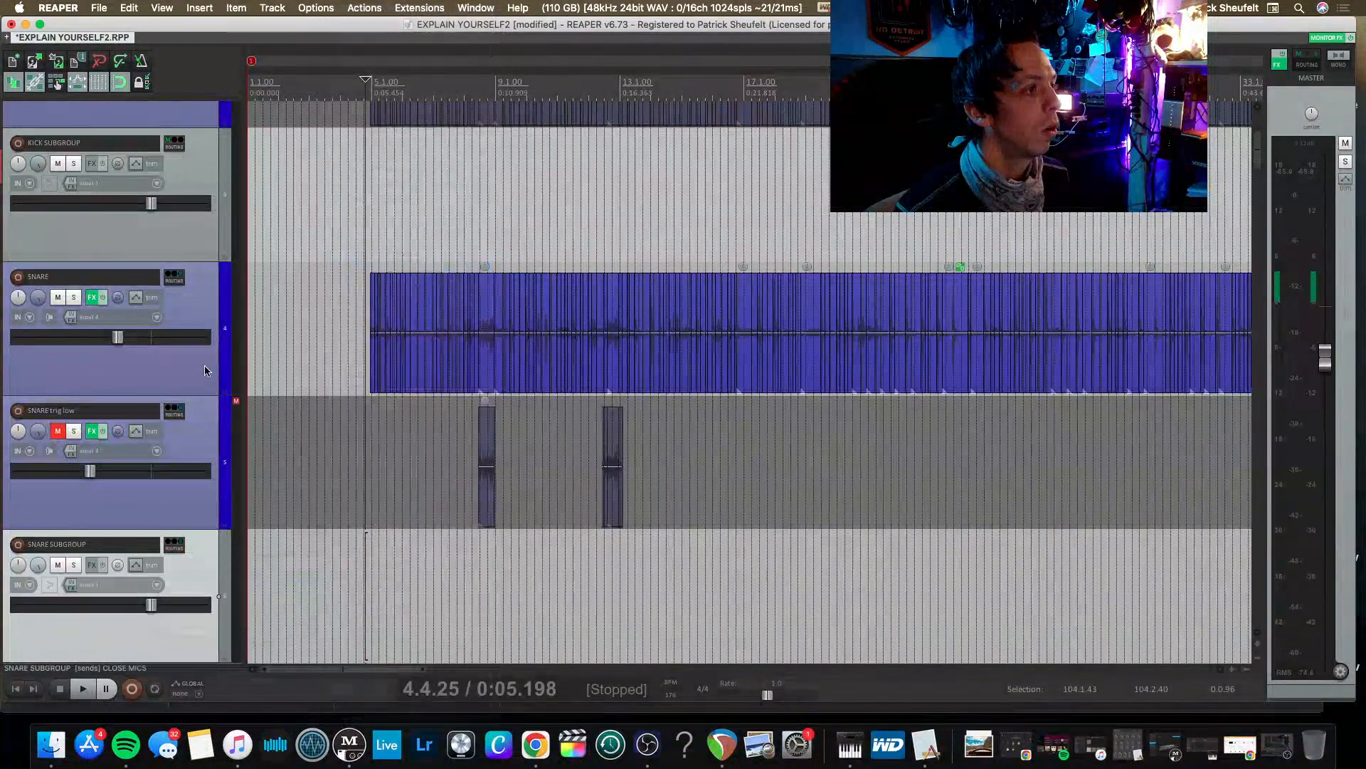
# Turn off the master send of KICK SUBGROUP and add a send from it to CLOSE MICS.
pyautogui.rightClick(173, 145)
pyautogui.click(208, 161)
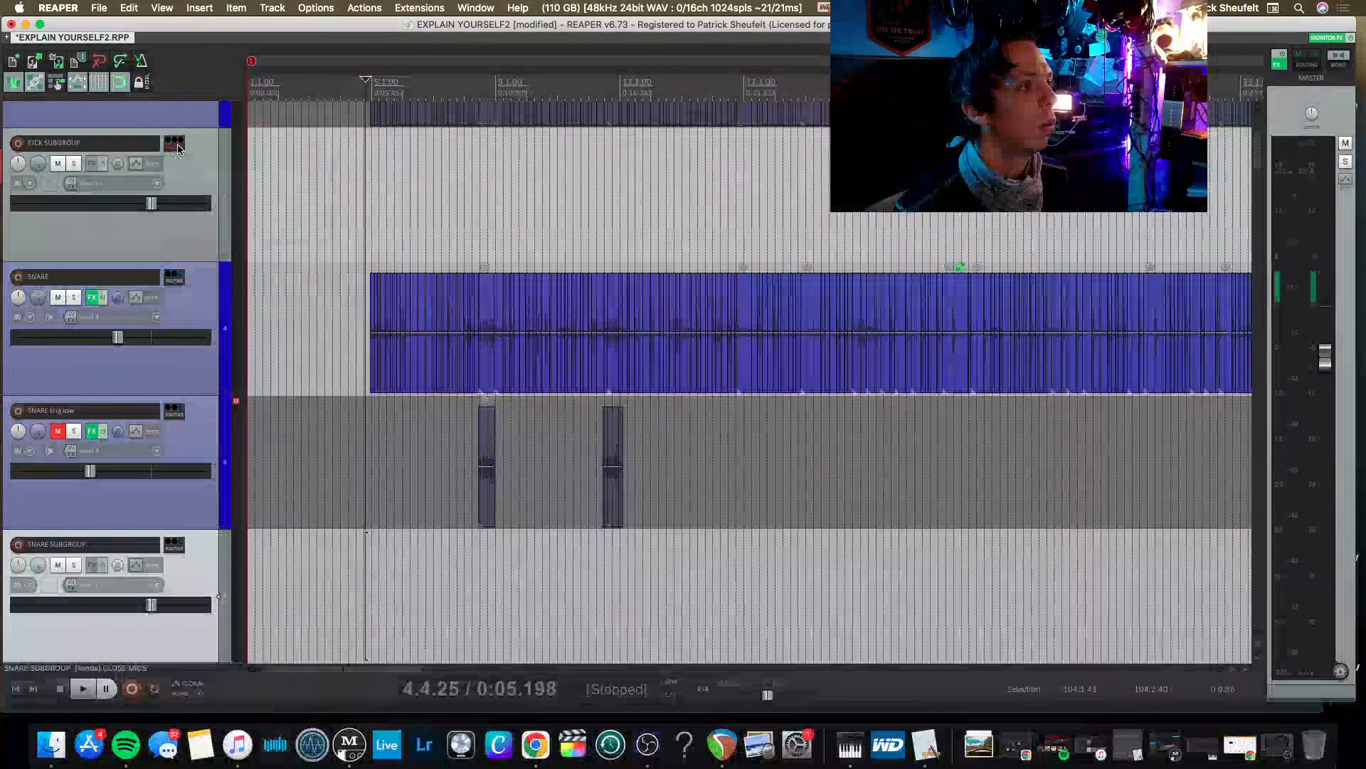
pyautogui.rightClick(173, 145)
pyautogui.moveTo(190, 178)
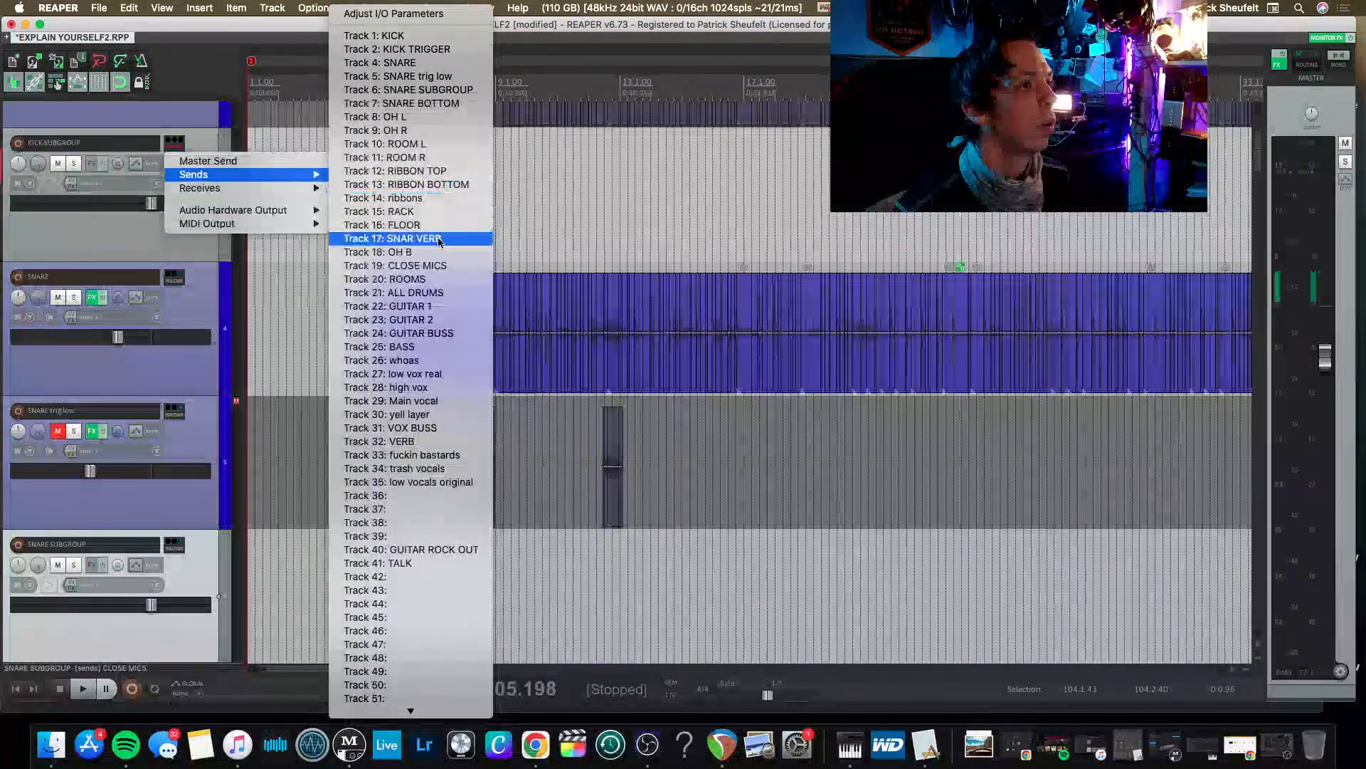
pyautogui.click(436, 266)
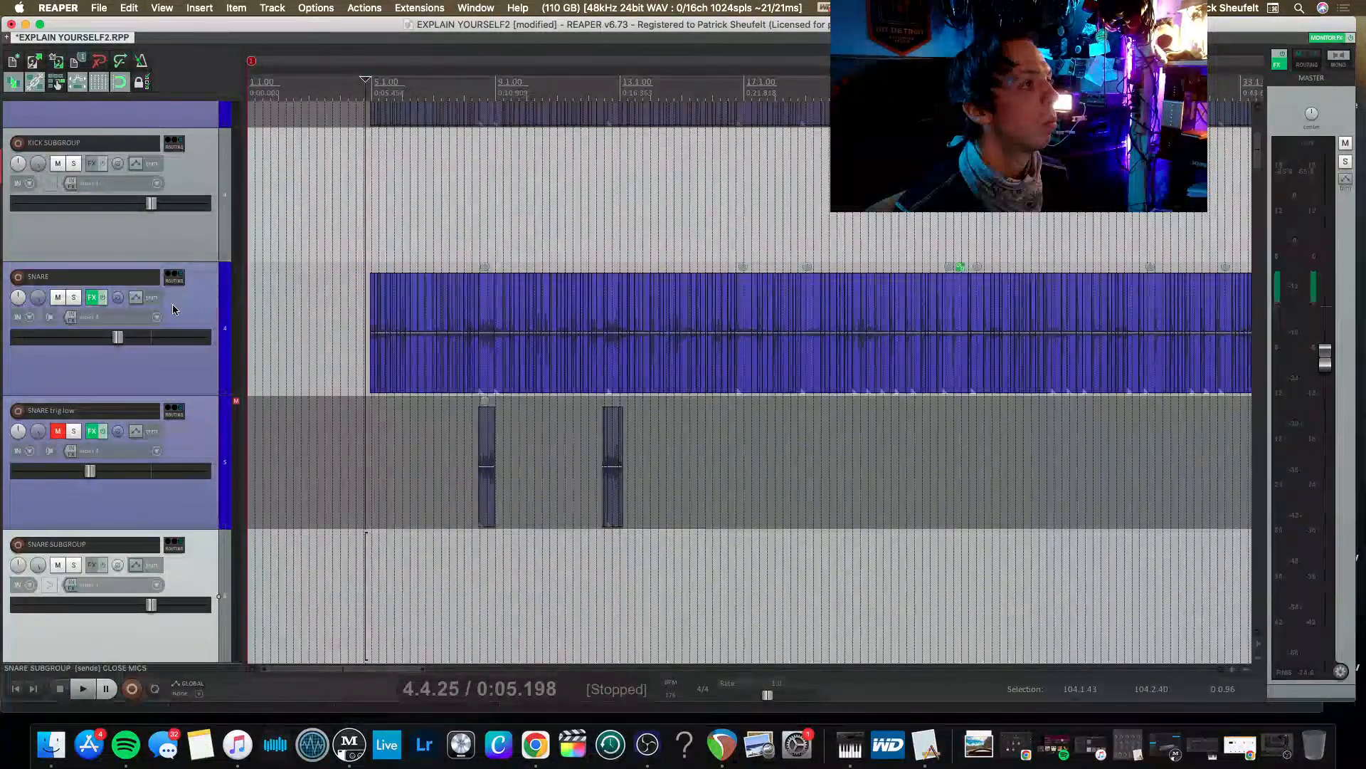
# Select the SNARE and SNARE trig low tracks and remove their sends to CLOSE MICS.
pyautogui.click(197, 311)
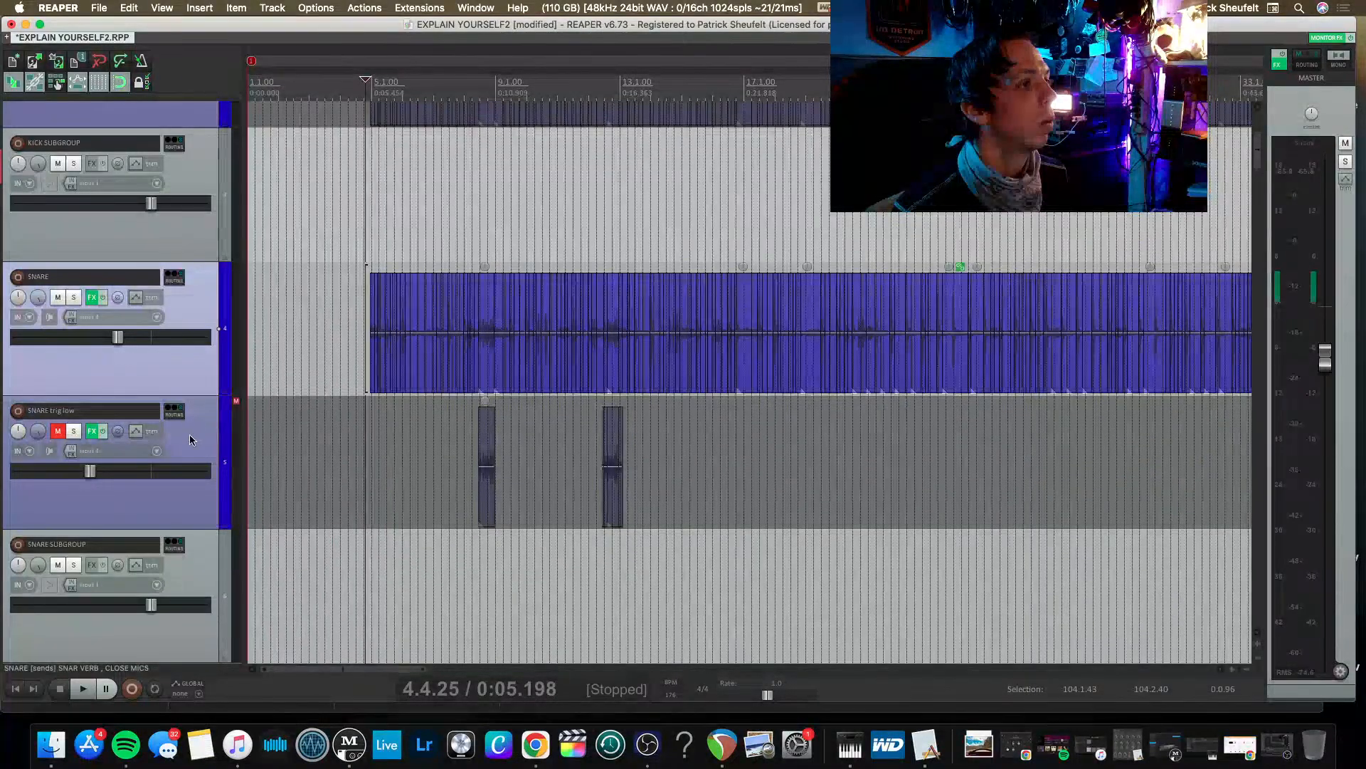
pyautogui.rightClick(175, 413)
pyautogui.moveTo(207, 442)
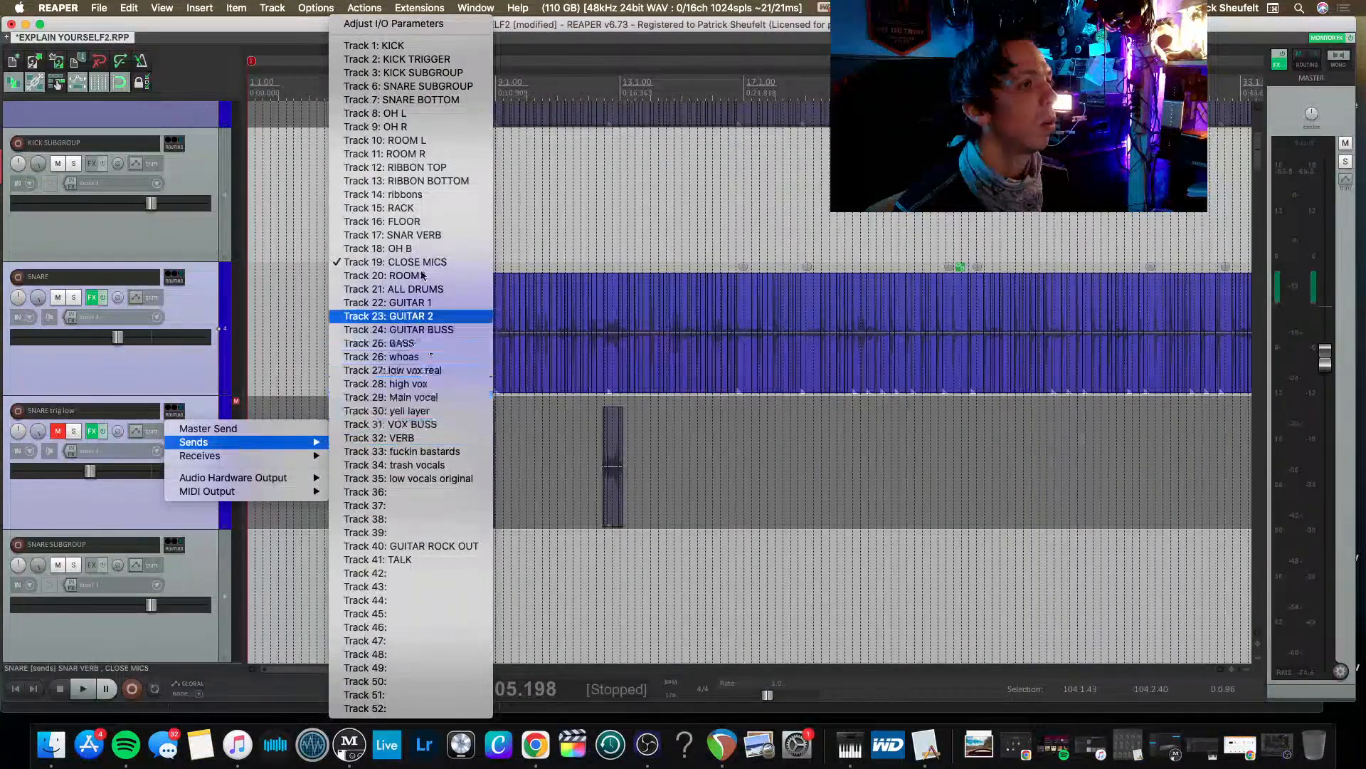
pyautogui.press('Return')
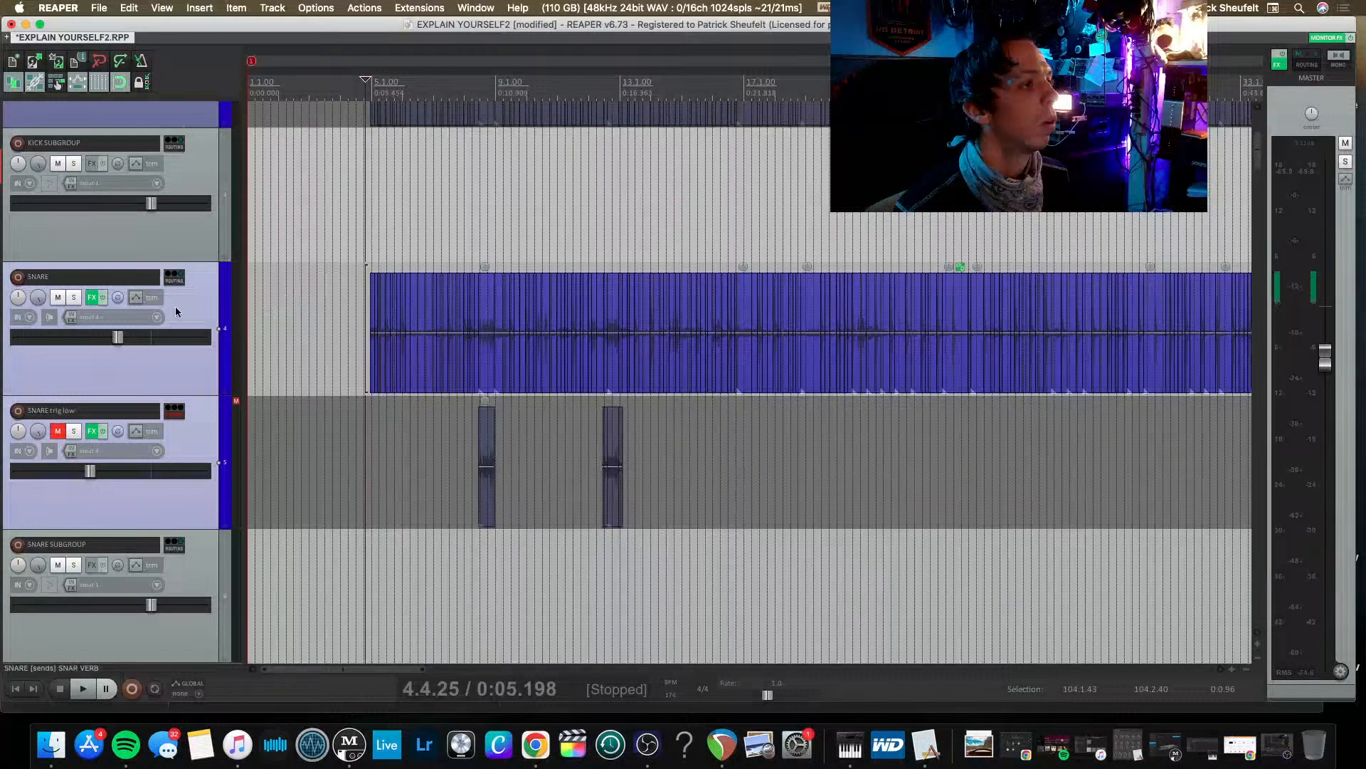
# Add a send from both the SNARE and SNARE trig low tracks to SNARE SUBGROUP.
pyautogui.rightClick(174, 279)
pyautogui.moveTo(208, 311)
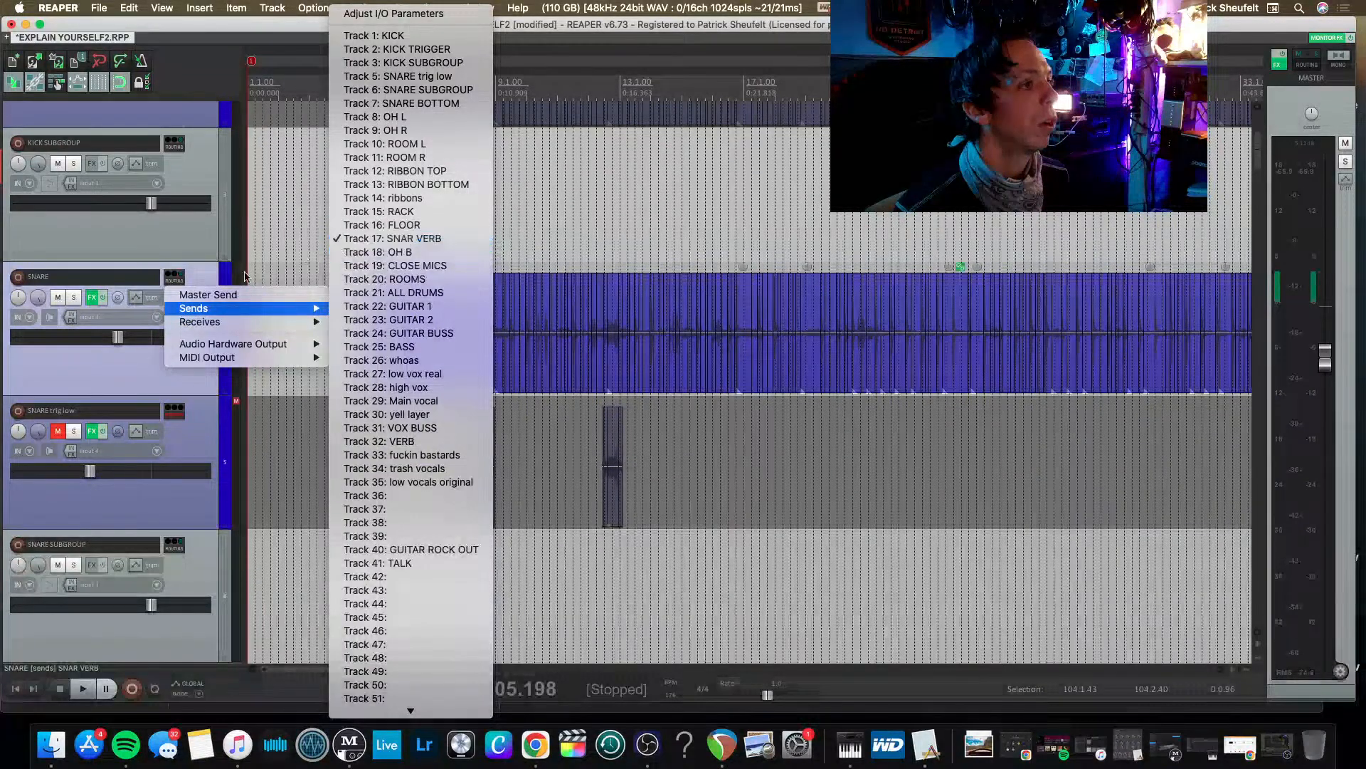
pyautogui.click(214, 277)
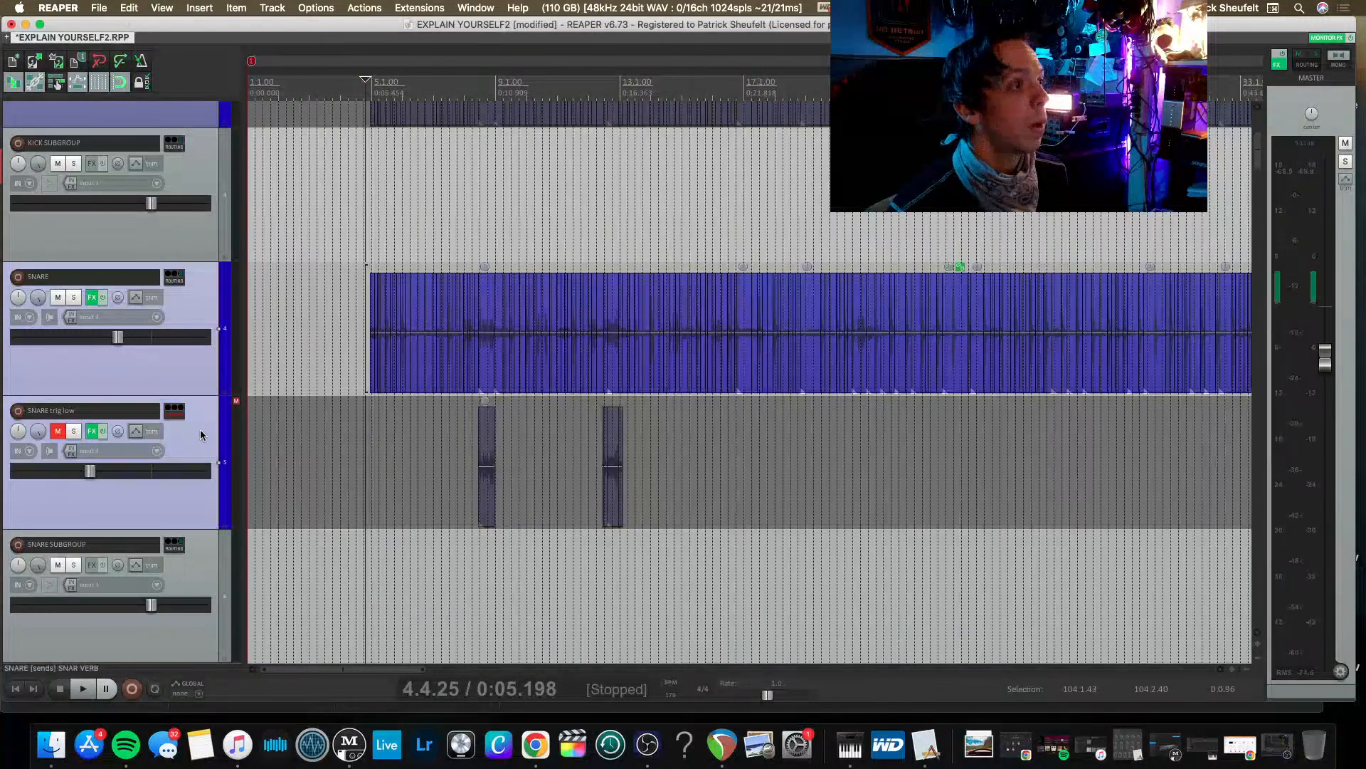
pyautogui.rightClick(174, 411)
pyautogui.moveTo(204, 442)
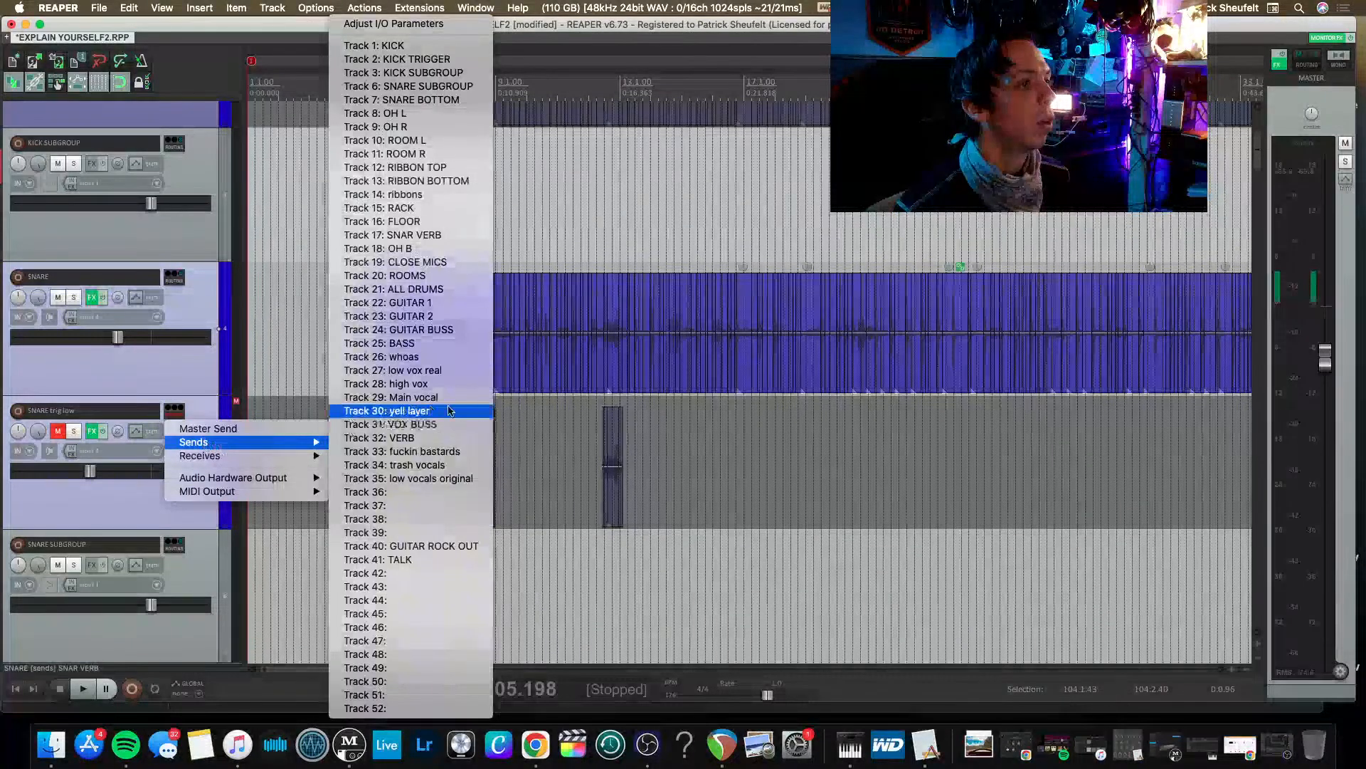
pyautogui.click(453, 88)
# Add a send from both the KICK and KICK TRIGGER tracks to KICK SUBGROUP.
pyautogui.scroll(5, 170, 279)
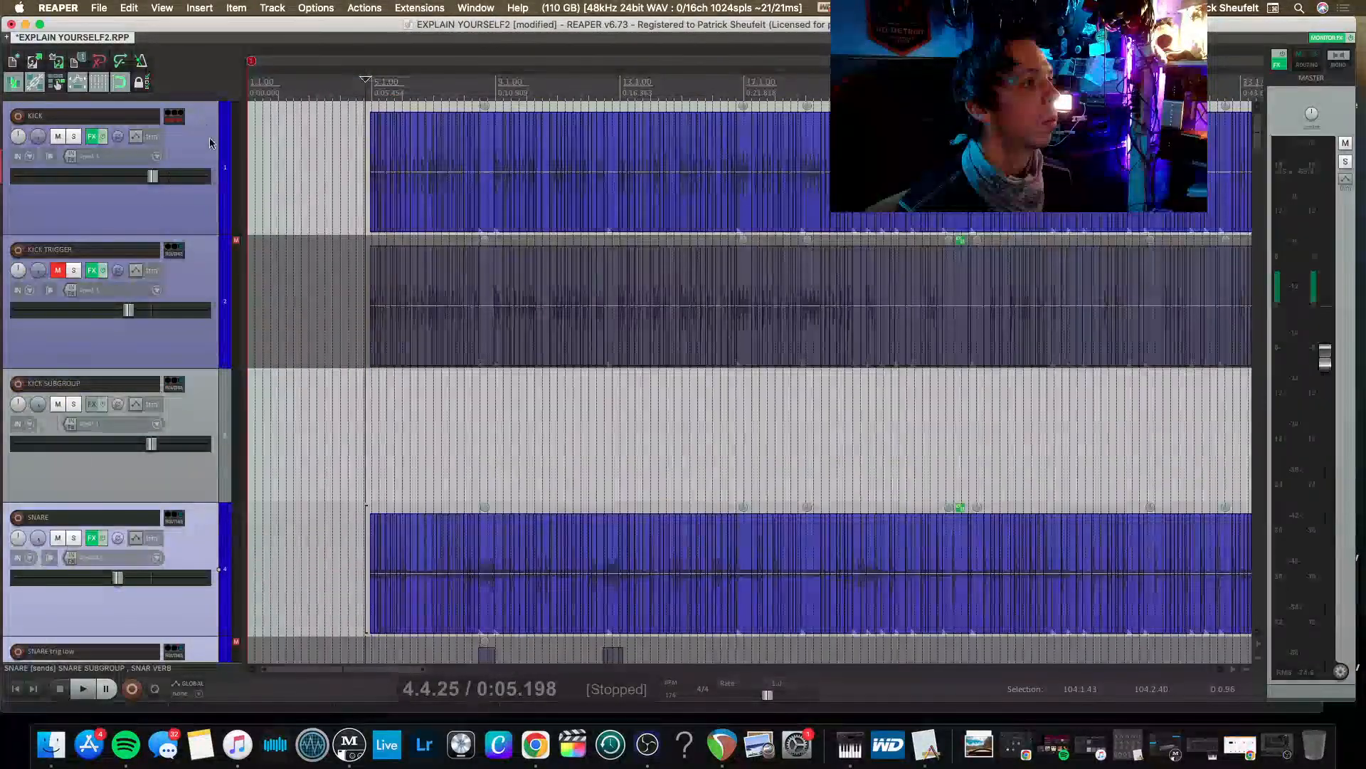
pyautogui.click(177, 255)
pyautogui.moveTo(199, 281)
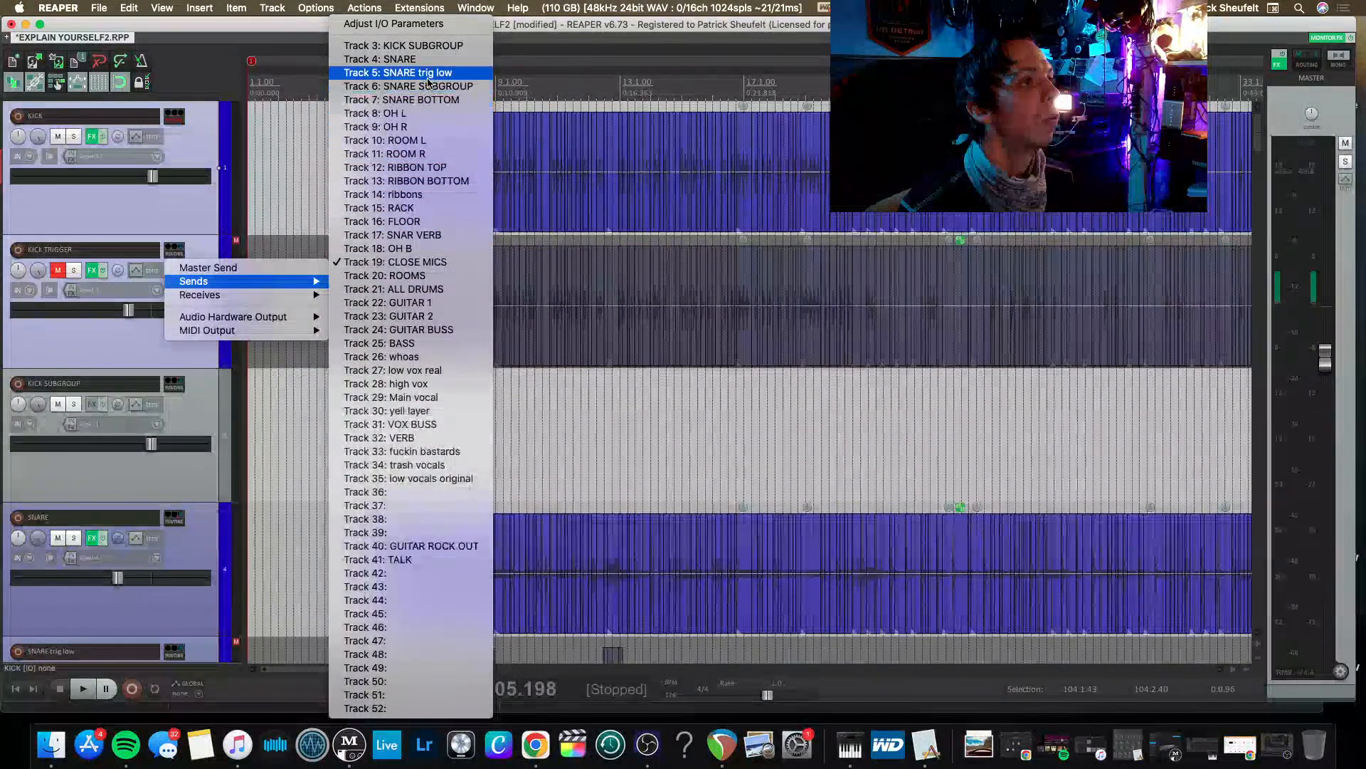
pyautogui.click(425, 47)
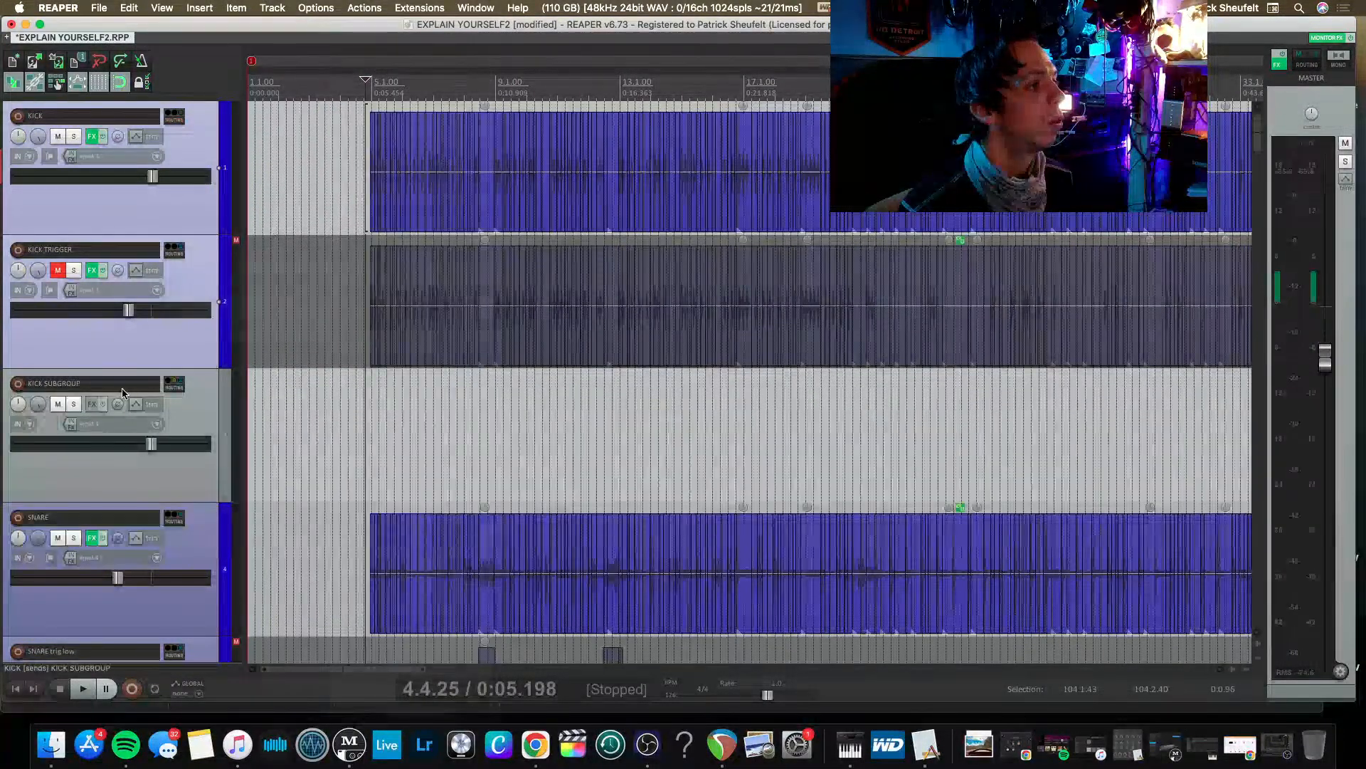
# Delete the send from KICK TRIGGER to CLOSE MICS in its routing settings.
pyautogui.click(194, 417)
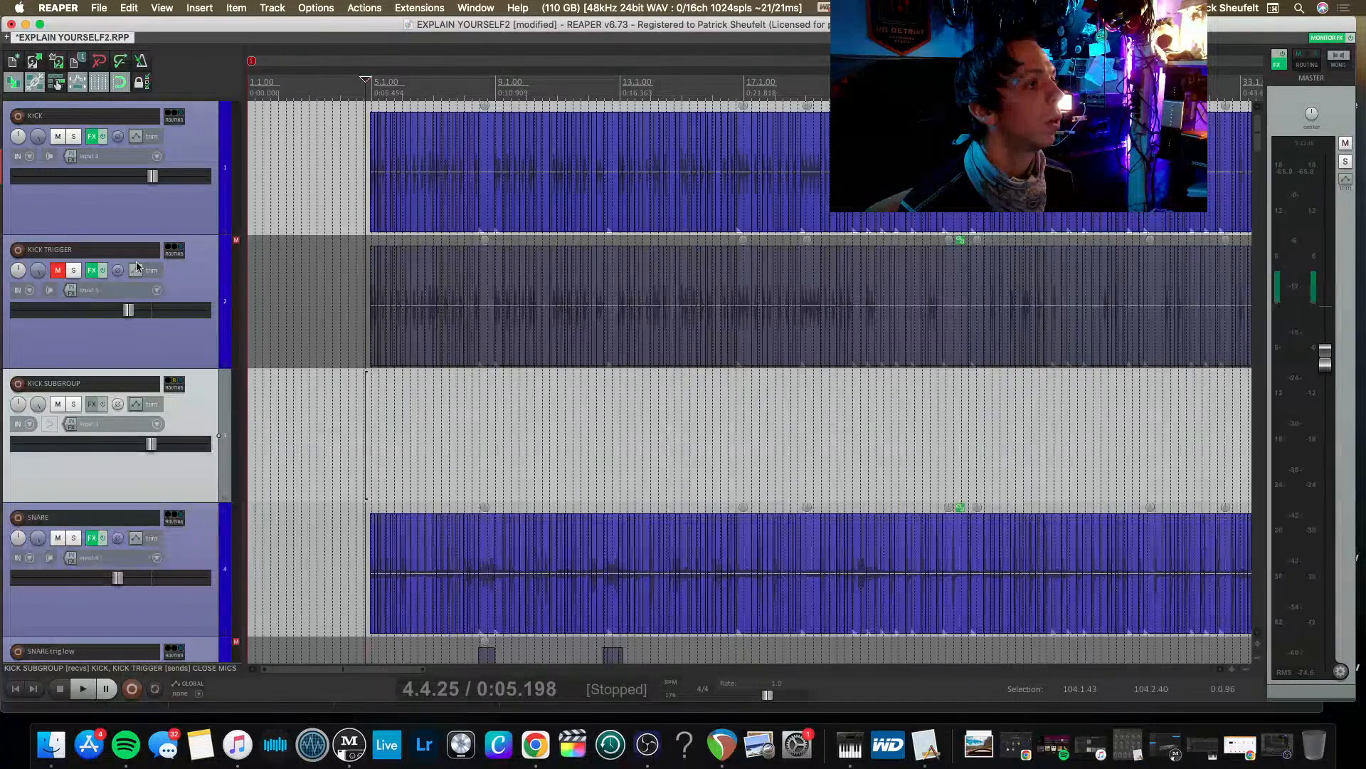
pyautogui.click(172, 256)
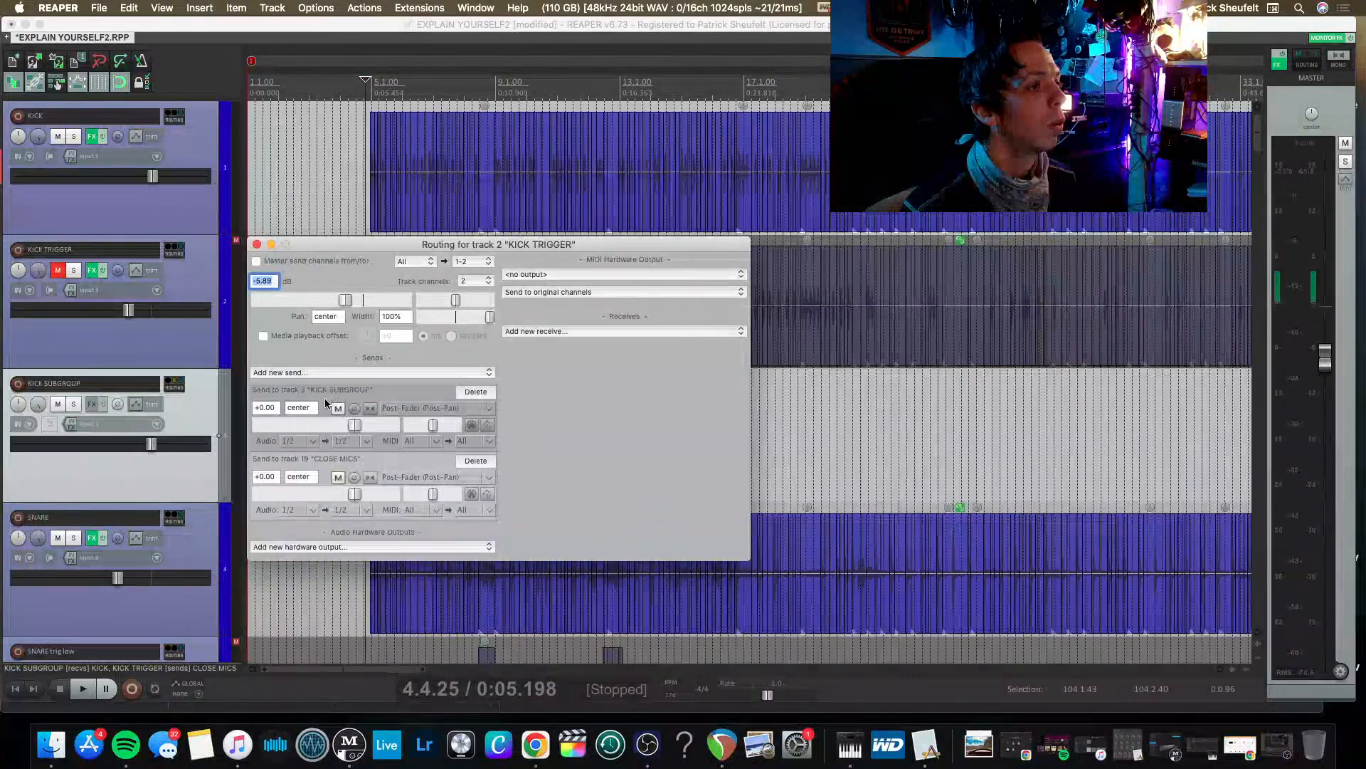
pyautogui.click(475, 462)
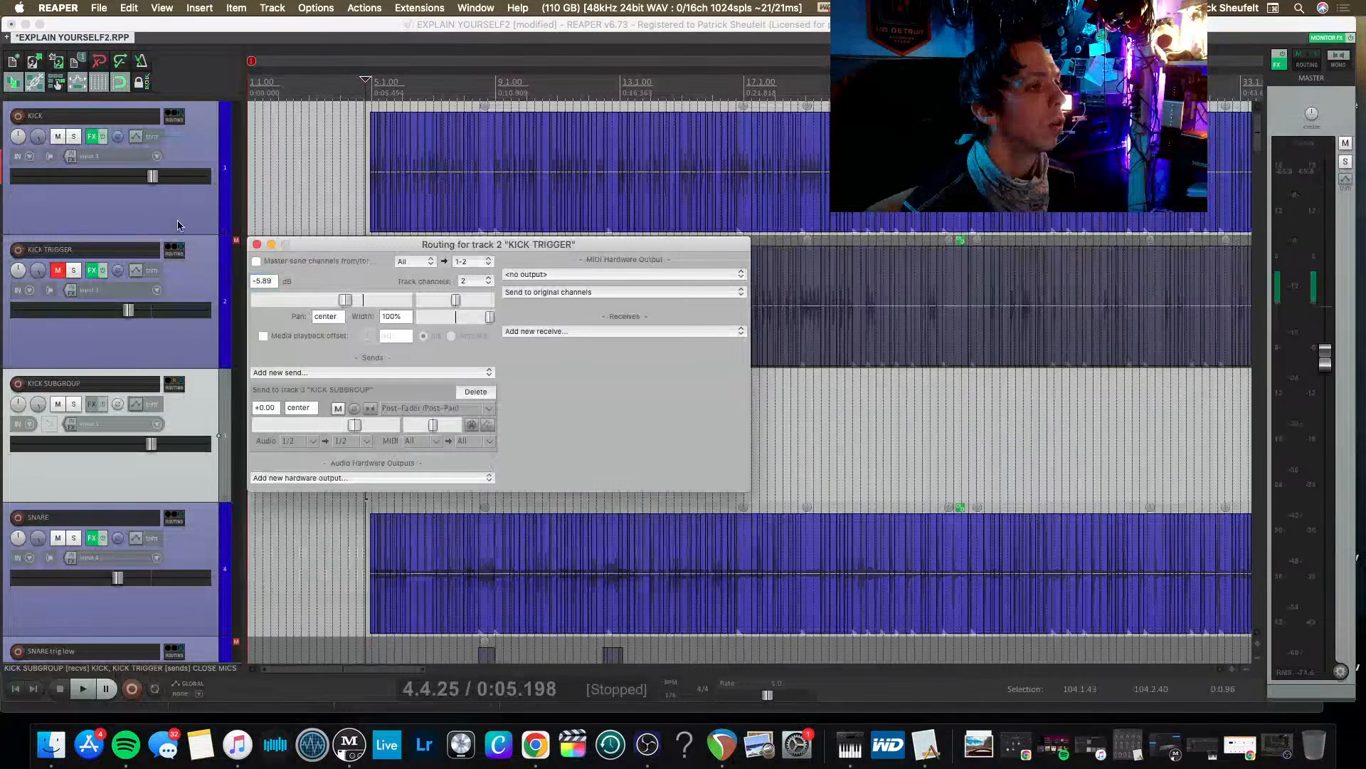
pyautogui.click(257, 245)
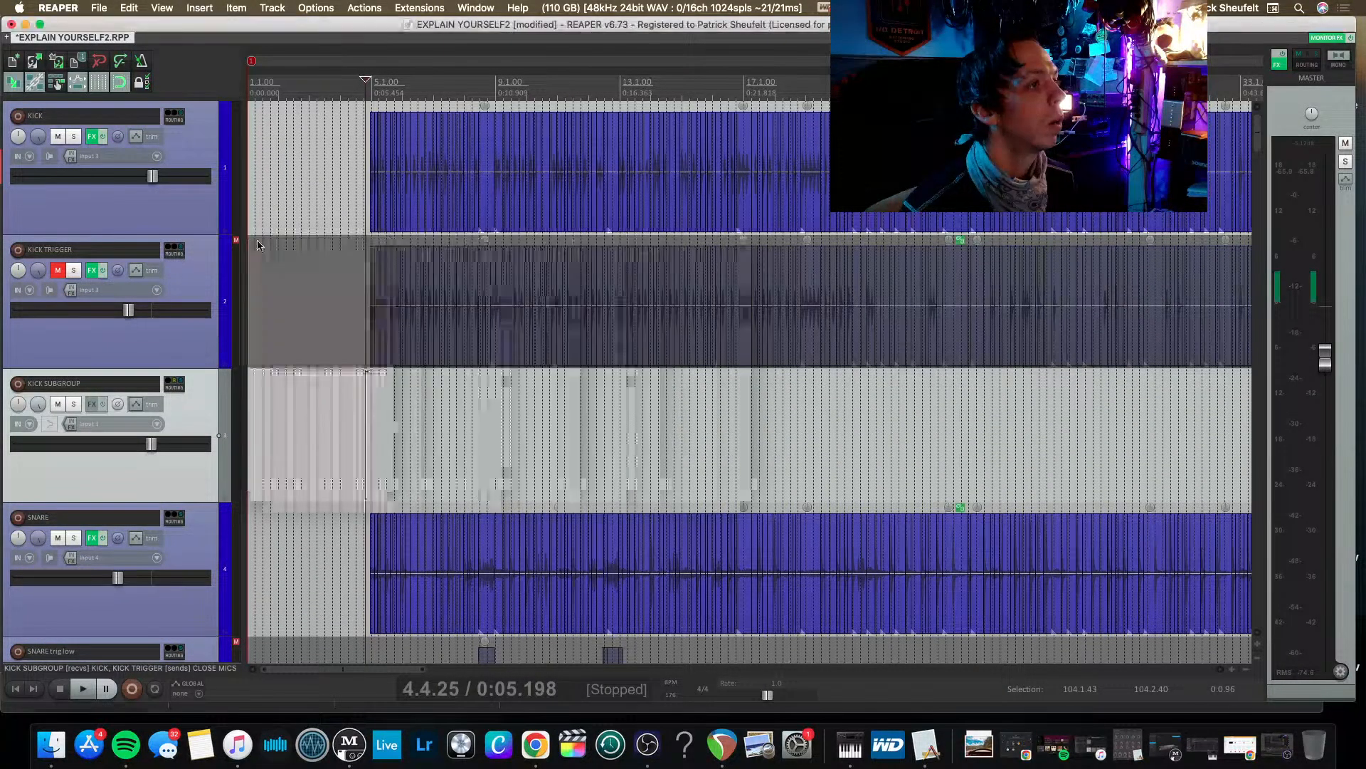
# Solo KICK SUBGROUP and SNARE SUBGROUP to listen to them in playback, then unsolo KICK SUBGROUP.
pyautogui.click(73, 405)
pyautogui.scroll(-5, 92, 498)
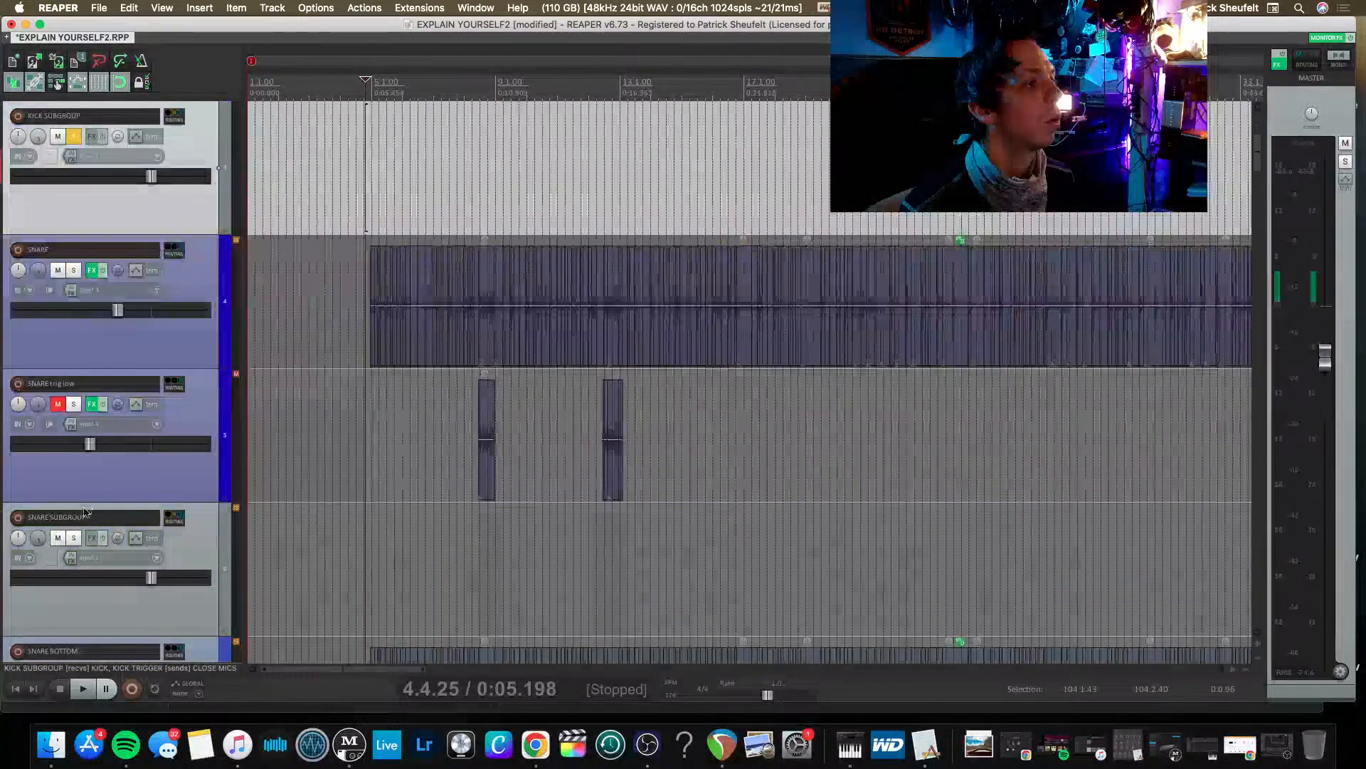
pyautogui.click(72, 539)
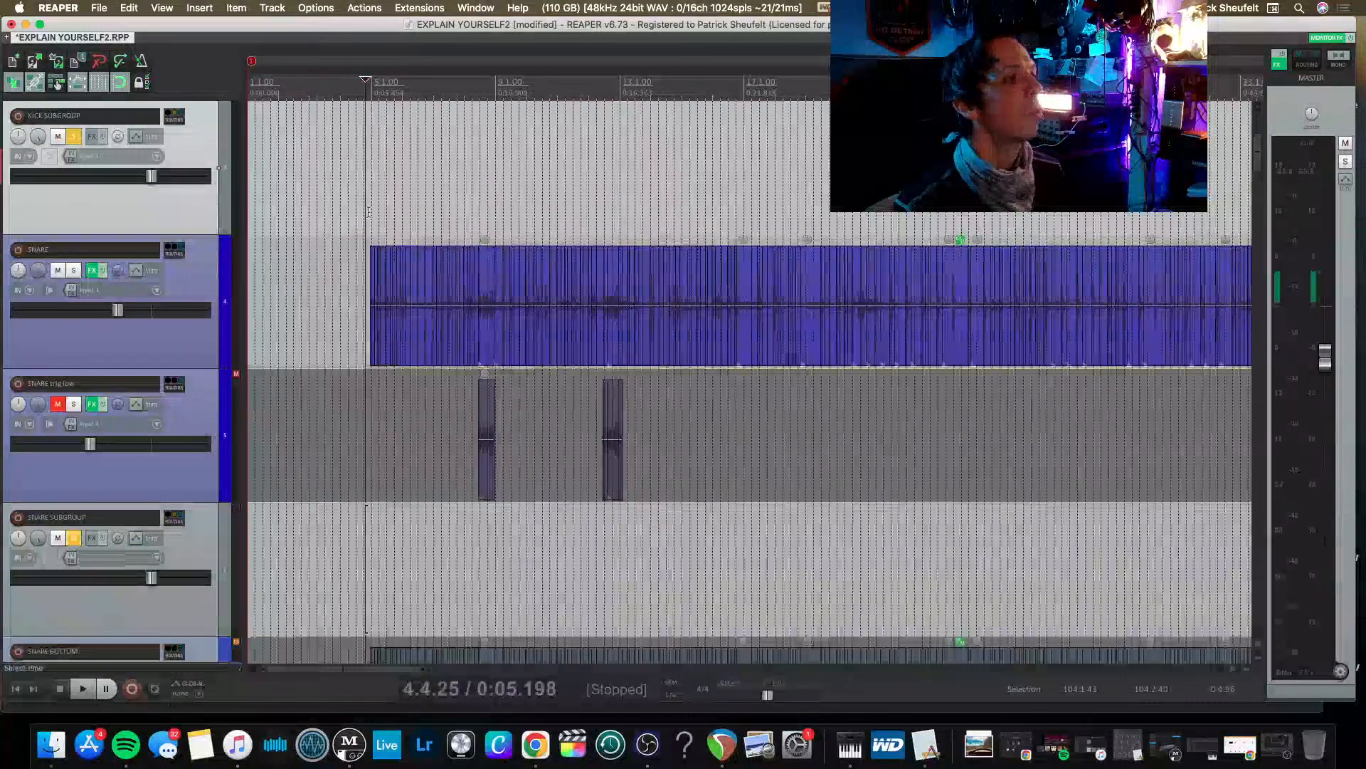
pyautogui.press('space')
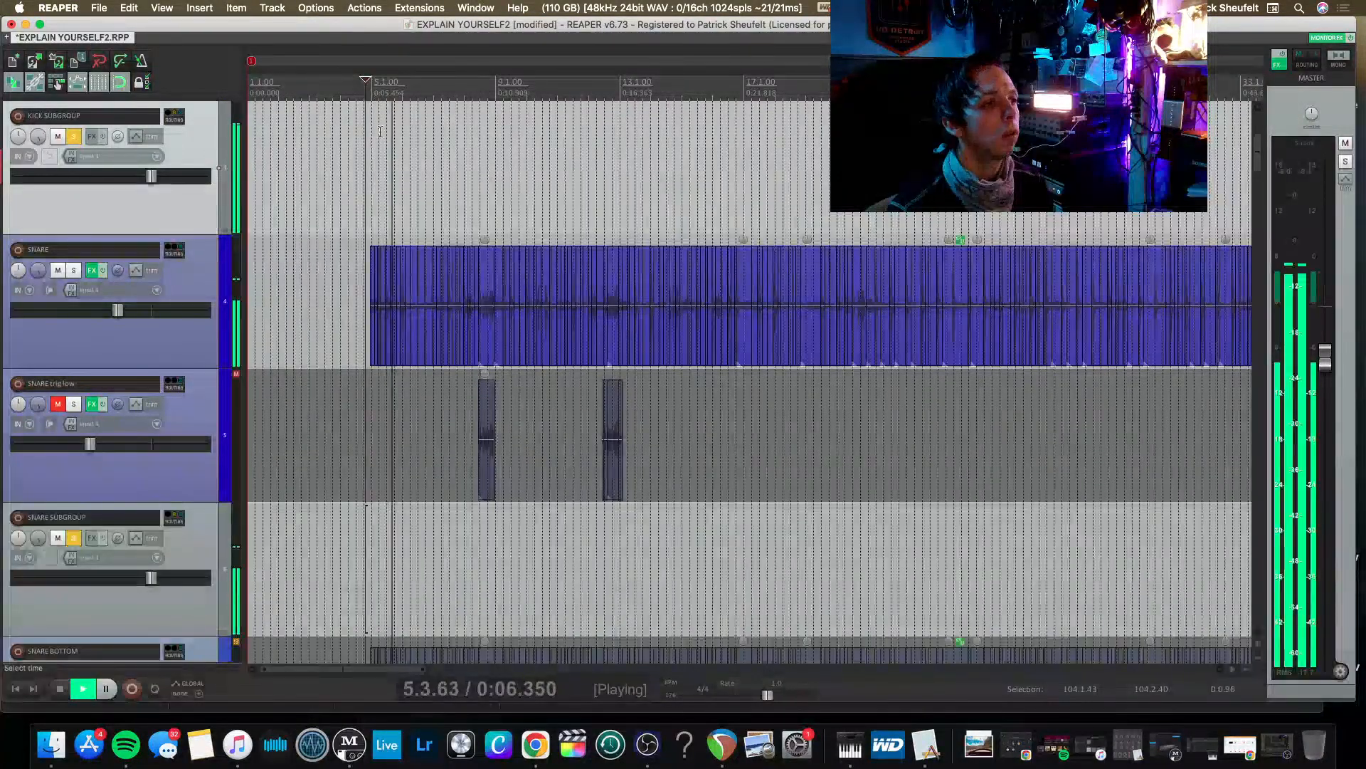
pyautogui.scroll(3, 385, 171)
pyautogui.scroll(3, 333, 160)
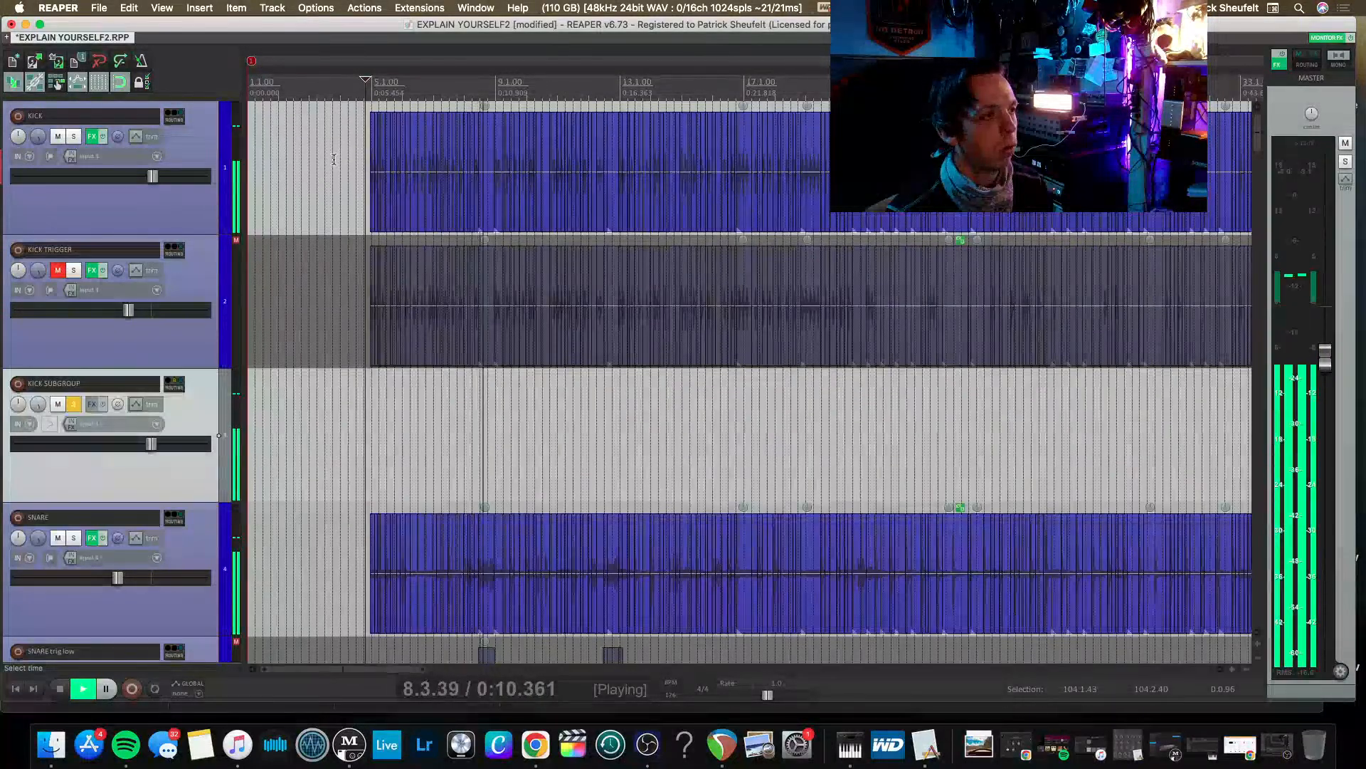
pyautogui.press('space')
pyautogui.click(74, 405)
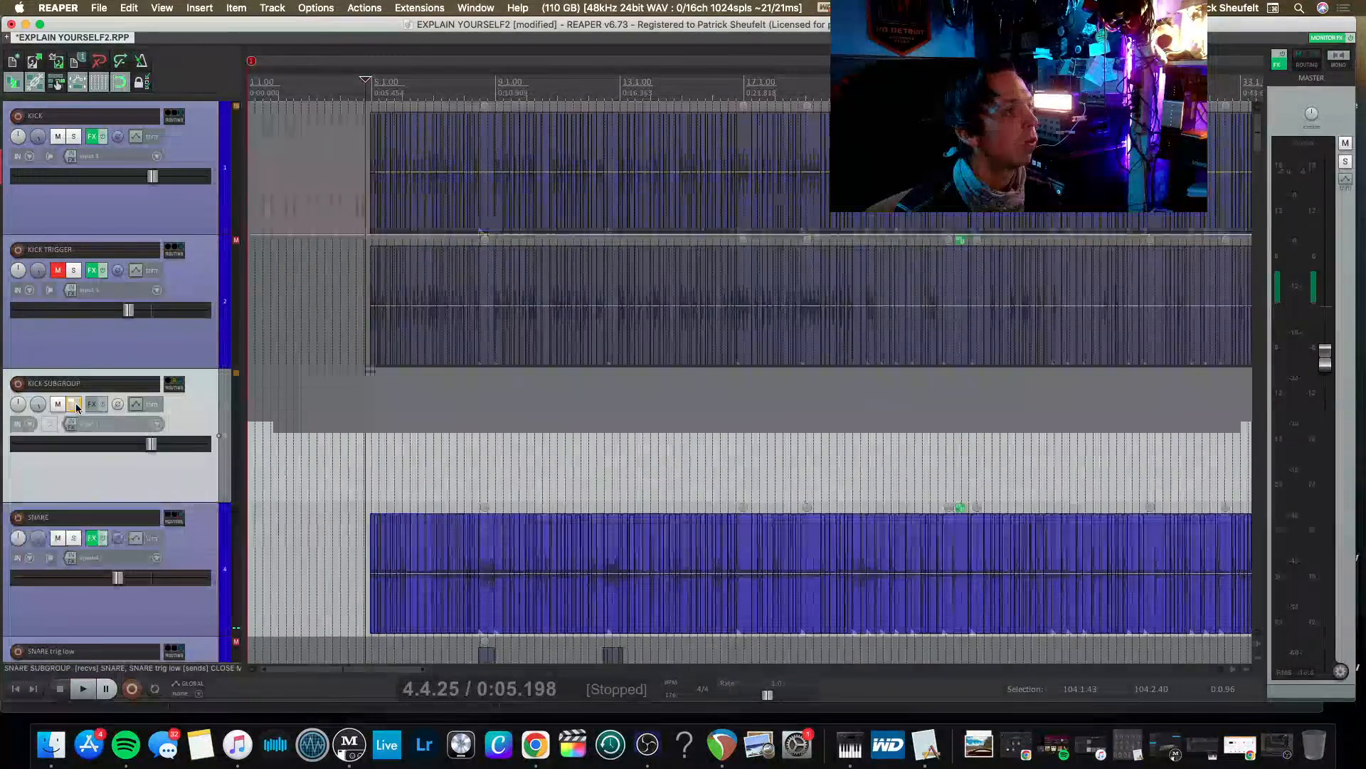
# Solo the RIBBON TOP and RIBBON BOTTOM tracks together and play them back.
pyautogui.scroll(-10, 55, 414)
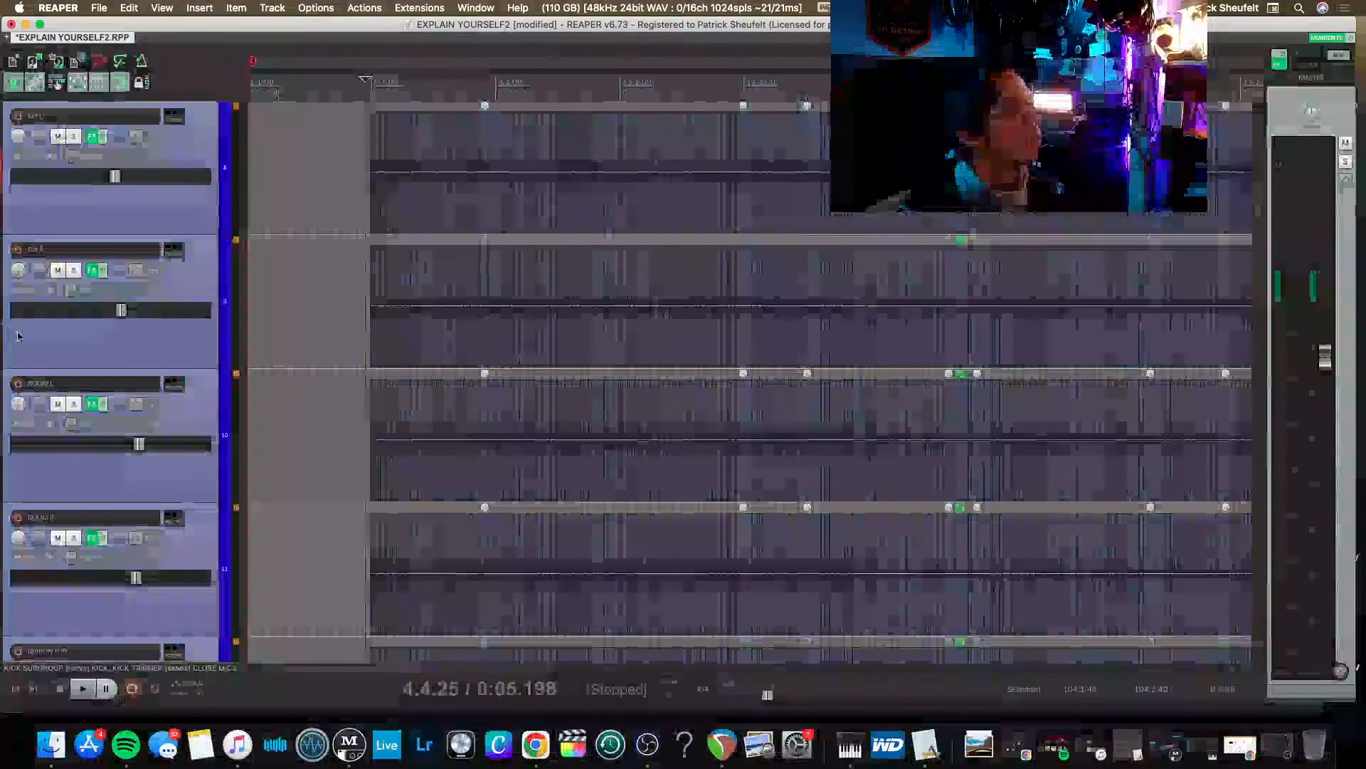
pyautogui.scroll(-4, 95, 409)
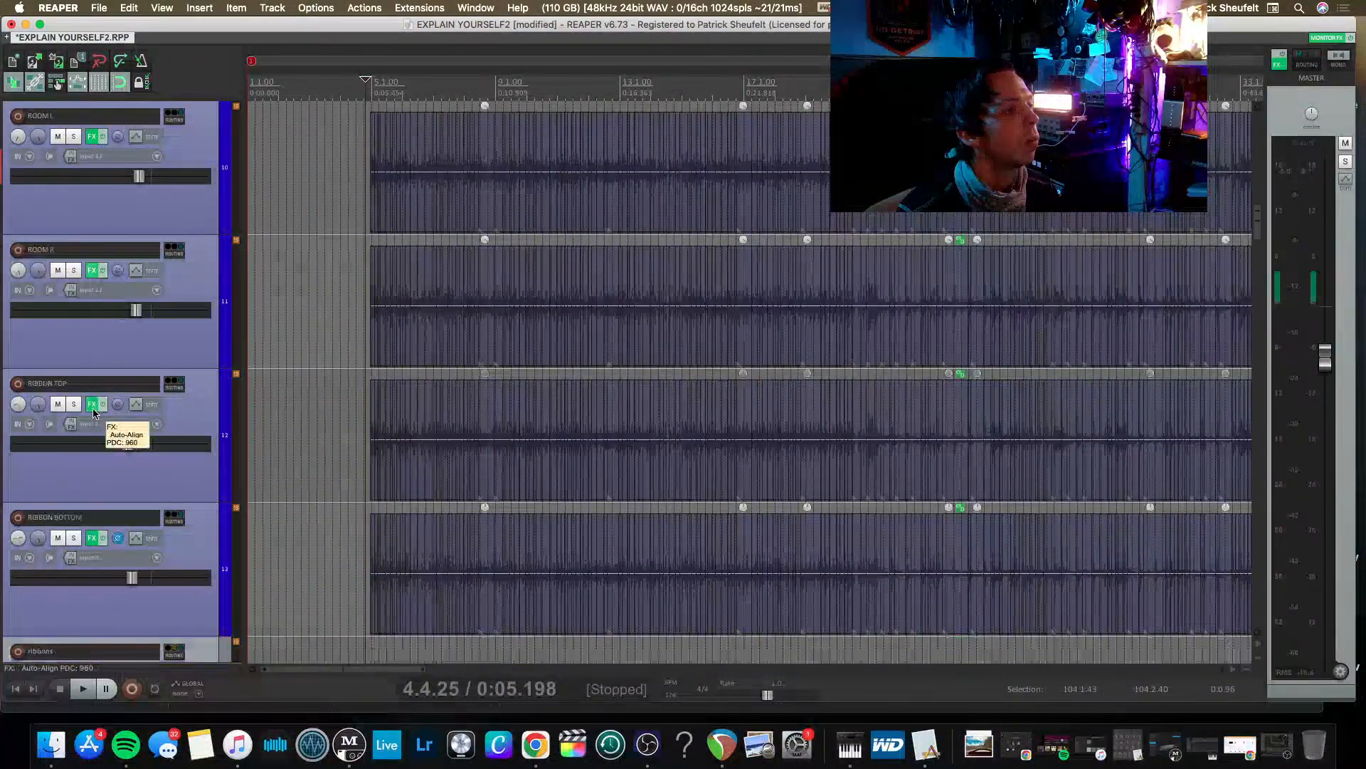
pyautogui.click(171, 477)
pyautogui.keyDown('shift'); pyautogui.click(208, 554); pyautogui.keyUp('shift')
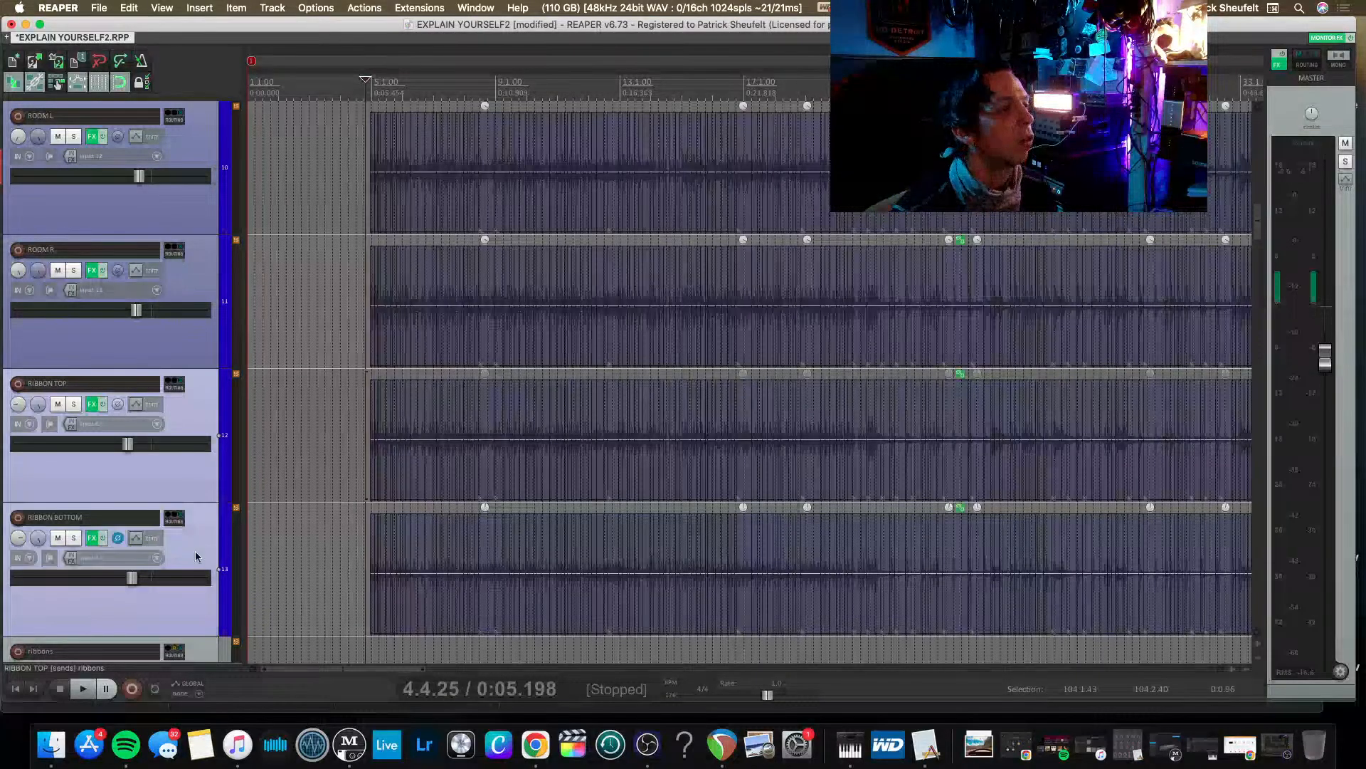
pyautogui.click(73, 539)
pyautogui.scroll(18, 75, 538)
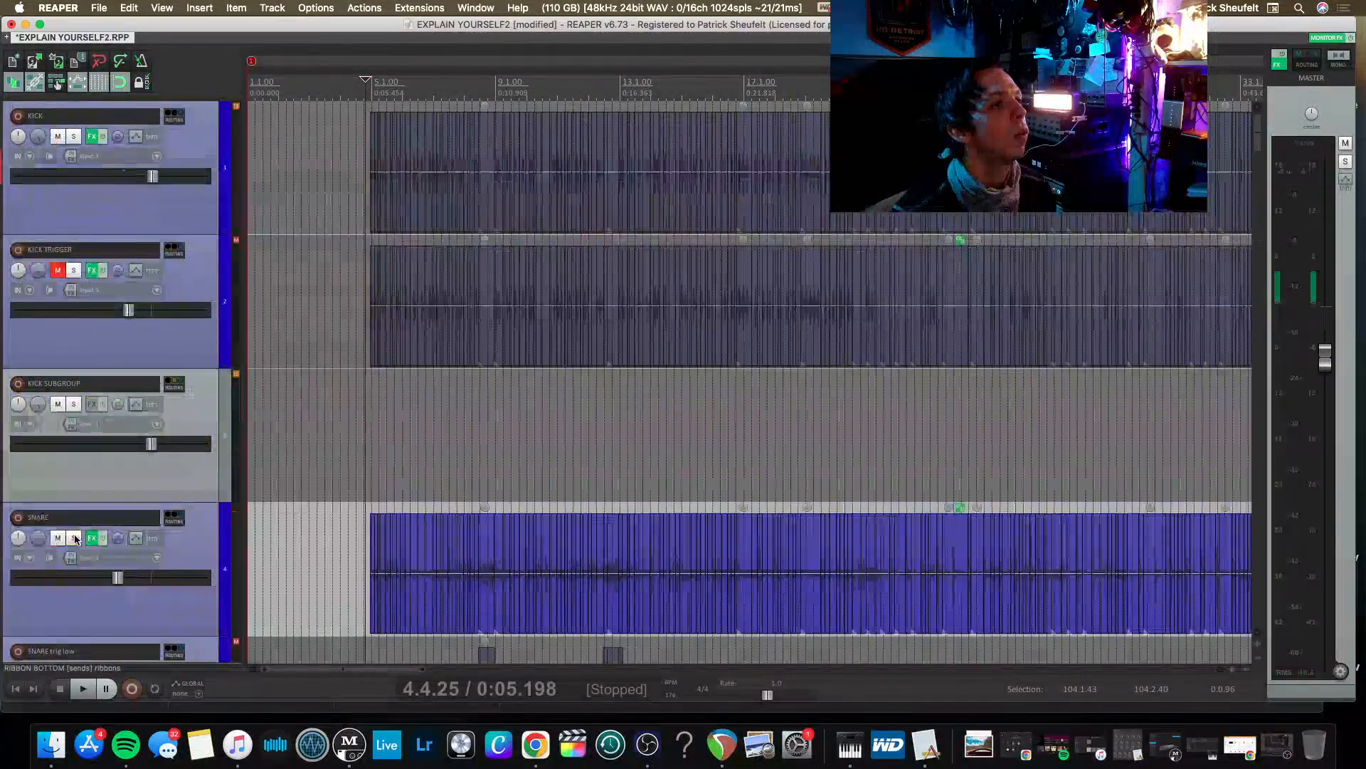
pyautogui.scroll(-10, 76, 539)
pyautogui.scroll(-8, 77, 538)
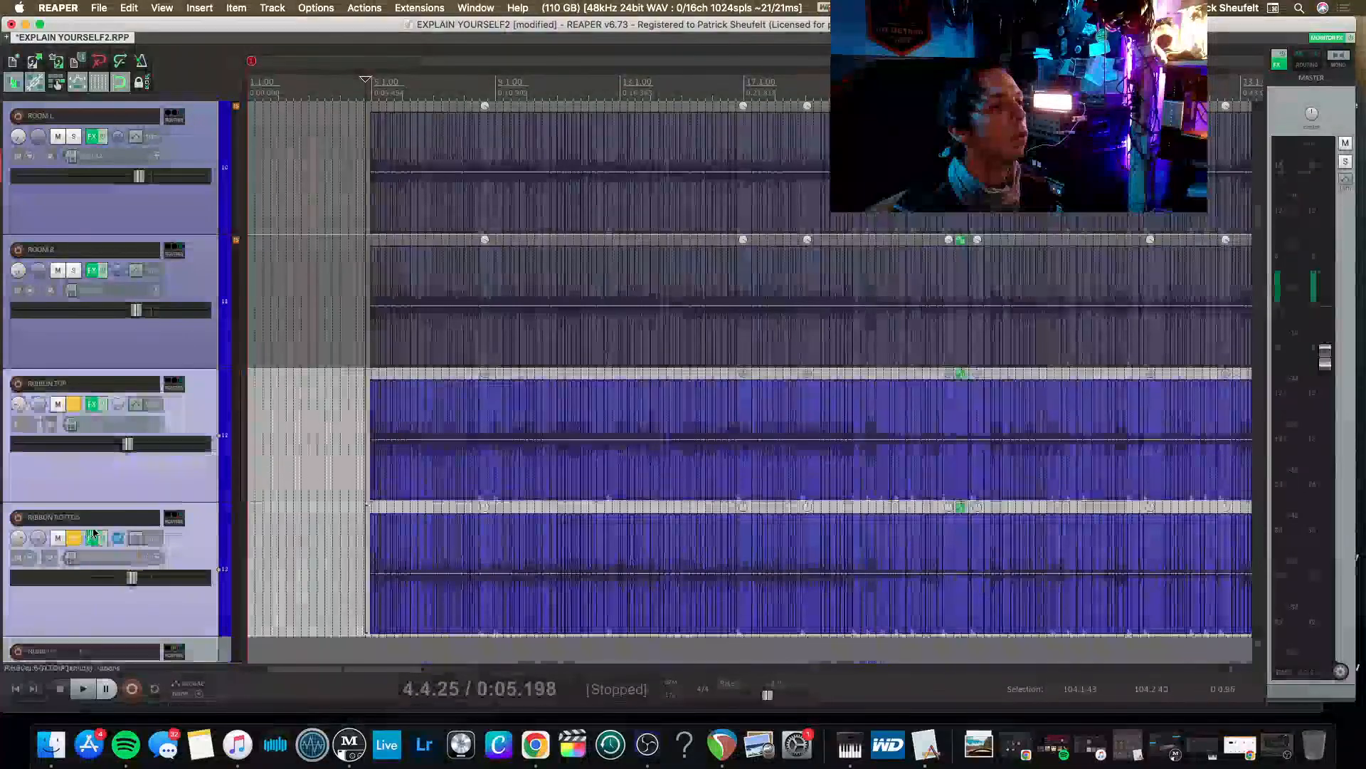
pyautogui.press('space')
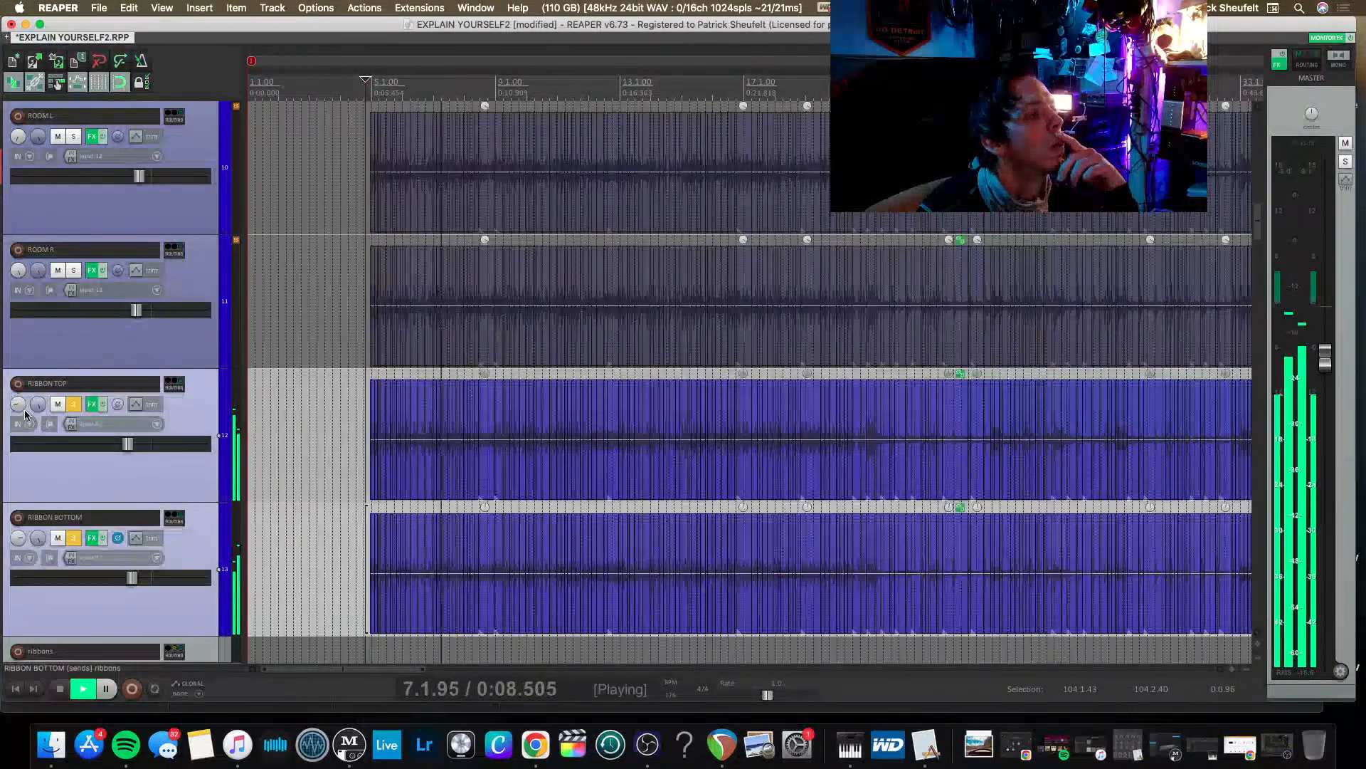
# Raise the RIBBON TOP and RIBBON BOTTOM levels in playback, then stop, unsolo both and pull their faders well down.
pyautogui.moveTo(135, 448)
pyautogui.mouseDown()
pyautogui.moveTo(164, 446)
pyautogui.moveTo(152, 446)
pyautogui.mouseUp()
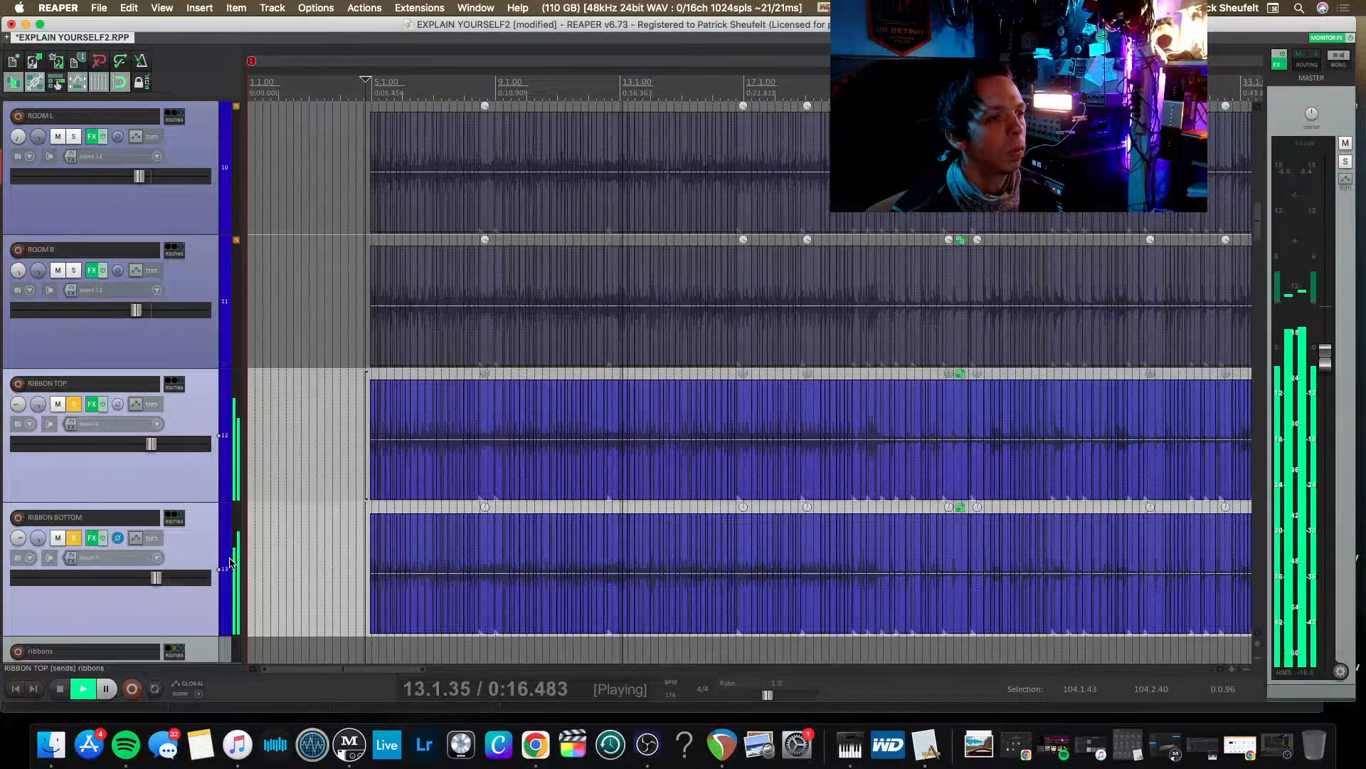
pyautogui.press('space')
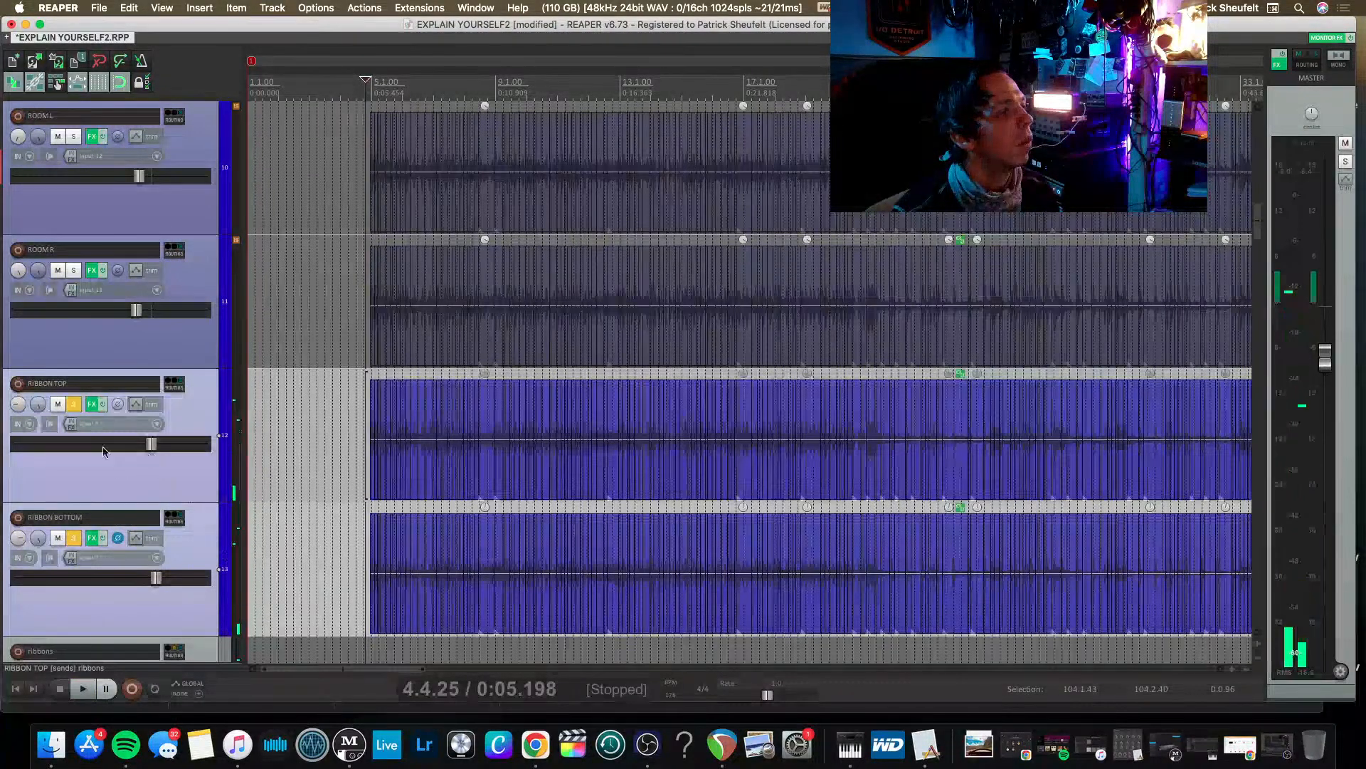
pyautogui.click(74, 404)
pyautogui.moveTo(155, 448); pyautogui.dragTo(100, 461)
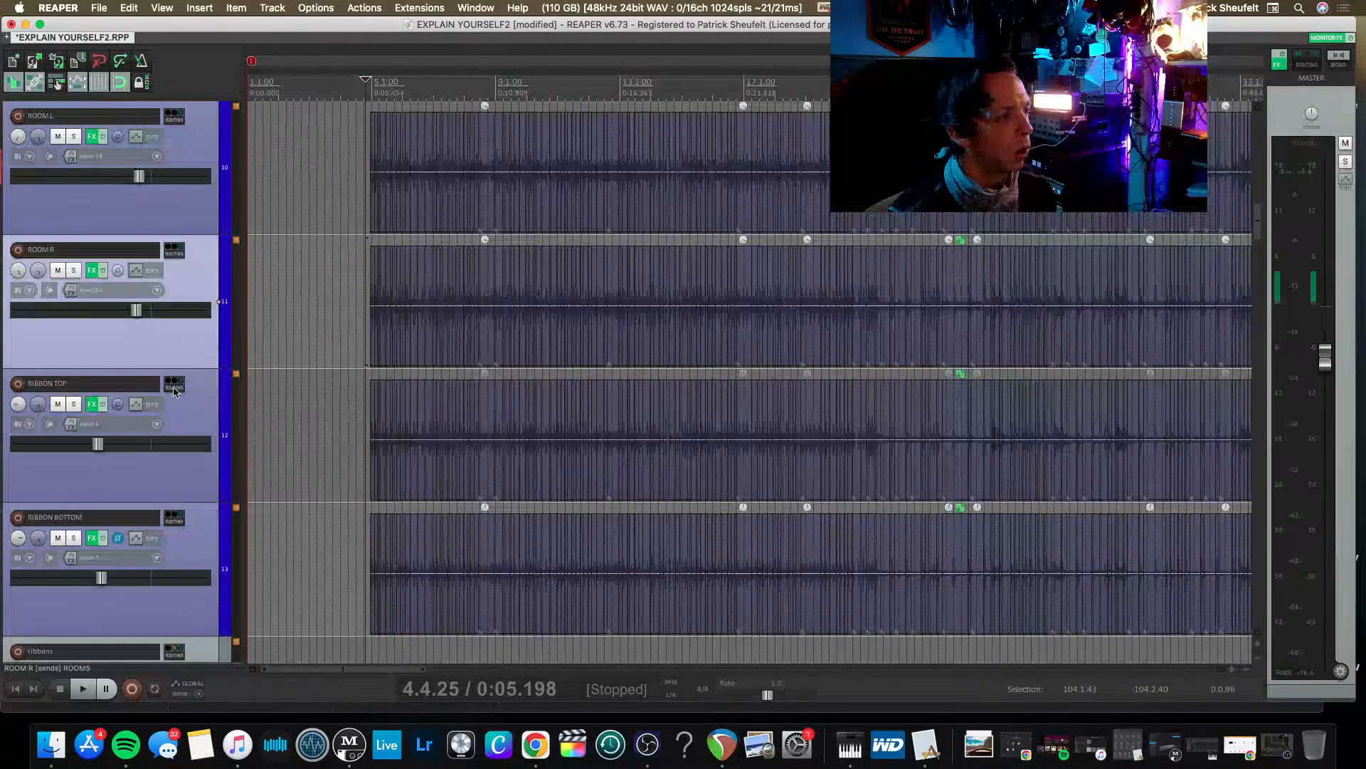
# Insert a new track below ALL DRUMS and give it receives from KICK SUBGROUP and SNARE SUBGROUP.
pyautogui.scroll(-5, 153, 374)
pyautogui.scroll(-7, 95, 398)
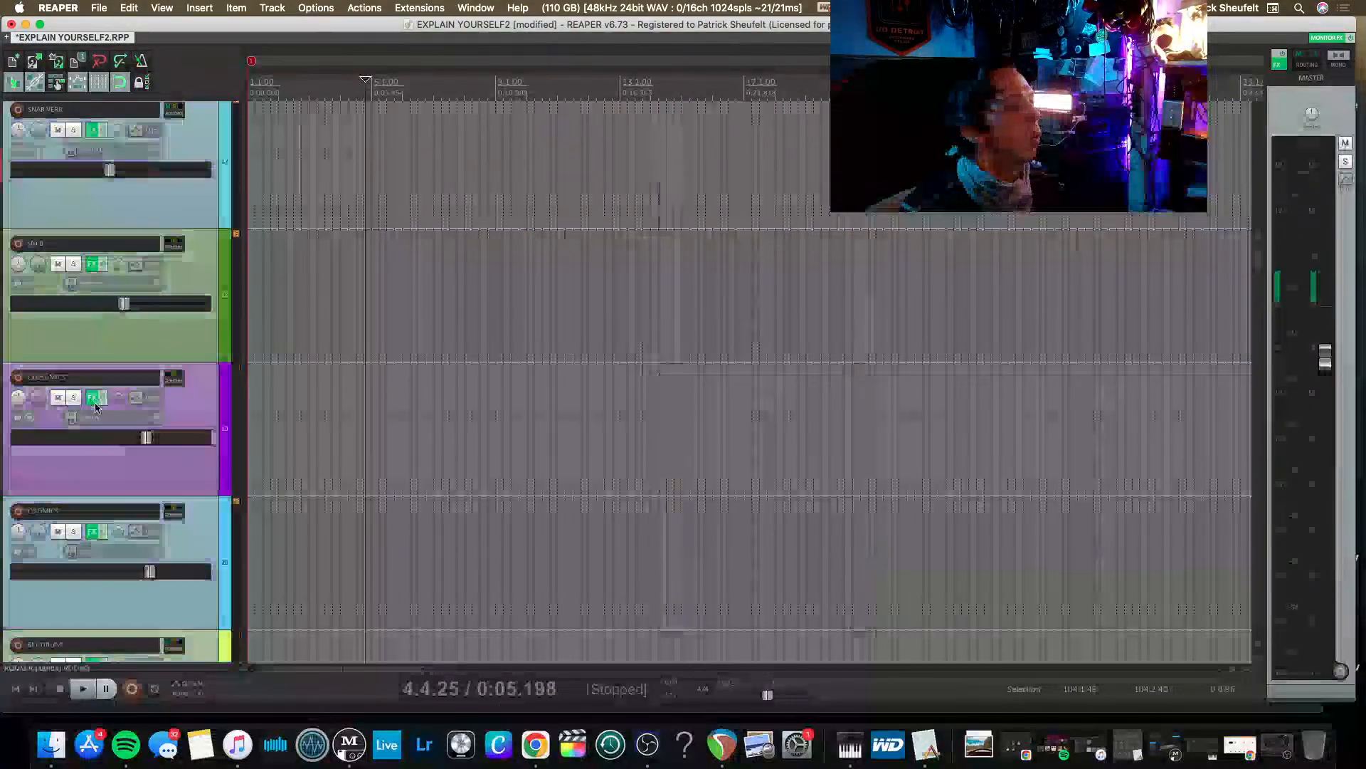
pyautogui.scroll(4, 95, 405)
pyautogui.scroll(2, 117, 324)
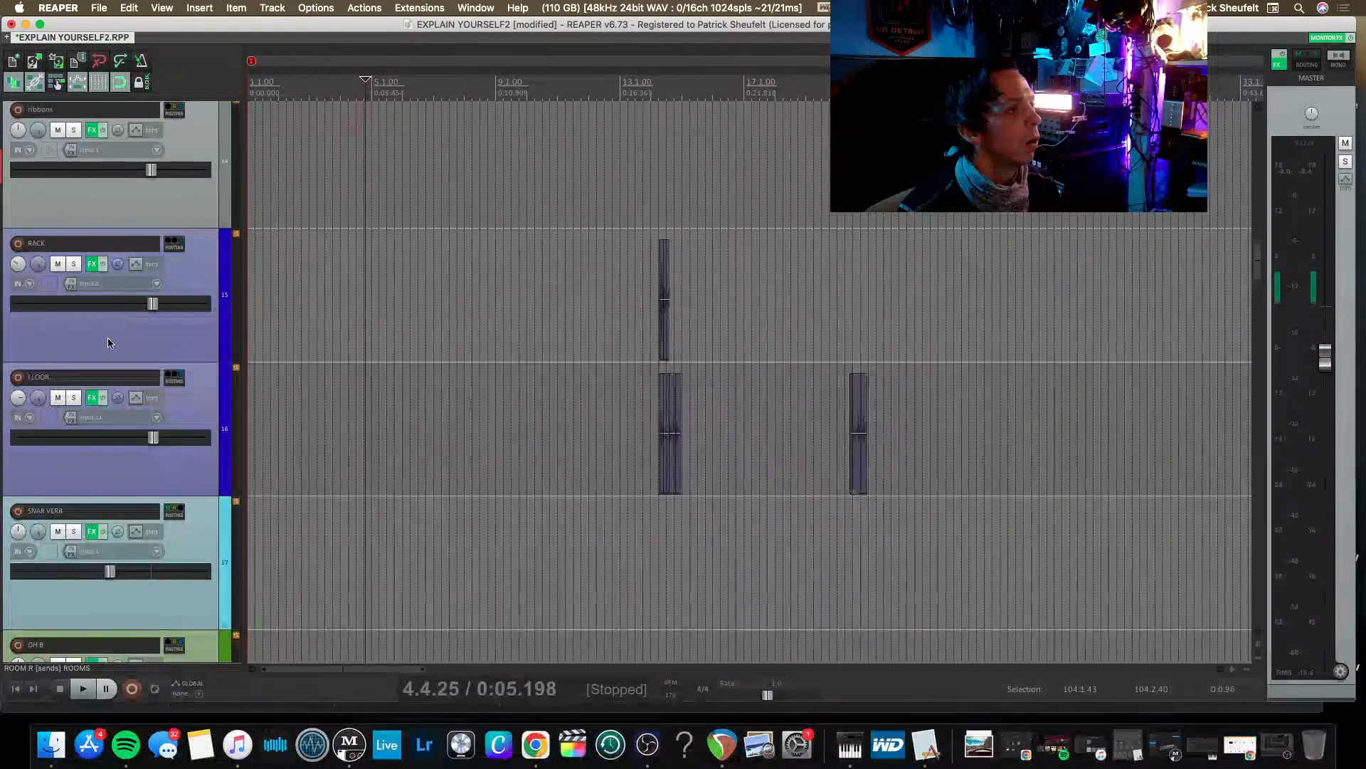
pyautogui.scroll(-5, 162, 310)
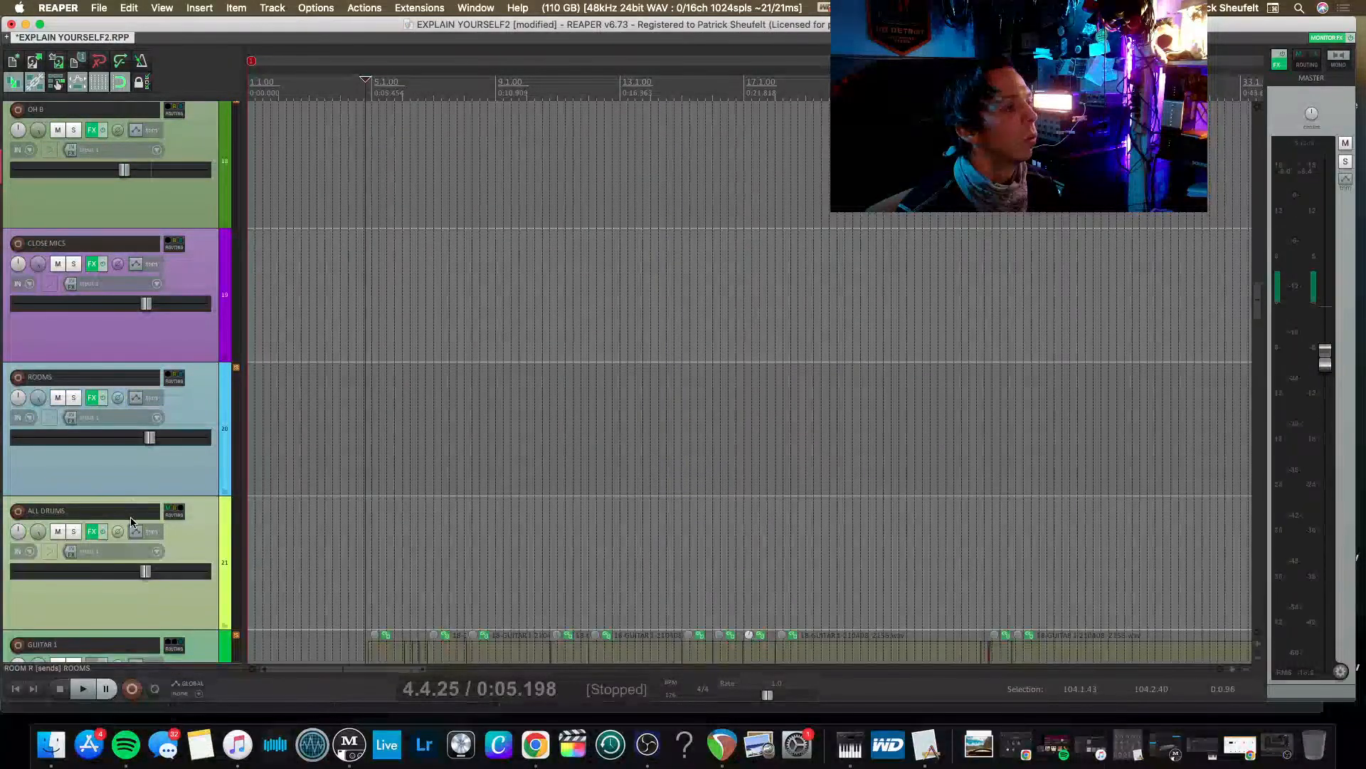
pyautogui.click(202, 411)
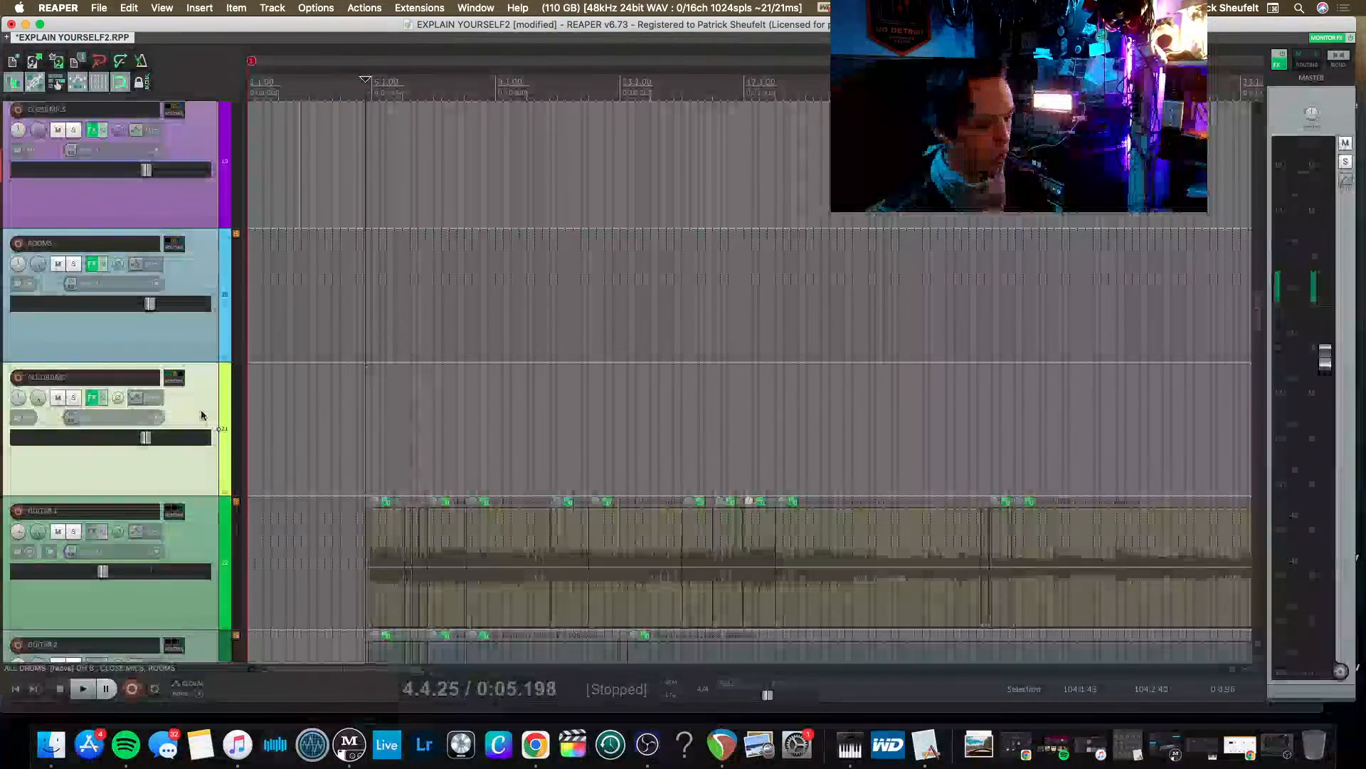
pyautogui.click(175, 511)
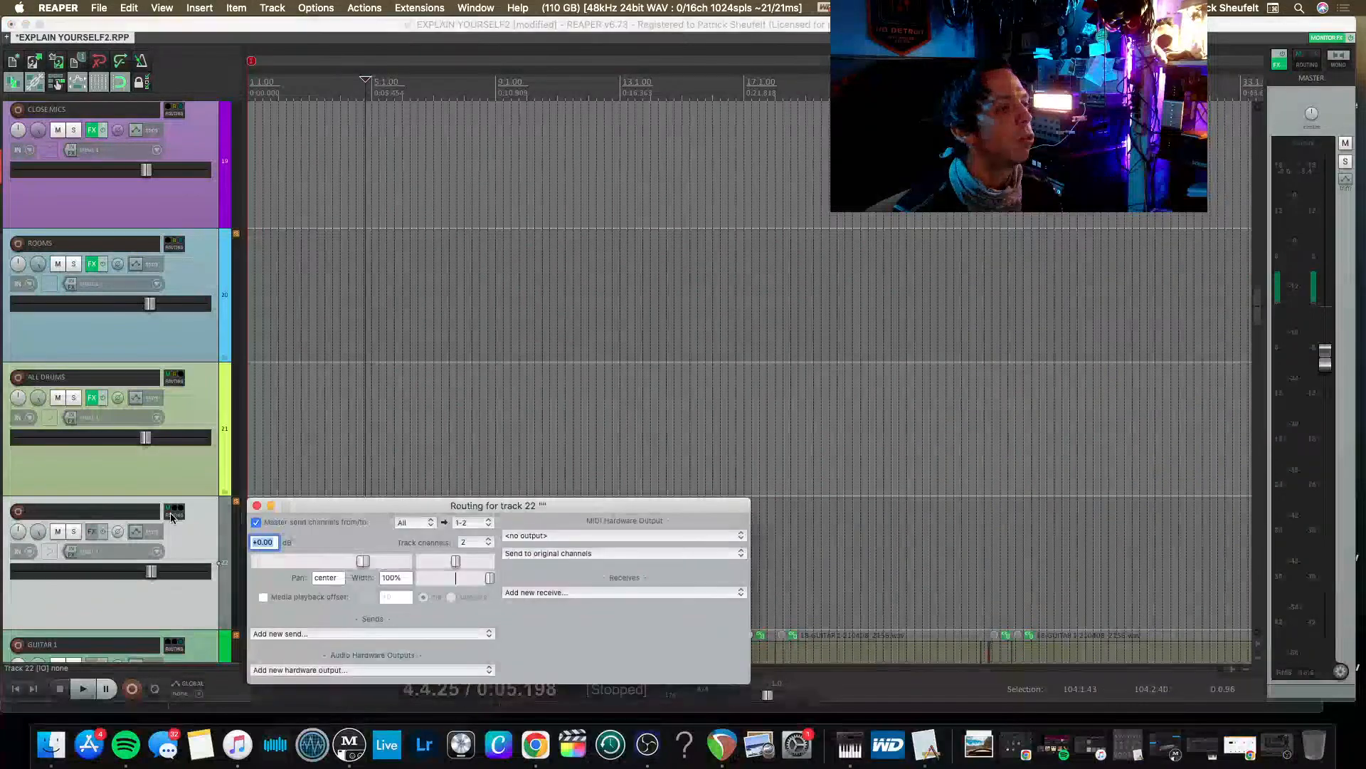
pyautogui.click(562, 592)
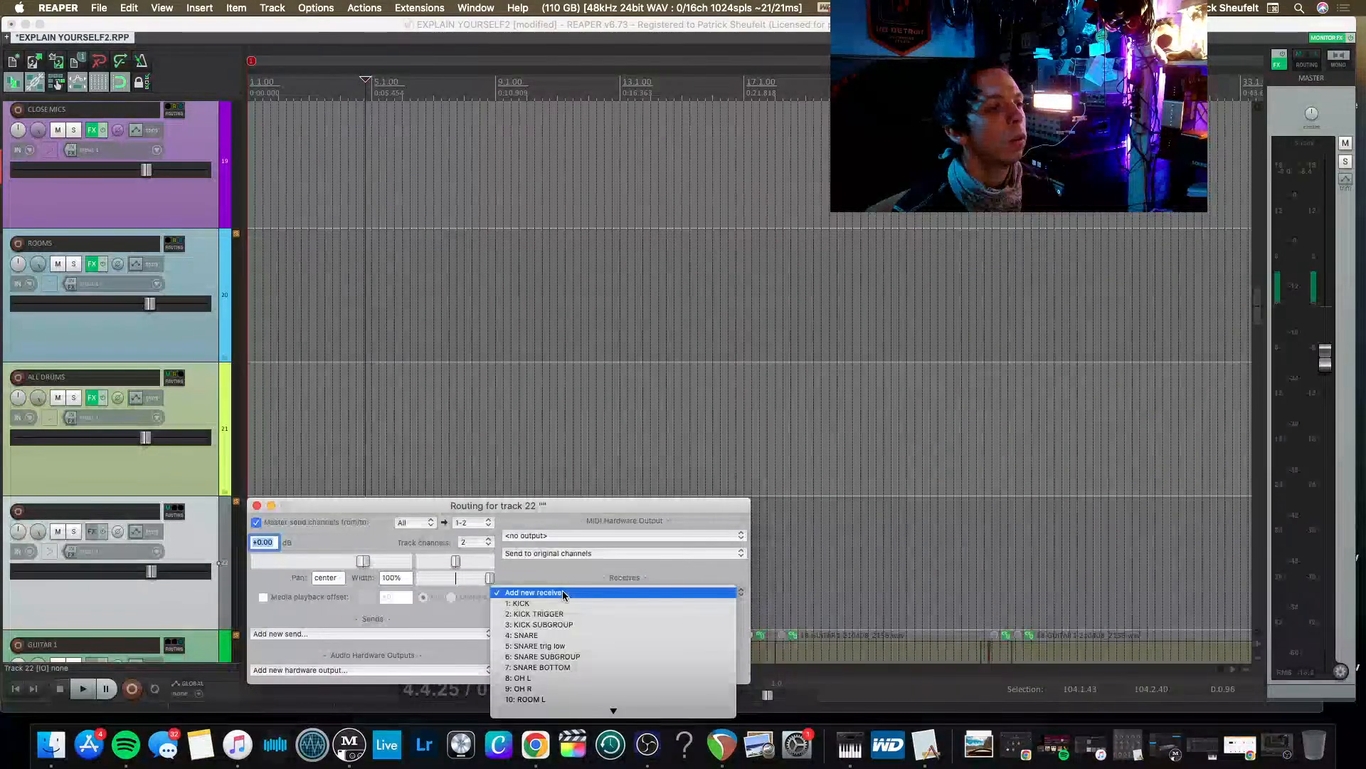
pyautogui.click(548, 624)
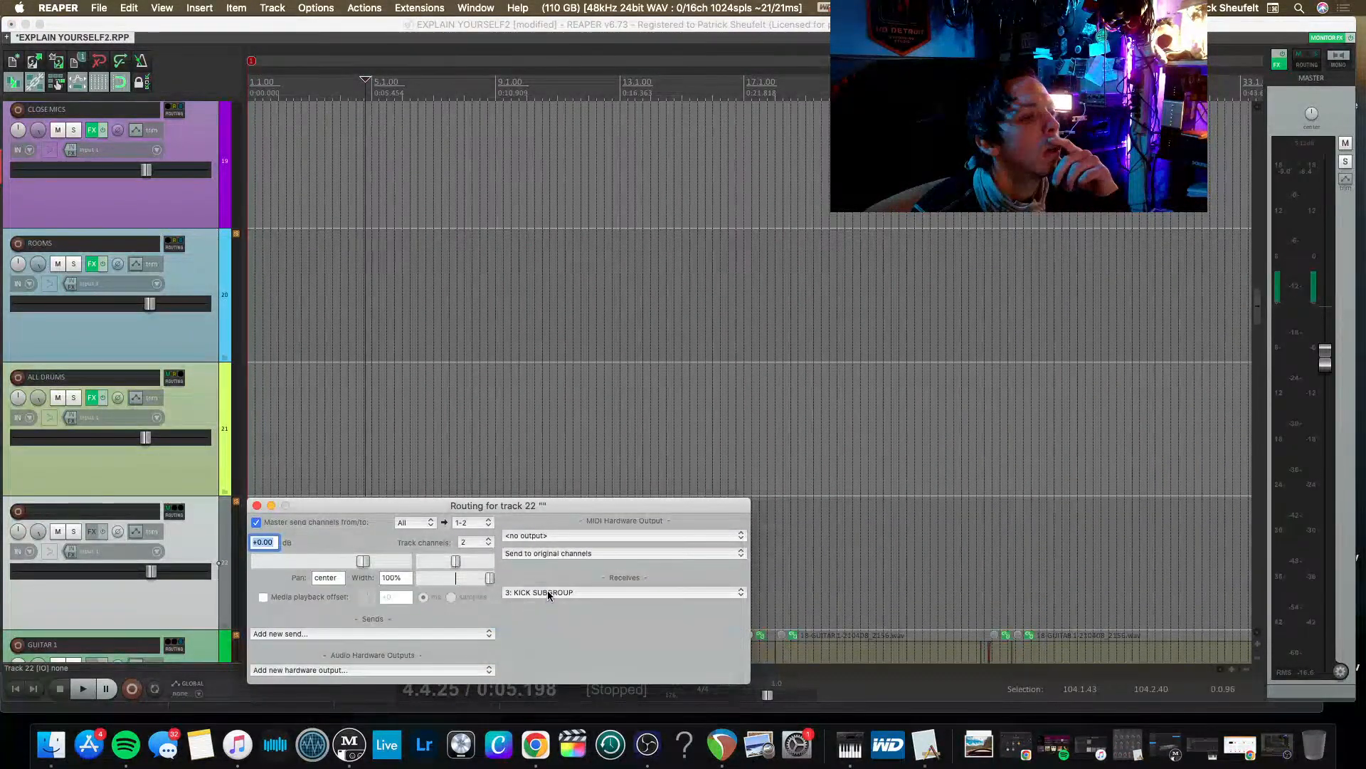
pyautogui.click(548, 591)
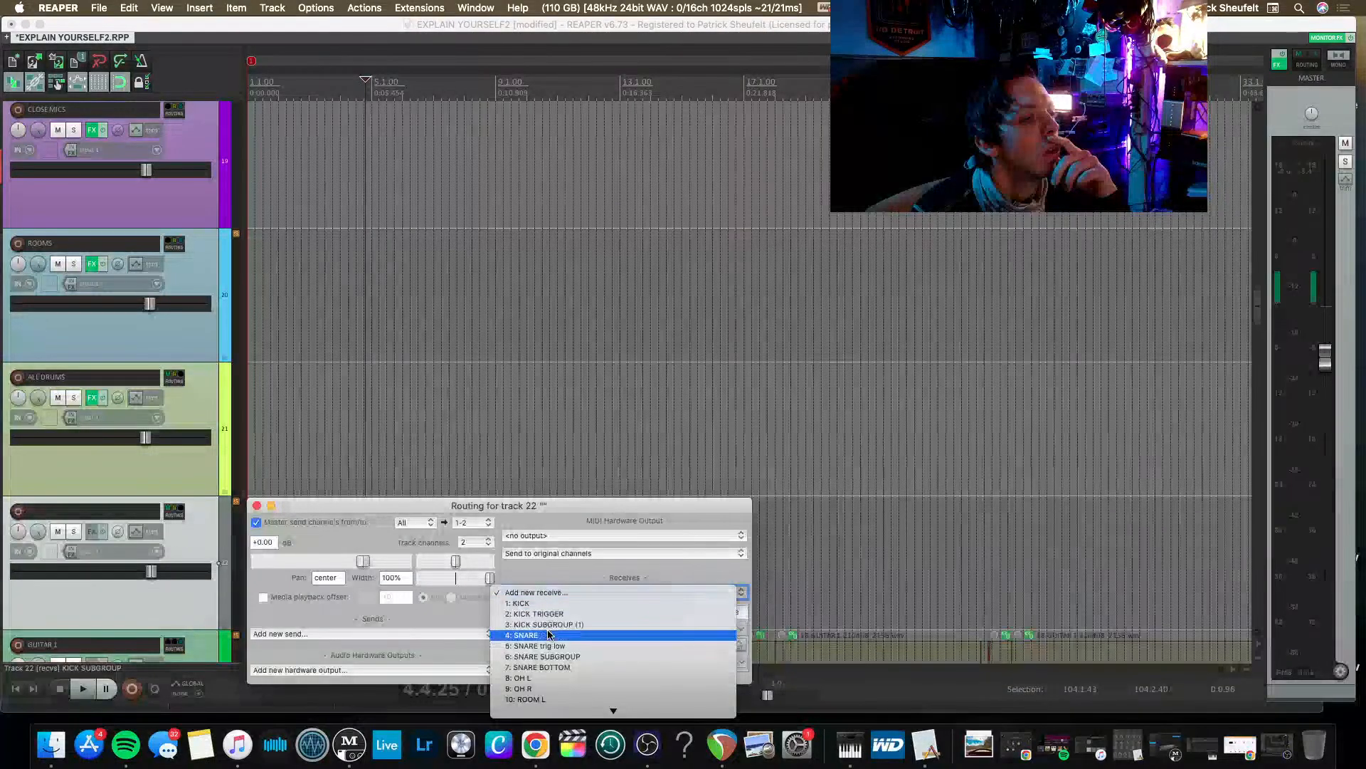
pyautogui.click(545, 656)
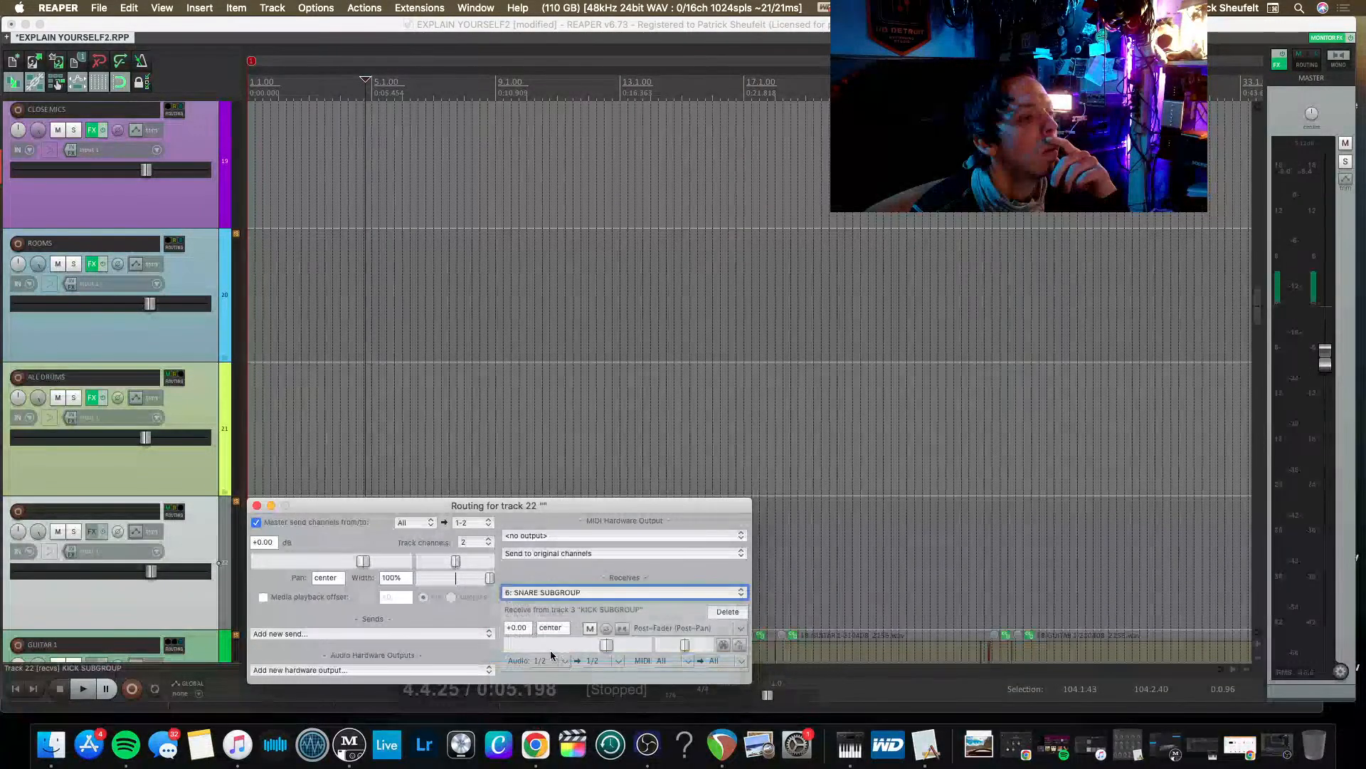
pyautogui.press('Escape')
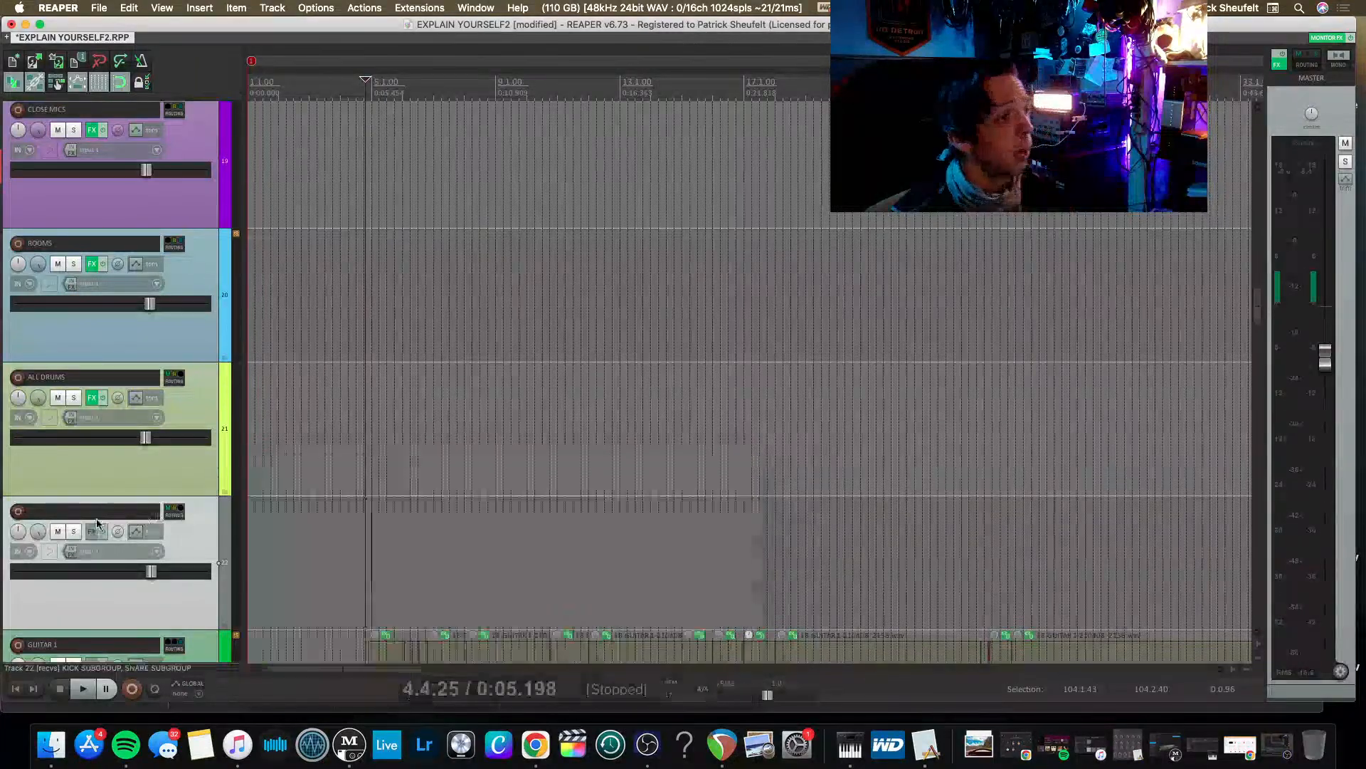
# Name the new track below ALL DRUMS PARALELL and mute it.
pyautogui.doubleClick(96, 511)
pyautogui.write('PARALELL')
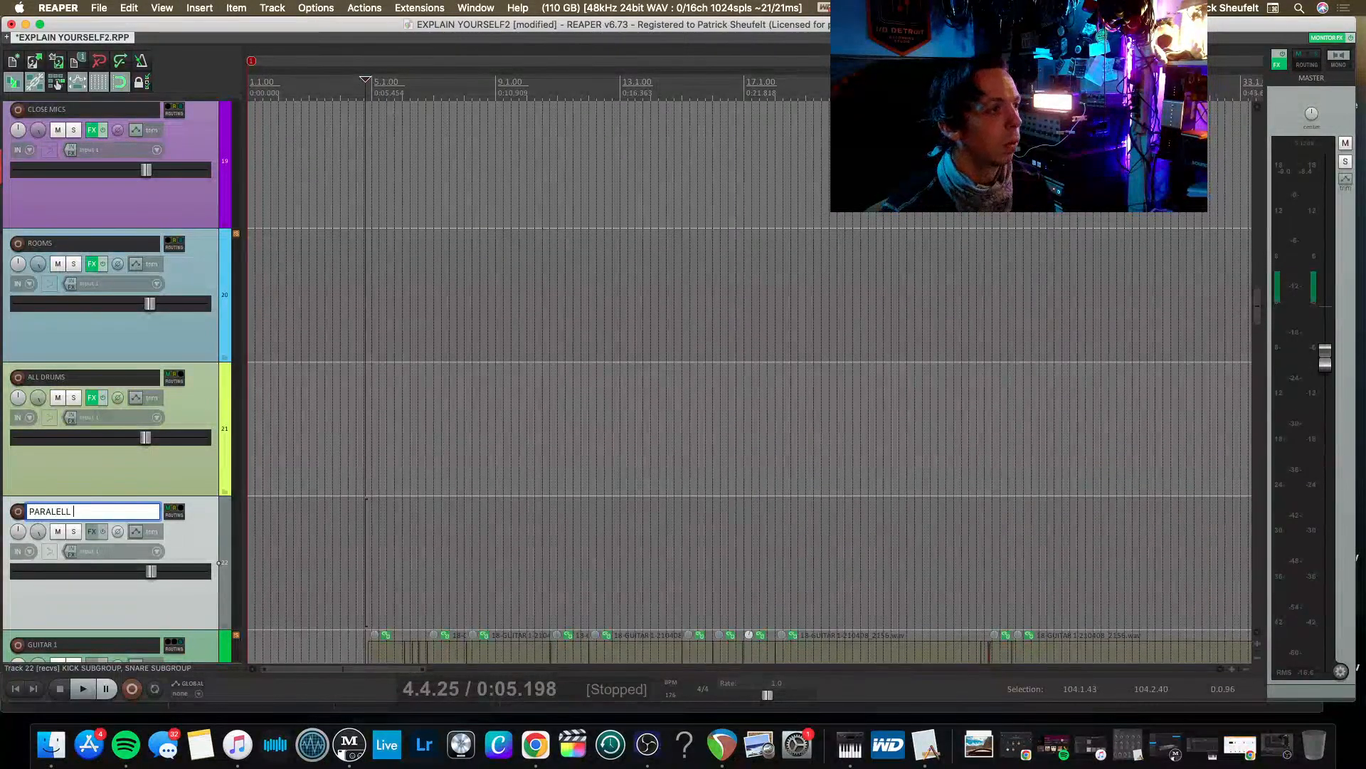
pyautogui.press('Return')
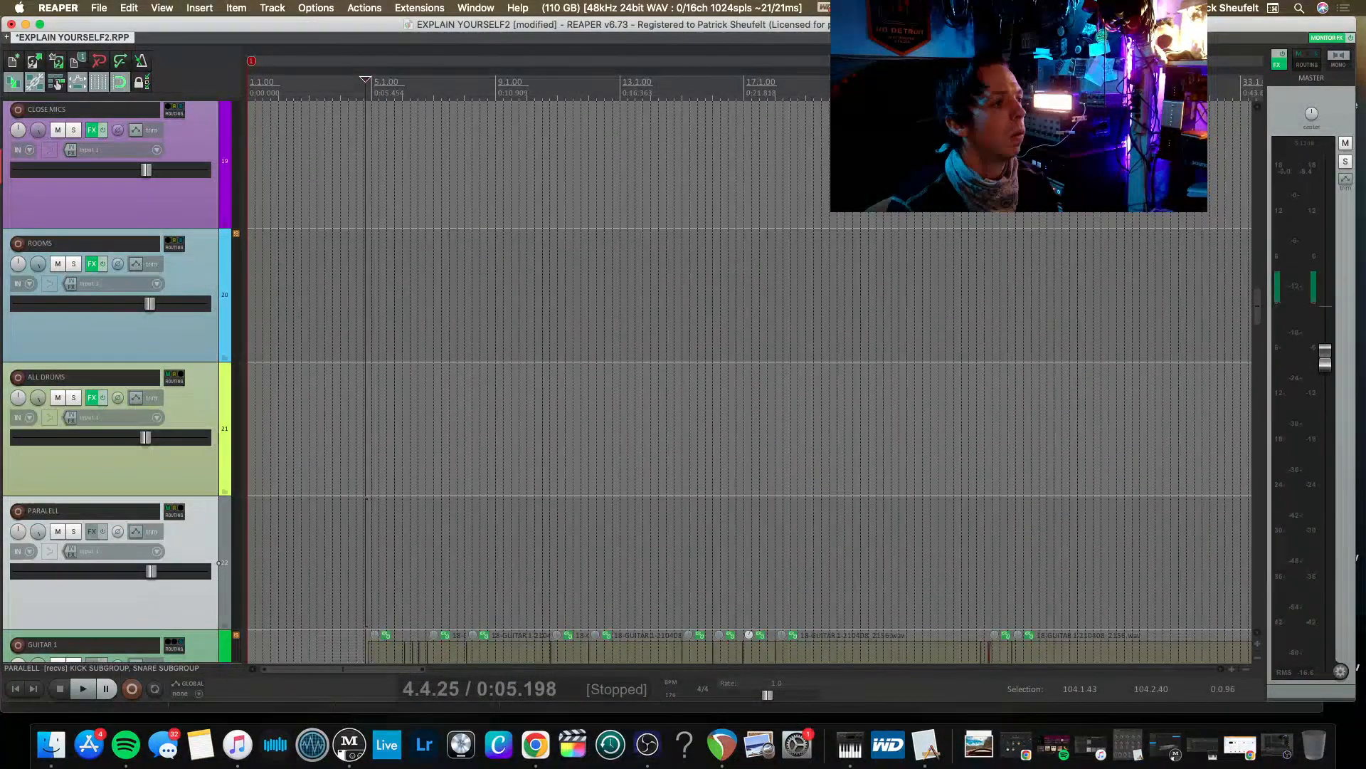
pyautogui.click(57, 531)
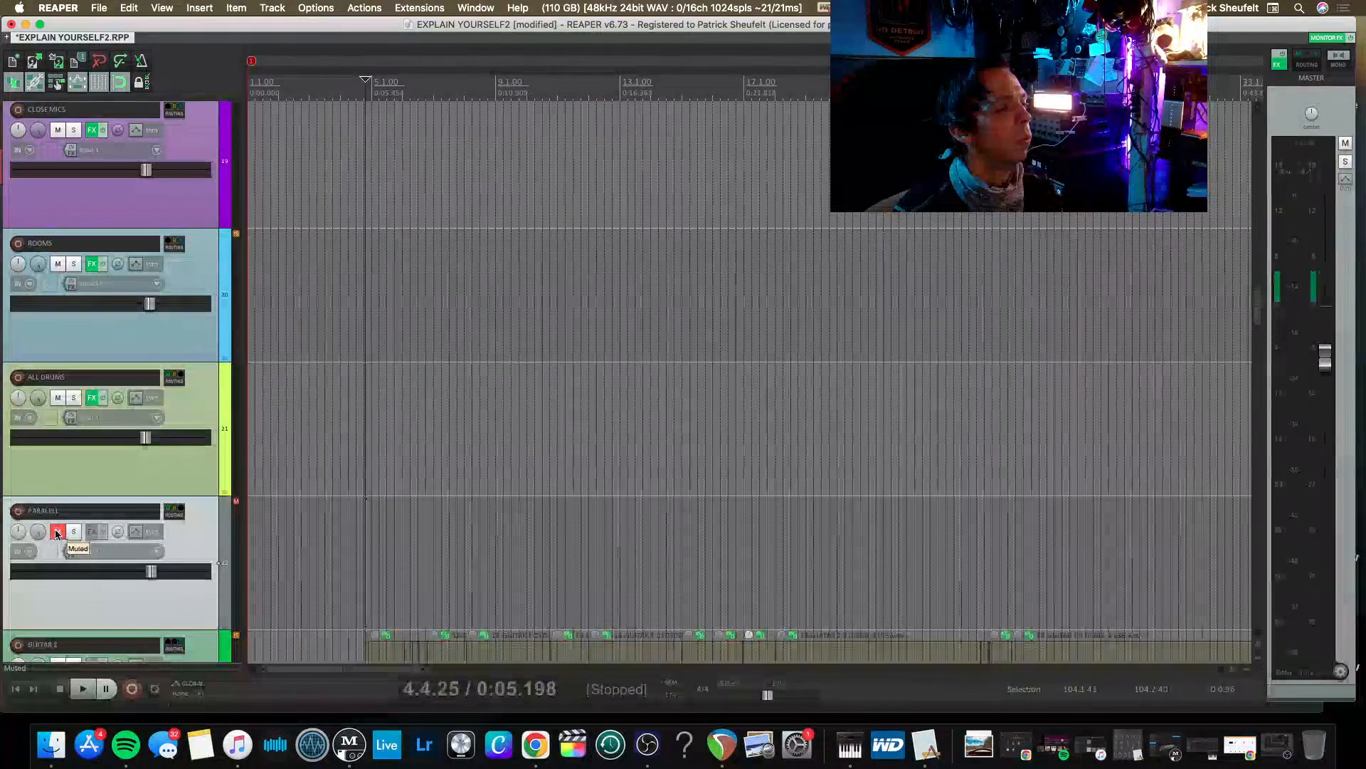
# Unsolo SNARE SUBGROUP and solo ALL DRUMS instead.
pyautogui.scroll(10, 81, 531)
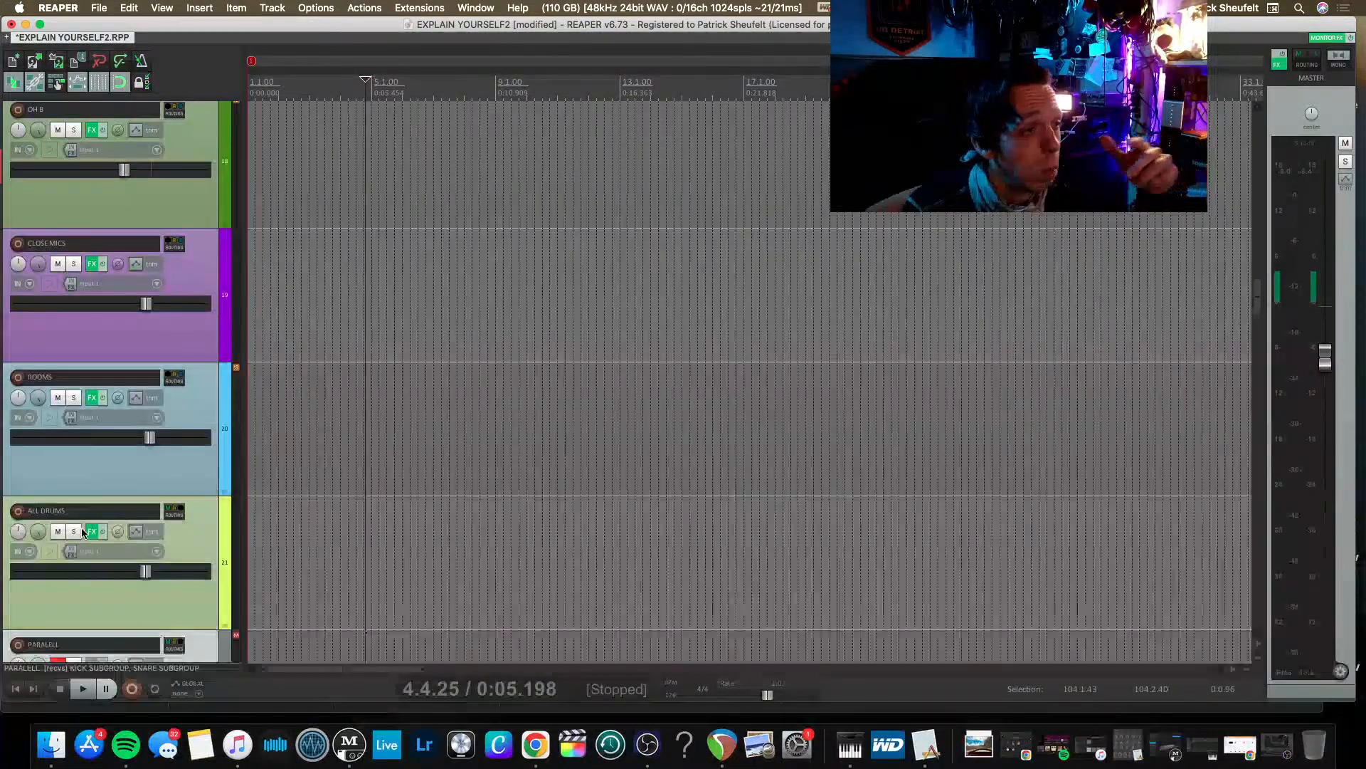
pyautogui.scroll(6, 81, 531)
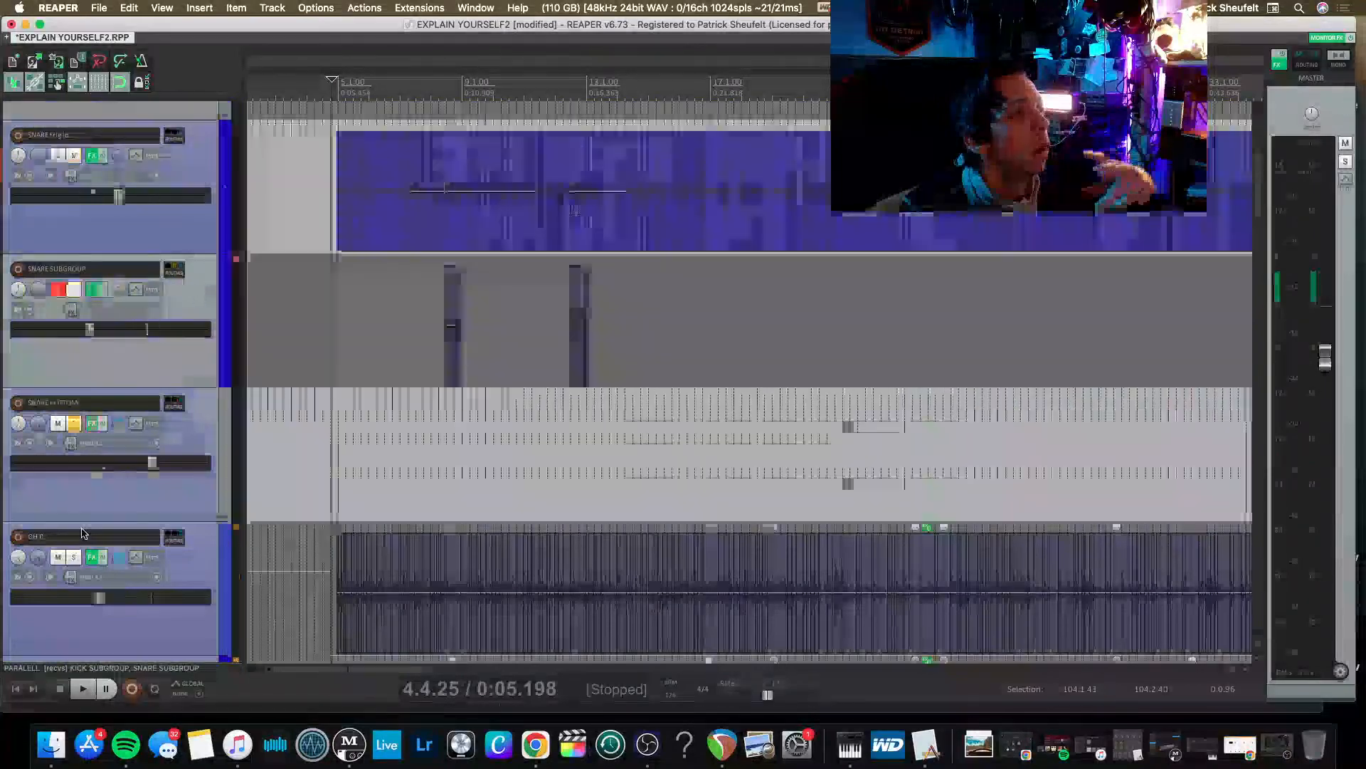
pyautogui.scroll(2, 81, 532)
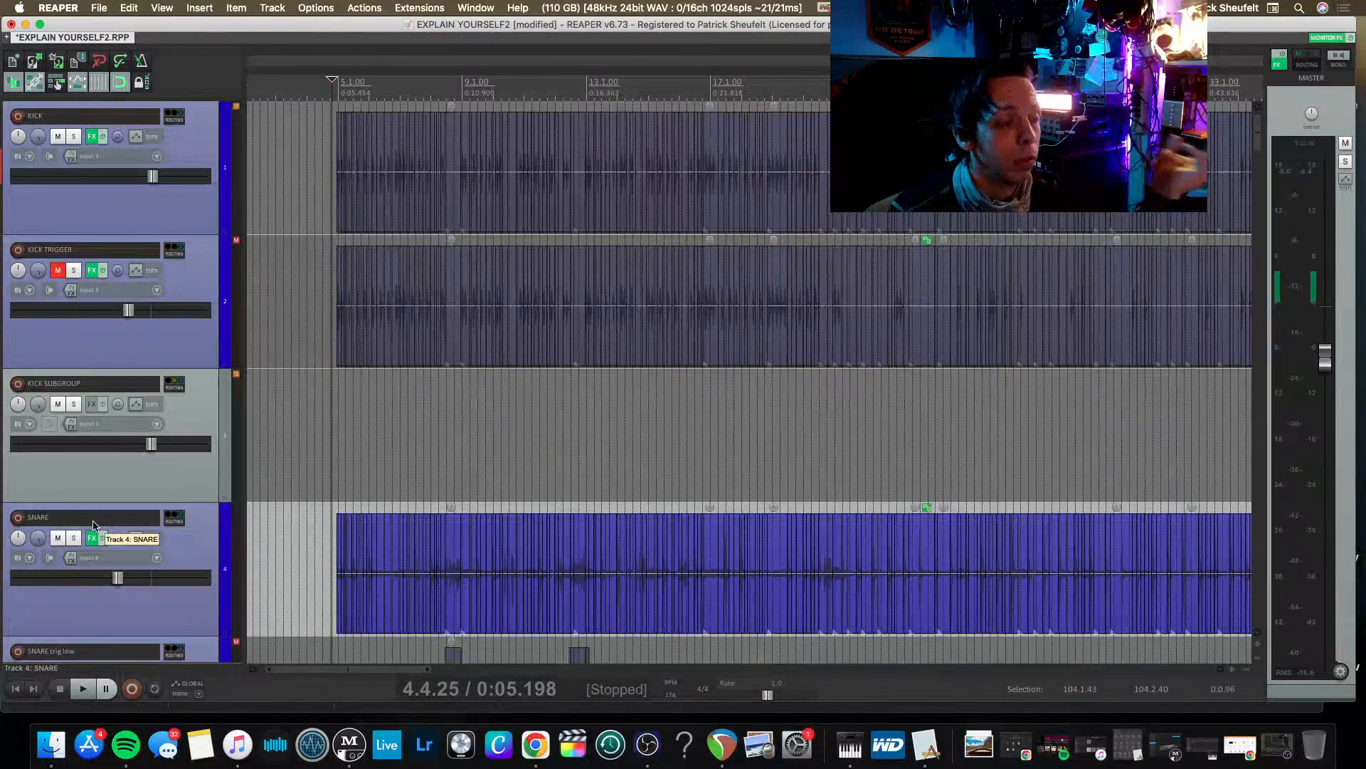
pyautogui.scroll(-10, 93, 525)
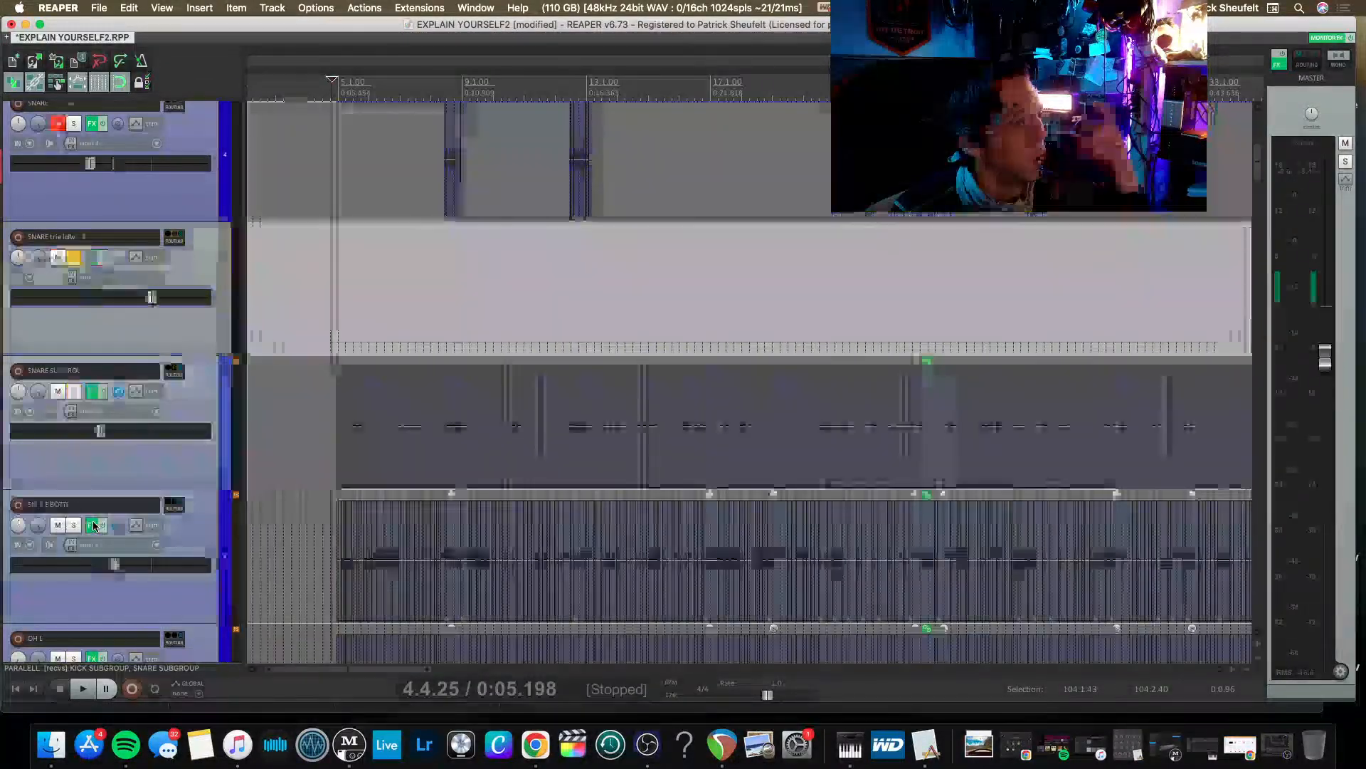
pyautogui.scroll(-3, 93, 525)
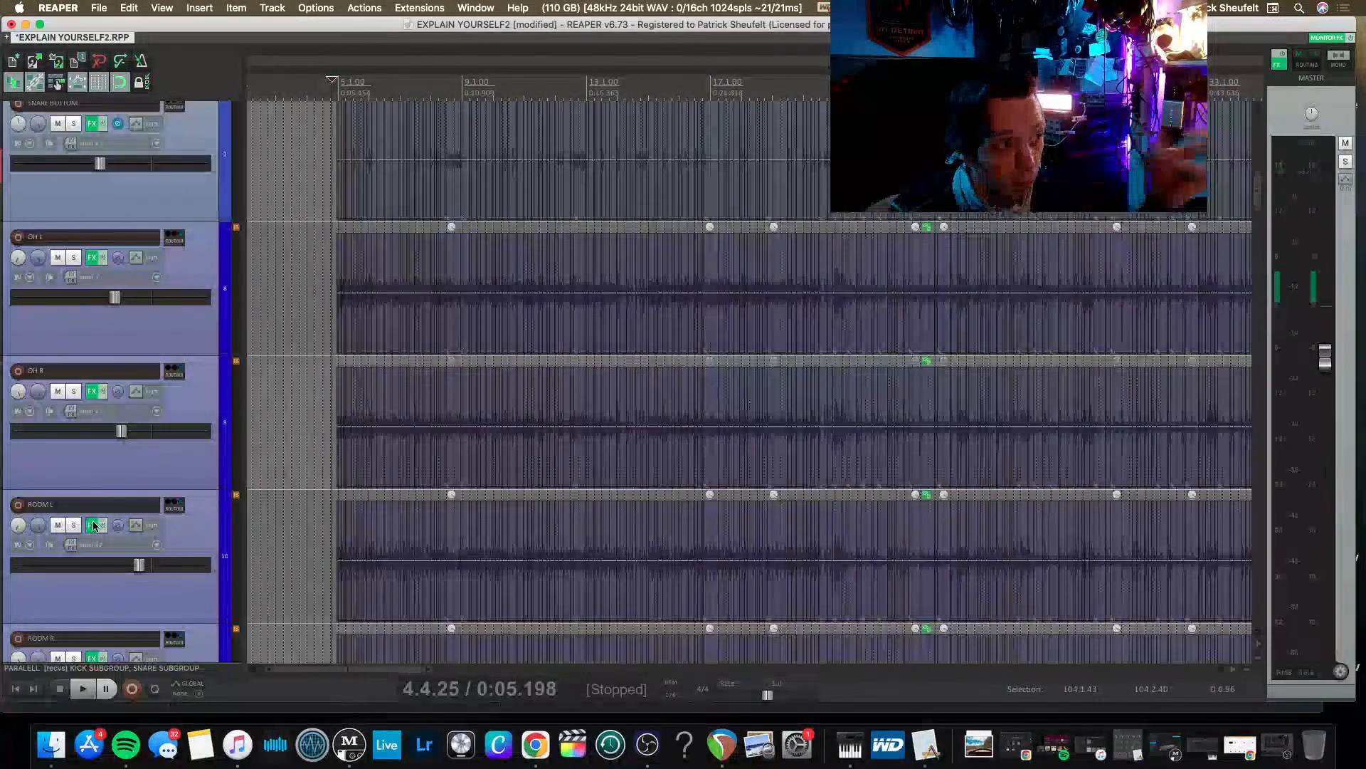
pyautogui.scroll(-6, 94, 526)
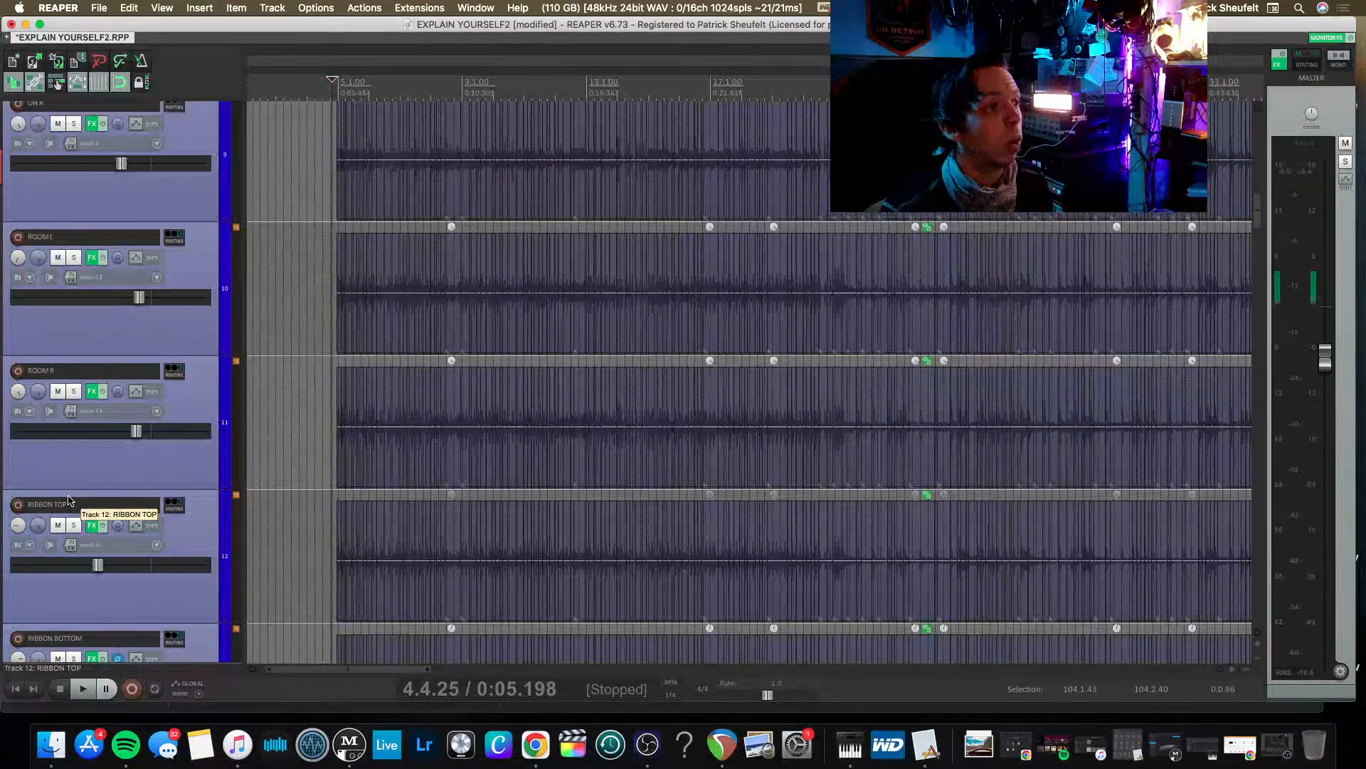
pyautogui.scroll(5, 69, 500)
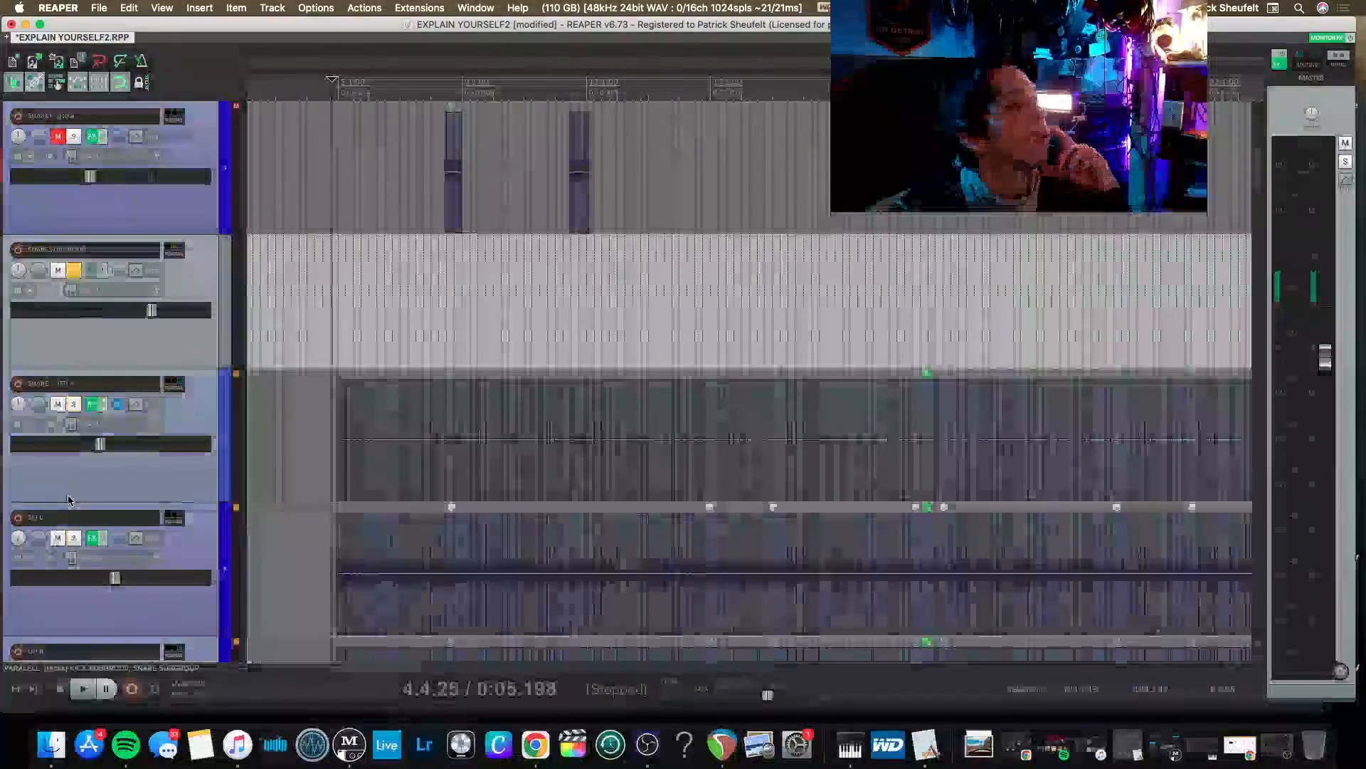
pyautogui.click(73, 270)
pyautogui.scroll(-6, 89, 367)
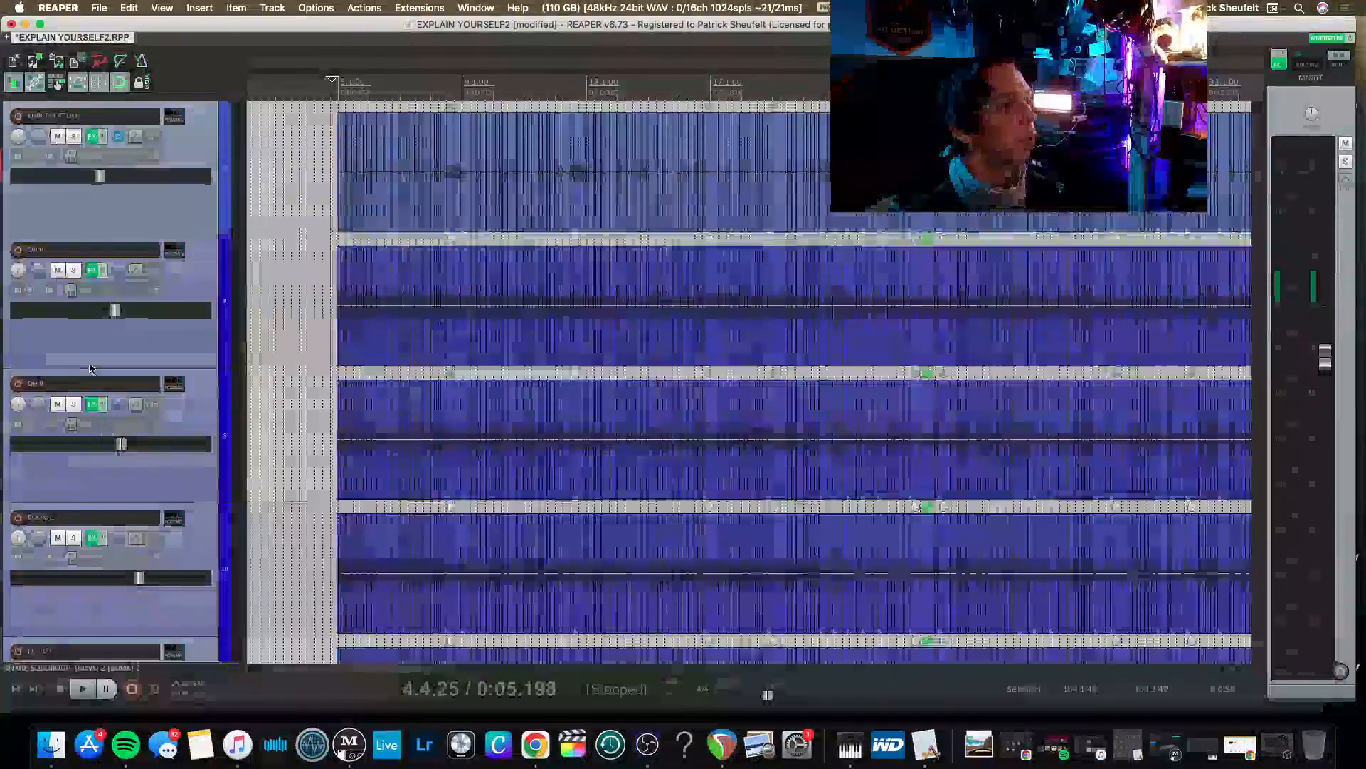
pyautogui.scroll(-8, 89, 367)
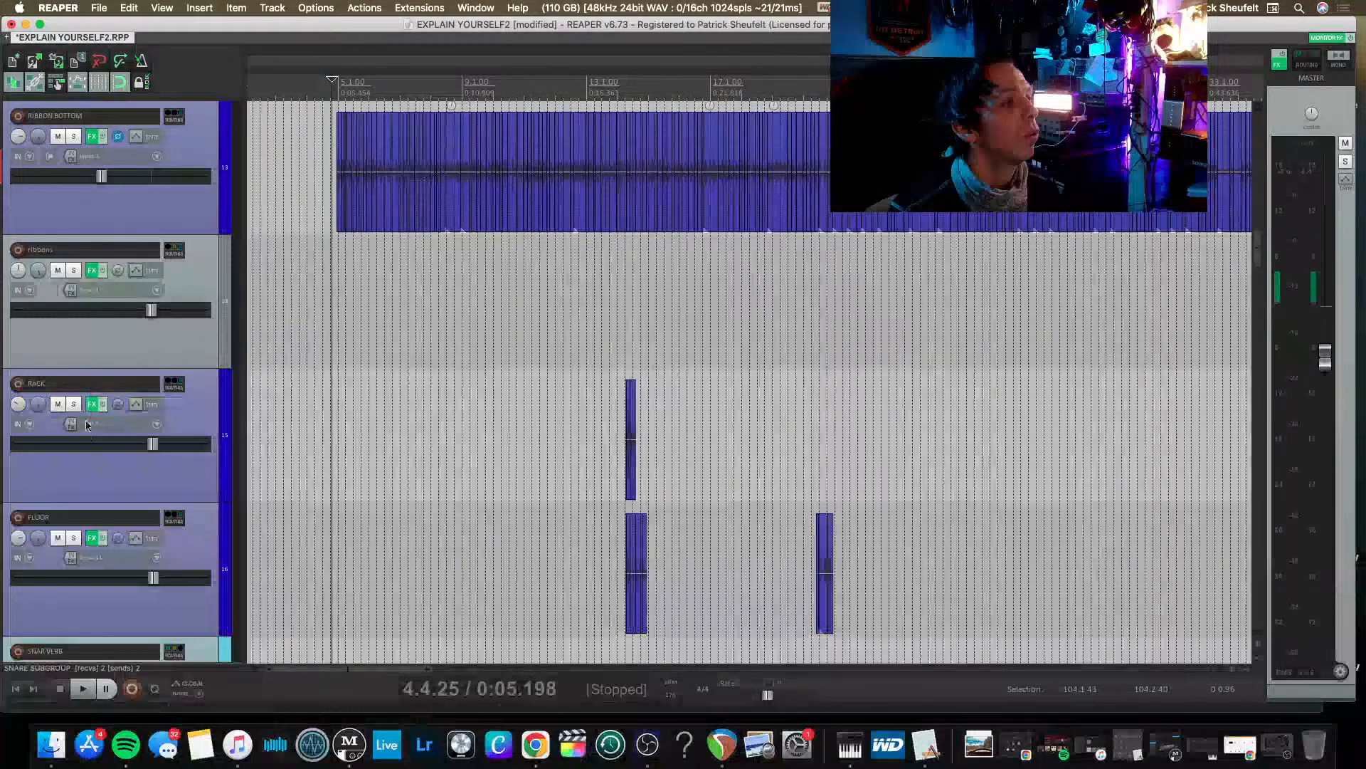
pyautogui.scroll(-5, 86, 425)
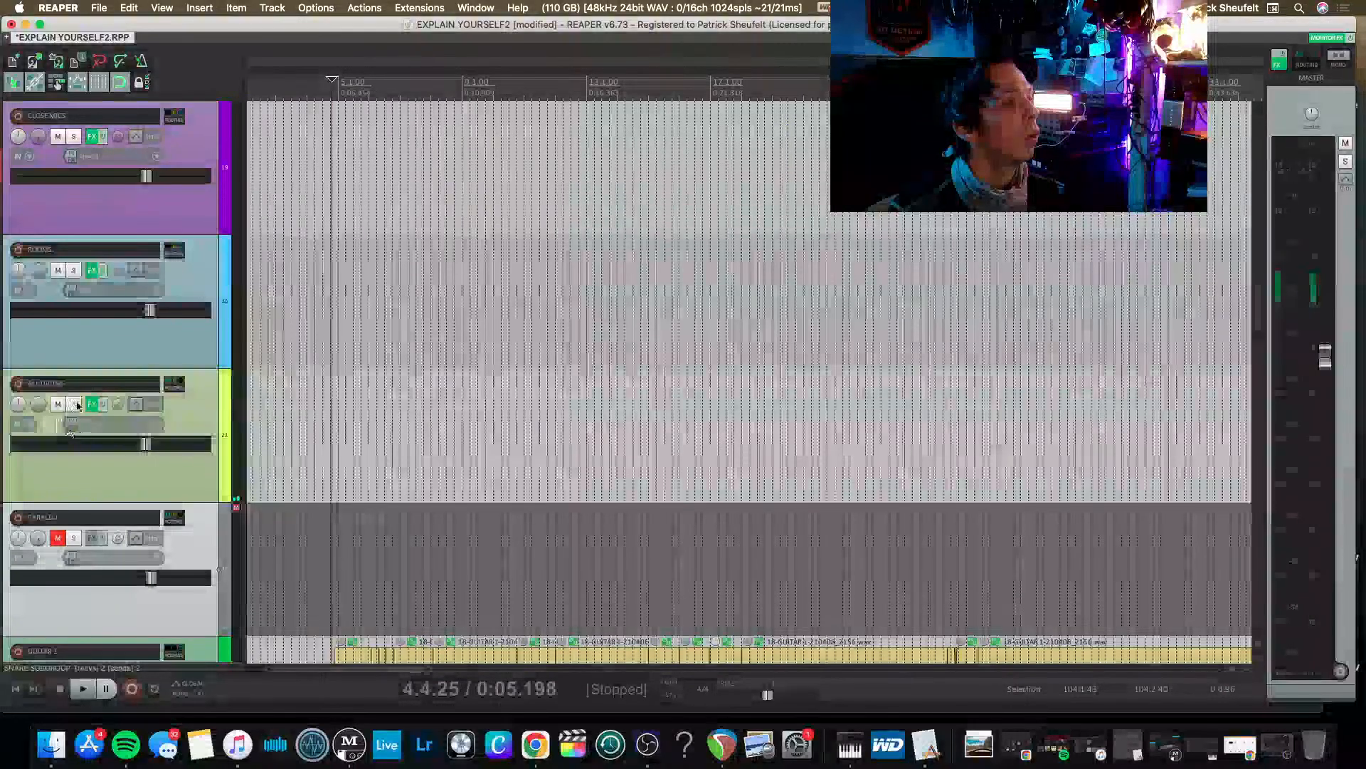
pyautogui.click(74, 405)
# Open the mixer and solo OH L and OH R alongside ALL DRUMS during playback.
pyautogui.press('super+m')
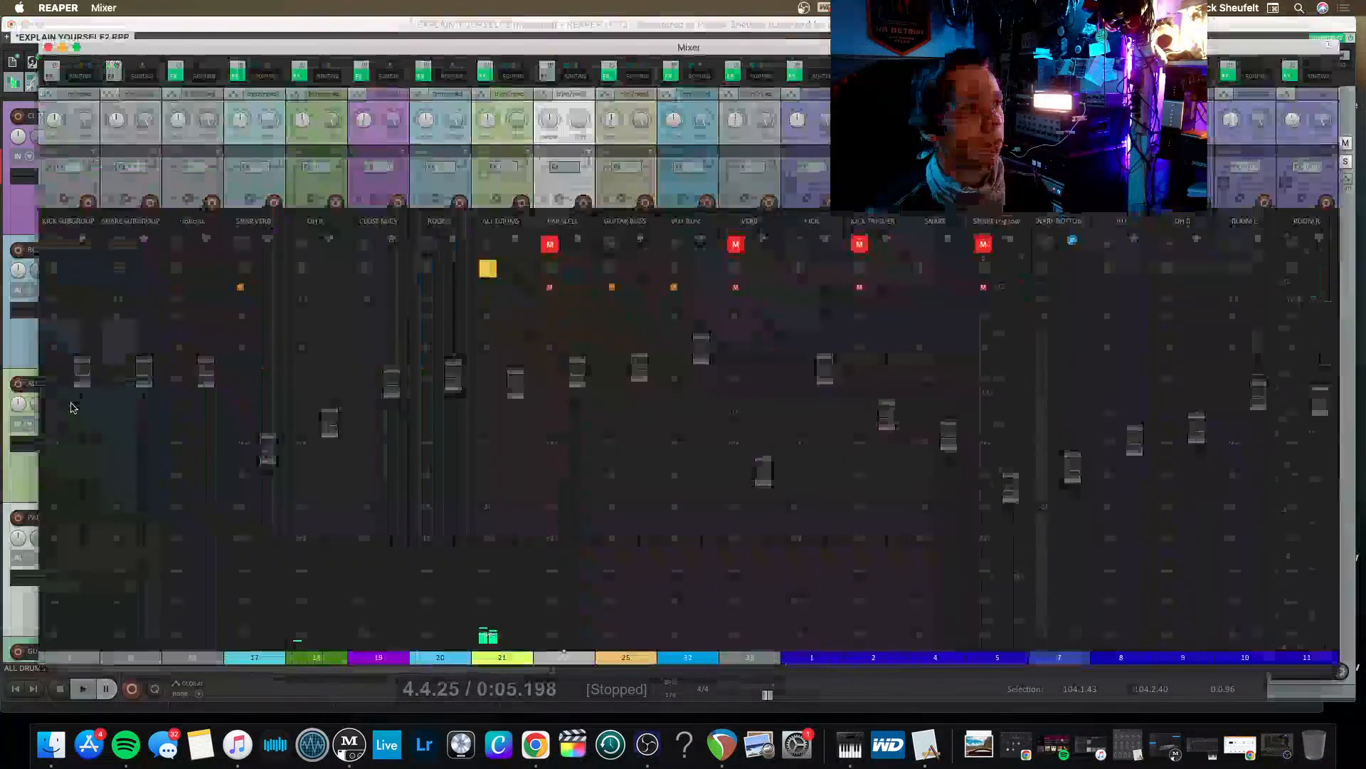
pyautogui.hscroll(7, 818, 155)
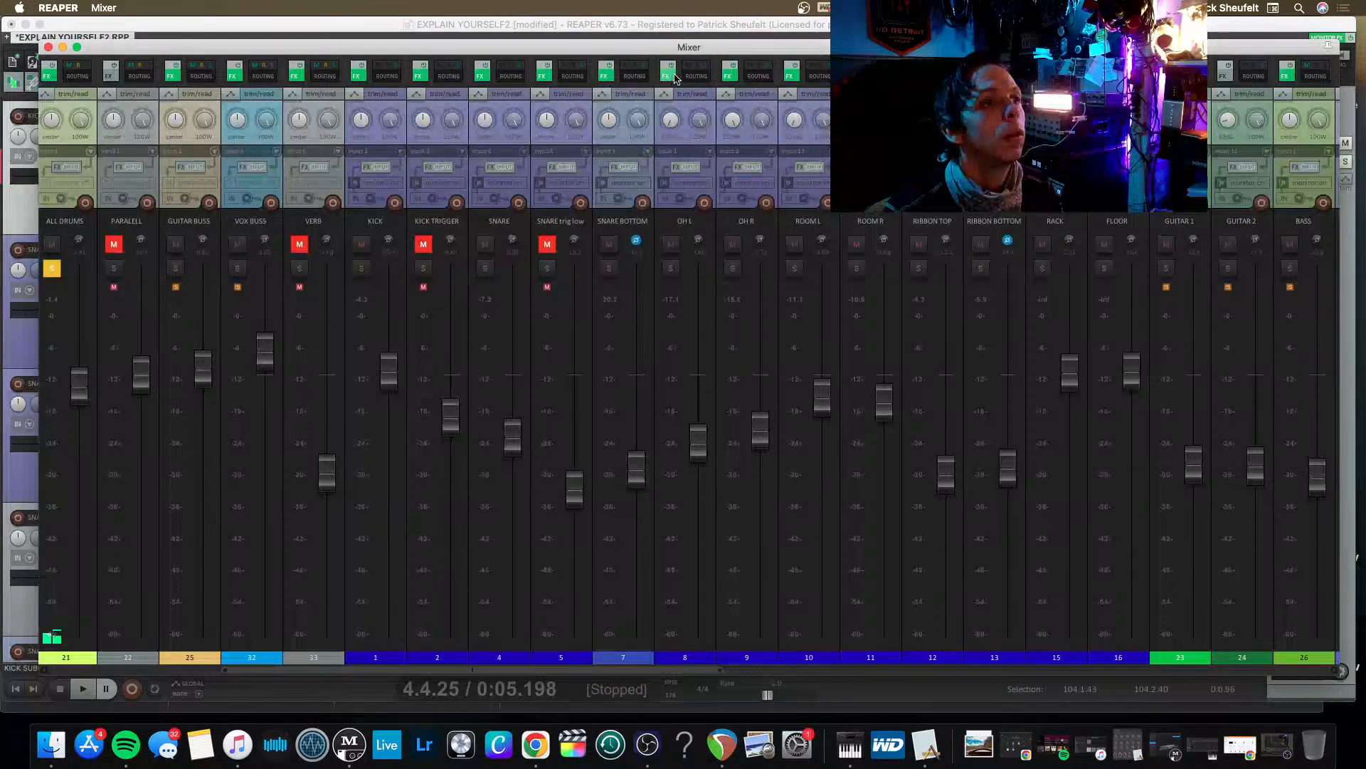
pyautogui.click(372, 125)
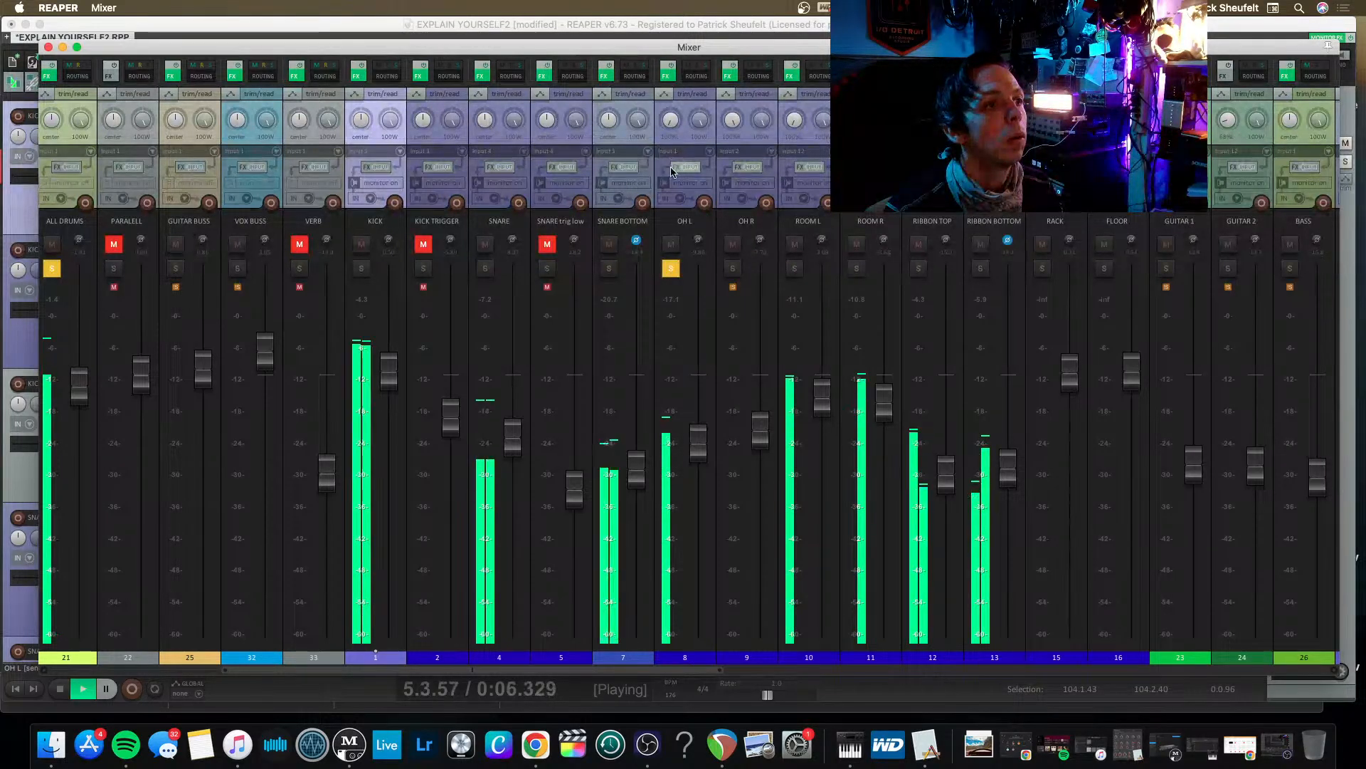
pyautogui.click(733, 268)
# Open the effects chain of the OH B track and remove bx_console Focusrite SC, Smooth Operator and Parallel Aggressor.
pyautogui.hscroll(-7, 171, 399)
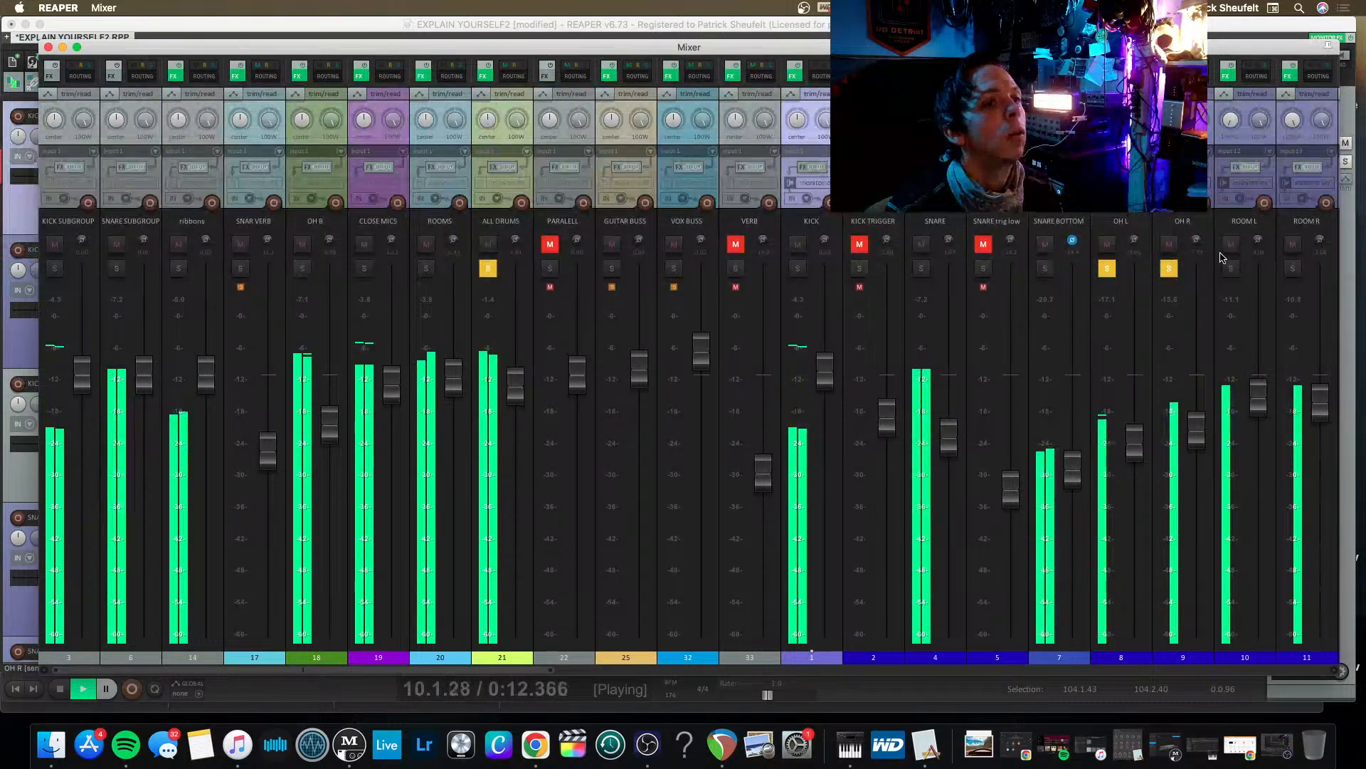
pyautogui.click(297, 76)
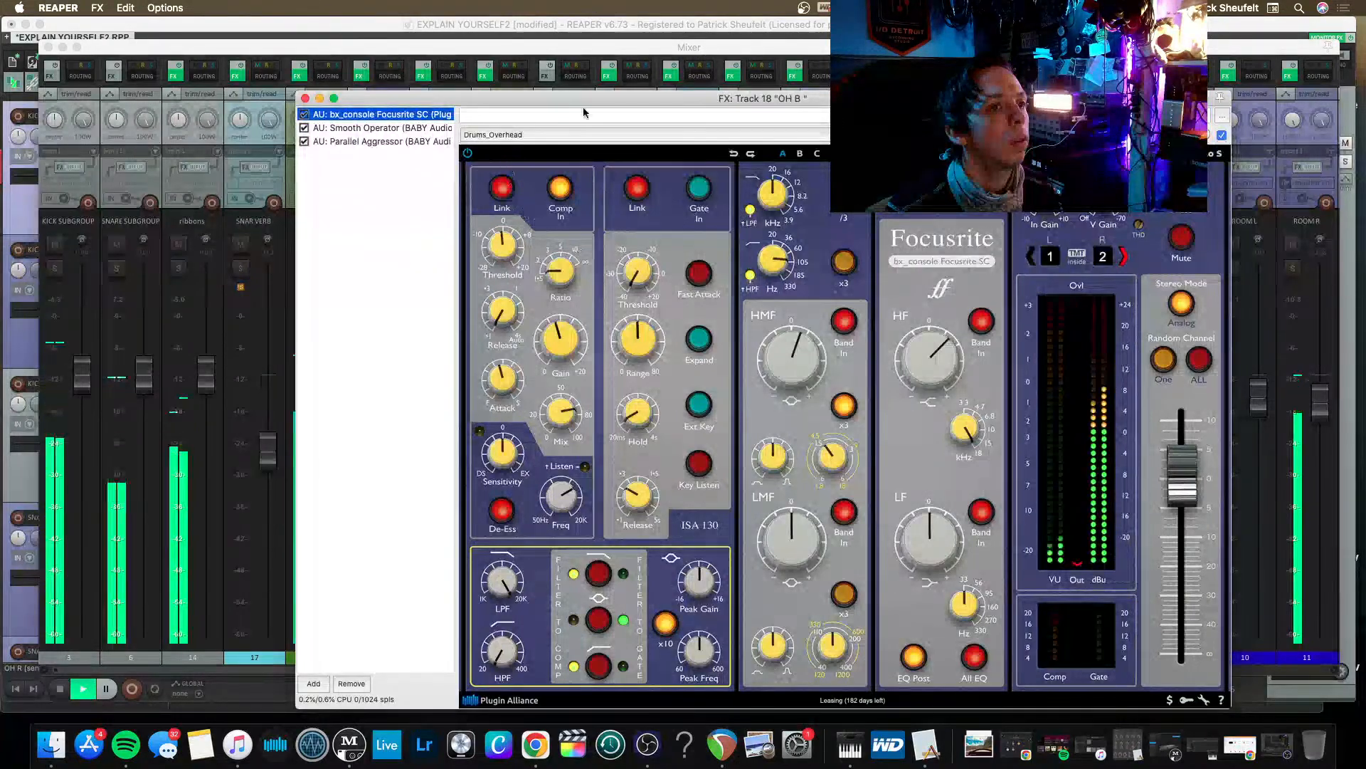
pyautogui.moveTo(727, 104); pyautogui.dragTo(622, 53)
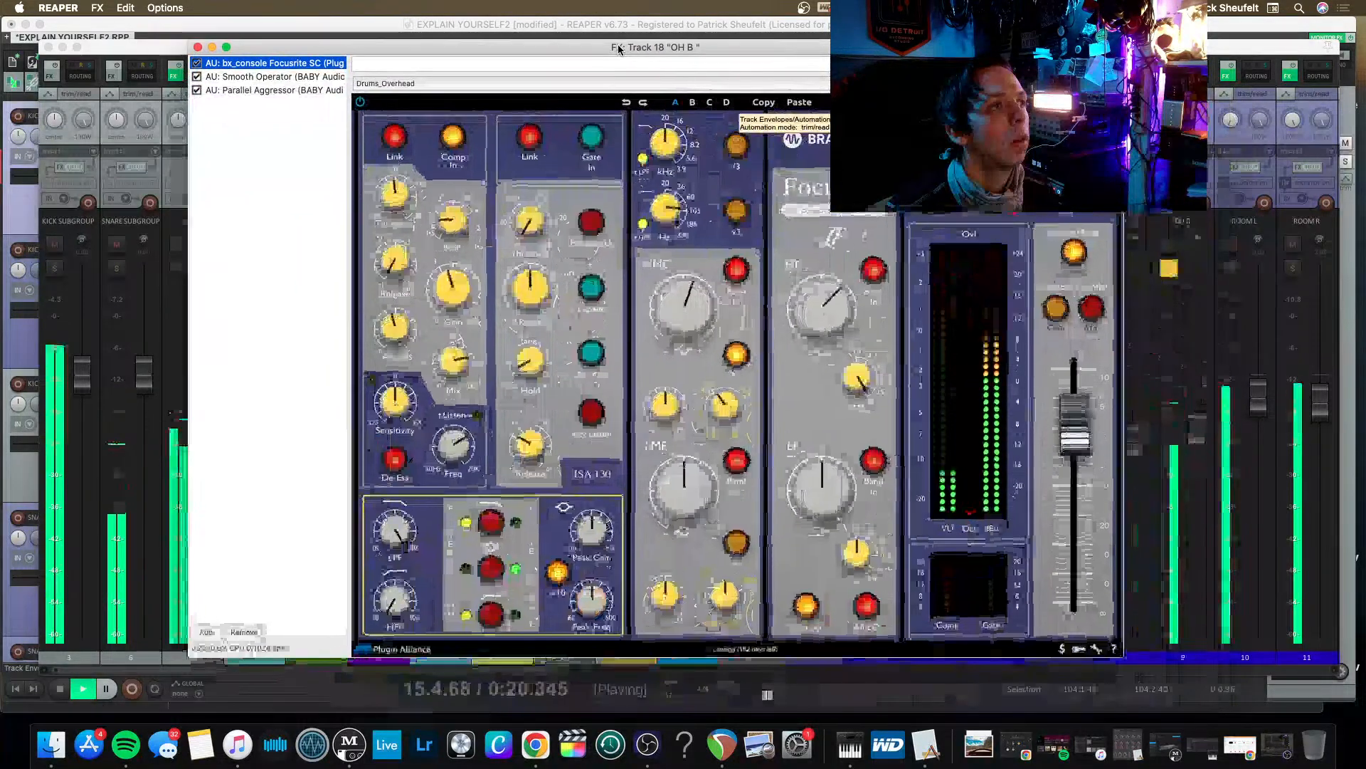
pyautogui.click(230, 91)
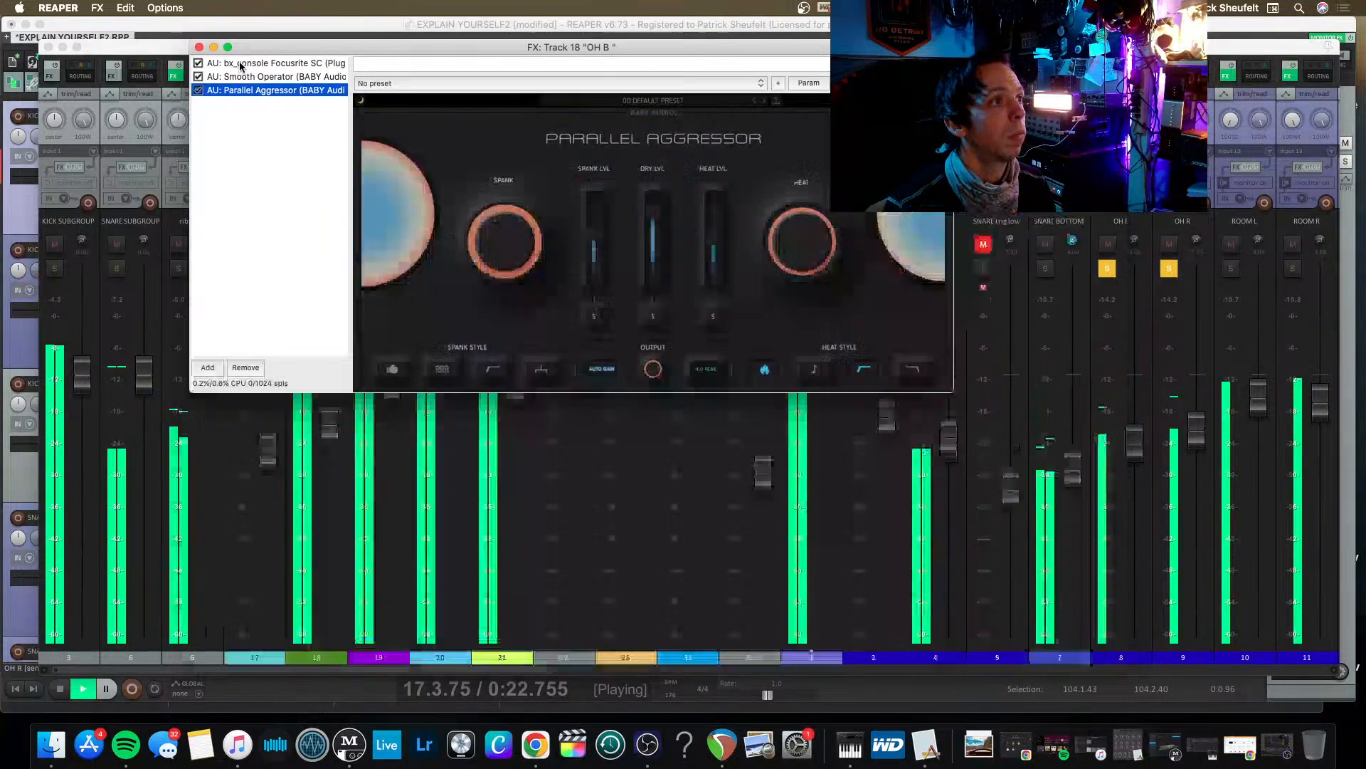
pyautogui.click(241, 64)
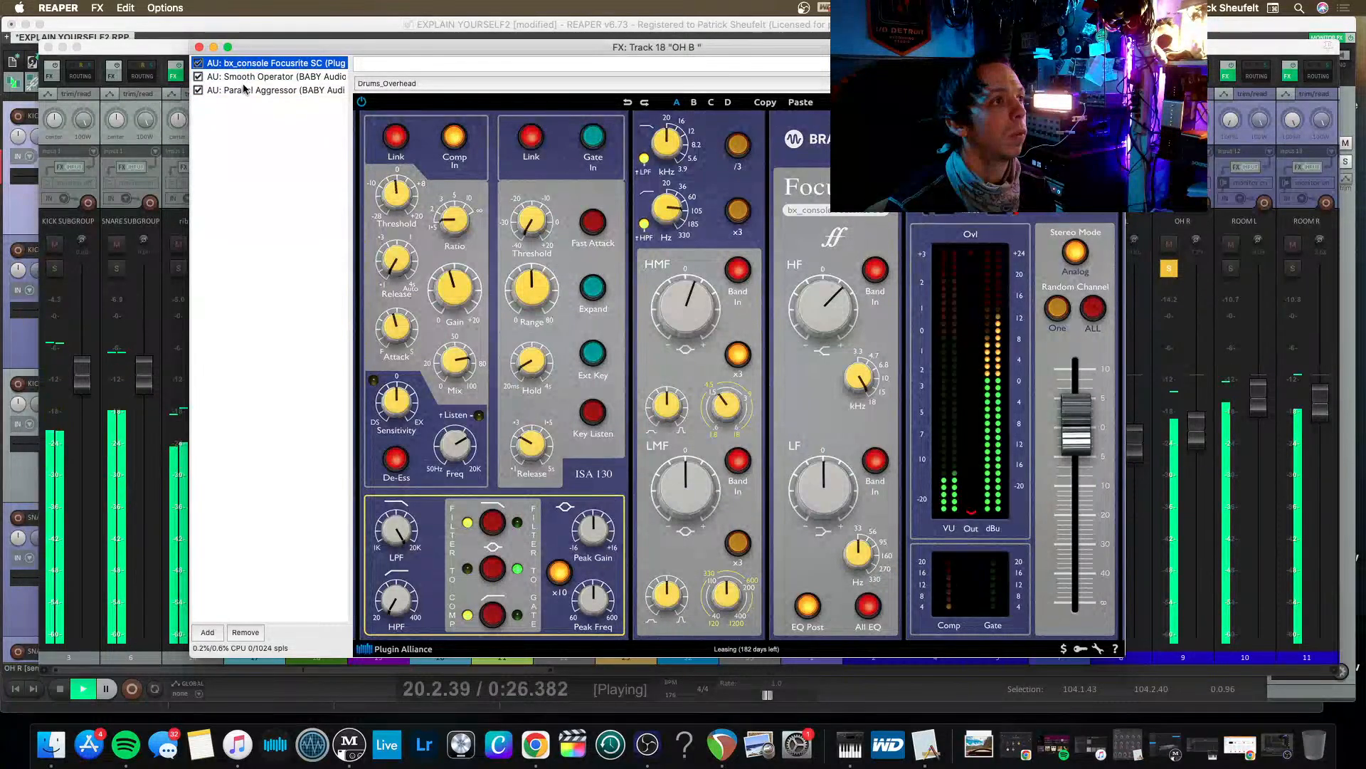
pyautogui.keyDown('shift'); pyautogui.click(245, 96); pyautogui.keyUp('shift')
pyautogui.press('Delete')
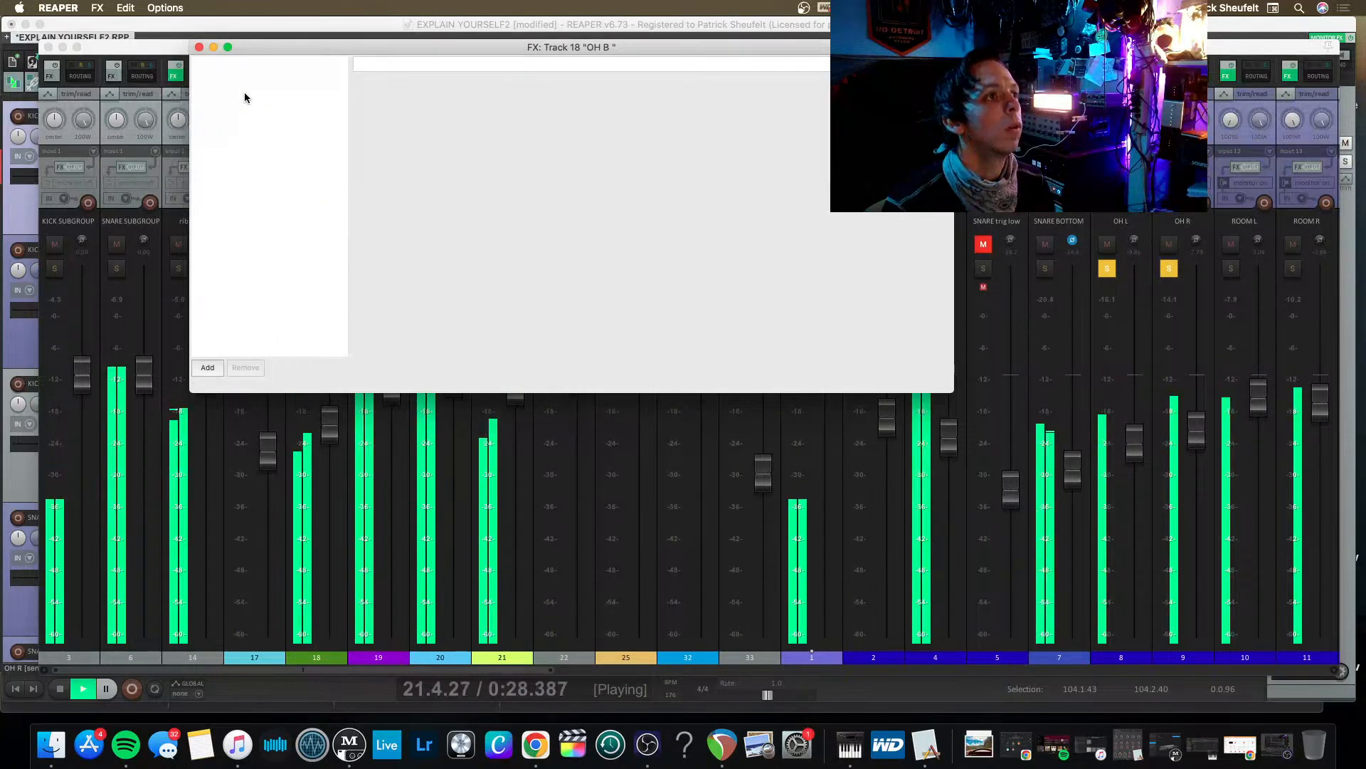
# Search the plug-ins for FAB and add the VST3 version of FabFilter Pro-Q 3 to the OH B track.
pyautogui.doubleClick(266, 77)
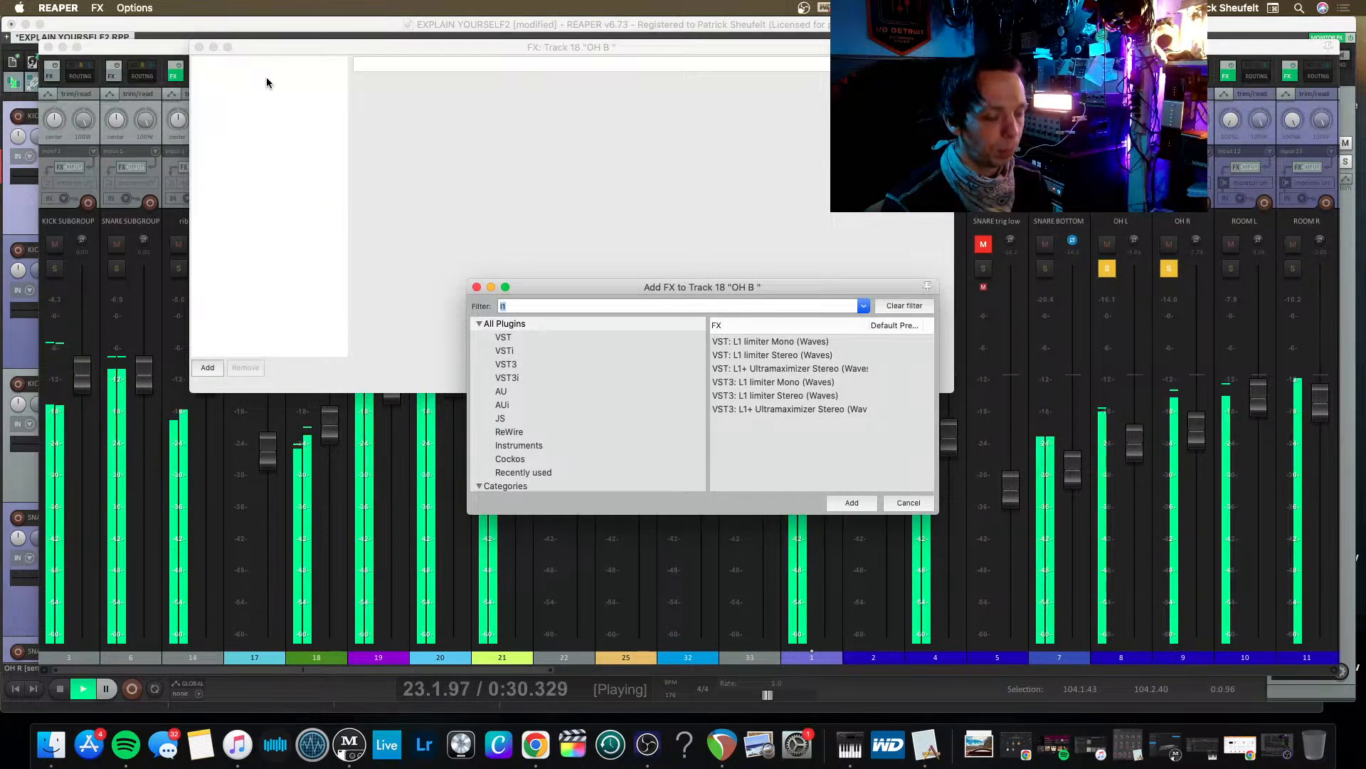
pyautogui.write('FAB')
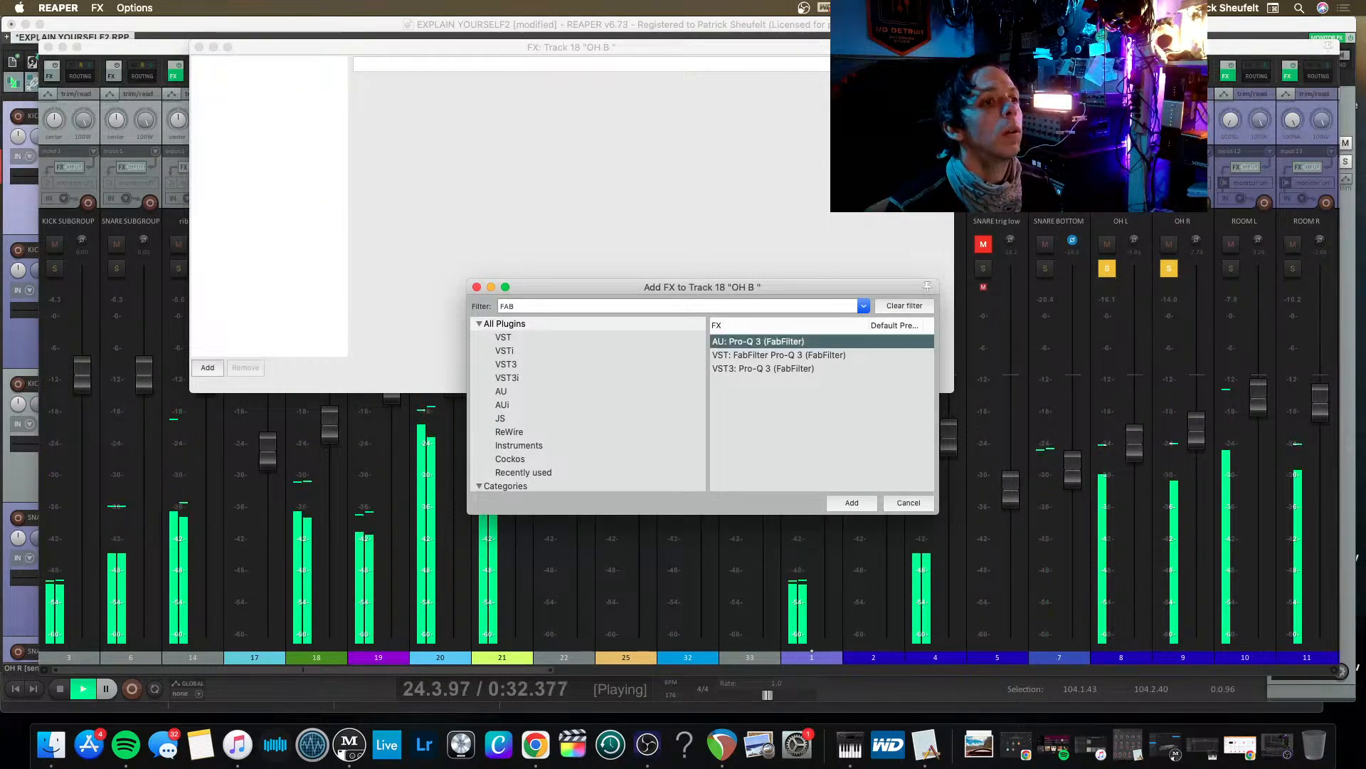
pyautogui.press('Down')
pyautogui.press('Return')
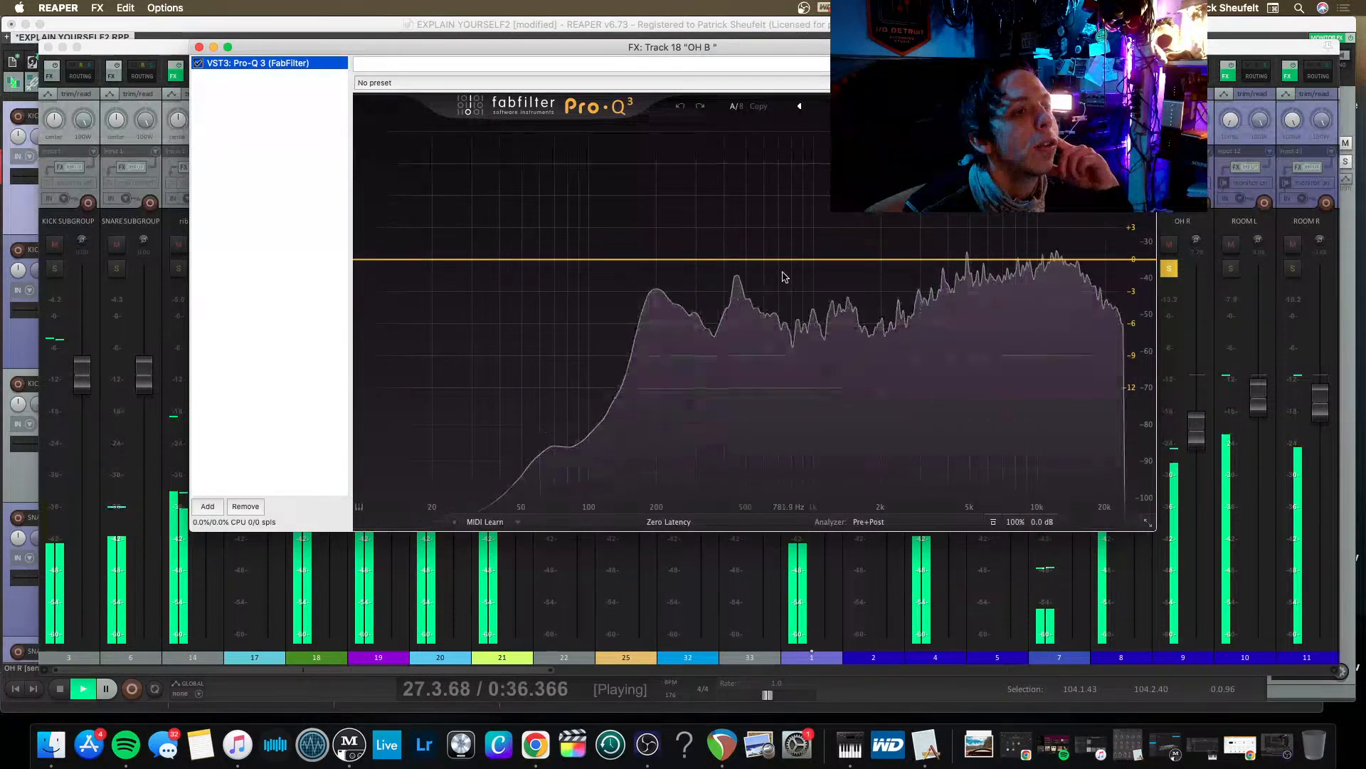
pyautogui.moveTo(601, 52); pyautogui.dragTo(560, 93)
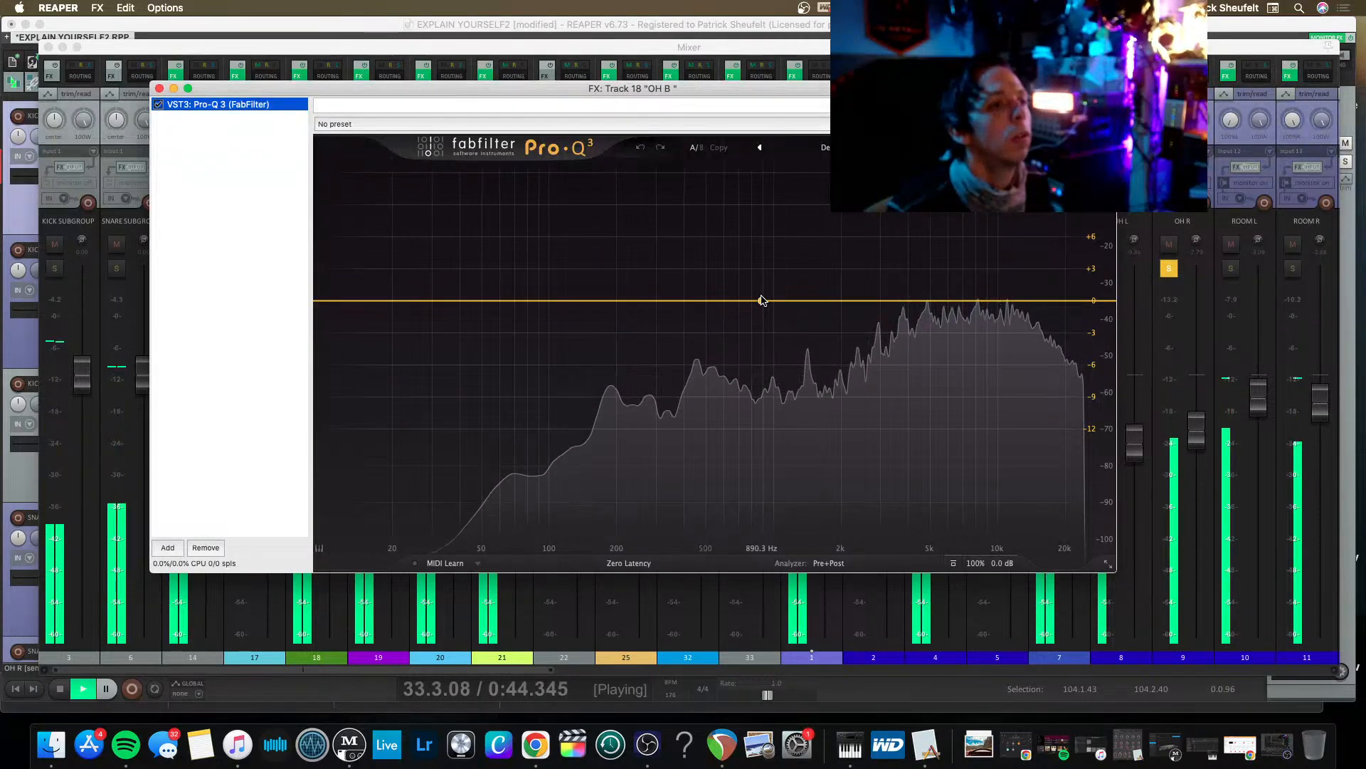
# Raise the master volume to about +4.19 dB and return to the mixer.
pyautogui.press('super+m')
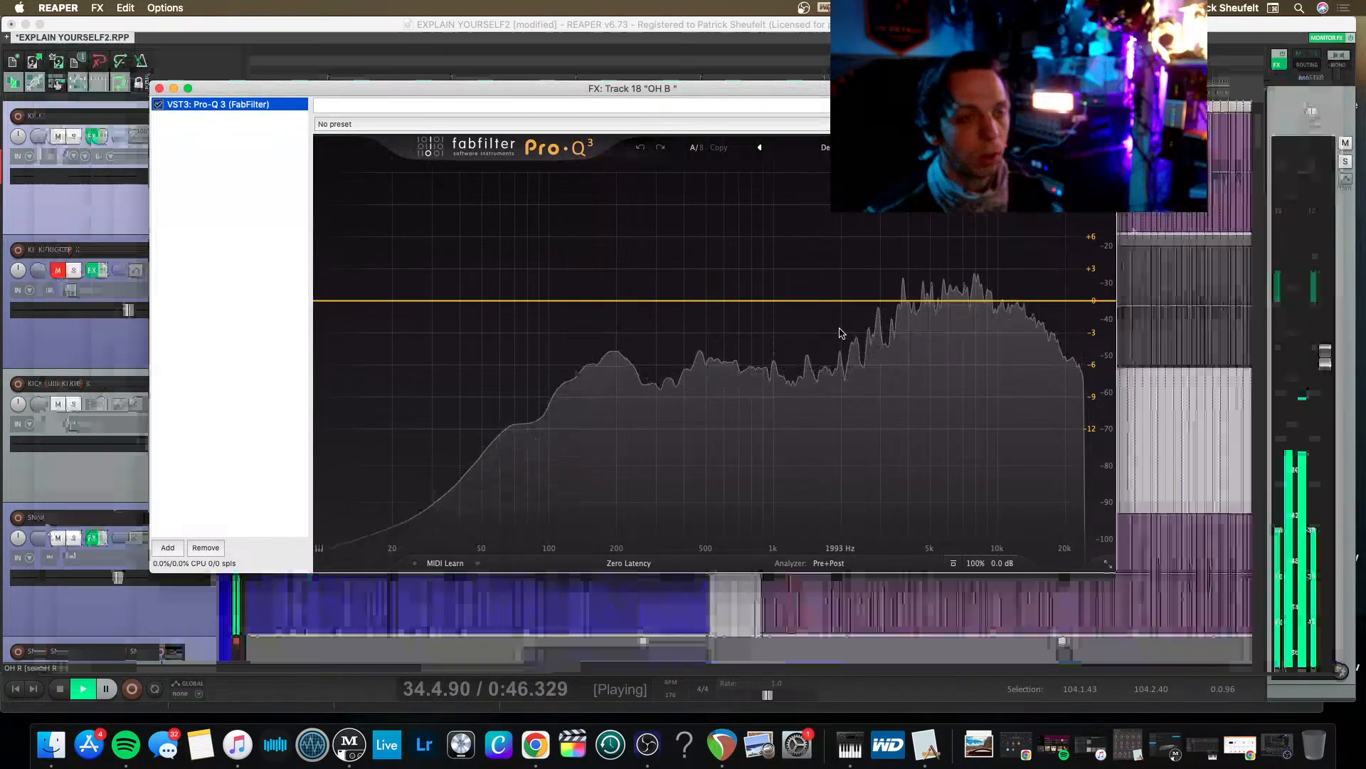
pyautogui.moveTo(1328, 350); pyautogui.dragTo(1318, 262)
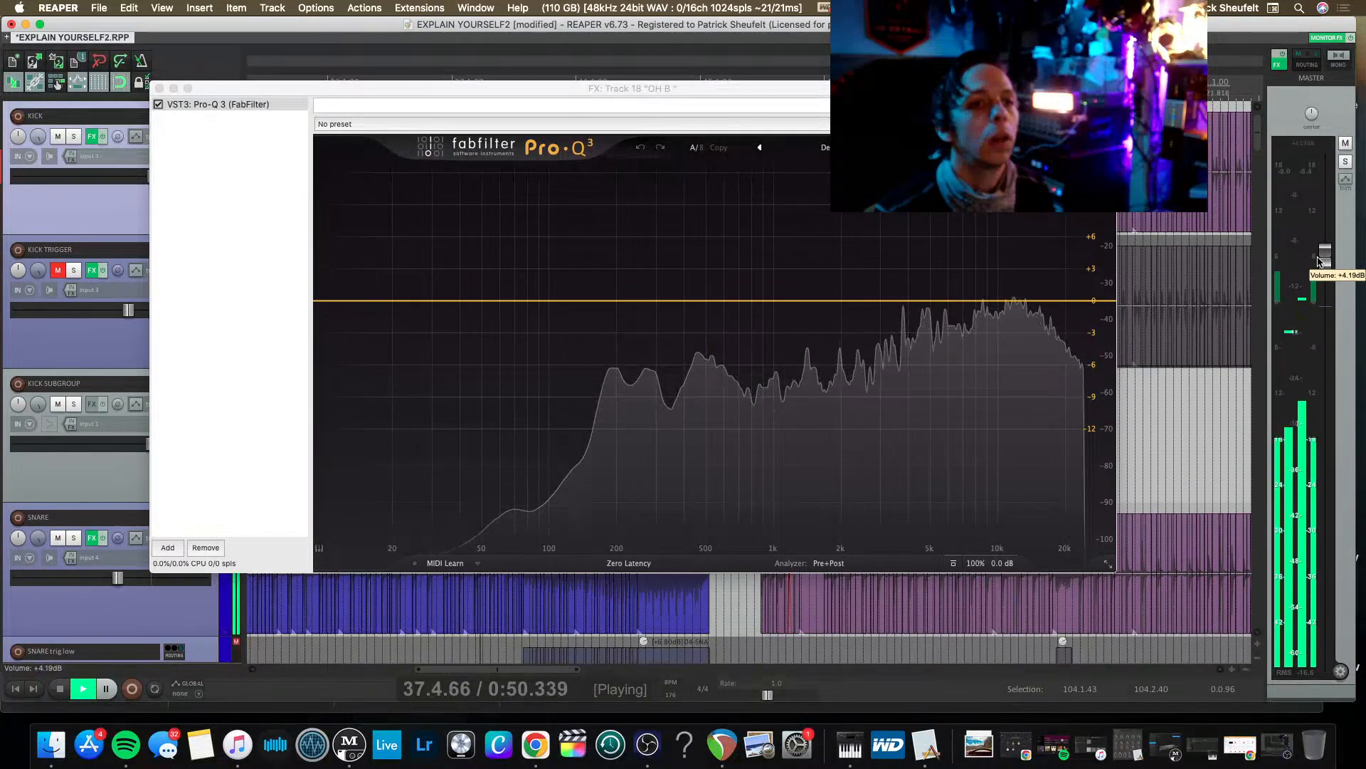
pyautogui.press('super+m')
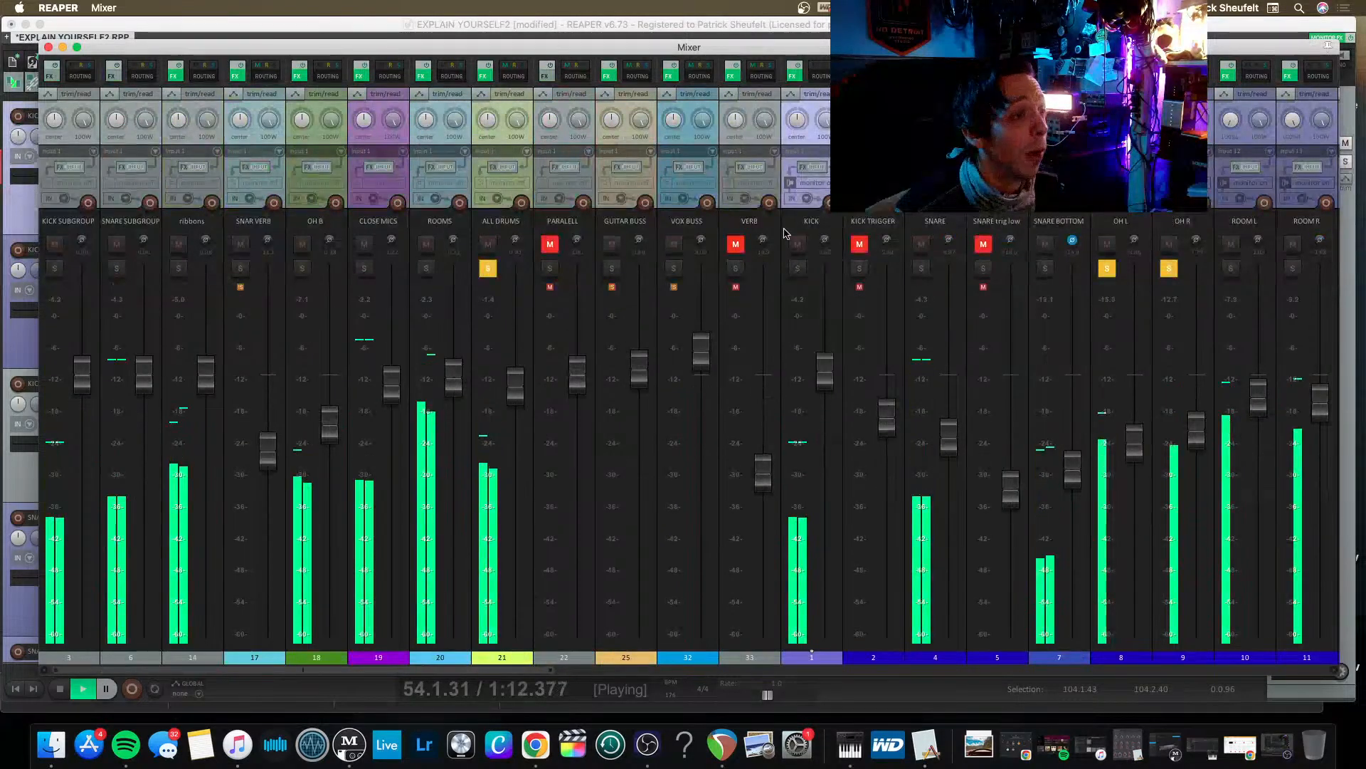
# Reopen OH B's Pro-Q 3 and add a bell boost of about 3.1 dB near 1.67 kHz.
pyautogui.click(298, 75)
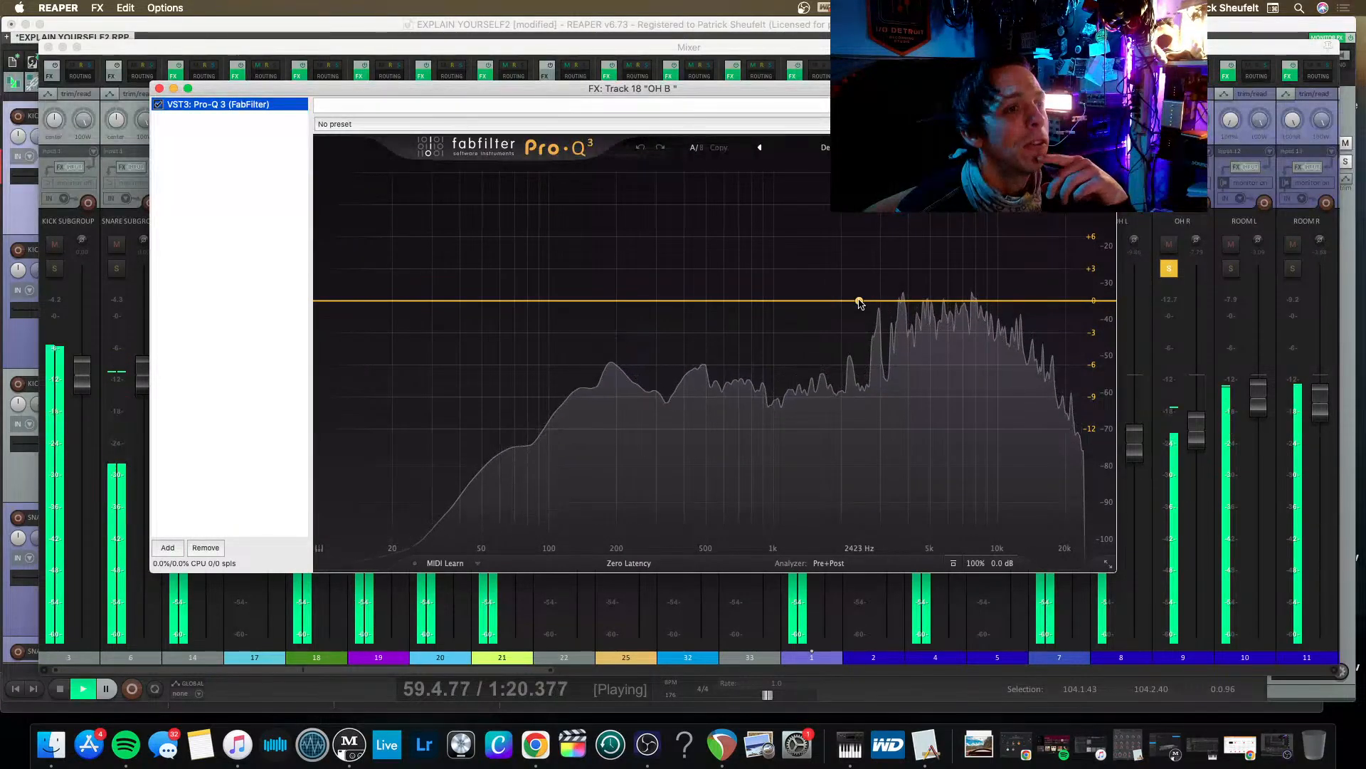
pyautogui.moveTo(859, 302); pyautogui.dragTo(823, 266)
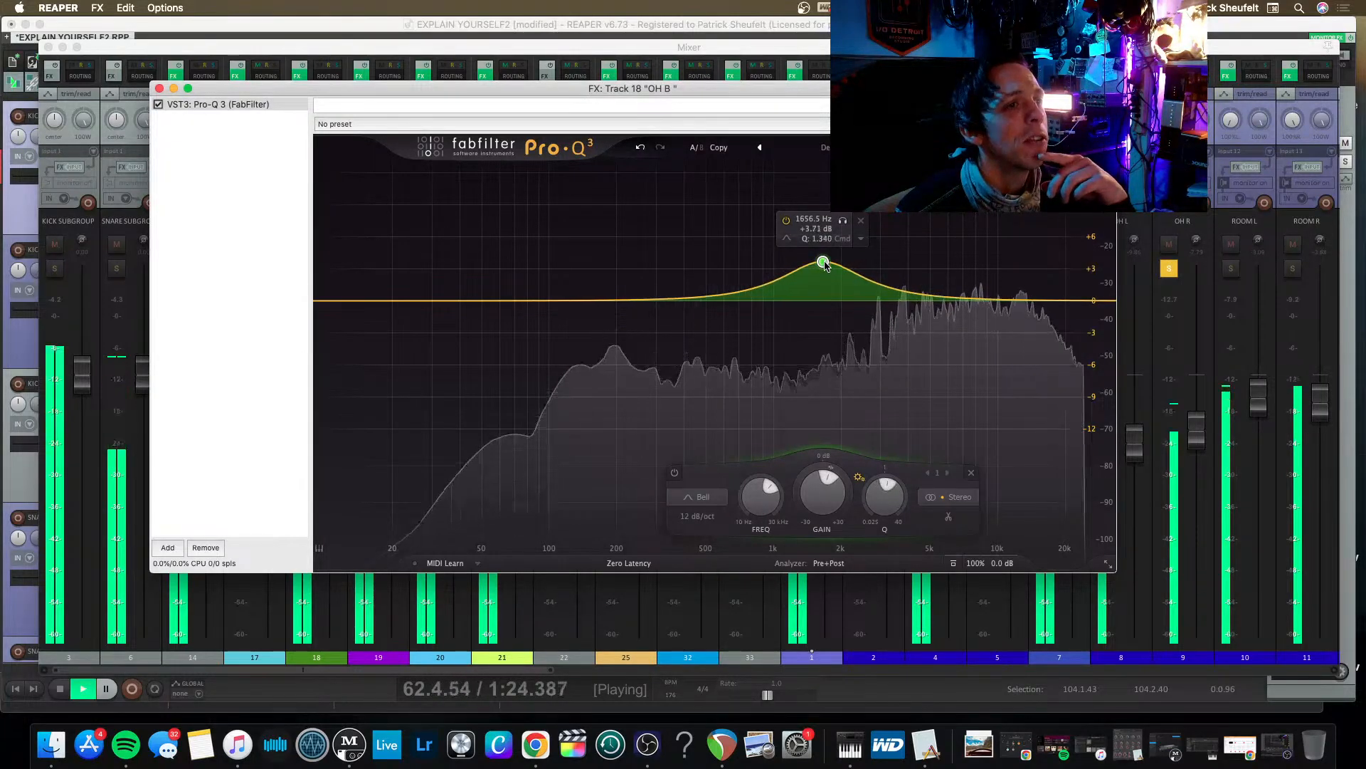
pyautogui.moveTo(823, 264); pyautogui.dragTo(823, 272)
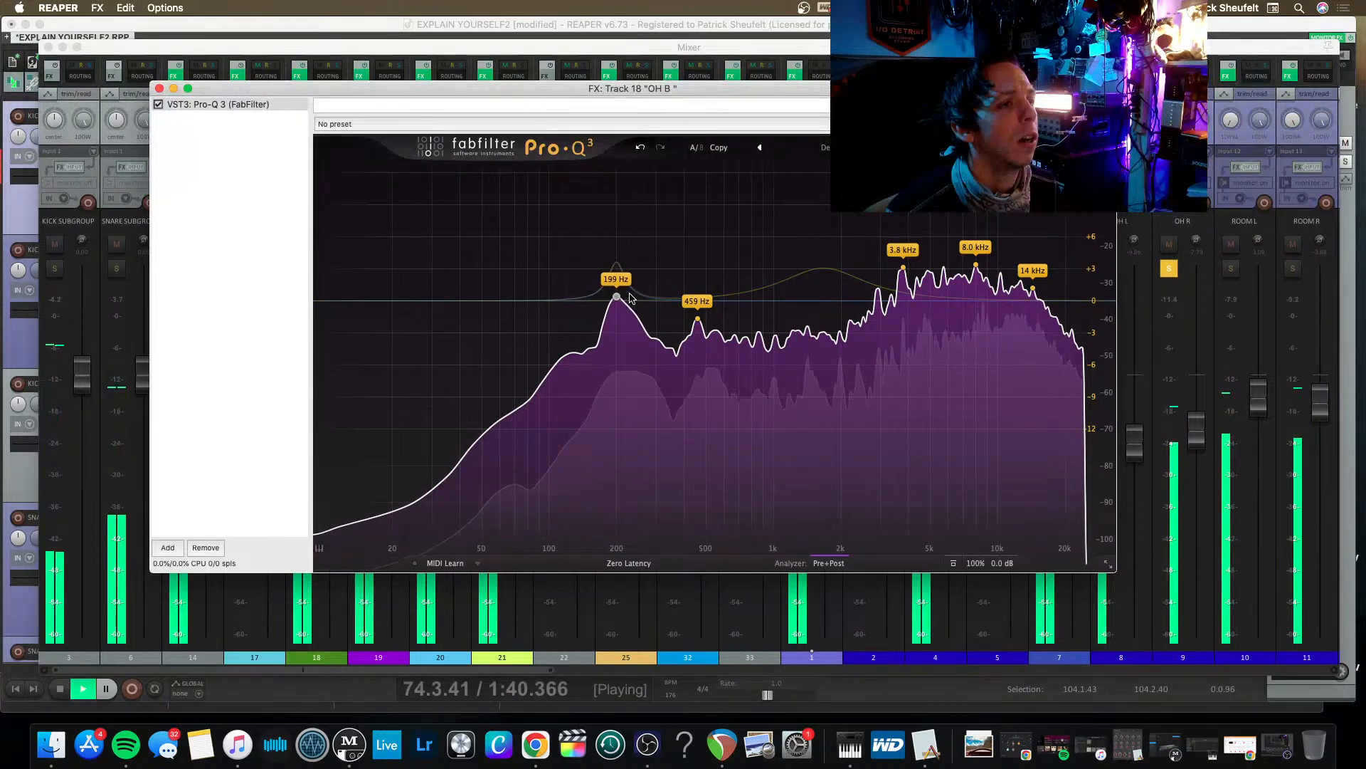
# Grab the 199 Hz spectrum peak and shape it into a narrow bell boost of about 2.5 dB.
pyautogui.click(629, 293)
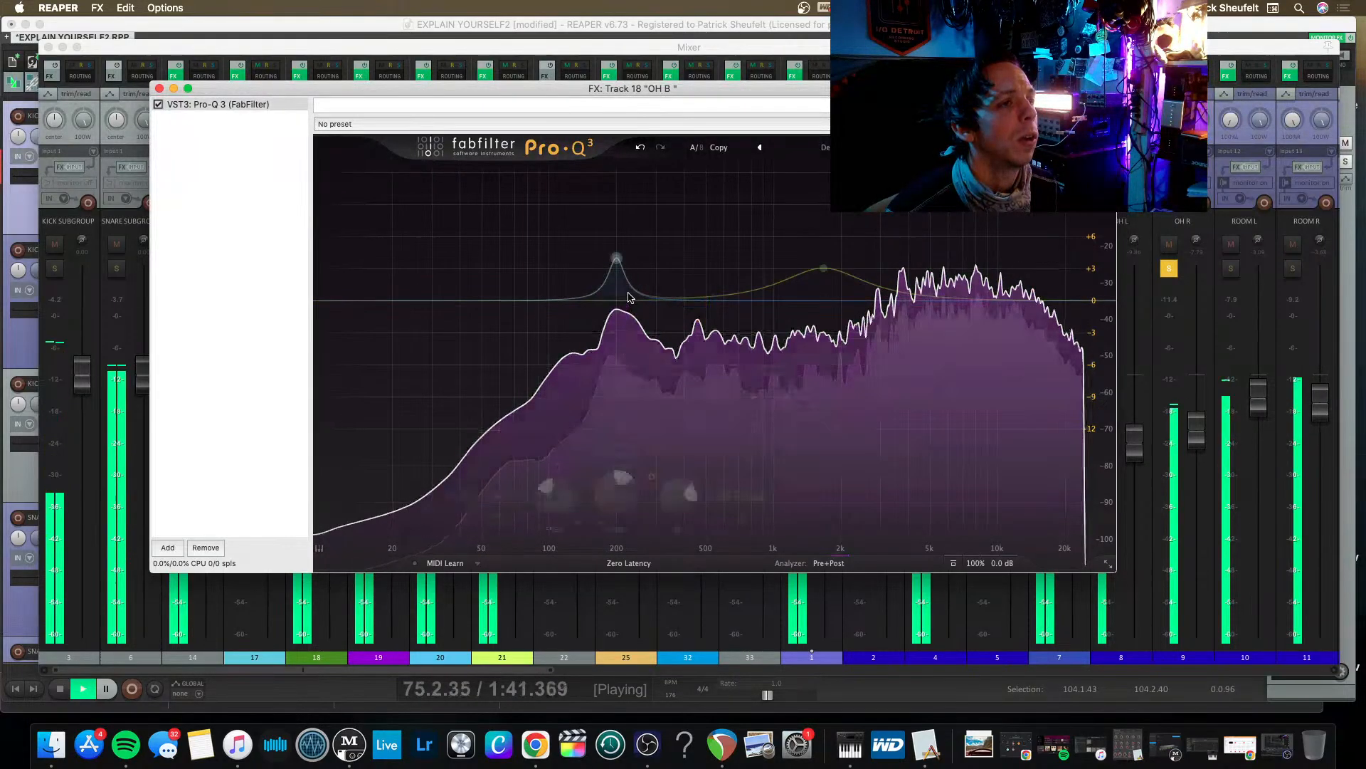
pyautogui.click(580, 257)
pyautogui.moveTo(616, 260); pyautogui.dragTo(616, 276)
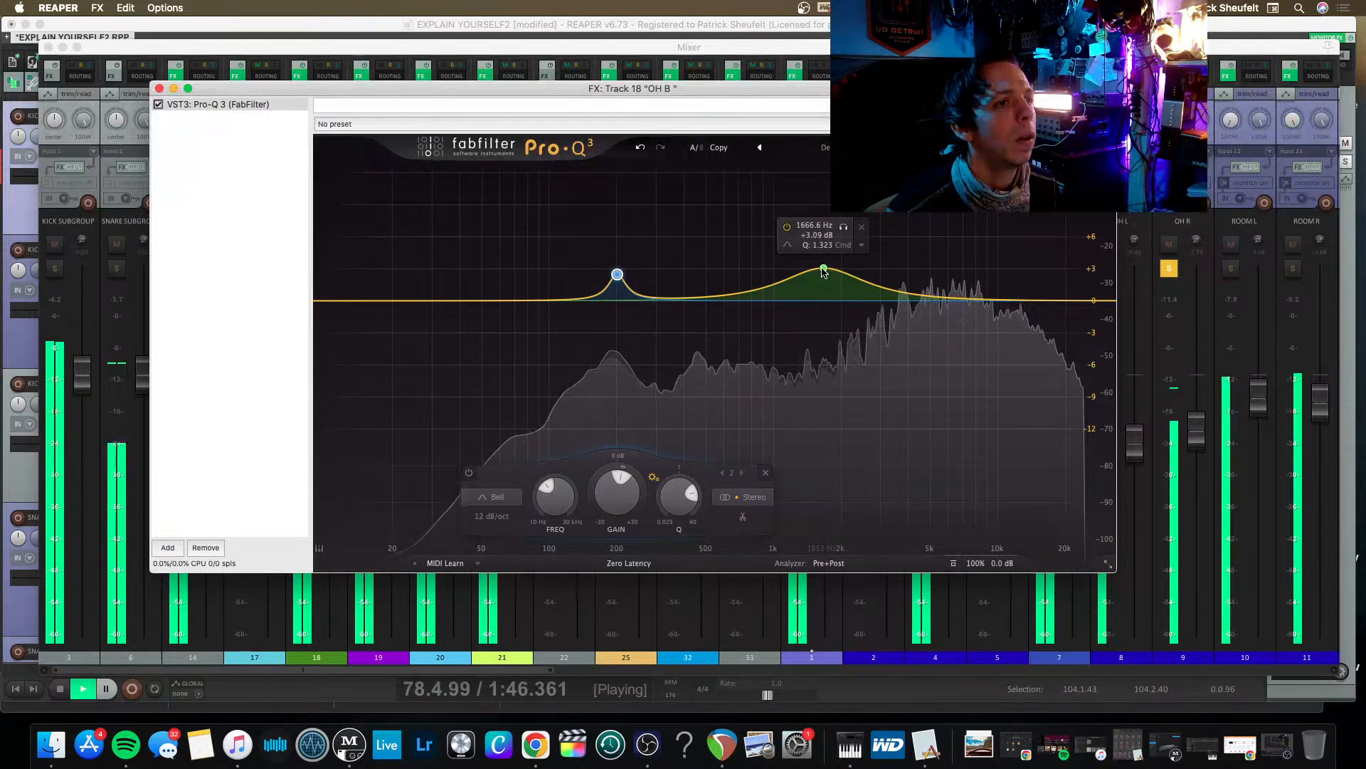
# Lower the midrange bell near 1.7 kHz to about +2.5 dB and compare the equalizer bypassed and enabled.
pyautogui.moveTo(824, 271); pyautogui.dragTo(825, 278)
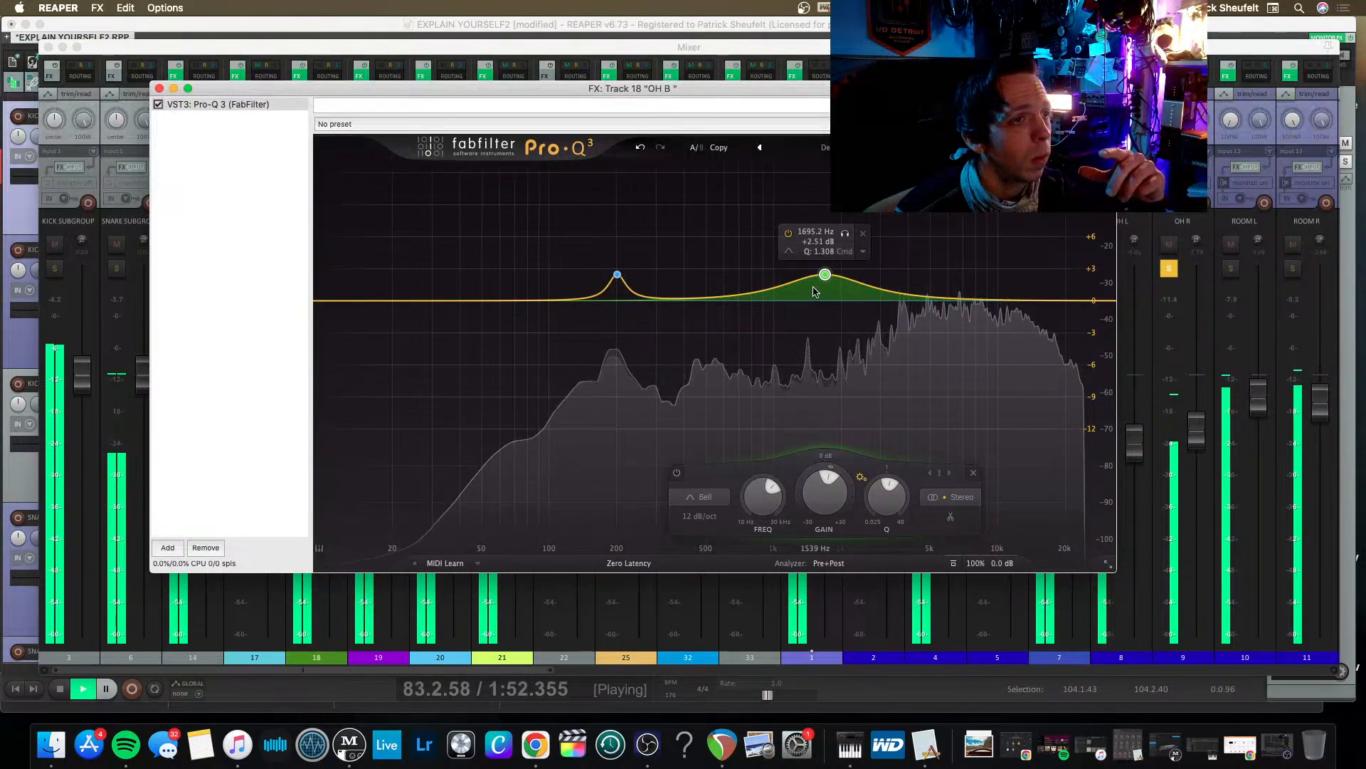
pyautogui.click(160, 106)
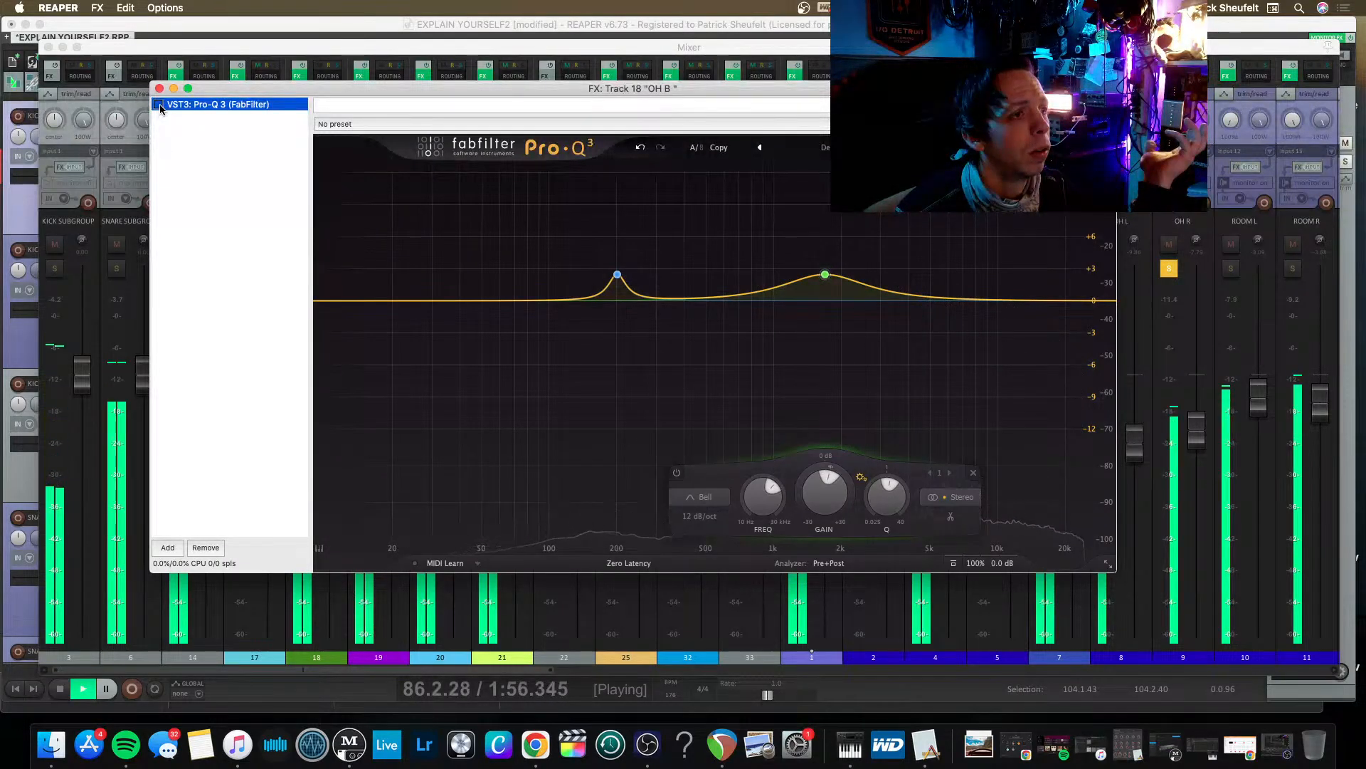
pyautogui.click(160, 106)
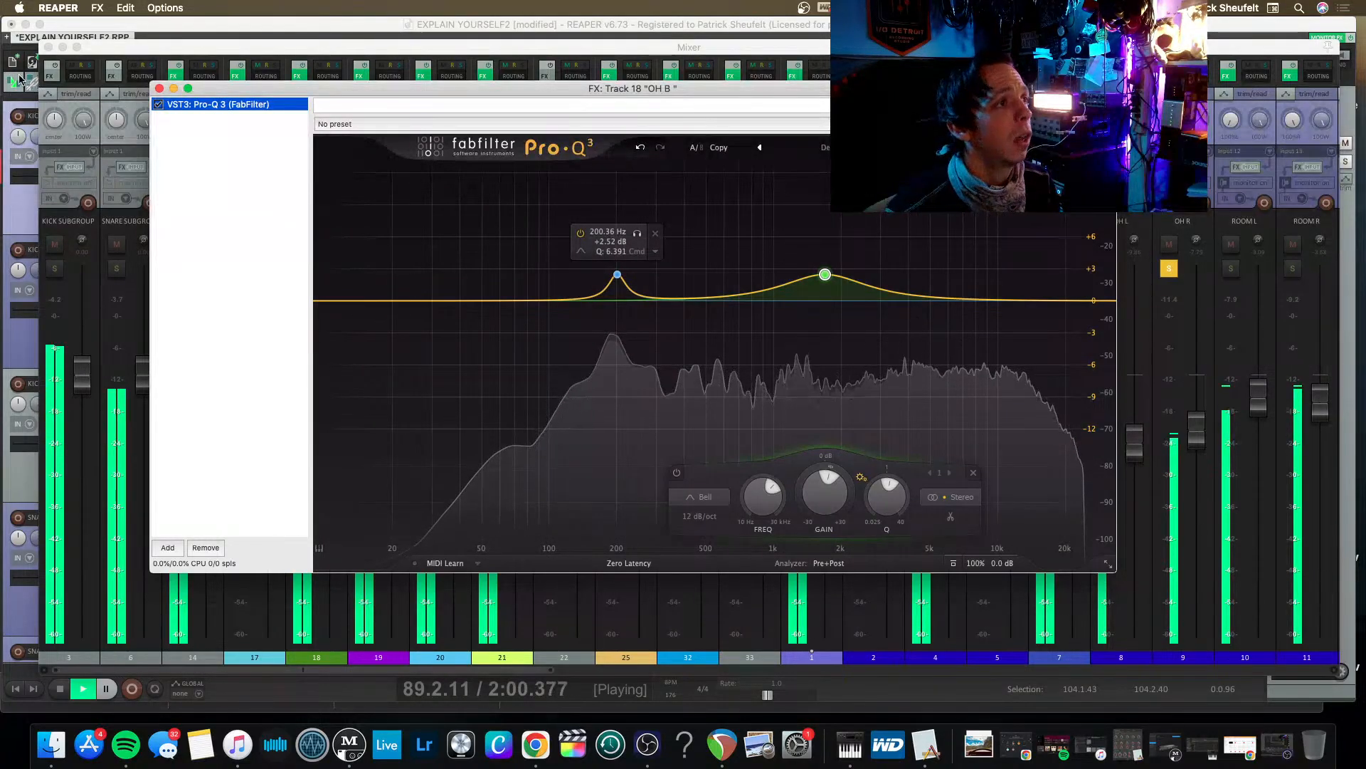
# Add a high-shelf boost of about 1.6 dB near 13 kHz on OH B, comparing the band off and on.
pyautogui.moveTo(1047, 303); pyautogui.dragTo(1021, 239)
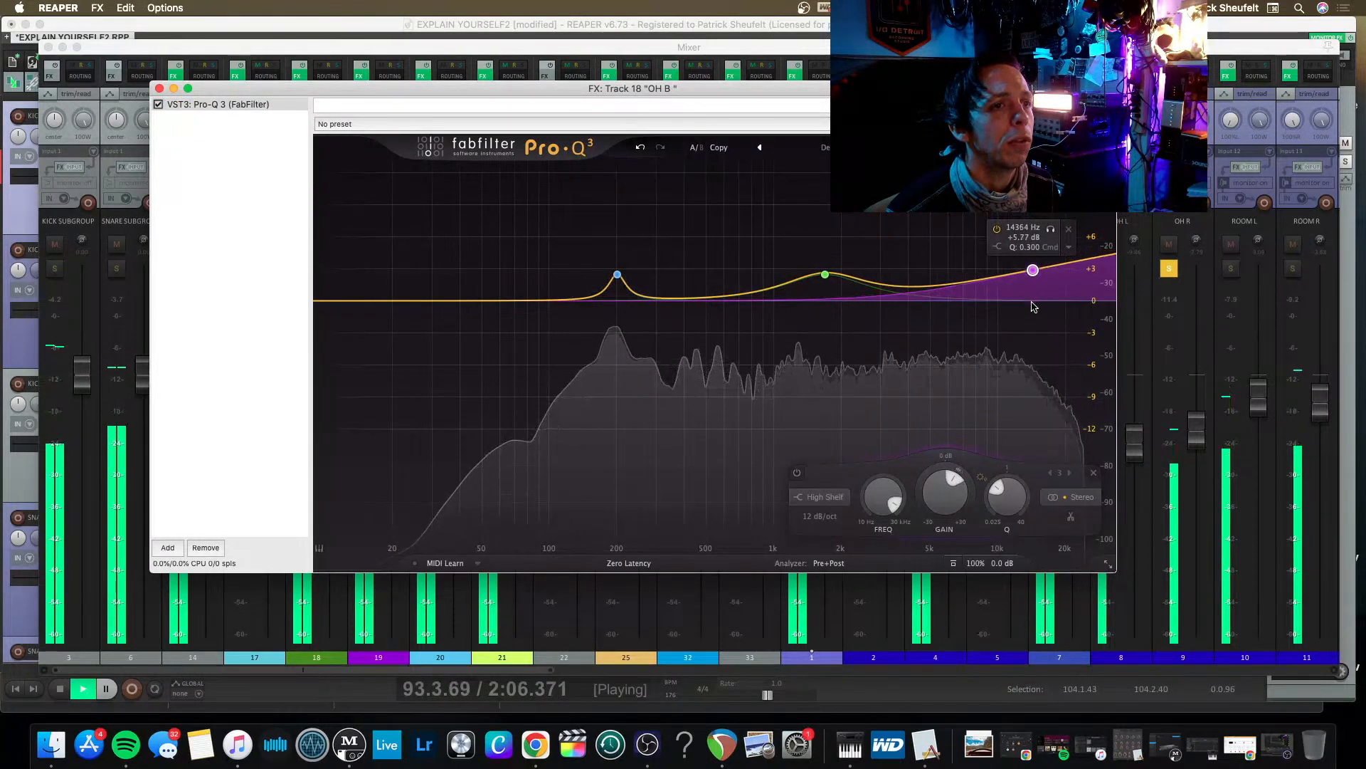
pyautogui.moveTo(1034, 306); pyautogui.dragTo(1034, 319)
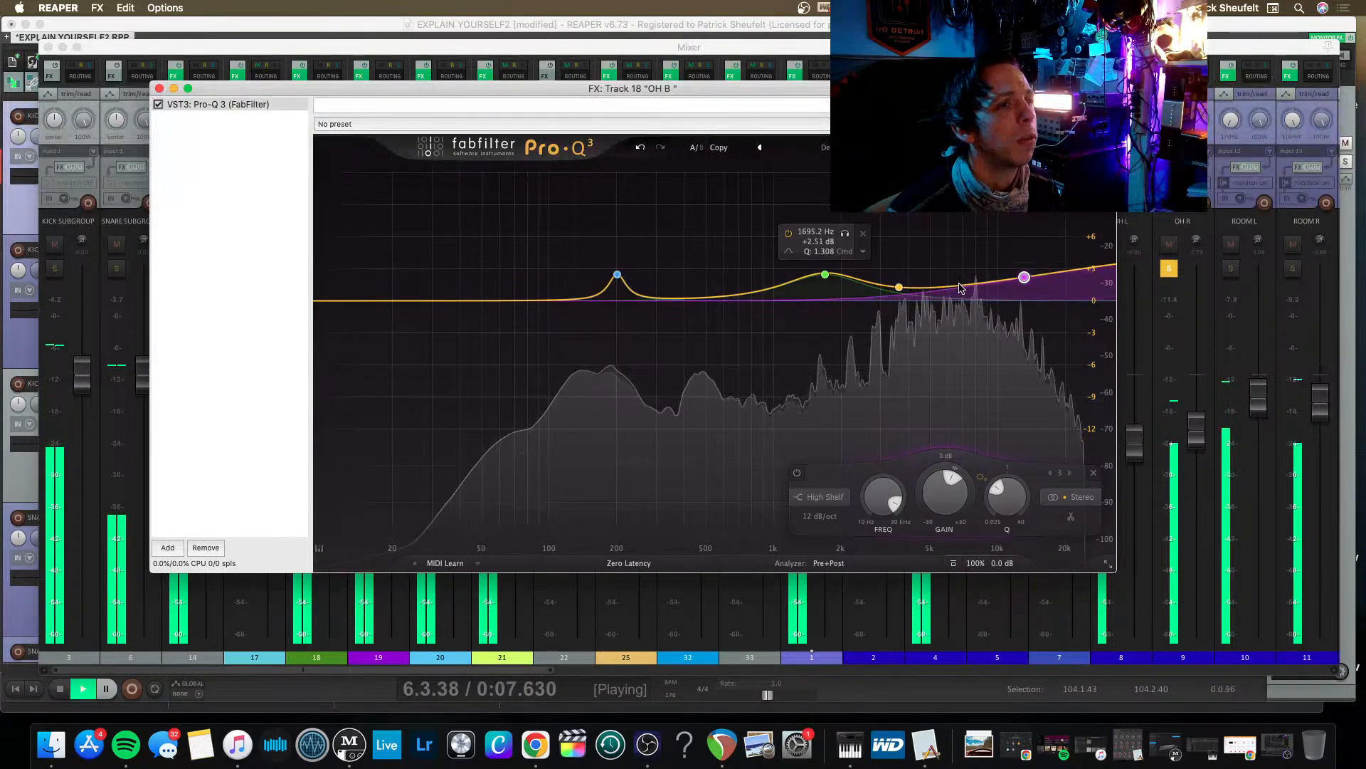
pyautogui.click(989, 239)
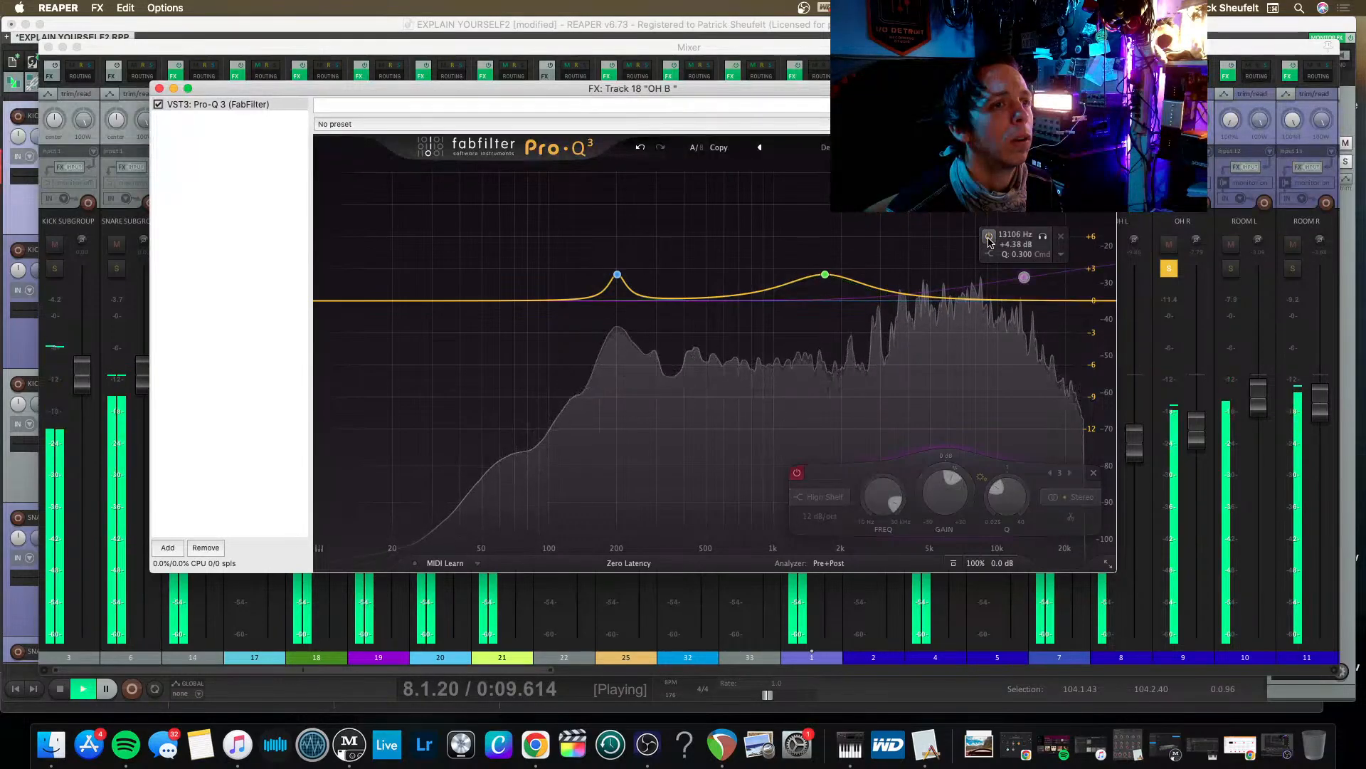
pyautogui.click(989, 238)
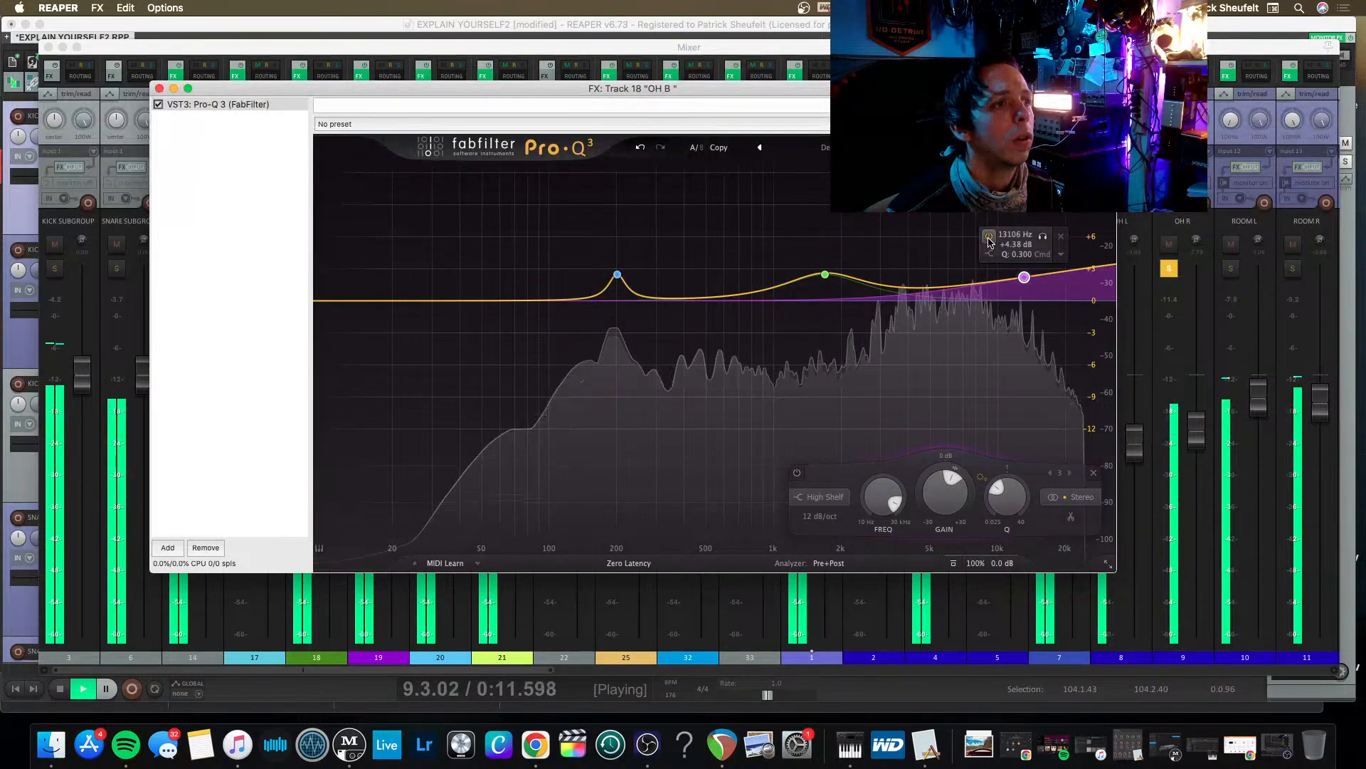
pyautogui.click(989, 238)
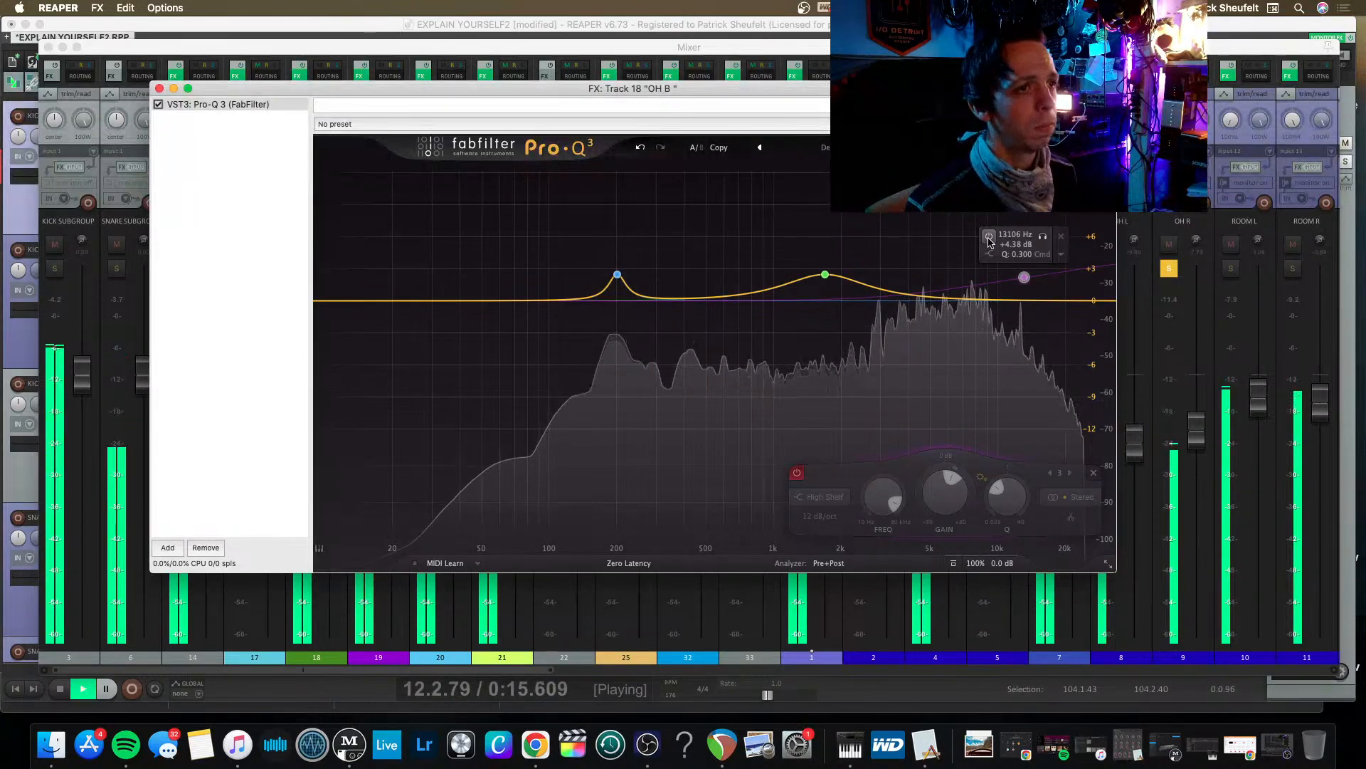
pyautogui.click(989, 238)
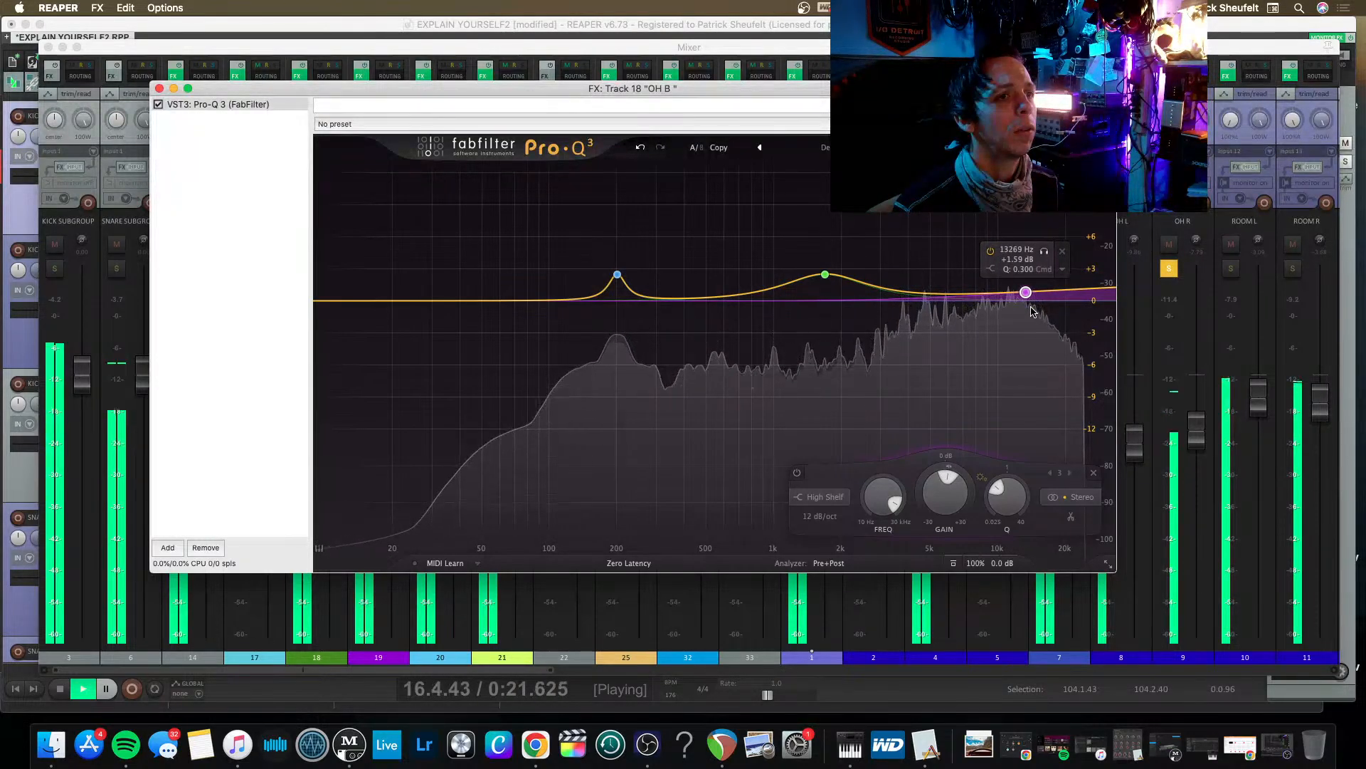
pyautogui.moveTo(1031, 306); pyautogui.dragTo(1025, 303)
pyautogui.click(160, 89)
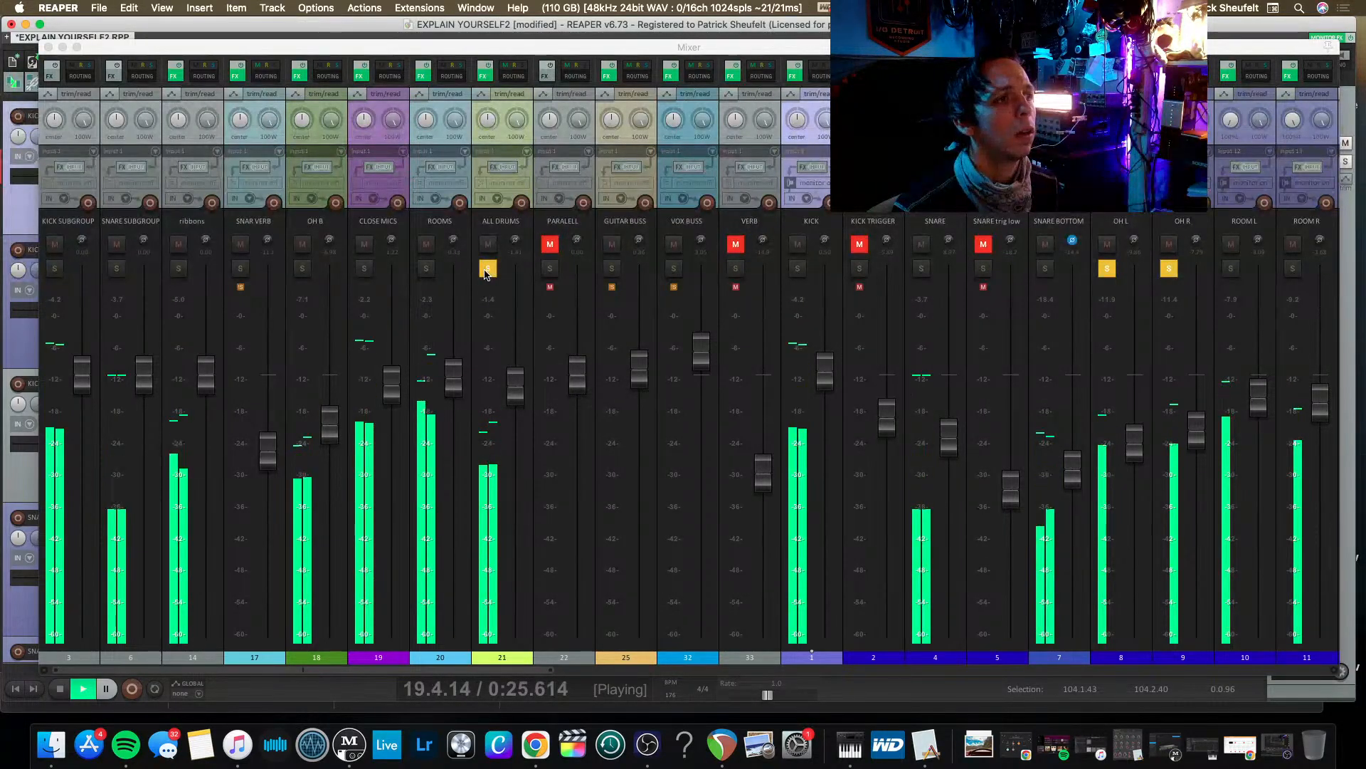
# Lower the ROOM L and ROOM R faders together and solo both room tracks alongside the overheads.
pyautogui.hscroll(2, 1079, 271)
pyautogui.hscroll(5, 1079, 271)
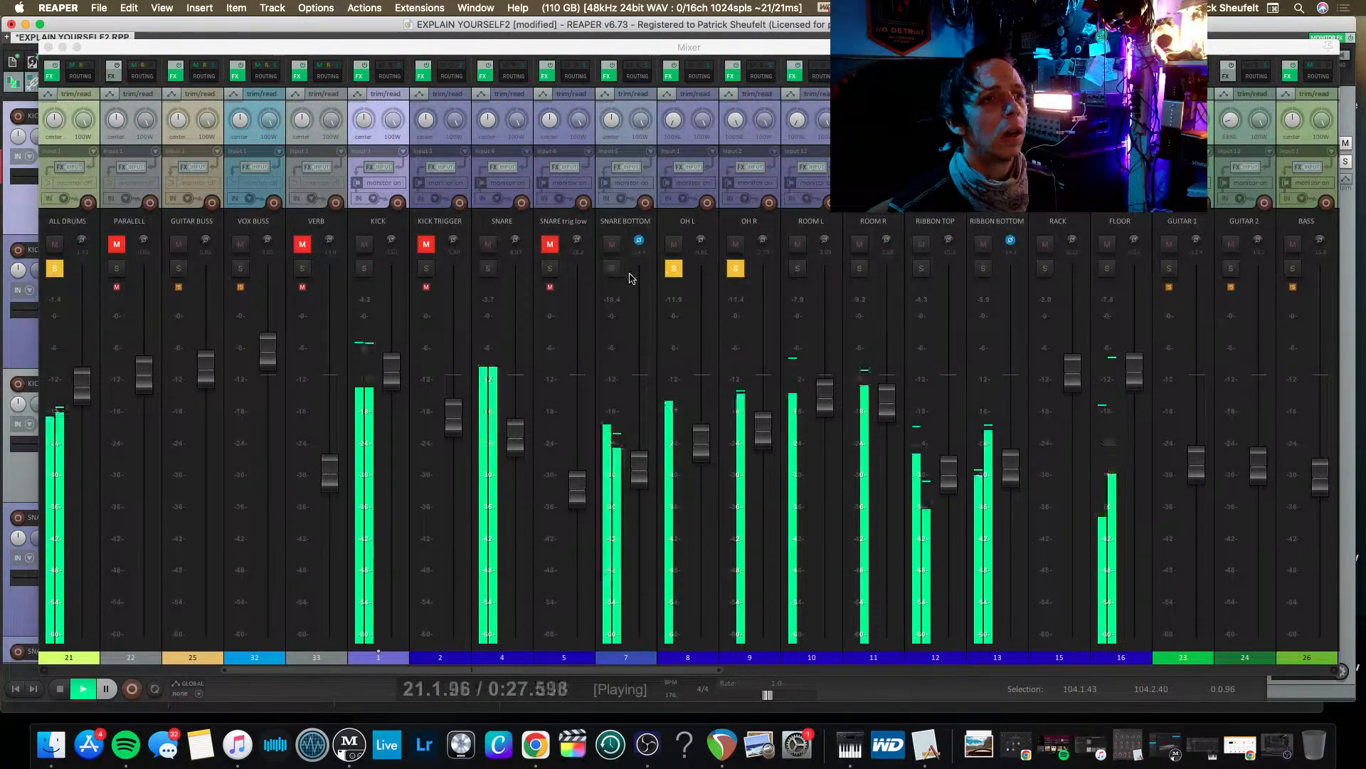
pyautogui.click(797, 268)
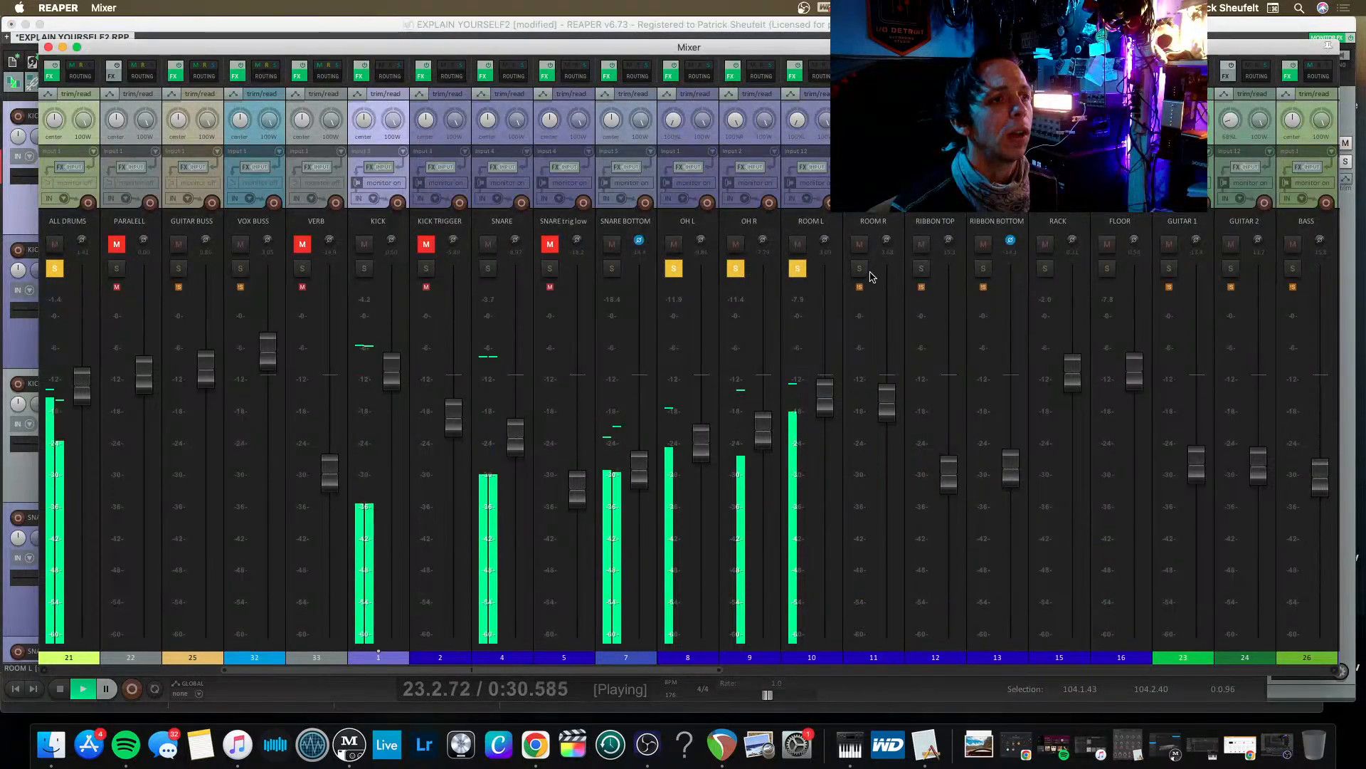
pyautogui.click(797, 268)
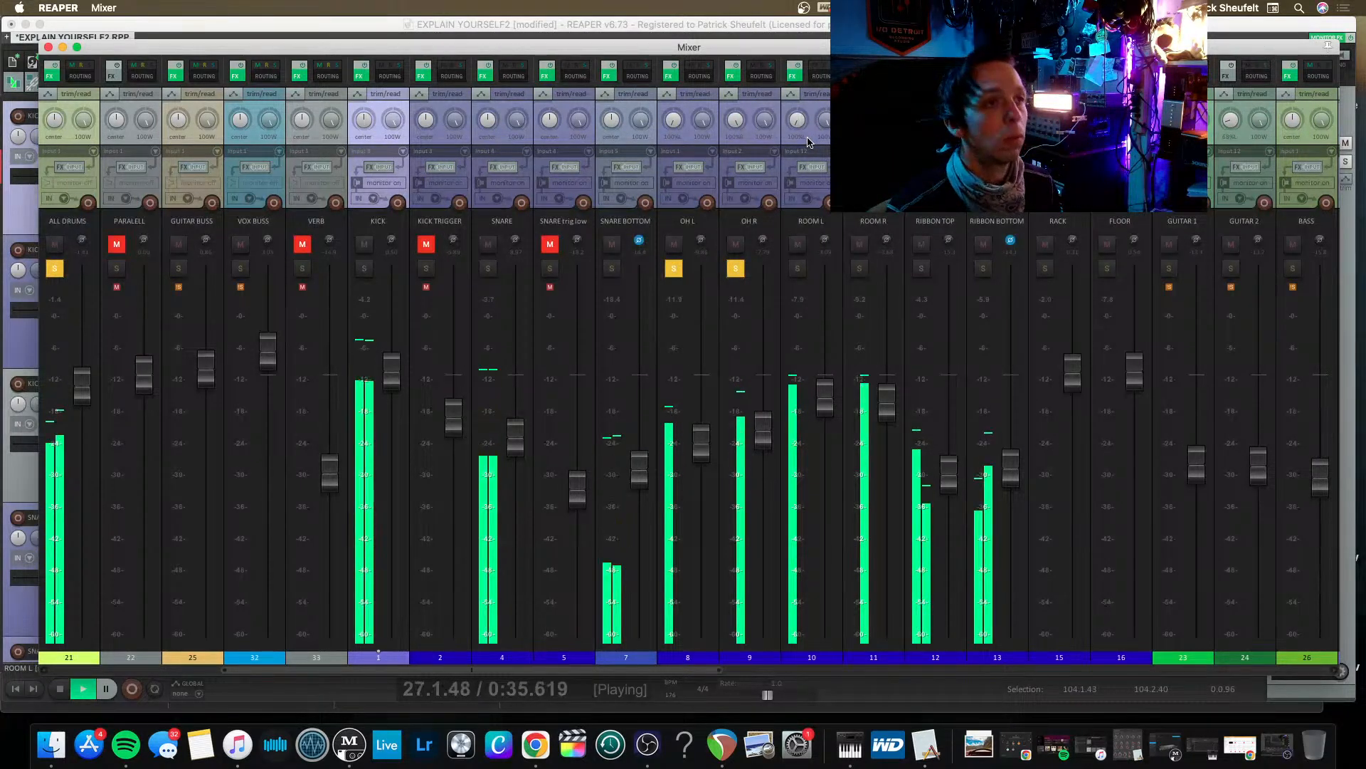
pyautogui.click(817, 108)
pyautogui.keyDown('shift'); pyautogui.click(873, 108); pyautogui.keyUp('shift')
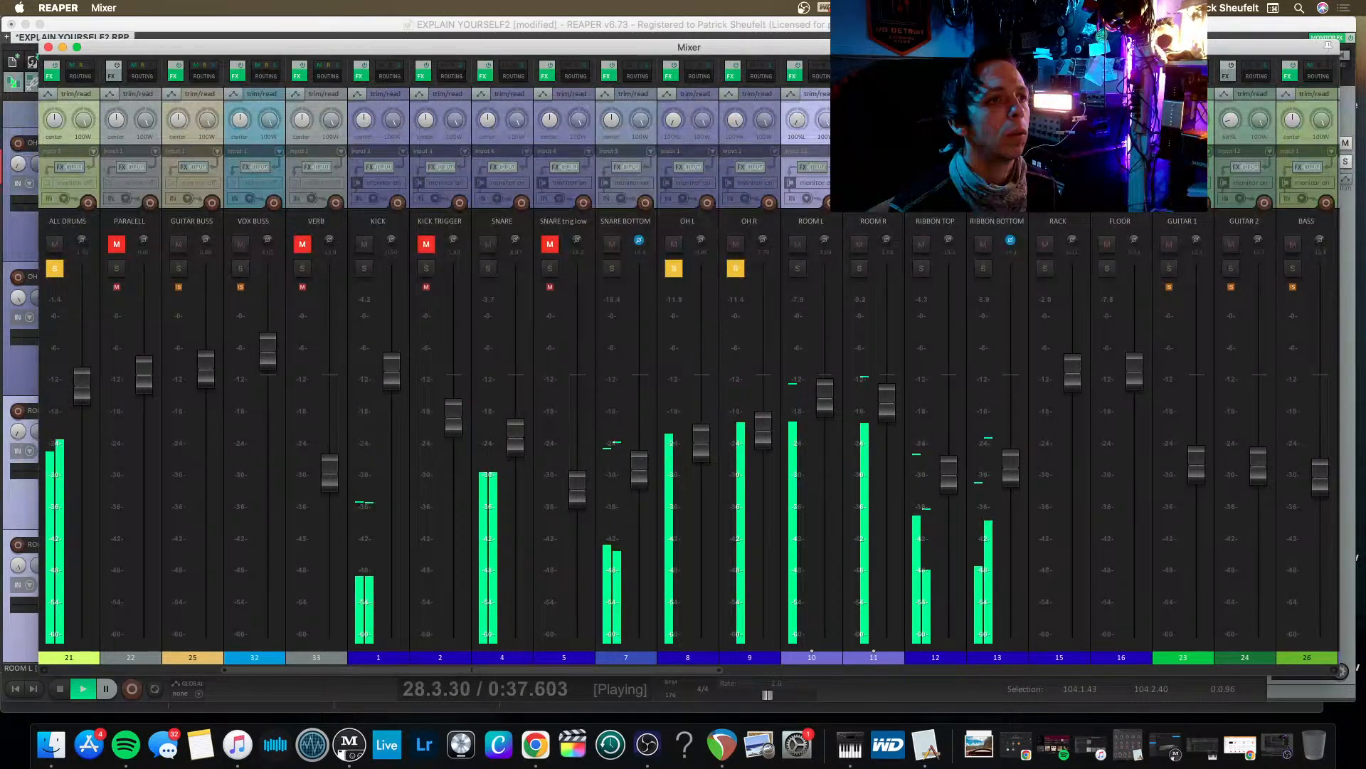
pyautogui.moveTo(887, 402); pyautogui.dragTo(887, 506)
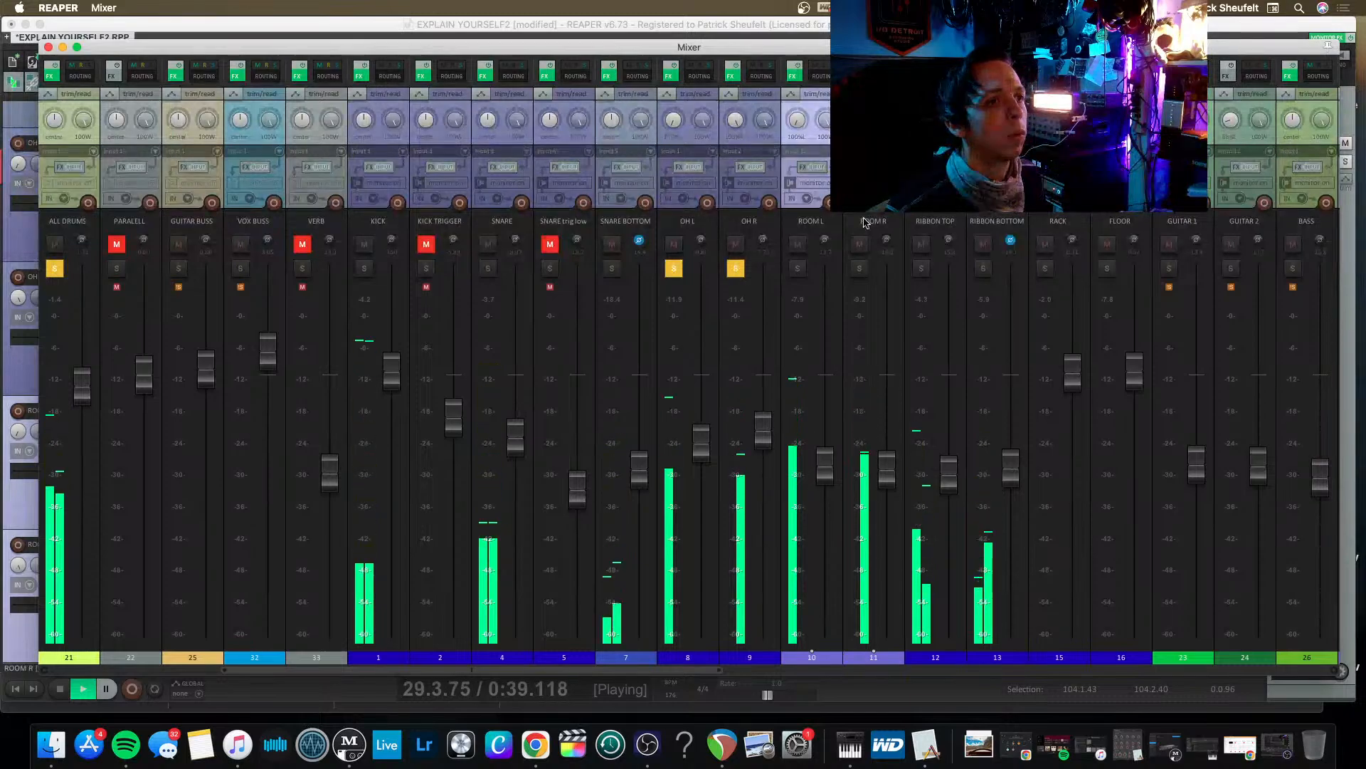
pyautogui.click(860, 269)
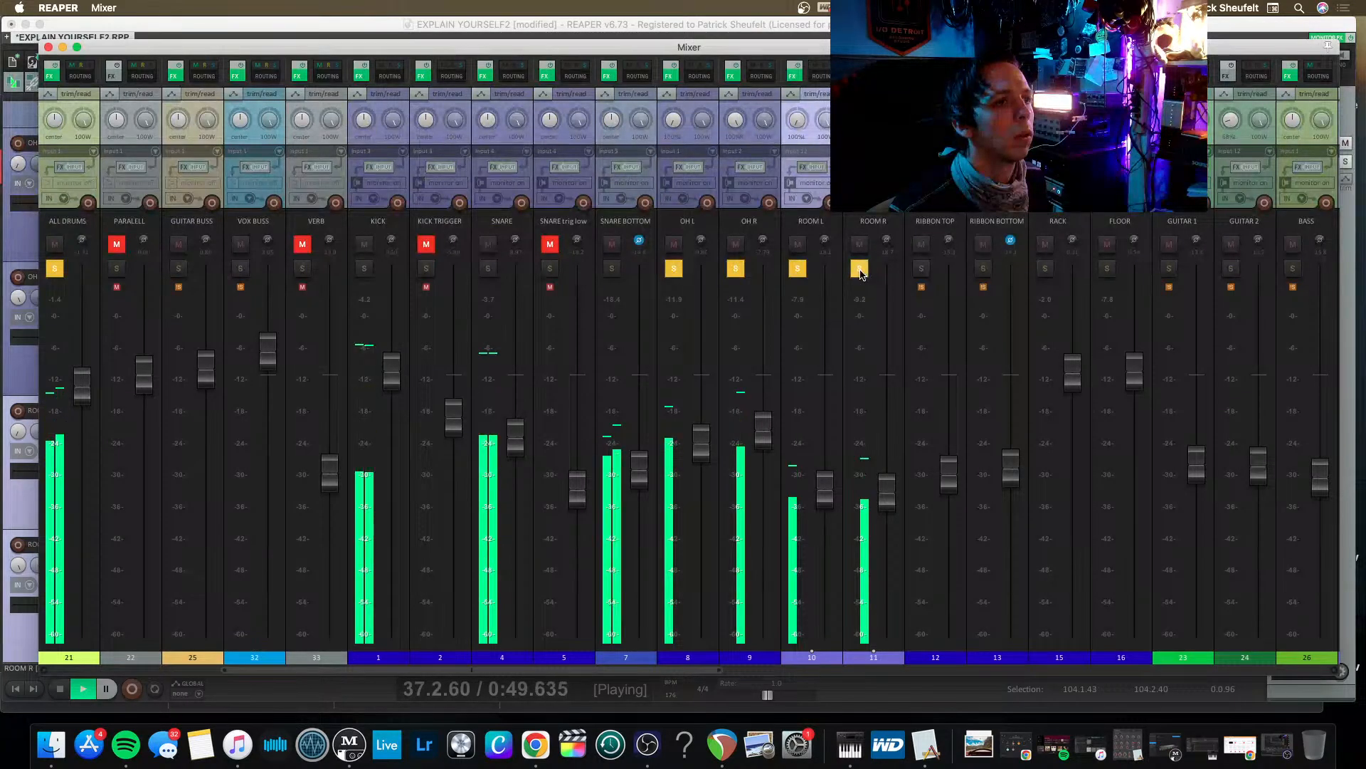
# Stop playback and remove Parallel Aggressor and API-2500 Stereo from the ALL DRUMS effects chain.
pyautogui.hscroll(-7, 860, 274)
pyautogui.press('space')
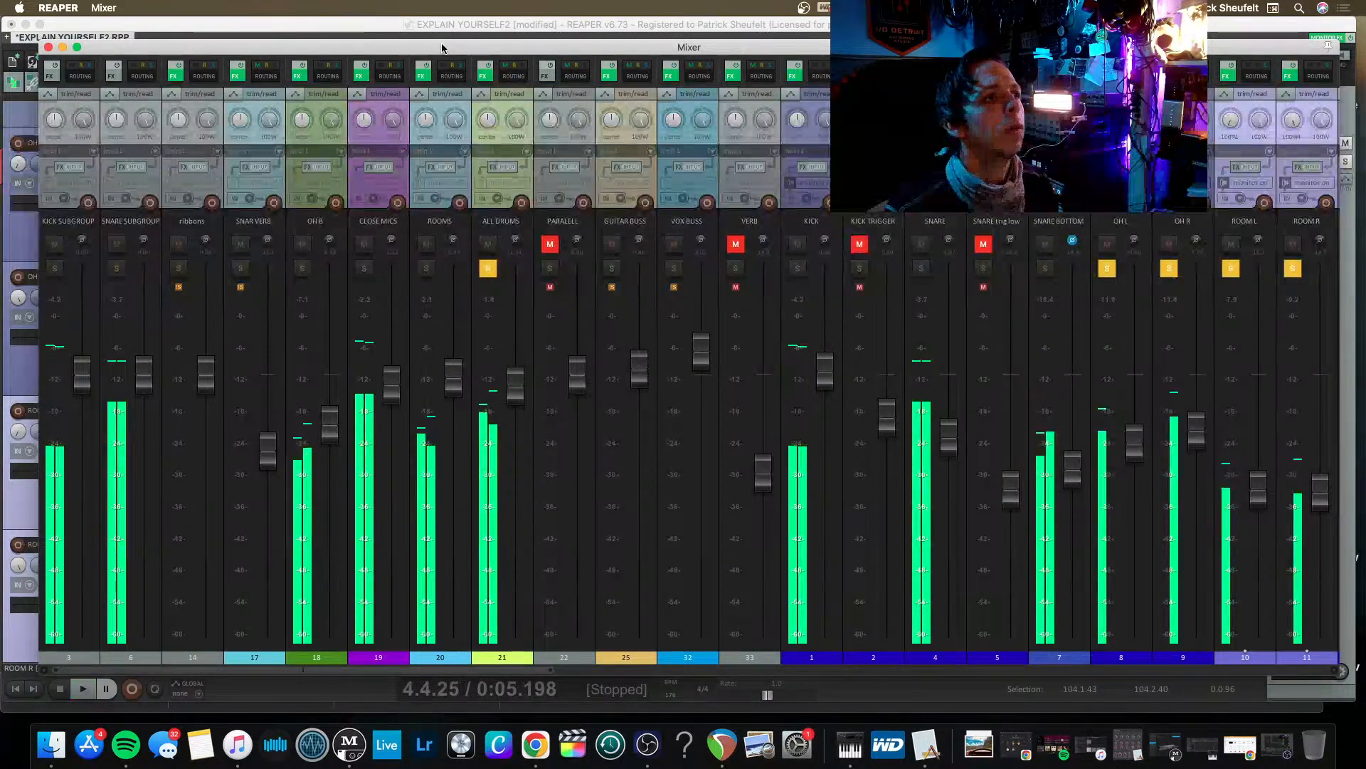
pyautogui.click(484, 75)
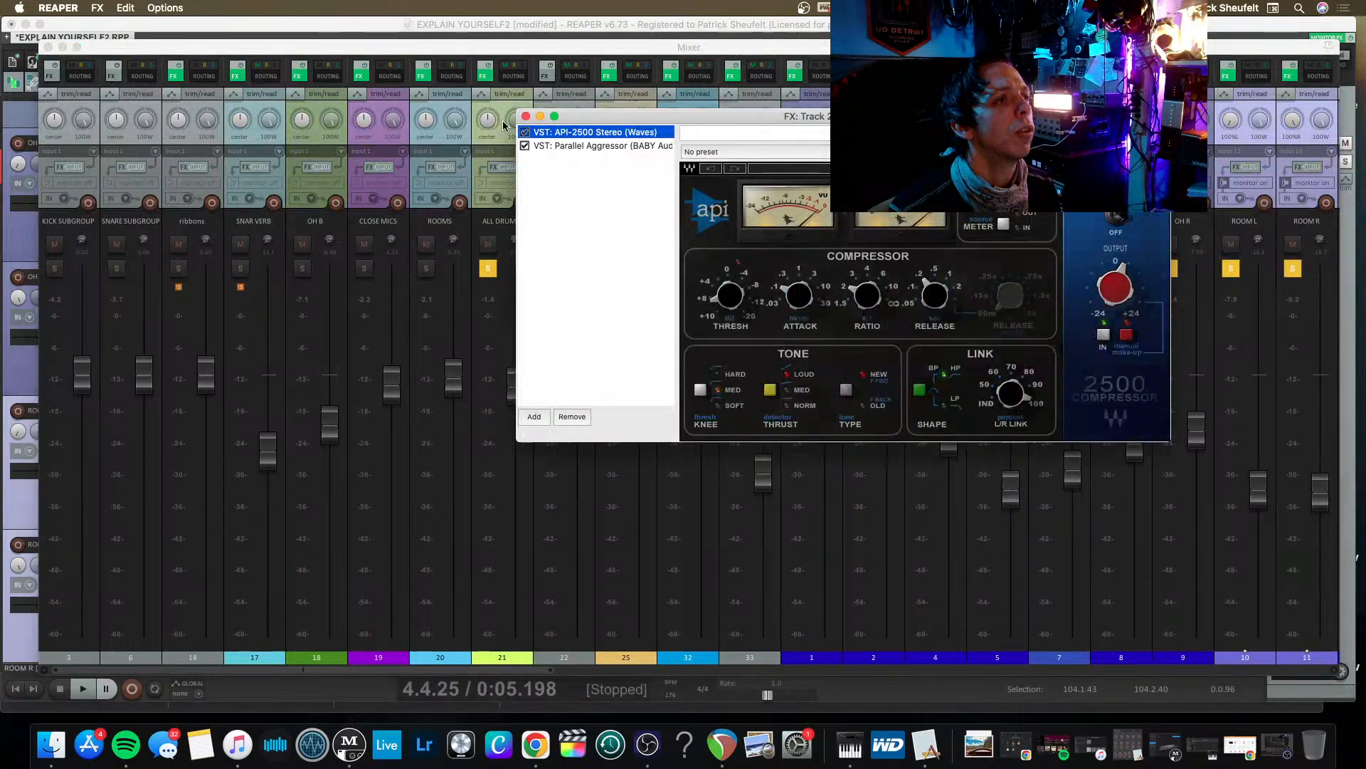
pyautogui.click(559, 146)
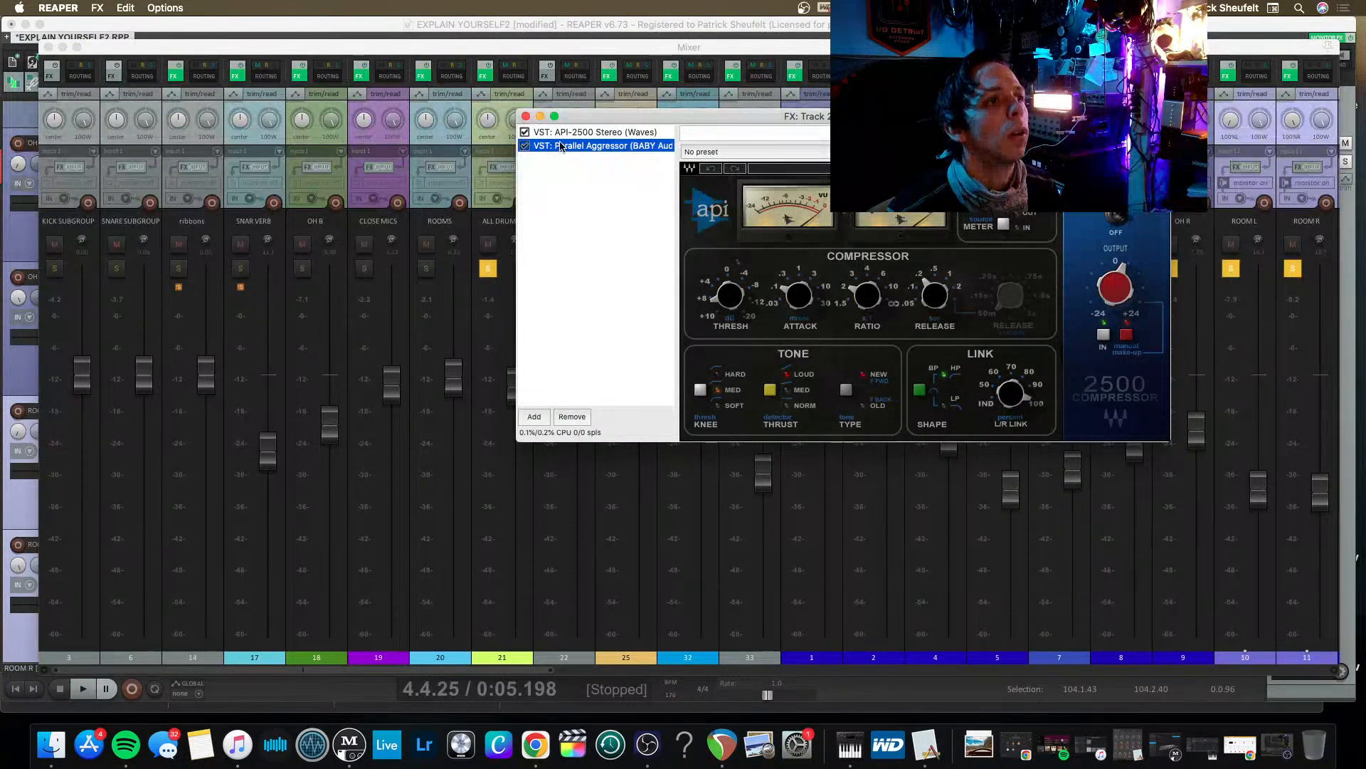
pyautogui.press('Delete')
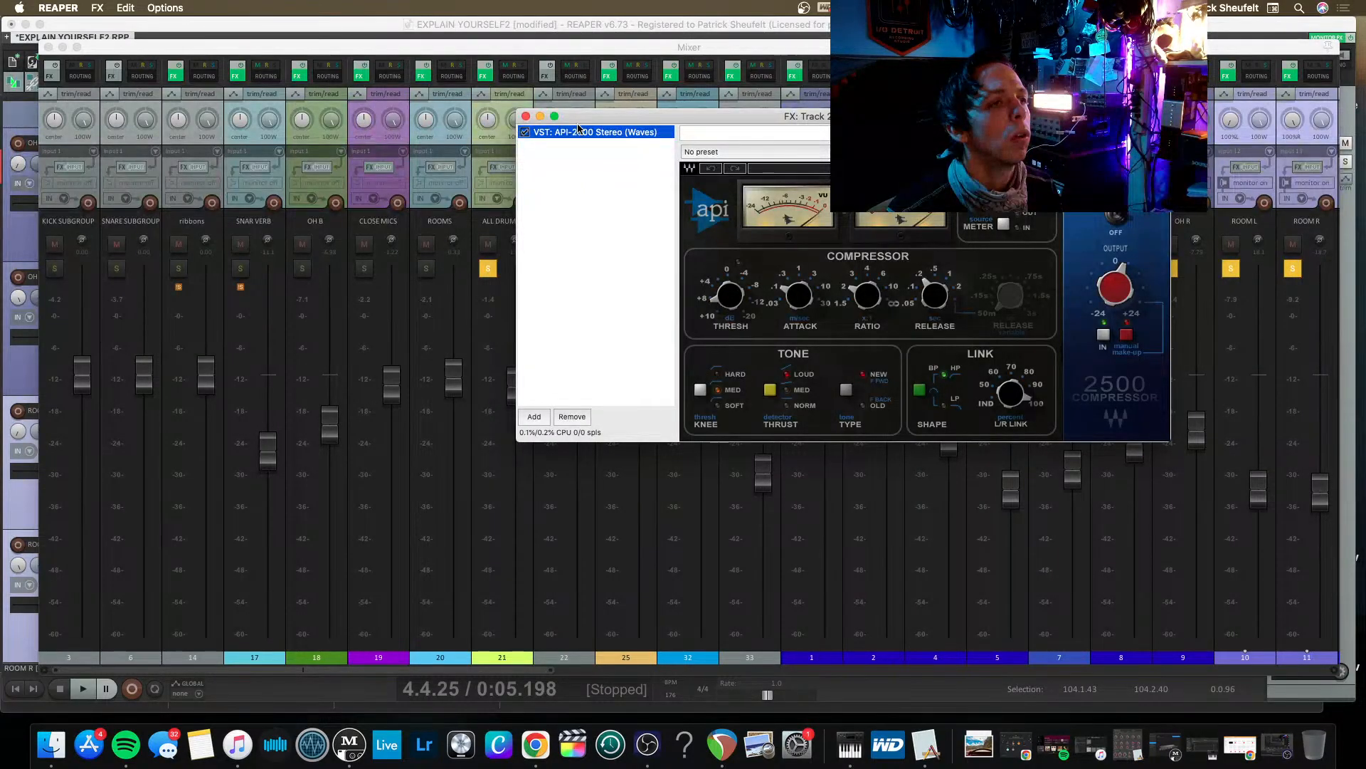
pyautogui.press('Delete')
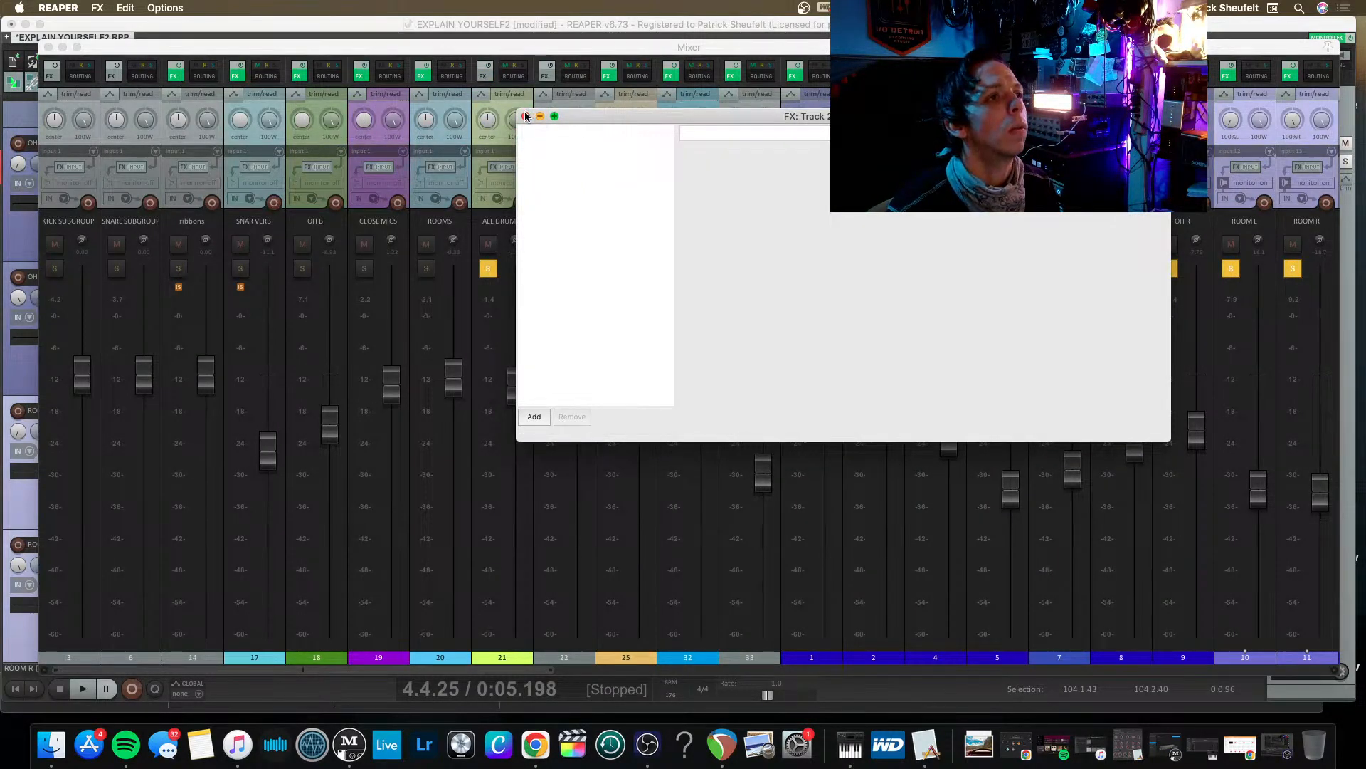
pyautogui.click(525, 117)
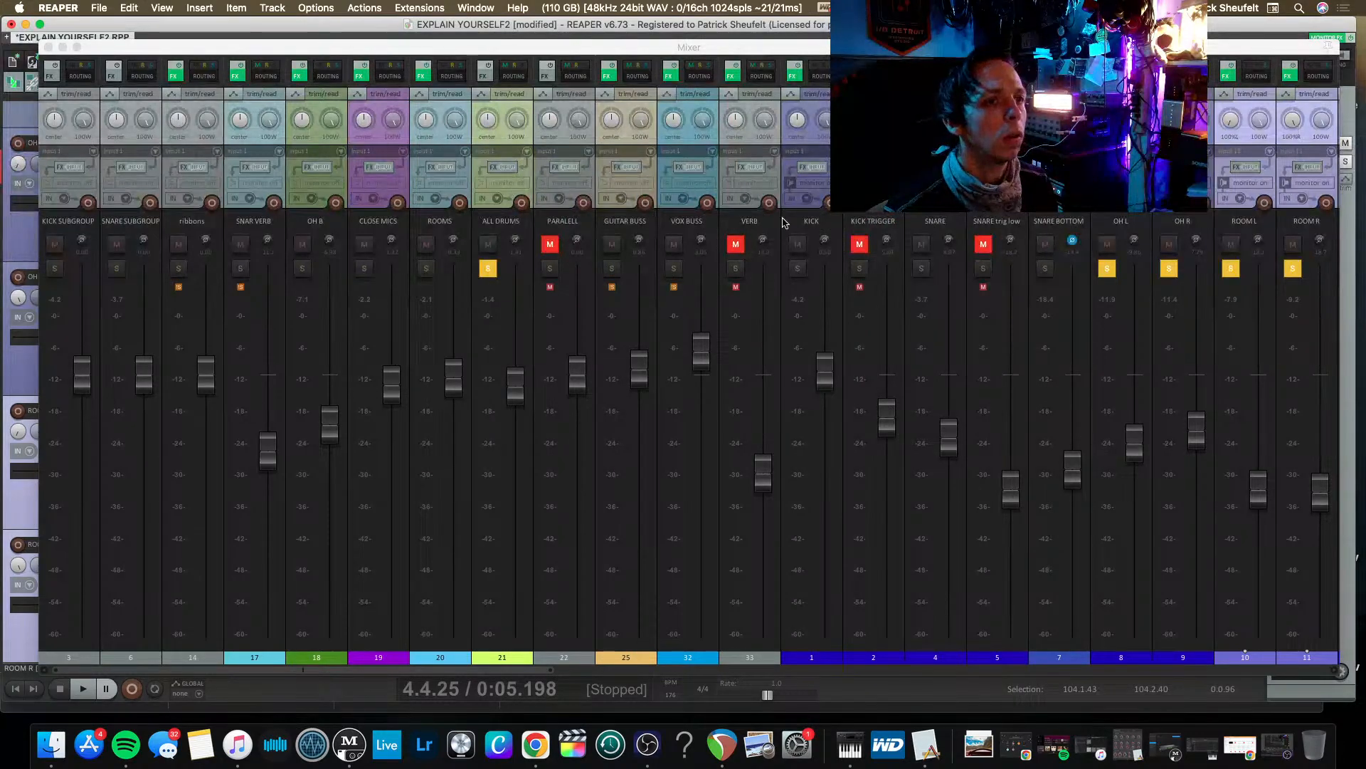
# During playback, raise the ROOM L and ROOM R faders and unsolo OH R and OH L to balance the rooms alone.
pyautogui.hscroll(5, 729, 273)
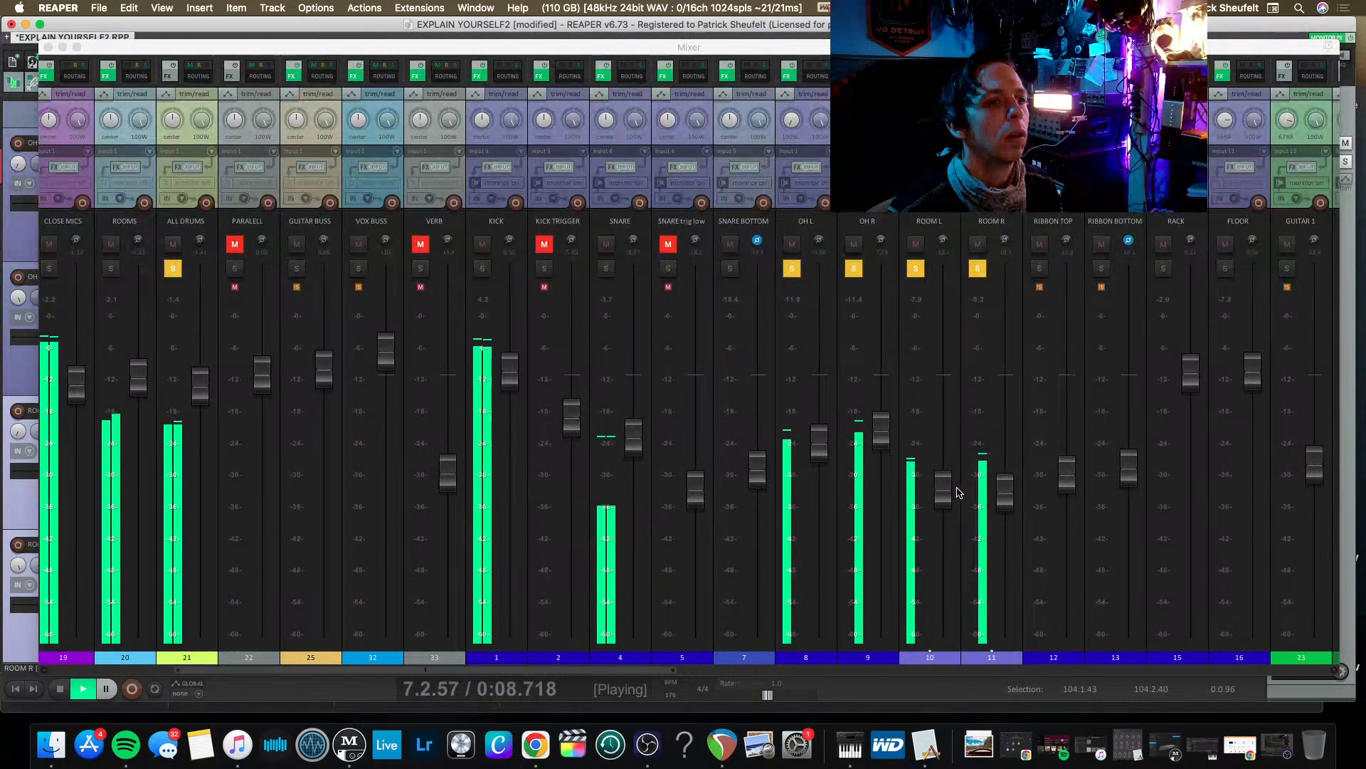
pyautogui.moveTo(943, 490)
pyautogui.mouseDown()
pyautogui.moveTo(943, 457)
pyautogui.moveTo(943, 472)
pyautogui.mouseUp()
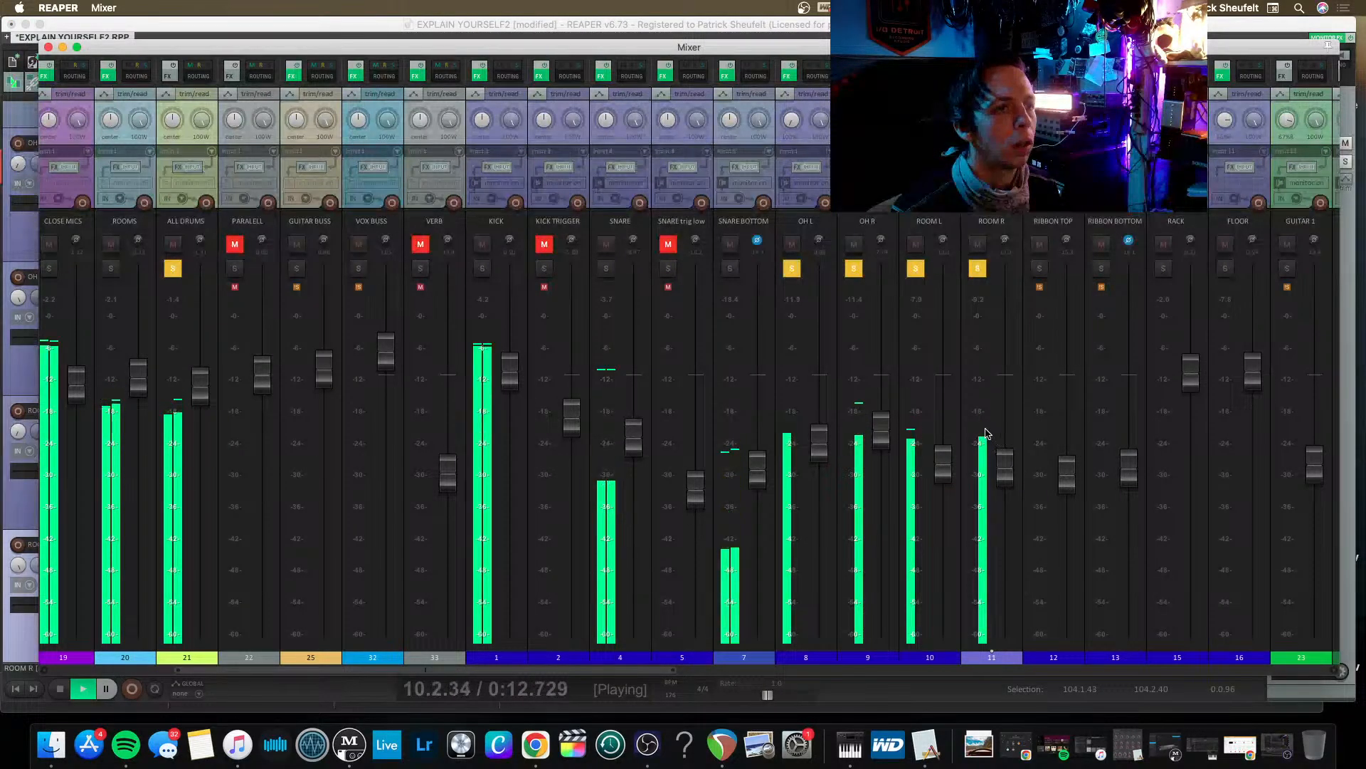
pyautogui.click(854, 268)
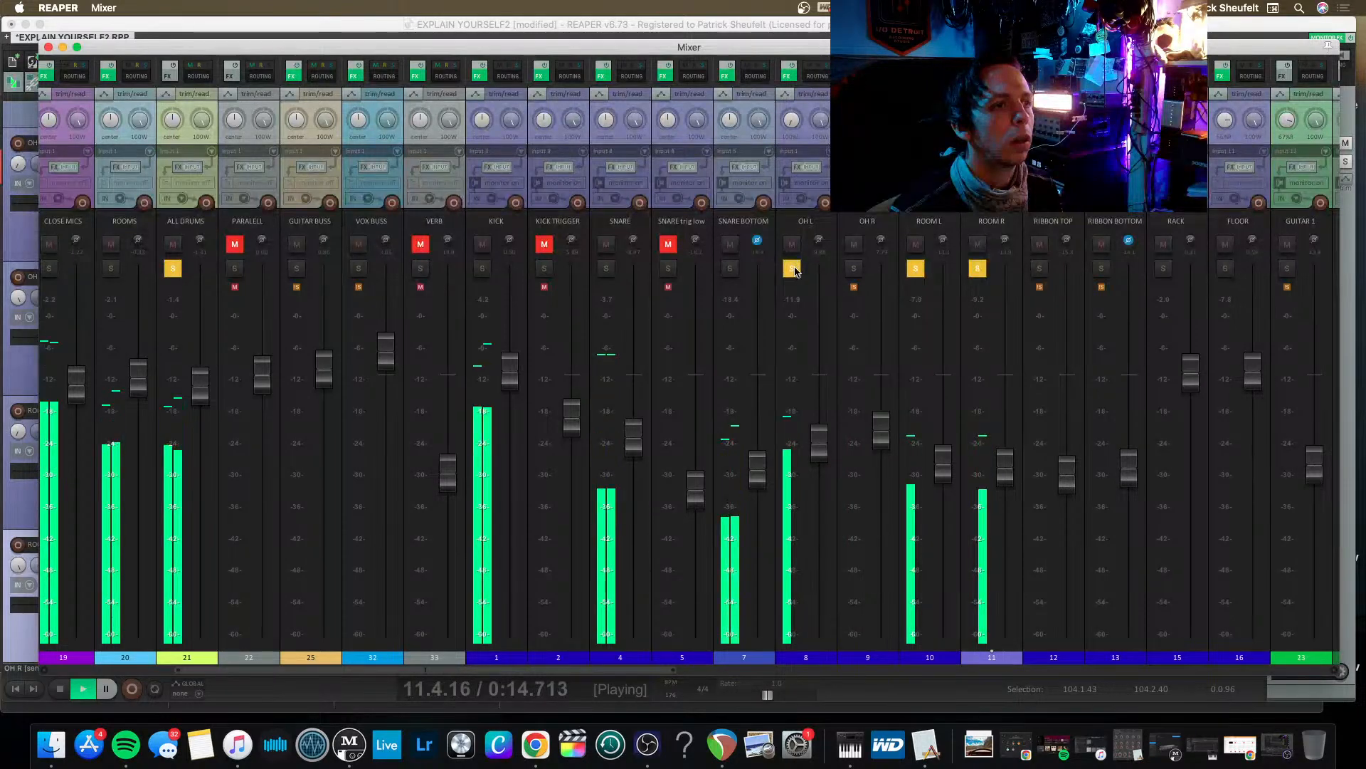
pyautogui.click(792, 268)
pyautogui.moveTo(944, 473)
pyautogui.mouseDown()
pyautogui.moveTo(943, 437)
pyautogui.moveTo(944, 459)
pyautogui.mouseUp()
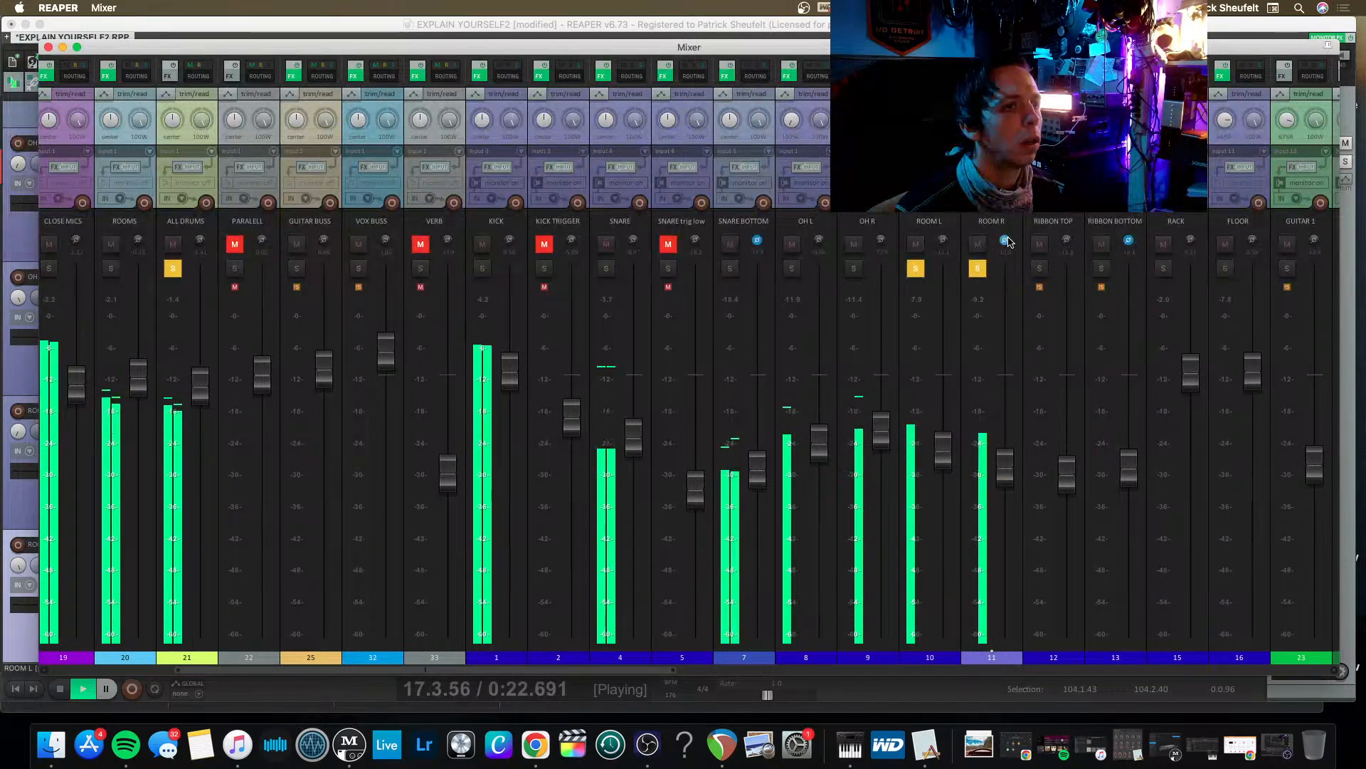
pyautogui.moveTo(942, 450)
pyautogui.mouseDown()
pyautogui.moveTo(946, 431)
pyautogui.moveTo(947, 444)
pyautogui.mouseUp()
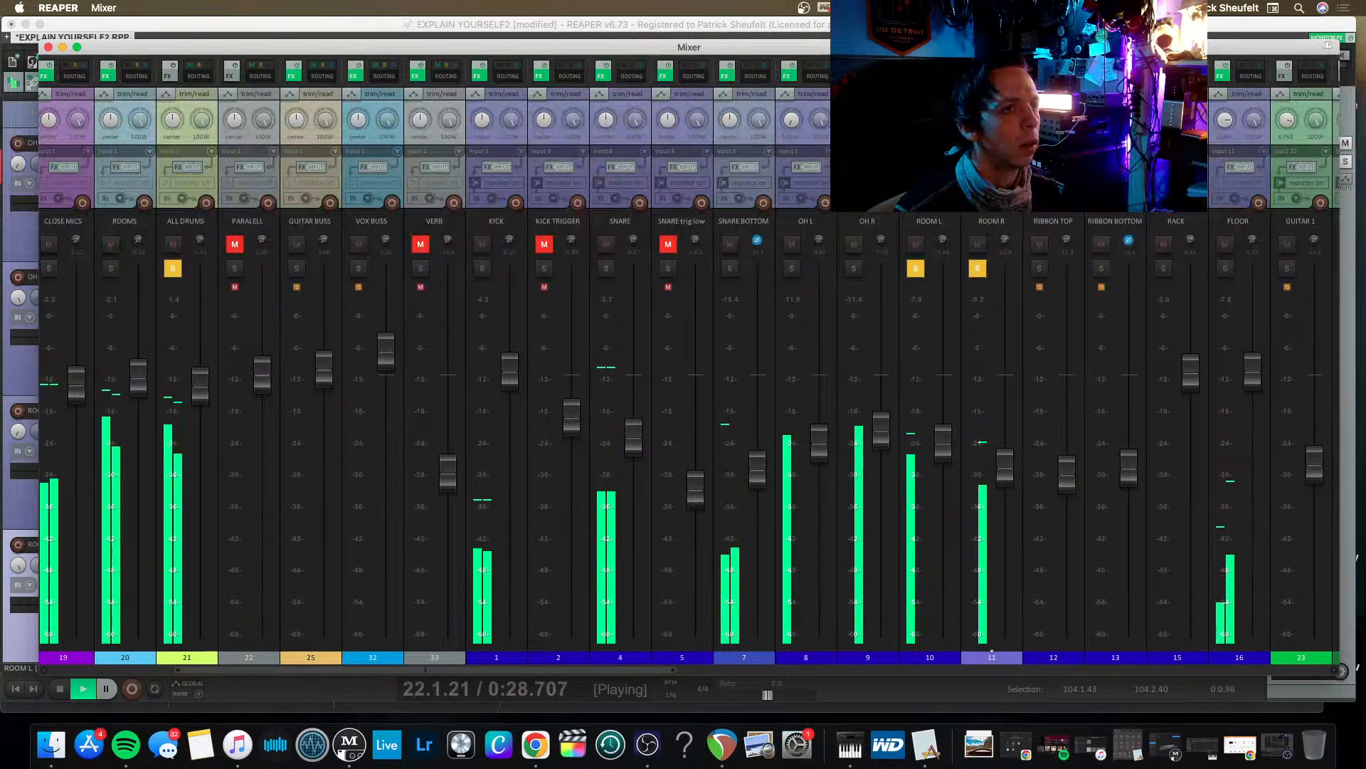
pyautogui.press('space')
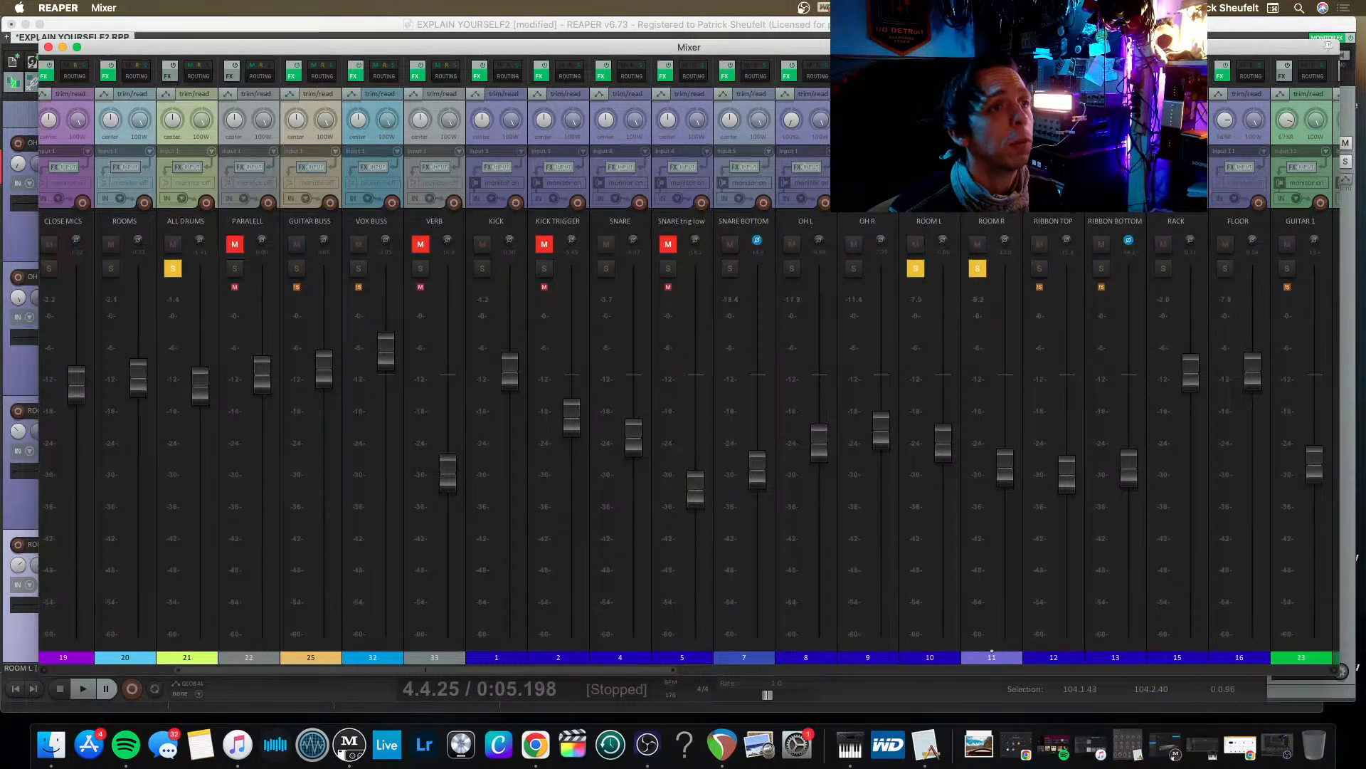
# Narrow the panning of ROOM L and ROOM R, setting ROOM R to 63% right, and raise the ROOM R fader.
pyautogui.hscroll(6, 1101, 246)
pyautogui.hscroll(-5, 1101, 245)
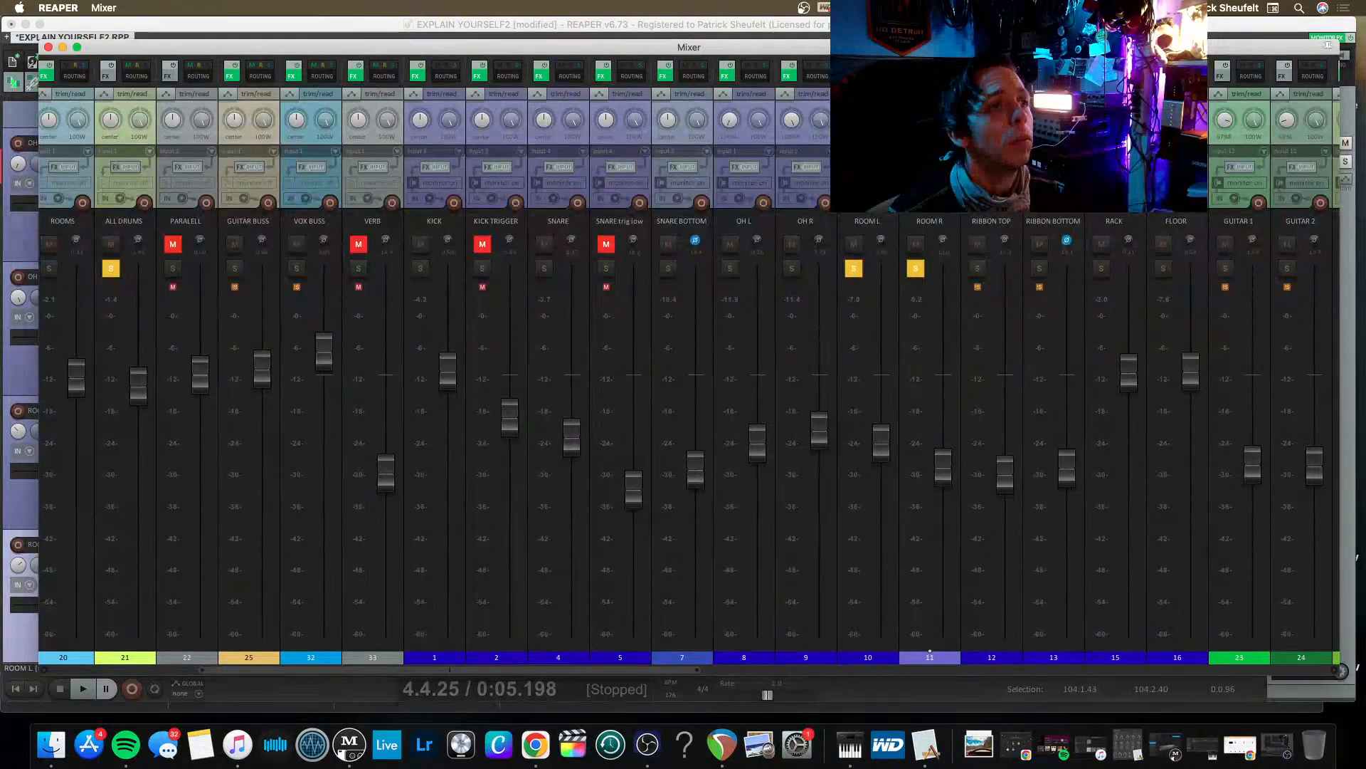
pyautogui.hscroll(4, 684, 356)
pyautogui.hscroll(-2, 561, 120)
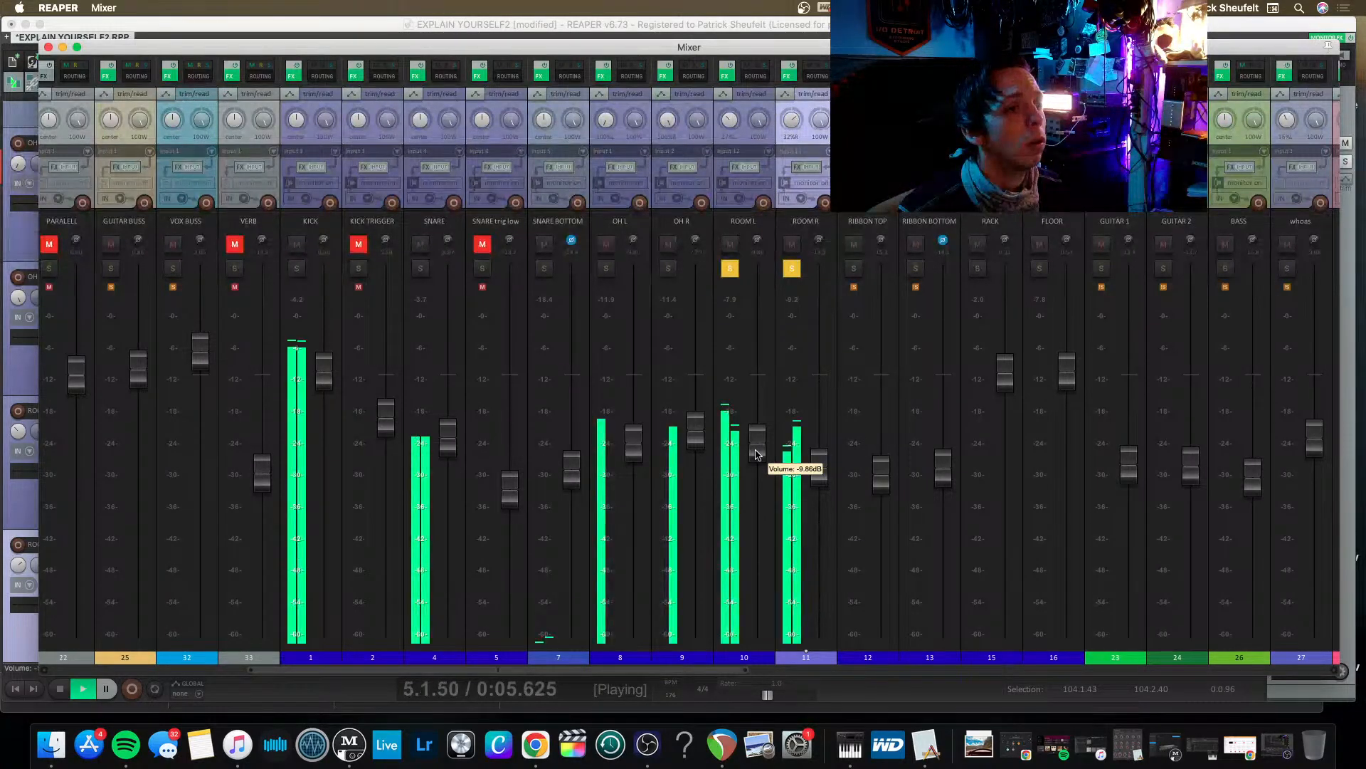
pyautogui.moveTo(729, 128); pyautogui.dragTo(782, 121)
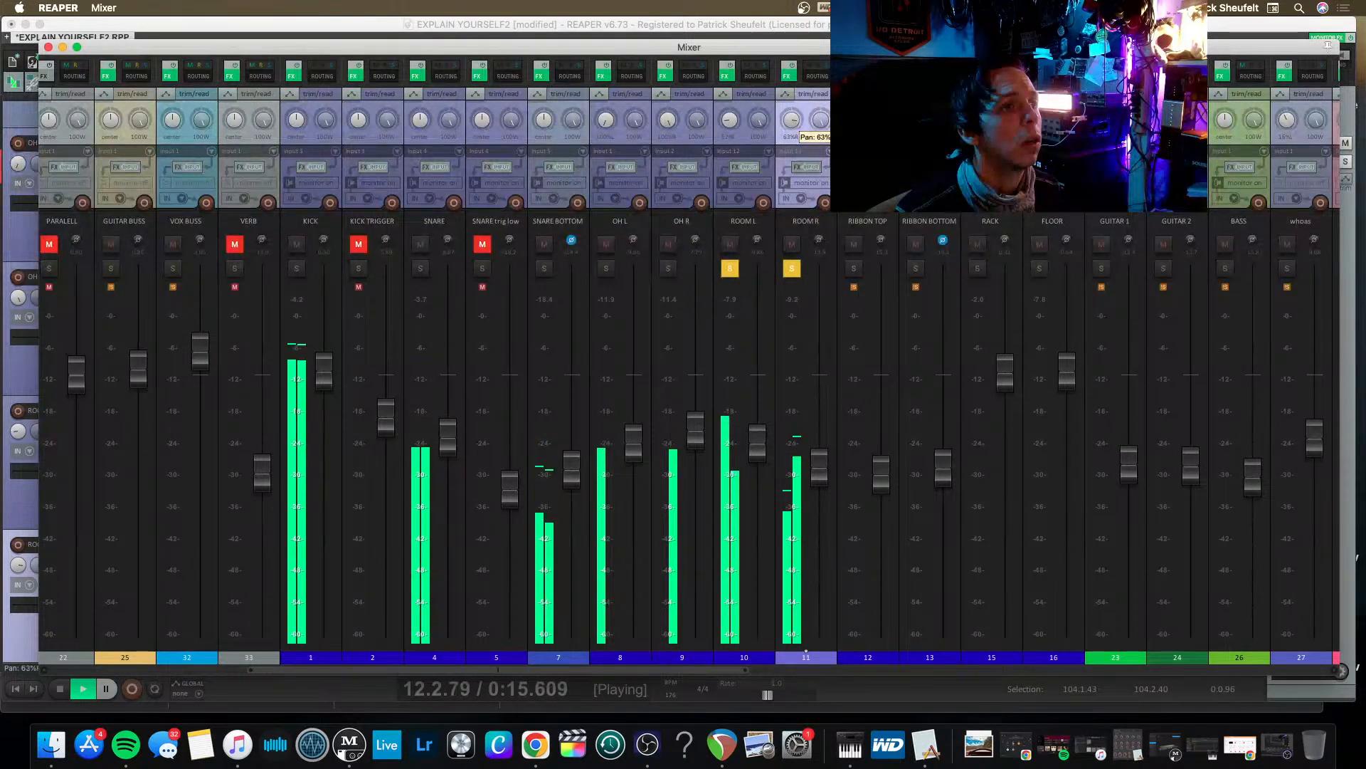
pyautogui.moveTo(819, 471)
pyautogui.mouseDown()
pyautogui.moveTo(819, 561)
pyautogui.moveTo(817, 450)
pyautogui.mouseUp()
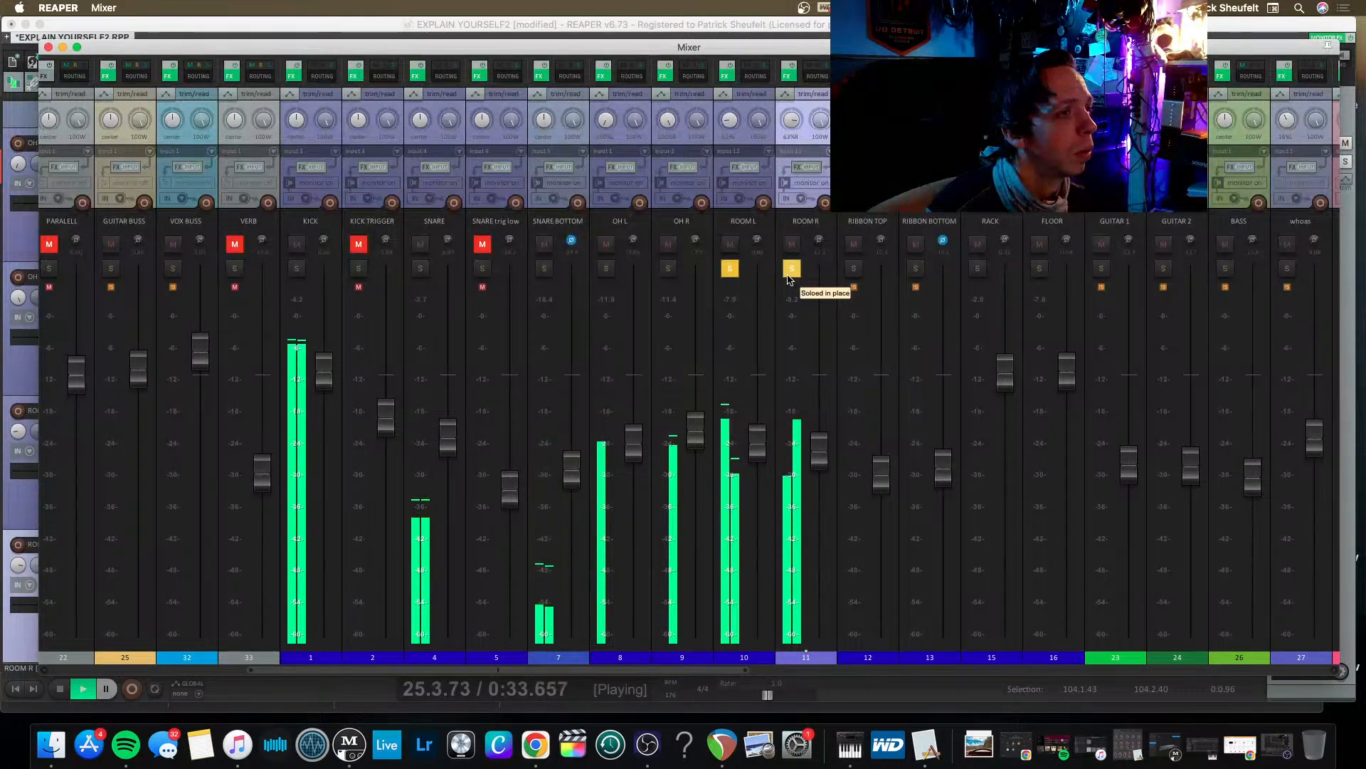
pyautogui.press('space')
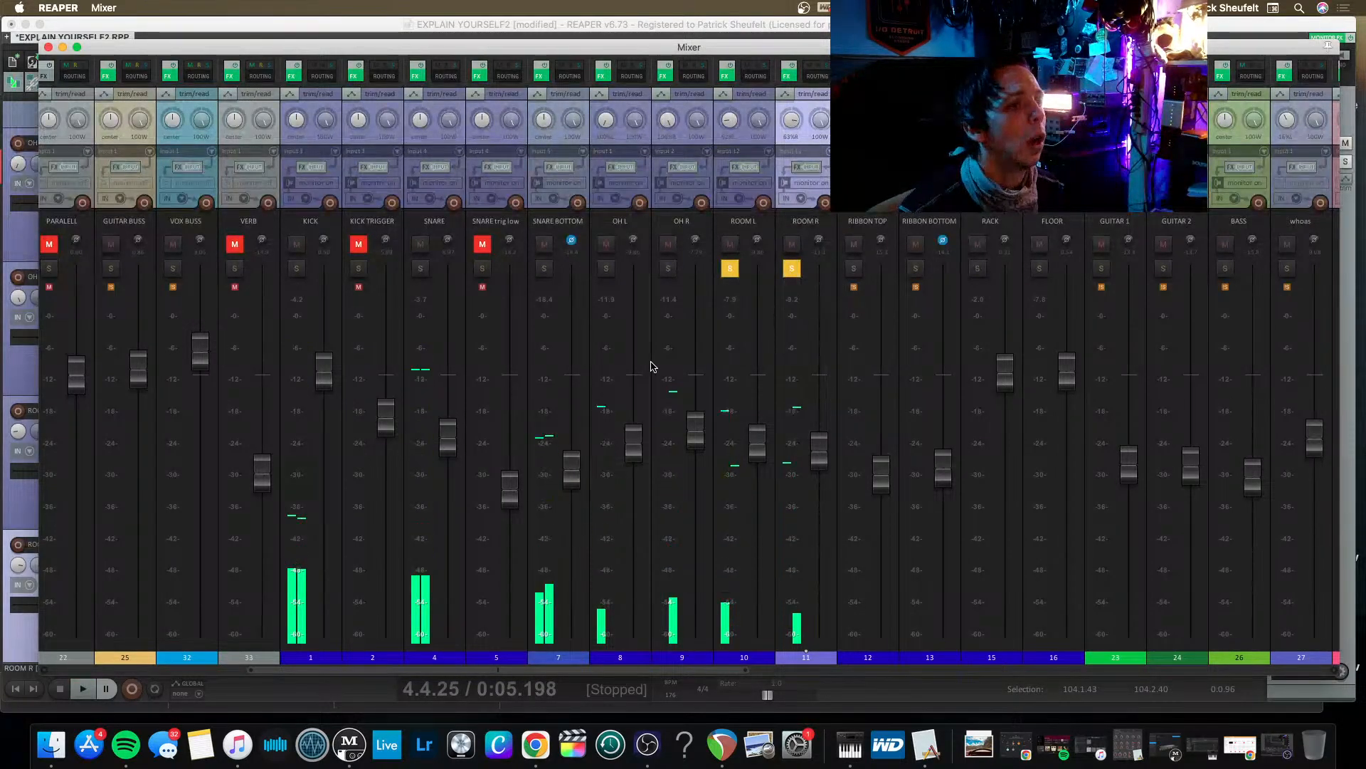
# In the ROOMS Pro-Q 3, move the small bell boost to about 196 Hz and flatten the low-mid cut to 0 dB near 100 Hz.
pyautogui.hscroll(-5, 649, 370)
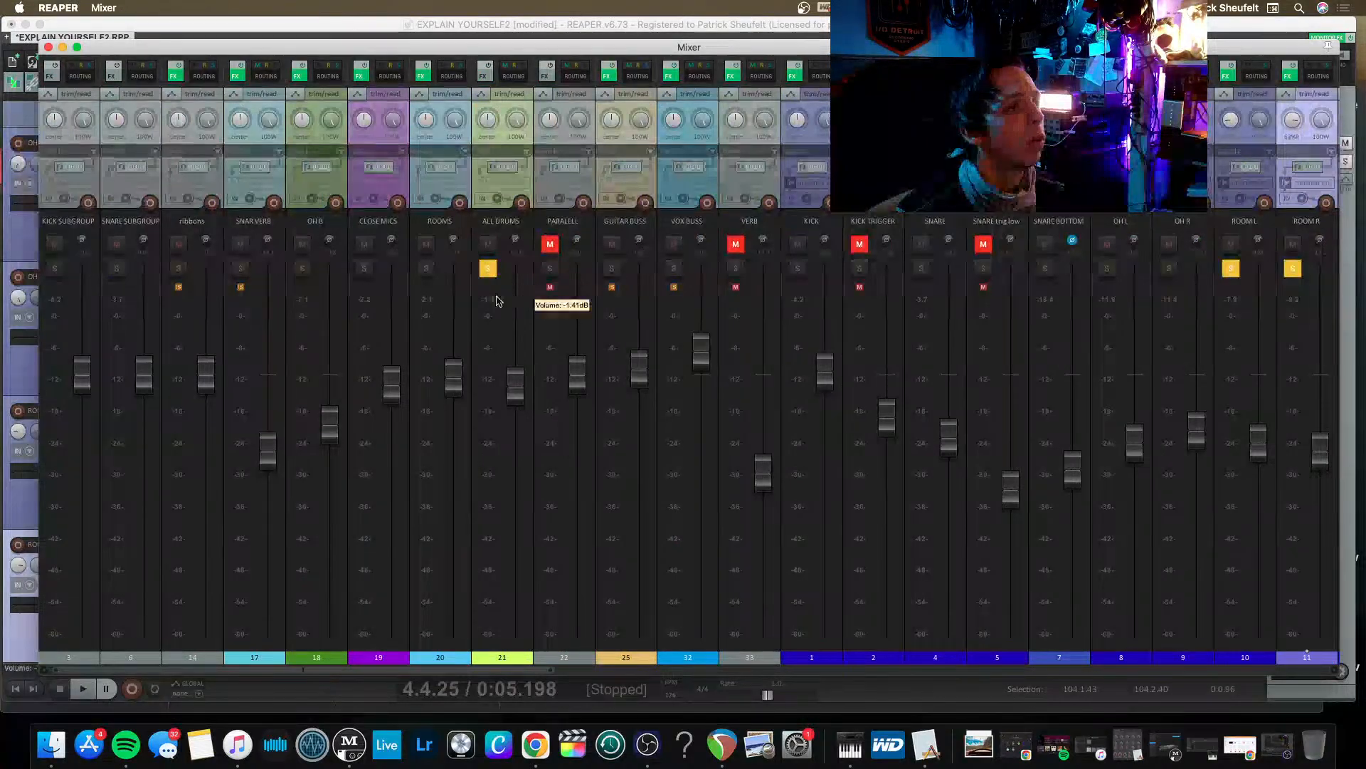
pyautogui.click(429, 77)
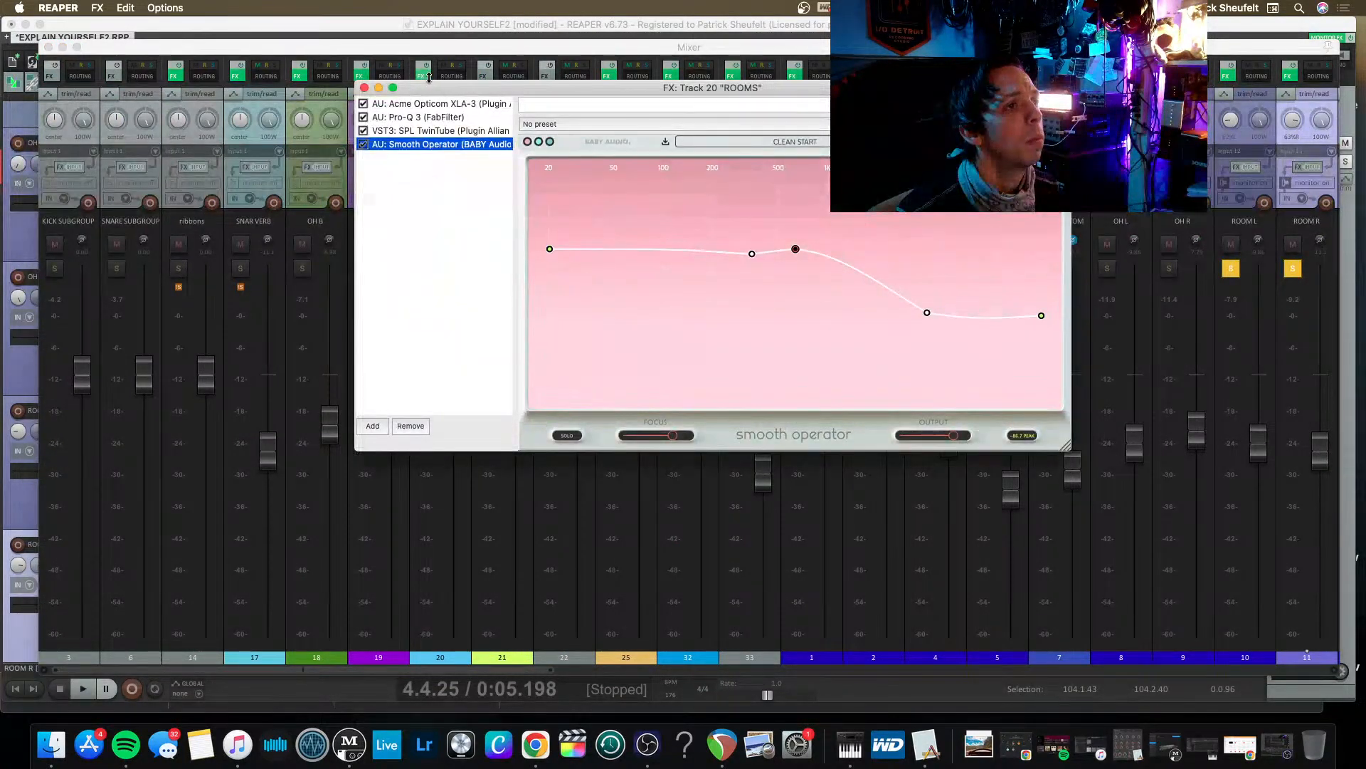
pyautogui.click(417, 130)
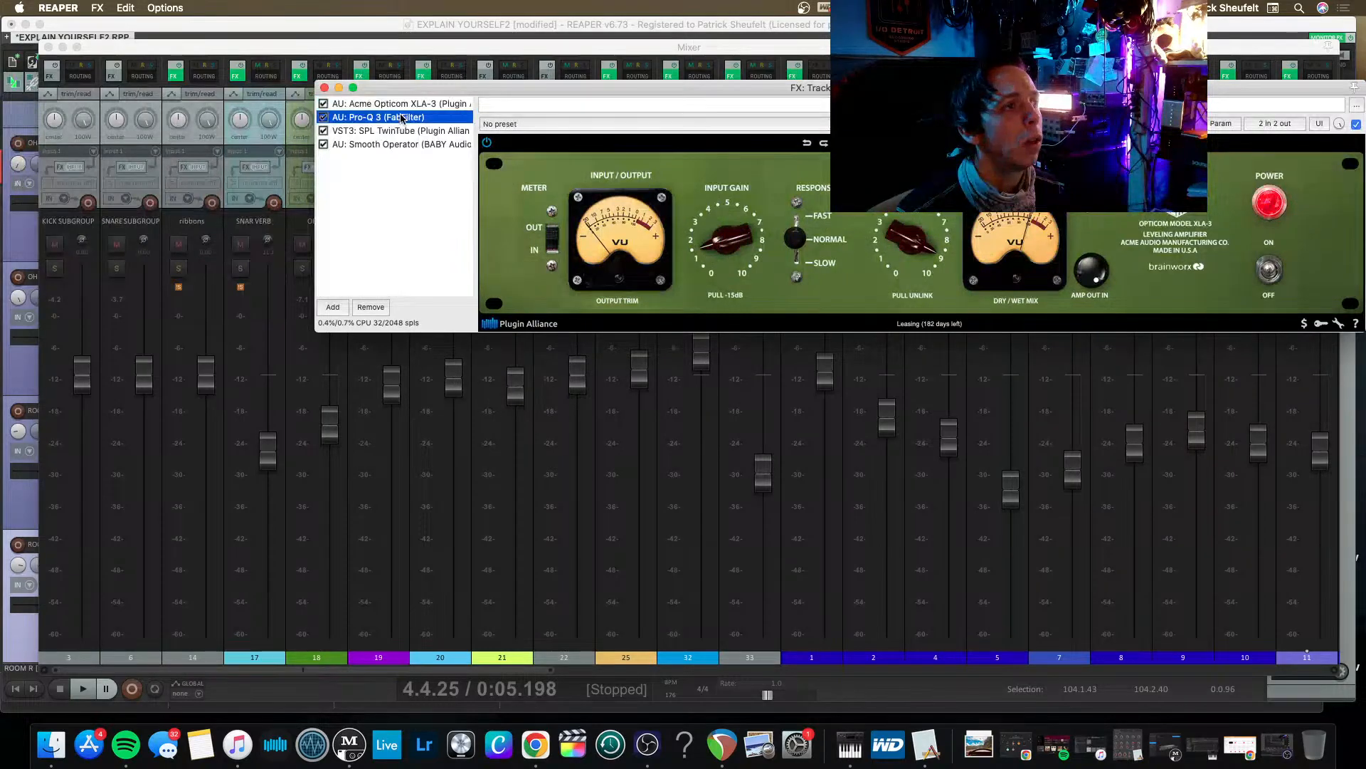
pyautogui.click(402, 118)
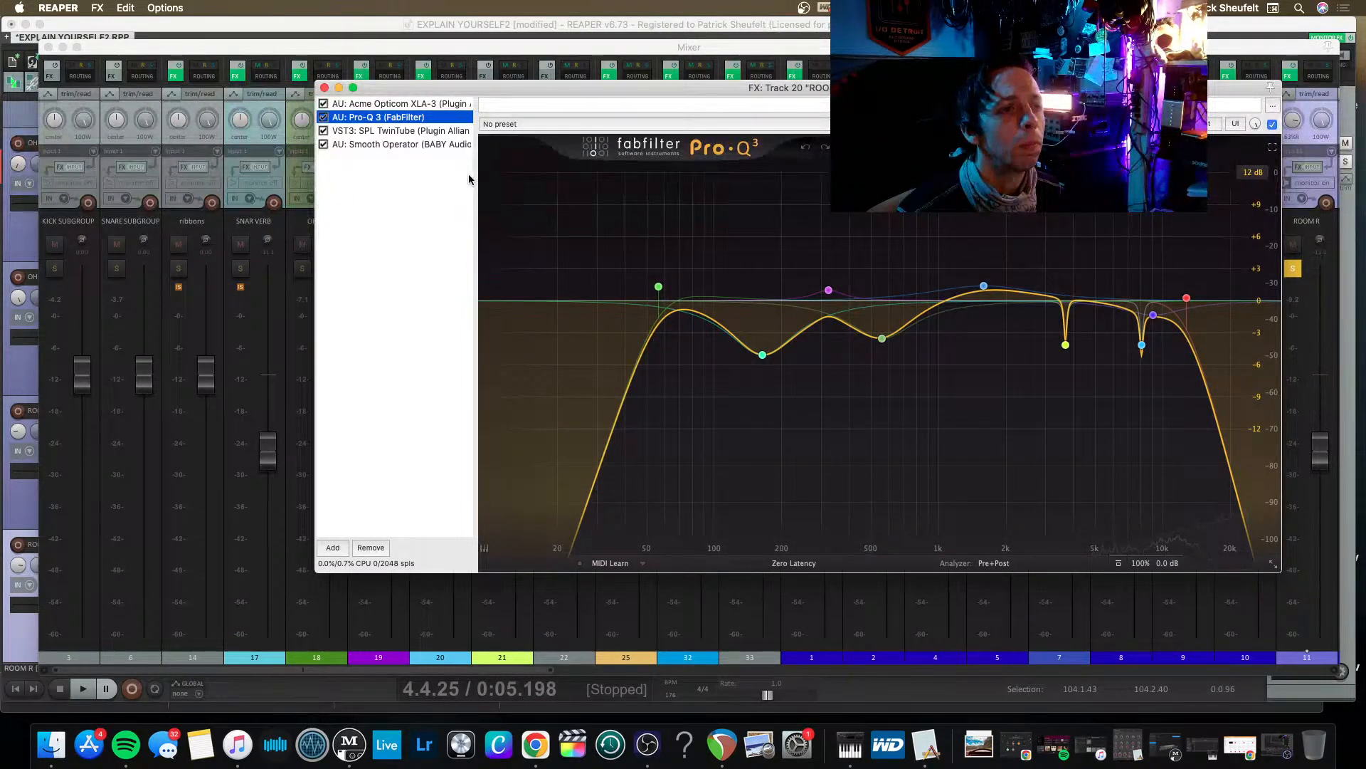
pyautogui.moveTo(828, 290); pyautogui.dragTo(780, 295)
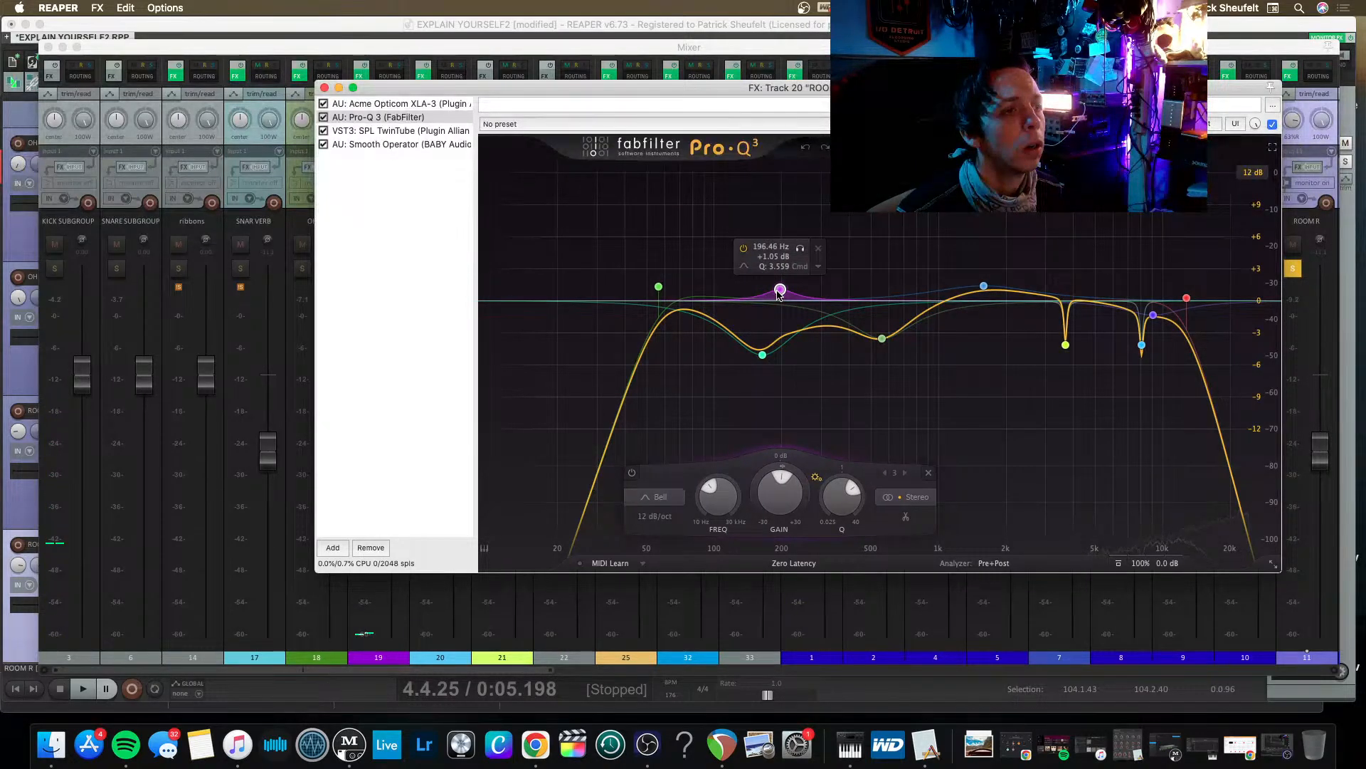
pyautogui.moveTo(764, 356); pyautogui.dragTo(719, 308)
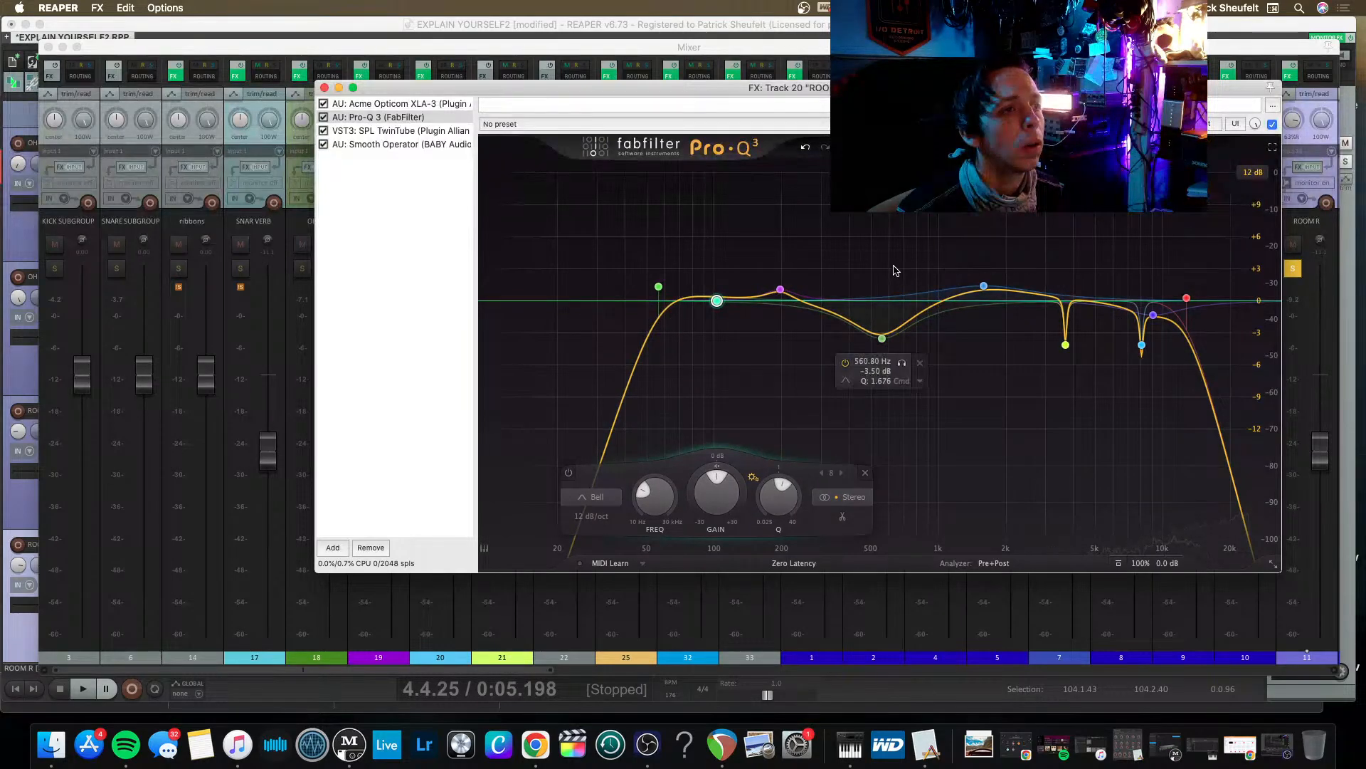
# Play the room mics and compare SPL TwinTube bypassed and enabled on ROOMS.
pyautogui.press('space')
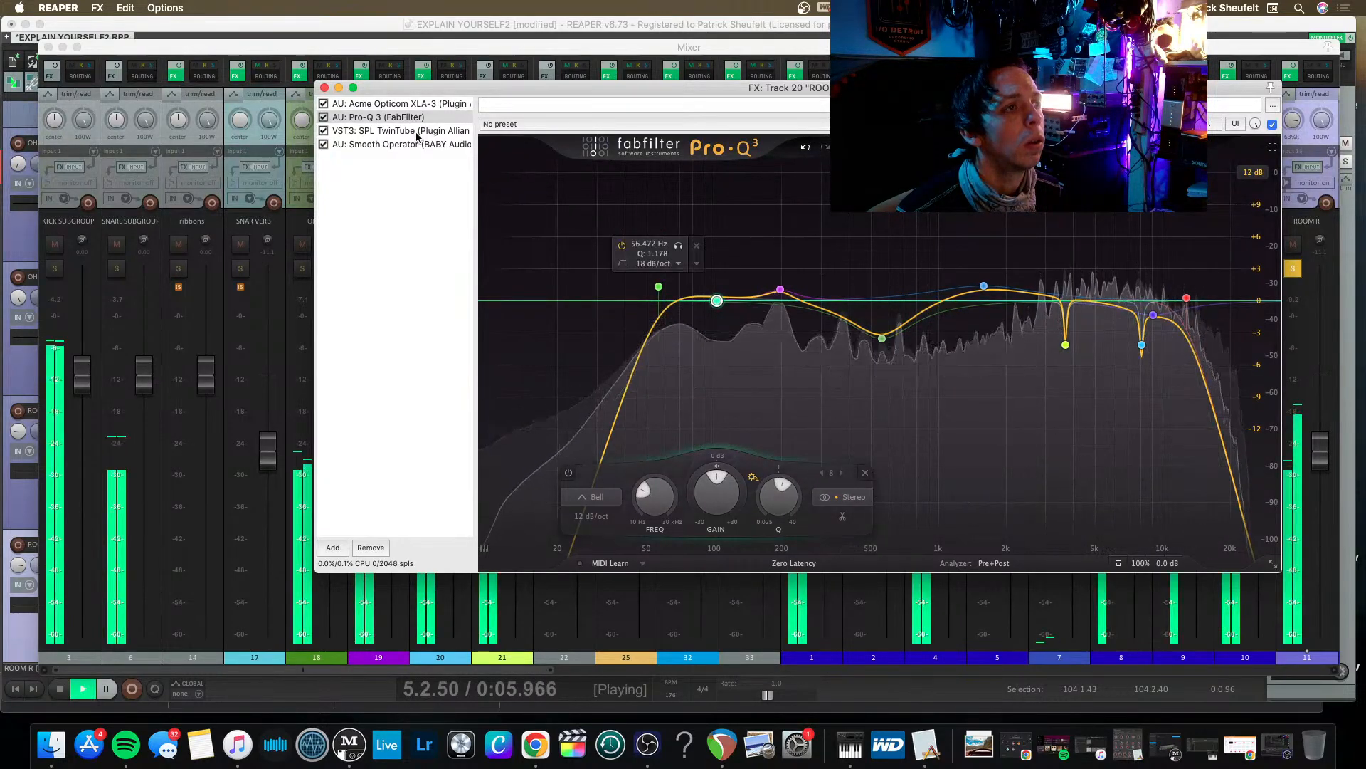
pyautogui.click(325, 132)
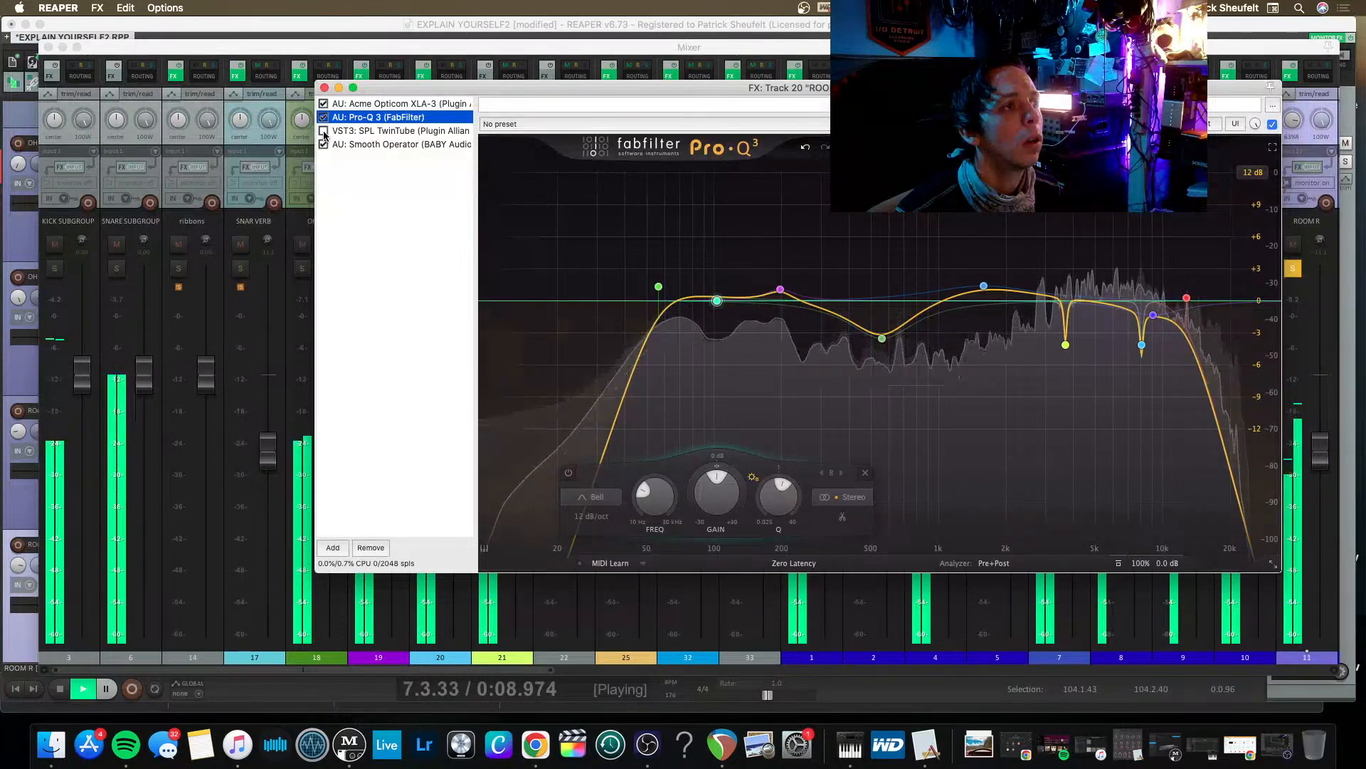
pyautogui.click(324, 132)
pyautogui.click(325, 132)
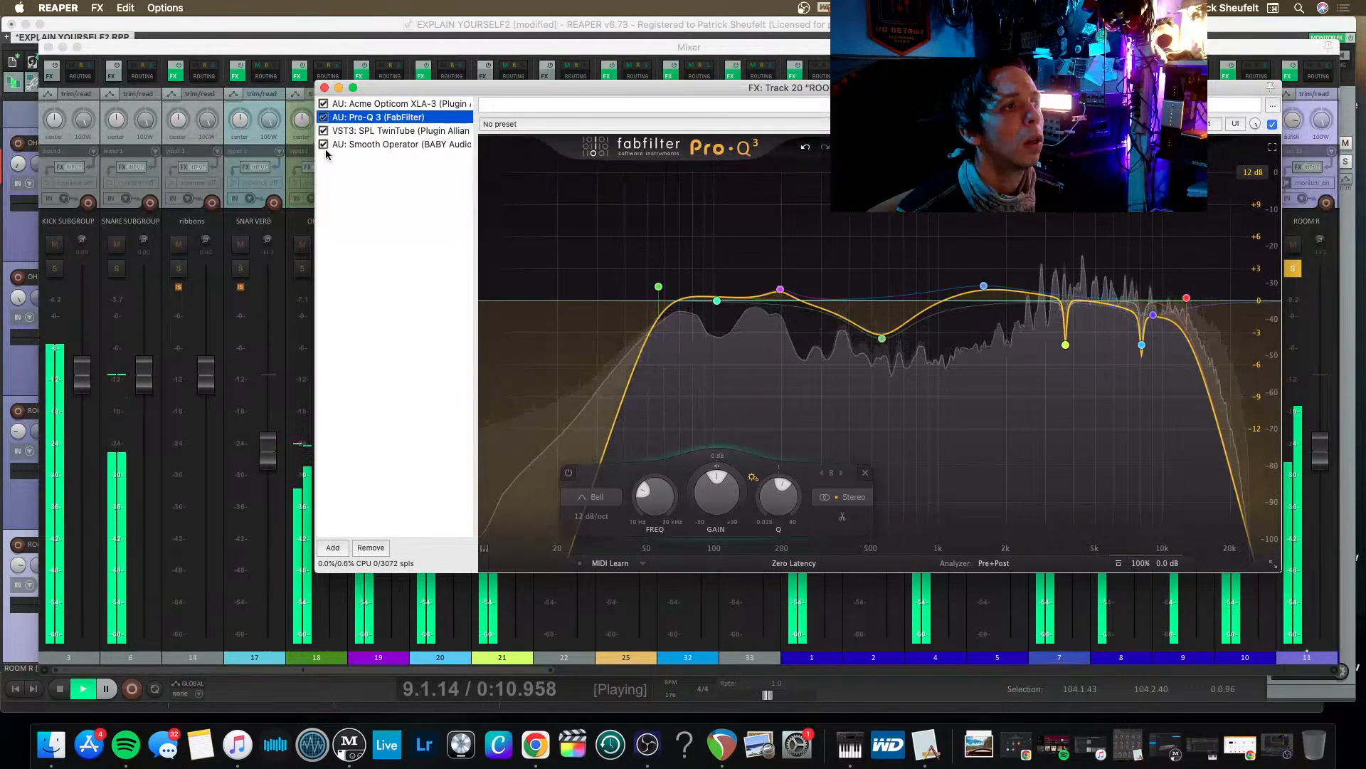
# Compare Smooth Operator bypassed and enabled on ROOMS several times, leaving it enabled and stopping playback.
pyautogui.click(324, 146)
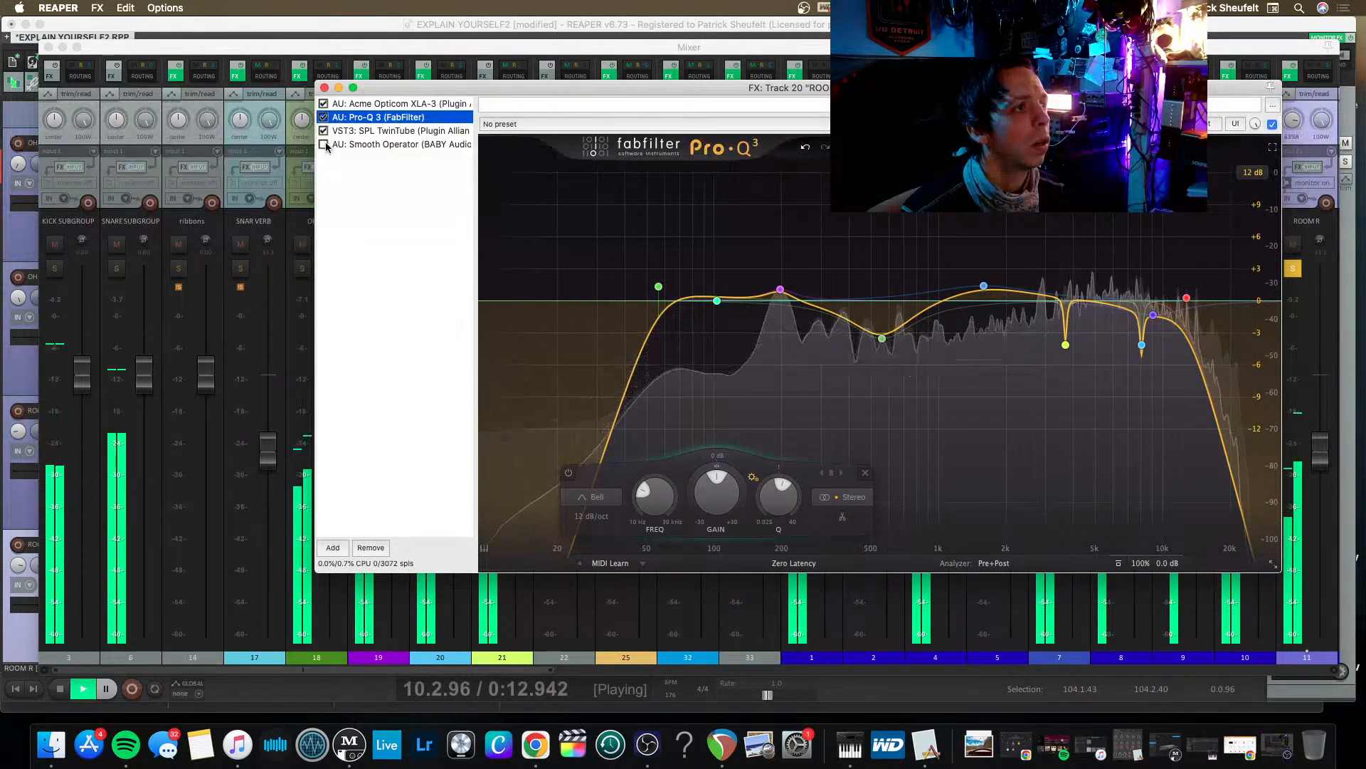
pyautogui.click(324, 146)
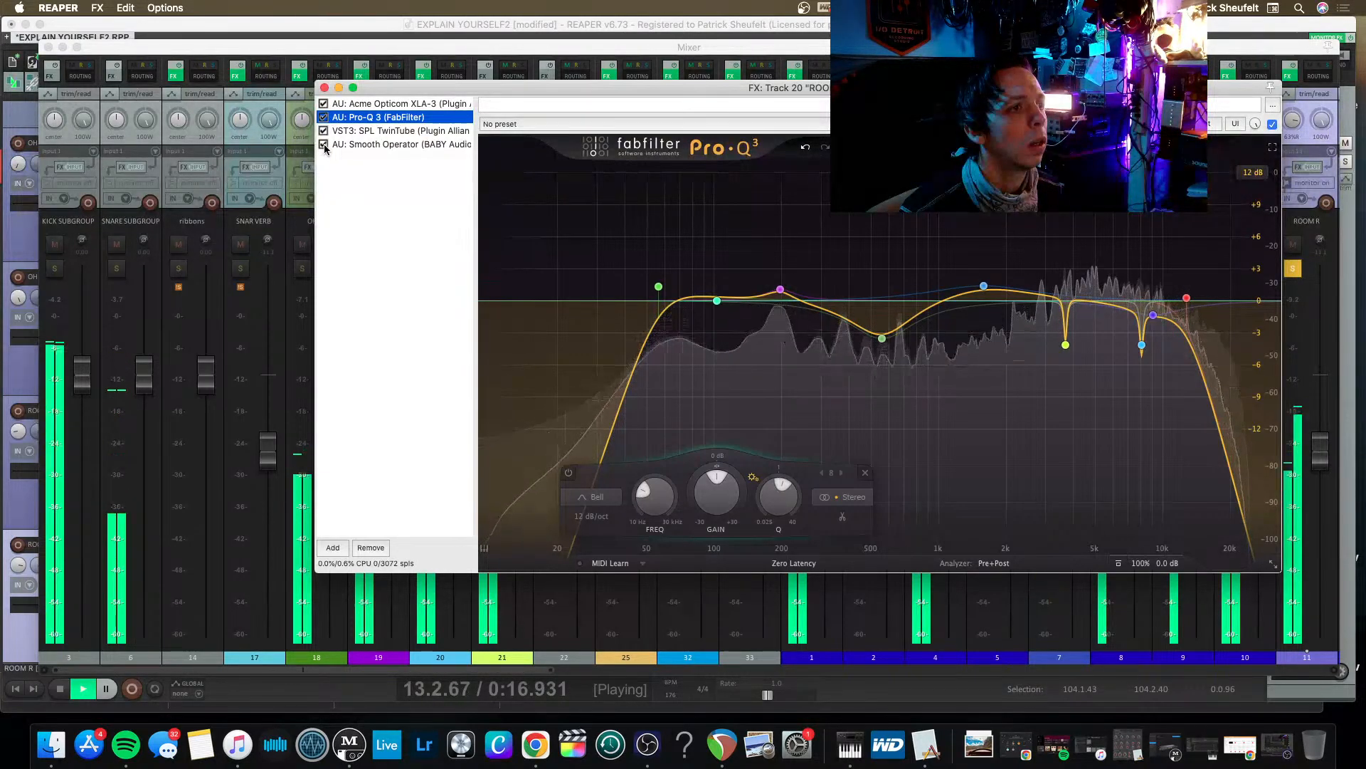
pyautogui.click(324, 145)
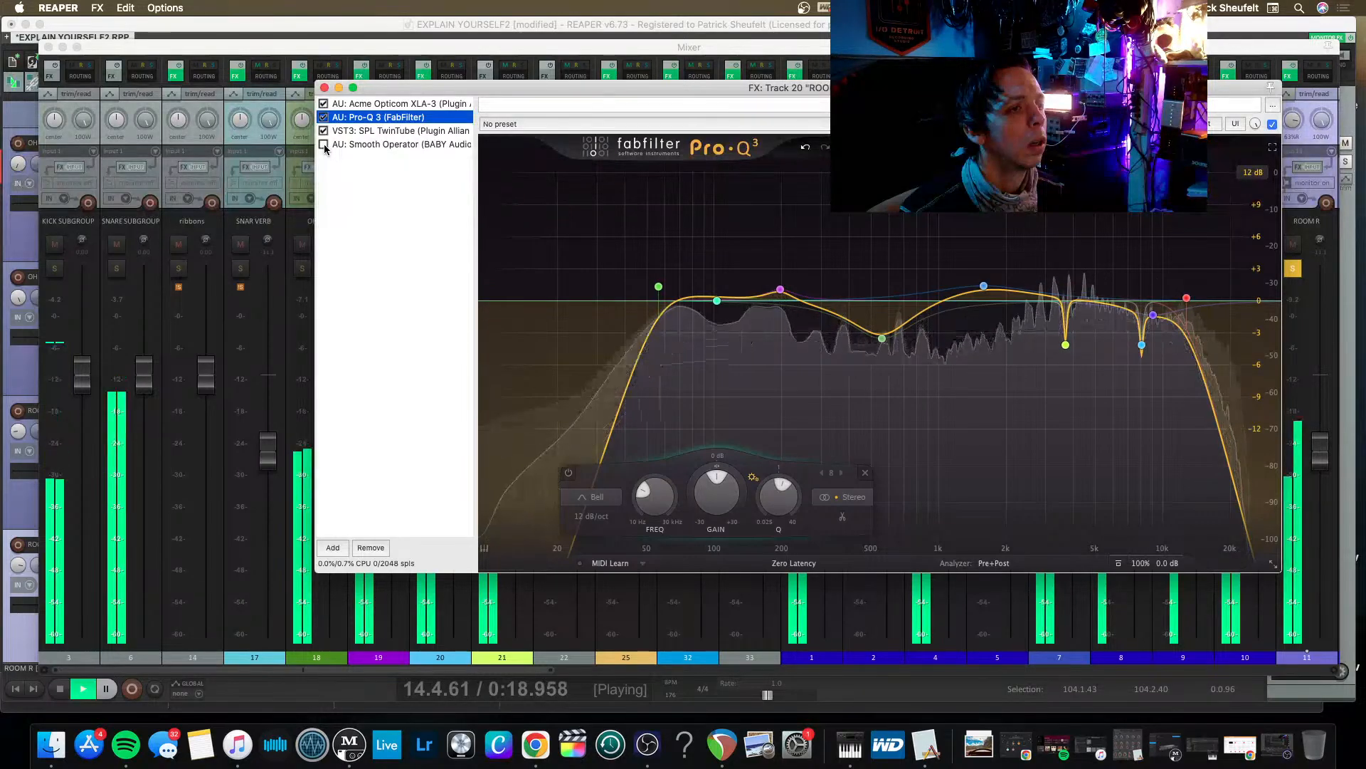
pyautogui.click(324, 145)
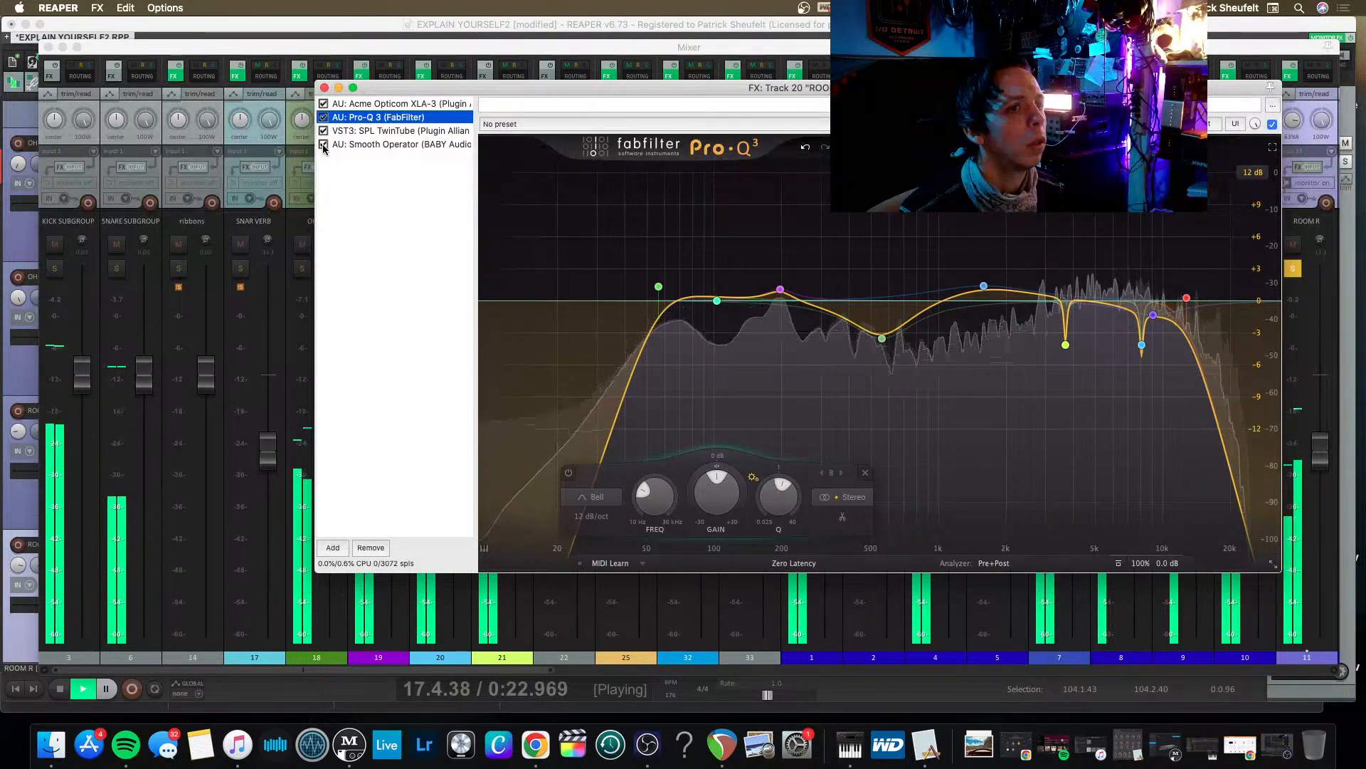
pyautogui.click(324, 145)
pyautogui.press('space')
pyautogui.click(323, 144)
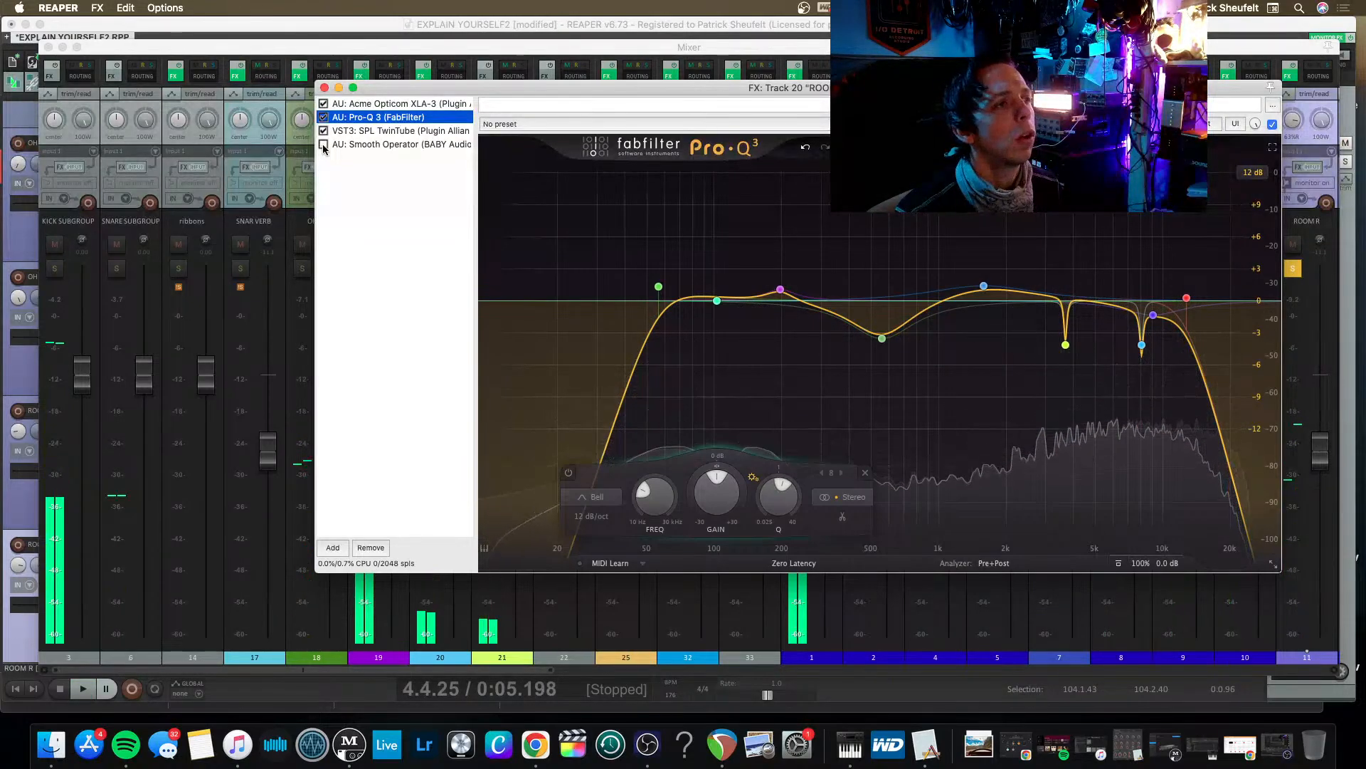
# Open Smooth Operator on ROOMS and flatten its curve by raising the two high-frequency nodes.
pyautogui.click(361, 145)
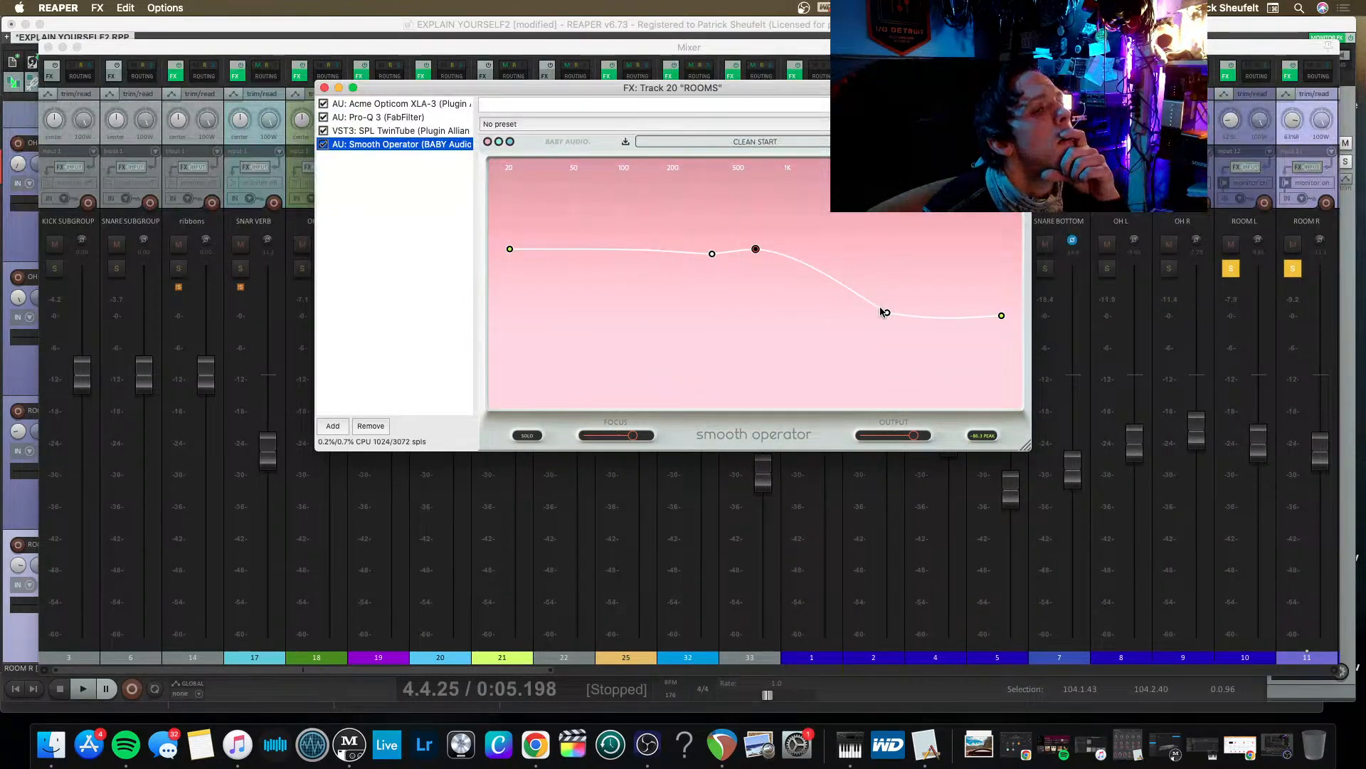
pyautogui.moveTo(889, 316); pyautogui.dragTo(894, 301)
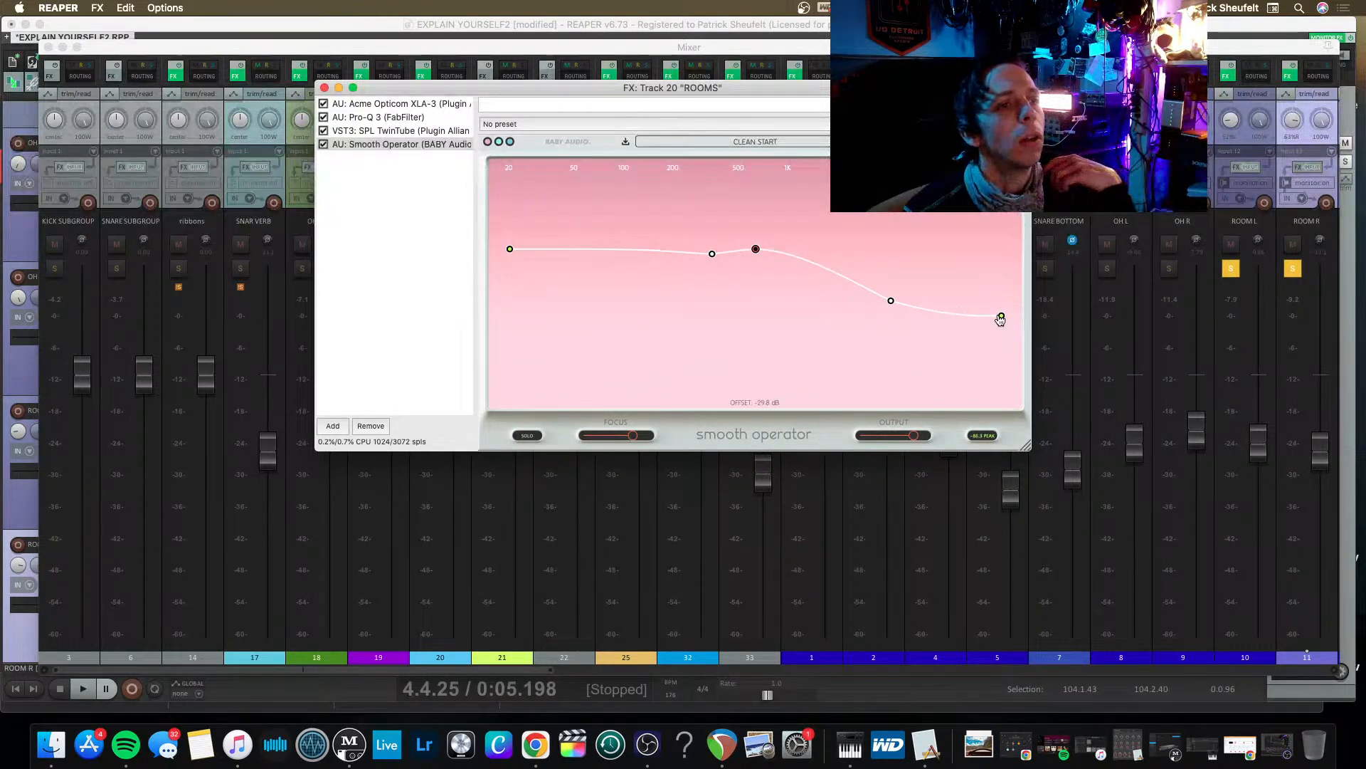
pyautogui.moveTo(997, 303); pyautogui.dragTo(1001, 261)
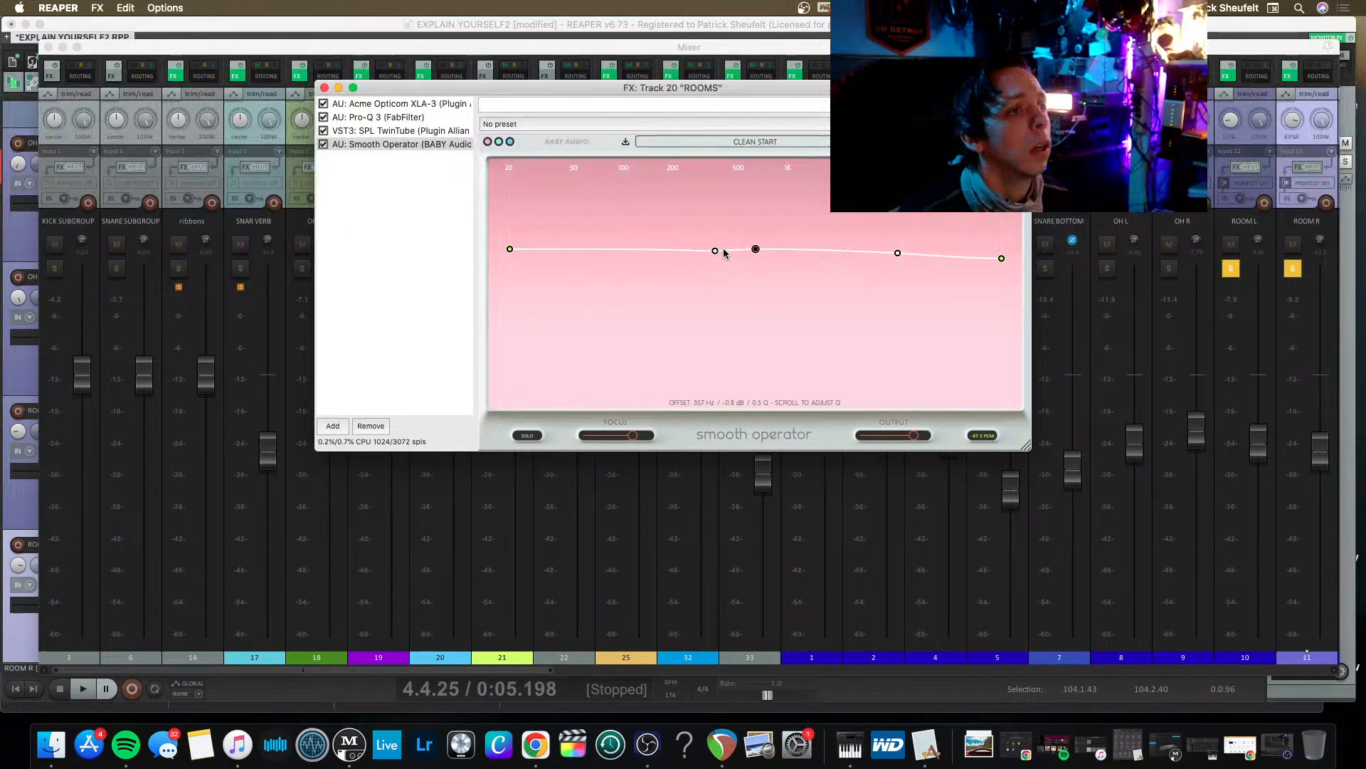
# While playing, raise Smooth Operator's lowest-frequency node and lower the overall threshold to about -47 dB.
pyautogui.moveTo(756, 252); pyautogui.dragTo(753, 265)
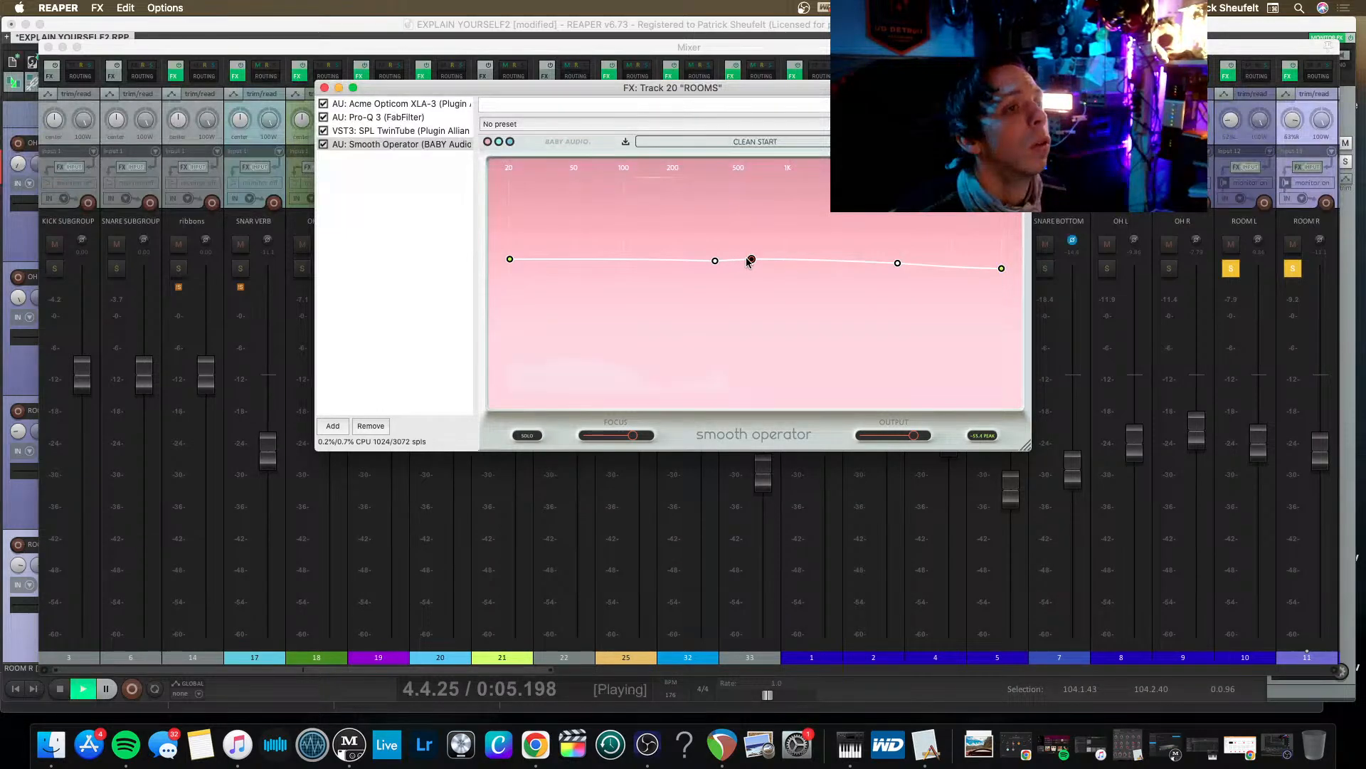
pyautogui.moveTo(751, 259); pyautogui.dragTo(751, 252)
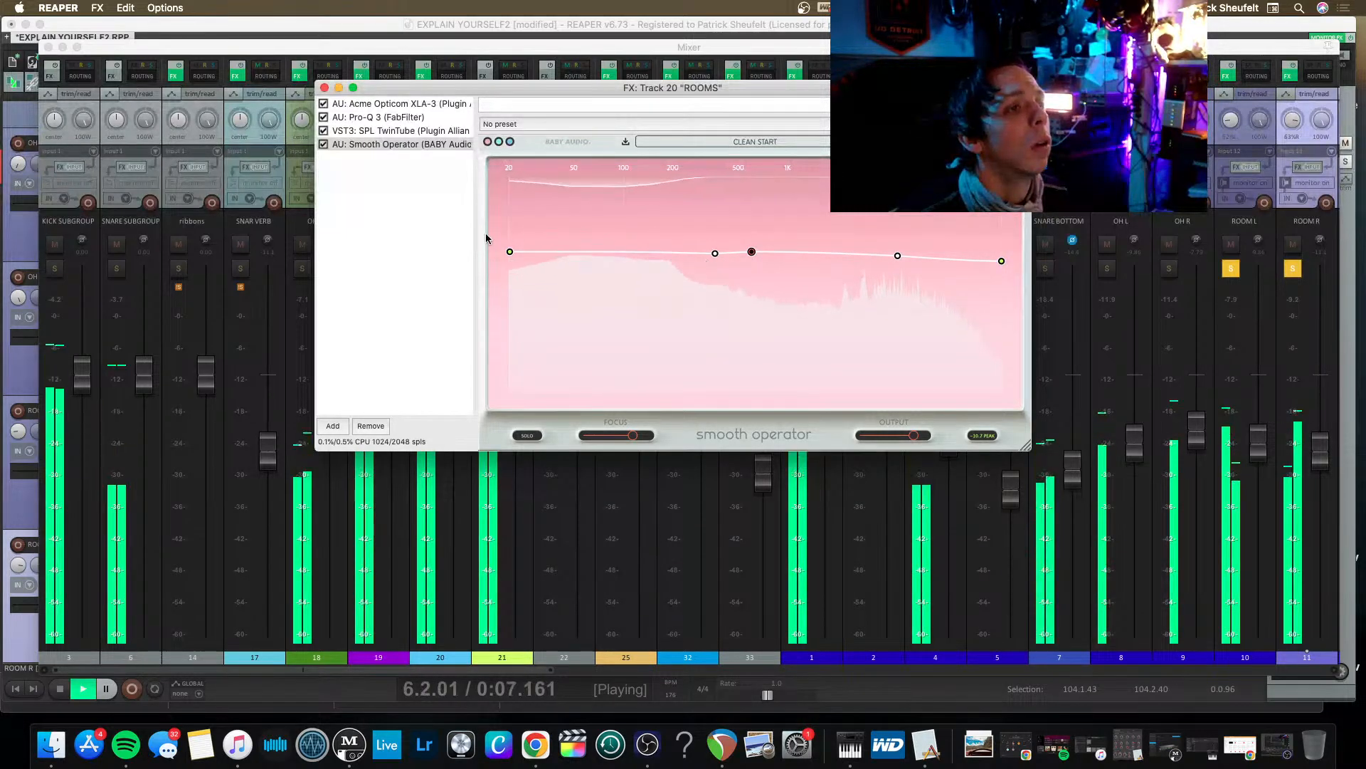
pyautogui.moveTo(509, 251); pyautogui.dragTo(510, 195)
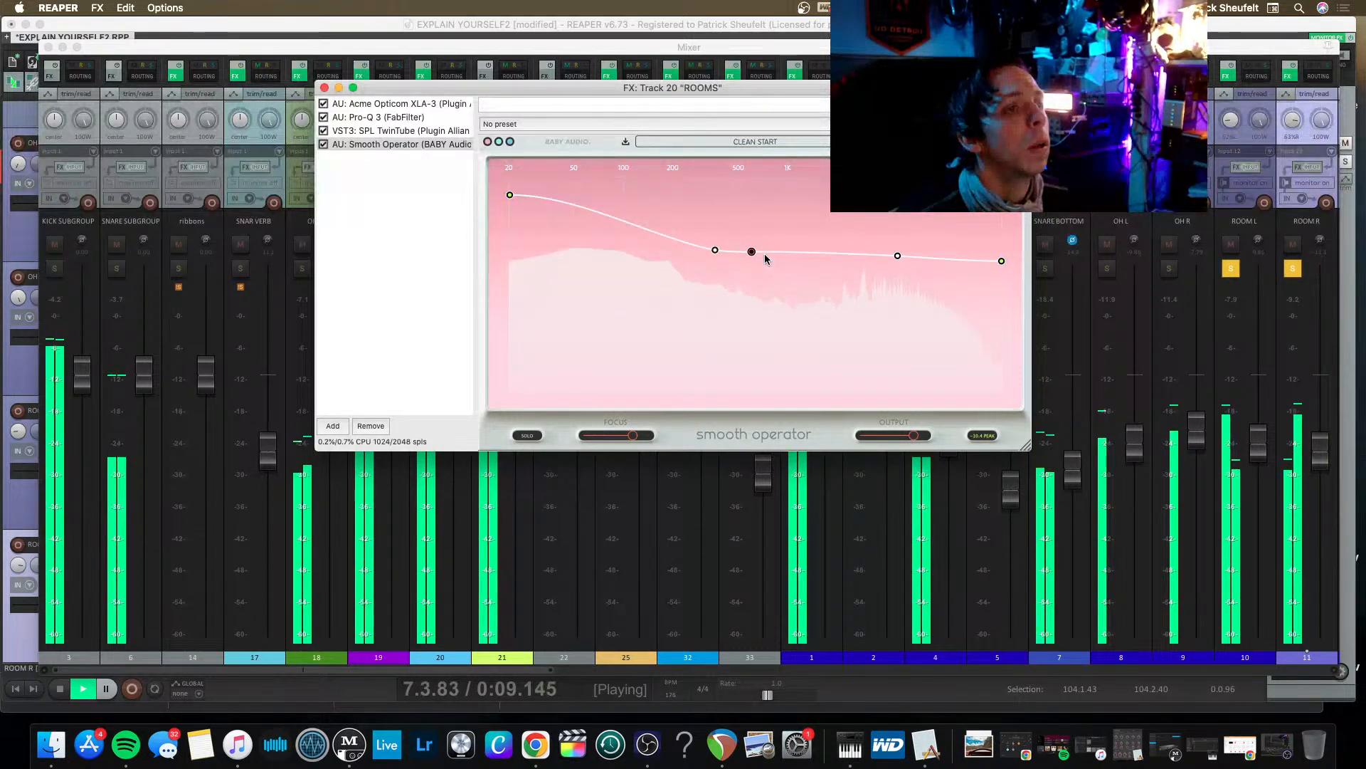
pyautogui.moveTo(751, 251); pyautogui.dragTo(752, 286)
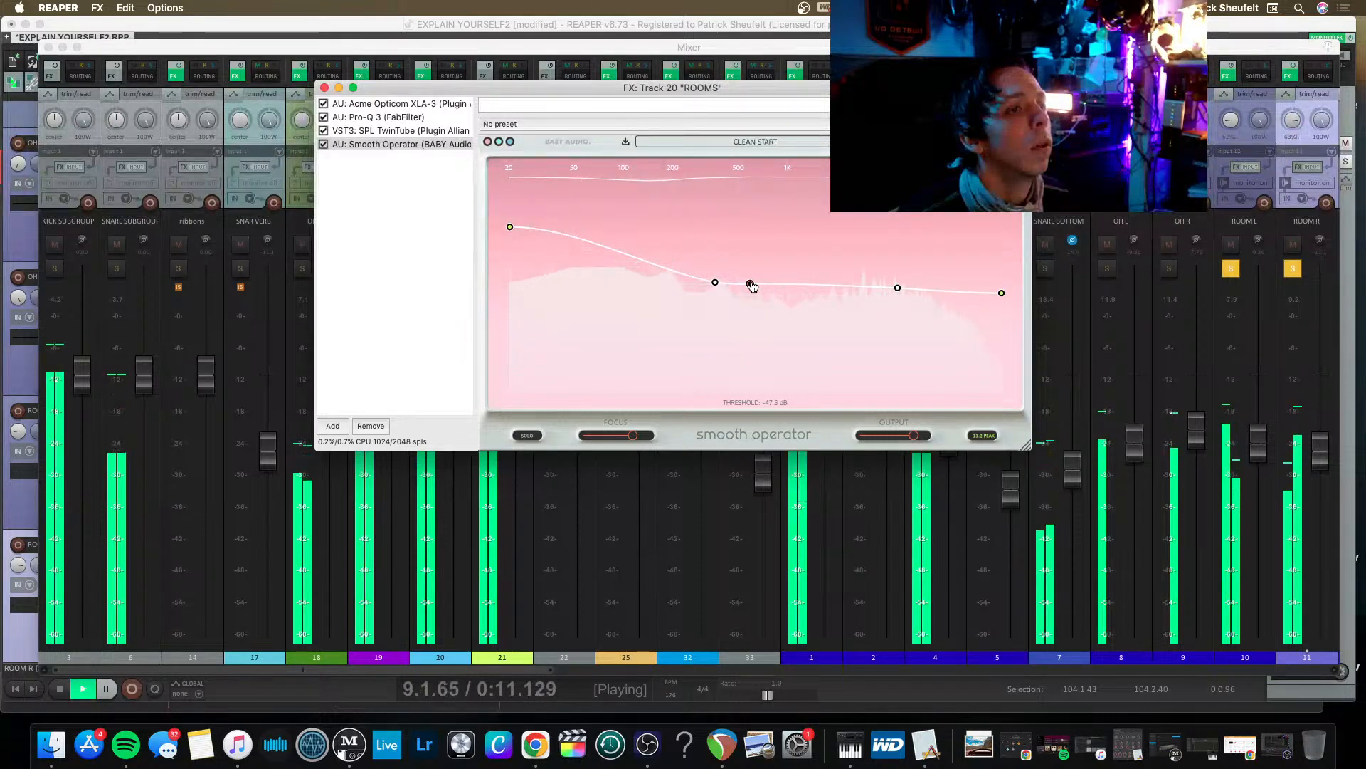
# Move Smooth Operator's upper-mid node to about 2.8 kHz and raise the highest-frequency node slightly above the threshold point.
pyautogui.moveTo(1001, 293); pyautogui.dragTo(1000, 306)
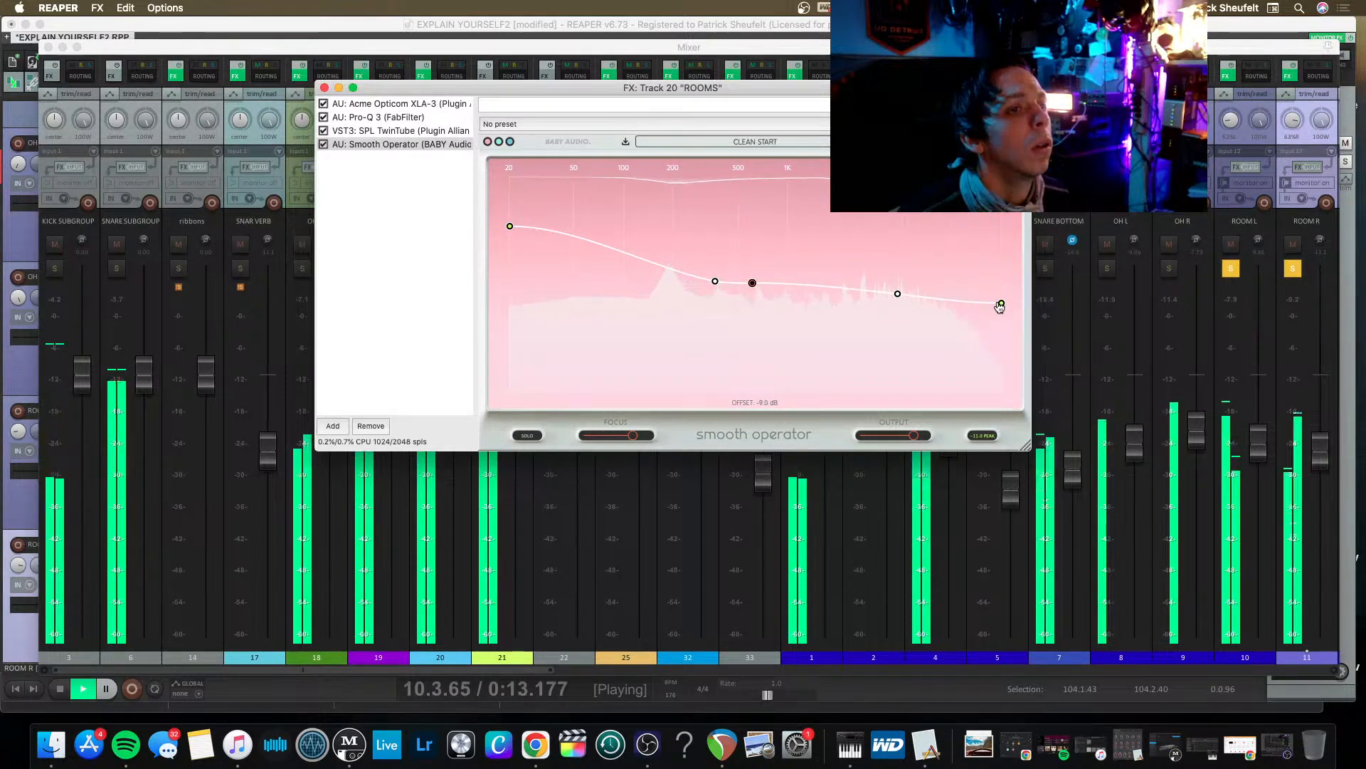
pyautogui.moveTo(897, 293); pyautogui.dragTo(866, 294)
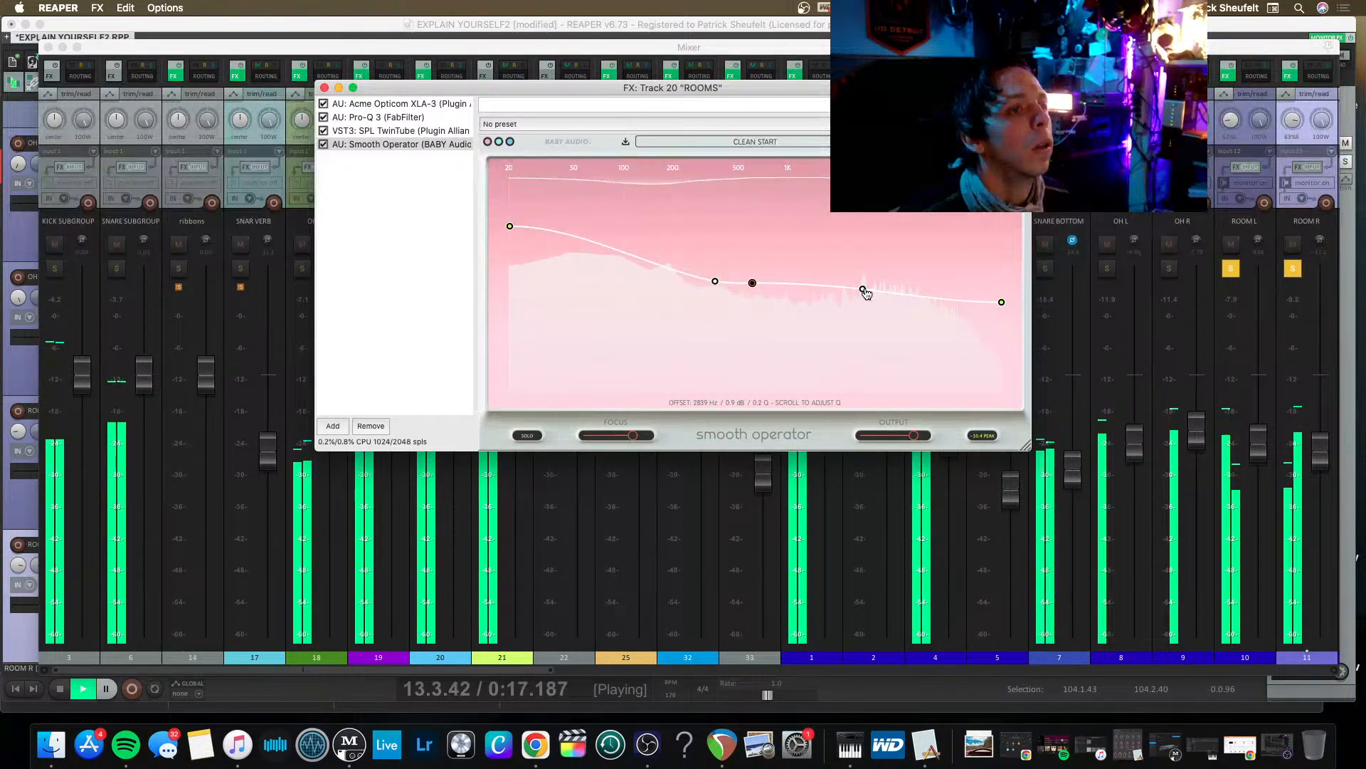
pyautogui.moveTo(1002, 302); pyautogui.dragTo(1001, 272)
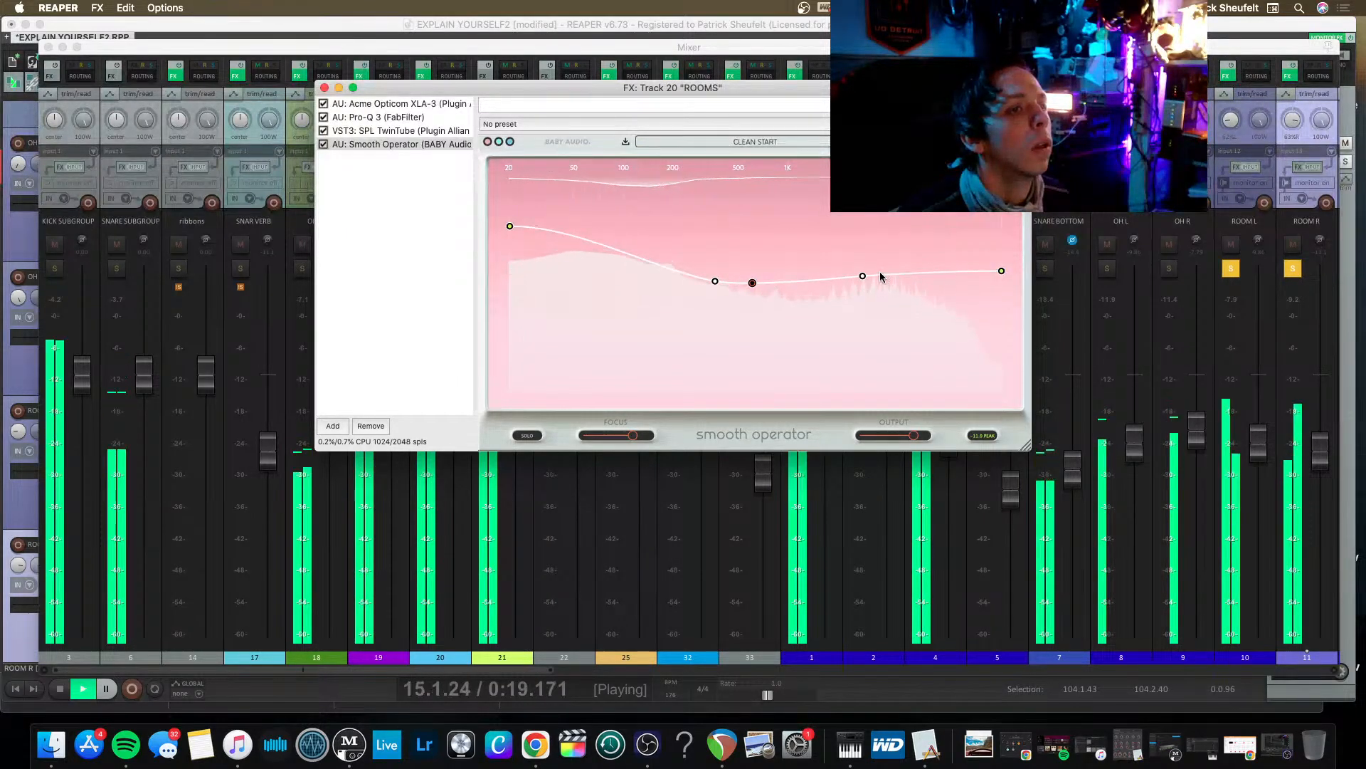
# Lower Smooth Operator's upper-mid node to about -10.9 dB near 2.95 kHz and narrow it to about 1.9 Q.
pyautogui.moveTo(862, 276); pyautogui.dragTo(866, 306)
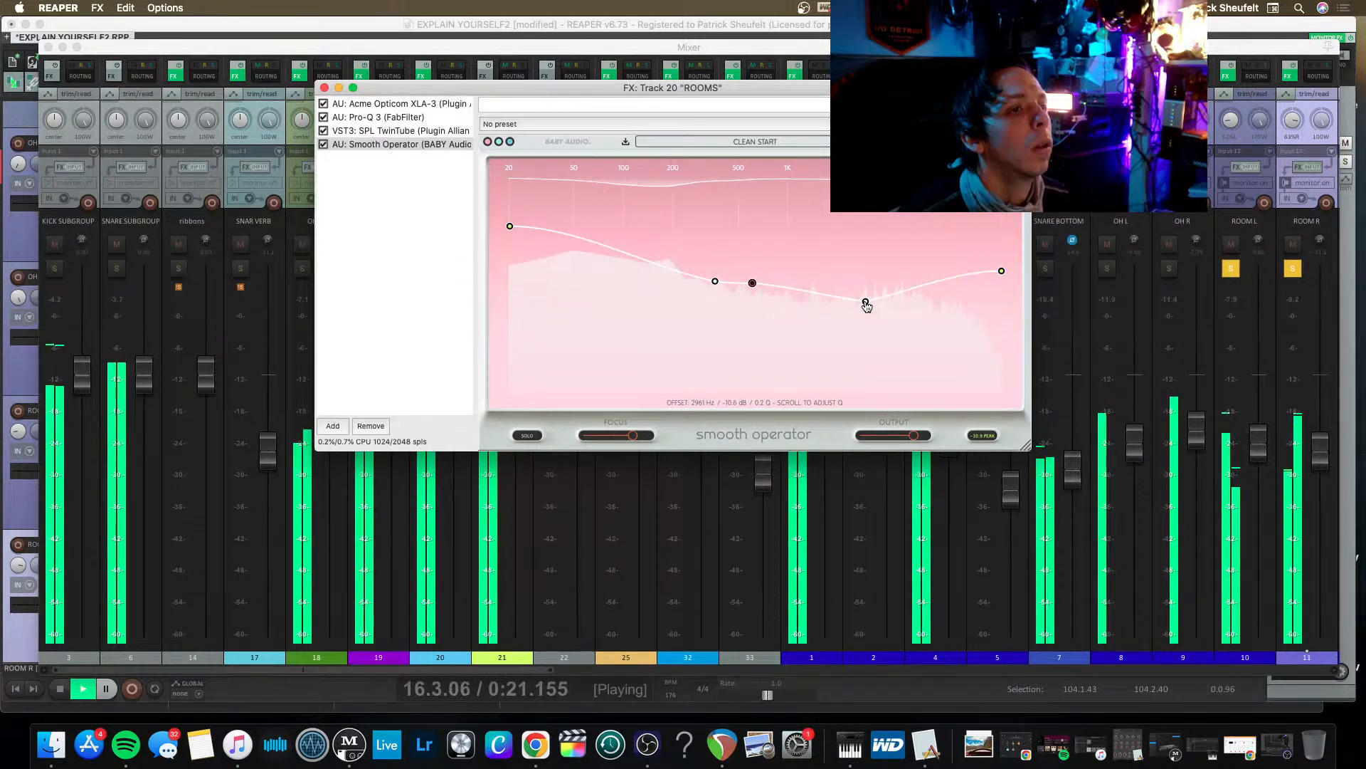
pyautogui.scroll(5, 866, 304)
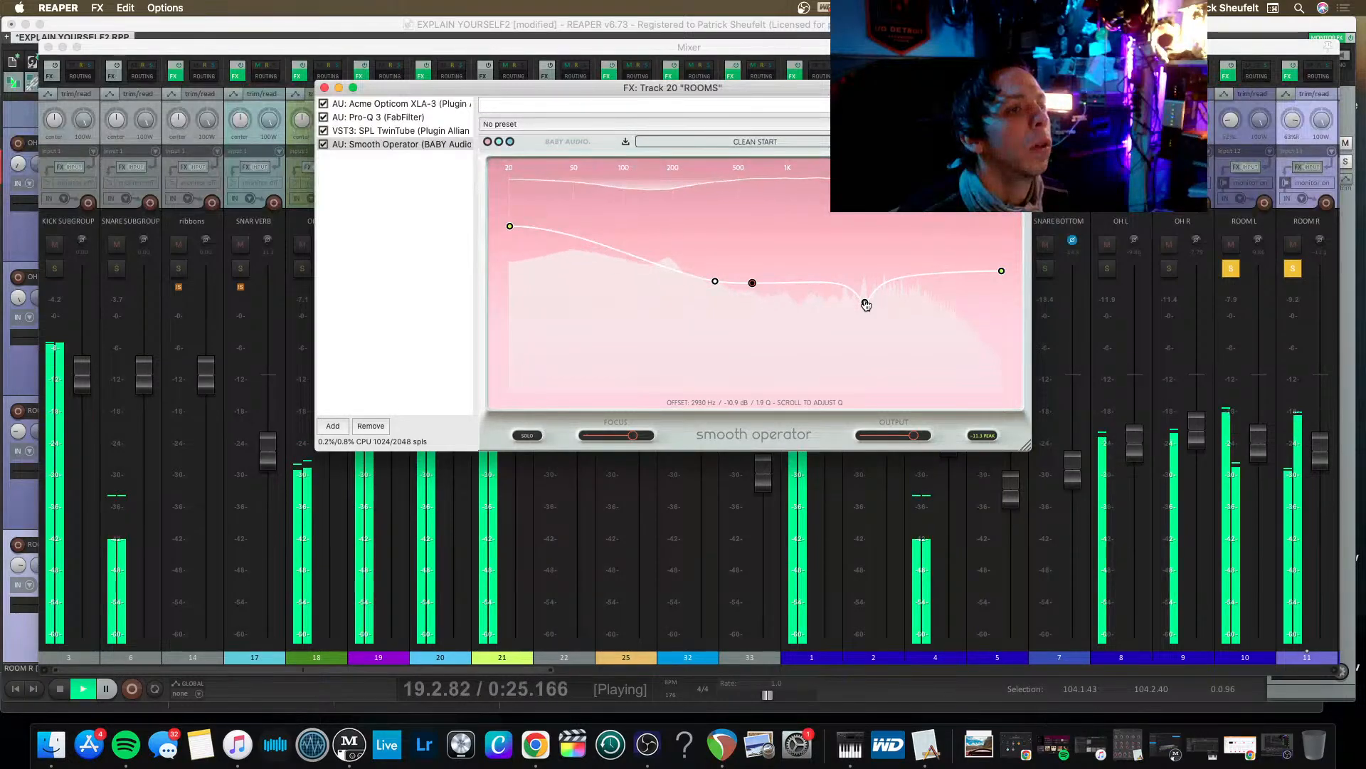
pyautogui.moveTo(866, 305); pyautogui.dragTo(860, 304)
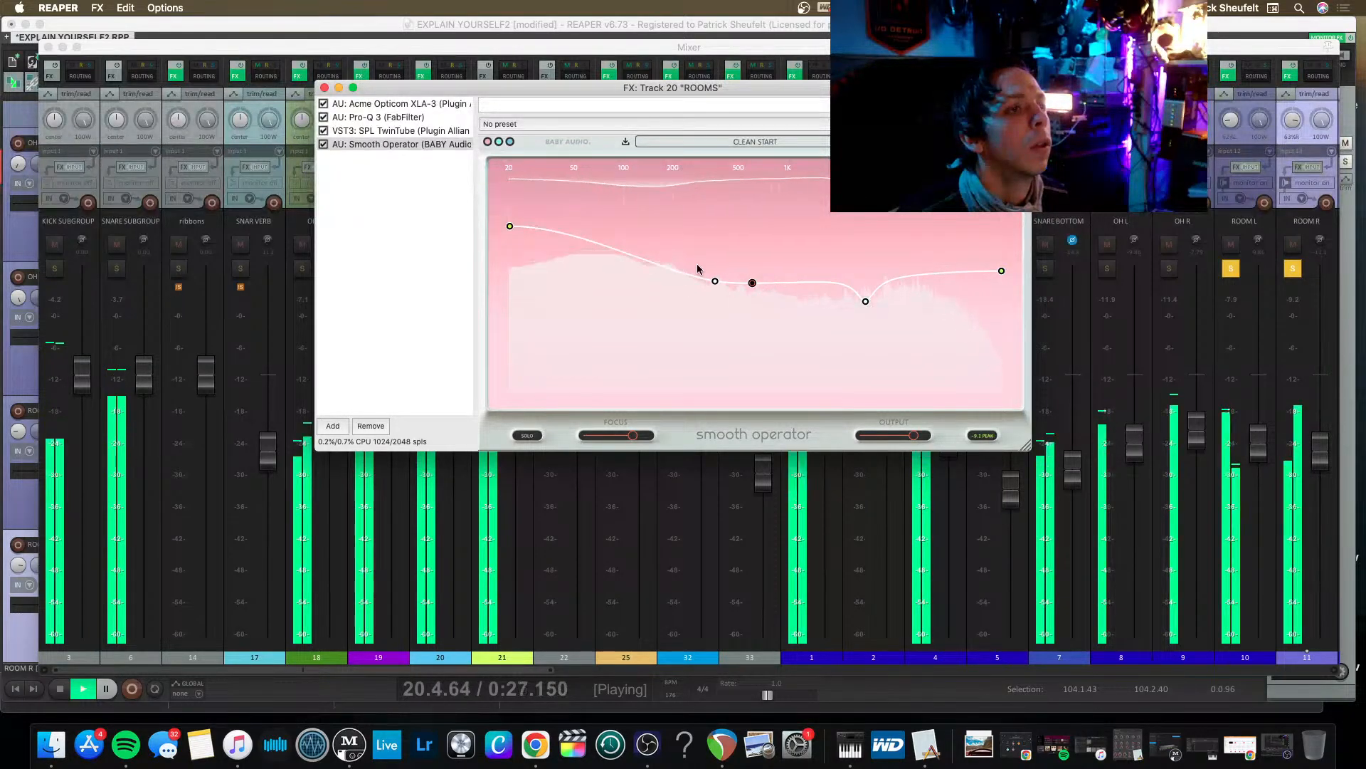
# Raise Smooth Operator's low-mid node and move it to about 200 Hz, lower the lowest-frequency node slightly, and stop playback.
pyautogui.moveTo(716, 281); pyautogui.dragTo(664, 255)
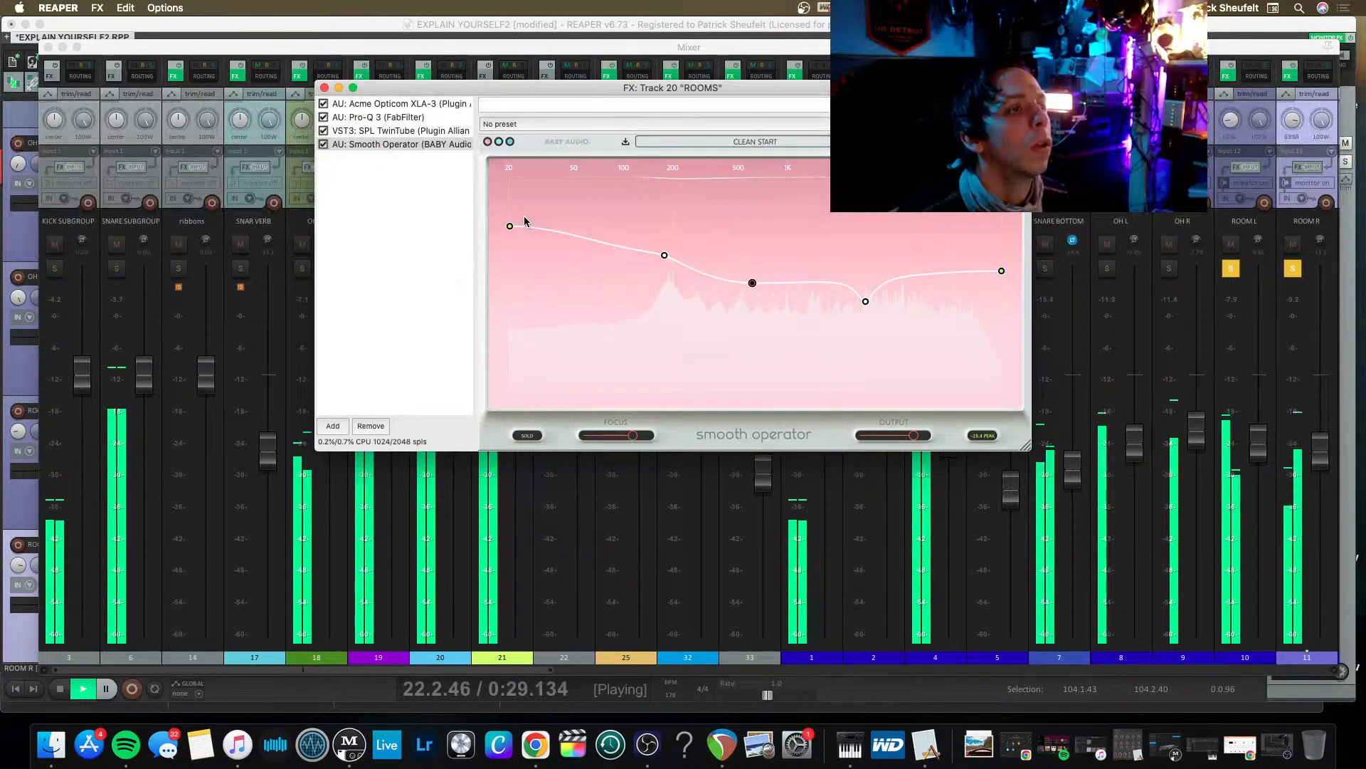
pyautogui.moveTo(510, 225); pyautogui.dragTo(509, 242)
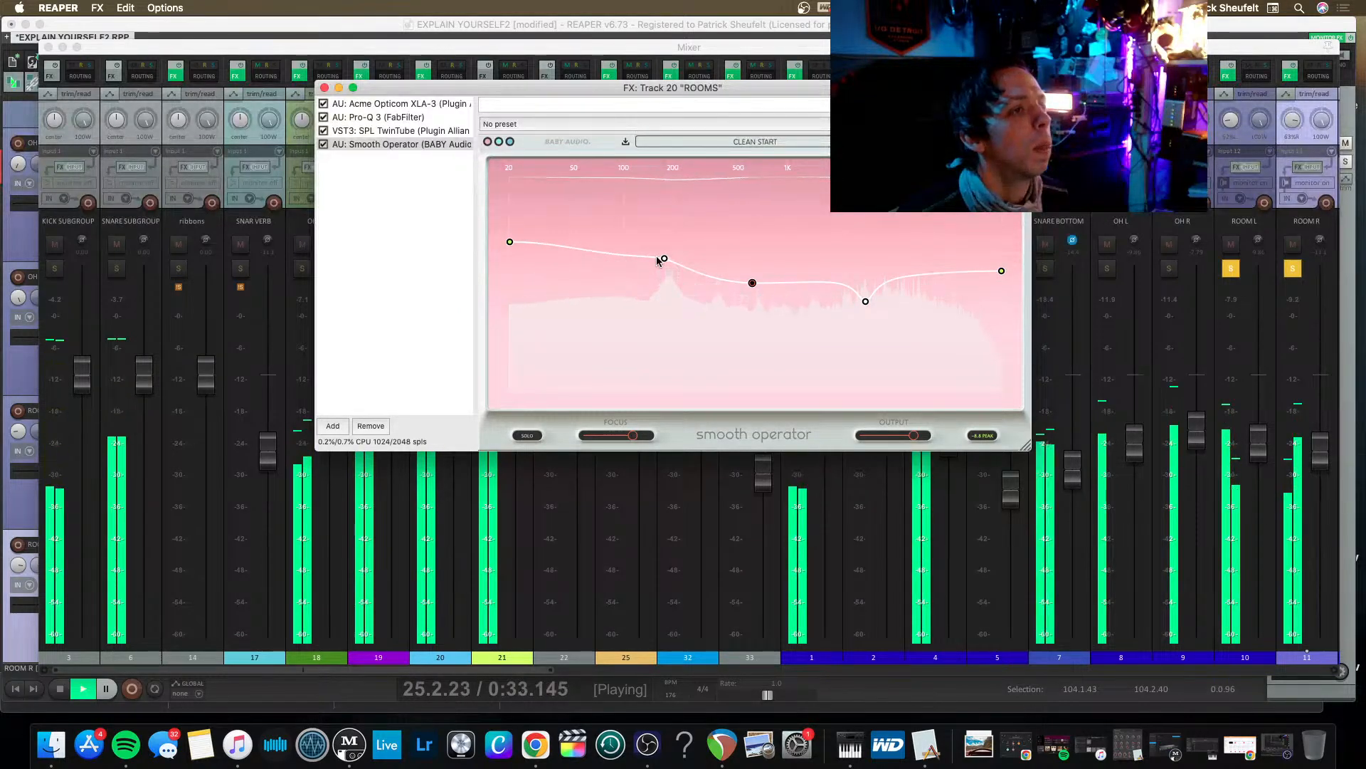
pyautogui.press('space')
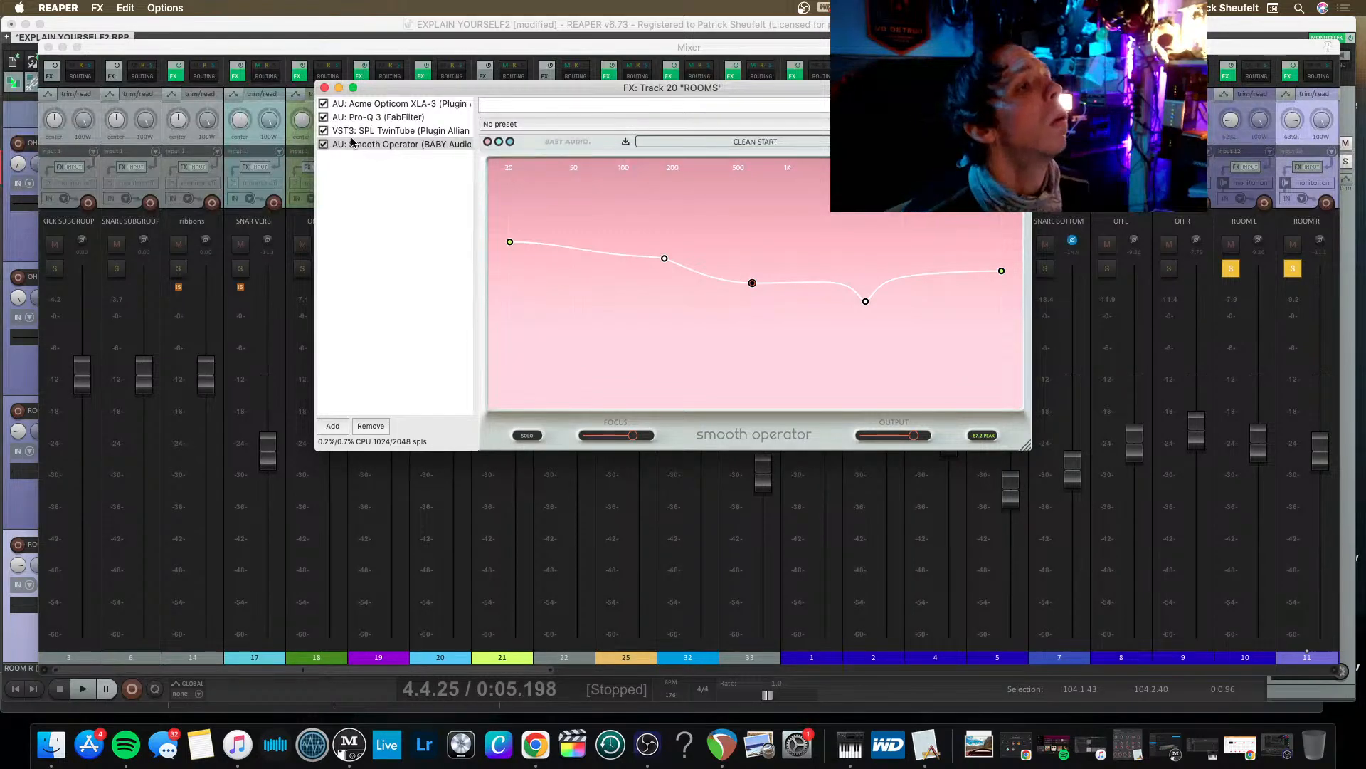
# While playing, set the ROOMS Opticom XLA-3 to input gain about 5, peak reduction about 2 and Normal response.
pyautogui.press('space')
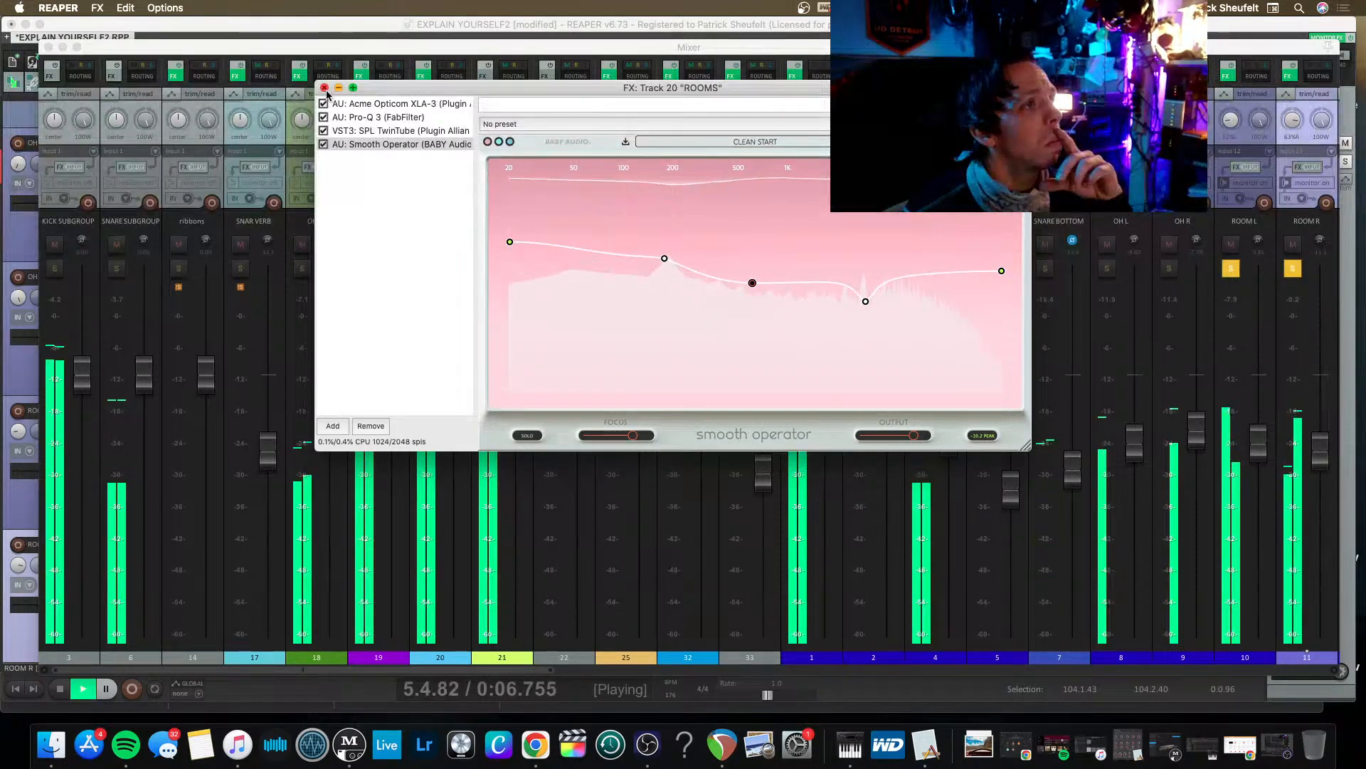
pyautogui.click(356, 104)
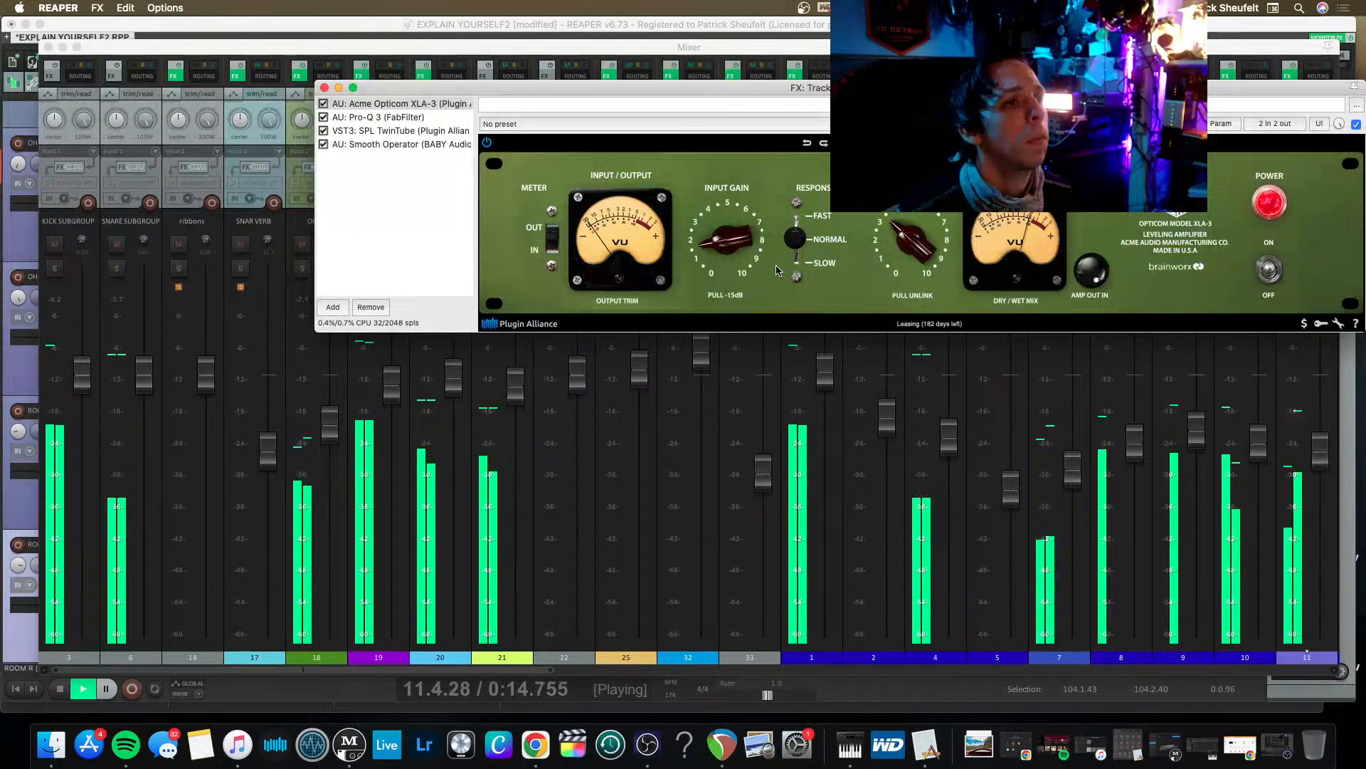
pyautogui.moveTo(726, 242); pyautogui.dragTo(714, 214)
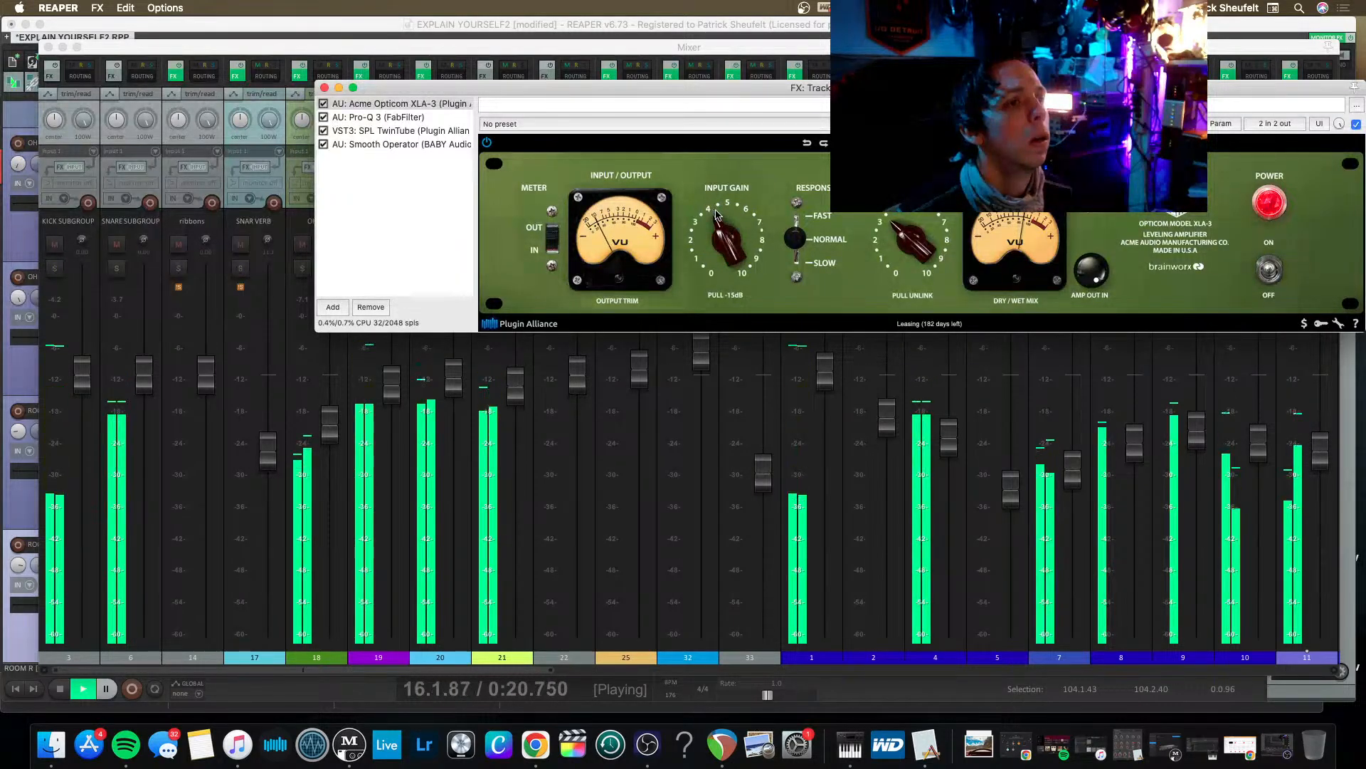
pyautogui.moveTo(902, 237); pyautogui.dragTo(898, 242)
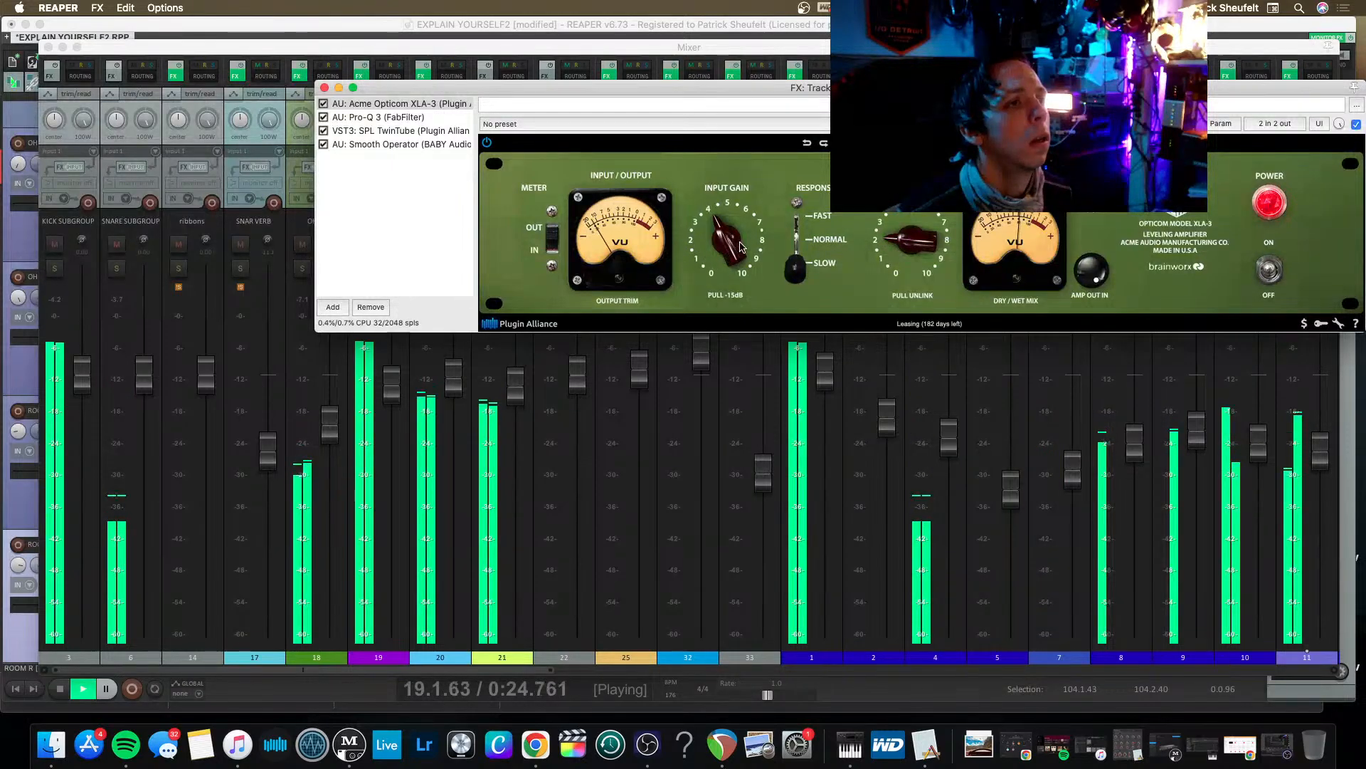
pyautogui.moveTo(740, 247); pyautogui.dragTo(738, 216)
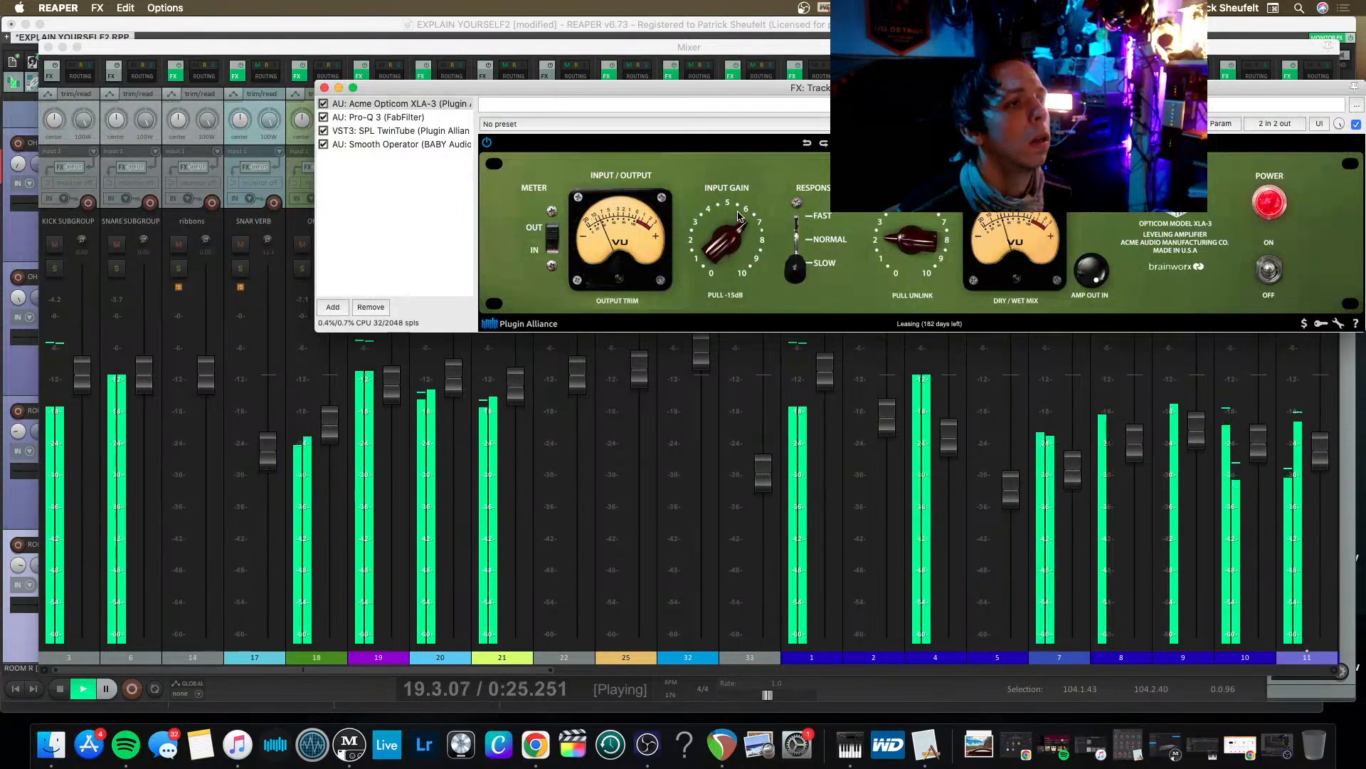
pyautogui.click(801, 242)
pyautogui.moveTo(698, 252); pyautogui.dragTo(728, 255)
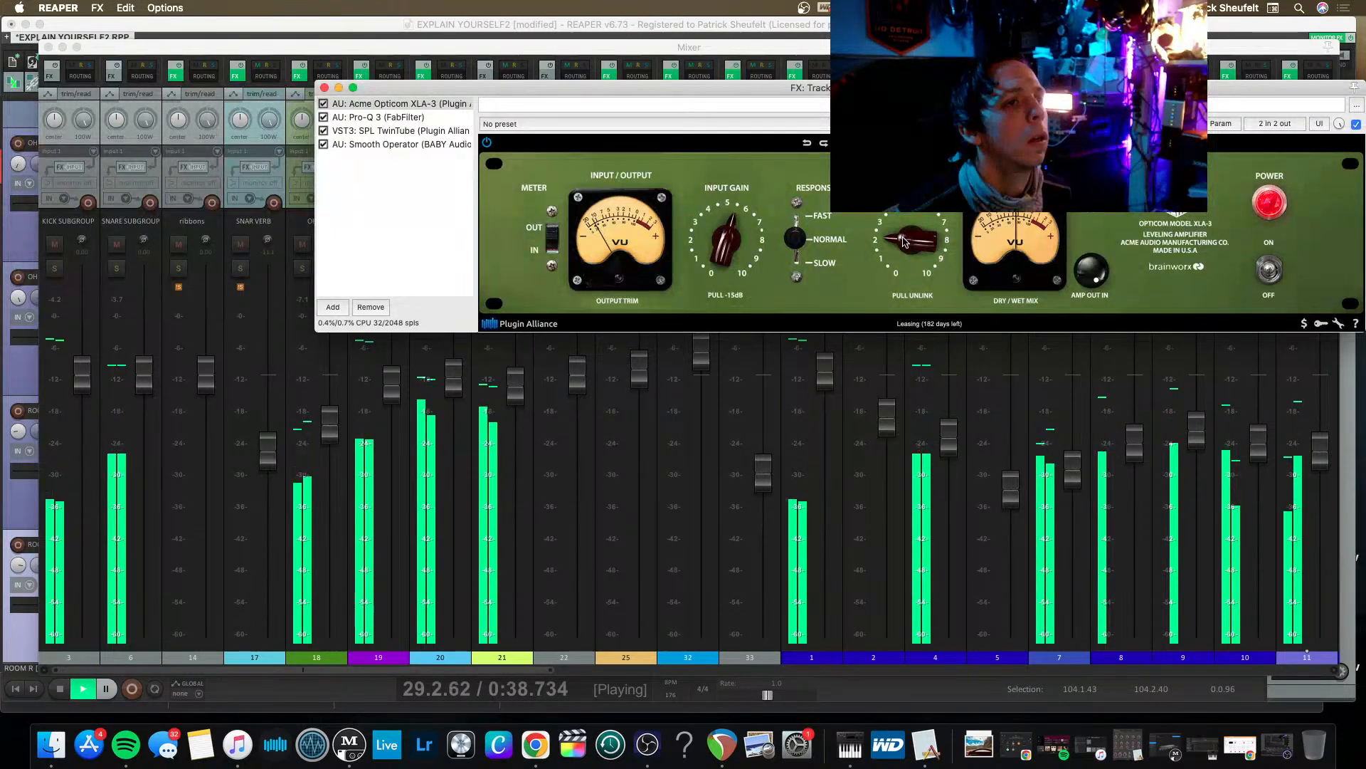
# Raise the saturation slightly in SPL TwinTube on ROOMS and bypass the plugin.
pyautogui.click(359, 132)
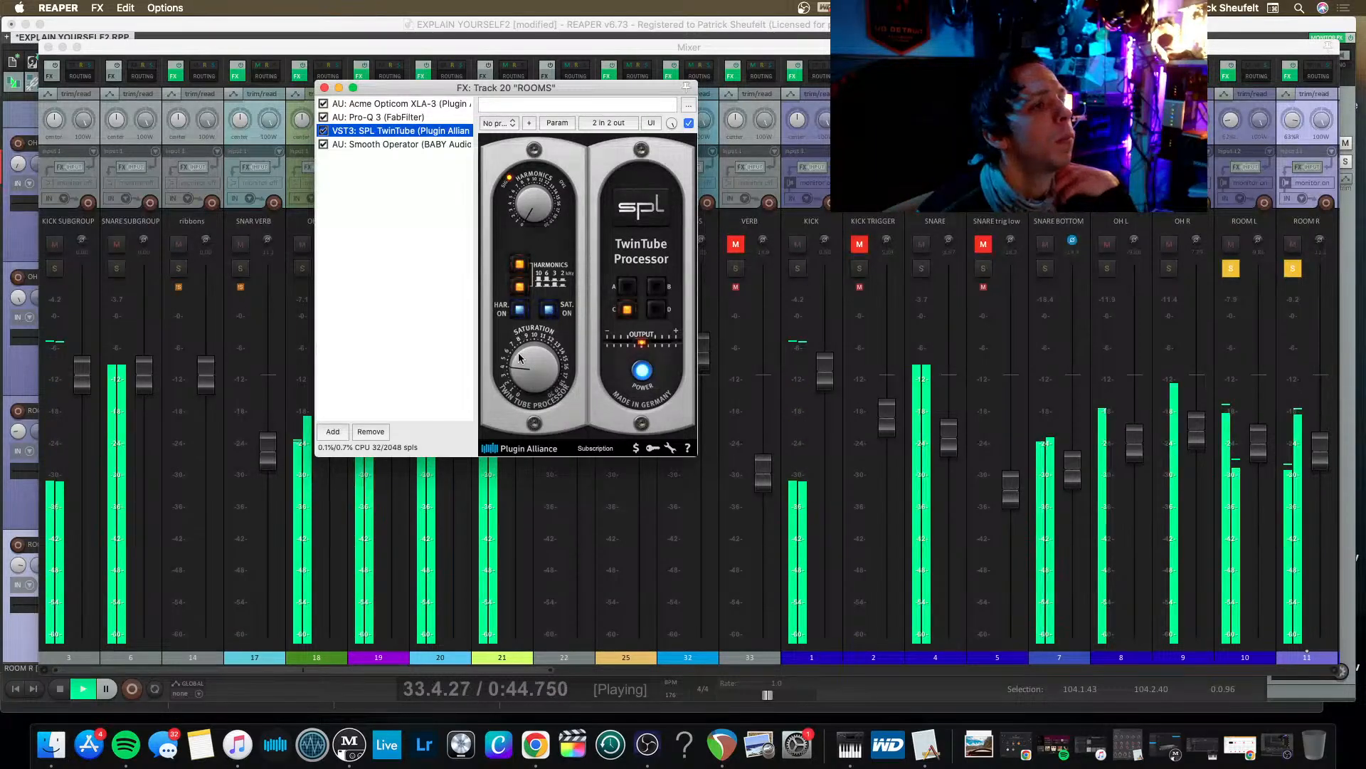
pyautogui.moveTo(519, 357)
pyautogui.mouseDown()
pyautogui.moveTo(507, 306)
pyautogui.moveTo(516, 358)
pyautogui.mouseUp()
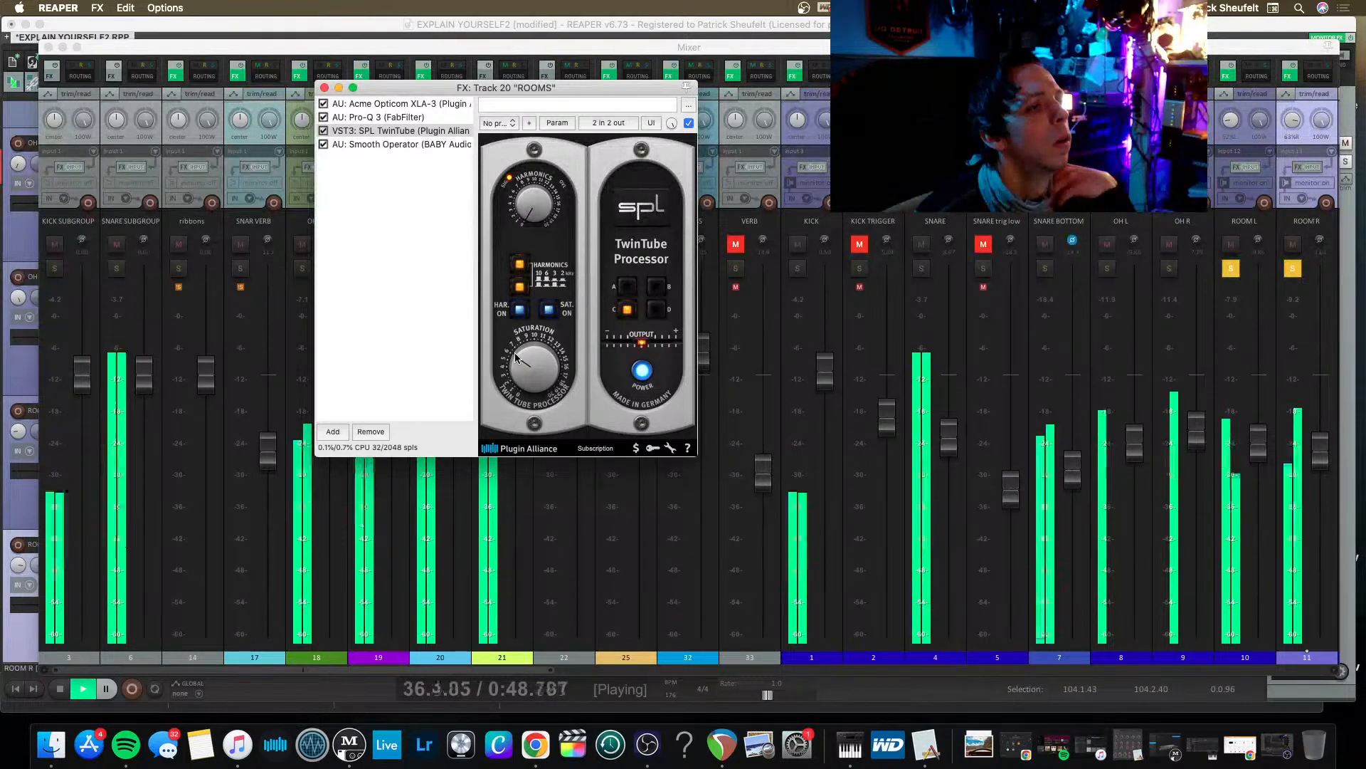
pyautogui.click(325, 131)
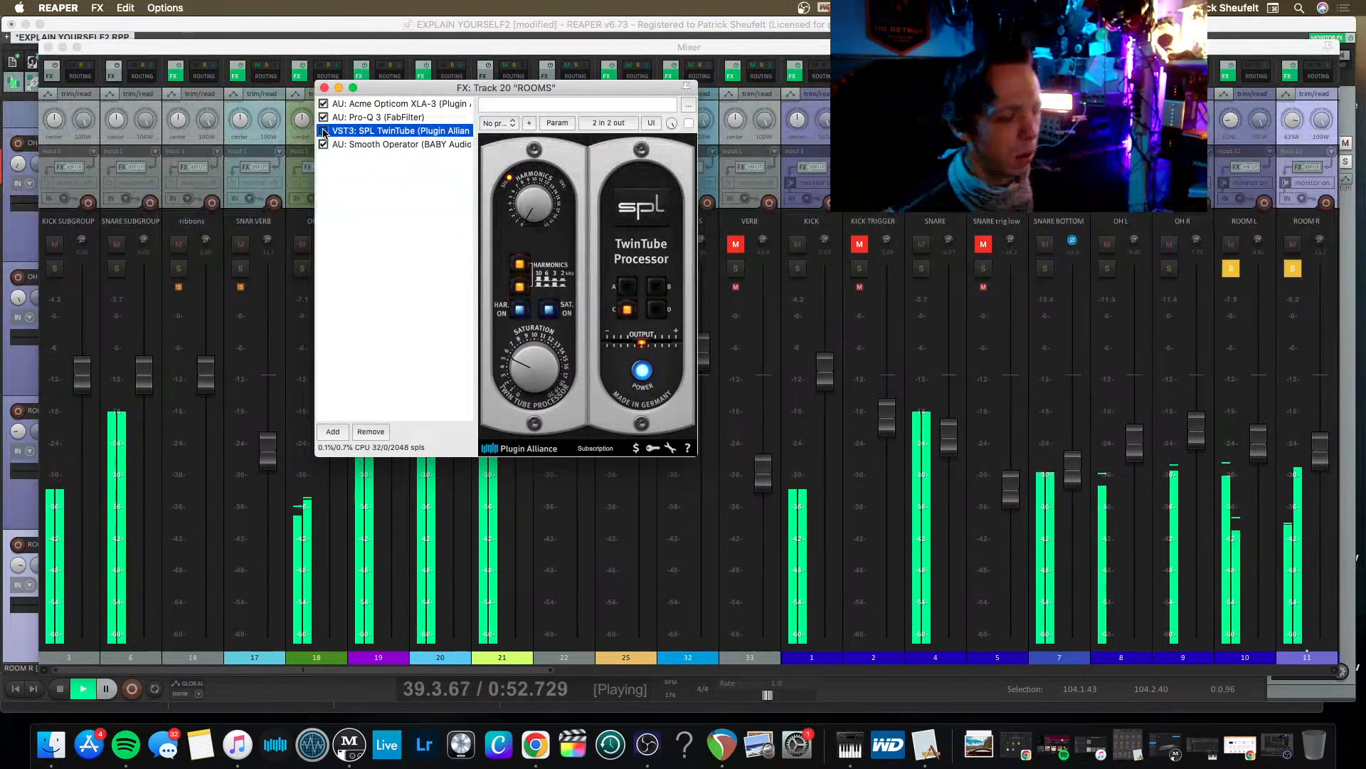
# Stop playback, move SPL TwinTube after Smooth Operator in the ROOMS effects chain, and close the chain.
pyautogui.press('space')
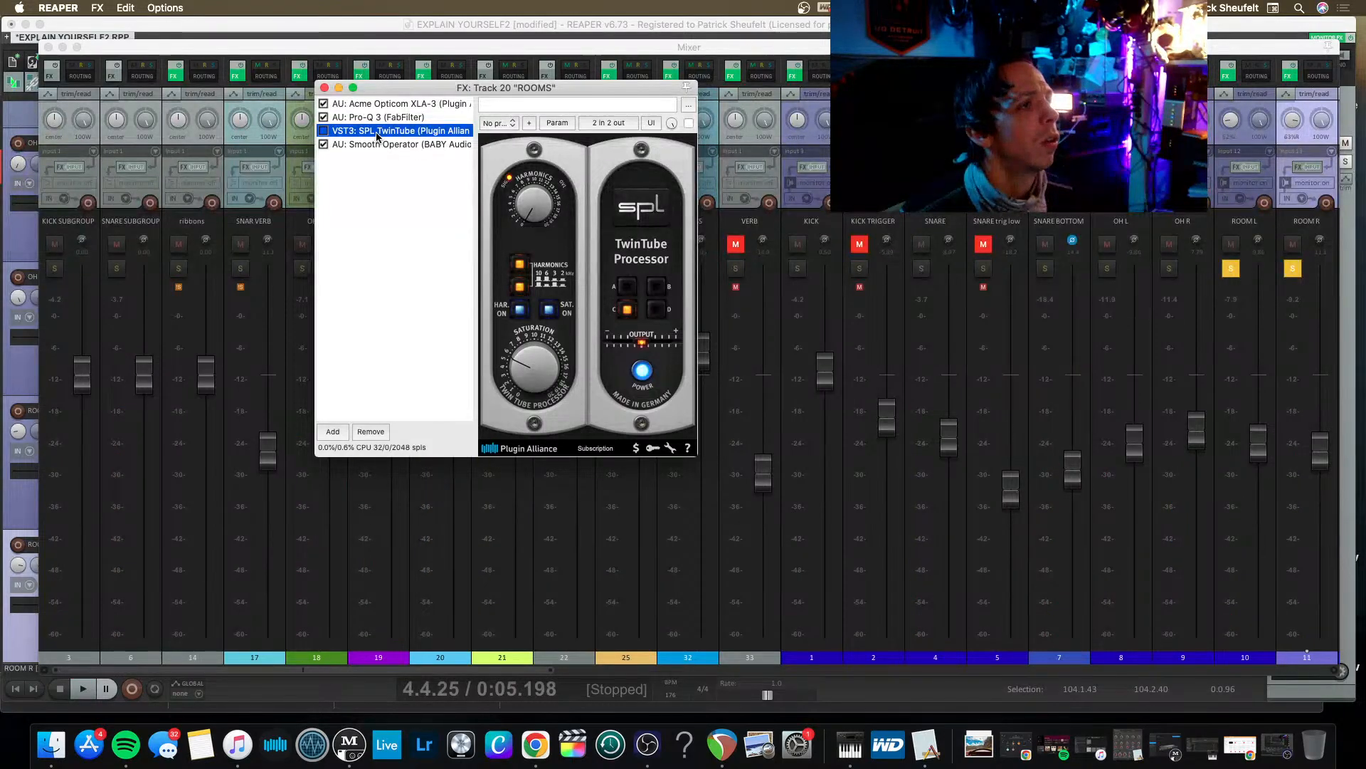
pyautogui.moveTo(375, 158); pyautogui.dragTo(375, 157)
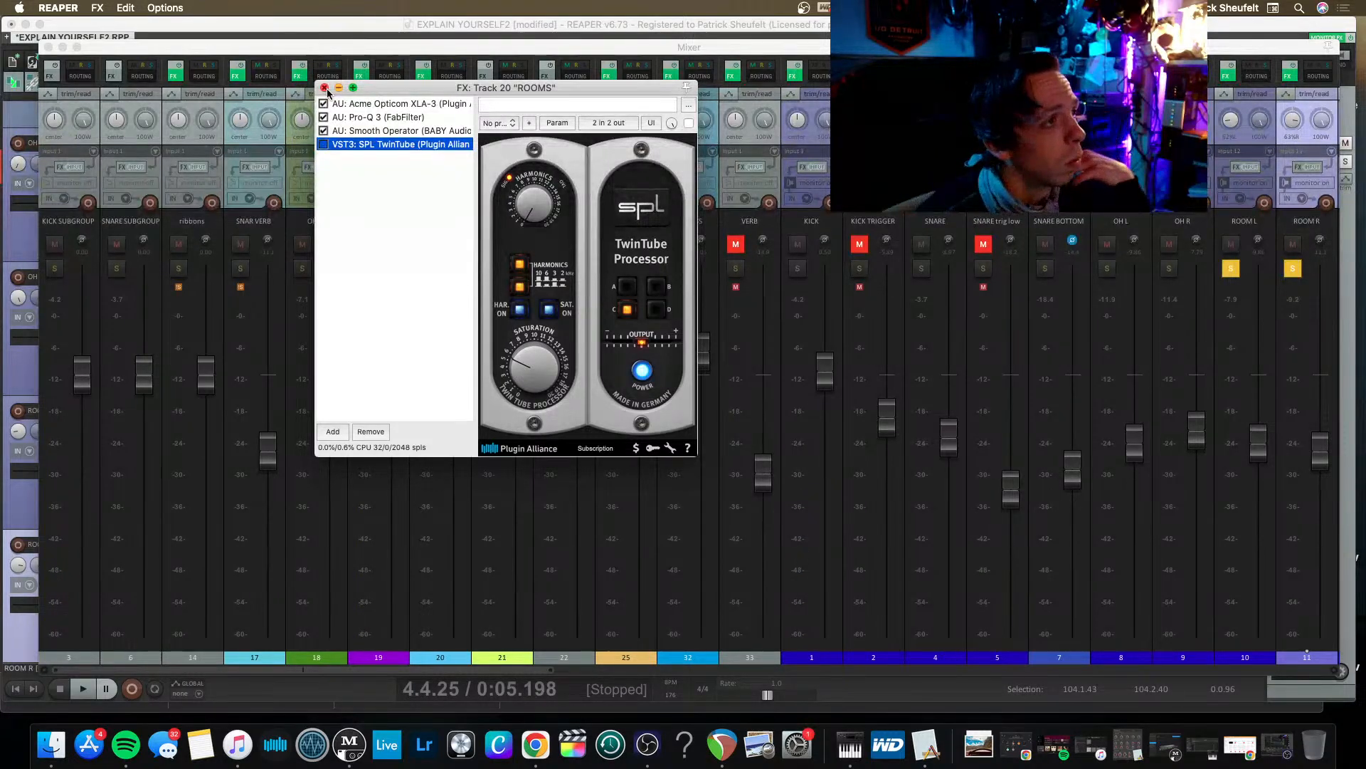
pyautogui.click(324, 87)
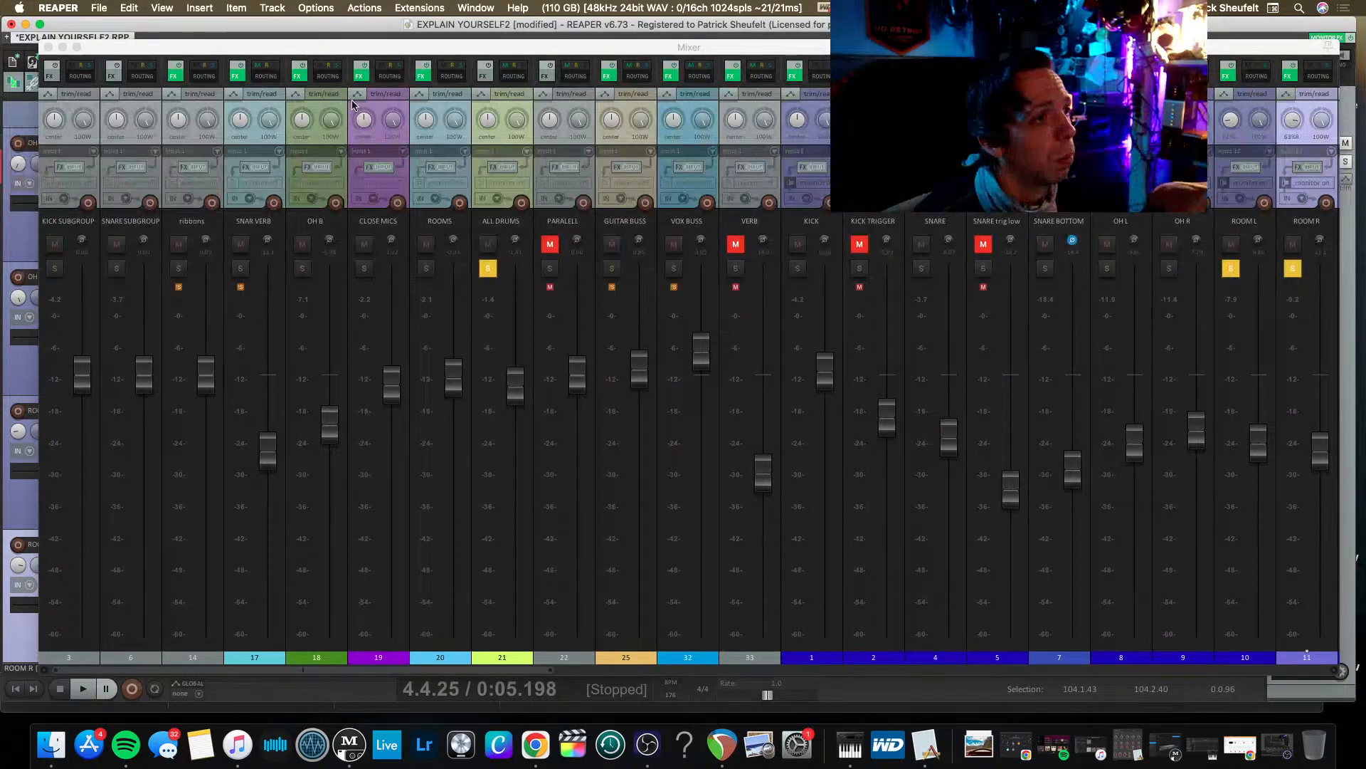
# Unsolo ROOM L and ROOM R, and solo the OH B and ROOMS buses for playback.
pyautogui.hscroll(5, 543, 324)
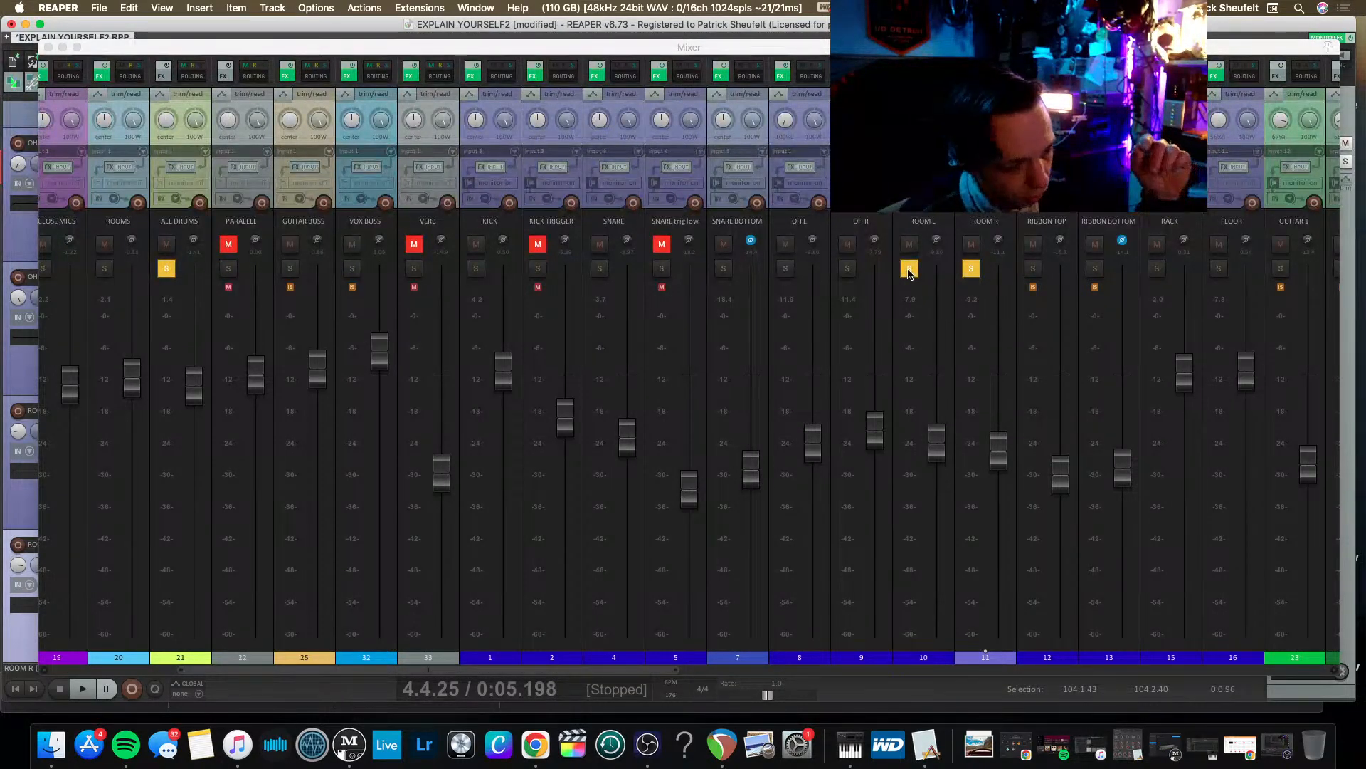
pyautogui.click(909, 269)
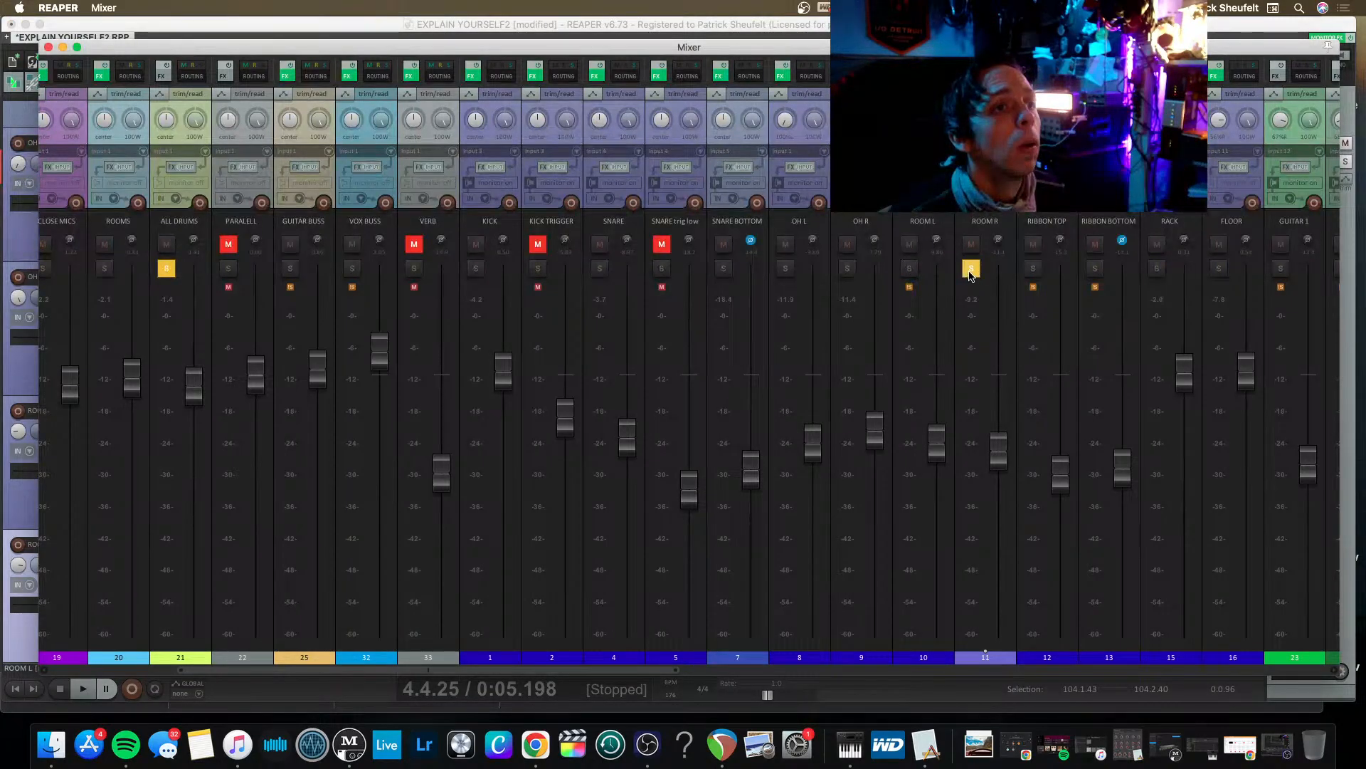
pyautogui.hscroll(-2, 869, 290)
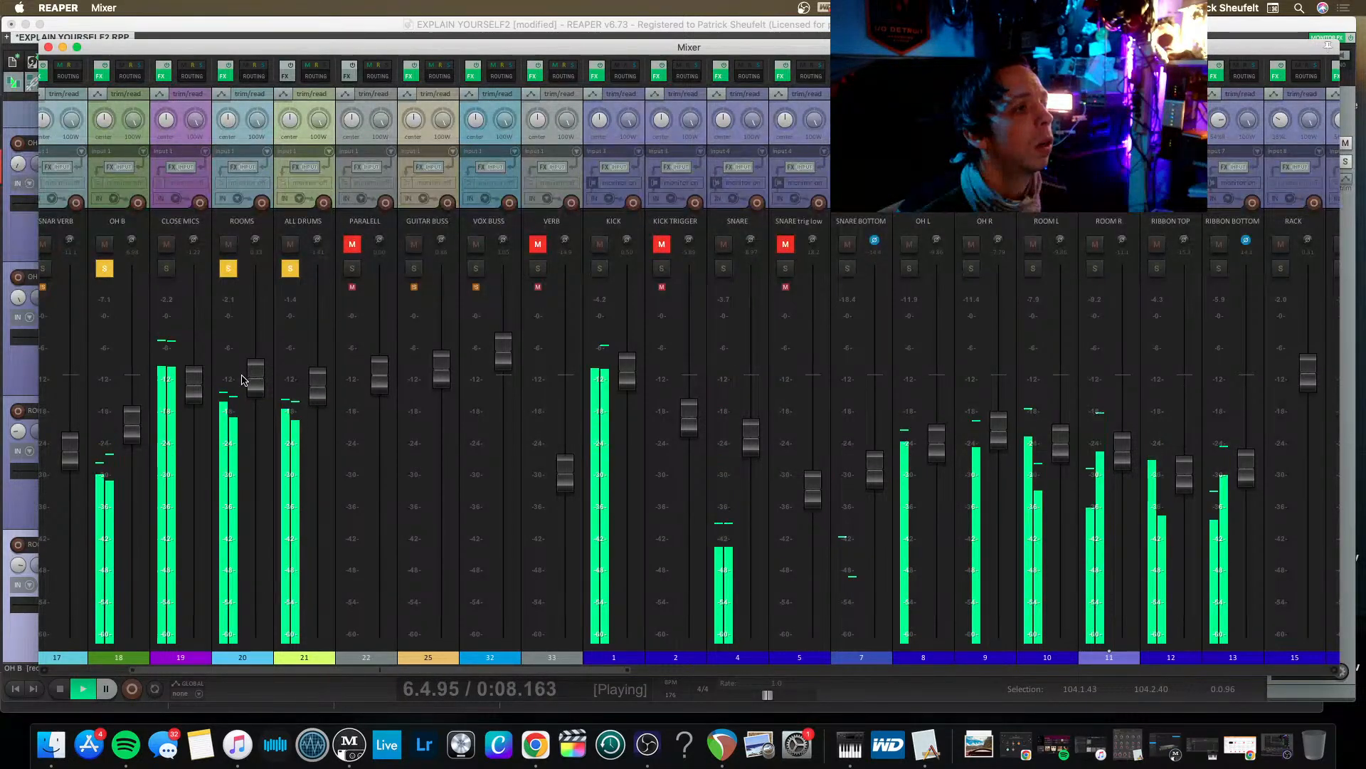
# Rebalance the soloed buses by raising the OH B fader and setting the ROOMS fader moderately lower.
pyautogui.click(244, 395)
pyautogui.moveTo(244, 395); pyautogui.dragTo(245, 481)
pyautogui.moveTo(131, 425); pyautogui.dragTo(130, 362)
pyautogui.moveTo(257, 479); pyautogui.dragTo(250, 431)
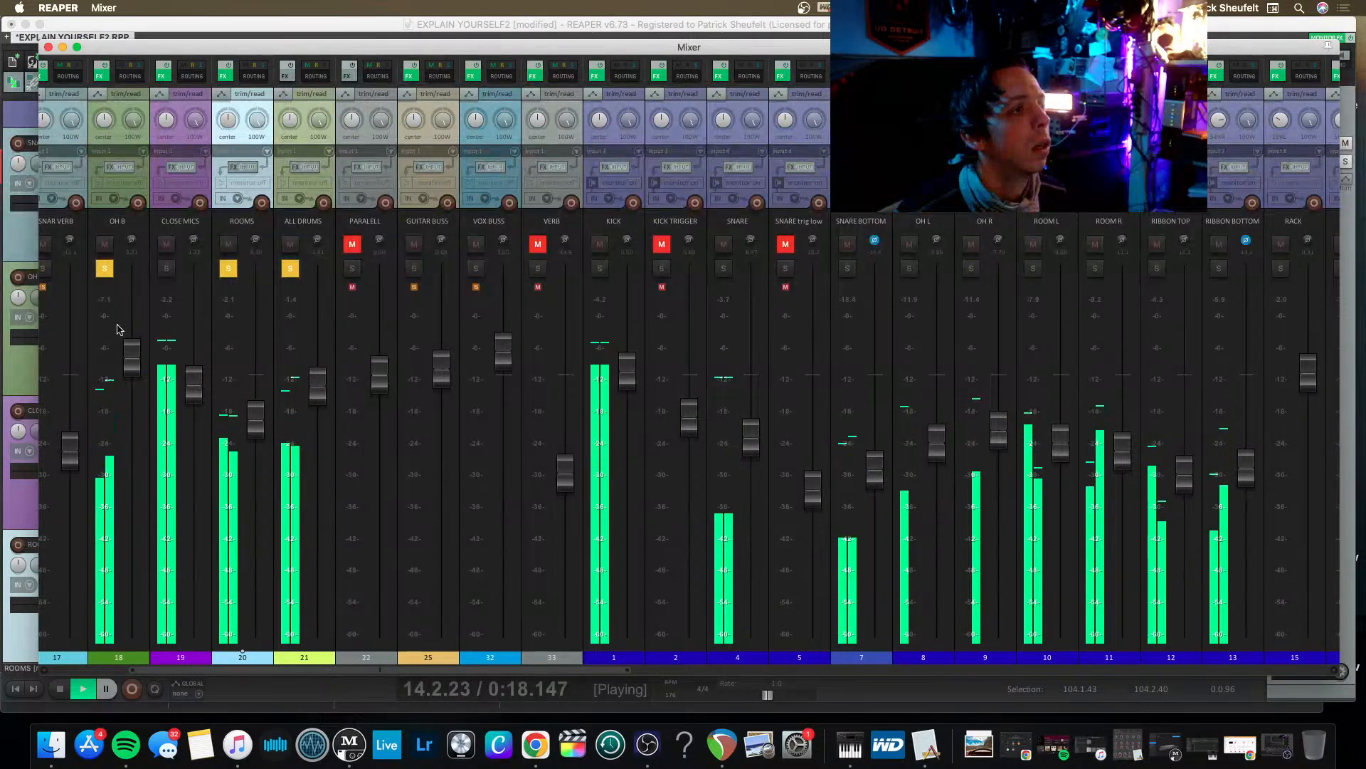
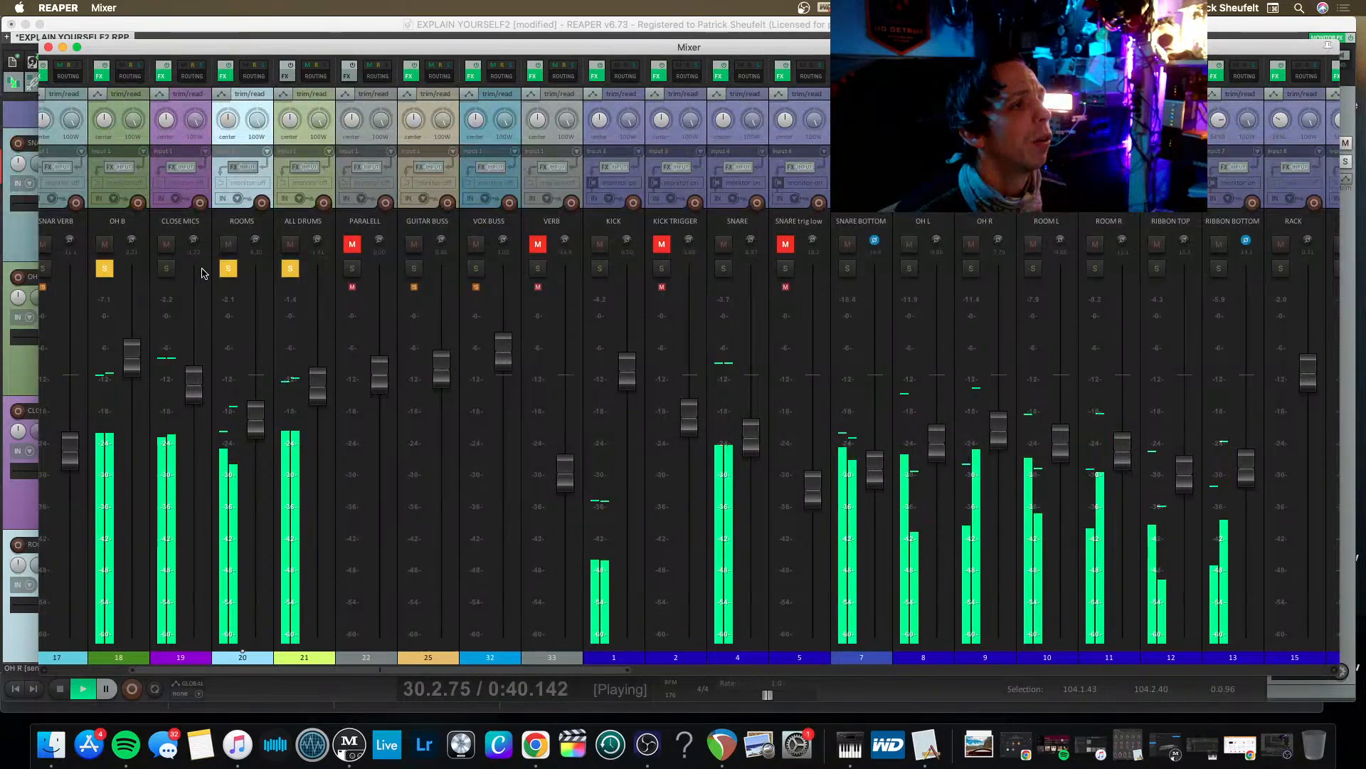
# Unsolo the ROOMS and OH B buses, and solo the KICK track within the drums.
pyautogui.click(228, 268)
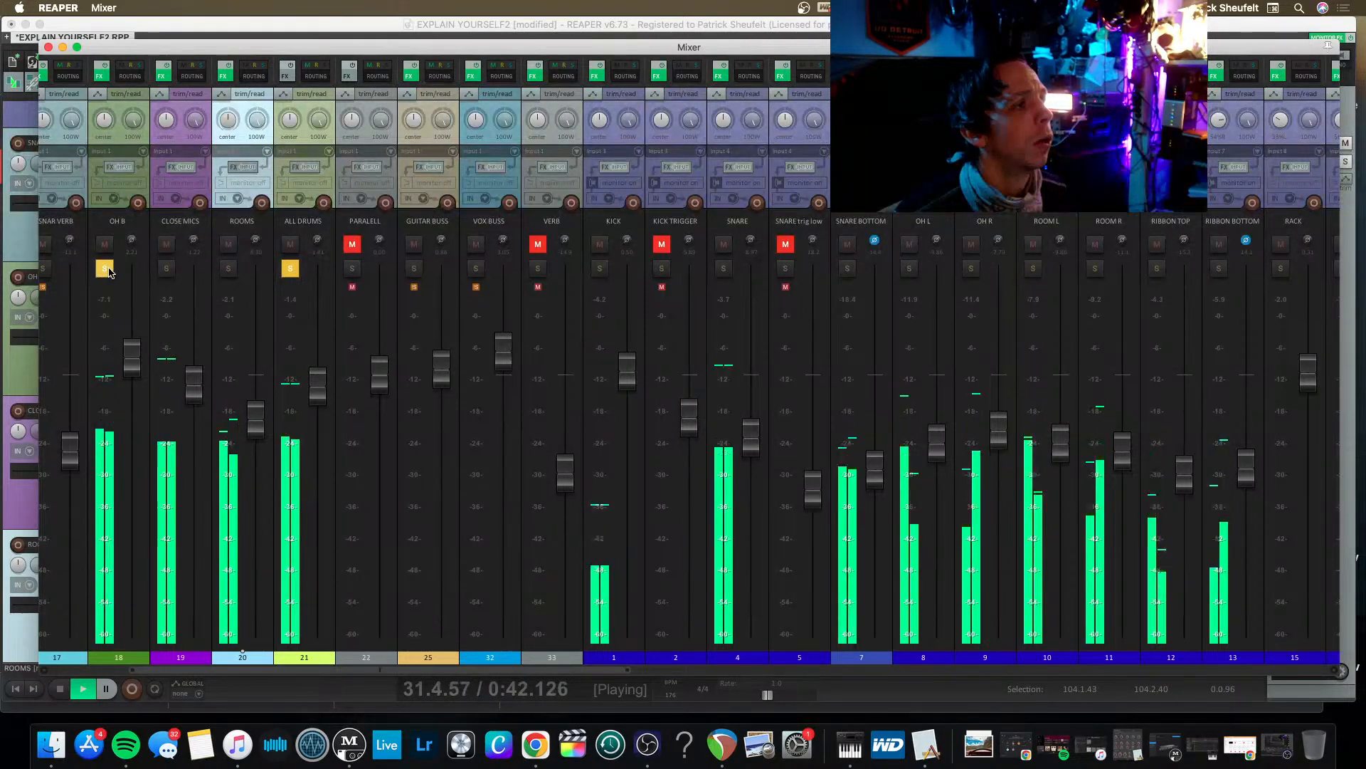
pyautogui.click(106, 269)
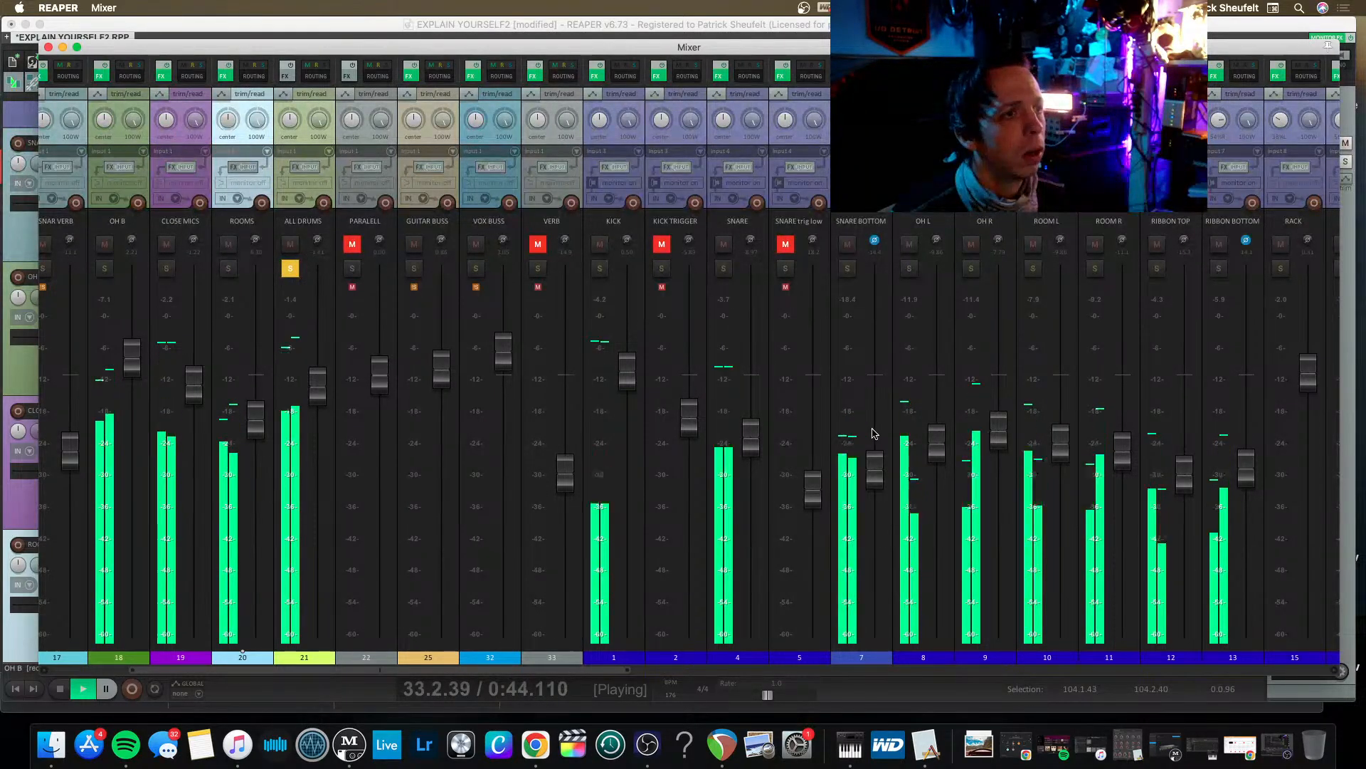
pyautogui.hscroll(1, 874, 433)
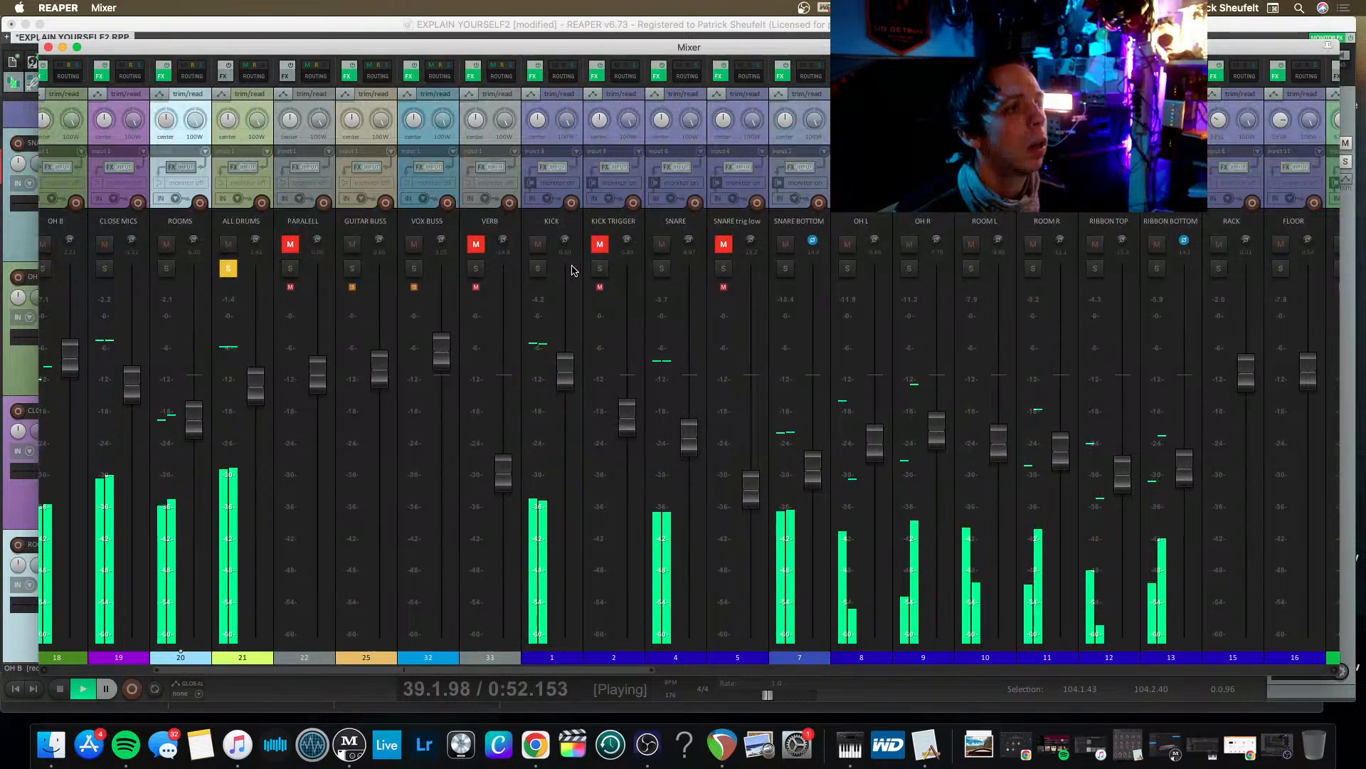
pyautogui.click(538, 268)
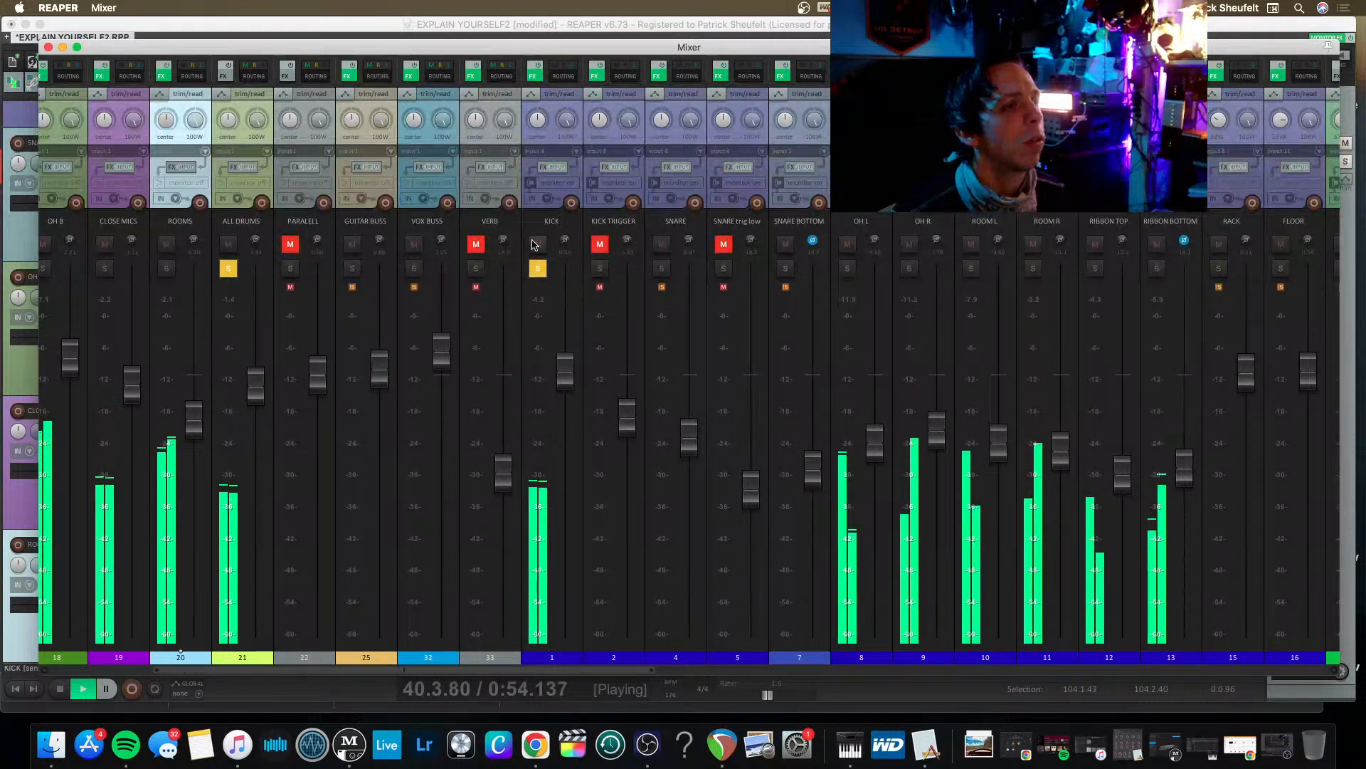
# Close the mixer and loop playback over the kick passage from 18.2.08 to 19.3.25.
pyautogui.press('super+m')
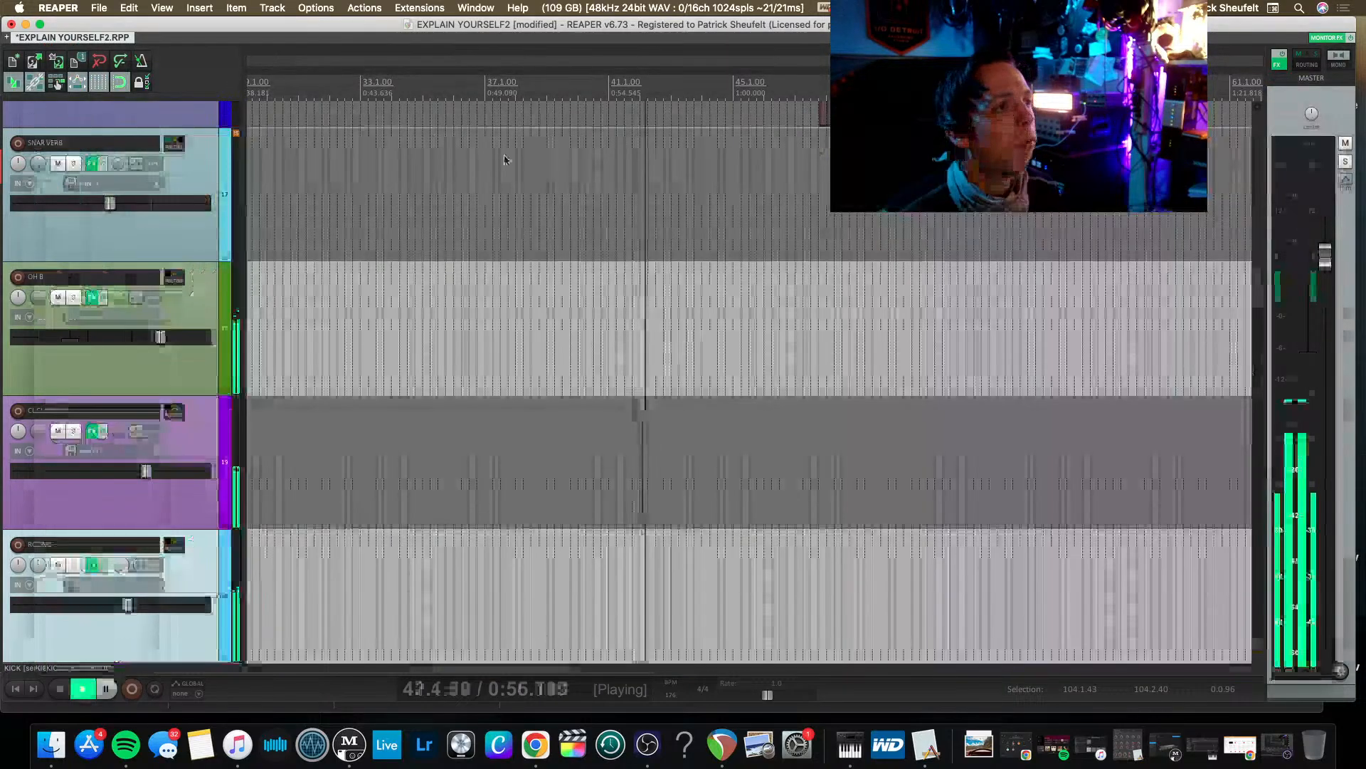
pyautogui.scroll(20, 504, 160)
pyautogui.hscroll(-3, 601, 204)
pyautogui.press('space')
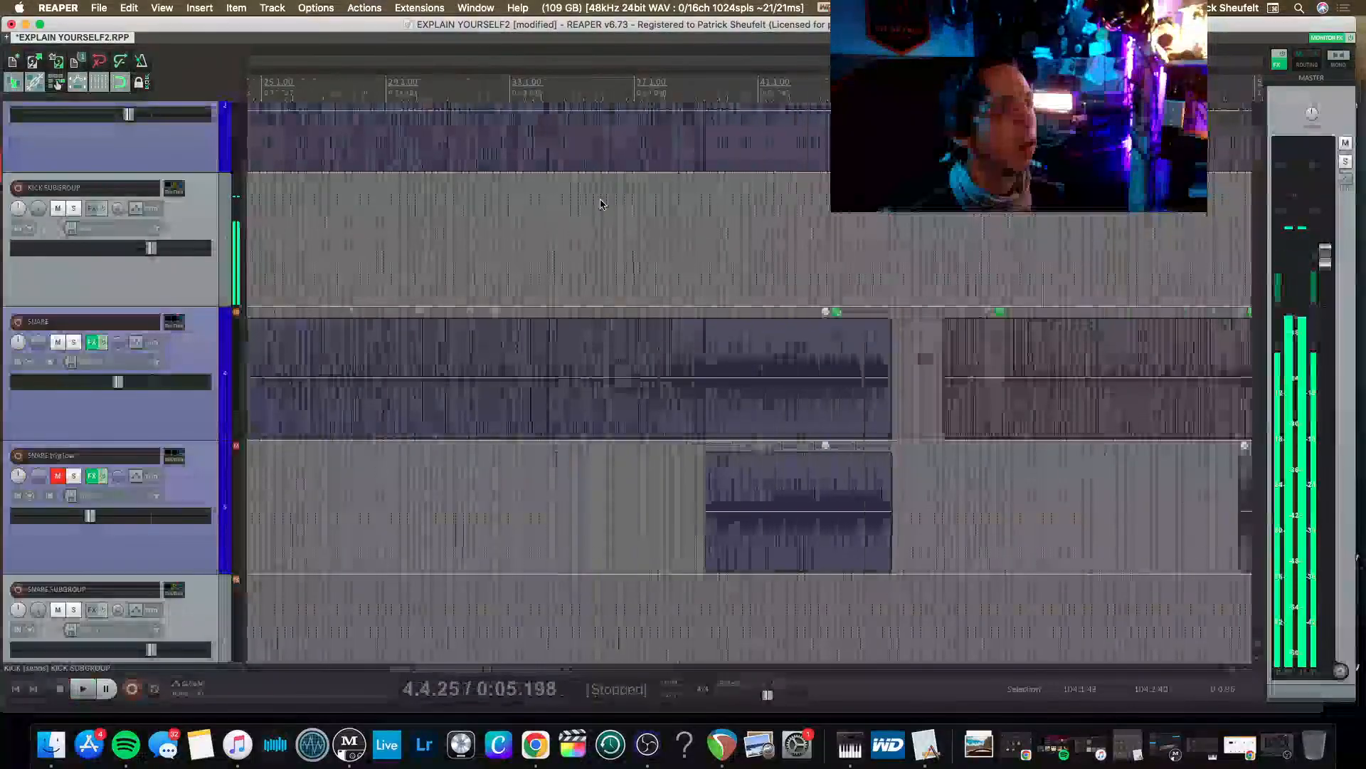
pyautogui.scroll(5, 601, 204)
pyautogui.hscroll(-4, 598, 203)
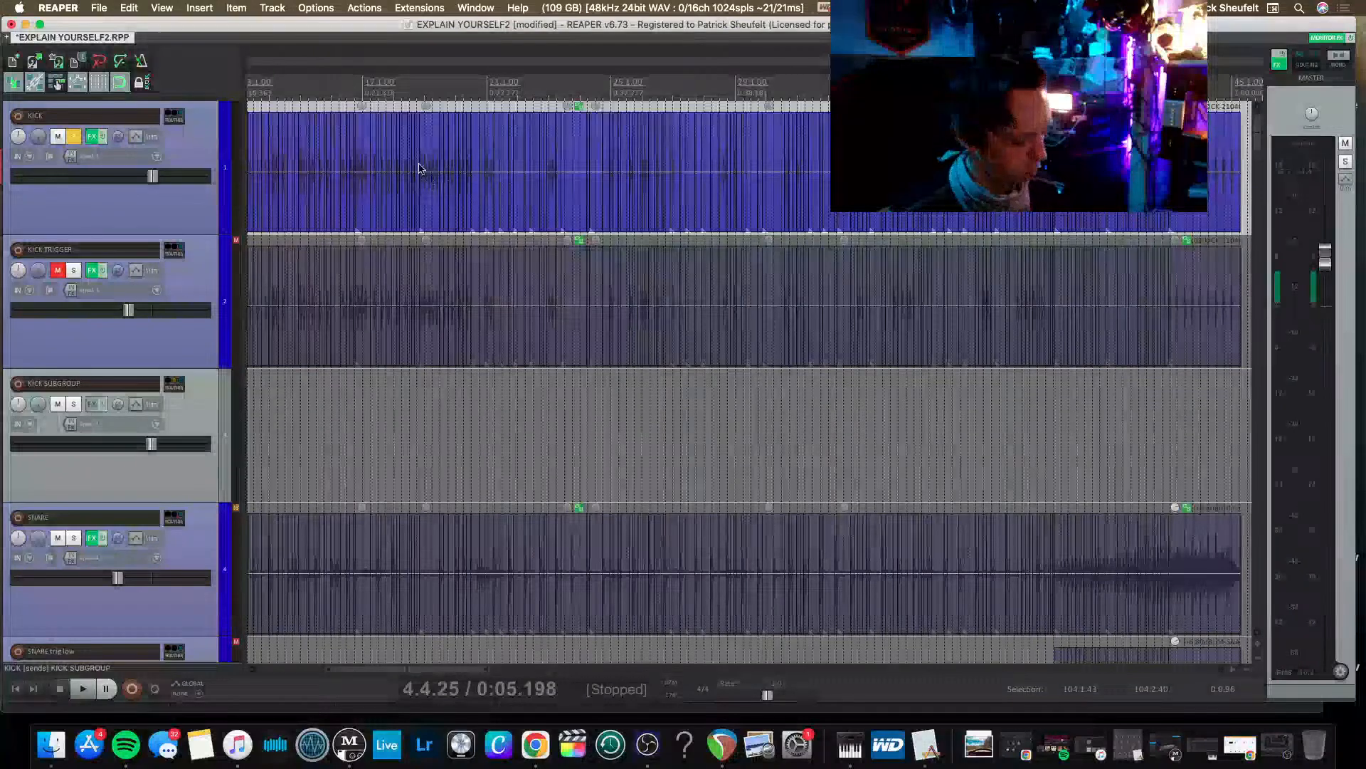
pyautogui.scroll(5, 419, 168)
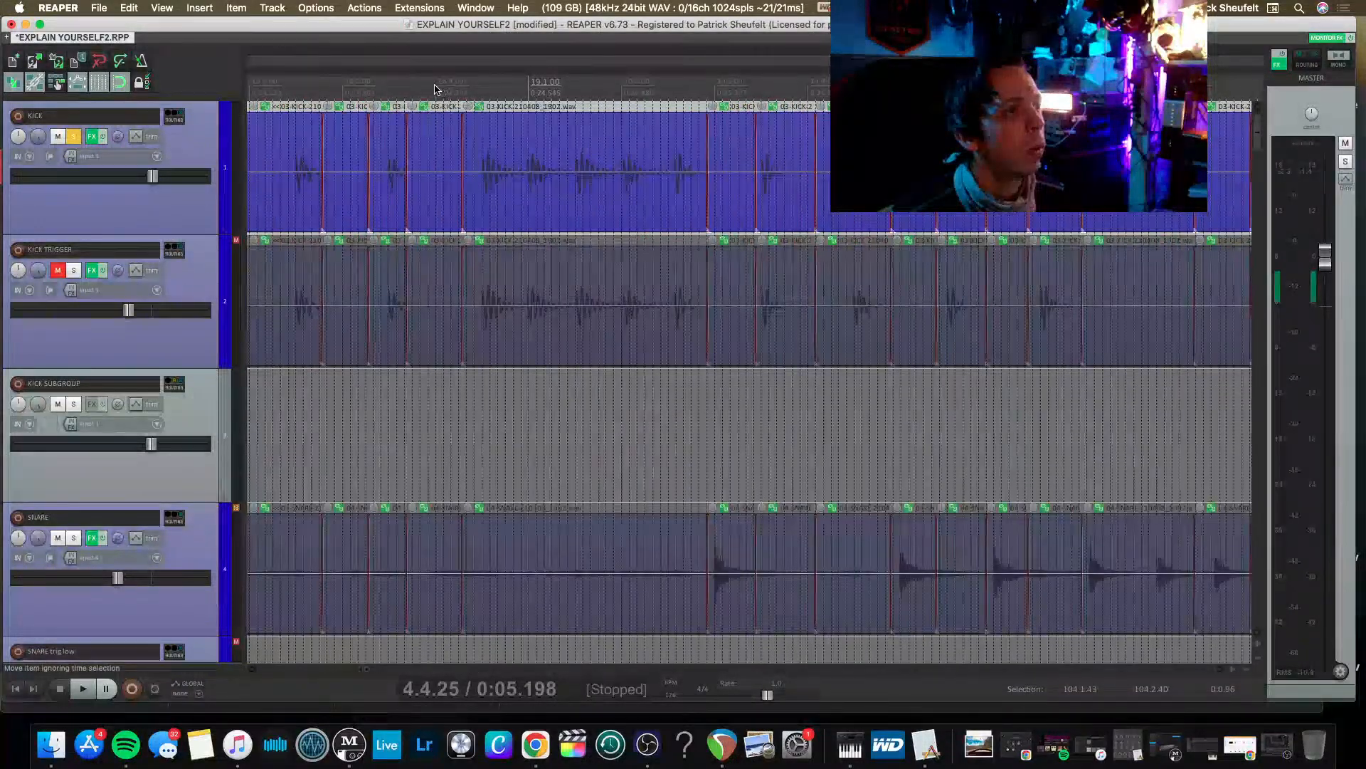
pyautogui.moveTo(272, 97); pyautogui.dragTo(717, 139)
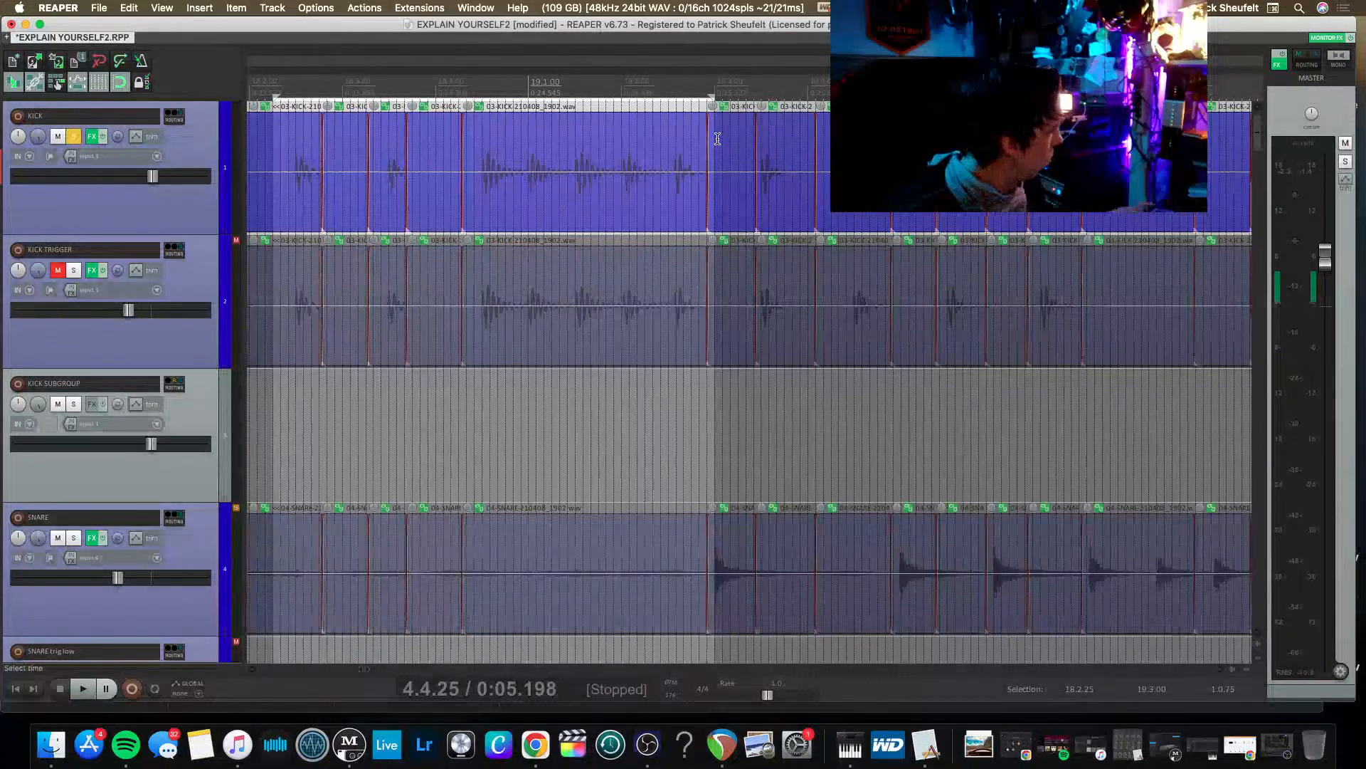
pyautogui.press('r')
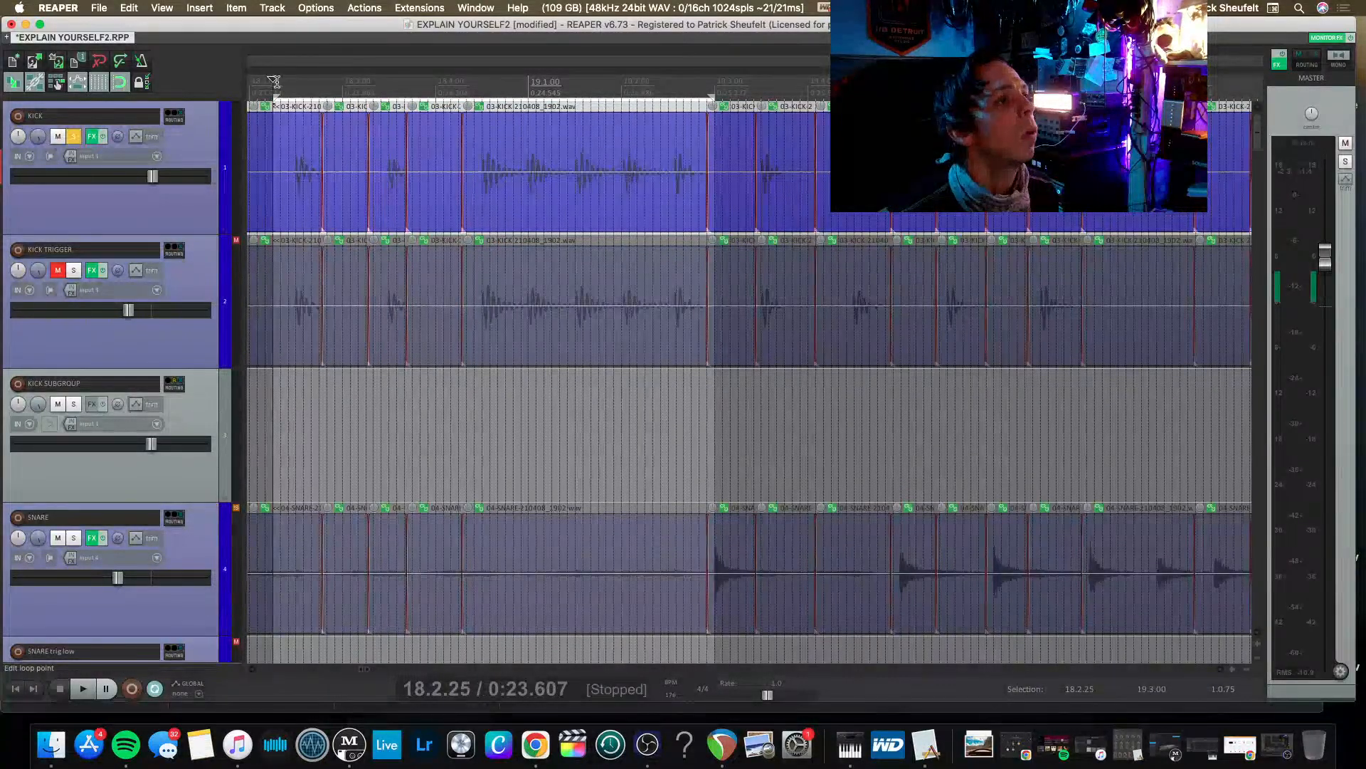
pyautogui.press('space')
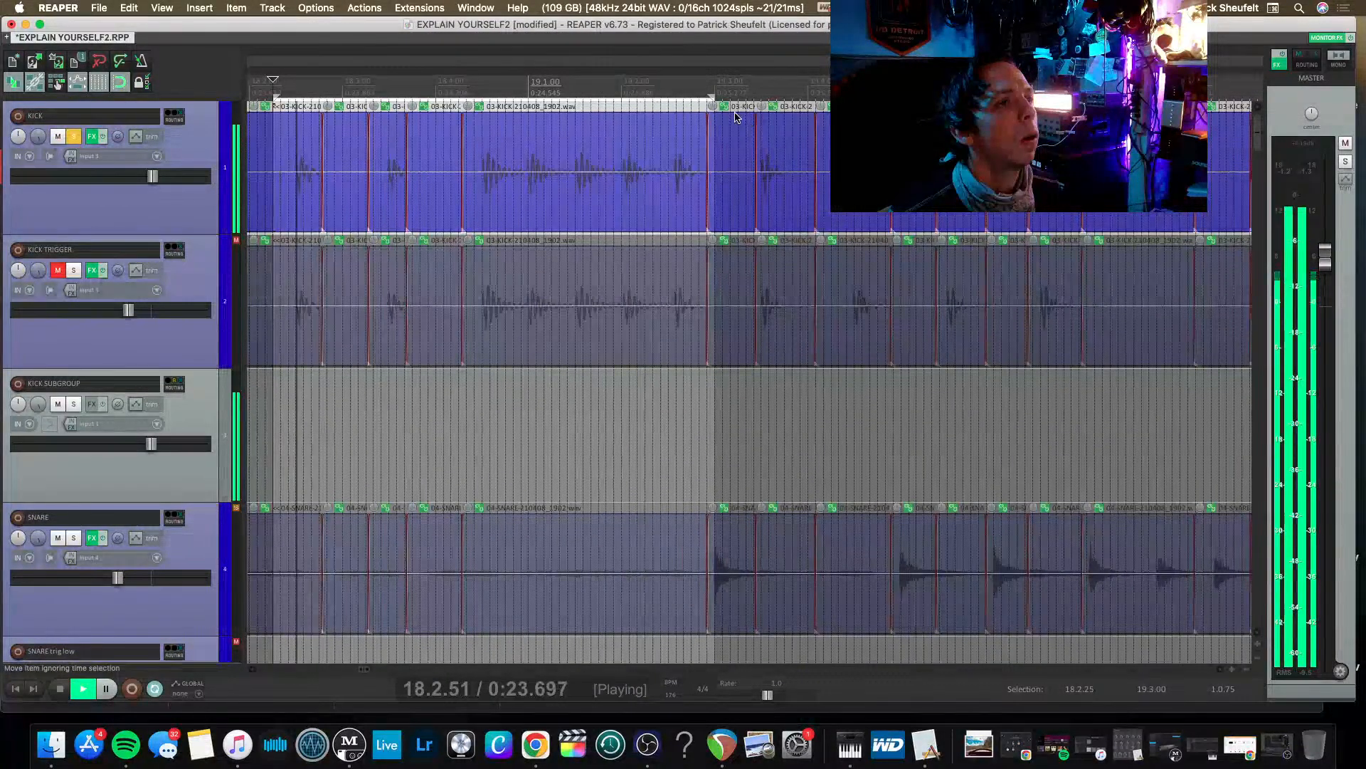
pyautogui.moveTo(715, 94); pyautogui.dragTo(739, 94)
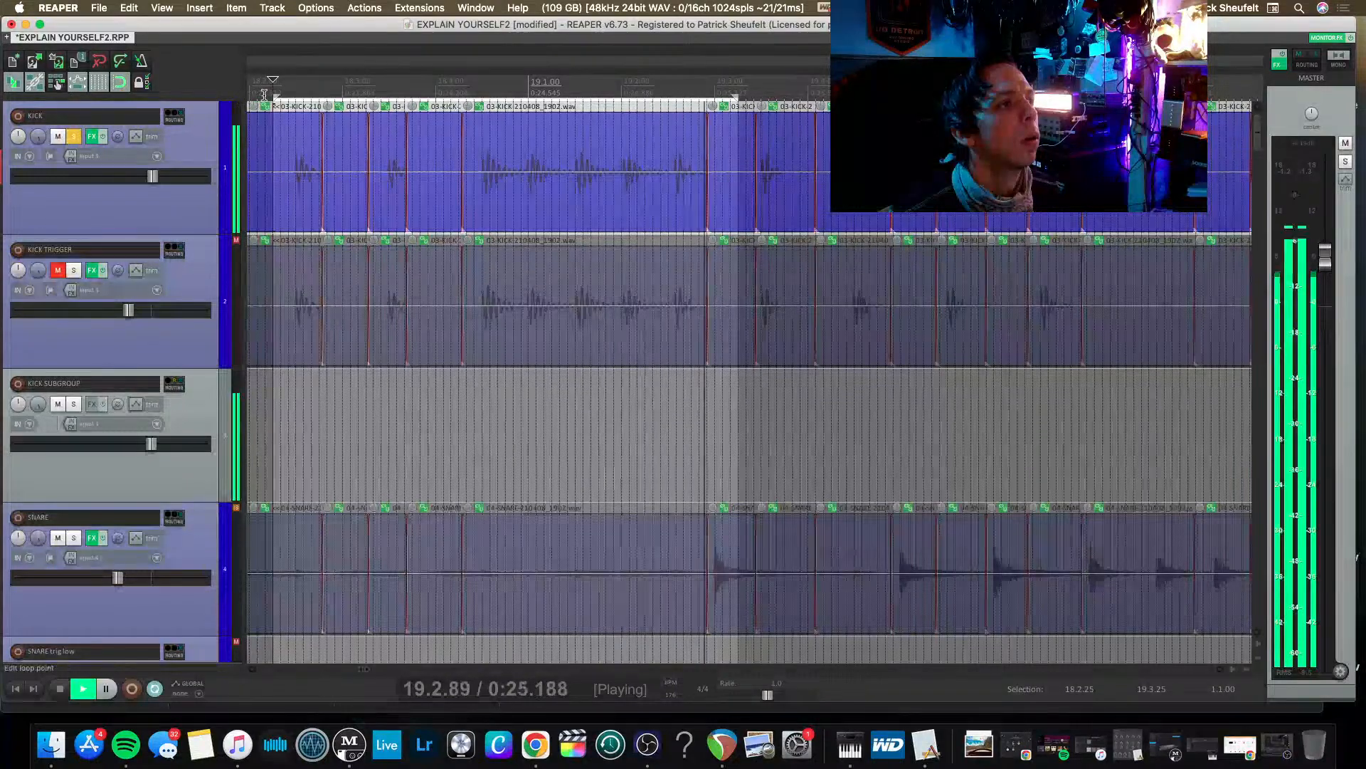
pyautogui.moveTo(273, 94); pyautogui.dragTo(258, 94)
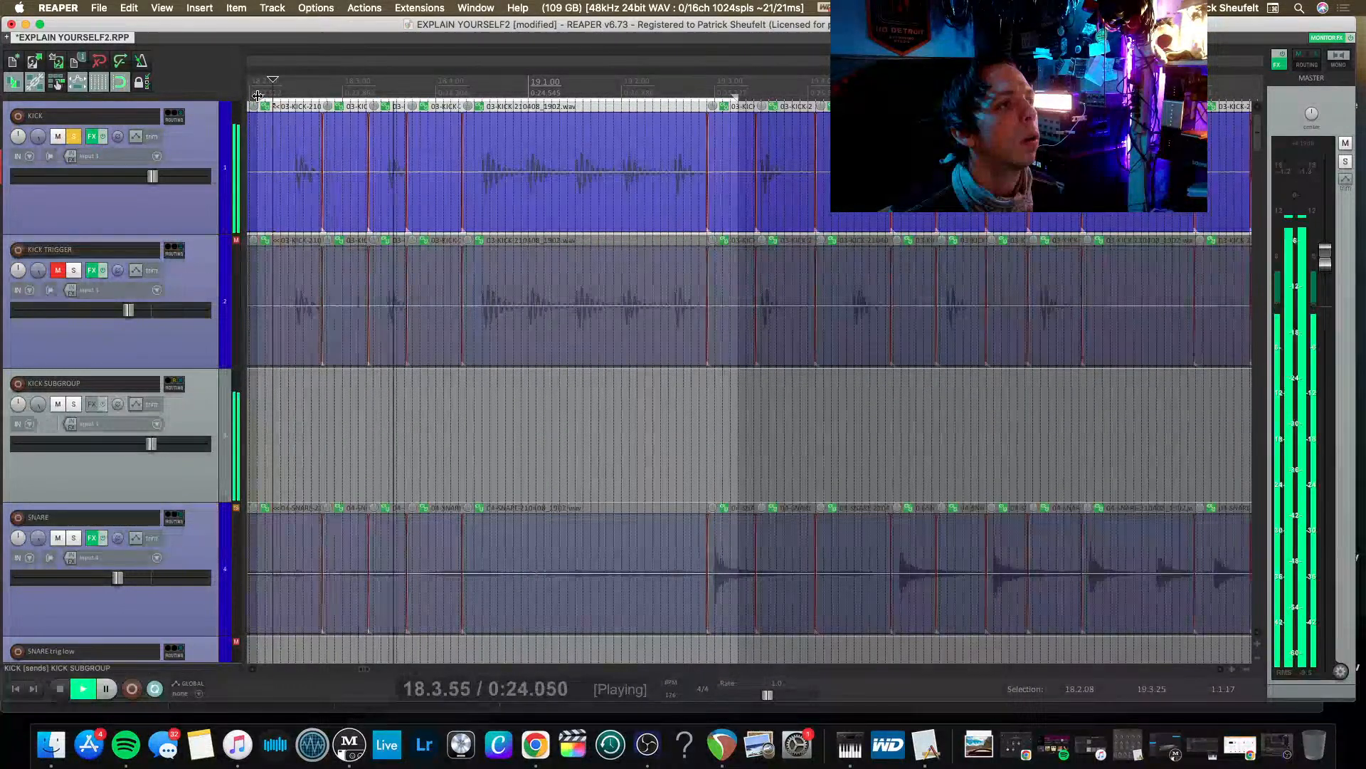
# Remove every plugin from the KICK effects chain: both Auto-Aligns, Purple Audio MC 77, Pro-Q 3, VEQ-1P and Trigger 2.
pyautogui.click(92, 136)
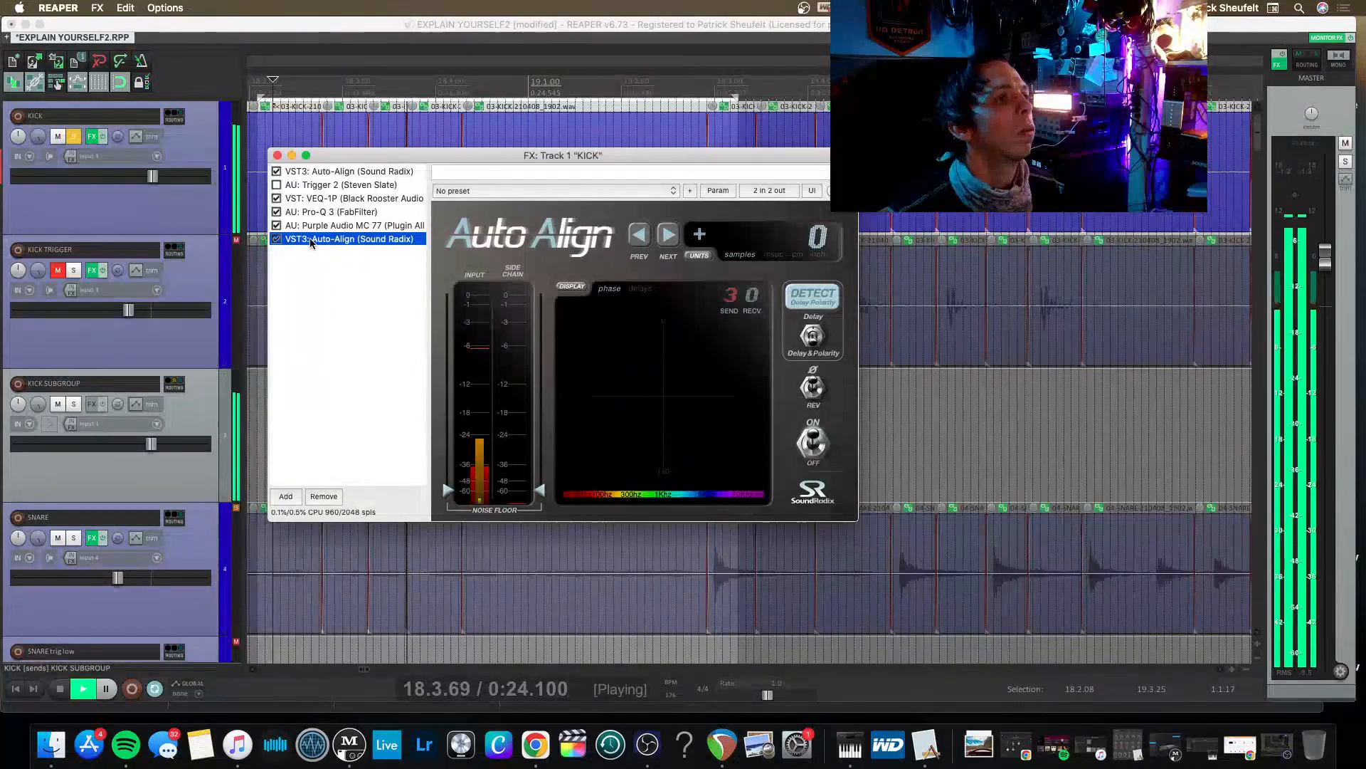
pyautogui.press('Delete')
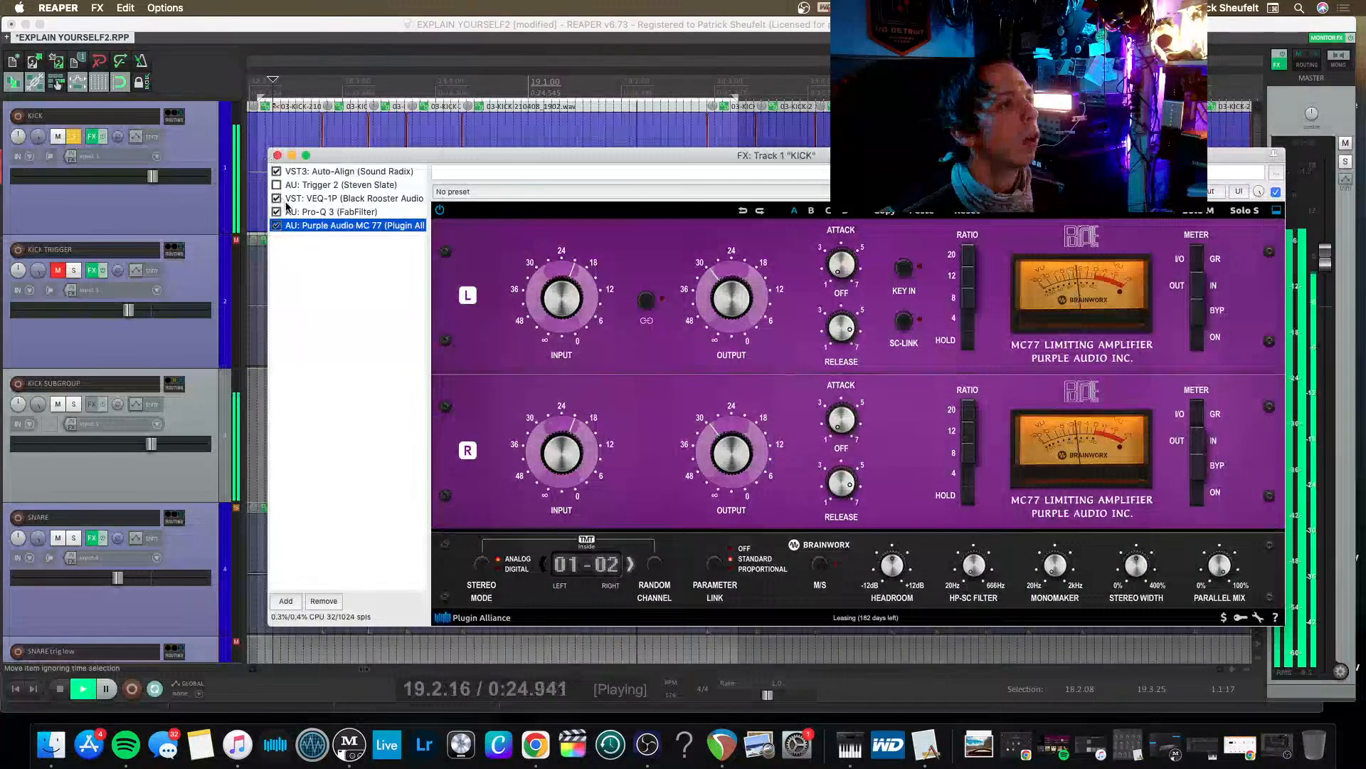
pyautogui.press('Delete')
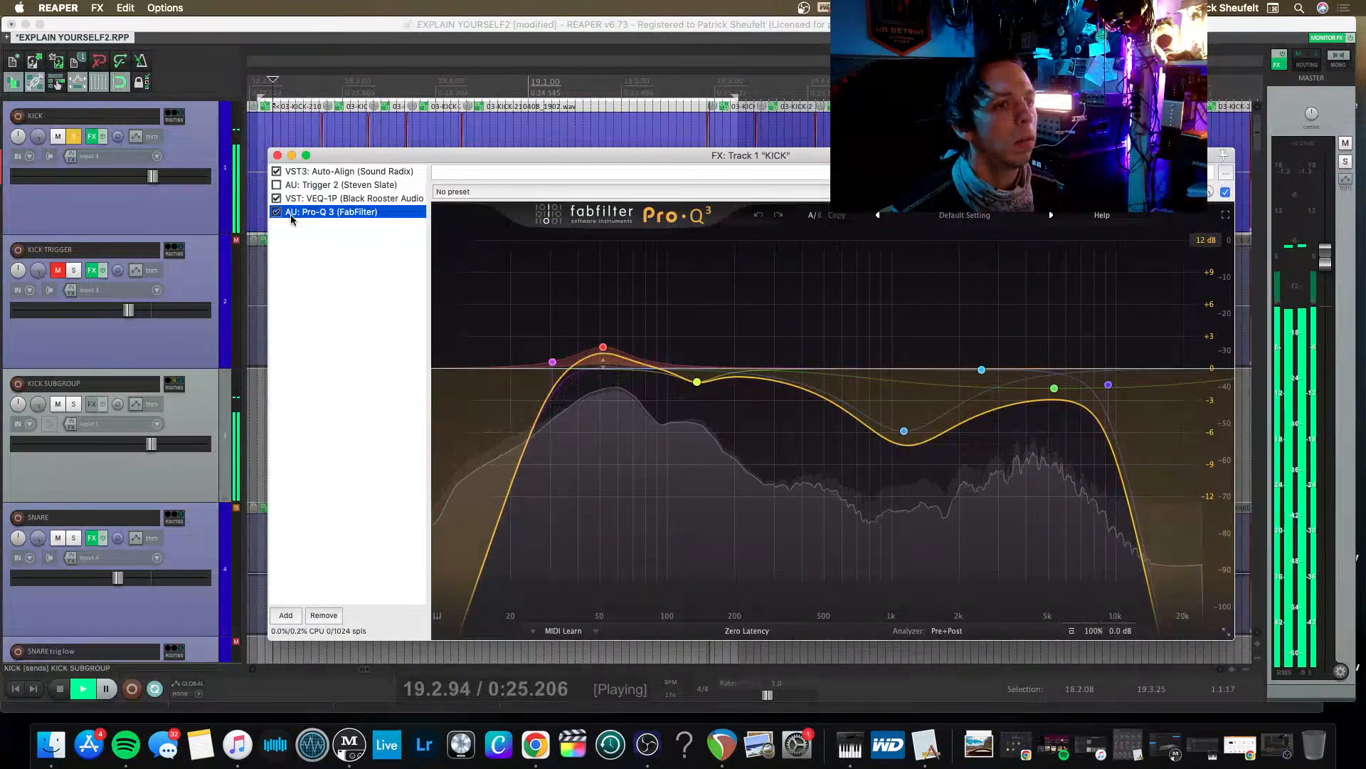
pyautogui.press('Delete')
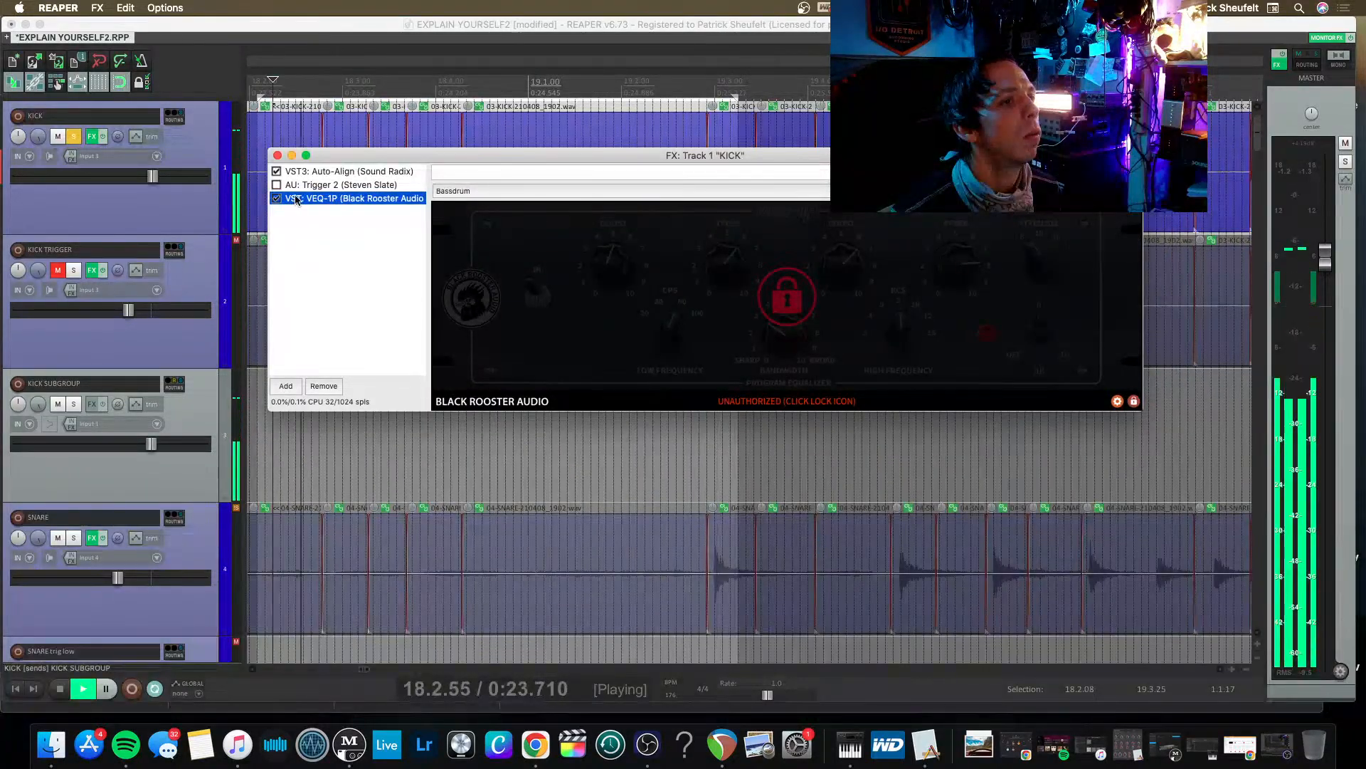
pyautogui.press('Delete')
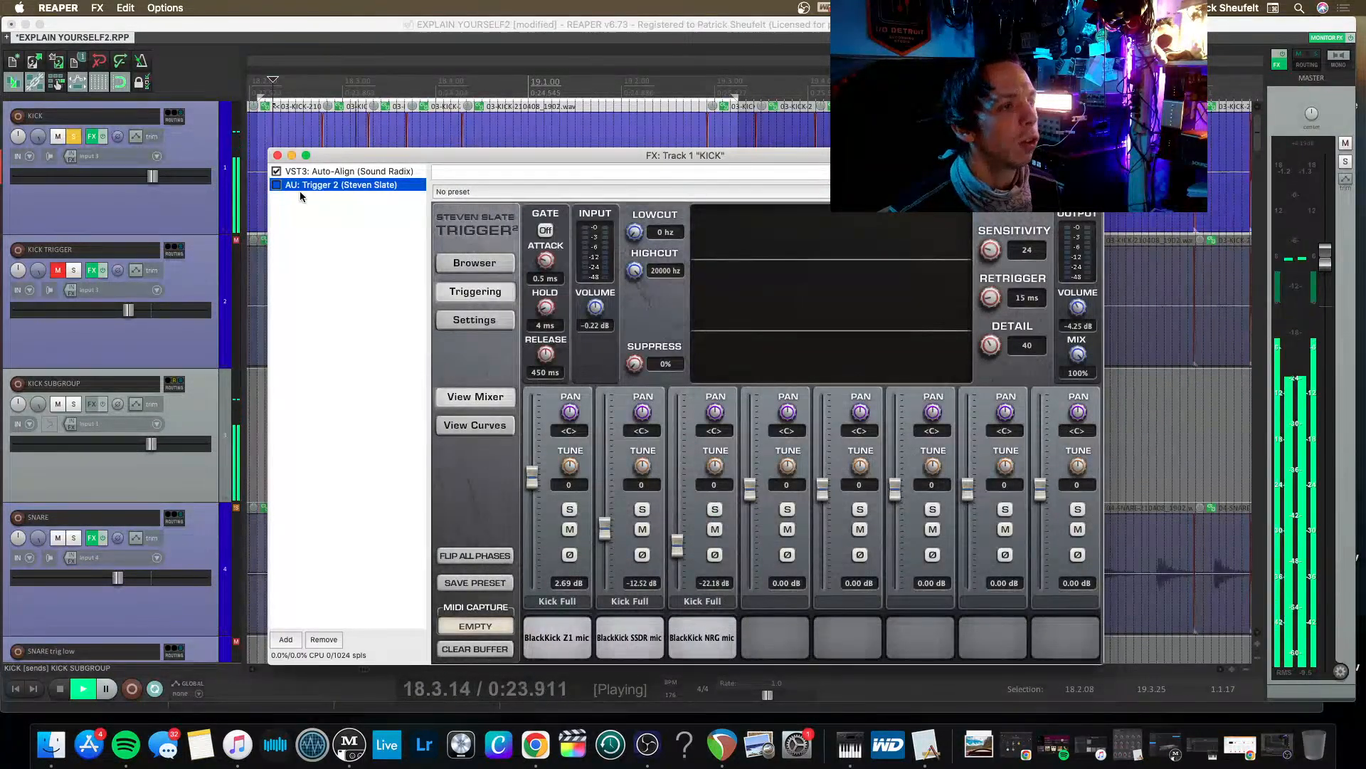
pyautogui.press('Delete')
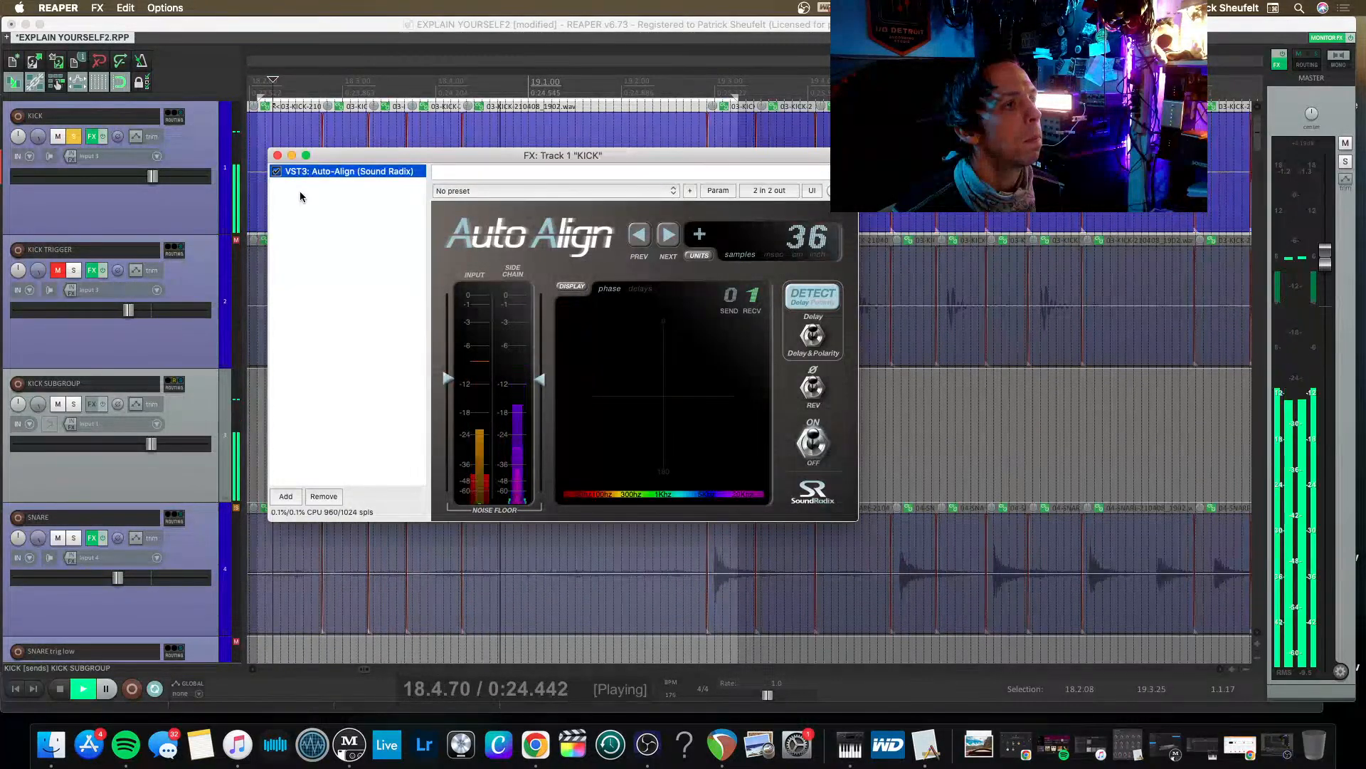
pyautogui.press('Delete')
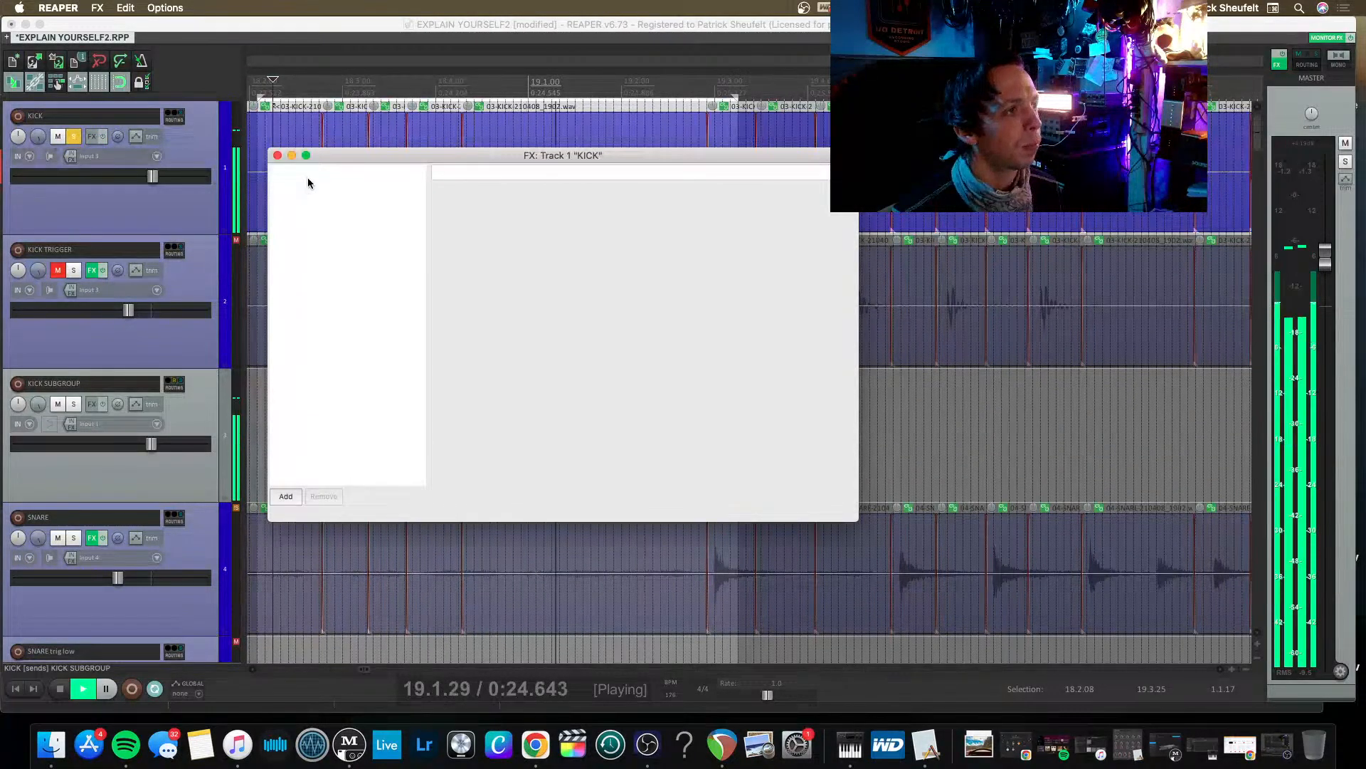
# Add VST3 Pro-Q 3 to the KICK chain and create a bell boost of about 4.5 dB near 3 kHz.
pyautogui.doubleClick(308, 183)
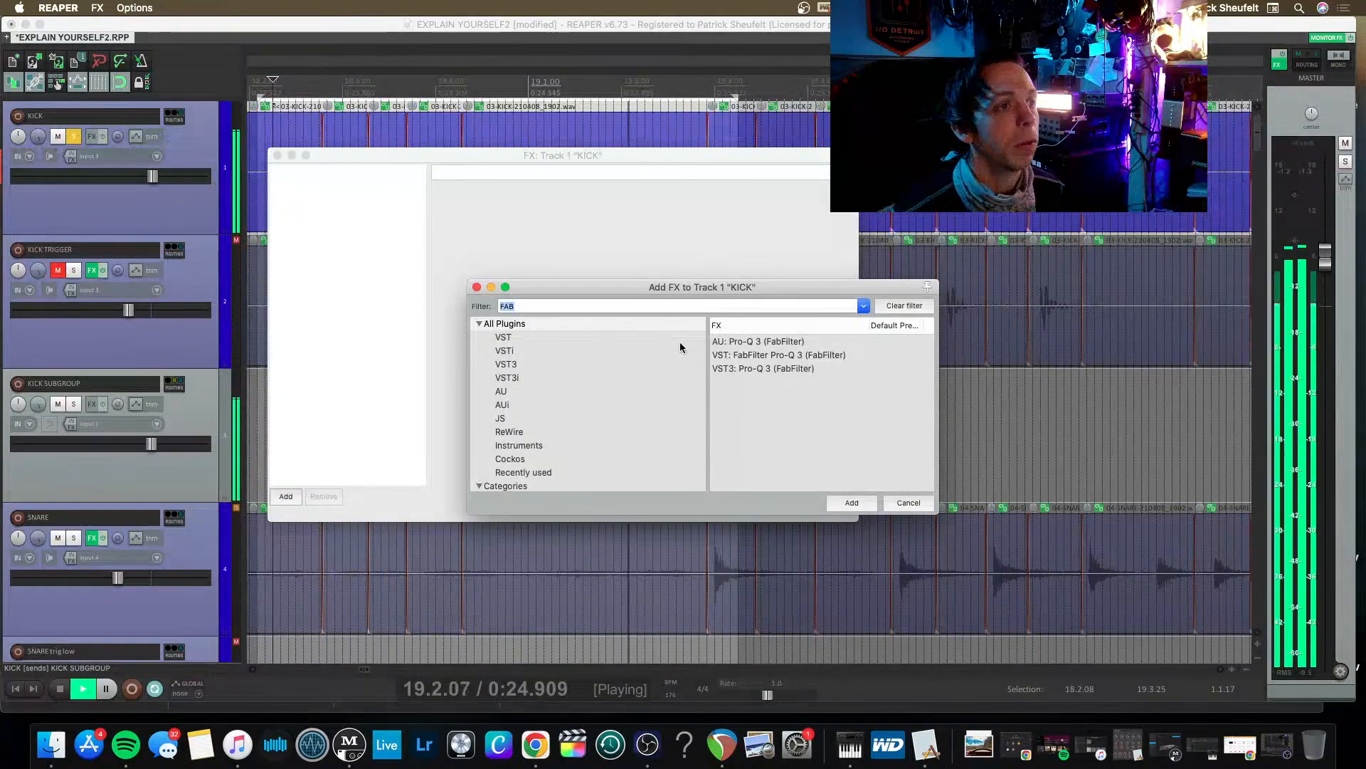
pyautogui.press('Down')
pyautogui.press('Down')
pyautogui.press('Down')
pyautogui.press('Return')
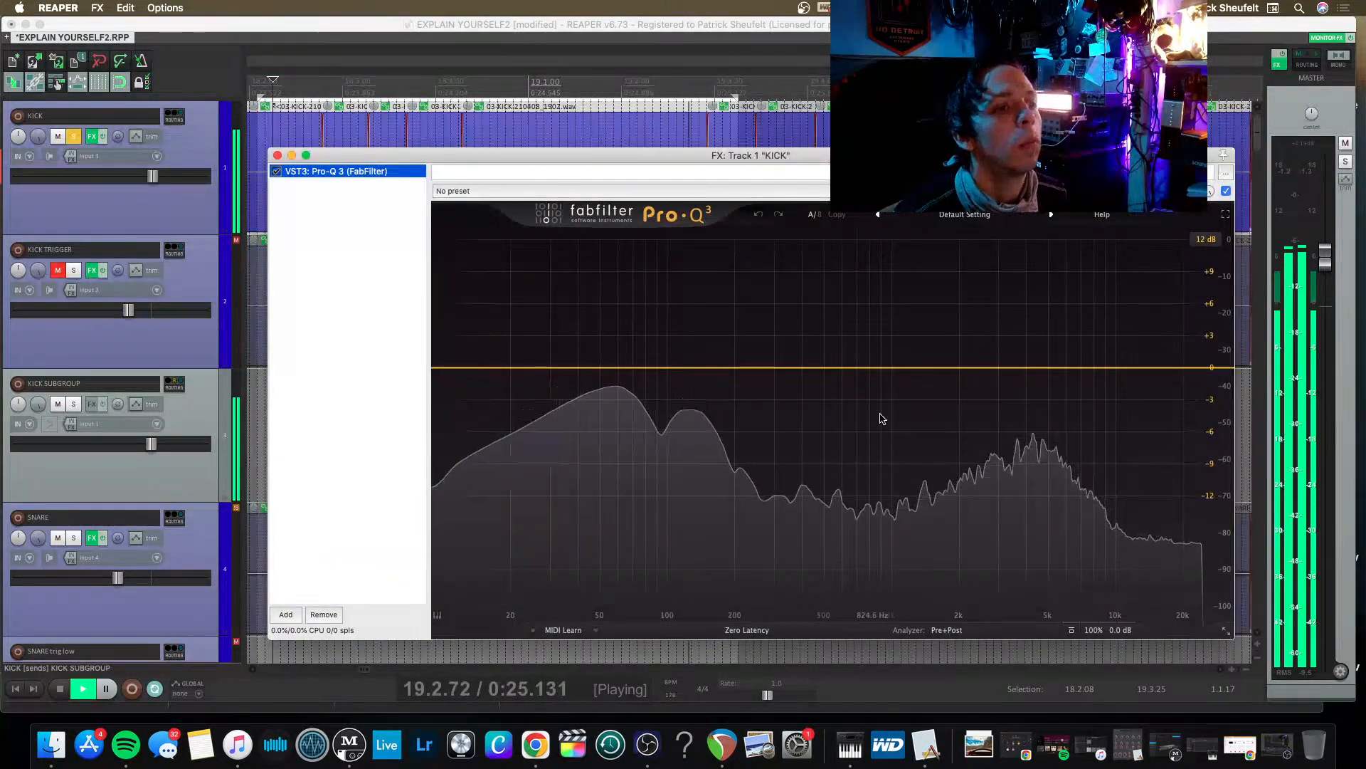
pyautogui.click(965, 366)
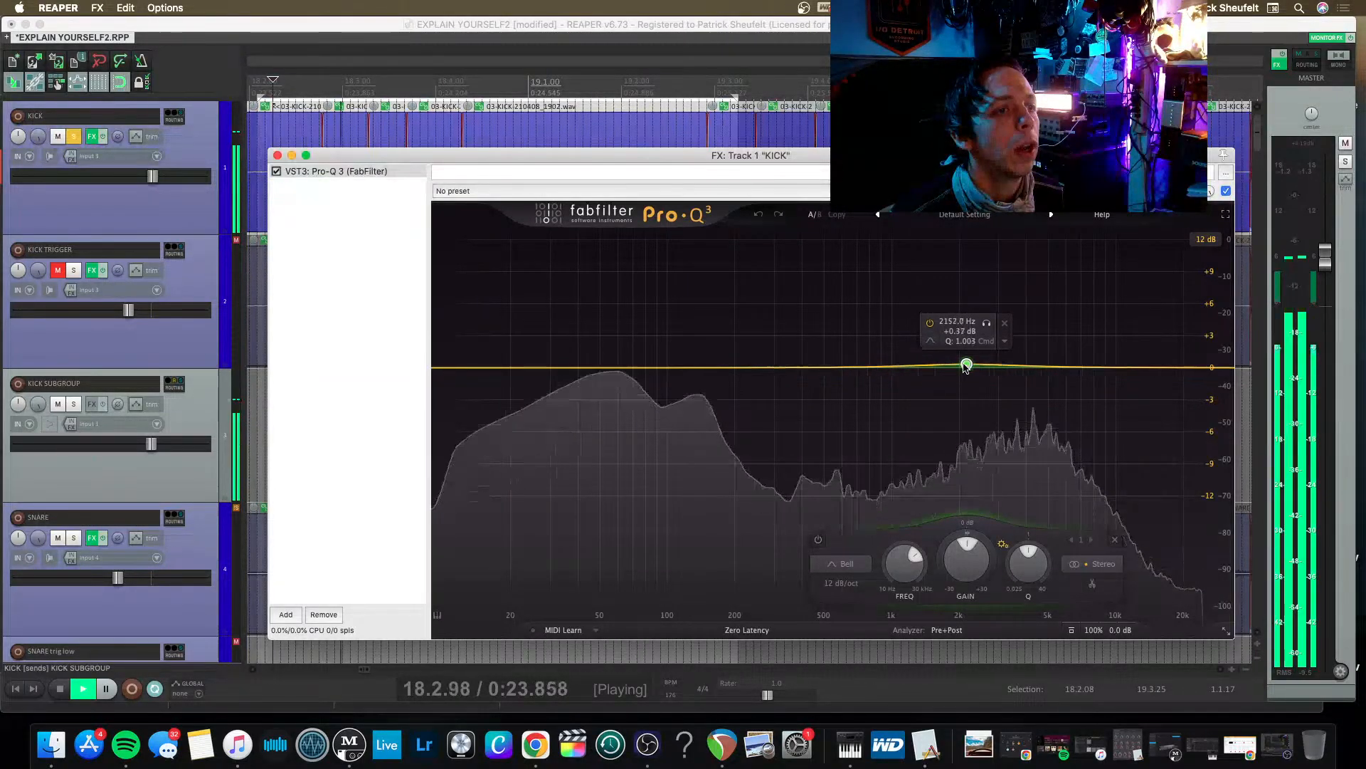
pyautogui.moveTo(965, 366); pyautogui.dragTo(1002, 318)
# Add a narrow bell cut of about 12 dB near 132 Hz, with a Q of about 7.7, on the KICK EQ.
pyautogui.click(695, 387)
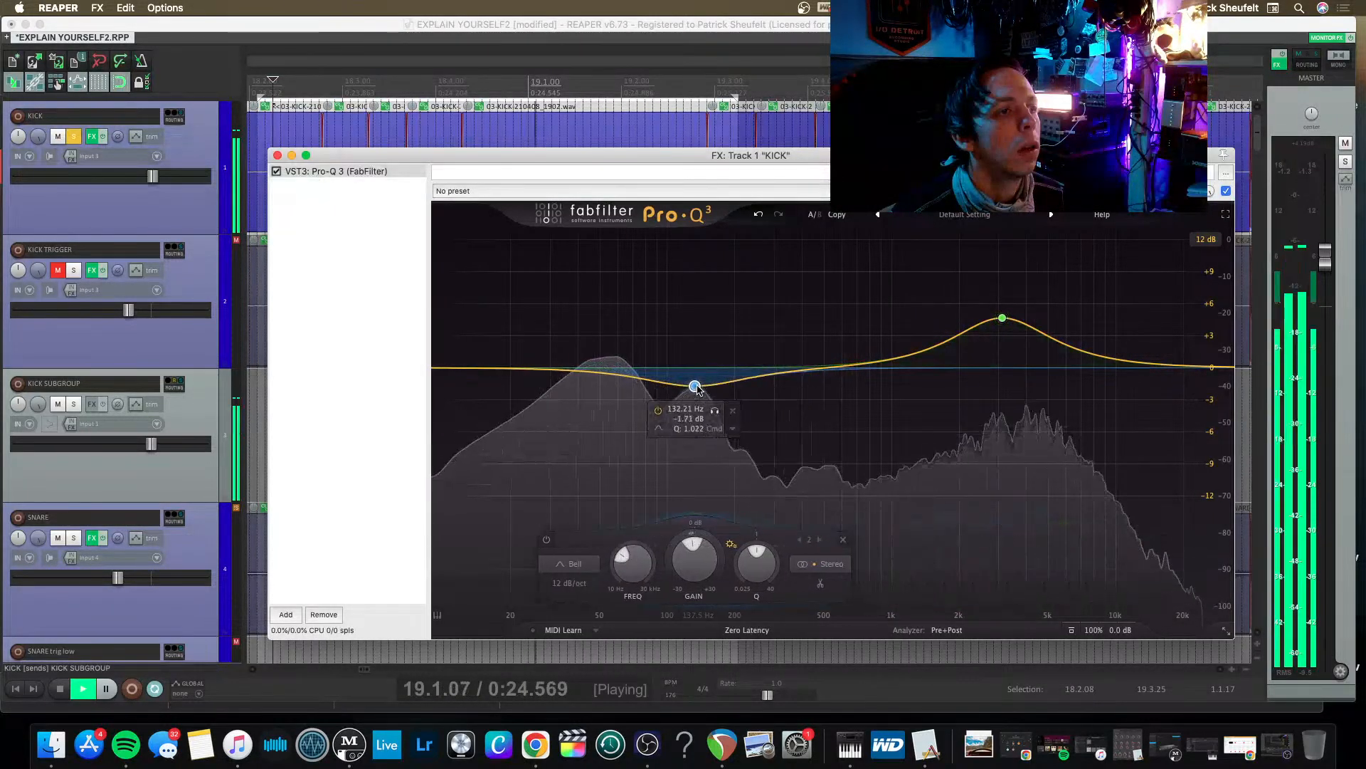
pyautogui.moveTo(697, 390); pyautogui.dragTo(696, 393)
pyautogui.scroll(8, 695, 393)
pyautogui.scroll(-4, 695, 393)
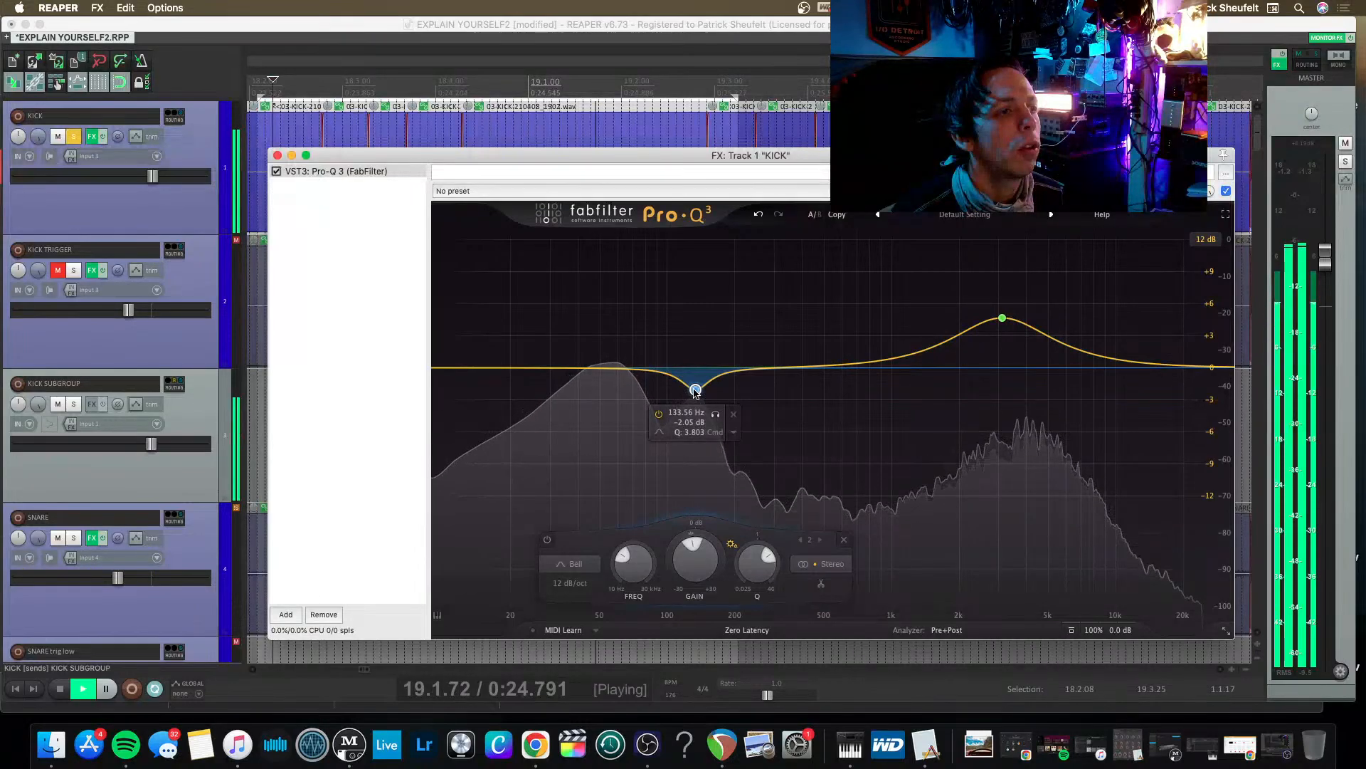
pyautogui.scroll(5, 695, 392)
pyautogui.moveTo(695, 392); pyautogui.dragTo(694, 453)
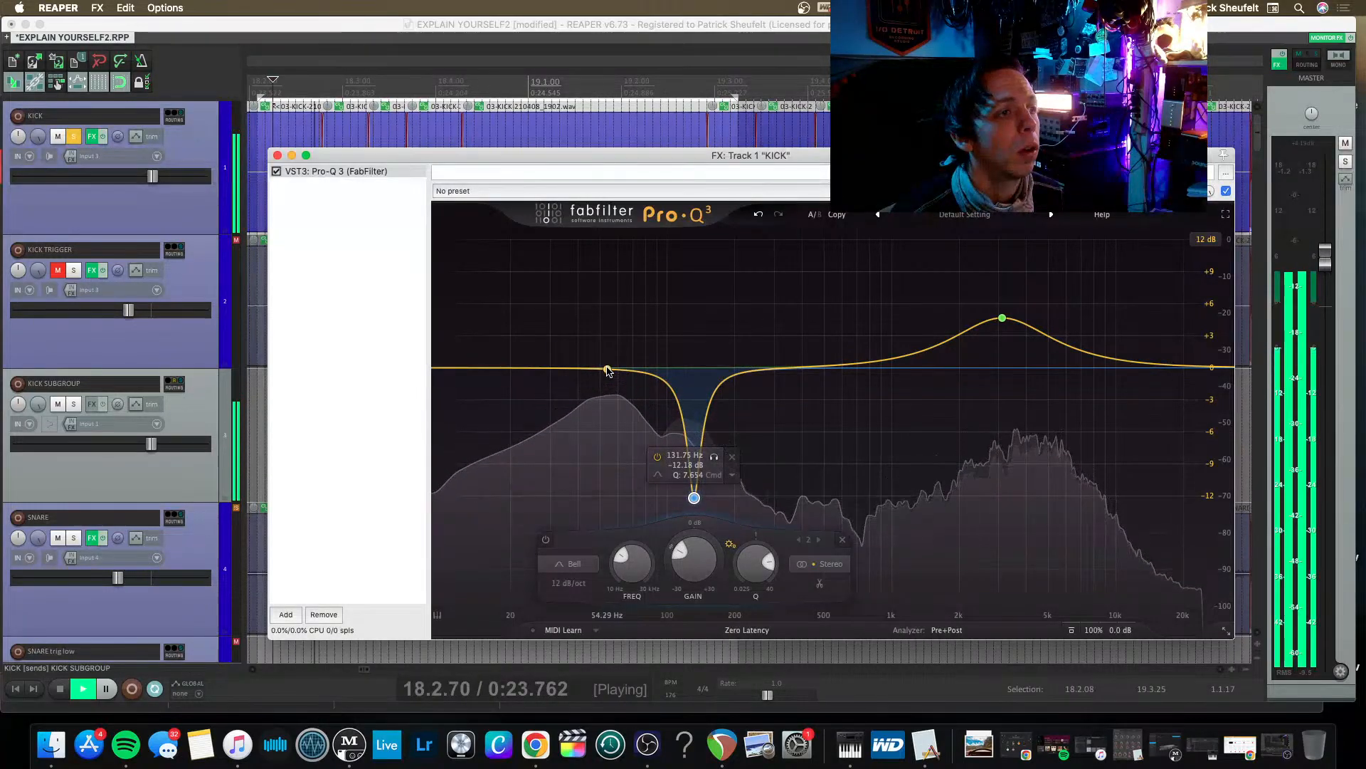
# Boost about 52 Hz by 2.8 dB, and readjust the low-mid cut to about 153 Hz, -9.75 dB and Q 3.9.
pyautogui.moveTo(607, 368); pyautogui.dragTo(604, 344)
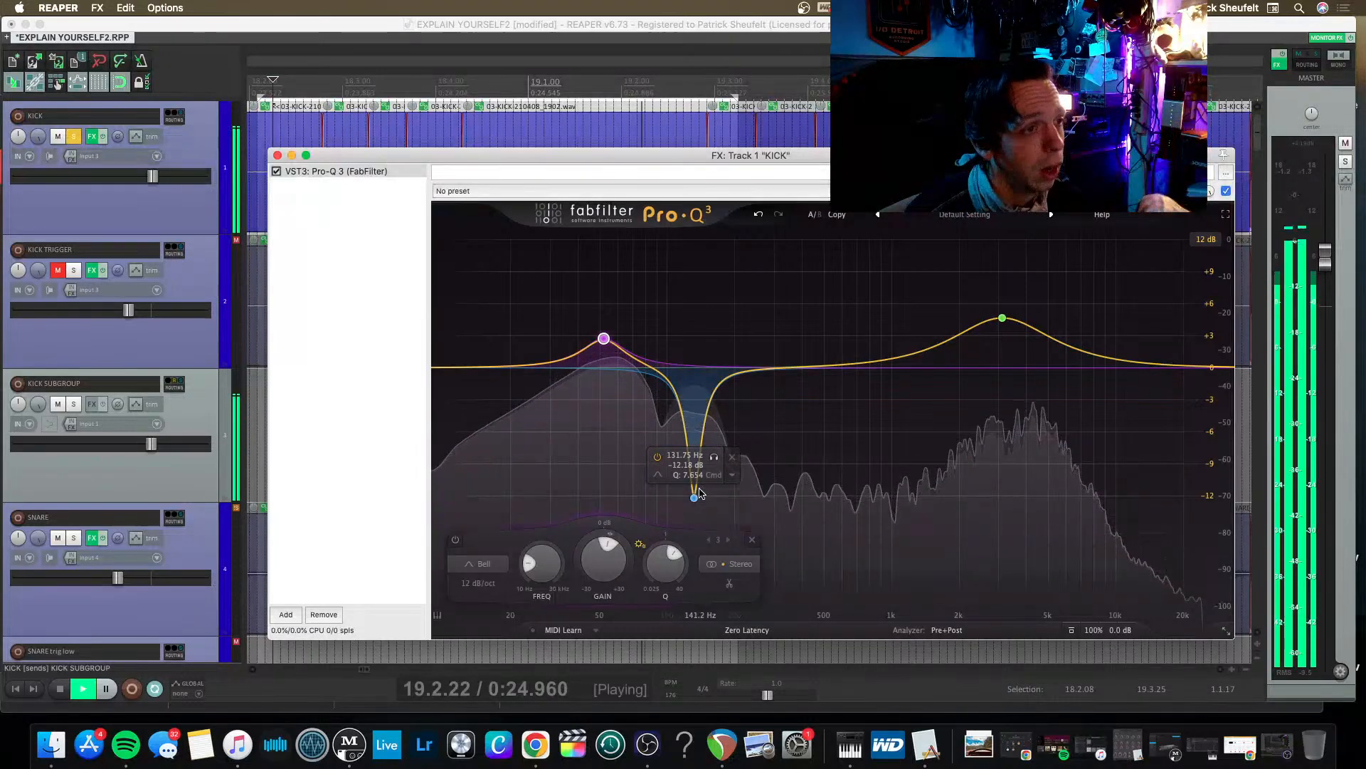
pyautogui.moveTo(694, 497)
pyautogui.mouseDown()
pyautogui.moveTo(684, 479)
pyautogui.moveTo(695, 504)
pyautogui.mouseUp()
pyautogui.scroll(-3, 694, 498)
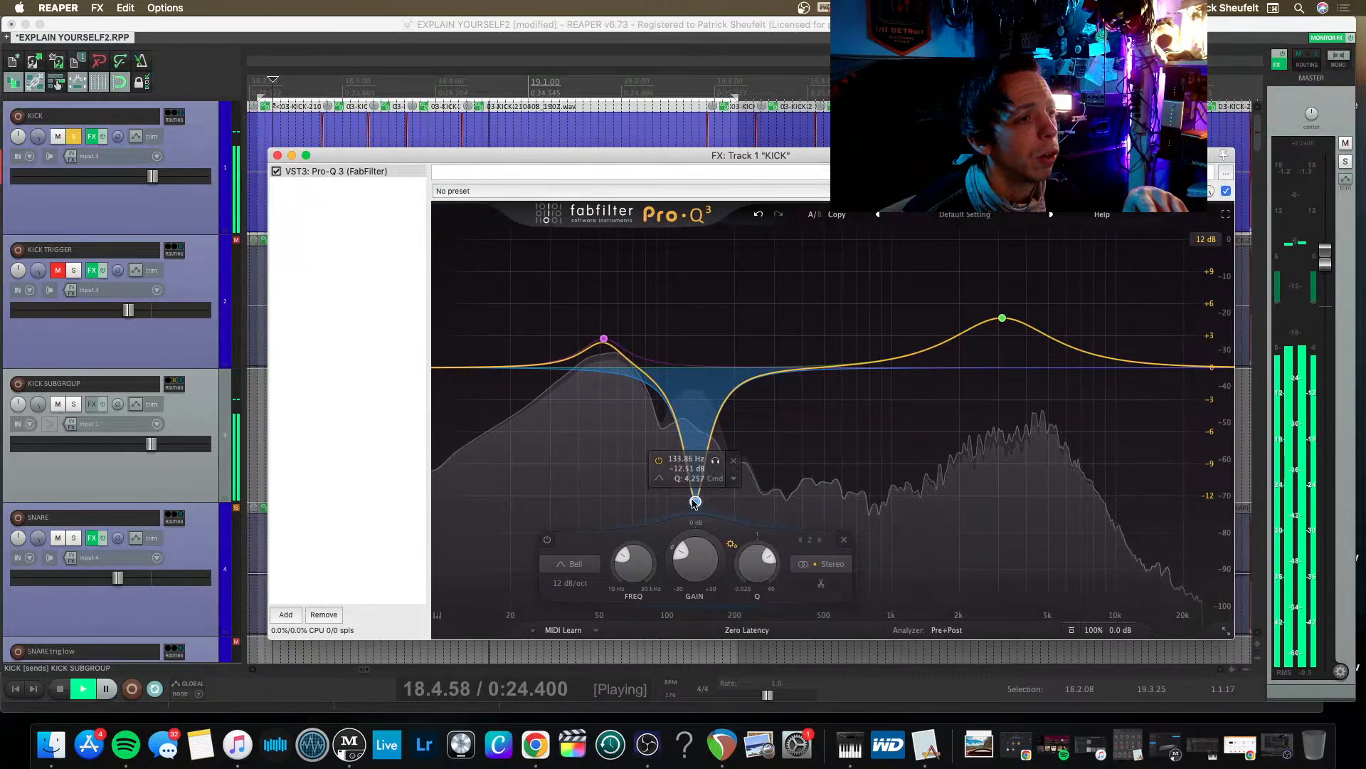
pyautogui.click(658, 466)
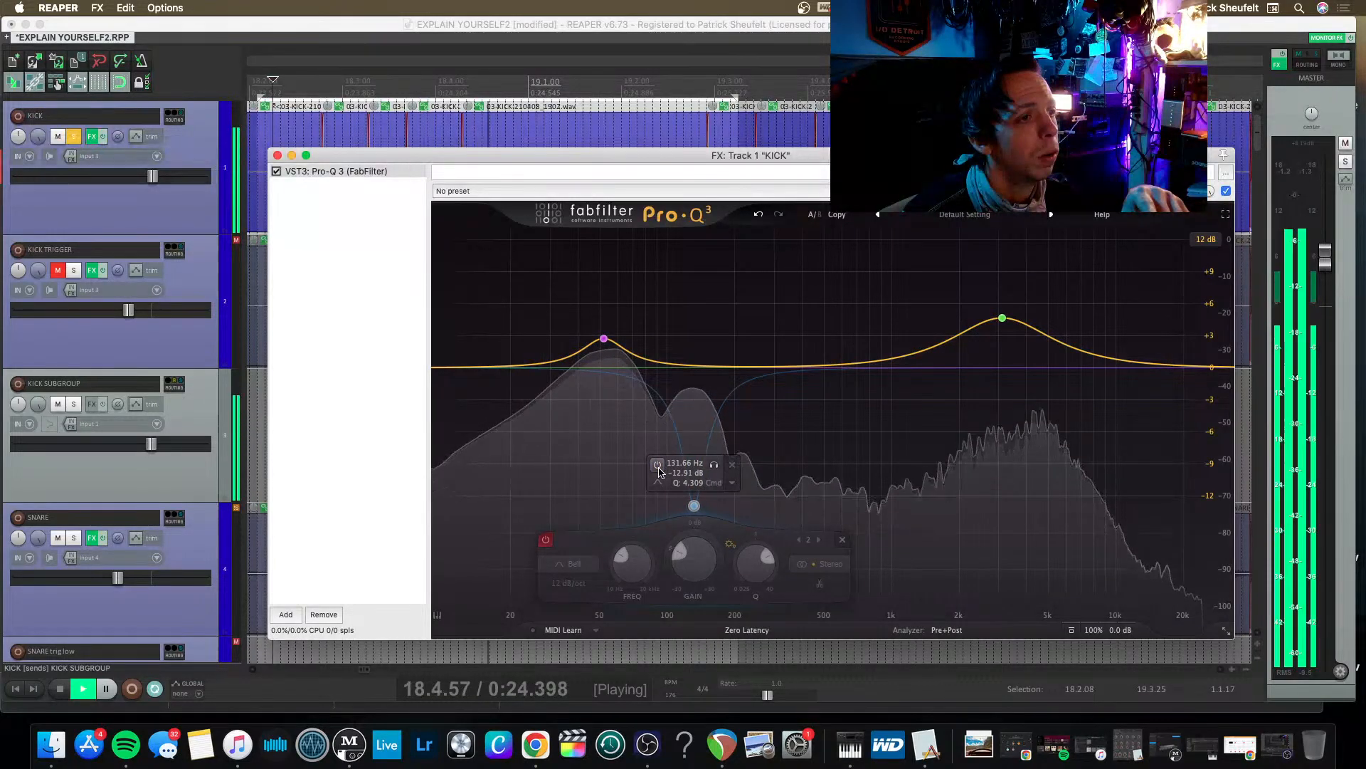
pyautogui.click(658, 466)
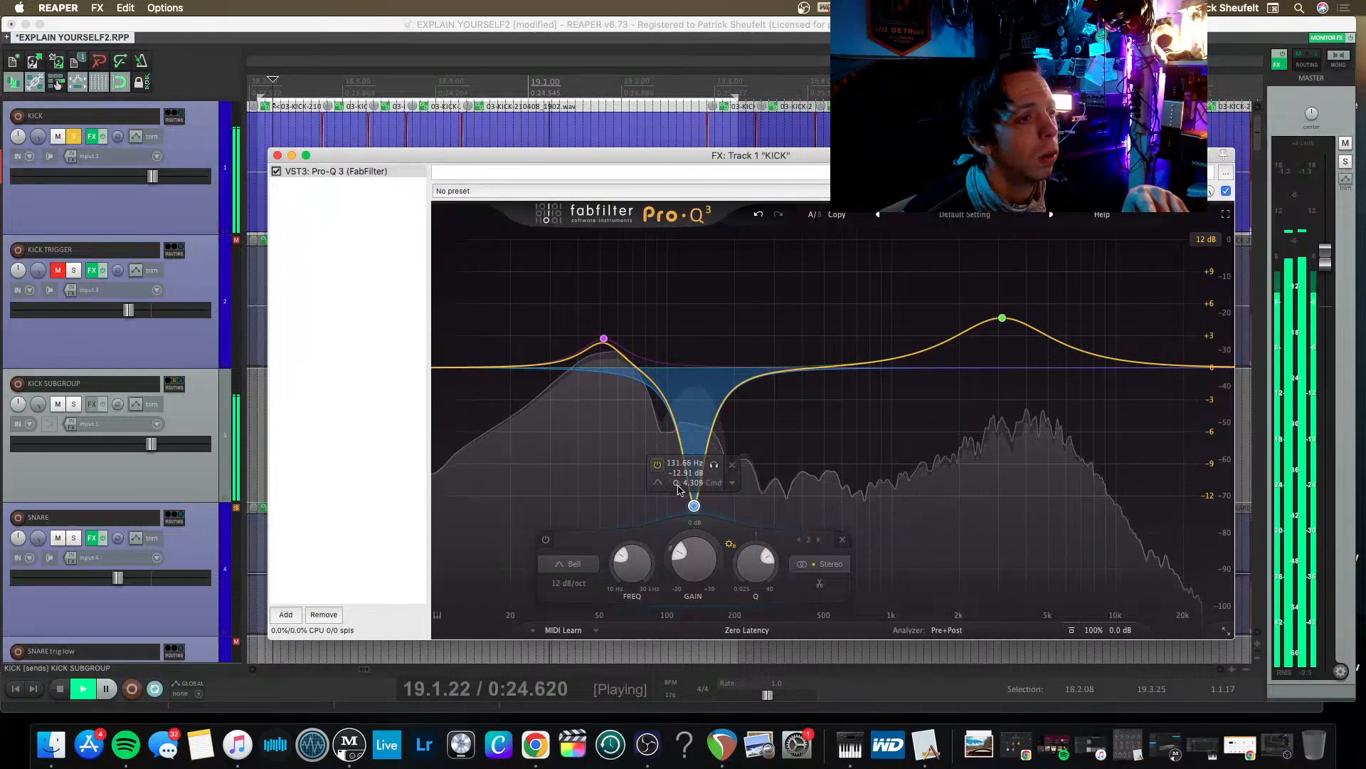
pyautogui.moveTo(694, 504); pyautogui.dragTo(708, 472)
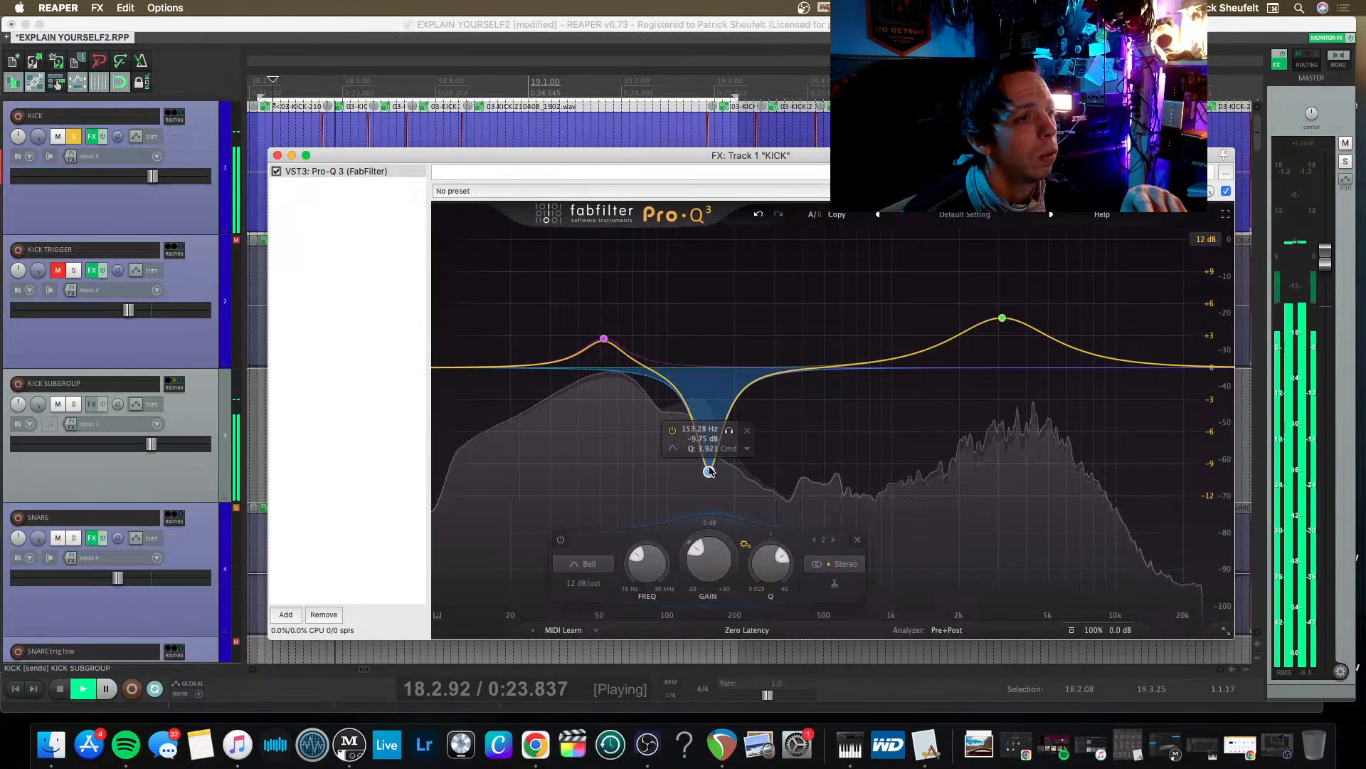
# Audition the 153 Hz cut and the 52 Hz boost in isolation, ending each band's solo.
pyautogui.click(728, 432)
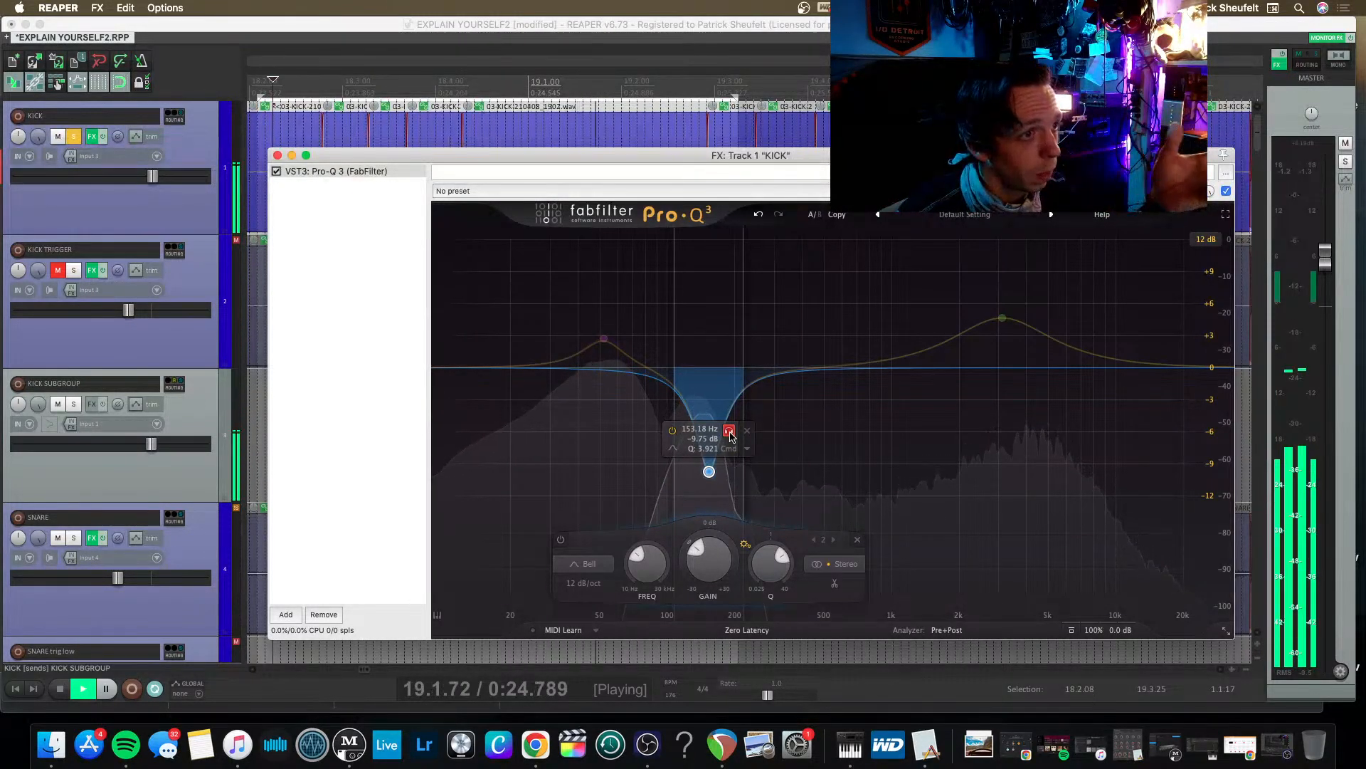
pyautogui.click(729, 432)
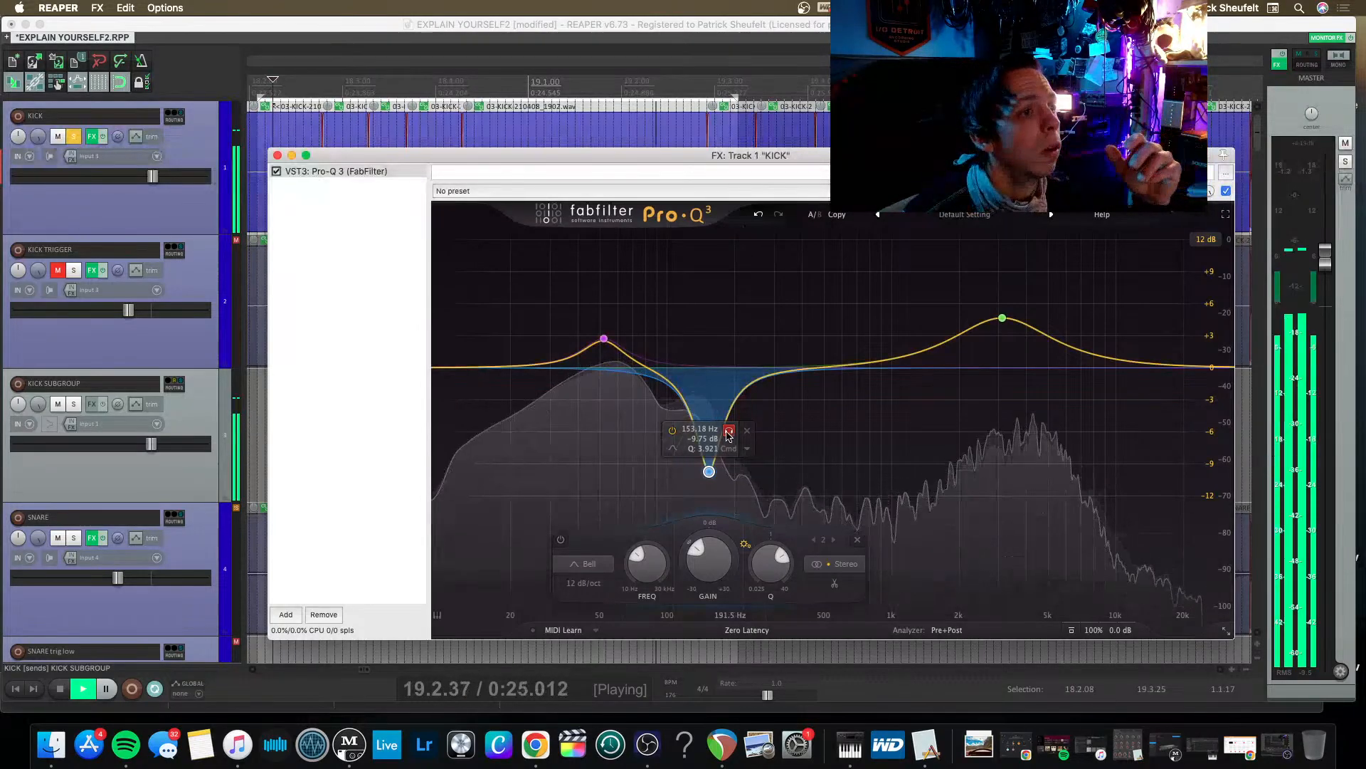
pyautogui.click(624, 298)
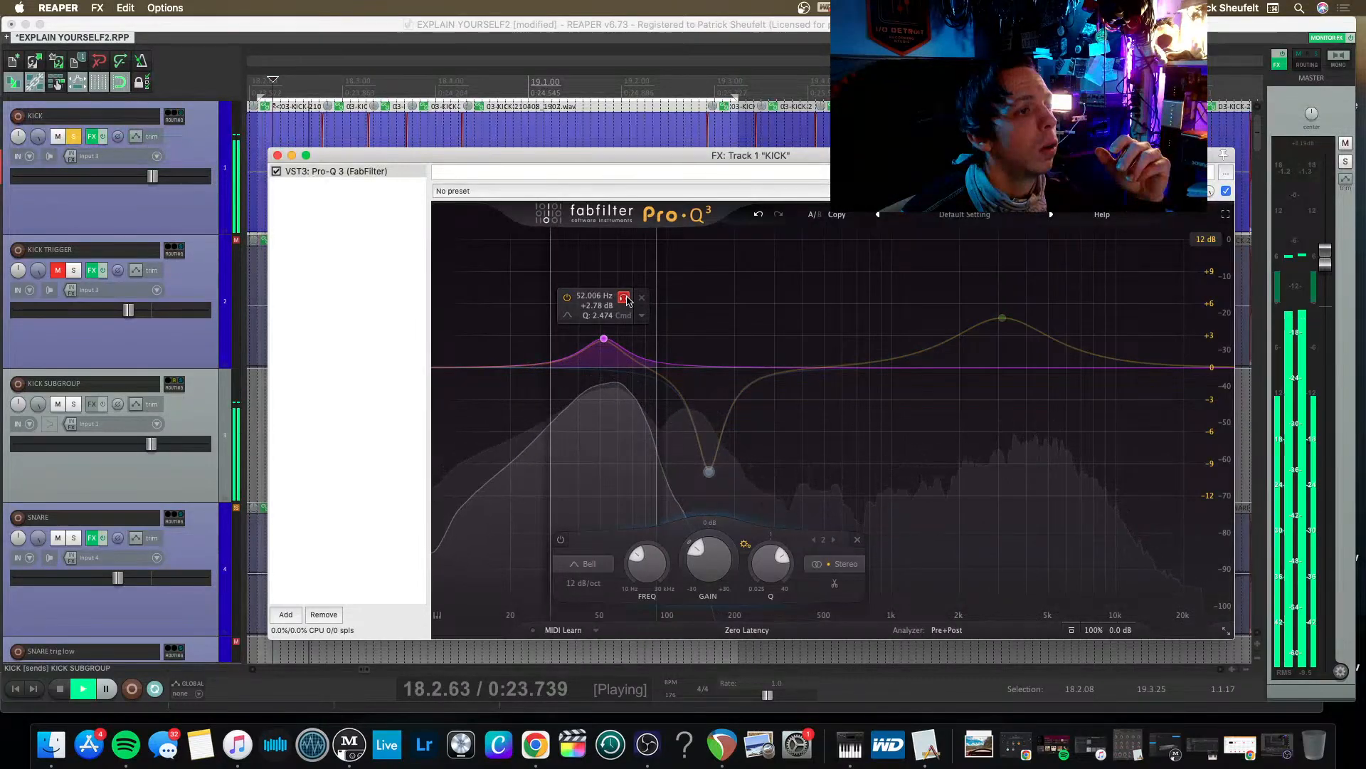
pyautogui.click(627, 299)
# Add a 12 dB/oct low cut at about 22 Hz with a Q of about 1.0 on the KICK EQ, and audition it in isolation.
pyautogui.moveTo(442, 368); pyautogui.dragTo(463, 390)
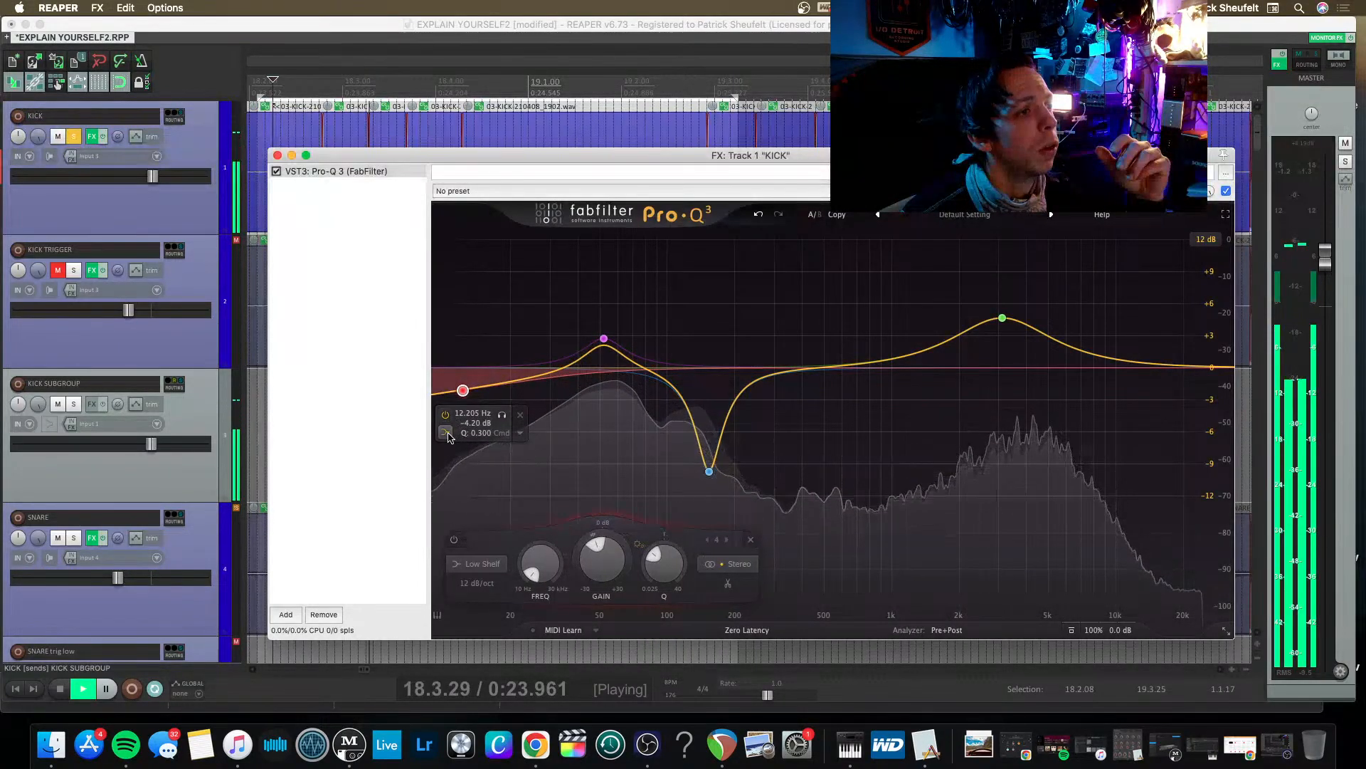
pyautogui.click(476, 448)
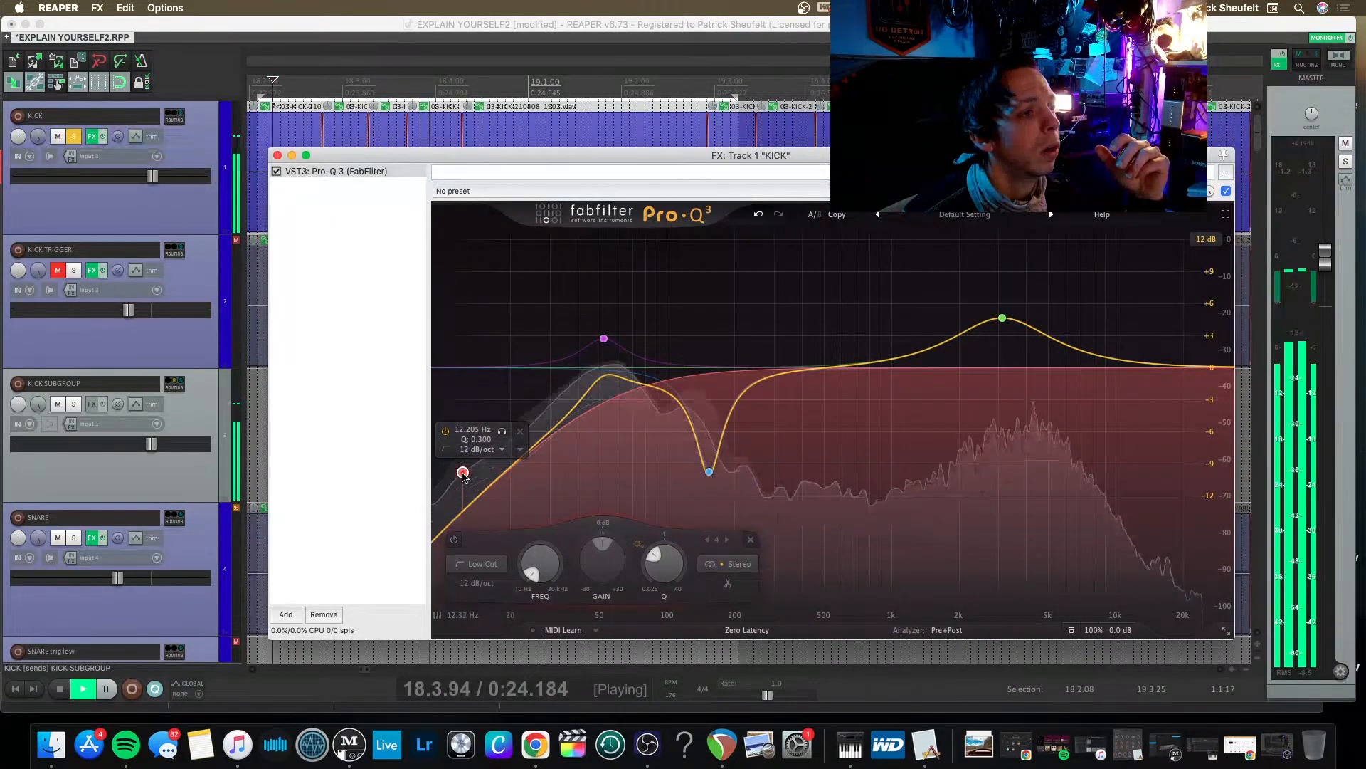
pyautogui.moveTo(463, 472); pyautogui.dragTo(521, 367)
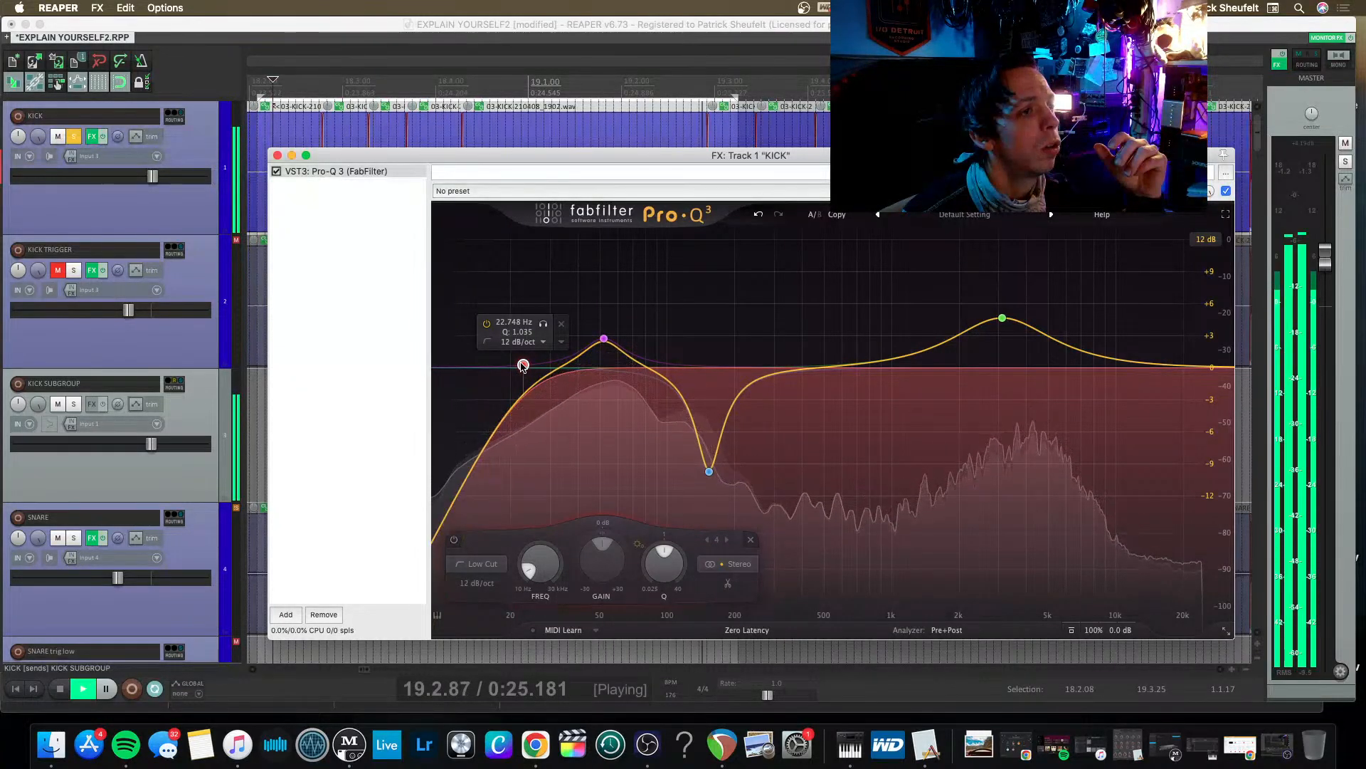
pyautogui.moveTo(523, 366); pyautogui.dragTo(520, 366)
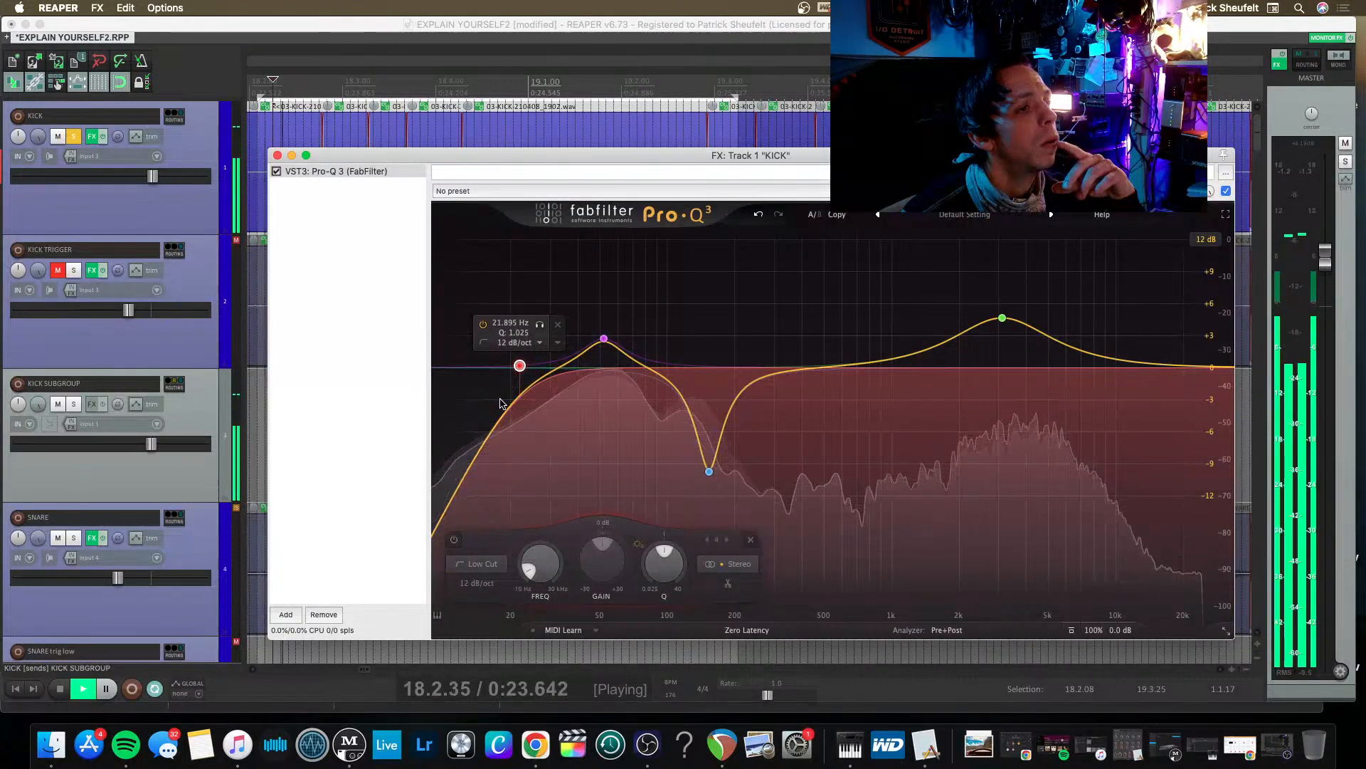
pyautogui.click(540, 324)
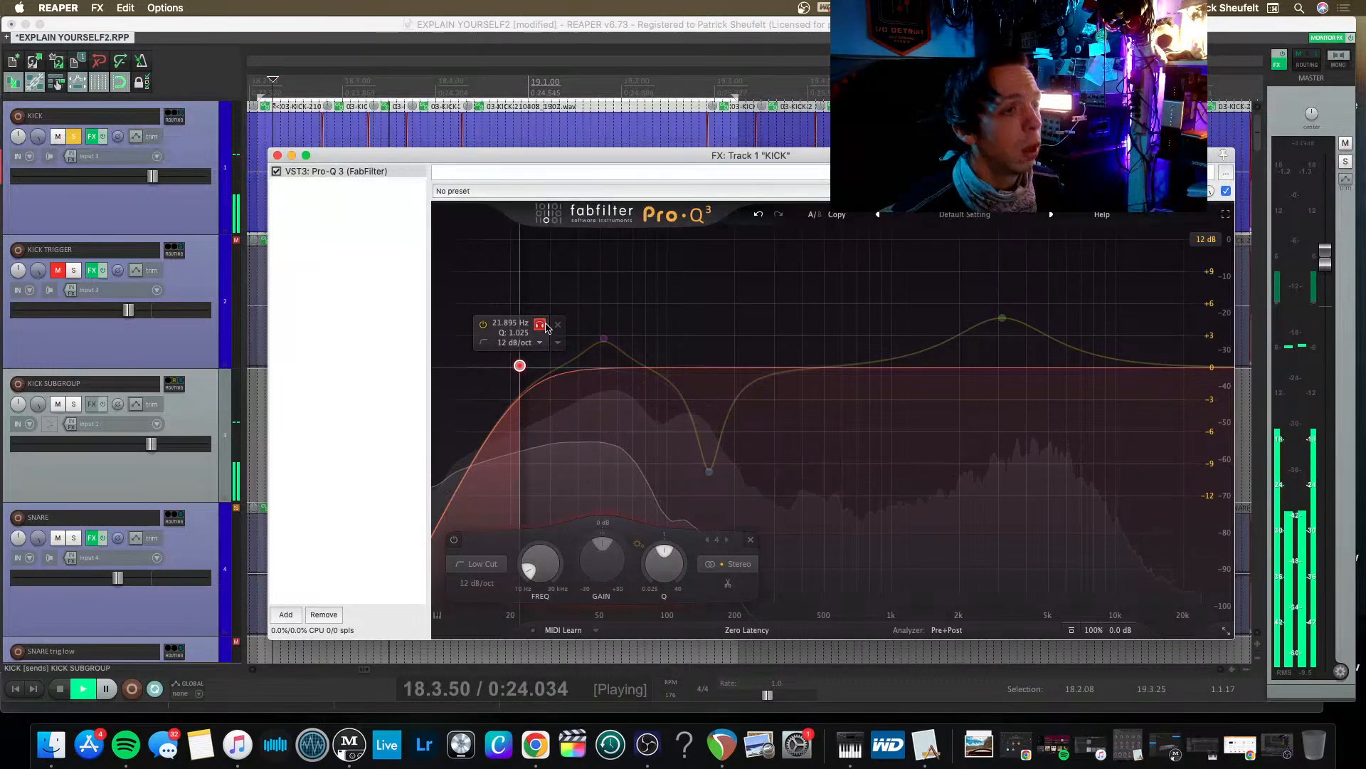
pyautogui.click(540, 325)
# Add a bell cut of about 3.8 dB near 589 Hz with a Q of about 3.4, auditioning the band in isolation.
pyautogui.moveTo(801, 367); pyautogui.dragTo(850, 392)
pyautogui.click(870, 417)
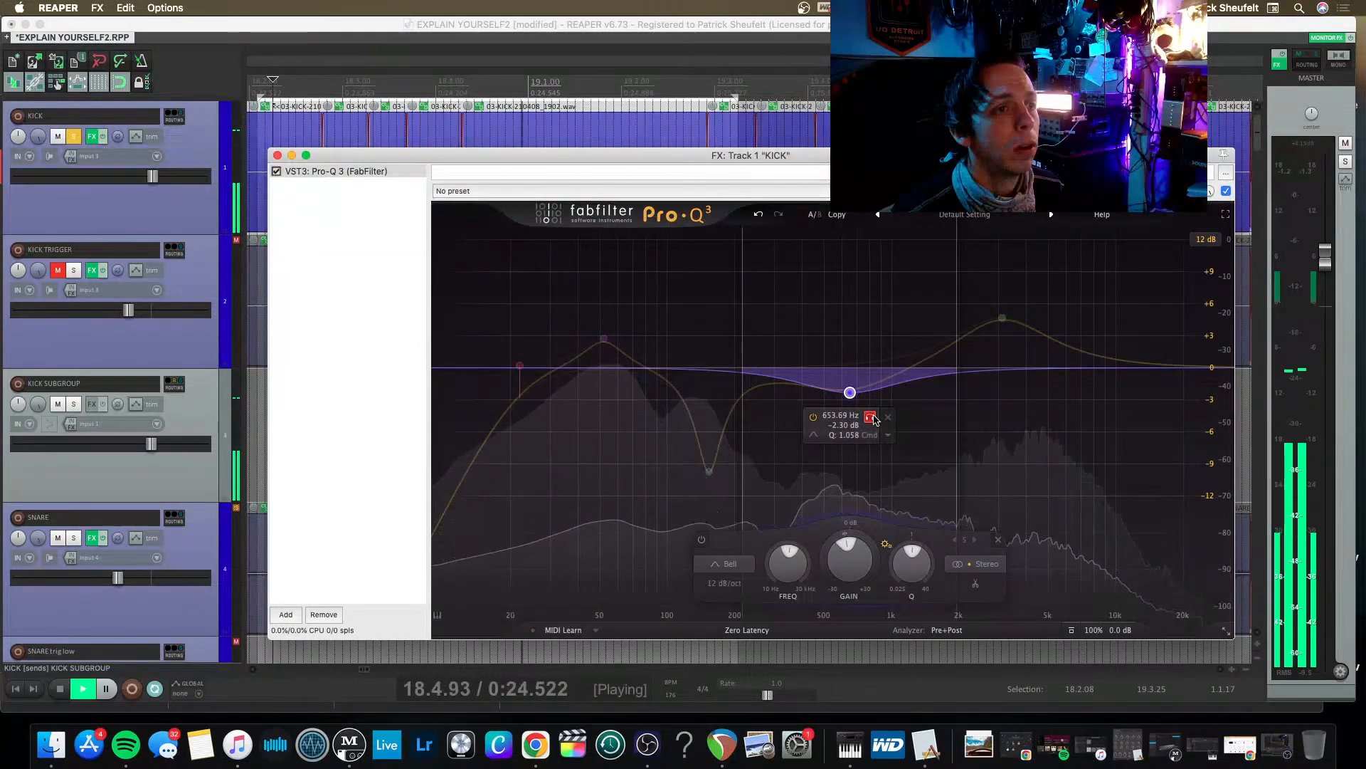
pyautogui.click(870, 417)
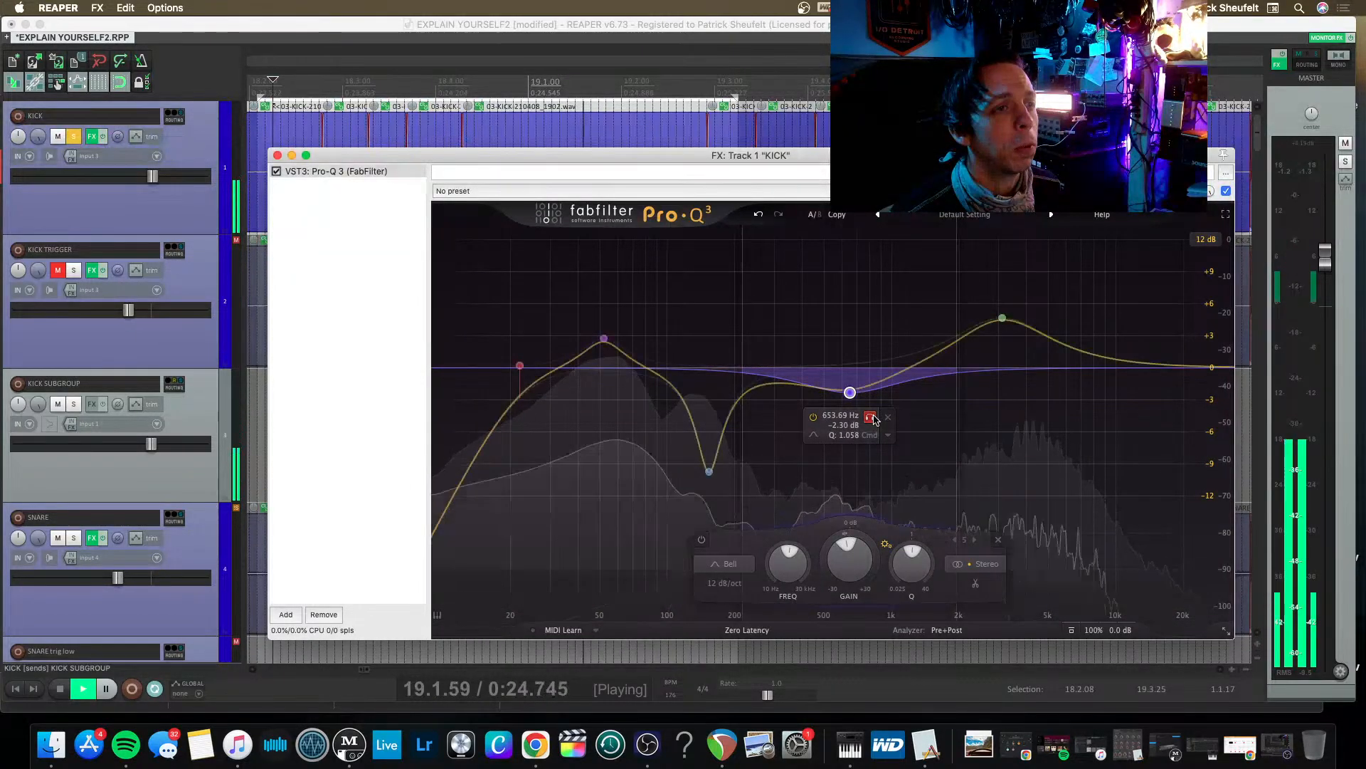
pyautogui.scroll(5, 851, 394)
pyautogui.moveTo(850, 394); pyautogui.dragTo(847, 421)
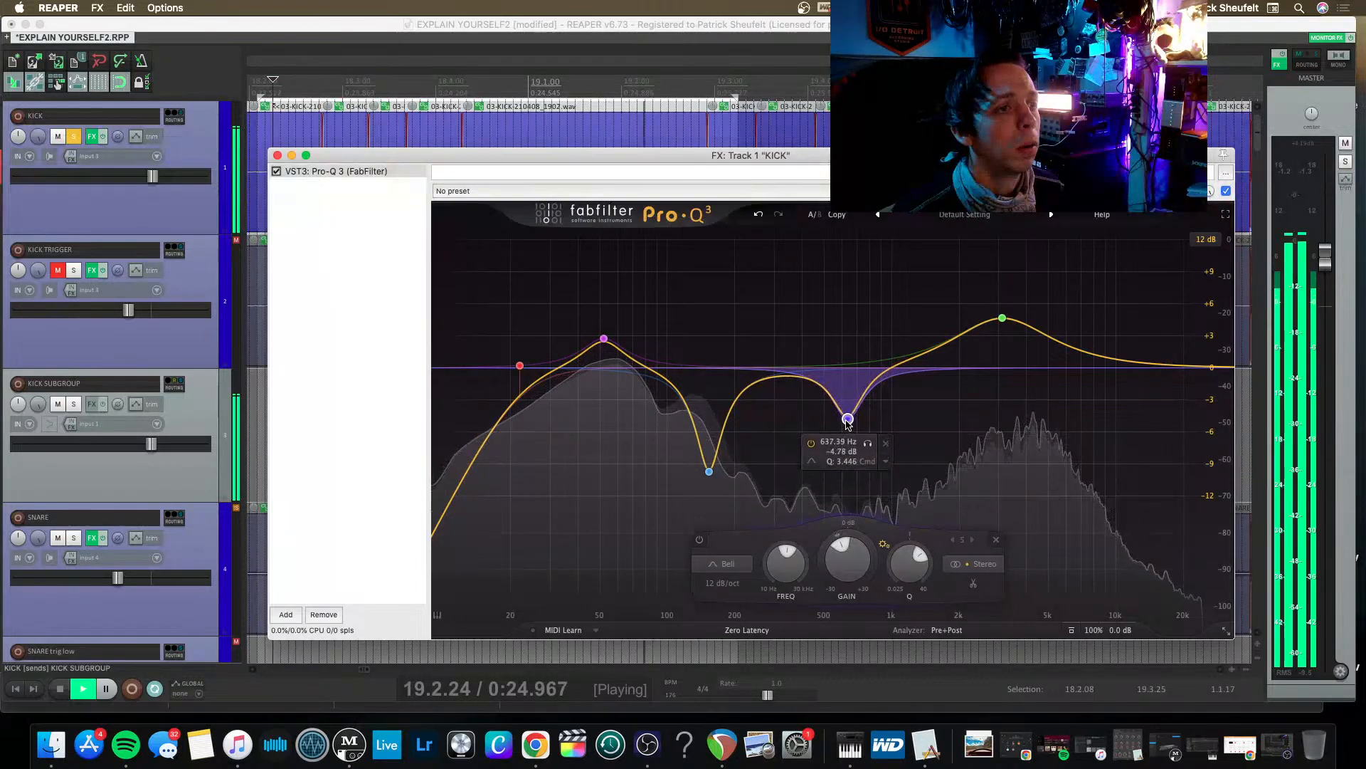
pyautogui.click(869, 444)
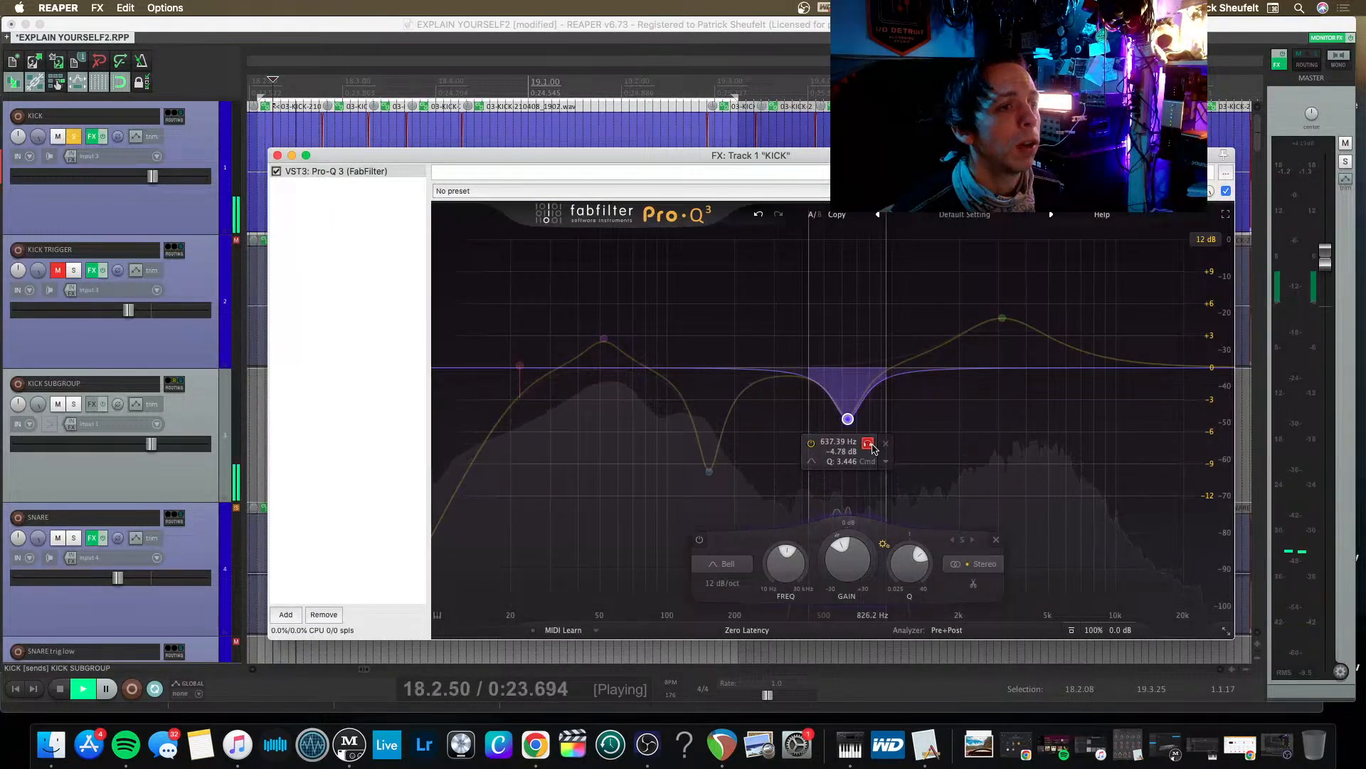
pyautogui.moveTo(874, 448); pyautogui.dragTo(839, 409)
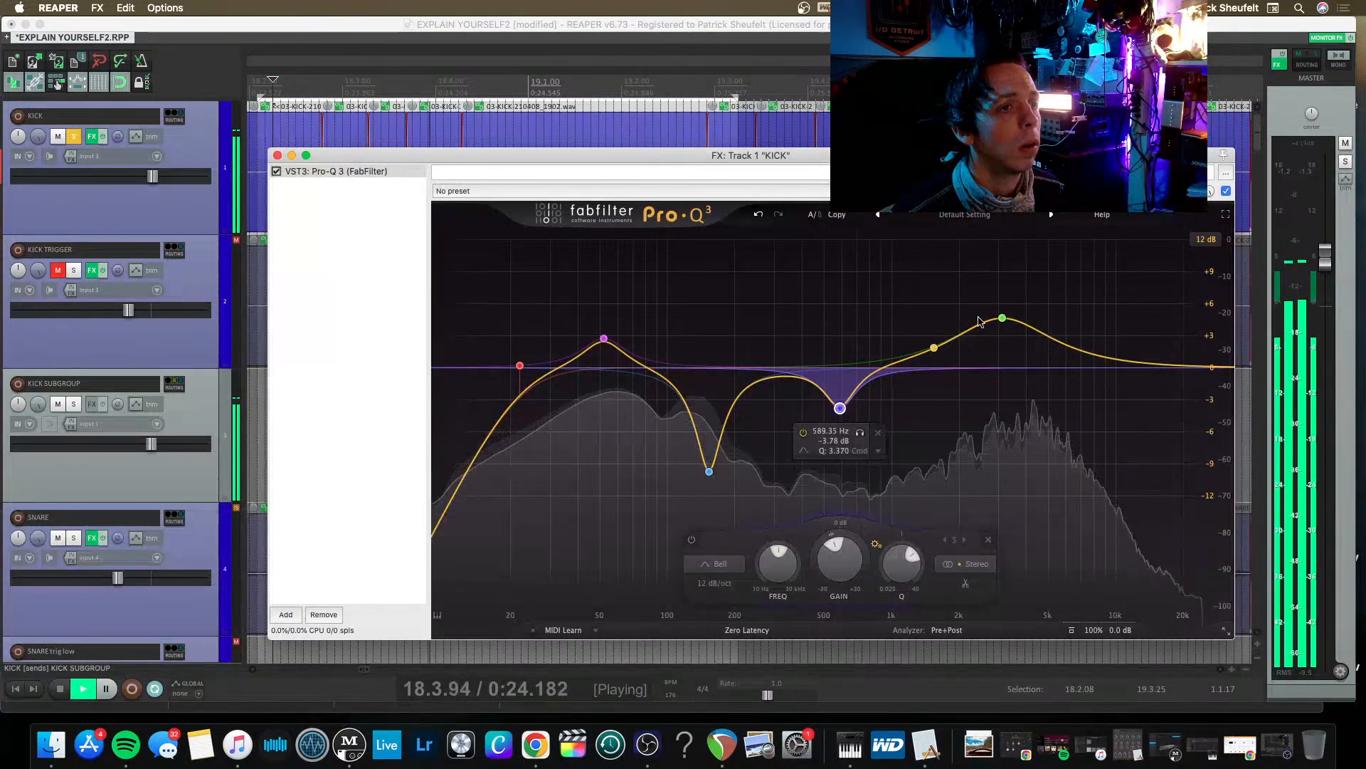
# Flatten the presence boost to about 0.1 dB near 2365 Hz and bring the 52 Hz boost down to near 0 dB.
pyautogui.moveTo(1002, 318); pyautogui.dragTo(975, 368)
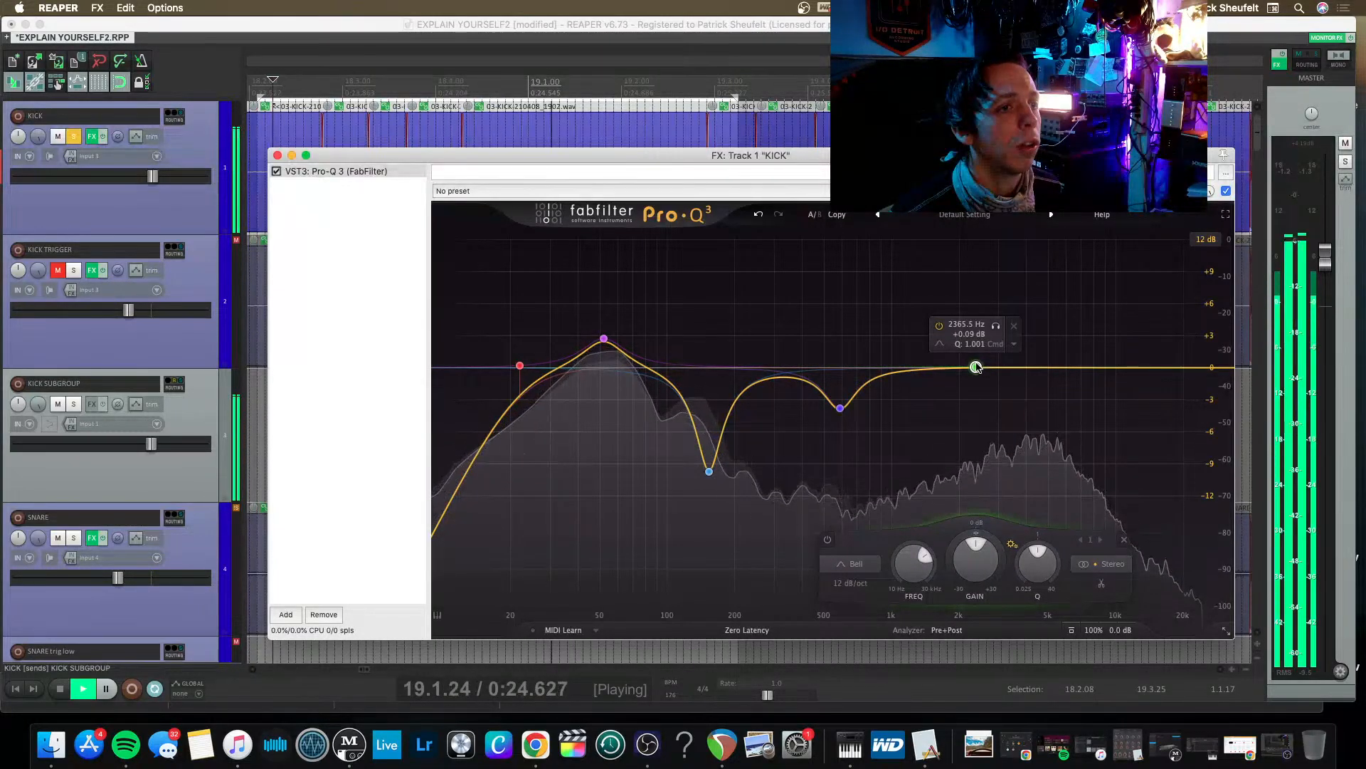
pyautogui.moveTo(601, 330)
pyautogui.moveTo(604, 340); pyautogui.dragTo(600, 361)
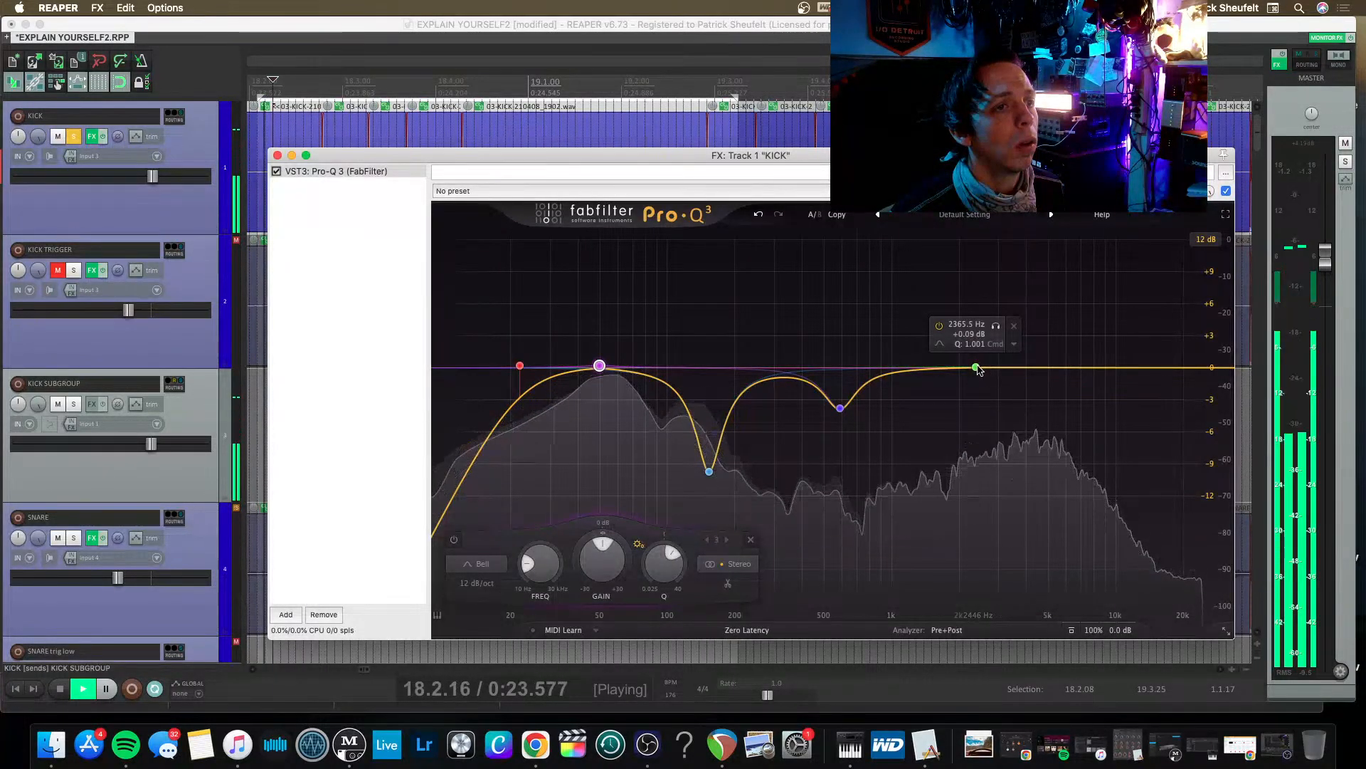
# Add VST3 Kiive Xtressor after the EQ in the KICK chain and reposition the effects window so the whole plug-in fits.
pyautogui.doubleClick(331, 201)
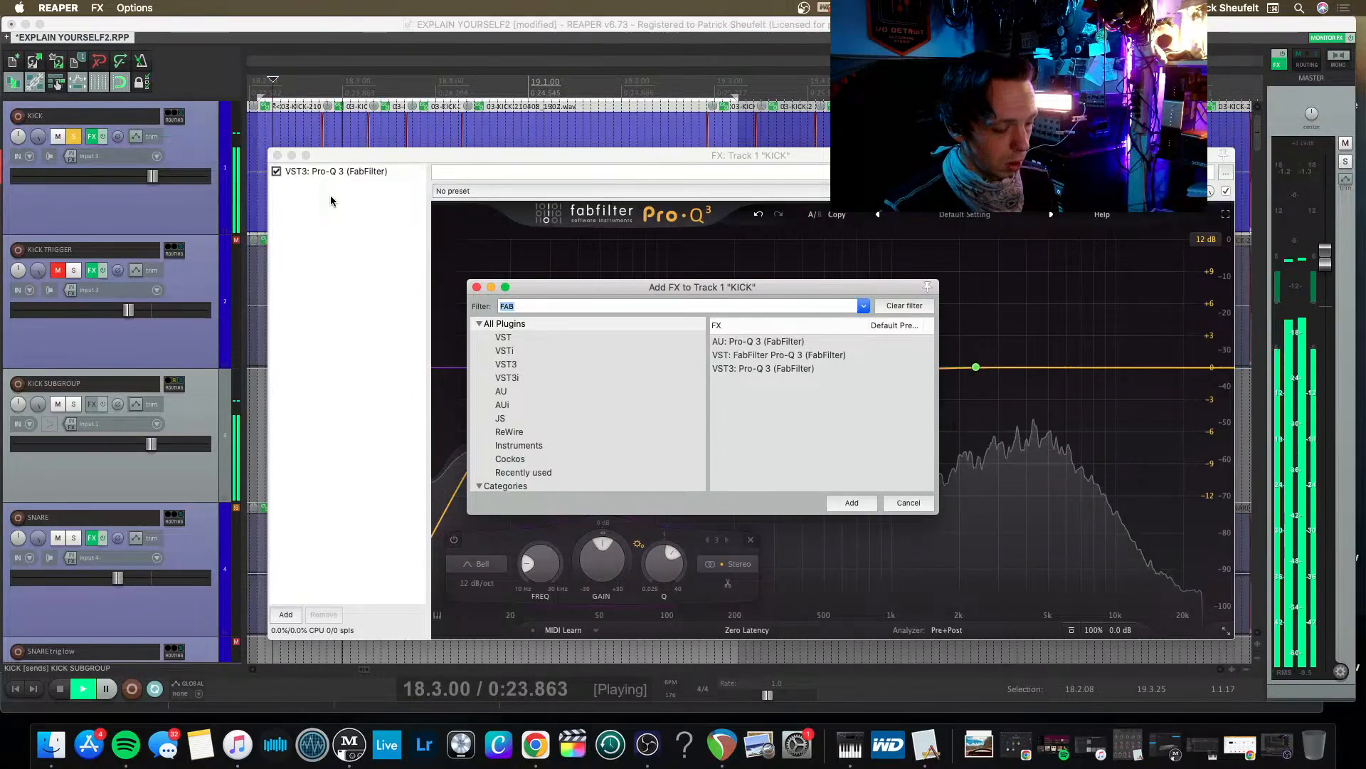
pyautogui.write('XTRE')
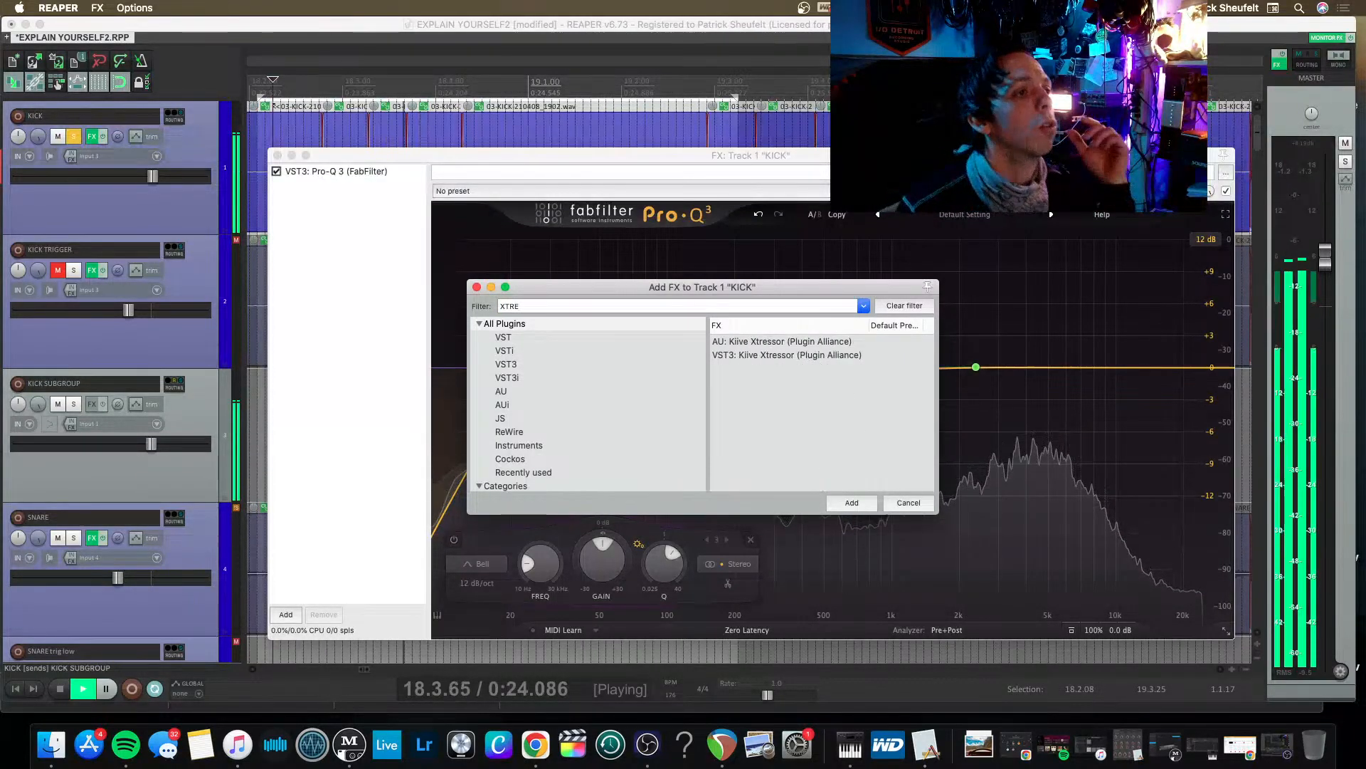
pyautogui.press('Down')
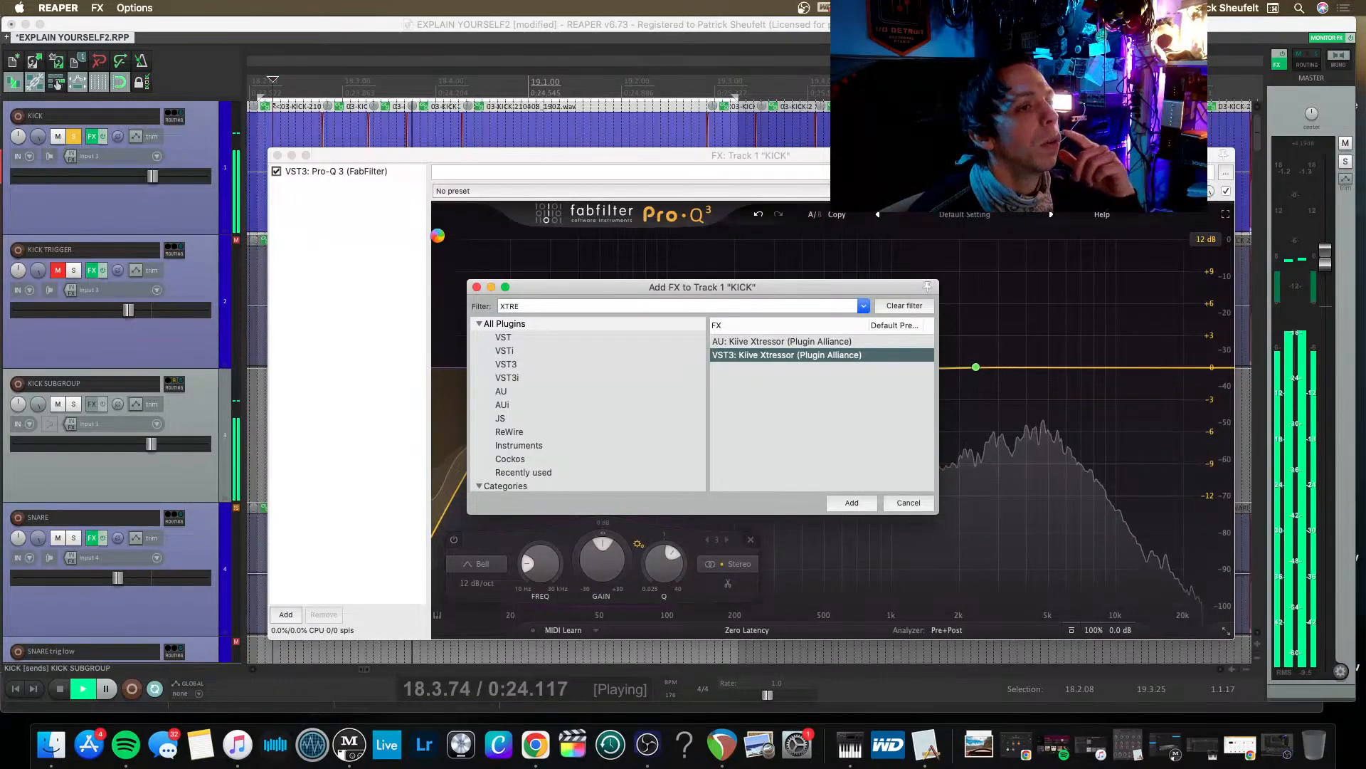
pyautogui.press('Return')
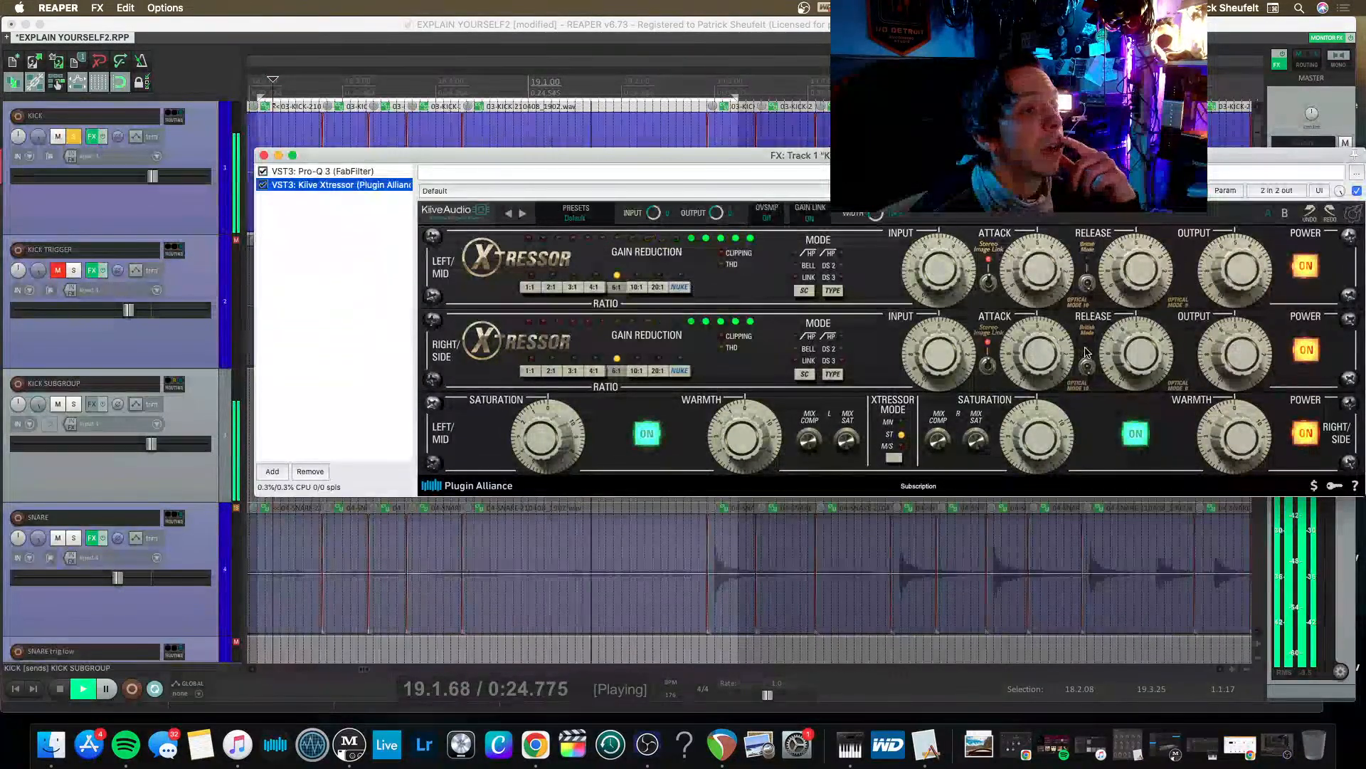
pyautogui.moveTo(868, 154); pyautogui.dragTo(722, 68)
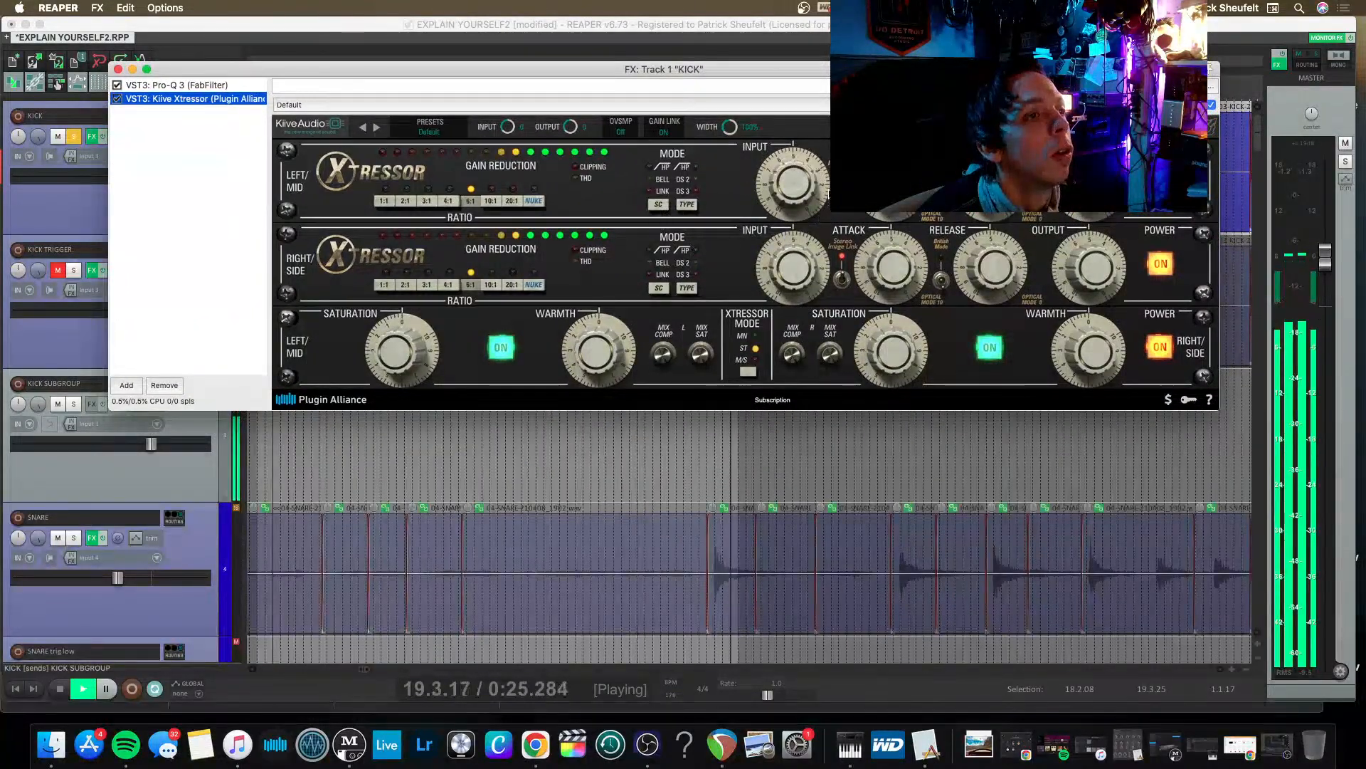
# Turn off Xtressor's Gain Link and set the compression ratio to 2:1 on both channels.
pyautogui.moveTo(786, 186)
pyautogui.mouseDown()
pyautogui.moveTo(776, 206)
pyautogui.moveTo(777, 192)
pyautogui.mouseUp()
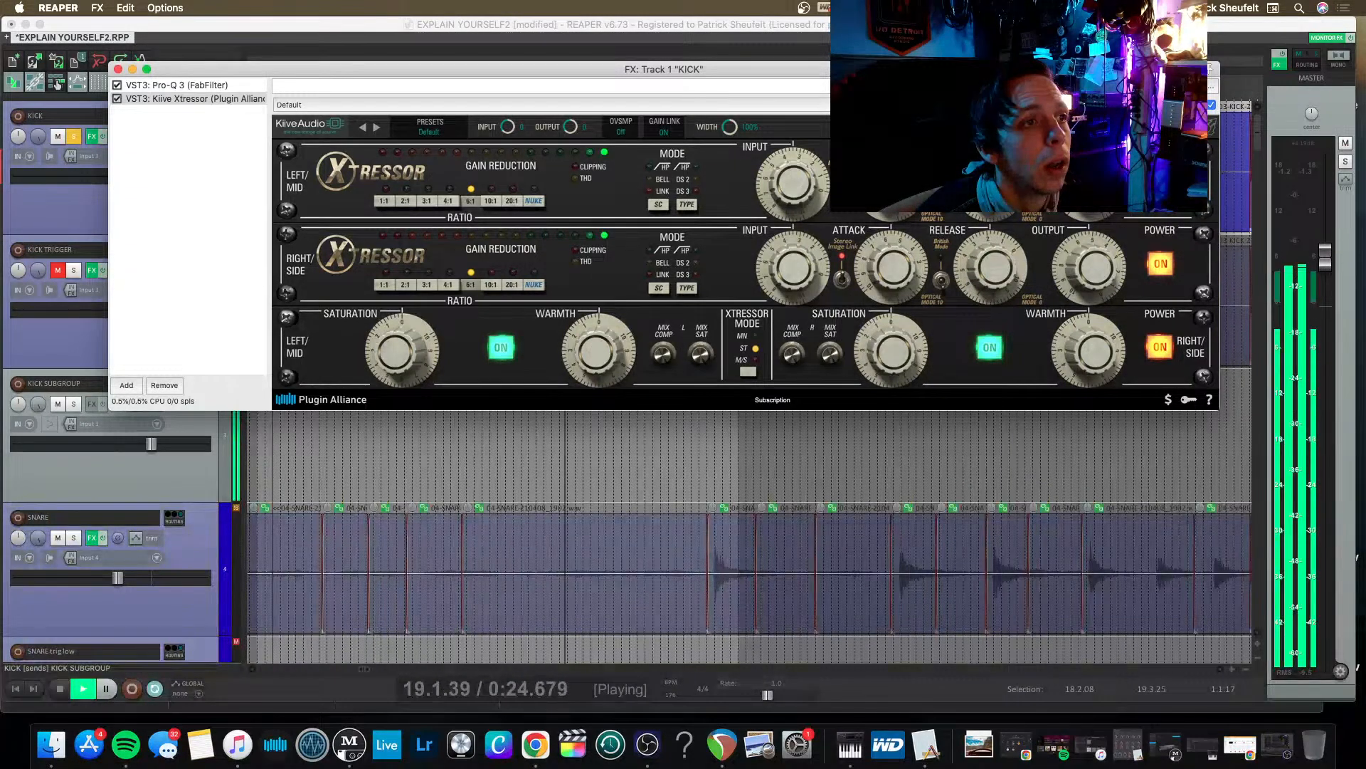
pyautogui.click(663, 131)
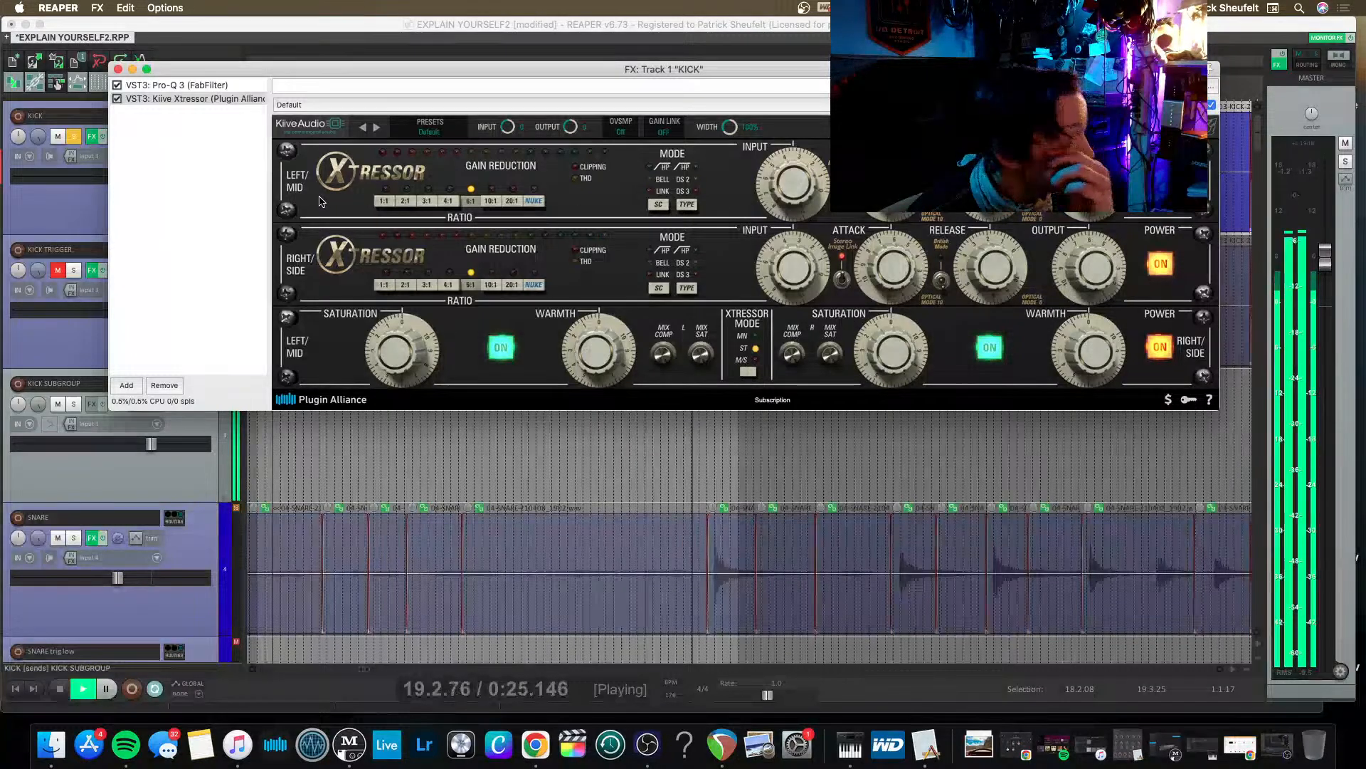
pyautogui.moveTo(383, 353); pyautogui.dragTo(381, 317)
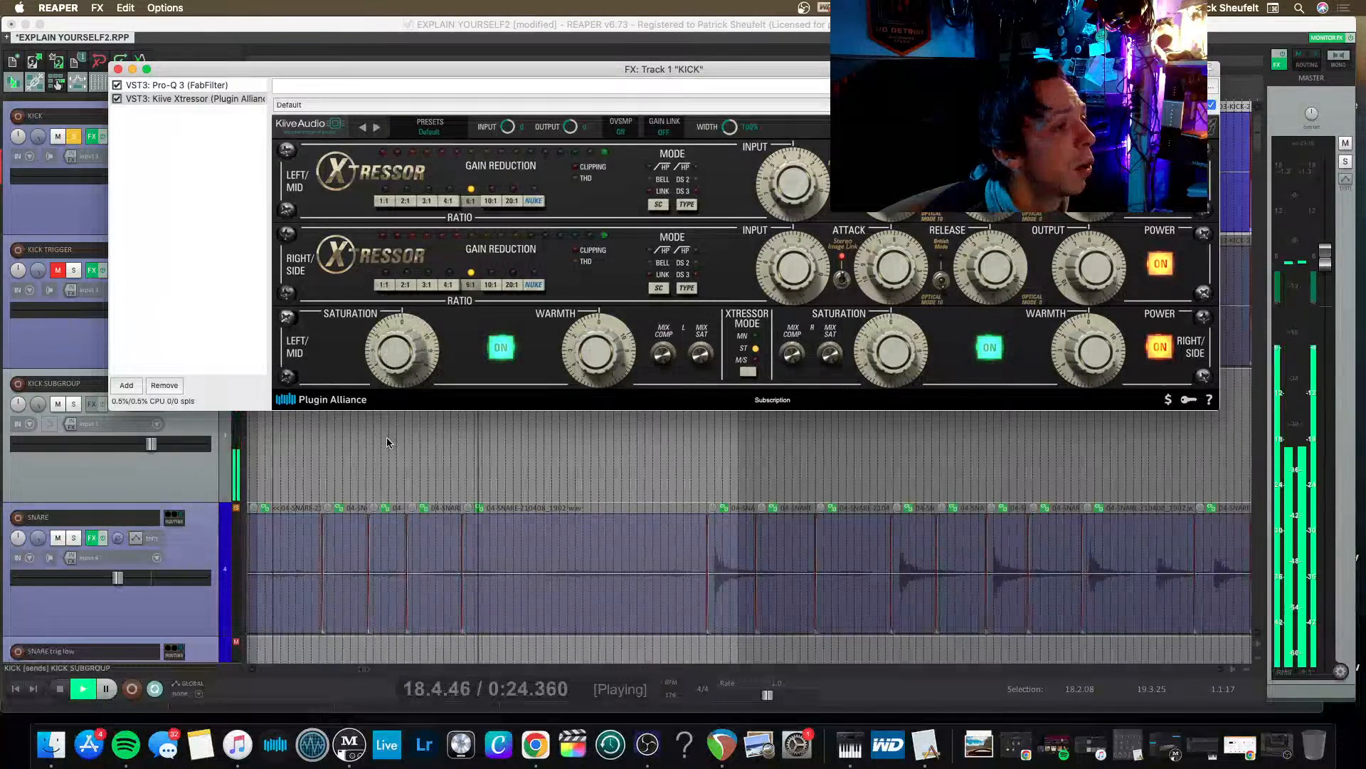
pyautogui.click(421, 285)
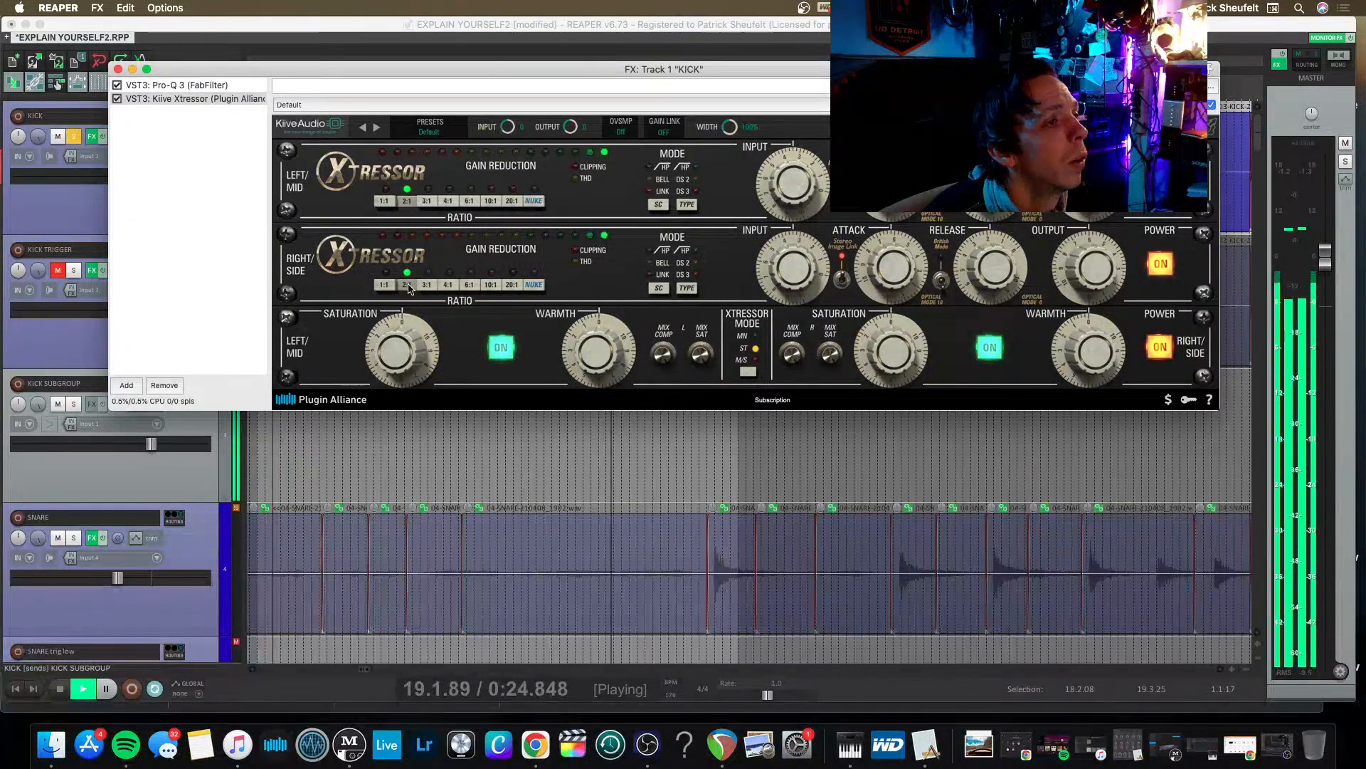
pyautogui.click(405, 285)
# Enable Xtressor's sidechain filter mode, briefly trying the TYPE filter beside it, and set the Left/Mid input to about 2.83.
pyautogui.moveTo(795, 180)
pyautogui.mouseDown()
pyautogui.moveTo(791, 152)
pyautogui.moveTo(784, 165)
pyautogui.mouseUp()
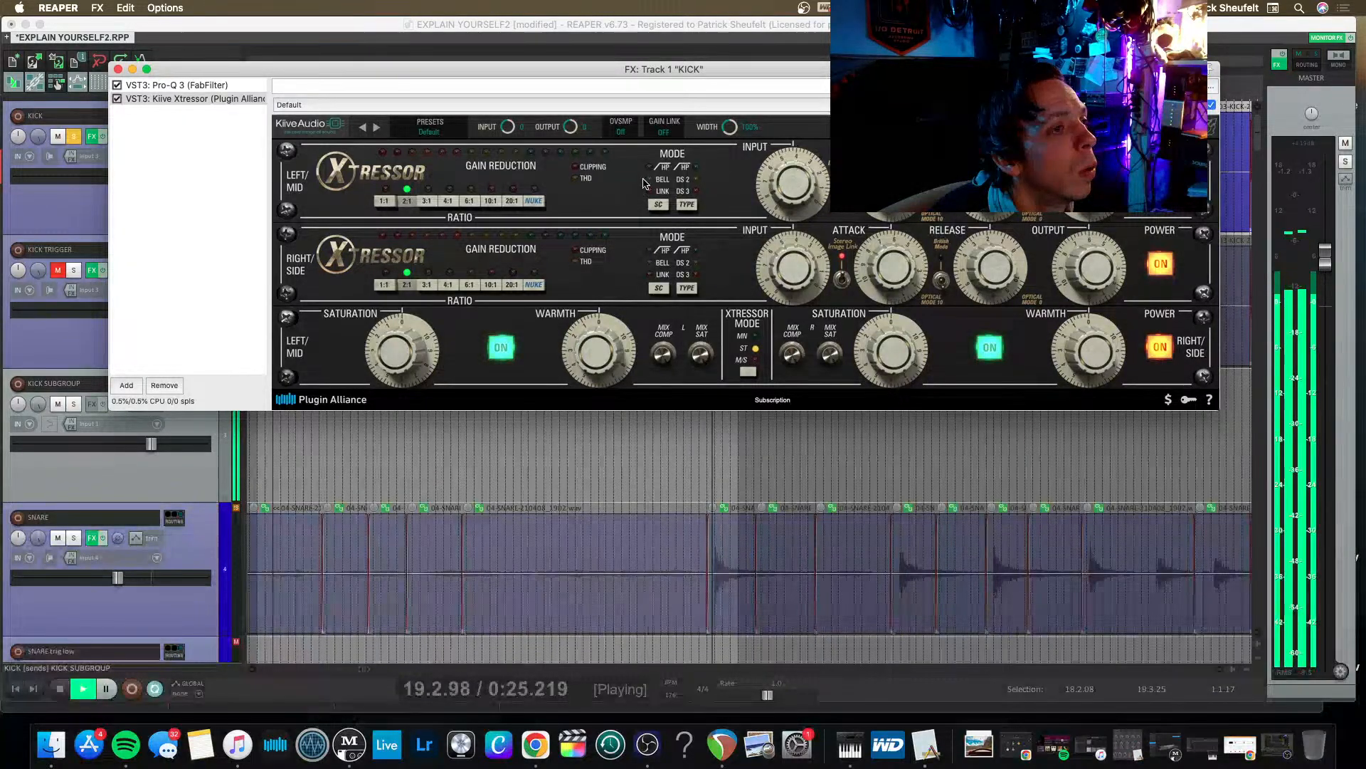
pyautogui.click(665, 170)
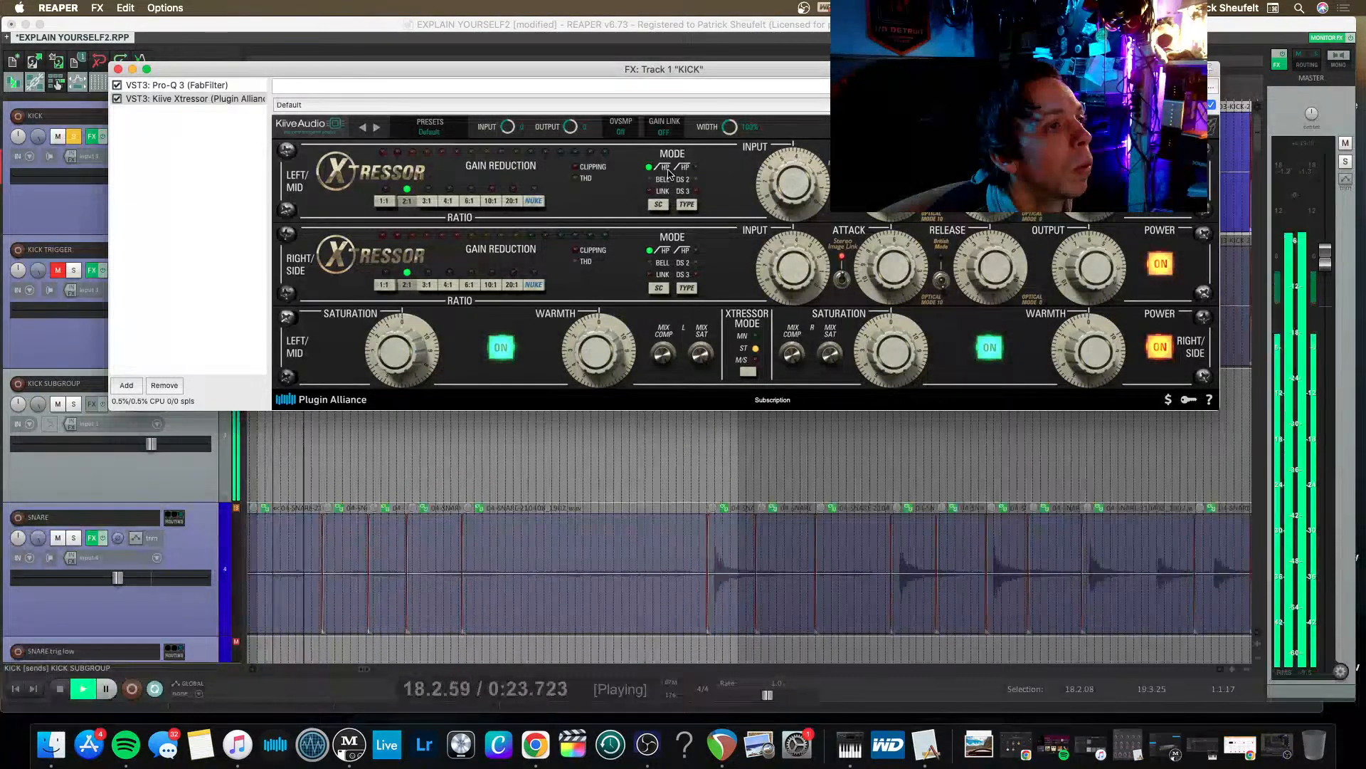
pyautogui.click(695, 168)
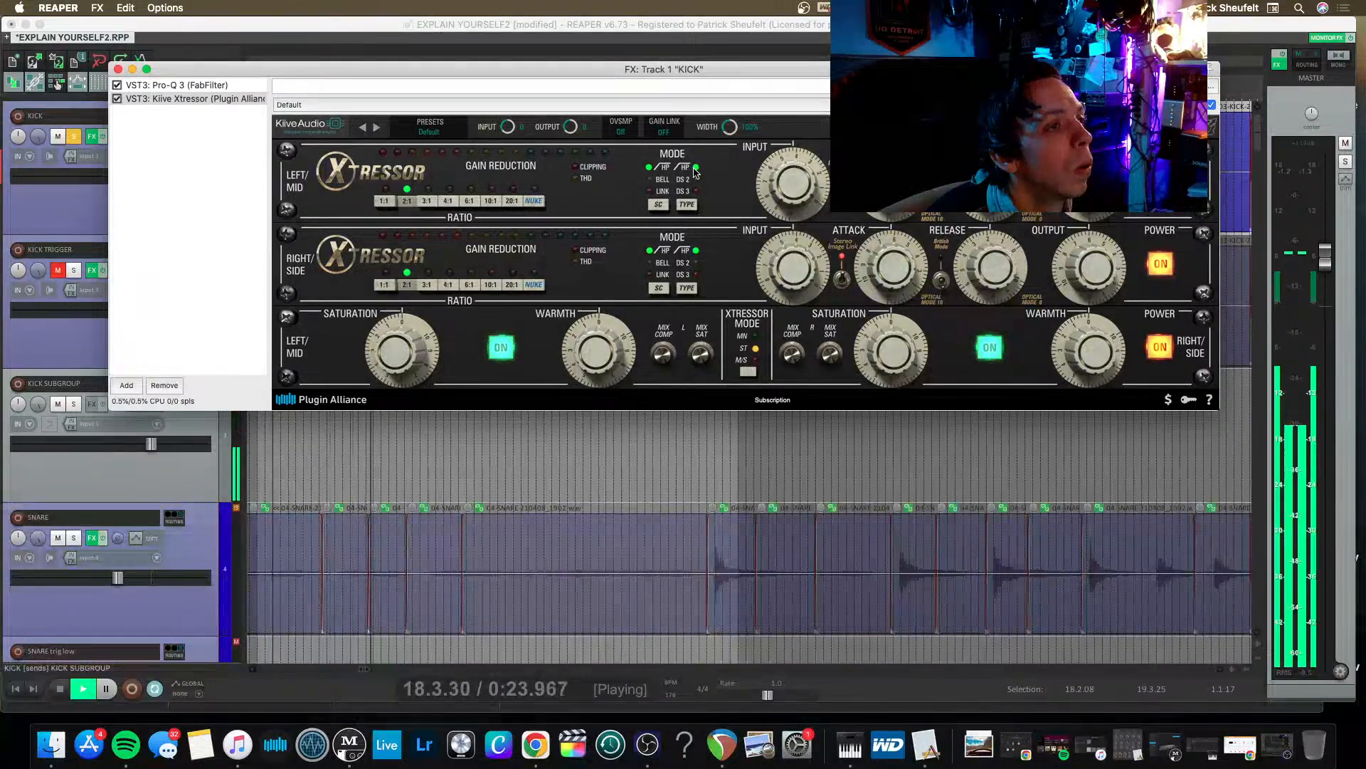
pyautogui.click(695, 169)
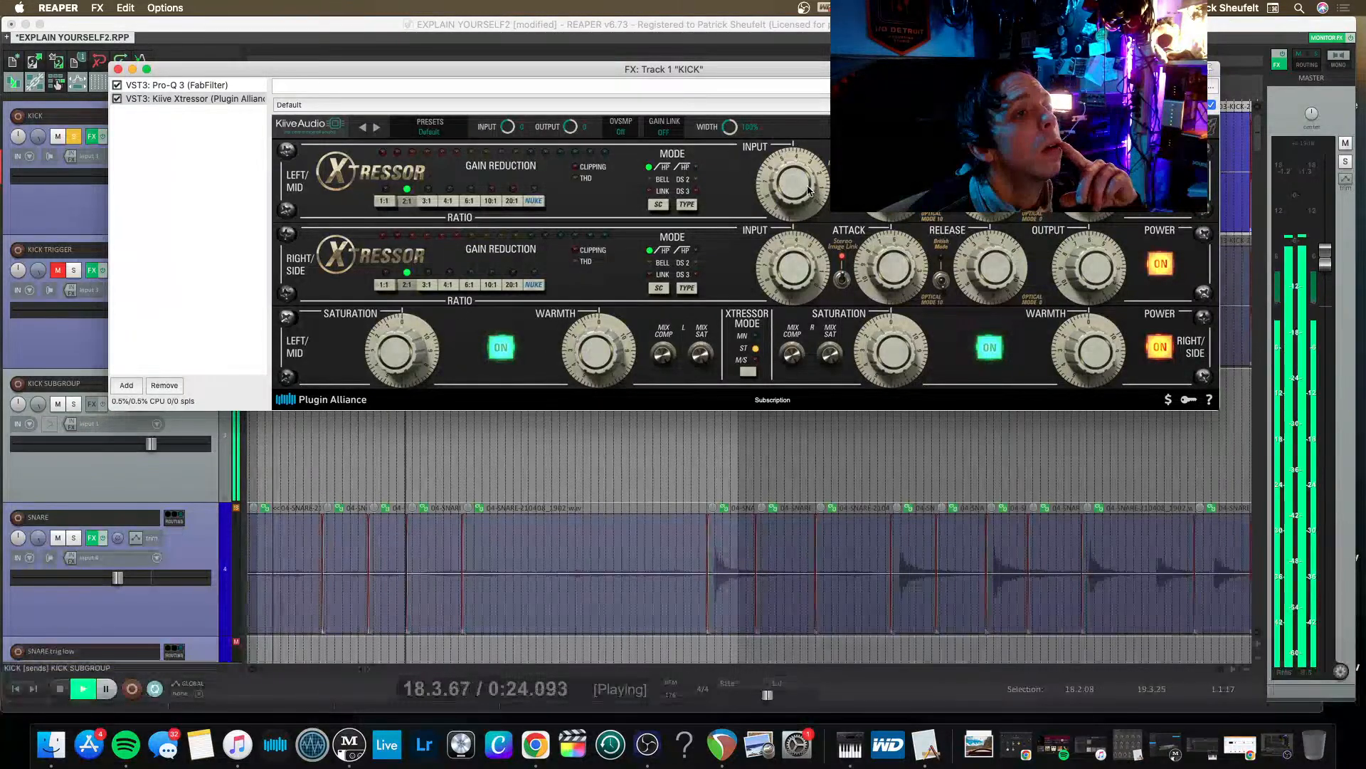
pyautogui.moveTo(795, 190); pyautogui.dragTo(795, 161)
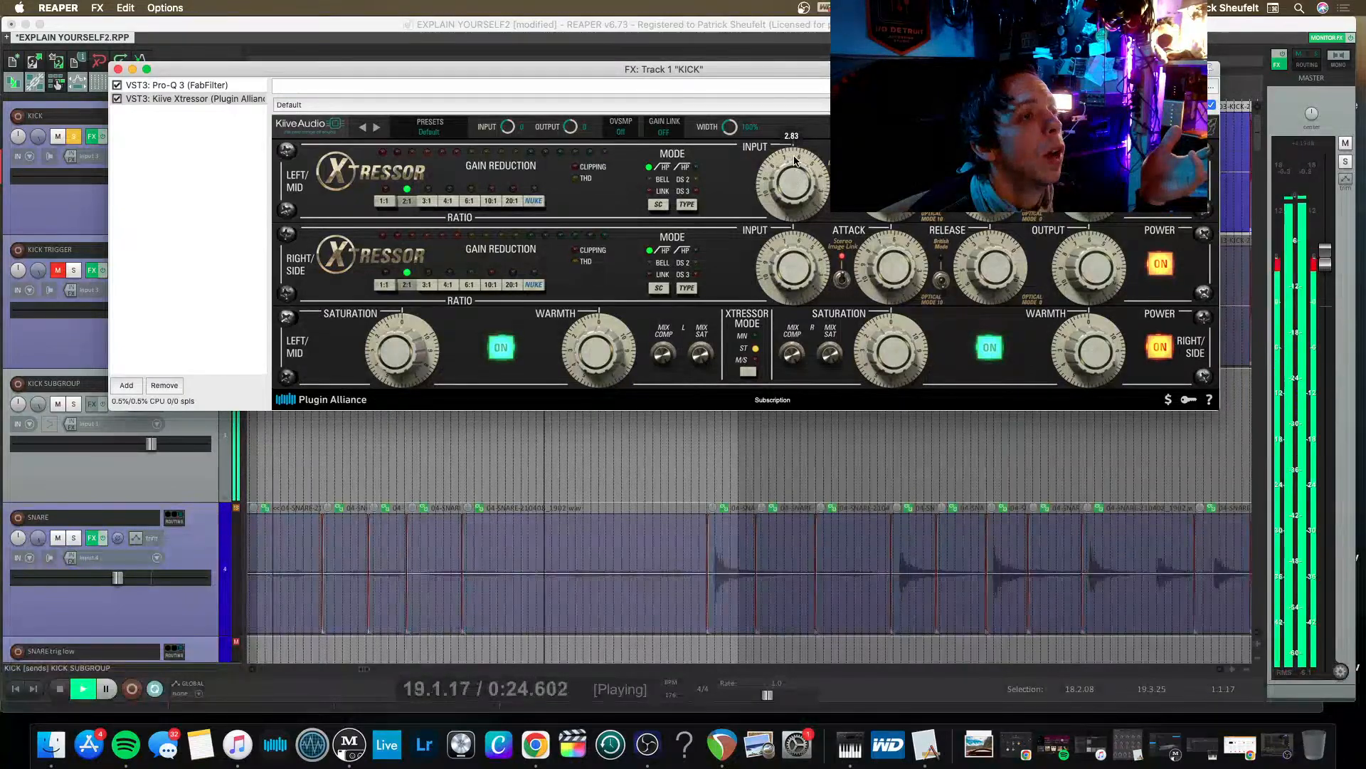
# On the KICK EQ, cut about 54.5 Hz by 2.3 dB with Q 5.5, and set the low cut to 18 dB/oct near 25 Hz.
pyautogui.click(189, 84)
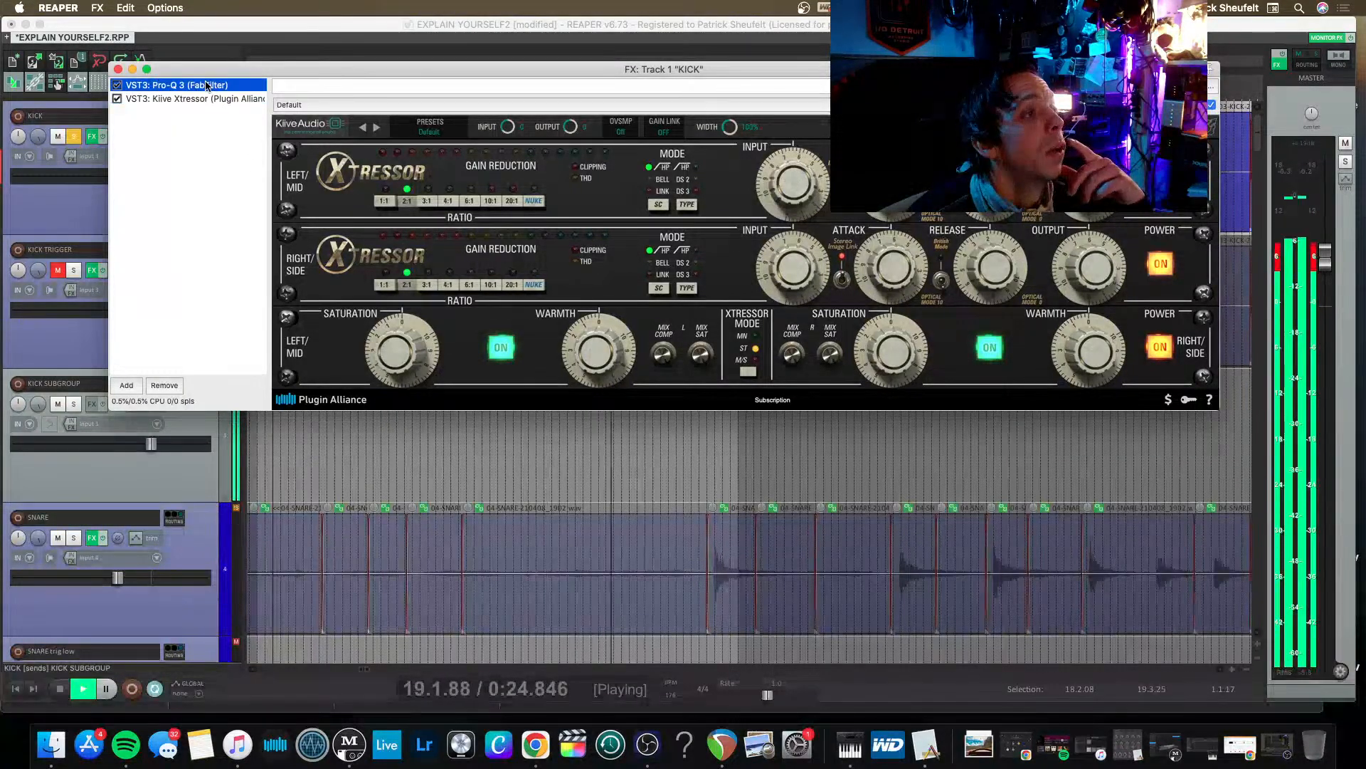
pyautogui.click(439, 279)
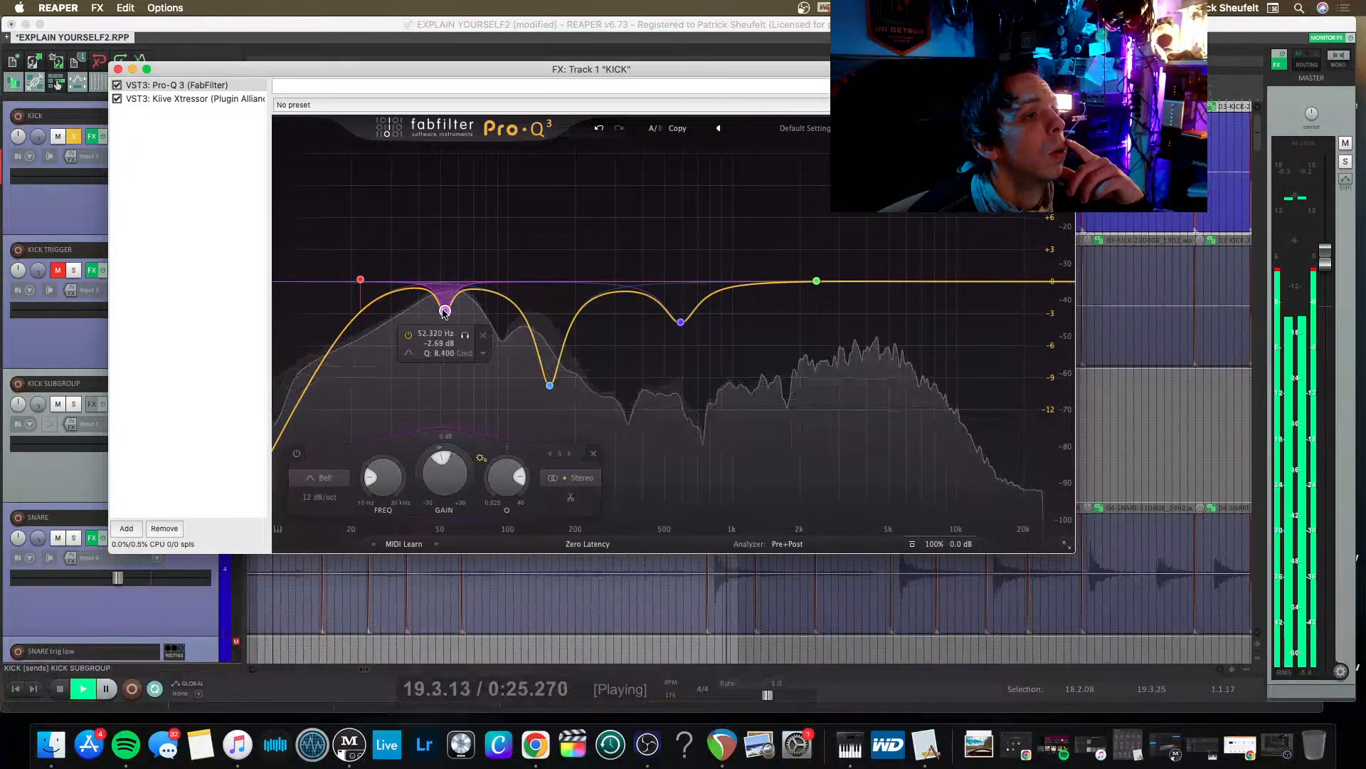
pyautogui.moveTo(447, 312); pyautogui.dragTo(451, 317)
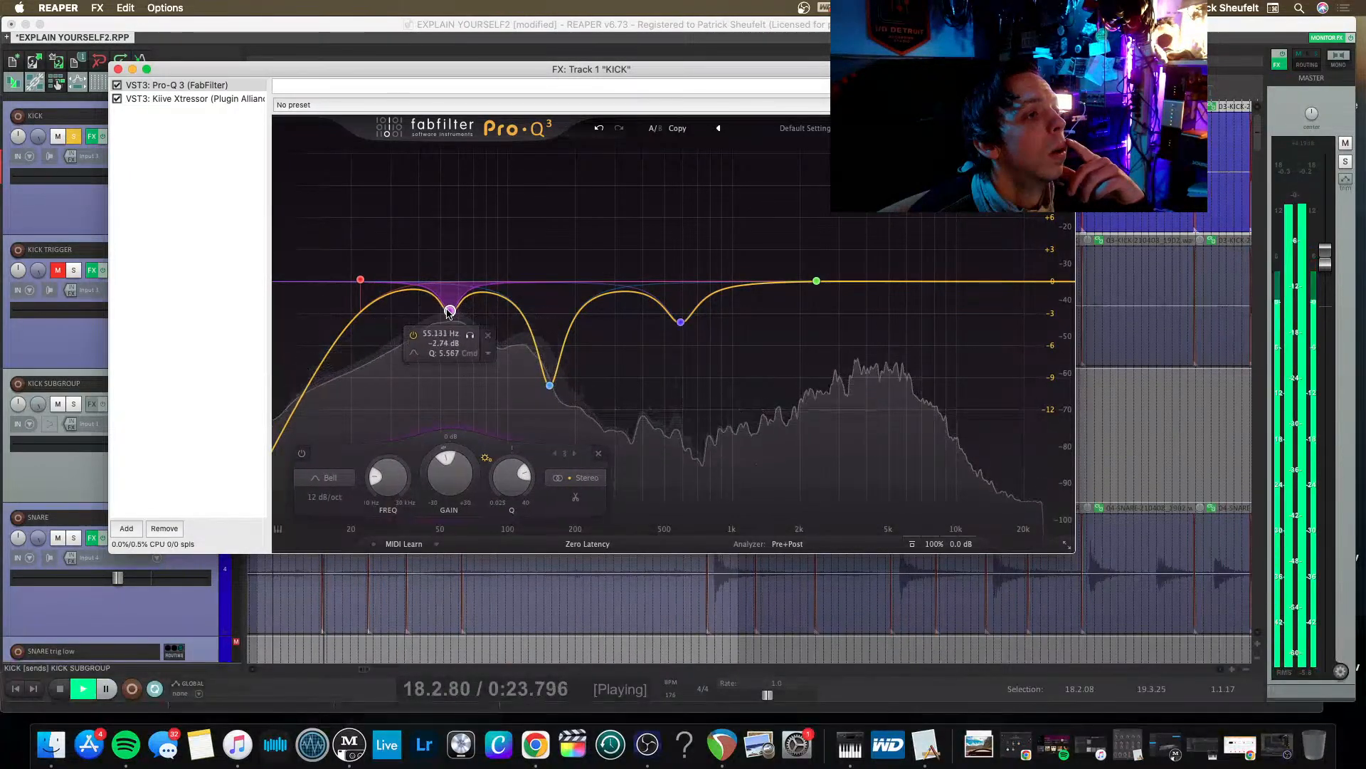
pyautogui.moveTo(360, 278); pyautogui.dragTo(372, 279)
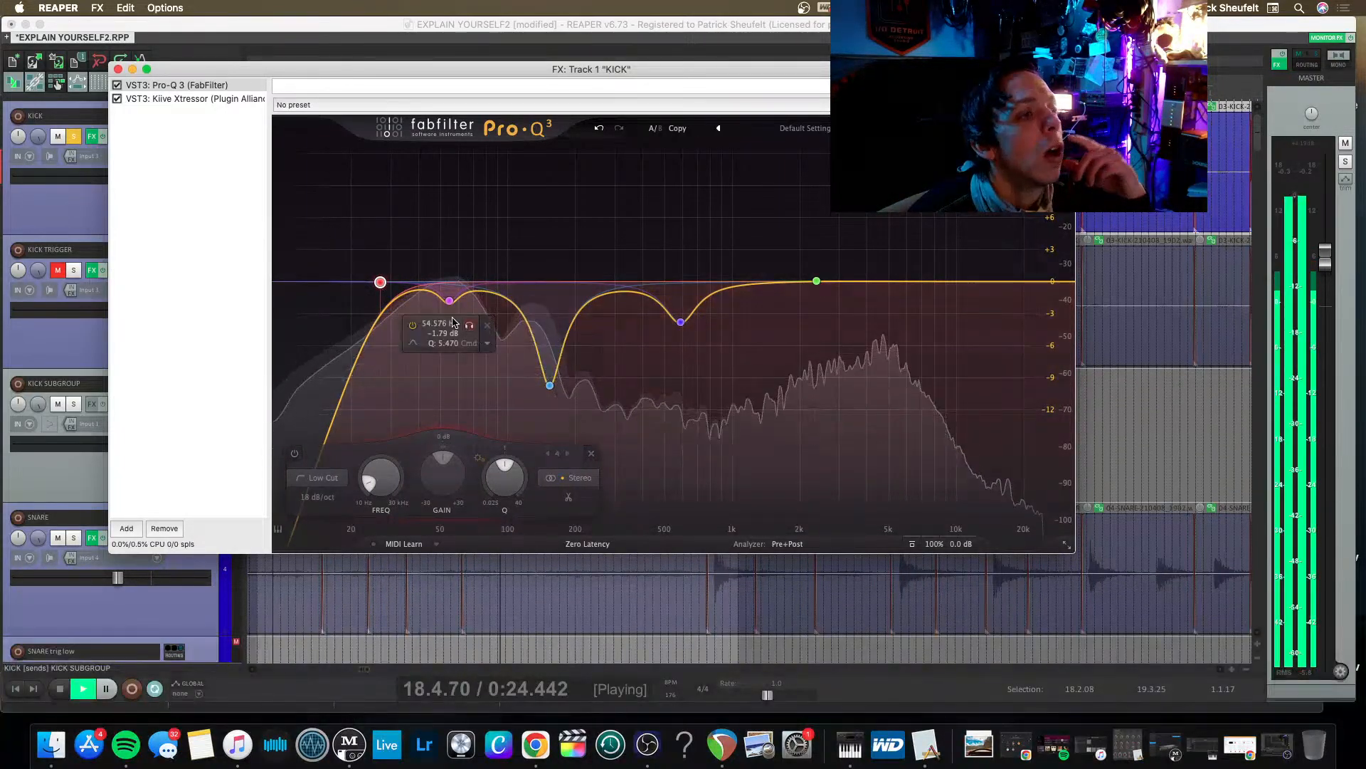
pyautogui.moveTo(449, 304); pyautogui.dragTo(450, 309)
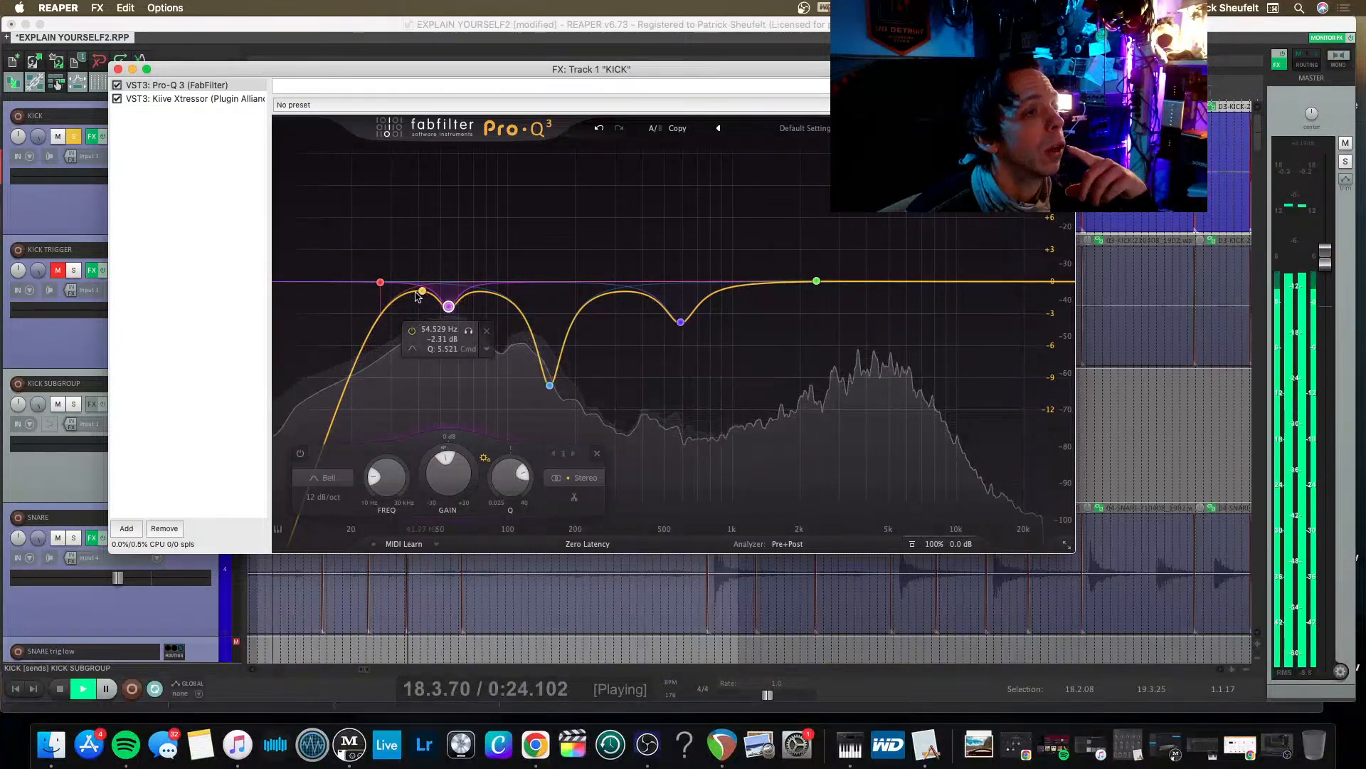
pyautogui.moveTo(380, 282); pyautogui.dragTo(373, 281)
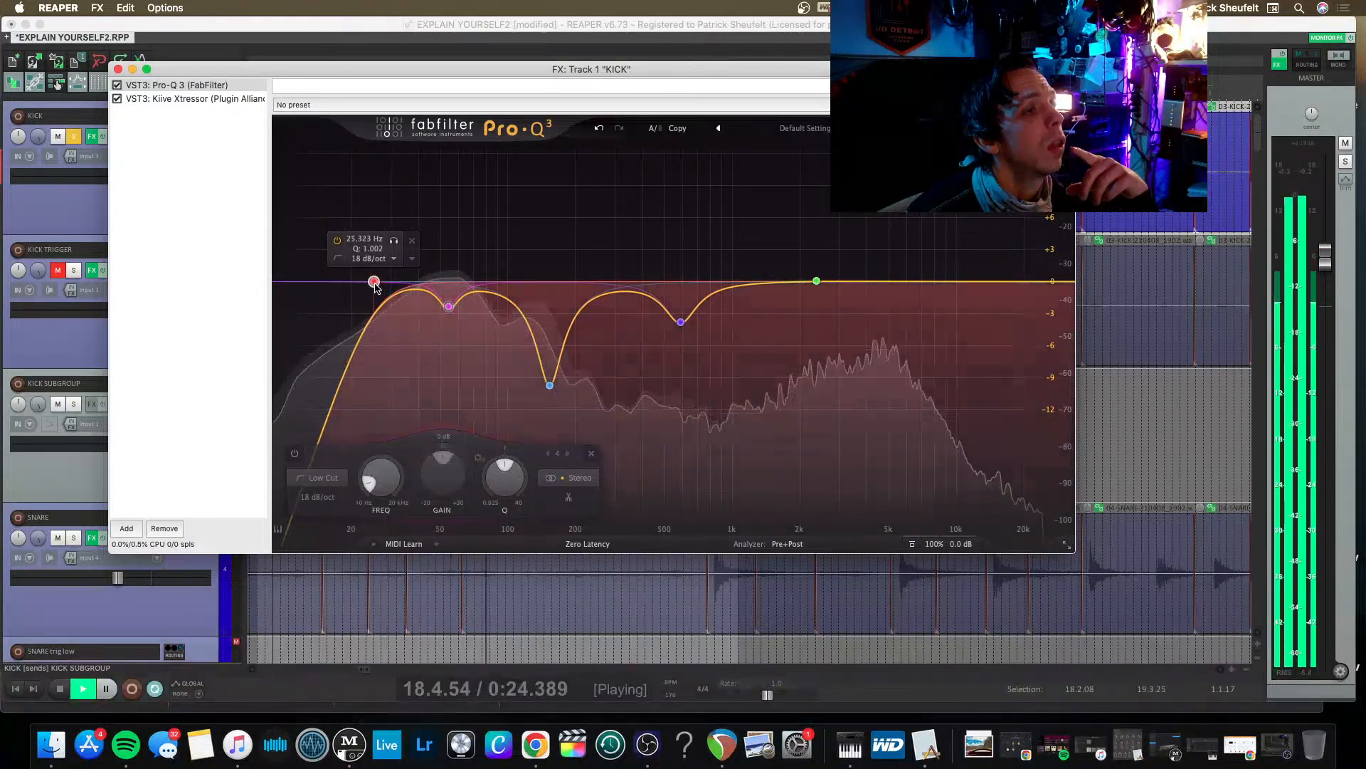
# Add AU kHs Transient Shaper to the end of the KICK chain, slightly lowering its sustain and raising its attack.
pyautogui.doubleClick(157, 111)
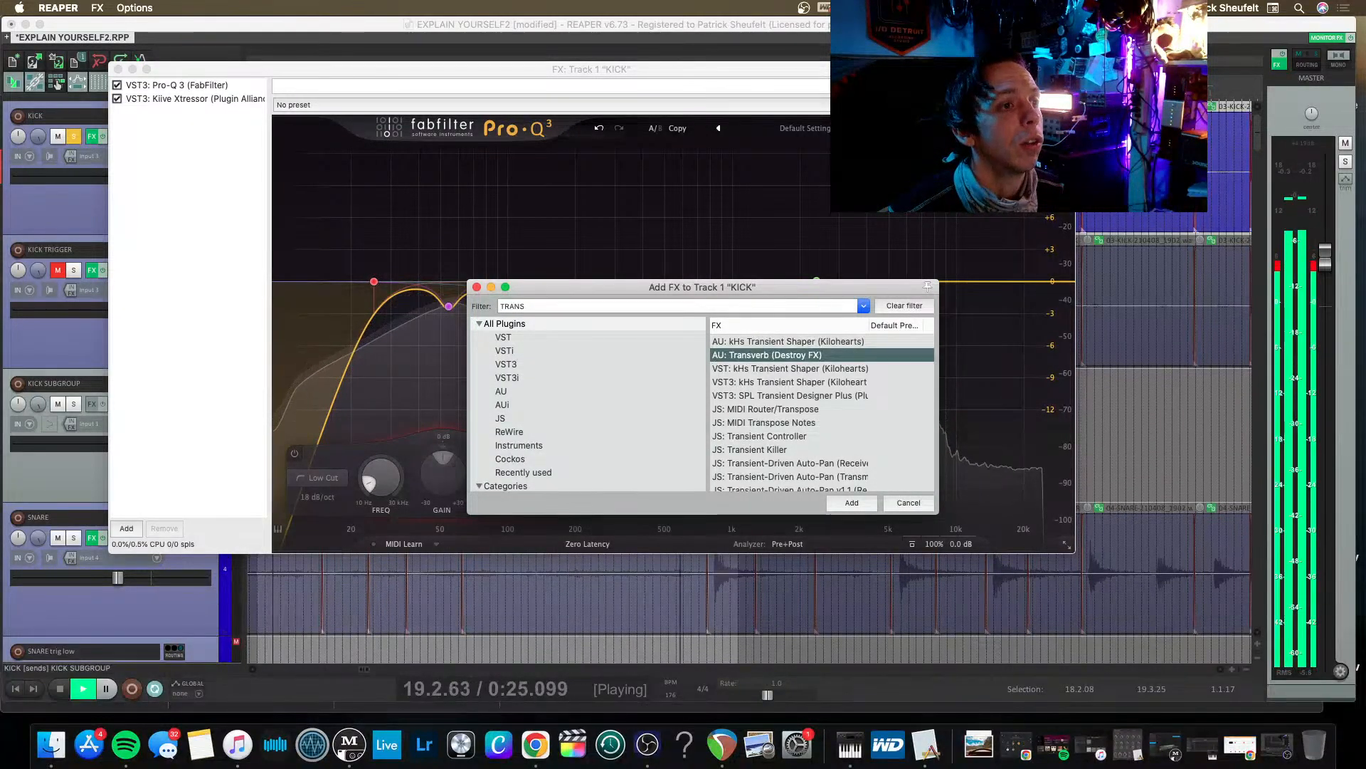
pyautogui.press('Up')
pyautogui.press('Return')
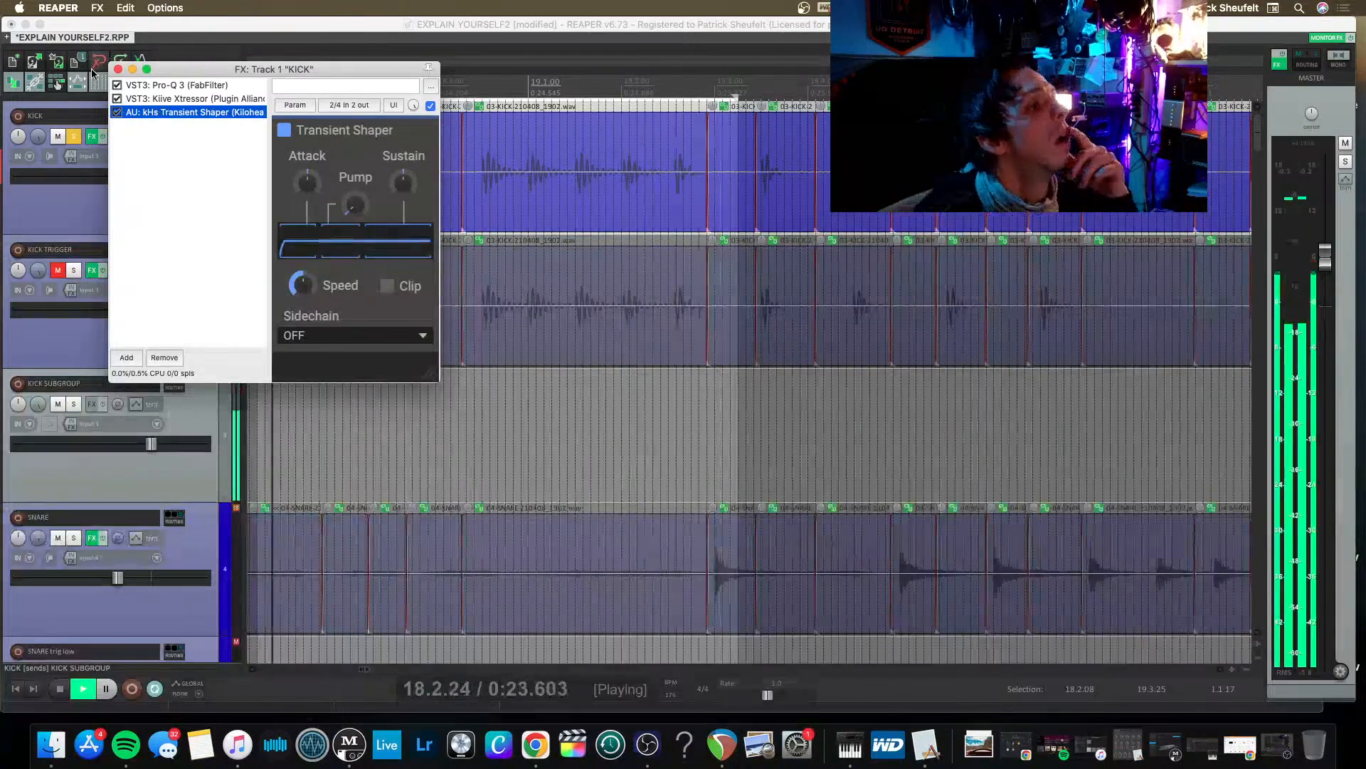
pyautogui.moveTo(403, 183); pyautogui.dragTo(354, 195)
pyautogui.moveTo(307, 183)
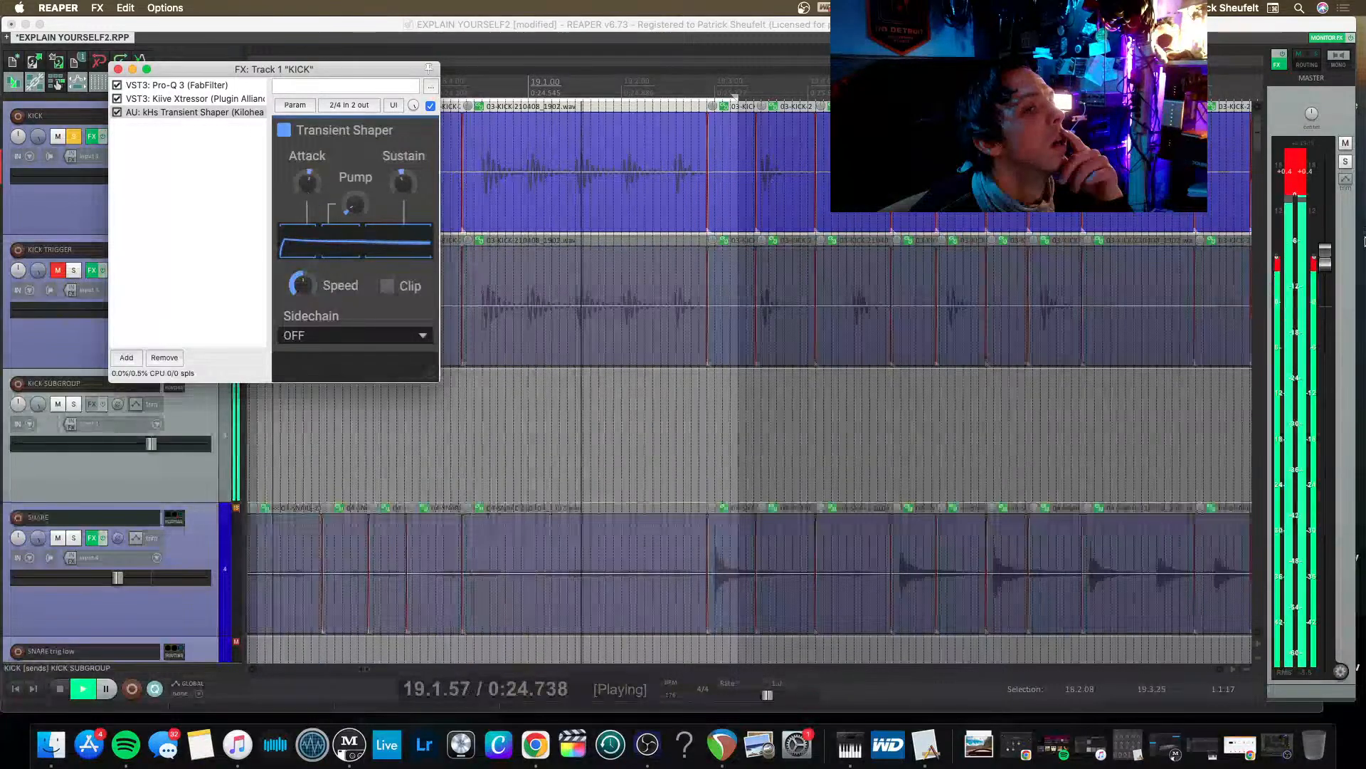
# Reset the clipped peak meters and lower the KICK and KICK SUBGROUP faders during playback.
pyautogui.click(1301, 189)
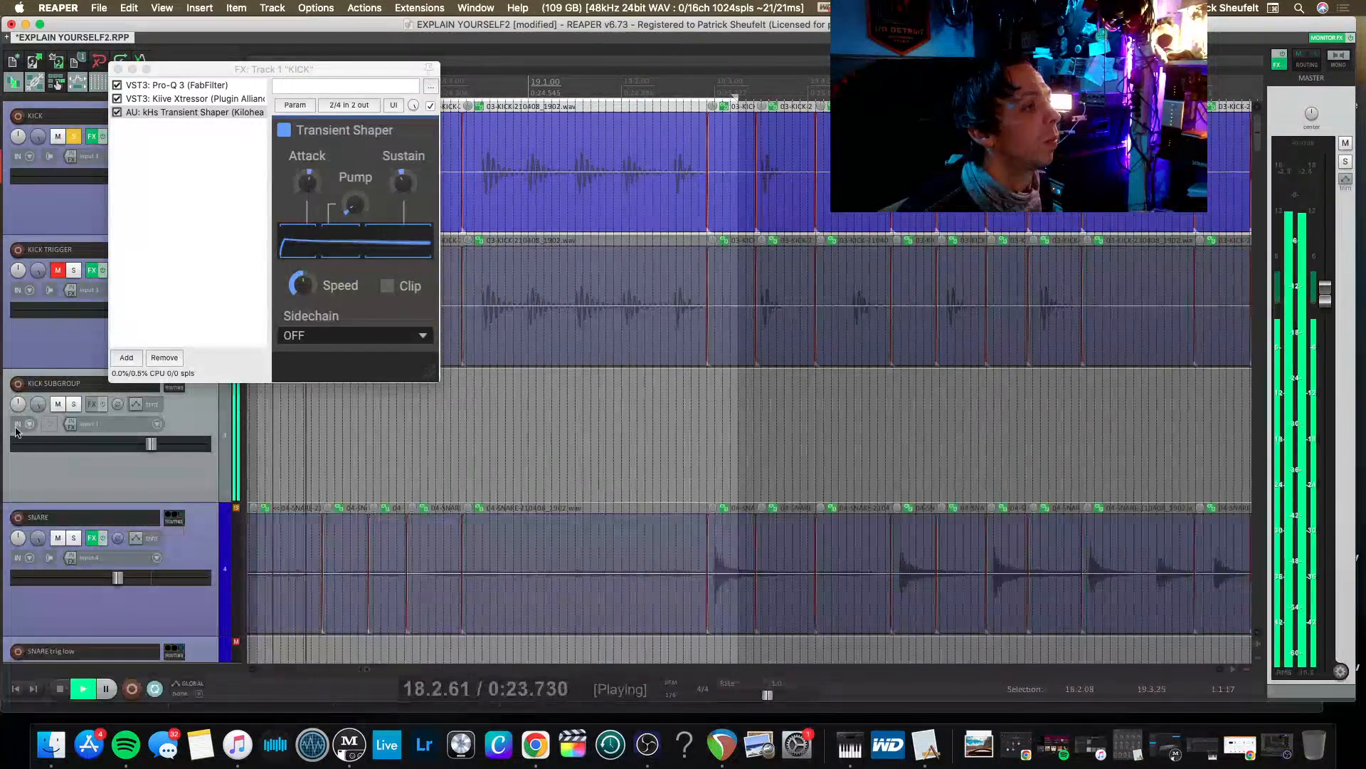
pyautogui.click(99, 470)
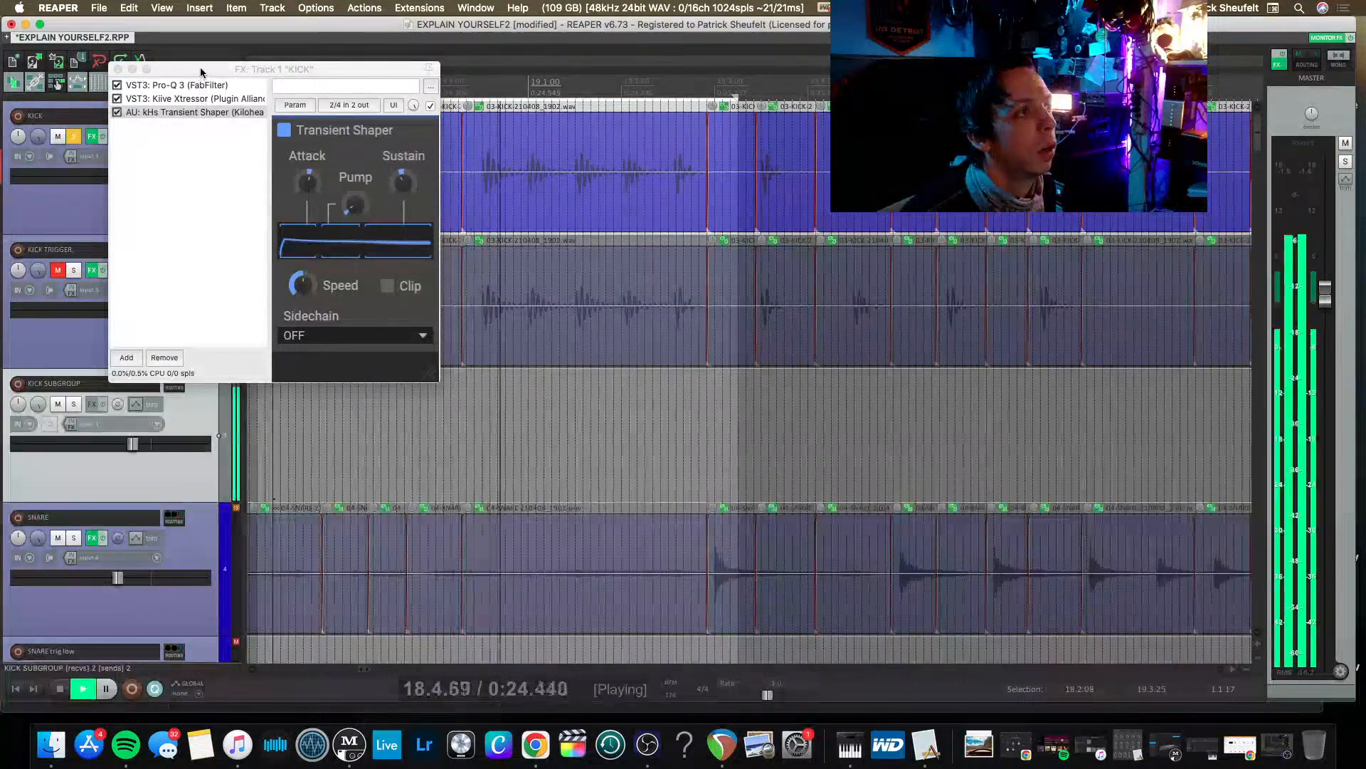
pyautogui.moveTo(201, 69); pyautogui.dragTo(385, 84)
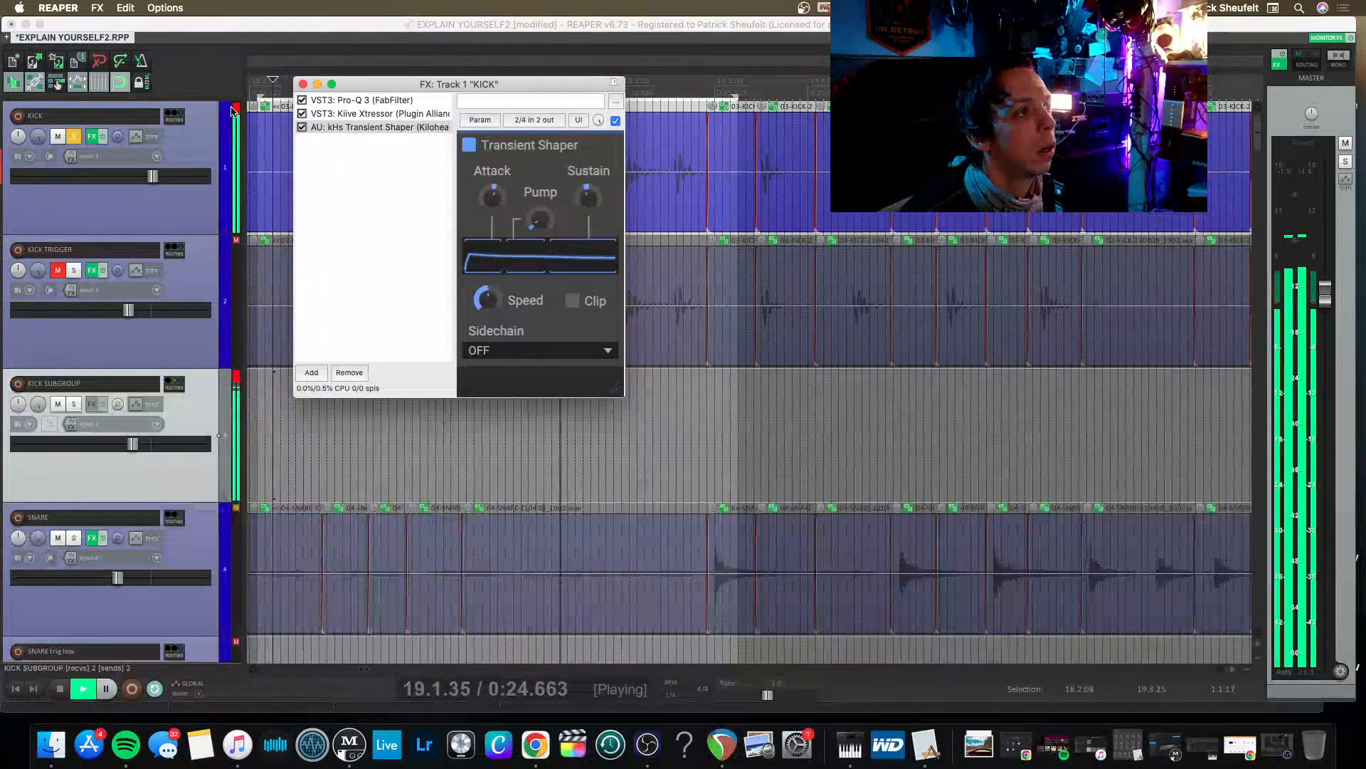
pyautogui.click(231, 119)
pyautogui.click(163, 211)
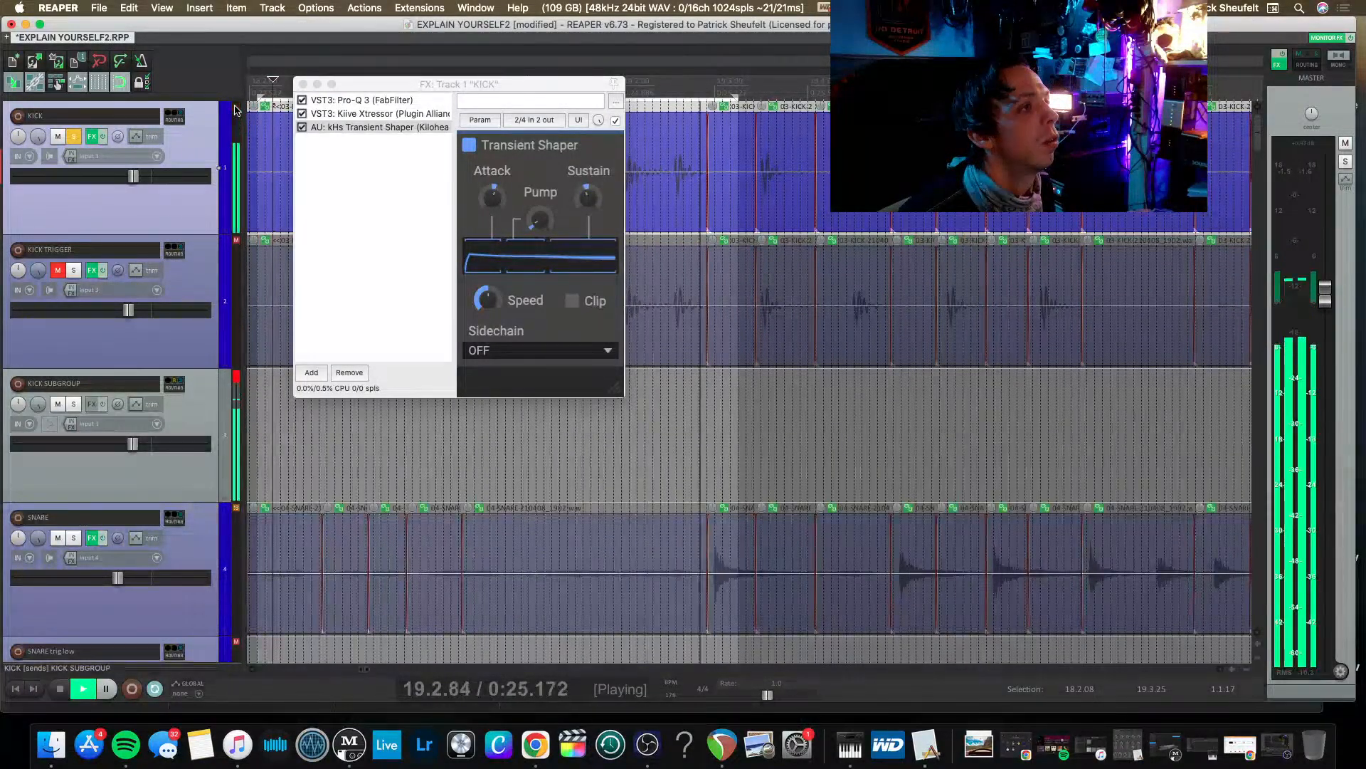
pyautogui.click(183, 416)
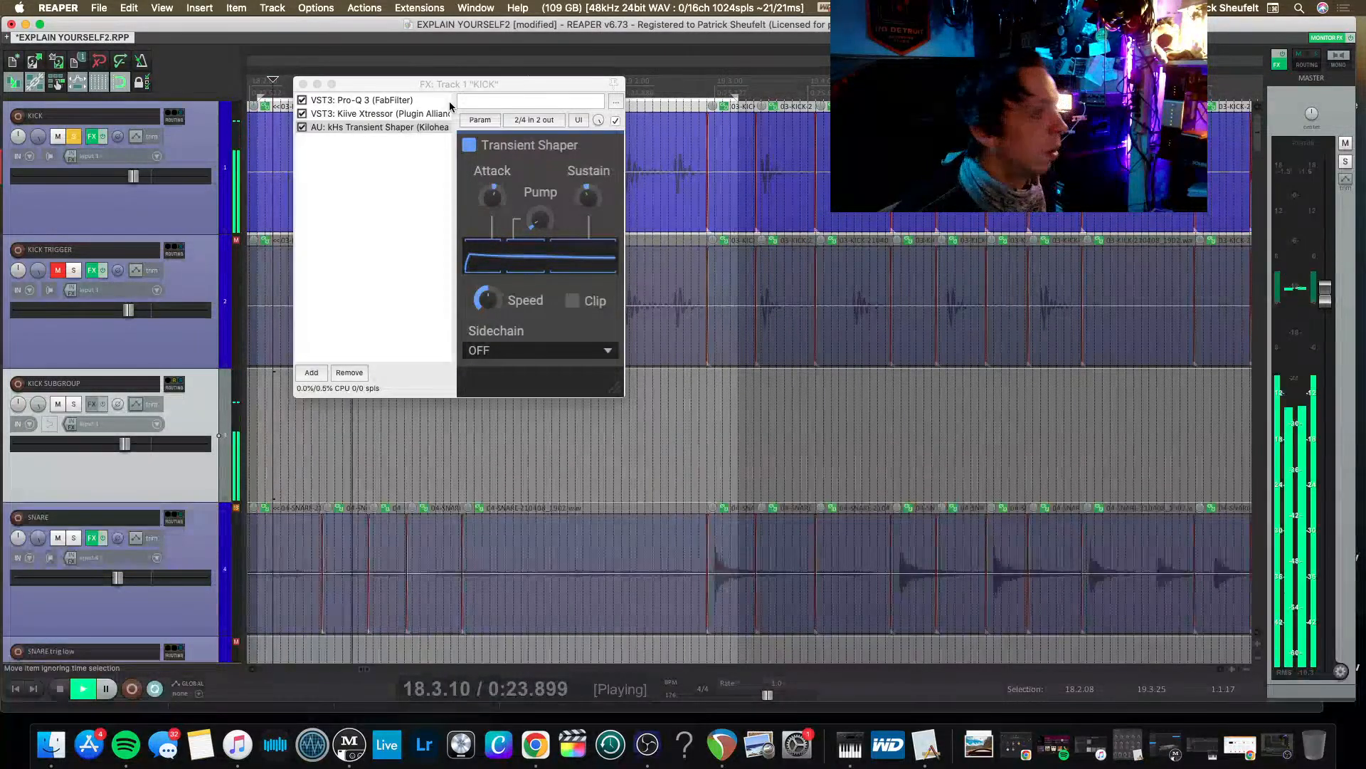
# Fine-tune Transient Shaper's sustain and pump on KICK, briefly bypassing the plug-in to compare its effect.
pyautogui.click(587, 198)
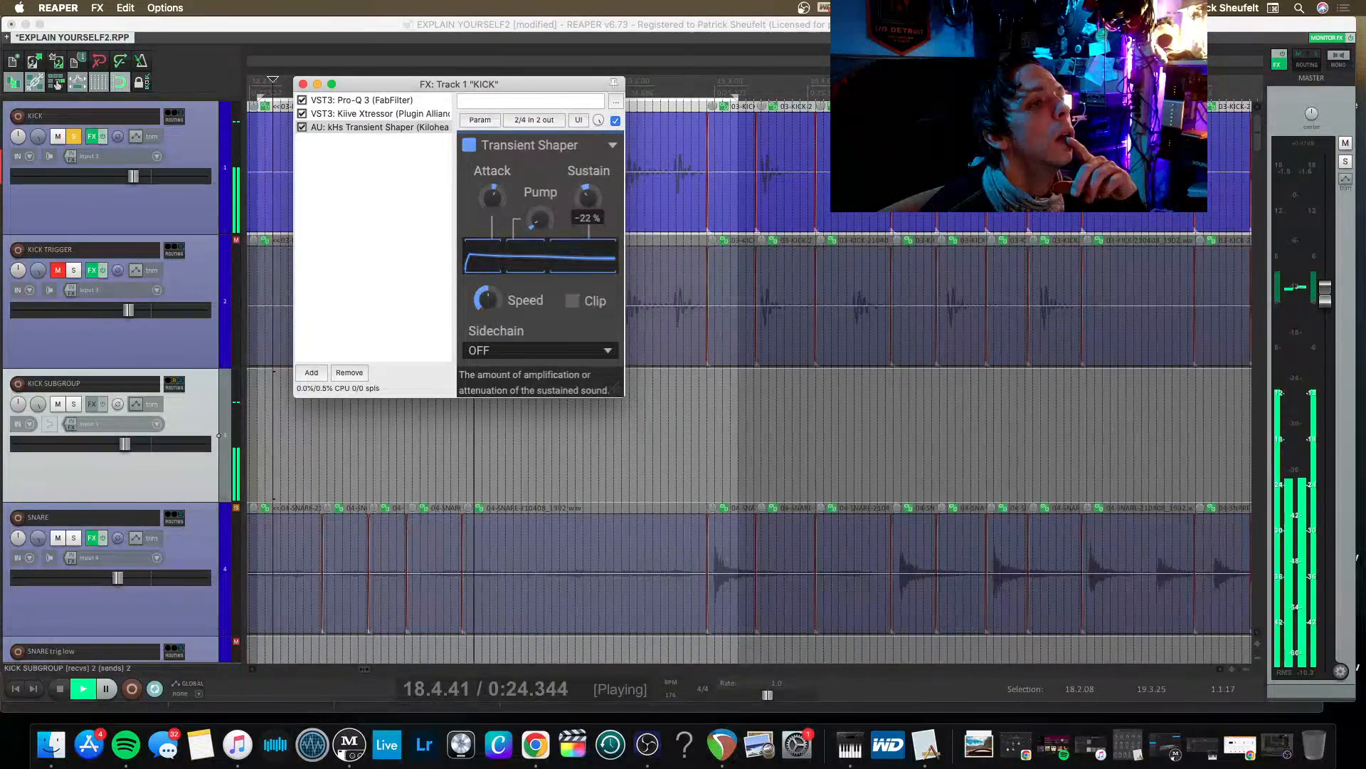
pyautogui.click(302, 127)
pyautogui.click(302, 127)
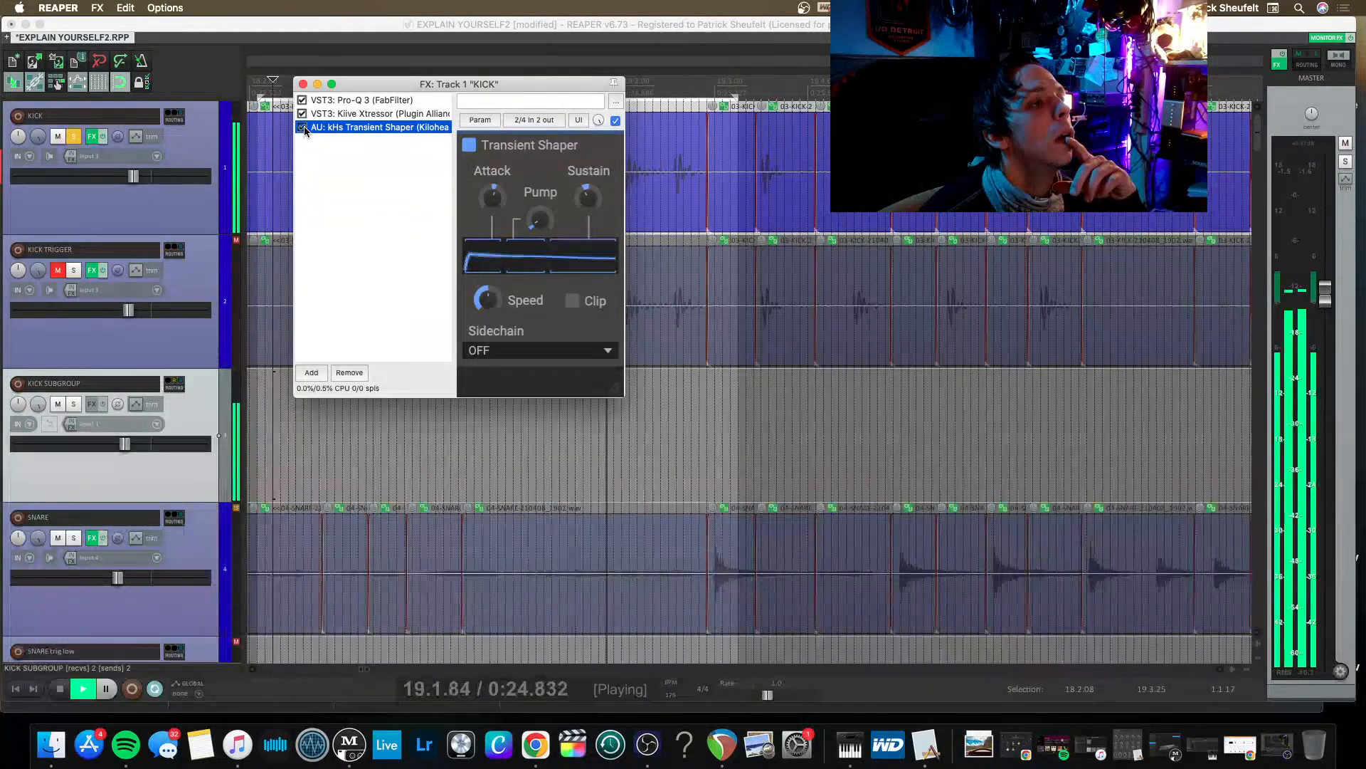
pyautogui.click(540, 220)
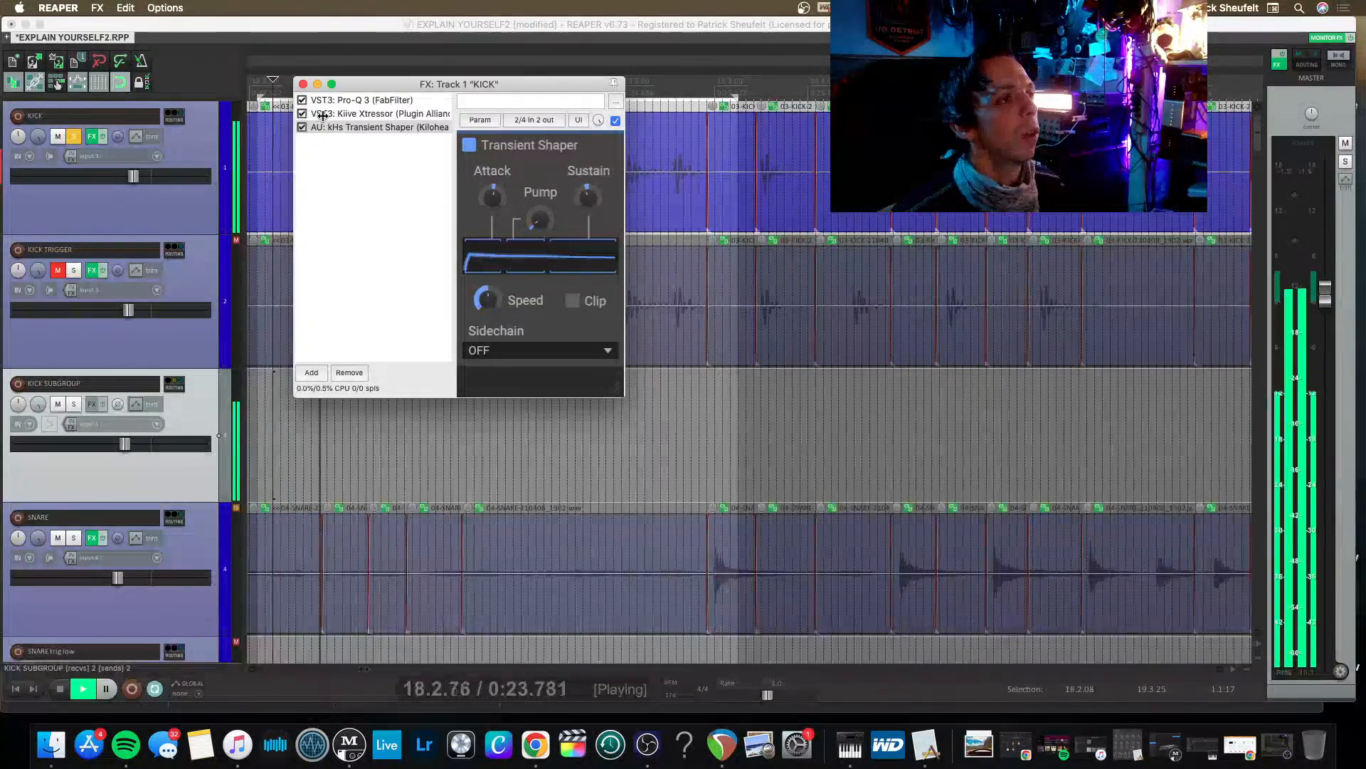
# Set Xtressor's ratio to 3:1 on both channels, comparing it against 2:1, and close the KICK effects window.
pyautogui.click(342, 113)
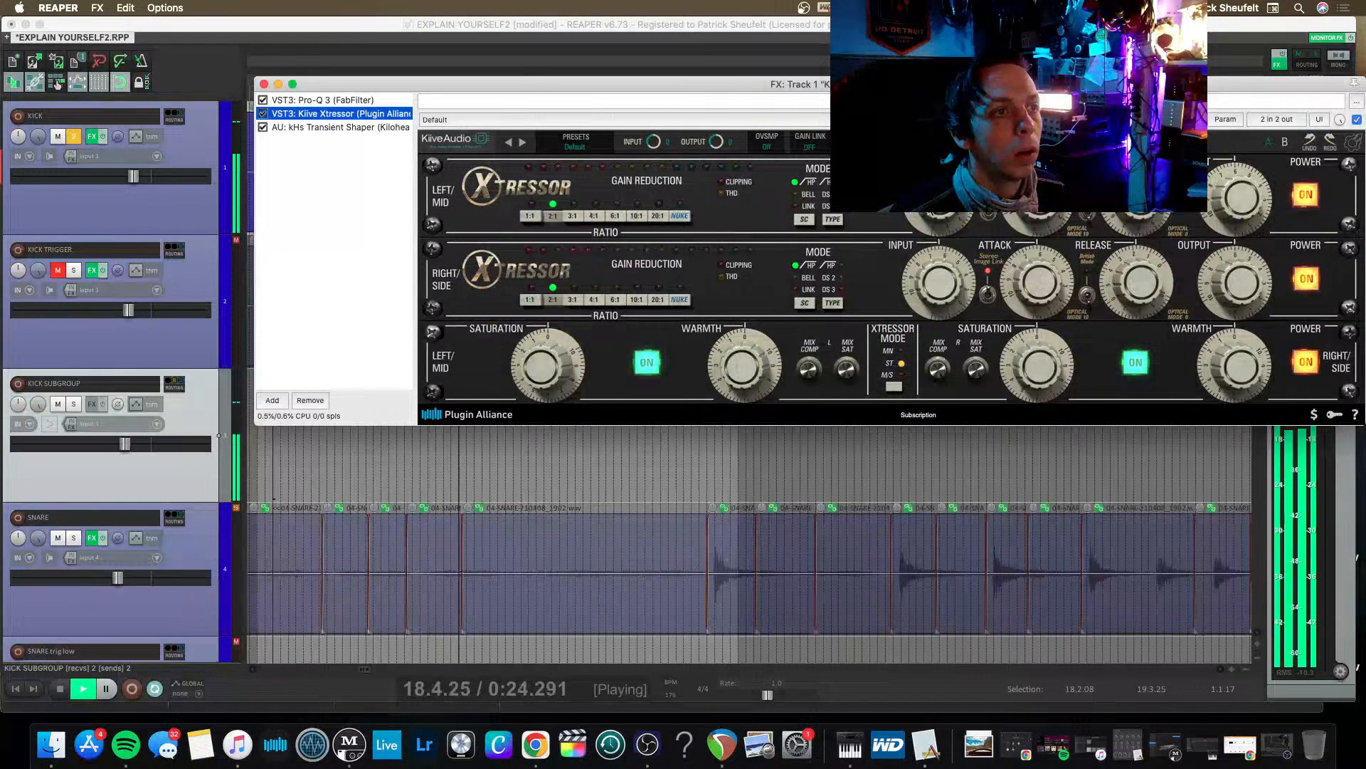
pyautogui.click(573, 216)
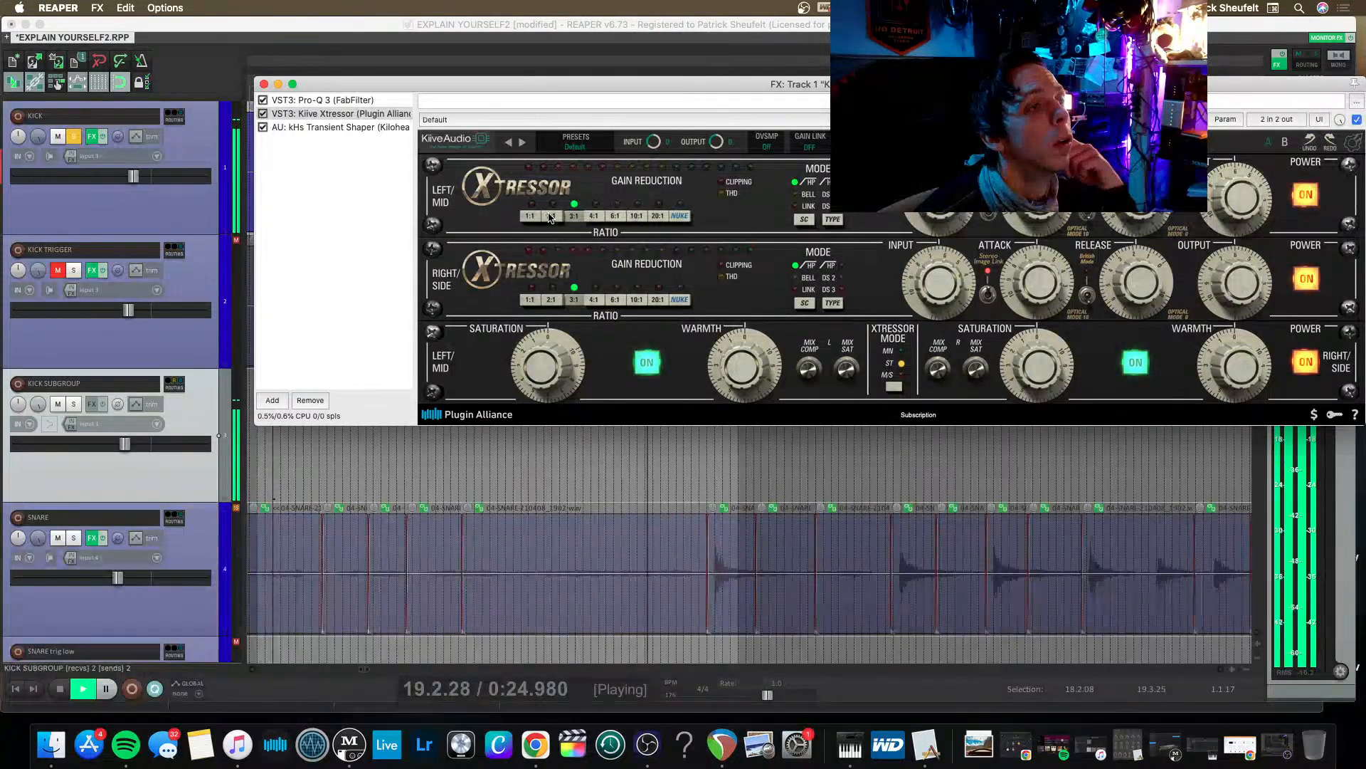
pyautogui.click(549, 215)
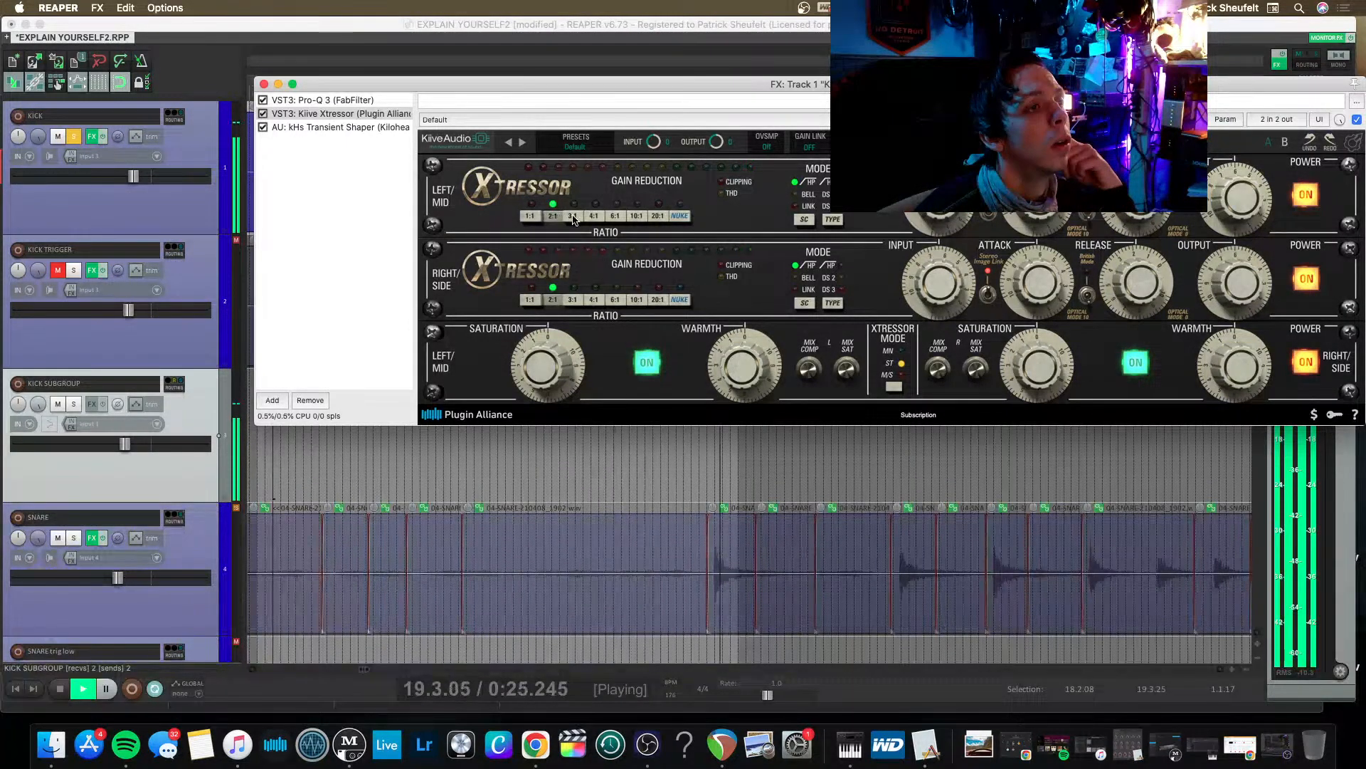
pyautogui.click(573, 216)
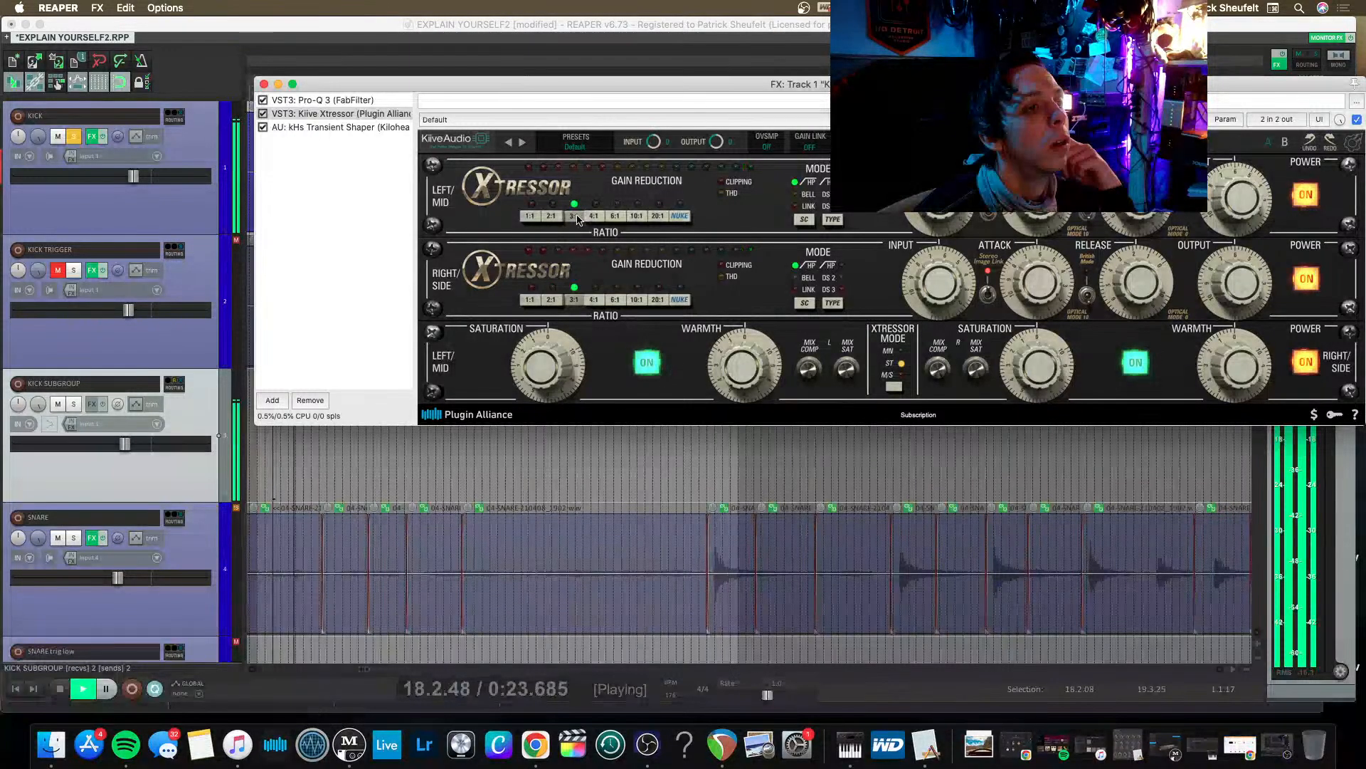
pyautogui.click(264, 83)
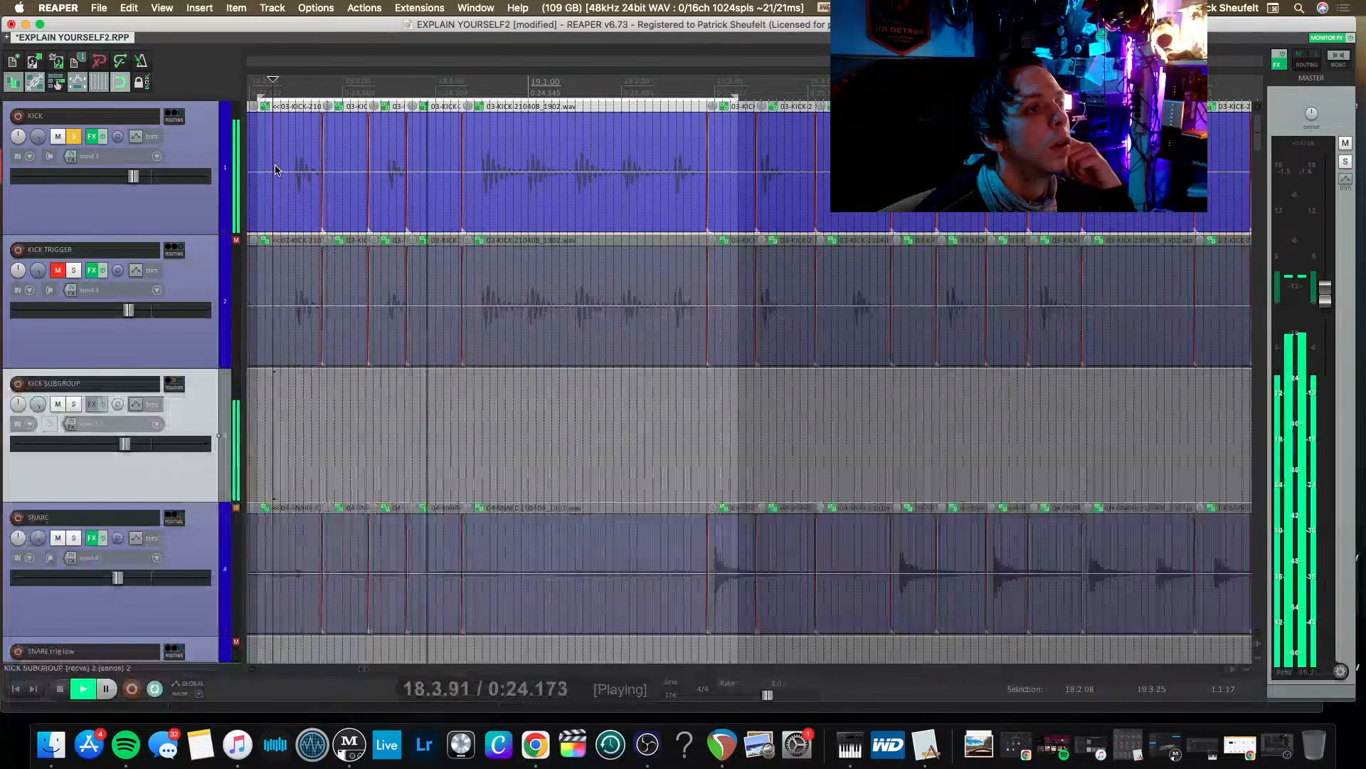
pyautogui.click(92, 136)
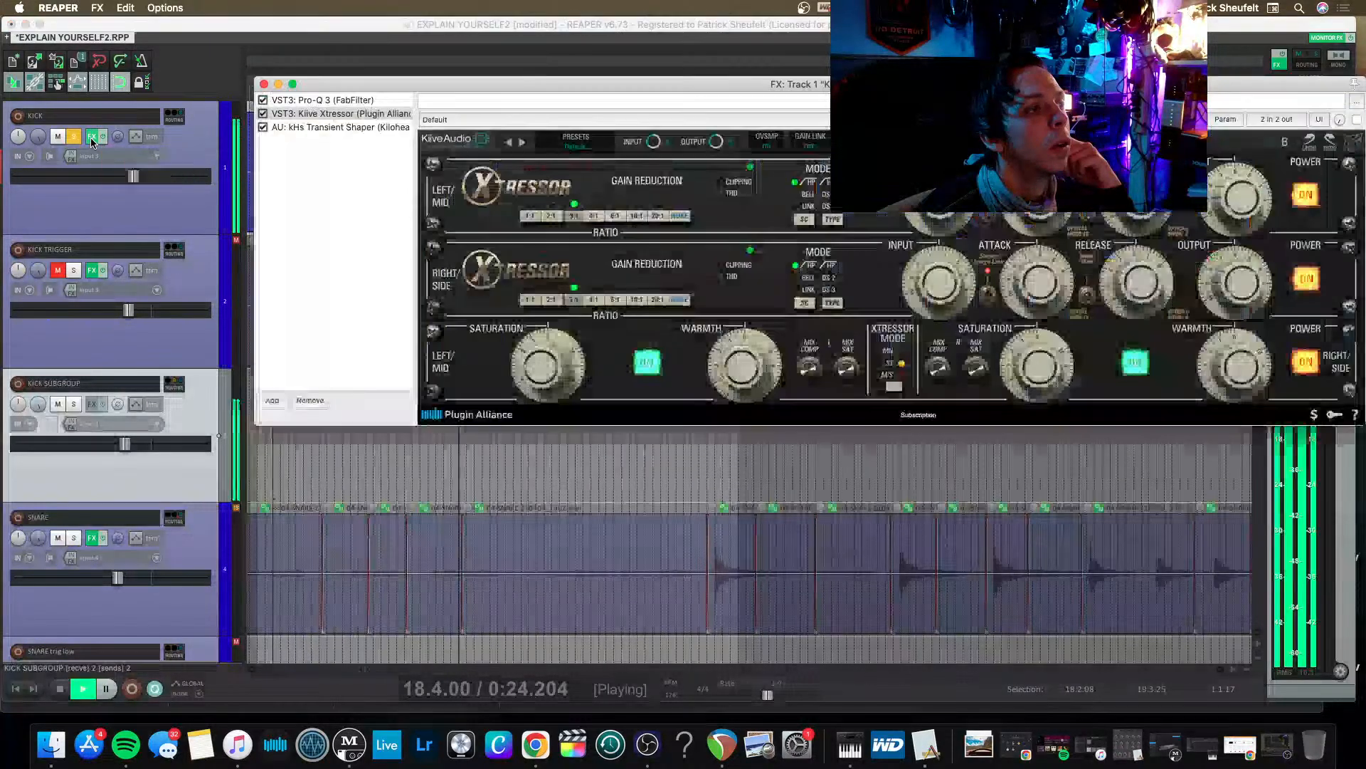
pyautogui.click(264, 84)
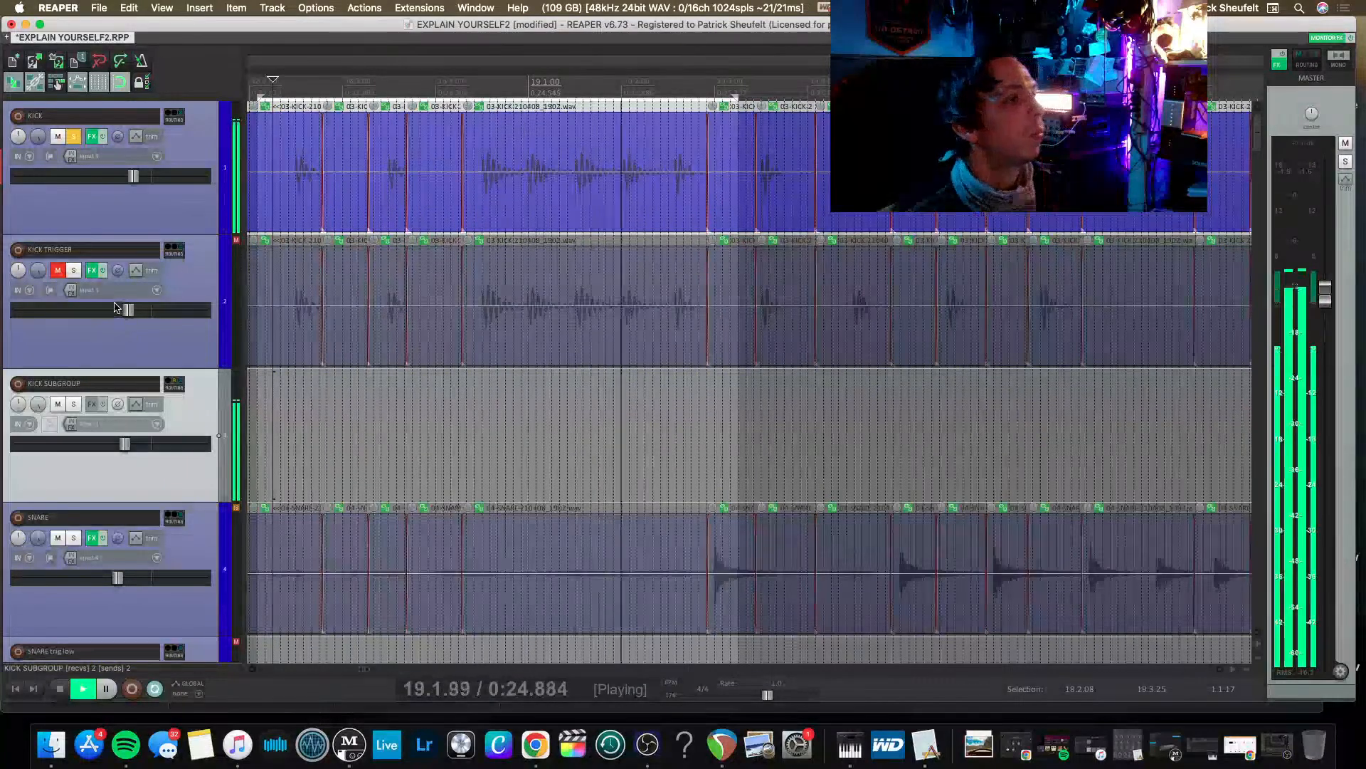
# Unmute and solo KICK TRIGGER alongside KICK, and briefly play both tracks together.
pyautogui.press('space')
pyautogui.click(60, 273)
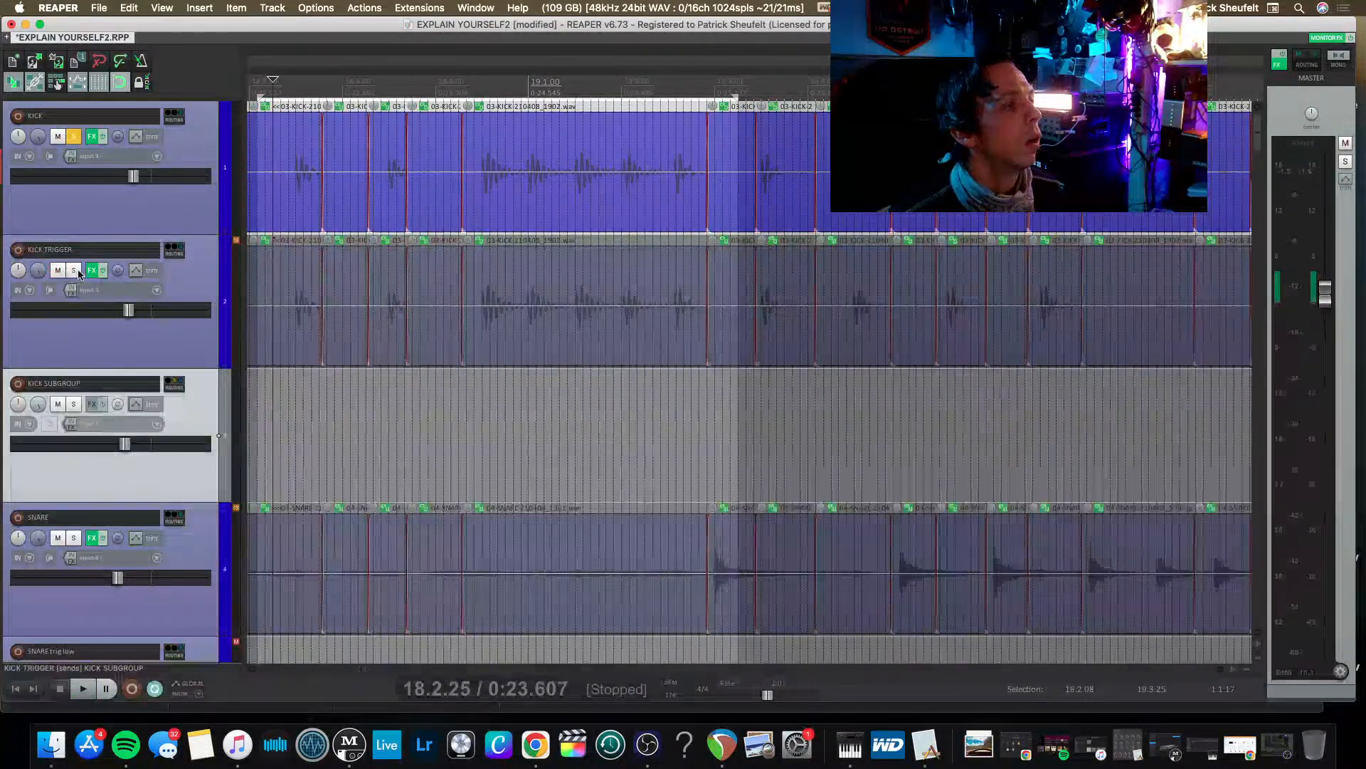
pyautogui.click(72, 275)
pyautogui.press('space')
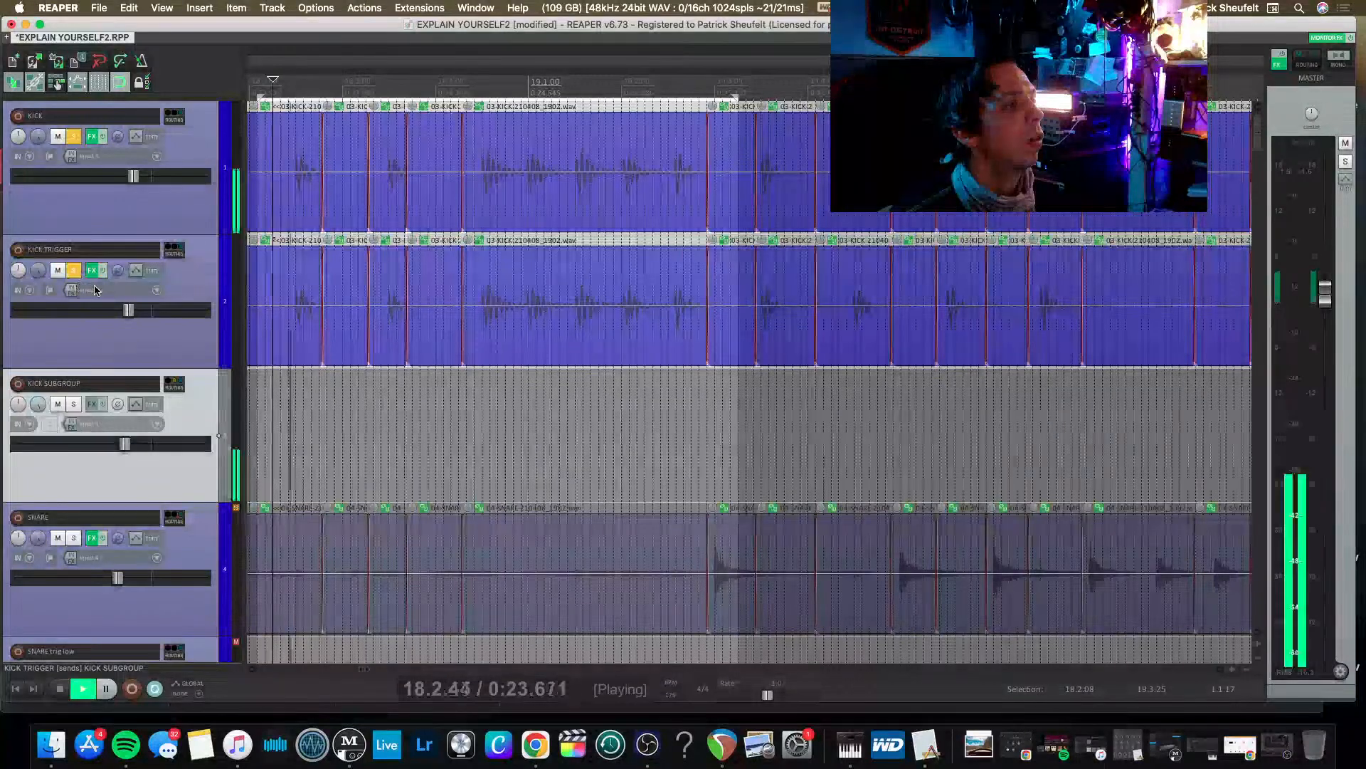
pyautogui.press('space')
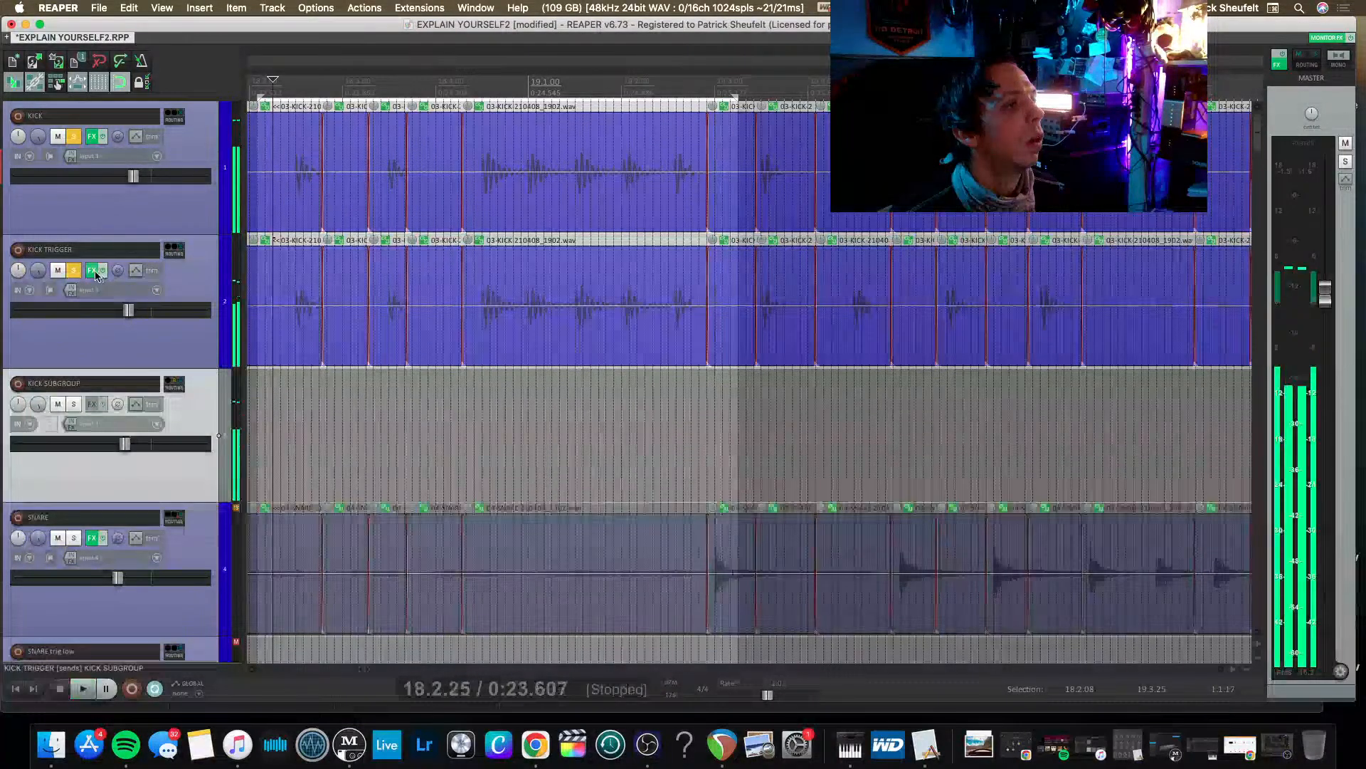
# In KICK TRIGGER's Trigger 2, audition the samples and set BlackKick Z1 to 2.23 dB, SSDR to -7.24 dB and NRG to -10.65 dB.
pyautogui.click(92, 271)
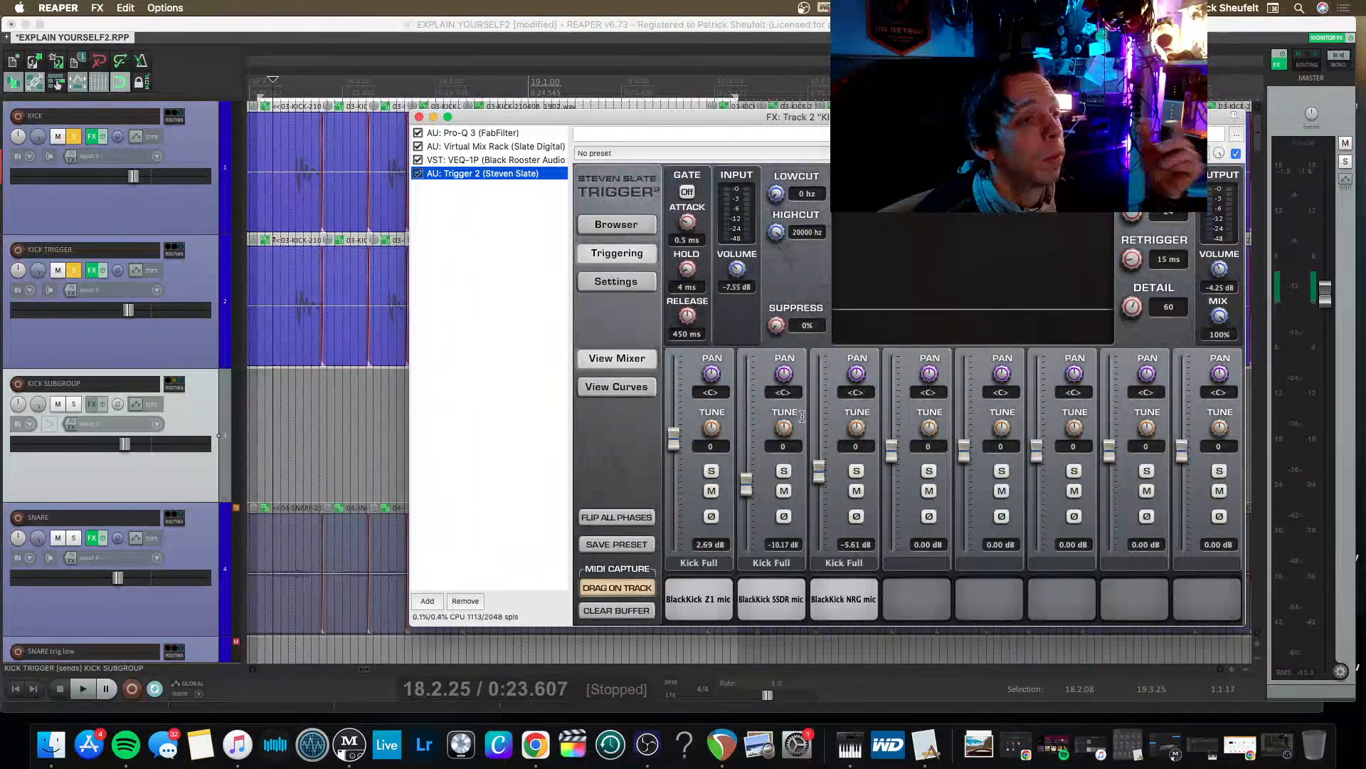
pyautogui.moveTo(817, 472); pyautogui.dragTo(816, 485)
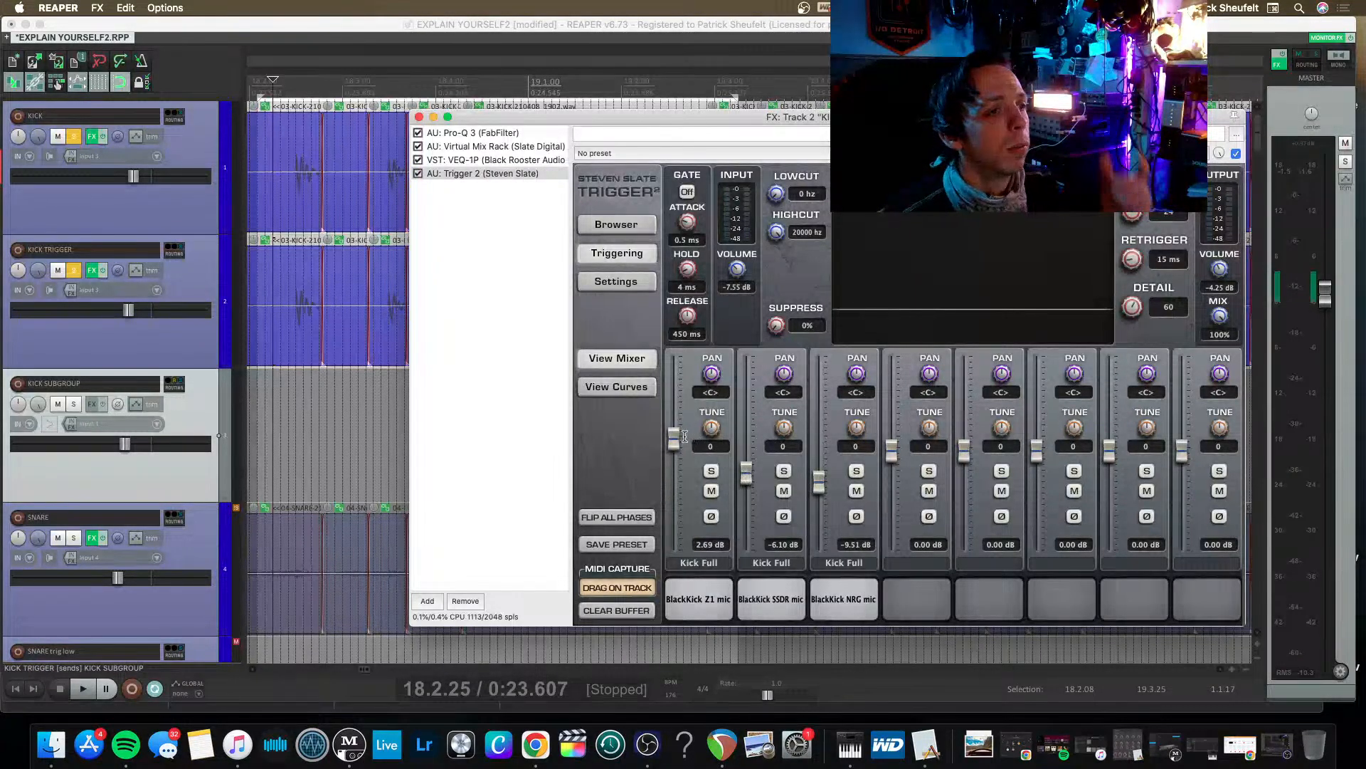
pyautogui.moveTo(673, 433); pyautogui.dragTo(692, 453)
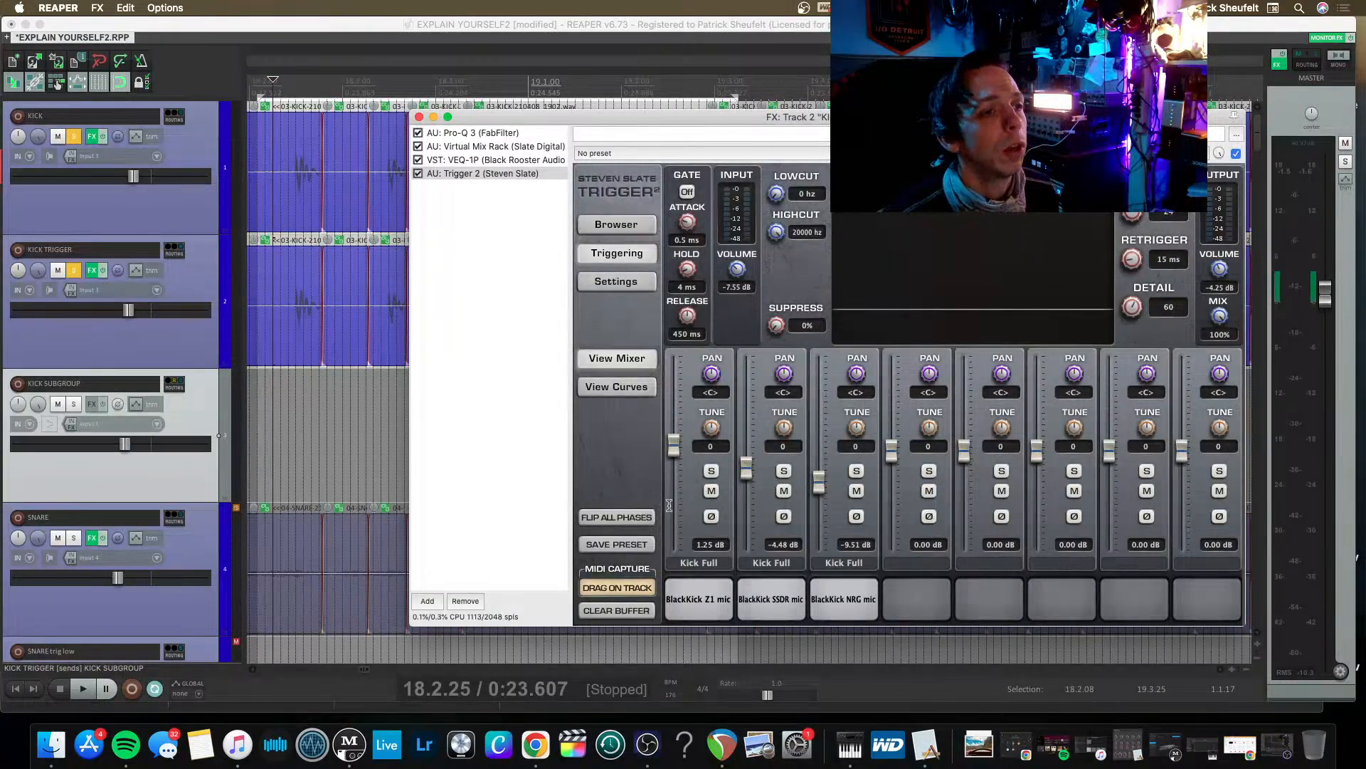
pyautogui.click(781, 600)
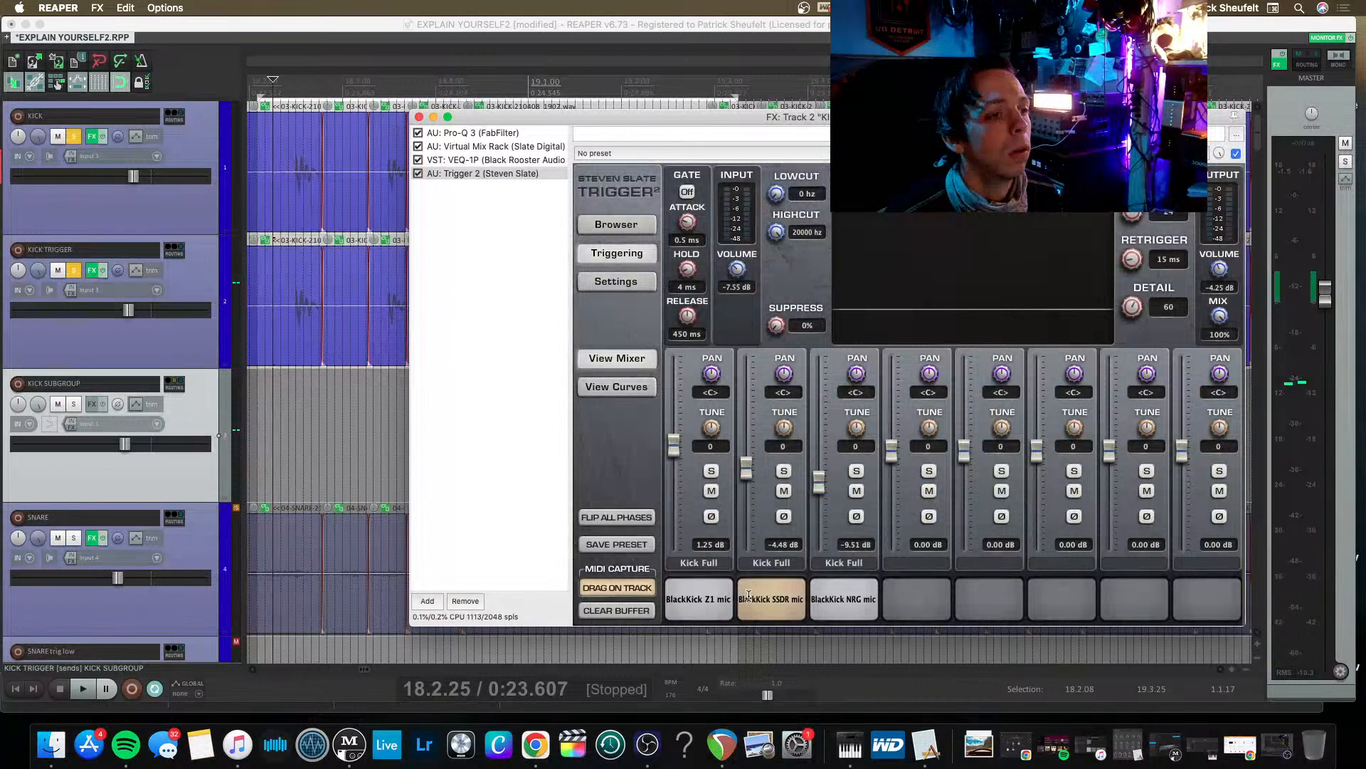
pyautogui.click(855, 600)
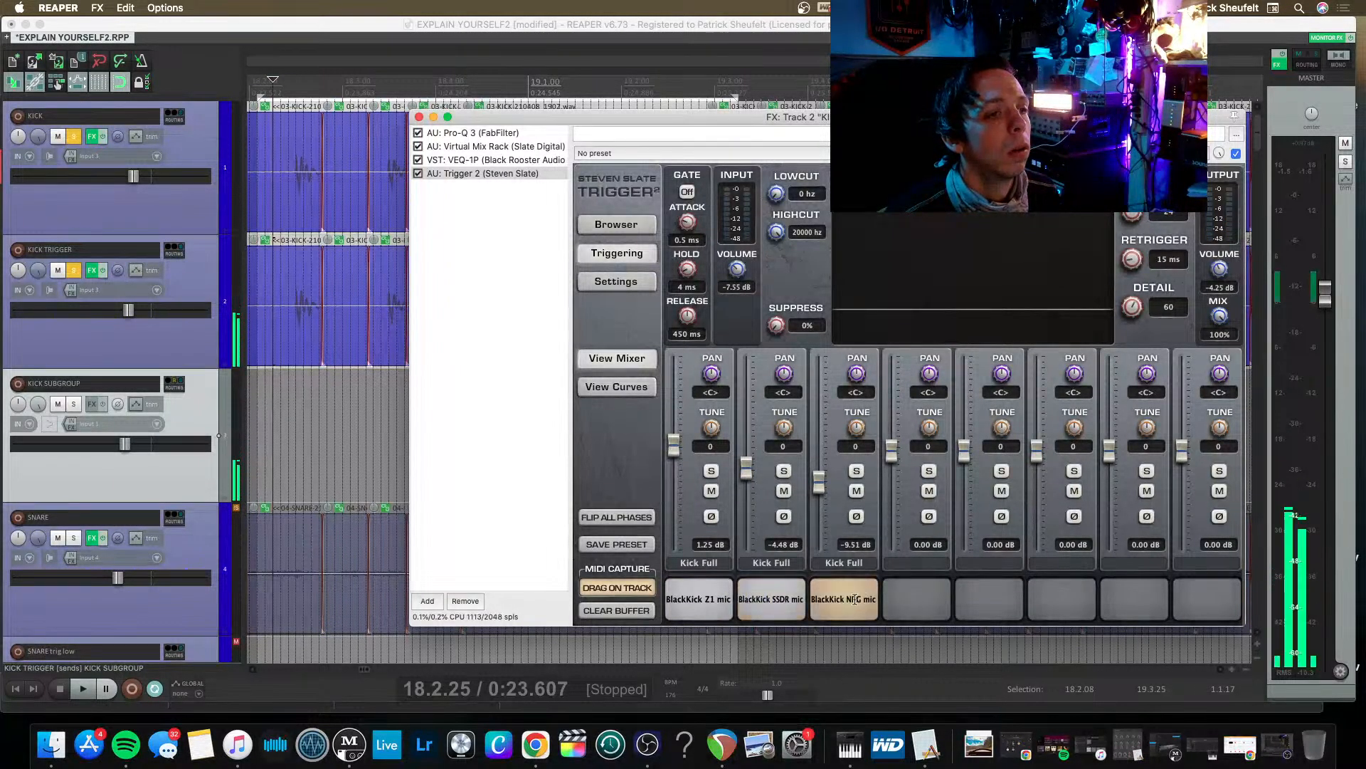
pyautogui.click(703, 600)
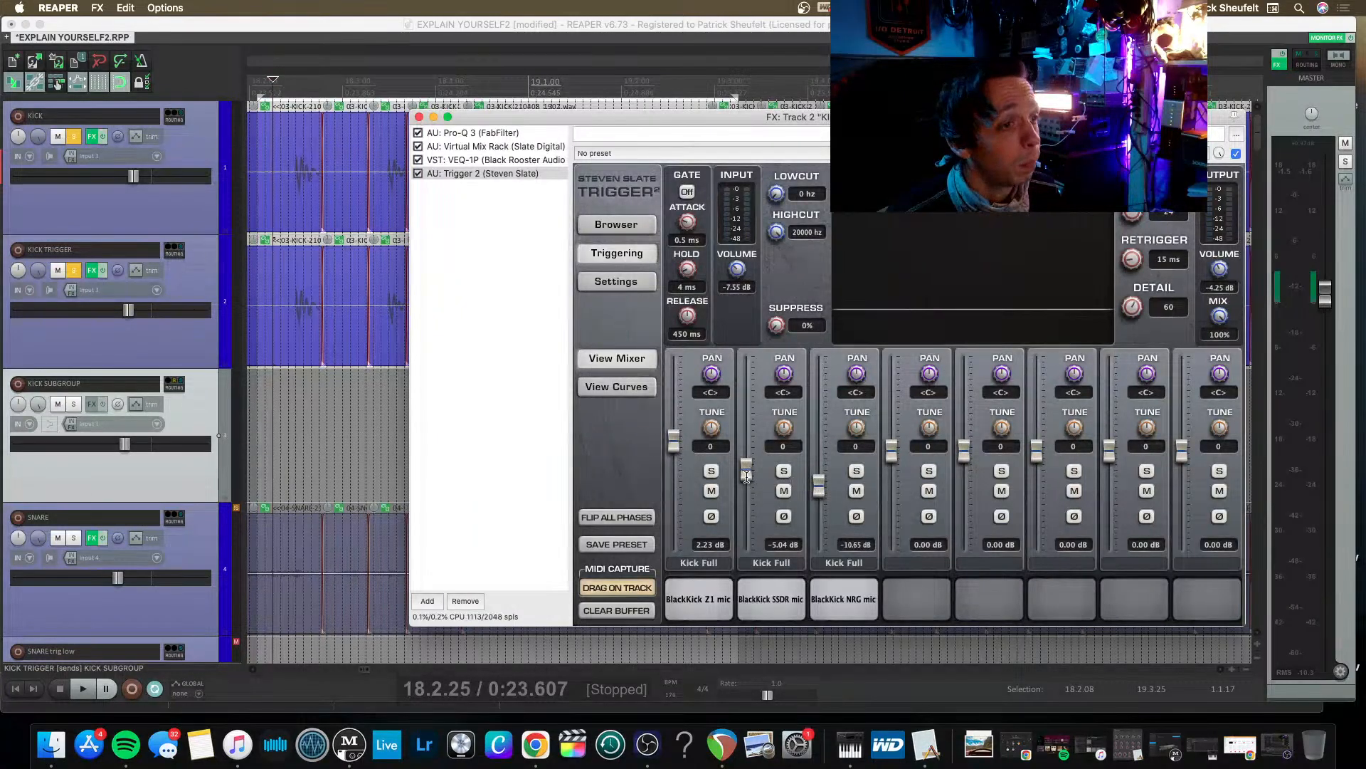
pyautogui.press('space')
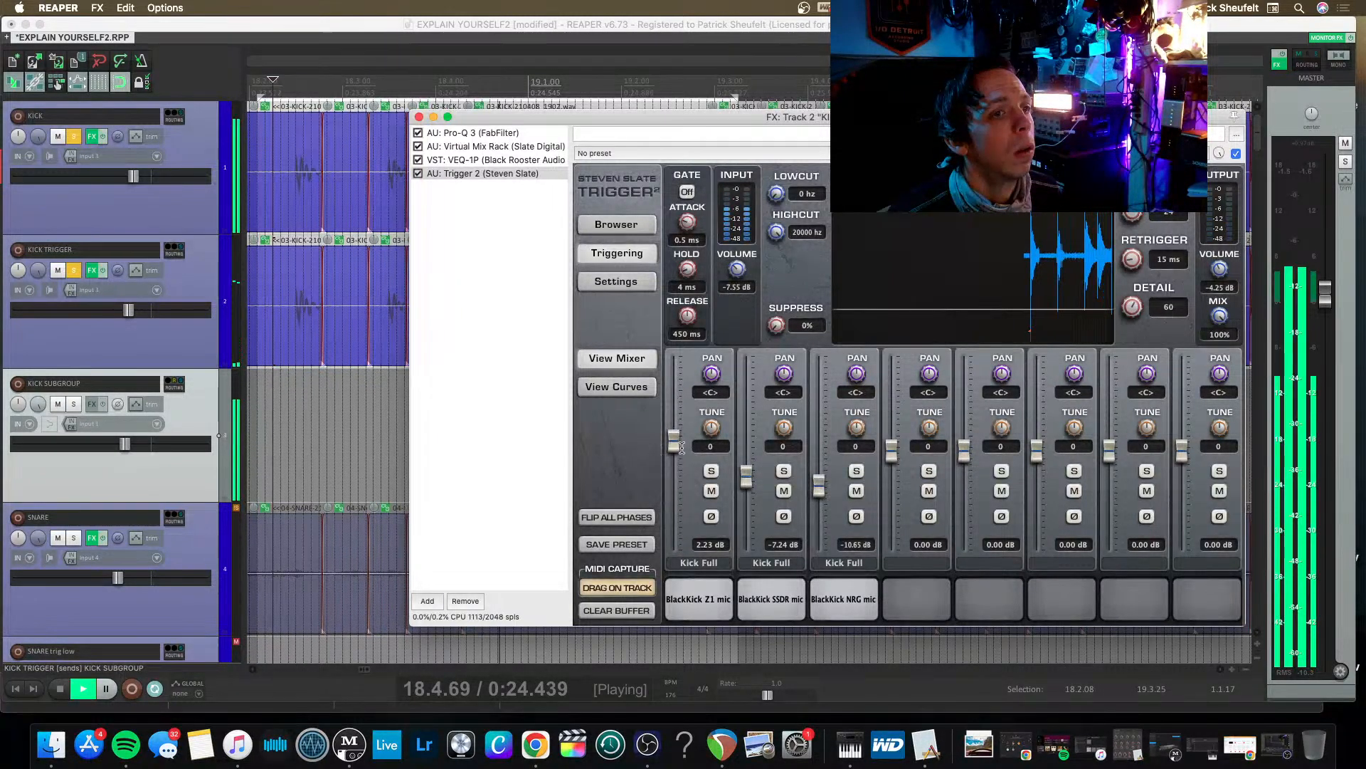
# Set Trigger 2's detail to 27, retrigger to 26 ms and input volume to -2.04 dB, checking the triggering during playback.
pyautogui.press('space')
pyautogui.moveTo(1132, 307); pyautogui.dragTo(1112, 342)
pyautogui.press('space')
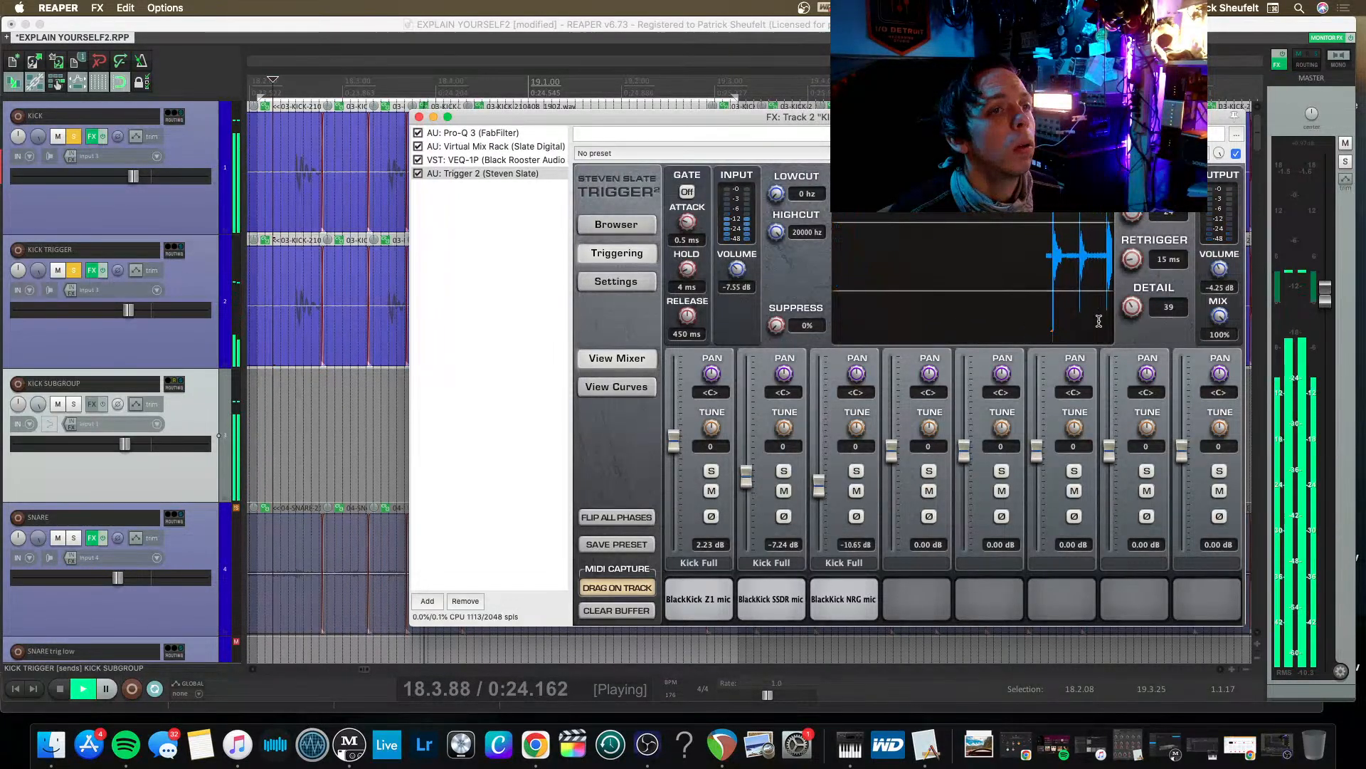
pyautogui.moveTo(1134, 306); pyautogui.dragTo(1135, 318)
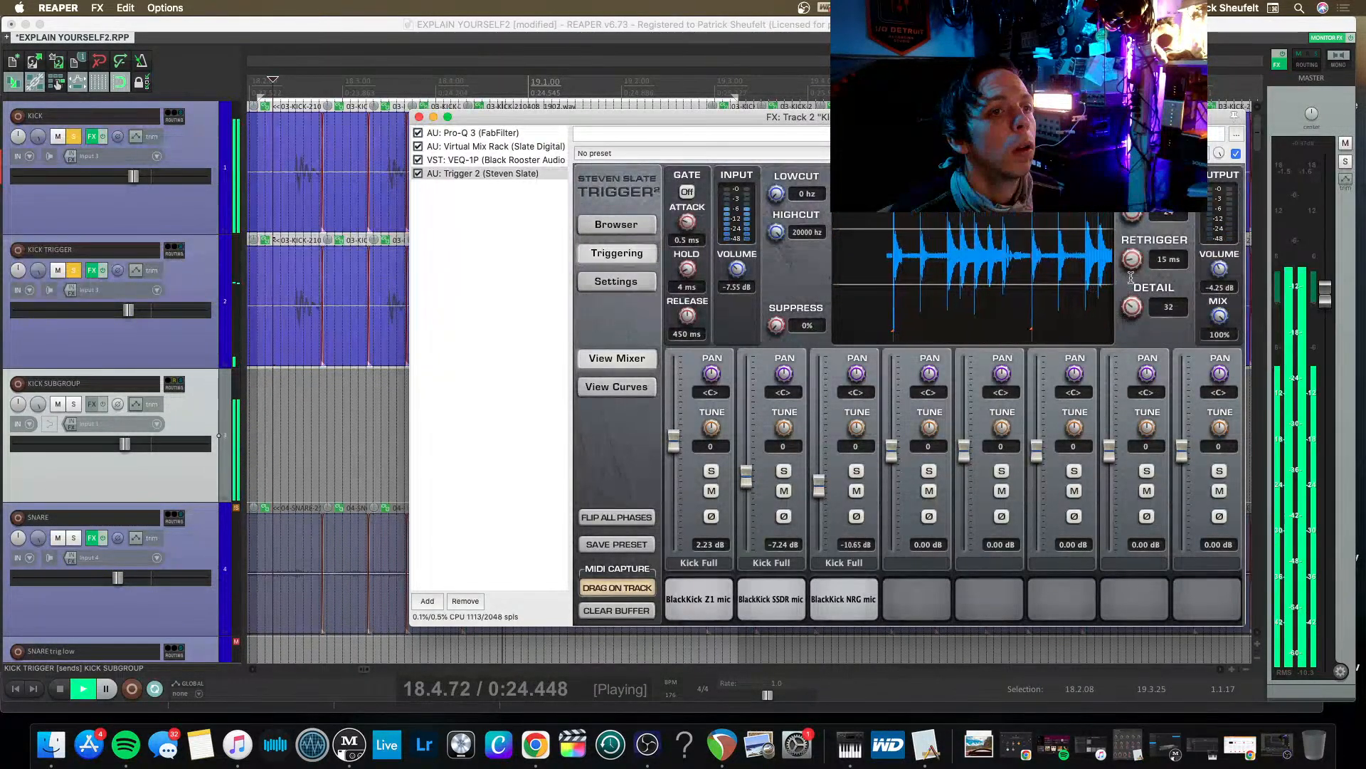
pyautogui.press('space')
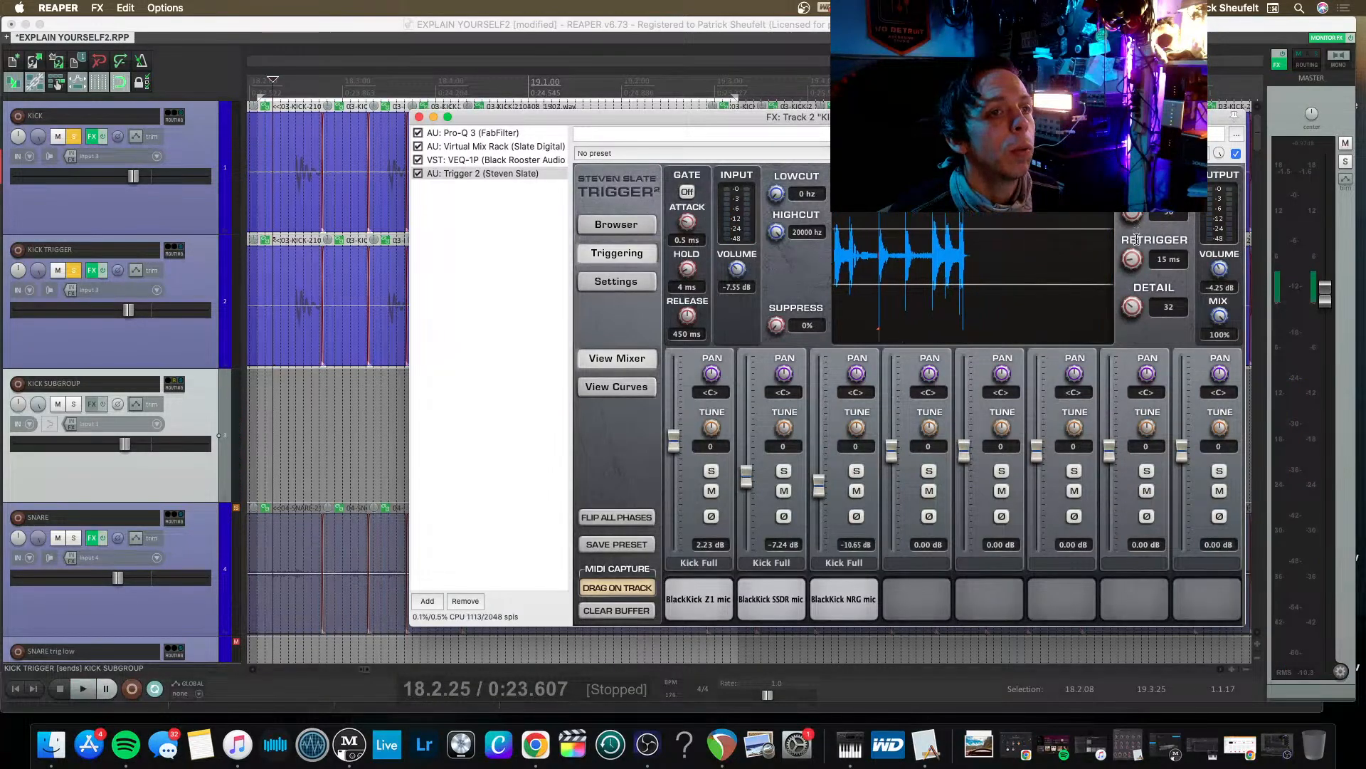
pyautogui.press('space')
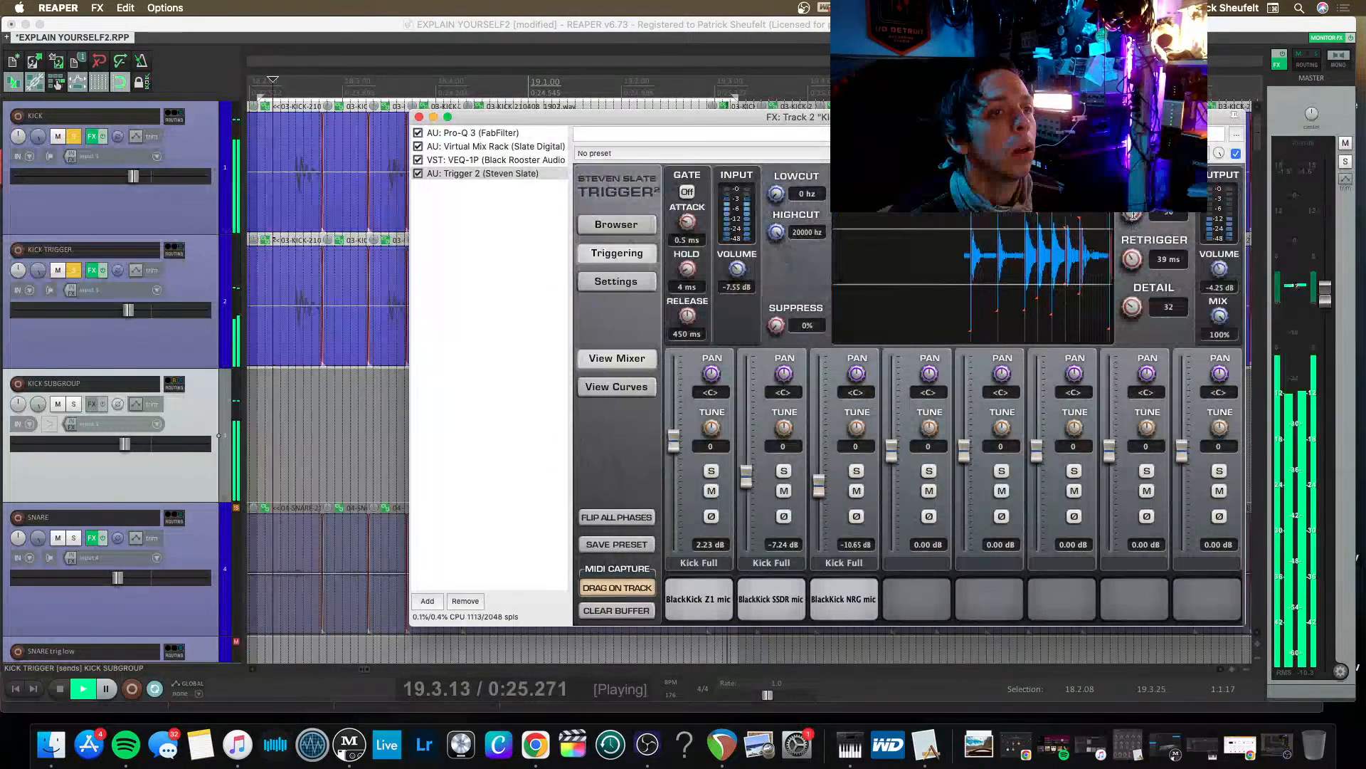
pyautogui.moveTo(1132, 259); pyautogui.dragTo(1099, 237)
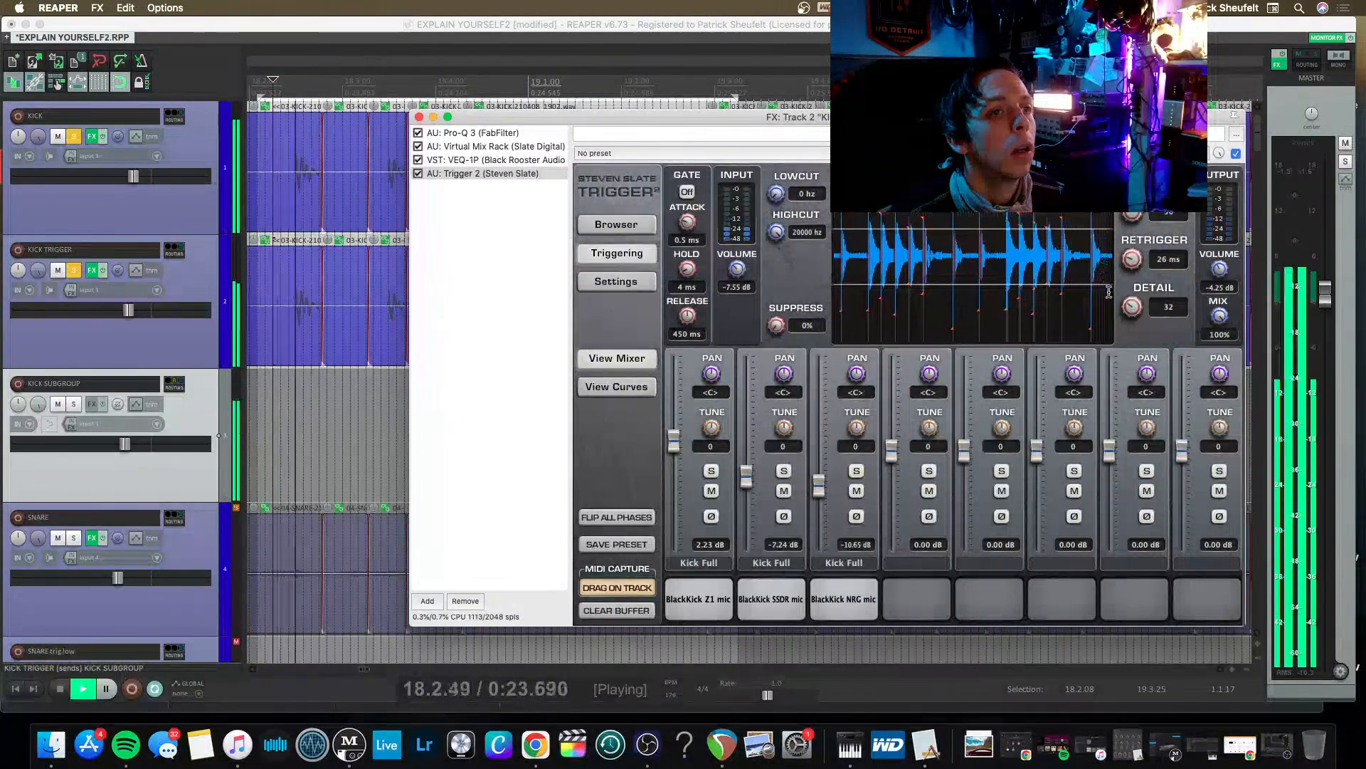
pyautogui.moveTo(1131, 307); pyautogui.dragTo(1121, 316)
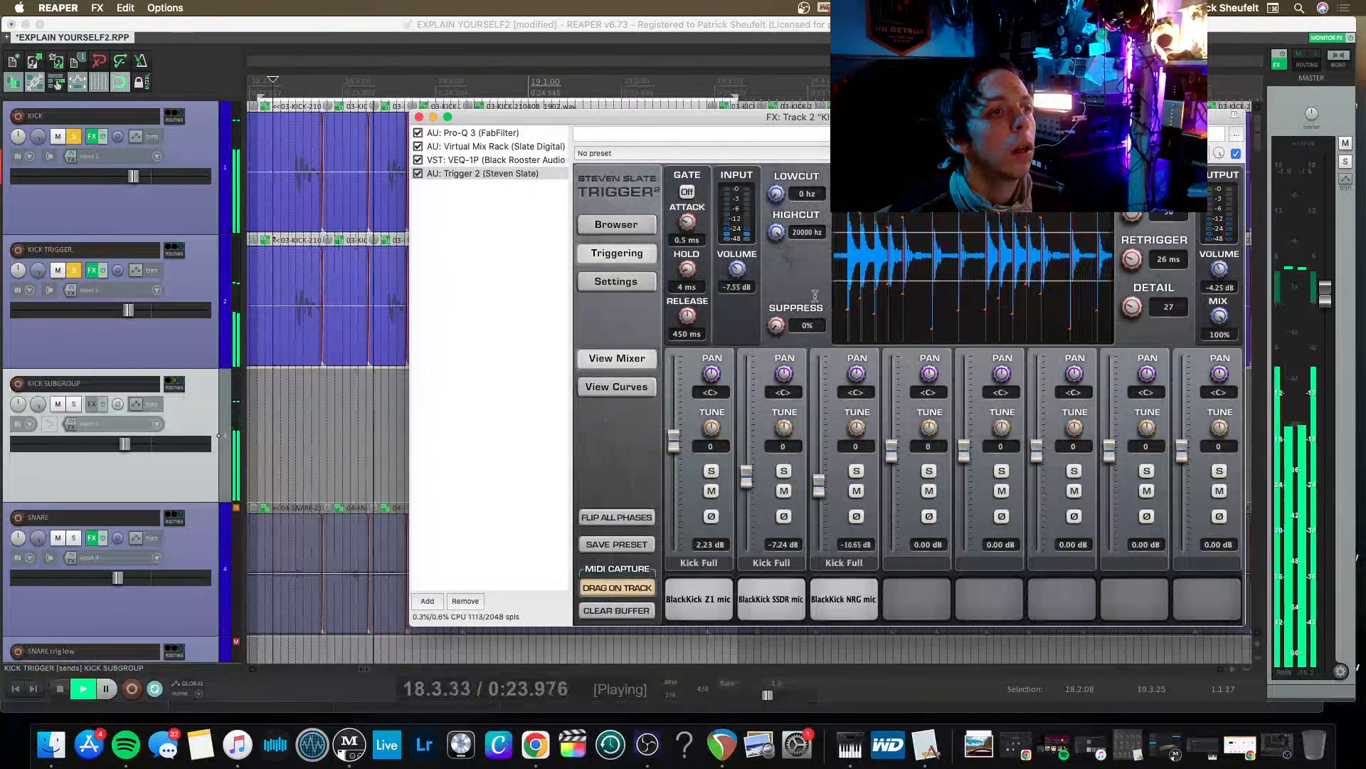
pyautogui.moveTo(743, 276); pyautogui.dragTo(741, 254)
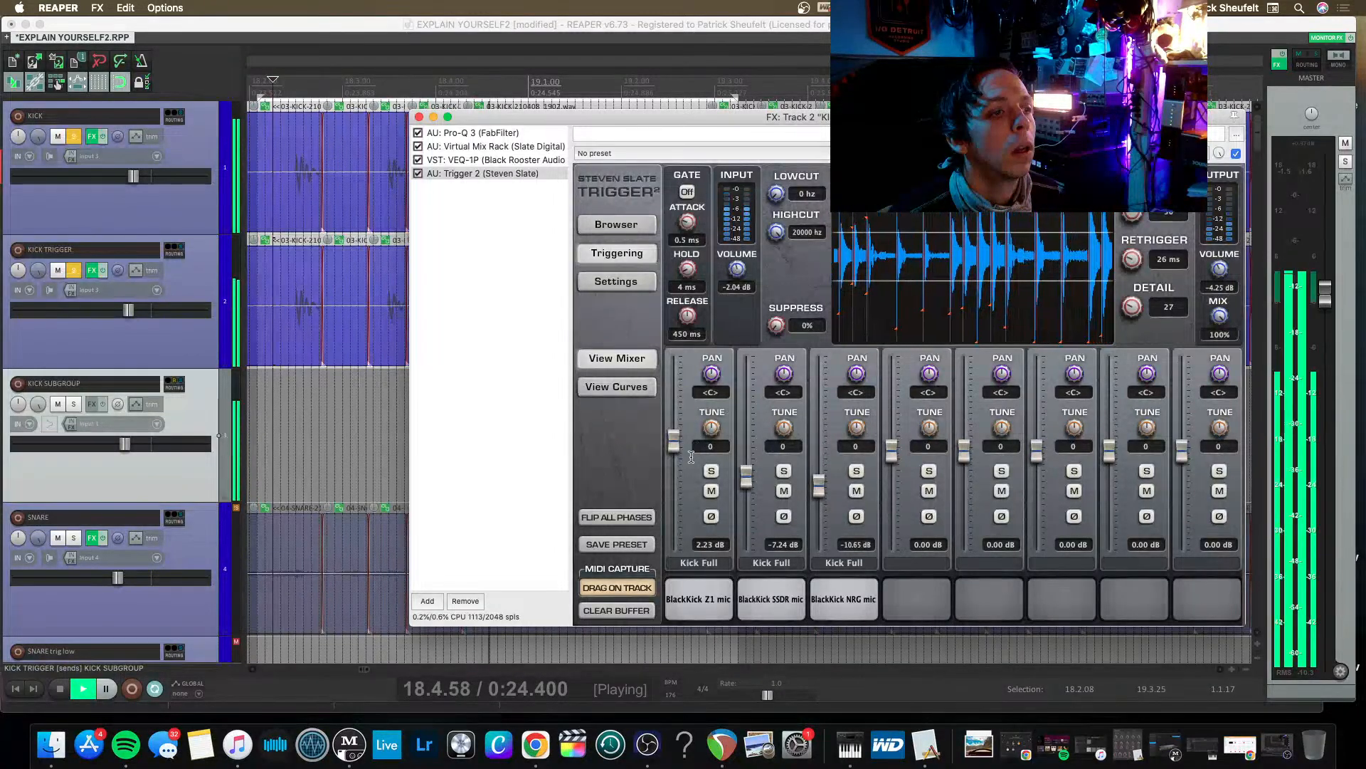
pyautogui.press('space')
# Set the dynamics curve amount to 0 for all three BlackKick samples and play back the result.
pyautogui.click(617, 386)
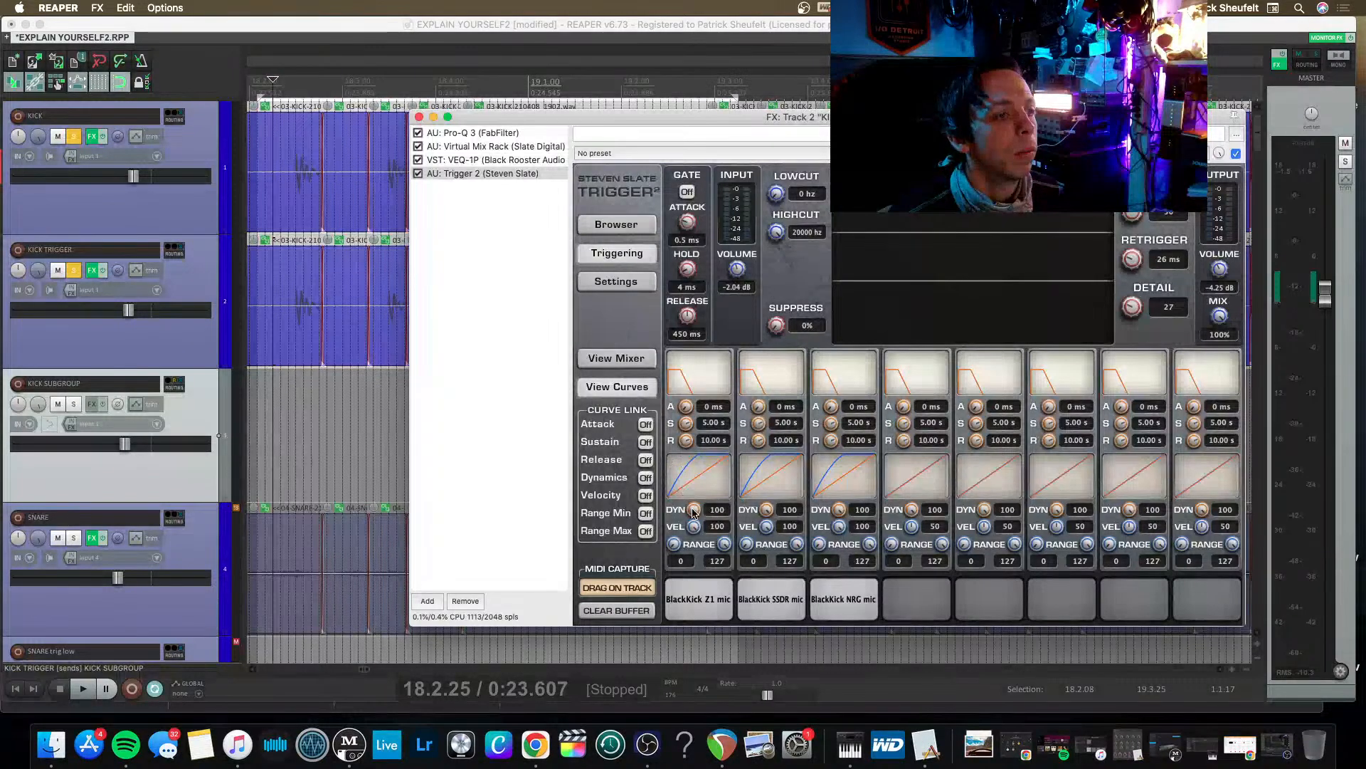
pyautogui.moveTo(695, 514); pyautogui.dragTo(762, 762)
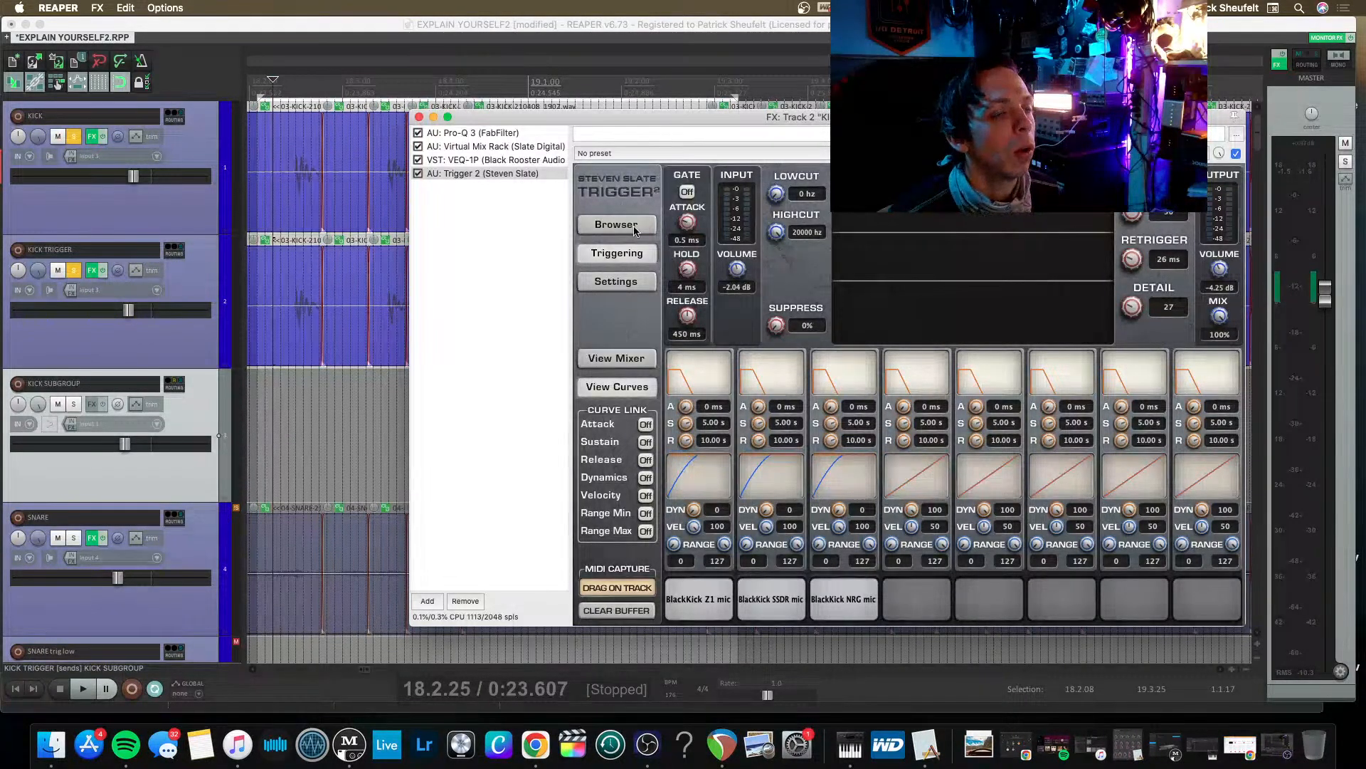
pyautogui.press('space')
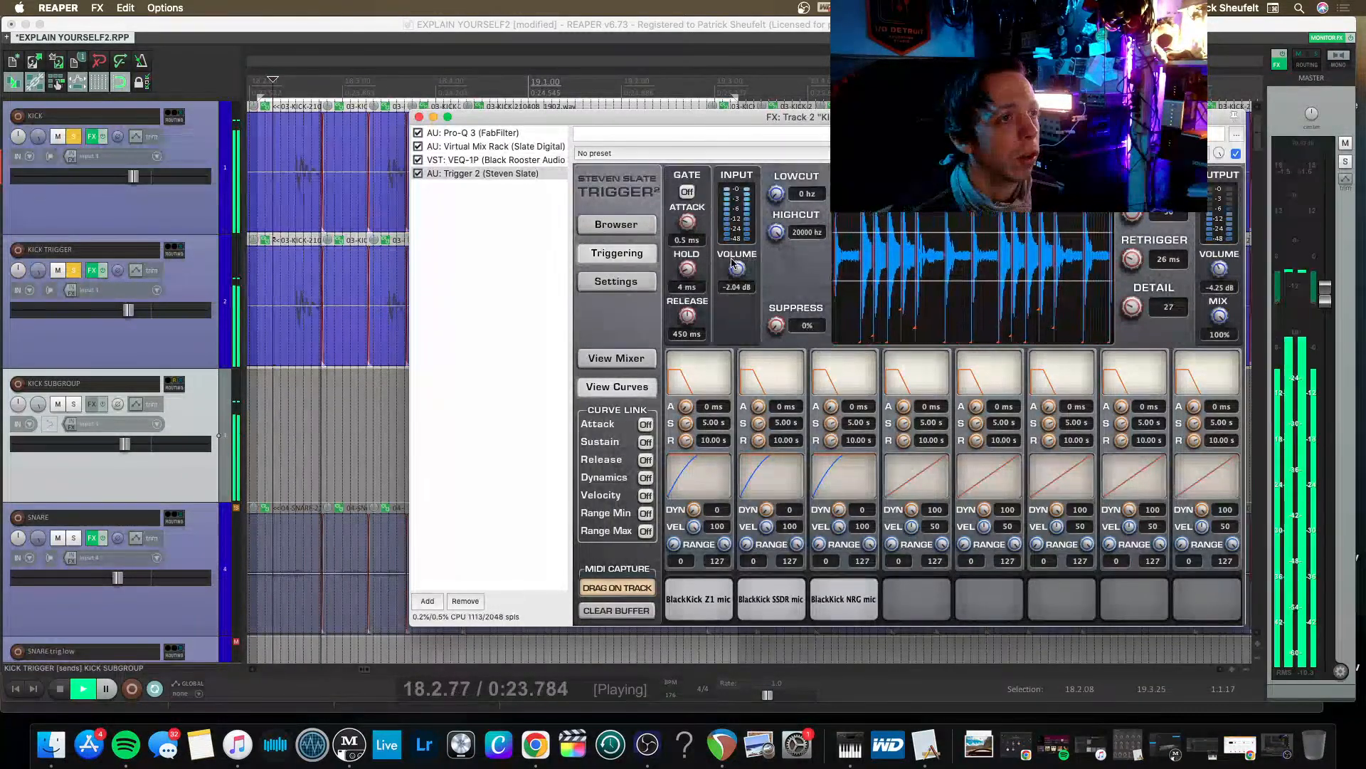
# Set Trigger 2's input volume to -2.26 dB, close its window and raise the KICK TRIGGER track level slightly.
pyautogui.moveTo(733, 263); pyautogui.dragTo(742, 265)
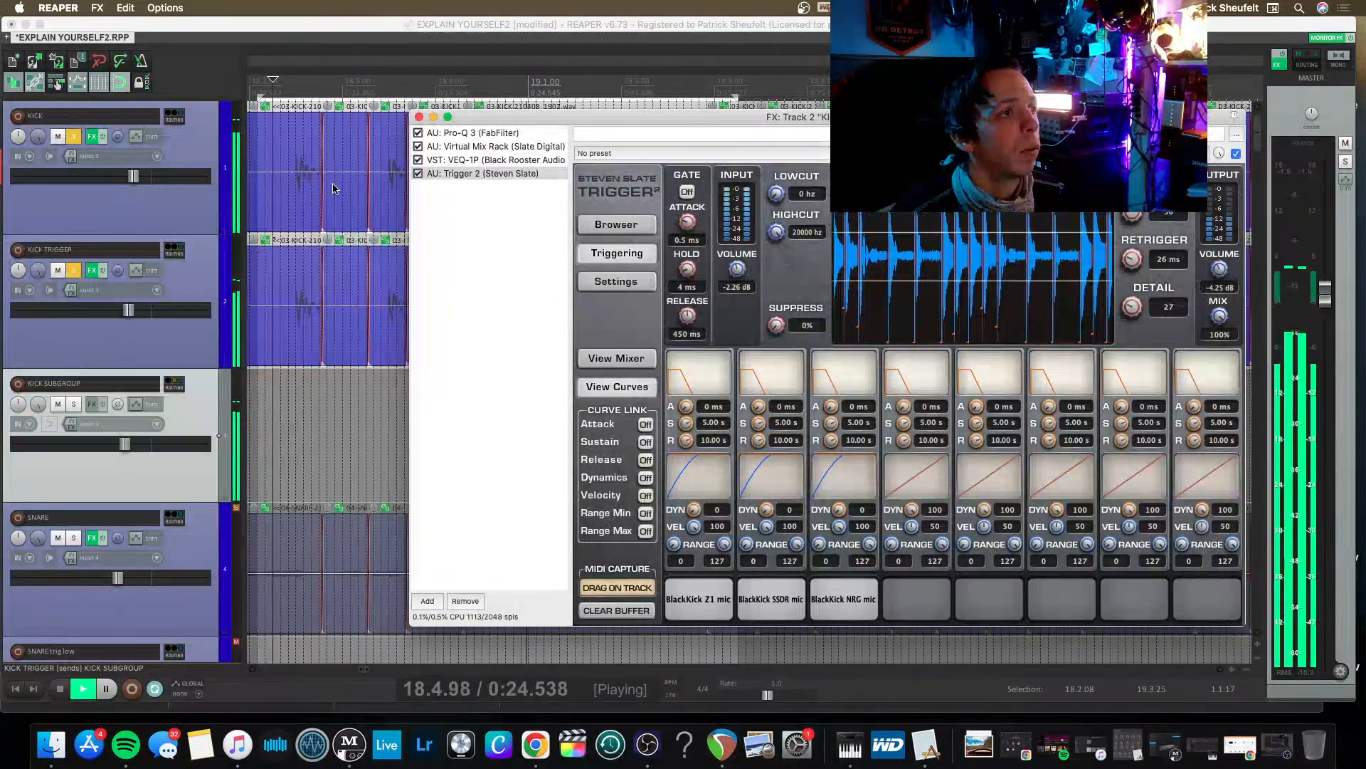
pyautogui.click(419, 117)
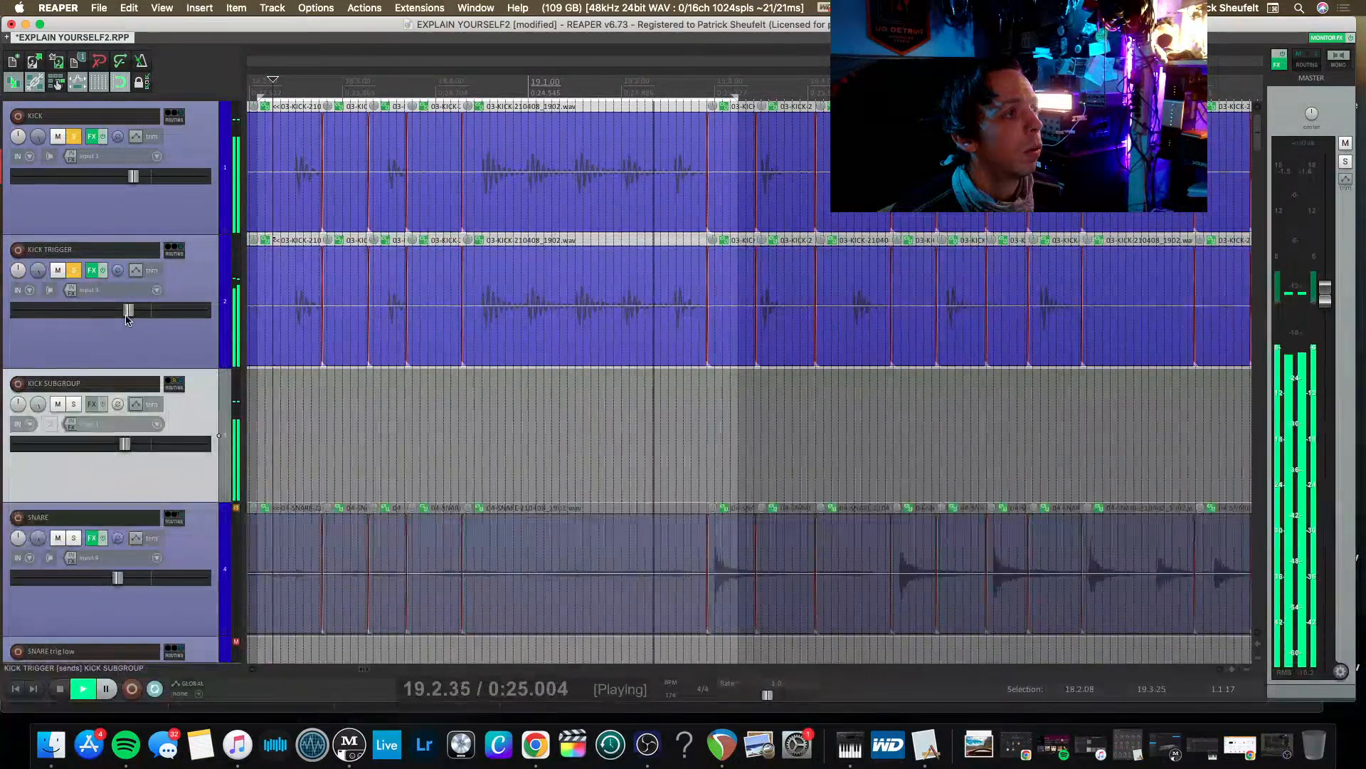
pyautogui.moveTo(128, 310); pyautogui.dragTo(123, 311)
pyautogui.doubleClick(148, 310)
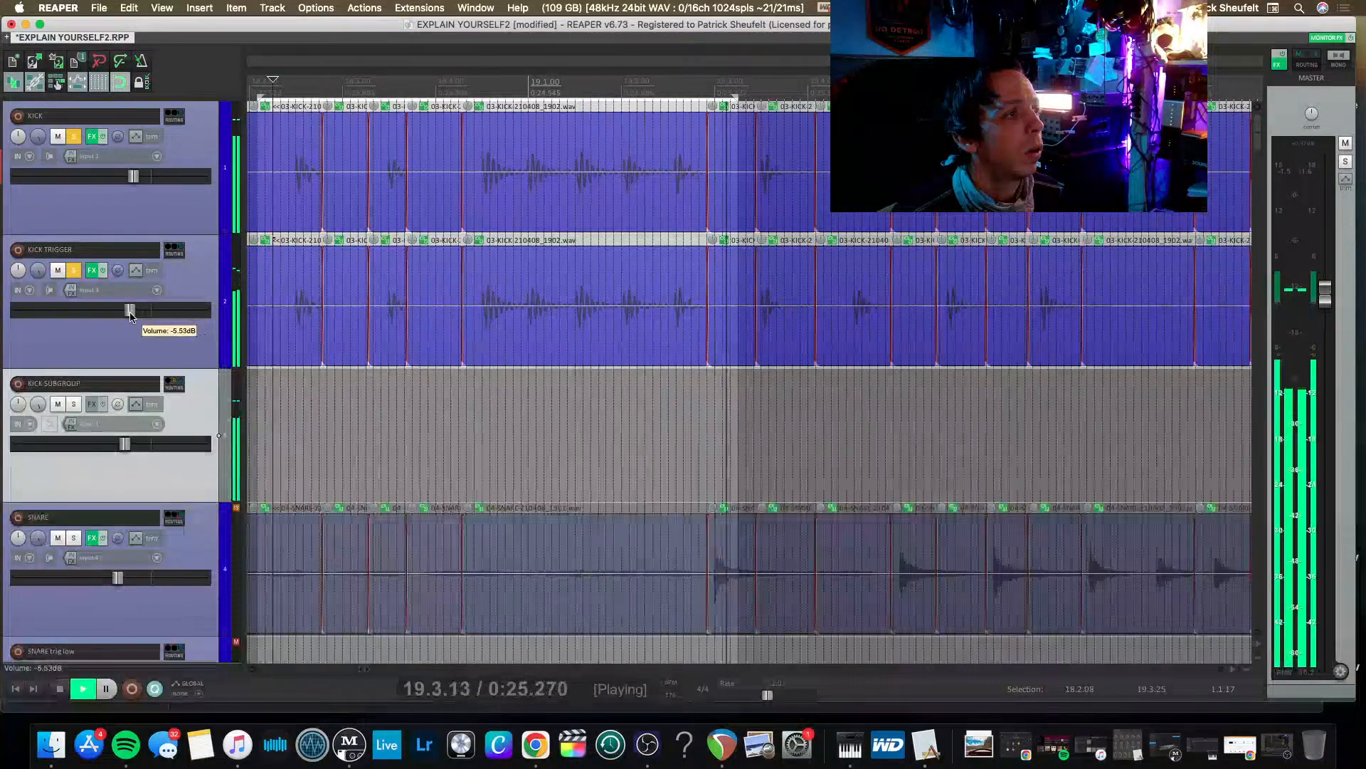
# In KICK TRIGGER's Trigger 2, lower BlackKick SSDR to -16.28 dB and NRG to -17.16 dB, close the plug-in and save the project.
pyautogui.click(92, 270)
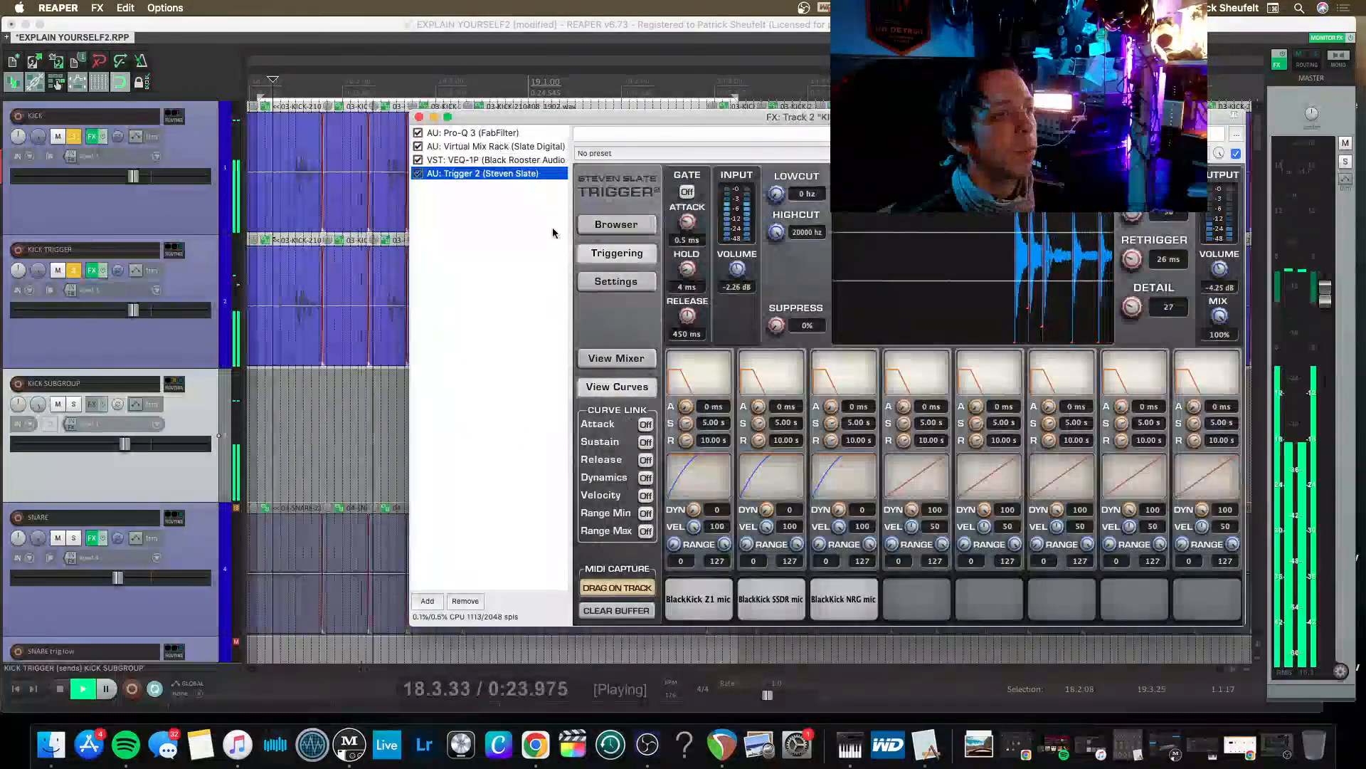
pyautogui.click(616, 226)
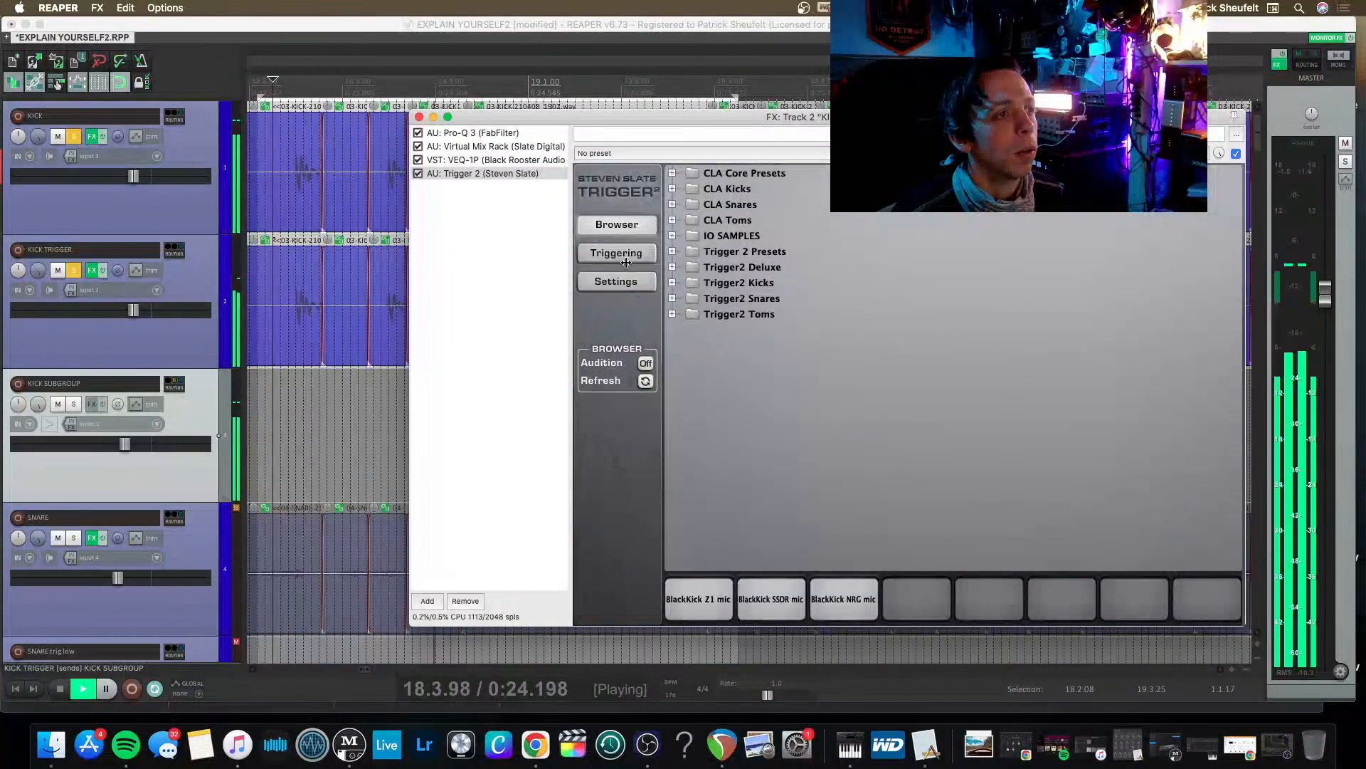
pyautogui.click(633, 253)
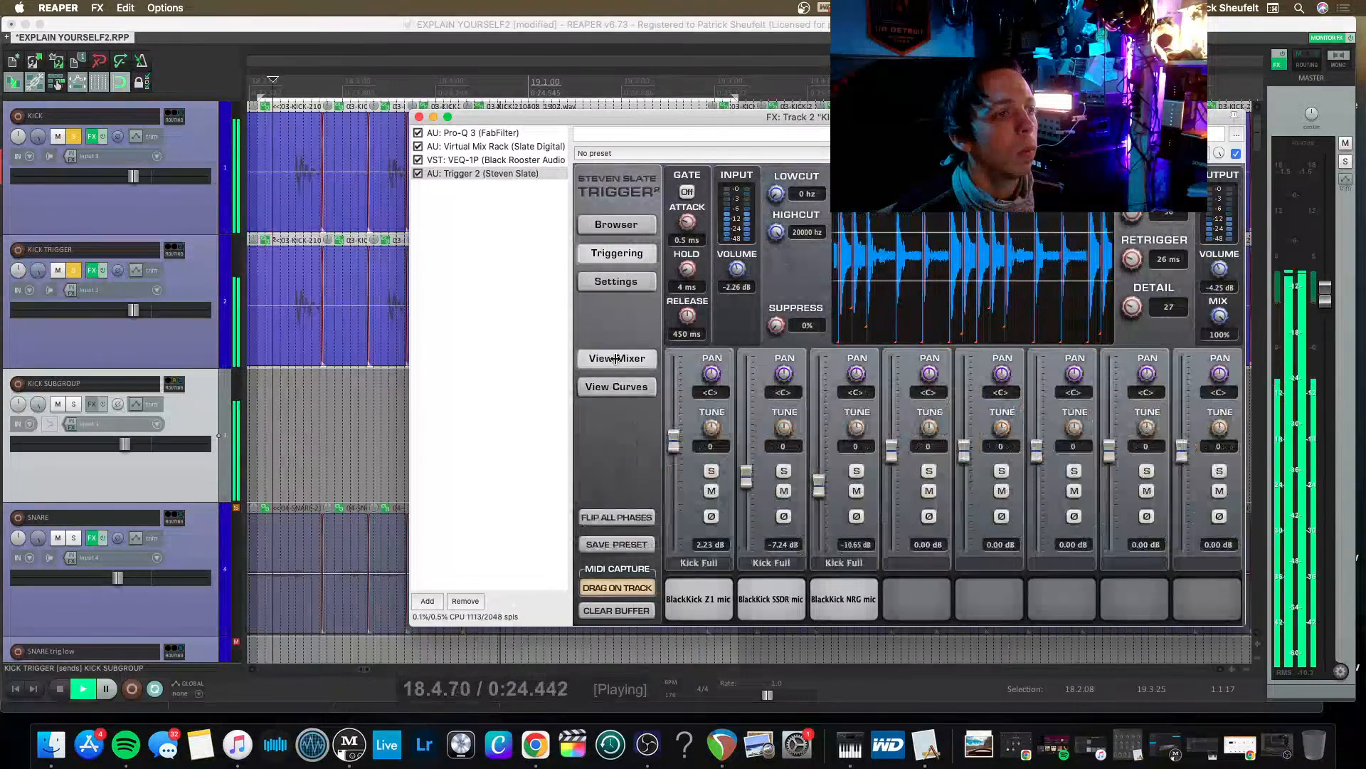
pyautogui.moveTo(819, 486); pyautogui.dragTo(821, 519)
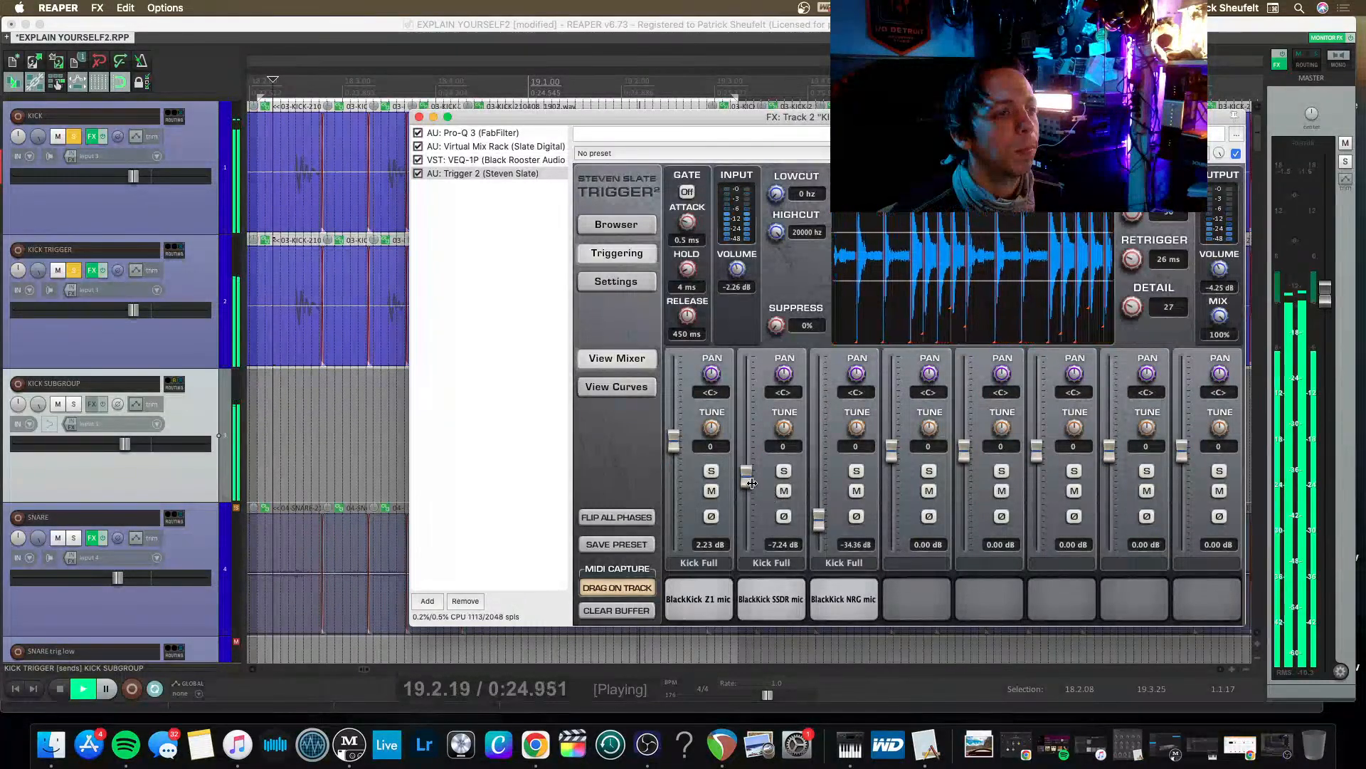
pyautogui.moveTo(751, 483); pyautogui.dragTo(819, 498)
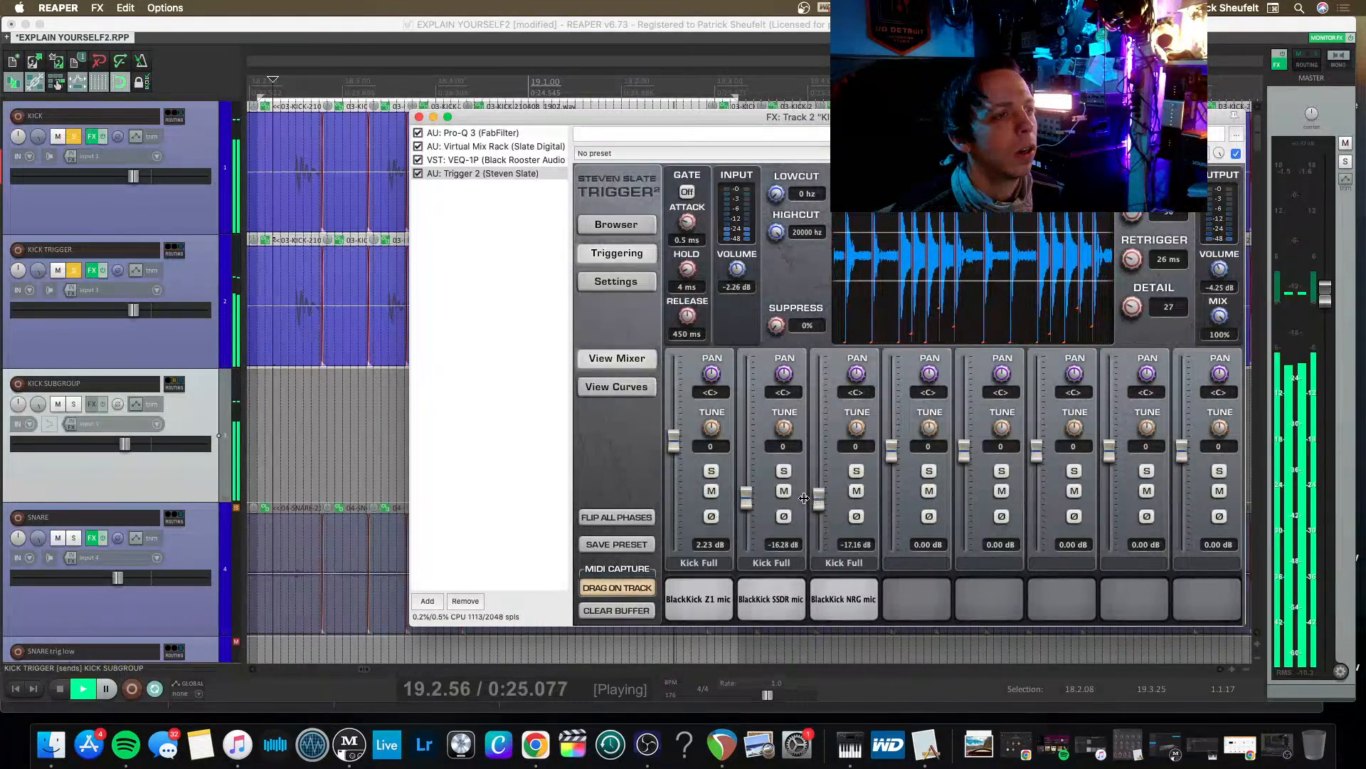
pyautogui.press('space')
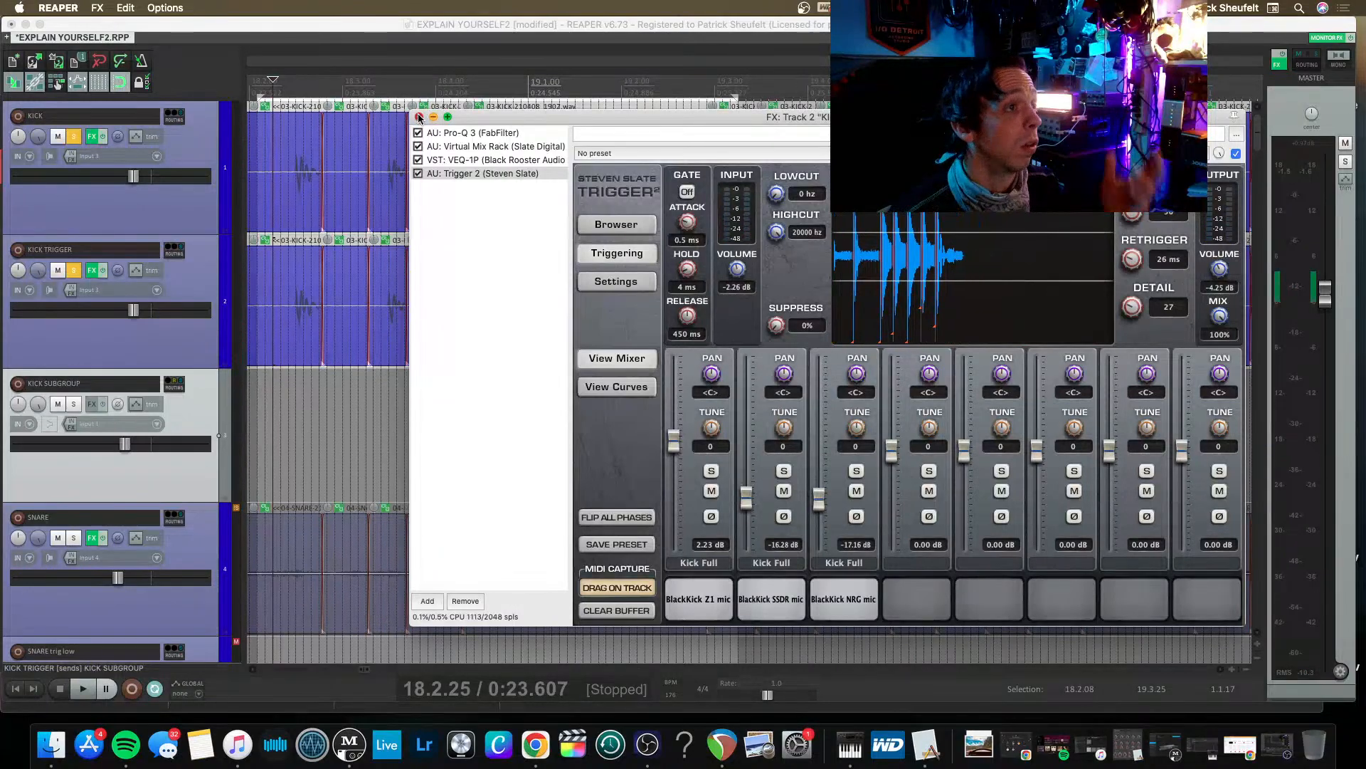
pyautogui.click(419, 117)
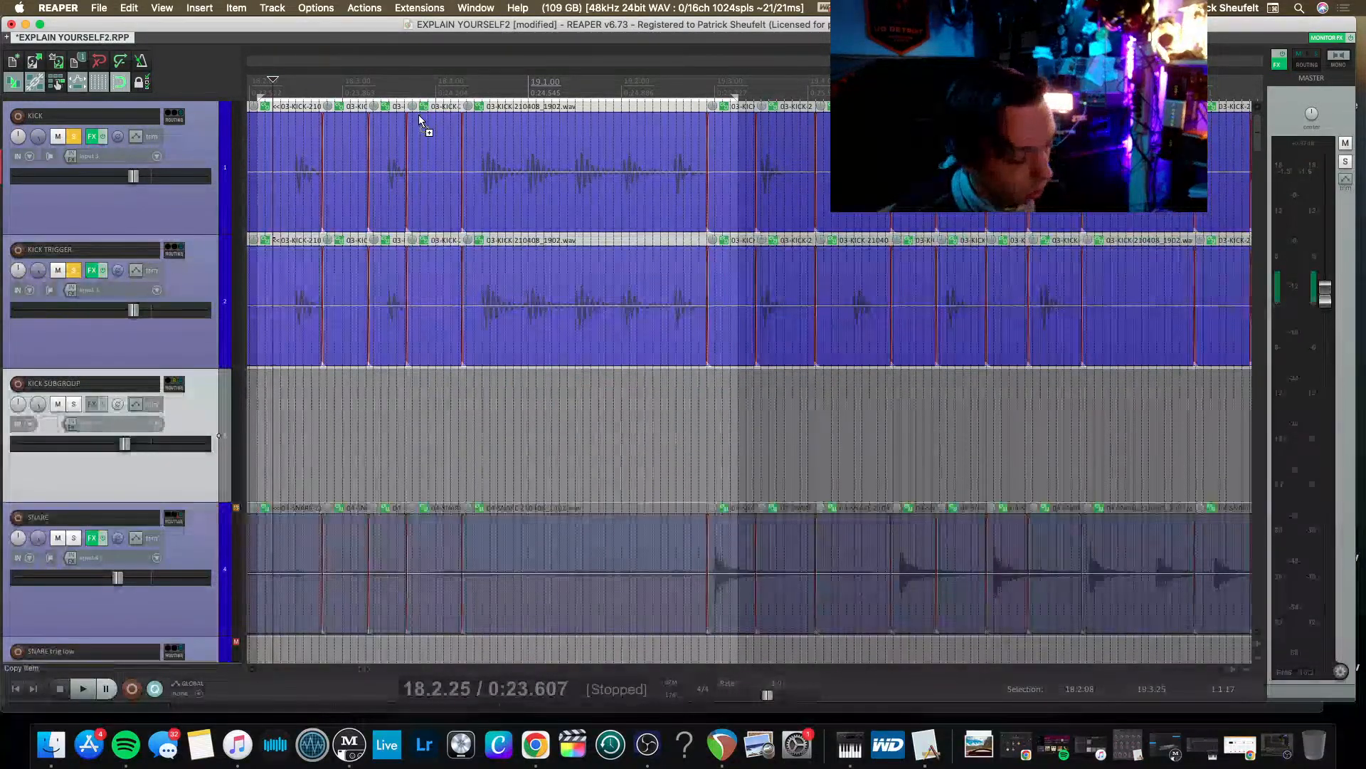
pyautogui.press('super+s')
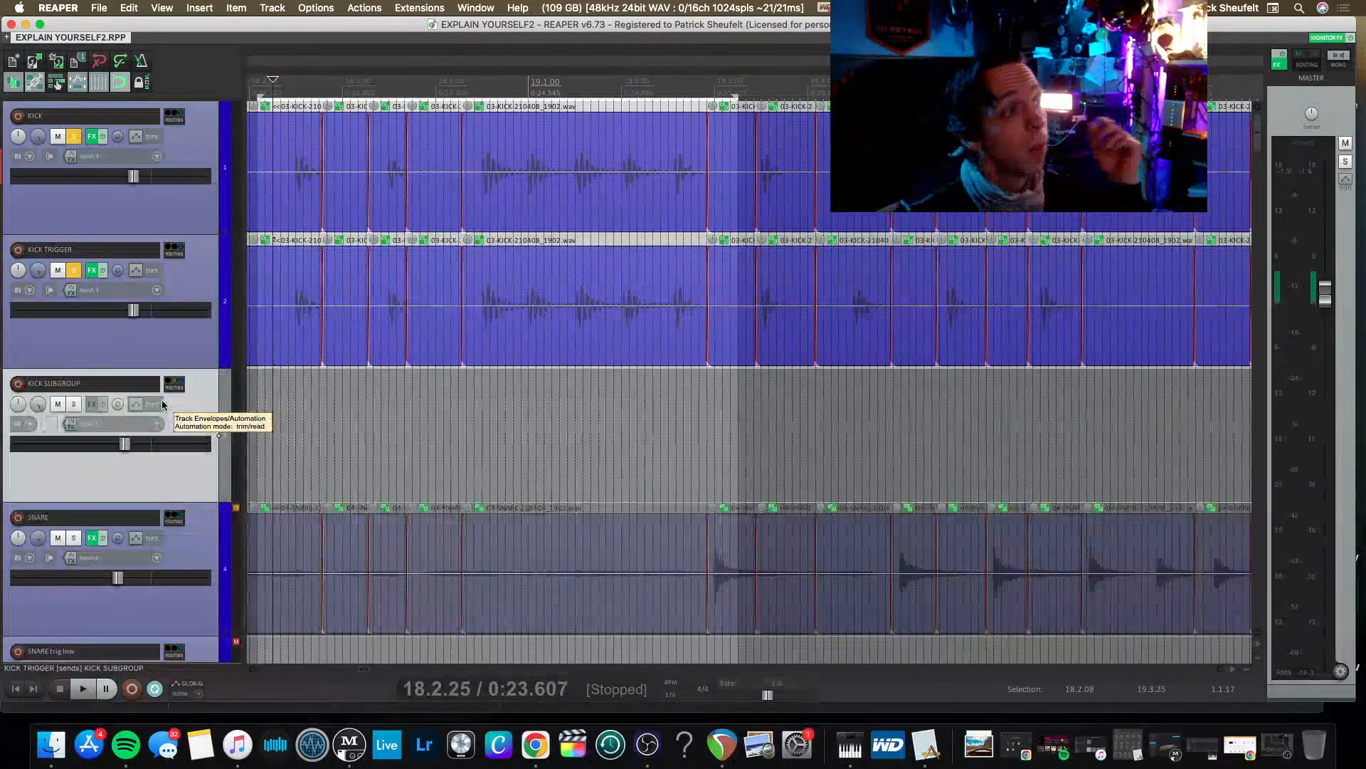
# Add the VST3 PuigTec EQP1A Mono (Waves) equalizer to the KICK SUBGROUP track.
pyautogui.click(94, 405)
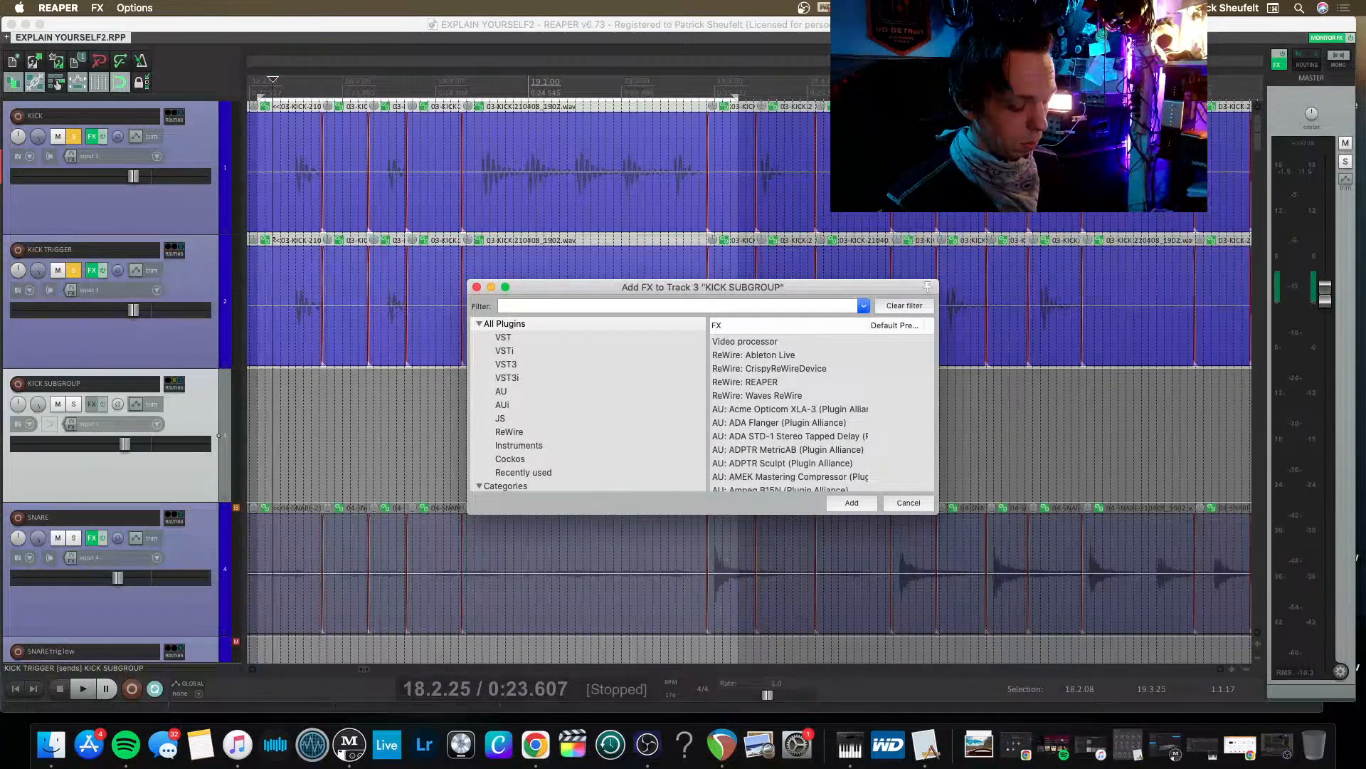
pyautogui.write('EQ')
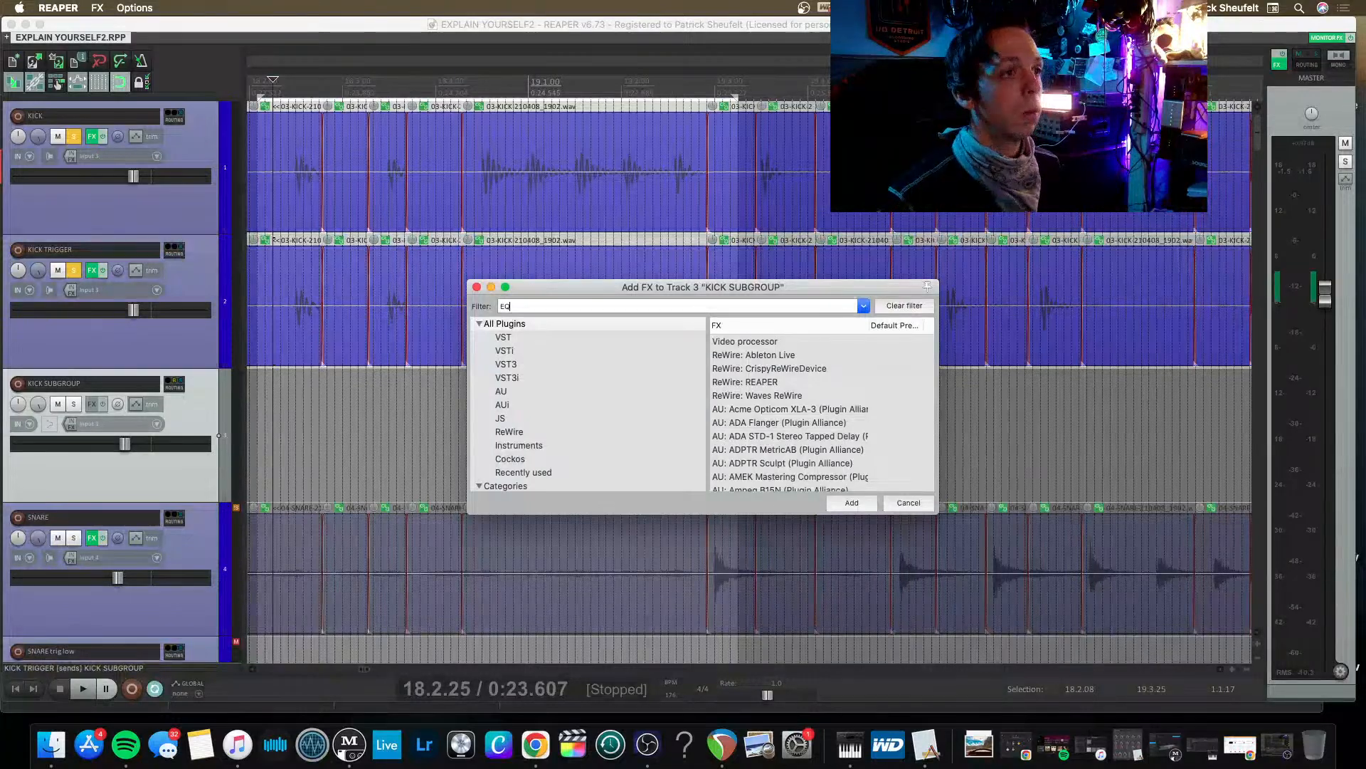
pyautogui.write('P')
pyautogui.press('Down')
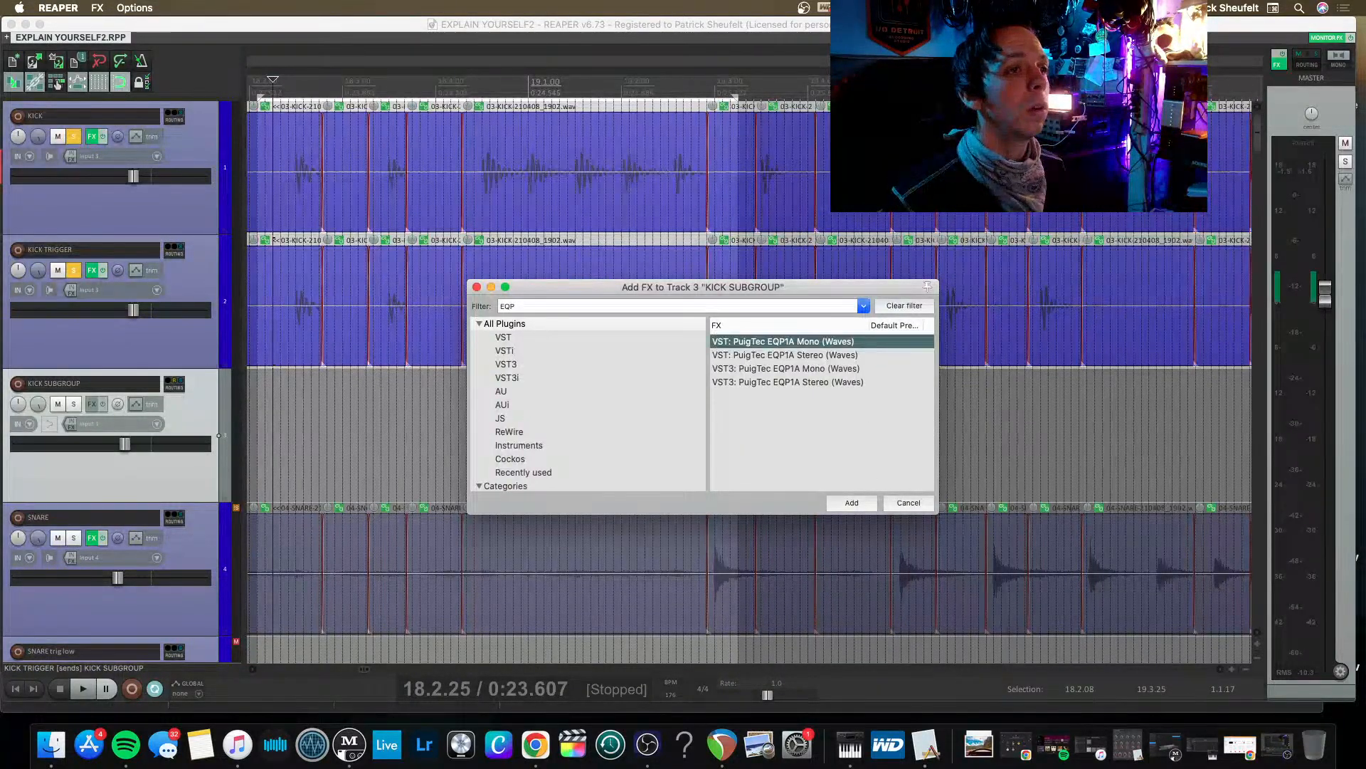
pyautogui.press('Down')
pyautogui.press('Down')
pyautogui.press('Down')
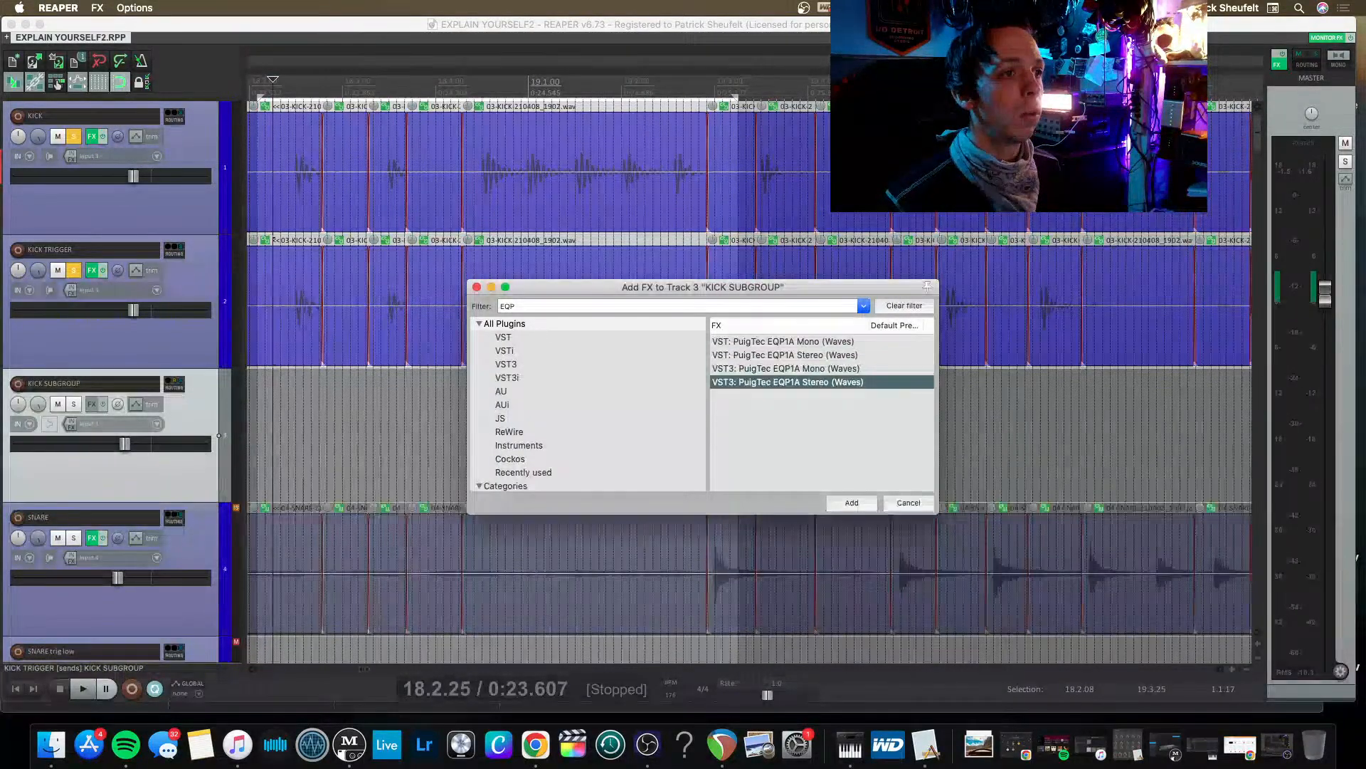
pyautogui.press('Up')
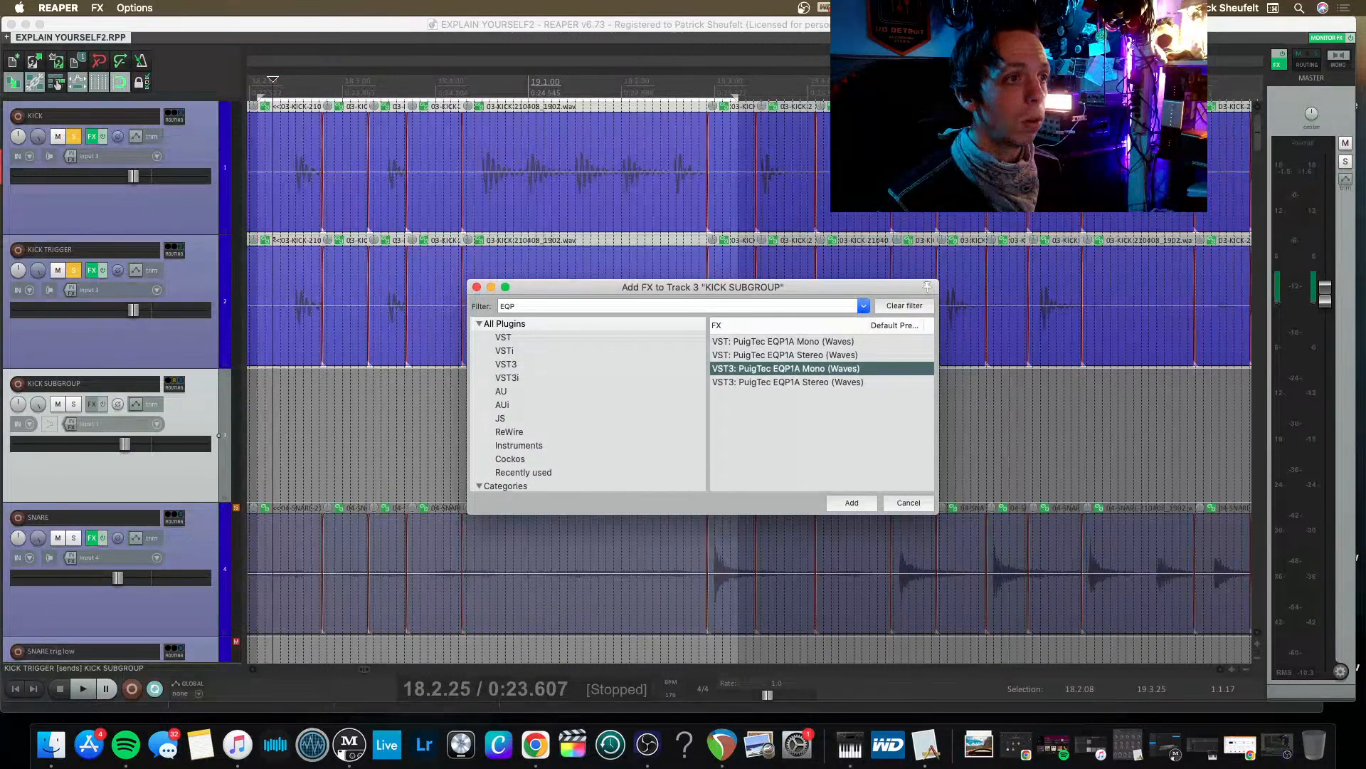
pyautogui.press('Return')
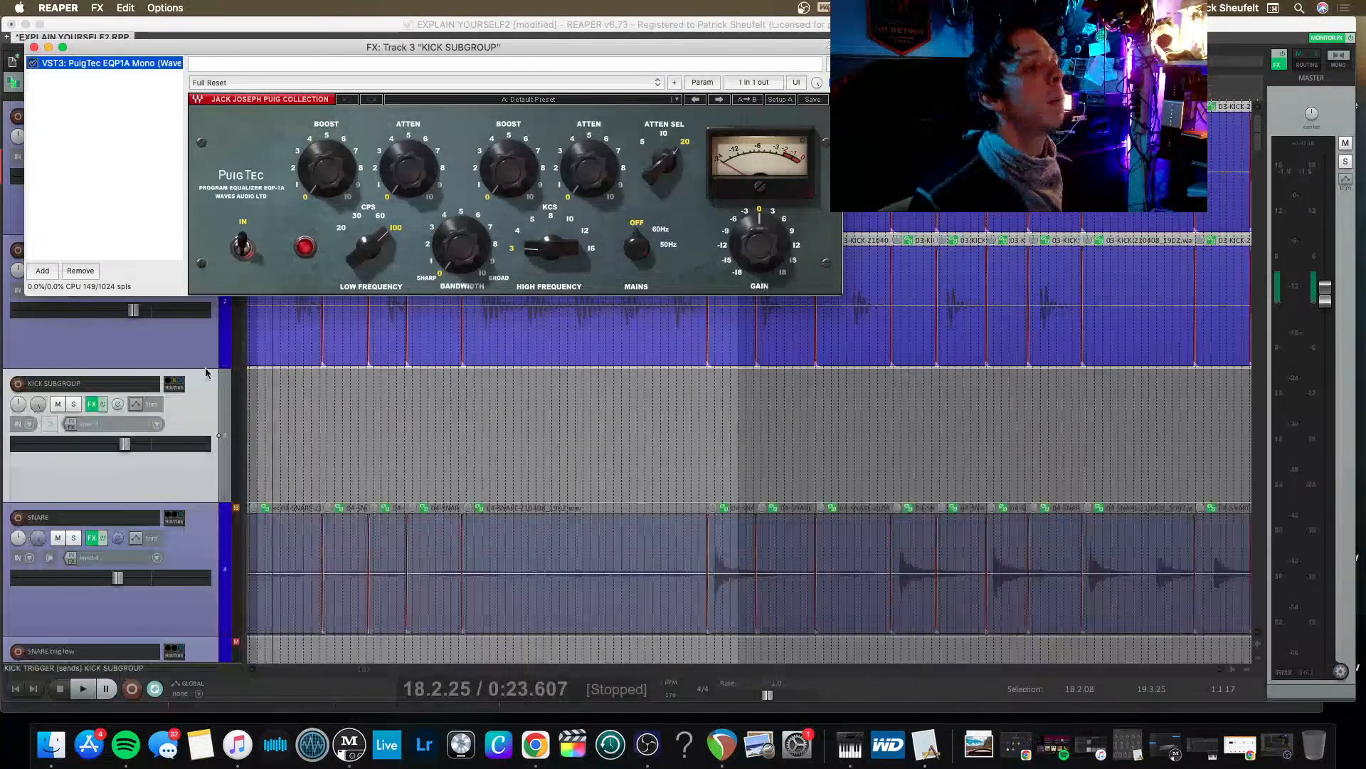
# During playback, set PuigTec's low-frequency boost to about 5, attenuation to about 6 and frequency to 60 CPS, and reduce the output gain to about -3.
pyautogui.press('space')
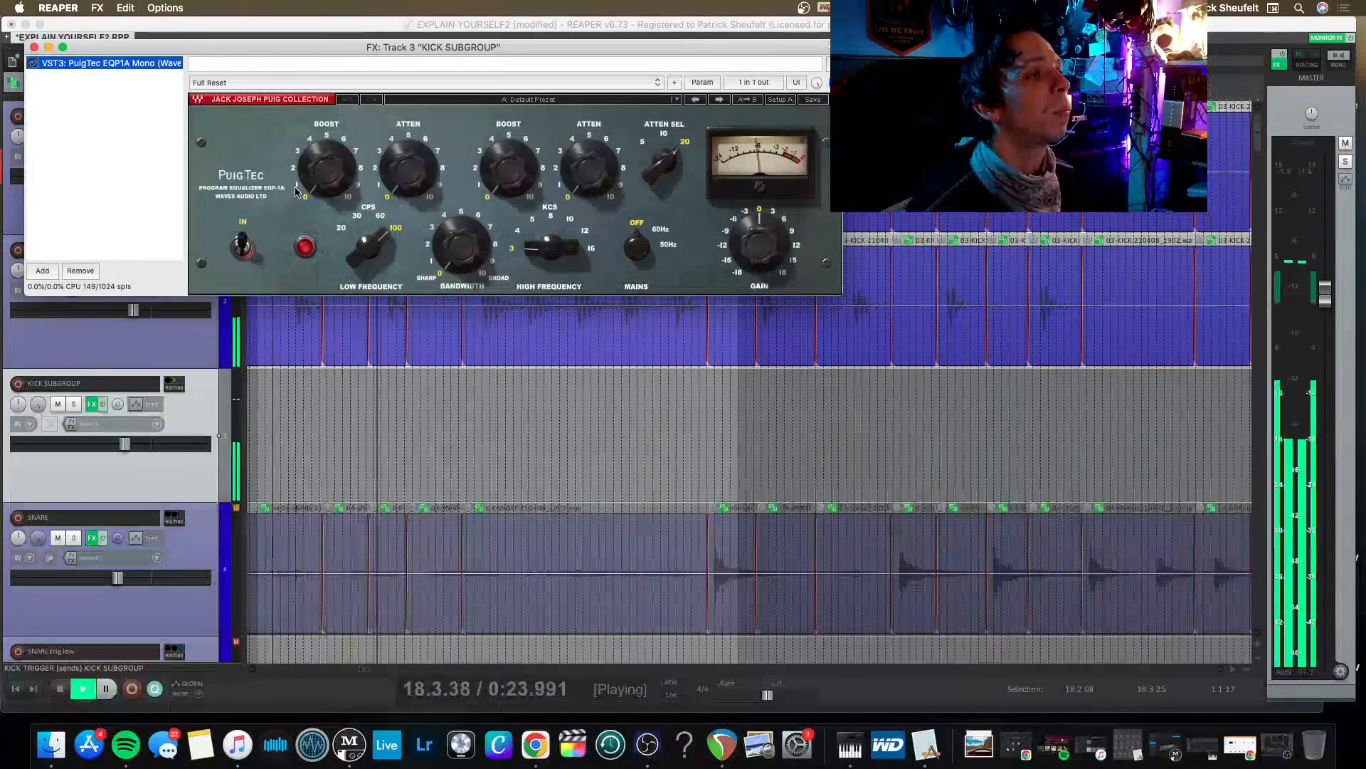
pyautogui.moveTo(327, 170); pyautogui.dragTo(327, 122)
pyautogui.moveTo(408, 169); pyautogui.dragTo(409, 106)
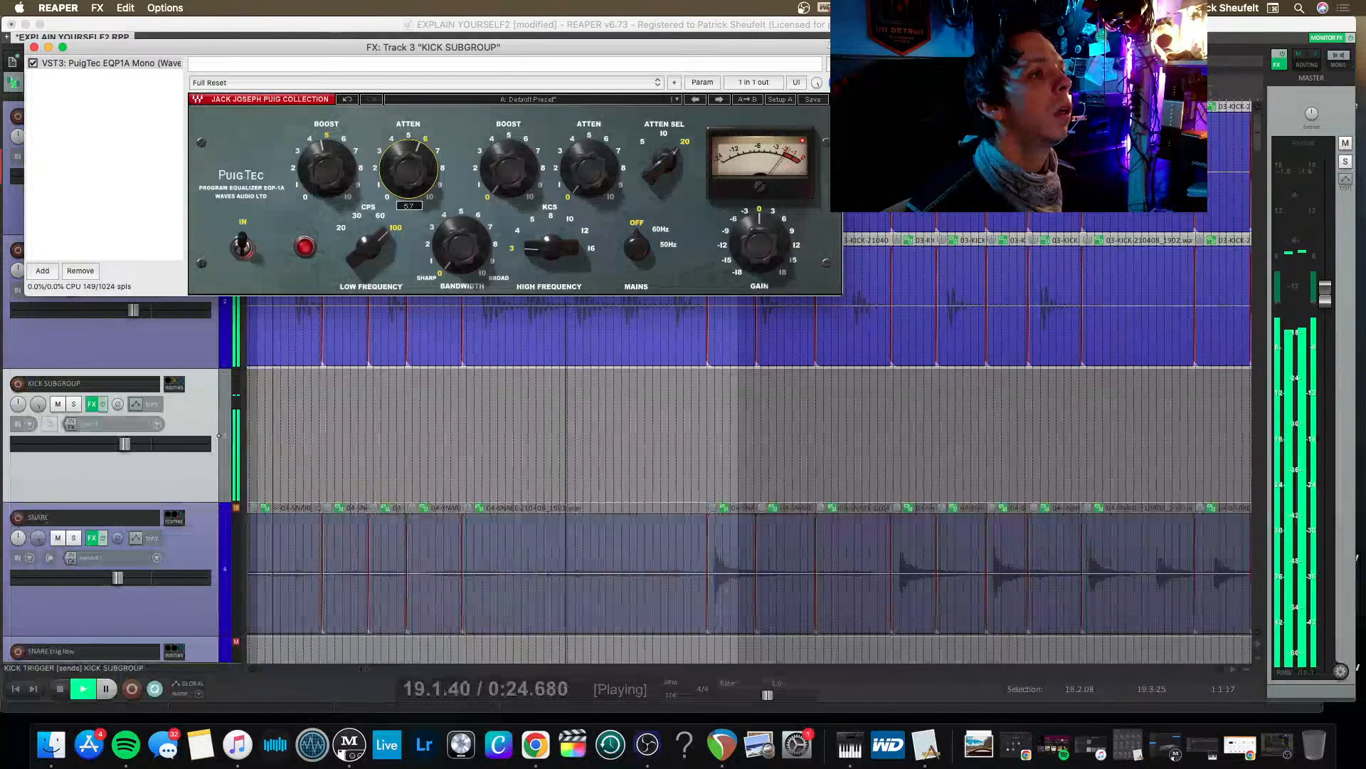
pyautogui.moveTo(368, 247)
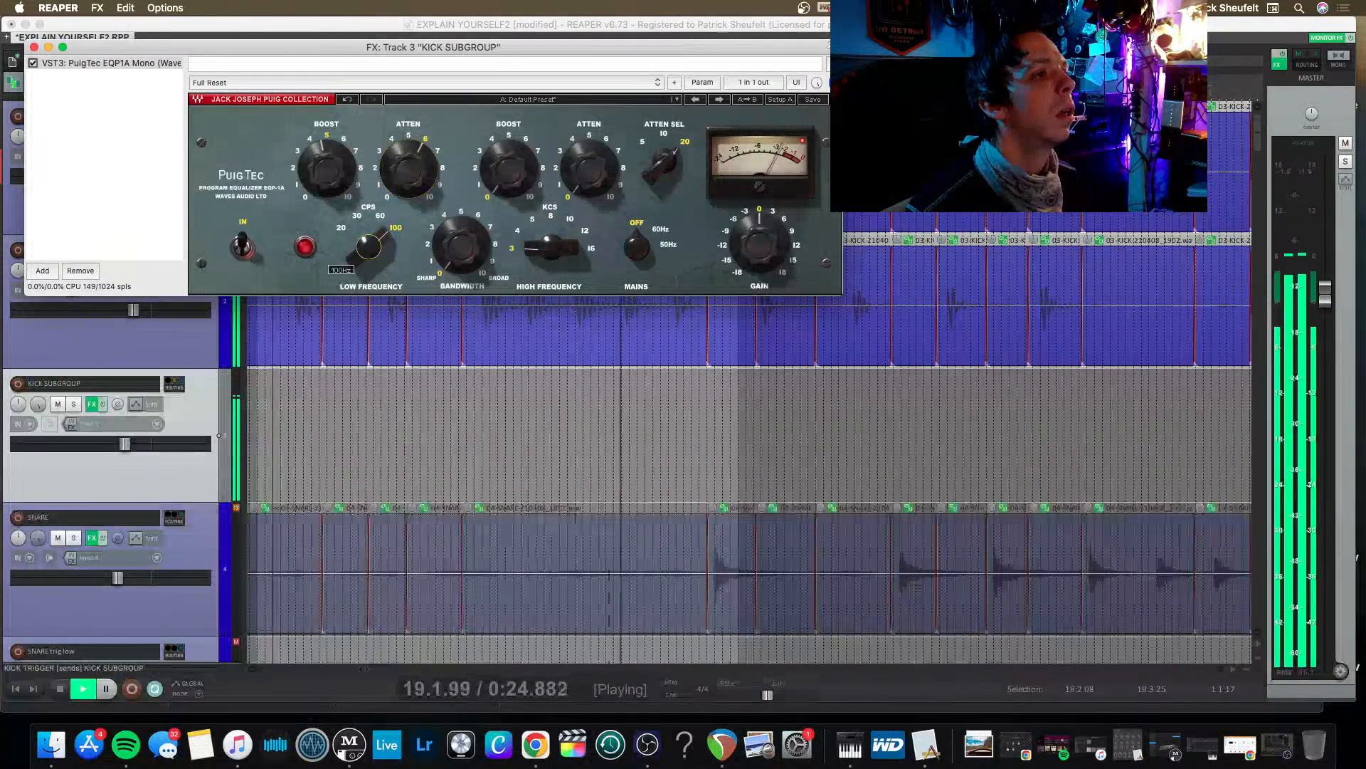
pyautogui.moveTo(369, 246); pyautogui.dragTo(368, 256)
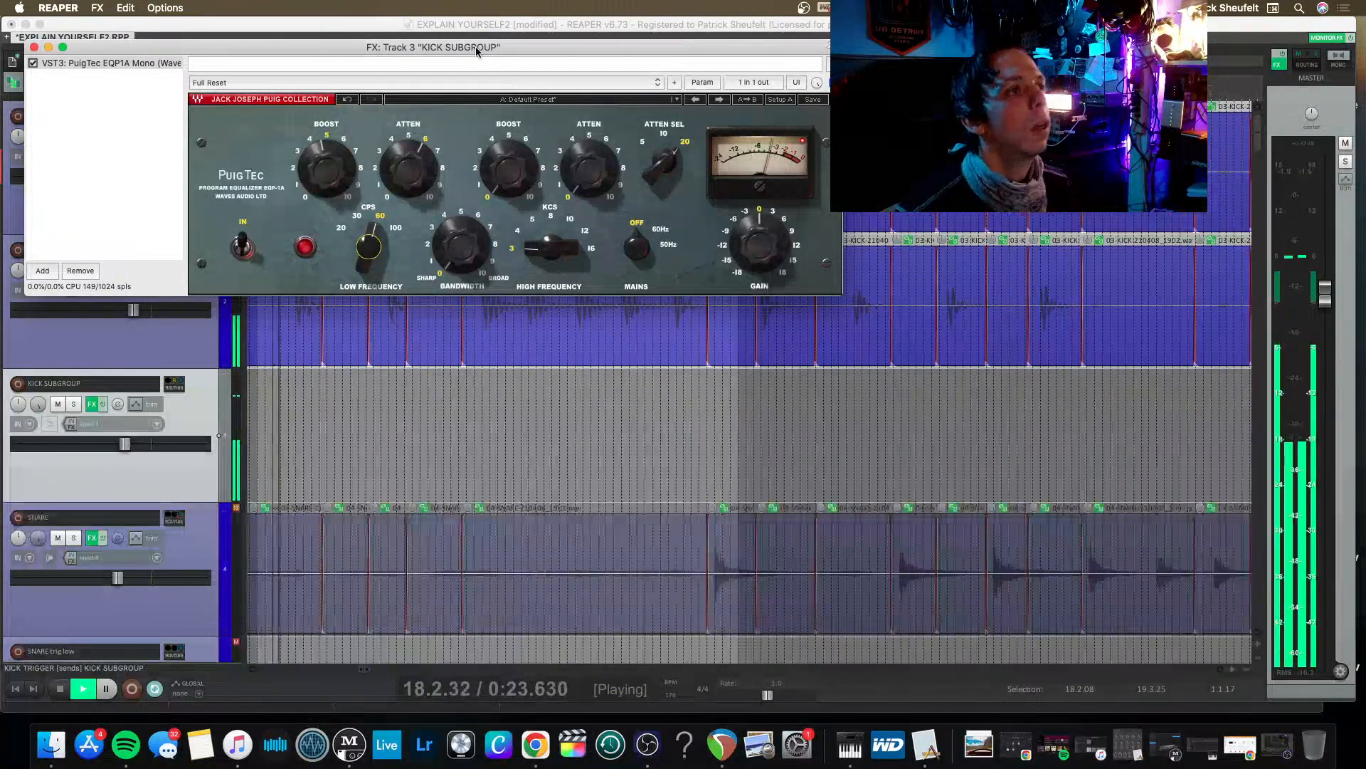
pyautogui.moveTo(475, 46); pyautogui.dragTo(564, 56)
pyautogui.press('space')
pyautogui.moveTo(360, 57); pyautogui.dragTo(507, 152)
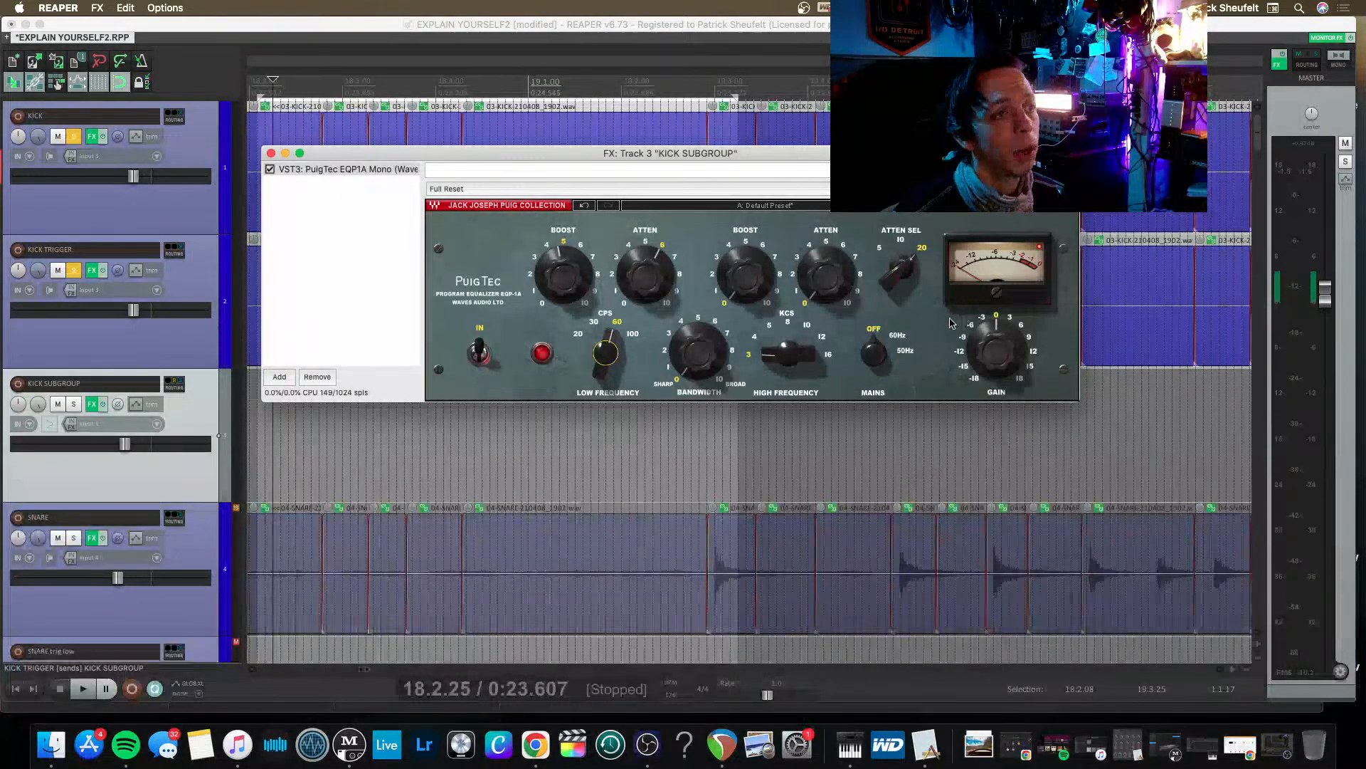
pyautogui.press('space')
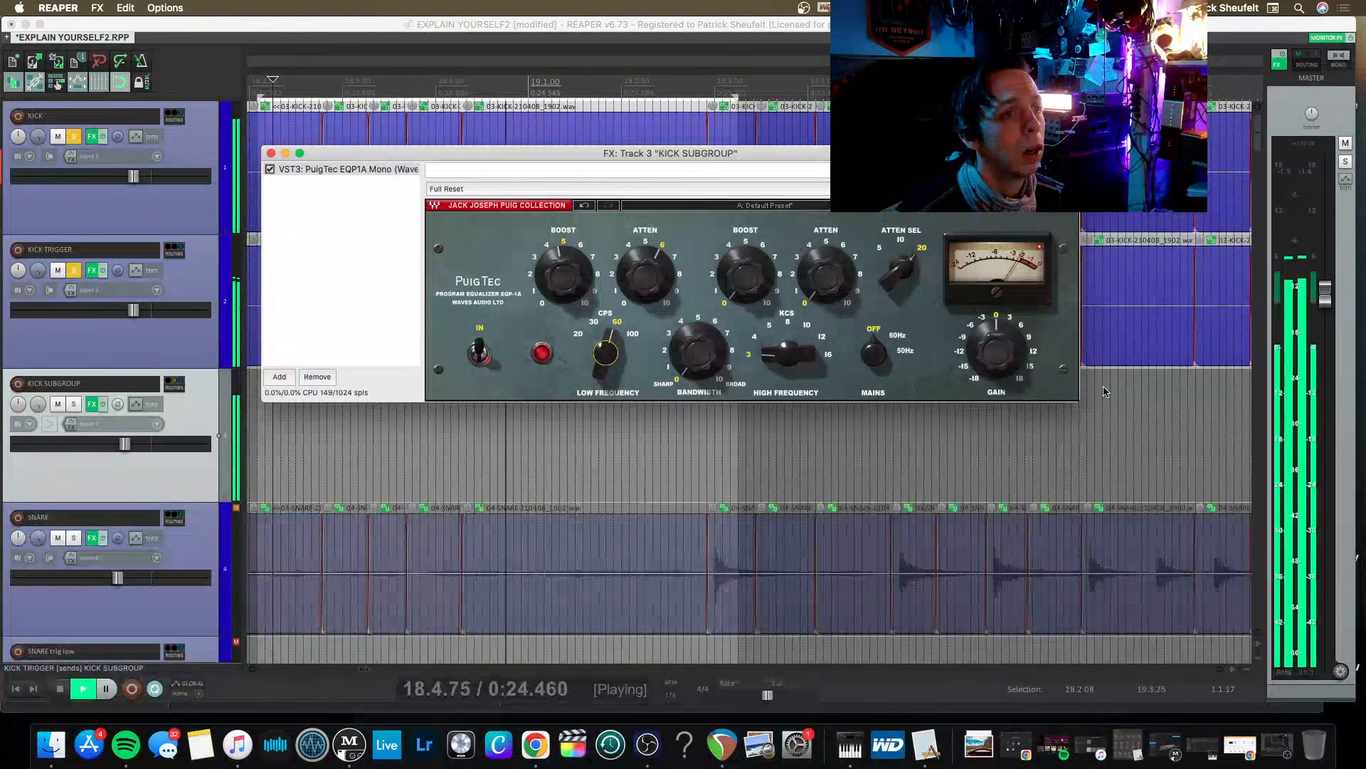
pyautogui.moveTo(997, 349); pyautogui.dragTo(996, 374)
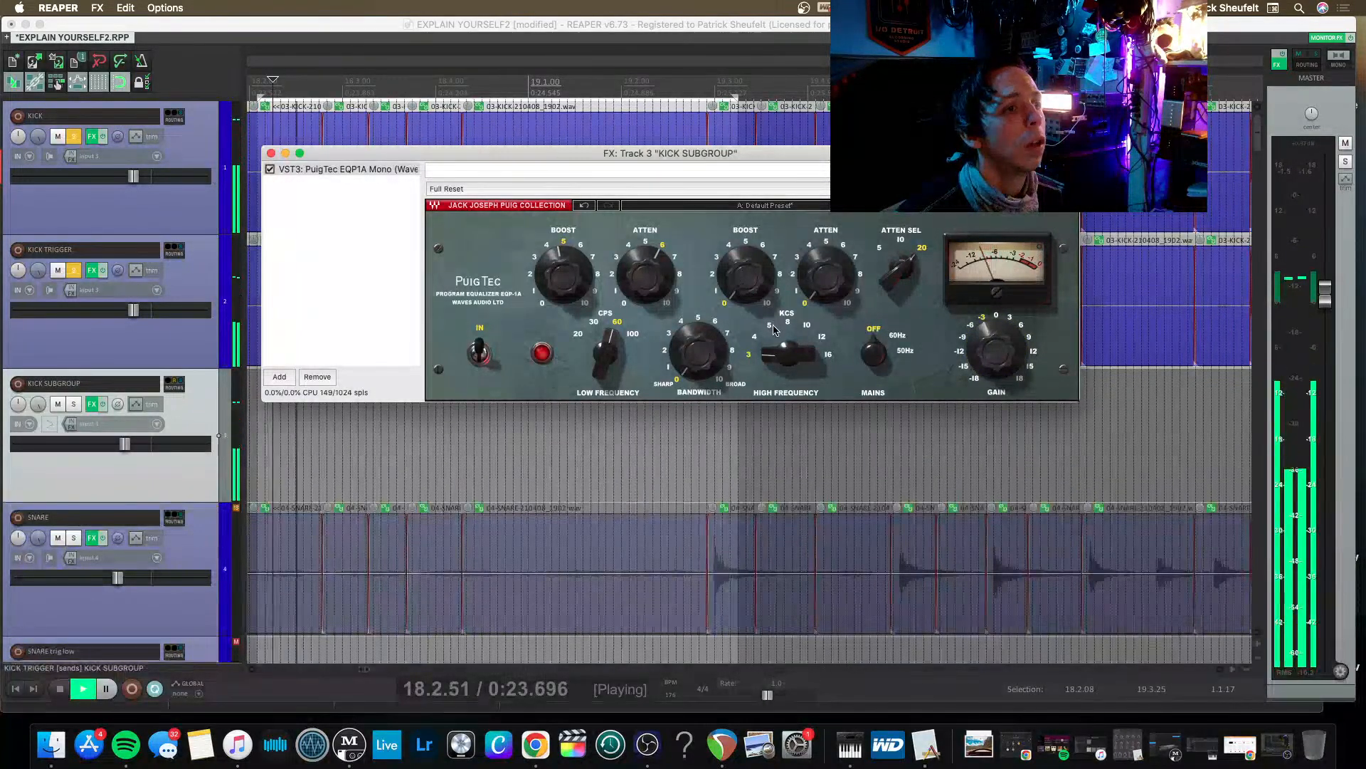
# Set PuigTec's high frequency to 8 KCS with boost 7.7, attenuation about 2 and bandwidth 2.2, then stop playback.
pyautogui.moveTo(781, 356); pyautogui.dragTo(780, 335)
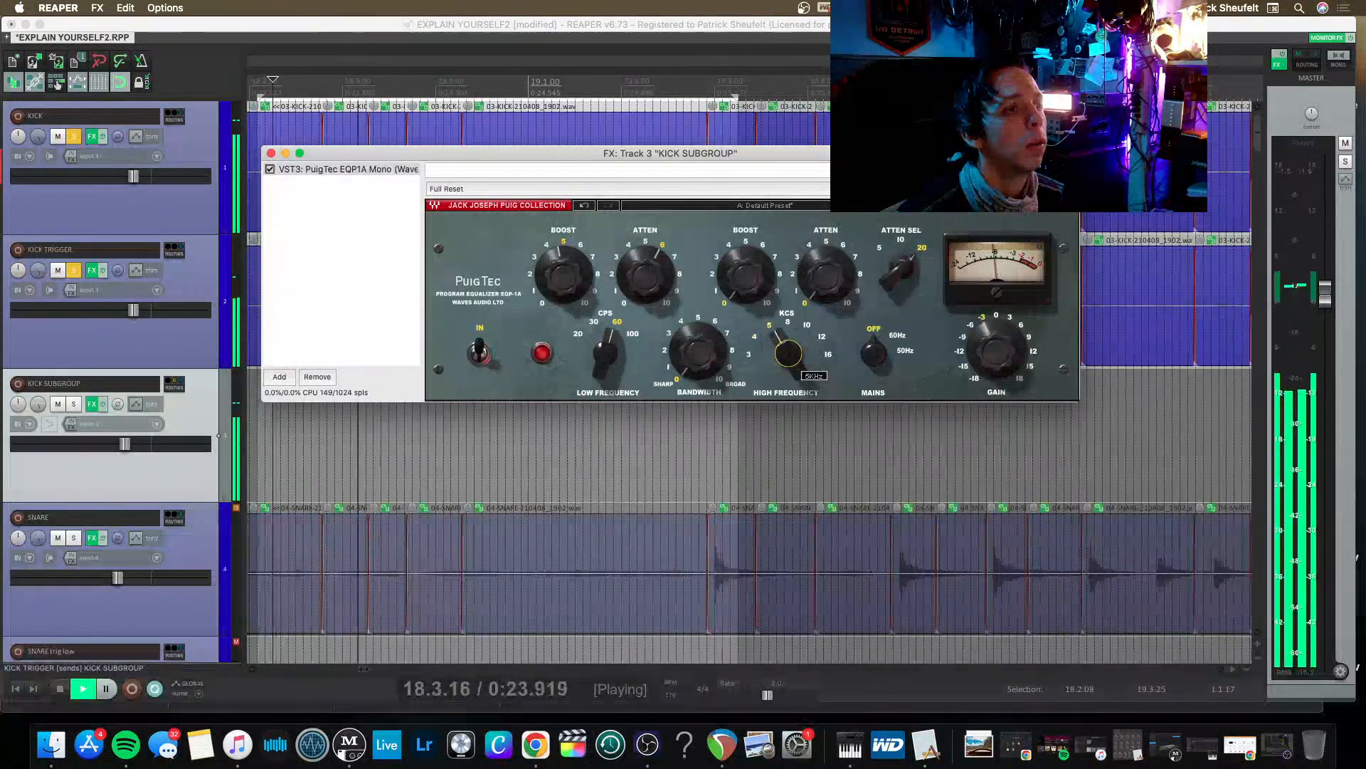
pyautogui.moveTo(744, 271); pyautogui.dragTo(744, 235)
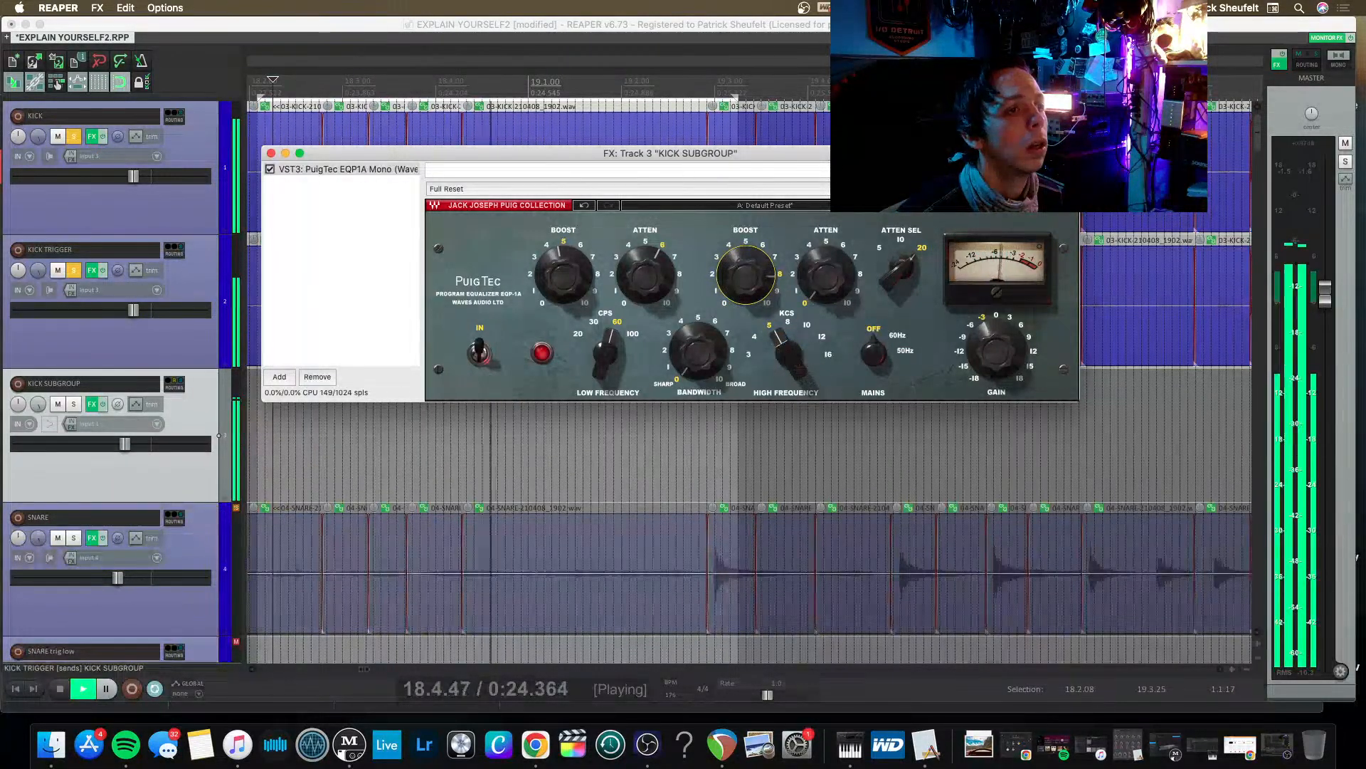
pyautogui.moveTo(787, 355); pyautogui.dragTo(787, 336)
pyautogui.moveTo(744, 274); pyautogui.dragTo(826, 269)
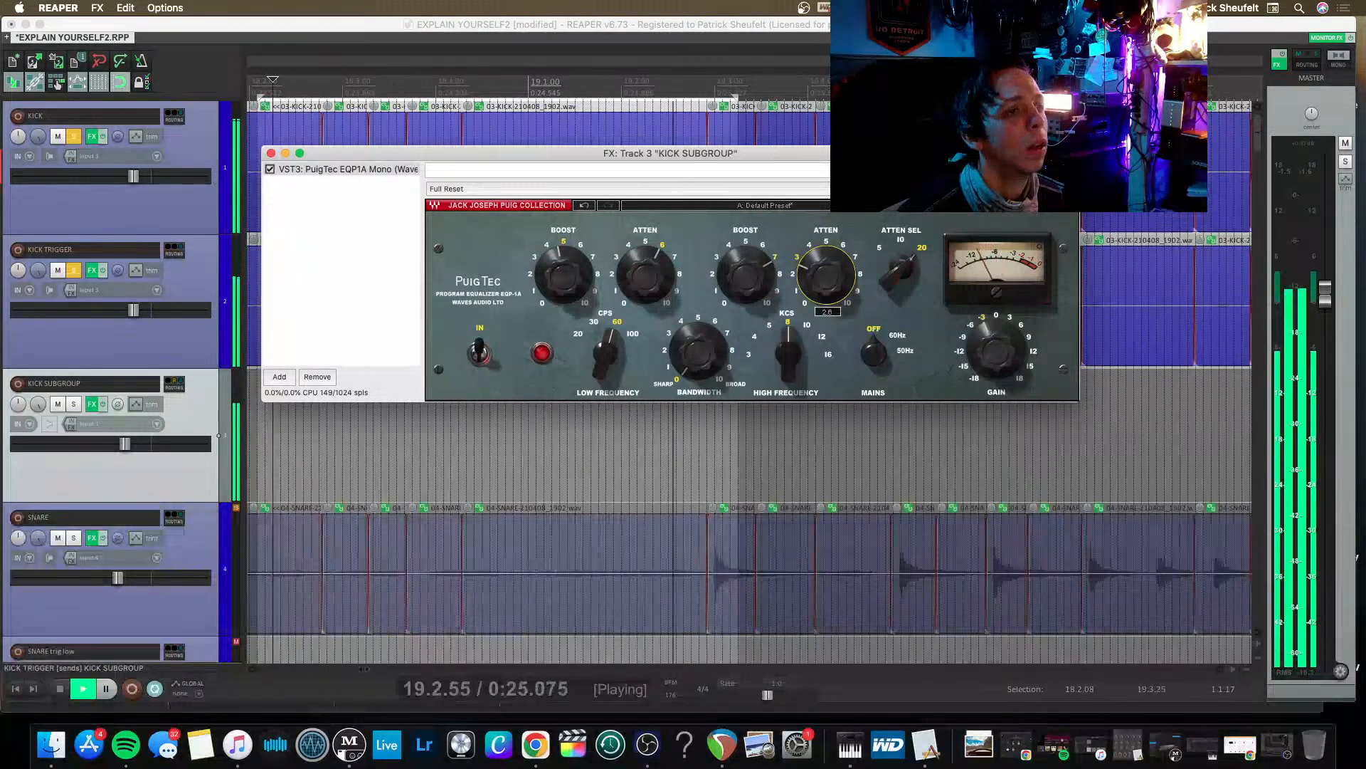
pyautogui.moveTo(750, 280); pyautogui.dragTo(749, 273)
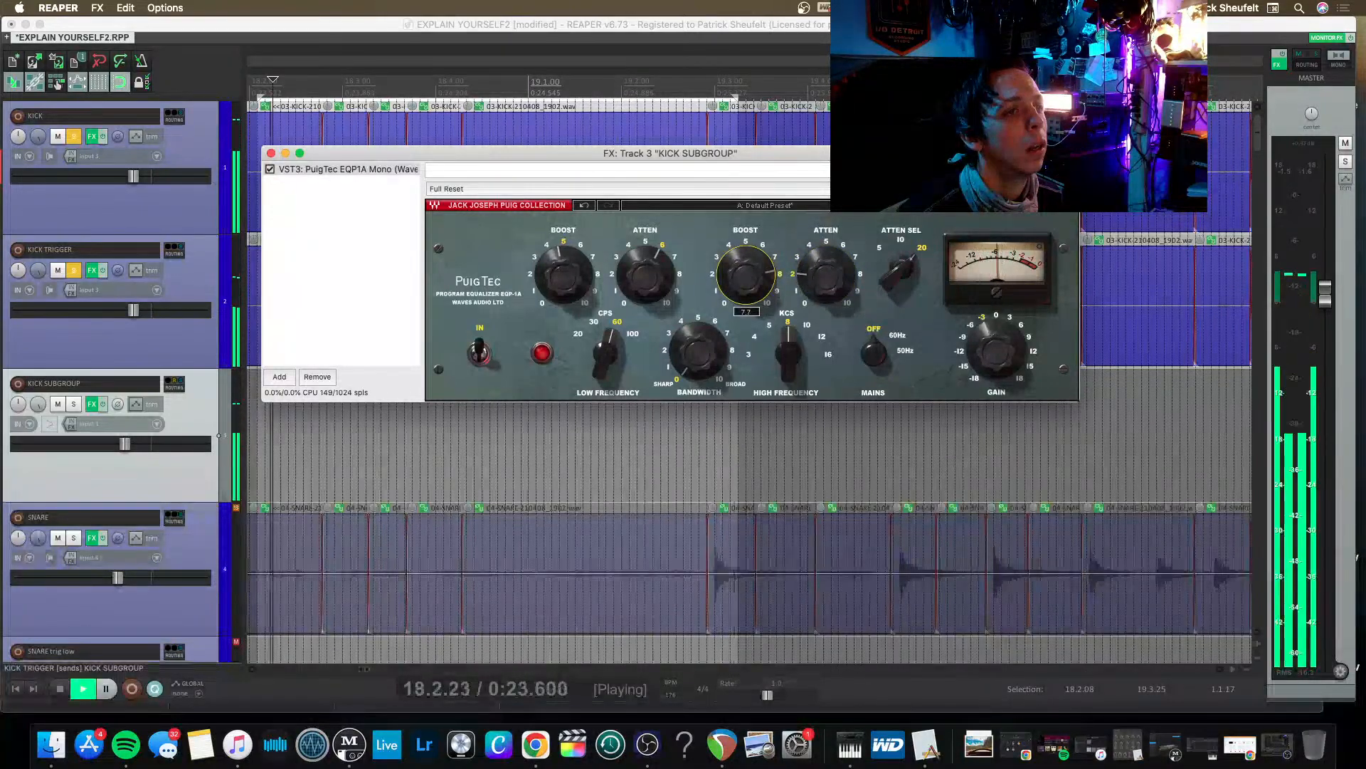
pyautogui.moveTo(698, 351); pyautogui.dragTo(698, 333)
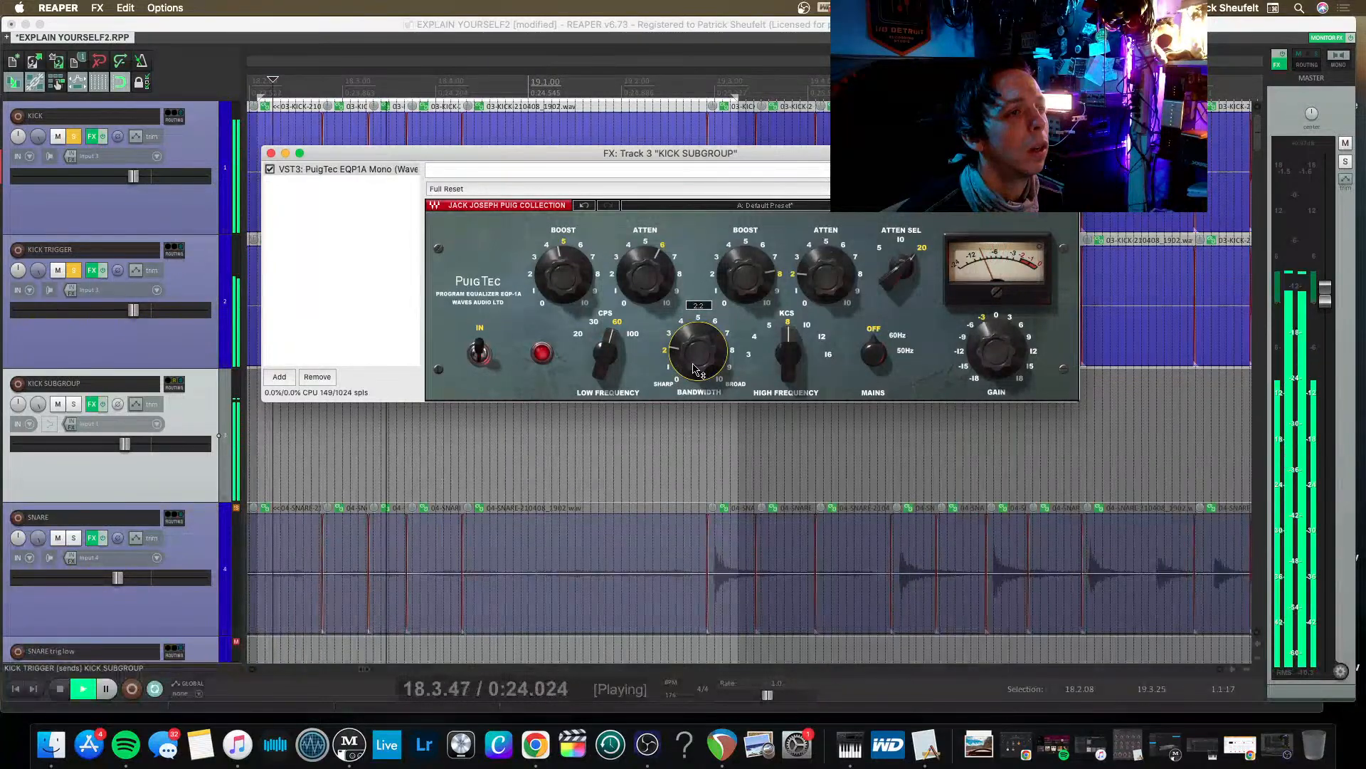
pyautogui.press('space')
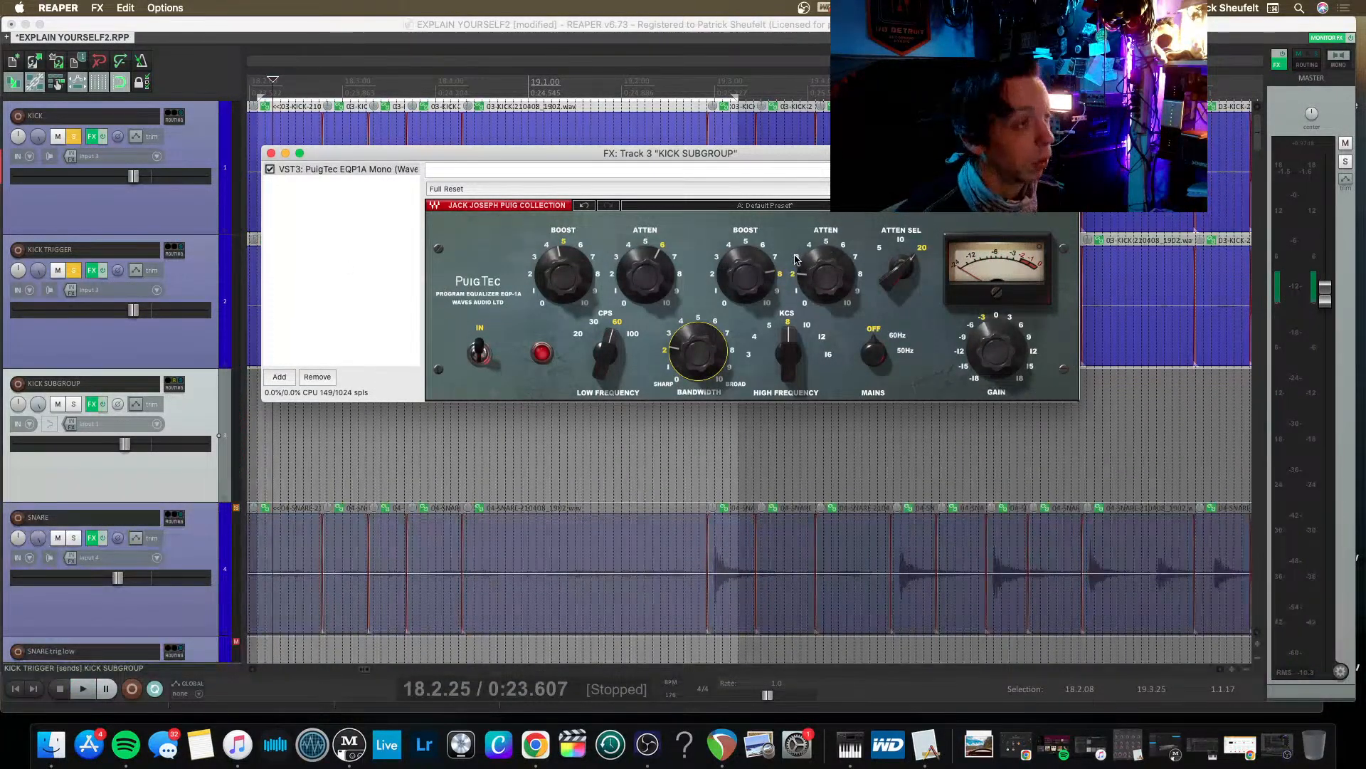
# Dismiss the FX chain save dialog and save the EXPLAIN YOURSELF2 project instead.
pyautogui.press('super+s')
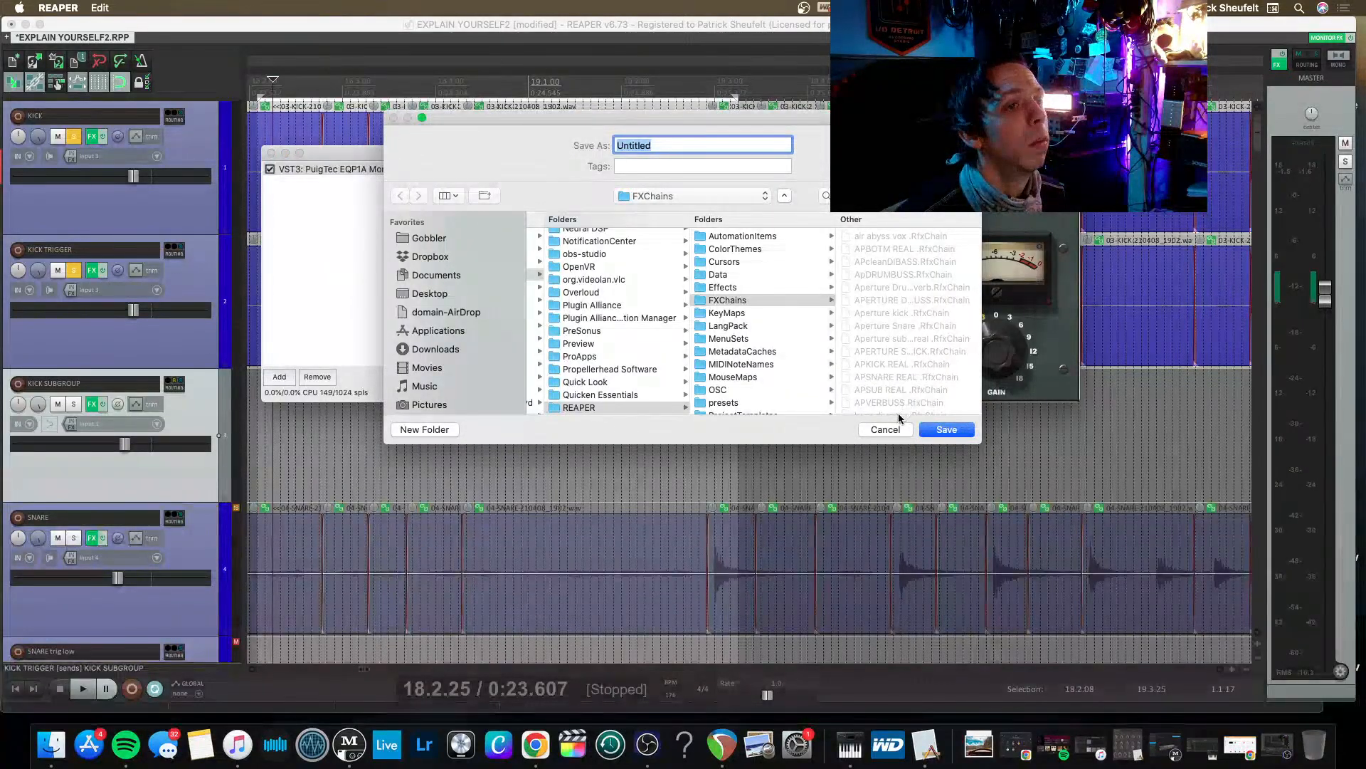
pyautogui.click(879, 430)
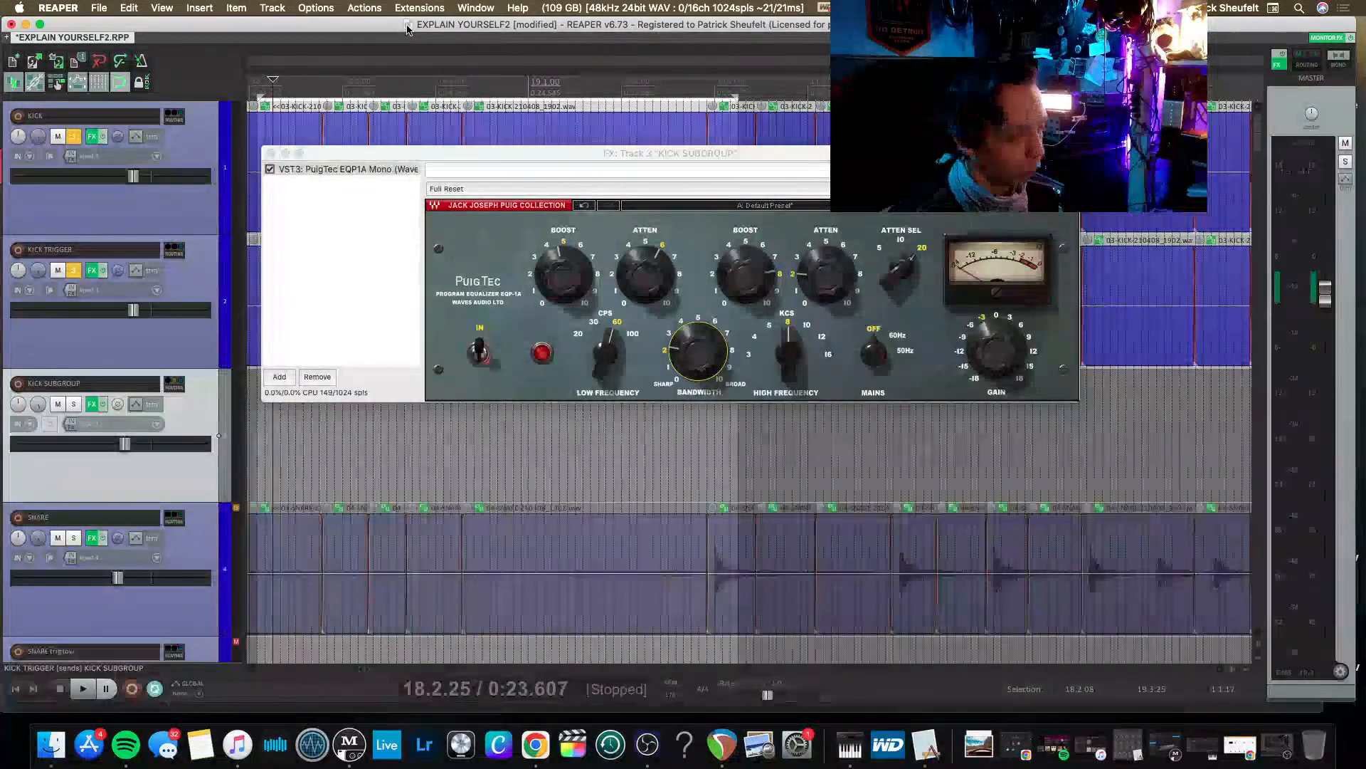
pyautogui.press('super+s')
# Add the VST API-2500 Mono (Waves) compressor after PuigTec on the KICK SUBGROUP track, filtering the plugins by 2500.
pyautogui.doubleClick(303, 206)
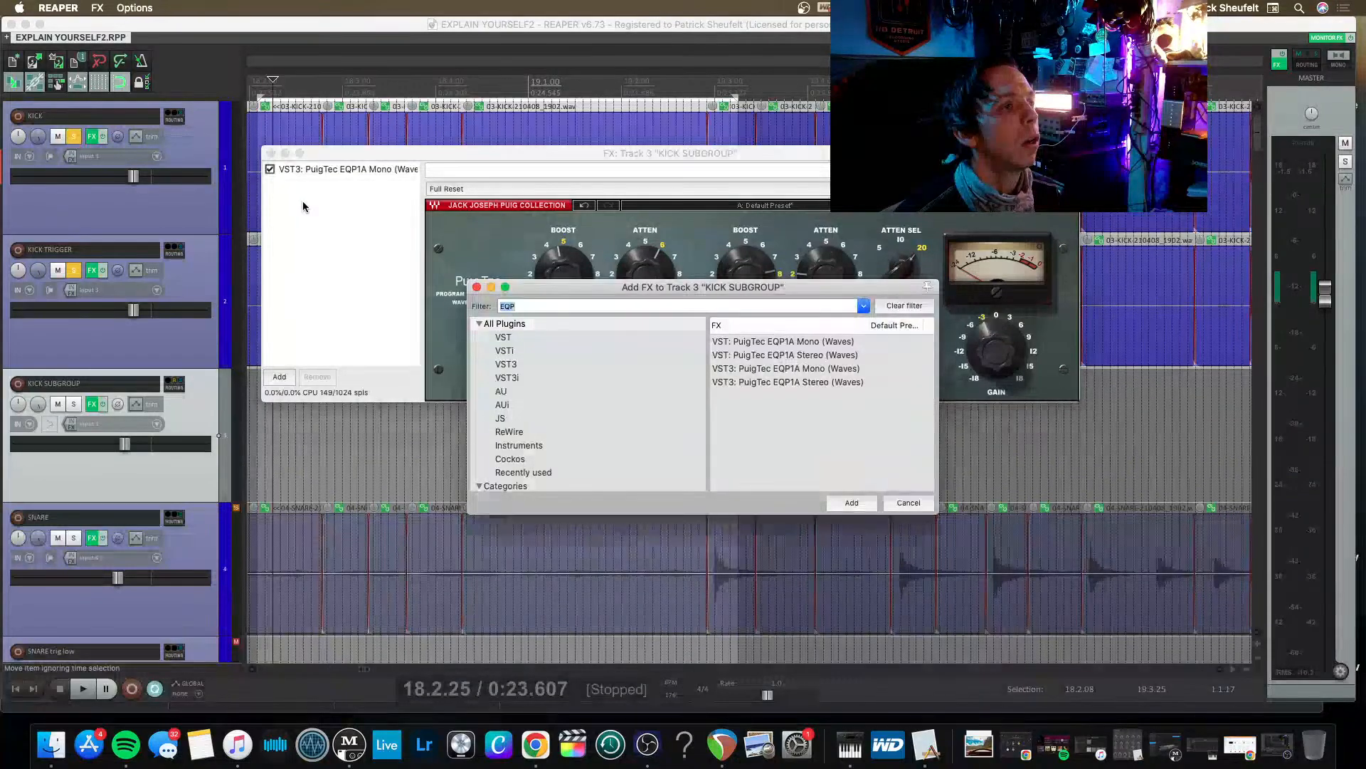
pyautogui.press('BackSpace')
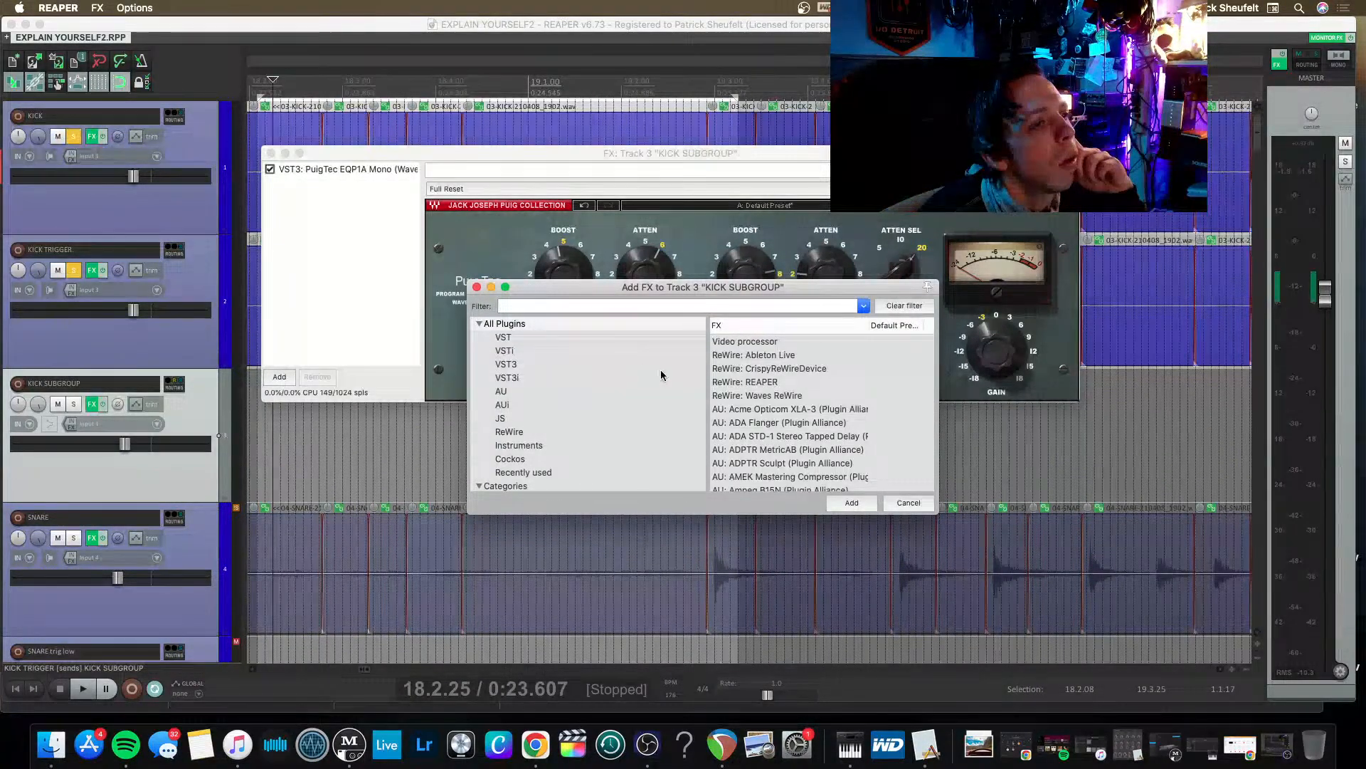
pyautogui.scroll(-3, 783, 398)
pyautogui.scroll(-2, 510, 437)
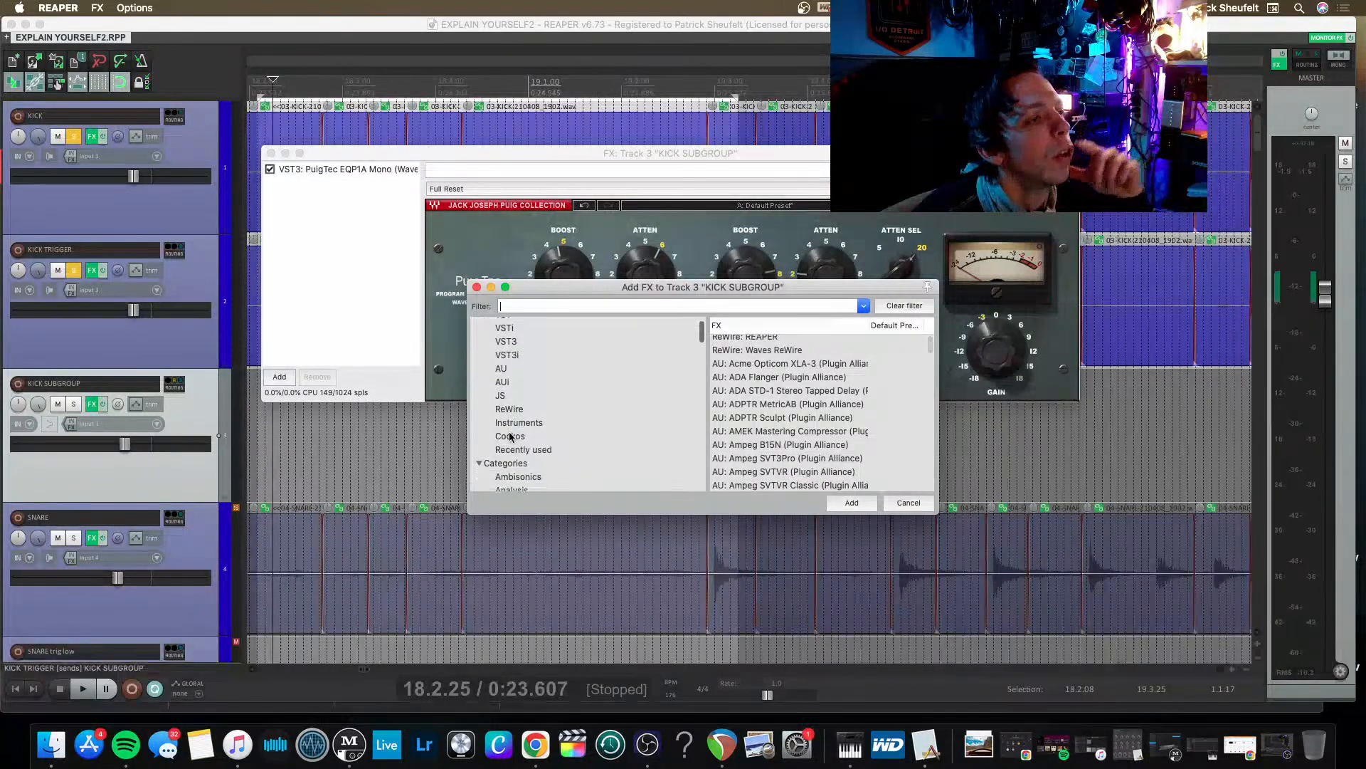
pyautogui.scroll(-3, 510, 437)
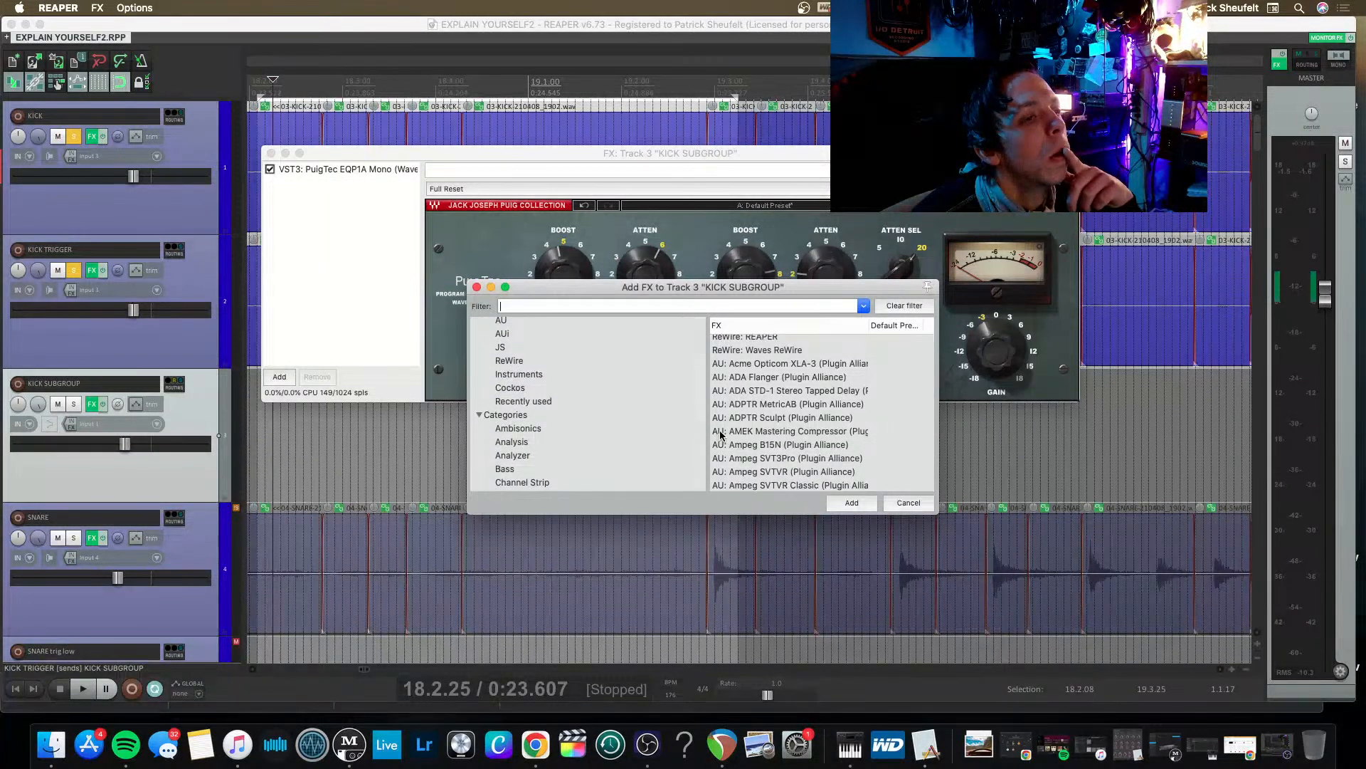
pyautogui.scroll(-3, 720, 434)
pyautogui.scroll(-3, 743, 431)
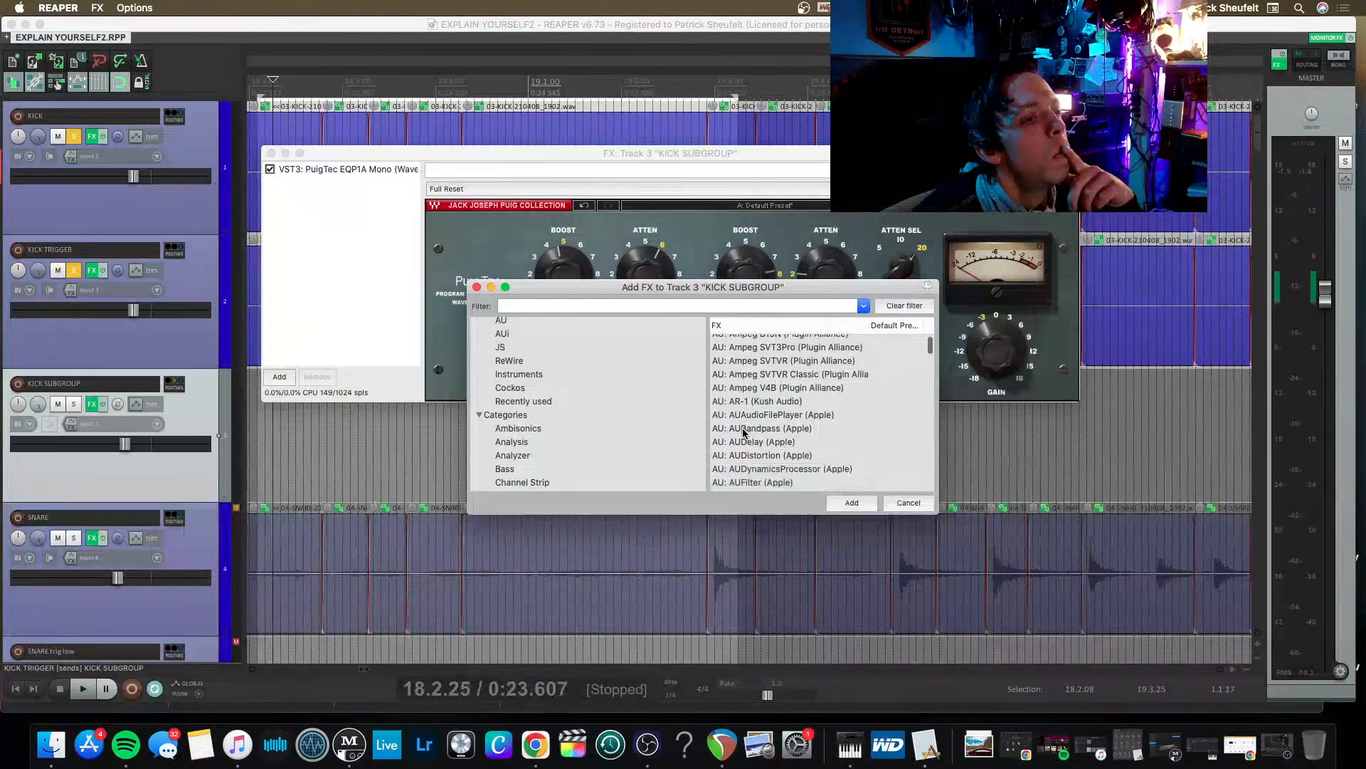
pyautogui.scroll(5, 743, 431)
pyautogui.click(642, 306)
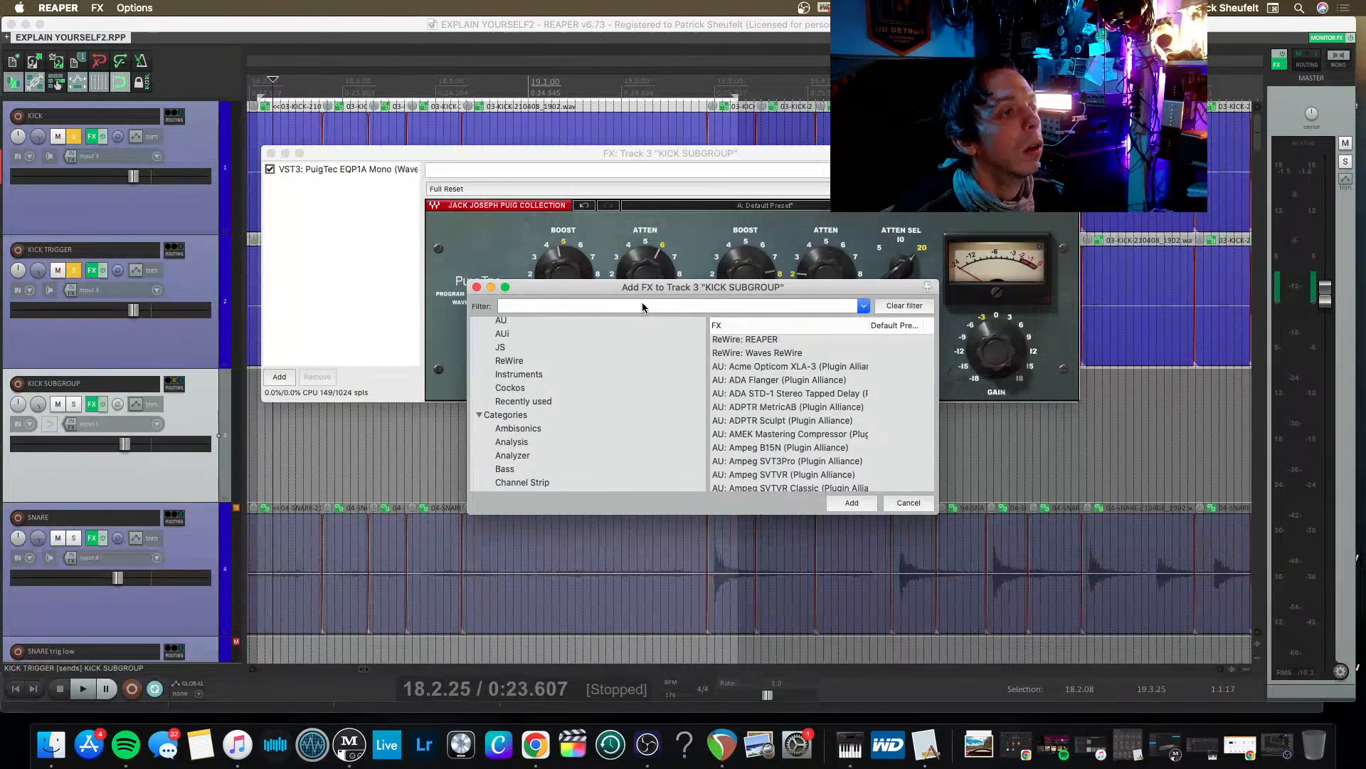
pyautogui.write('2500')
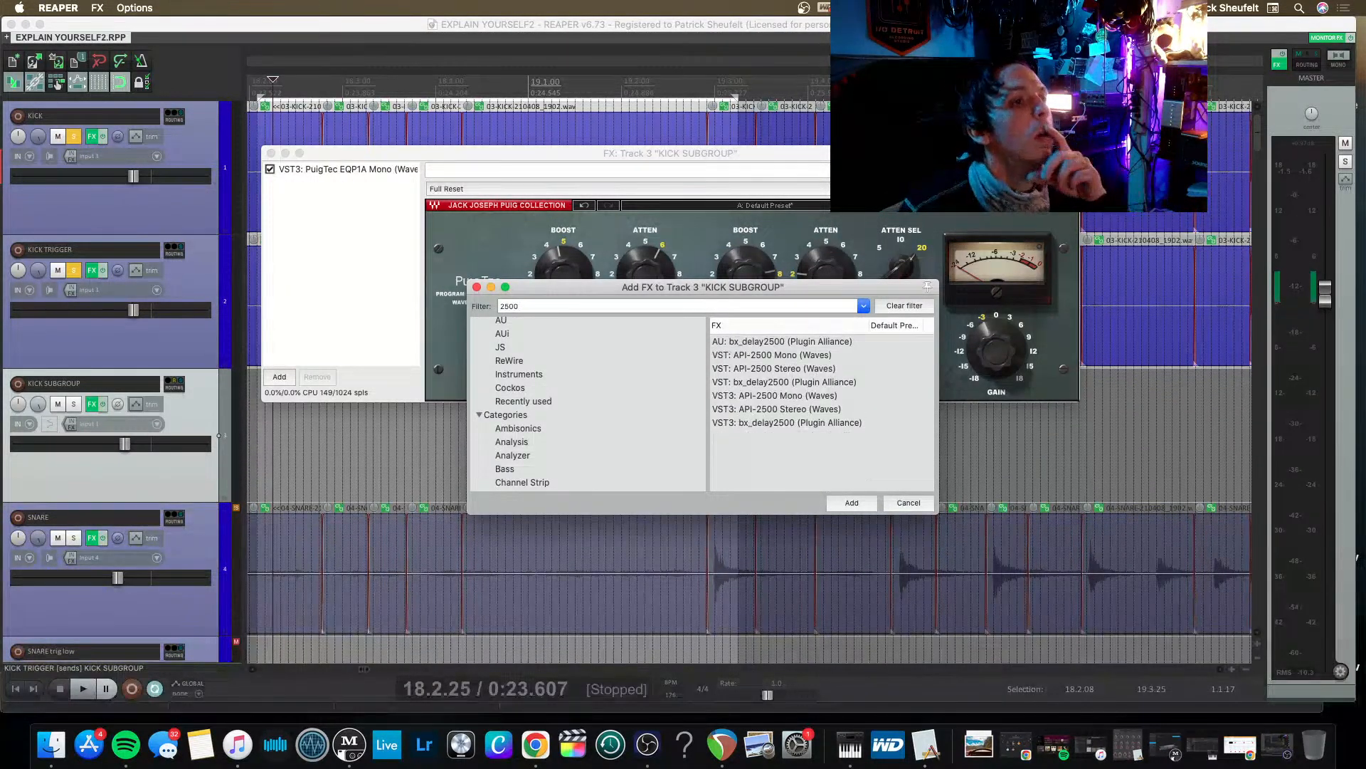
pyautogui.press('Down')
pyautogui.press('Down')
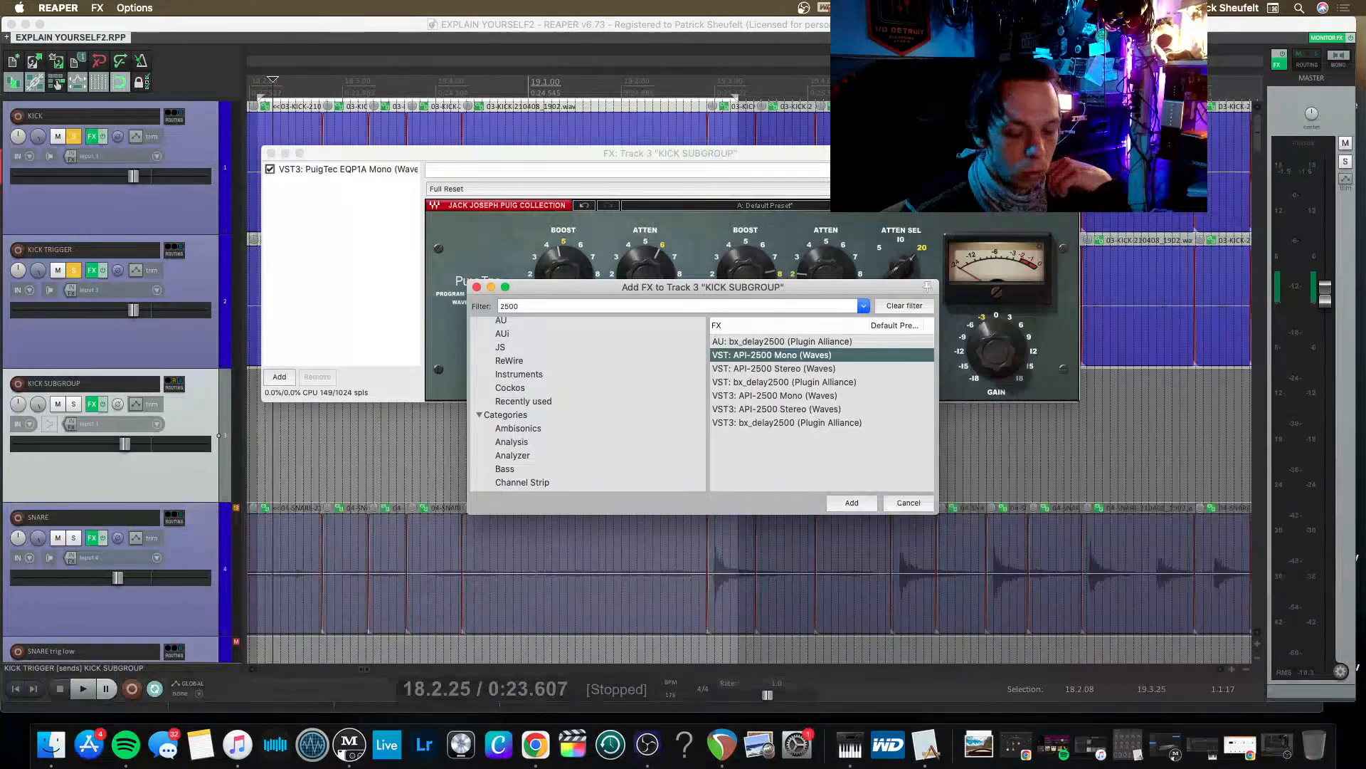
pyautogui.press('Return')
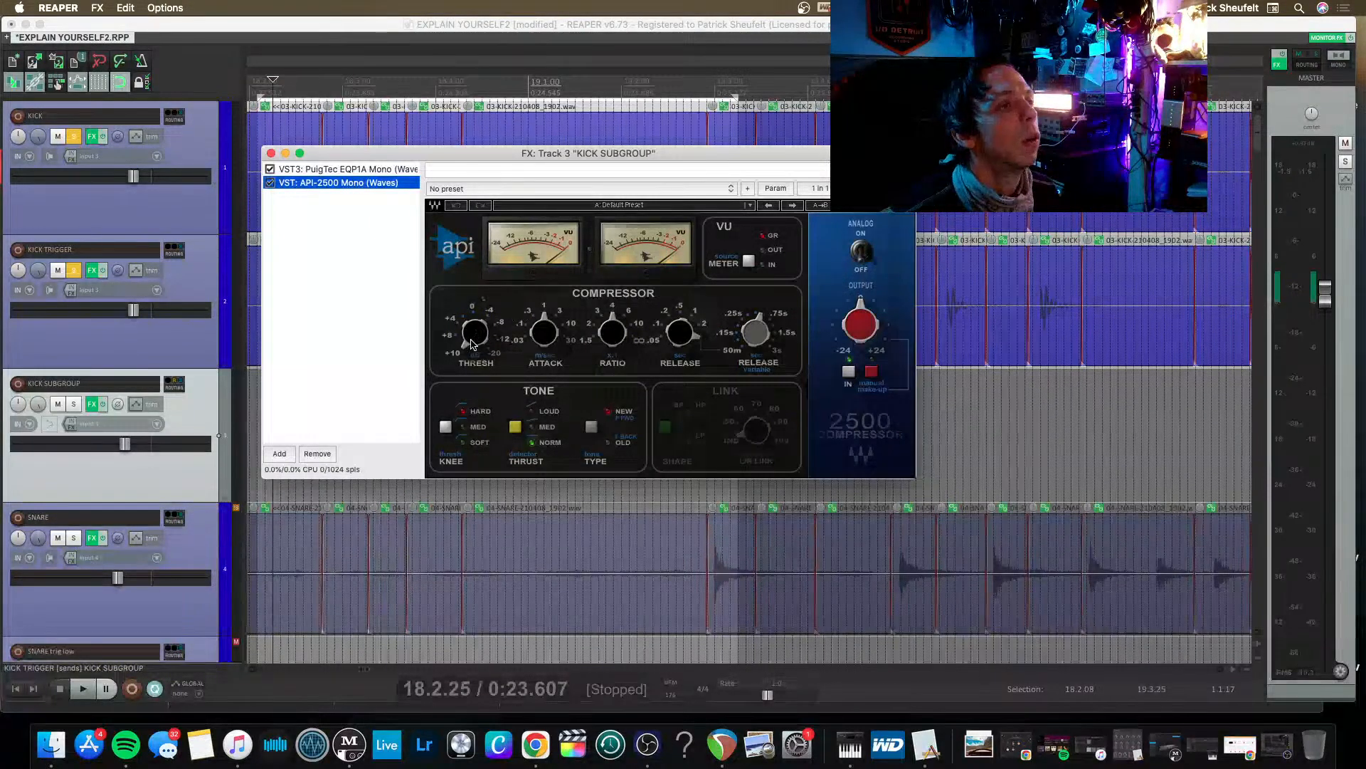
# Audition the kick through the API-2500 and load its Drums BD factory preset.
pyautogui.press('space')
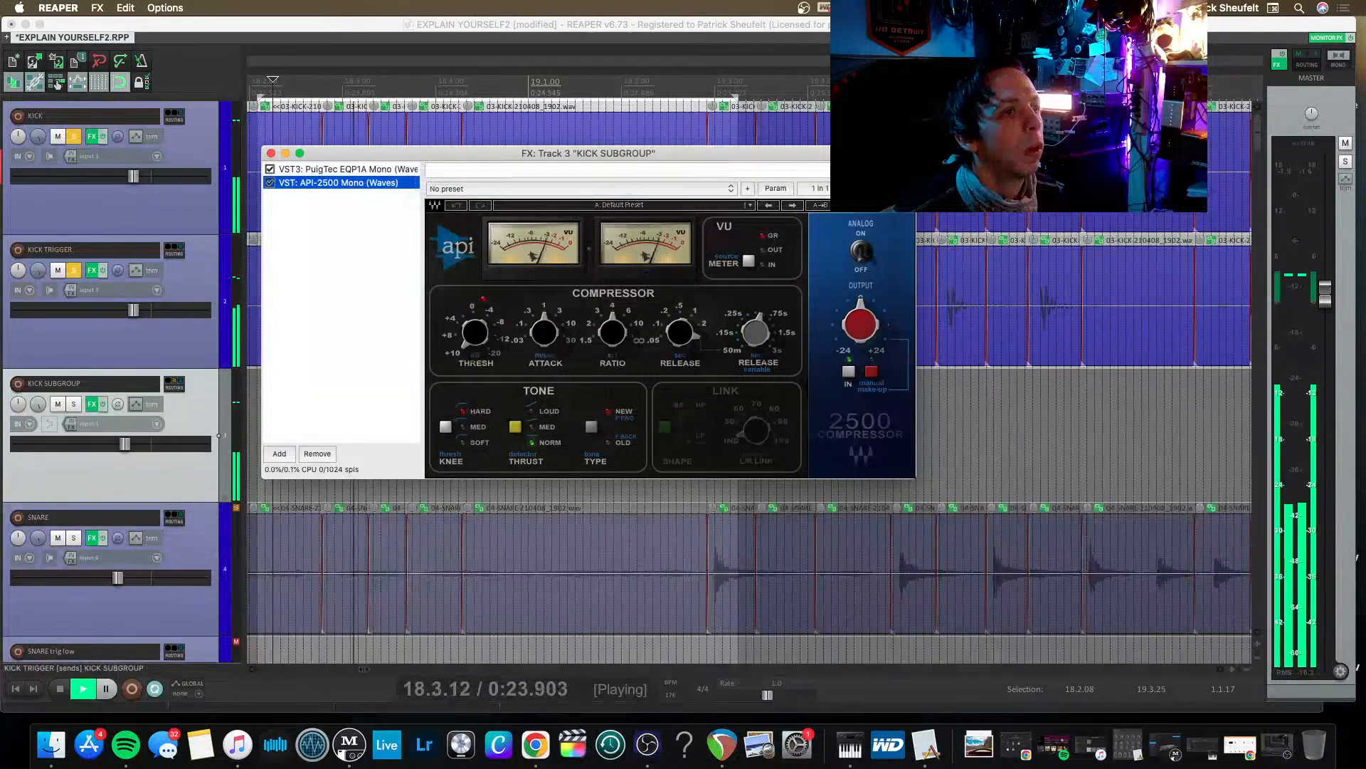
pyautogui.press('space')
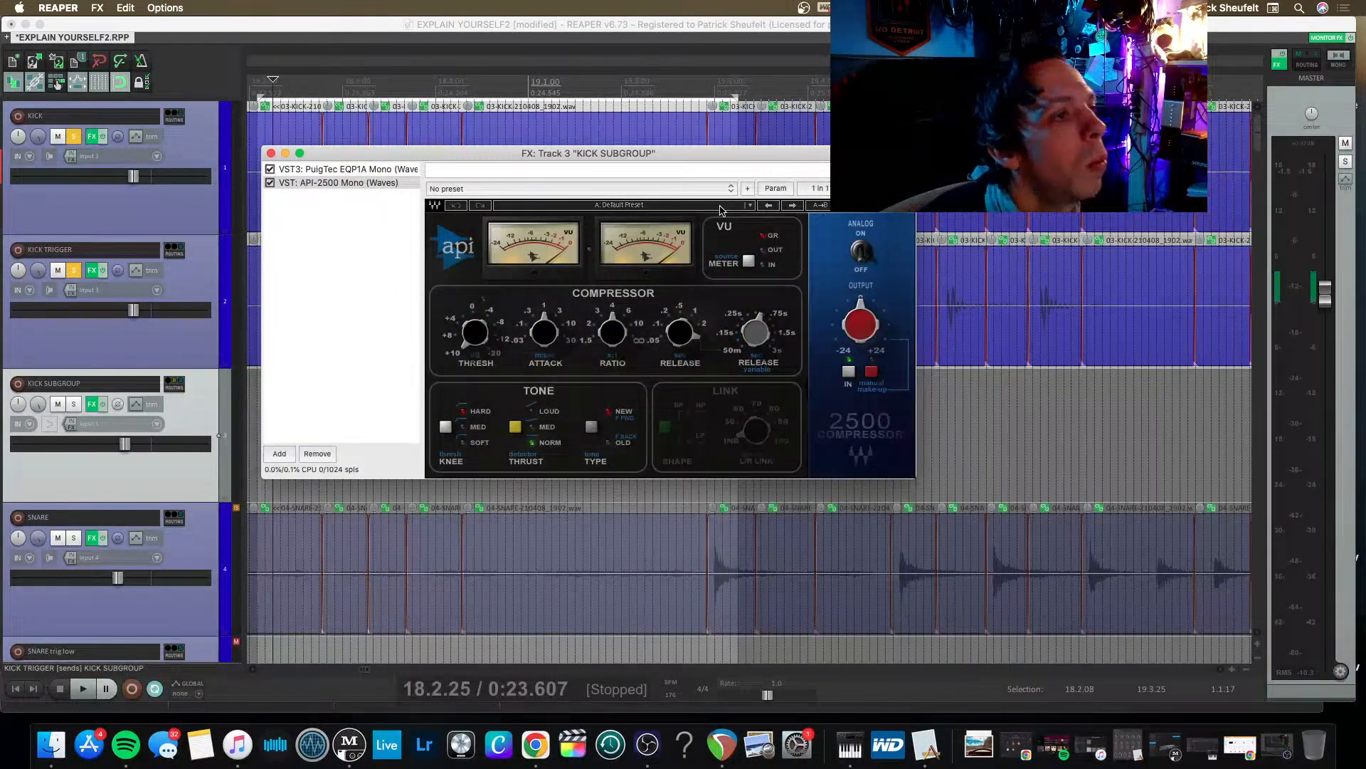
pyautogui.click(720, 206)
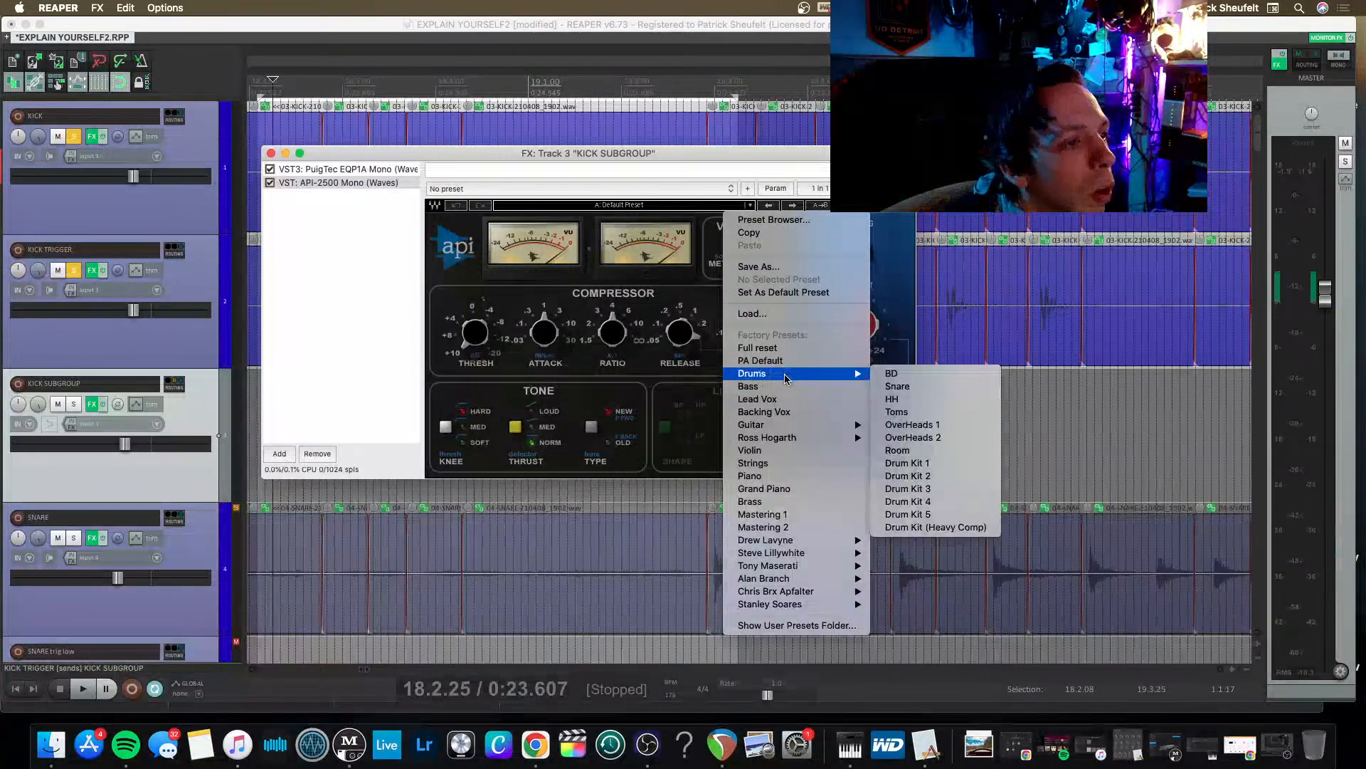
pyautogui.moveTo(815, 376)
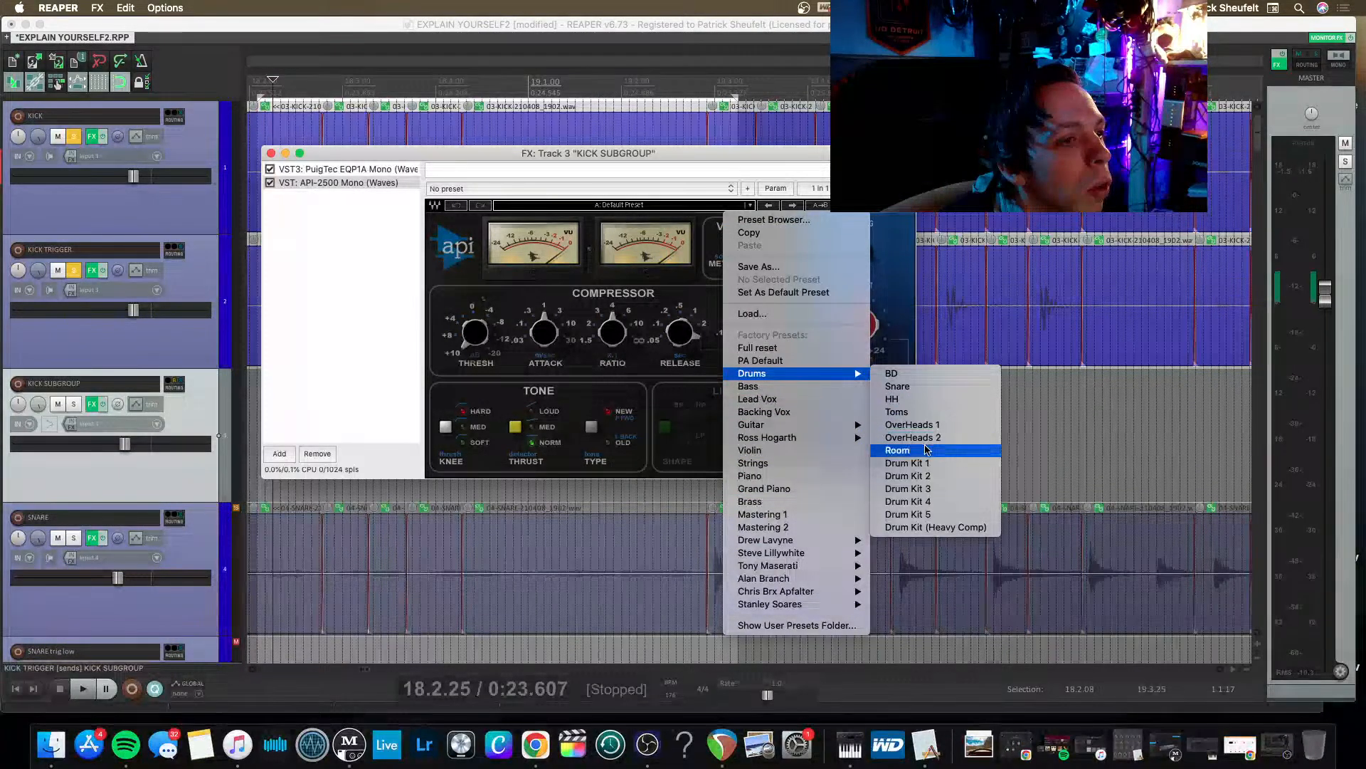
pyautogui.click(934, 373)
# During playback, set the API-2500's threshold to about 0.9 and its ratio to 3:1, and stop playback.
pyautogui.press('space')
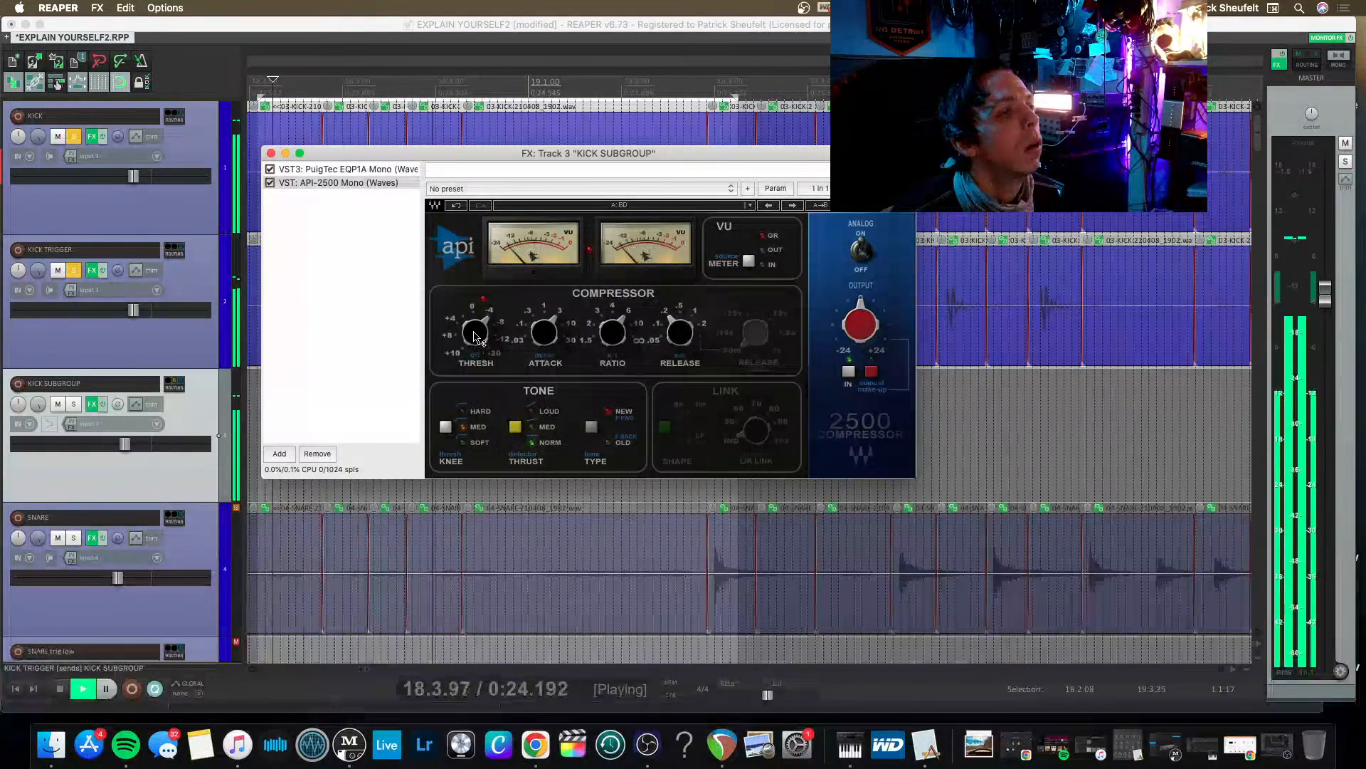
pyautogui.moveTo(475, 345); pyautogui.dragTo(488, 321)
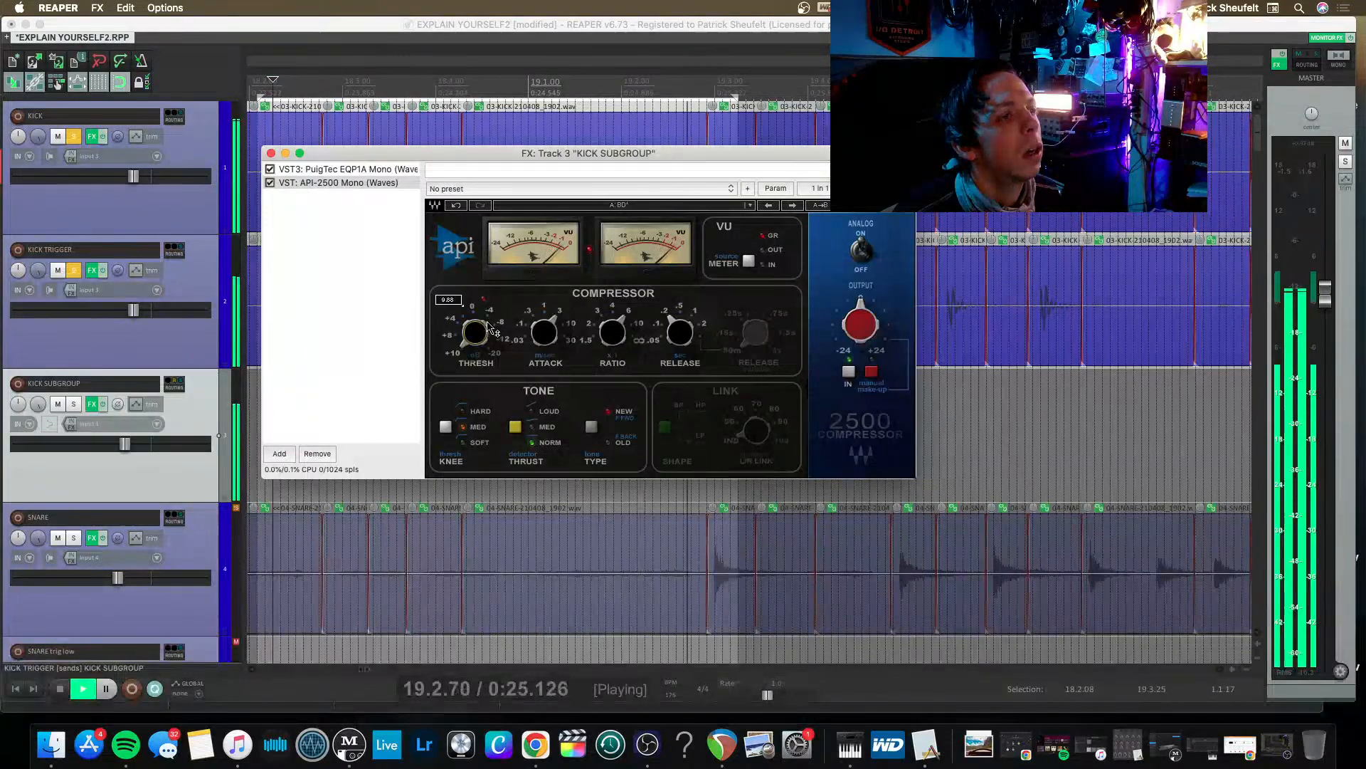
pyautogui.moveTo(616, 323); pyautogui.dragTo(617, 330)
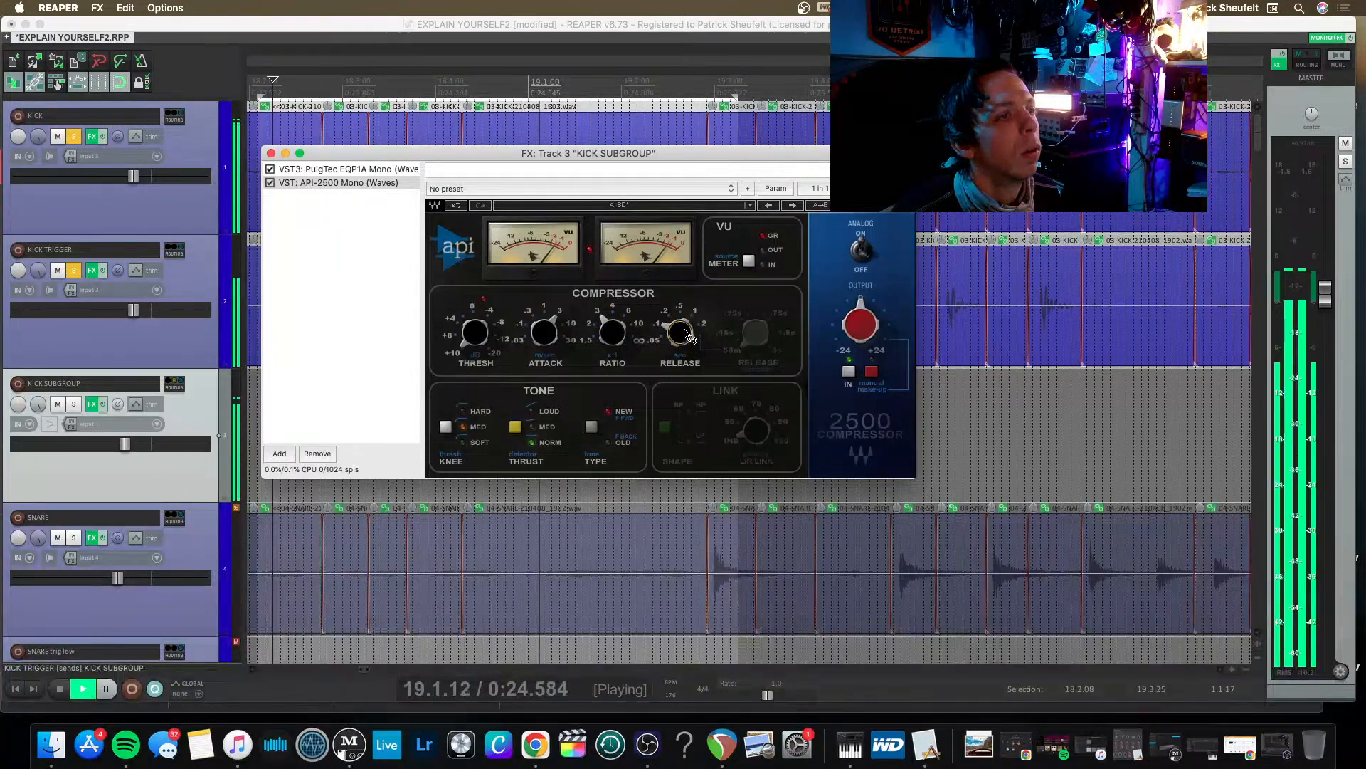
pyautogui.scroll(-1, 679, 332)
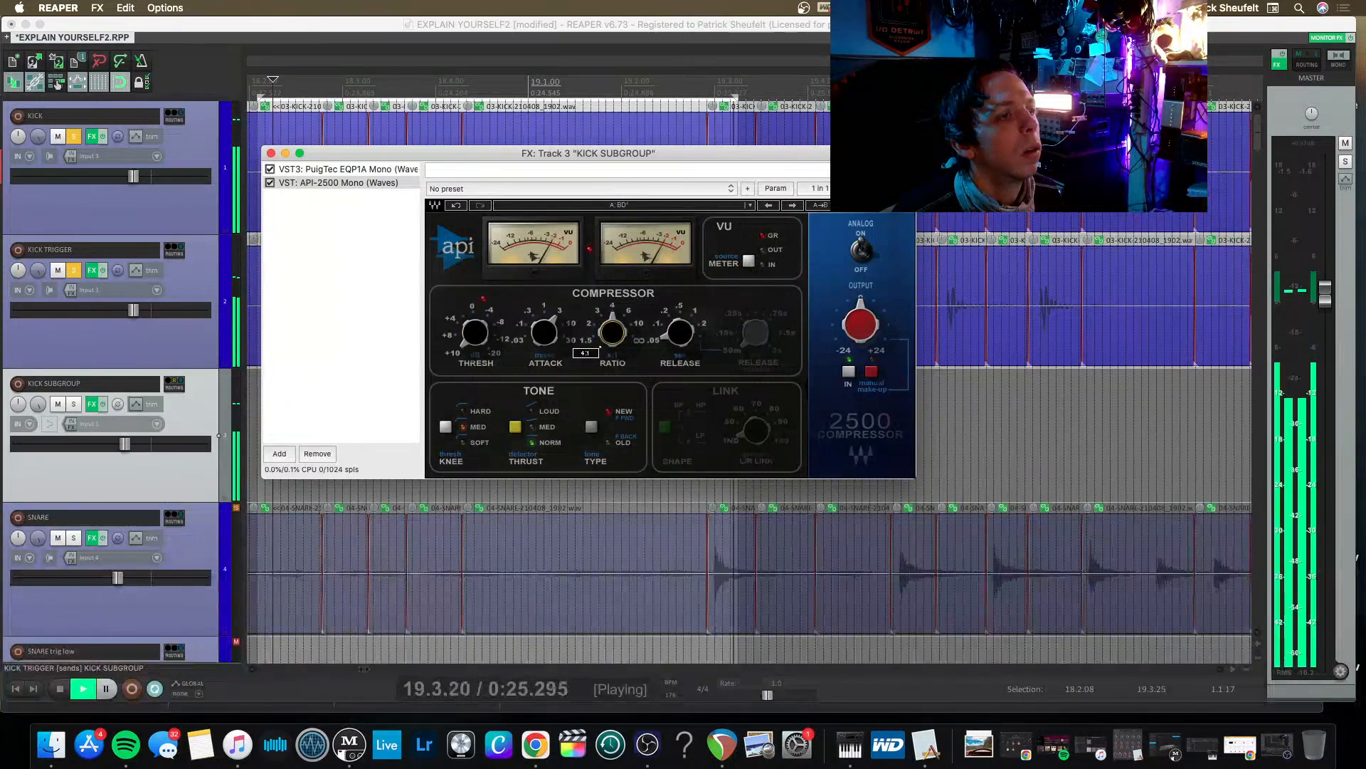
pyautogui.scroll(-1, 611, 333)
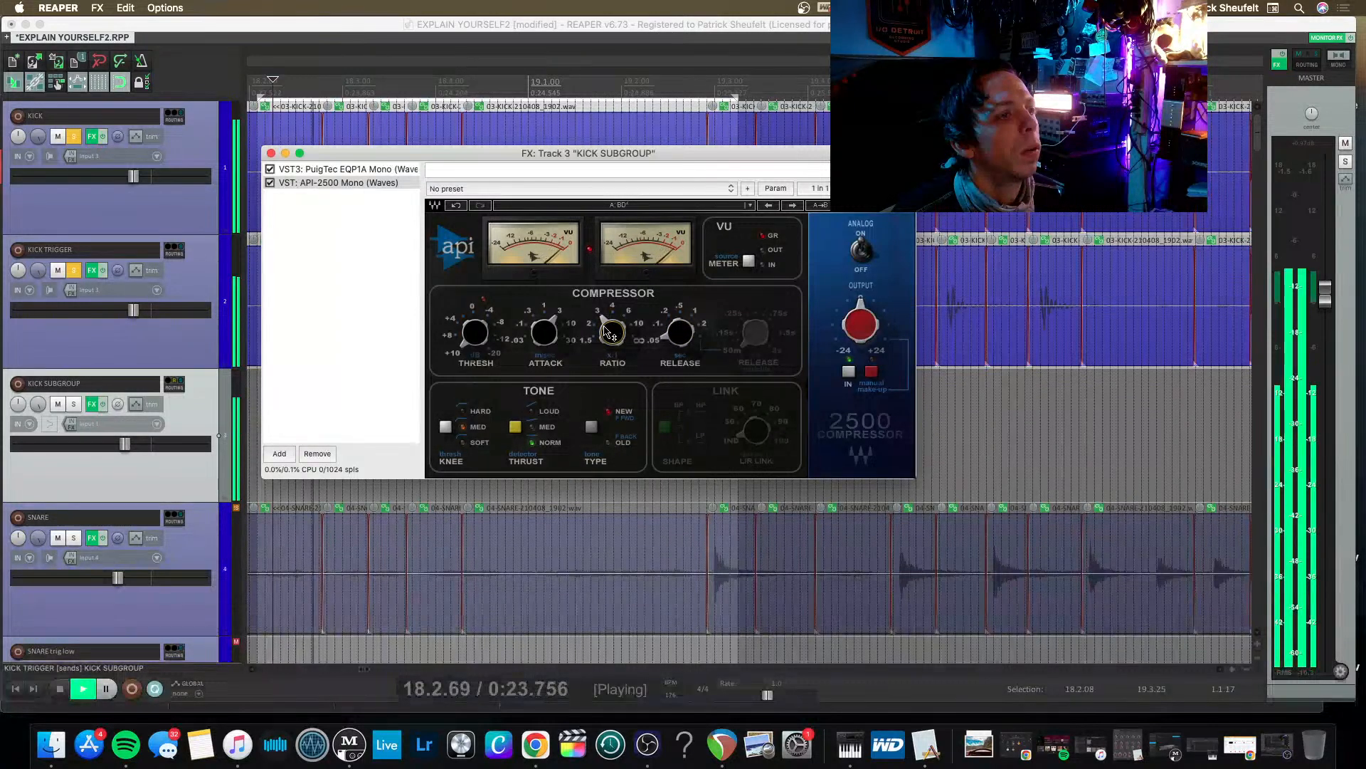
pyautogui.moveTo(473, 344); pyautogui.dragTo(474, 340)
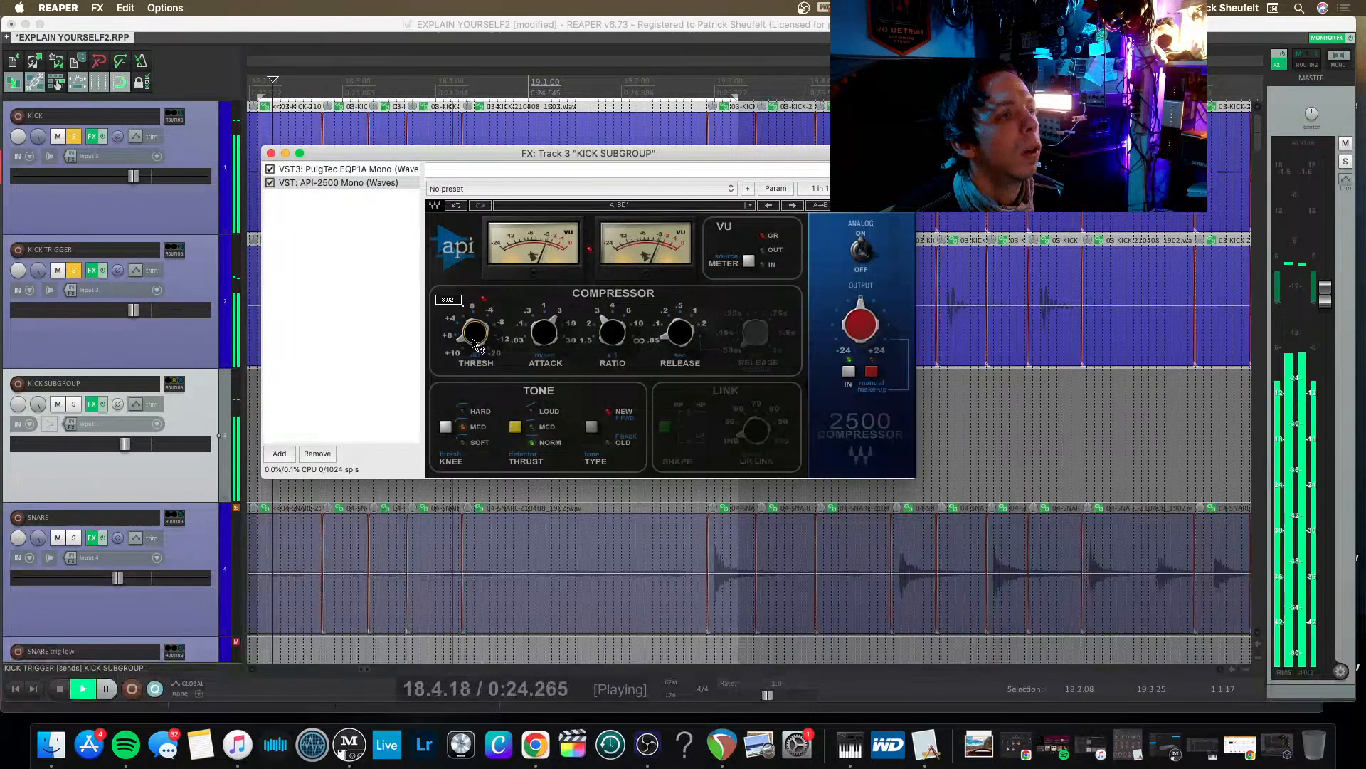
pyautogui.press('space')
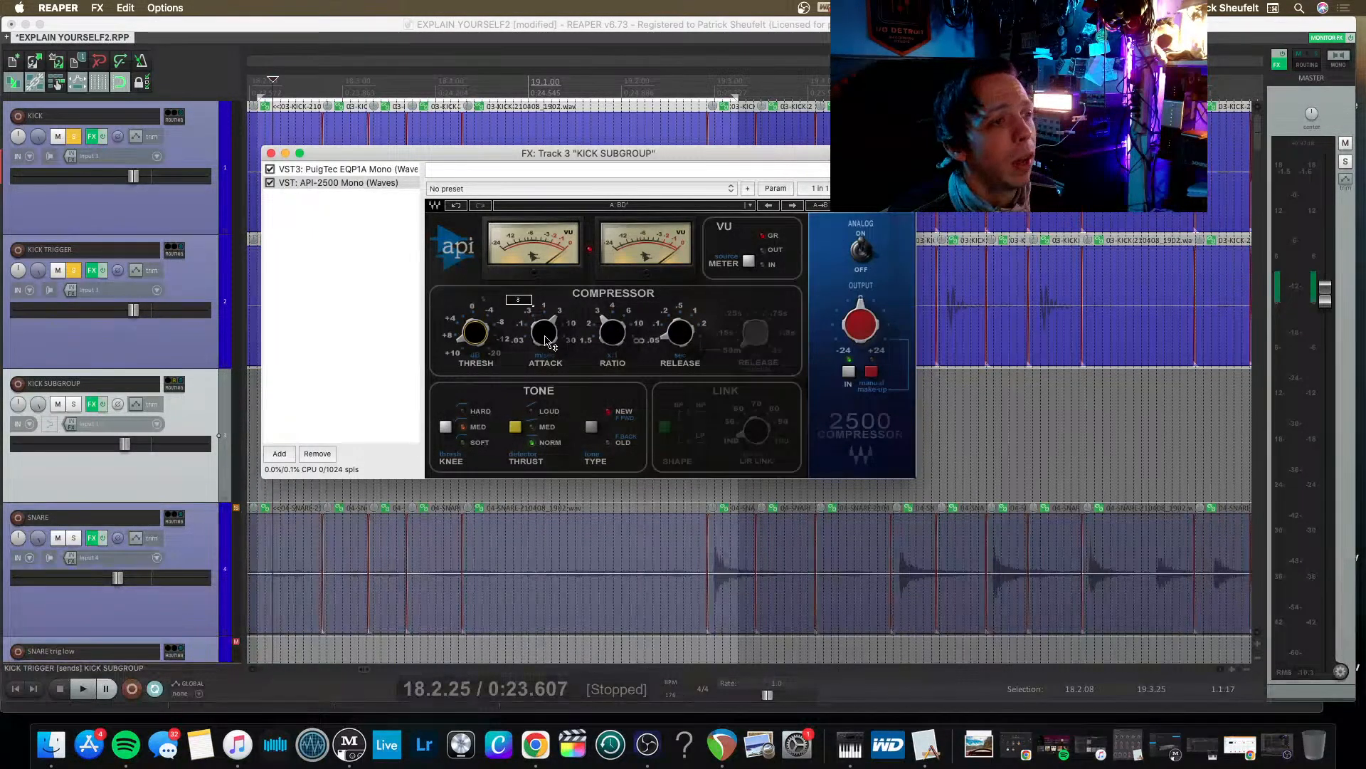
# Set the API-2500's attack to 10 while auditioning the kick, and save the EXPLAIN YOURSELF2 project.
pyautogui.moveTo(546, 342); pyautogui.dragTo(546, 334)
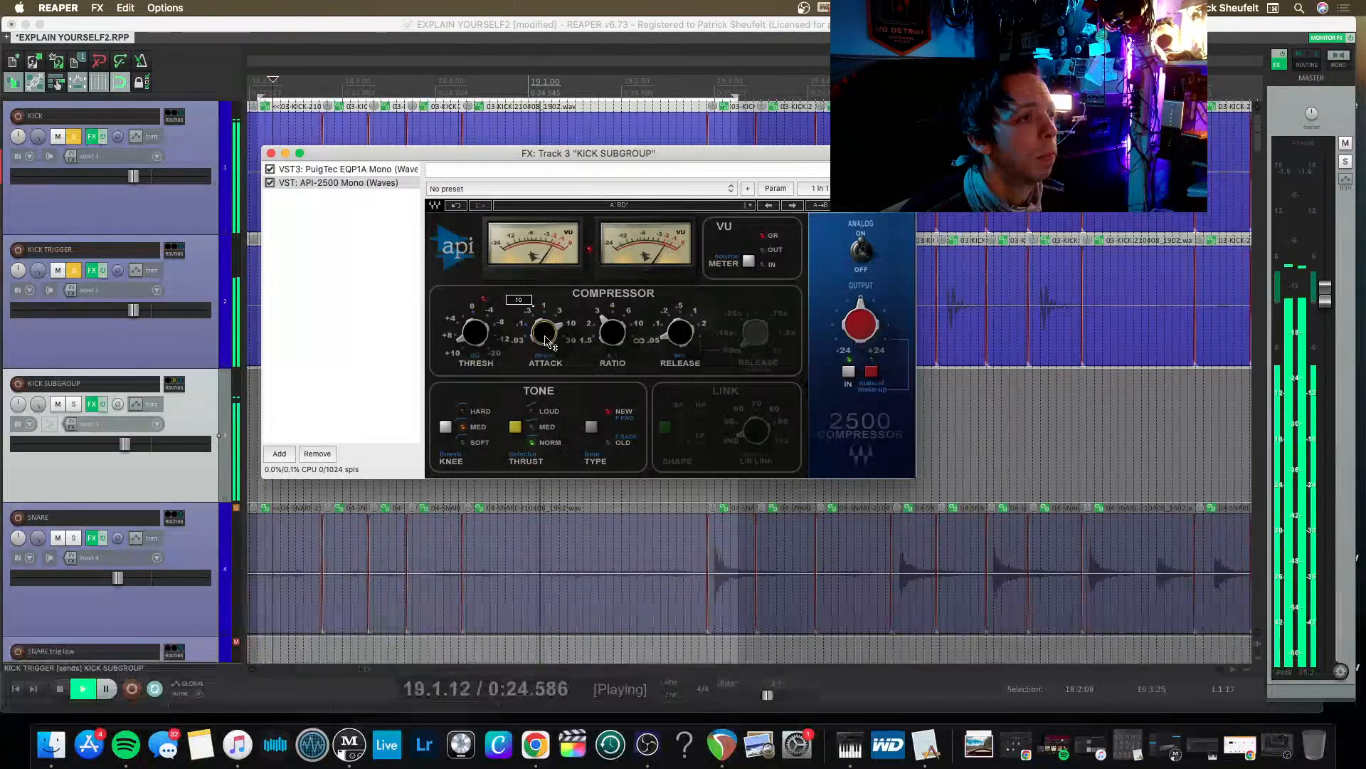
pyautogui.press('space')
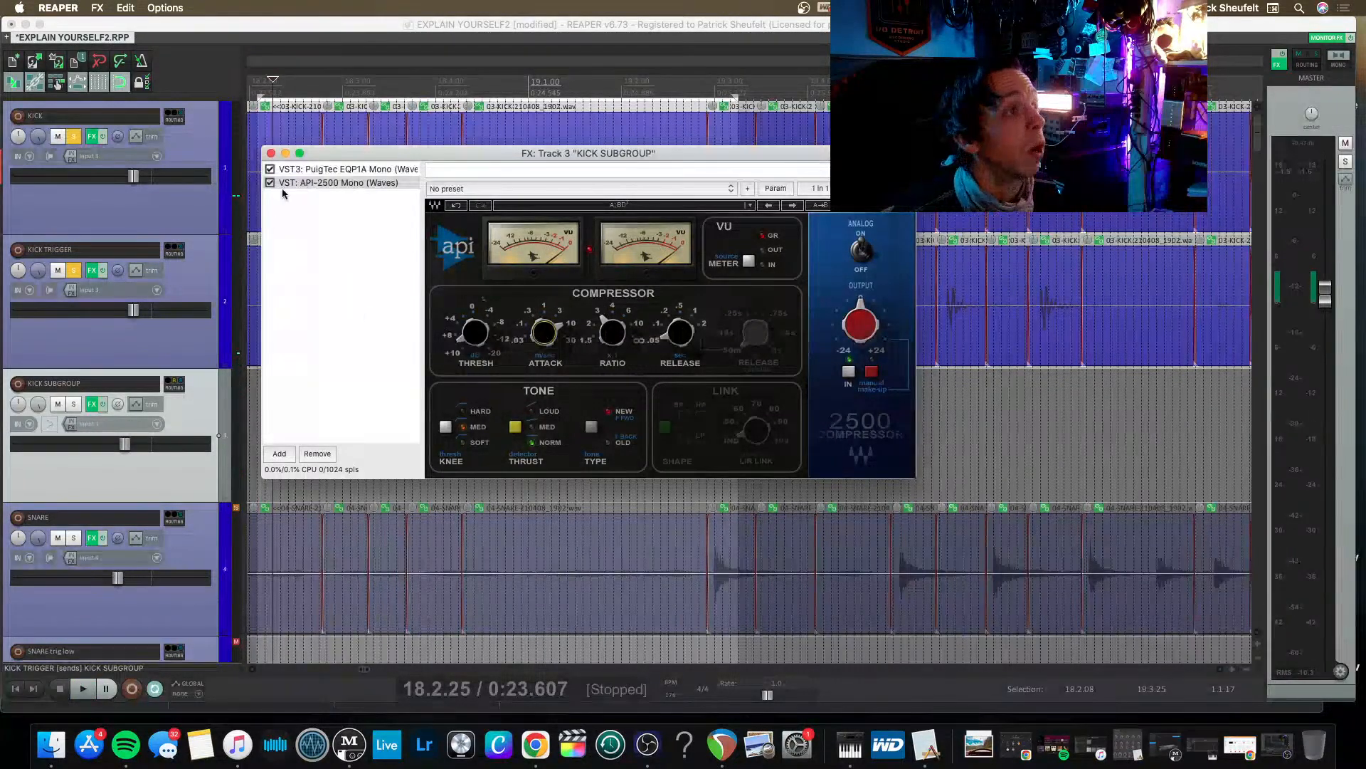
pyautogui.click(300, 31)
pyautogui.press('super+s')
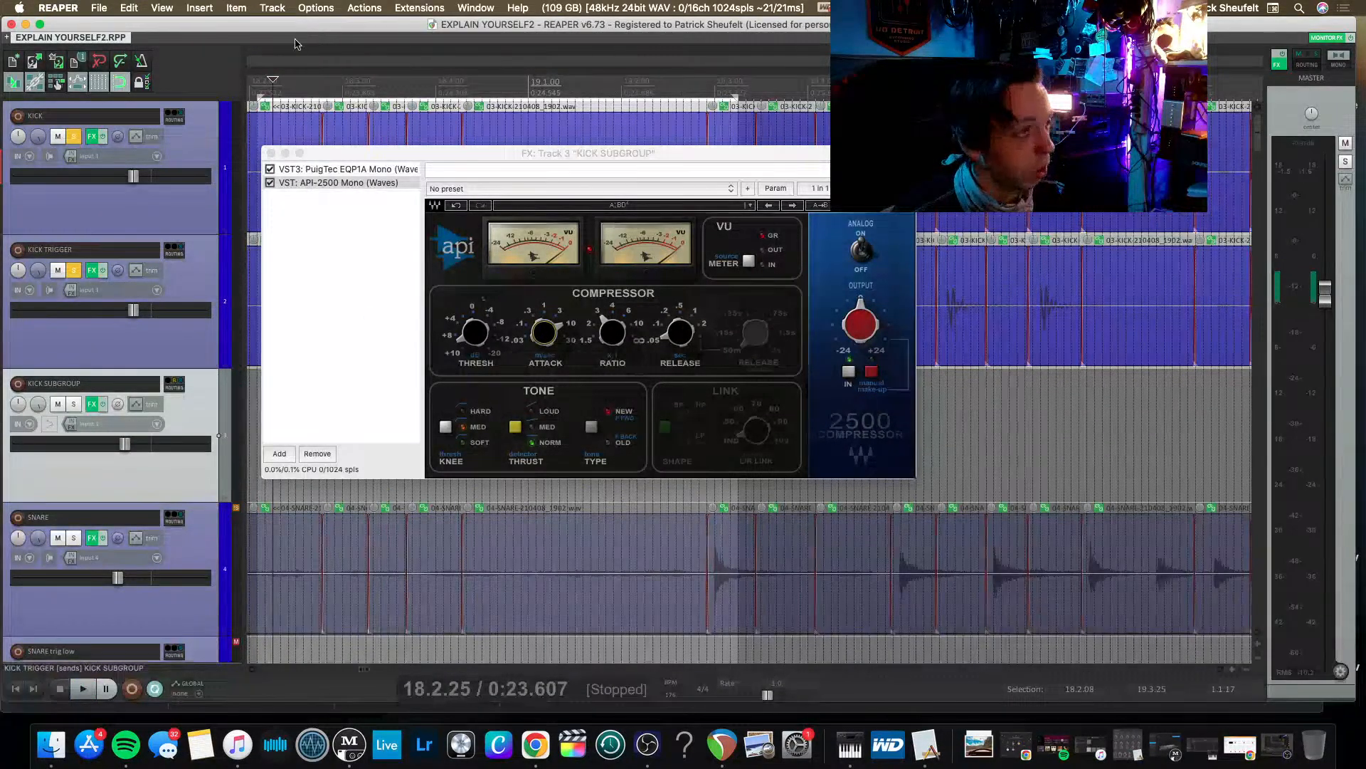
# Close the KICK SUBGROUP effects window and unsolo the KICK TRIGGER and KICK tracks.
pyautogui.click(430, 153)
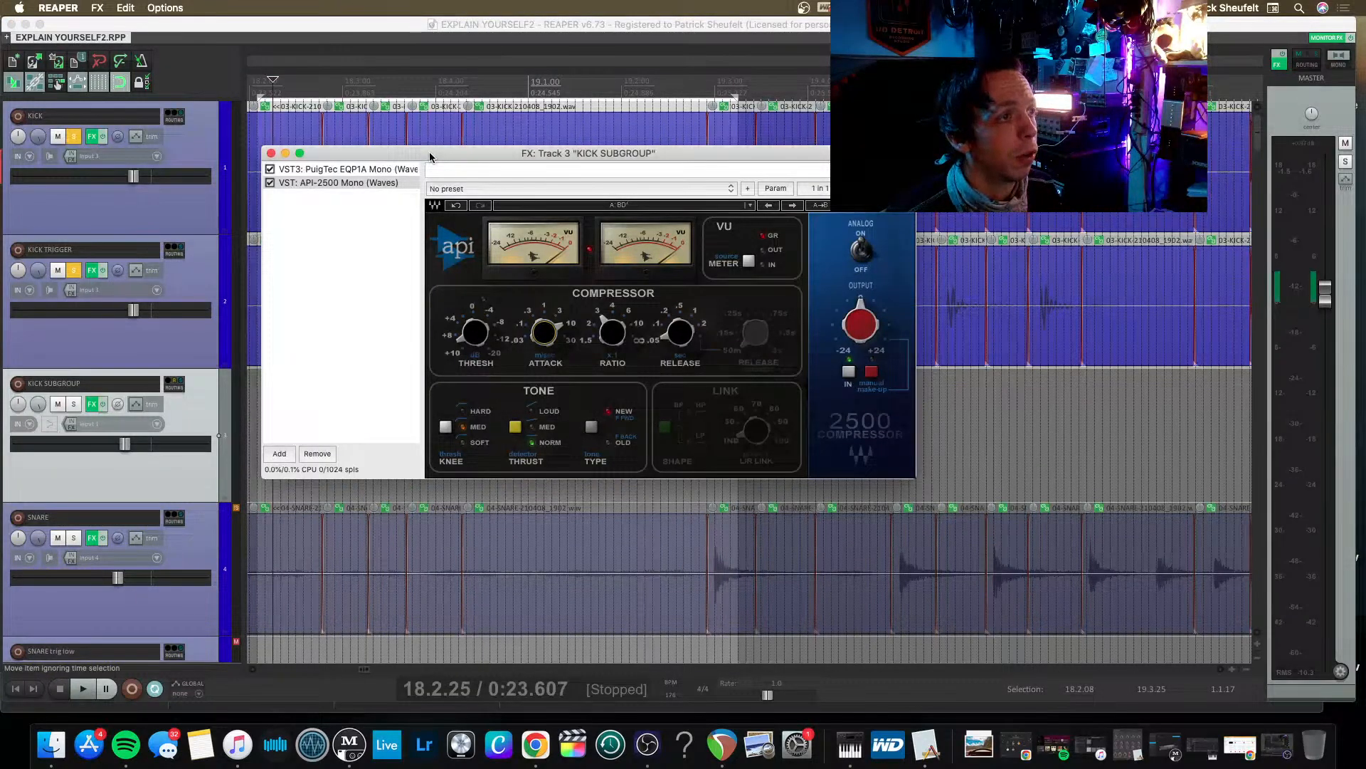
pyautogui.moveTo(430, 153); pyautogui.dragTo(587, 159)
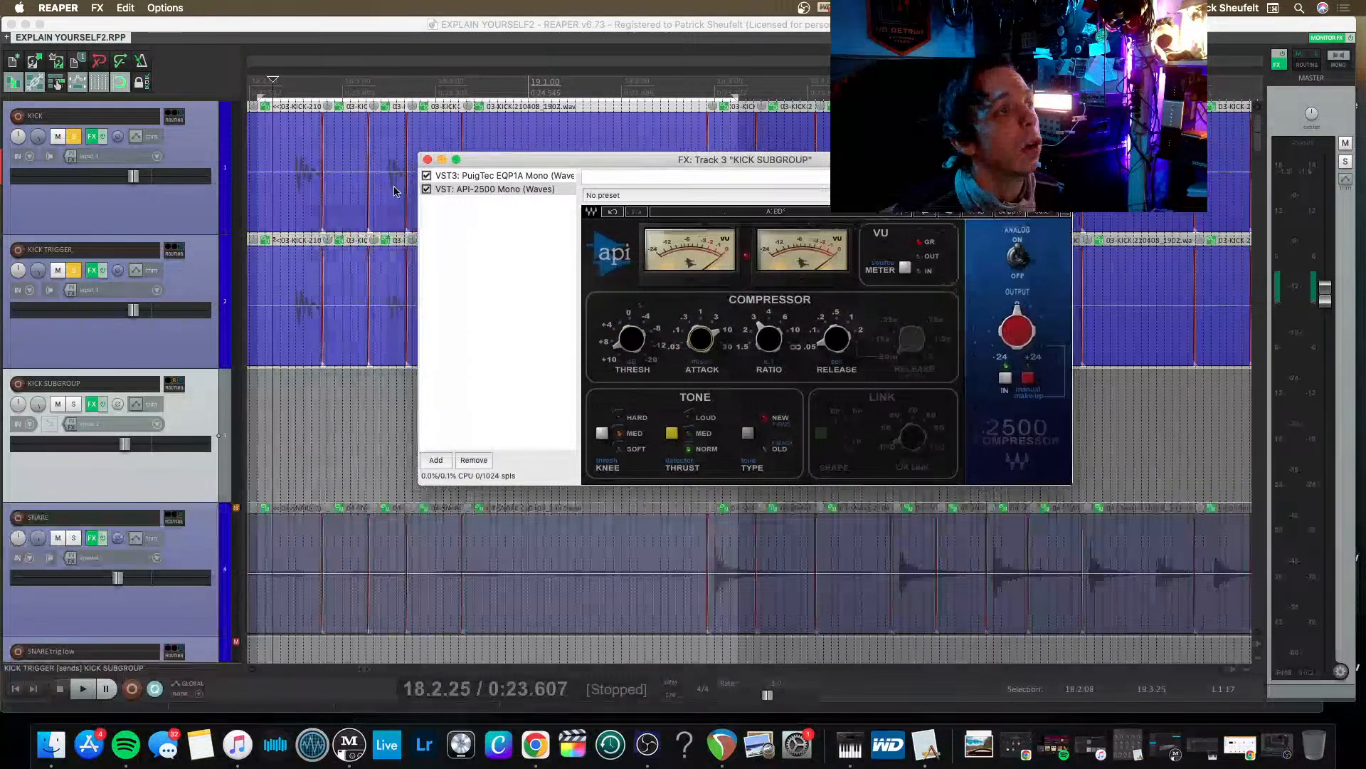
pyautogui.click(427, 159)
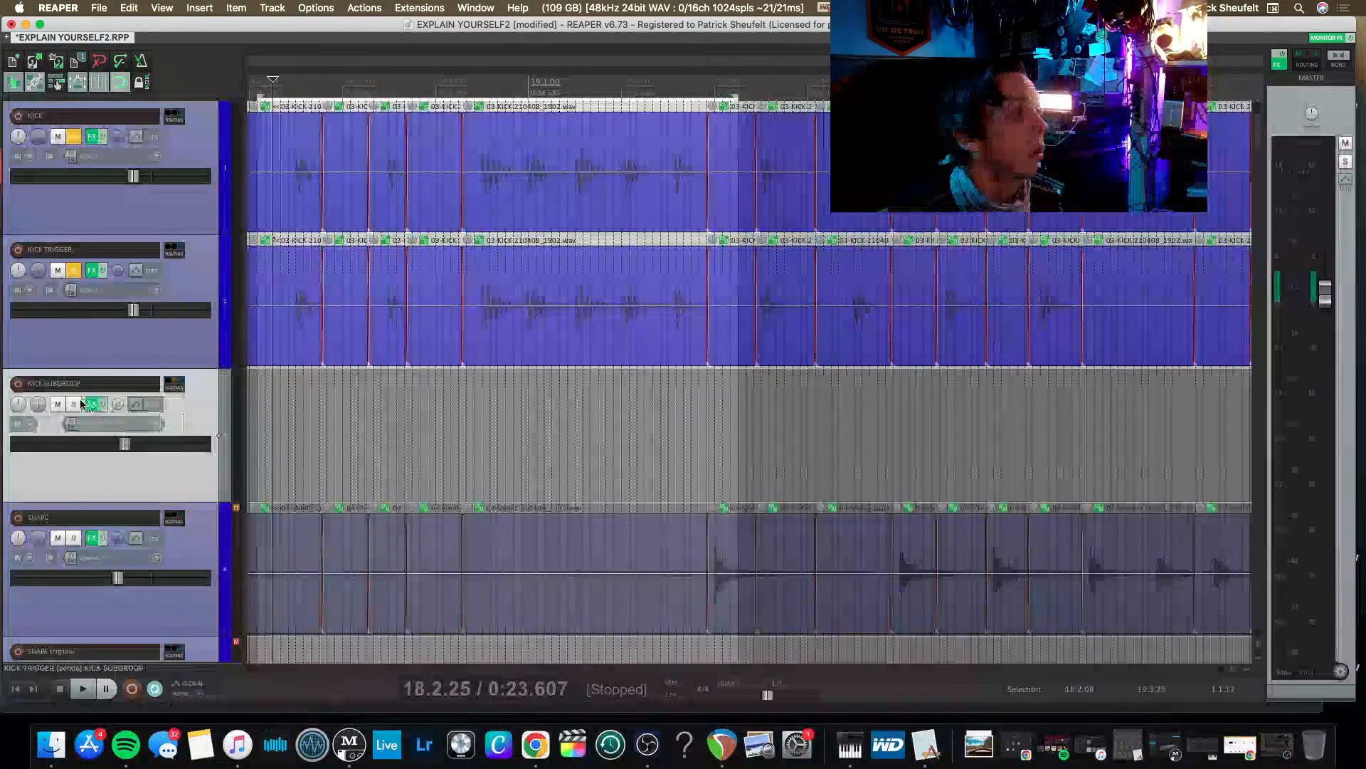
pyautogui.click(74, 272)
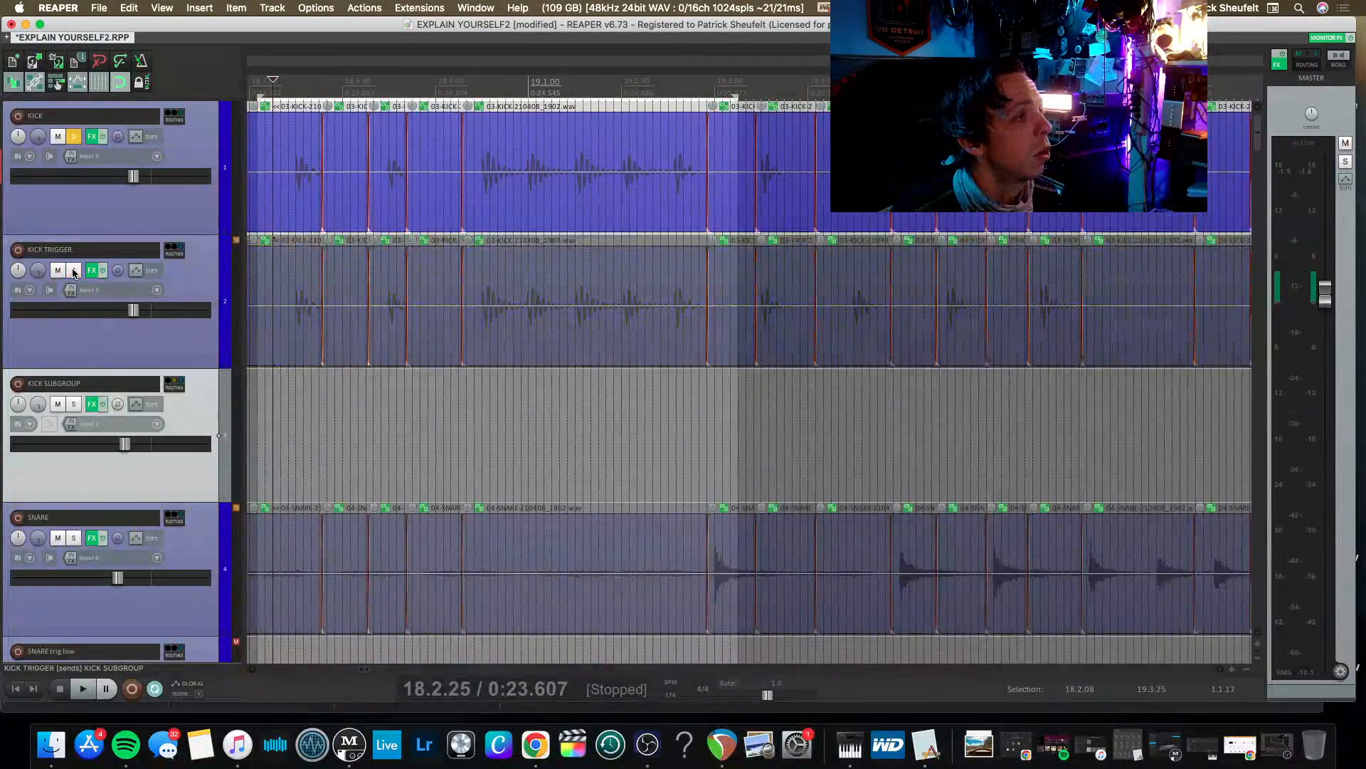
pyautogui.click(77, 137)
# Solo the SNARE SUBGROUP track and place the edit cursor at 16.3.75.
pyautogui.scroll(-3, 69, 384)
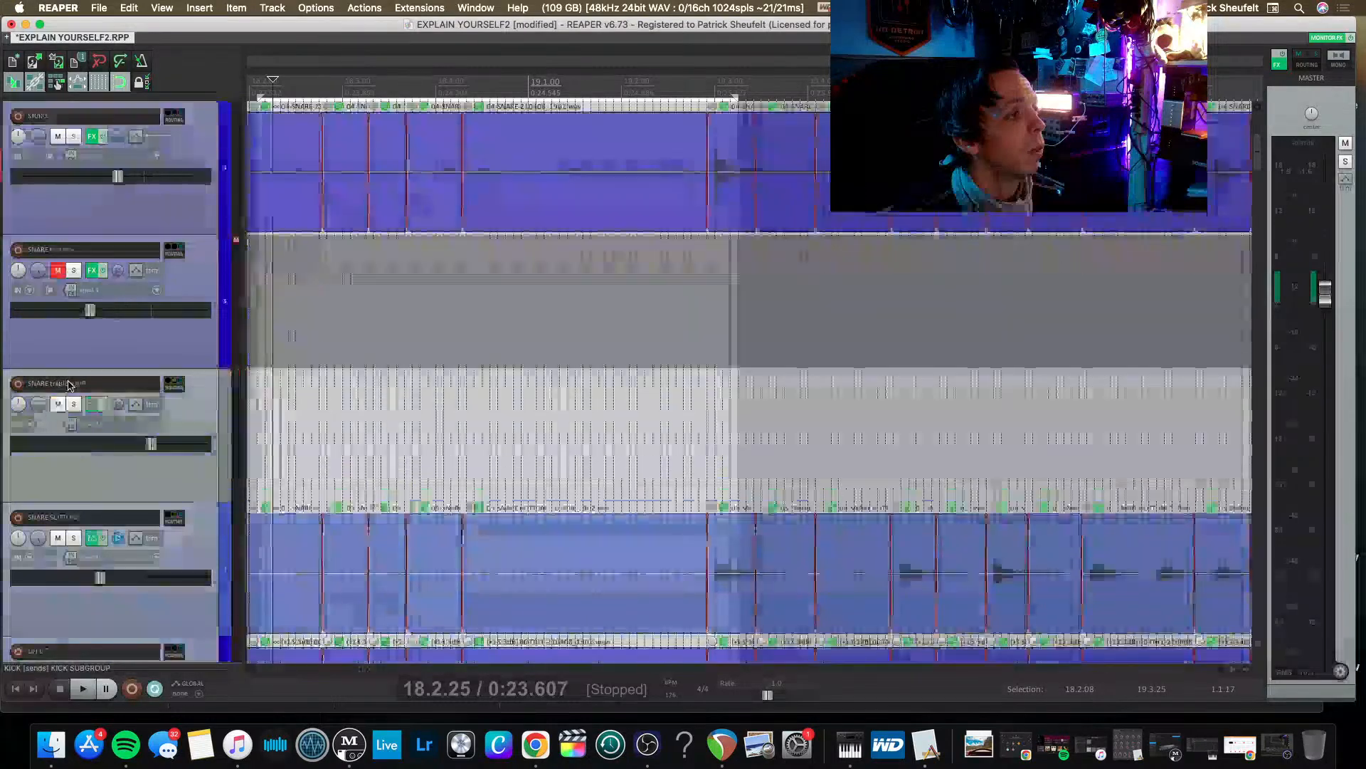
pyautogui.scroll(-3, 69, 385)
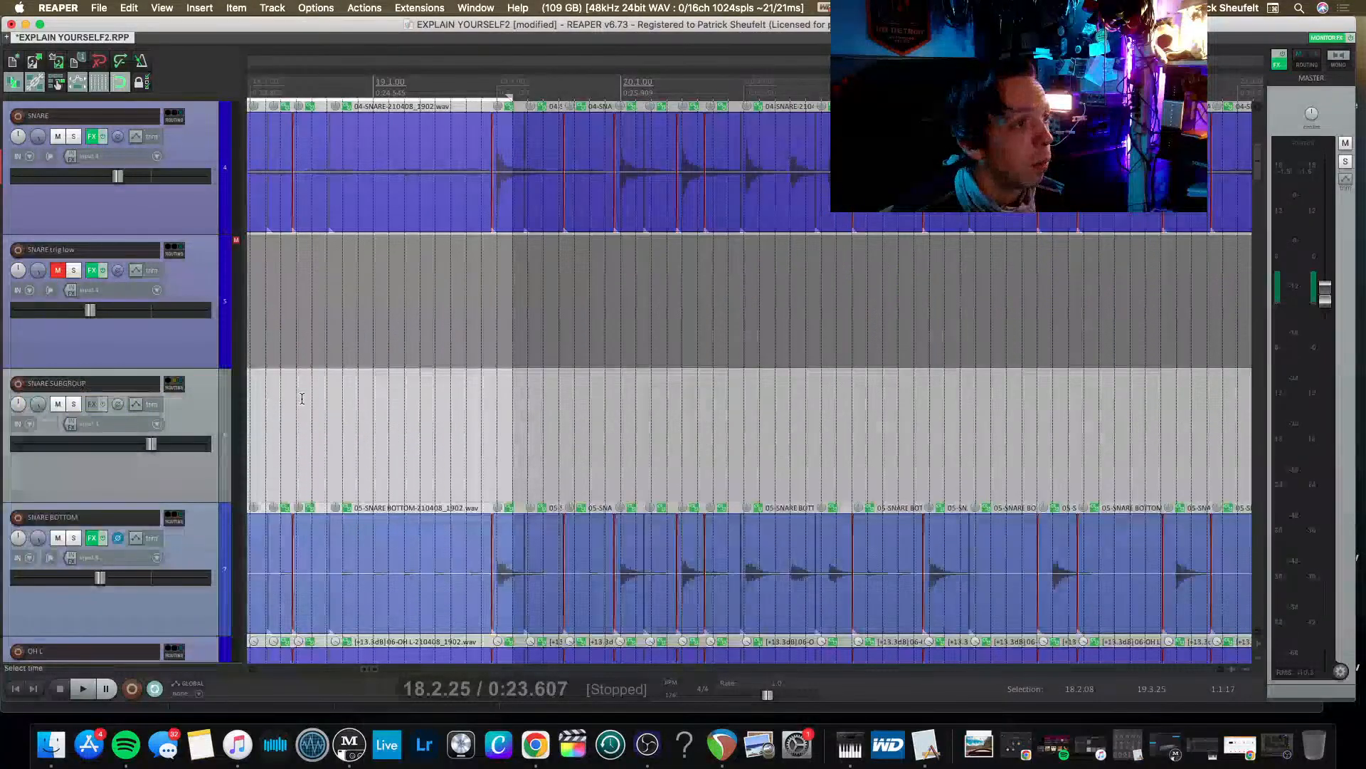
pyautogui.hscroll(-5, 69, 385)
pyautogui.scroll(3, 116, 378)
pyautogui.hscroll(-3, 116, 378)
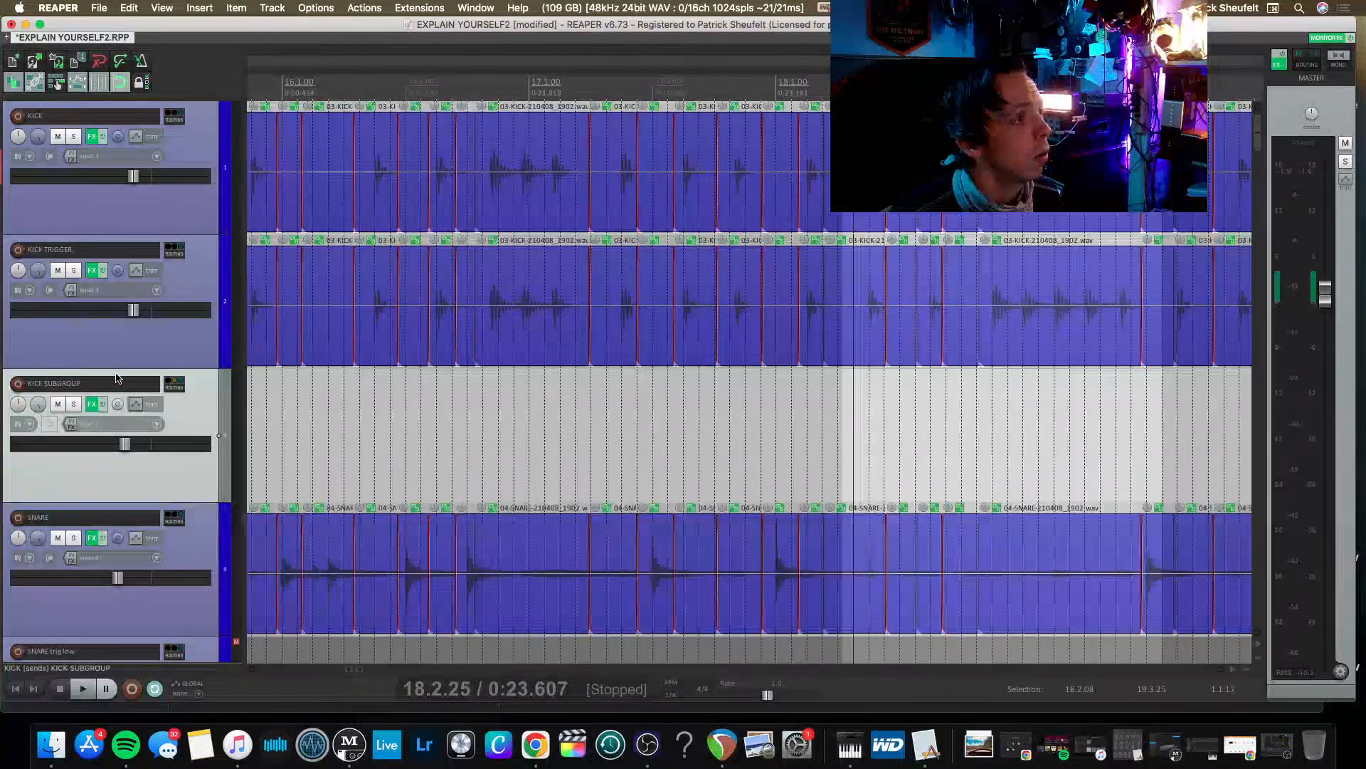
pyautogui.scroll(-3, 118, 378)
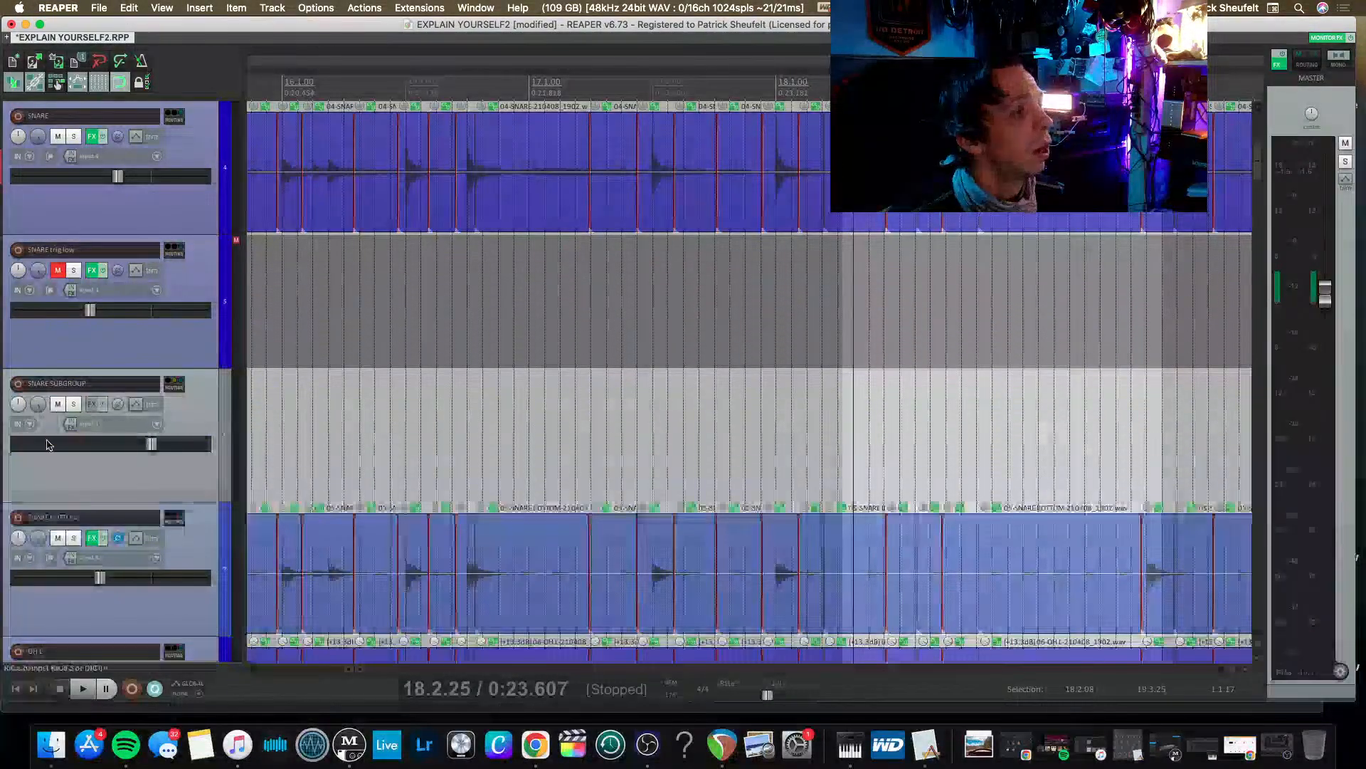
pyautogui.scroll(-1, 70, 464)
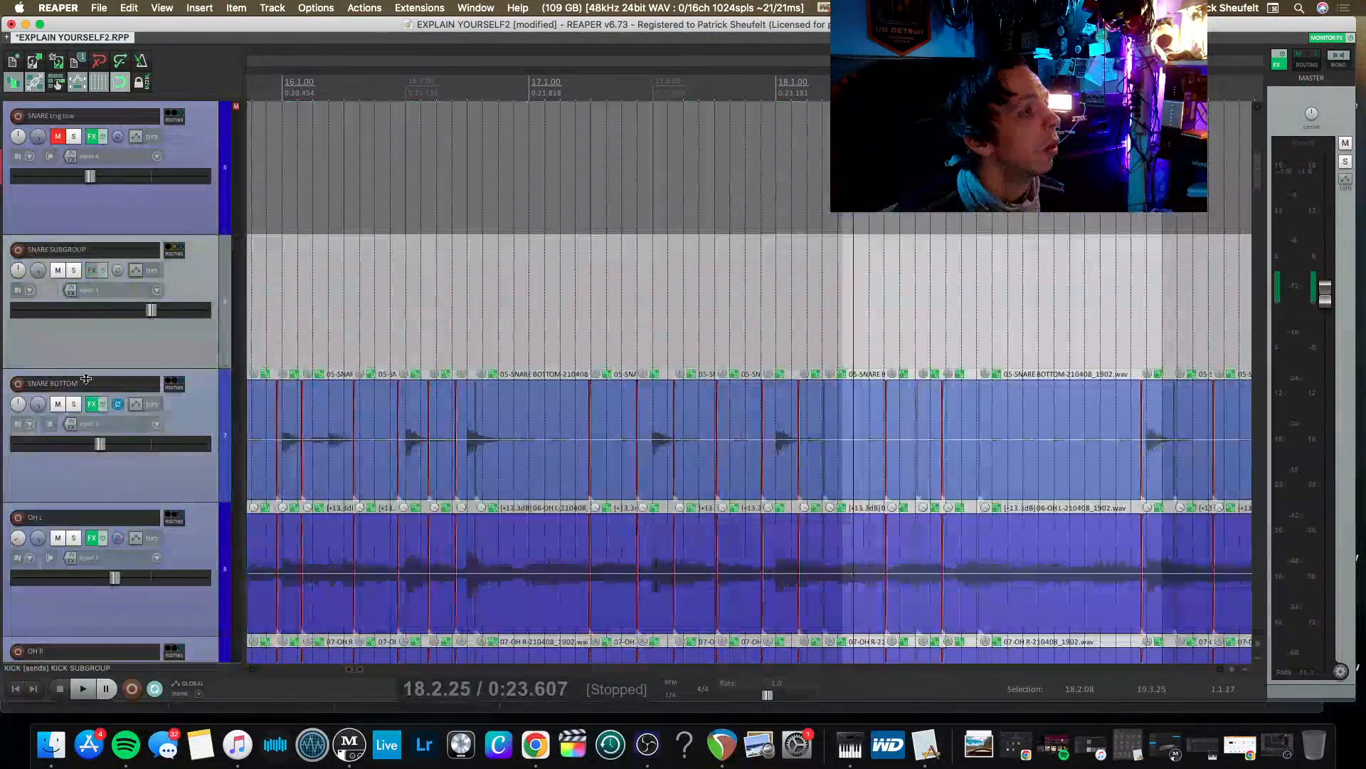
pyautogui.click(74, 271)
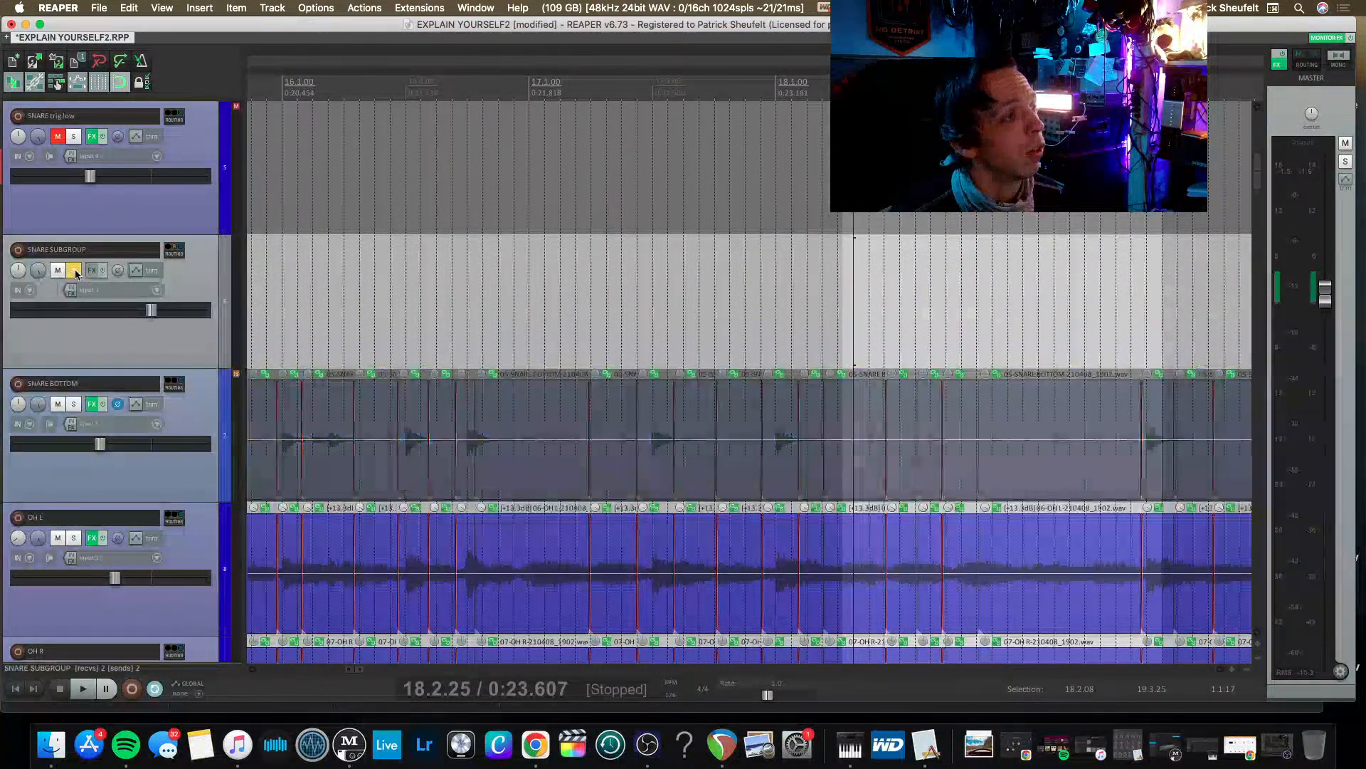
pyautogui.click(514, 89)
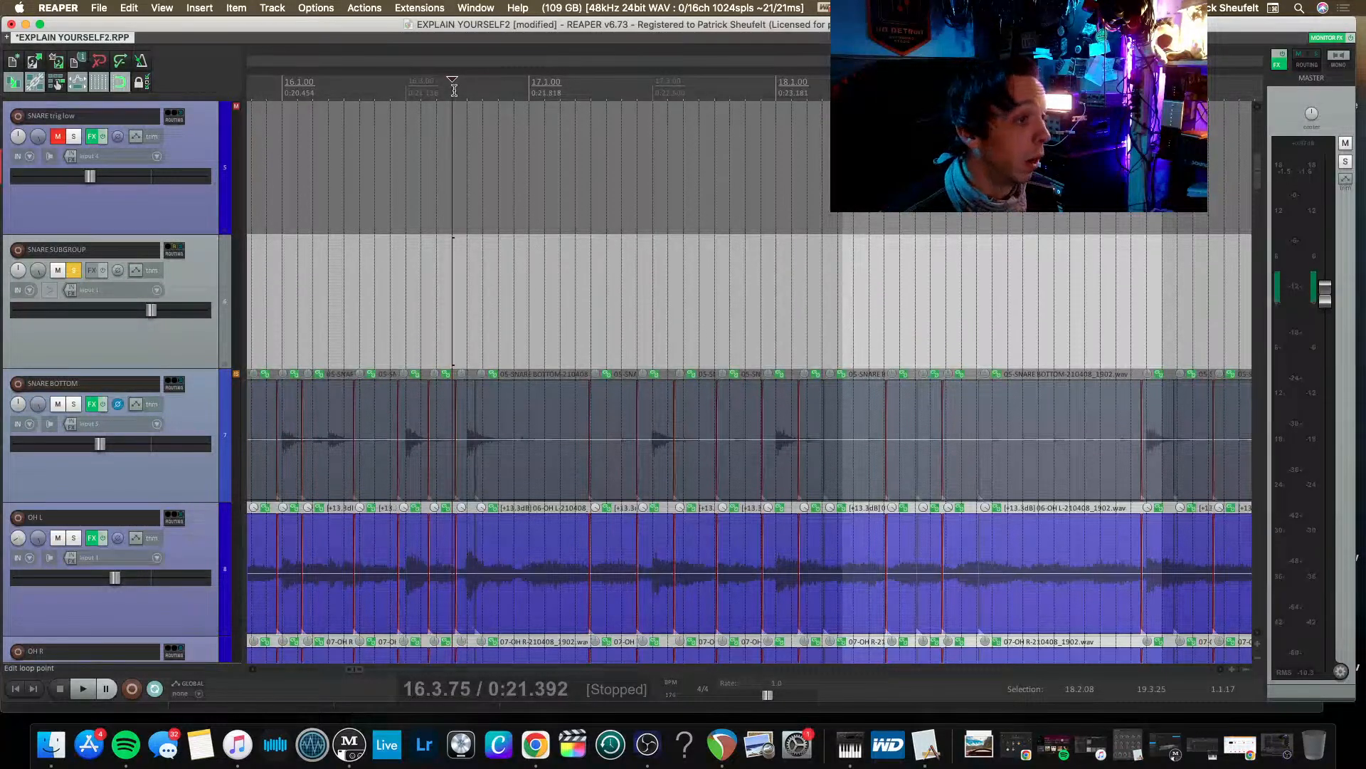
# Look through the drum tracks from SNARE down to RIBBON BOTTOM and check the snare waveforms around bars 14 to 17.
pyautogui.hscroll(-5, 252, 365)
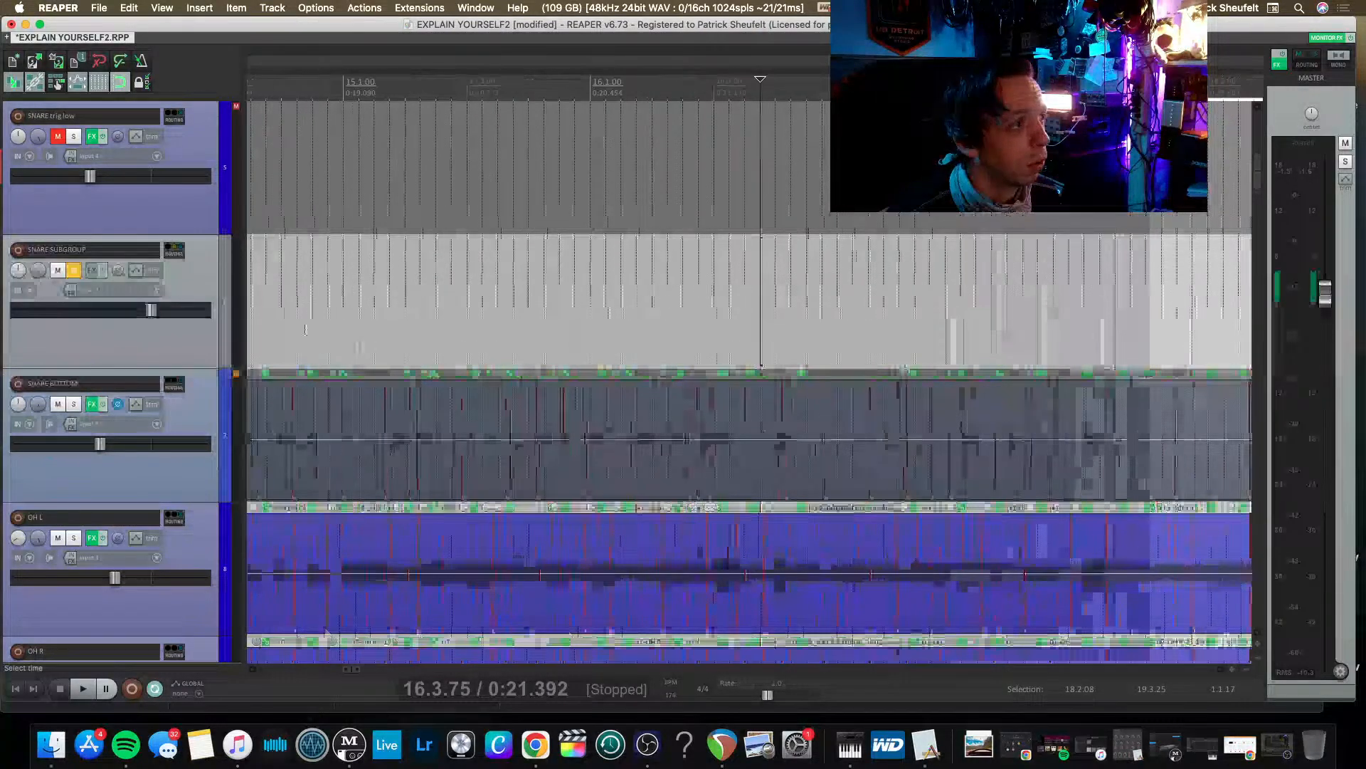
pyautogui.scroll(-6, 33, 490)
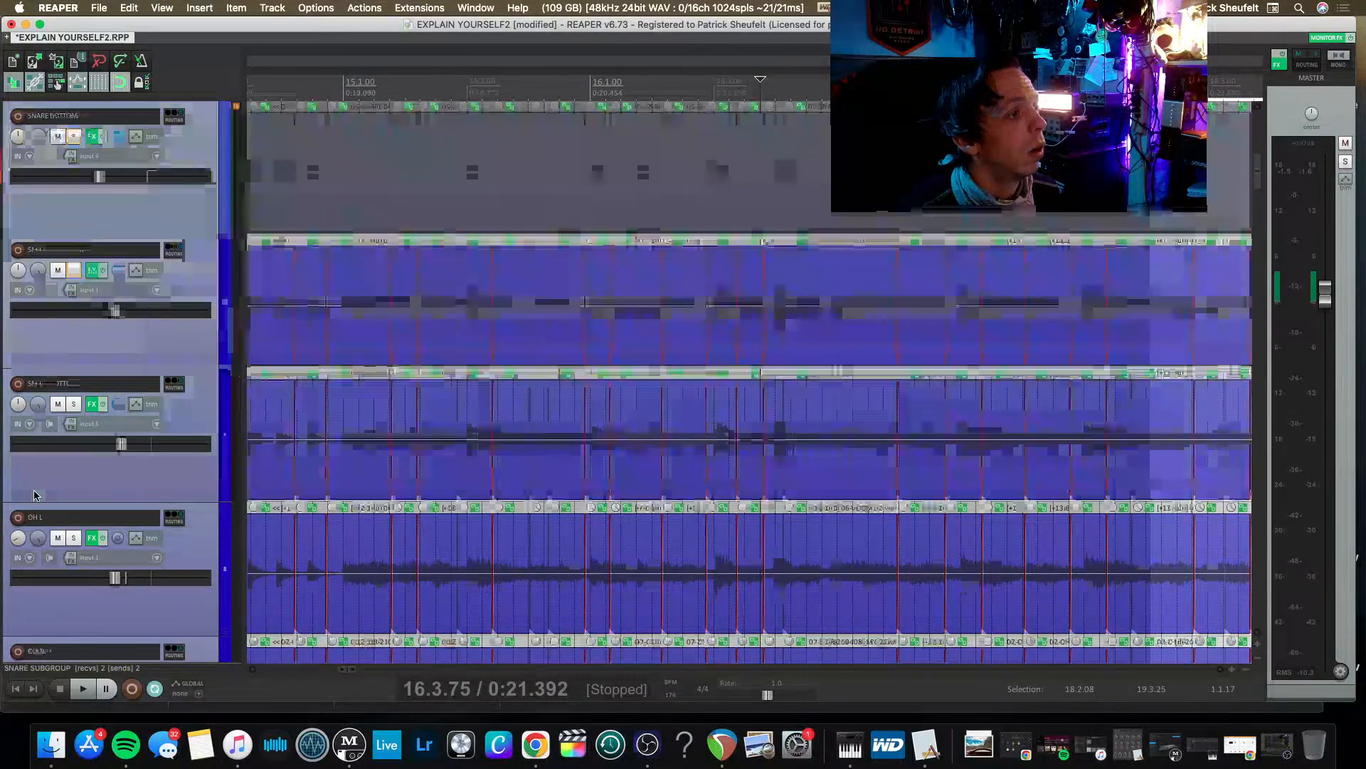
pyautogui.scroll(-2, 34, 495)
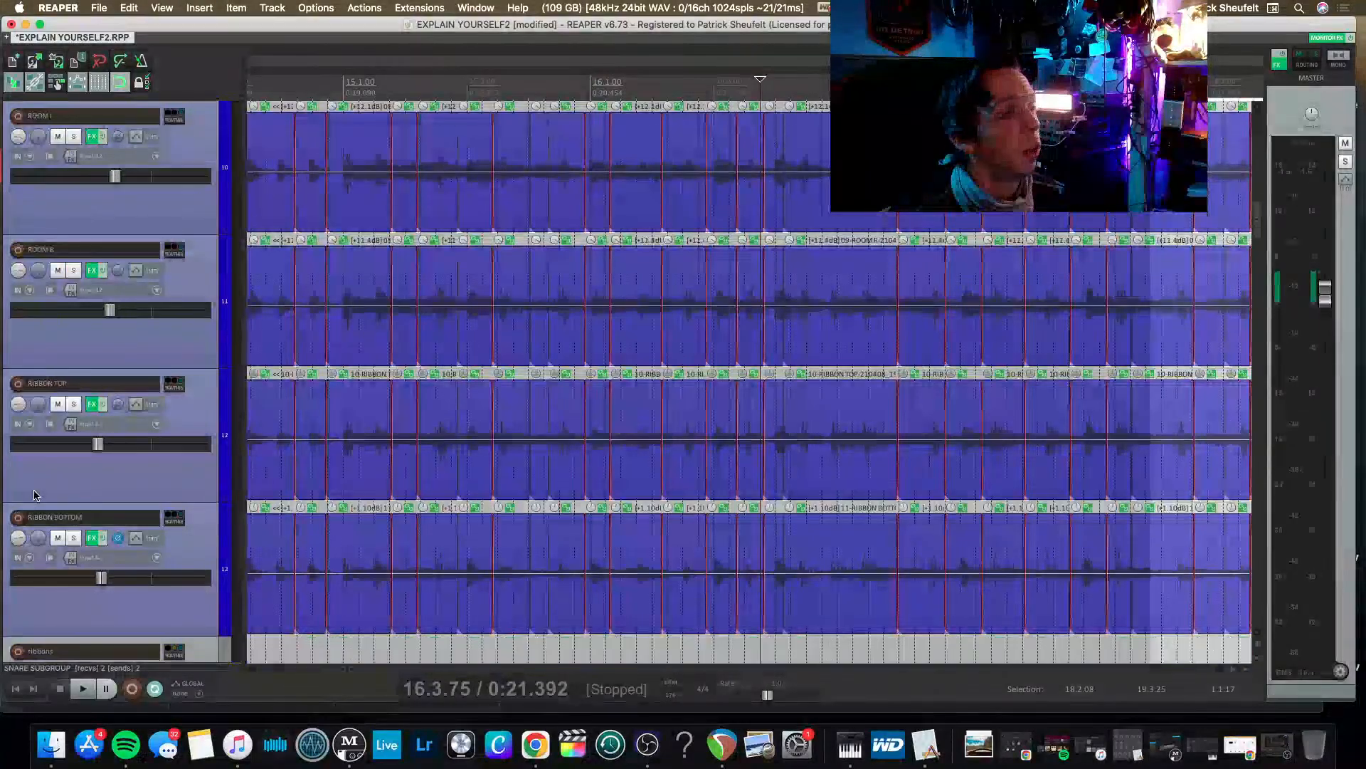
pyautogui.hscroll(-1, 35, 495)
pyautogui.scroll(8, 34, 494)
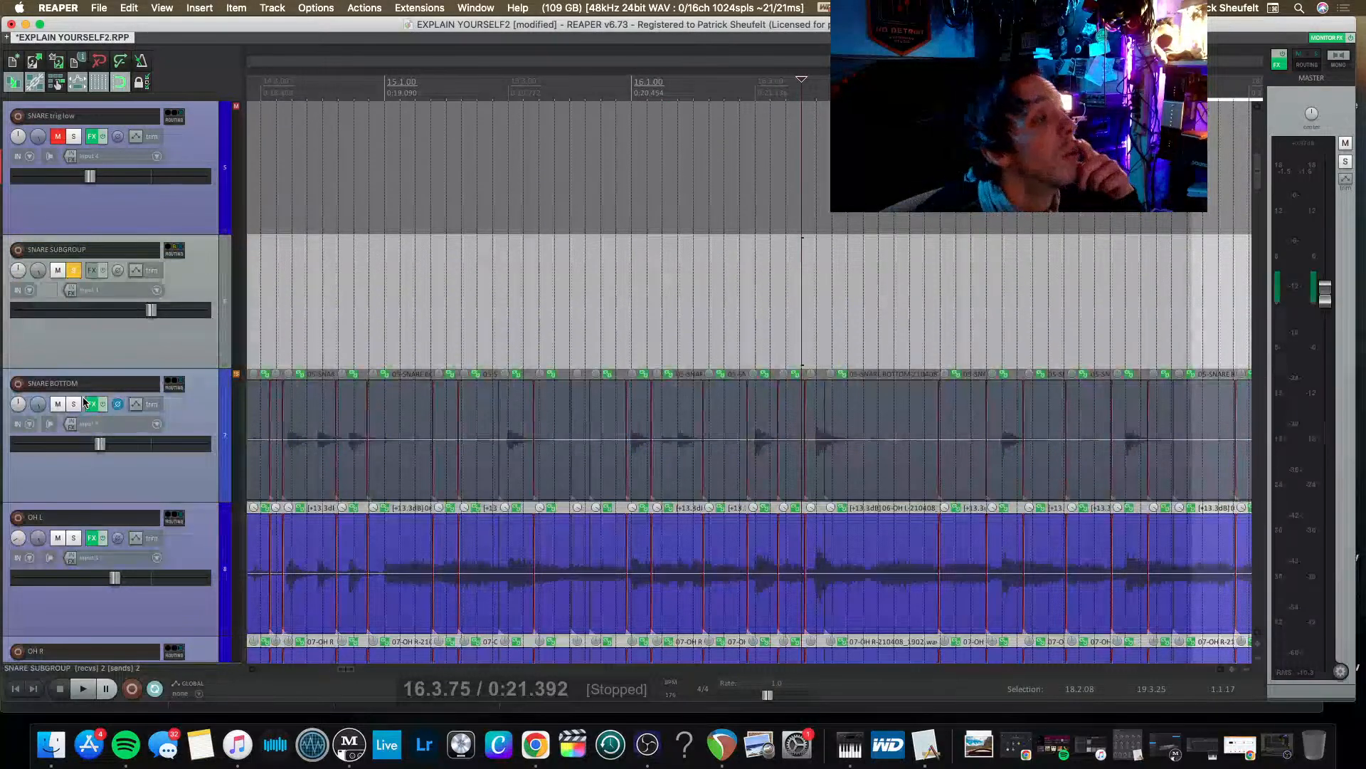
pyautogui.hscroll(3, 99, 409)
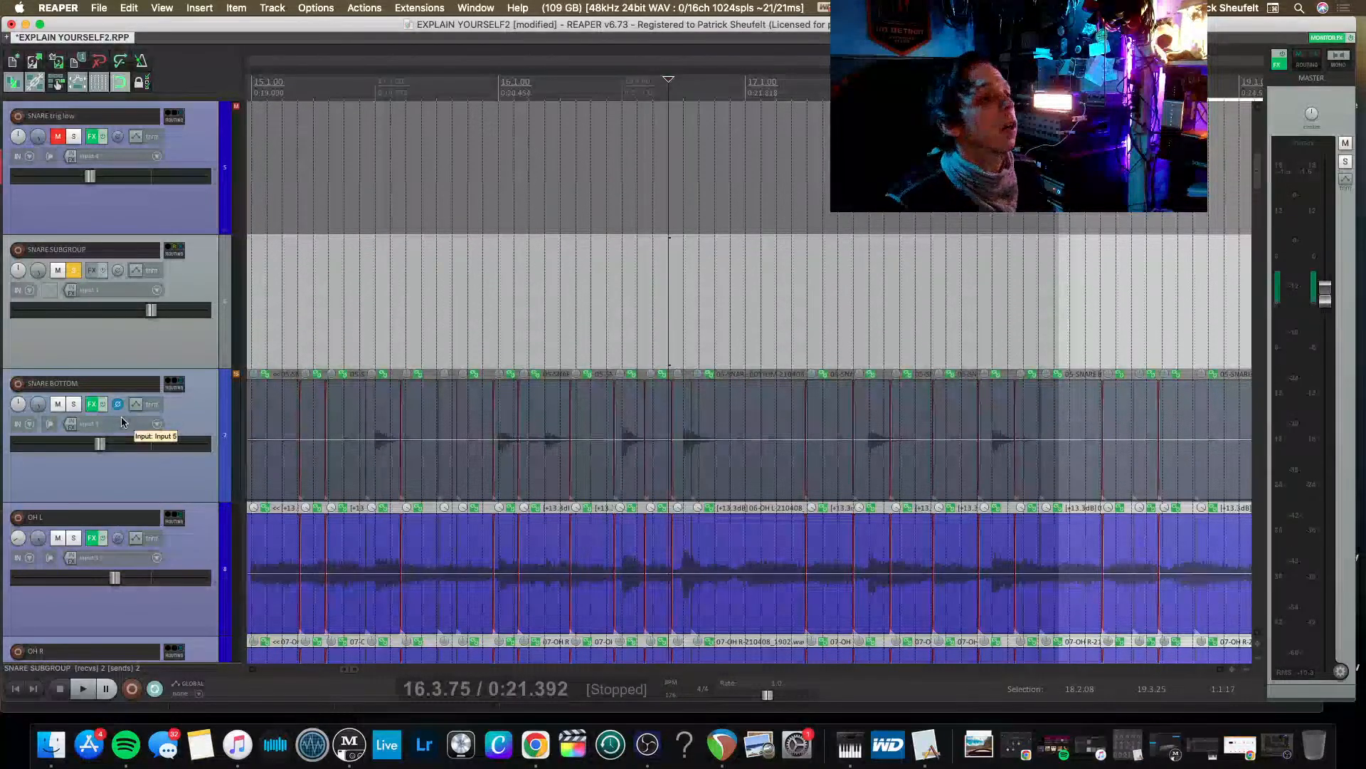
pyautogui.scroll(-4, 62, 528)
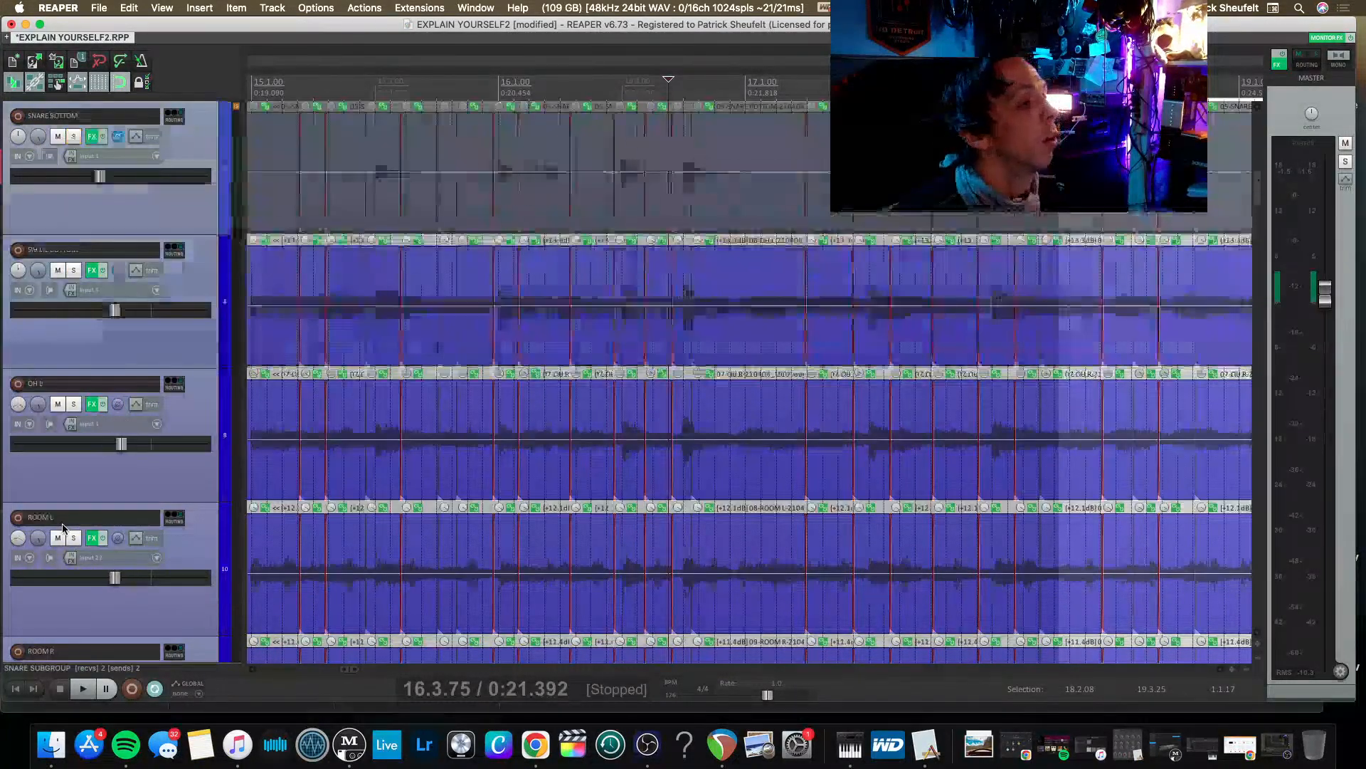
pyautogui.scroll(4, 62, 528)
pyautogui.scroll(2, 63, 529)
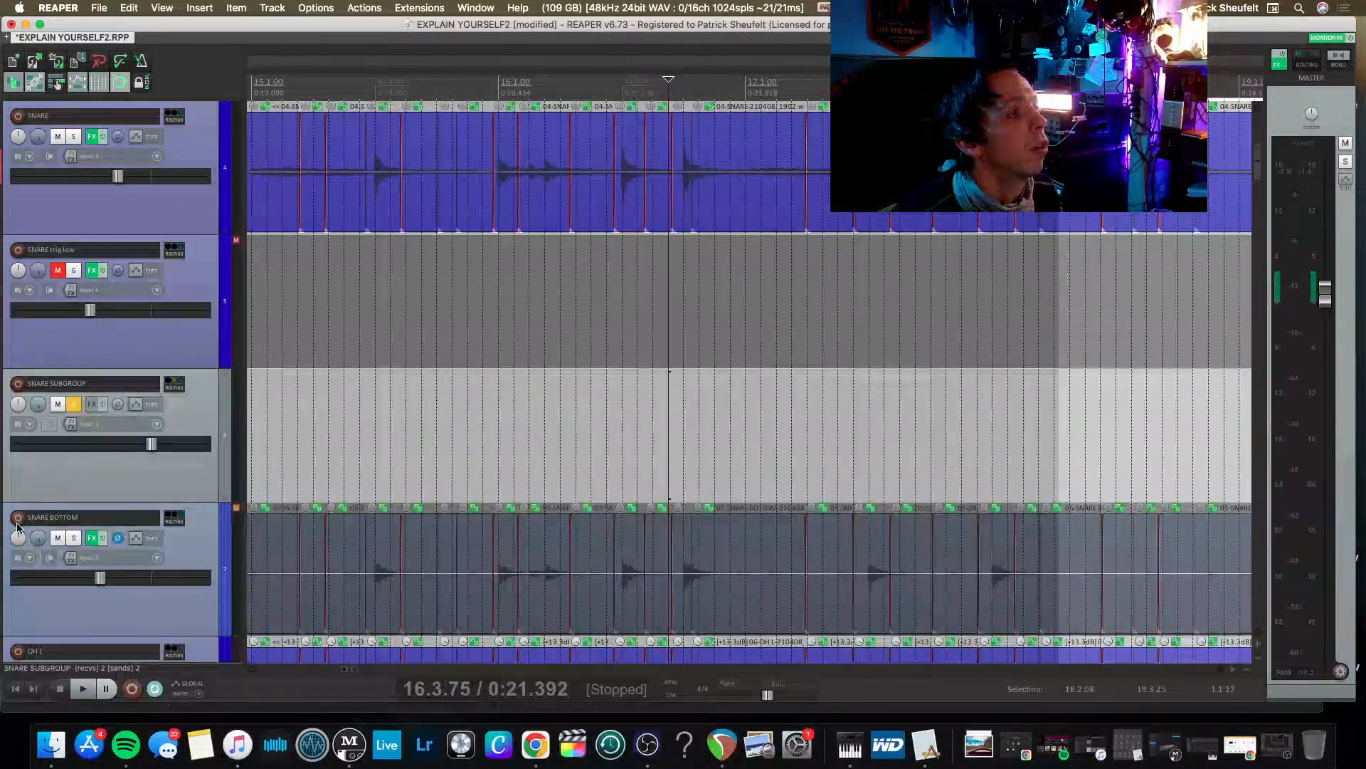
pyautogui.scroll(2, 19, 523)
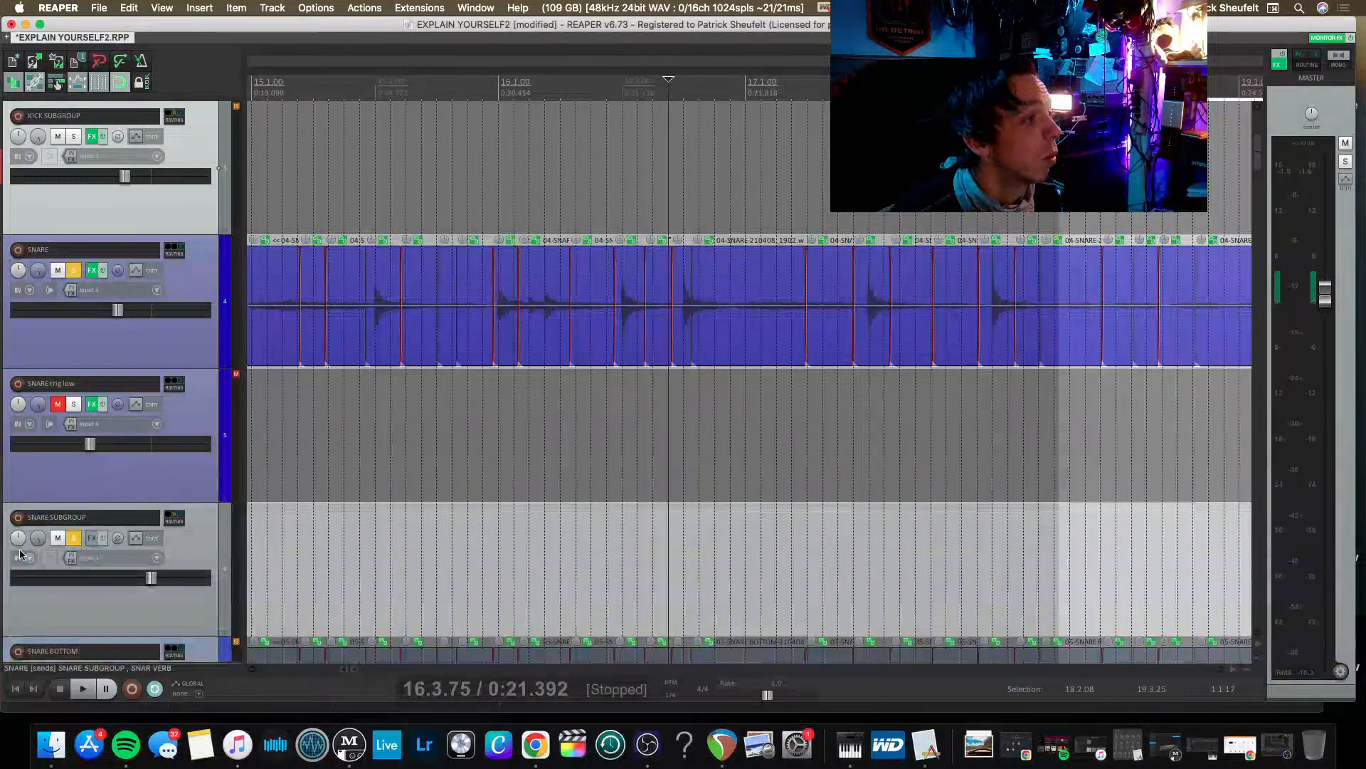
# Solo the SNARE track instead of the SNARE SUBGROUP and audition it from 19.2.00 with its effects bypassed.
pyautogui.click(74, 538)
pyautogui.hscroll(-5, 442, 192)
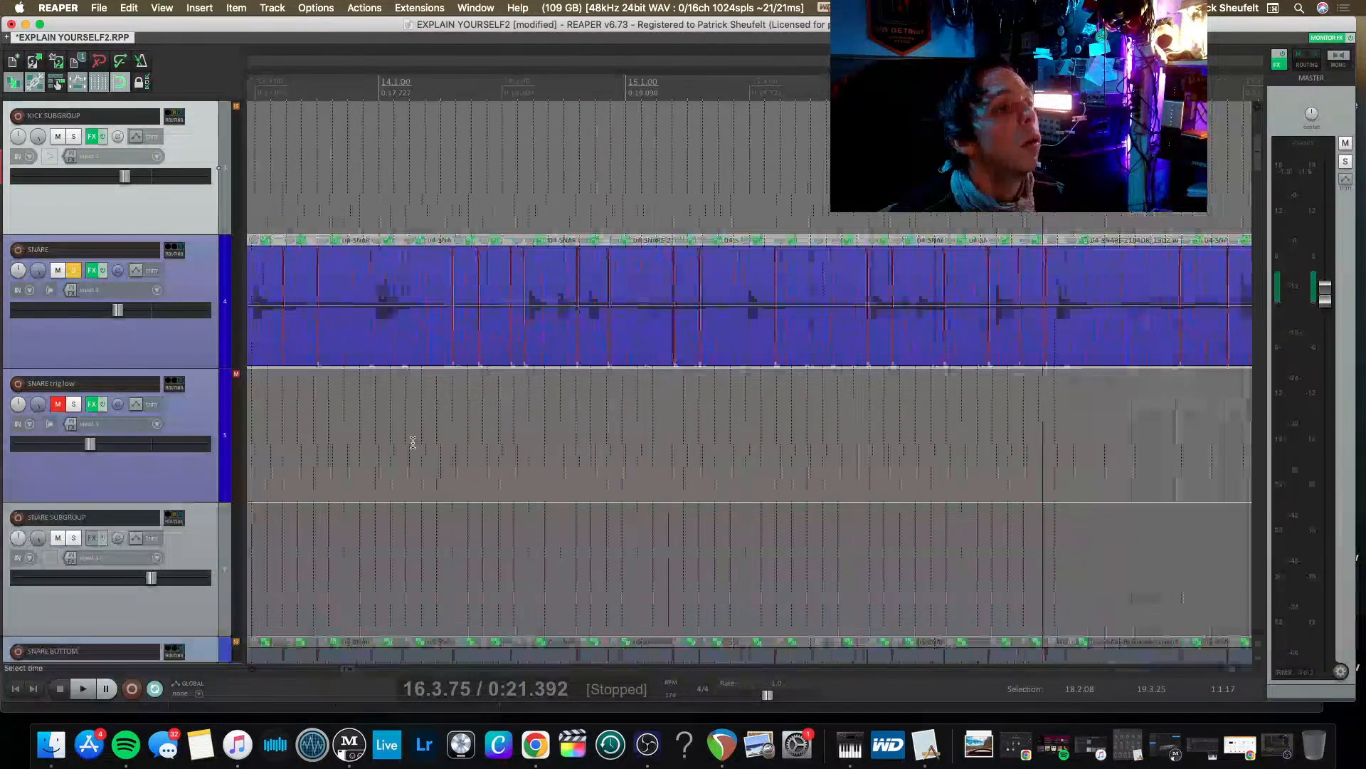
pyautogui.scroll(-5, 441, 191)
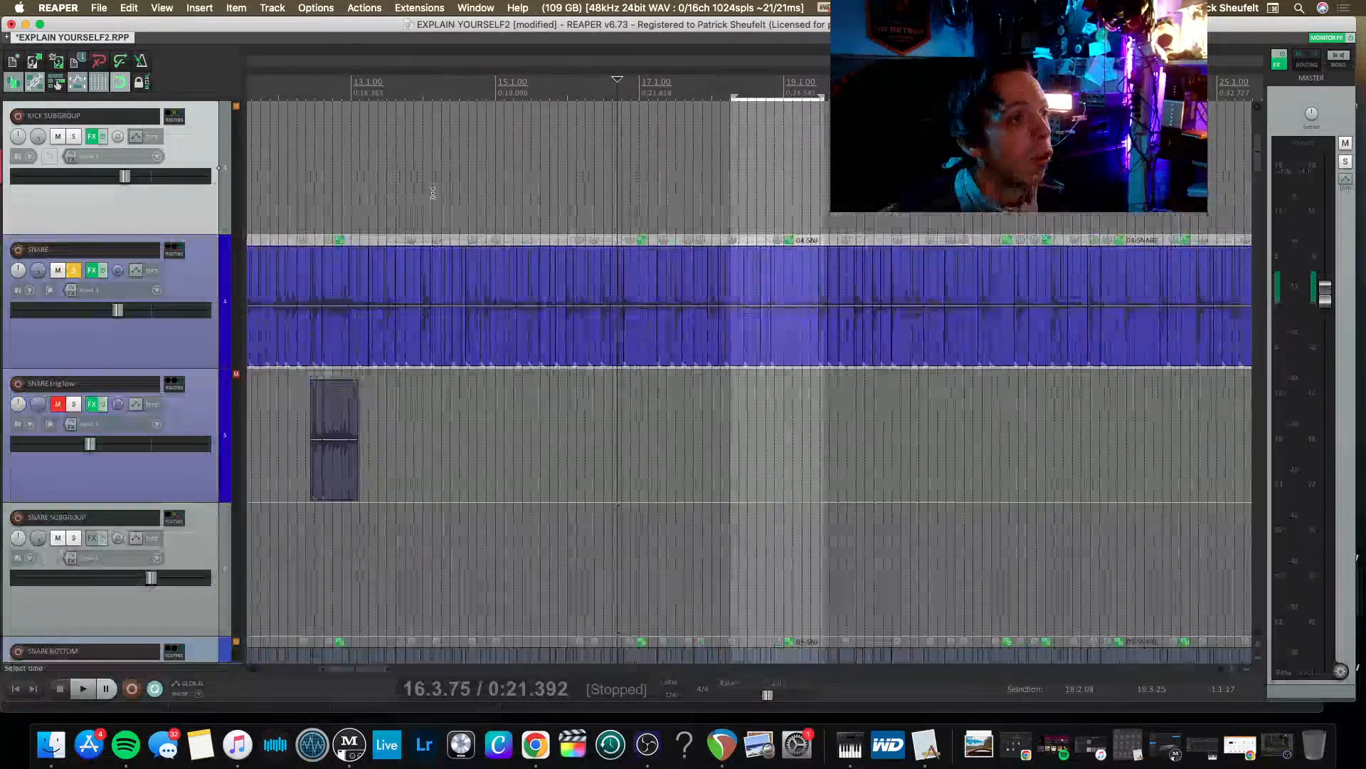
pyautogui.click(629, 191)
pyautogui.press('space')
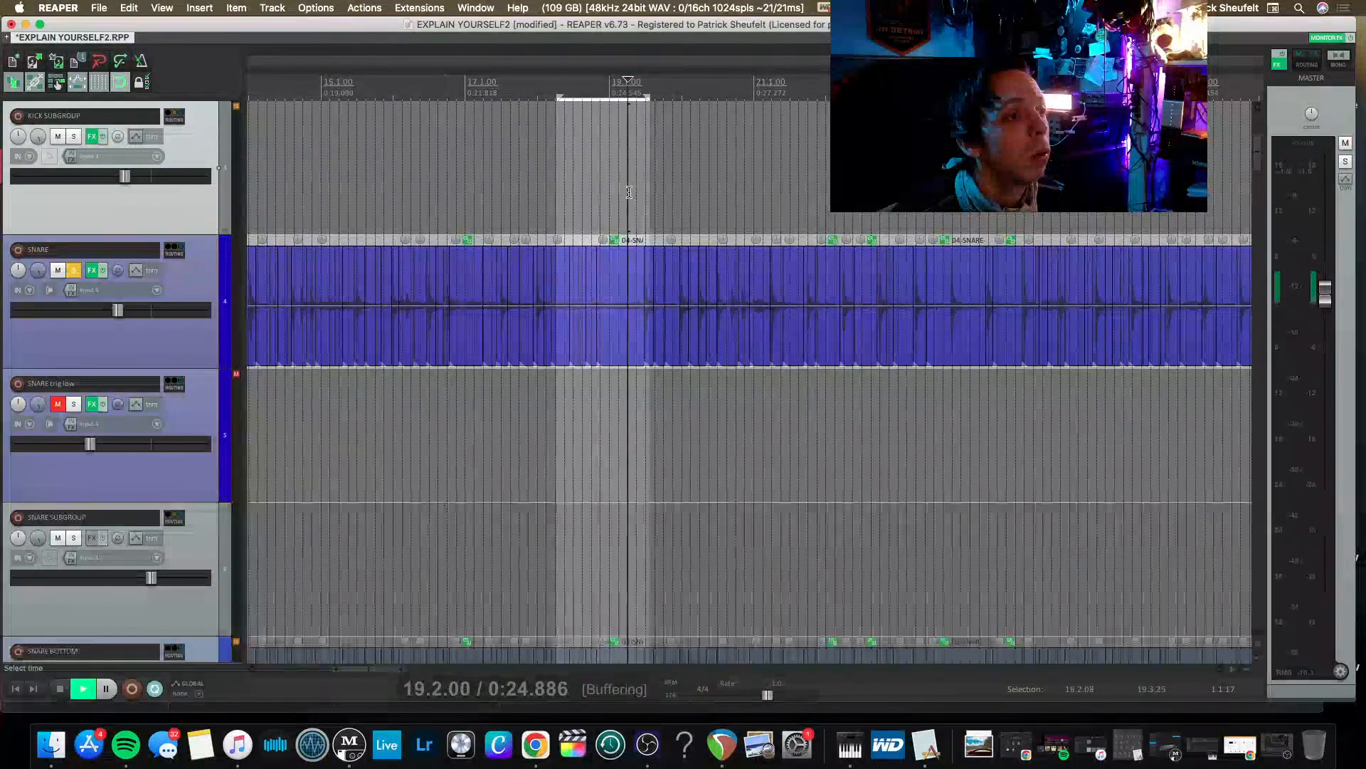
pyautogui.press('space')
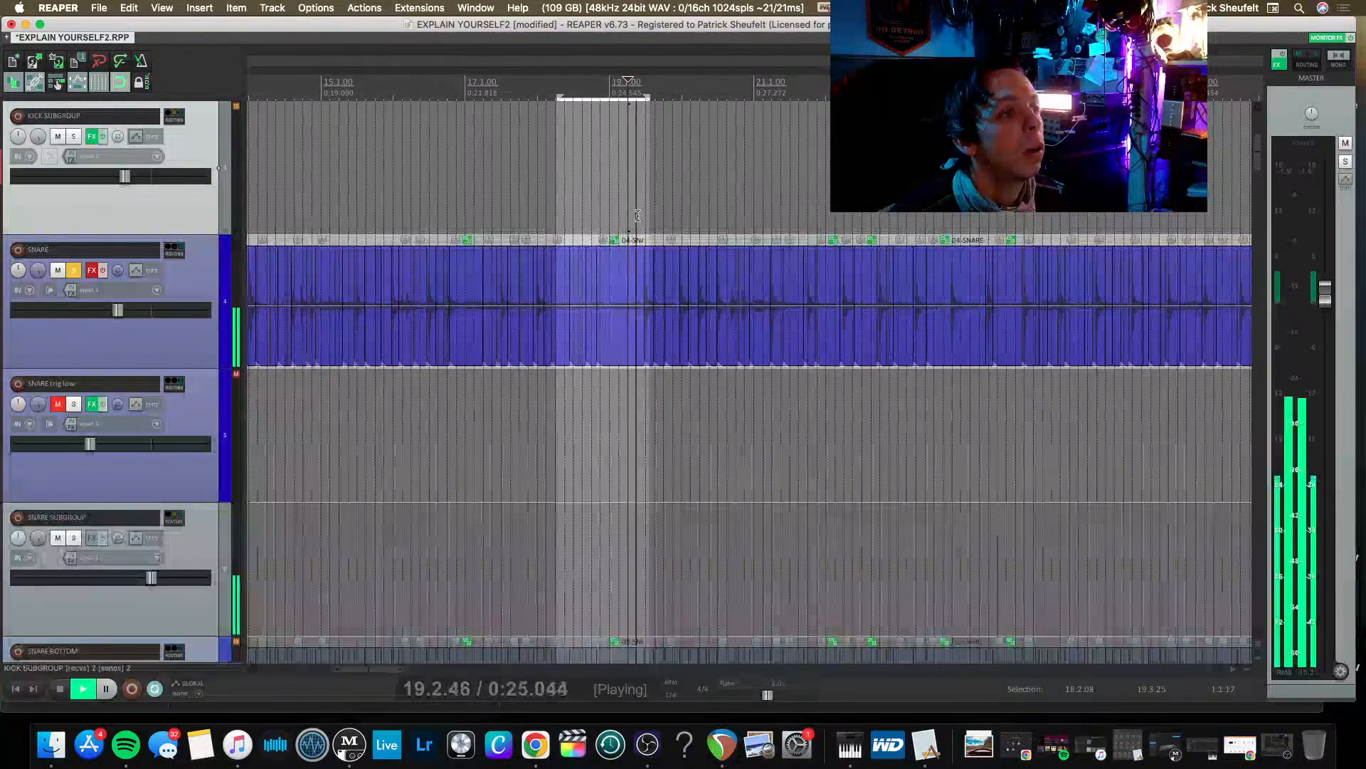
pyautogui.press('space')
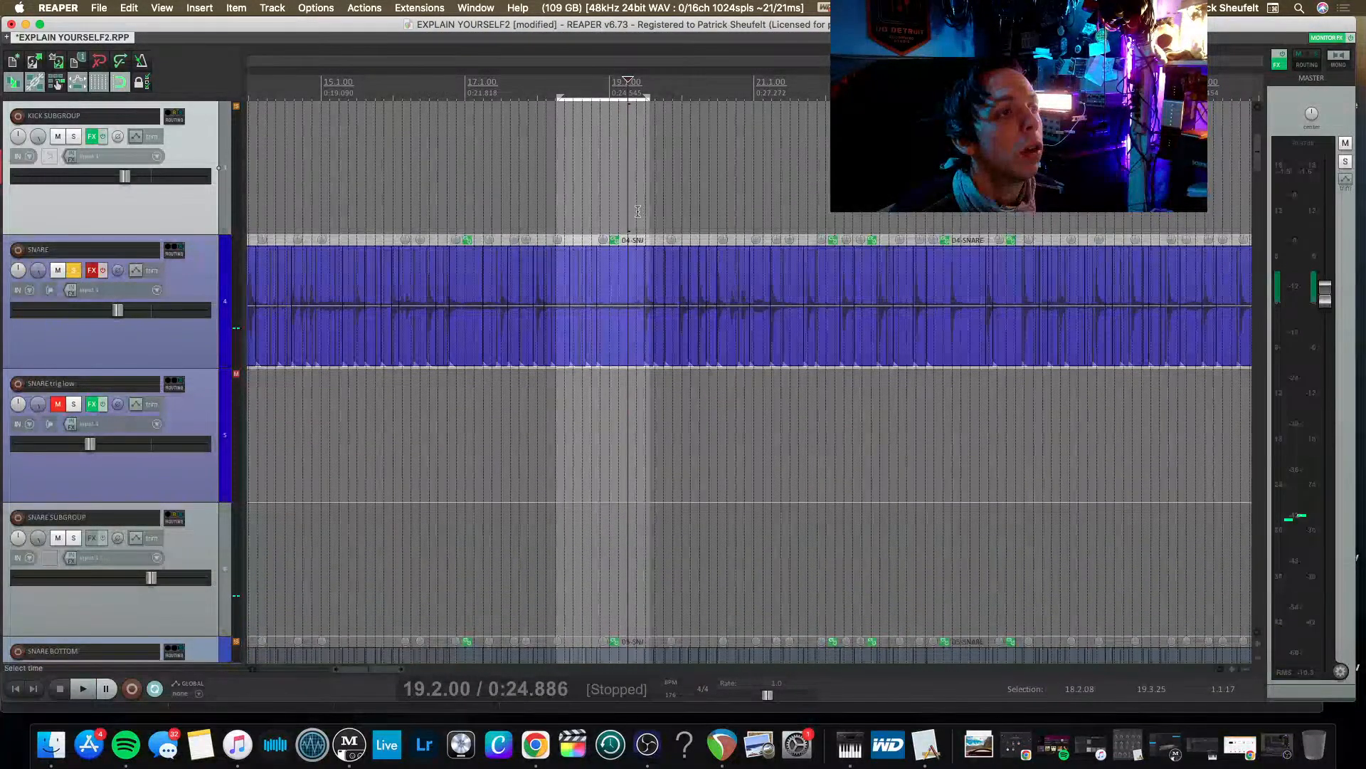
# Set the loop selection from 21.1.00 to 23.2.50 while auditioning the snare.
pyautogui.moveTo(644, 212); pyautogui.dragTo(795, 214)
pyautogui.press('space')
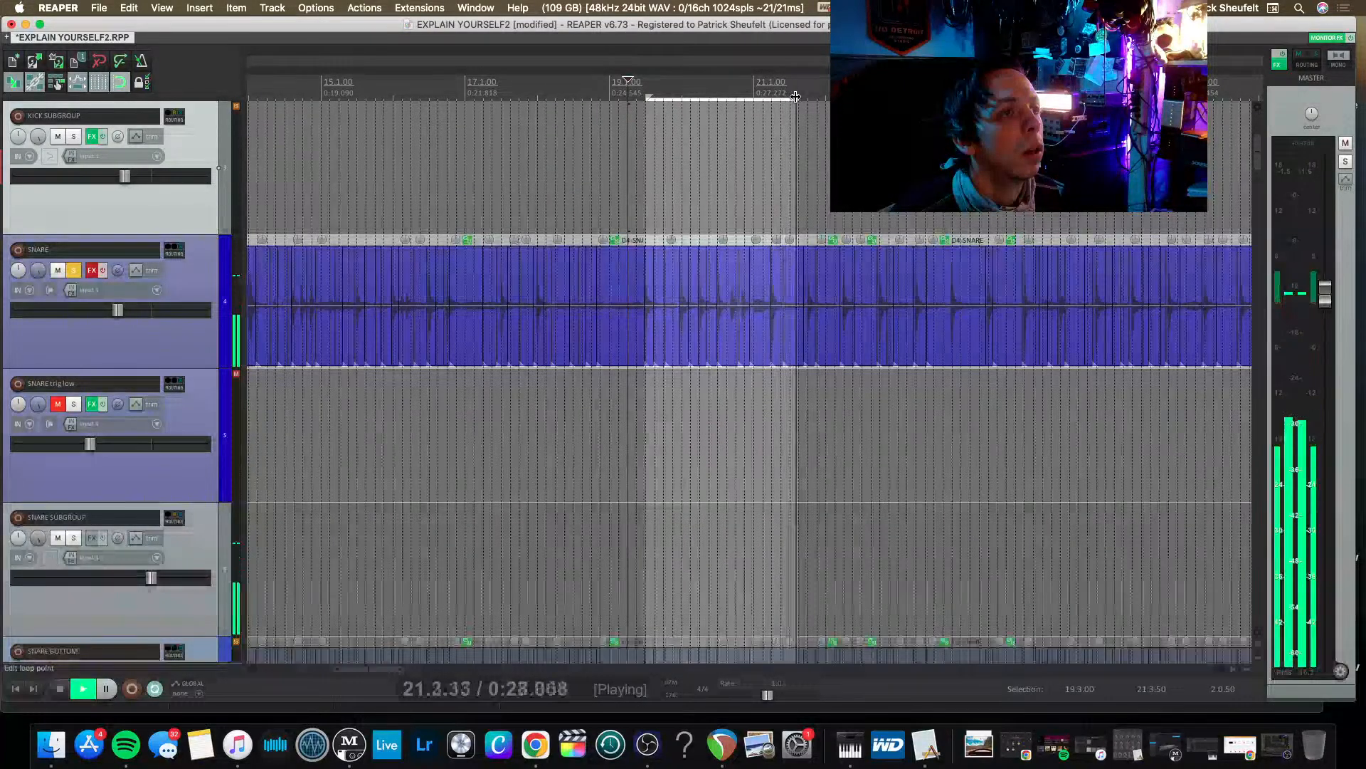
pyautogui.moveTo(795, 96); pyautogui.dragTo(925, 96)
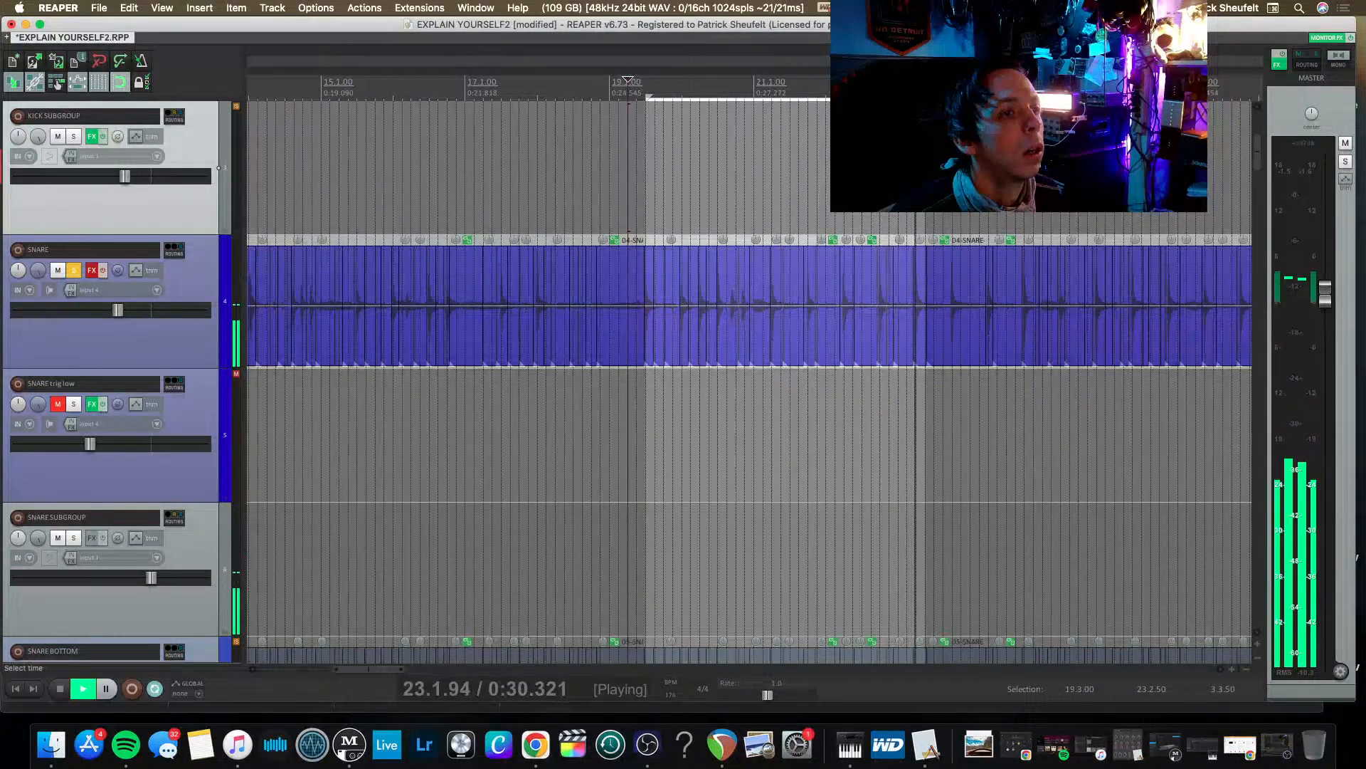
pyautogui.press('space')
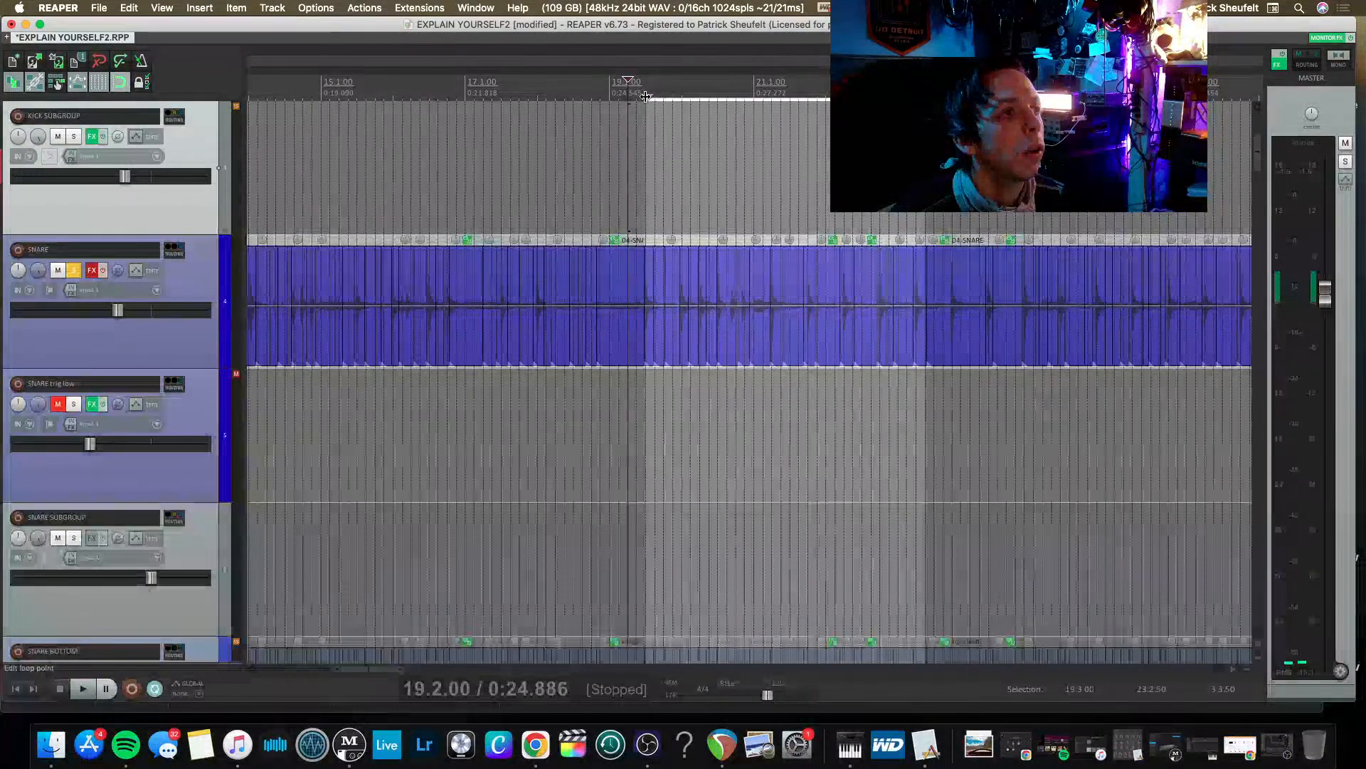
pyautogui.moveTo(645, 96); pyautogui.dragTo(755, 103)
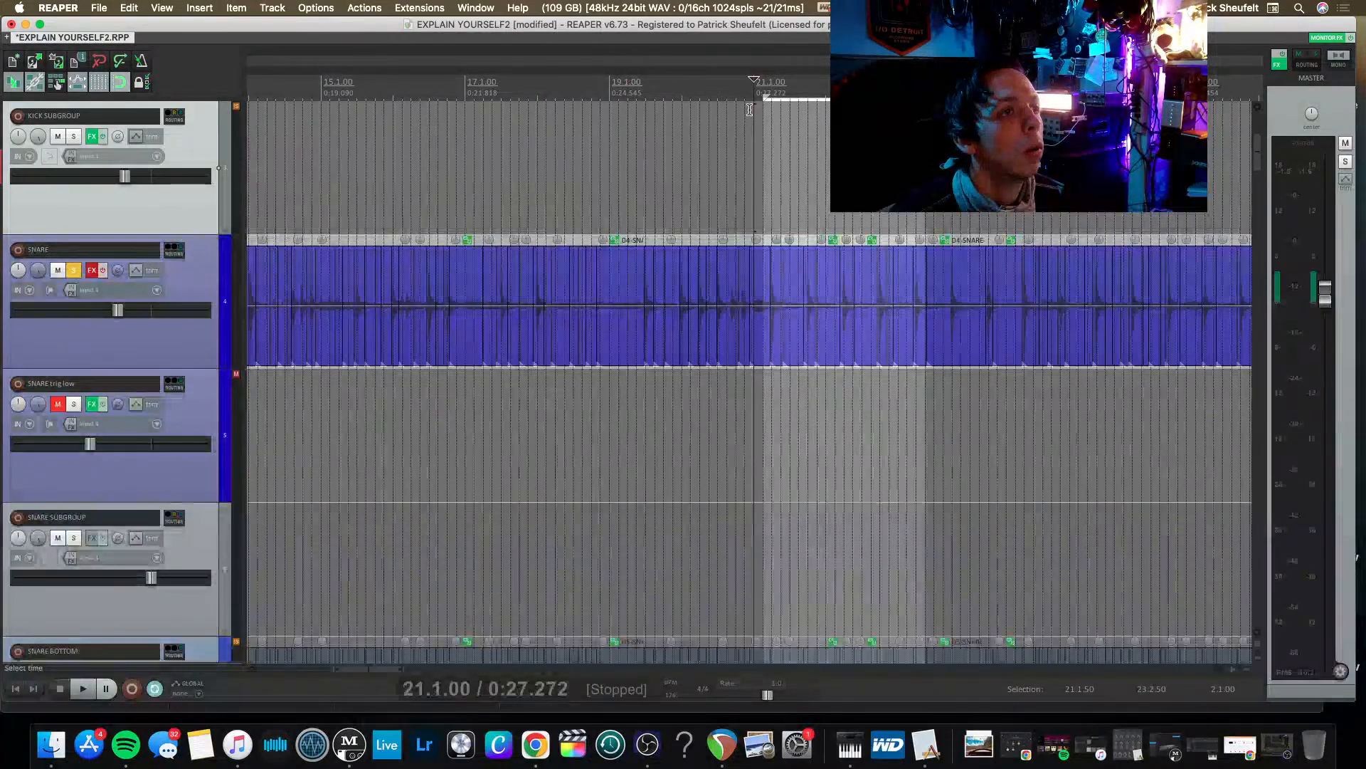
pyautogui.press('space')
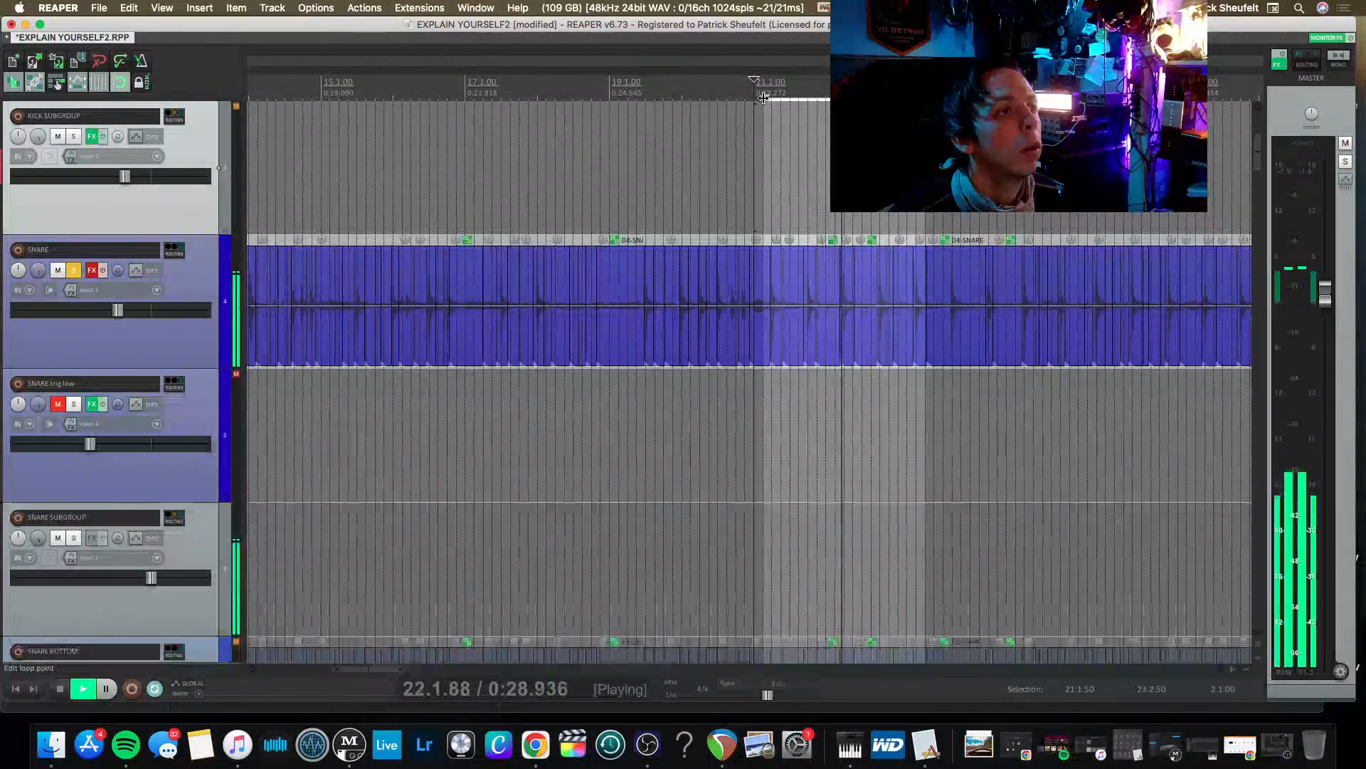
pyautogui.moveTo(755, 103); pyautogui.dragTo(755, 99)
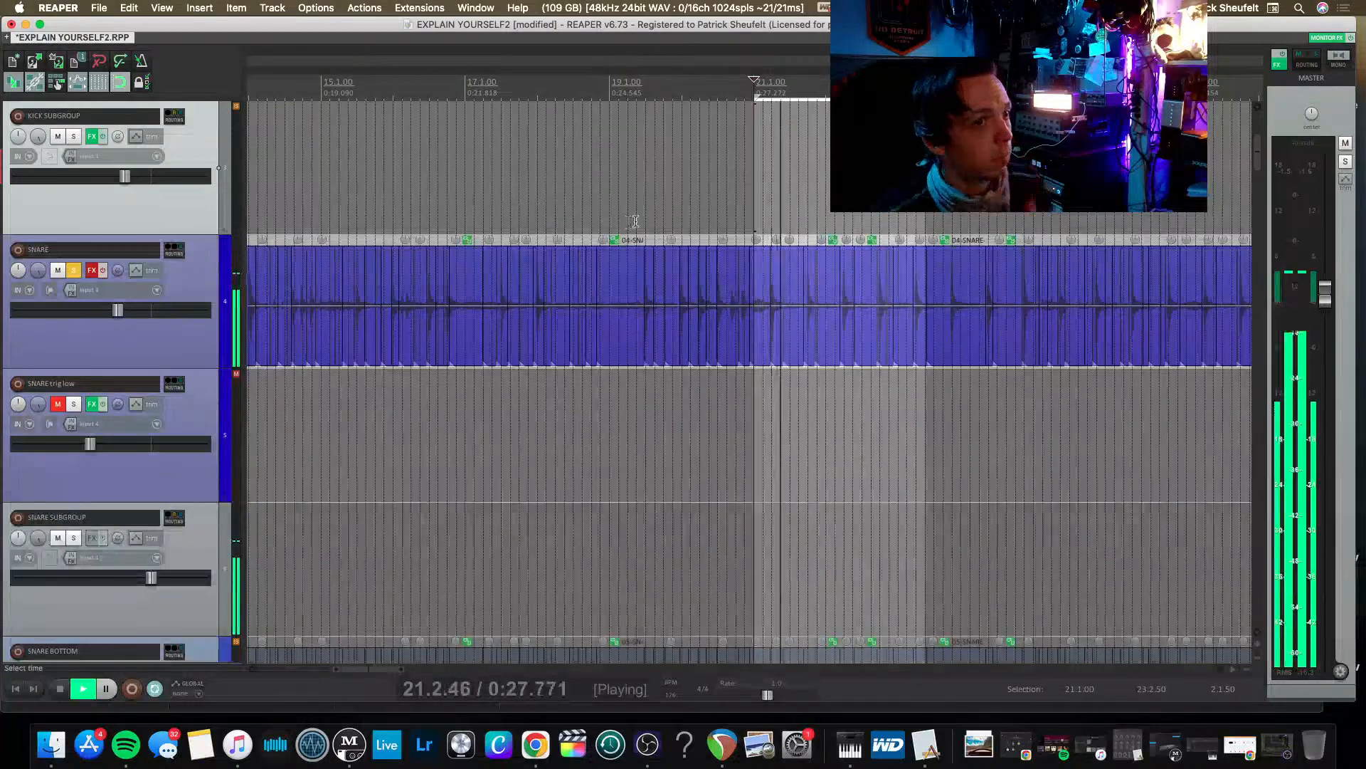
# Delete all the plug-ins from the SNARE track's effects chain.
pyautogui.click(92, 271)
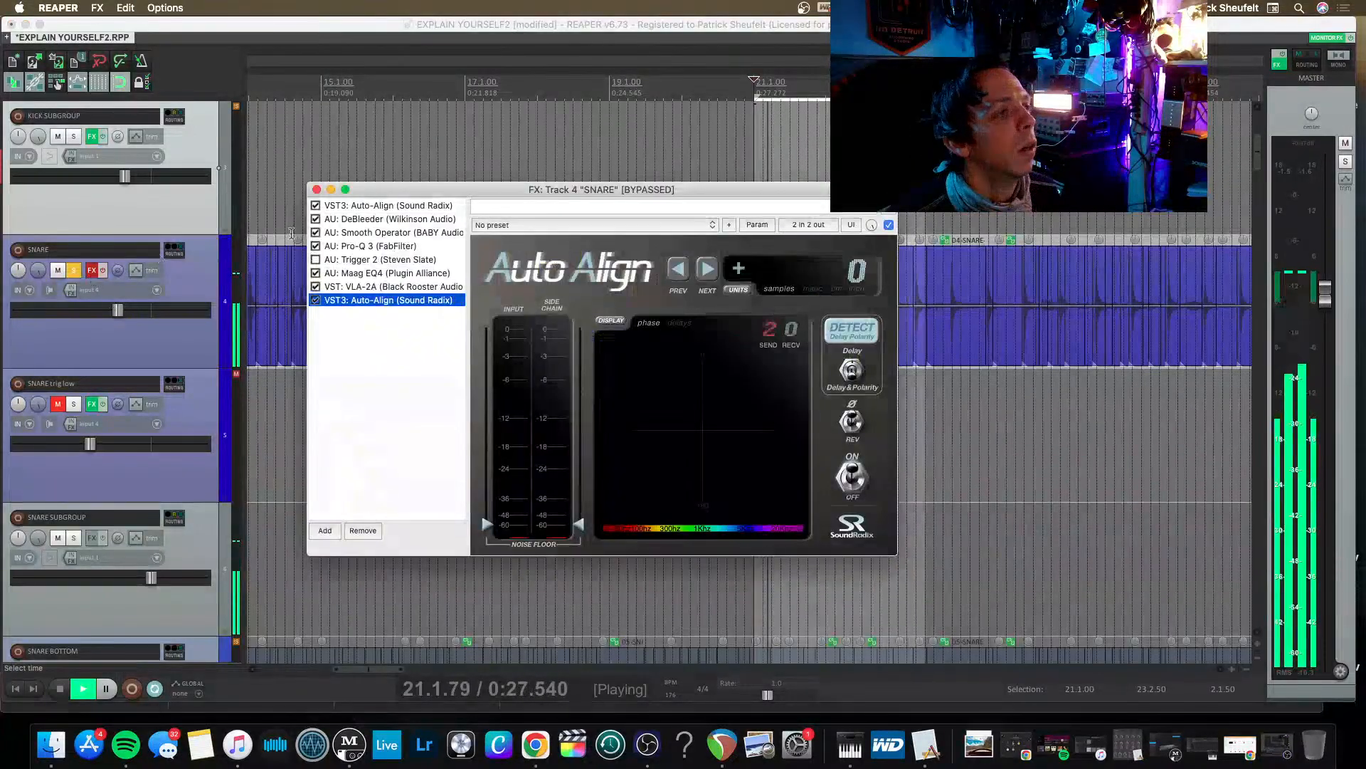
pyautogui.keyDown('shift'); pyautogui.click(389, 207); pyautogui.keyUp('shift')
pyautogui.press('Delete')
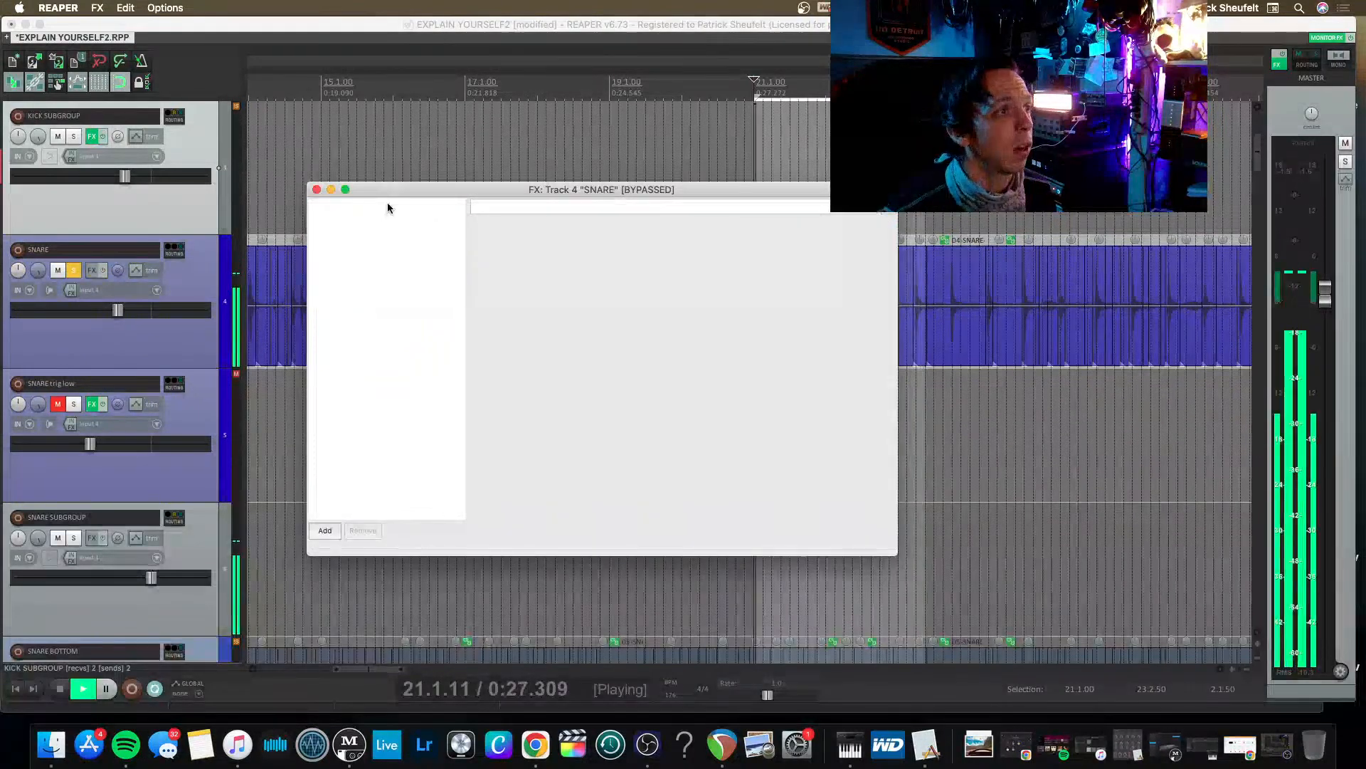
# Add the VST3 FabFilter Pro-Q 3 to the SNARE track and re-enable the track's effects.
pyautogui.doubleClick(336, 211)
pyautogui.write('FAB')
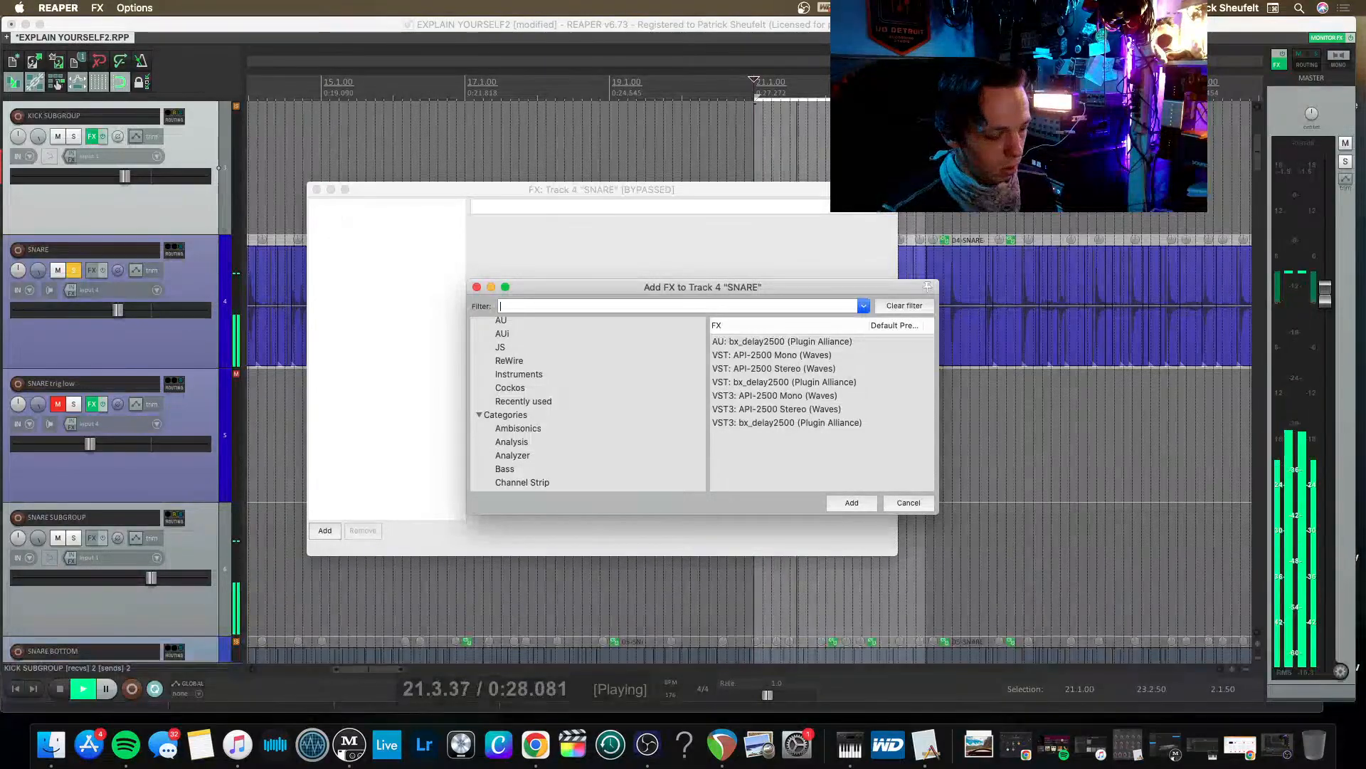
pyautogui.press('Down')
pyautogui.press('Down')
pyautogui.press('Down')
pyautogui.press('Return')
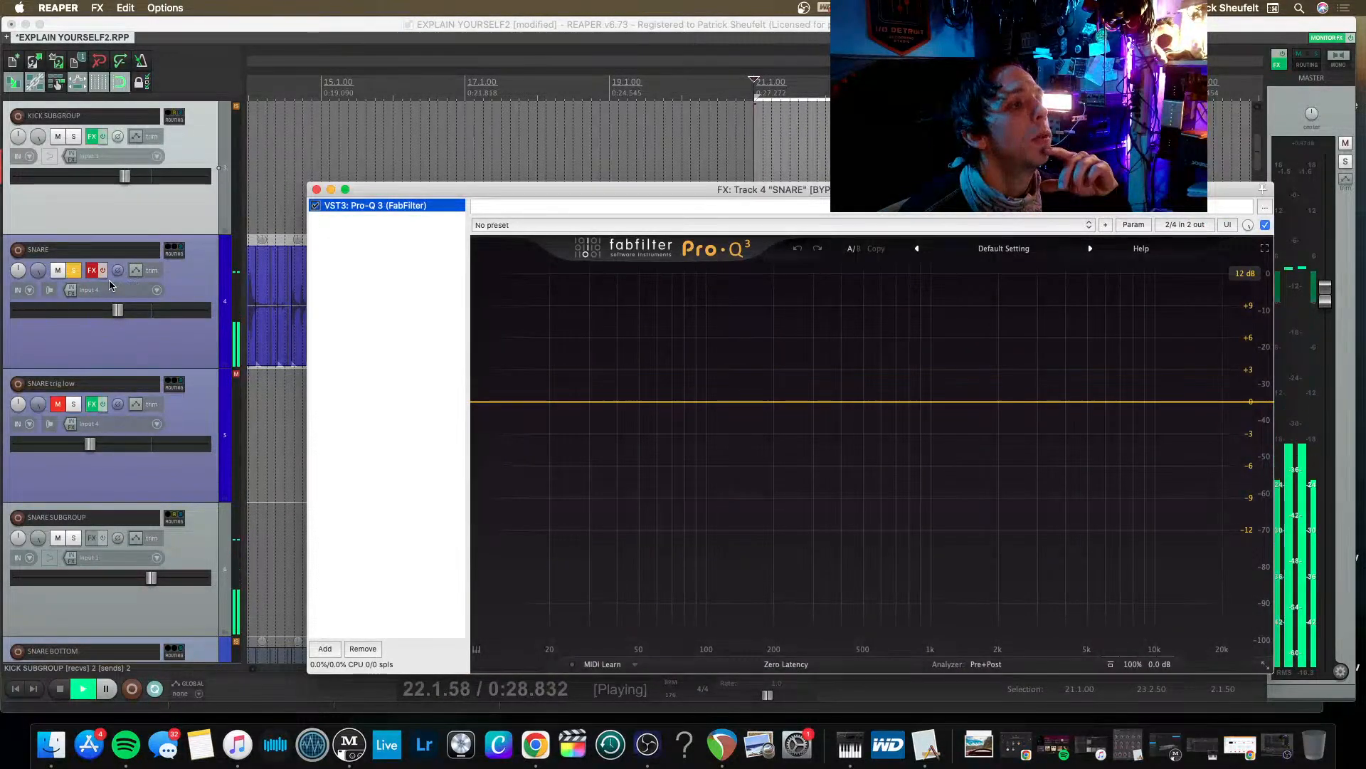
pyautogui.click(104, 273)
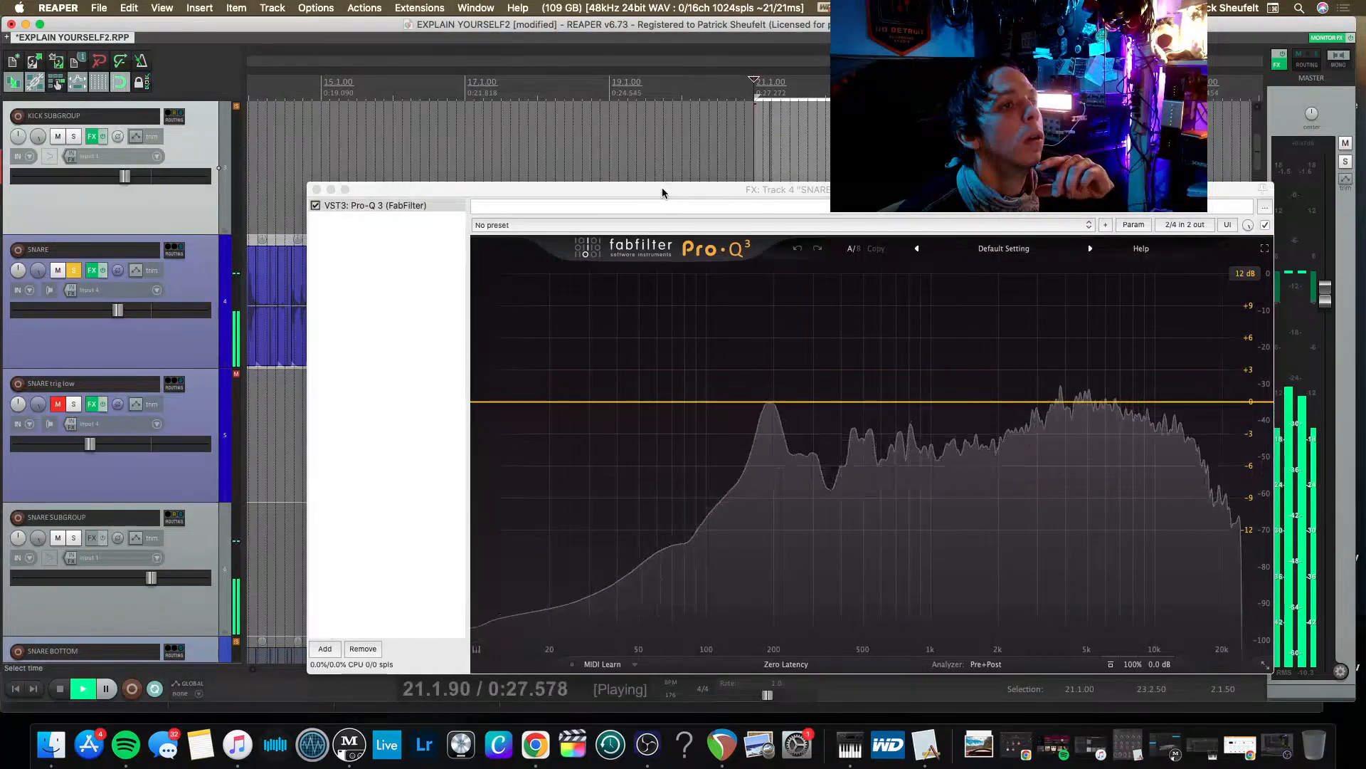
# Add a low cut just below 100 Hz and a bell boost of about 3.3 dB at 193 Hz to the snare's Pro-Q 3, and stop playback.
pyautogui.moveTo(662, 187); pyautogui.dragTo(553, 122)
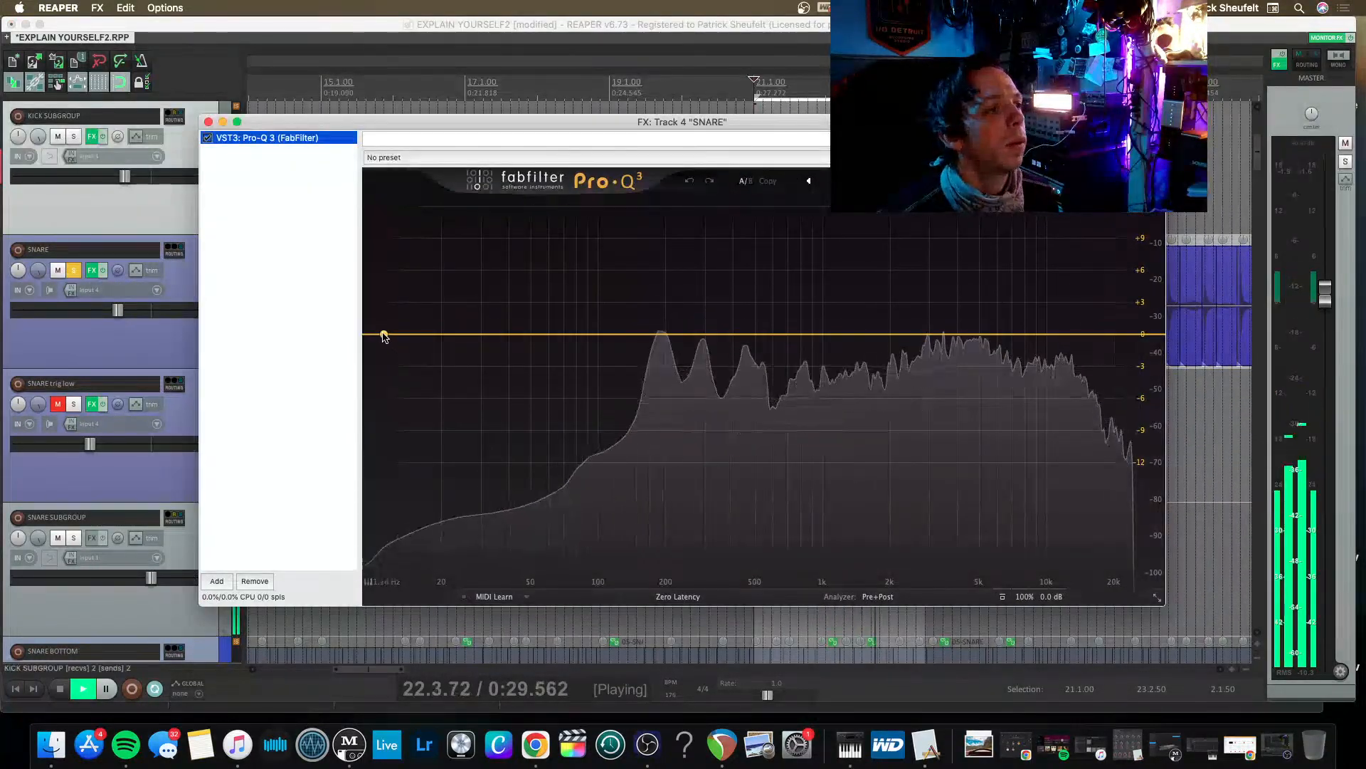
pyautogui.moveTo(381, 334); pyautogui.dragTo(435, 430)
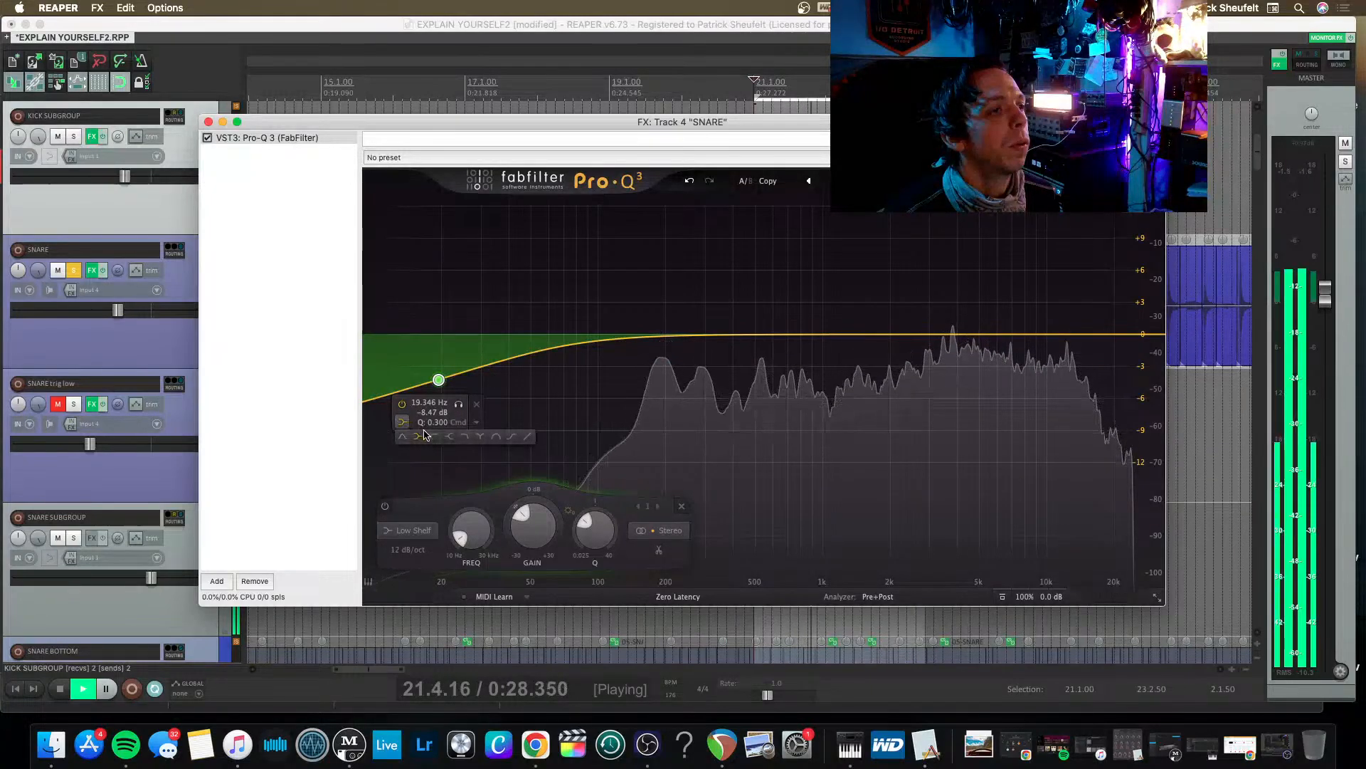
pyautogui.click(434, 436)
pyautogui.moveTo(437, 441); pyautogui.dragTo(661, 304)
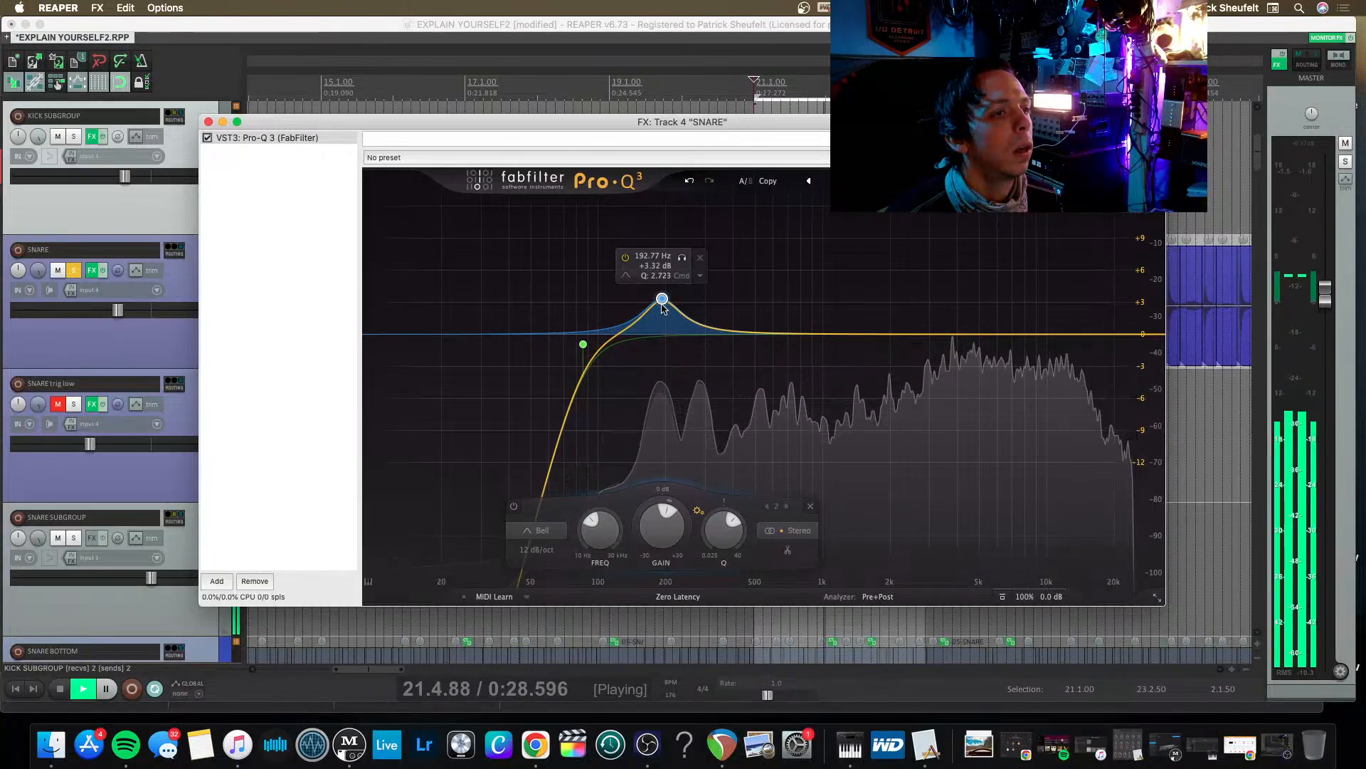
pyautogui.press('space')
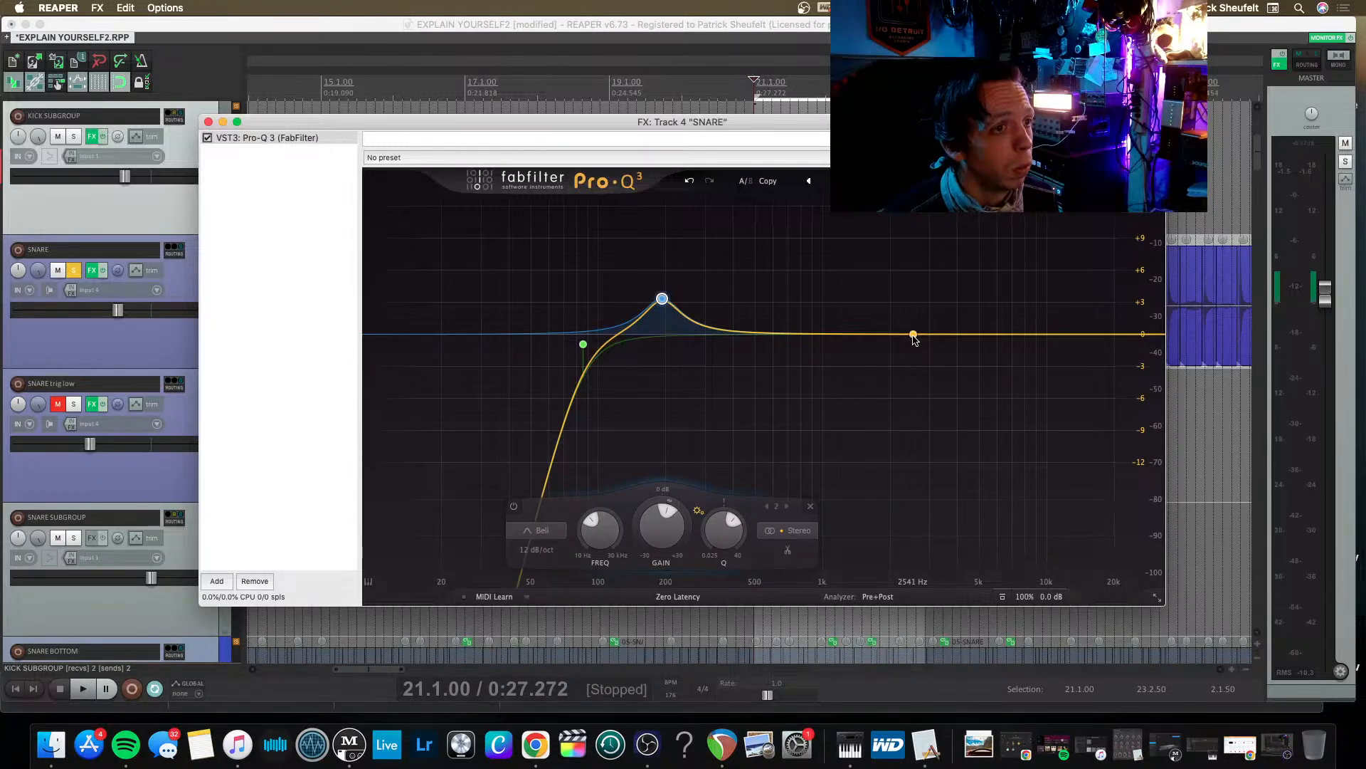
# Add a bell boost of about 2.35 dB at 2214 Hz and a slight high shelf boost near 10 kHz to the snare's Pro-Q 3.
pyautogui.press('space')
pyautogui.moveTo(914, 335); pyautogui.dragTo(899, 309)
pyautogui.press('space')
pyautogui.press('space')
pyautogui.press('space')
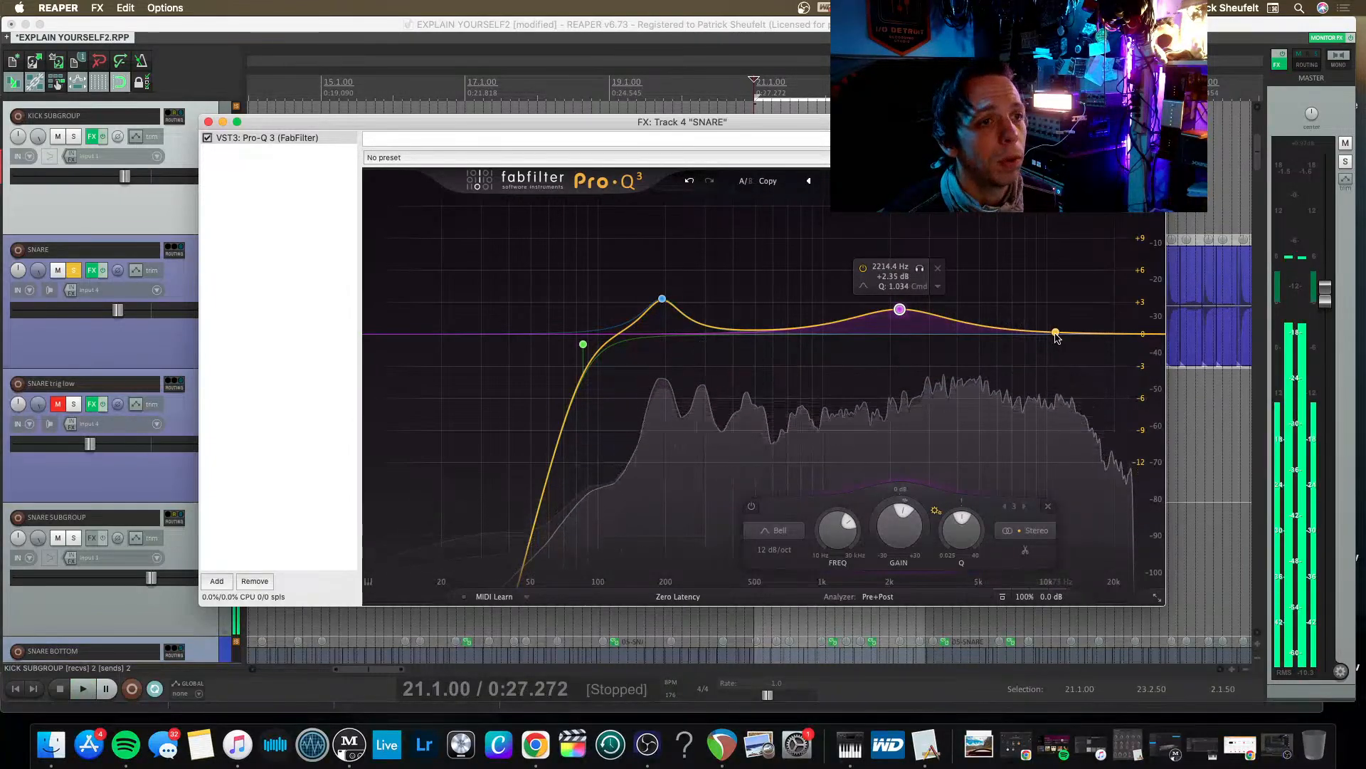
pyautogui.moveTo(1056, 334); pyautogui.dragTo(1057, 325)
pyautogui.press('space')
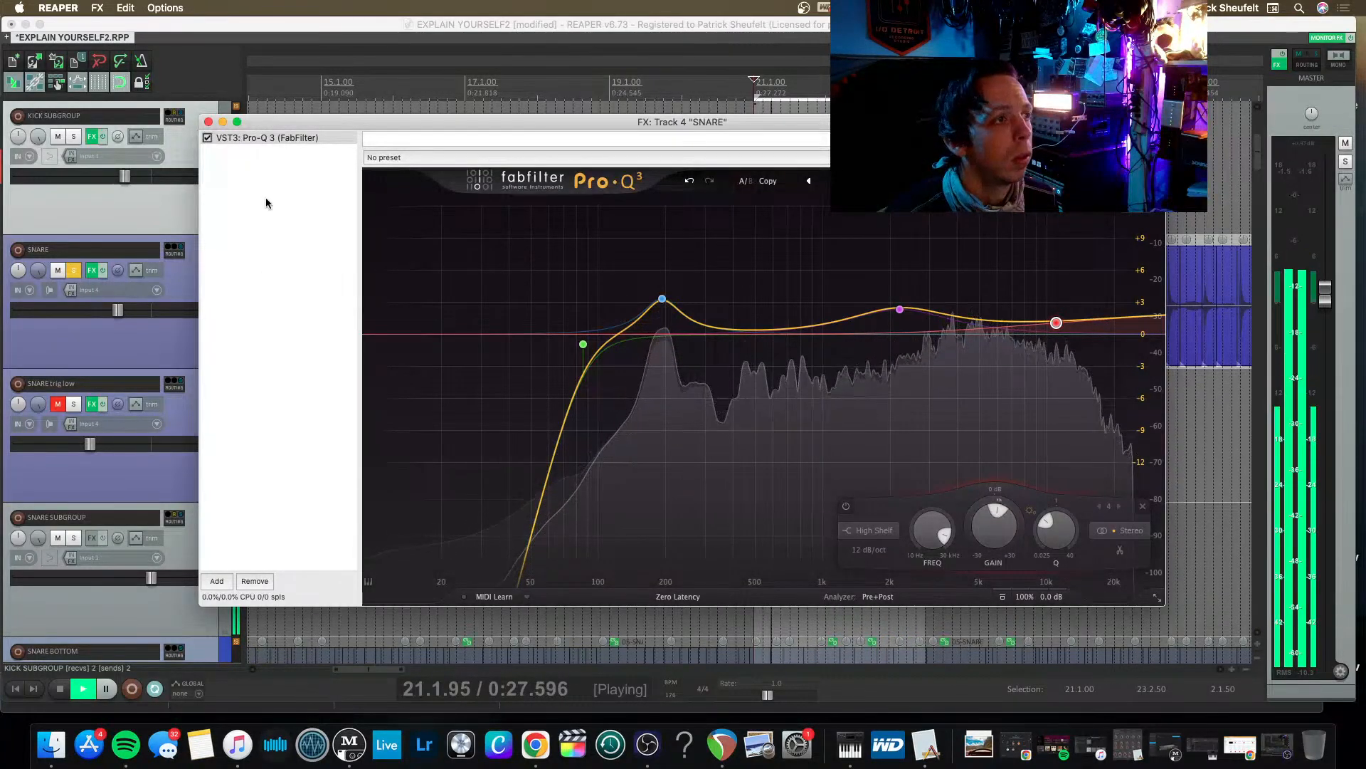
pyautogui.press('space')
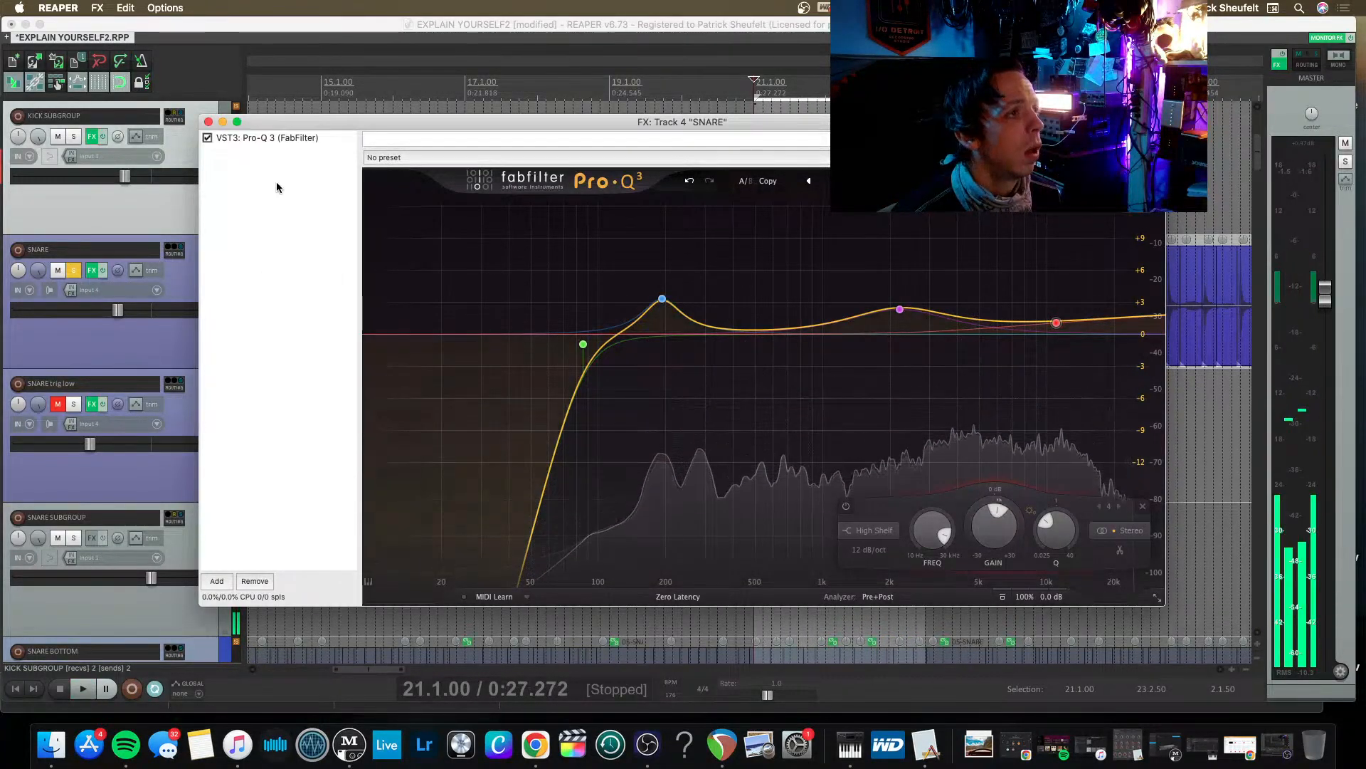
# Add the AU DeBleeder (Wilkinson Audio) to the SNARE track, place it ahead of Pro-Q 3, and audition it.
pyautogui.doubleClick(277, 187)
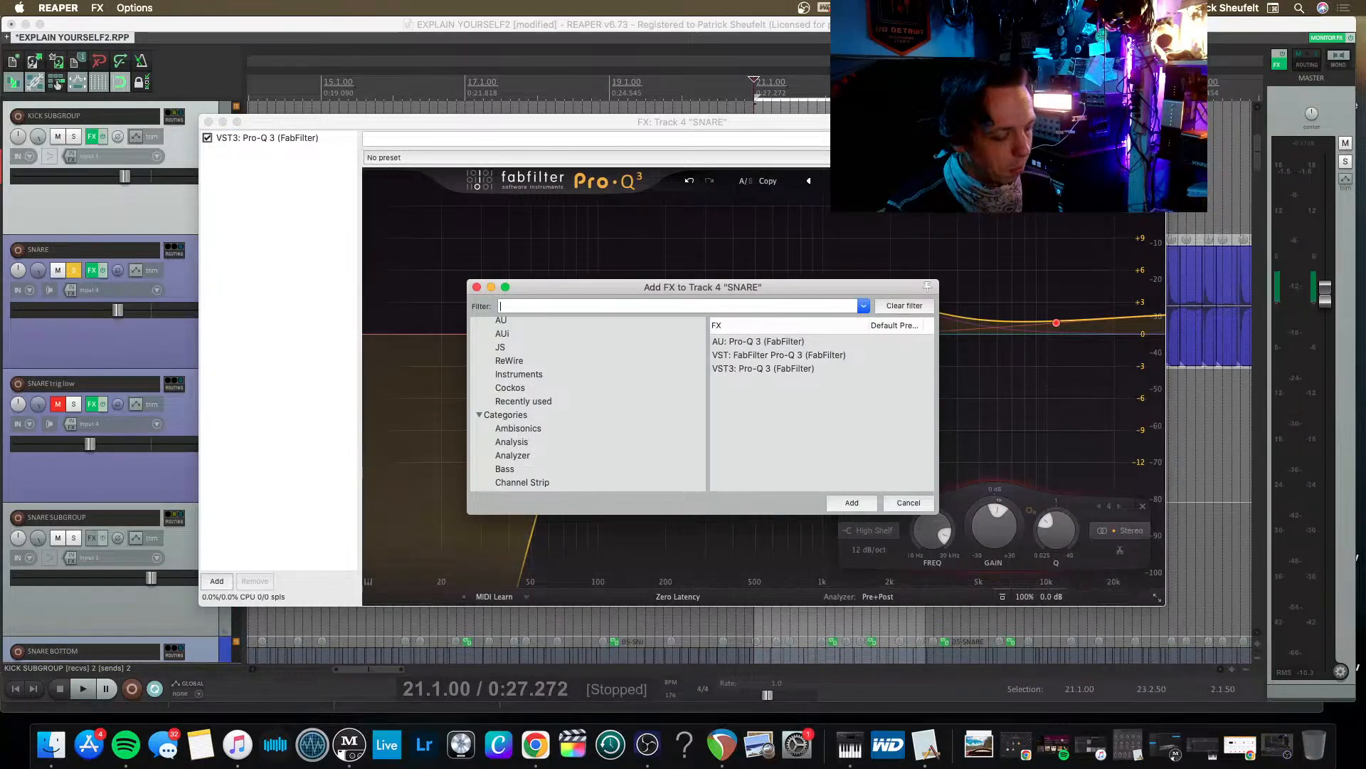
pyautogui.write('w')
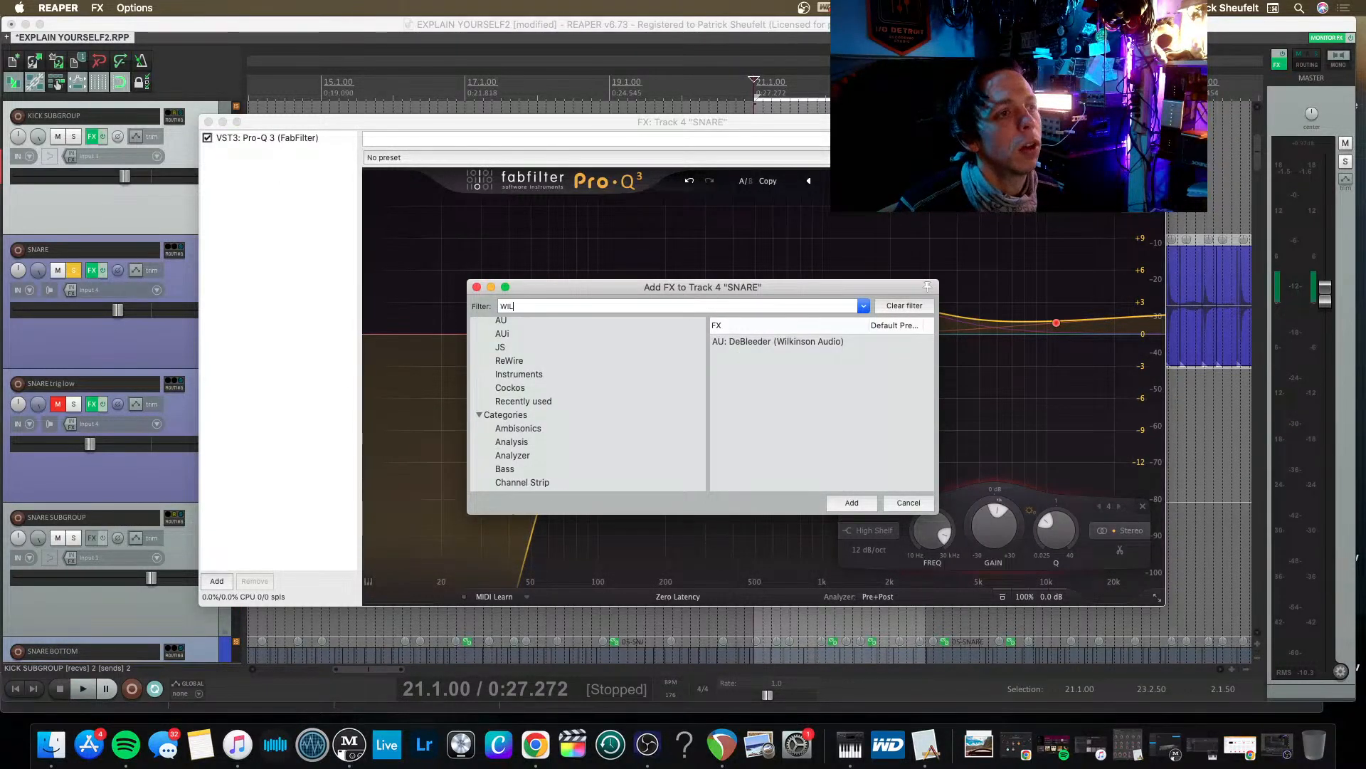
pyautogui.press('Down')
pyautogui.press('Return')
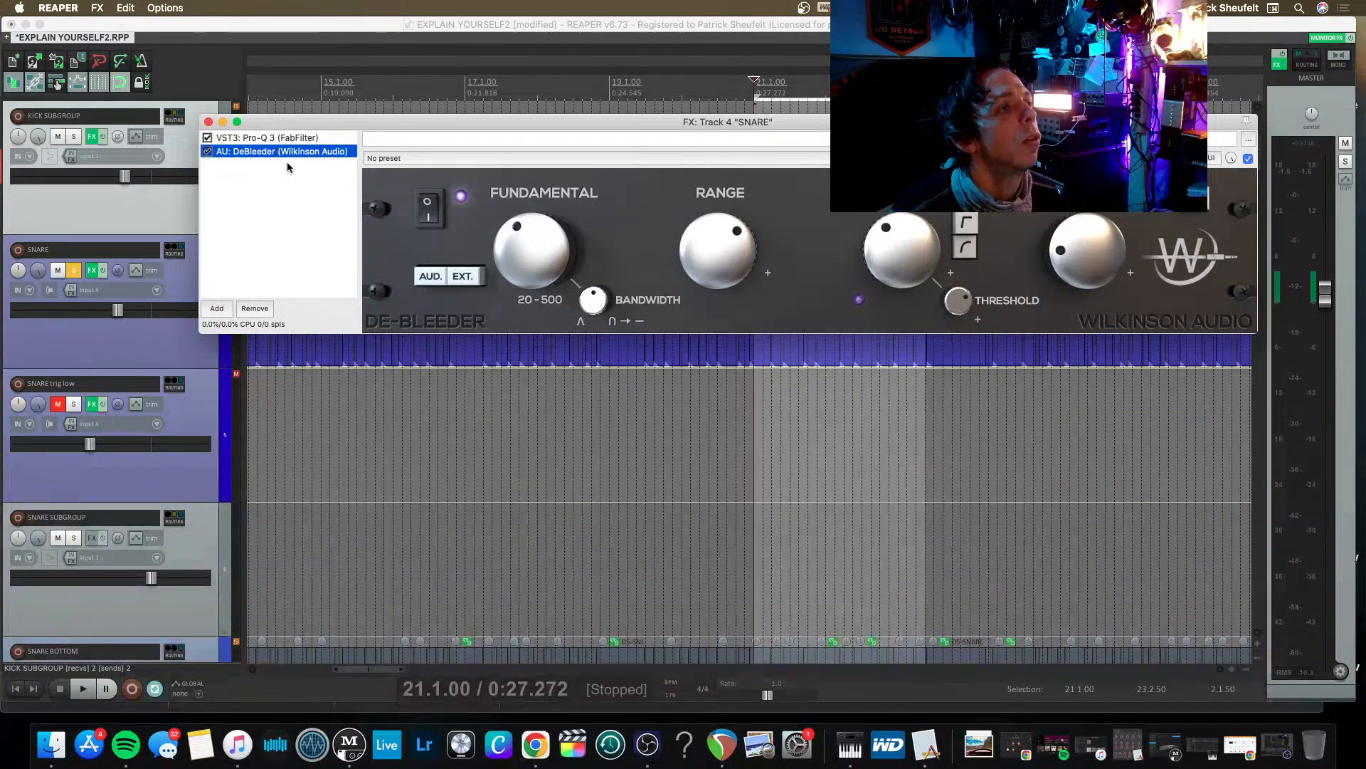
pyautogui.moveTo(283, 136); pyautogui.dragTo(285, 138)
pyautogui.press('space')
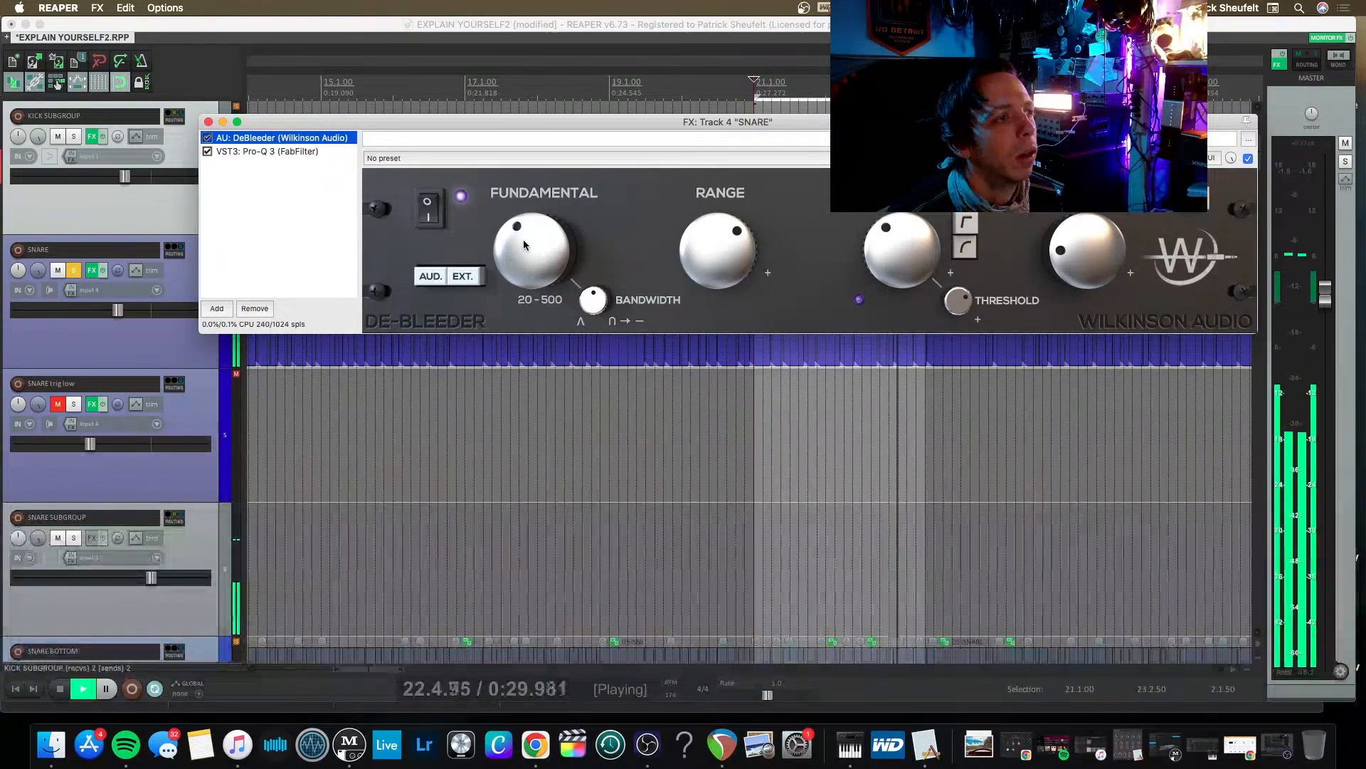
pyautogui.press('space')
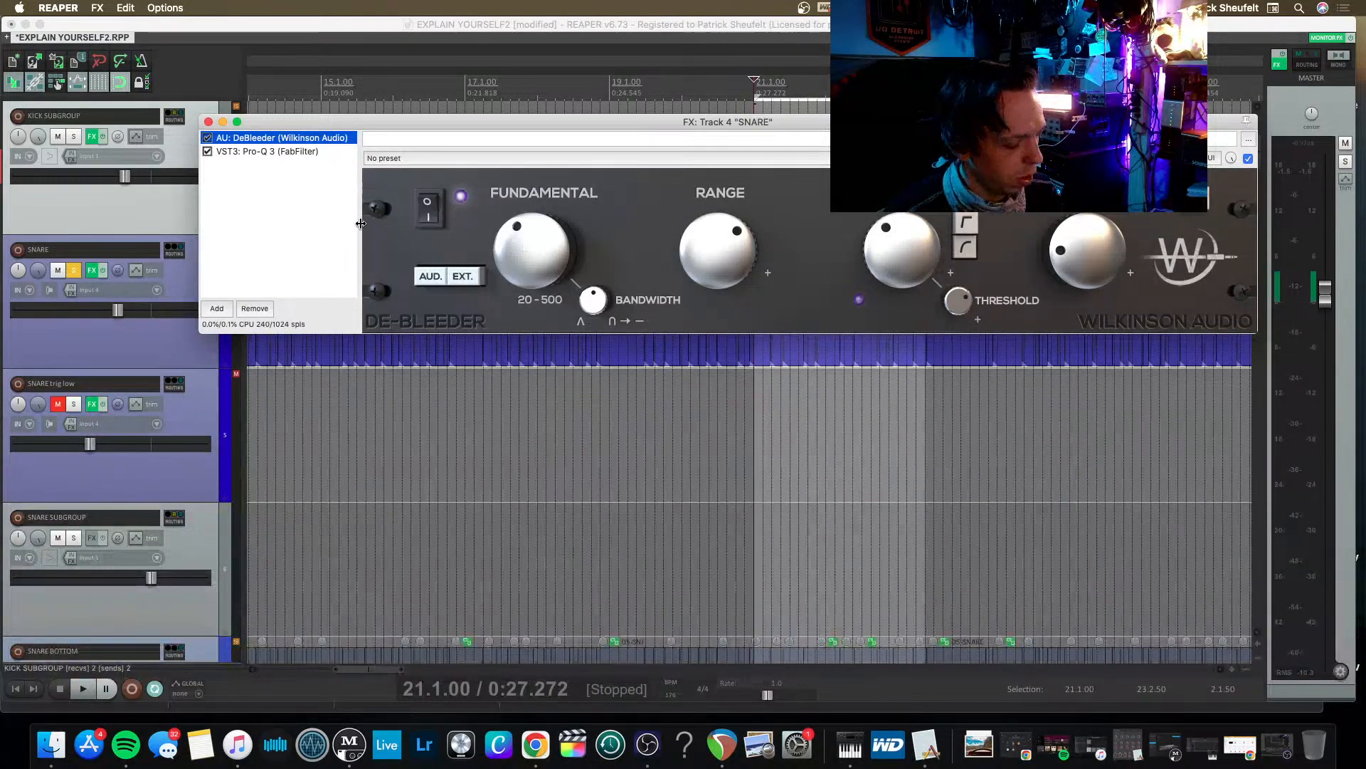
# Save the project and return to the SNARE track's effects window.
pyautogui.click(193, 26)
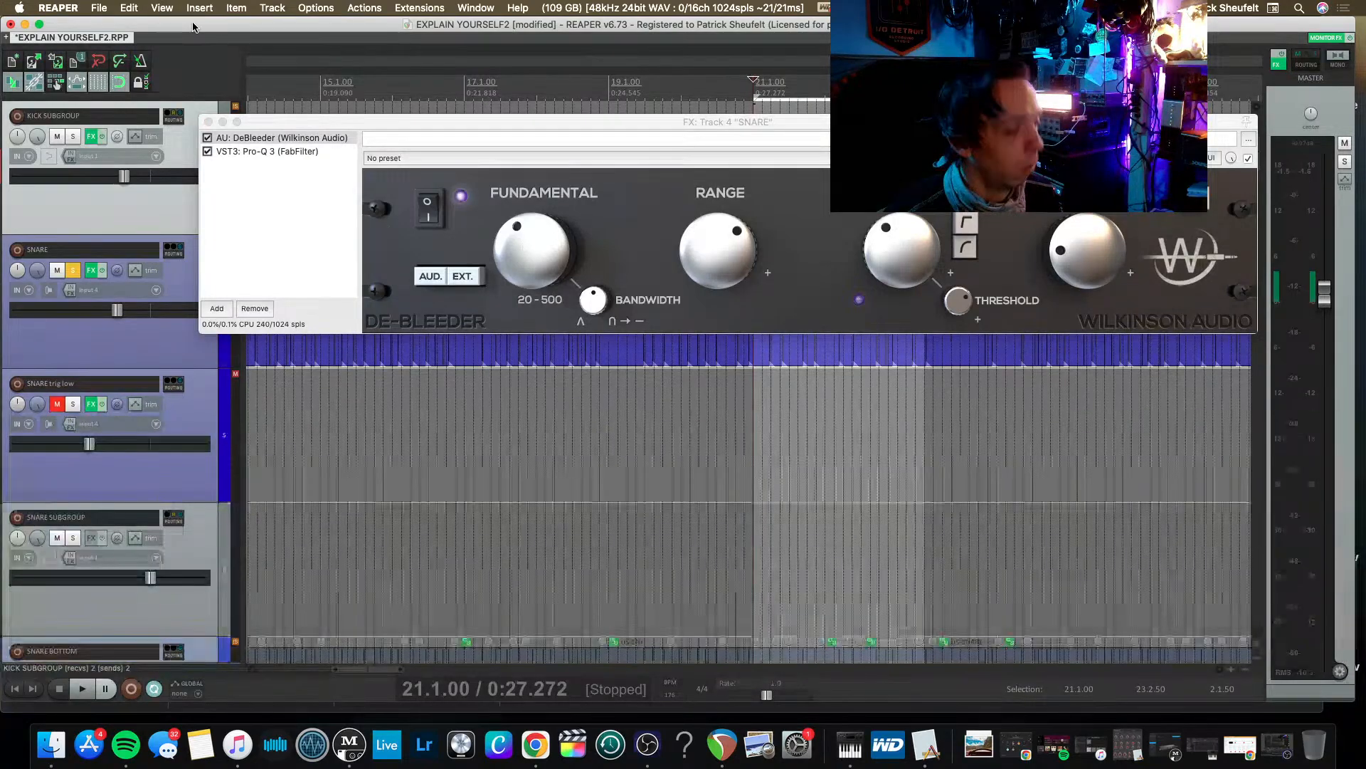
pyautogui.press('super+s')
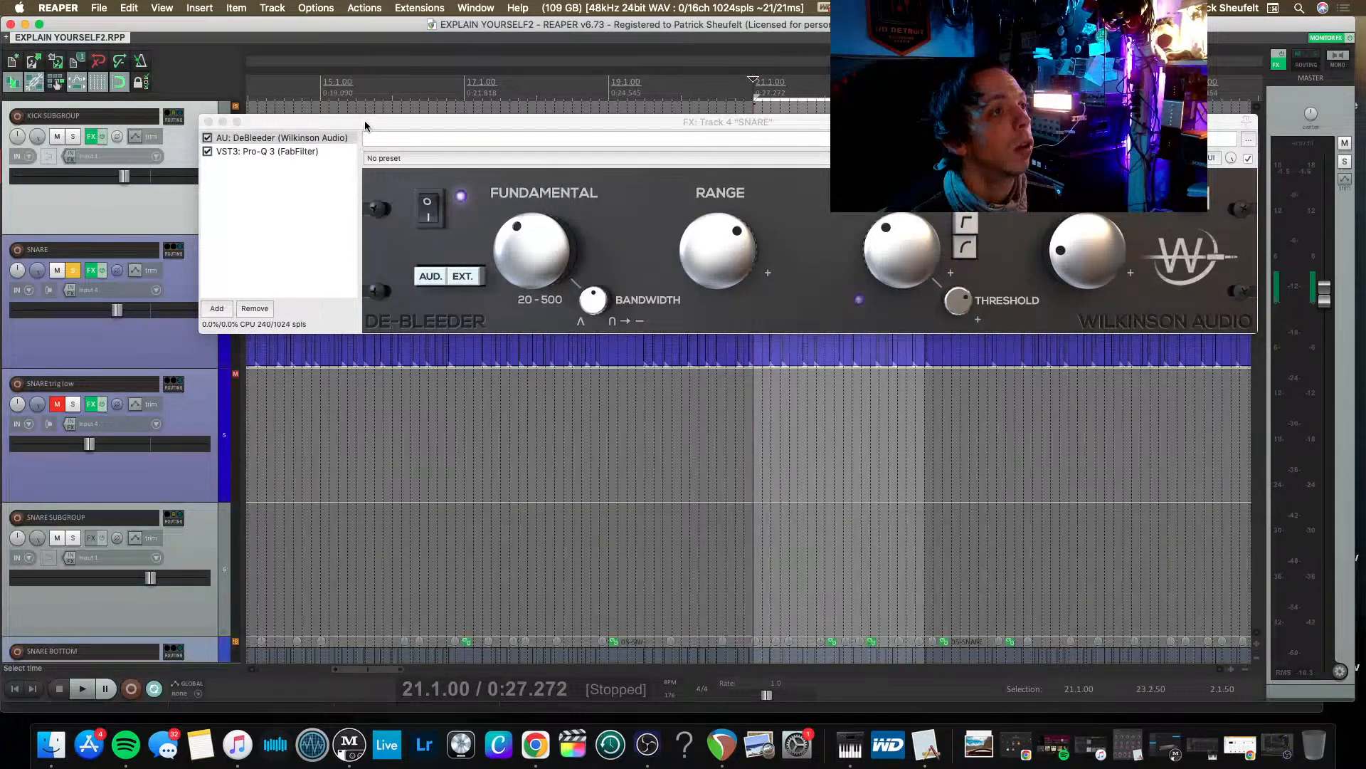
pyautogui.click(364, 125)
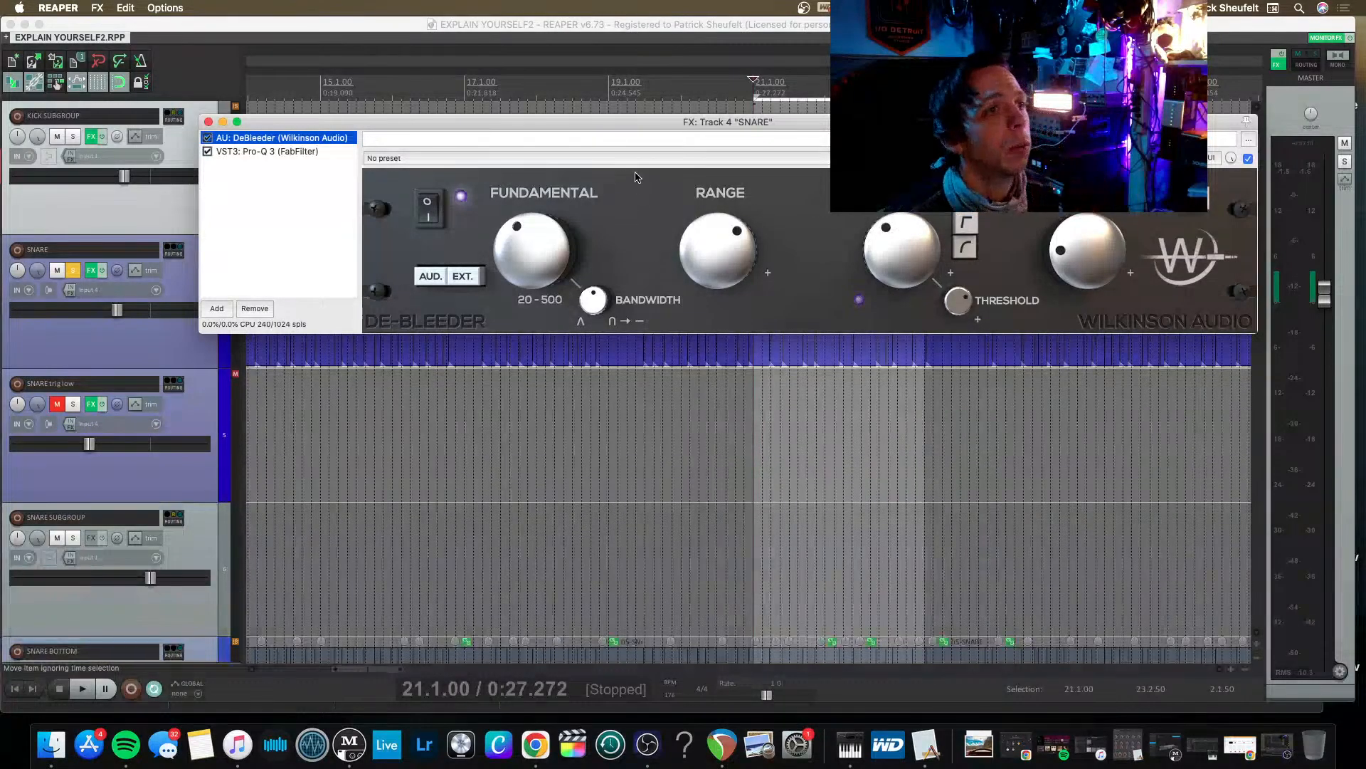
# Compare the snare with DeBleeder off and on, slightly raise the large knob beside its Threshold control, and close the effects window.
pyautogui.press('space')
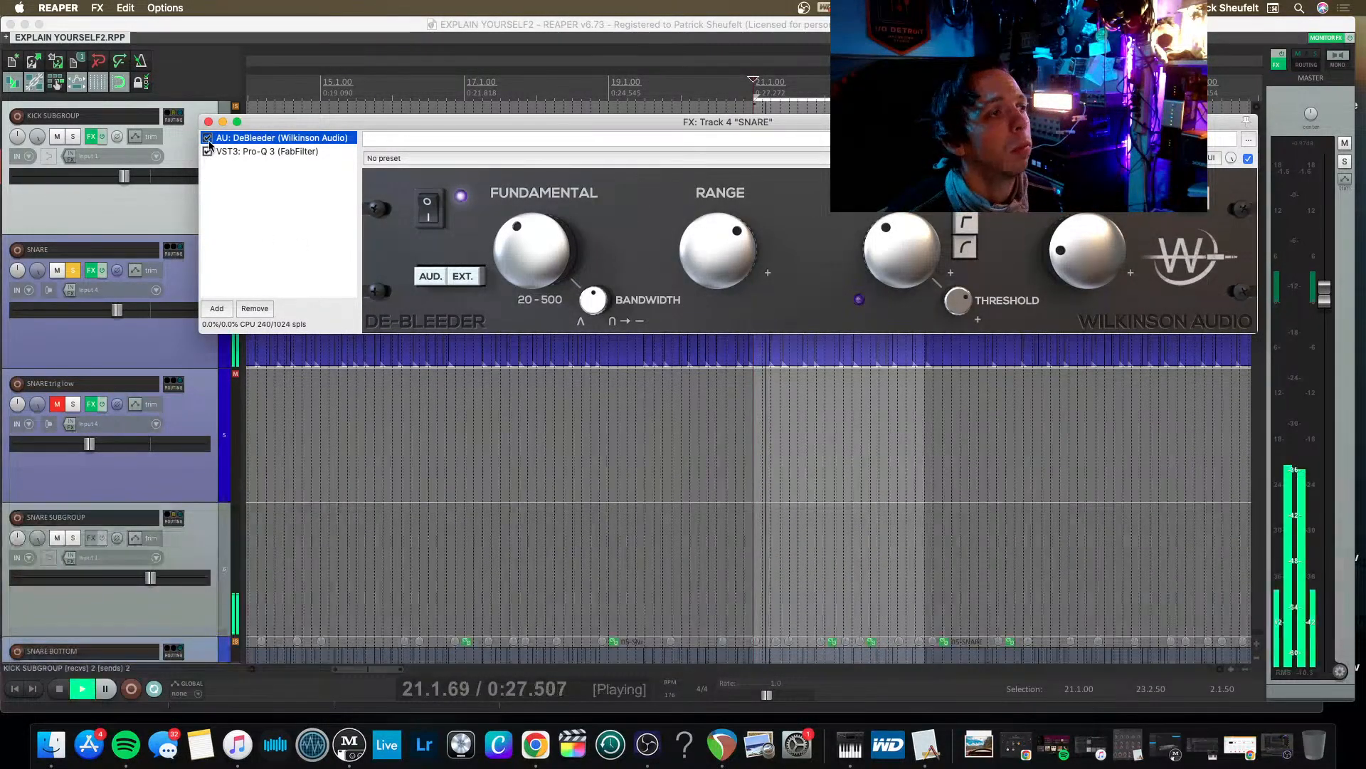
pyautogui.click(208, 138)
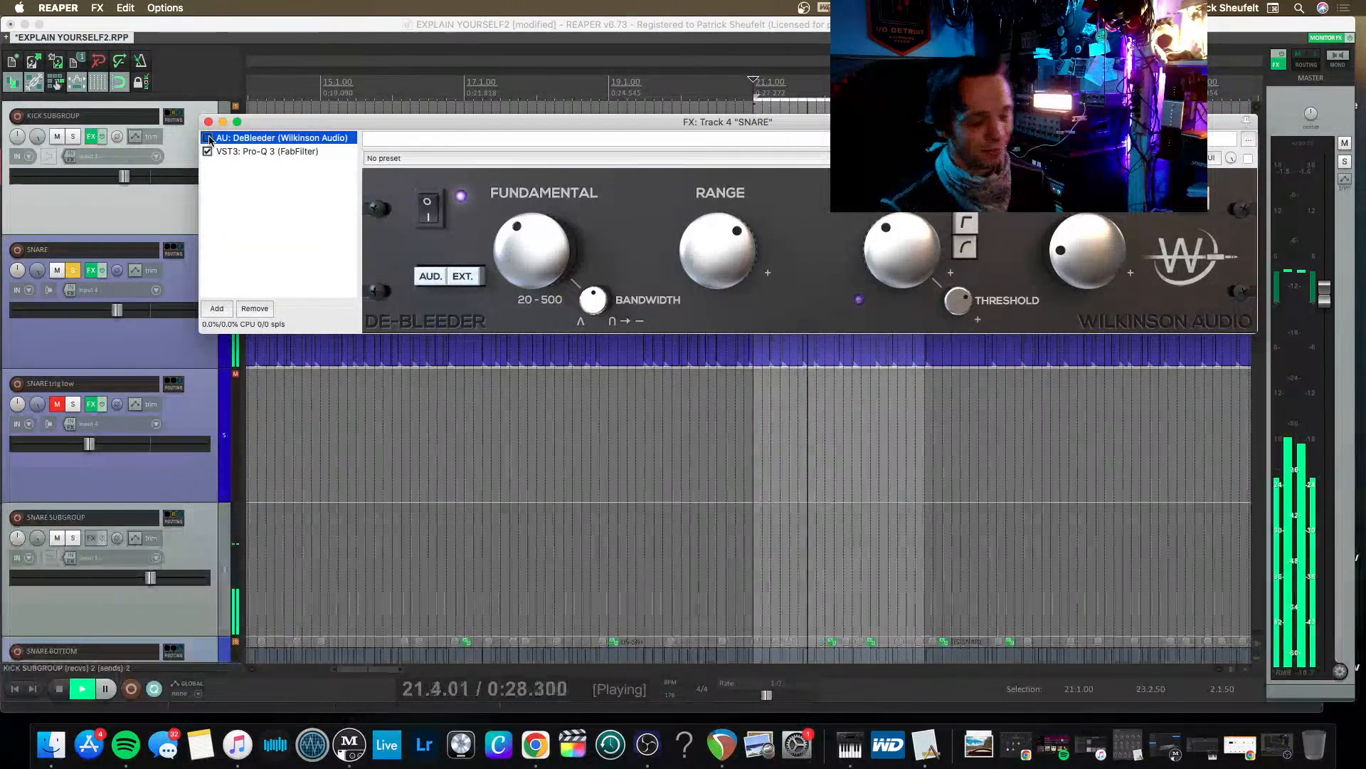
pyautogui.click(208, 138)
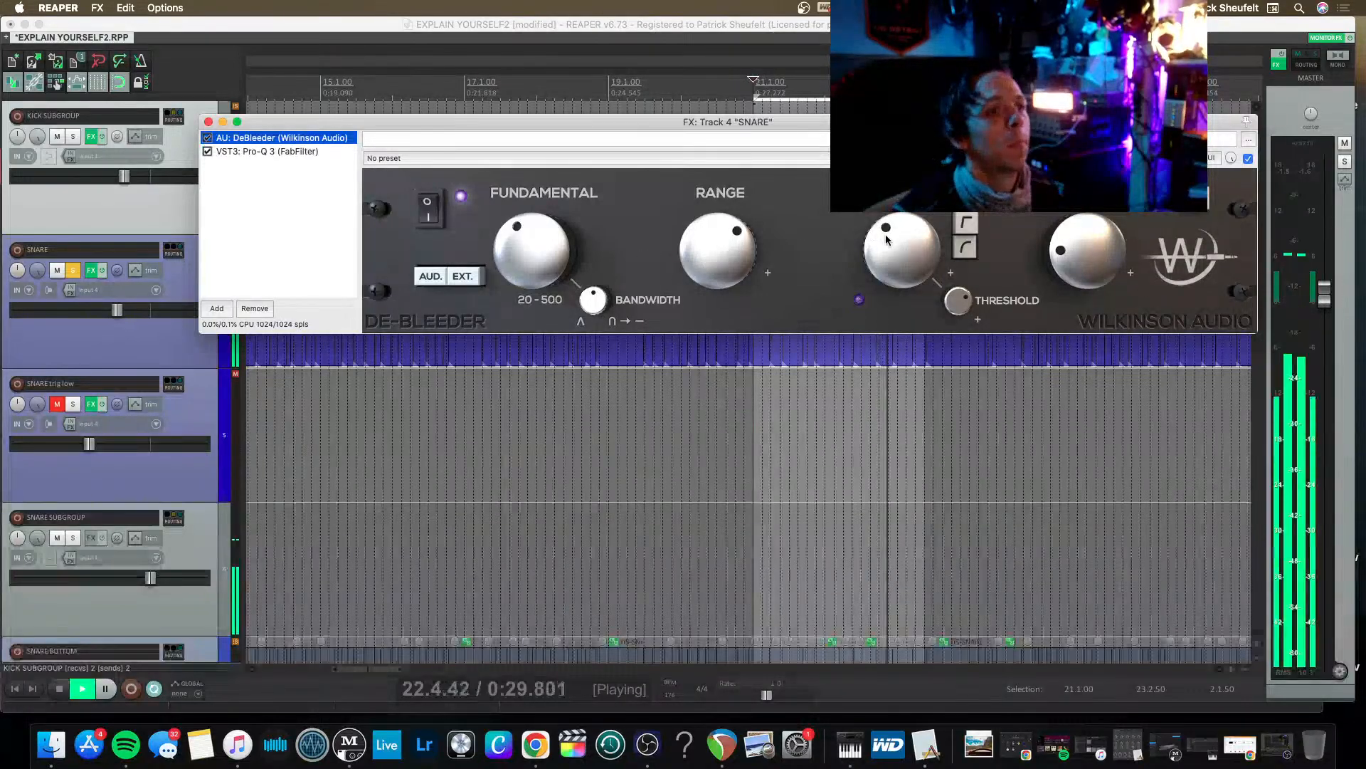
pyautogui.moveTo(897, 246); pyautogui.dragTo(855, 205)
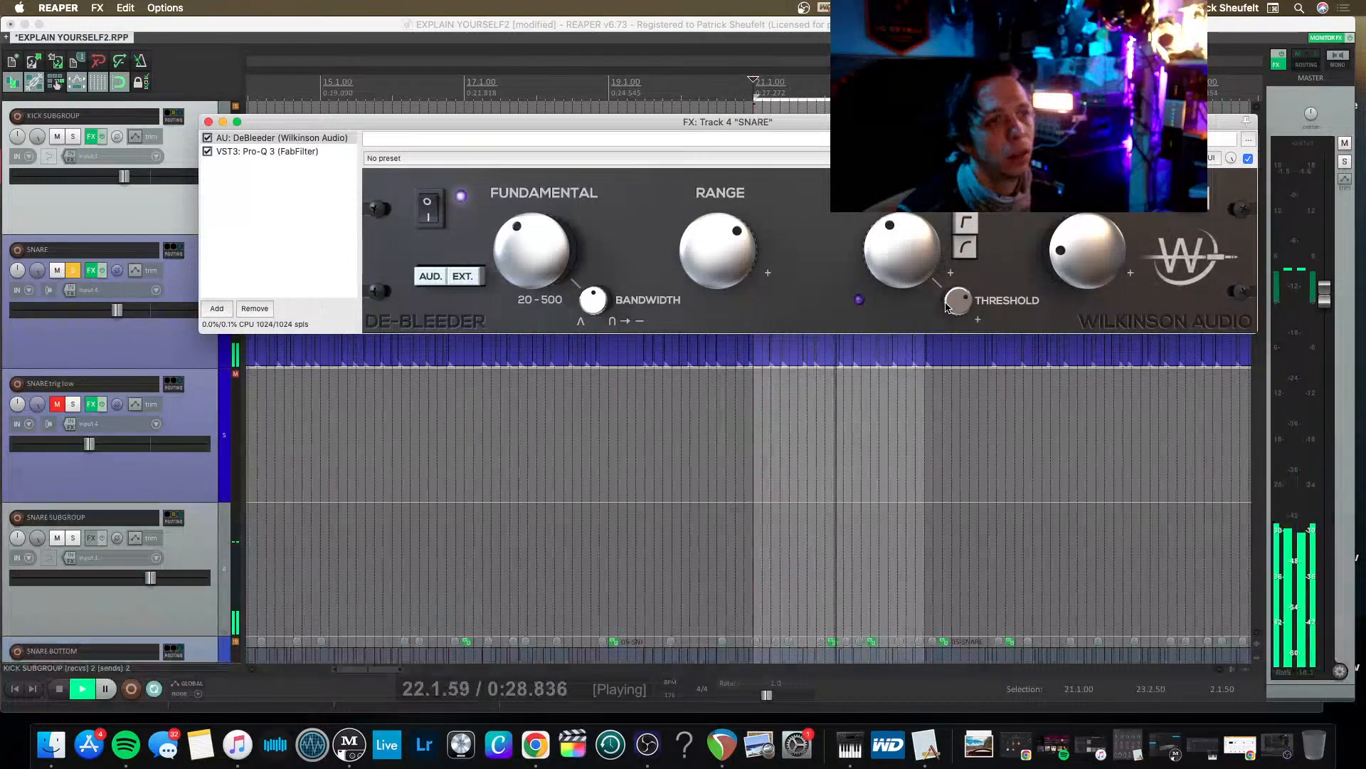
pyautogui.press('space')
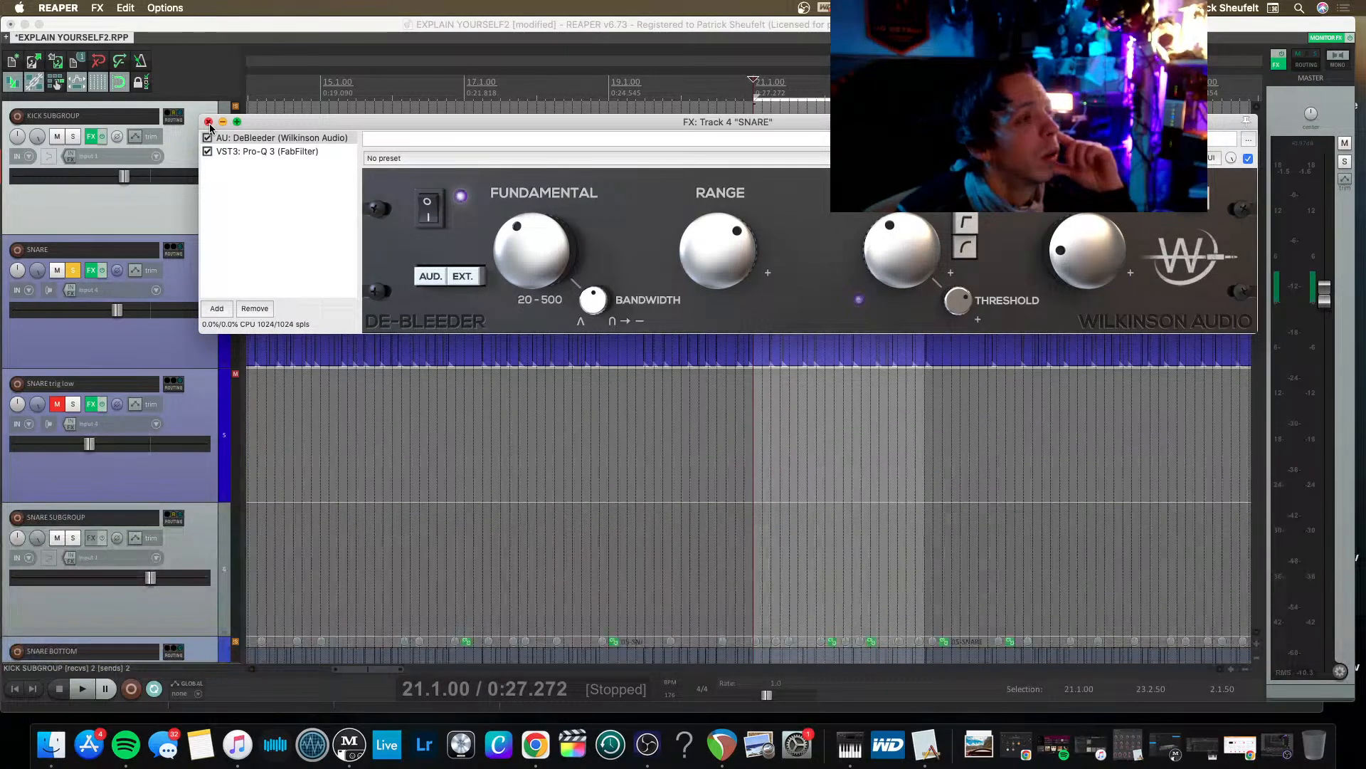
pyautogui.click(207, 122)
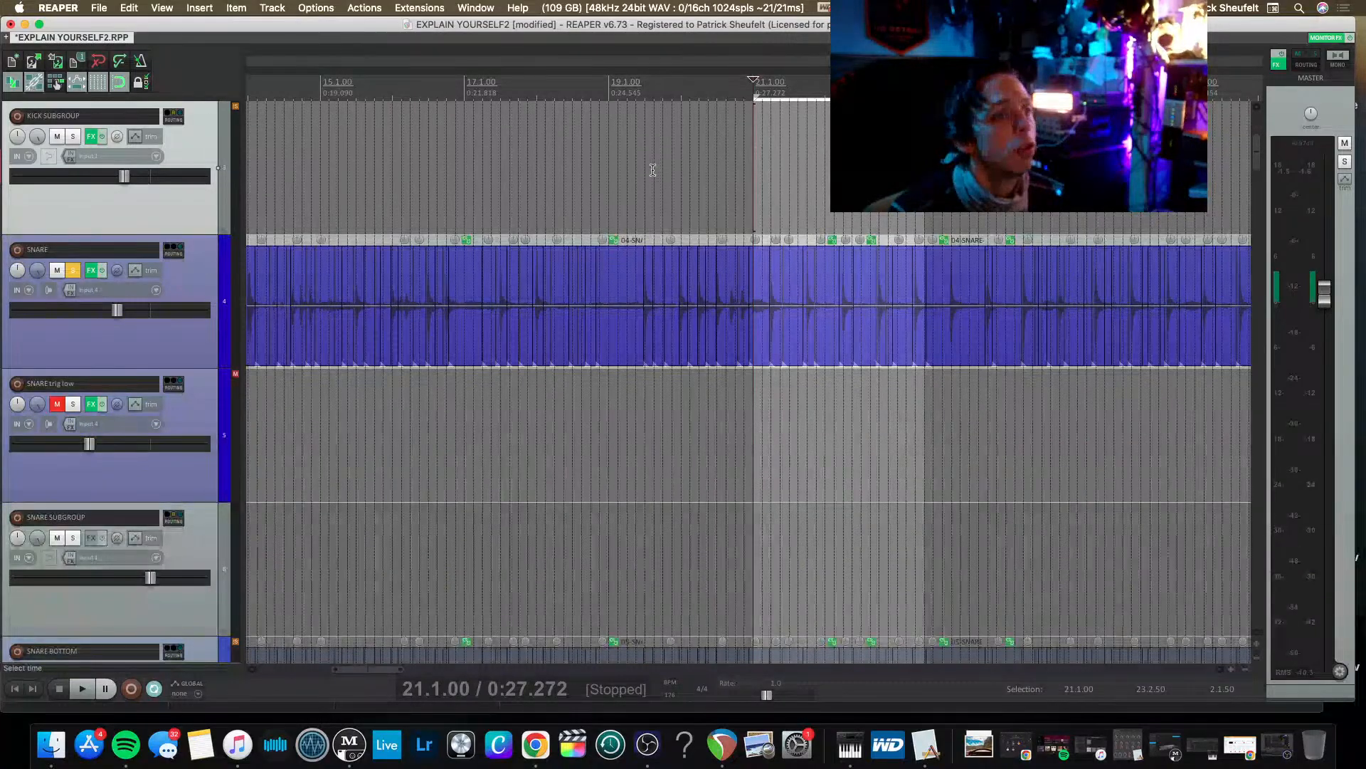
# Audition the snare, move the SNARE BOTTOM track directly below SNARE, and check its phase inversion.
pyautogui.press('space')
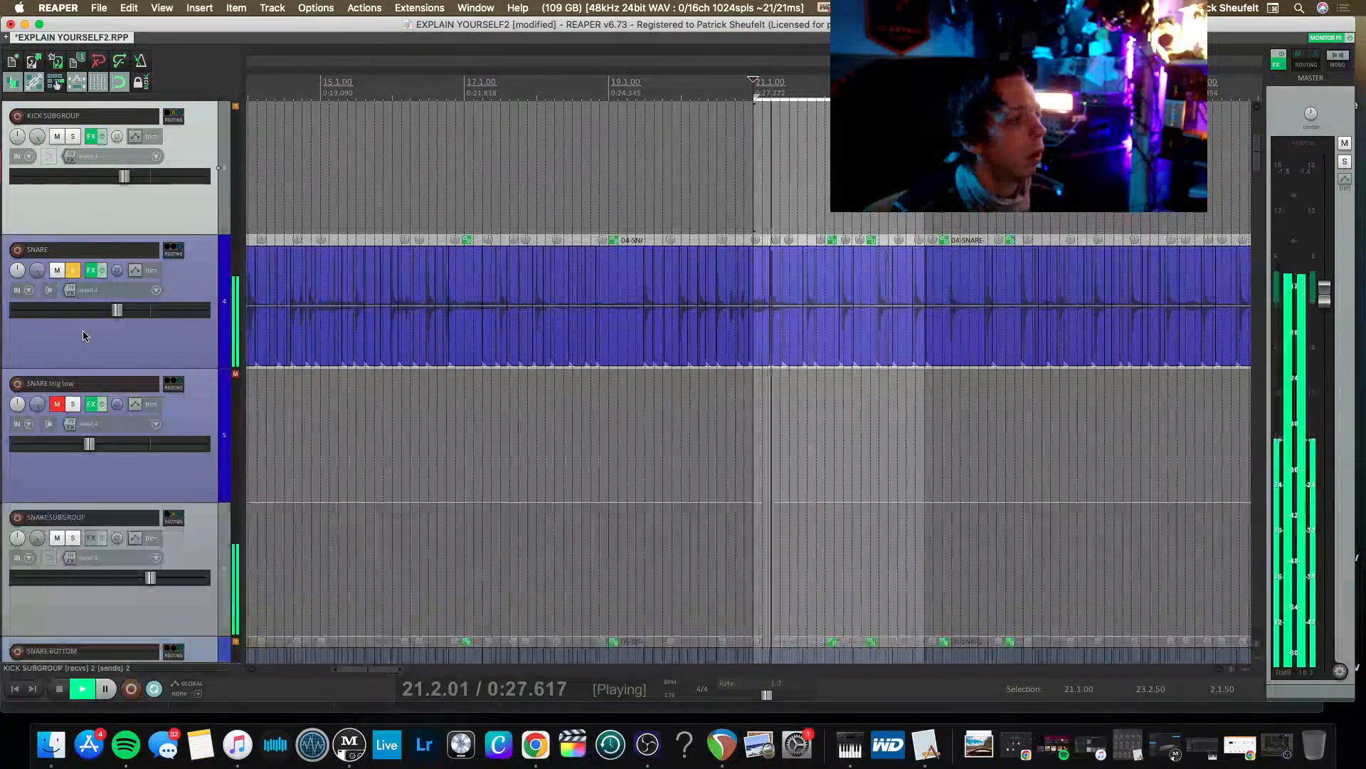
pyautogui.press('space')
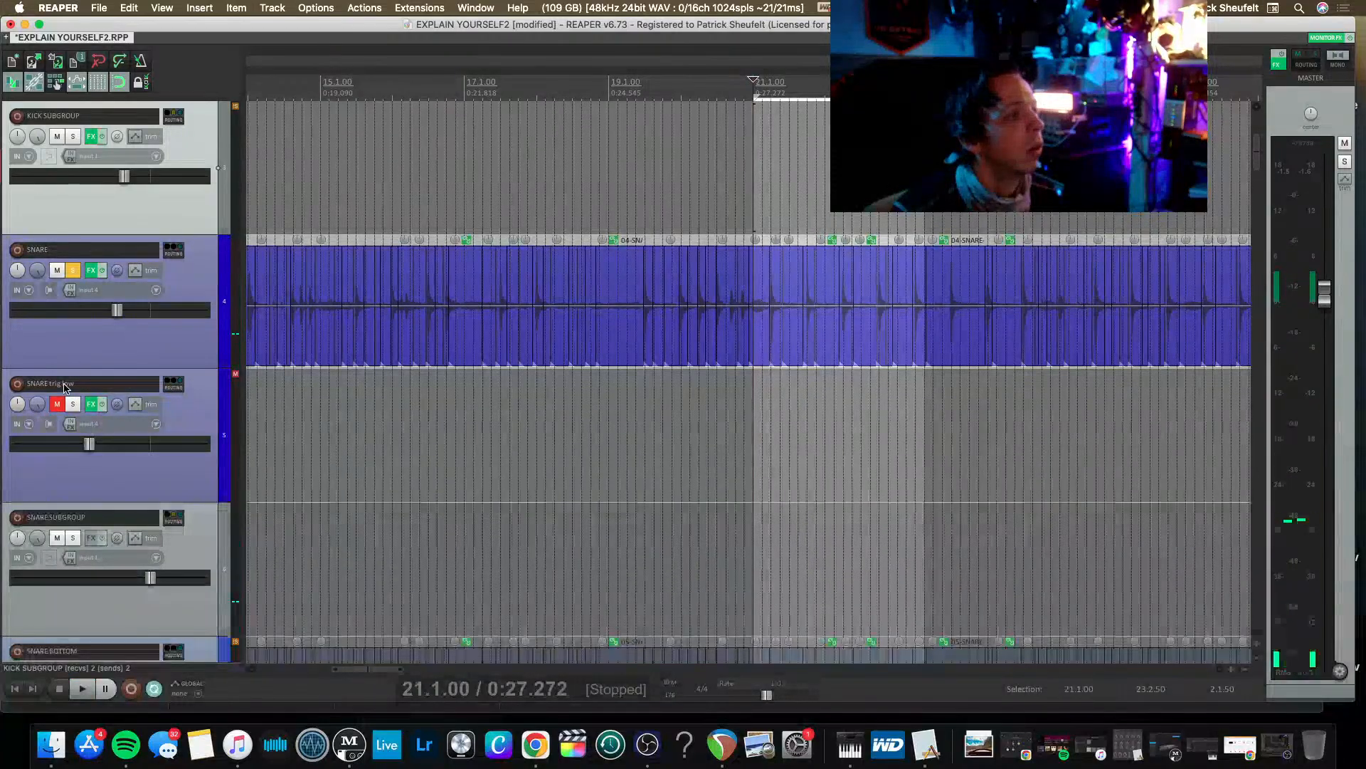
pyautogui.scroll(-2, 70, 365)
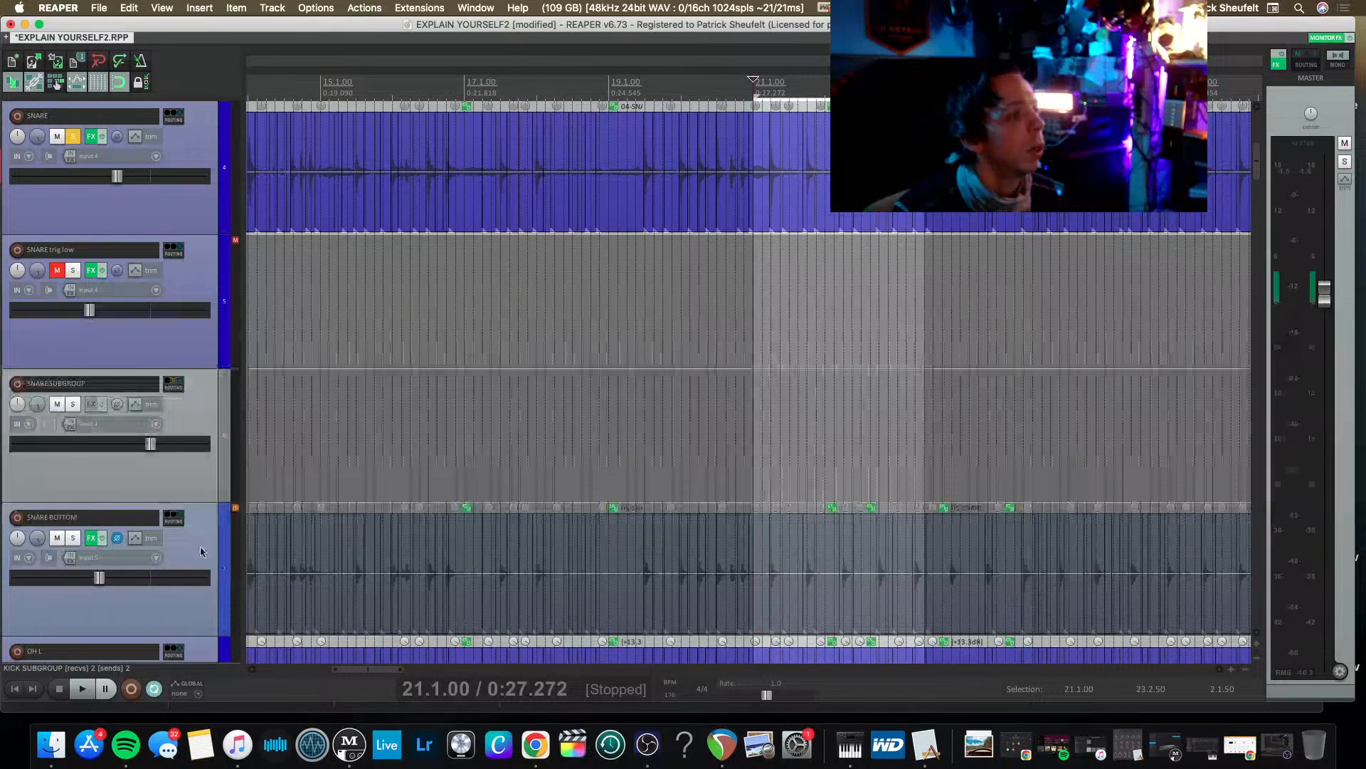
pyautogui.moveTo(149, 237); pyautogui.dragTo(146, 242)
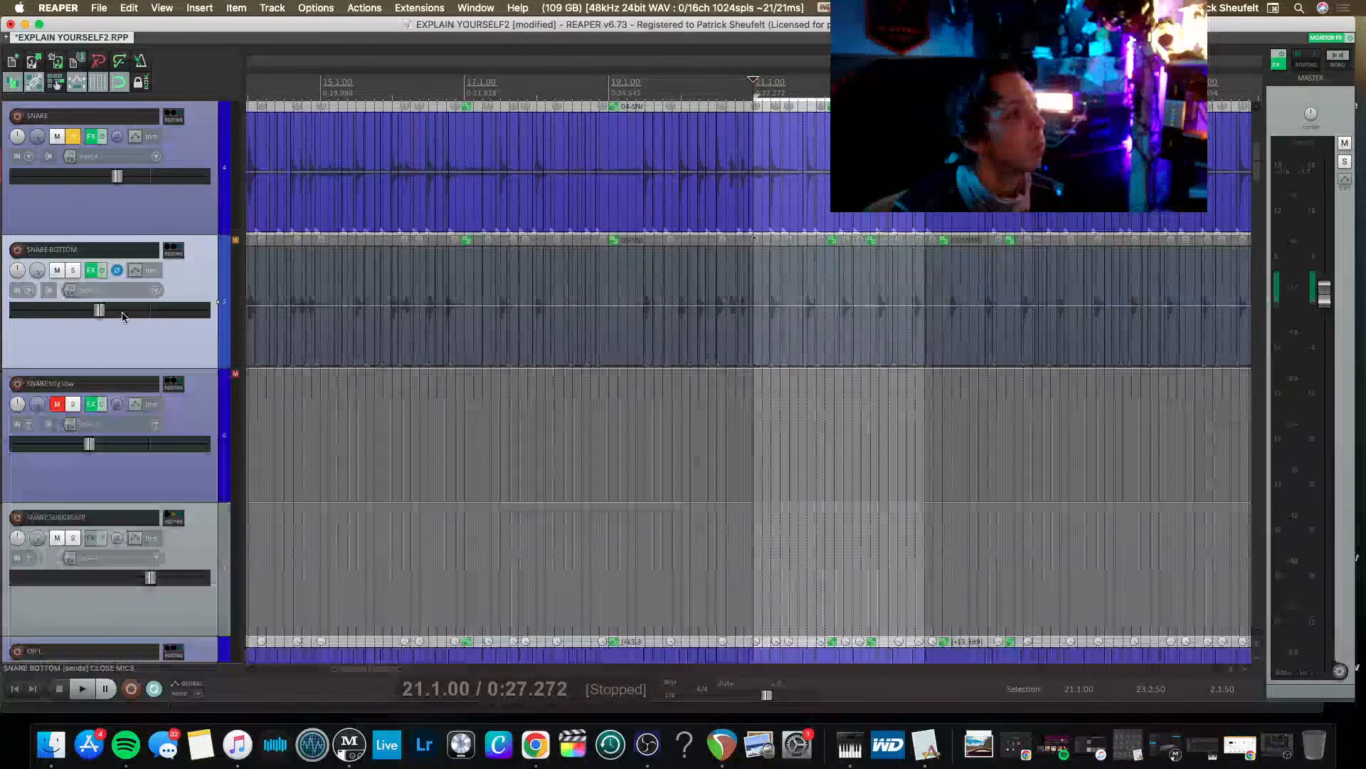
pyautogui.click(117, 271)
pyautogui.press('space')
pyautogui.press('space')
# Delete Auto-Align, bx_console SSL 4000 E and VerbSuite Classics from the SNARE BOTTOM track's effects chain.
pyautogui.click(102, 271)
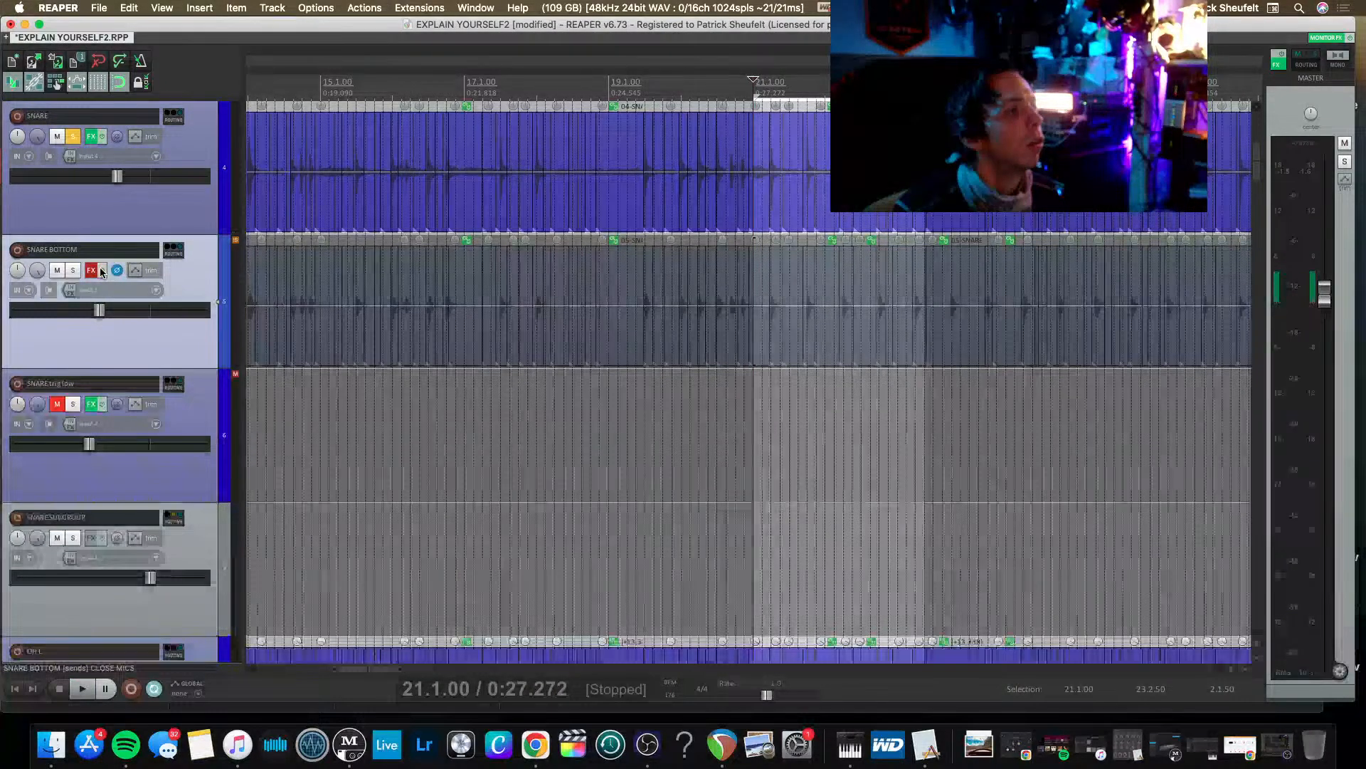
pyautogui.click(88, 271)
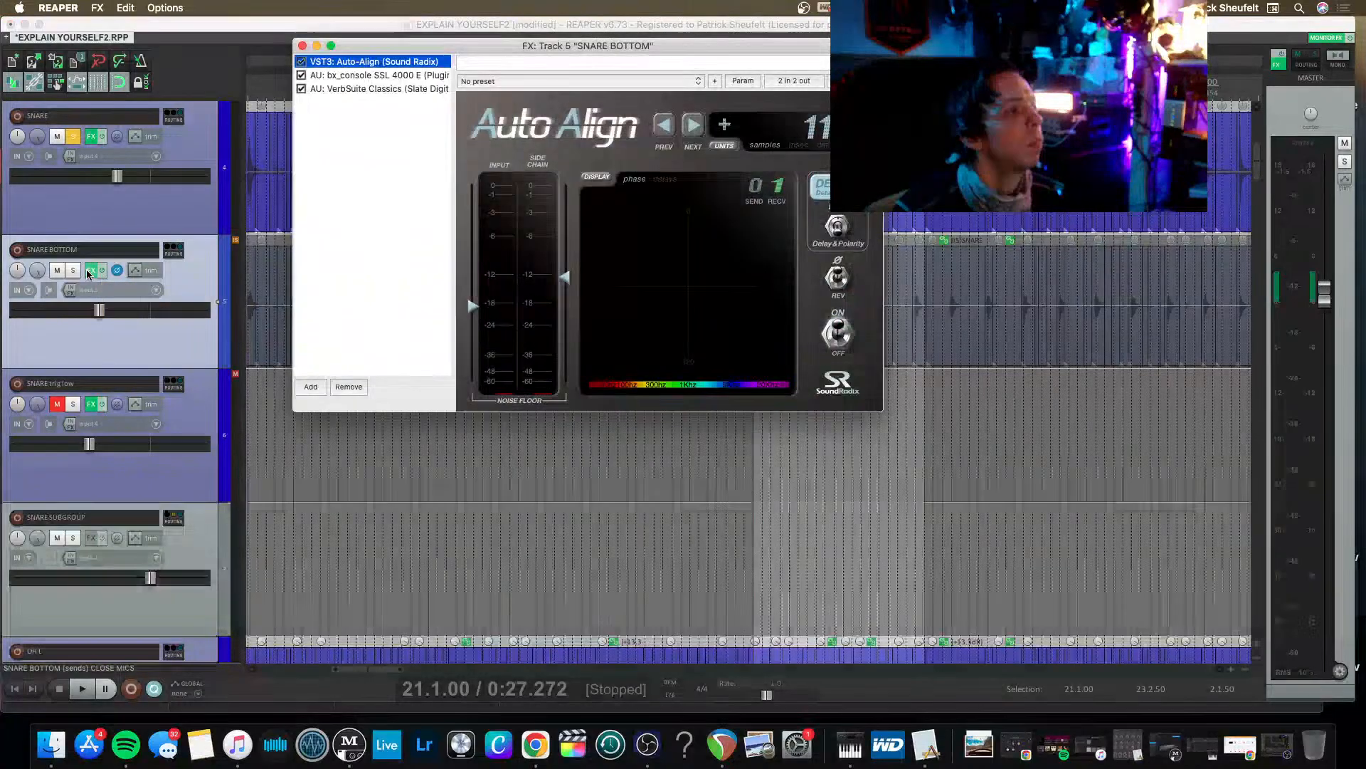
pyautogui.keyDown('shift'); pyautogui.click(379, 88); pyautogui.keyUp('shift')
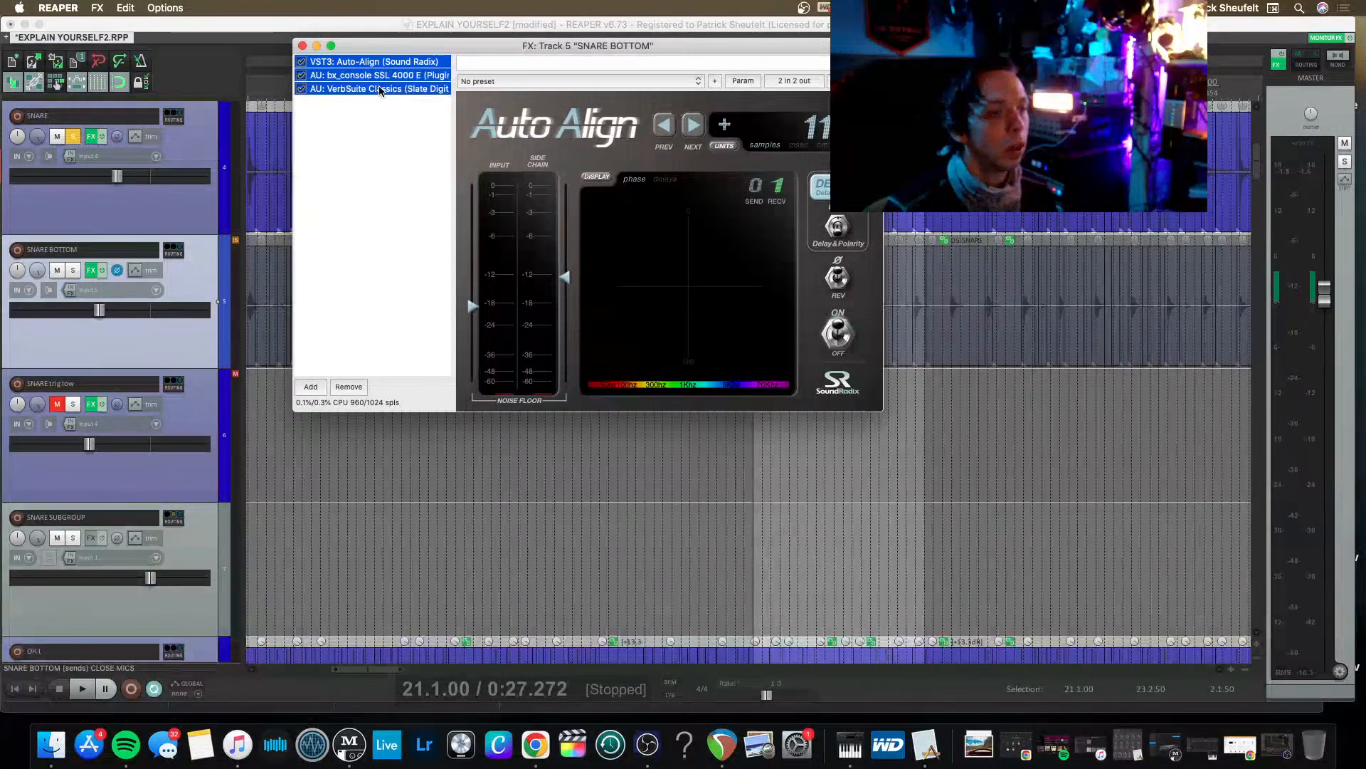
pyautogui.press('Delete')
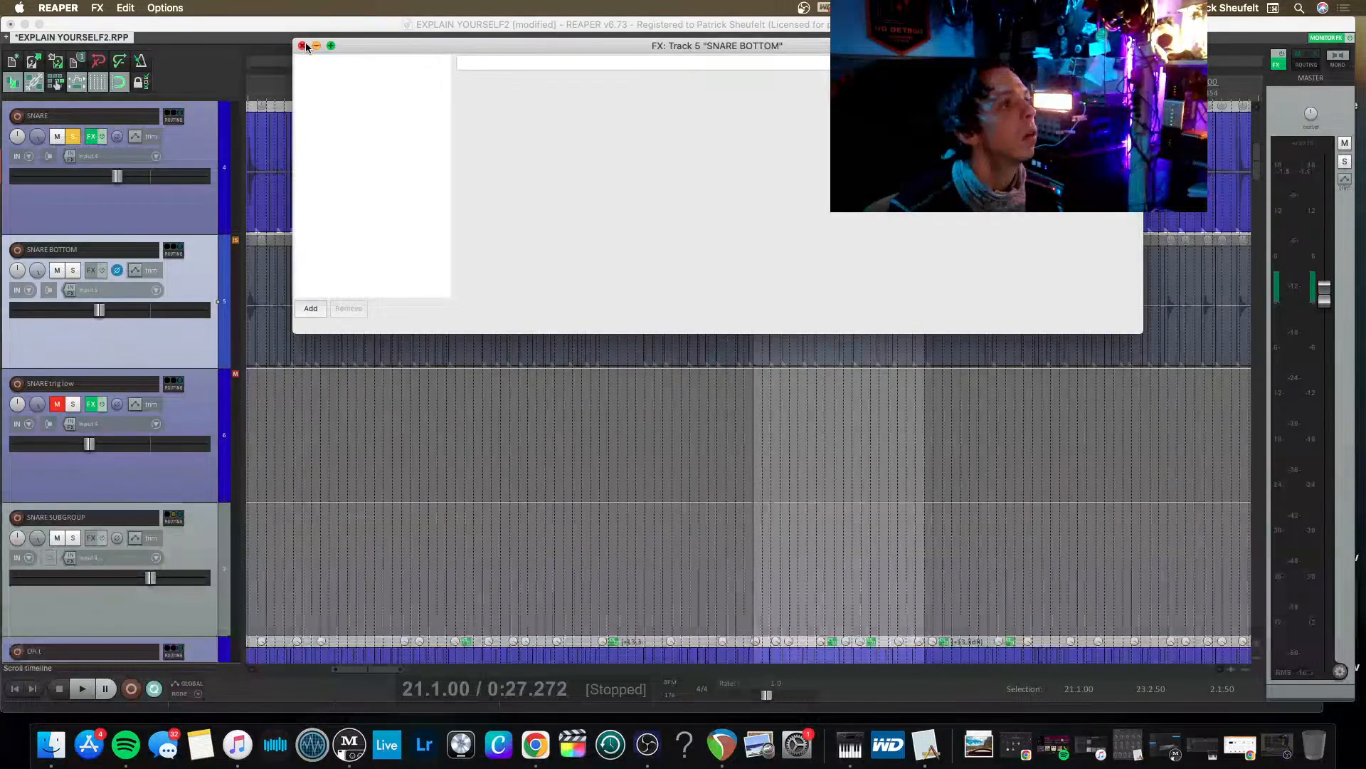
pyautogui.moveTo(372, 41); pyautogui.dragTo(416, 57)
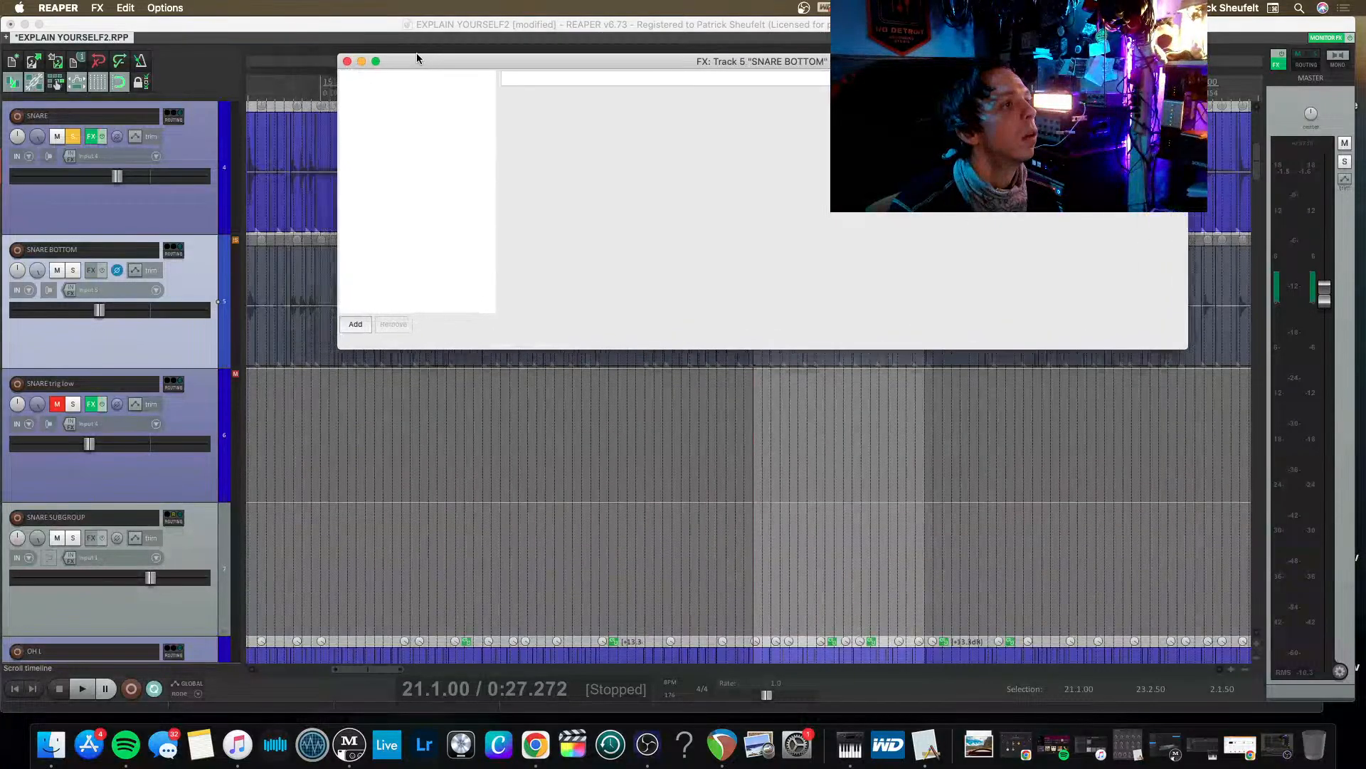
# Solo SNARE BOTTOM instead of SNARE and play the loop.
pyautogui.click(85, 244)
pyautogui.click(72, 136)
pyautogui.press('space')
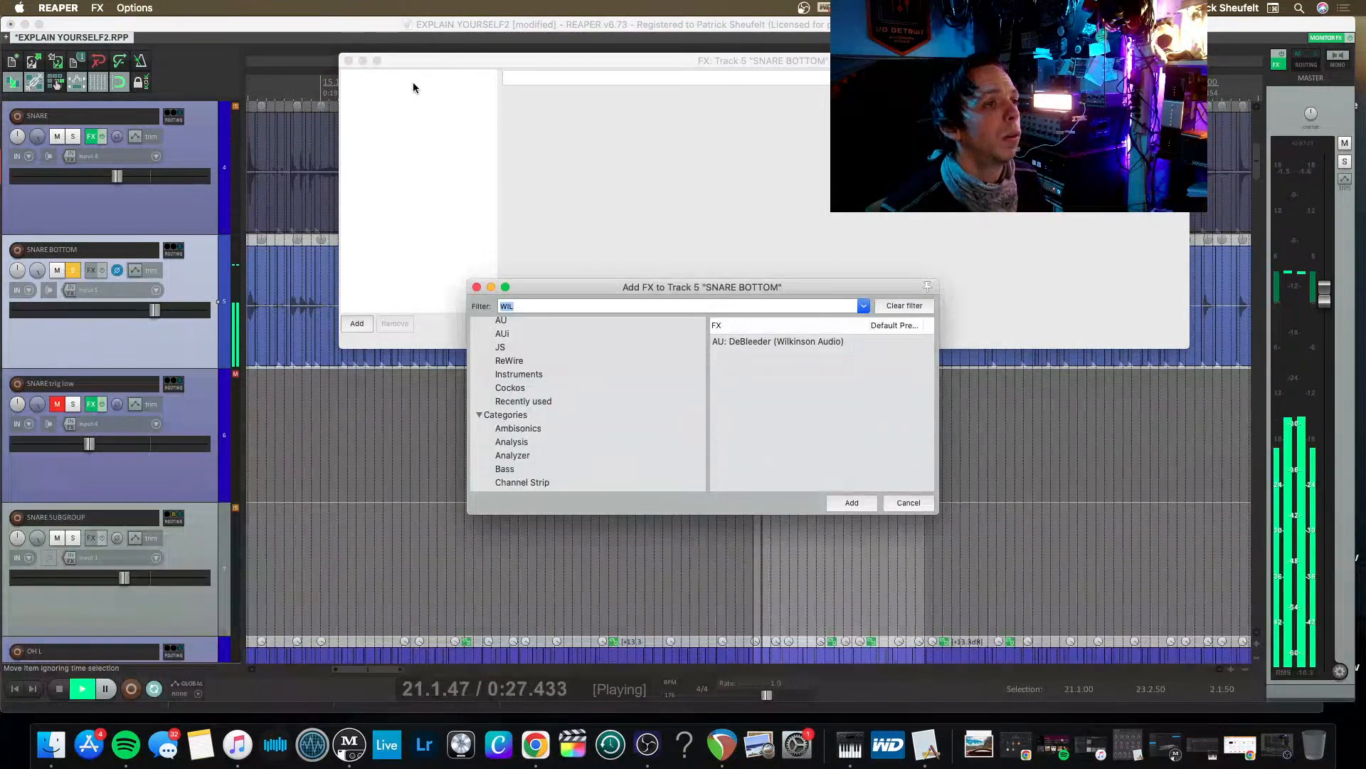
# Add the VST3 FabFilter Pro-Q 3 to the SNARE BOTTOM track.
pyautogui.write('FAB')
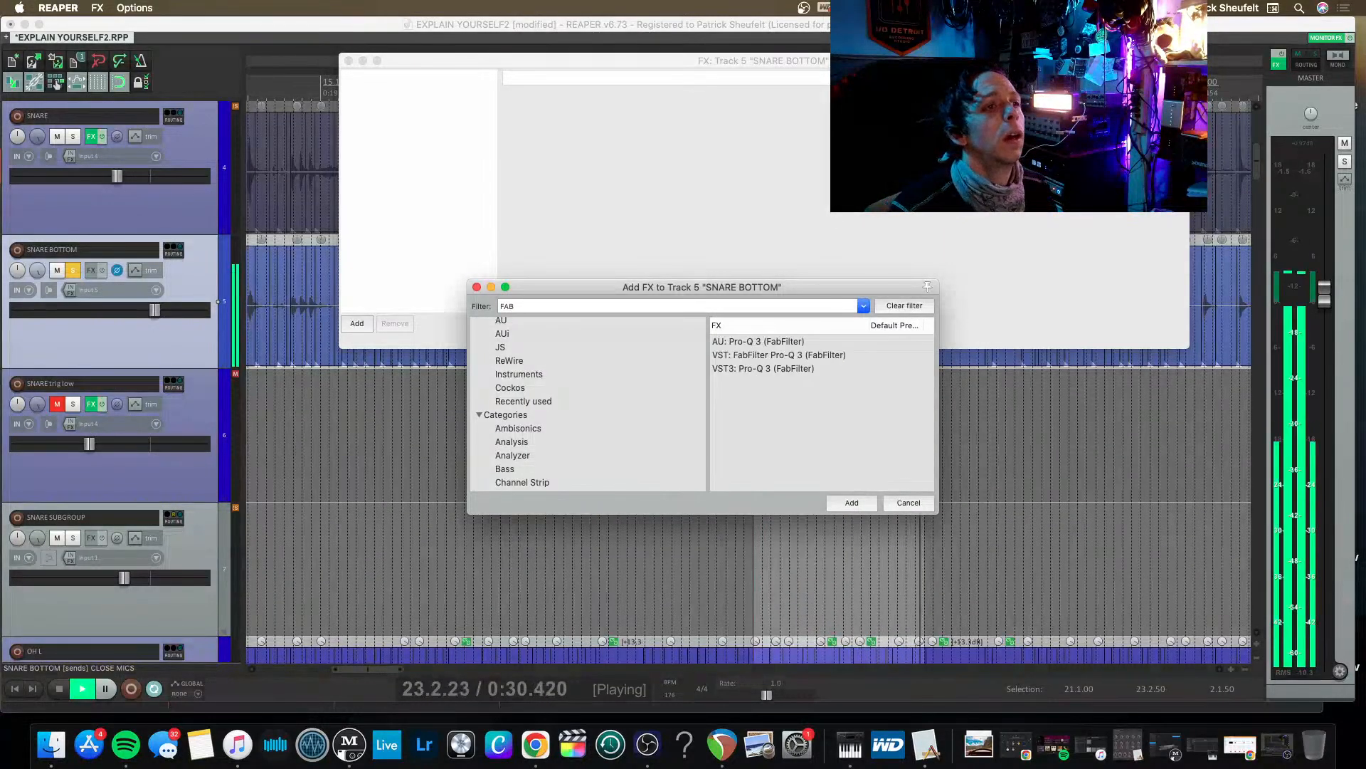
pyautogui.click(762, 368)
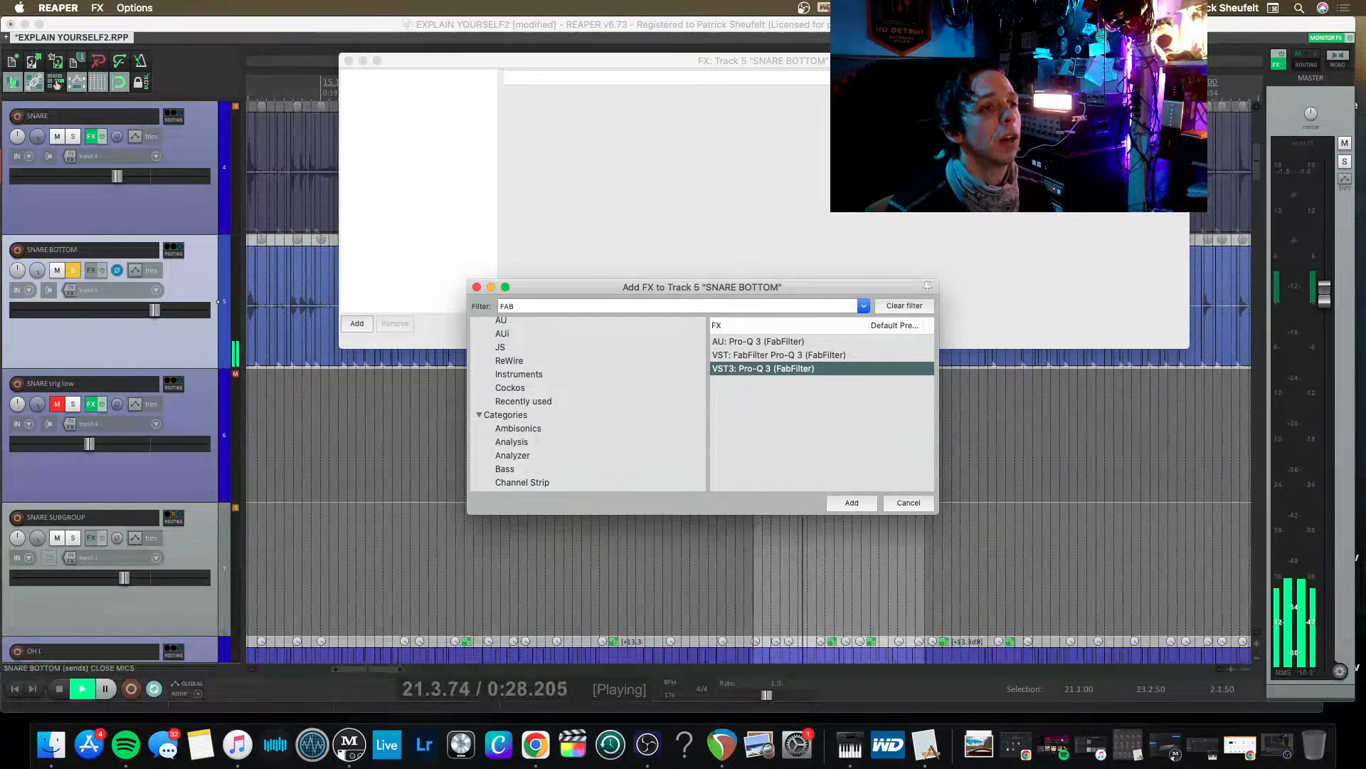
pyautogui.press('Return')
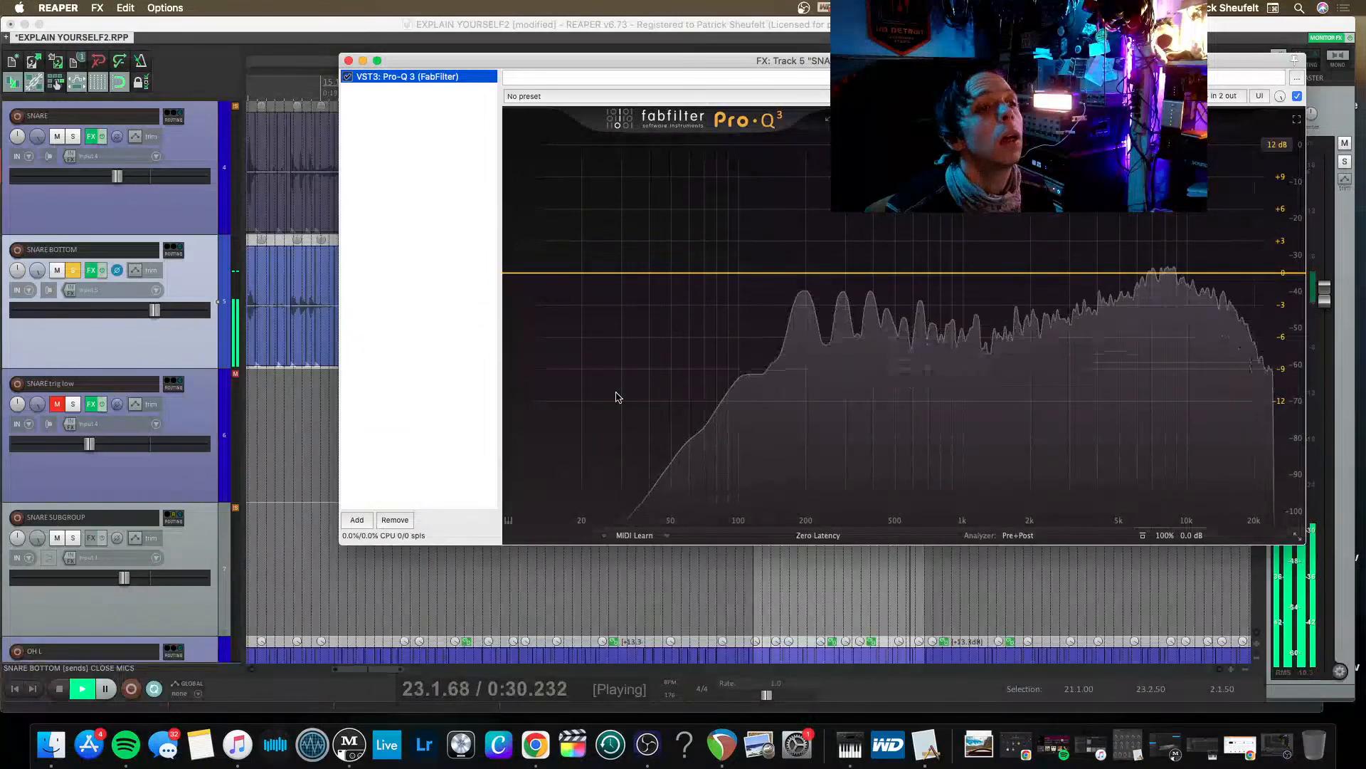
# Add an 18 dB/oct low cut at about 86 Hz with a Q of about 0.85 to the bottom snare's Pro-Q 3.
pyautogui.doubleClick(560, 285)
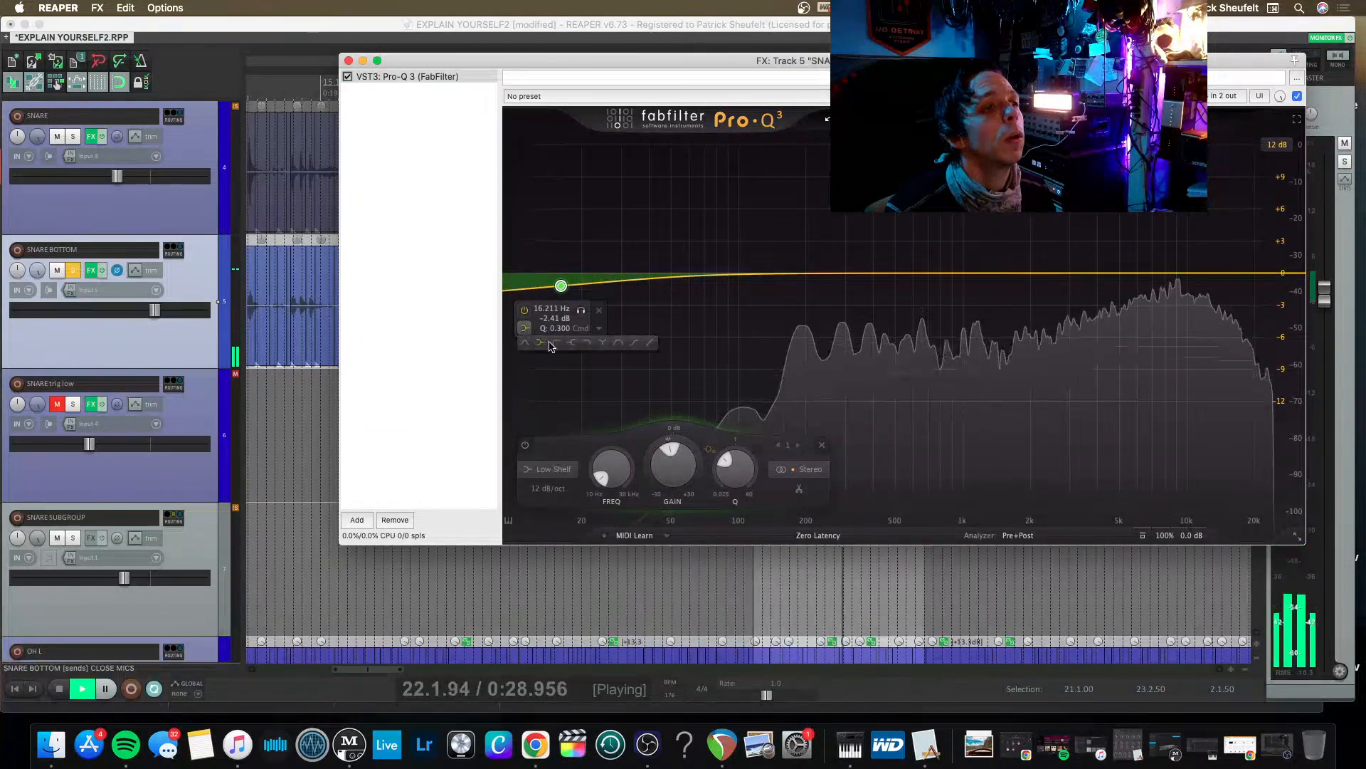
pyautogui.click(557, 343)
pyautogui.moveTo(558, 382); pyautogui.dragTo(719, 292)
pyautogui.scroll(1, 722, 284)
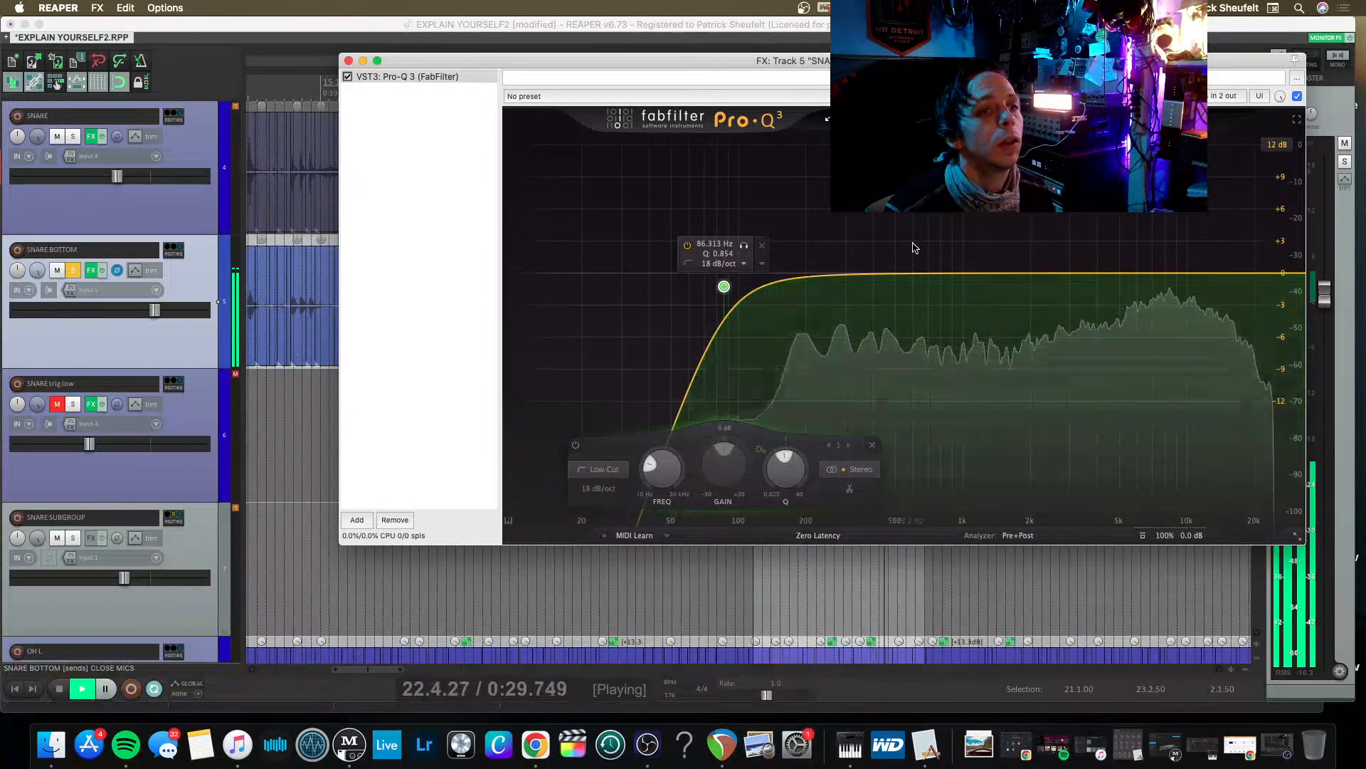
# Add a narrow bell boost of about 10.3 dB at 199 Hz with a Q of about 4 to the bottom snare.
pyautogui.moveTo(937, 274); pyautogui.dragTo(817, 73)
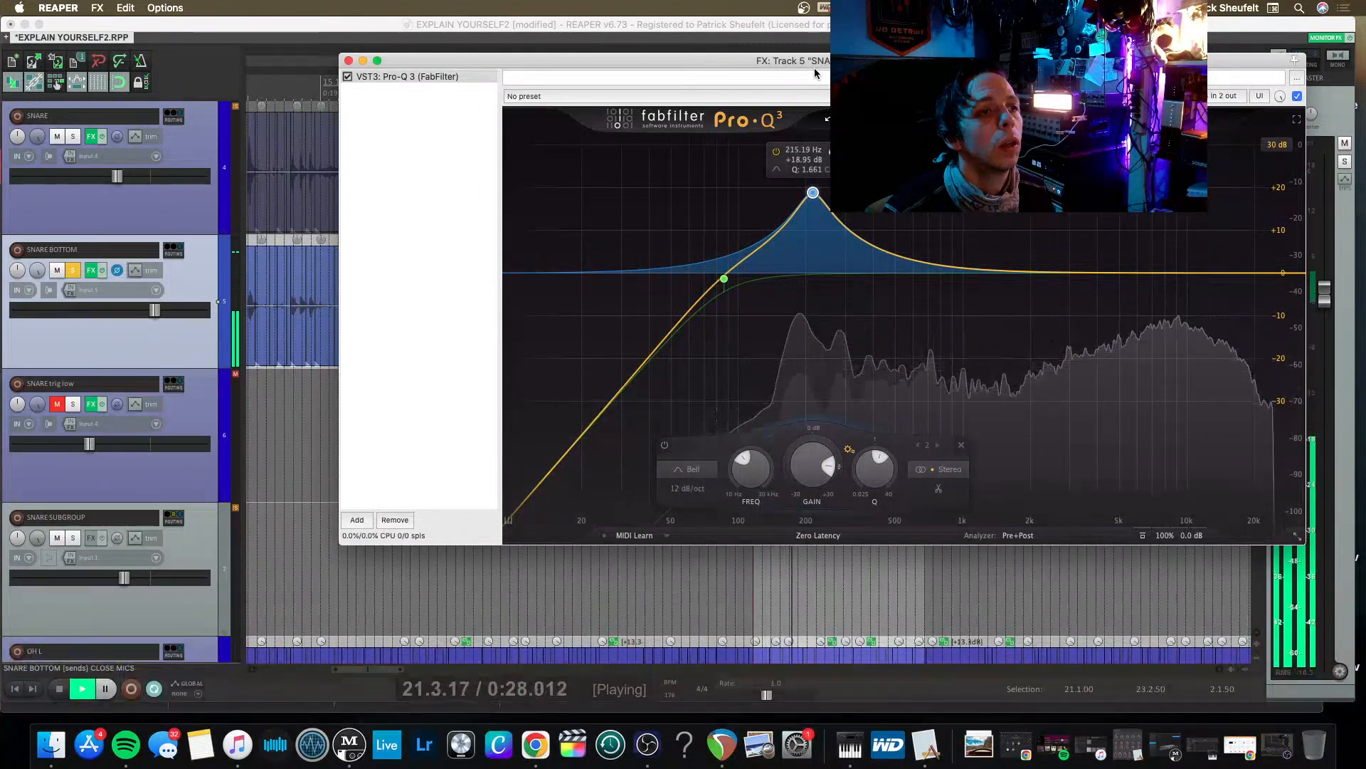
pyautogui.press('space')
pyautogui.moveTo(812, 192); pyautogui.dragTo(804, 229)
pyautogui.scroll(5, 809, 238)
pyautogui.press('space')
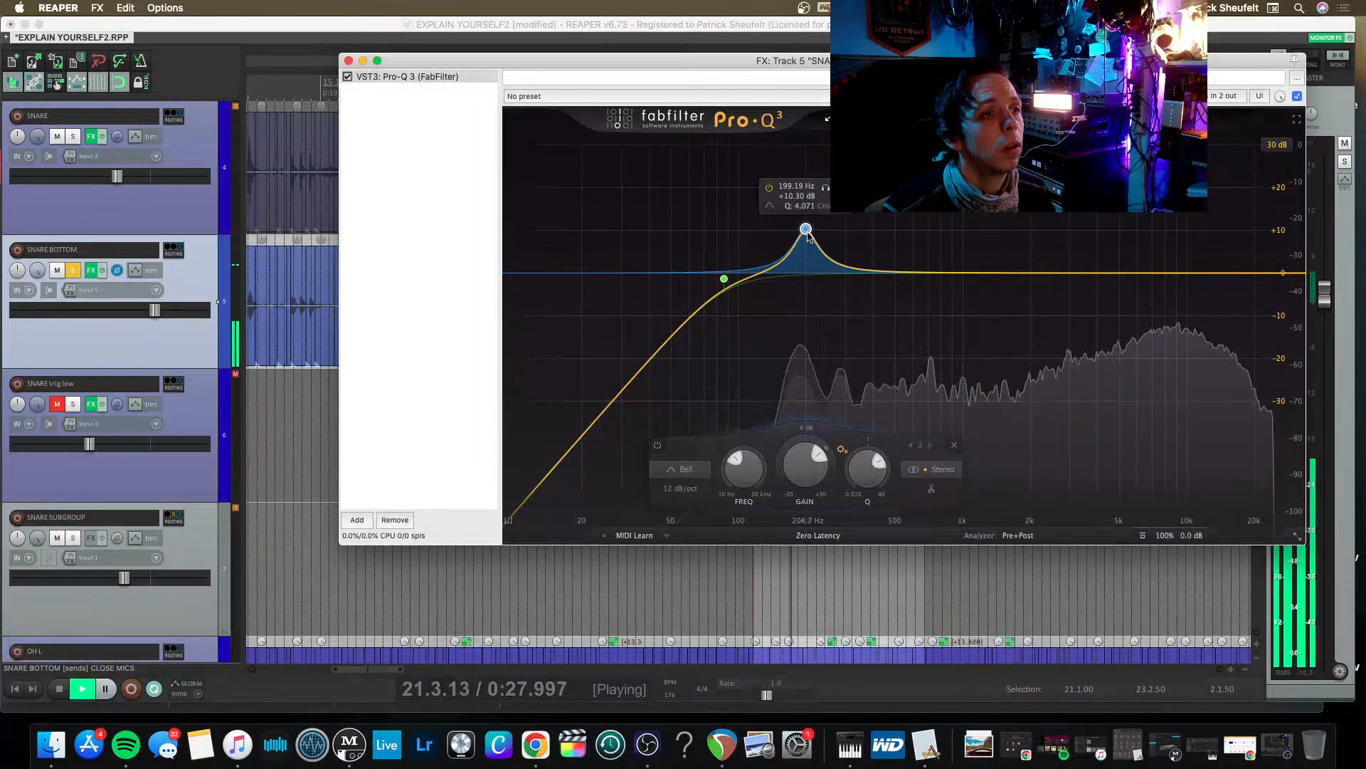
# Add a bell boost of about 7 dB near 4 kHz and ease the low bell to about 8.7 dB at 196 Hz.
pyautogui.press('space')
pyautogui.moveTo(1096, 274); pyautogui.dragTo(1102, 245)
pyautogui.press('space')
pyautogui.press('space')
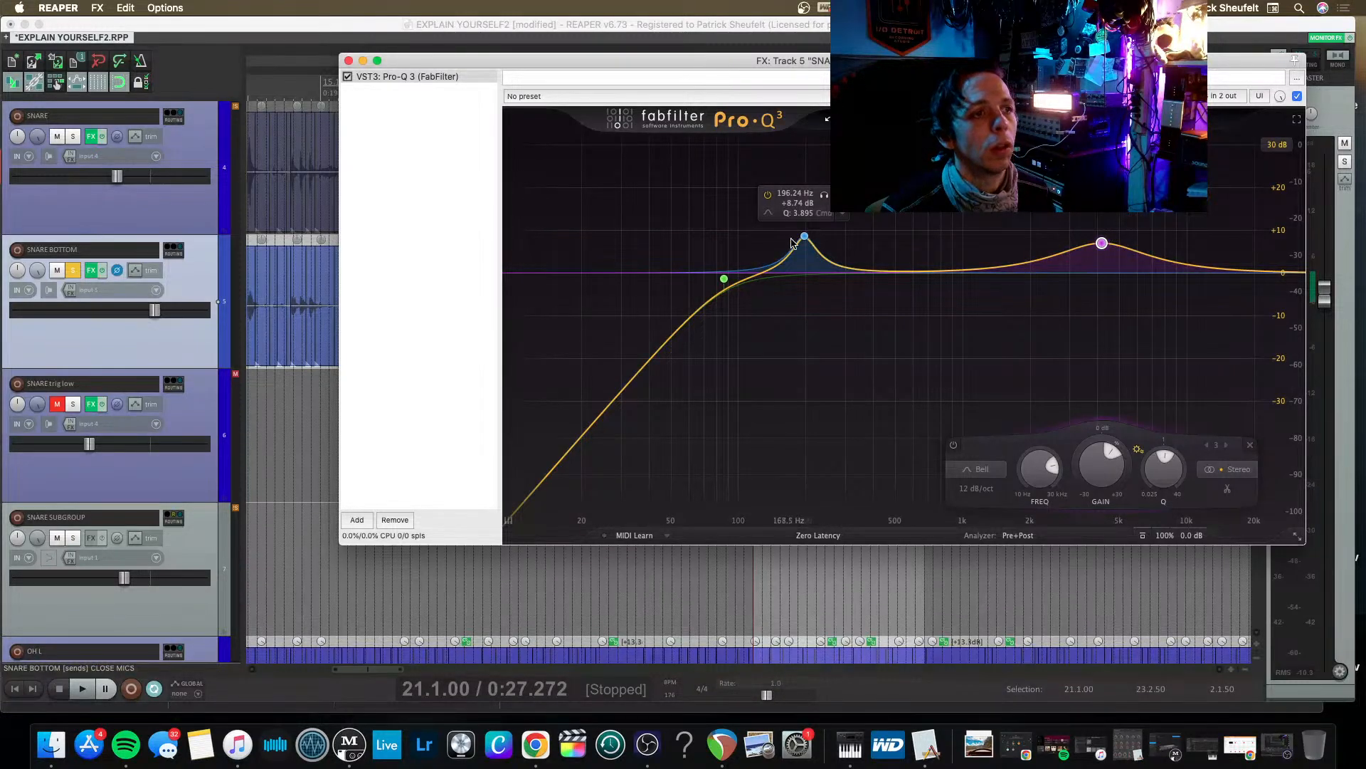
# Lower the high bell on the bottom snare's Pro-Q 3 to about 4 dB and move it to about 4.8 kHz.
pyautogui.moveTo(1101, 244)
pyautogui.mouseDown()
pyautogui.moveTo(991, 242)
pyautogui.moveTo(1013, 251)
pyautogui.moveTo(1009, 188)
pyautogui.moveTo(1009, 256)
pyautogui.moveTo(1117, 235)
pyautogui.moveTo(1113, 254)
pyautogui.mouseUp()
pyautogui.press('space')
pyautogui.press('space')
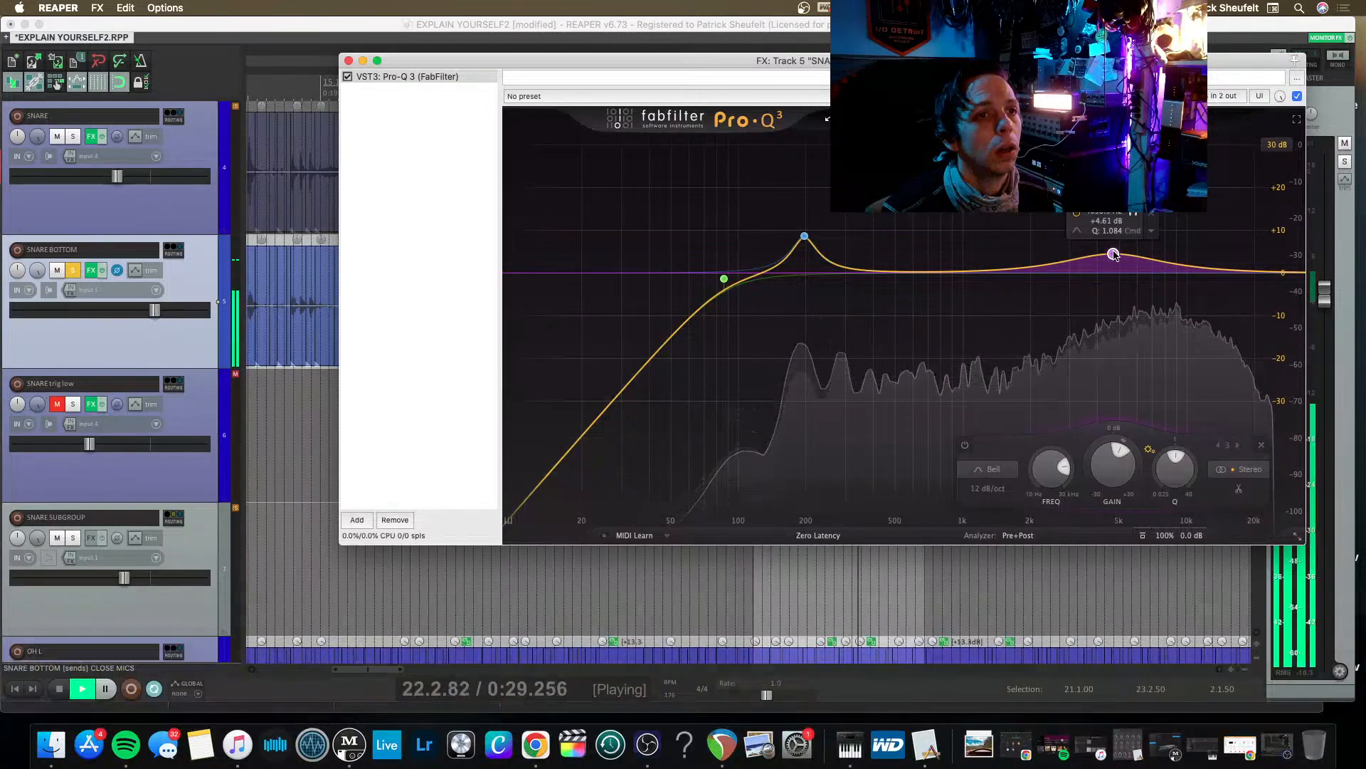
pyautogui.press('space')
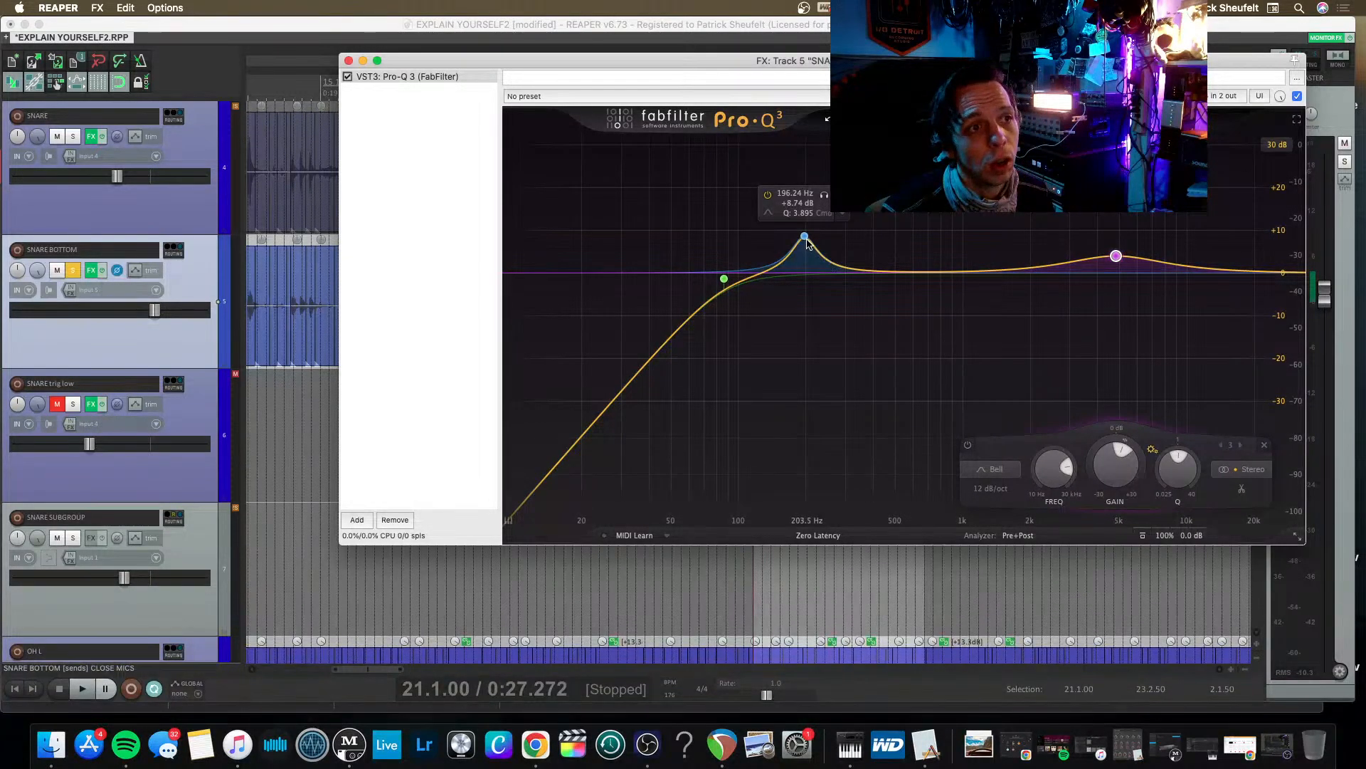
# Ease the bell near 200 Hz to about 7 dB and raise the 4.8 kHz bell slightly while auditioning the bottom snare.
pyautogui.moveTo(805, 236); pyautogui.dragTo(808, 246)
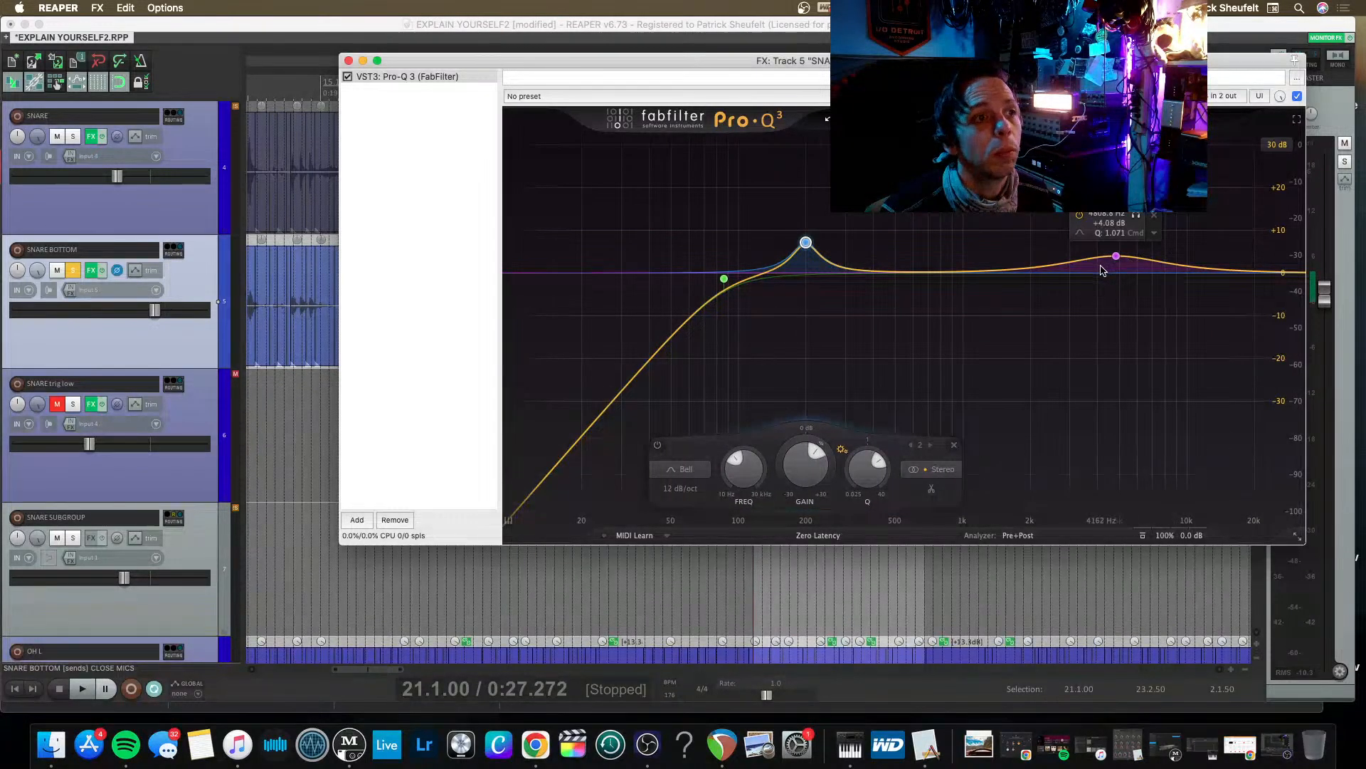
pyautogui.press('space')
pyautogui.press('space')
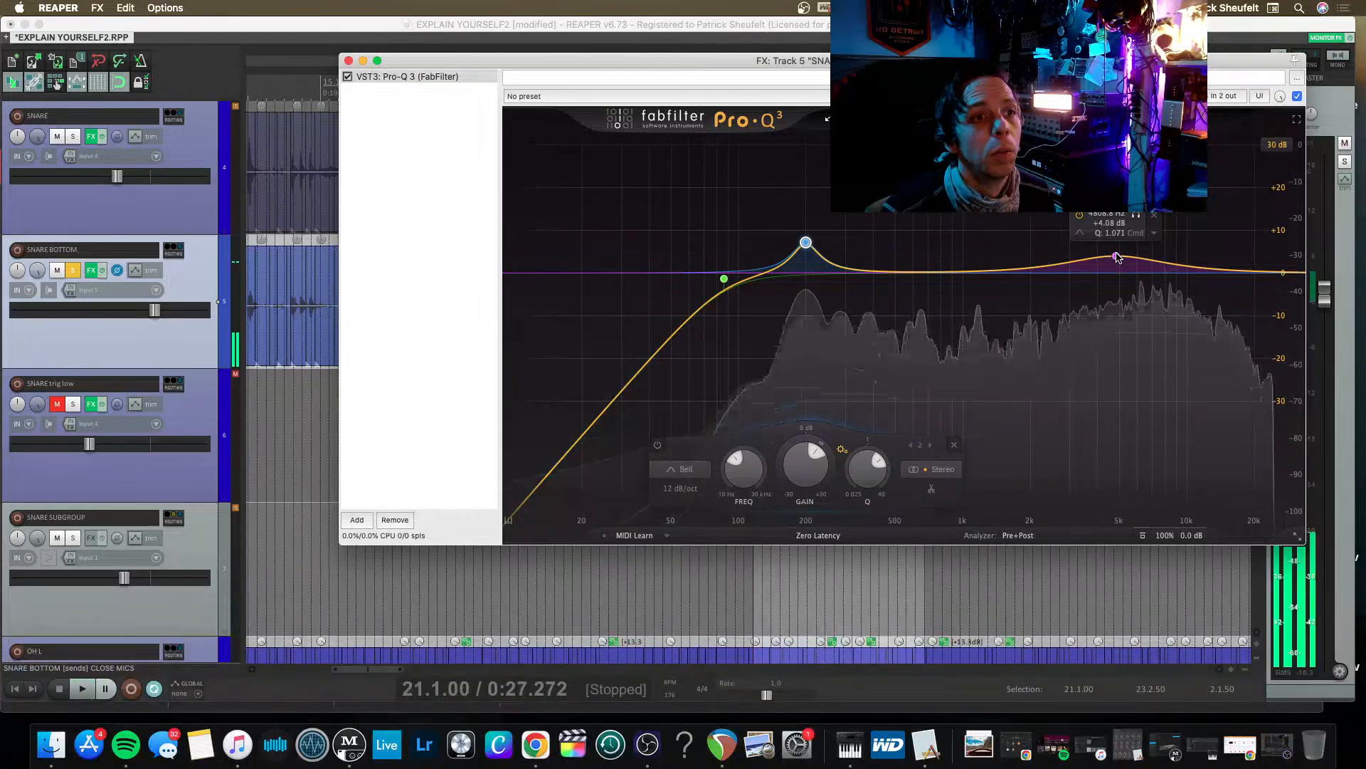
pyautogui.press('space')
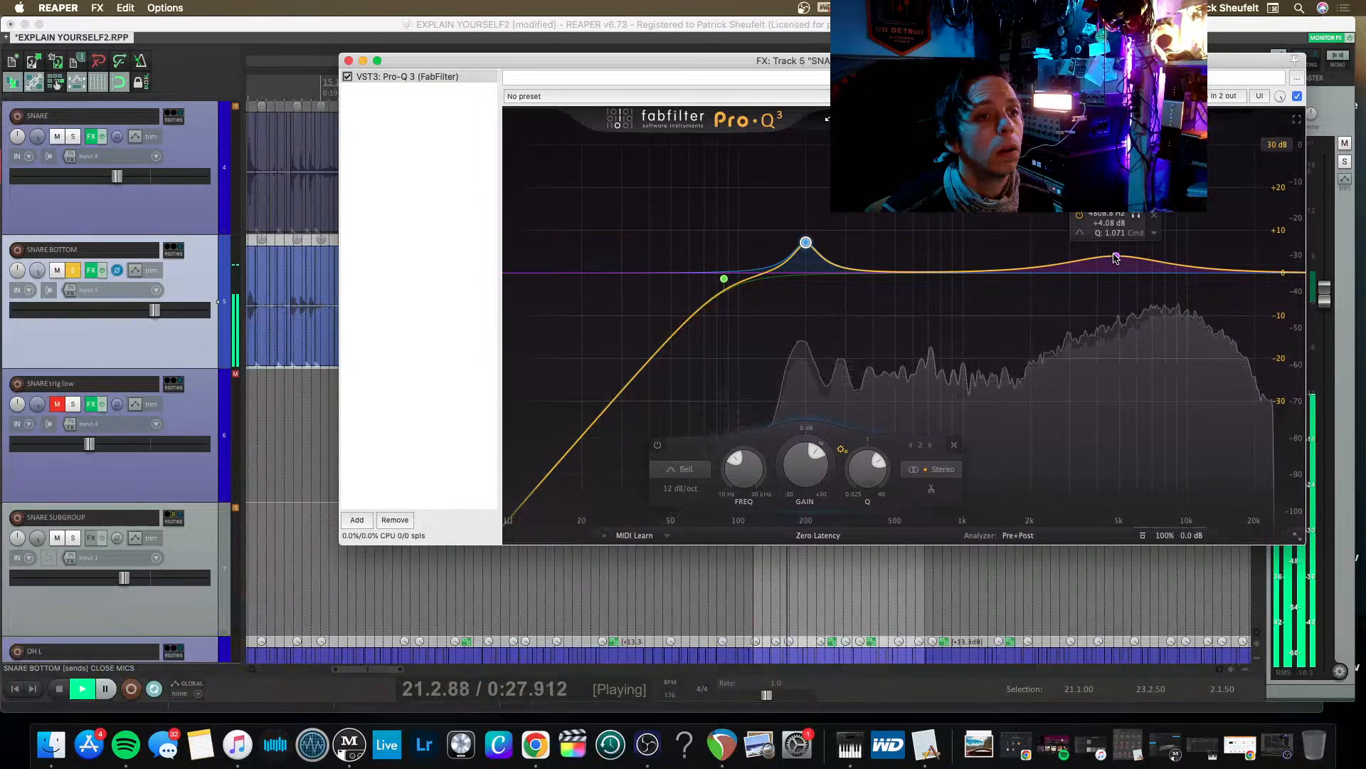
pyautogui.click(1115, 256)
pyautogui.moveTo(1115, 257); pyautogui.dragTo(1115, 253)
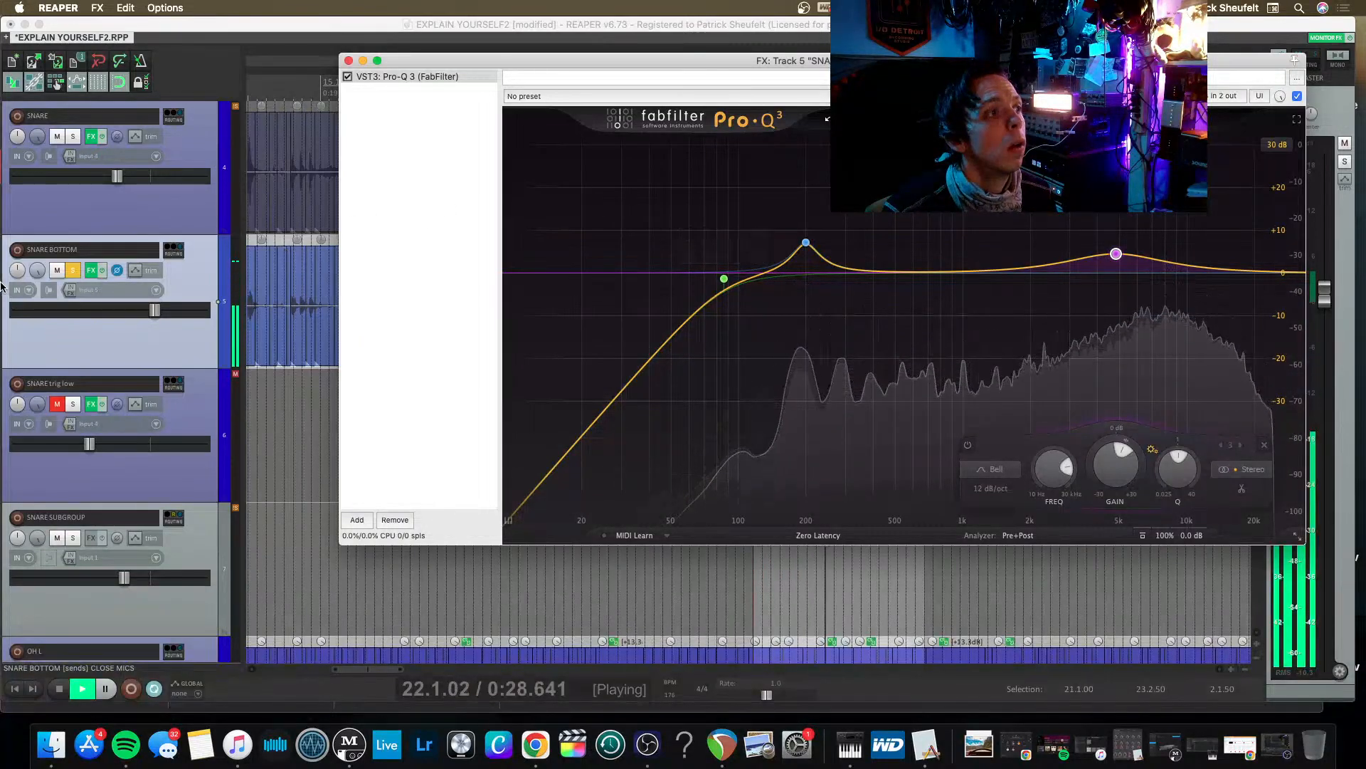
pyautogui.press('space')
# Solo SNARE alongside SNARE BOTTOM and balance them, setting SNARE to about -4.6 dB and lowering SNARE BOTTOM slightly, and close the EQ.
pyautogui.click(73, 137)
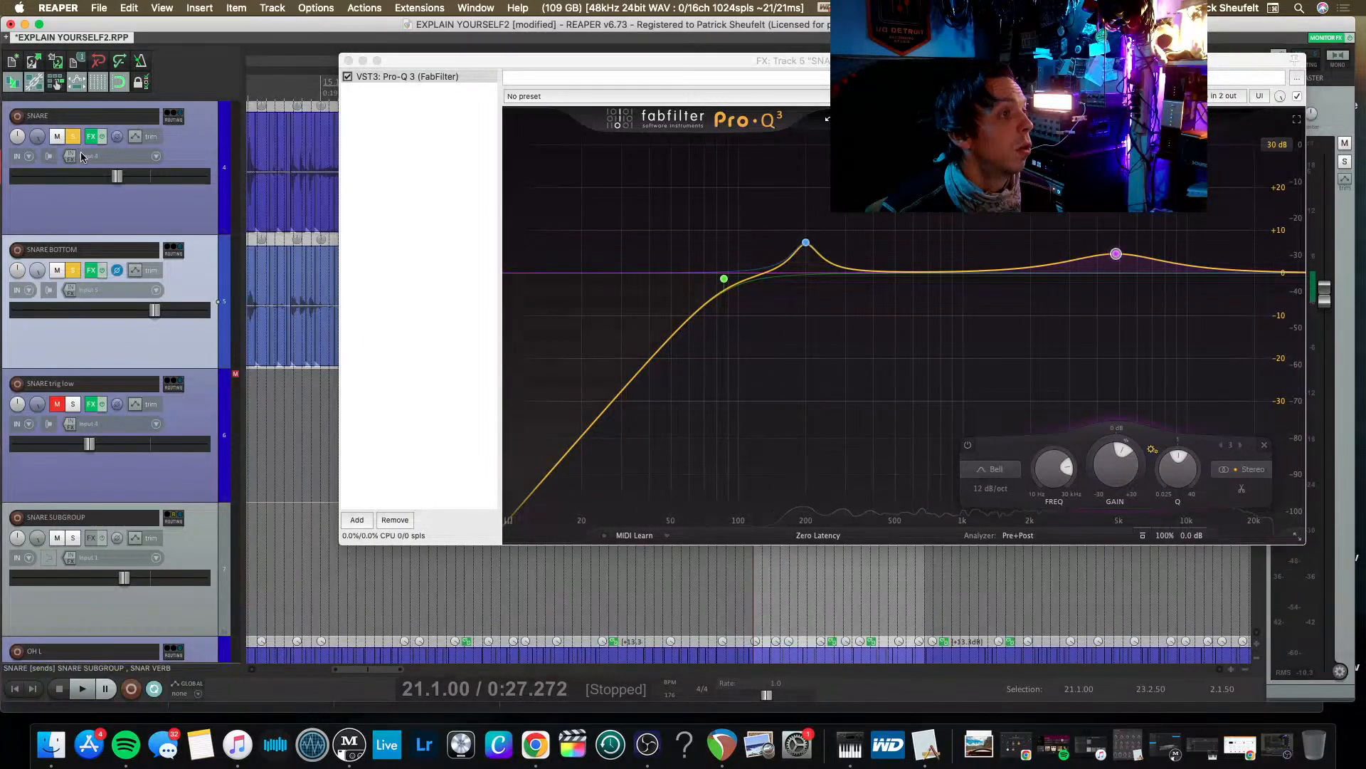
pyautogui.press('space')
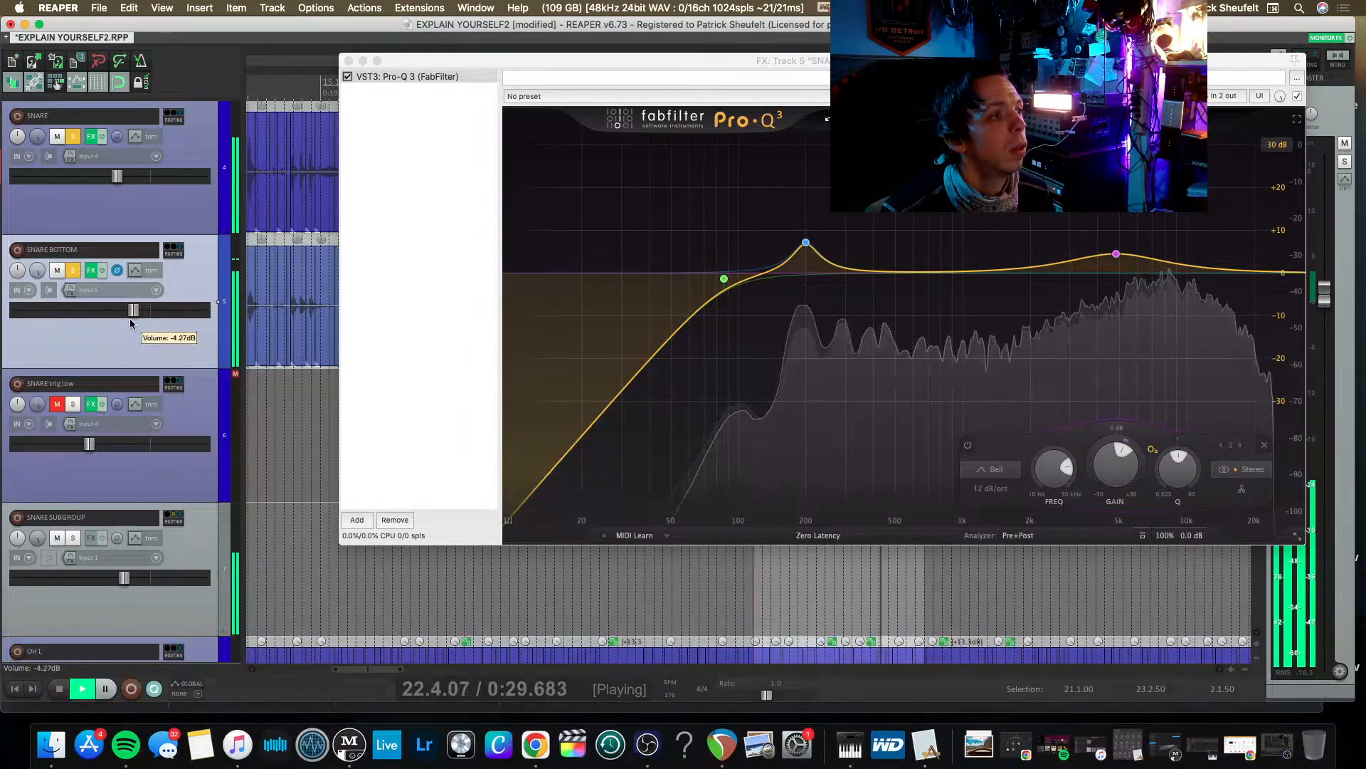
pyautogui.moveTo(116, 176); pyautogui.dragTo(132, 178)
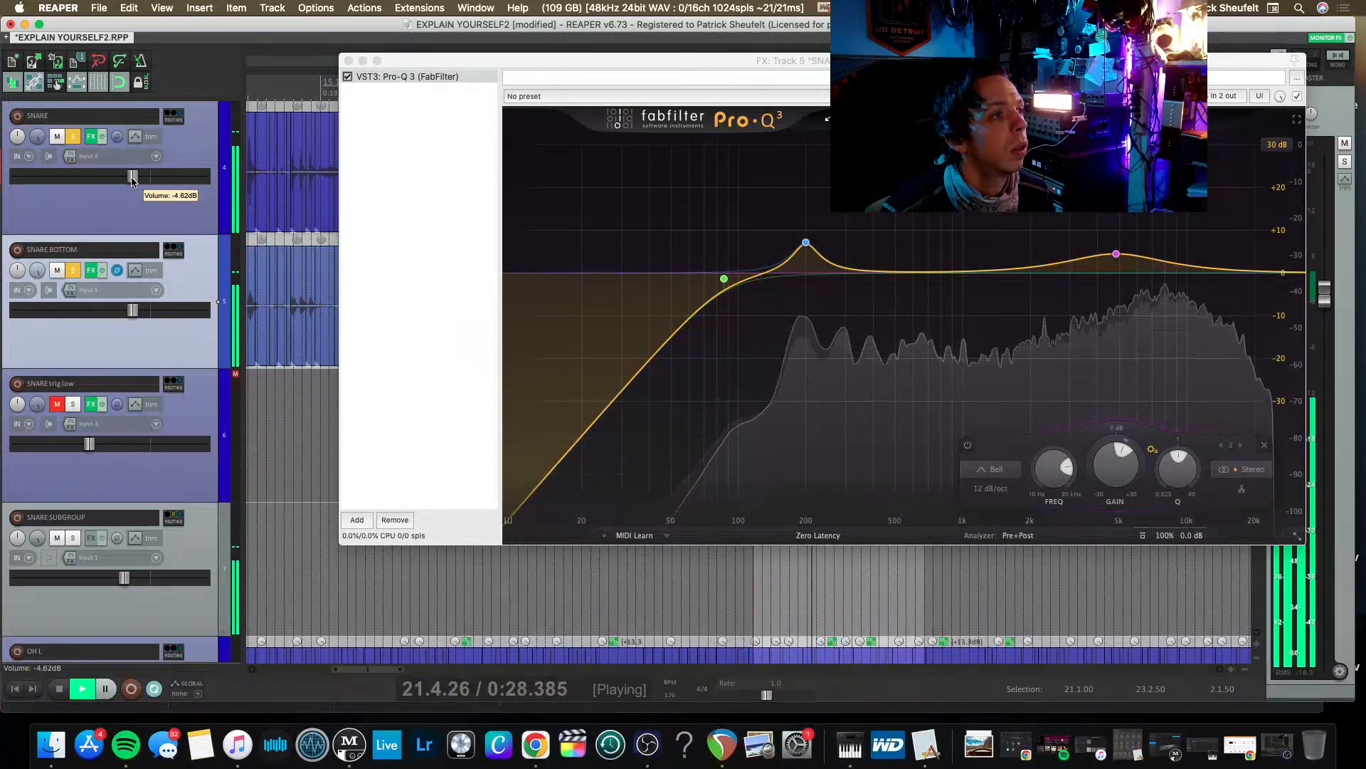
pyautogui.moveTo(131, 313); pyautogui.dragTo(141, 316)
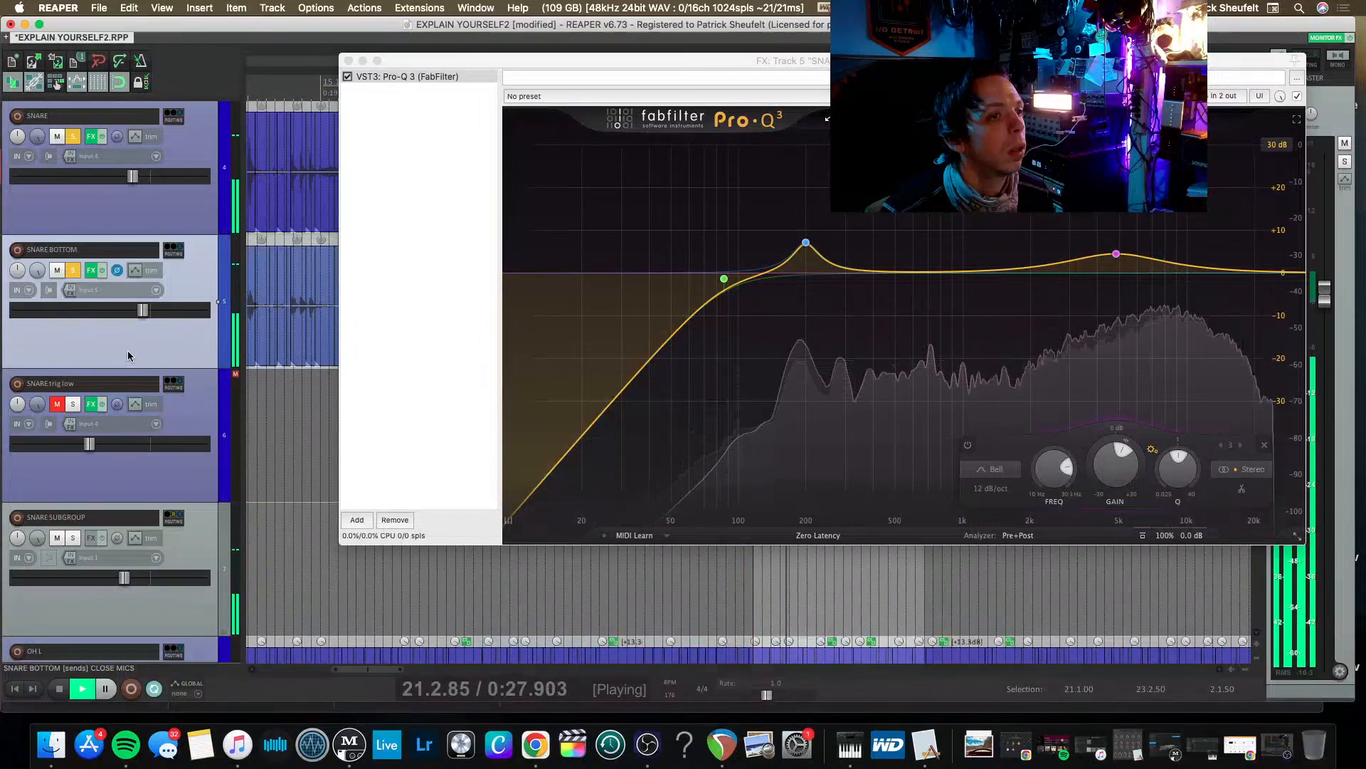
pyautogui.click(348, 61)
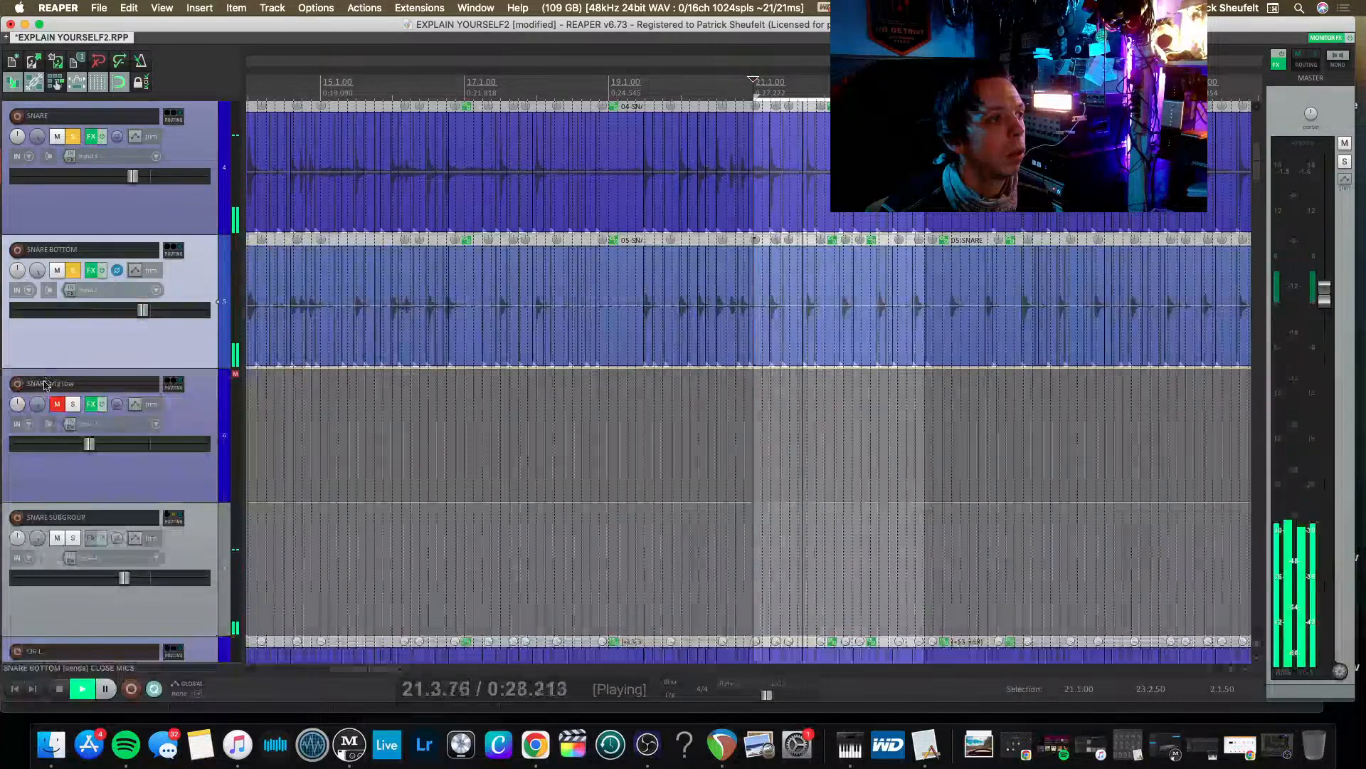
pyautogui.press('space')
# Unmute and solo the SNARE trig low track and play it with the other soloed snares.
pyautogui.scroll(-2, 69, 411)
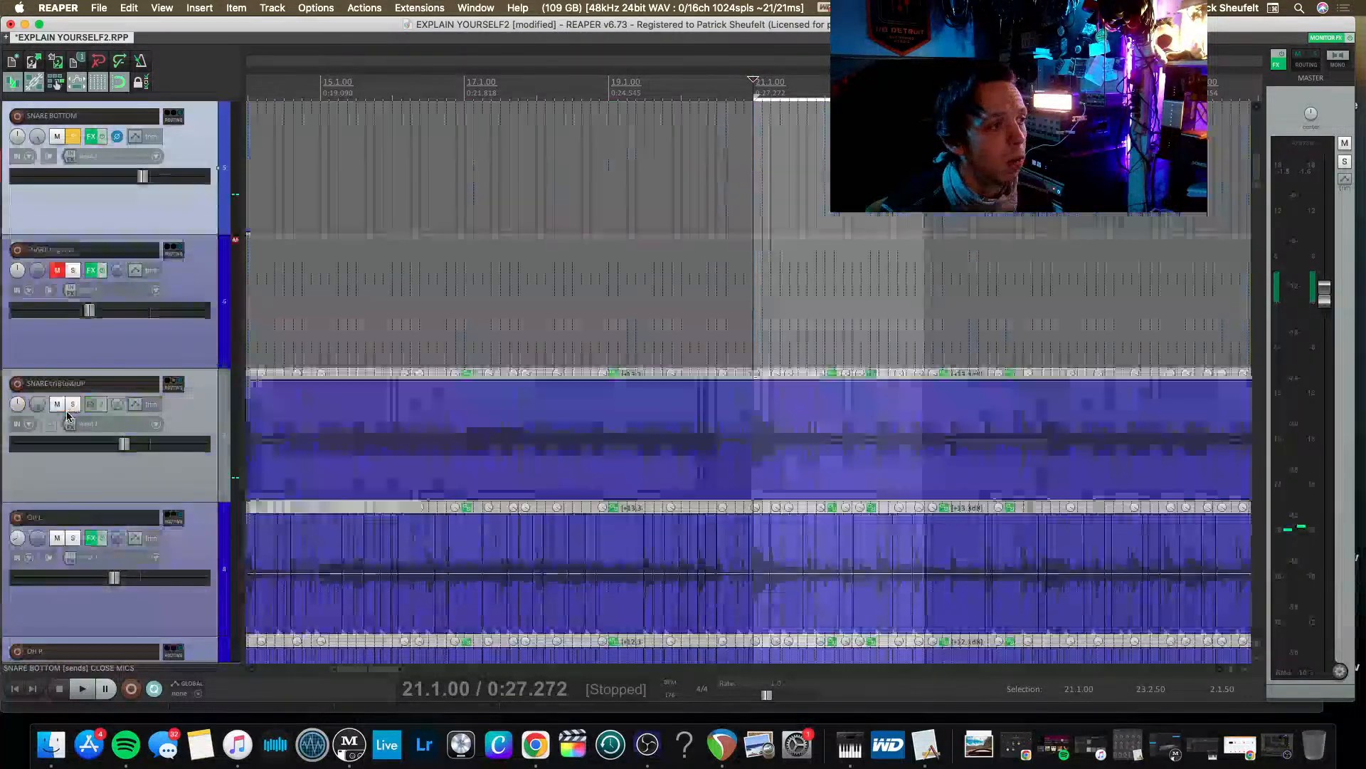
pyautogui.click(56, 270)
pyautogui.click(72, 271)
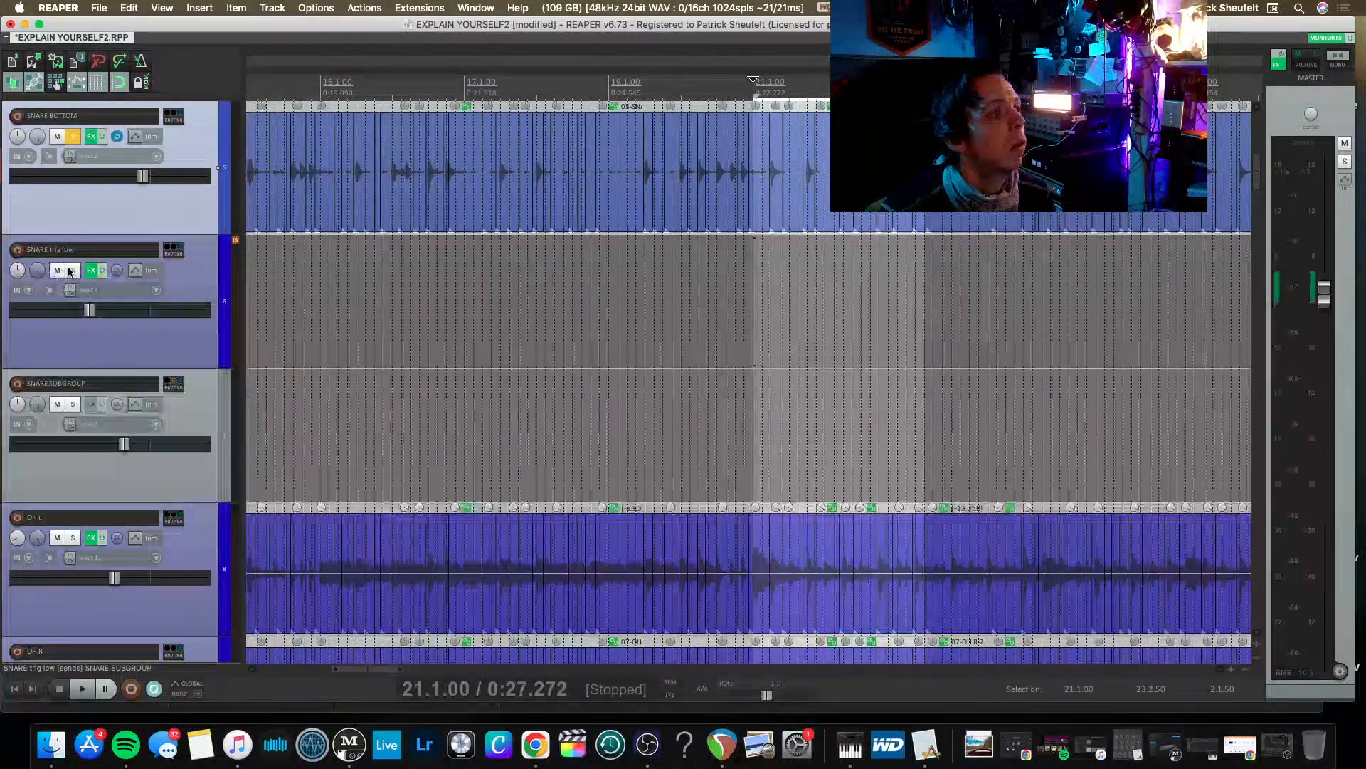
pyautogui.press('space')
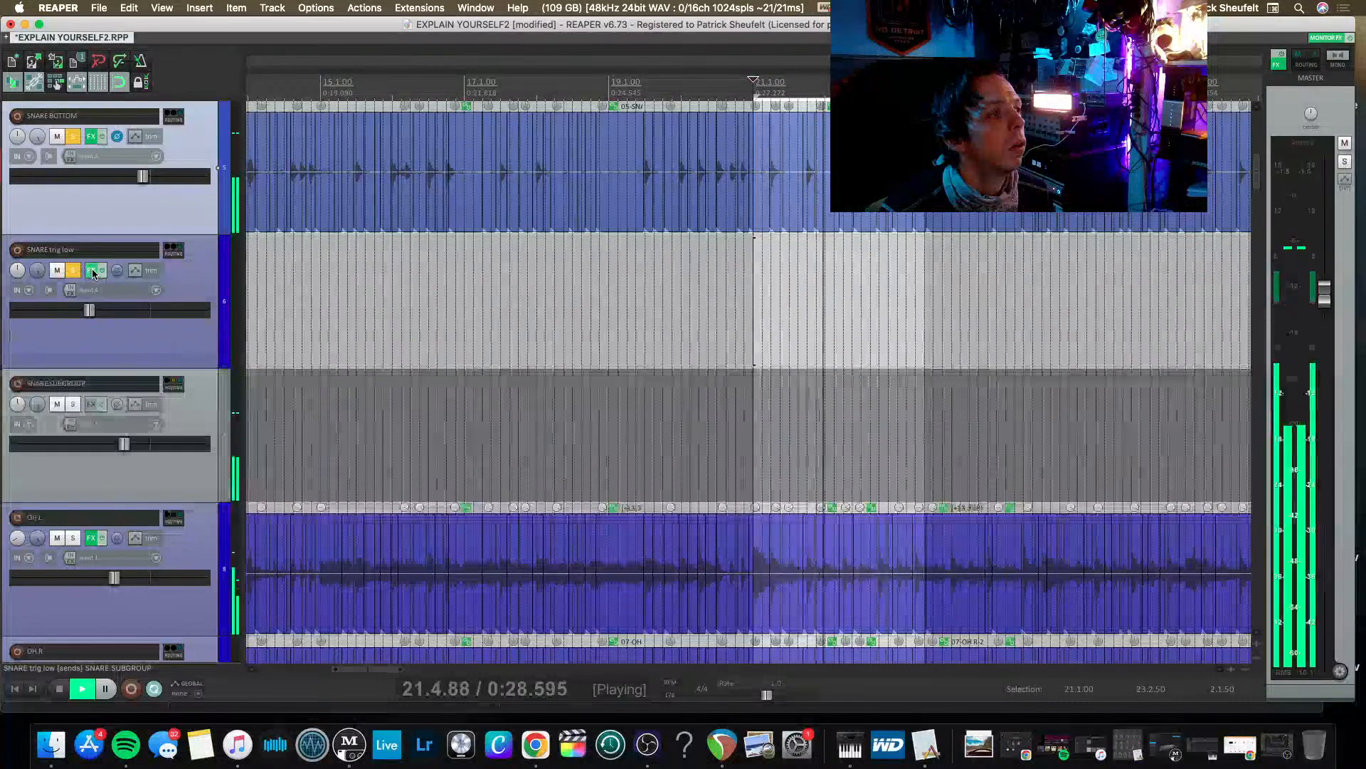
# Remove the VLA-2A and Pro-Q 3 plug-ins from the SNARE trig low effects chain, leaving Trigger 2 and Maag EQ4.
pyautogui.click(88, 271)
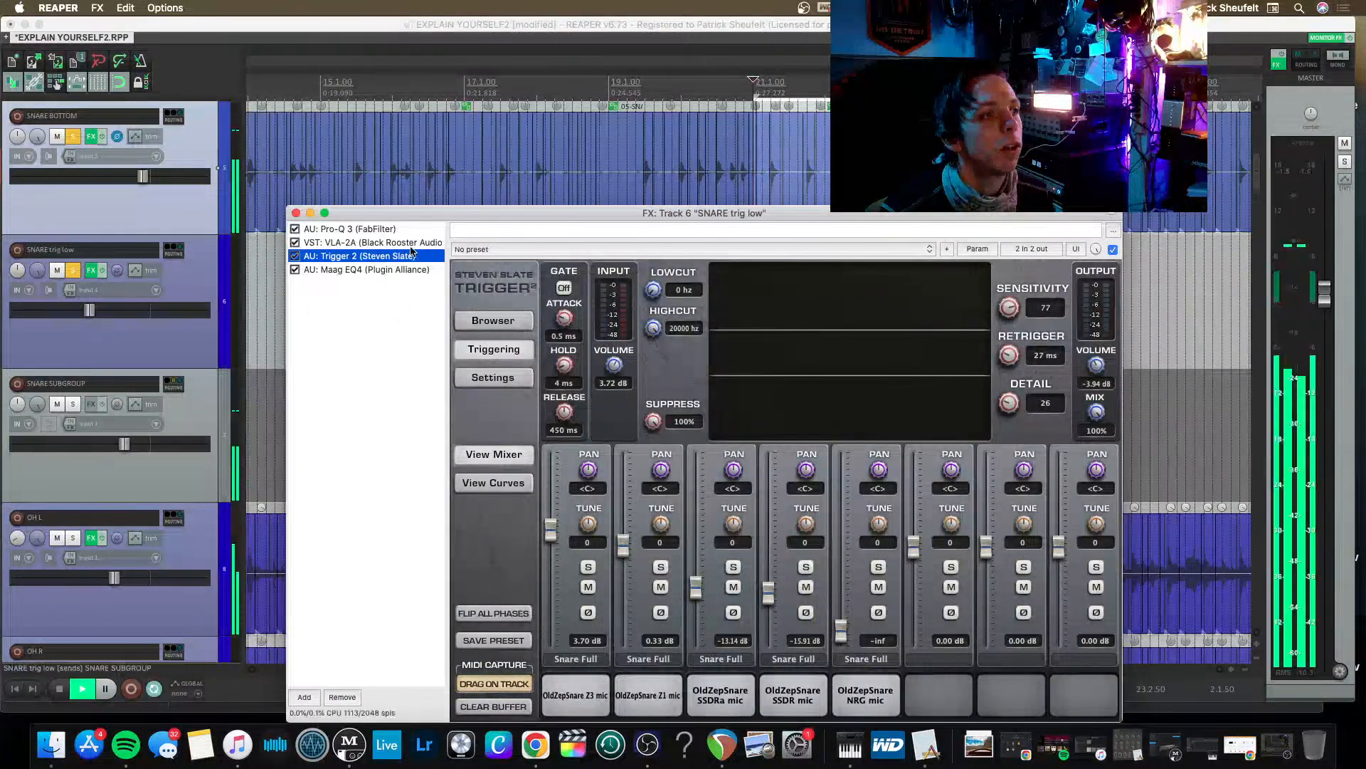
pyautogui.press('space')
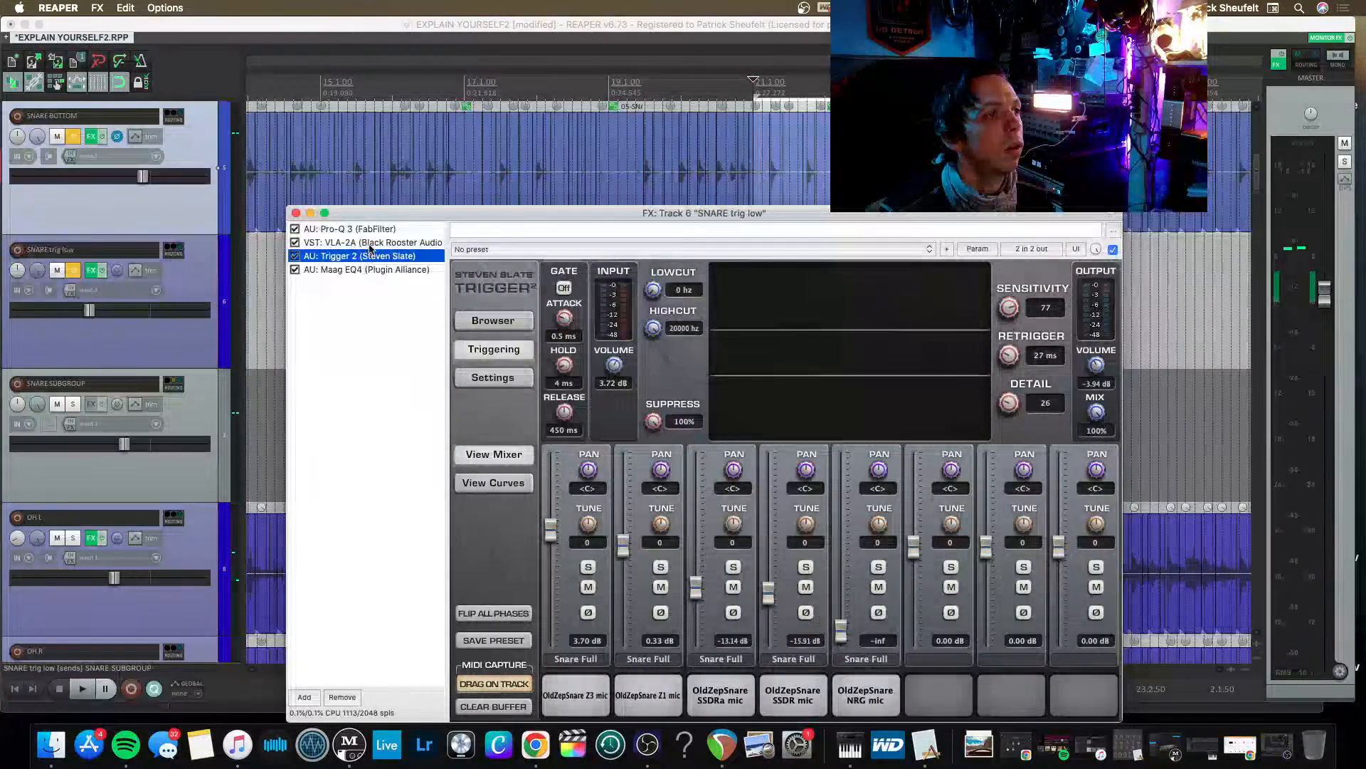
pyautogui.click(355, 228)
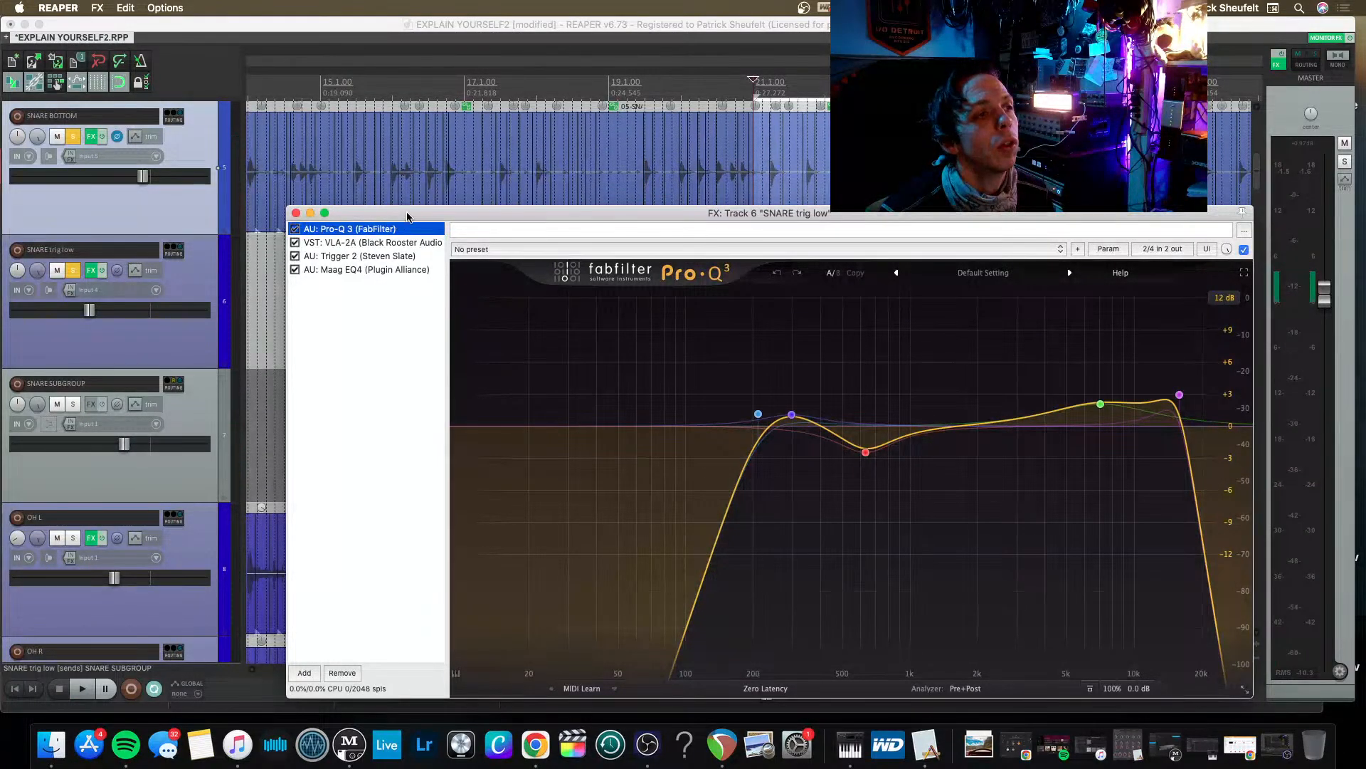
pyautogui.moveTo(407, 215); pyautogui.dragTo(333, 121)
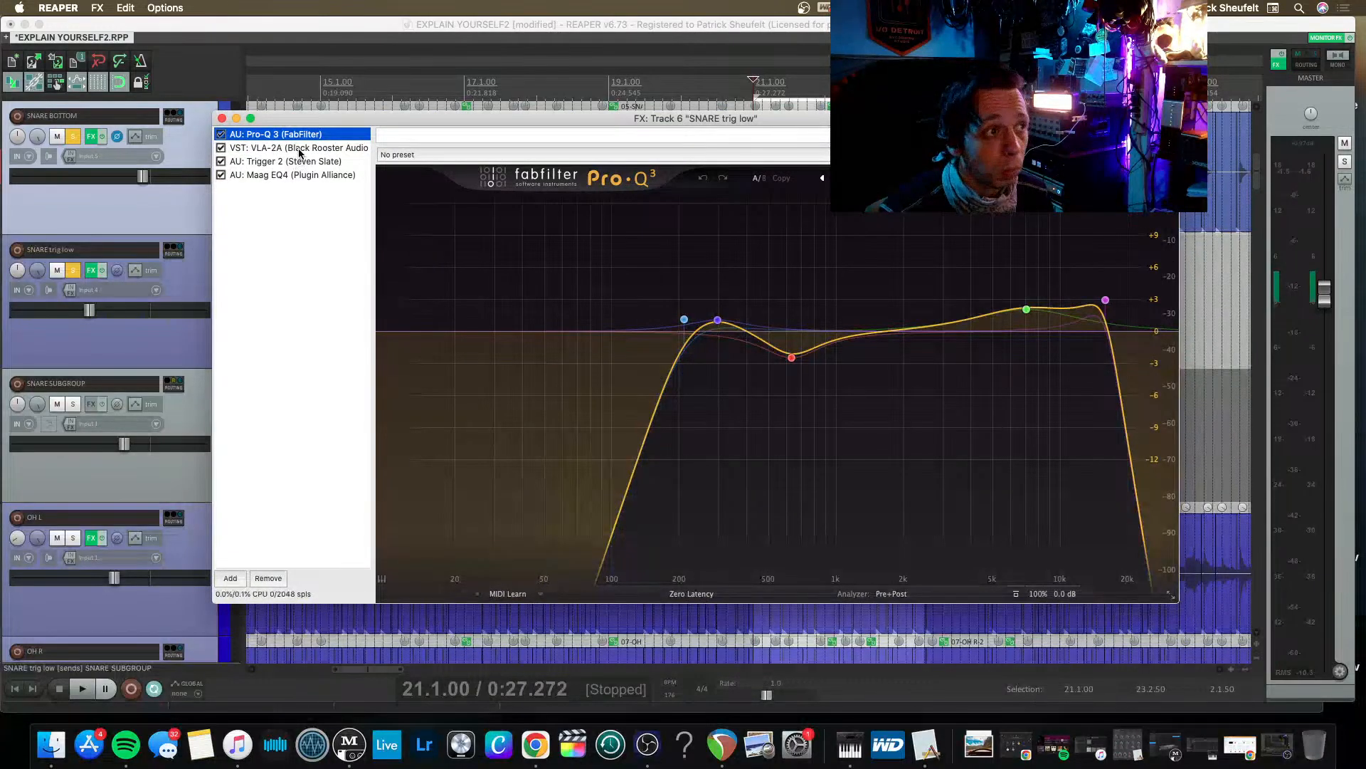
pyautogui.click(299, 149)
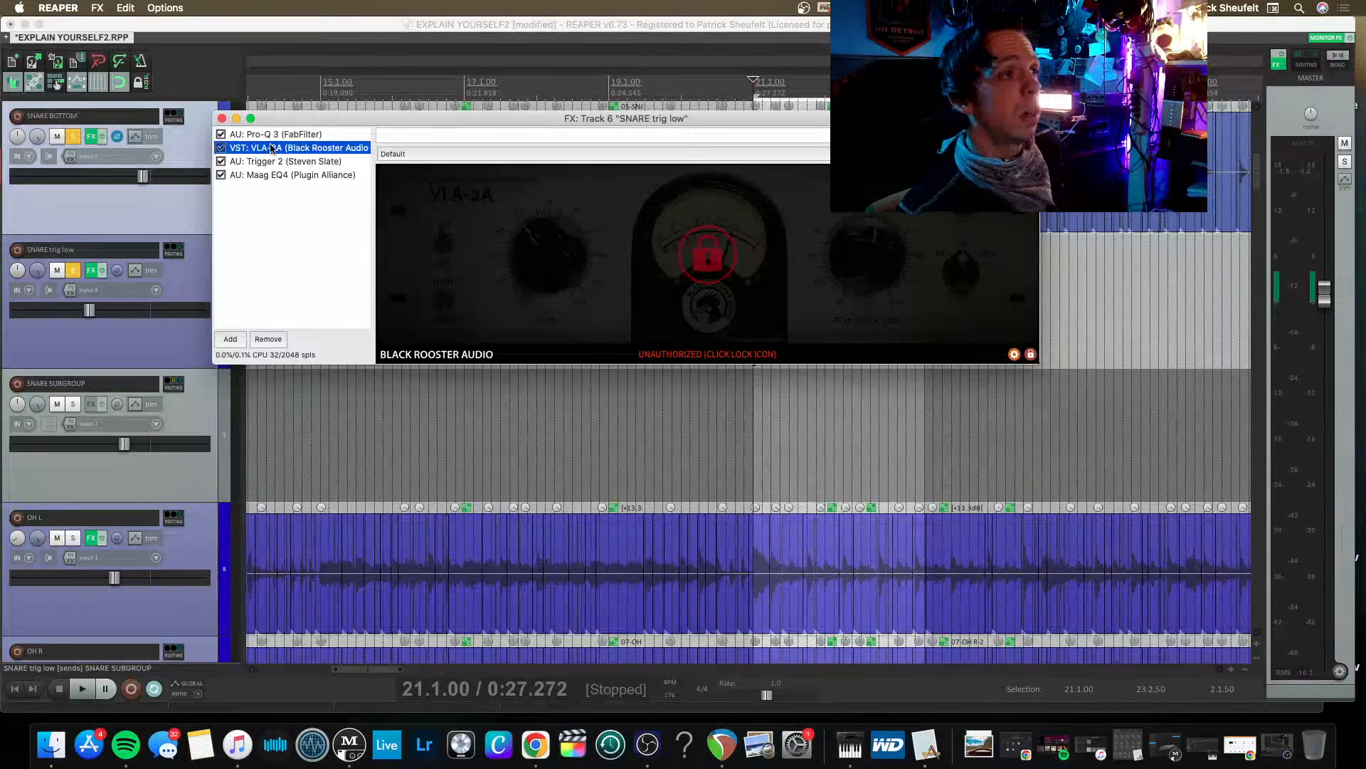
pyautogui.press('Delete')
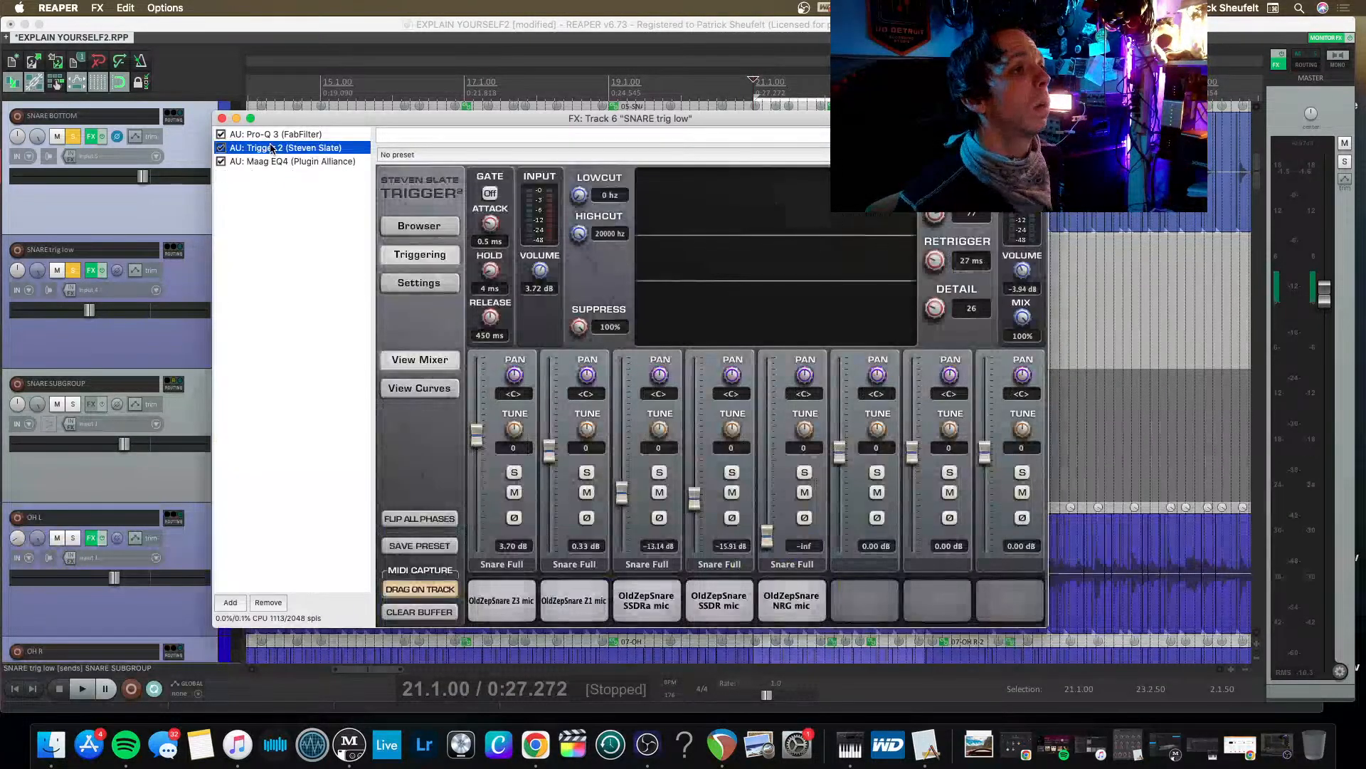
pyautogui.click(287, 134)
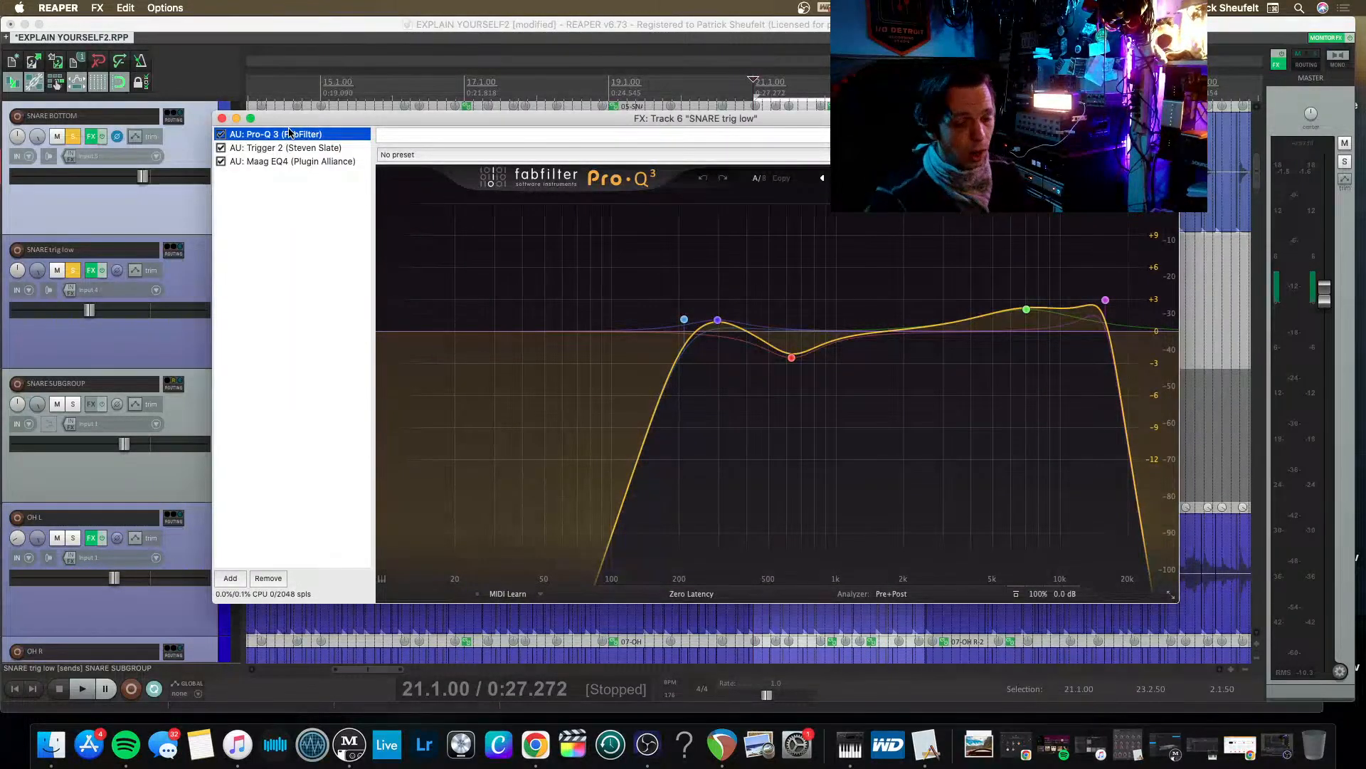
pyautogui.press('Delete')
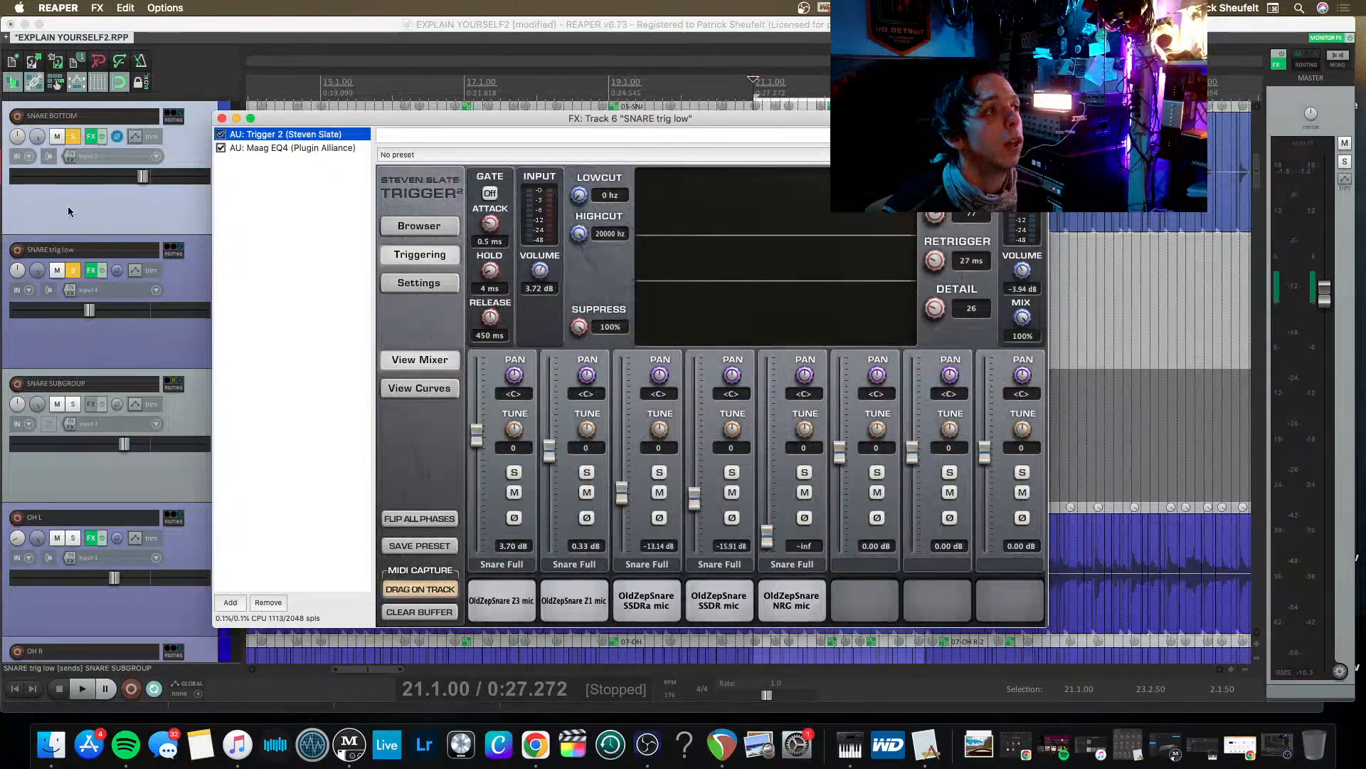
pyautogui.moveTo(343, 114); pyautogui.dragTo(500, 112)
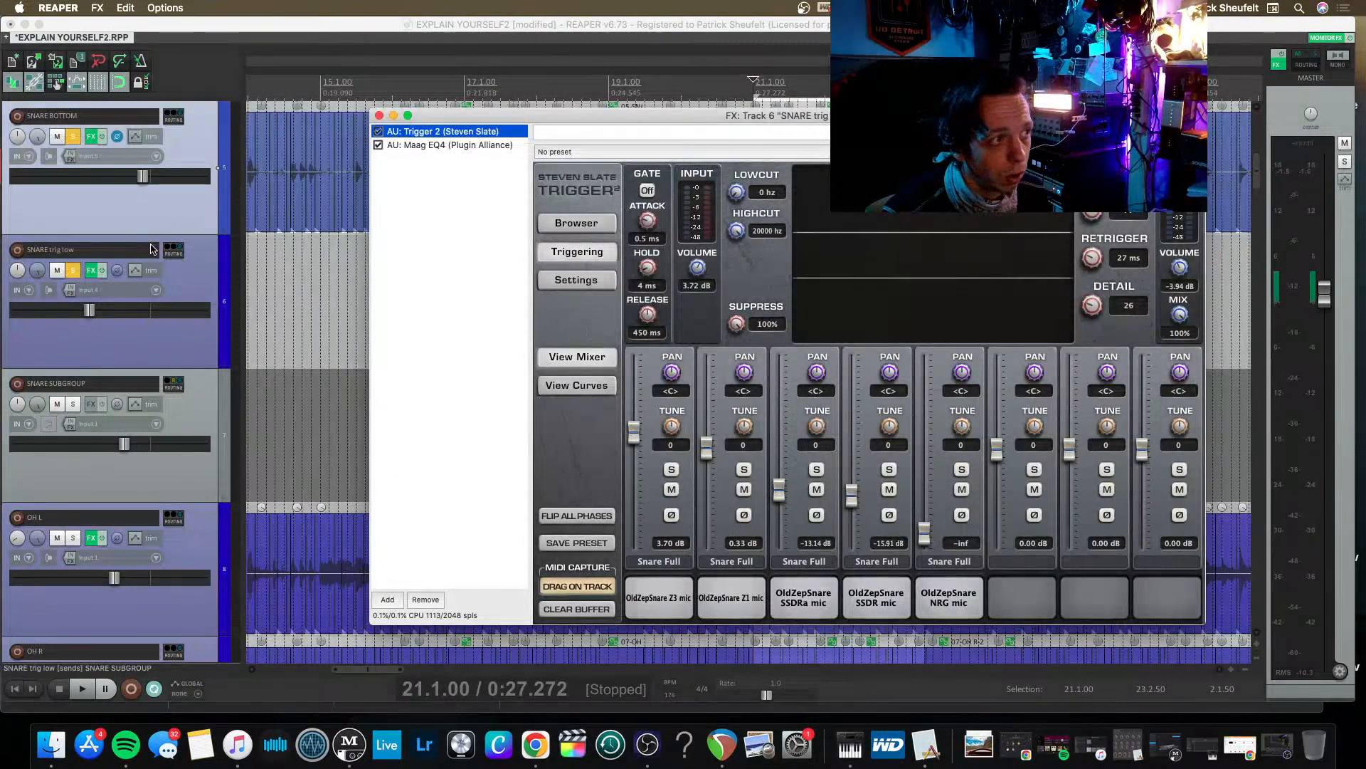
pyautogui.scroll(3, 115, 225)
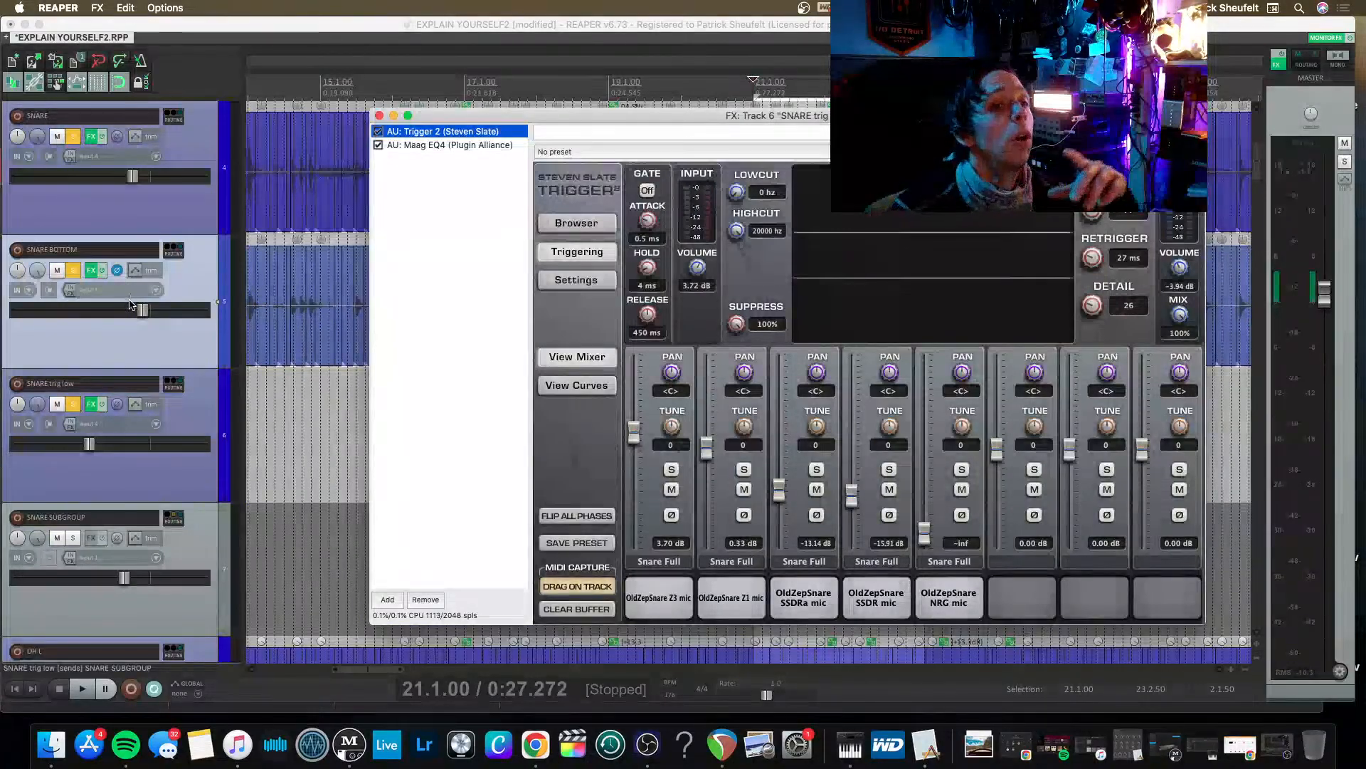
pyautogui.click(1185, 294)
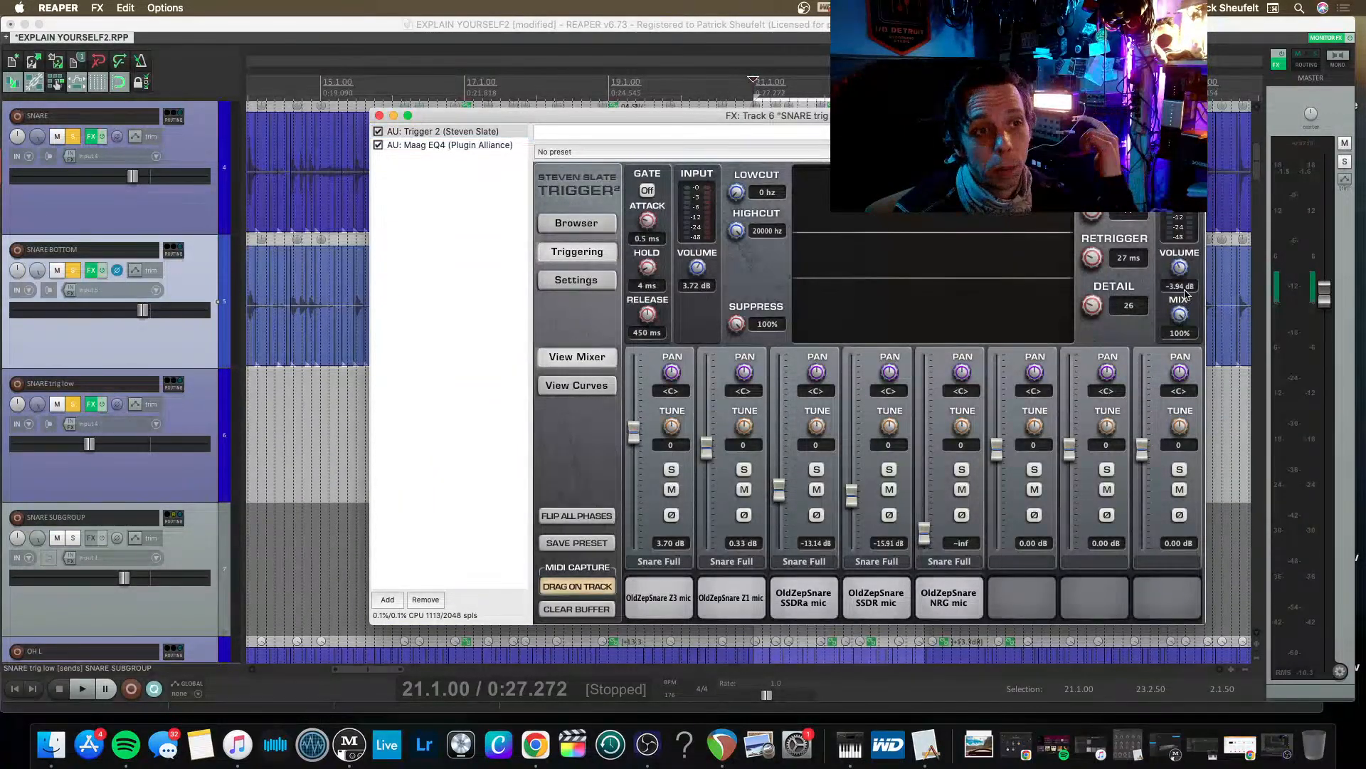
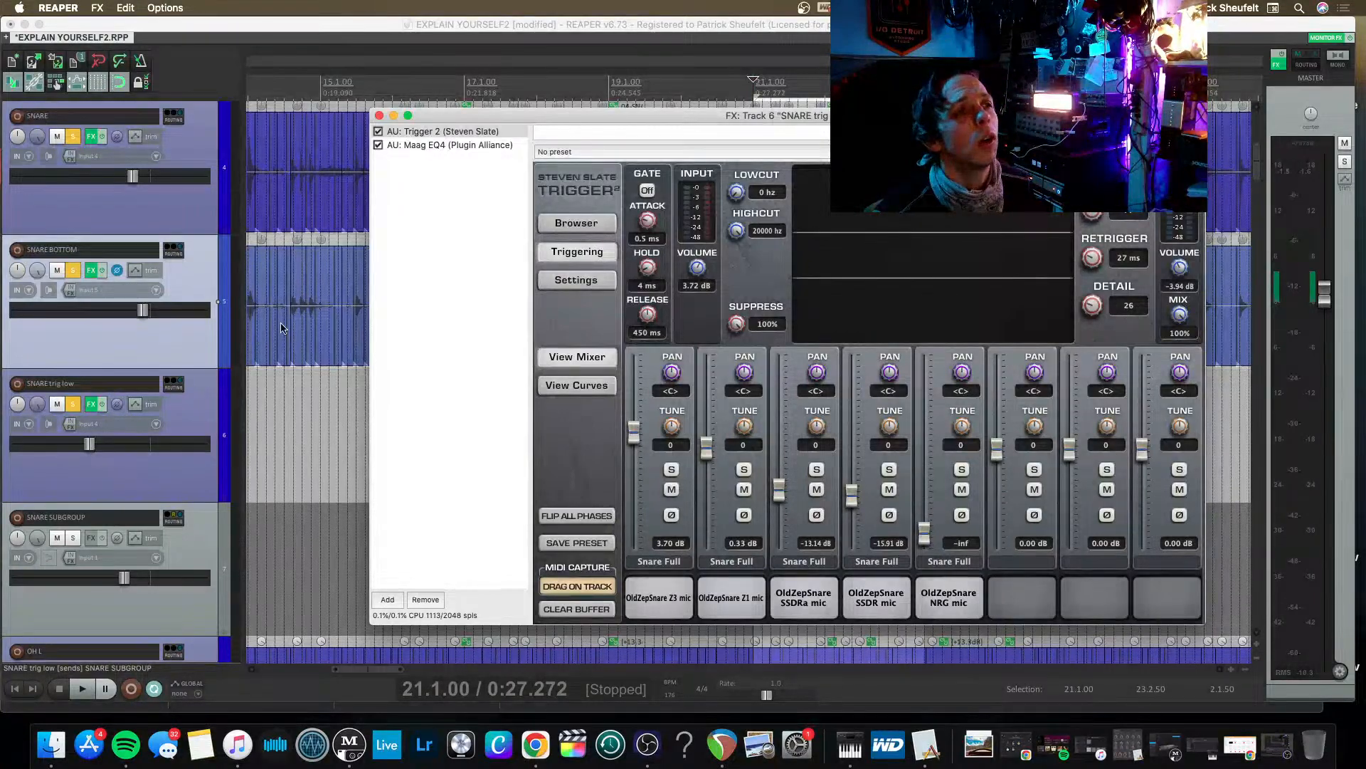
# Play the soloed snares and add a post-fader send from SNARE to SNARE trig low so it feeds Trigger 2.
pyautogui.moveTo(500, 116); pyautogui.dragTo(531, 111)
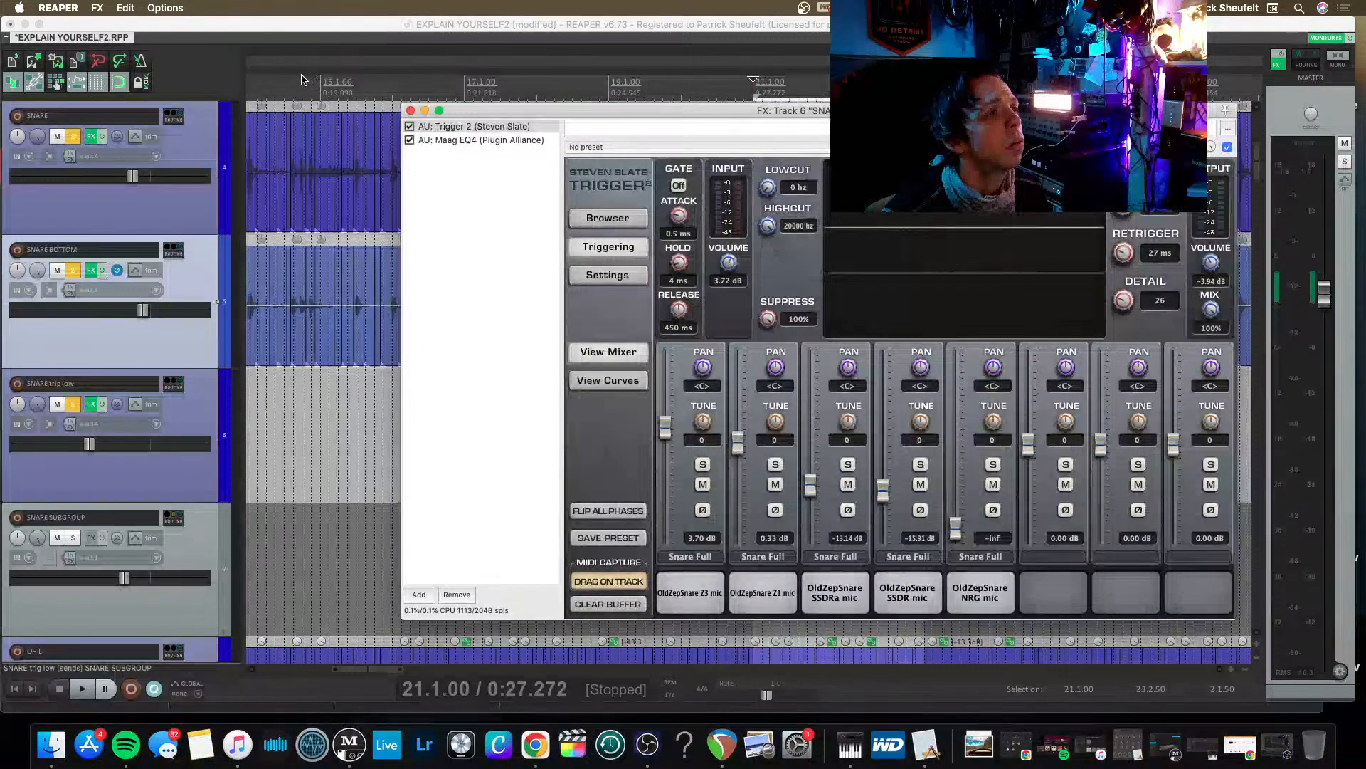
pyautogui.press('space')
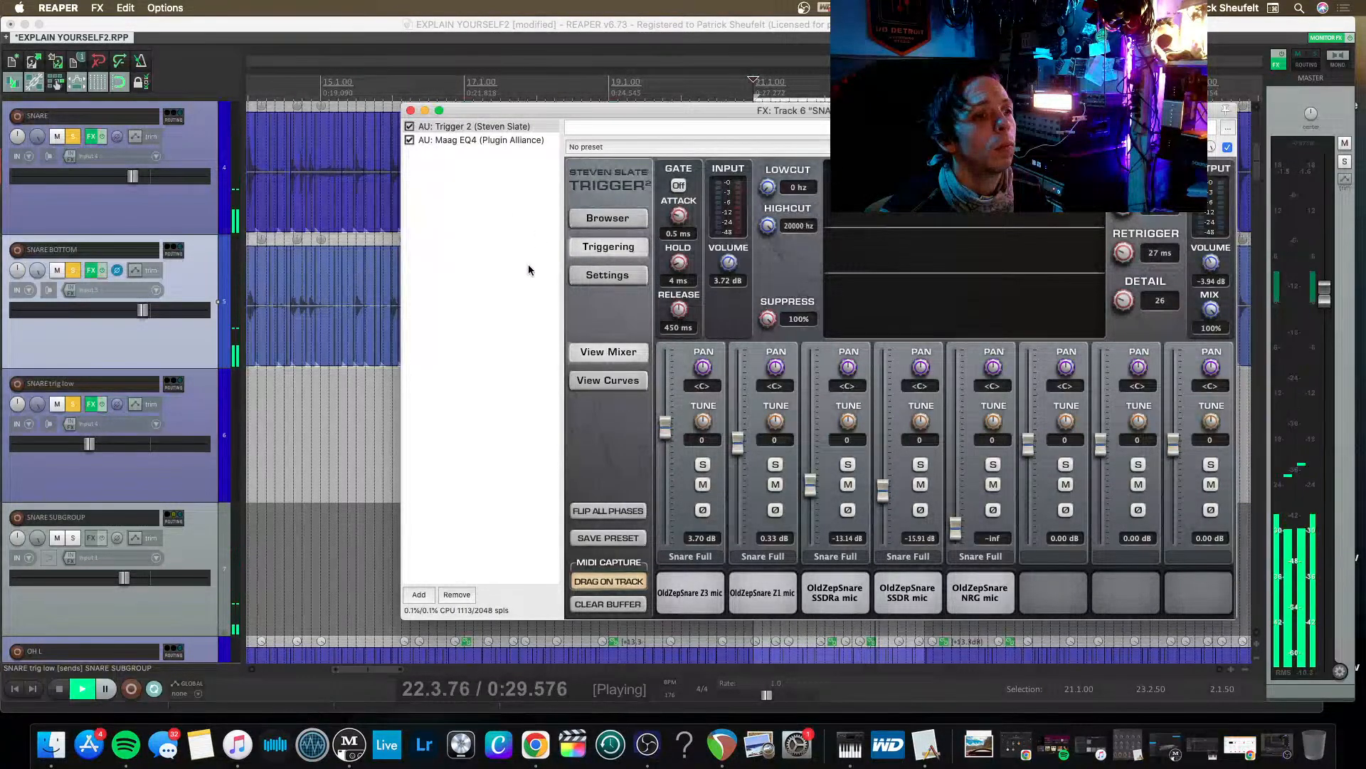
pyautogui.press('space')
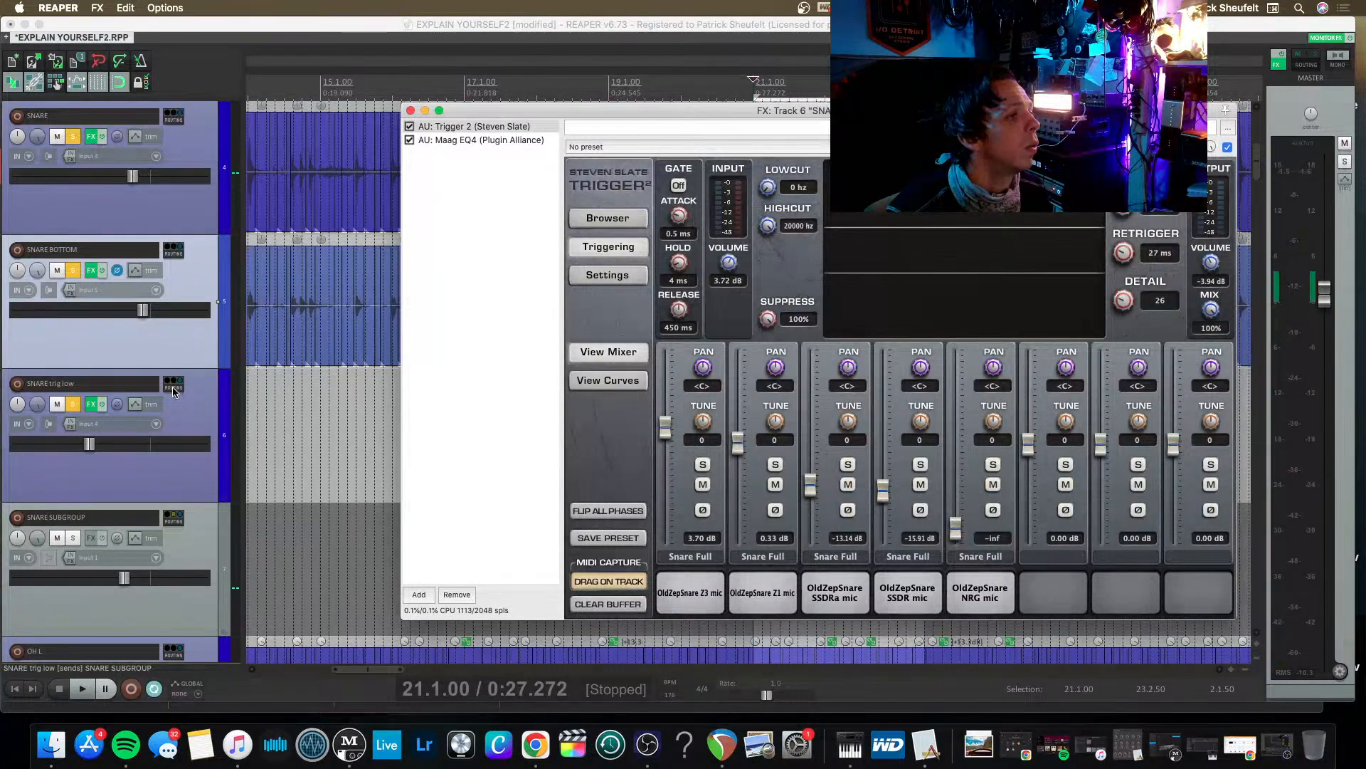
pyautogui.click(171, 137)
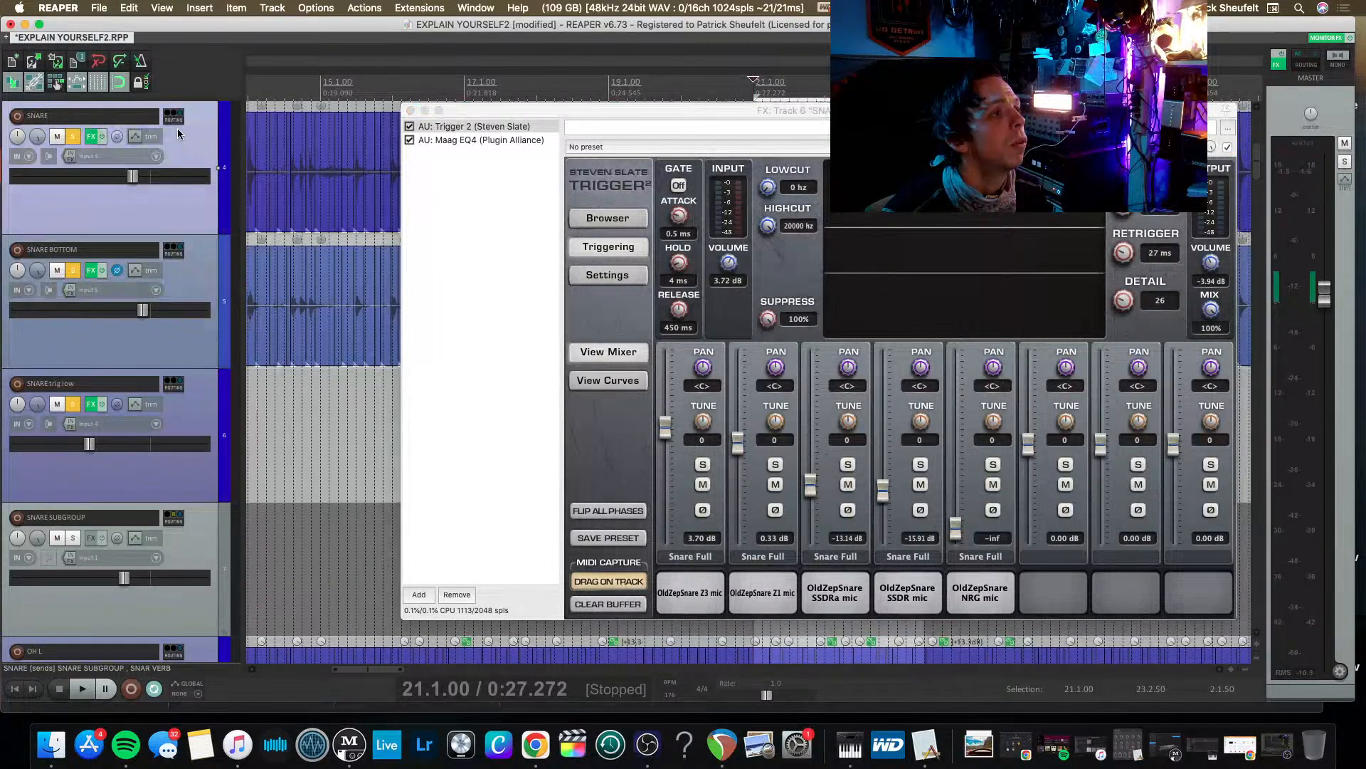
pyautogui.moveTo(170, 387); pyautogui.dragTo(169, 388)
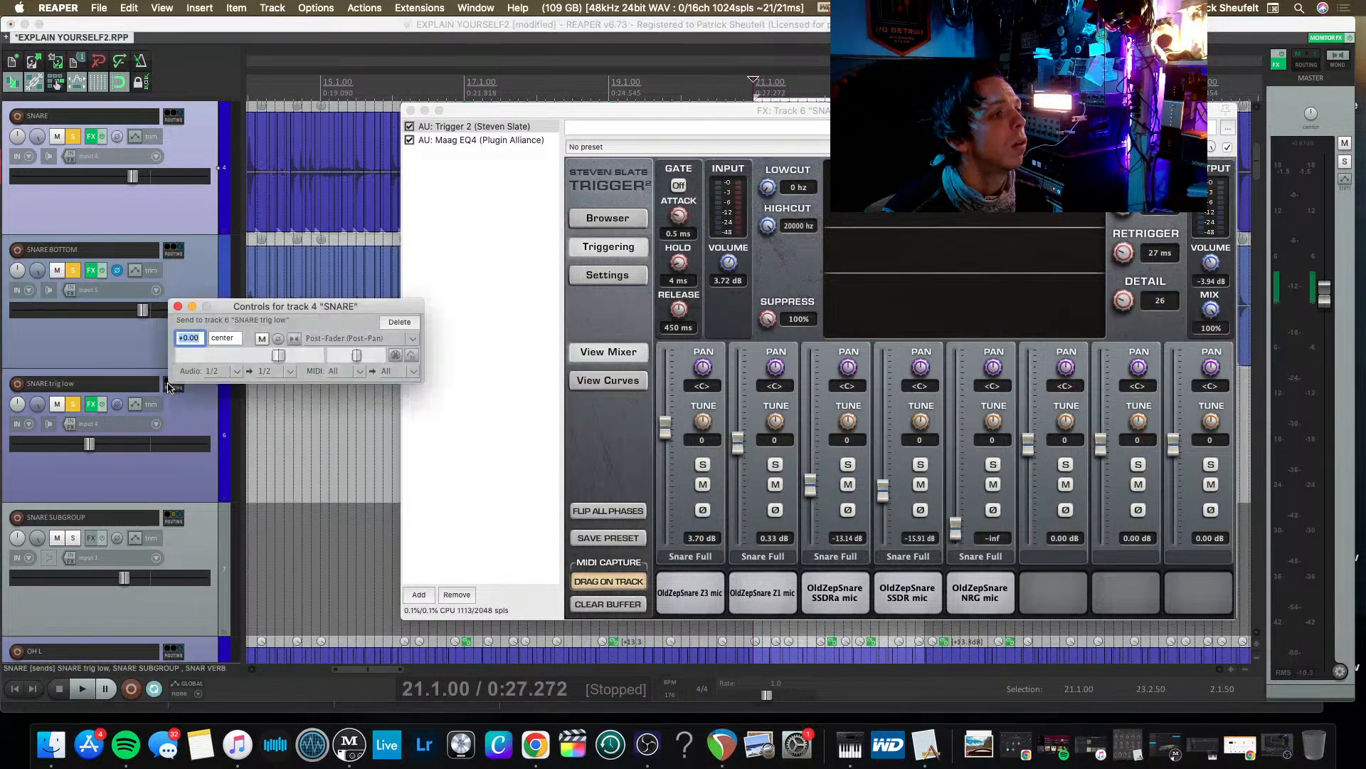
pyautogui.click(178, 306)
# Set Suppress to 0% in Trigger 2 and play the soloed snares with the trigger.
pyautogui.press('space')
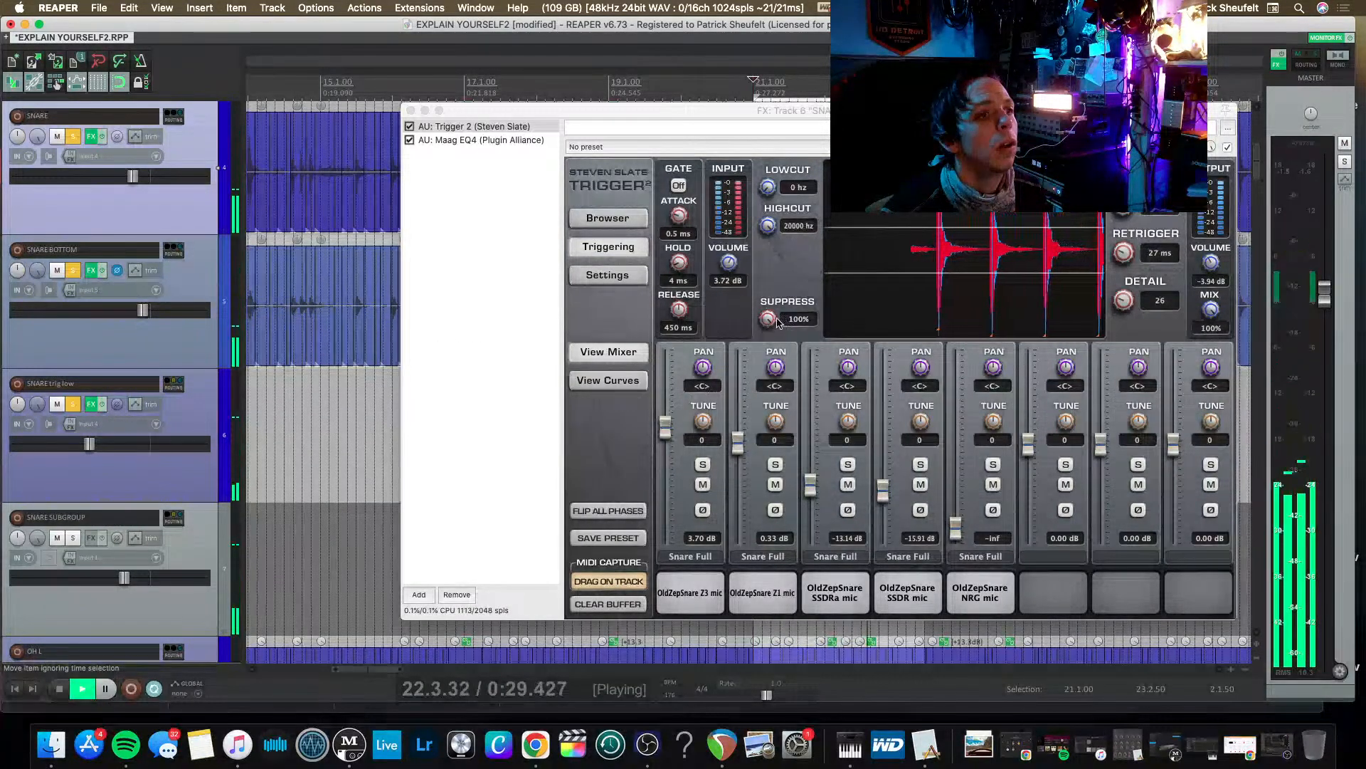
pyautogui.press('space')
pyautogui.moveTo(767, 326); pyautogui.dragTo(778, 327)
pyautogui.press('space')
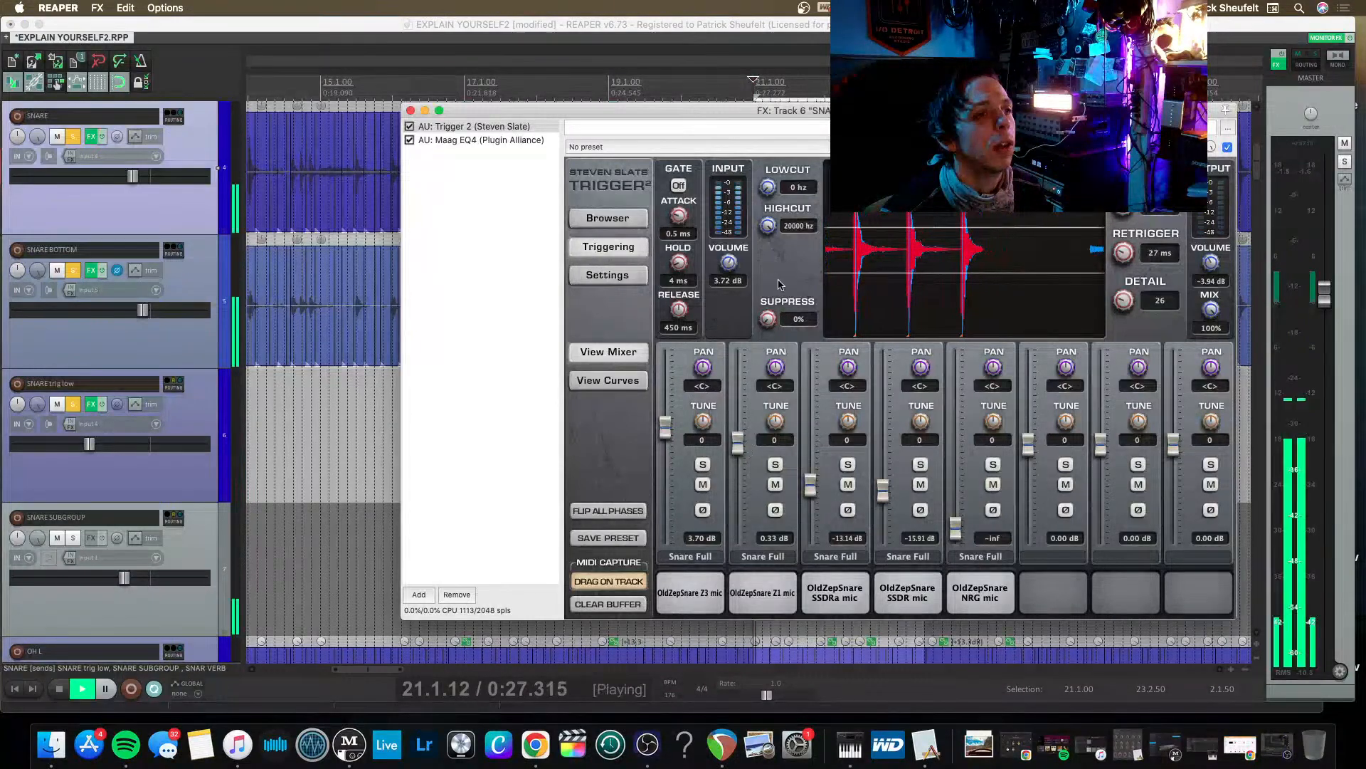
pyautogui.press('space')
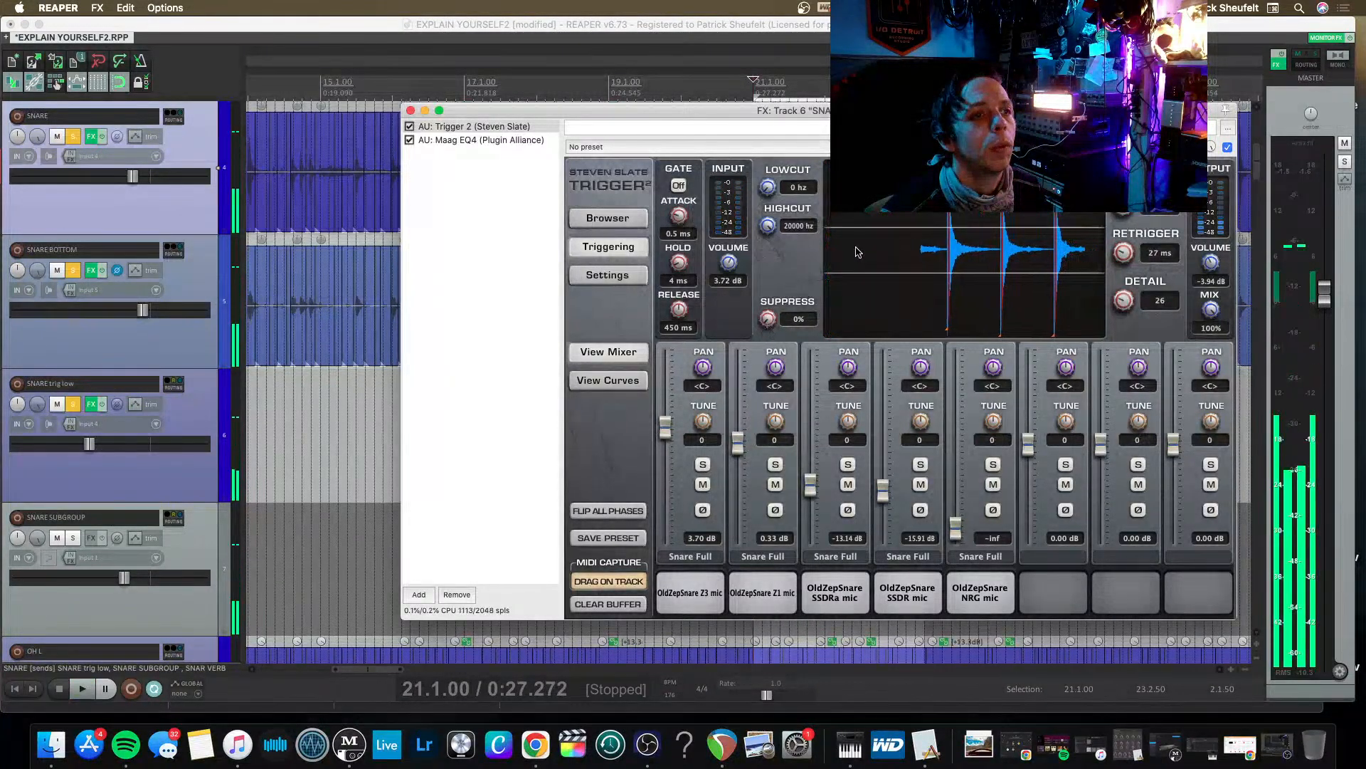
# Play the snares again and audition the OldZepSnare Z1, SSDRa and SSDR samples in Trigger 2.
pyautogui.moveTo(711, 110); pyautogui.dragTo(604, 90)
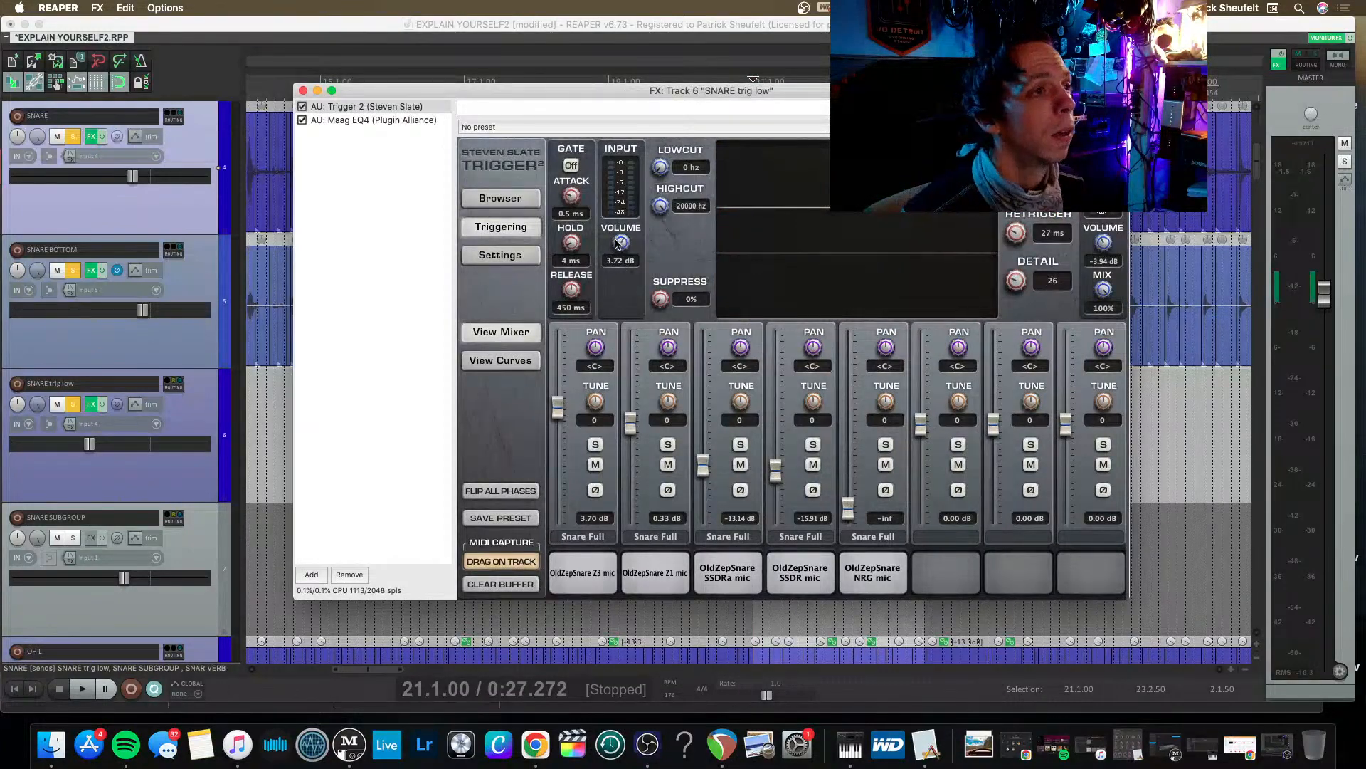
pyautogui.press('space')
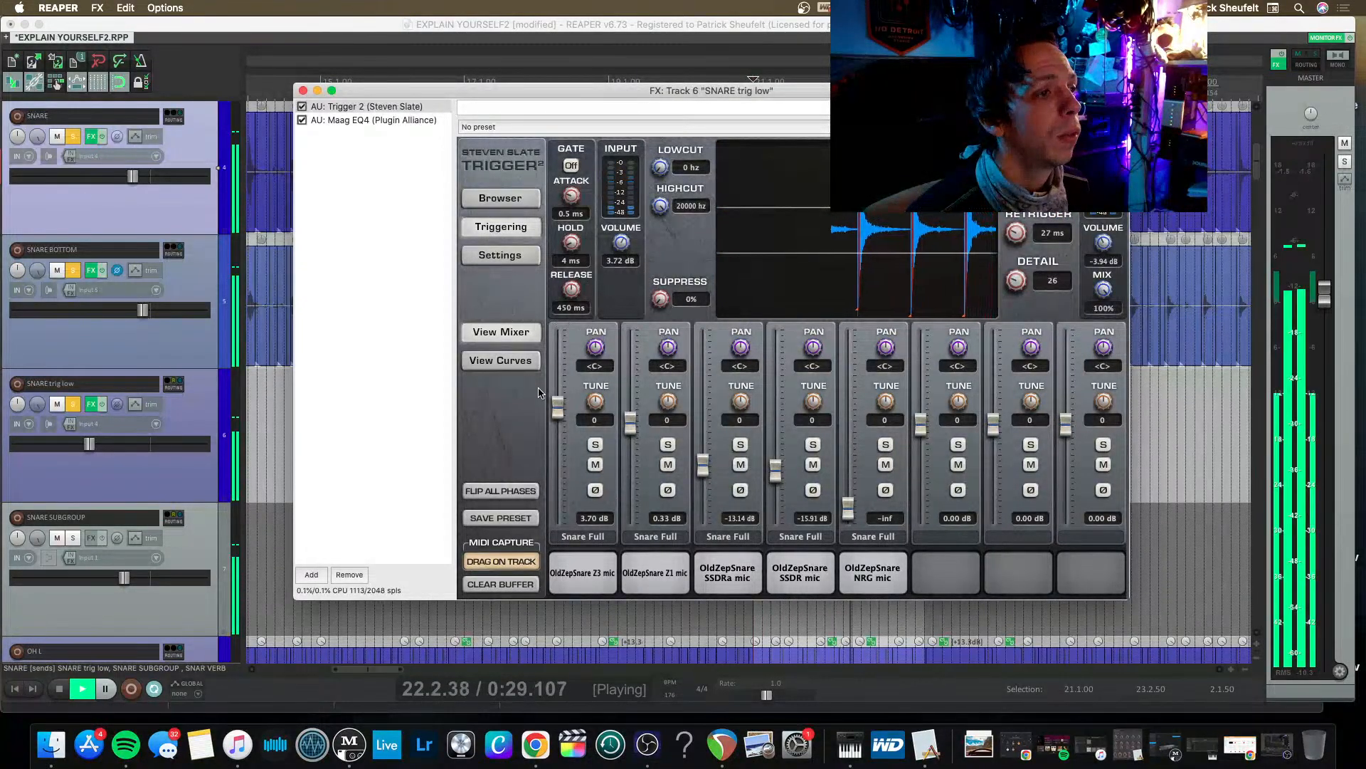
pyautogui.press('space')
pyautogui.click(651, 577)
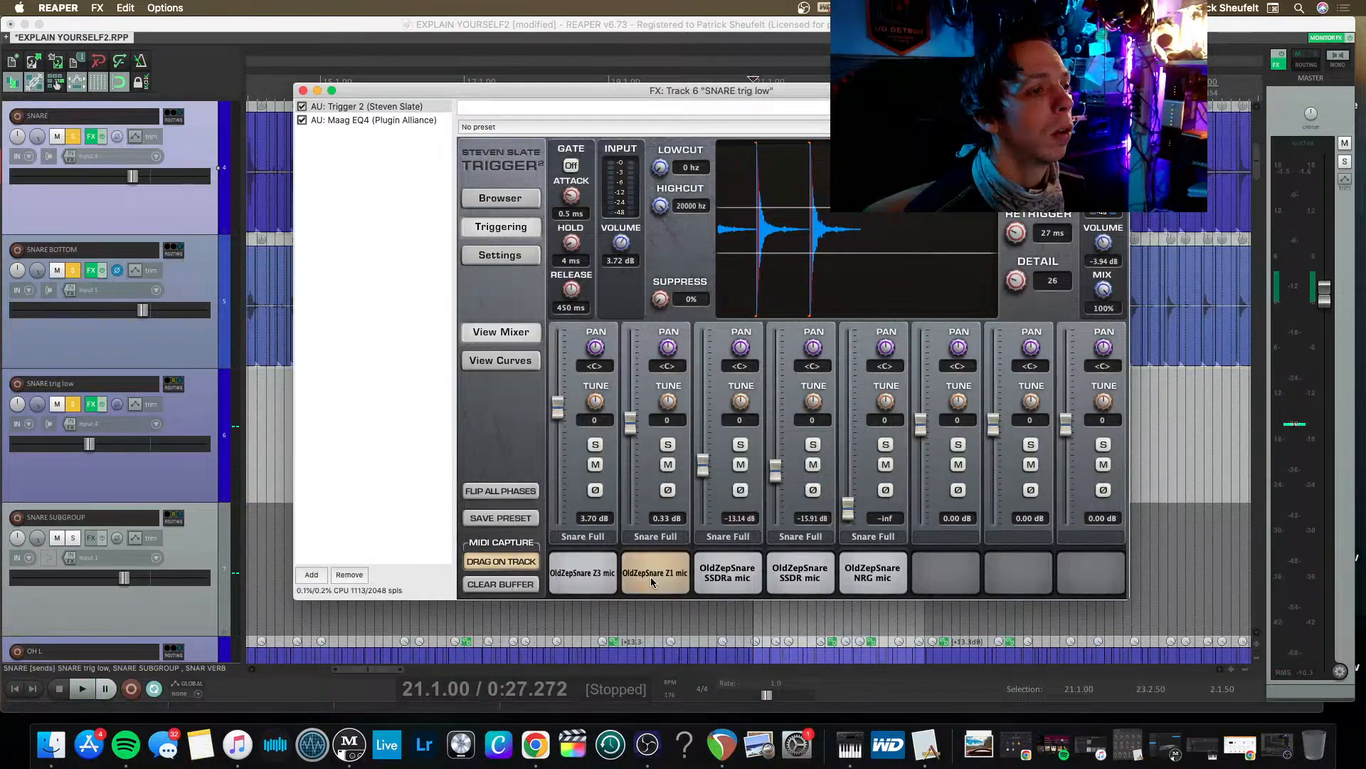
pyautogui.click(727, 573)
pyautogui.click(787, 572)
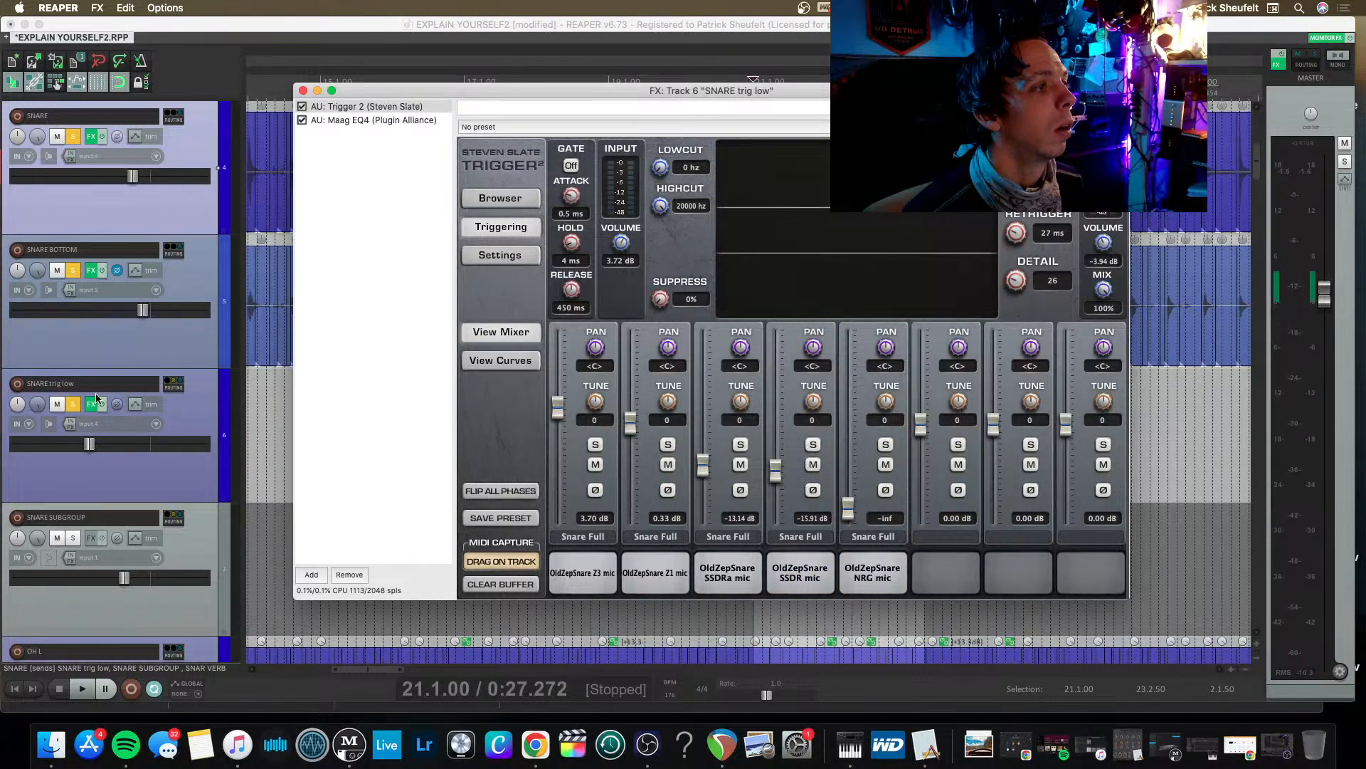
# Rename the SNARE trig low track as SNARE TRIGGER.
pyautogui.doubleClick(70, 390)
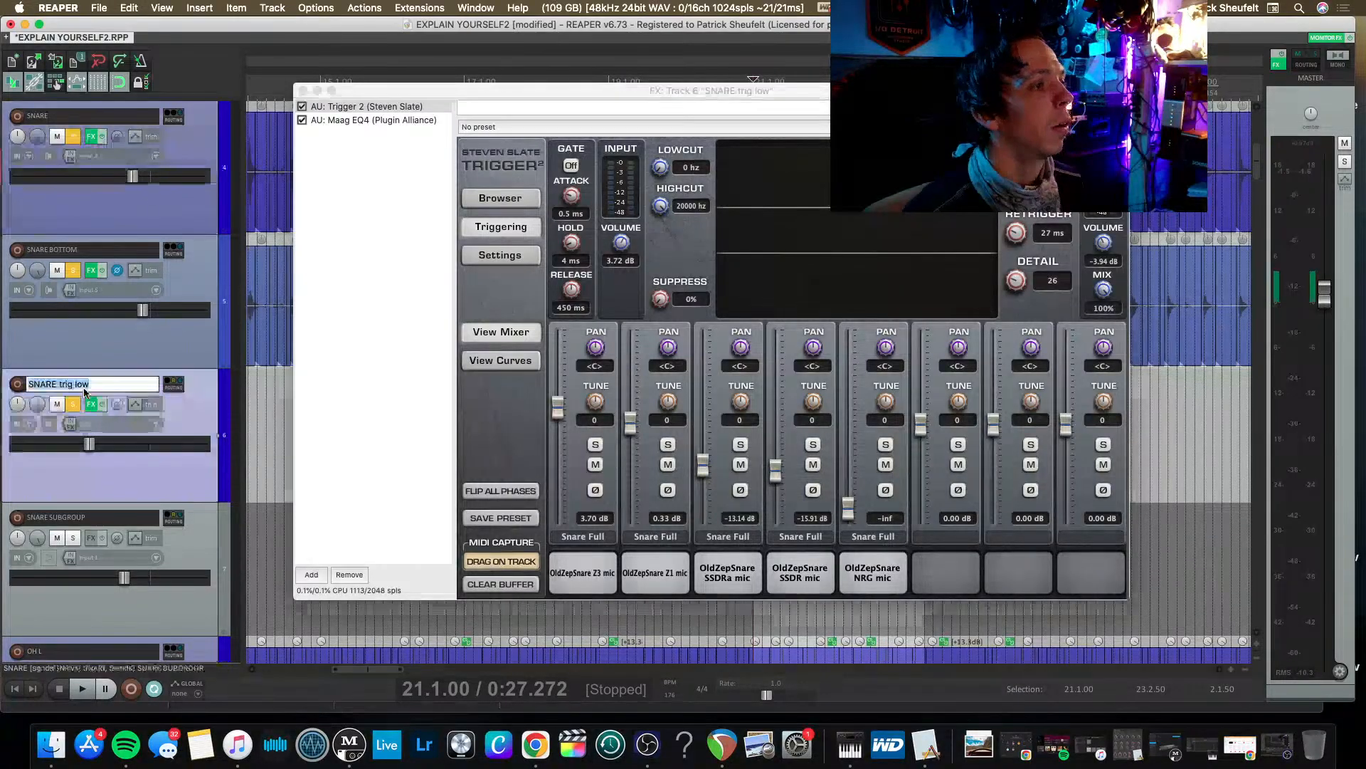
pyautogui.press('Right')
pyautogui.press('BackSpace')
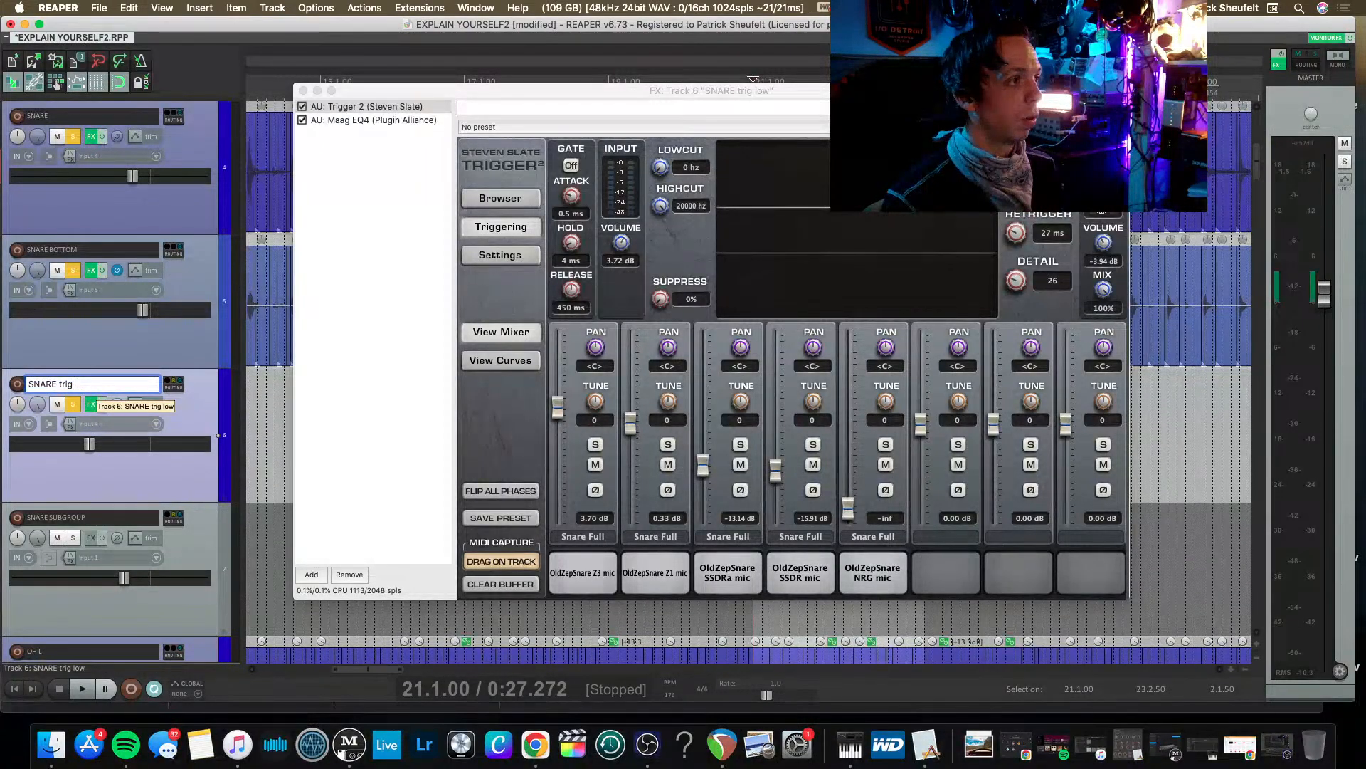
pyautogui.press('BackSpace')
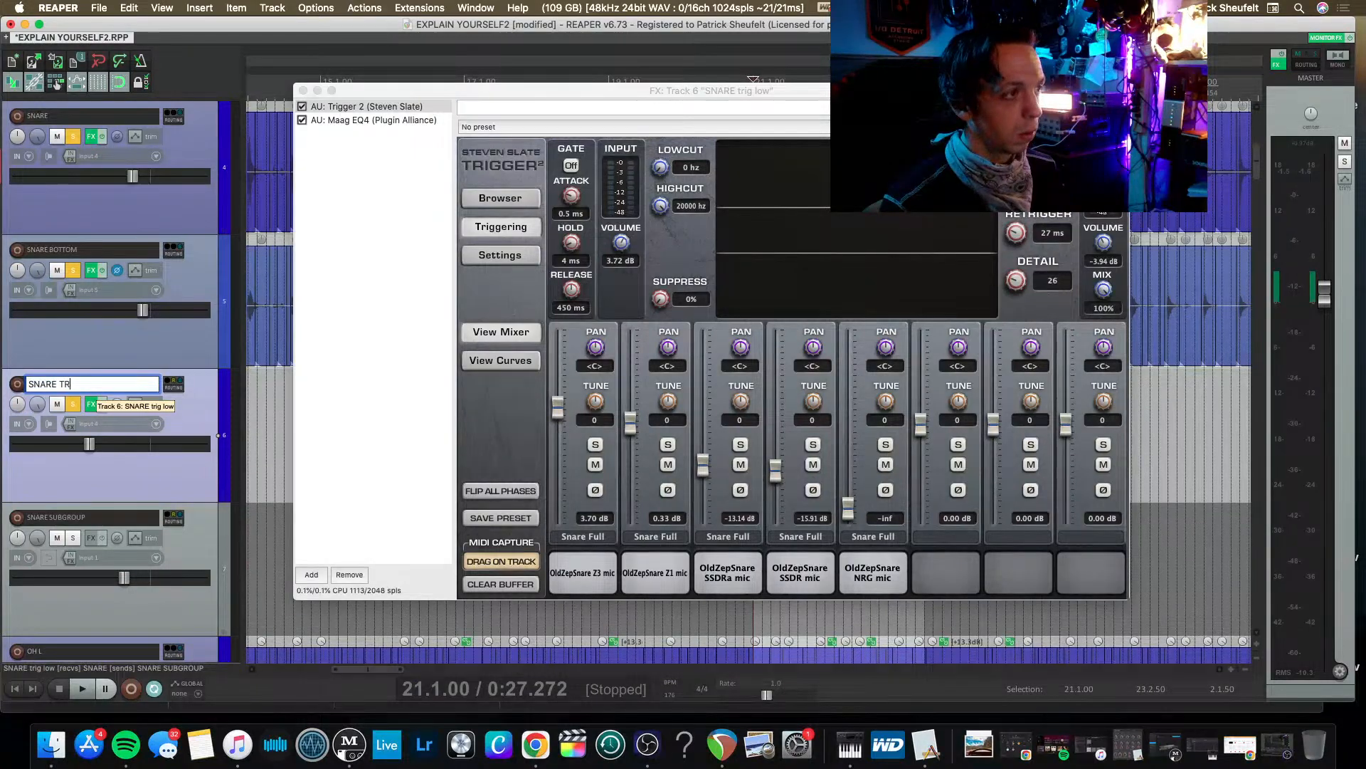
pyautogui.press('Return')
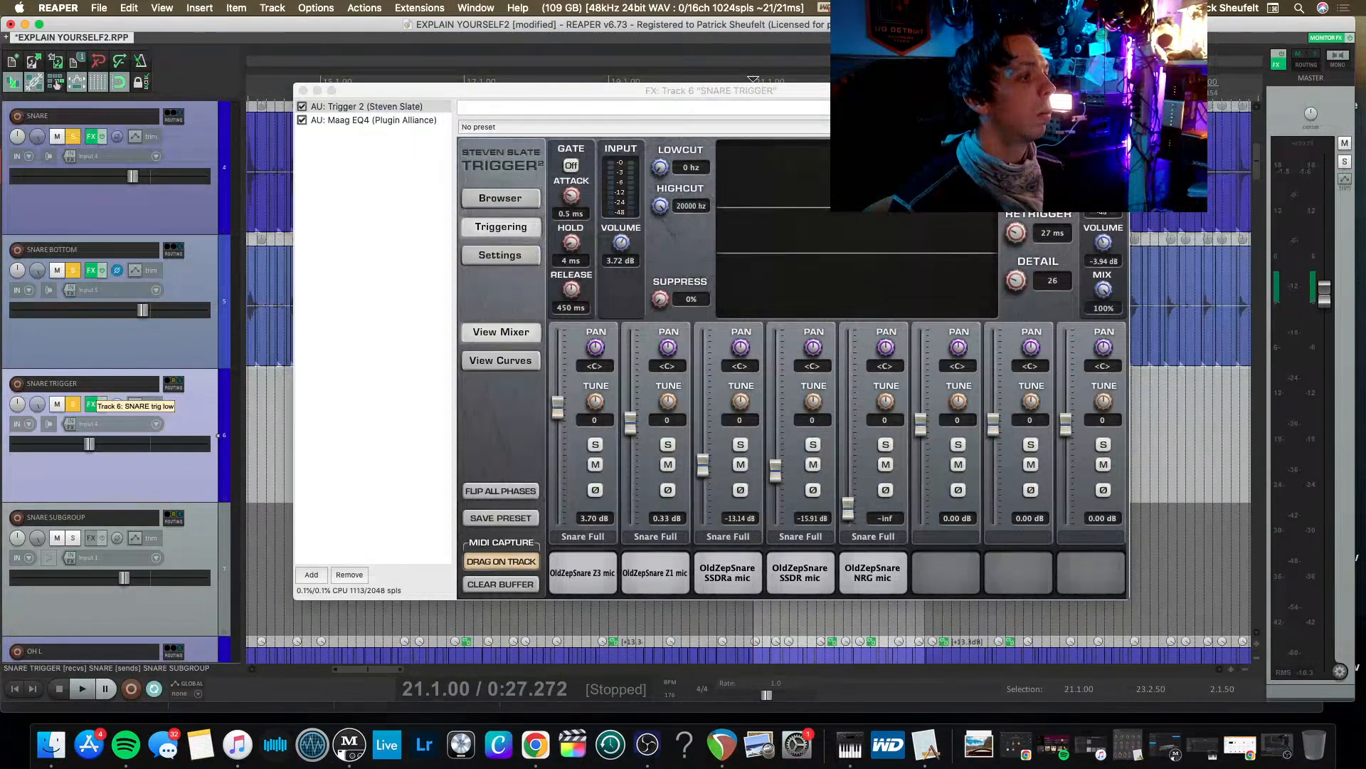
# Raise the SNARE TRIGGER track's volume considerably while replaying the soloed snares, and audition the OldZepSnare Z3 sample.
pyautogui.press('space')
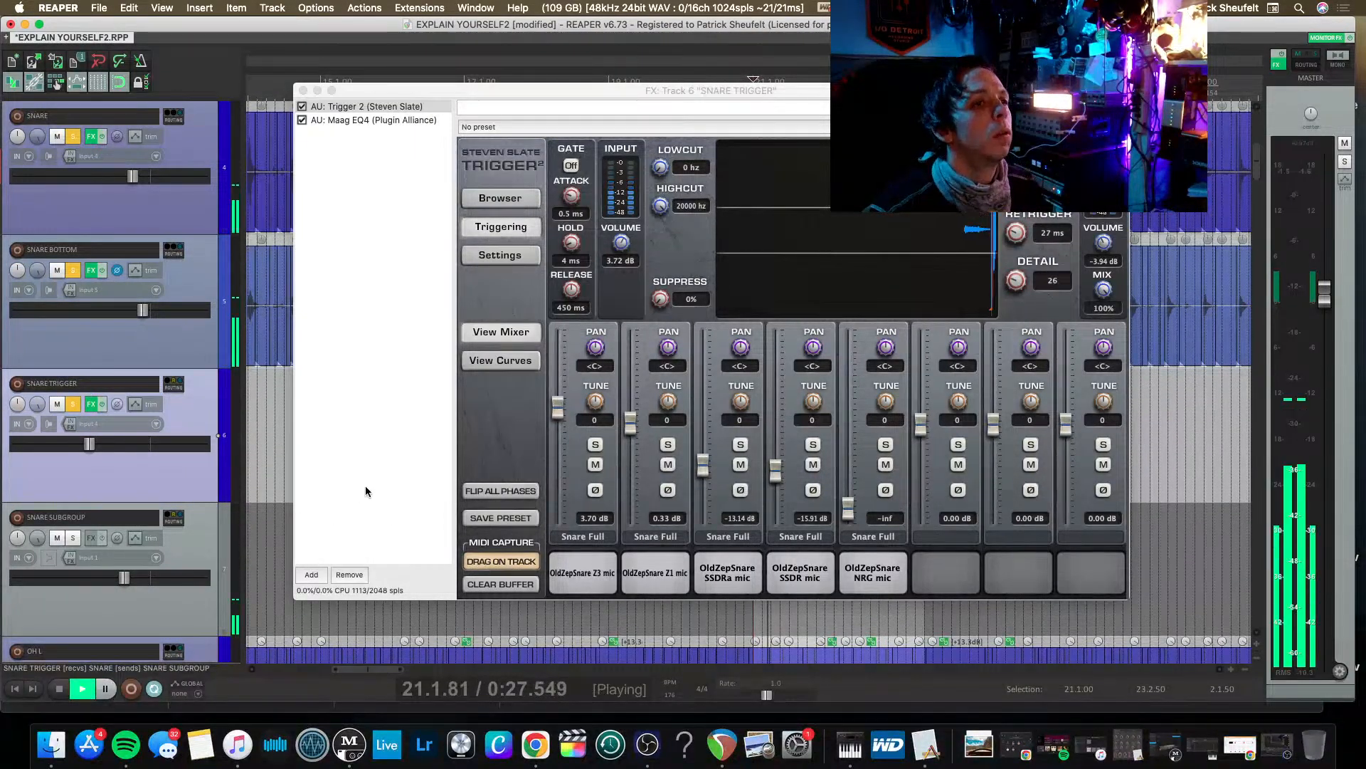
pyautogui.press('space')
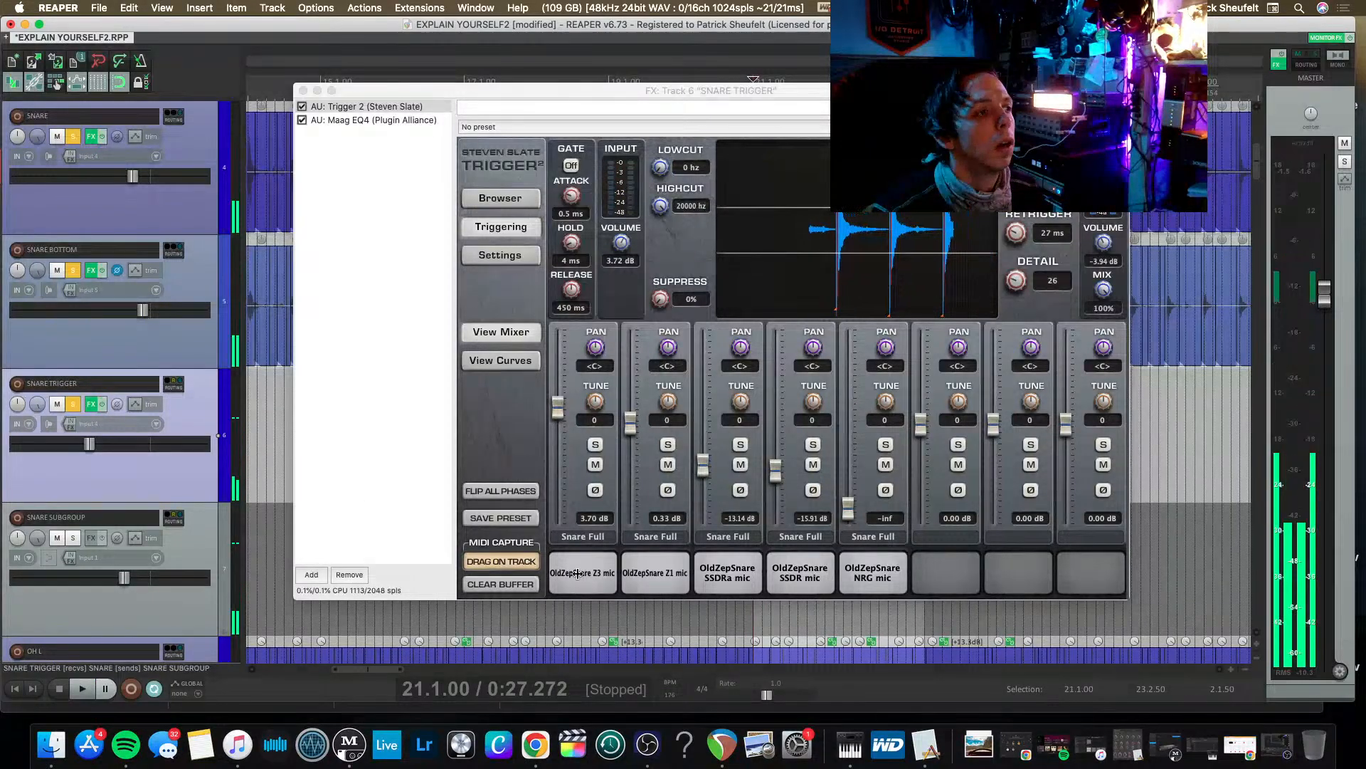
pyautogui.press('space')
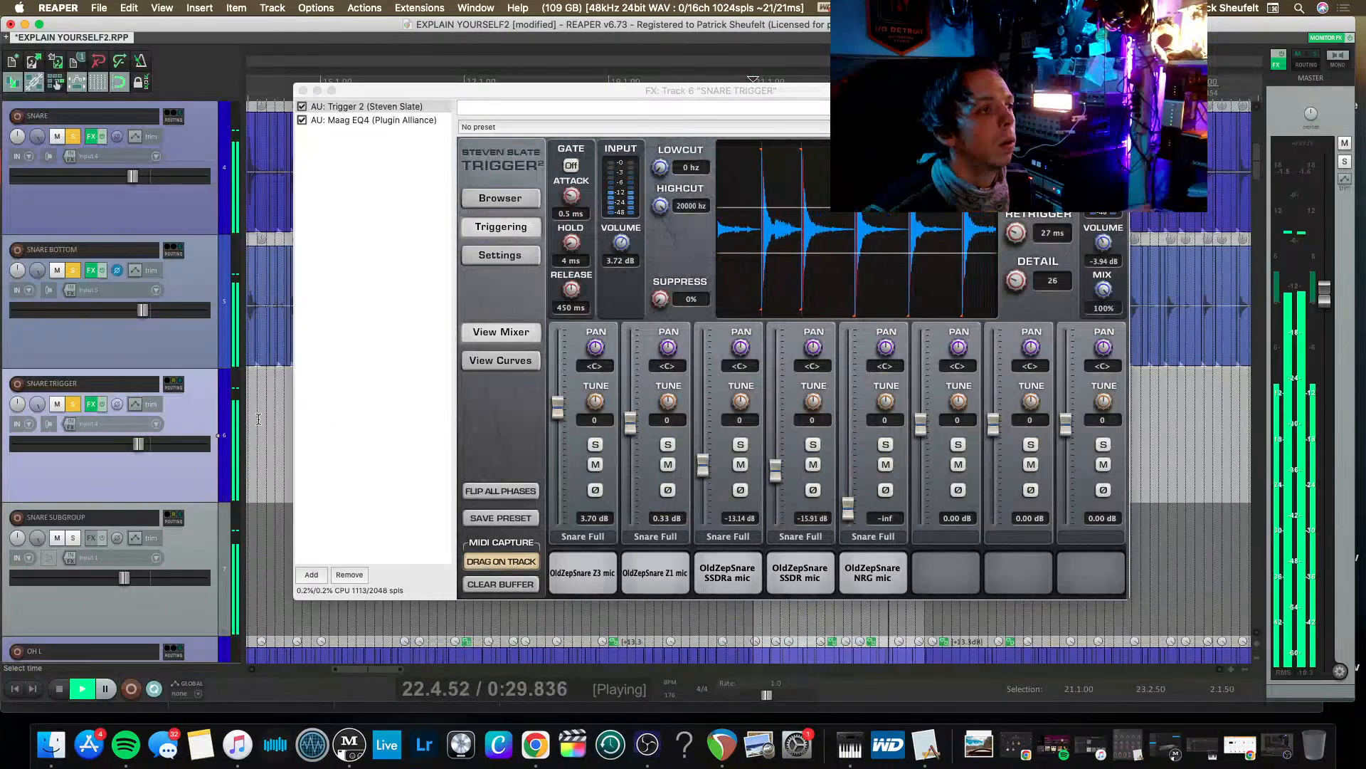
pyautogui.press('space')
pyautogui.press('space')
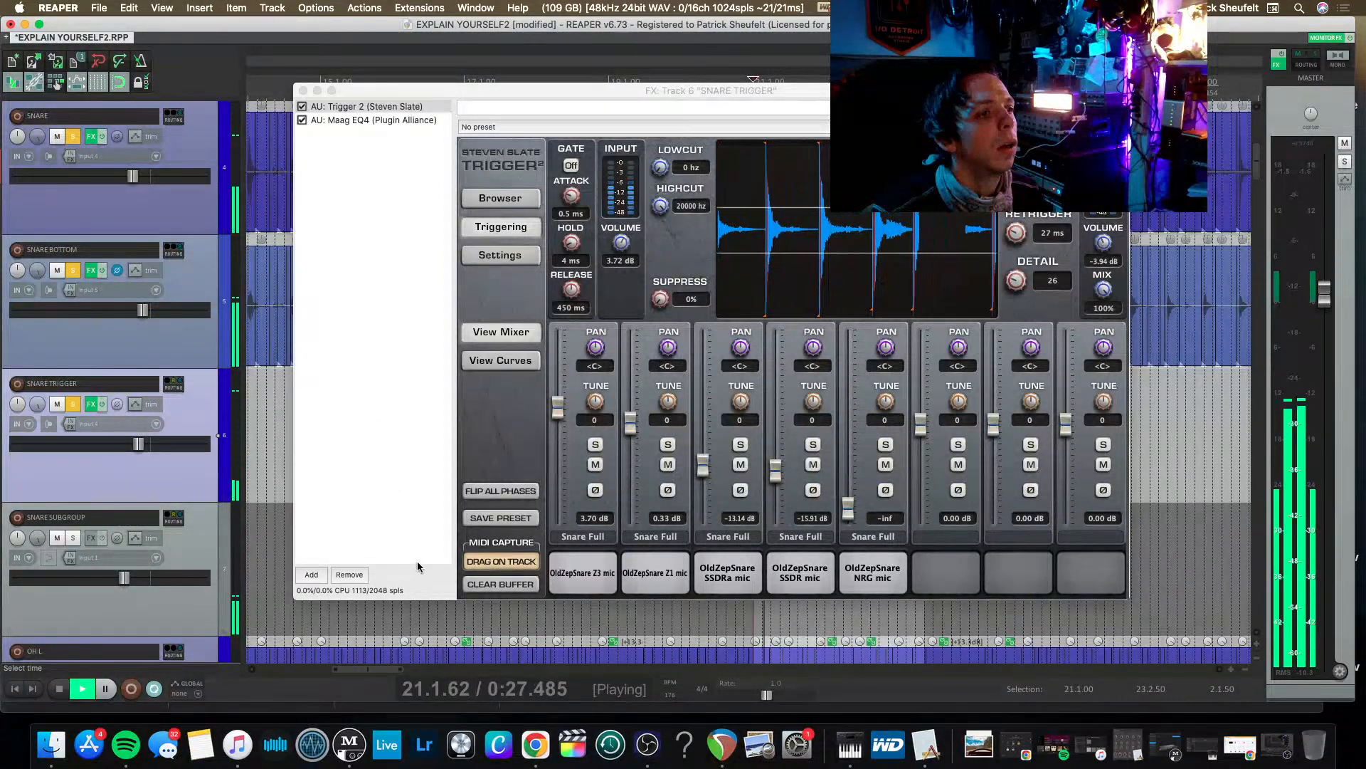
pyautogui.press('space')
pyautogui.click(564, 571)
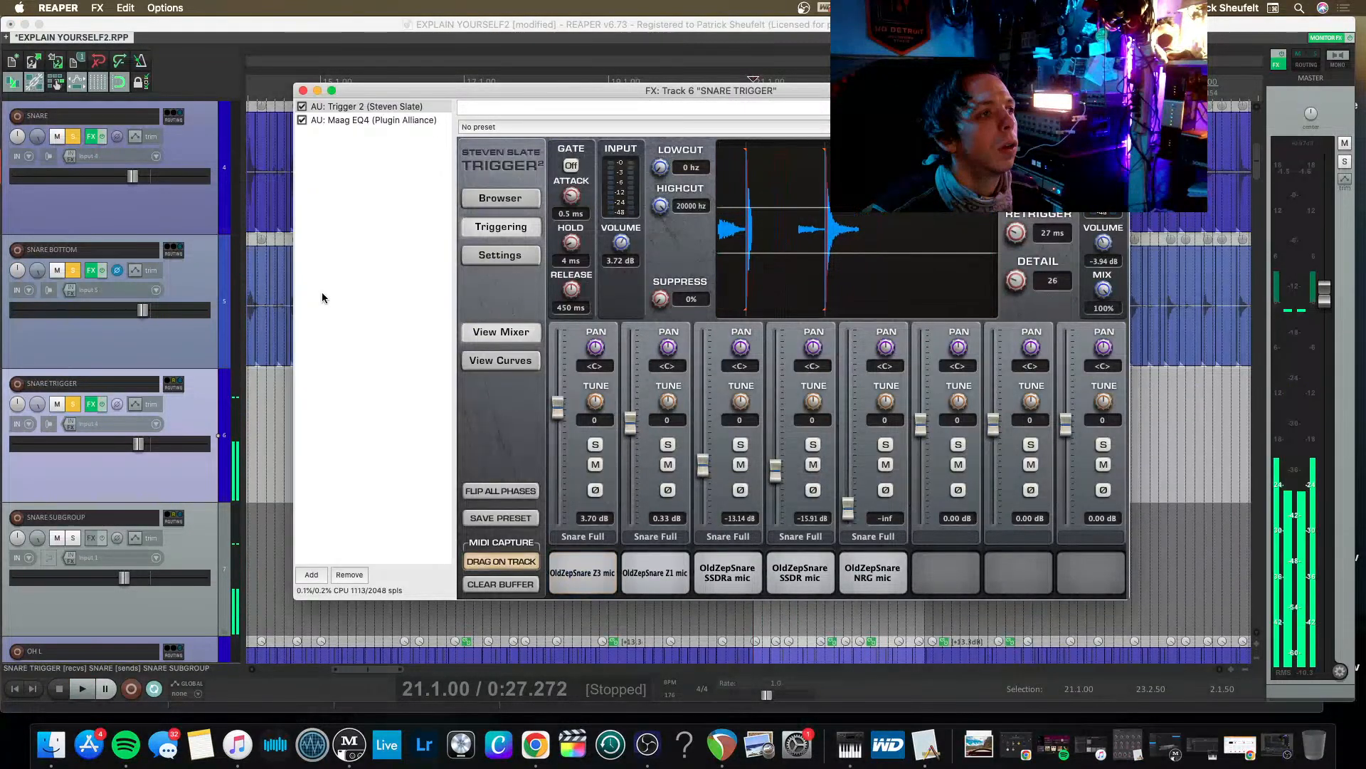
pyautogui.press('space')
# Compare the snares with SNARE TRIGGER muted, and restore it alongside the other soloed snares.
pyautogui.press('space')
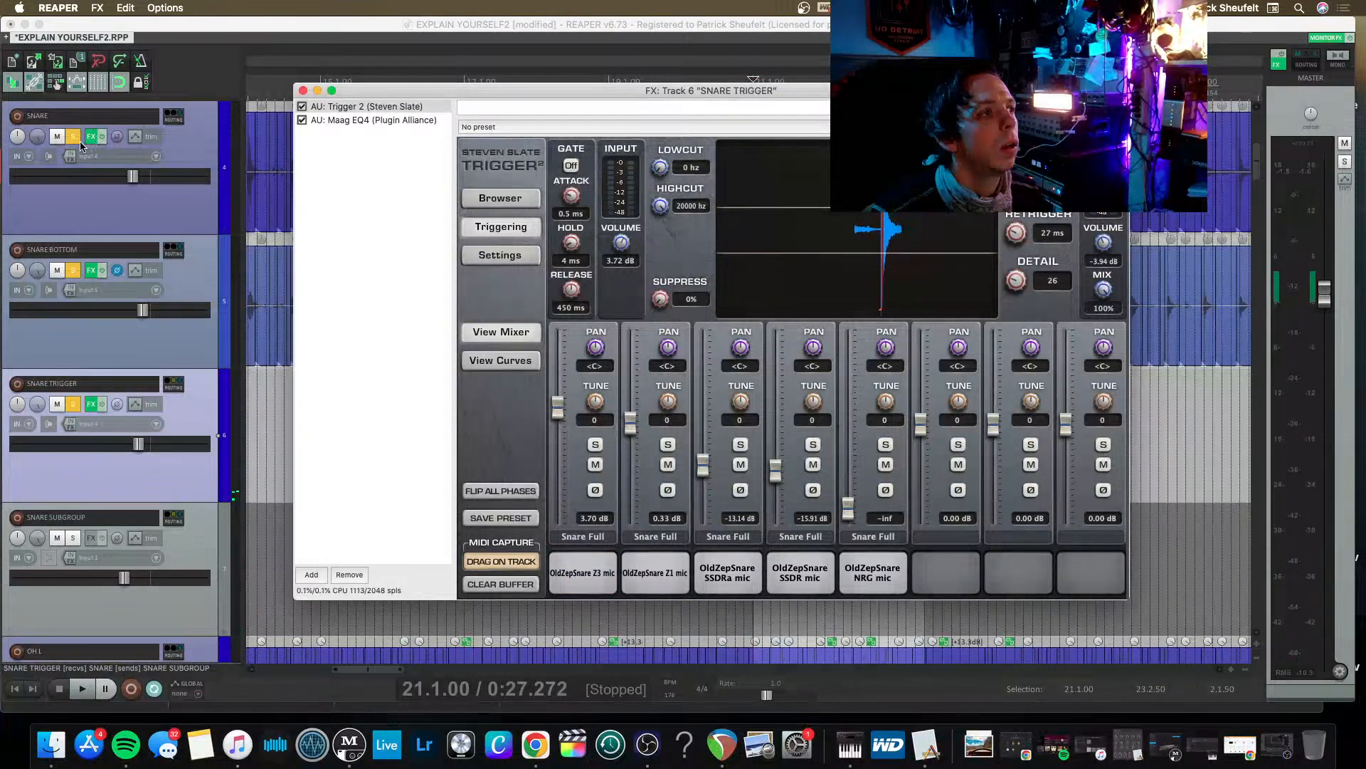
pyautogui.click(57, 403)
pyautogui.press('space')
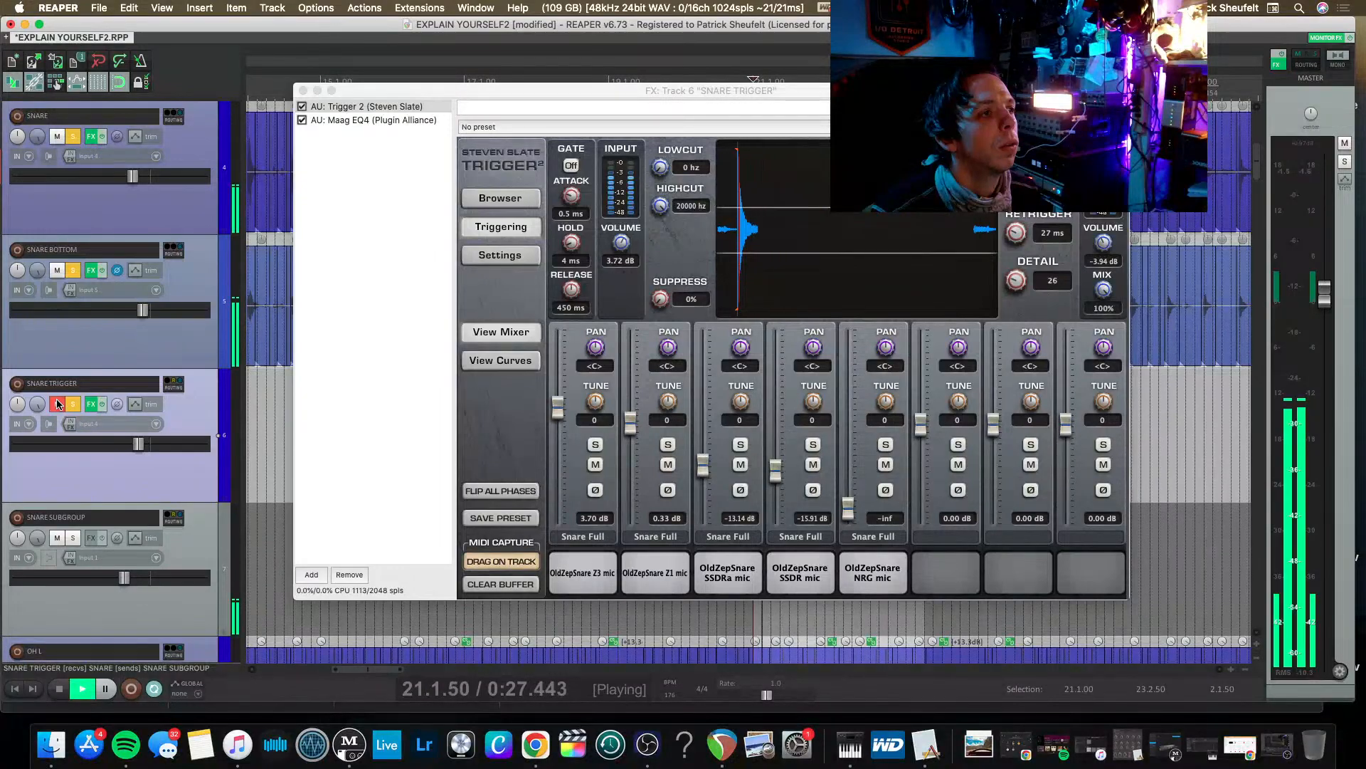
pyautogui.click(72, 404)
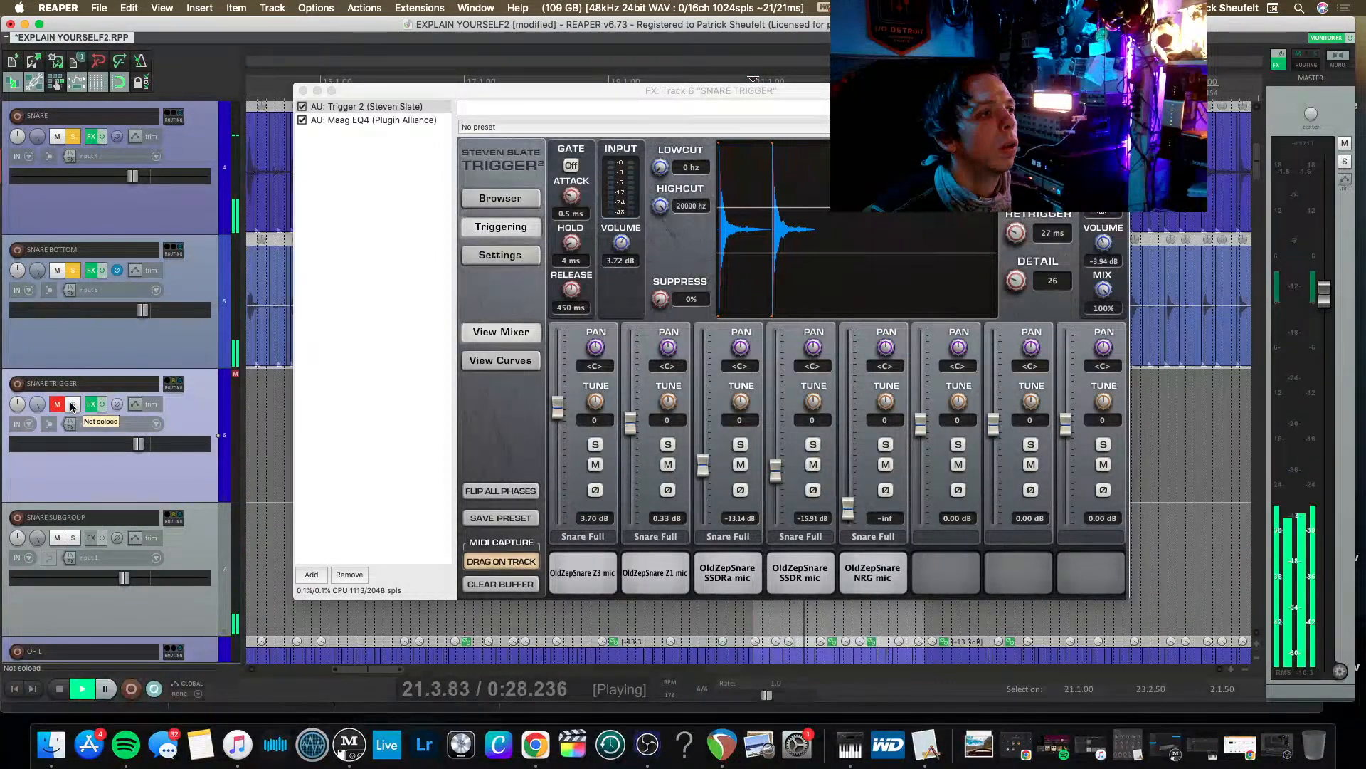
pyautogui.press('space')
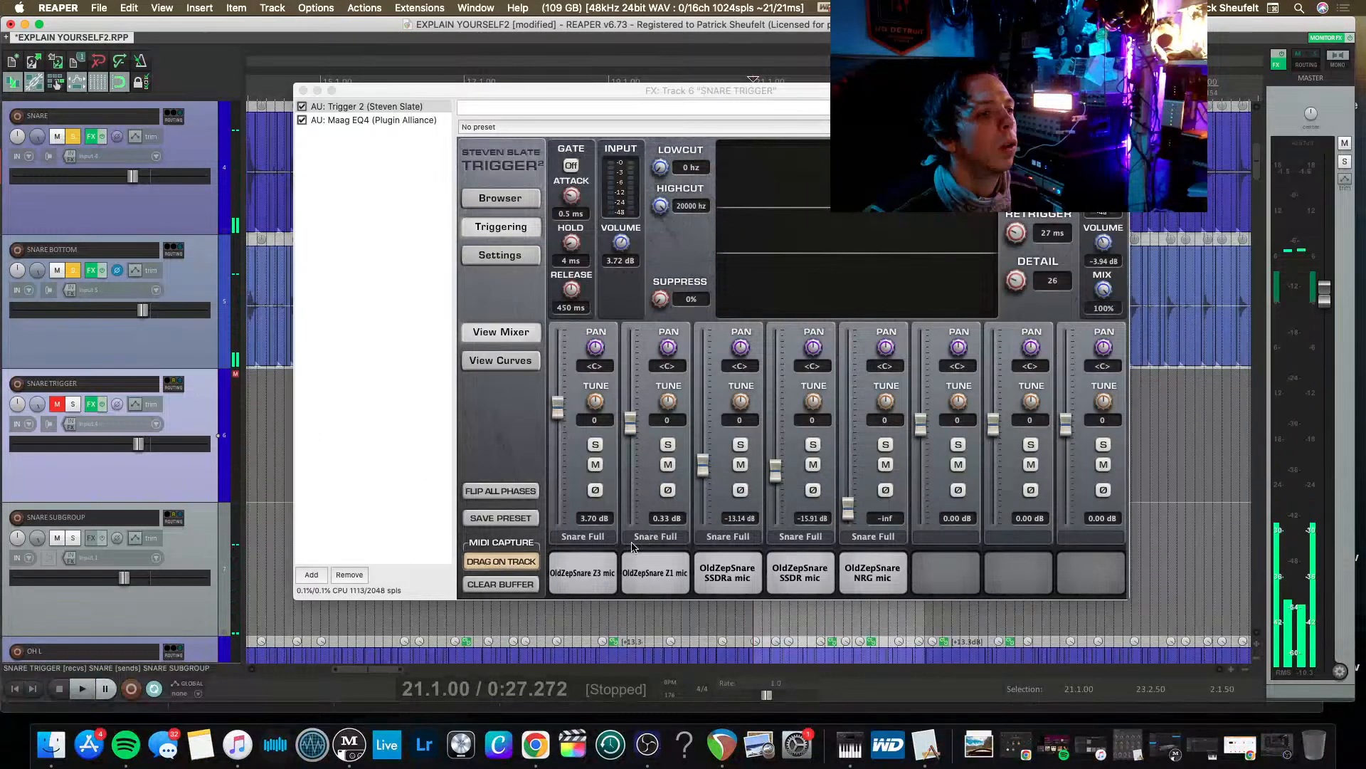
pyautogui.click(602, 562)
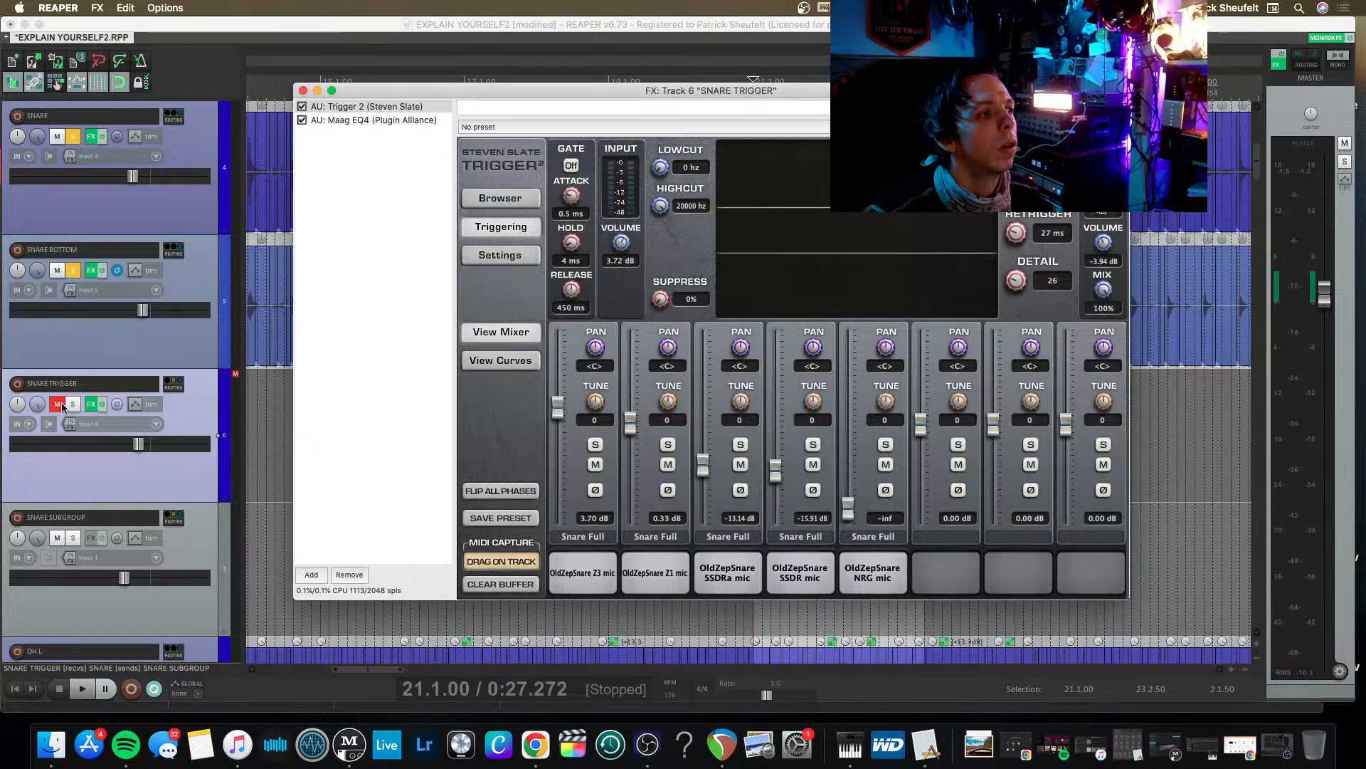
pyautogui.click(62, 407)
# Tune the OldZepSnare Z3, Z1, SSDR and NRG samples to 6 and SSDRa to 5, and play the snares.
pyautogui.click(576, 574)
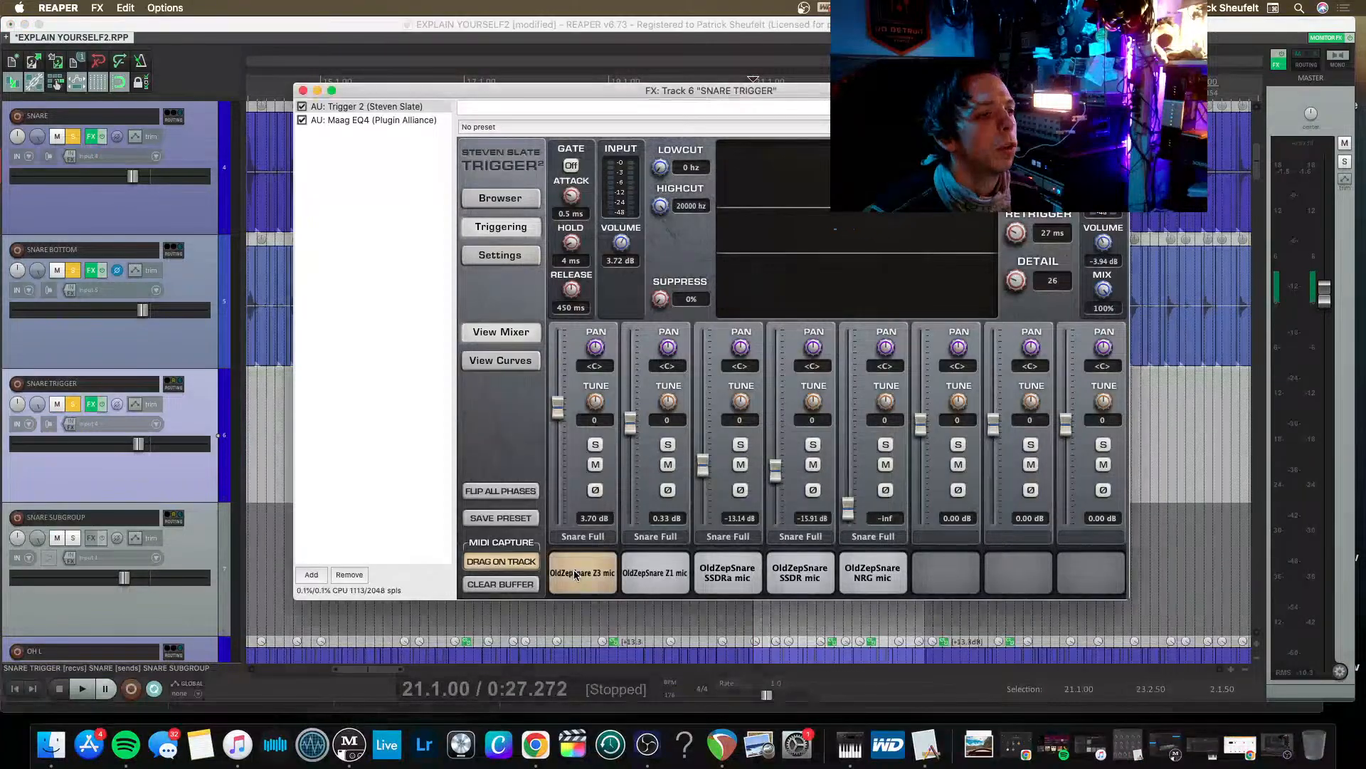
pyautogui.click(575, 574)
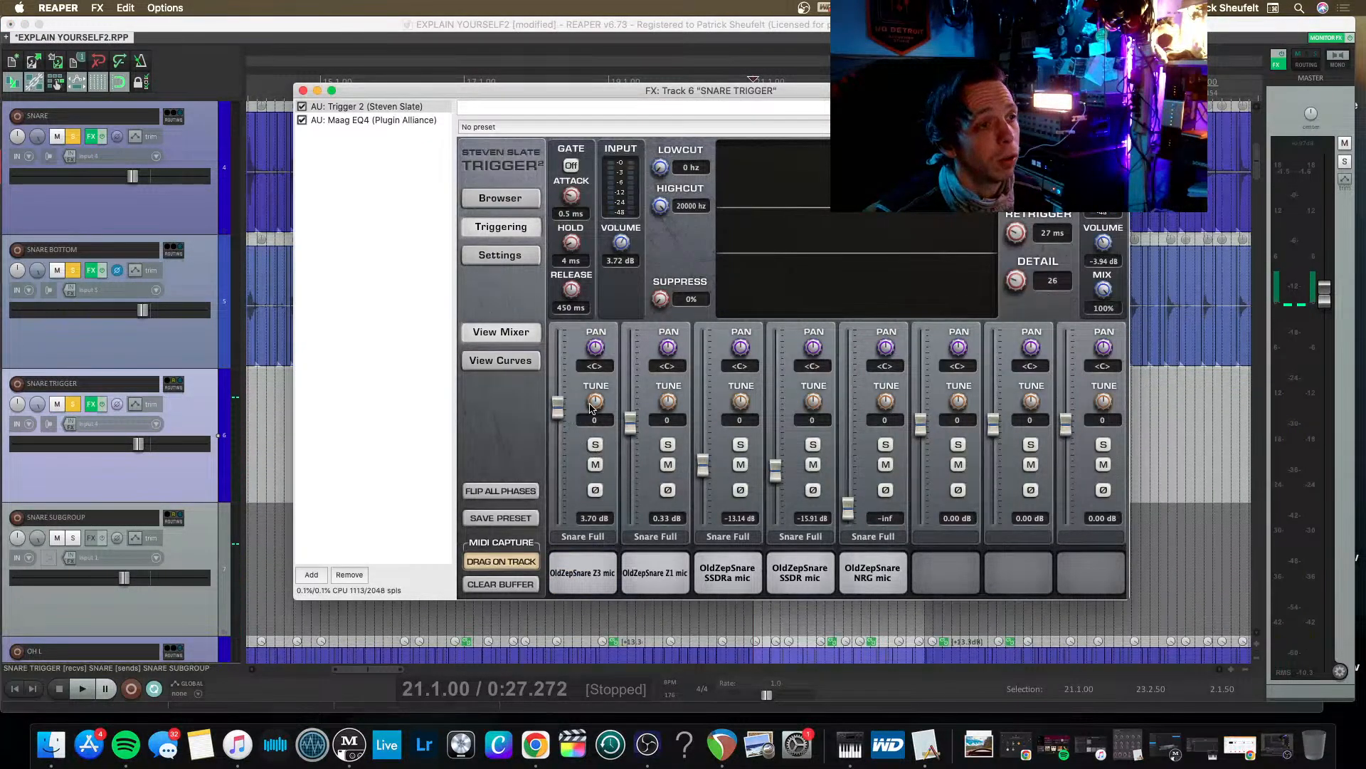
pyautogui.moveTo(590, 407); pyautogui.dragTo(670, 404)
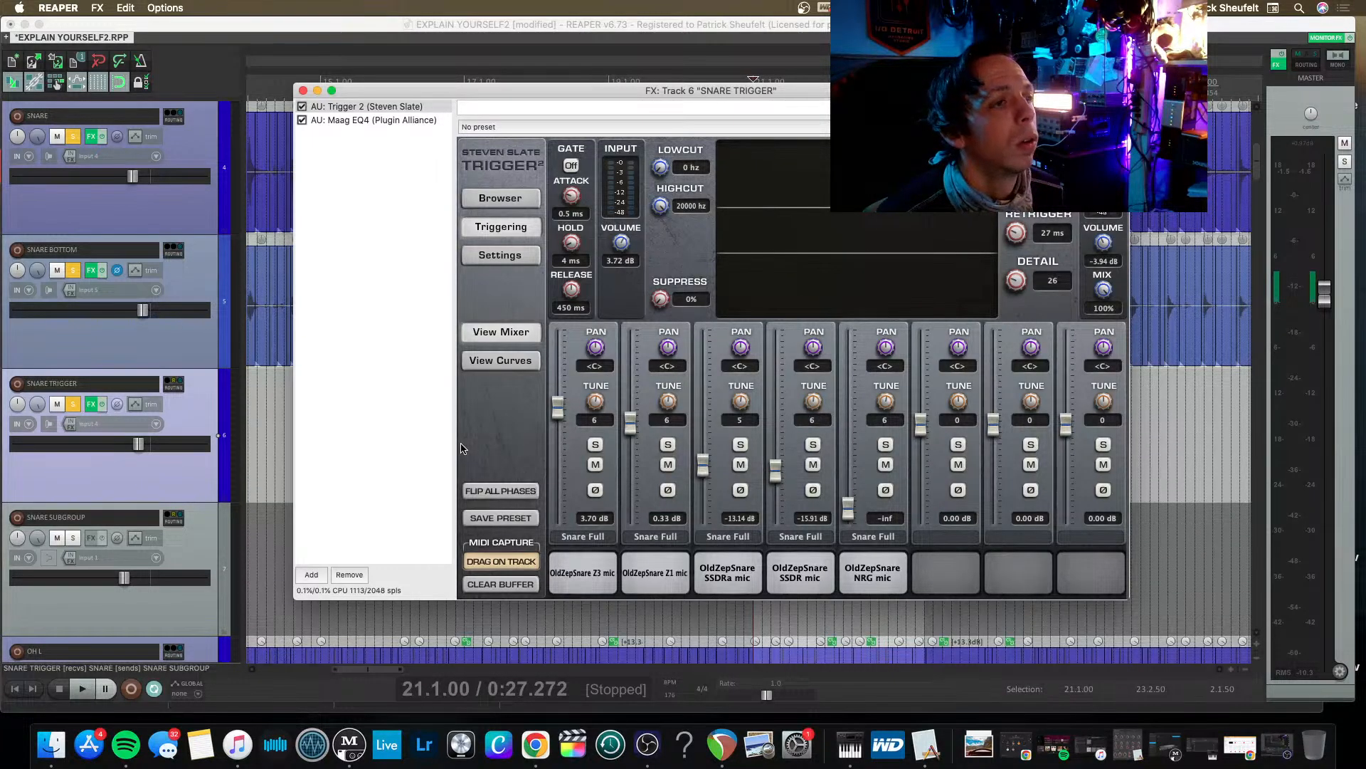
pyautogui.press('space')
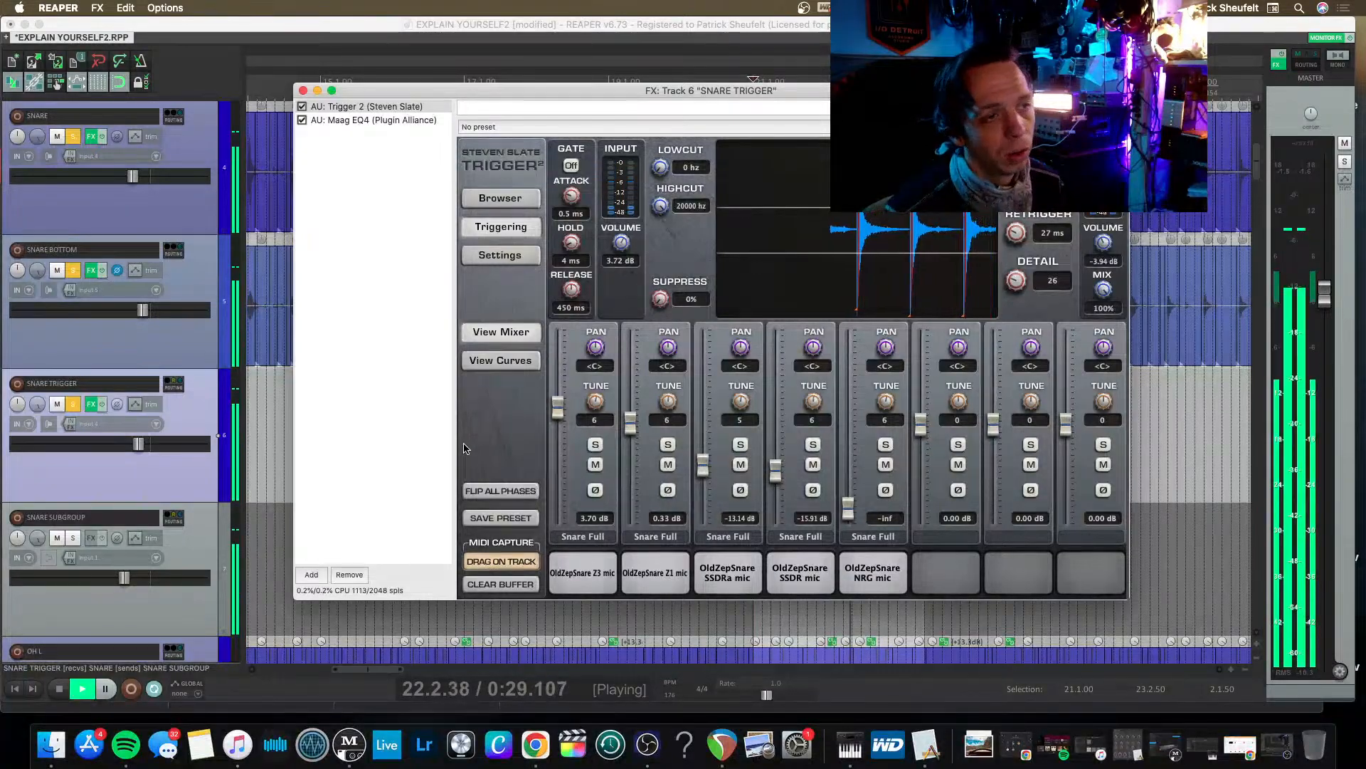
pyautogui.press('space')
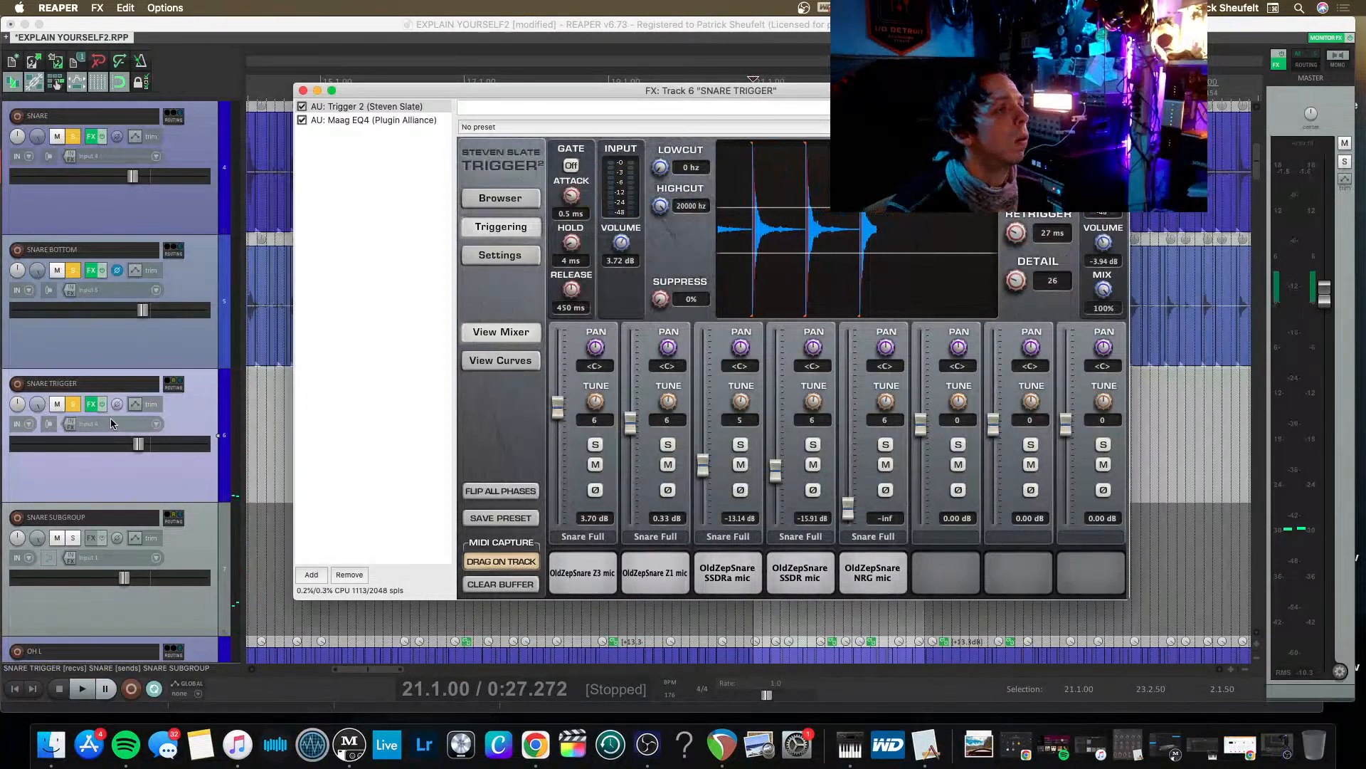
# Unsolo SNARE TRIGGER, SNARE BOTTOM and SNARE, and close the Trigger 2 effects window.
pyautogui.click(73, 404)
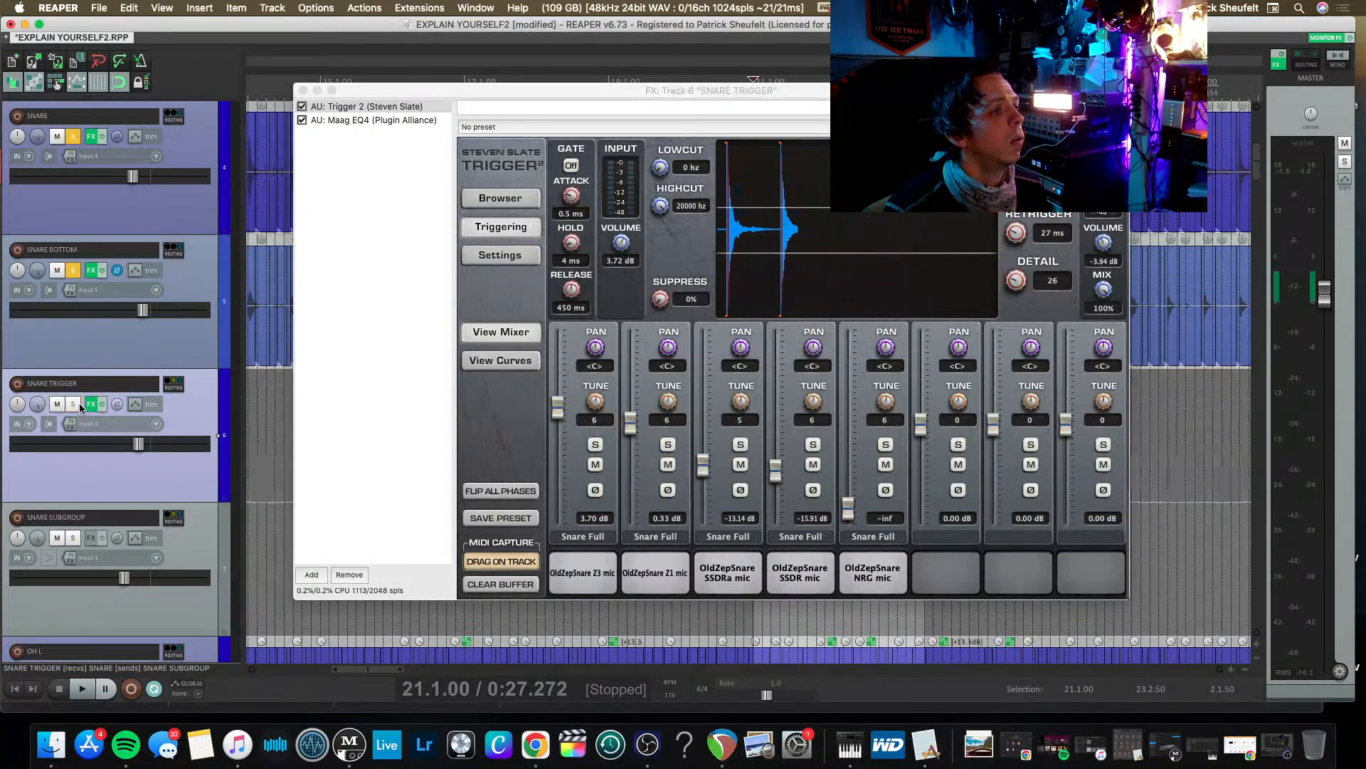
pyautogui.click(74, 270)
pyautogui.click(74, 136)
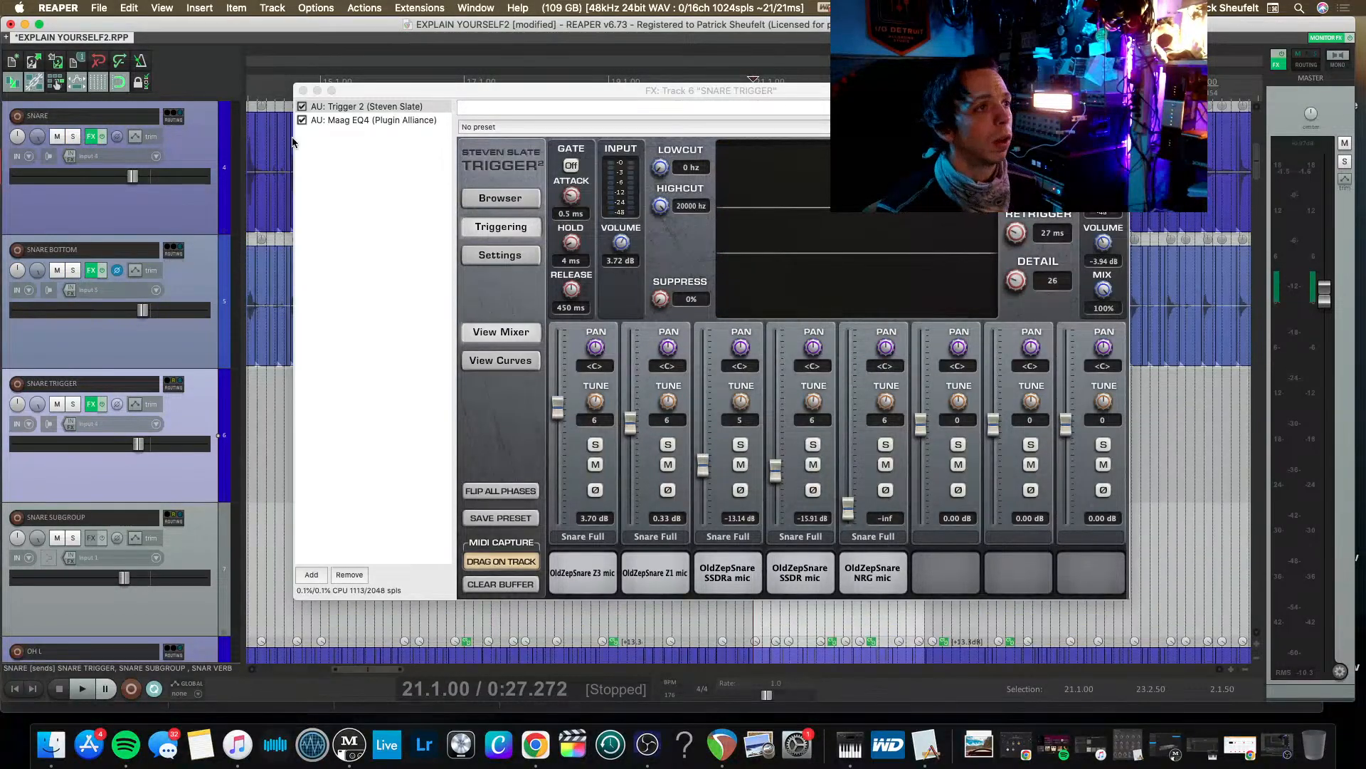
pyautogui.click(355, 91)
pyautogui.moveTo(373, 91); pyautogui.dragTo(332, 69)
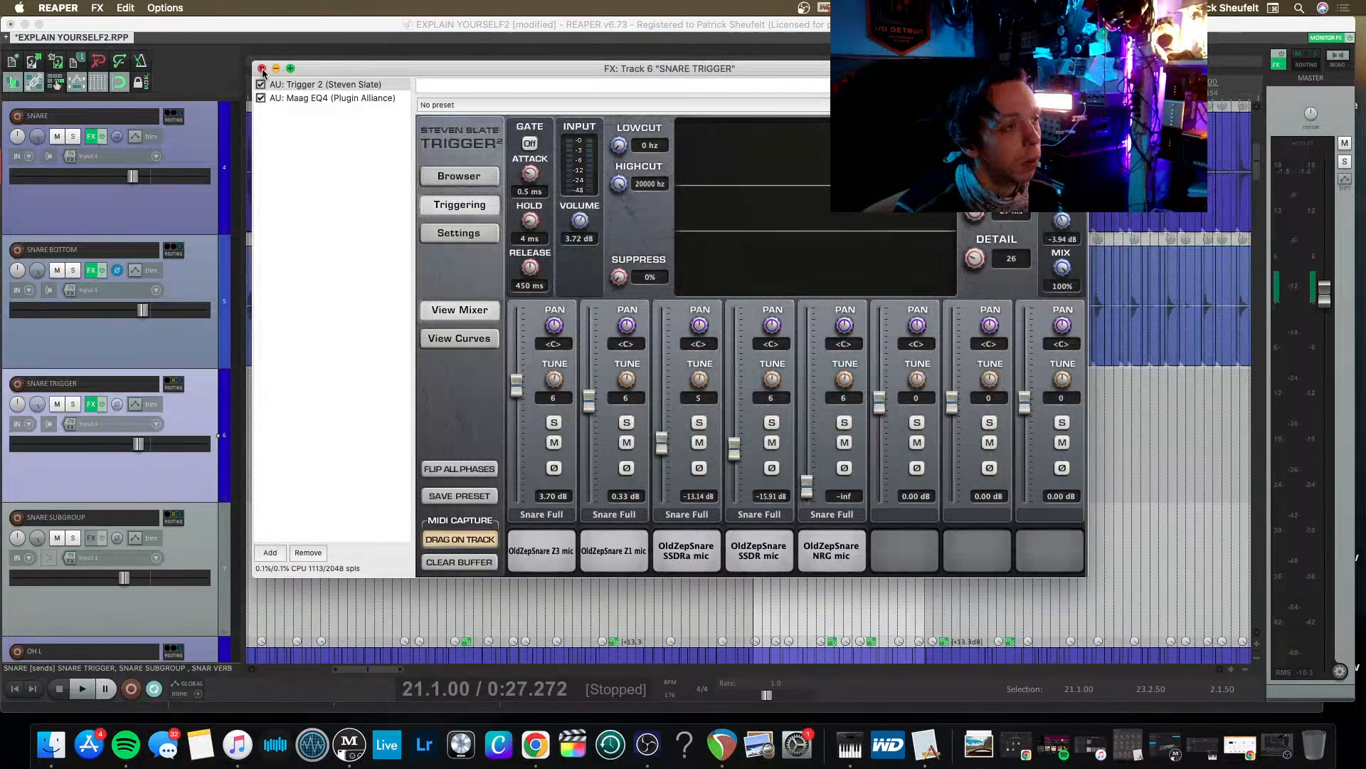
pyautogui.click(261, 68)
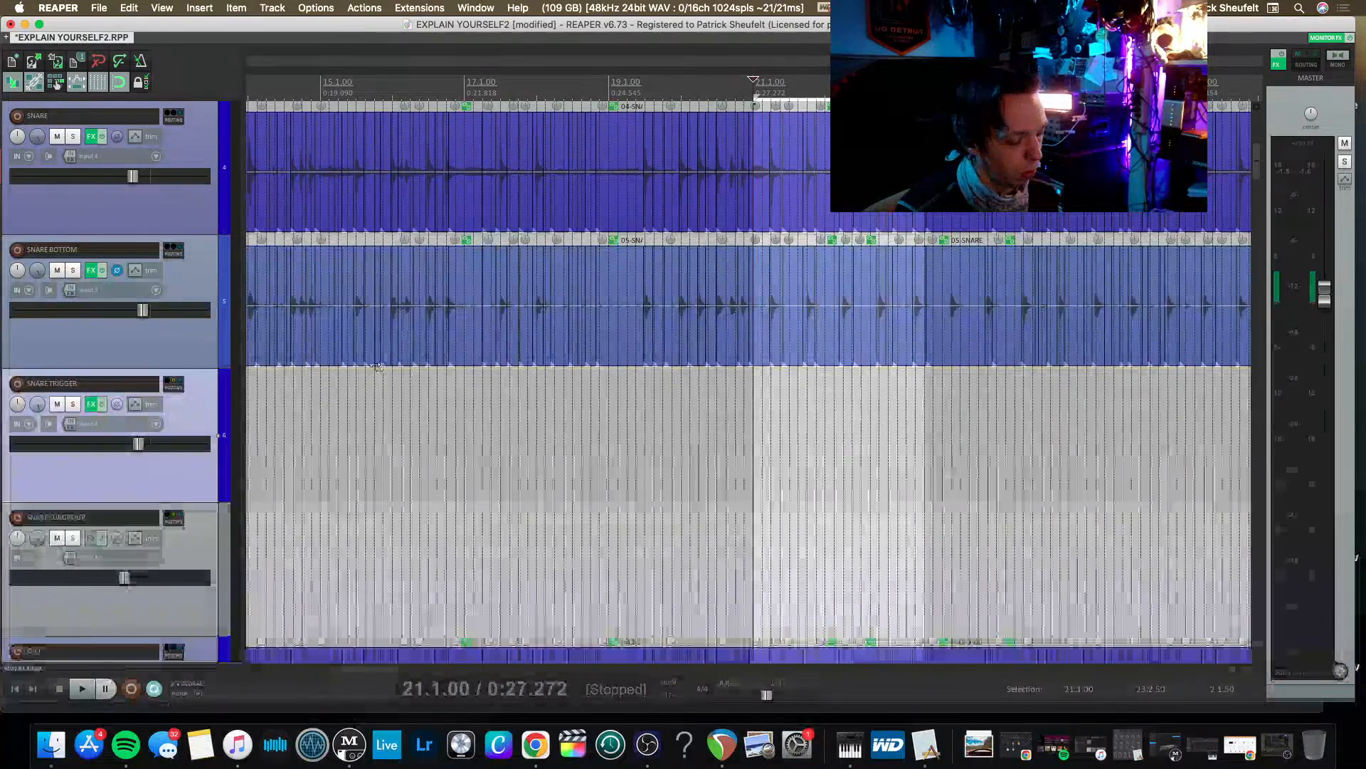
# Examine how the recorded snare hits on the SNARE and SNARE BOTTOM waveforms line up in time.
pyautogui.scroll(6, 710, 419)
pyautogui.scroll(8, 710, 420)
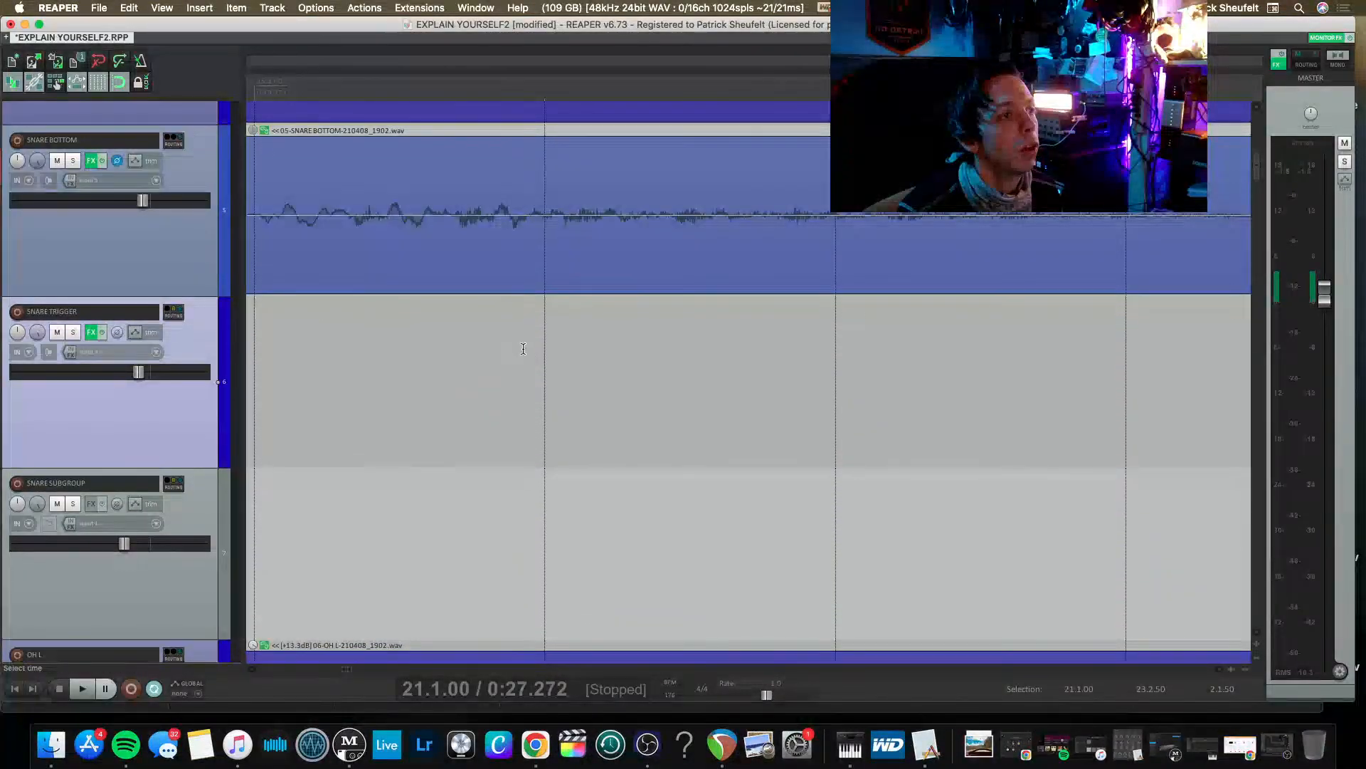
pyautogui.scroll(-3, 523, 348)
pyautogui.scroll(2, 524, 350)
pyautogui.scroll(-1, 430, 485)
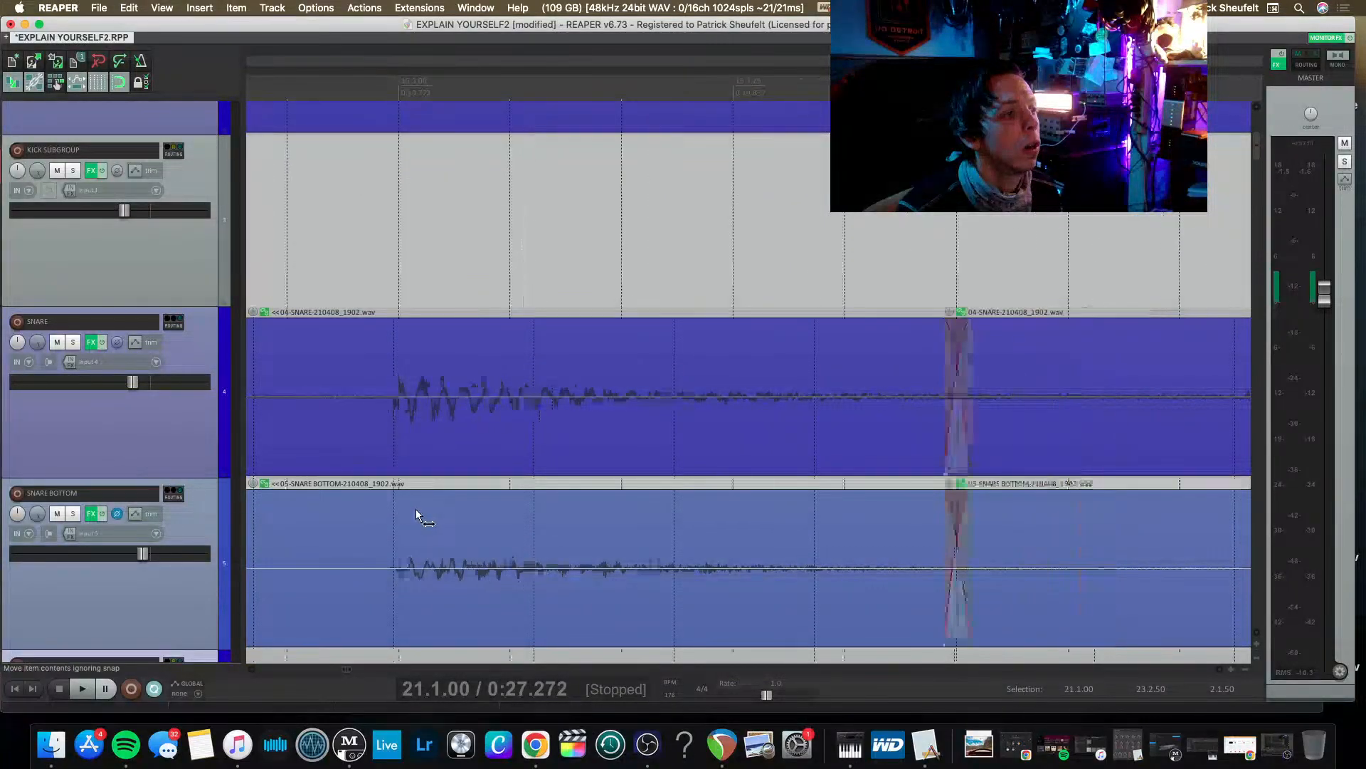
pyautogui.scroll(4, 415, 509)
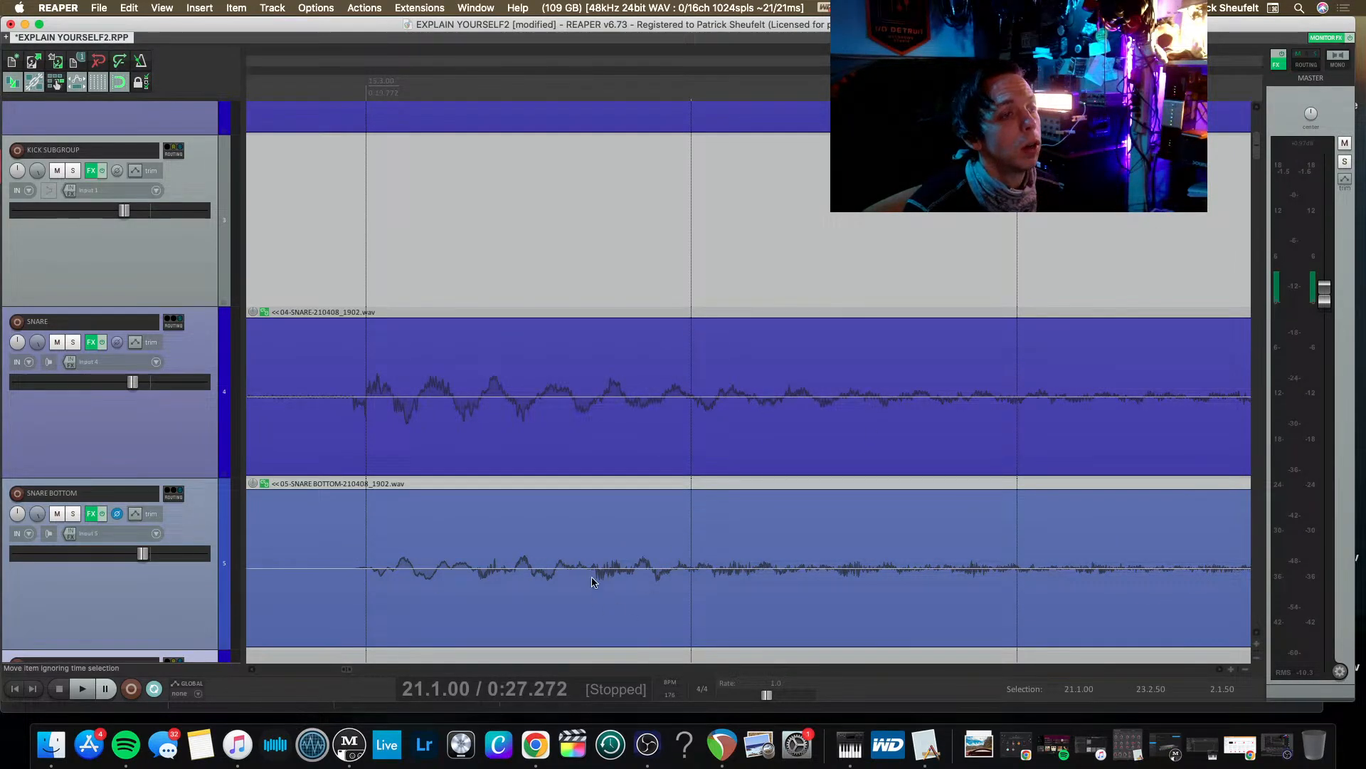
pyautogui.scroll(-5, 525, 419)
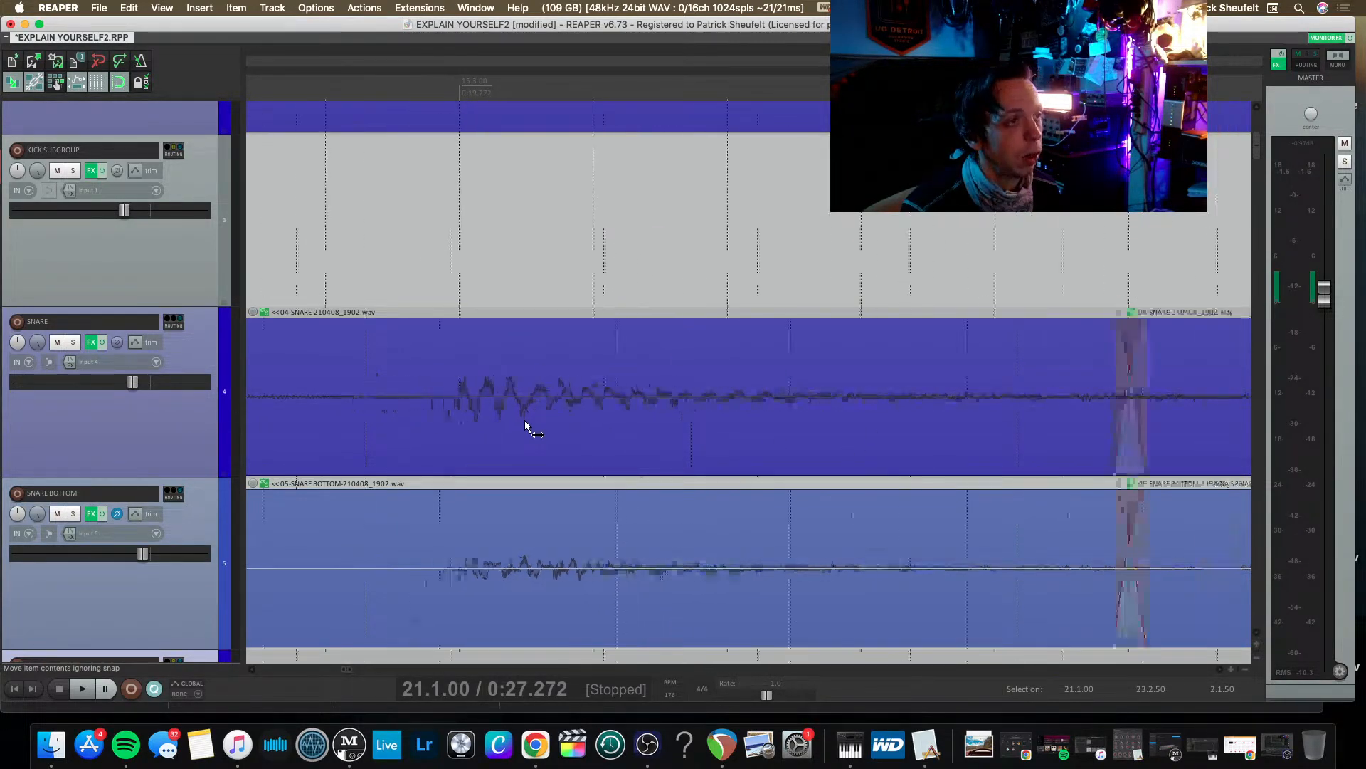
pyautogui.scroll(-2, 432, 427)
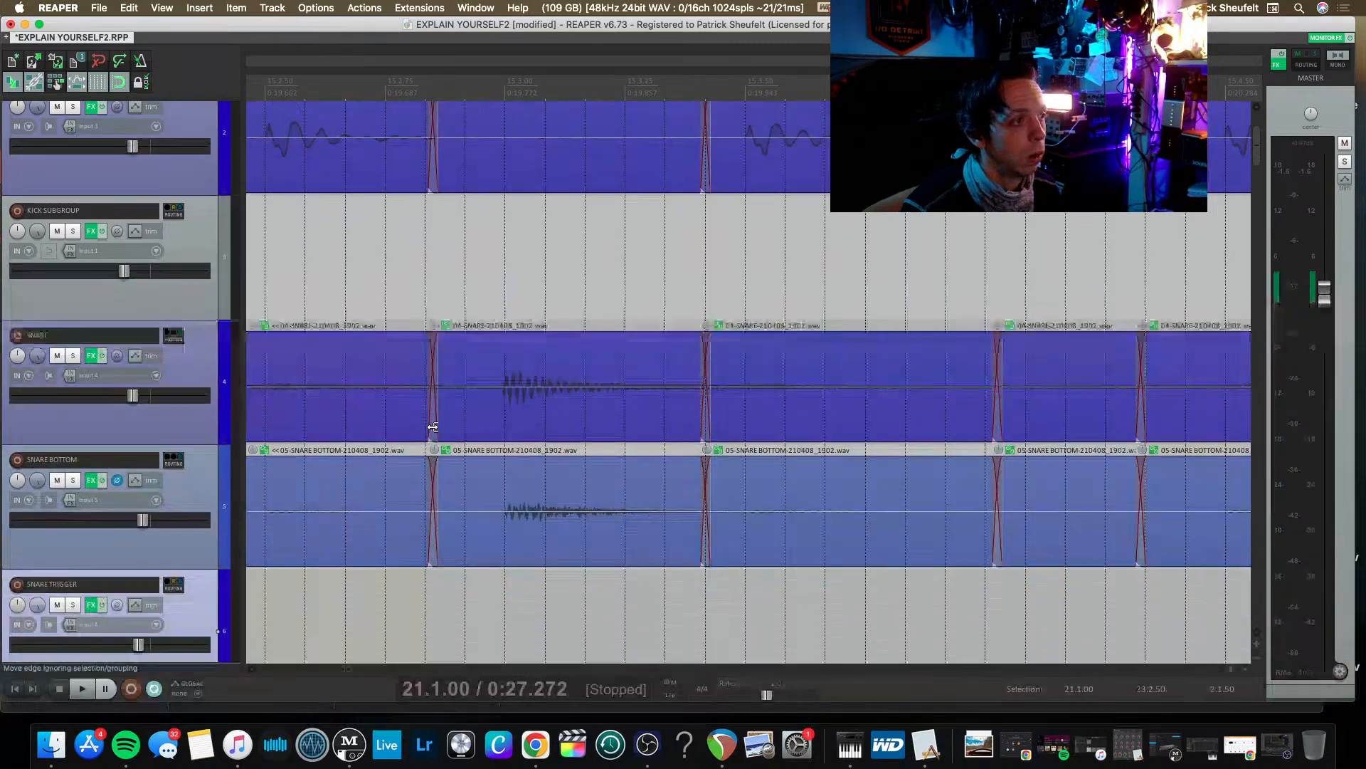
pyautogui.scroll(-1, 433, 427)
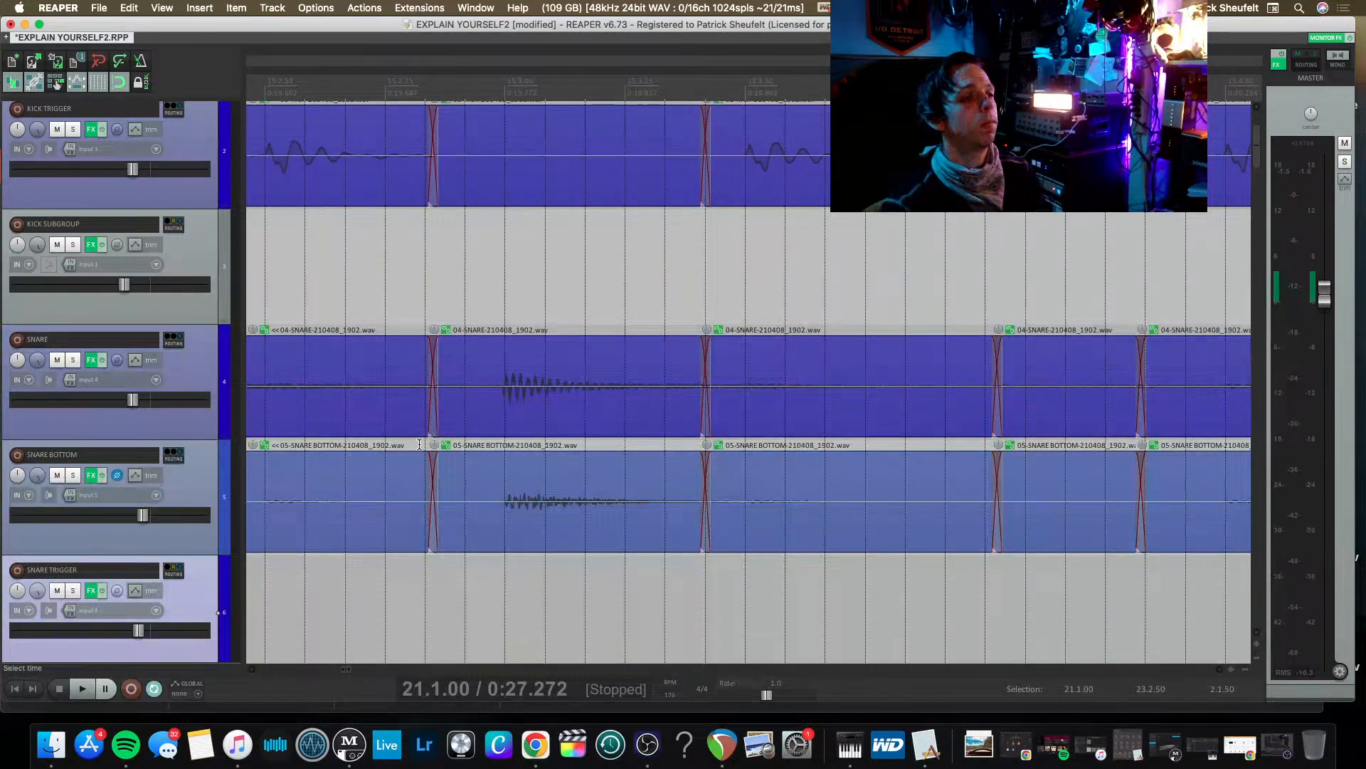
pyautogui.scroll(-2, 322, 464)
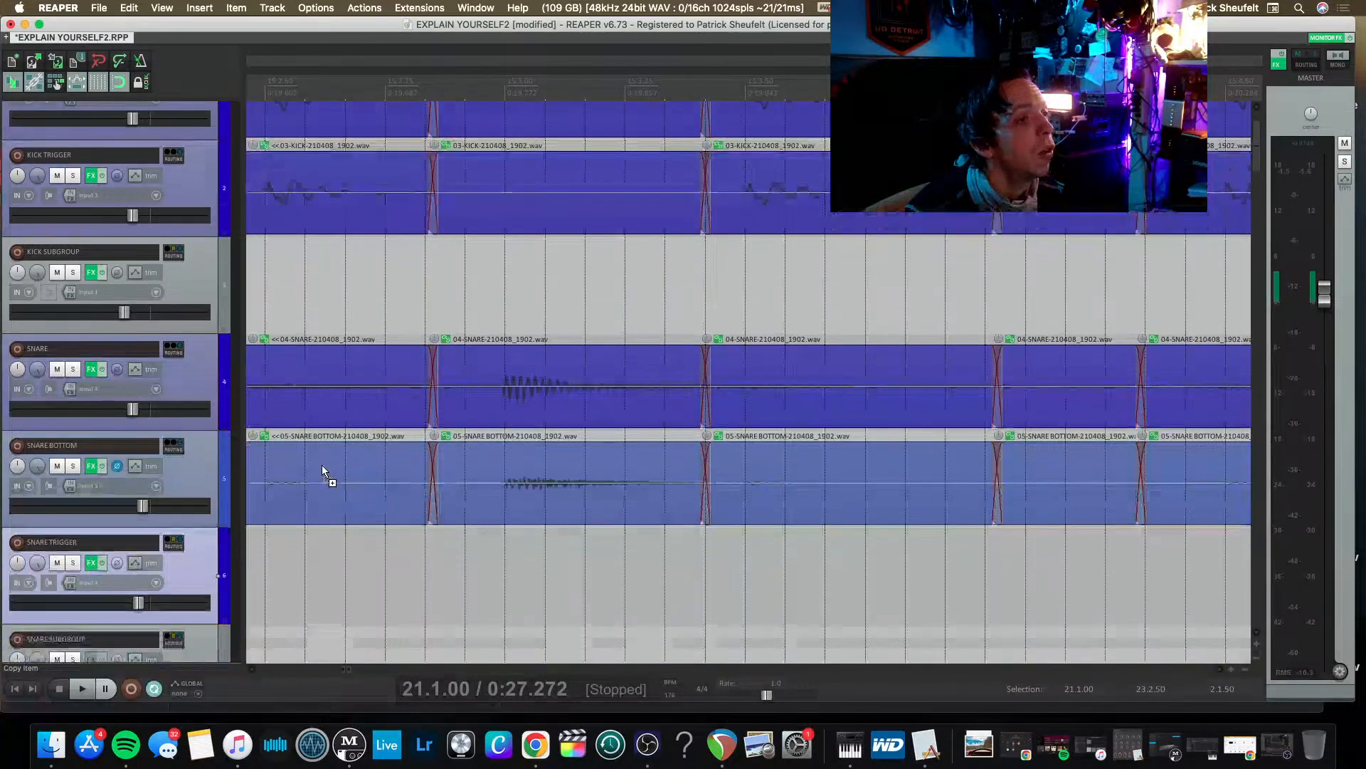
pyautogui.scroll(-4, 326, 469)
pyautogui.hscroll(-1, 337, 482)
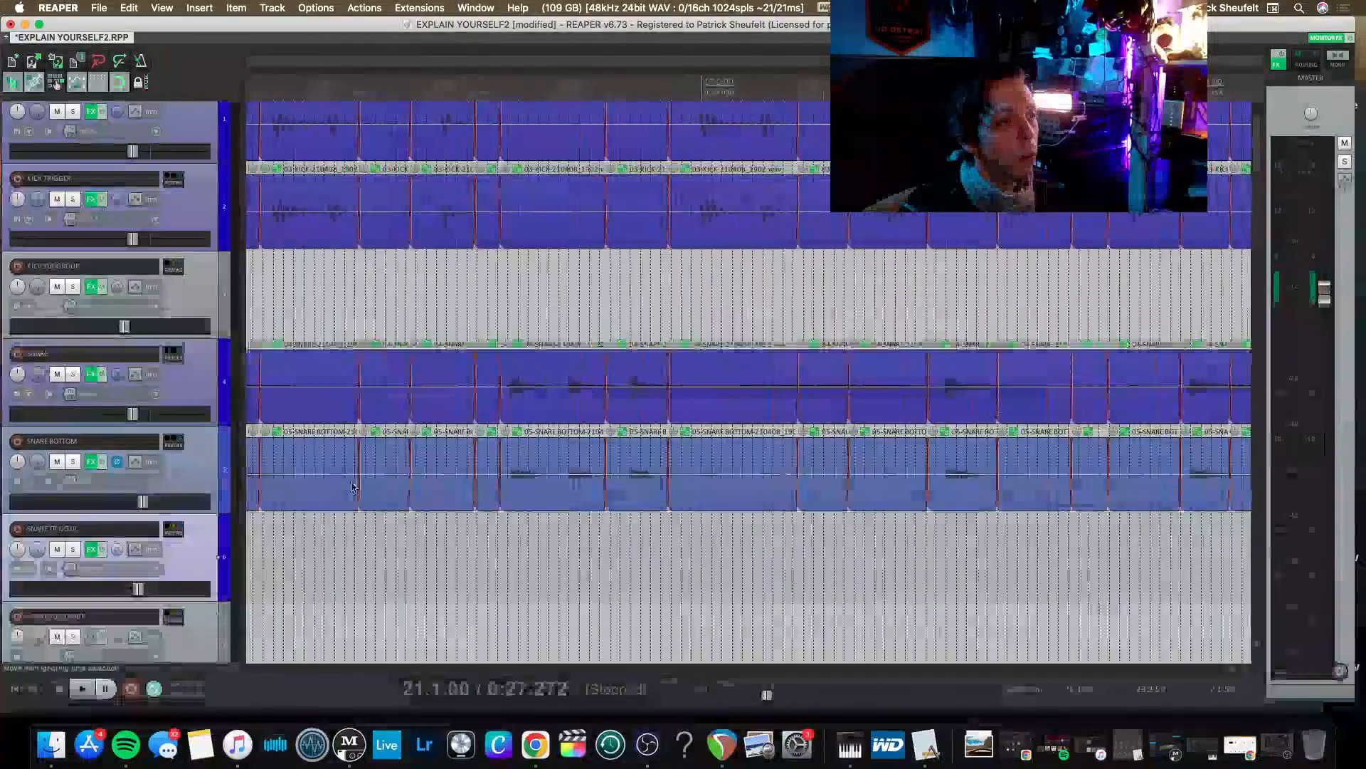
# Play the full mix from 14.2.92 and lower the SNARE BOTTOM track's volume considerably.
pyautogui.click(450, 569)
pyautogui.press('space')
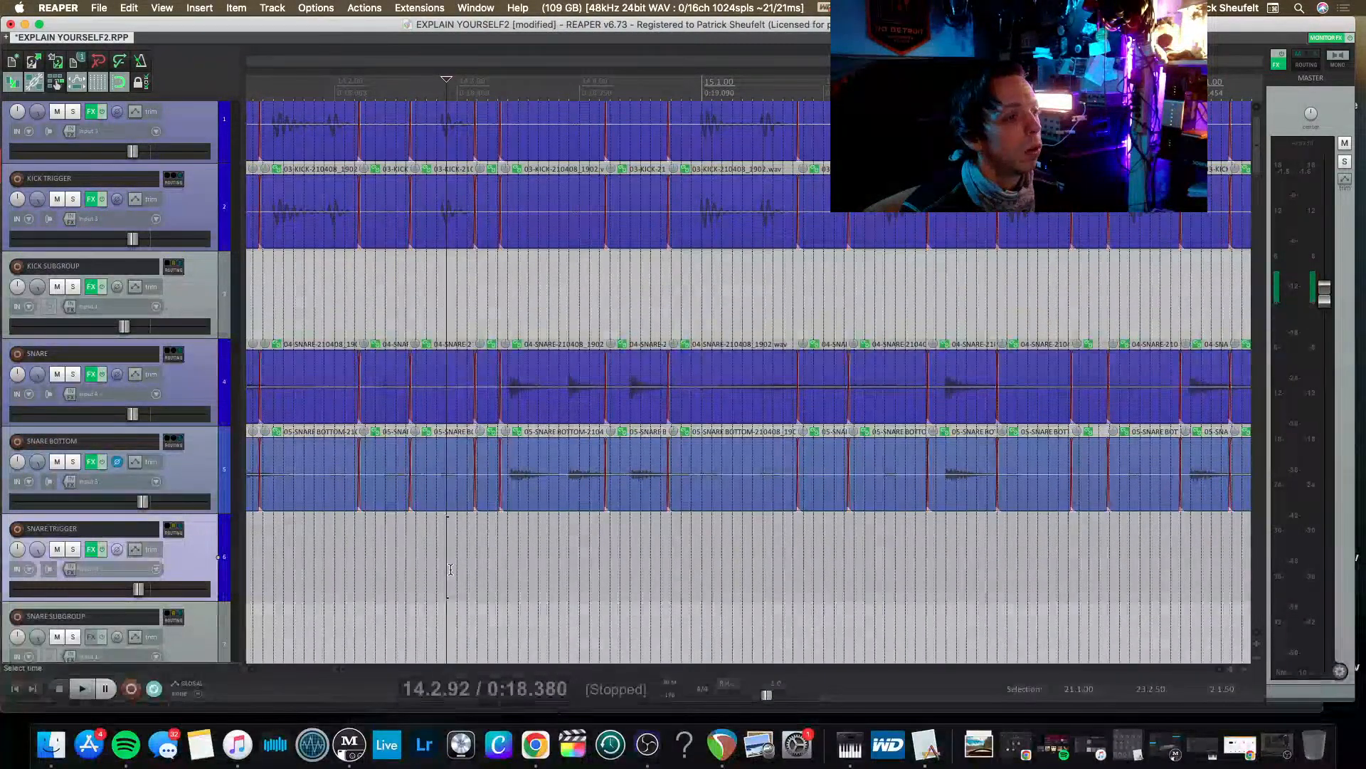
pyautogui.press('space')
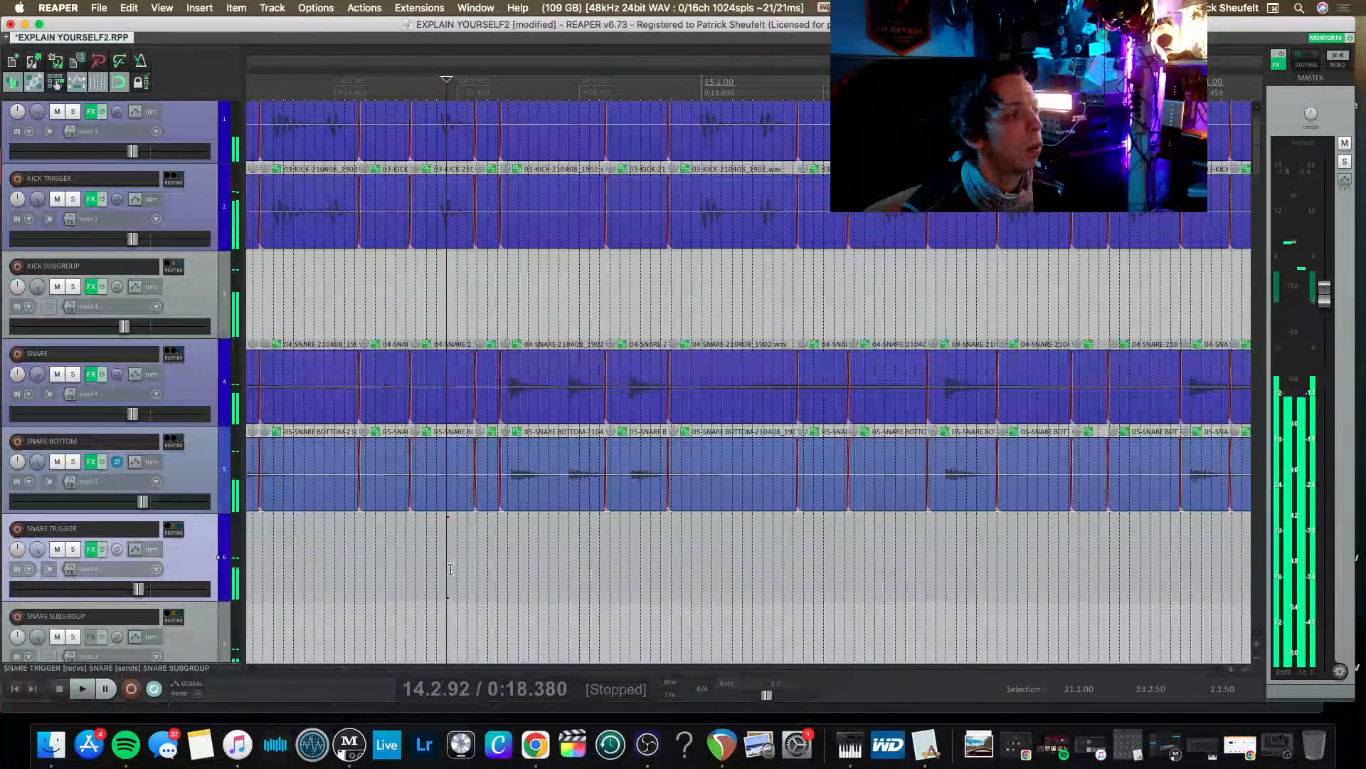
pyautogui.scroll(-1, 128, 565)
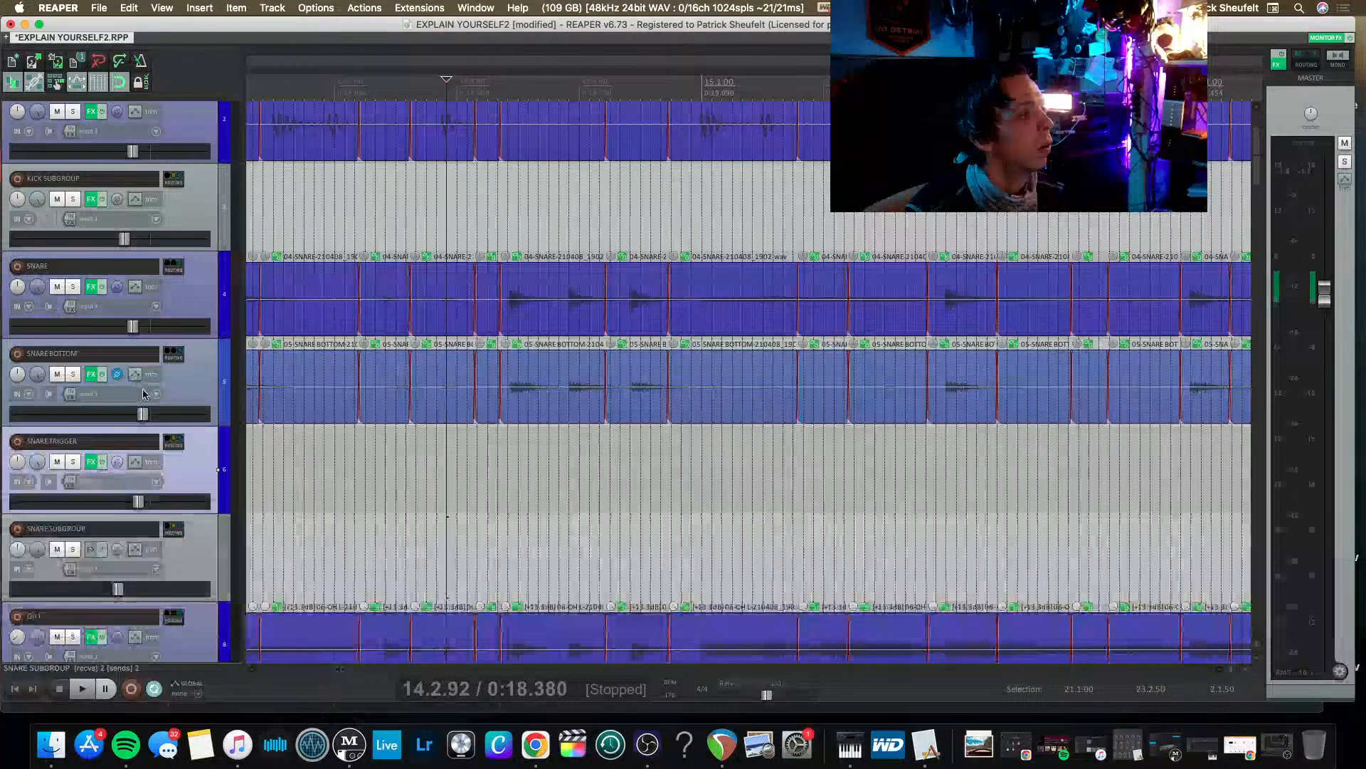
pyautogui.press('space')
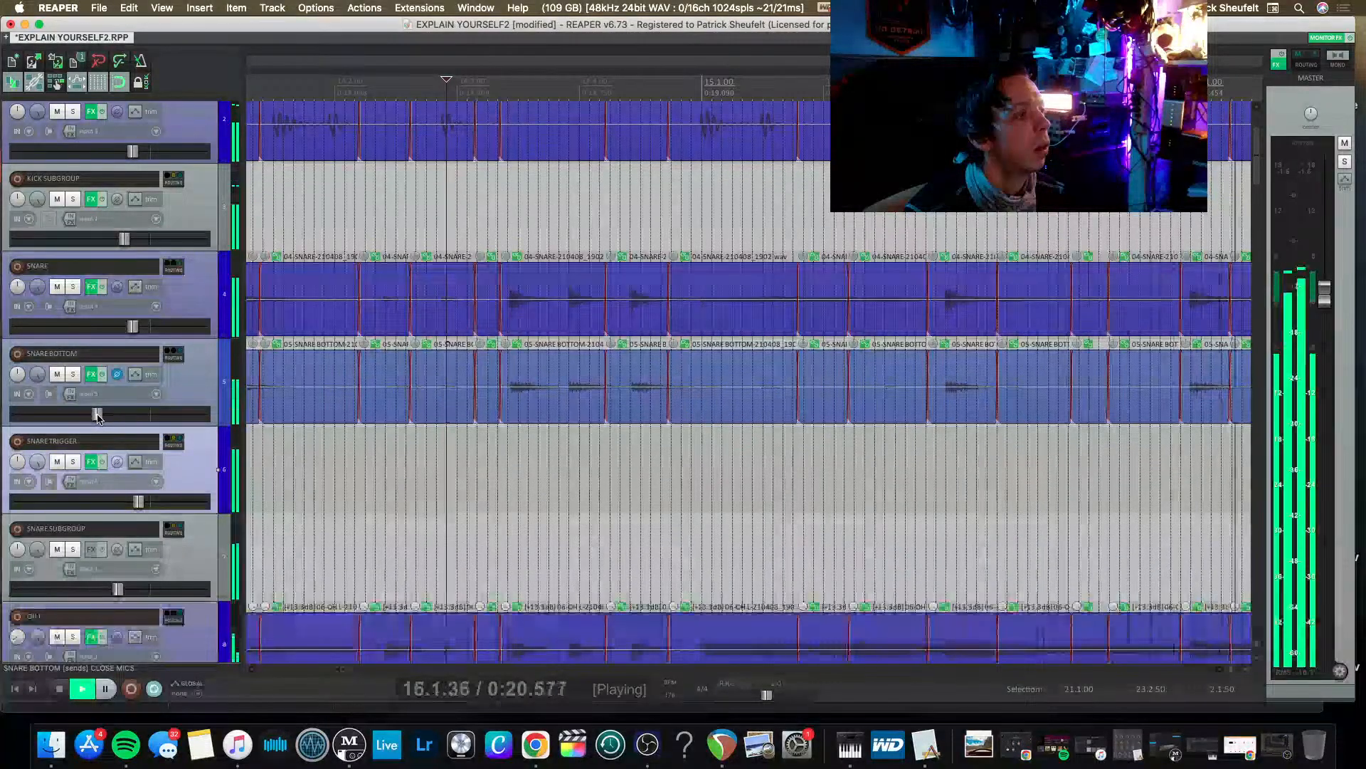
pyautogui.press('space')
pyautogui.press('space')
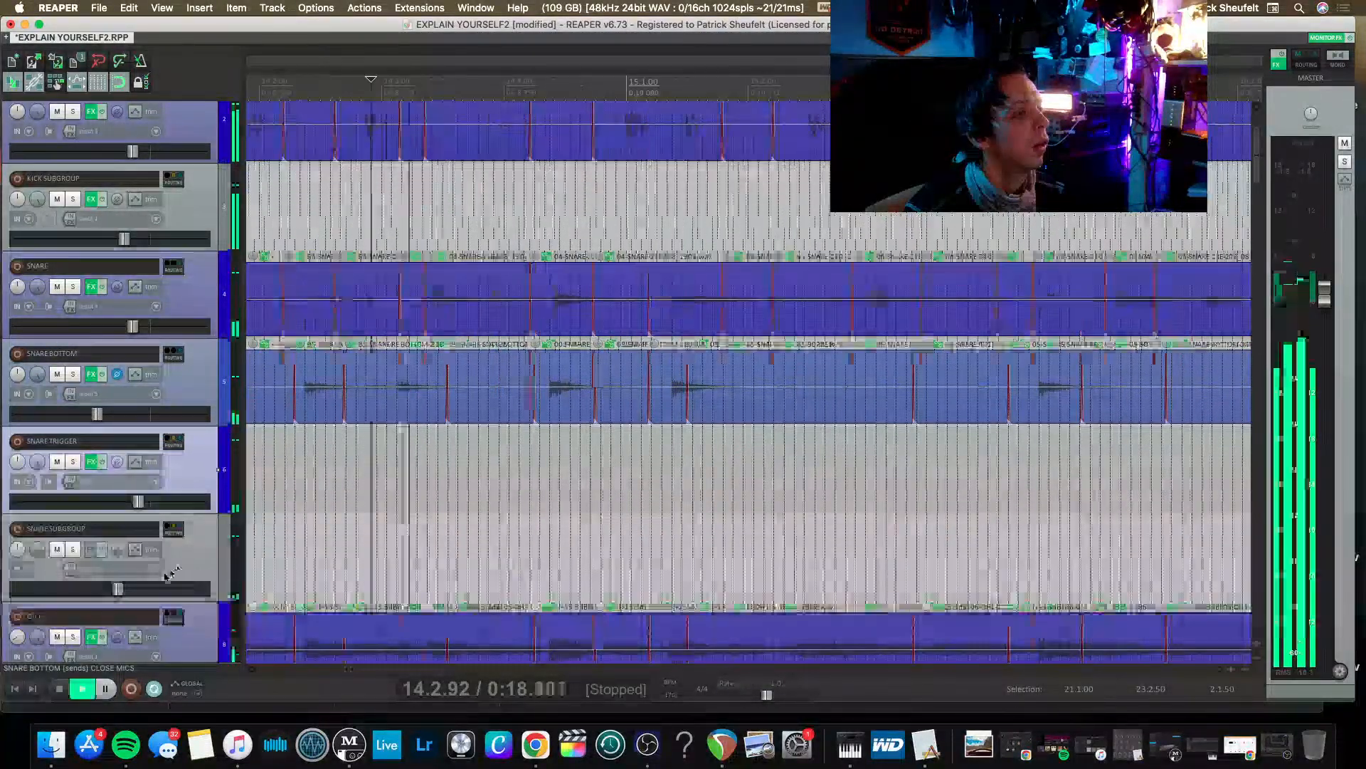
# Replay the mix and raise the SNARE SUBGROUP track's volume, ending with playback stopped.
pyautogui.click(202, 566)
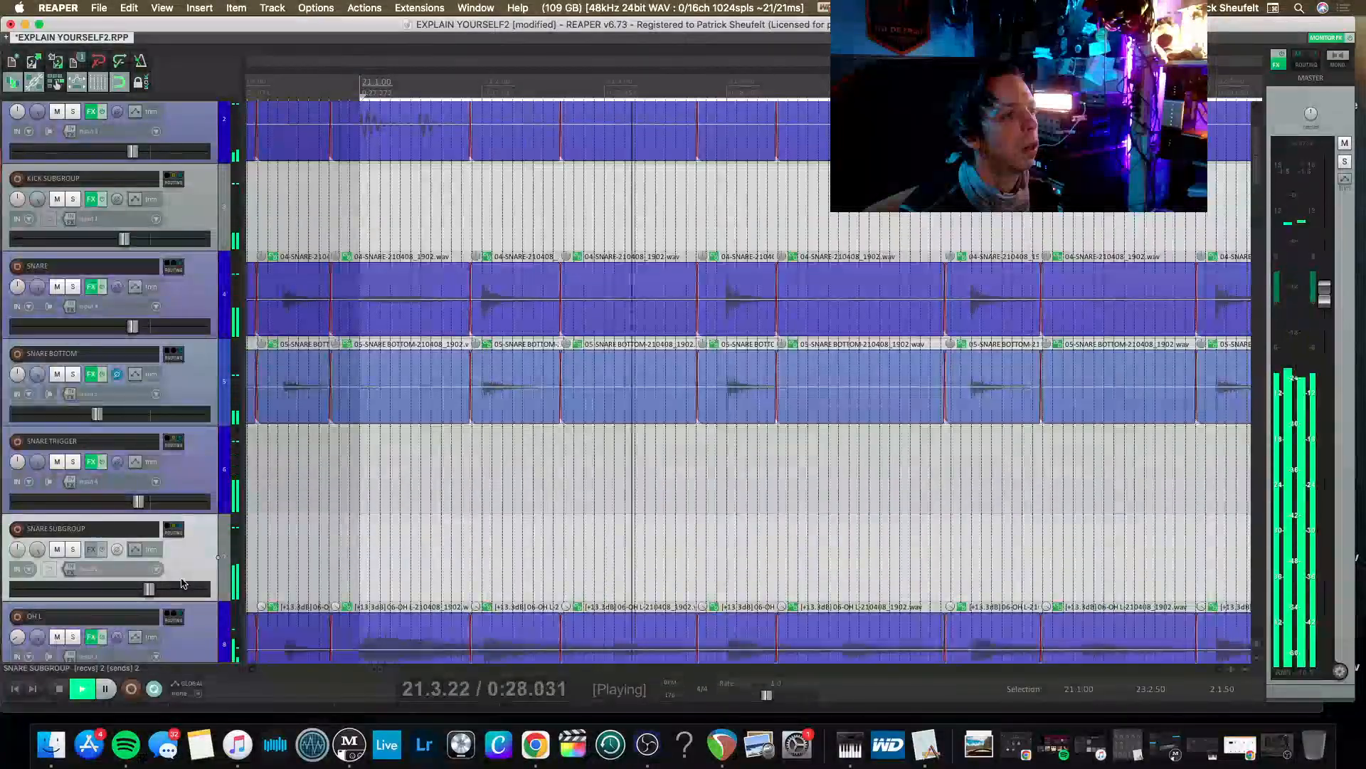
pyautogui.press('space')
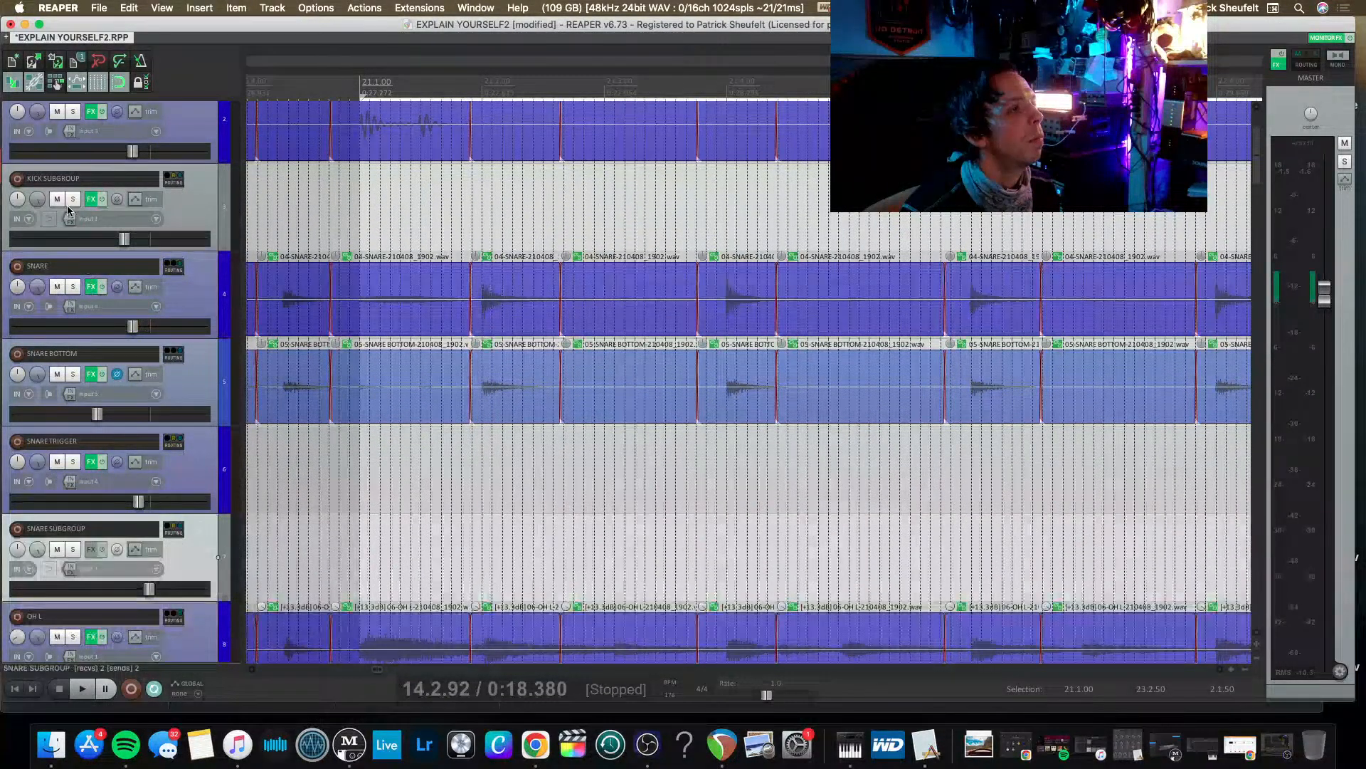
# Remove the Auto-Align plugin from the OH L and OH R tracks and close their effects windows.
pyautogui.scroll(3, 93, 198)
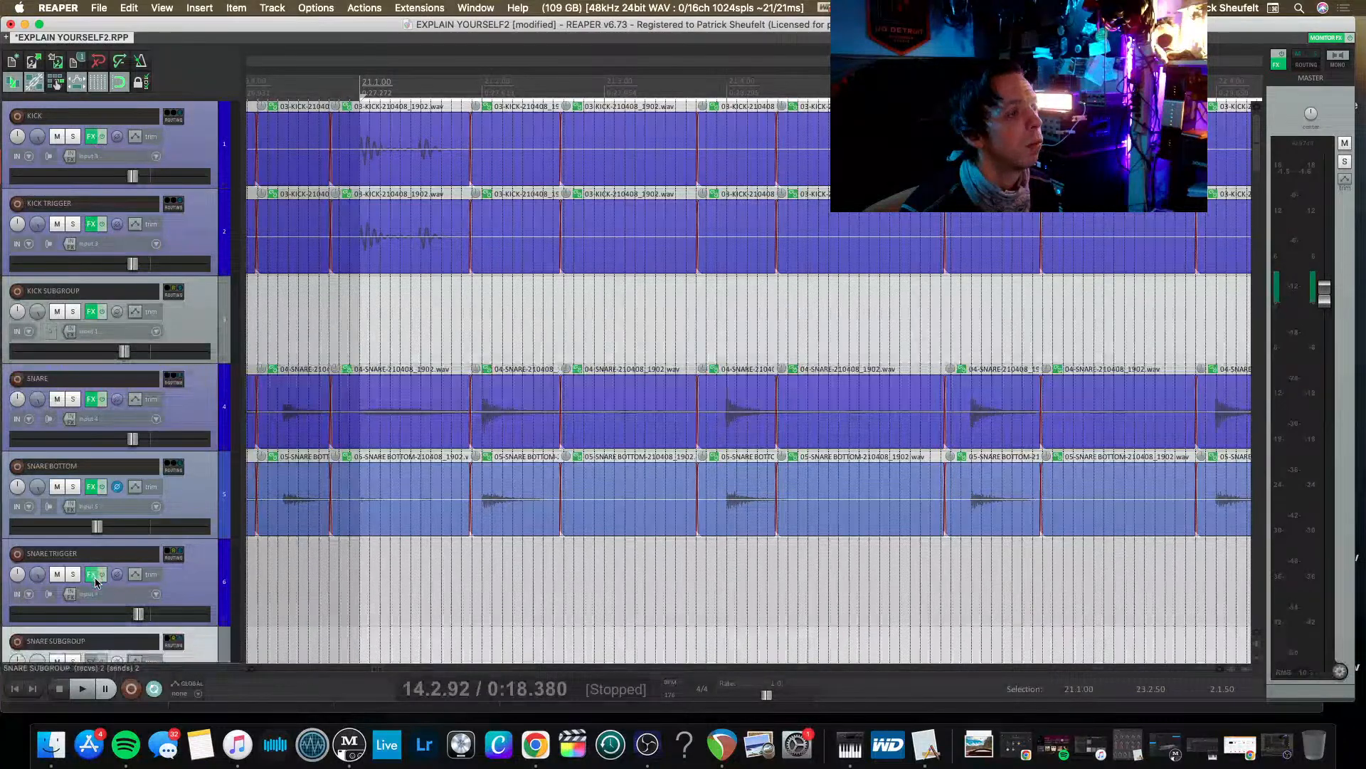
pyautogui.scroll(-3, 85, 576)
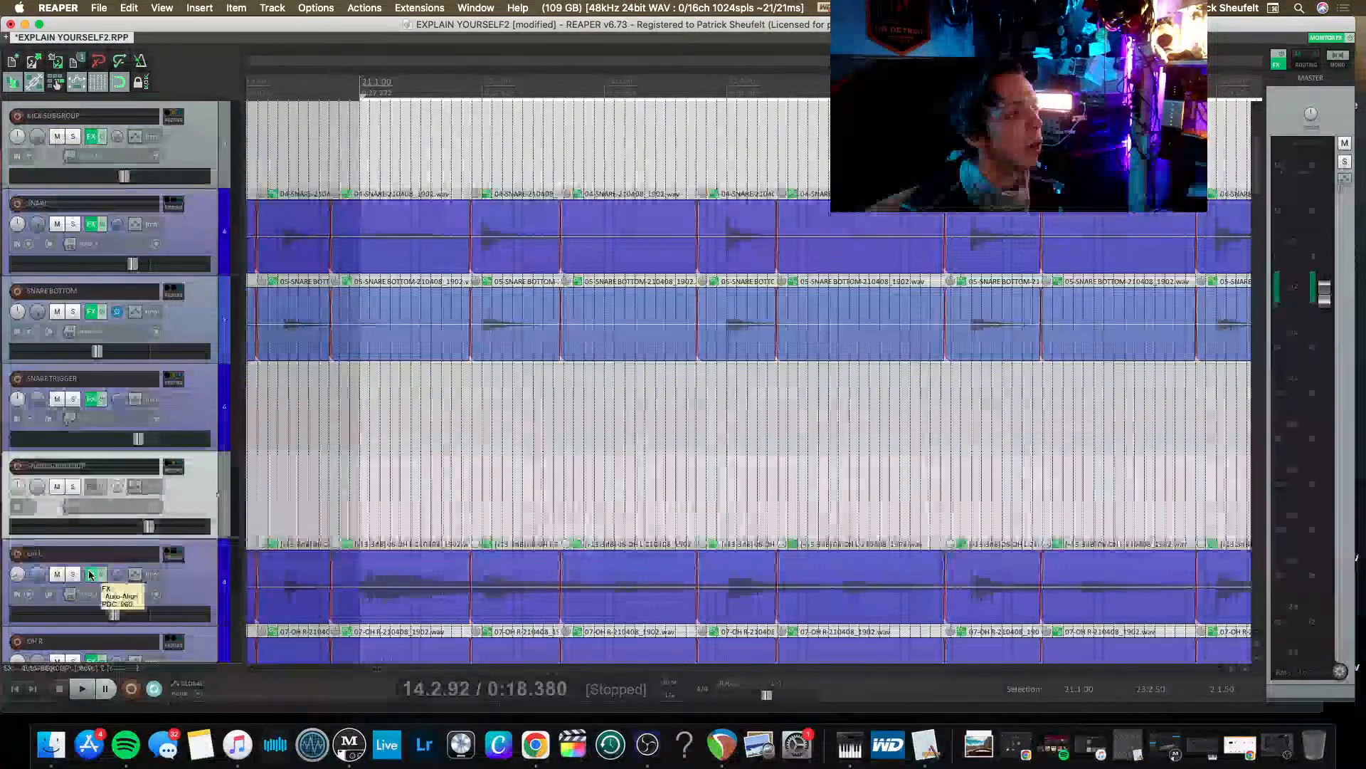
pyautogui.click(91, 573)
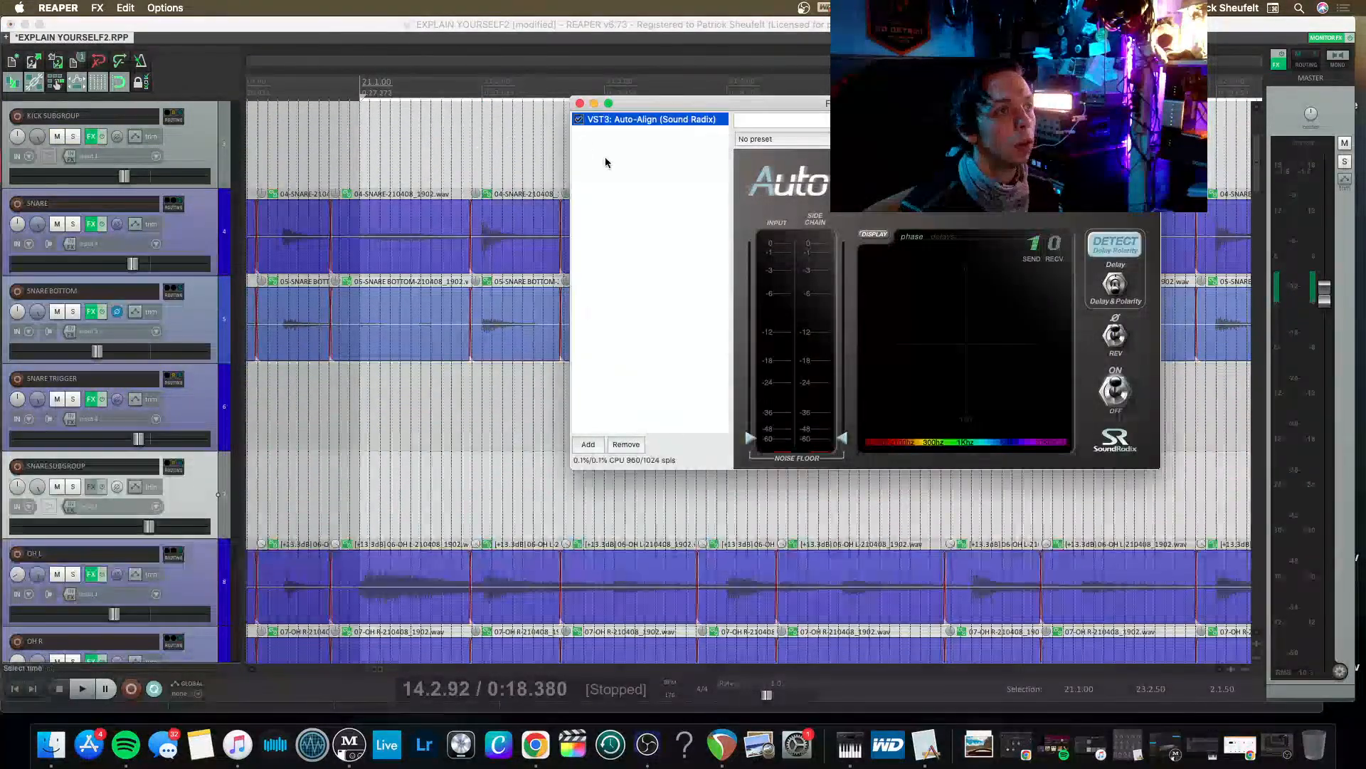
pyautogui.press('Delete')
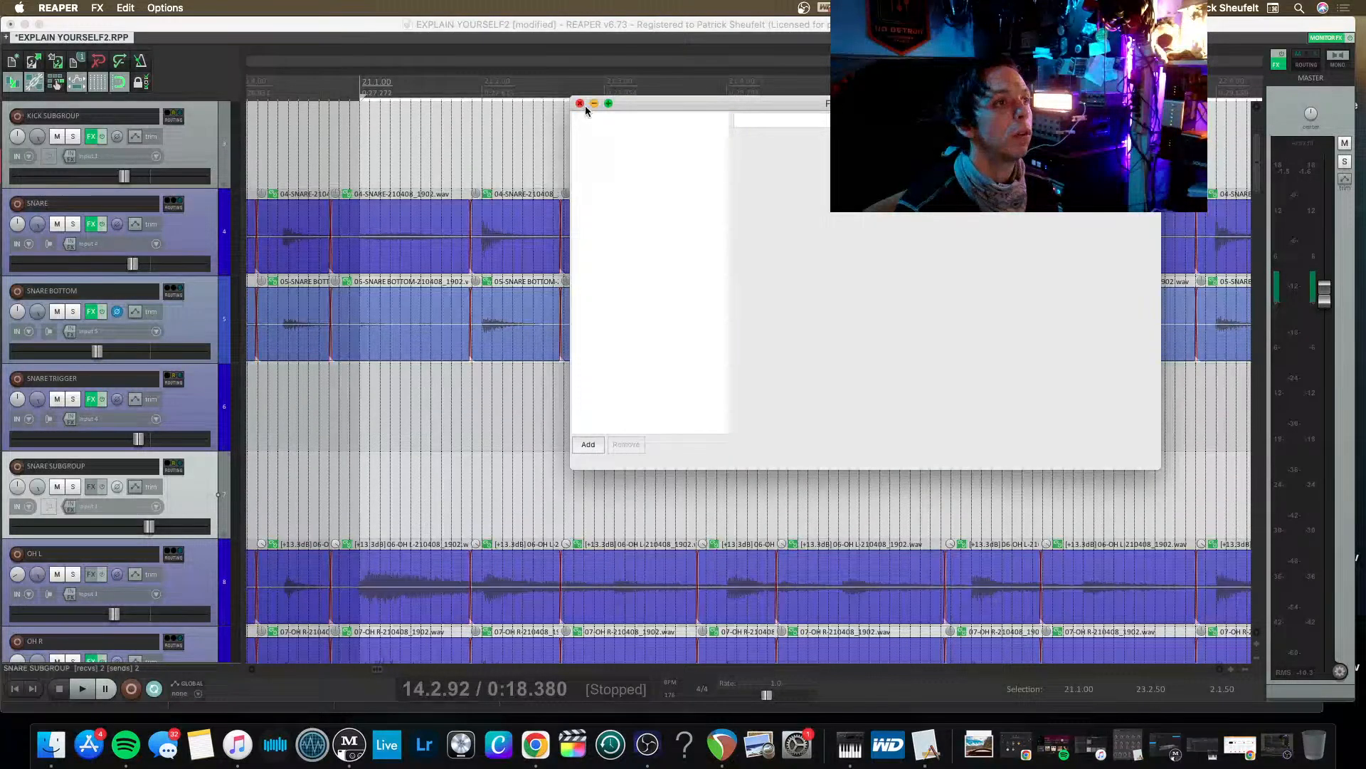
pyautogui.click(580, 103)
pyautogui.scroll(-2, 119, 535)
pyautogui.scroll(-2, 119, 535)
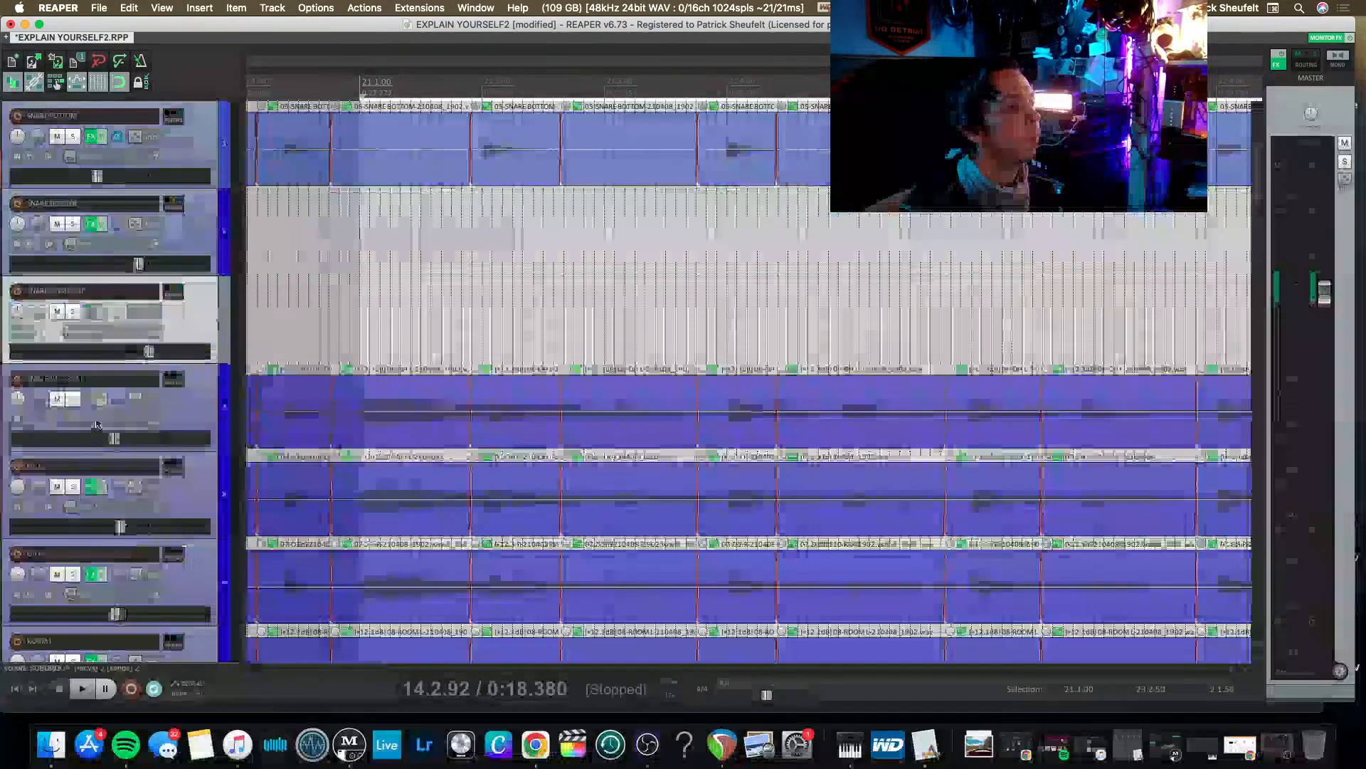
pyautogui.click(91, 490)
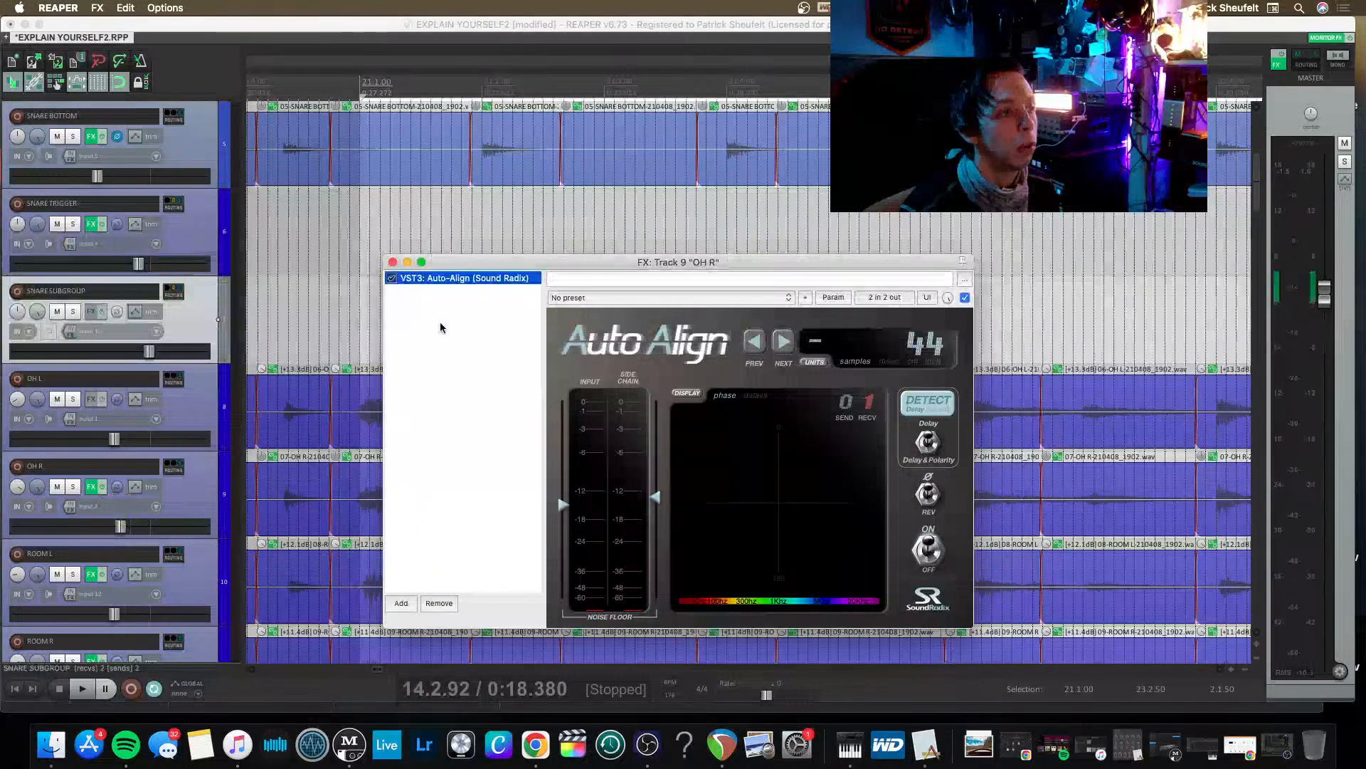
pyautogui.press('Delete')
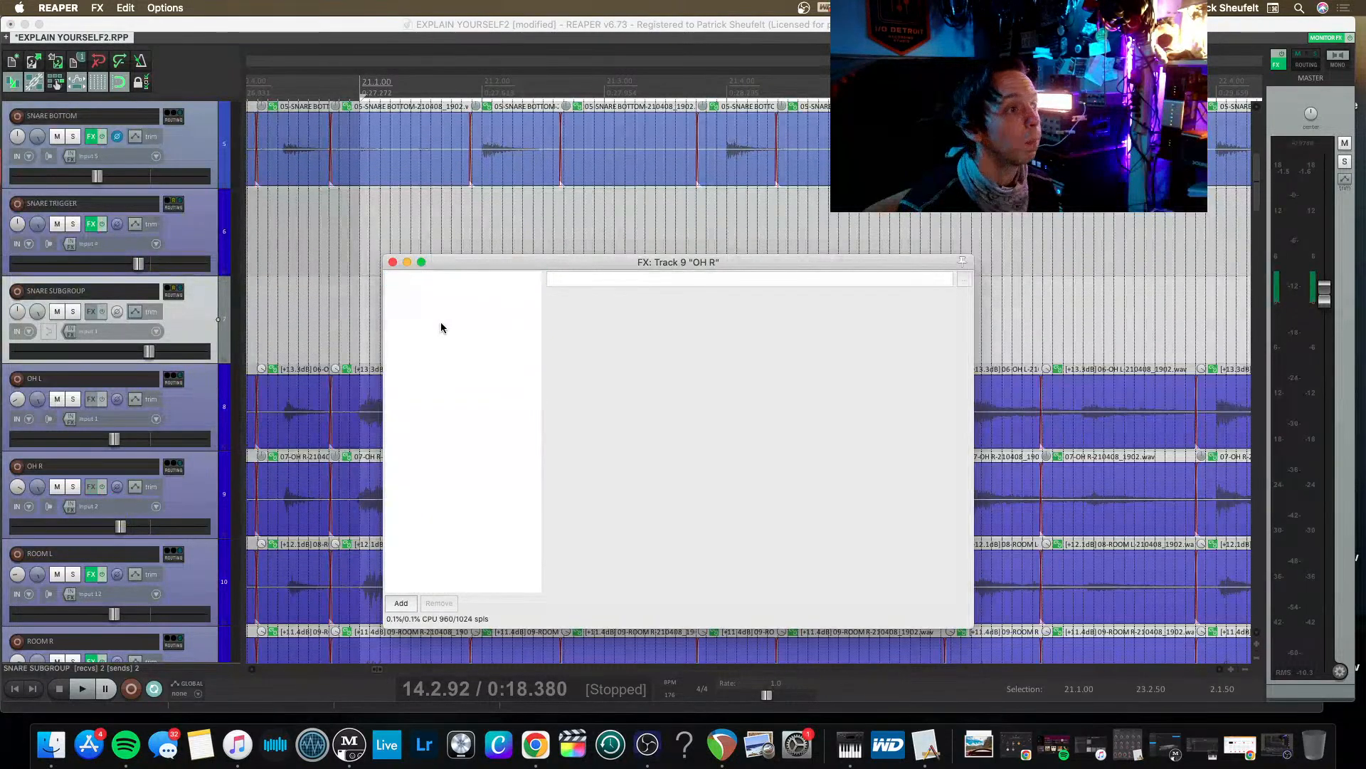
pyautogui.click(393, 262)
# Remove the Auto-Align plugin from the ROOM L and ROOM R tracks and close their effects windows.
pyautogui.scroll(-2, 122, 538)
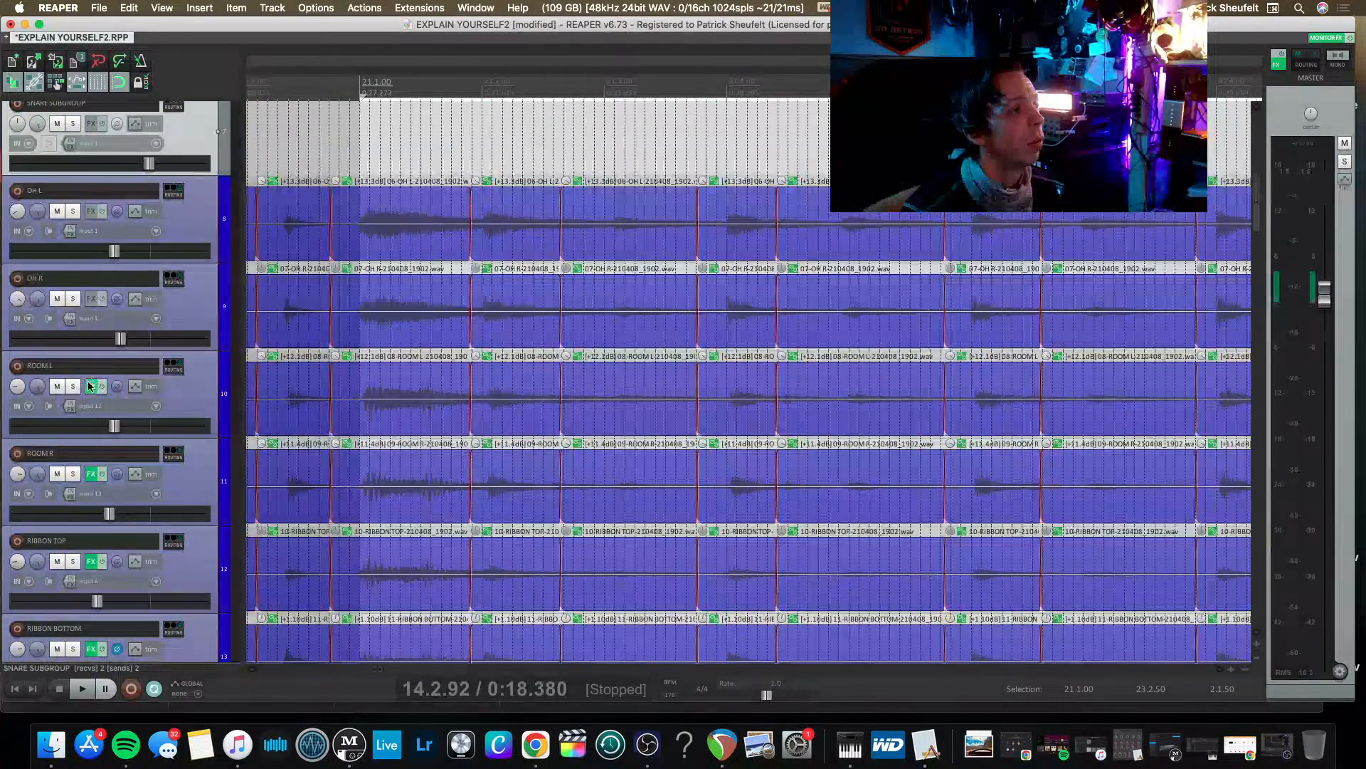
pyautogui.click(90, 387)
pyautogui.press('Delete')
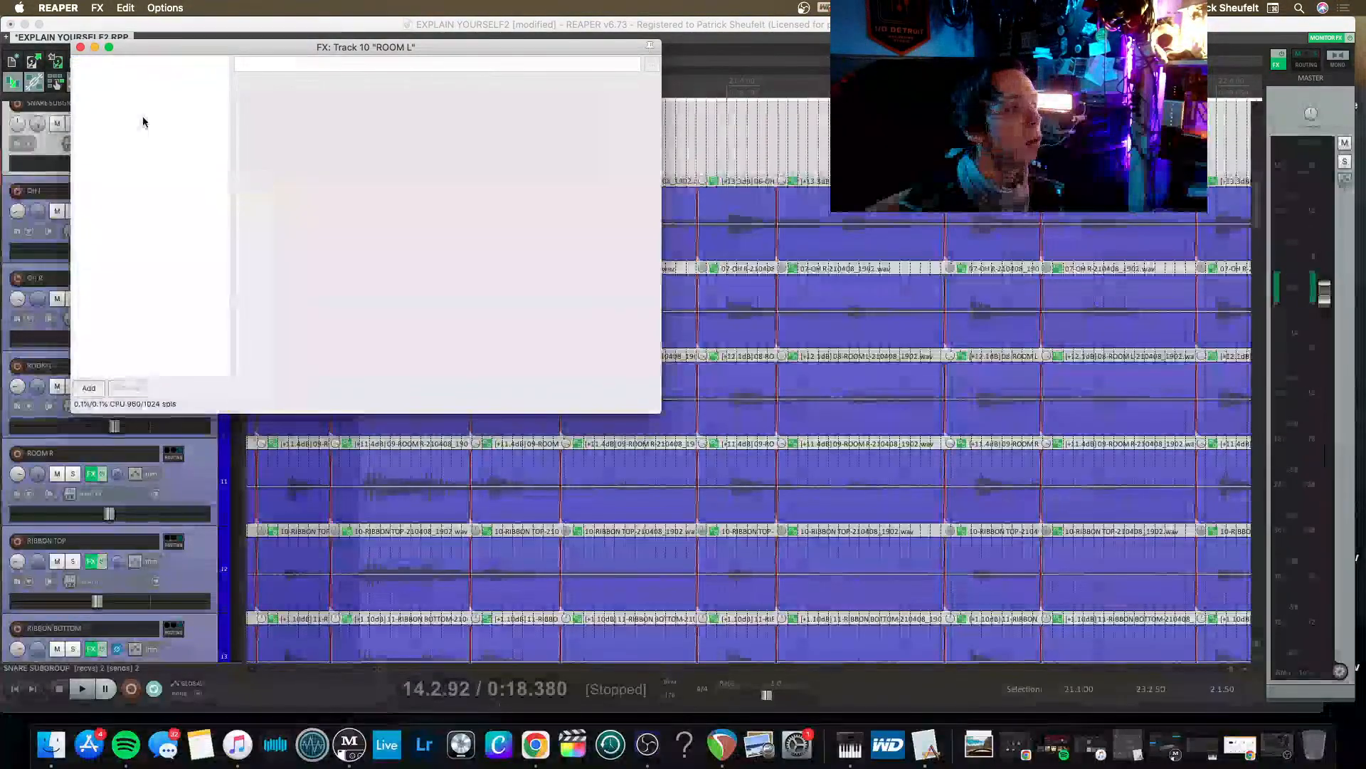
pyautogui.click(79, 47)
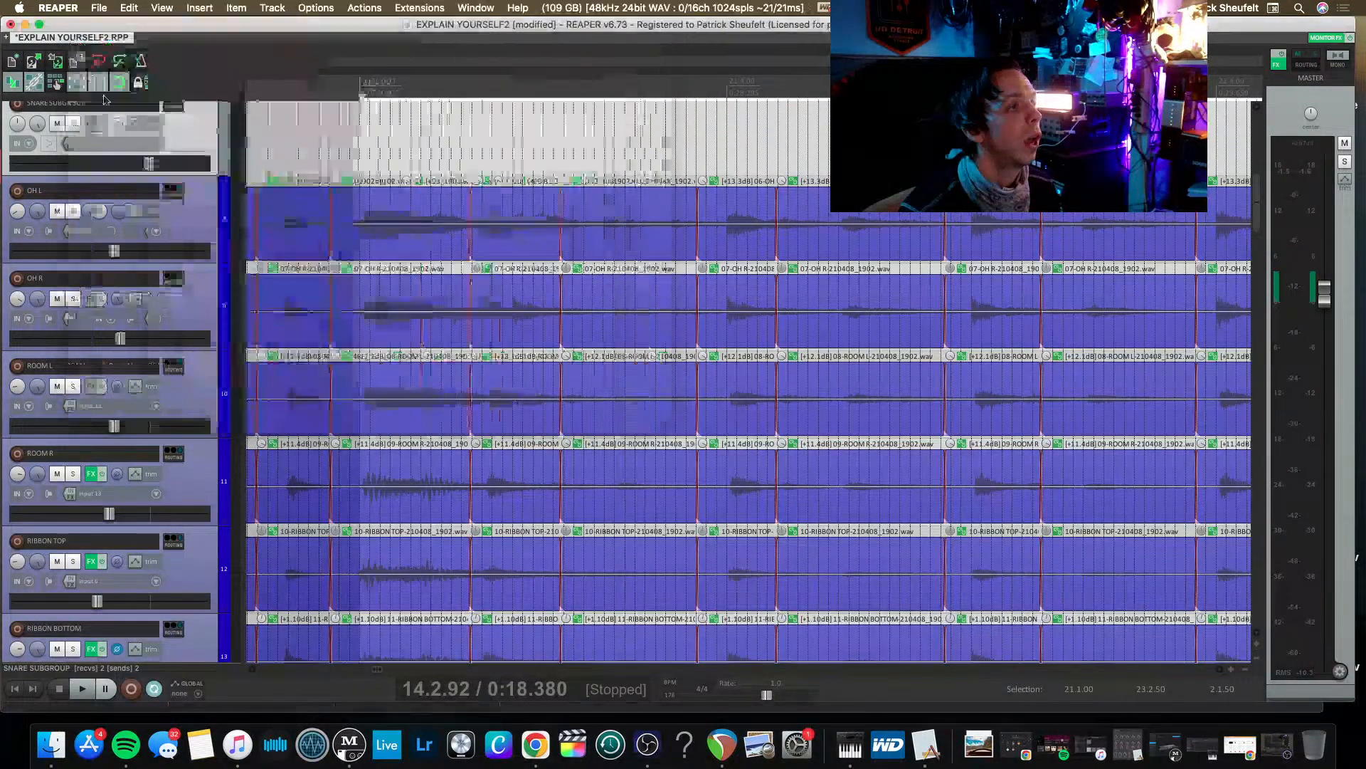
pyautogui.click(89, 476)
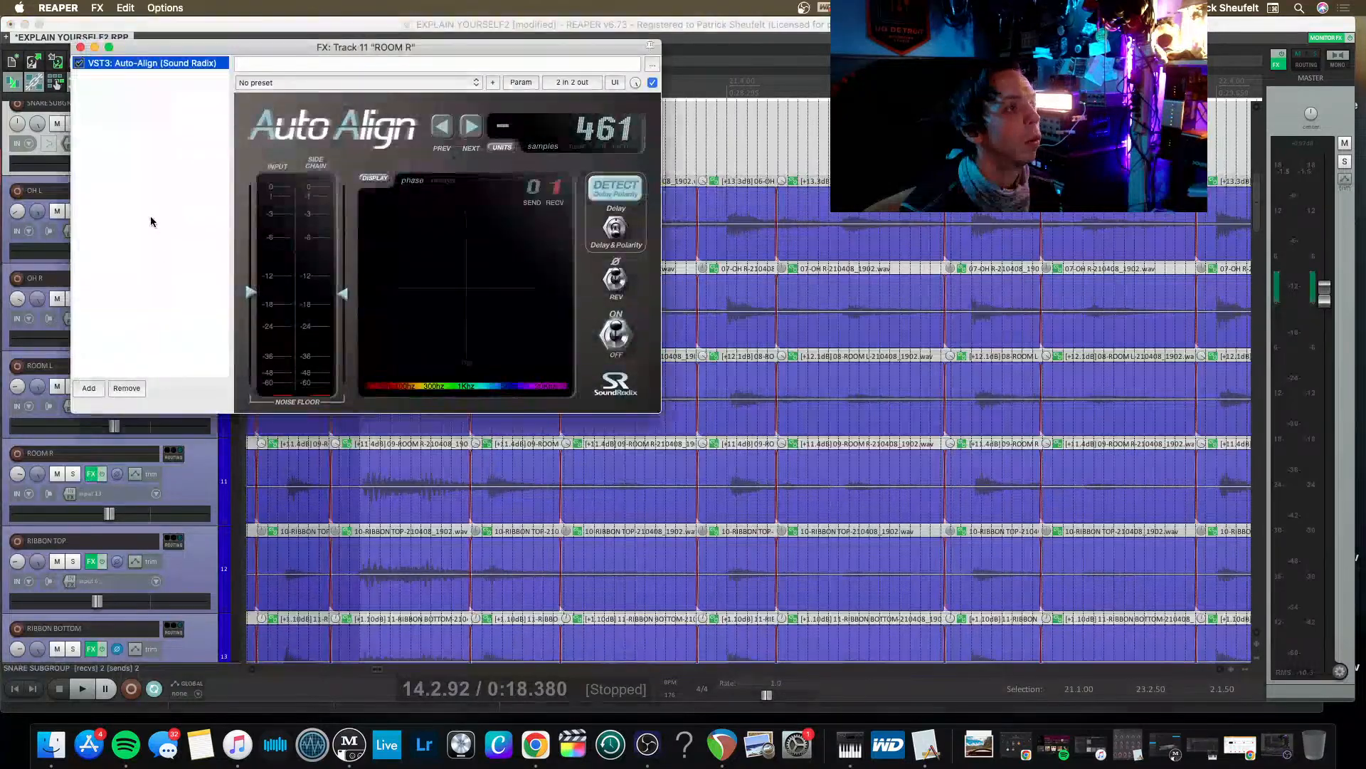
pyautogui.press('Delete')
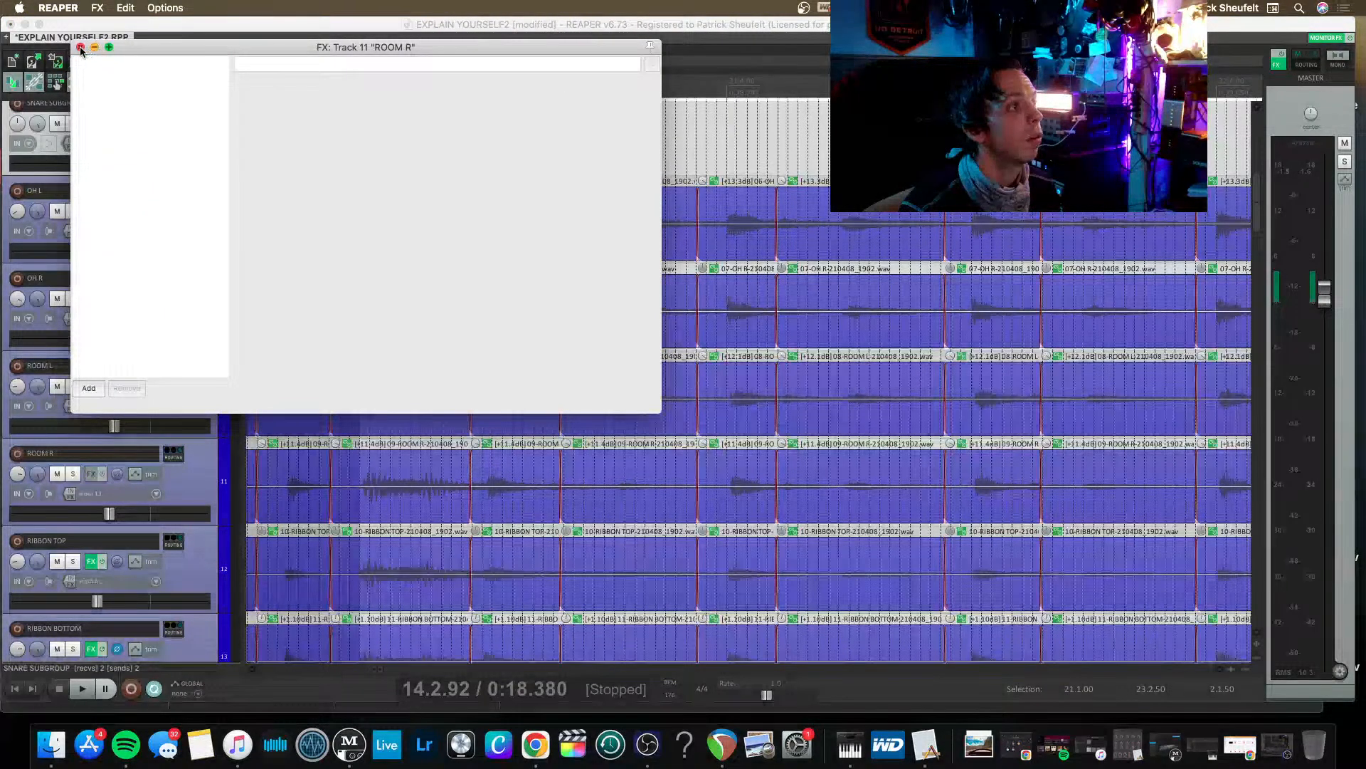
pyautogui.click(80, 47)
# Remove the Auto-Align plugin from the RIBBON TOP and RIBBON BOTTOM tracks and close their effects windows.
pyautogui.scroll(-3, 71, 474)
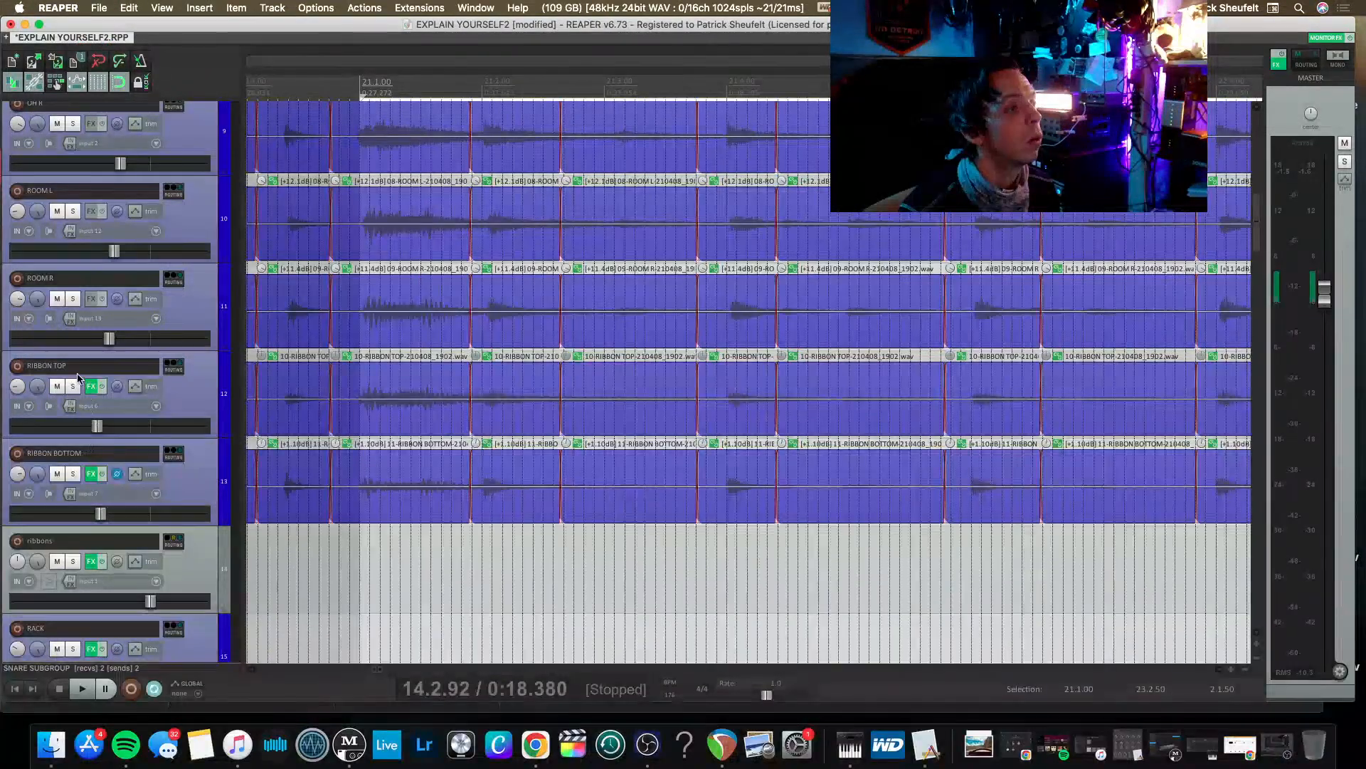
pyautogui.click(90, 385)
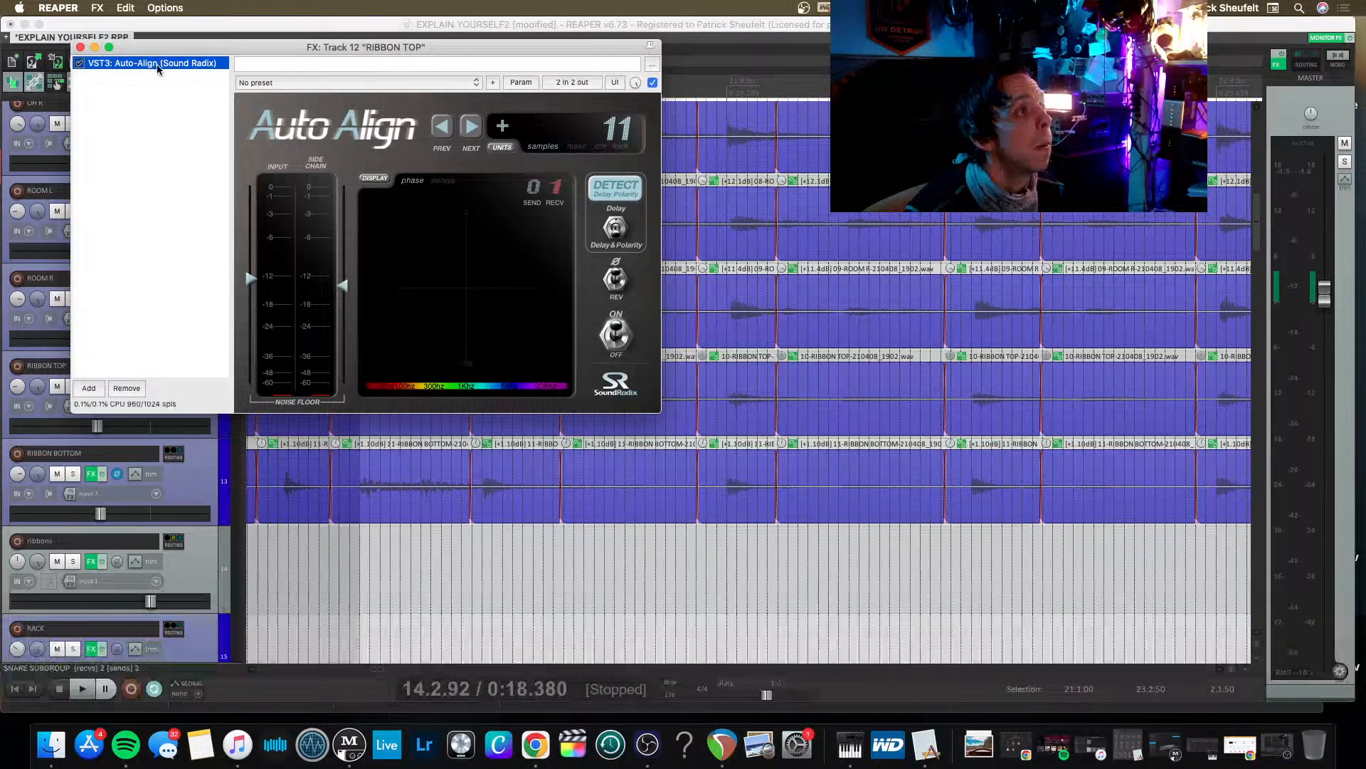
pyautogui.press('Delete')
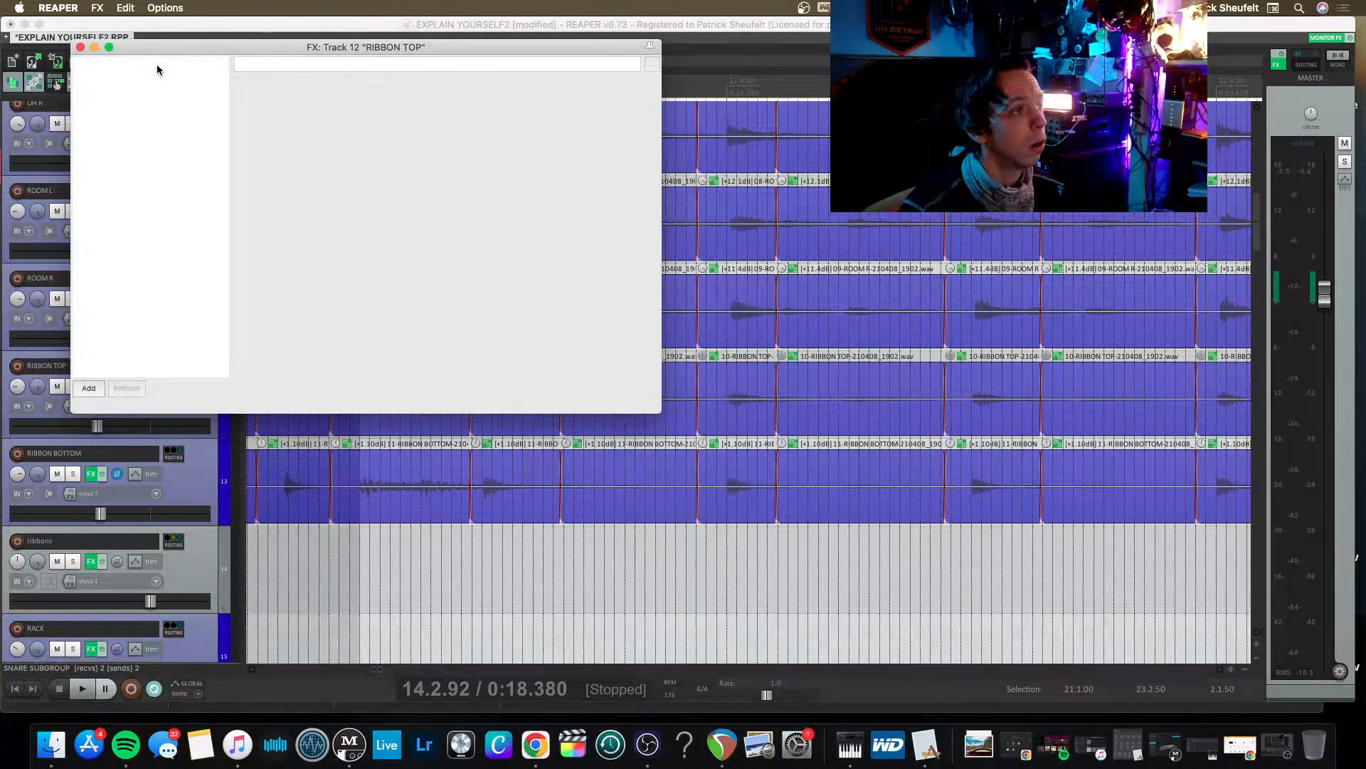
pyautogui.click(81, 47)
pyautogui.click(90, 473)
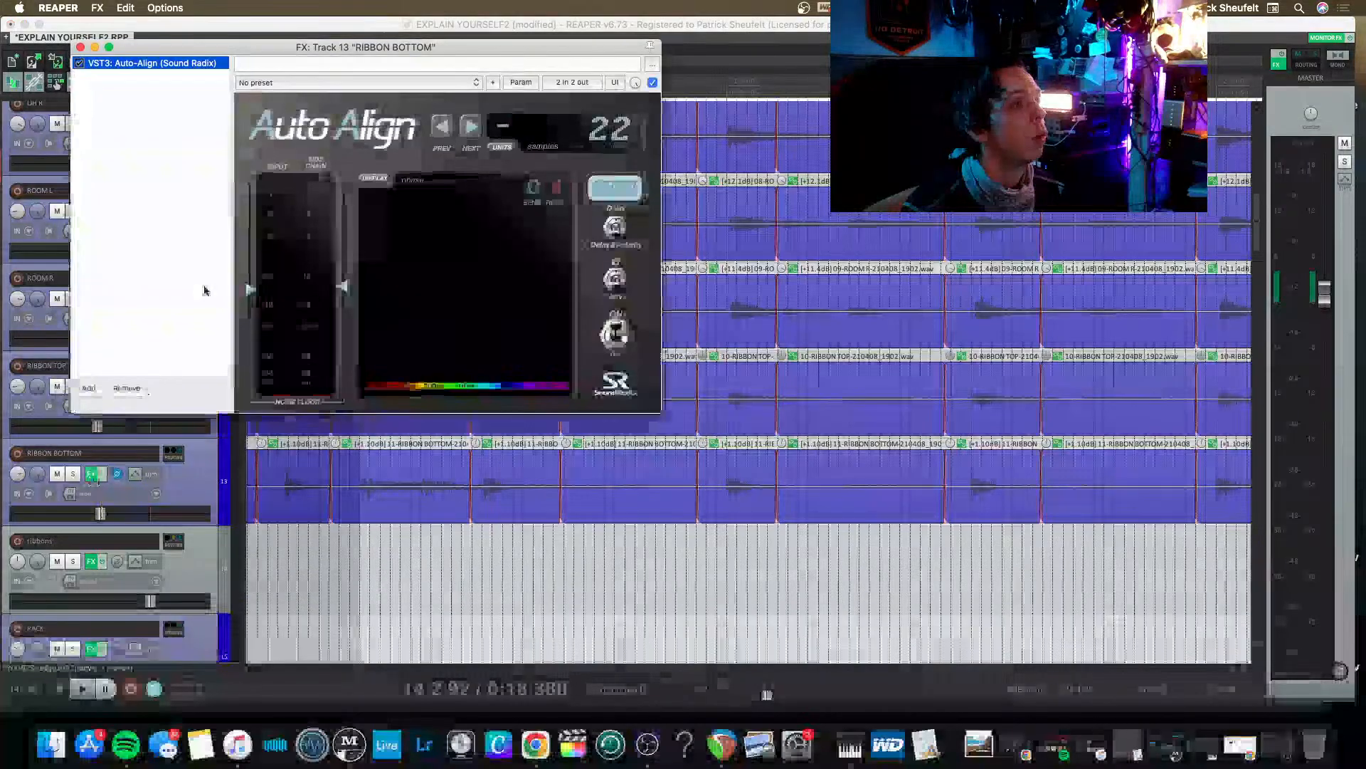
pyautogui.press('Delete')
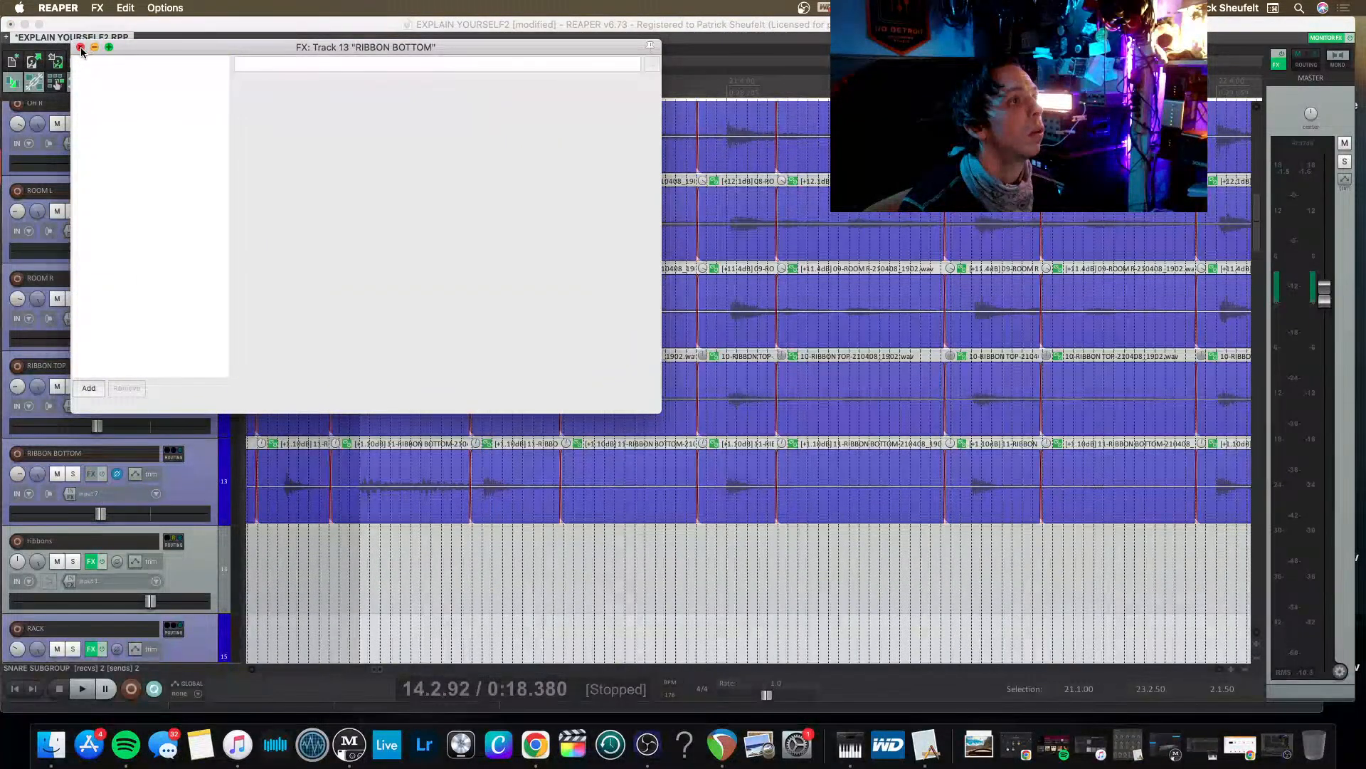
pyautogui.click(80, 47)
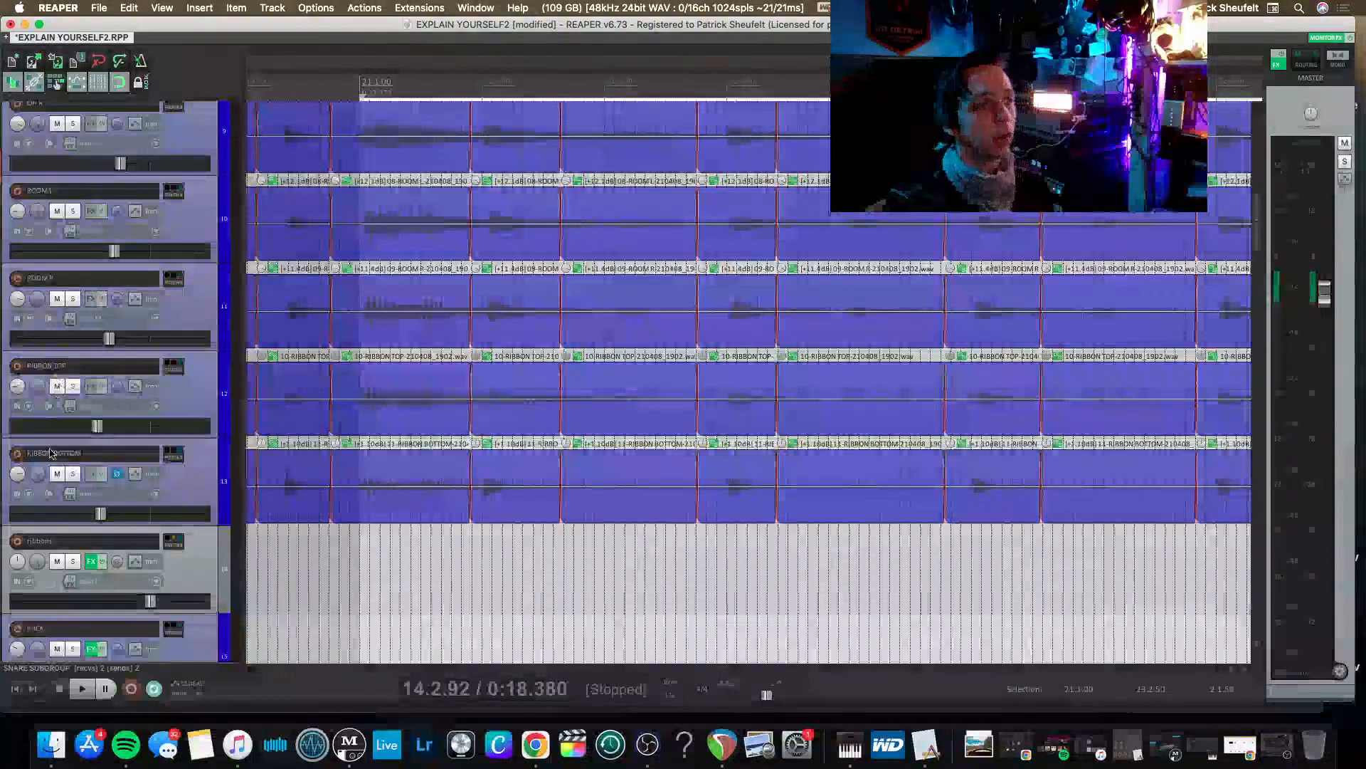
# Remove Lindell 50 Channel and Pro-Q 3 from the ribbons track and close its effects window.
pyautogui.click(91, 561)
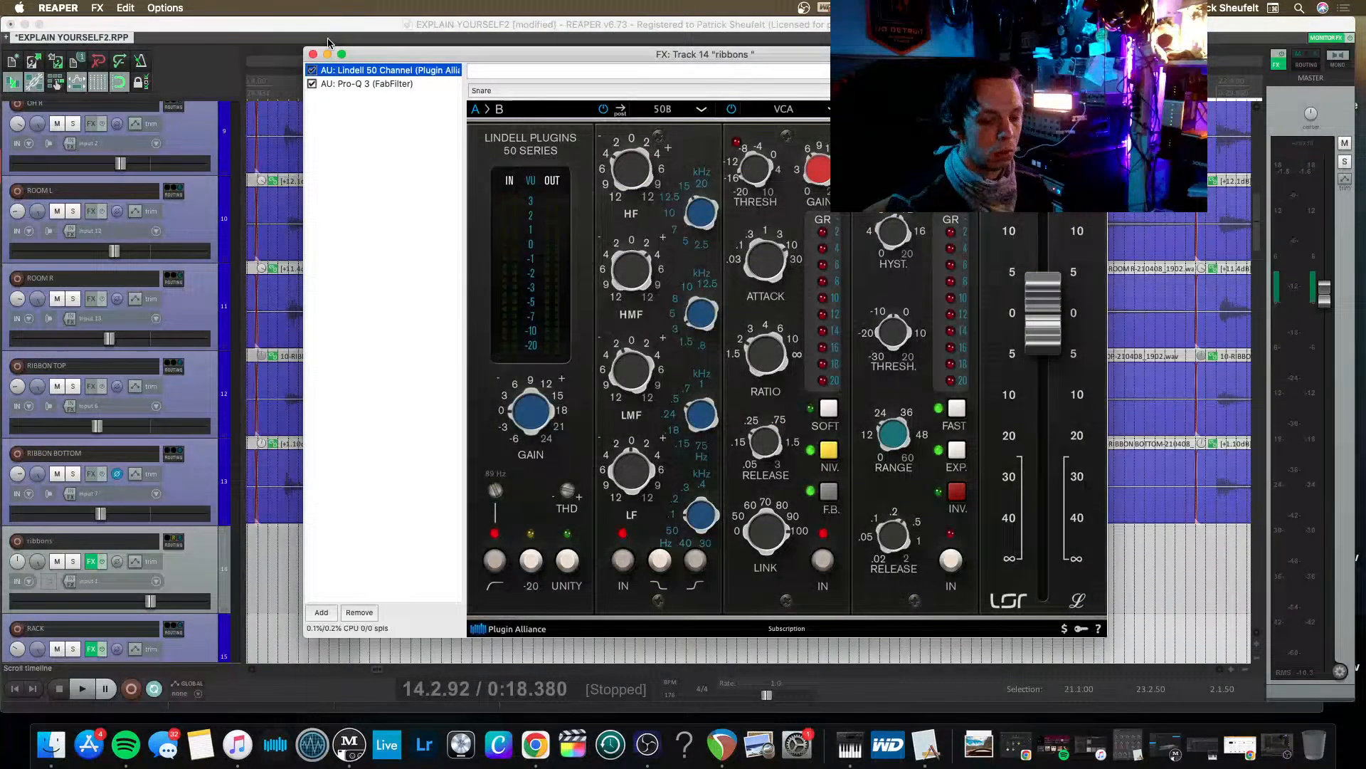
pyautogui.press('Delete')
pyautogui.press('Delete')
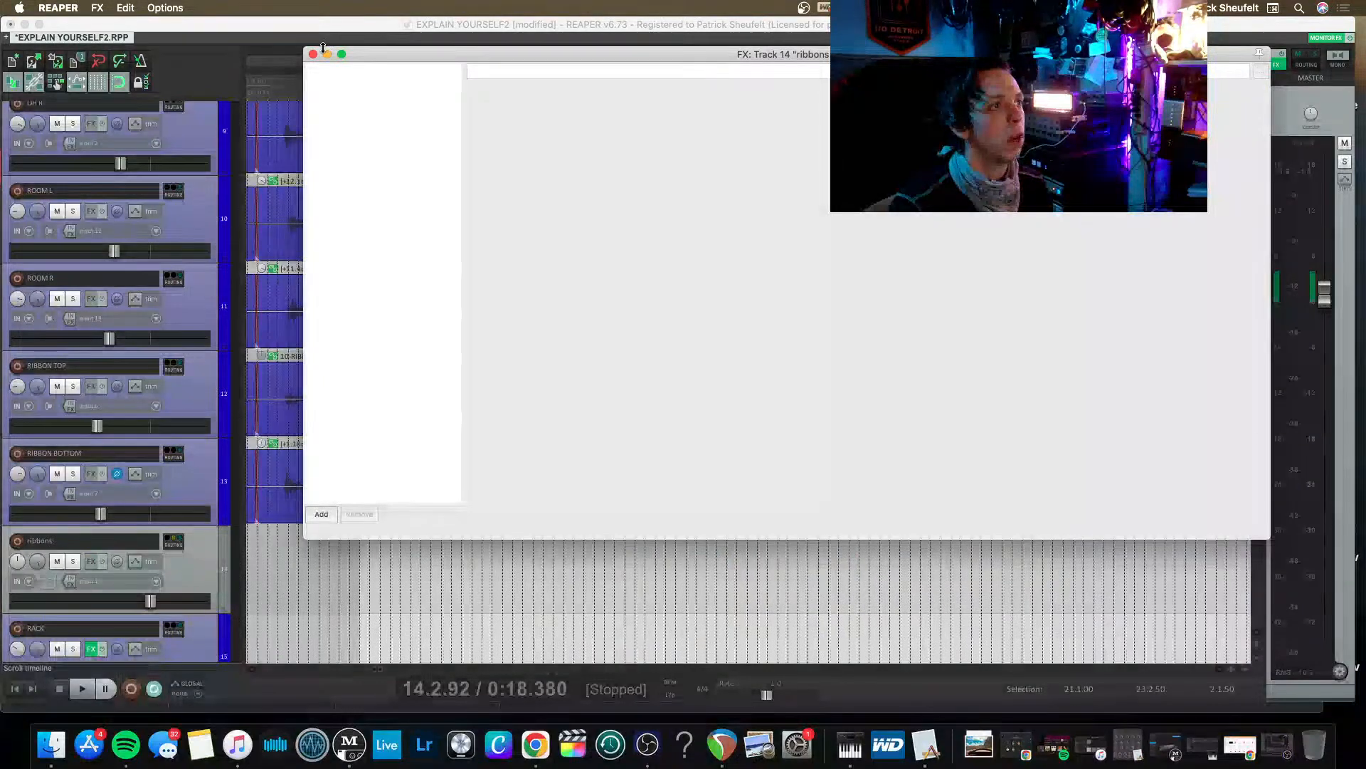
pyautogui.click(313, 54)
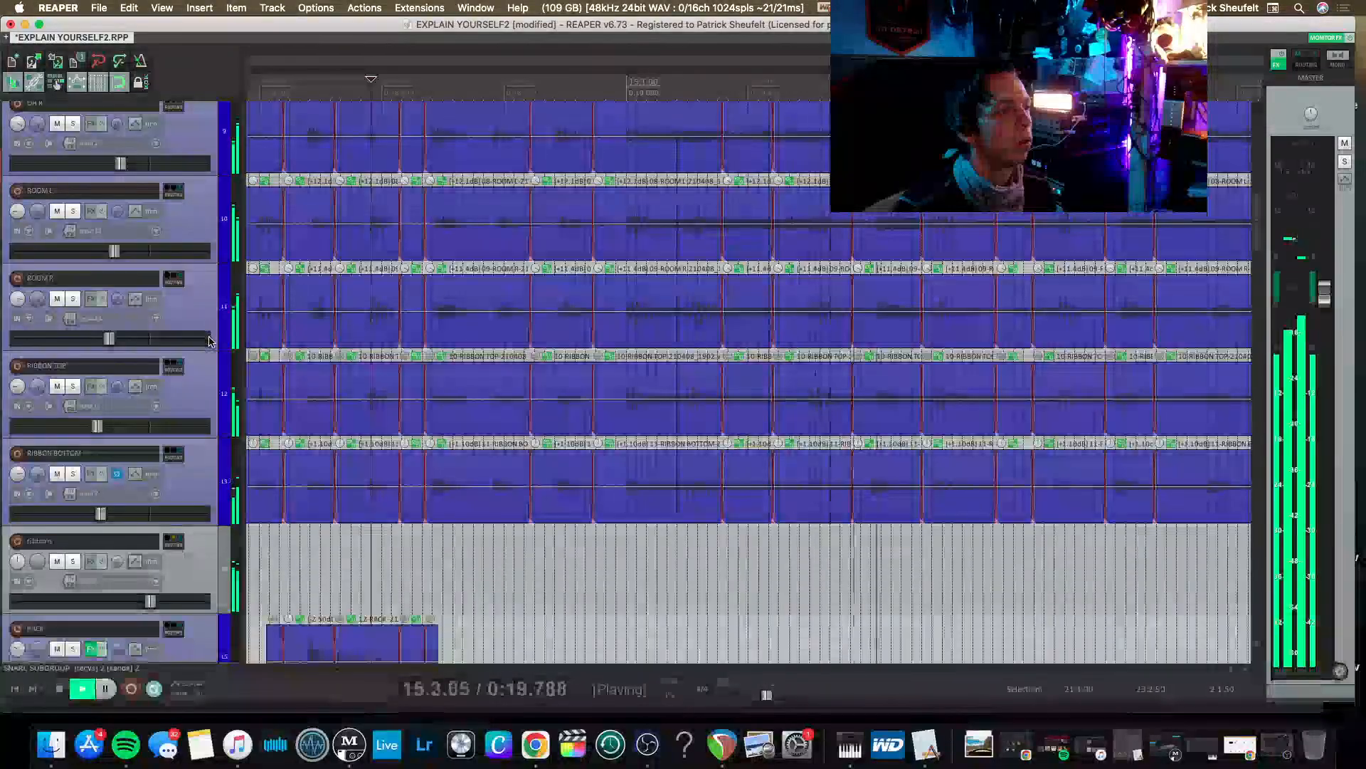
# Stop playback, solo the FLOOR tom track and audition it in short bursts.
pyautogui.press('space')
pyautogui.scroll(-5, 288, 338)
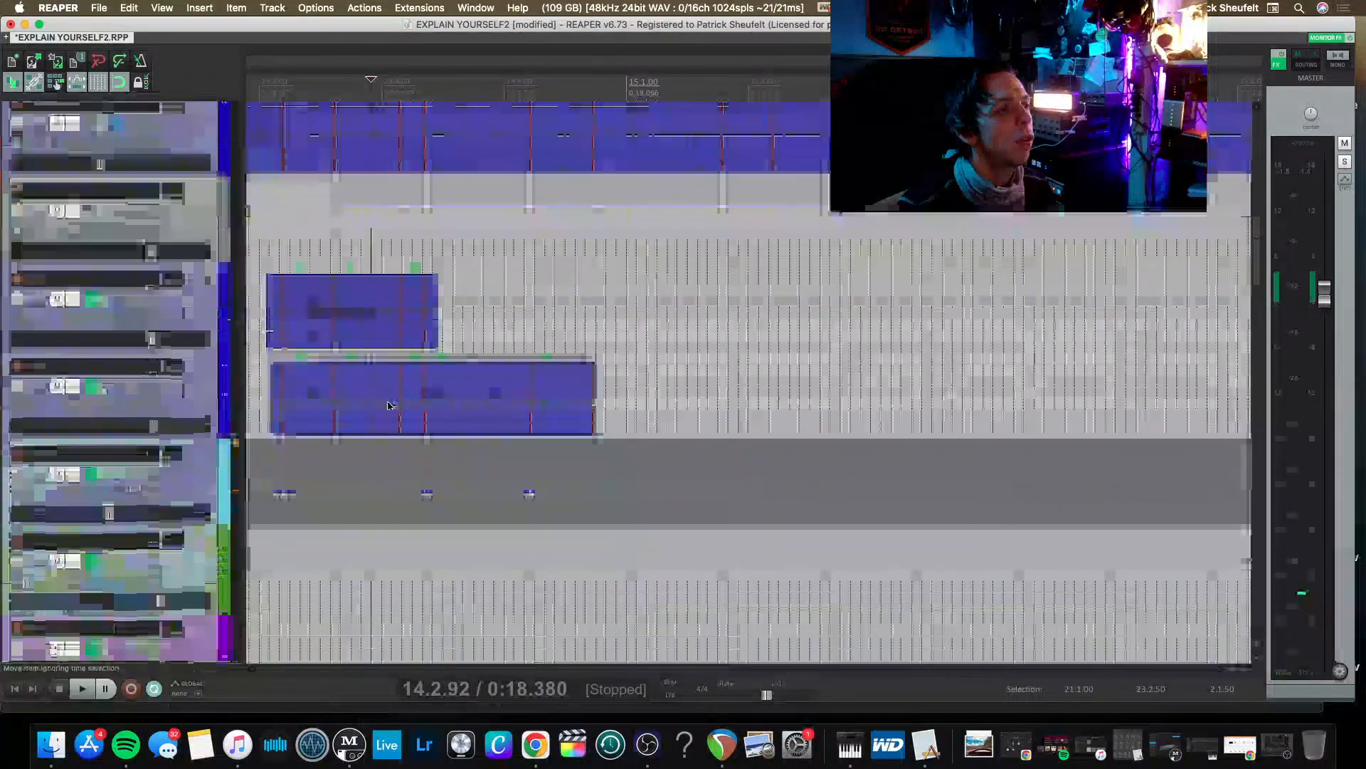
pyautogui.click(74, 385)
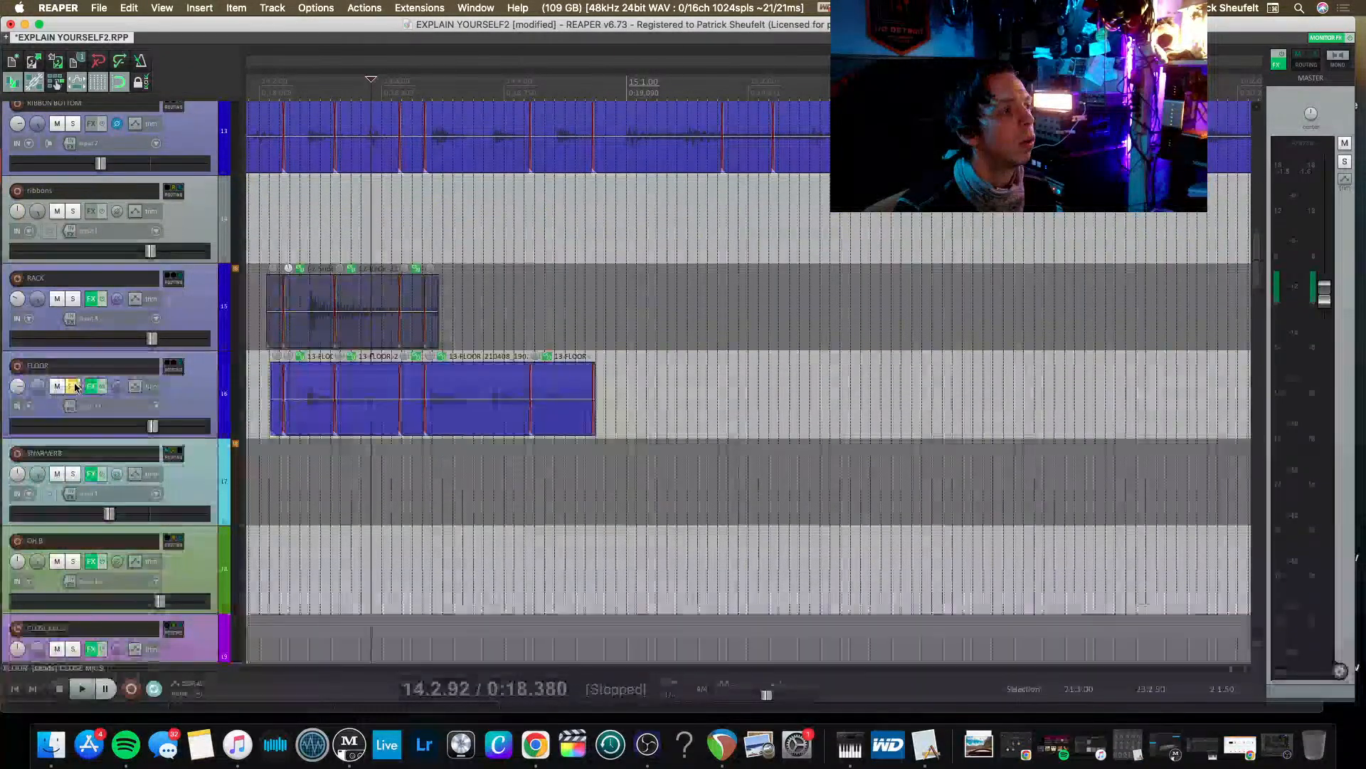
pyautogui.press('space')
pyautogui.press('space')
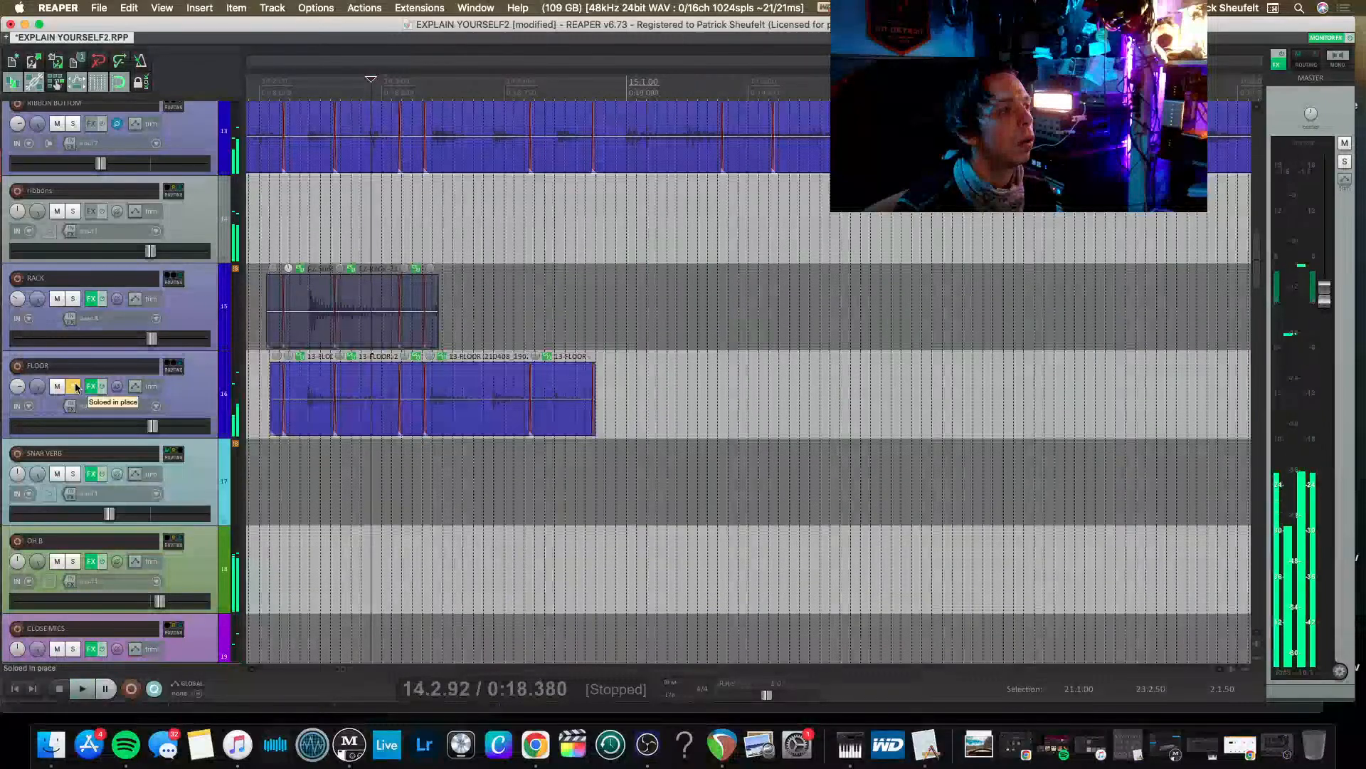
pyautogui.press('space')
pyautogui.press('space')
# Check the Trigger 2 plugin on the FLOOR and RACK tracks, closing each effects window.
pyautogui.click(92, 386)
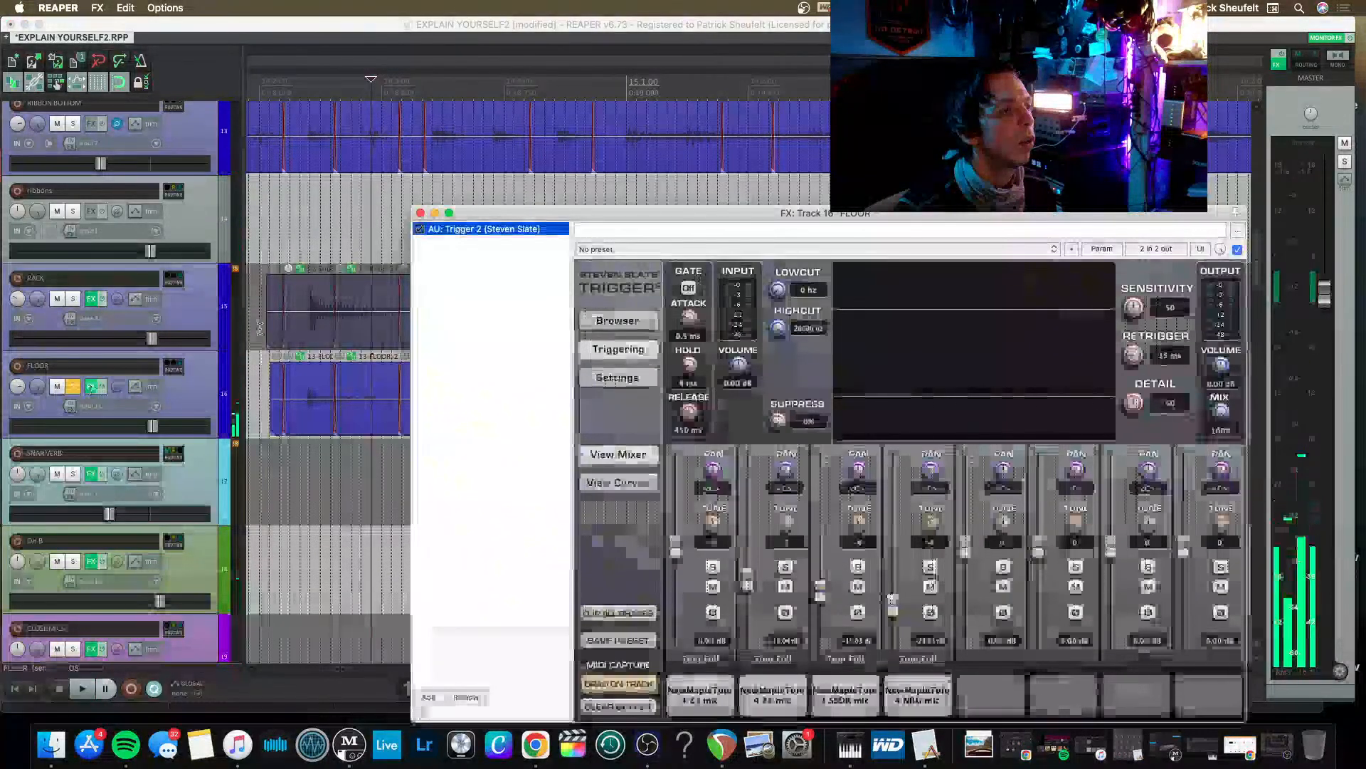
pyautogui.click(421, 214)
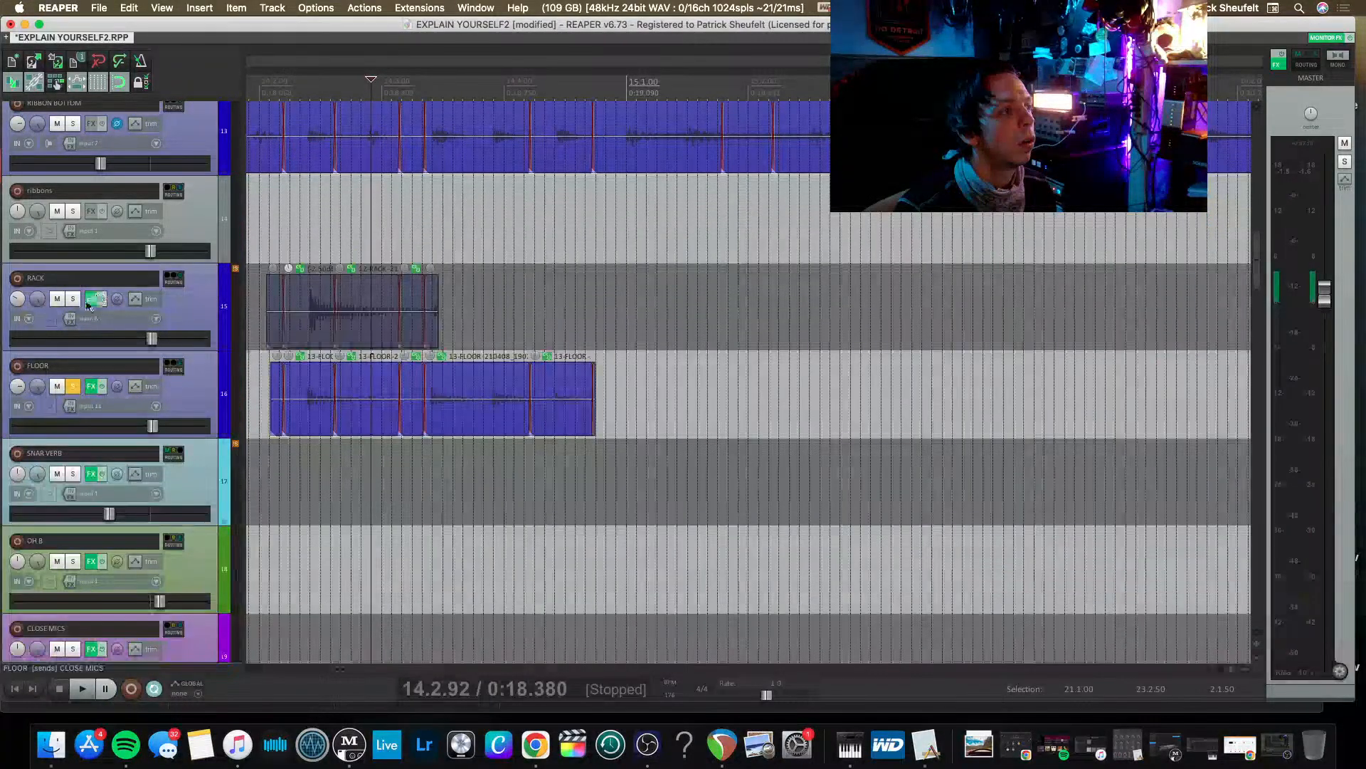
pyautogui.click(92, 298)
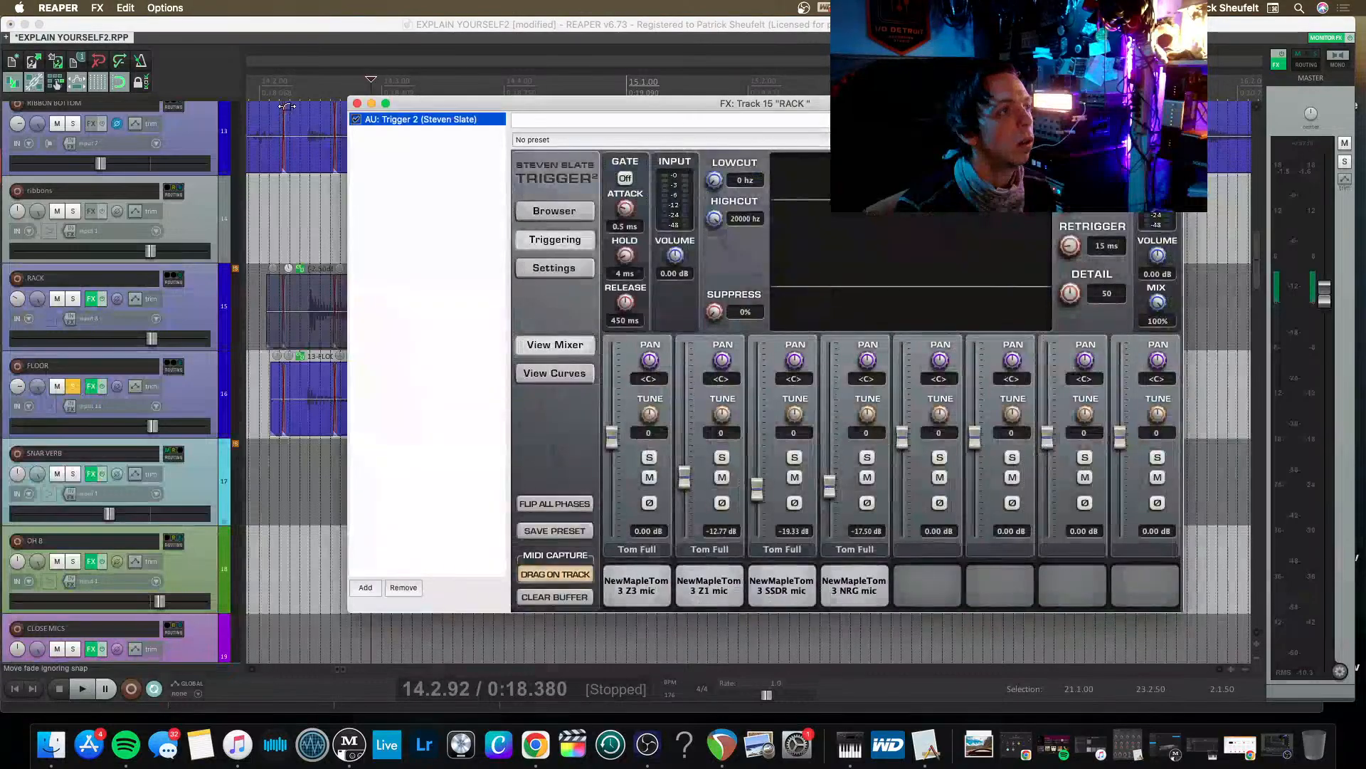
pyautogui.click(357, 103)
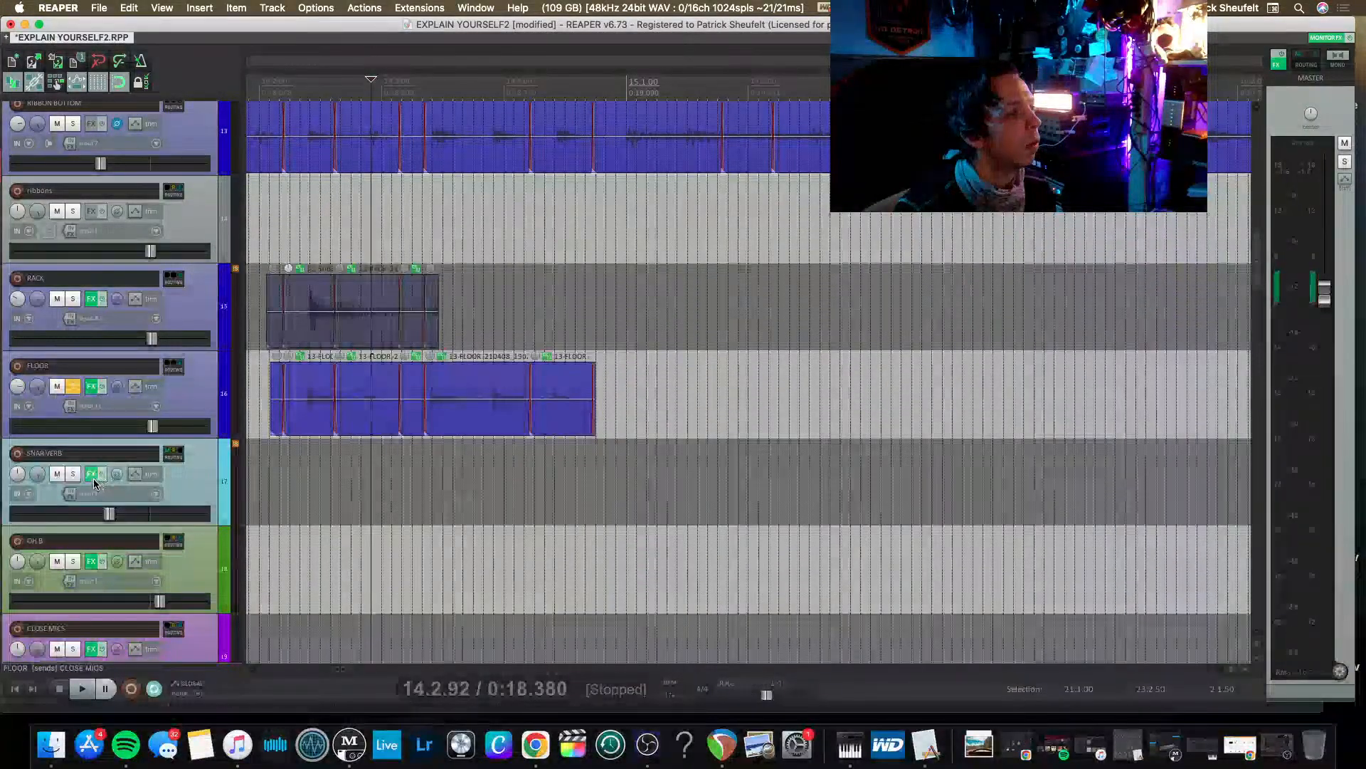
# Remove the Black Box Analog Design HG-2 plugin from the SNAR VERB track and close its effects window.
pyautogui.click(92, 476)
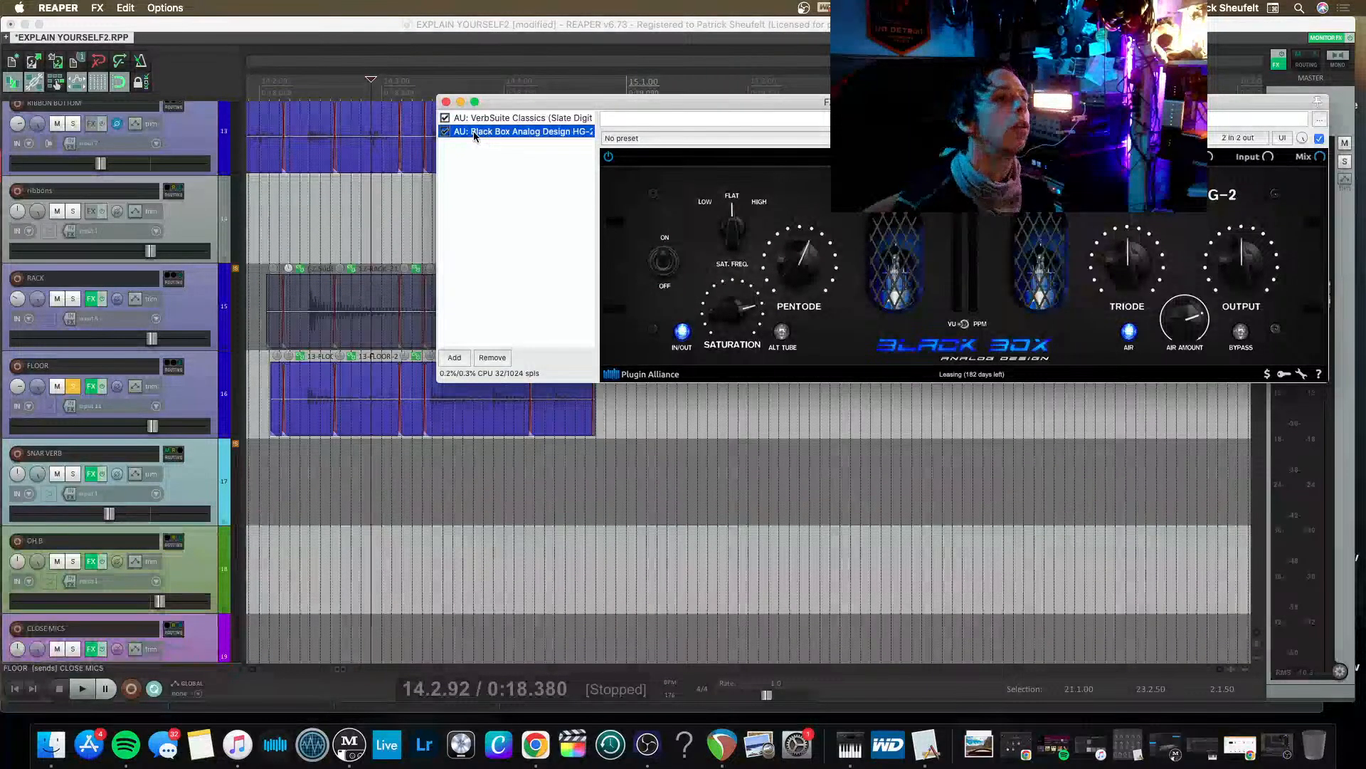
pyautogui.press('Delete')
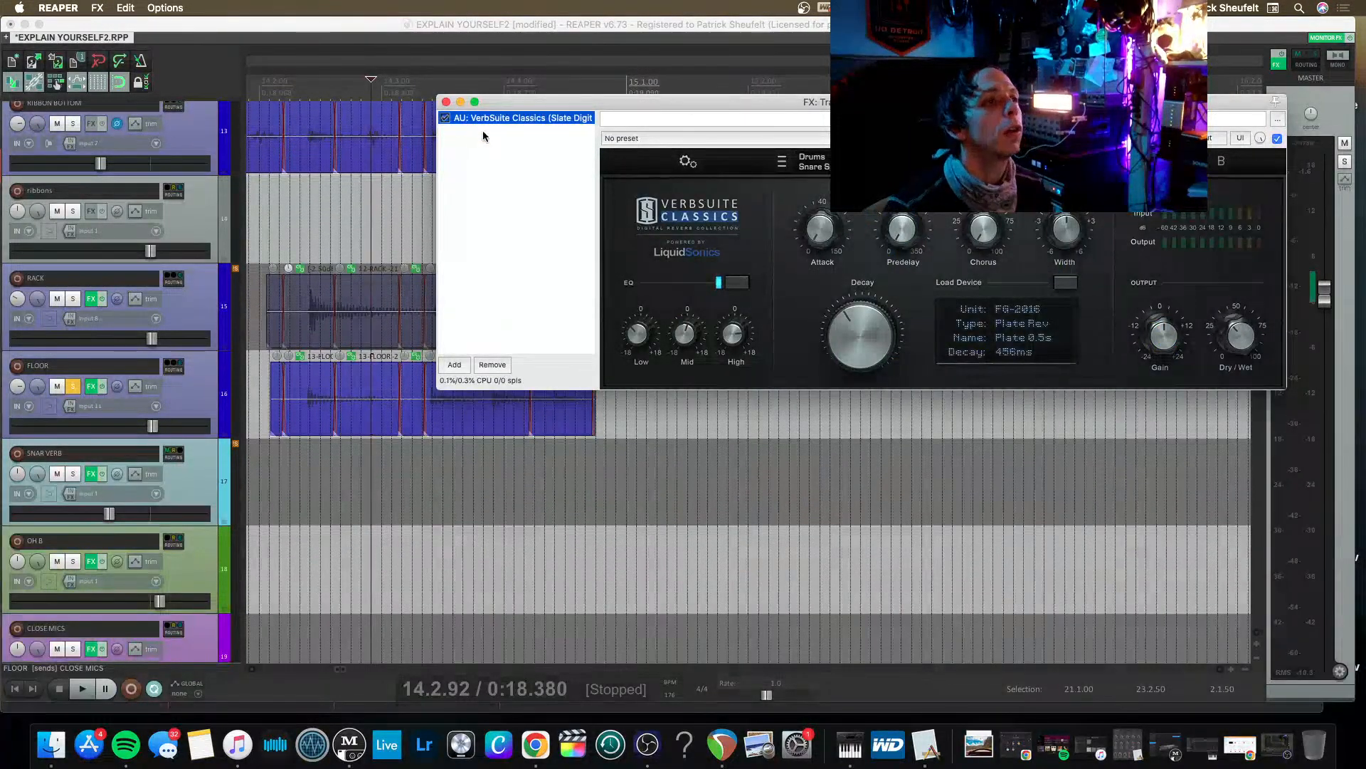
pyautogui.click(447, 103)
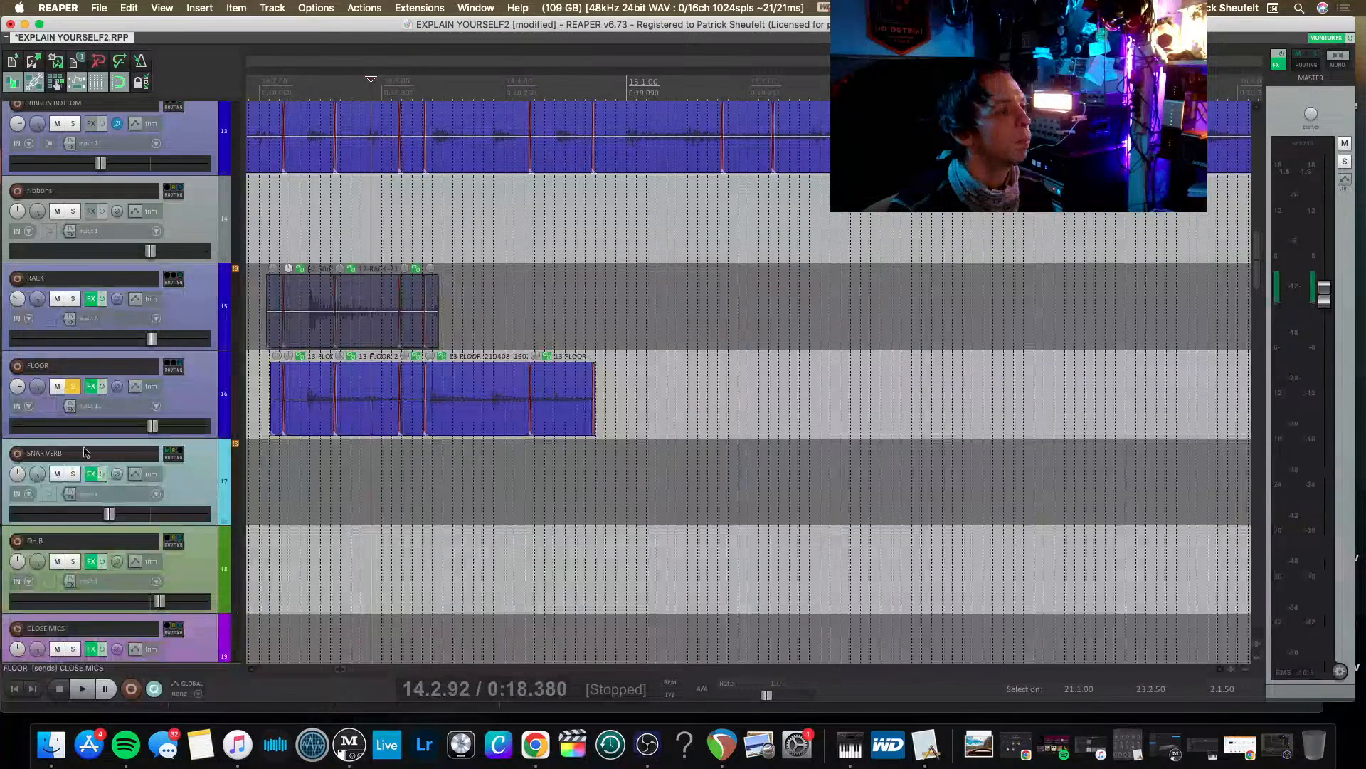
# Unsolo the FLOOR track and play back a short passage of the drum mix.
pyautogui.click(70, 387)
pyautogui.press('space')
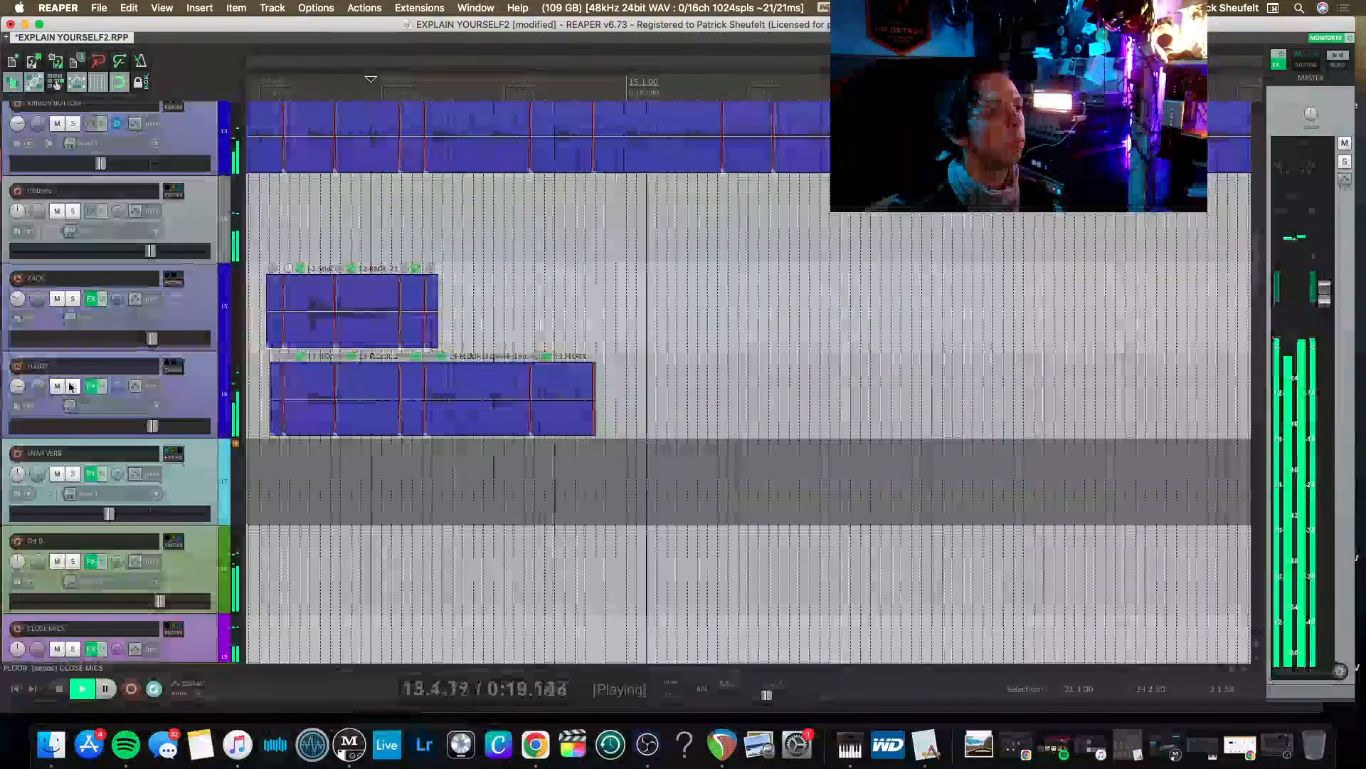
pyautogui.press('space')
# Remove the Black Box Analog Design HG-2 plugin from the CLOSE MICS track and close its effects window.
pyautogui.scroll(-1, 94, 561)
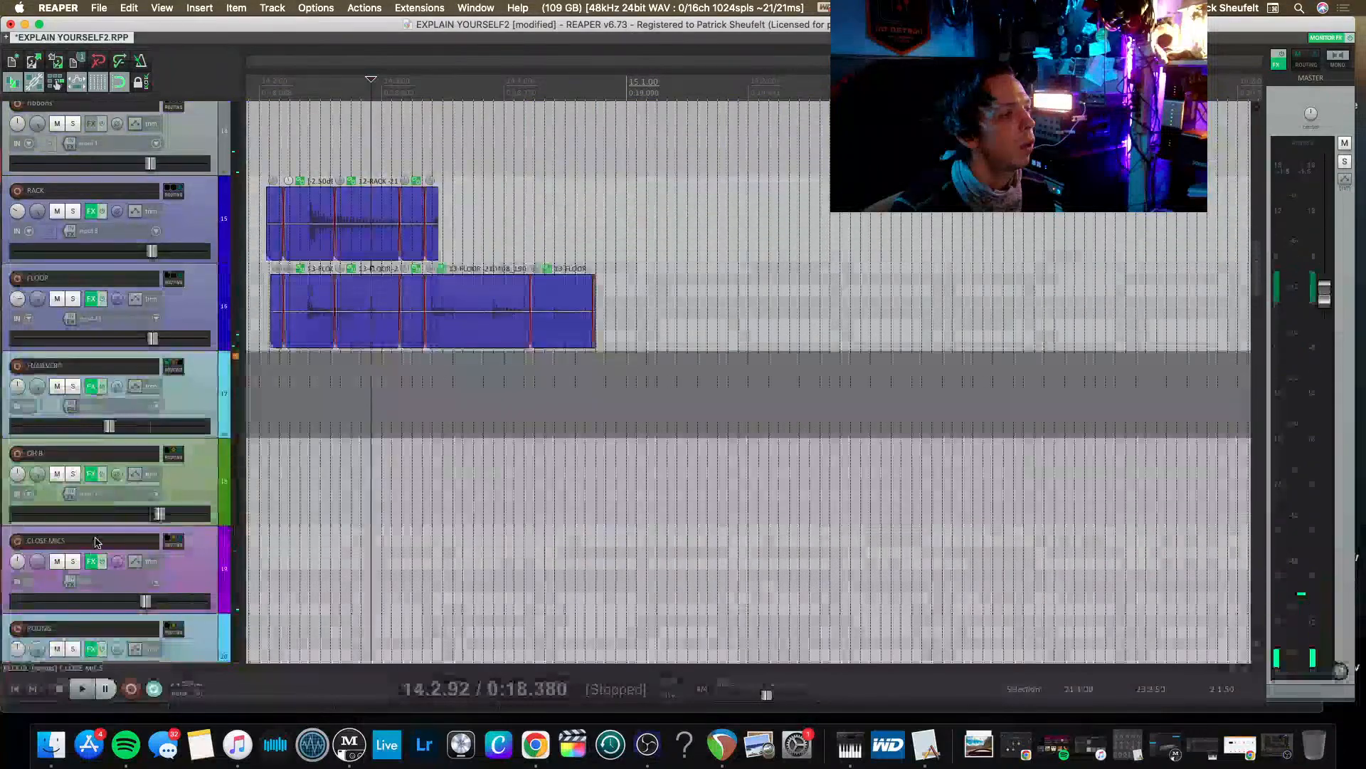
pyautogui.click(95, 561)
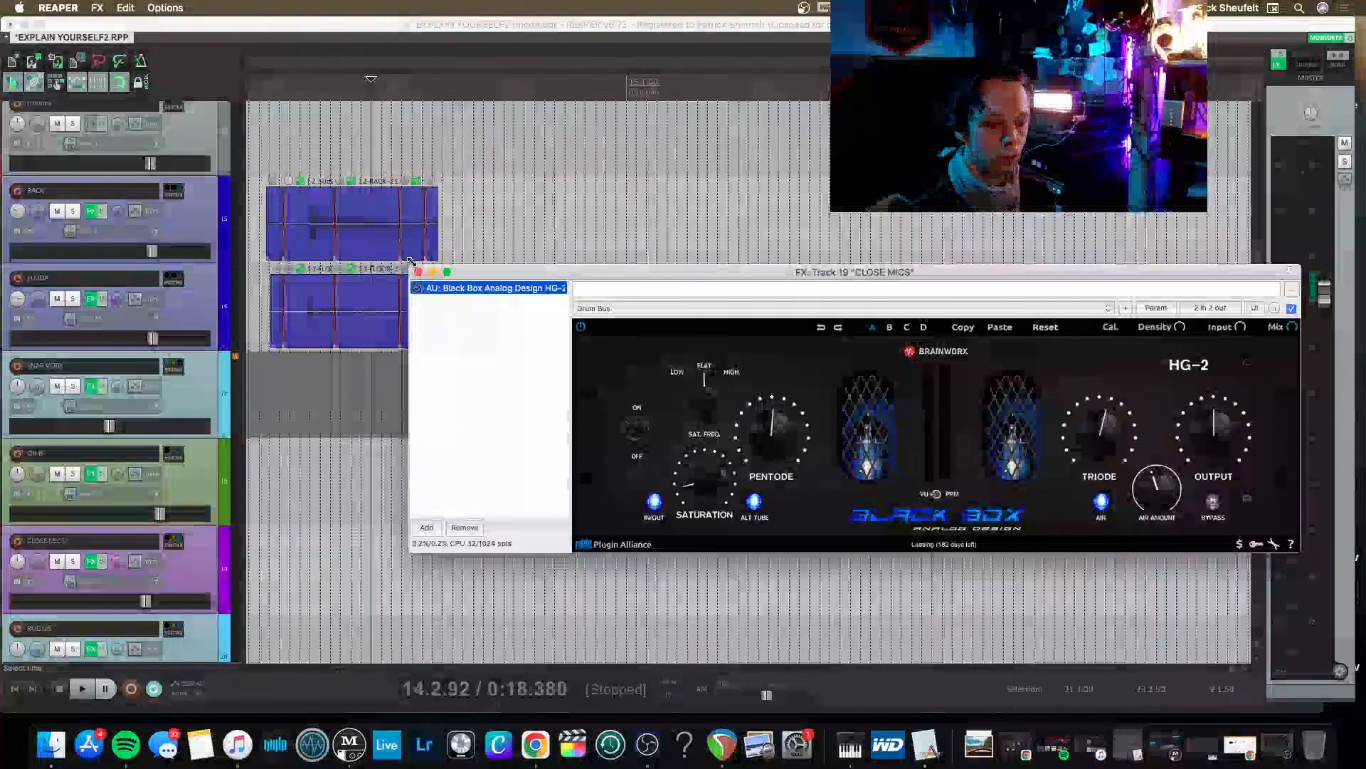
pyautogui.press('Delete')
pyautogui.click(418, 271)
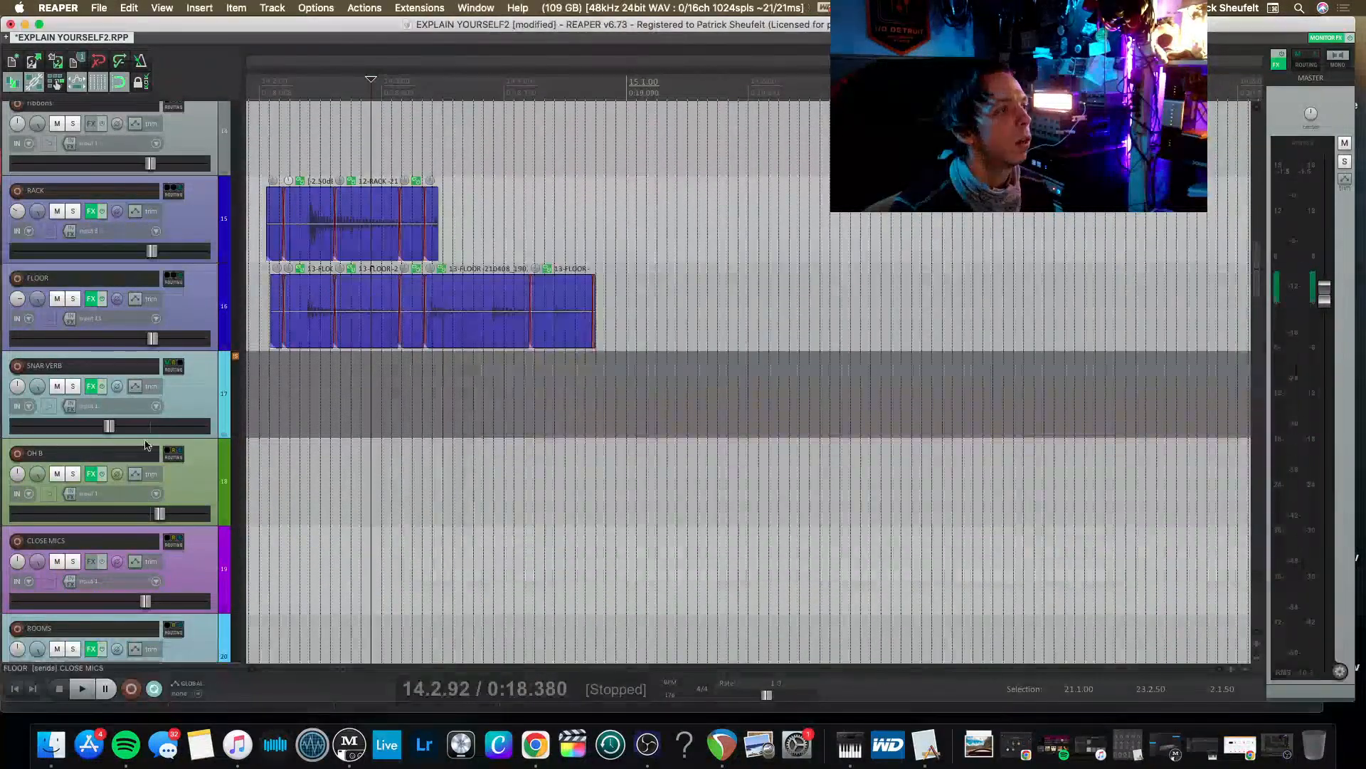
# Check the Pro-Q 3 curve on the OH B track, close its effects window and audition the mix.
pyautogui.click(96, 474)
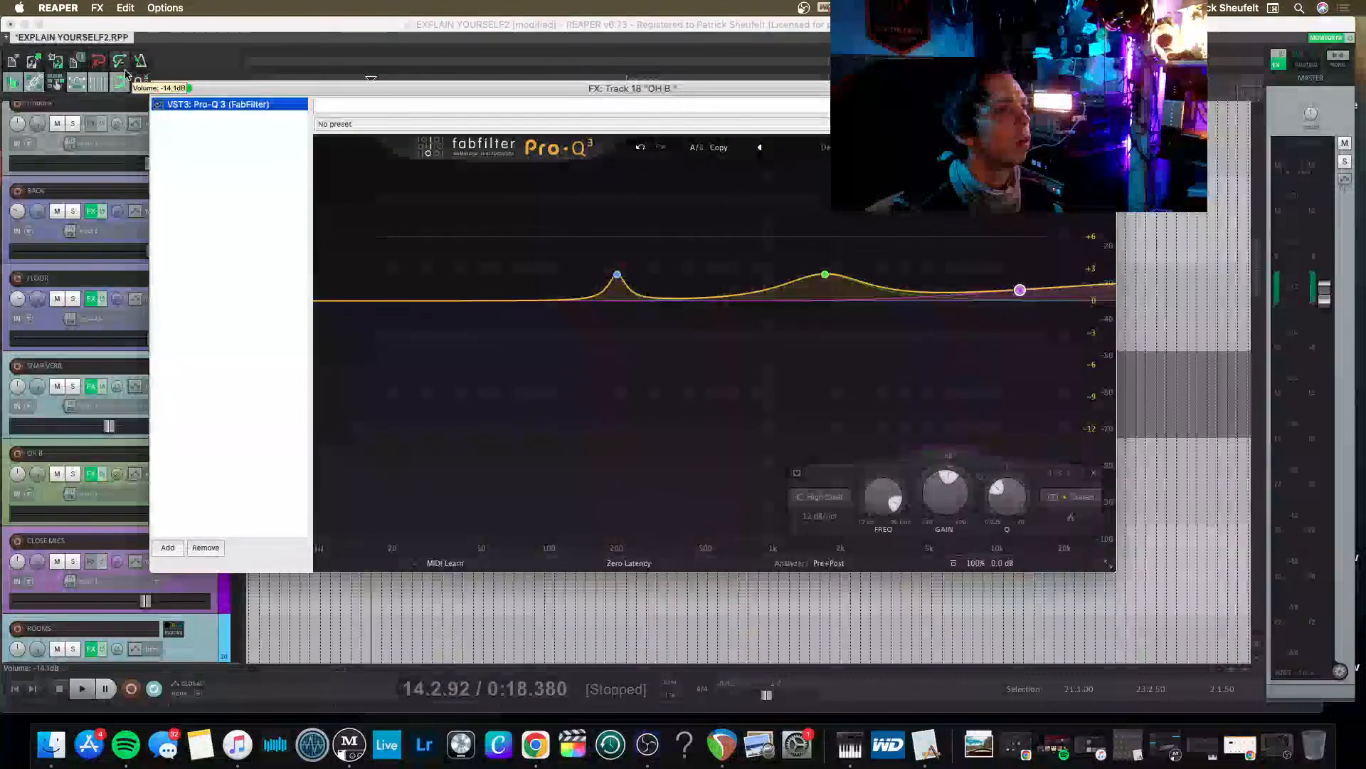
pyautogui.click(159, 88)
pyautogui.press('space')
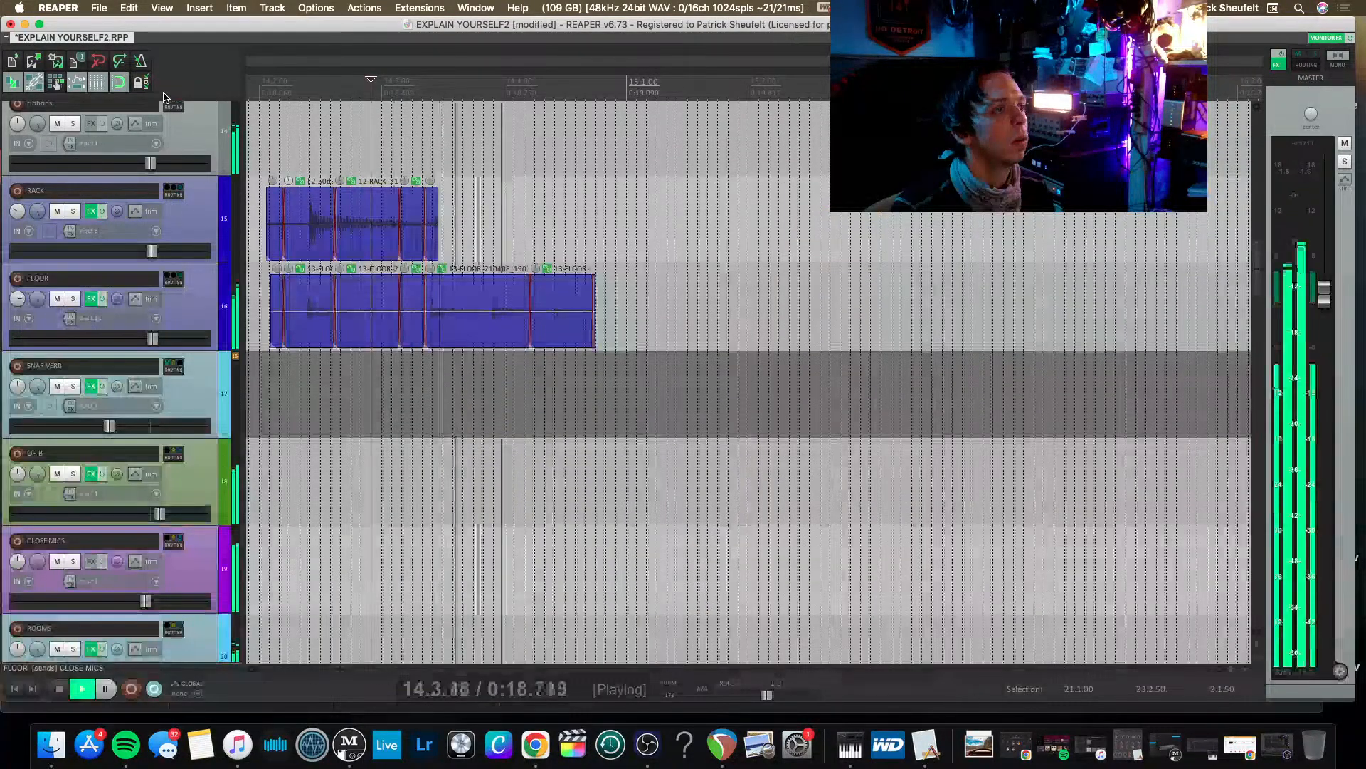
pyautogui.press('space')
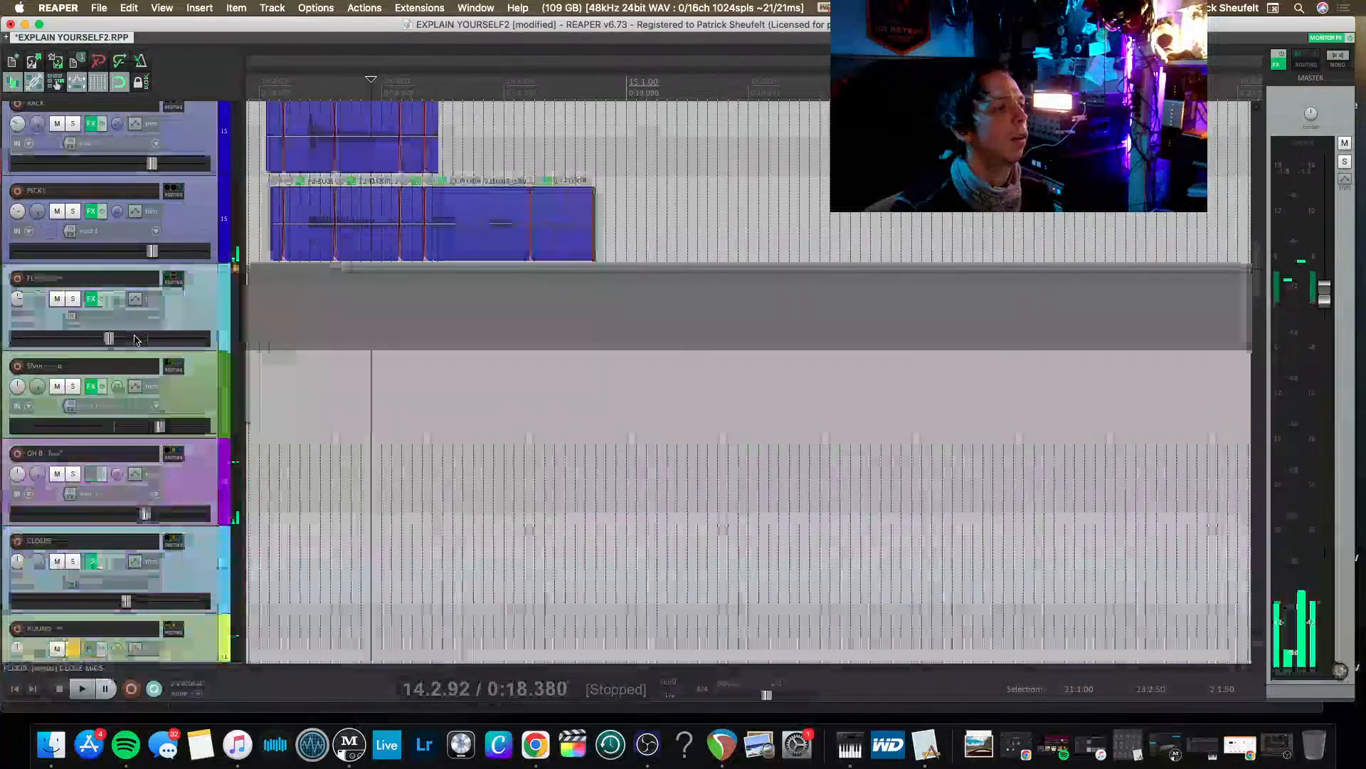
# Audition the drums again and inspect Smooth Operator and Acme Opticom XLA-3 in the ROOMS track's effects chain.
pyautogui.scroll(-2, 136, 339)
pyautogui.press('space')
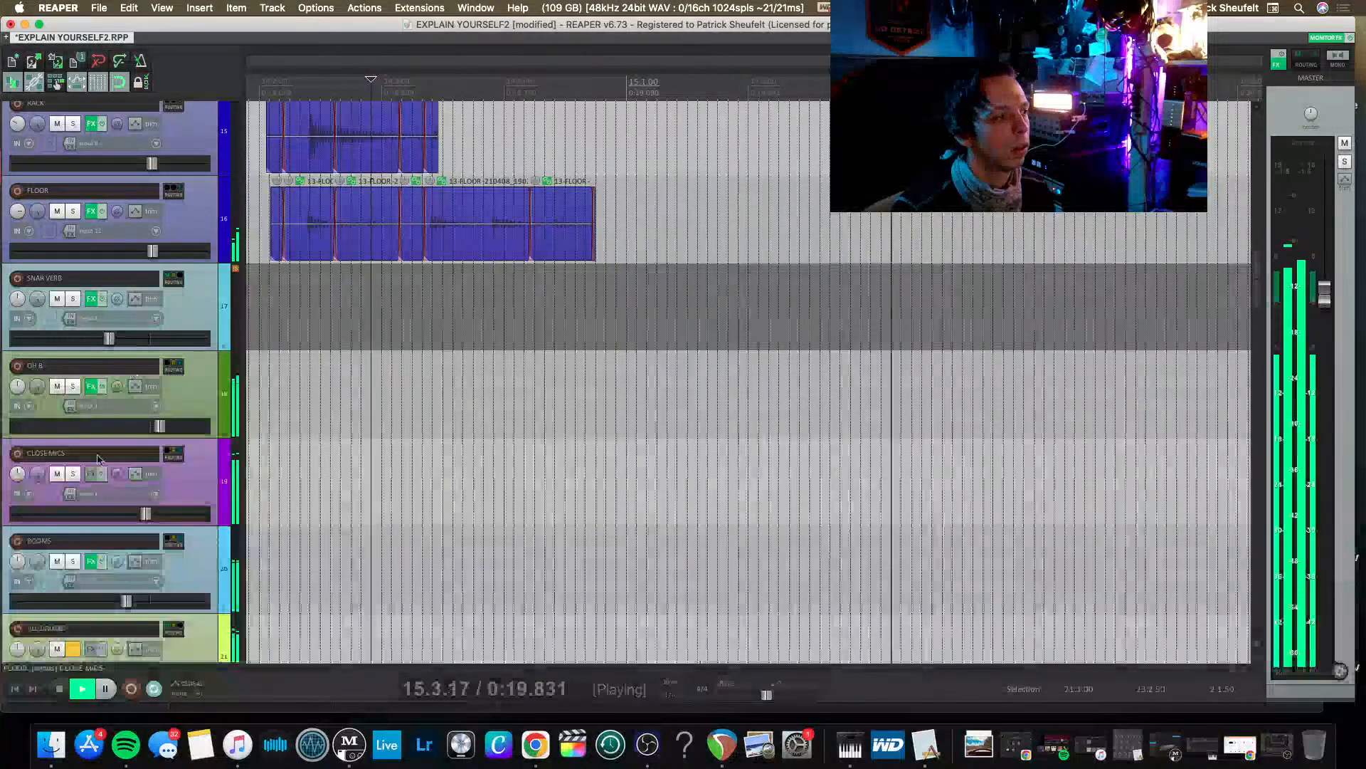
pyautogui.press('space')
pyautogui.click(89, 561)
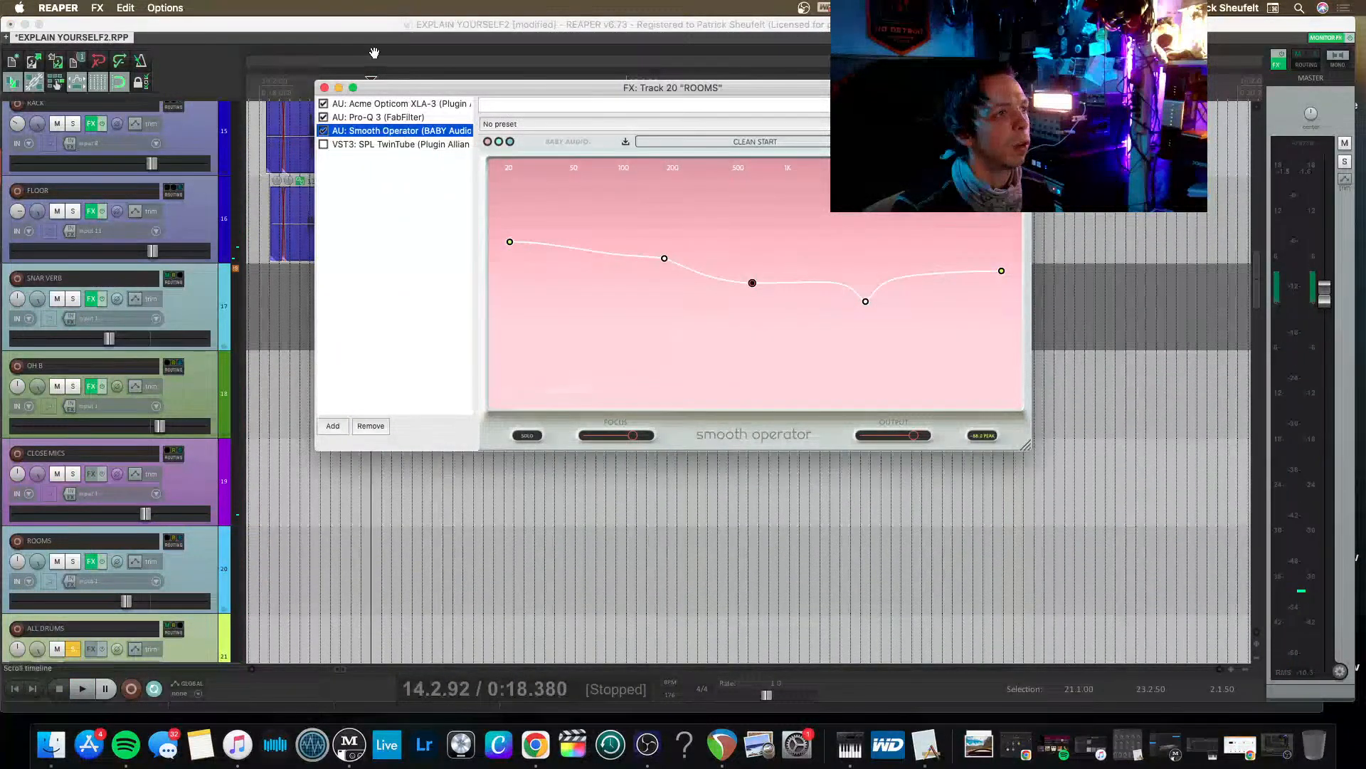
pyautogui.click(365, 106)
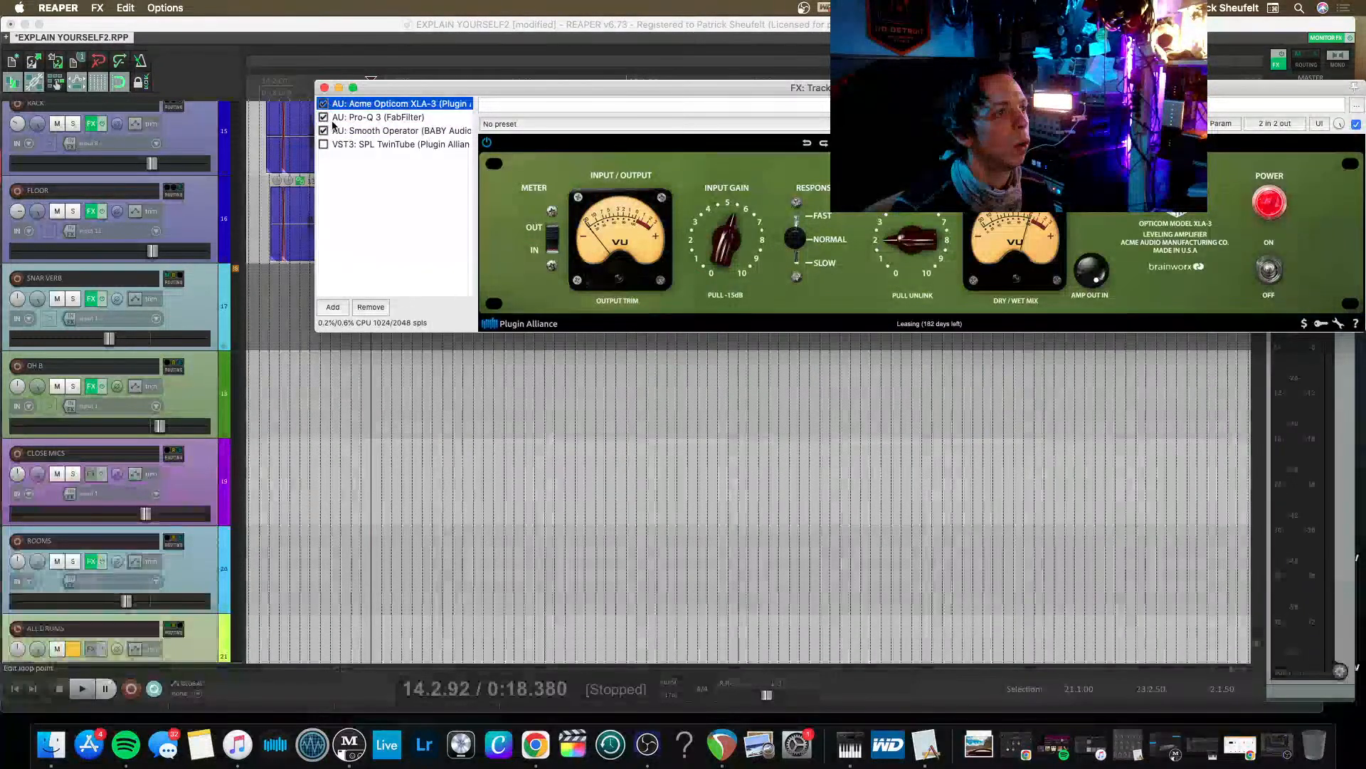
pyautogui.click(324, 88)
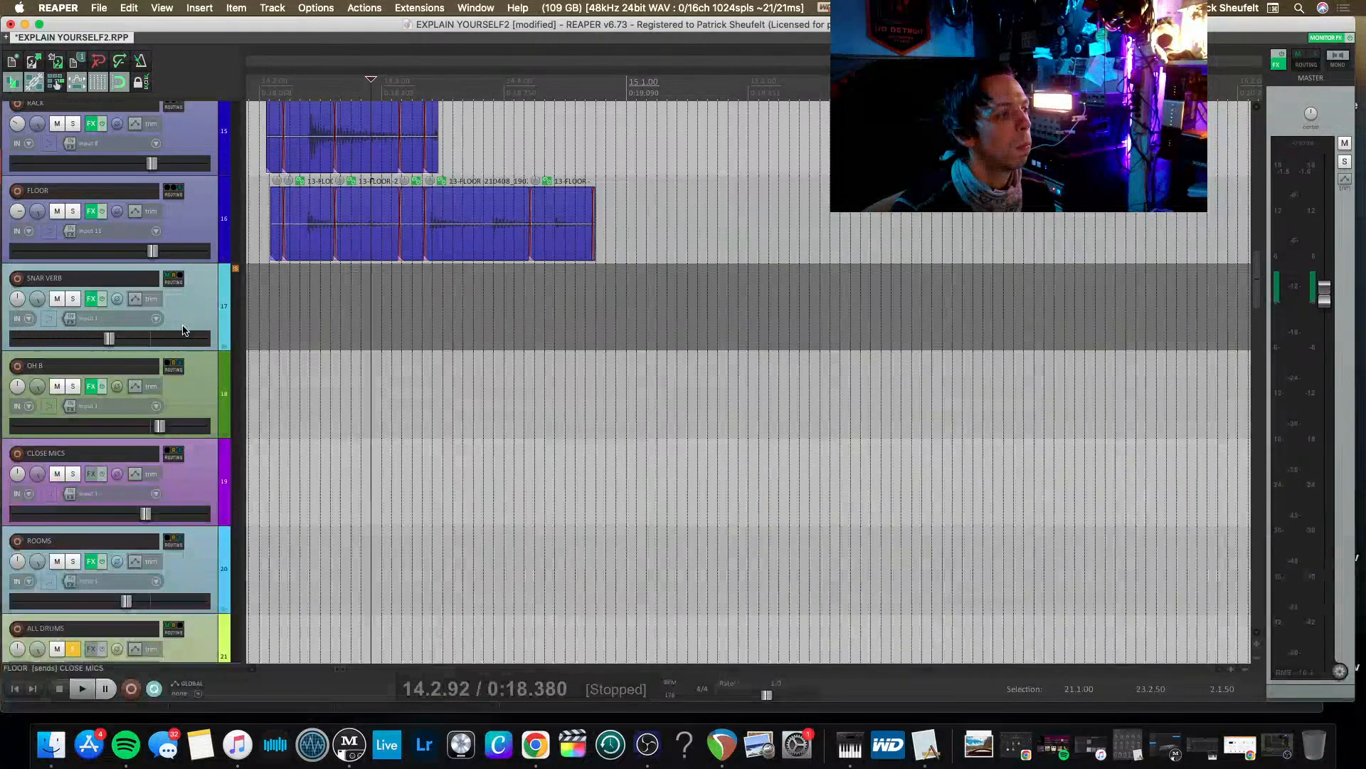
# Look over the drum tracks from the ALL DRUMS bus up to the kick and snare, and audition the mix.
pyautogui.scroll(-1, 198, 316)
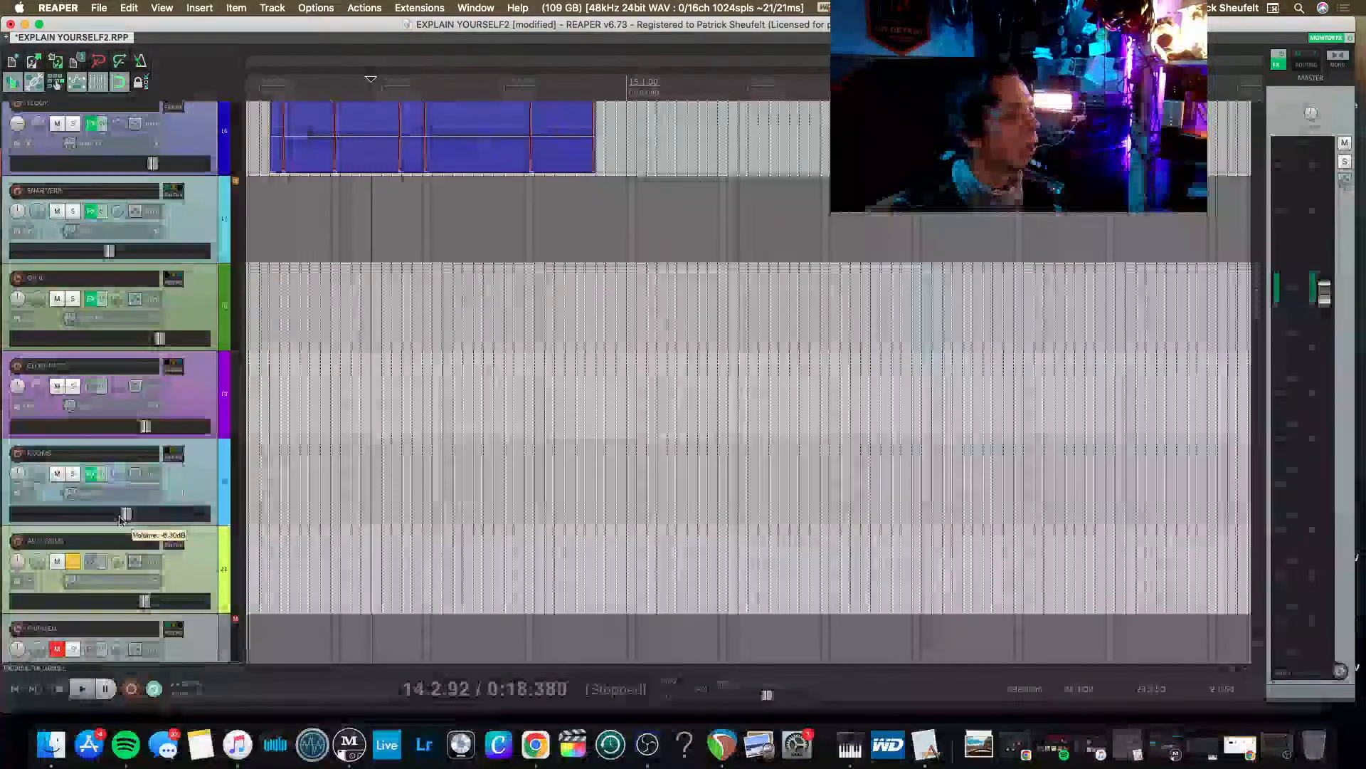
pyautogui.scroll(-2, 119, 520)
pyautogui.scroll(7, 117, 512)
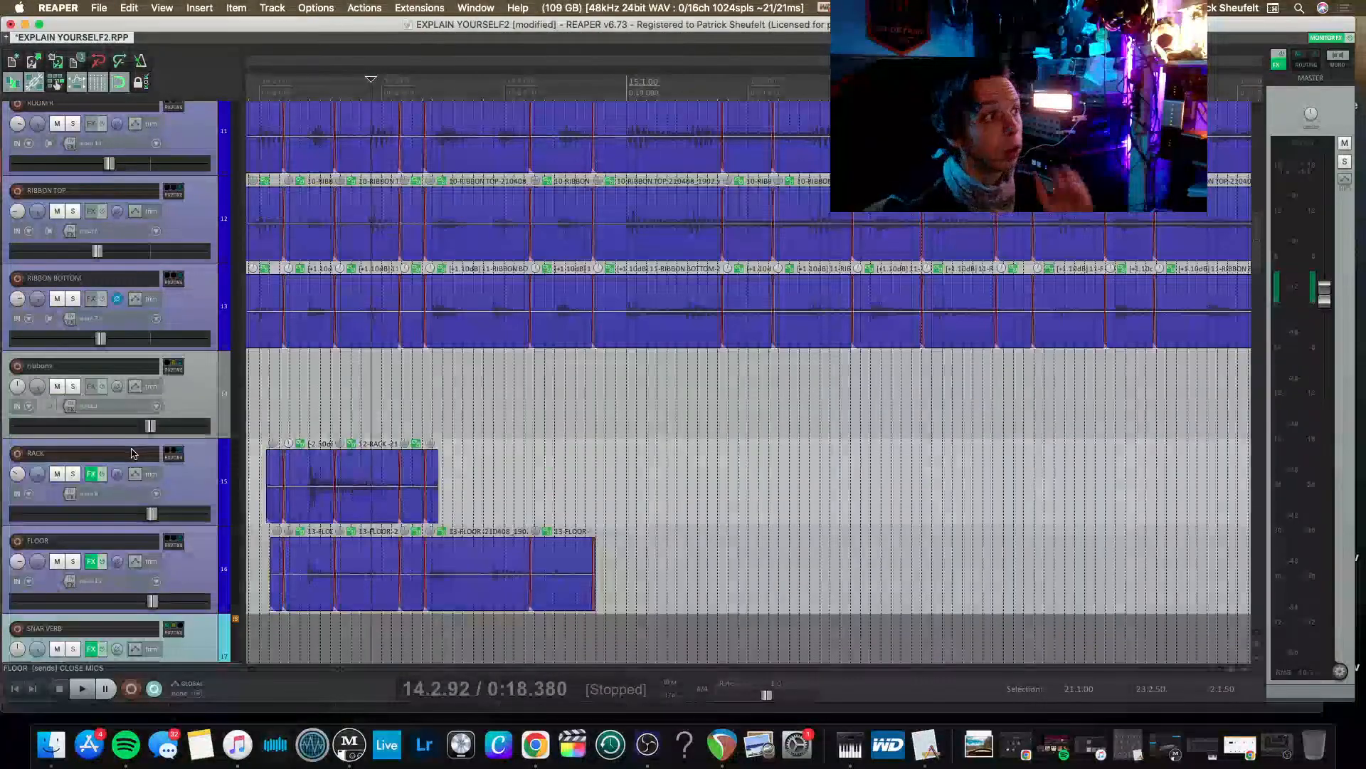
pyautogui.scroll(8, 117, 498)
pyautogui.scroll(2, 132, 427)
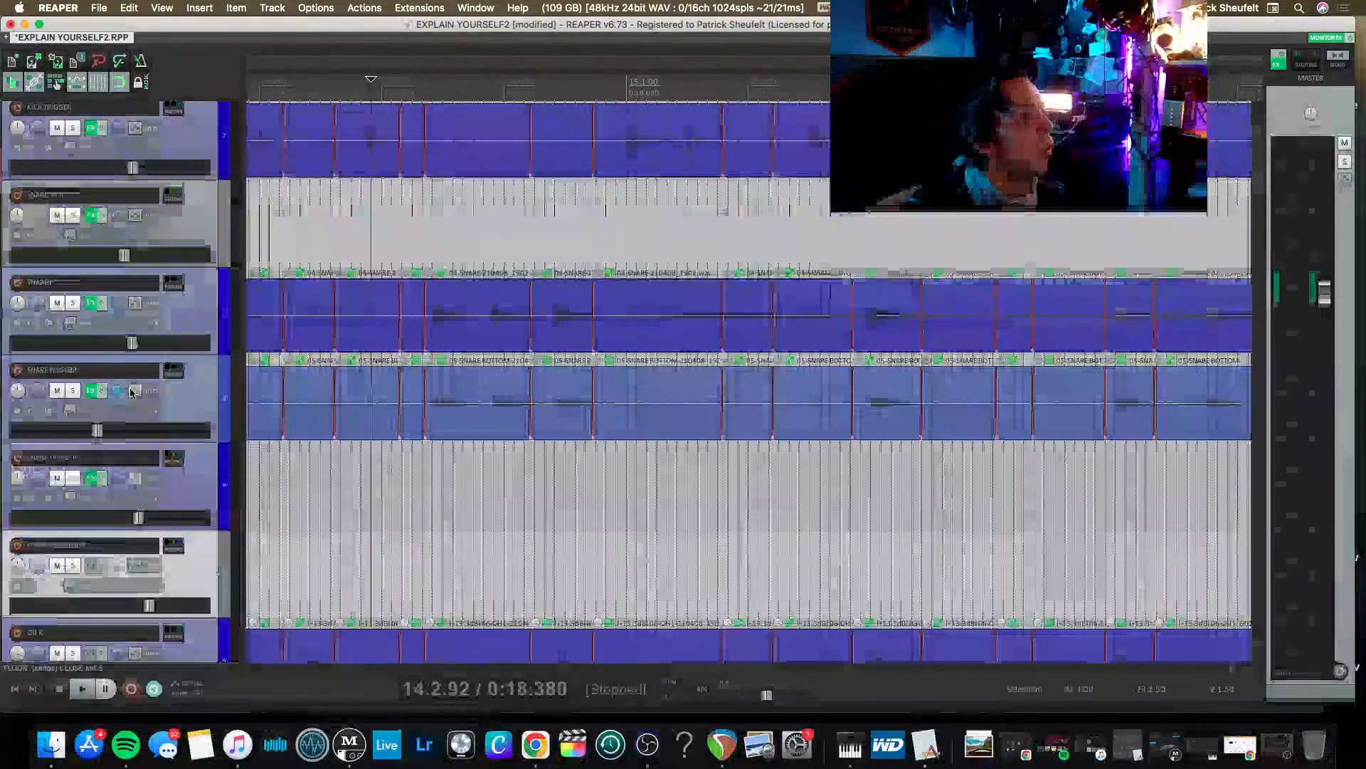
pyautogui.press('space')
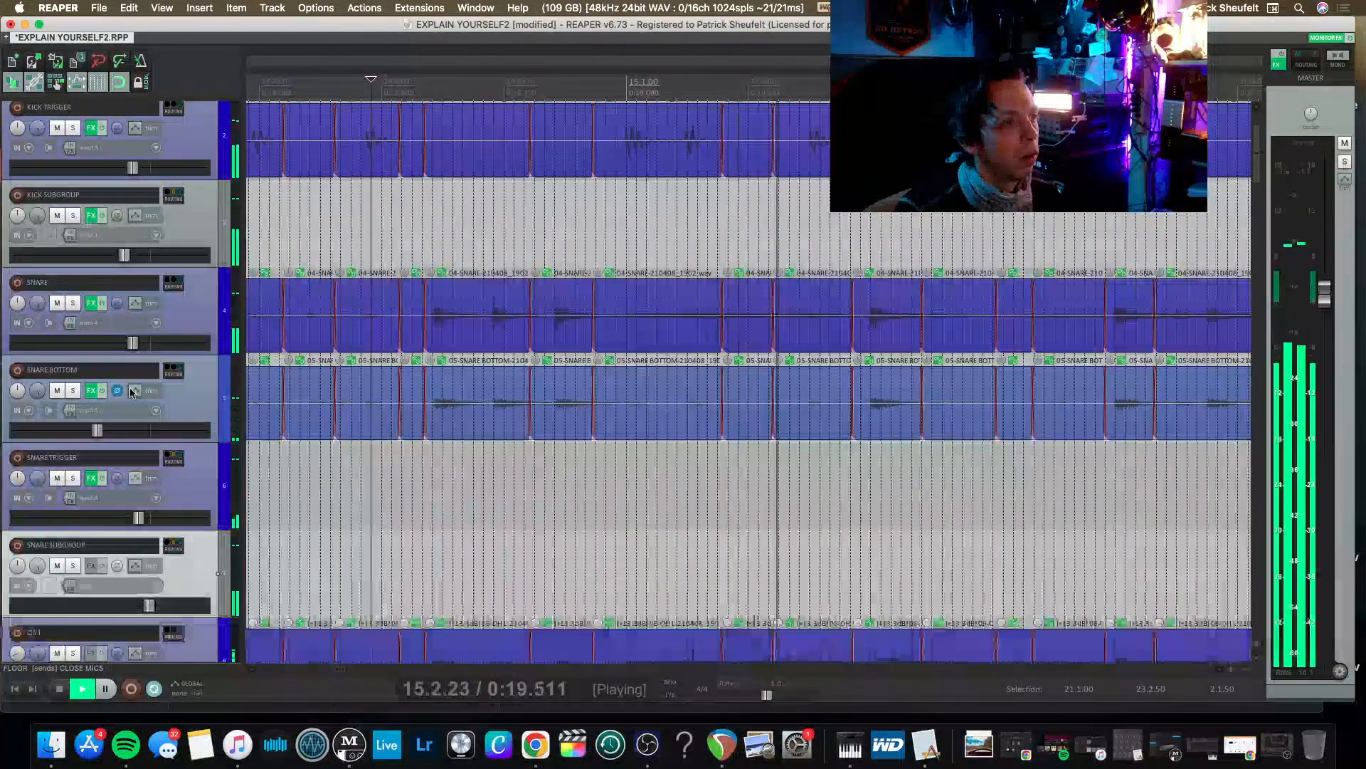
pyautogui.press('space')
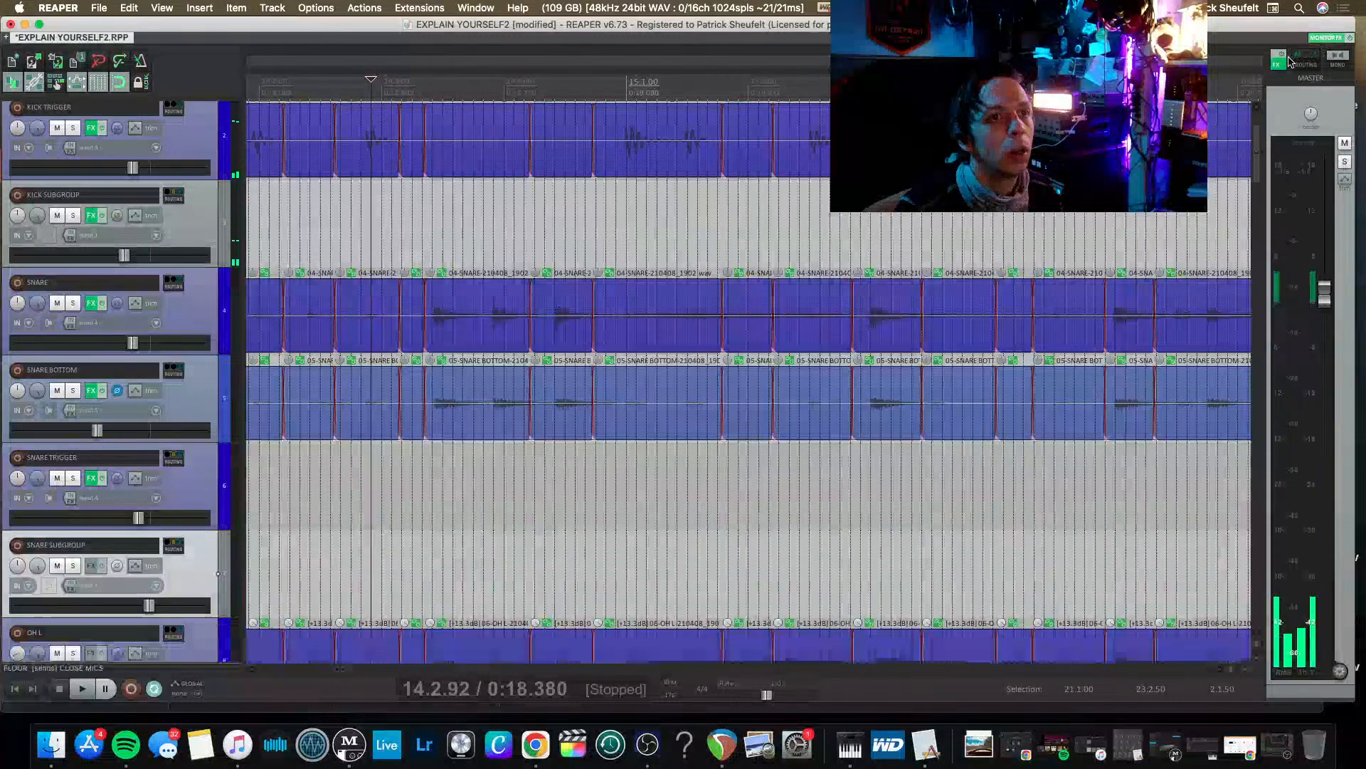
# Review the plugins on the master track and remove the bx_townhouse Buss Compressor.
pyautogui.click(1280, 66)
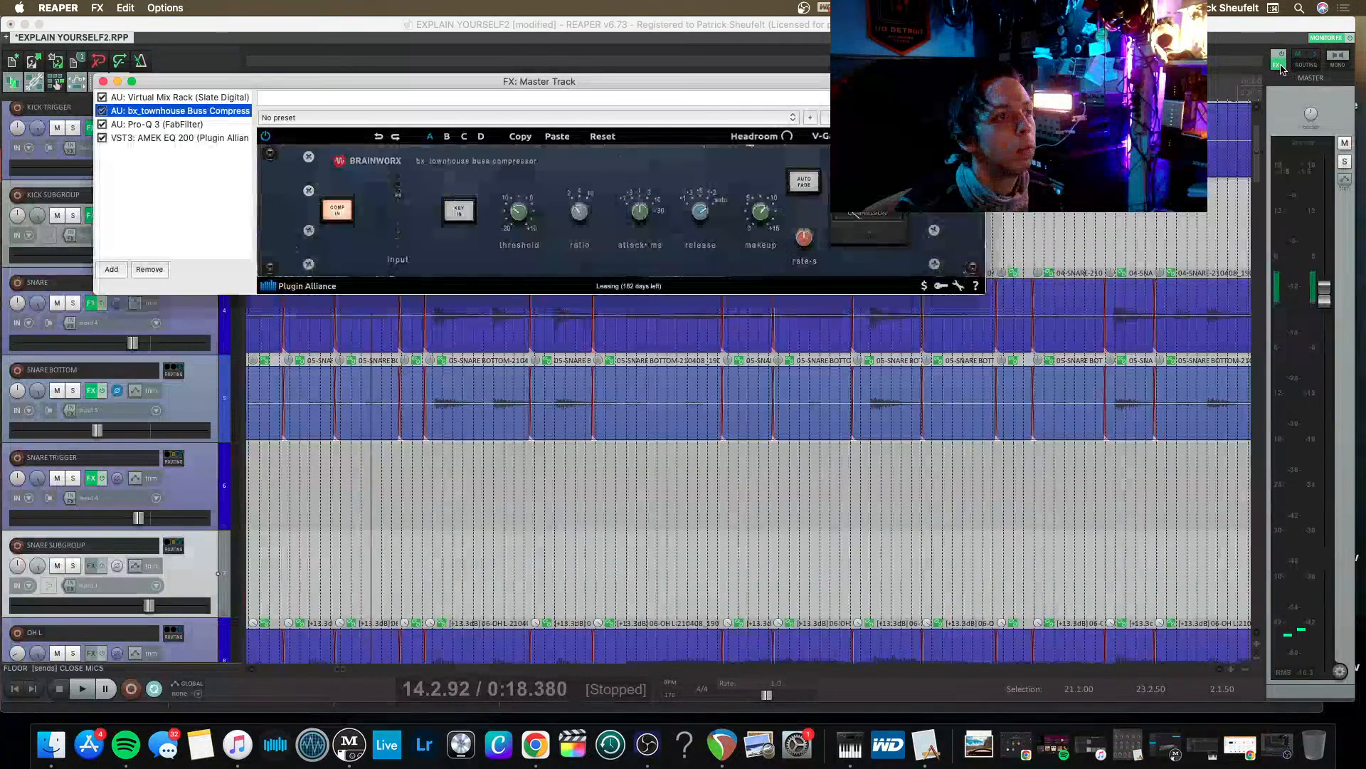
pyautogui.click(149, 98)
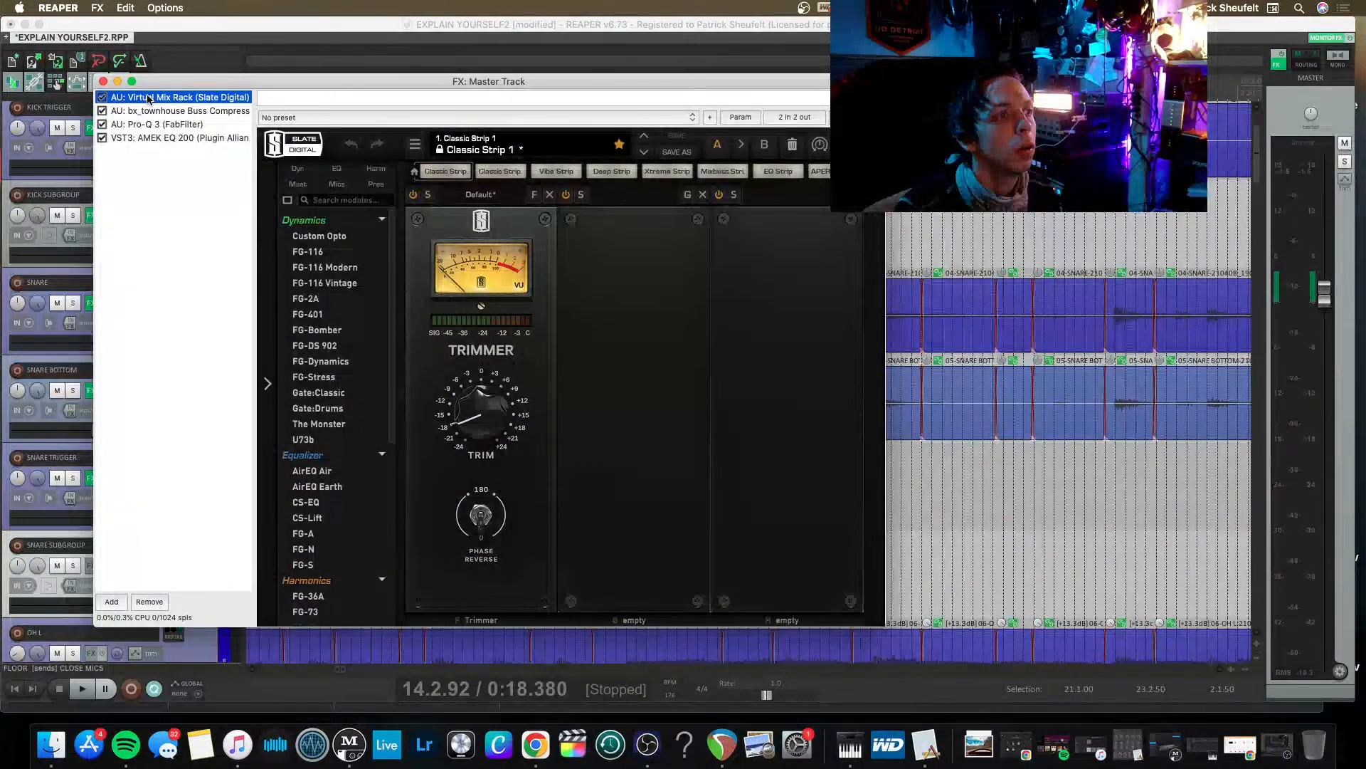
pyautogui.click(161, 138)
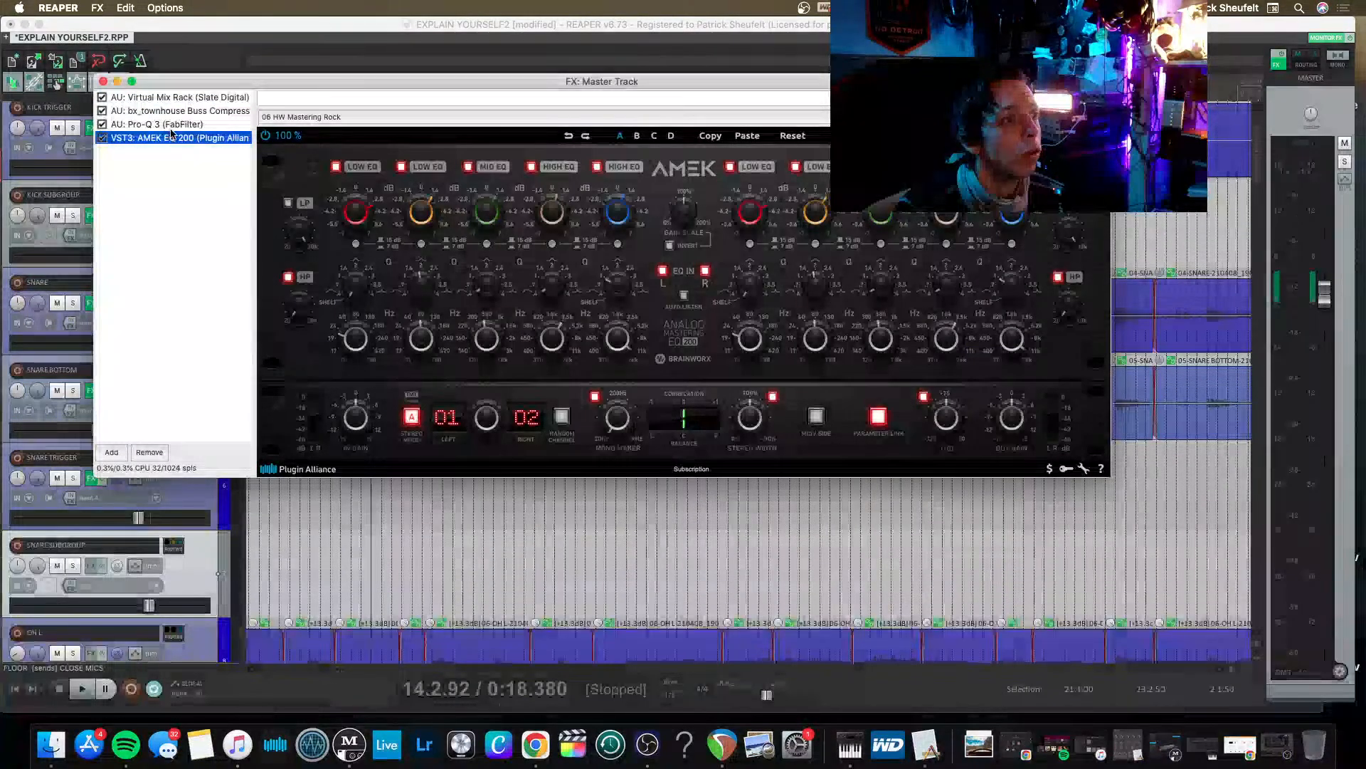
pyautogui.click(169, 126)
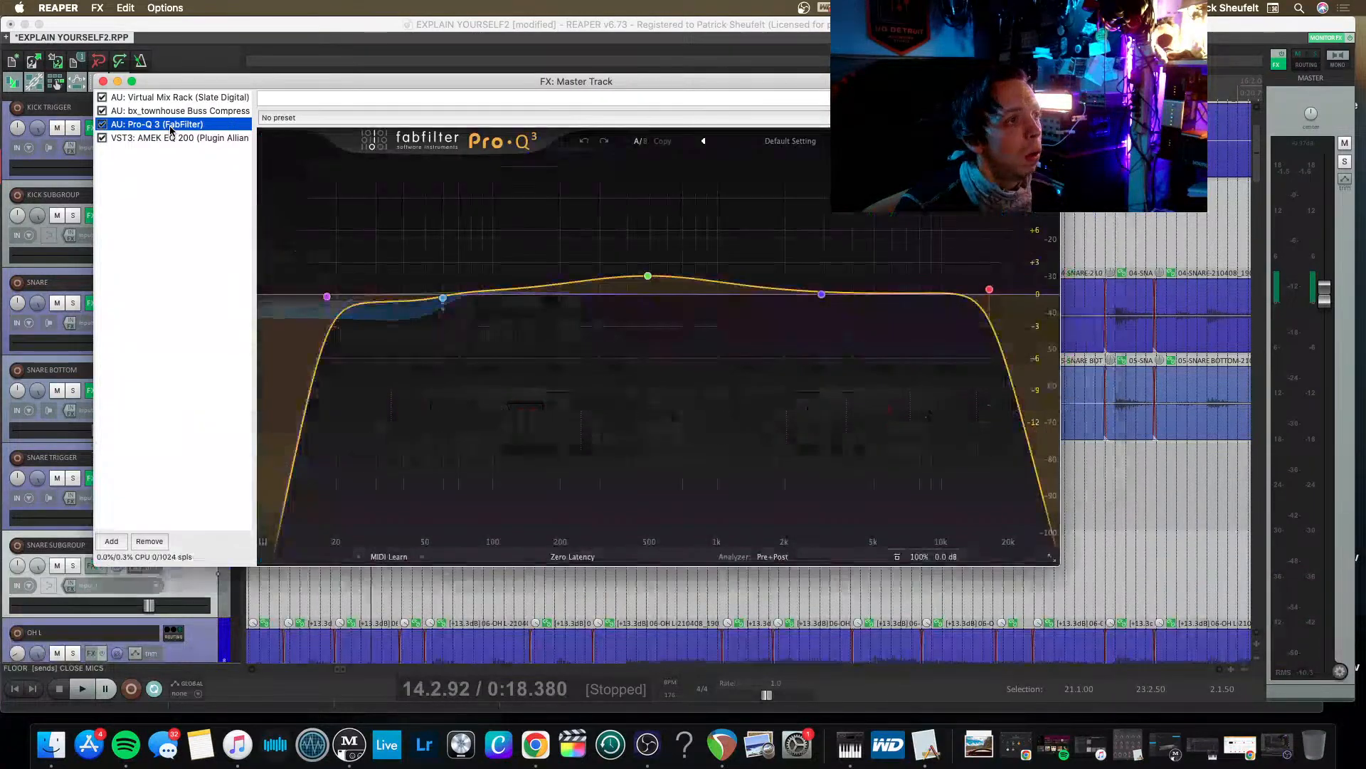
pyautogui.click(173, 111)
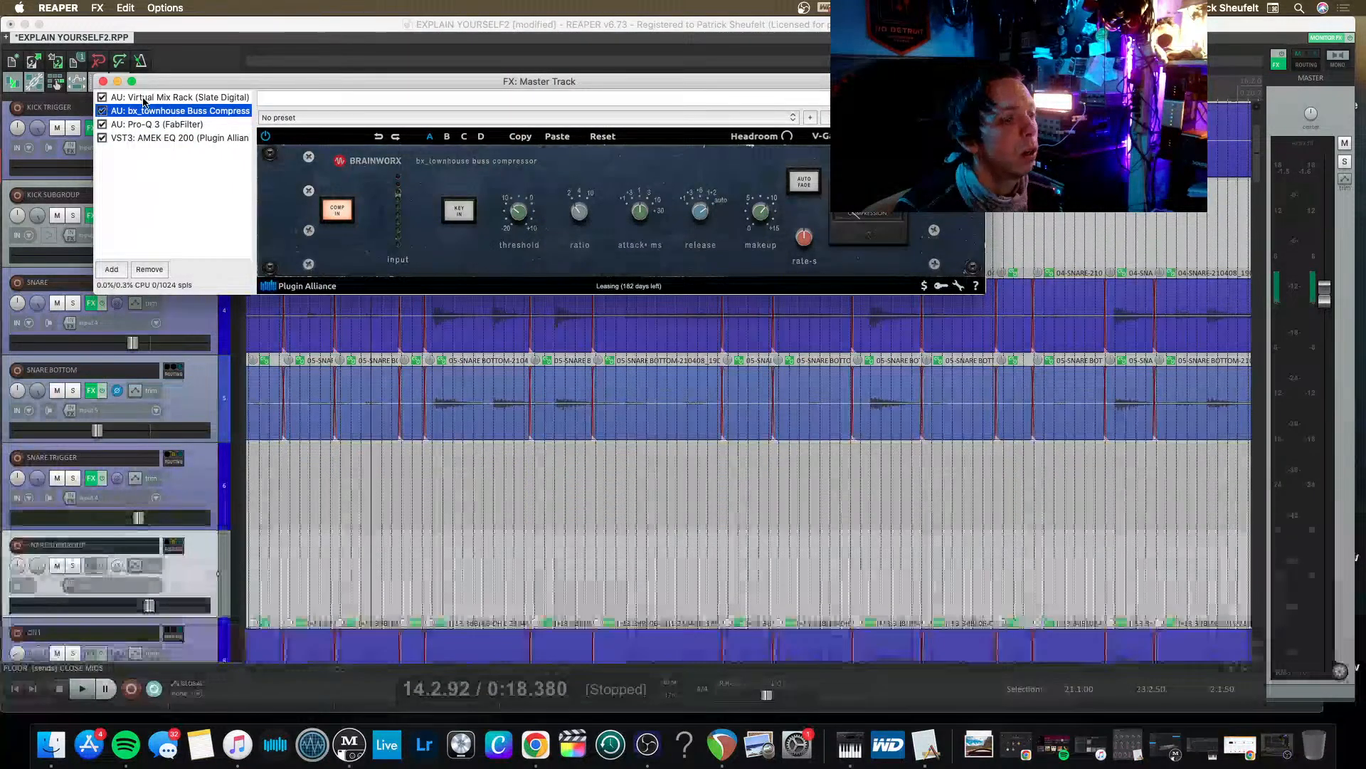
pyautogui.press('Delete')
# Set the Virtual Mix Rack trimmer on the master track to about -16.8 dB during playback and close the effects window.
pyautogui.click(173, 99)
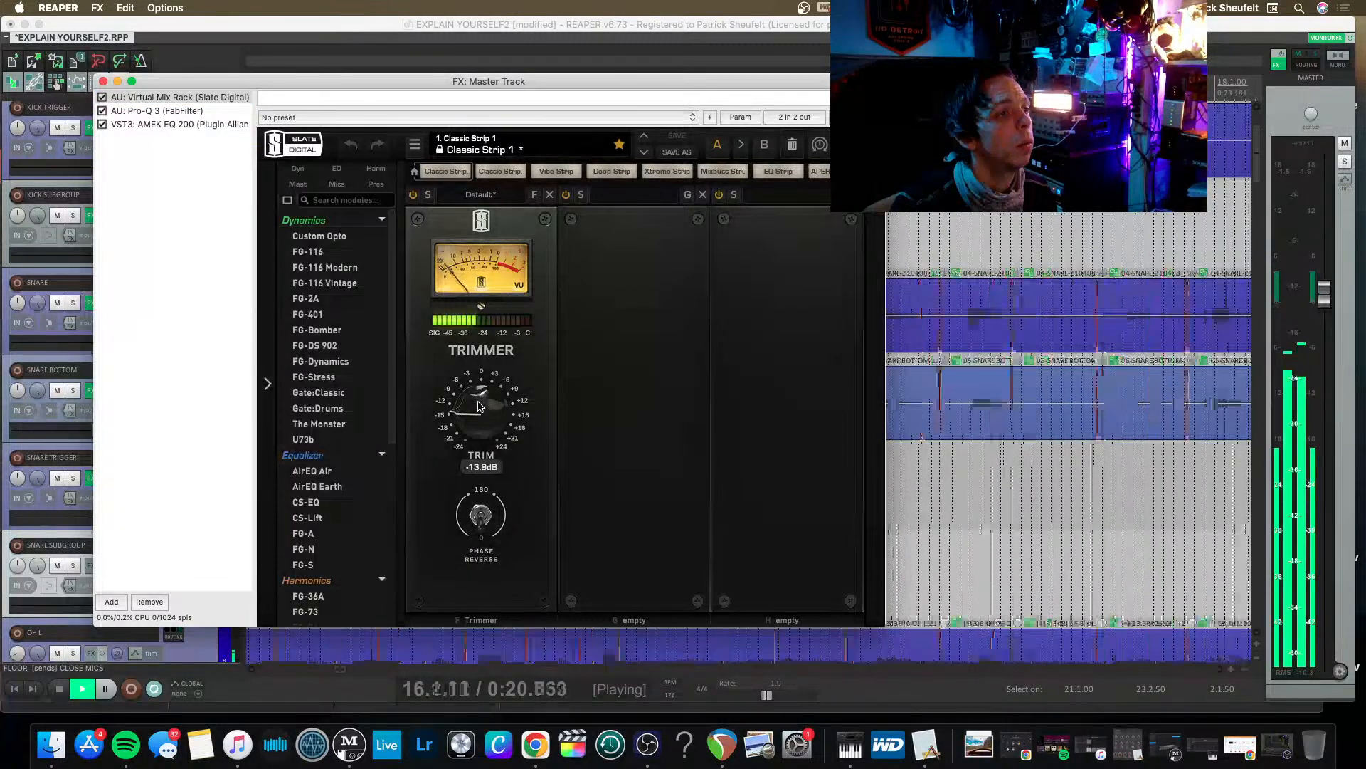
pyautogui.moveTo(479, 411); pyautogui.dragTo(475, 411)
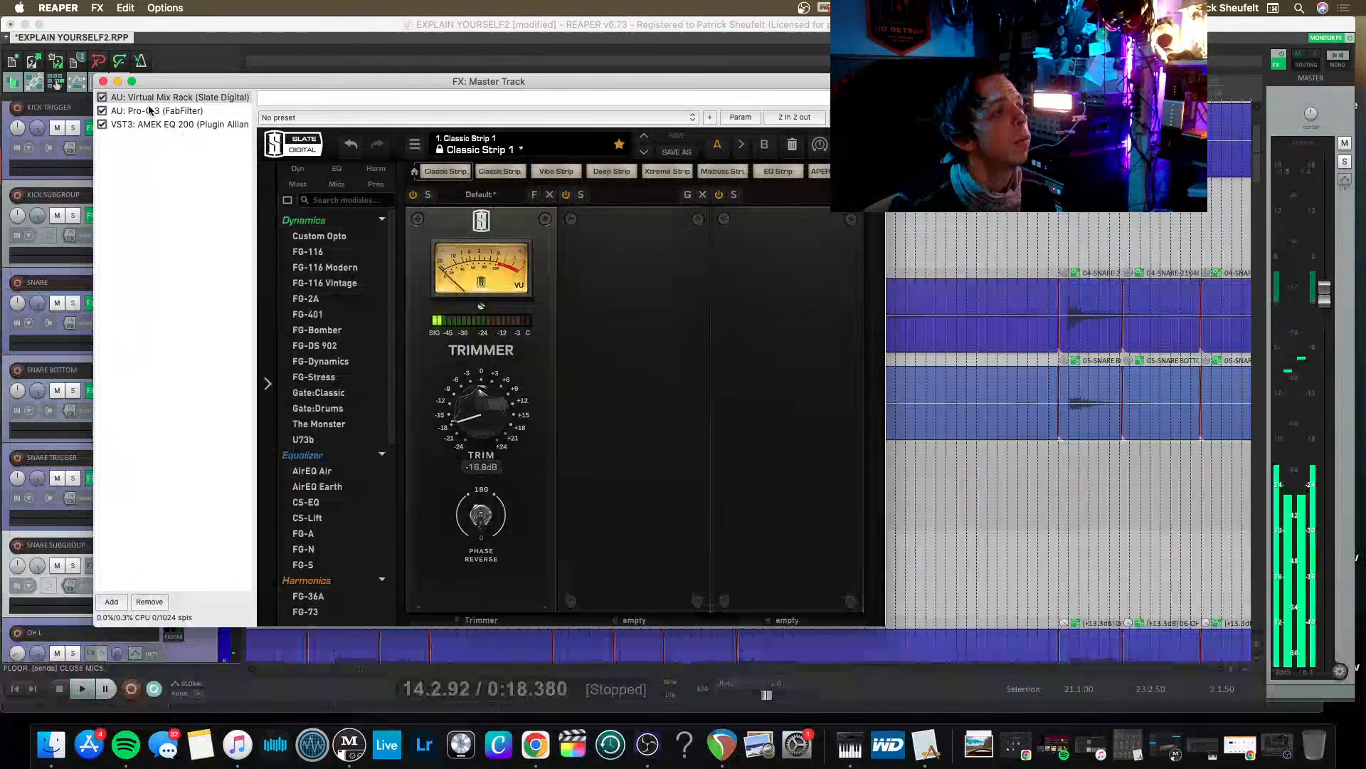
pyautogui.press('space')
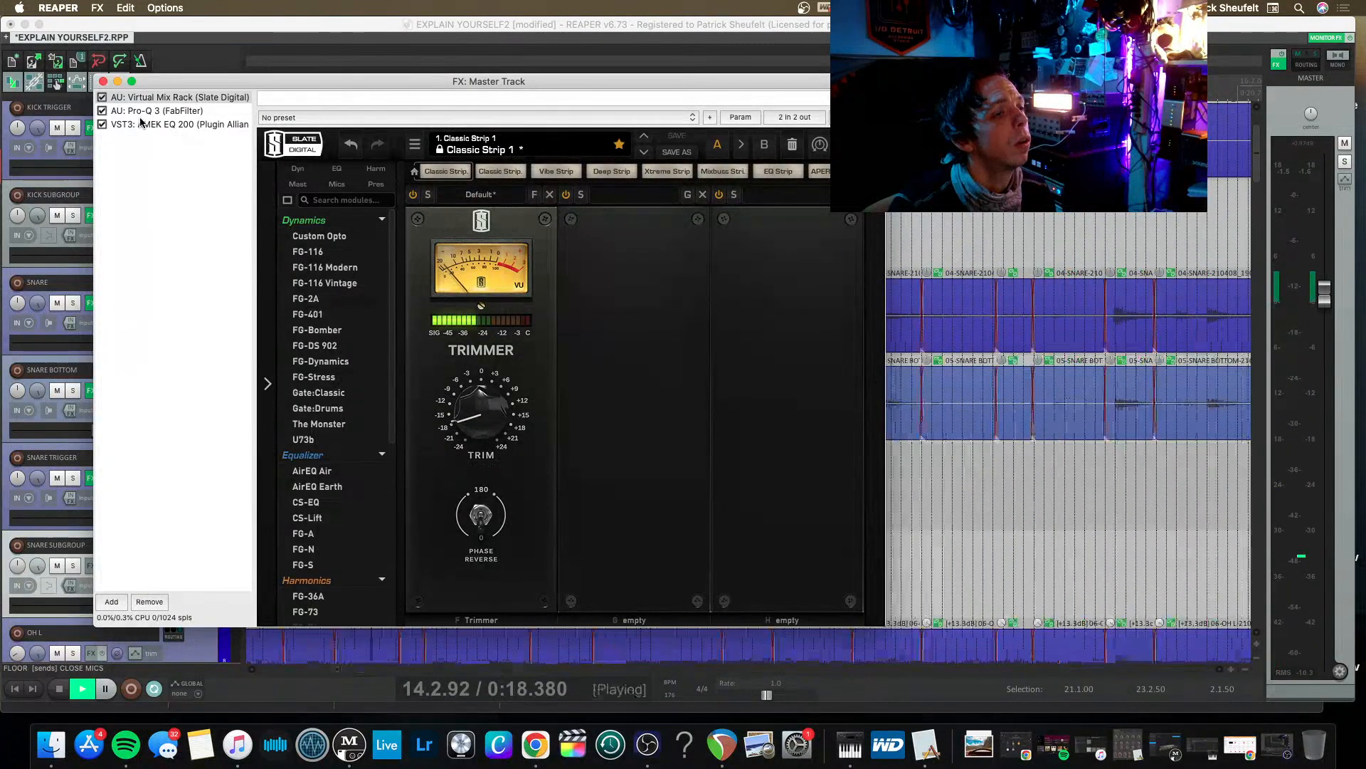
pyautogui.click(103, 81)
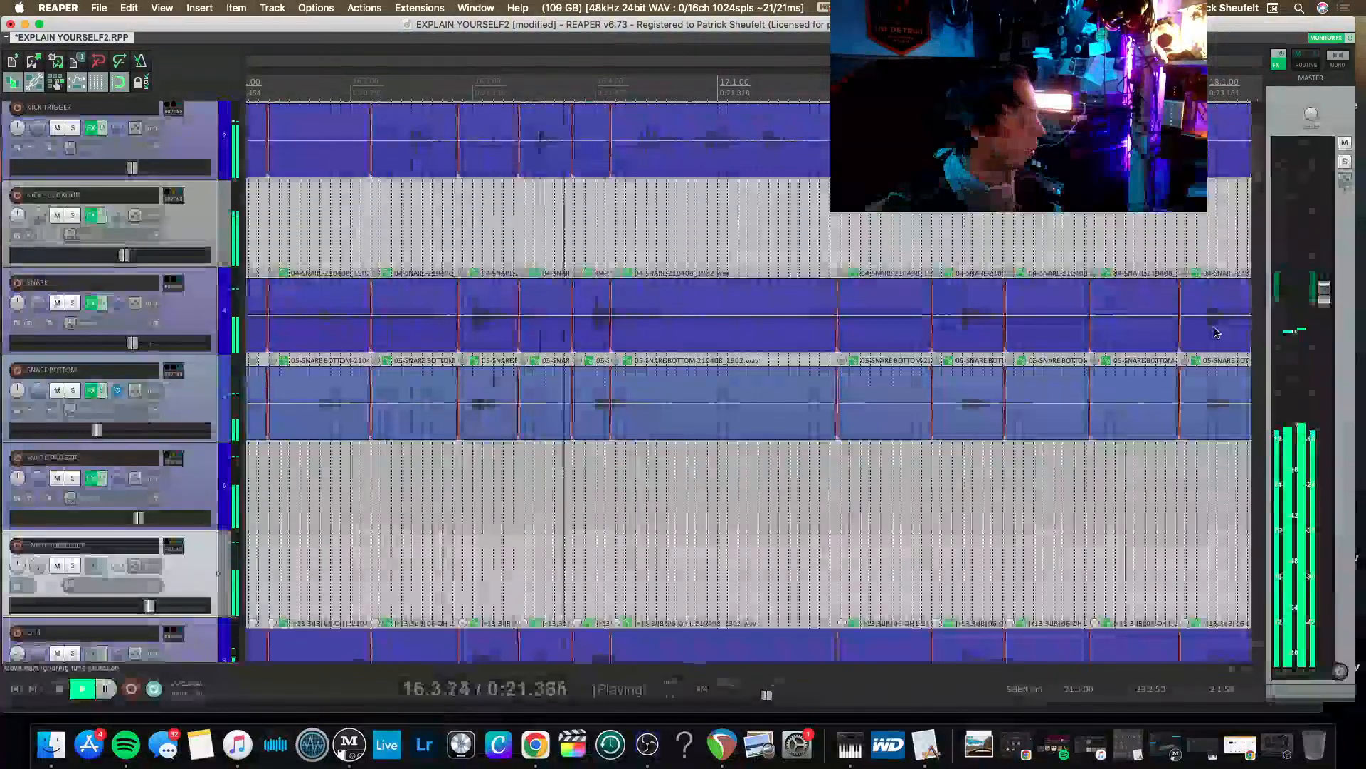
# Raise the master track's volume fader and replay the drums to check the louder level.
pyautogui.moveTo(1323, 293); pyautogui.dragTo(1320, 254)
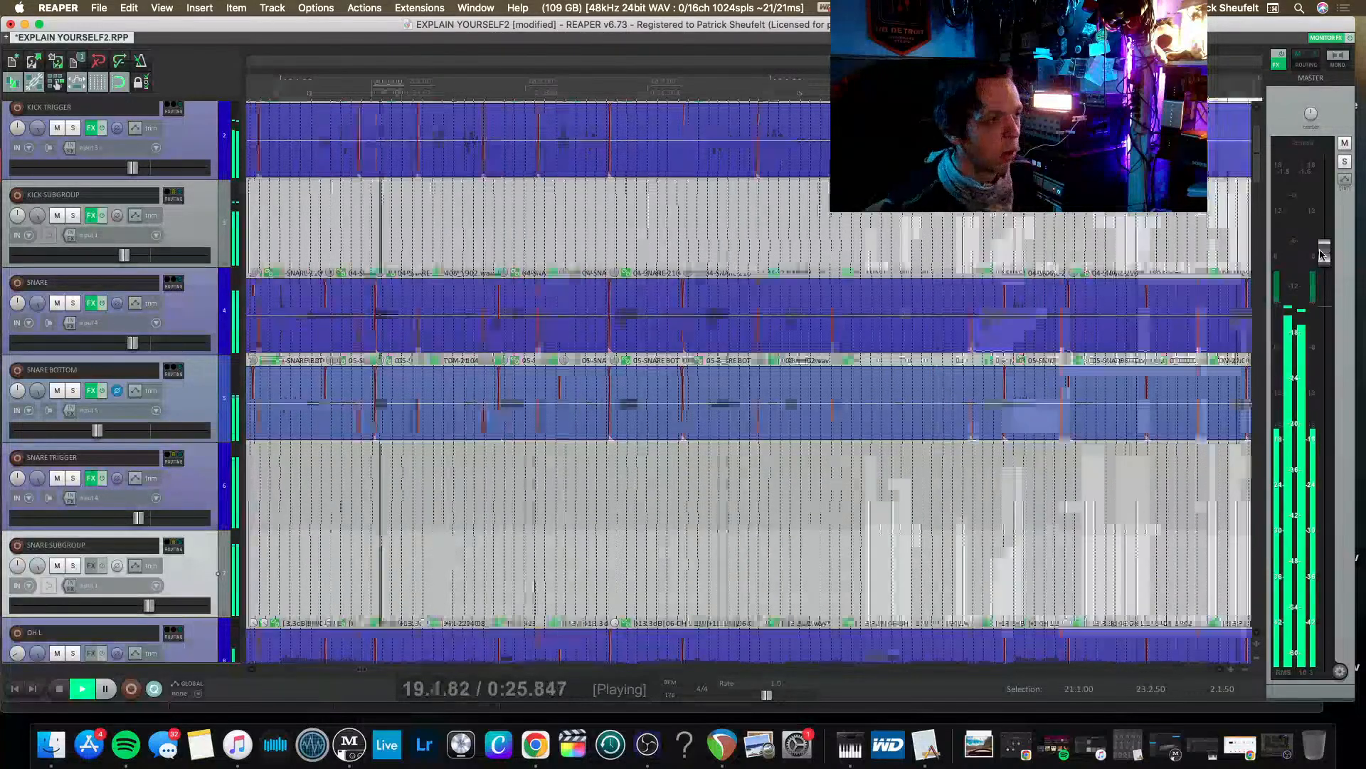
pyautogui.press('space')
pyautogui.press('space')
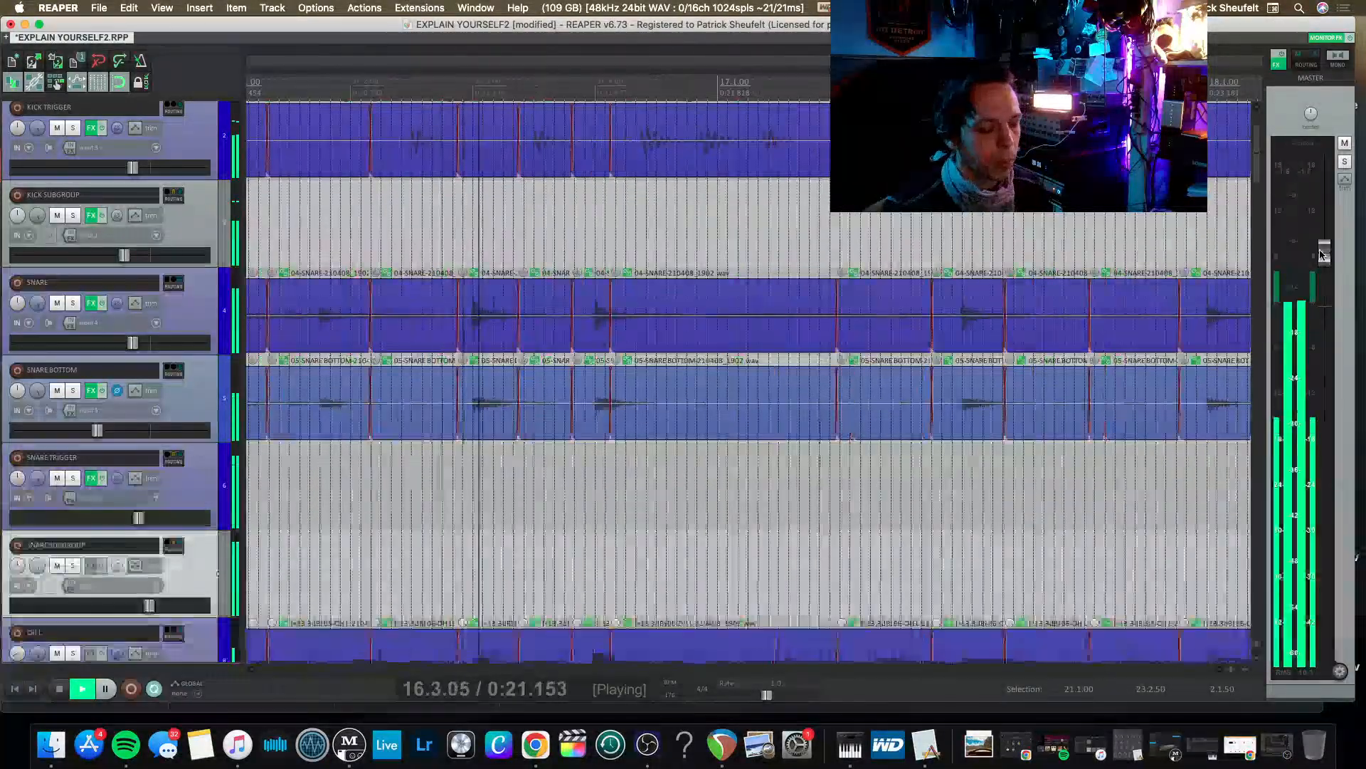
pyautogui.press('space')
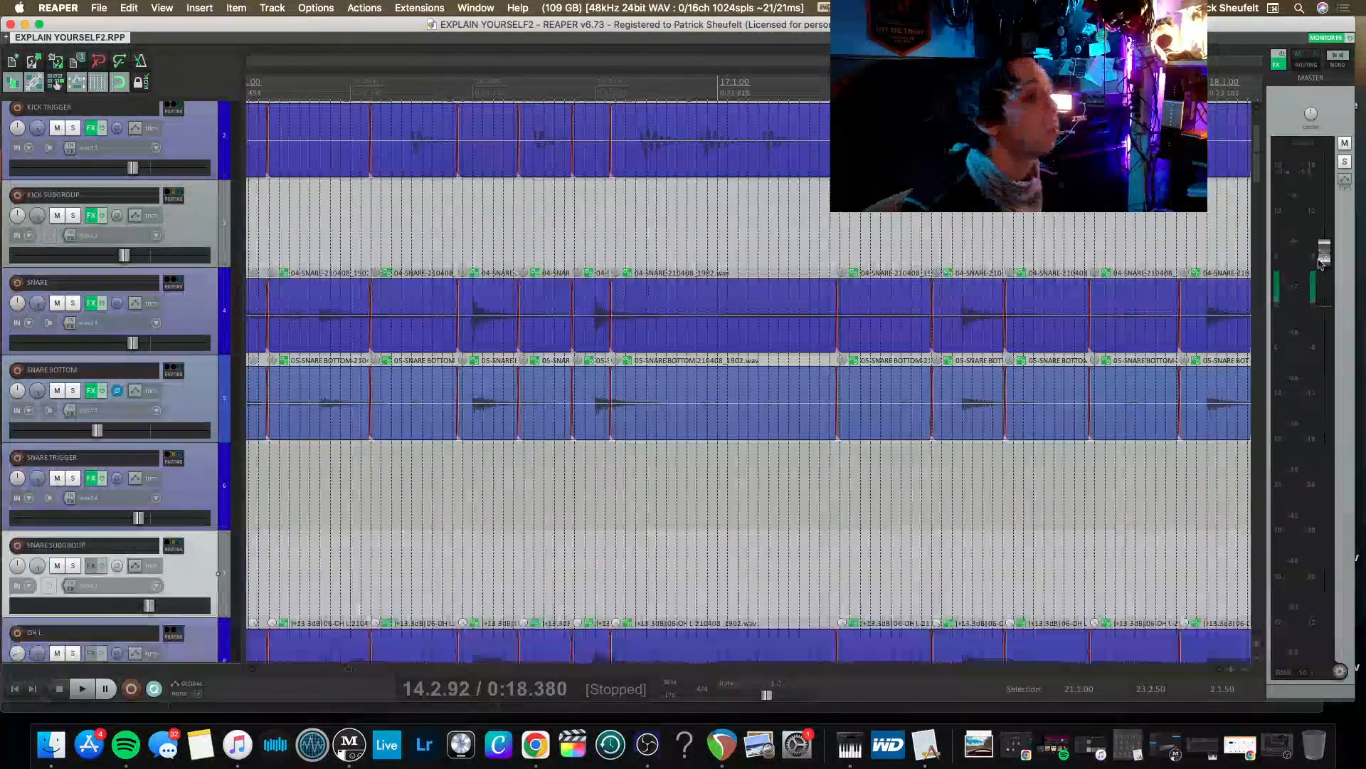
# Look over the tracks from SNARE BOTTOM down to the ALL DRUMS bus and audition the drums, checking the ROOMS level.
pyautogui.scroll(-10, 118, 486)
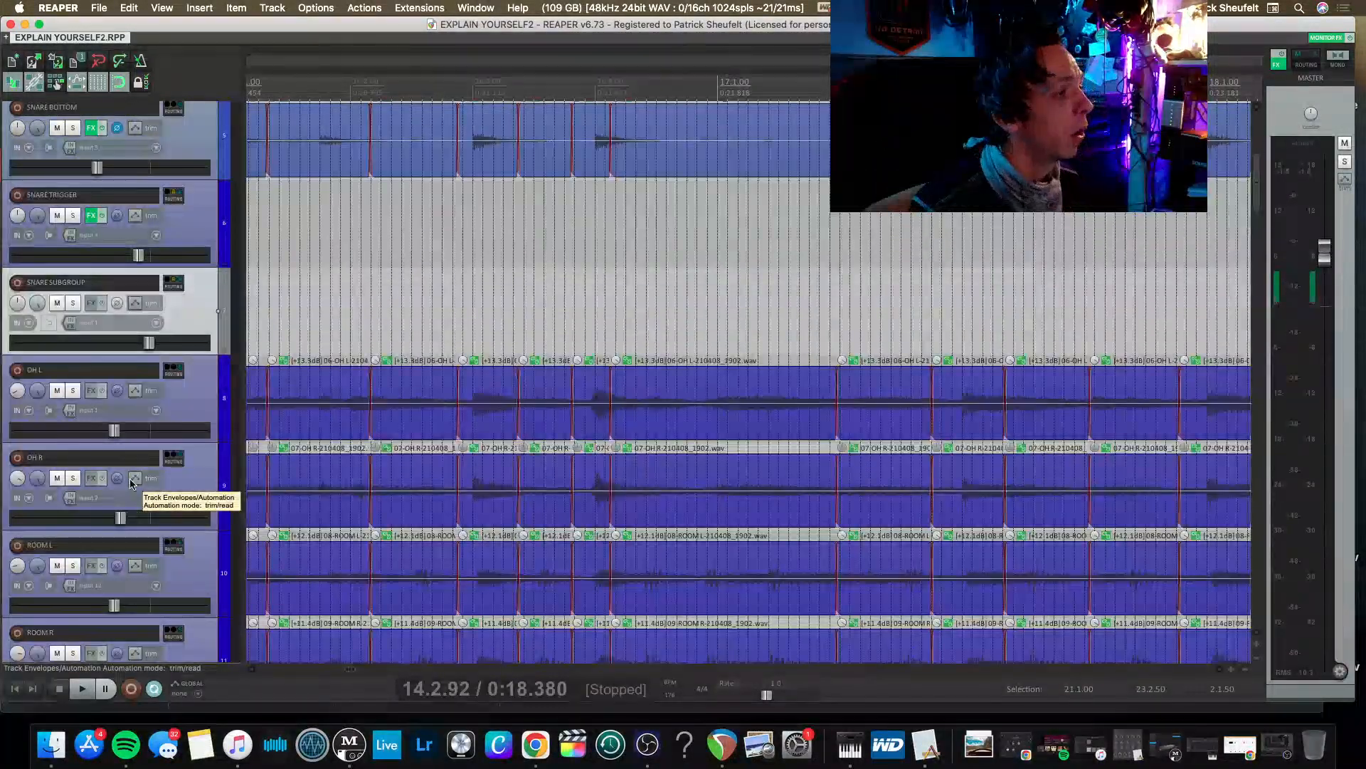
pyautogui.scroll(-1, 131, 484)
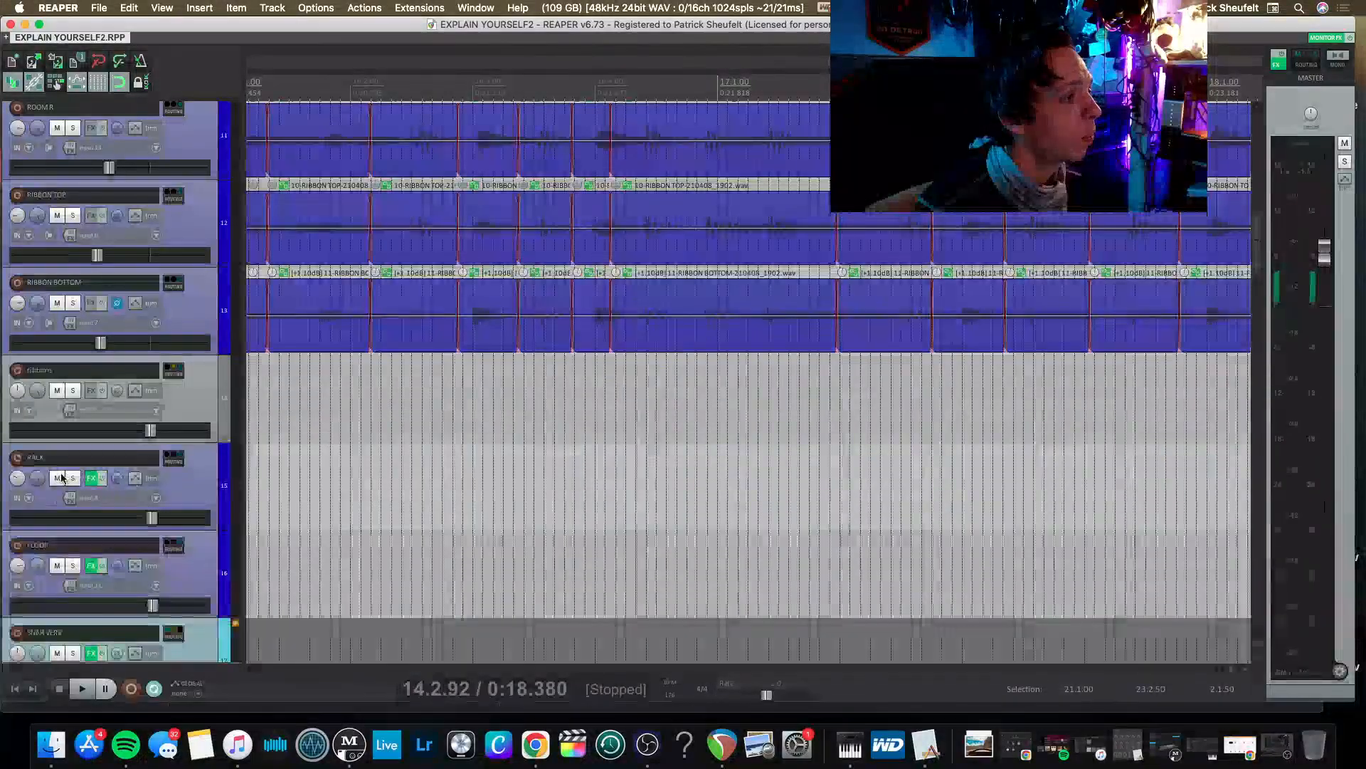
pyautogui.scroll(-1, 64, 477)
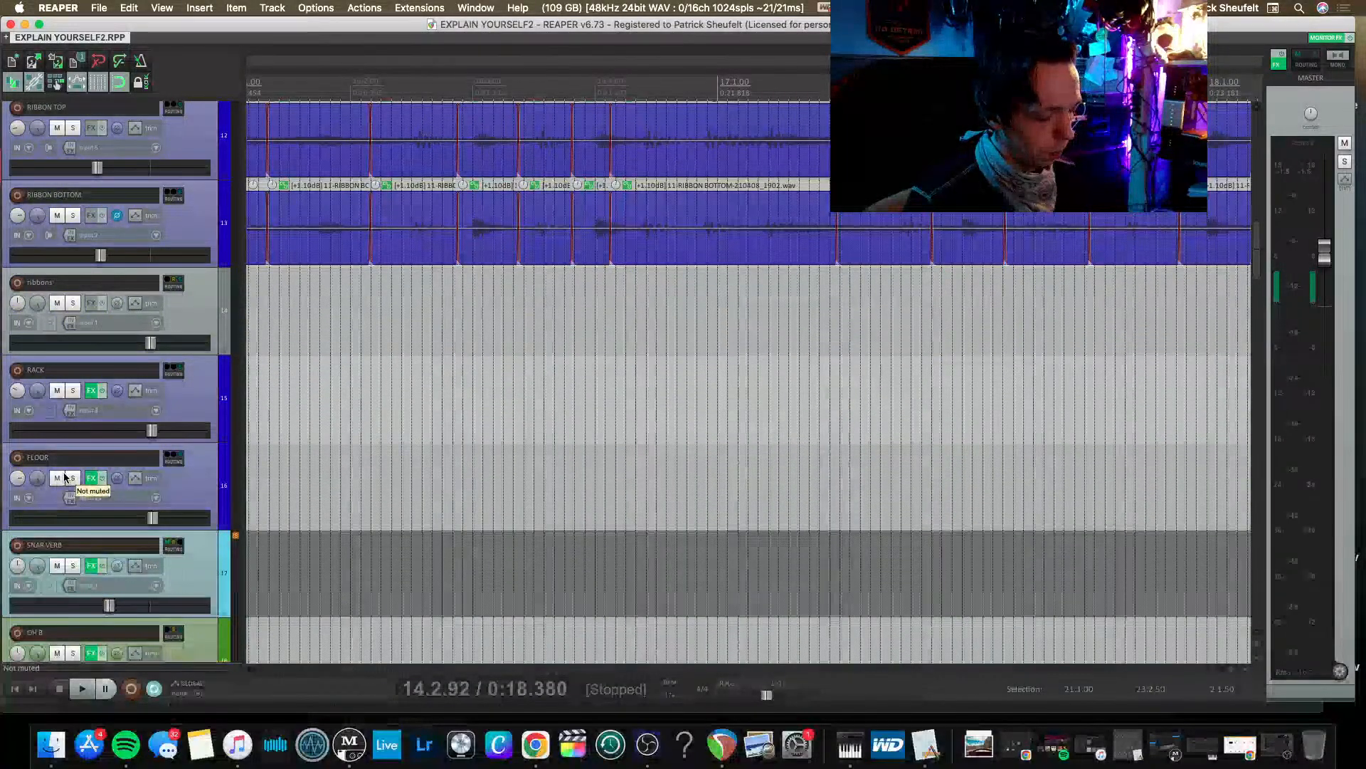
pyautogui.scroll(-4, 64, 477)
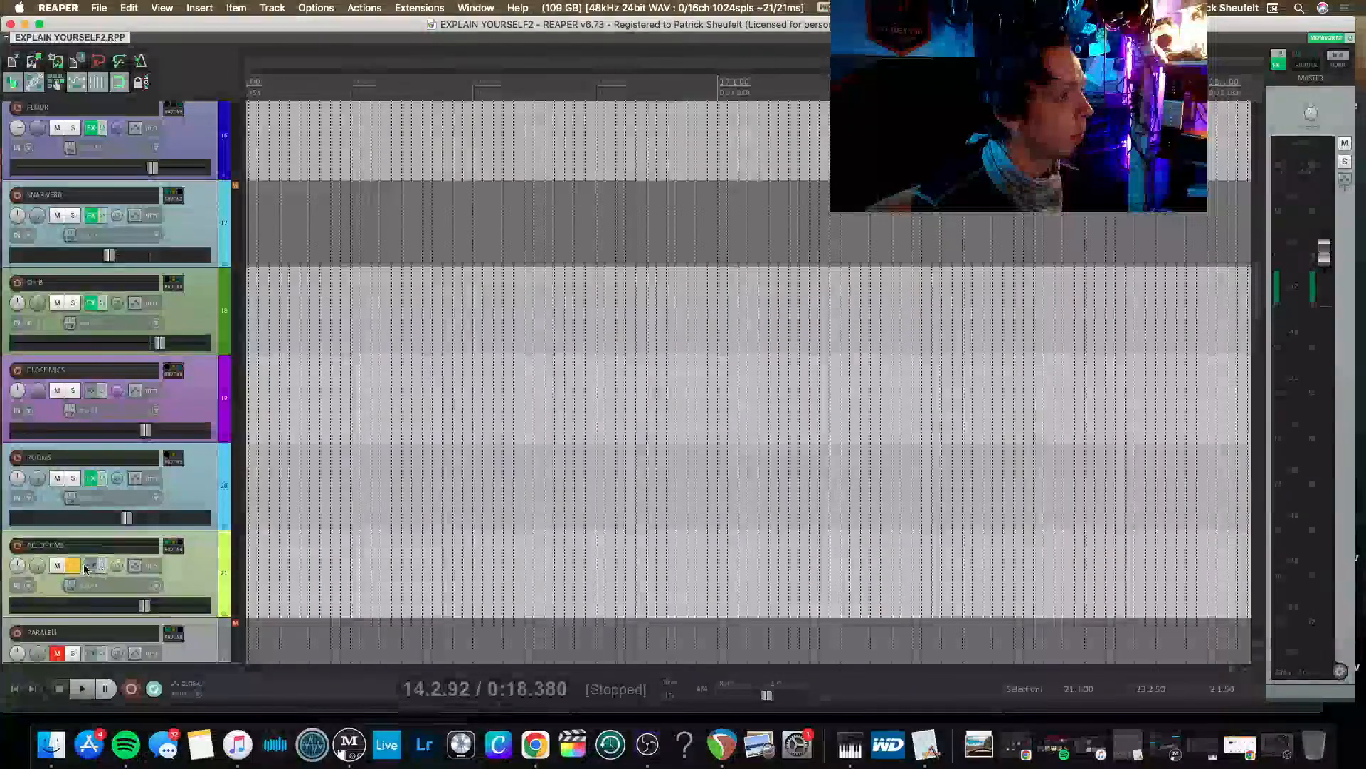
pyautogui.press('space')
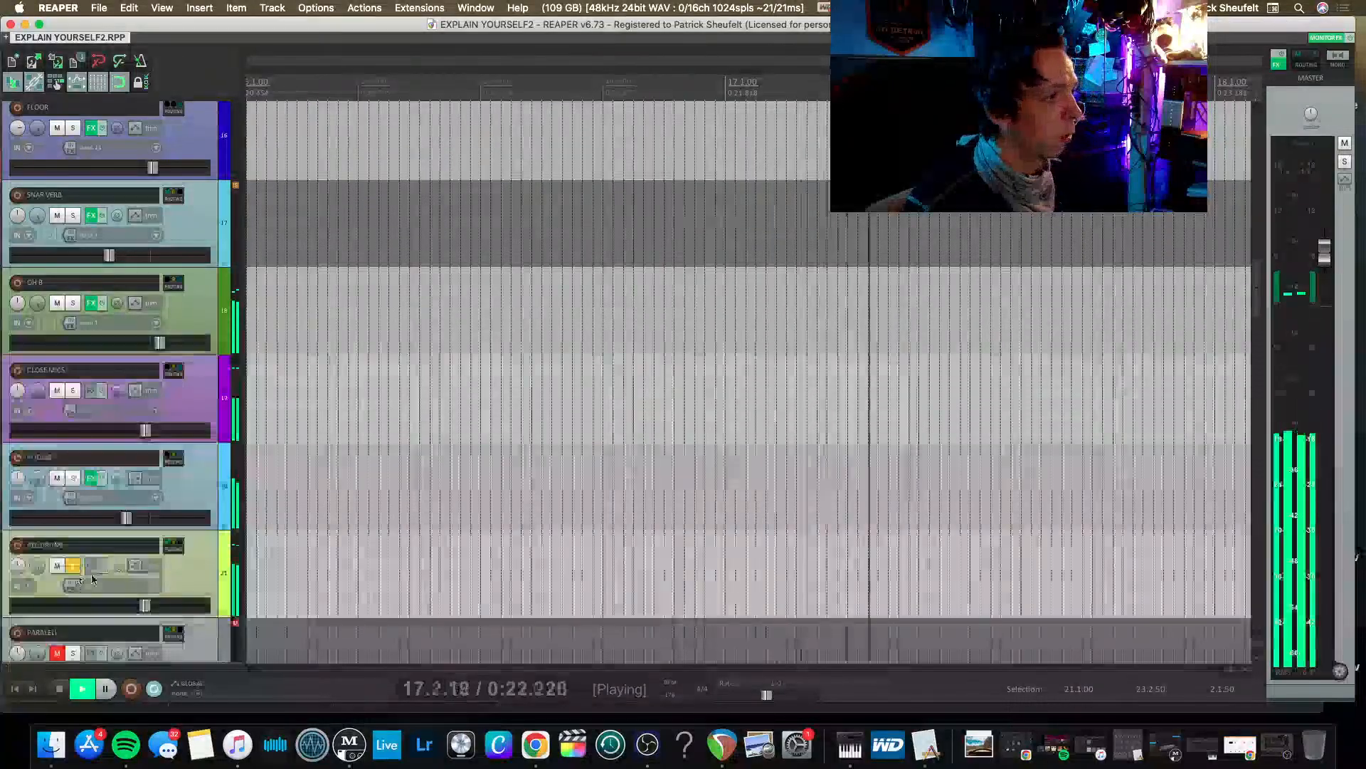
pyautogui.moveTo(125, 527)
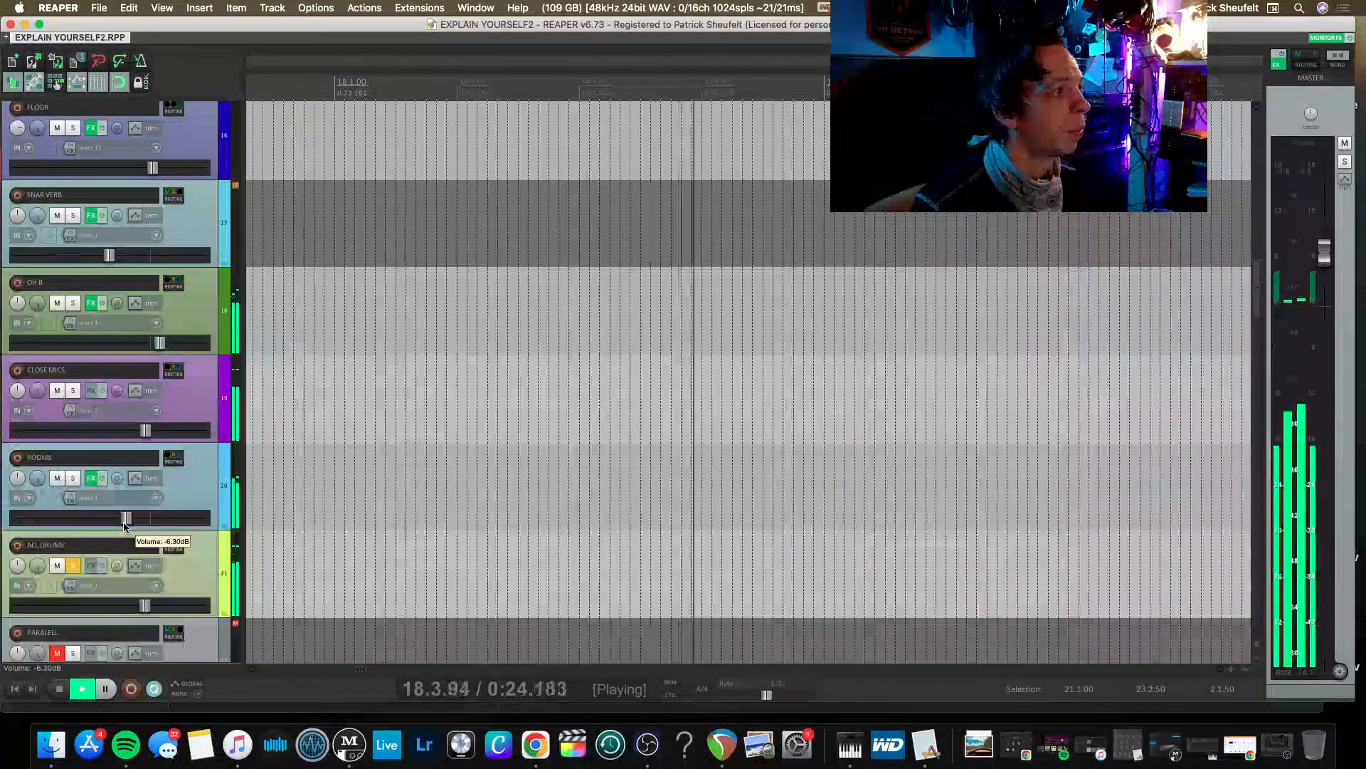
pyautogui.scroll(1, 124, 527)
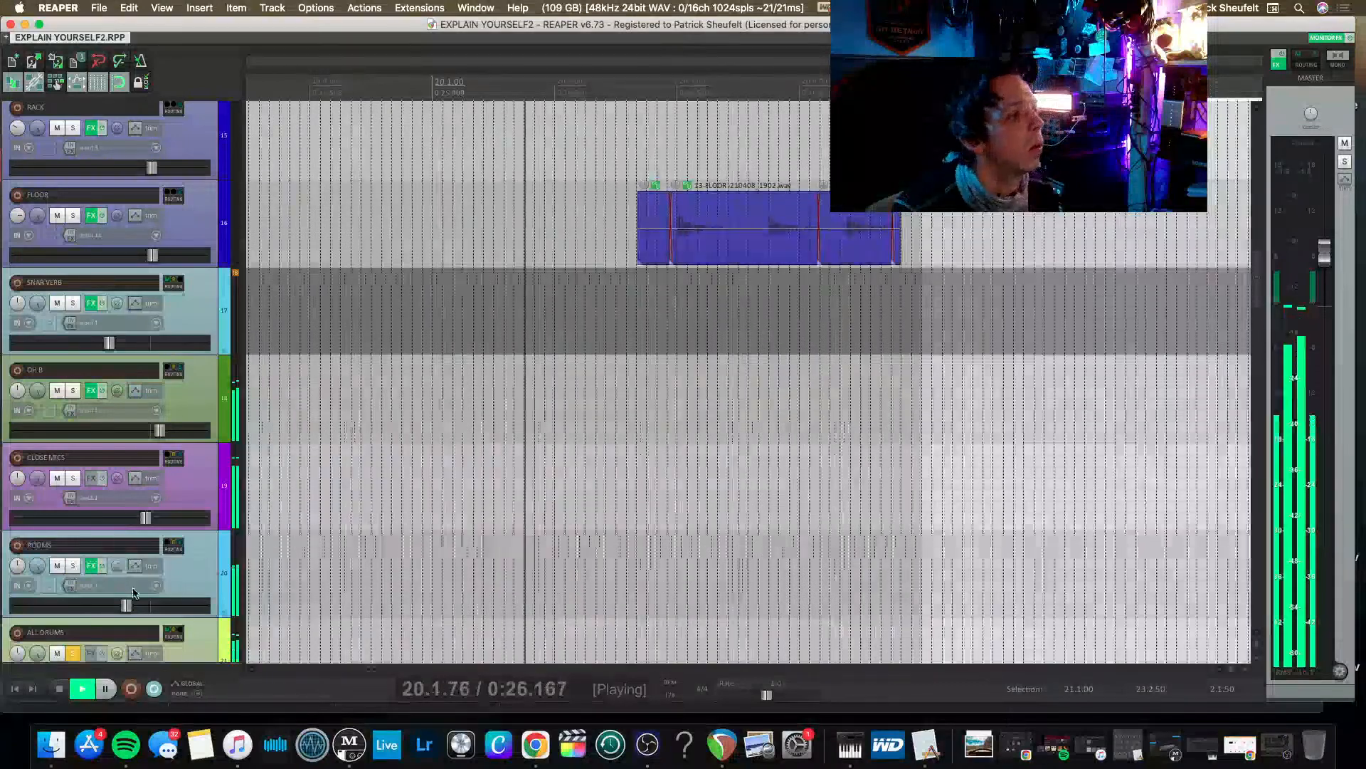
pyautogui.press('space')
pyautogui.press('space')
# Show the mixer, lower the SNARE SUBGROUP fader slightly and raise the KICK SUBGROUP fader to a matching position.
pyautogui.press('super+m')
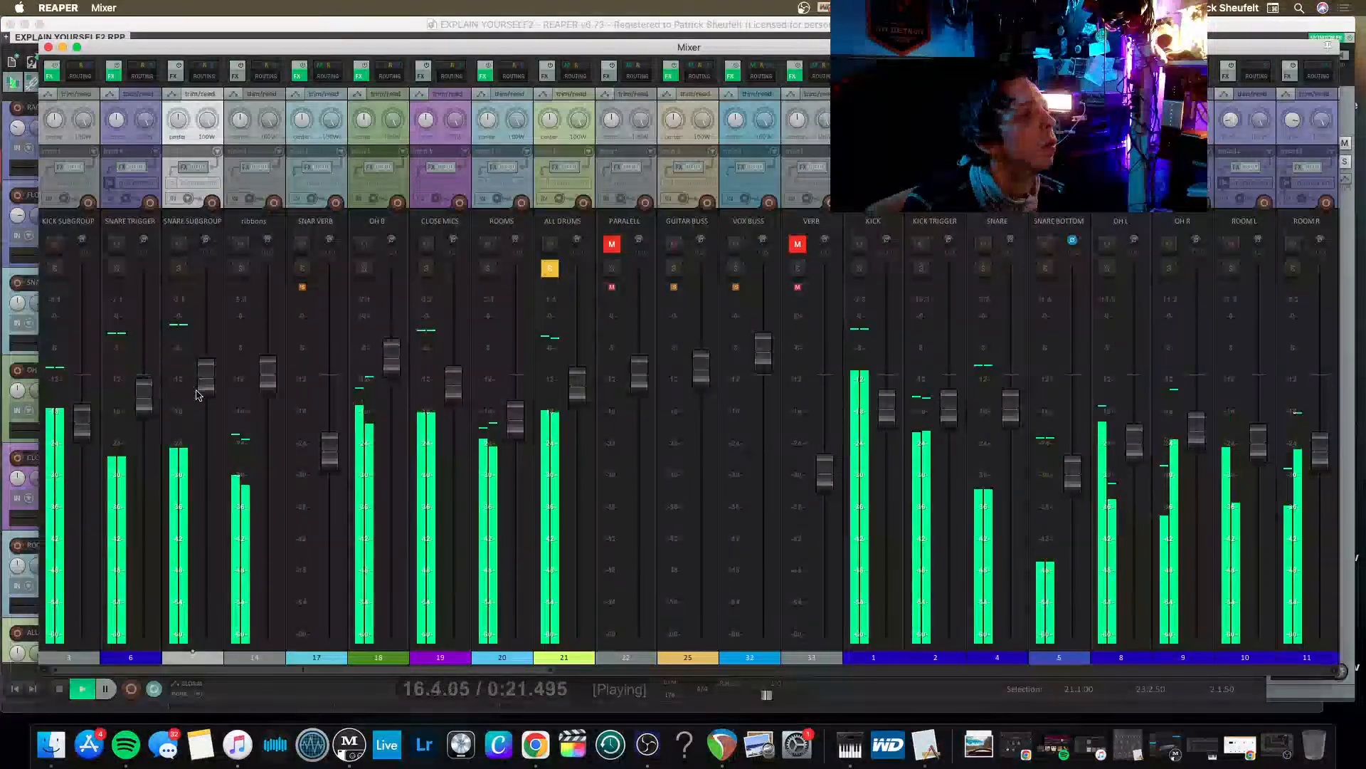
pyautogui.moveTo(210, 381); pyautogui.dragTo(207, 395)
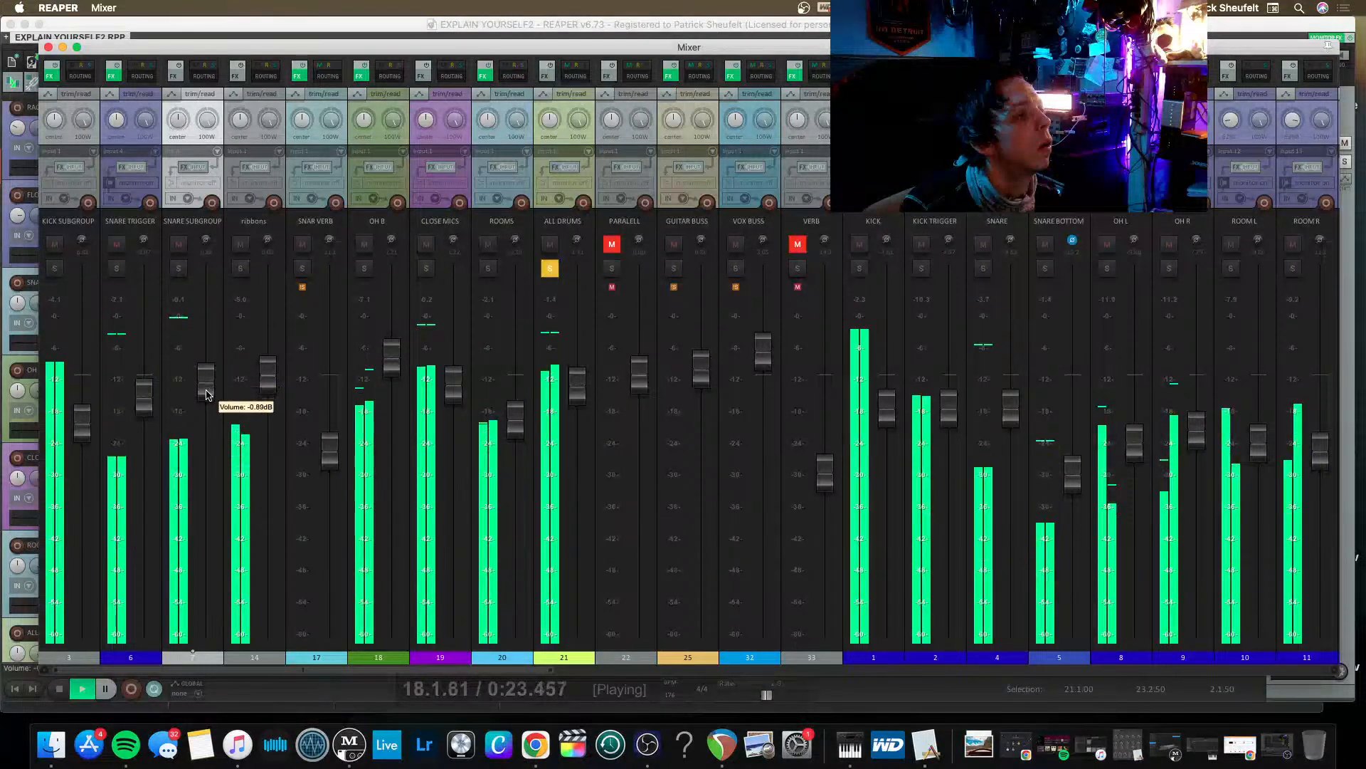
pyautogui.moveTo(82, 423); pyautogui.dragTo(84, 397)
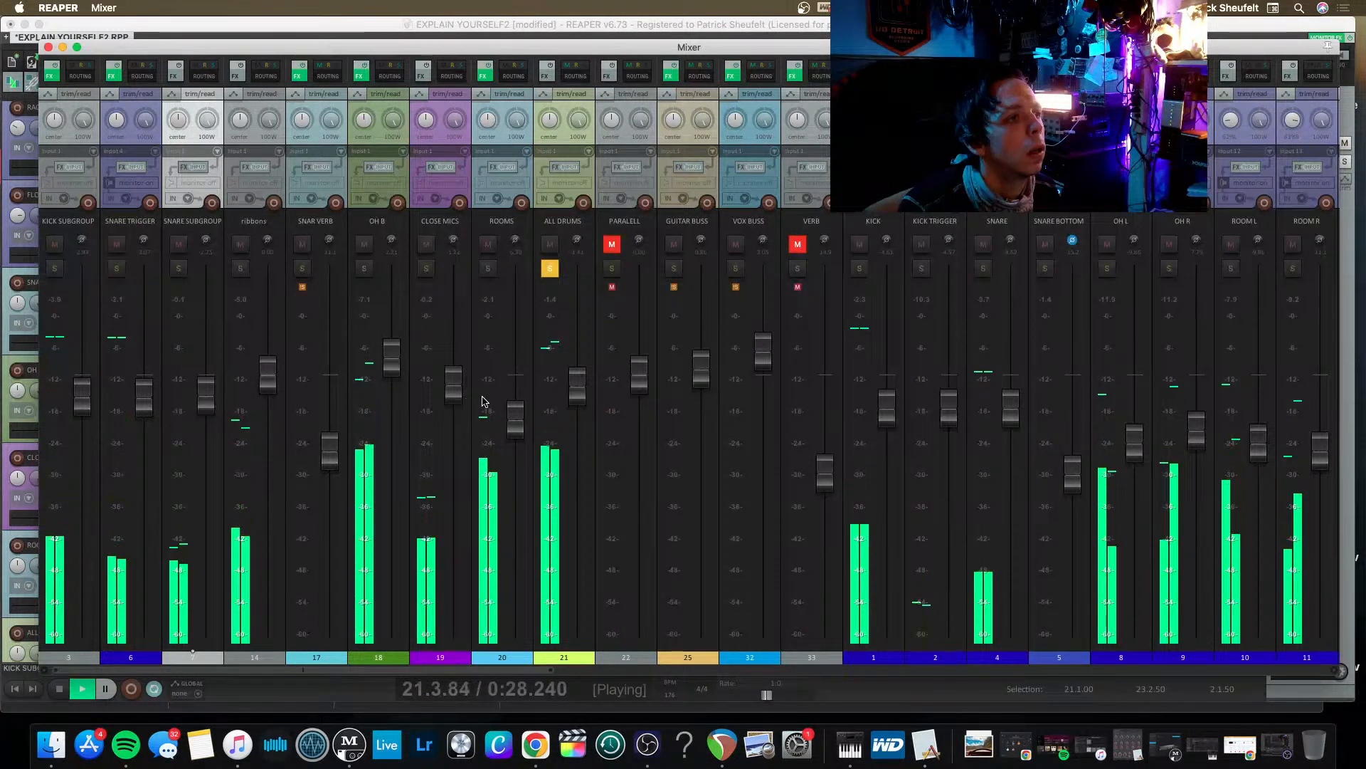
# Raise the ROOMS fader, lower CLOSE MICS slightly during playback and hide the mixer.
pyautogui.moveTo(512, 424); pyautogui.dragTo(514, 413)
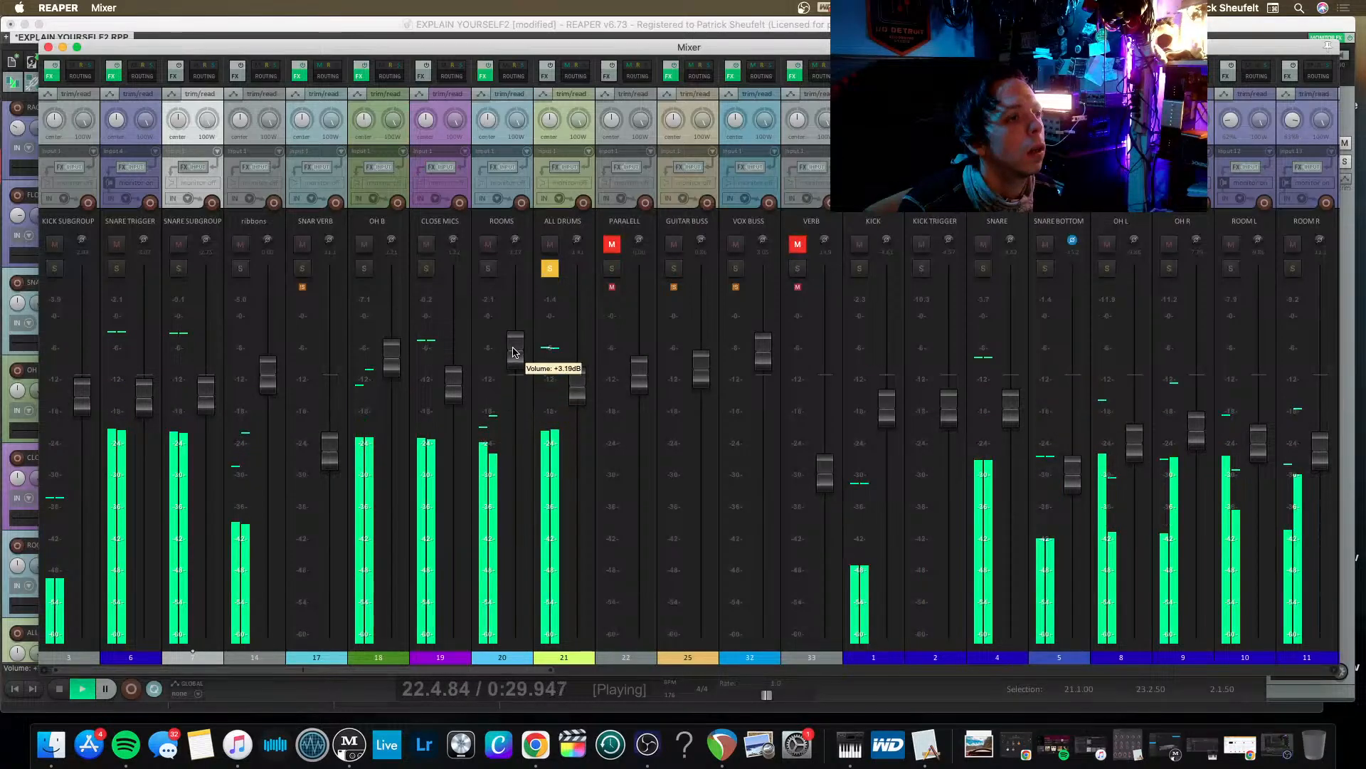
pyautogui.moveTo(513, 352); pyautogui.dragTo(500, 396)
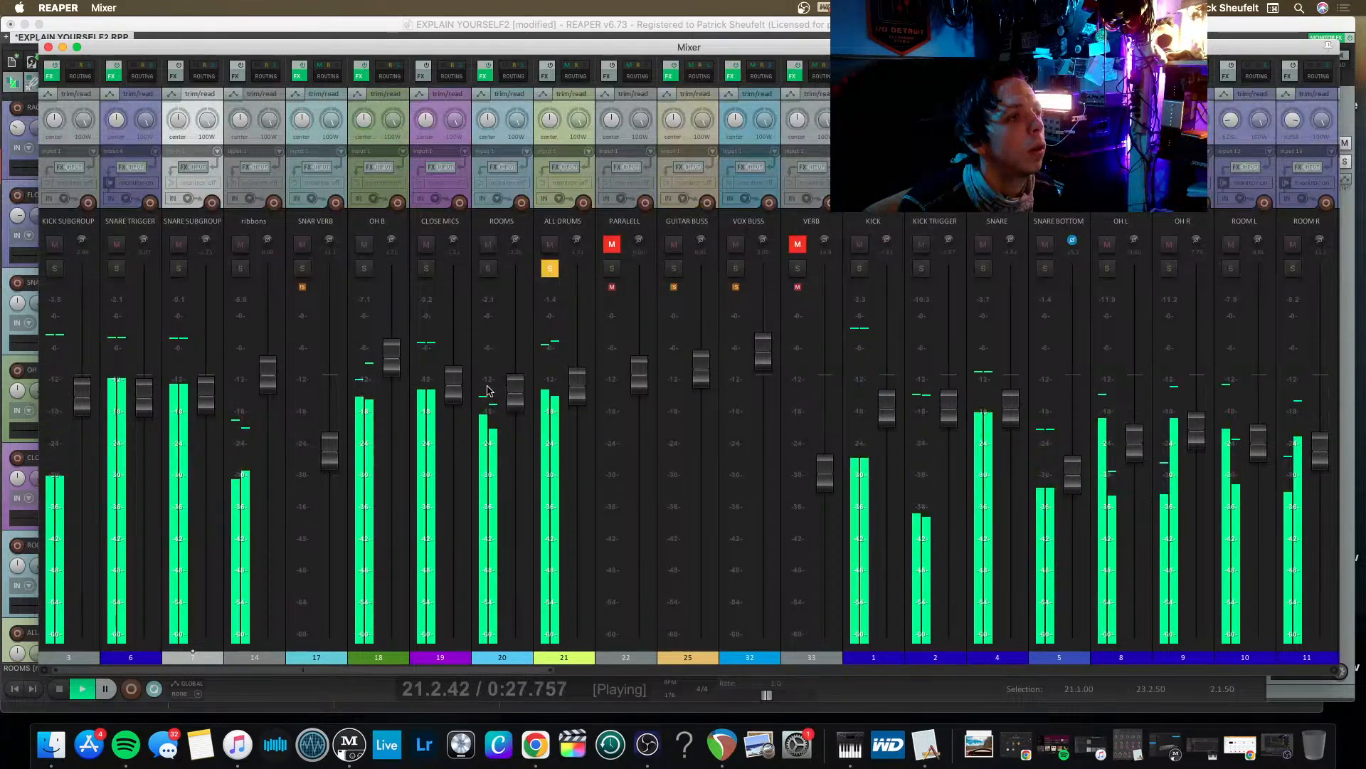
pyautogui.moveTo(453, 365); pyautogui.dragTo(453, 386)
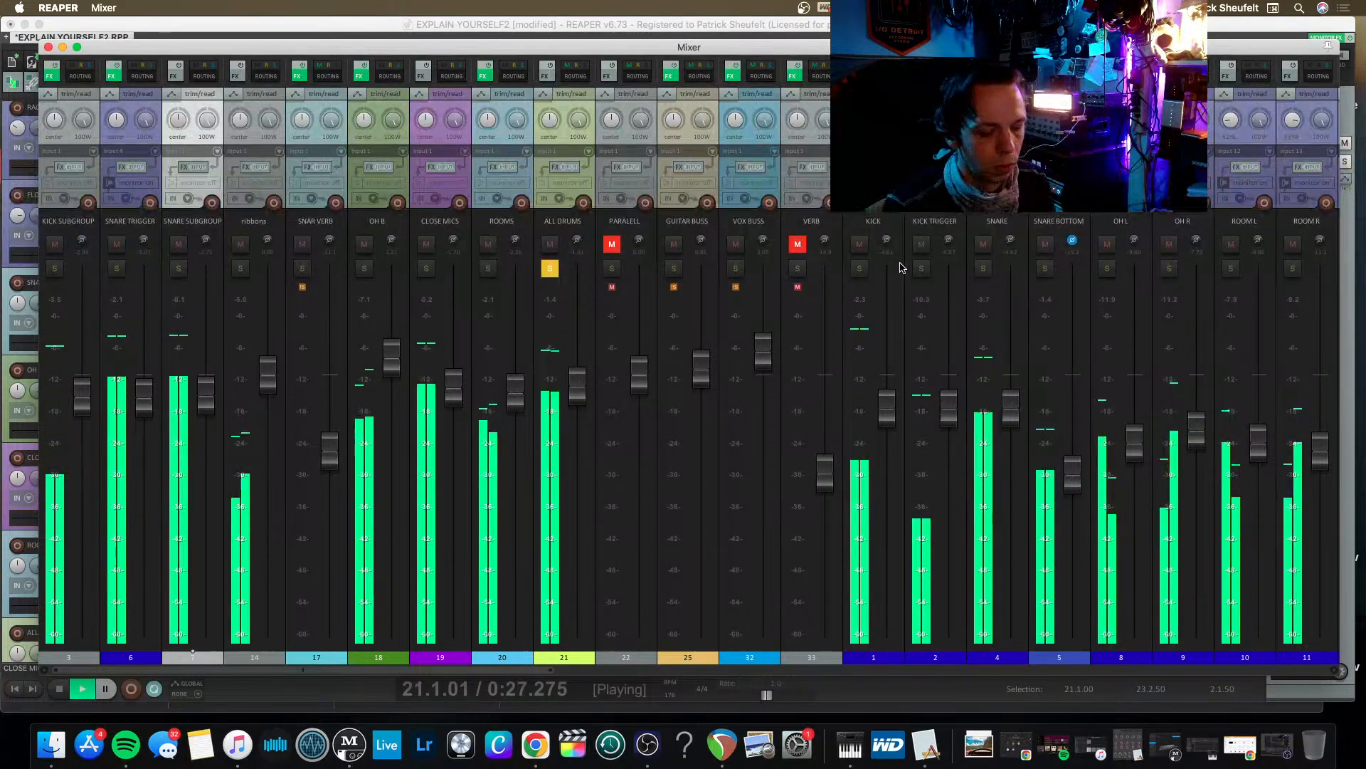
pyautogui.press('super+m')
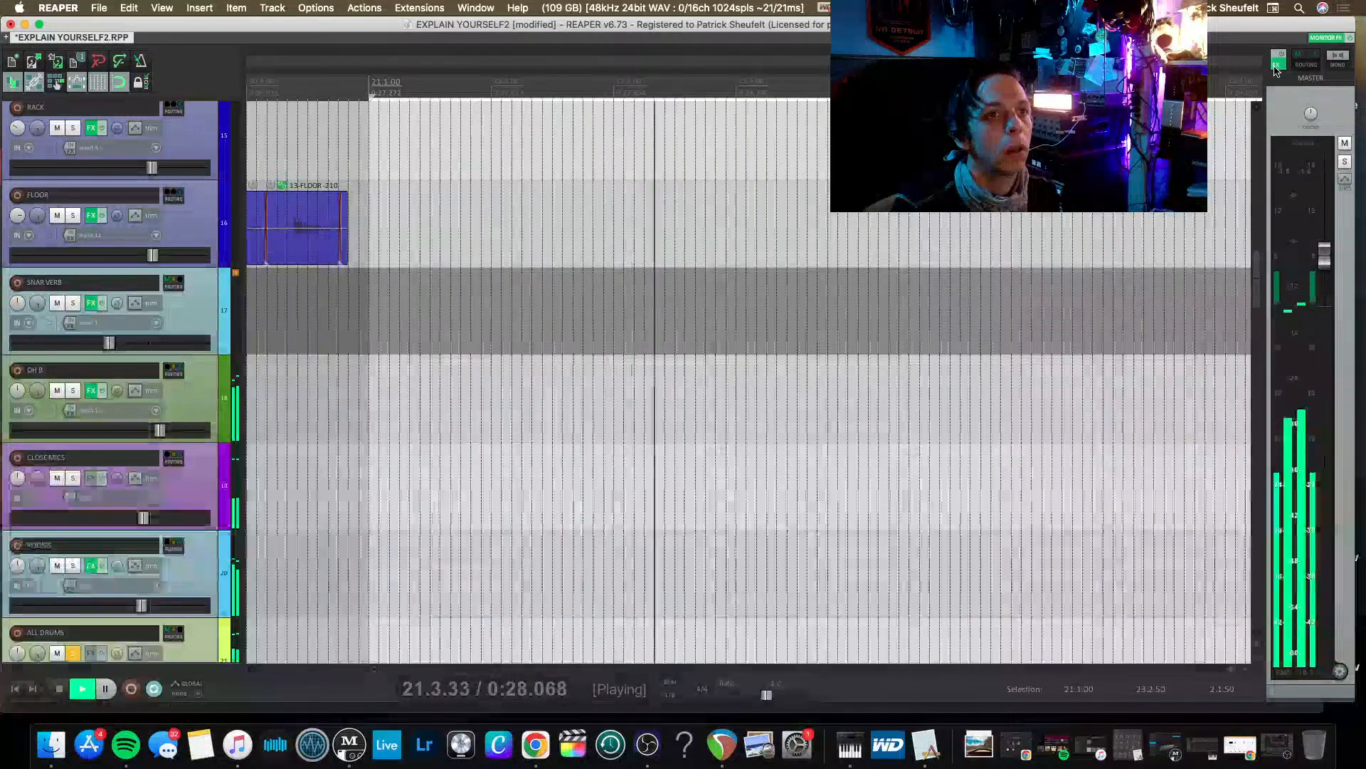
# Set the Virtual Mix Rack trimmer on the master track to -8.70 dB and close the effects window.
pyautogui.click(1276, 66)
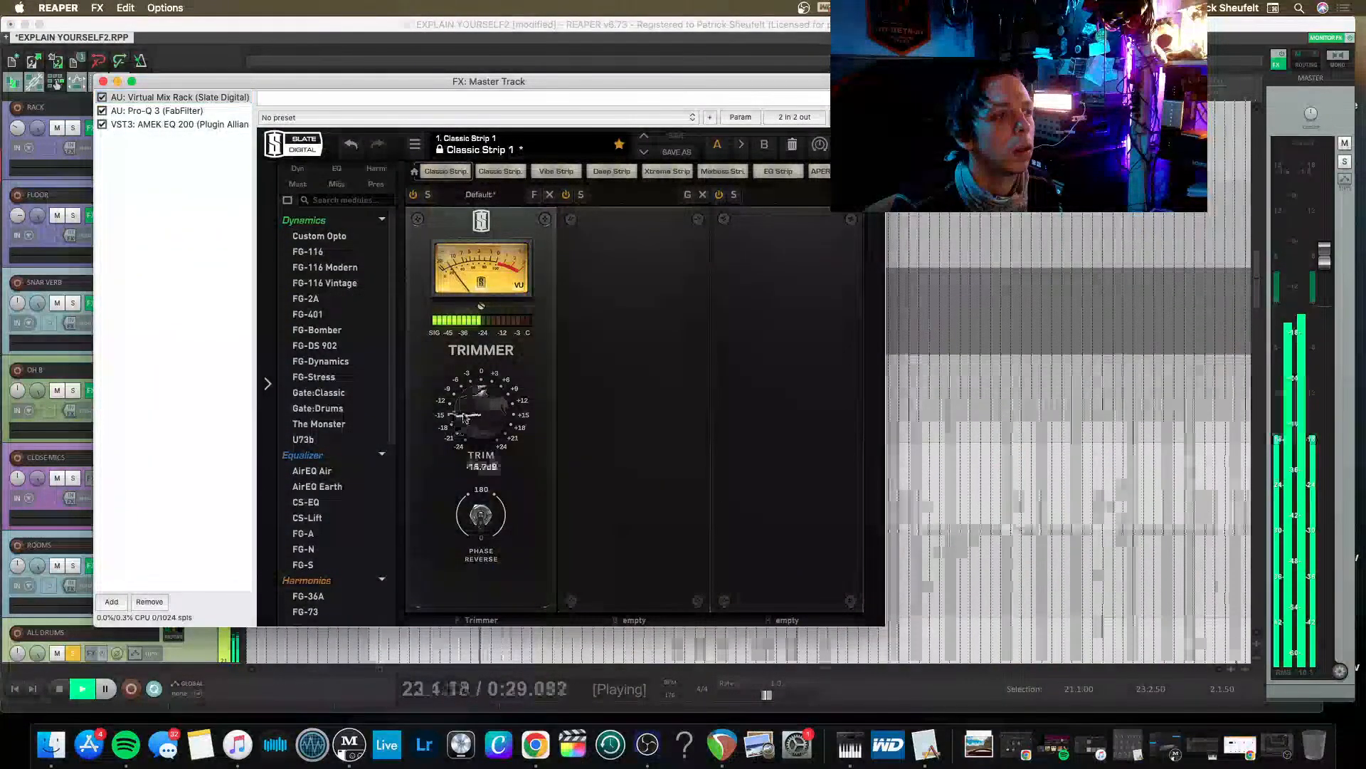
pyautogui.moveTo(464, 418); pyautogui.dragTo(471, 407)
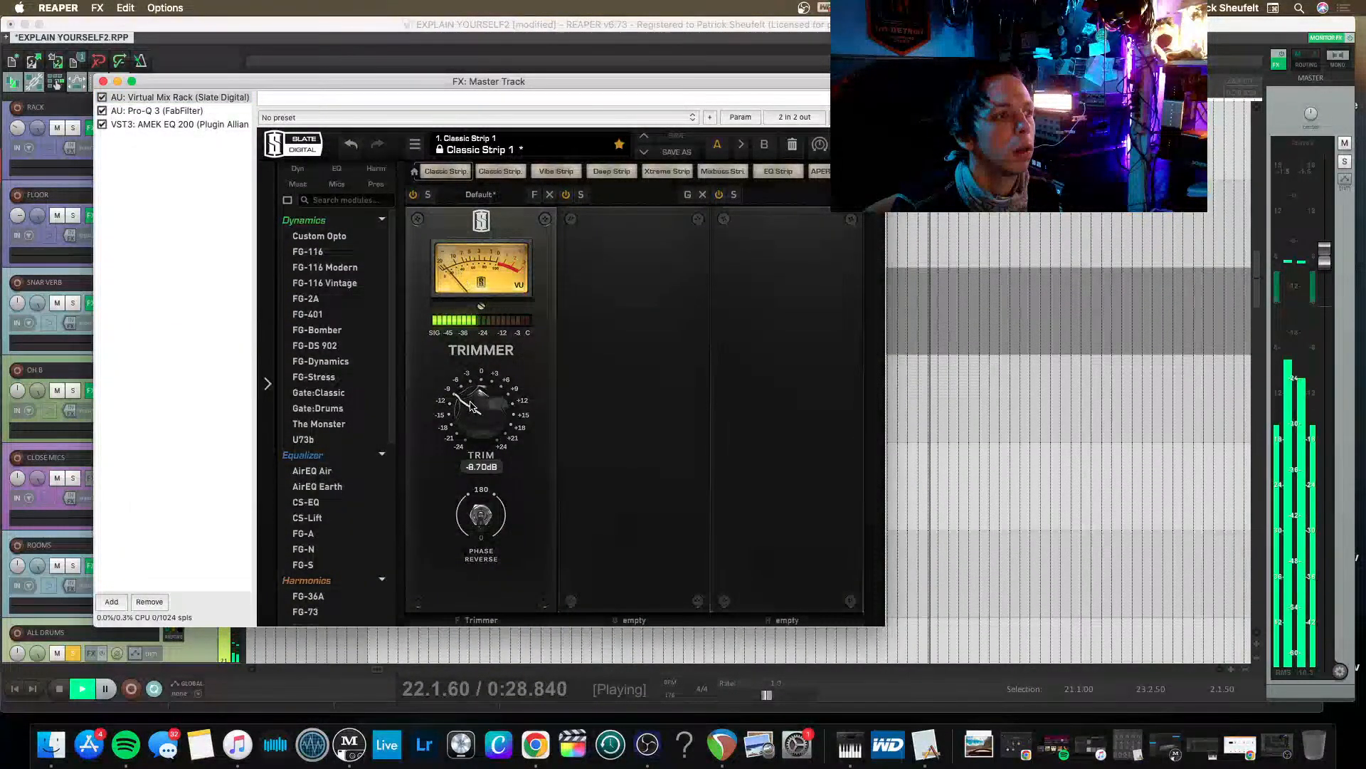
pyautogui.press('space')
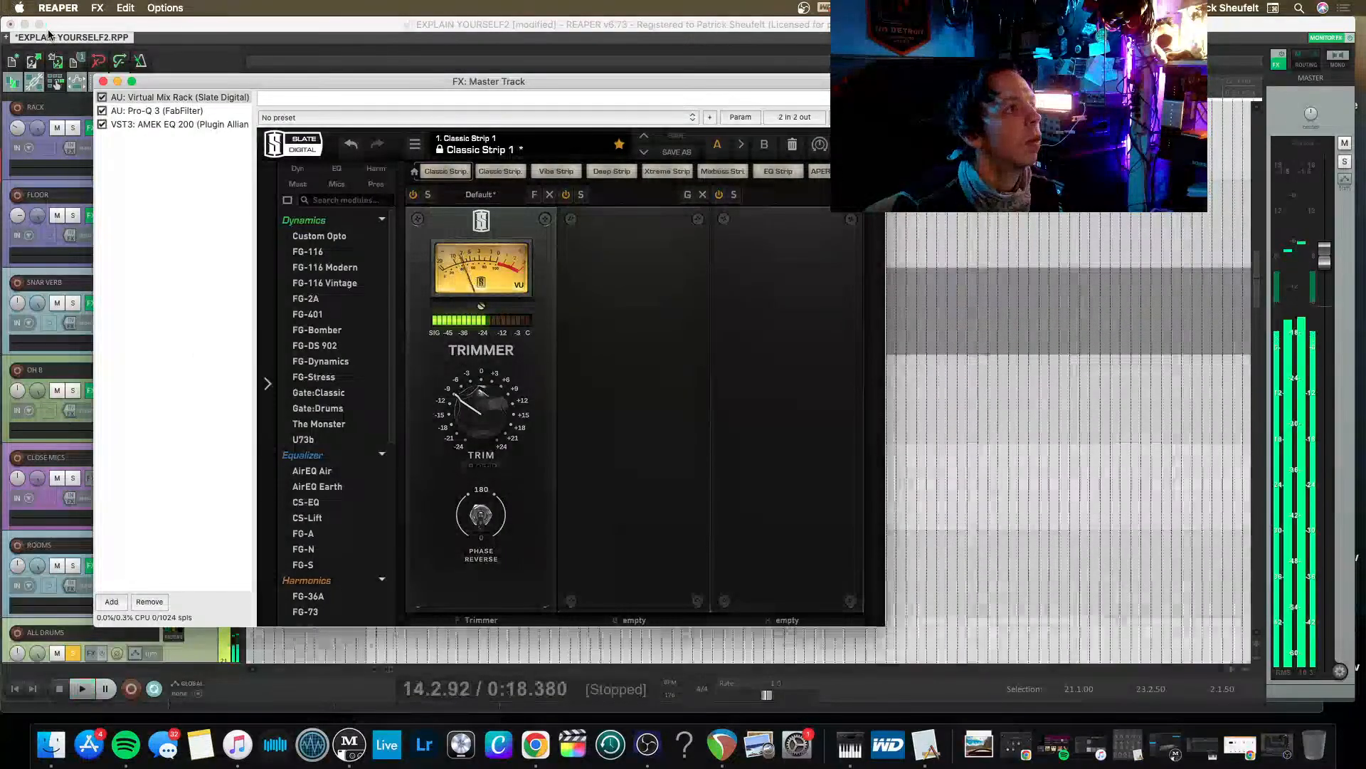
pyautogui.click(103, 81)
# Switch to Google Chrome during playback to check the YouTube Studio livestream dashboard, and minimize the browser.
pyautogui.press('space')
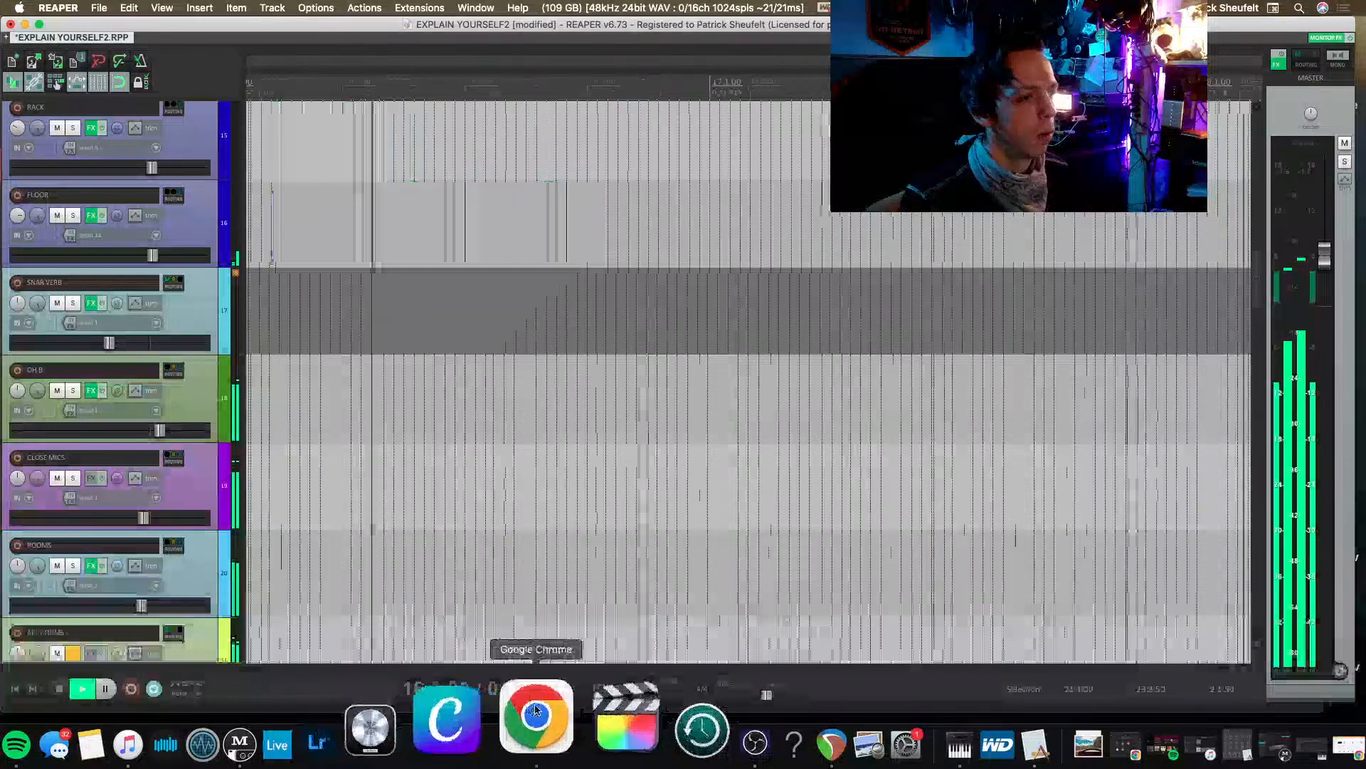
pyautogui.click(536, 709)
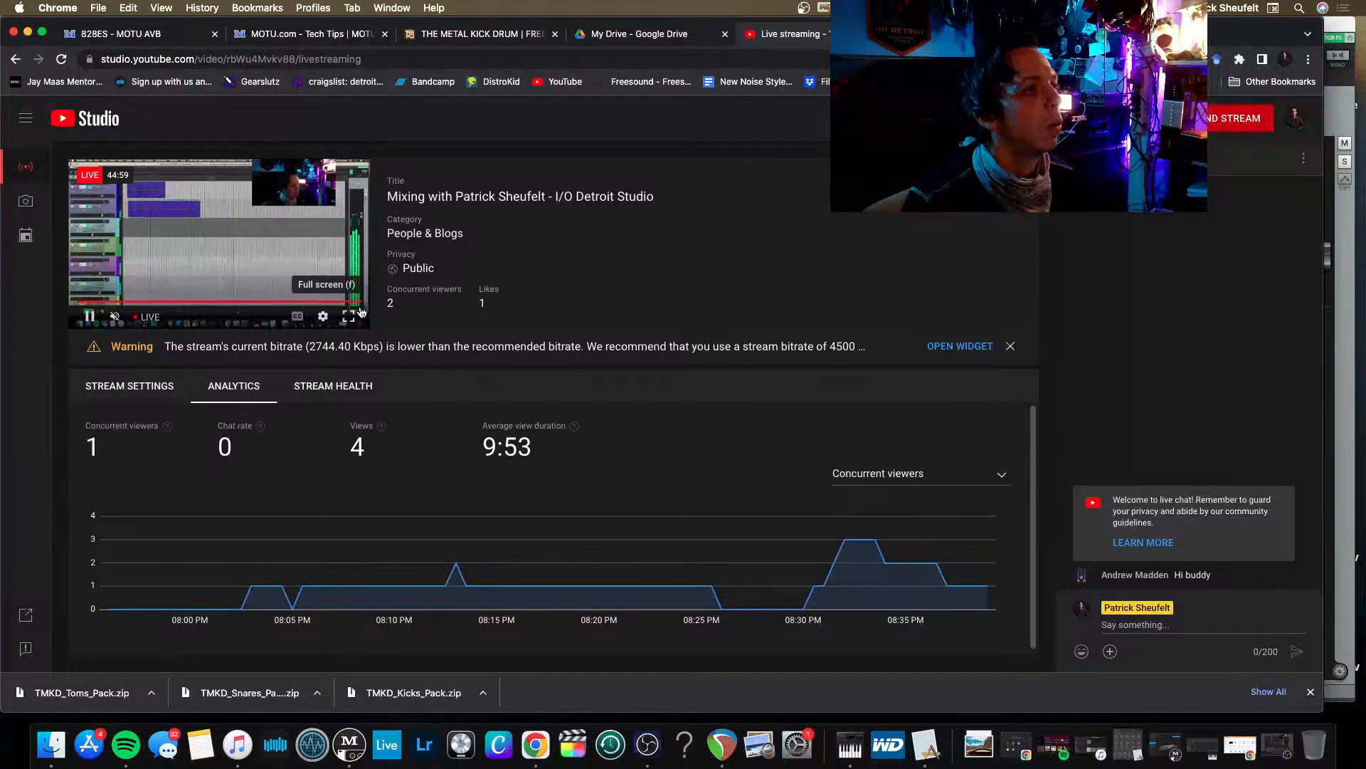
pyautogui.click(27, 32)
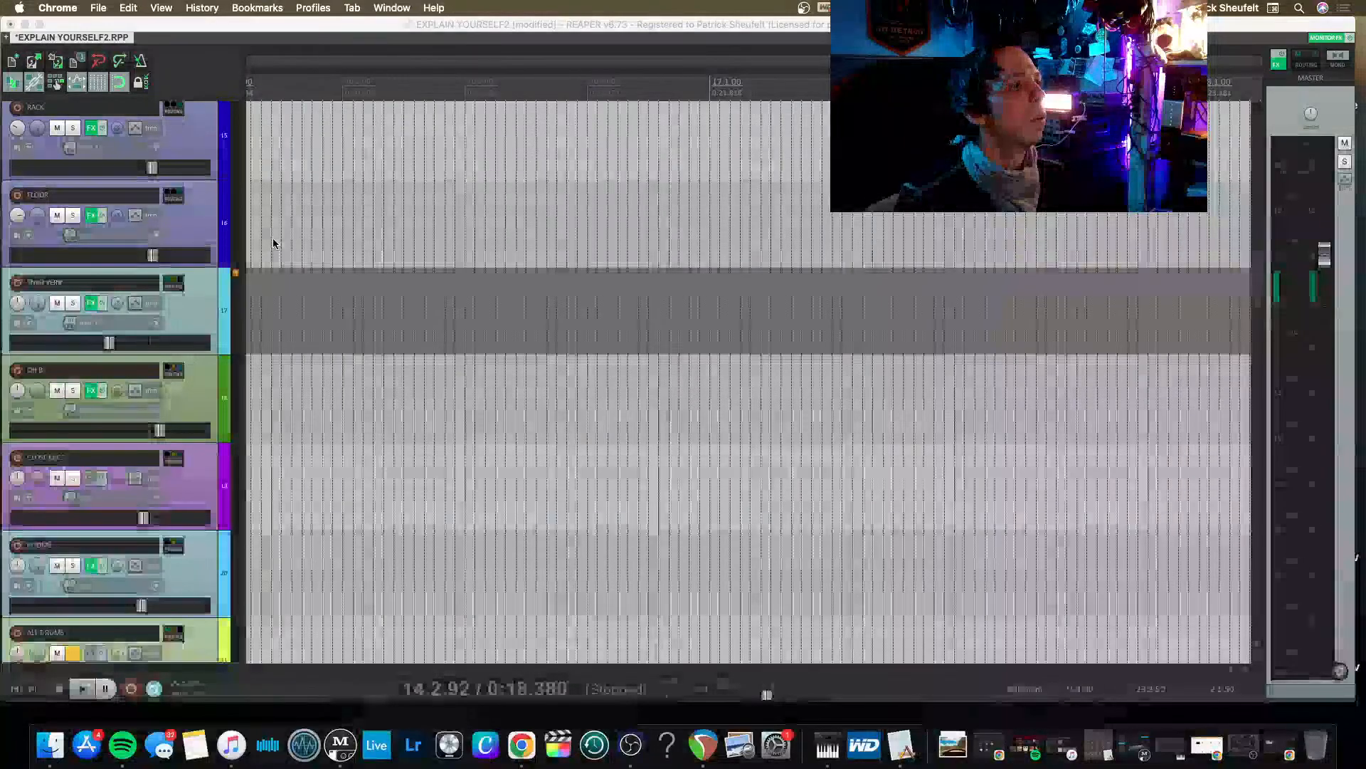
# Place the edit cursor at 16.1.58 in REAPER, play the drums from there and save the project.
pyautogui.click(292, 507)
pyautogui.click(291, 511)
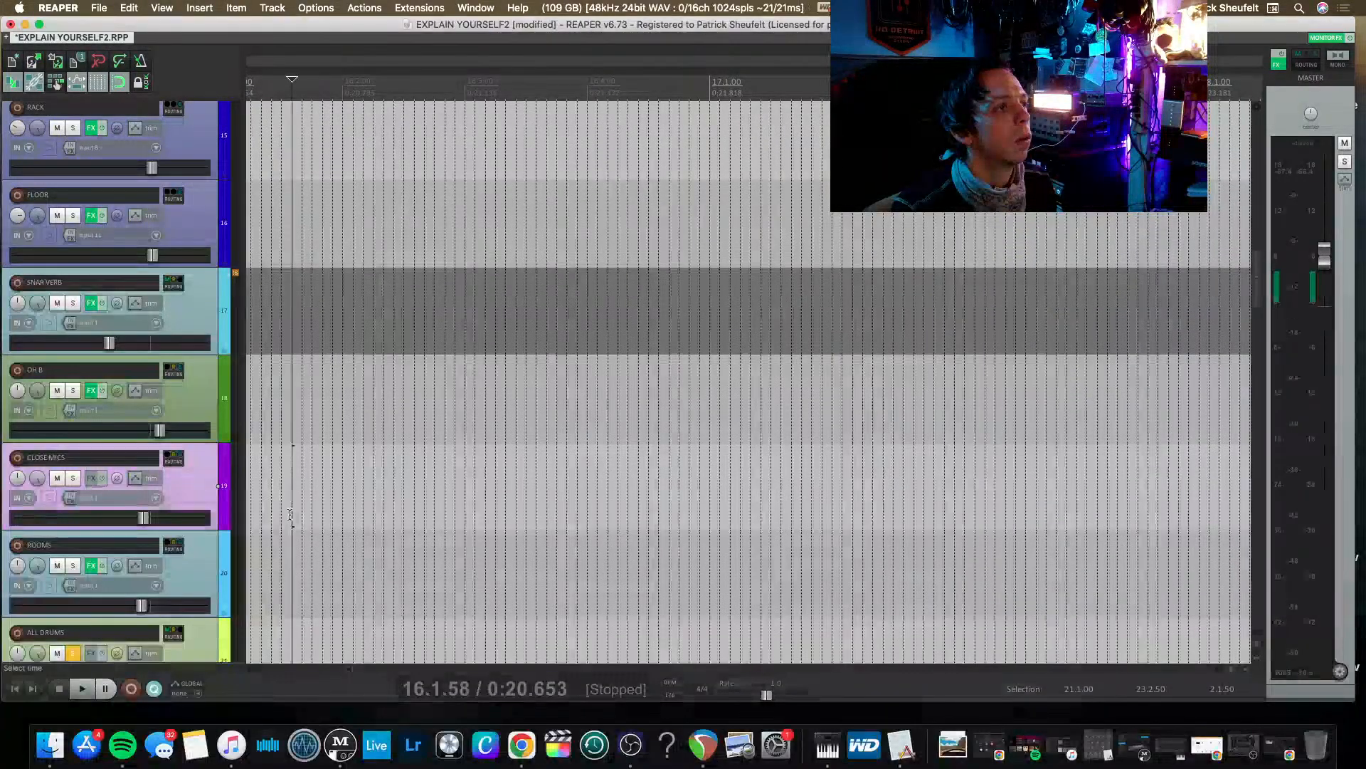
pyautogui.press('space')
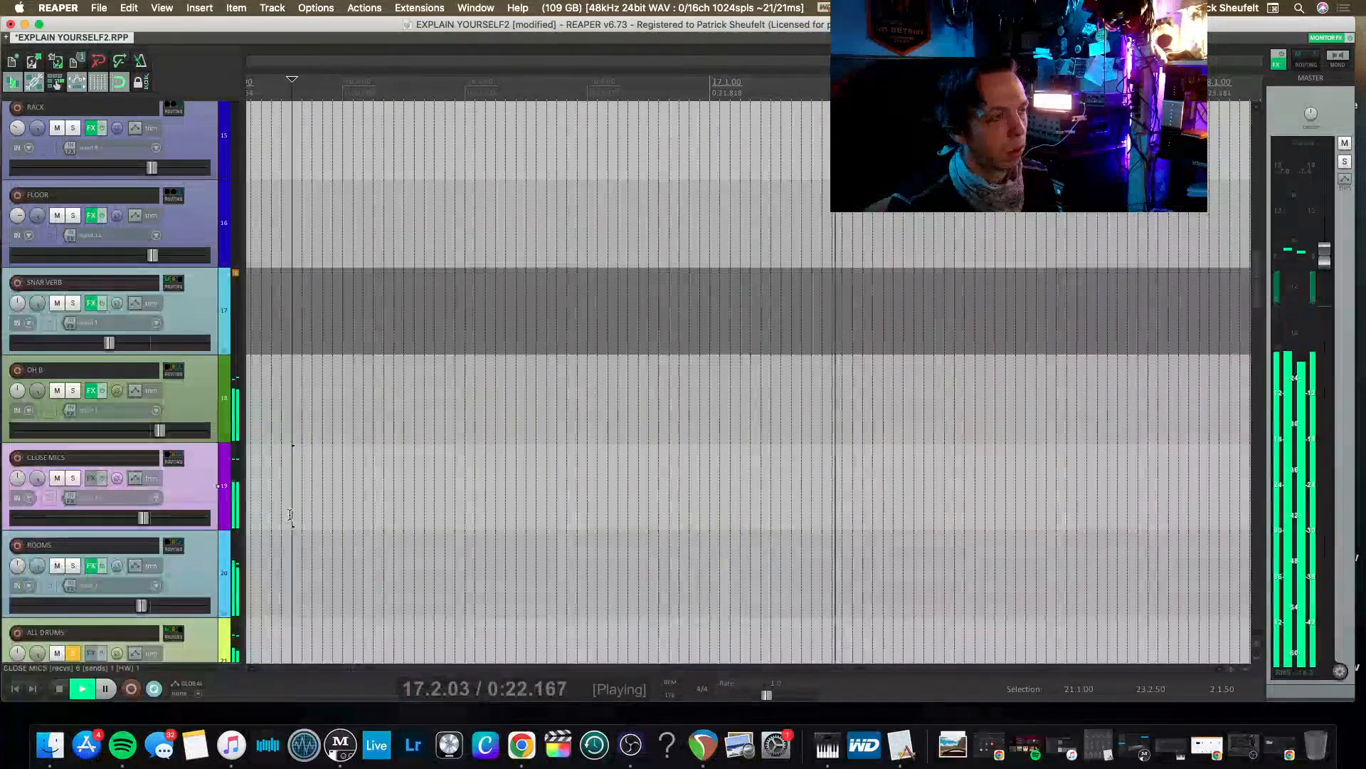
pyautogui.press('super+s')
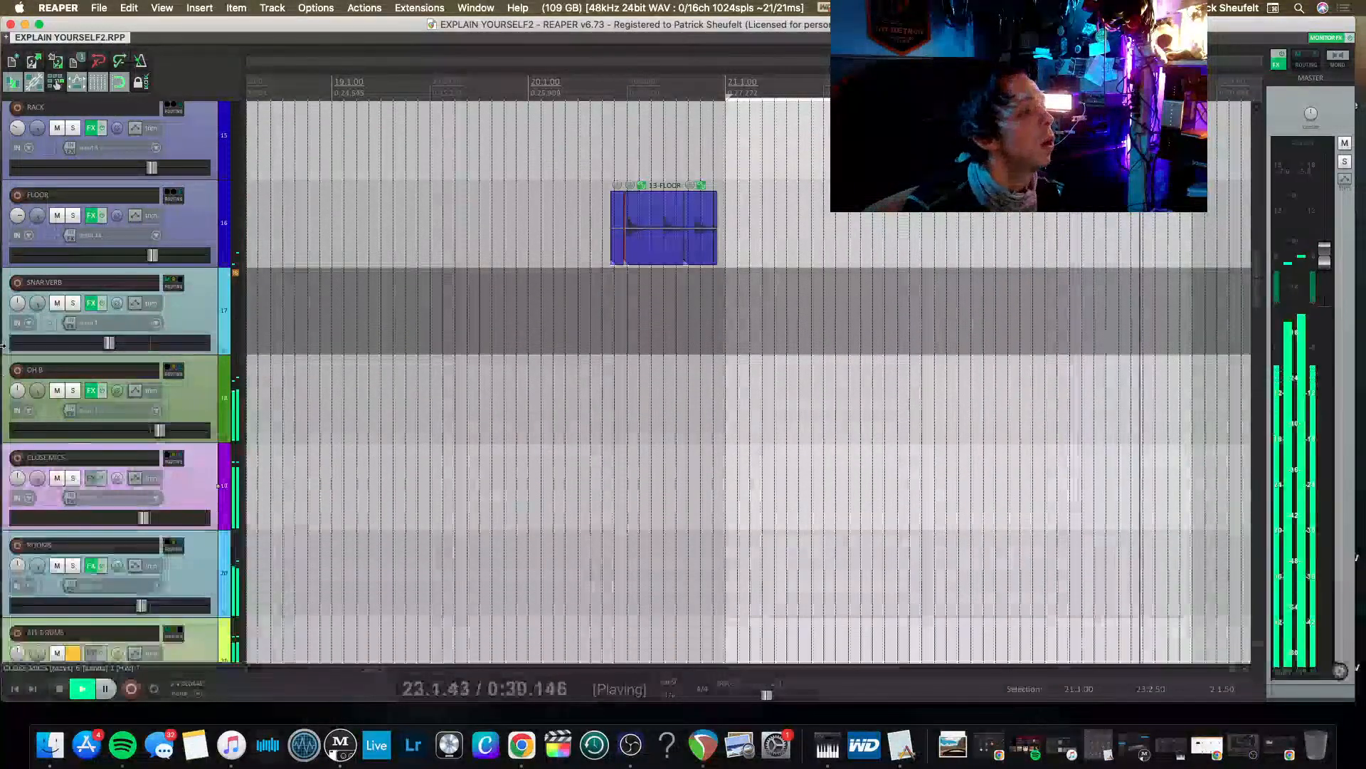
# Raise the ALL DRUMS bus fader slightly during playback.
pyautogui.scroll(-1, 107, 441)
pyautogui.scroll(-2, 106, 441)
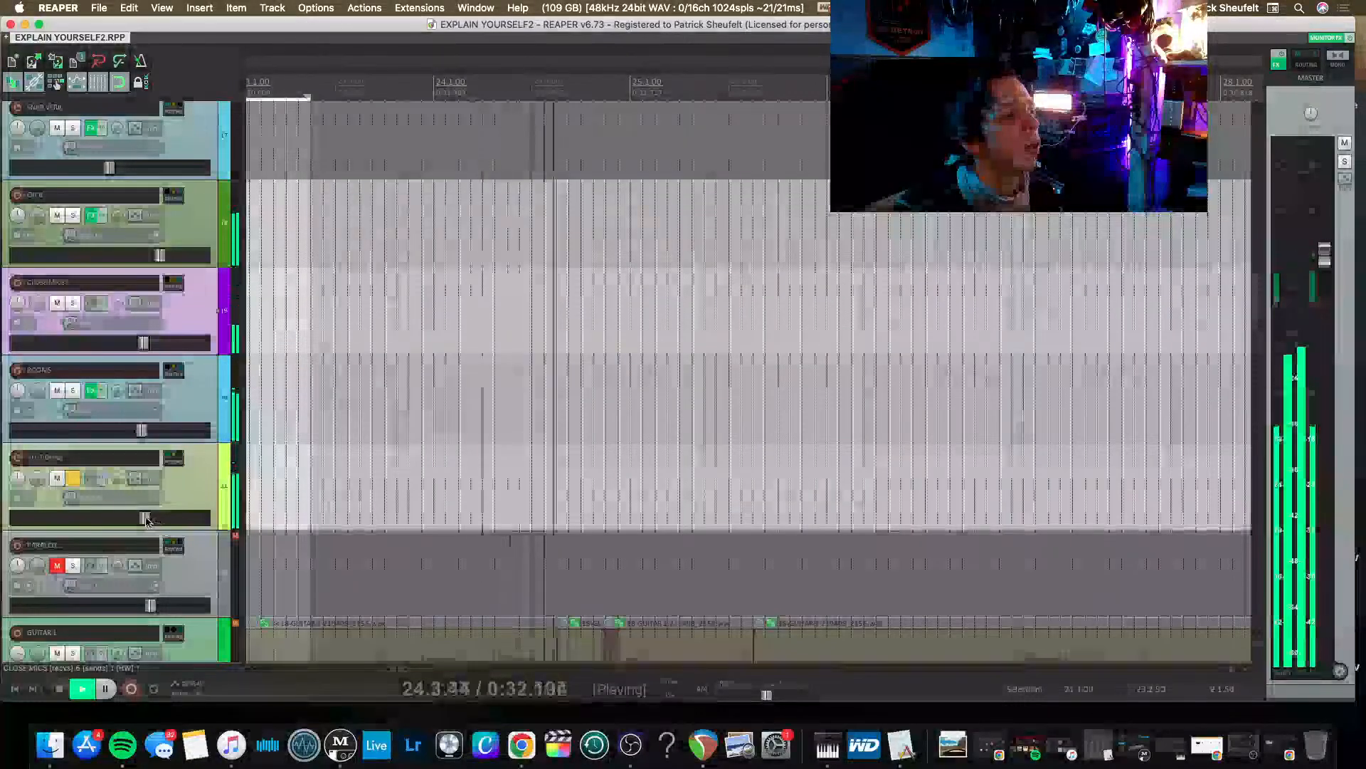
pyautogui.moveTo(145, 518); pyautogui.dragTo(153, 520)
# Add the Kush Audio Novatron compressor (AU) to the ALL DRUMS track by filtering the effects list for KUSH.
pyautogui.click(91, 478)
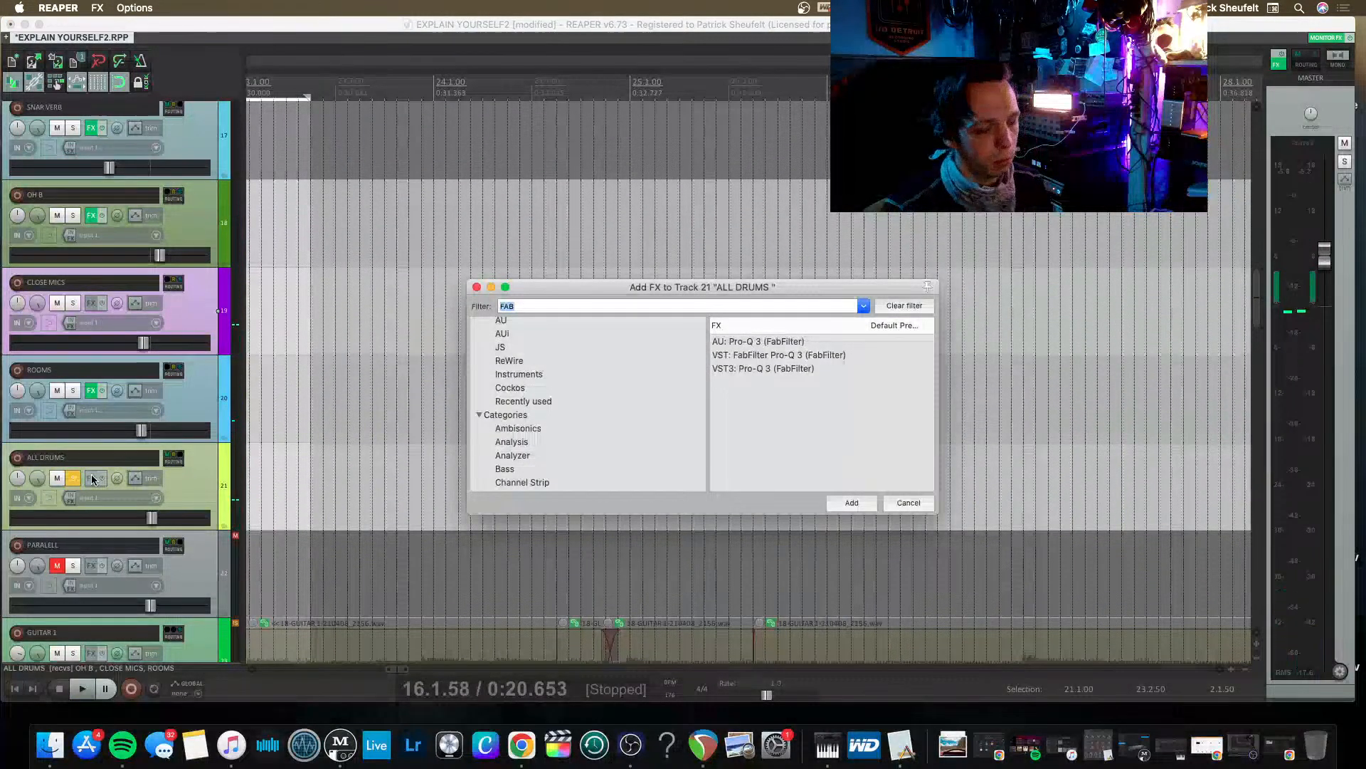
pyautogui.press('BackSpace')
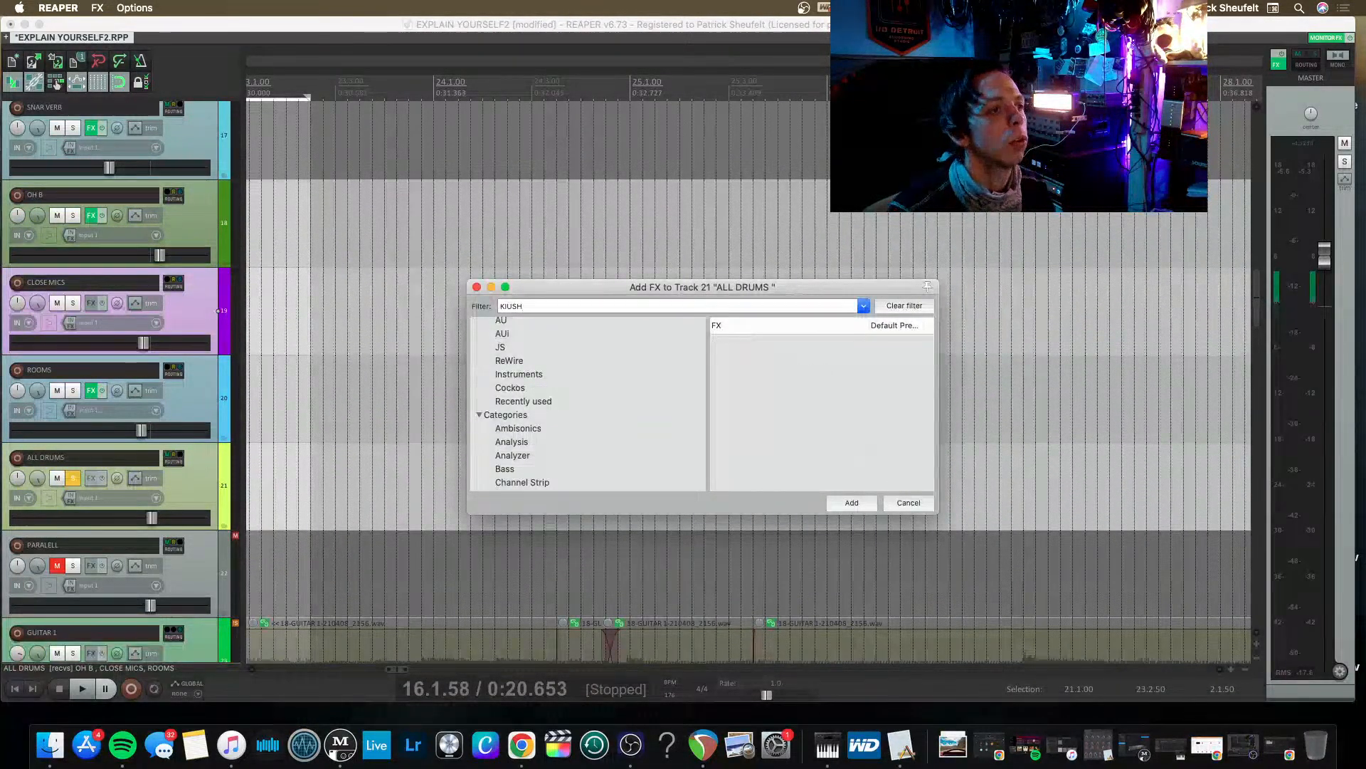
pyautogui.write('USH')
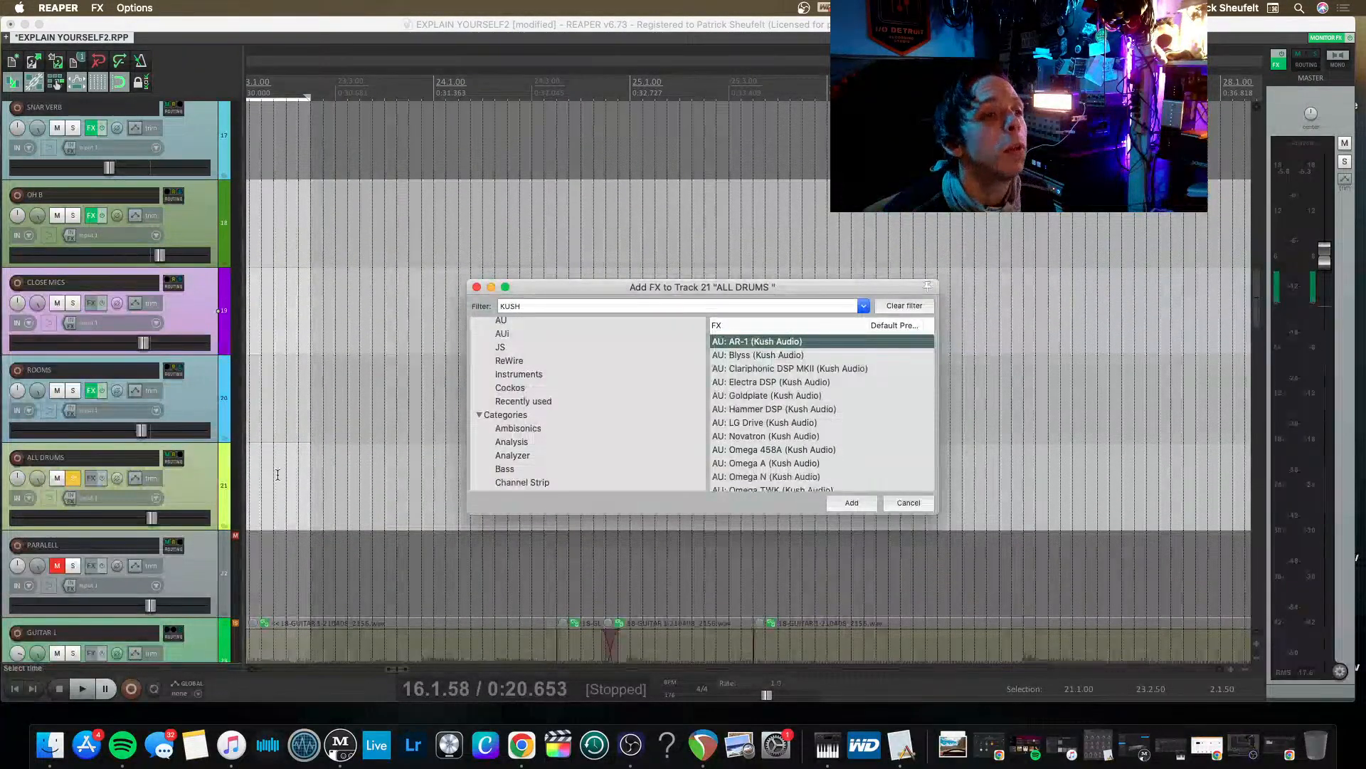
pyautogui.scroll(-1, 787, 416)
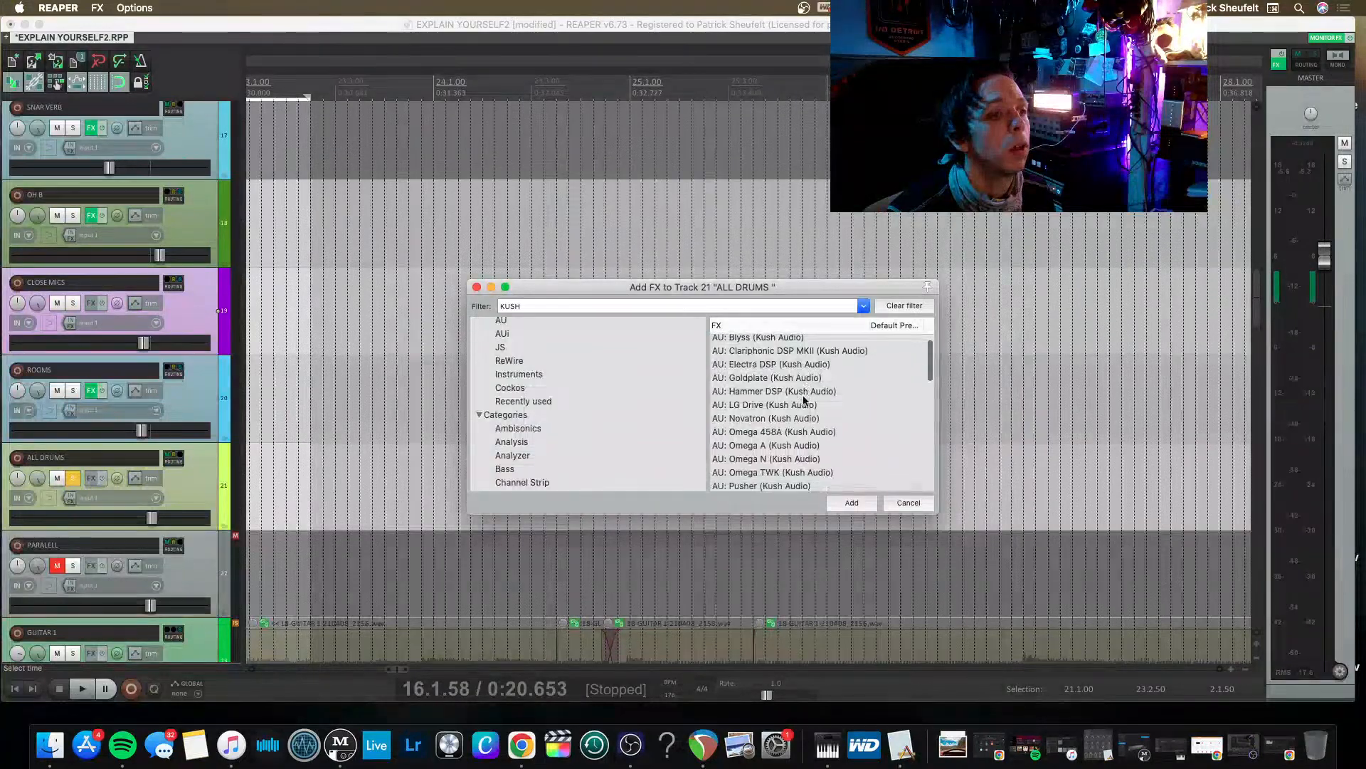
pyautogui.scroll(-3, 775, 423)
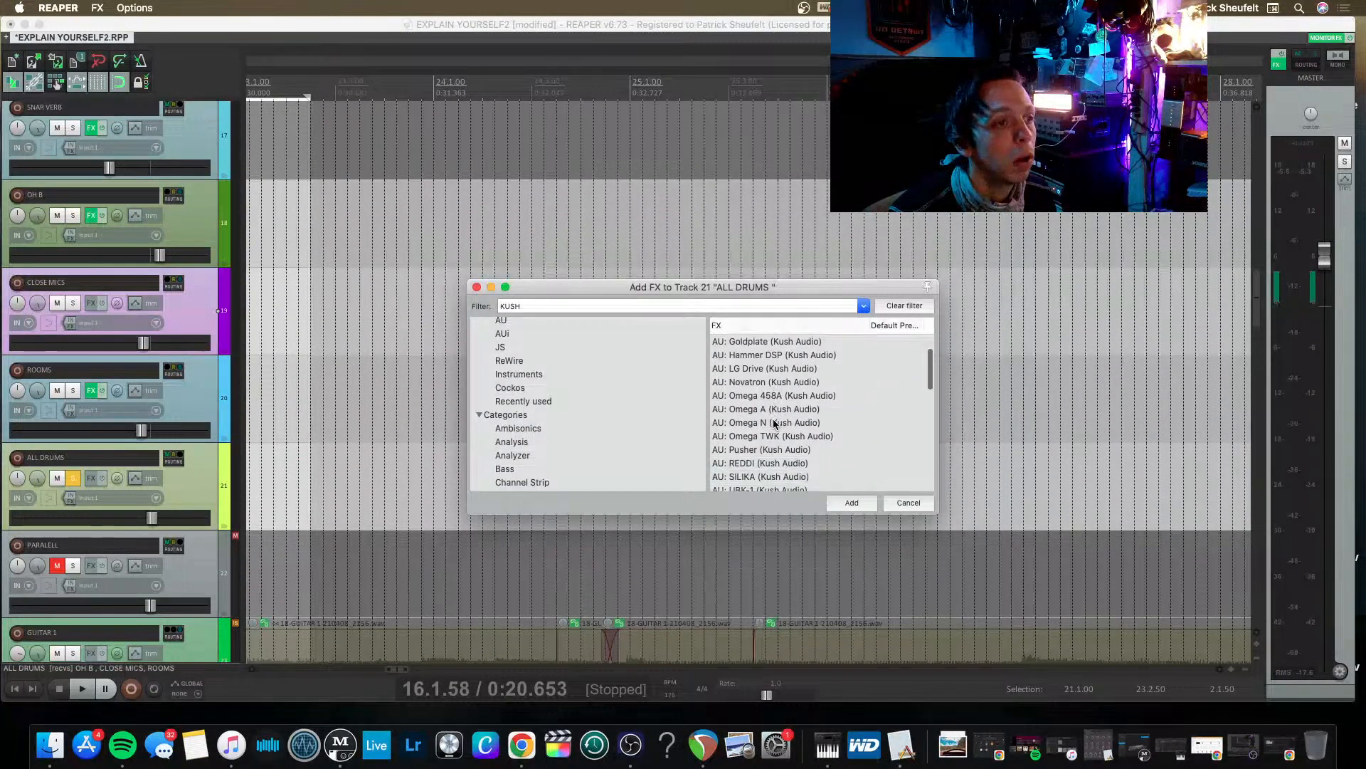
pyautogui.scroll(-3, 760, 450)
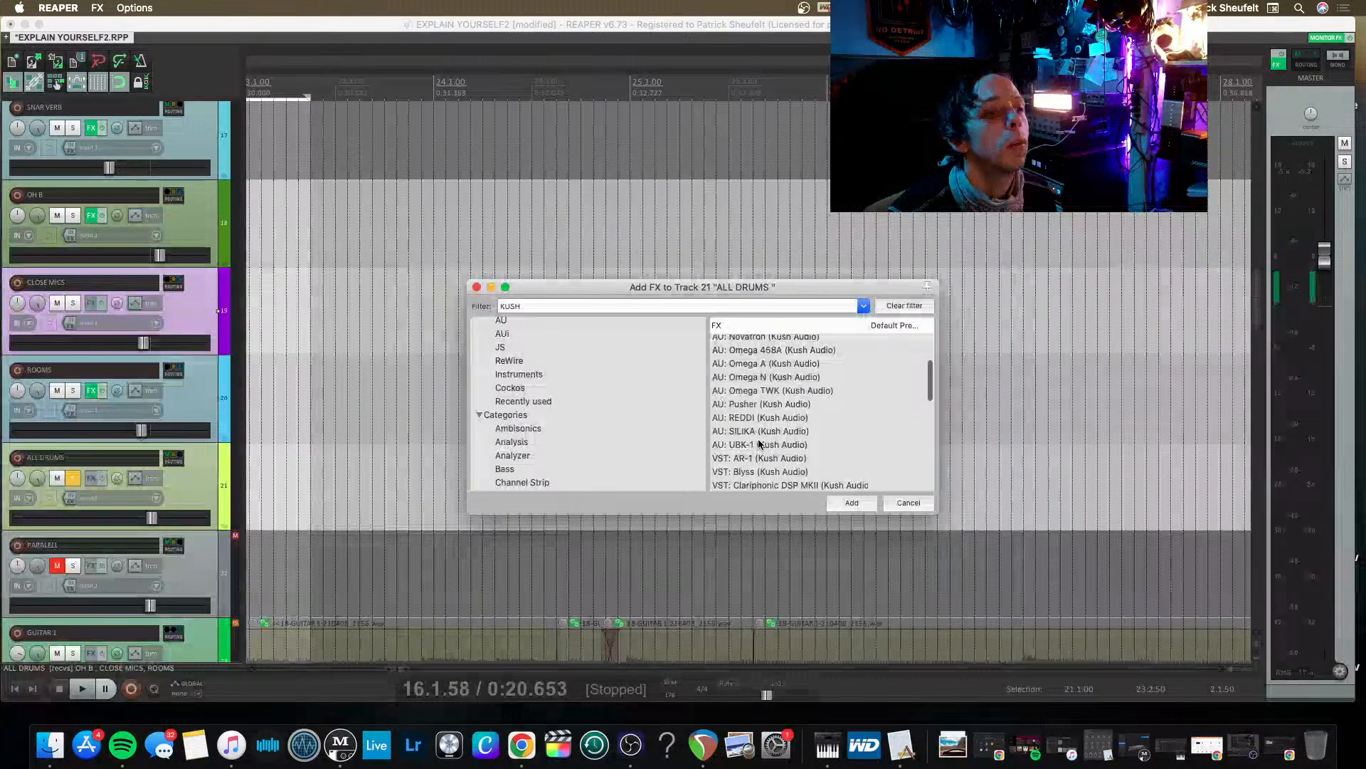
pyautogui.scroll(-2, 751, 445)
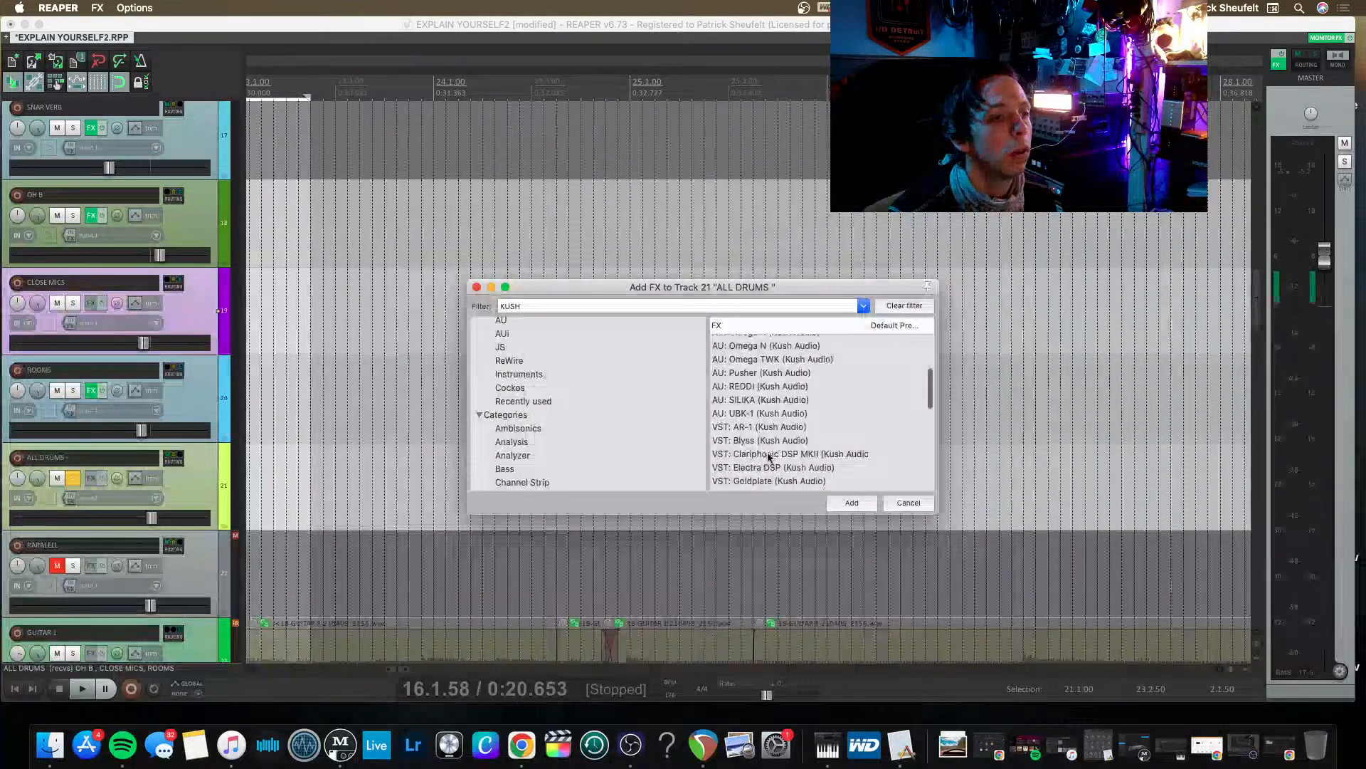
pyautogui.scroll(-3, 770, 459)
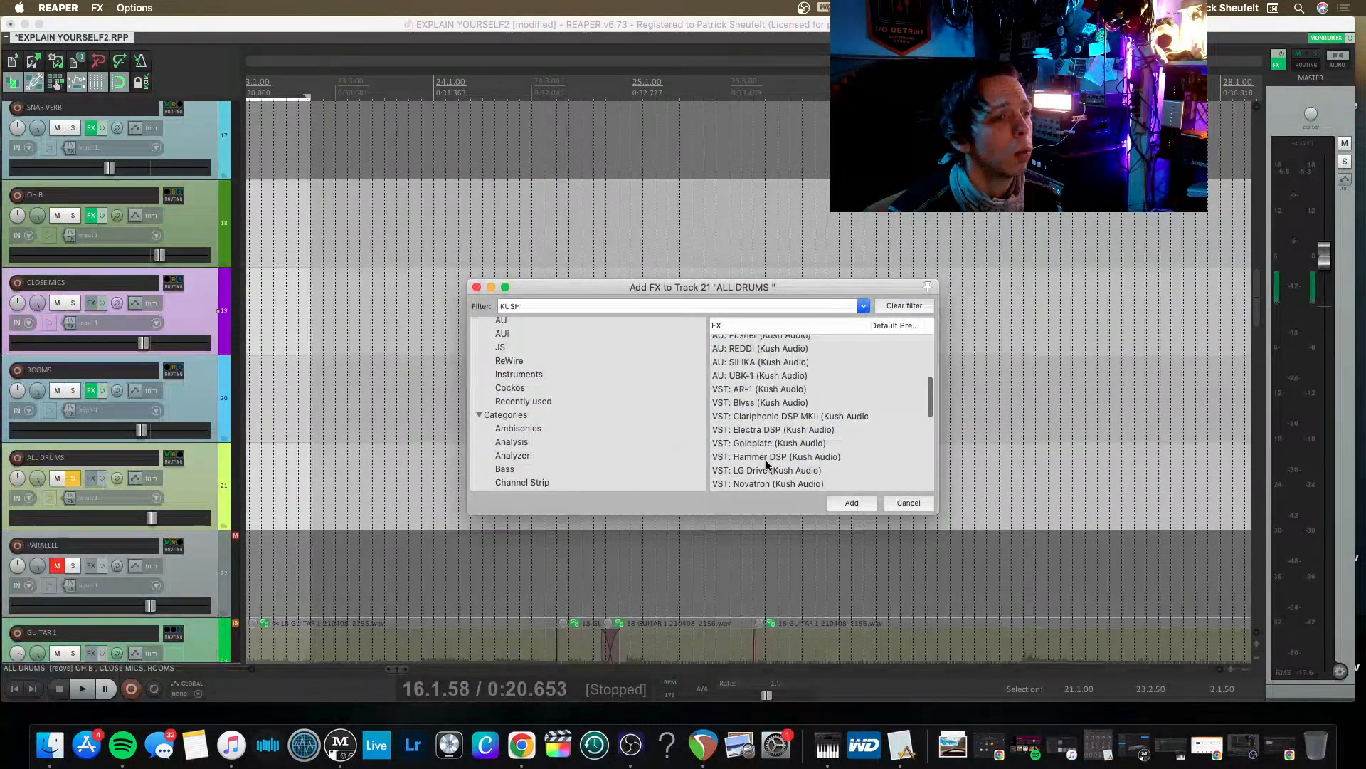
pyautogui.scroll(-8, 778, 459)
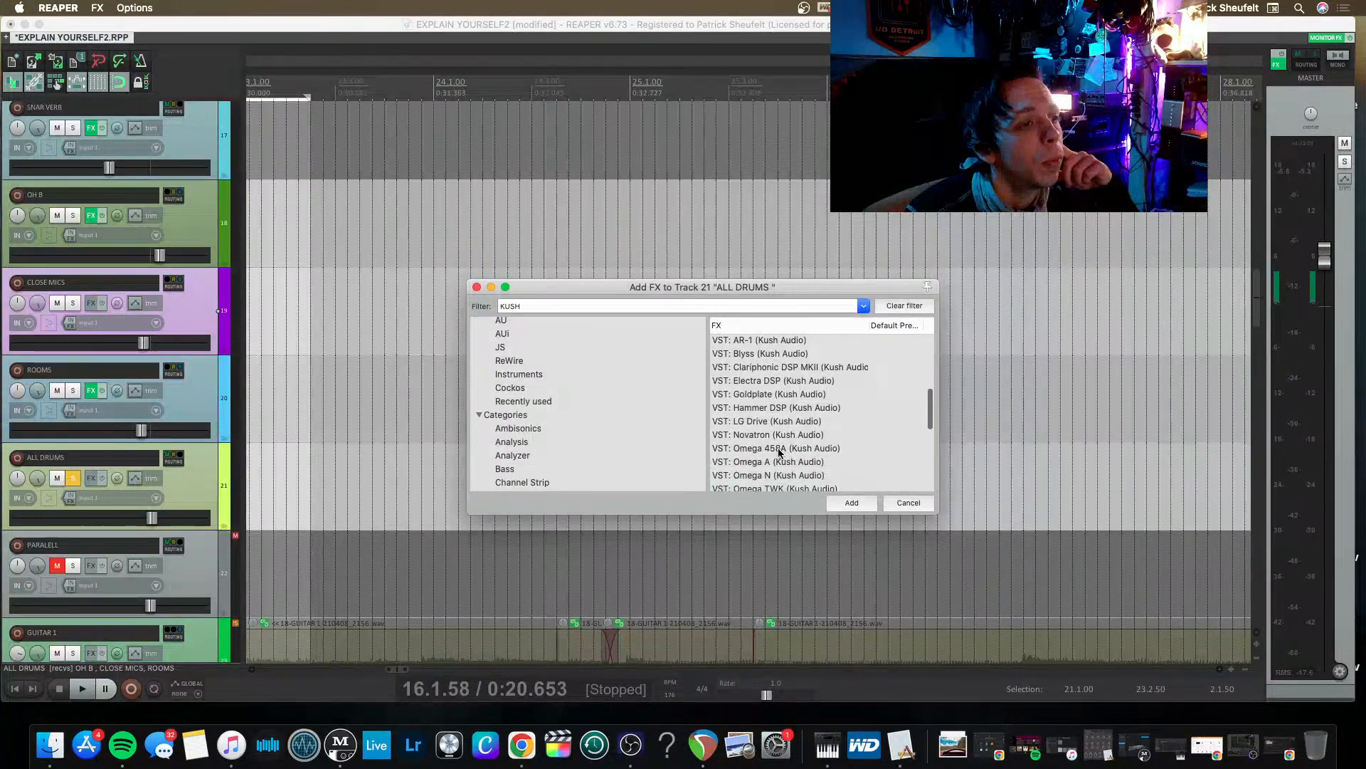
pyautogui.scroll(15, 778, 452)
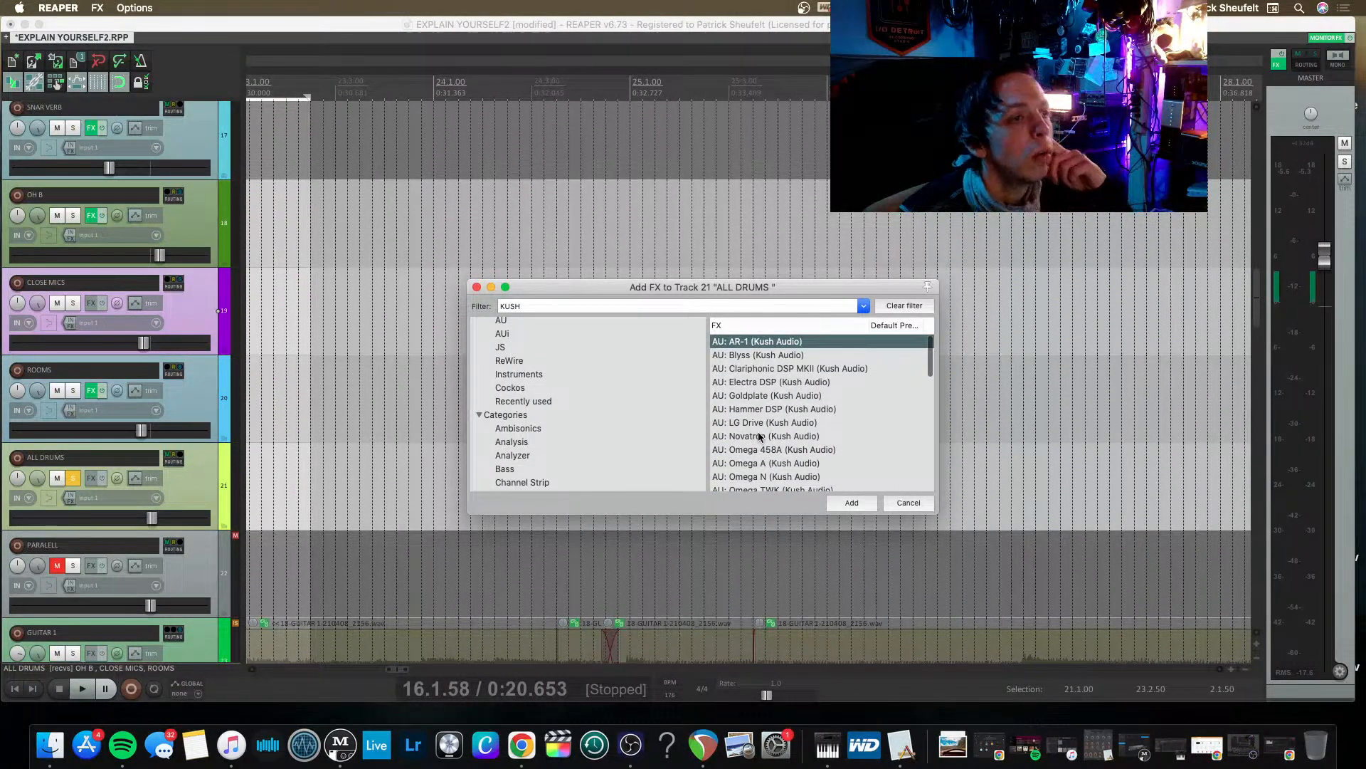
pyautogui.doubleClick(759, 436)
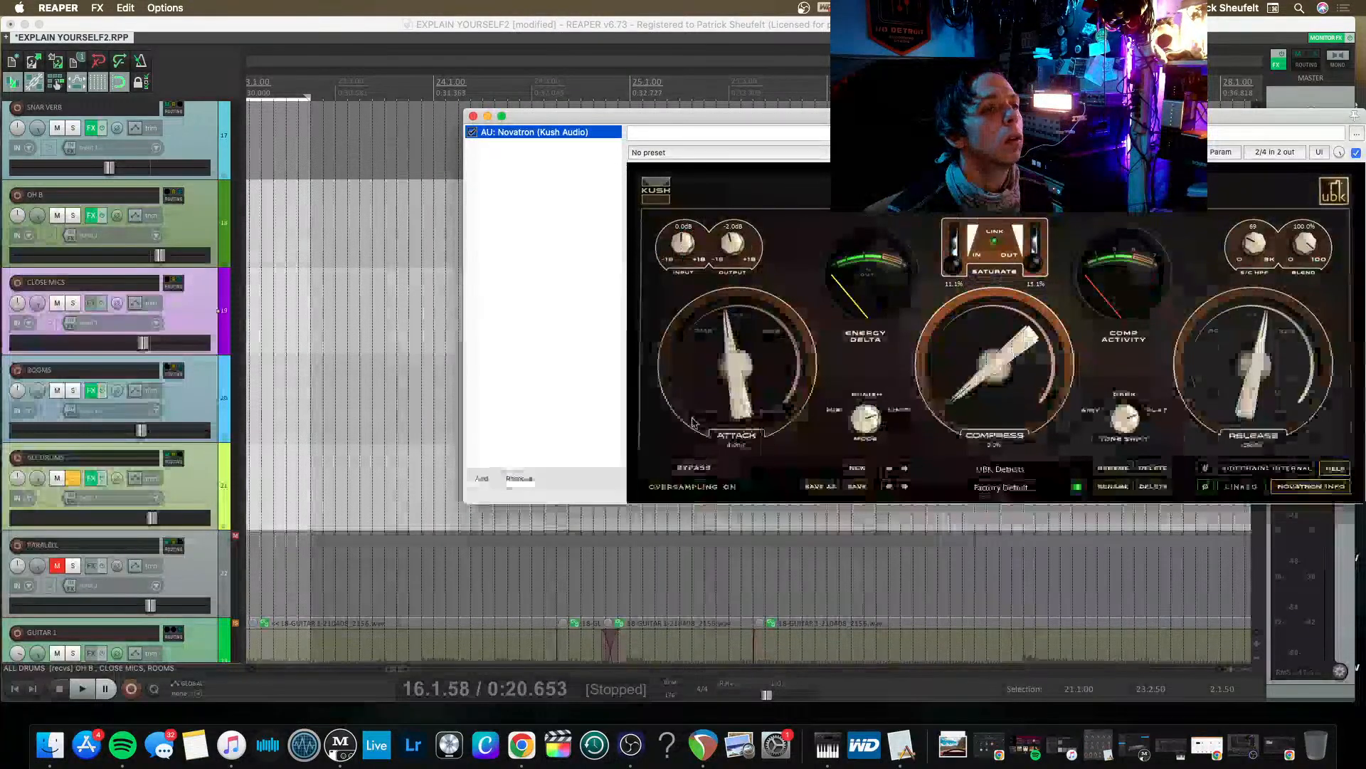
# Set the Novatron's compression on ALL DRUMS to 62.7% with a slower attack during playback, and restart the drums.
pyautogui.press('space')
pyautogui.moveTo(883, 117); pyautogui.dragTo(716, 118)
pyautogui.moveTo(792, 361); pyautogui.dragTo(816, 274)
pyautogui.moveTo(591, 366); pyautogui.dragTo(594, 337)
pyautogui.moveTo(861, 366); pyautogui.dragTo(824, 334)
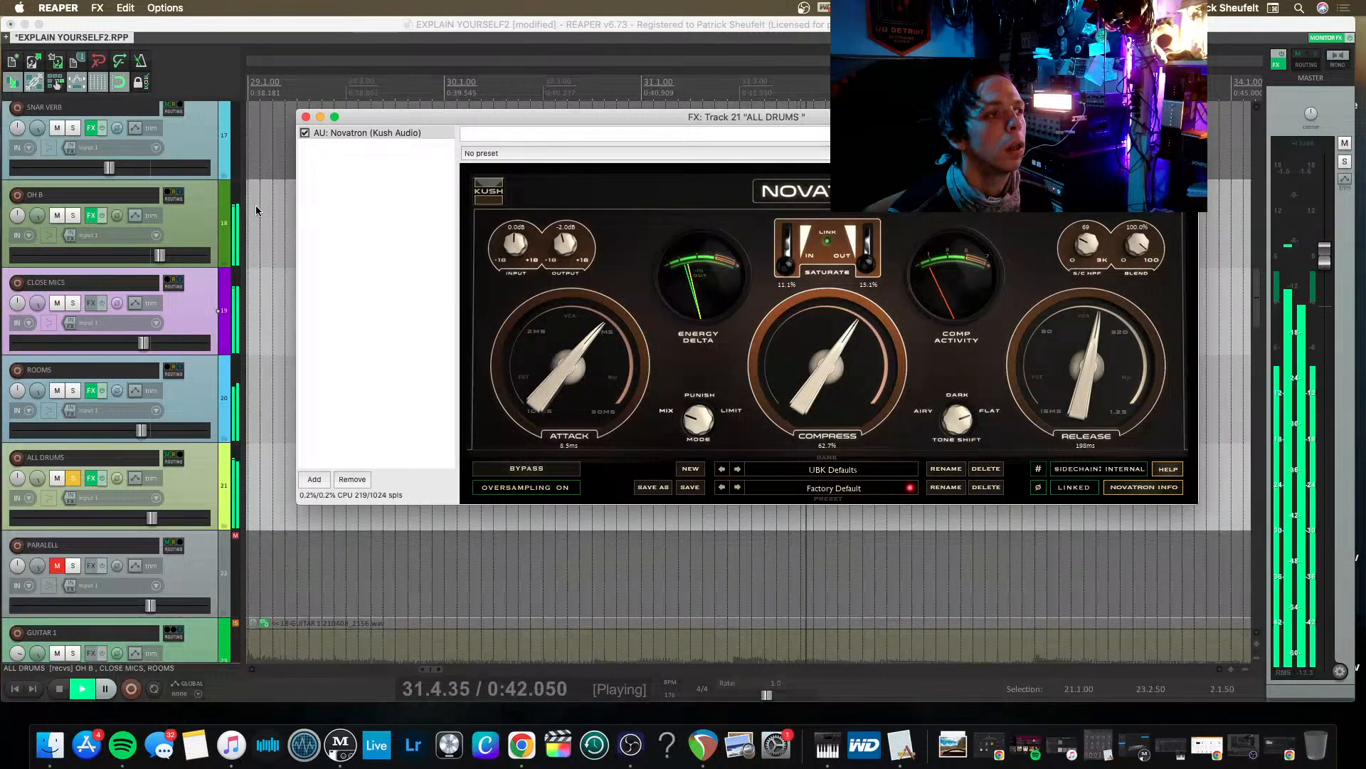
pyautogui.press('space')
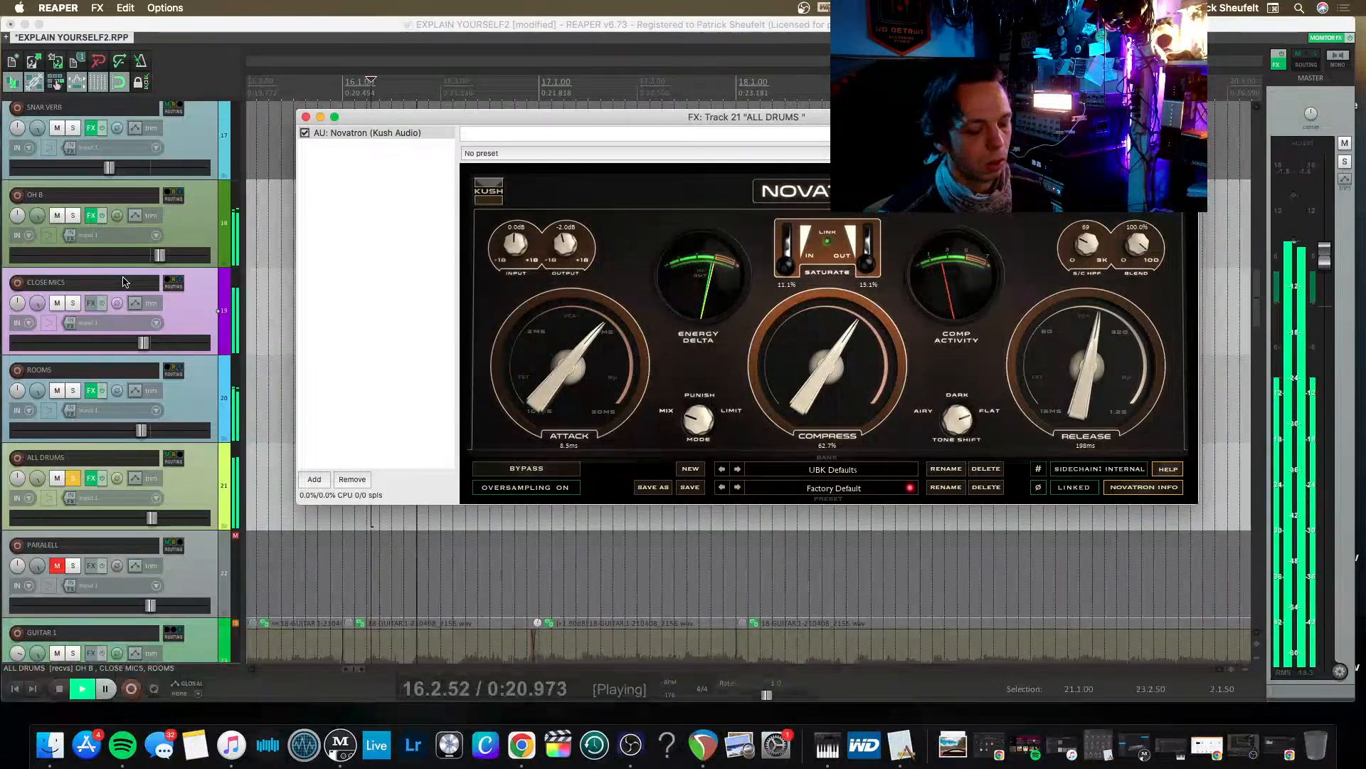
# Open the mixer and rebalance during playback: lower OH B slightly, nudge ROOMS up and raise SNARE SUBGROUP.
pyautogui.press('super+m')
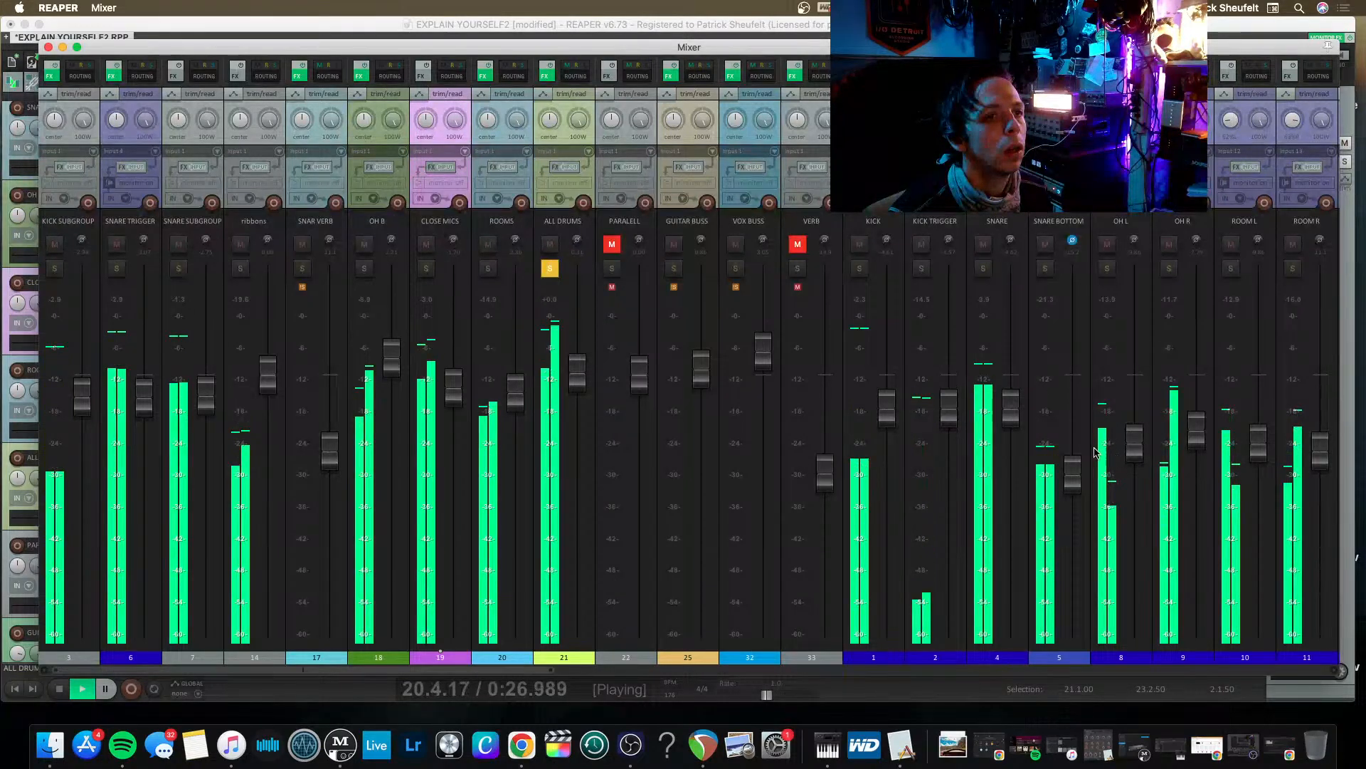
pyautogui.moveTo(1008, 422)
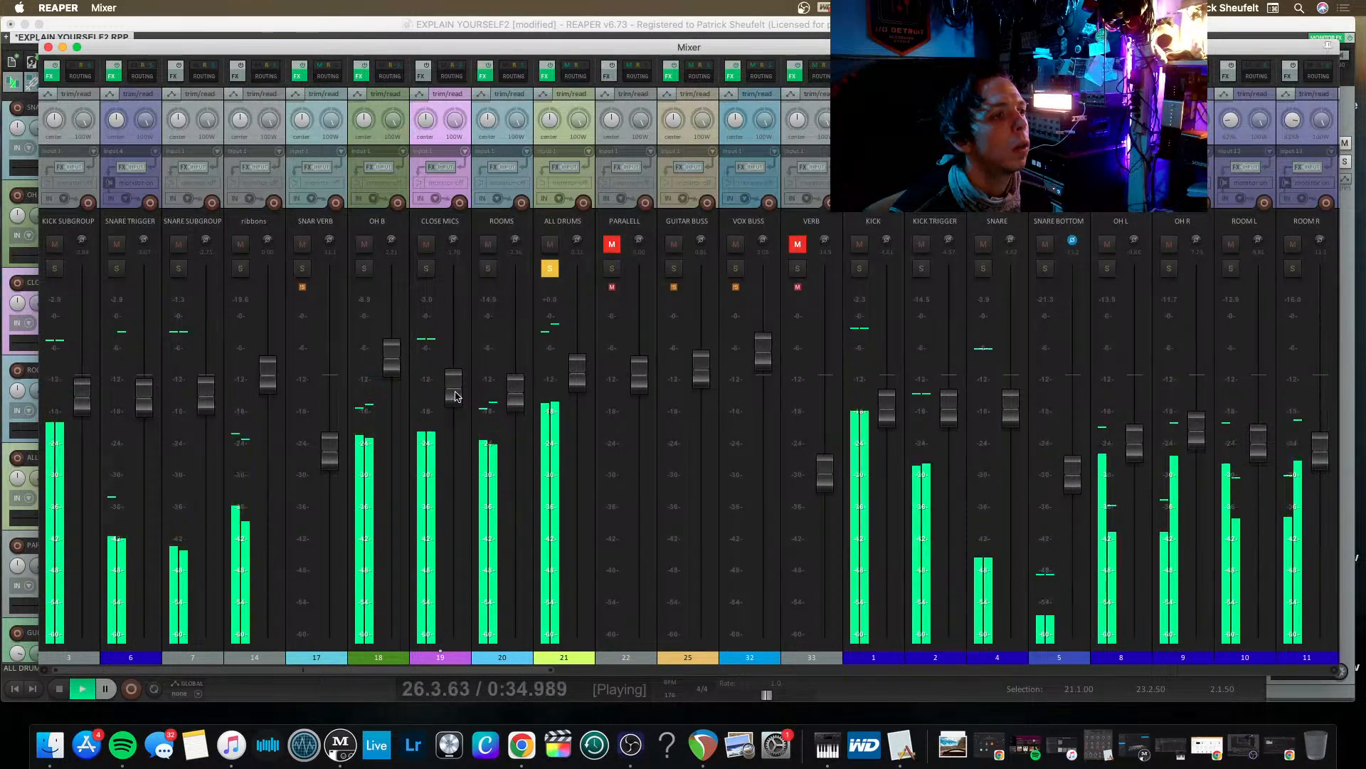
pyautogui.moveTo(400, 371); pyautogui.dragTo(399, 382)
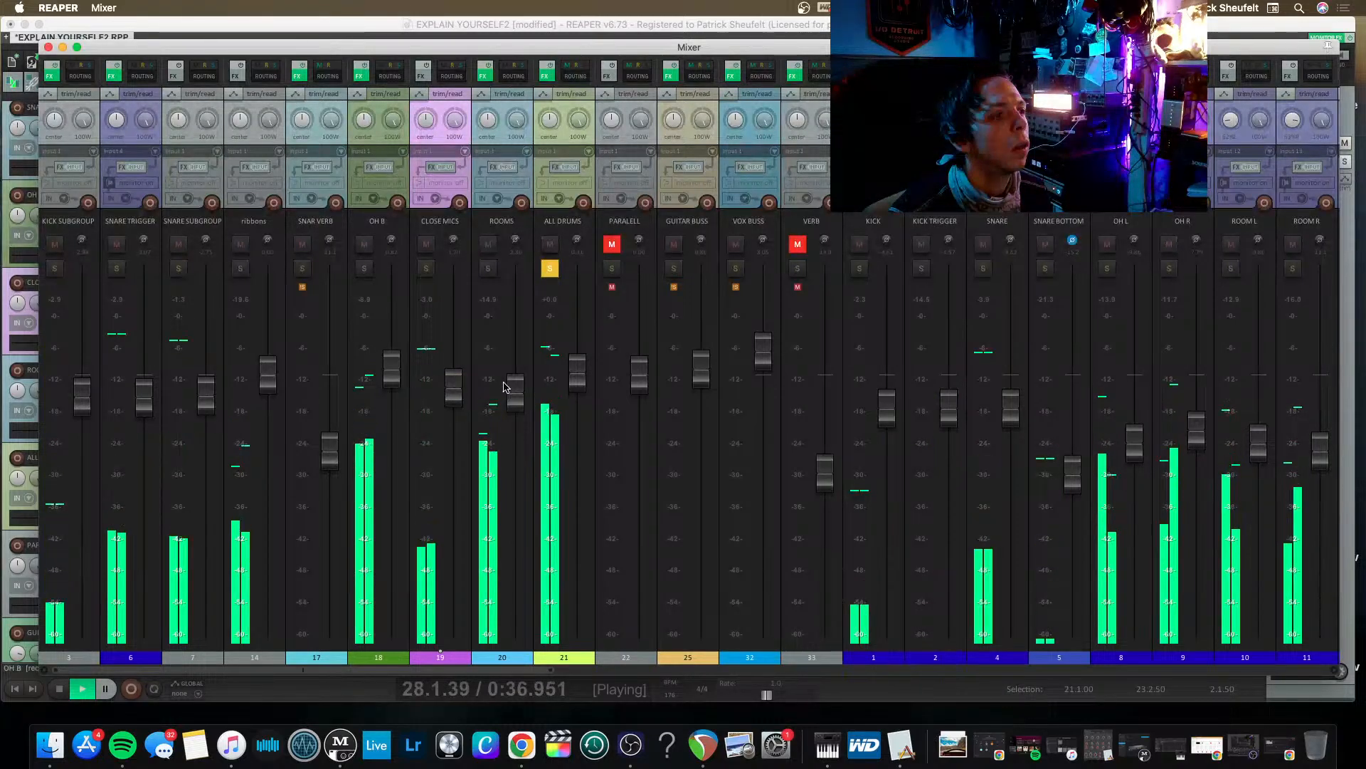
pyautogui.moveTo(517, 394); pyautogui.dragTo(516, 389)
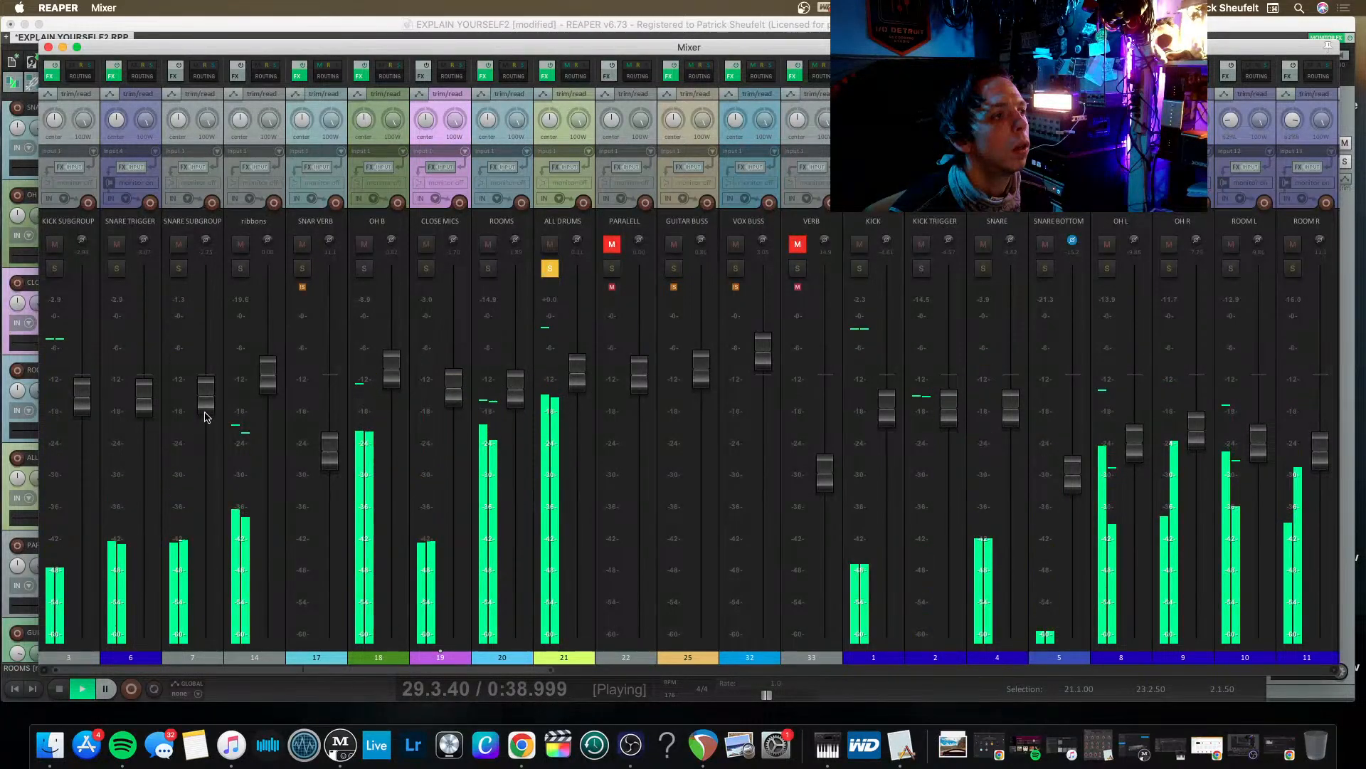
pyautogui.moveTo(206, 391); pyautogui.dragTo(208, 373)
pyautogui.press('space')
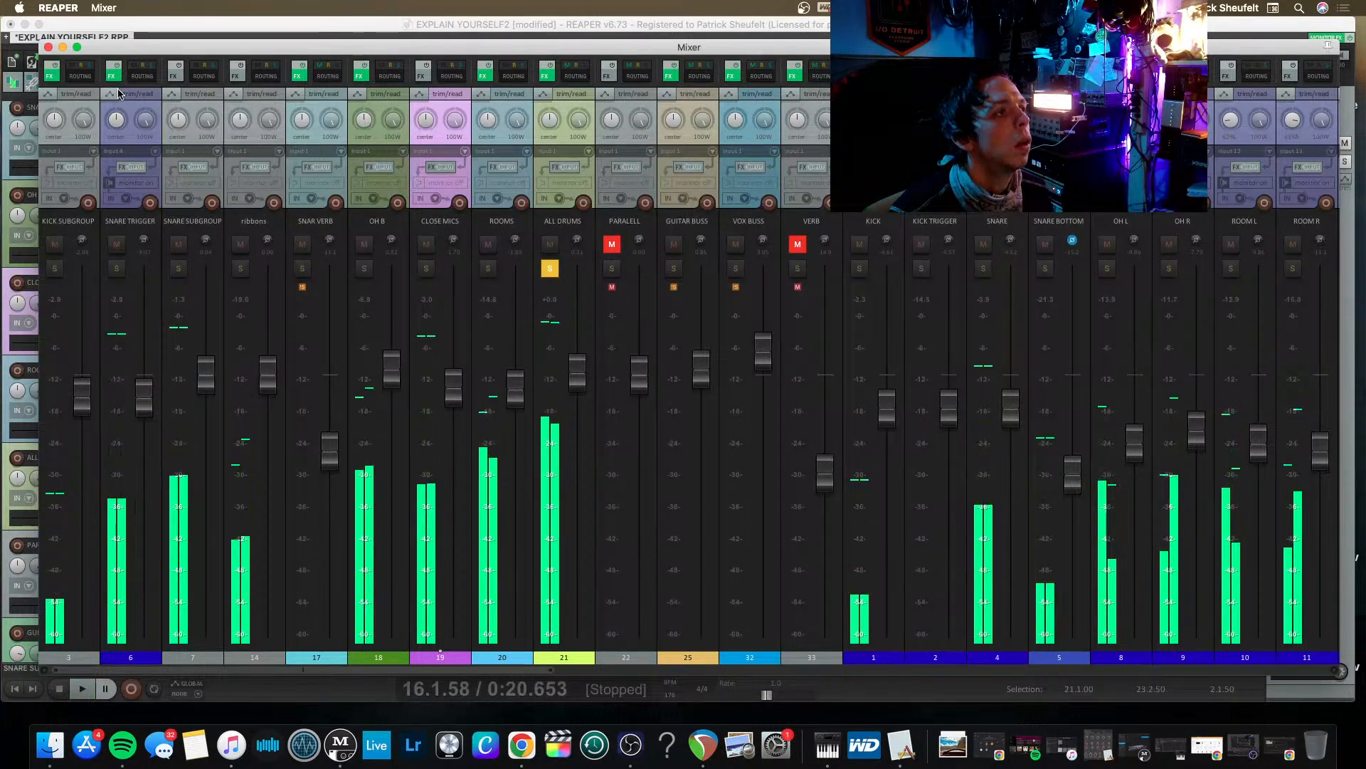
# Set Trigger 2 dynamics on SNARE TRIGGER's five samples to 8, 5, 23, 9, 19 and velocity on the first four to 89, 87, 84, 72.
pyautogui.click(116, 76)
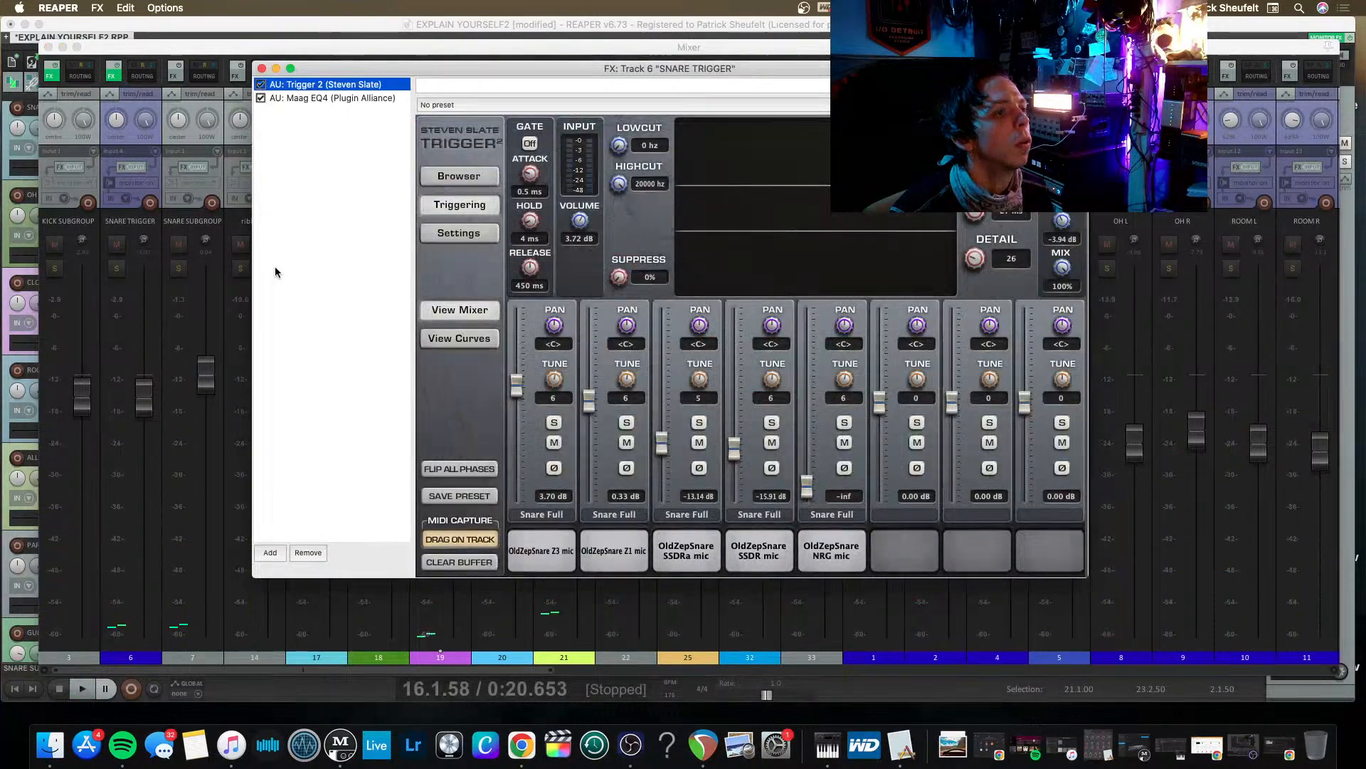
pyautogui.click(440, 336)
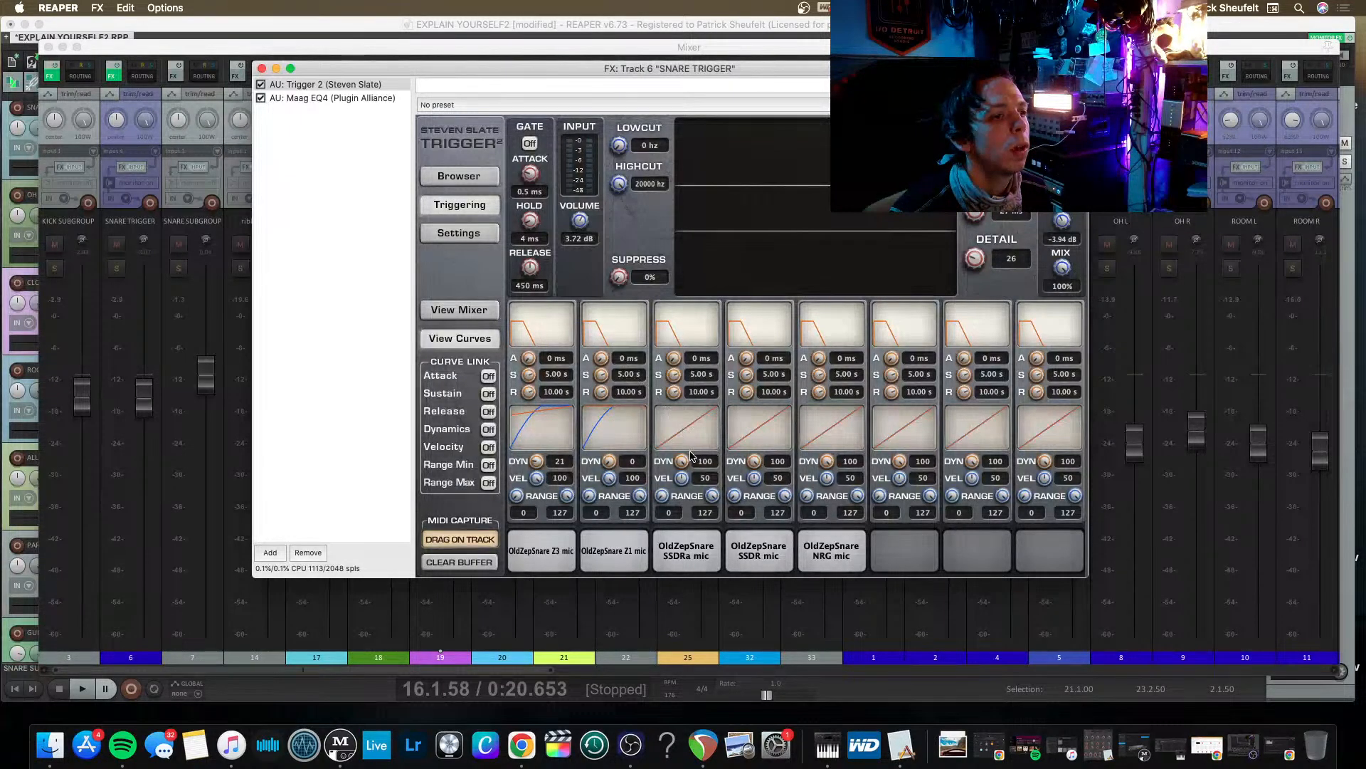
pyautogui.moveTo(681, 477); pyautogui.dragTo(671, 421)
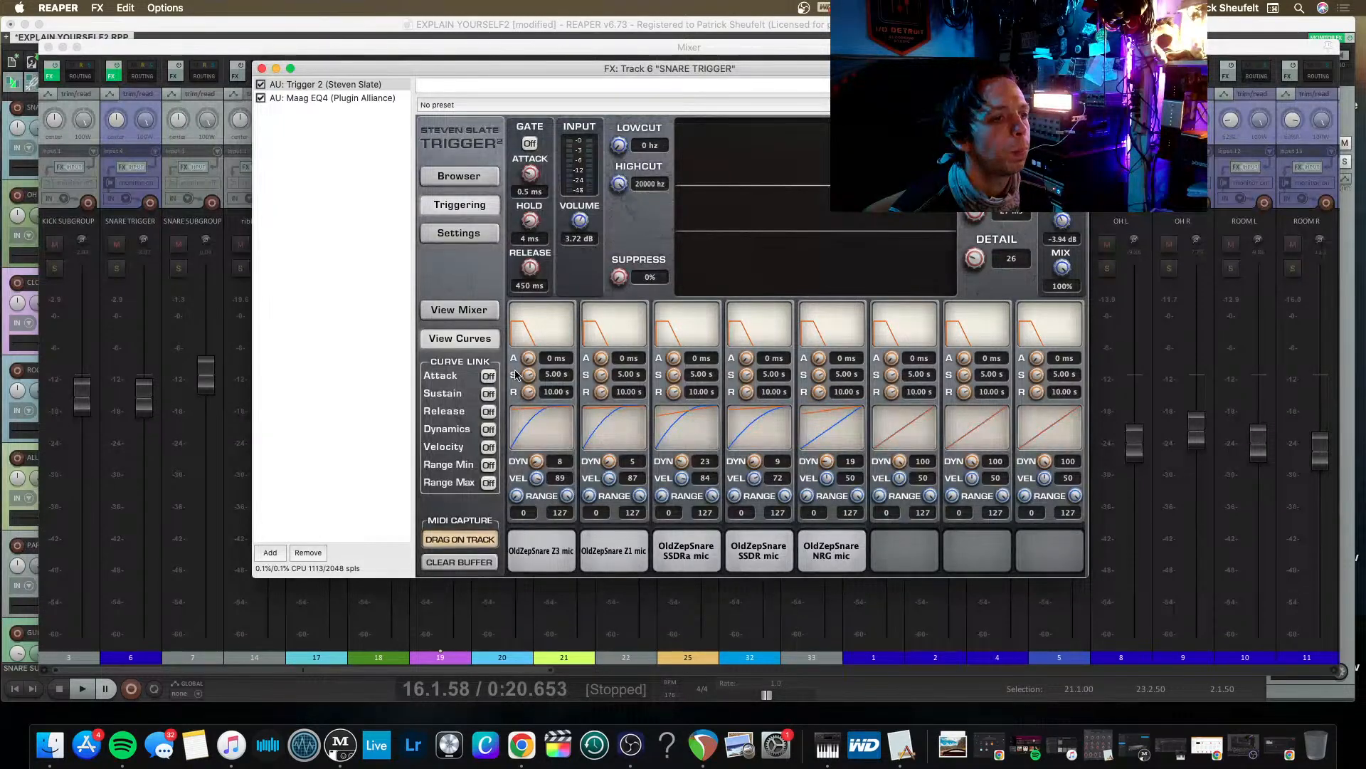
pyautogui.press('space')
pyautogui.press('Escape')
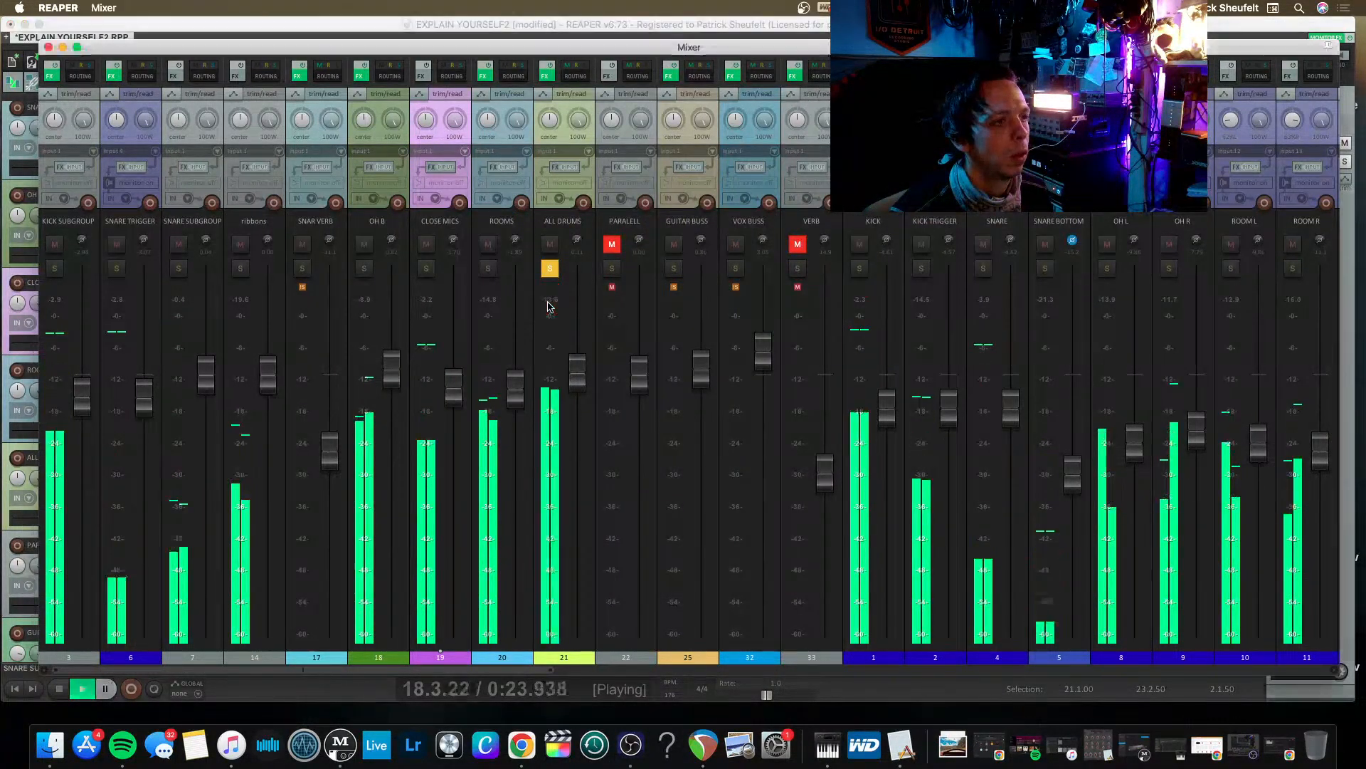
# Lower the ALL DRUMS and SNARE SUBGROUP faders during playback, reset the snare subgroup's peak reading and save the project.
pyautogui.click(567, 375)
pyautogui.moveTo(568, 376); pyautogui.dragTo(577, 394)
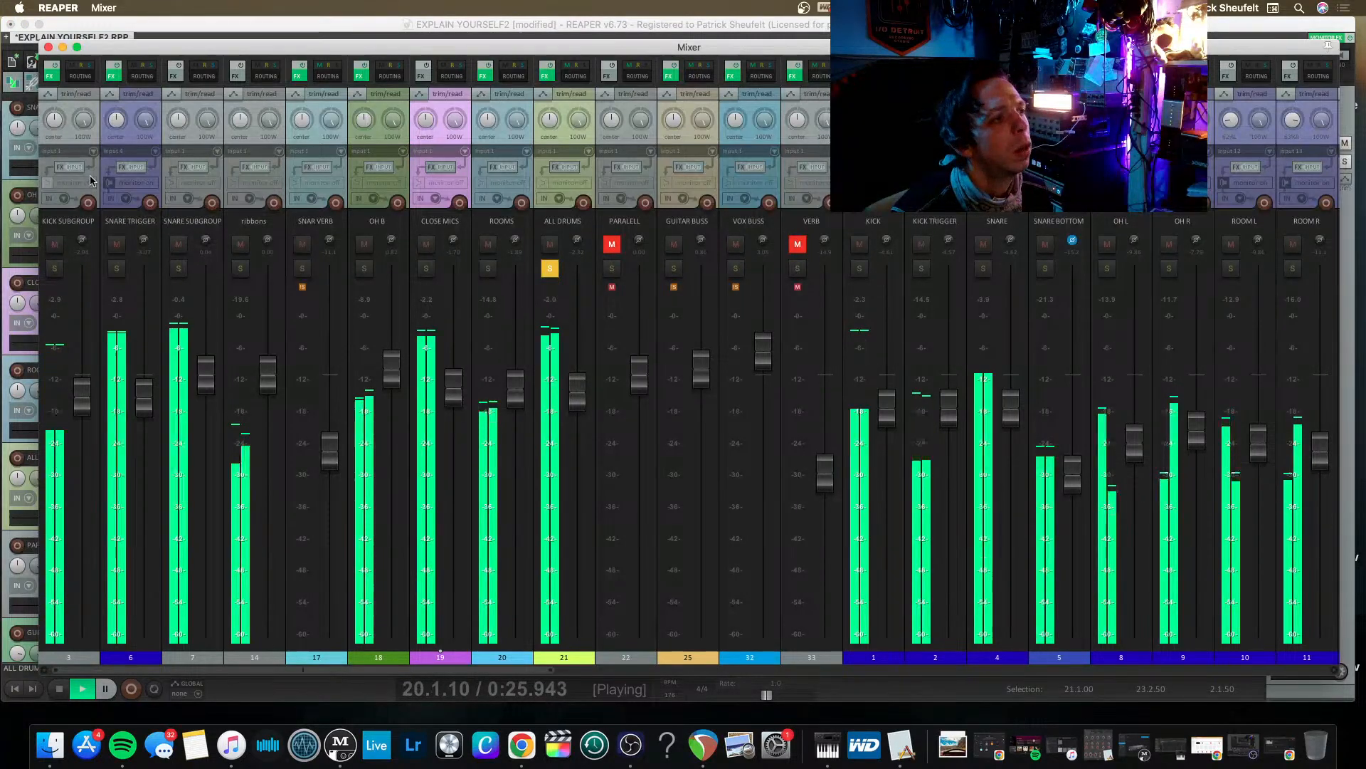
pyautogui.moveTo(206, 374); pyautogui.dragTo(205, 413)
pyautogui.click(179, 295)
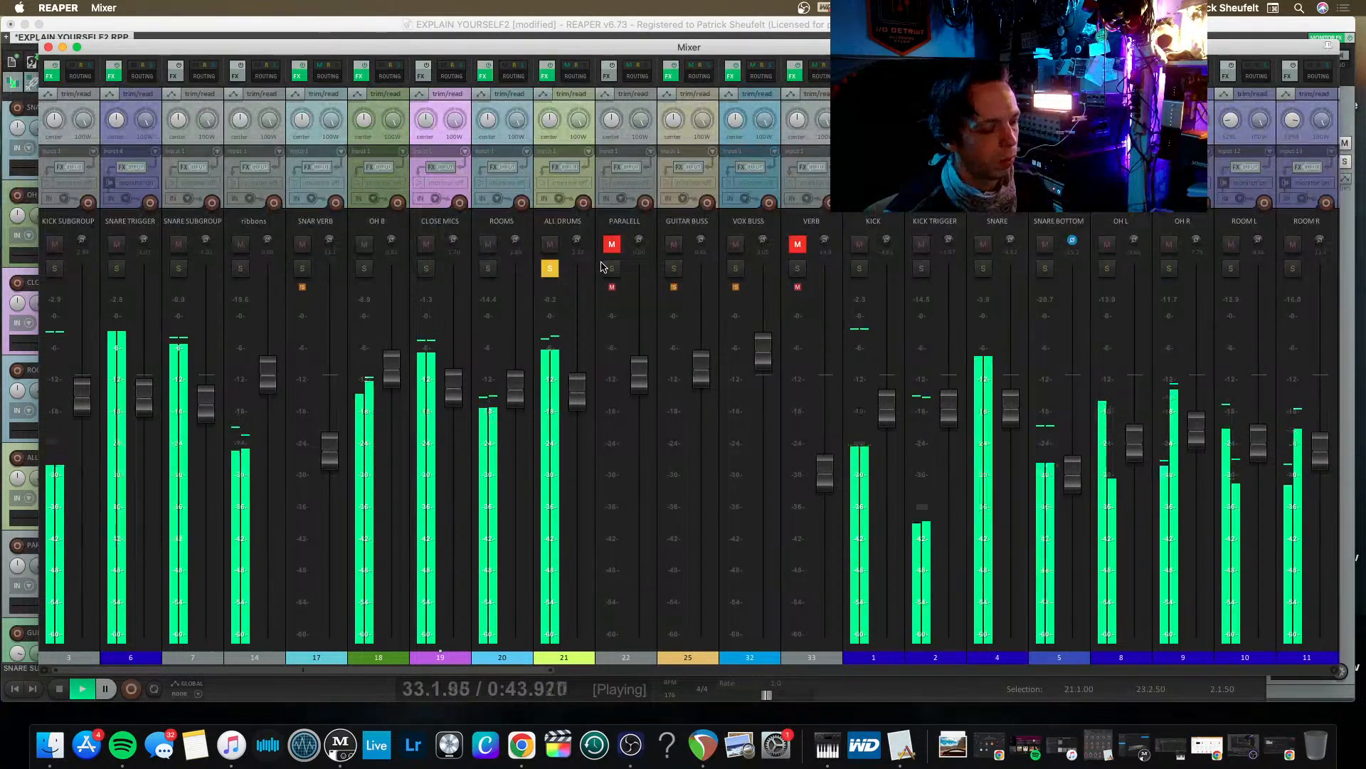
pyautogui.press('super+s')
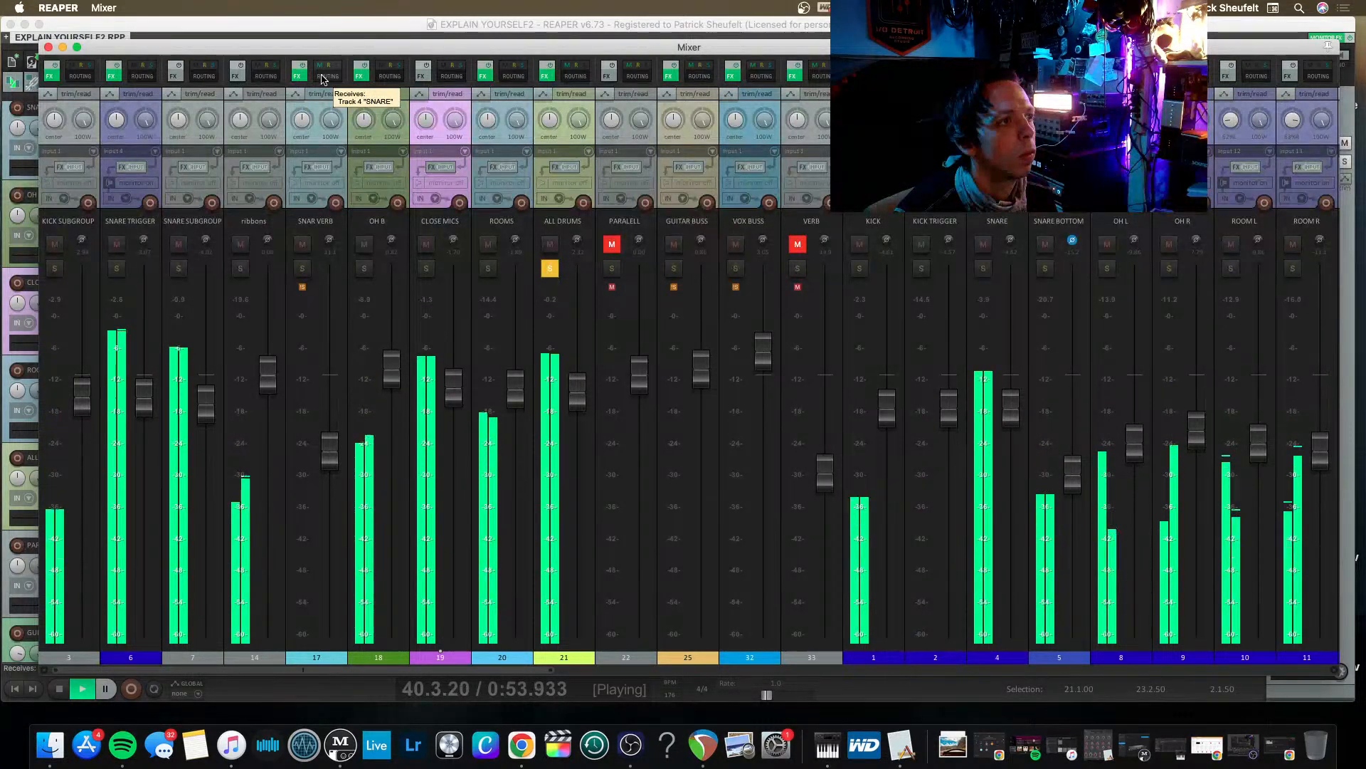
# Solo the SNARE TRIGGER track and play it briefly to hear the triggered snare.
pyautogui.press('space')
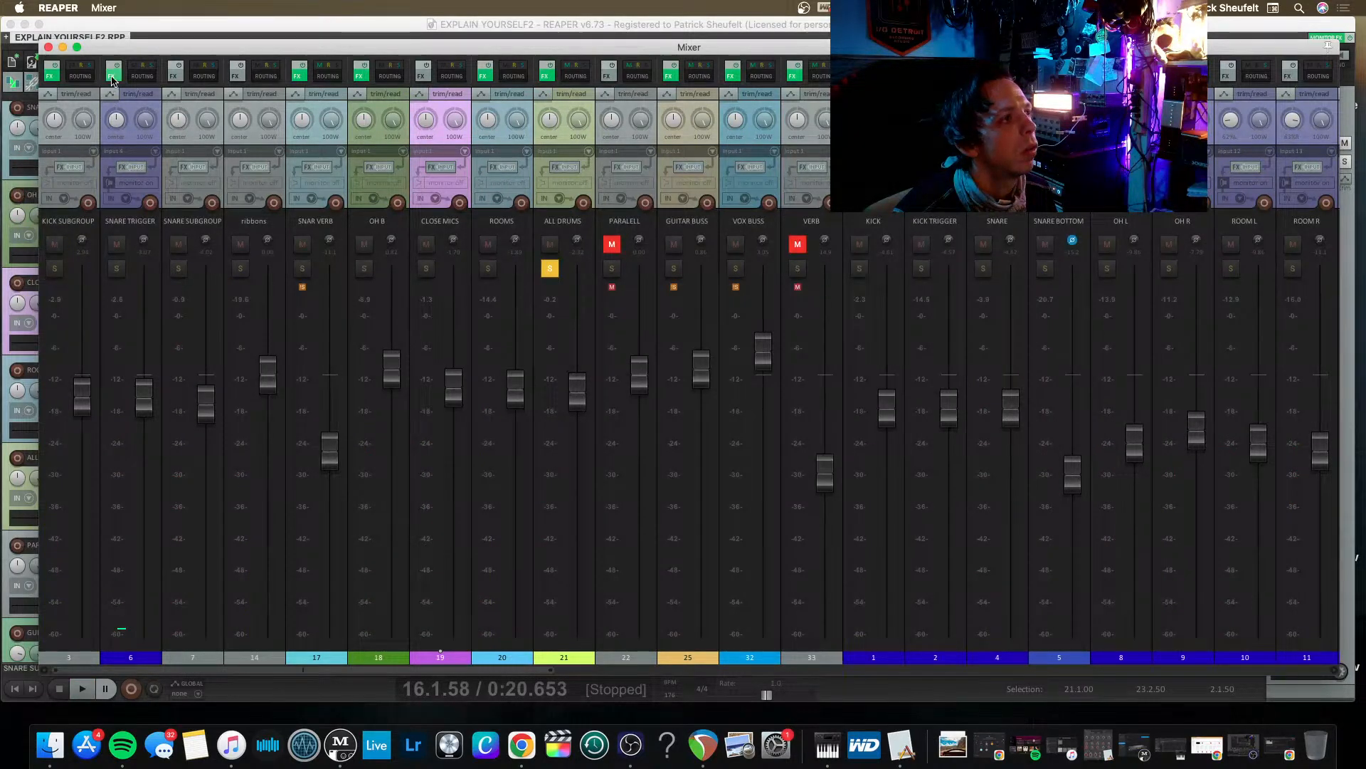
pyautogui.click(117, 268)
pyautogui.press('space')
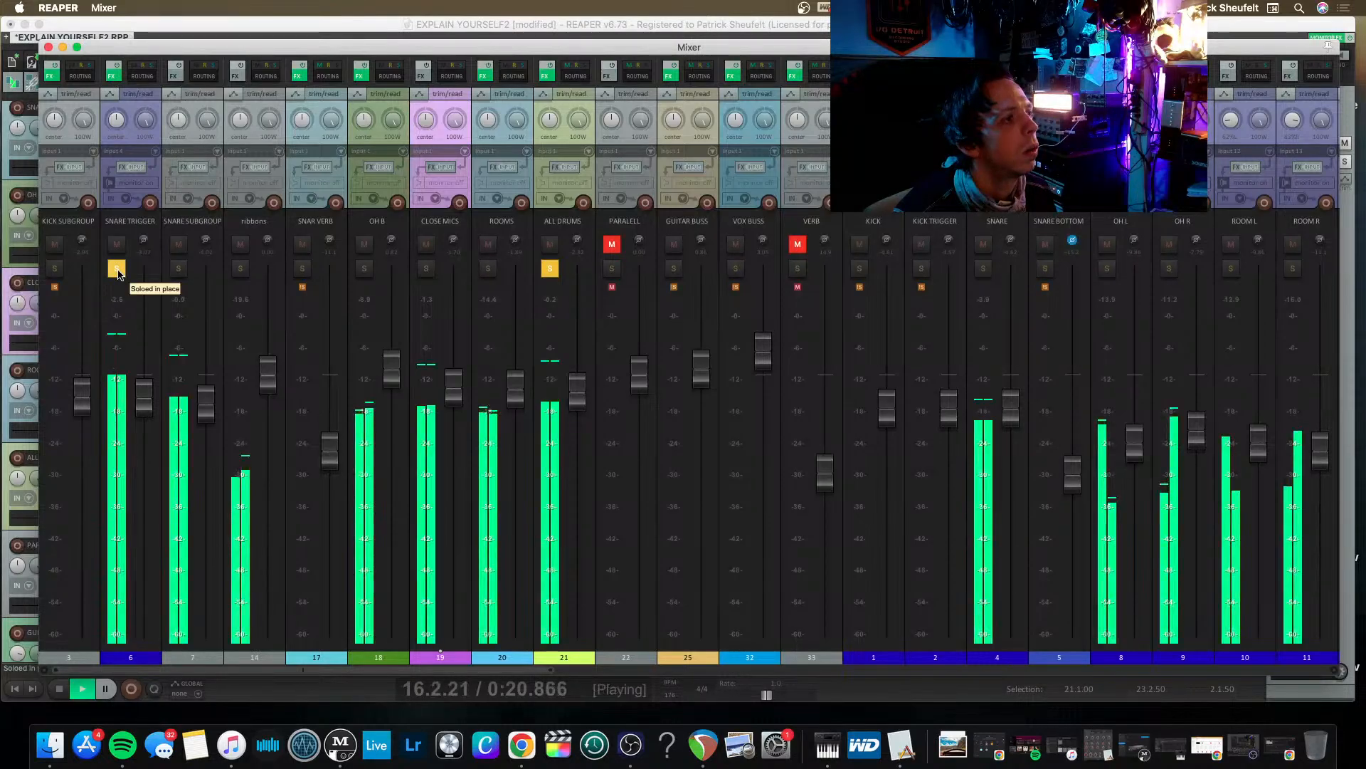
pyautogui.press('space')
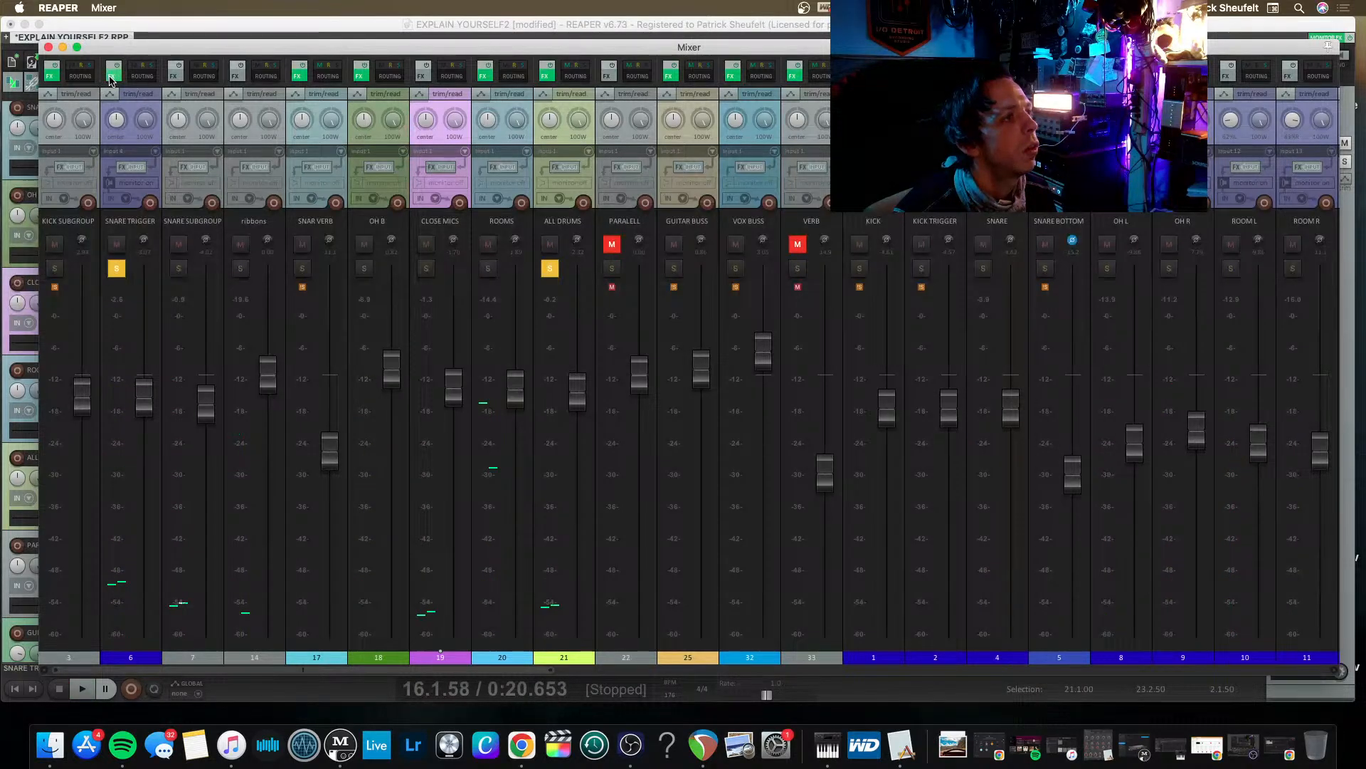
# Clear the OldZepSnare Z1 mic slot in Trigger 2 on SNARE TRIGGER, and unsolo the track during playback.
pyautogui.click(111, 74)
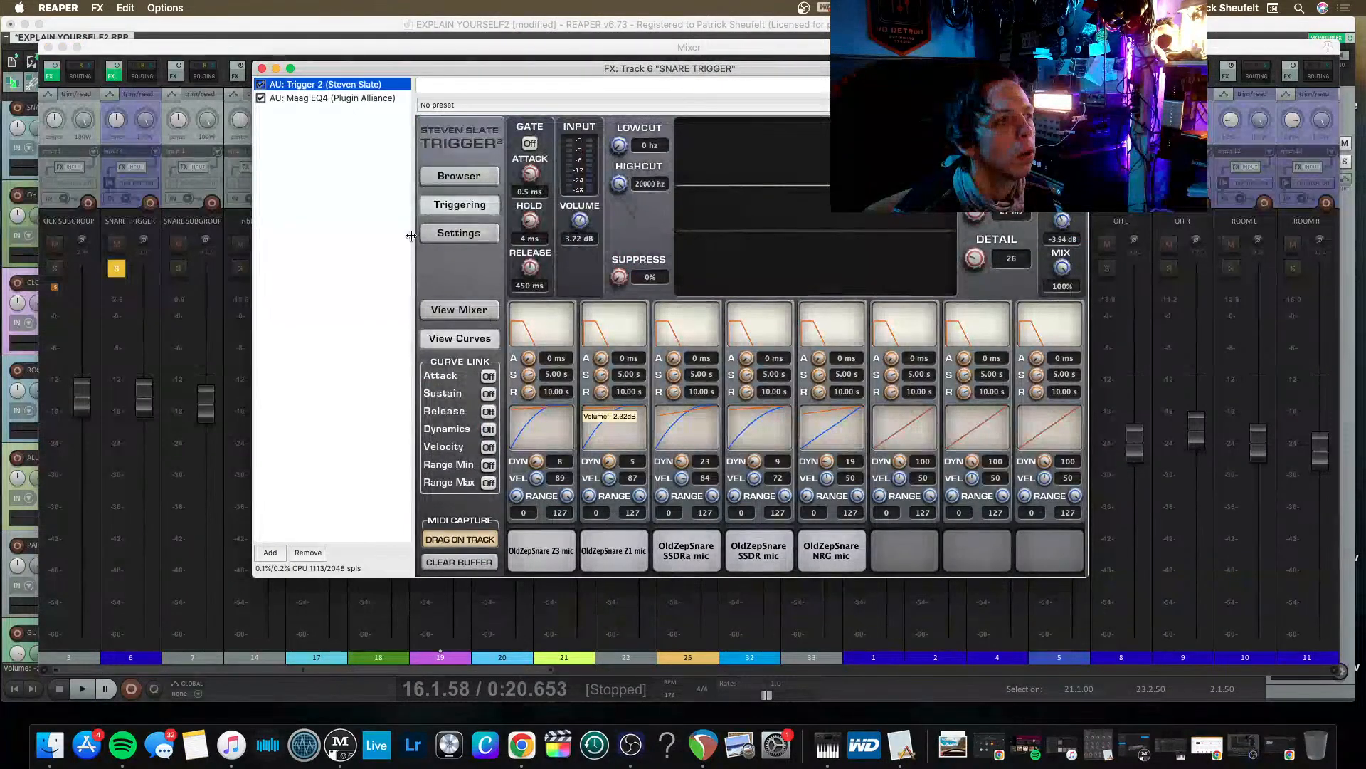
pyautogui.click(443, 235)
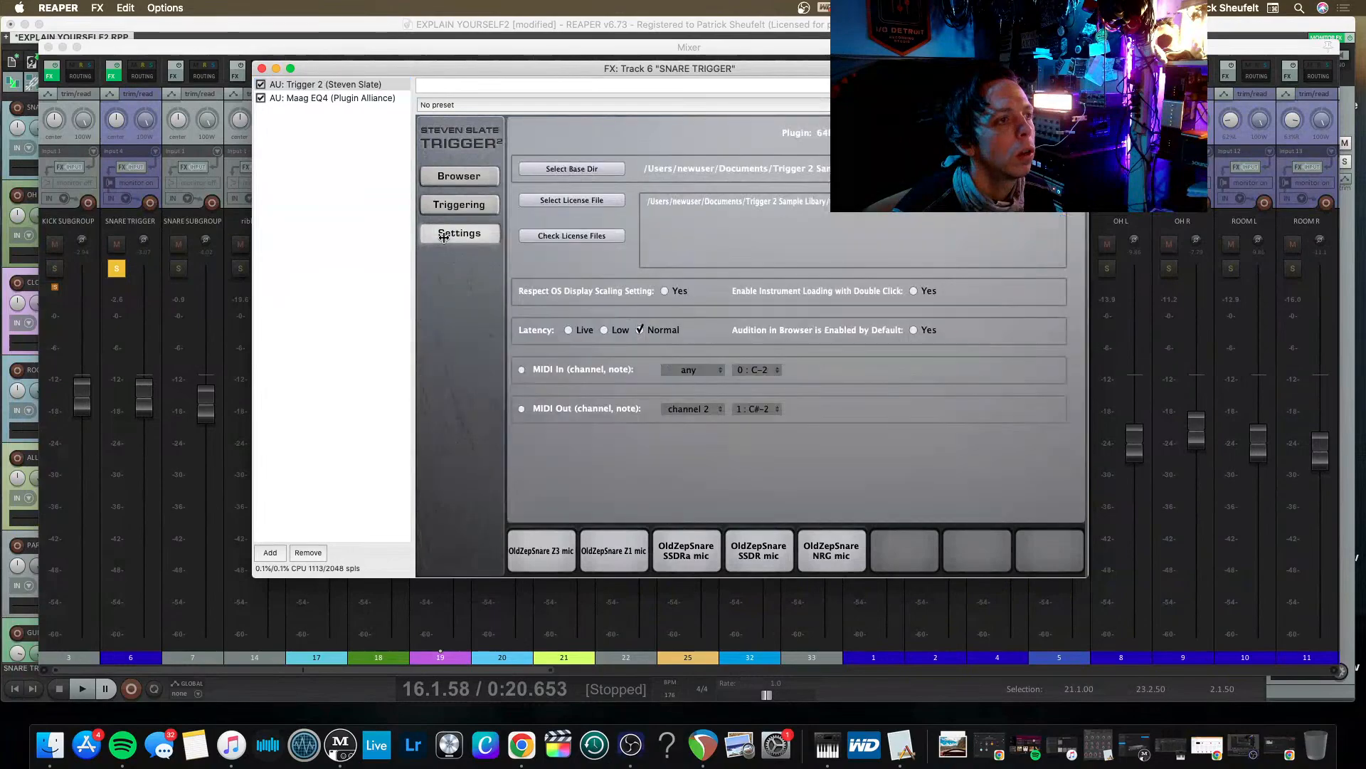
pyautogui.click(482, 181)
pyautogui.click(459, 205)
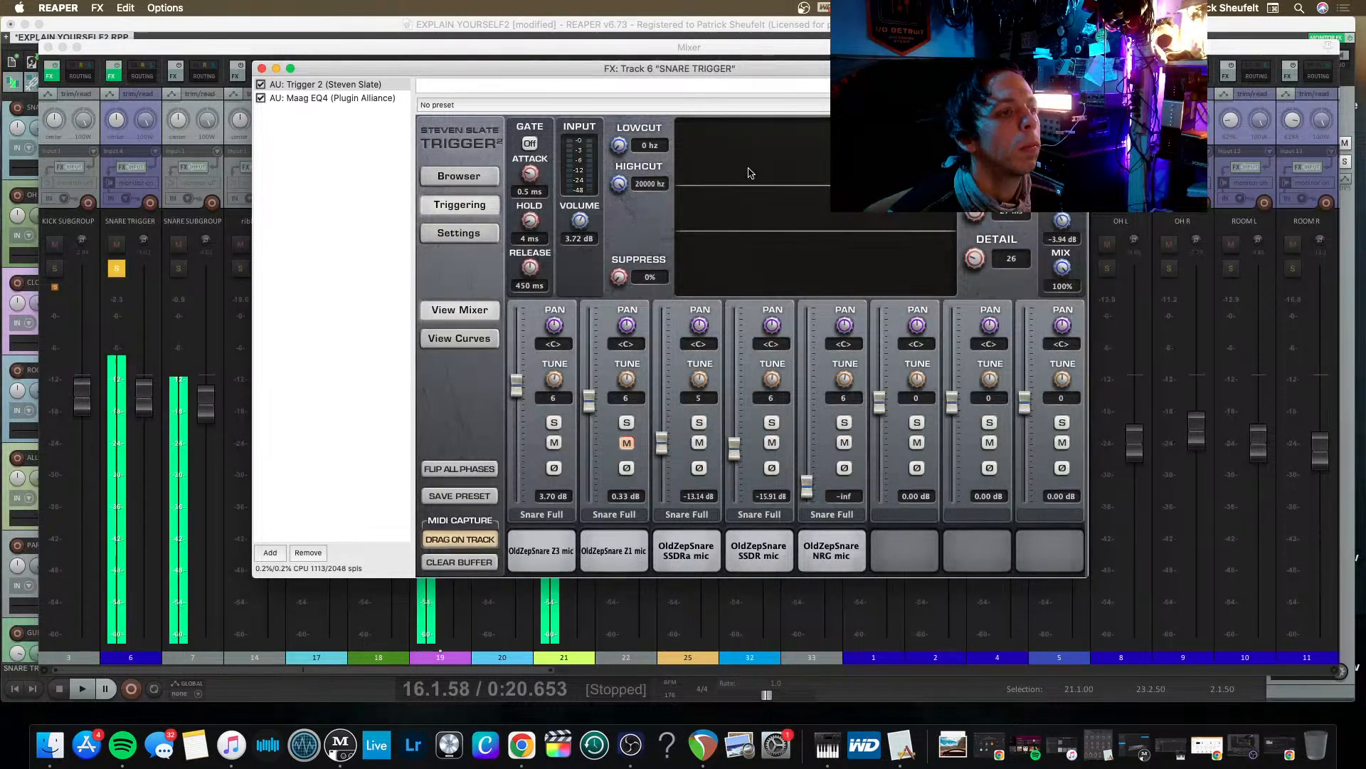
pyautogui.rightClick(631, 565)
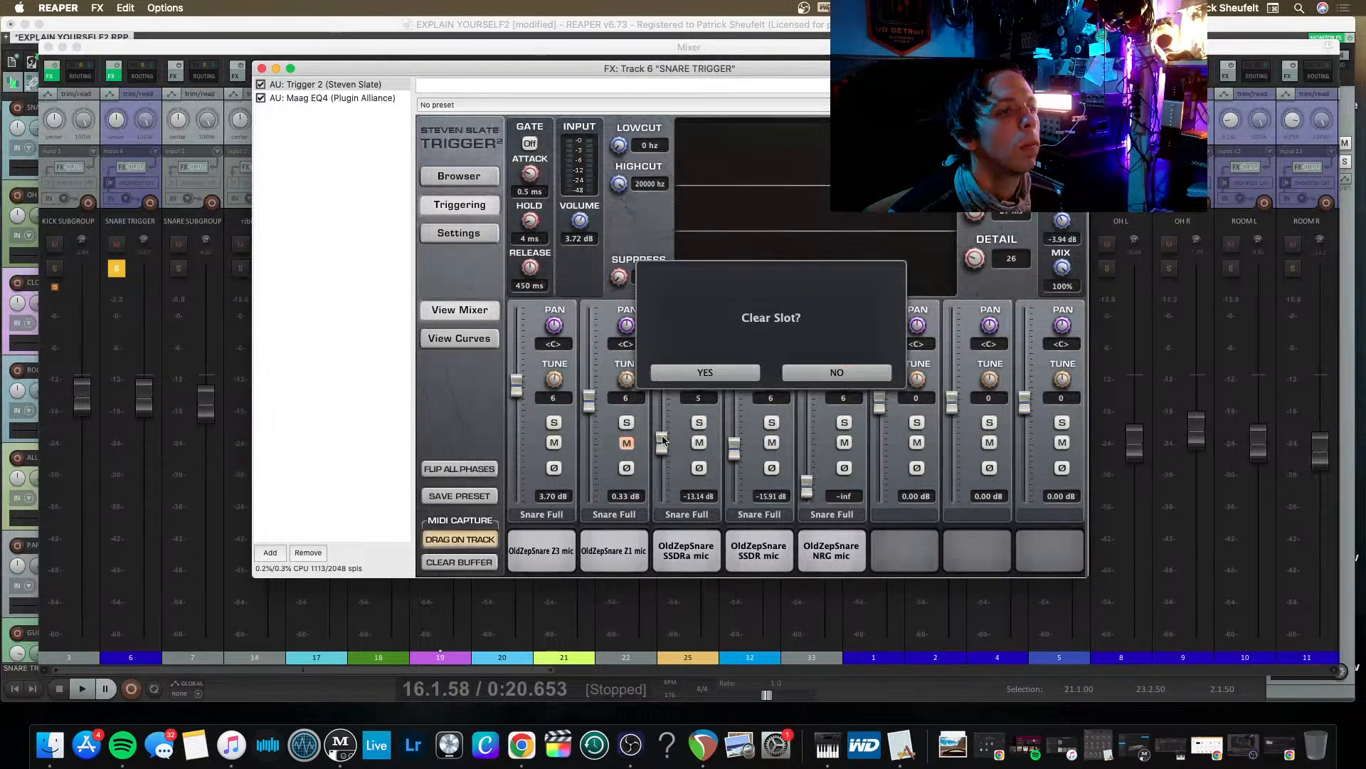
pyautogui.click(745, 368)
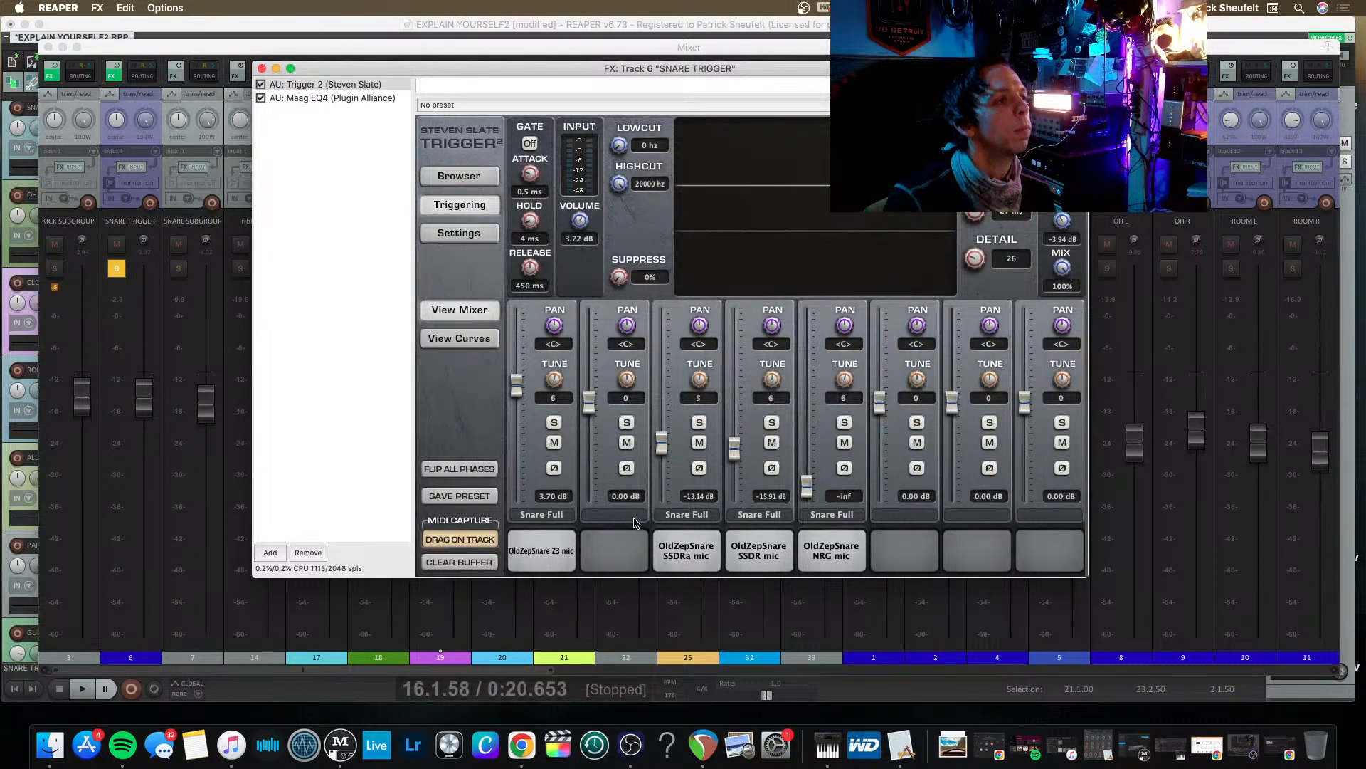
pyautogui.press('space')
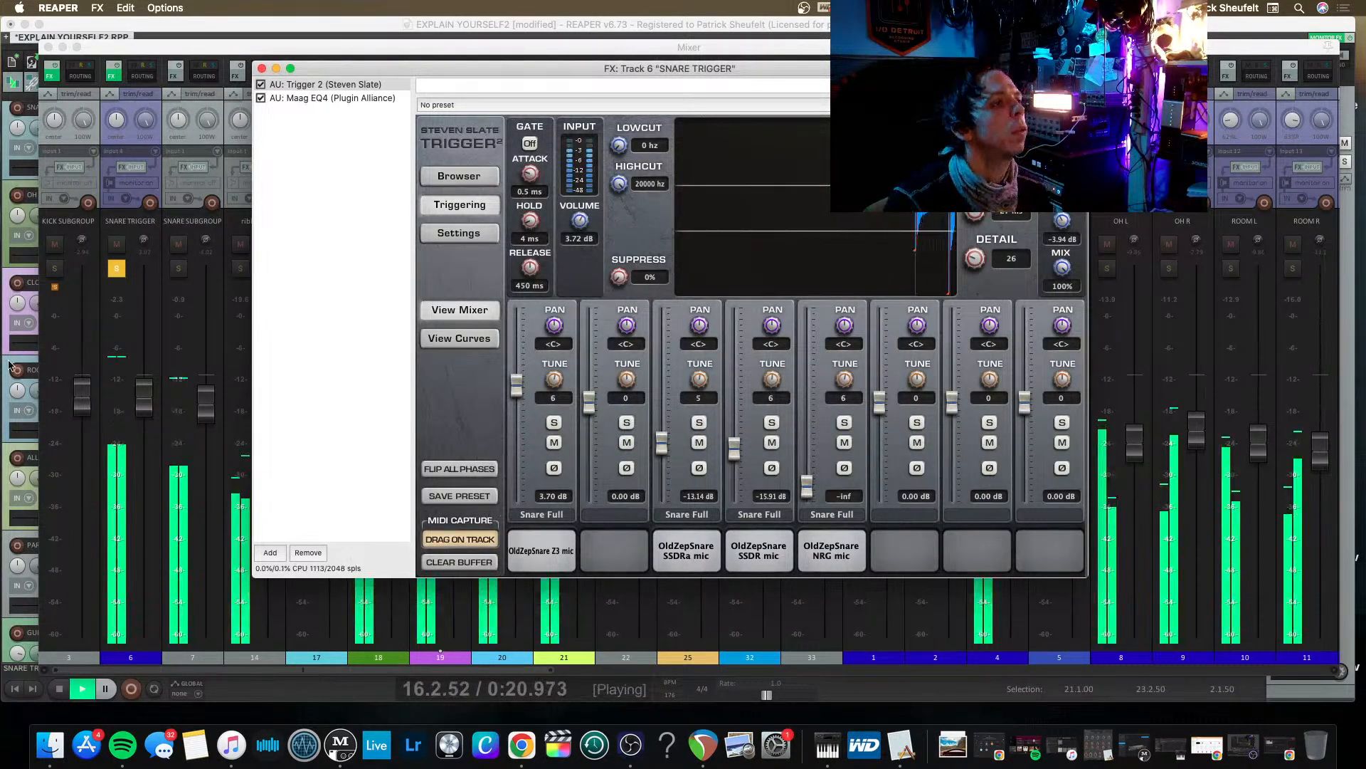
pyautogui.click(117, 270)
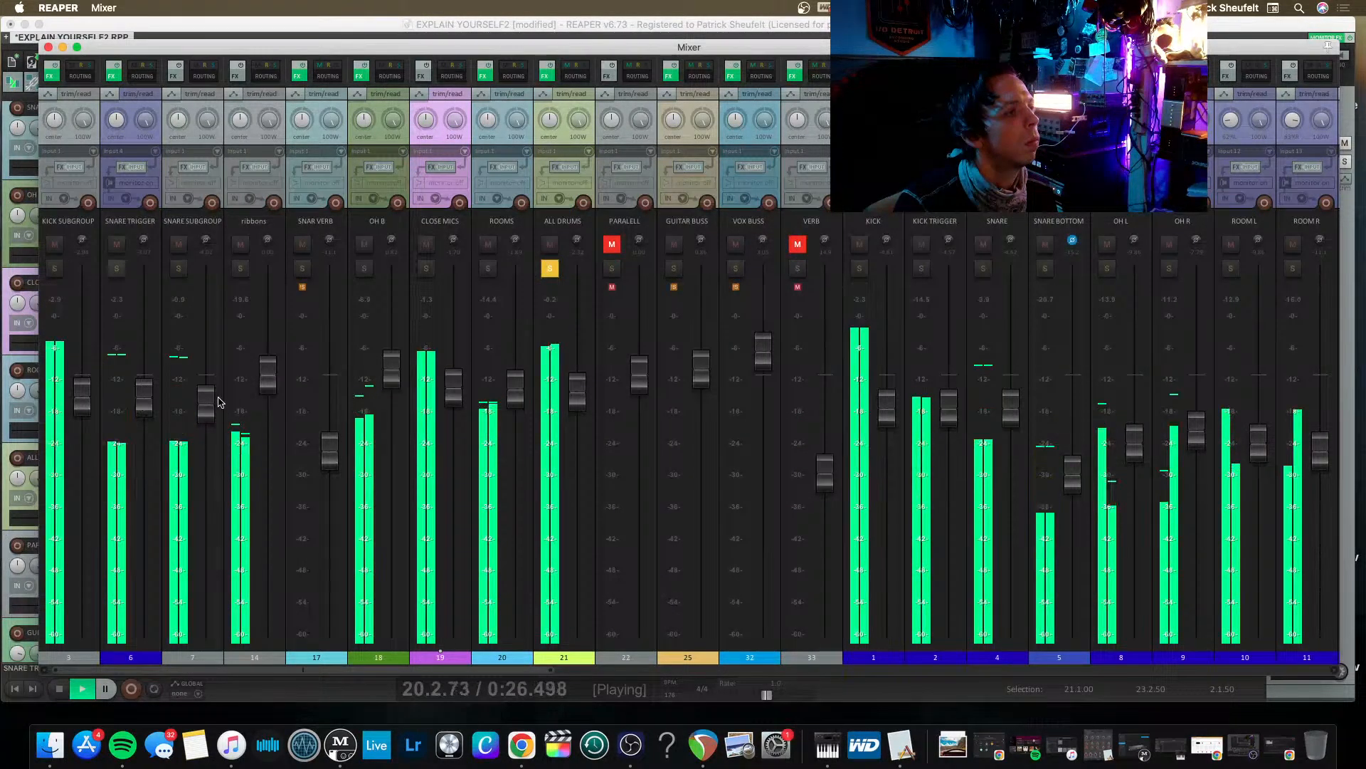
# Raise the SNARE SUBGROUP fader during playback and stop the transport.
pyautogui.moveTo(206, 402); pyautogui.dragTo(210, 374)
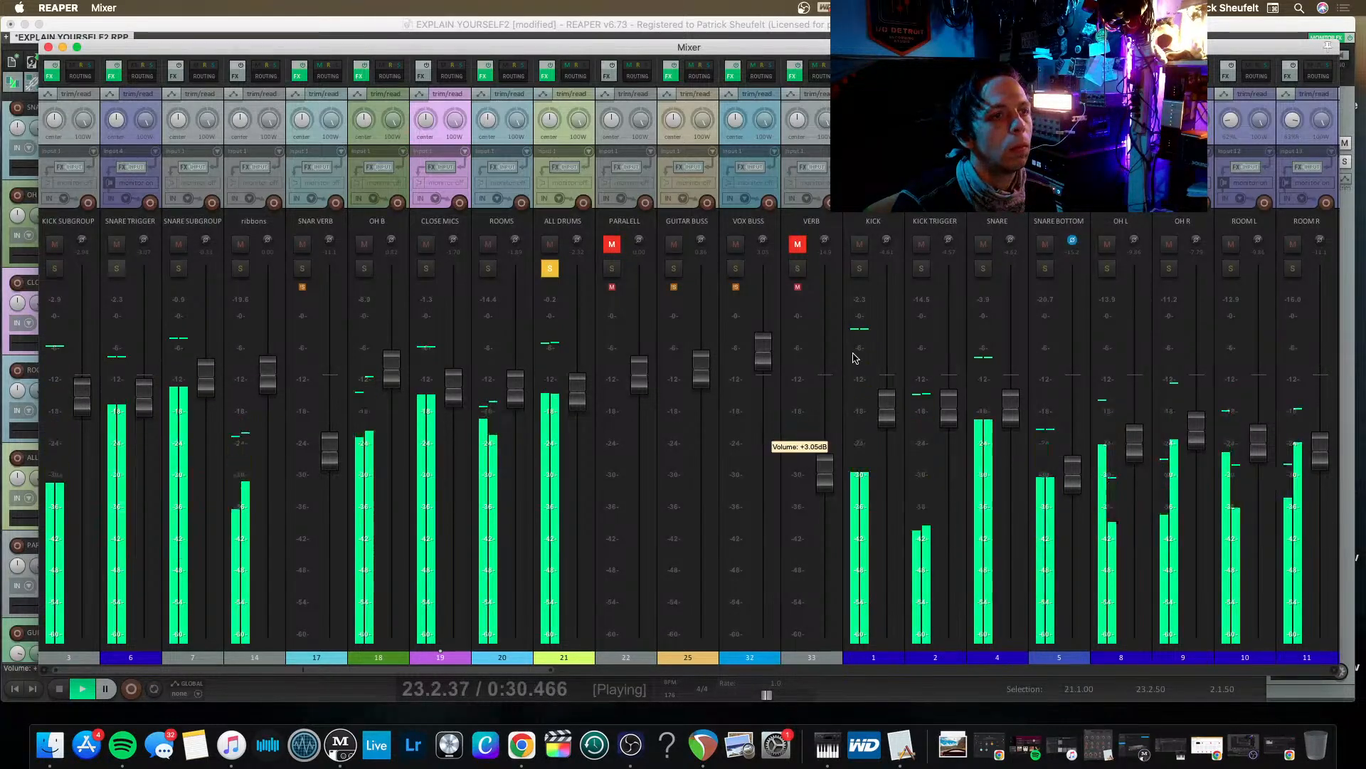
pyautogui.press('space')
# Duplicate the SNARE track as SN BANDPASS and change its 192.77 Hz Pro-Q 3 band from a bell to Band Pass.
pyautogui.click(996, 191)
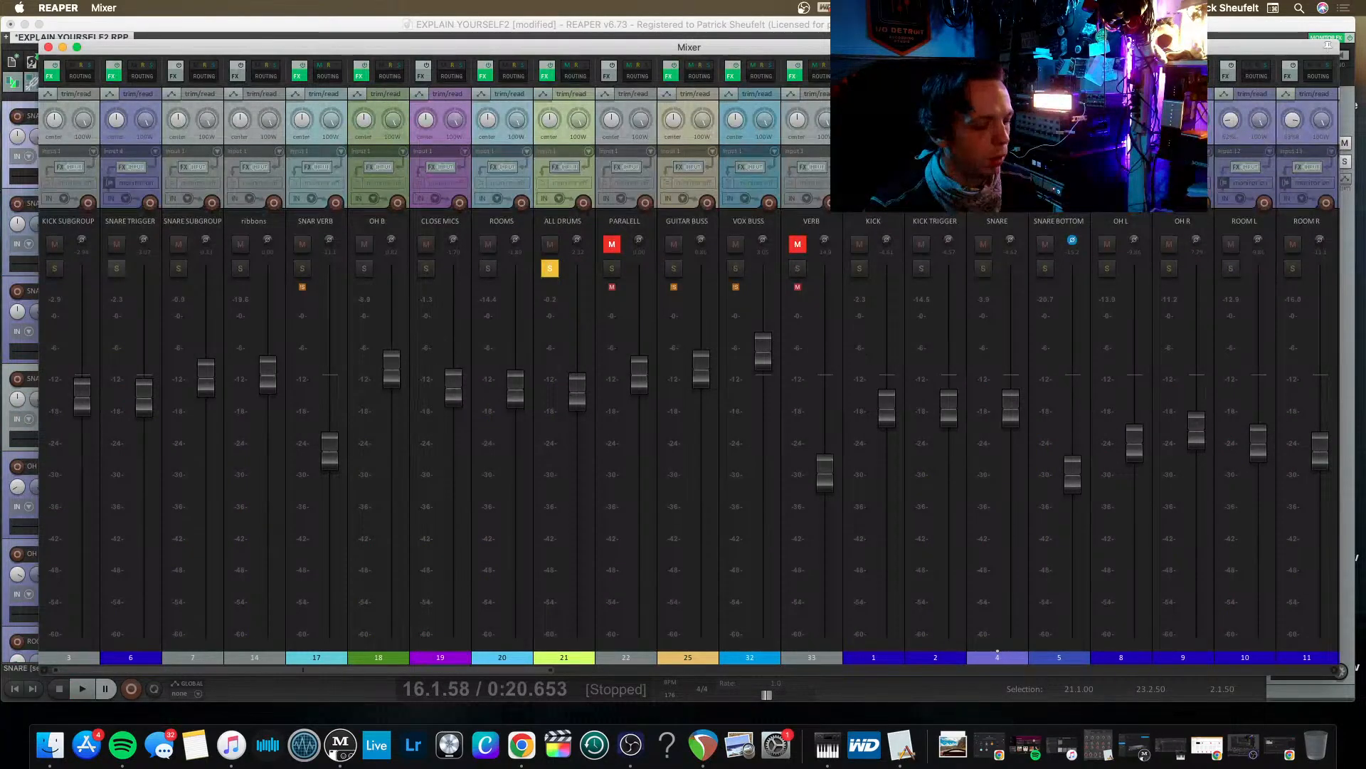
pyautogui.press('super+v')
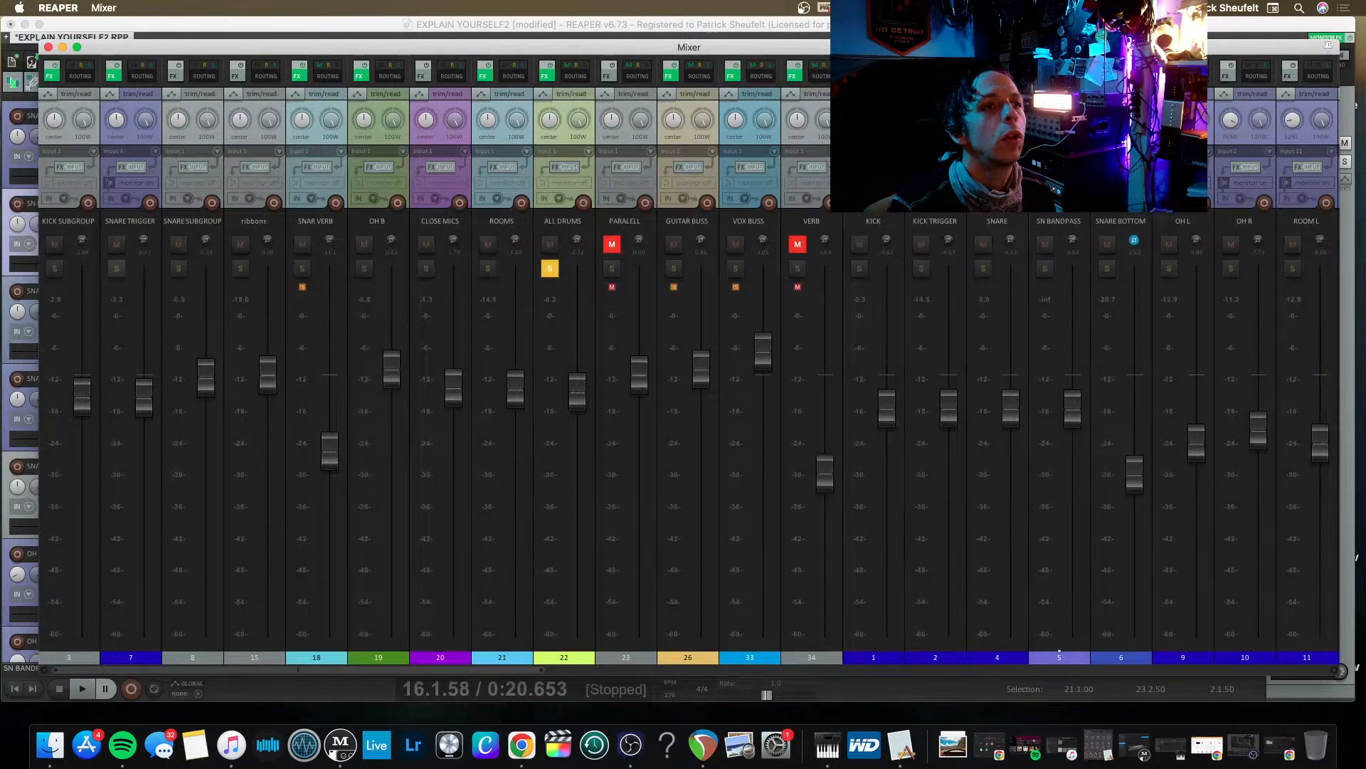
pyautogui.click(1042, 76)
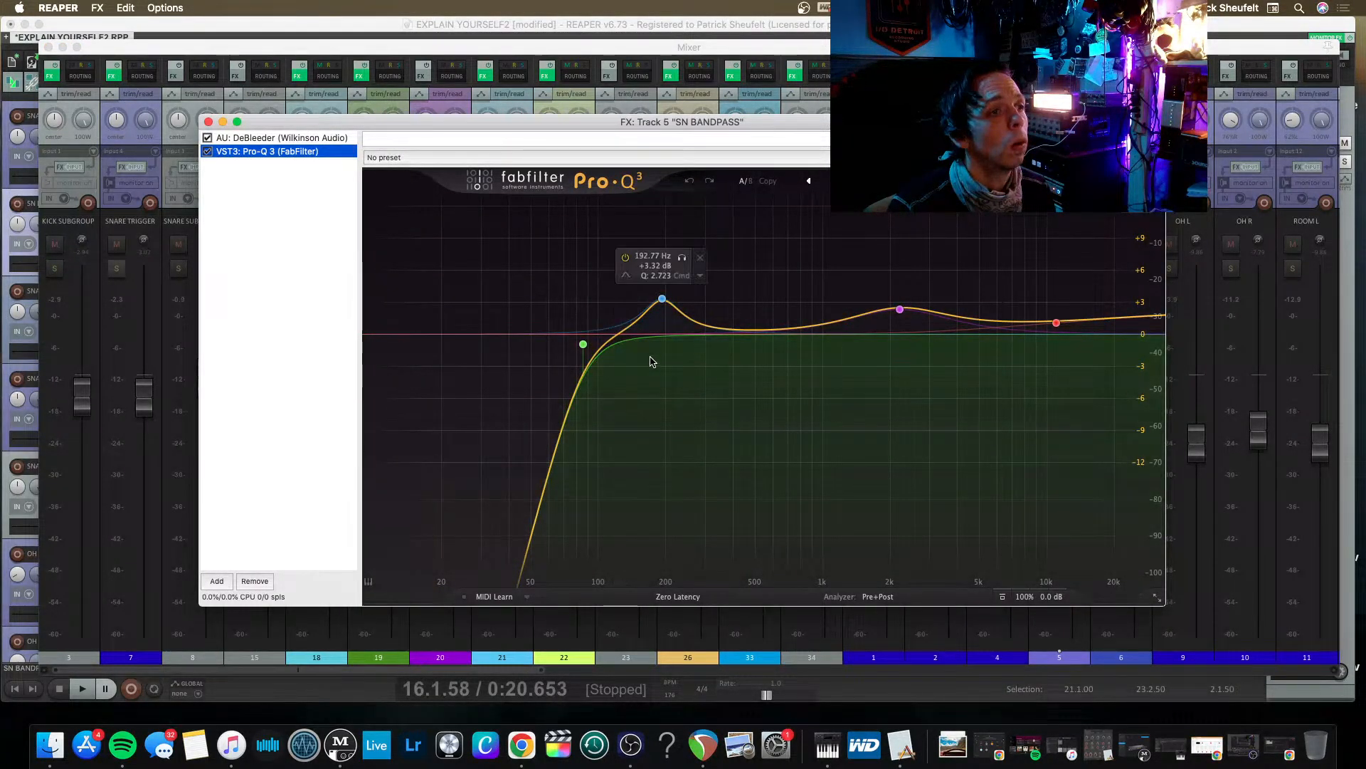
pyautogui.click(701, 277)
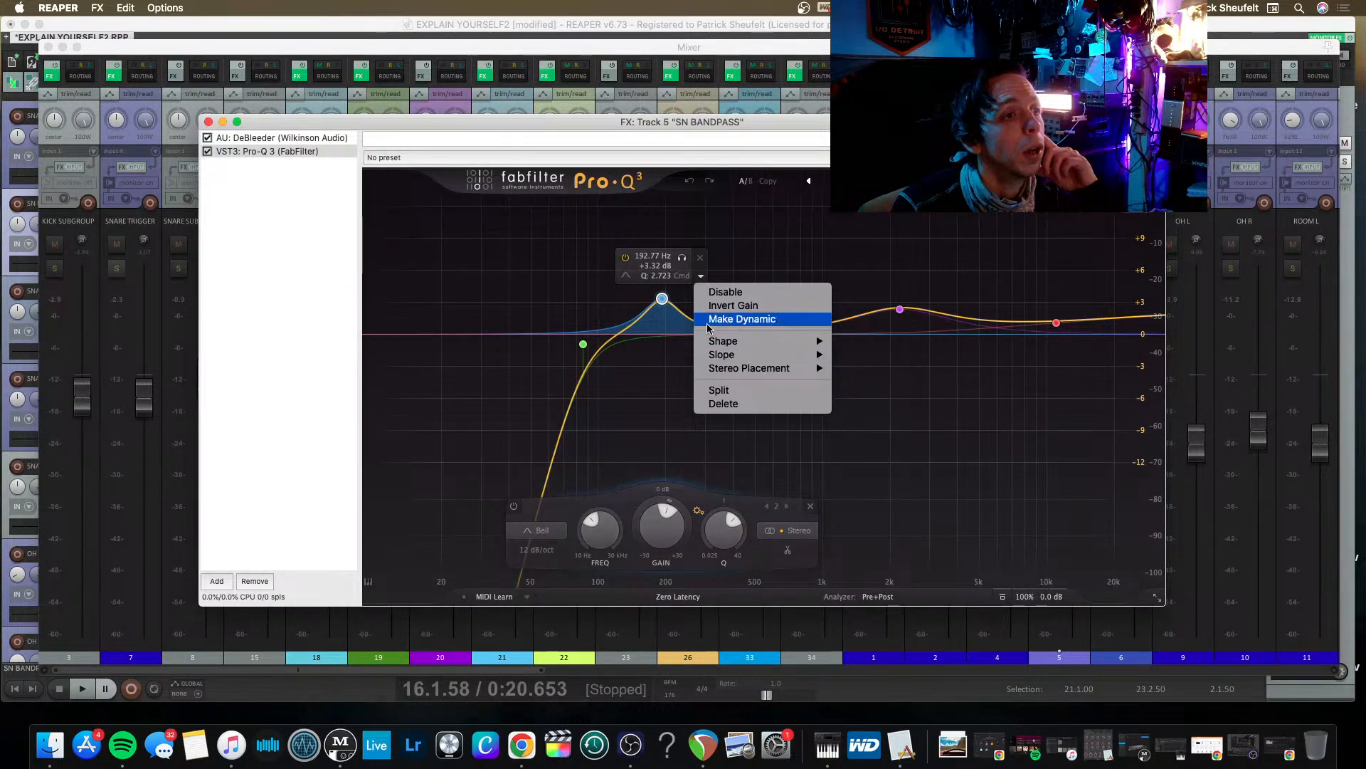
pyautogui.click(625, 375)
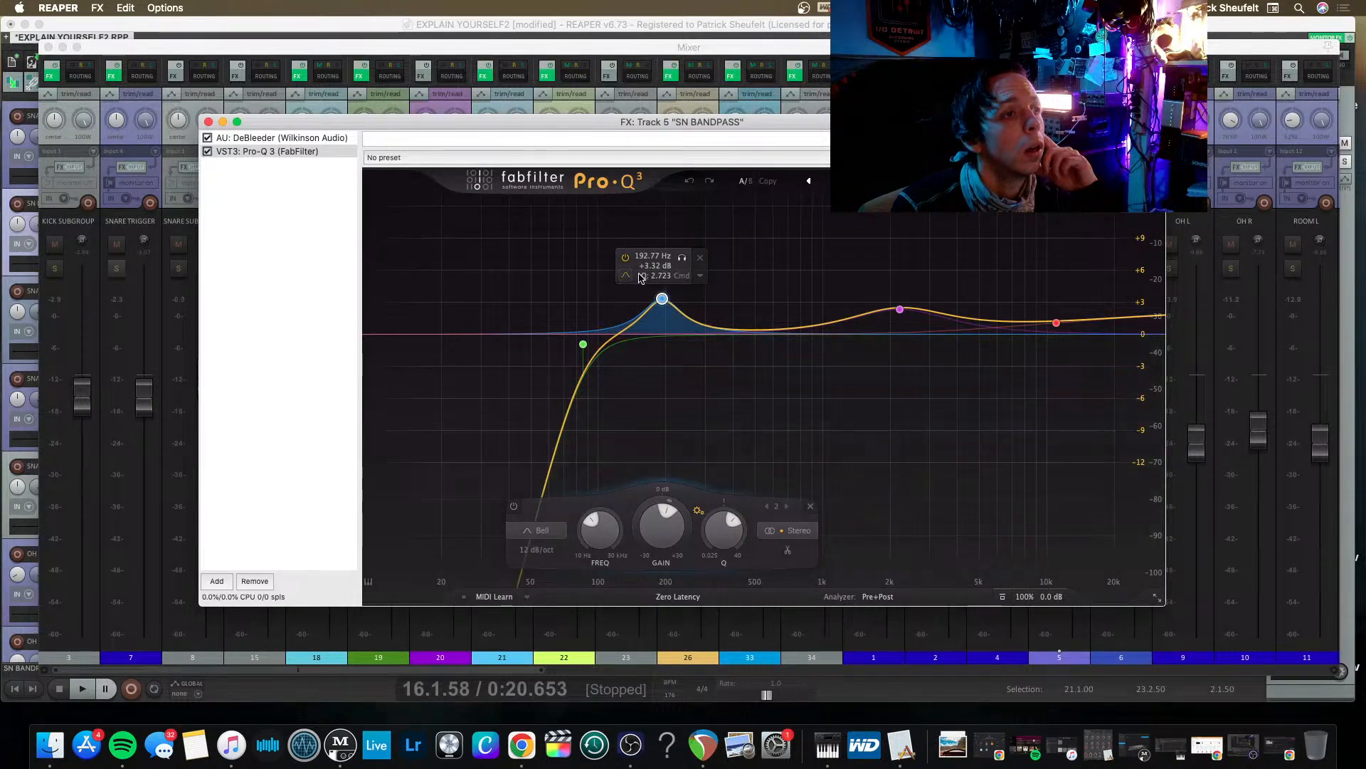
pyautogui.click(626, 277)
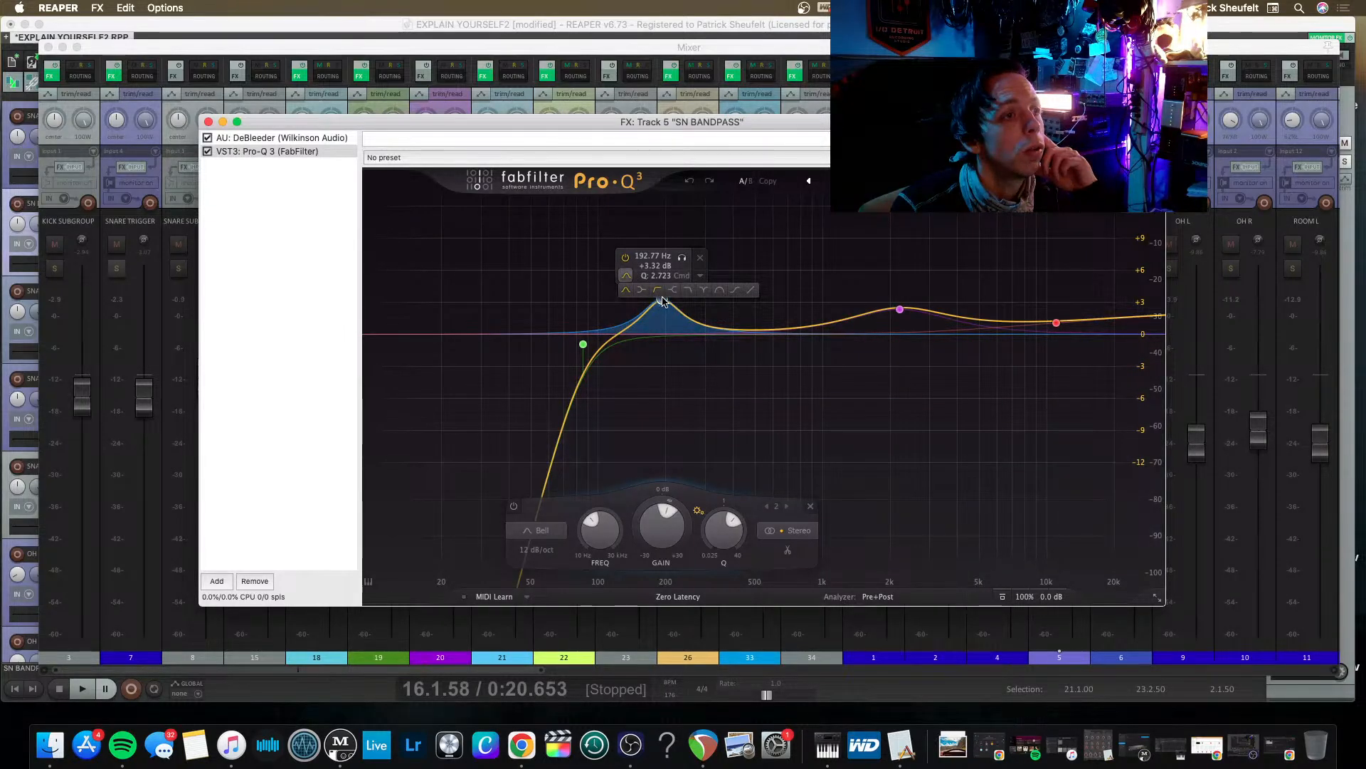
pyautogui.click(719, 292)
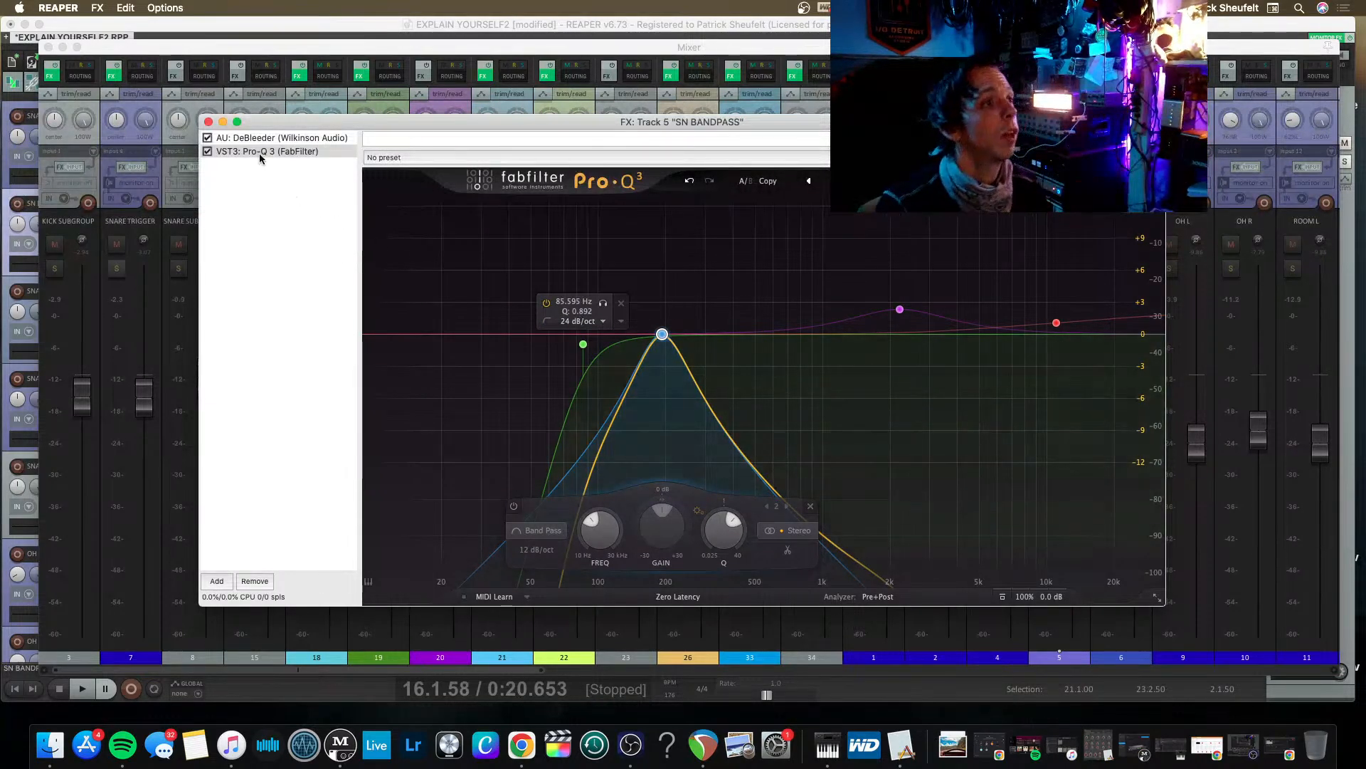
pyautogui.click(208, 121)
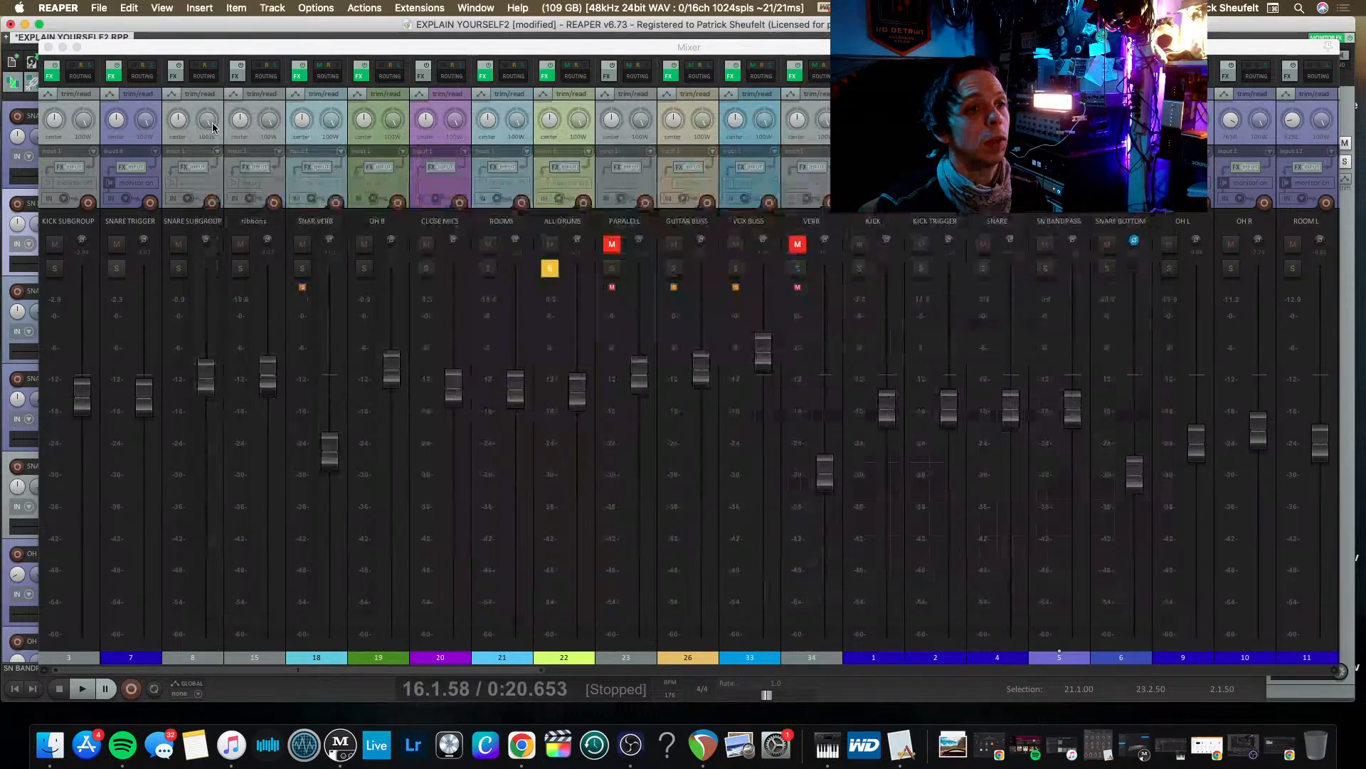
# Solo SN BANDPASS during playback and mute the SNARE TRIGGER track.
pyautogui.click(1046, 268)
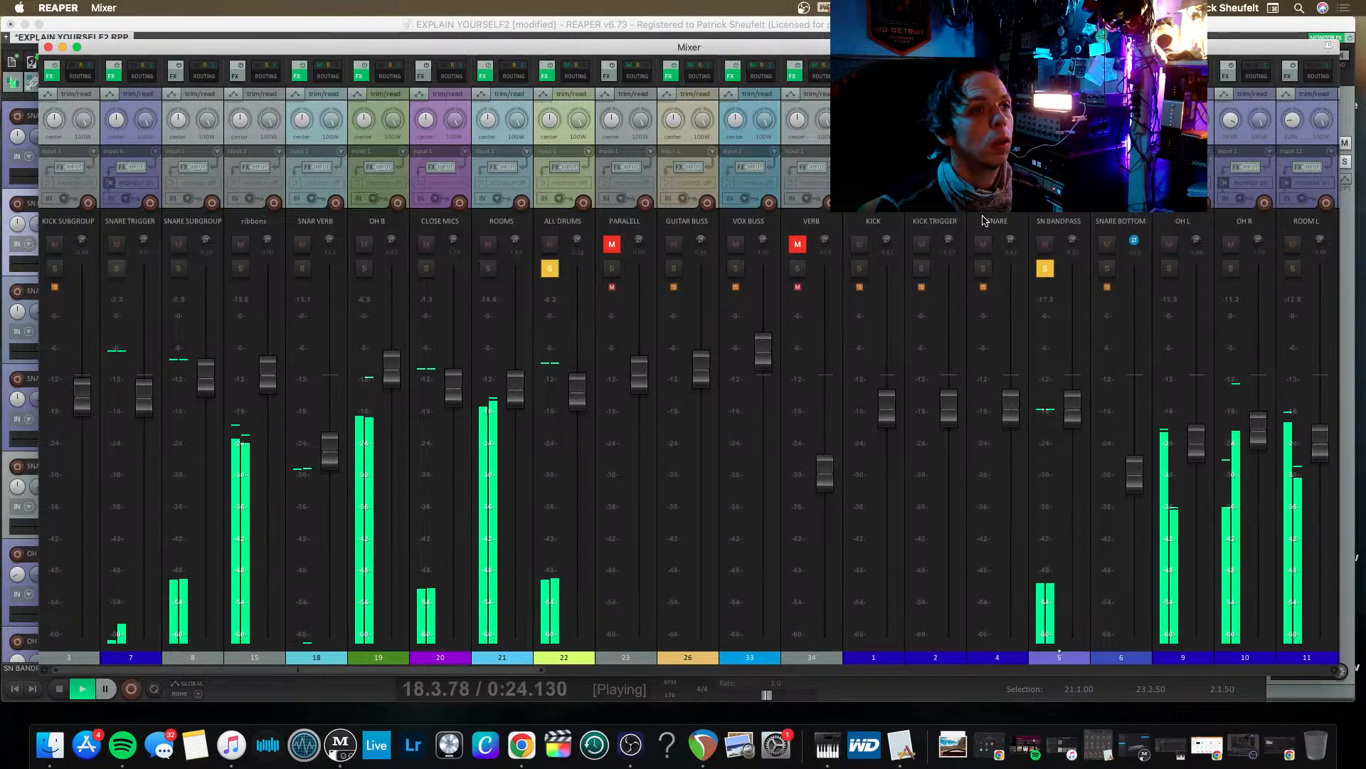
pyautogui.click(117, 244)
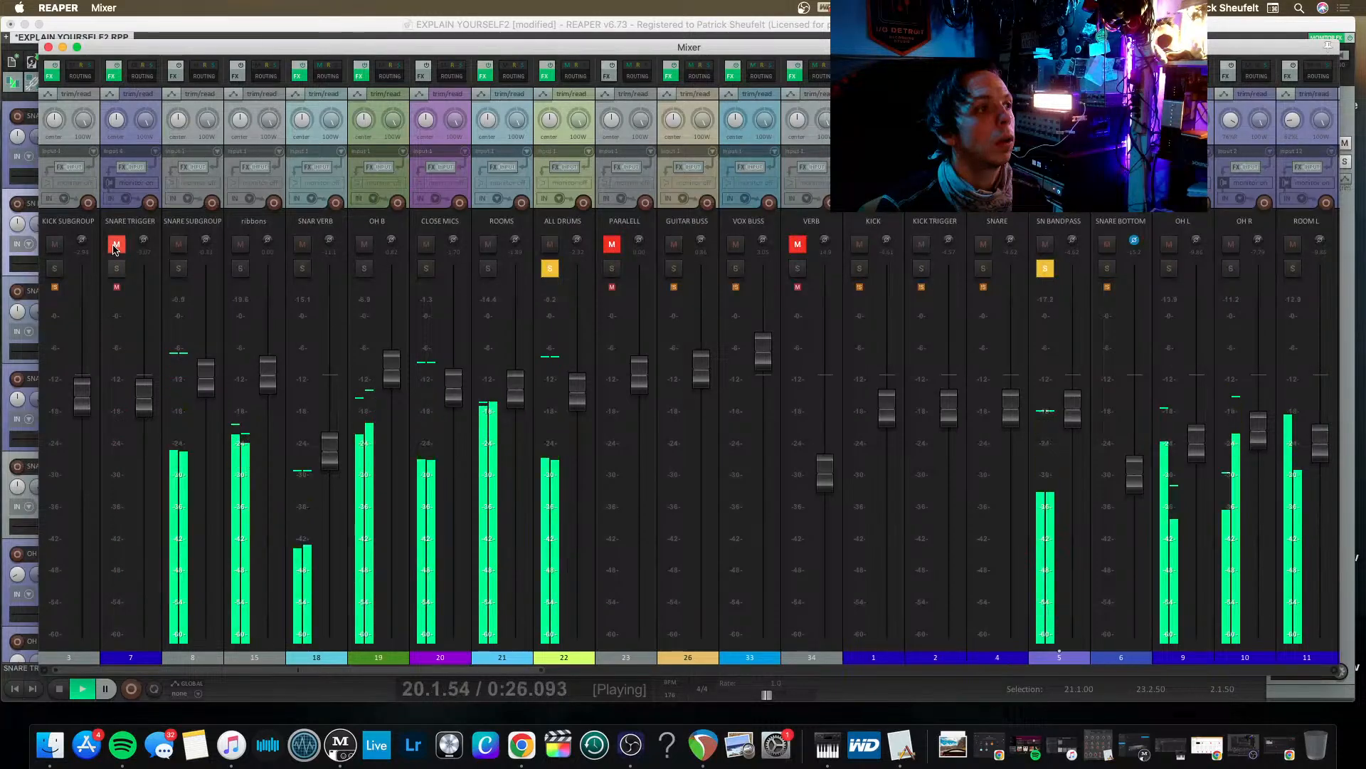
# Delete SN BANDPASS's send to SNARE TRIGGER and set its SNAR VERB send to -12.96 dB.
pyautogui.click(1070, 76)
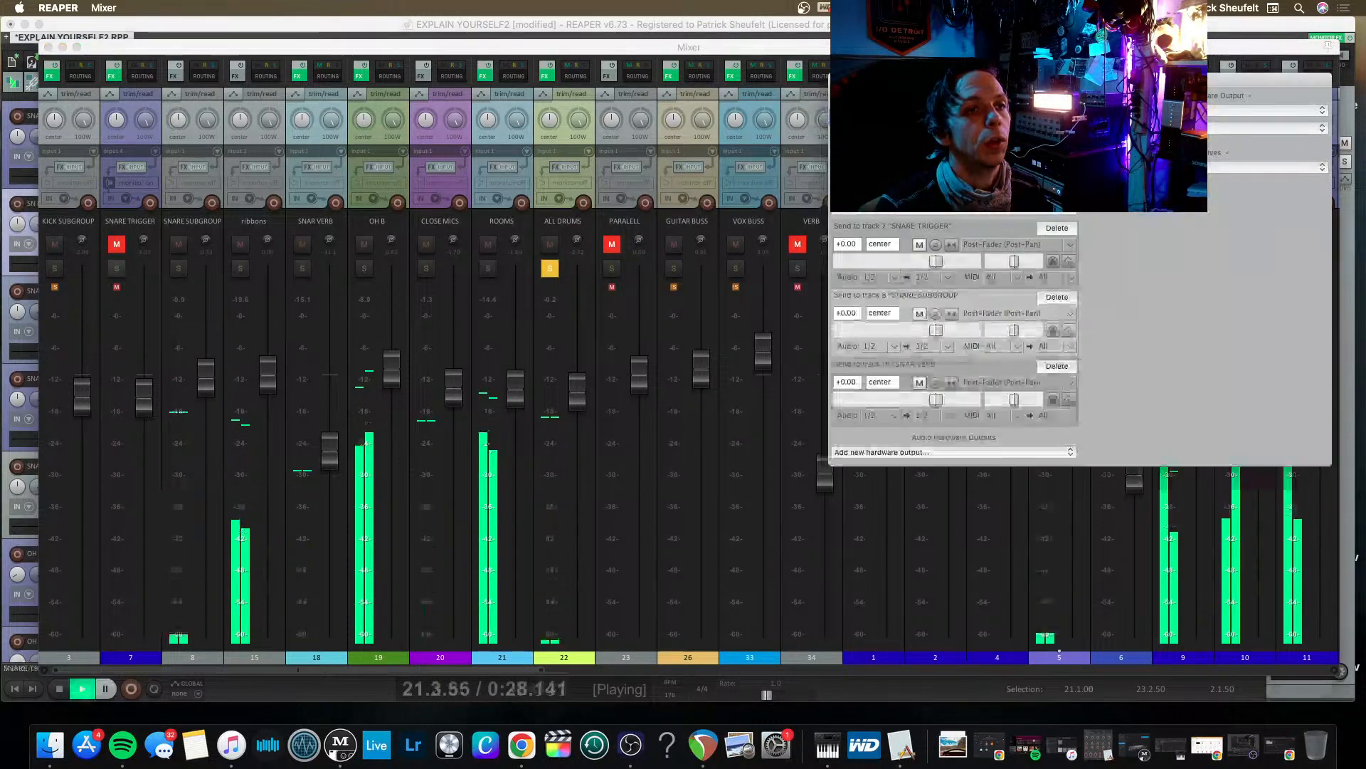
pyautogui.click(1070, 229)
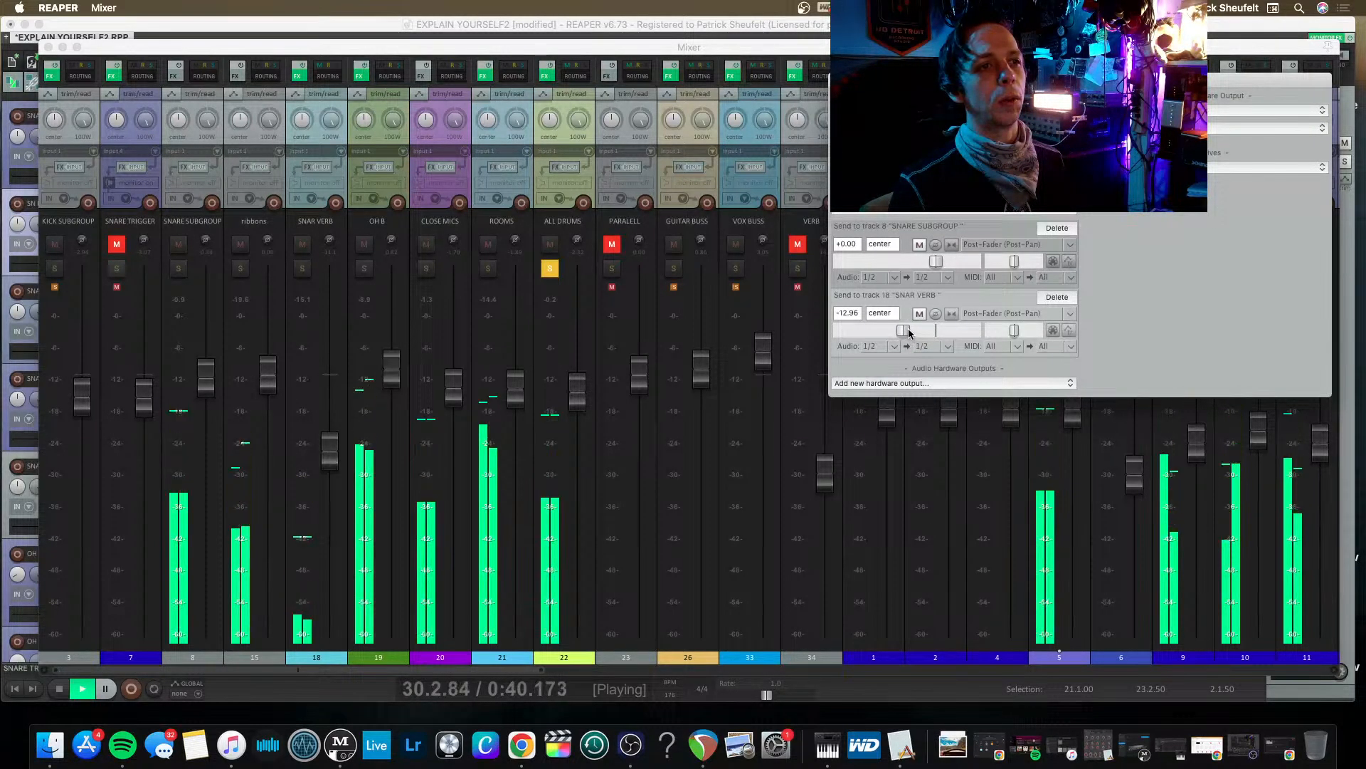
pyautogui.click(839, 80)
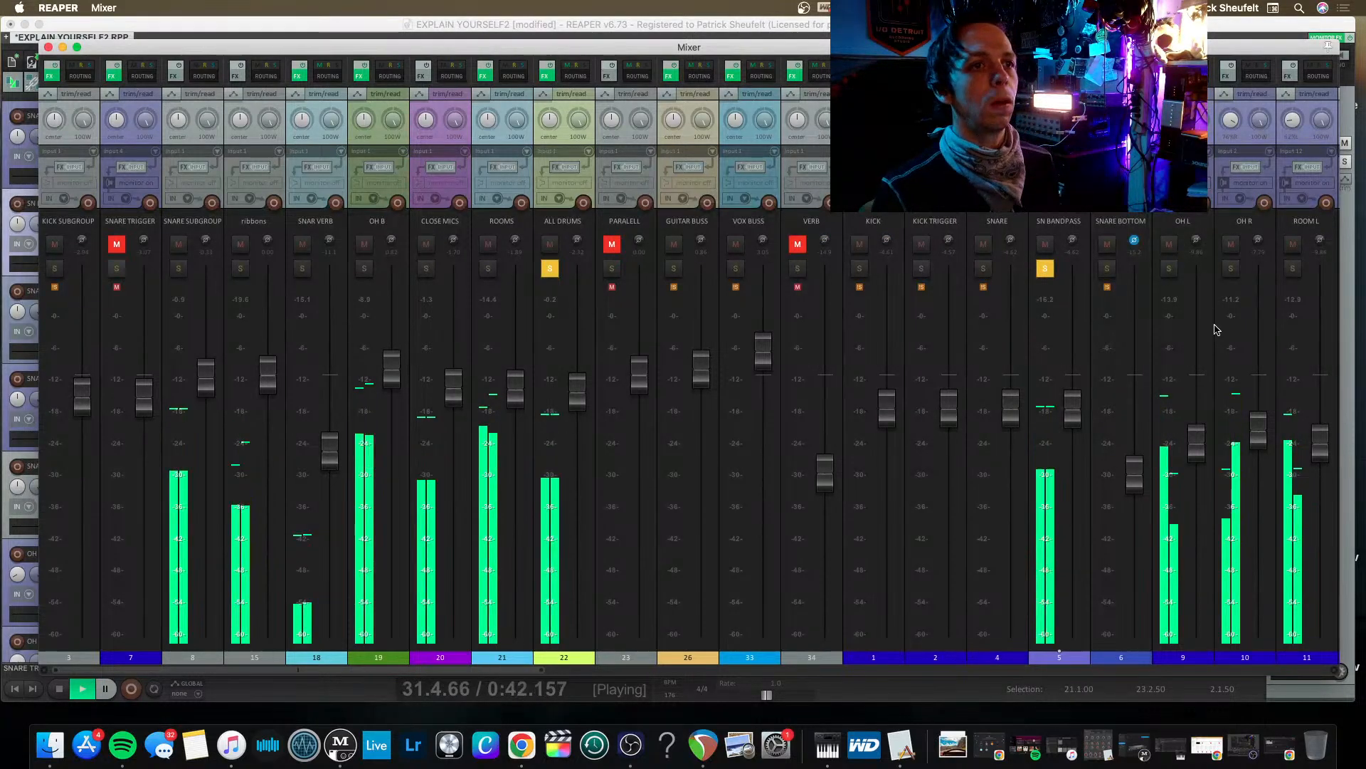
pyautogui.click(1071, 76)
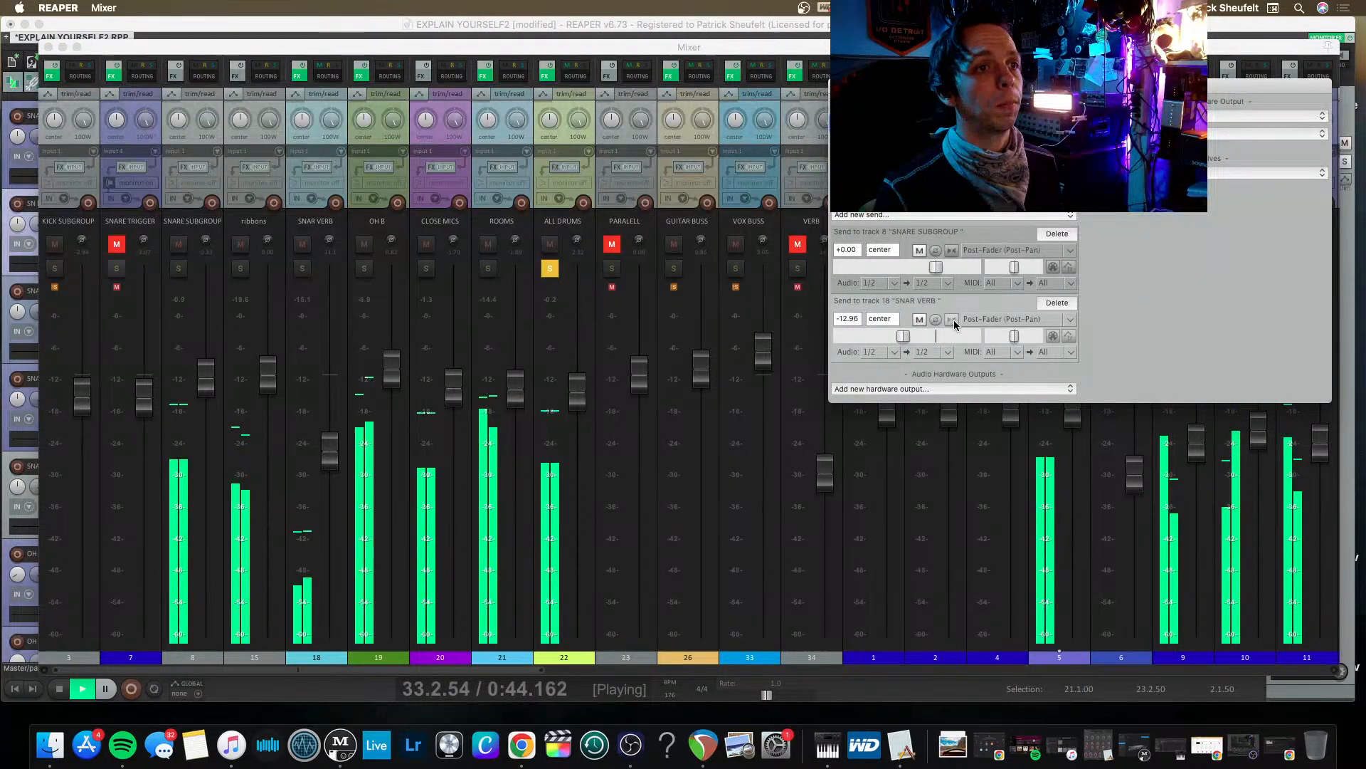
pyautogui.moveTo(911, 340); pyautogui.dragTo(913, 340)
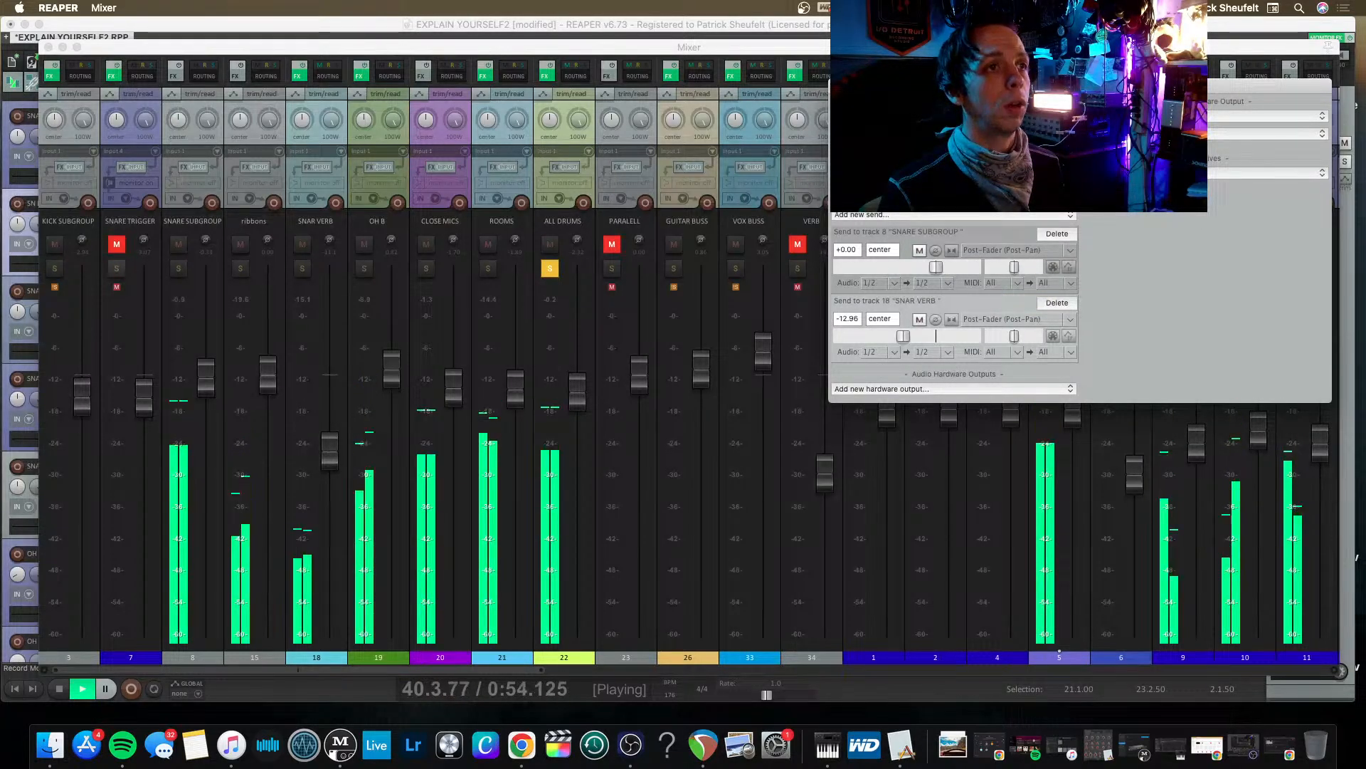
pyautogui.press('Escape')
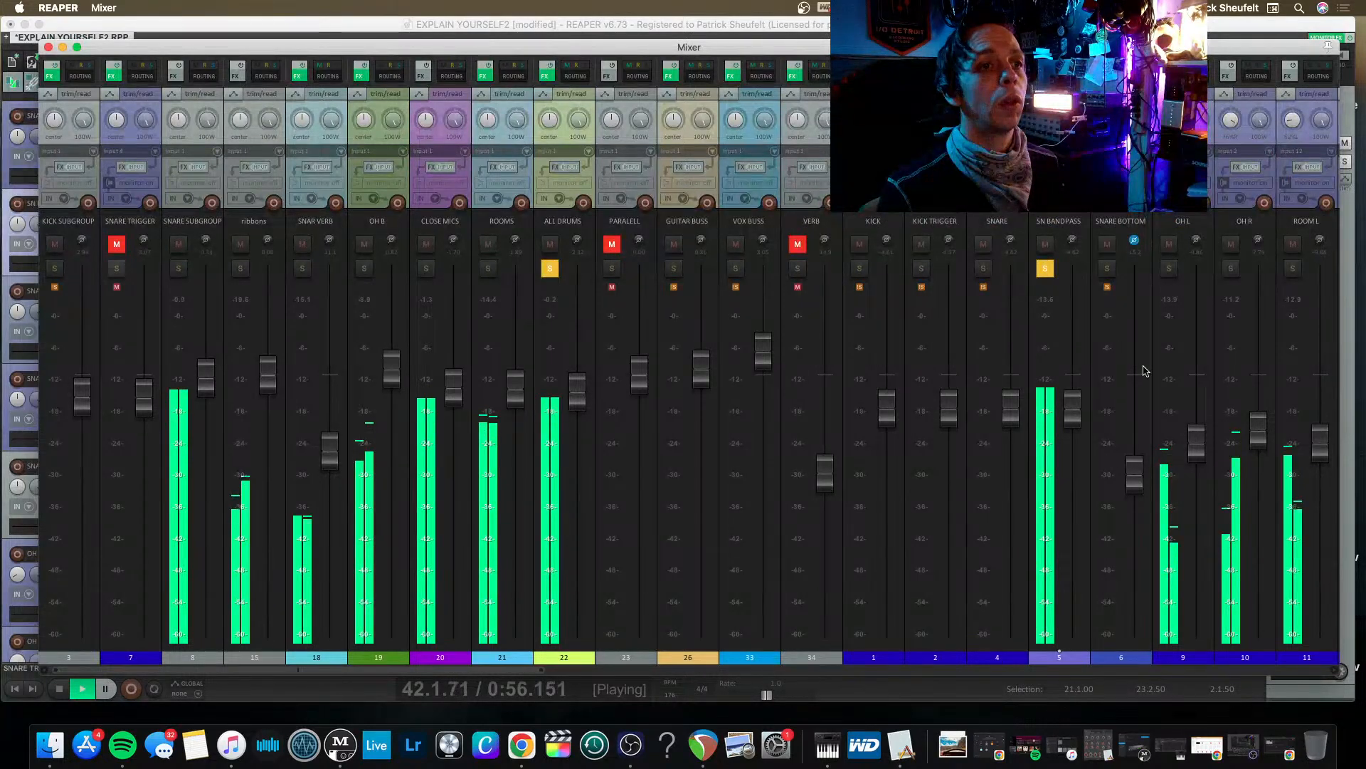
# Raise the SN BANDPASS fader and restart playback from the edit cursor.
pyautogui.moveTo(1074, 383); pyautogui.dragTo(1074, 363)
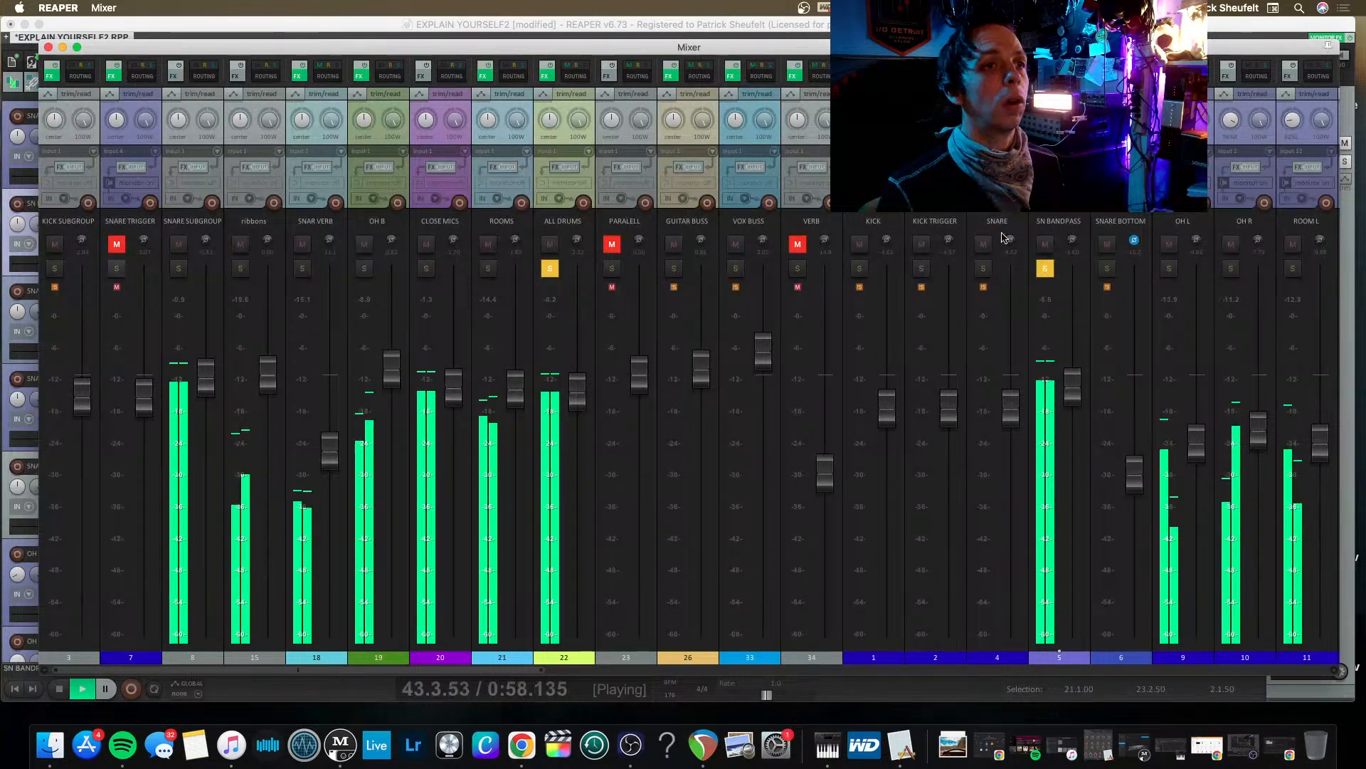
pyautogui.press('space')
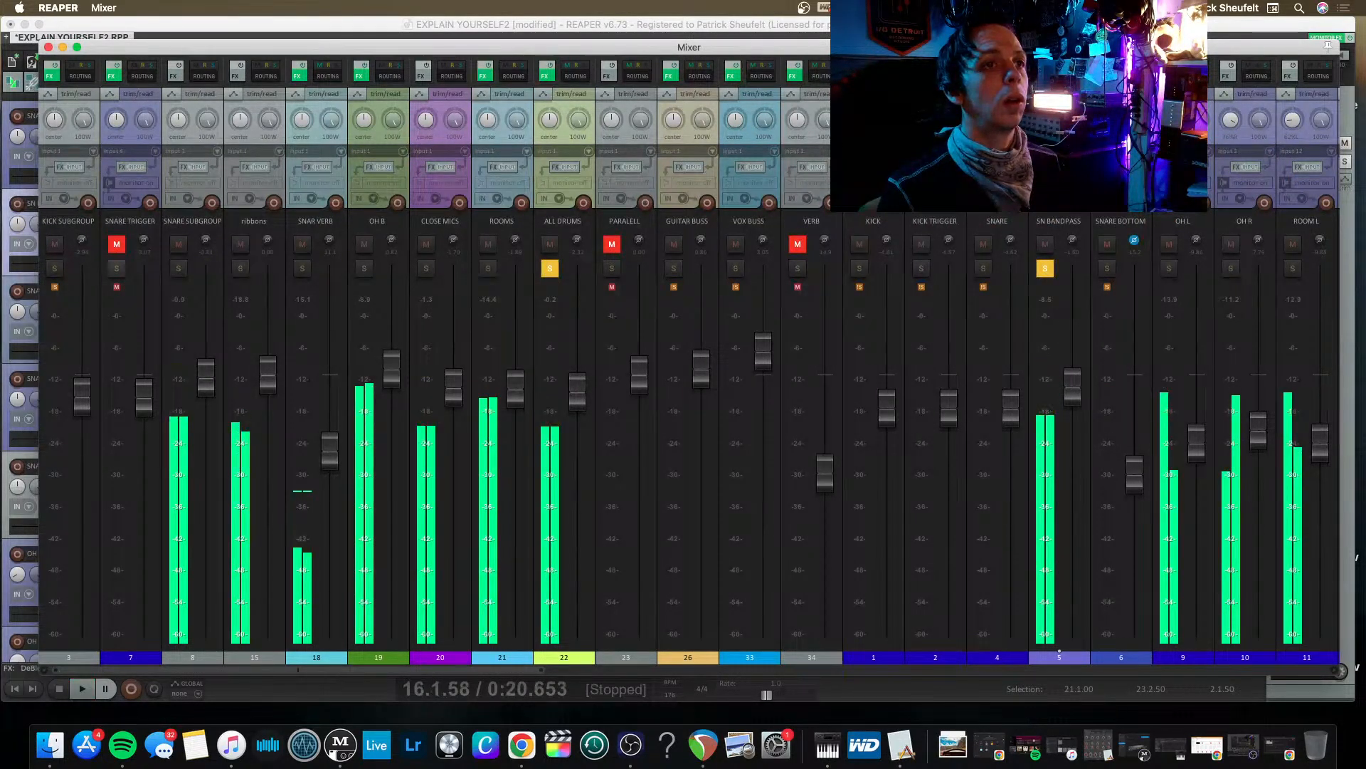
pyautogui.press('space')
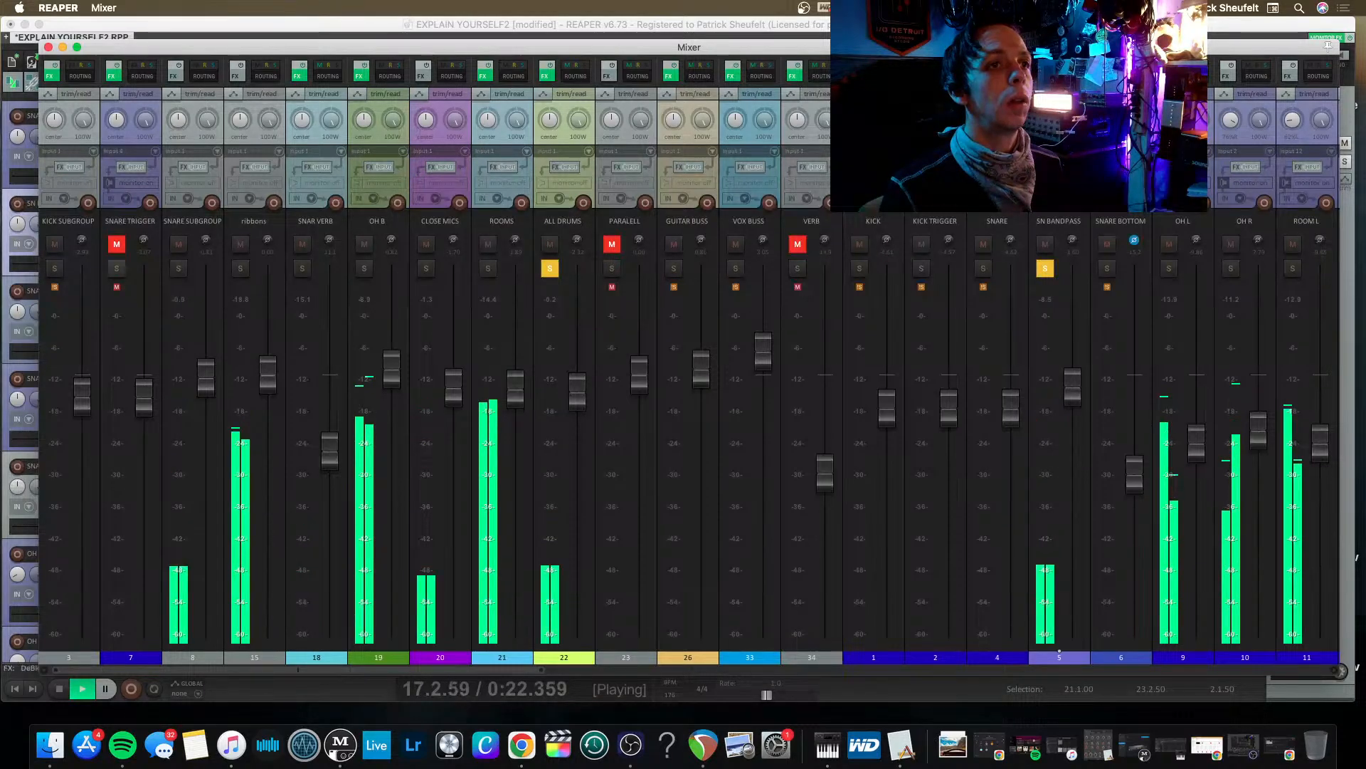
# Narrow the 192.77 Hz Band Pass filter in Pro-Q 3 on SN BANDPASS while it plays.
pyautogui.click(1042, 74)
pyautogui.moveTo(660, 340)
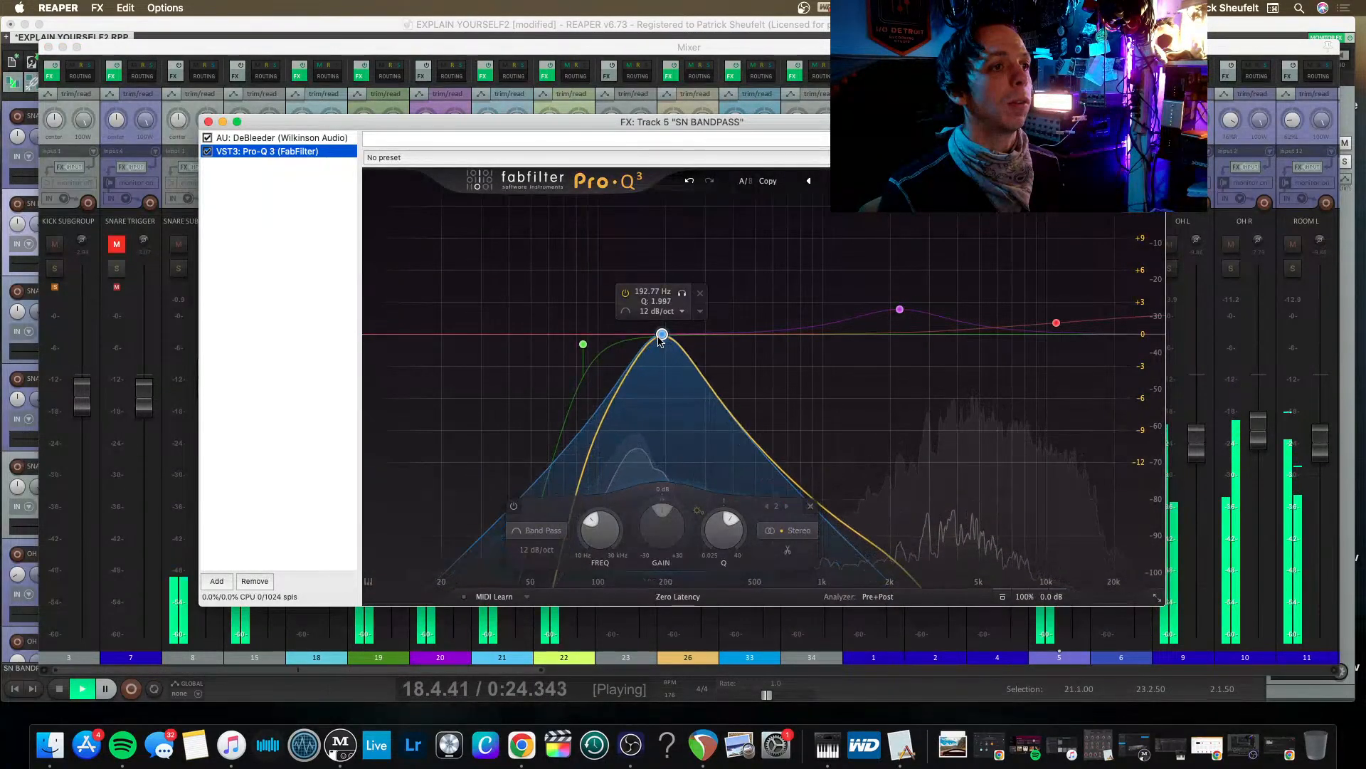
pyautogui.scroll(3, 659, 341)
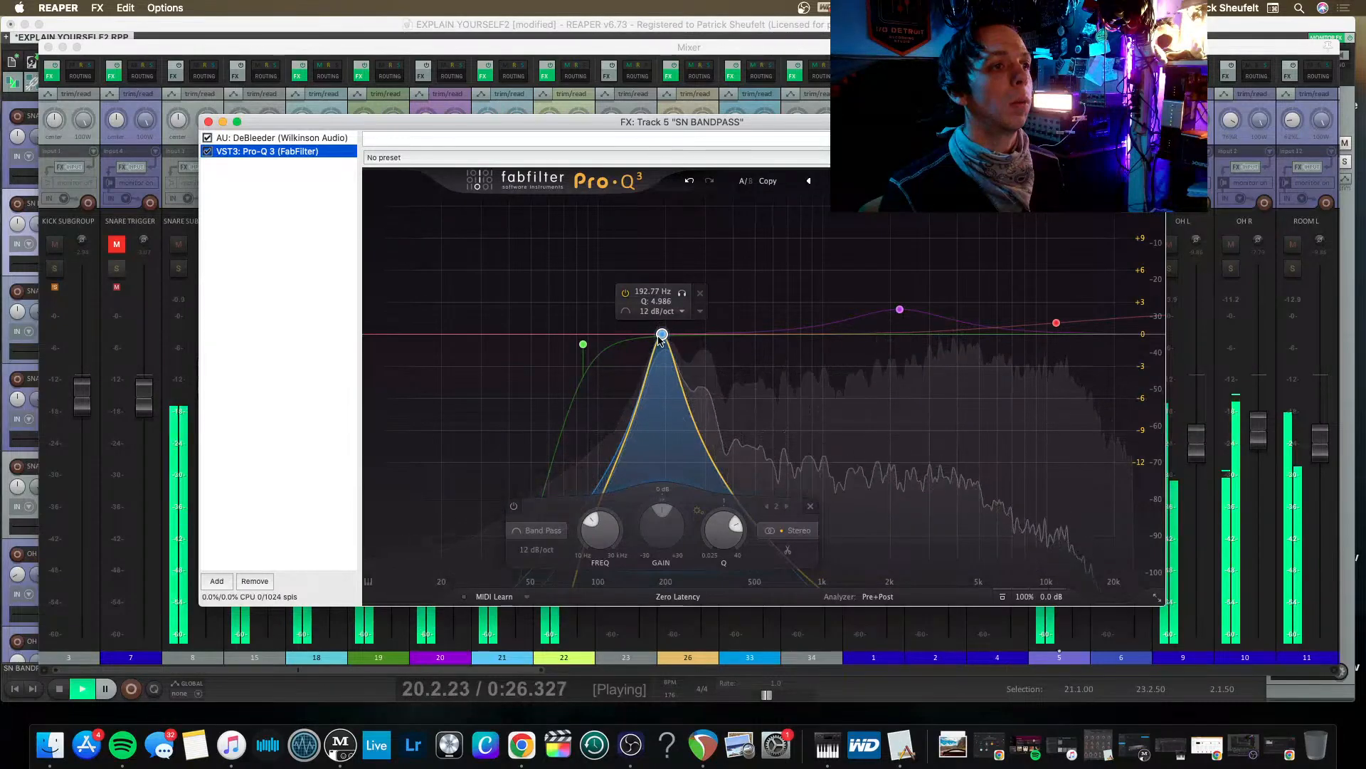
pyautogui.scroll(-5, 660, 340)
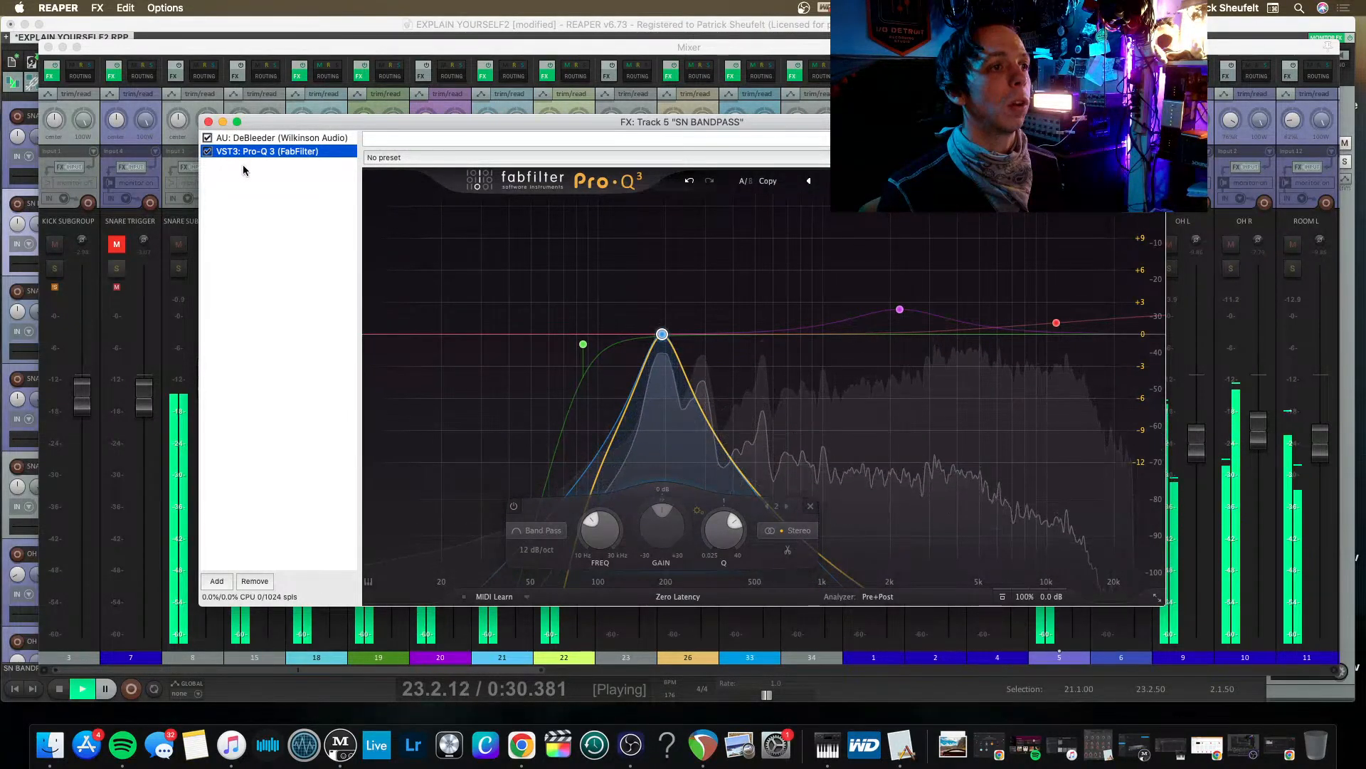
pyautogui.click(208, 122)
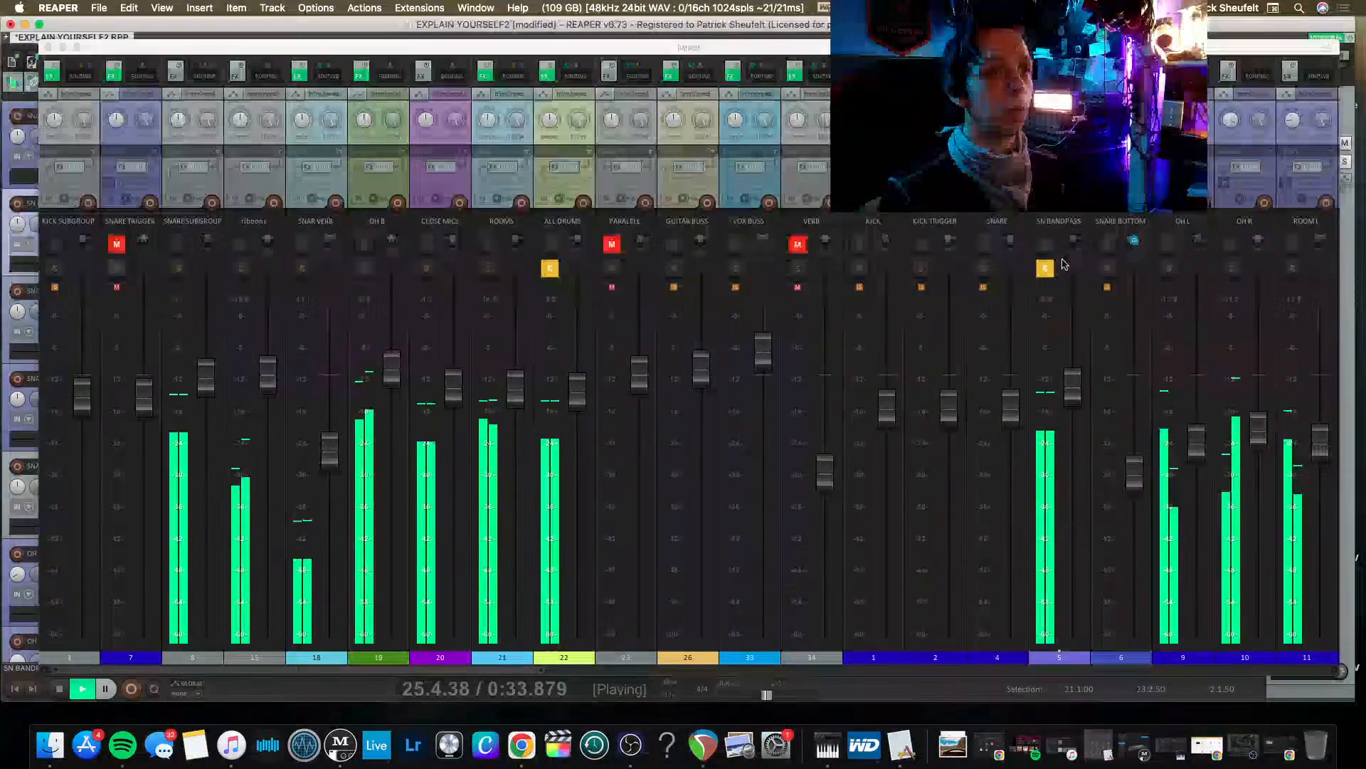
# Unmute SNARE TRIGGER, audition SNARE and SNARE BOTTOM soloed alongside SN BANDPASS, and stop playback with the individual snare solos cleared.
pyautogui.click(983, 268)
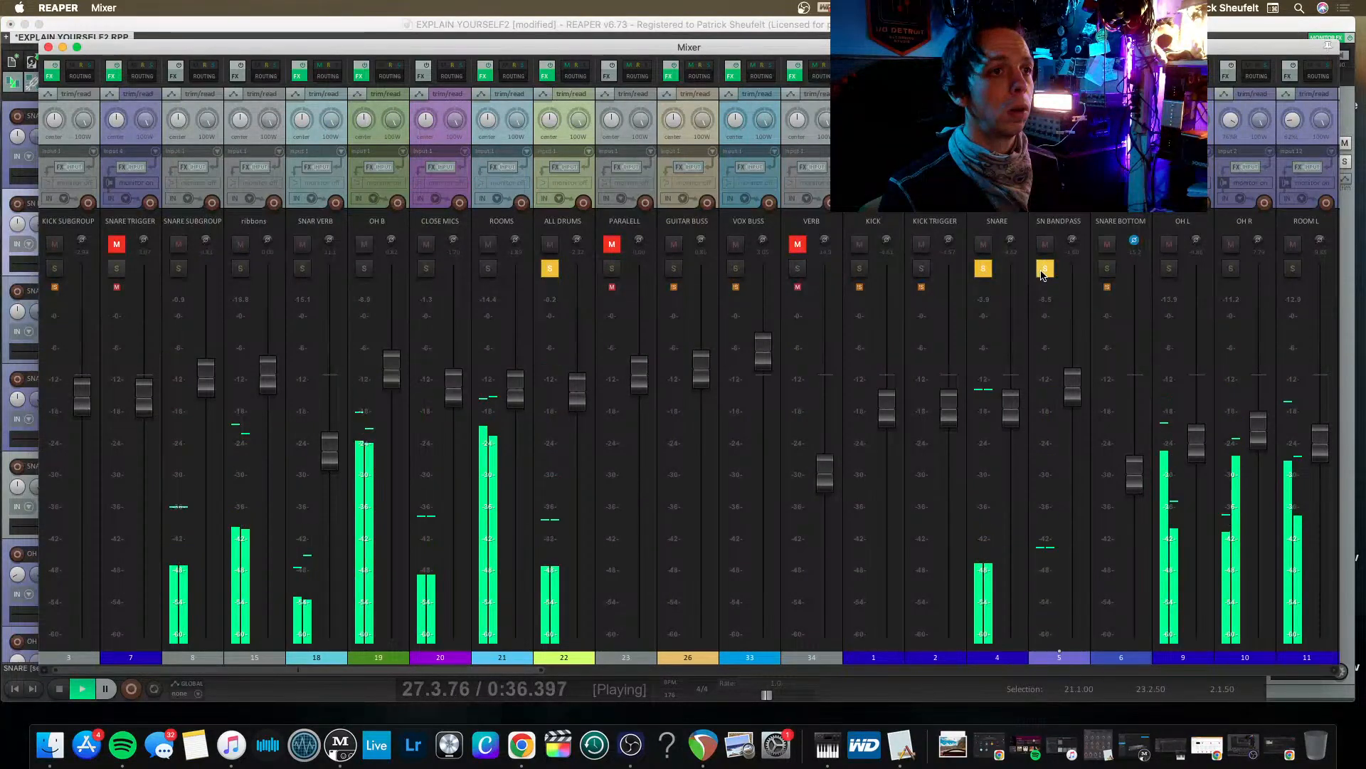
pyautogui.click(117, 246)
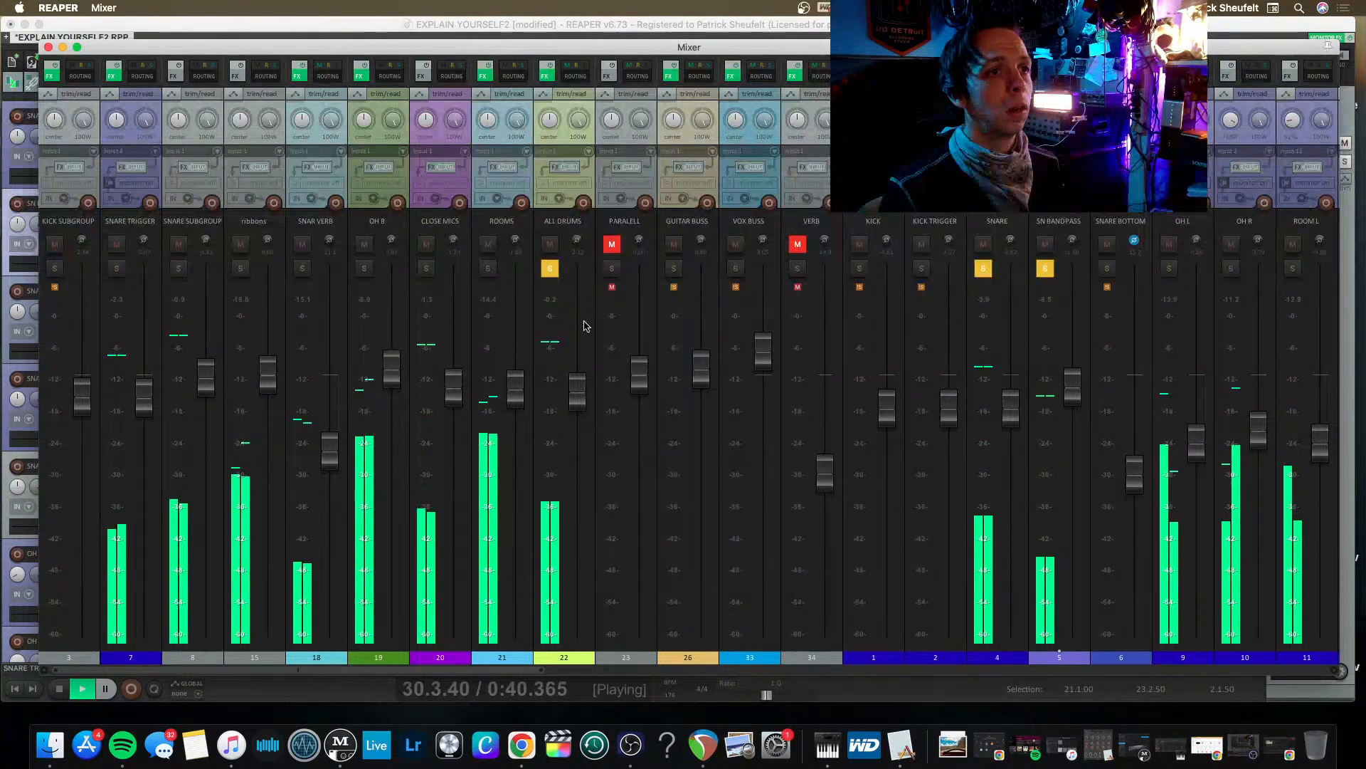
pyautogui.click(1107, 269)
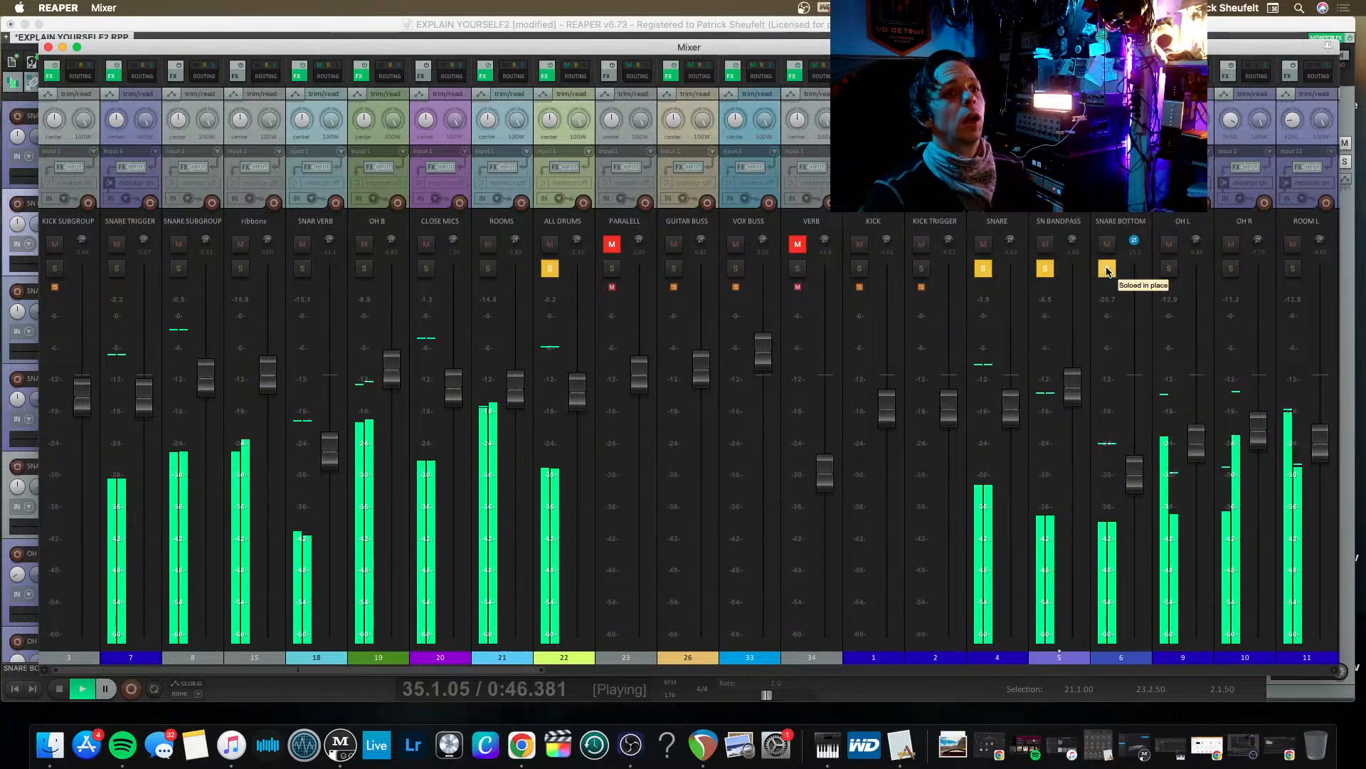
pyautogui.press('space')
pyautogui.click(1107, 269)
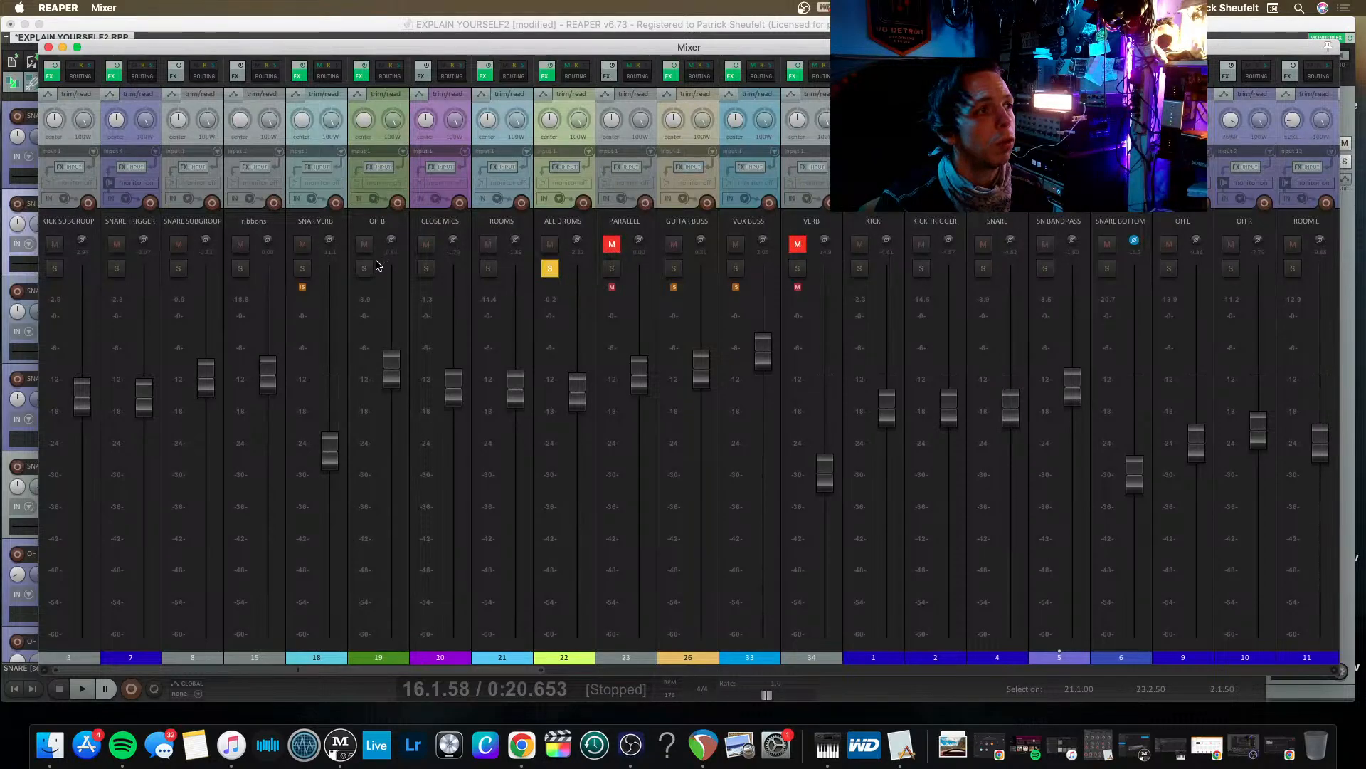
# Look through the remaining mixer channels, and put away the mixer and the open Trigger 2 and Novatron effect windows.
pyautogui.hscroll(8, 755, 301)
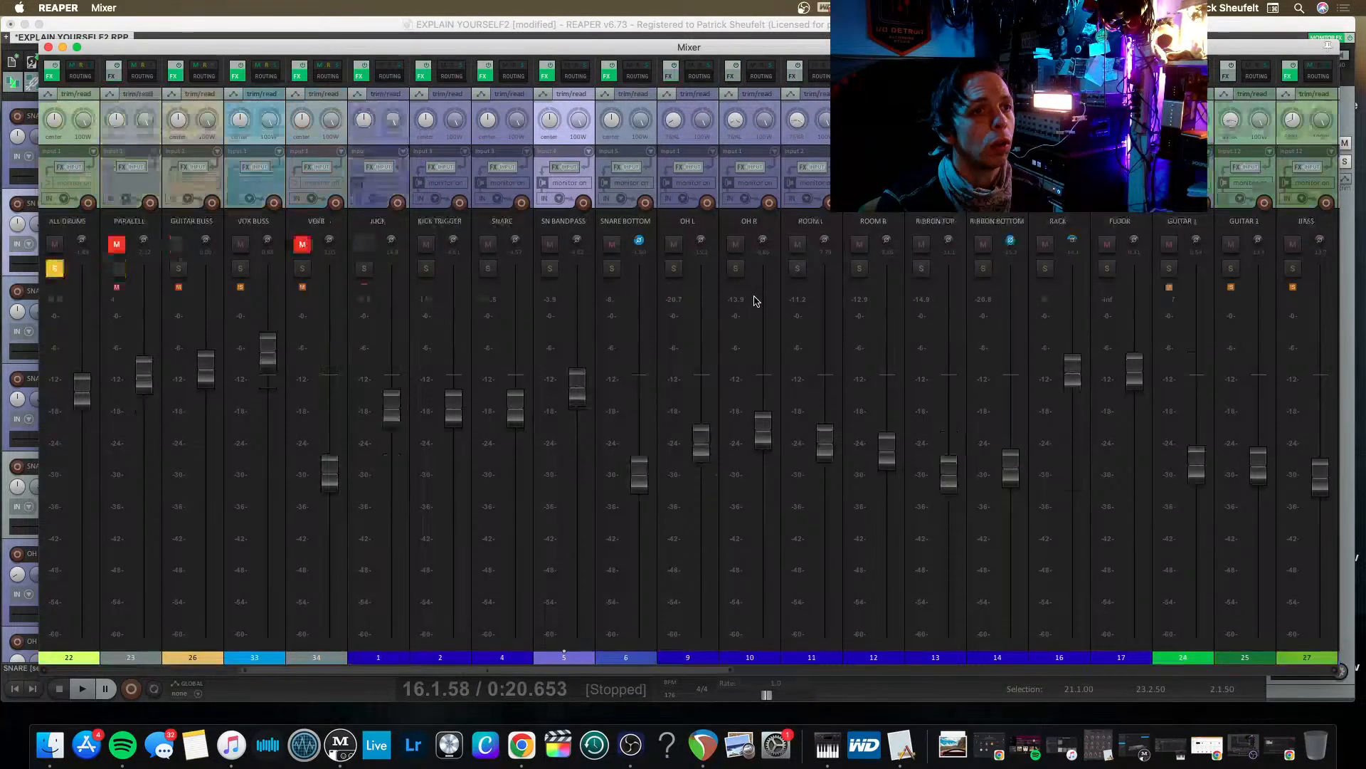
pyautogui.hscroll(20, 754, 300)
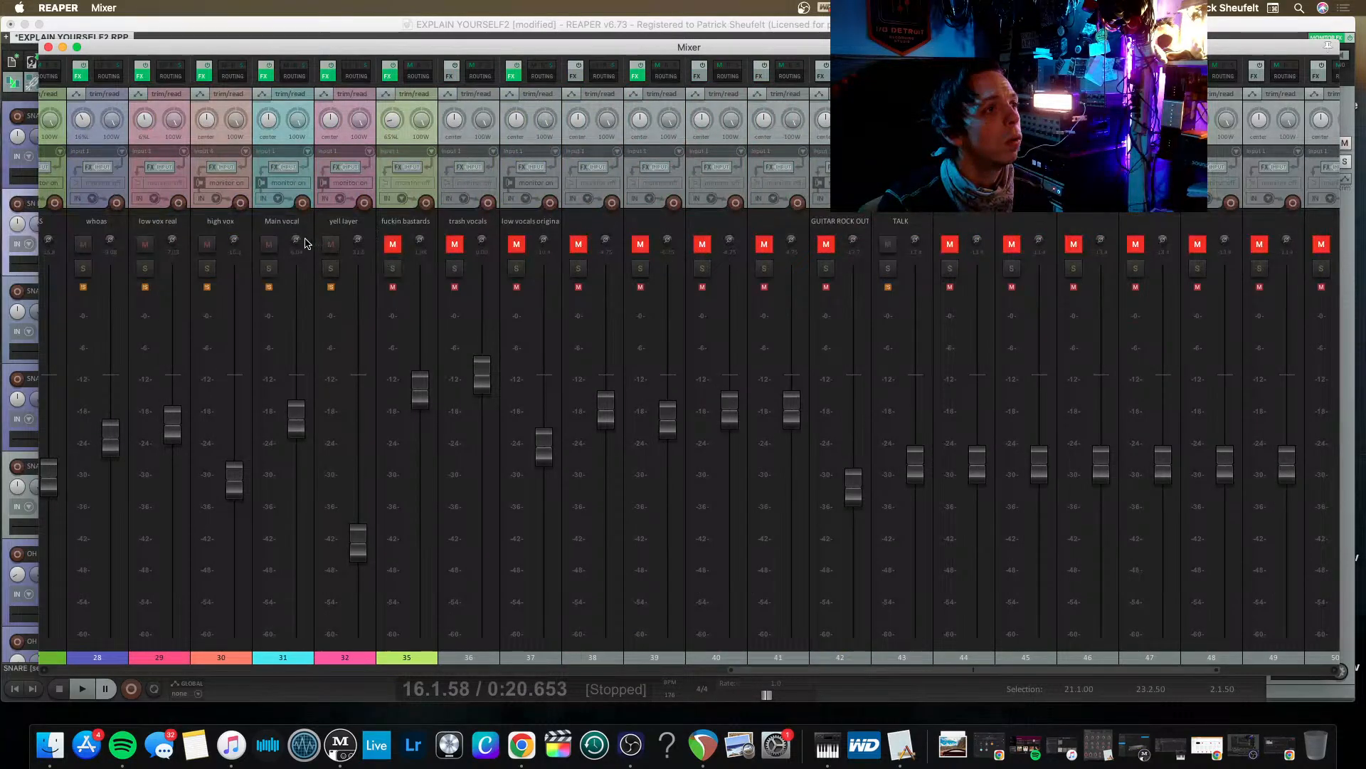
pyautogui.press('super+m')
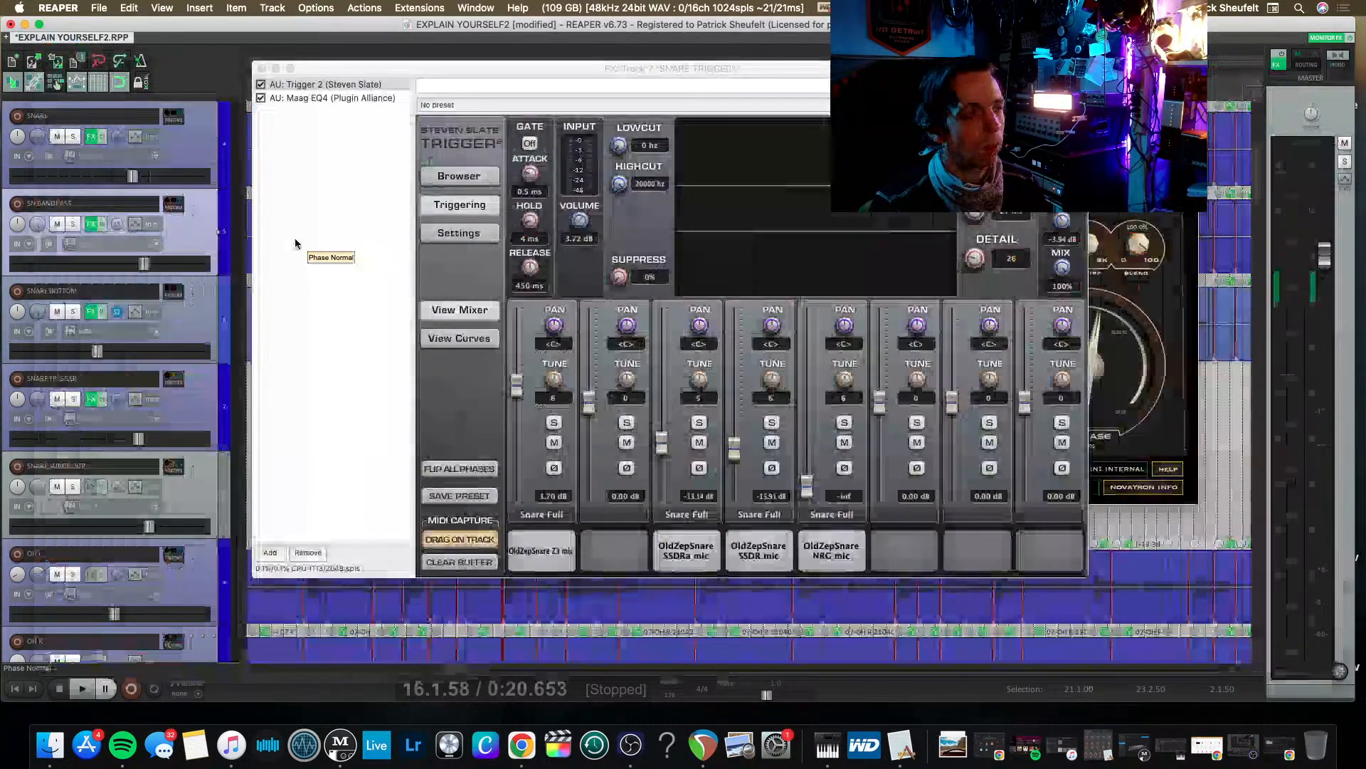
pyautogui.click(262, 68)
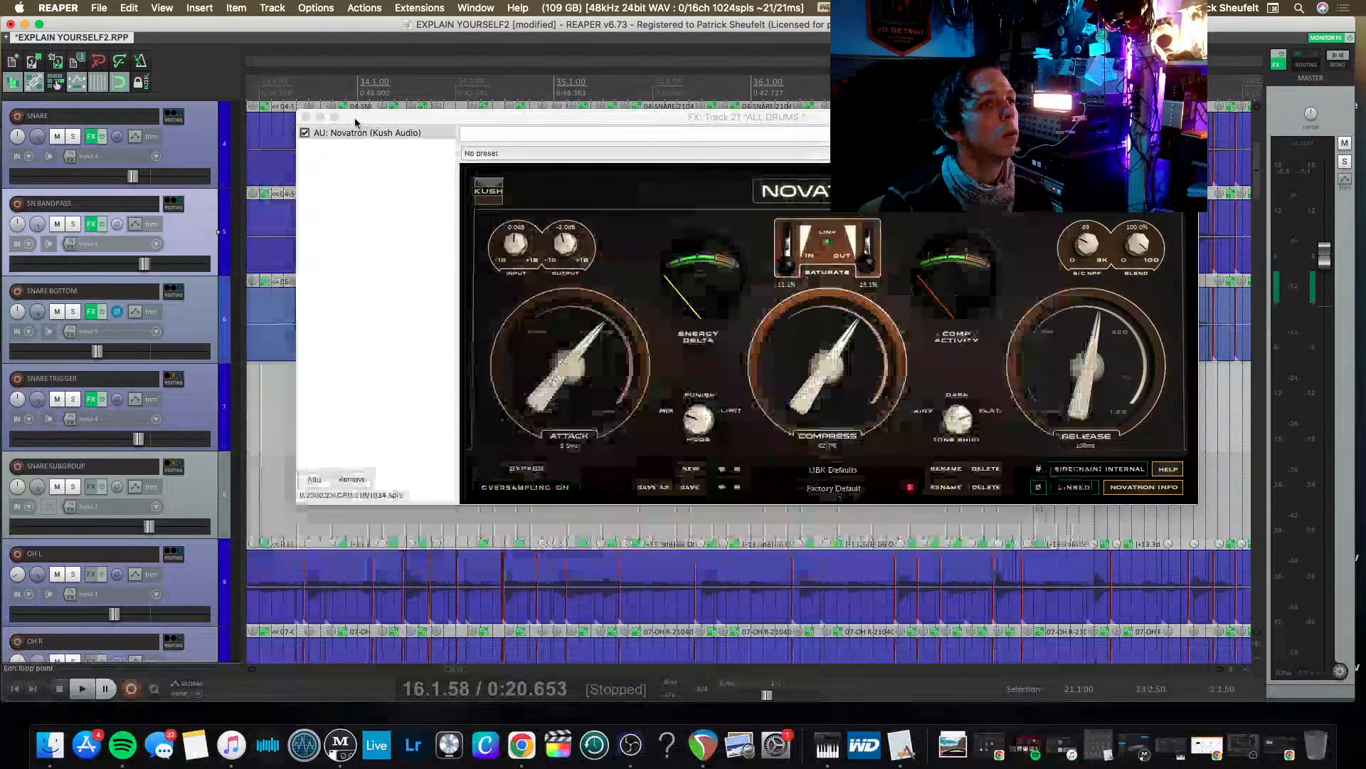
pyautogui.click(306, 118)
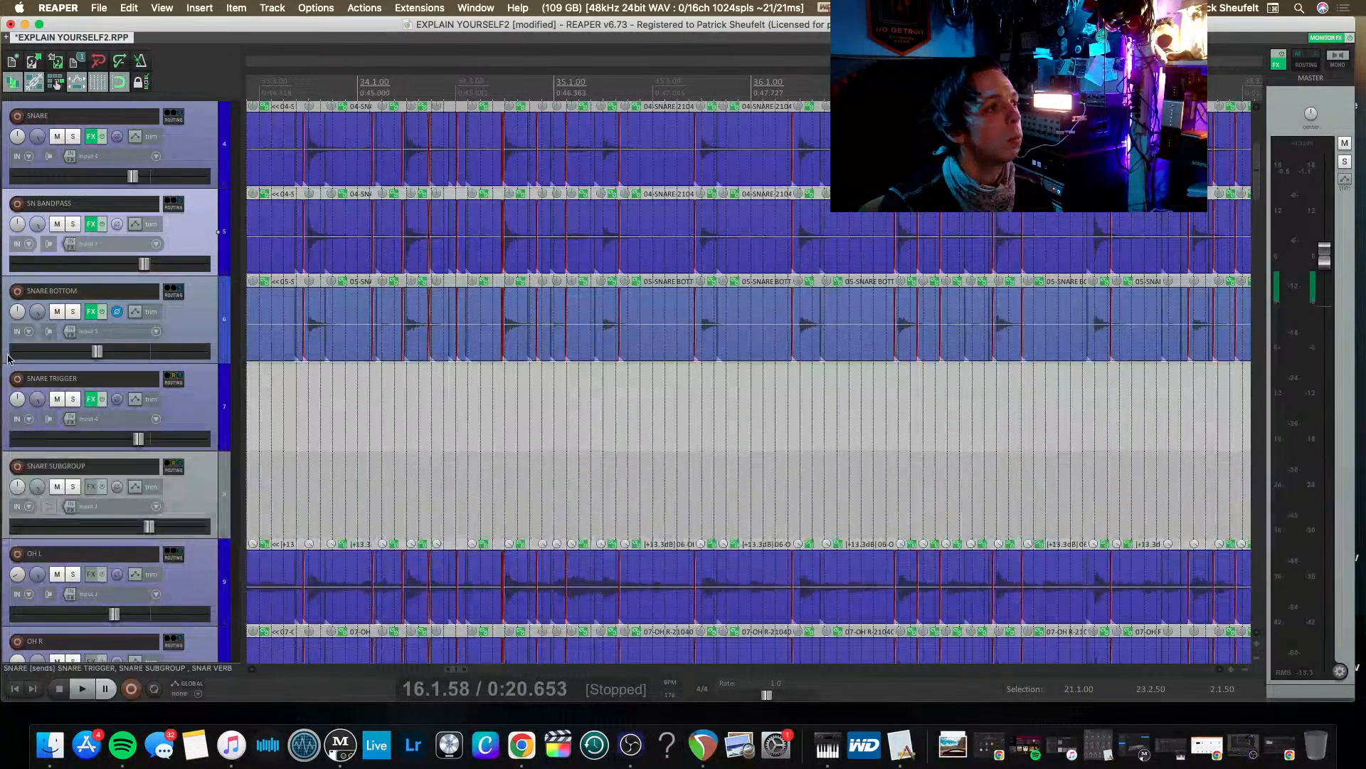
# Move the BASS track up so it sits directly below ALL DRUMS.
pyautogui.scroll(-10, 17, 396)
pyautogui.scroll(-8, 18, 397)
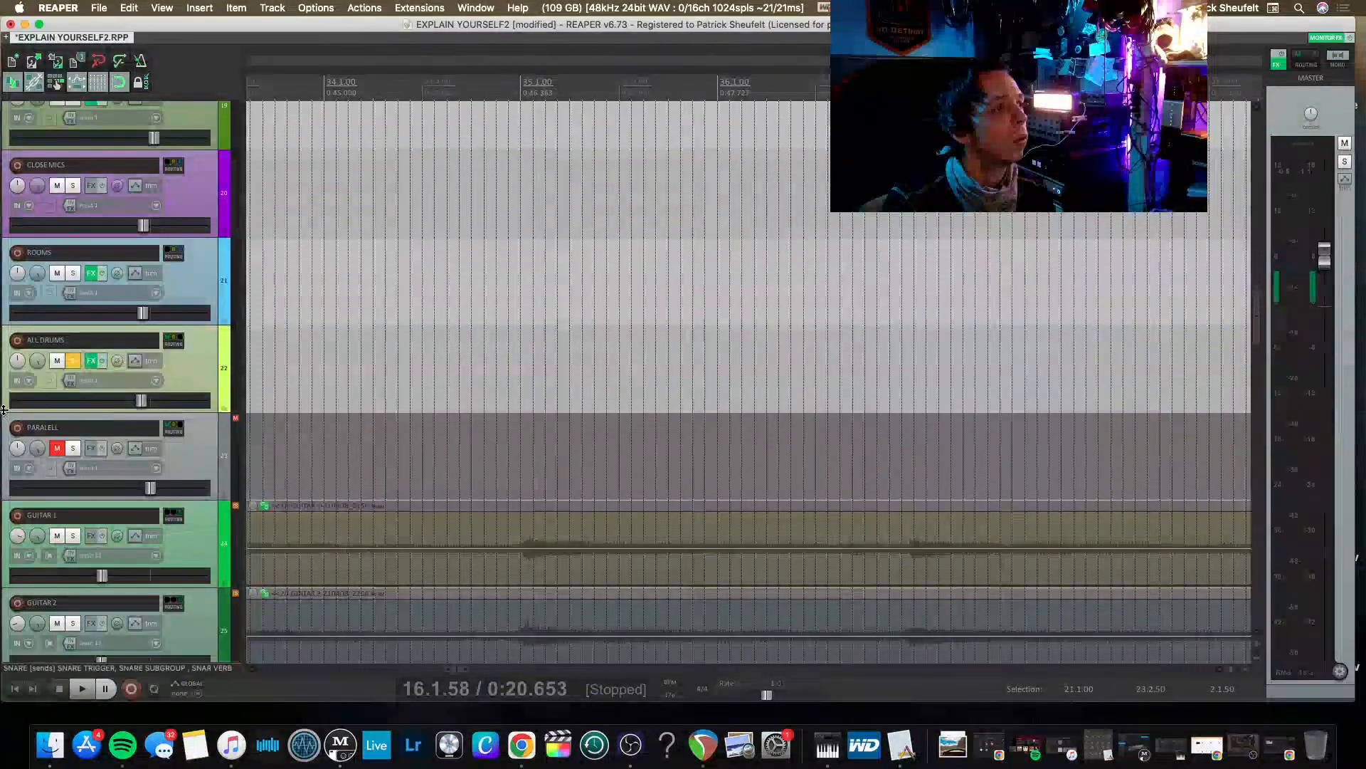
pyautogui.scroll(-2, 50, 406)
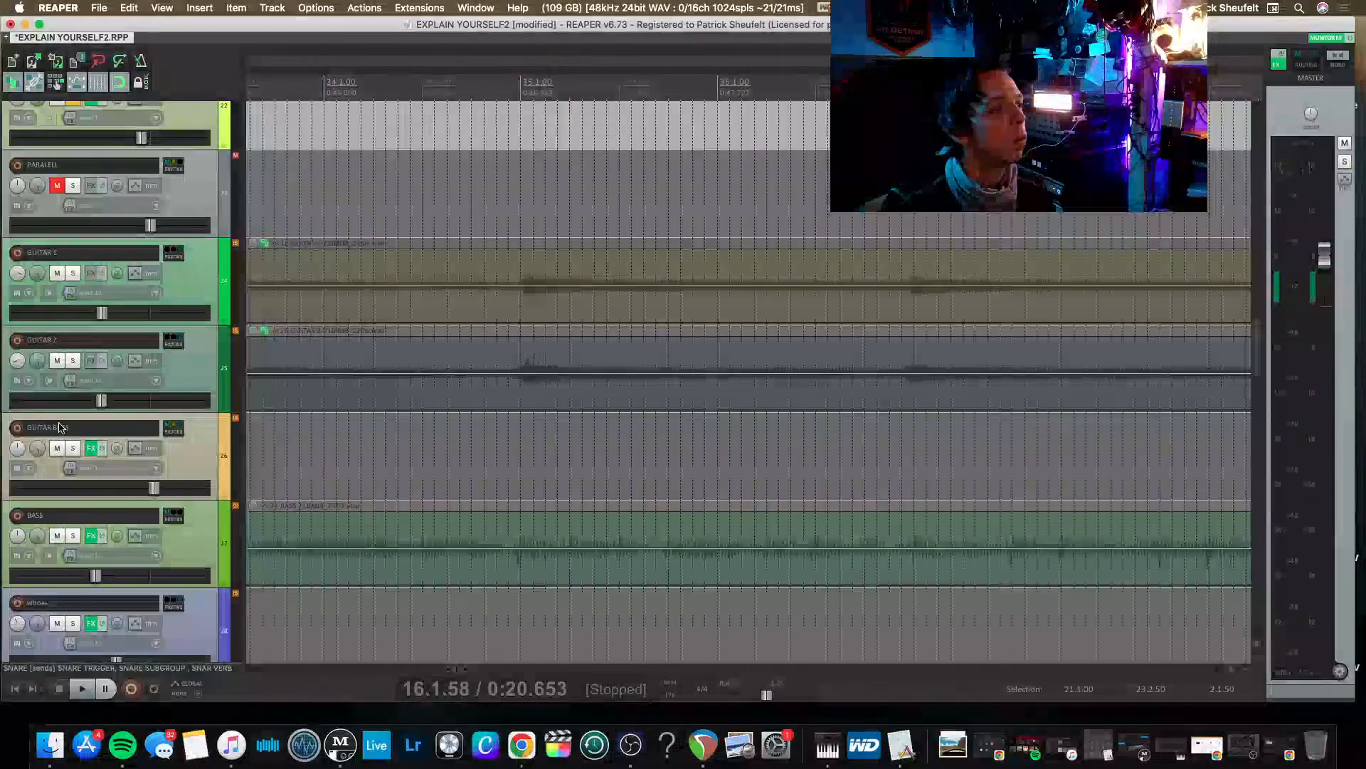
pyautogui.scroll(10, 110, 335)
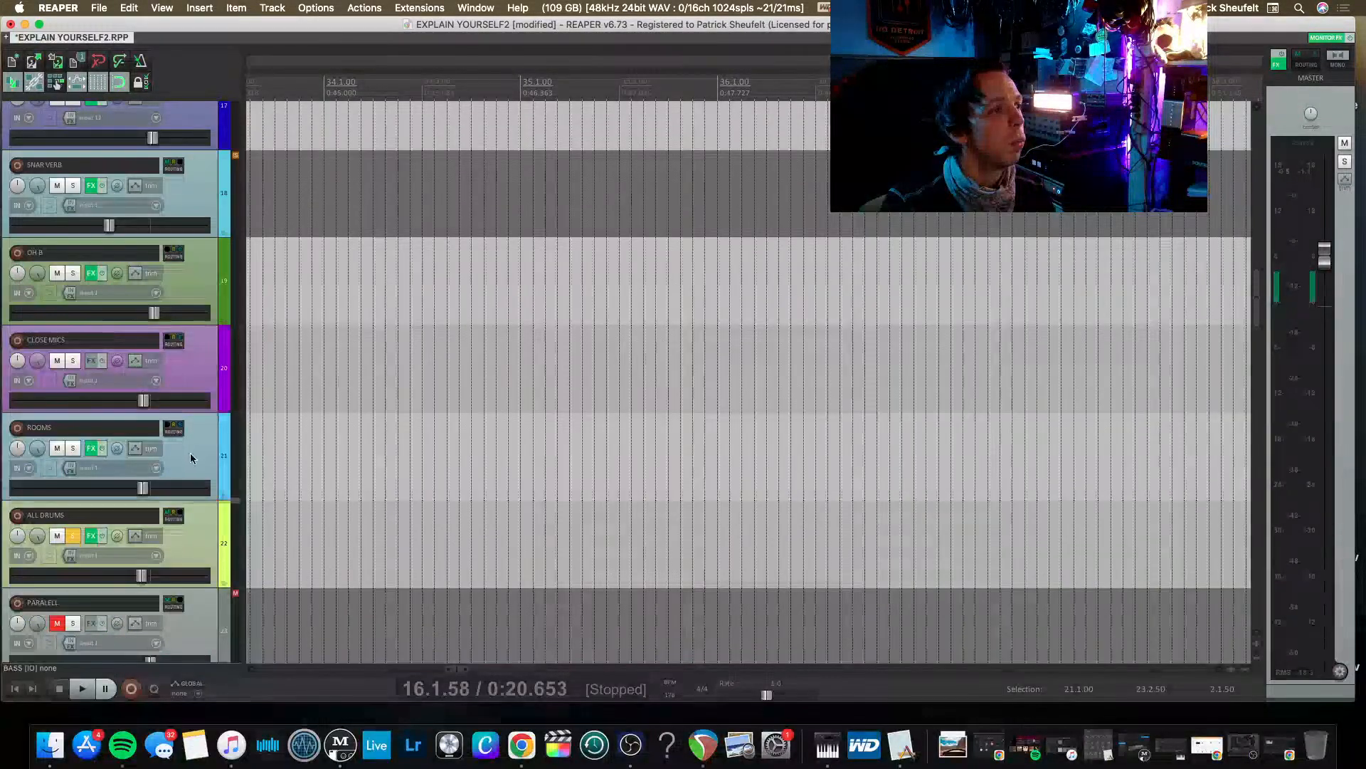
pyautogui.moveTo(226, 571); pyautogui.dragTo(227, 585)
pyautogui.scroll(-4, 85, 451)
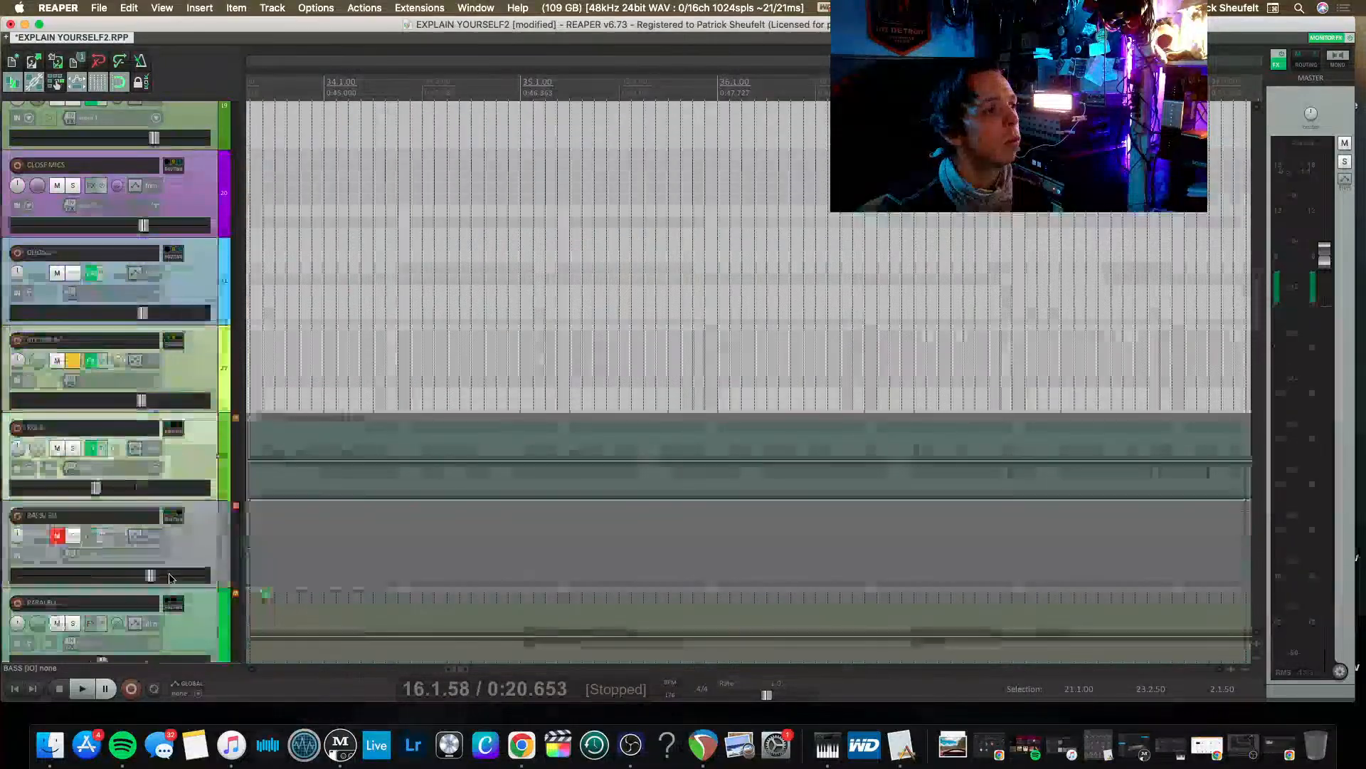
# Delete every plug-in from the BASS track's FX chain and close the empty chain.
pyautogui.click(101, 448)
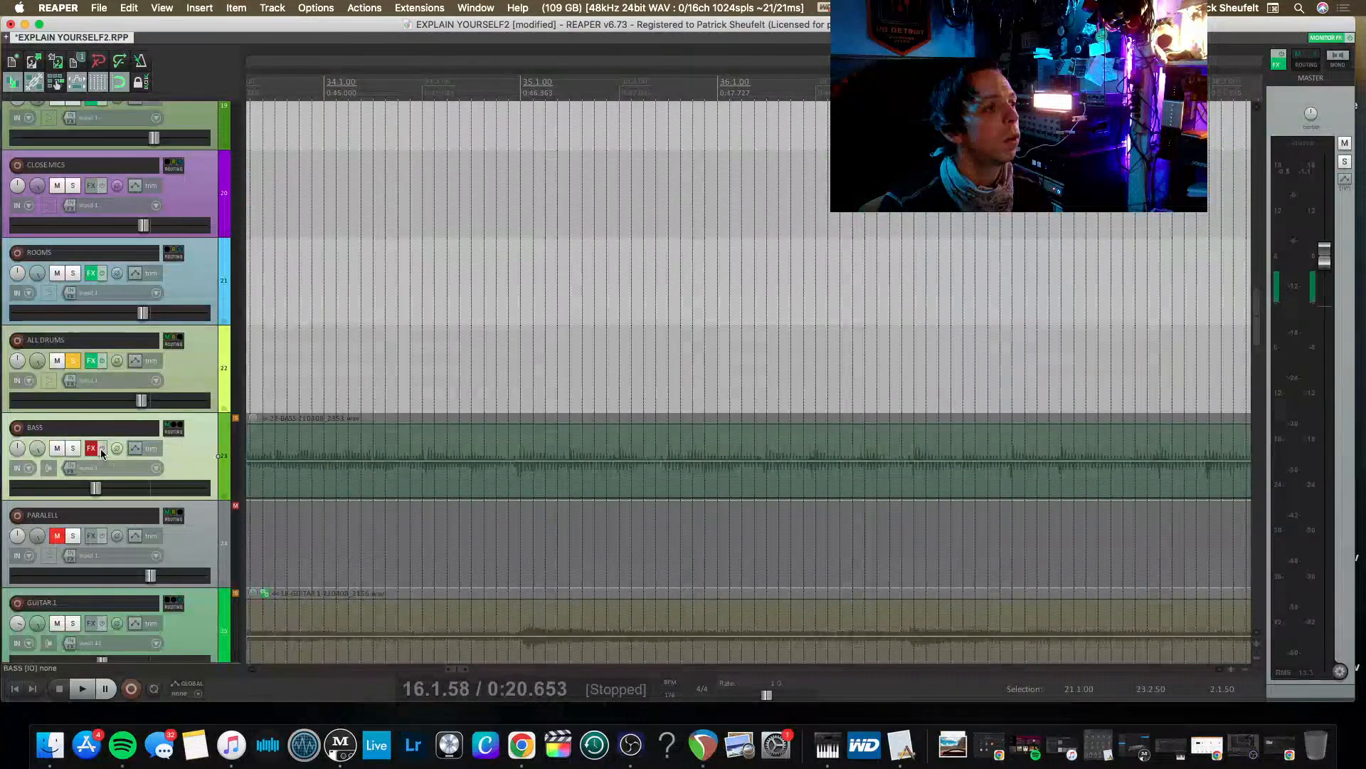
pyautogui.click(95, 450)
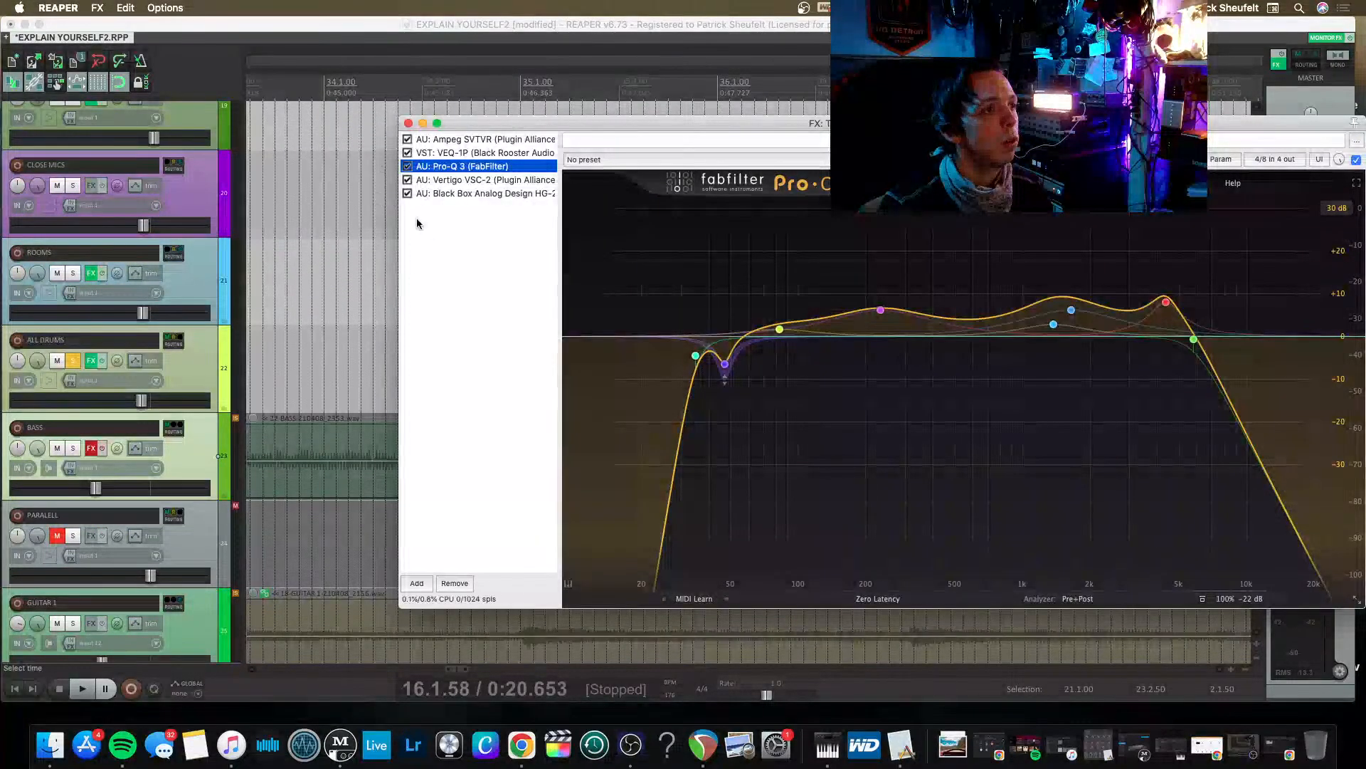
pyautogui.press('super+a')
pyautogui.press('Delete')
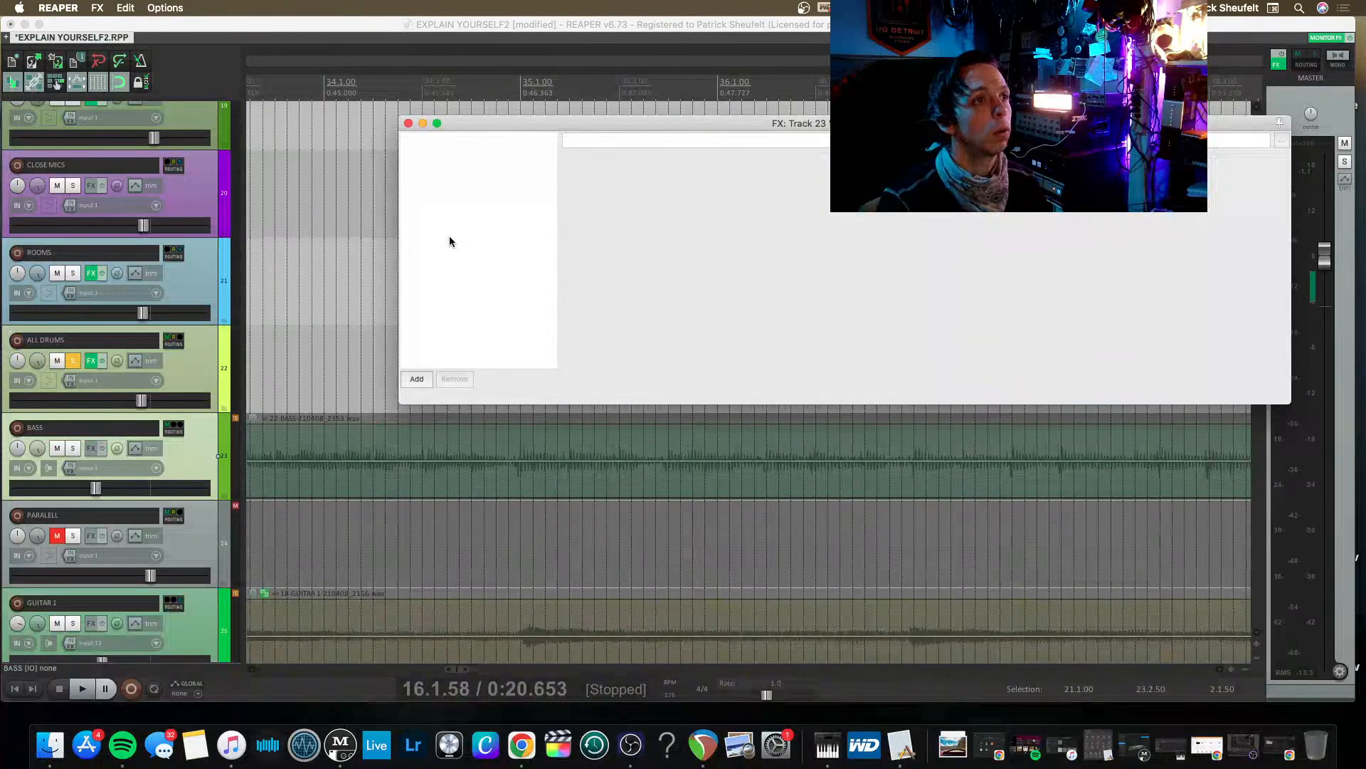
pyautogui.click(408, 124)
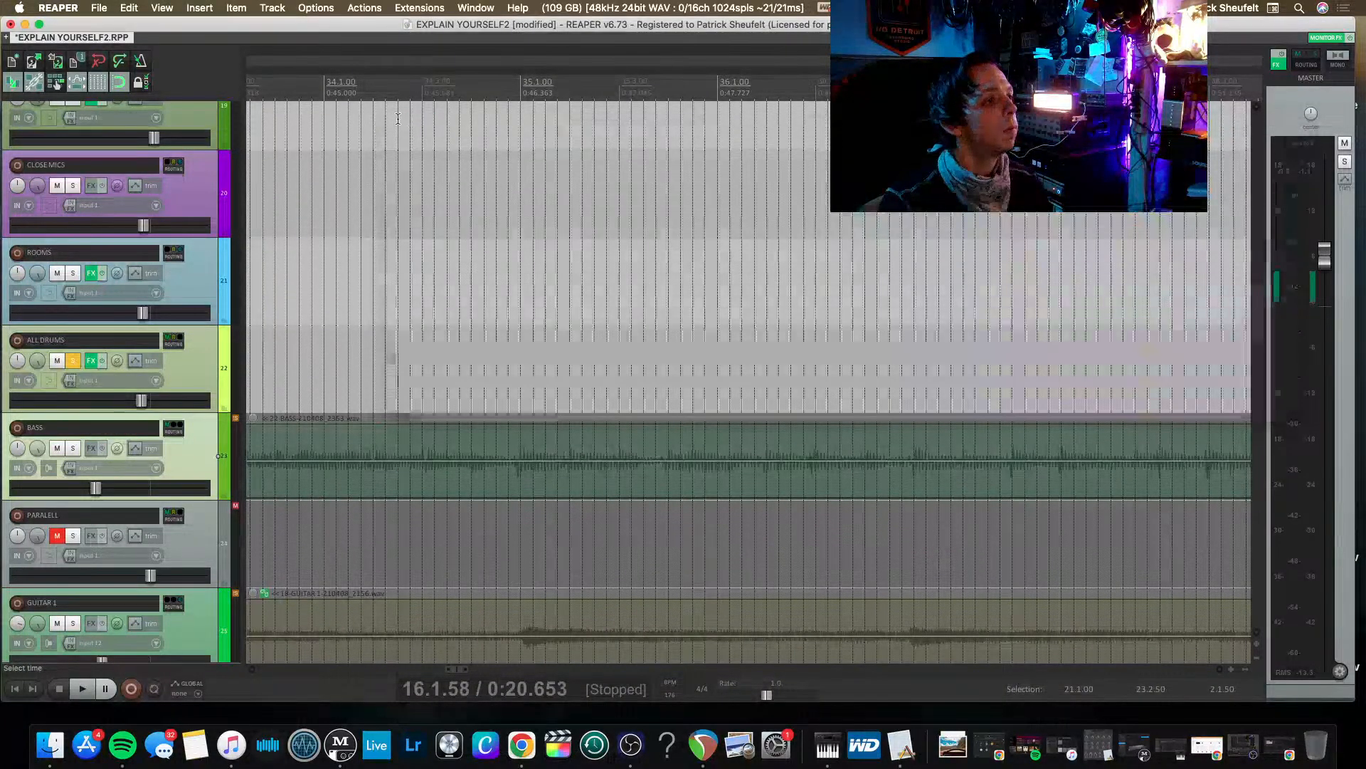
# Solo BASS, clear the ALL DRUMS solo, leave ALL DRUMS unmuted, and play the bass alone.
pyautogui.click(75, 448)
pyautogui.press('space')
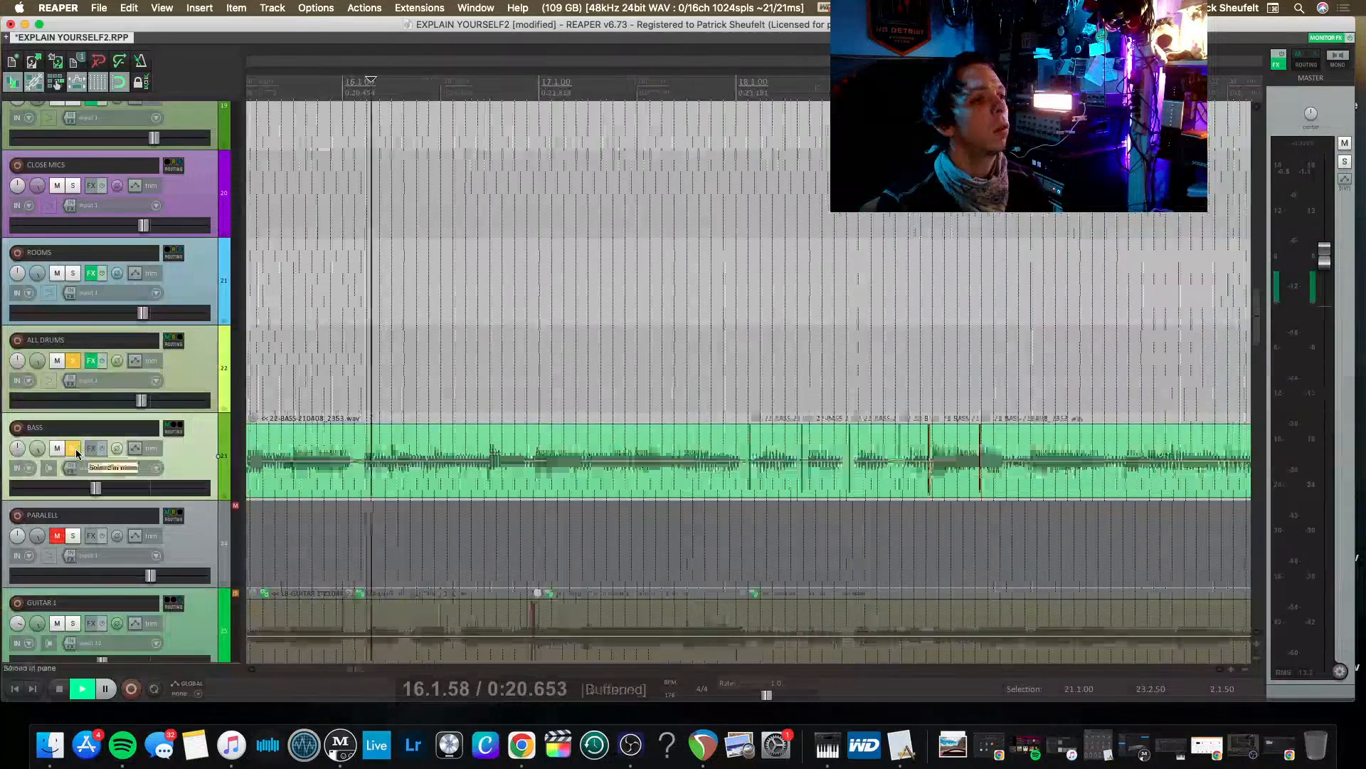
pyautogui.press('space')
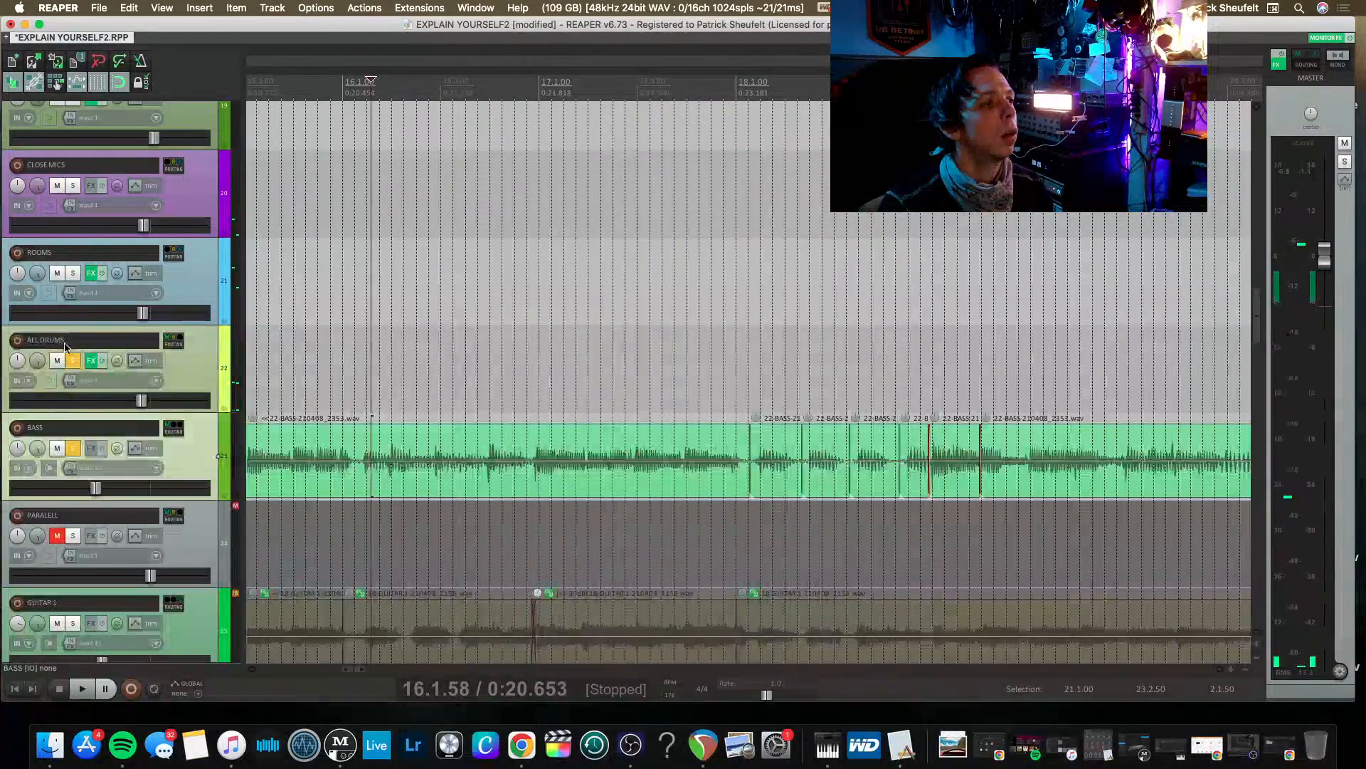
pyautogui.click(75, 362)
pyautogui.press('space')
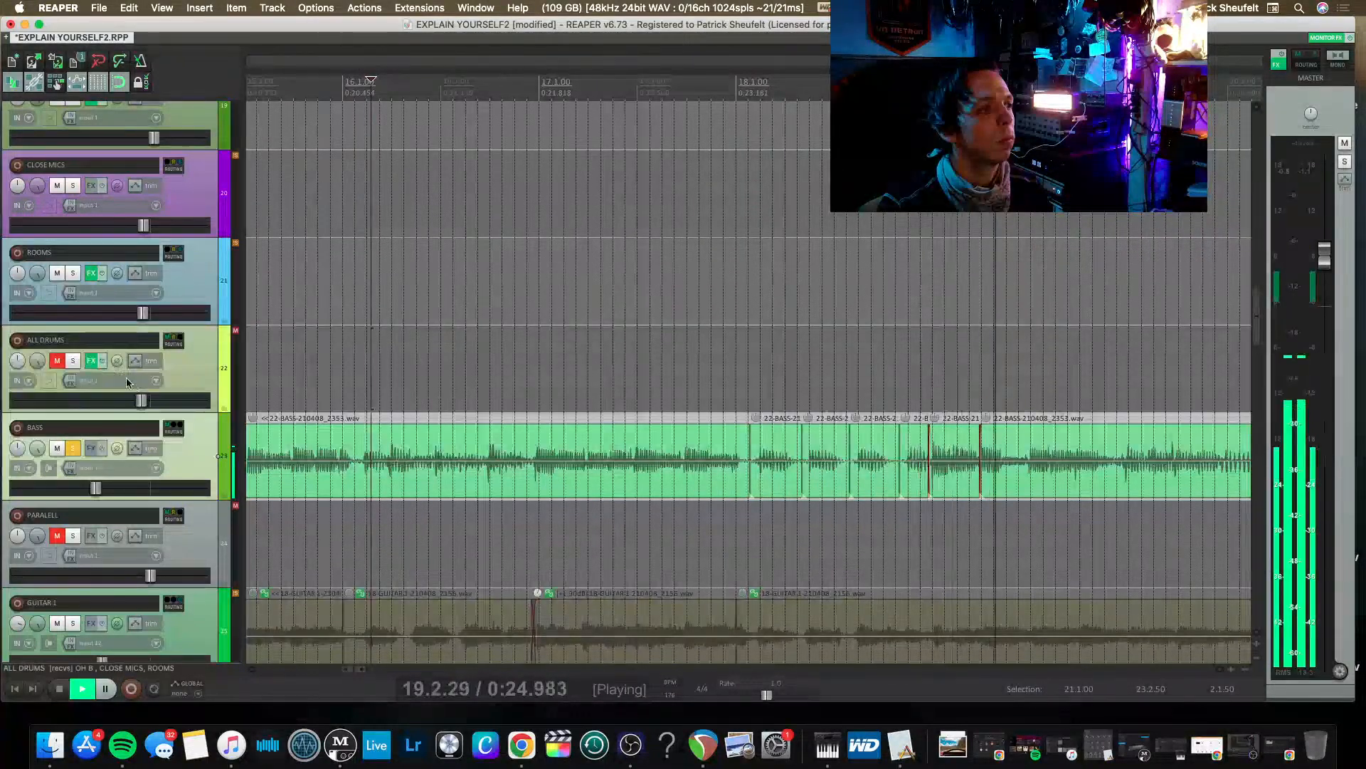
pyautogui.click(57, 361)
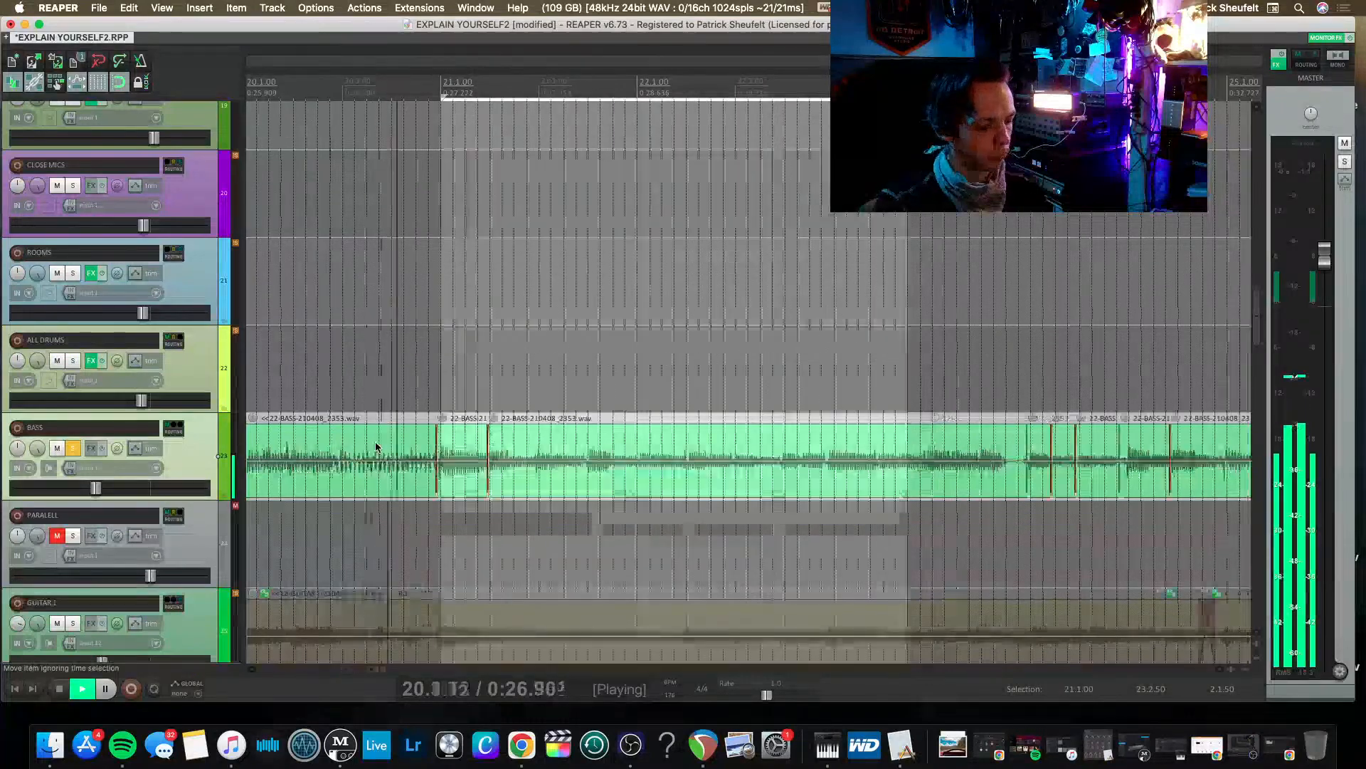
pyautogui.scroll(-3, 377, 450)
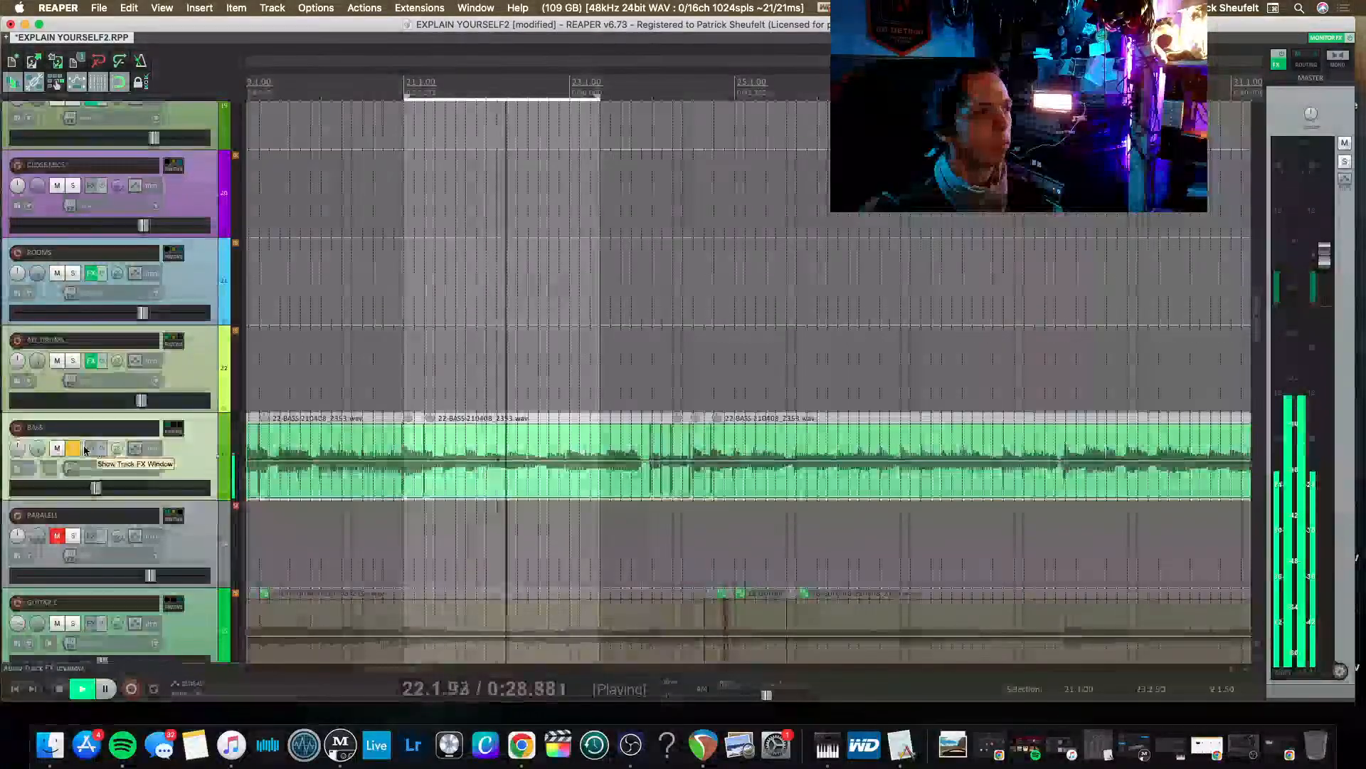
# Filter the plug-ins by AMPEG and add AU: Ampeg SVT3Pro to the BASS track.
pyautogui.click(91, 449)
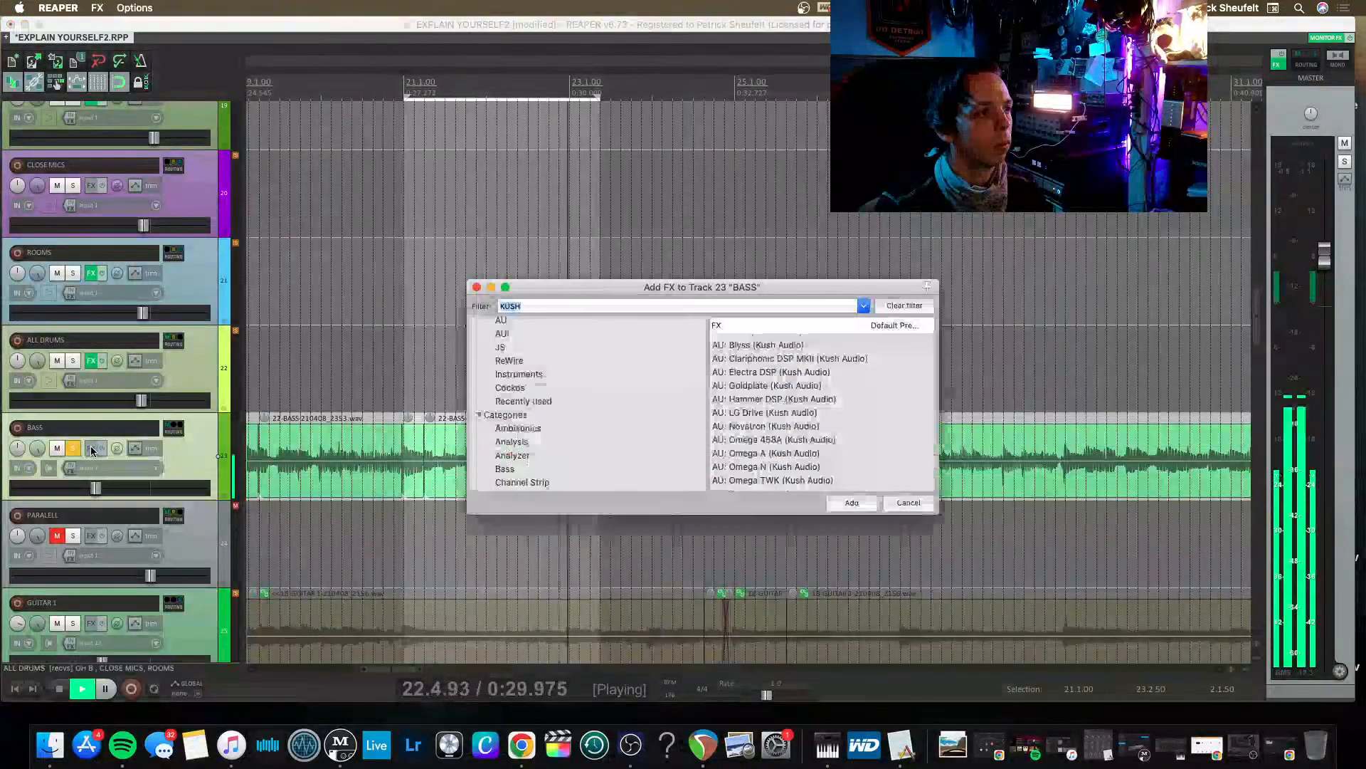
pyautogui.click(477, 287)
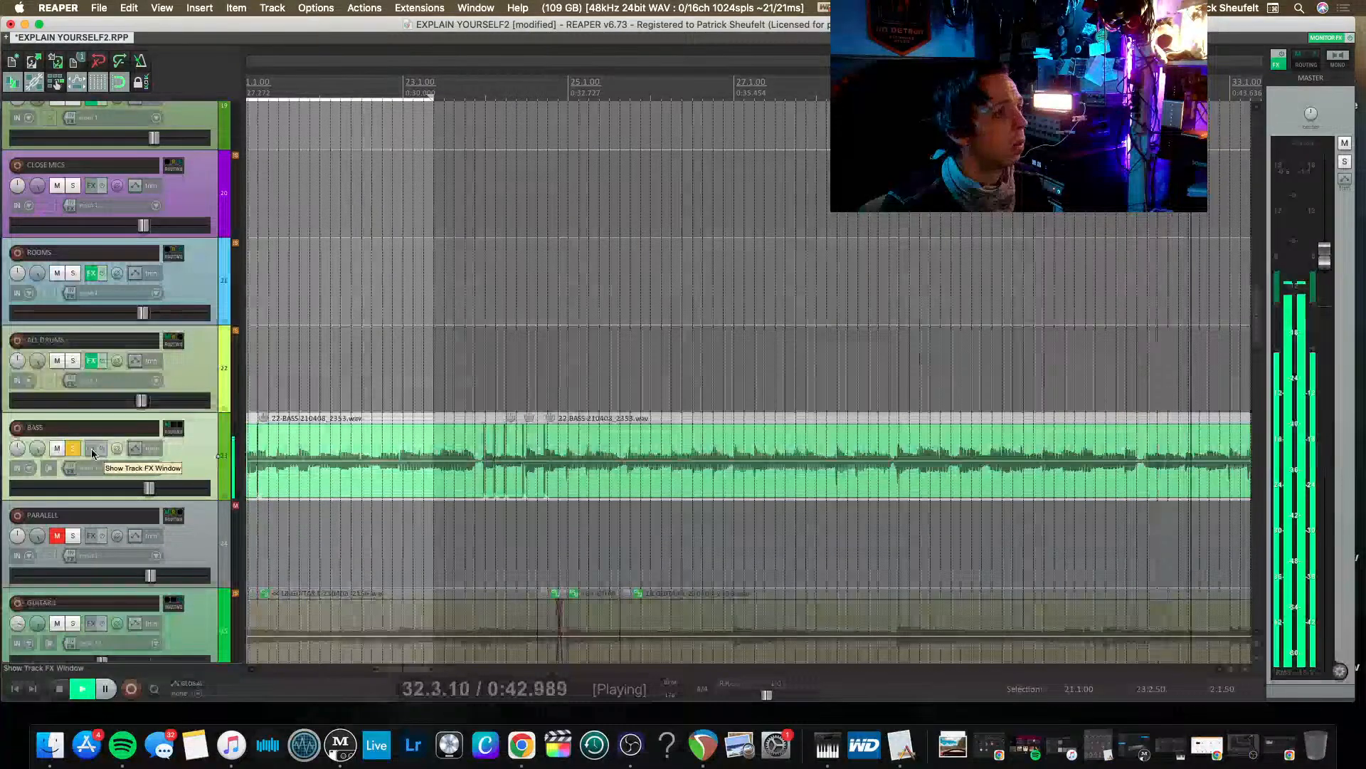
pyautogui.click(93, 450)
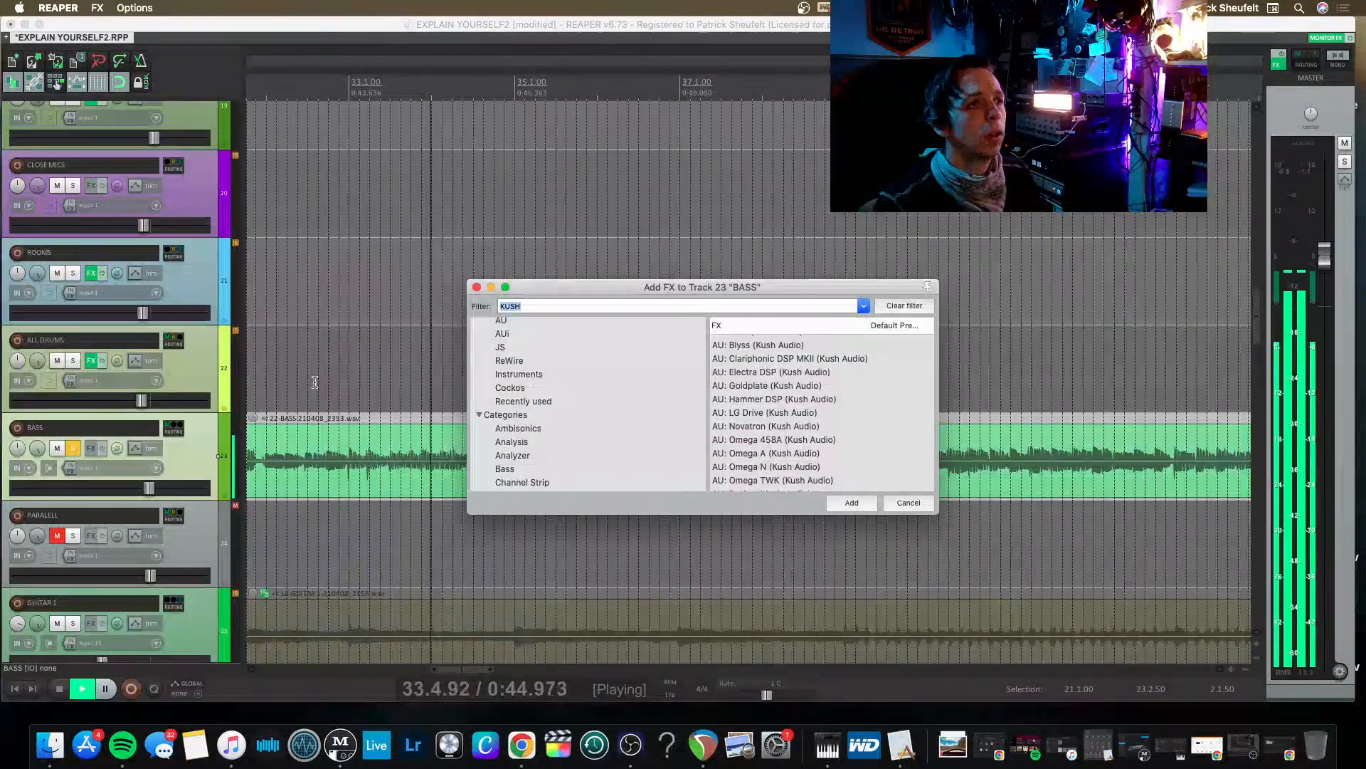
pyautogui.press('BackSpace')
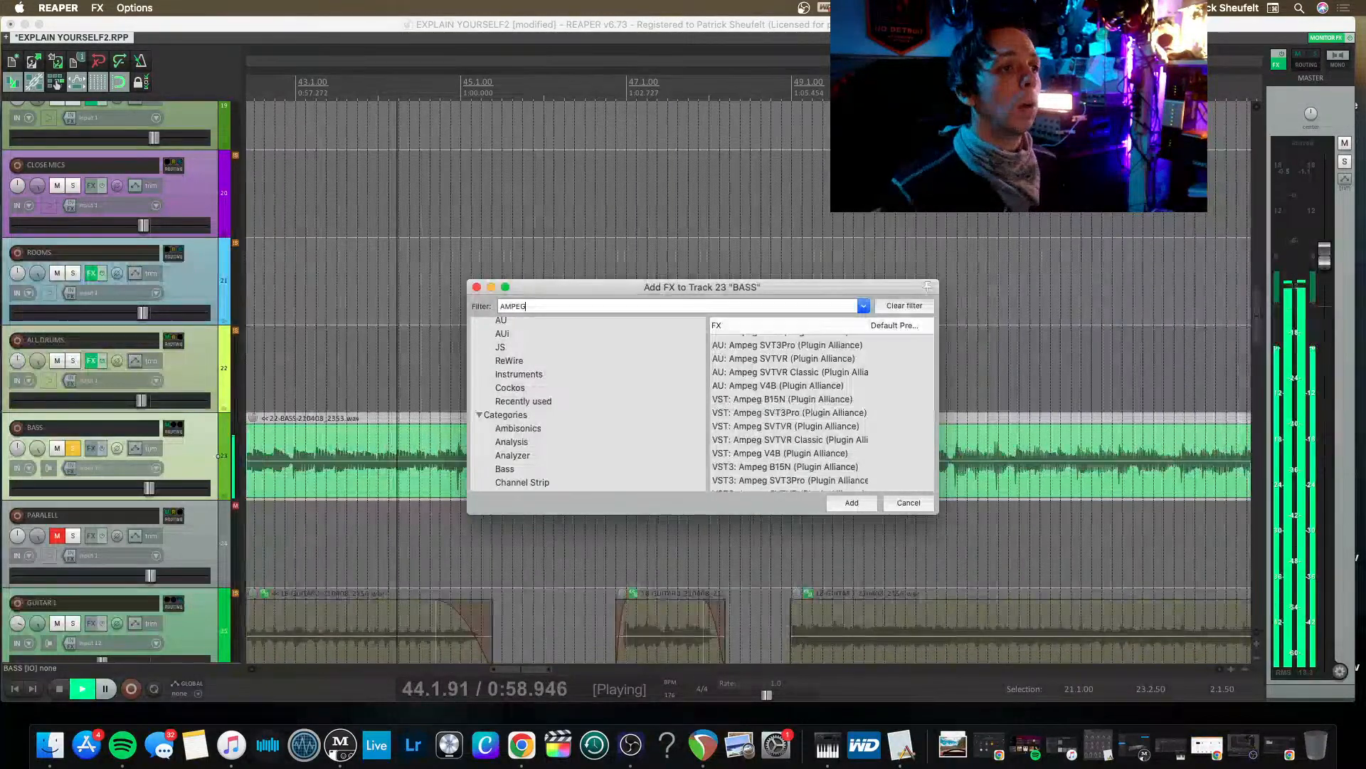
pyautogui.click(814, 345)
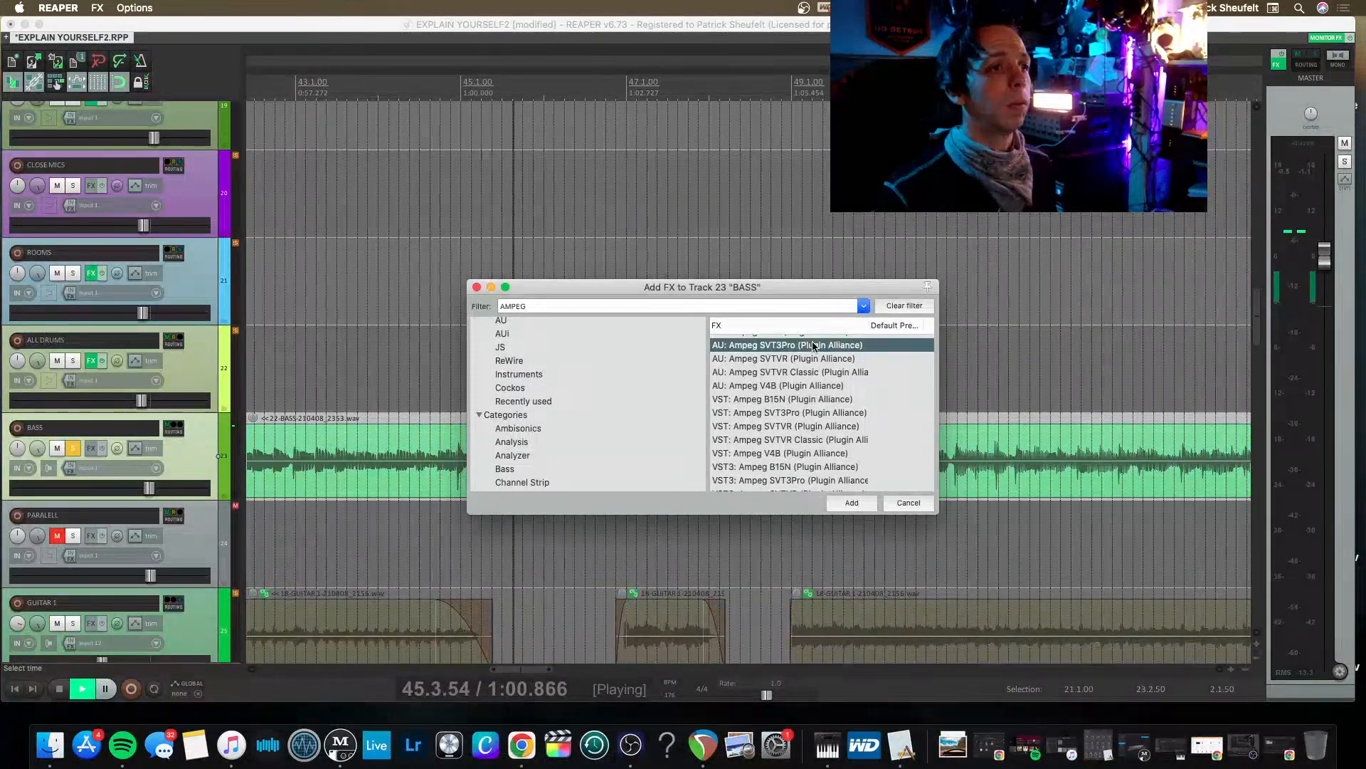
pyautogui.press('Return')
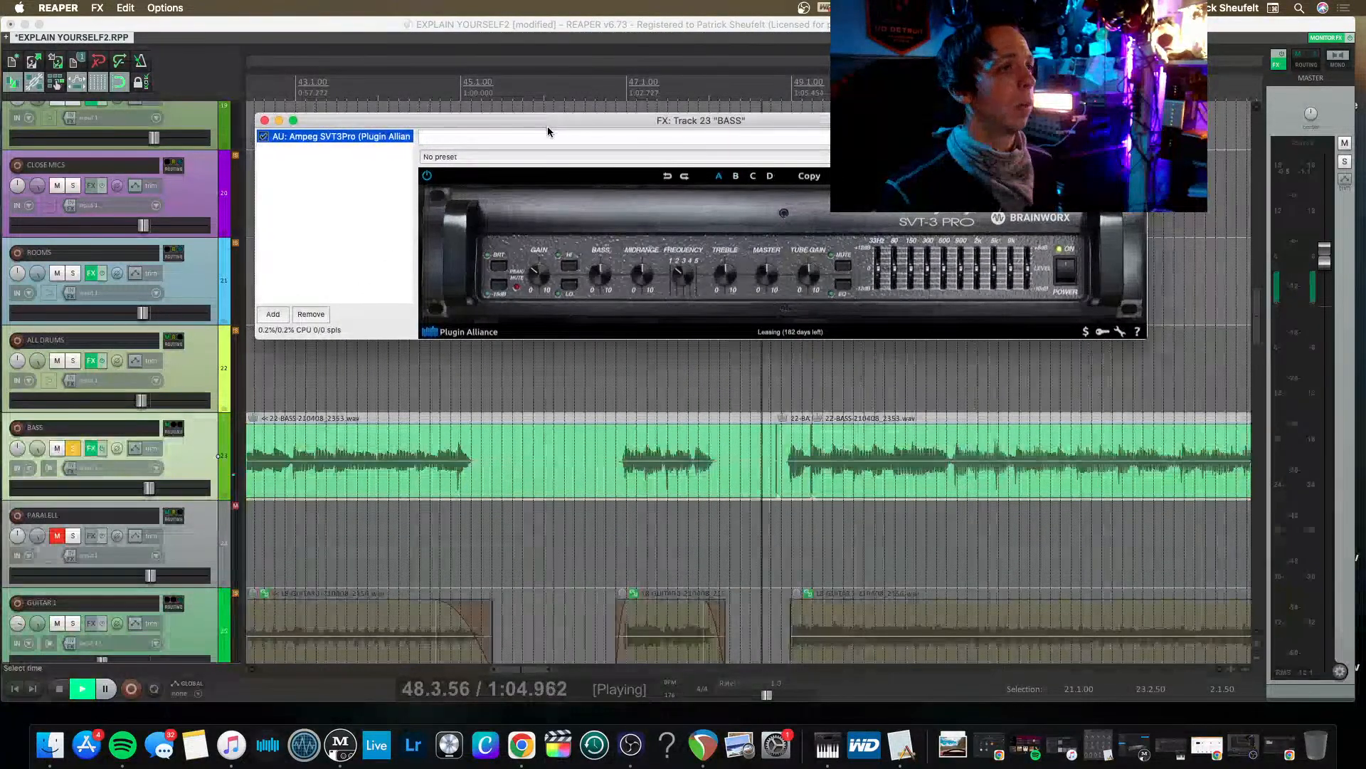
# Audition the Solid Bass 8x10 + Horn preset in Ampeg SVT3Pro and load Solid Bass 8x10.
pyautogui.click(606, 157)
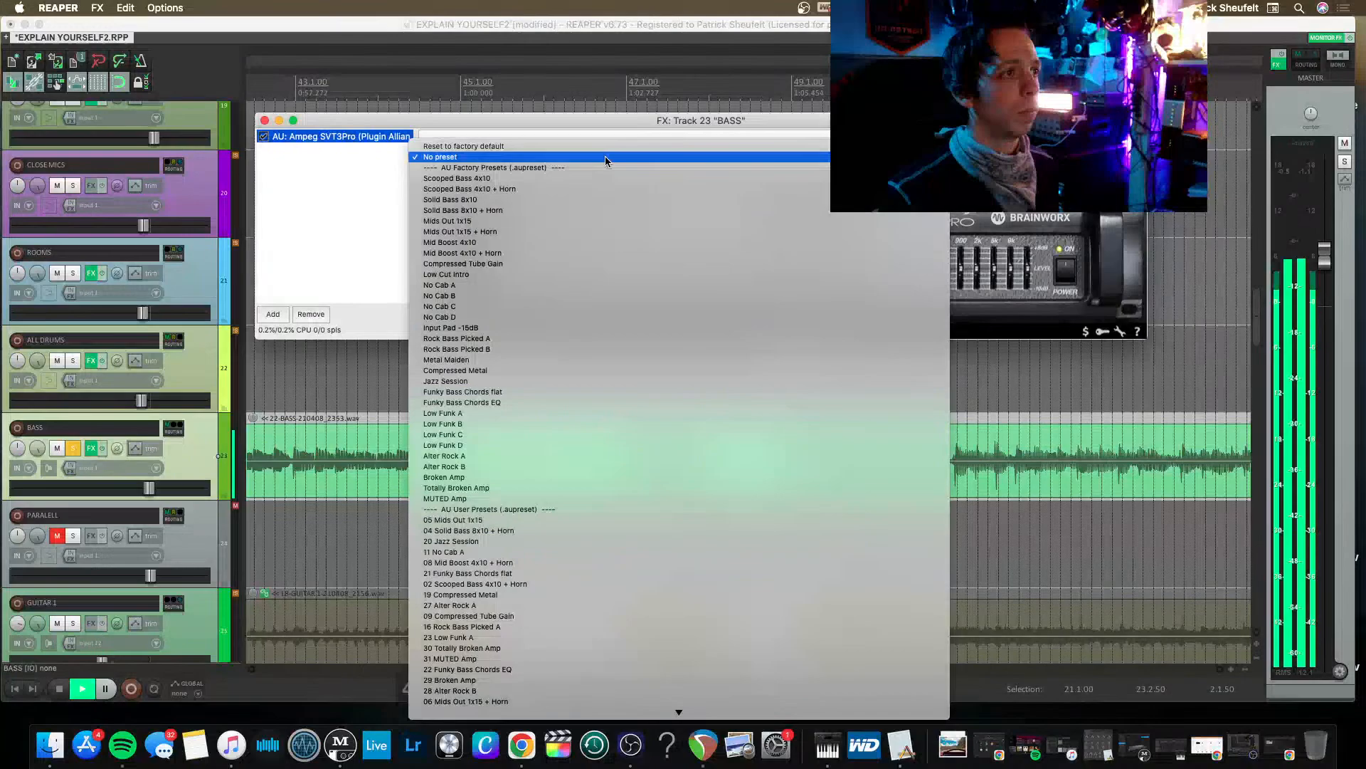
pyautogui.click(578, 210)
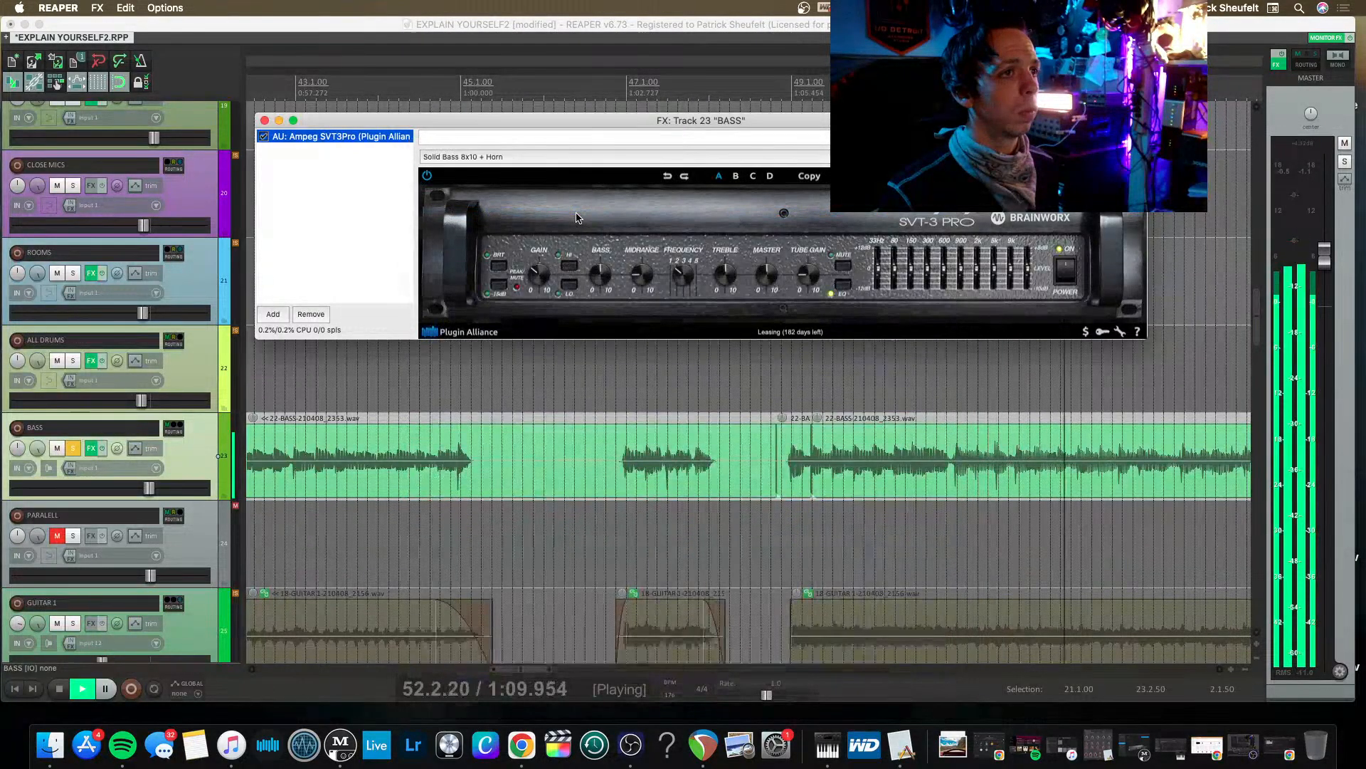
pyautogui.click(591, 154)
pyautogui.click(585, 145)
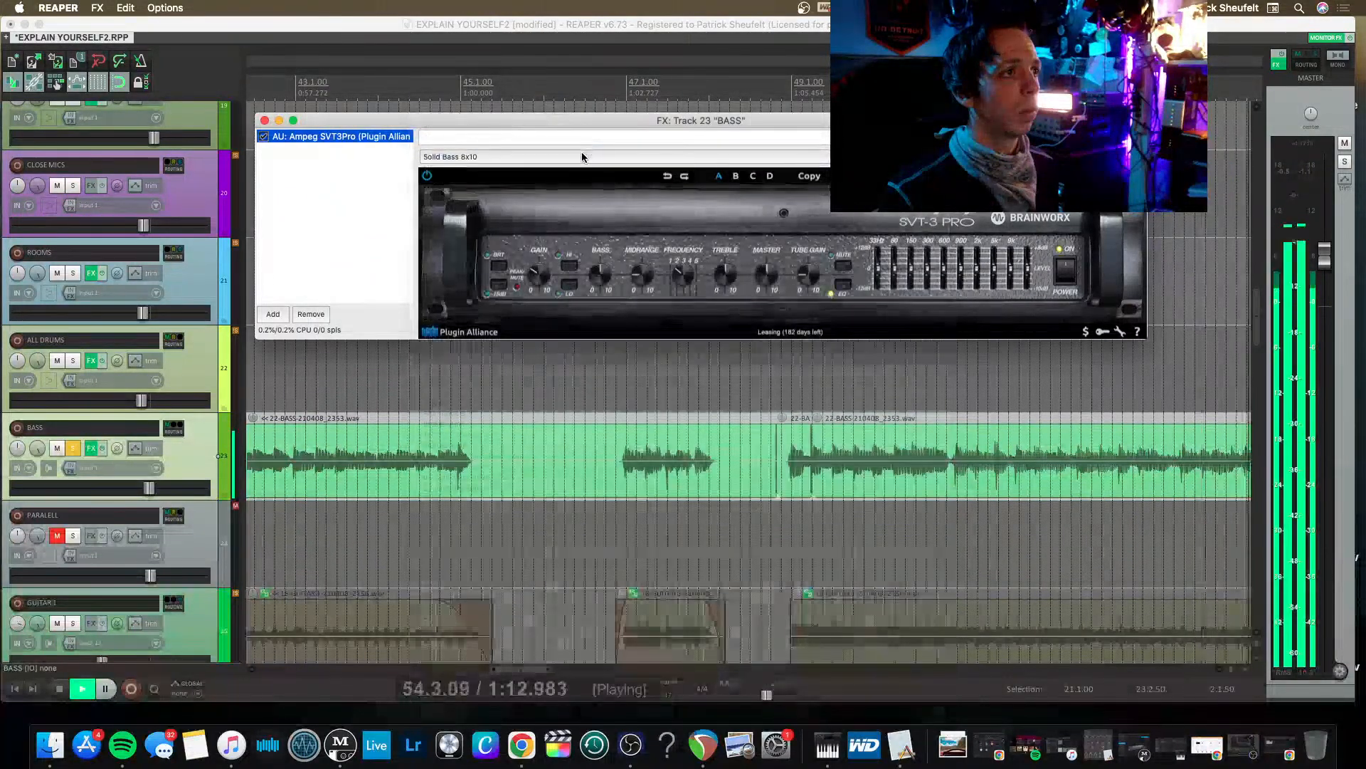
# Reset the BASS track's clip indicator and solo ALL DRUMS alongside the bass during playback.
pyautogui.click(335, 224)
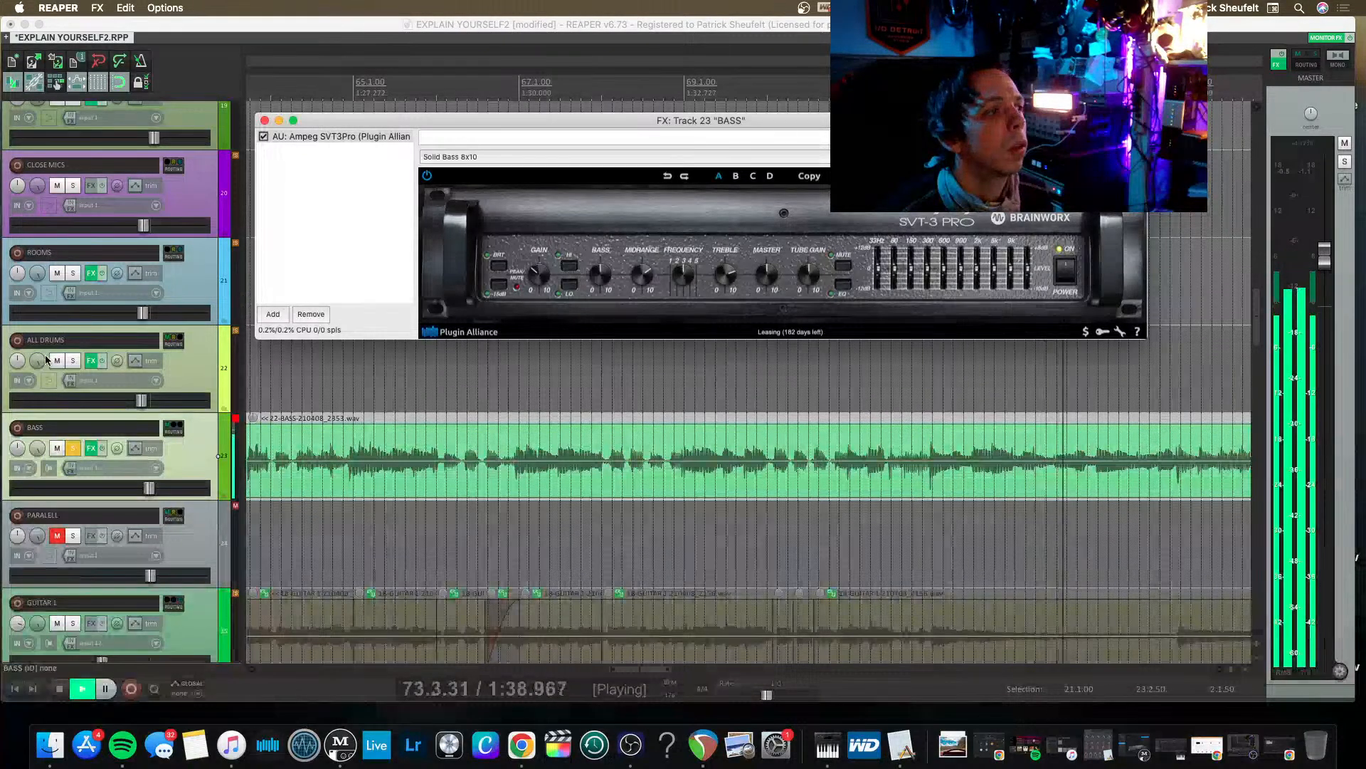
pyautogui.click(238, 425)
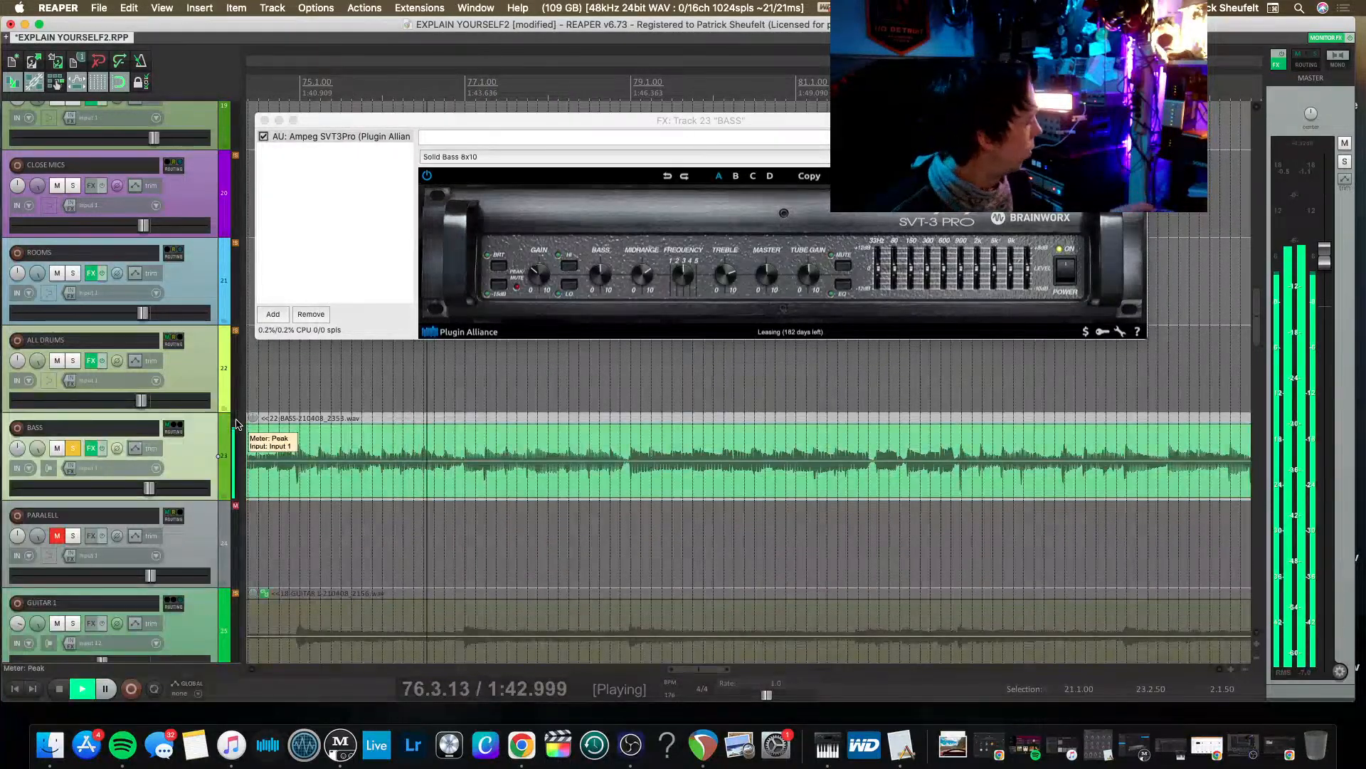
pyautogui.click(74, 361)
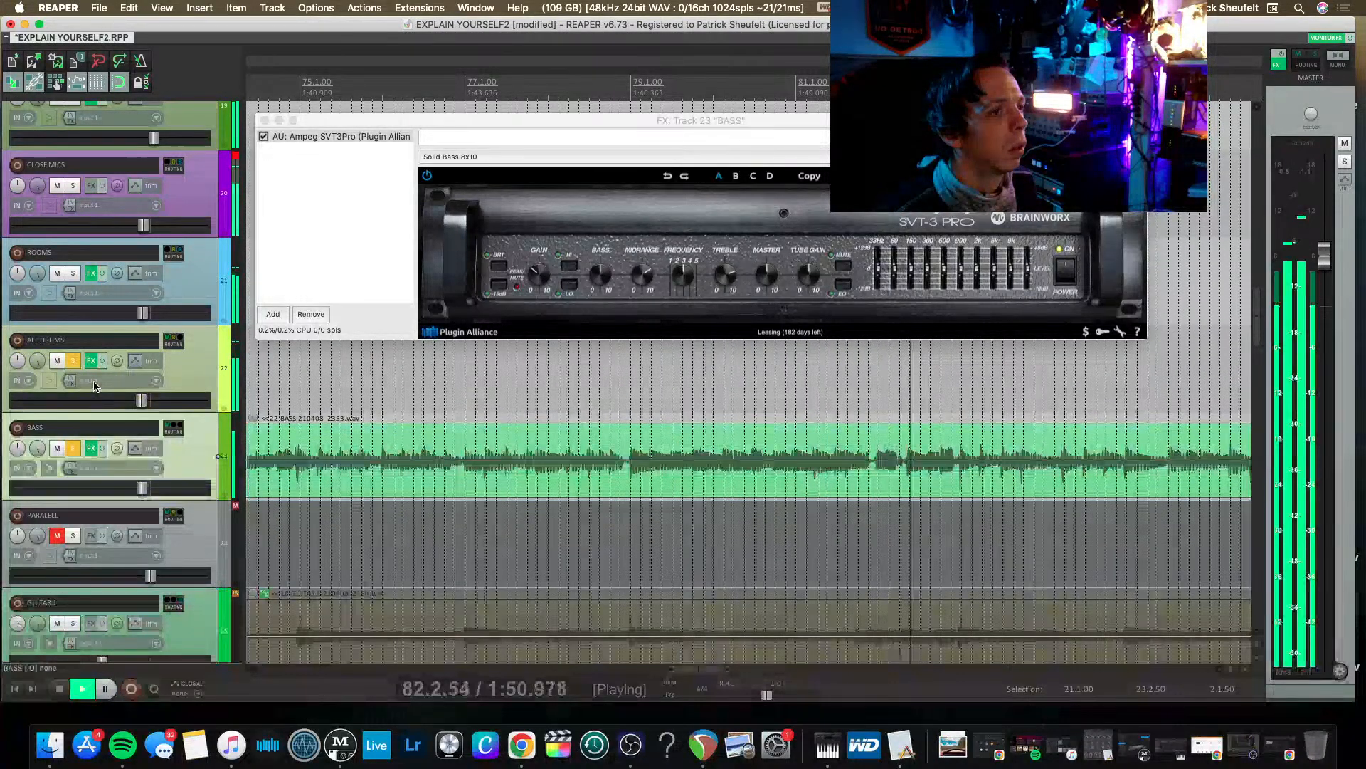
# Filter the plug-ins by EQP, add VST: PuigTec EQP1A Mono (Waves) to BASS, and close its FX chain.
pyautogui.doubleClick(322, 170)
pyautogui.write('EQUP')
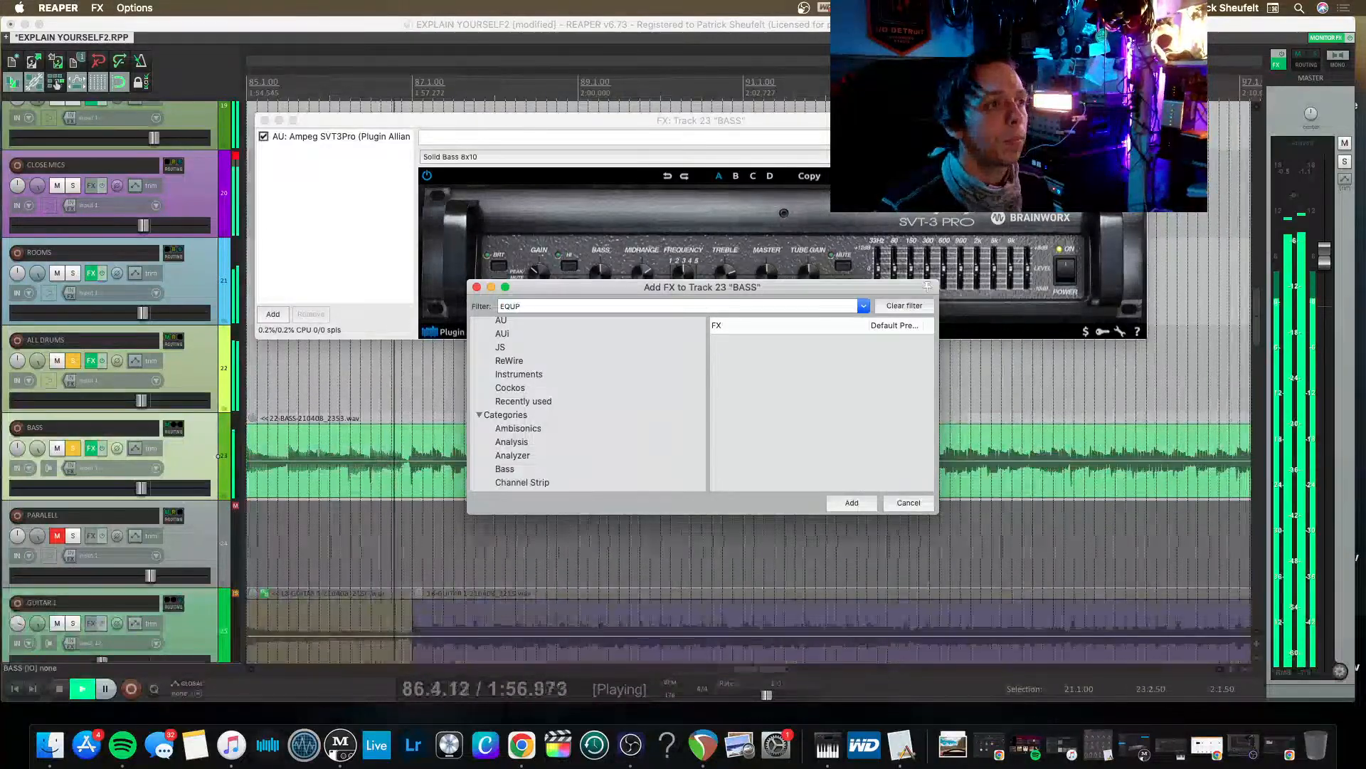
pyautogui.press('BackSpace')
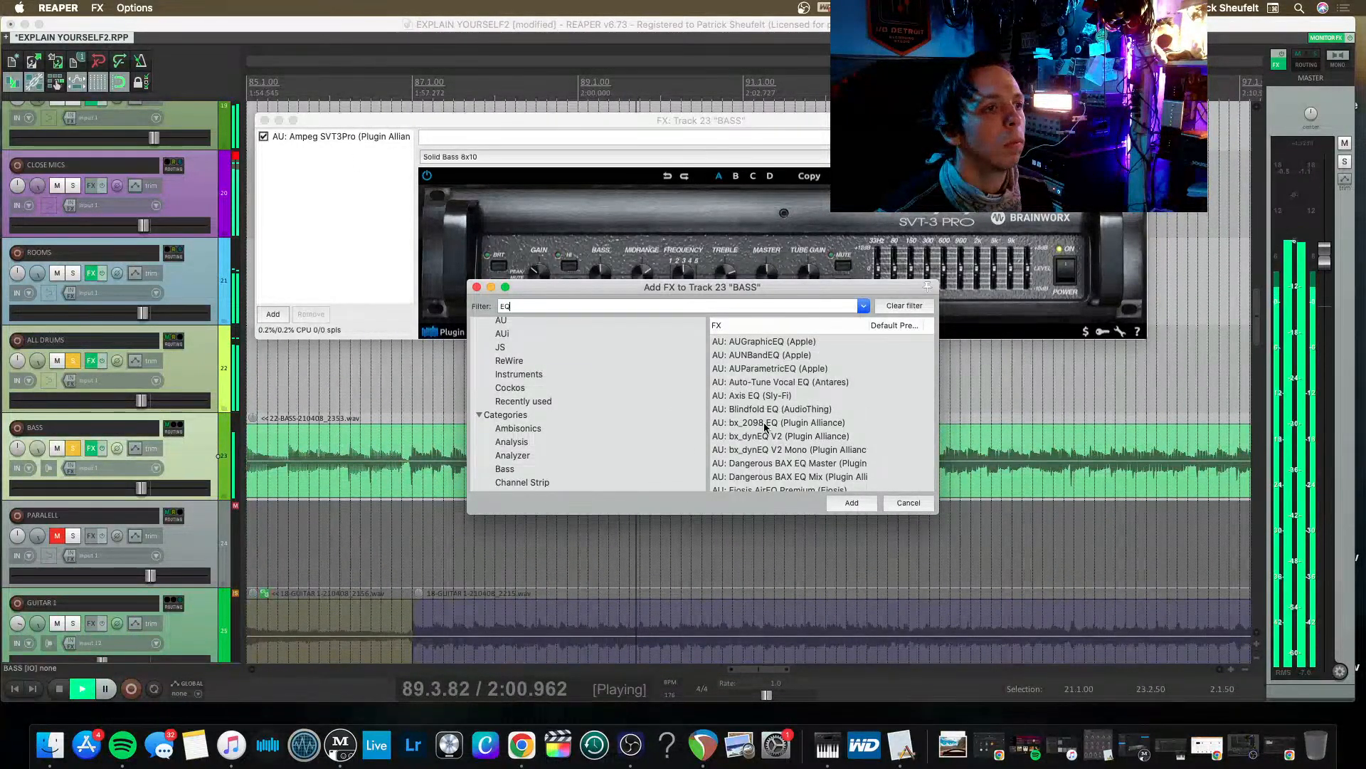
pyautogui.scroll(-2, 763, 426)
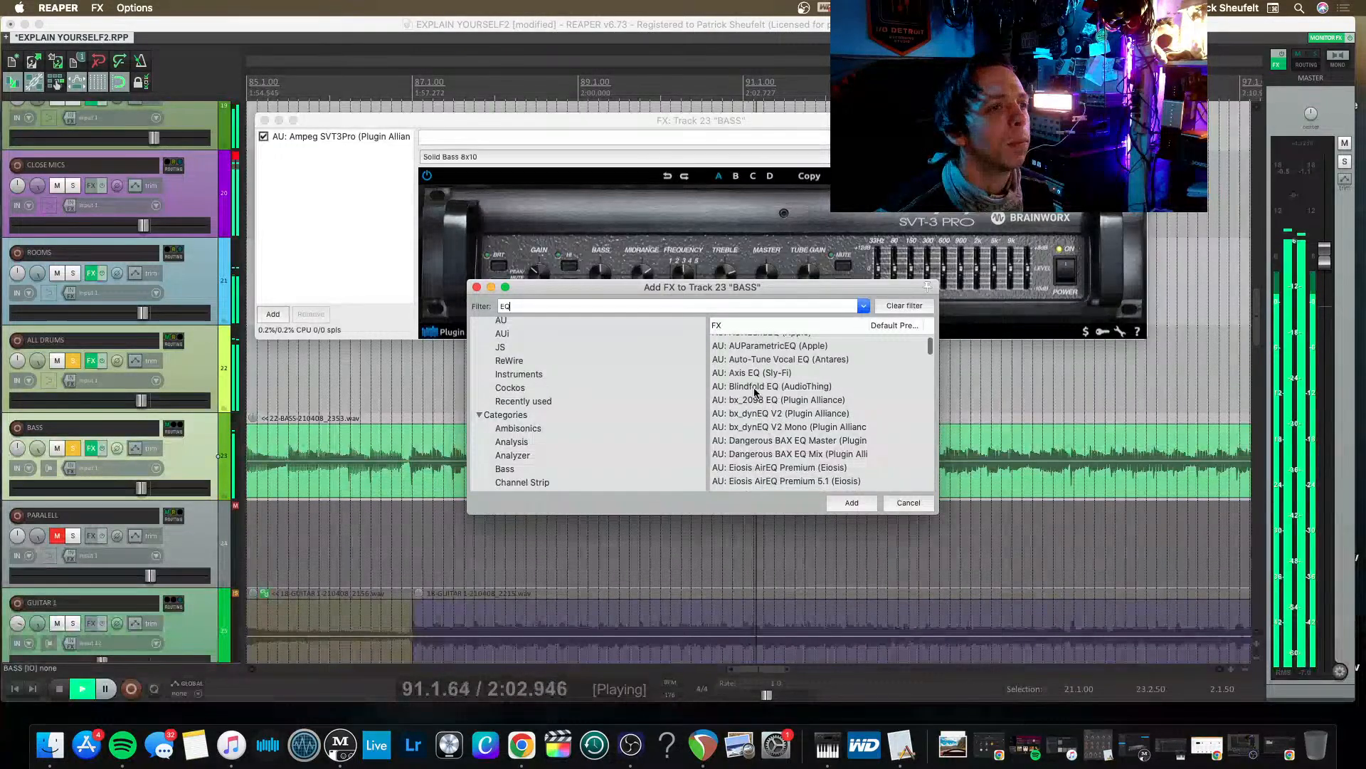
pyautogui.scroll(2, 755, 393)
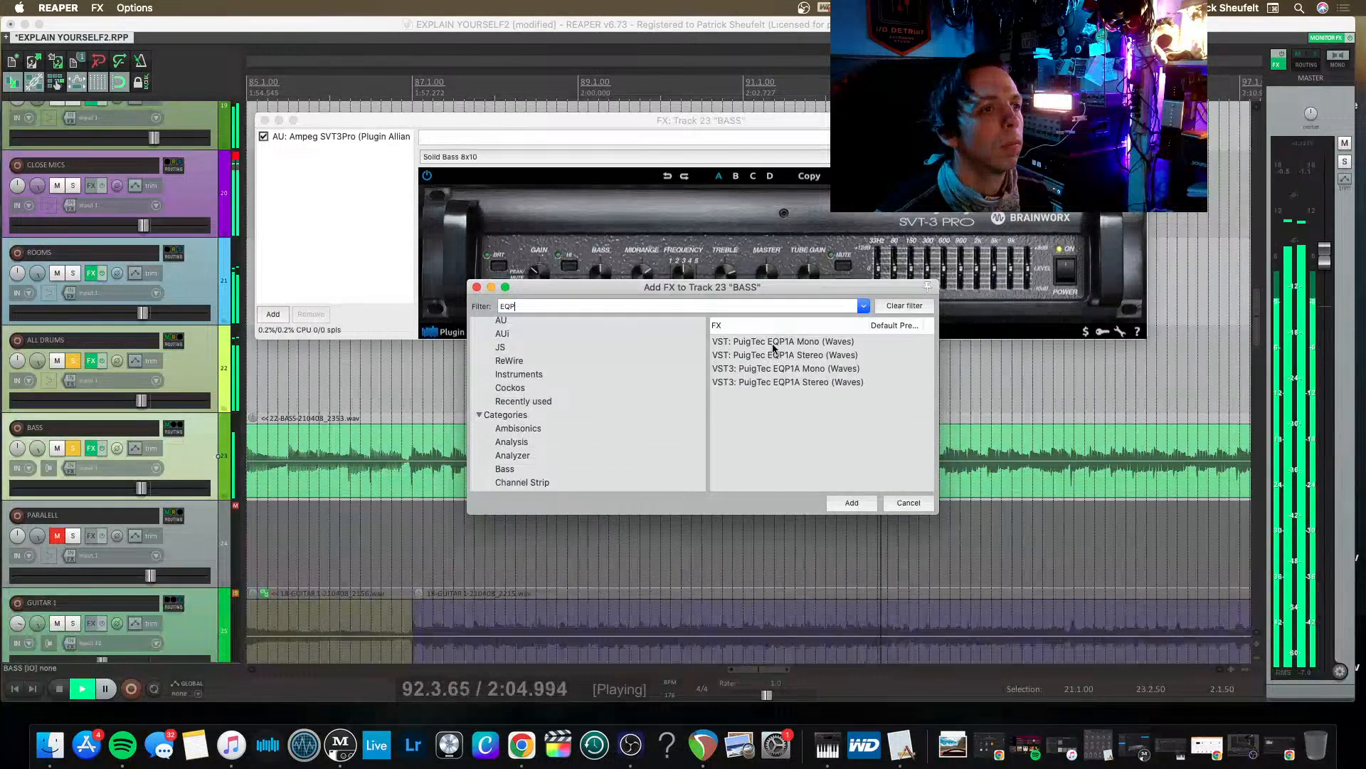
pyautogui.doubleClick(774, 342)
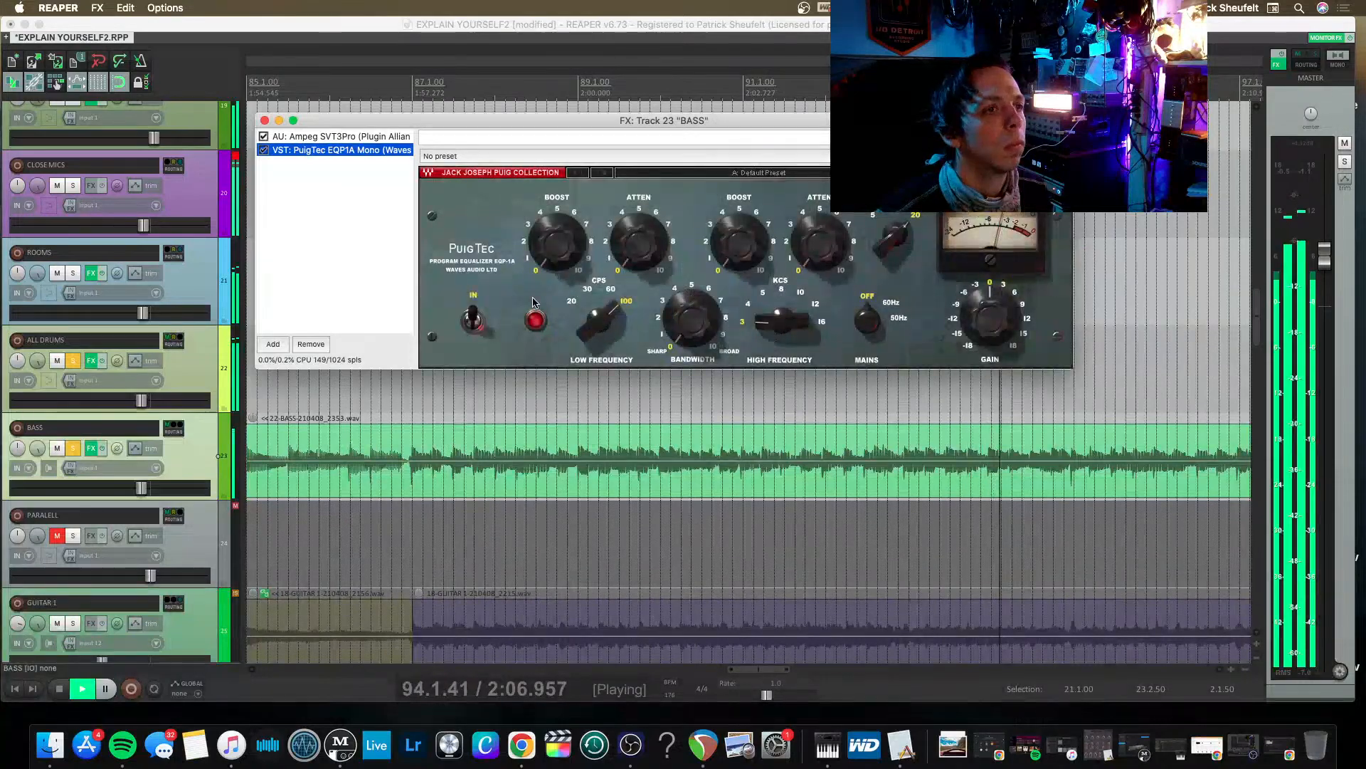
pyautogui.click(264, 120)
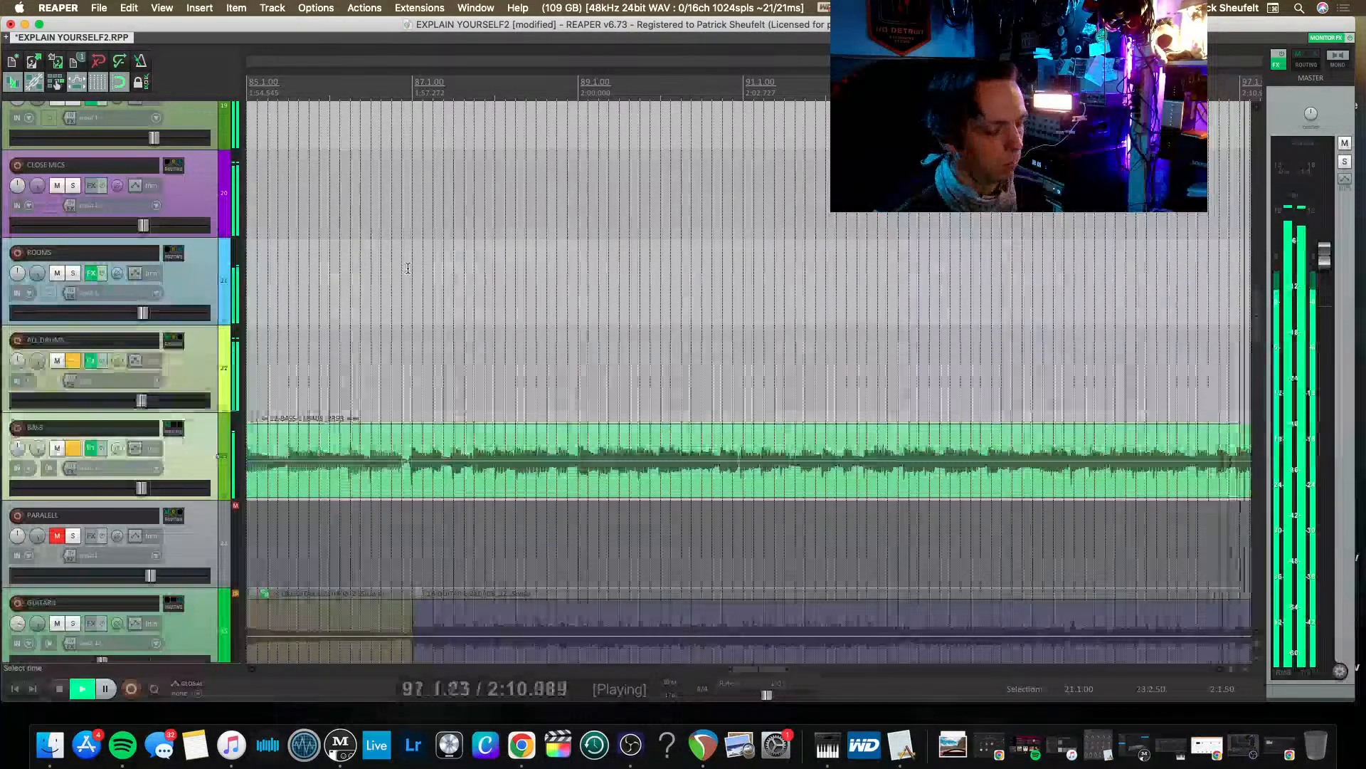
# Look over the kick, snare and overhead tracks during playback, and stop playback.
pyautogui.scroll(-4, 408, 269)
pyautogui.scroll(3, 409, 269)
pyautogui.scroll(8, 408, 269)
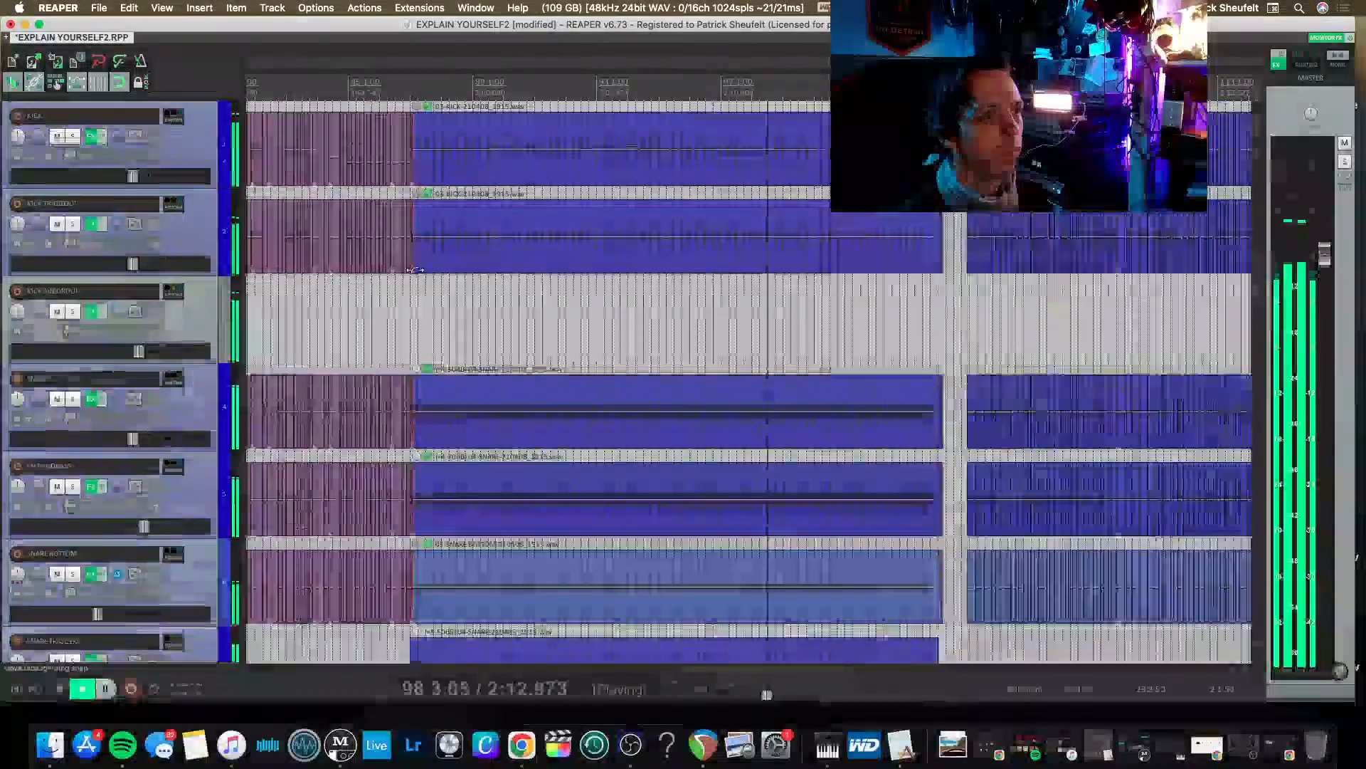
pyautogui.scroll(-3, 416, 269)
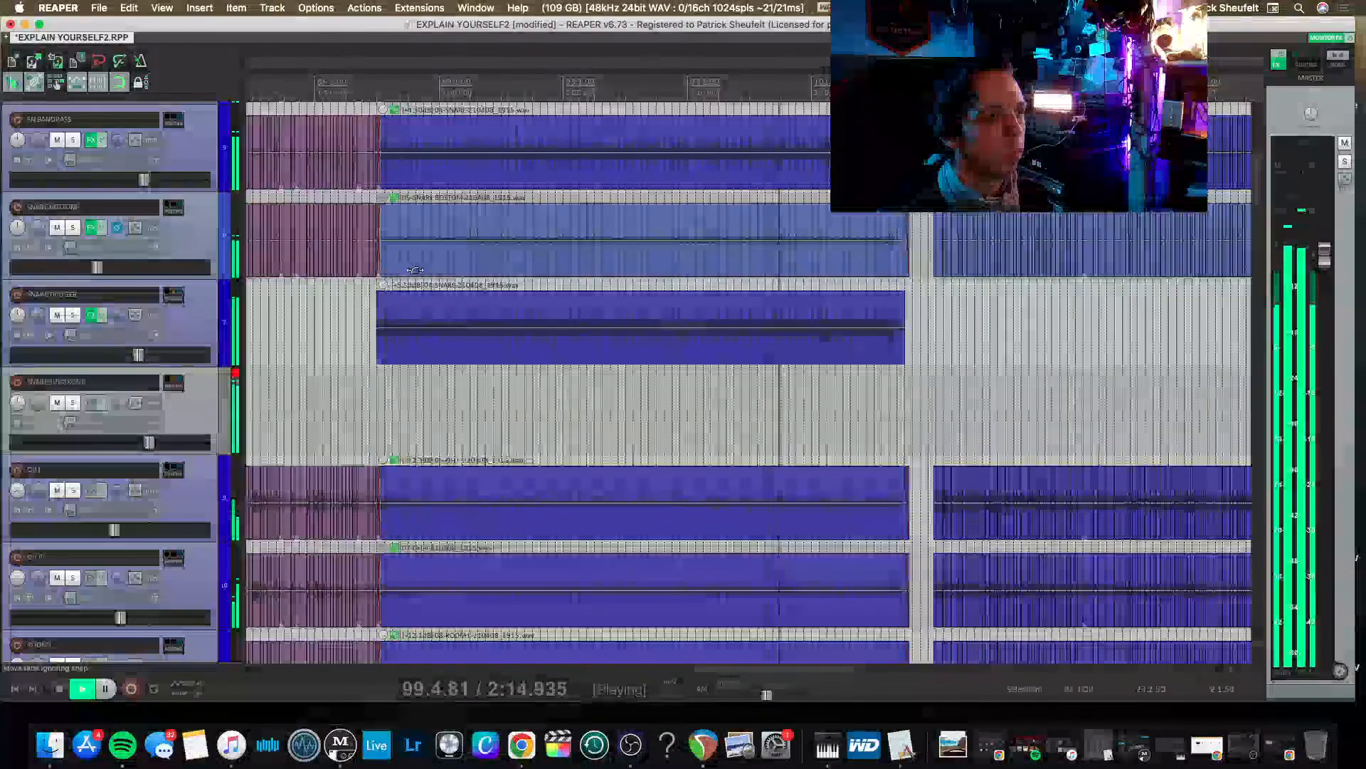
pyautogui.scroll(-1, 401, 306)
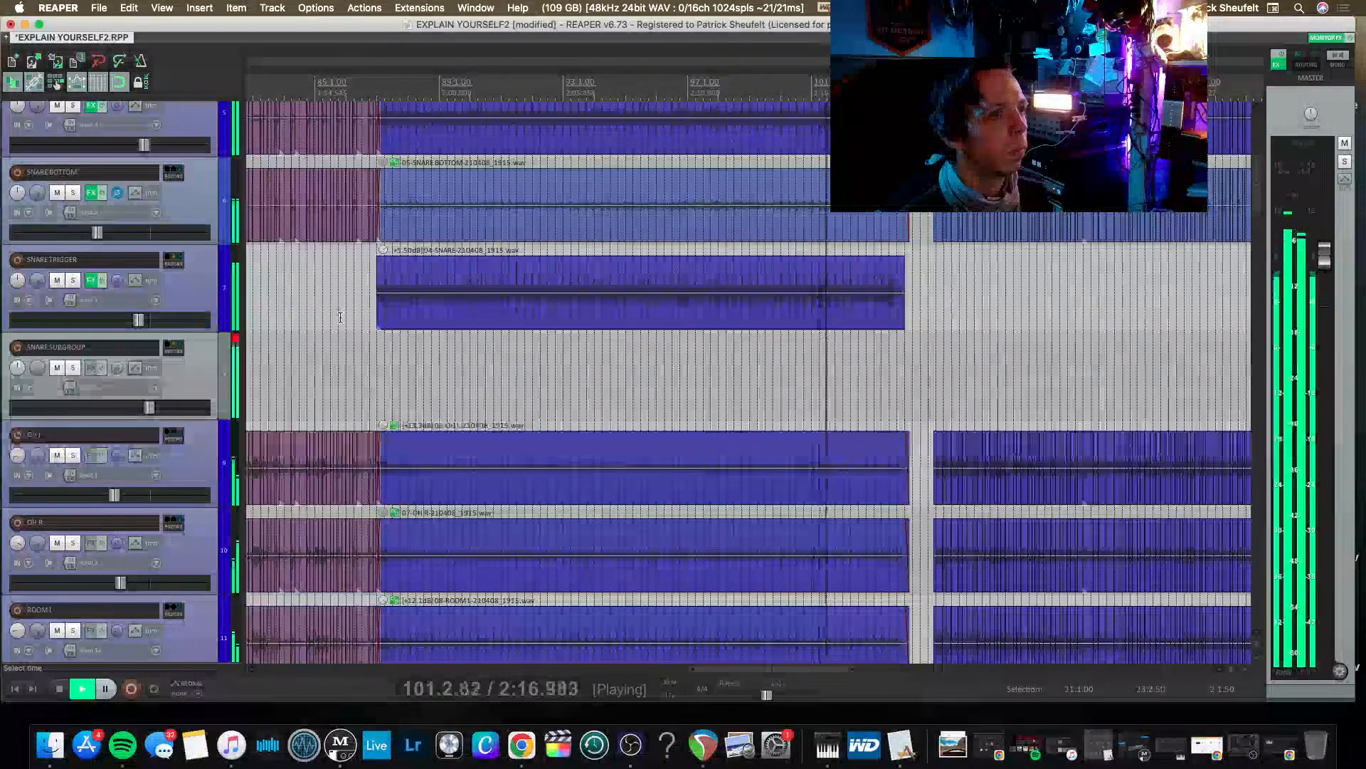
pyautogui.press('space')
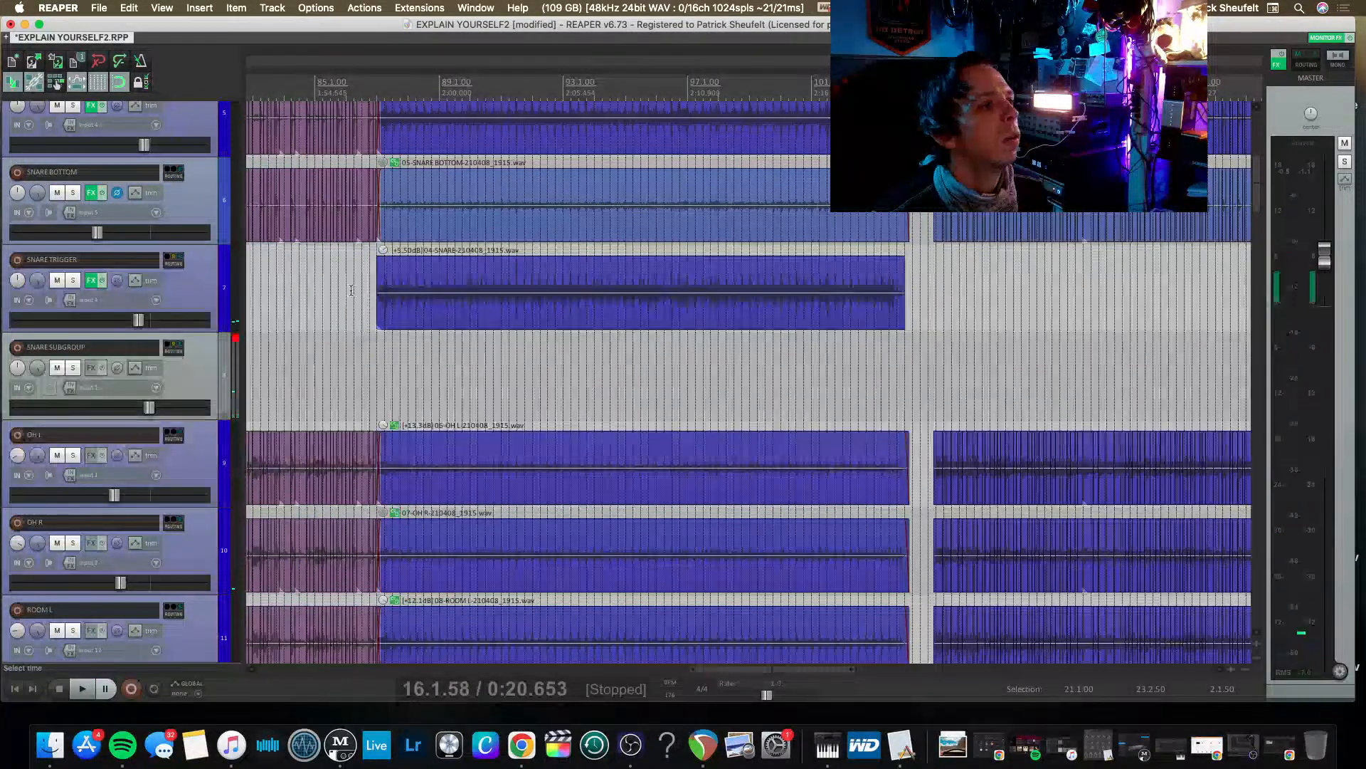
# Audition the section from bar 87 with the SNARE TRIGGER item removed, and restore the item on its track.
pyautogui.moveTo(362, 266); pyautogui.dragTo(445, 302)
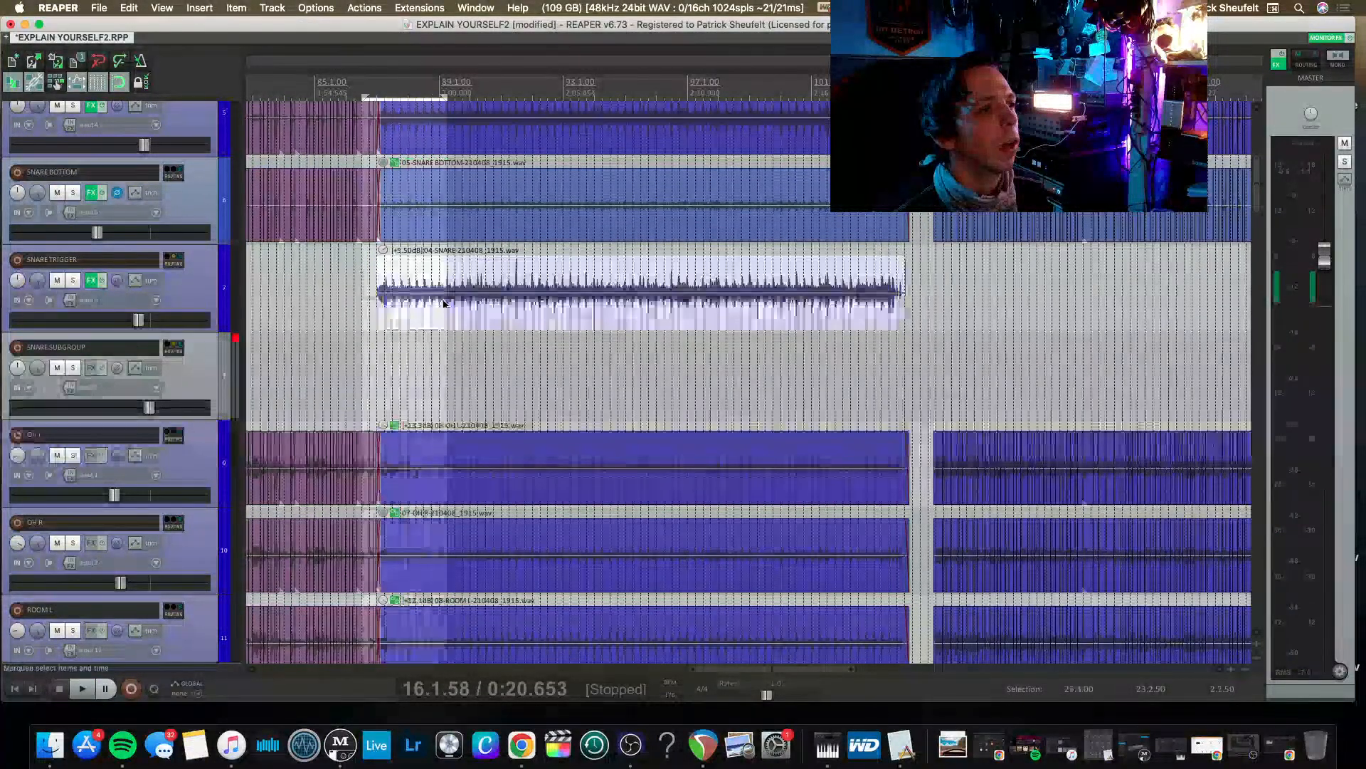
pyautogui.press('Delete')
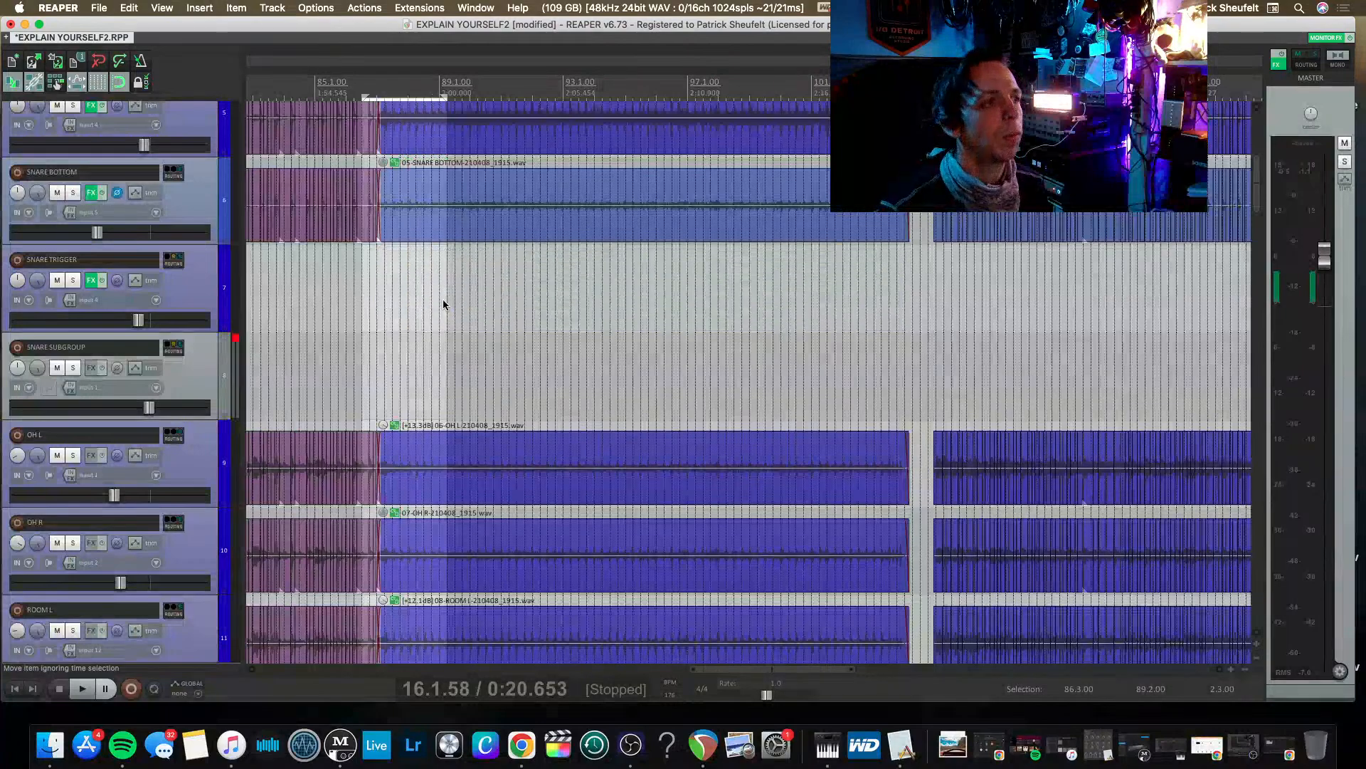
pyautogui.click(375, 292)
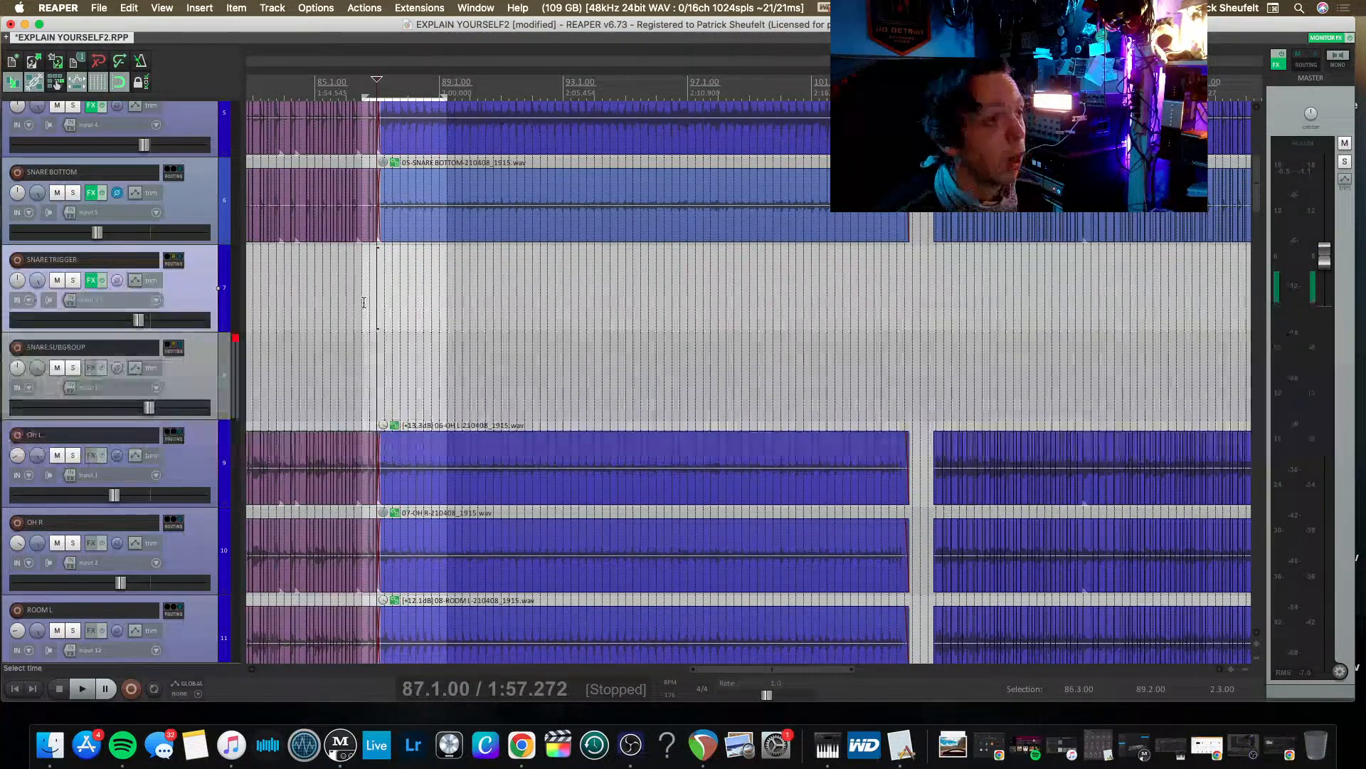
pyautogui.scroll(5, 364, 302)
pyautogui.press('space')
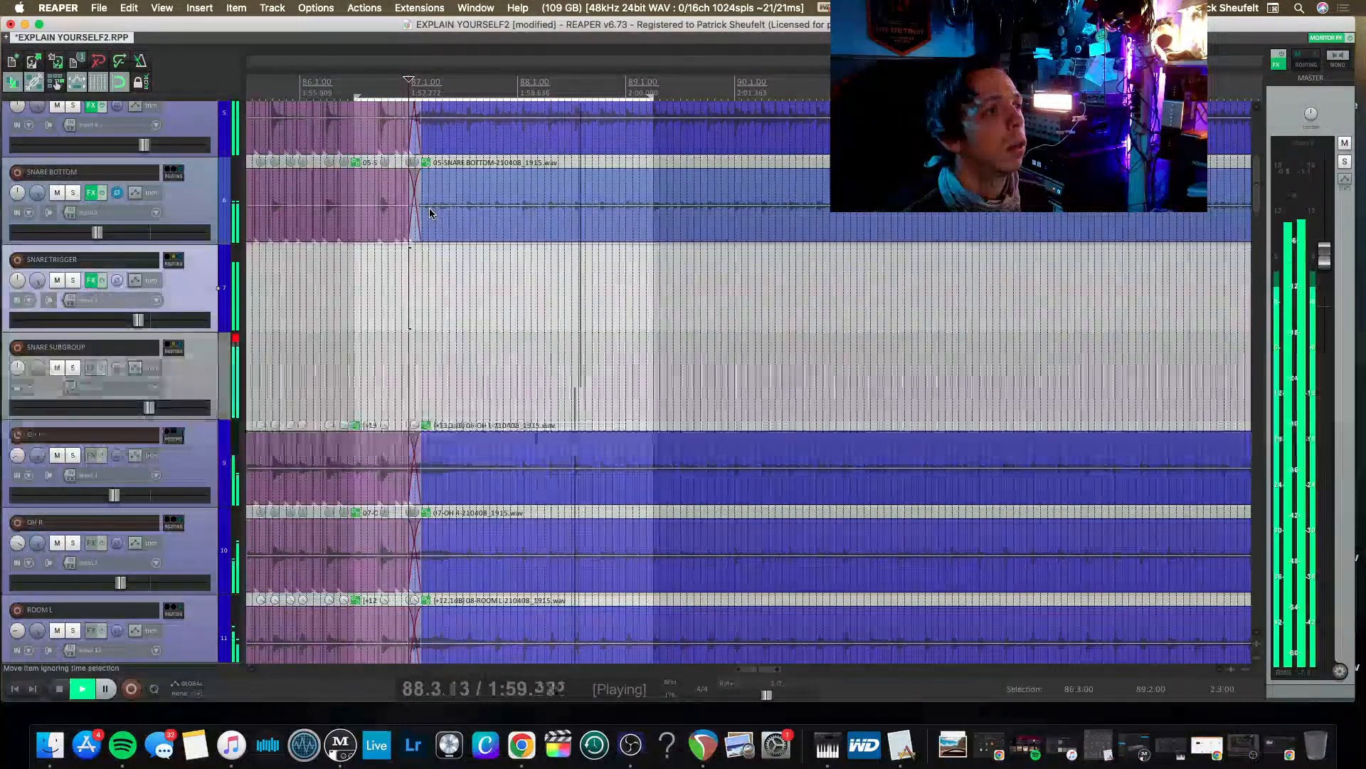
pyautogui.hscroll(3, 444, 241)
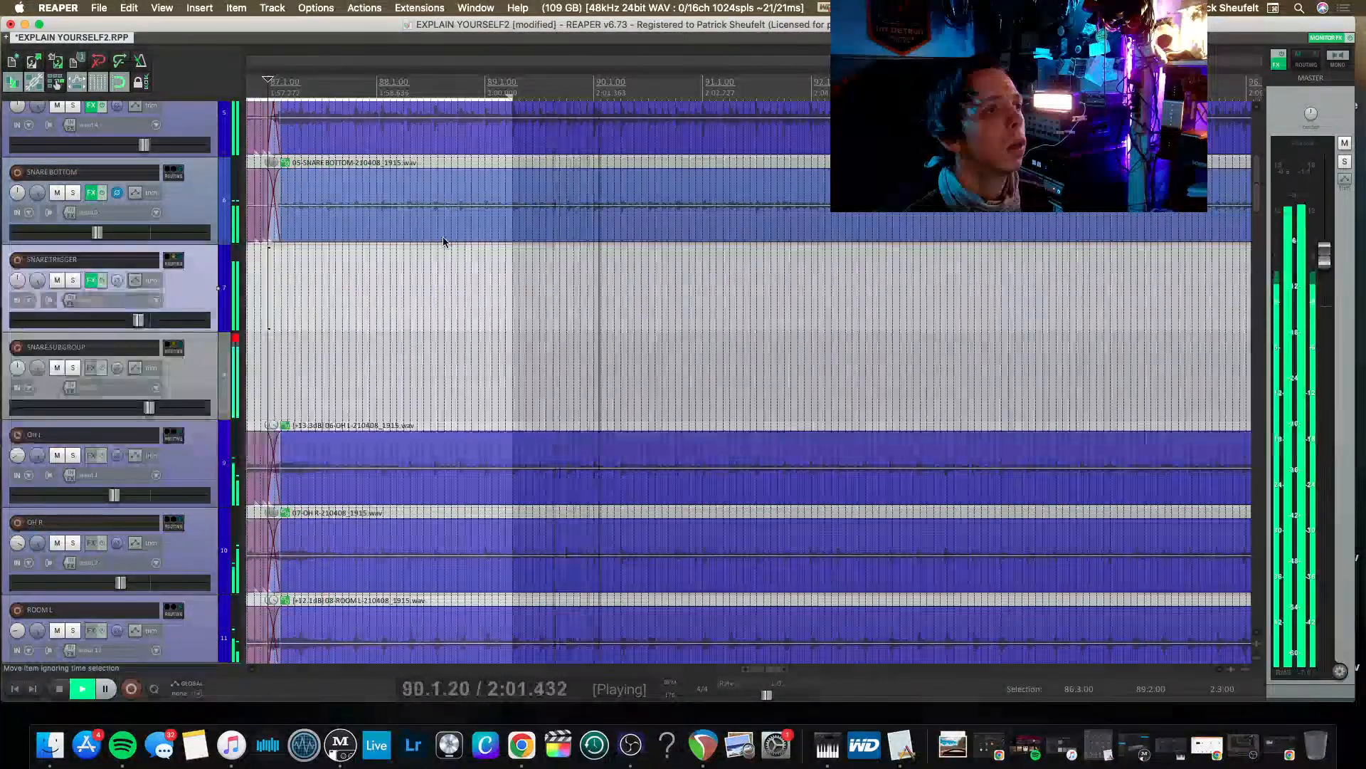
pyautogui.hscroll(-1, 444, 241)
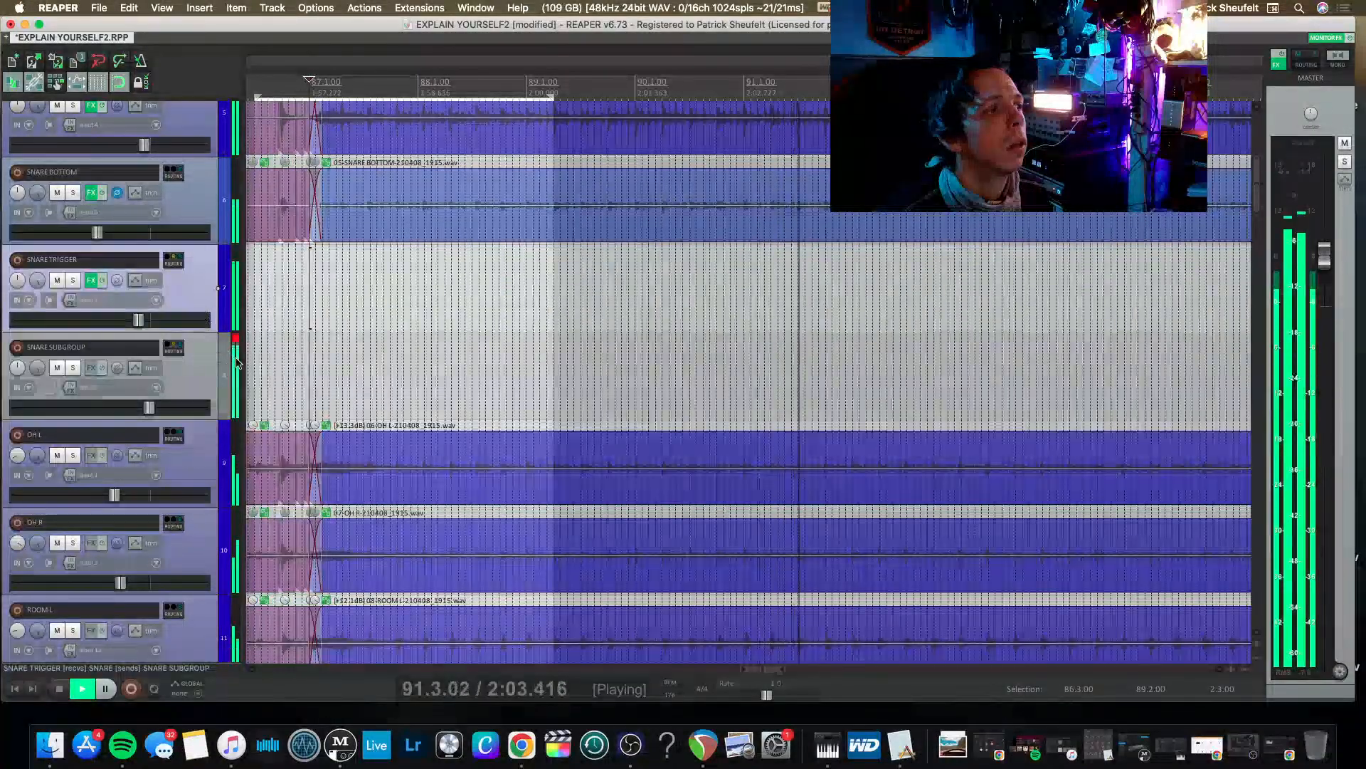
pyautogui.press('space')
pyautogui.hotkey('ctrl', 'v')
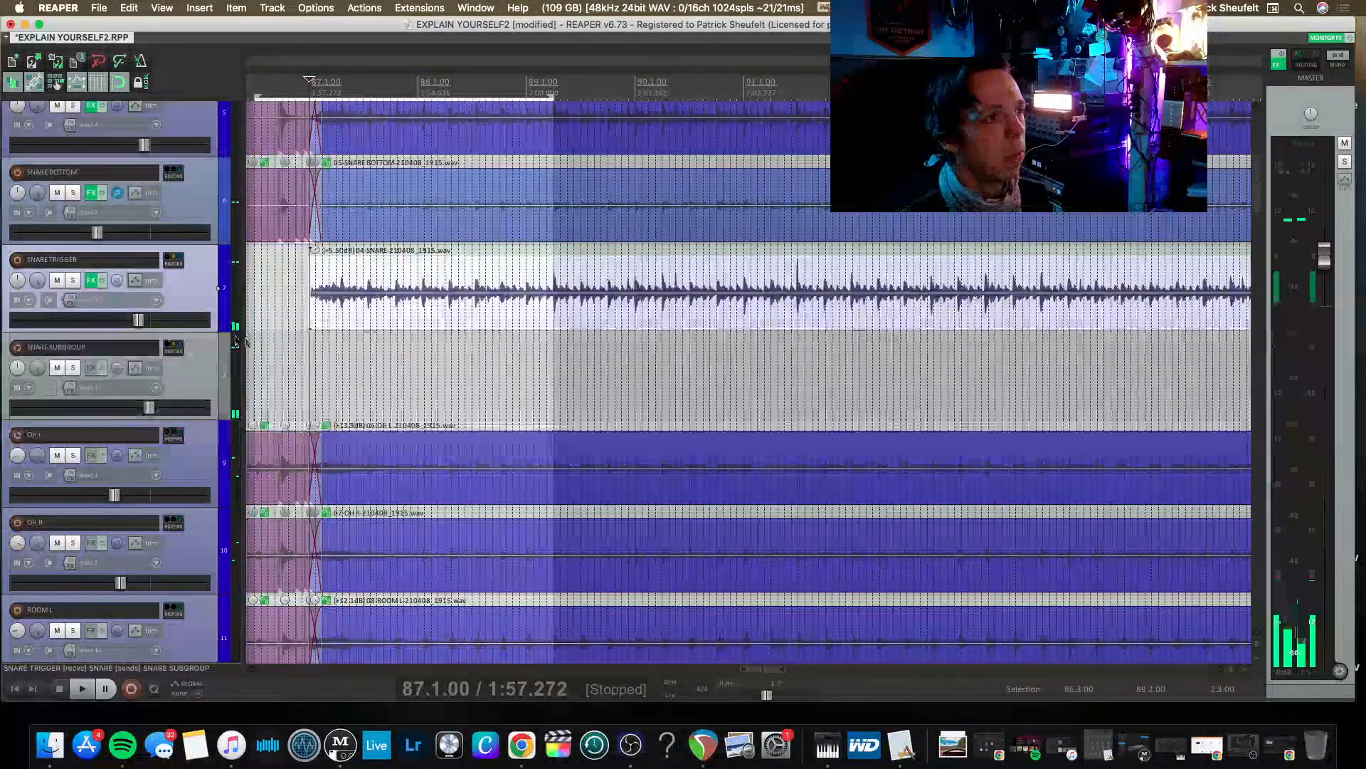
# Set the SNARE TRIGGER item's gain to +4.70 dB and play the section from just before bar 87.
pyautogui.moveTo(306, 272)
pyautogui.mouseDown()
pyautogui.moveTo(298, 291)
pyautogui.moveTo(313, 206)
pyautogui.moveTo(316, 251)
pyautogui.mouseUp()
pyautogui.click(296, 292)
pyautogui.press('space')
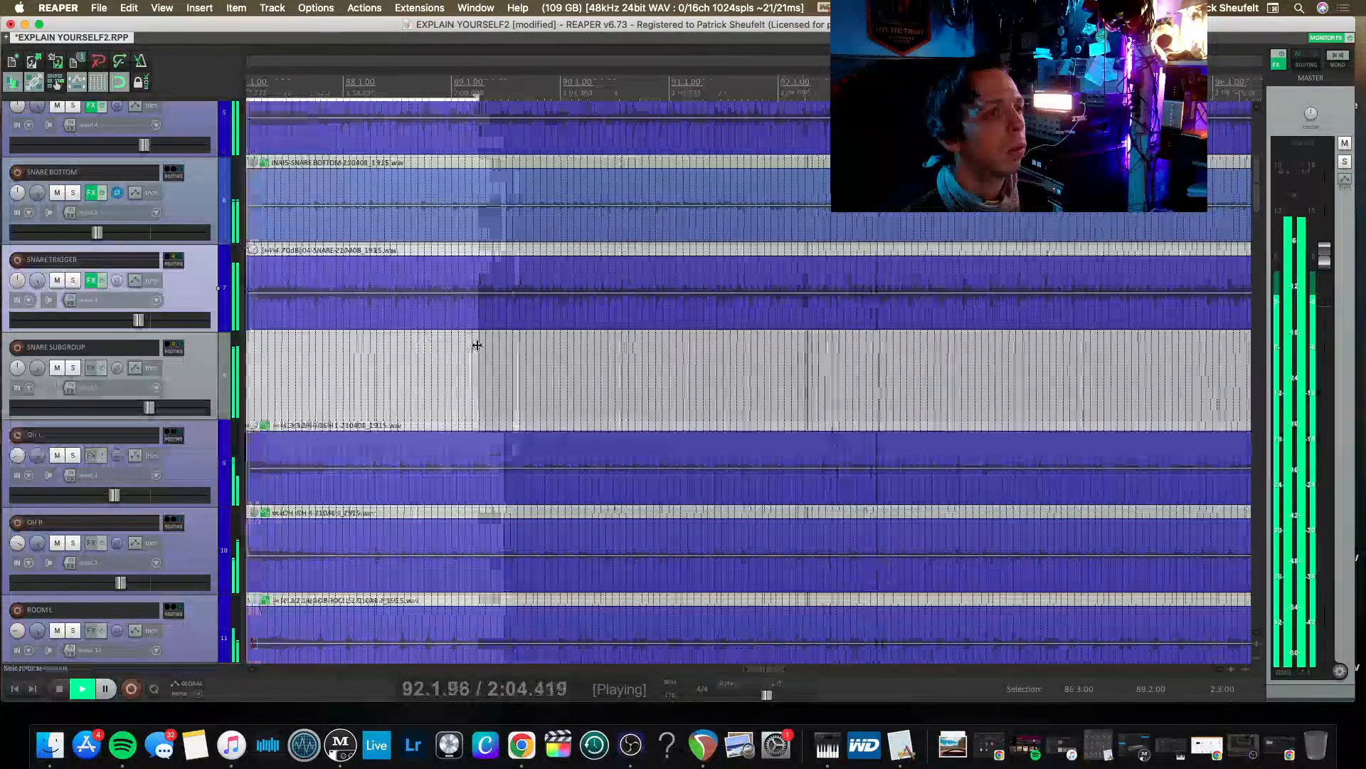
pyautogui.scroll(-3, 478, 345)
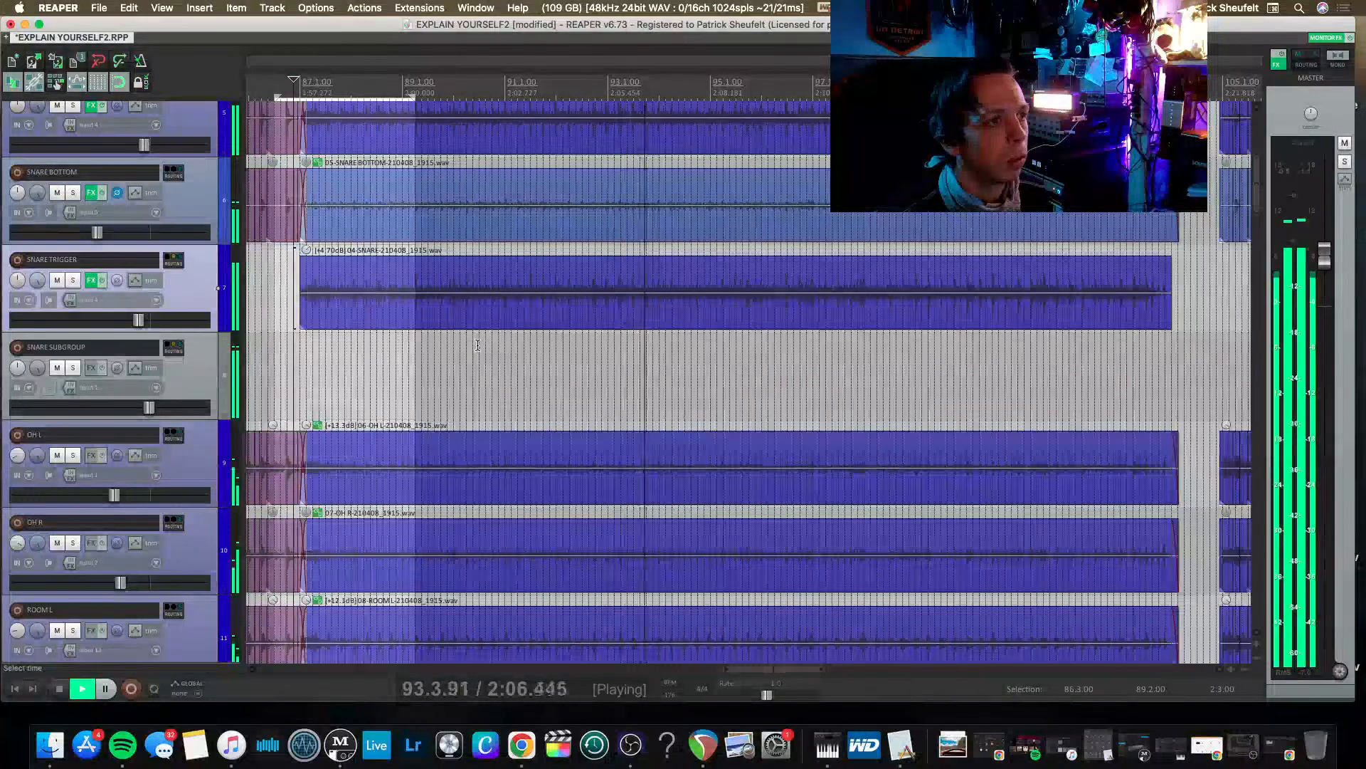
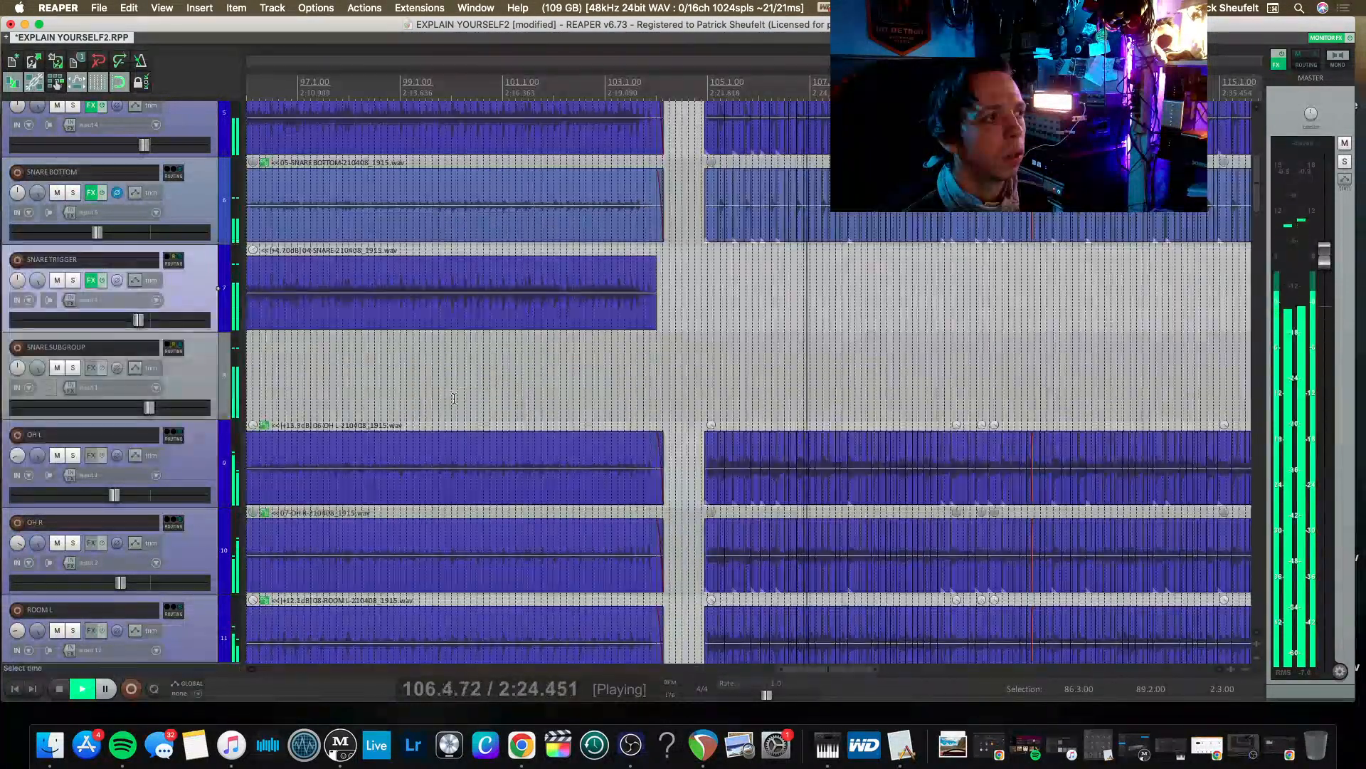
# Open the BASS track's FX chain, filter the plug-ins by 76, and add VST: CLA-76 Mono (Waves).
pyautogui.scroll(-10, 468, 412)
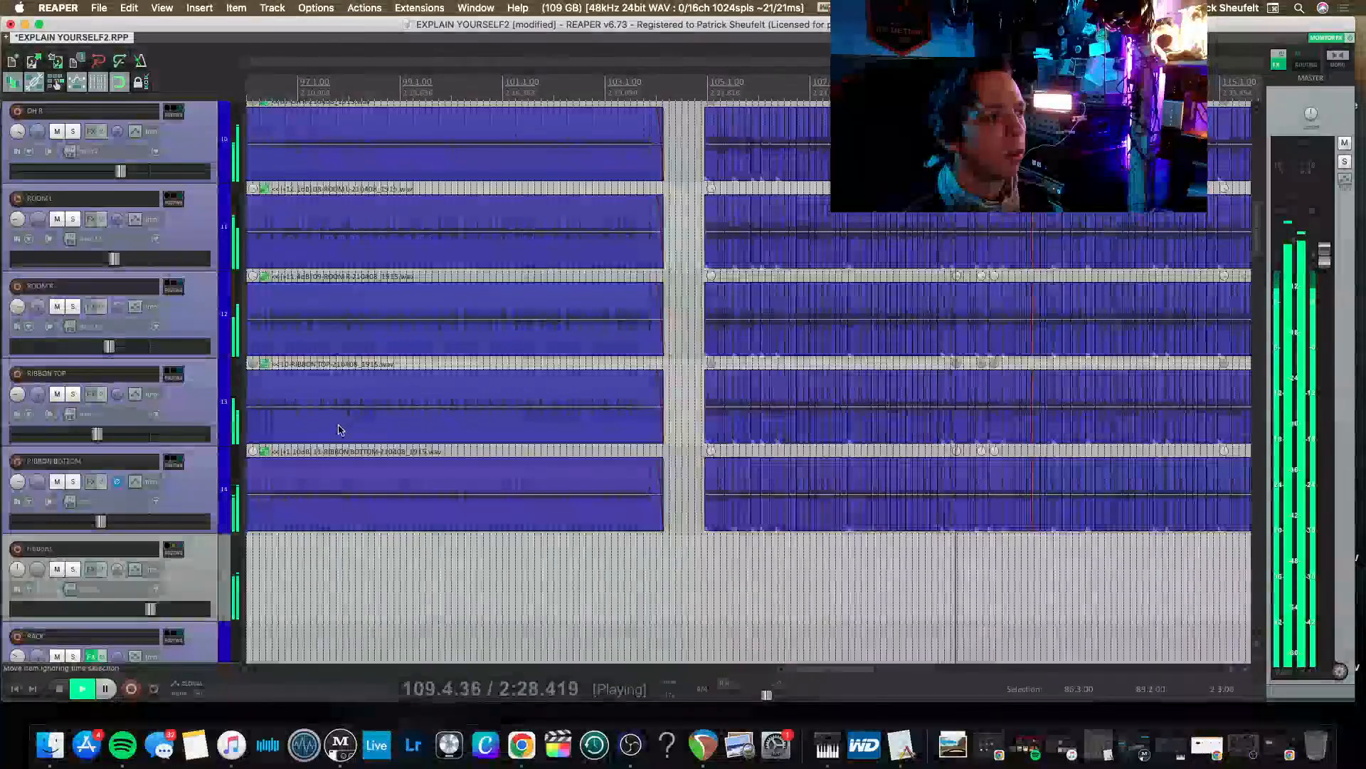
pyautogui.scroll(-5, 338, 427)
pyautogui.scroll(10, 338, 427)
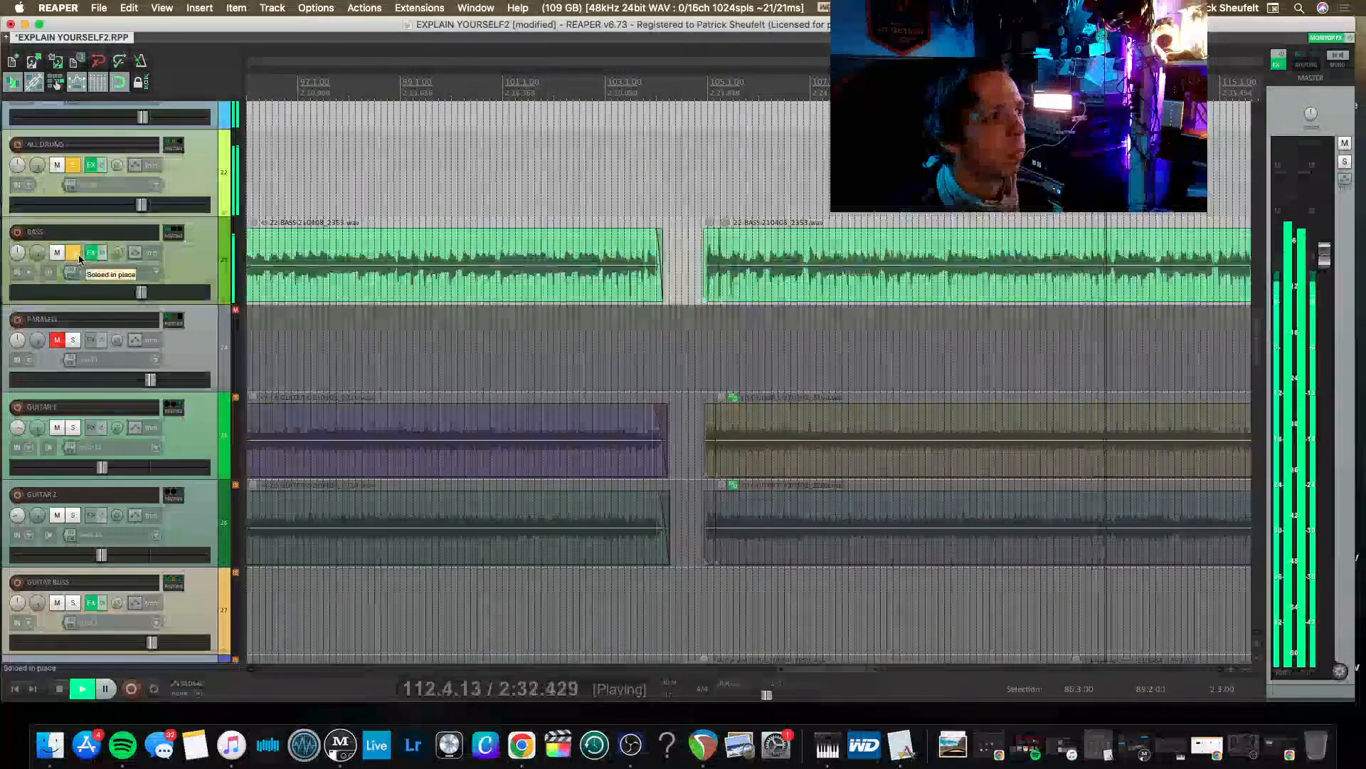
pyautogui.click(99, 249)
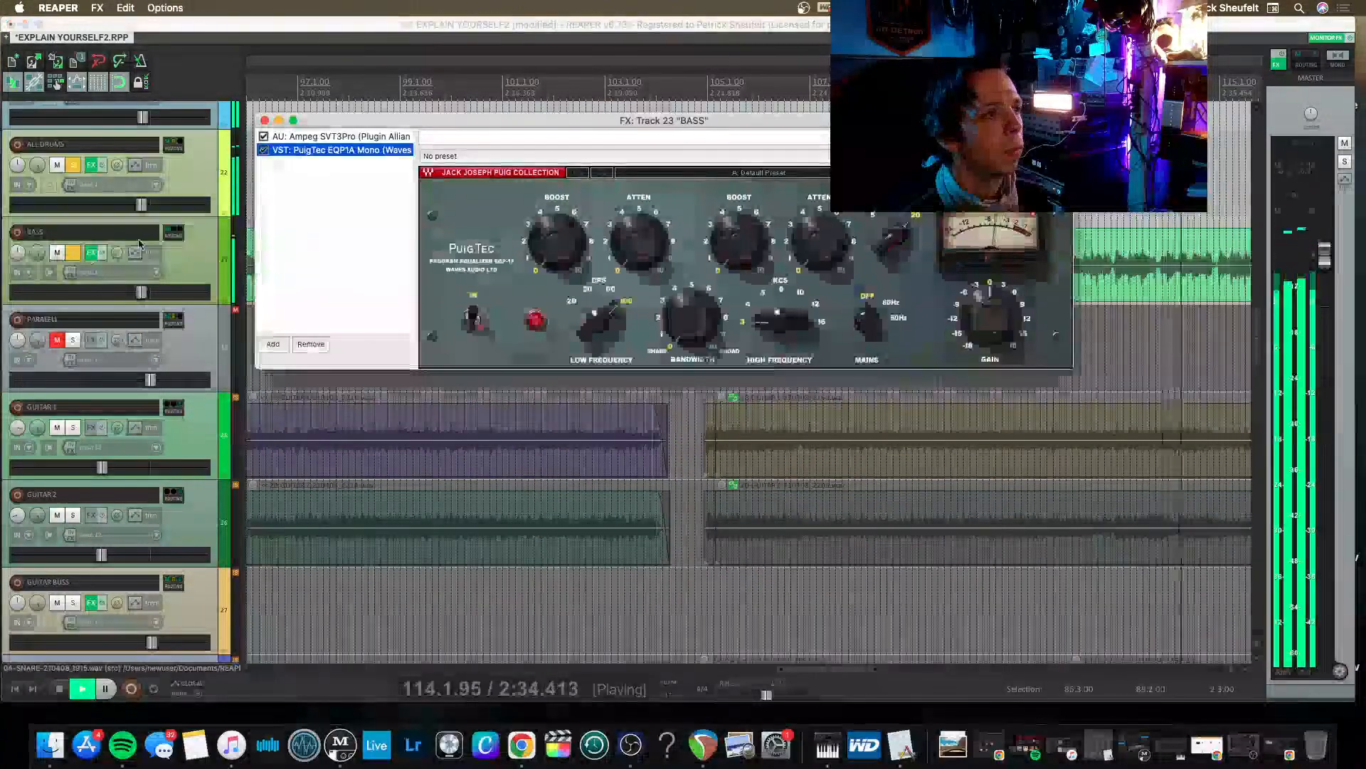
pyautogui.click(329, 169)
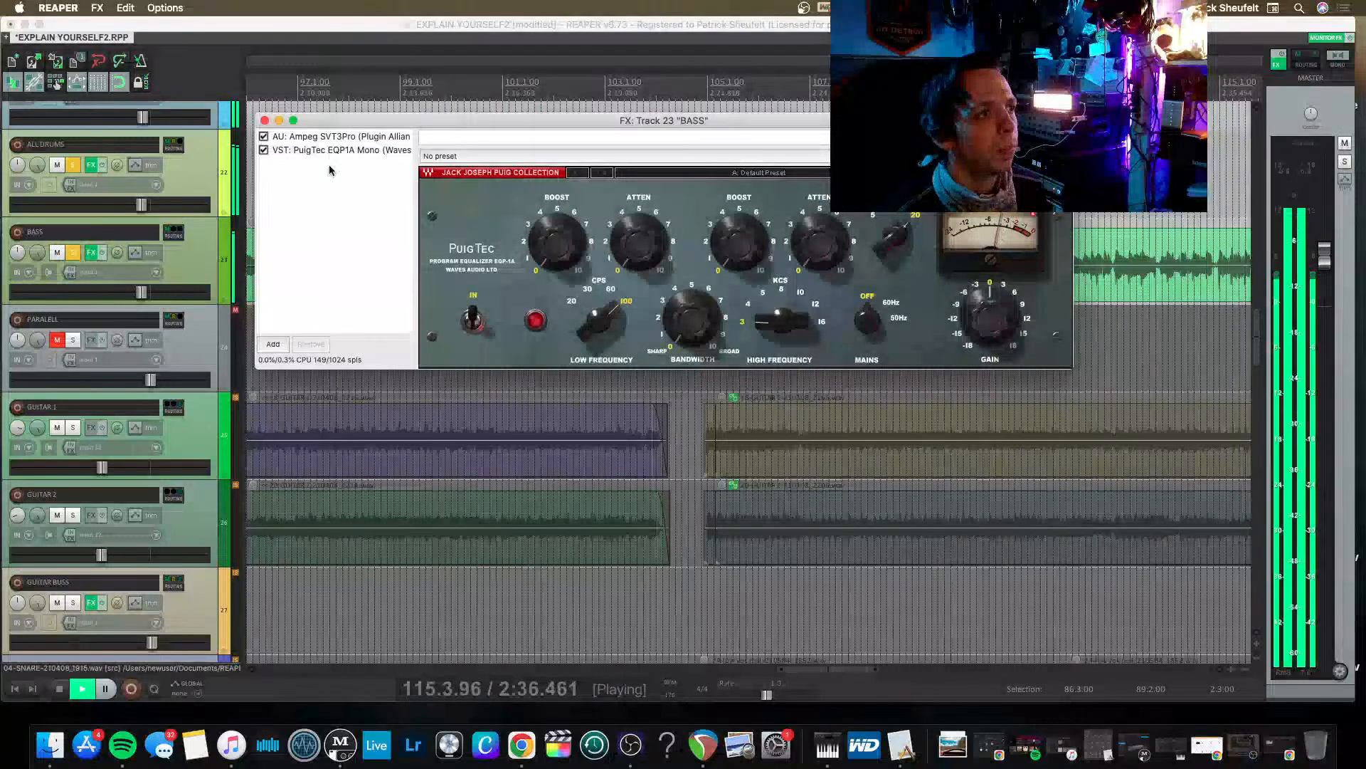
pyautogui.doubleClick(329, 169)
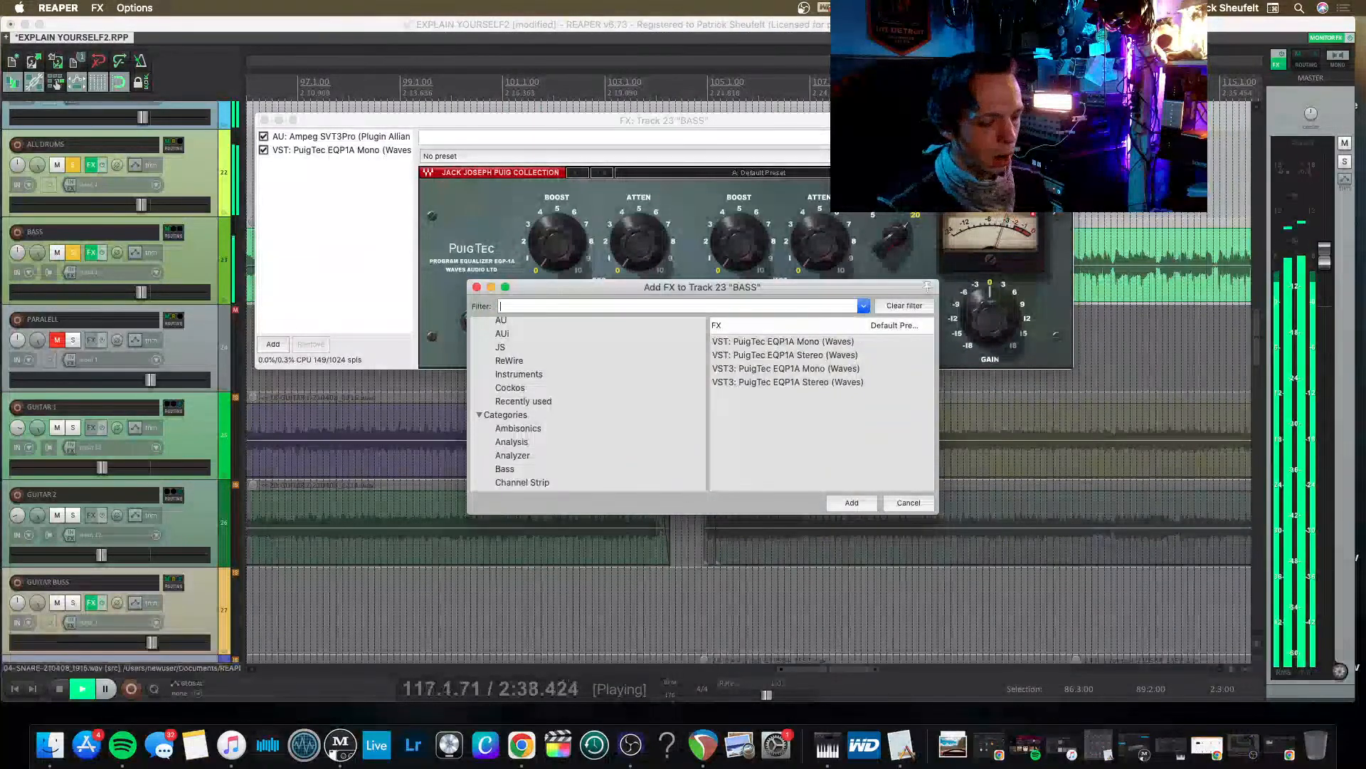
pyautogui.write('76')
pyautogui.press('Down')
pyautogui.press('Down')
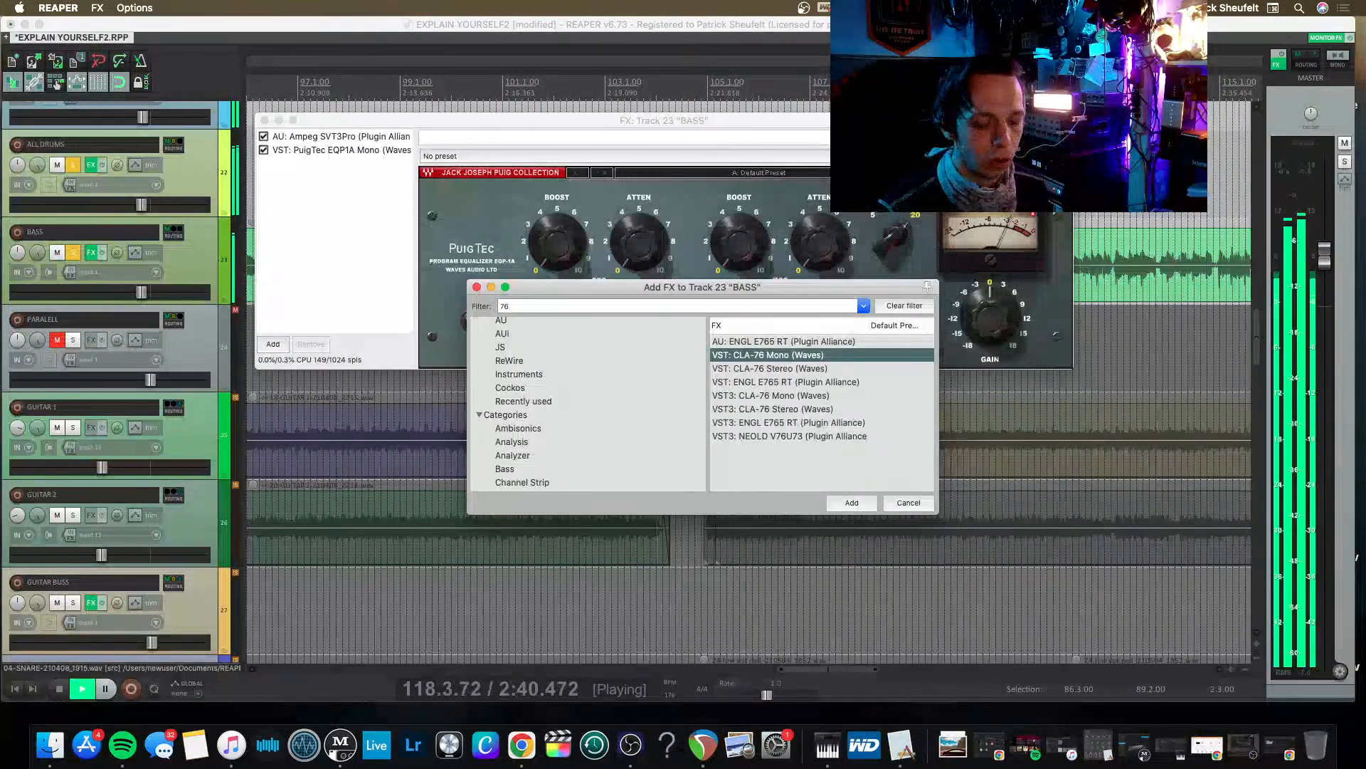
pyautogui.press('Return')
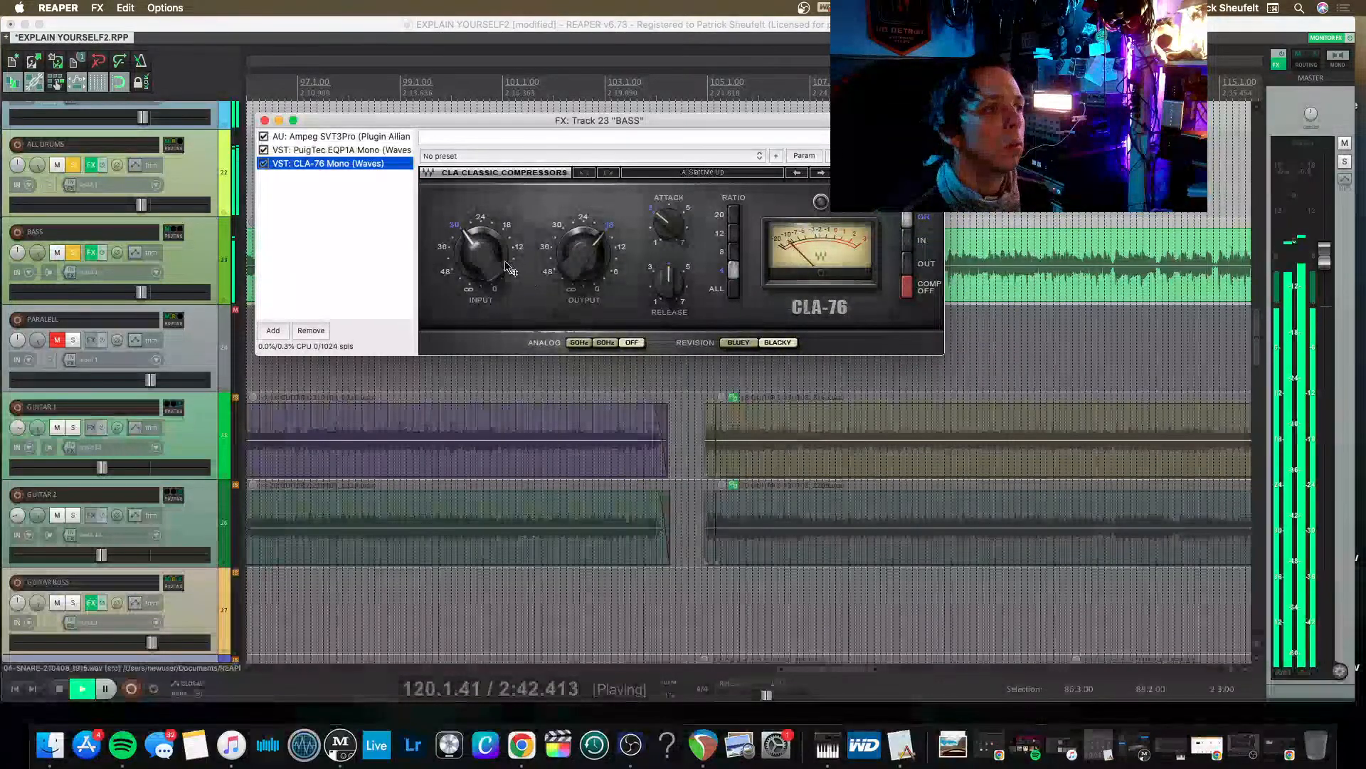
# Lower the PuigTec EQP1A gain to about -6 and set the CLA-76 output to about 18 during playback.
pyautogui.click(320, 151)
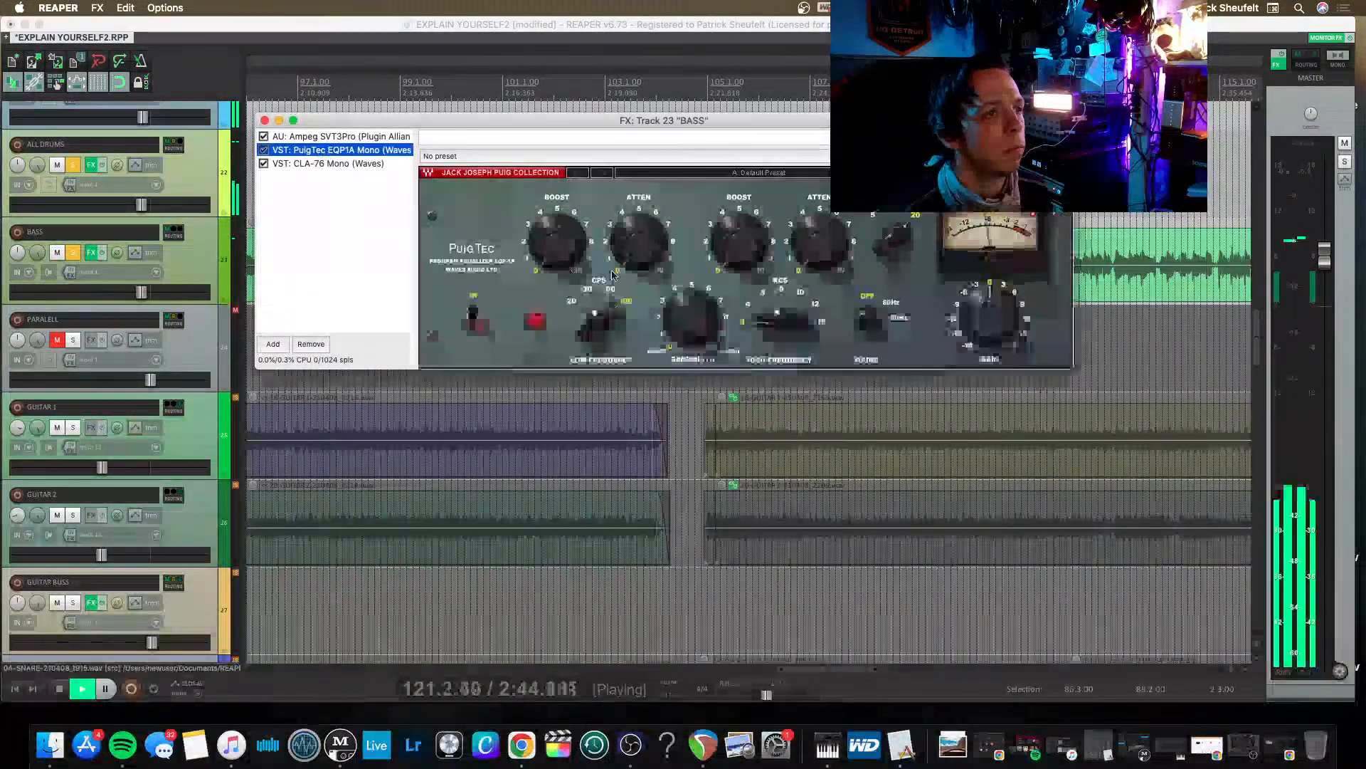
pyautogui.moveTo(990, 317)
pyautogui.mouseDown()
pyautogui.moveTo(989, 334)
pyautogui.moveTo(997, 322)
pyautogui.mouseUp()
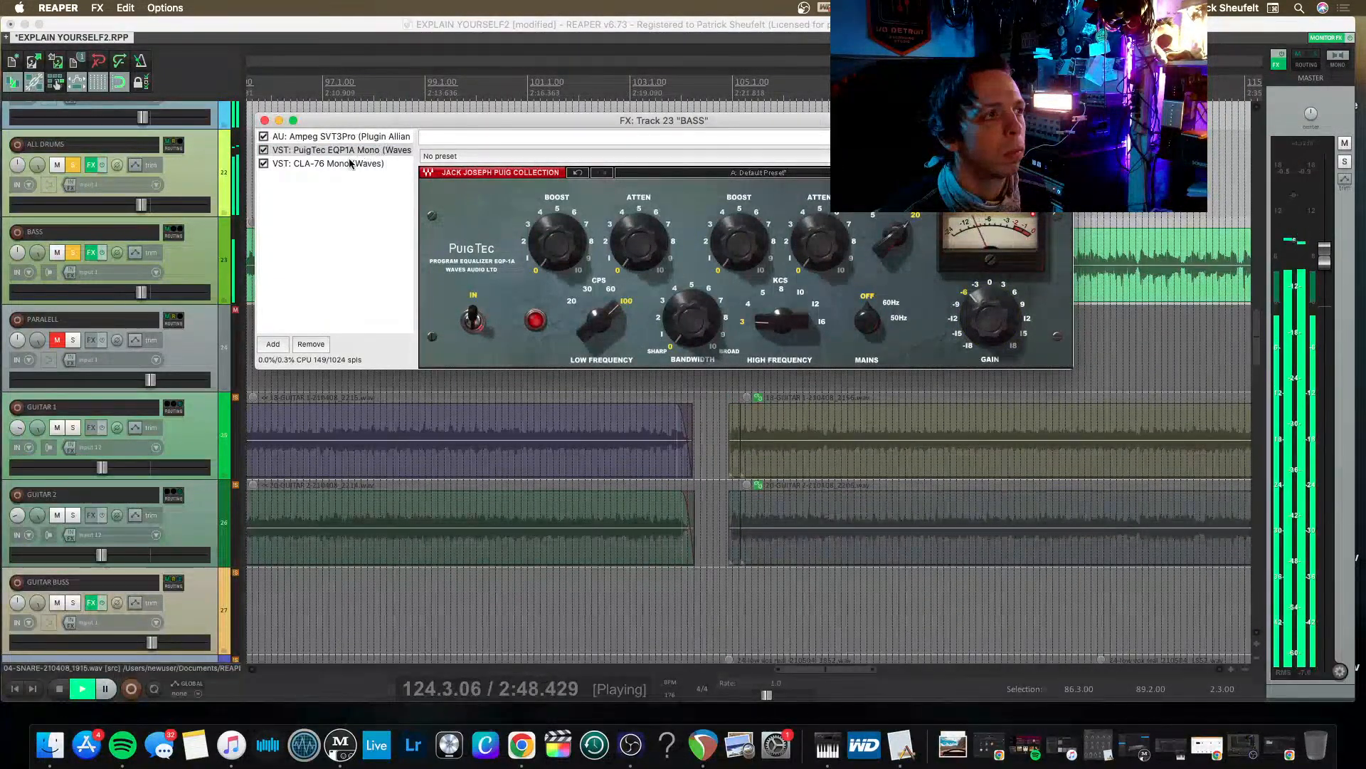
pyautogui.click(349, 163)
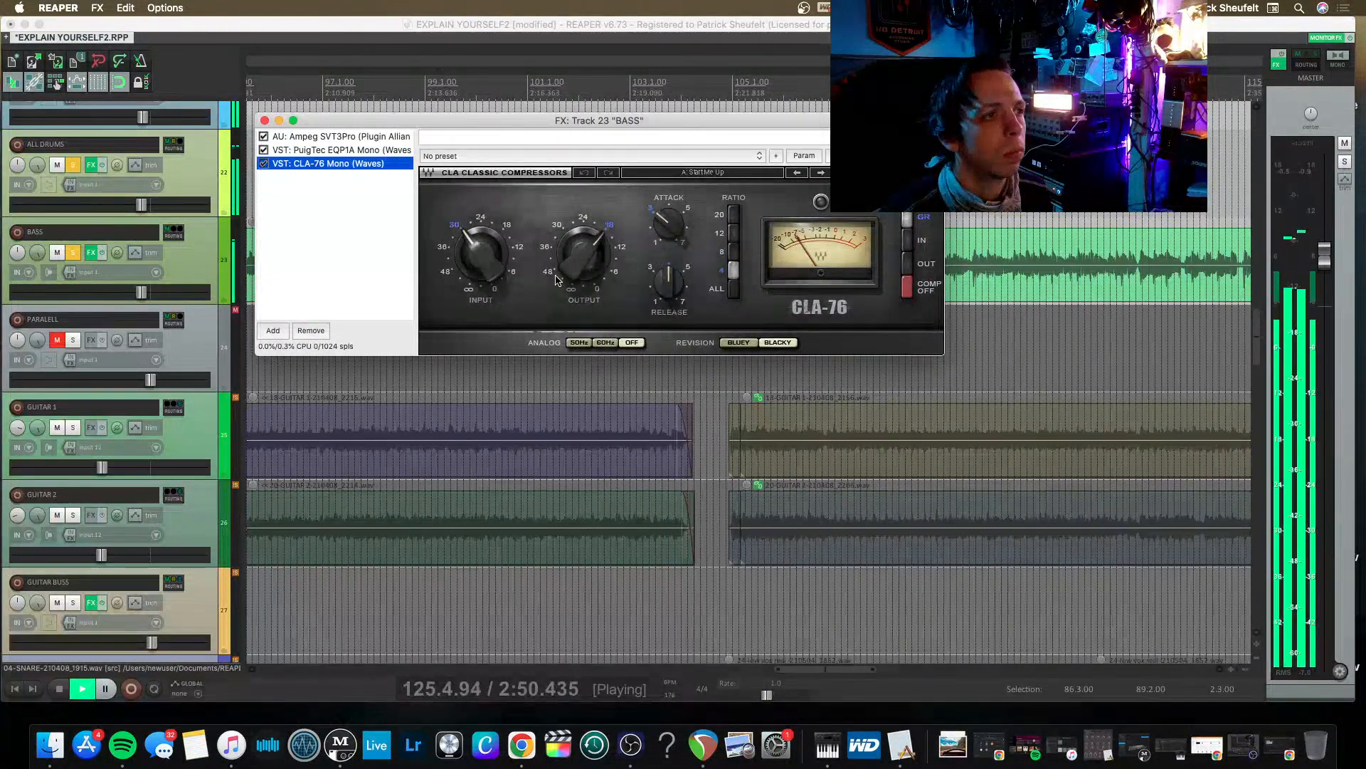
pyautogui.moveTo(558, 280); pyautogui.dragTo(556, 237)
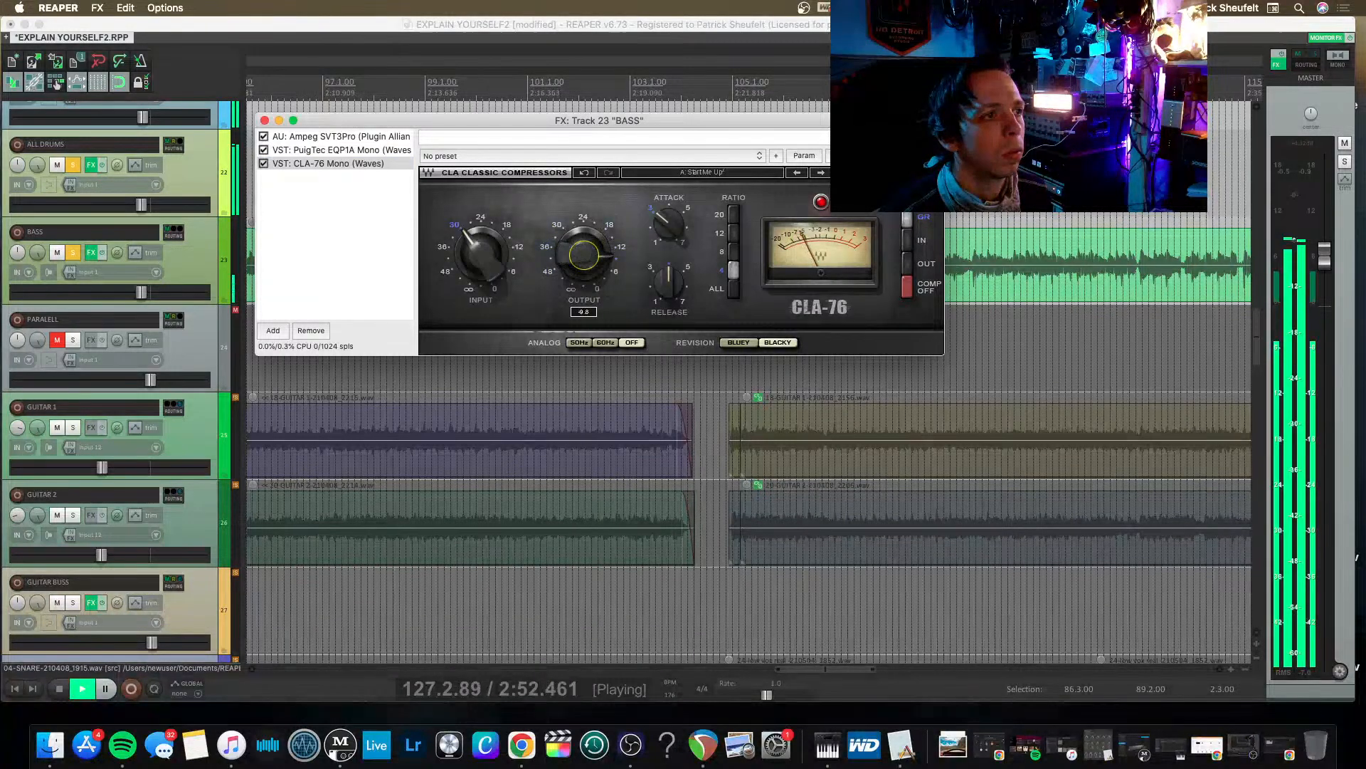
pyautogui.moveTo(585, 255); pyautogui.dragTo(585, 262)
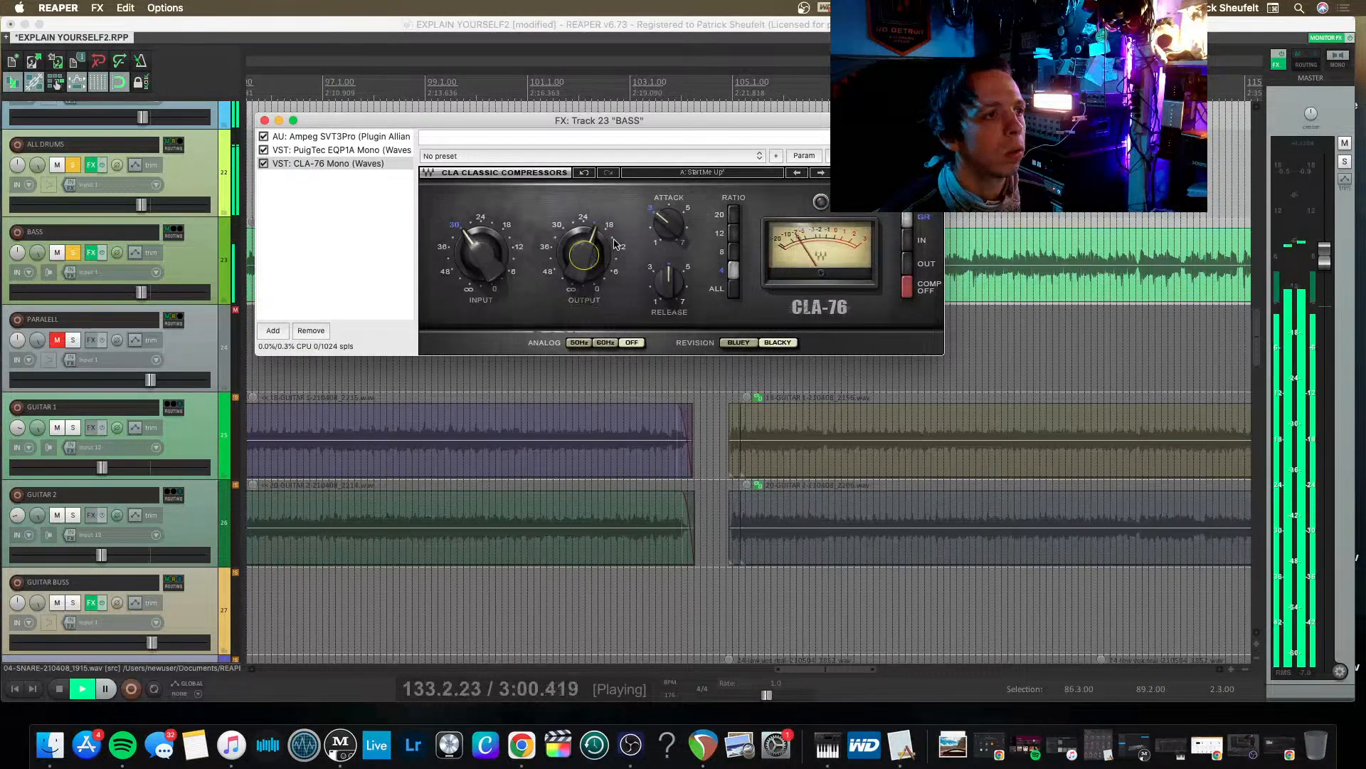
# Move CLA-76 Mono to the start of the BASS chain, ahead of the Ampeg SVT3Pro, and set its input to about 36.
pyautogui.click(306, 164)
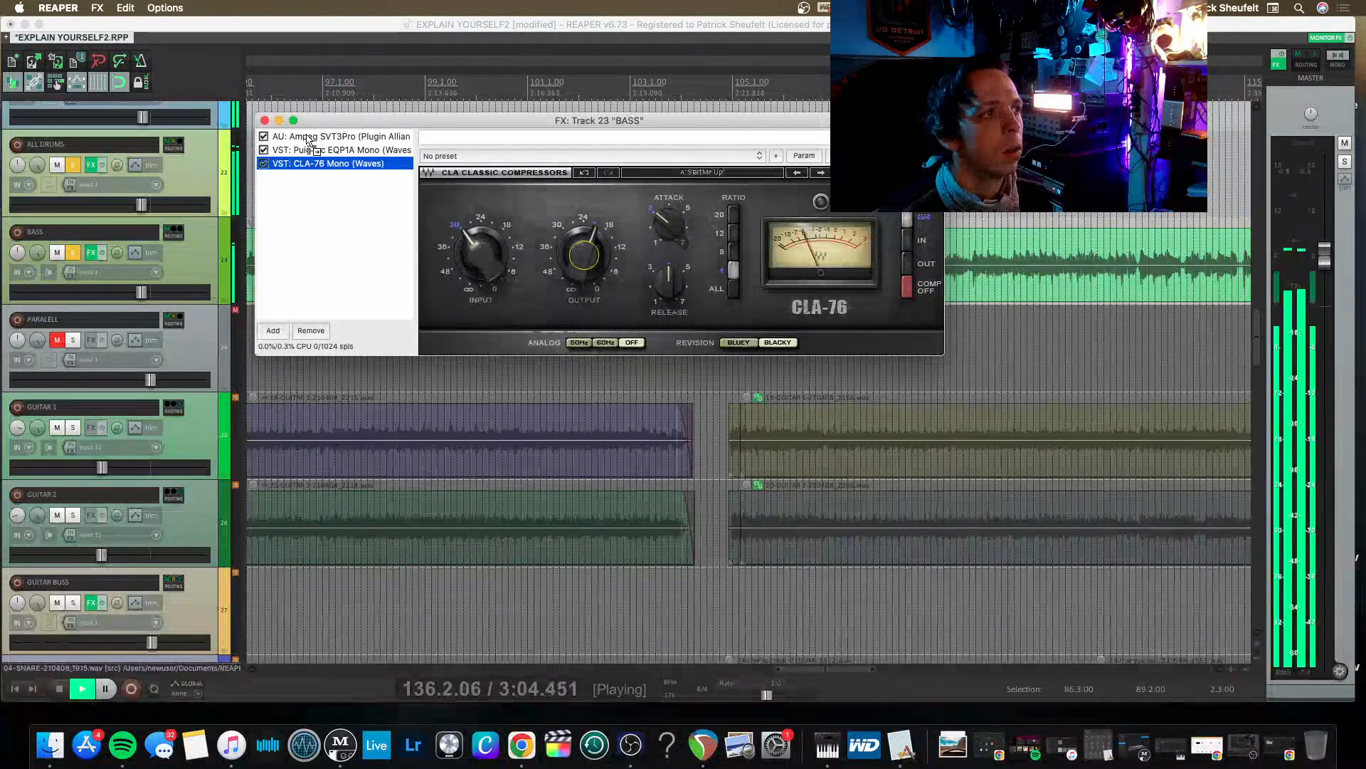
pyautogui.moveTo(306, 135); pyautogui.dragTo(307, 133)
pyautogui.click(491, 255)
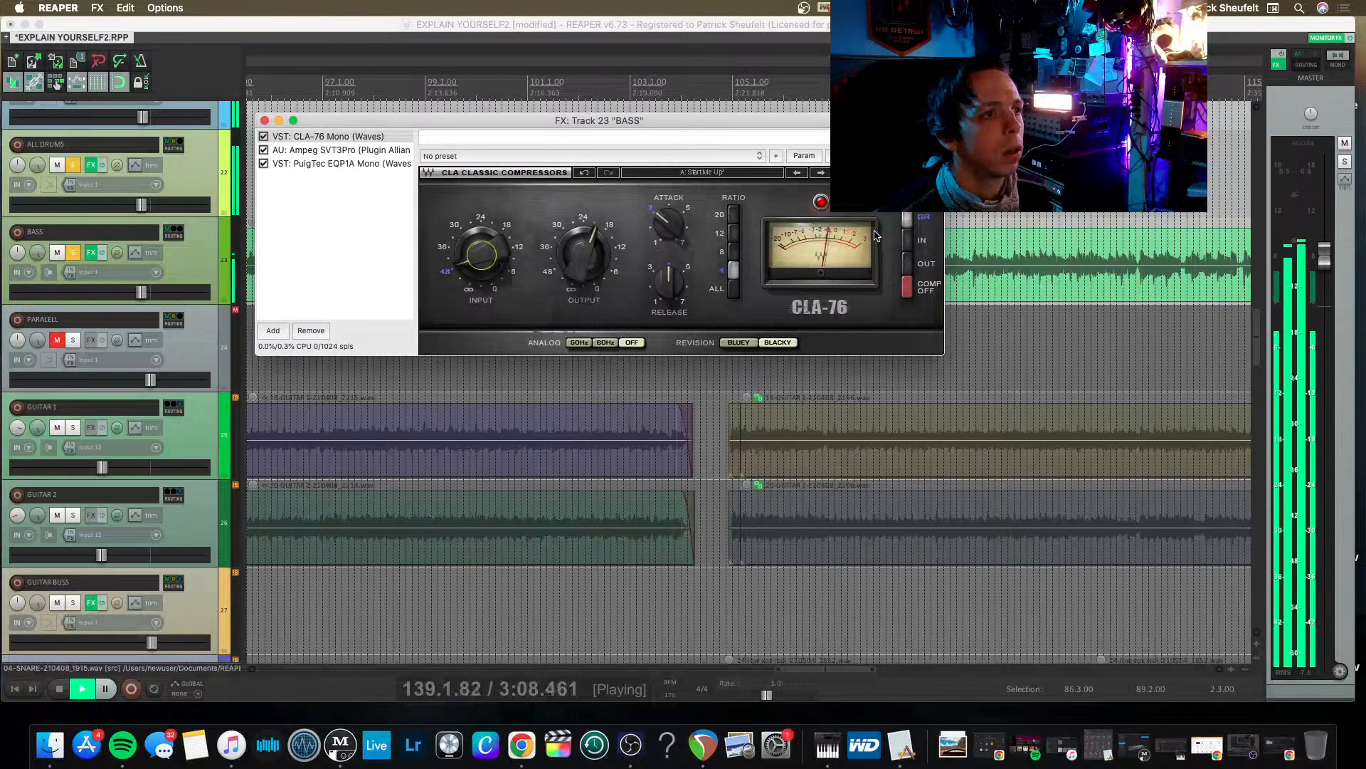
pyautogui.click(497, 262)
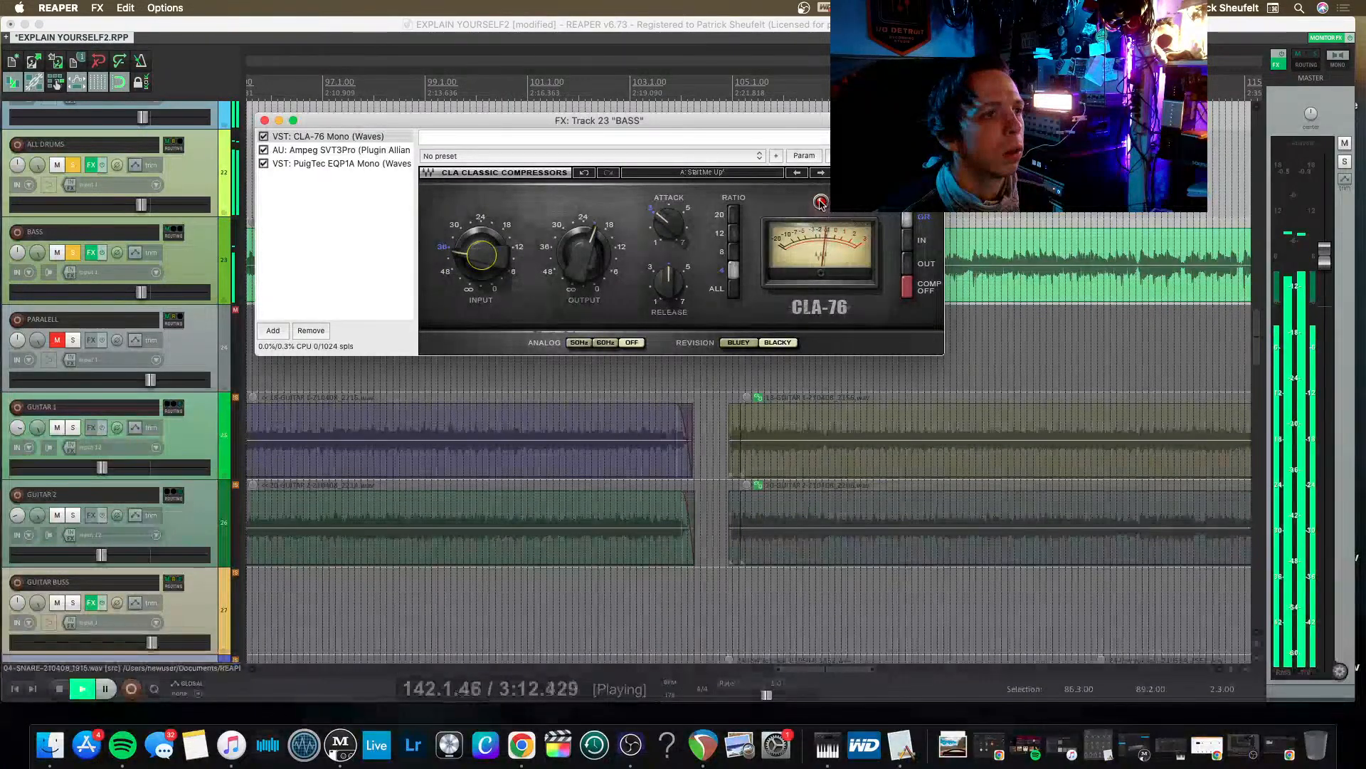
# Raise the BASS track's volume and replay the section from just before bar 87.
pyautogui.moveTo(141, 286); pyautogui.dragTo(166, 292)
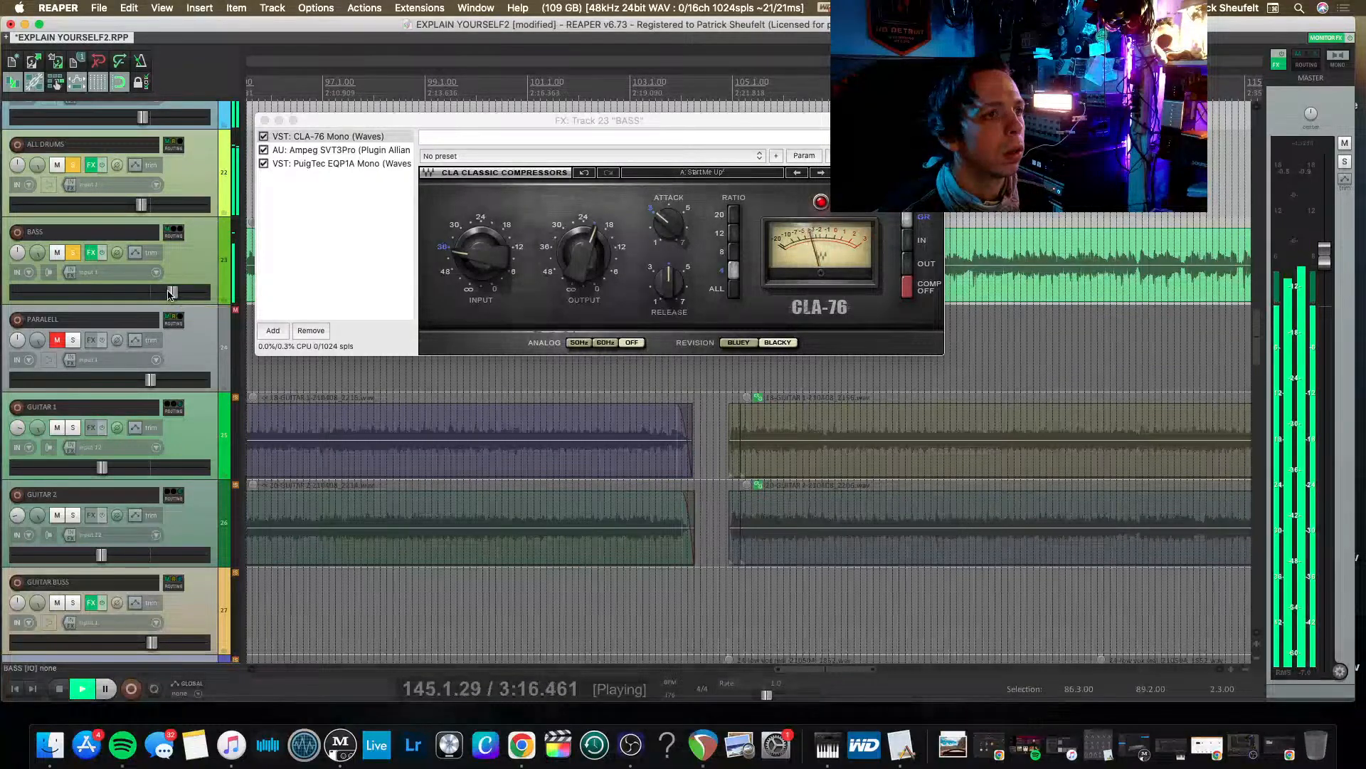
pyautogui.press('space')
pyautogui.press('space')
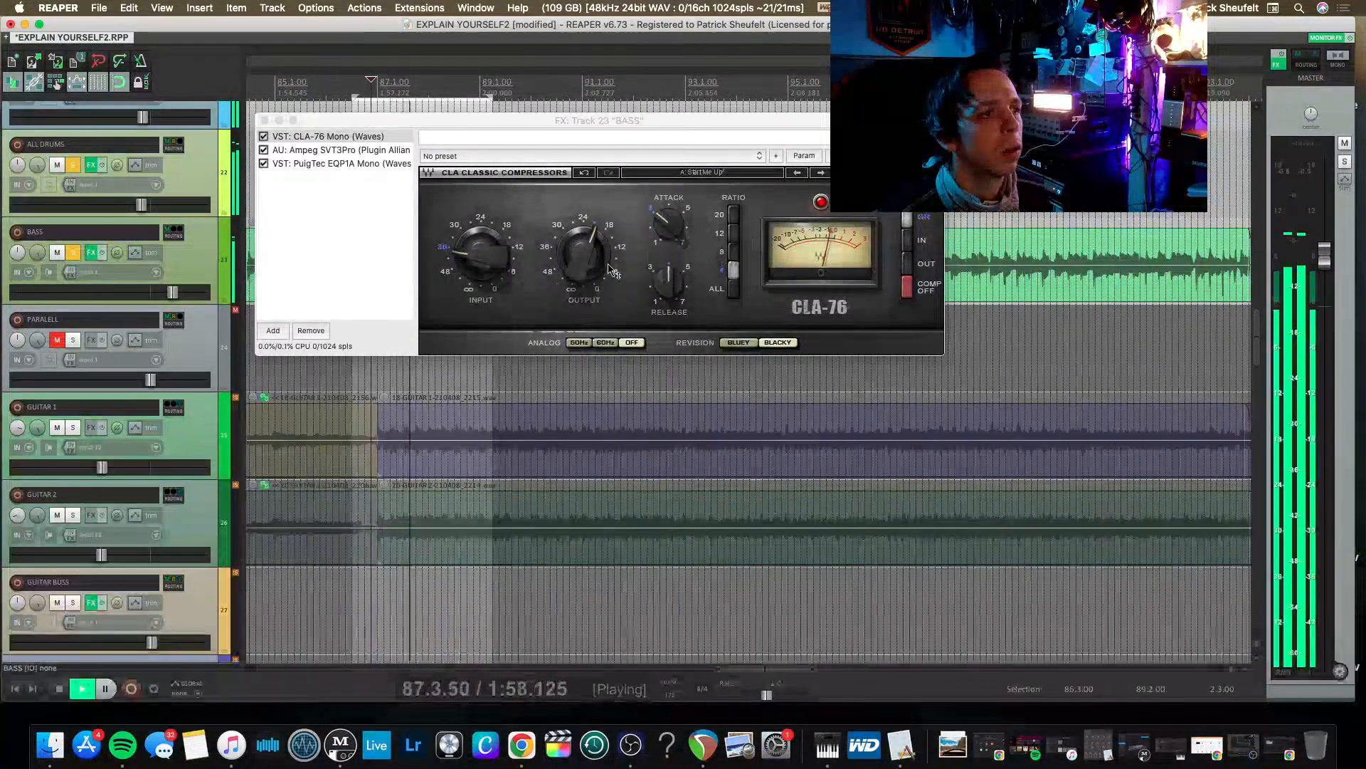
# Close the BASS FX chain and play the bass and drums from an earlier section around bar 27.
pyautogui.hscroll(-10, 361, 388)
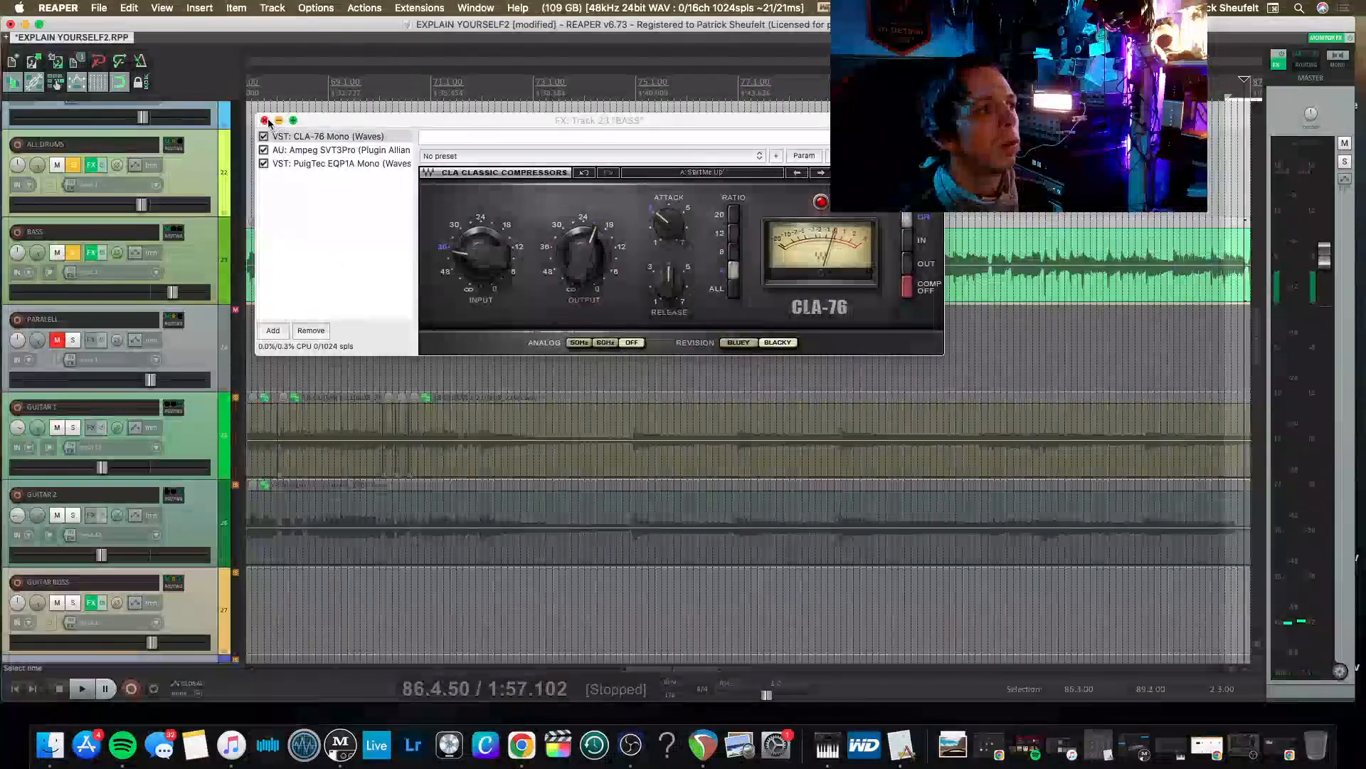
pyautogui.click(264, 120)
pyautogui.scroll(5, 281, 124)
pyautogui.hscroll(-12, 264, 127)
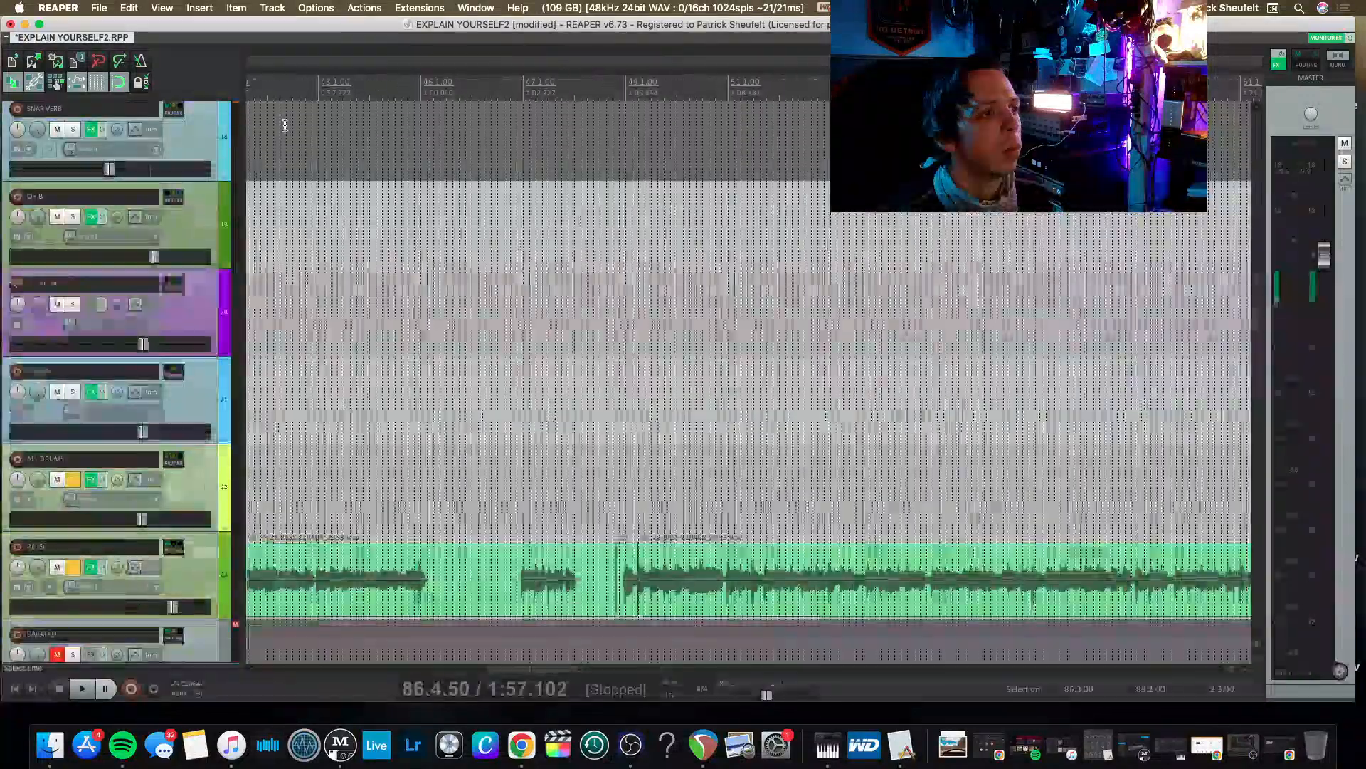
pyautogui.hscroll(-10, 285, 120)
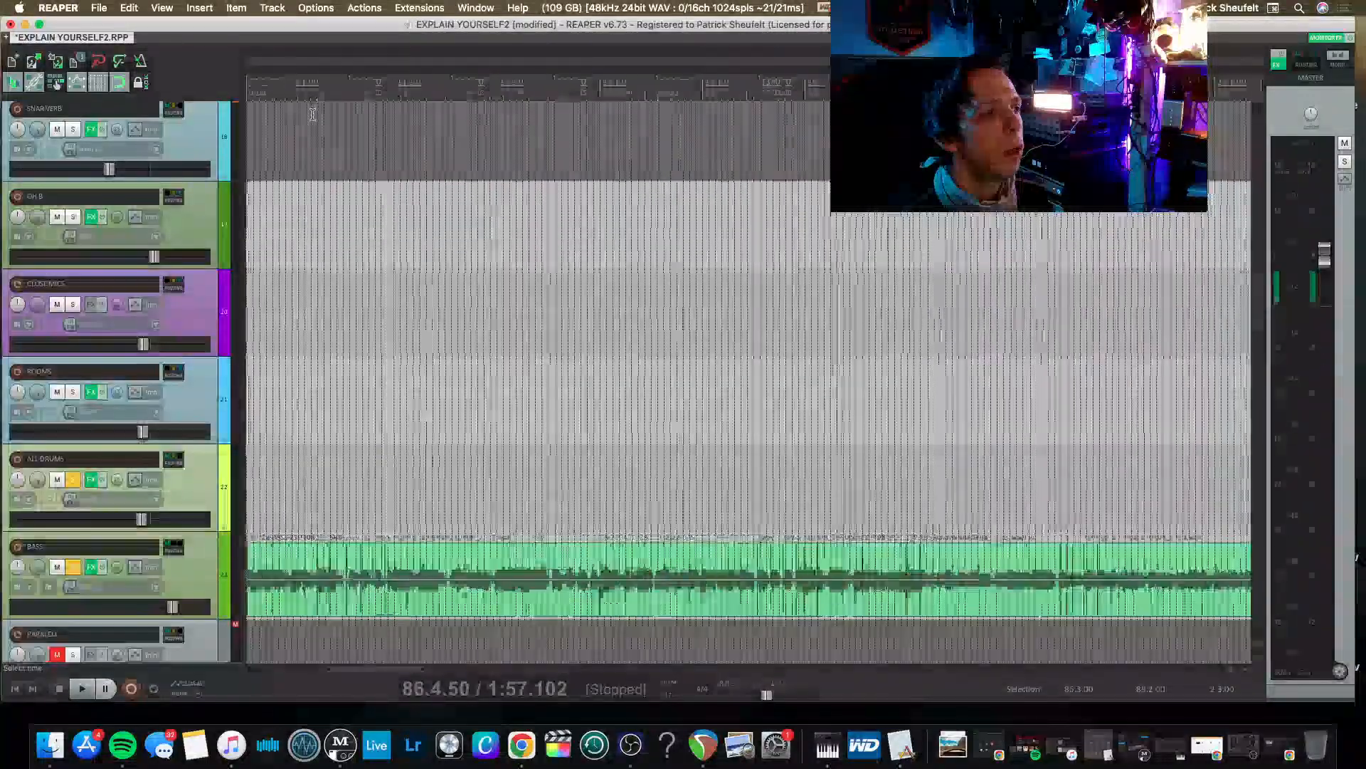
pyautogui.hscroll(12, 312, 114)
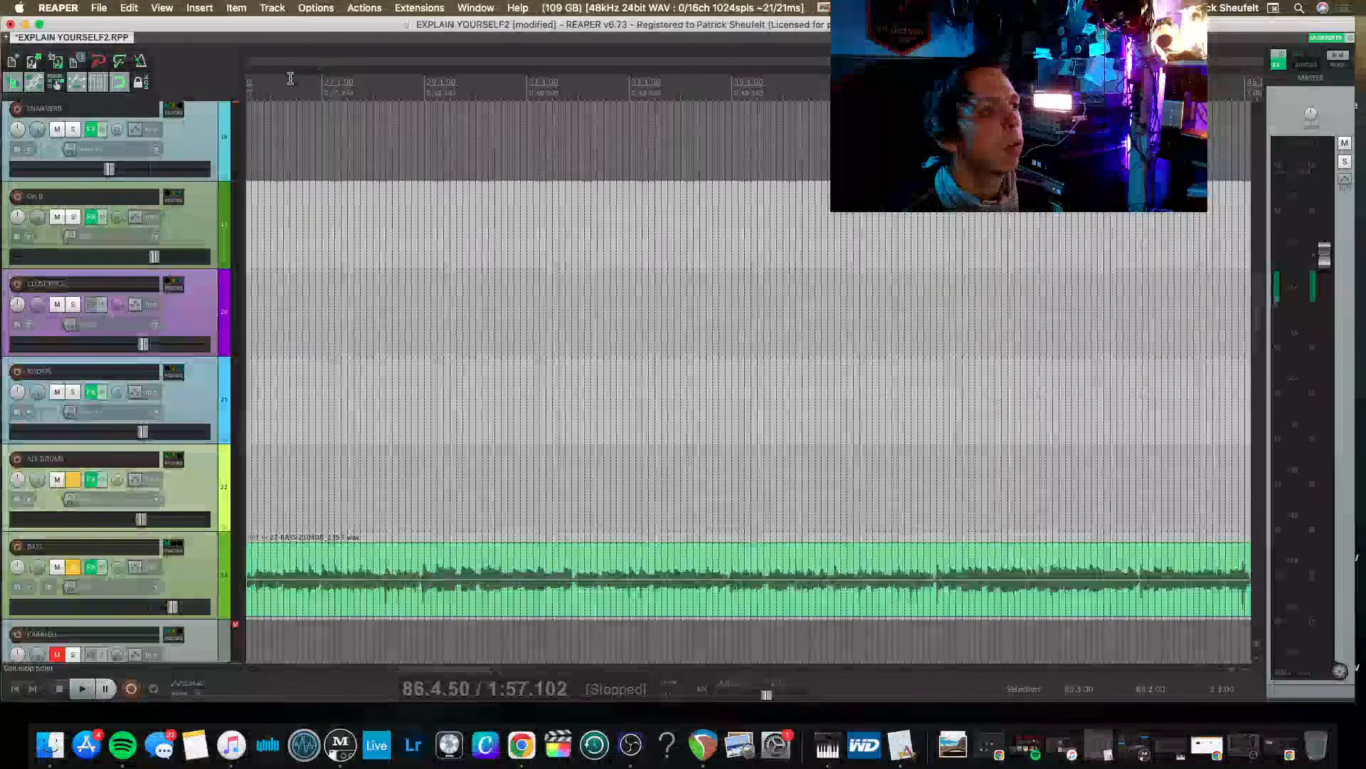
pyautogui.press('space')
pyautogui.hscroll(-5, 517, 494)
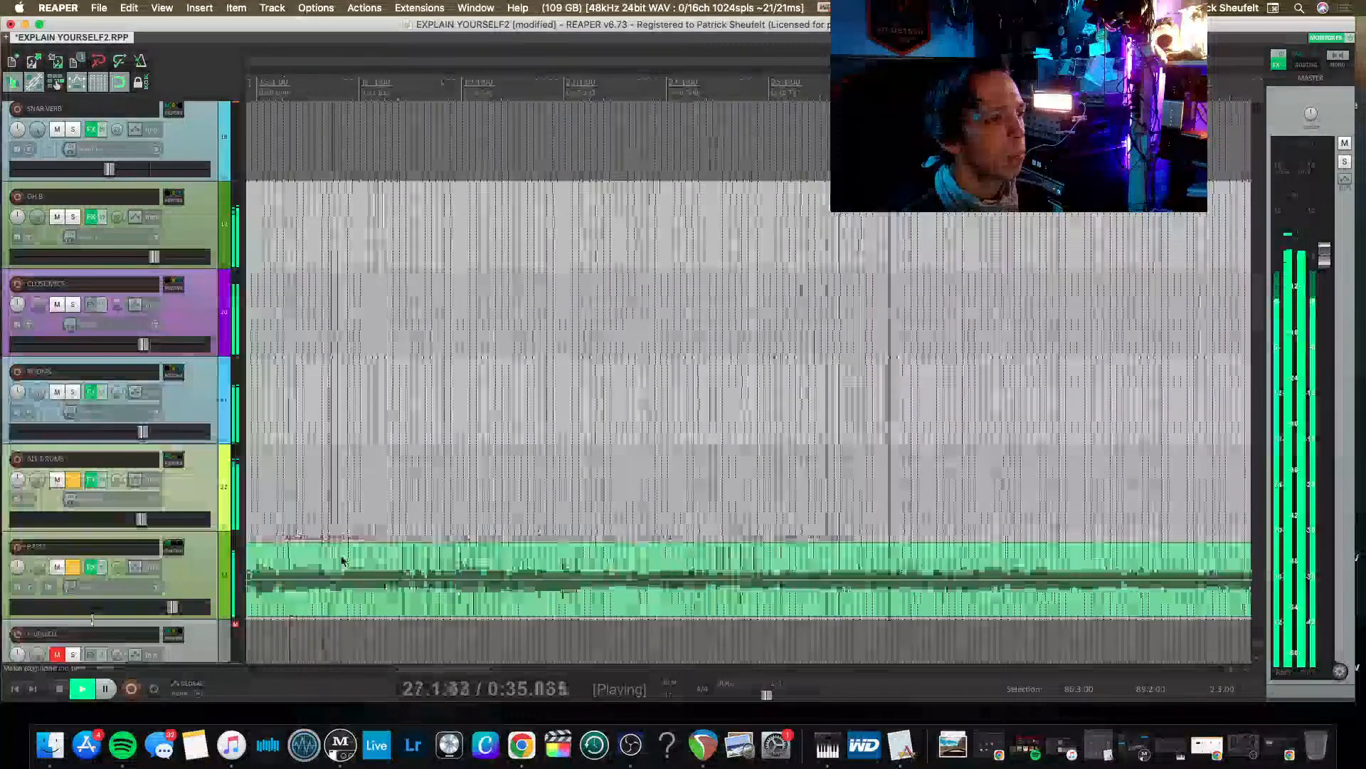
pyautogui.hscroll(2, 556, 447)
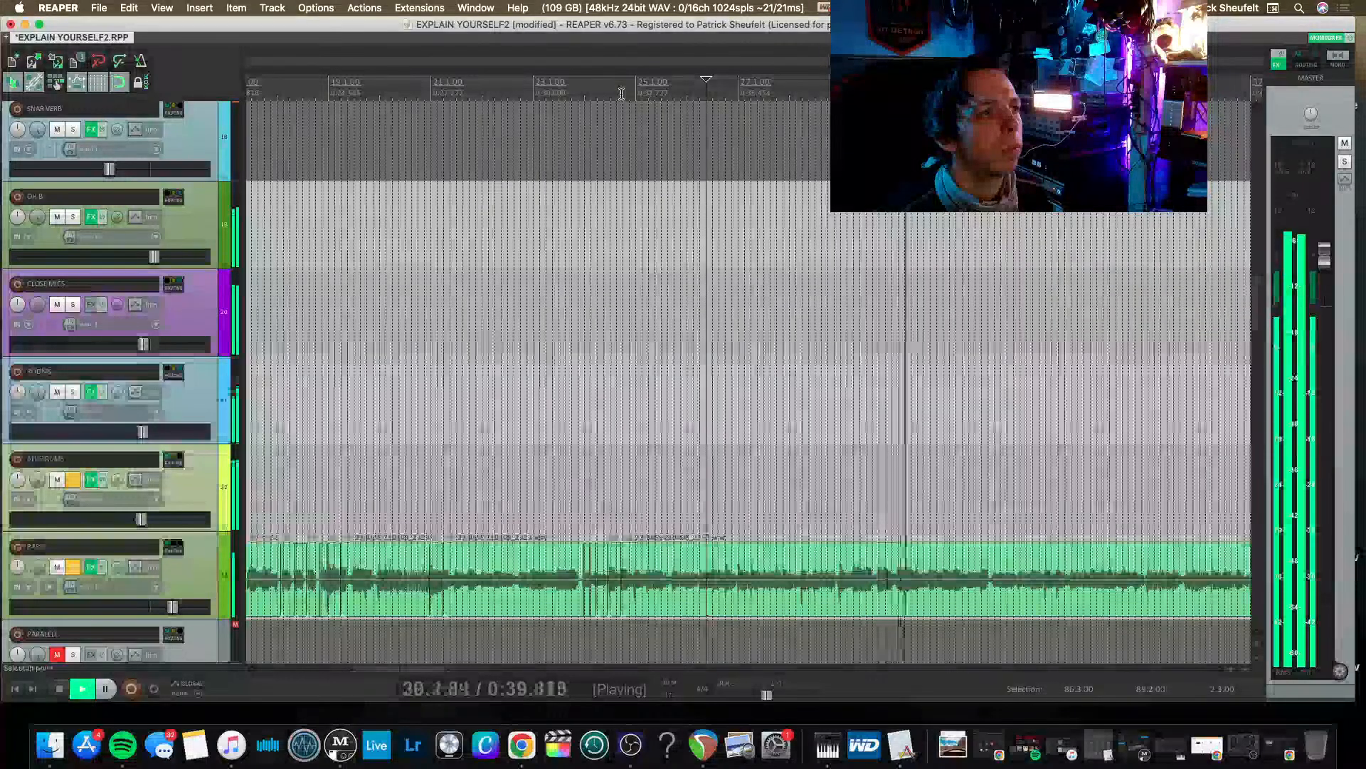
# Select the time range from 24.3.00 to 45.3.00, turn on repeat, and play it as a loop.
pyautogui.moveTo(614, 94); pyautogui.dragTo(1089, 94)
pyautogui.click(1083, 146)
pyautogui.press('space')
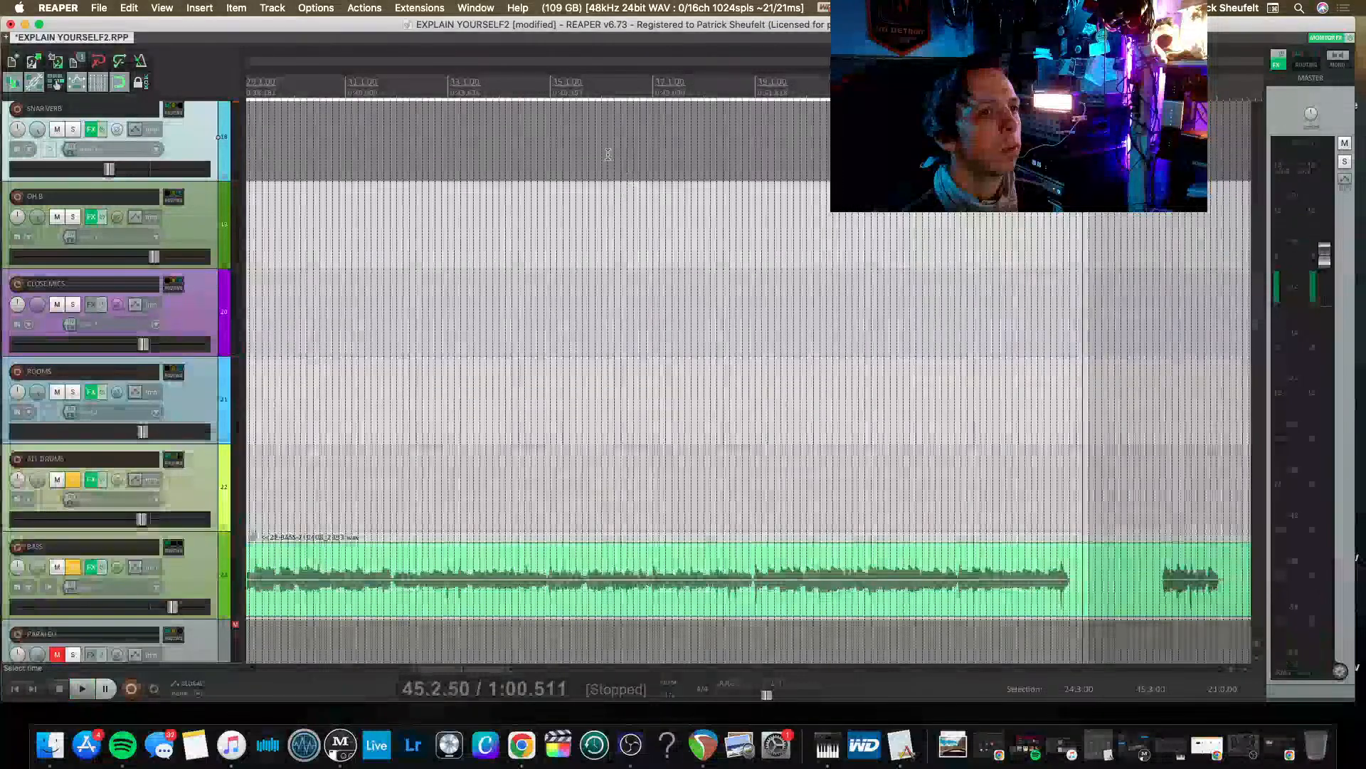
pyautogui.hscroll(-4, 608, 155)
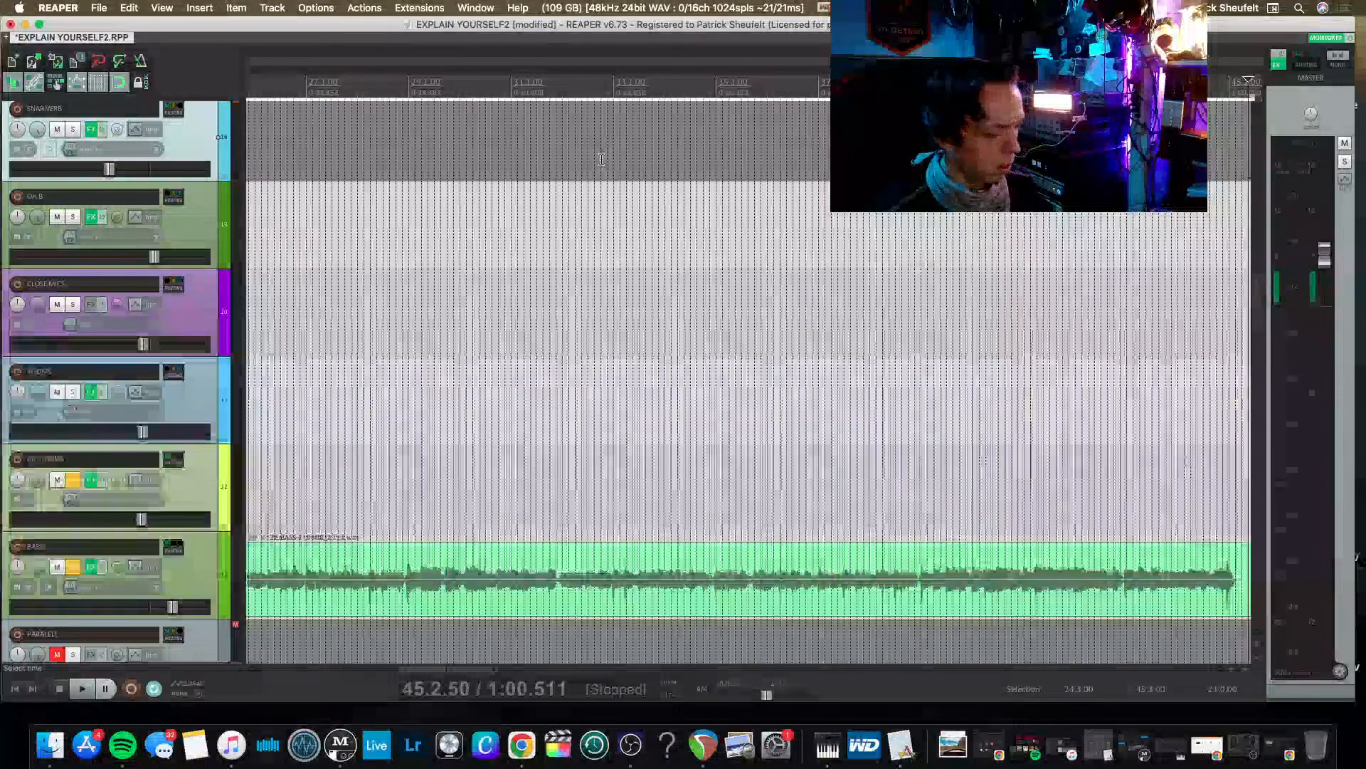
pyautogui.hscroll(-5, 498, 151)
pyautogui.press('space')
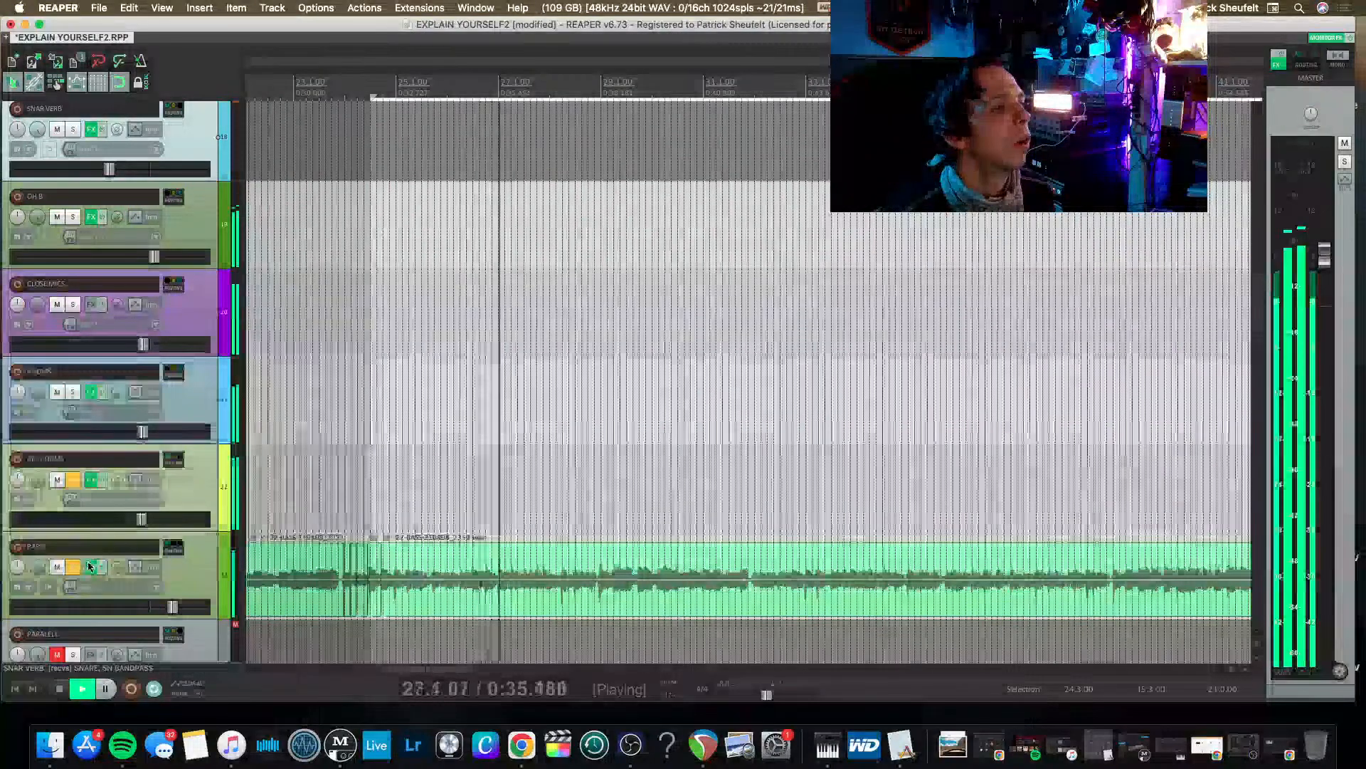
# Reopen the BASS FX chain at CLA-76 Mono and set the compressor's input to about 30 during playback.
pyautogui.click(91, 568)
pyautogui.click(367, 137)
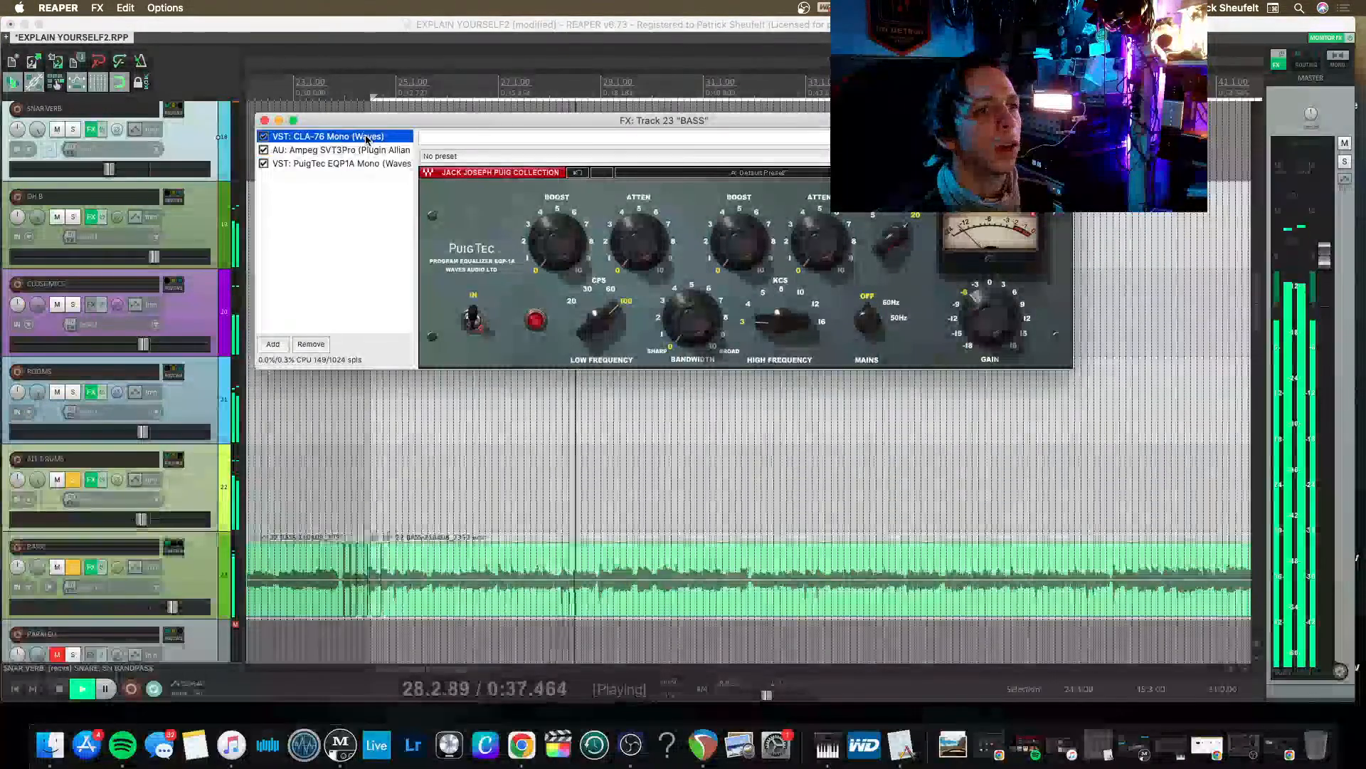
pyautogui.click(820, 202)
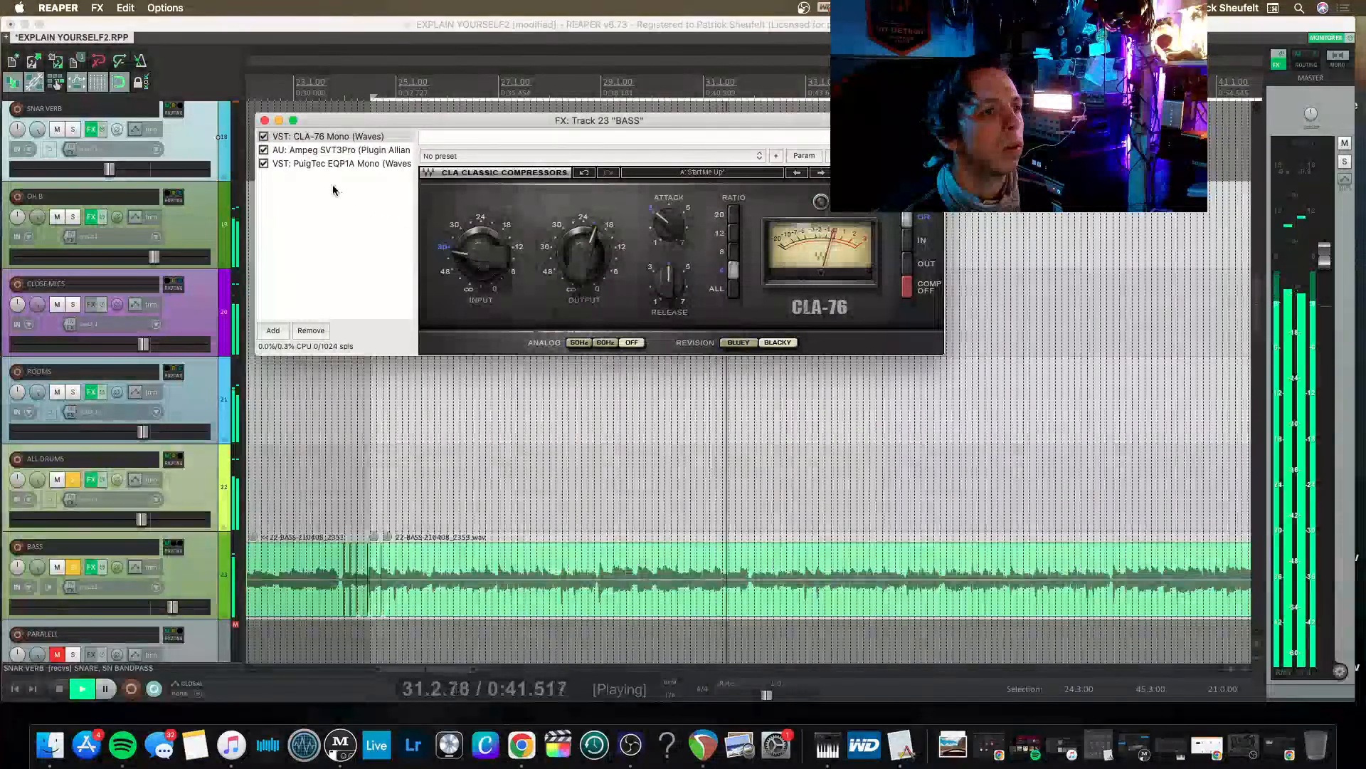
pyautogui.moveTo(493, 265); pyautogui.dragTo(492, 255)
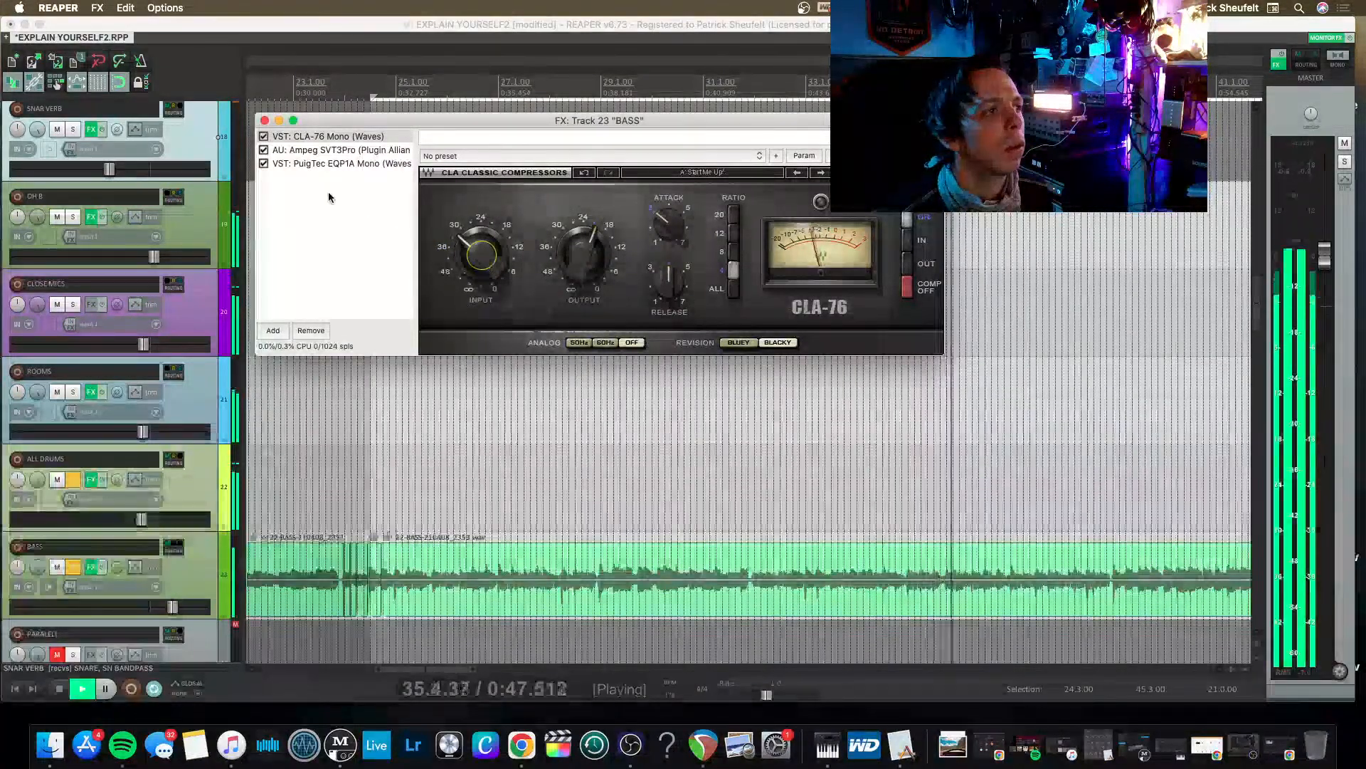
# In the BASS PuigTec EQP1A, set the low-frequency boost and attenuation to about 3 and the high-frequency boost to about 7.
pyautogui.click(293, 150)
pyautogui.click(293, 150)
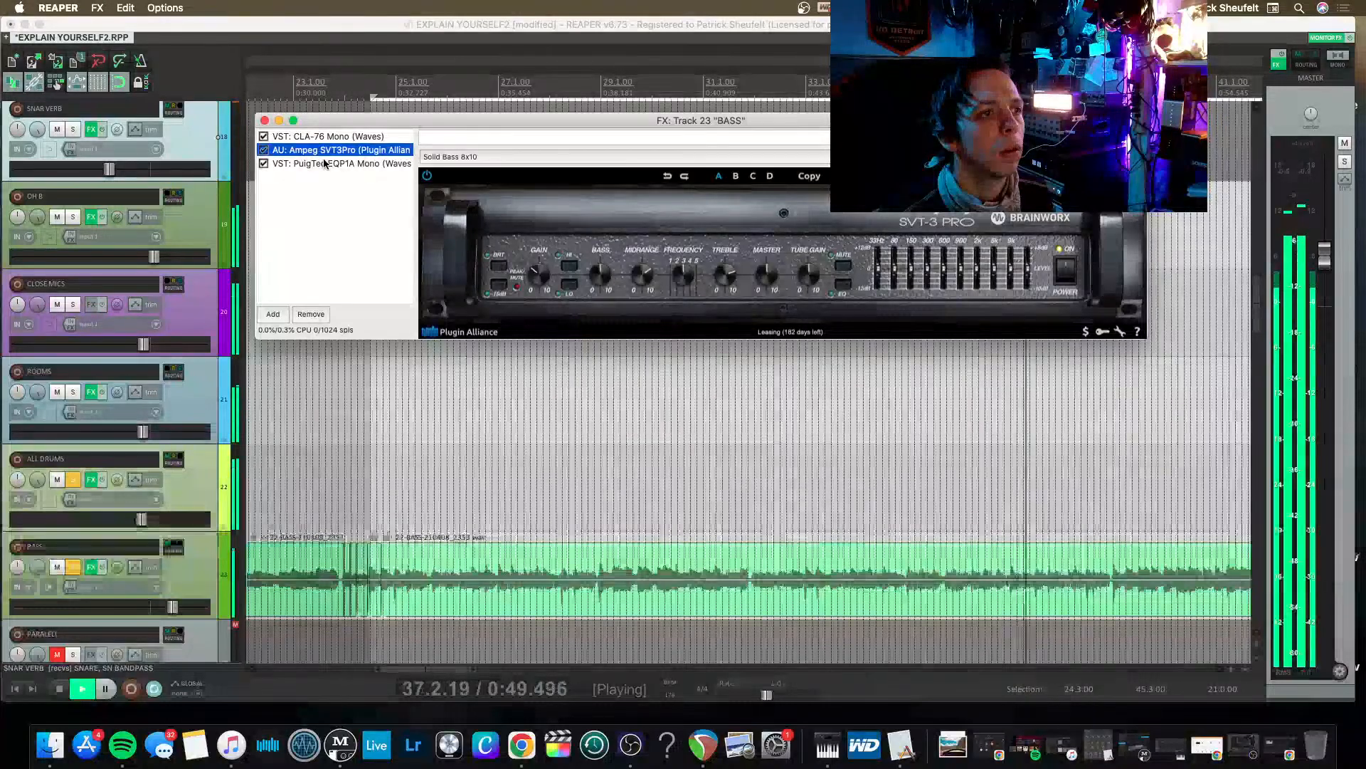
pyautogui.click(291, 163)
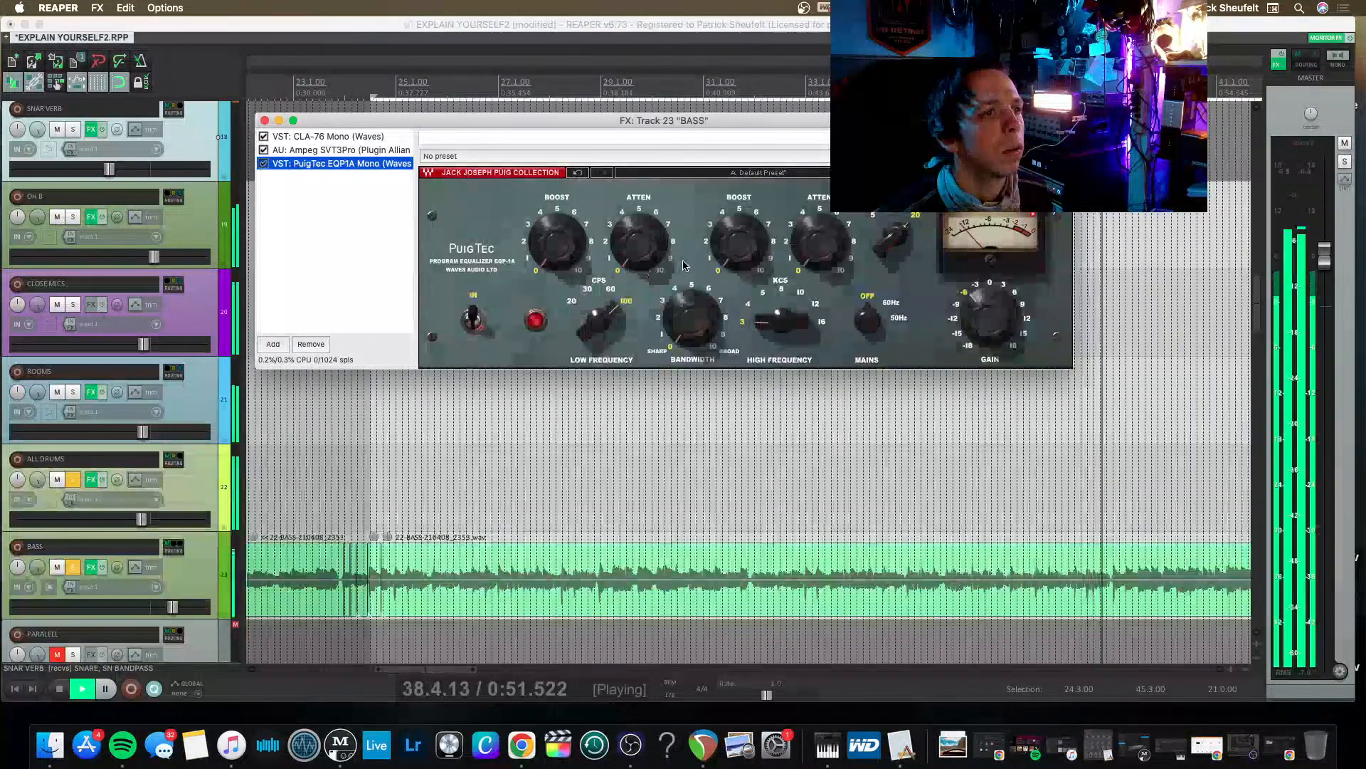
pyautogui.moveTo(583, 255); pyautogui.dragTo(644, 254)
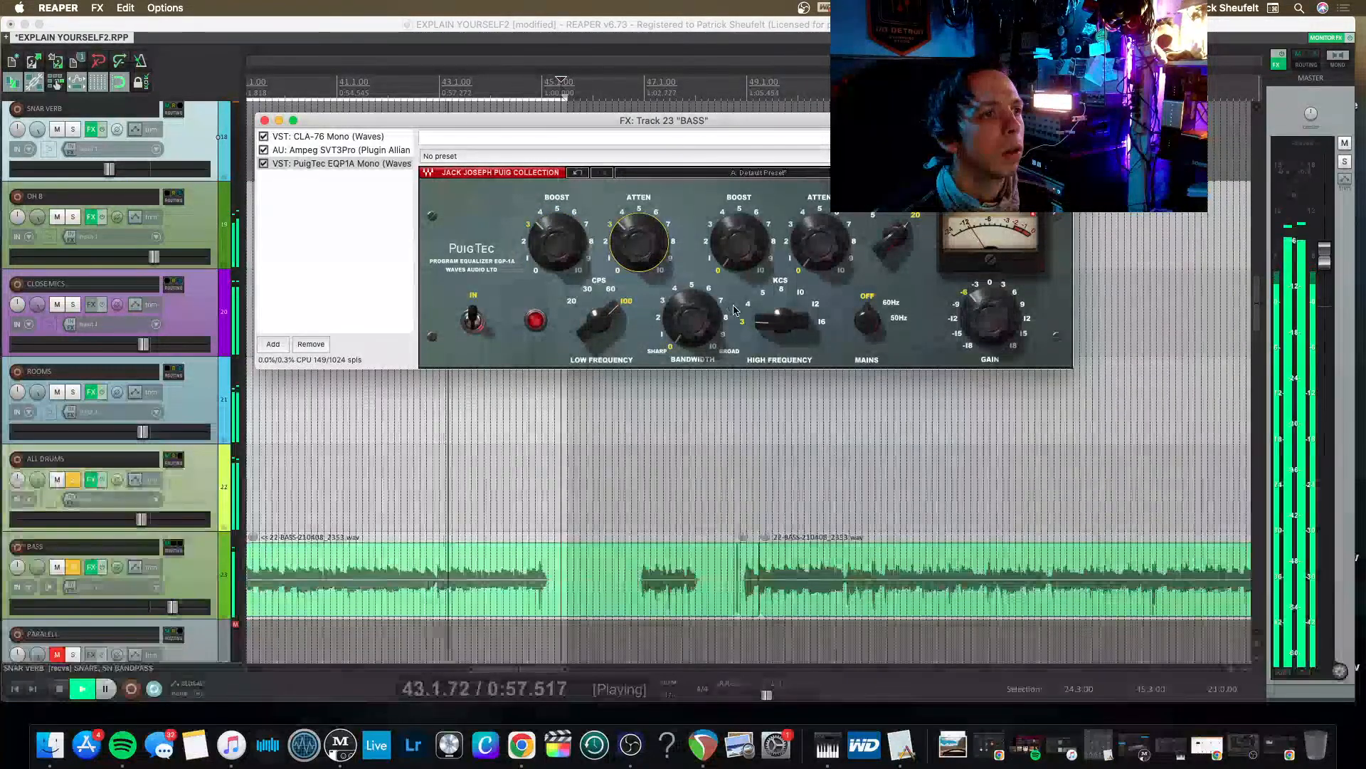
pyautogui.moveTo(740, 242)
pyautogui.mouseDown()
pyautogui.moveTo(740, 229)
pyautogui.moveTo(740, 242)
pyautogui.mouseUp()
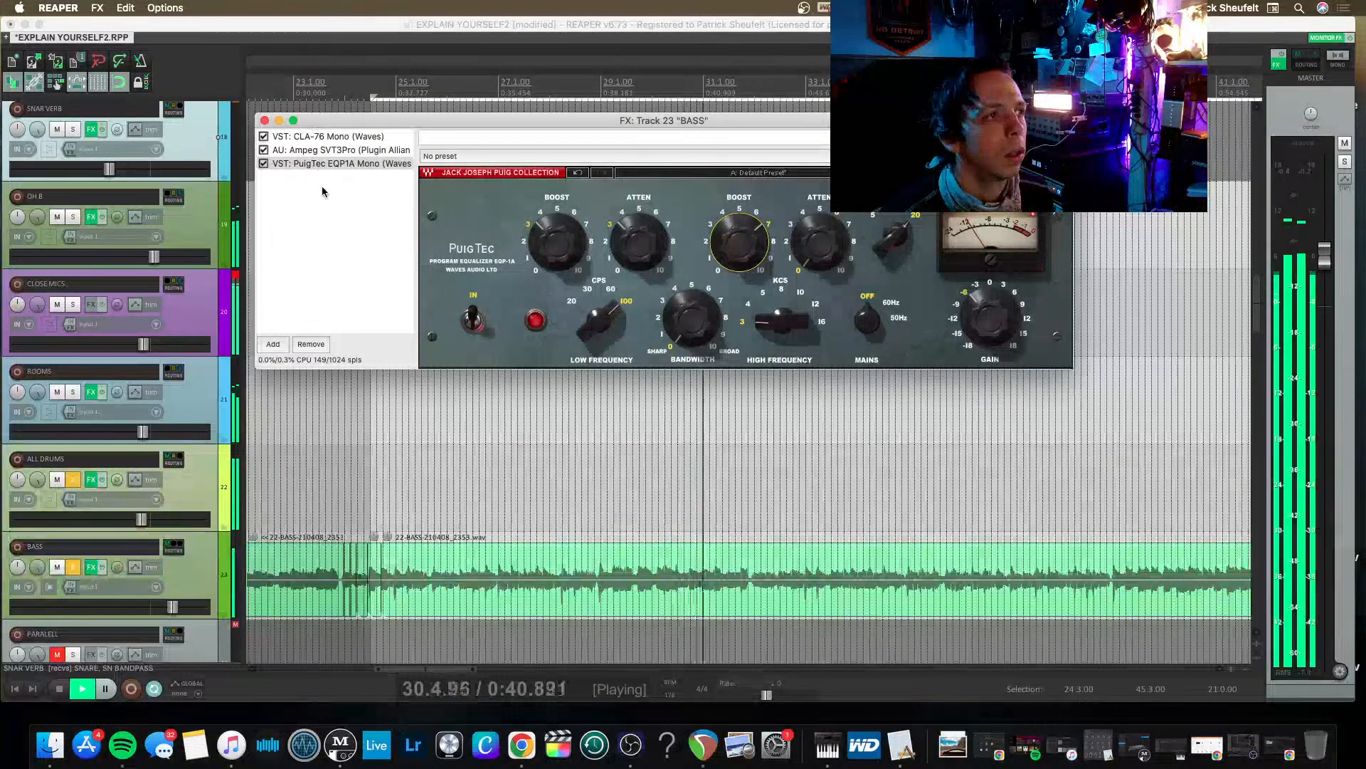
# Clear the CLOSE MICS clip indicator and lower the BASS track's volume slightly.
pyautogui.click(228, 286)
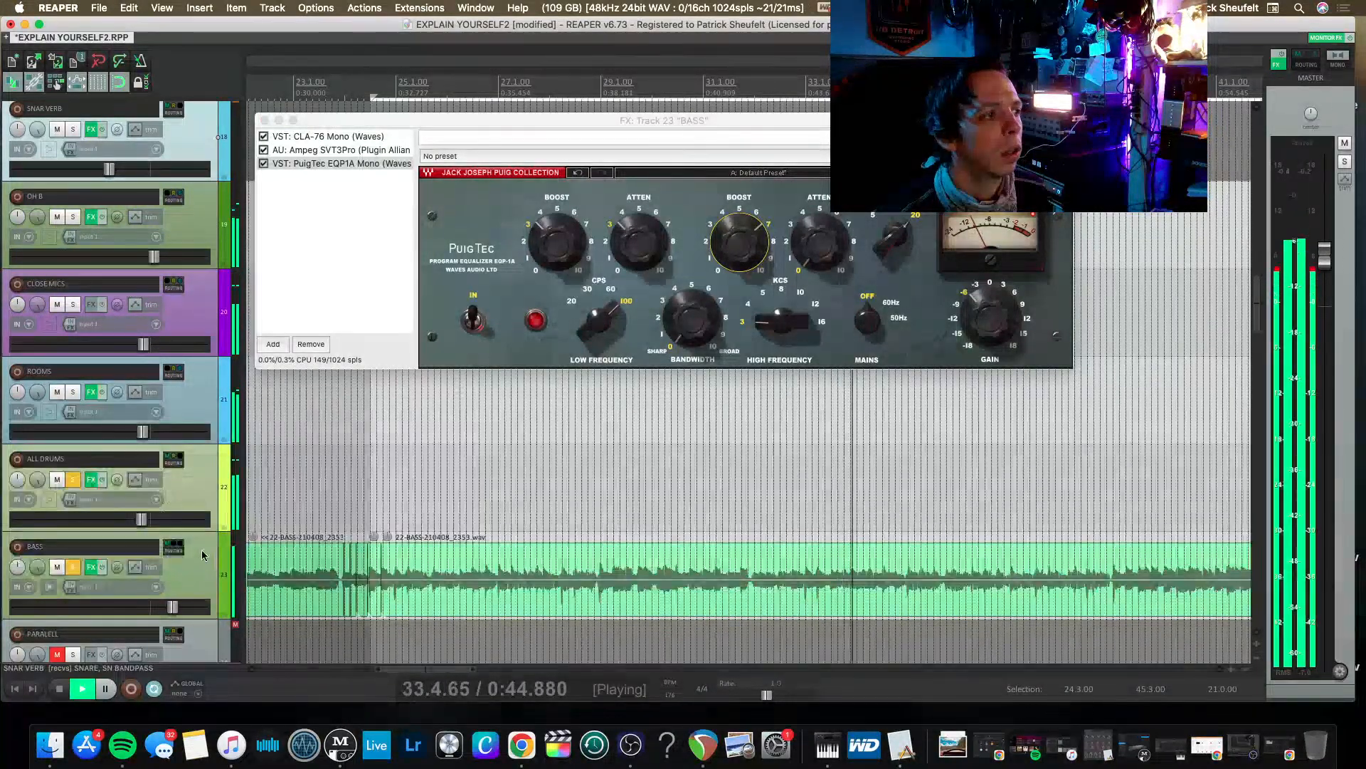
pyautogui.click(197, 581)
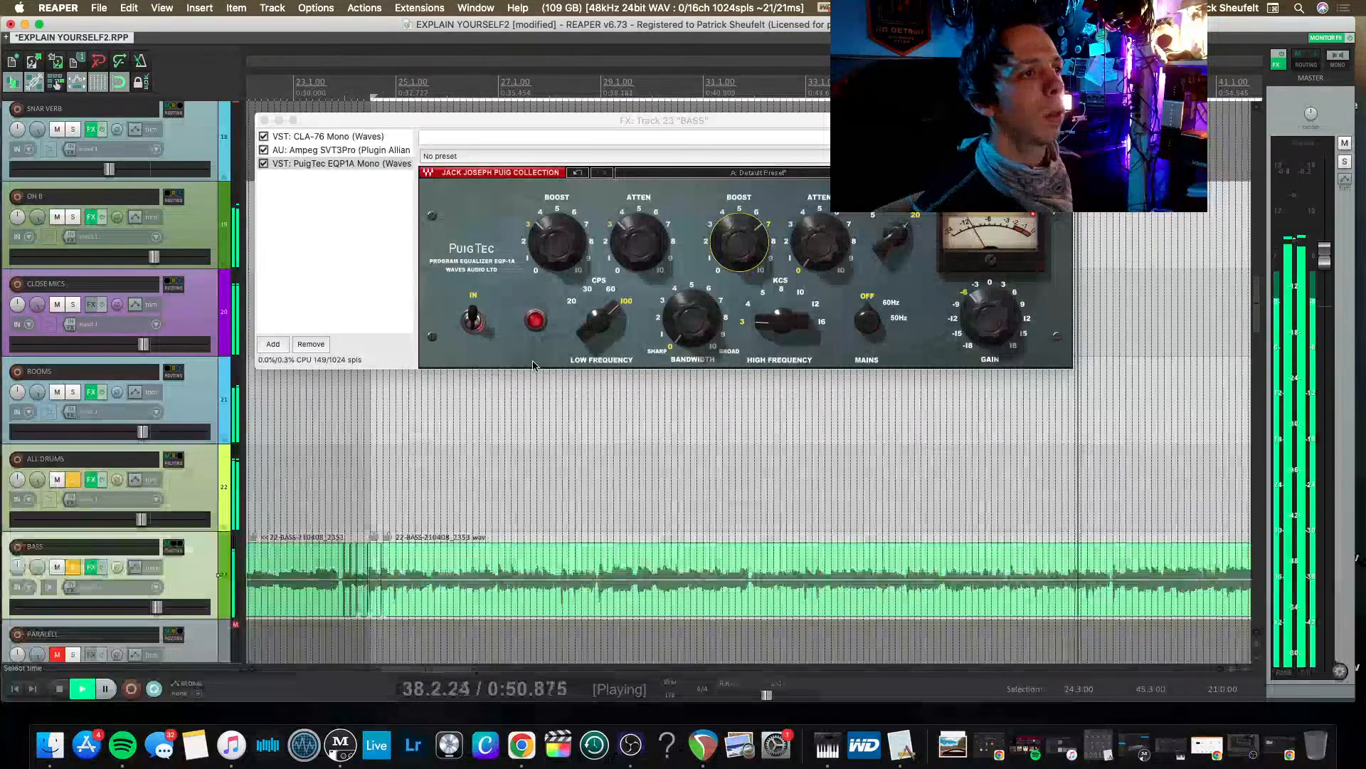
# Lower the BASS PuigTec low-frequency attenuation to about 2, fine-tune the high-frequency boost, and close the effects window.
pyautogui.click(1061, 156)
pyautogui.moveTo(640, 243); pyautogui.dragTo(639, 254)
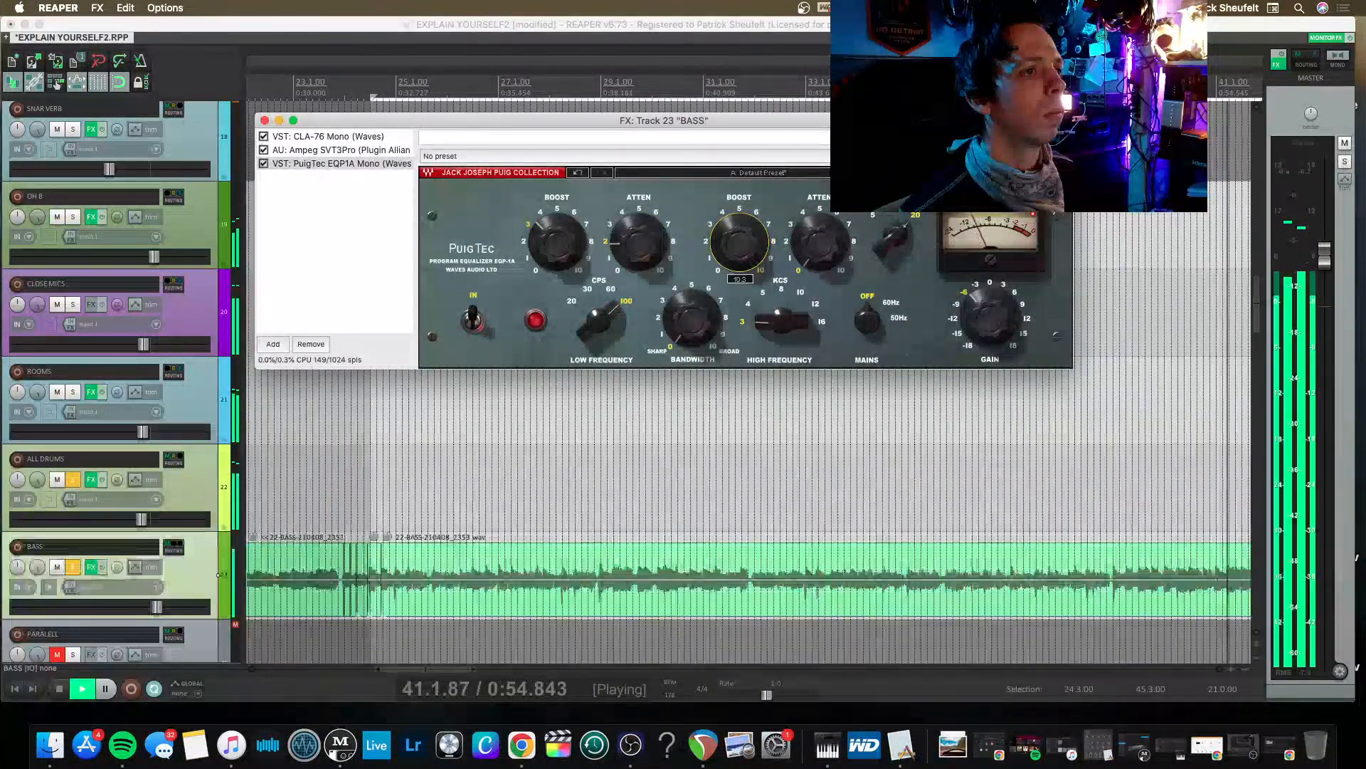
pyautogui.moveTo(738, 249); pyautogui.dragTo(744, 245)
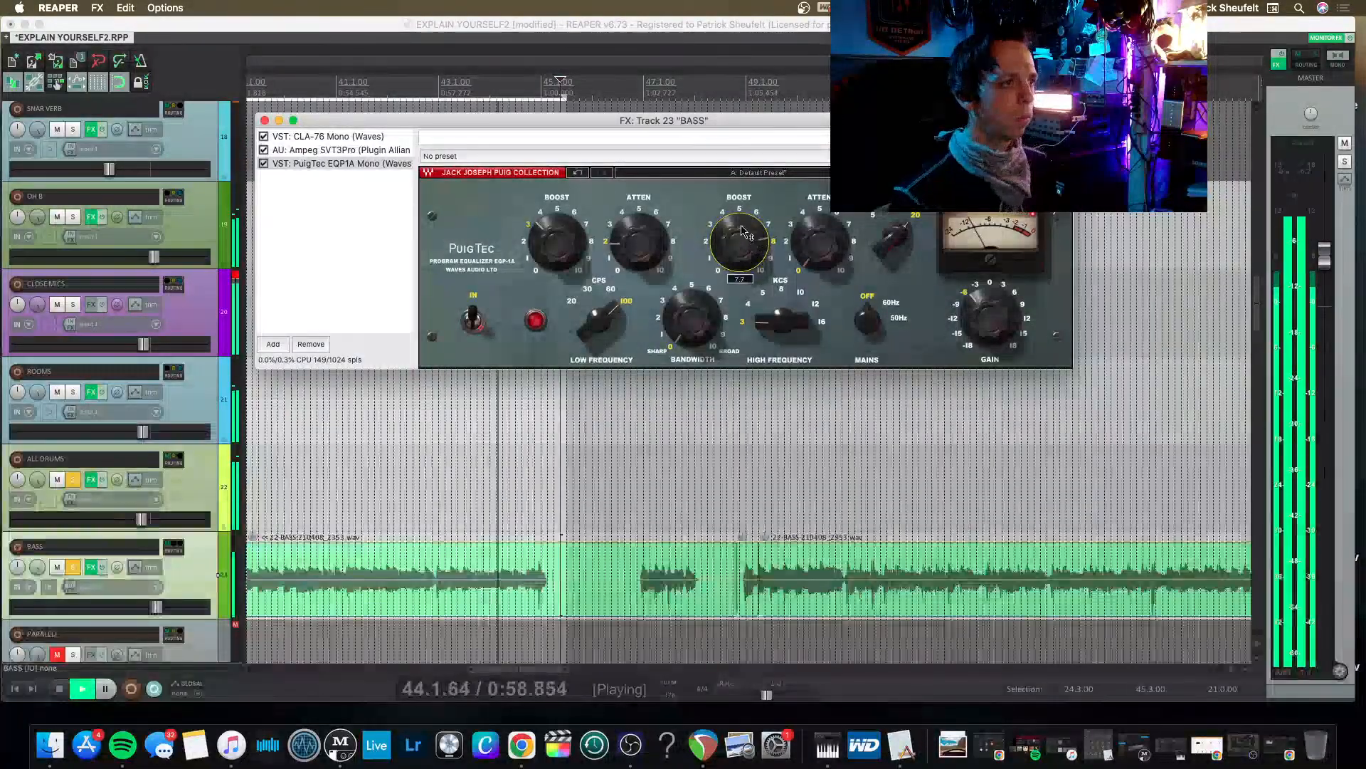
pyautogui.click(265, 120)
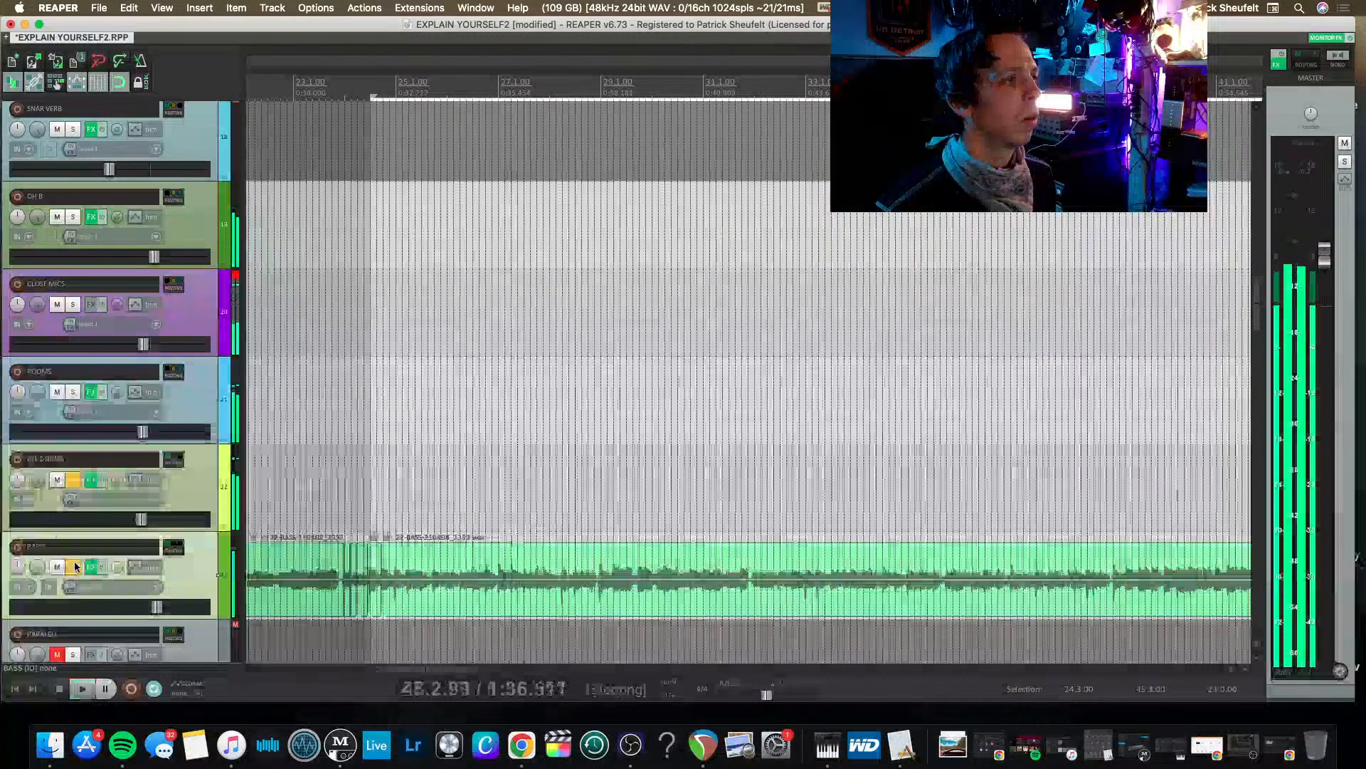
# Solo the GUITAR BUSS track and play the looped section with drums and bass.
pyautogui.scroll(-3, 73, 571)
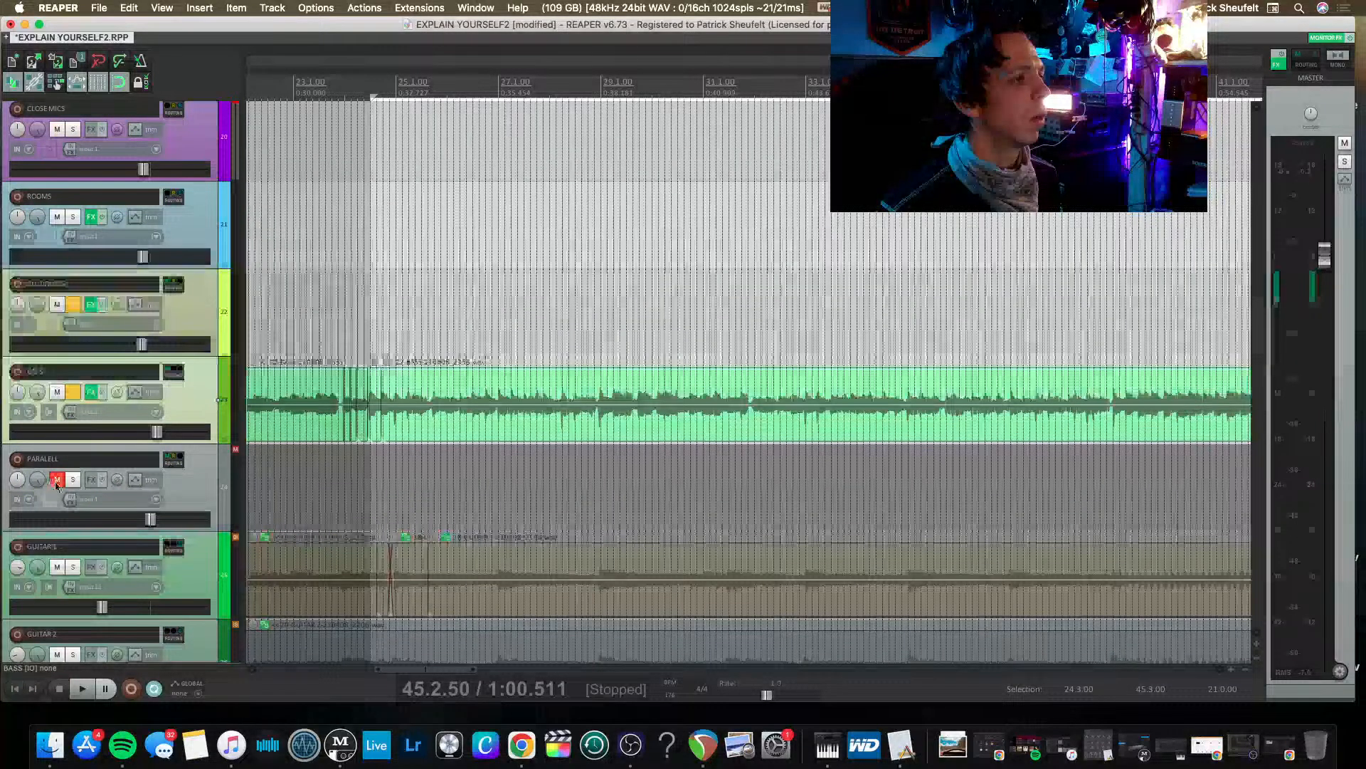
pyautogui.scroll(-3, 42, 568)
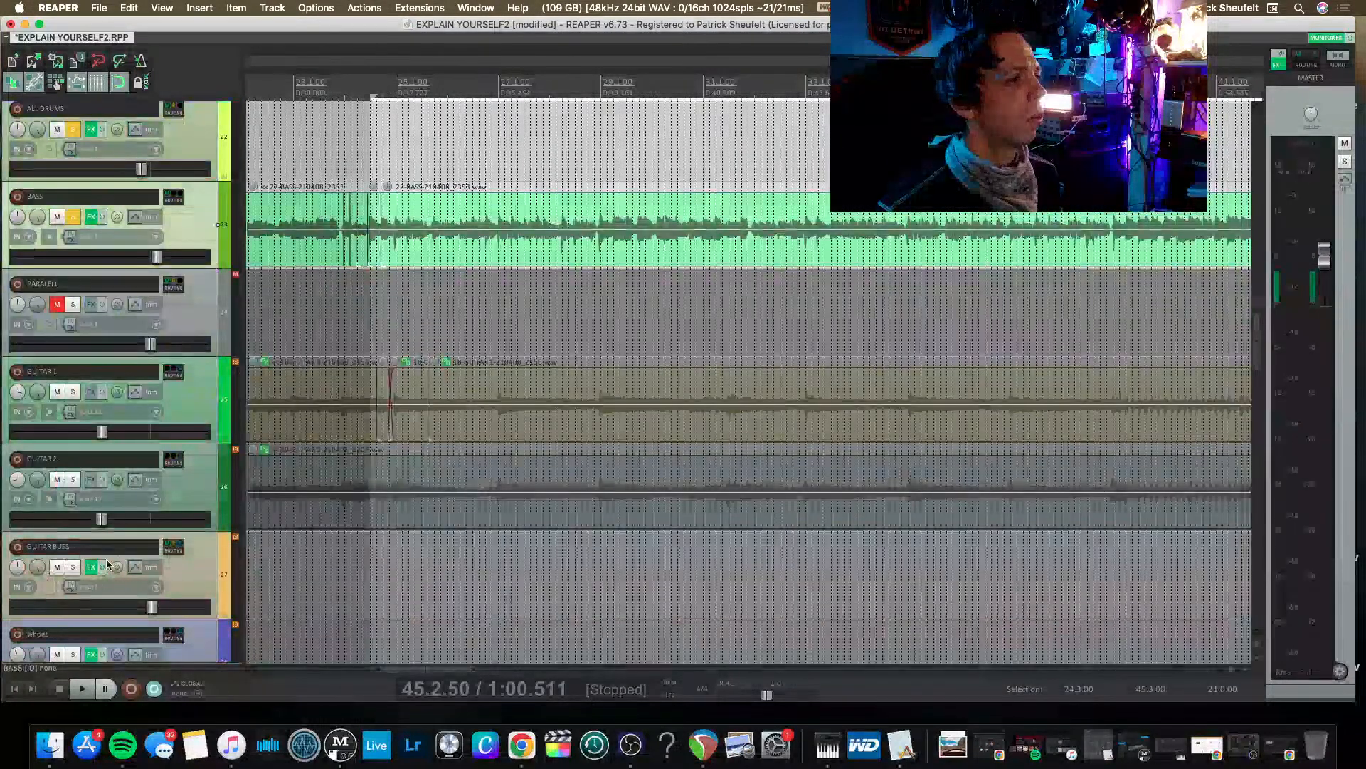
pyautogui.click(72, 567)
pyautogui.press('space')
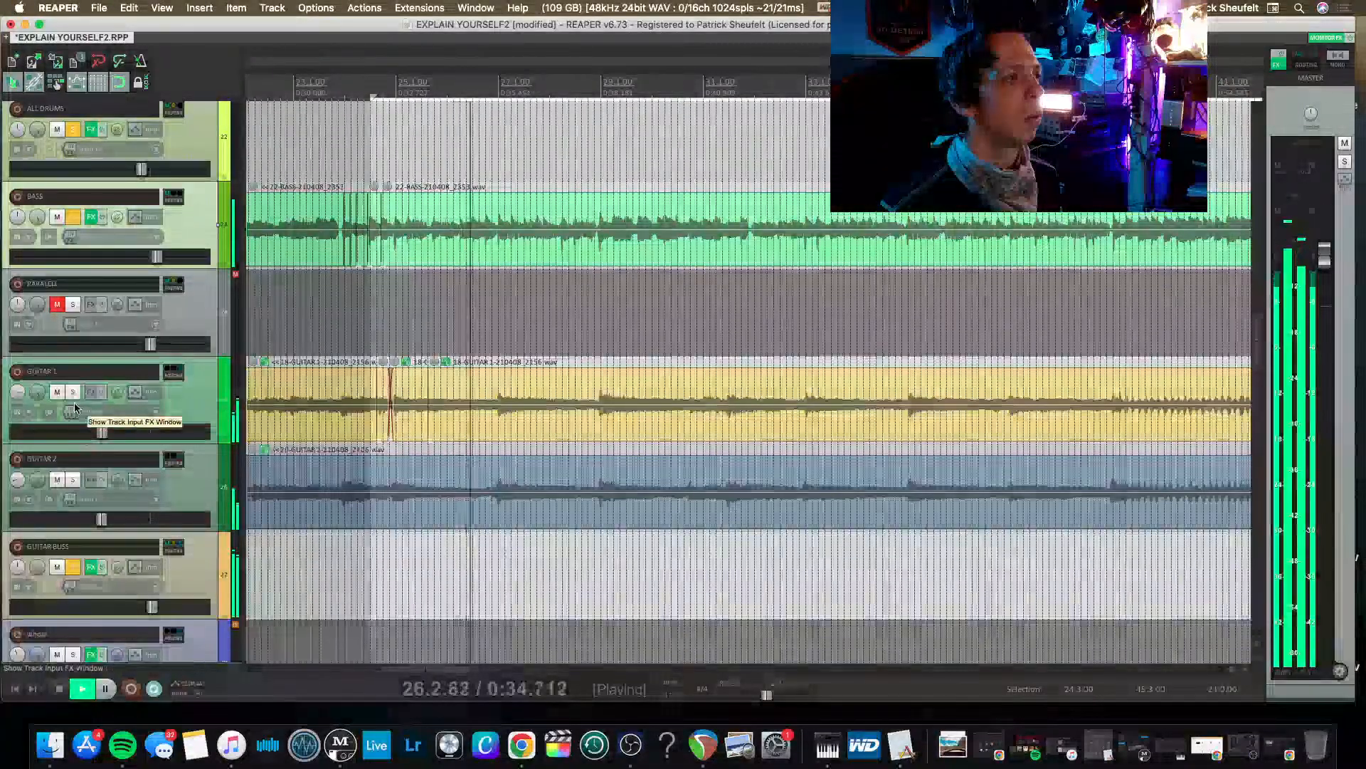
# Try soloing GUITAR 1 and GUITAR 2 during playback, and remove their solos again.
pyautogui.click(72, 392)
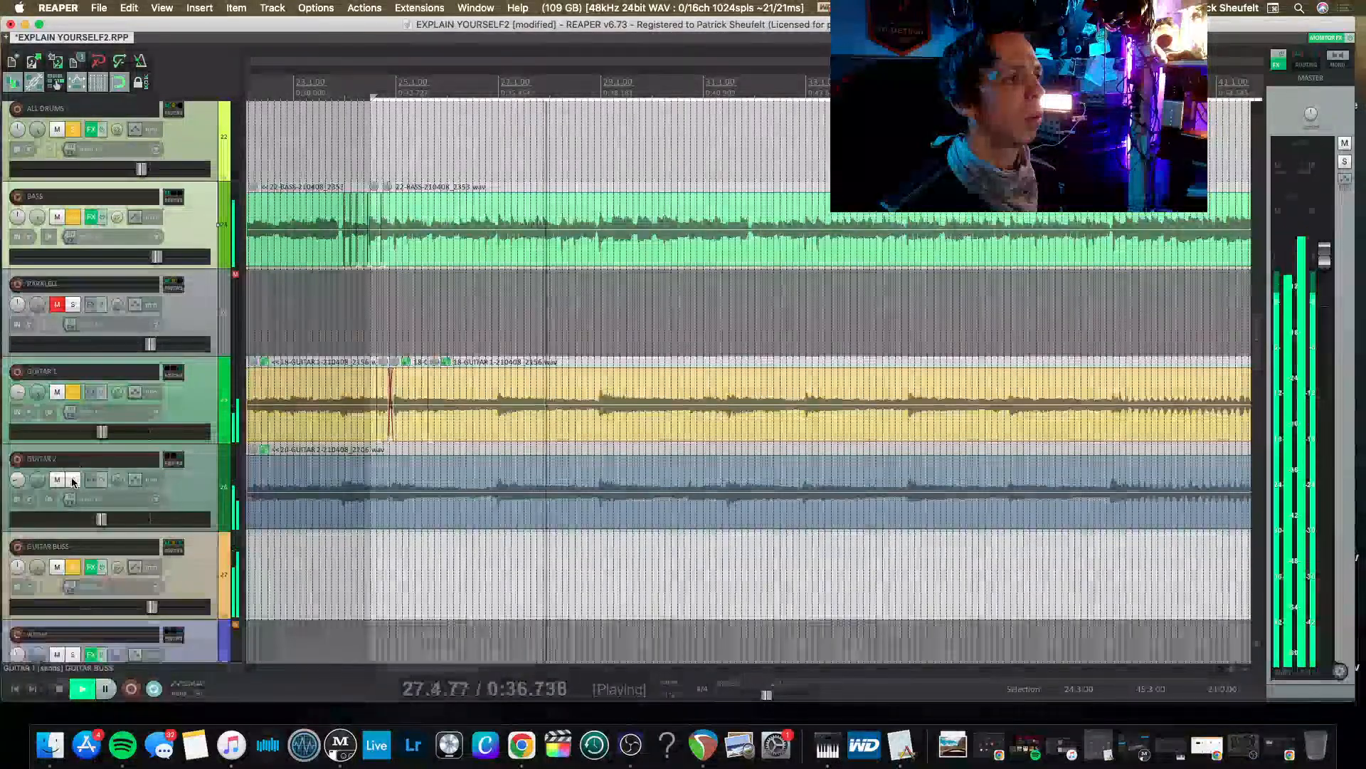
pyautogui.click(73, 480)
pyautogui.click(72, 393)
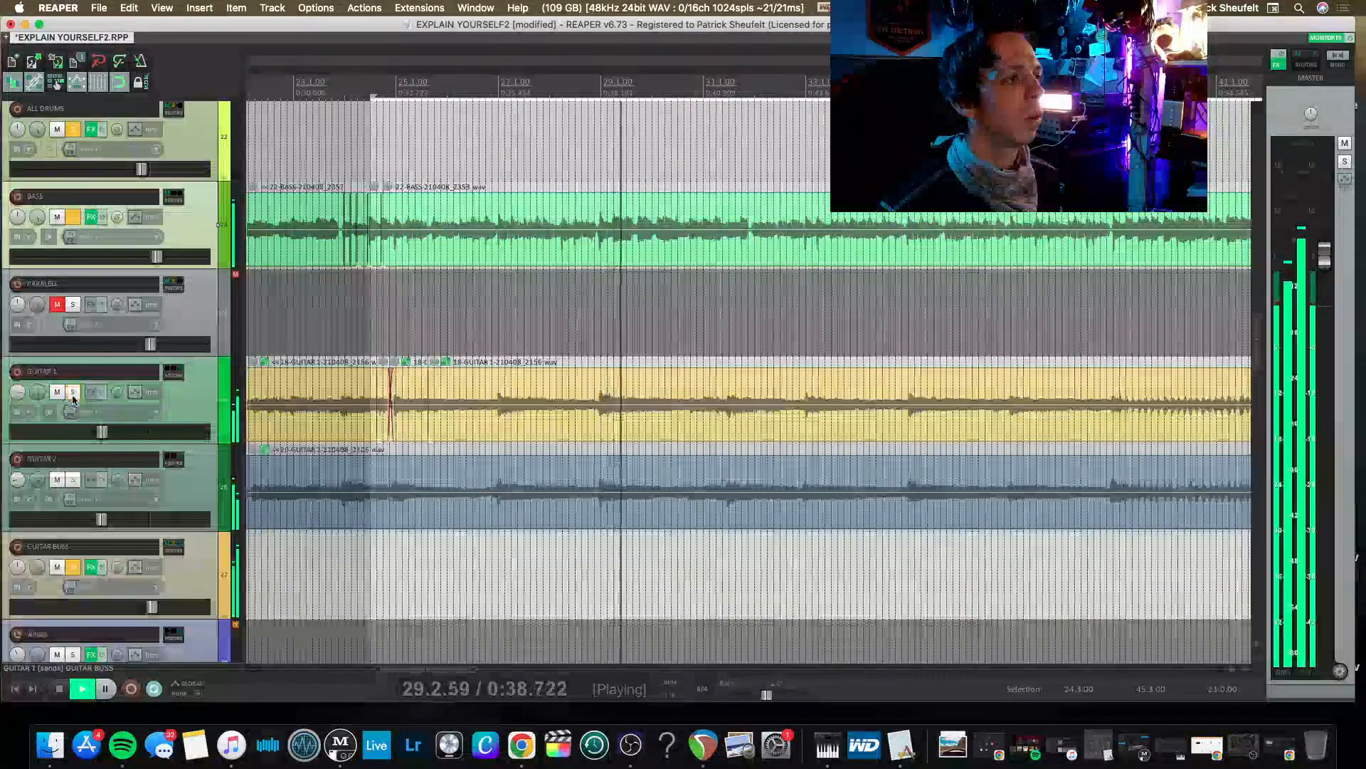
# Open the GUITAR BUSS FX chain and remove the bx_shredspread plugin, keeping the effects window clear of the view.
pyautogui.scroll(-2, 141, 596)
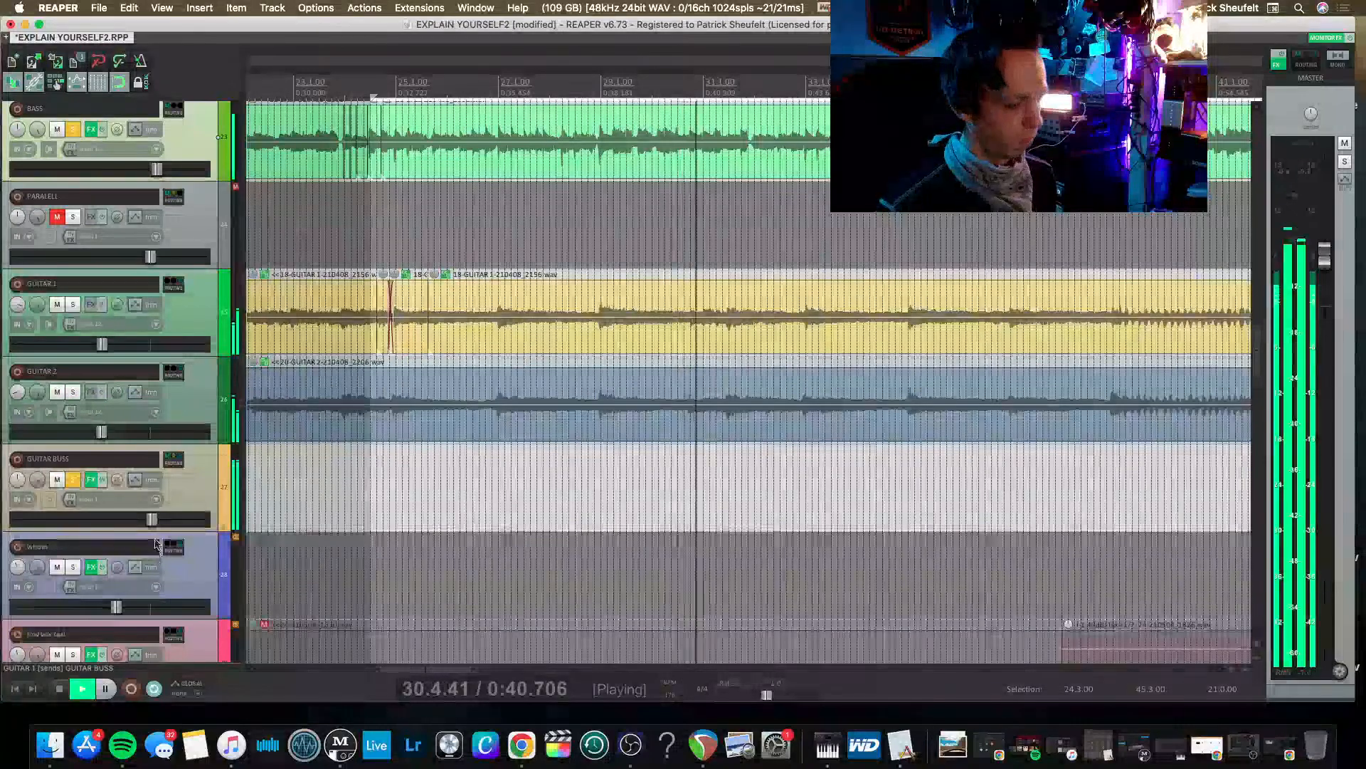
pyautogui.scroll(-2, 348, 486)
pyautogui.scroll(-2, 347, 486)
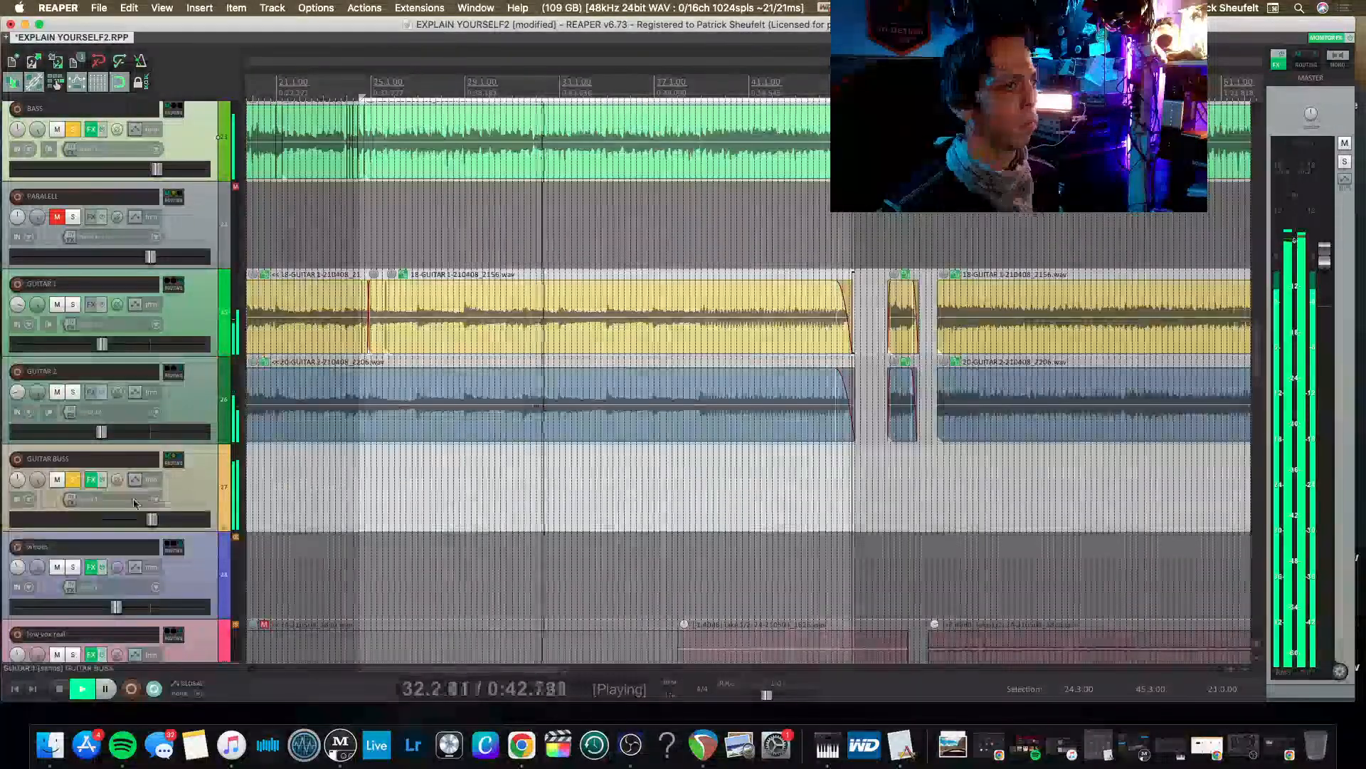
pyautogui.click(95, 481)
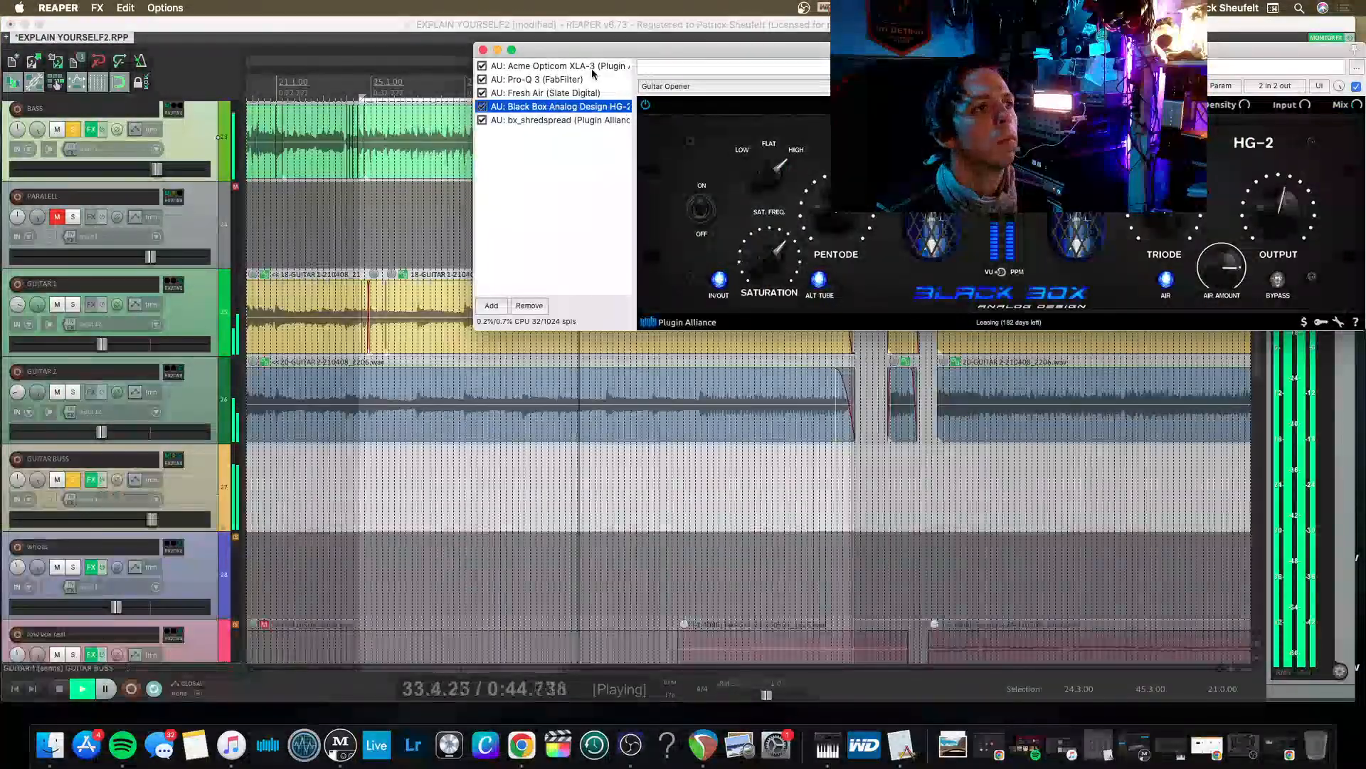
pyautogui.moveTo(580, 50); pyautogui.dragTo(580, 62)
pyautogui.click(520, 132)
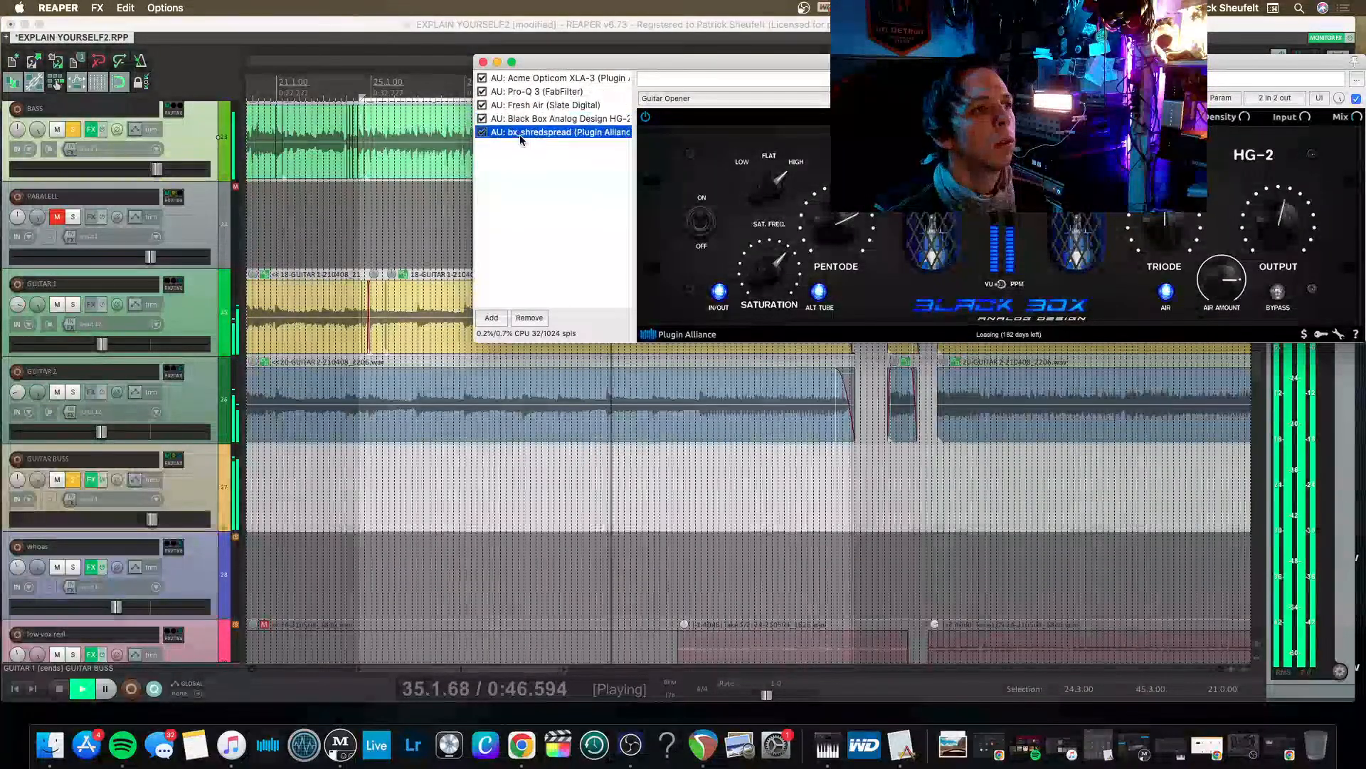
pyautogui.press('Up')
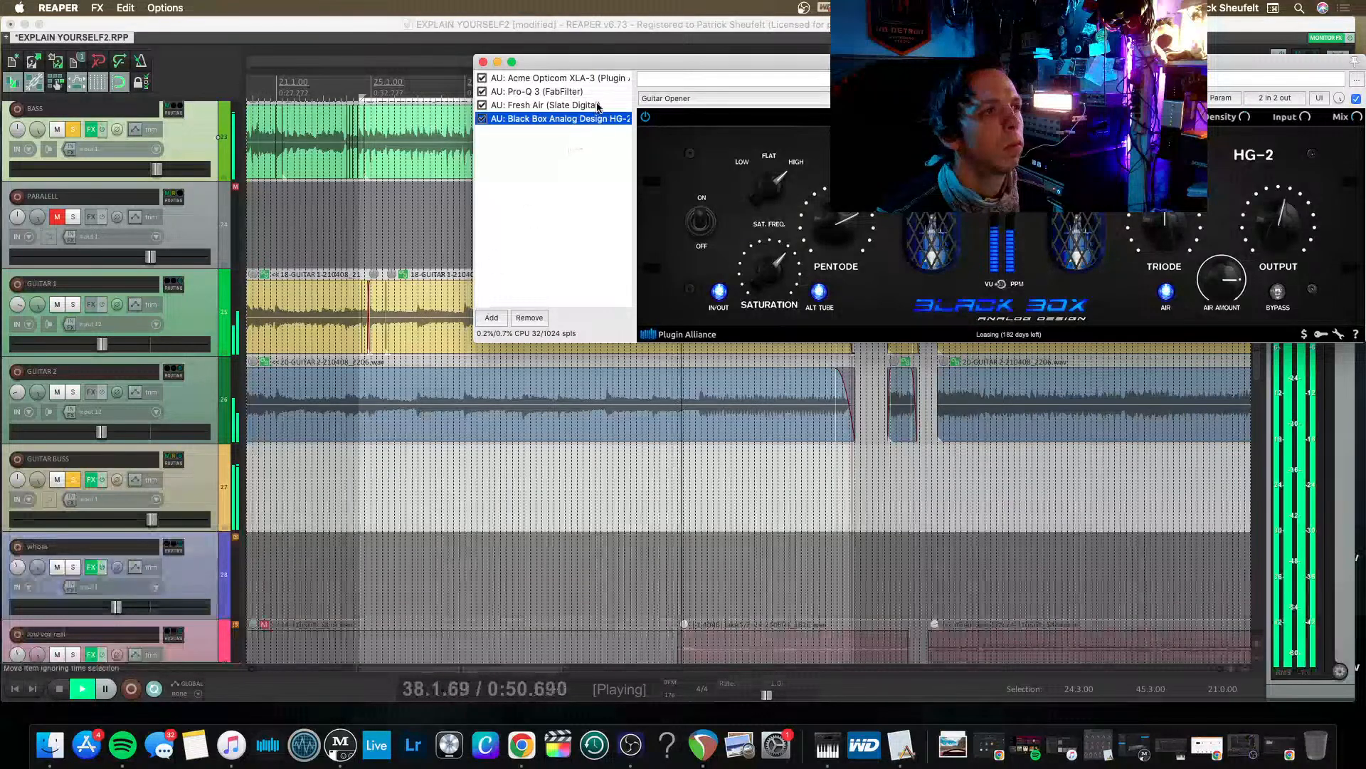
pyautogui.moveTo(591, 69); pyautogui.dragTo(406, 76)
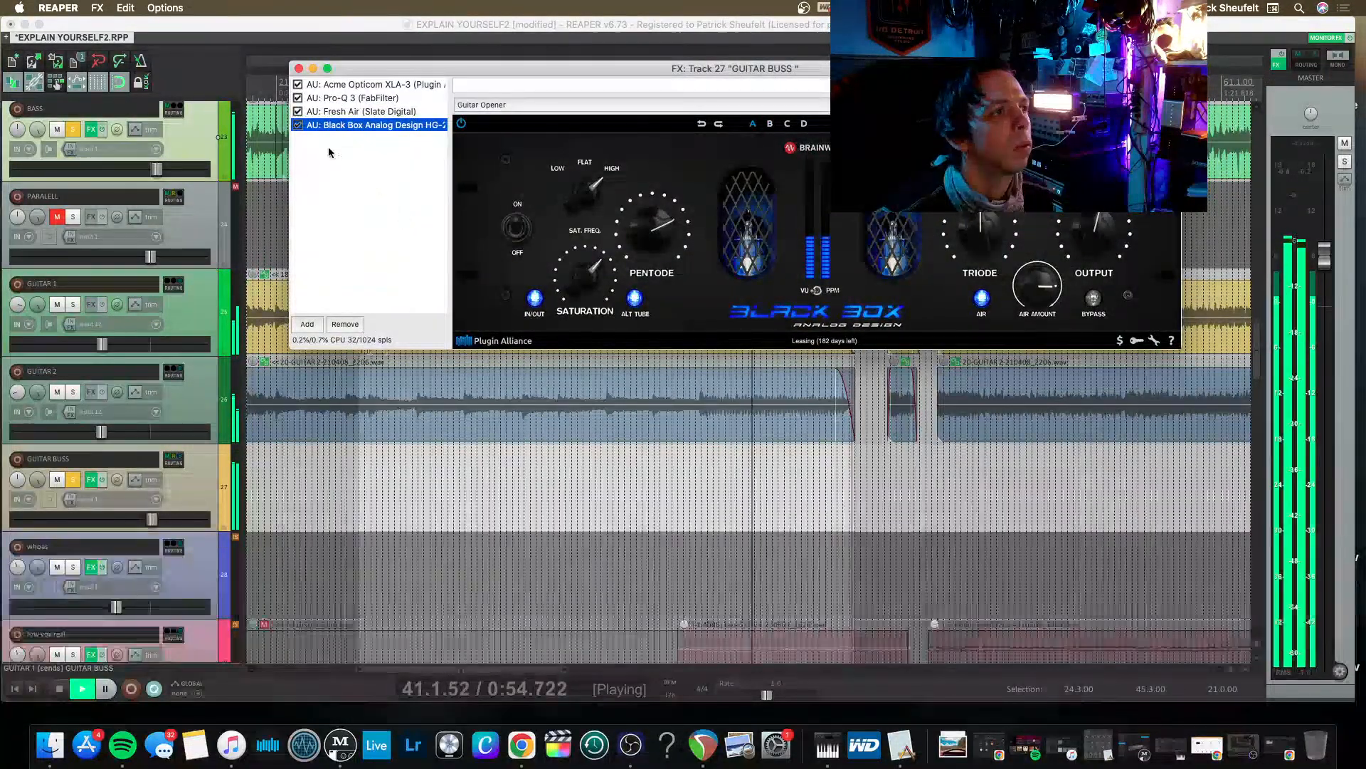
# Lower the GUITAR BUSS volume to about -6.5 dB and close its effects window.
pyautogui.click(182, 487)
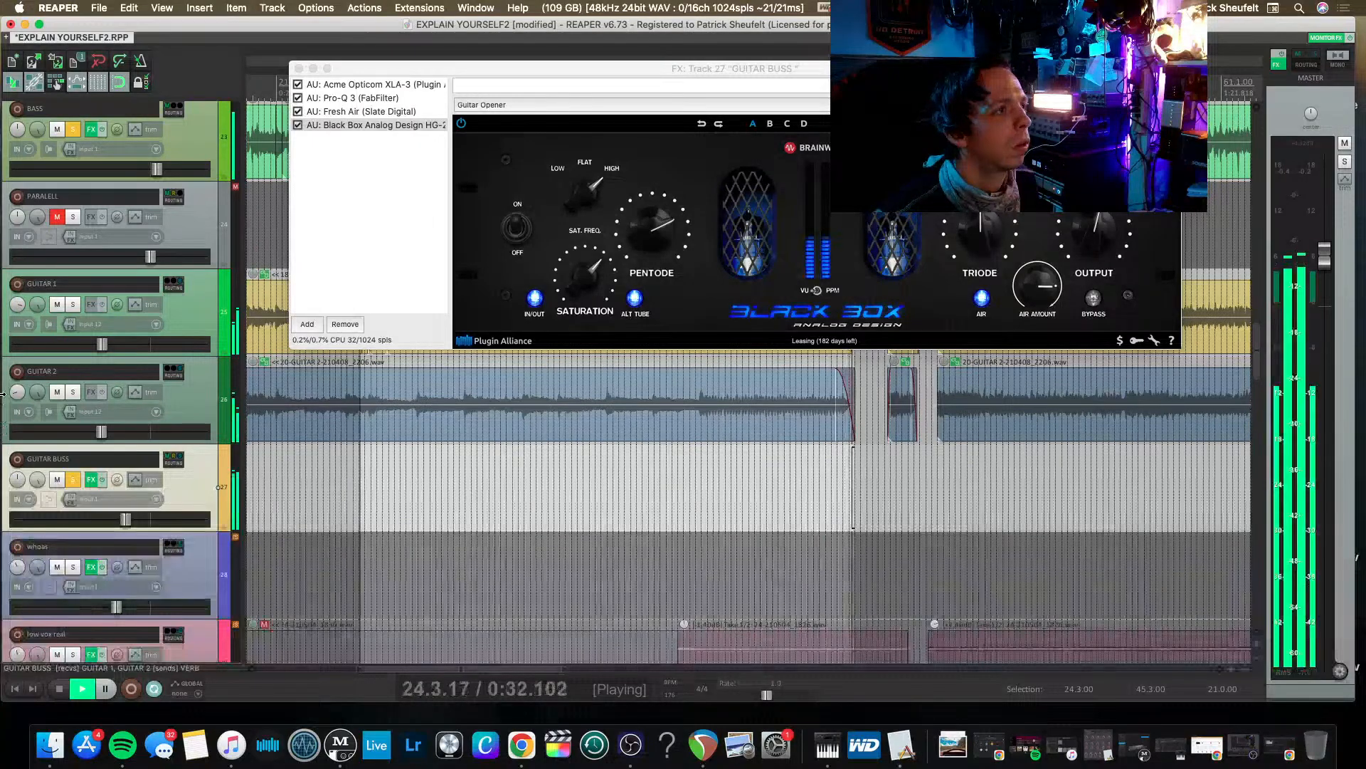
pyautogui.scroll(3, 49, 302)
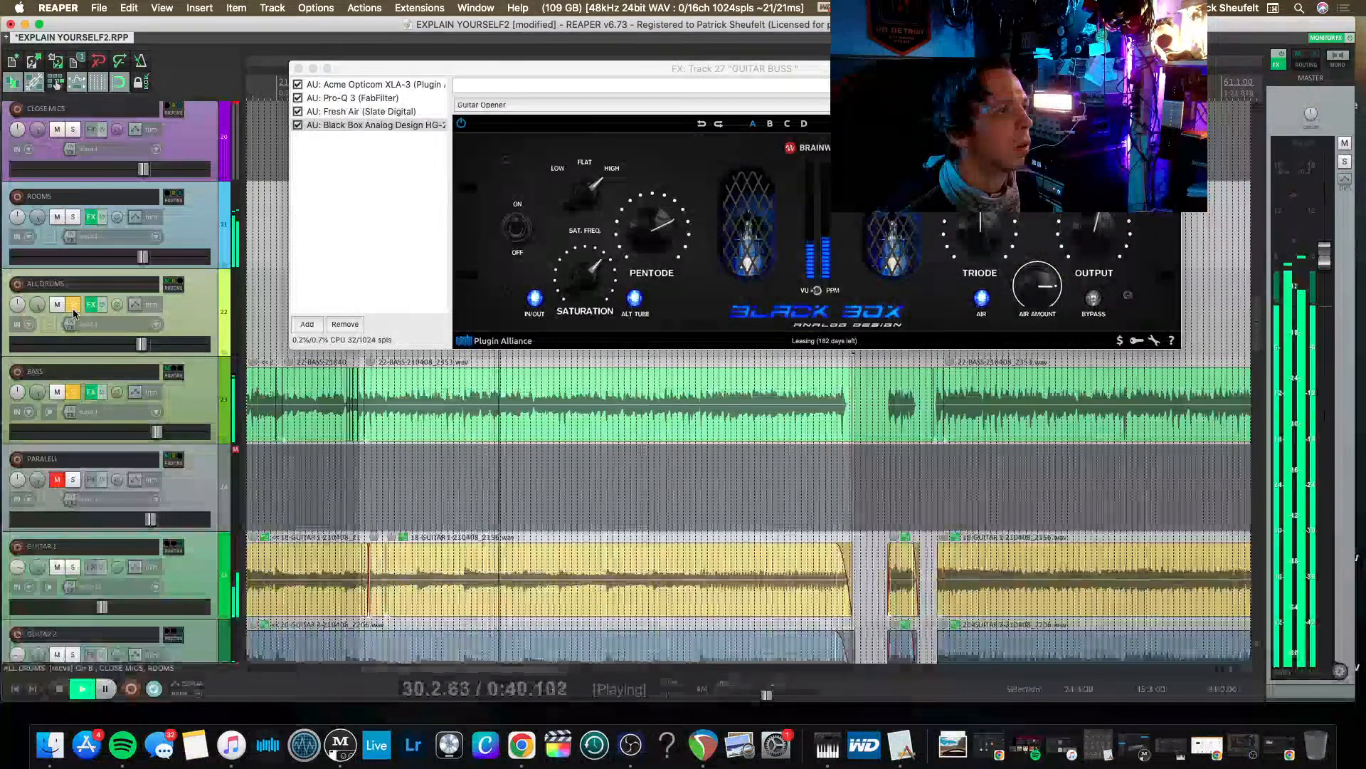
pyautogui.click(312, 69)
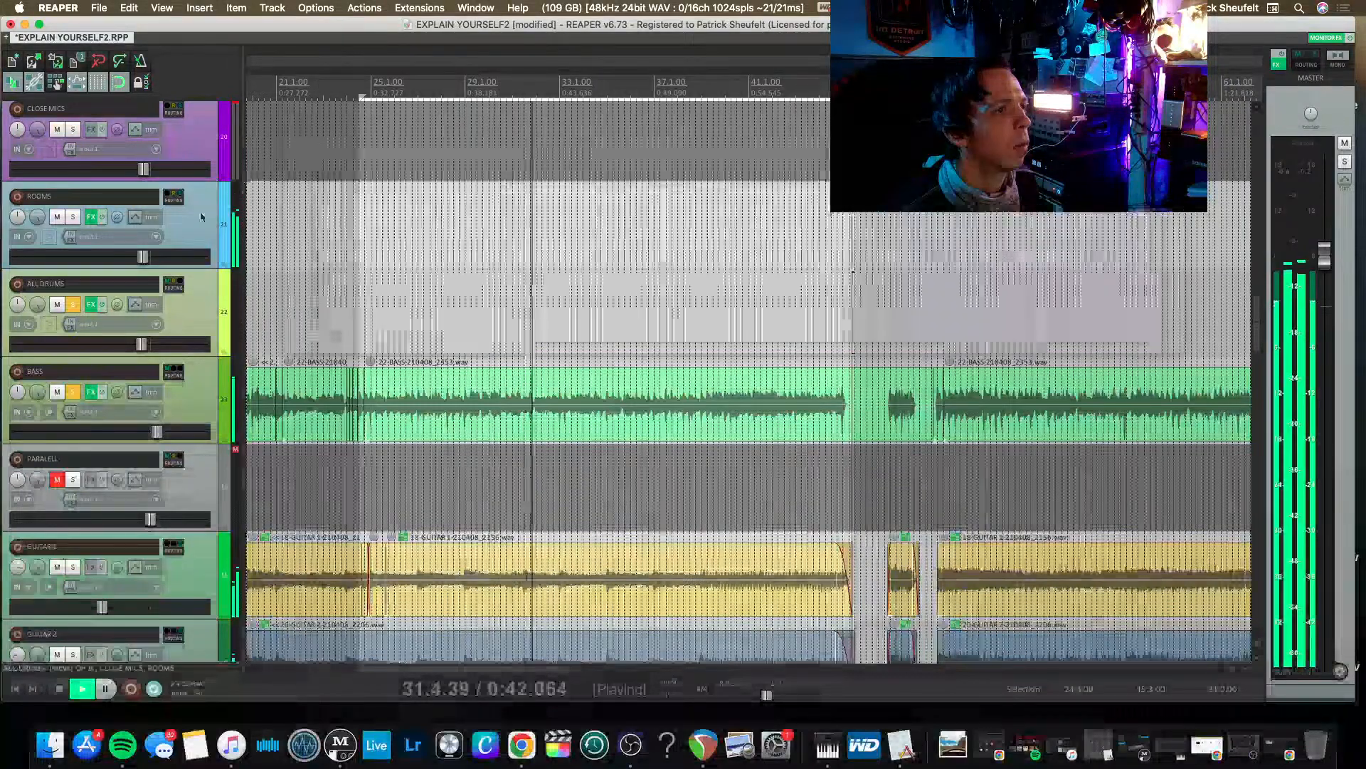
# Toggle the GUITAR BUSS solo to compare during playback, leave it unsoloed, and stop playback.
pyautogui.scroll(-5, 74, 392)
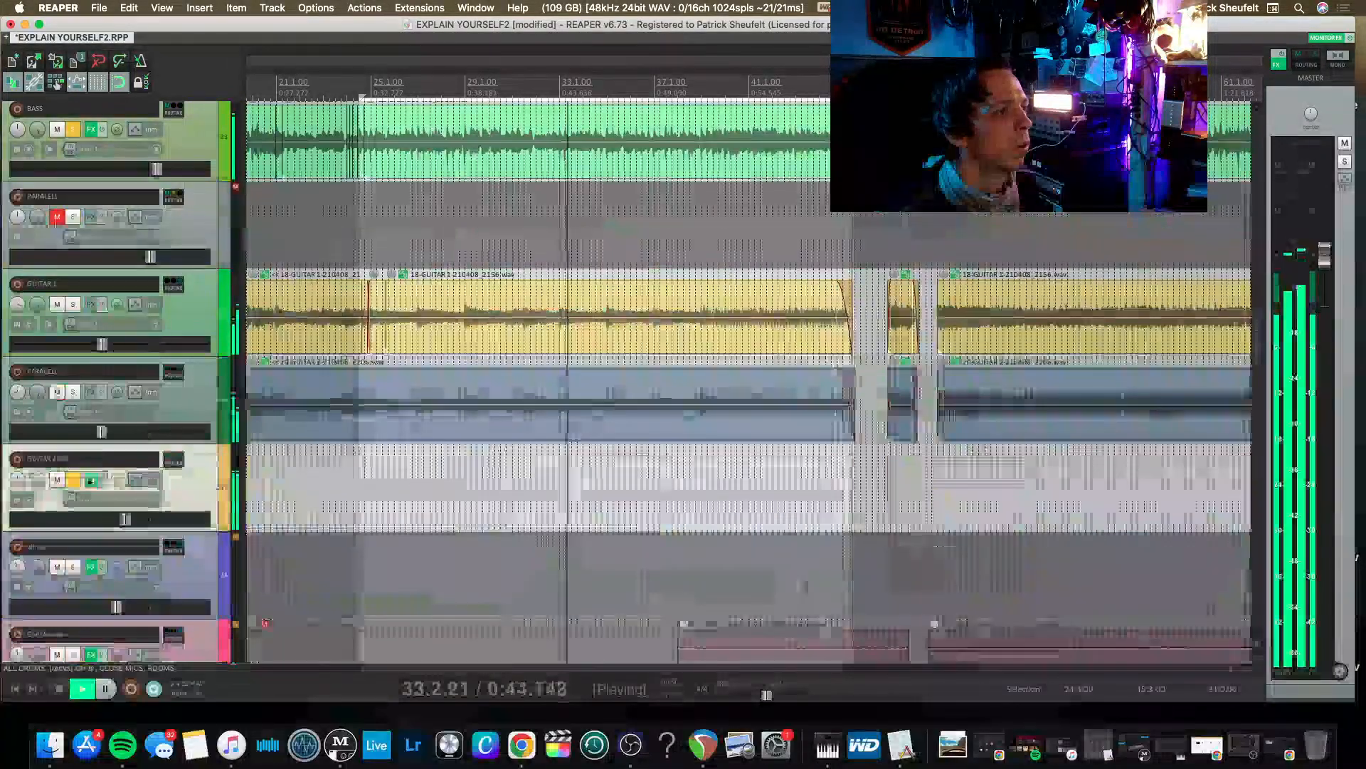
pyautogui.click(74, 480)
pyautogui.click(74, 480)
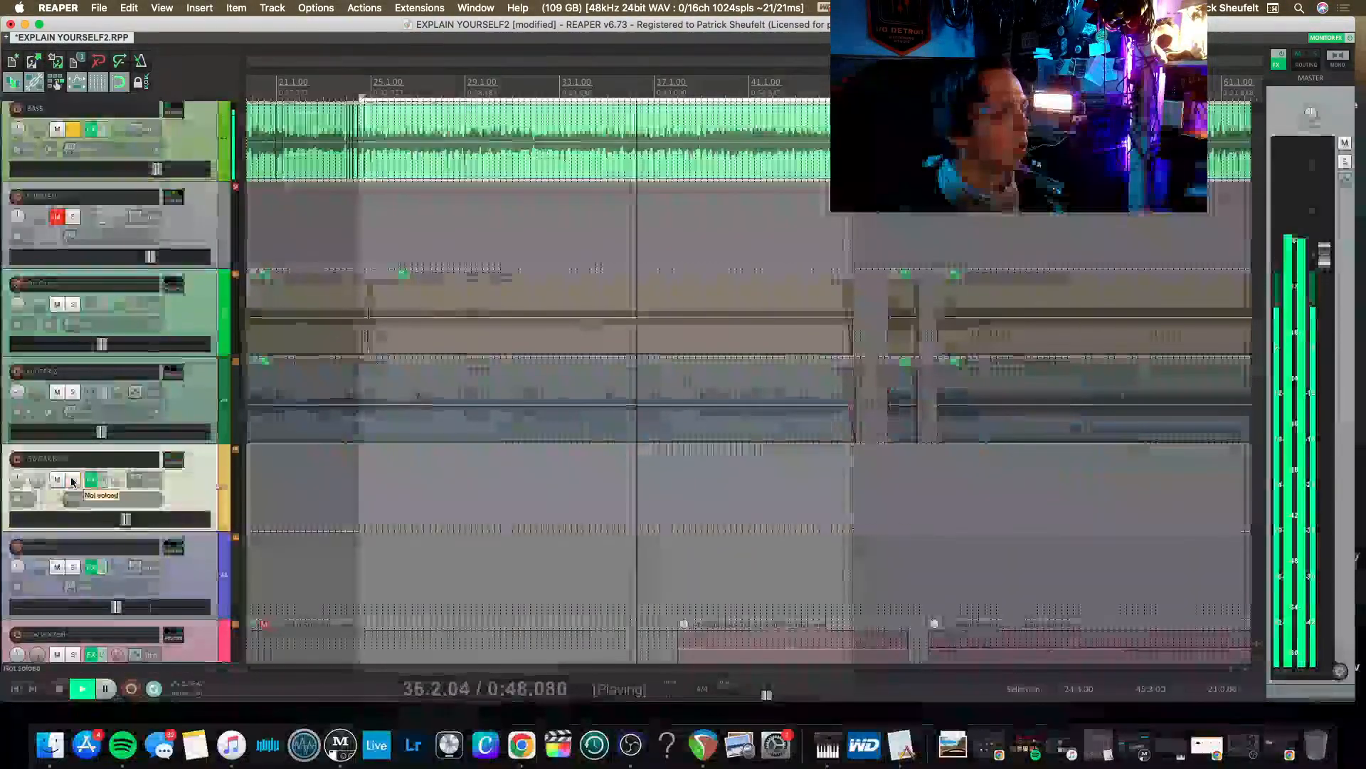
pyautogui.press('space')
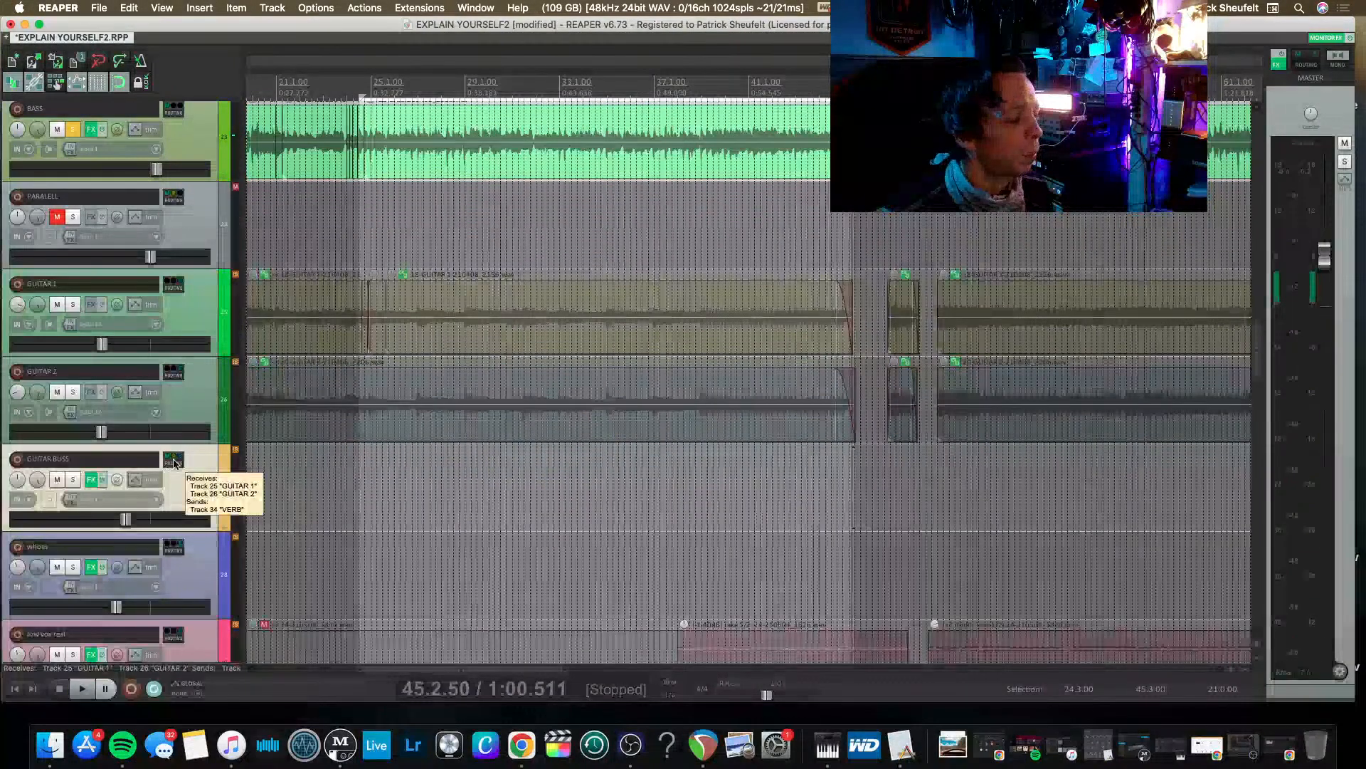
# Check the sends and receives of the GUITAR BUSS and ALL DRUMS tracks in their routing windows.
pyautogui.click(175, 459)
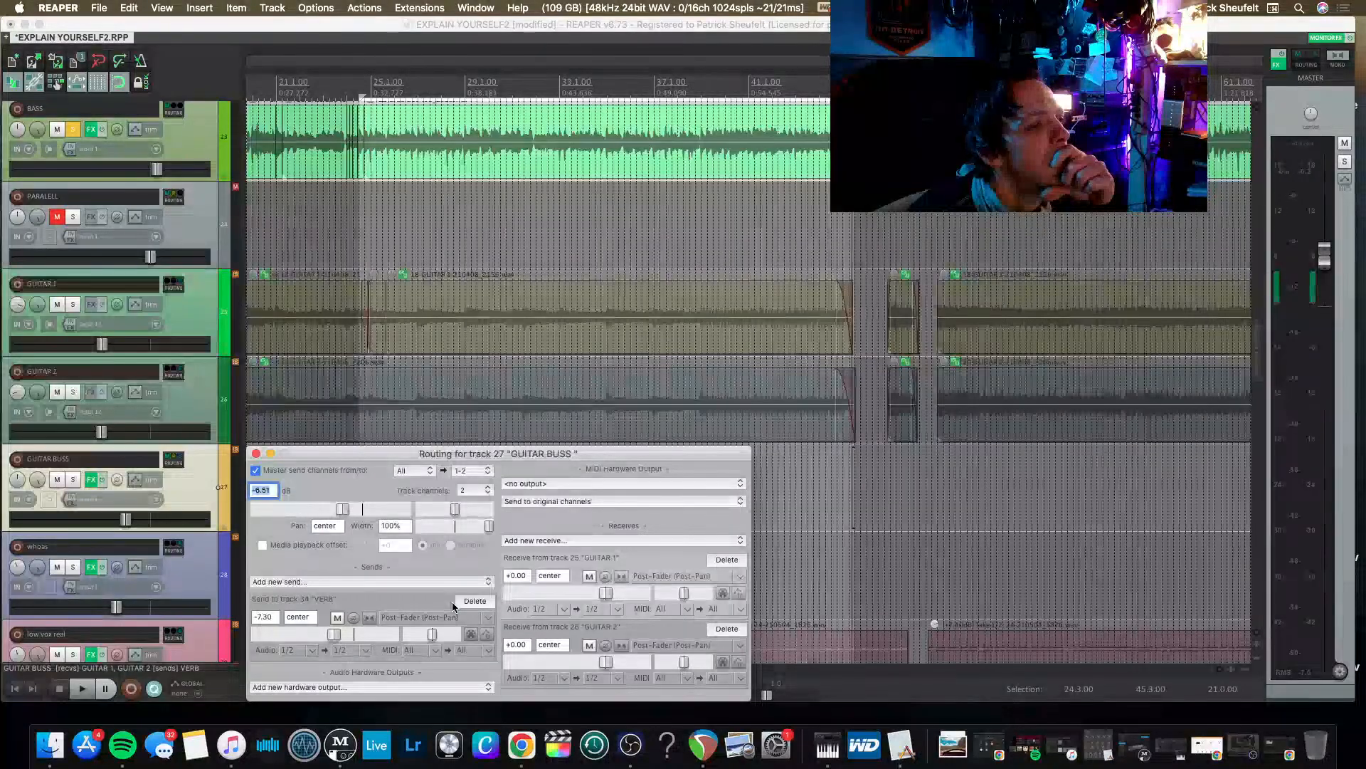
pyautogui.click(256, 454)
pyautogui.scroll(6, 106, 439)
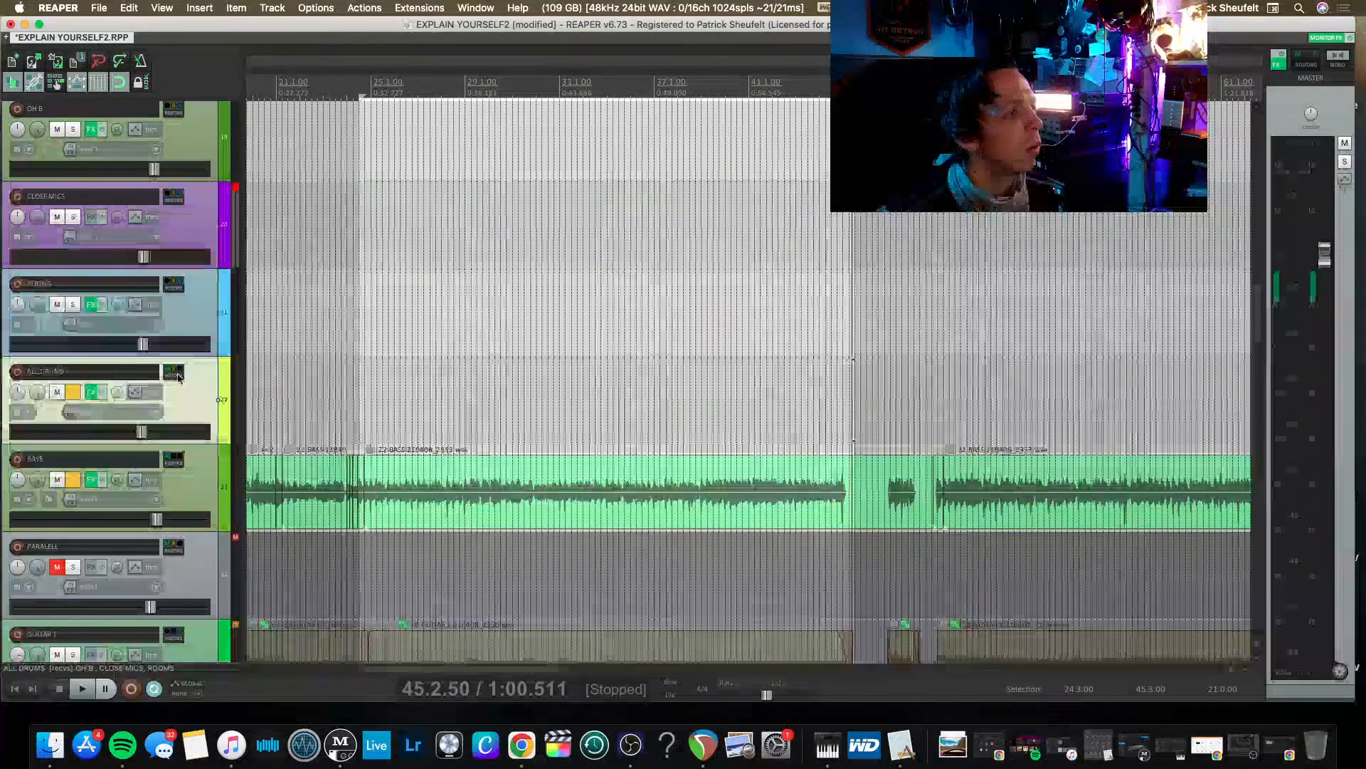
pyautogui.click(174, 373)
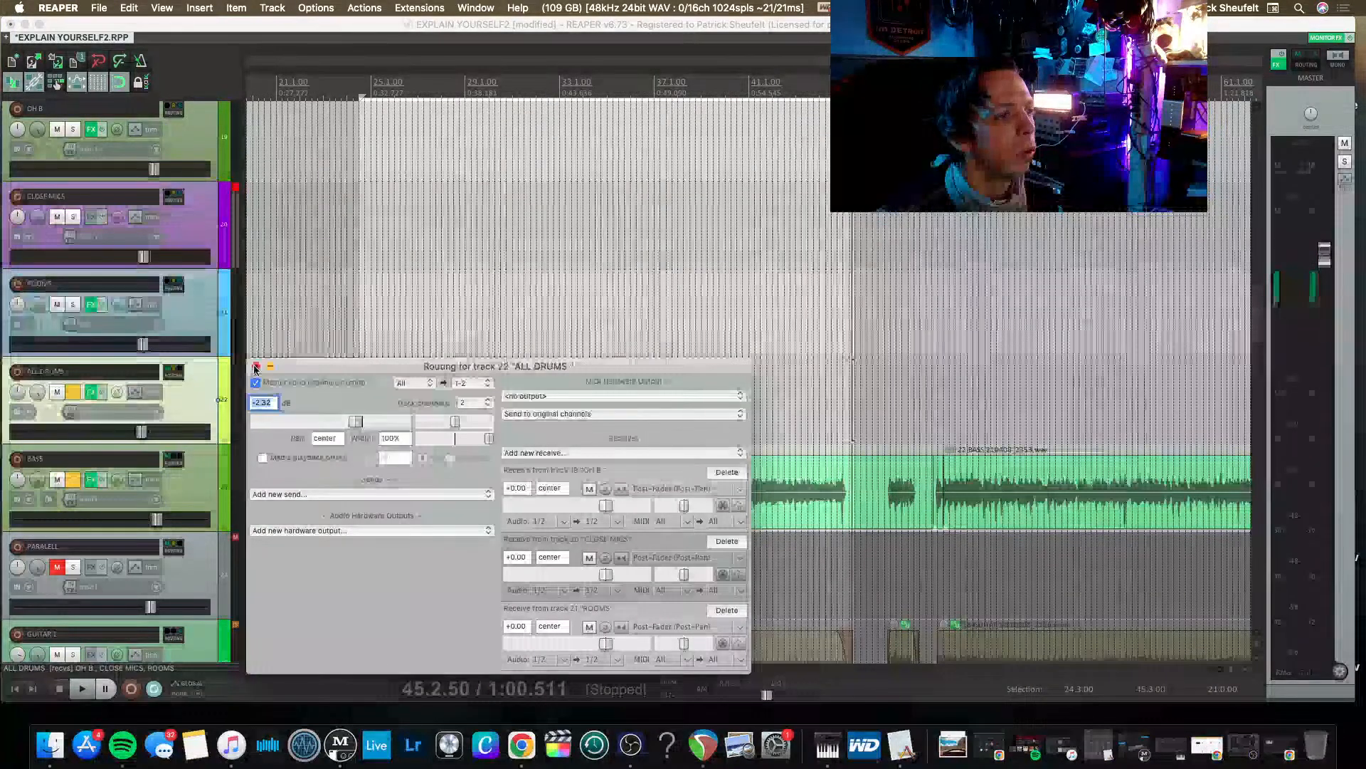
pyautogui.click(254, 367)
pyautogui.scroll(6, 32, 496)
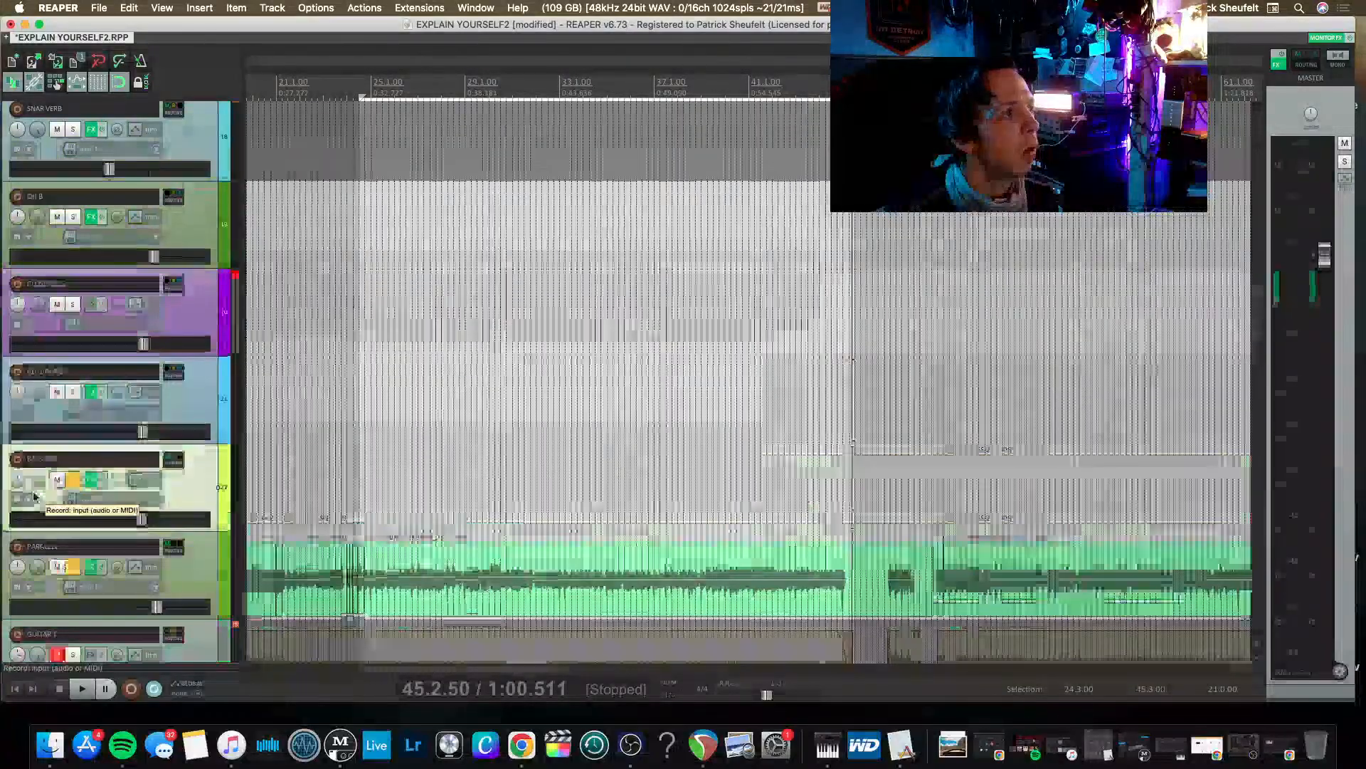
pyautogui.scroll(-10, 33, 496)
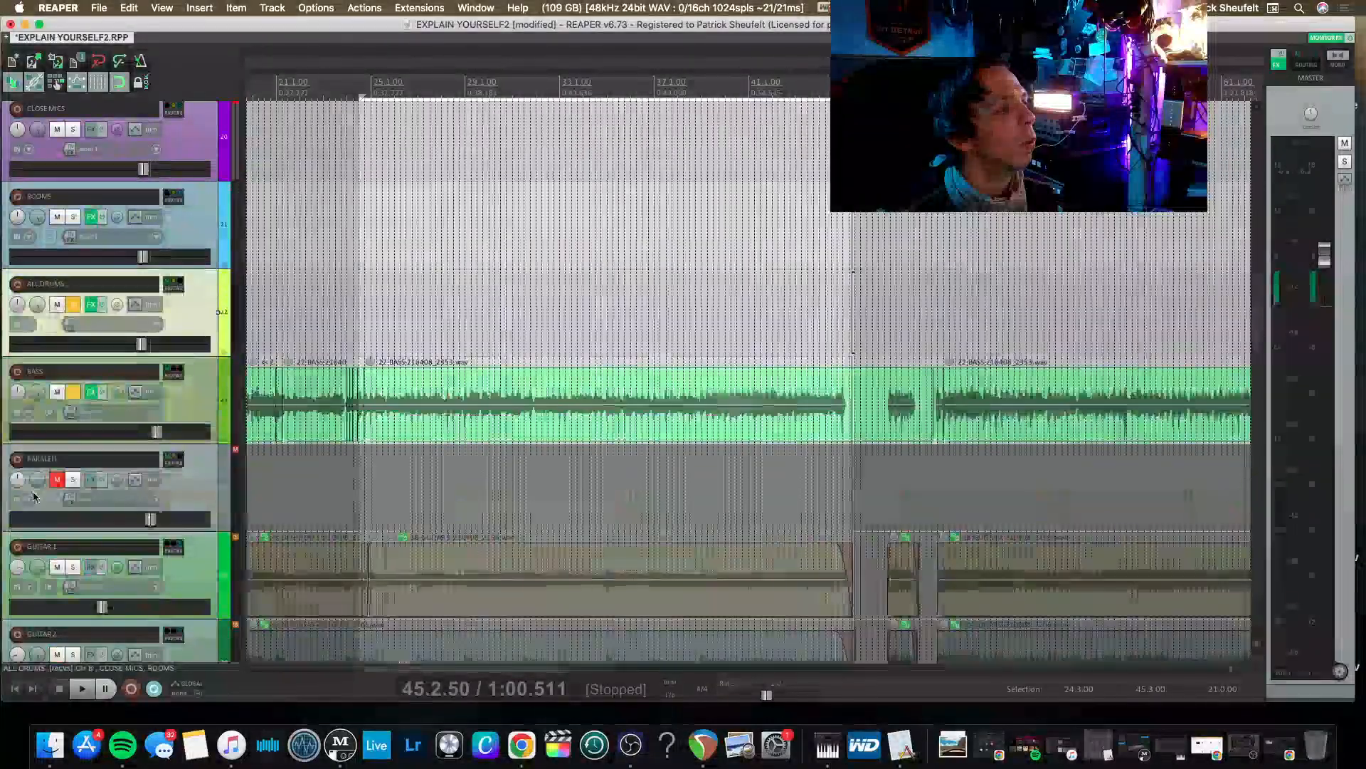
# In the mixer, clear the CLOSE MICS and SNARE SUBGROUP clip indicators and unmute VERB.
pyautogui.press('super+m')
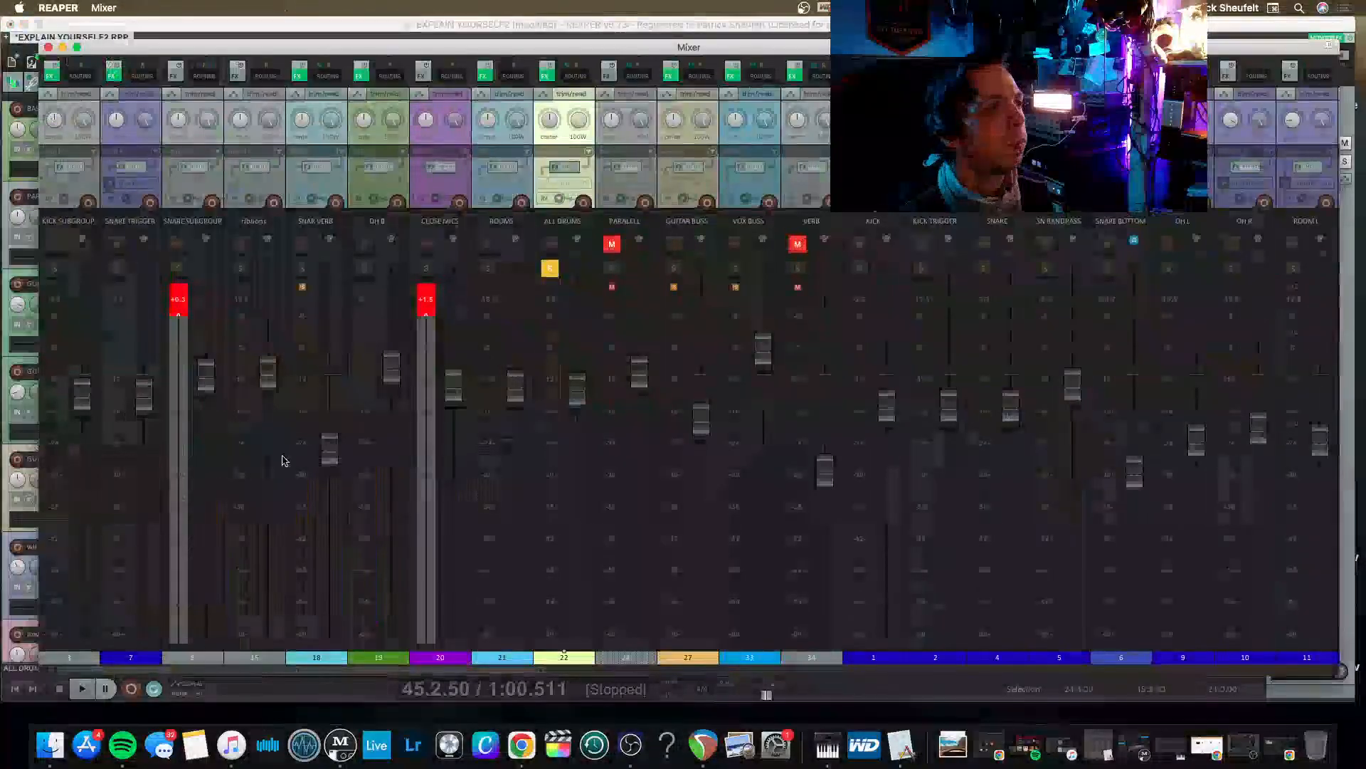
pyautogui.click(426, 298)
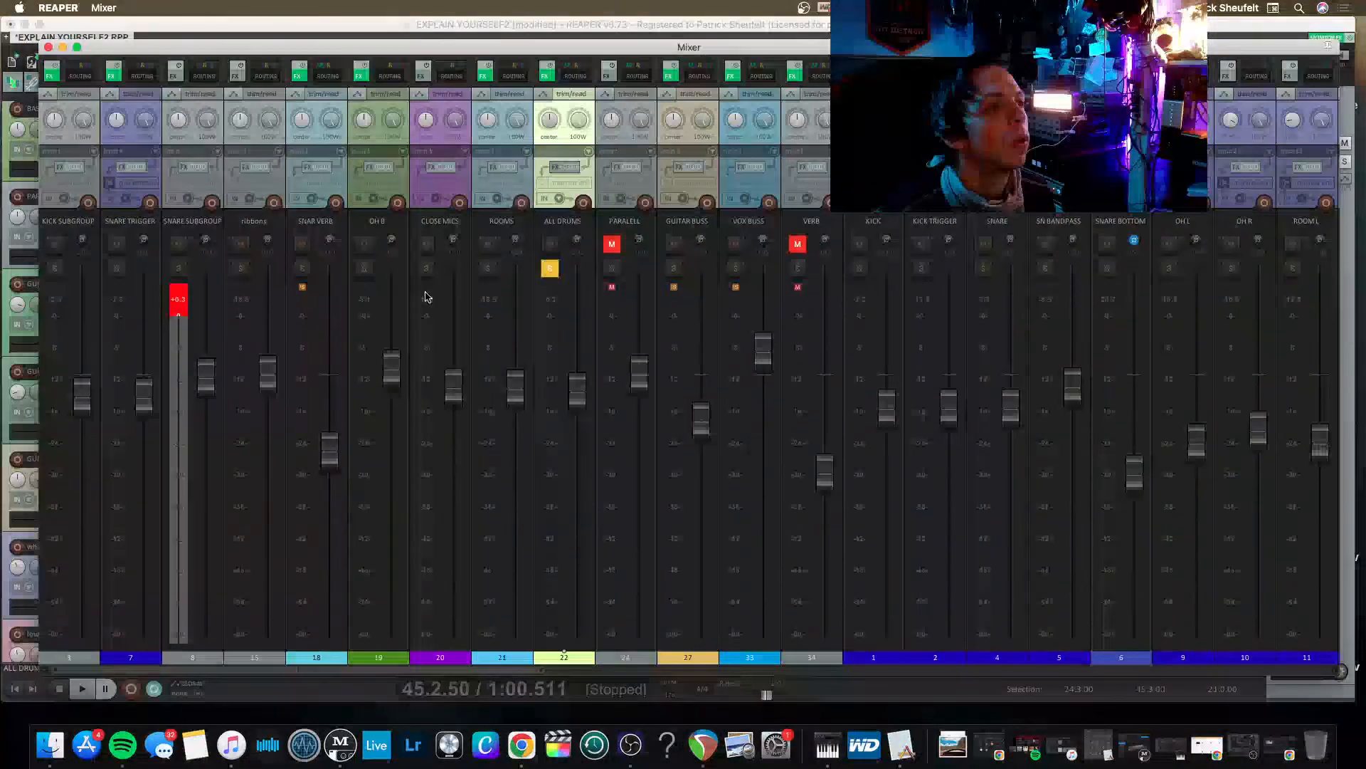
pyautogui.click(178, 306)
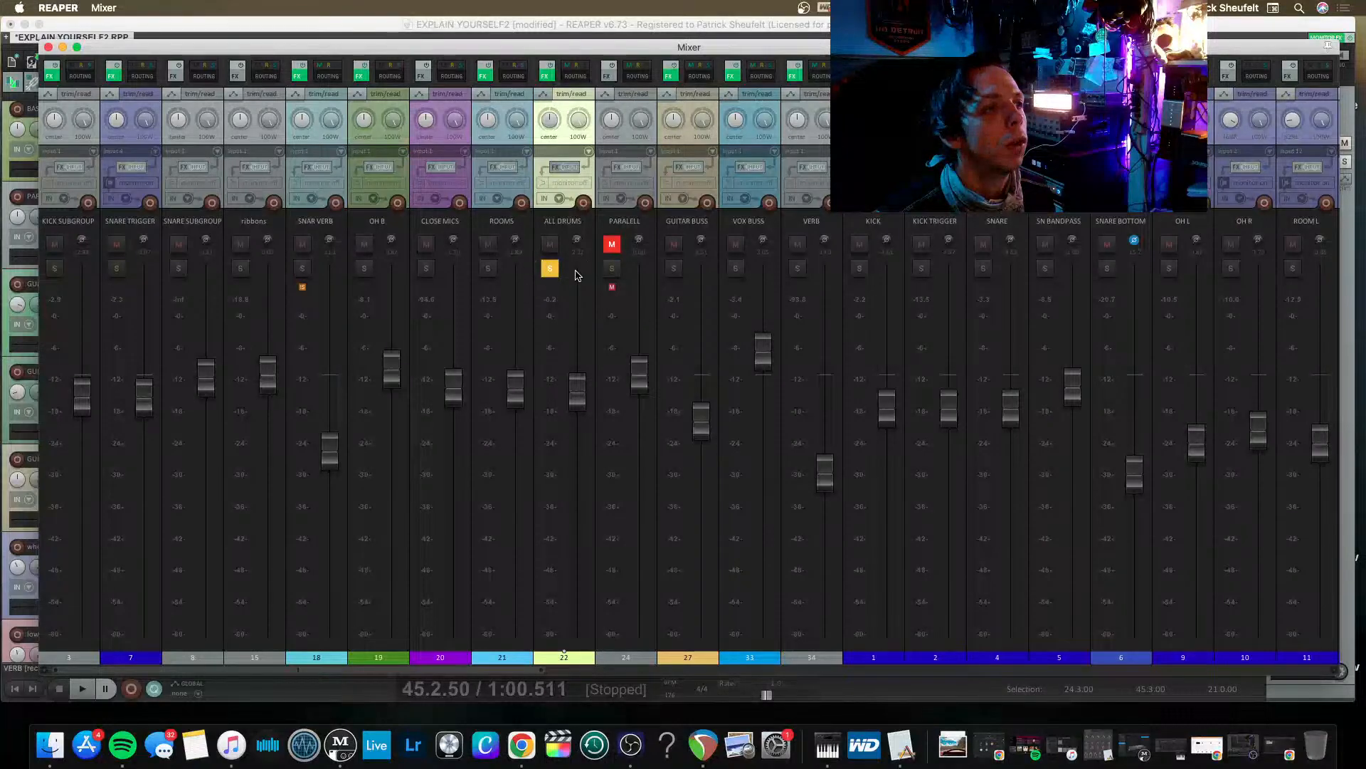
# Play the loop and toggle the GUITAR BUSS solo in the mixer to compare, leaving it unsoloed.
pyautogui.click(673, 269)
pyautogui.press('space')
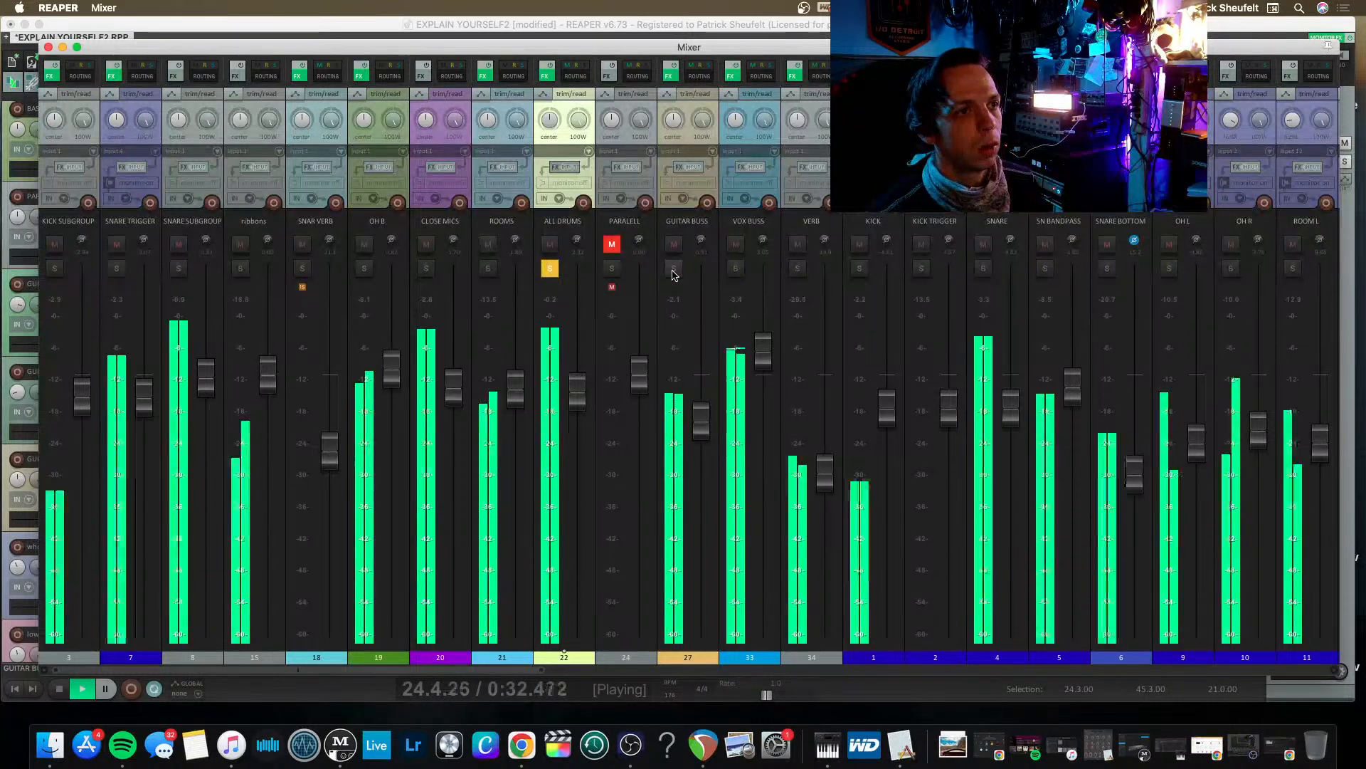
pyautogui.click(673, 269)
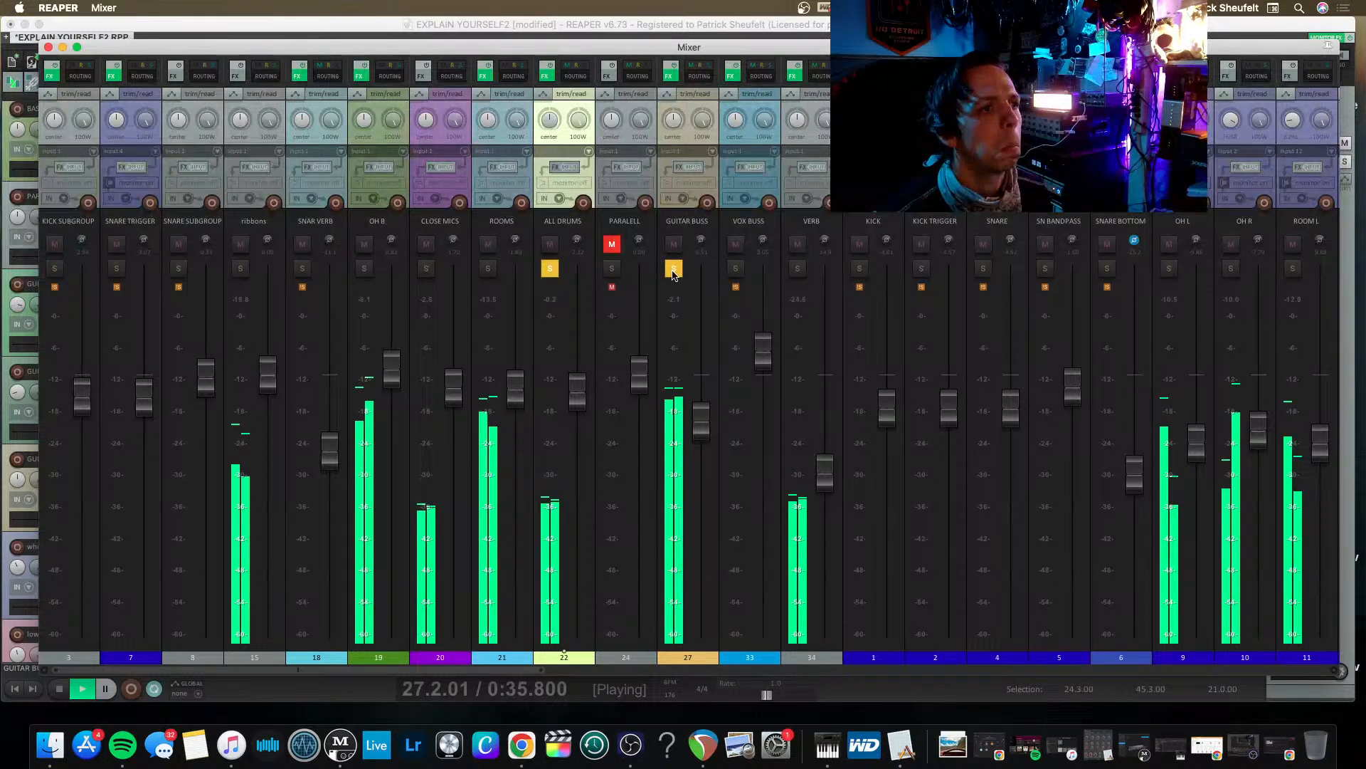
pyautogui.click(673, 269)
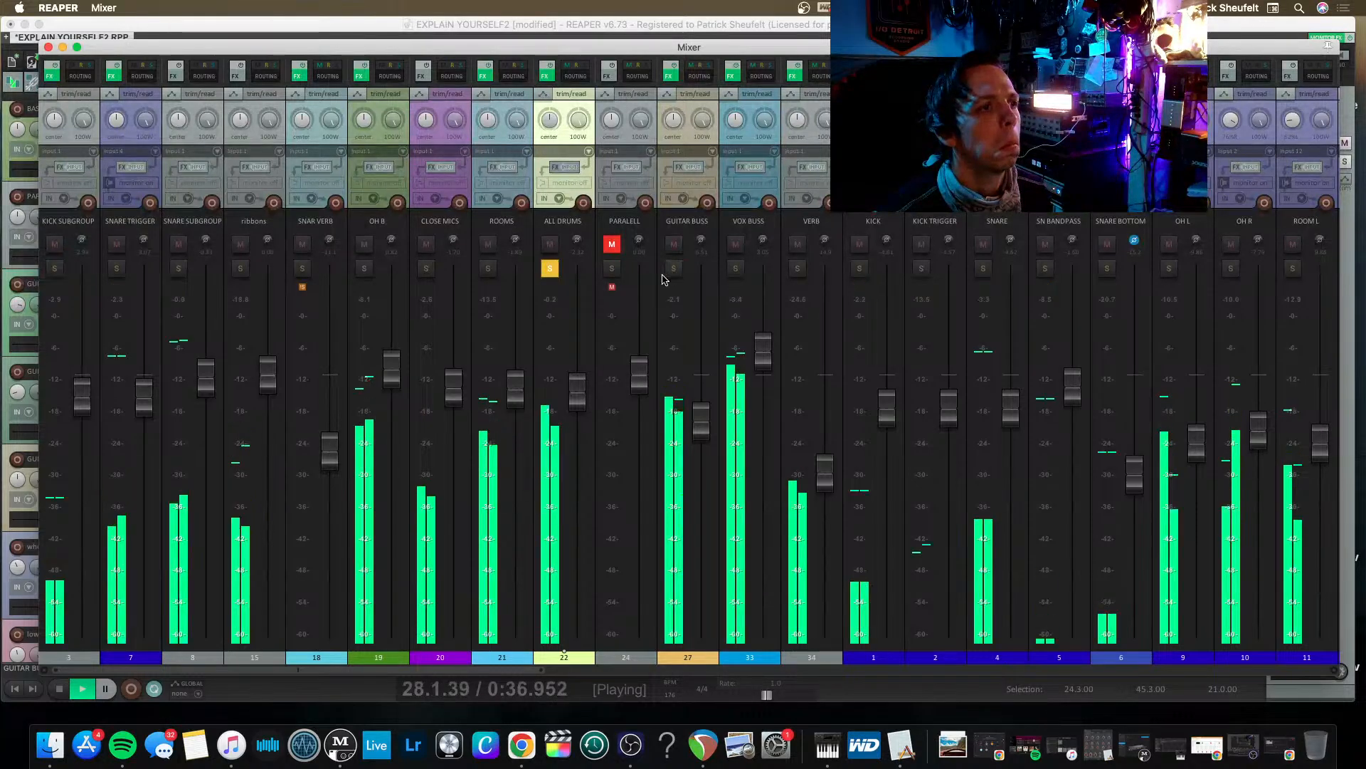
# Remove the solos from ALL DRUMS and BASS in the mixer to play the full mix.
pyautogui.click(553, 271)
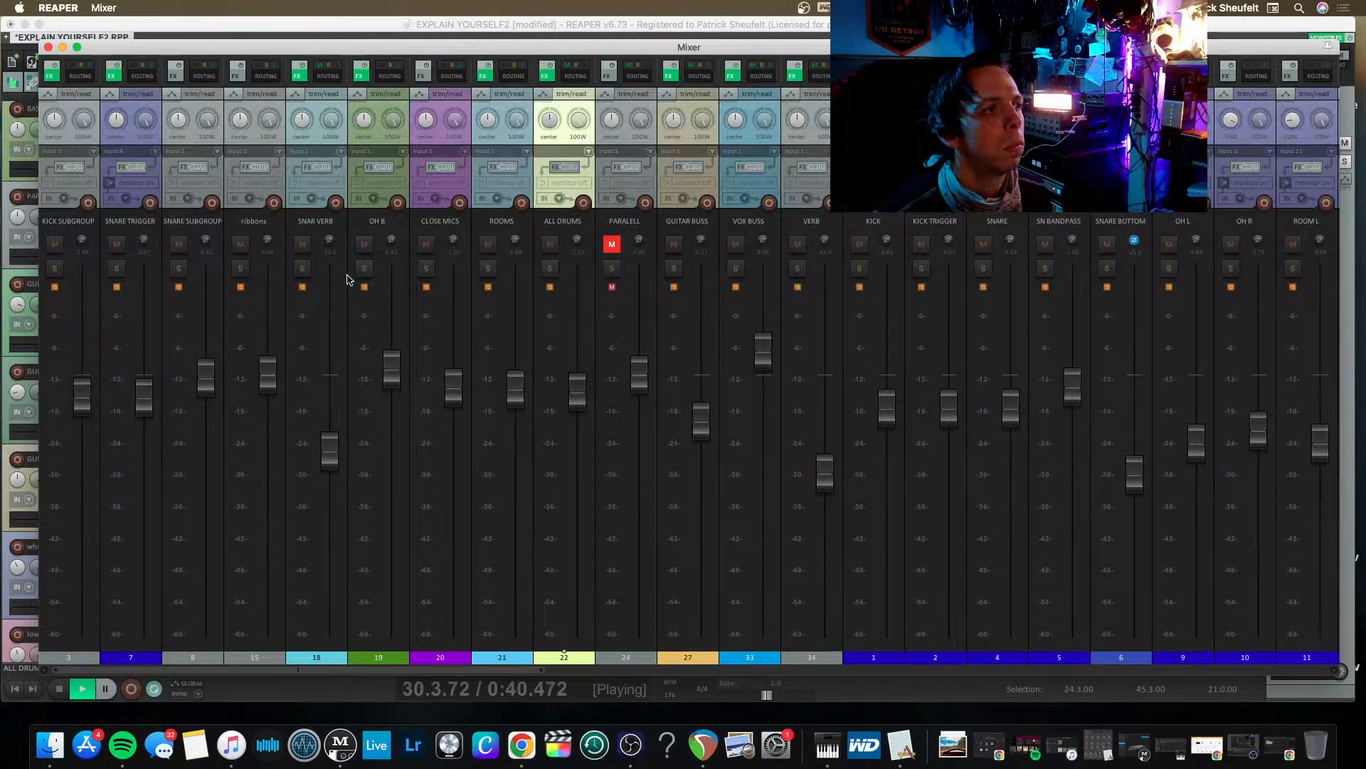
pyautogui.hscroll(20, 349, 279)
pyautogui.hscroll(-4, 291, 275)
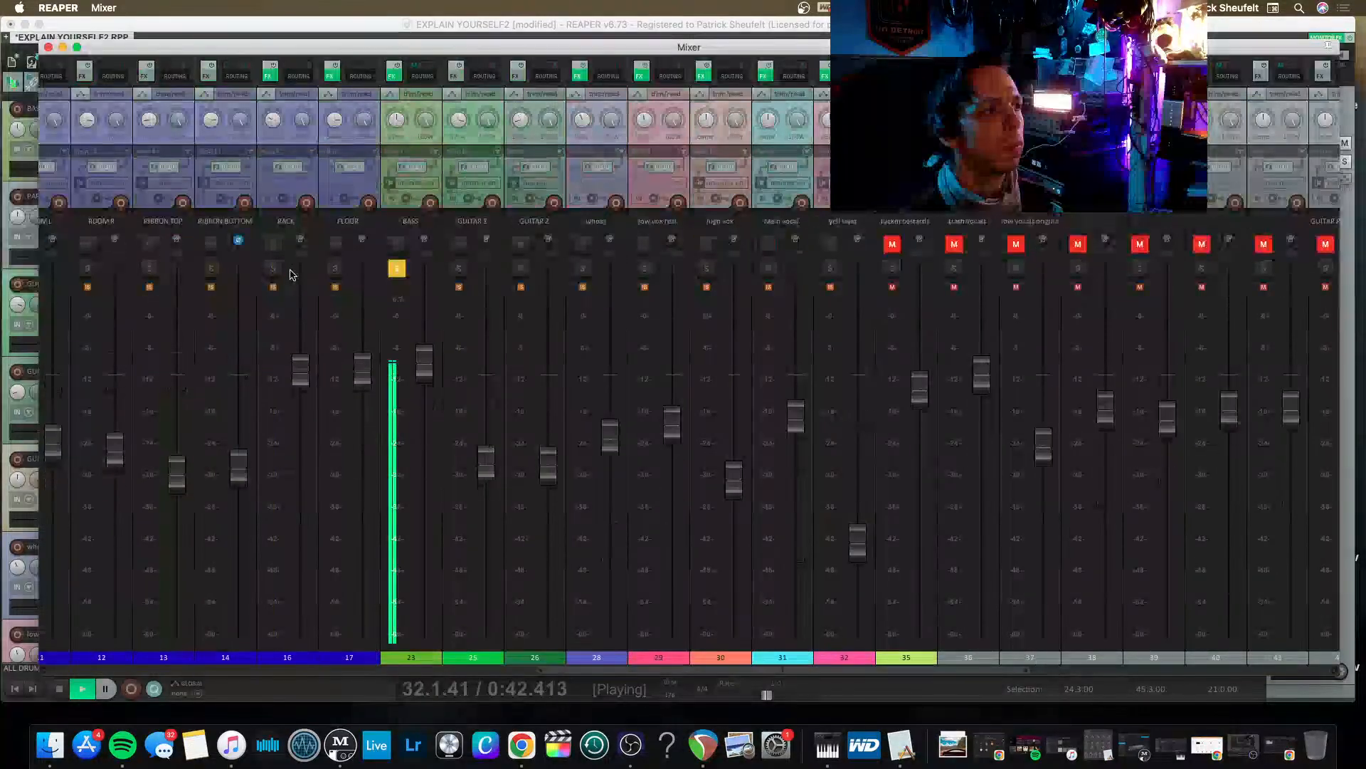
pyautogui.click(397, 269)
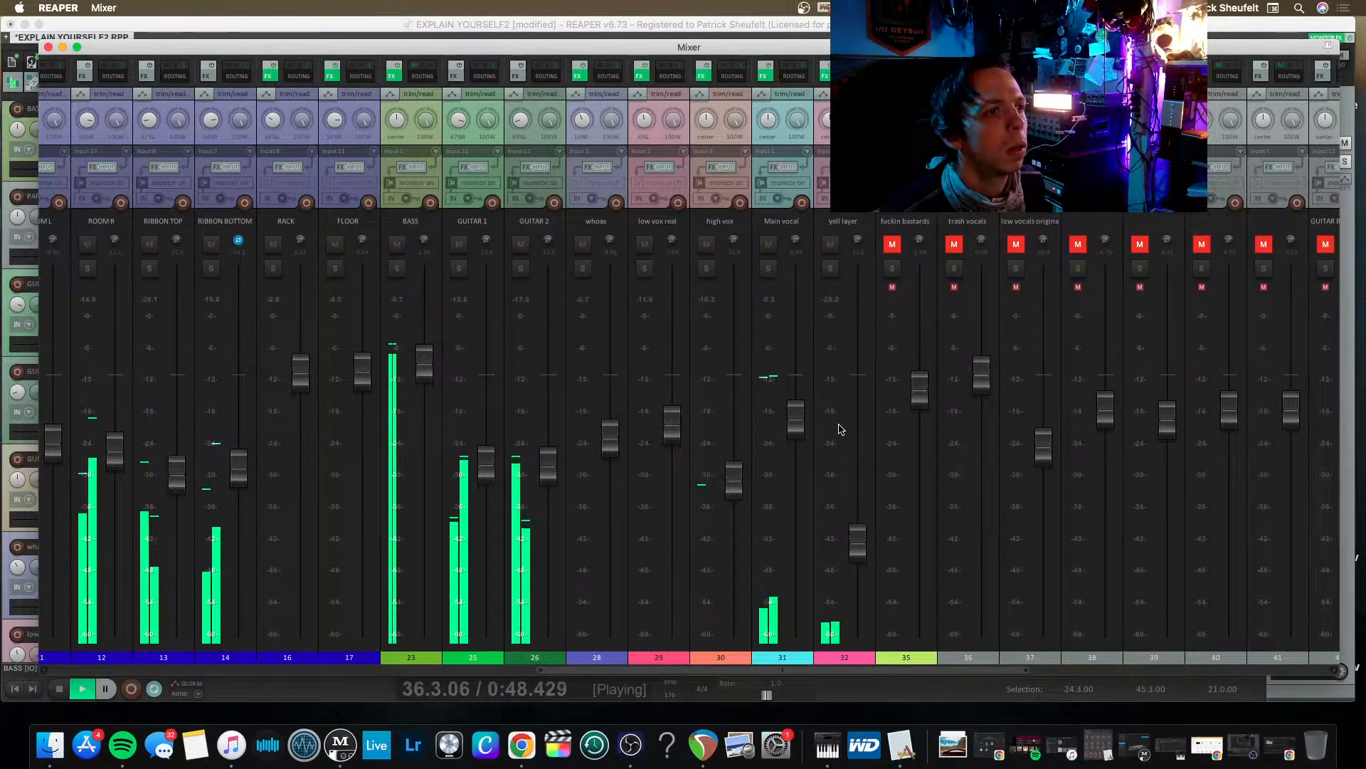
pyautogui.hscroll(-10, 610, 381)
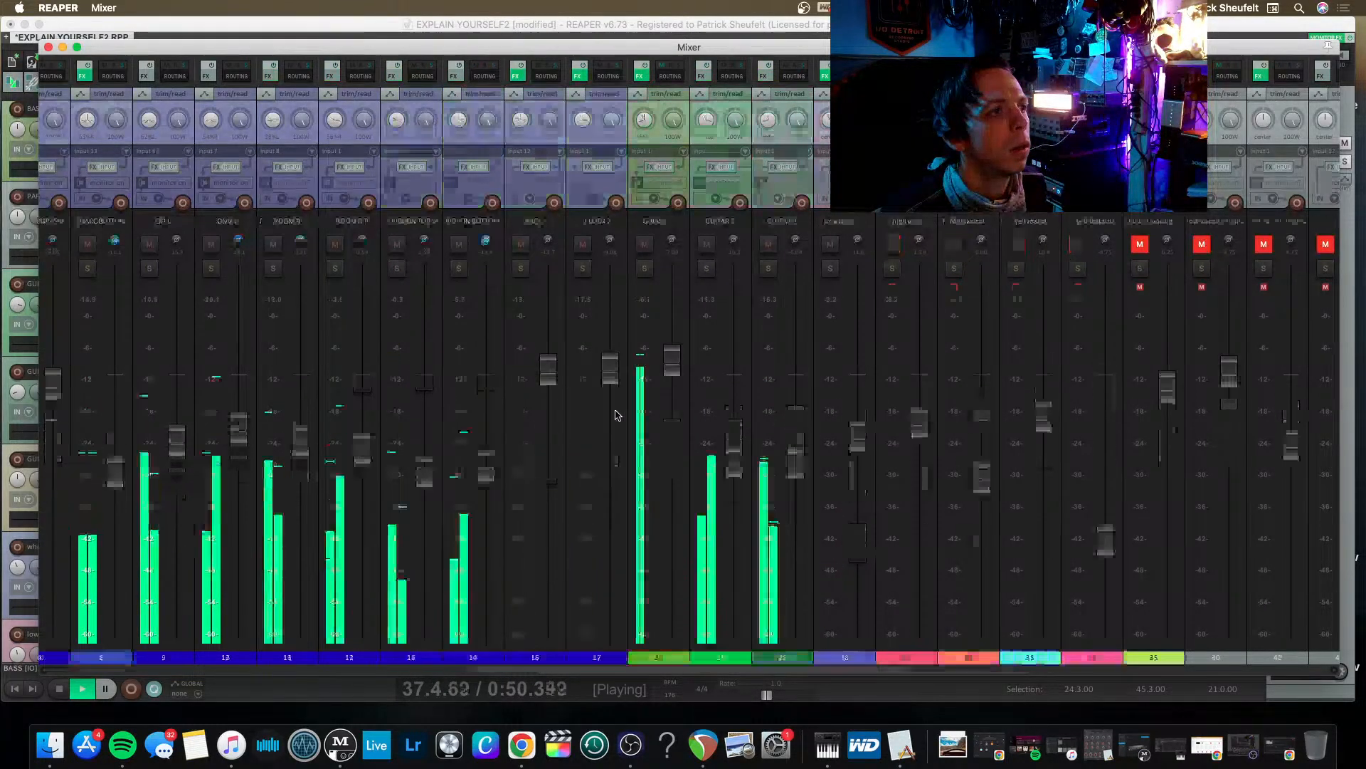
# Mute VOX BUSS in the mixer during playback and clear the CLOSE MICS clip indicator.
pyautogui.hscroll(-6, 626, 377)
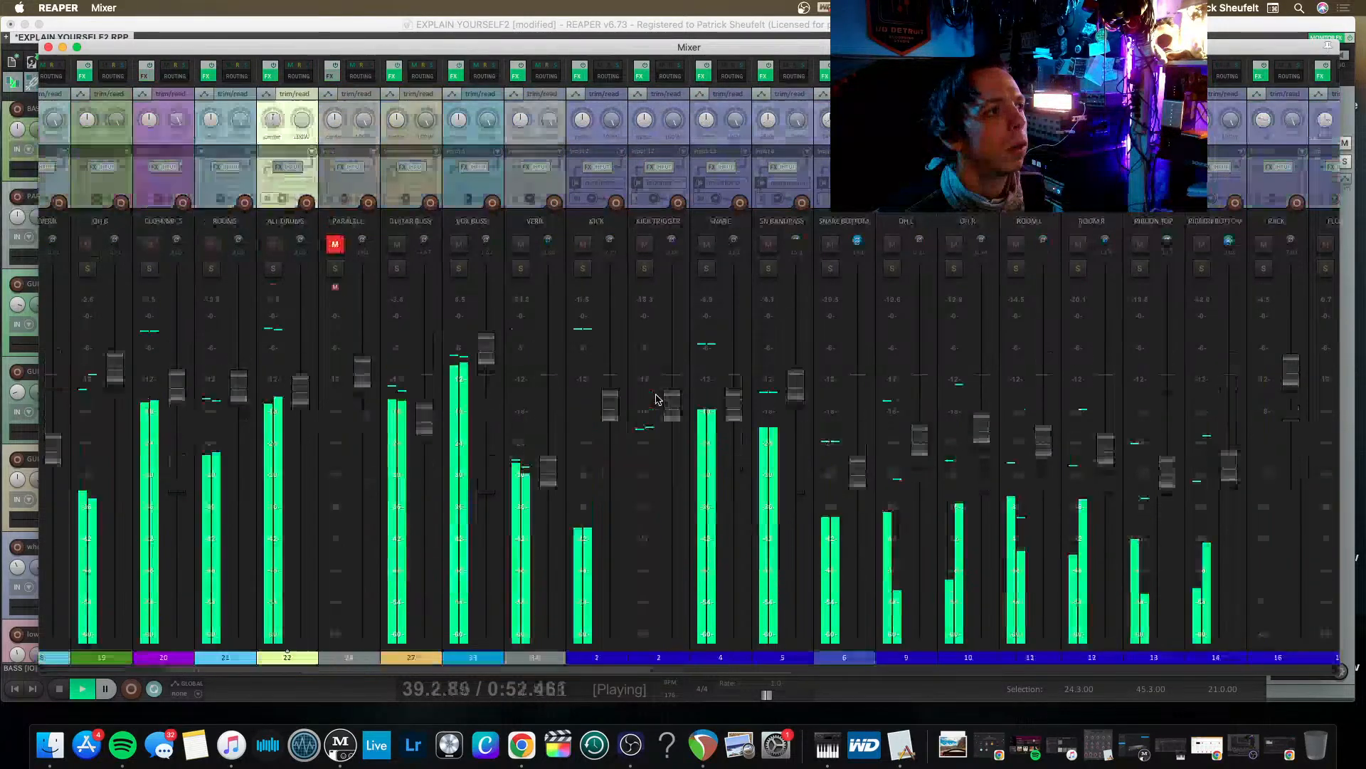
pyautogui.click(459, 244)
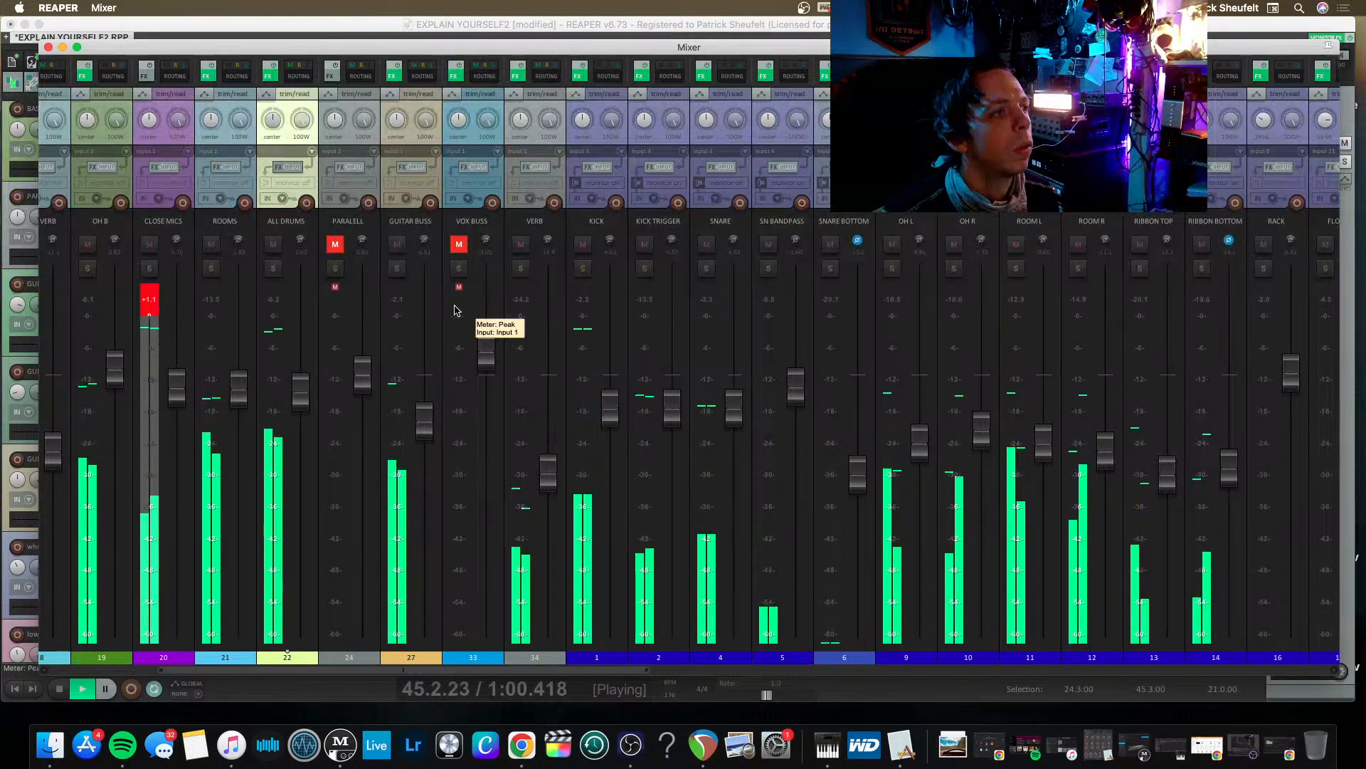
pyautogui.click(150, 299)
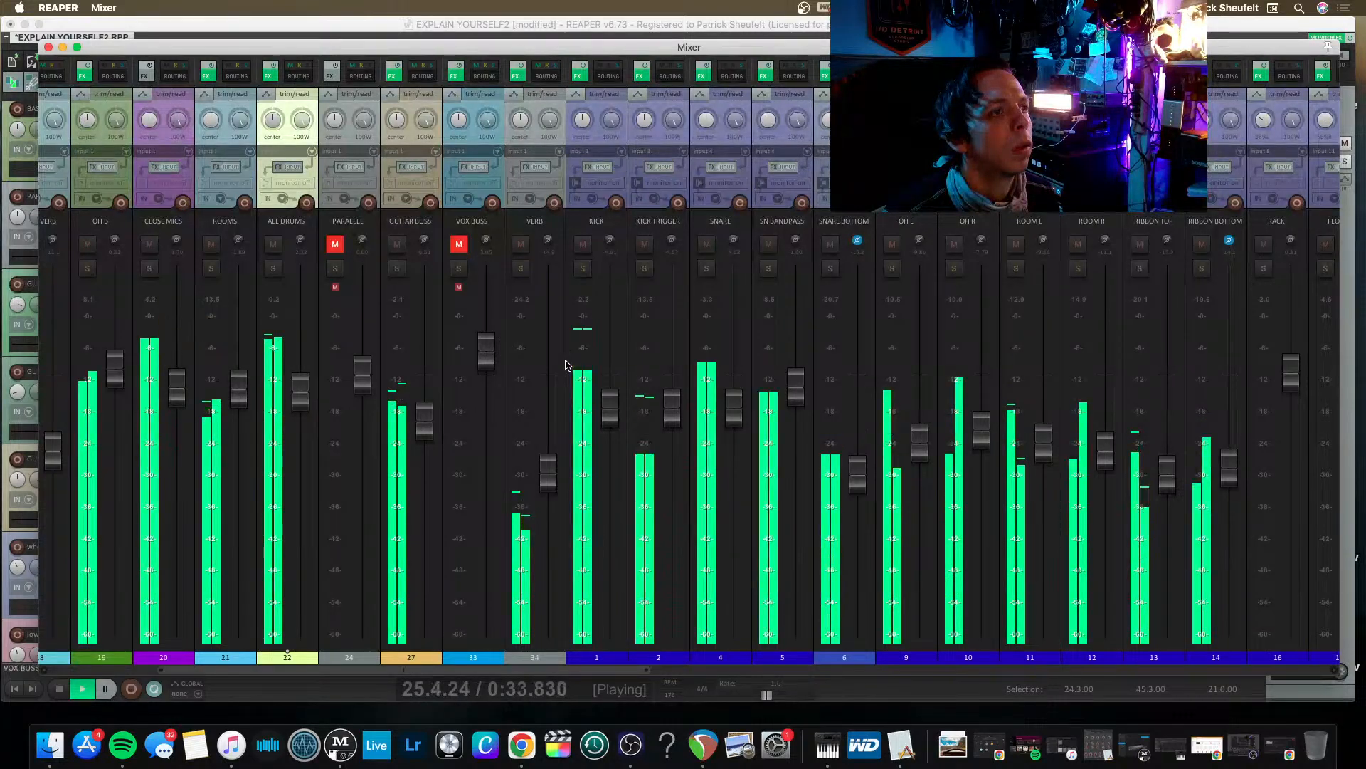
# Try the GUITAR BUSS fader louder in the mix, and settle it slightly above its starting level.
pyautogui.hscroll(-1, 676, 370)
pyautogui.moveTo(486, 421); pyautogui.dragTo(489, 385)
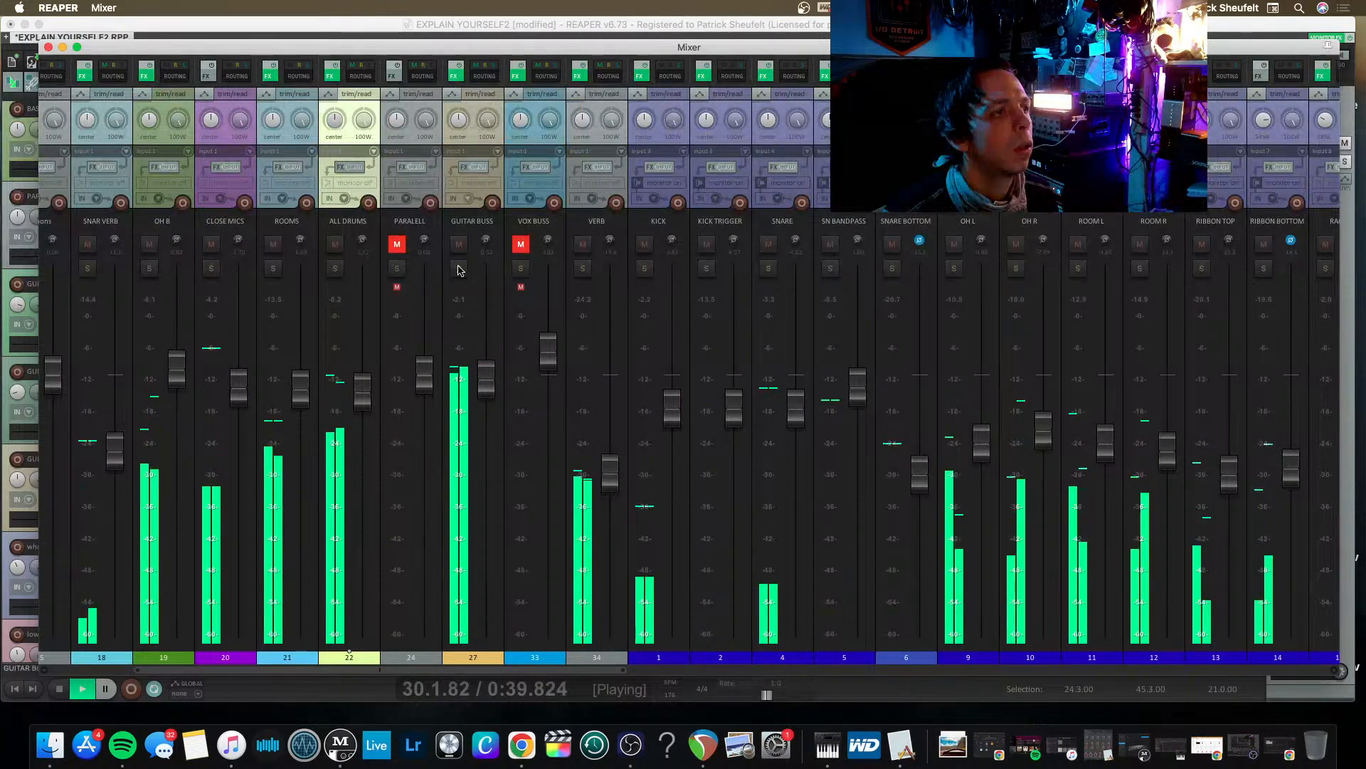
pyautogui.moveTo(486, 379); pyautogui.dragTo(481, 411)
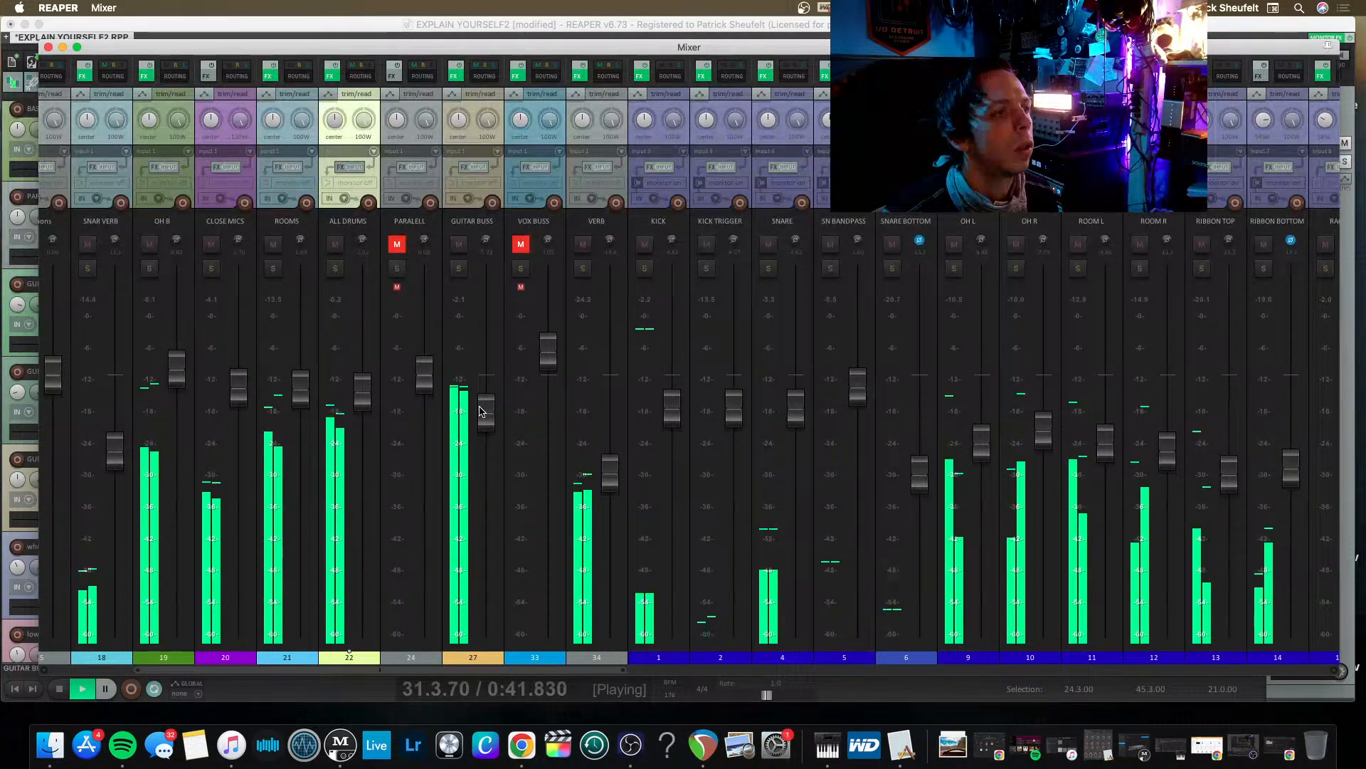
# Unmute the PARALELL track and lower its fader to blend it into the mix, replaying the loop to judge.
pyautogui.click(397, 246)
pyautogui.moveTo(415, 377); pyautogui.dragTo(409, 438)
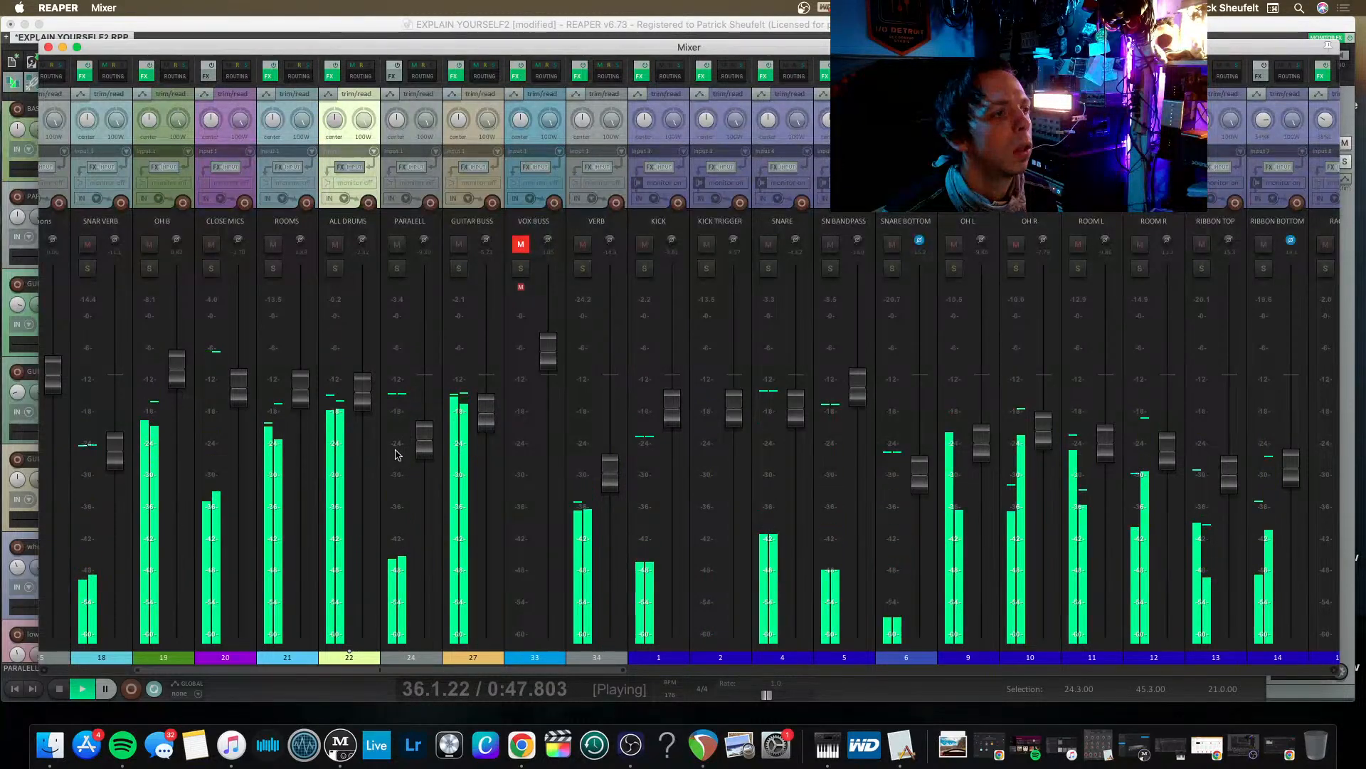
pyautogui.press('space')
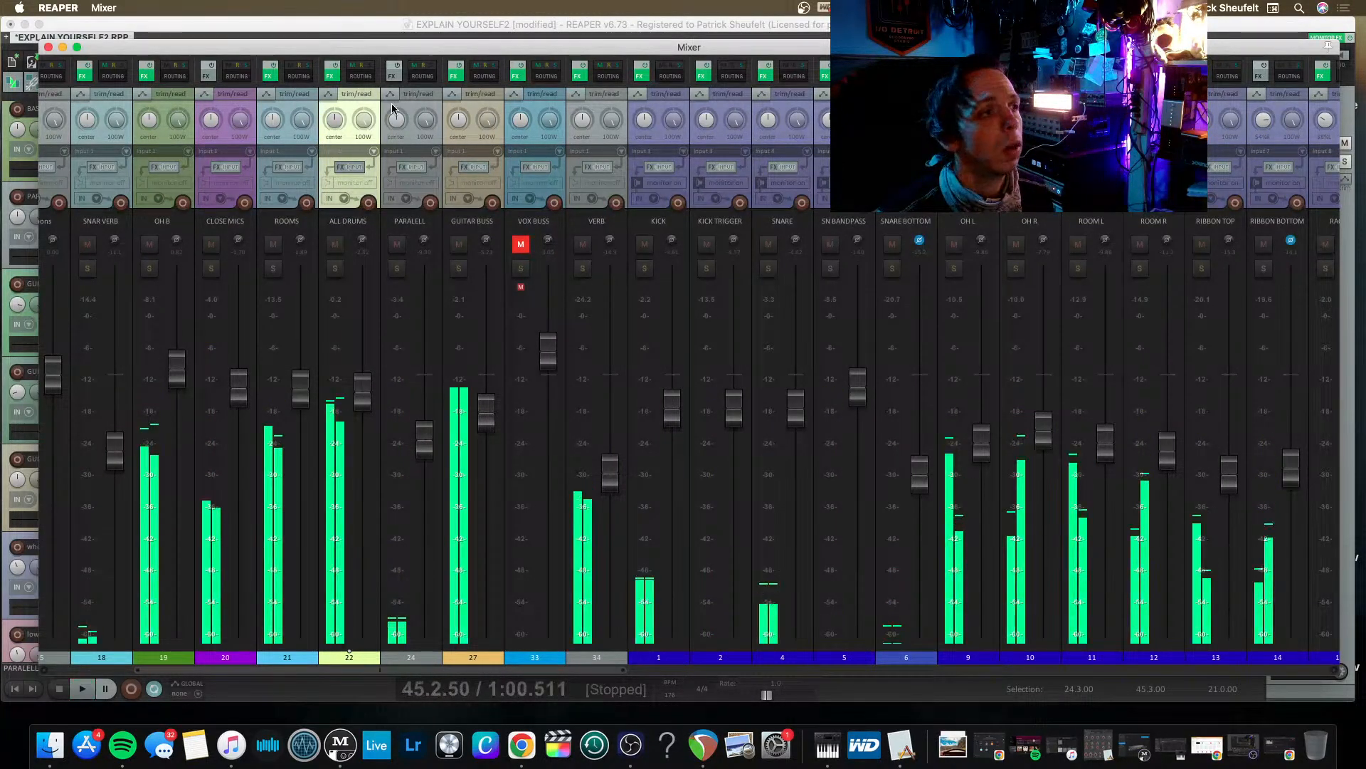
pyautogui.press('space')
pyautogui.press('space')
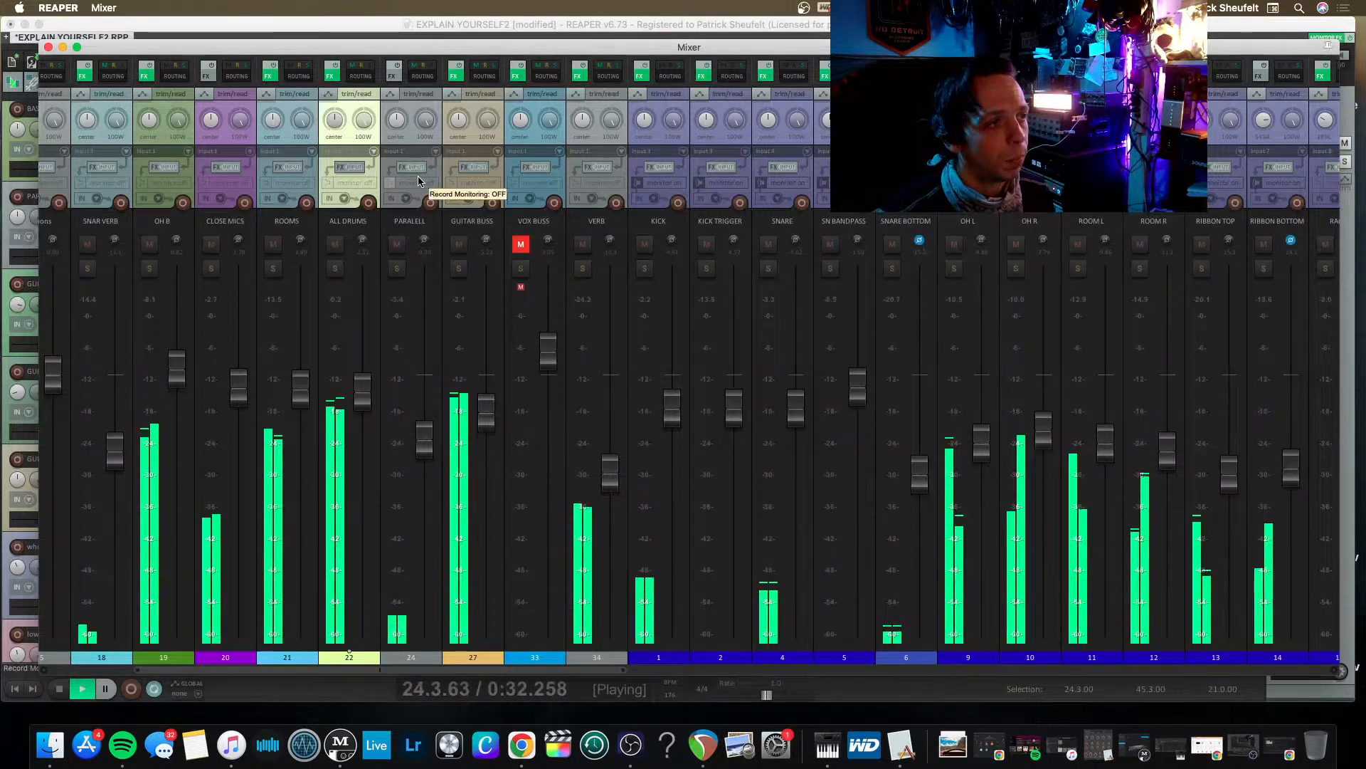
pyautogui.moveTo(418, 436); pyautogui.dragTo(418, 445)
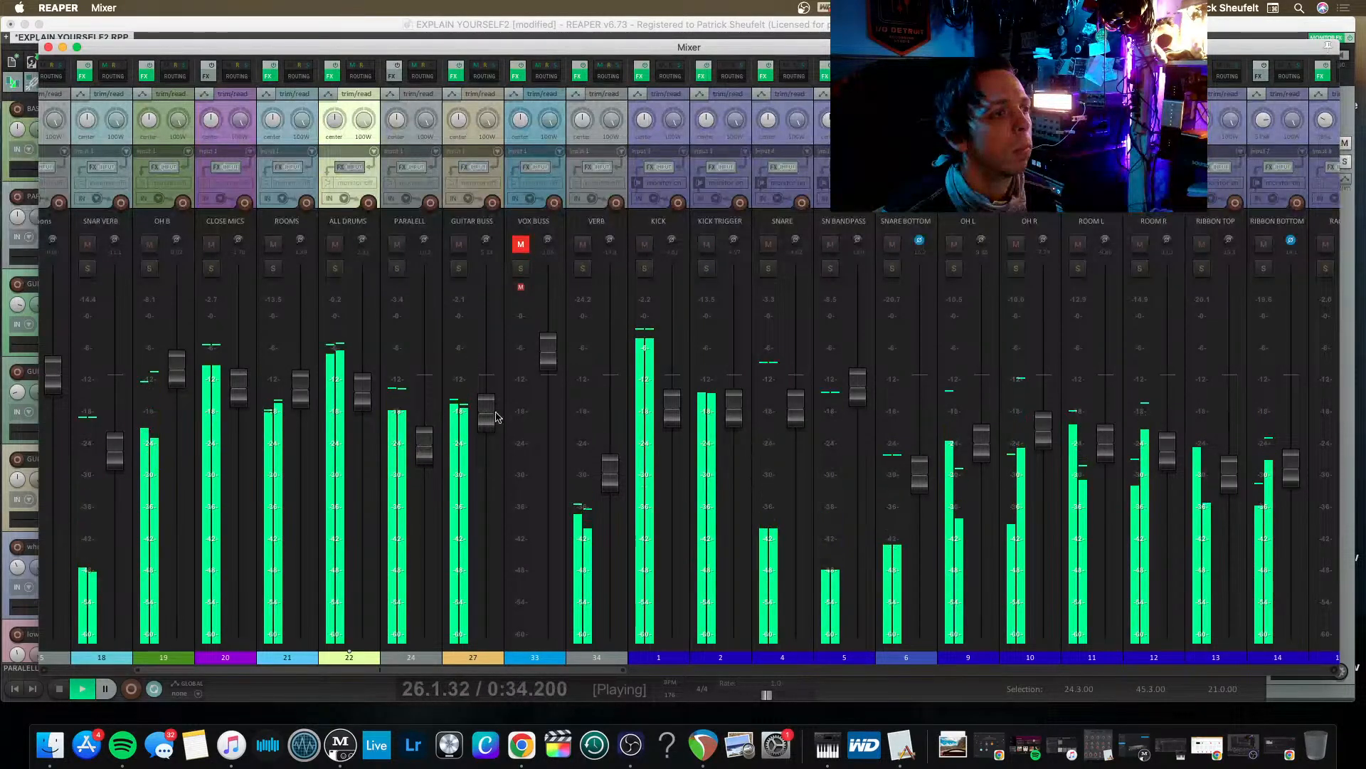
# Fine-tune the GUITAR BUSS fader against the drums, nudging it up and easing it back slightly.
pyautogui.moveTo(488, 408); pyautogui.dragTo(488, 404)
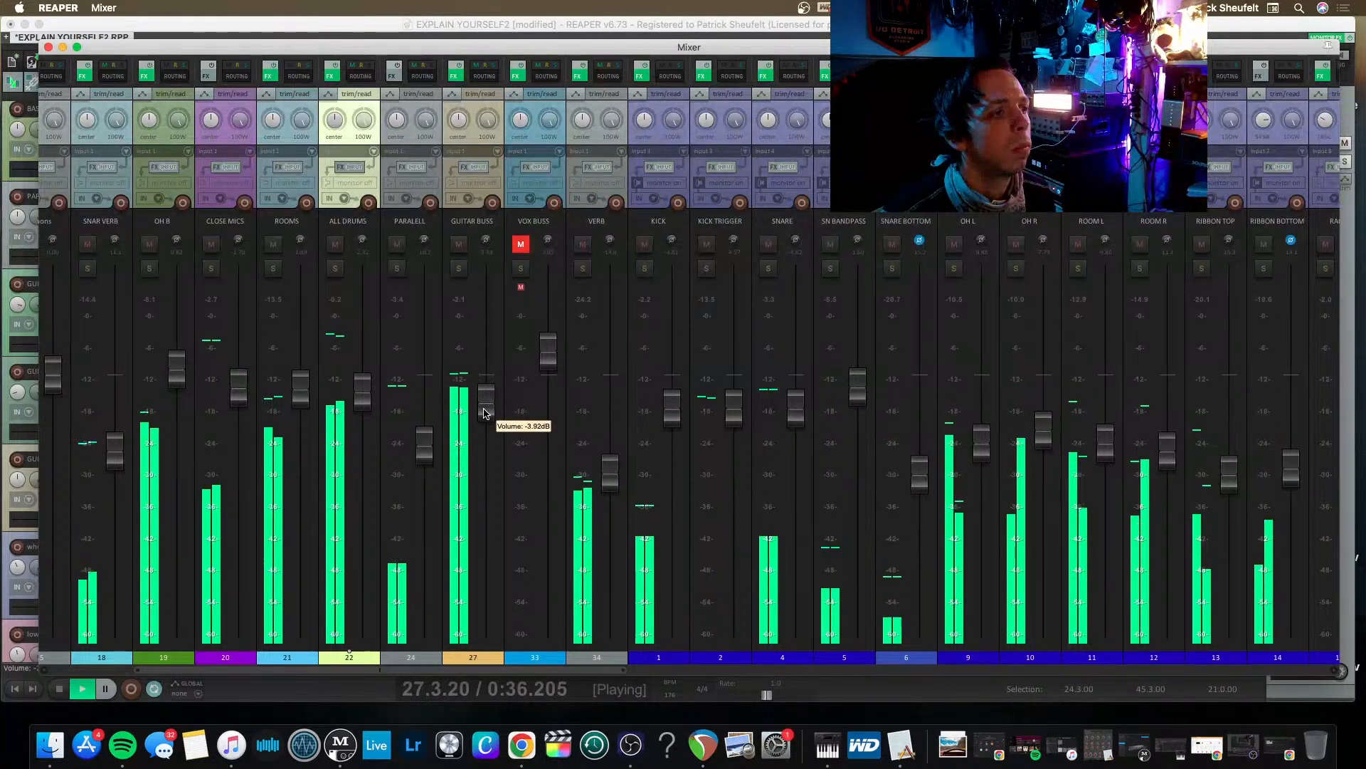
pyautogui.moveTo(482, 416)
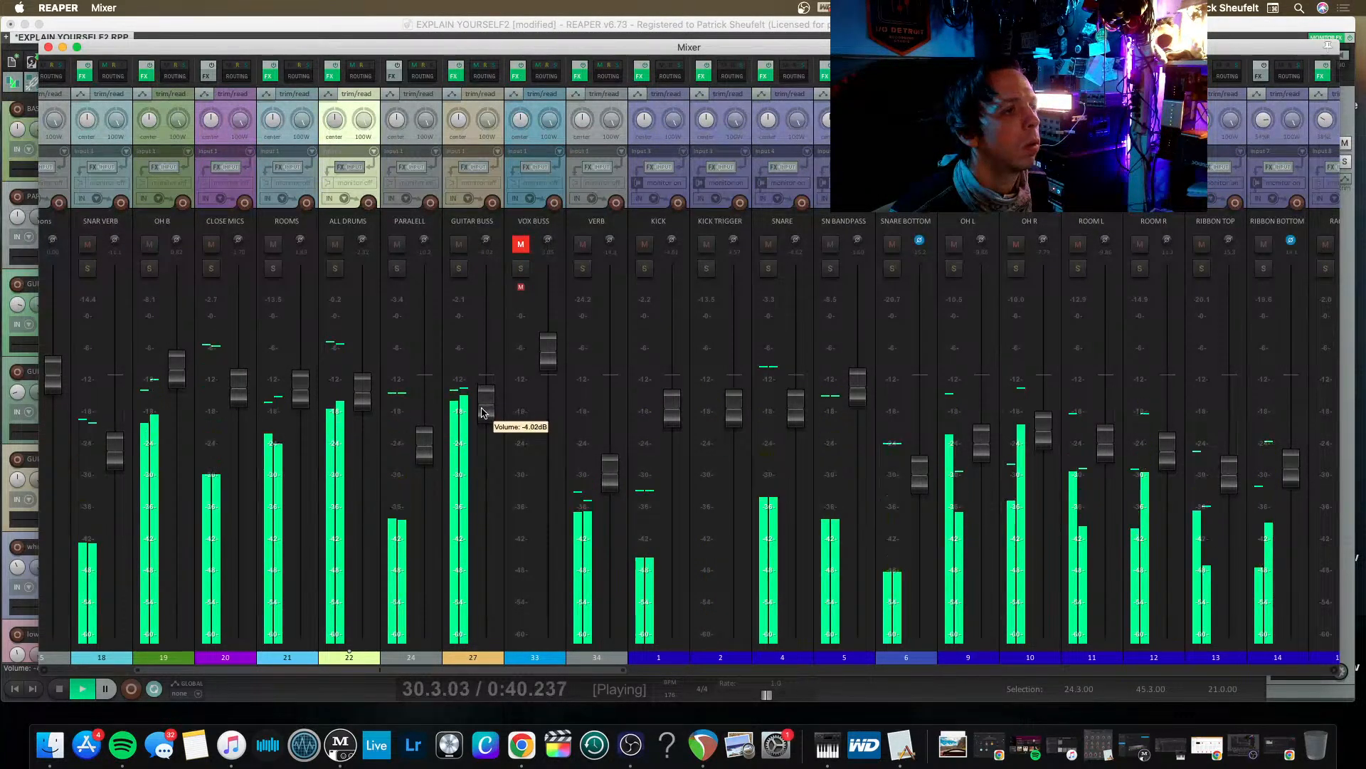
pyautogui.moveTo(483, 413); pyautogui.dragTo(482, 417)
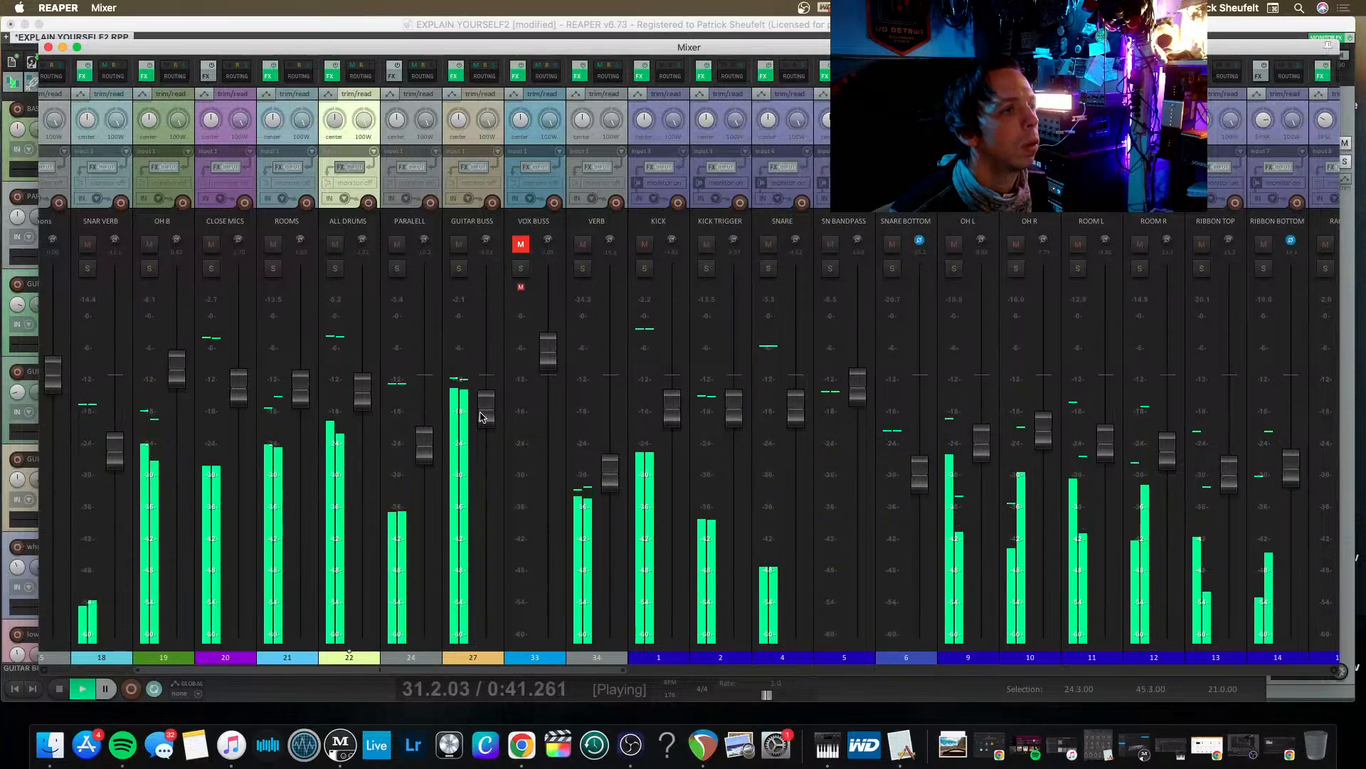
# Increase the saturation of the Black Box HG-2 on GUITAR BUSS, and open the Acme Opticom XLA-3 in the same chain.
pyautogui.click(454, 76)
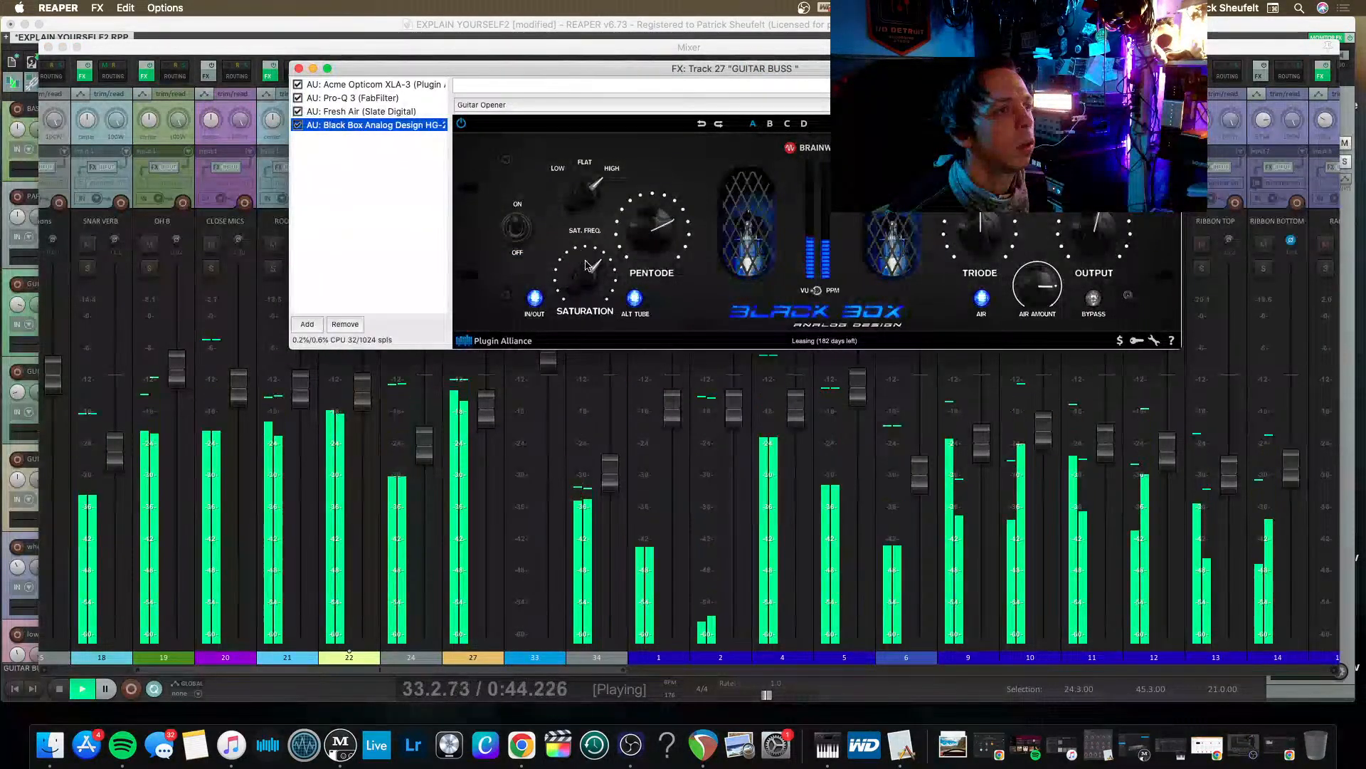
pyautogui.moveTo(568, 291); pyautogui.dragTo(580, 265)
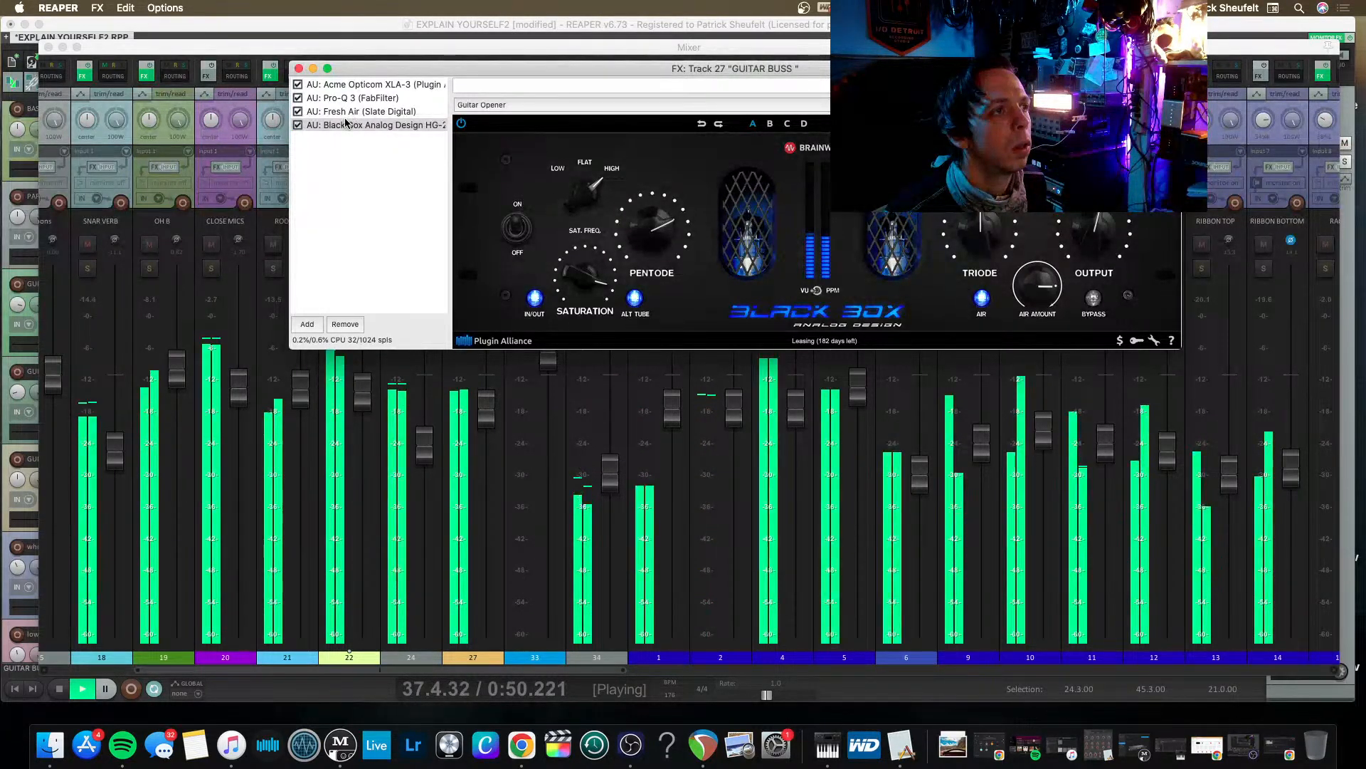
pyautogui.click(350, 85)
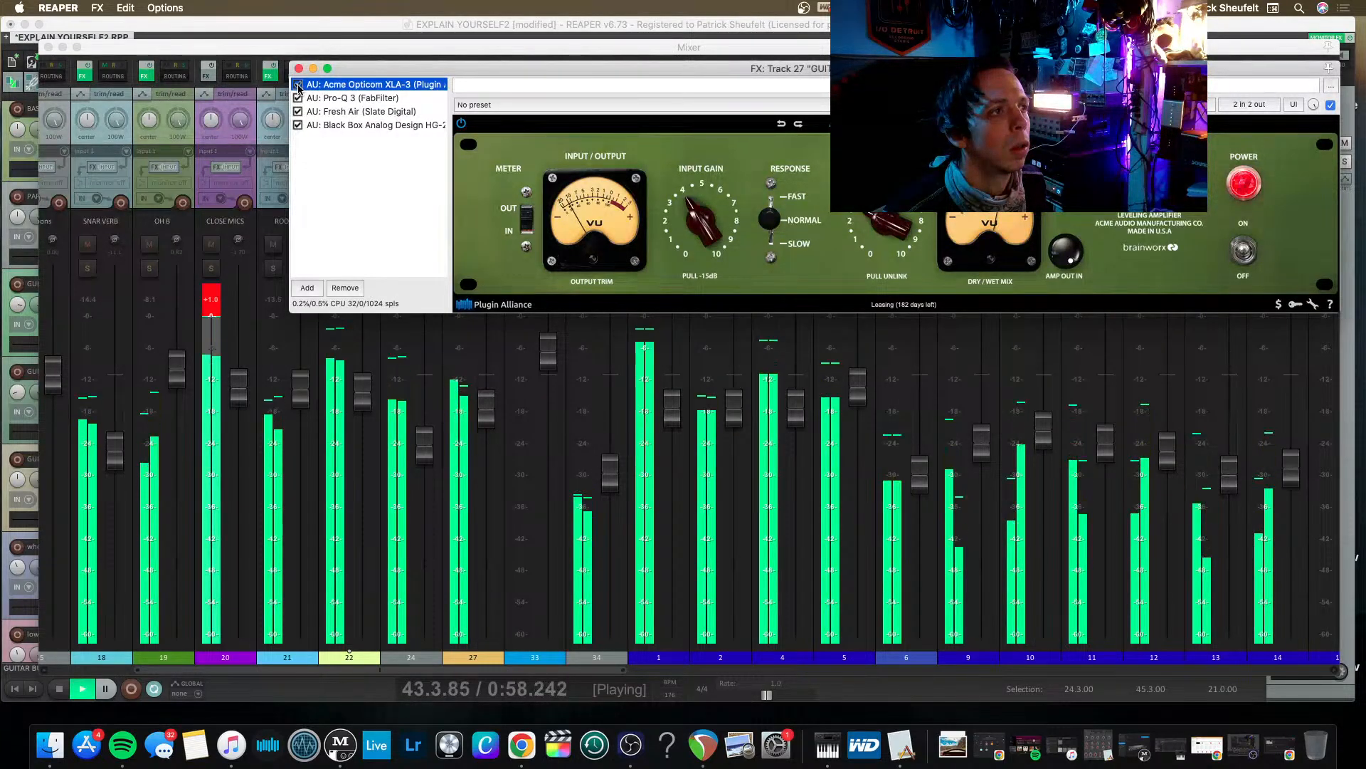
# Clear the CLOSE MICS clip indicator and lower the CLOSE MICS fader slightly.
pyautogui.click(213, 300)
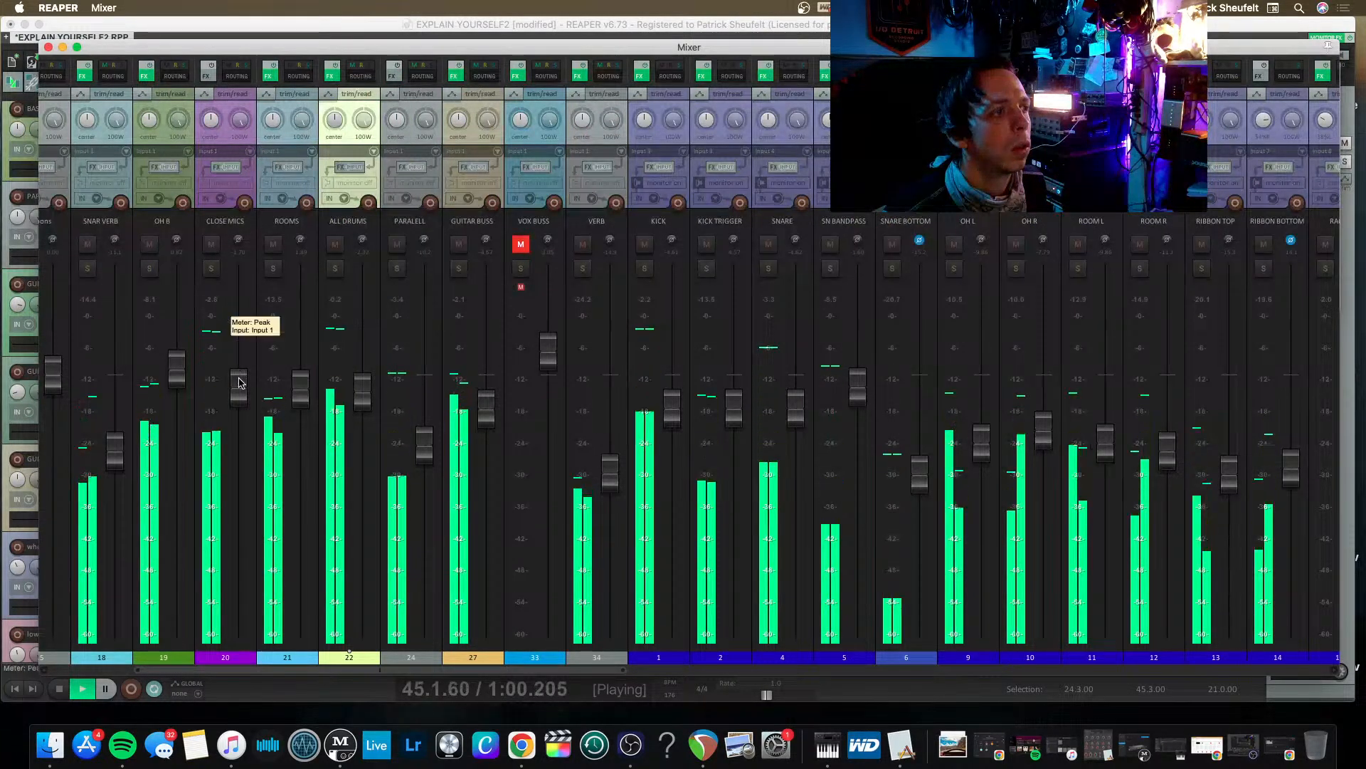
pyautogui.moveTo(240, 385); pyautogui.dragTo(240, 393)
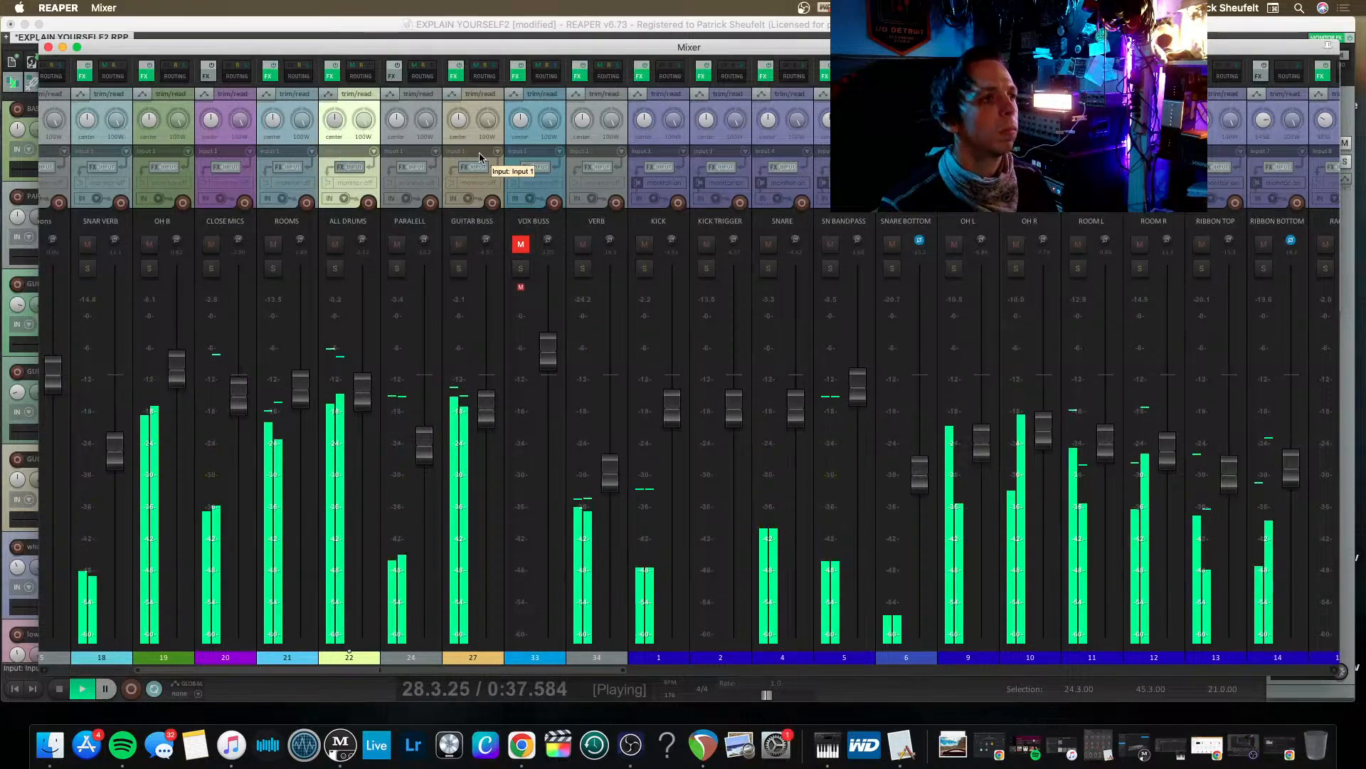
# Raise the High Air amount of the Fresh Air plugin on GUITAR BUSS.
pyautogui.click(459, 78)
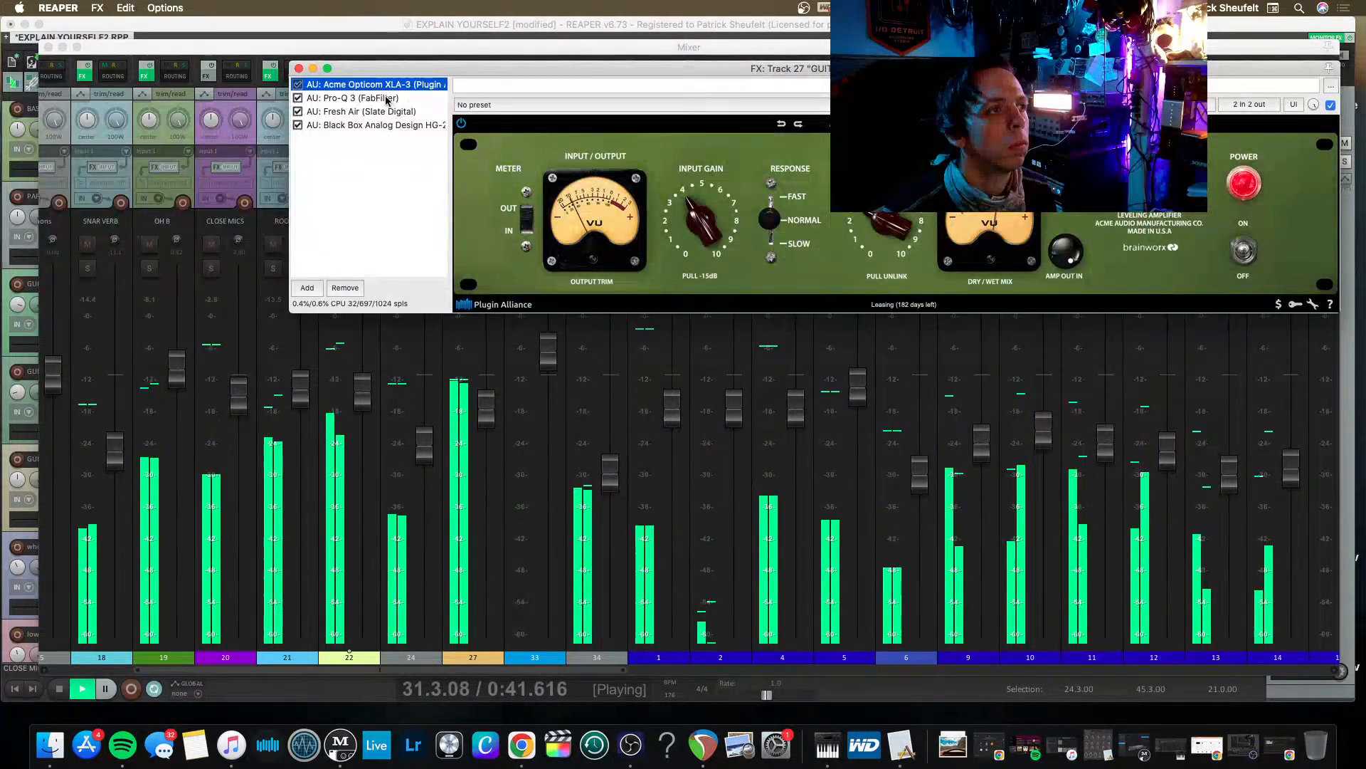
pyautogui.click(357, 113)
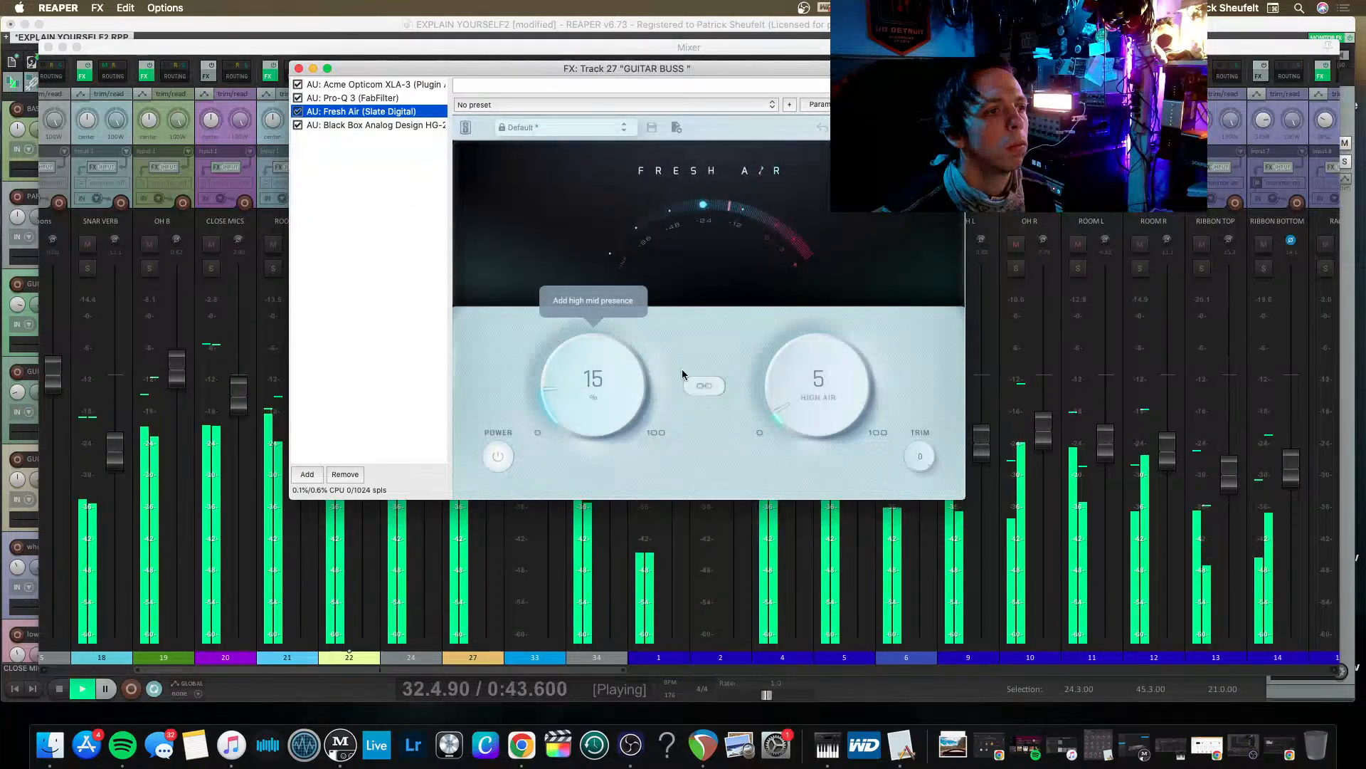
pyautogui.moveTo(782, 382); pyautogui.dragTo(737, 321)
# In the GUITAR BUSS Pro-Q 3, boost the low-mid bell to +5.42 dB at 337.15 Hz with Q 0.796, and lower the low-cut frequency.
pyautogui.click(353, 97)
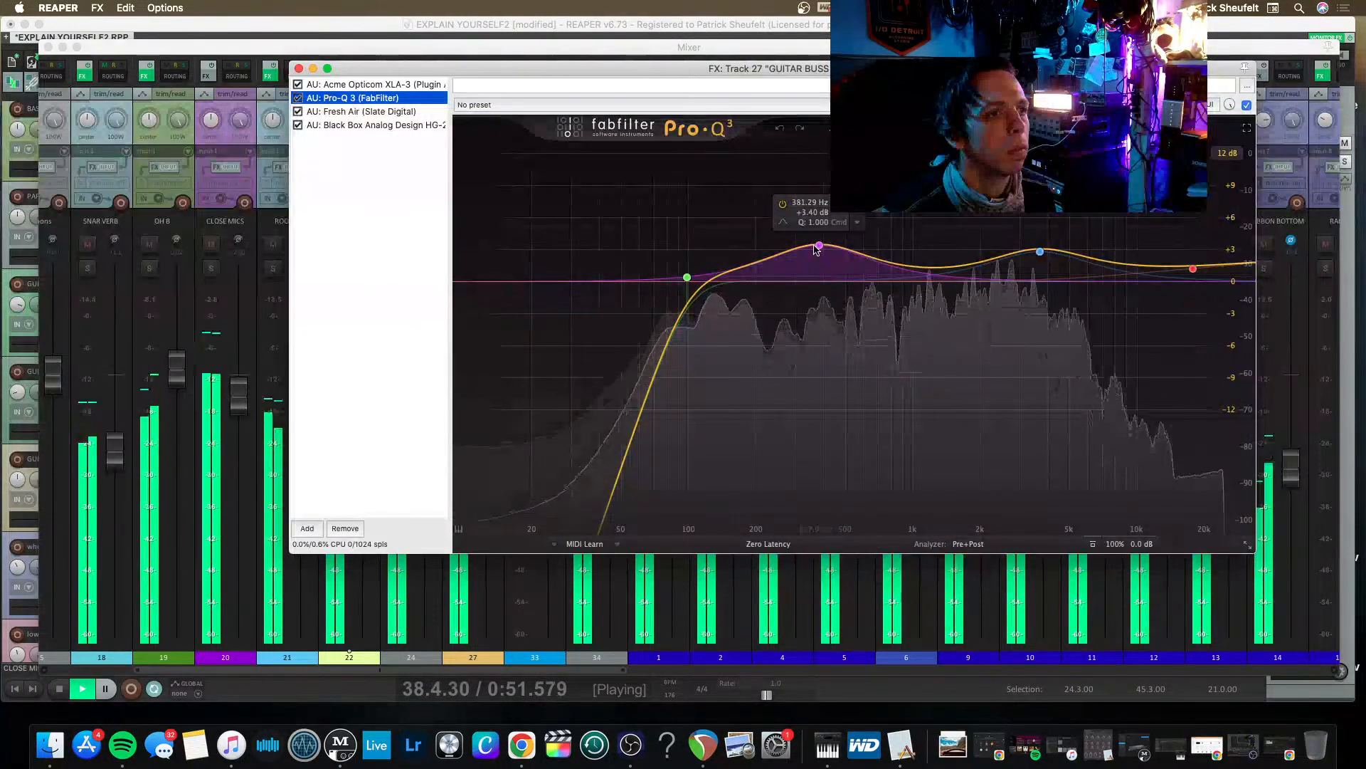
pyautogui.moveTo(820, 244); pyautogui.dragTo(807, 224)
pyautogui.scroll(-3, 807, 230)
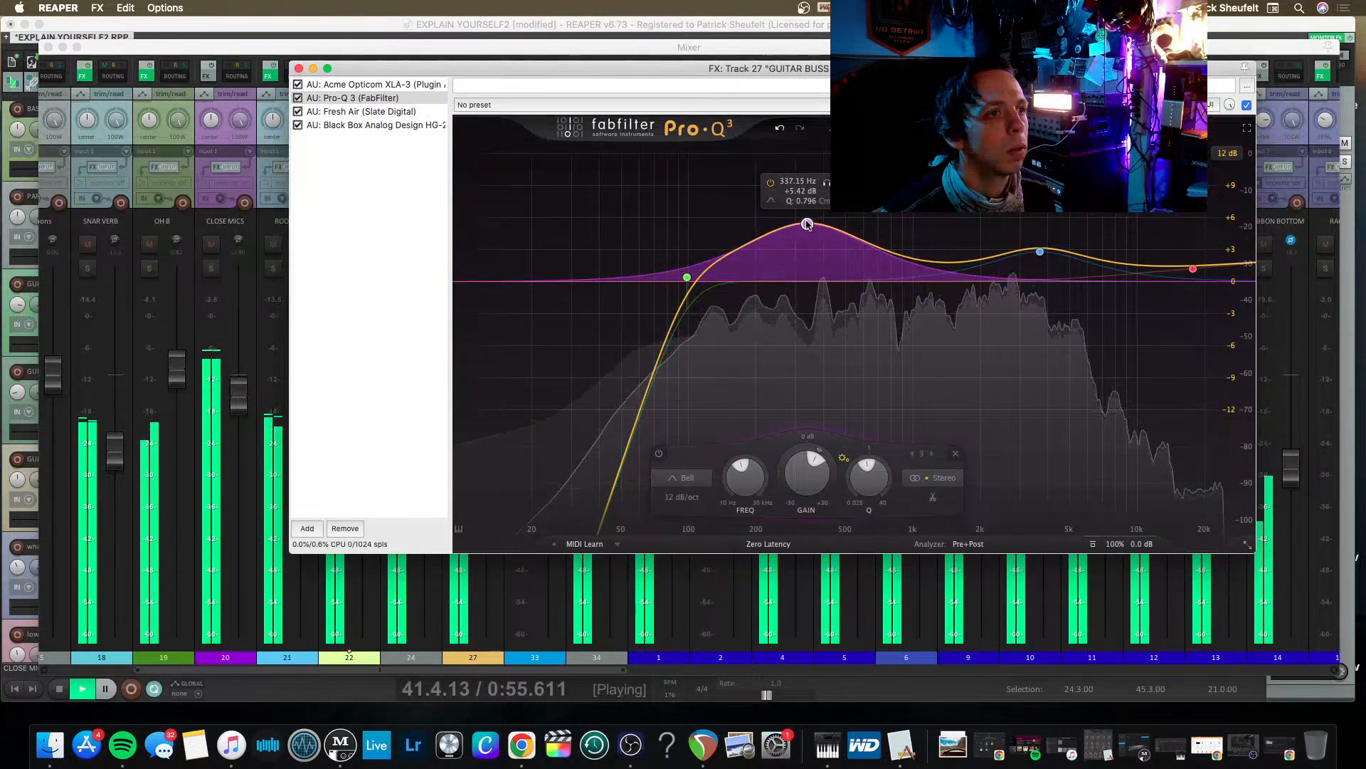
pyautogui.moveTo(685, 278); pyautogui.dragTo(646, 282)
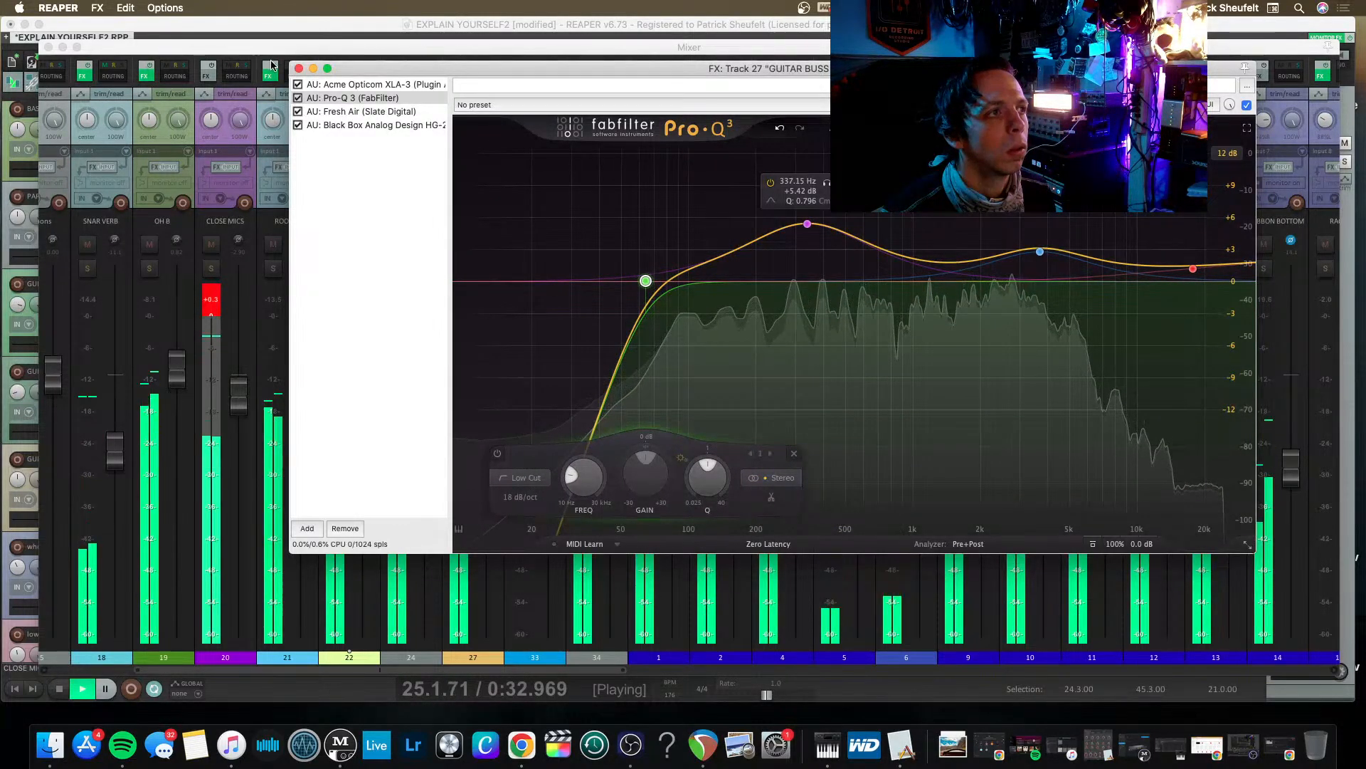
pyautogui.click(298, 68)
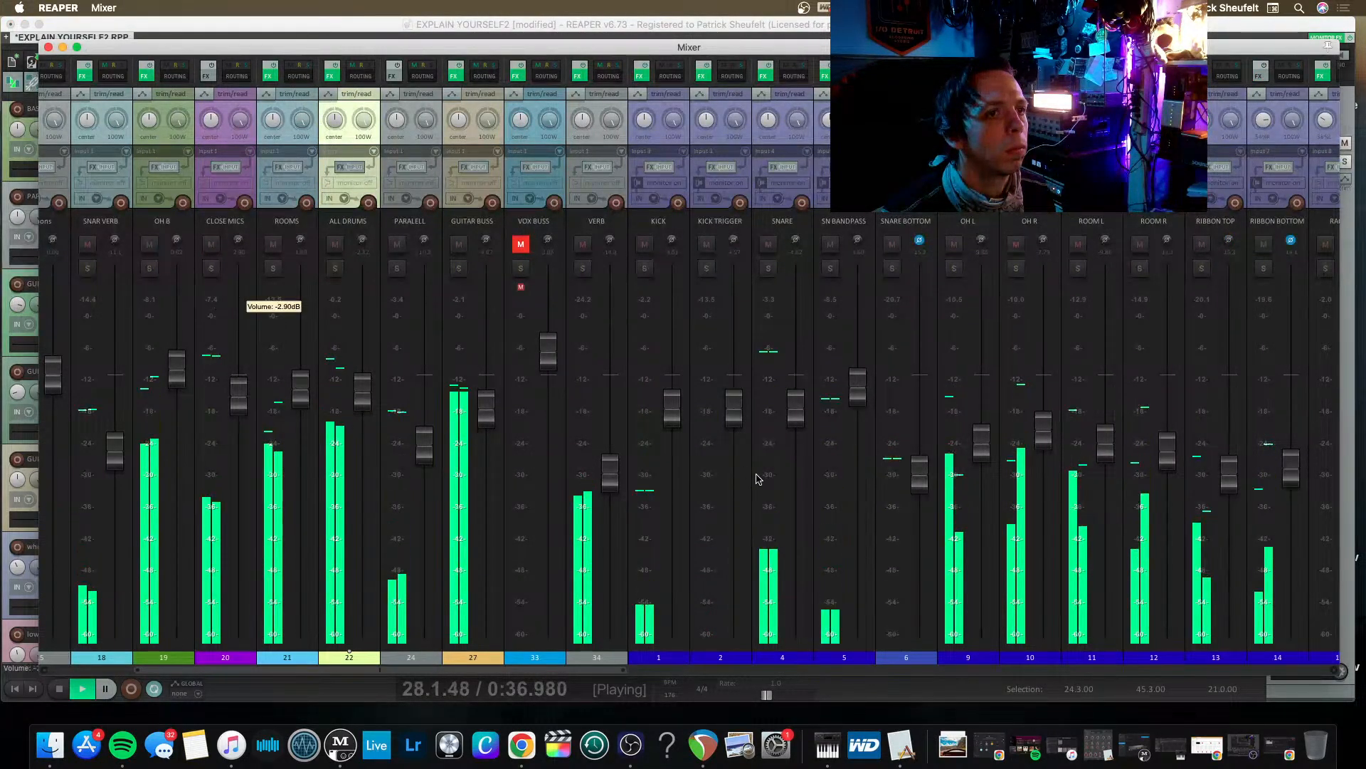
# Move the GUITAR 1 track after GUITAR 2 in the mixer.
pyautogui.hscroll(7, 757, 479)
pyautogui.hscroll(8, 758, 478)
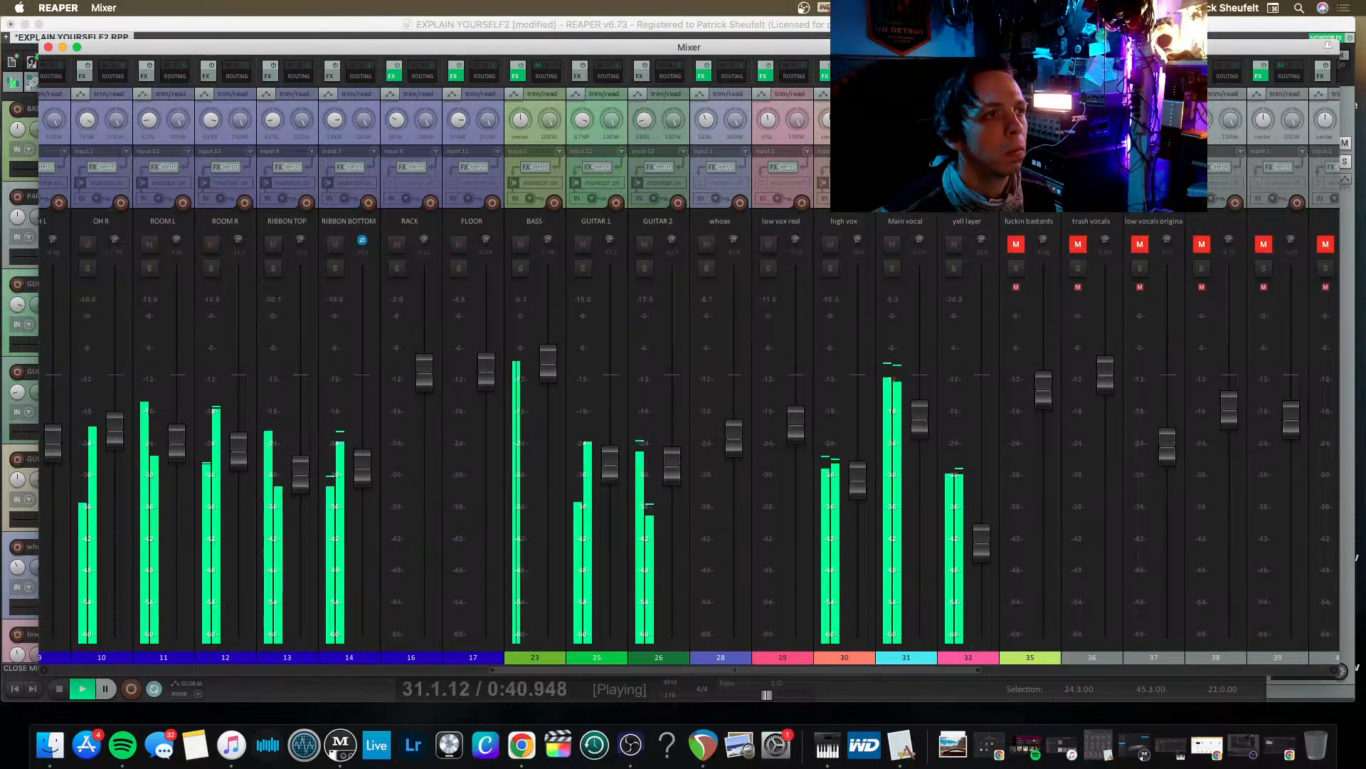
pyautogui.click(597, 107)
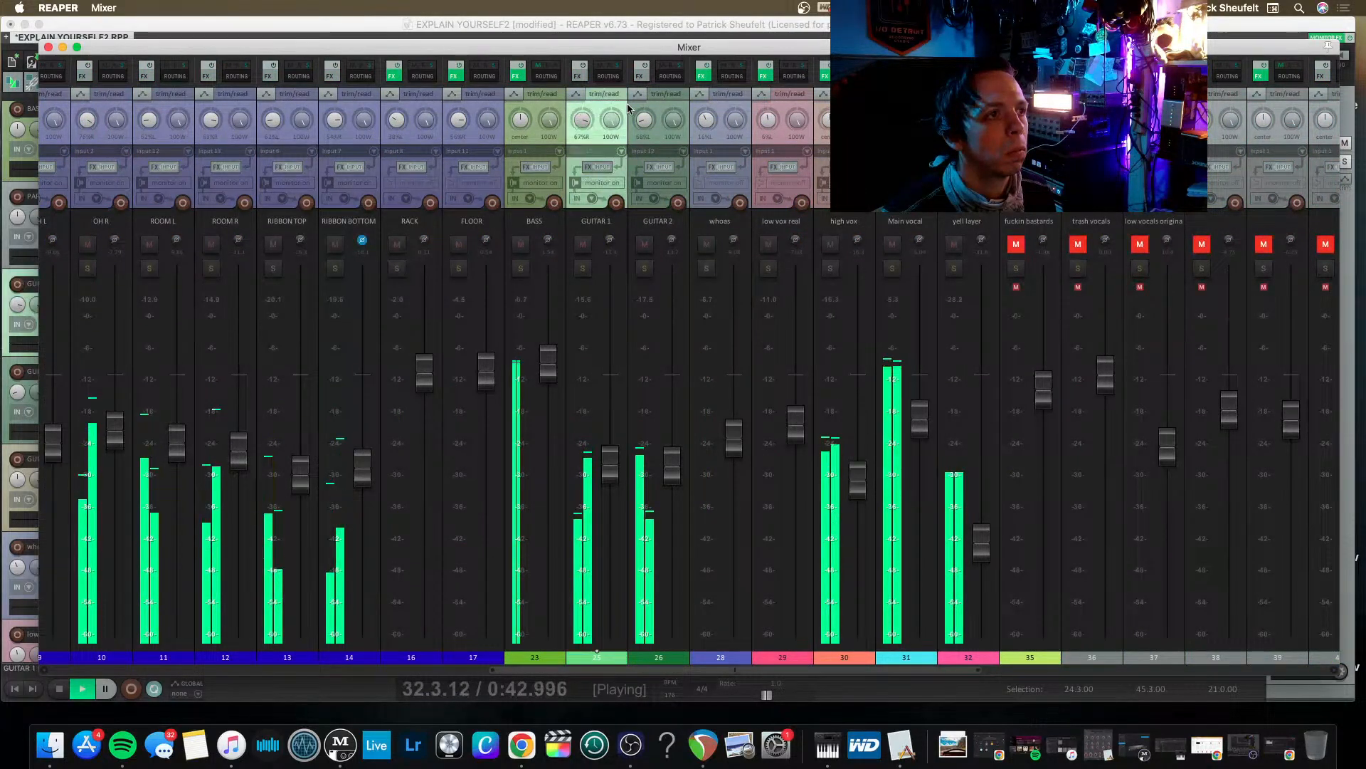
pyautogui.moveTo(682, 114); pyautogui.dragTo(677, 117)
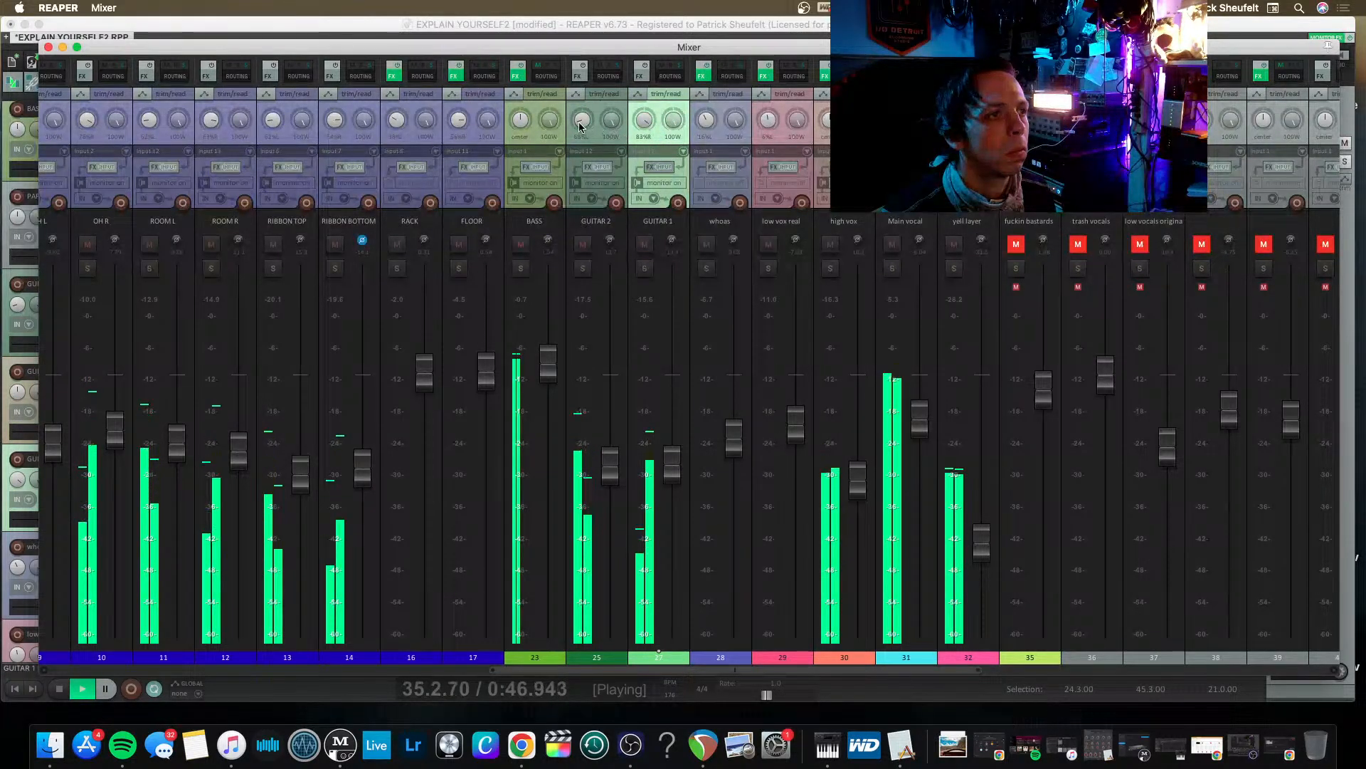
# Adjust the guitar panning in the mixer and lower the GUITAR 2 fader slightly.
pyautogui.moveTo(582, 120); pyautogui.dragTo(582, 116)
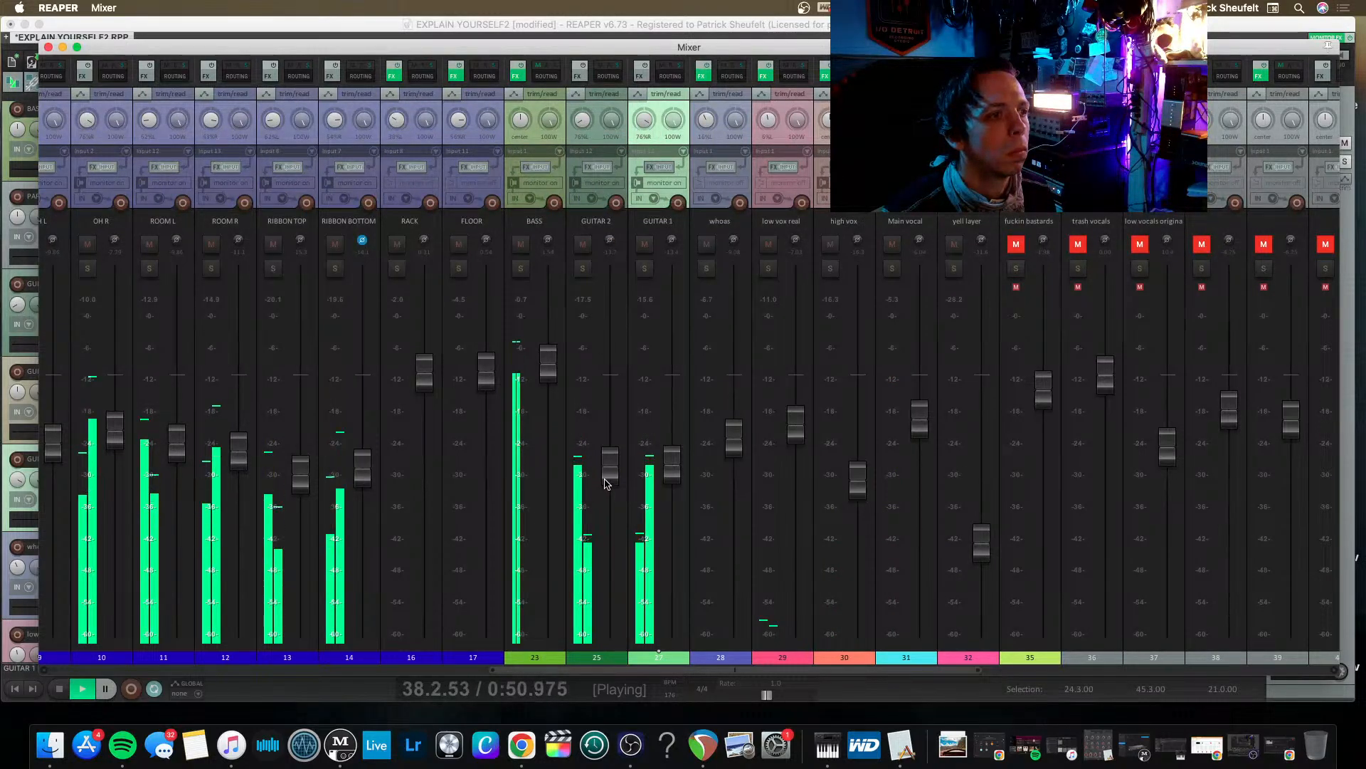
pyautogui.moveTo(606, 484); pyautogui.dragTo(609, 471)
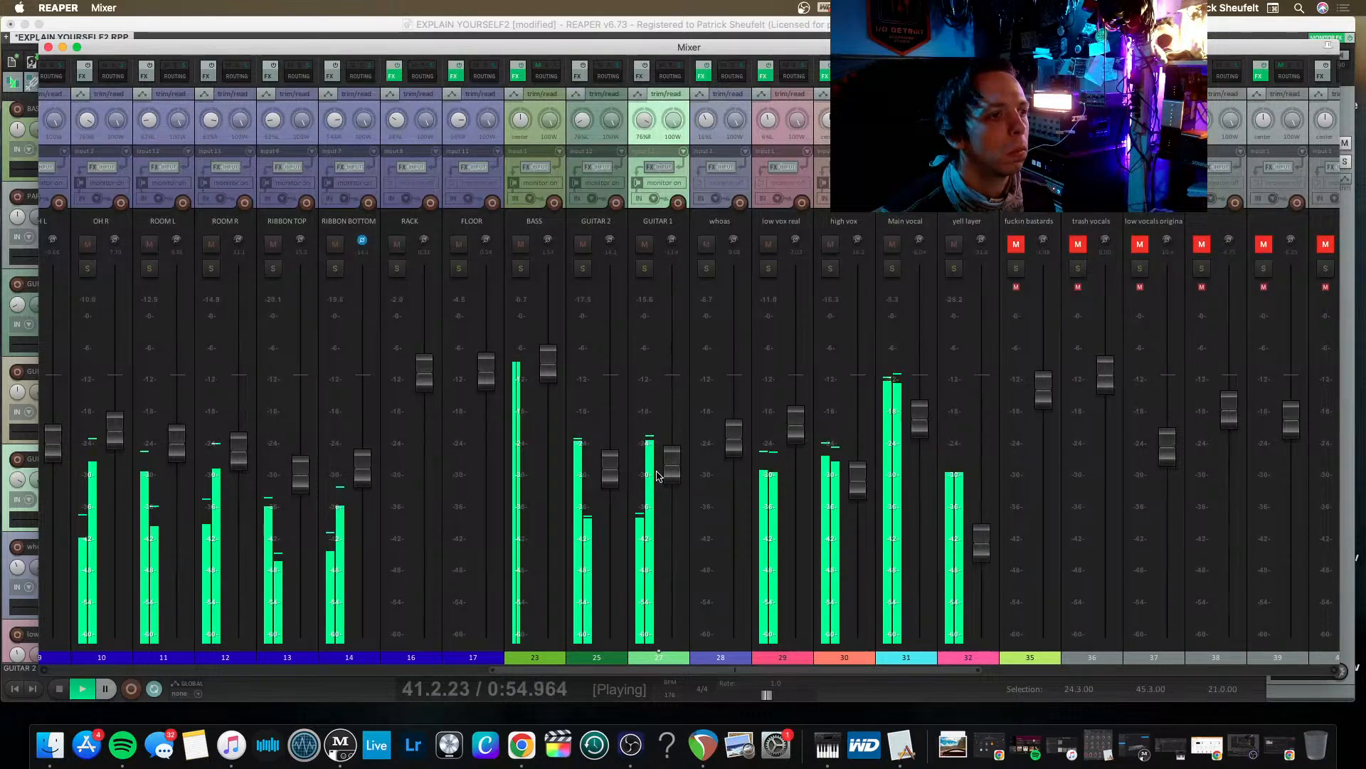
# Stop playback and save the project.
pyautogui.hscroll(-10, 656, 477)
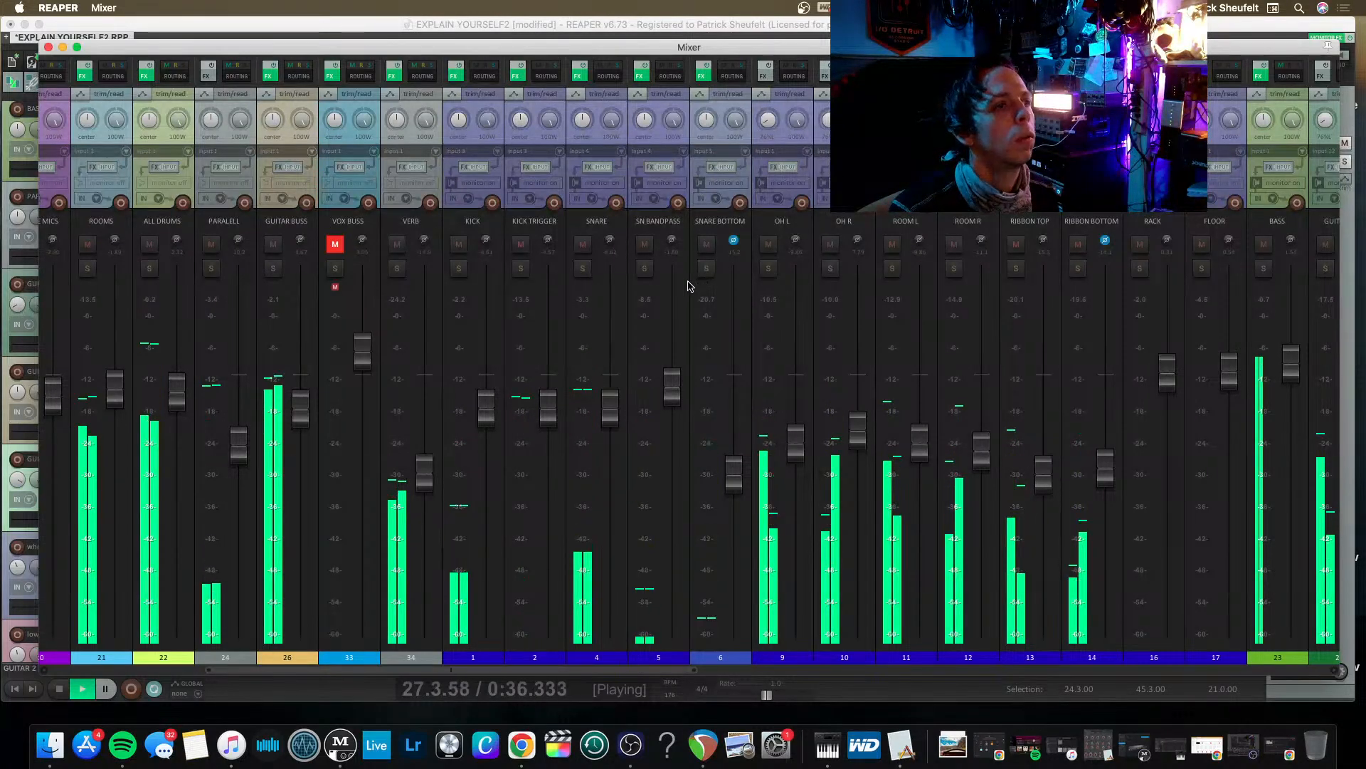
pyautogui.press('space')
pyautogui.press('super+s')
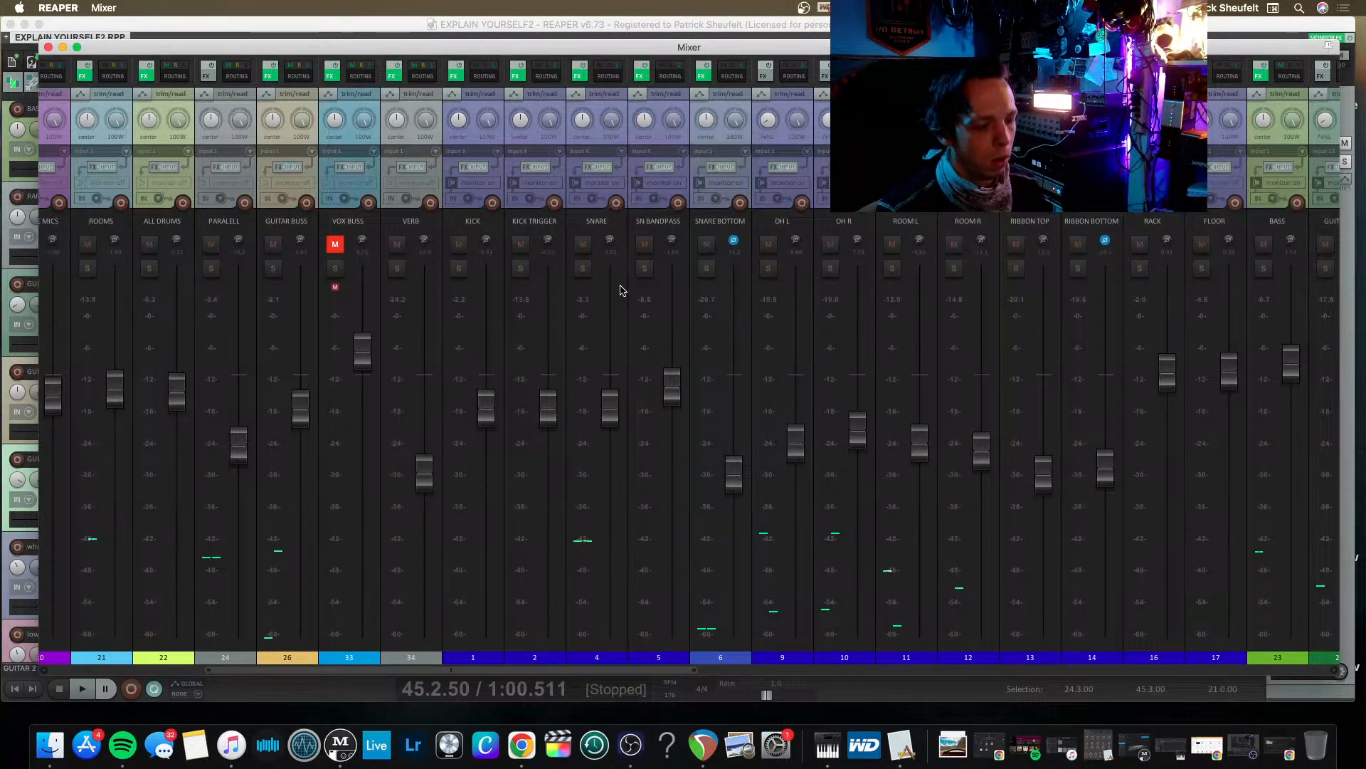
pyautogui.press('super+m')
pyautogui.press('super+m')
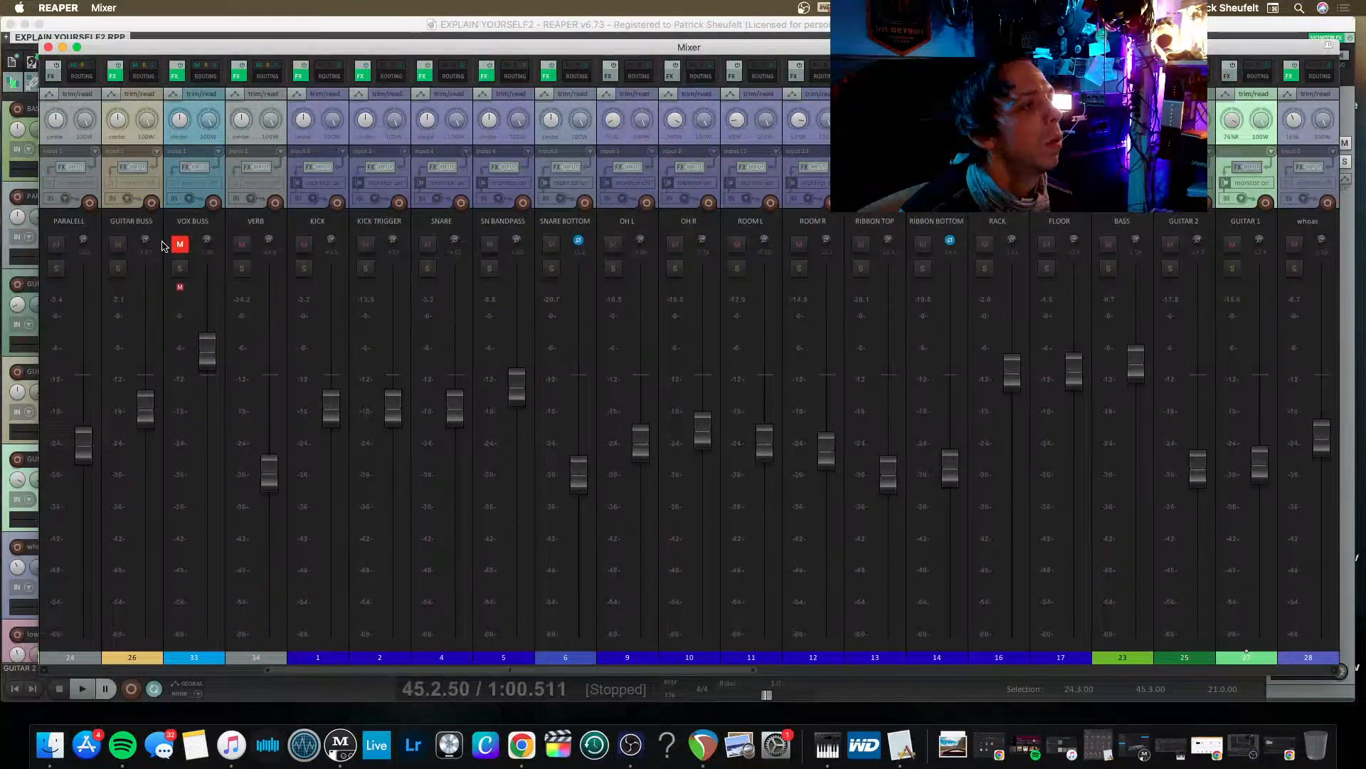
# Clear the clip indicators of the CLOSE MICS and SNARE SUBGROUP tracks.
pyautogui.hscroll(-9, 162, 246)
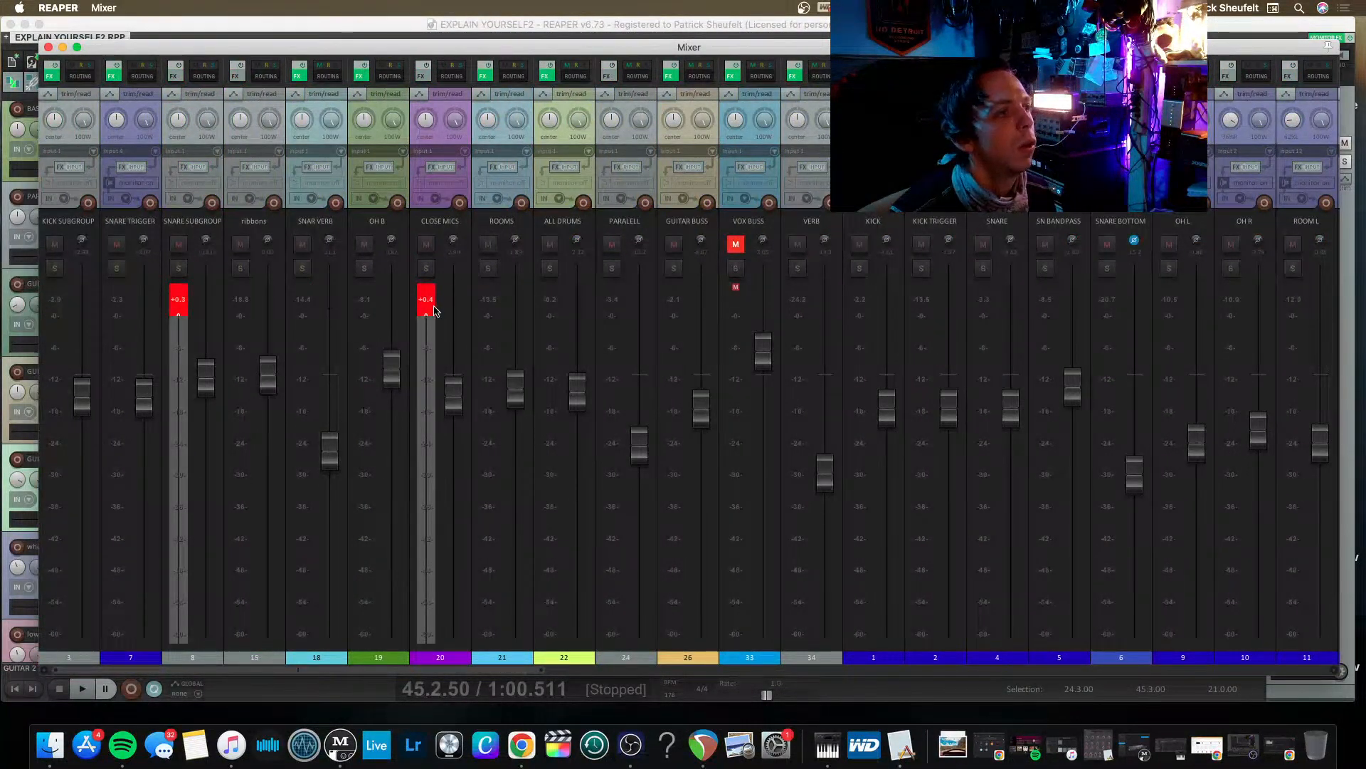
pyautogui.click(421, 308)
pyautogui.click(177, 299)
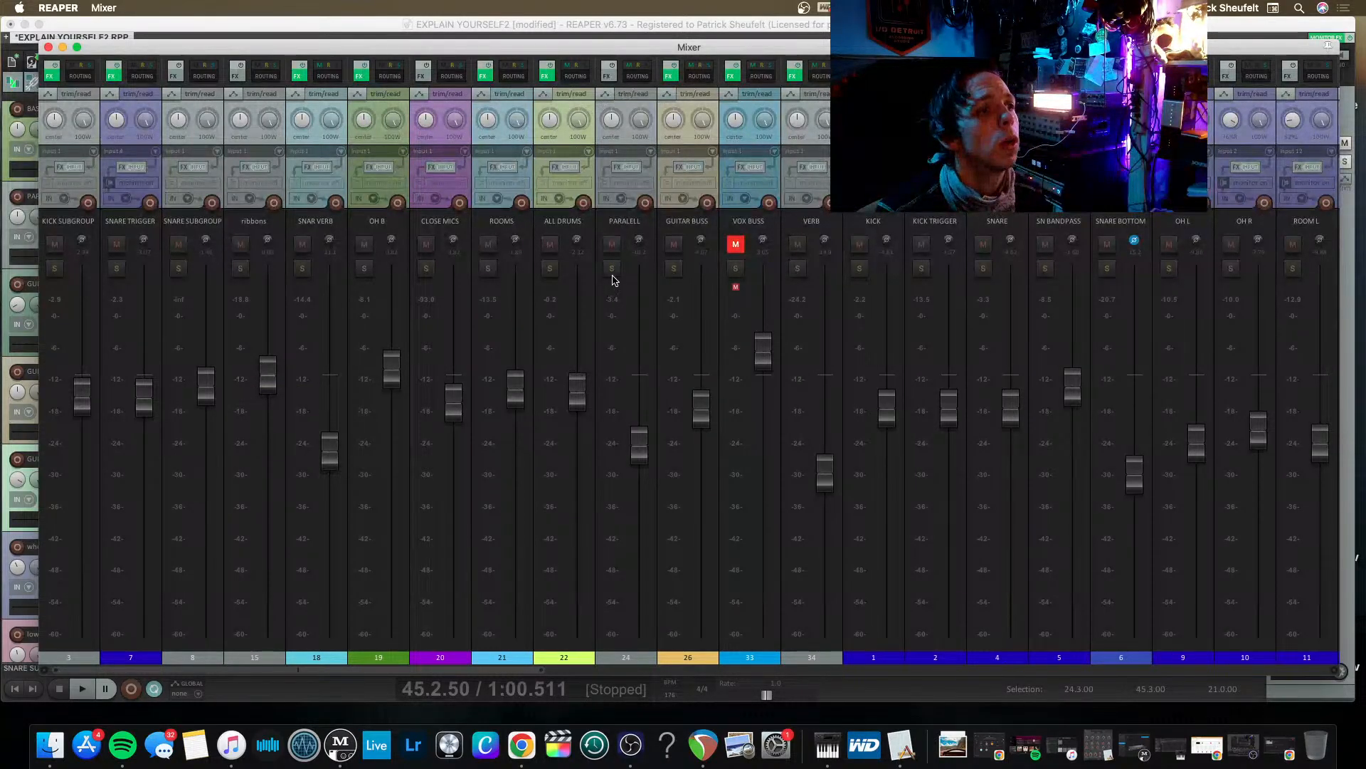
# Add the VST3 Pusher plug-in to the PARALELL track and raise that track's fader to about +0.72 dB.
pyautogui.click(609, 75)
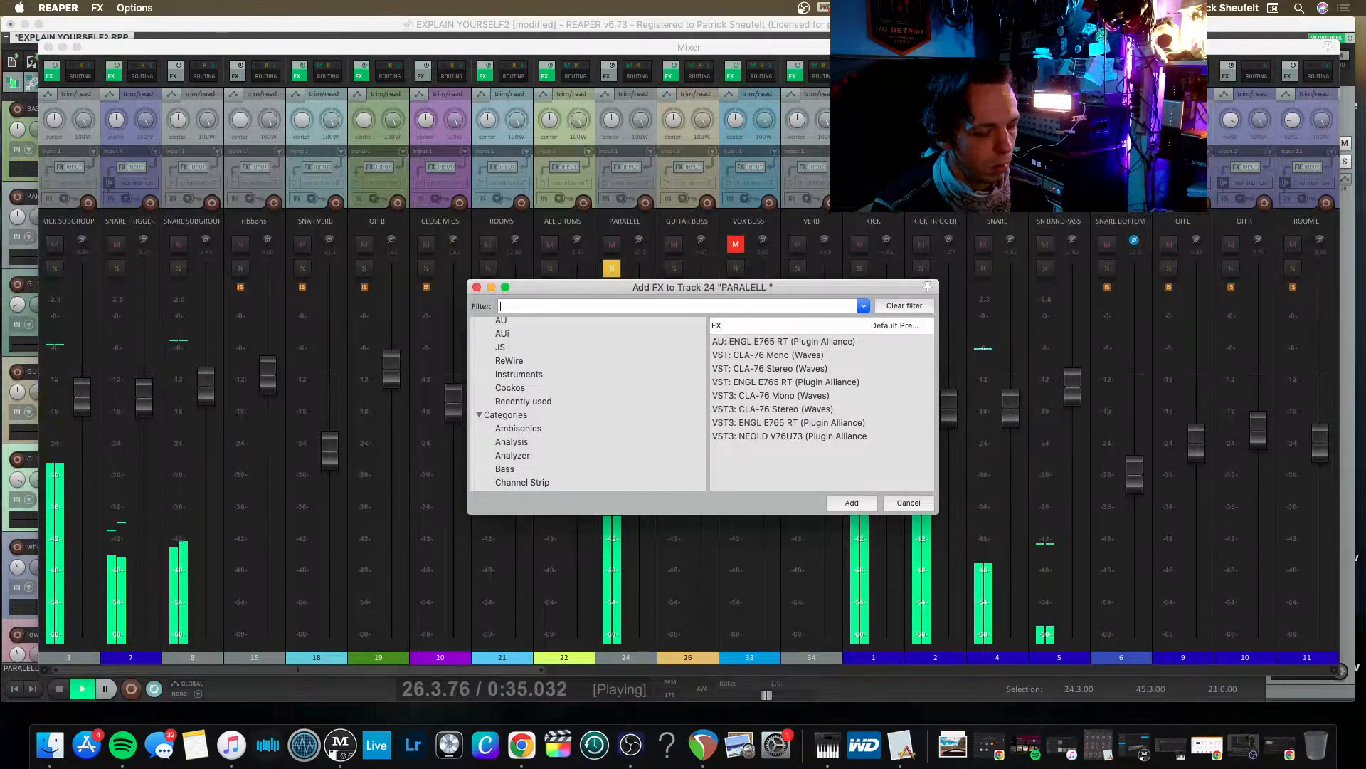
pyautogui.write('PUSHER')
pyautogui.press('Down')
pyautogui.press('Down')
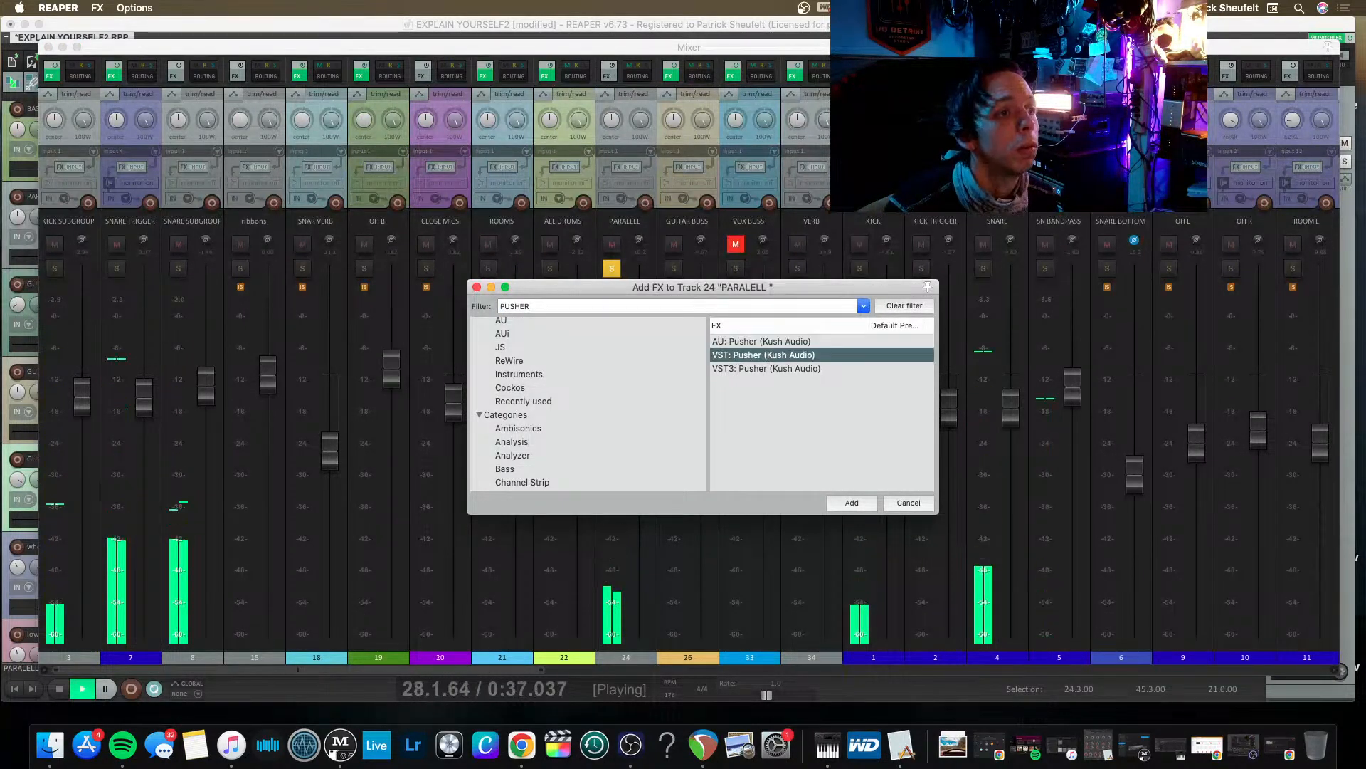
pyautogui.press('Return')
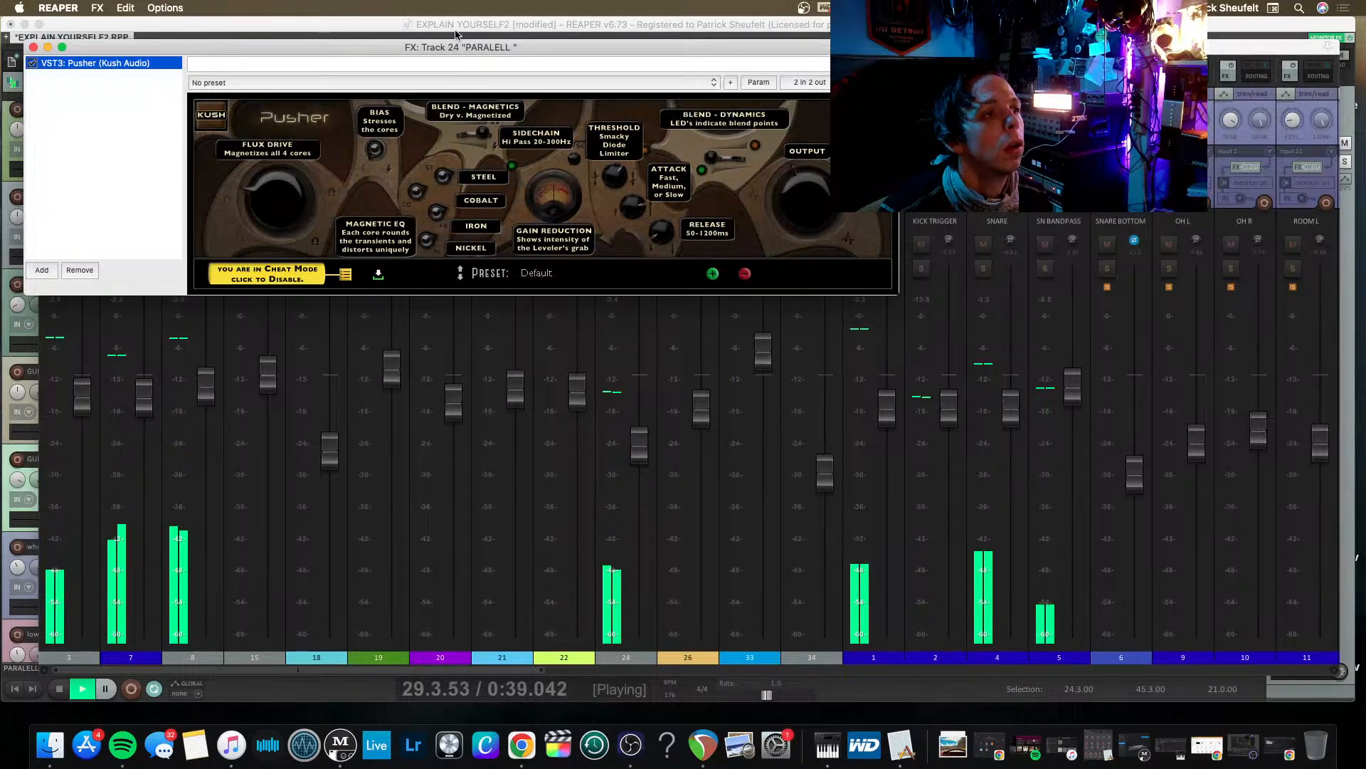
pyautogui.moveTo(525, 62); pyautogui.dragTo(544, 82)
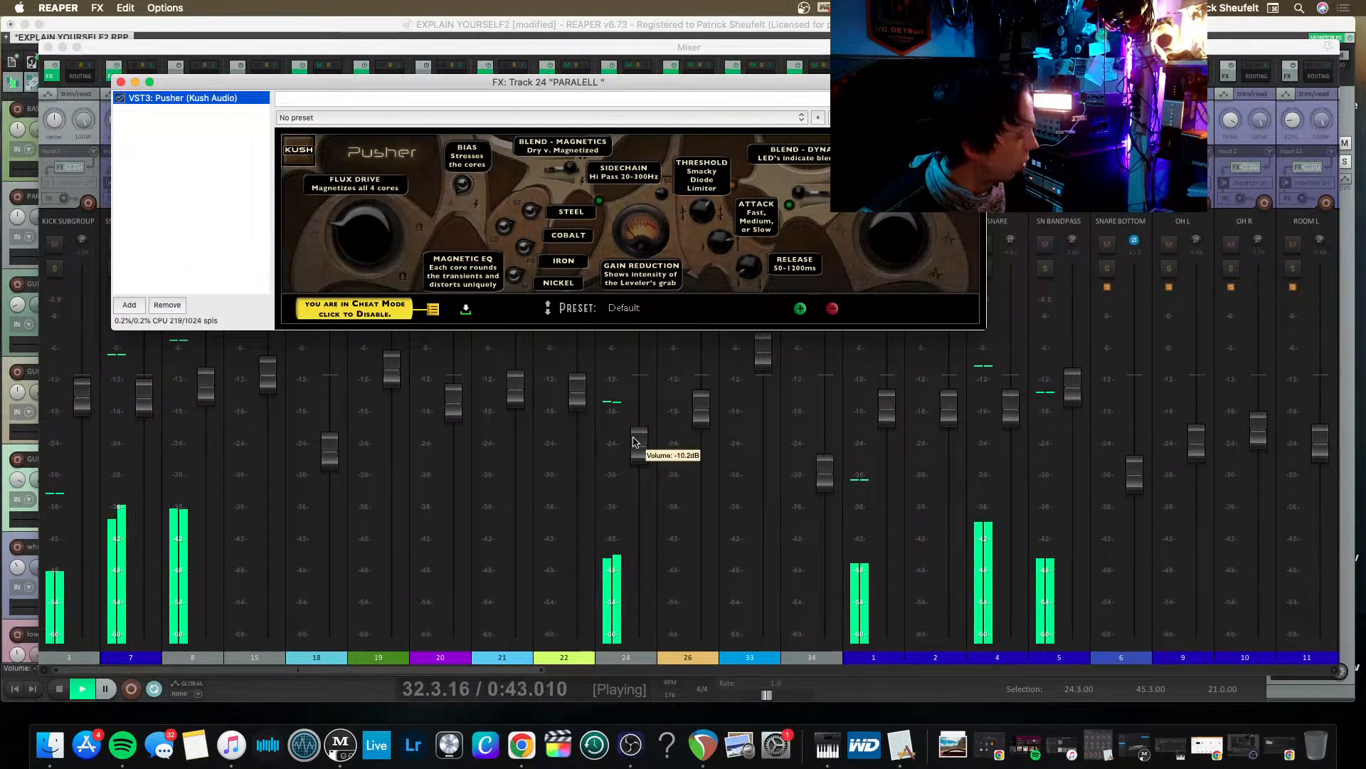
pyautogui.moveTo(636, 441); pyautogui.dragTo(640, 373)
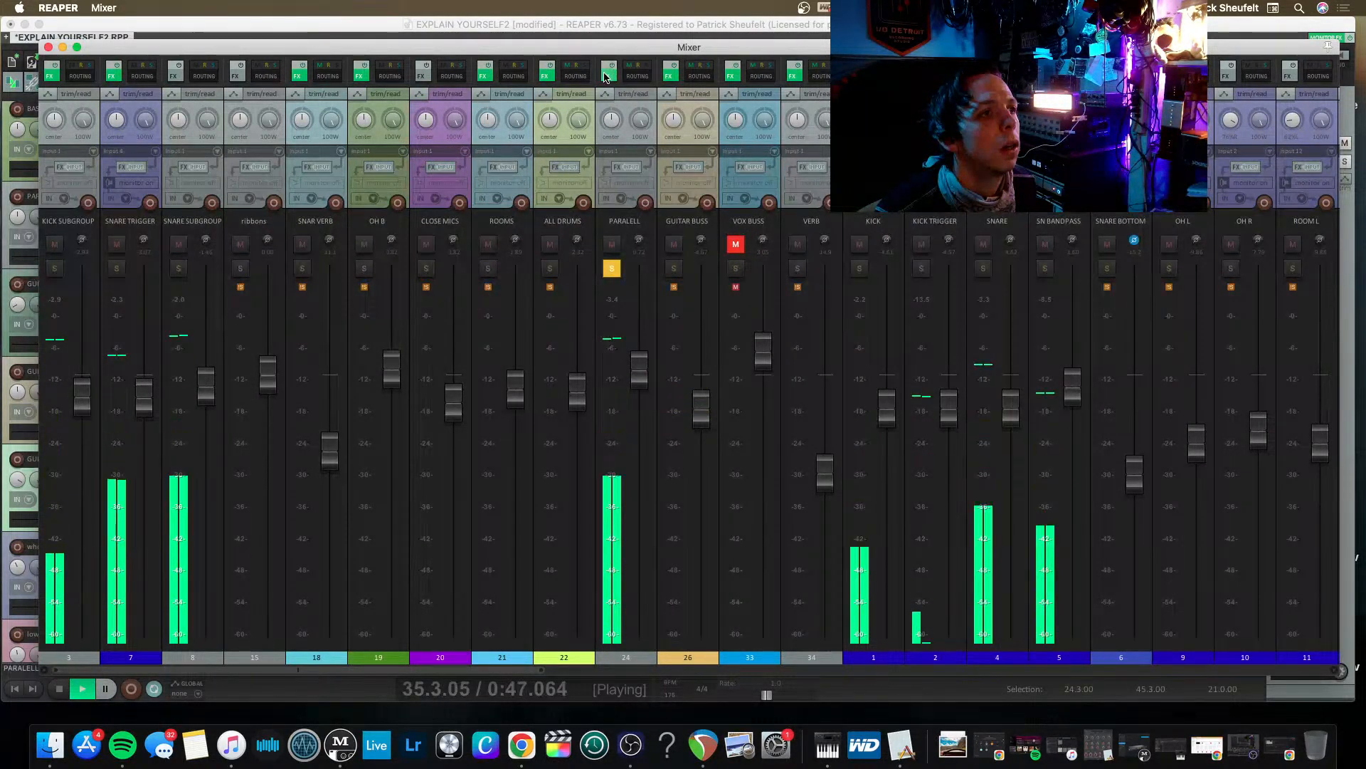
# Rebalance PARALELL's receives by lowering the first and raising SNARE SUBGROUP to +4.71 dB, with the track fader at -2.85 dB.
pyautogui.click(634, 75)
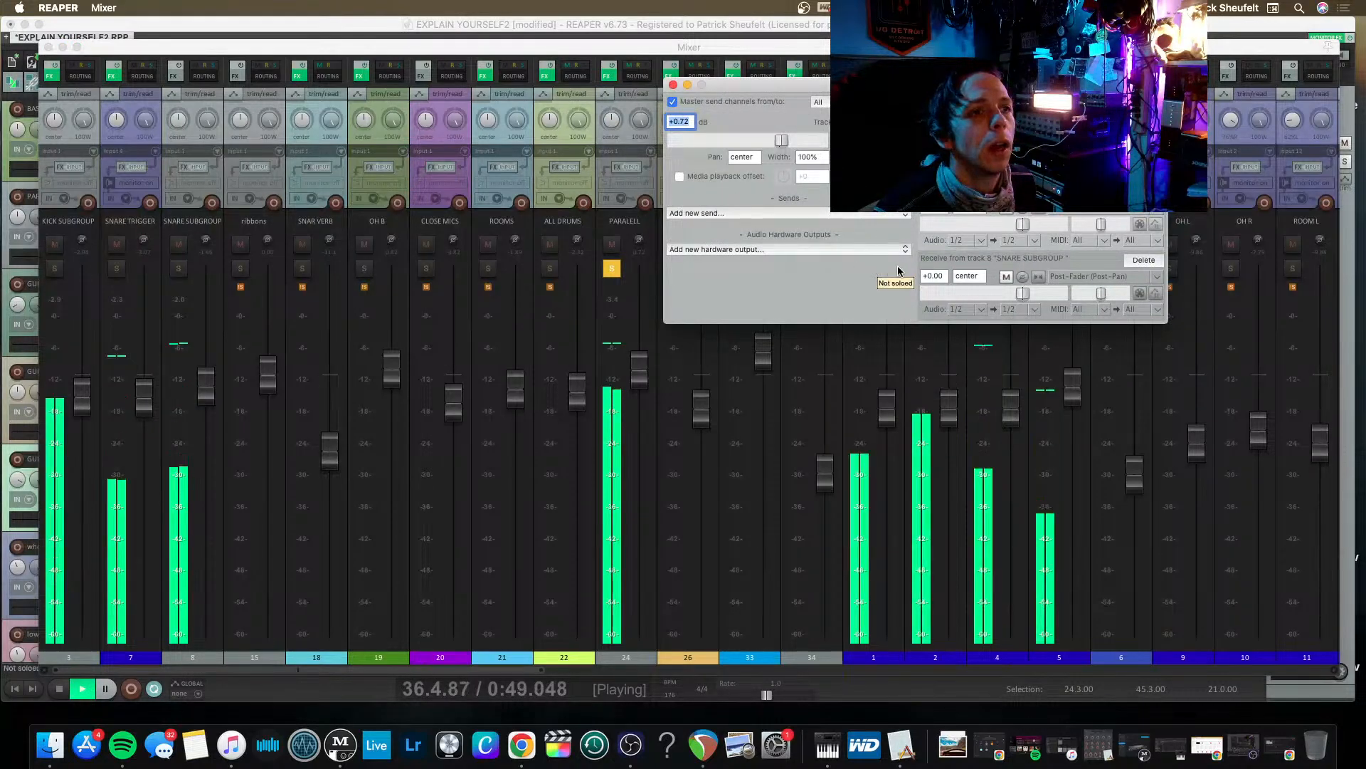
pyautogui.moveTo(1027, 226); pyautogui.dragTo(996, 228)
pyautogui.moveTo(1029, 291); pyautogui.dragTo(1044, 296)
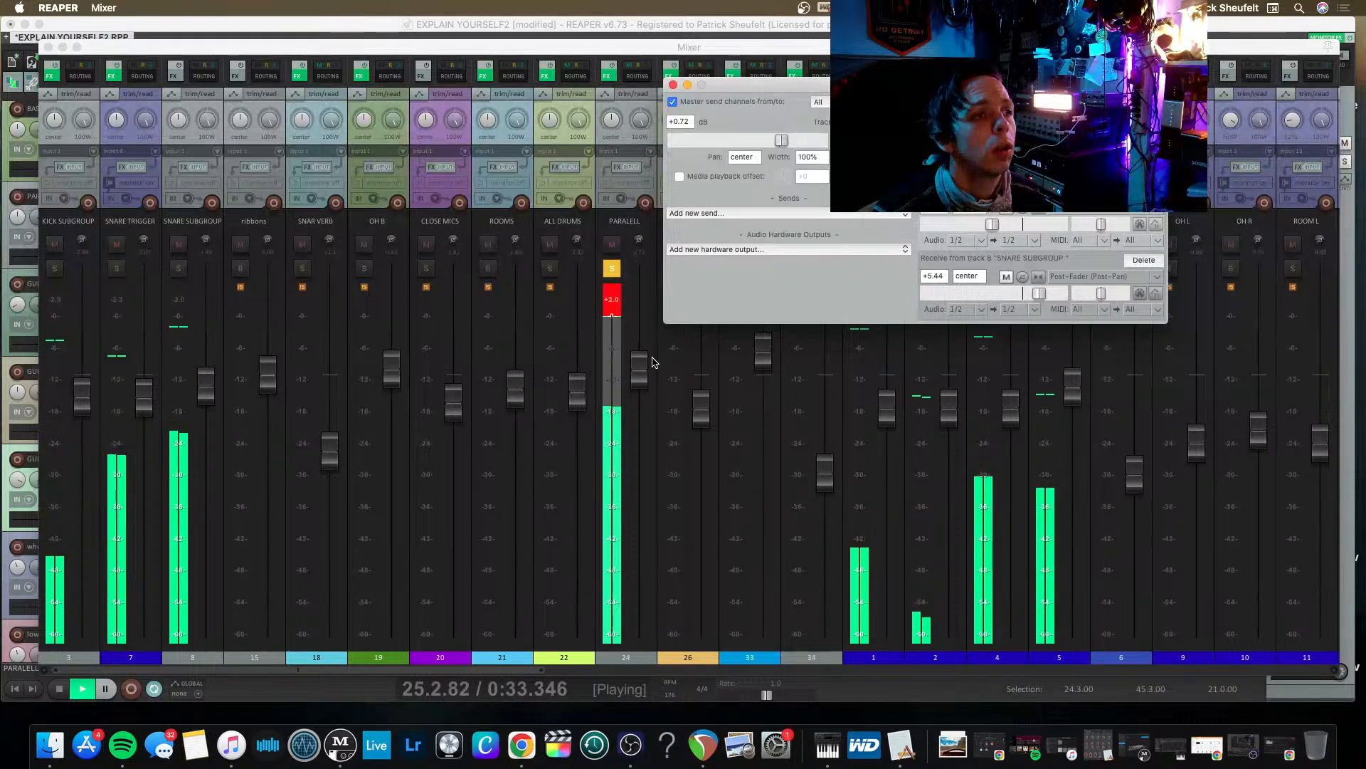
pyautogui.moveTo(640, 368); pyautogui.dragTo(636, 402)
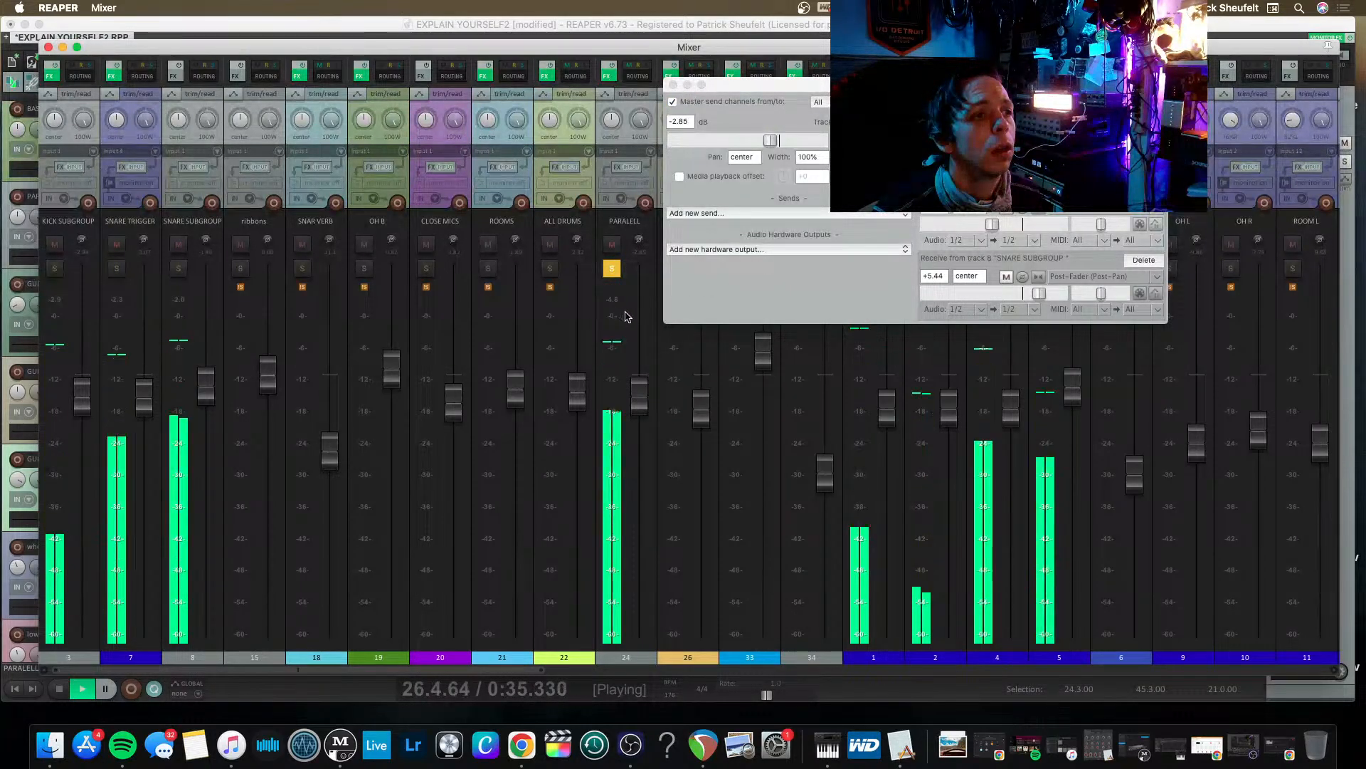
pyautogui.moveTo(992, 224); pyautogui.dragTo(1005, 225)
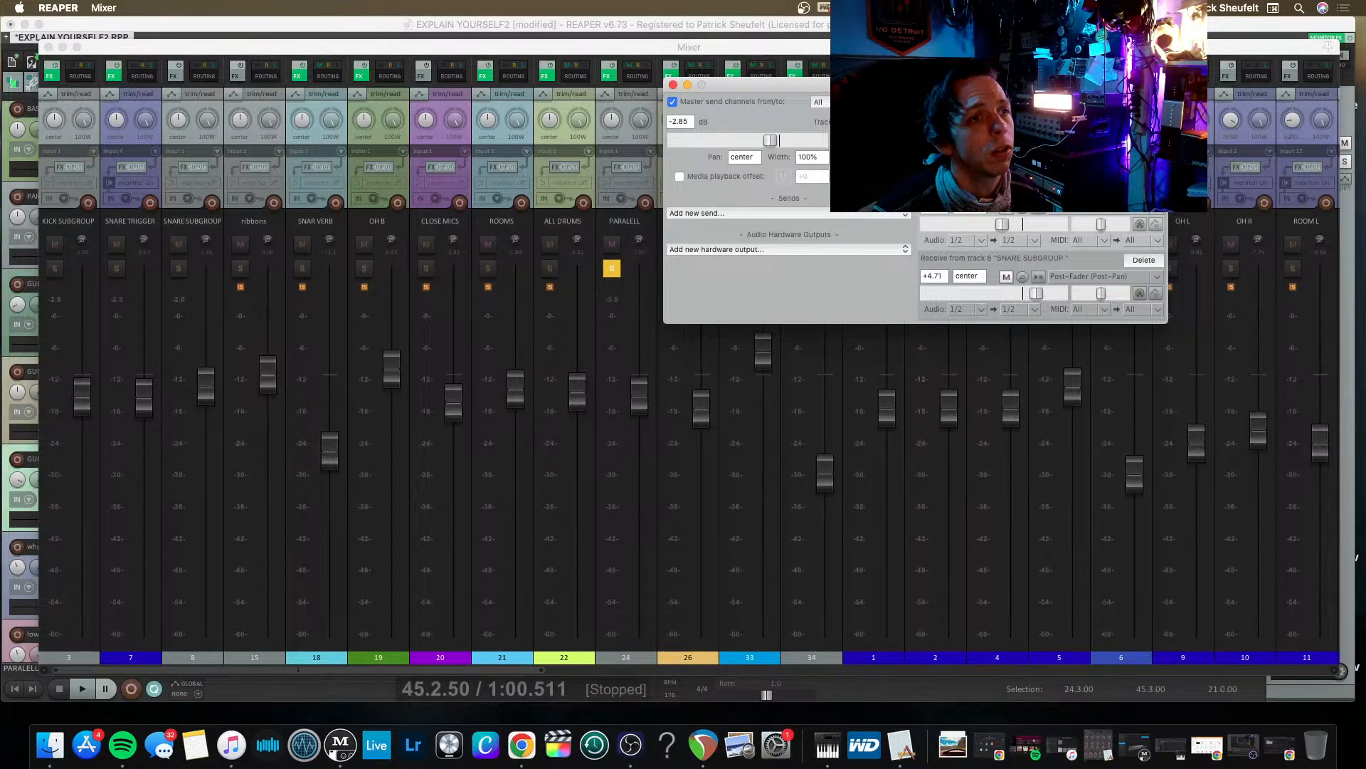
pyautogui.click(673, 86)
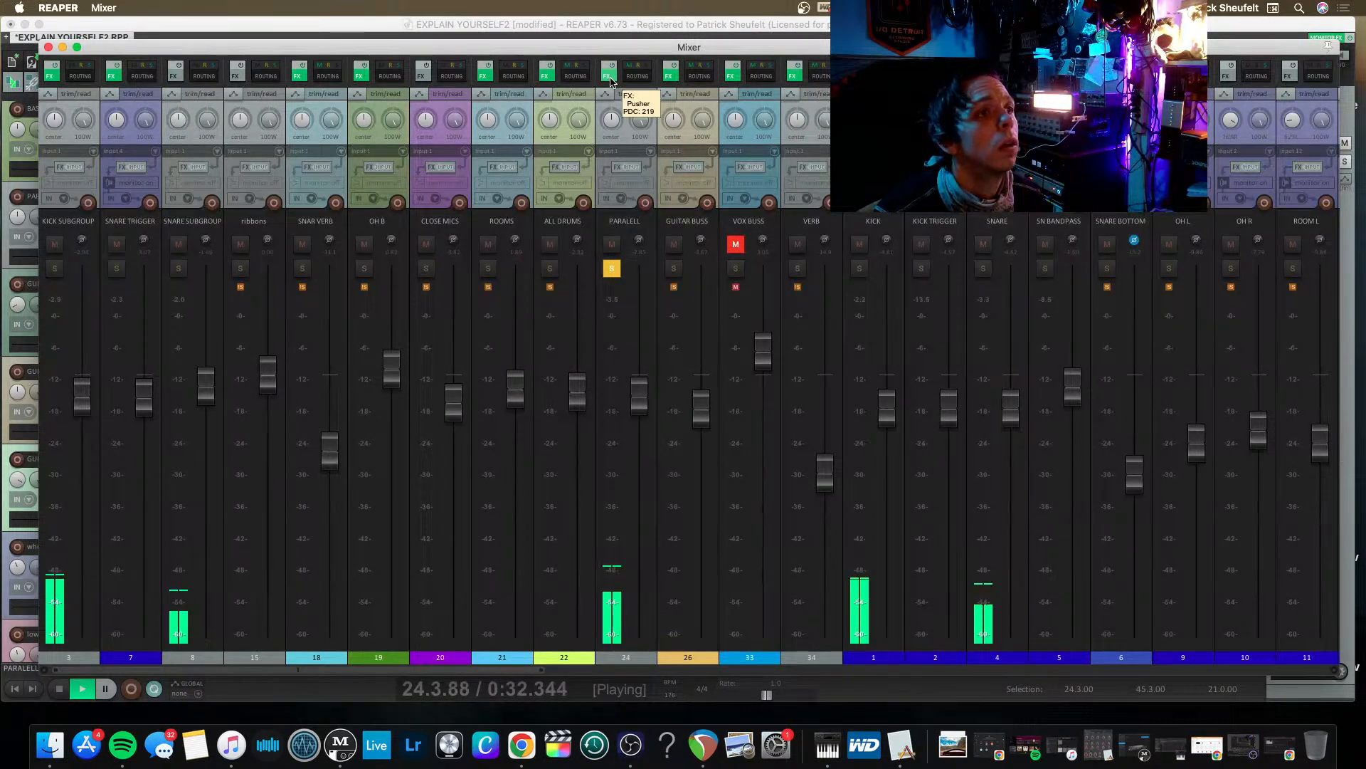
# Solo ALL DRUMS alongside PARALELL and lower the PARALELL fader slightly.
pyautogui.click(554, 270)
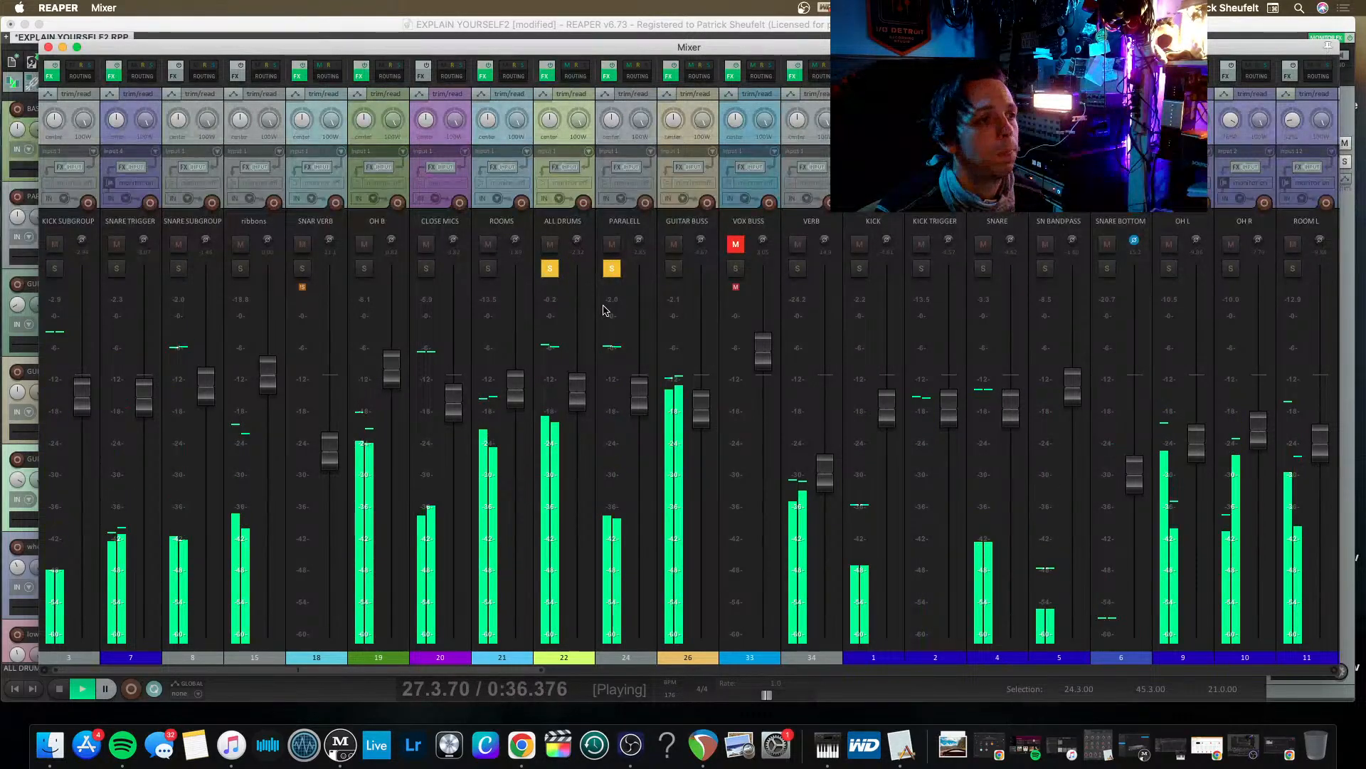
pyautogui.moveTo(639, 391); pyautogui.dragTo(637, 412)
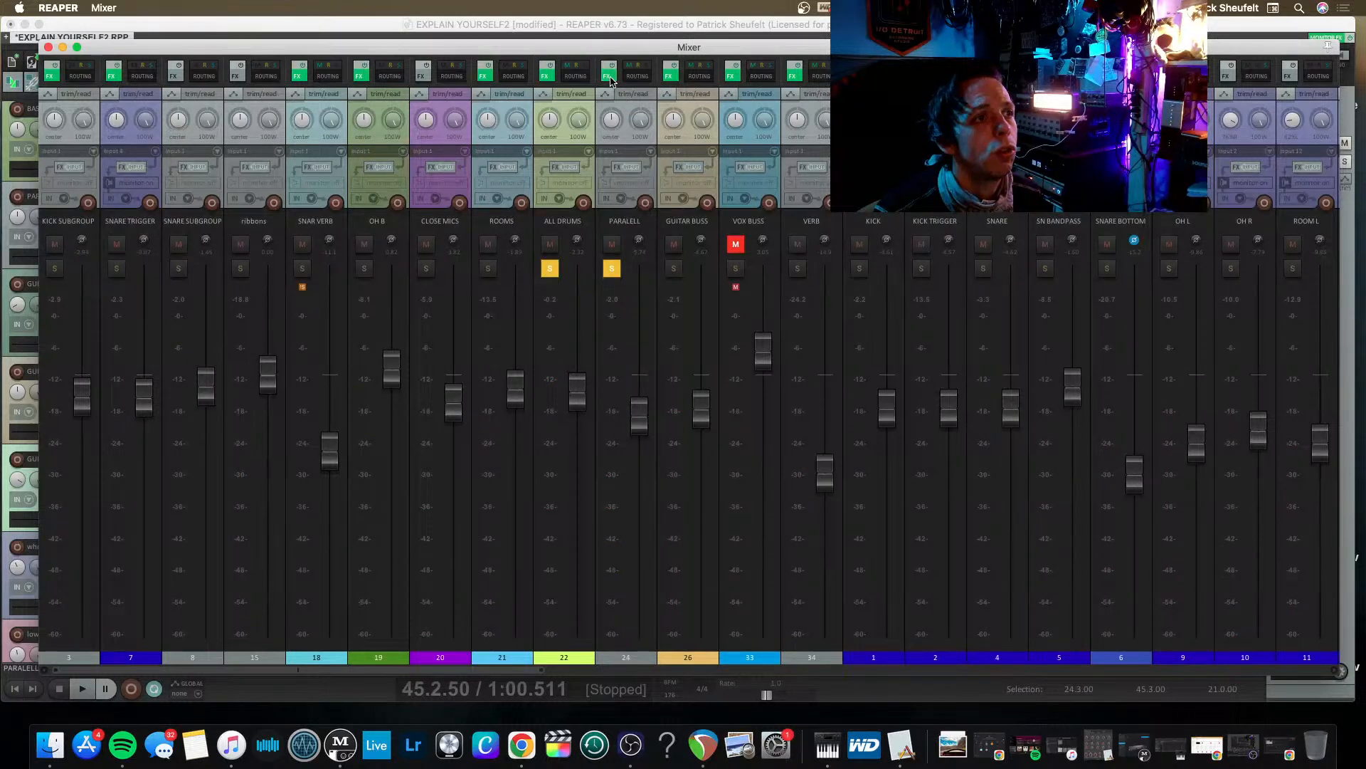
# Add the VST3 Novatron plug-in after Pusher on the PARALELL track.
pyautogui.click(609, 75)
pyautogui.moveTo(232, 83); pyautogui.dragTo(290, 109)
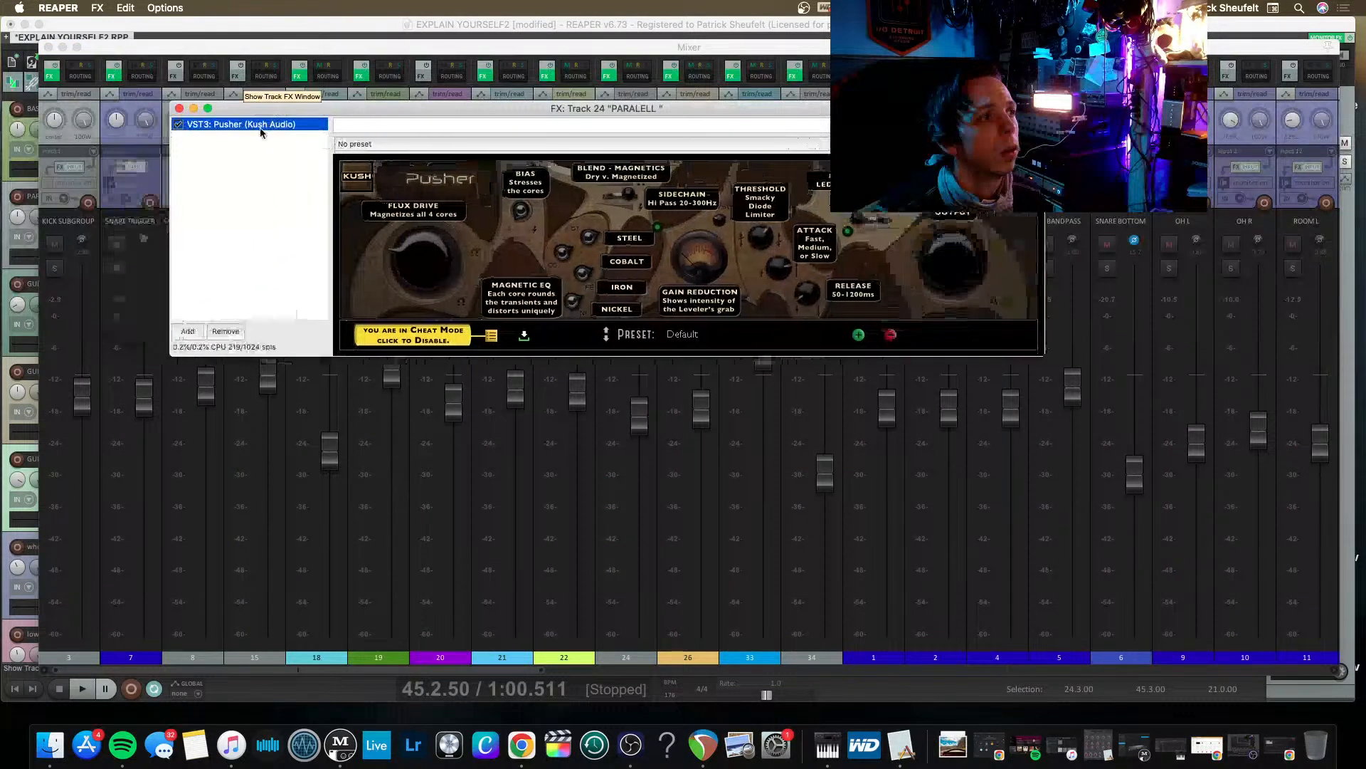
pyautogui.doubleClick(256, 147)
pyautogui.press('BackSpace')
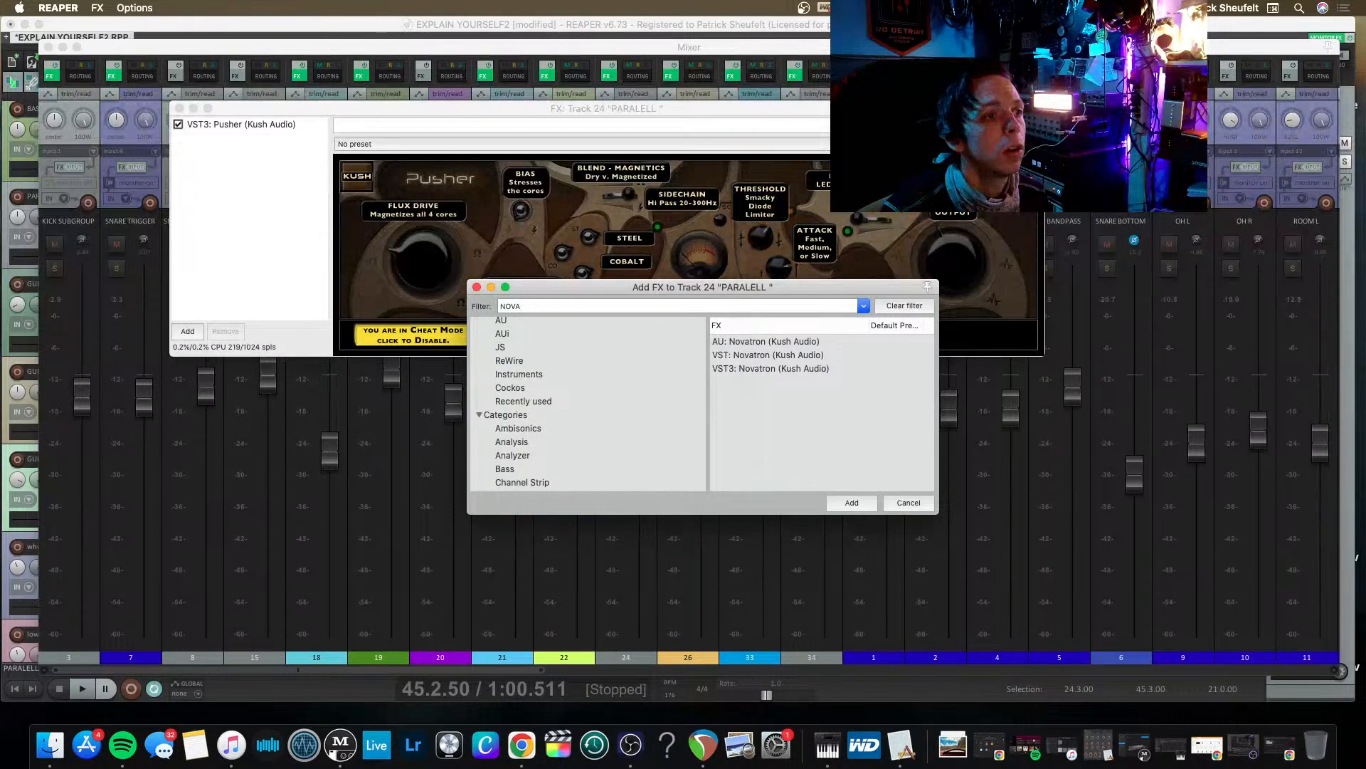
pyautogui.press('Down')
pyautogui.press('Down')
pyautogui.press('Down')
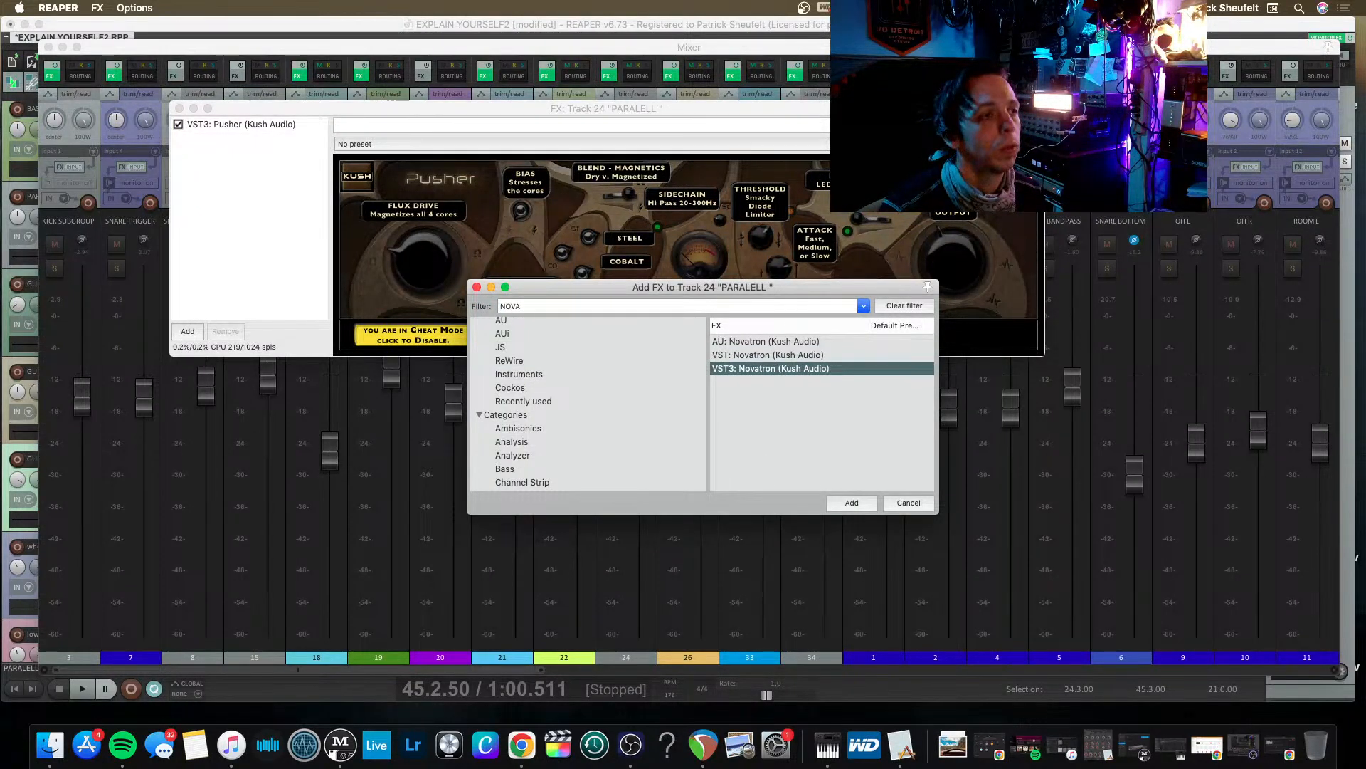
pyautogui.press('Return')
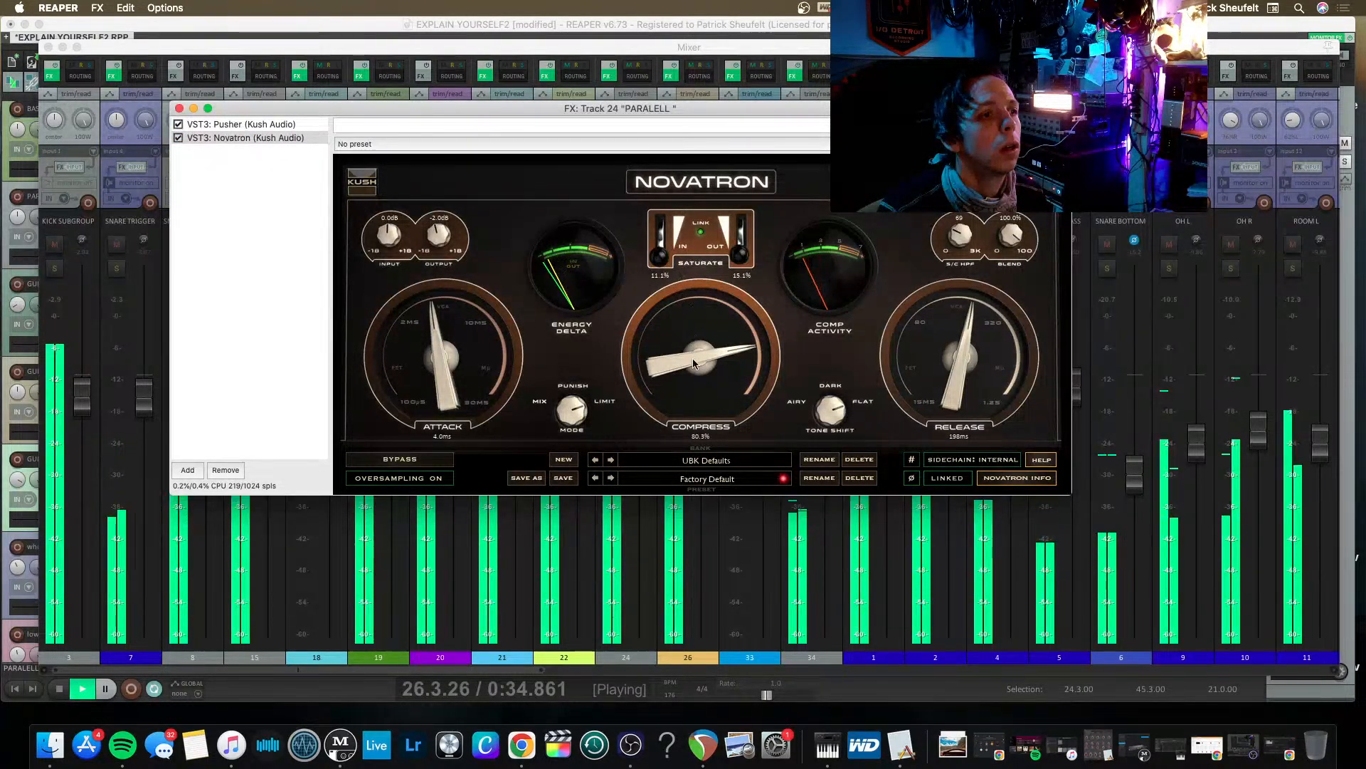
# Set Novatron's Compress to 74.5% and its linked Saturate controls to 14.4% in and 18.4% out.
pyautogui.moveTo(694, 367); pyautogui.dragTo(670, 381)
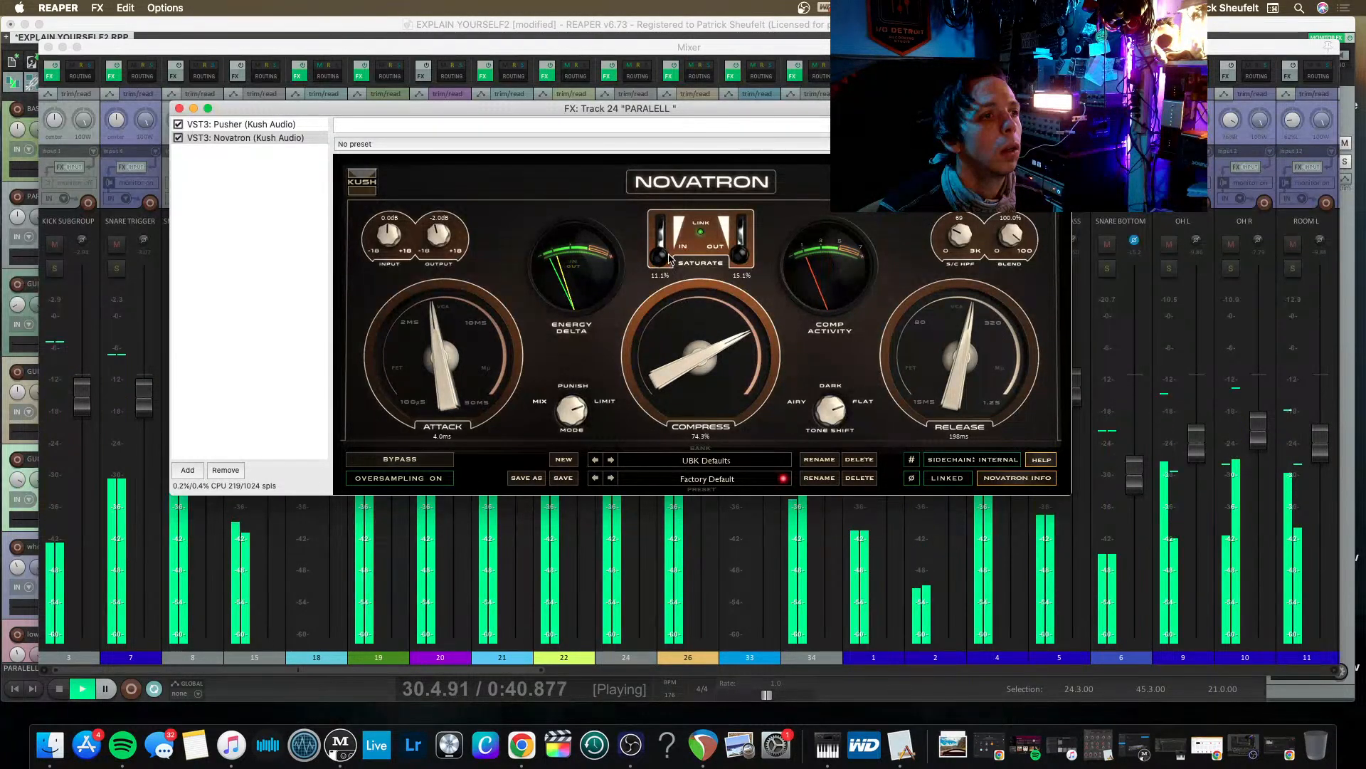
pyautogui.moveTo(661, 254)
pyautogui.mouseDown()
pyautogui.moveTo(661, 232)
pyautogui.moveTo(650, 239)
pyautogui.mouseUp()
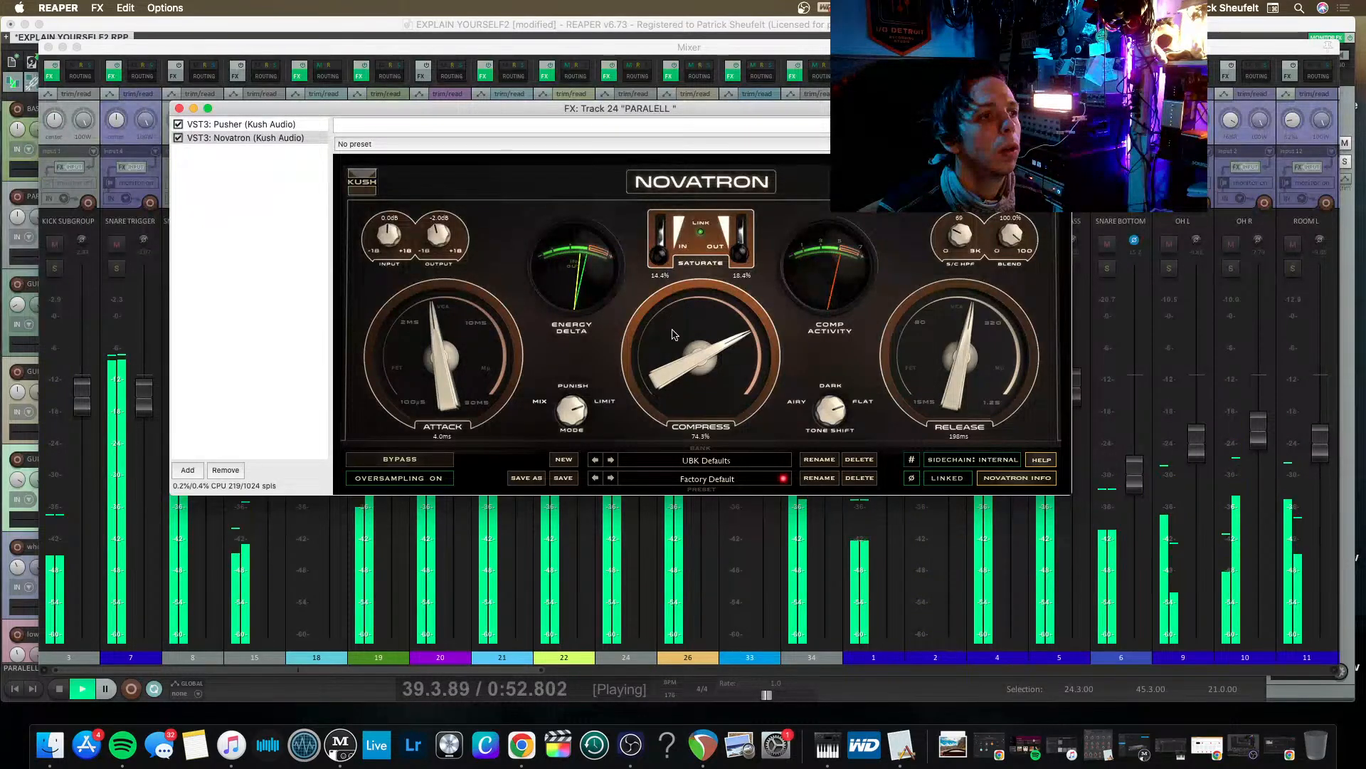
pyautogui.click(178, 108)
# Clear the PARALELL clip indicator and isolate VERB by soloing it and unsoloing ALL DRUMS and PARALELL.
pyautogui.click(611, 268)
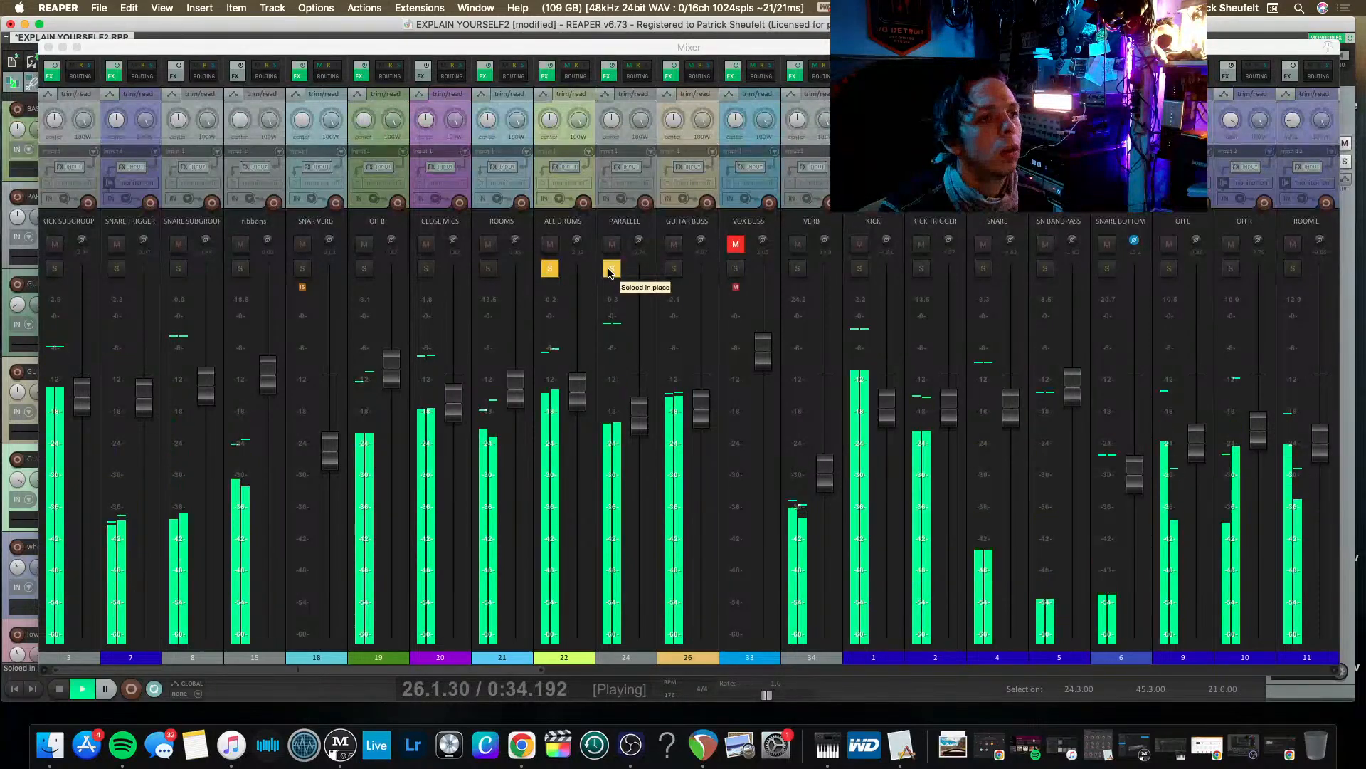
pyautogui.click(797, 268)
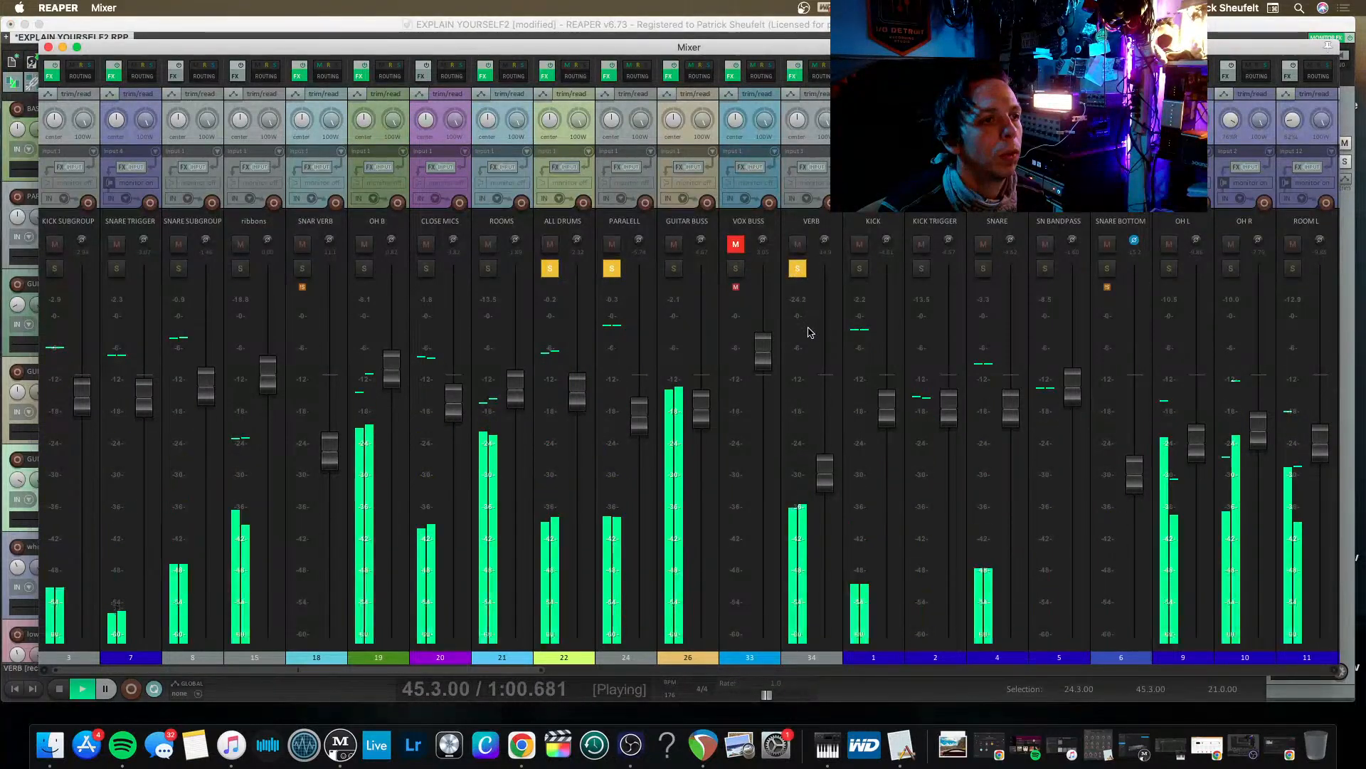
pyautogui.click(616, 313)
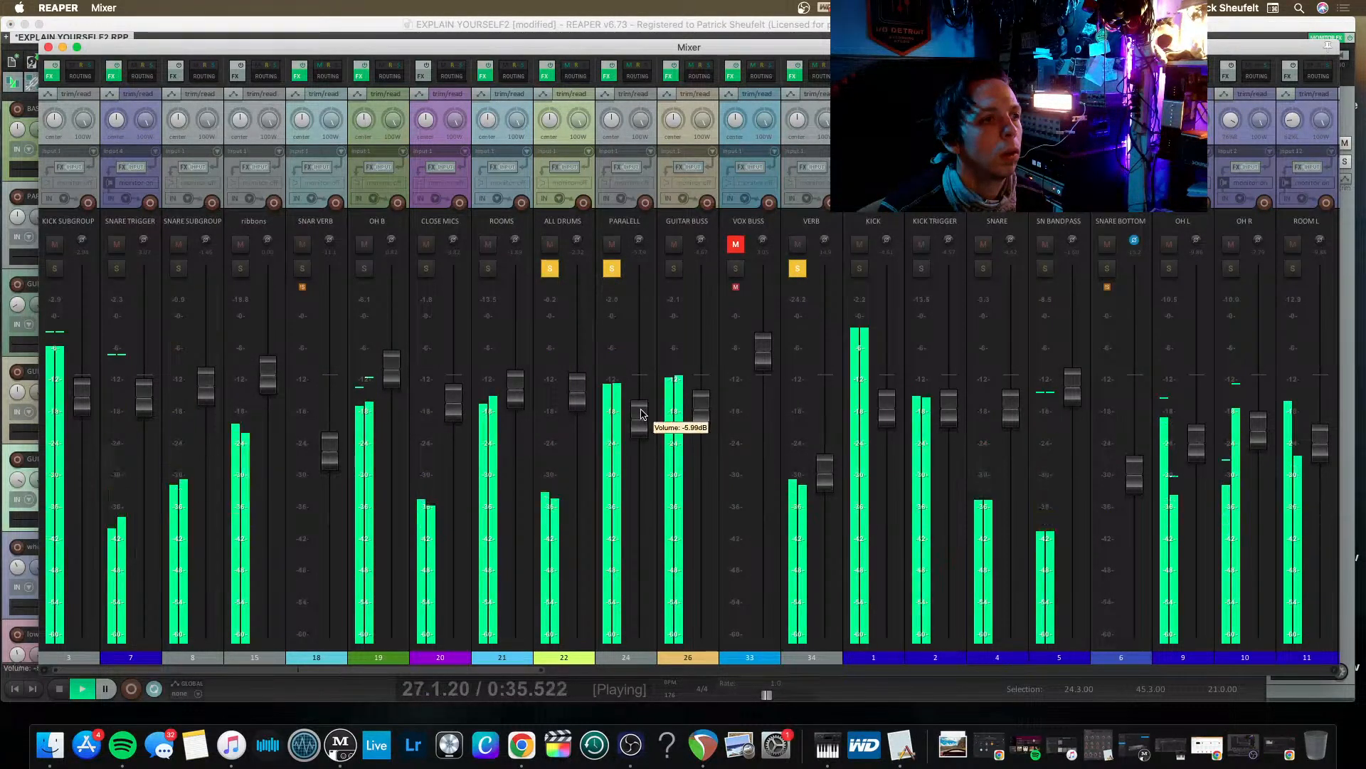
pyautogui.click(549, 268)
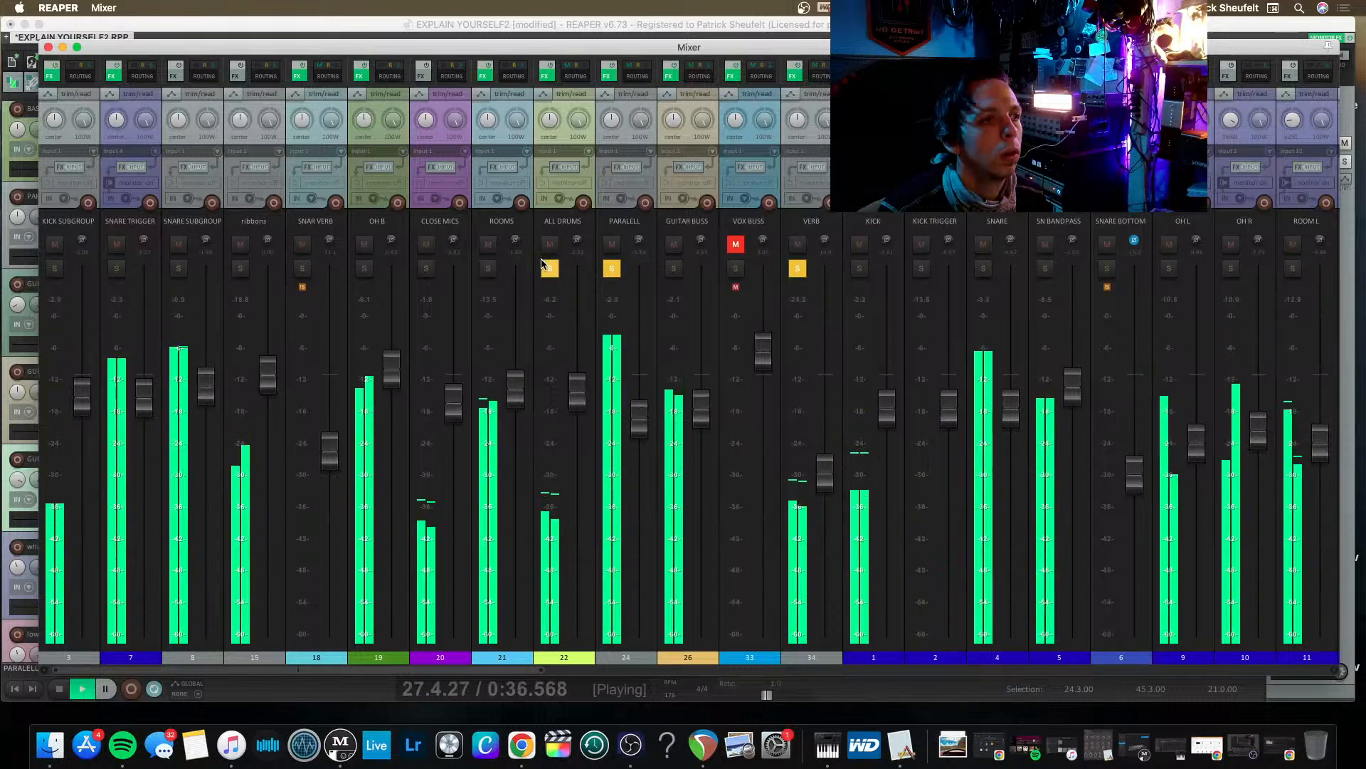
pyautogui.click(611, 268)
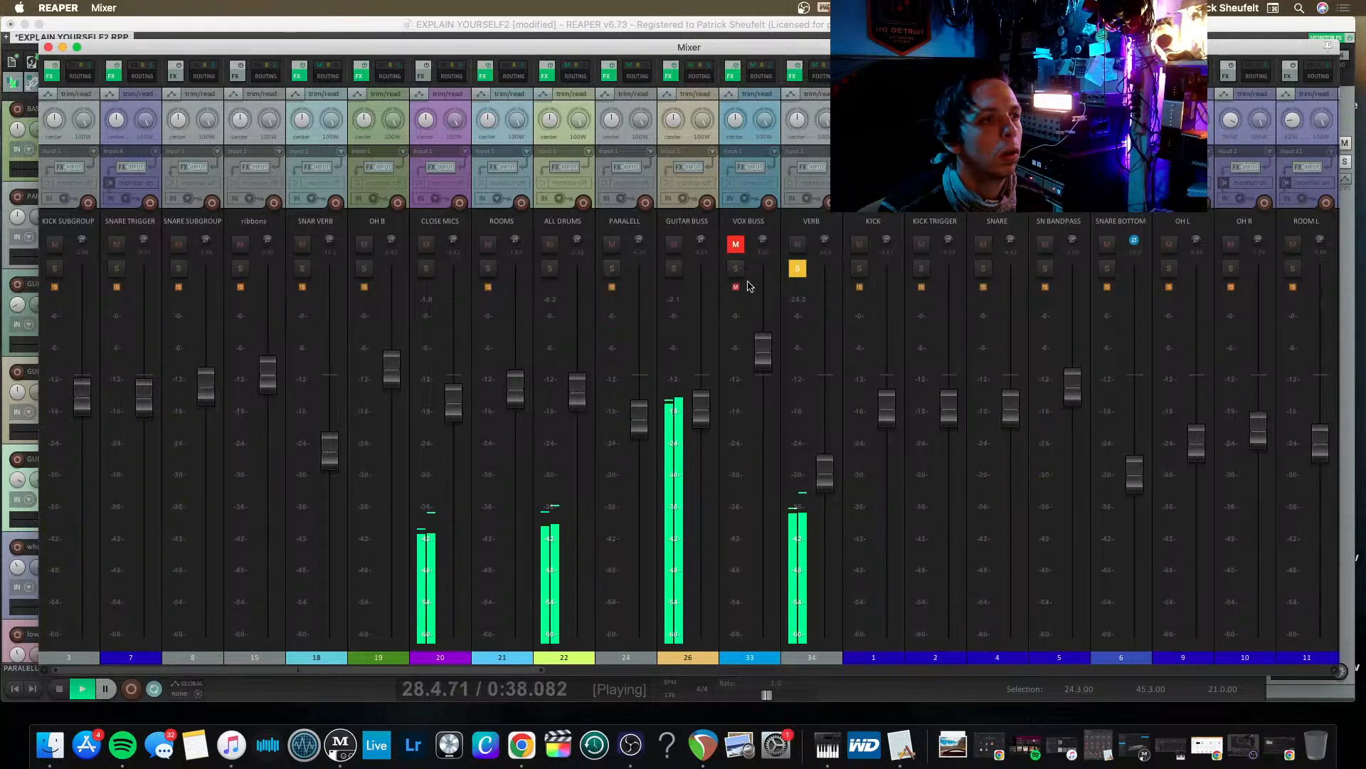
# Add a receive from ALL DRUMS to the VERB track's routing and take VERB out of solo.
pyautogui.click(820, 76)
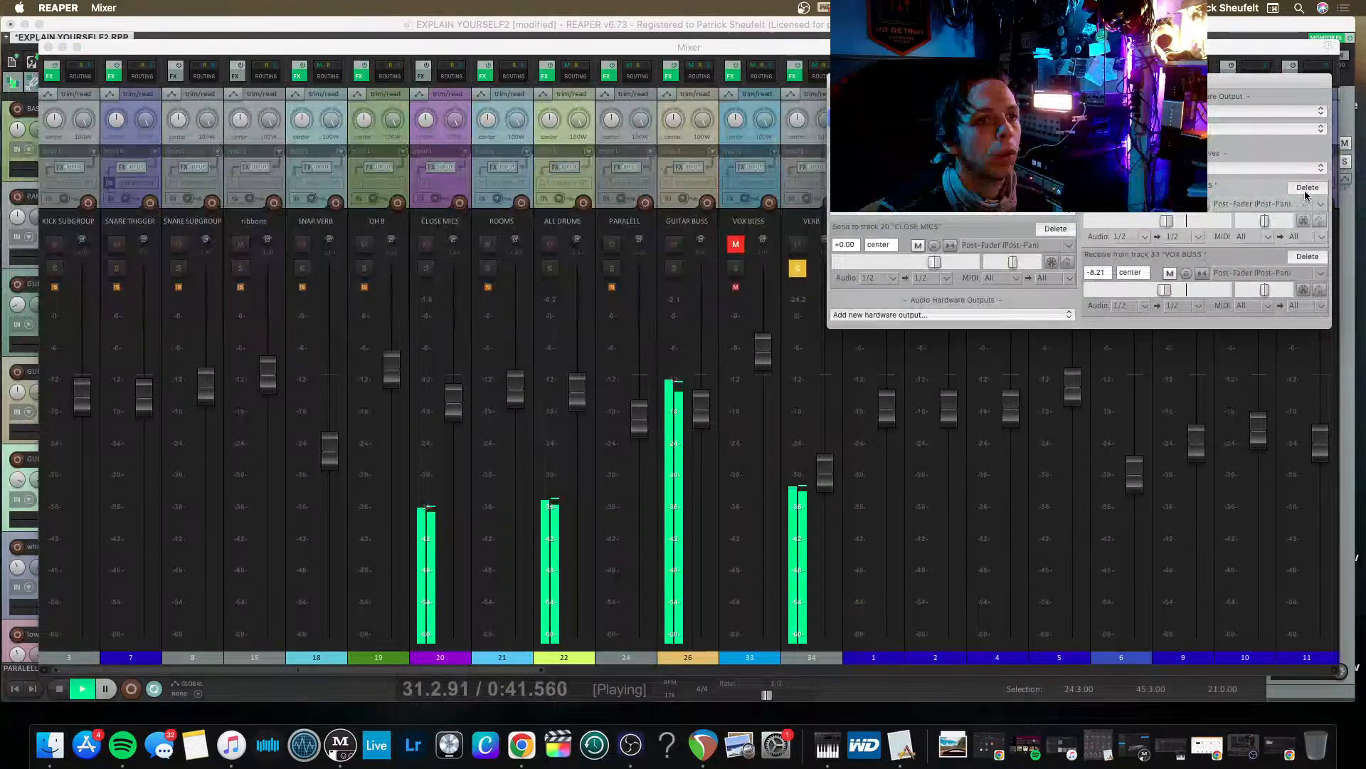
pyautogui.click(1305, 168)
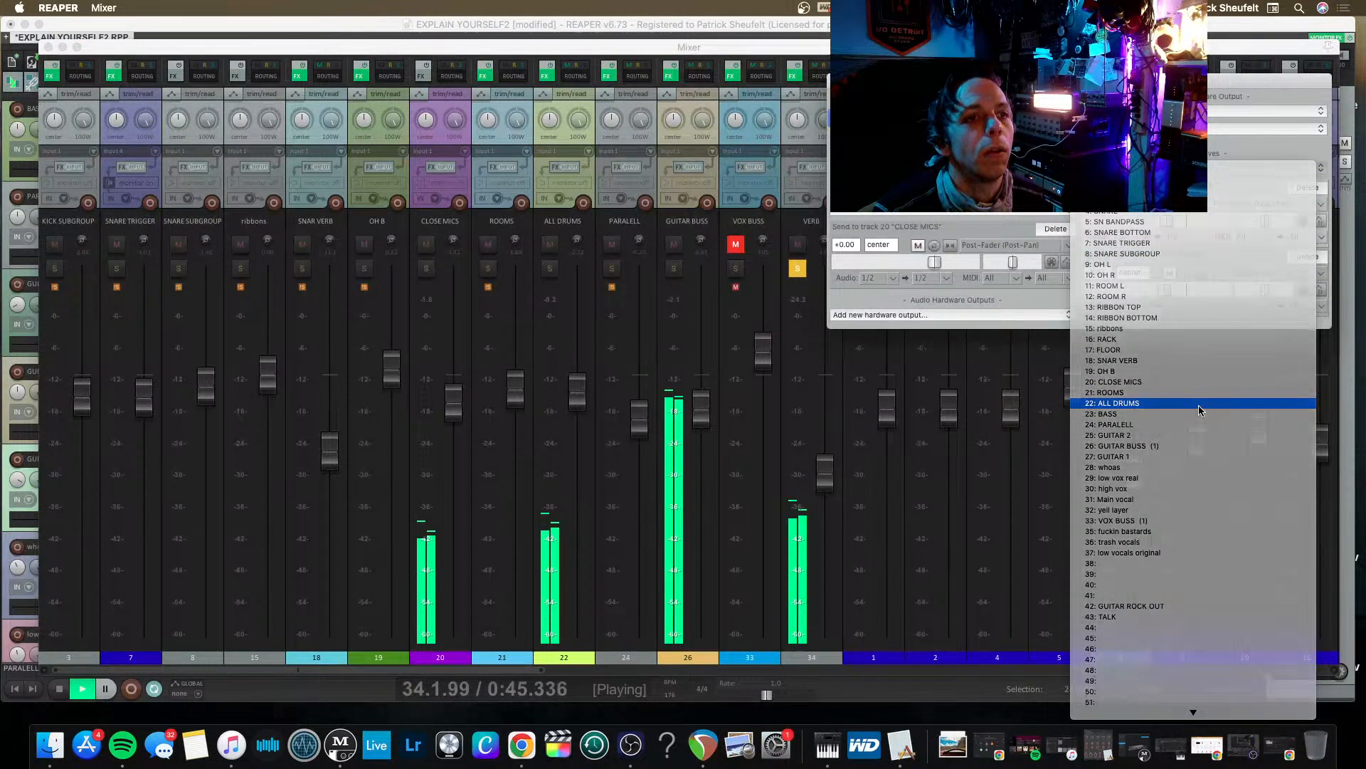
pyautogui.click(1198, 404)
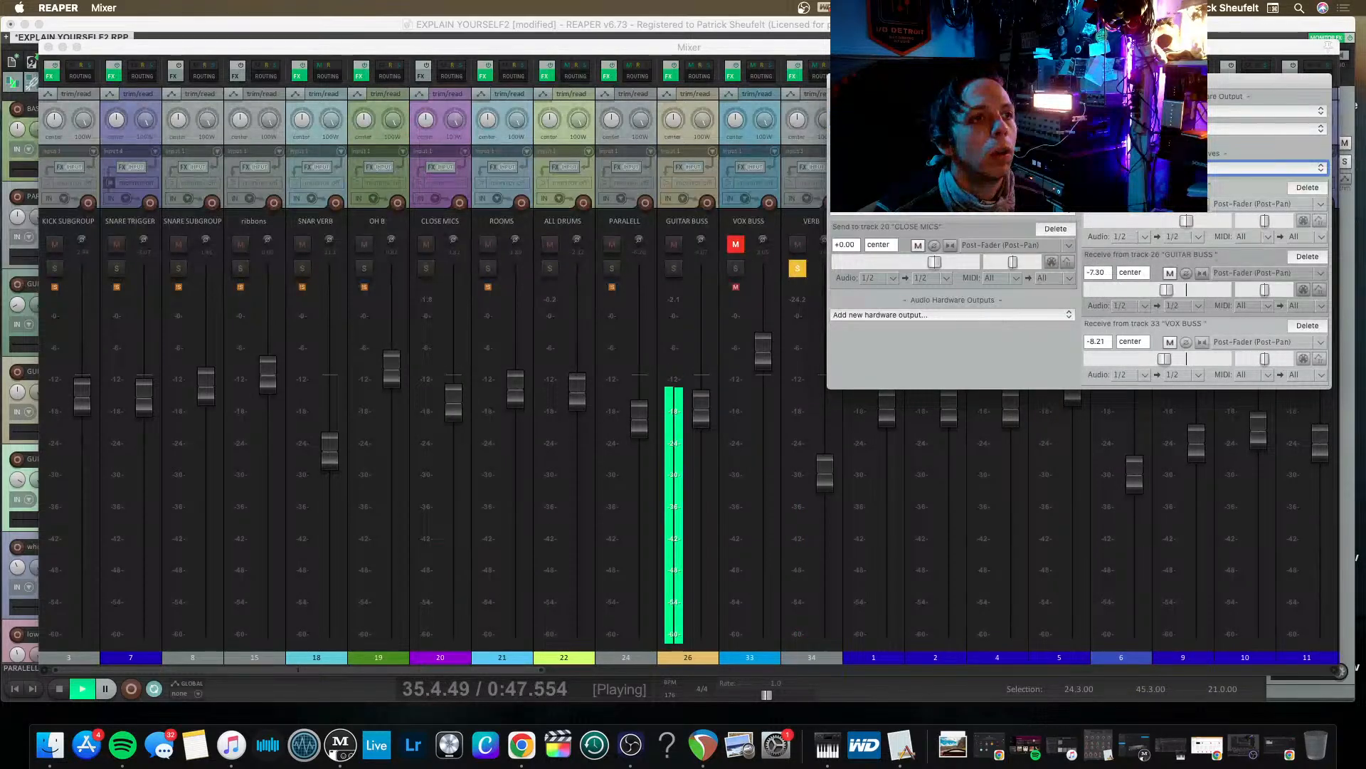
pyautogui.click(1328, 45)
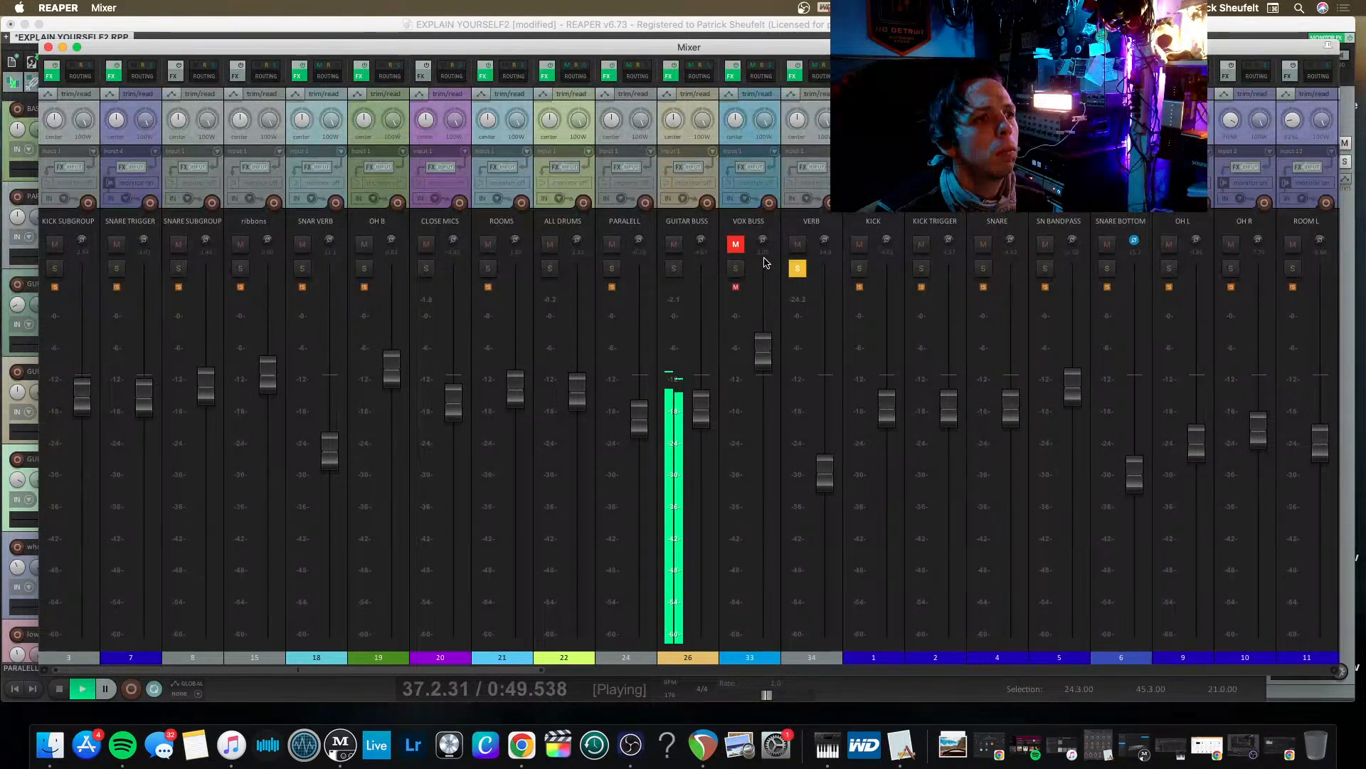
pyautogui.click(796, 269)
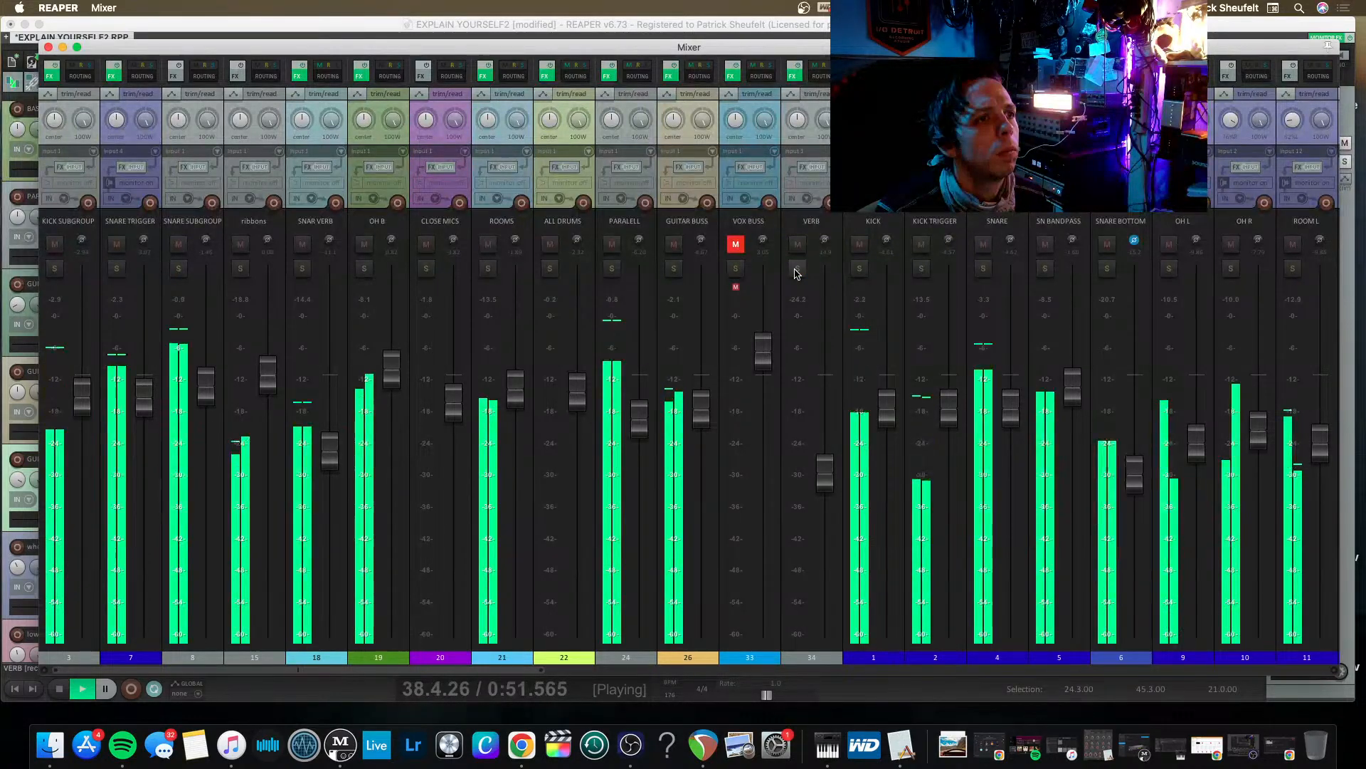
# Remove the VerbSuite Classics plug-in from the VERB track.
pyautogui.click(794, 75)
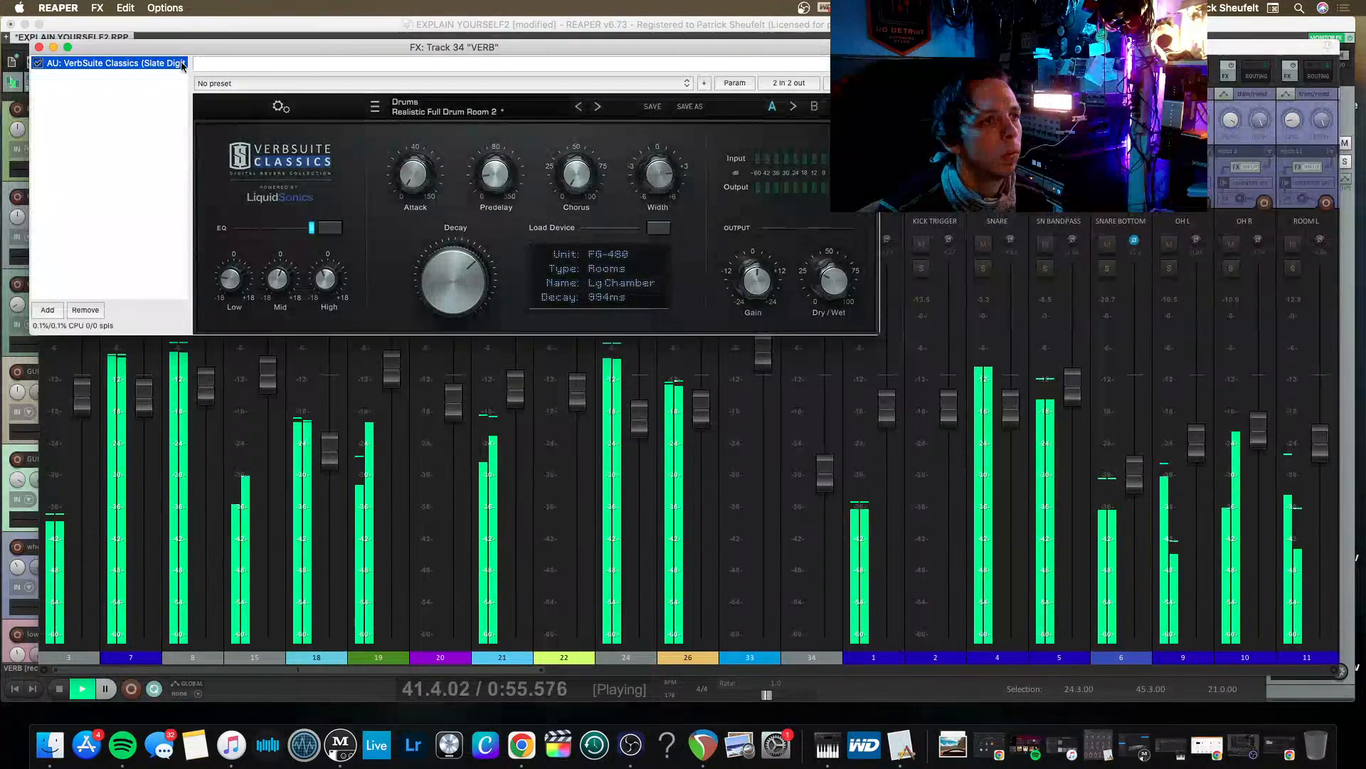
pyautogui.press('Delete')
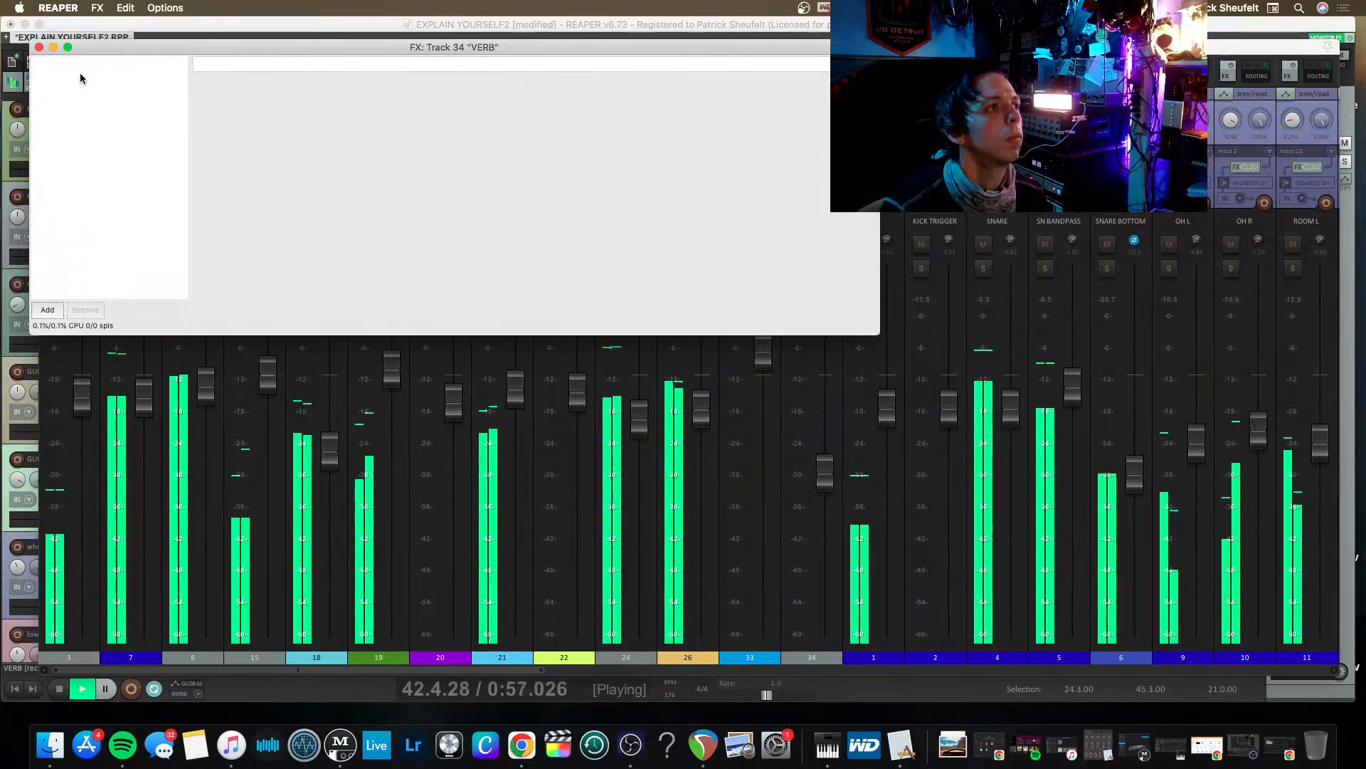
pyautogui.click(39, 47)
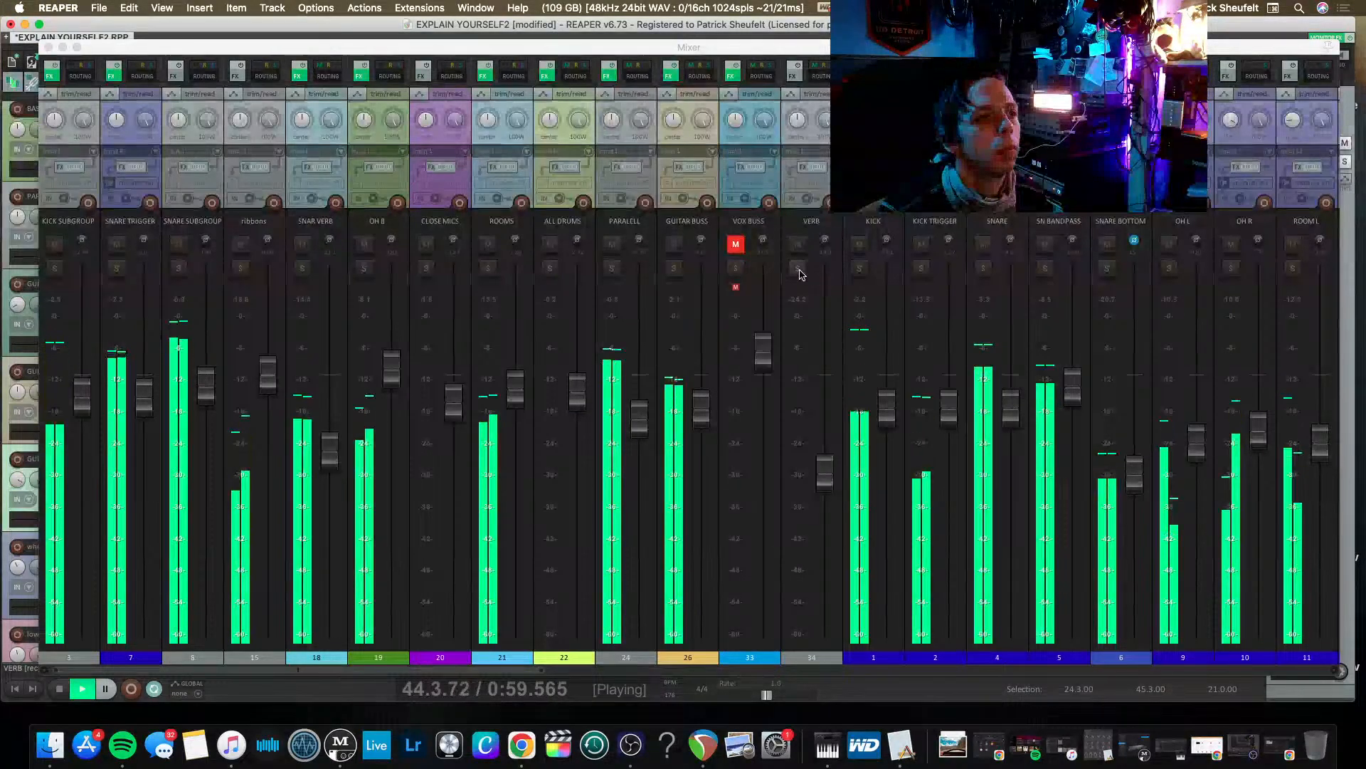
# Stop playback and delete the VERB track.
pyautogui.press('space')
pyautogui.click(805, 135)
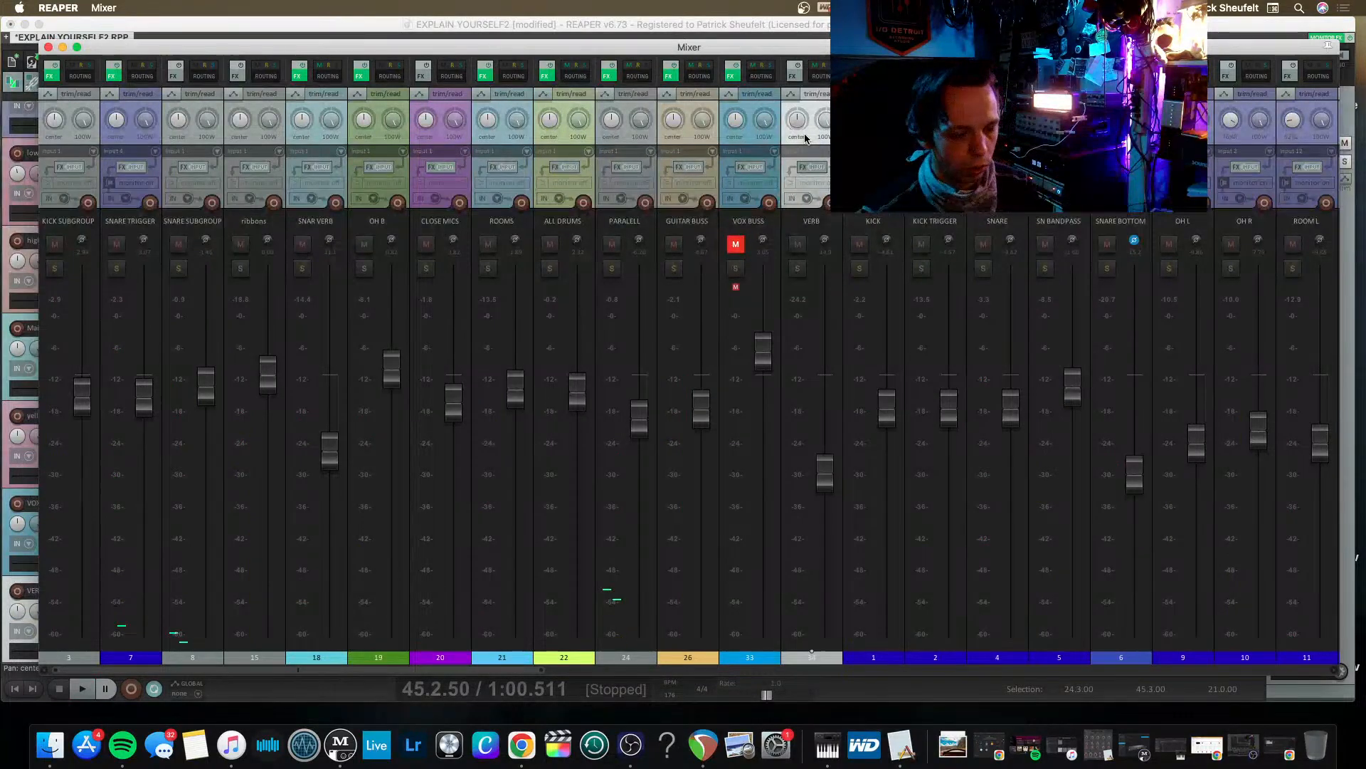
pyautogui.press('Delete')
pyautogui.click(790, 254)
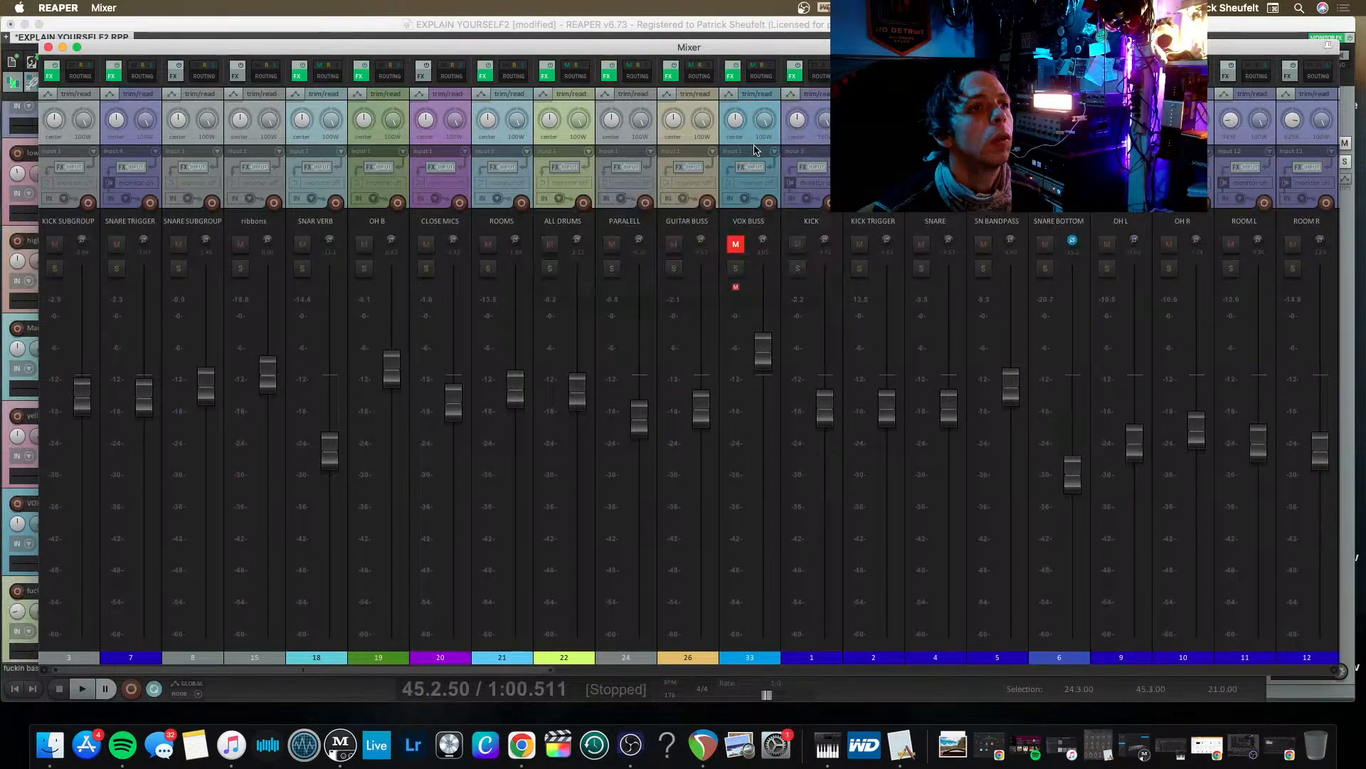
# Insert a new track after VOX BUSS and name it VERB.
pyautogui.click(746, 141)
pyautogui.press('super+t')
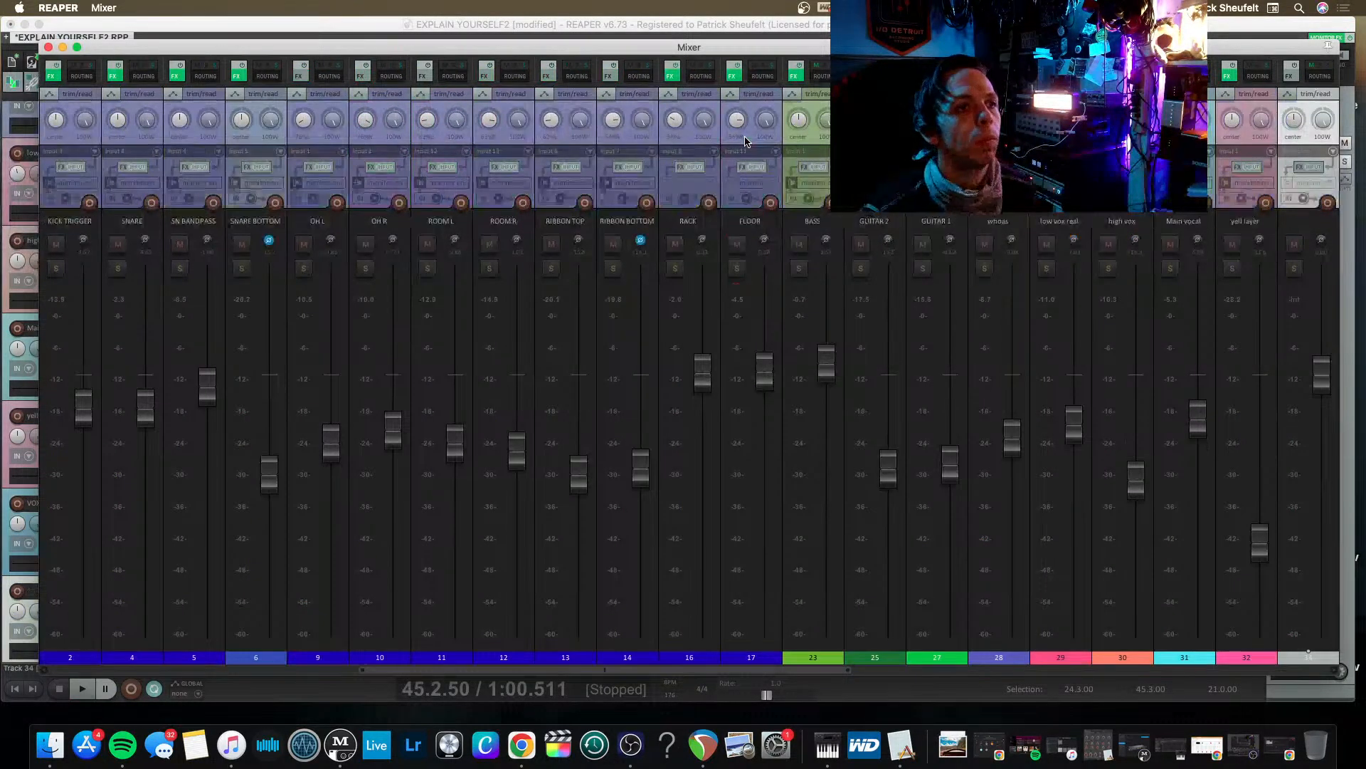
pyautogui.doubleClick(1301, 223)
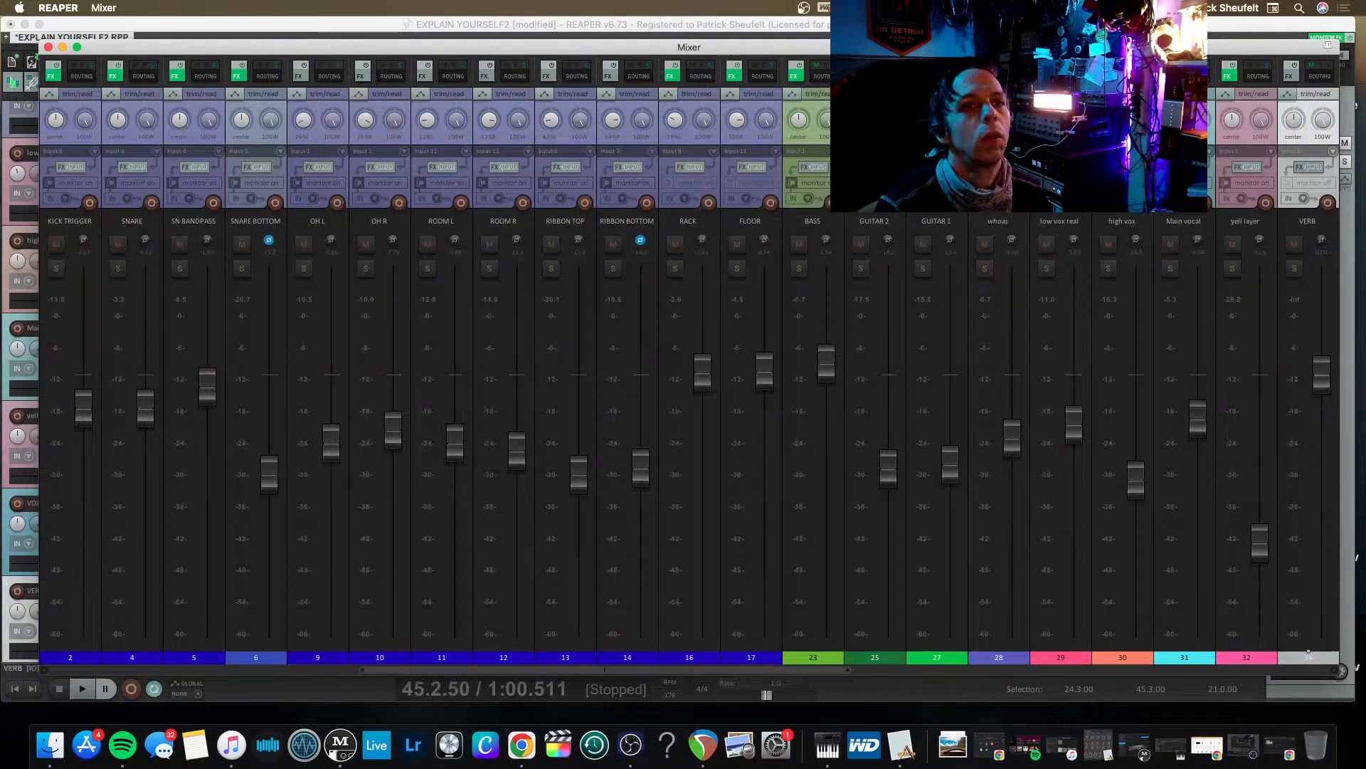
# Add receives from ALL DRUMS, GUITAR BUSS and VOX BUSS to the VERB track's routing and start playback.
pyautogui.click(1327, 72)
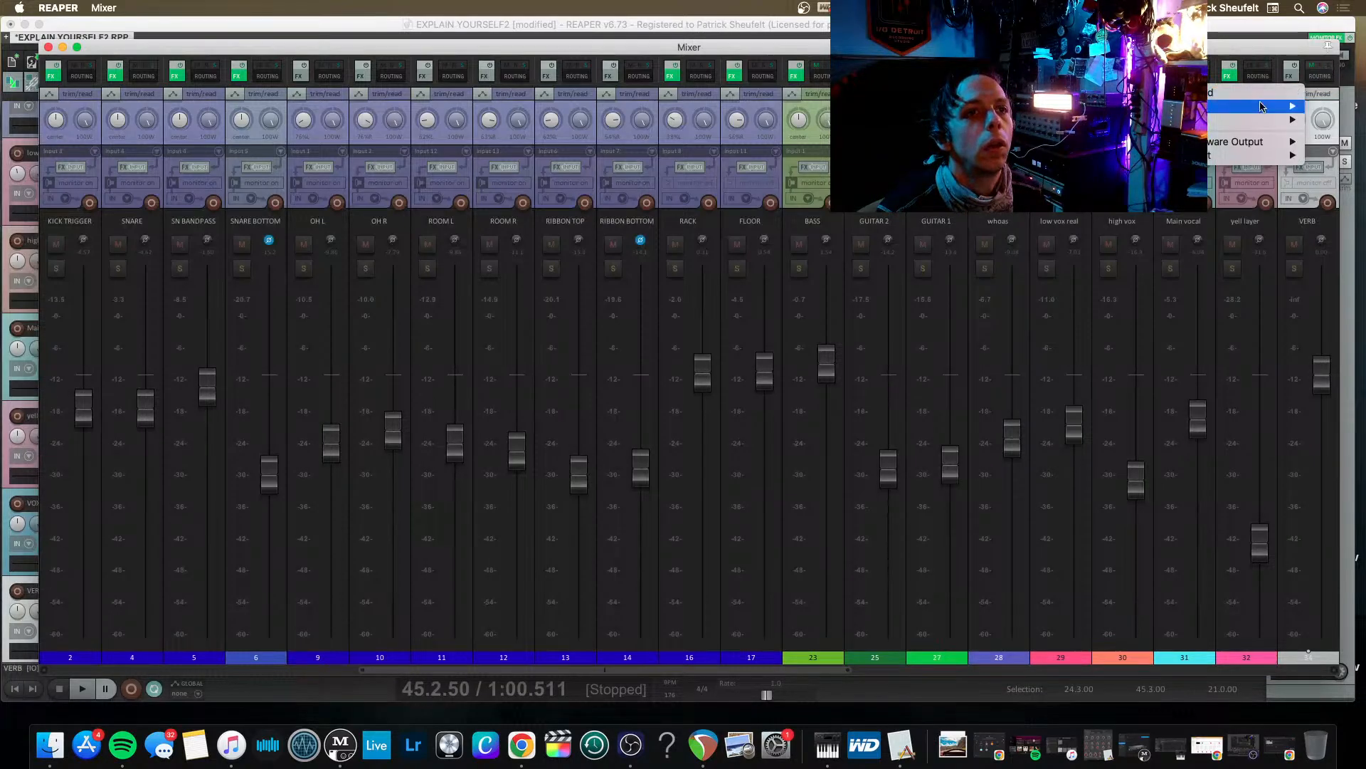
pyautogui.click(1328, 77)
pyautogui.click(1326, 76)
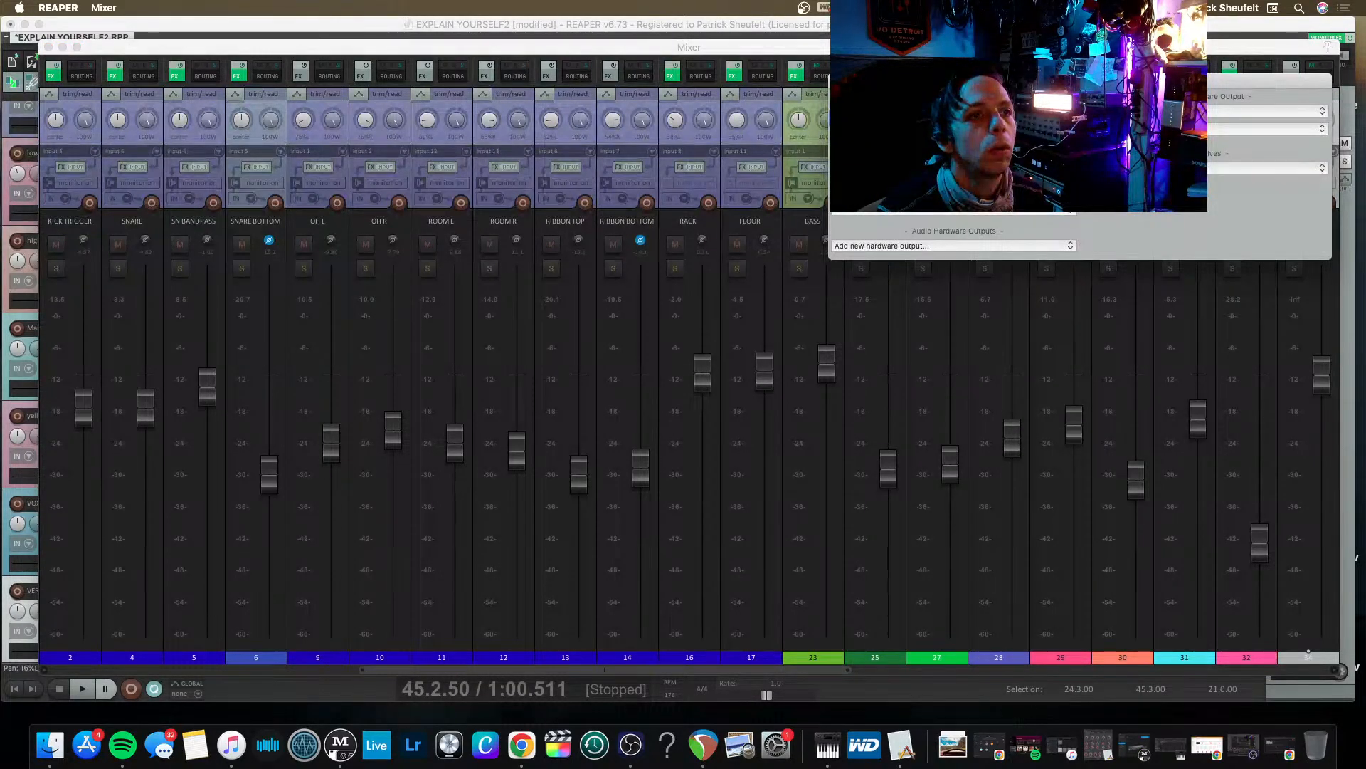
pyautogui.click(740, 204)
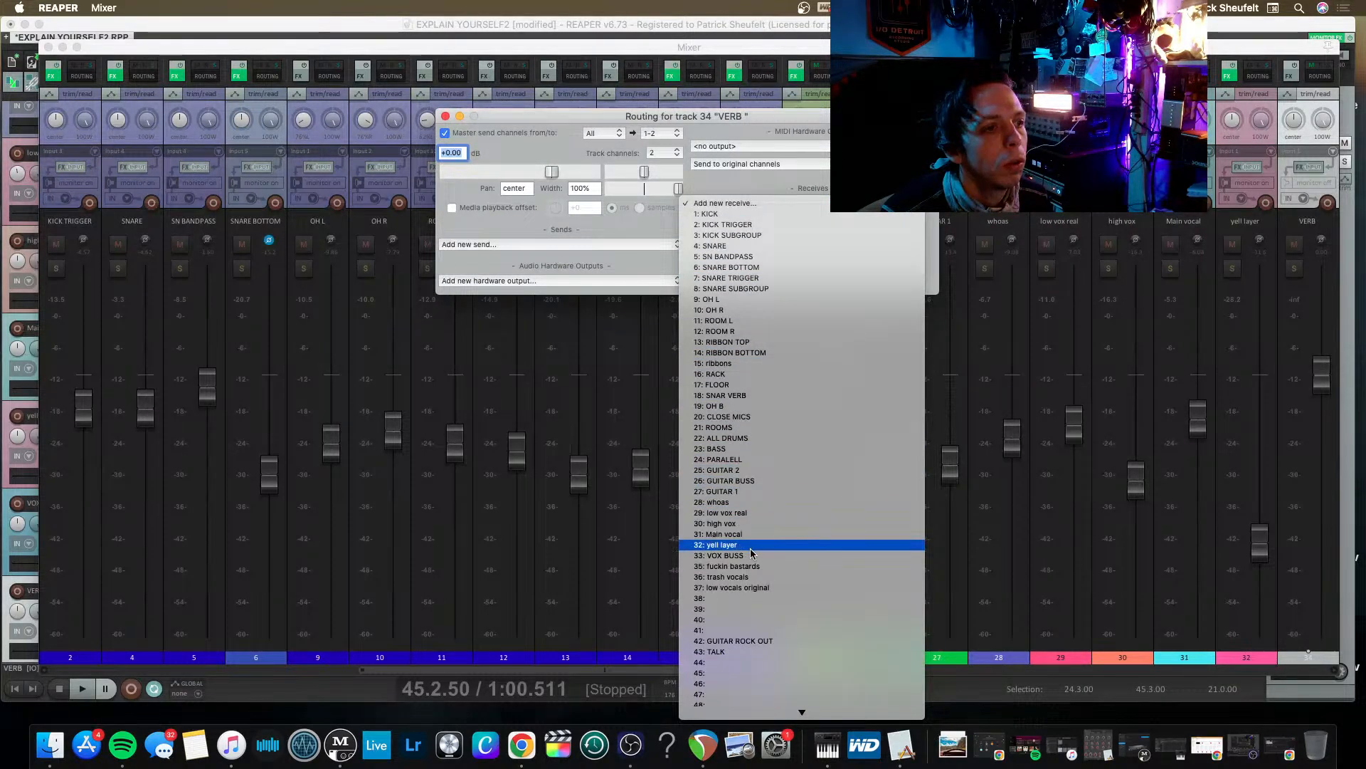
pyautogui.click(763, 438)
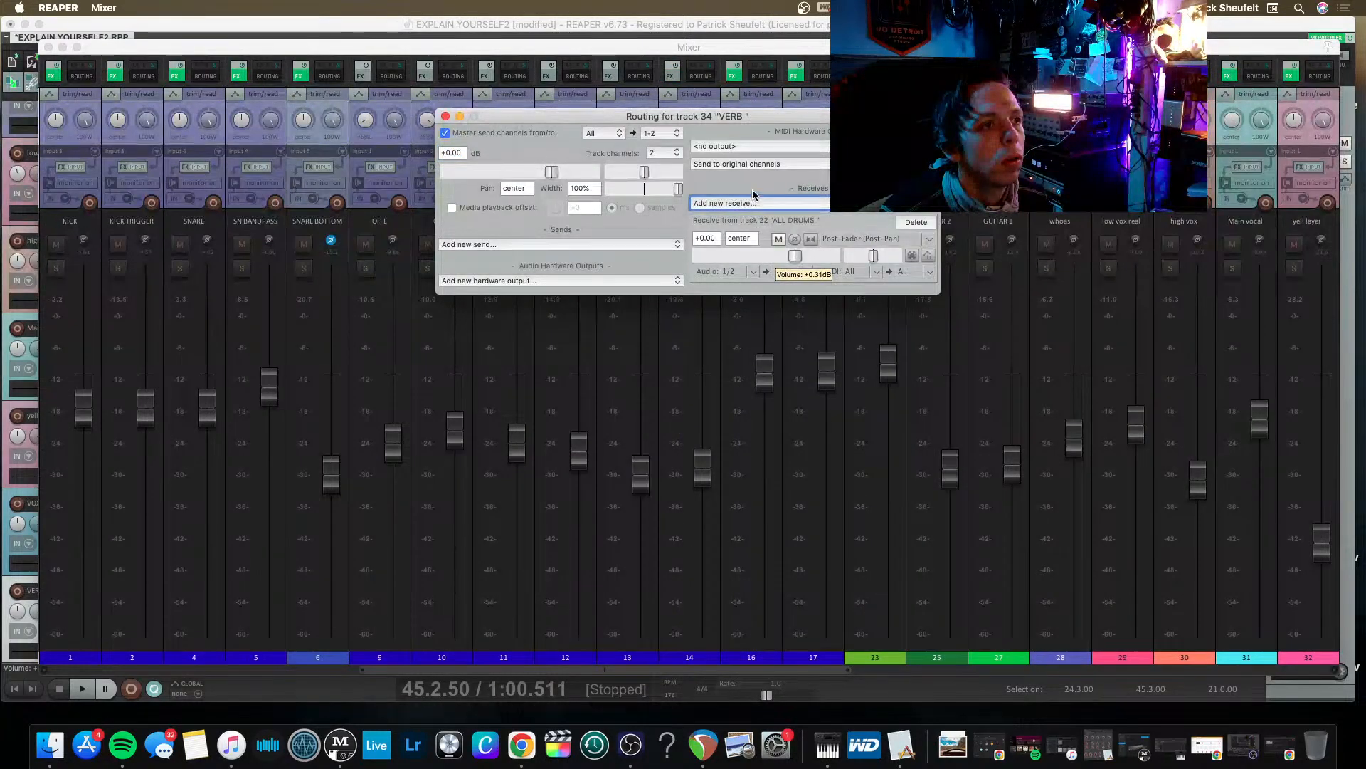
pyautogui.click(753, 202)
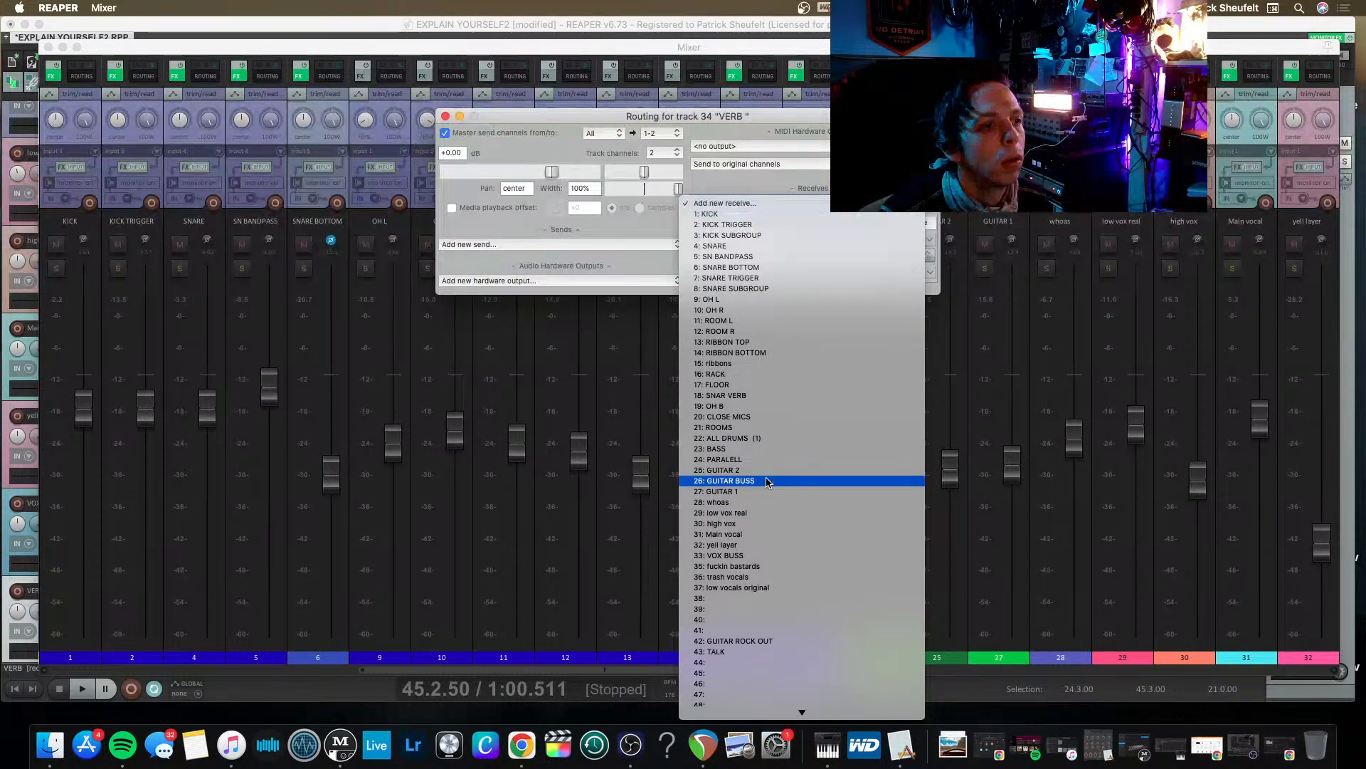
pyautogui.click(766, 481)
pyautogui.click(727, 204)
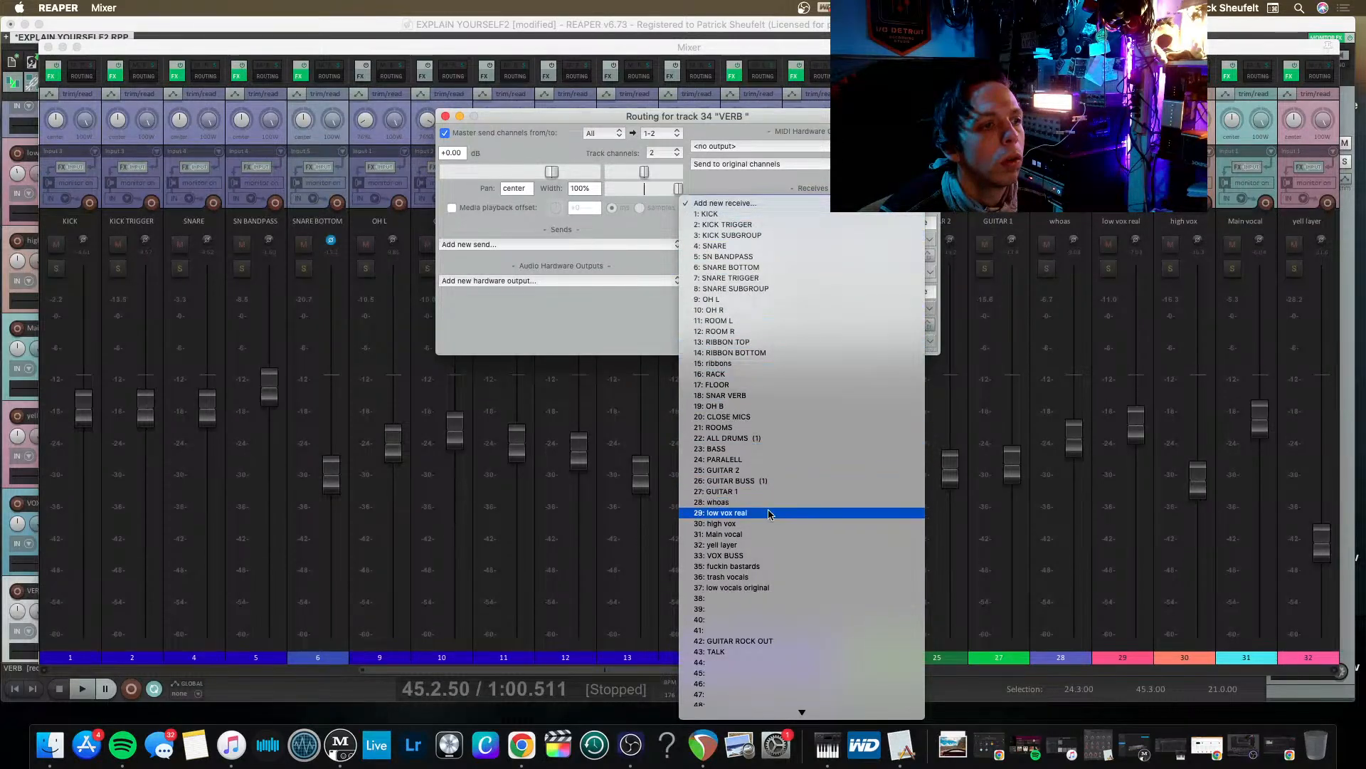
pyautogui.click(778, 555)
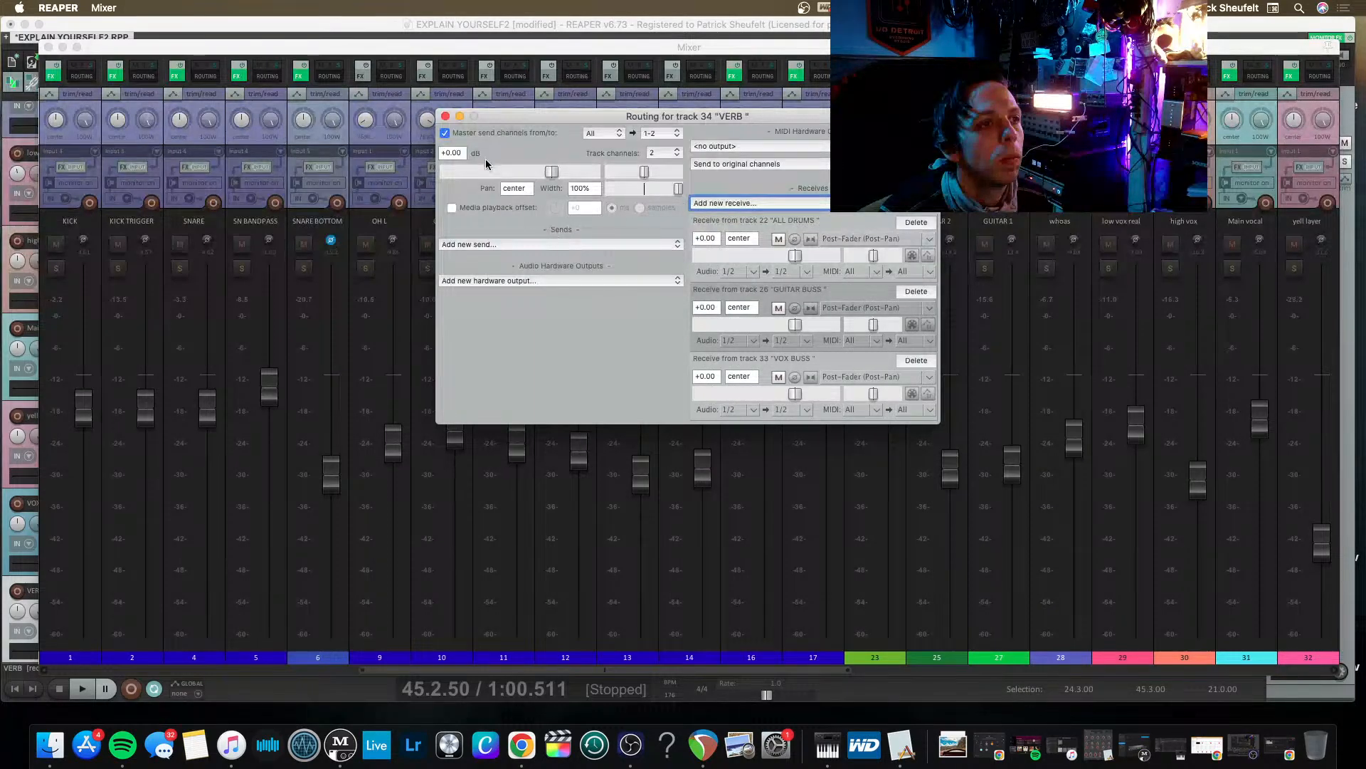
pyautogui.press('space')
pyautogui.press('Escape')
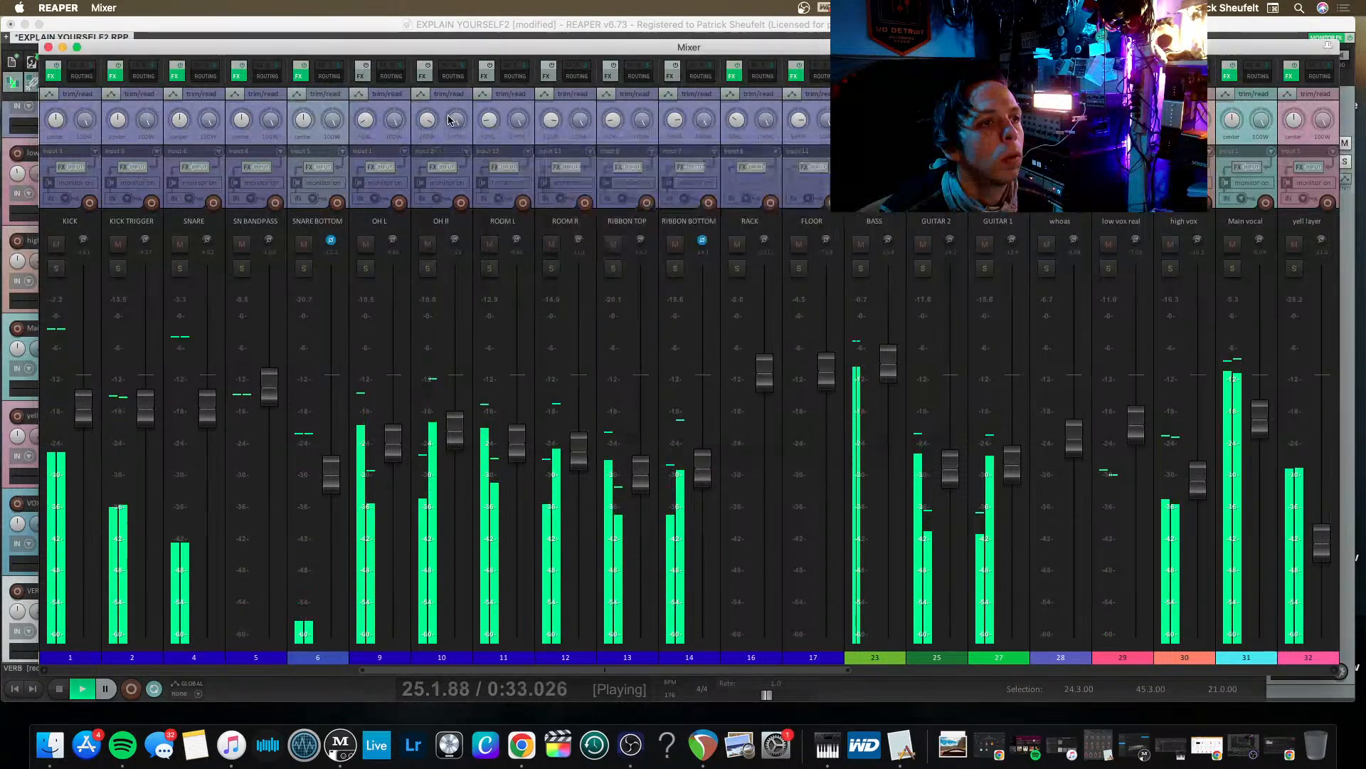
# Reset the PARALELL track's clip indicator and lower the PARALELL and VERB faders during playback.
pyautogui.hscroll(-10, 765, 383)
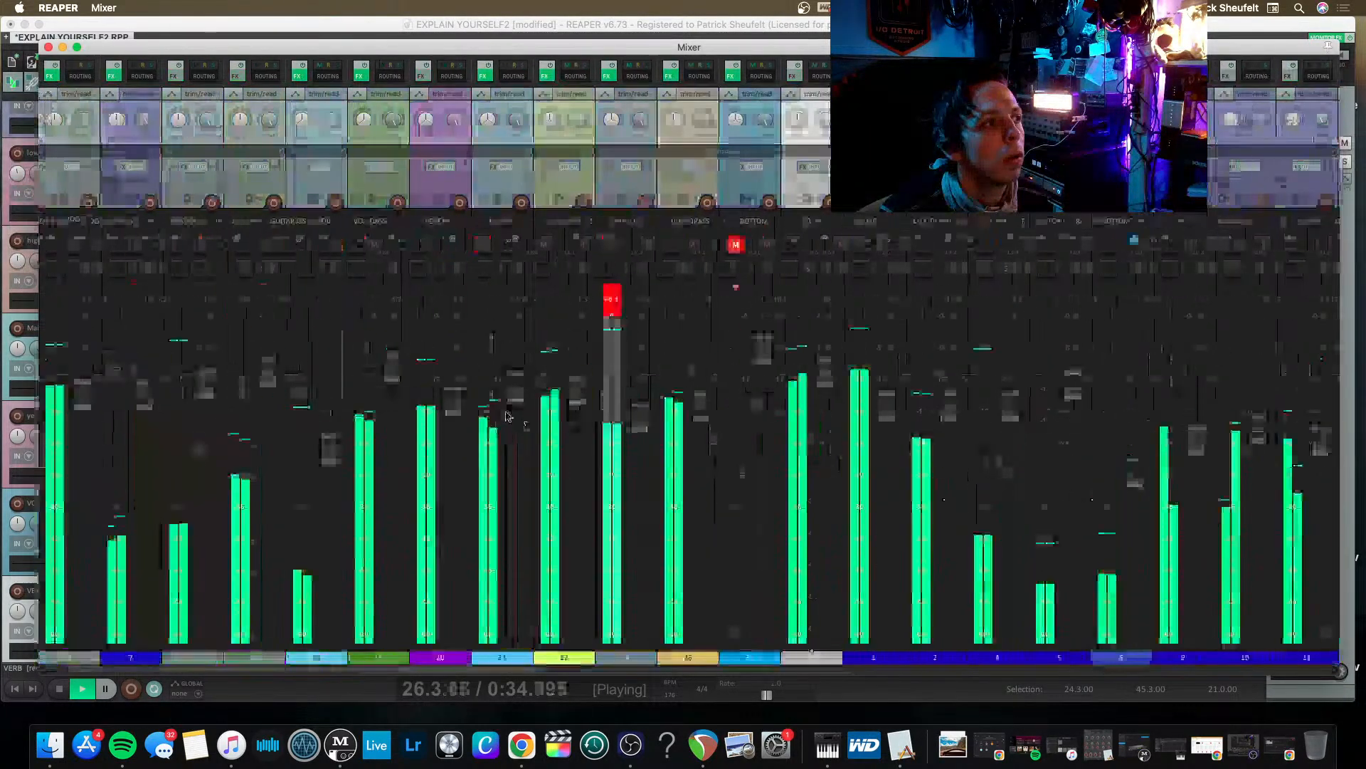
pyautogui.click(611, 301)
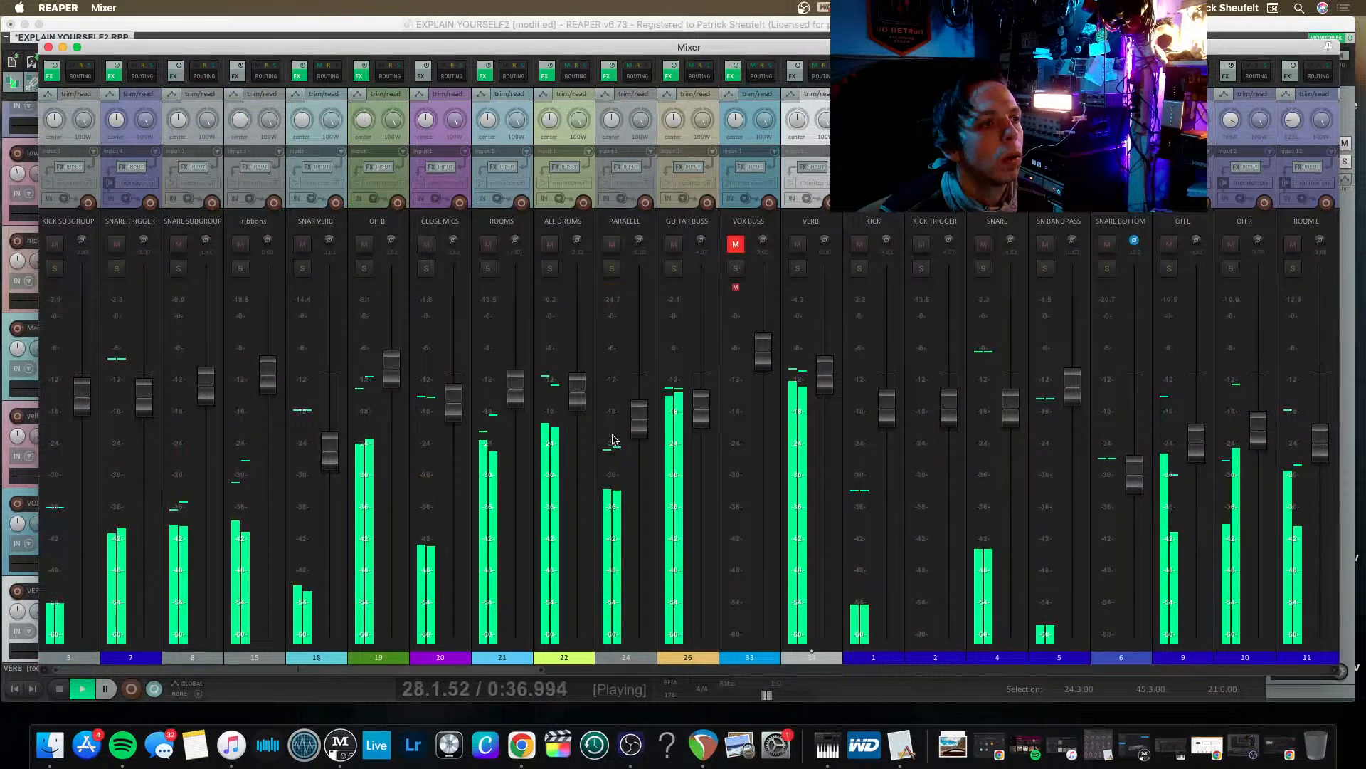
pyautogui.moveTo(638, 434); pyautogui.dragTo(638, 448)
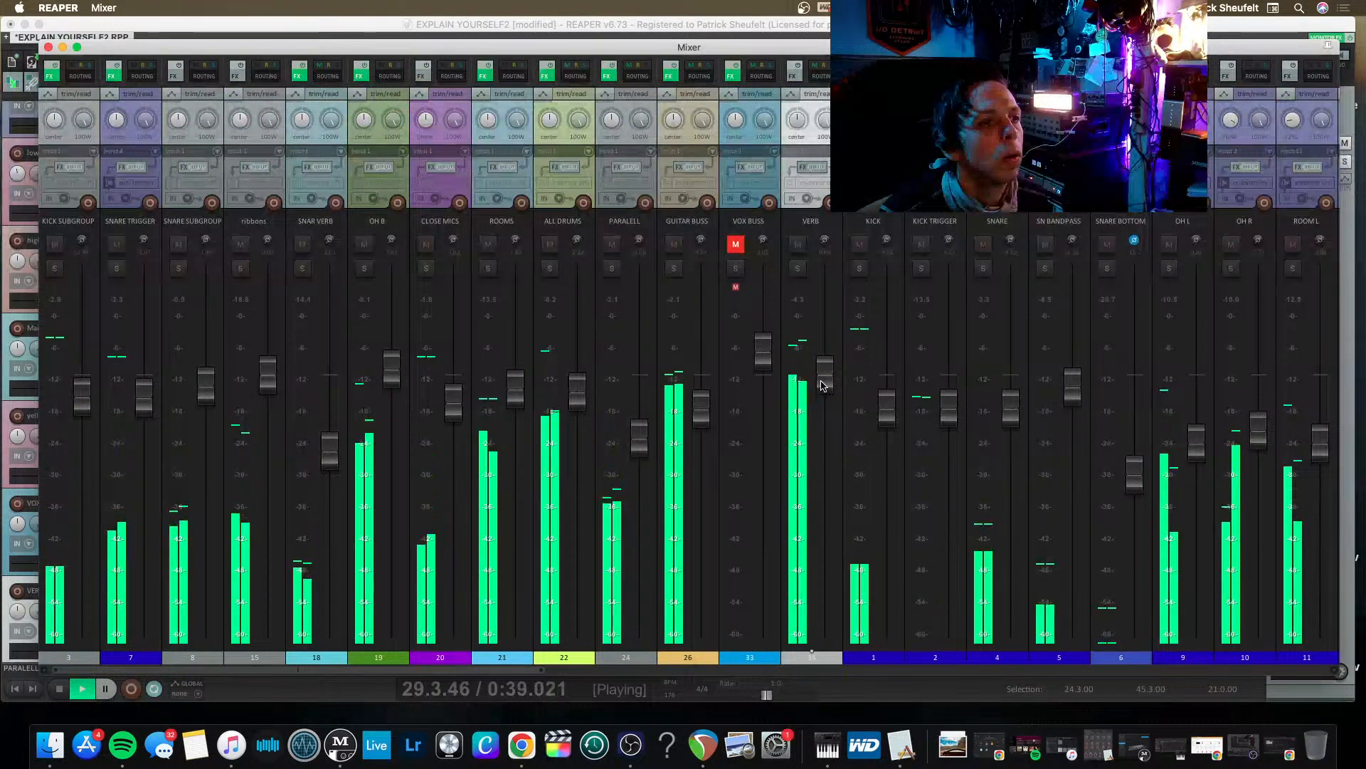
pyautogui.moveTo(825, 377); pyautogui.dragTo(815, 431)
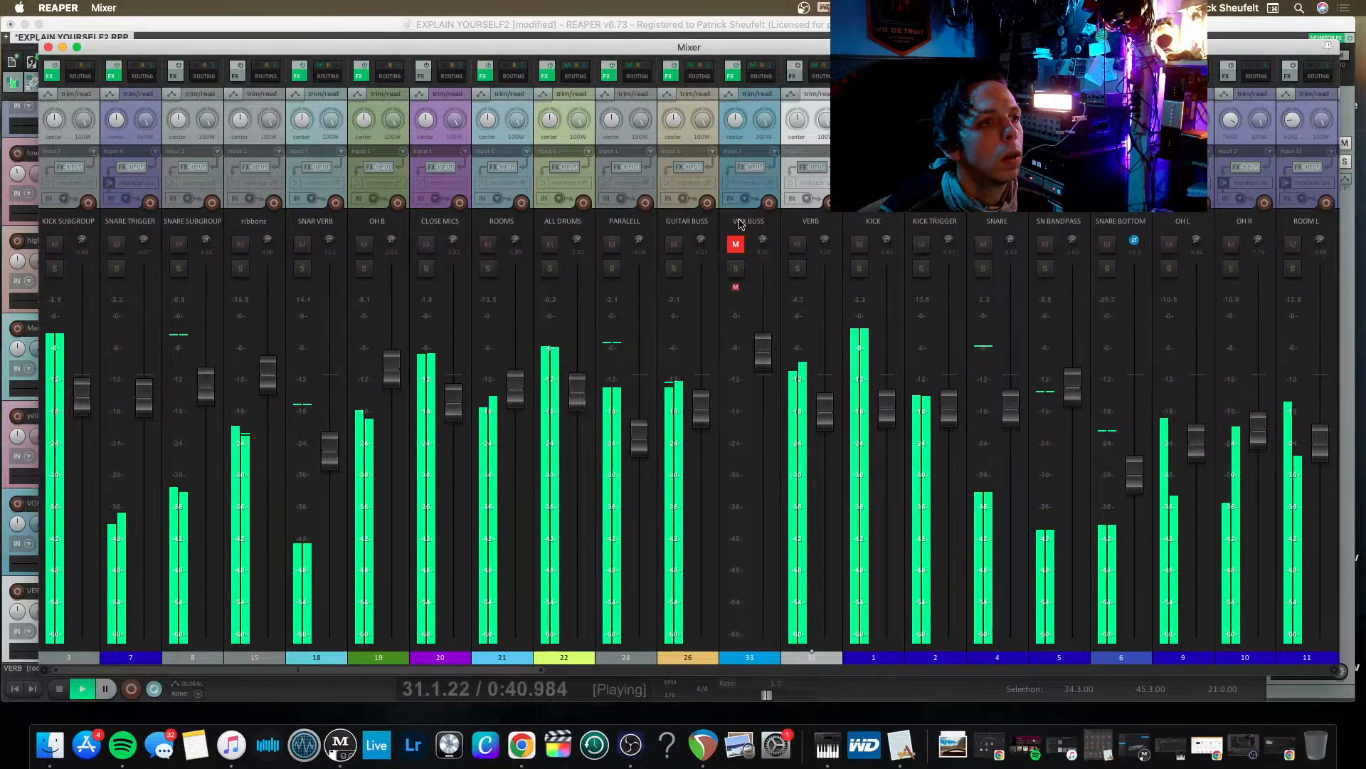
# Solo the VERB track and add the VST3 TC 8210 reverb plug-in to it.
pyautogui.press('space')
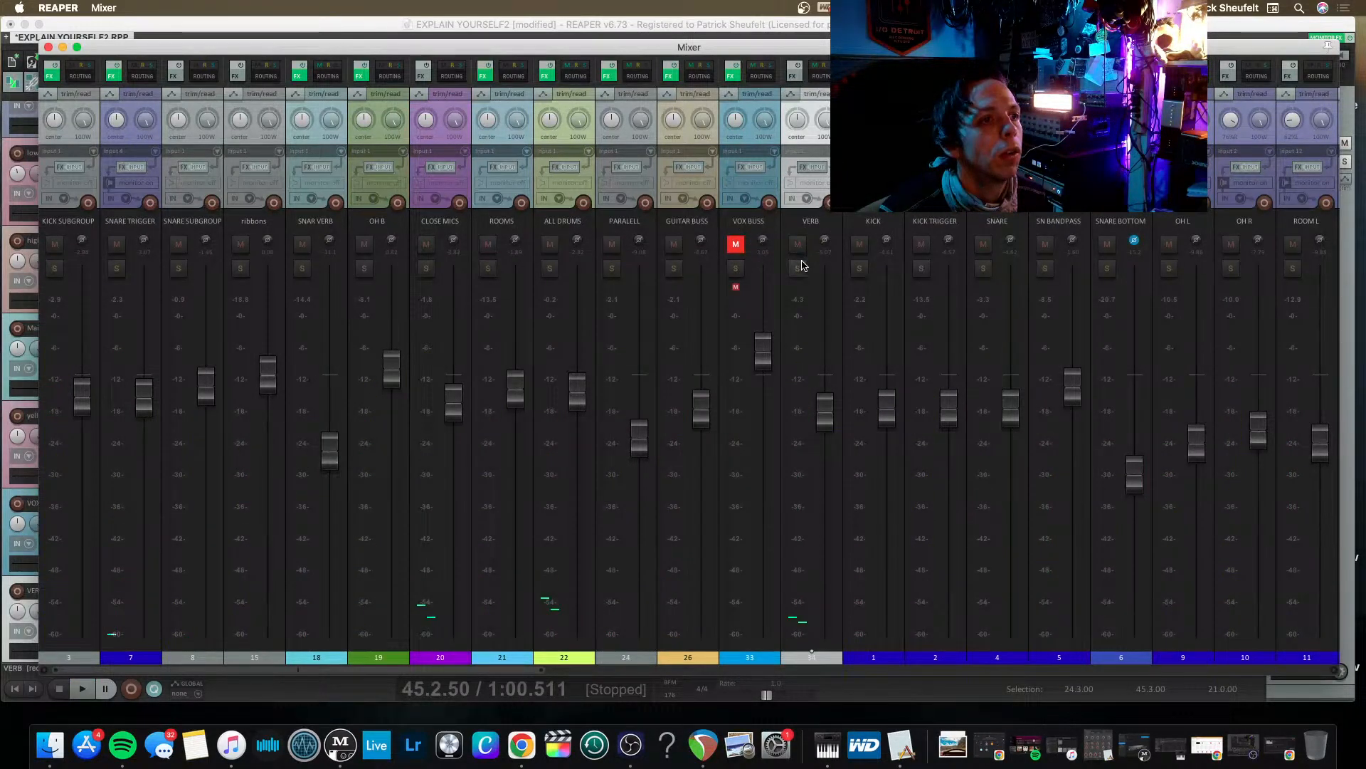
pyautogui.click(793, 74)
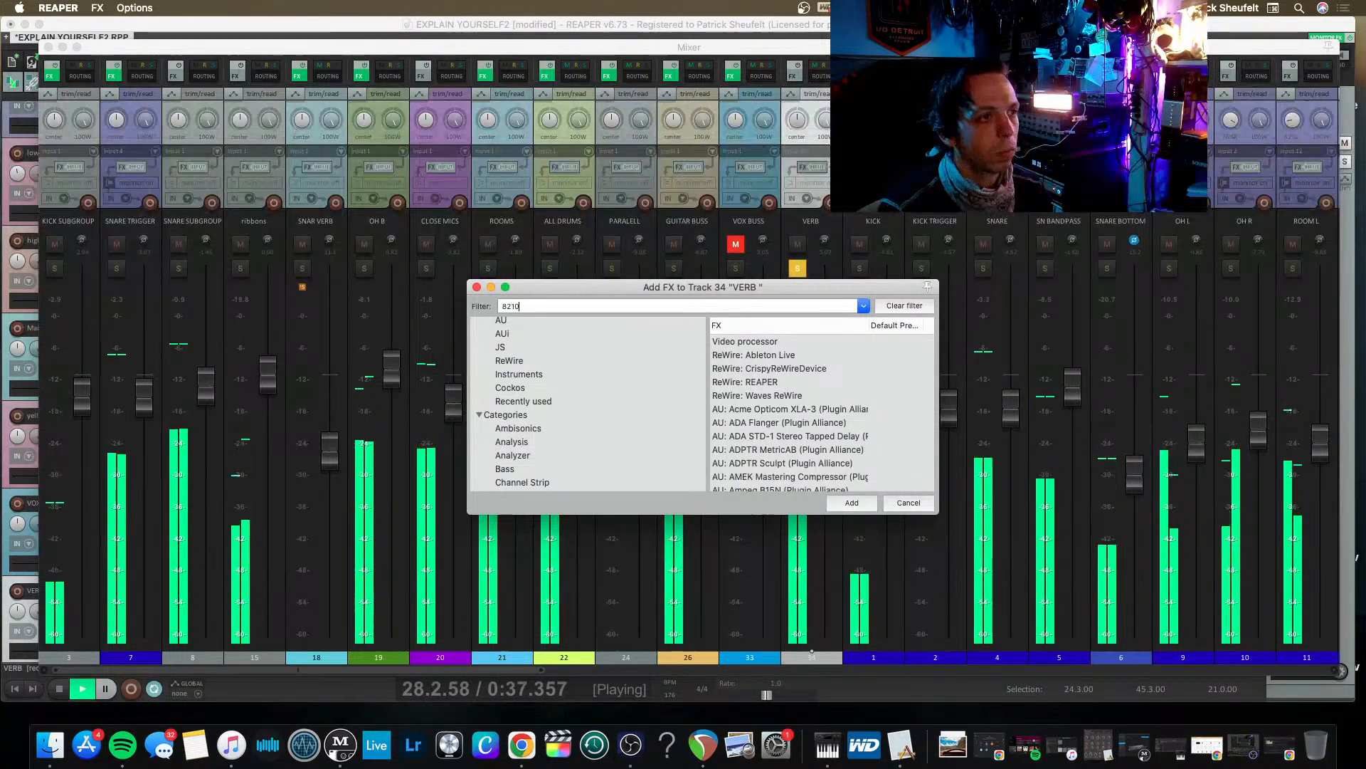
pyautogui.write('8210')
pyautogui.press('Down')
pyautogui.press('Down')
pyautogui.press('Down')
pyautogui.press('Return')
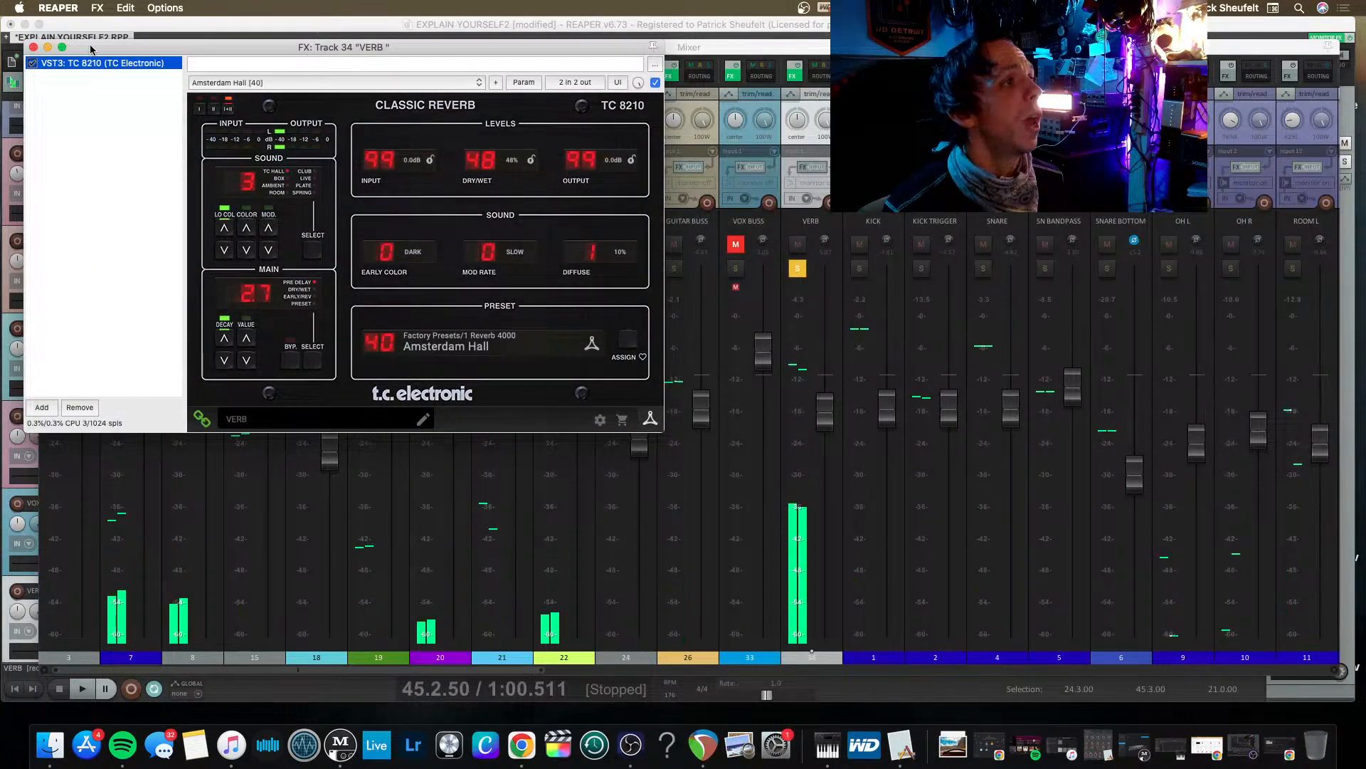
# Set the TC 8210 reverb's dry/wet mix to 35%, decay to 3.3 and modulation to 6.
pyautogui.moveTo(97, 50); pyautogui.dragTo(332, 110)
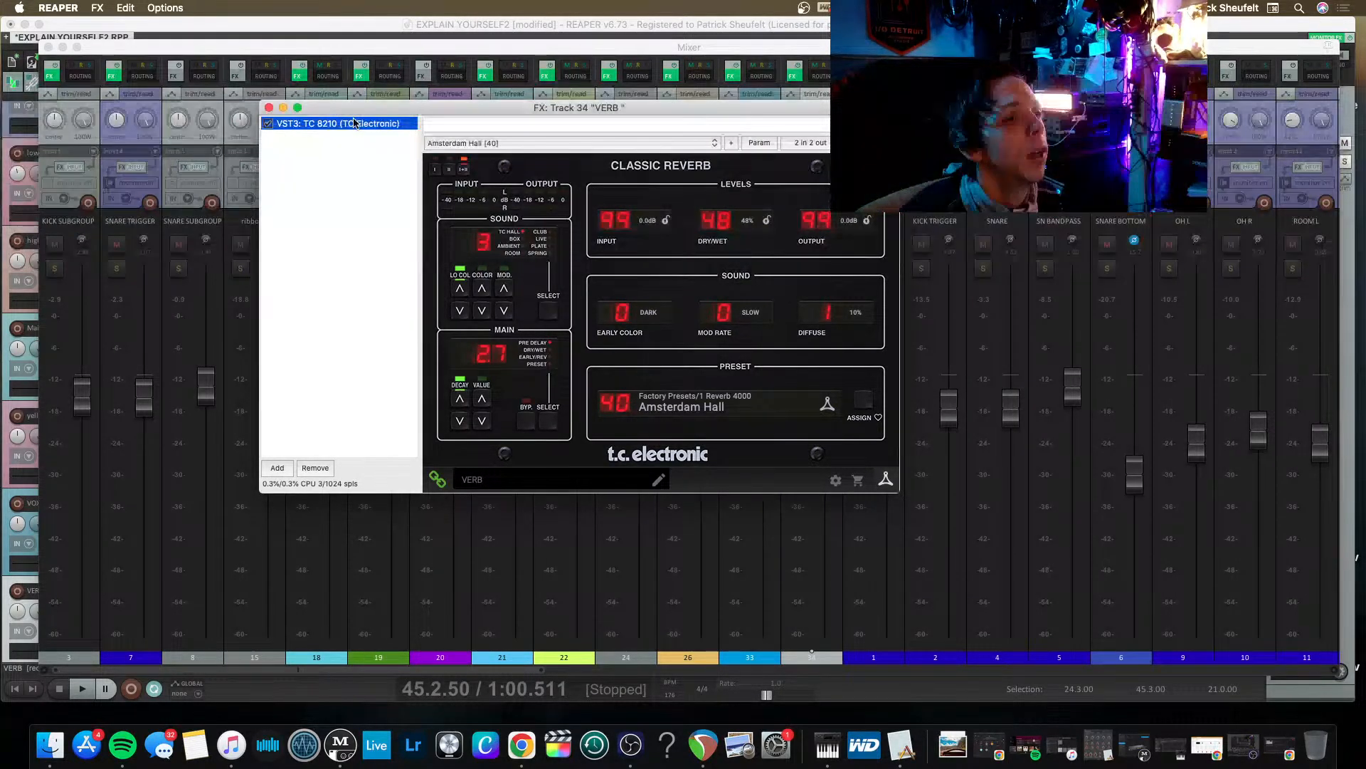
pyautogui.click(551, 196)
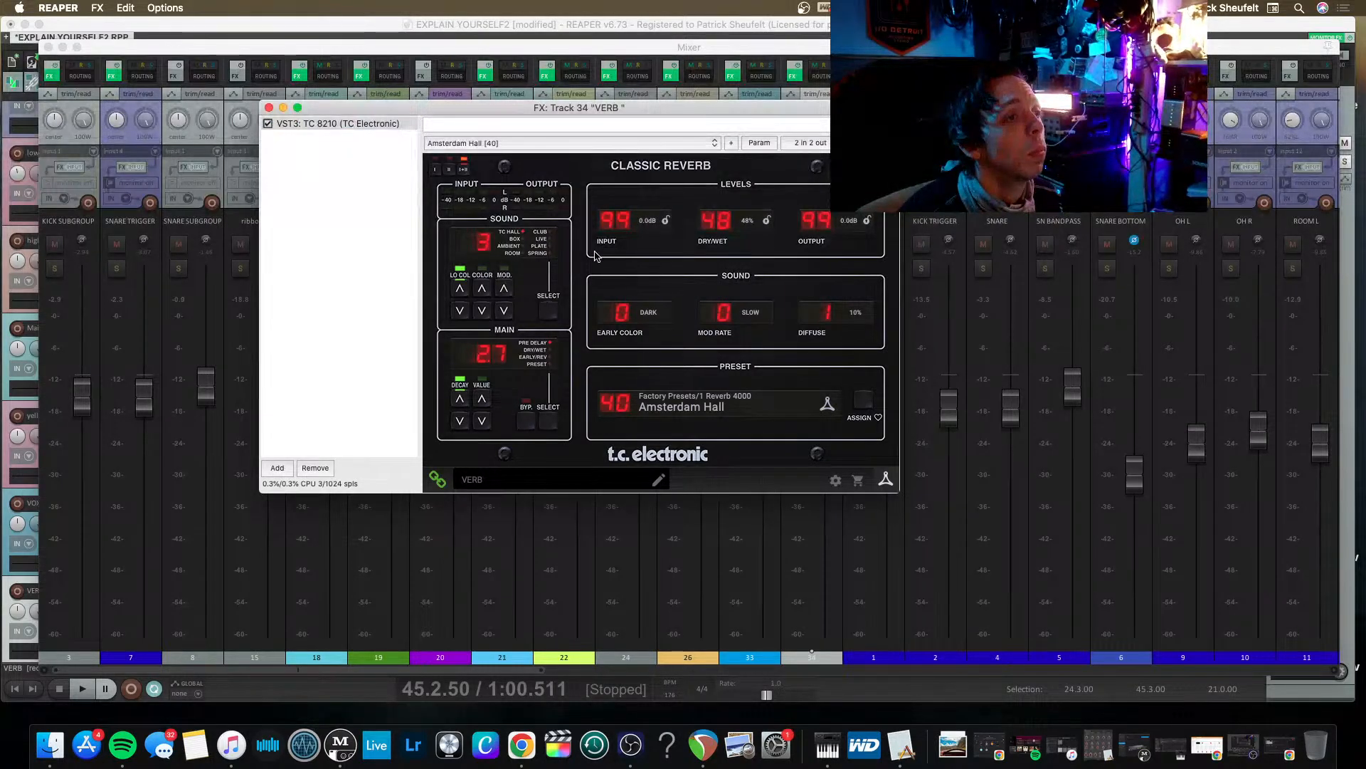
pyautogui.moveTo(610, 108)
pyautogui.mouseDown()
pyautogui.moveTo(351, 35)
pyautogui.moveTo(700, 69)
pyautogui.moveTo(607, 128)
pyautogui.mouseUp()
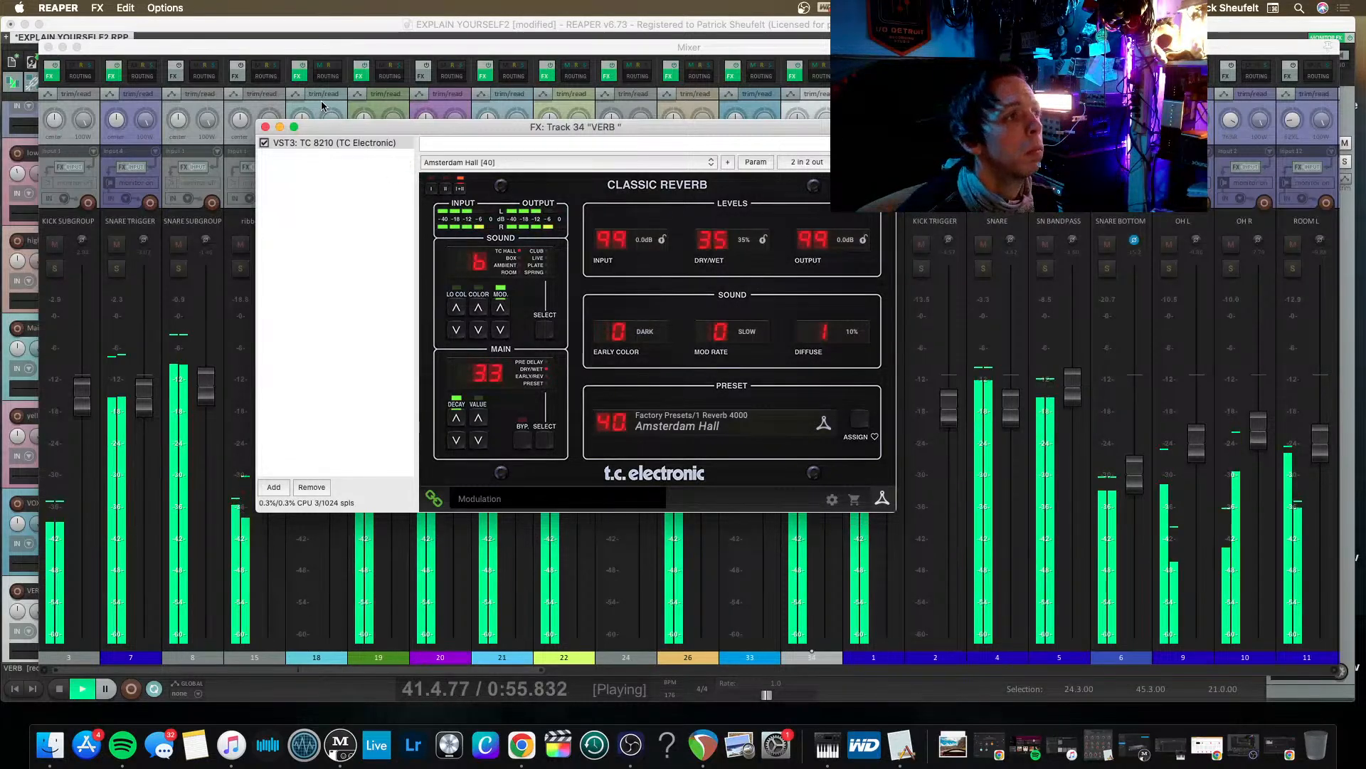
# Close the VERB effects window, lower the VERB fader a little and take the track out of solo.
pyautogui.click(265, 128)
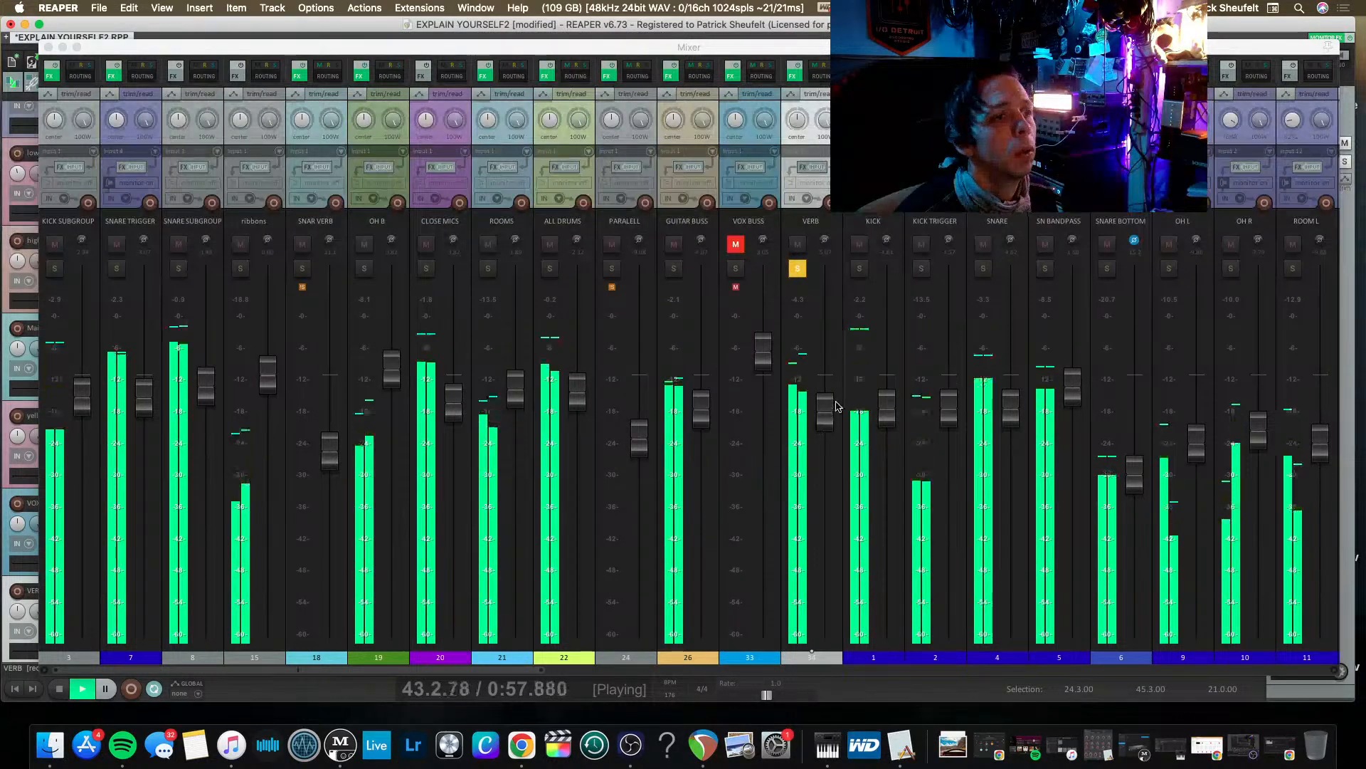
pyautogui.moveTo(825, 422); pyautogui.dragTo(822, 443)
pyautogui.click(798, 269)
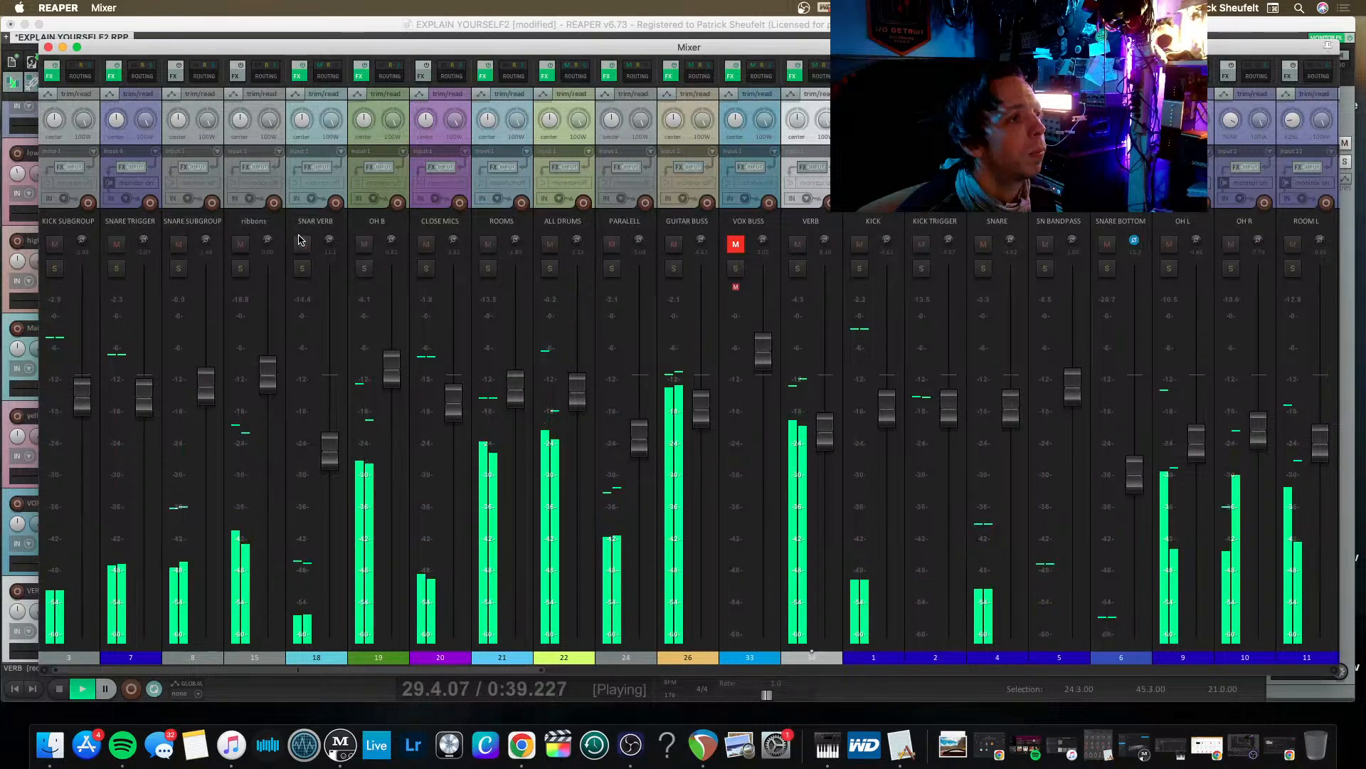
# Solo the SNAR VERB track and set the decay of its VerbSuite Classics plug-in to 130%.
pyautogui.click(302, 268)
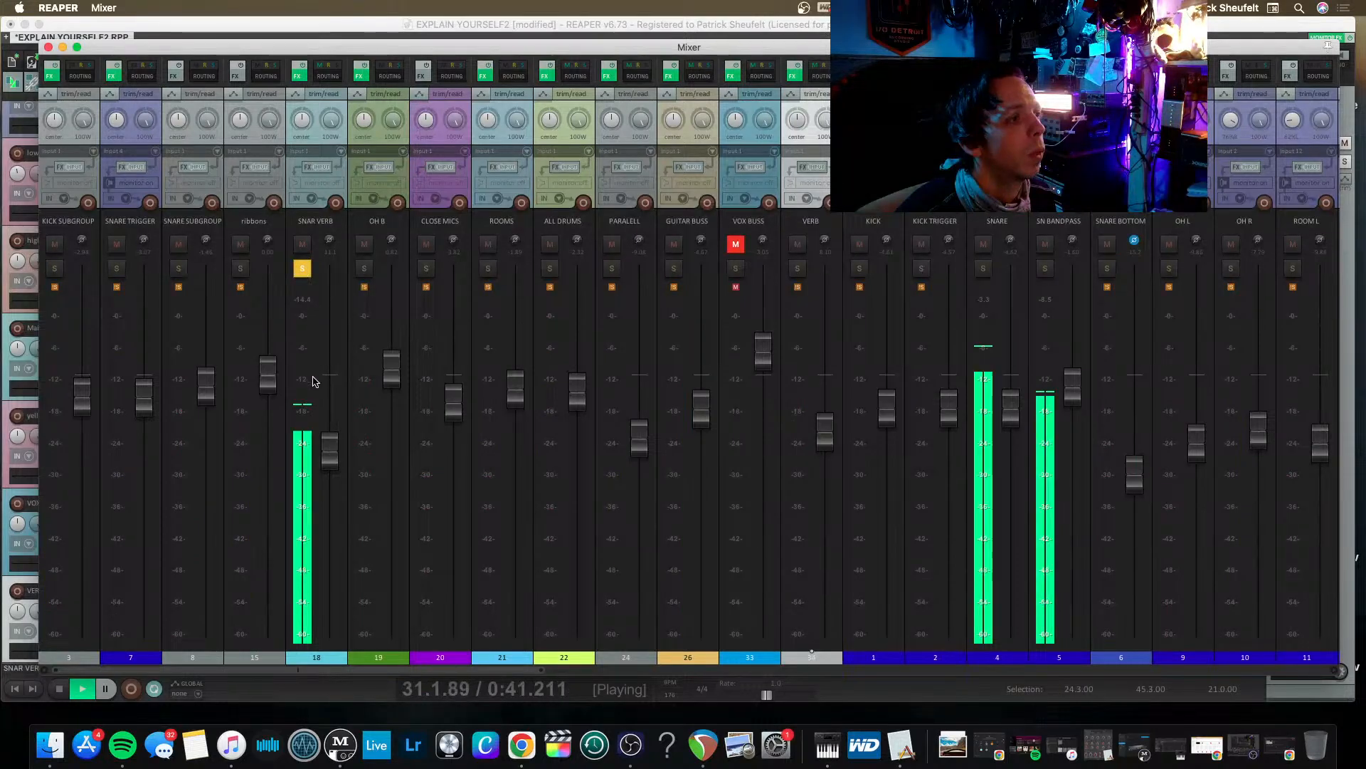
pyautogui.click(297, 76)
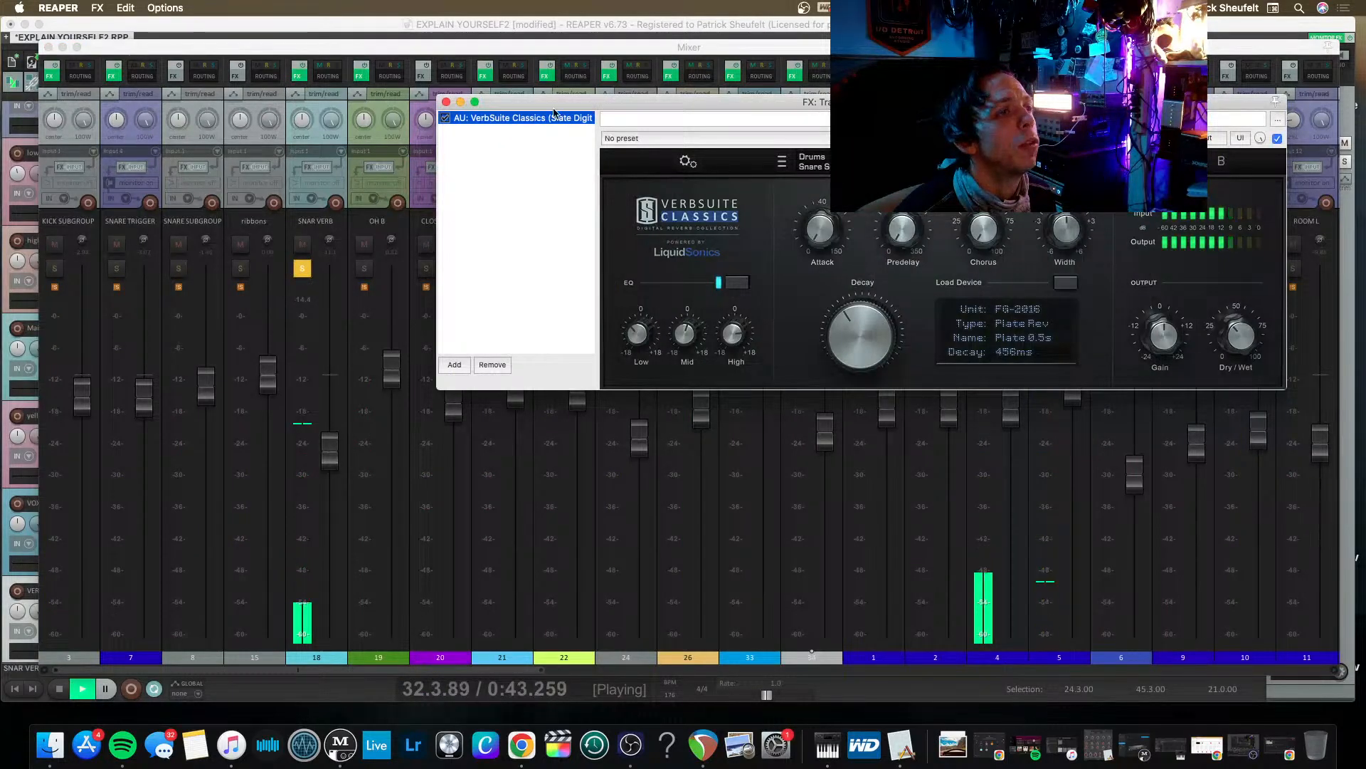
pyautogui.click(1237, 342)
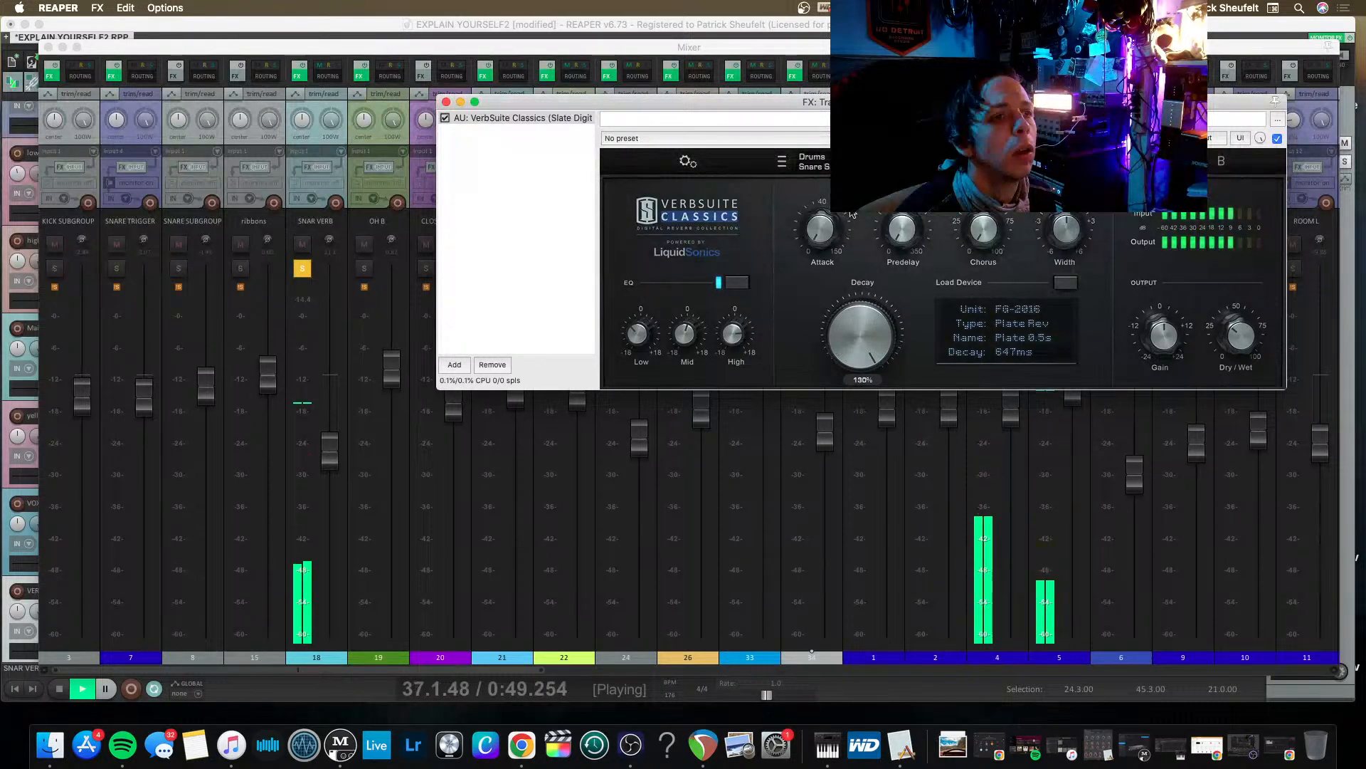
pyautogui.moveTo(1241, 333); pyautogui.dragTo(1235, 247)
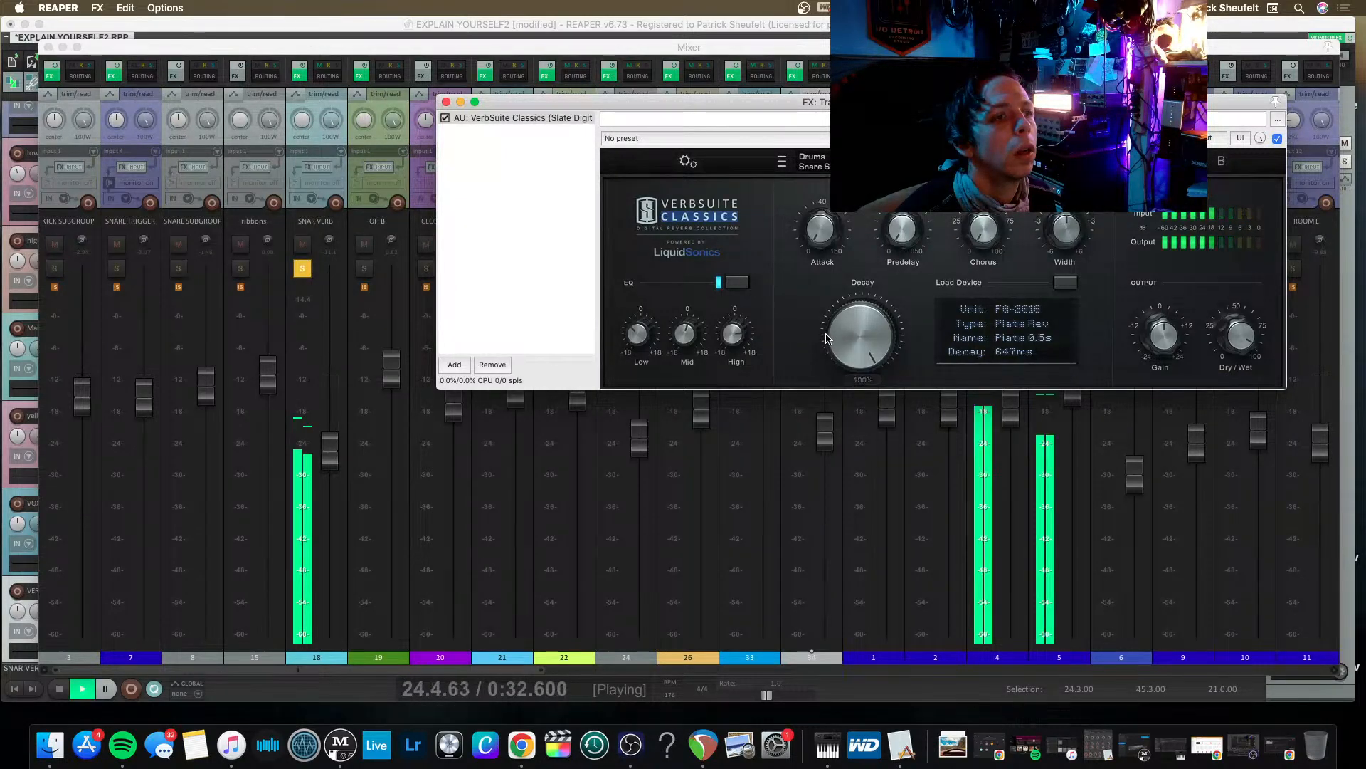
# Replace VerbSuite Classics on the SNAR VERB track with the VST3 Lustrous Plates plug-in.
pyautogui.click(509, 118)
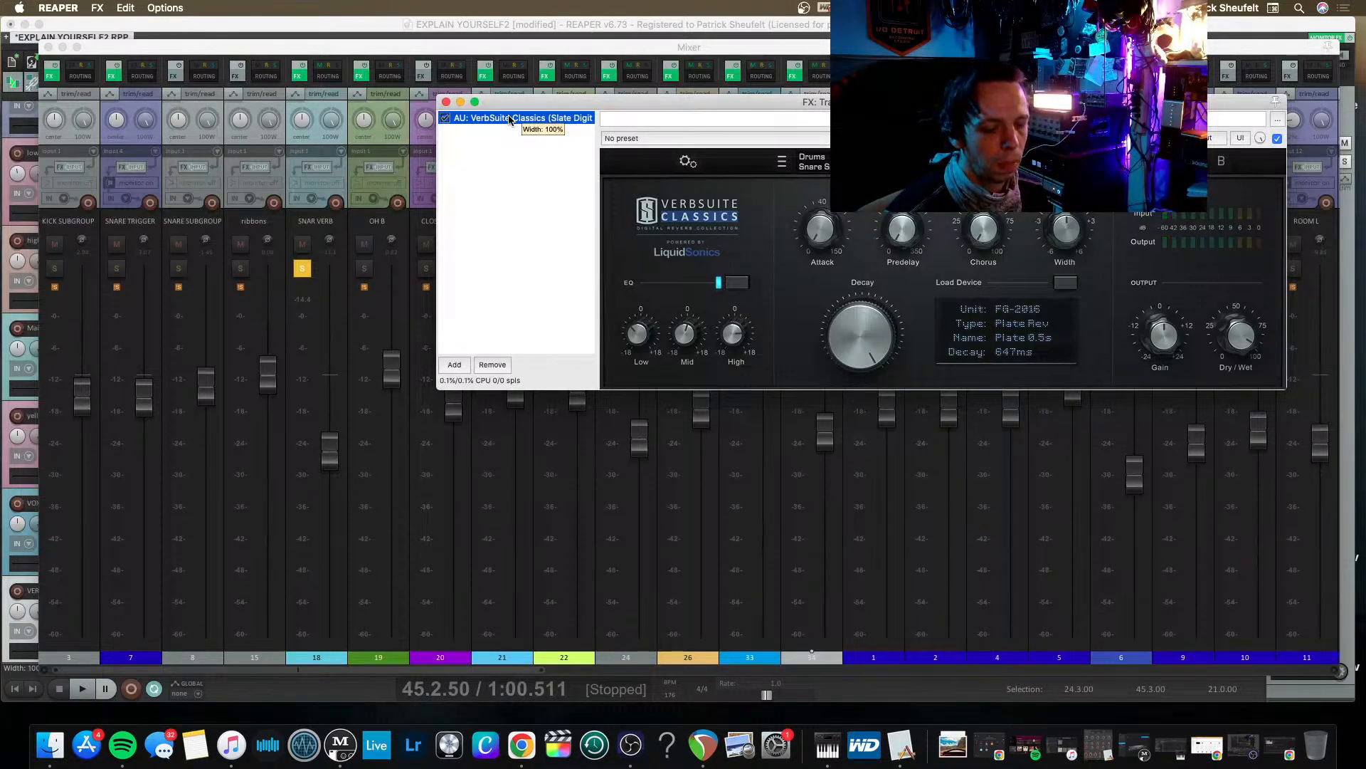
pyautogui.press('Delete')
pyautogui.doubleClick(516, 117)
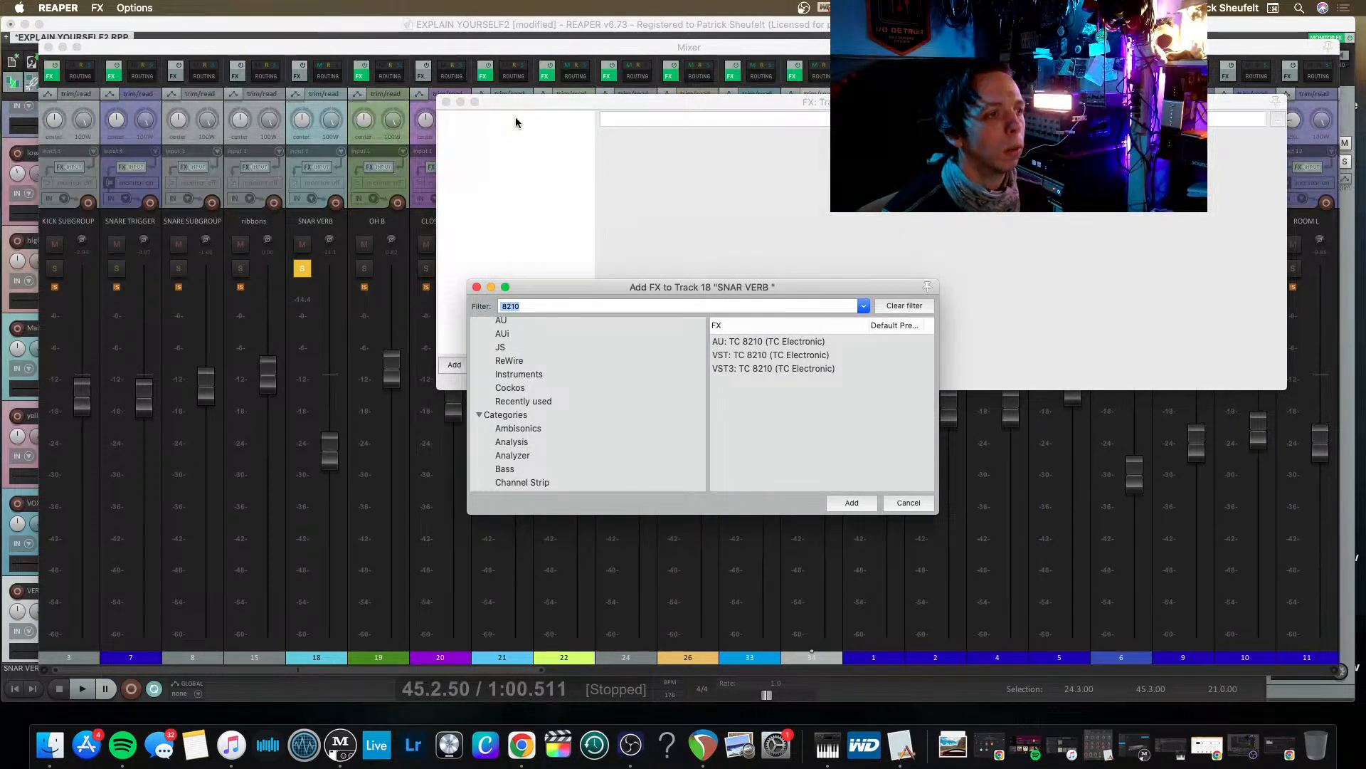
pyautogui.write('LU')
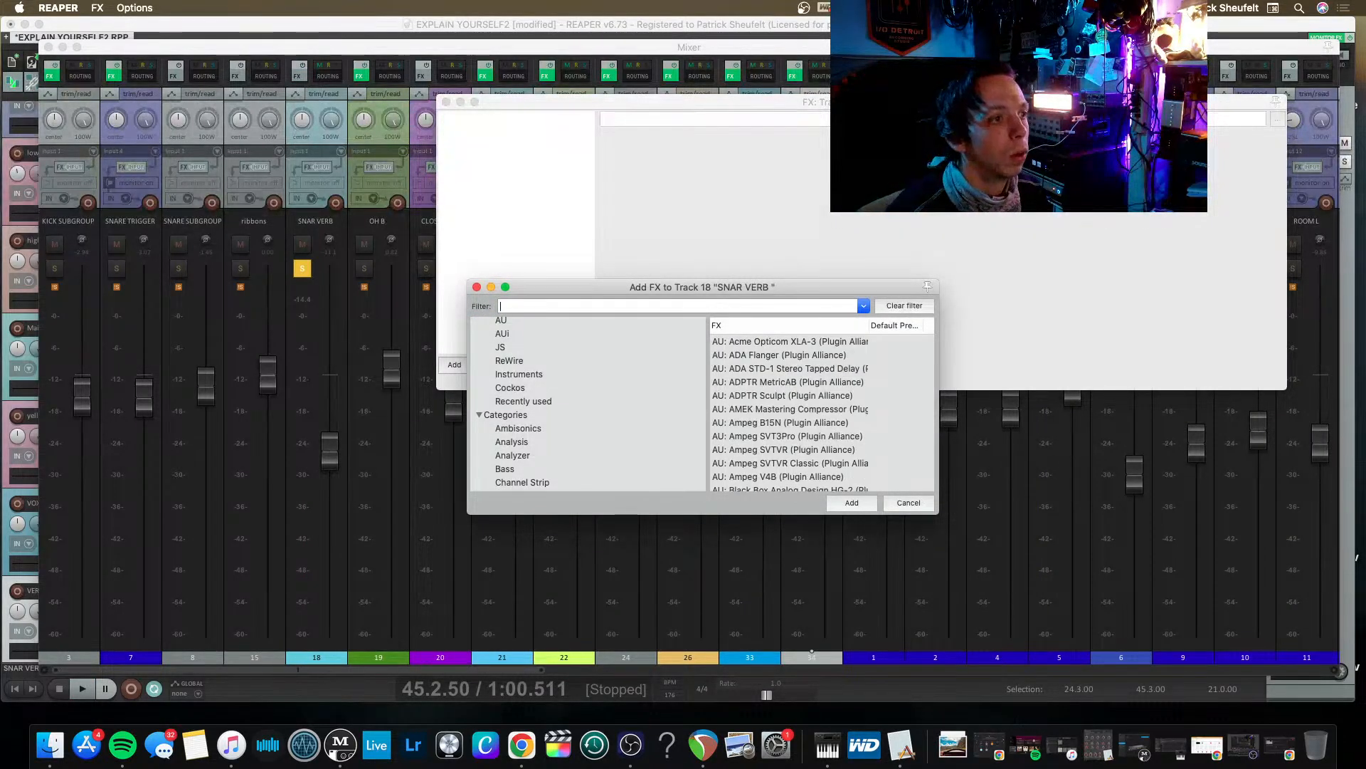
pyautogui.write('ST')
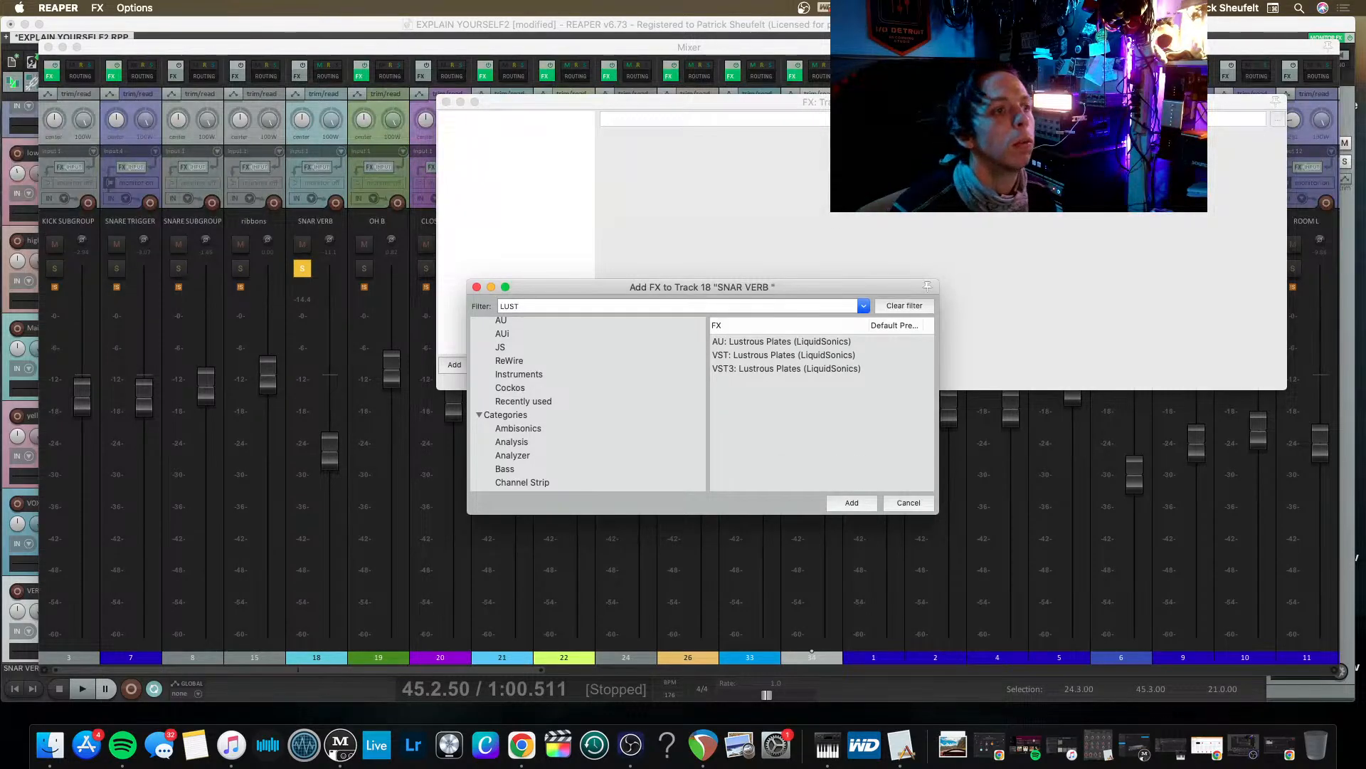
pyautogui.press('Down')
pyautogui.press('Down')
pyautogui.press('Down')
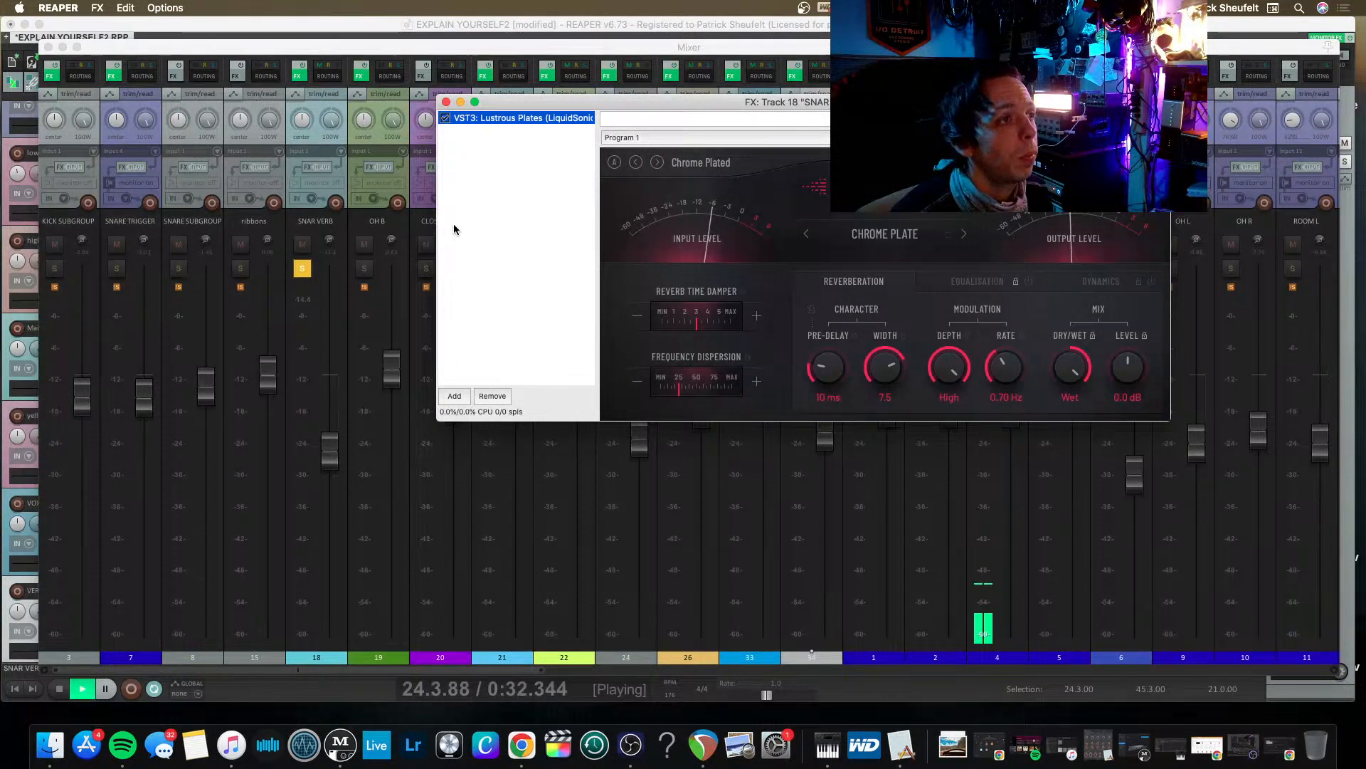
# Stop playback of the soloed snare reverb and save the project.
pyautogui.press('space')
pyautogui.click(261, 27)
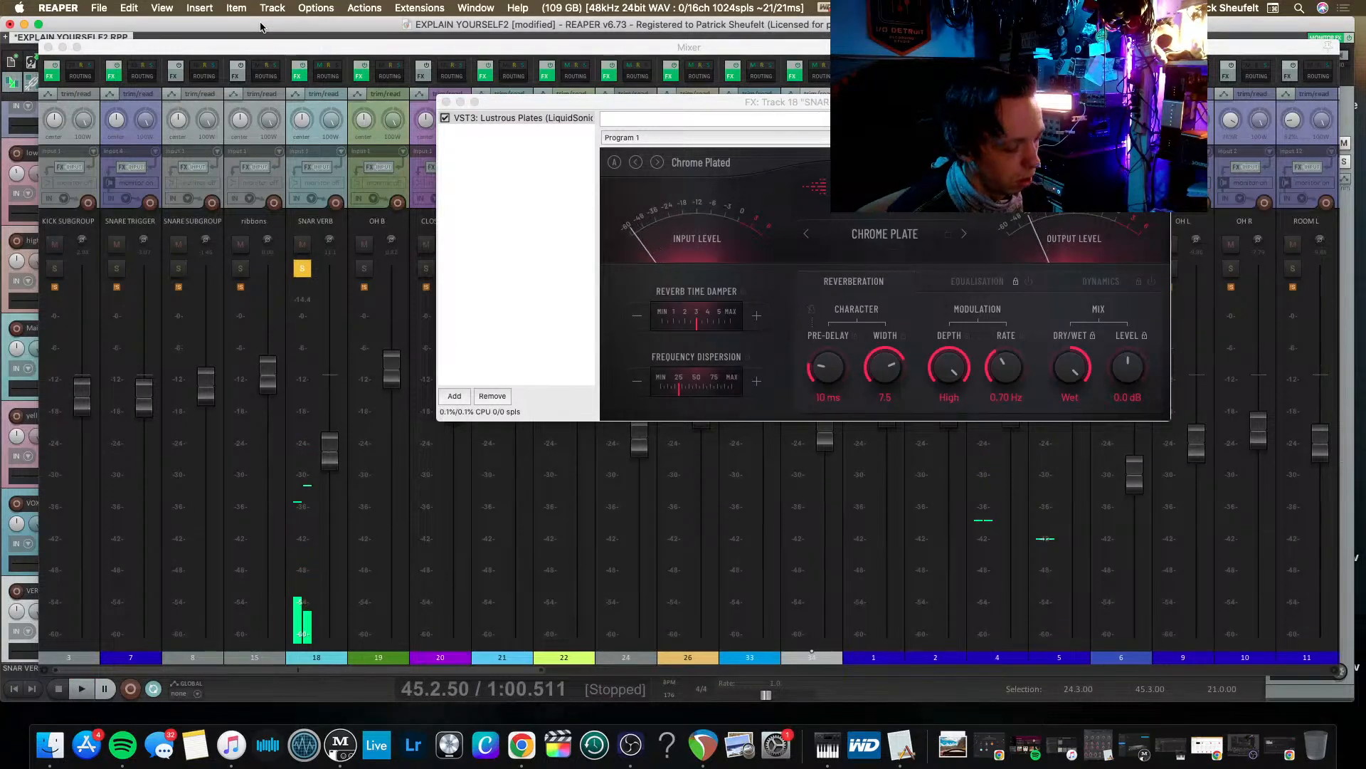
pyautogui.press('super+s')
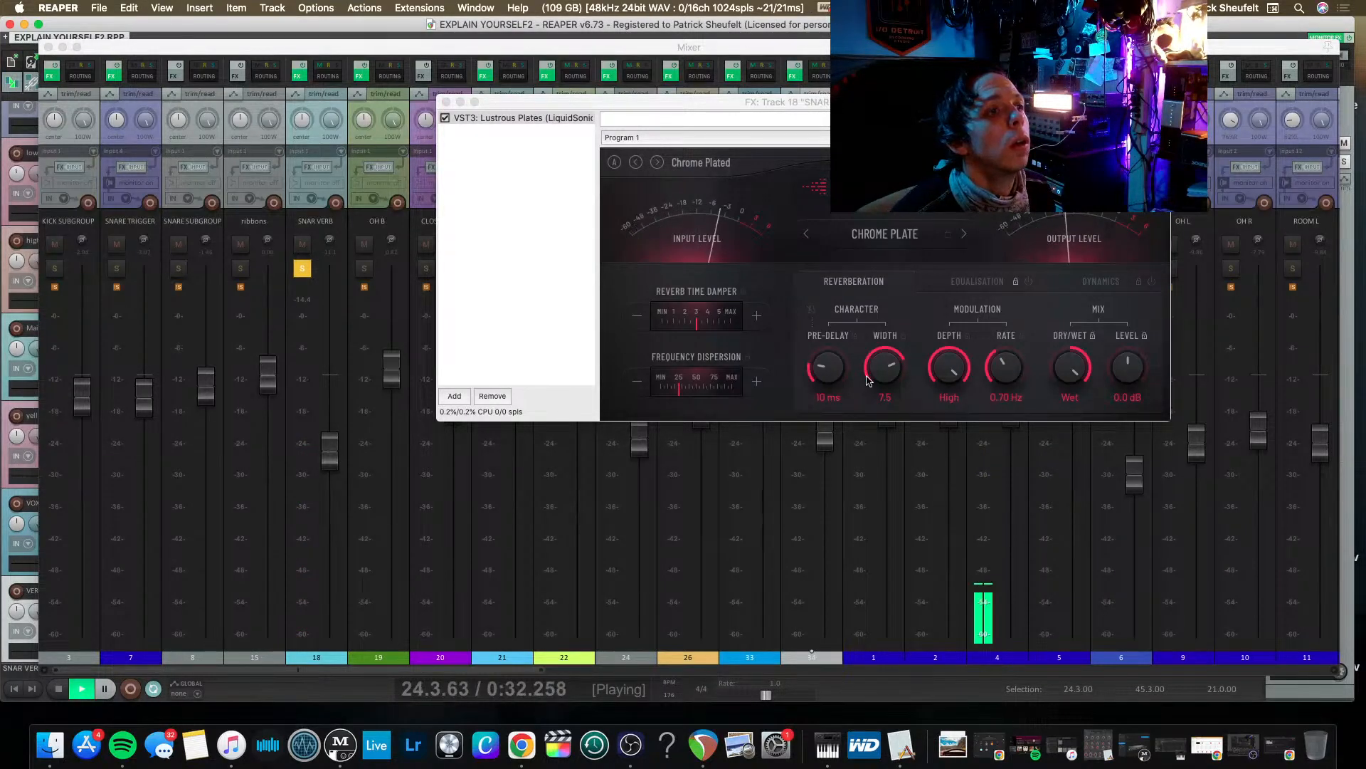
# Set Lustrous Plates' dry/wet to 0/-4.1 dB, modulation depth to Low, low cut to 150 Hz and low band to 188 Hz at 3.8 dB.
pyautogui.moveTo(1076, 372); pyautogui.dragTo(1032, 425)
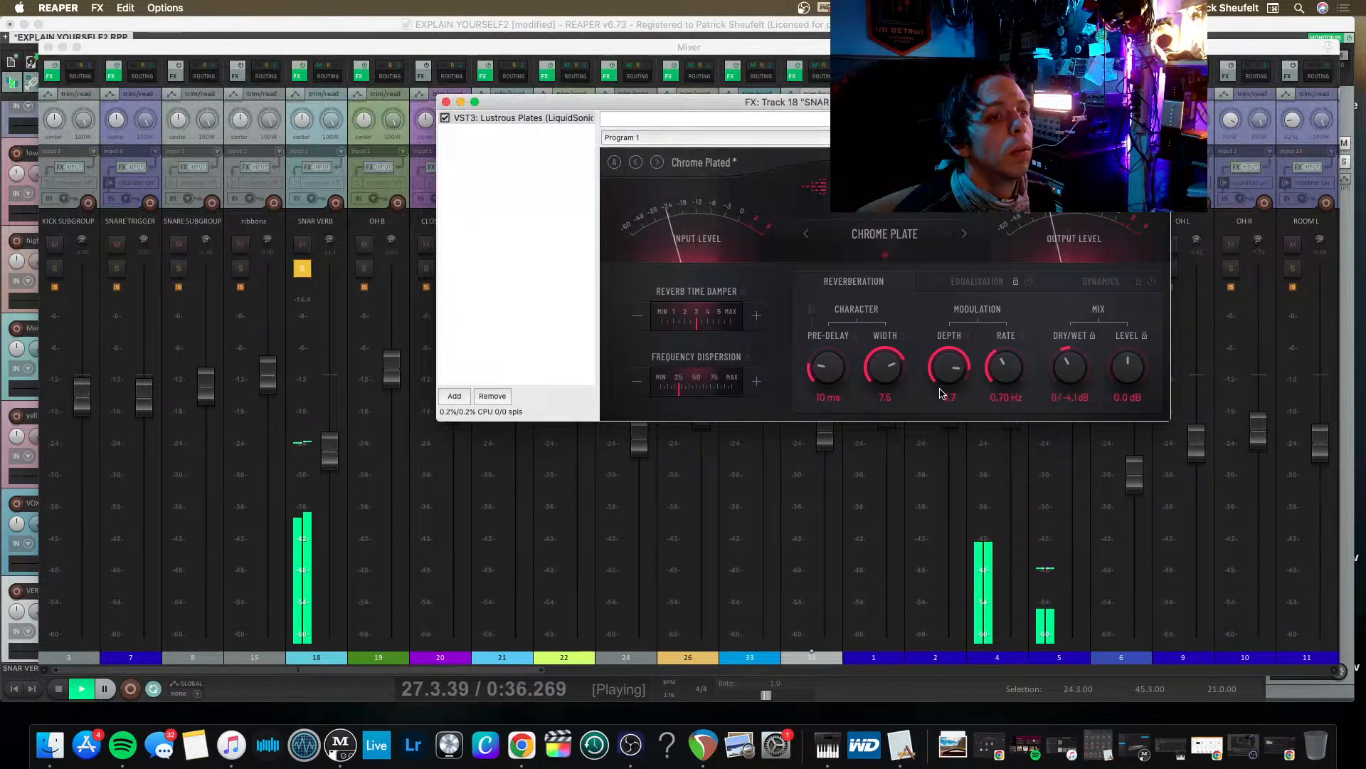
pyautogui.moveTo(958, 371); pyautogui.dragTo(961, 413)
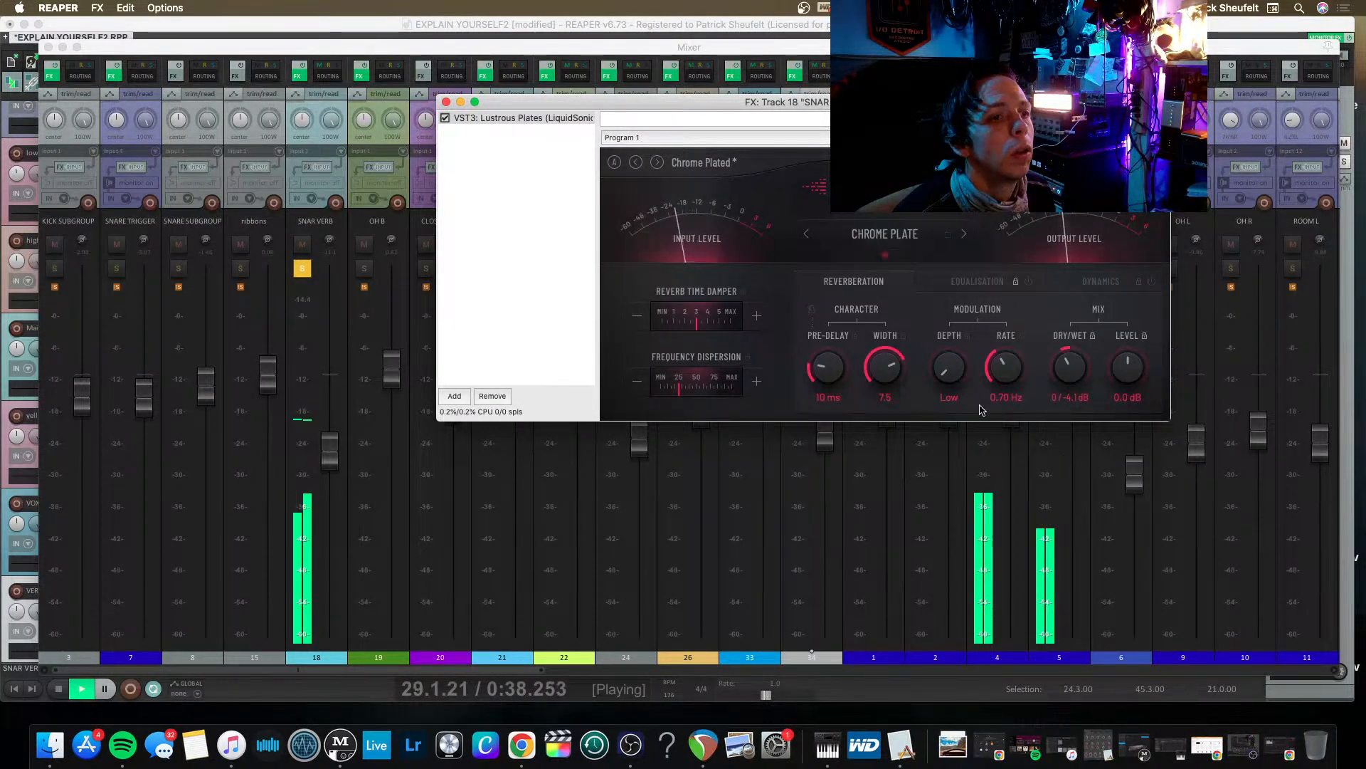
pyautogui.click(963, 282)
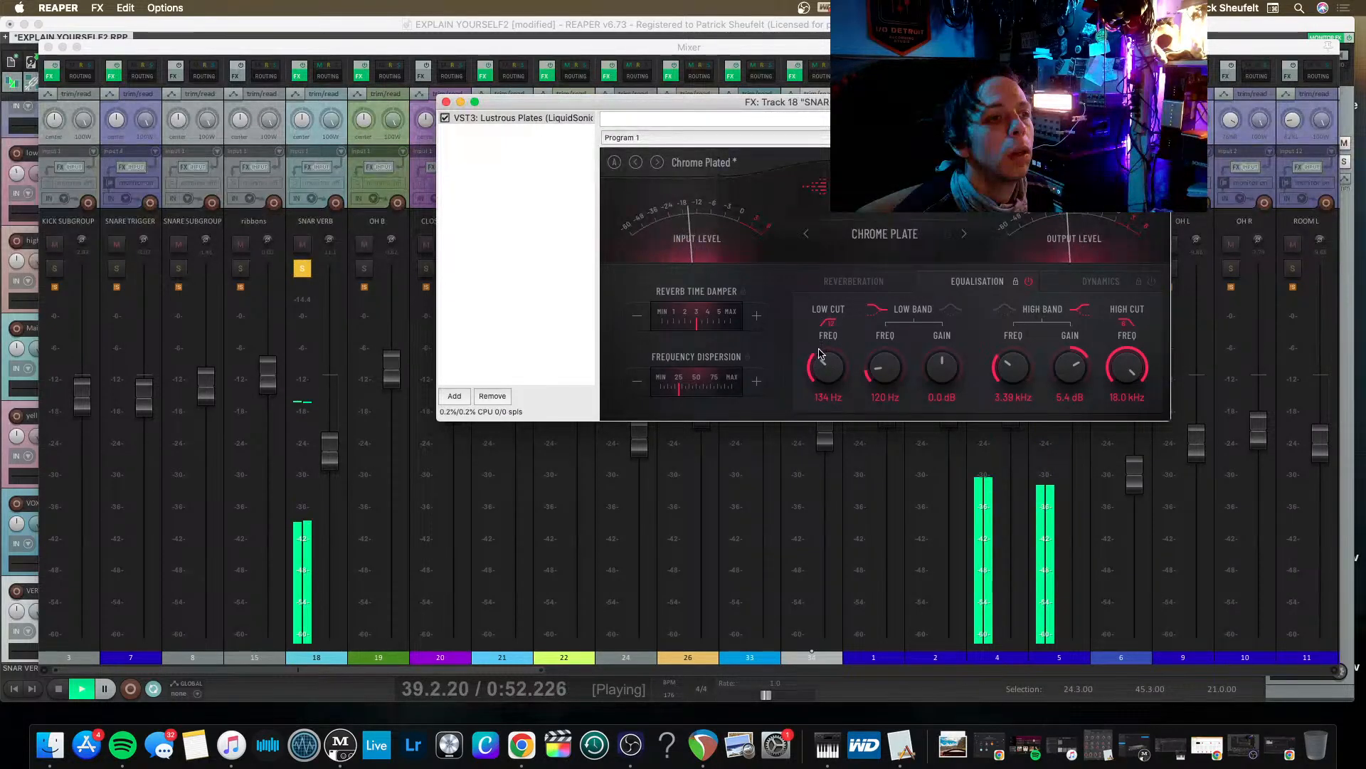
pyautogui.press('space')
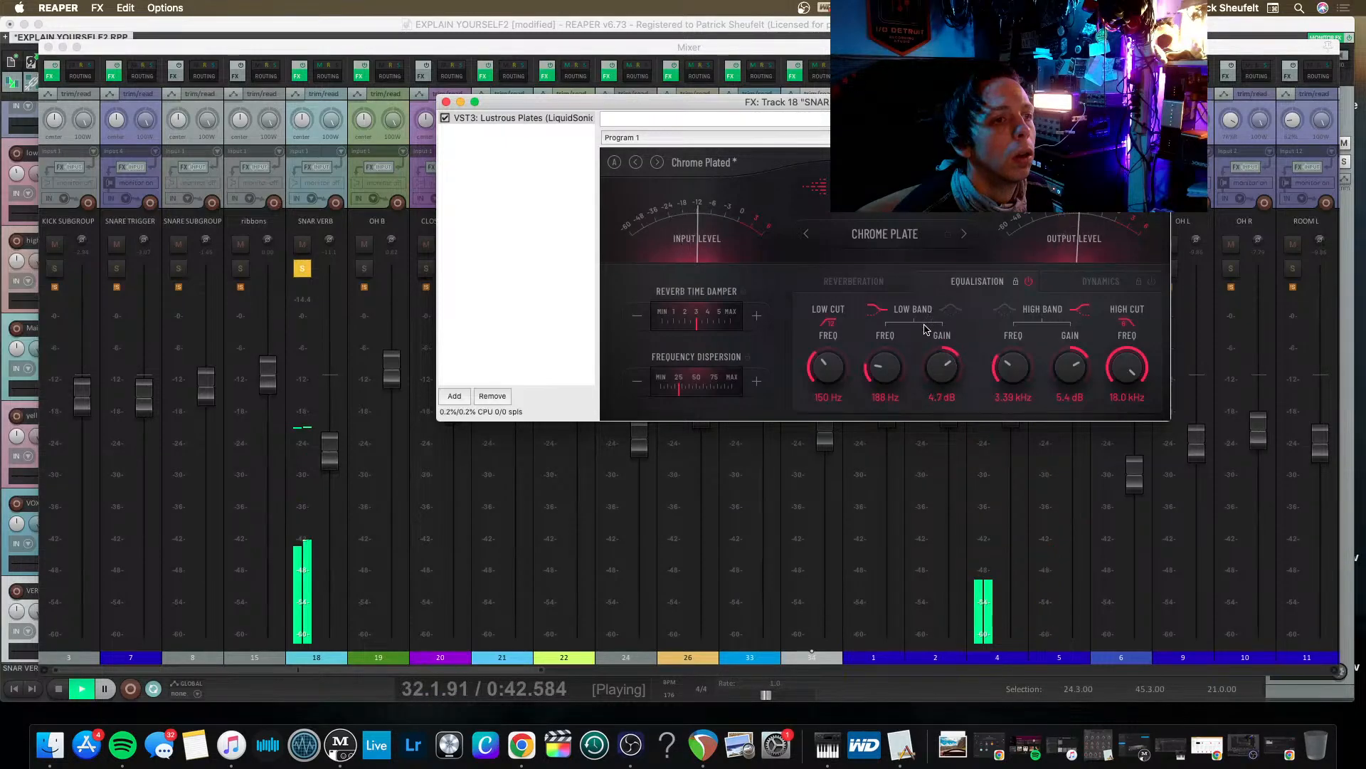
# Close the Lustrous Plates window, unsolo SNAR VERB, raise its fader in the full mix, and save the project.
pyautogui.click(446, 102)
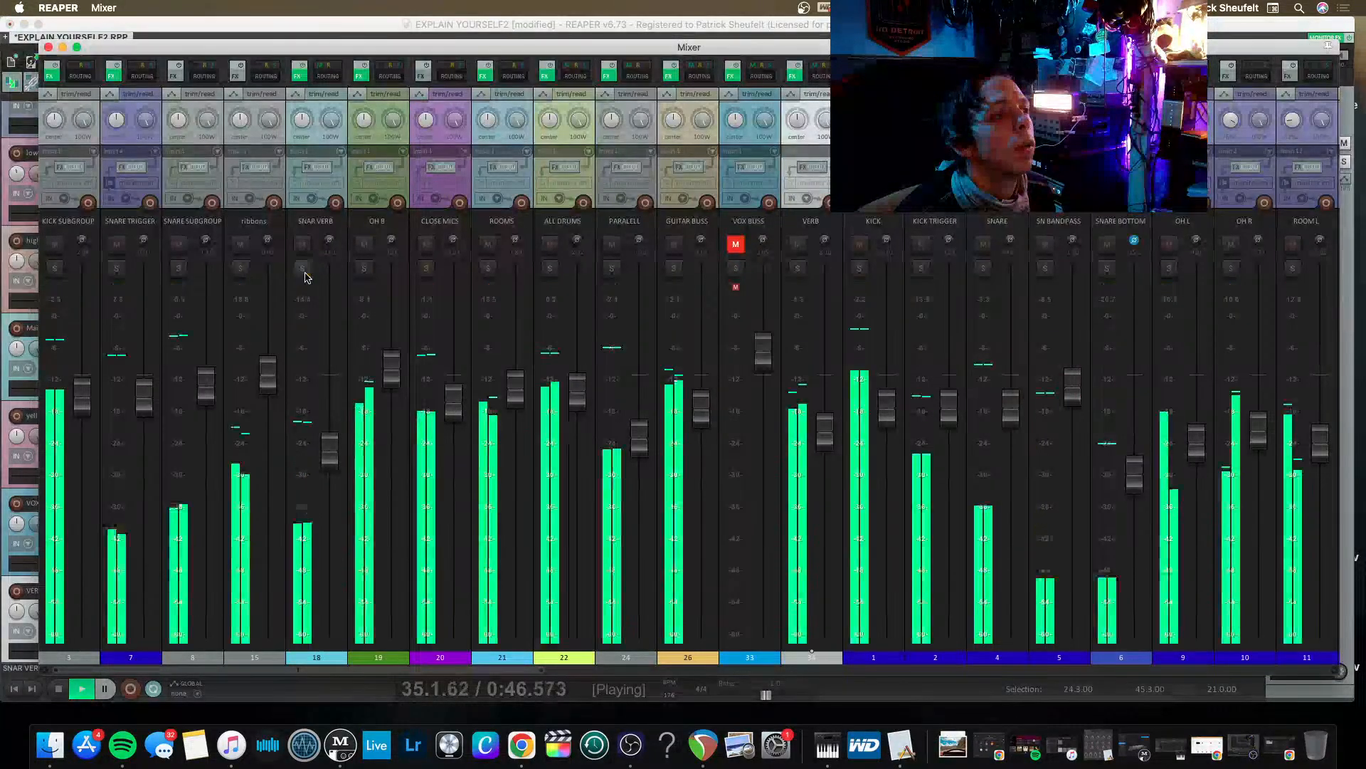
pyautogui.moveTo(329, 448); pyautogui.dragTo(318, 409)
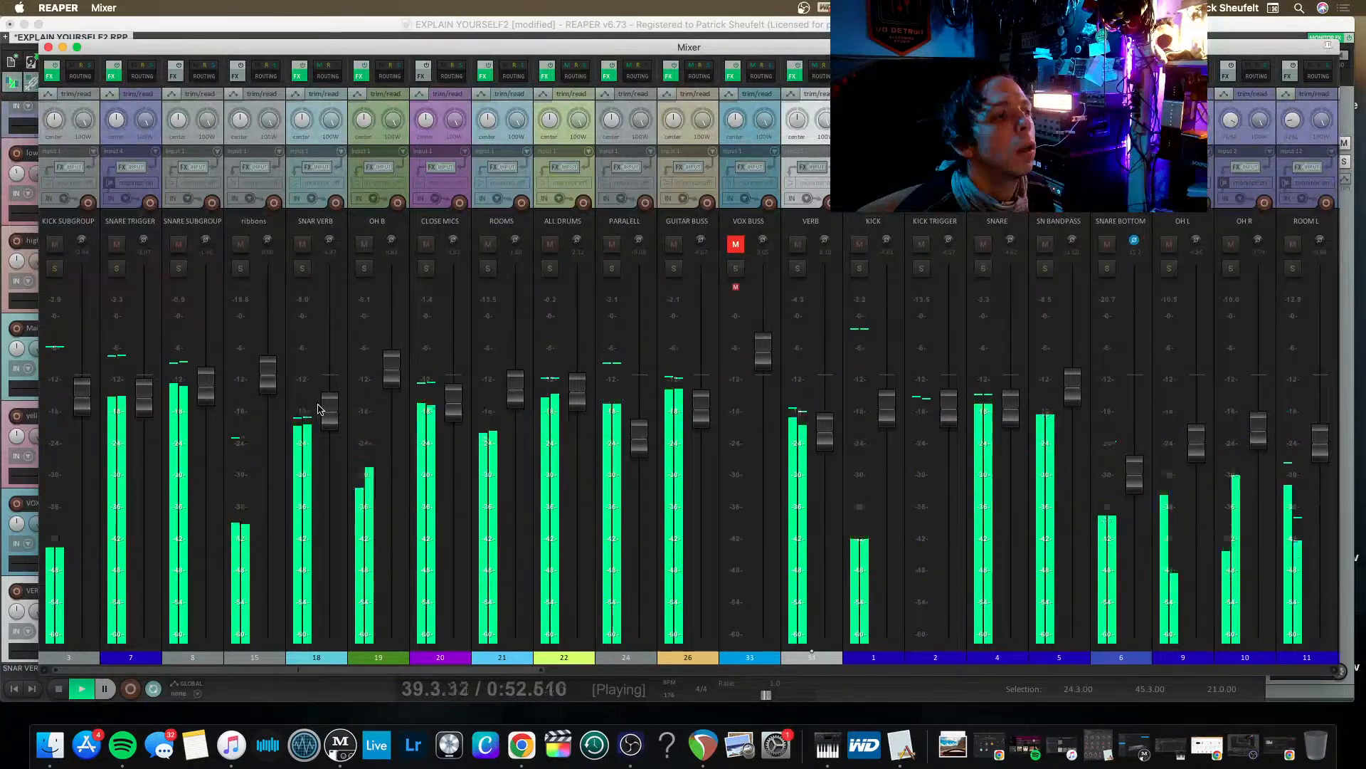
pyautogui.press('space')
pyautogui.press('super+s')
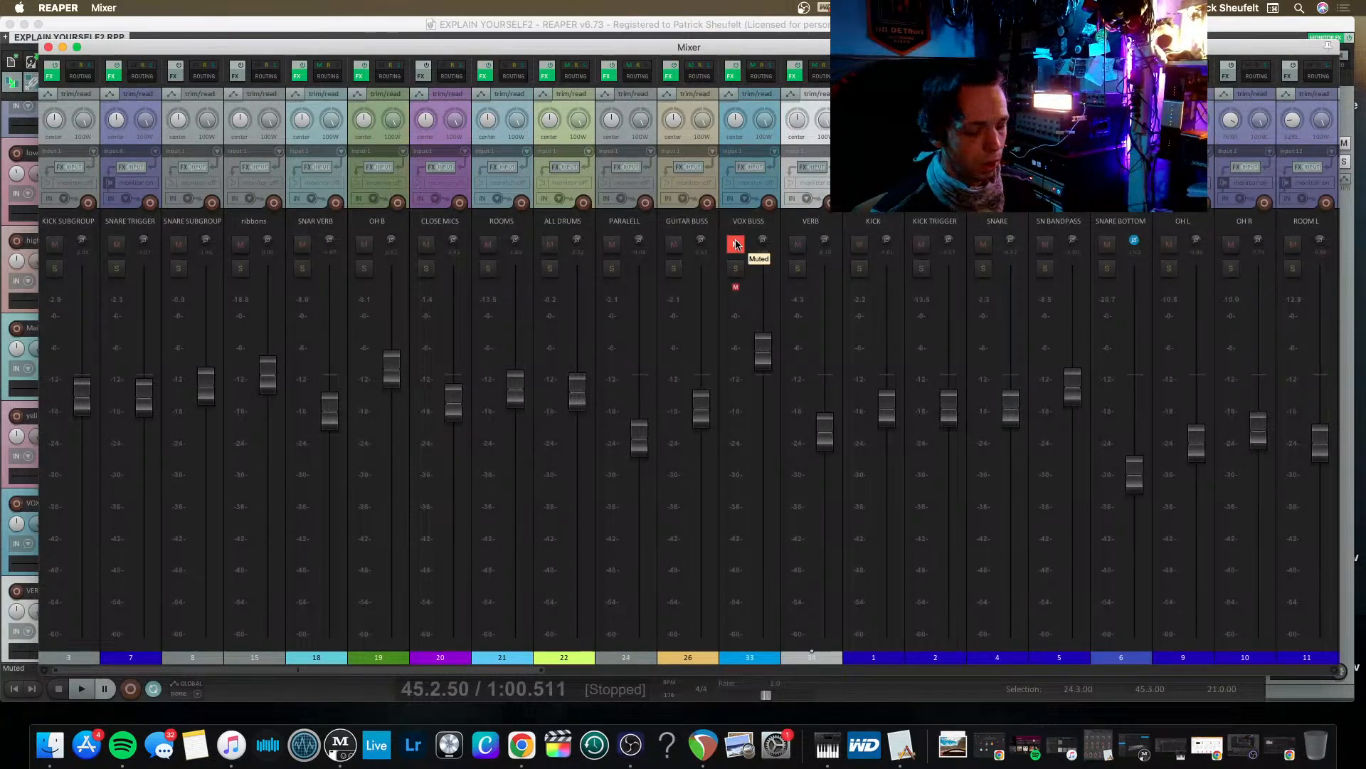
# Look through the vocal tracks in the arrangement and play from 38.2.50, just before the second group of vocal clips.
pyautogui.press('super+m')
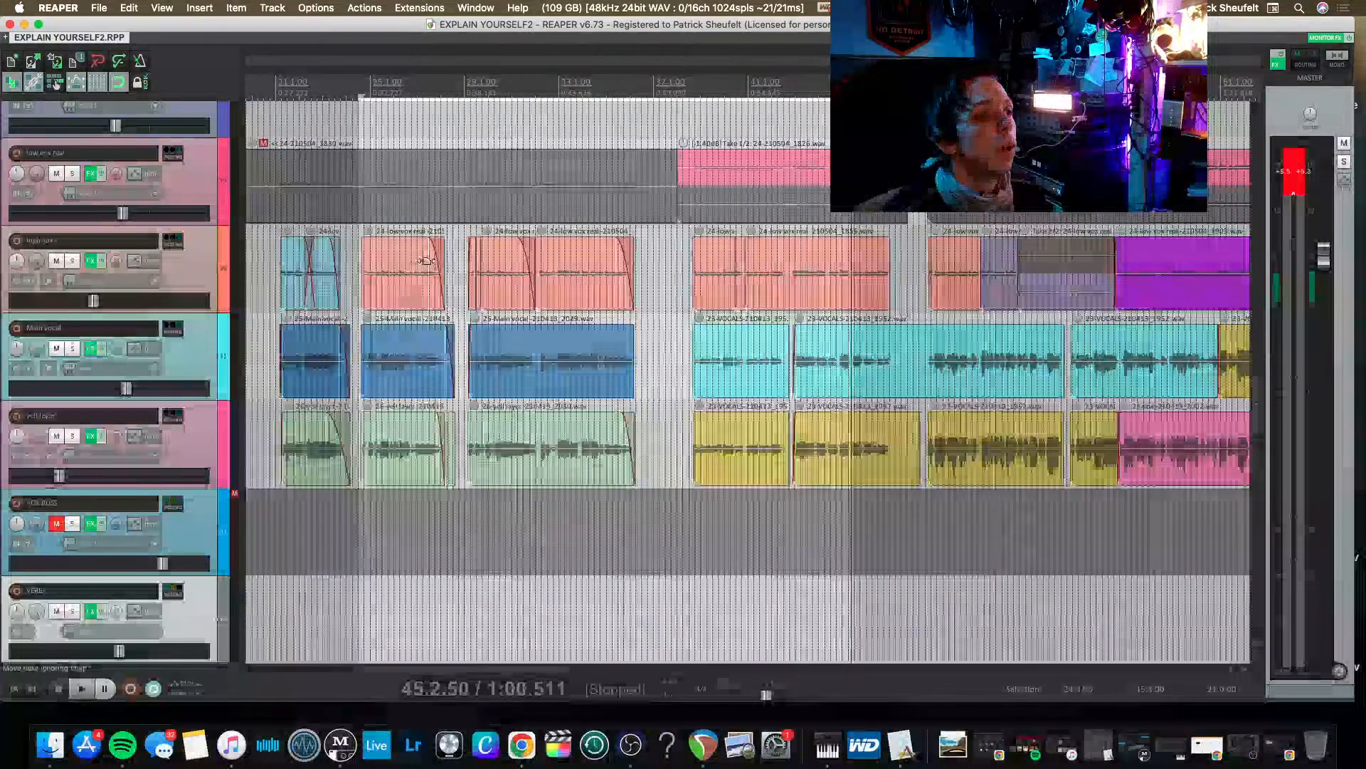
pyautogui.scroll(3, 601, 315)
pyautogui.scroll(-8, 602, 314)
pyautogui.hscroll(6, 601, 314)
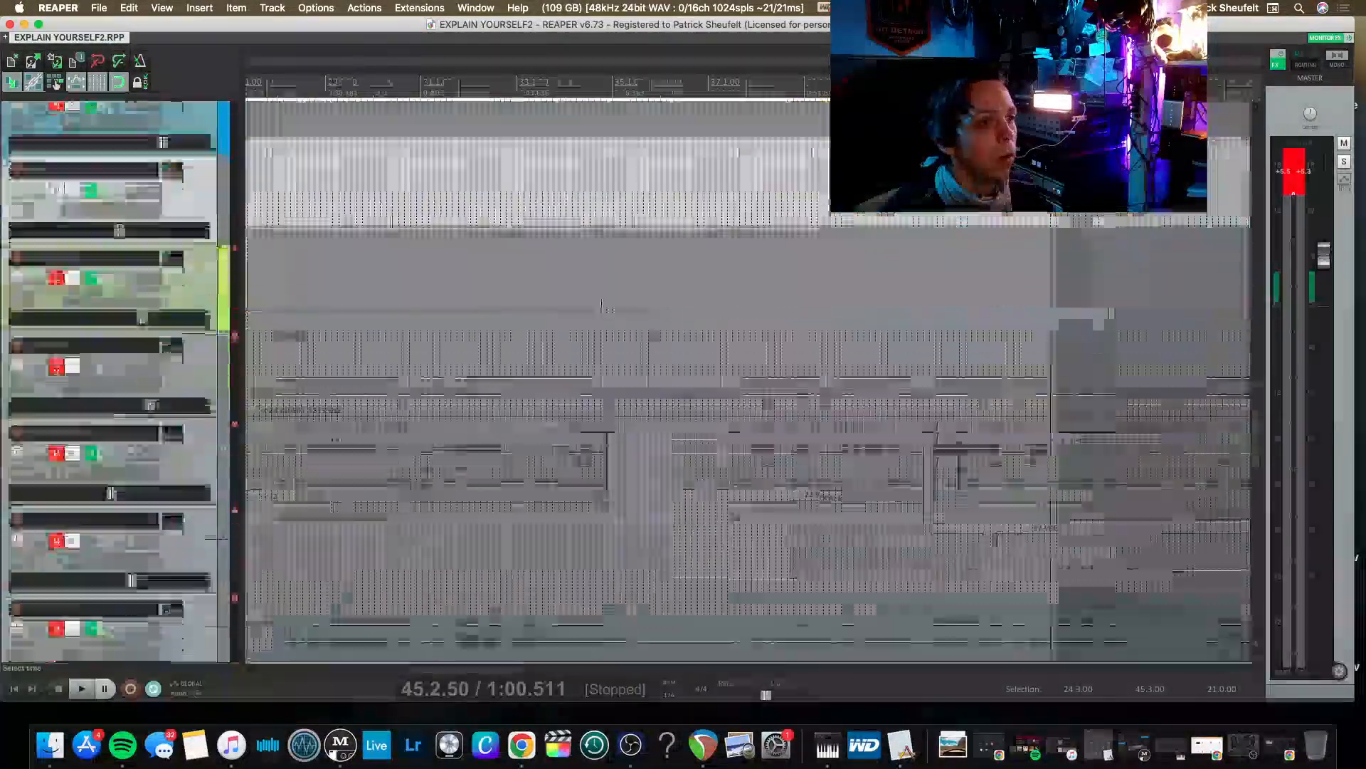
pyautogui.scroll(1, 601, 314)
pyautogui.scroll(8, 602, 315)
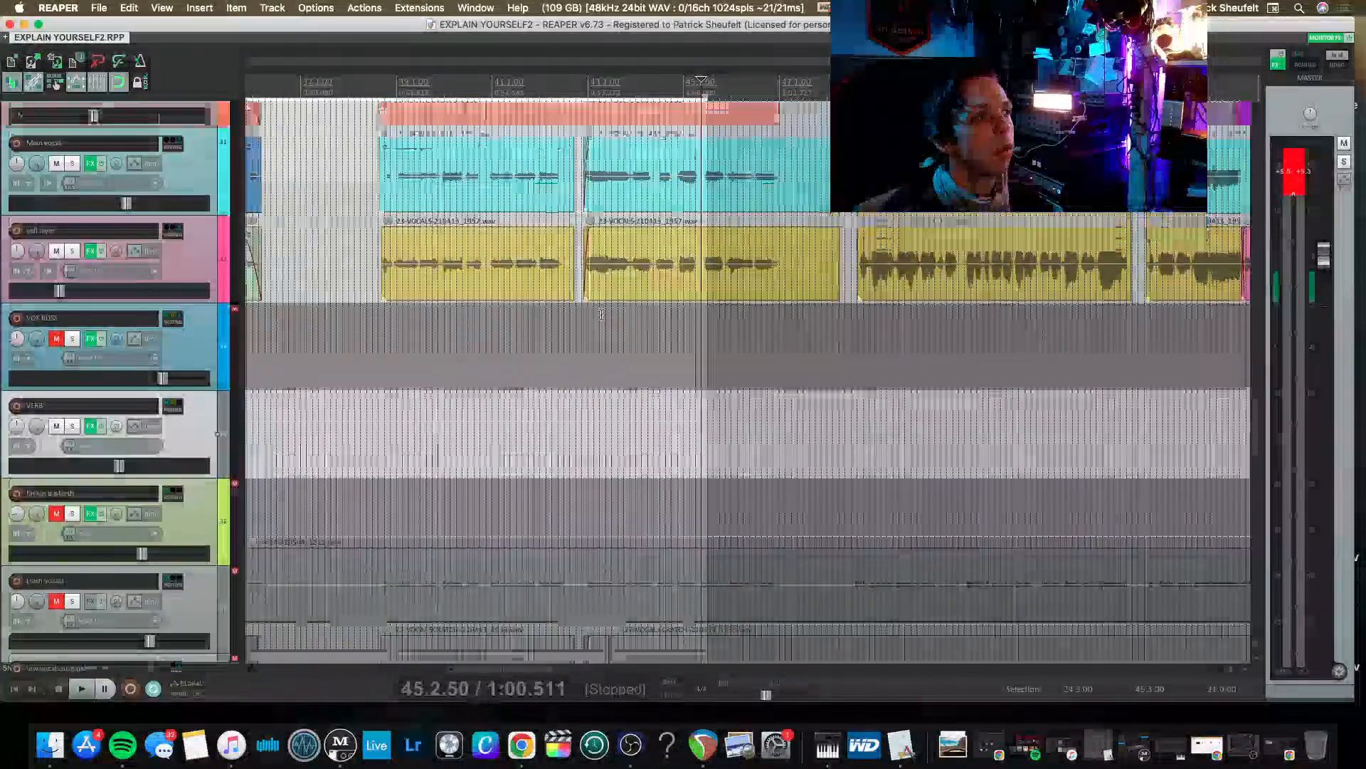
pyautogui.hscroll(1, 601, 314)
pyautogui.scroll(2, 602, 314)
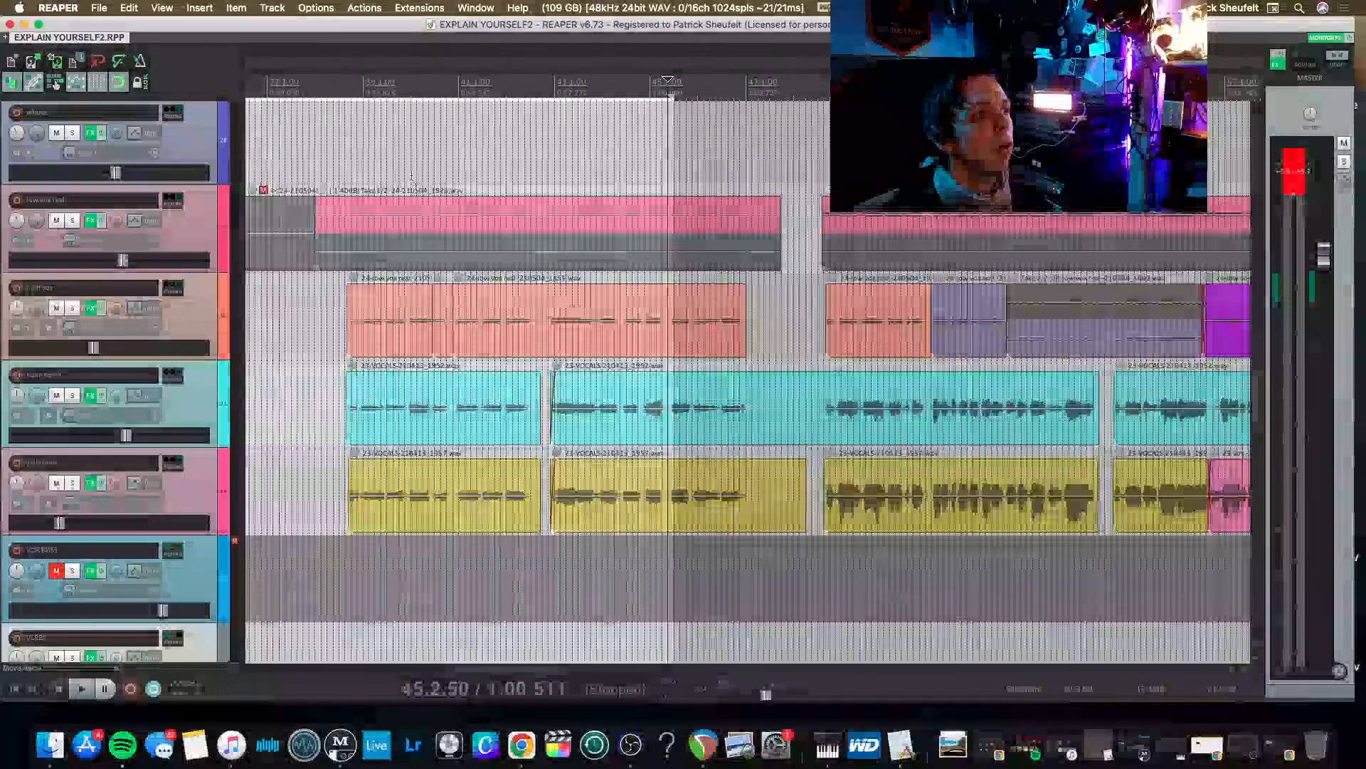
pyautogui.click(333, 91)
pyautogui.press('space')
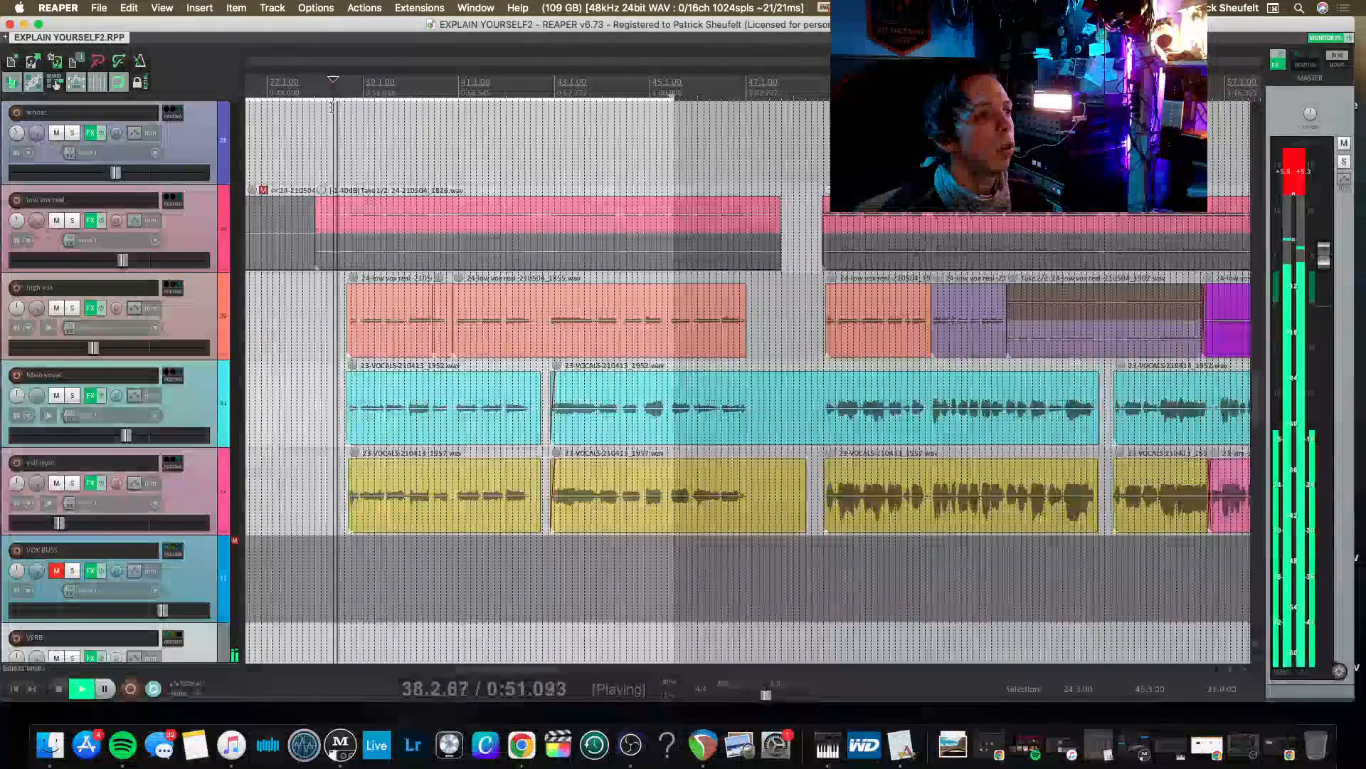
# Play from 21.1.50 at the first vocal clips, unmute VOX BUSS and lower its fader, and stop playback.
pyautogui.press('space')
pyautogui.hscroll(-10, 404, 277)
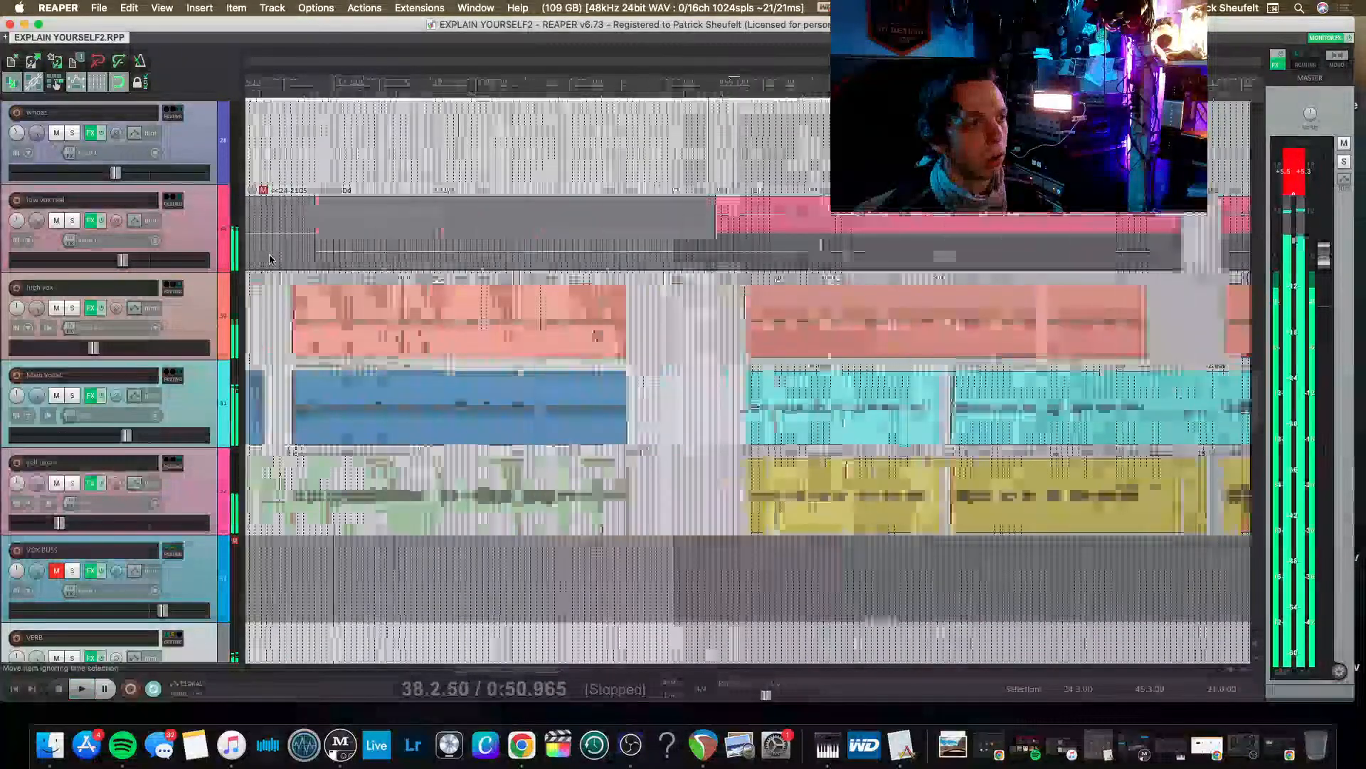
pyautogui.click(511, 311)
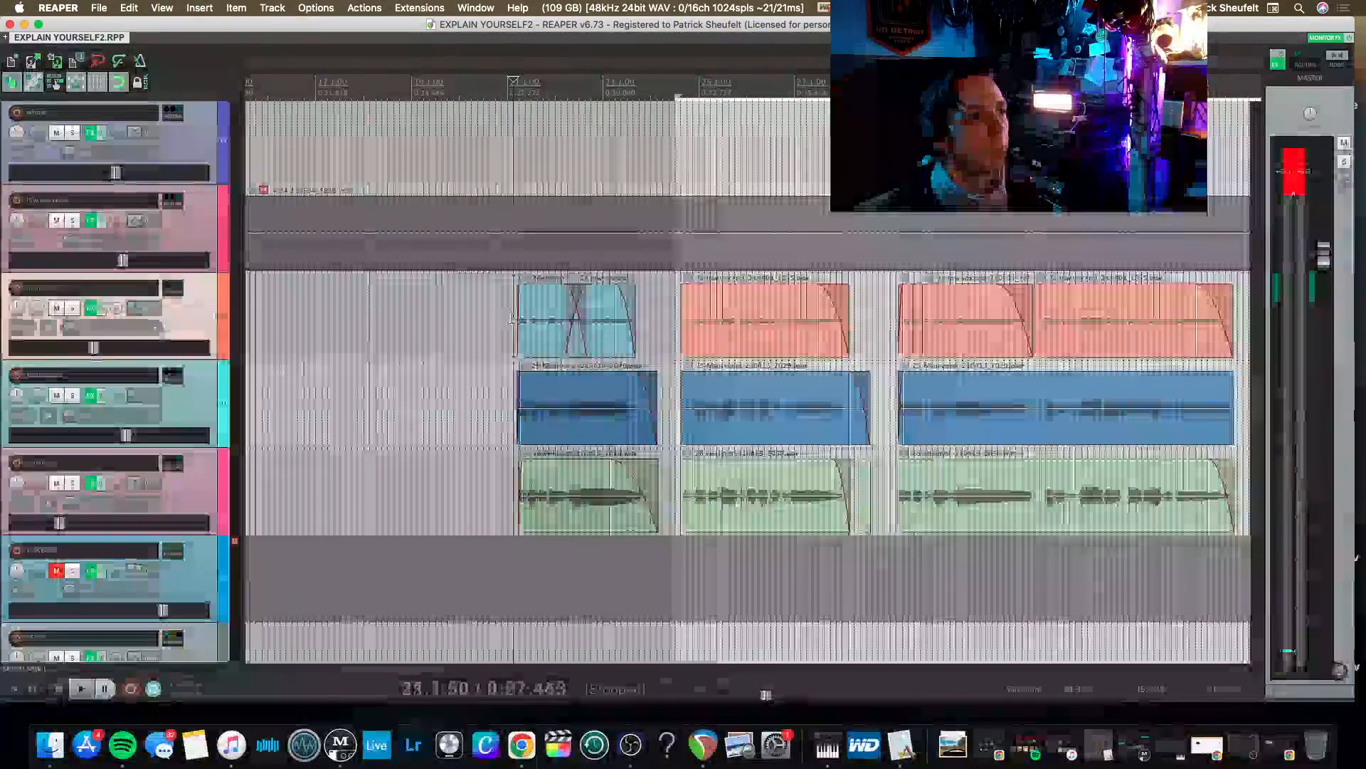
pyautogui.press('space')
pyautogui.press('super+m')
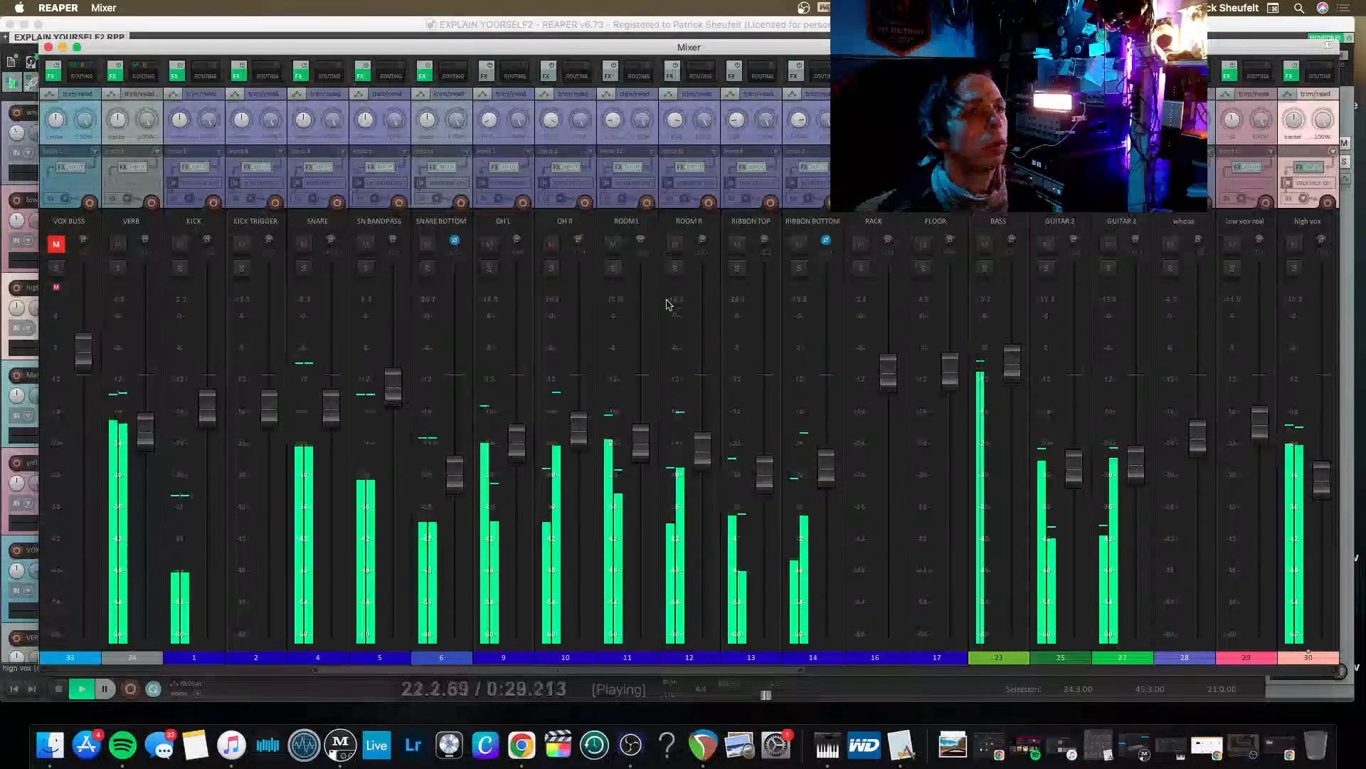
pyautogui.click(55, 244)
pyautogui.moveTo(90, 364); pyautogui.dragTo(80, 425)
pyautogui.press('super+m')
pyautogui.press('space')
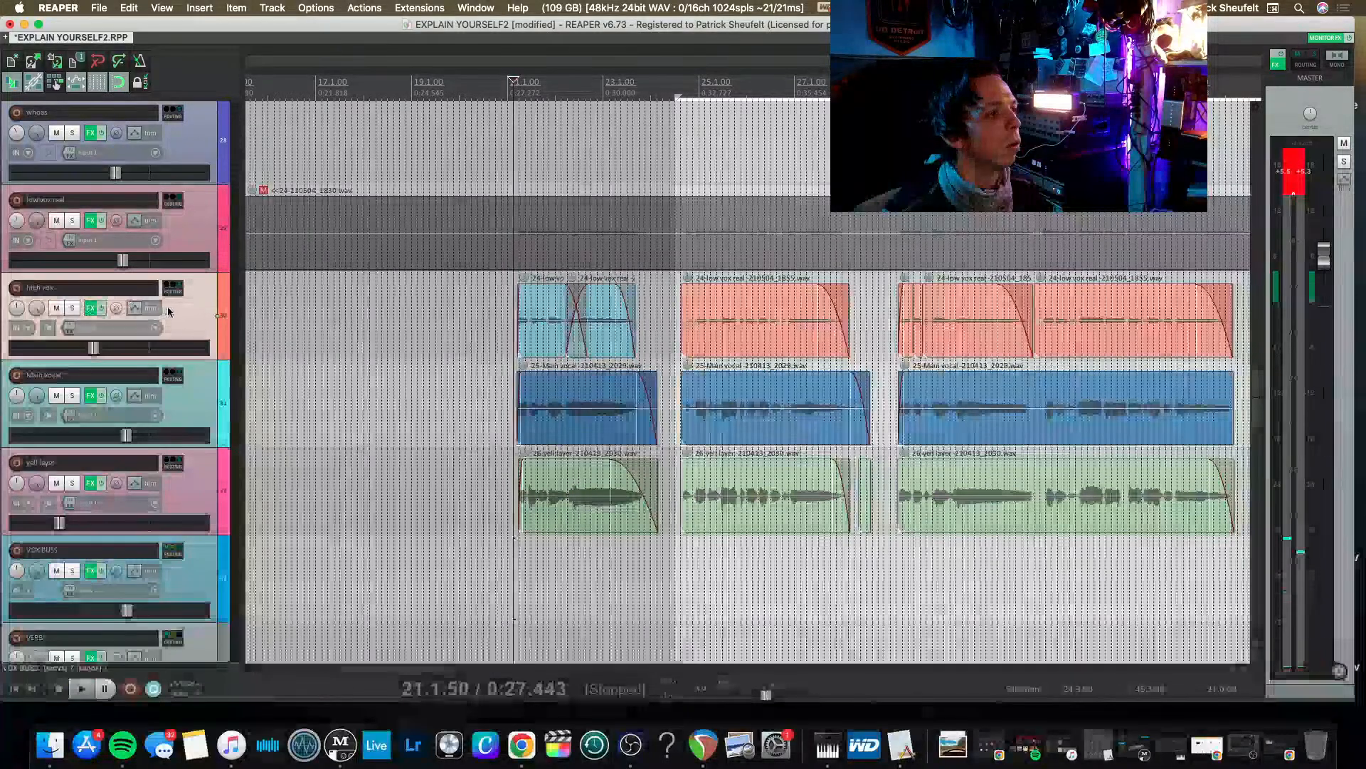
# Solo the Main vocal track, play it from the start of its first clip, and lower its fader slightly.
pyautogui.click(72, 396)
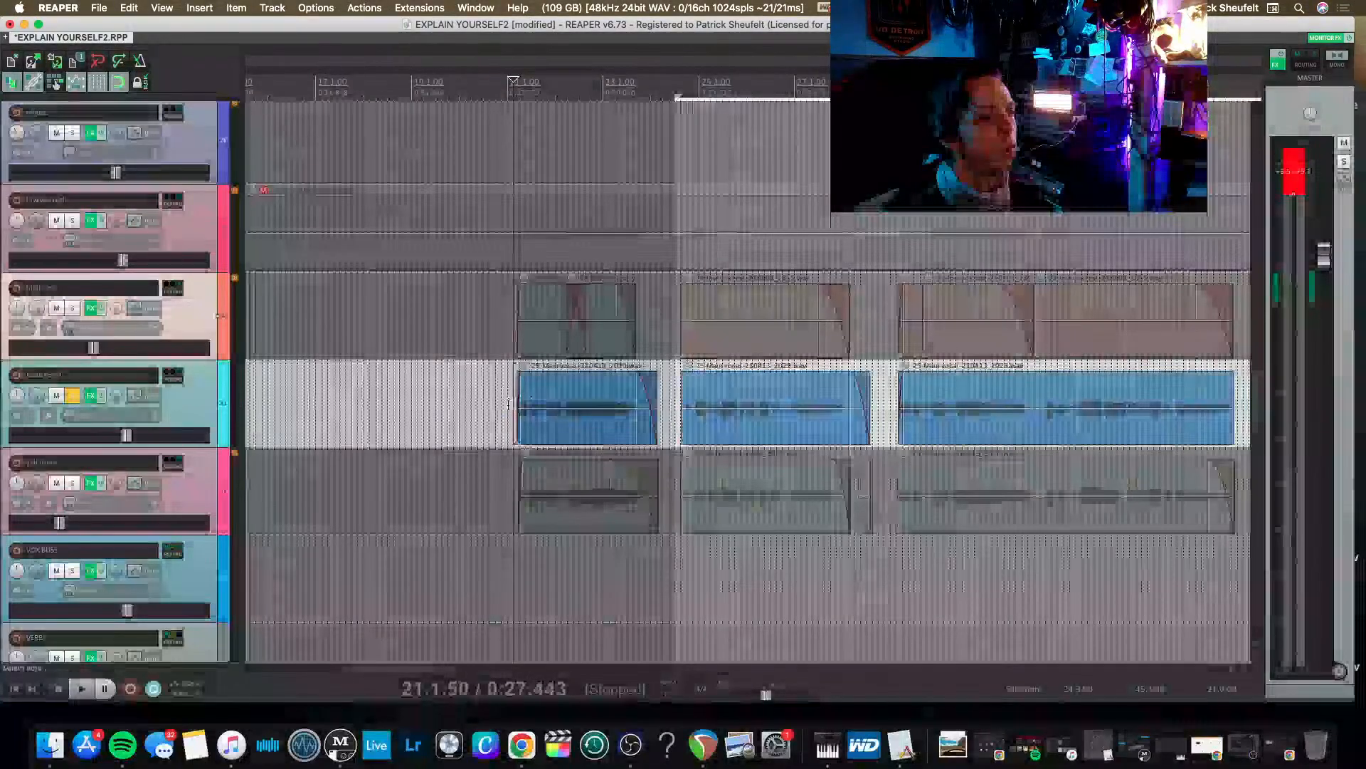
pyautogui.click(508, 405)
pyautogui.press('space')
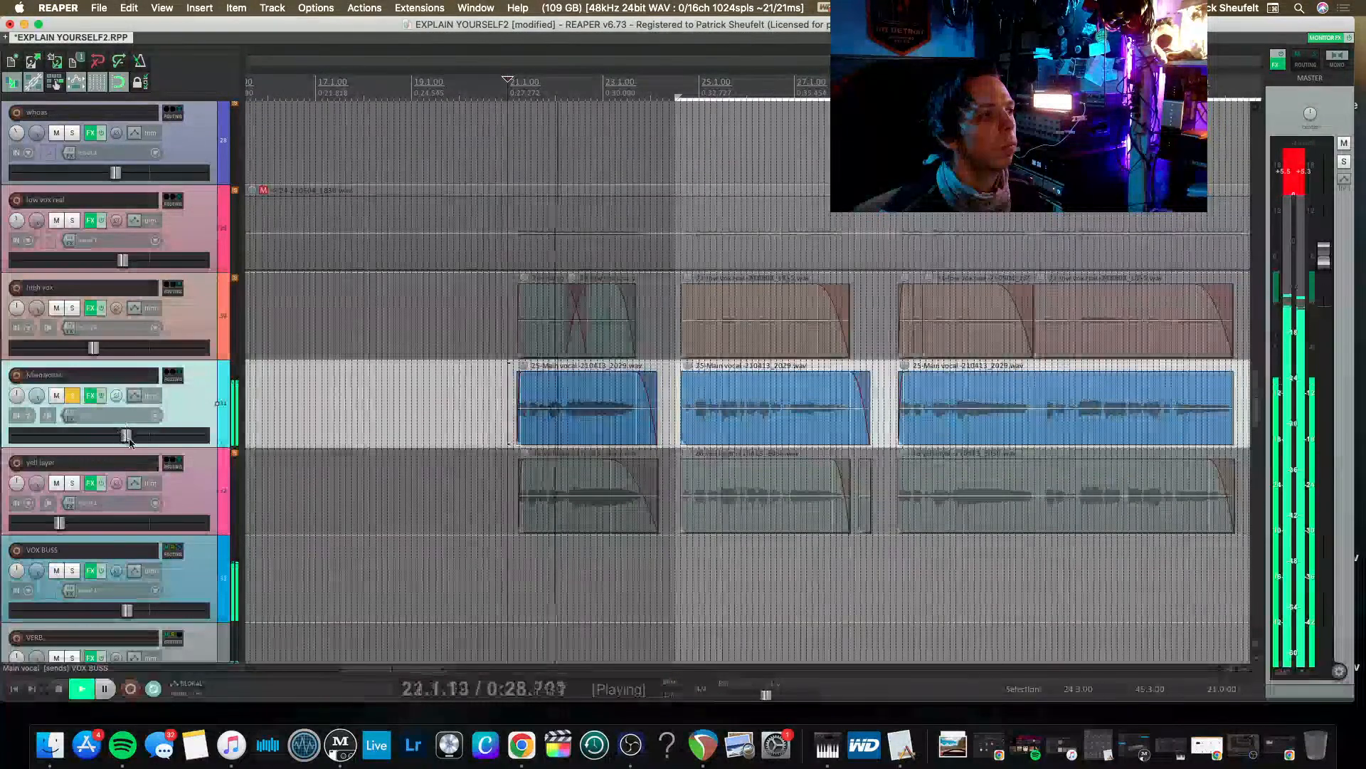
pyautogui.moveTo(129, 443); pyautogui.dragTo(118, 441)
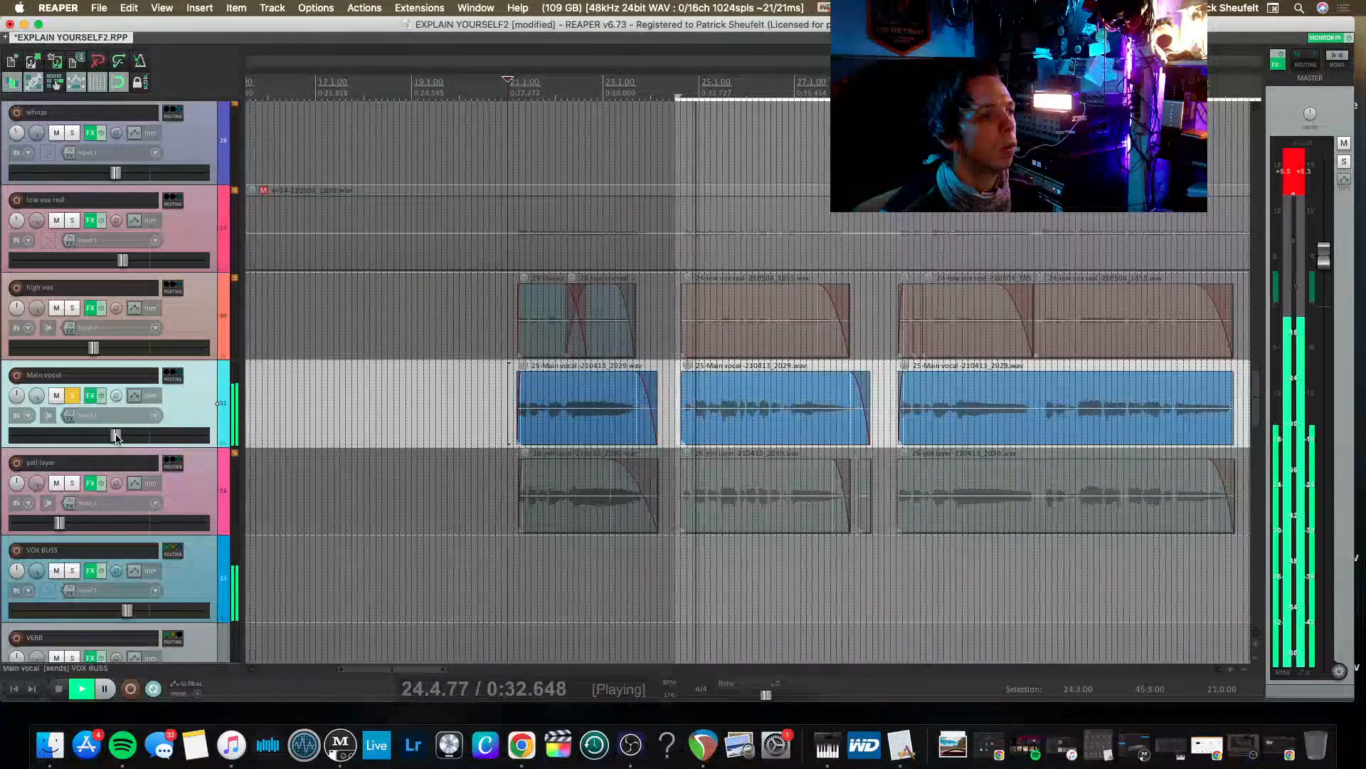
# Lower the Treble fader slightly in the Main vocal track's CLA Vocals plug-in and stop playback.
pyautogui.click(91, 396)
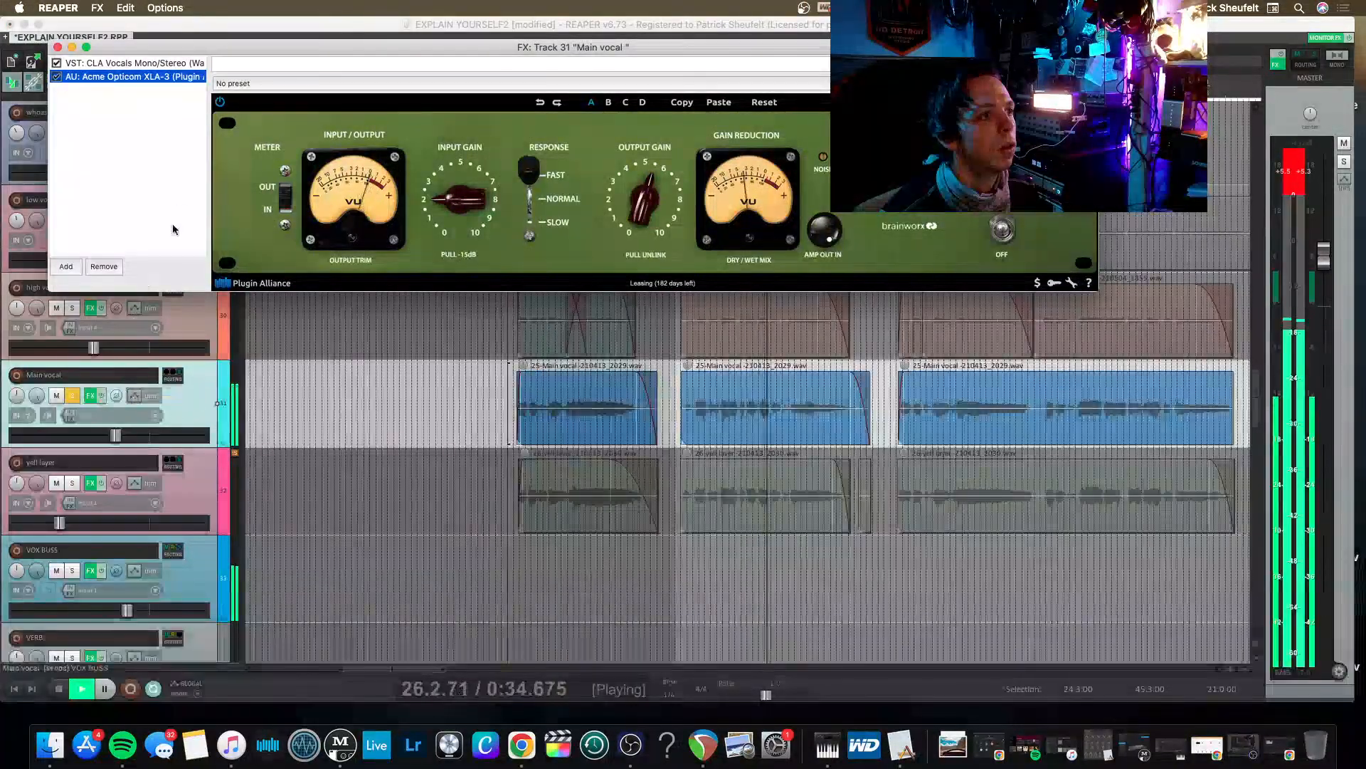
pyautogui.click(122, 64)
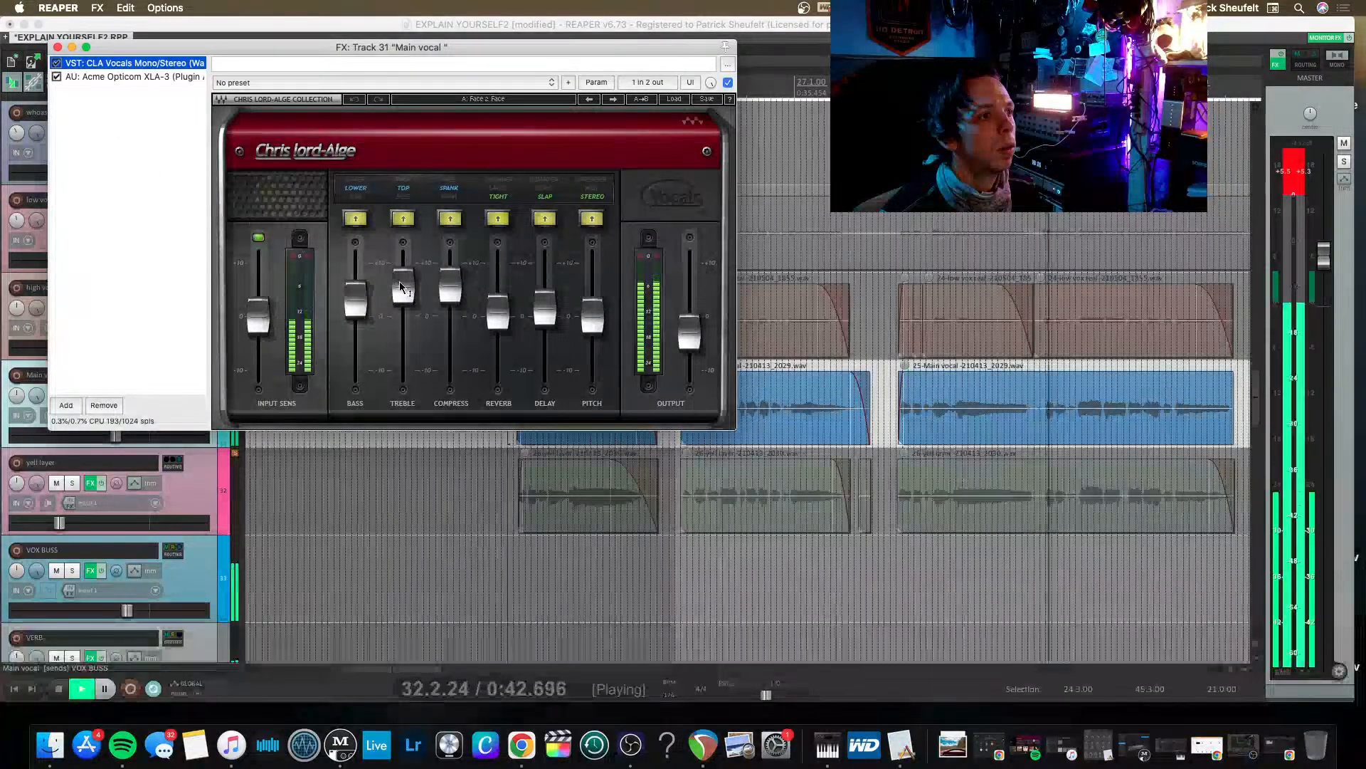
pyautogui.moveTo(402, 285); pyautogui.dragTo(403, 289)
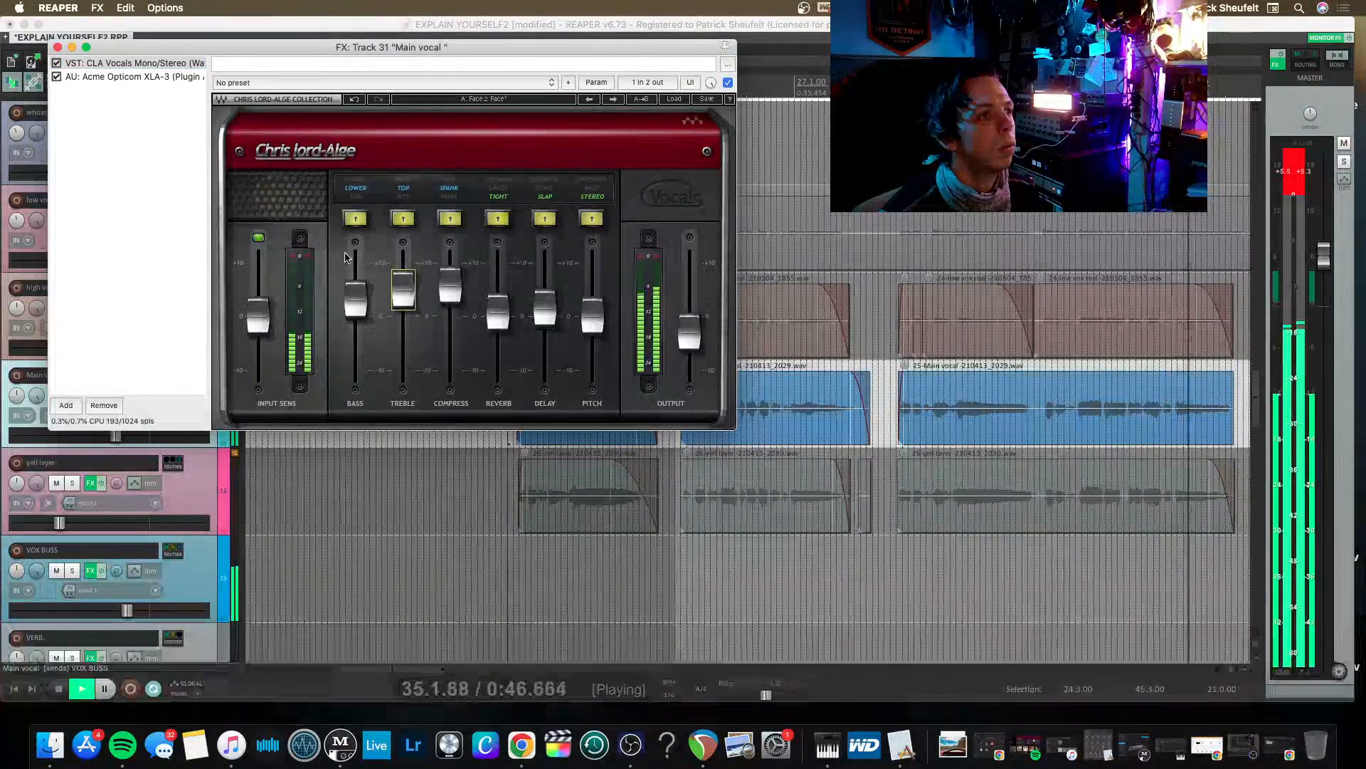
pyautogui.press('space')
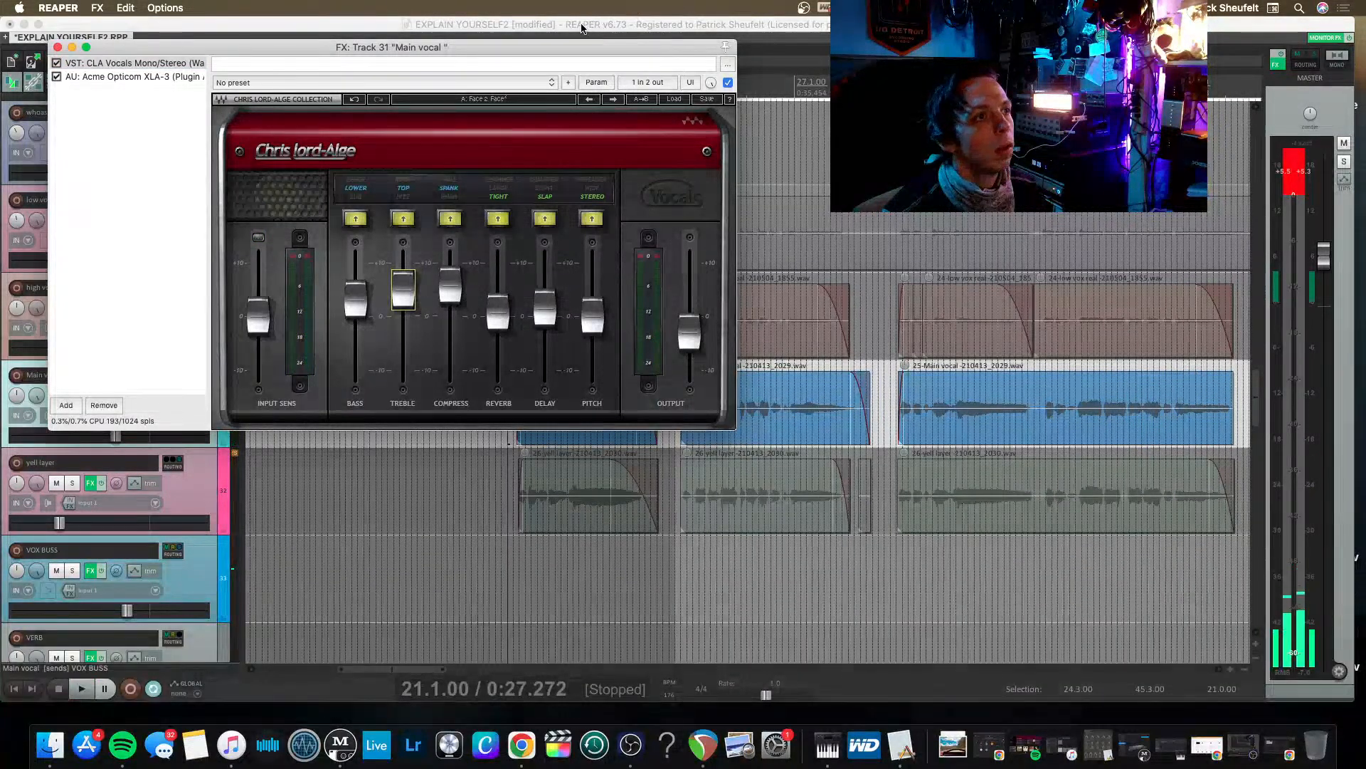
pyautogui.moveTo(382, 47); pyautogui.dragTo(496, 144)
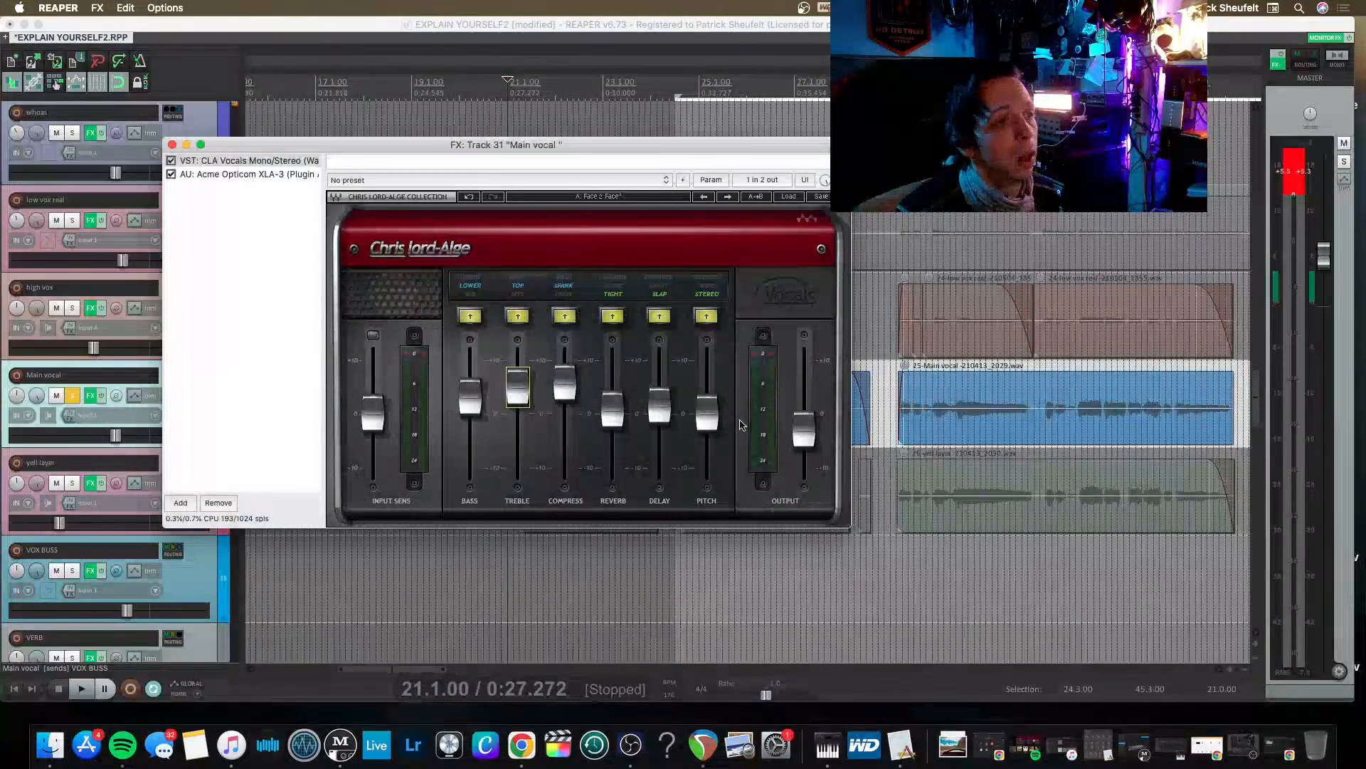
pyautogui.click(705, 413)
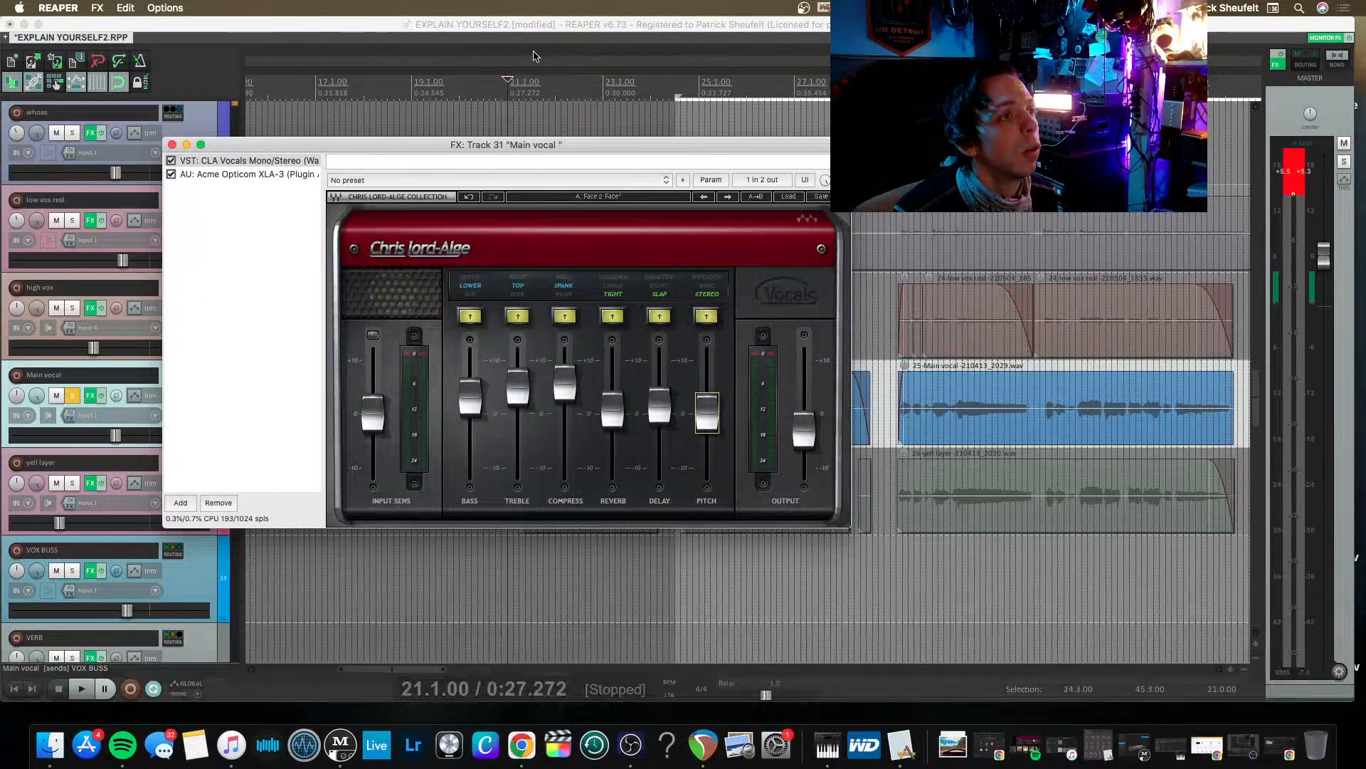
# Replay the Main vocal from 21.2.50 and add the VST3 NEOLD BIG AL plug-in to its effects chain.
pyautogui.click(522, 93)
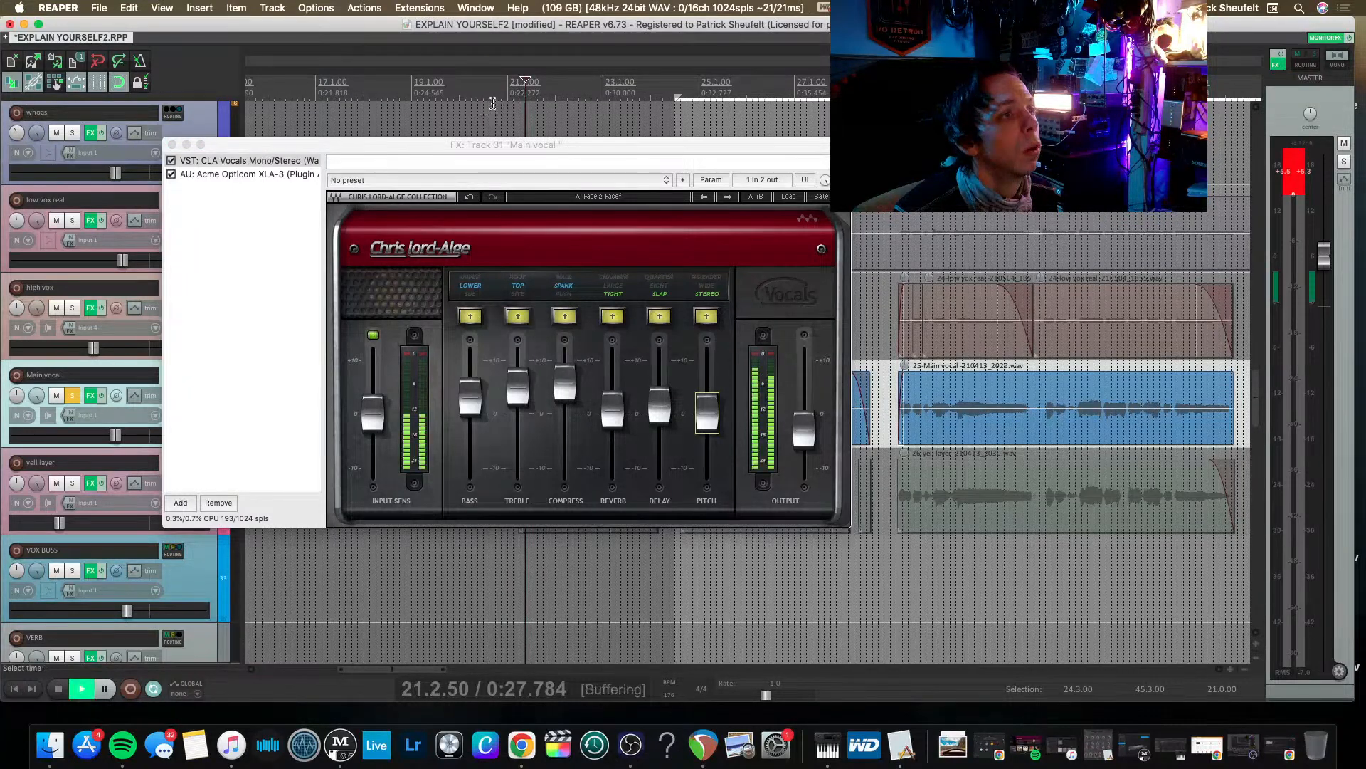
pyautogui.press('space')
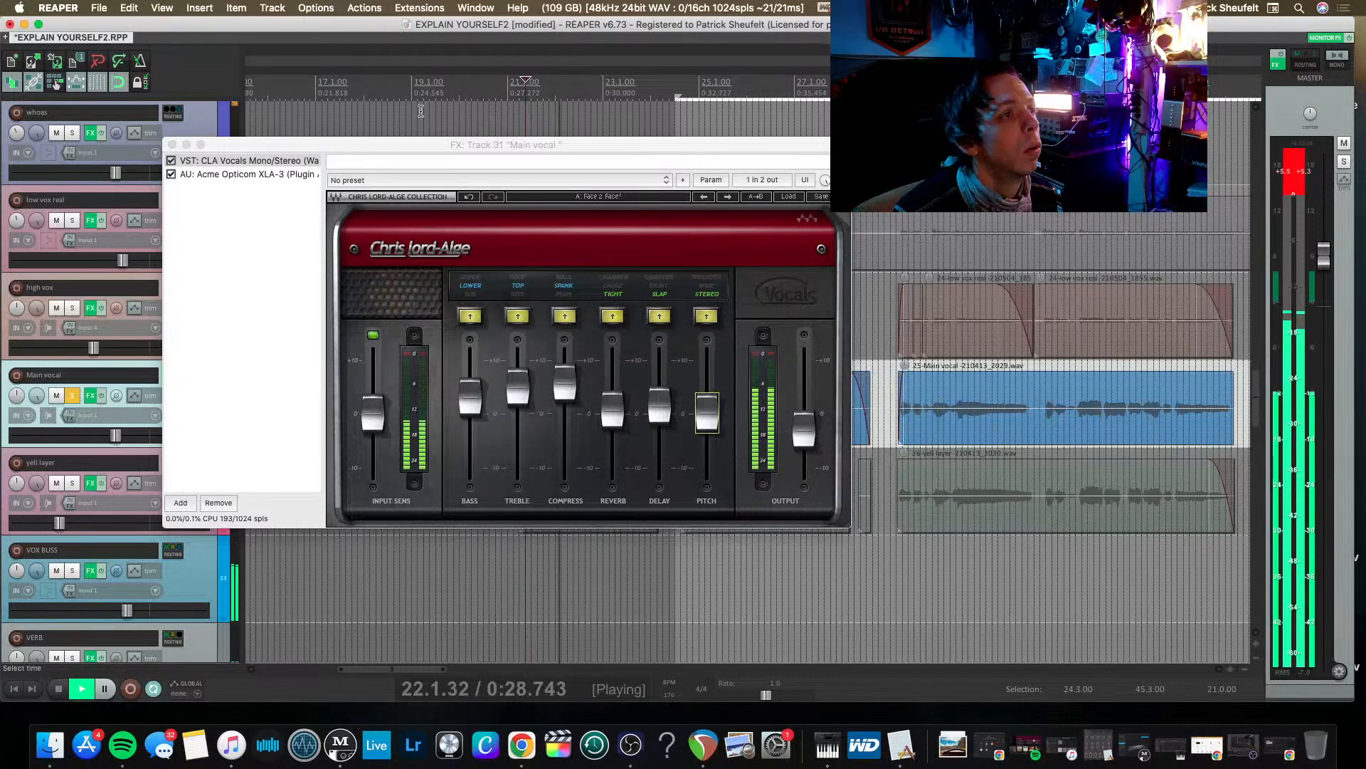
pyautogui.press('space')
pyautogui.click(242, 193)
pyautogui.doubleClick(241, 188)
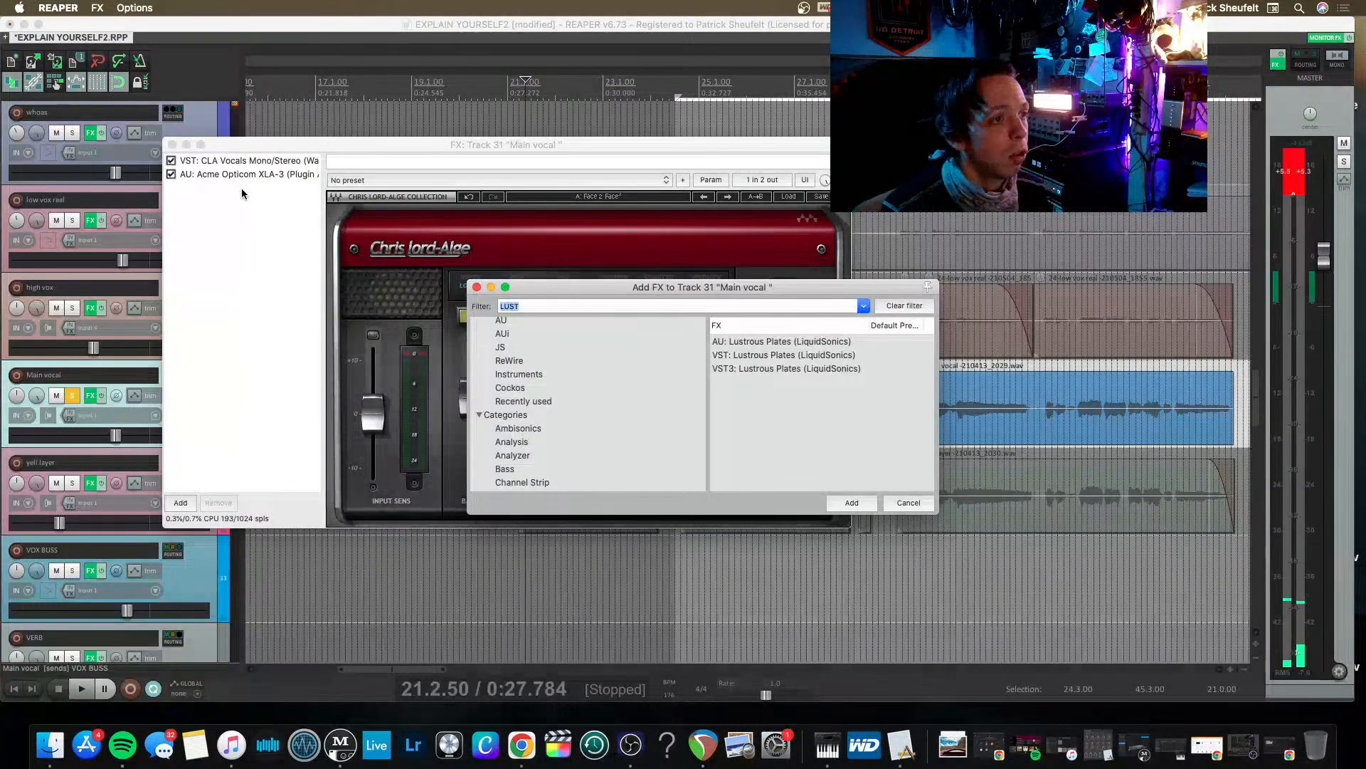
pyautogui.press('BackSpace')
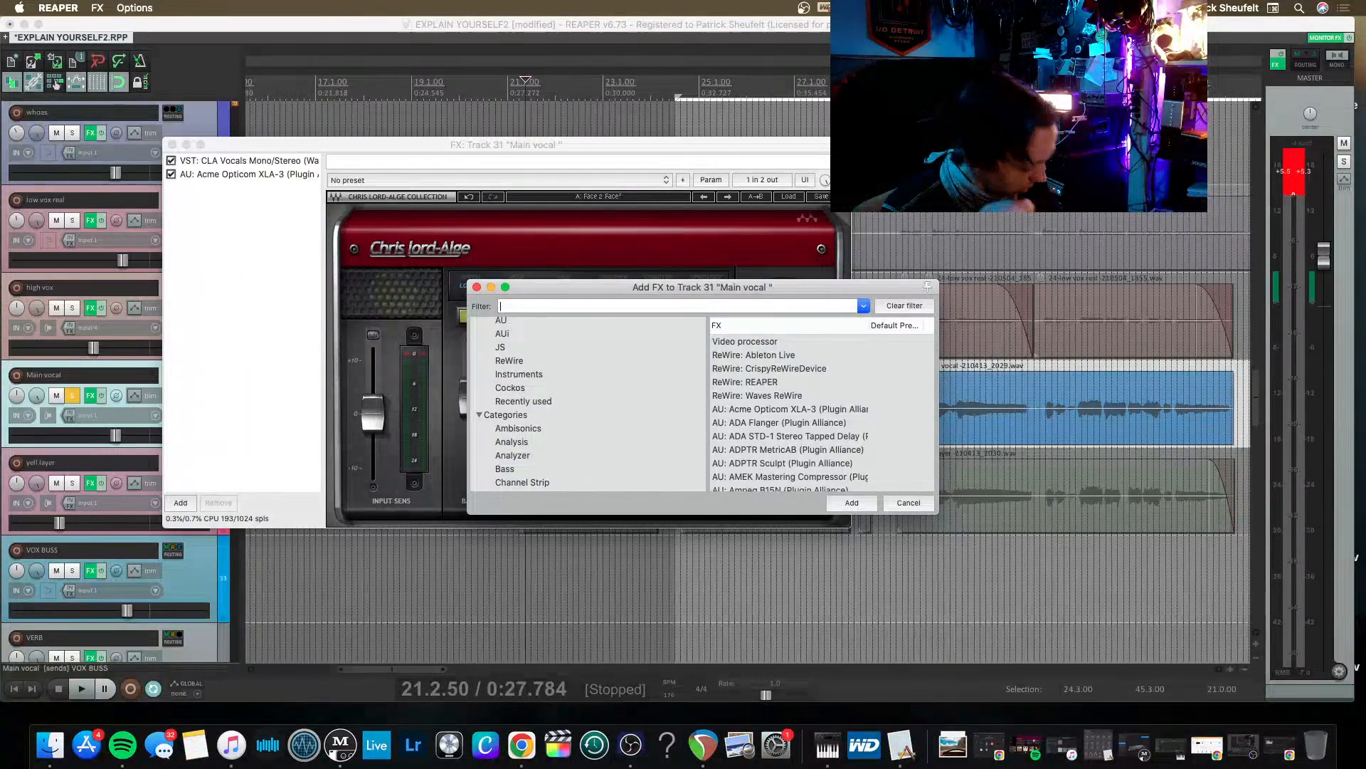
pyautogui.write('BIG')
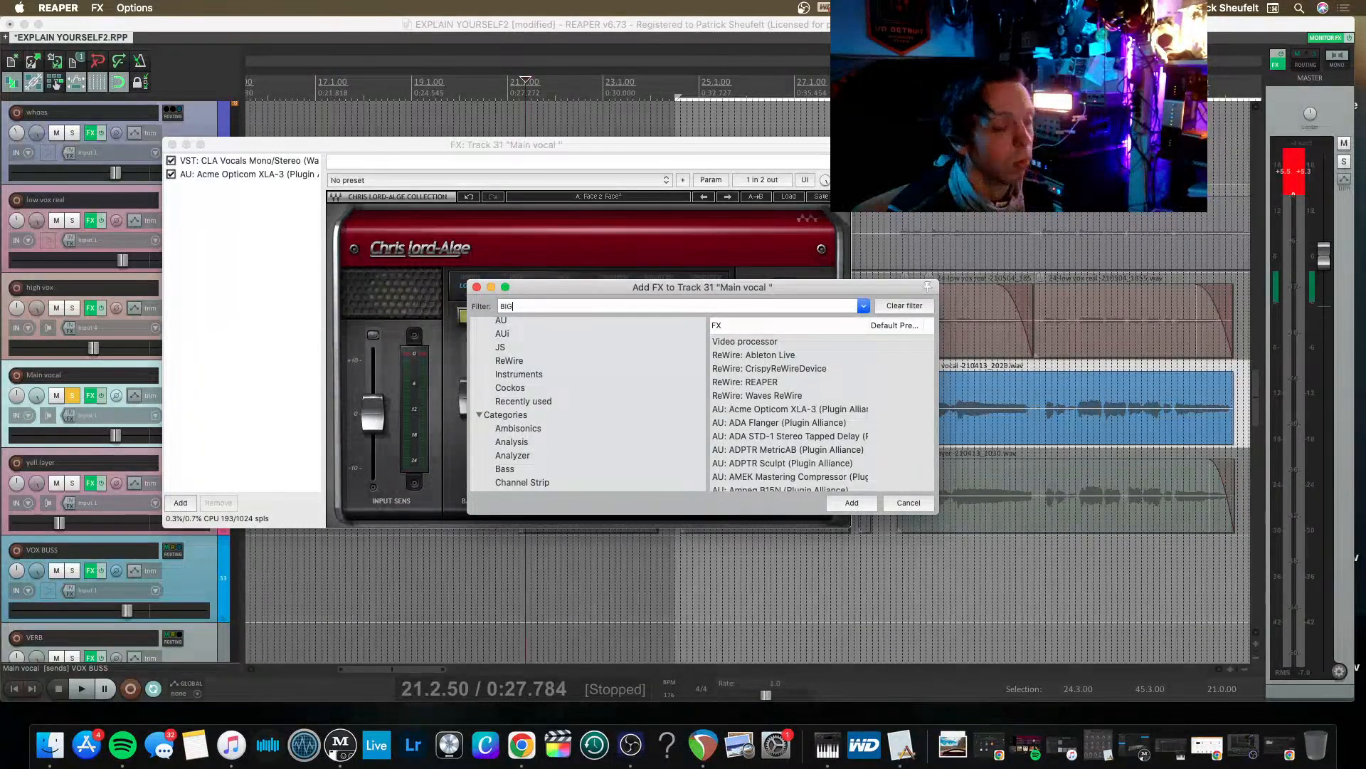
pyautogui.press('Down')
pyautogui.press('Down')
pyautogui.press('Down')
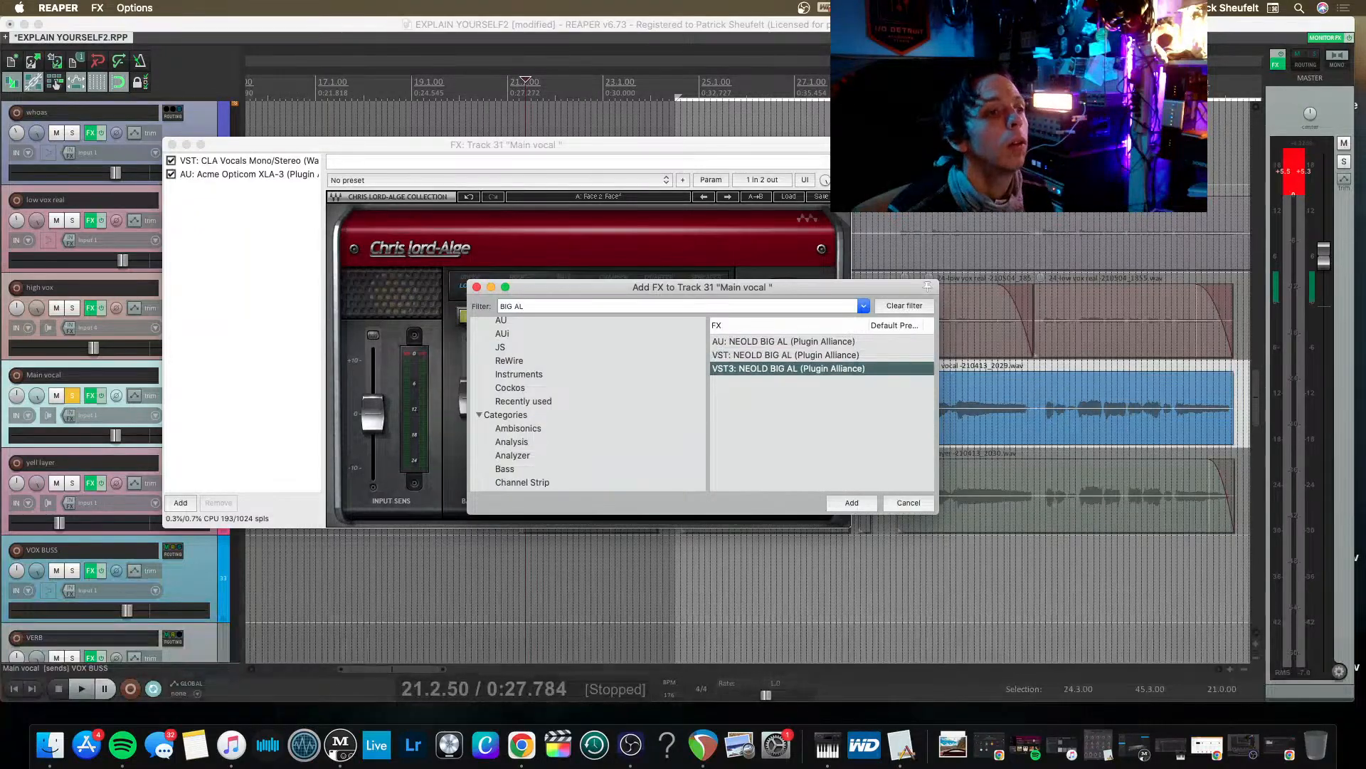
pyautogui.press('Return')
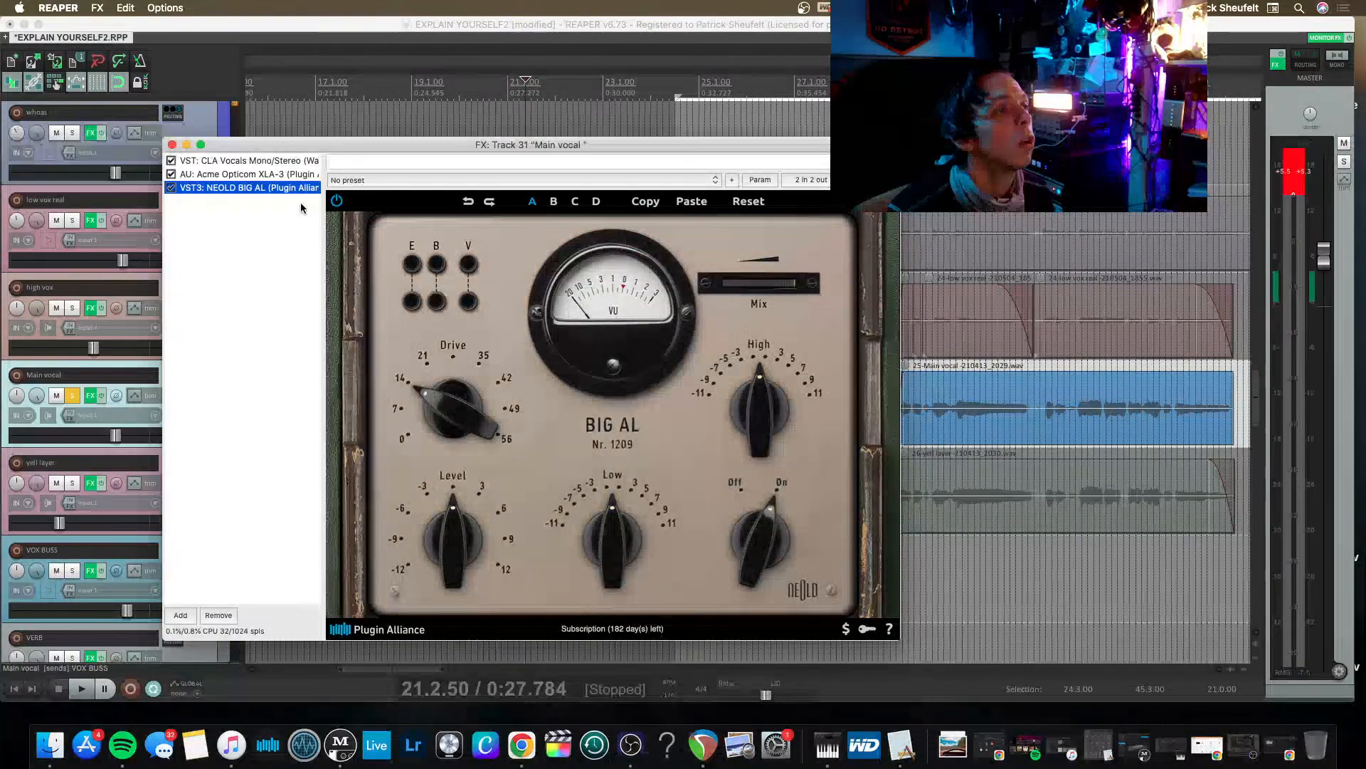
# Turn on BIG AL's E, B and V switches and set its Drive to about 35 dB while the vocal plays.
pyautogui.press('space')
pyautogui.click(421, 305)
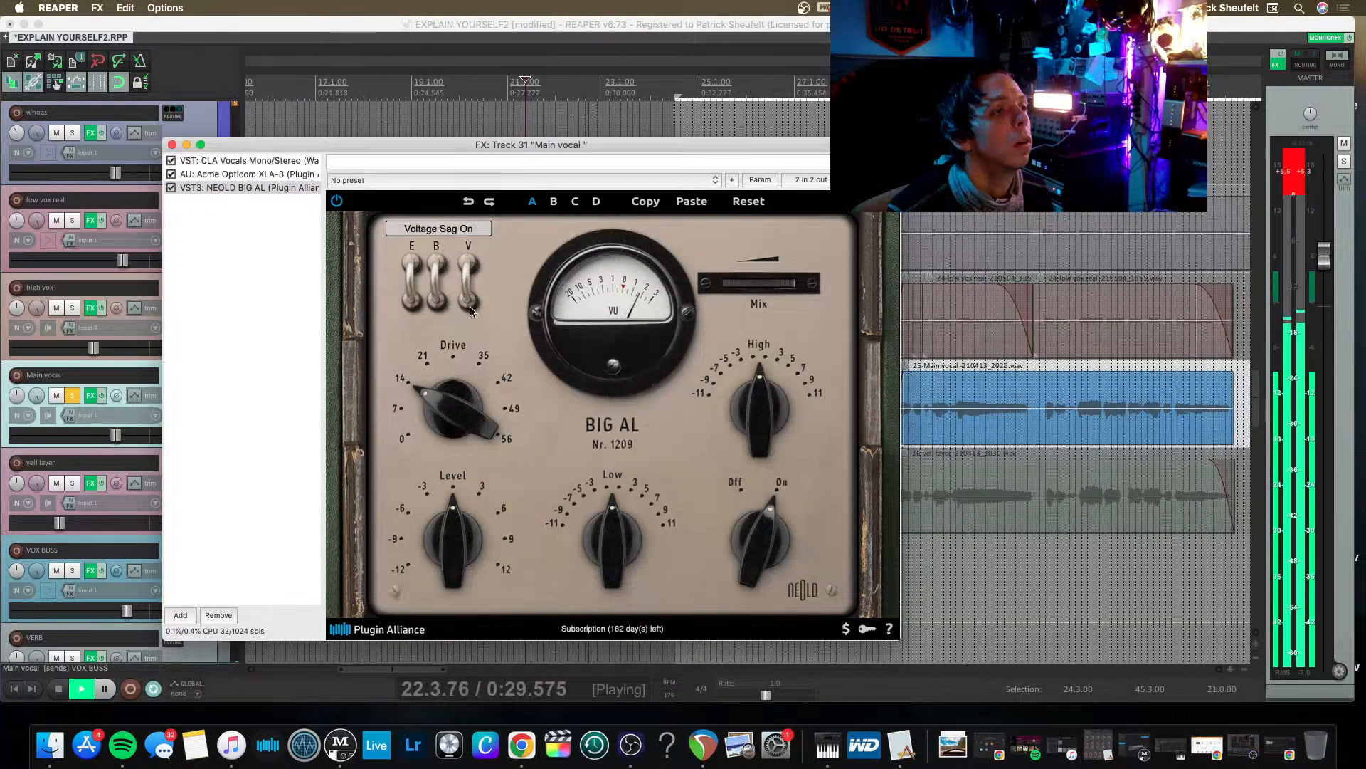
pyautogui.moveTo(457, 417); pyautogui.dragTo(441, 320)
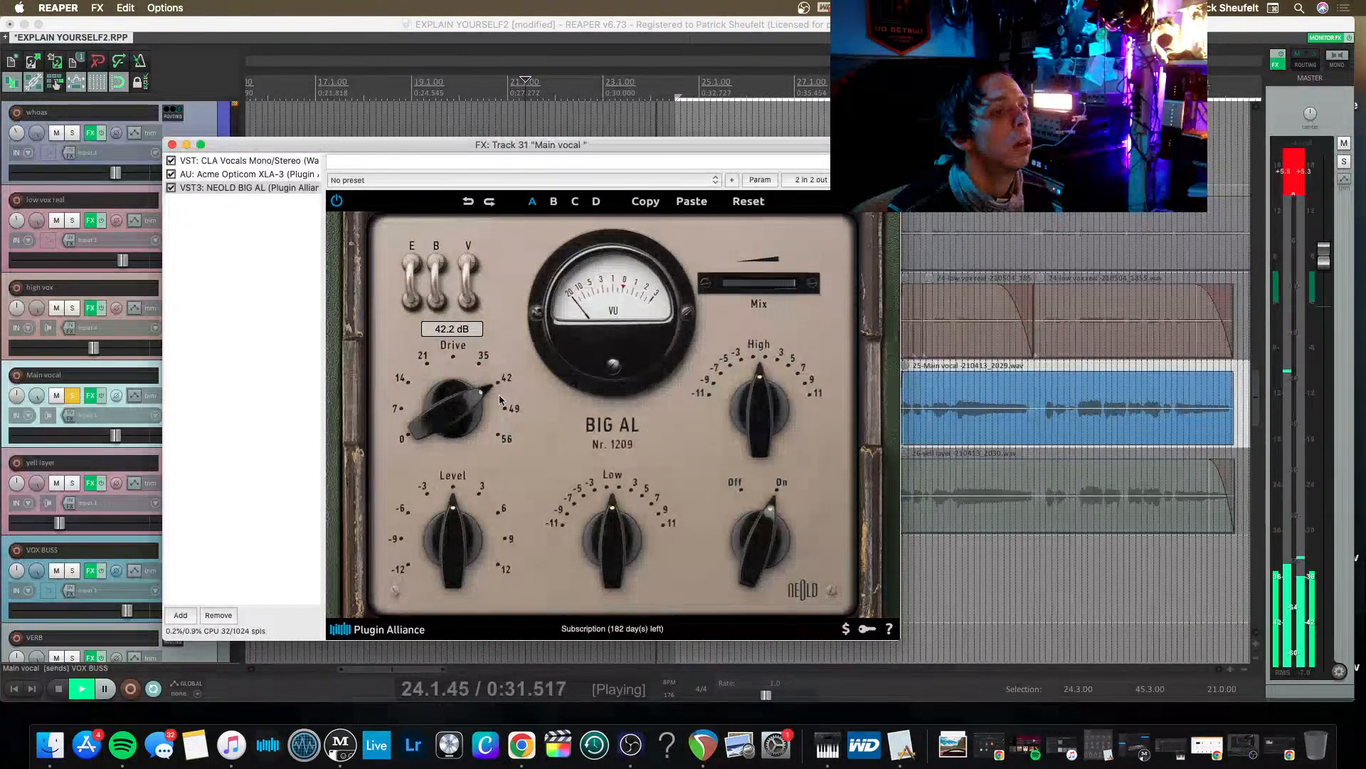
pyautogui.moveTo(500, 400); pyautogui.dragTo(449, 426)
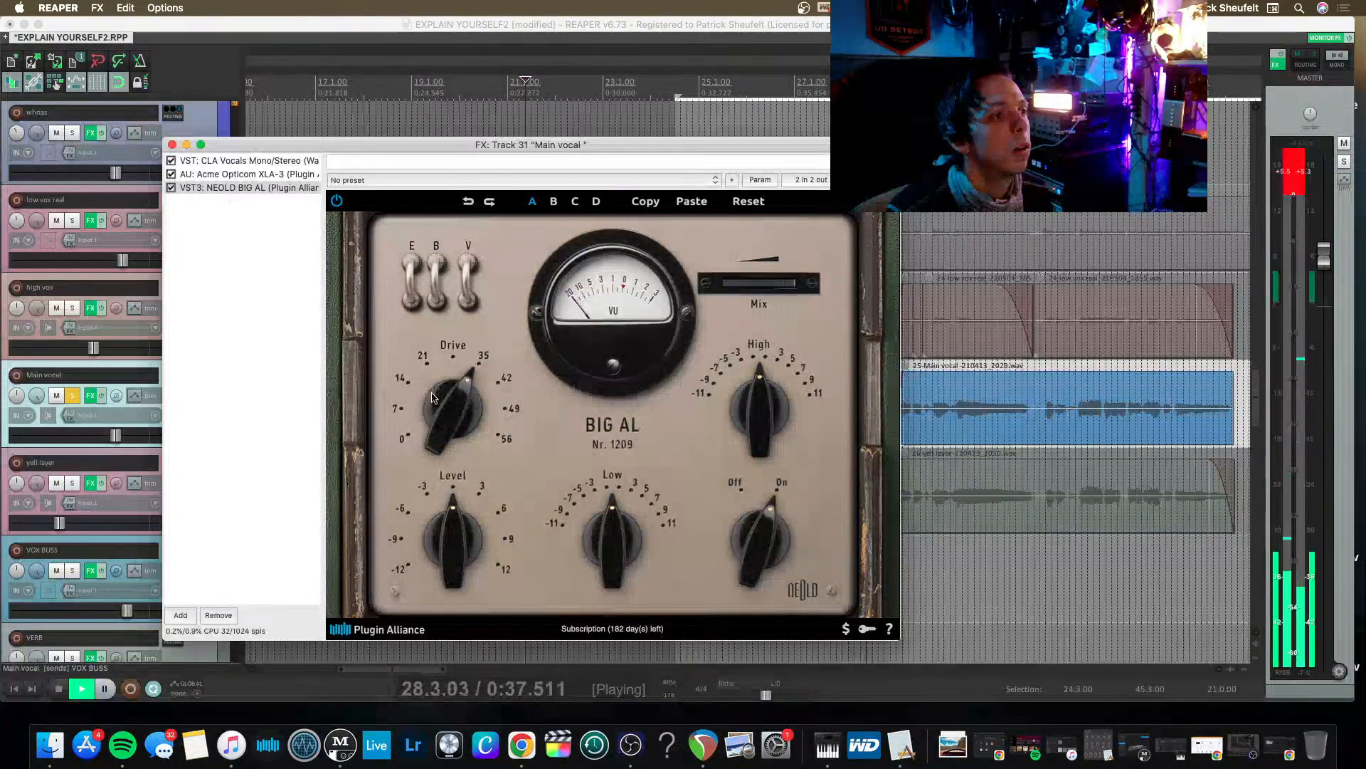
pyautogui.press('space')
# Stop playback and add the VST CLA-2A Stereo (Waves) compressor after BIG AL in the Main vocal effects chain.
pyautogui.doubleClick(207, 201)
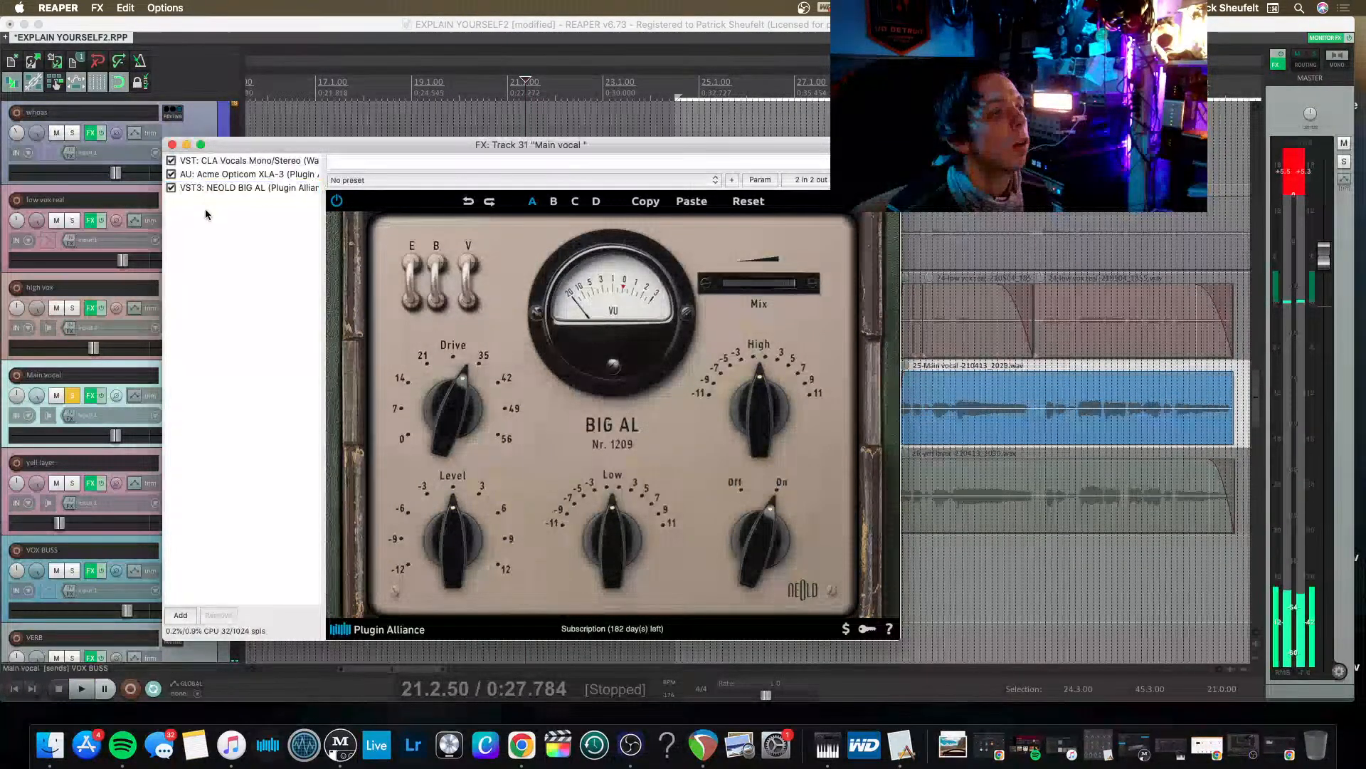
pyautogui.press('BackSpace')
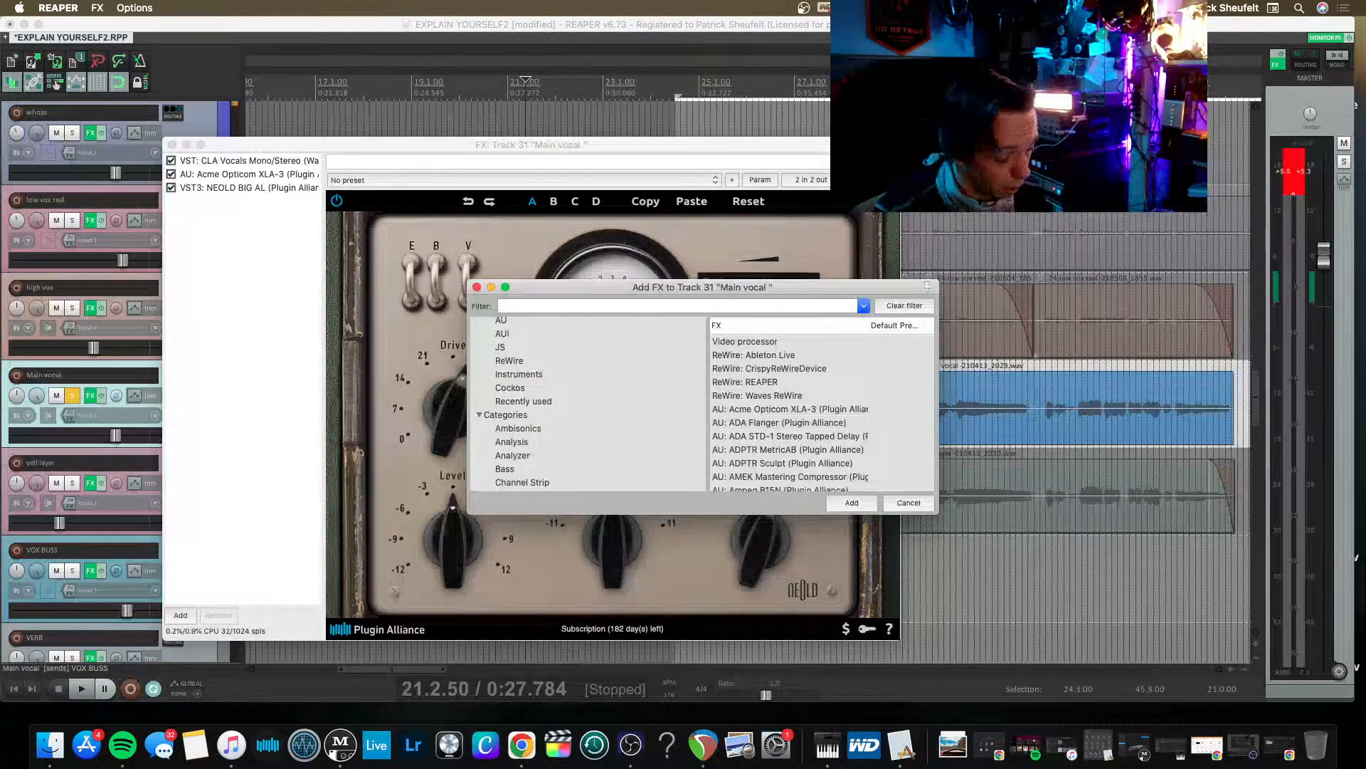
pyautogui.write('zz')
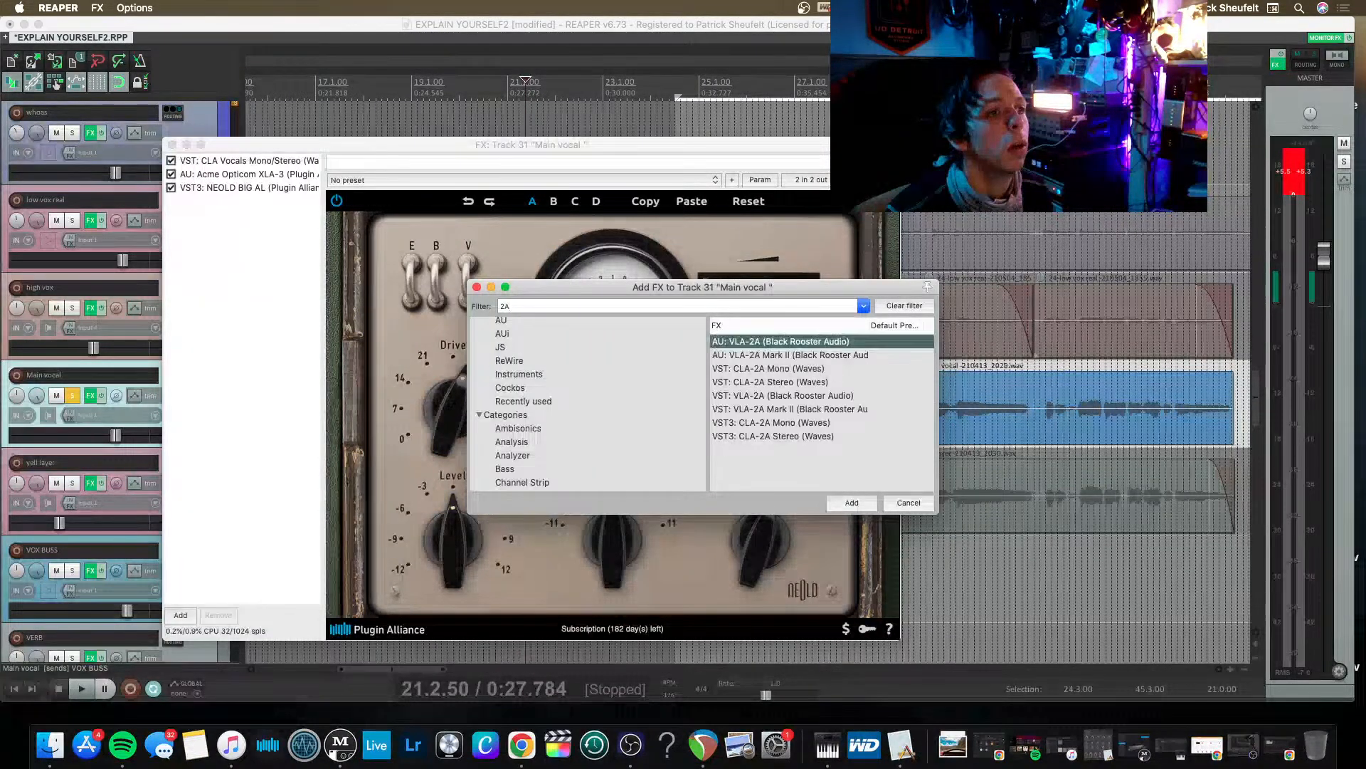
pyautogui.press('Down')
pyautogui.press('Down')
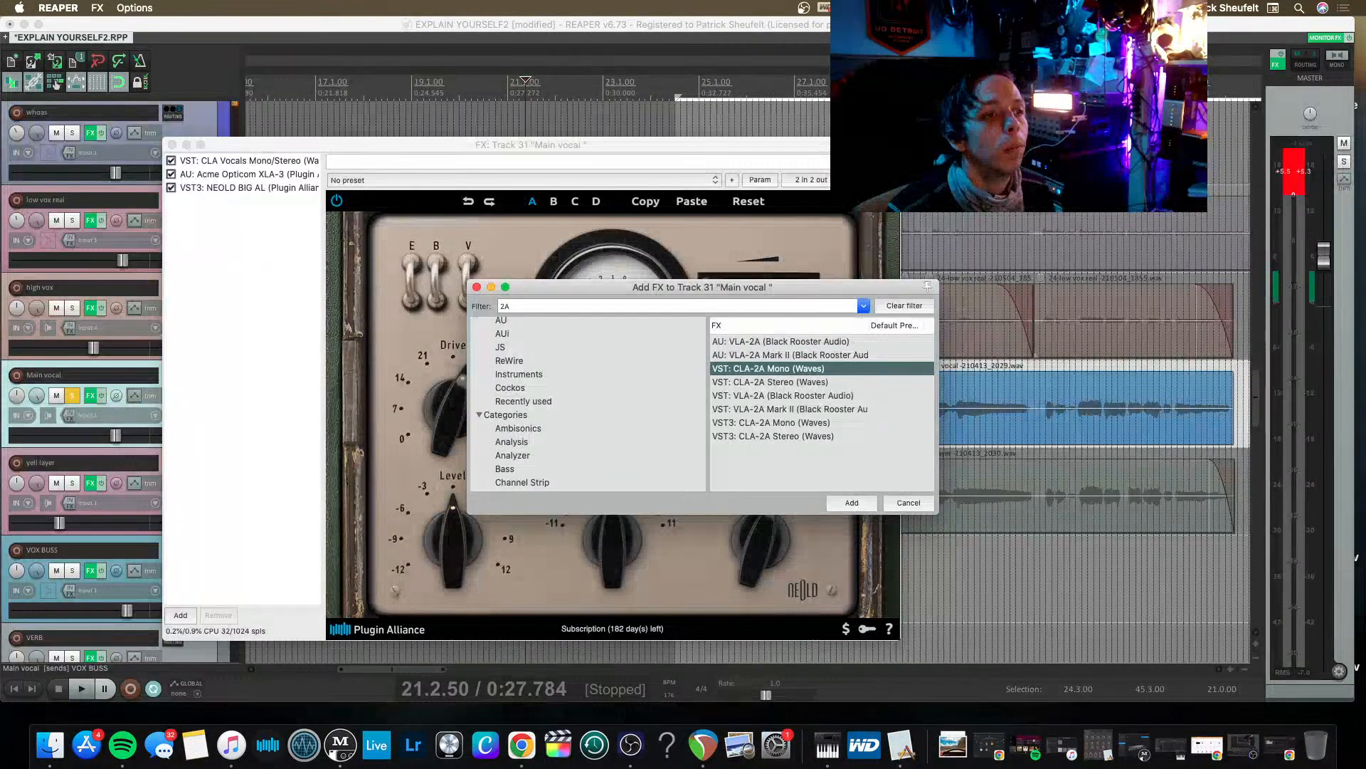
pyautogui.press('Down')
pyautogui.press('Return')
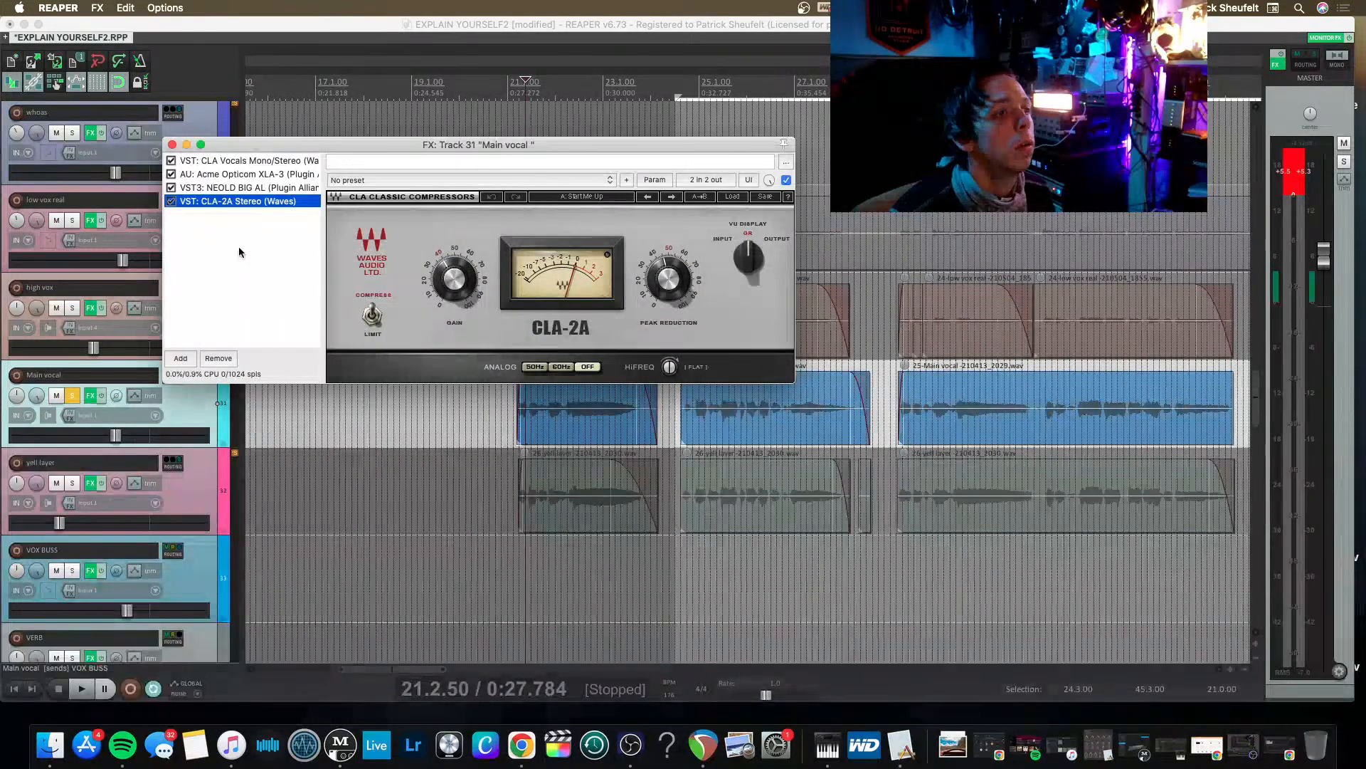
# Play the Main vocal, check BIG AL's bypass, fine-tune the CLA-2A's Peak Reduction and stop playback.
pyautogui.press('space')
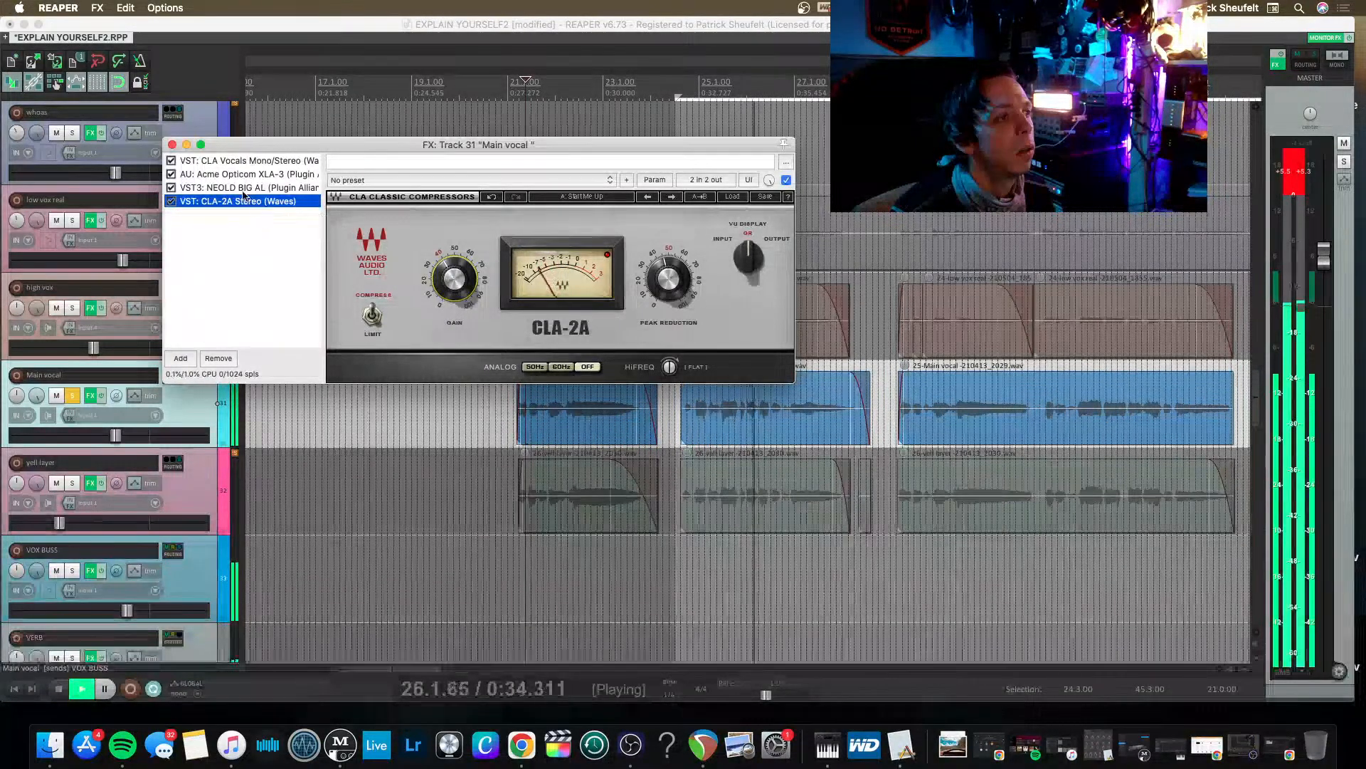
pyautogui.click(171, 187)
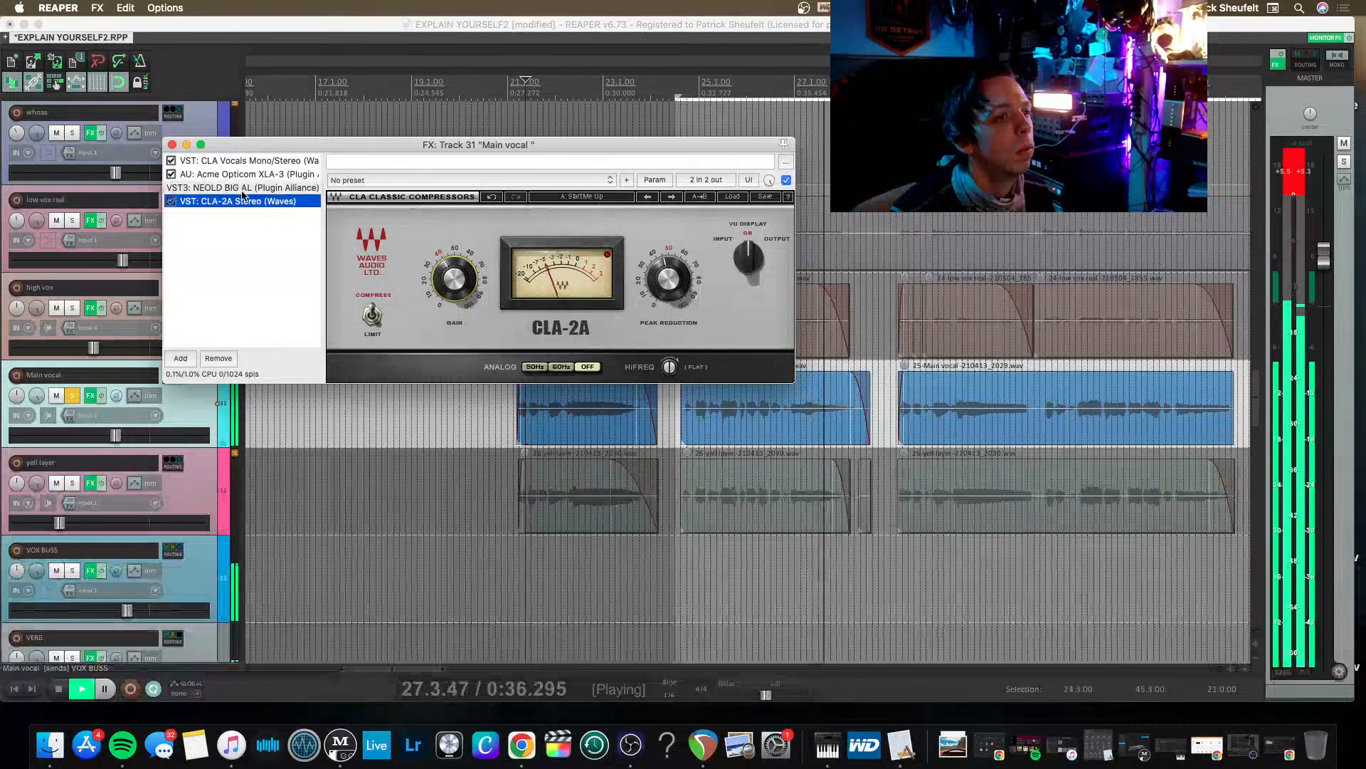
pyautogui.click(608, 254)
pyautogui.moveTo(669, 279); pyautogui.dragTo(668, 286)
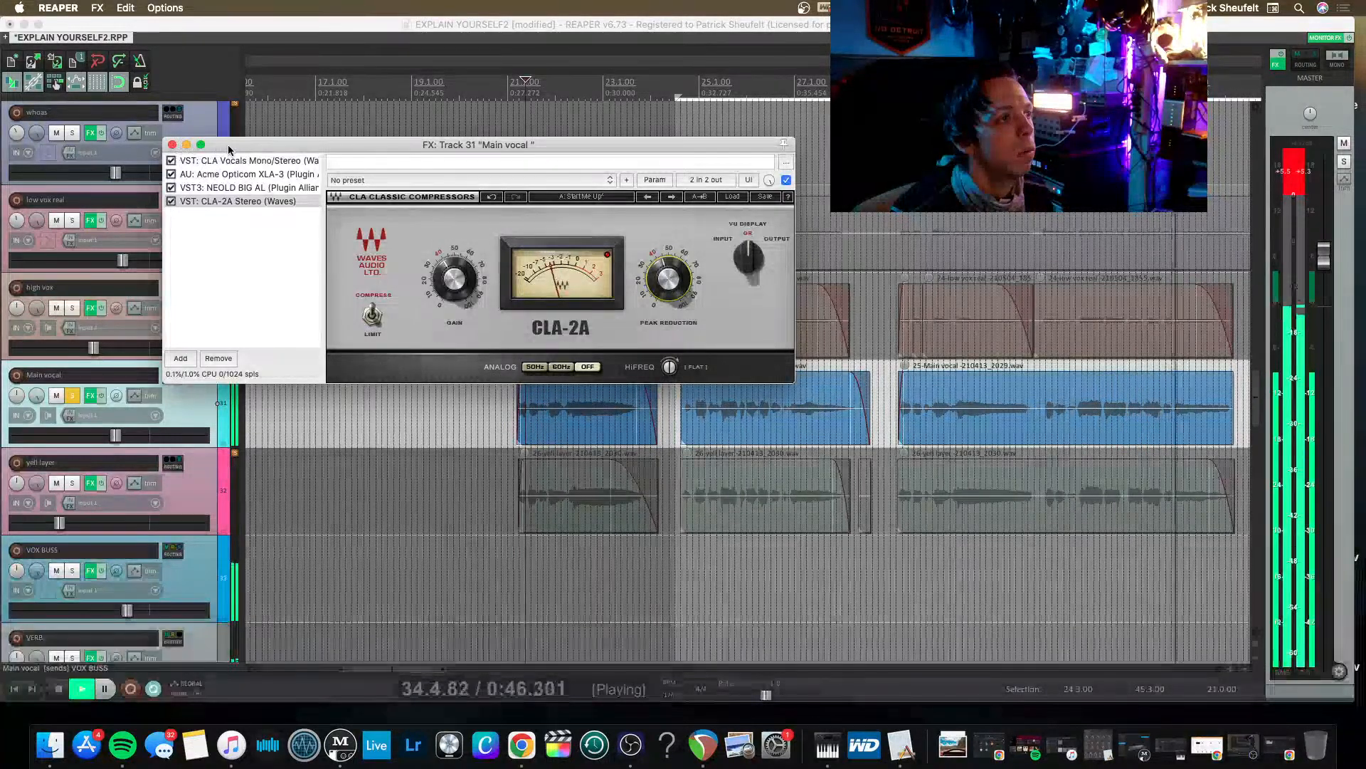
pyautogui.moveTo(227, 146); pyautogui.dragTo(369, 134)
pyautogui.press('space')
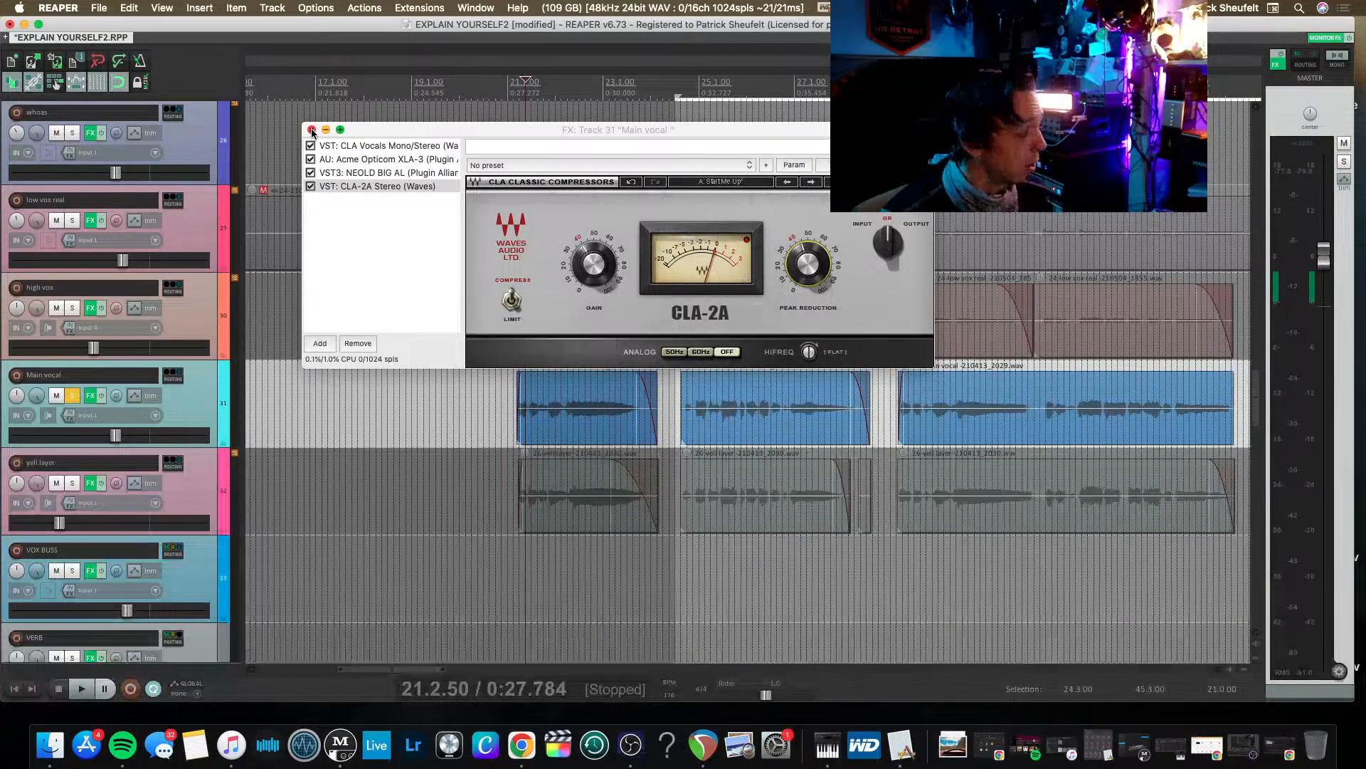
# Review the CLA Vocals, Opticom XLA-3 and CLA-2A plug-ins while the Main vocal plays, and close its effects chain.
pyautogui.click(395, 145)
pyautogui.press('space')
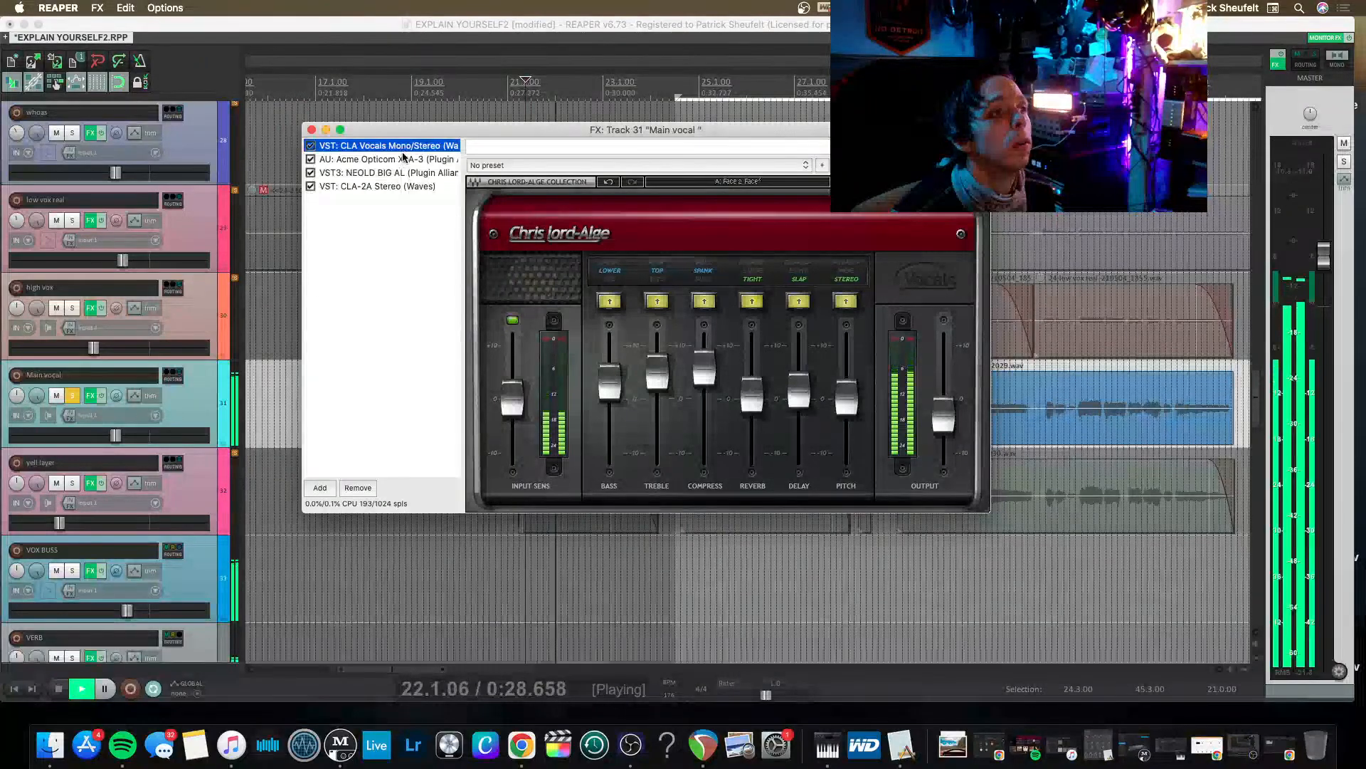
pyautogui.click(399, 159)
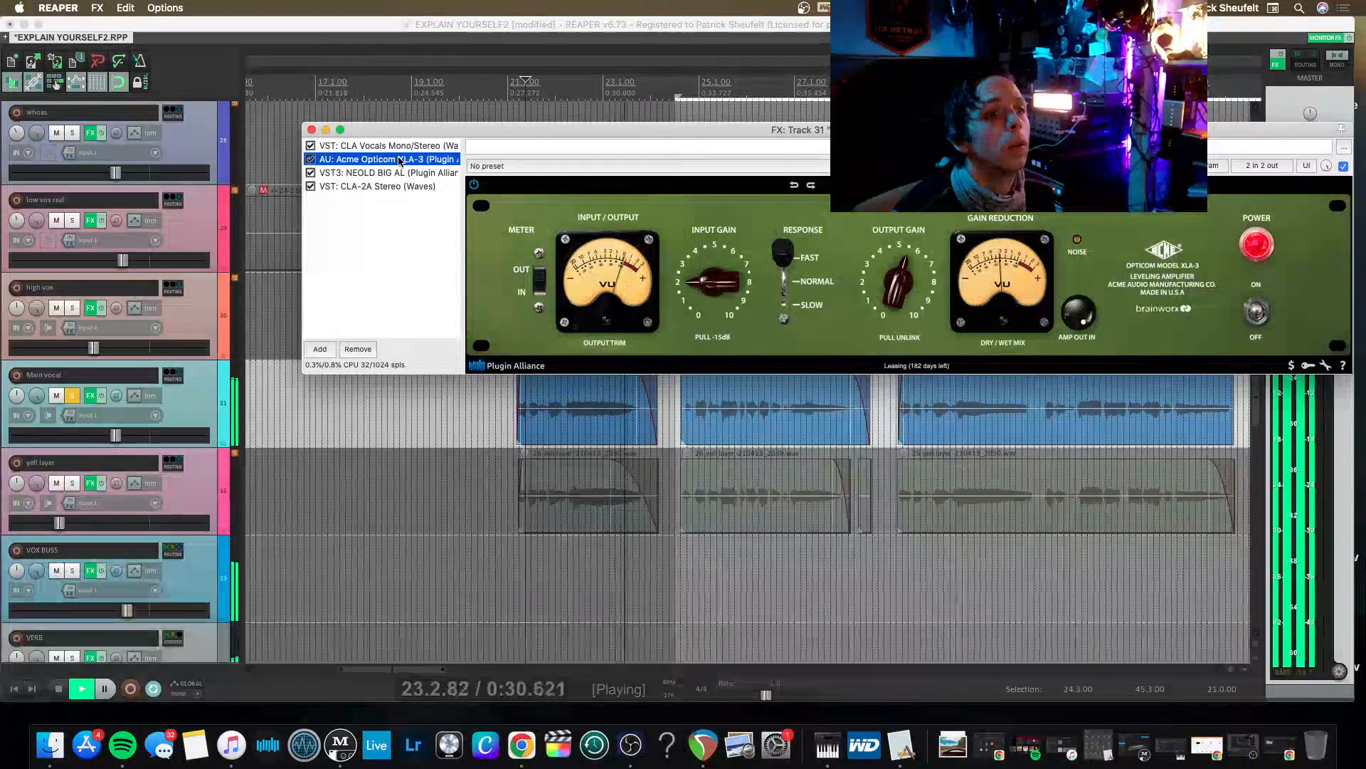
pyautogui.moveTo(399, 159); pyautogui.dragTo(400, 186)
pyautogui.click(399, 186)
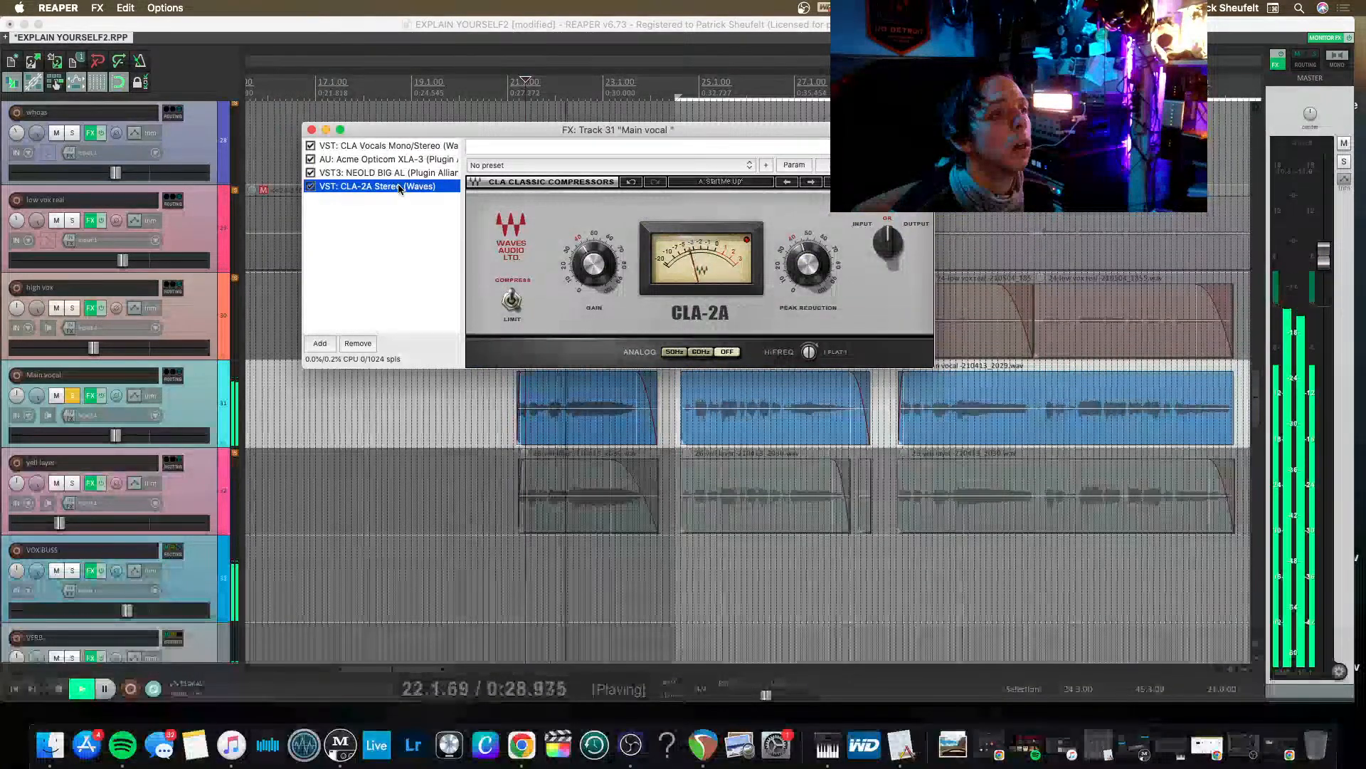
pyautogui.press('space')
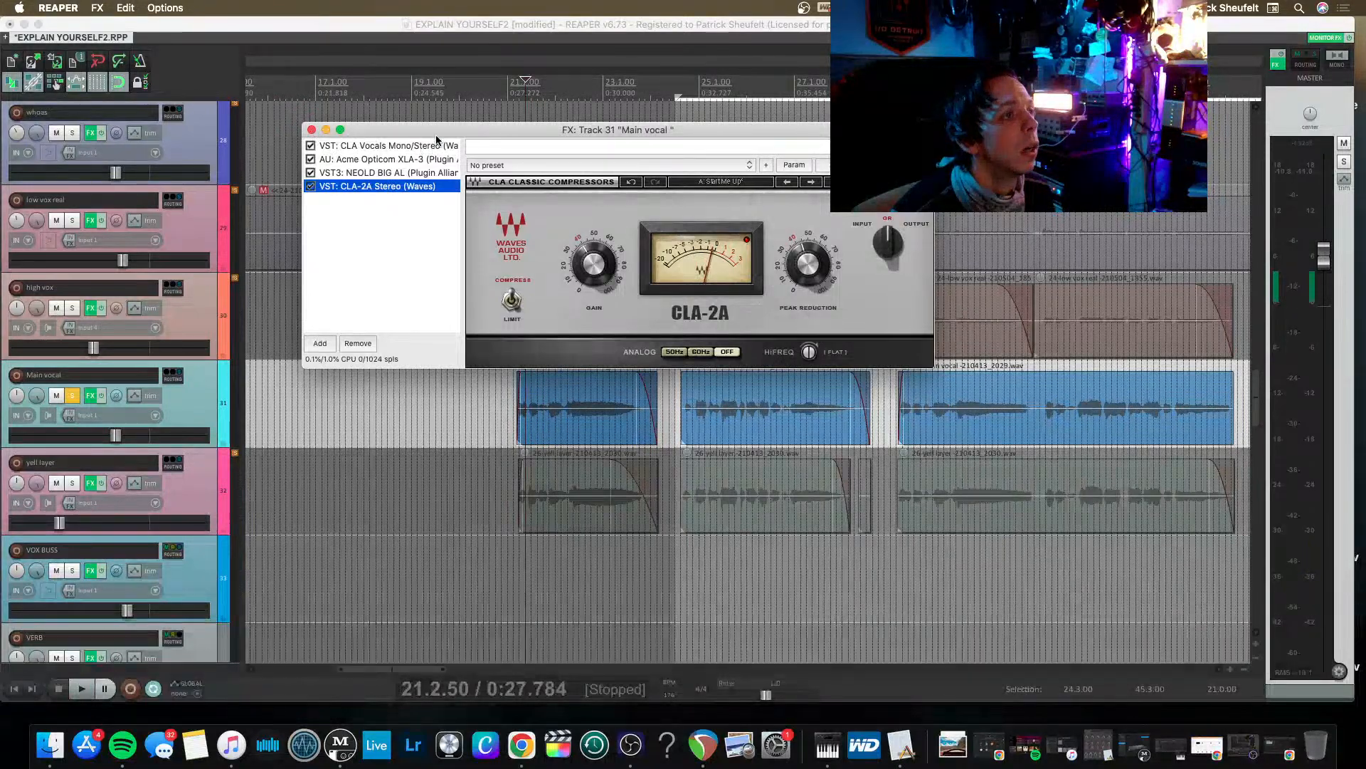
pyautogui.moveTo(441, 131); pyautogui.dragTo(340, 106)
pyautogui.click(299, 147)
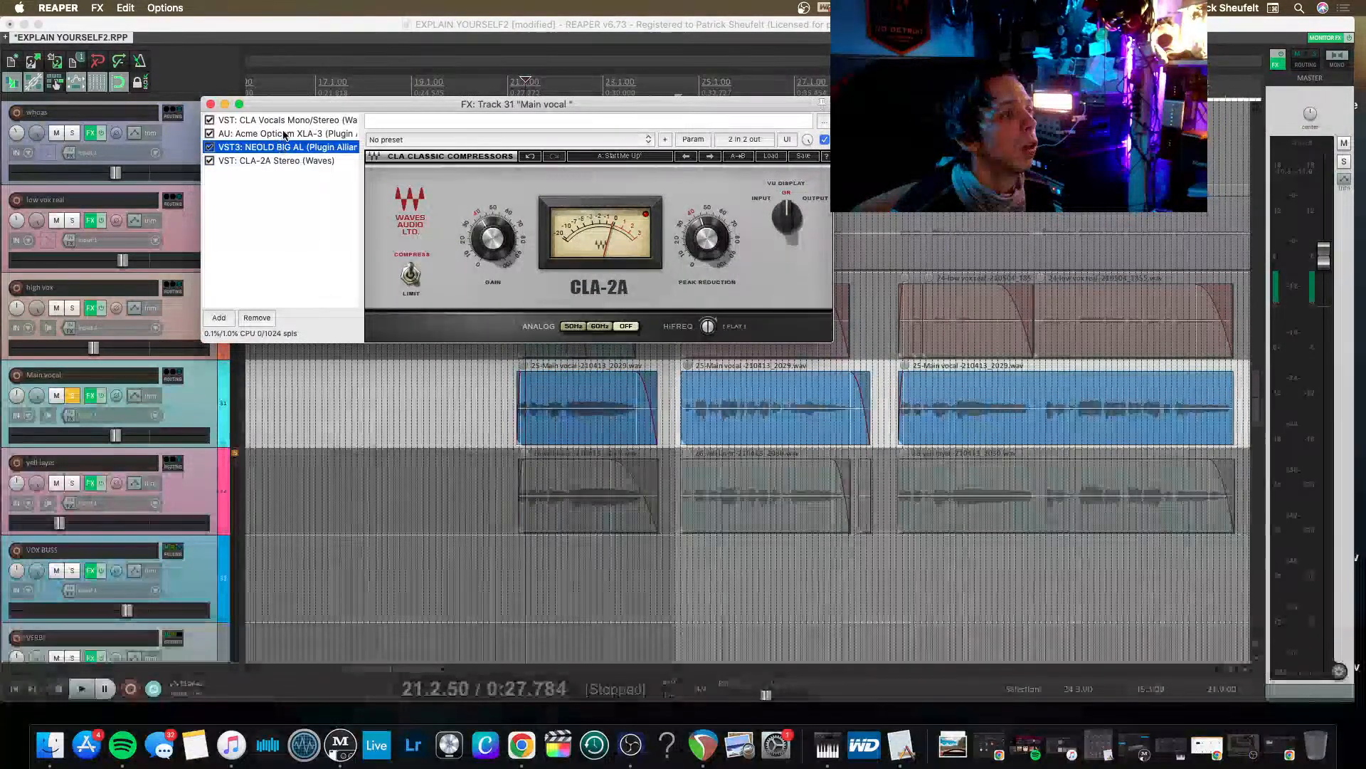
pyautogui.click(284, 134)
pyautogui.click(210, 105)
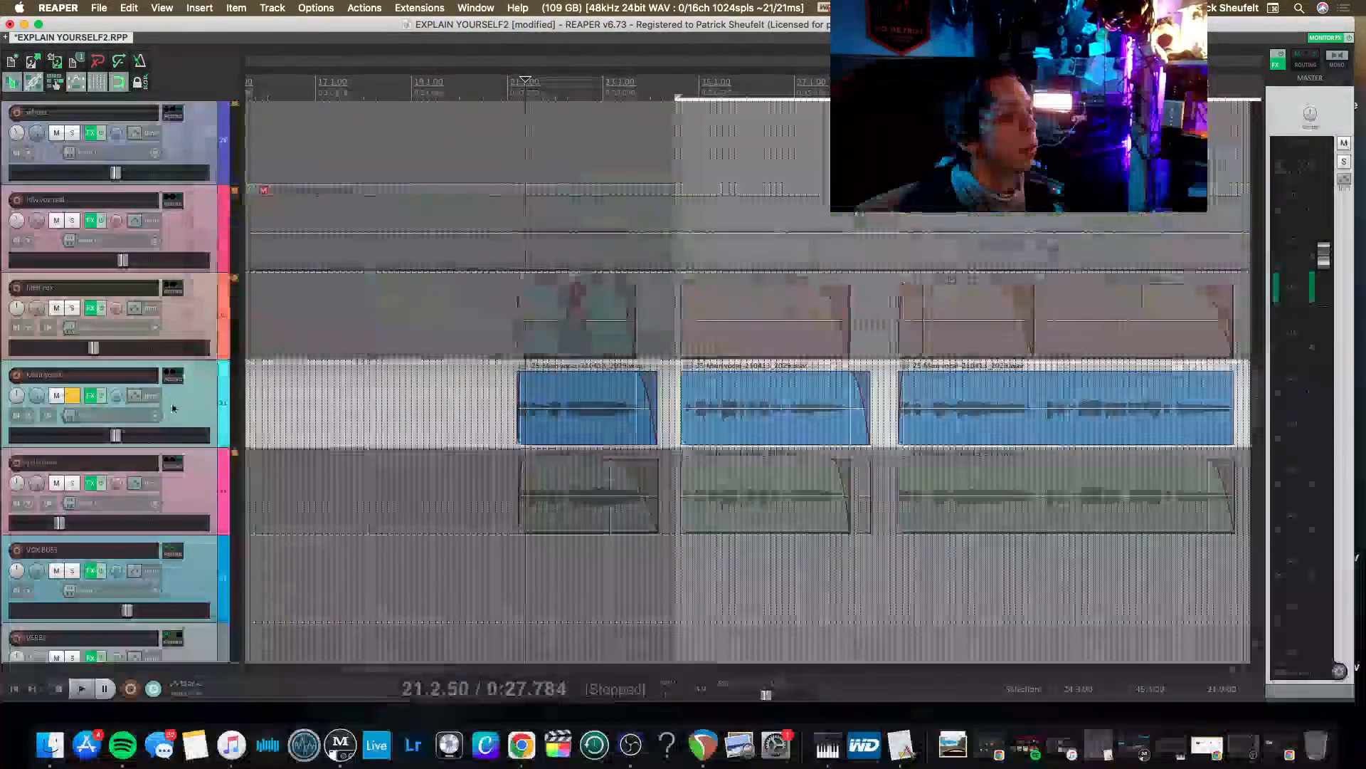
# Open the VOX BUSS track's effects chain and remove the VLA-2A and Eiosis E2Deesser plug-ins.
pyautogui.scroll(-7, 81, 403)
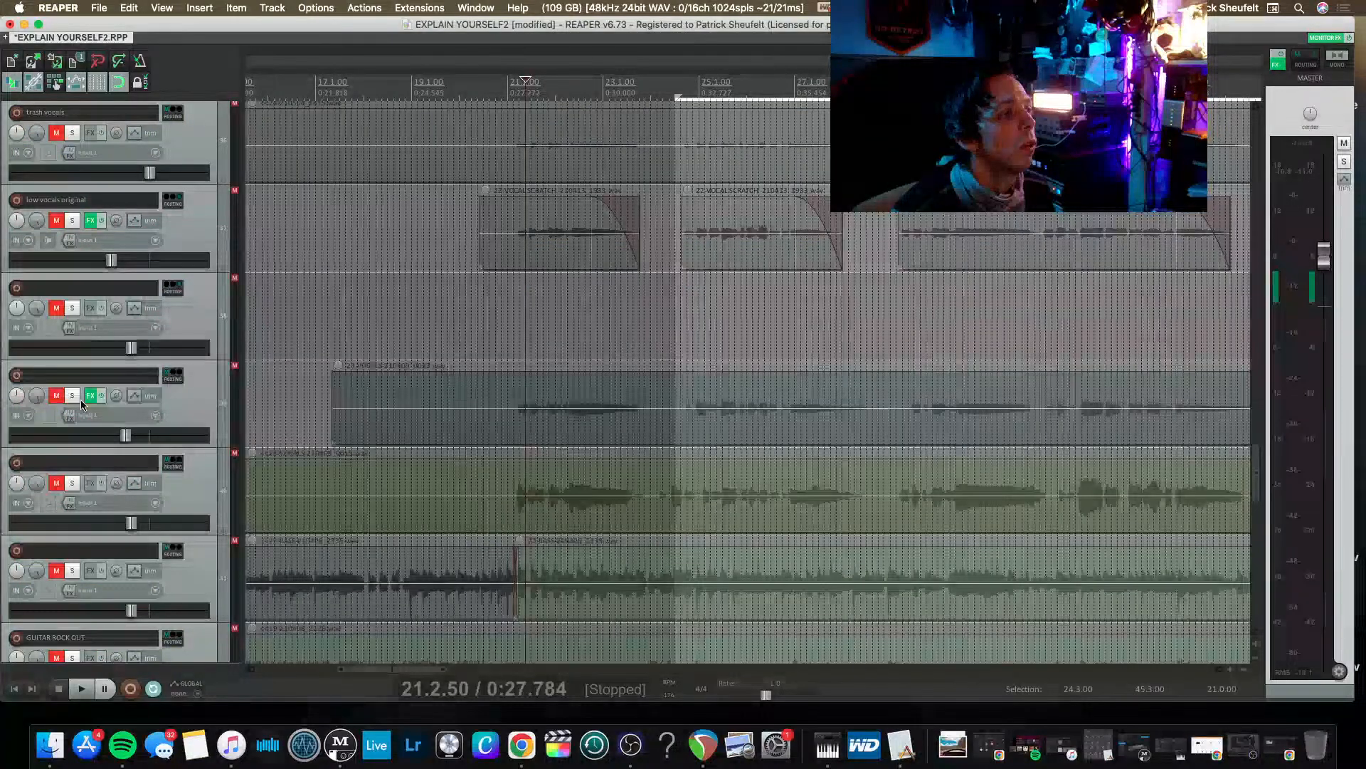
pyautogui.scroll(5, 81, 403)
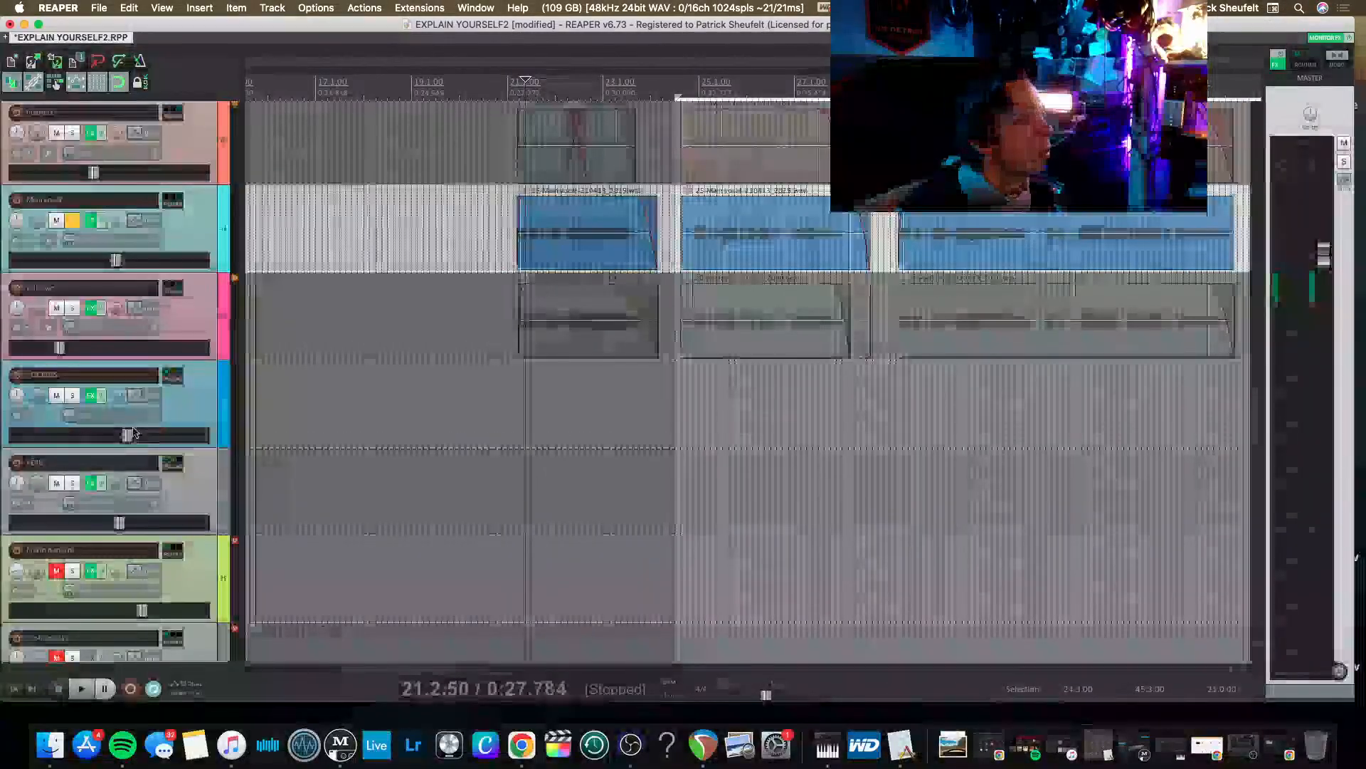
pyautogui.click(91, 396)
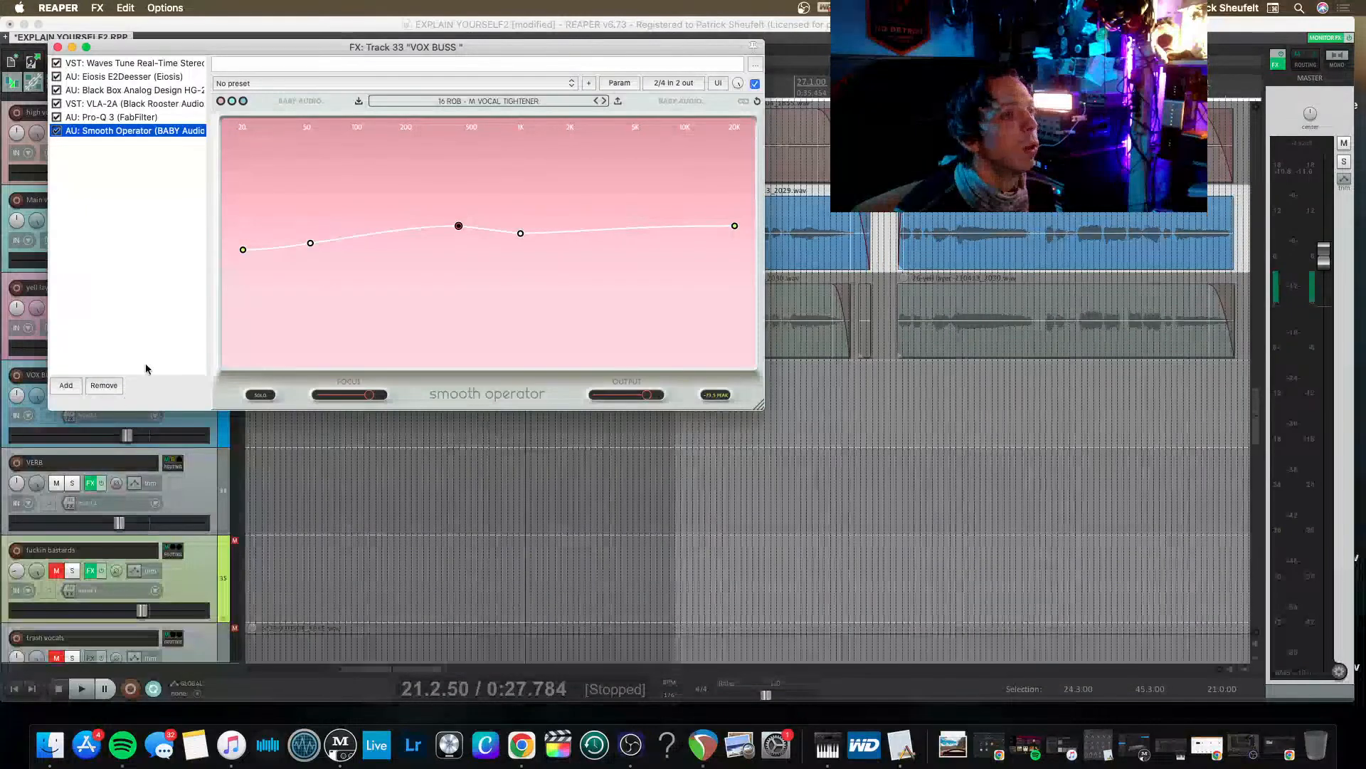
pyautogui.moveTo(256, 41); pyautogui.dragTo(371, 57)
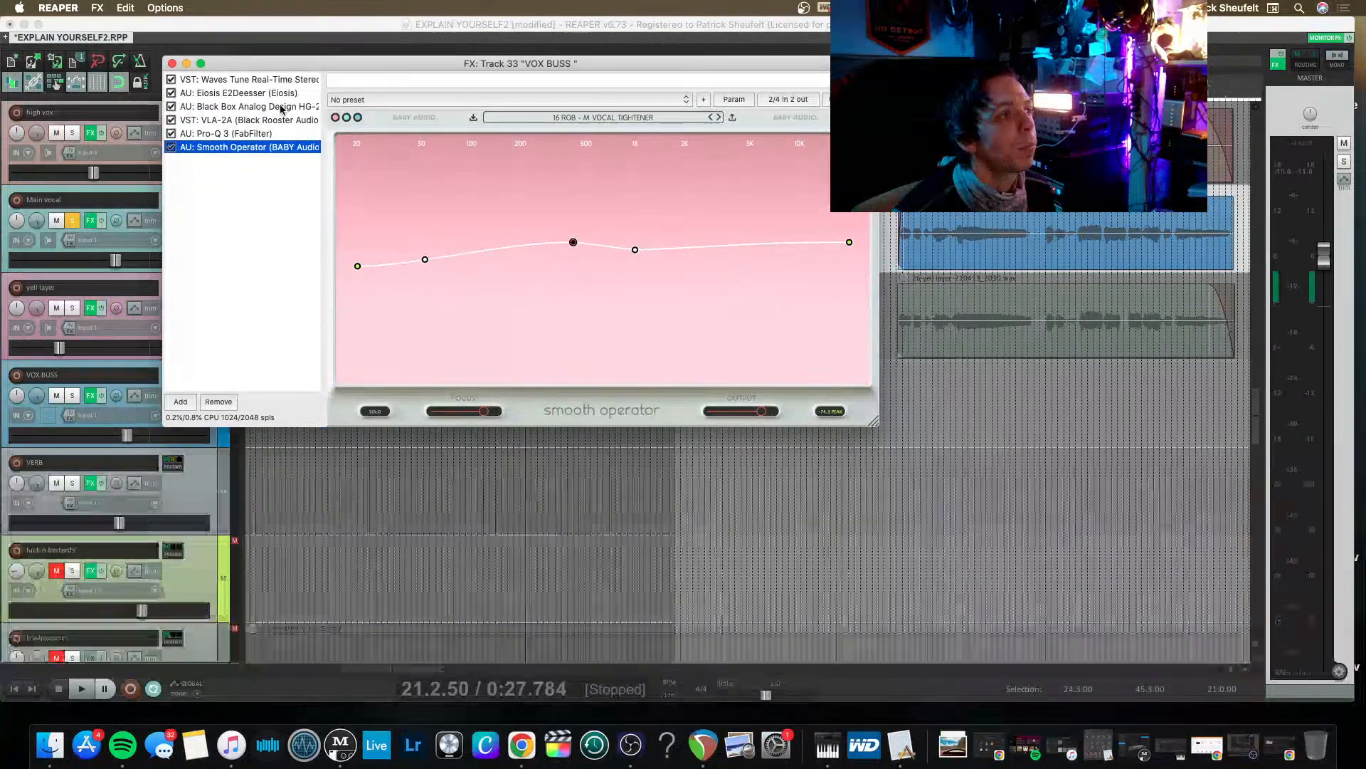
pyautogui.click(237, 120)
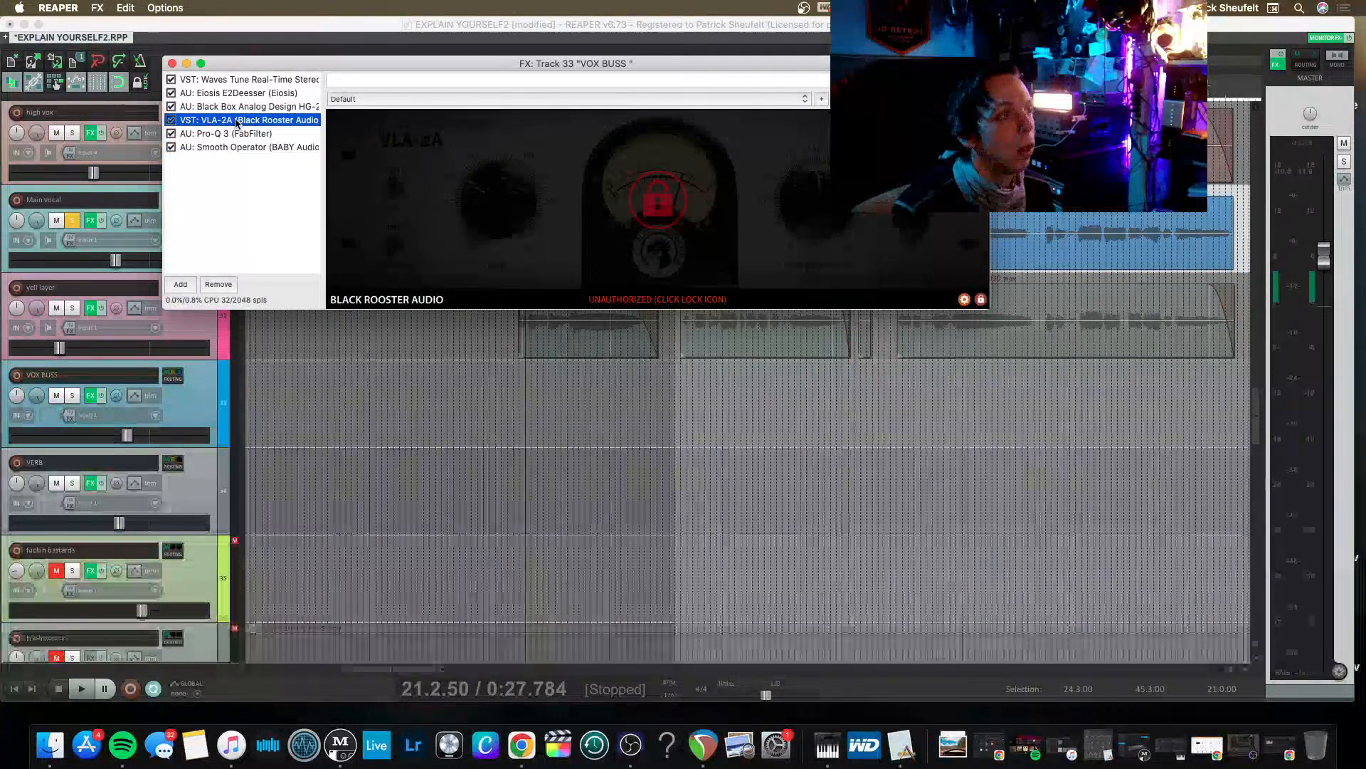
pyautogui.press('Delete')
pyautogui.click(228, 94)
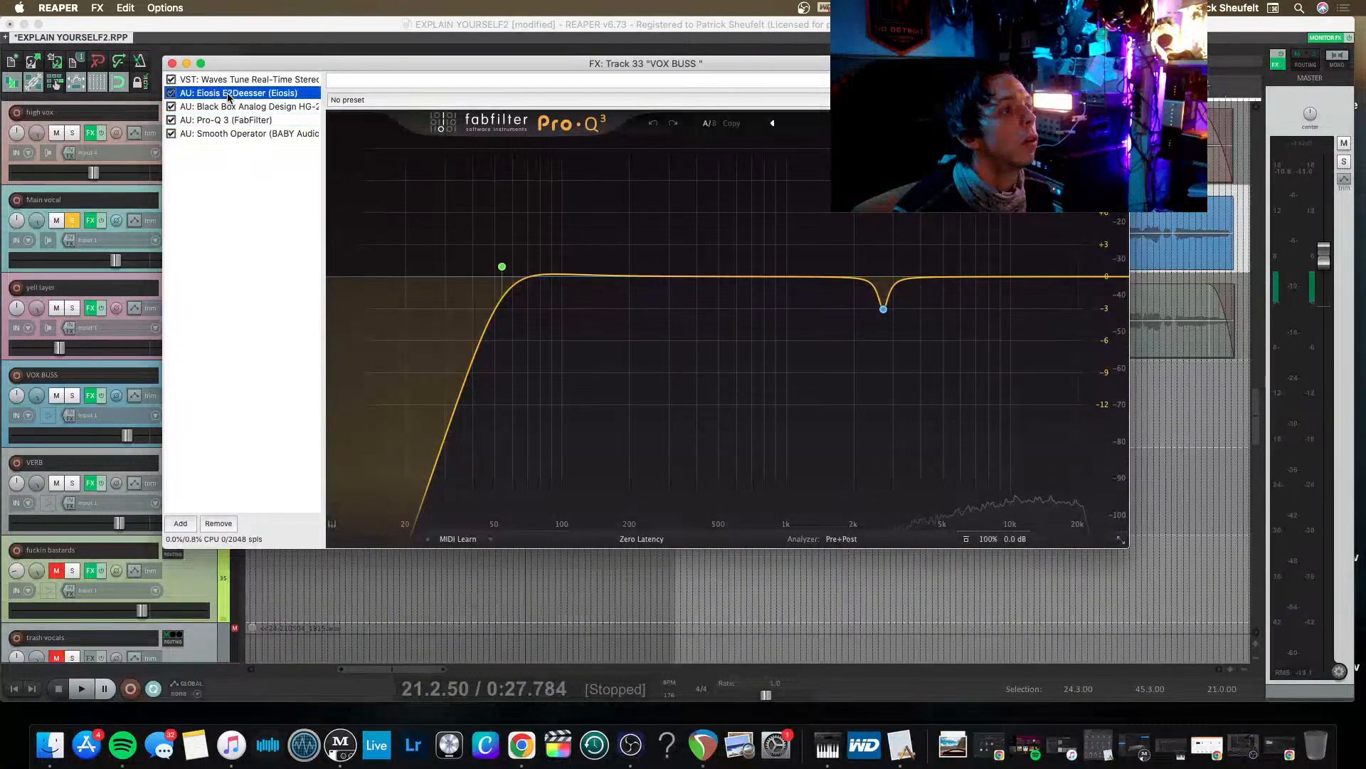
pyautogui.press('Delete')
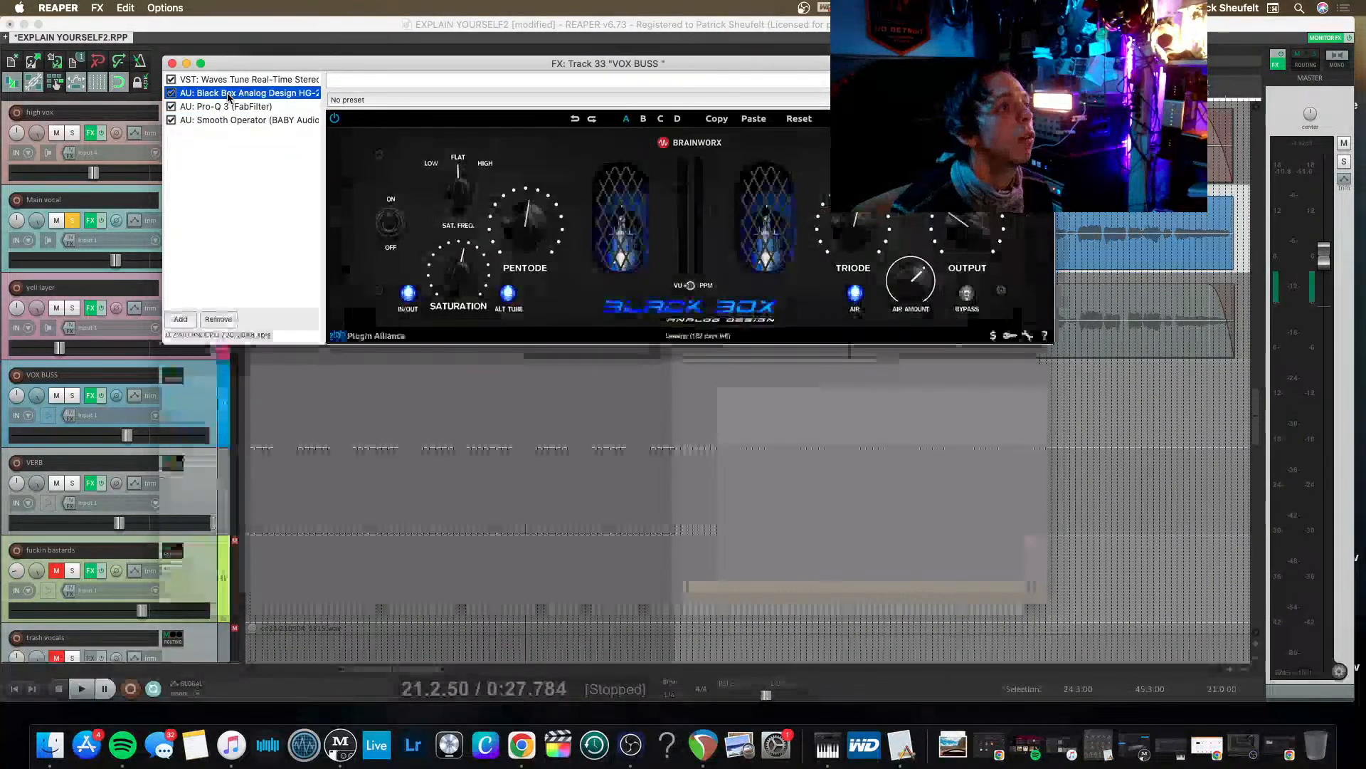
# Remove Waves Tune Real-Time and Smooth Operator from the VOX BUSS chain, and briefly play the vocal with Black Box shown.
pyautogui.click(223, 80)
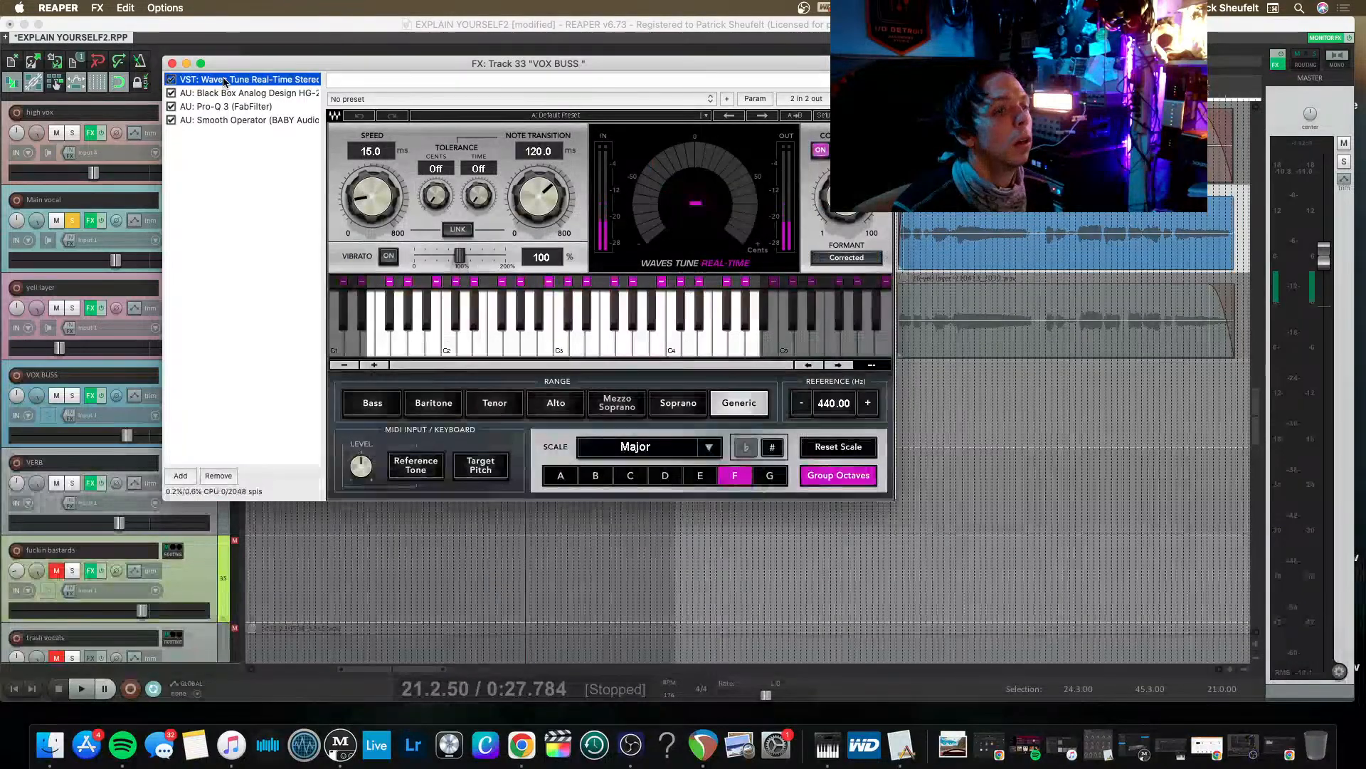
pyautogui.press('Delete')
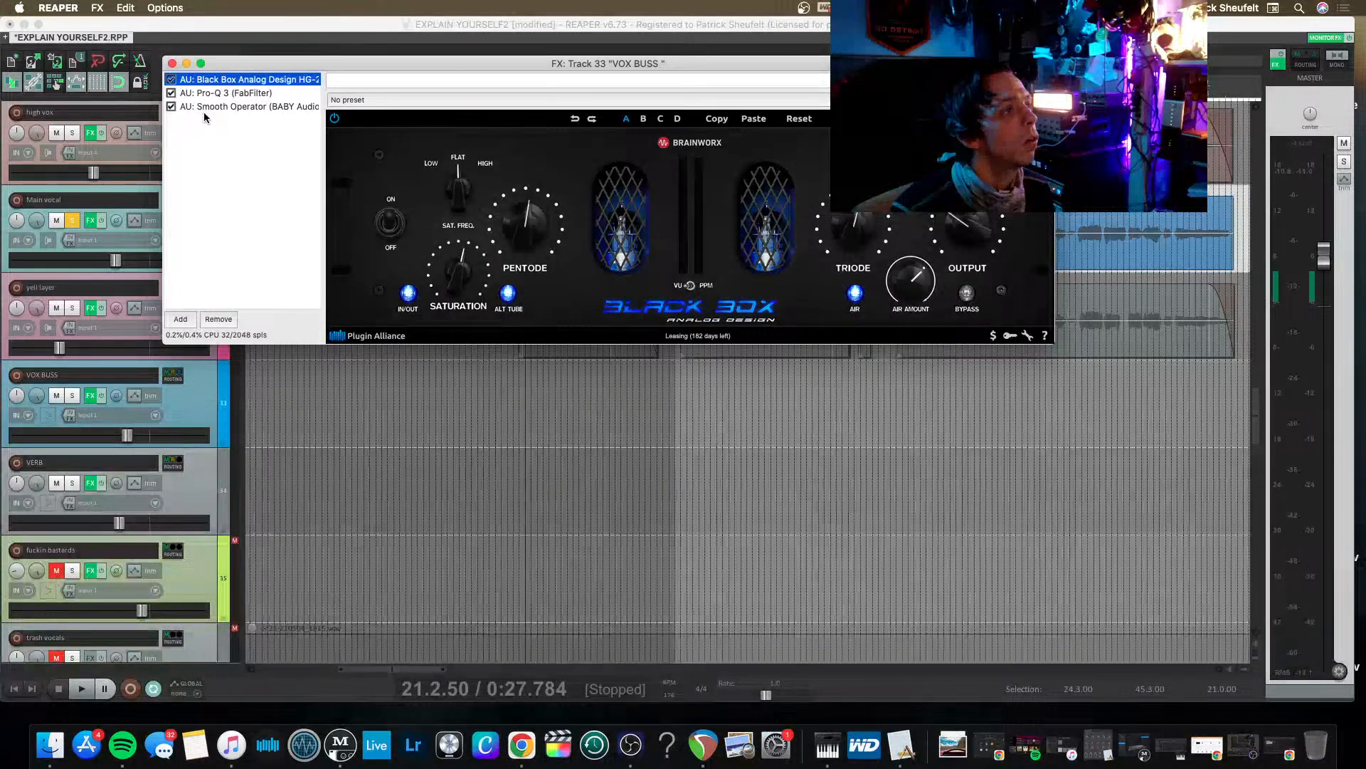
pyautogui.click(246, 108)
pyautogui.press('Delete')
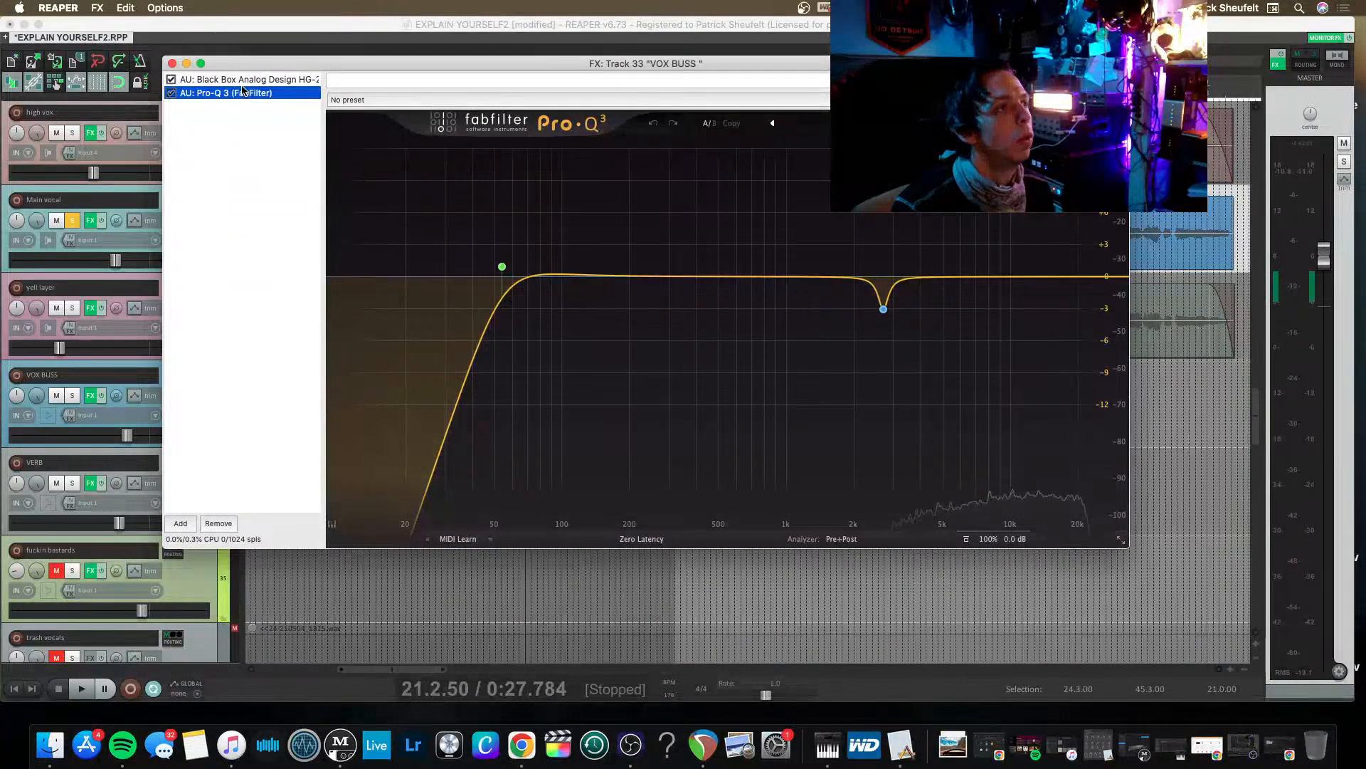
pyautogui.click(242, 83)
pyautogui.press('space')
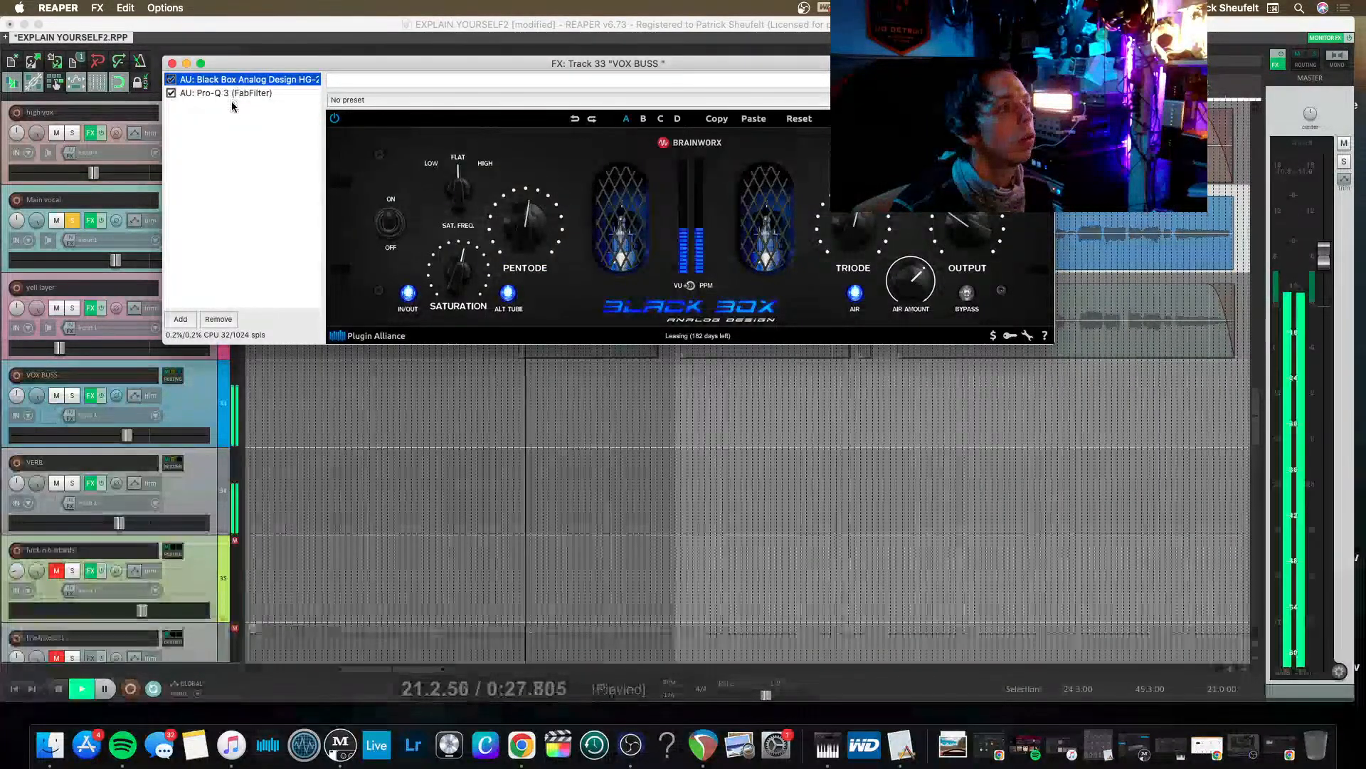
pyautogui.press('space')
# Search the effects for KUSH and add the AU UBK-1 (Kush Audio) plug-in to the VOX BUSS chain.
pyautogui.doubleClick(235, 112)
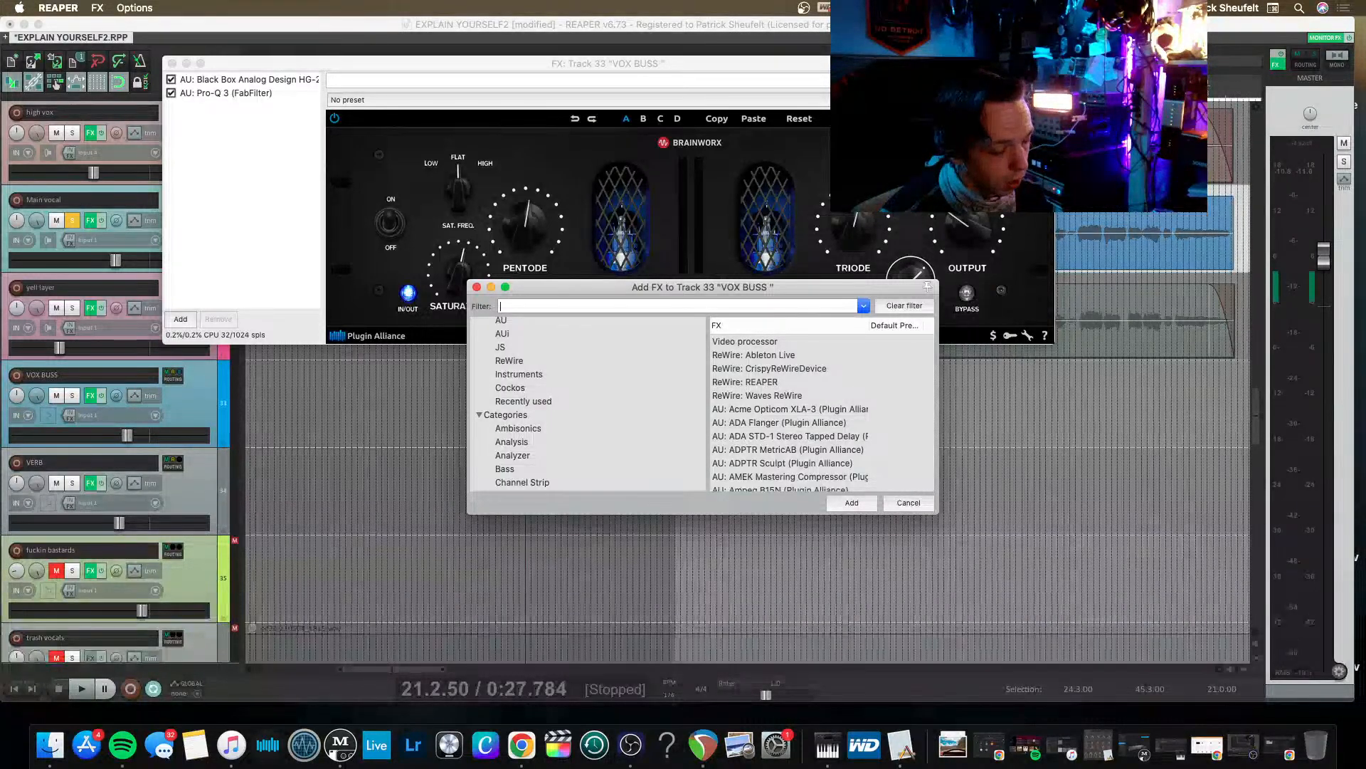
pyautogui.write('s')
pyautogui.press('BackSpace')
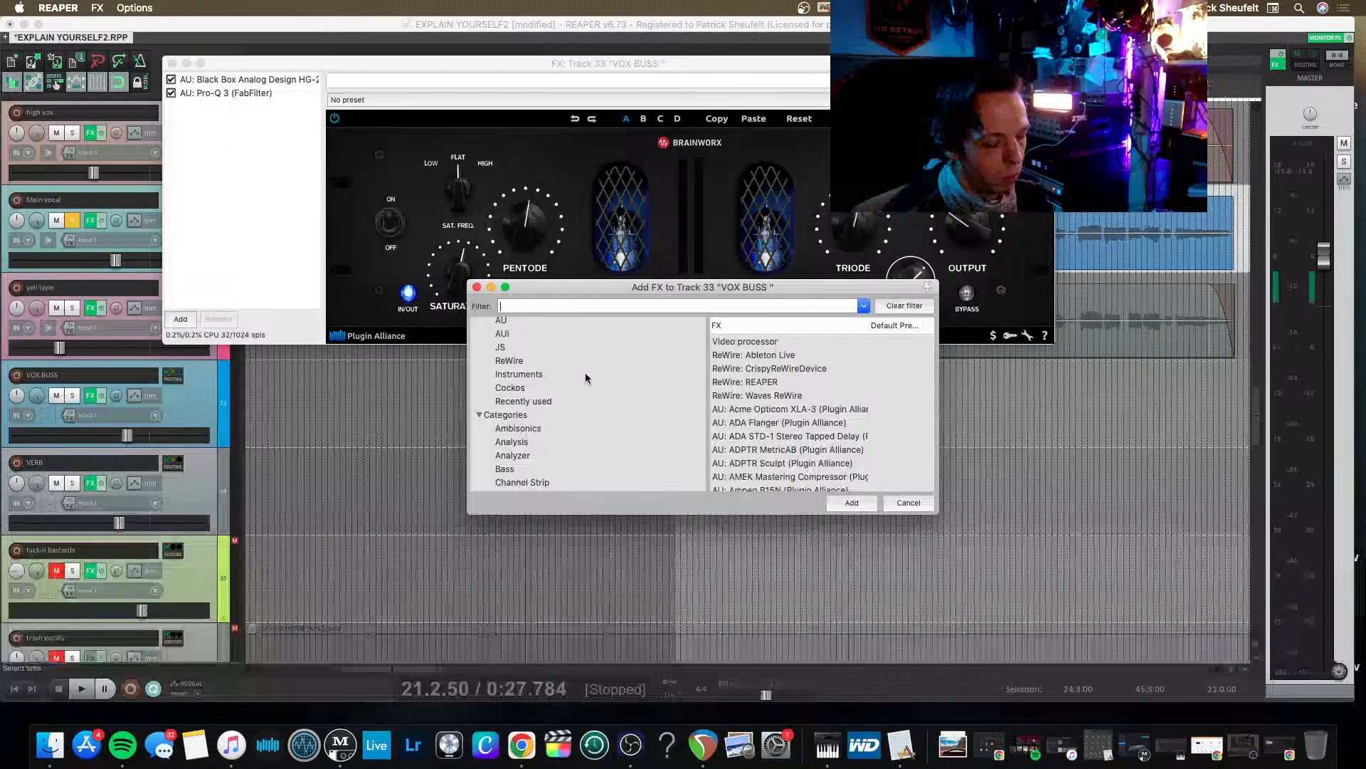
pyautogui.write('KUSH')
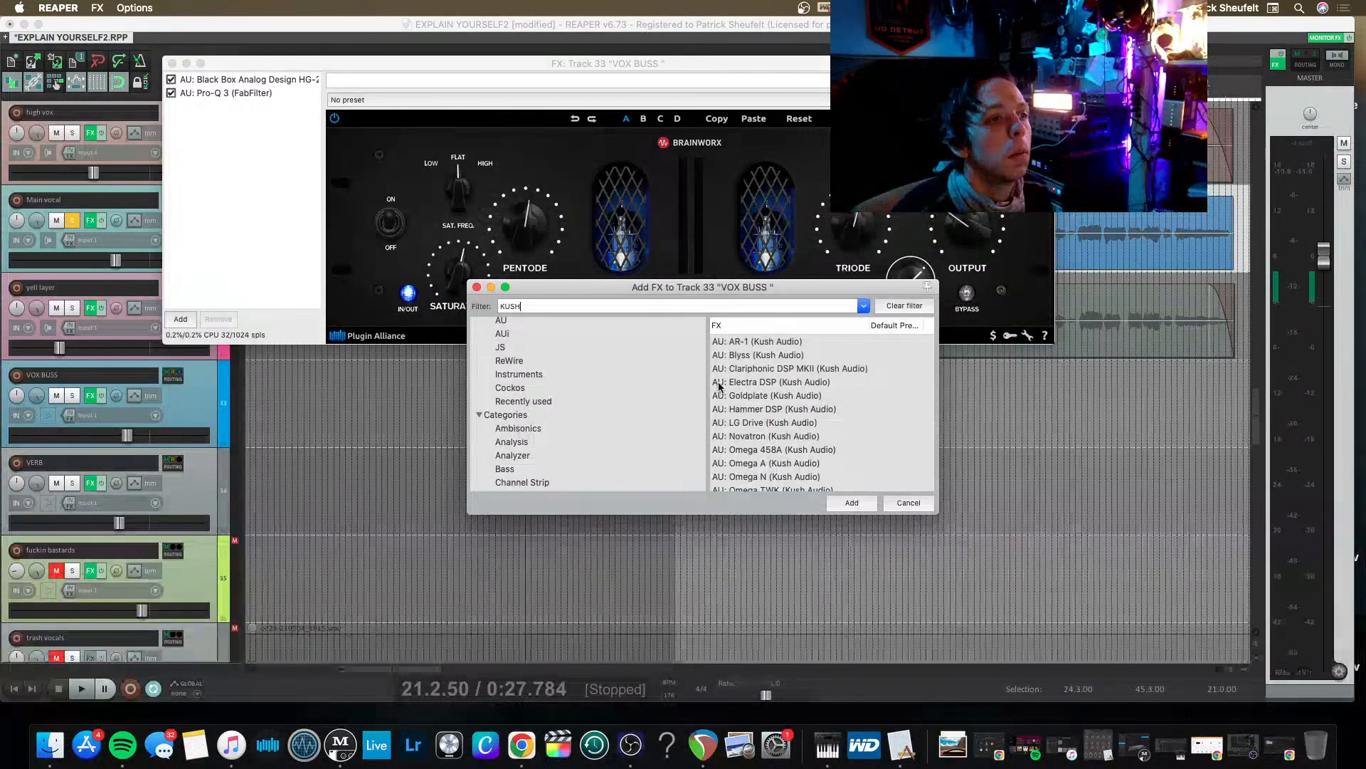
pyautogui.scroll(-1, 737, 409)
pyautogui.scroll(-5, 751, 378)
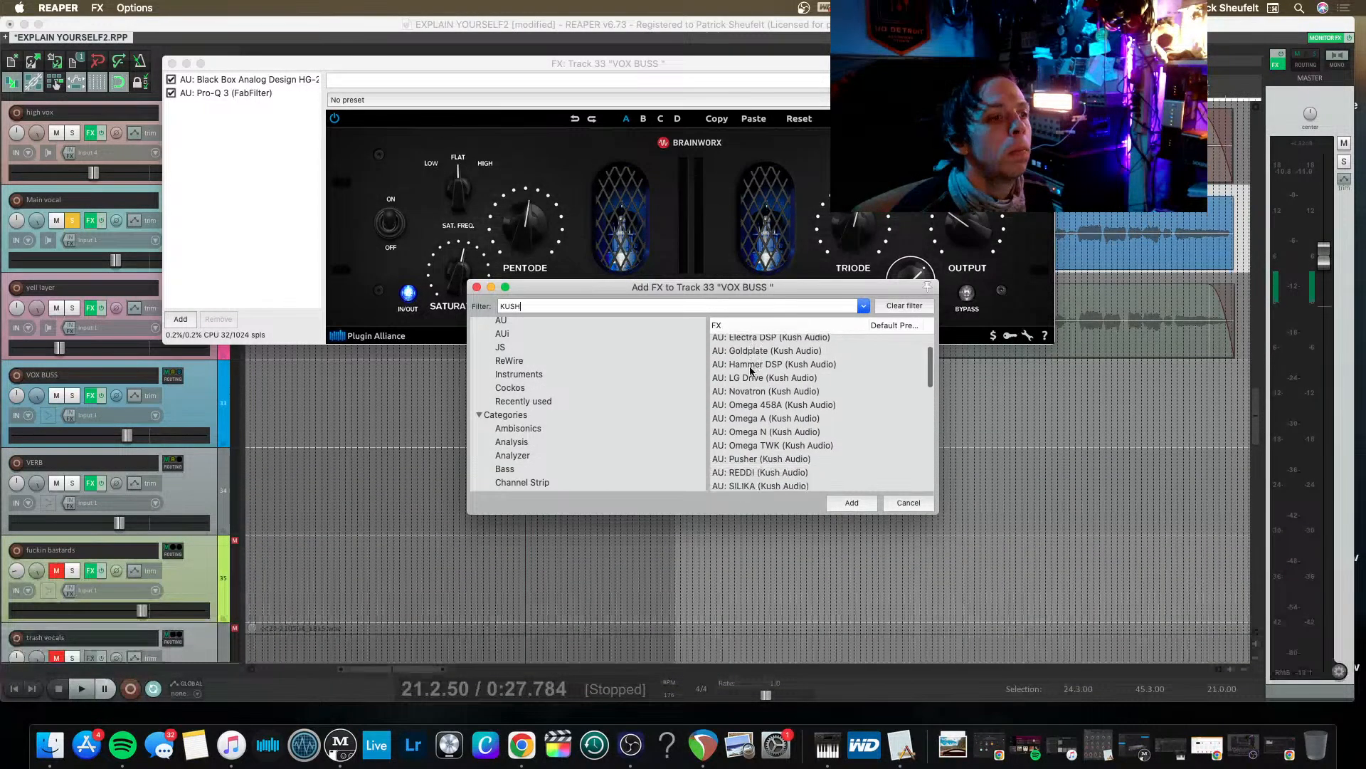
pyautogui.scroll(-2, 749, 437)
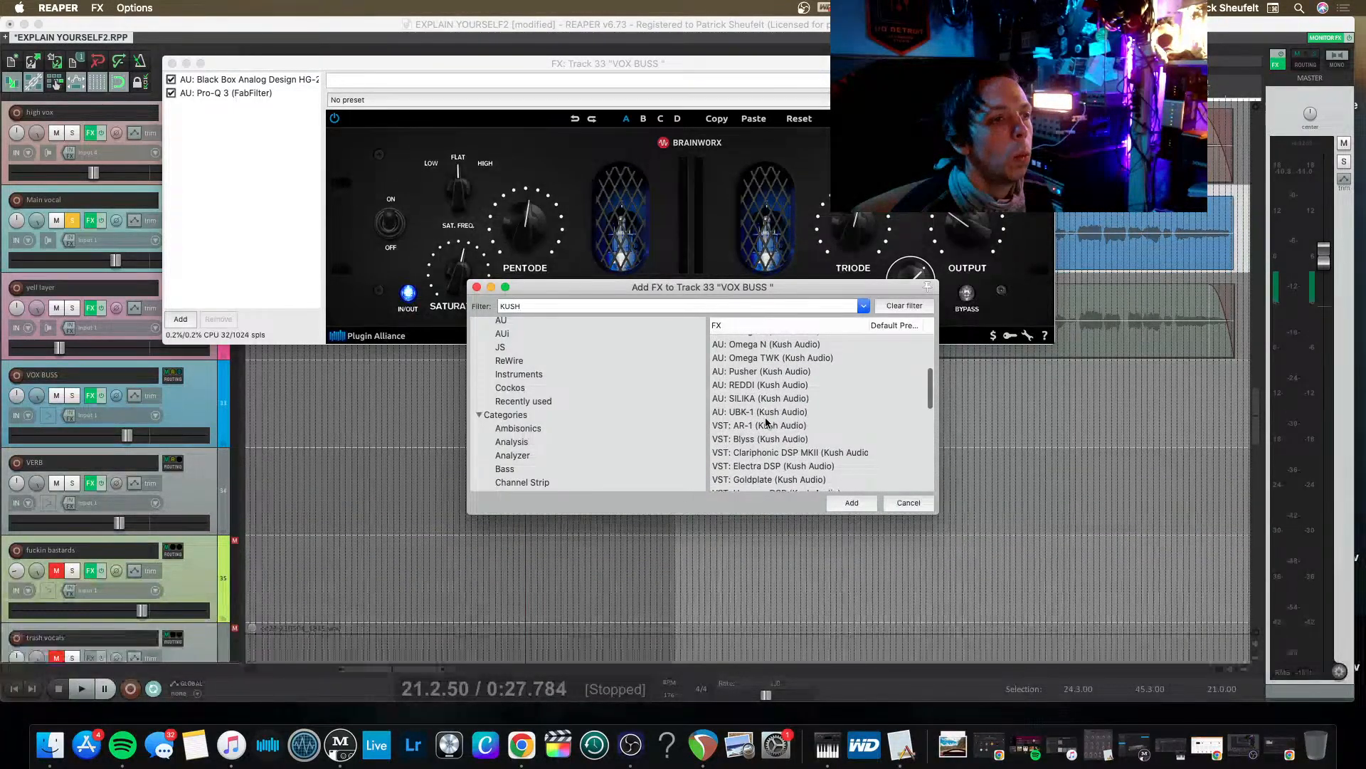
pyautogui.scroll(-1, 766, 423)
pyautogui.click(736, 412)
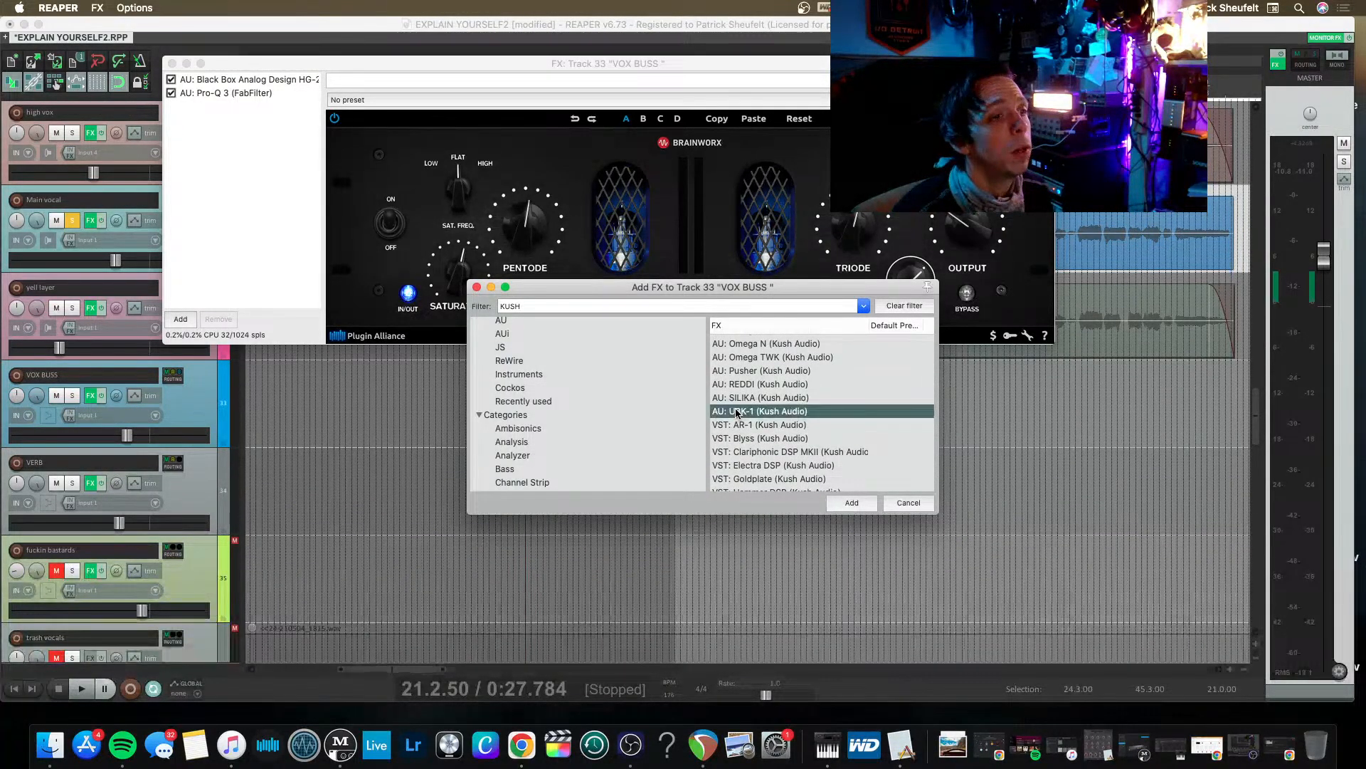
pyautogui.press('Return')
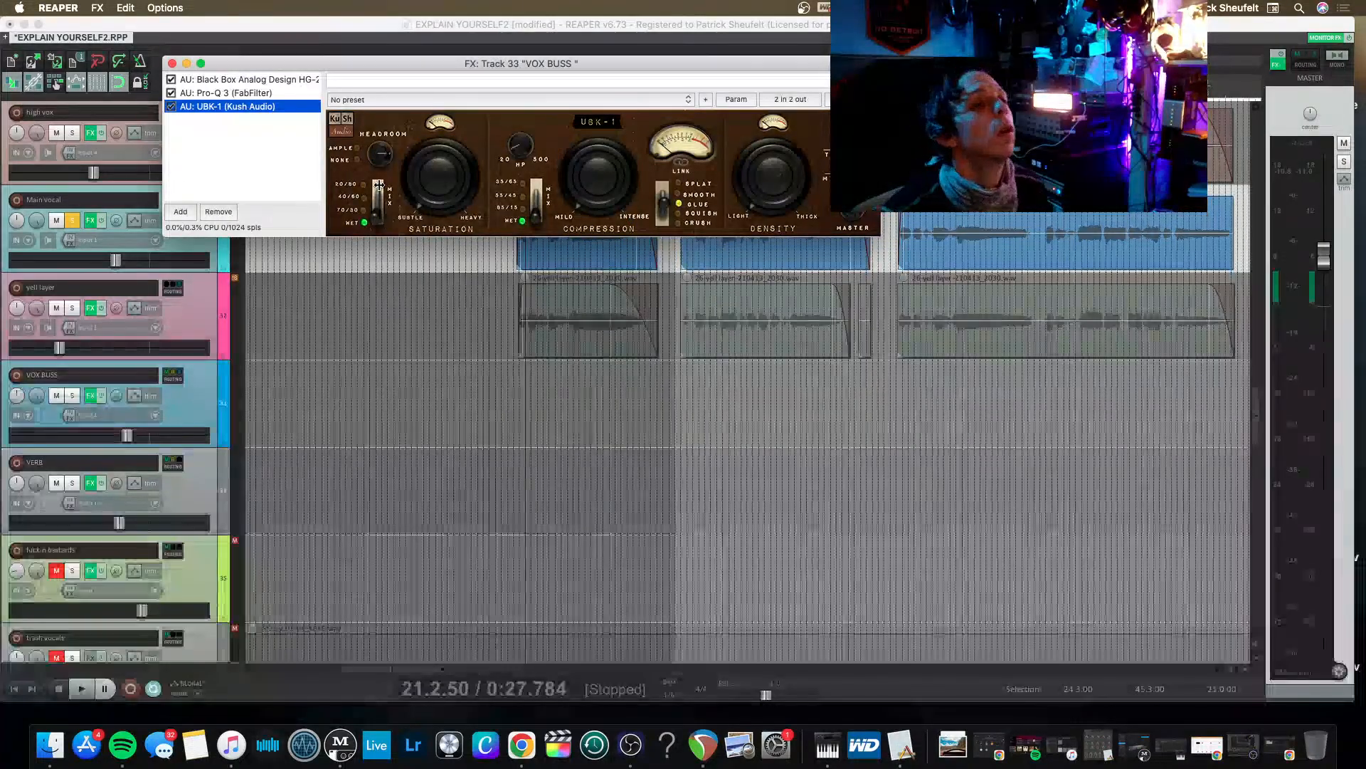
# Play the vocal from 21.2.50 and adjust the UBK-1's Compression knob on VOX BUSS.
pyautogui.press('space')
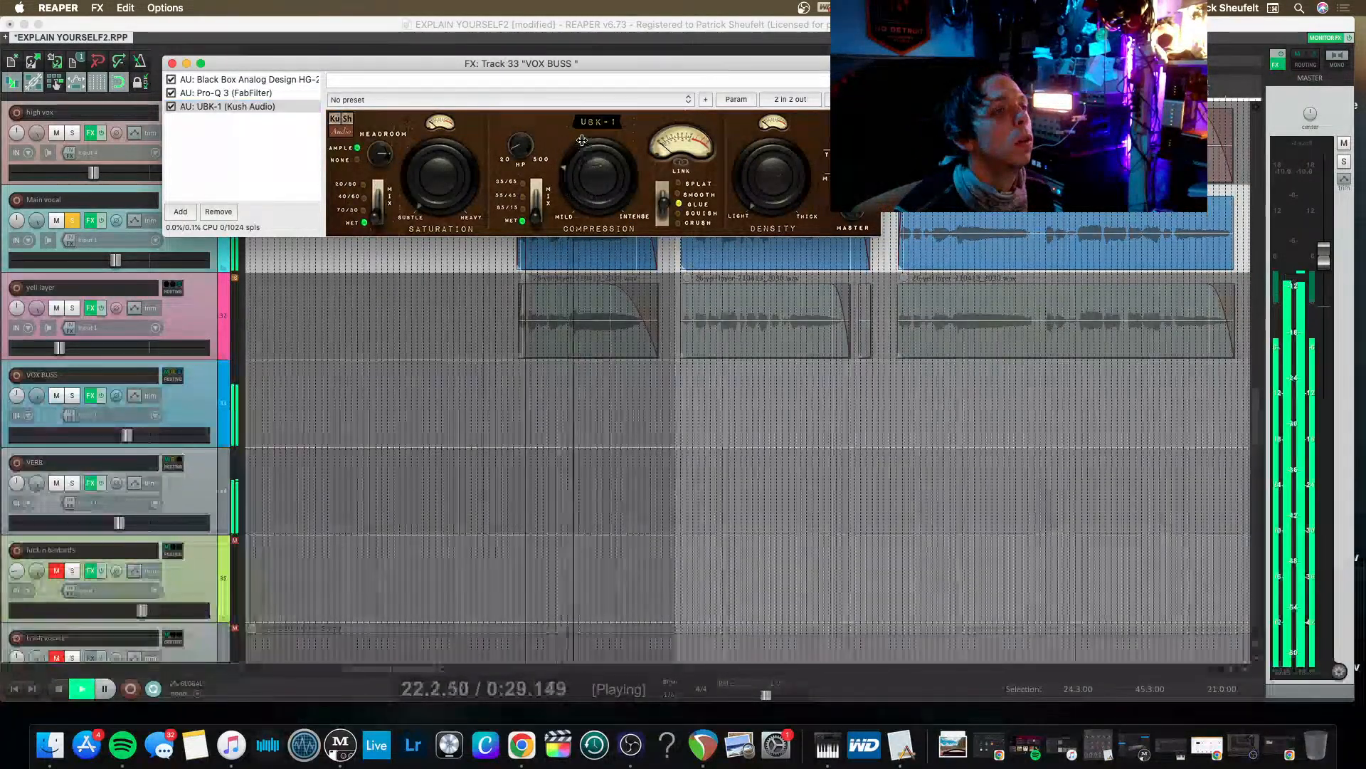
pyautogui.moveTo(582, 108); pyautogui.dragTo(579, 130)
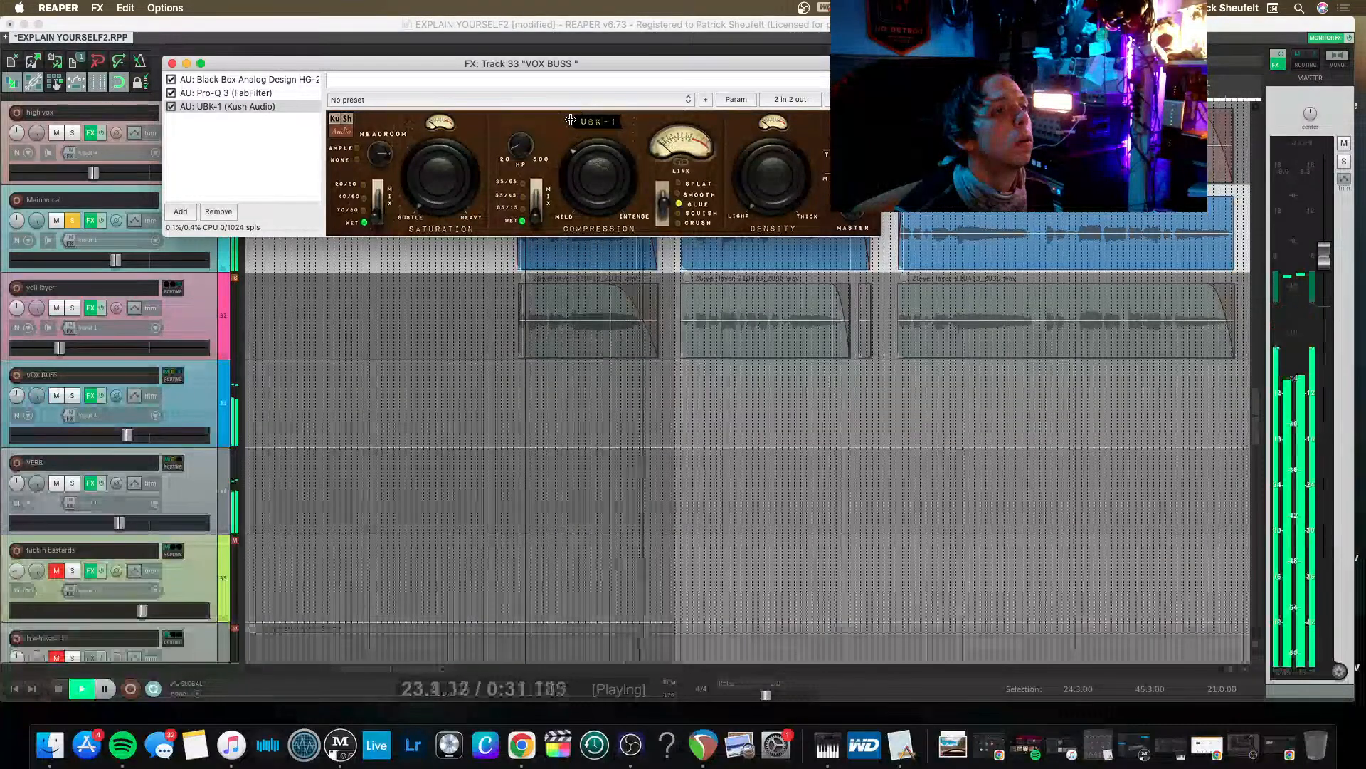
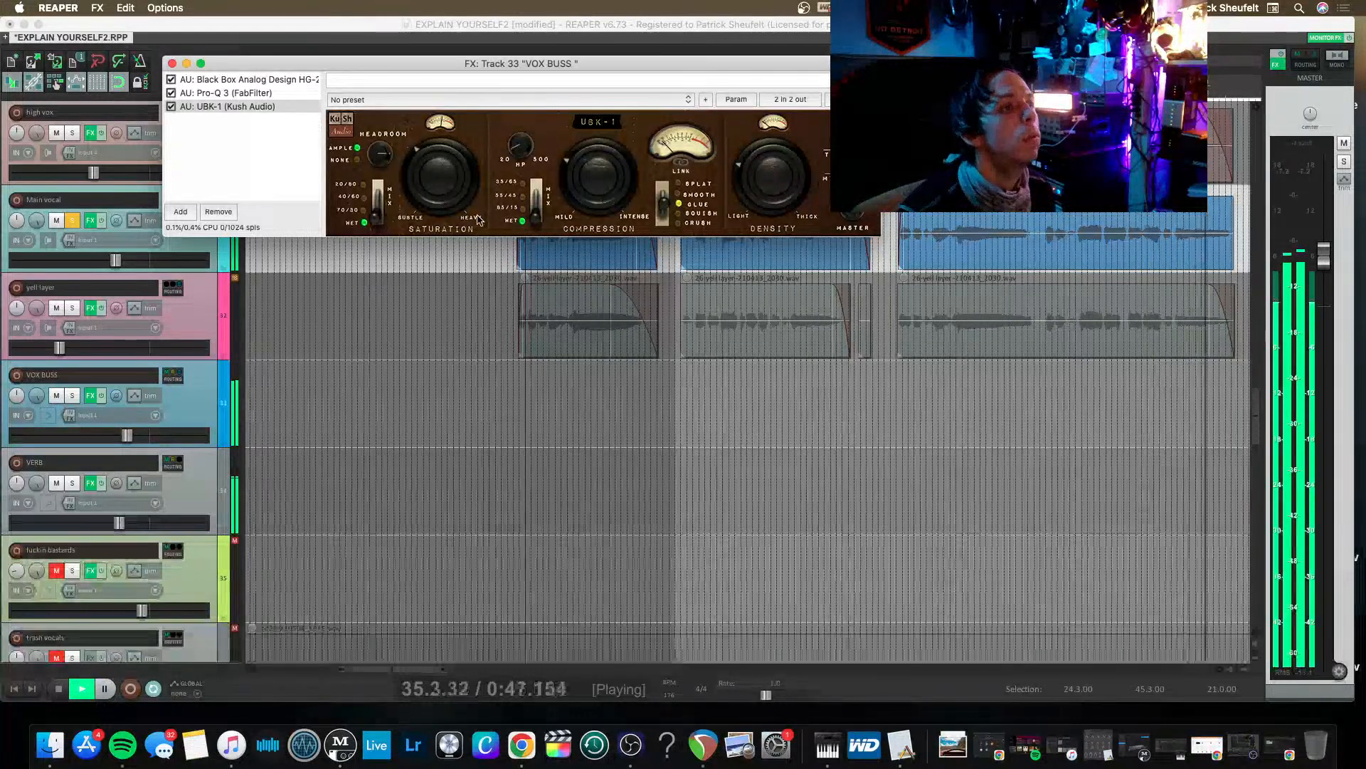
# Stop playback, add the VST3 version of MetaTune to the Main vocal track's effects and place it first in the chain.
pyautogui.press('space')
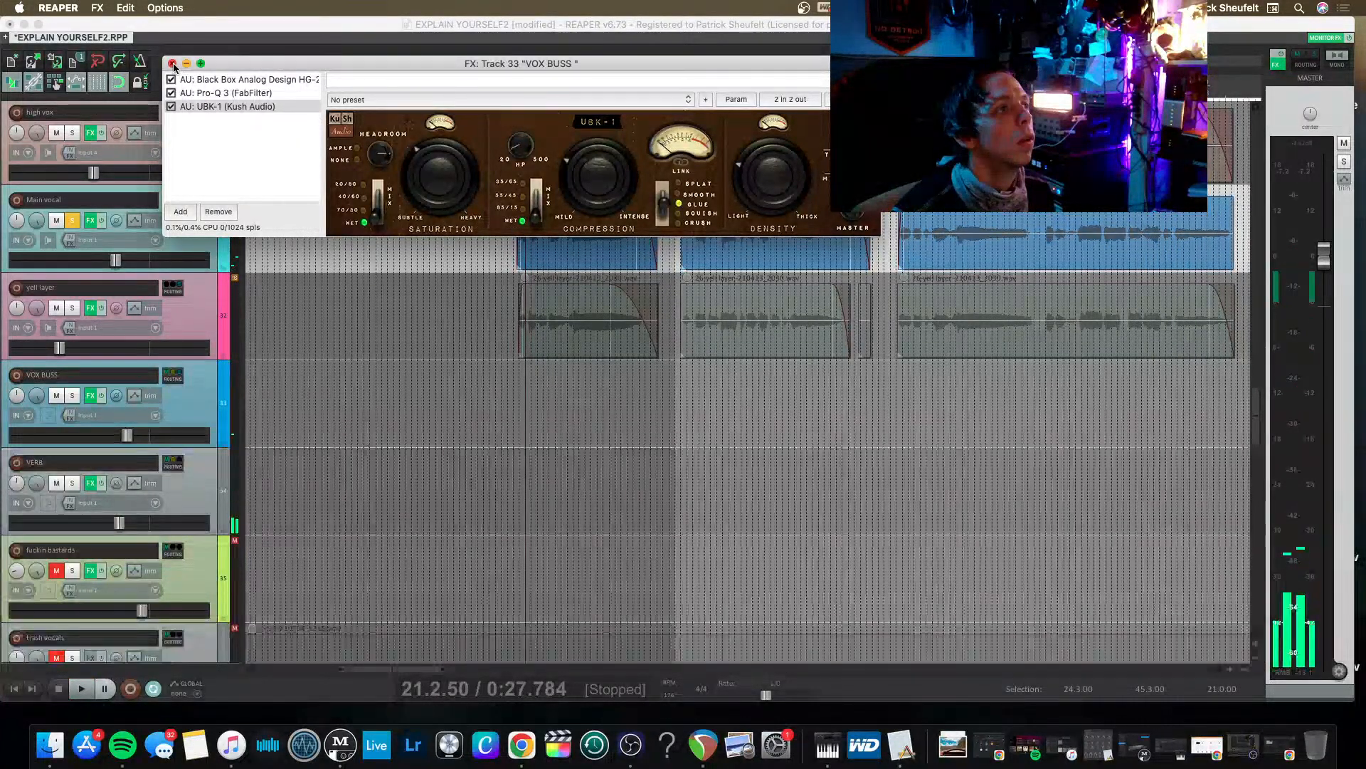
pyautogui.click(172, 63)
pyautogui.click(90, 220)
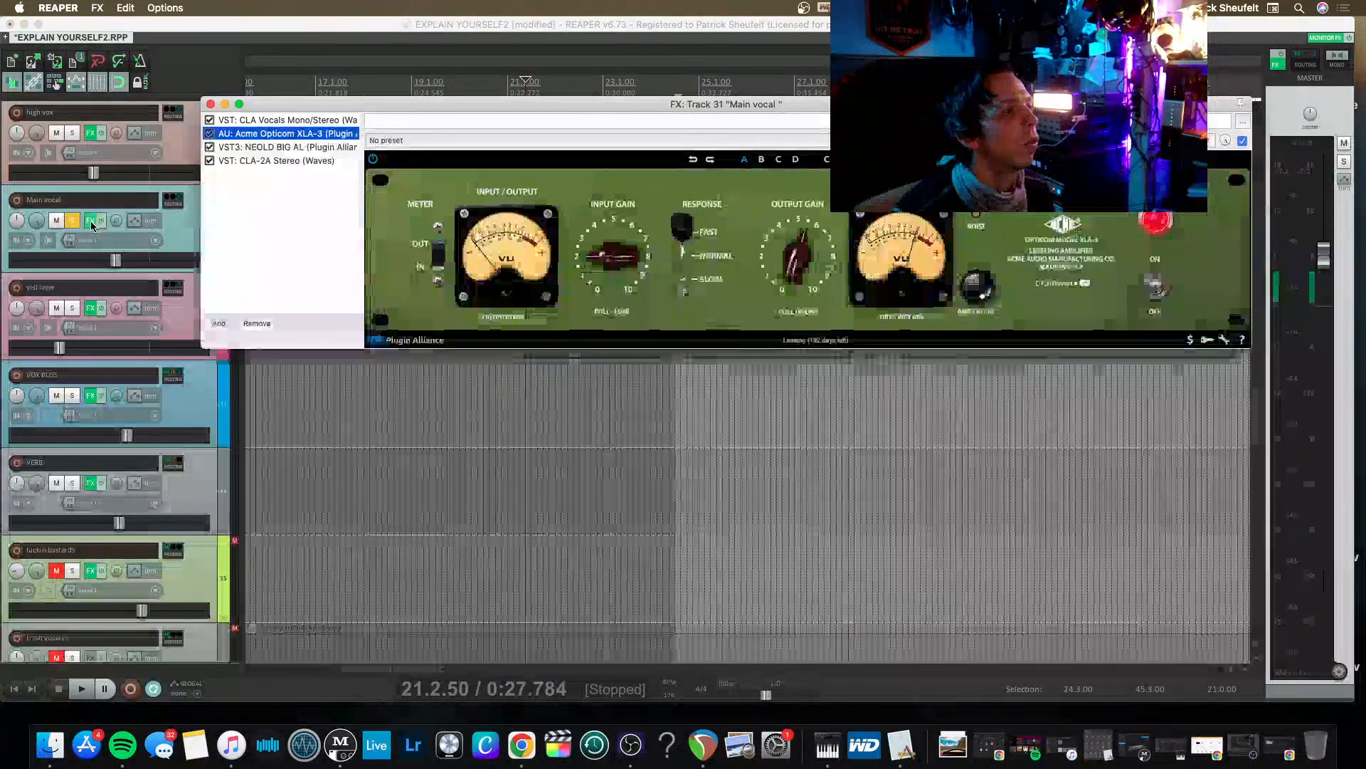
pyautogui.doubleClick(275, 182)
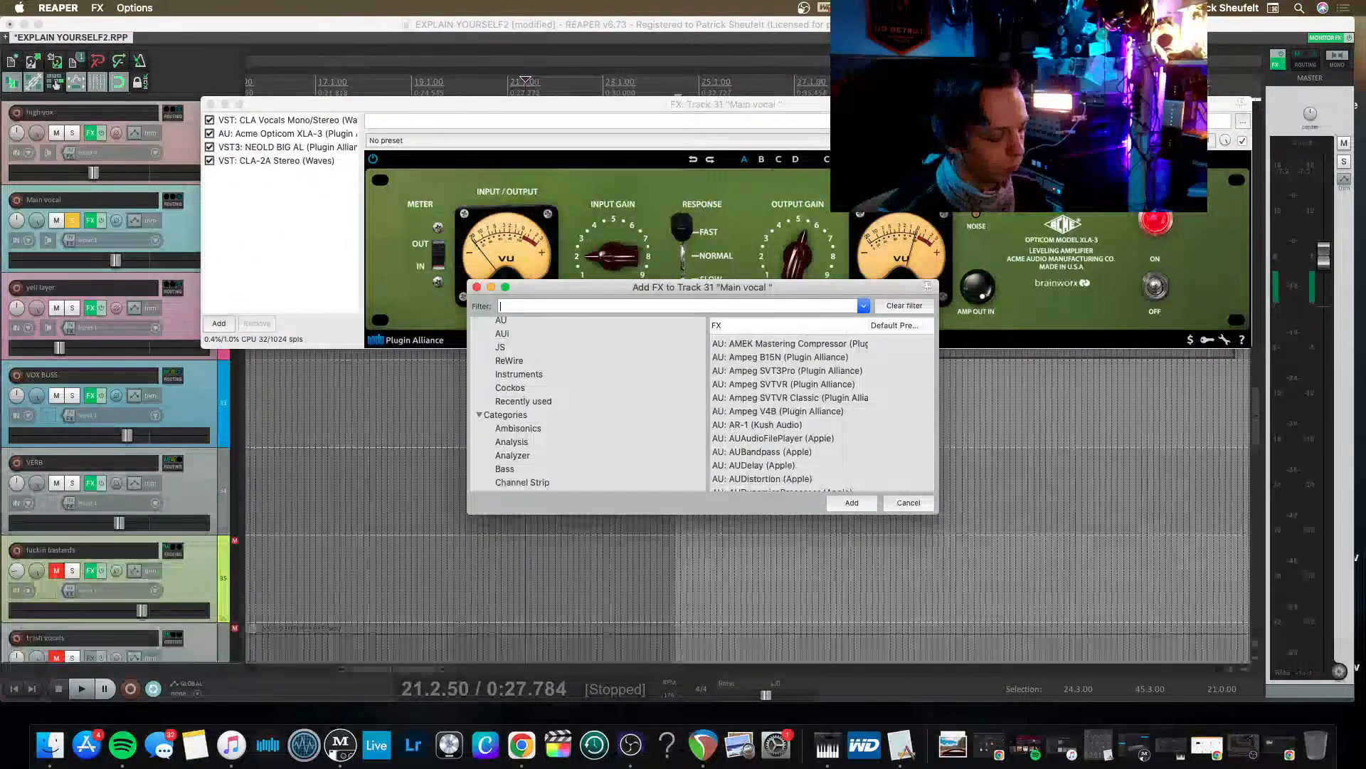
pyautogui.press('Down')
pyautogui.press('Down')
pyautogui.press('Down')
pyautogui.press('Down')
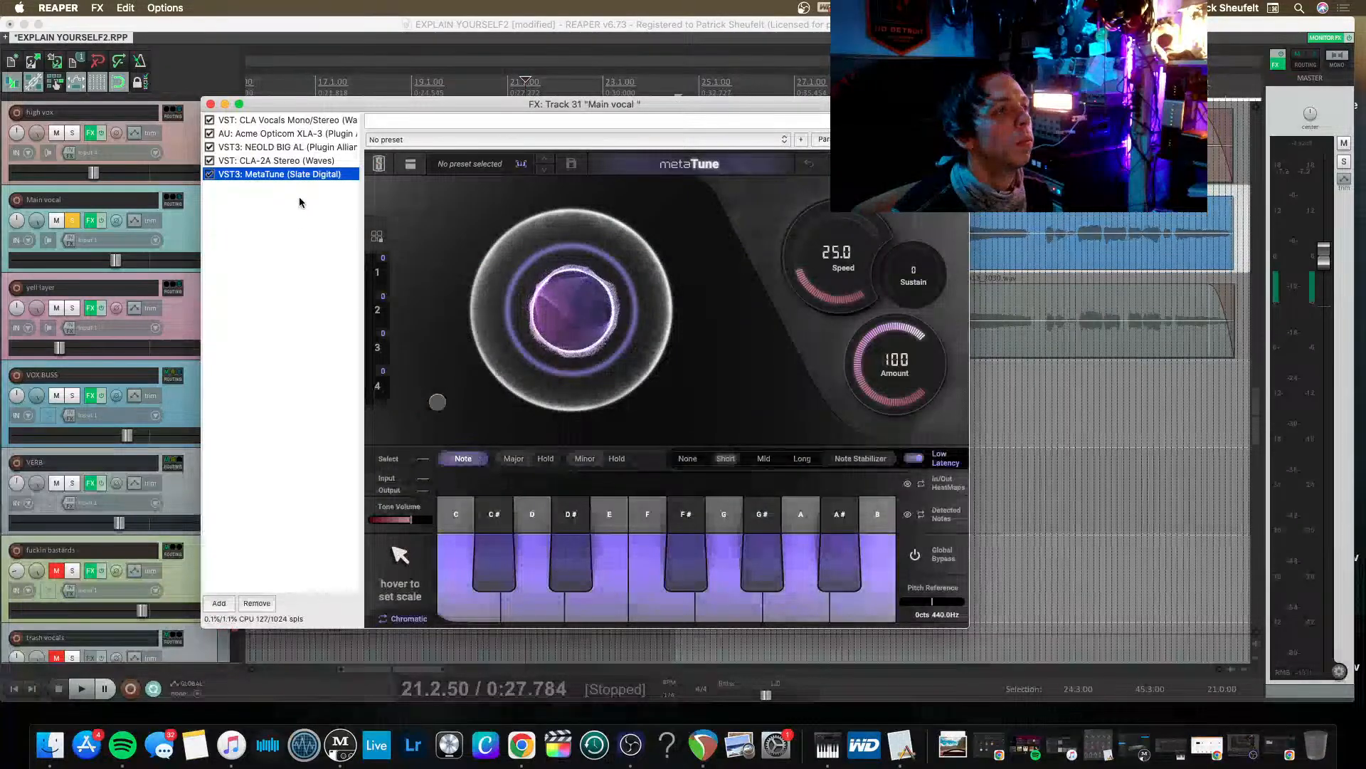
pyautogui.moveTo(274, 118); pyautogui.dragTo(275, 119)
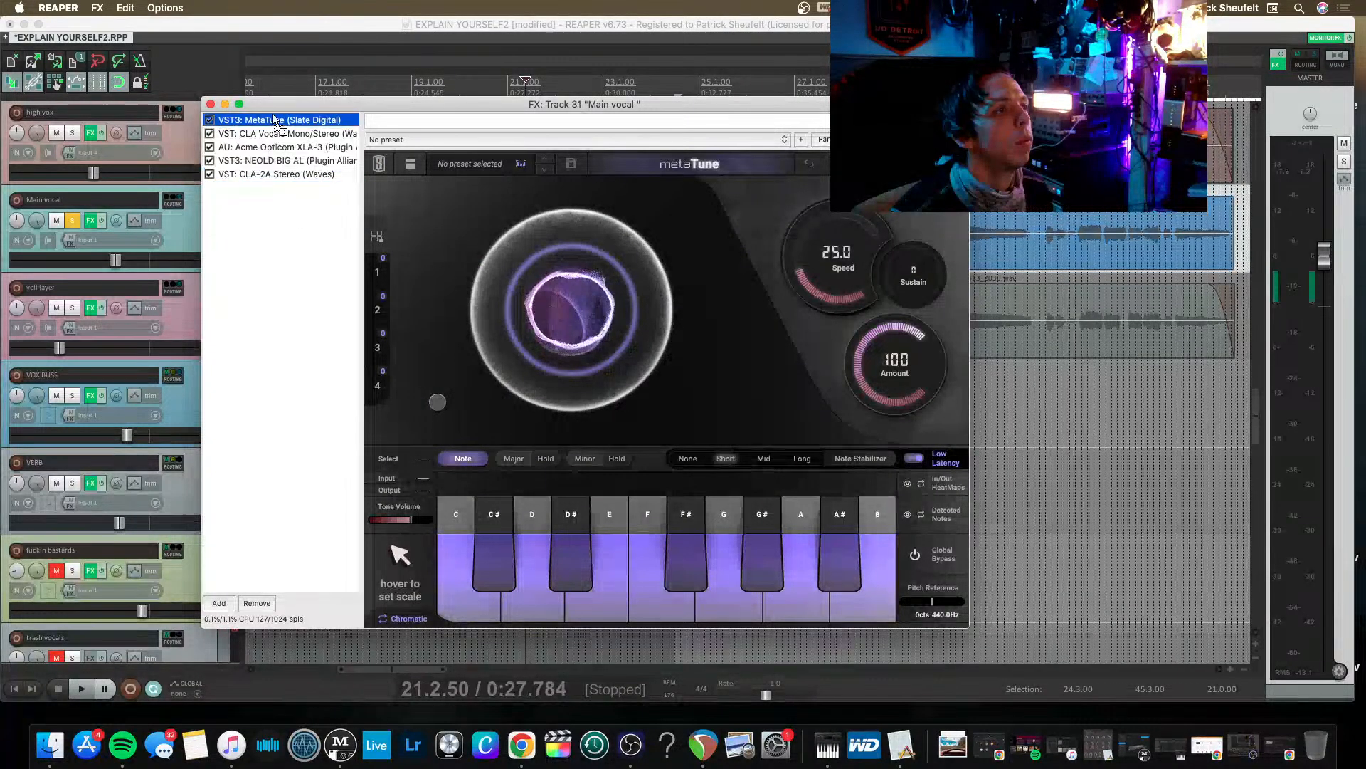
# During playback, set the Main vocal's MetaTune to speed 143 and sustain 100, with Low Latency off and Note Stabilizer on Long.
pyautogui.press('space')
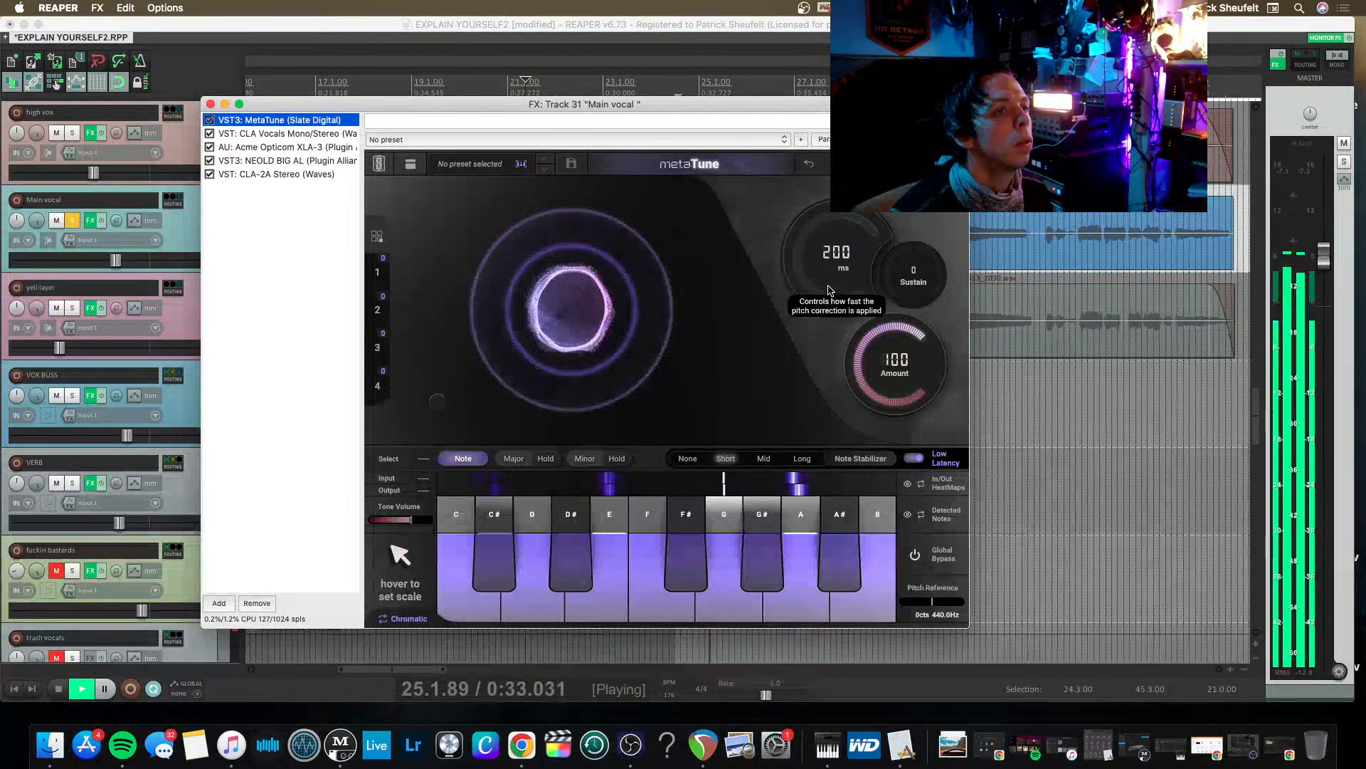
pyautogui.scroll(-5, 829, 290)
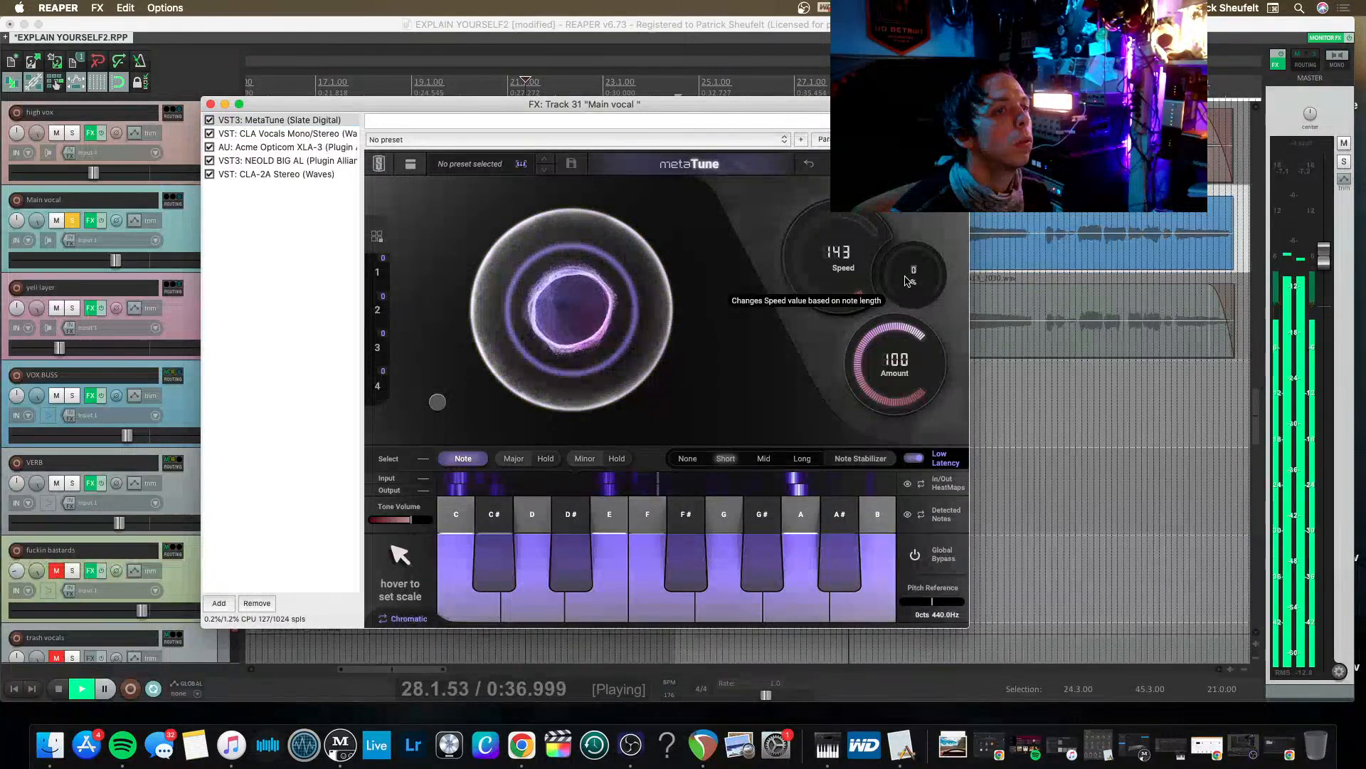
pyautogui.scroll(10, 878, 302)
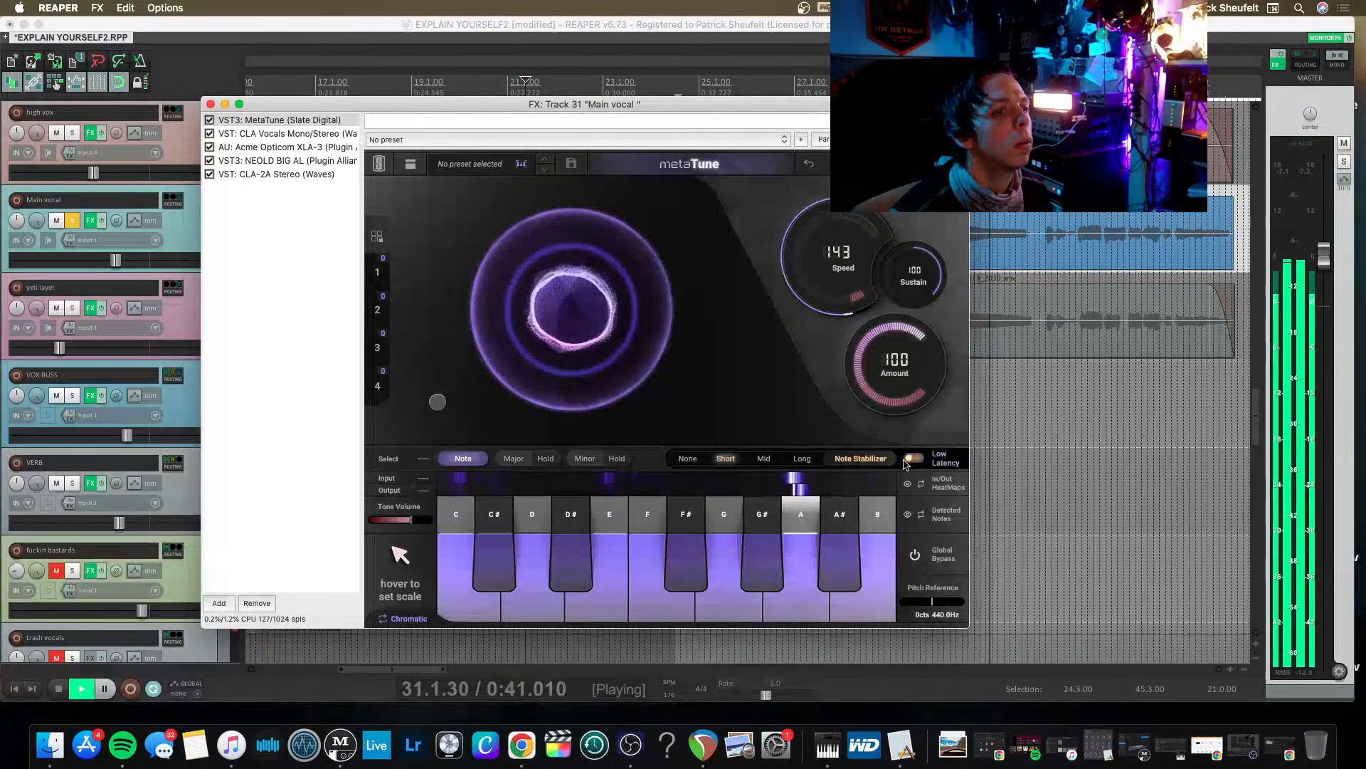
pyautogui.click(802, 458)
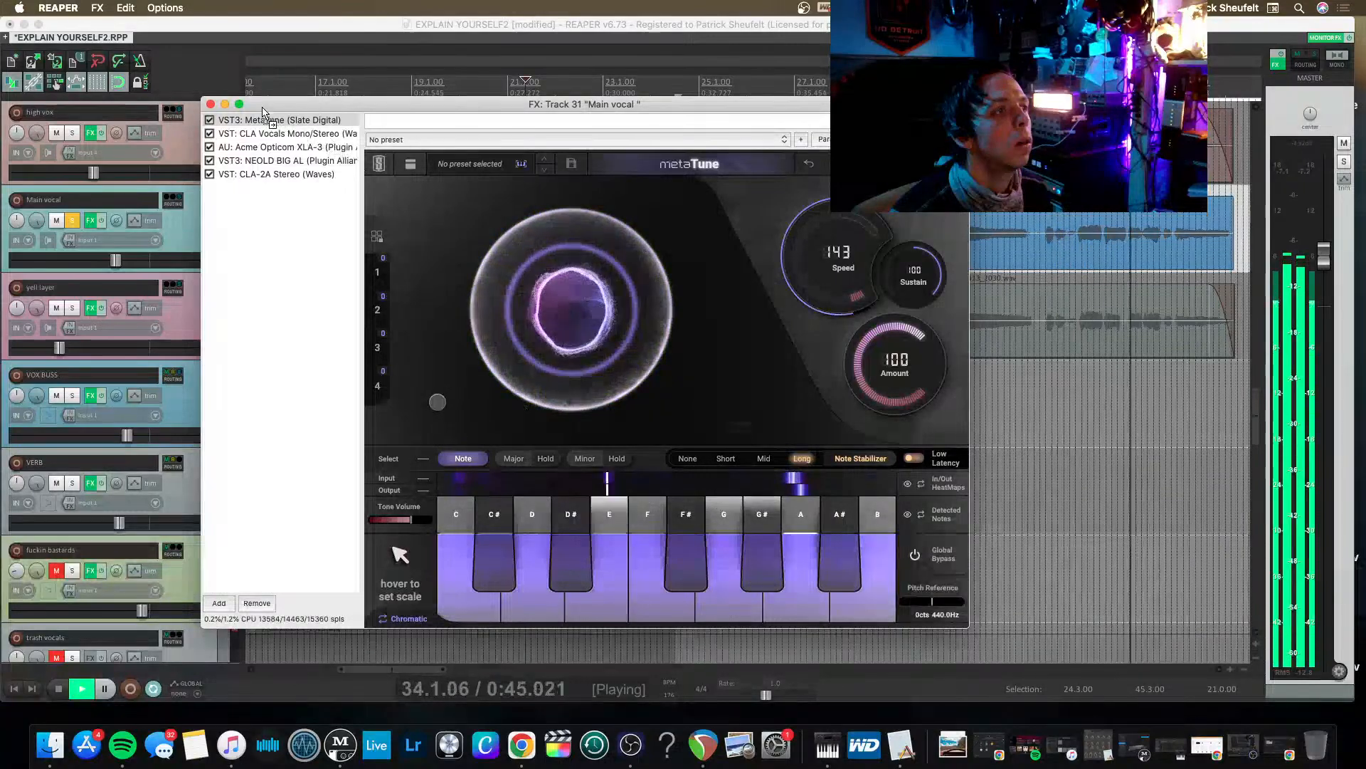
# Lower the MetaTune doubler's dry/wet mix and slightly widen it during playback, then close the Main vocal's effects.
pyautogui.moveTo(437, 402)
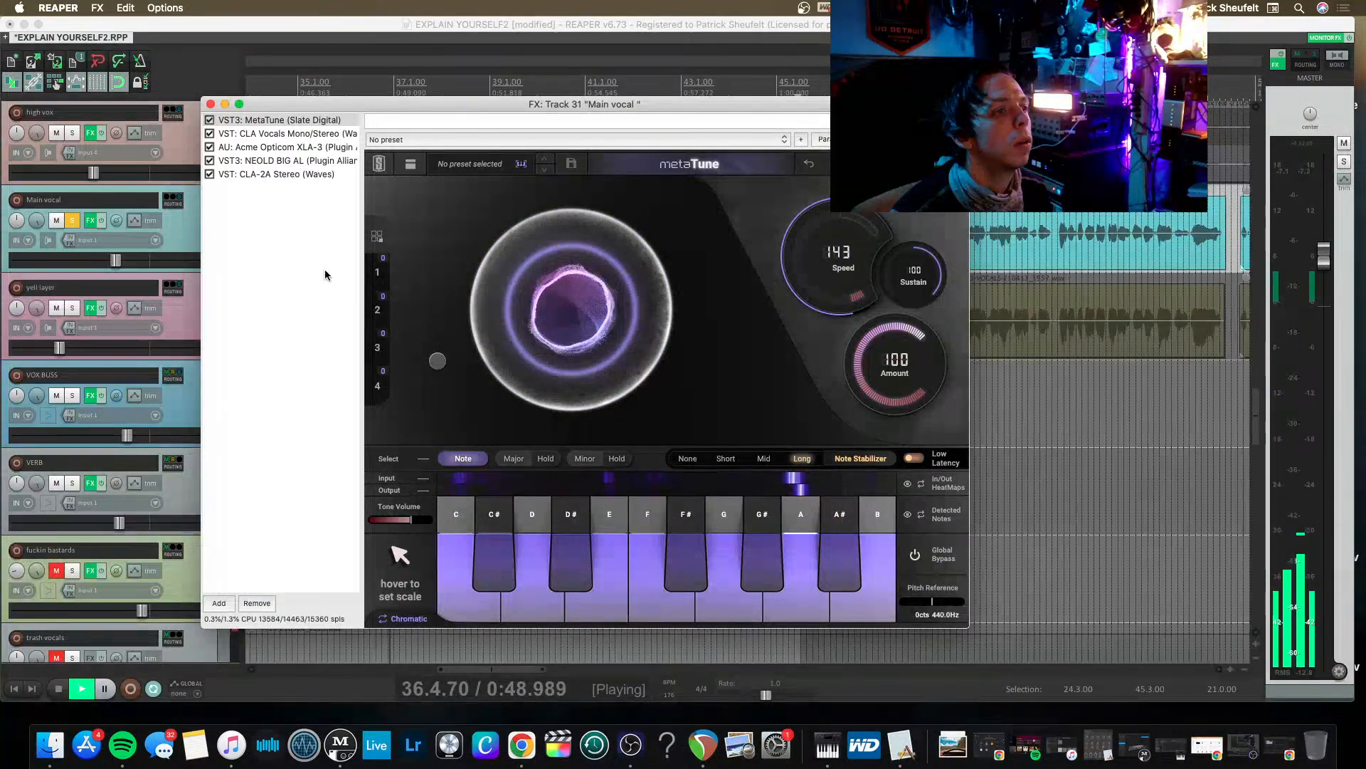
pyautogui.press('space')
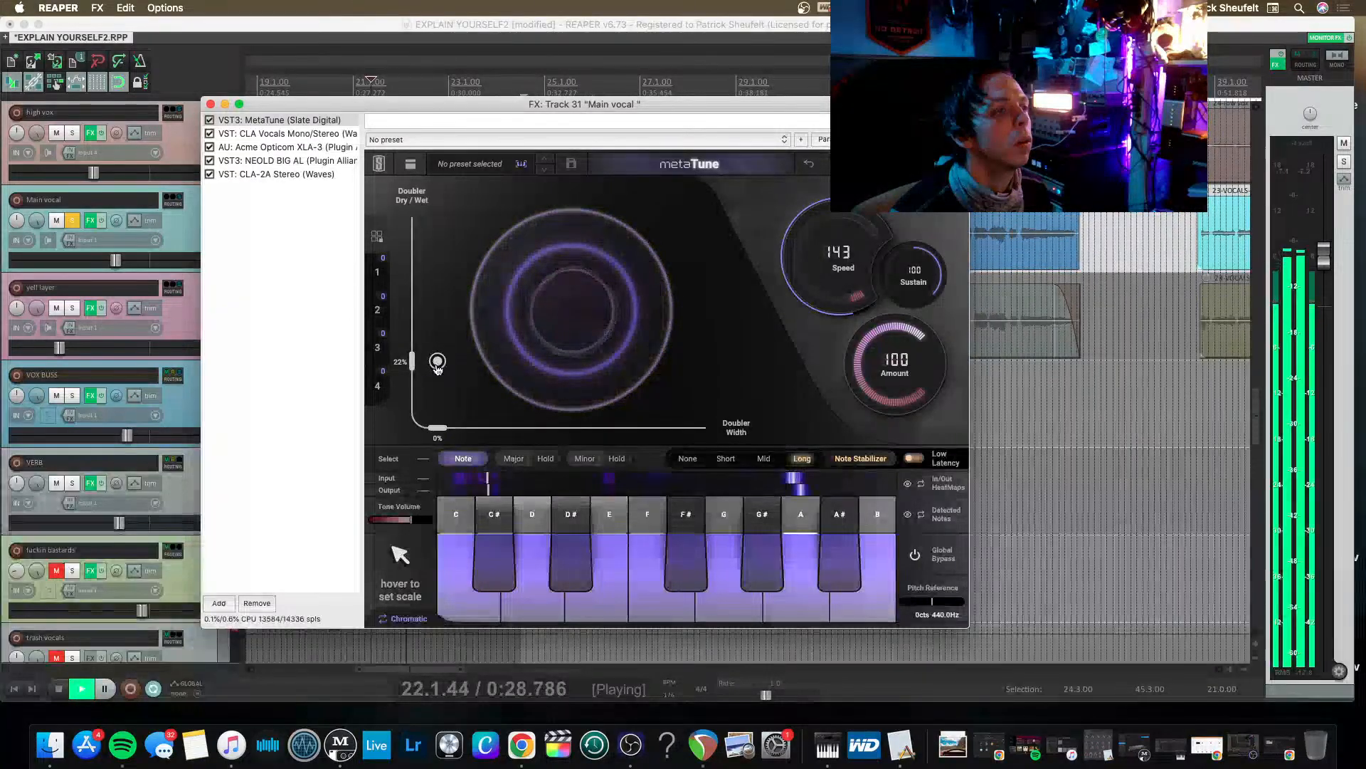
pyautogui.moveTo(437, 361)
pyautogui.mouseDown()
pyautogui.moveTo(437, 326)
pyautogui.moveTo(441, 392)
pyautogui.moveTo(503, 402)
pyautogui.moveTo(436, 400)
pyautogui.moveTo(437, 388)
pyautogui.mouseUp()
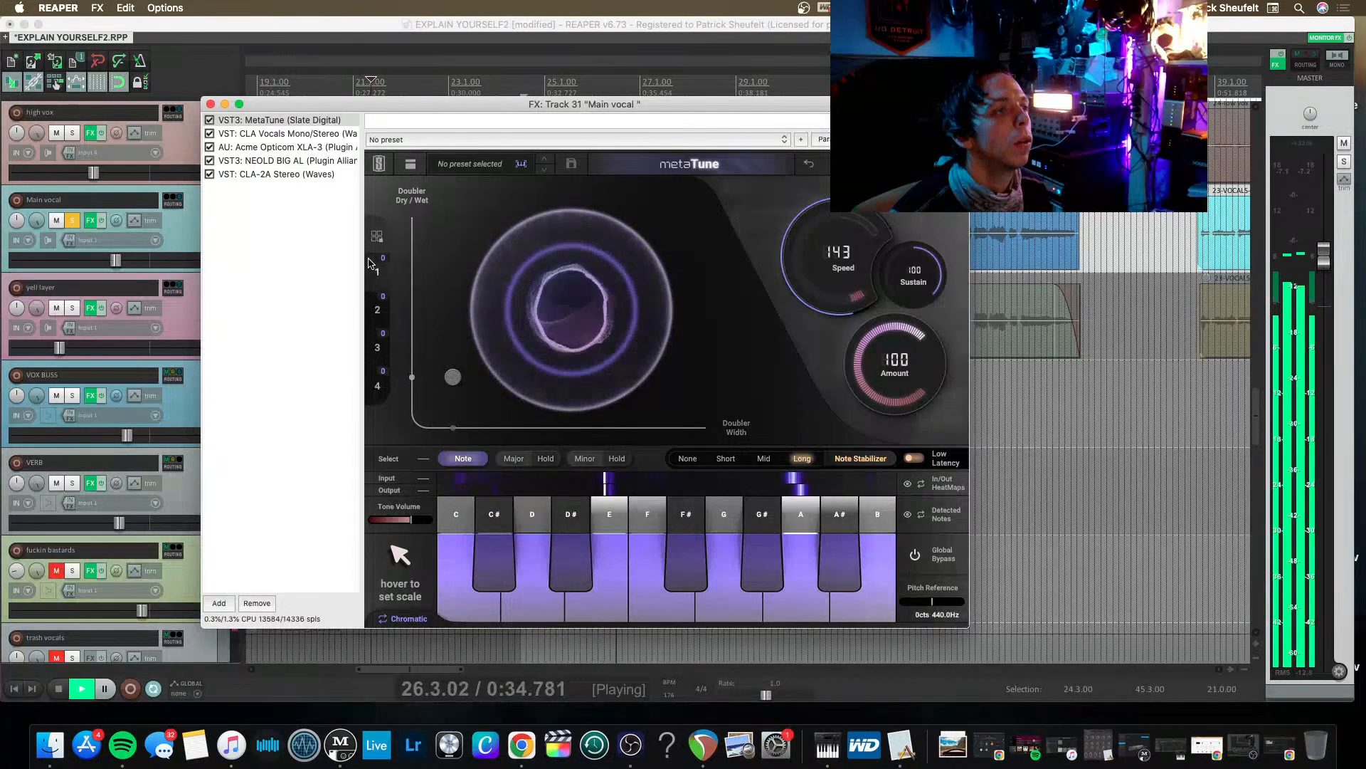
pyautogui.press('space')
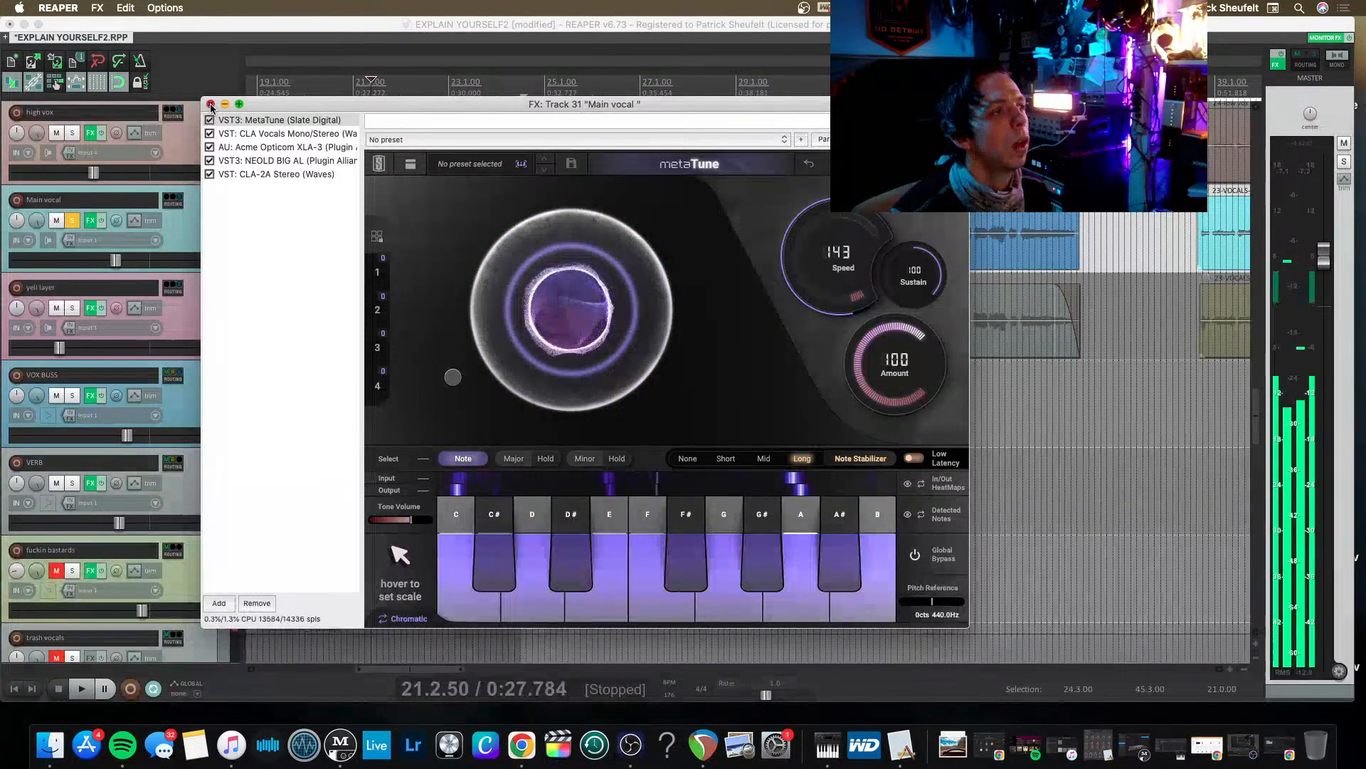
pyautogui.click(210, 105)
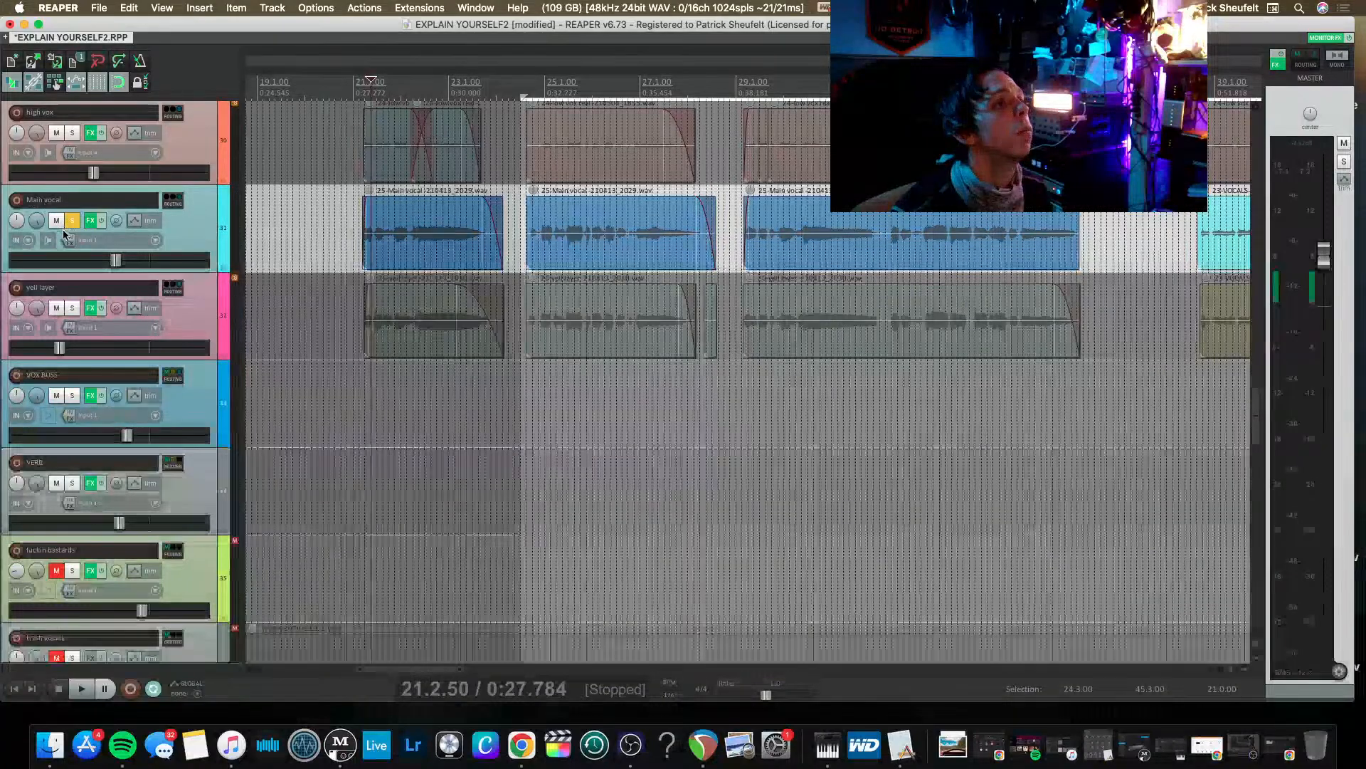
# Unsolo the Main vocal, play the full mix and slightly lower the Main vocal's volume, checking the yell layer's level.
pyautogui.click(73, 220)
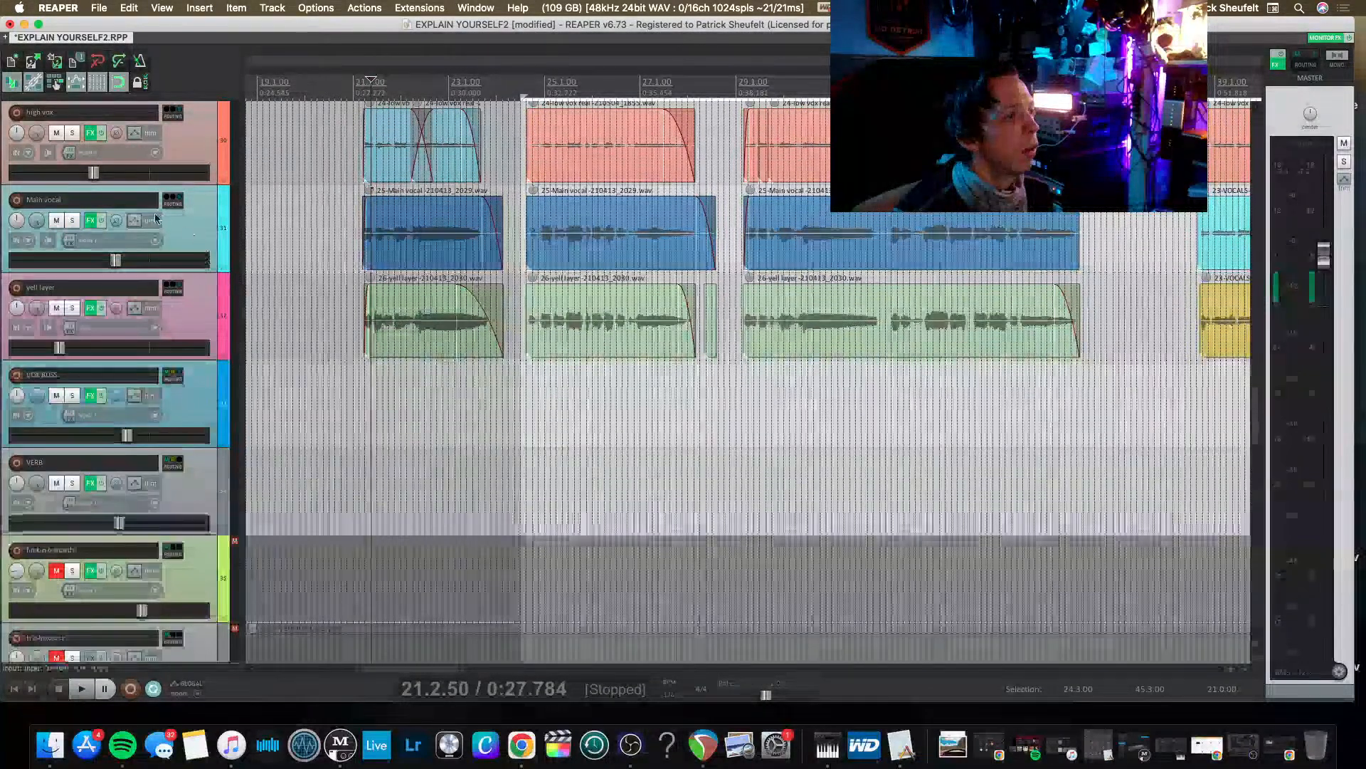
pyautogui.press('space')
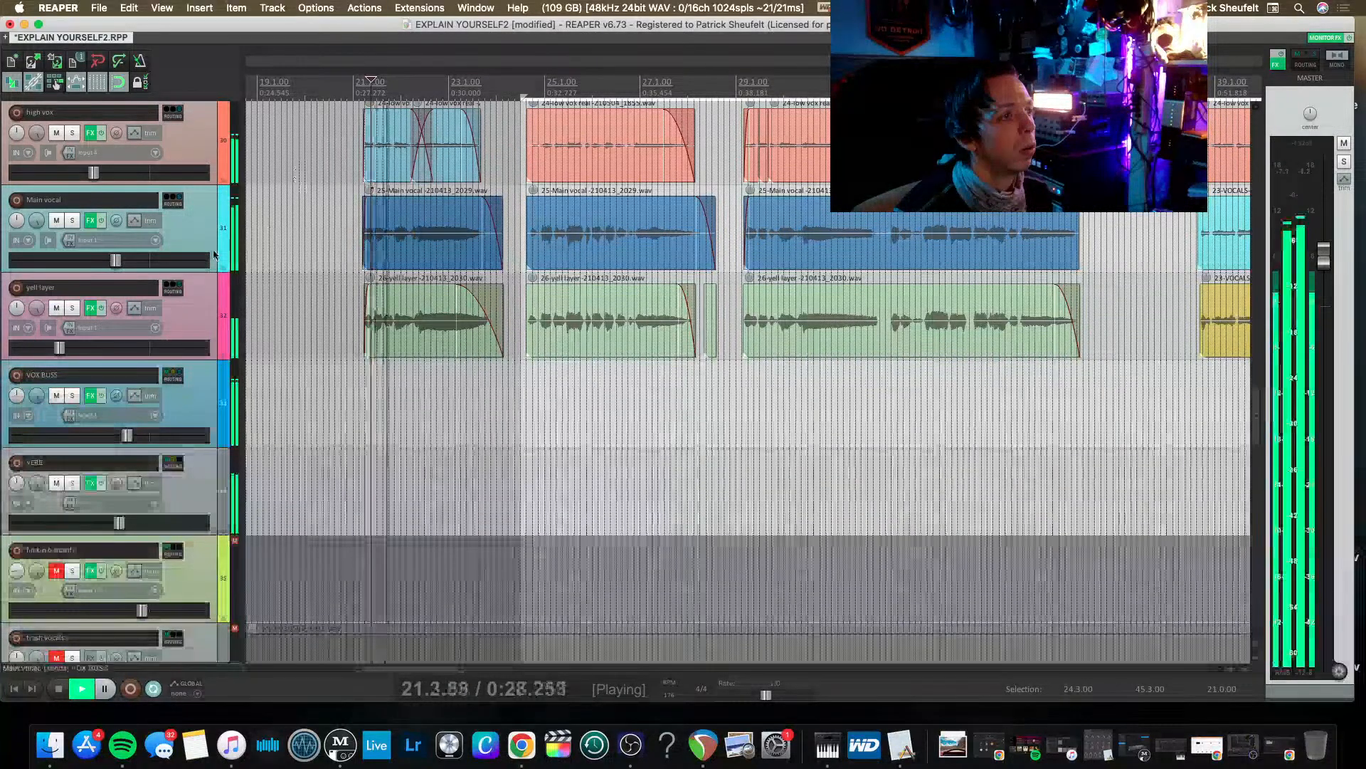
pyautogui.scroll(-3, 111, 261)
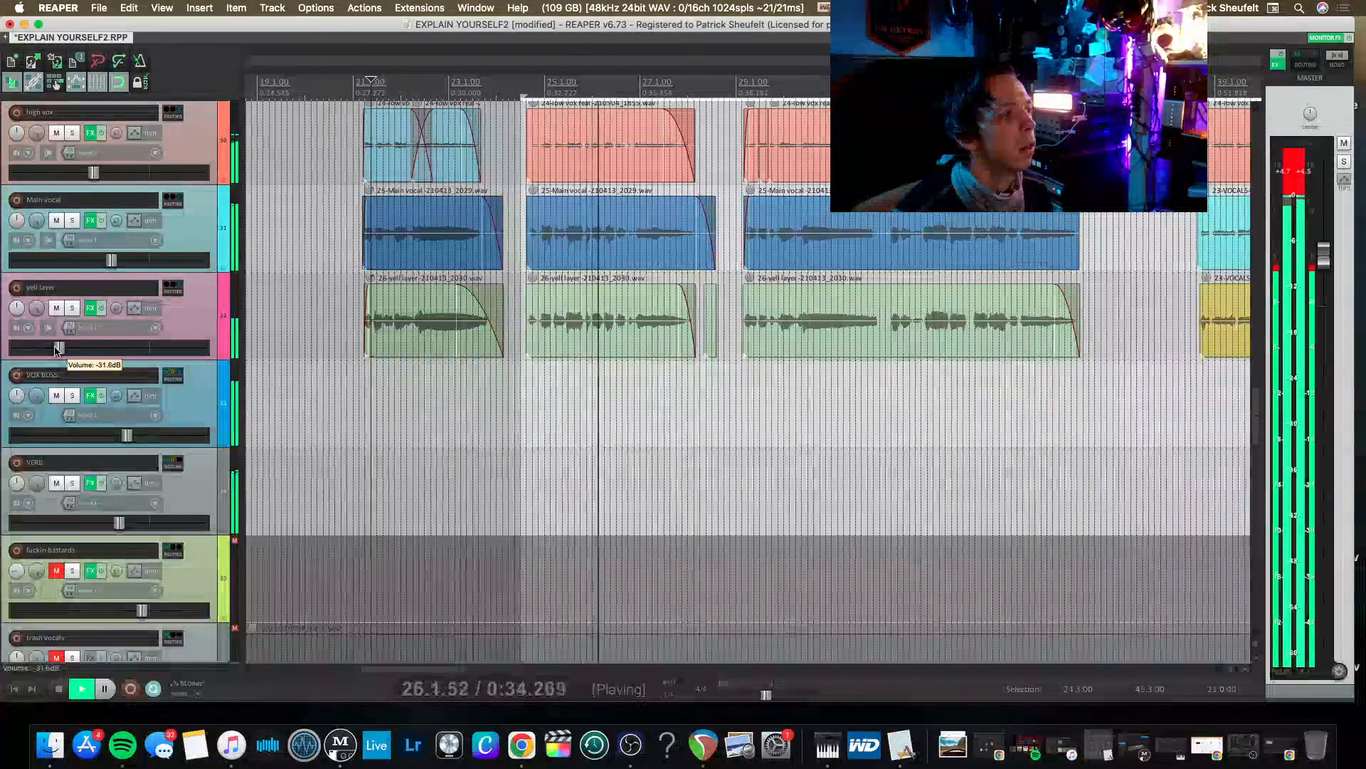
pyautogui.moveTo(56, 346)
pyautogui.mouseDown()
pyautogui.moveTo(123, 348)
pyautogui.moveTo(56, 352)
pyautogui.mouseUp()
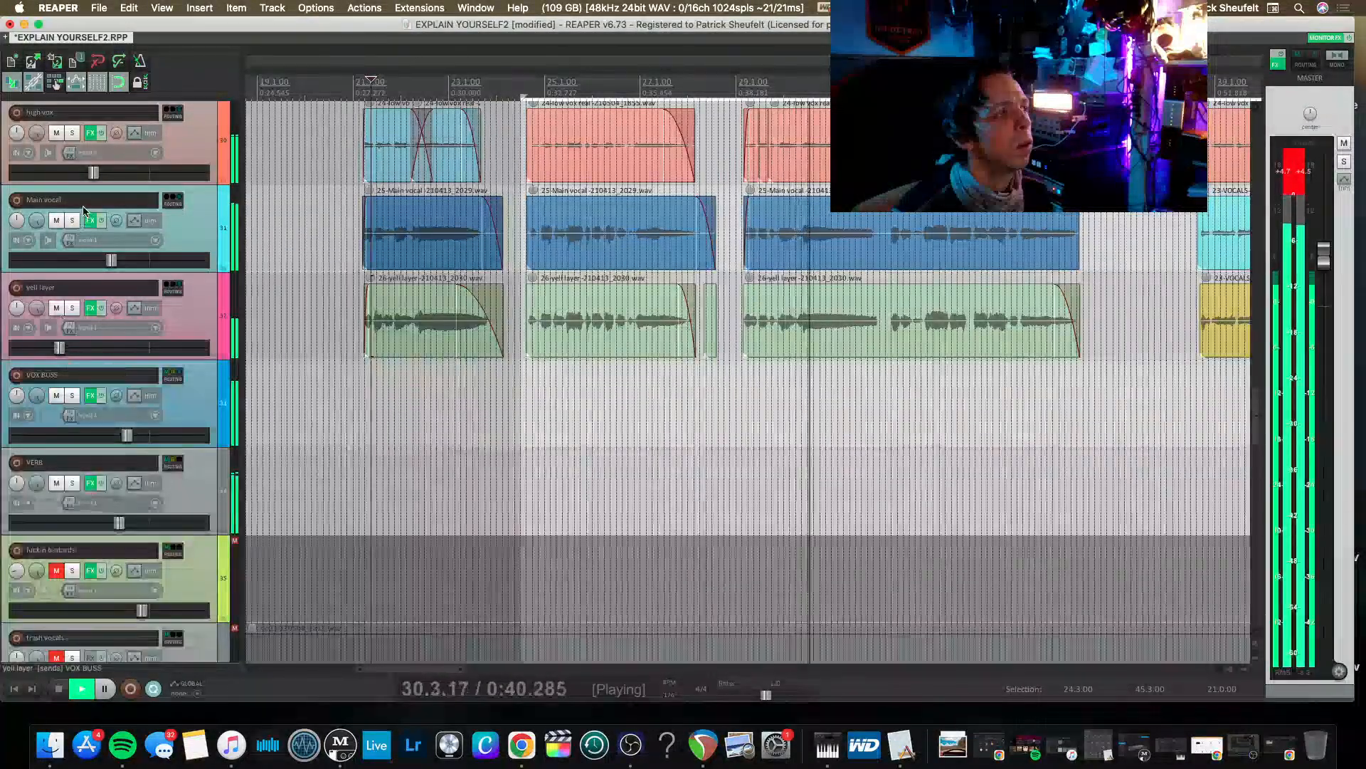
# Raise the high vox track's volume, solo it and play it from just before bar 39.
pyautogui.moveTo(93, 172); pyautogui.dragTo(157, 173)
pyautogui.click(73, 134)
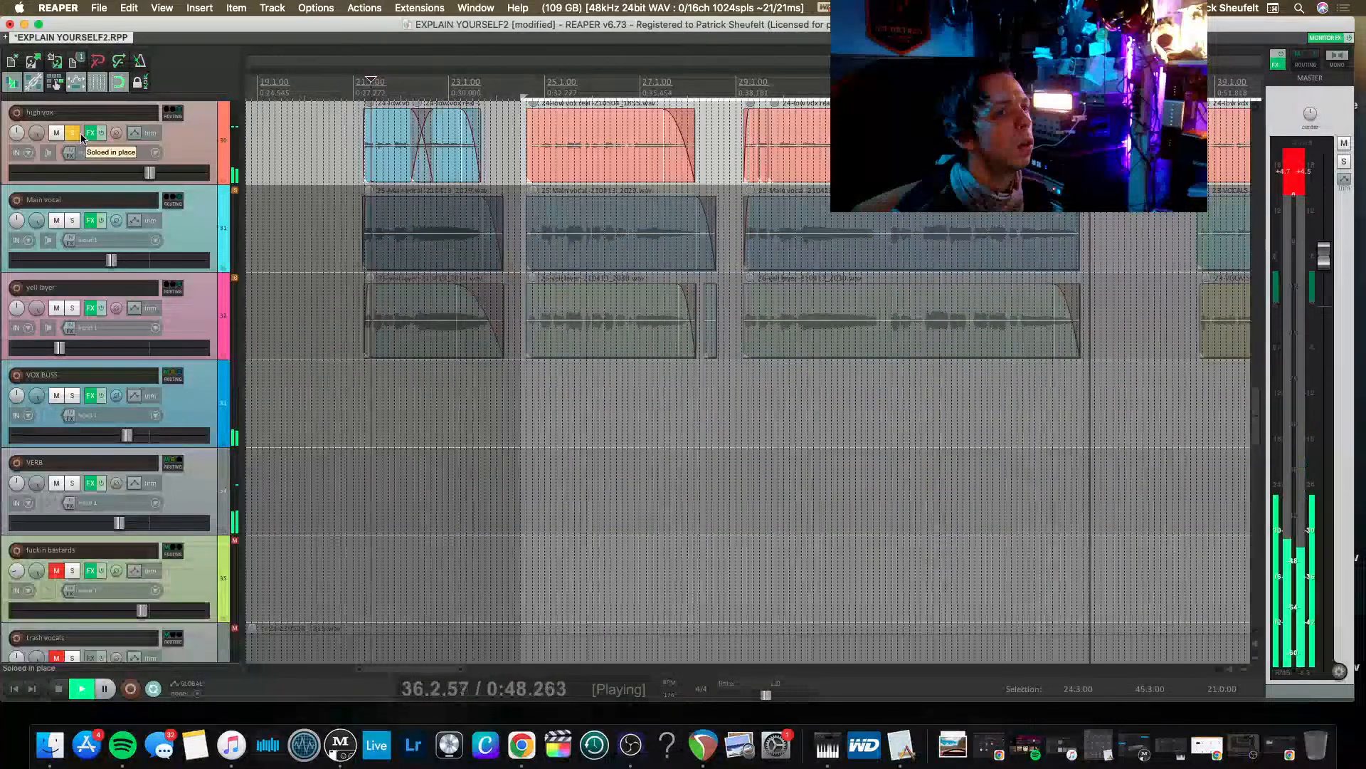
pyautogui.press('space')
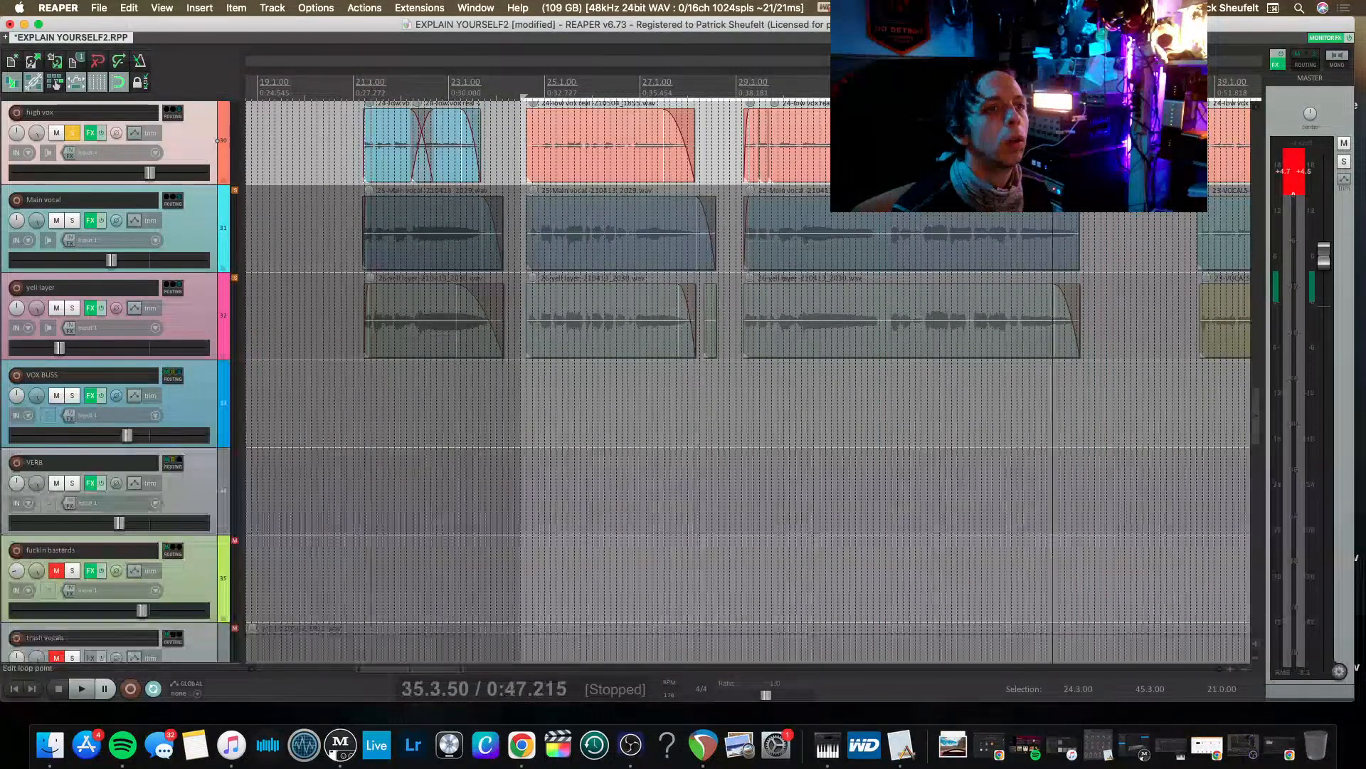
pyautogui.press('space')
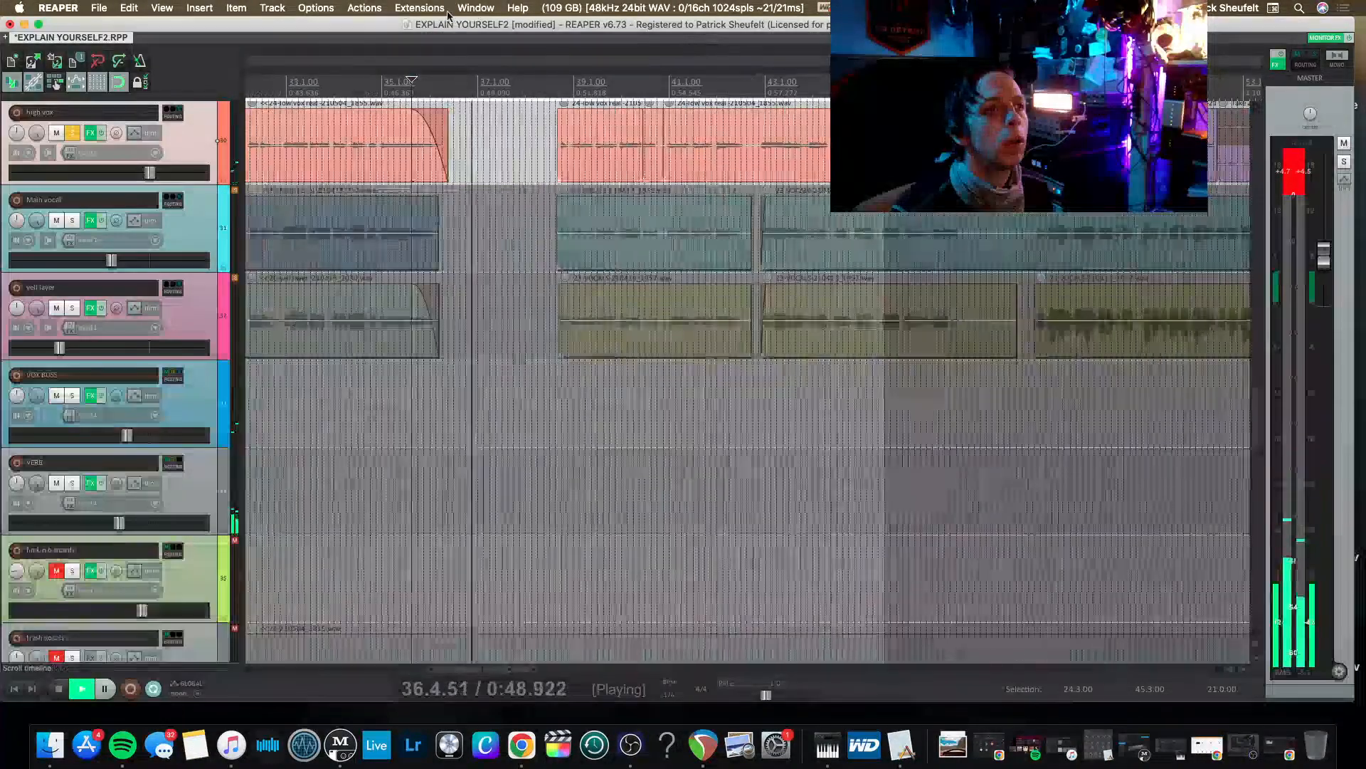
pyautogui.click(551, 89)
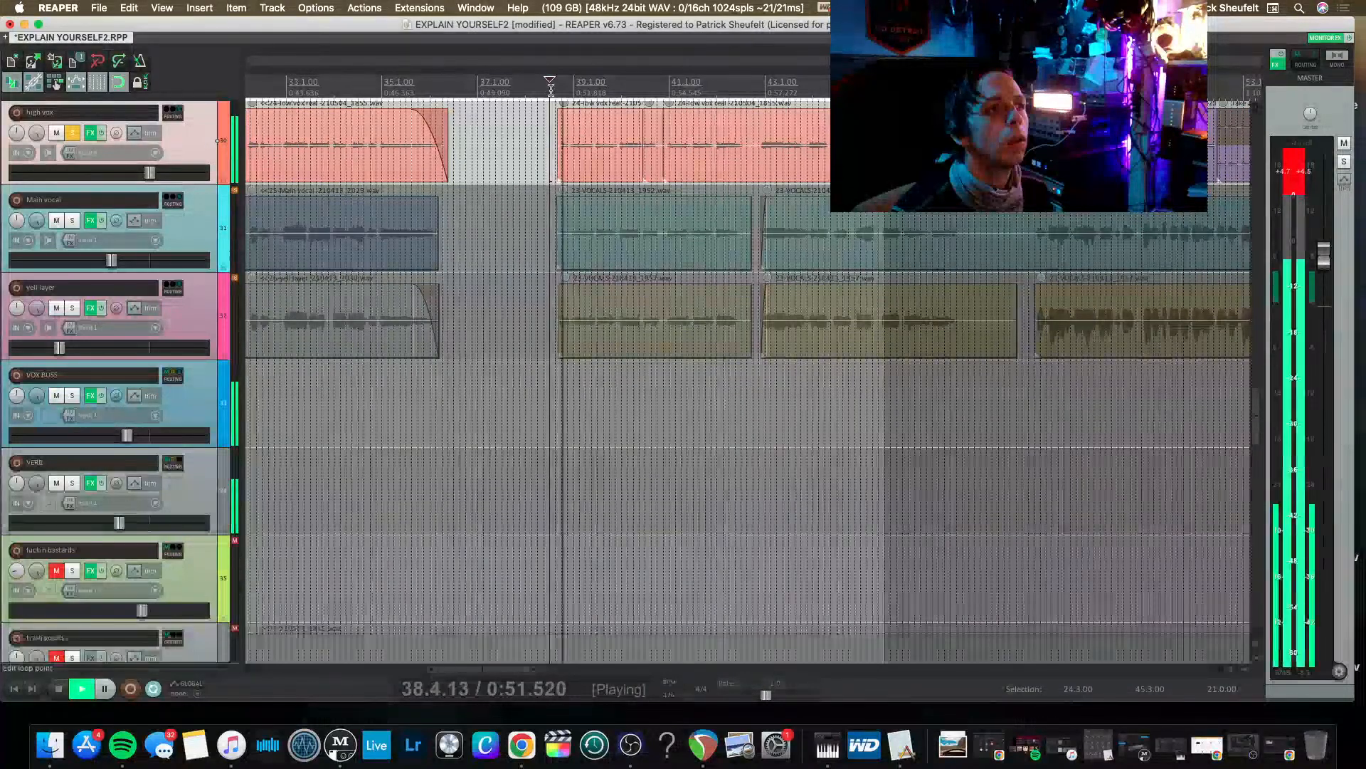
# Add the VST3 version of MetaTune to the high vox track and place it before CLA Vocals.
pyautogui.click(89, 130)
pyautogui.doubleClick(103, 92)
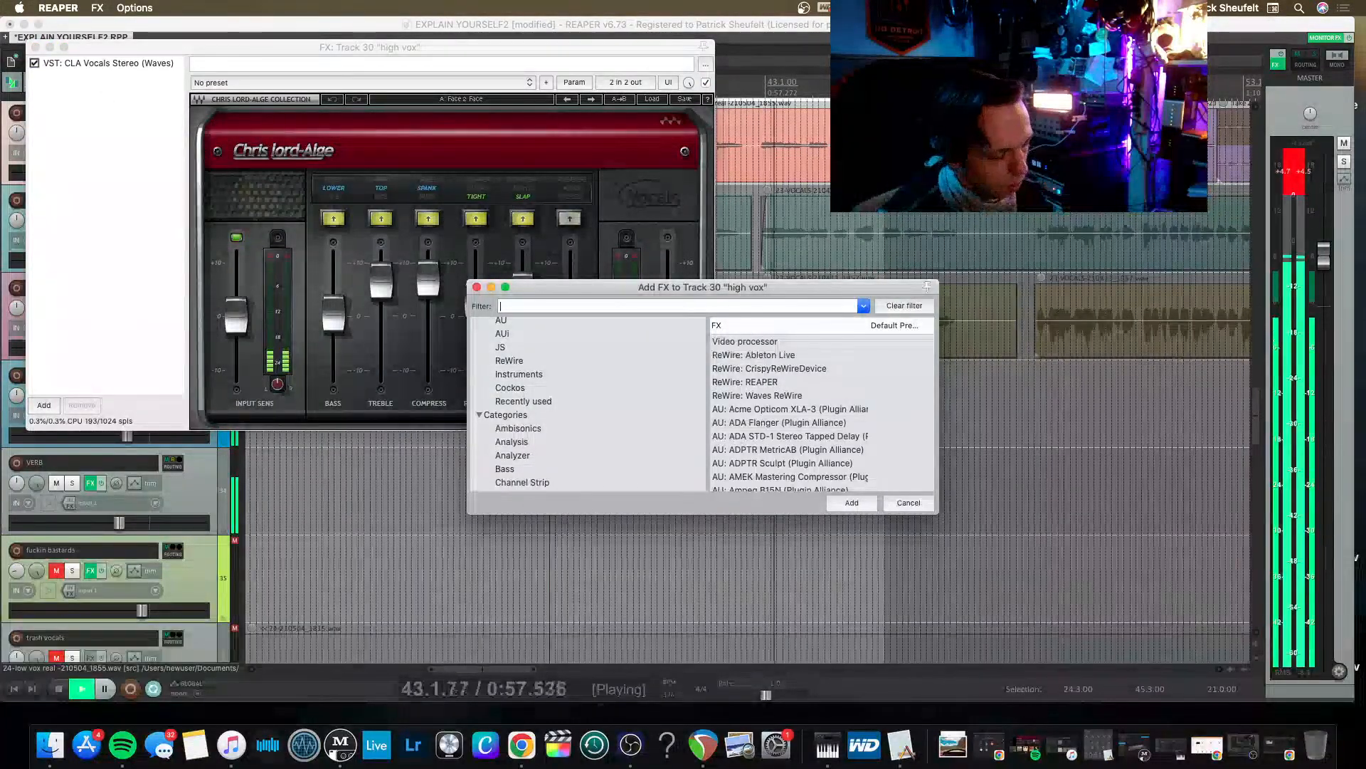
pyautogui.write('META')
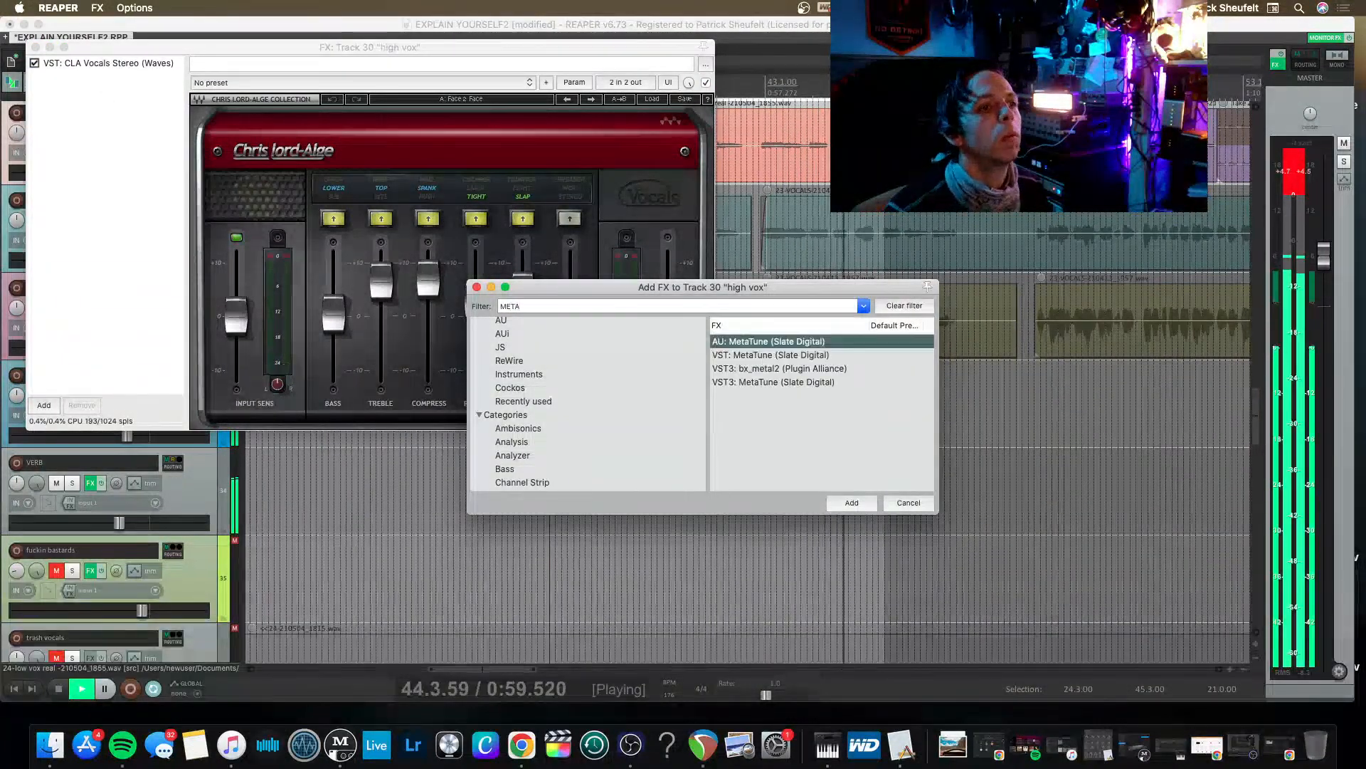
pyautogui.press('Down')
pyautogui.press('Down')
pyautogui.press('Down')
pyautogui.press('Return')
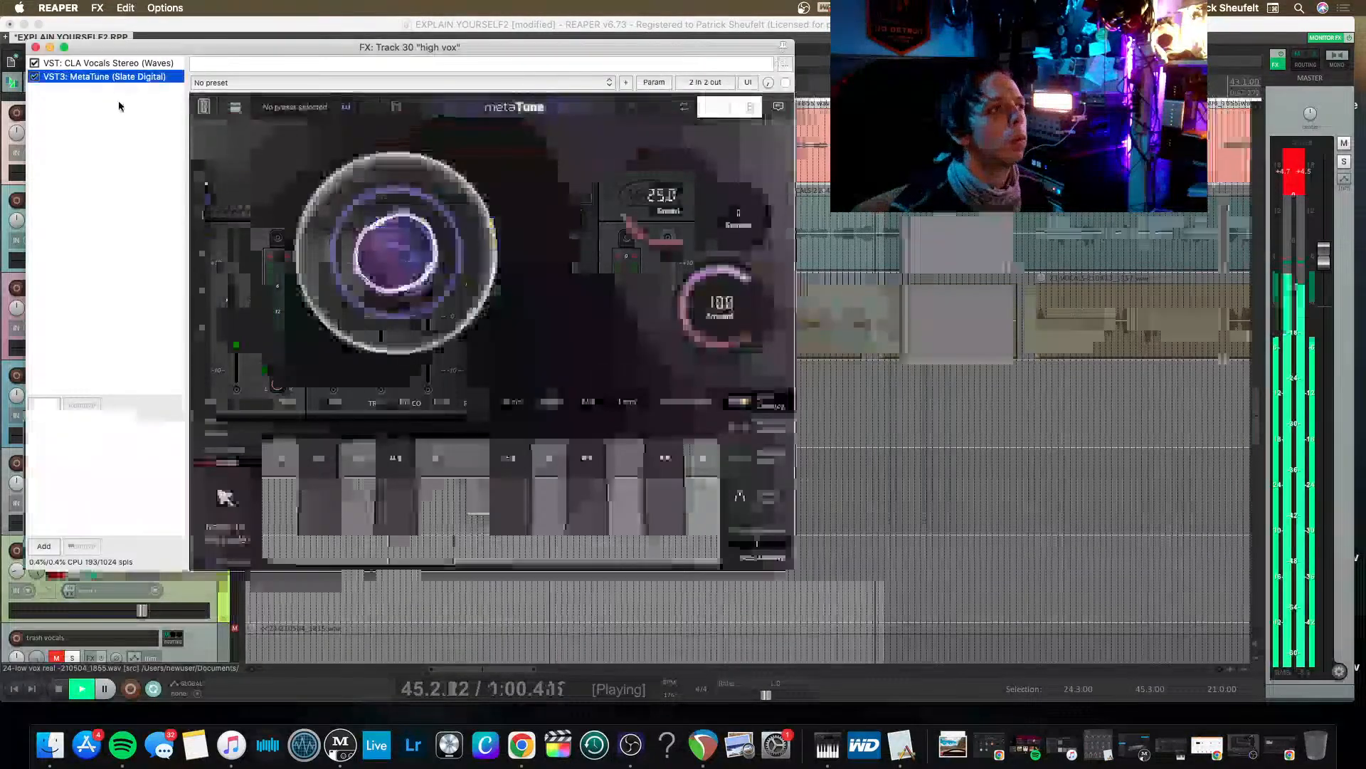
pyautogui.moveTo(127, 79); pyautogui.dragTo(114, 63)
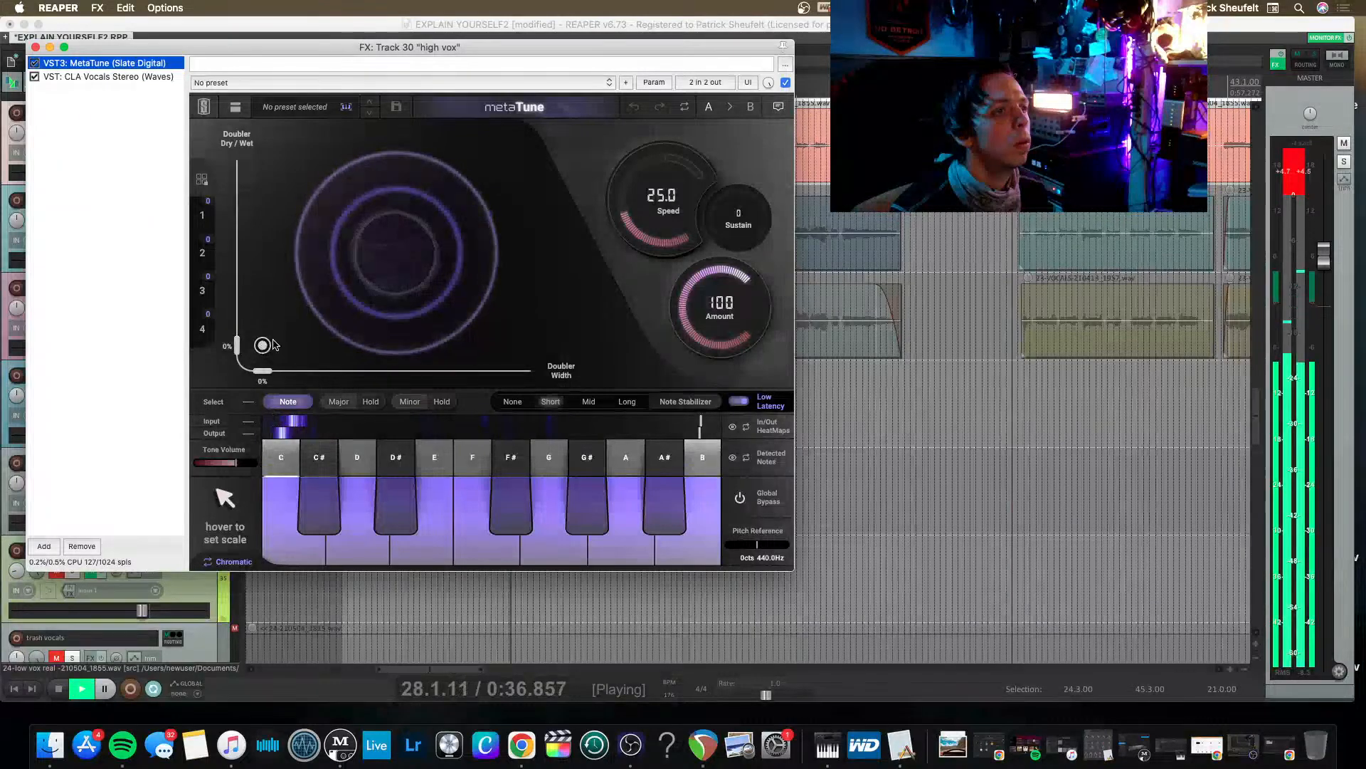
# Set the high vox MetaTune speed to 200 ms and select the time range from 38.3.00 to 47.1.50.
pyautogui.moveTo(658, 211); pyautogui.dragTo(703, 225)
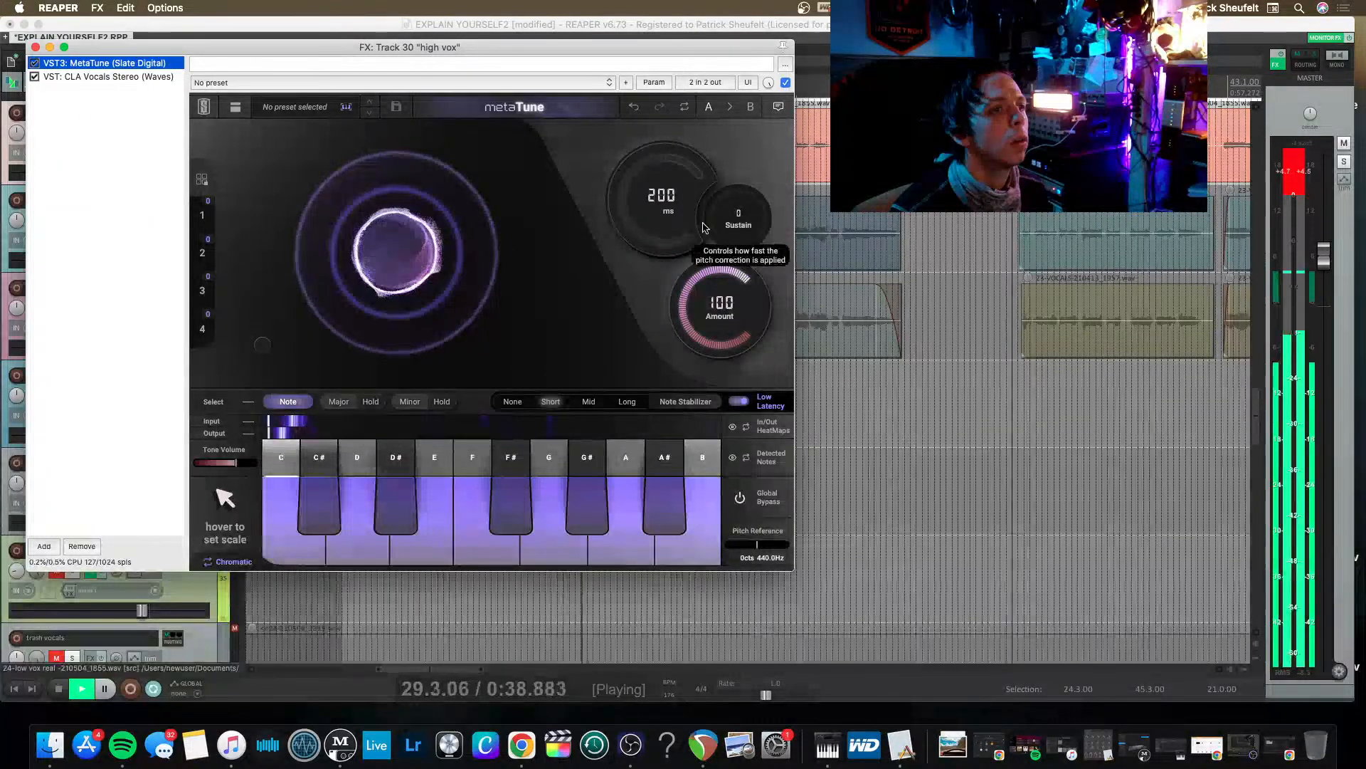
pyautogui.moveTo(602, 47); pyautogui.dragTo(645, 302)
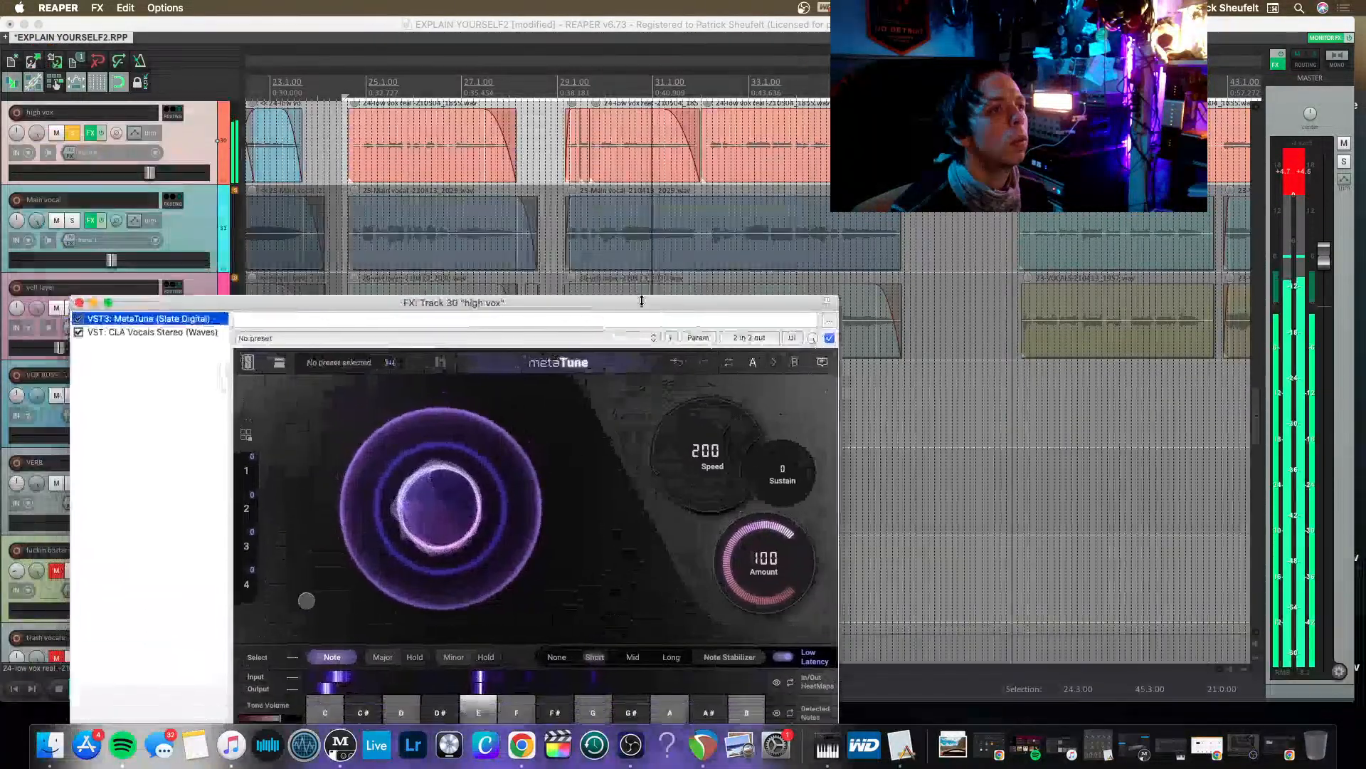
pyautogui.hscroll(6, 653, 113)
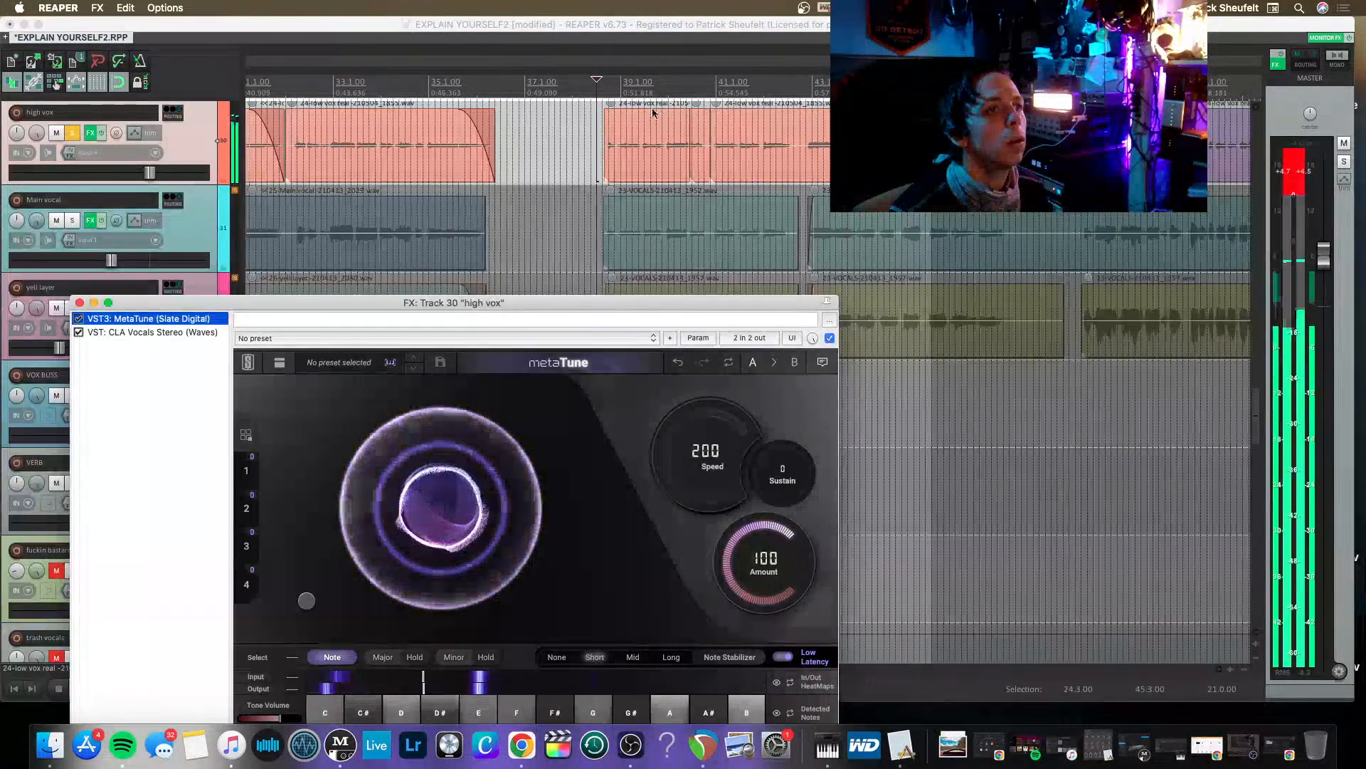
pyautogui.moveTo(598, 96); pyautogui.dragTo(1010, 98)
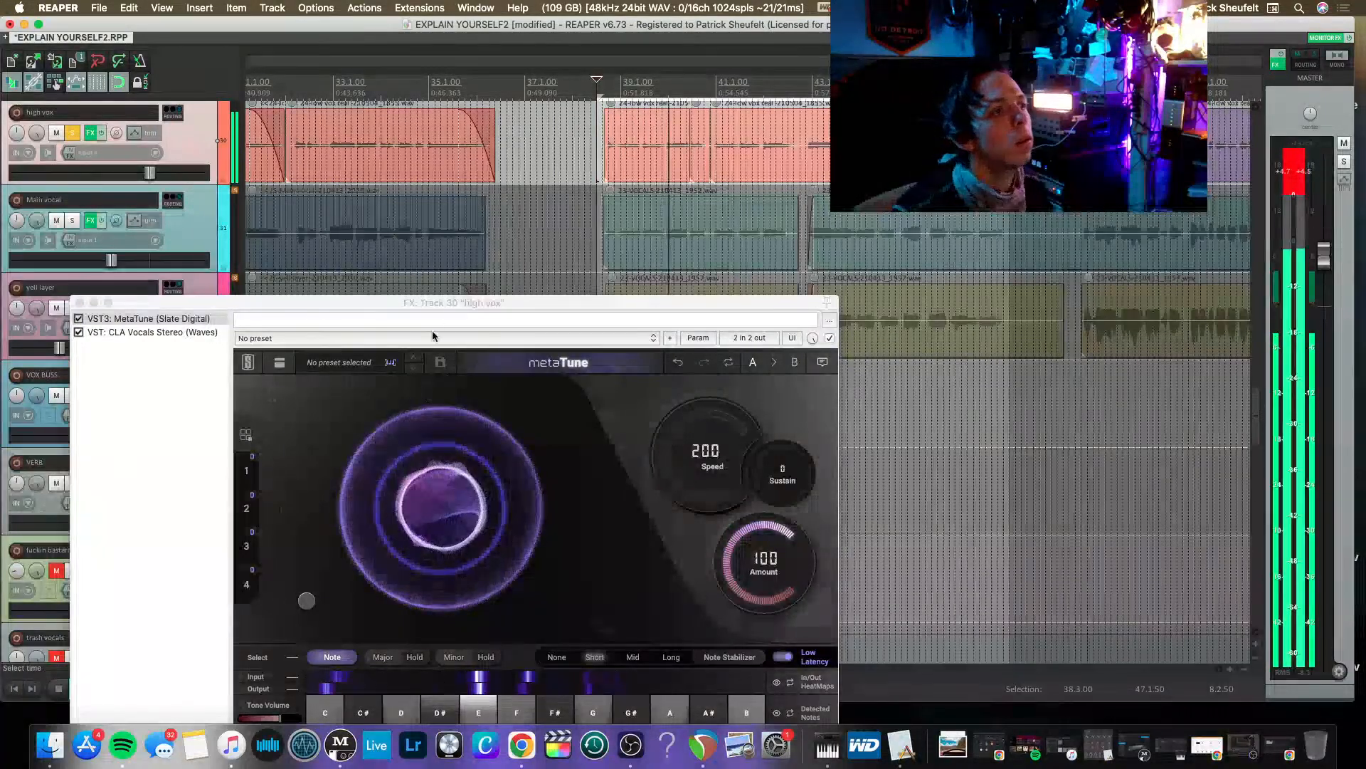
# Set the high vox MetaTune sustain to 95, turn Low Latency off and set the Note Stabilizer to Long.
pyautogui.moveTo(454, 300); pyautogui.dragTo(558, 162)
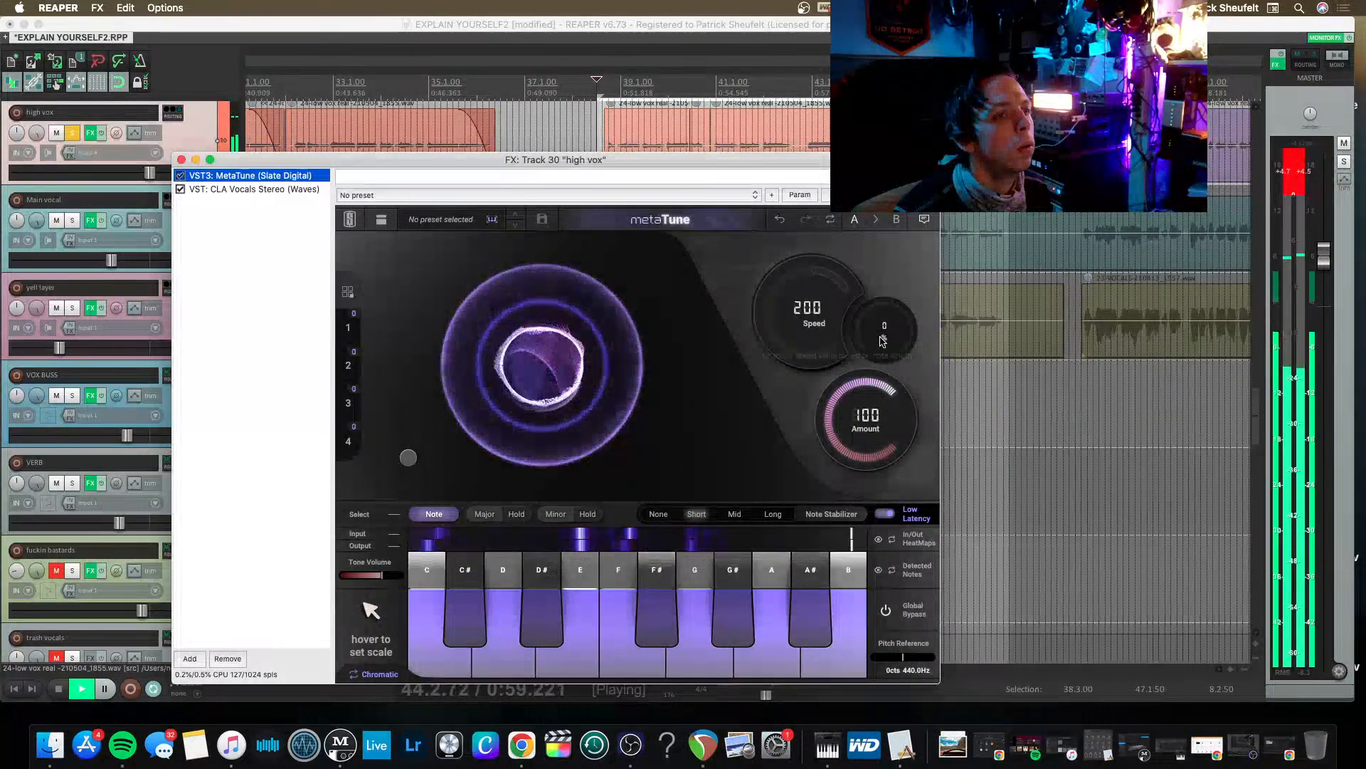
pyautogui.moveTo(883, 339); pyautogui.dragTo(892, 328)
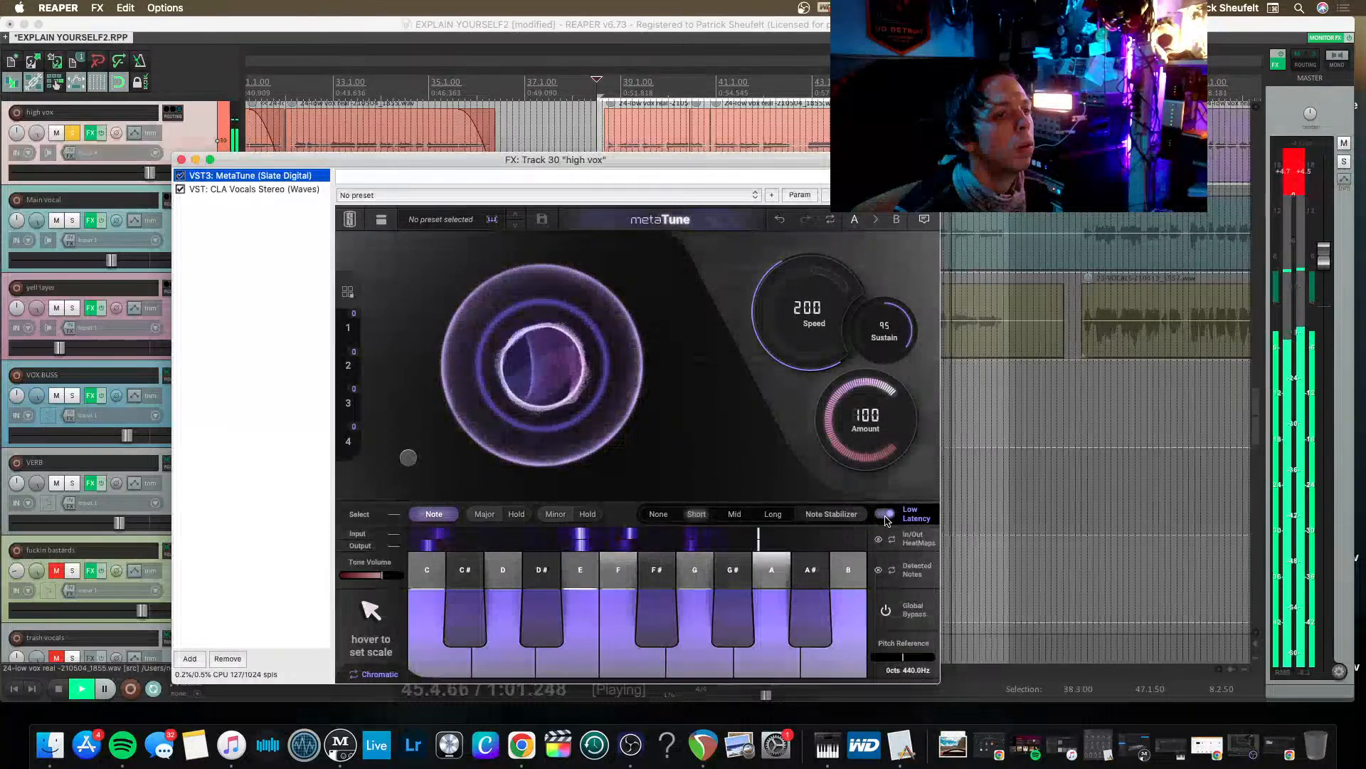
pyautogui.click(759, 513)
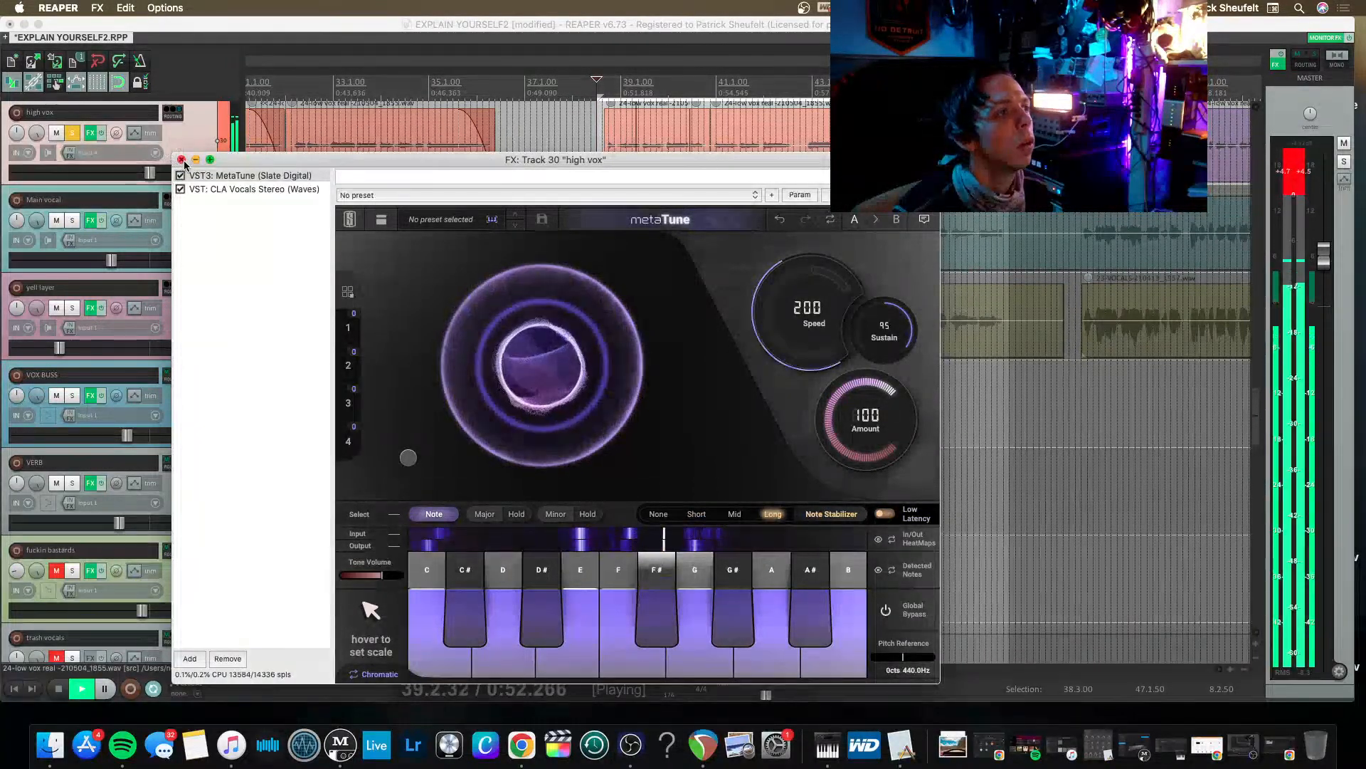
# Close the high vox effects, stop playback and reset the master track's peak clip indicators.
pyautogui.click(182, 160)
pyautogui.press('space')
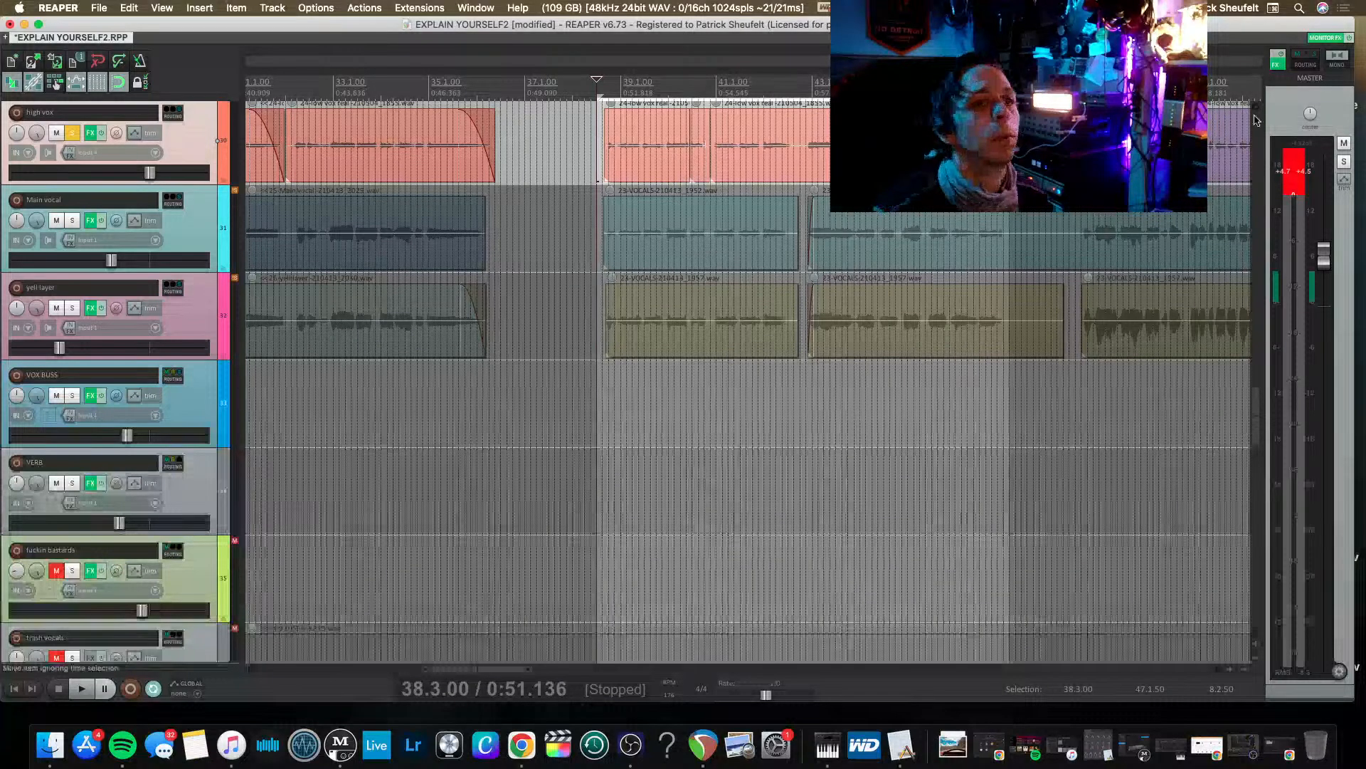
pyautogui.click(1315, 173)
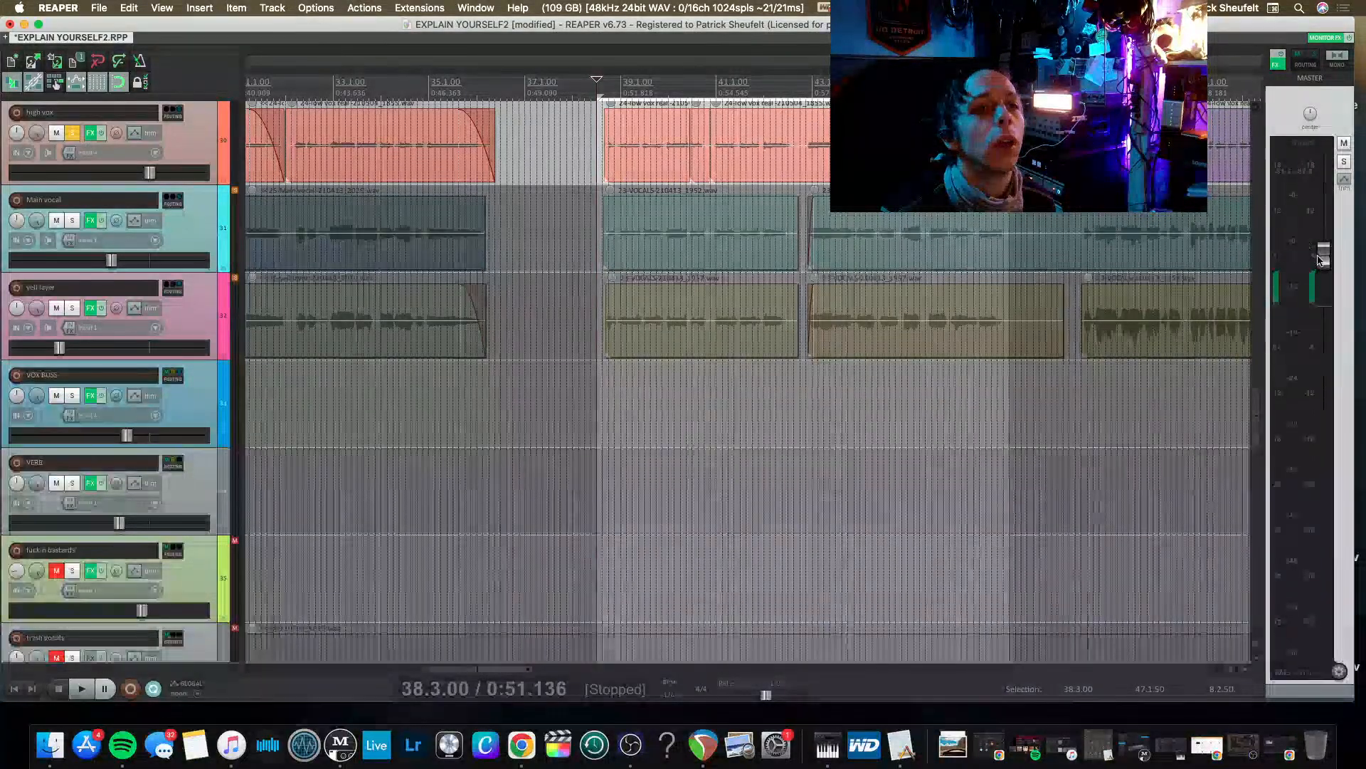
# Lower the master level, and solo the main vocal alongside the high vox while turning it down slightly.
pyautogui.moveTo(1322, 256); pyautogui.dragTo(1318, 276)
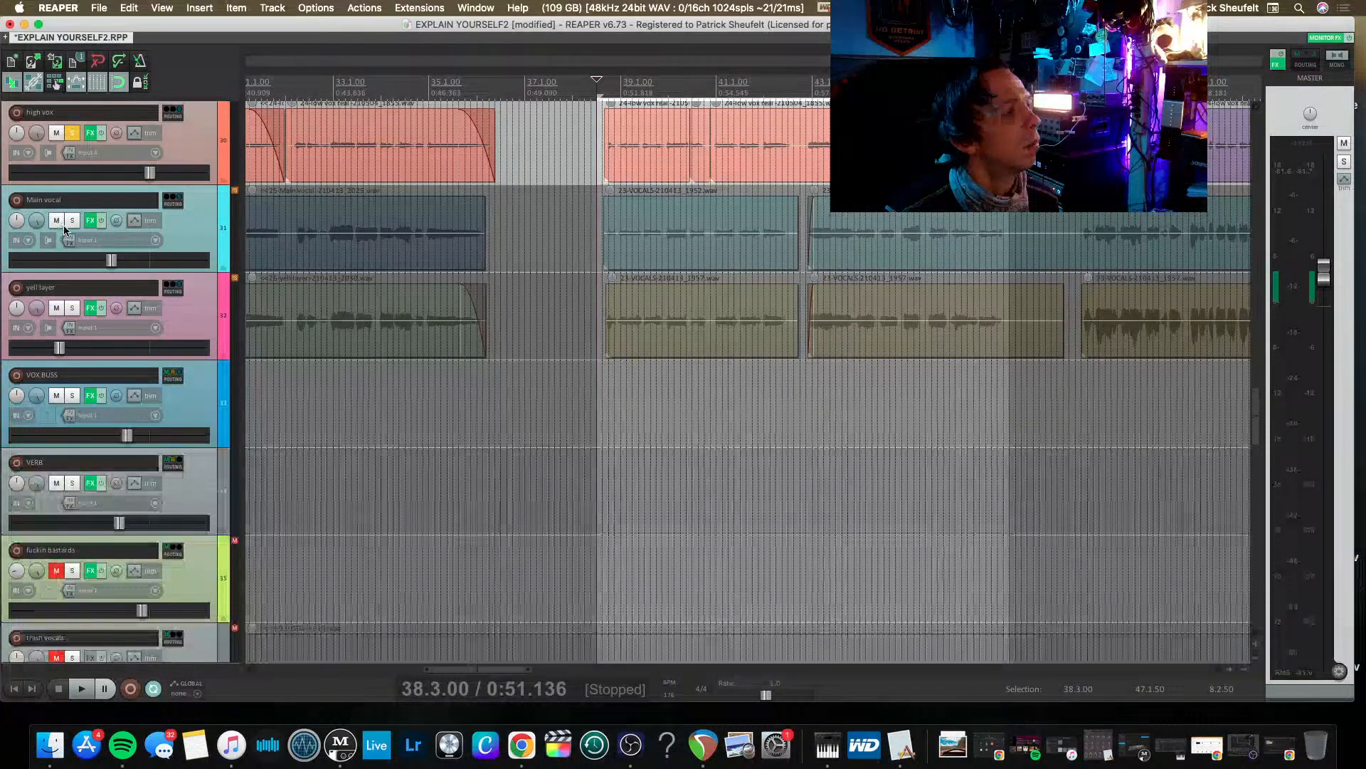
pyautogui.click(71, 222)
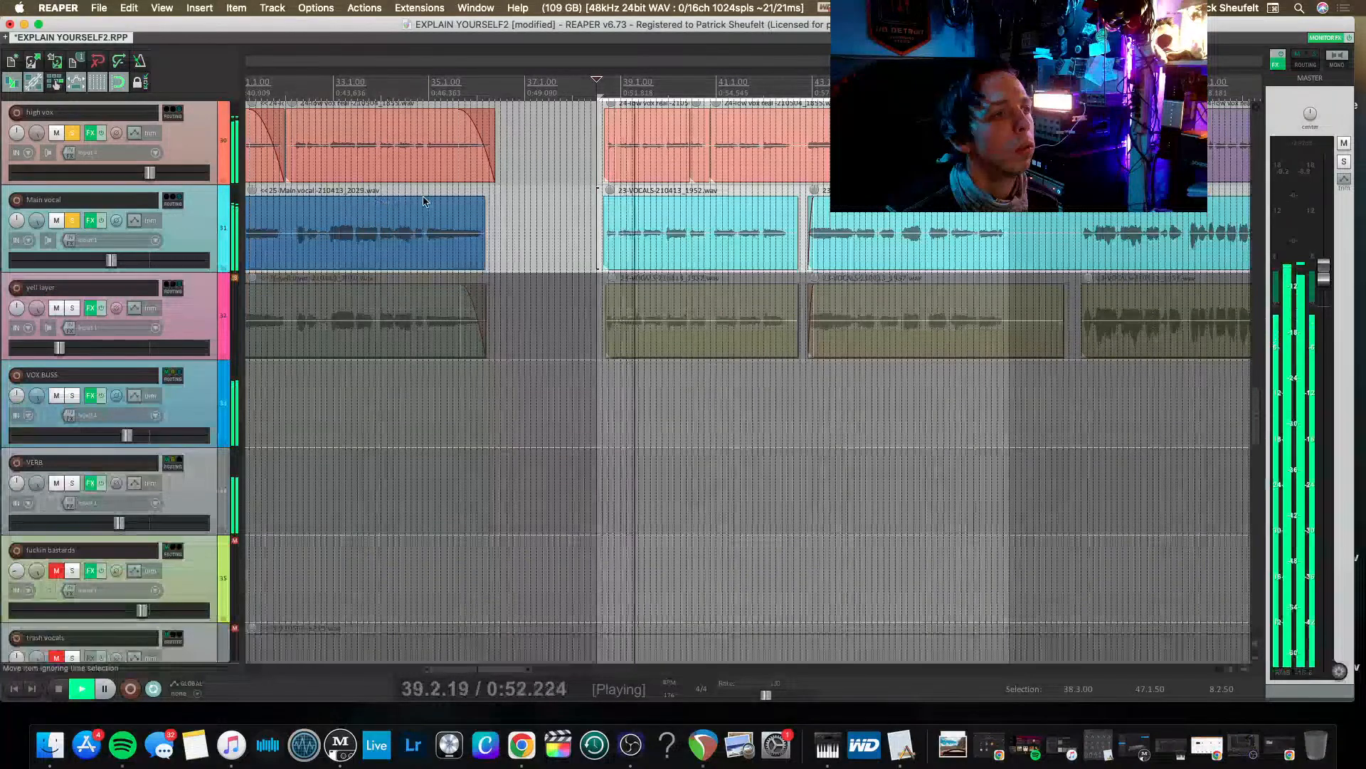
pyautogui.moveTo(113, 261); pyautogui.dragTo(105, 261)
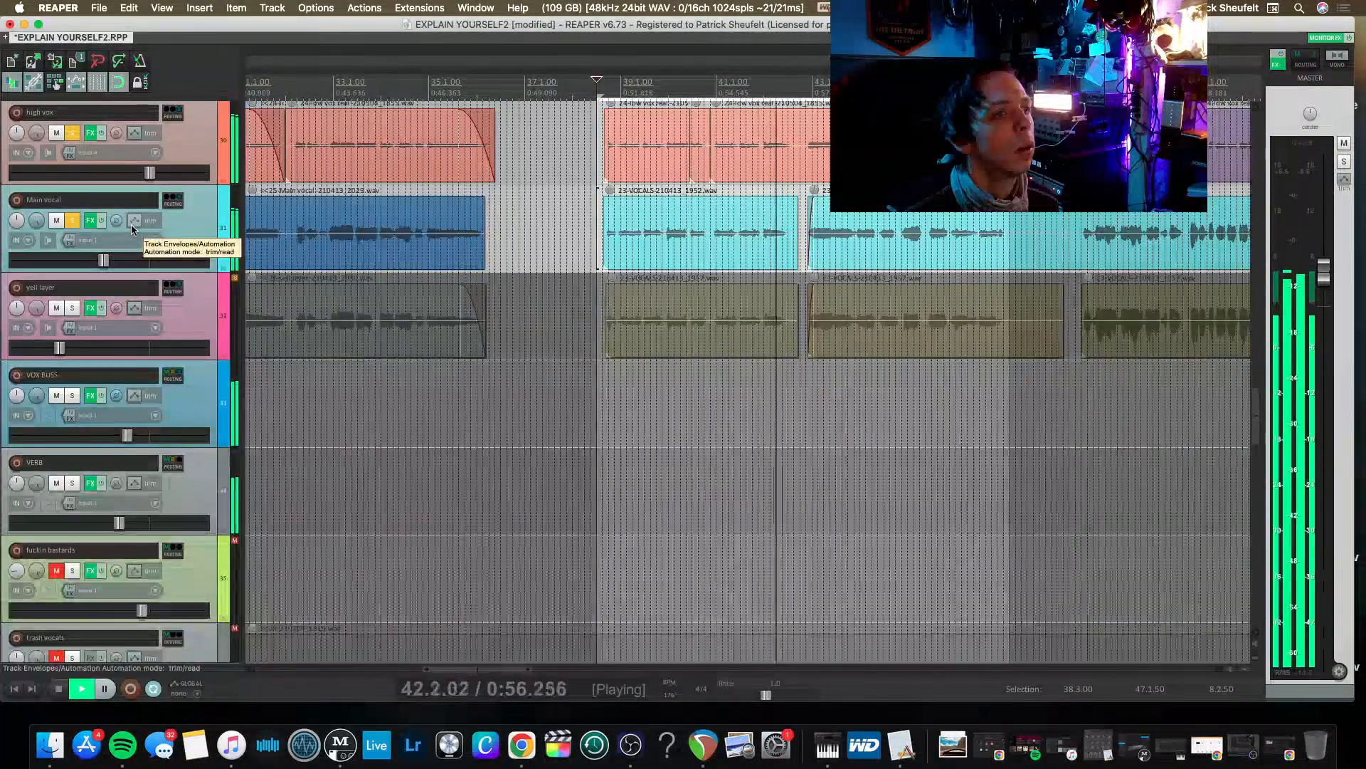
# Open MetaTune in the main vocal's effects and set its speed to 200.
pyautogui.click(90, 220)
pyautogui.click(268, 121)
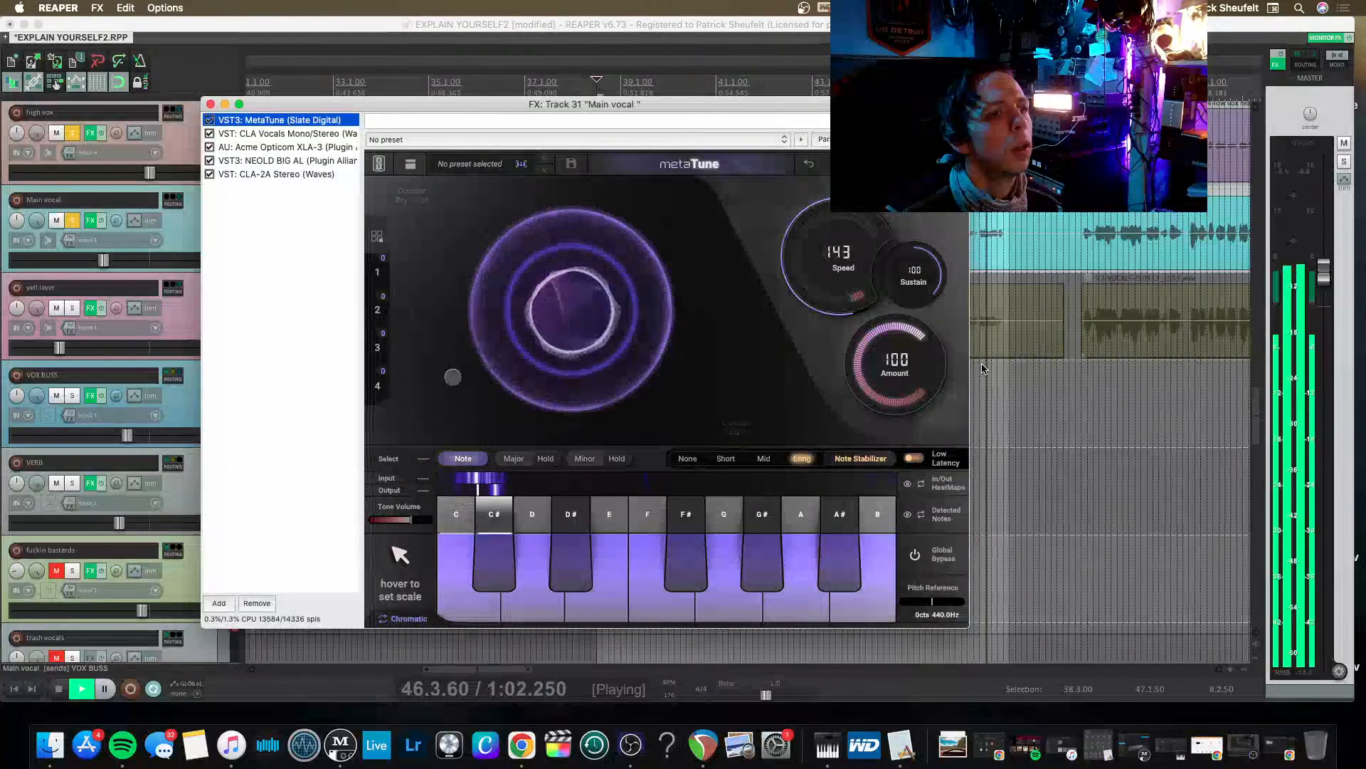
pyautogui.press('space')
pyautogui.moveTo(851, 303); pyautogui.dragTo(854, 310)
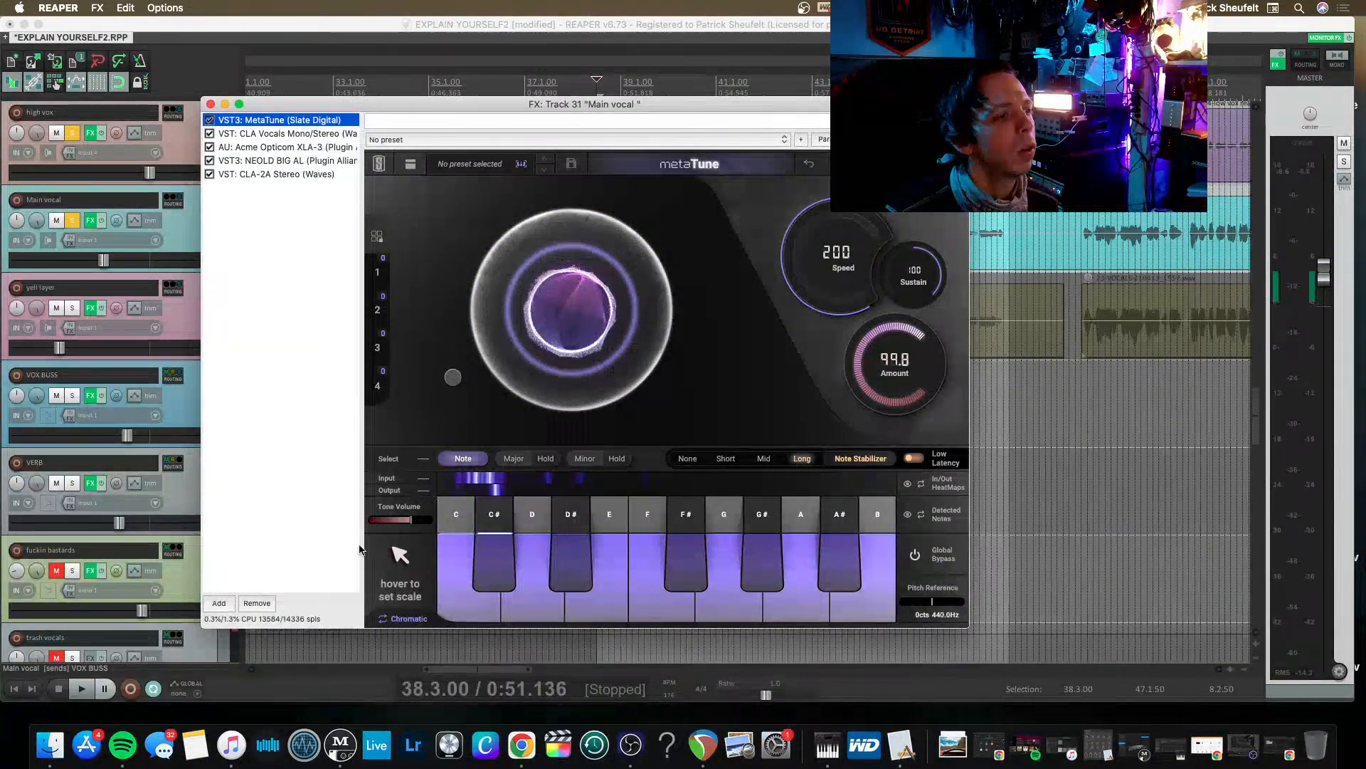
# Set the main vocal's MetaTune scale to C major, check it in playback and close the effects.
pyautogui.moveTo(427, 561)
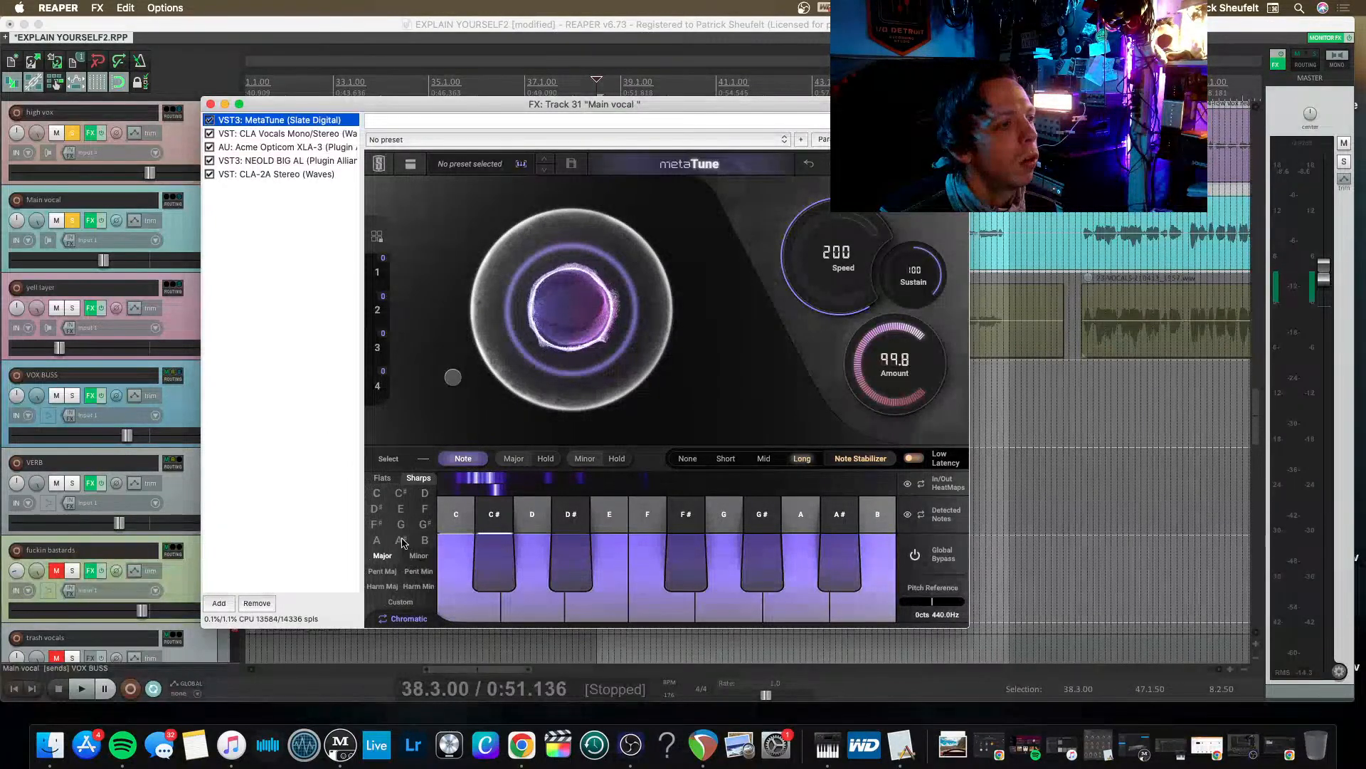
pyautogui.press('space')
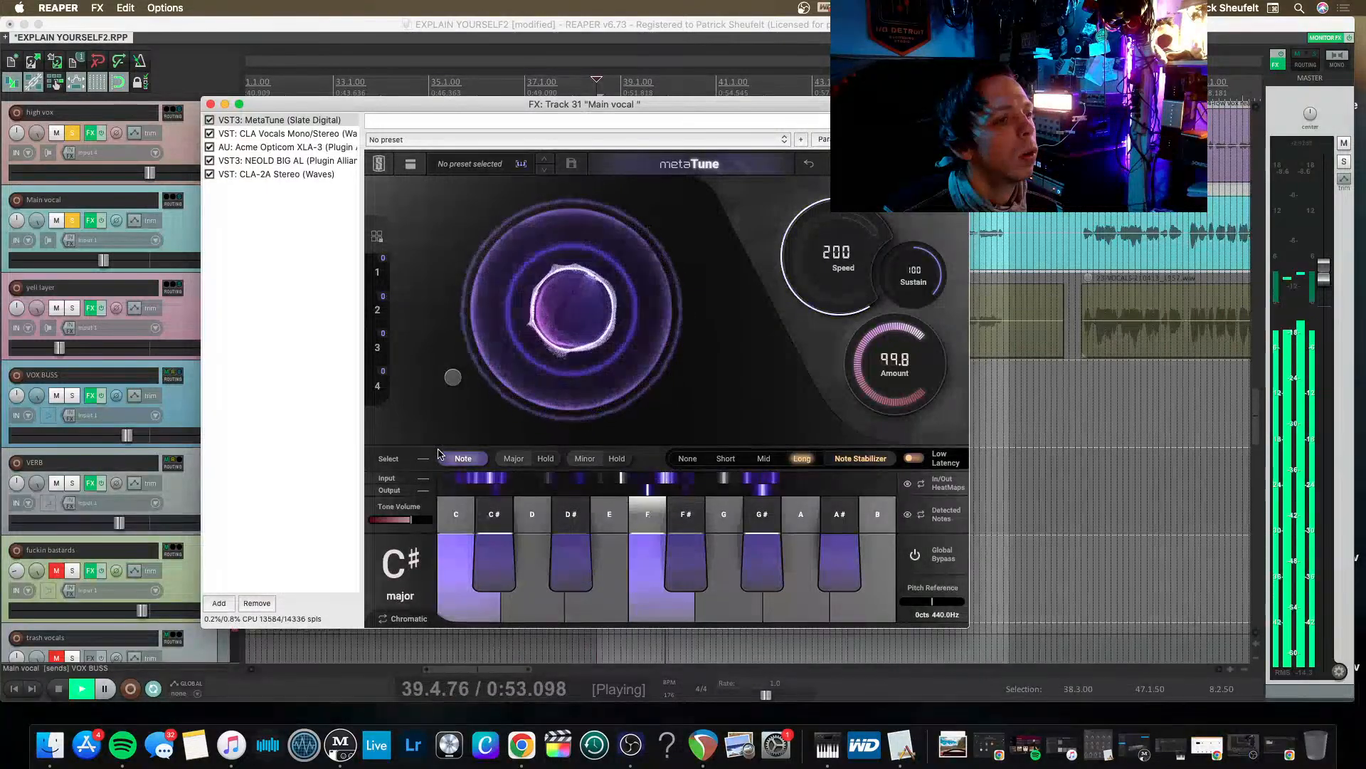
pyautogui.press('space')
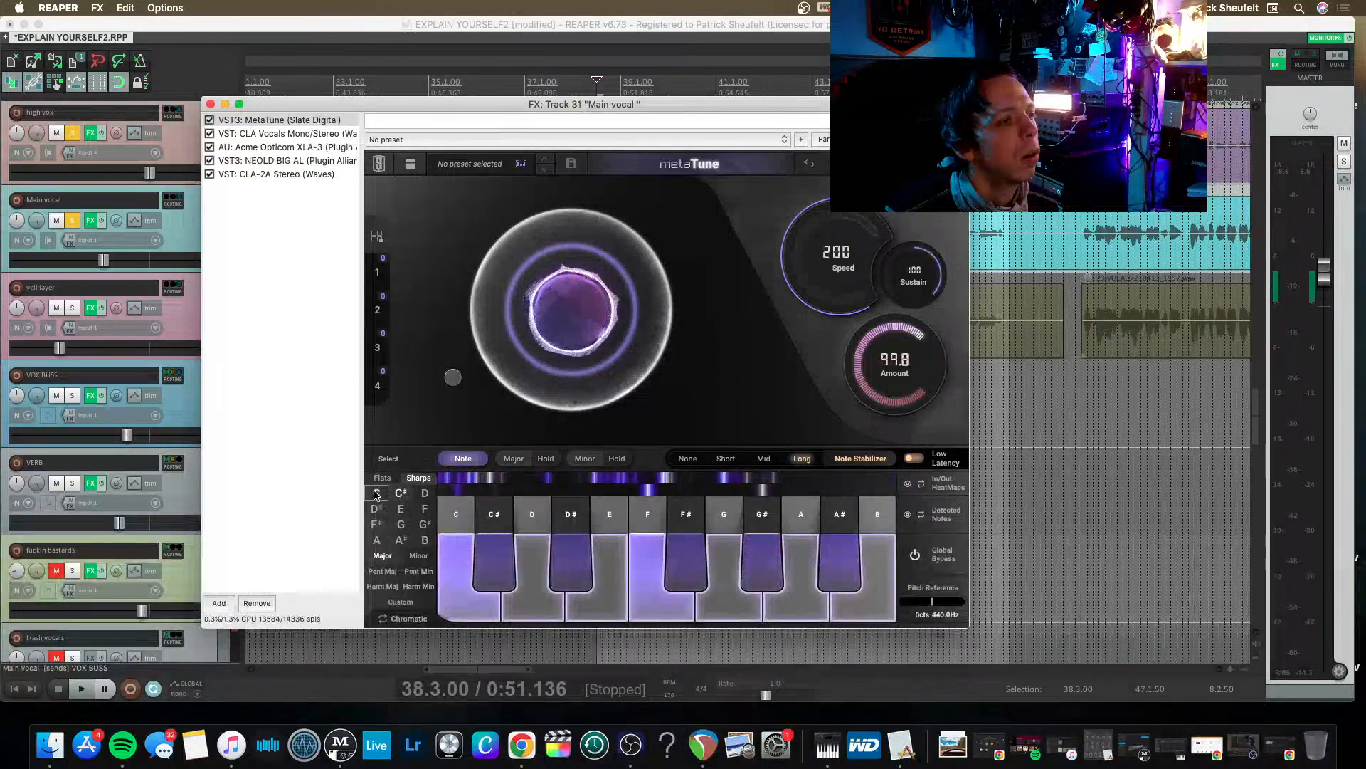
pyautogui.click(376, 494)
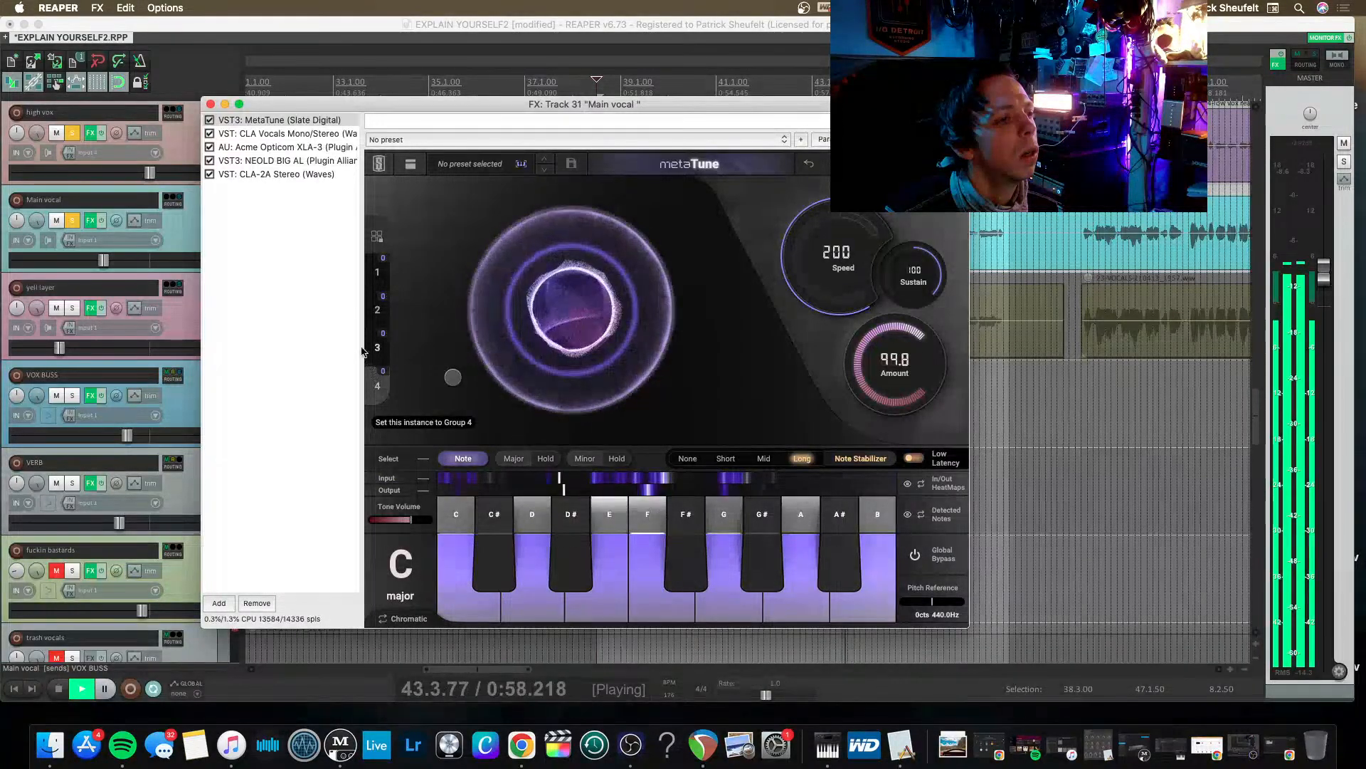
pyautogui.click(210, 104)
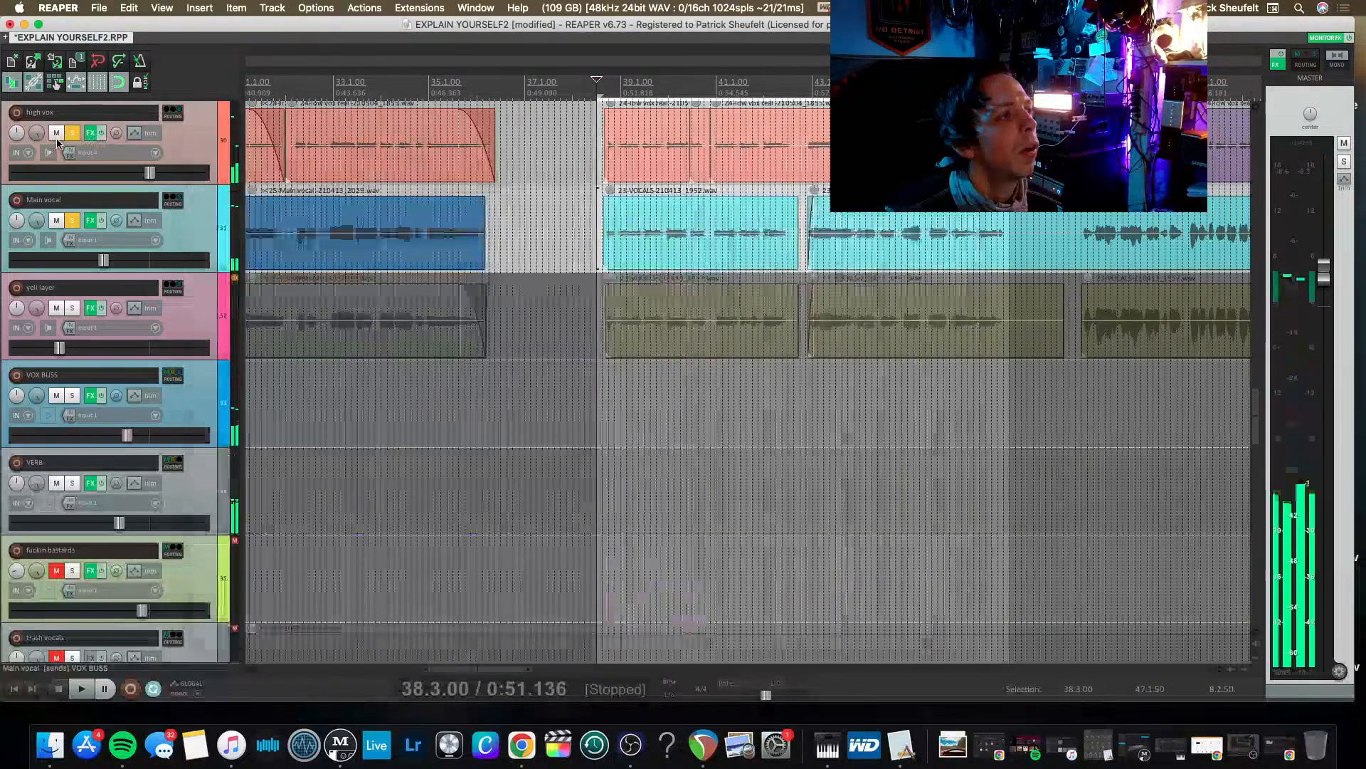
# Take the main vocal out of solo and listen to the high vox on its own.
pyautogui.click(72, 221)
pyautogui.press('space')
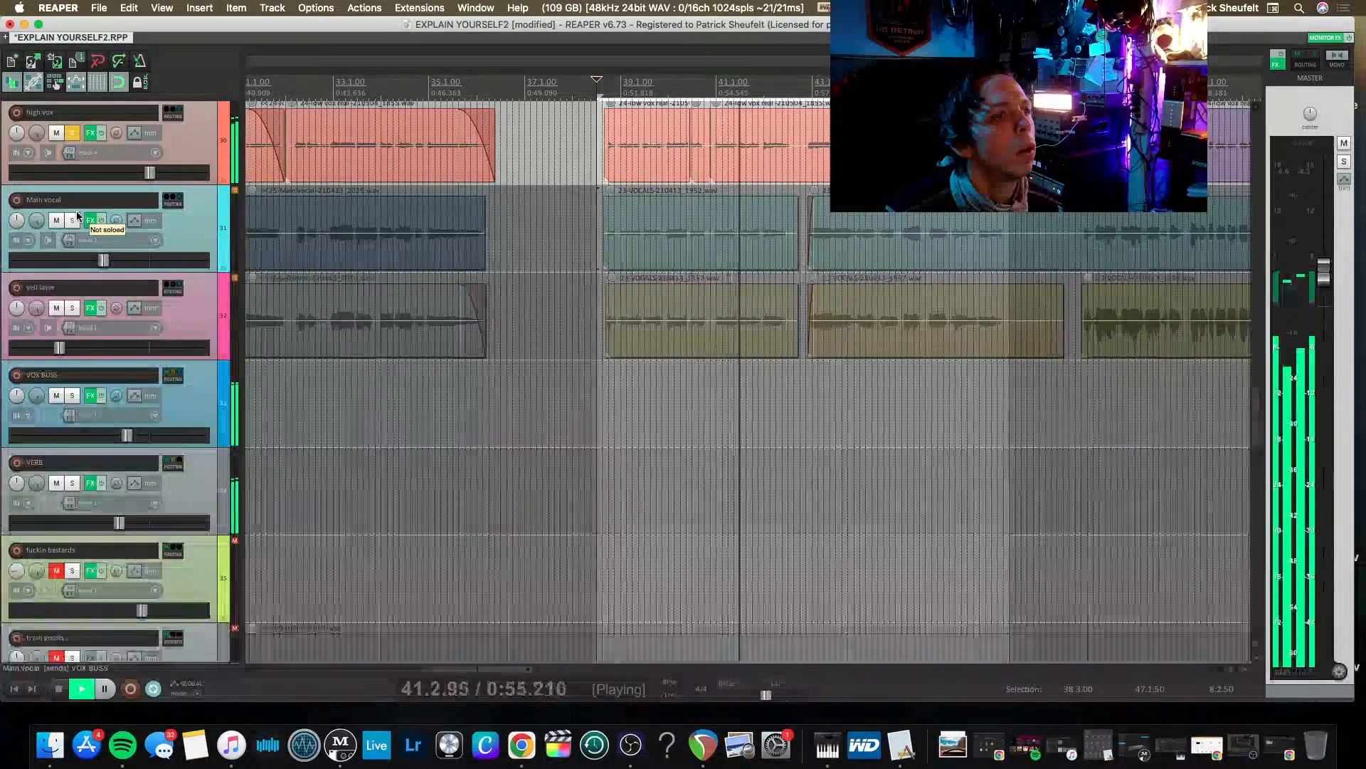
pyautogui.press('space')
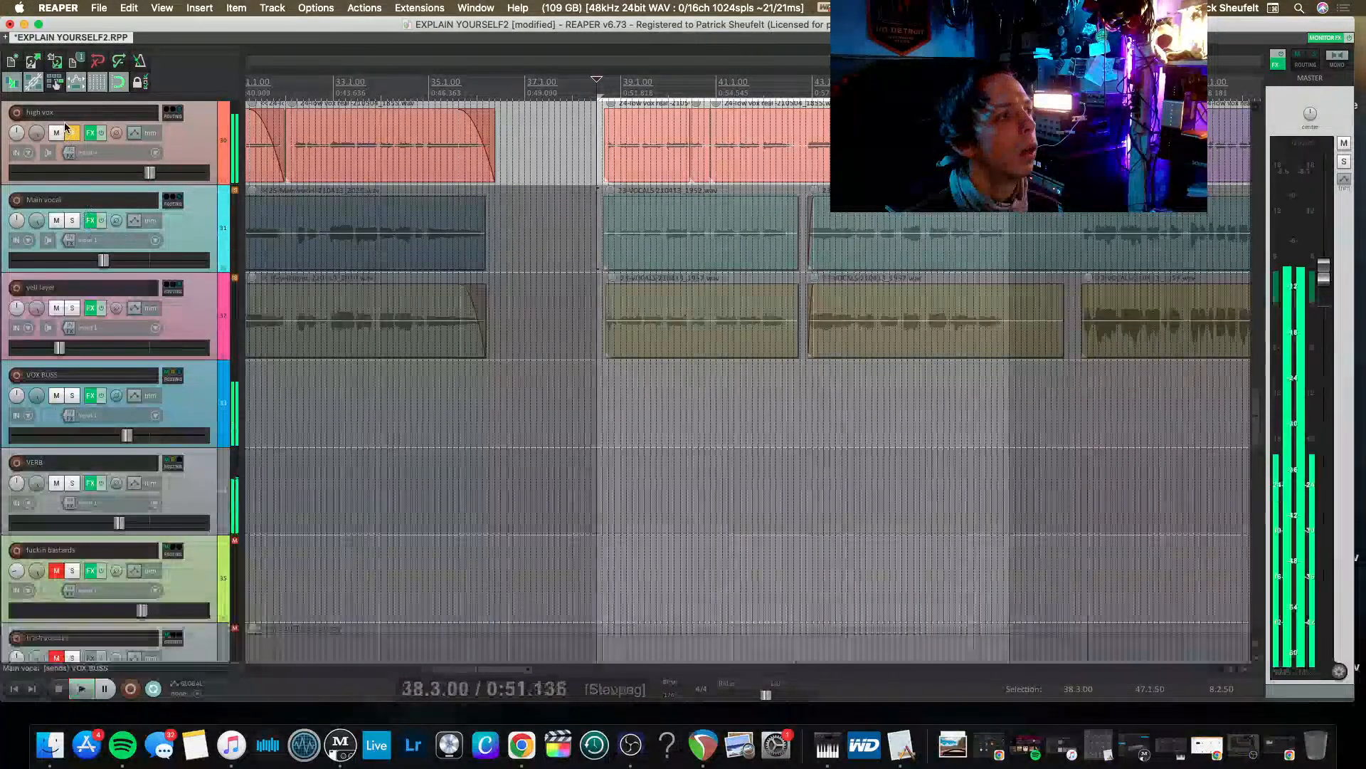
# Set the high vox MetaTune scale to C major, close its effects and stop playback.
pyautogui.click(90, 133)
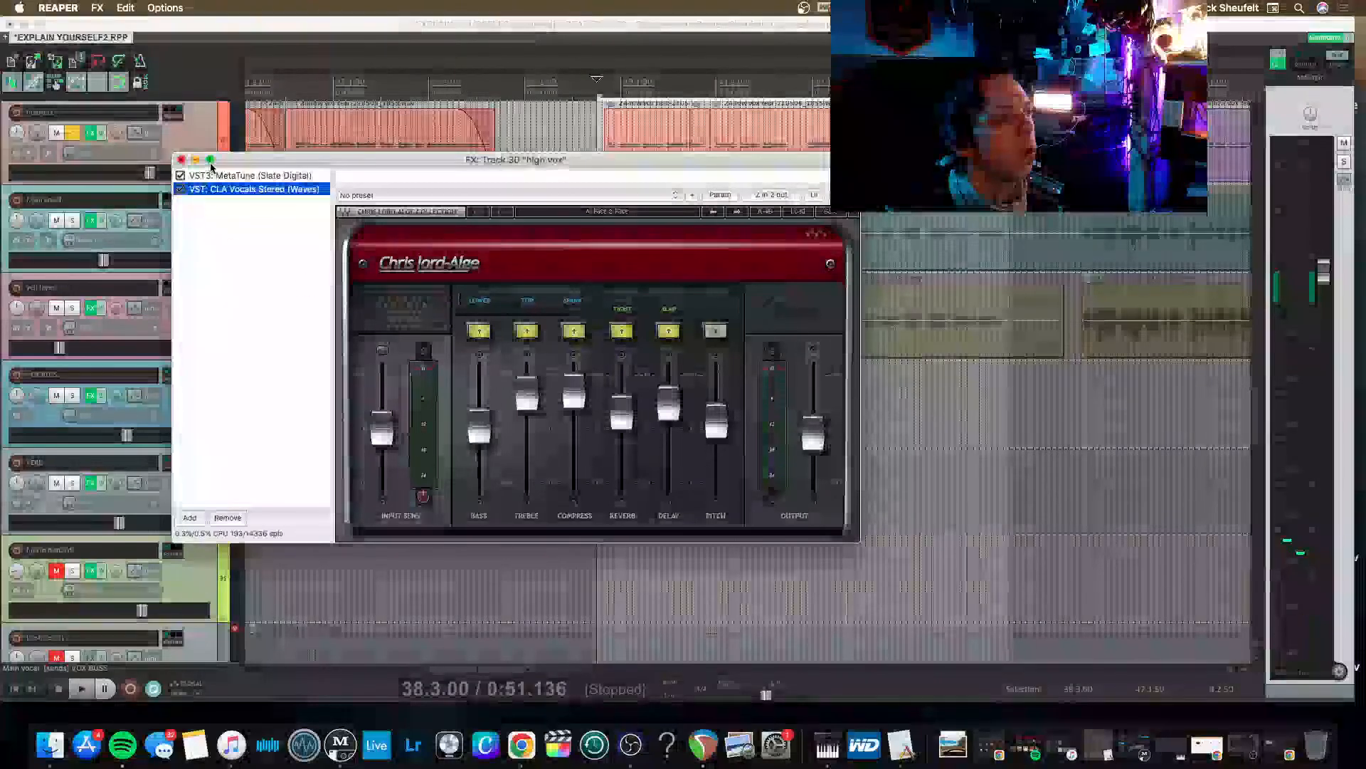
pyautogui.click(237, 178)
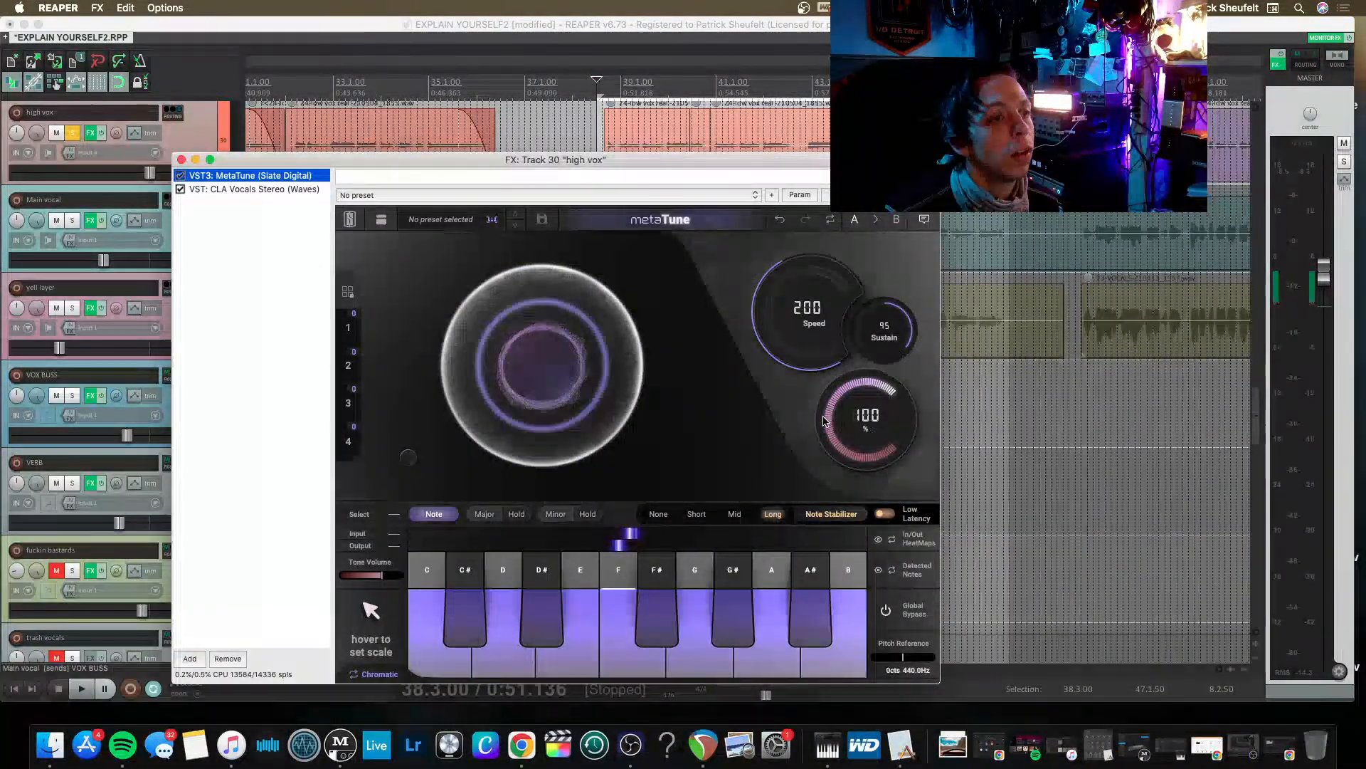
pyautogui.moveTo(367, 604)
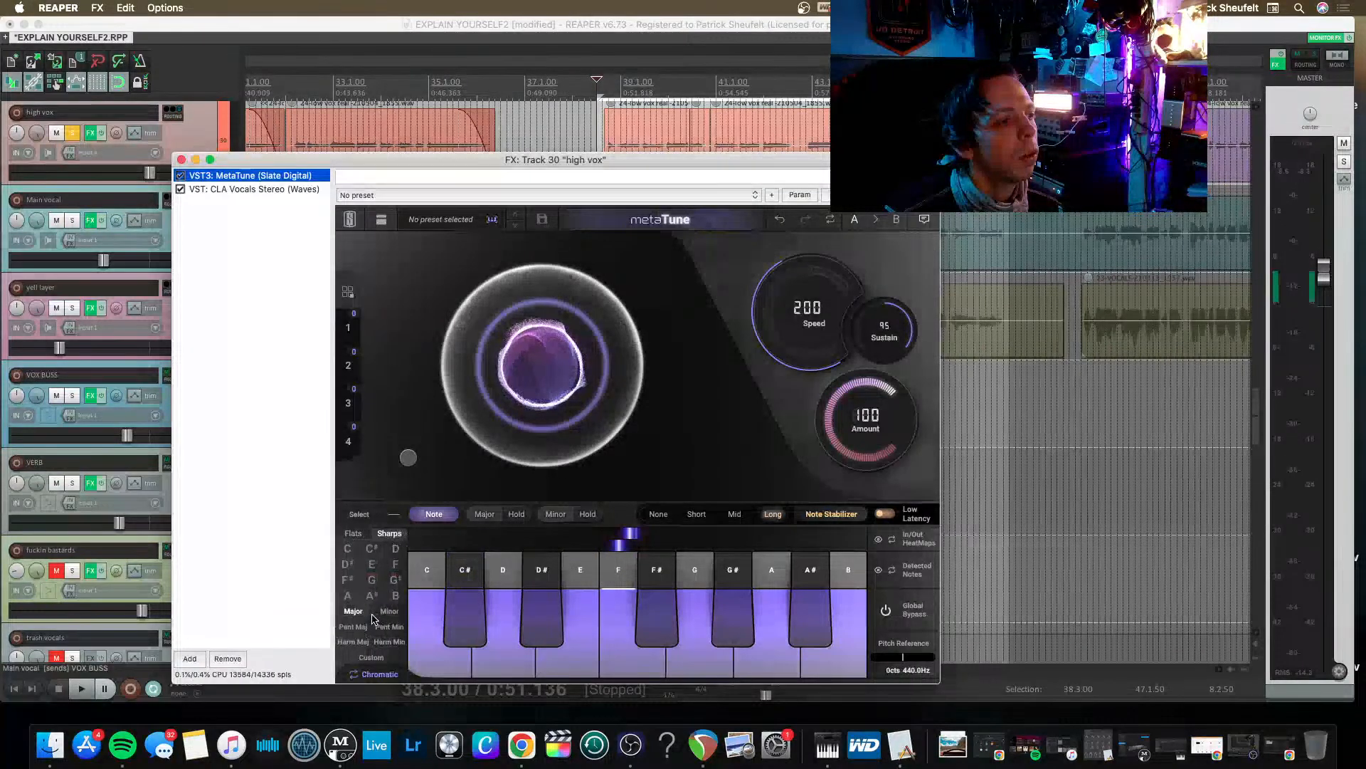
pyautogui.click(348, 556)
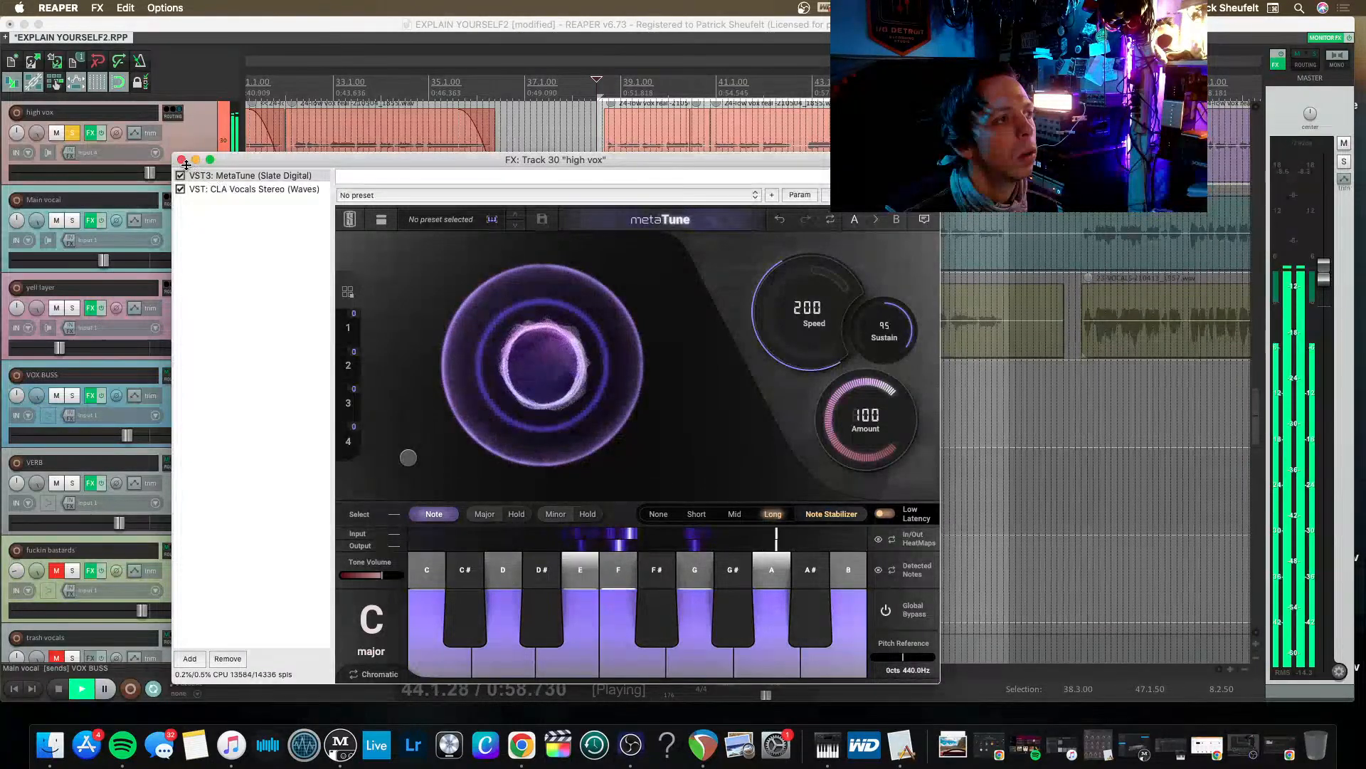
pyautogui.click(181, 161)
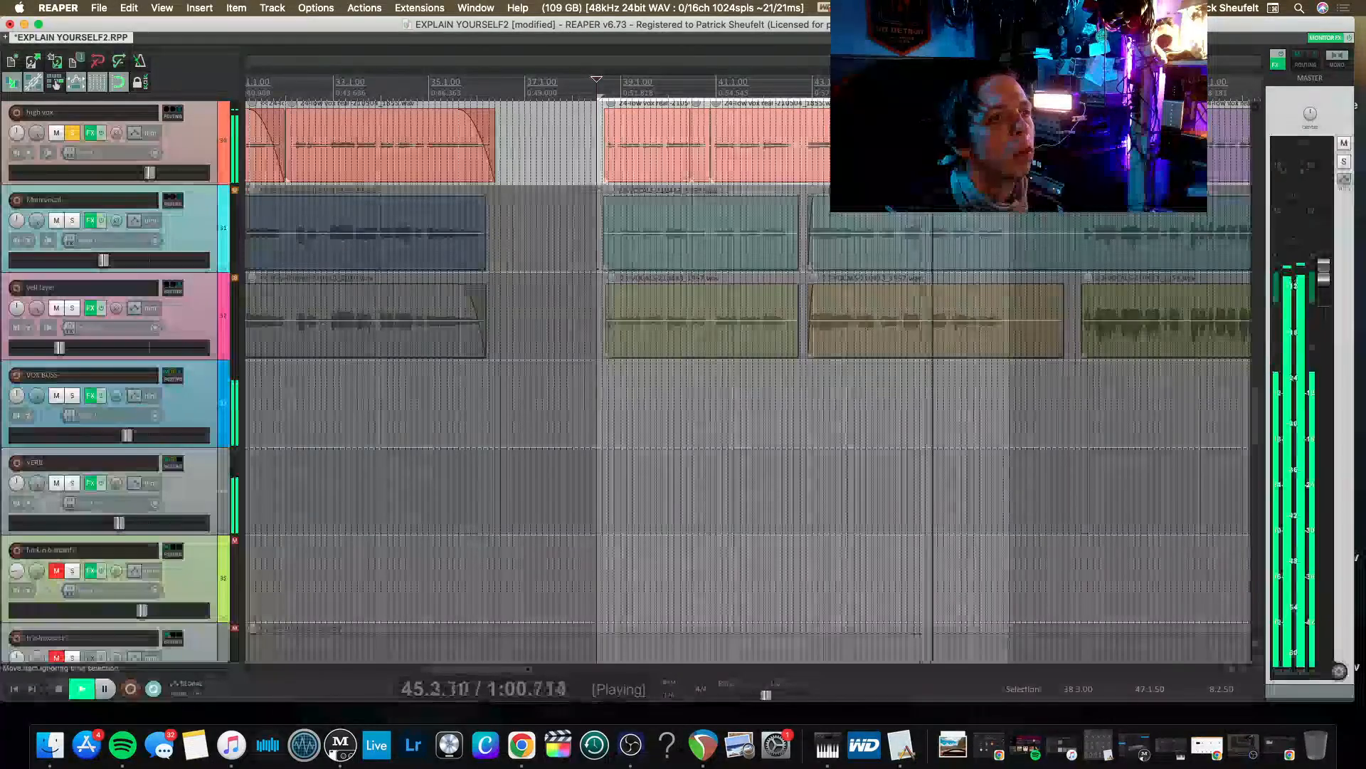
pyautogui.press('space')
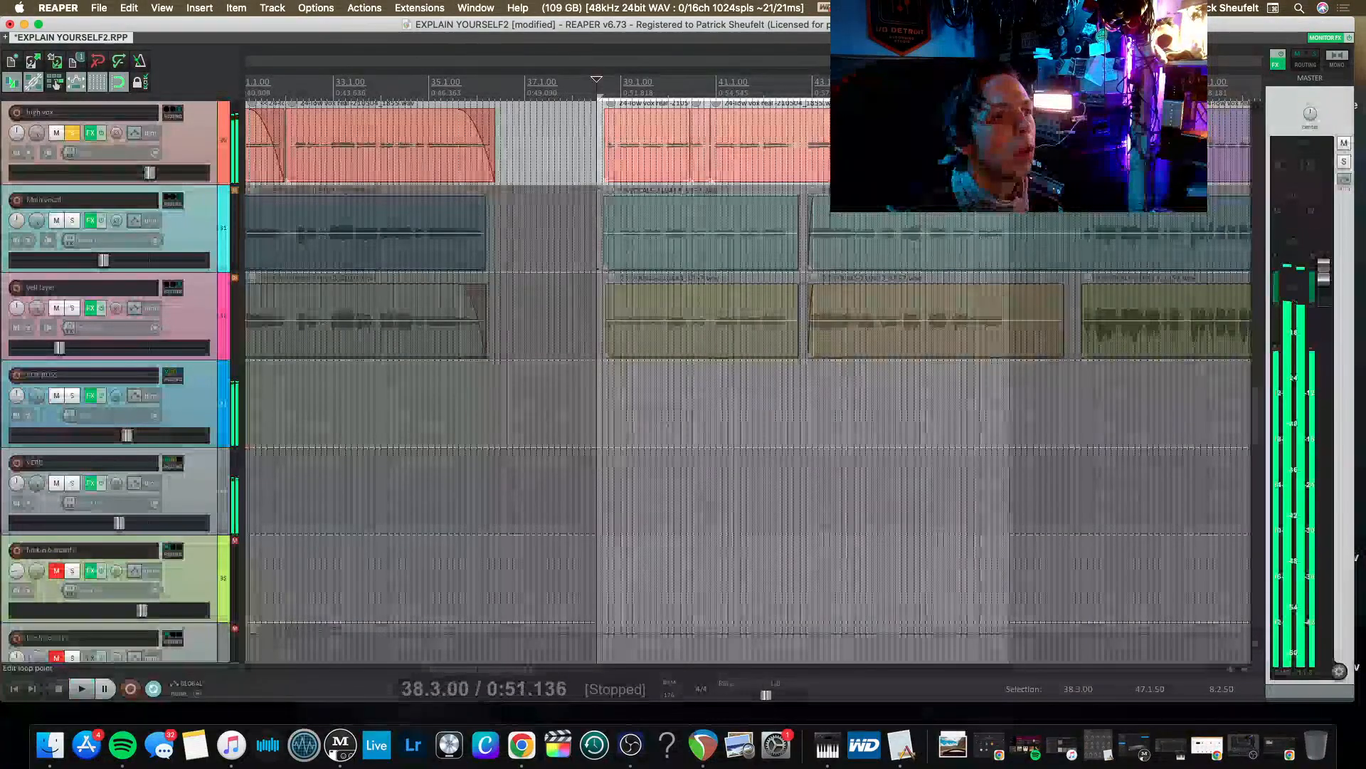
# Find the phrase just before bar 42 on the high vox track and split the item before and after it.
pyautogui.click(854, 145)
pyautogui.scroll(5, 790, 245)
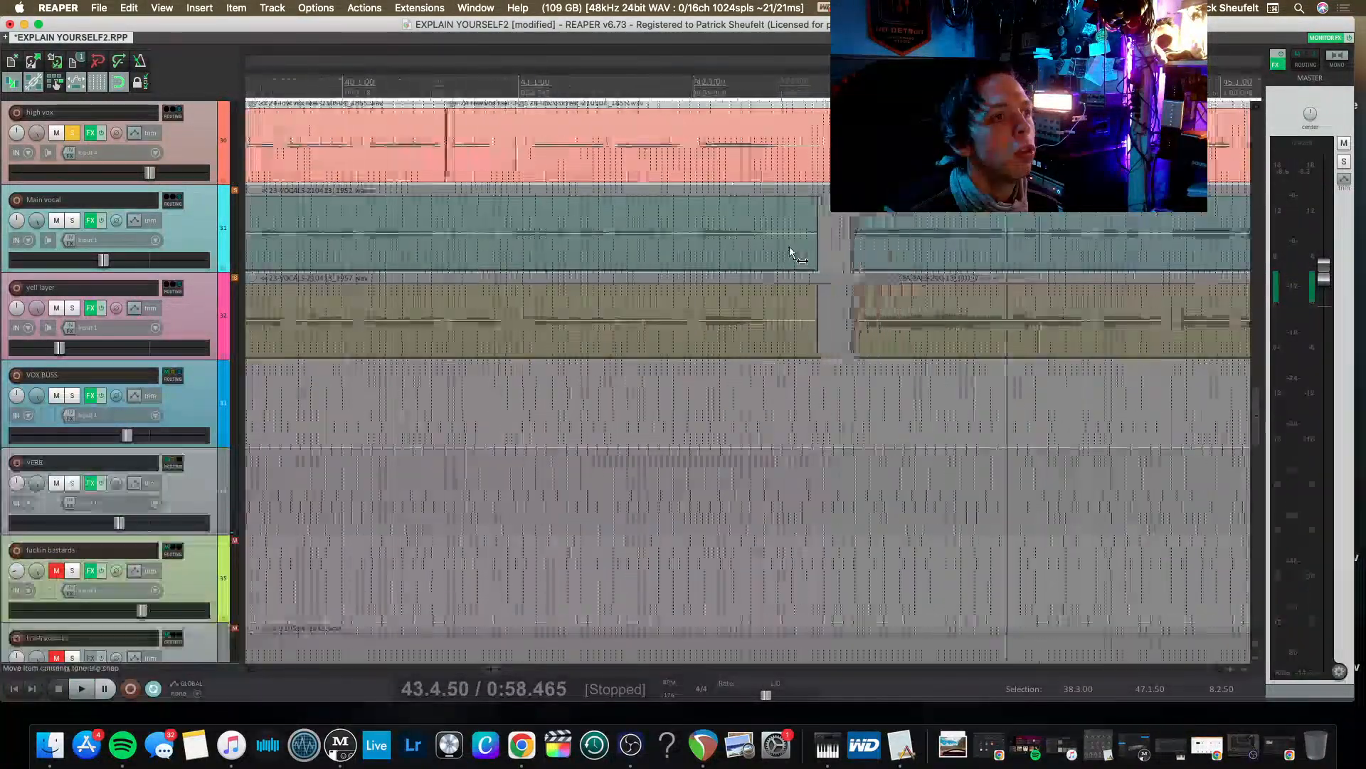
pyautogui.scroll(-2, 808, 244)
pyautogui.hscroll(4, 806, 246)
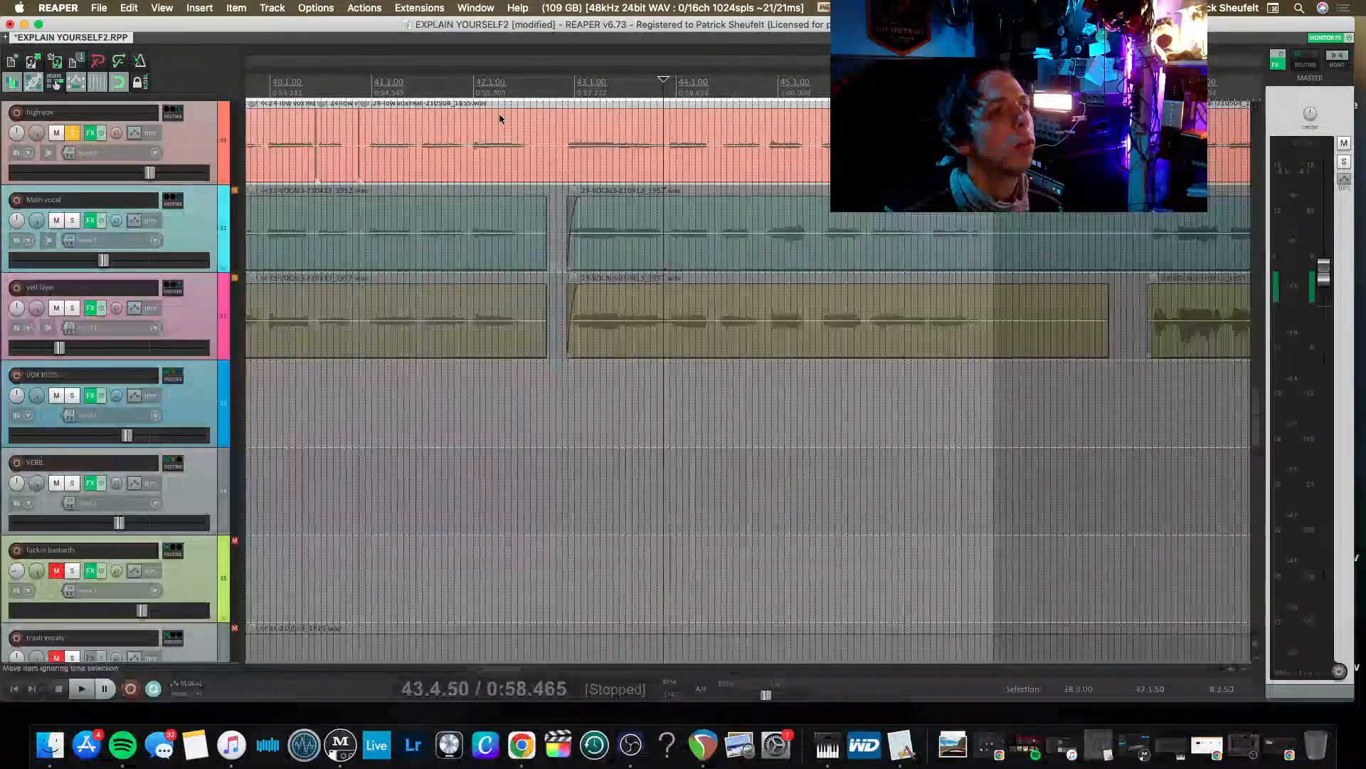
pyautogui.press('space')
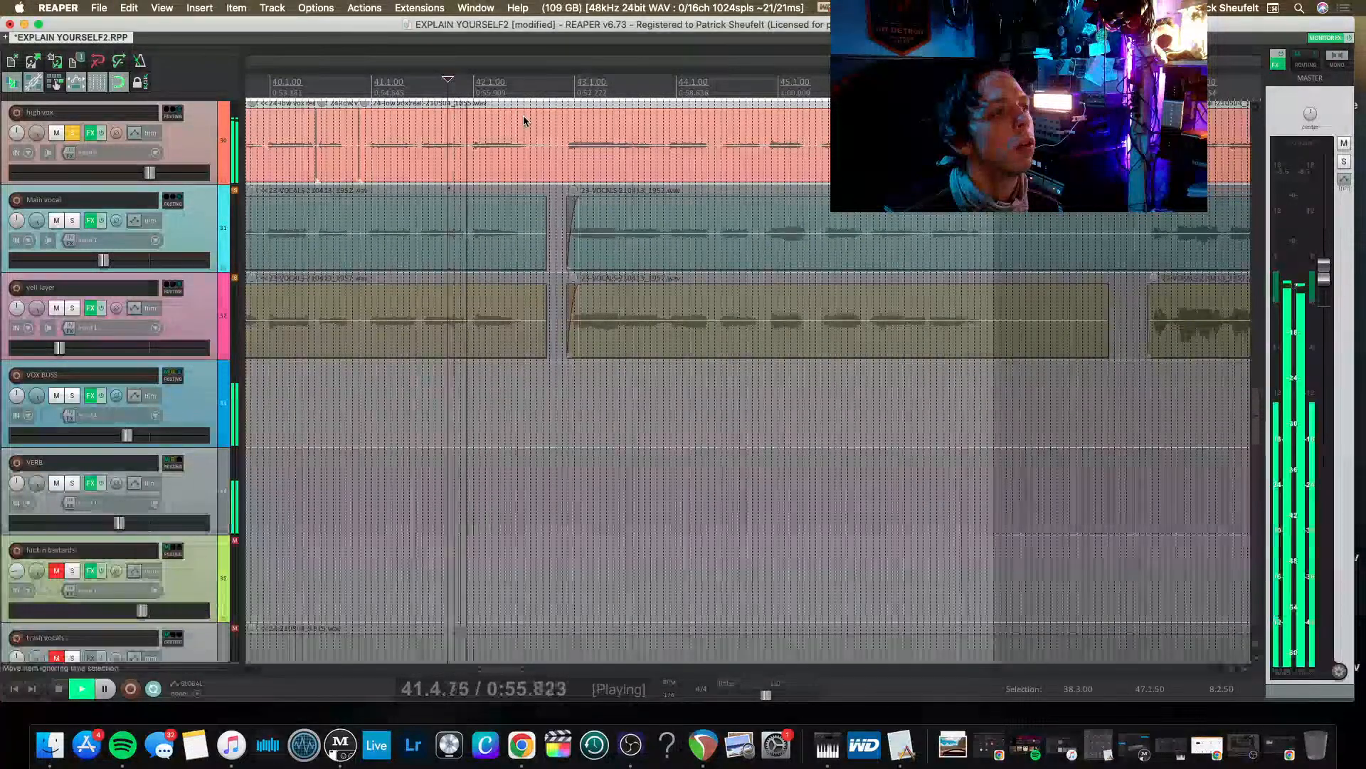
pyautogui.press('space')
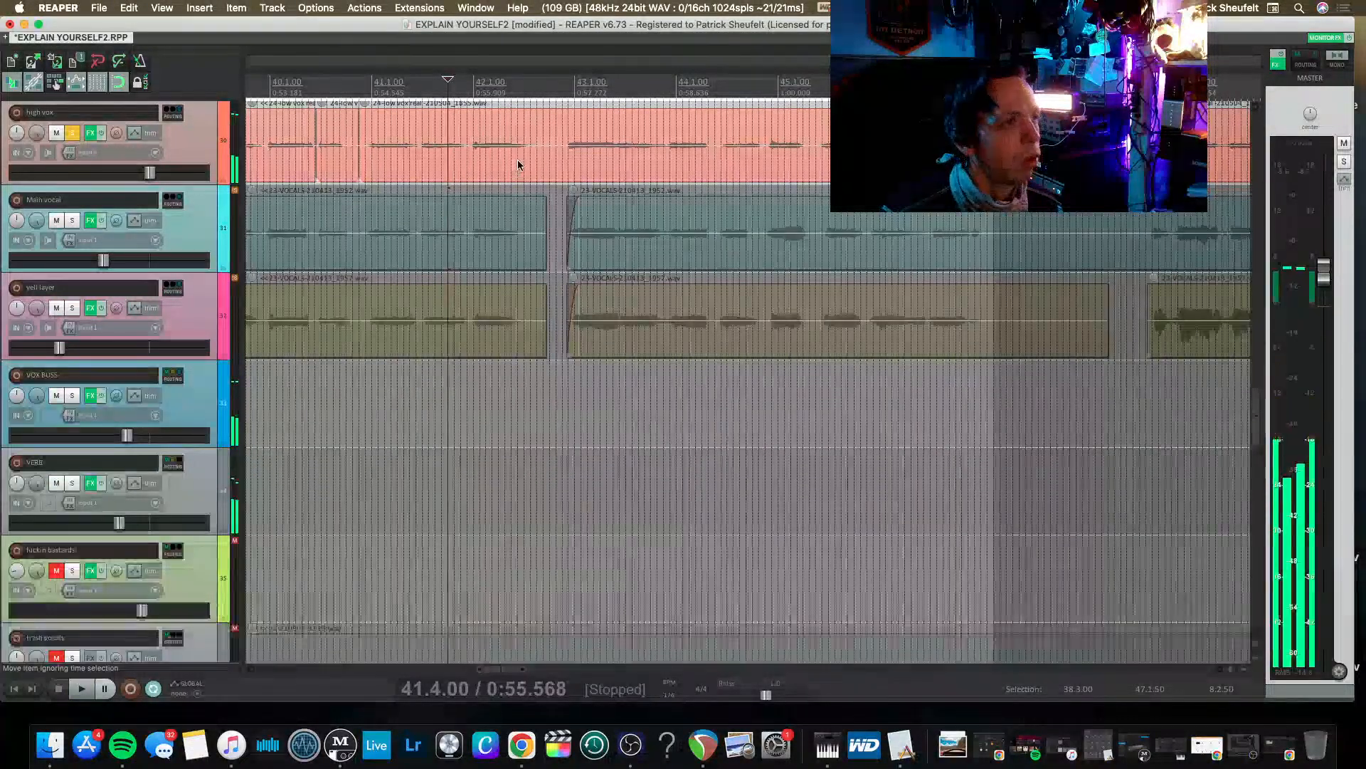
pyautogui.scroll(3, 522, 149)
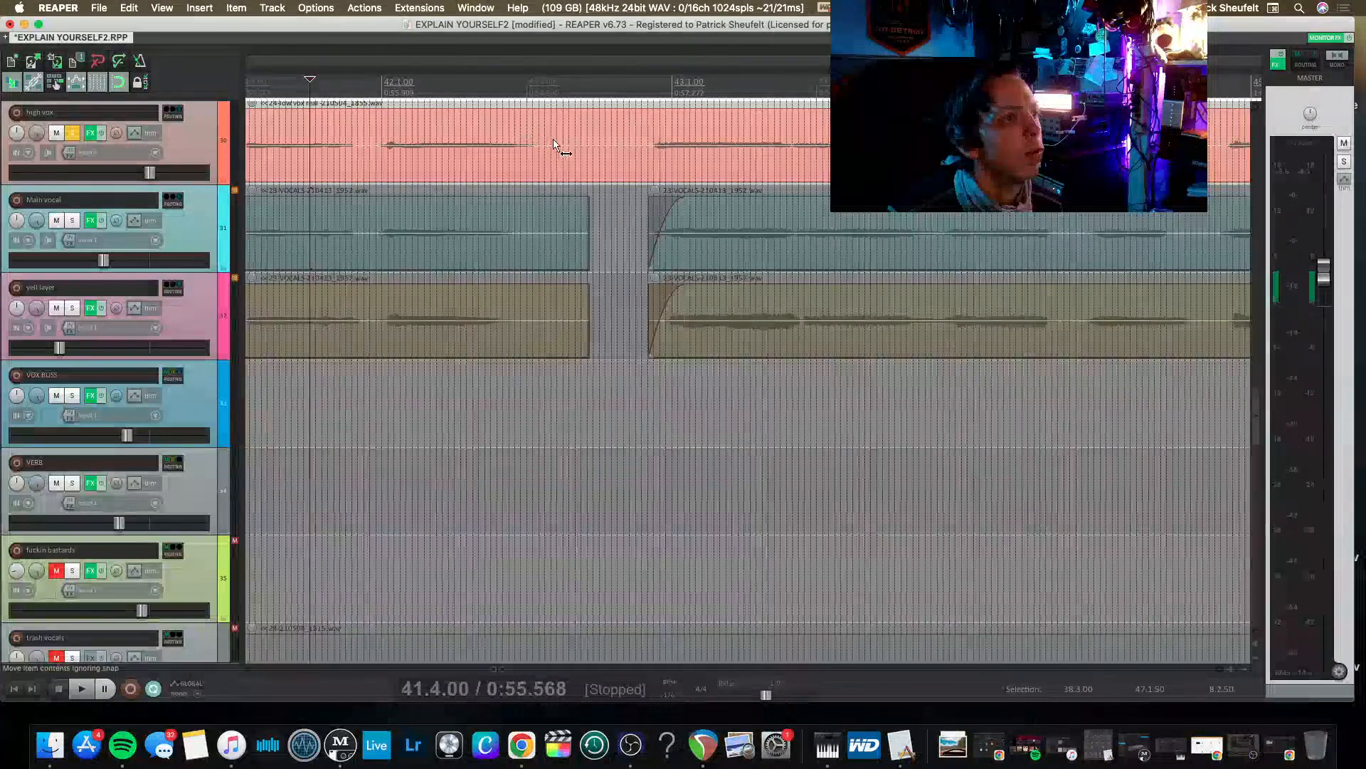
pyautogui.click(553, 146)
pyautogui.press('s')
pyautogui.click(371, 151)
pyautogui.press('s')
# Trim the end of the isolated high vox phrase and time-stretch the remaining clip to make it longer.
pyautogui.scroll(3, 442, 159)
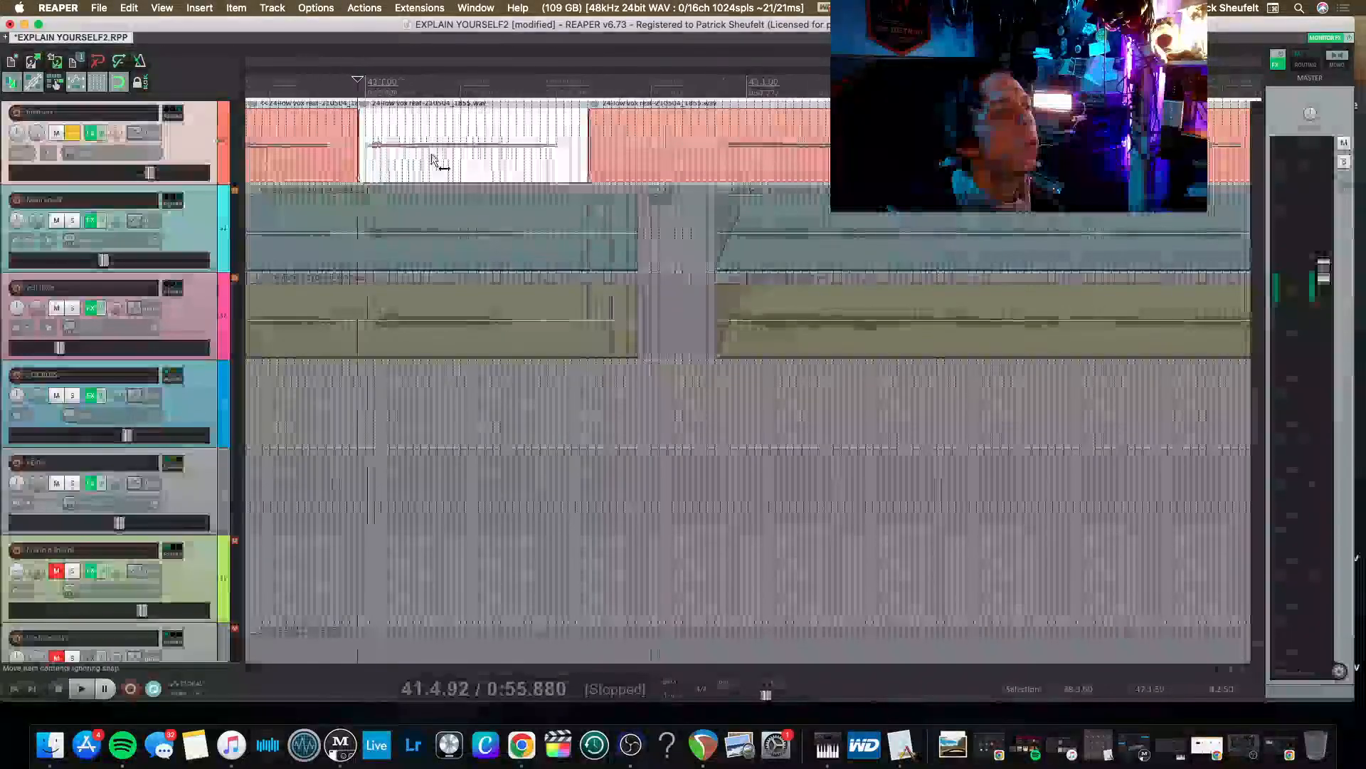
pyautogui.moveTo(628, 167); pyautogui.dragTo(486, 170)
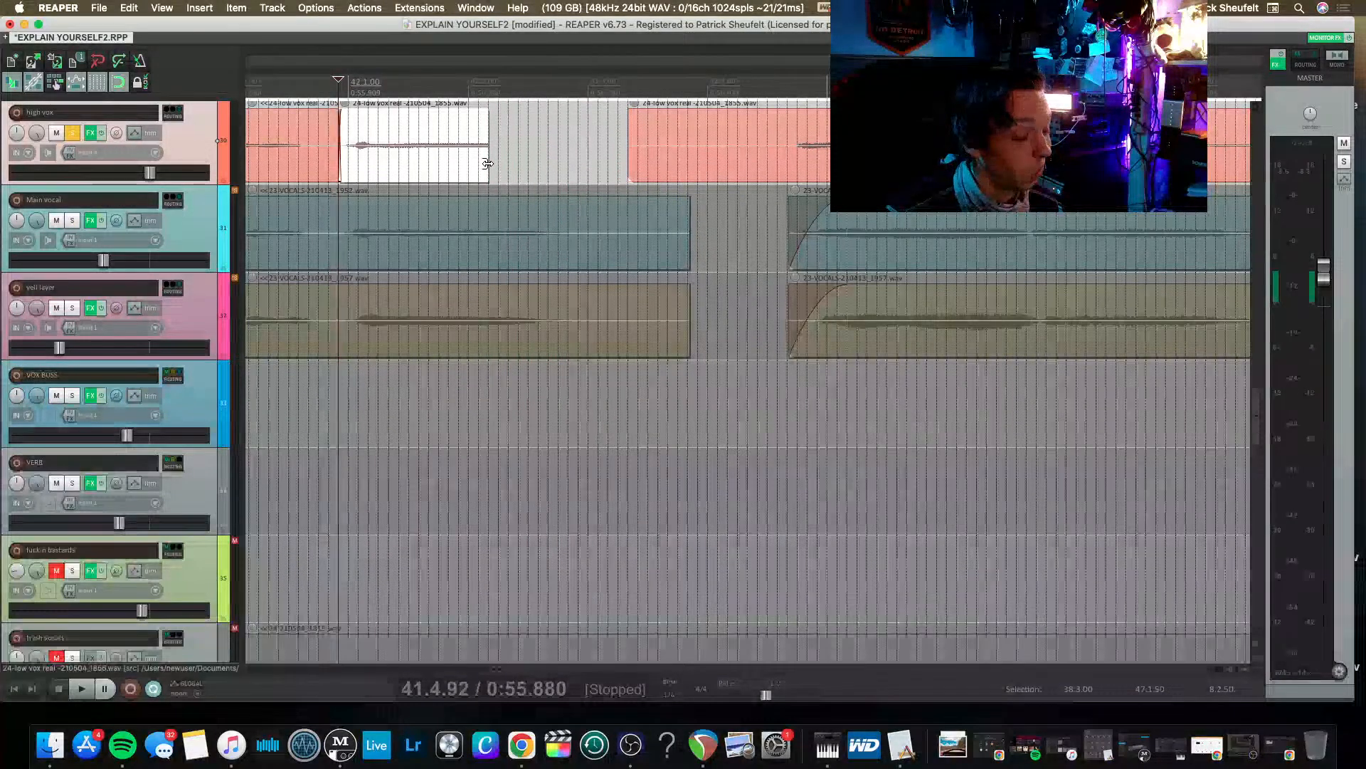
pyautogui.moveTo(487, 163); pyautogui.dragTo(553, 165)
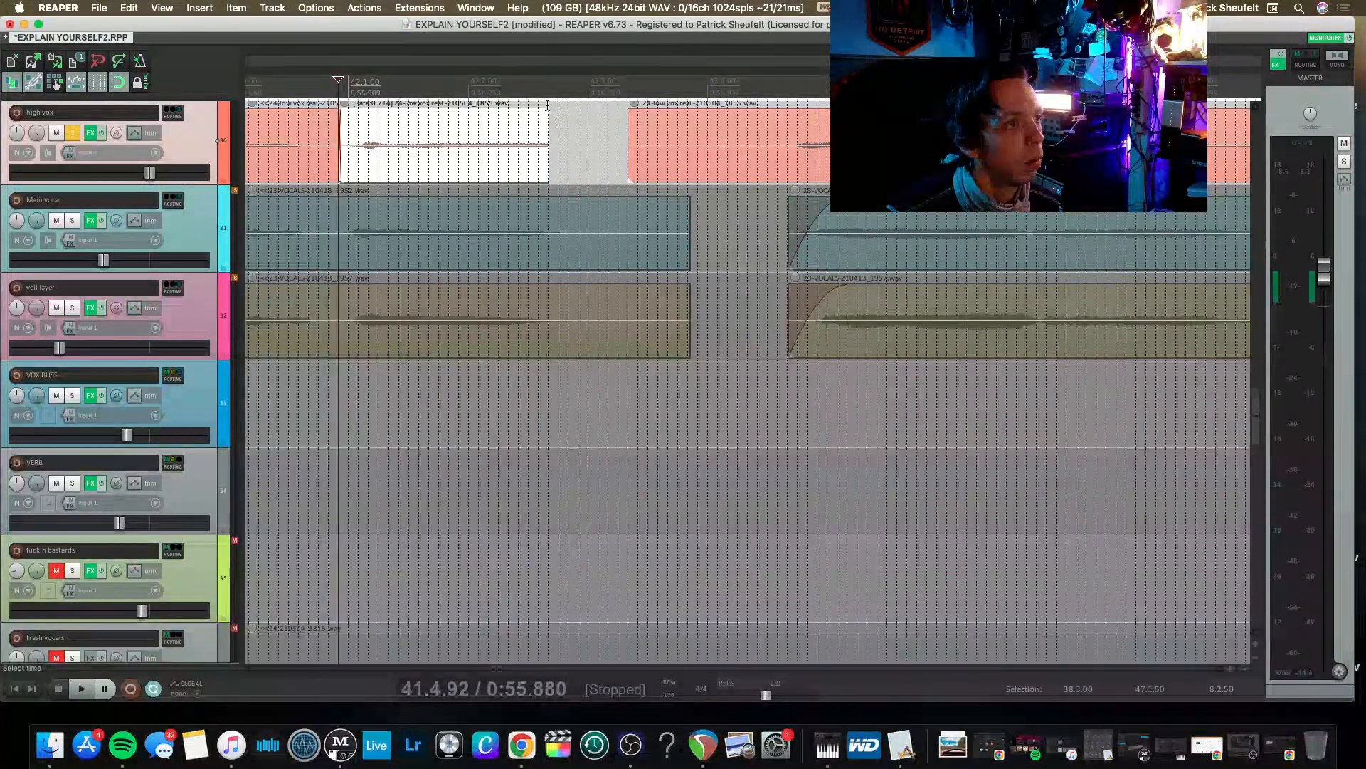
# Add a long fade-out to the stretched high vox phrase and audition it.
pyautogui.moveTo(459, 136); pyautogui.dragTo(433, 128)
pyautogui.press('space')
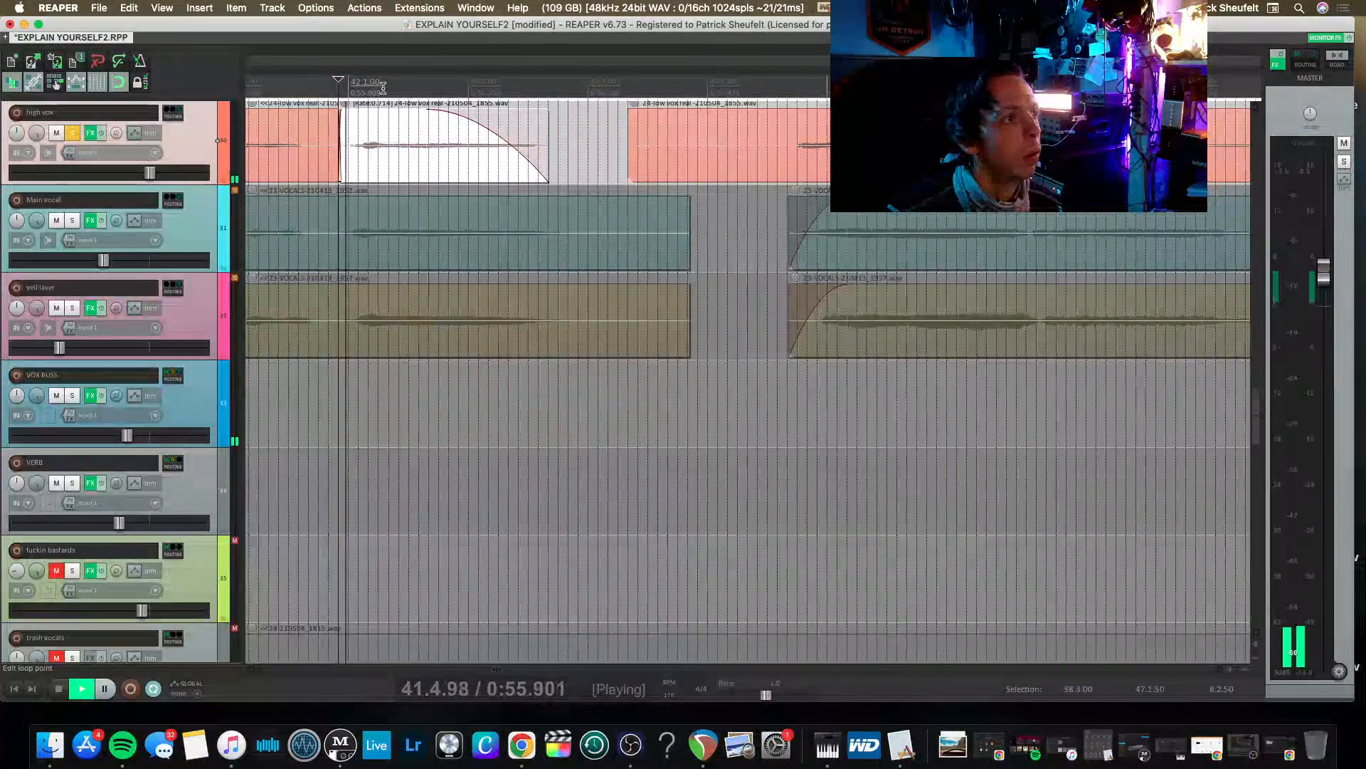
pyautogui.press('space')
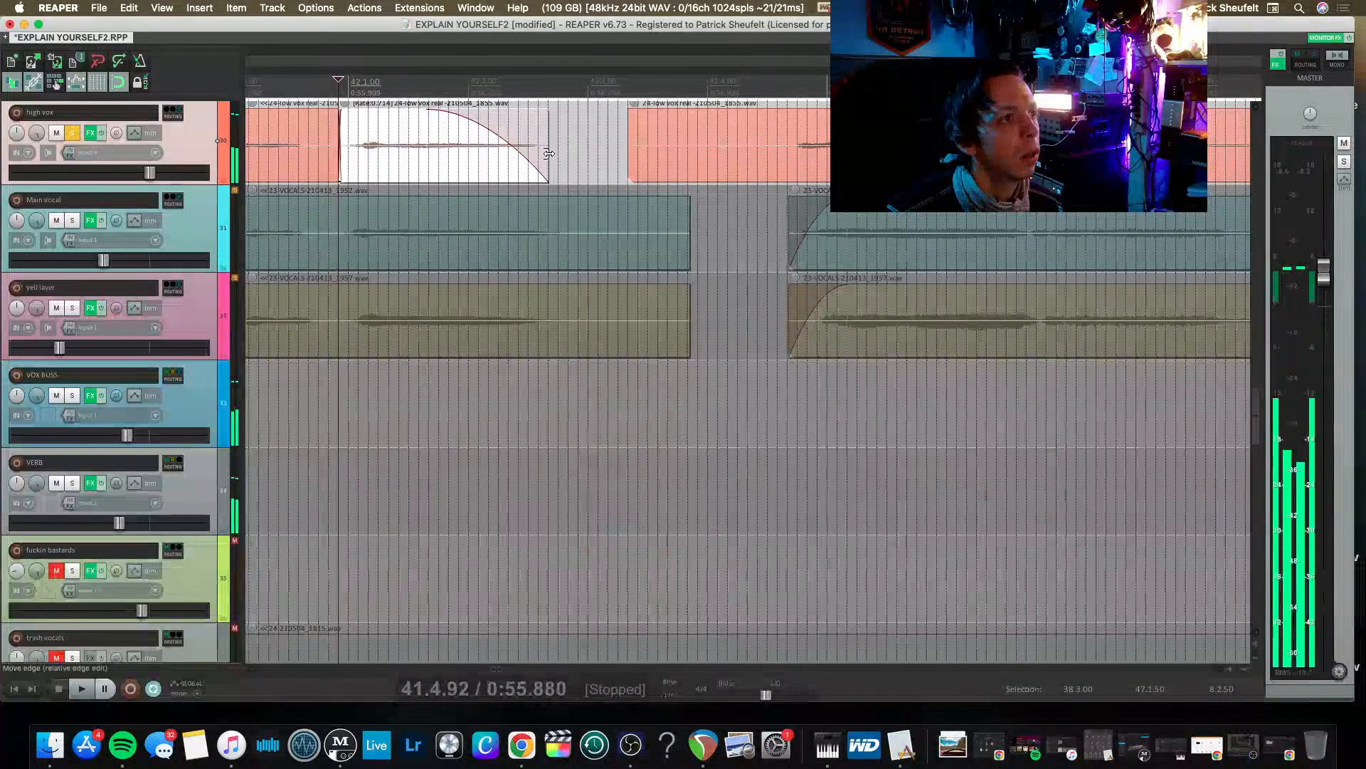
# Stretch the high vox phrase further towards the following clip and lengthen its fade-out.
pyautogui.moveTo(548, 158); pyautogui.dragTo(600, 158)
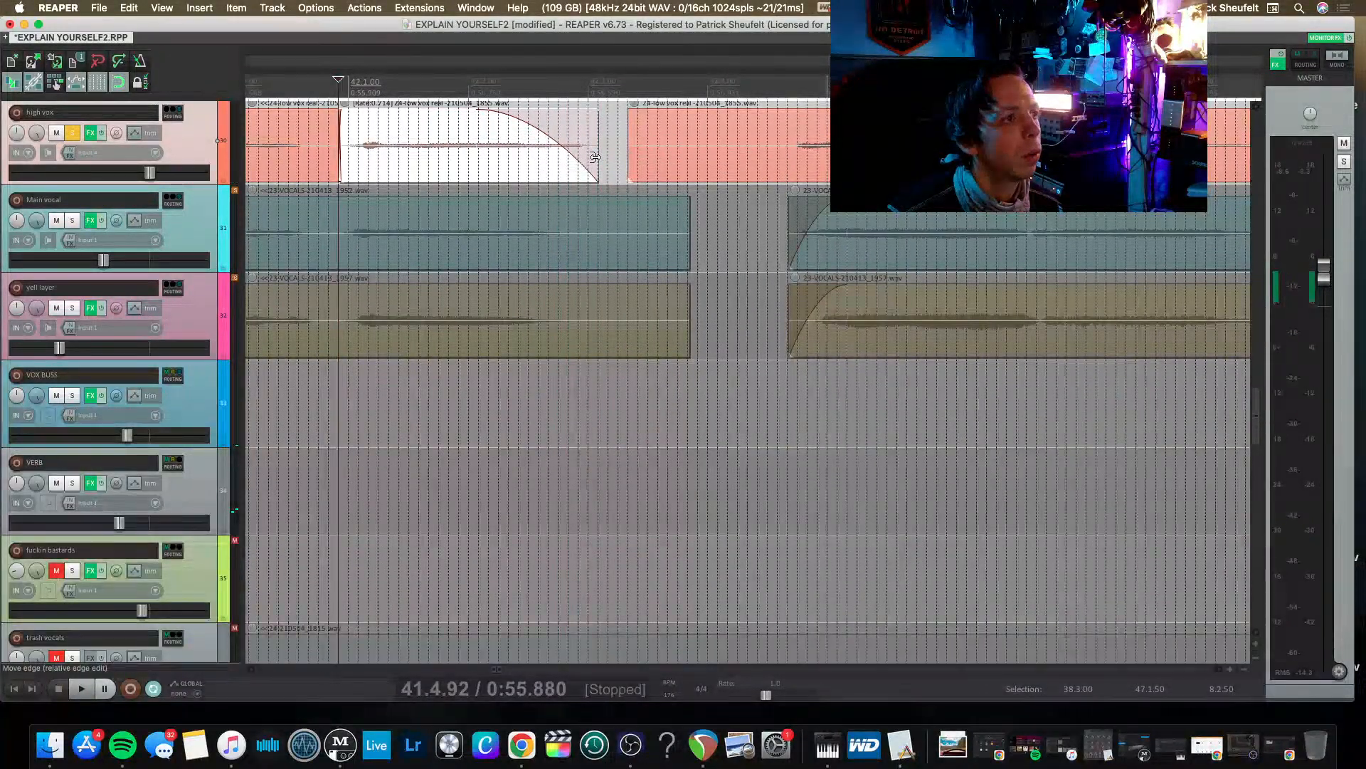
pyautogui.press('space')
pyautogui.press('space')
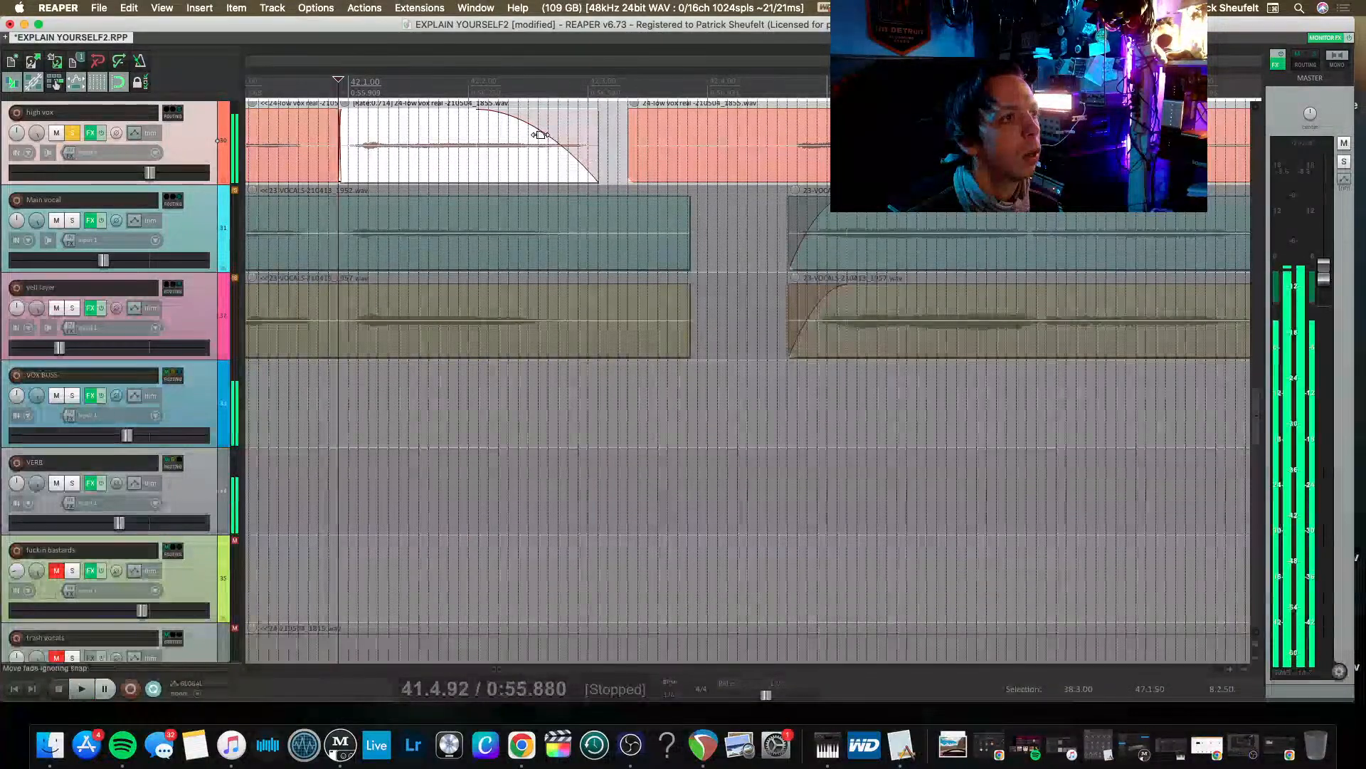
pyautogui.press('space')
pyautogui.moveTo(538, 144); pyautogui.dragTo(492, 145)
# Shorten the stretched high vox phrase slightly and play it back to check its ending.
pyautogui.press('space')
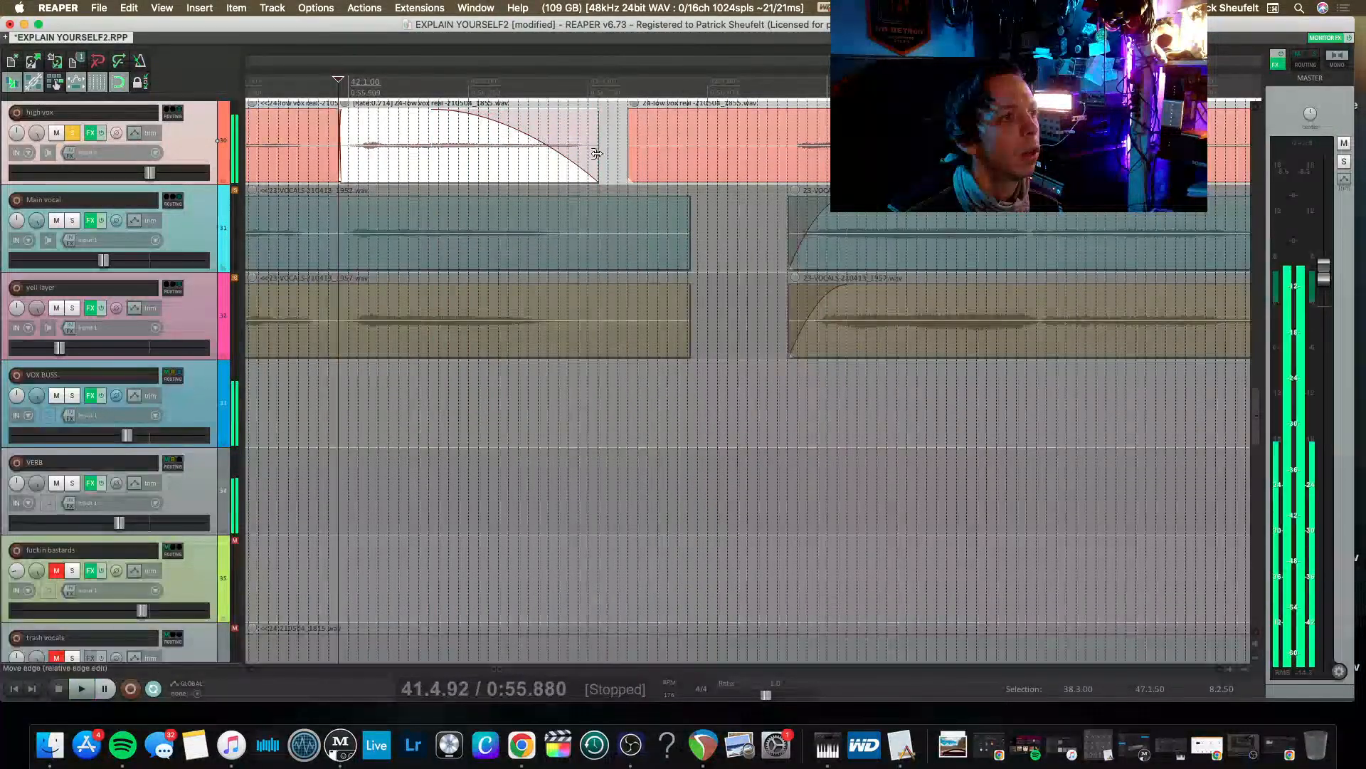
pyautogui.moveTo(595, 155); pyautogui.dragTo(578, 160)
pyautogui.press('space')
pyautogui.press('space')
pyautogui.press('space')
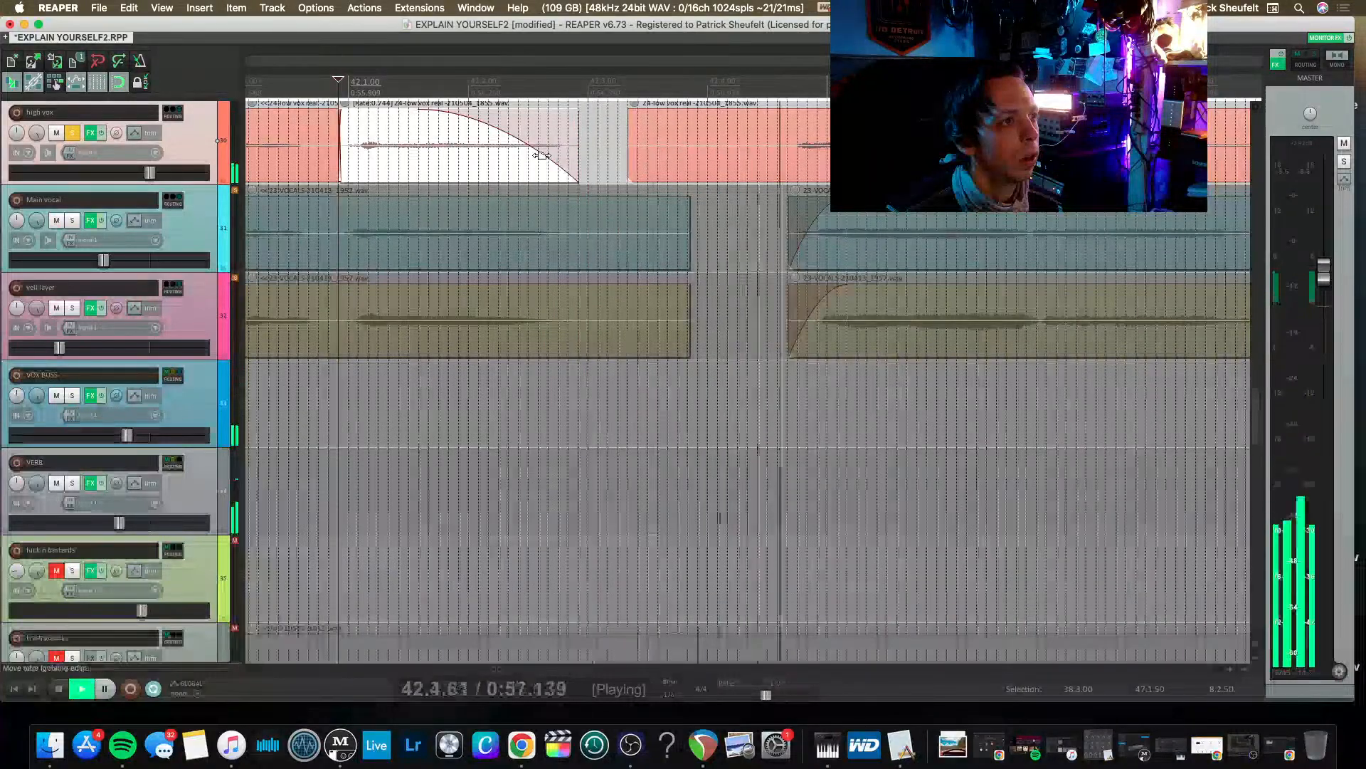
pyautogui.press('space')
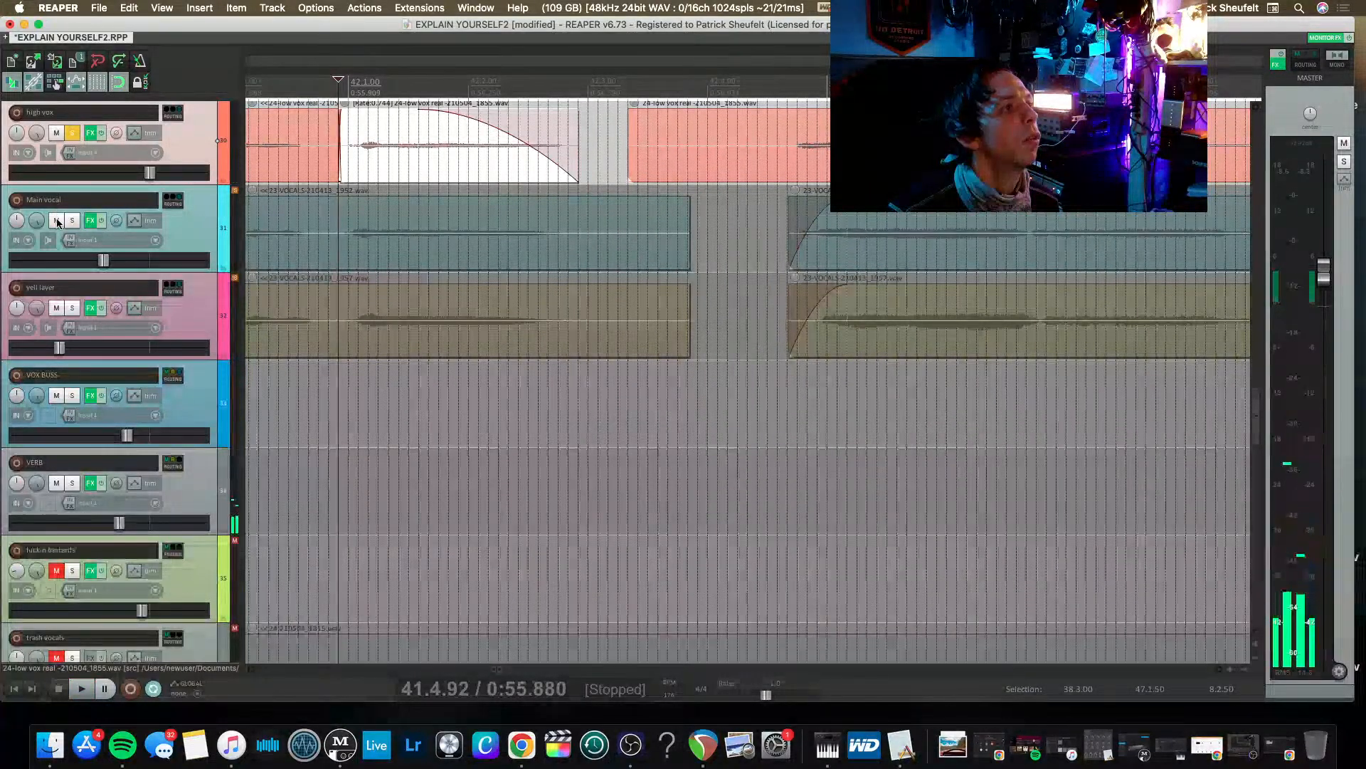
# Solo the main vocal together with the high vox and listen to the stretched phrase against it.
pyautogui.click(72, 220)
pyautogui.press('space')
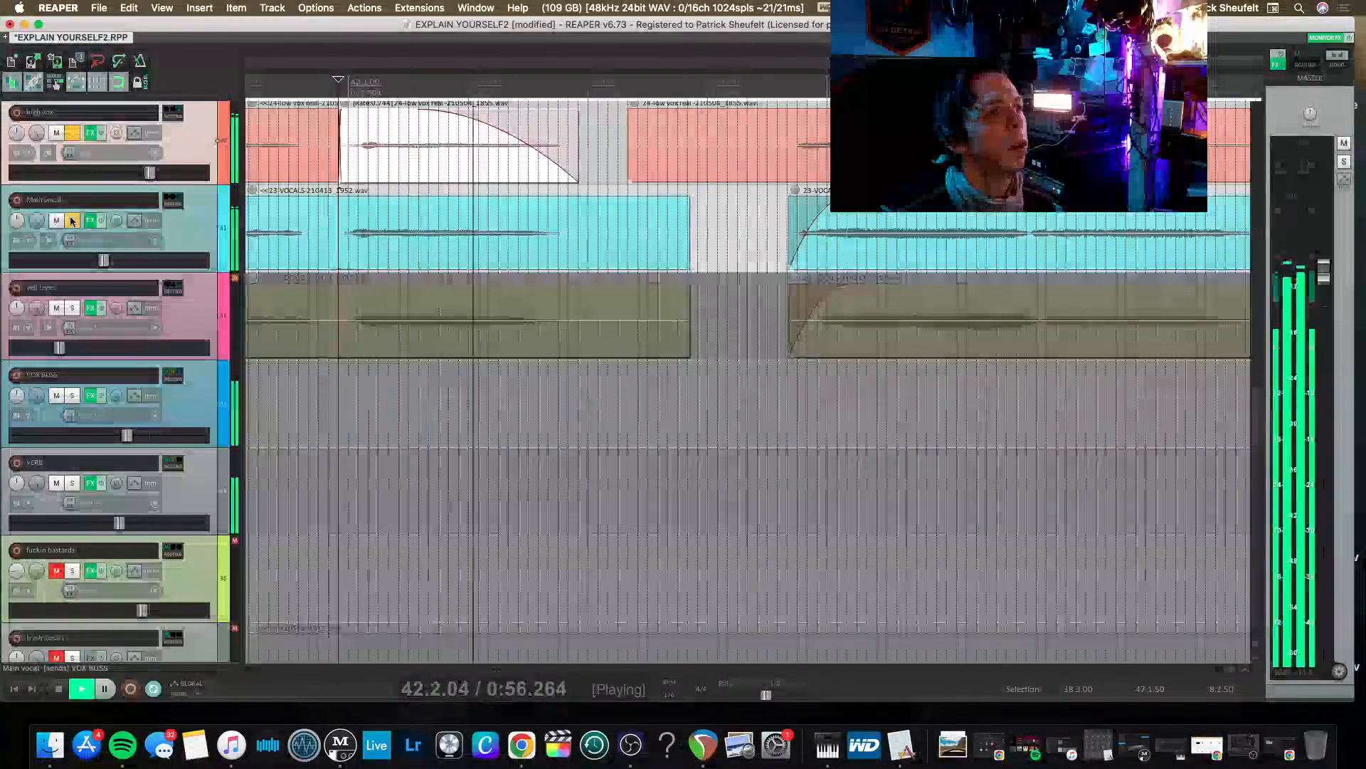
pyautogui.press('space')
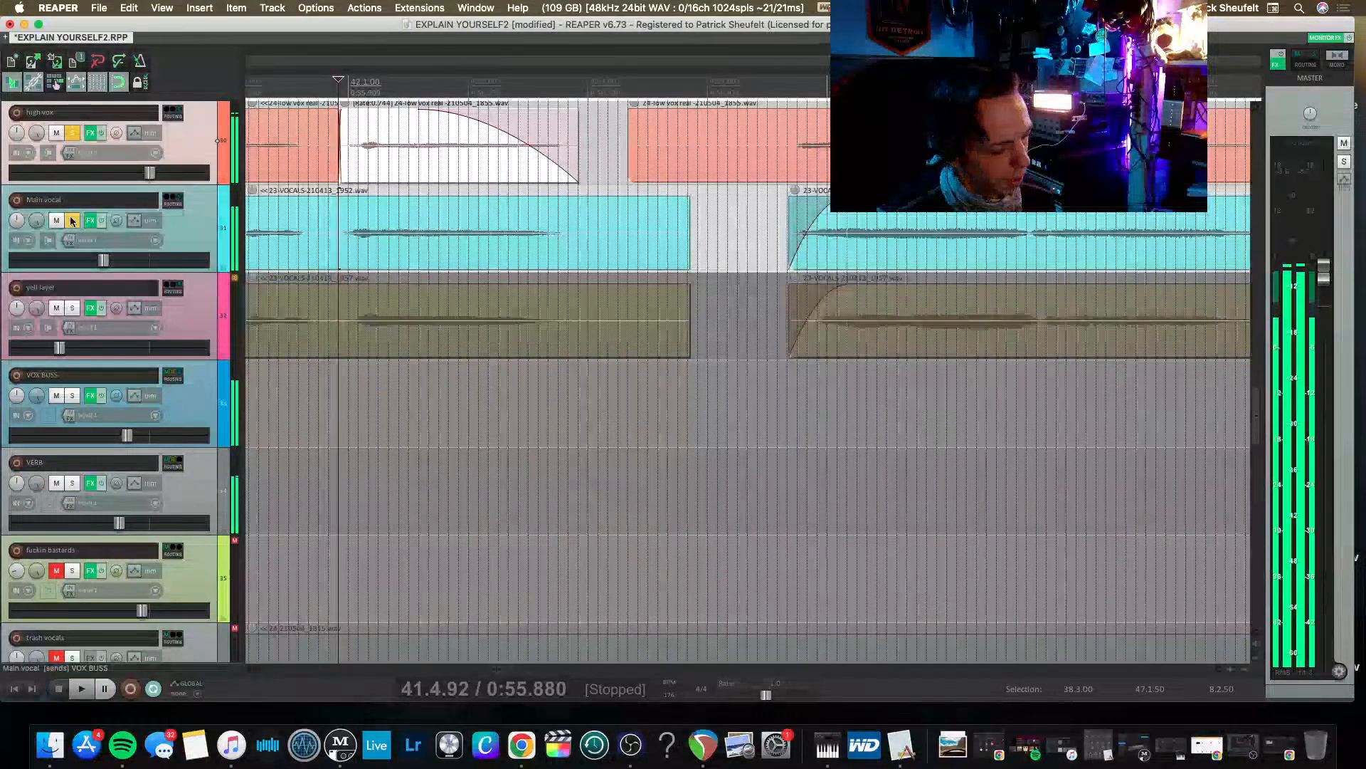
# Save the project, and solo the yell layer track to raise its volume slightly during playback.
pyautogui.press('super+s')
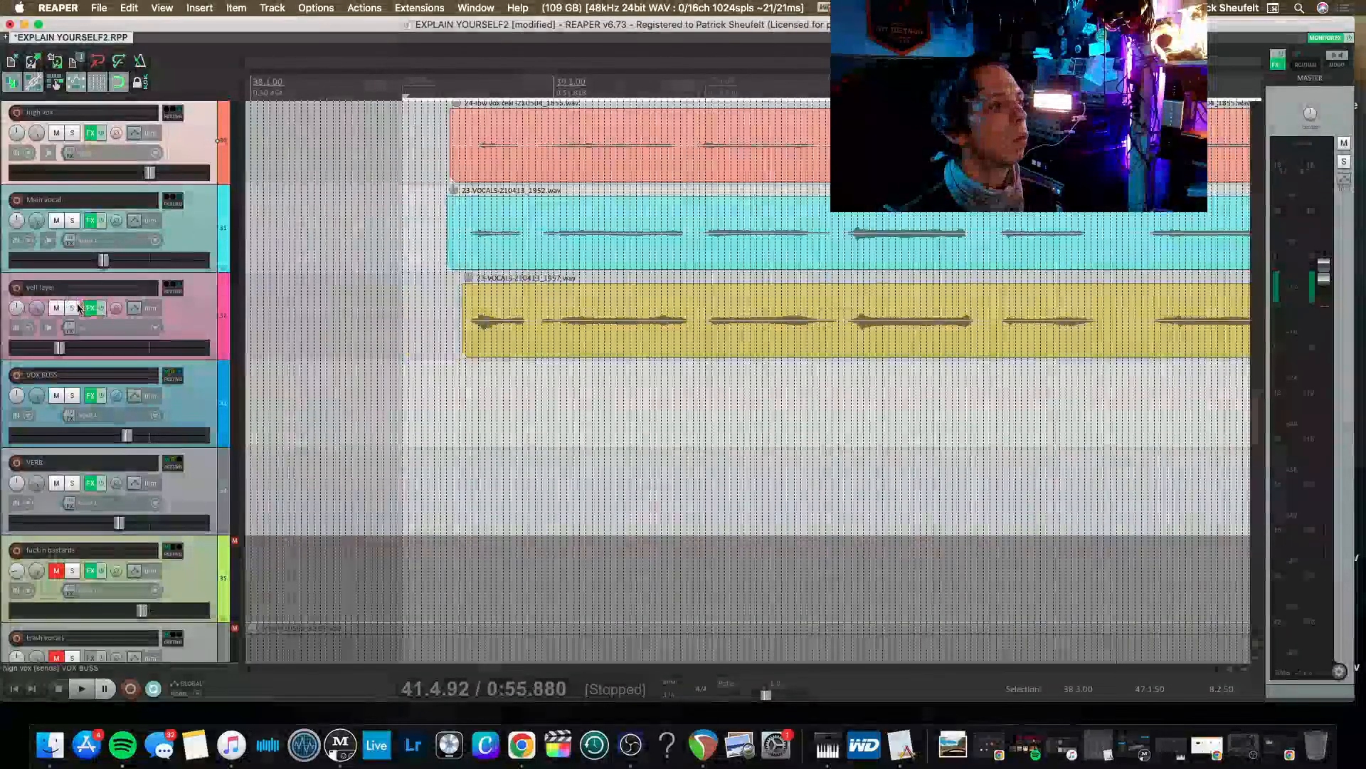
pyautogui.click(75, 308)
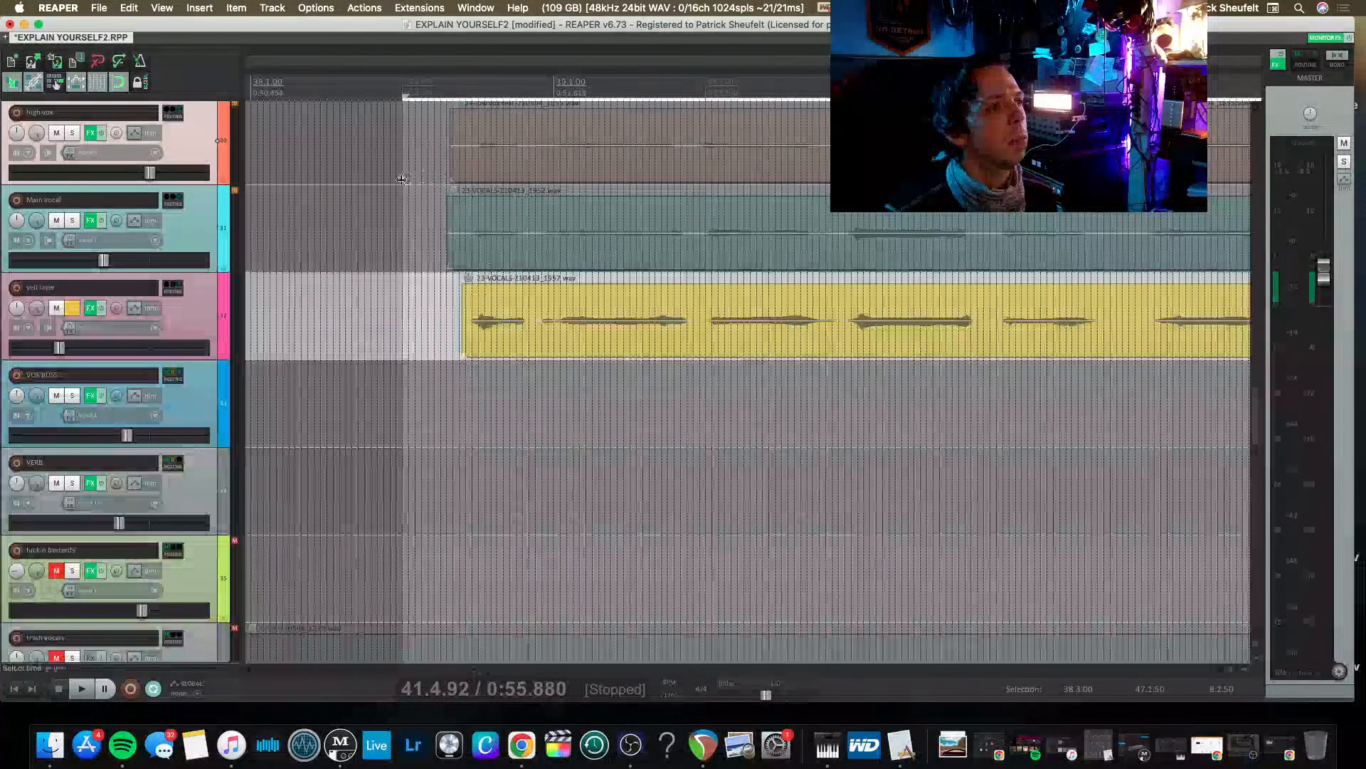
pyautogui.press('space')
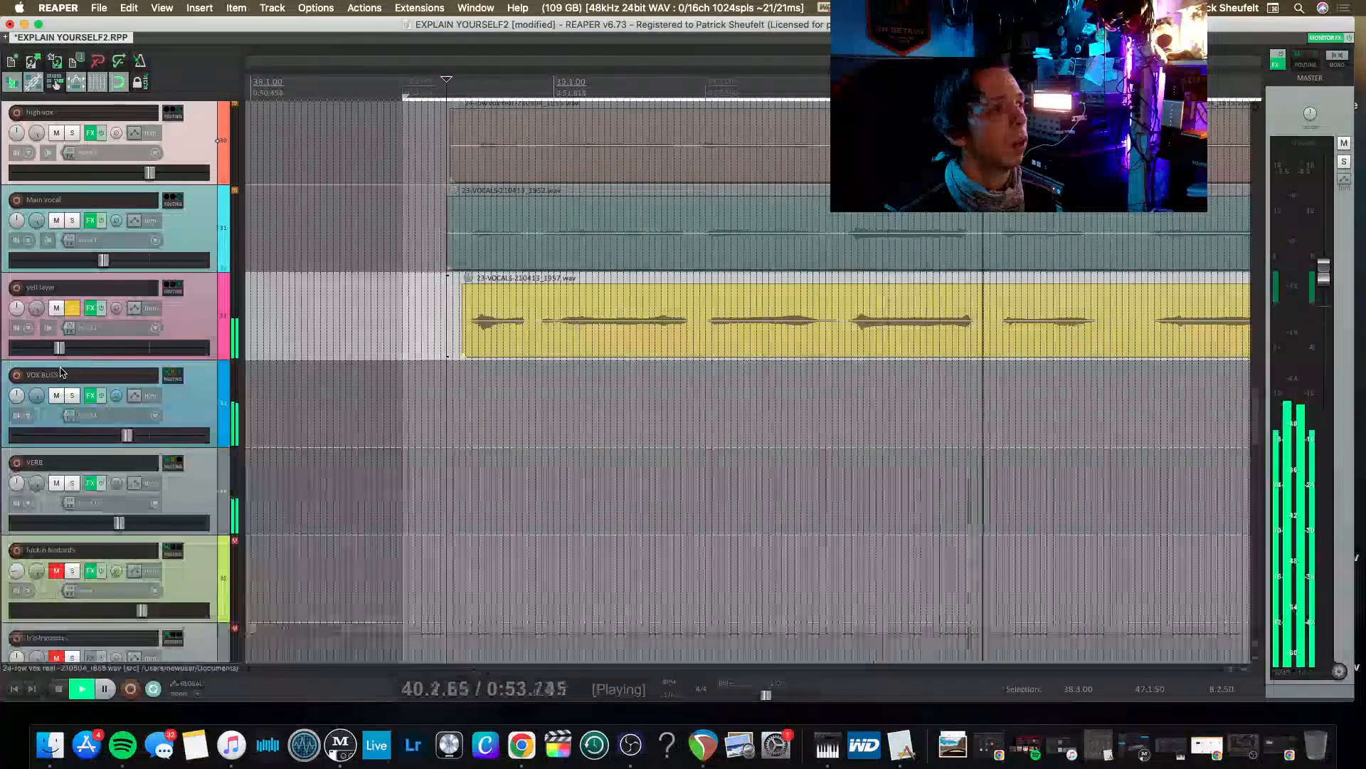
pyautogui.moveTo(59, 348); pyautogui.dragTo(82, 346)
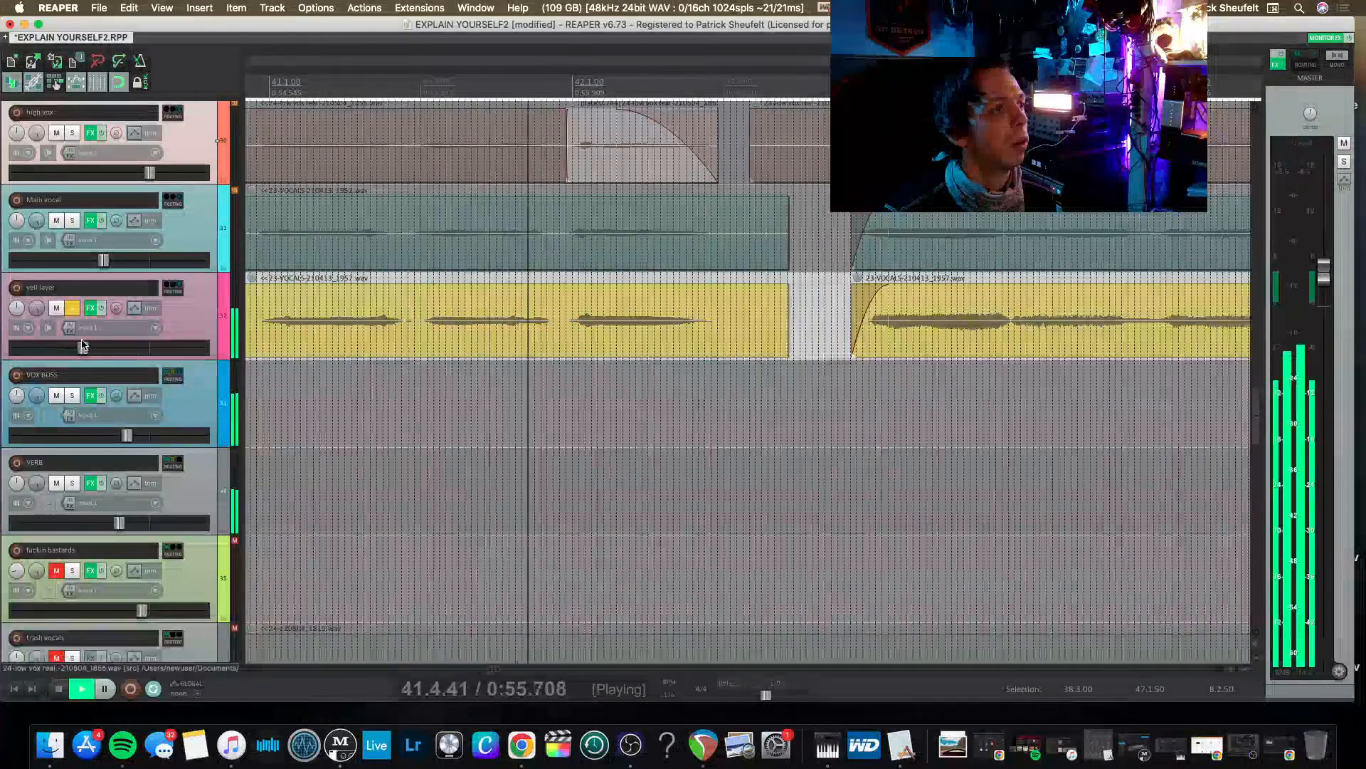
# Add the AU MetaTune plug-in to the yell layer track and place it first in the effects chain.
pyautogui.click(90, 311)
pyautogui.press('space')
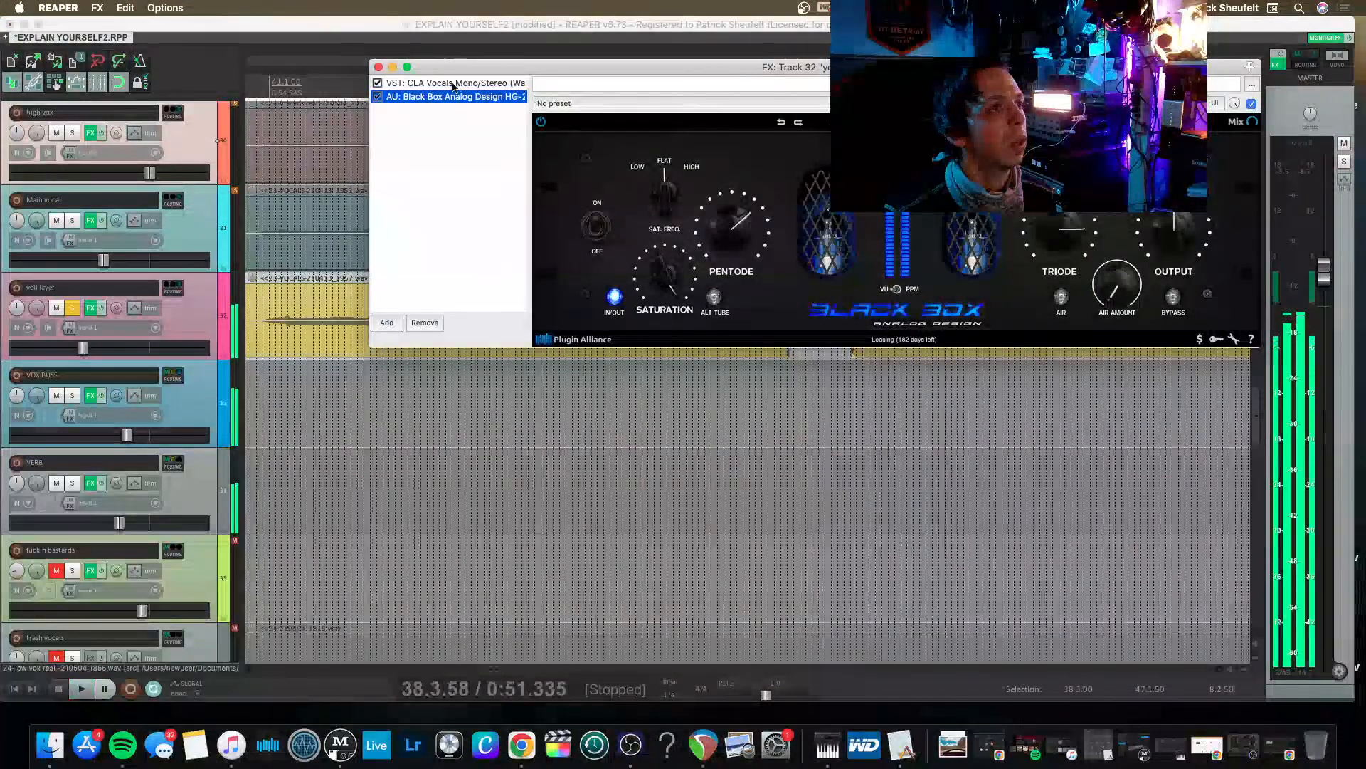
pyautogui.doubleClick(438, 111)
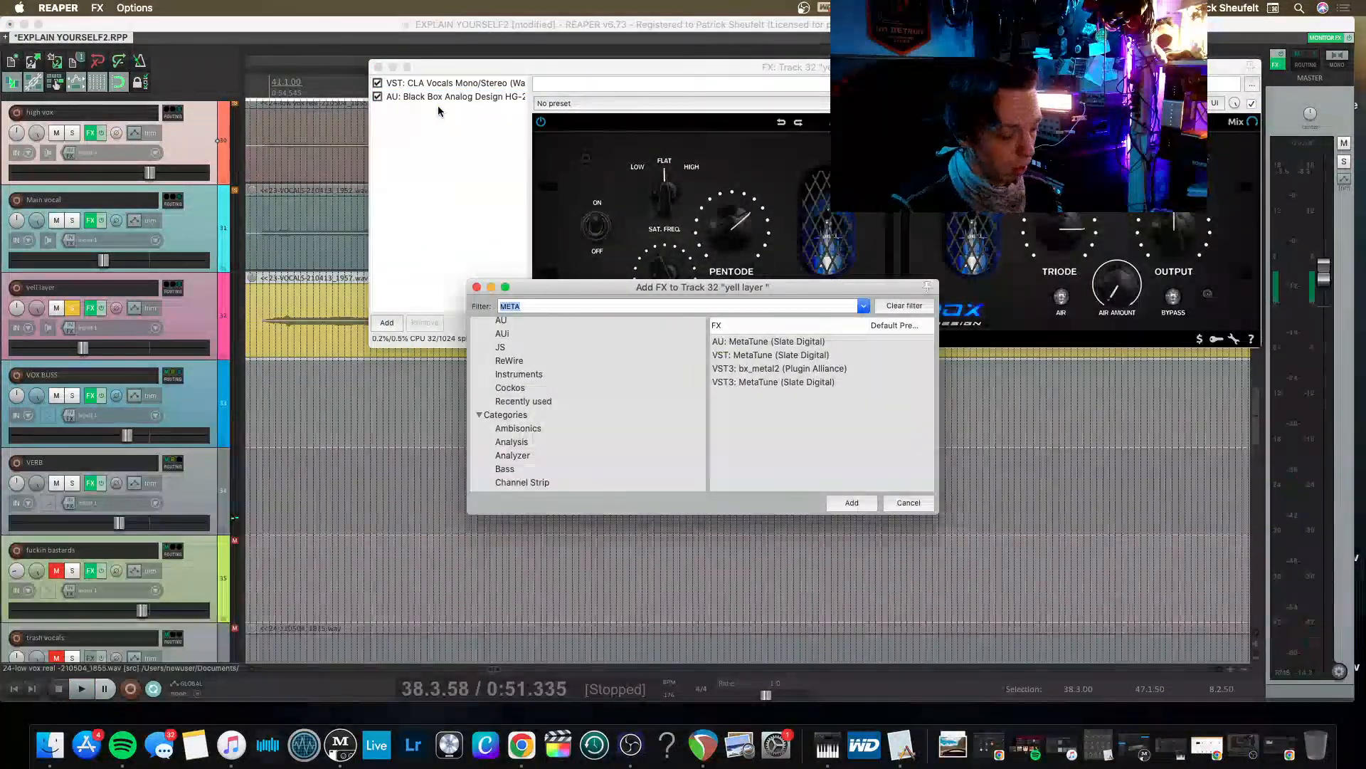
pyautogui.press('Return')
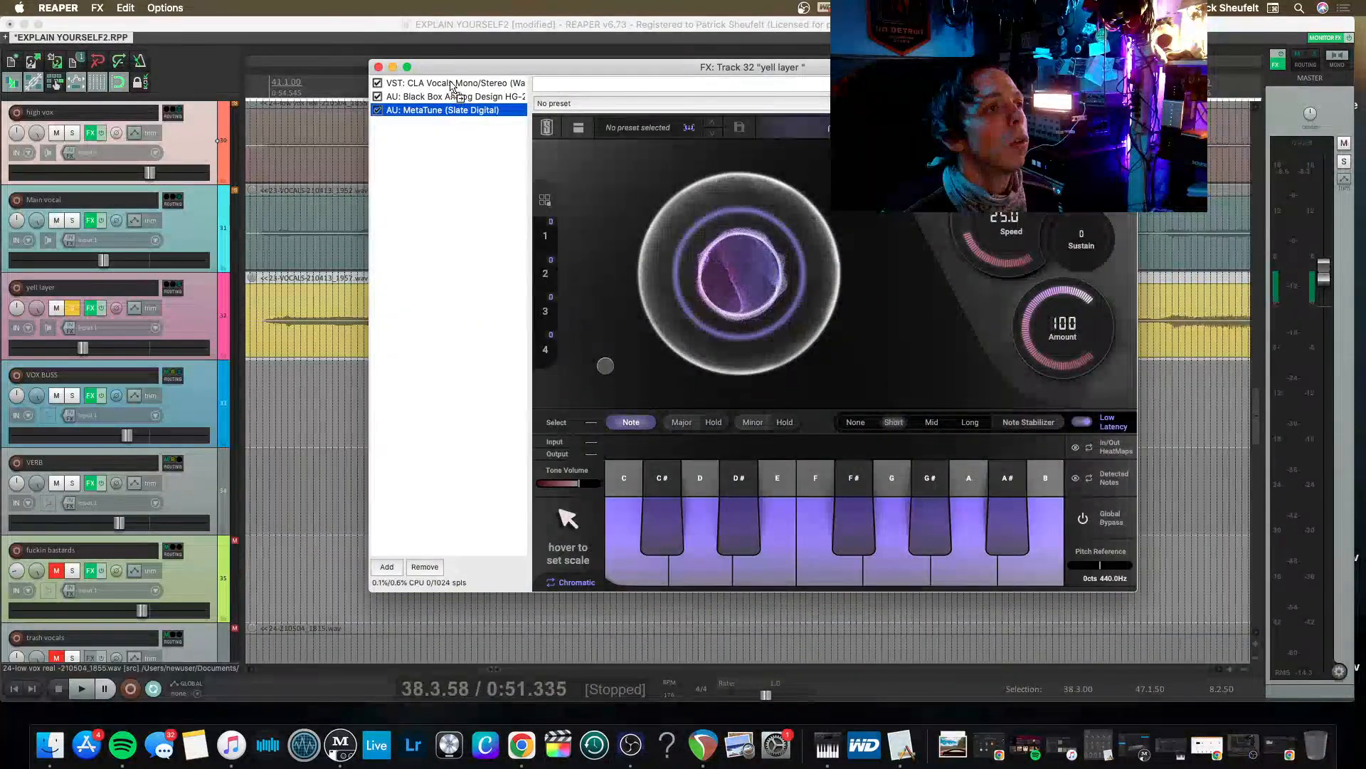
pyautogui.moveTo(451, 87); pyautogui.dragTo(448, 82)
pyautogui.click(441, 110)
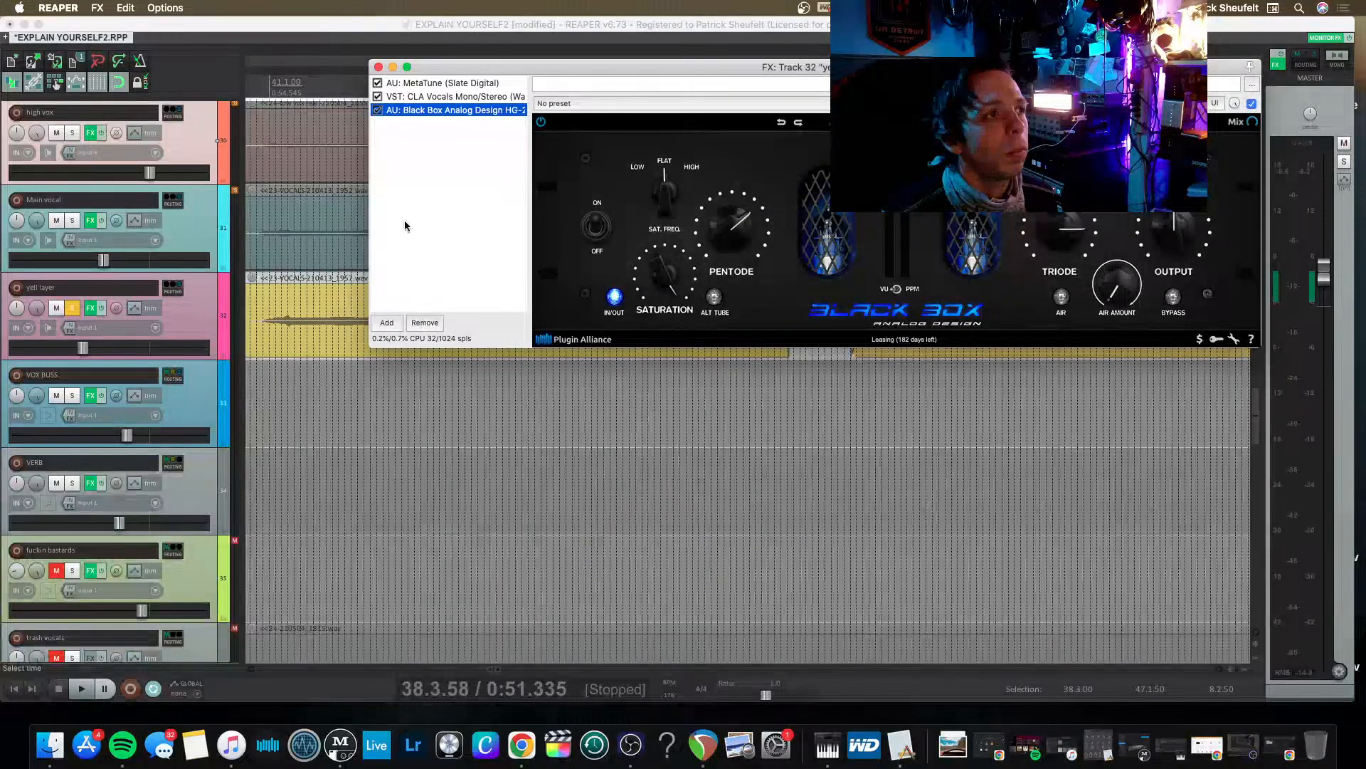
pyautogui.click(436, 83)
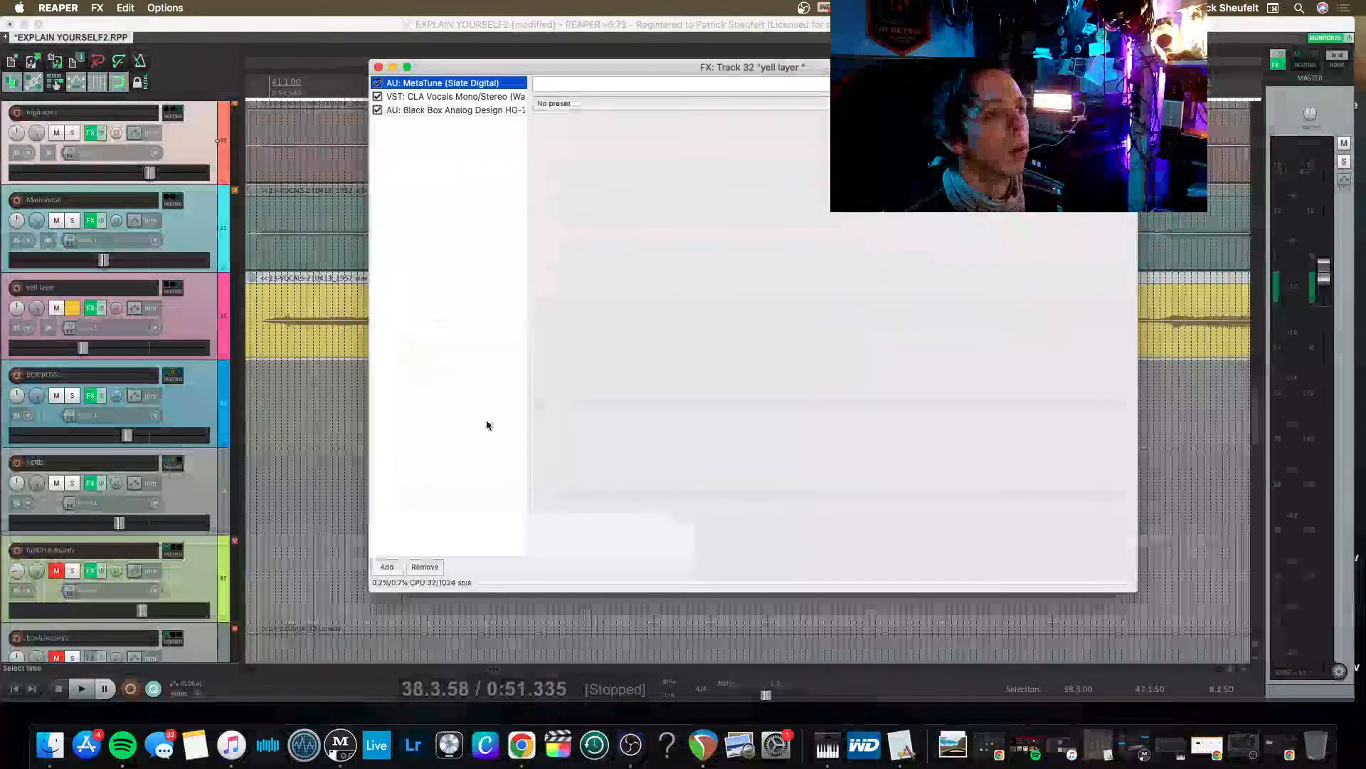
# Set the yell layer's MetaTune to C major with Speed 200, Sustain 100 and Amount 93.0 during playback.
pyautogui.click(560, 516)
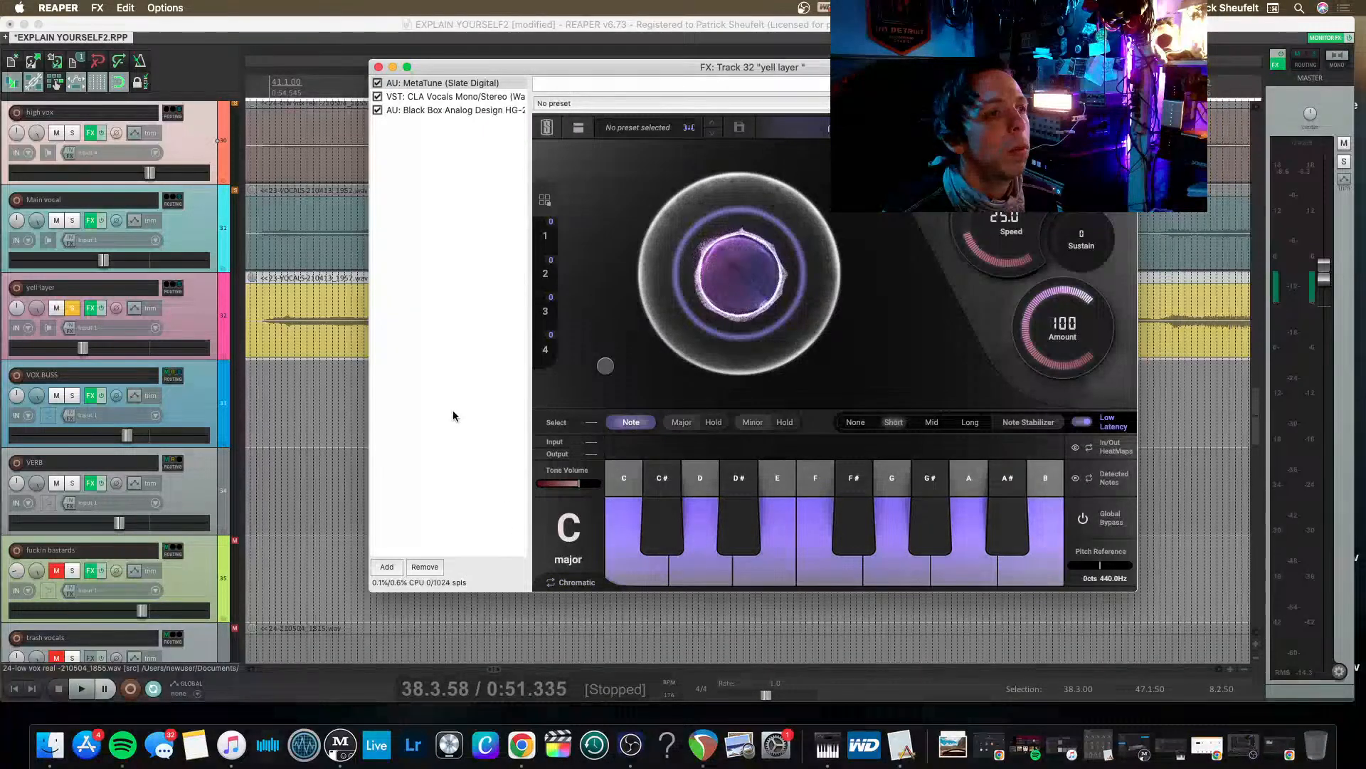
pyautogui.press('space')
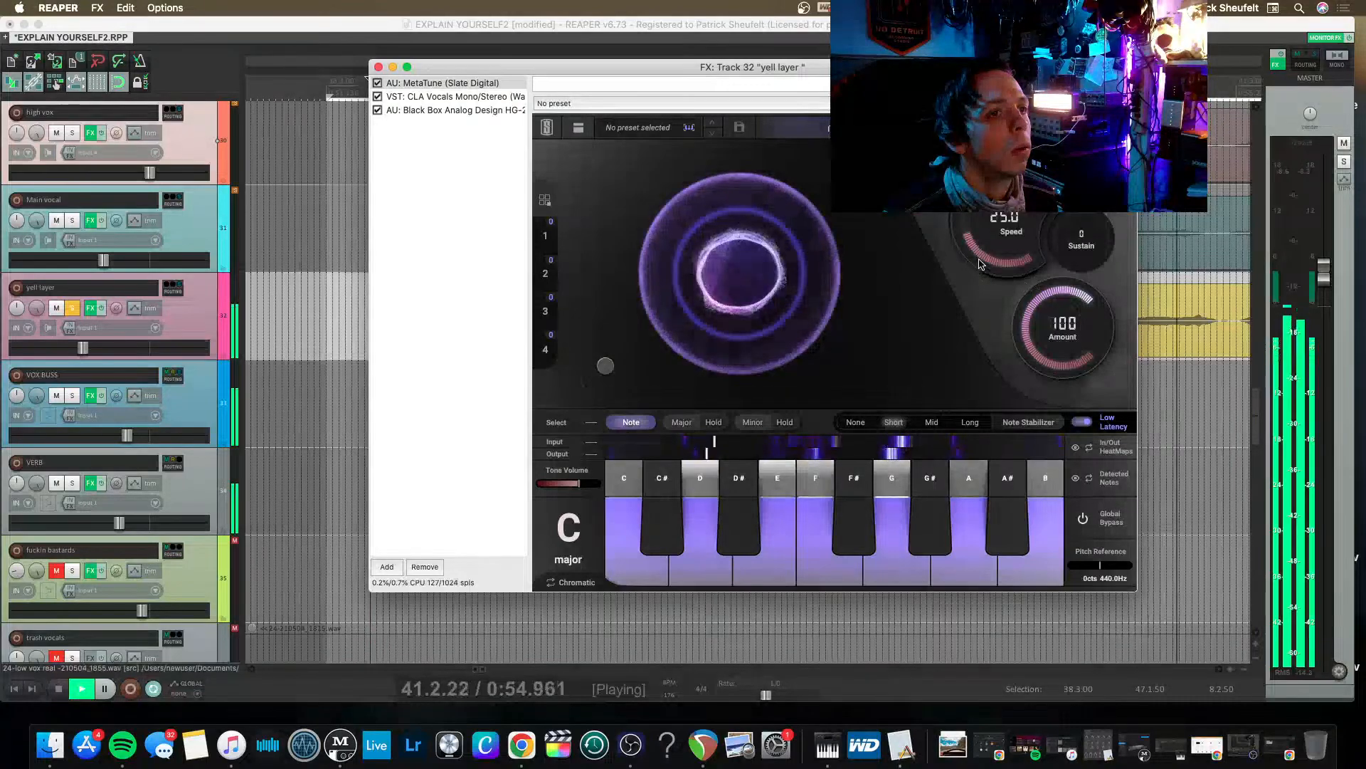
pyautogui.moveTo(996, 245); pyautogui.dragTo(1054, 324)
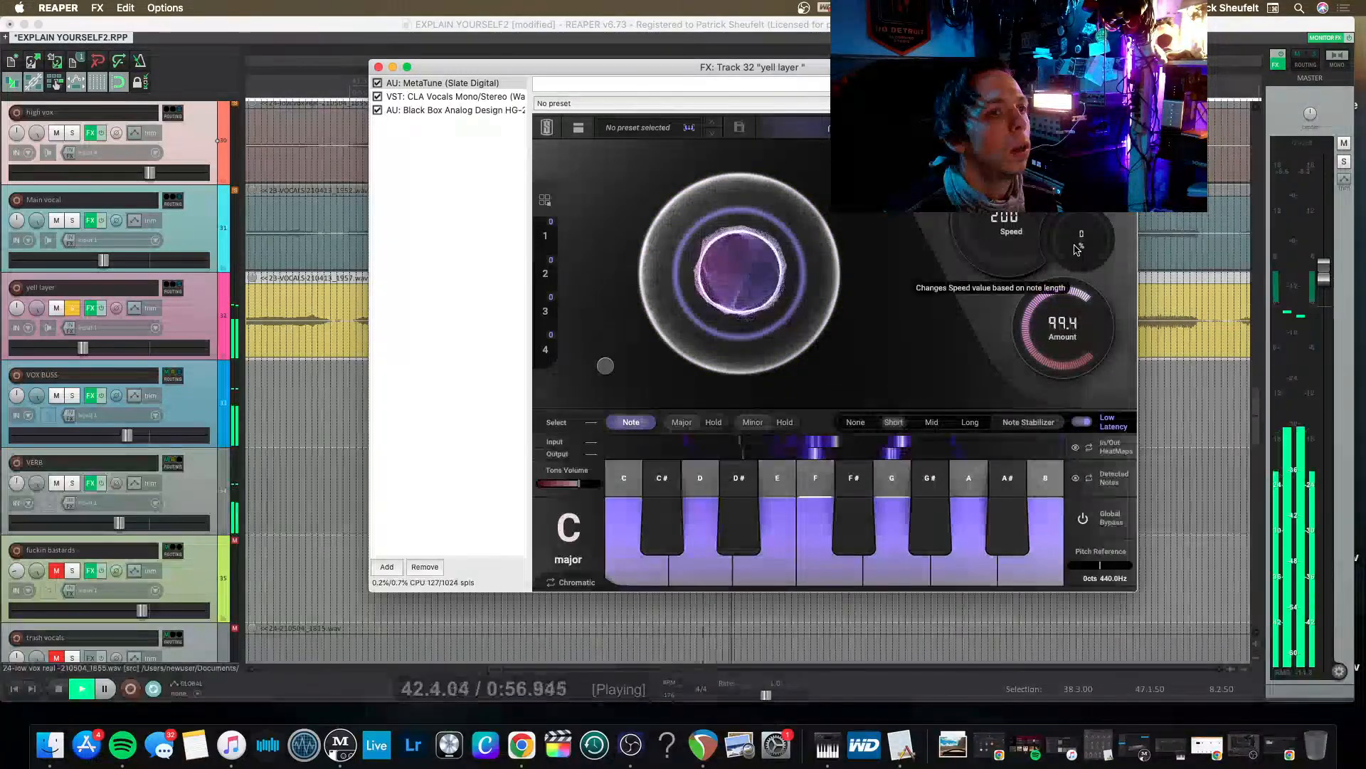
pyautogui.moveTo(1077, 249); pyautogui.dragTo(1025, 334)
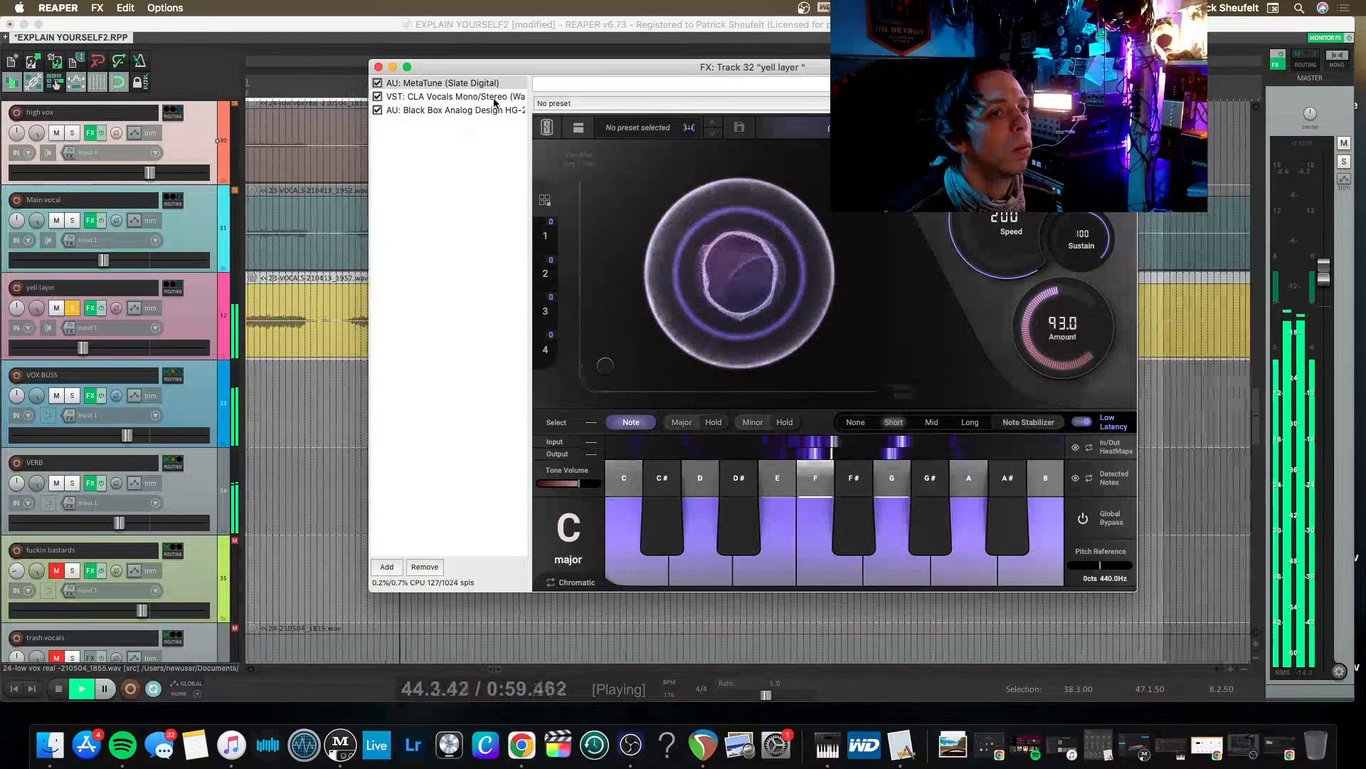
pyautogui.click(378, 67)
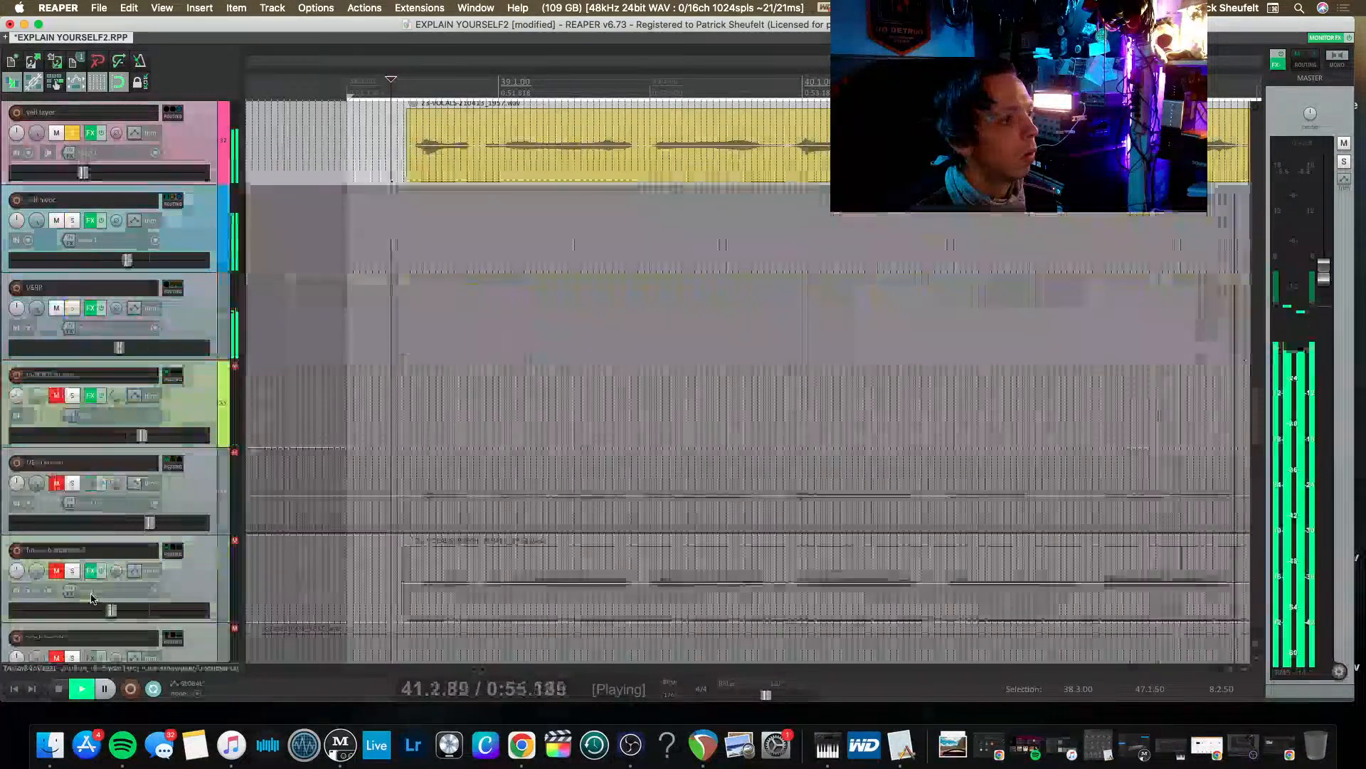
# Audition the soloed vox buss and trim the start of the high vox clip after the stretched phrase to near the main vocal's entry.
pyautogui.scroll(-15, 91, 593)
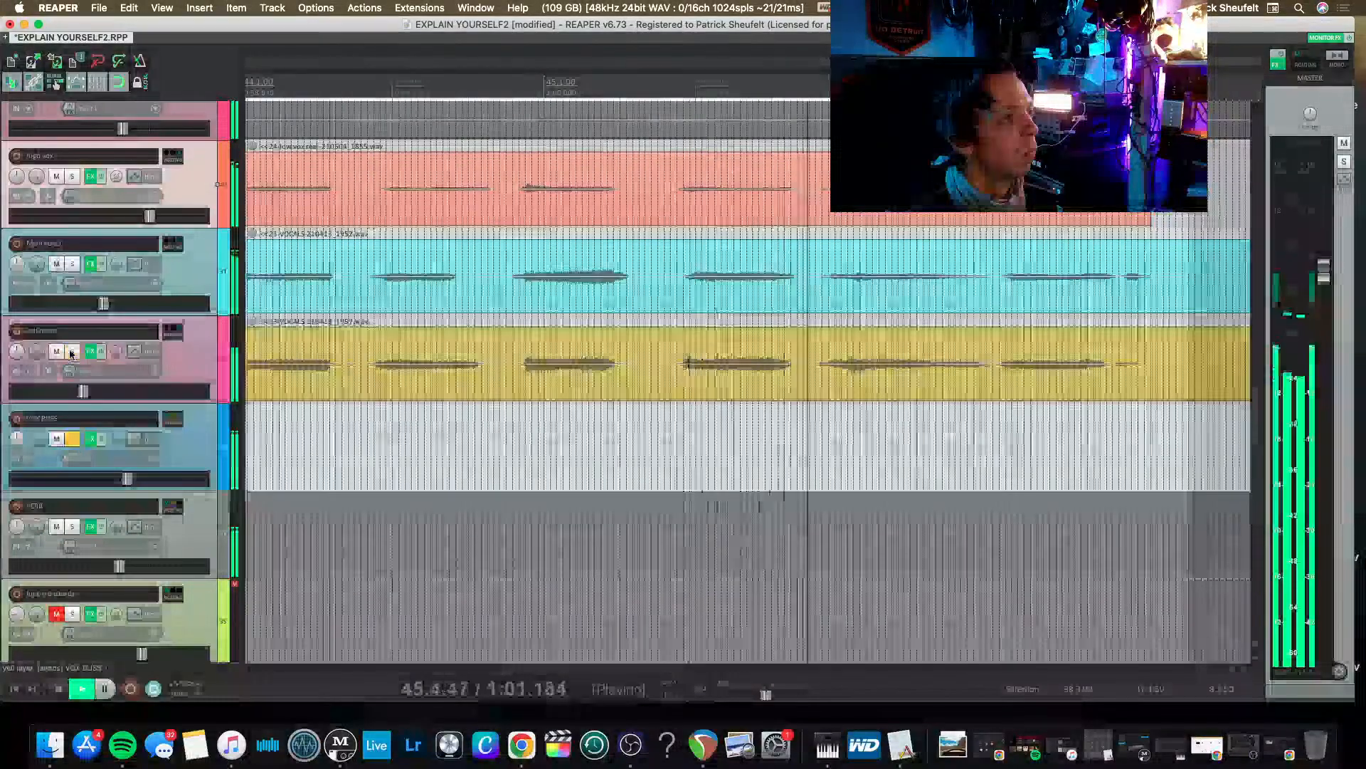
pyautogui.press('space')
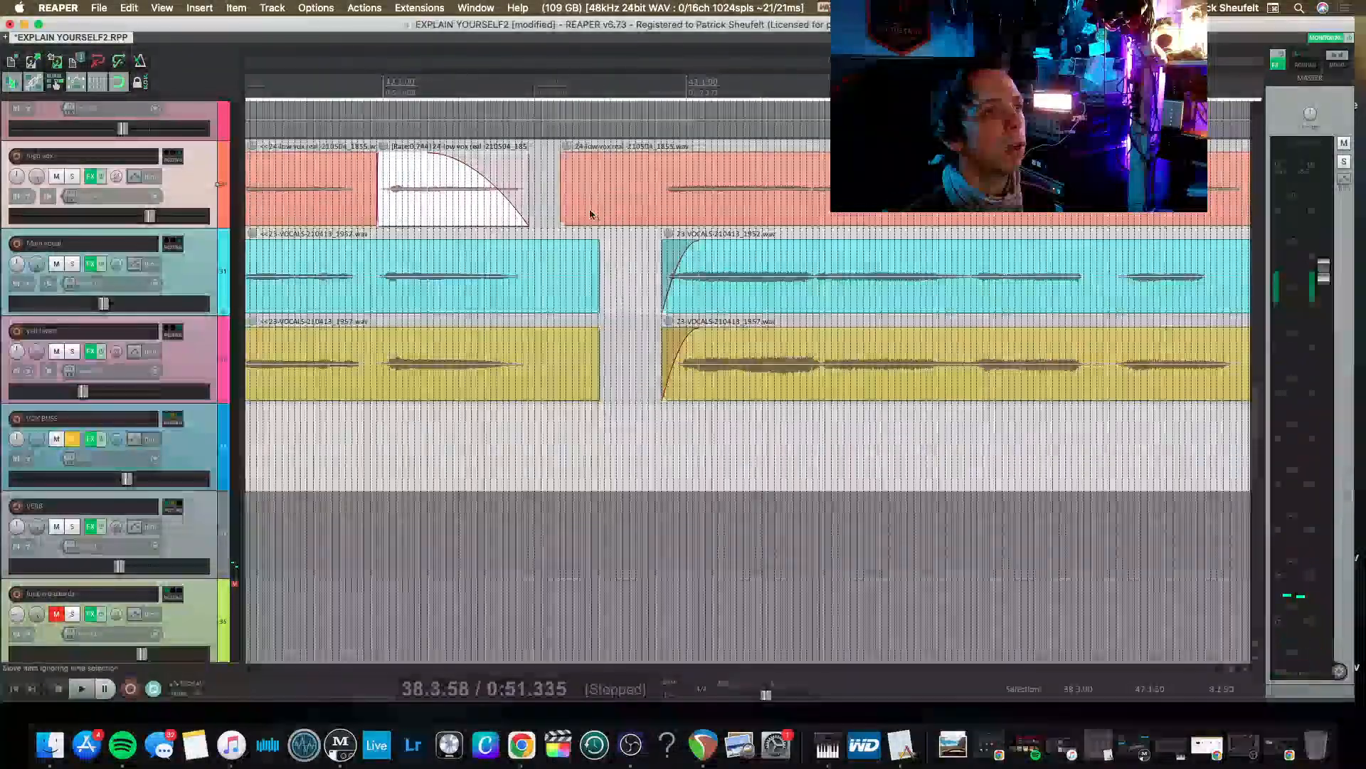
pyautogui.moveTo(563, 205); pyautogui.dragTo(656, 204)
pyautogui.hscroll(-4, 540, 264)
pyautogui.scroll(-4, 541, 267)
pyautogui.hscroll(-8, 538, 268)
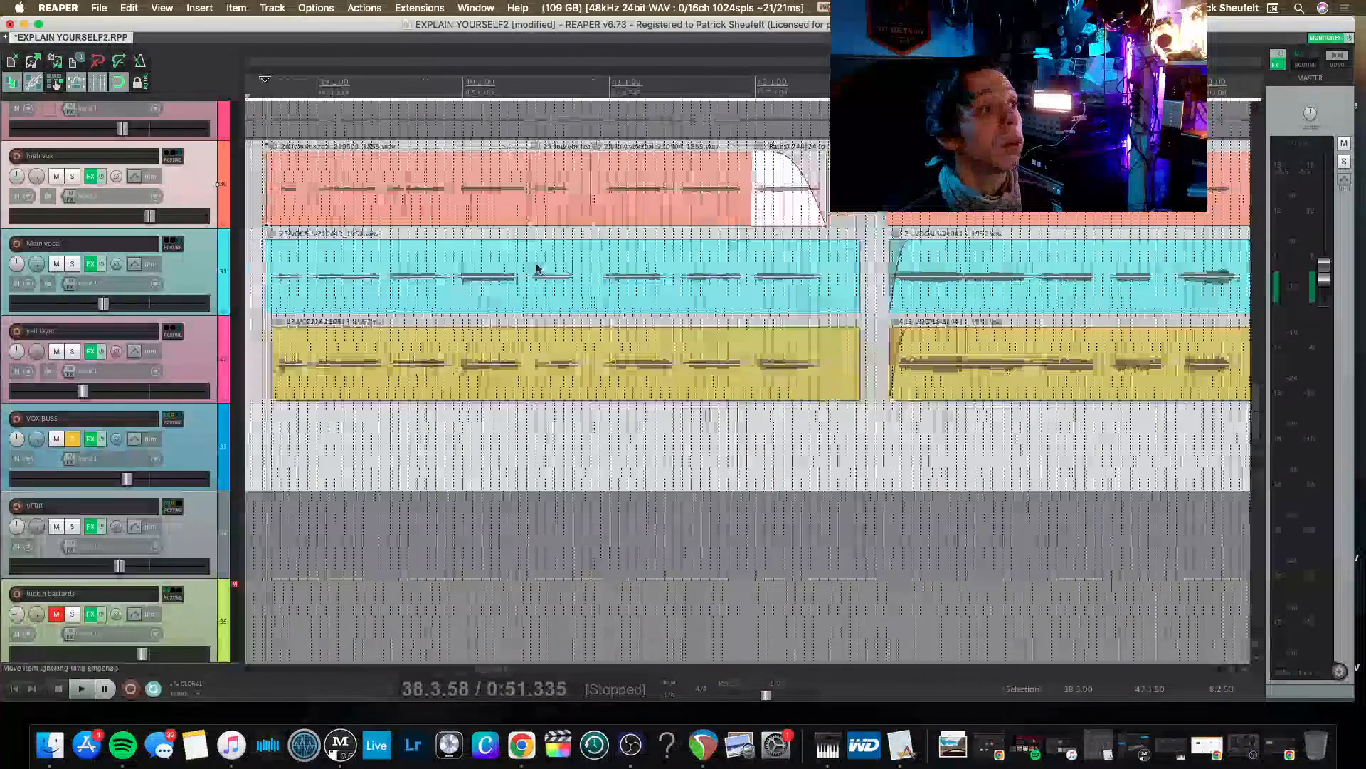
# Play the trimmed vocals through the vox buss, and solo the low vox real track to listen to it.
pyautogui.press('space')
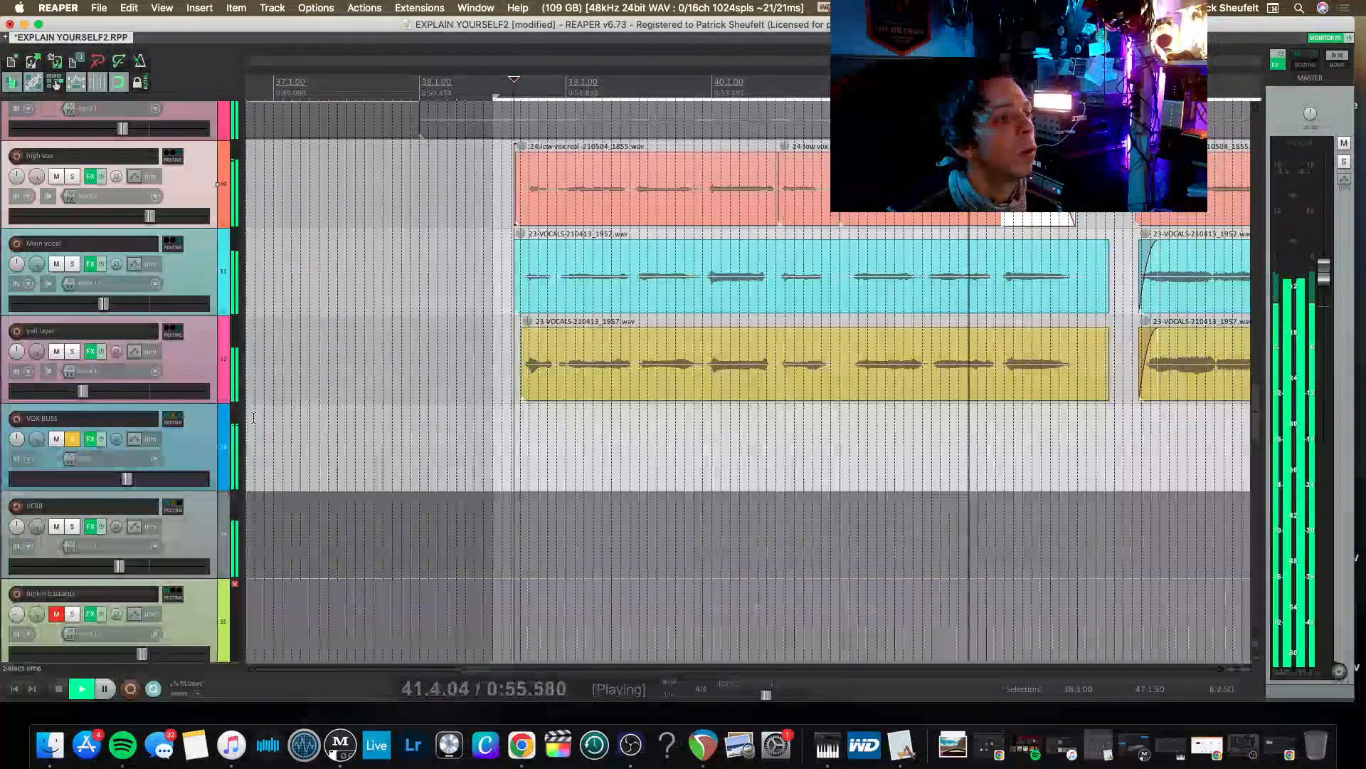
pyautogui.hscroll(3, 254, 417)
pyautogui.scroll(3, 249, 356)
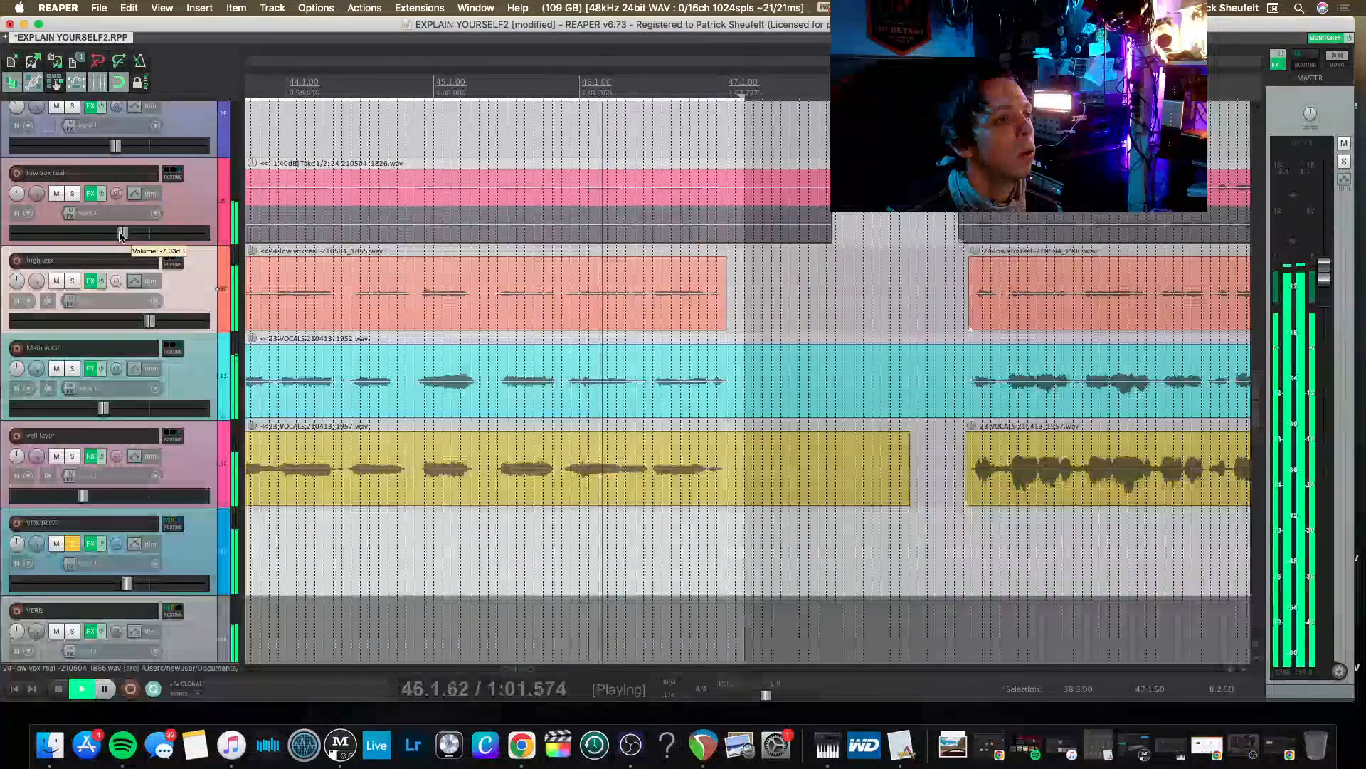
pyautogui.press('space')
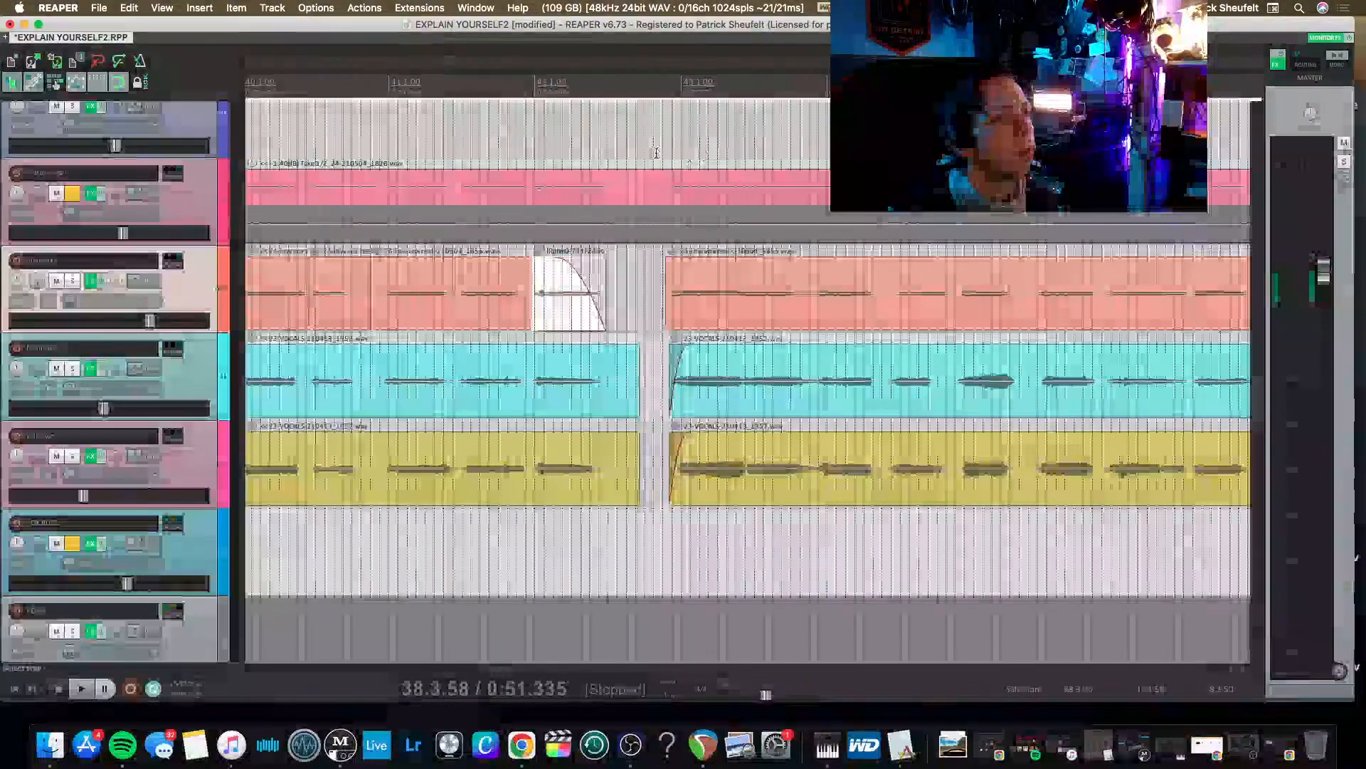
pyautogui.press('space')
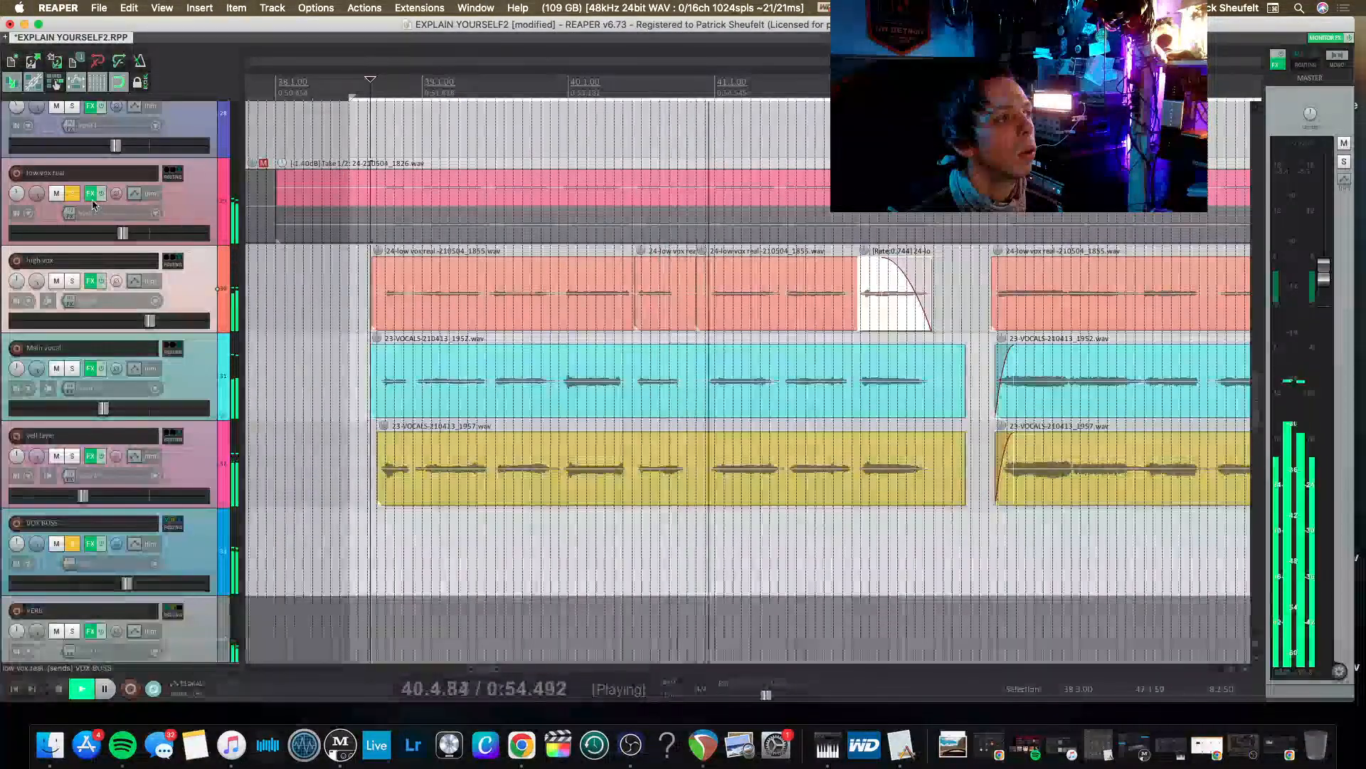
# Replace Waves Tune Real-Time on the low vox real track with AU MetaTune, placed first in the effects chain.
pyautogui.click(93, 199)
pyautogui.press('space')
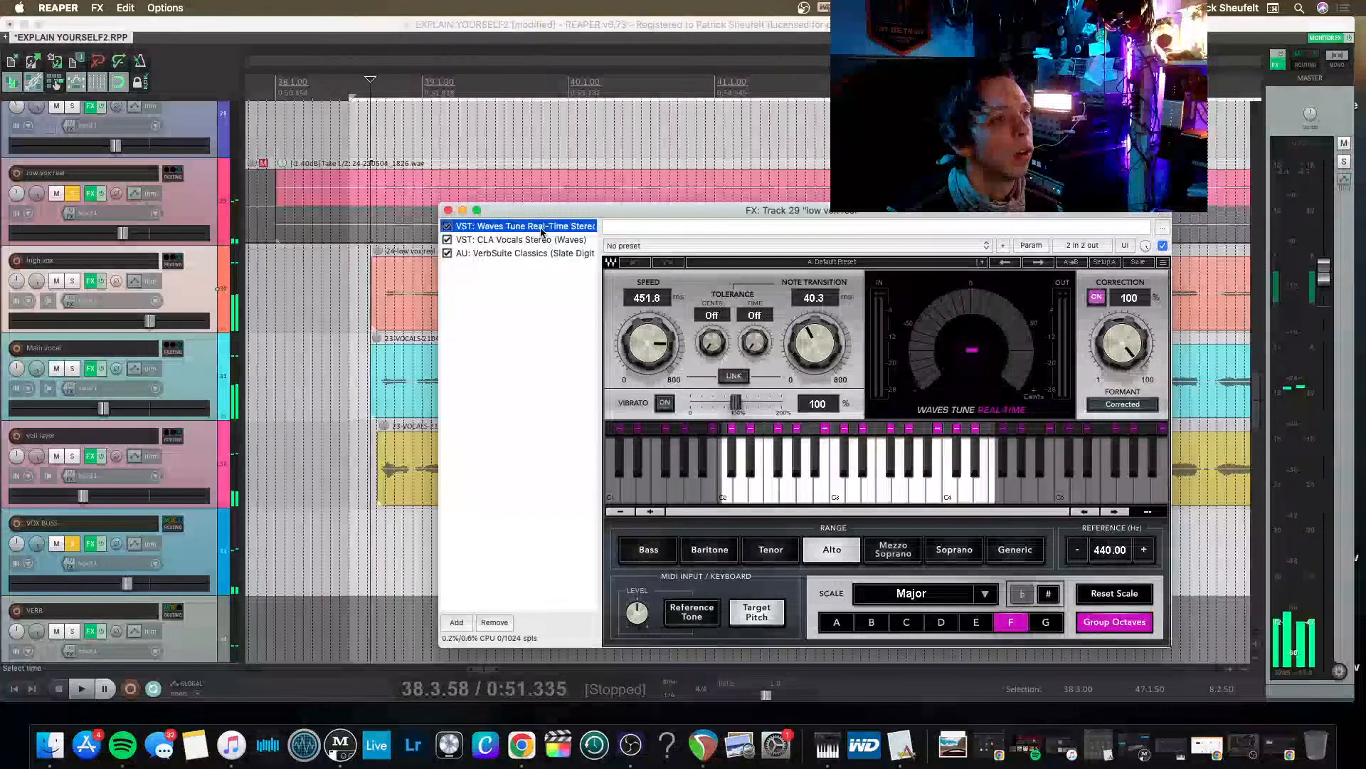
pyautogui.press('Delete')
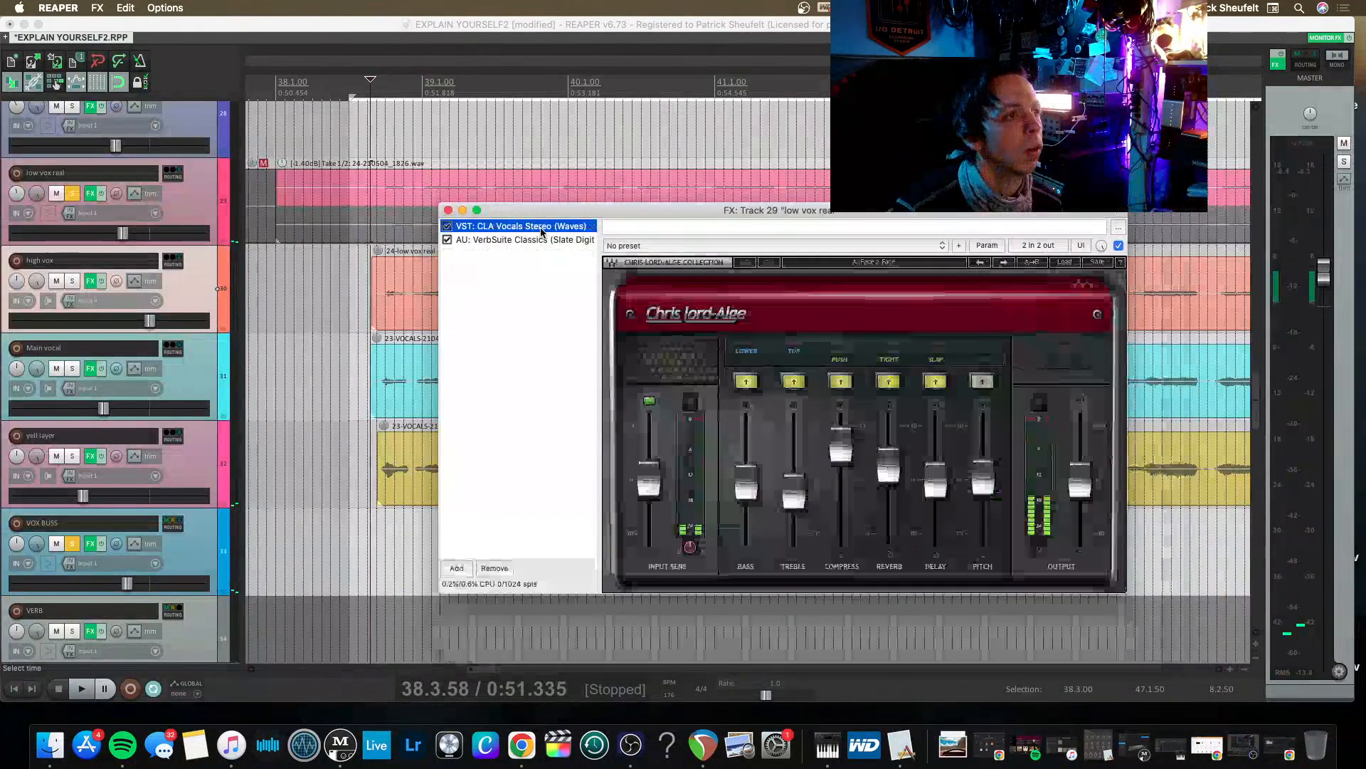
pyautogui.doubleClick(498, 259)
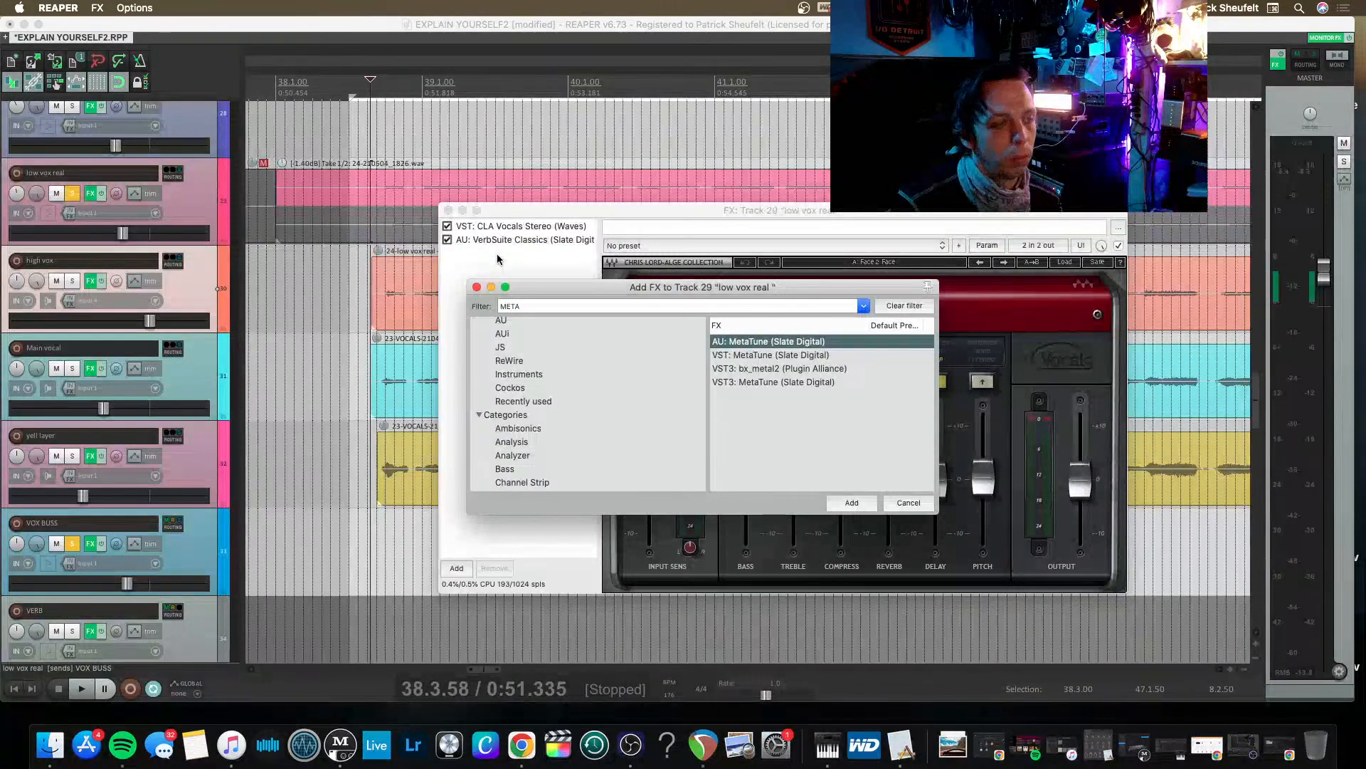
pyautogui.press('Return')
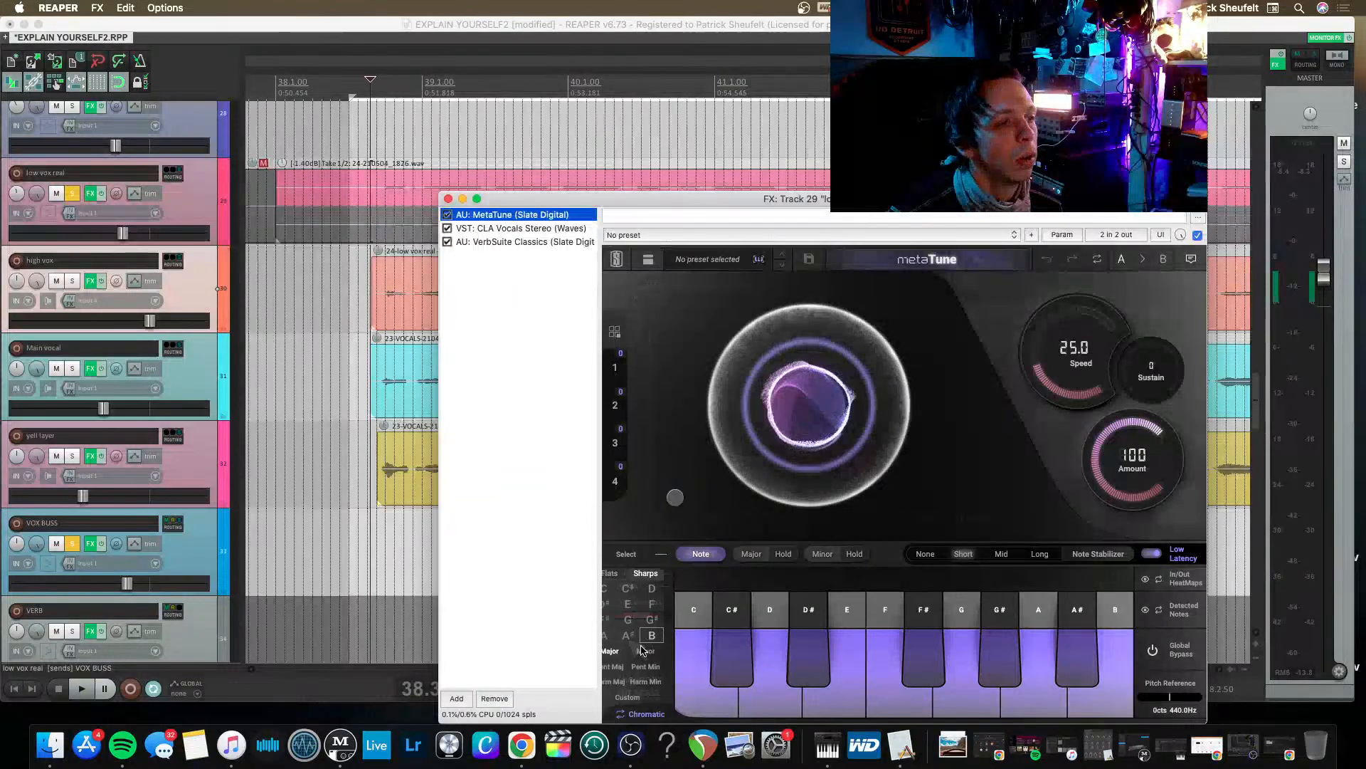
# Set the low vox real track's MetaTune scale to C major and audition the tuned vocal.
pyautogui.click(615, 637)
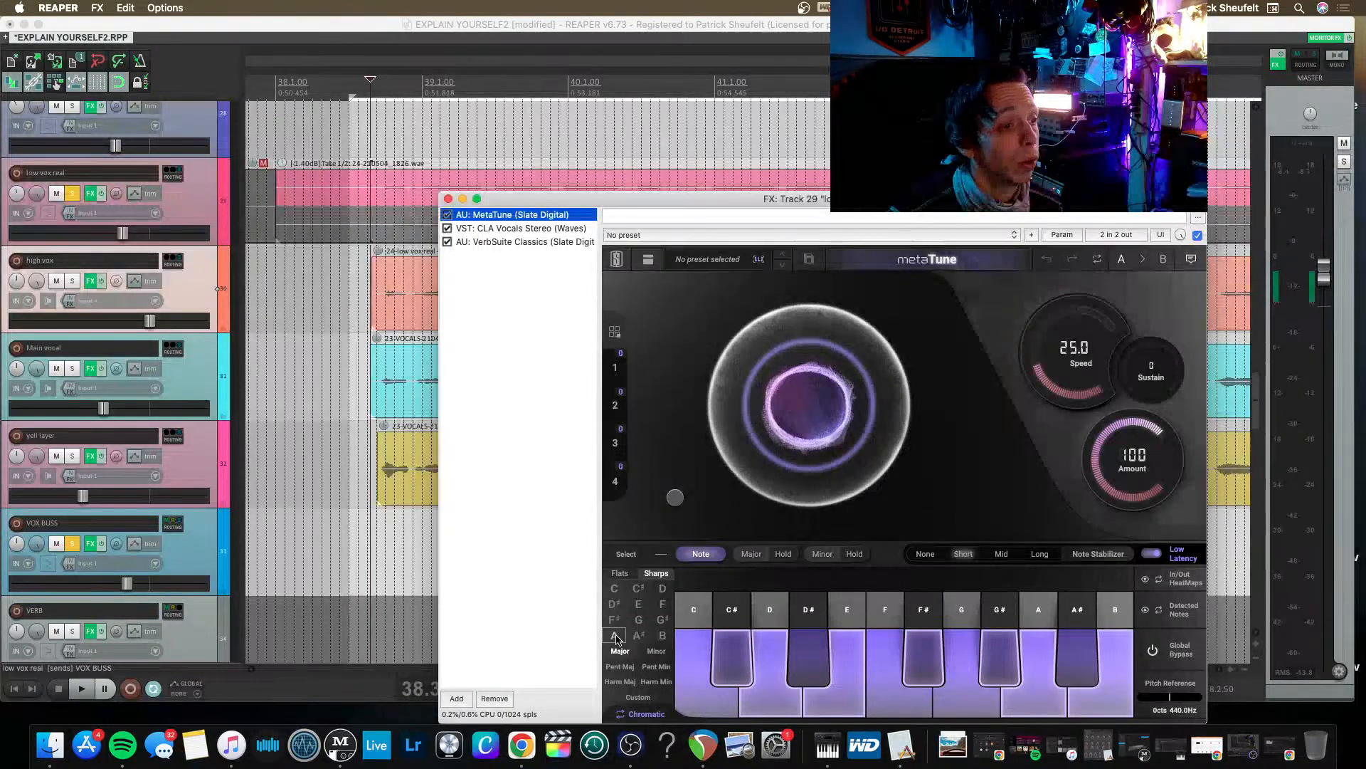
pyautogui.click(615, 590)
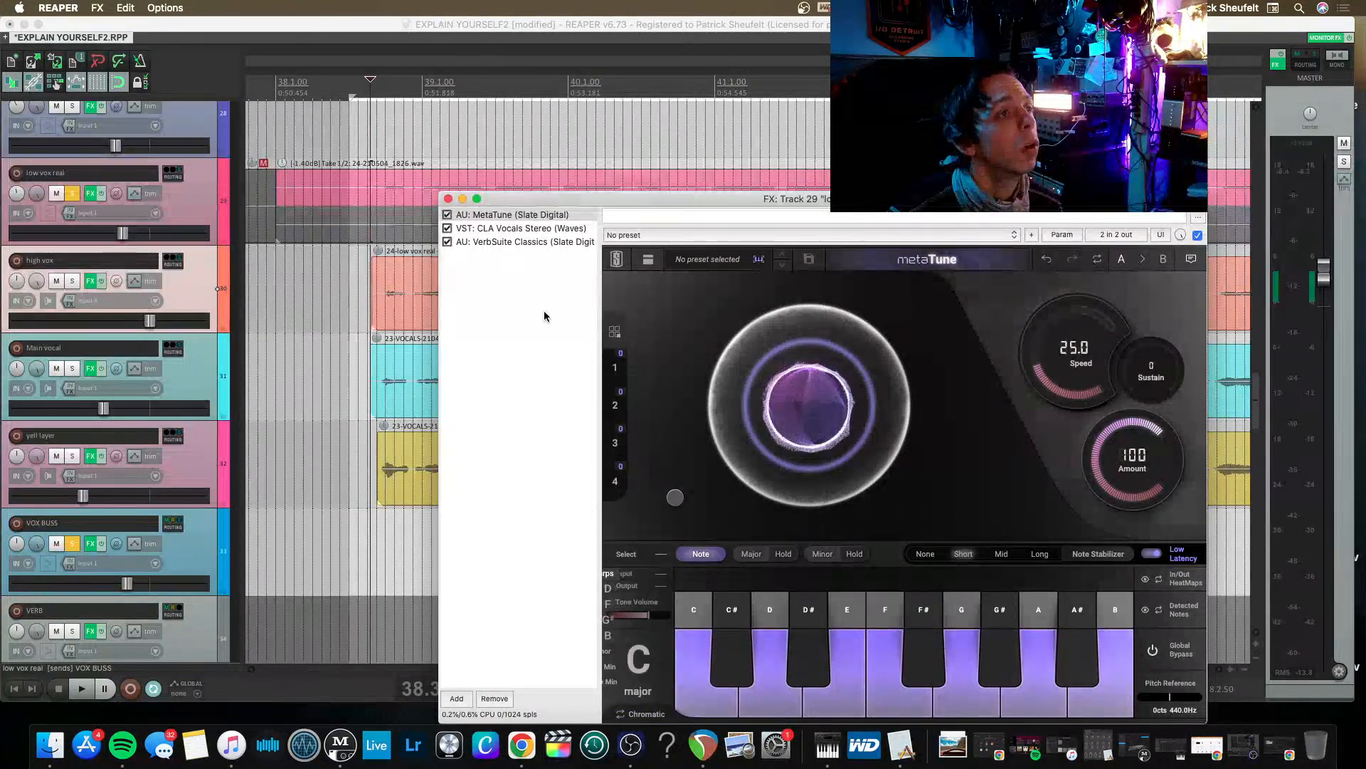
pyautogui.press('space')
pyautogui.moveTo(671, 464)
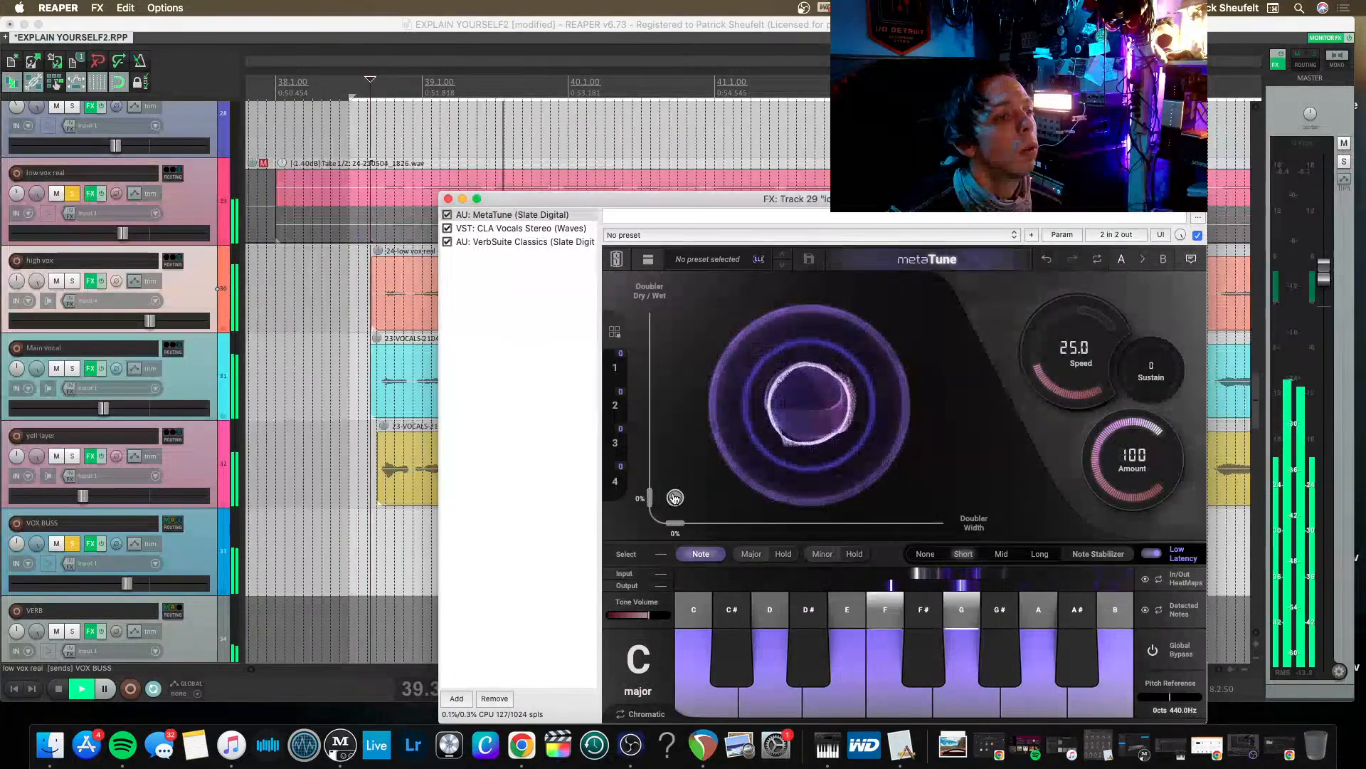
pyautogui.press('space')
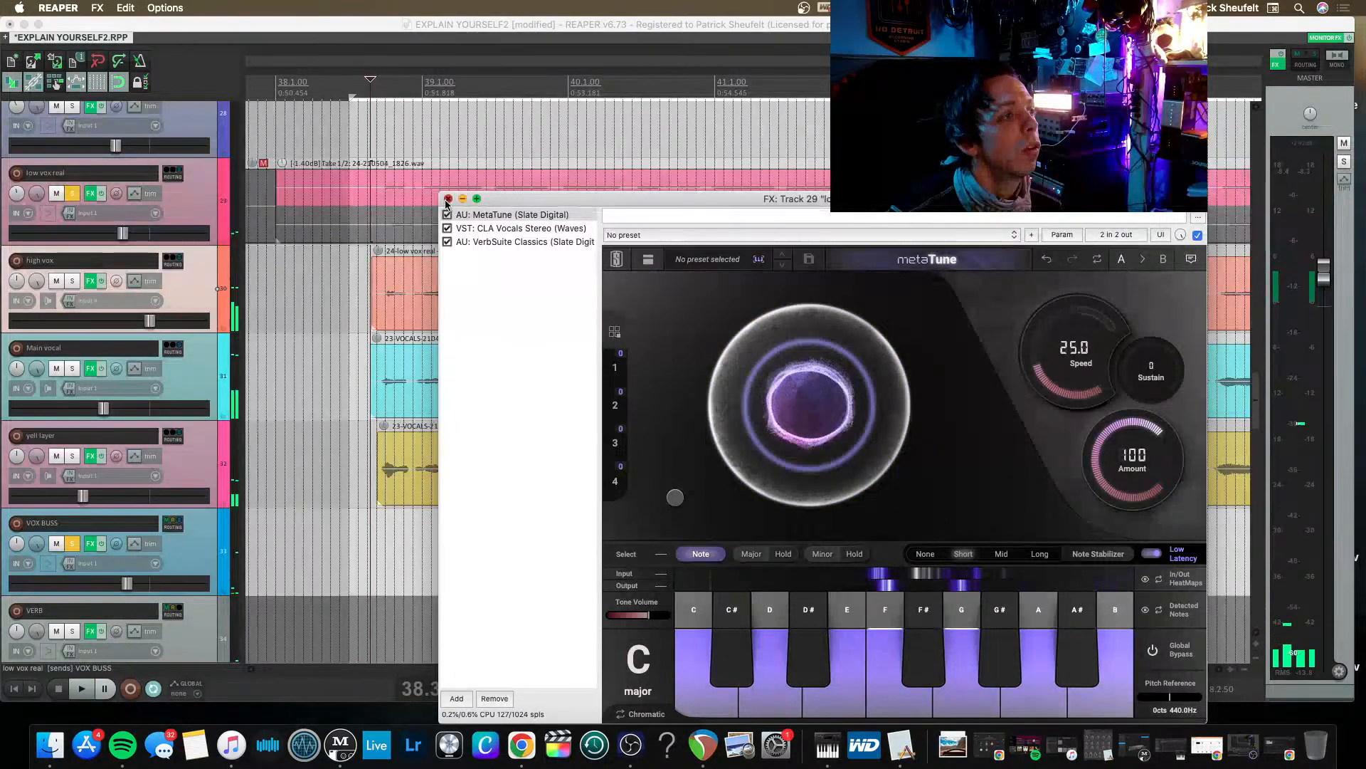
pyautogui.click(447, 199)
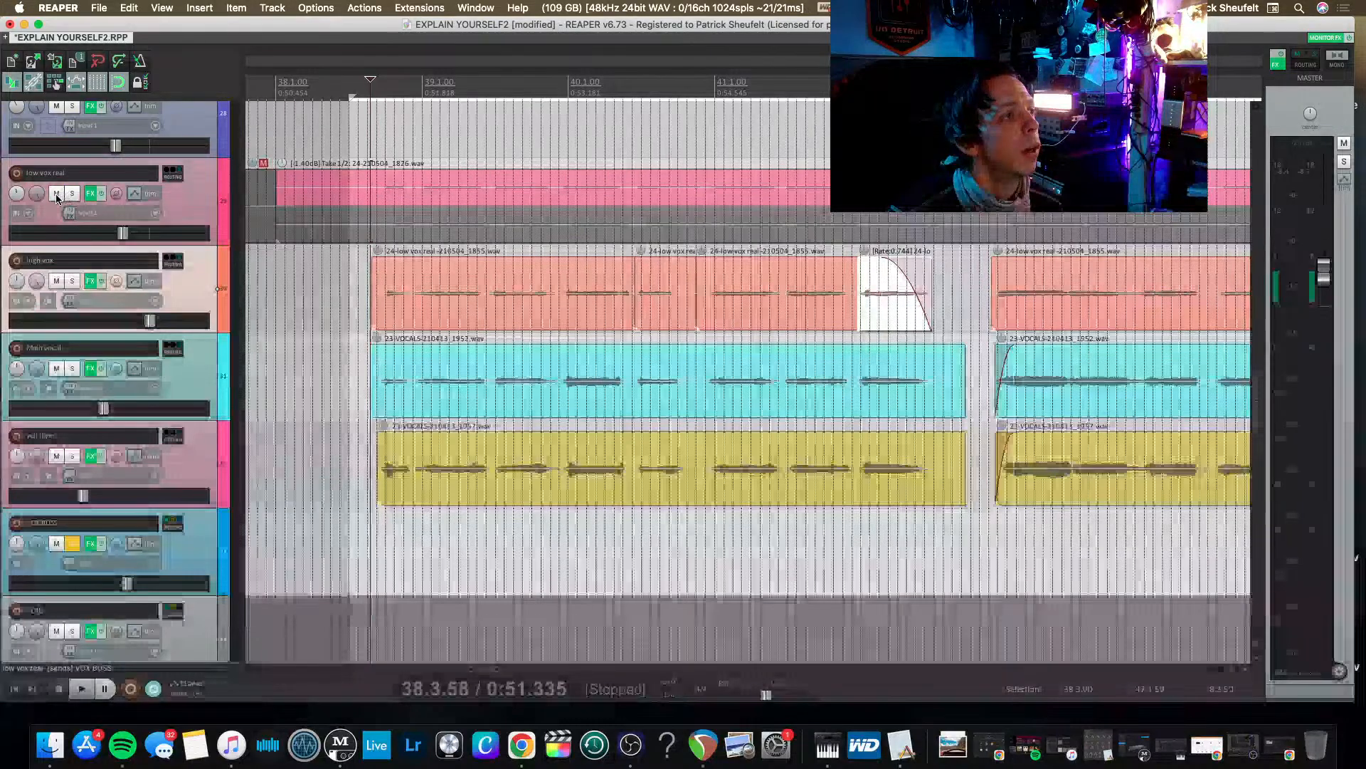
# Mute the low vox real track and save the project while the remaining vocals play.
pyautogui.click(57, 193)
pyautogui.press('space')
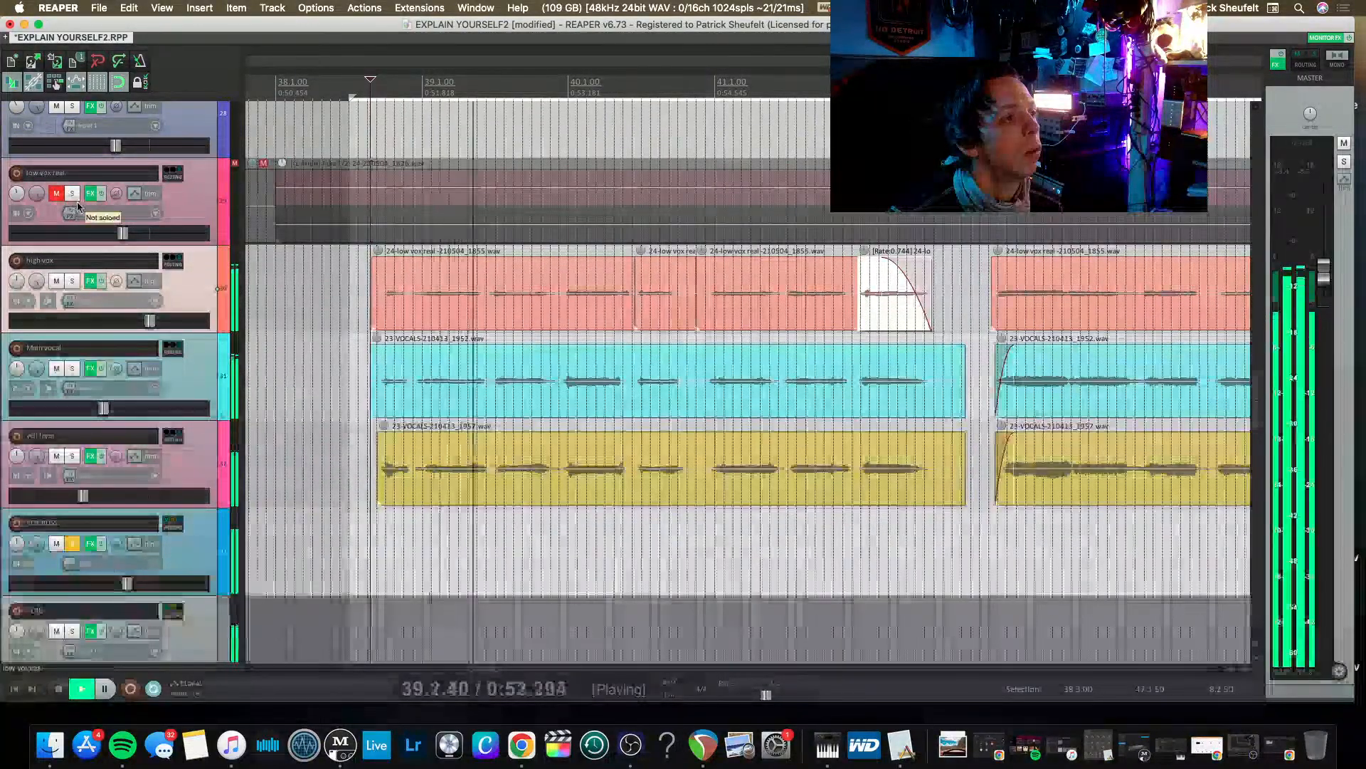
pyautogui.hscroll(4, 235, 364)
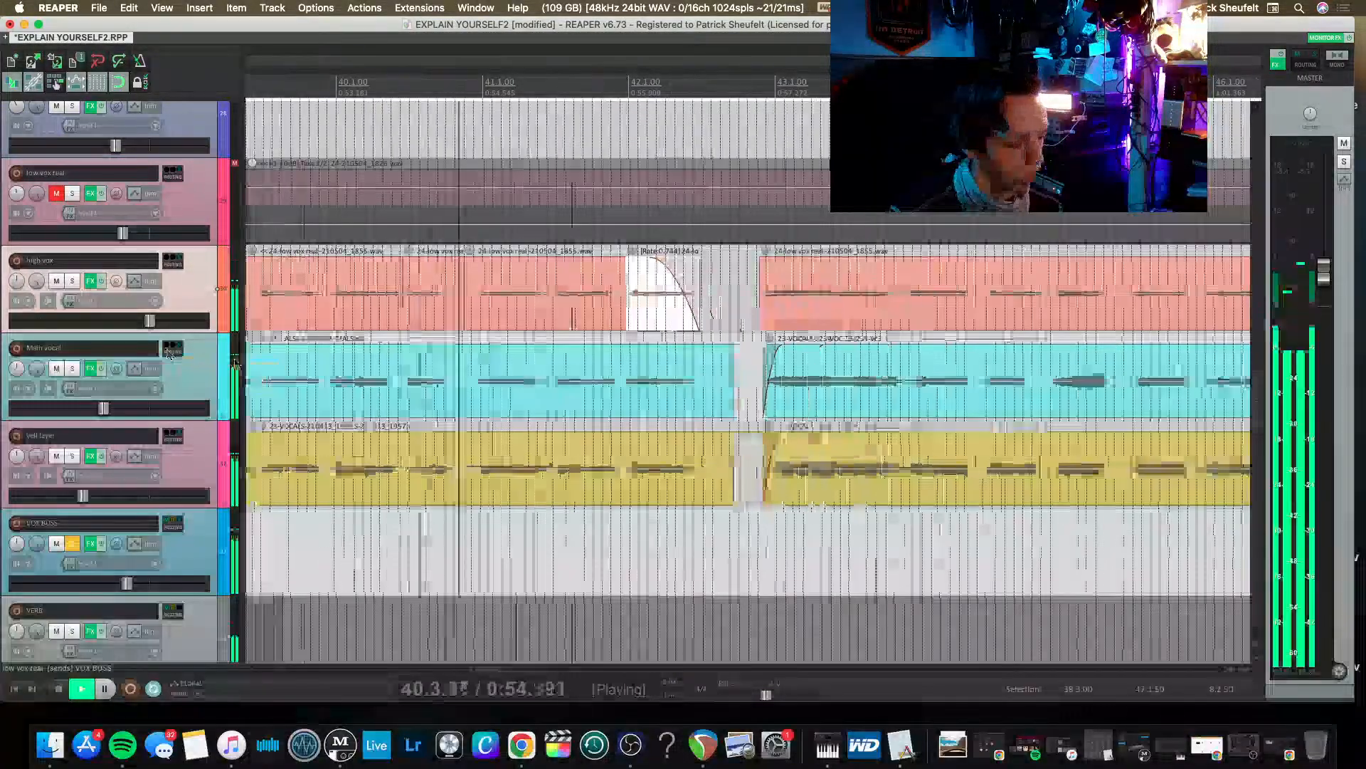
pyautogui.scroll(-3, 236, 365)
pyautogui.press('super+s')
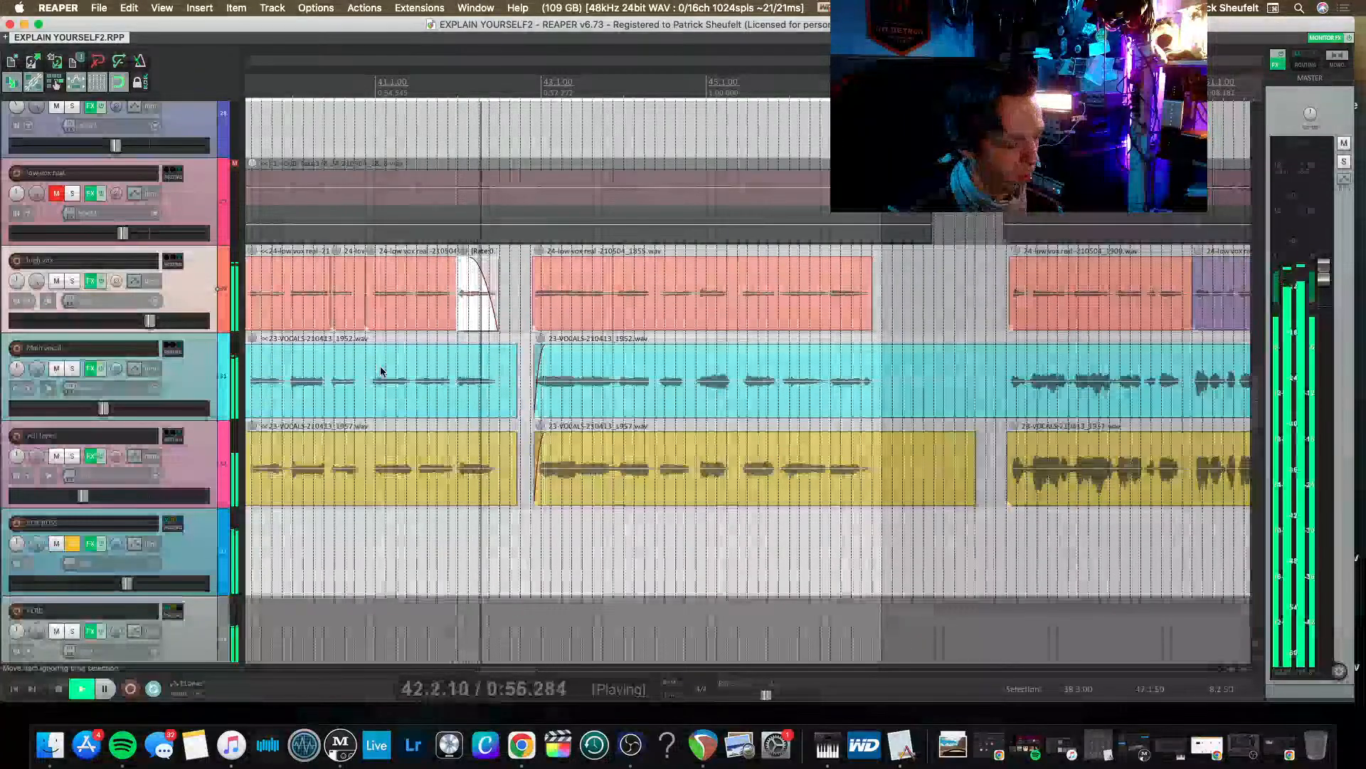
# Unsolo the vox buss to hear the vocals in the full mix.
pyautogui.scroll(-3, 383, 373)
pyautogui.hscroll(5, 383, 372)
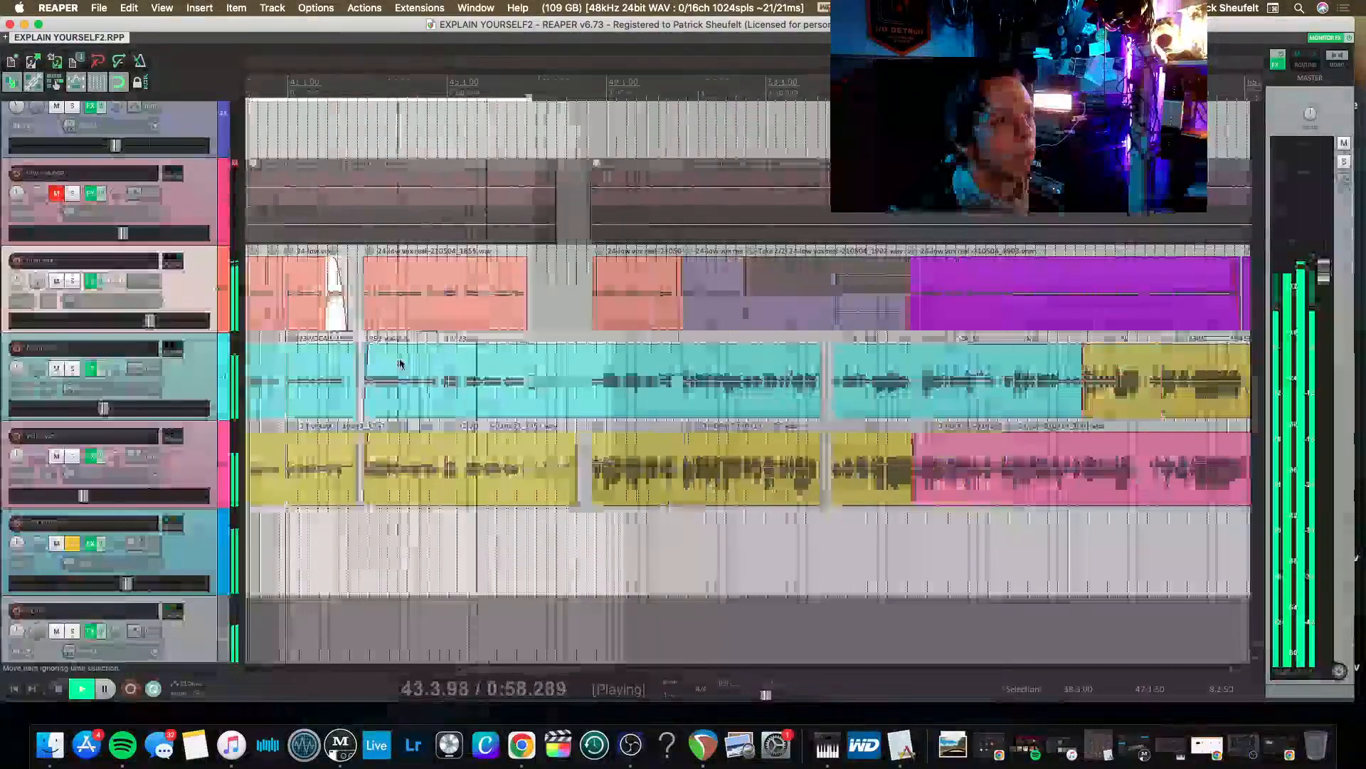
pyautogui.click(72, 543)
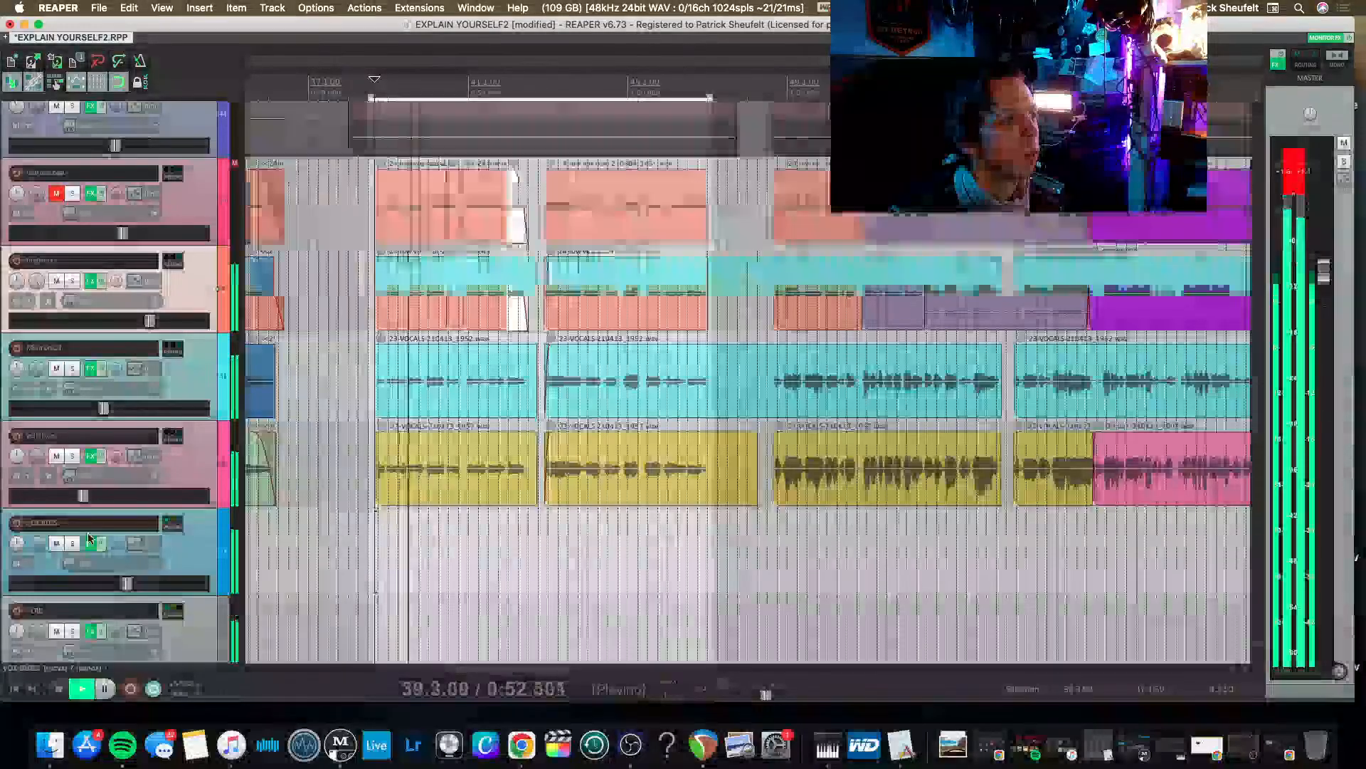
# Show the mixer and lower the VOX BUSS fader while the full mix plays.
pyautogui.scroll(-2, 86, 536)
pyautogui.press('super+m')
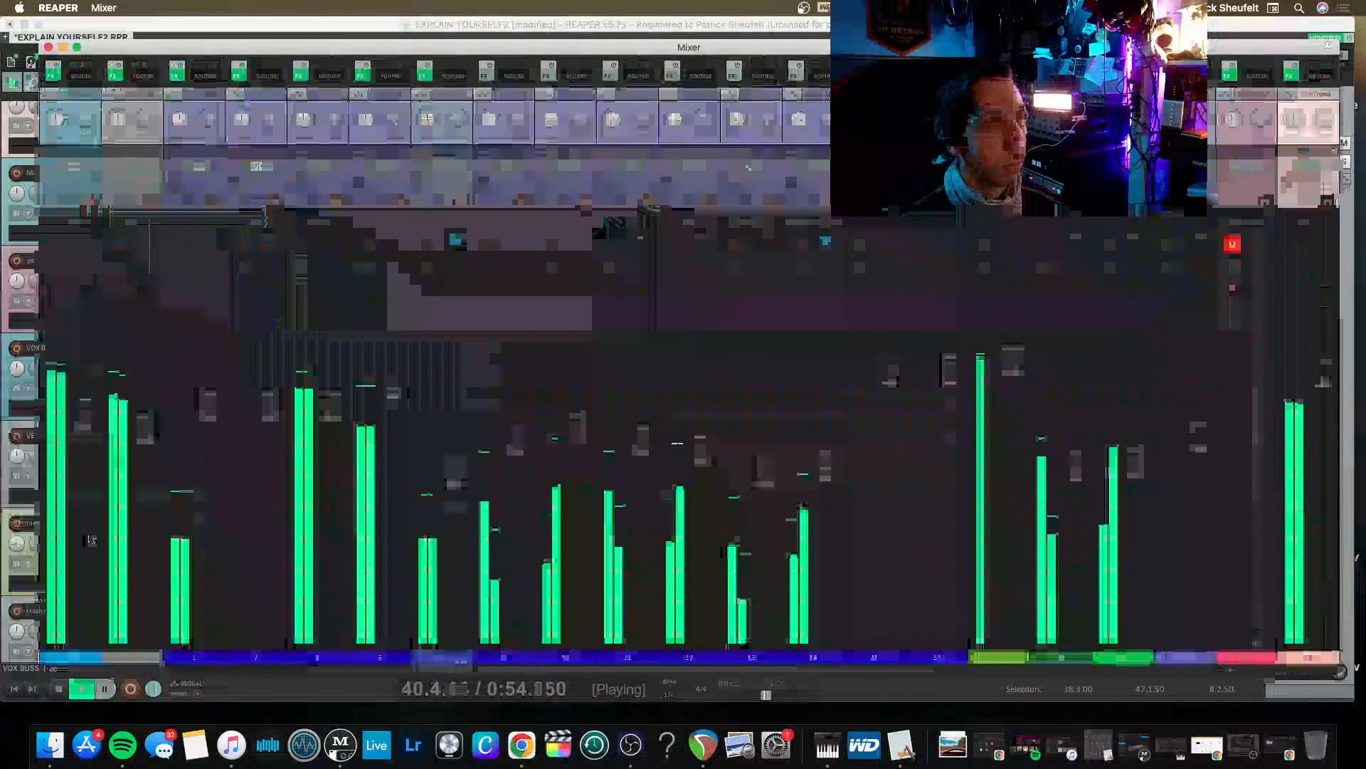
pyautogui.hscroll(-5, 579, 432)
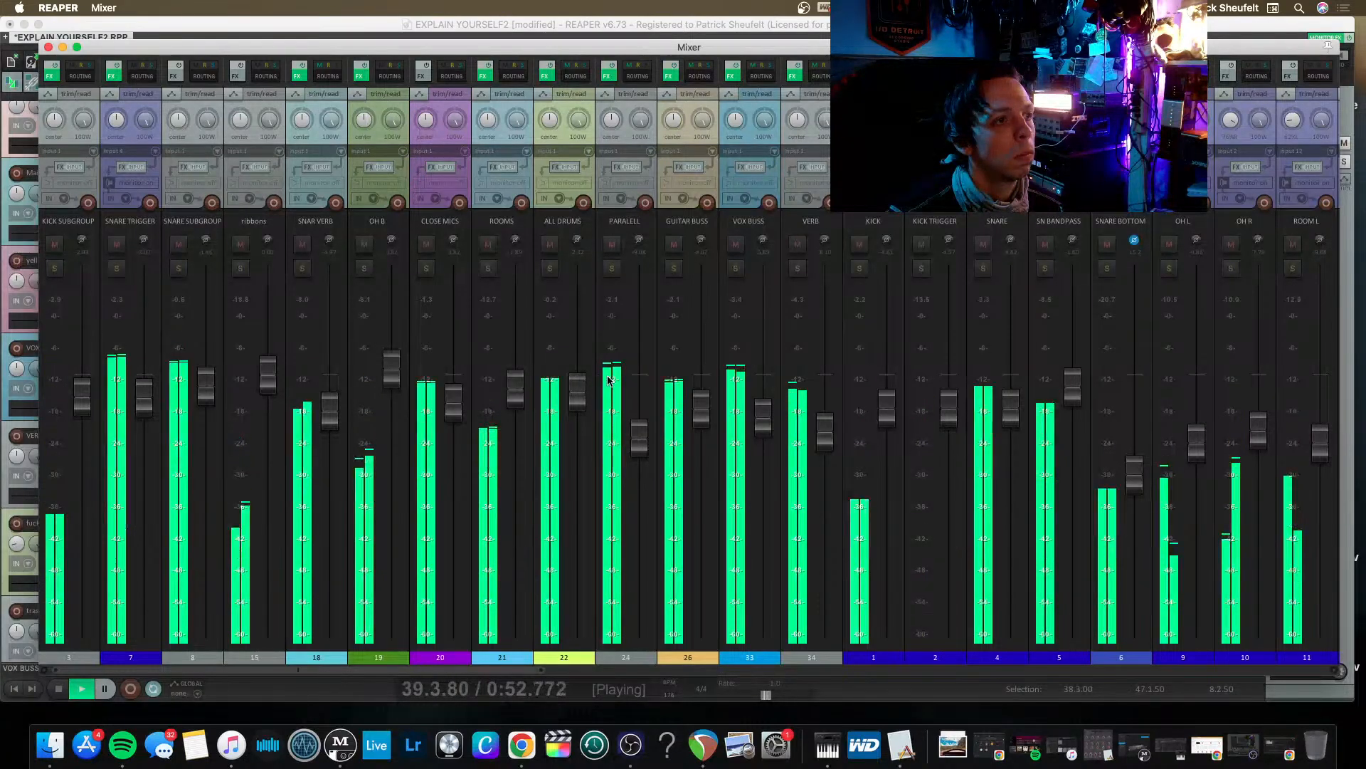
pyautogui.moveTo(762, 424); pyautogui.dragTo(761, 457)
# Lower the high vox fader slightly in the mixer during playback.
pyautogui.hscroll(7, 820, 439)
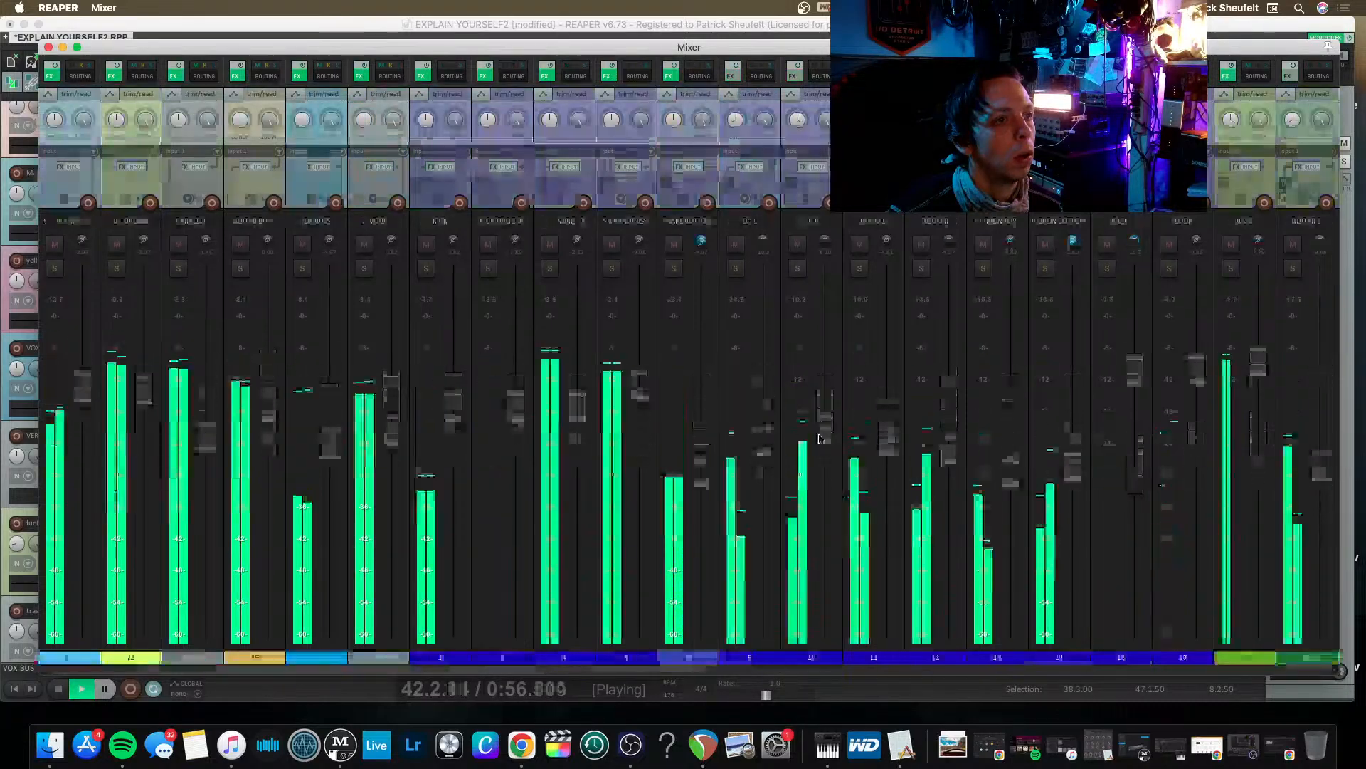
pyautogui.hscroll(7, 804, 343)
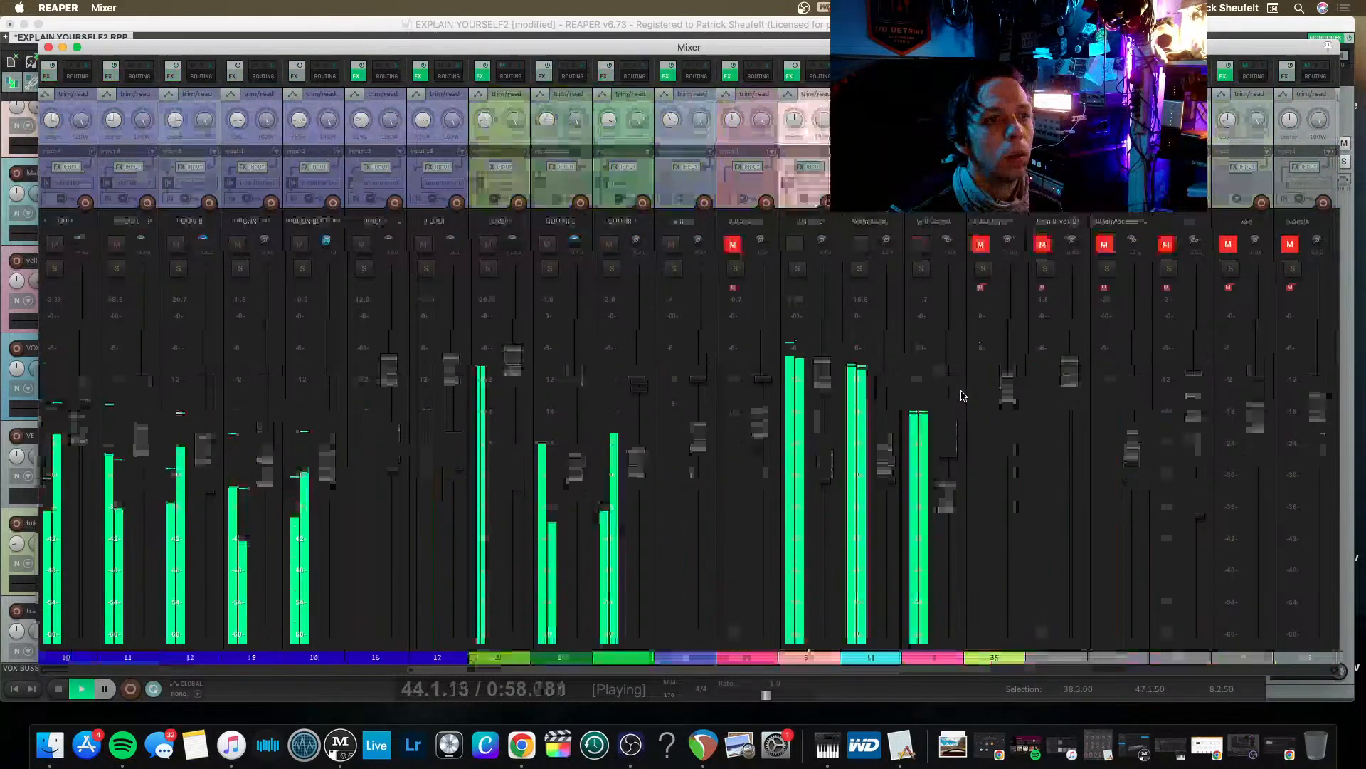
pyautogui.moveTo(759, 388); pyautogui.dragTo(769, 415)
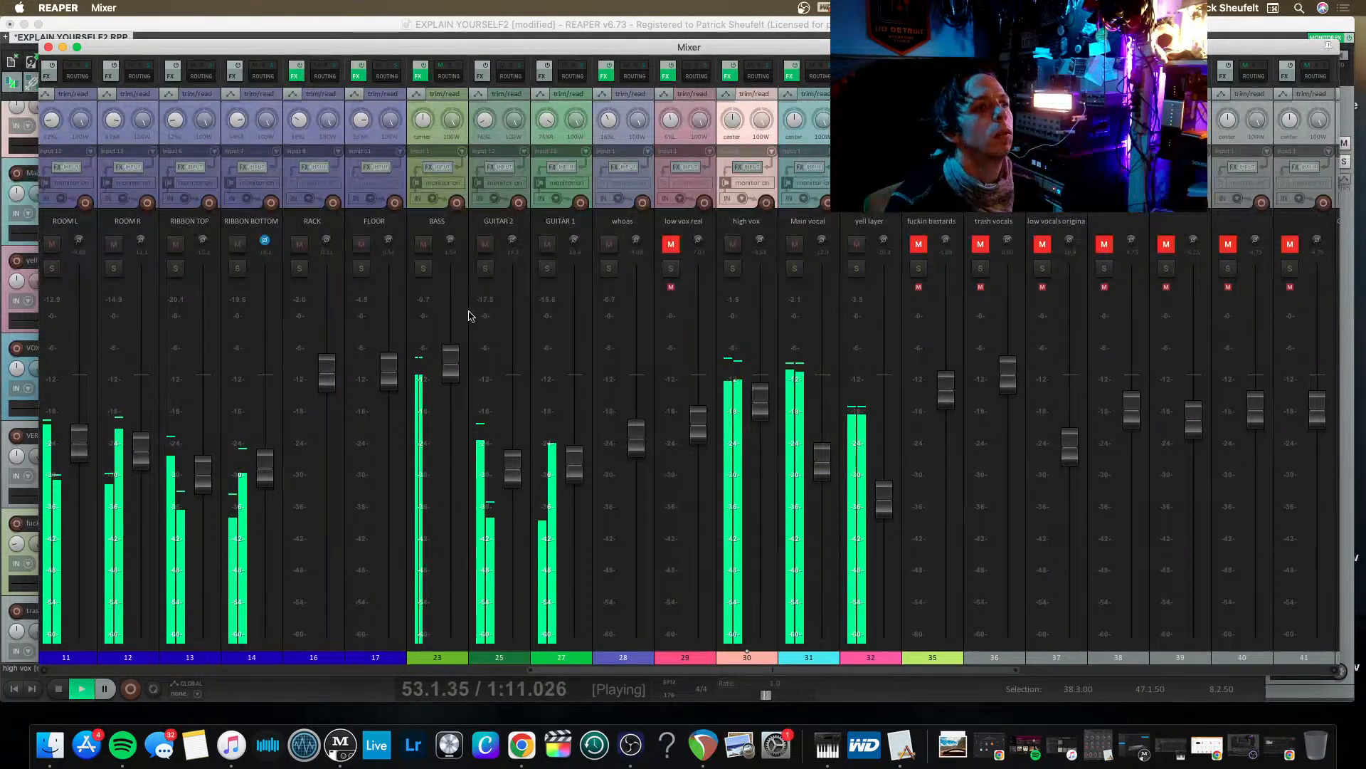
# In the VOX BUSS Pro-Q 3, add a broad +2.76 dB boost at about 379 Hz and a small cut near 2 kHz.
pyautogui.hscroll(-5, 477, 327)
pyautogui.hscroll(-10, 483, 339)
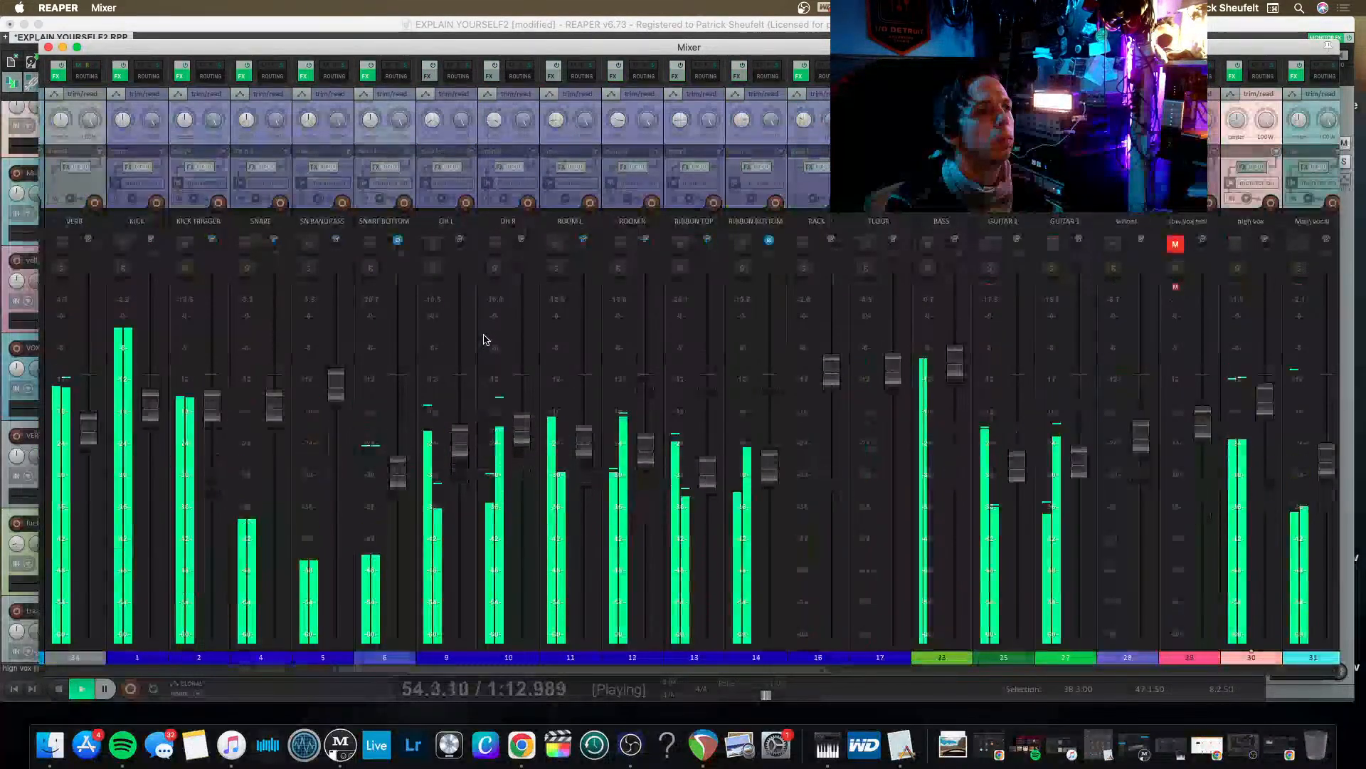
pyautogui.hscroll(-2, 498, 338)
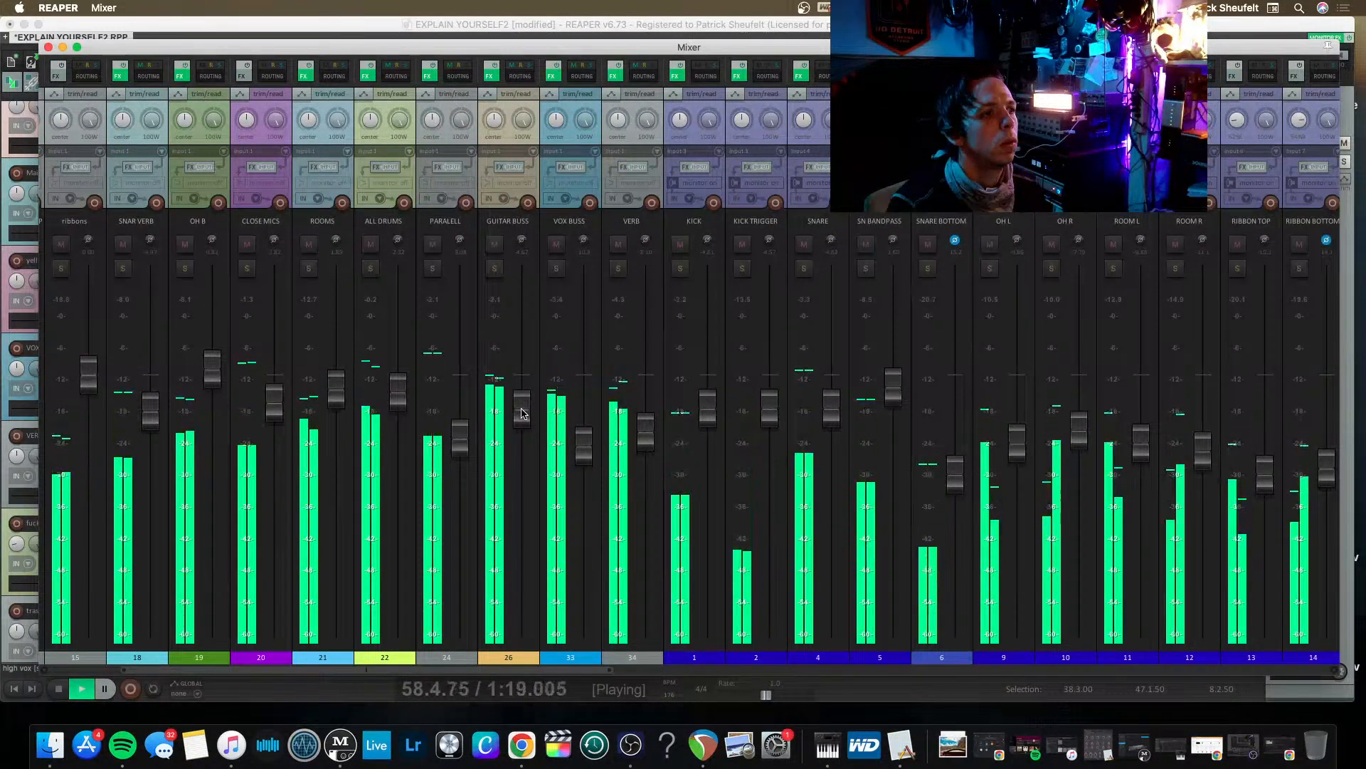
pyautogui.moveTo(520, 417)
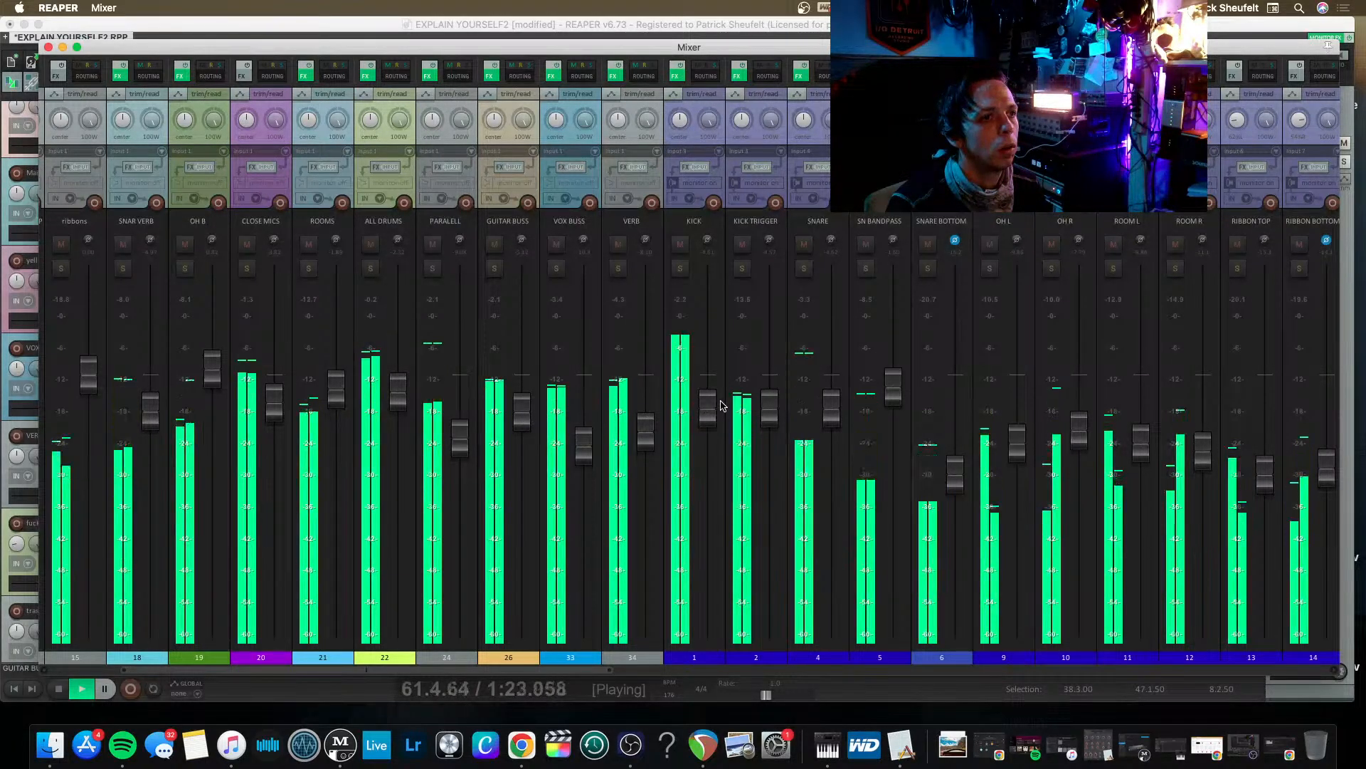
pyautogui.click(553, 75)
pyautogui.click(272, 95)
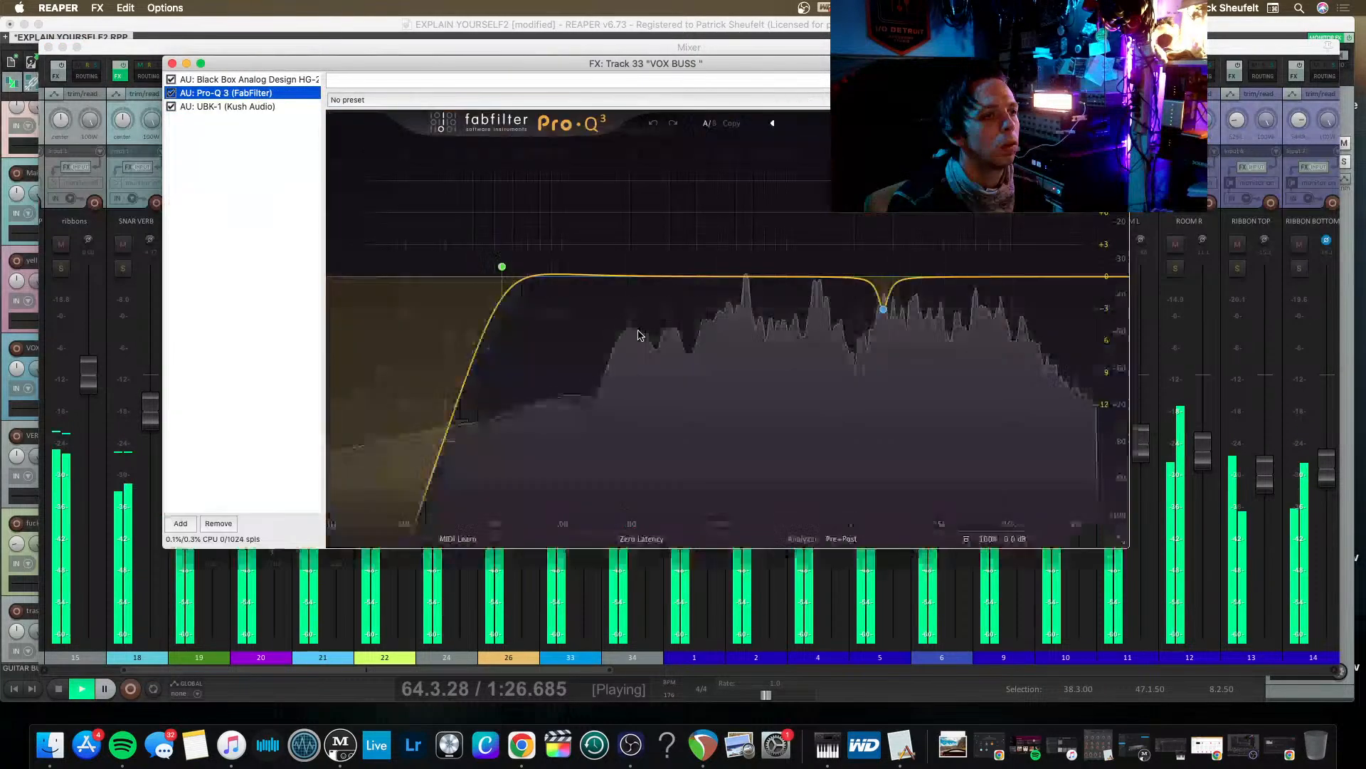
pyautogui.moveTo(651, 278); pyautogui.dragTo(682, 254)
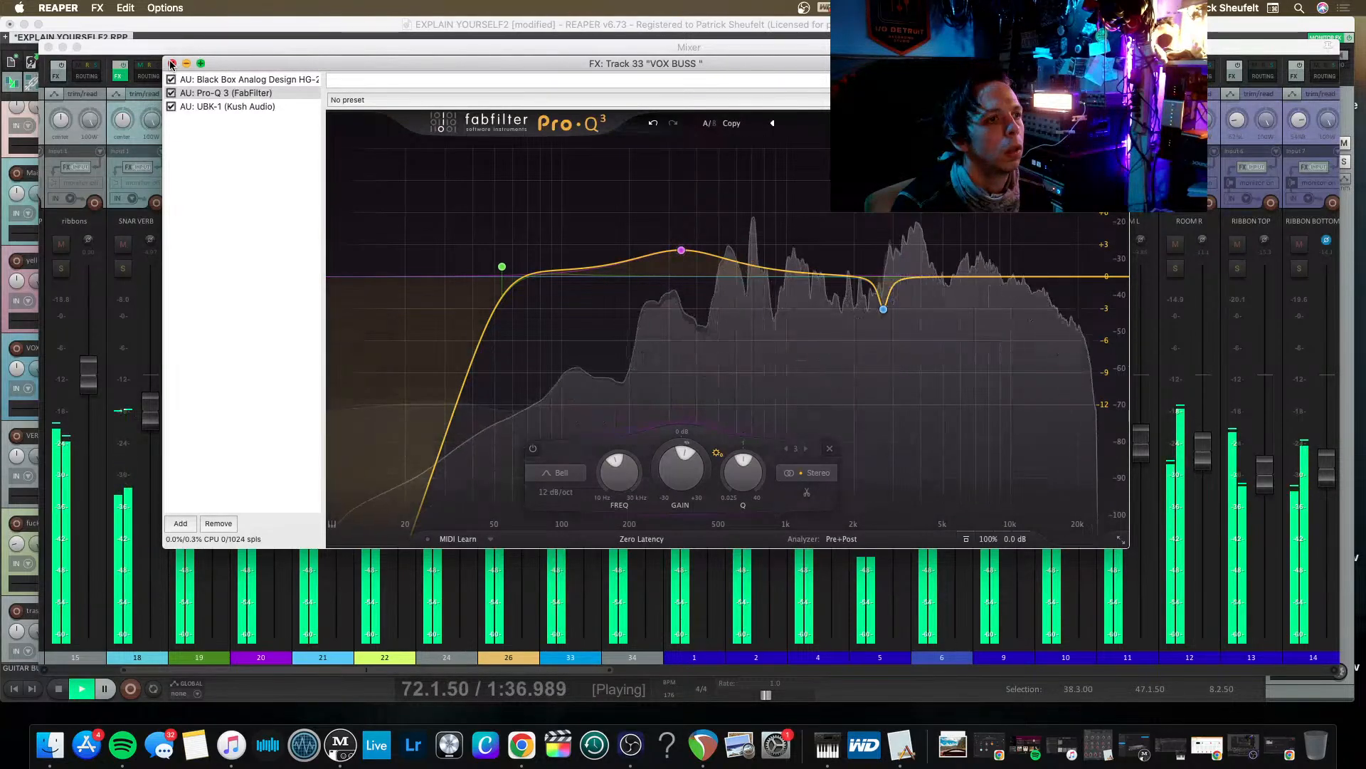
pyautogui.moveTo(681, 250)
pyautogui.mouseDown()
pyautogui.moveTo(670, 171)
pyautogui.moveTo(798, 184)
pyautogui.moveTo(786, 203)
pyautogui.moveTo(748, 182)
pyautogui.moveTo(690, 214)
pyautogui.moveTo(671, 232)
pyautogui.moveTo(692, 247)
pyautogui.mouseUp()
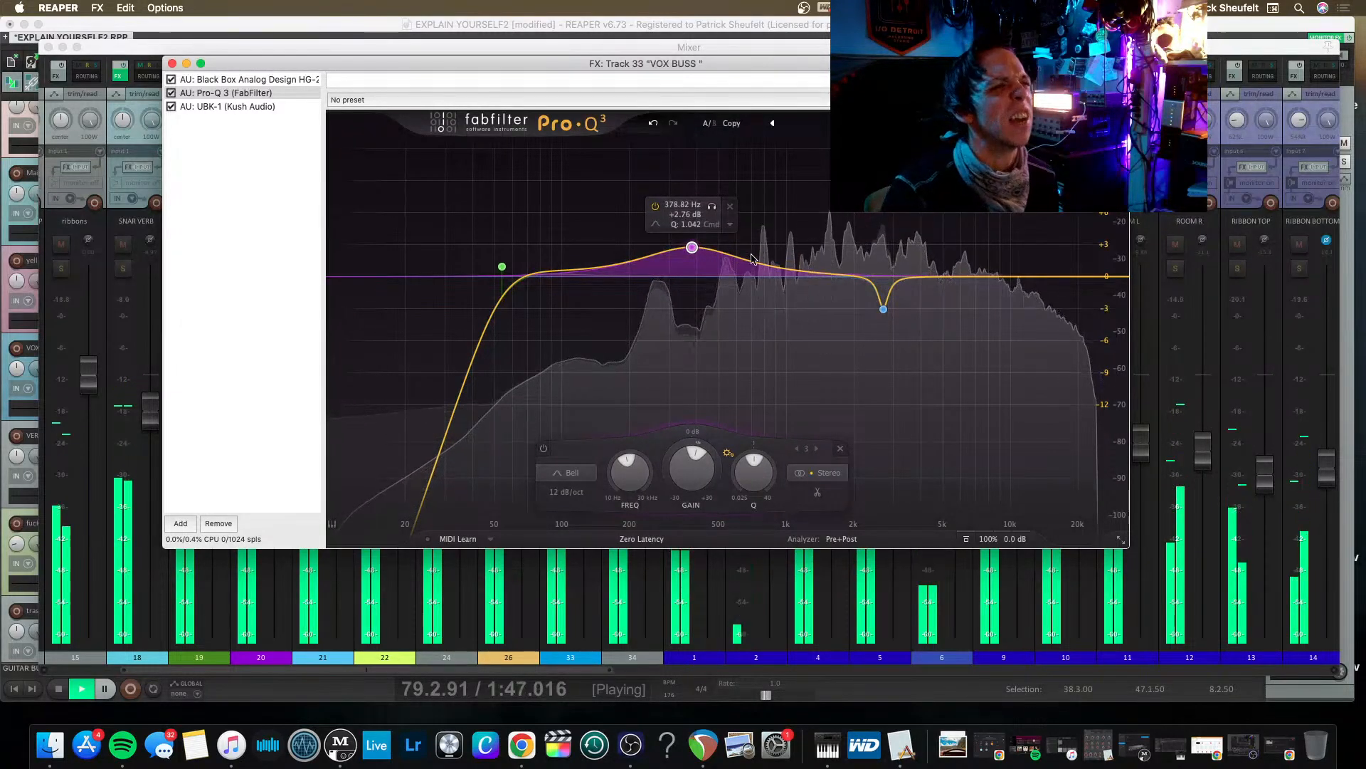
pyautogui.click(854, 284)
pyautogui.click(227, 93)
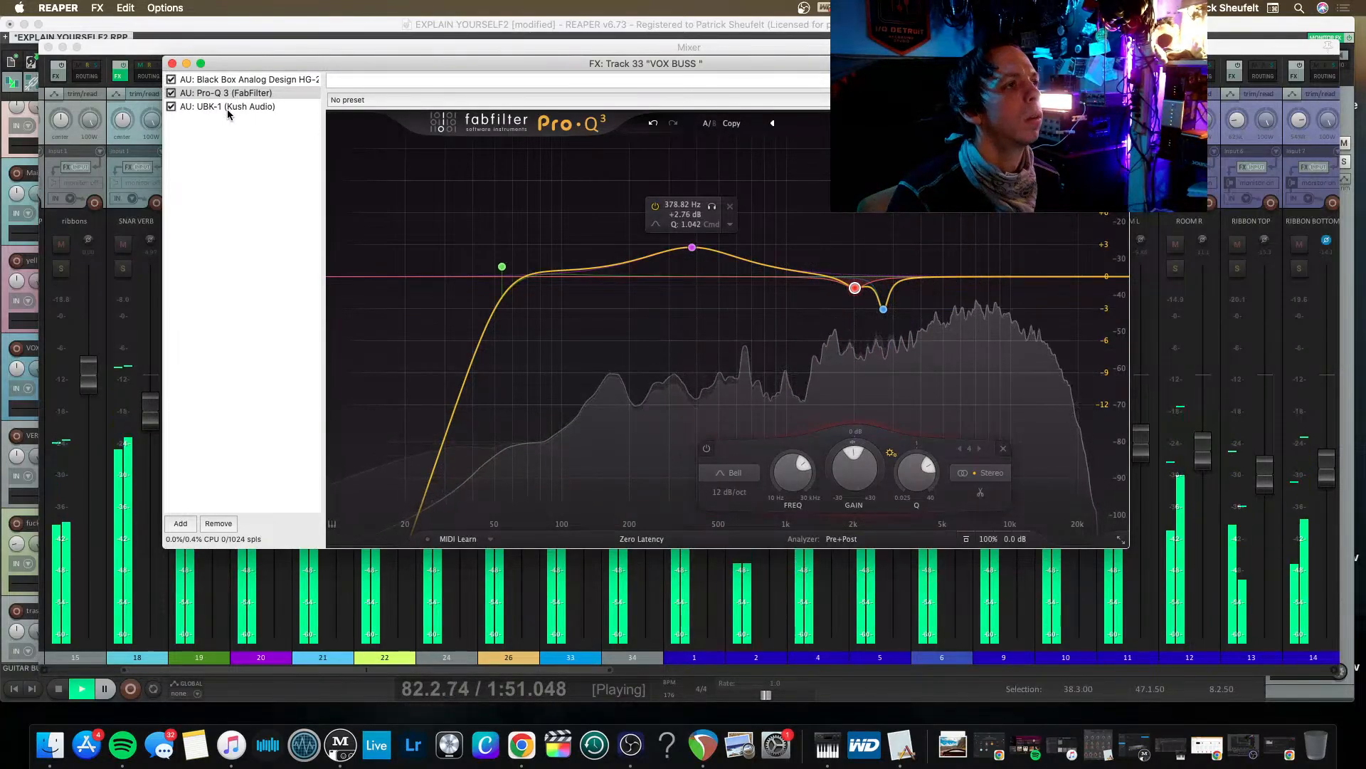
# Review the UBK-1 and Black Box HG-2 settings on the VOX BUSS and close its effects window.
pyautogui.click(228, 108)
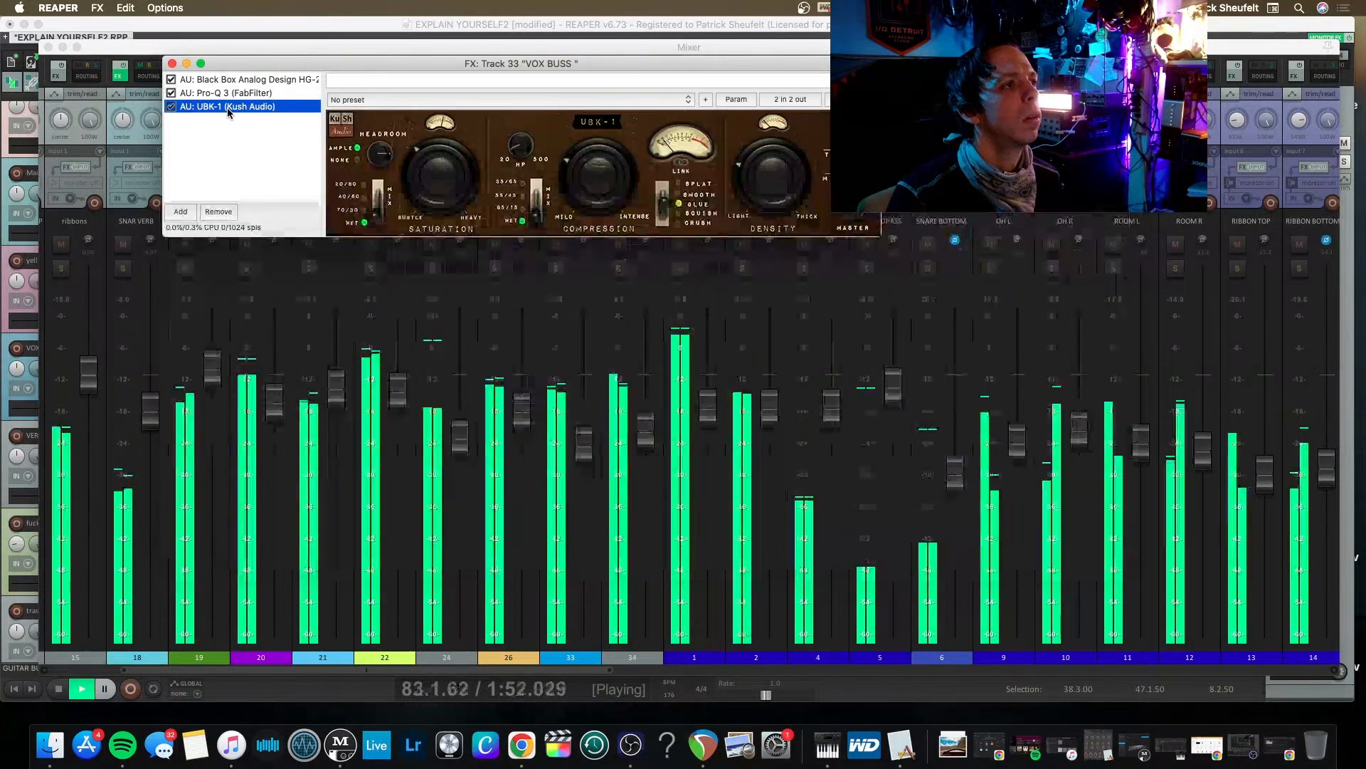
pyautogui.click(268, 81)
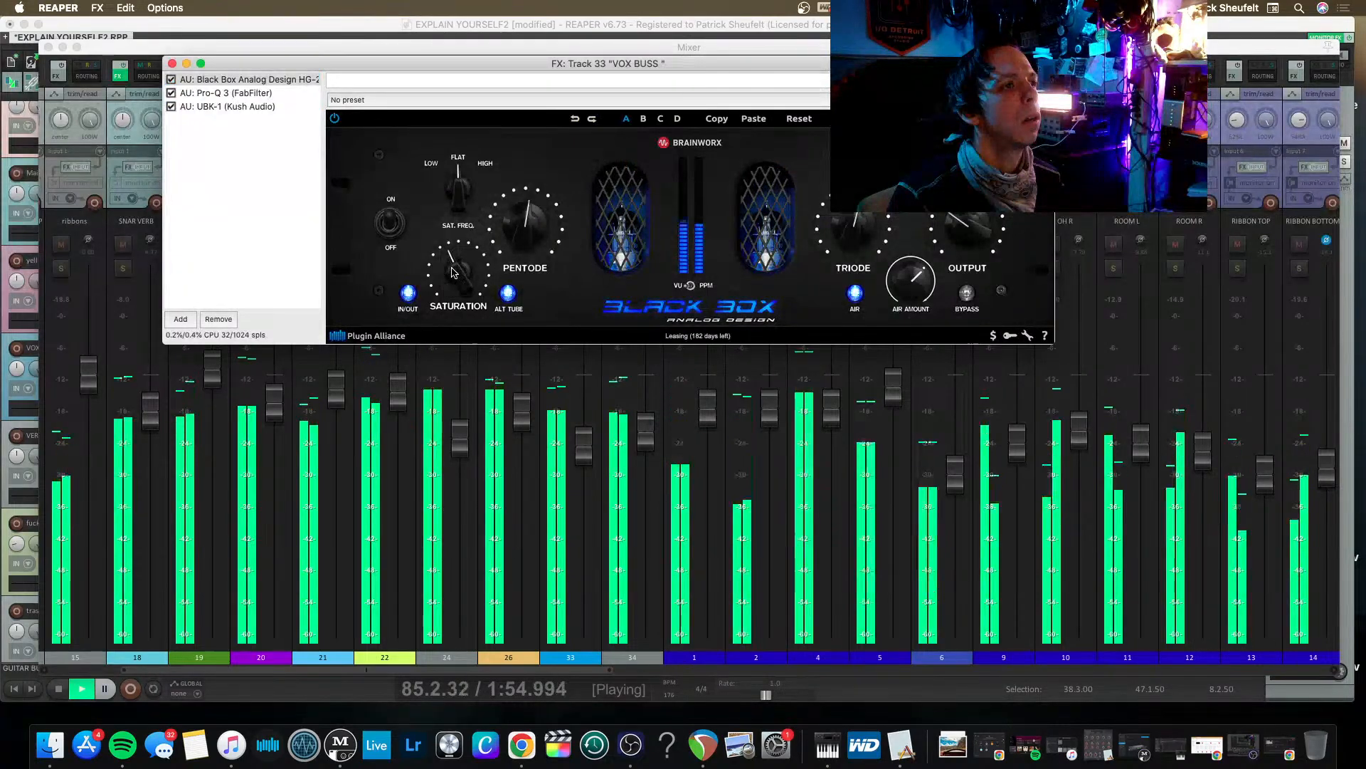
pyautogui.click(239, 107)
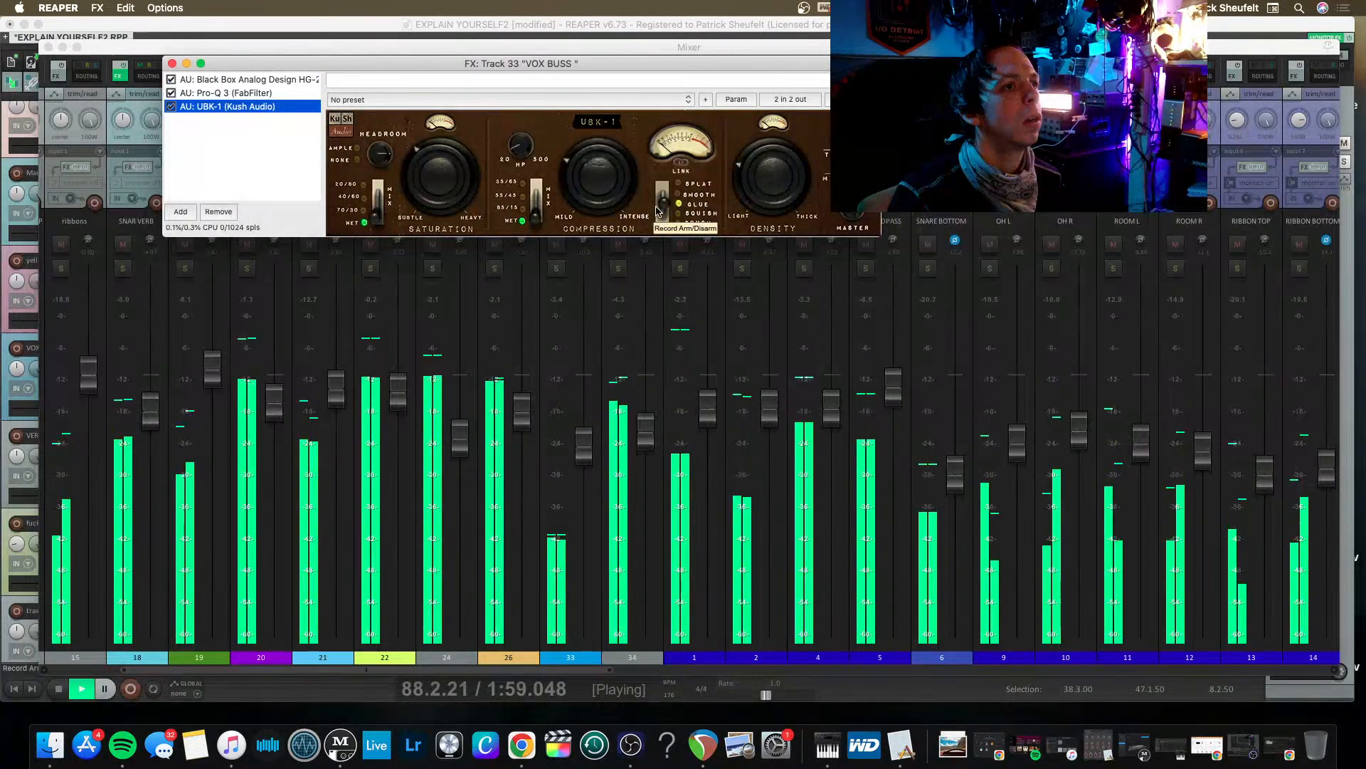
pyautogui.click(173, 64)
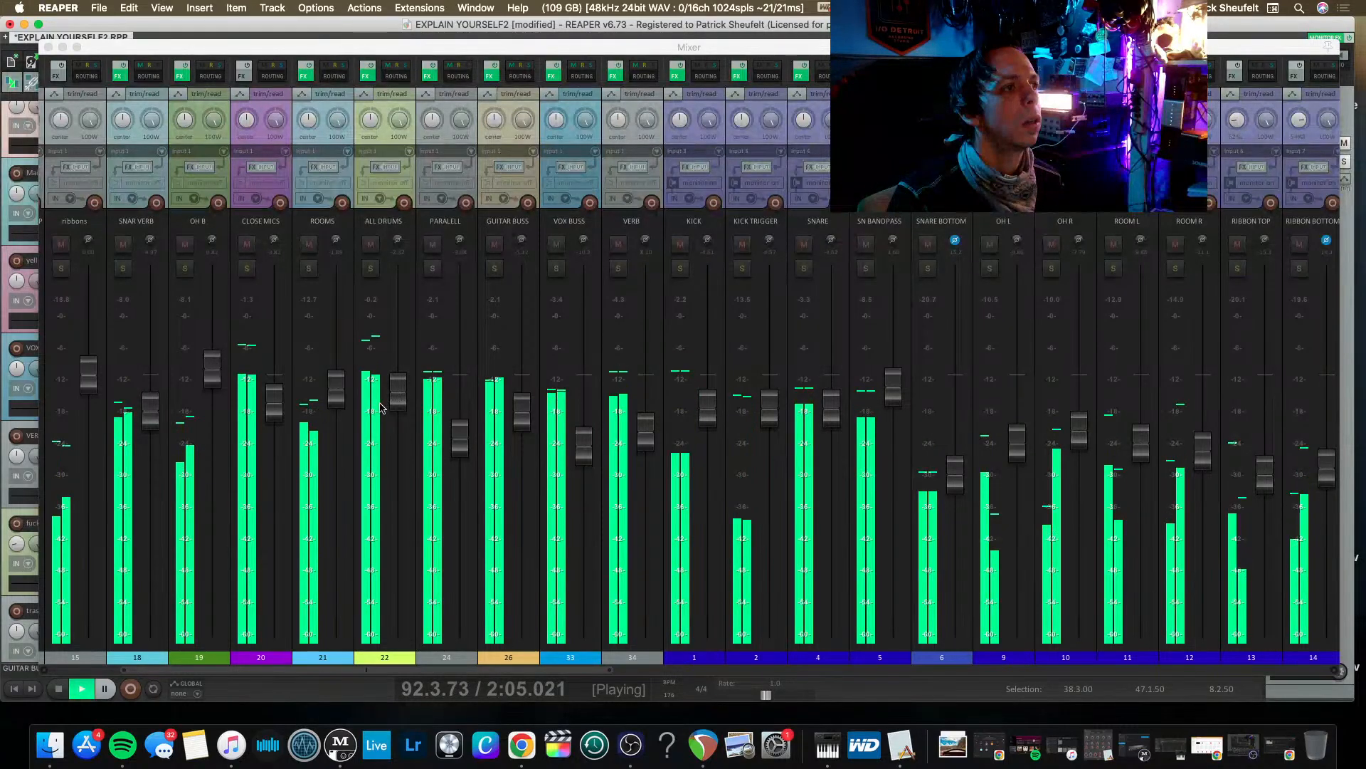
# Rebalance the mix with slightly less ALL DRUMS and more VOX BUSS, and save the project.
pyautogui.moveTo(392, 391); pyautogui.dragTo(394, 396)
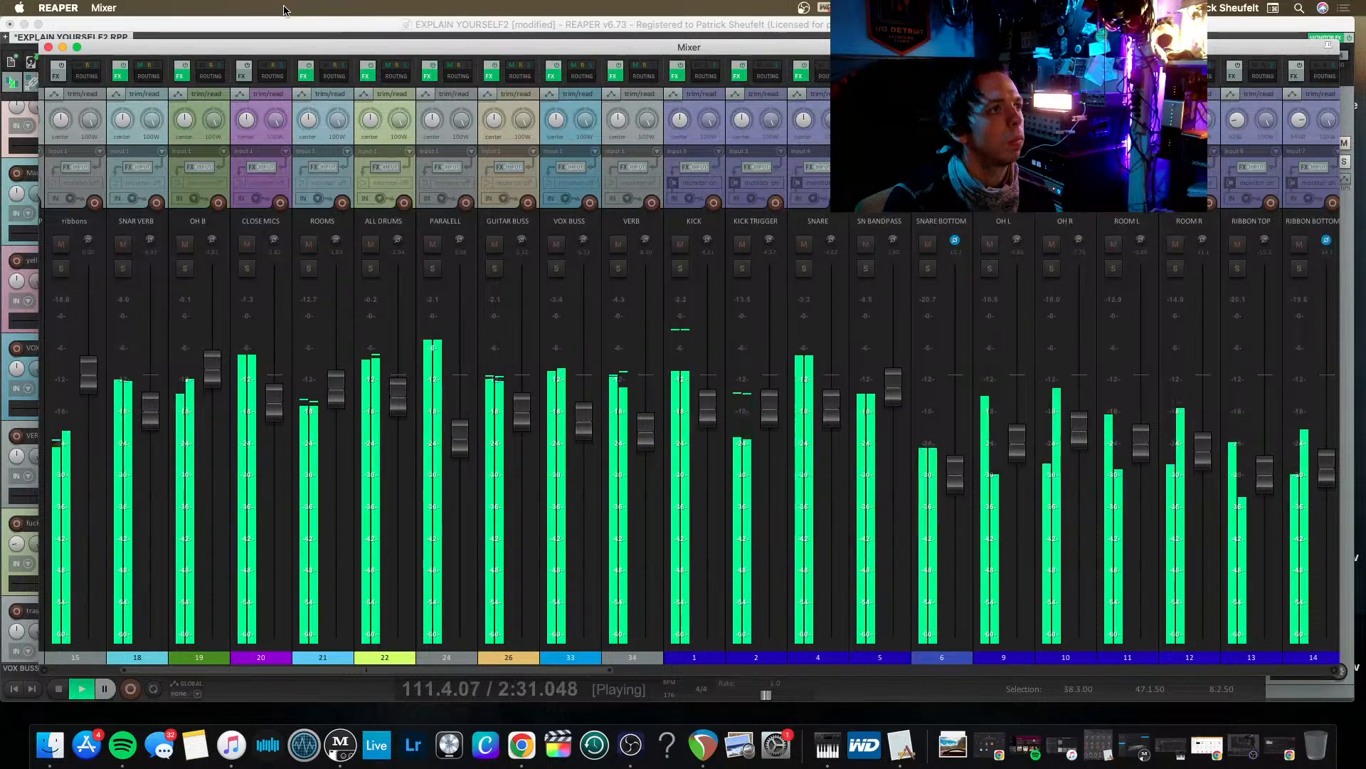
pyautogui.click(283, 29)
pyautogui.press('super+s')
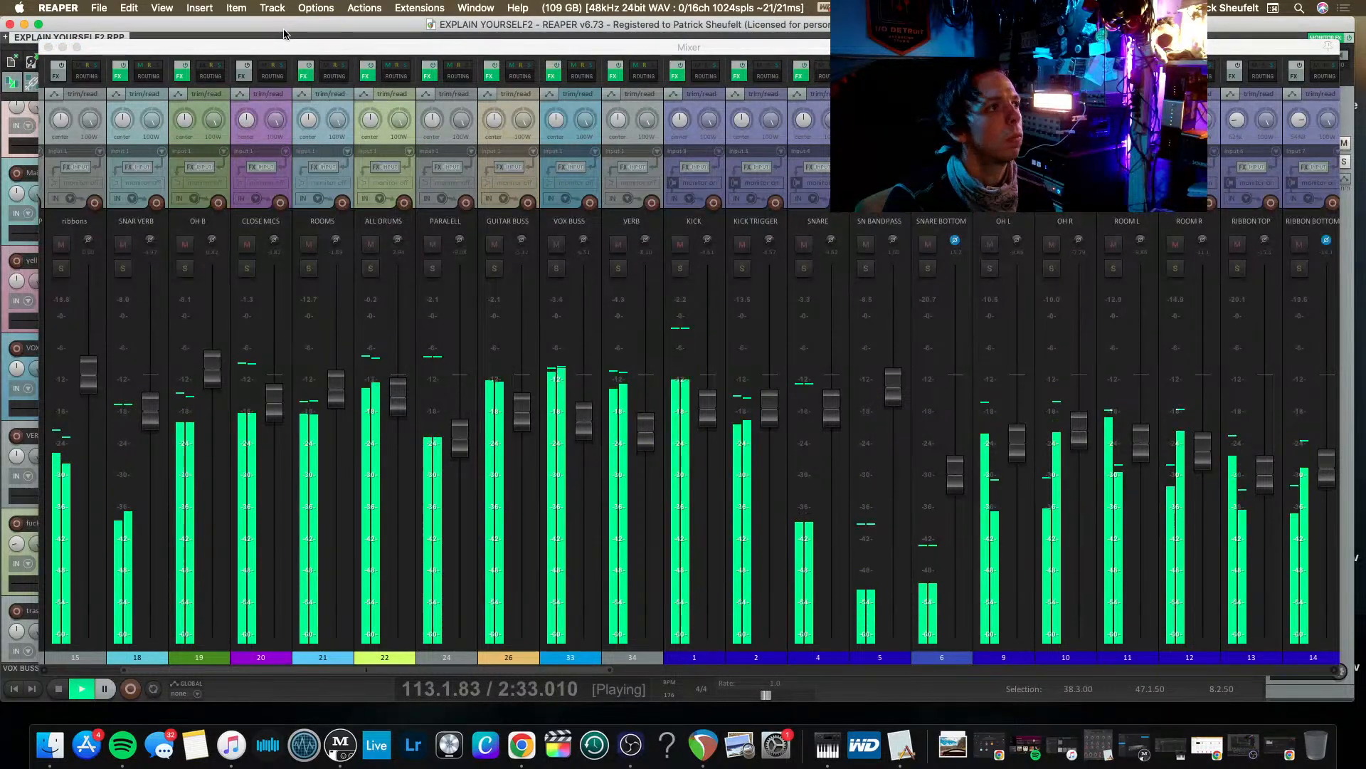
# Switch to Chrome to check the live stream's health in YouTube Studio, and minimize the browser.
pyautogui.hscroll(-3, 159, 284)
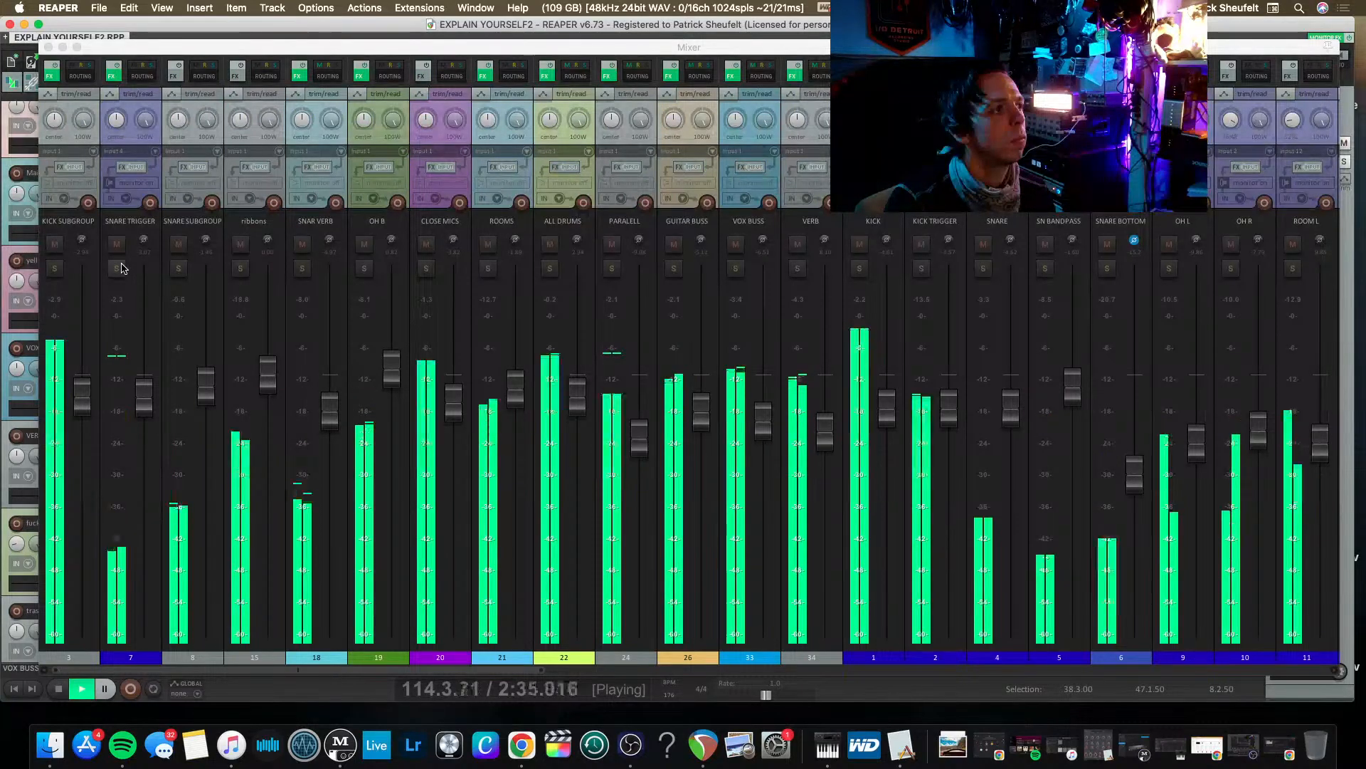
pyautogui.hscroll(10, 327, 315)
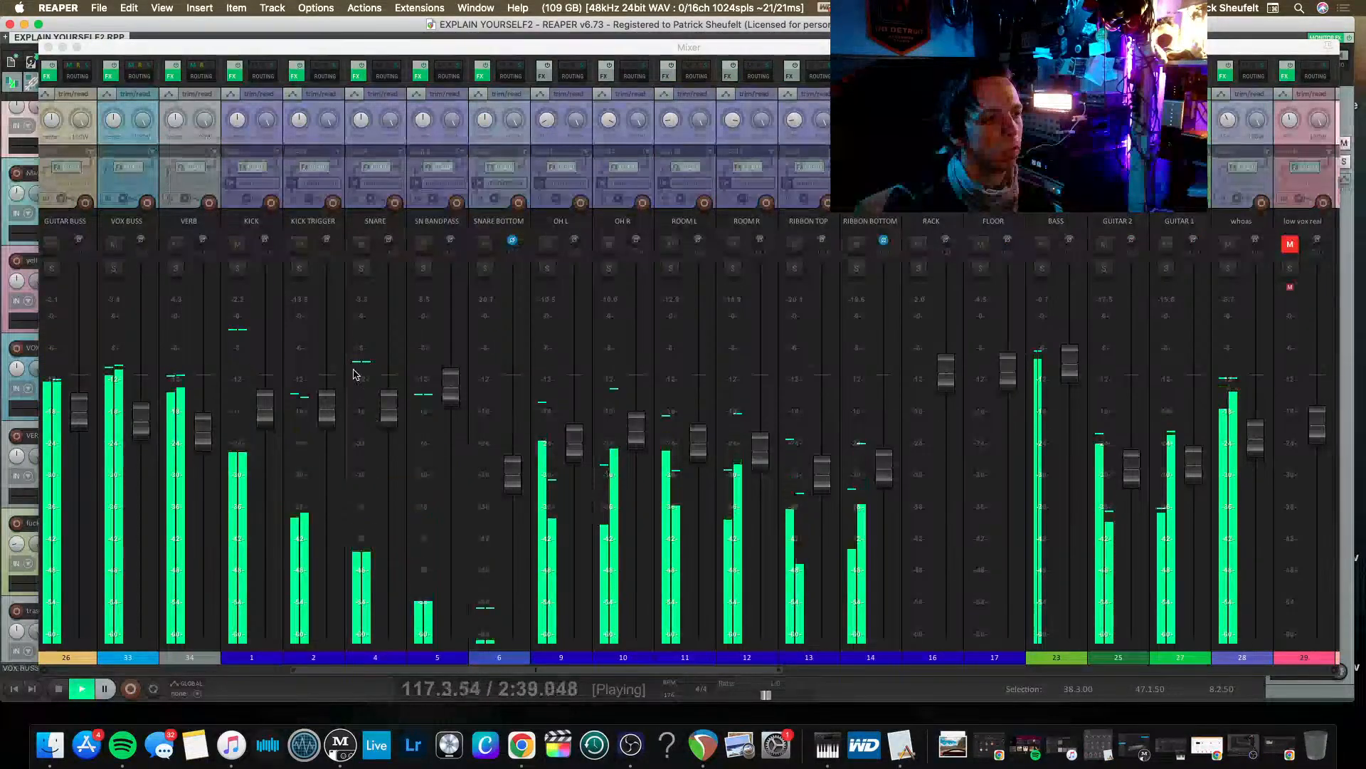
pyautogui.hscroll(12, 368, 472)
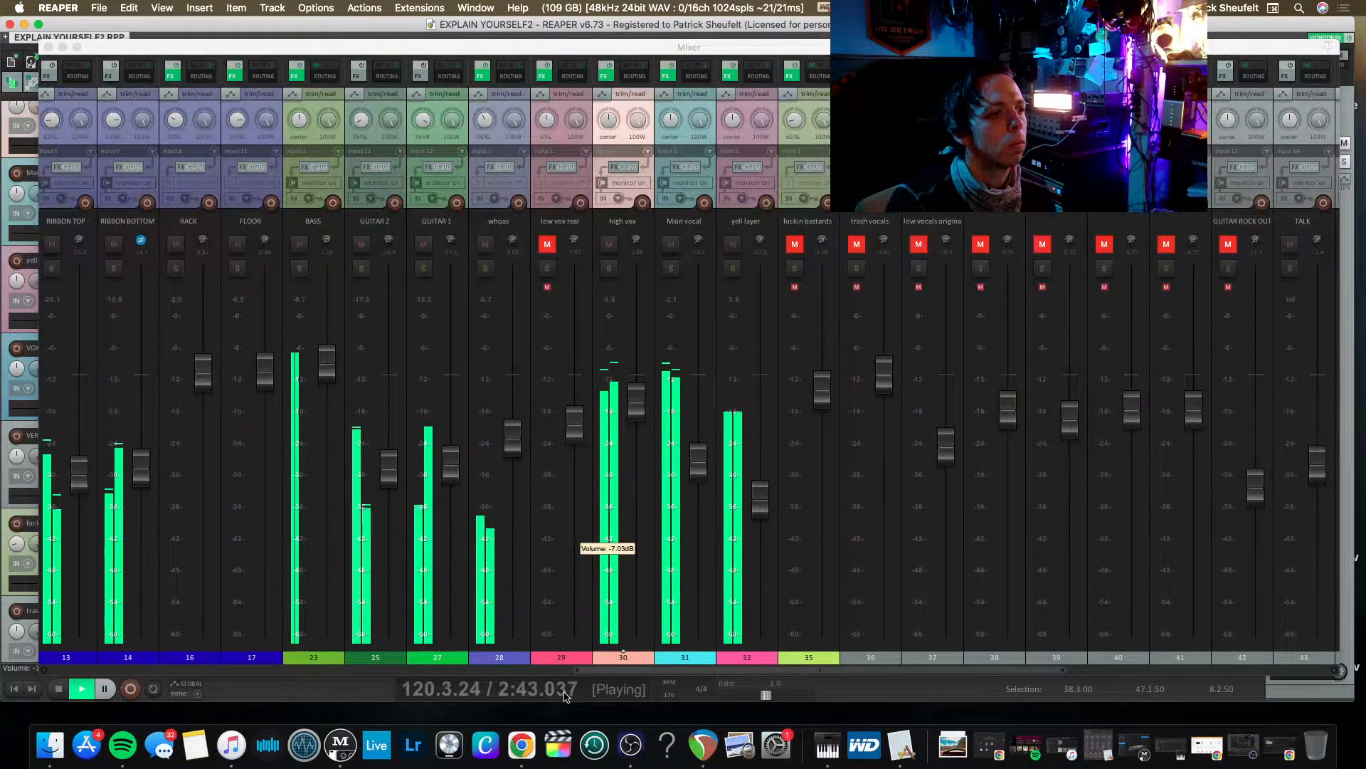
pyautogui.click(527, 723)
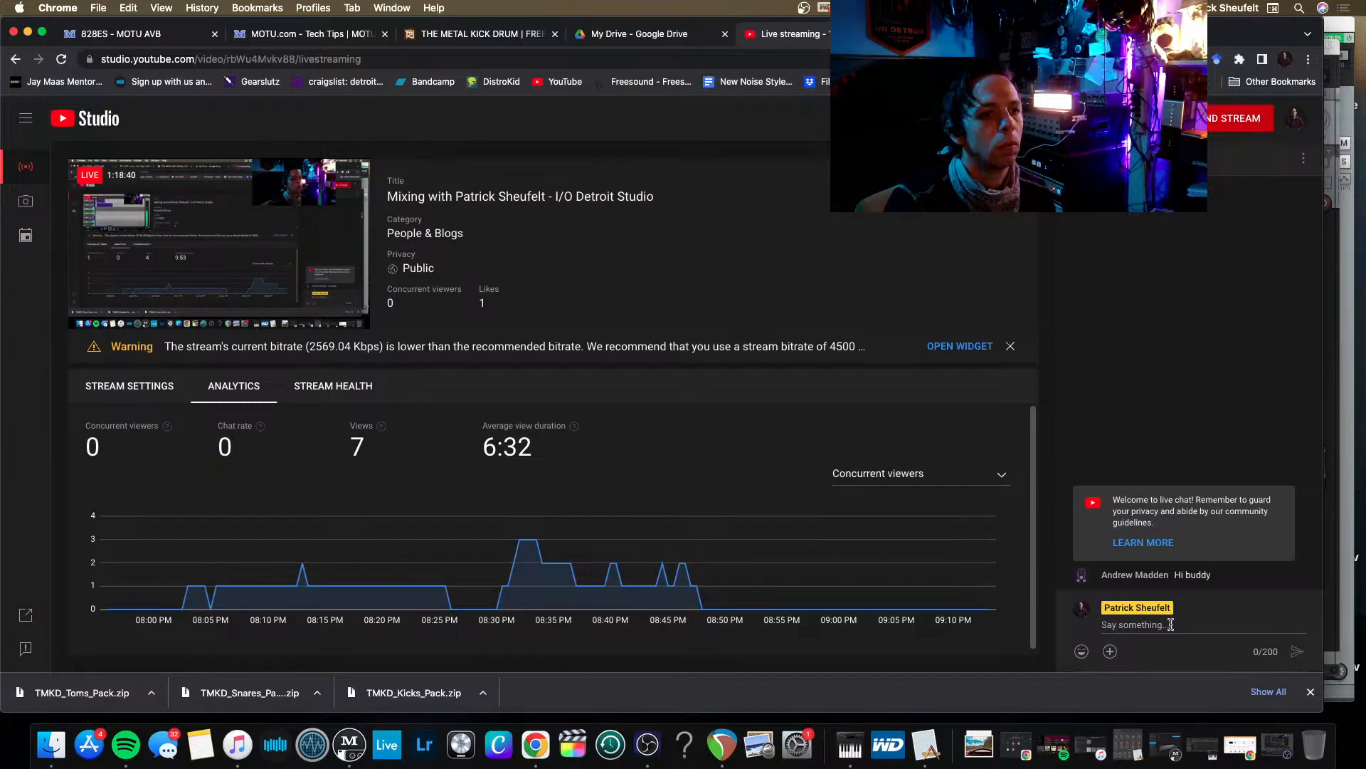
pyautogui.click(27, 32)
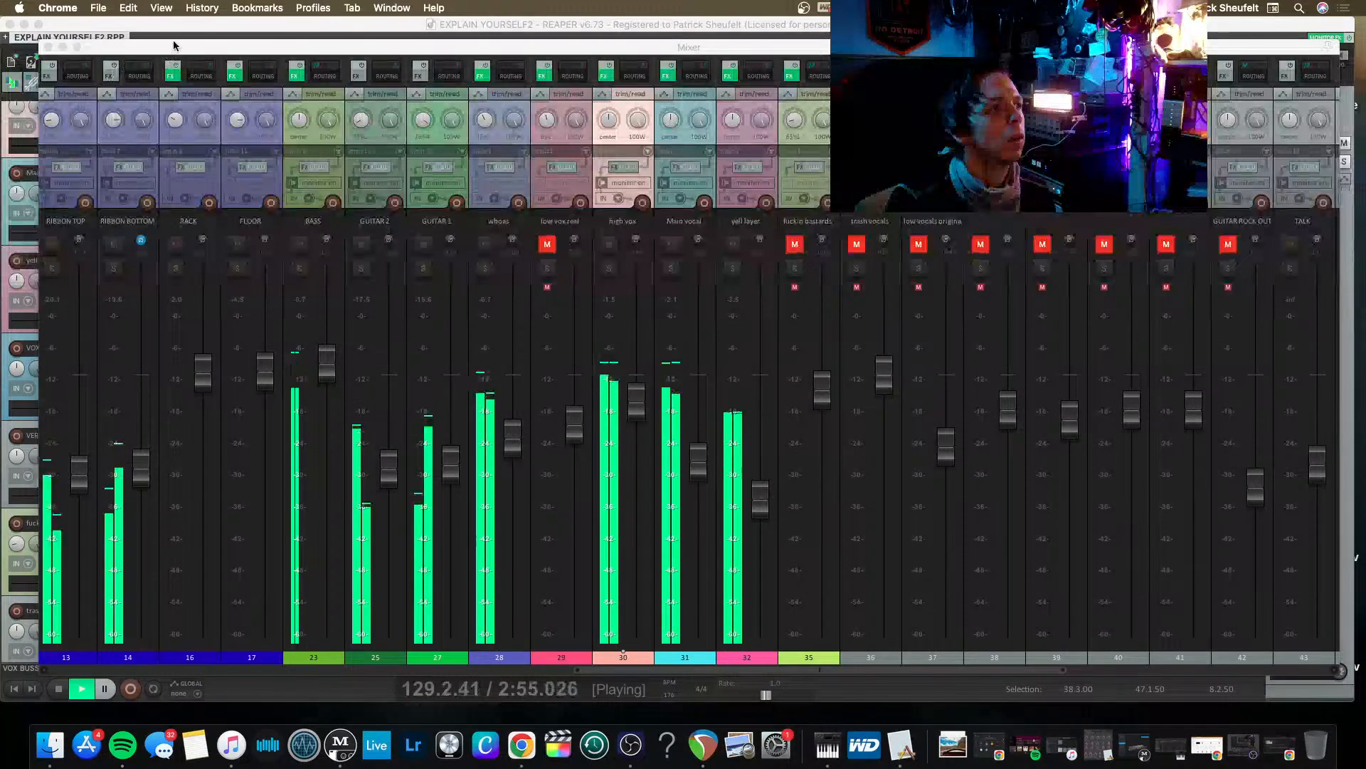
# Return to REAPER, stop playback and hide the mixer to bring back the arrangement.
pyautogui.click(311, 28)
pyautogui.press('space')
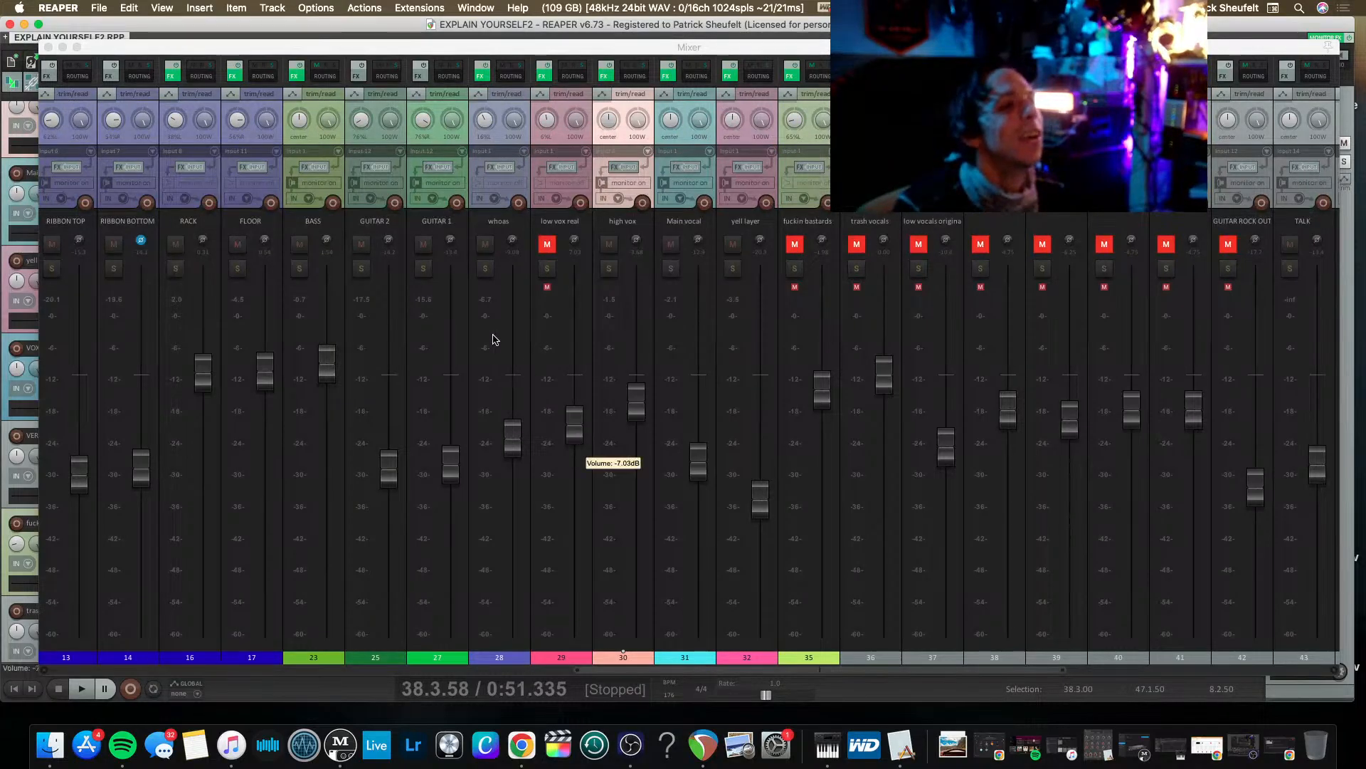
pyautogui.click(543, 138)
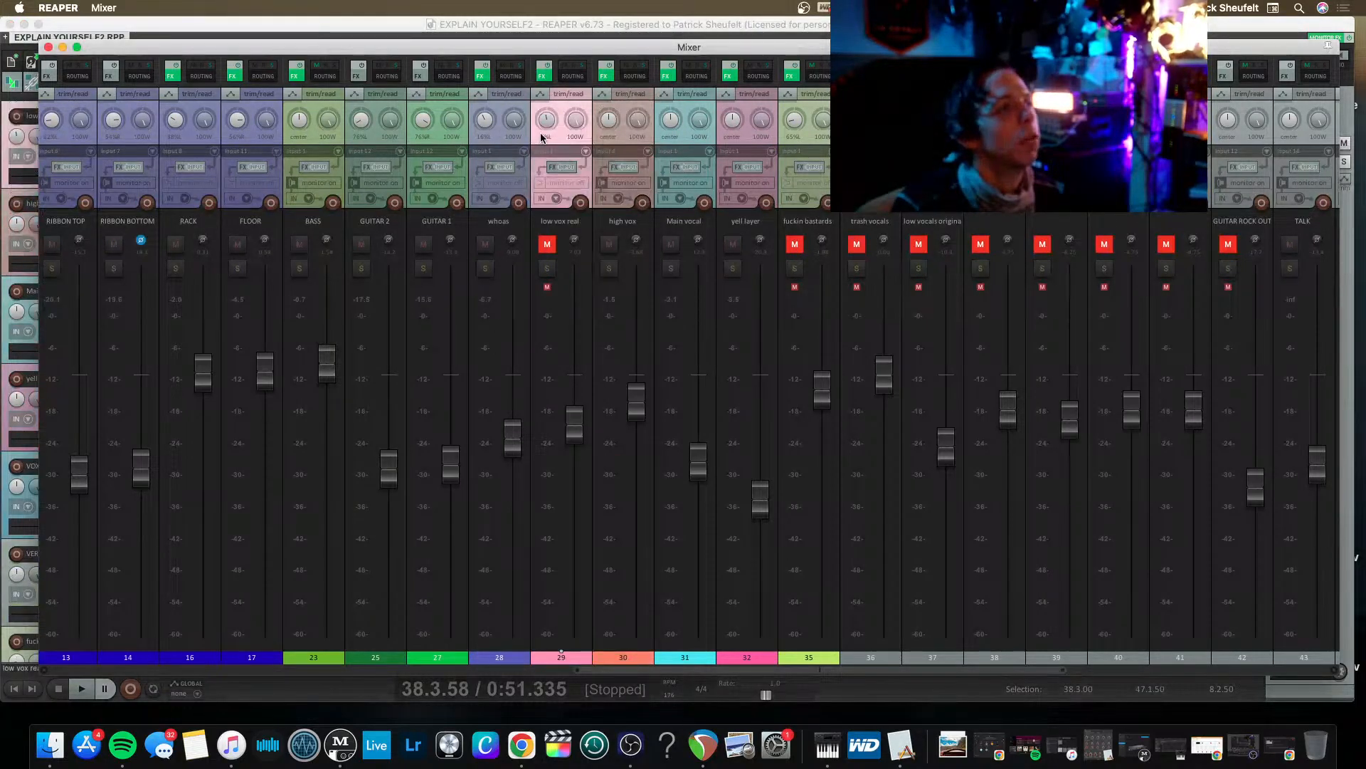
pyautogui.click(66, 138)
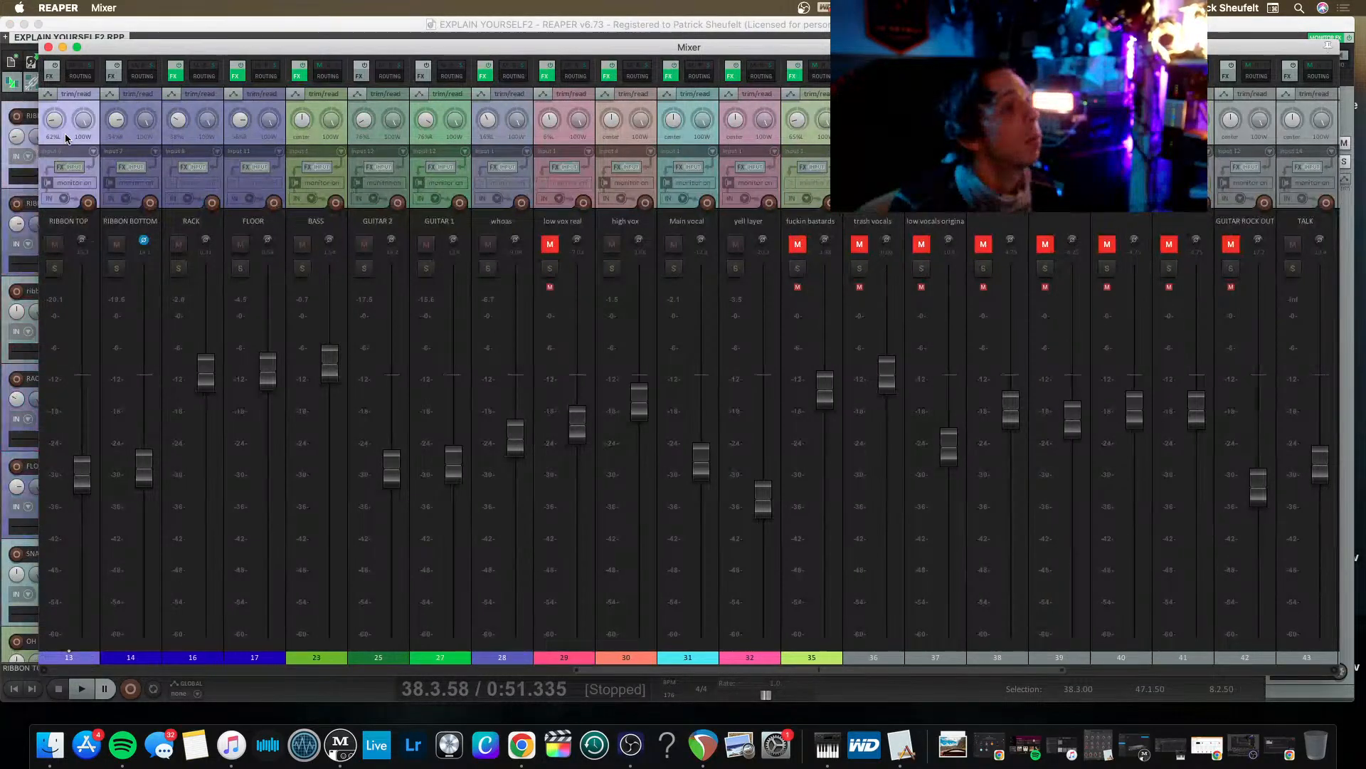
pyautogui.moveTo(196, 47); pyautogui.dragTo(172, 46)
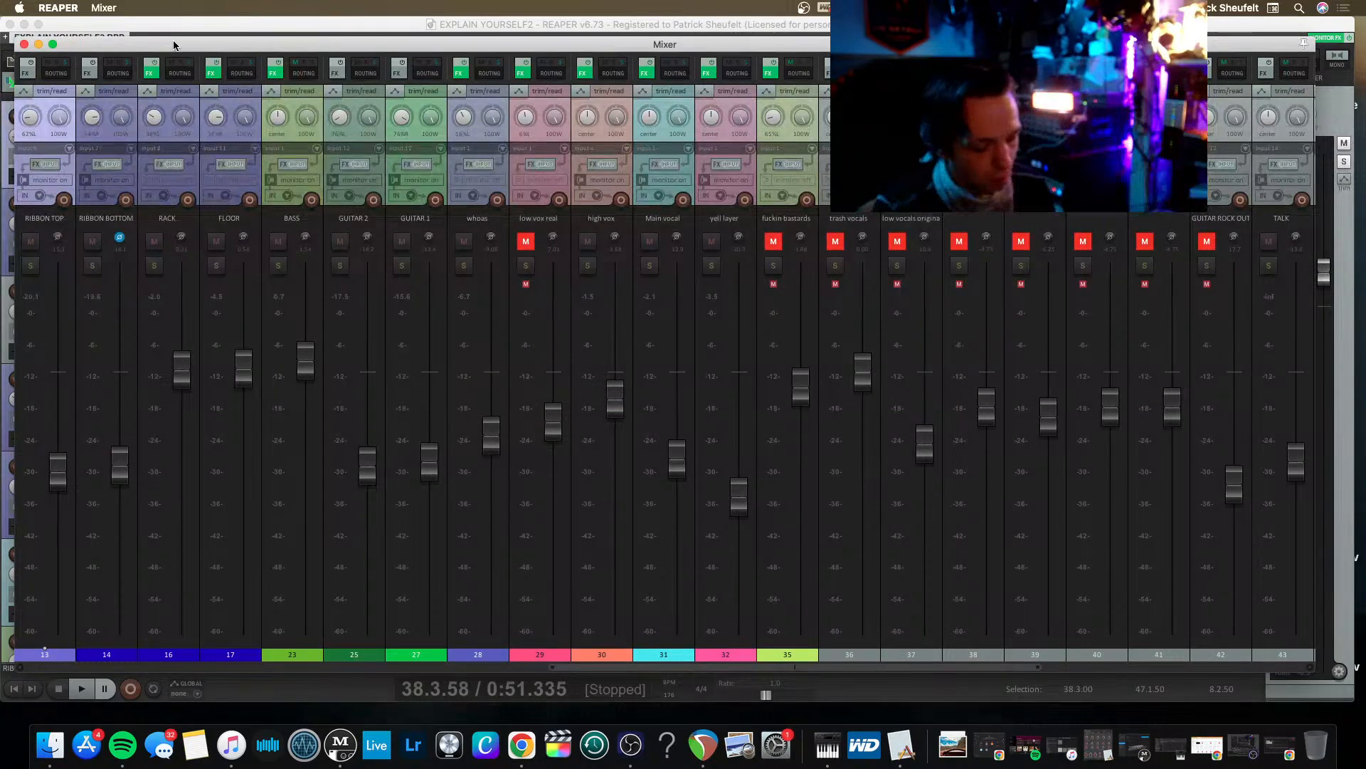
pyautogui.press('super+m')
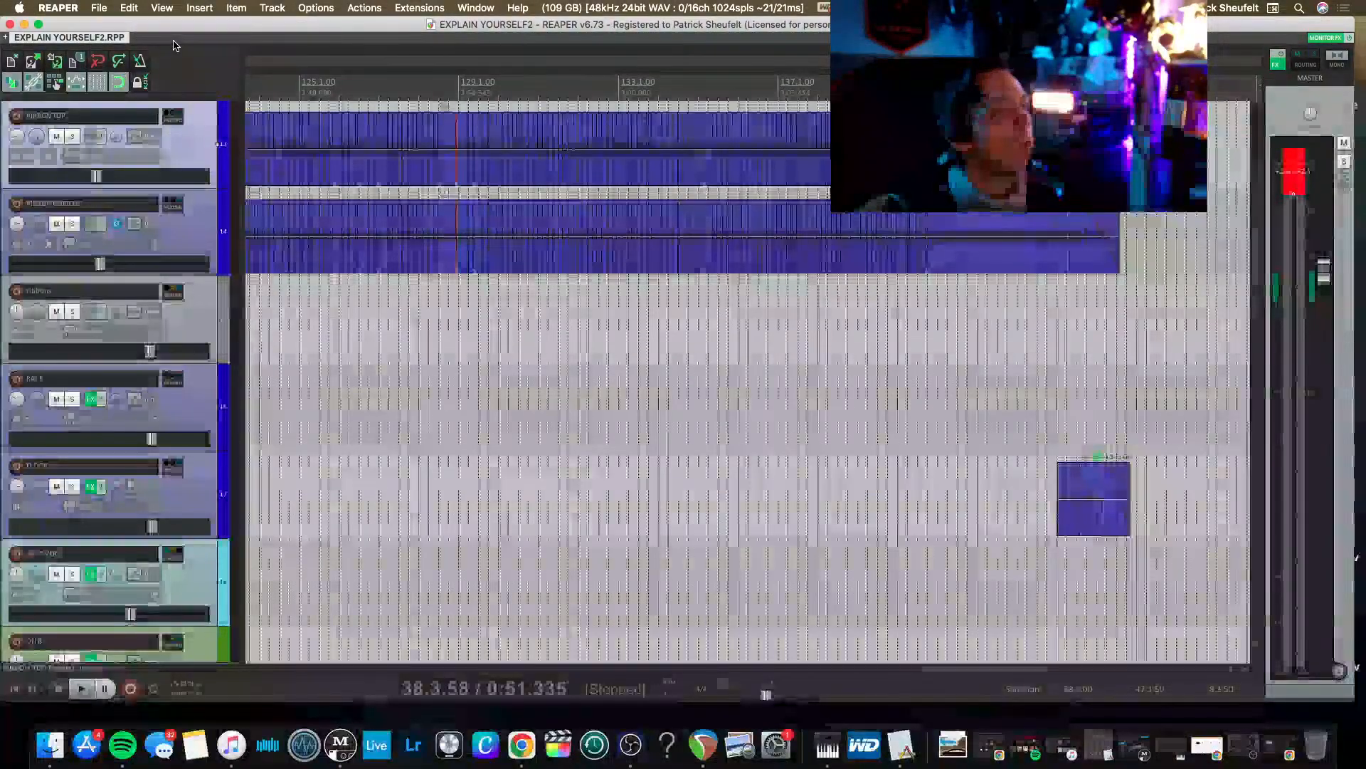
# Reset the master track's peak indicator and lower the master fader slightly.
pyautogui.hscroll(-7, 375, 168)
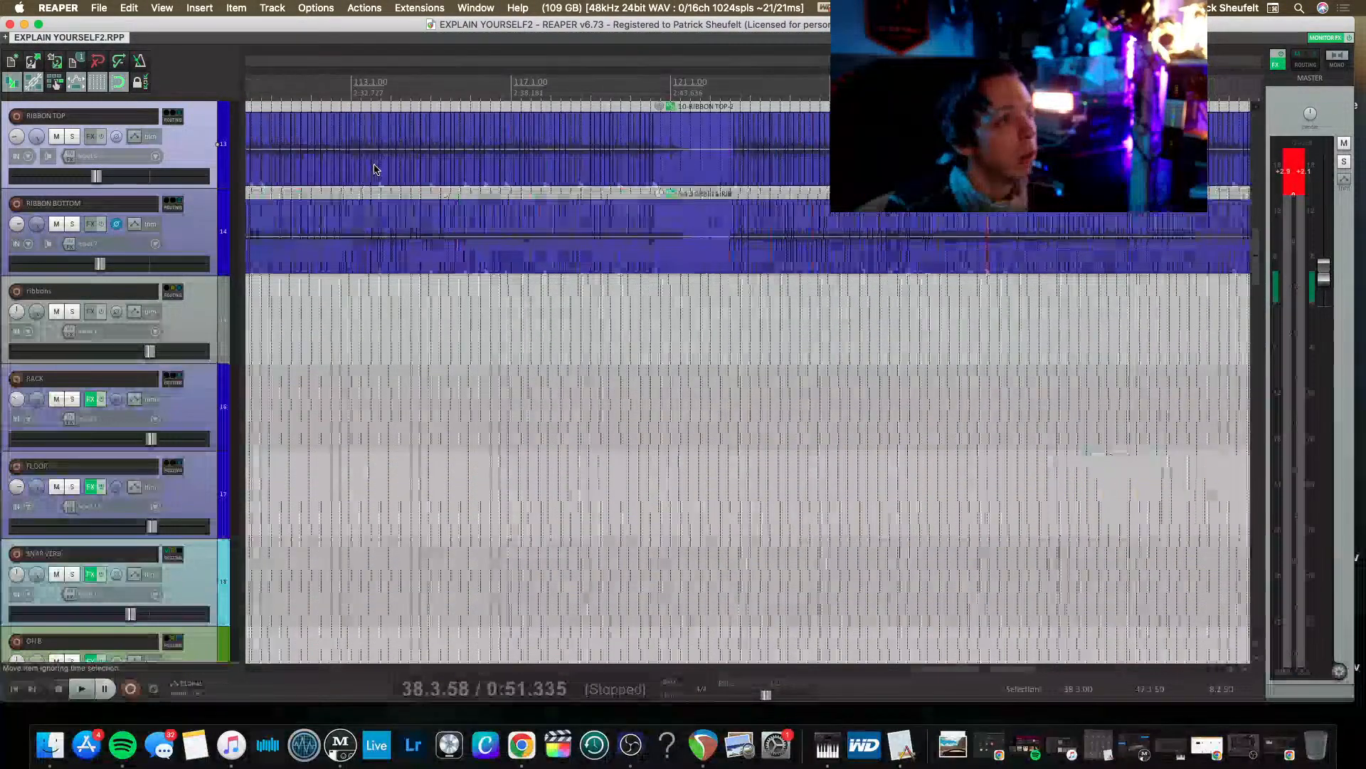
pyautogui.click(1302, 186)
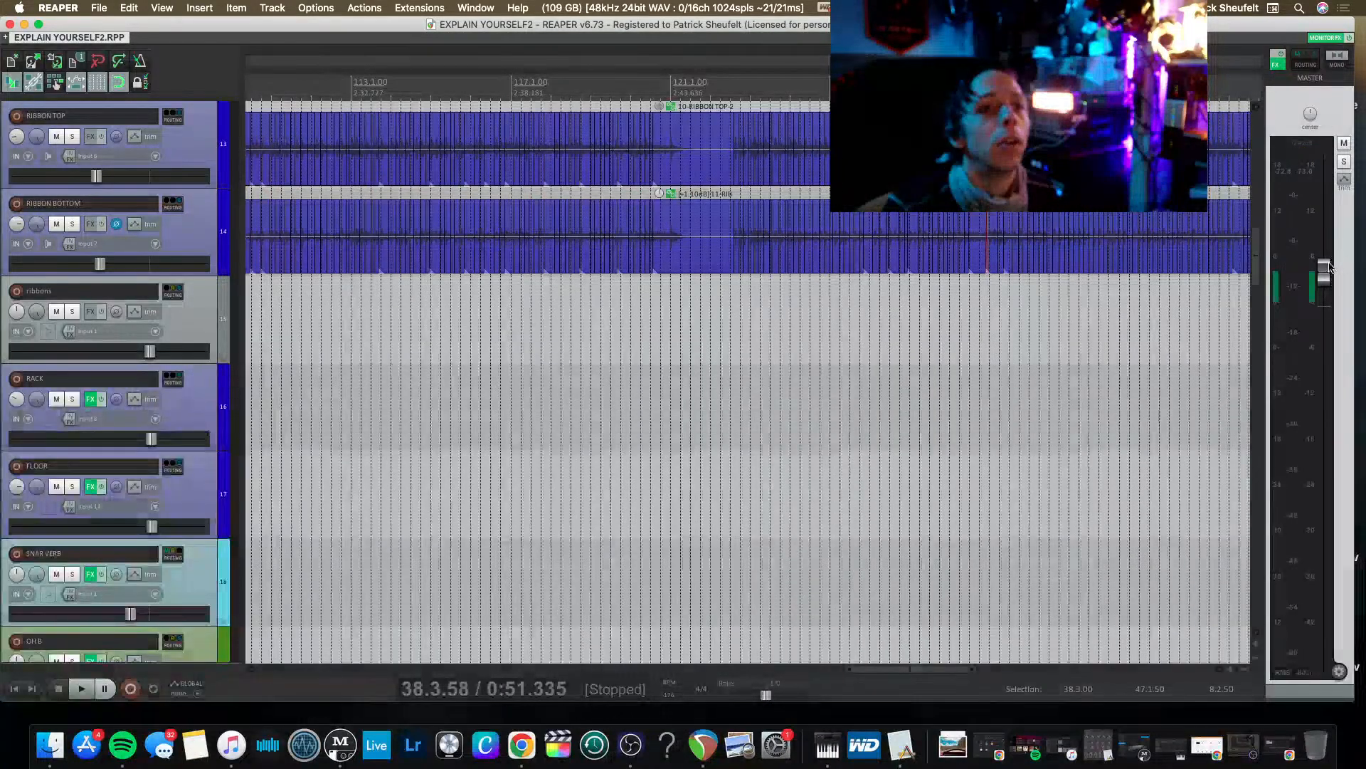
pyautogui.moveTo(1324, 281); pyautogui.dragTo(1323, 299)
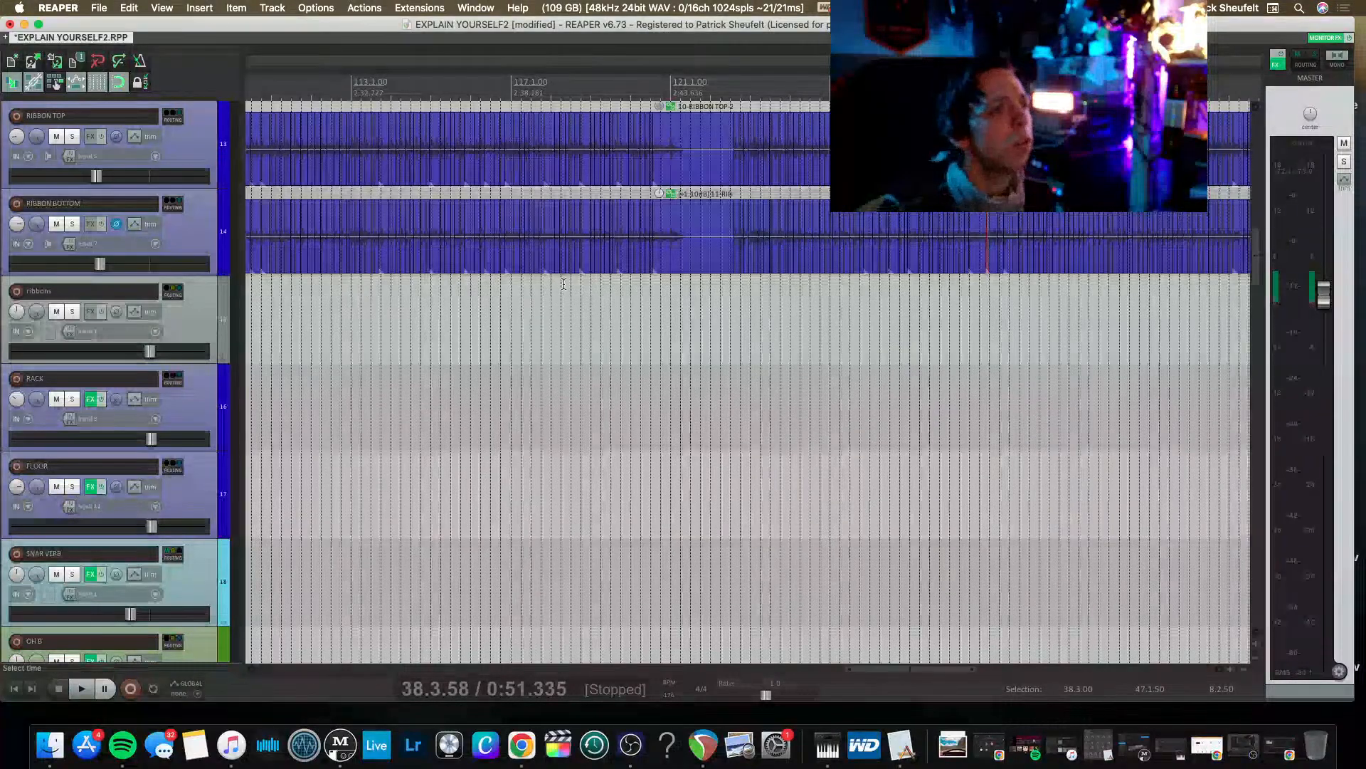
# Look over the drum tracks' edited items across the song's timeline, from the tom tracks up to the overheads.
pyautogui.scroll(-4, 491, 367)
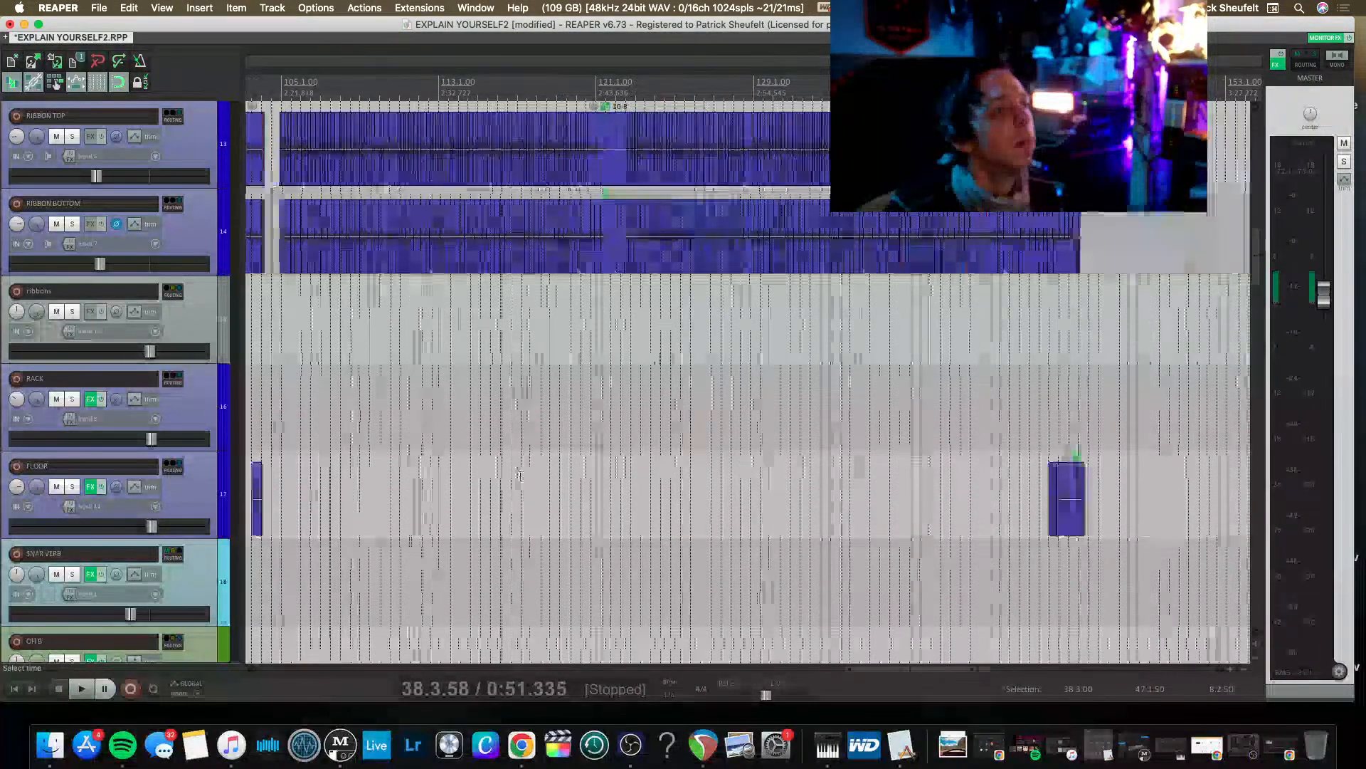
pyautogui.hscroll(-3, 507, 384)
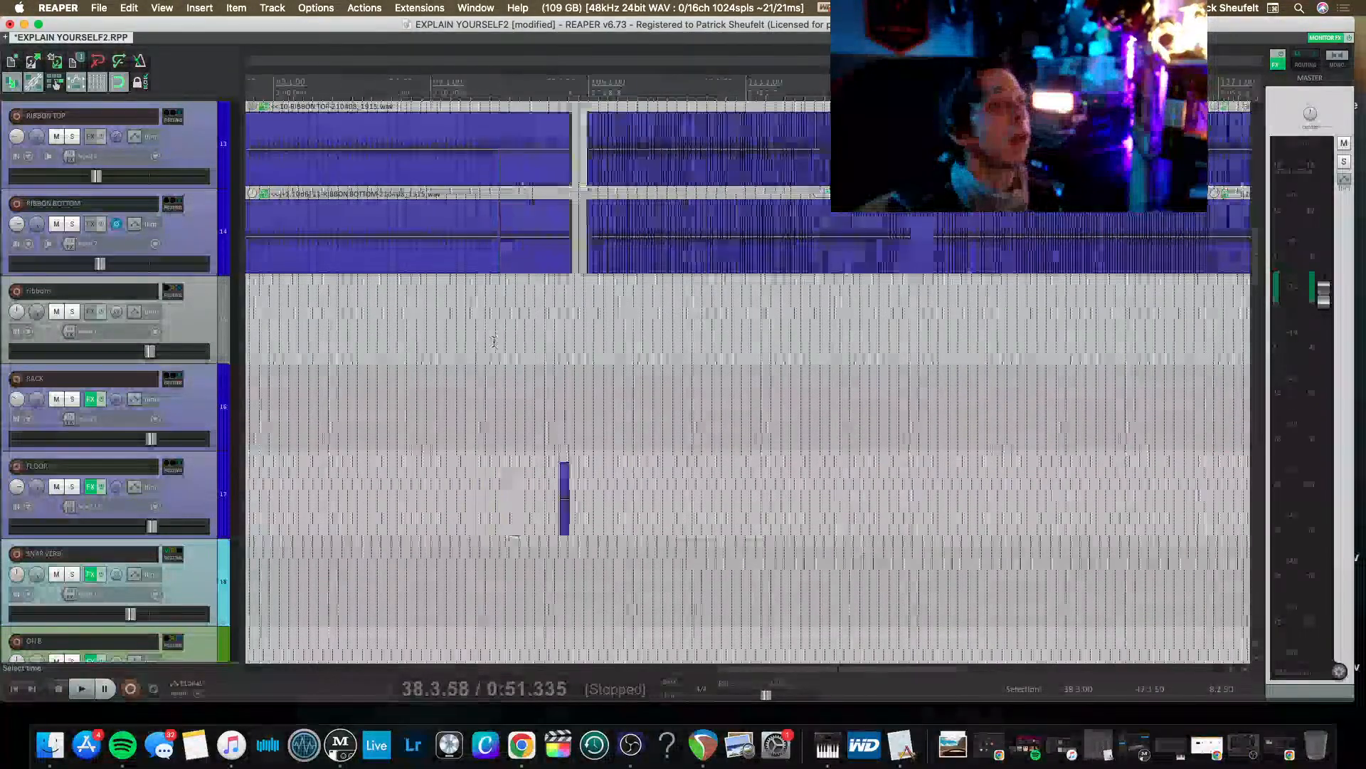
pyautogui.scroll(1, 497, 363)
pyautogui.hscroll(5, 486, 356)
pyautogui.scroll(1, 486, 356)
pyautogui.hscroll(-10, 427, 365)
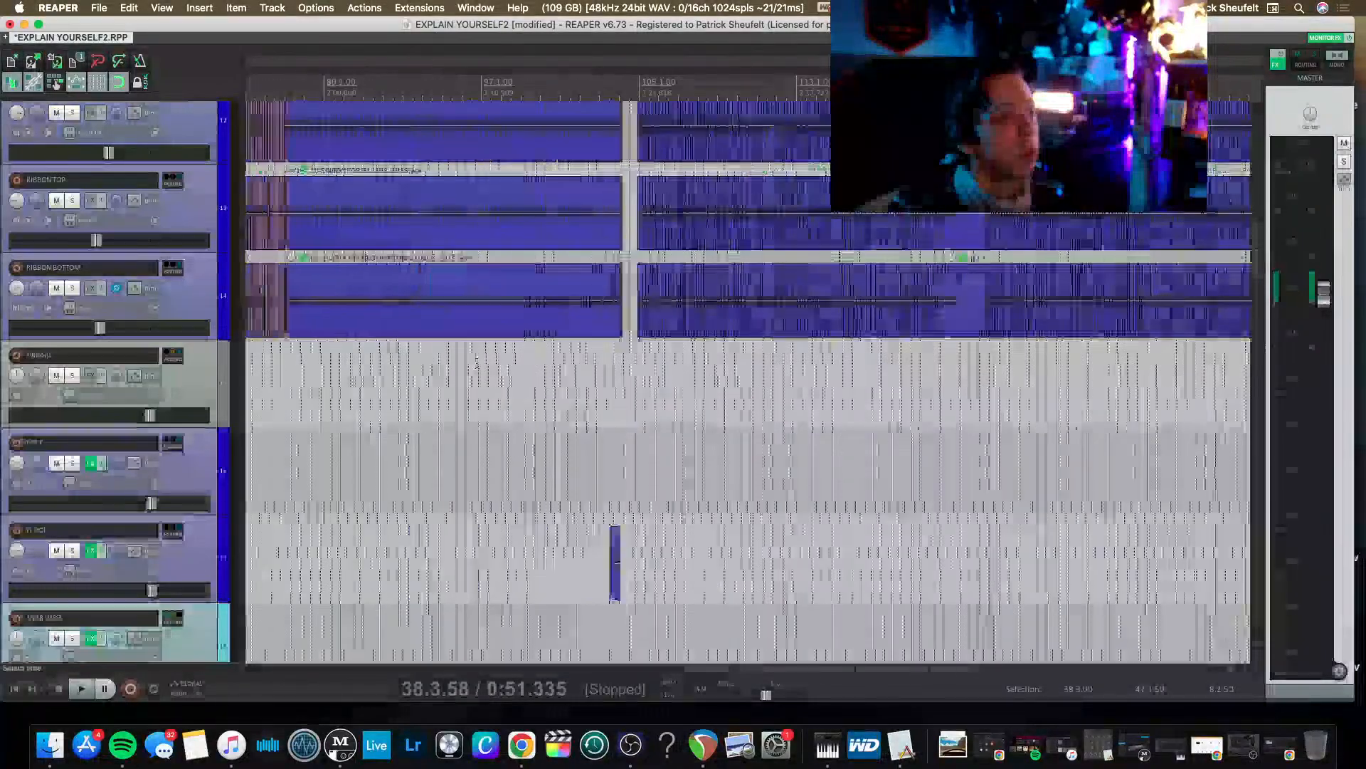
pyautogui.hscroll(-7, 361, 373)
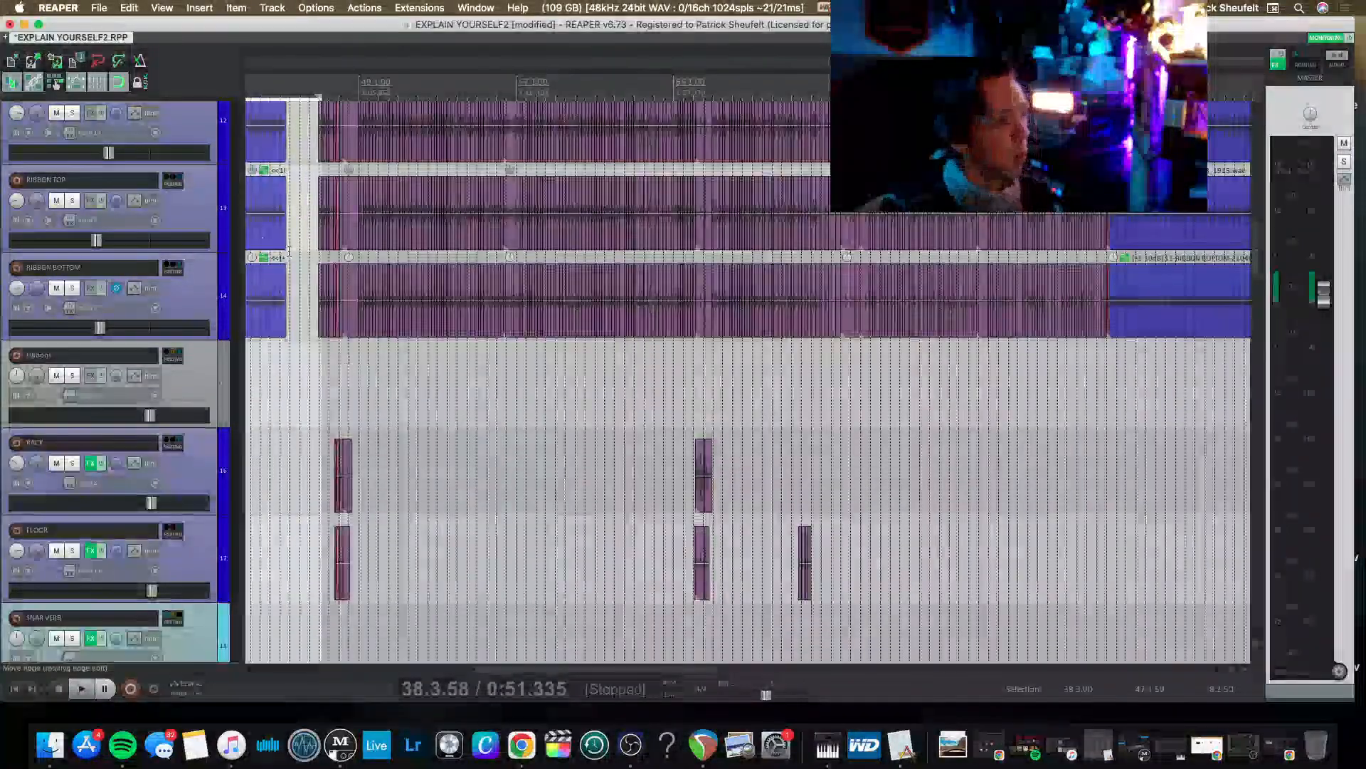
pyautogui.scroll(4, 338, 288)
pyautogui.hscroll(-2, 337, 287)
pyautogui.scroll(4, 338, 288)
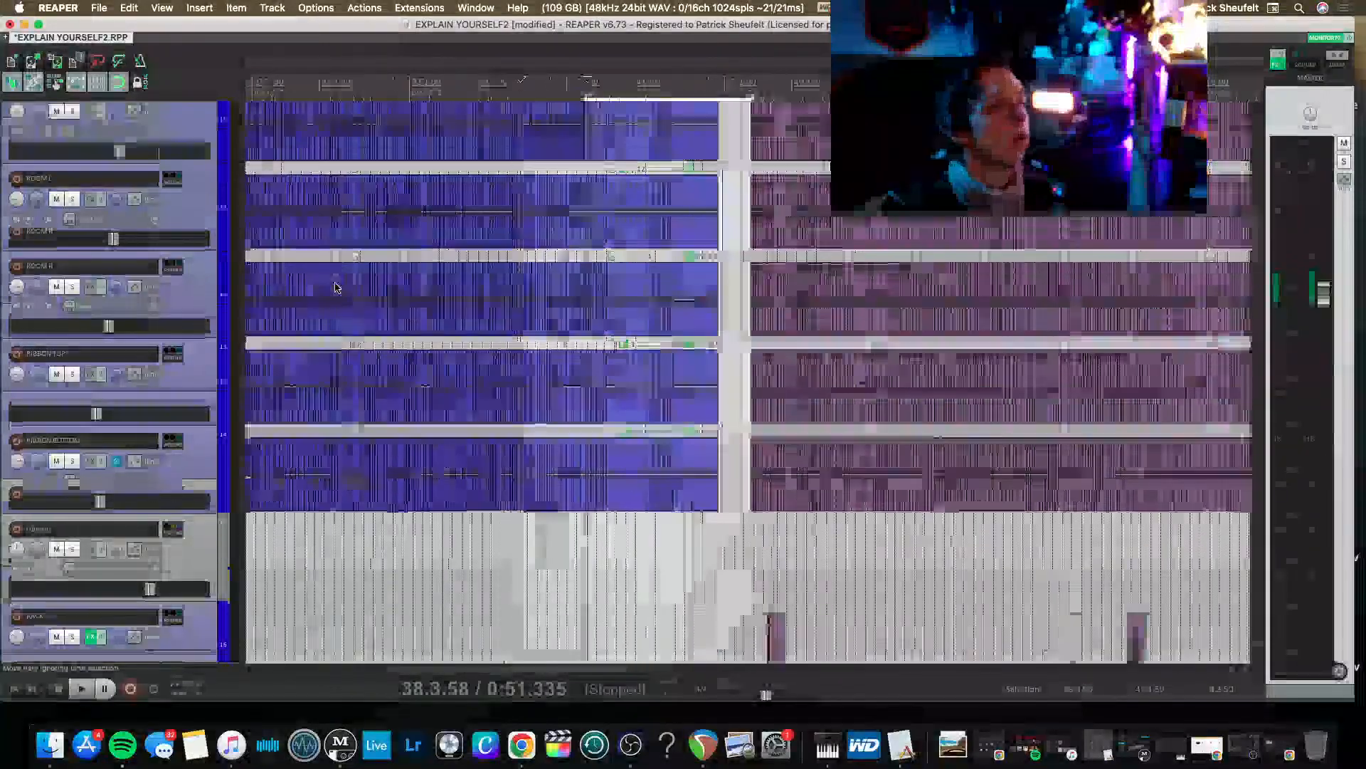
pyautogui.hscroll(1, 337, 287)
pyautogui.scroll(1, 337, 288)
pyautogui.hscroll(6, 337, 287)
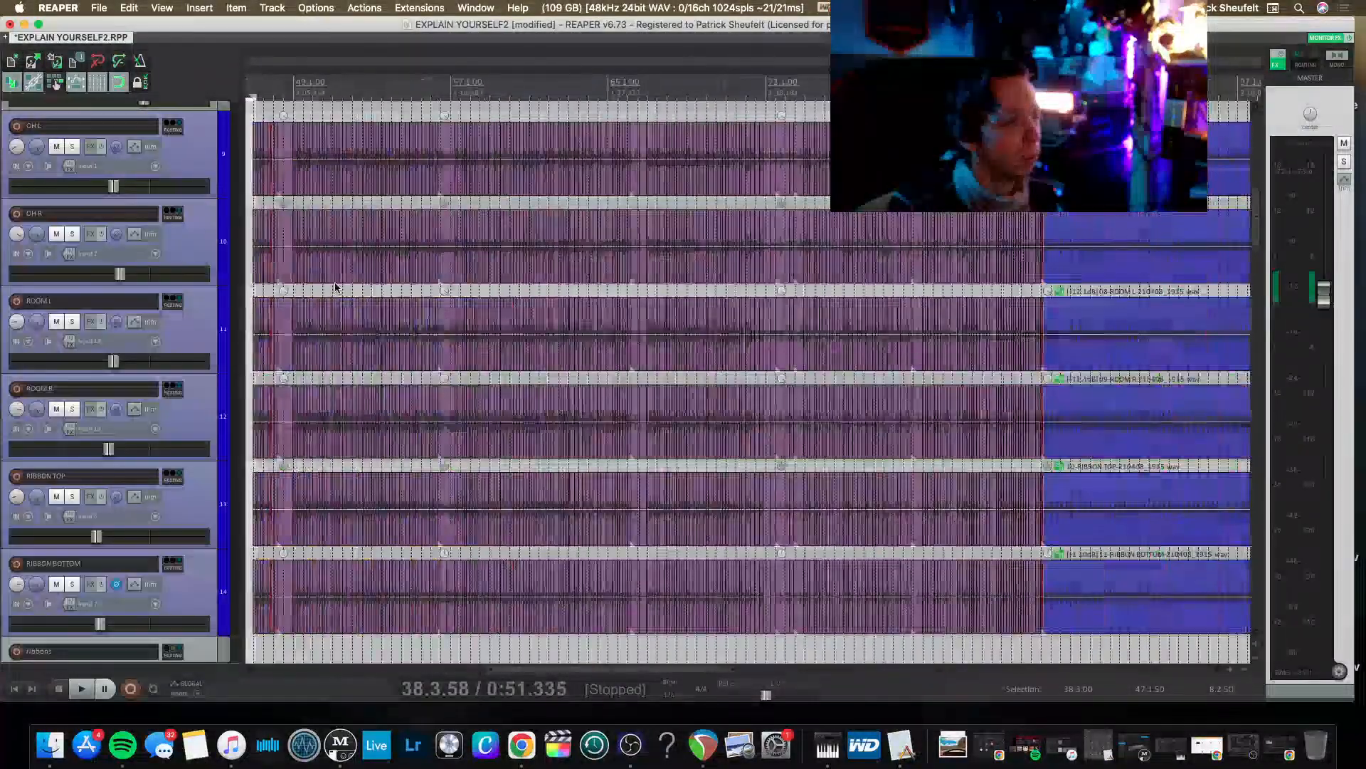
pyautogui.scroll(-4, 337, 288)
pyautogui.hscroll(3, 337, 287)
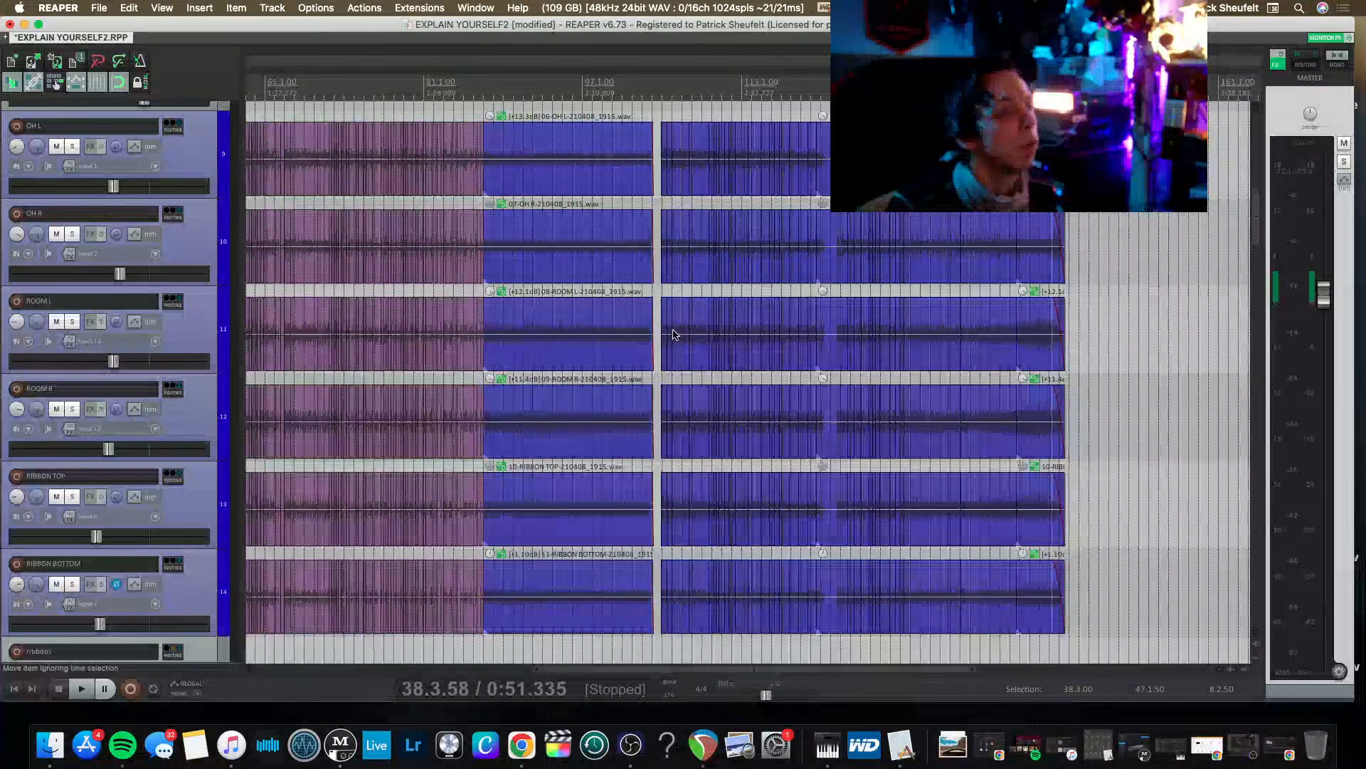
pyautogui.scroll(6, 670, 336)
# Play the song from bar 38 and reset the master track's peak indicator.
pyautogui.press('space')
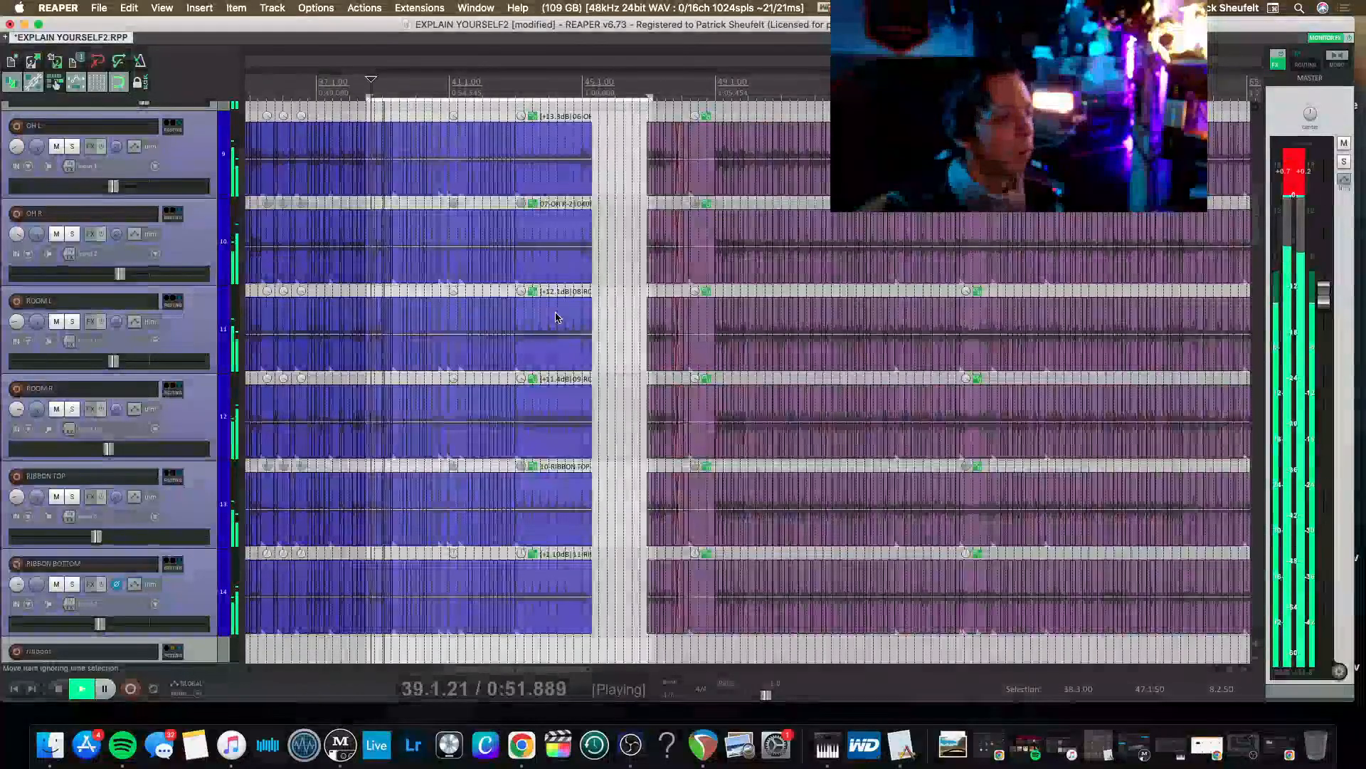
pyautogui.scroll(3, 538, 342)
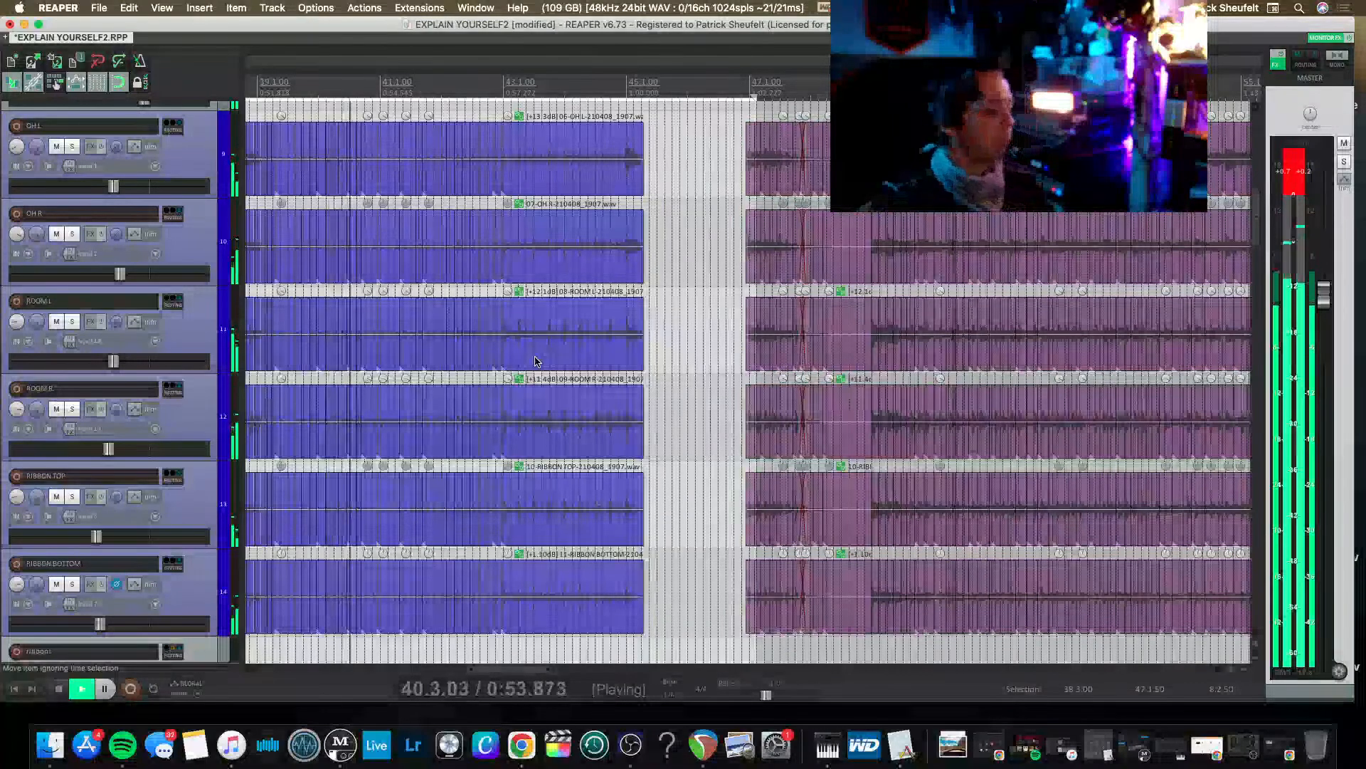
pyautogui.scroll(1, 535, 361)
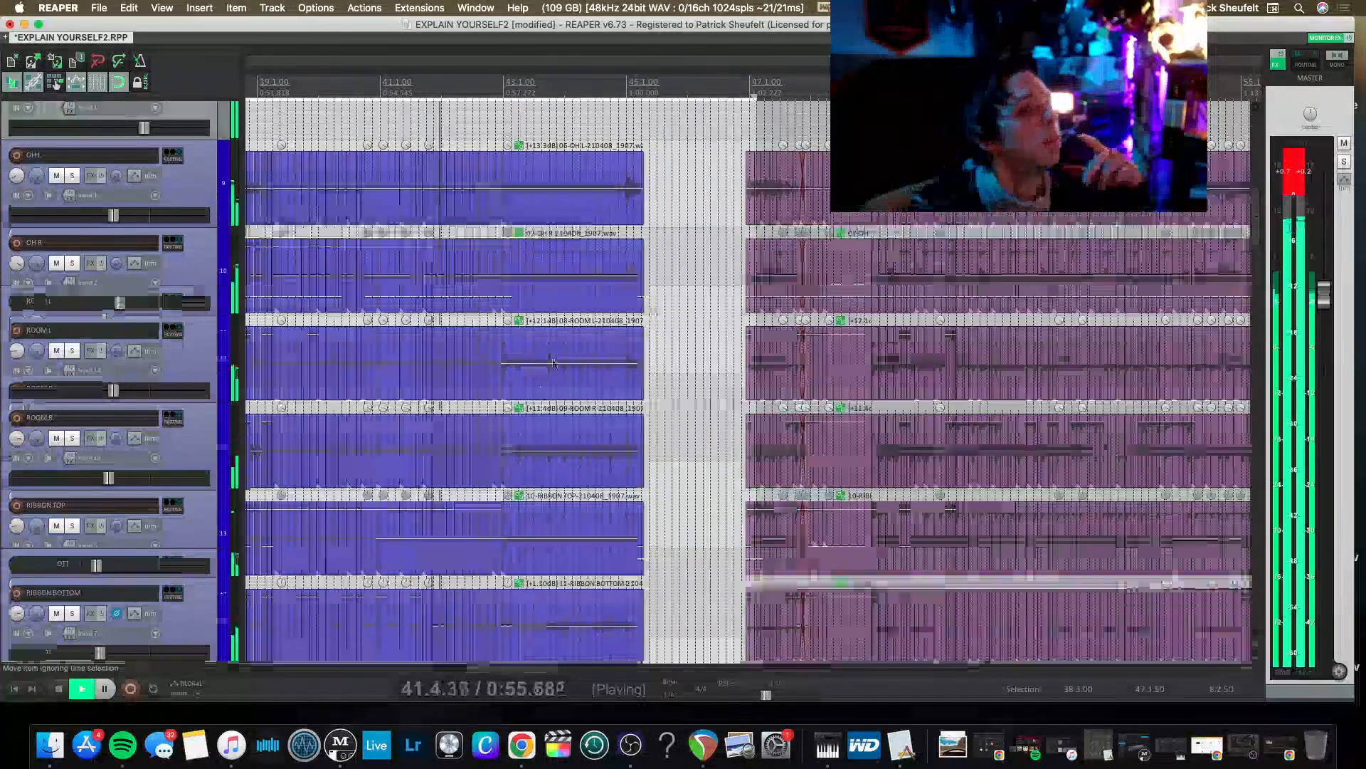
pyautogui.click(1297, 180)
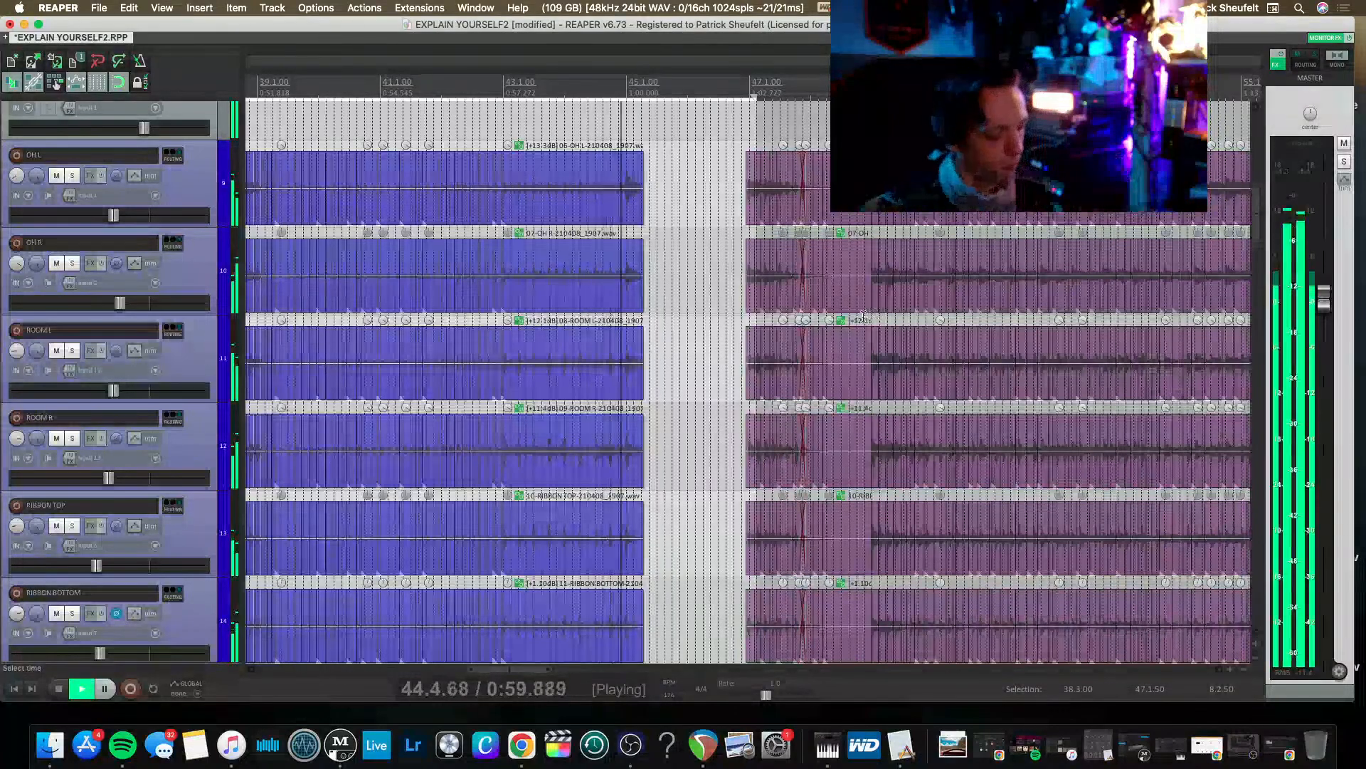
pyautogui.scroll(3, 808, 351)
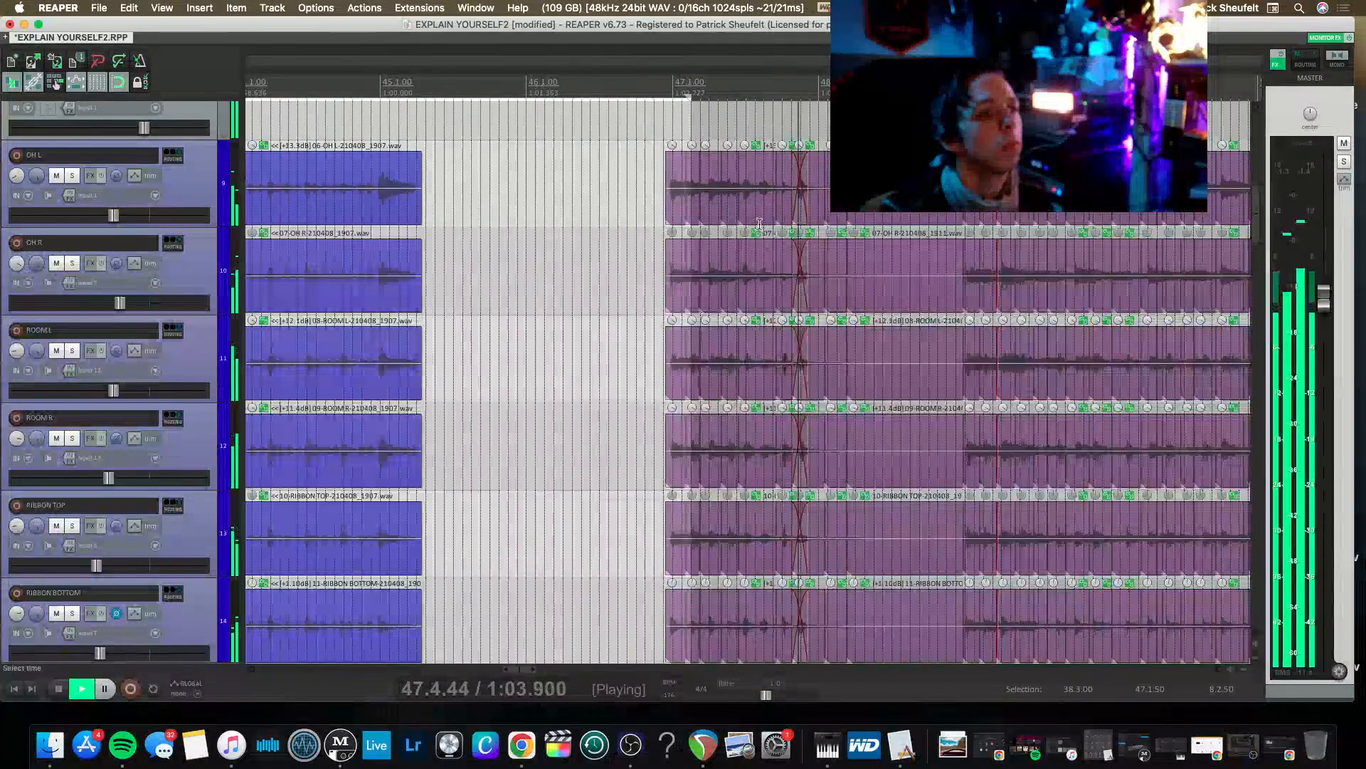
pyautogui.scroll(-3, 760, 224)
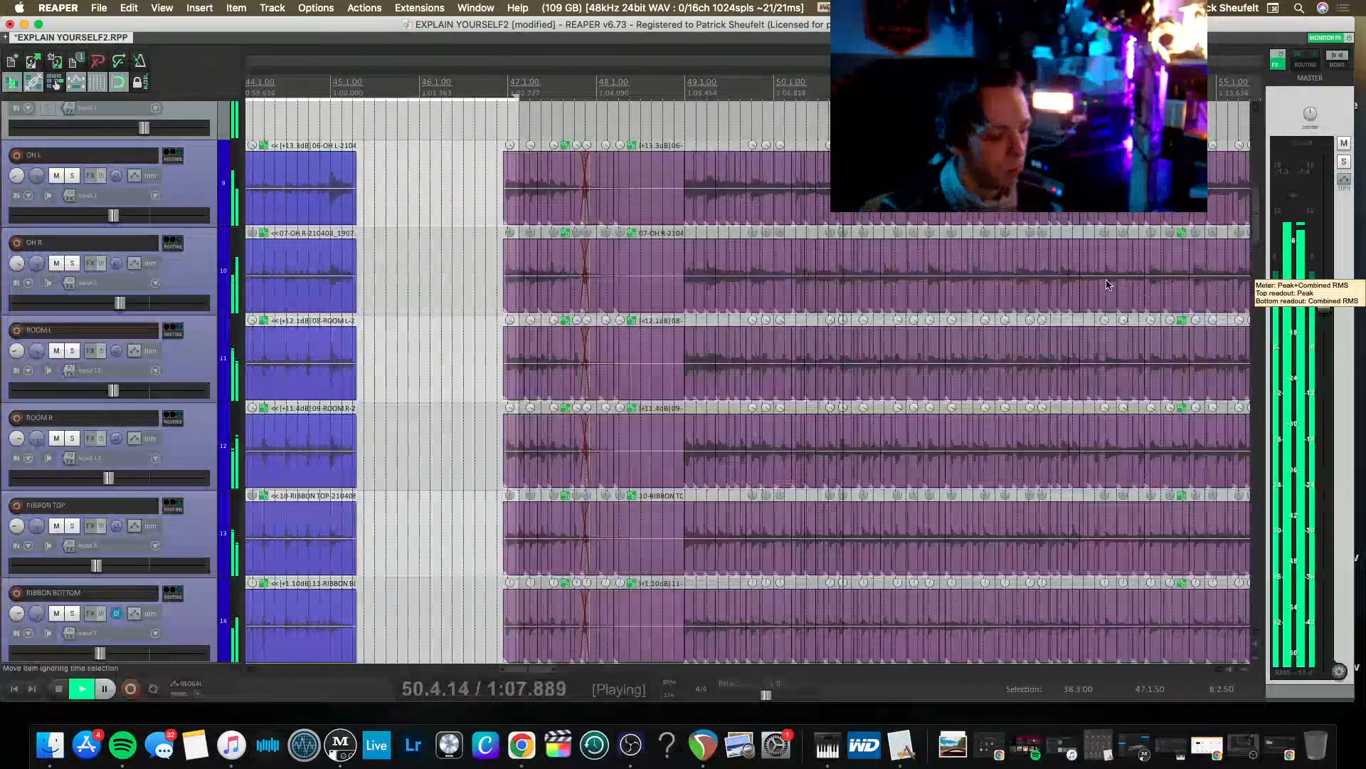
# Nudge the GUITAR BUSS fader up slightly and raise the ALL DRUMS fader a little in the mixer during playback.
pyautogui.press('super+m')
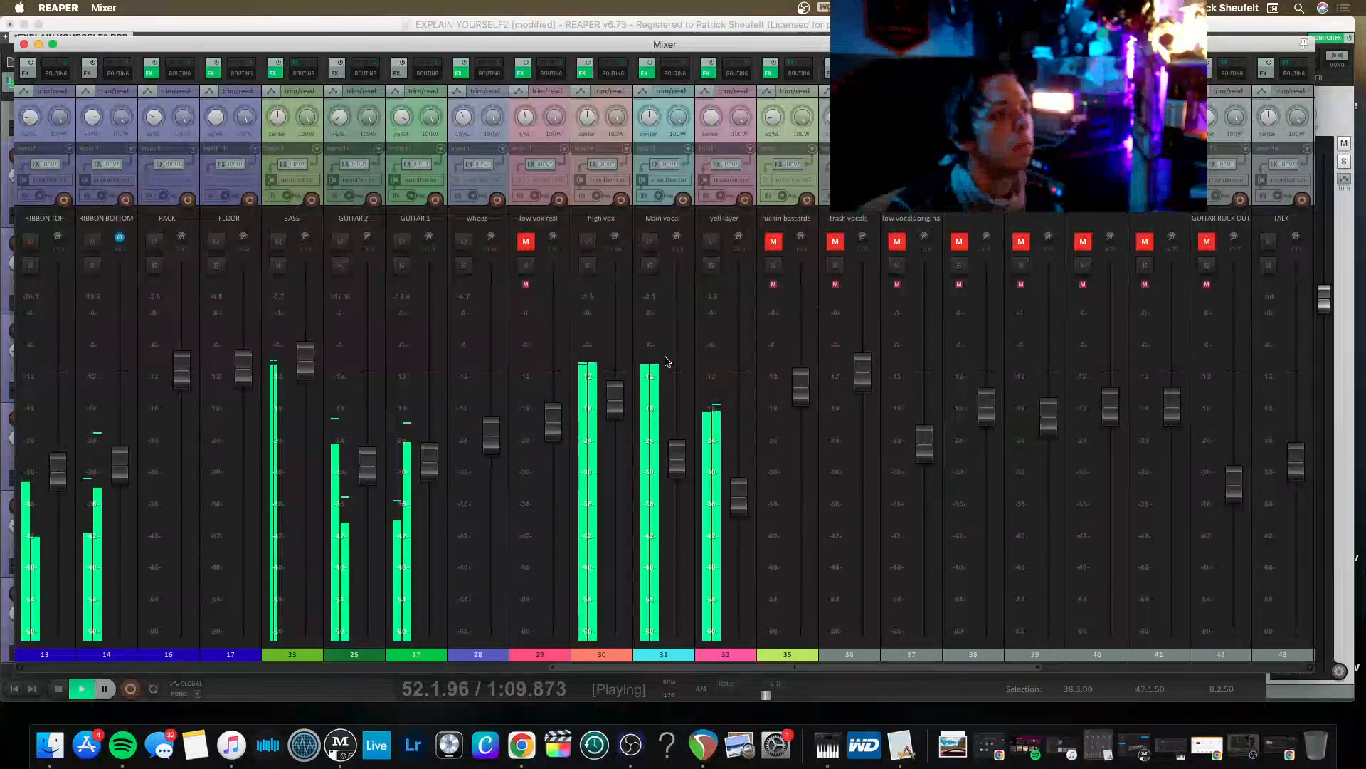
pyautogui.hscroll(-10, 548, 439)
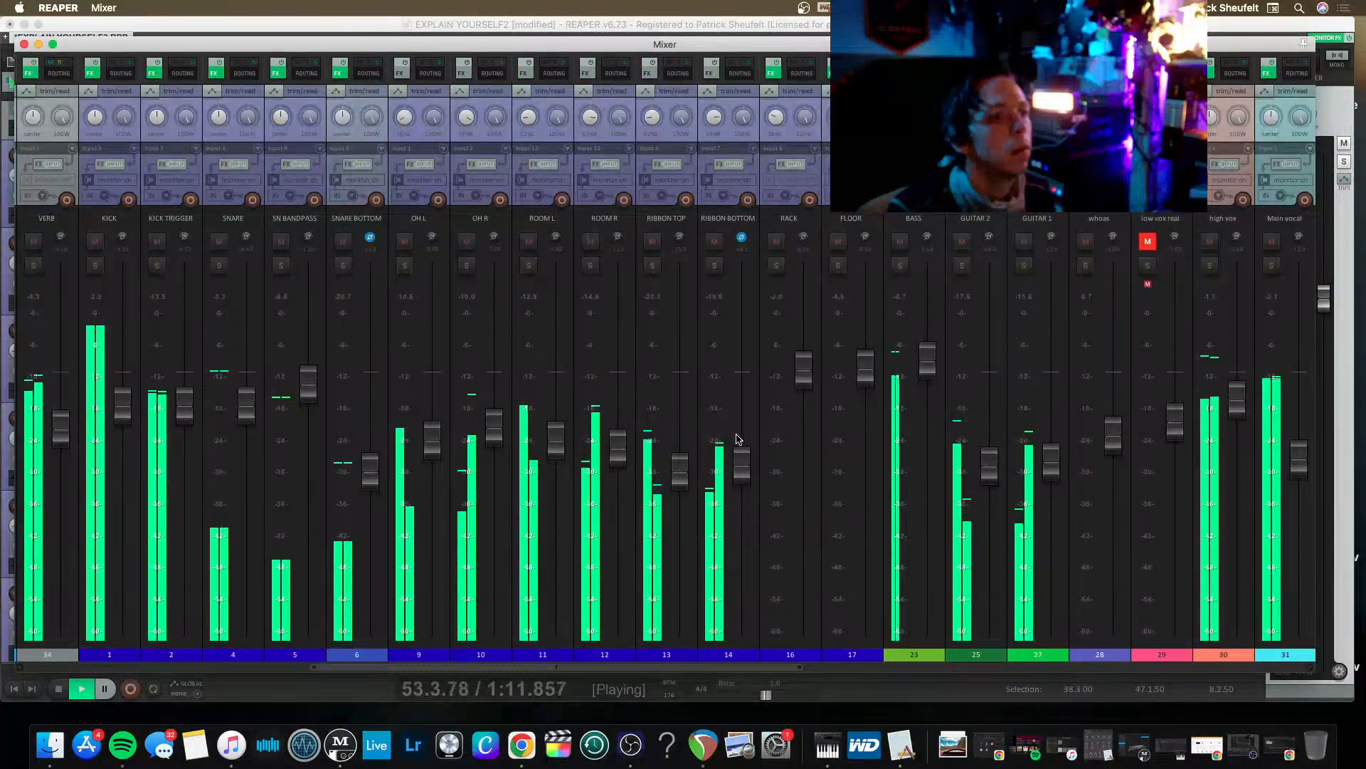
pyautogui.hscroll(-3, 740, 431)
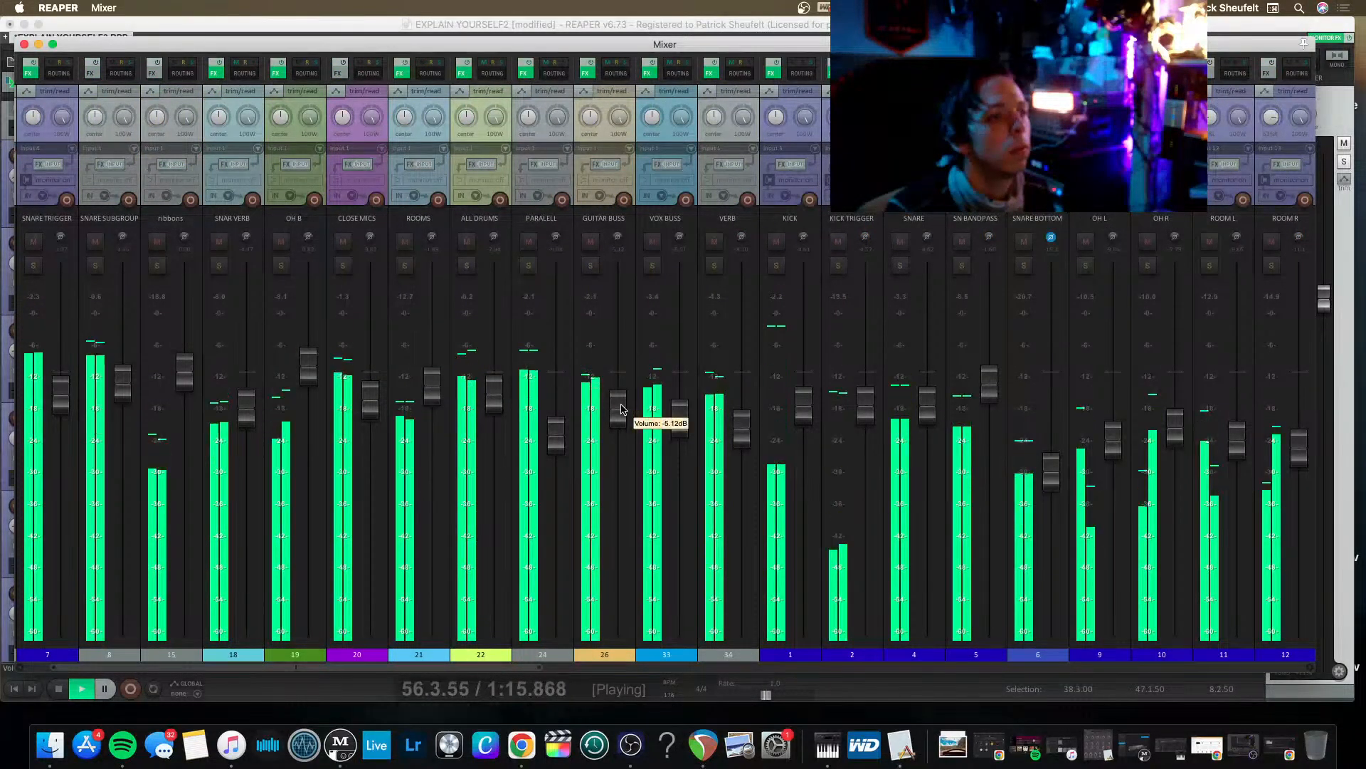
pyautogui.moveTo(619, 401); pyautogui.dragTo(619, 400)
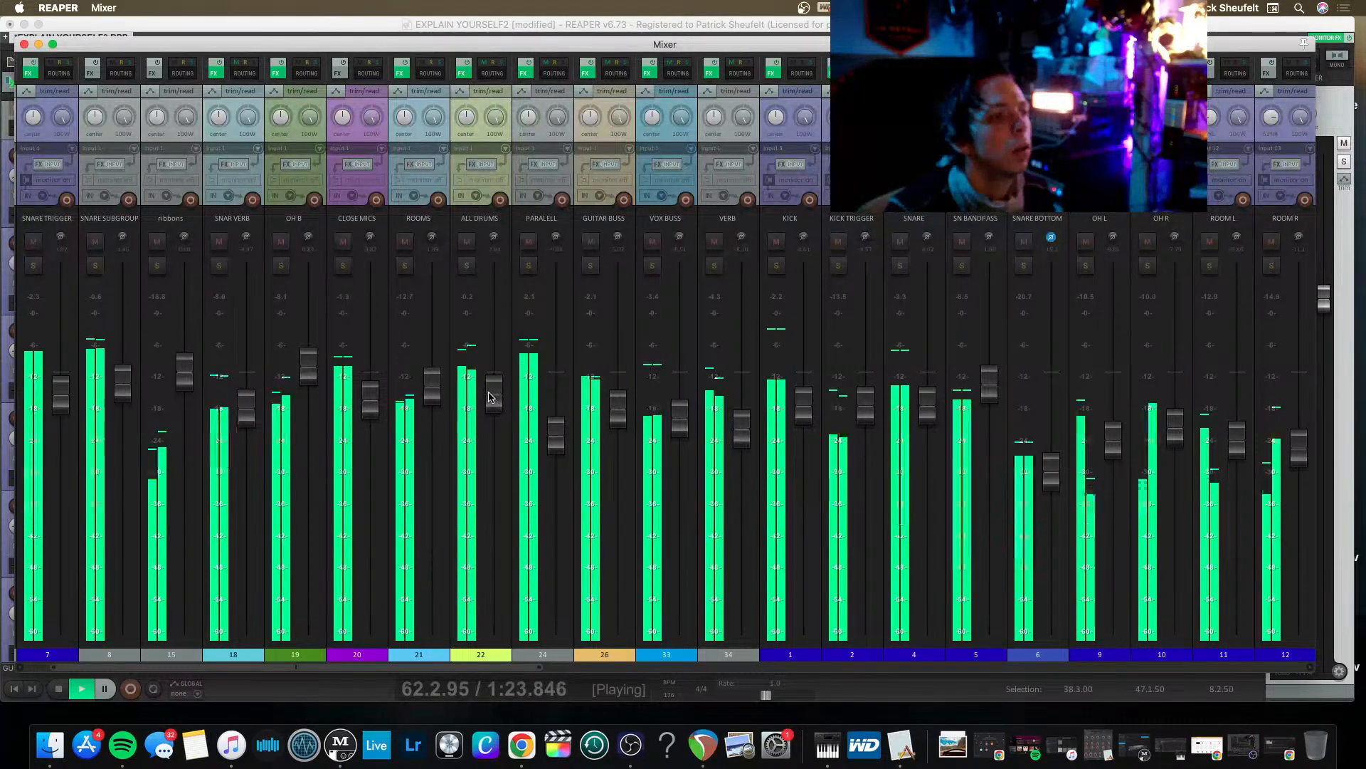
pyautogui.moveTo(490, 396); pyautogui.dragTo(491, 379)
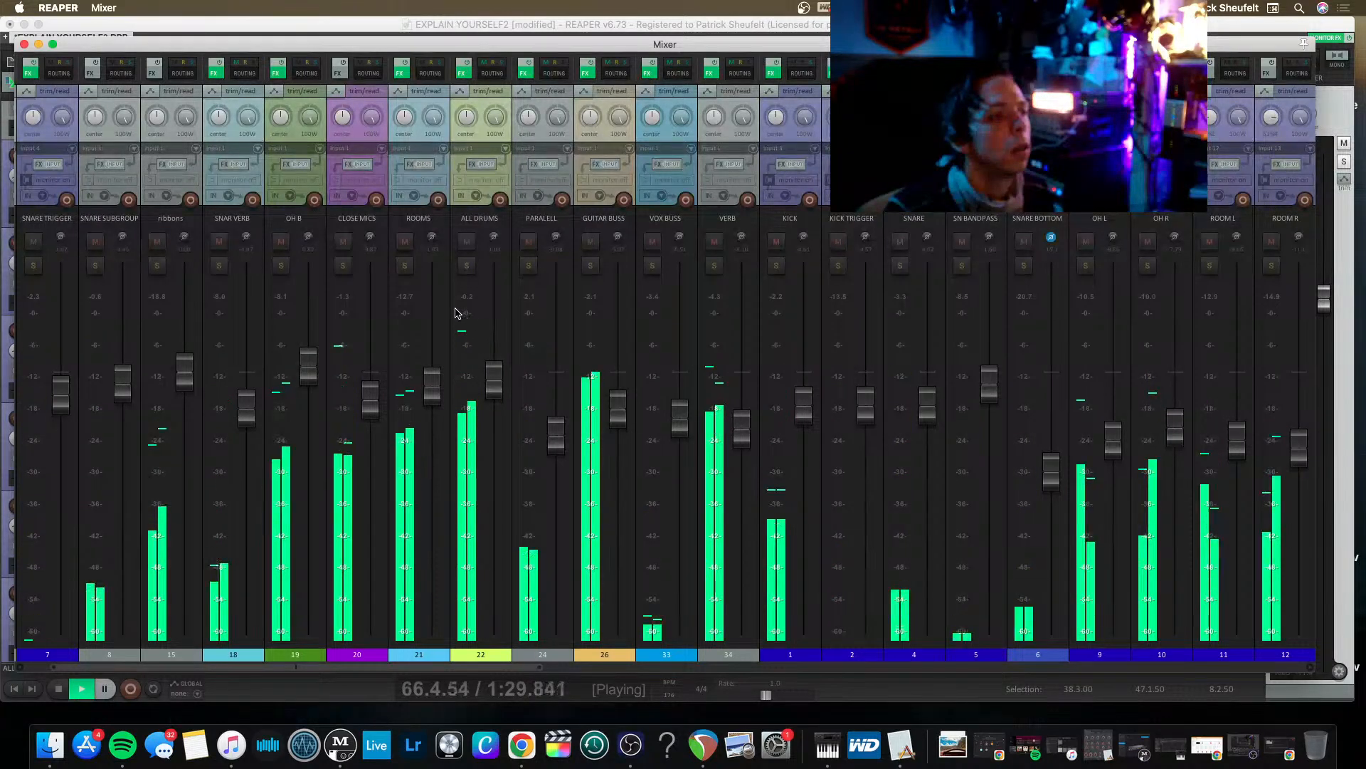
pyautogui.hscroll(6, 924, 398)
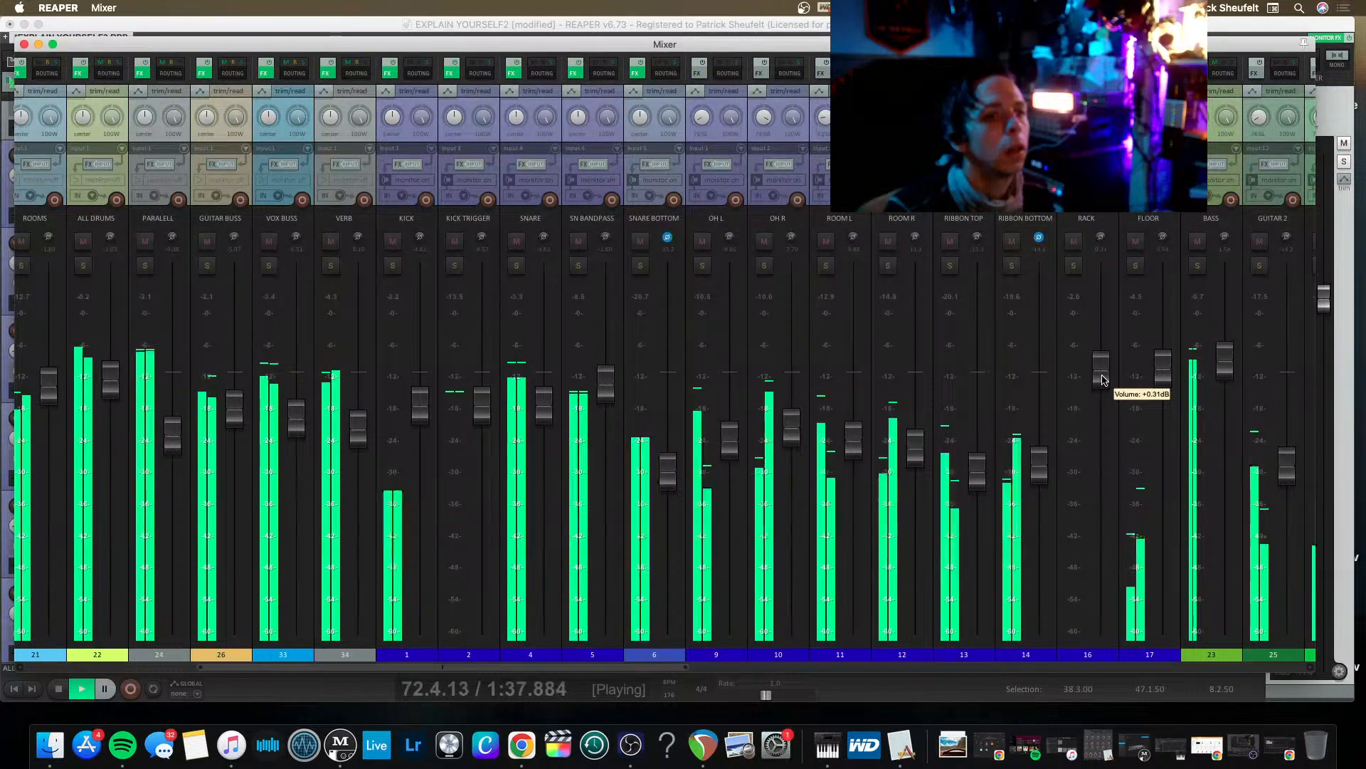
pyautogui.hscroll(5, 1036, 419)
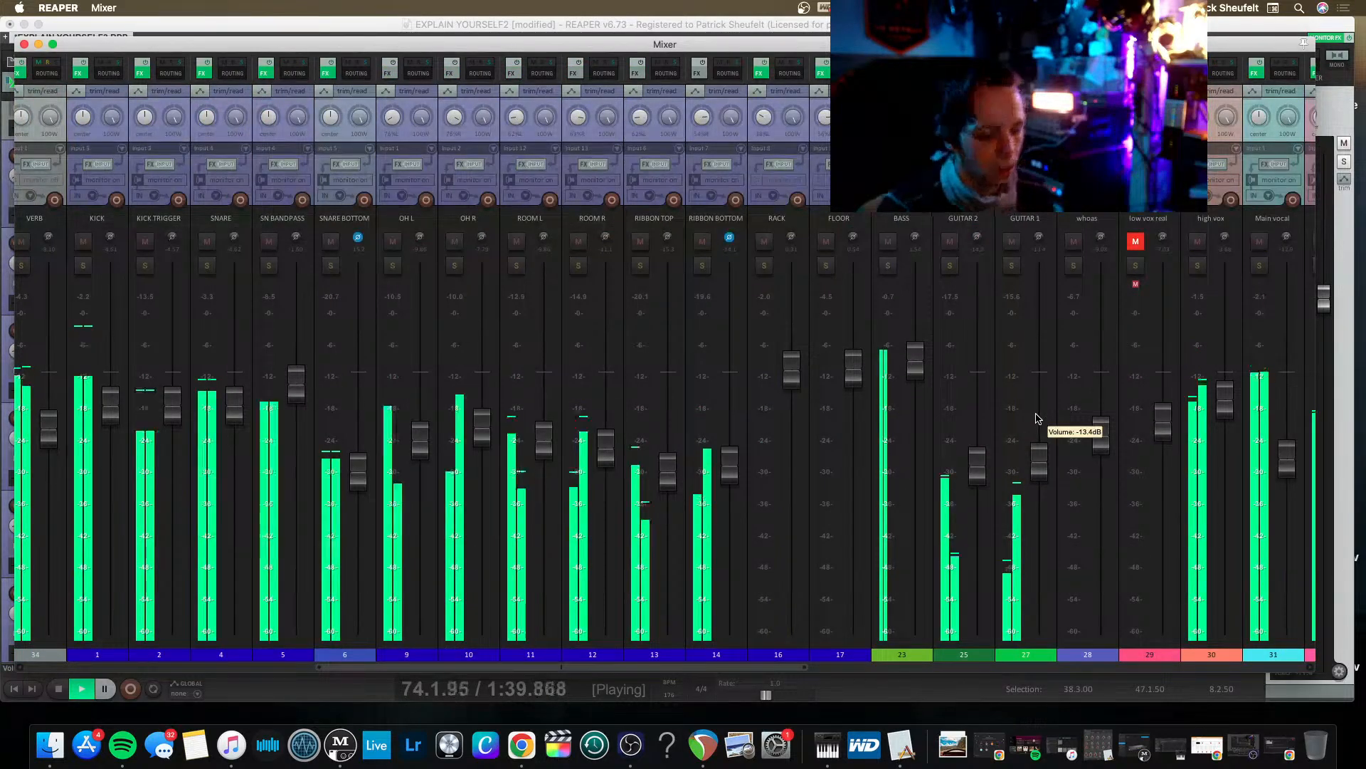
pyautogui.press('super+m')
# Mute the yell layer vocal items between about bars 72 and 86.
pyautogui.scroll(-15, 809, 463)
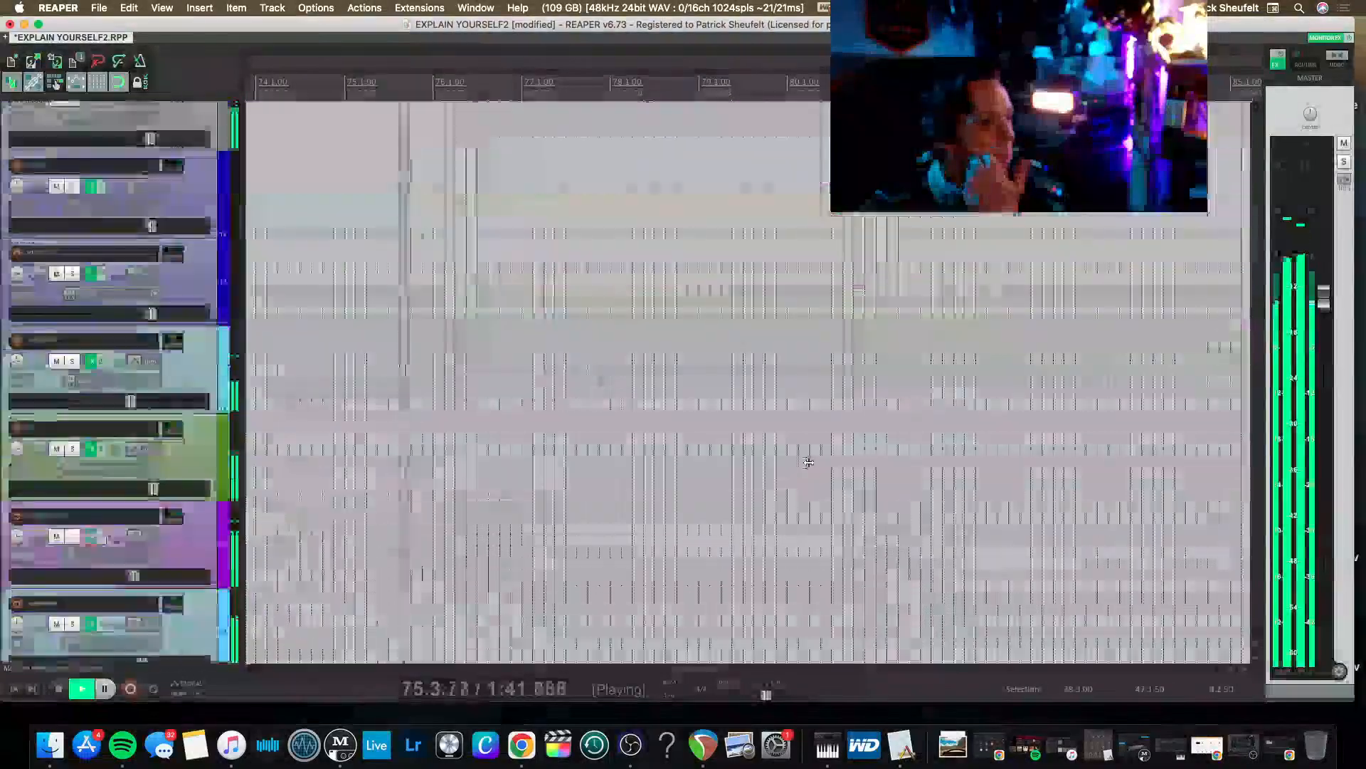
pyautogui.scroll(-3, 506, 451)
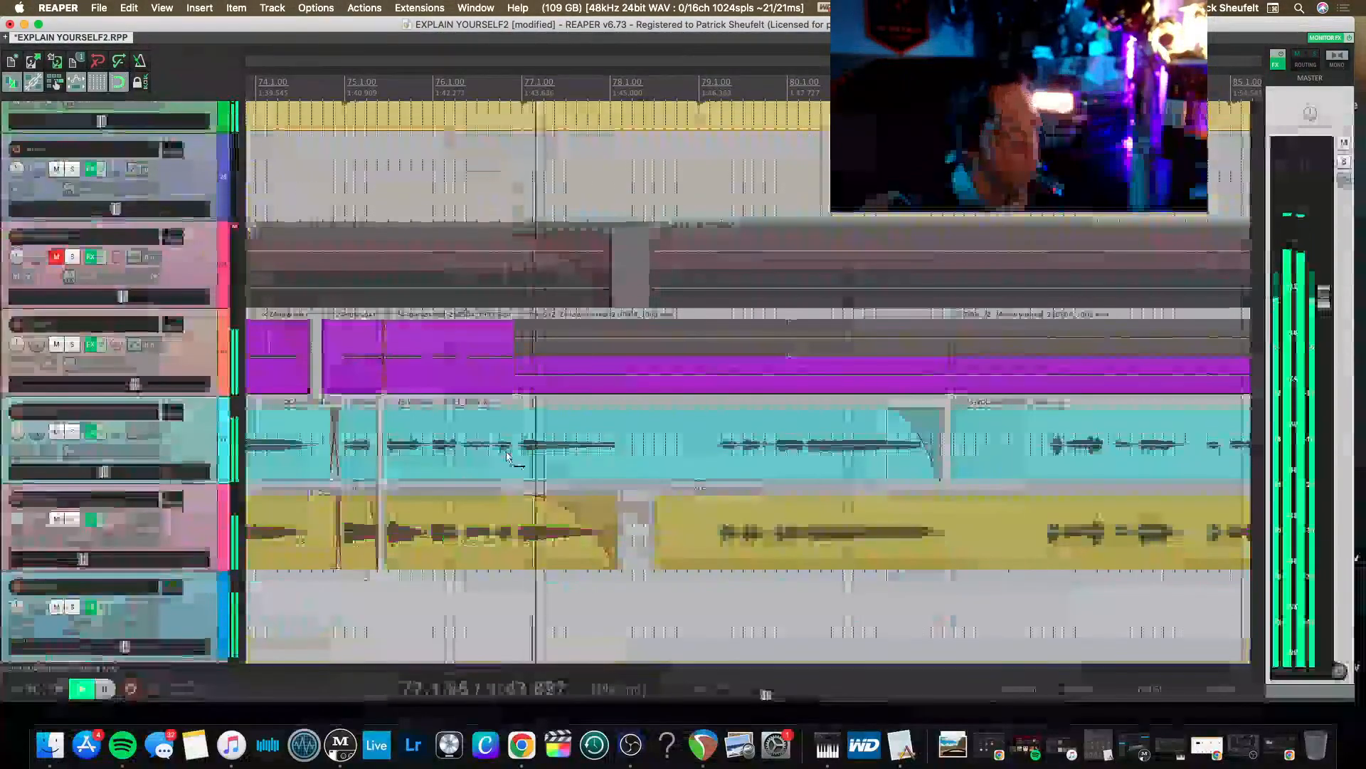
pyautogui.scroll(-5, 506, 459)
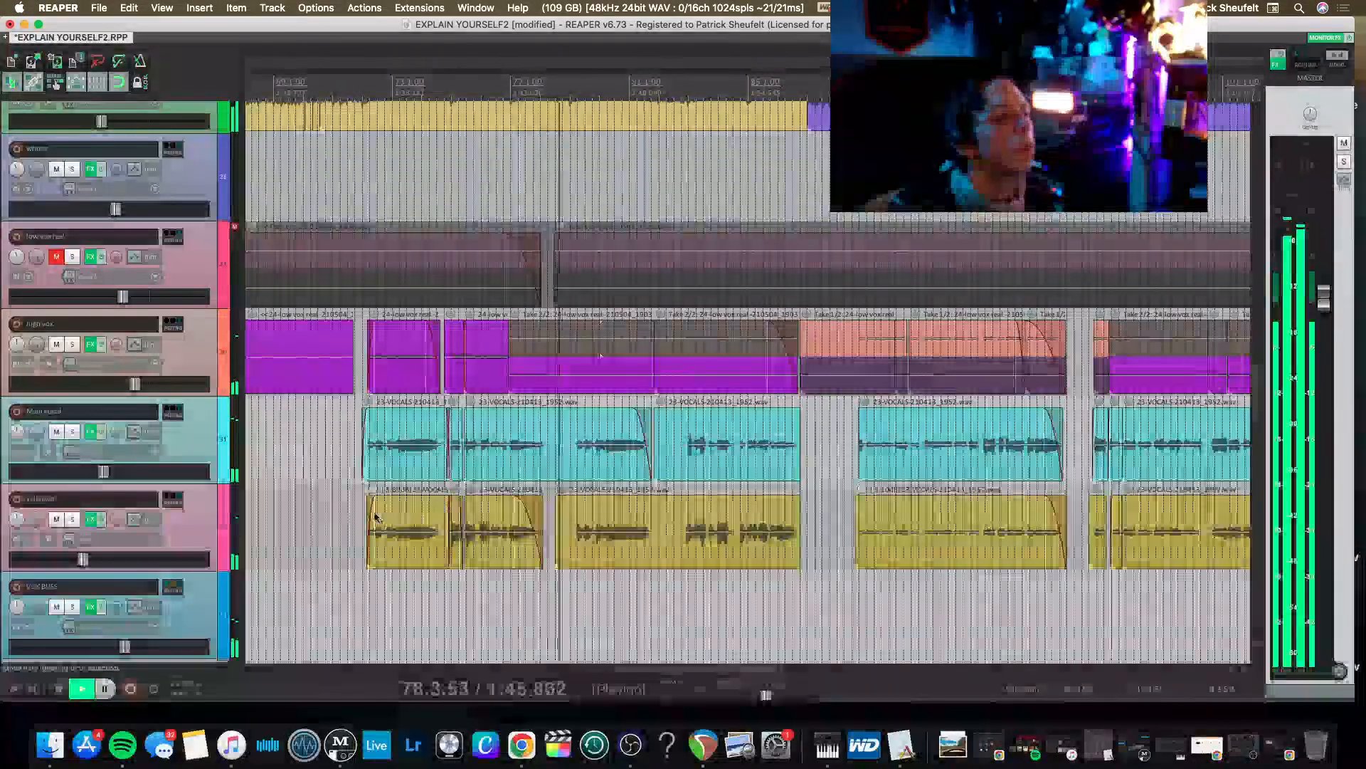
pyautogui.click(774, 550)
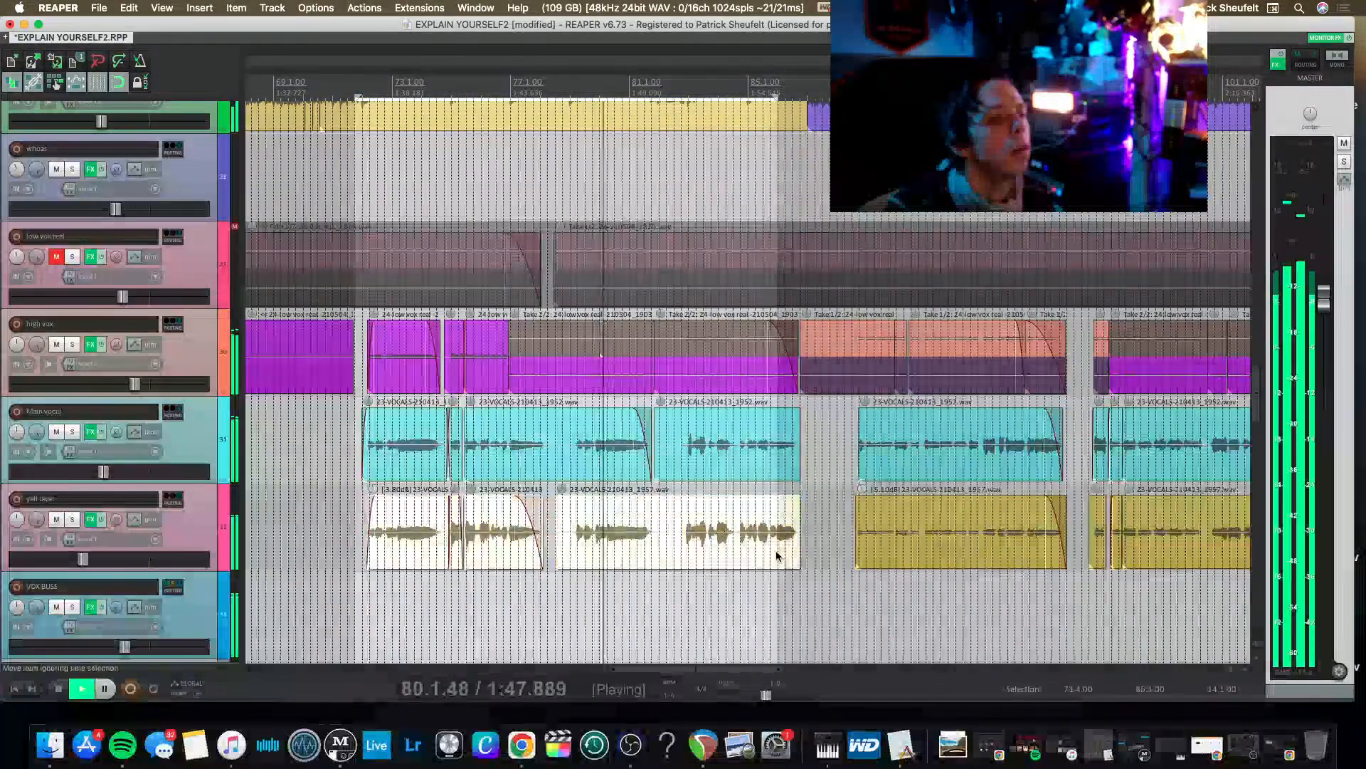
pyautogui.rightClick(776, 549)
pyautogui.moveTo(814, 231)
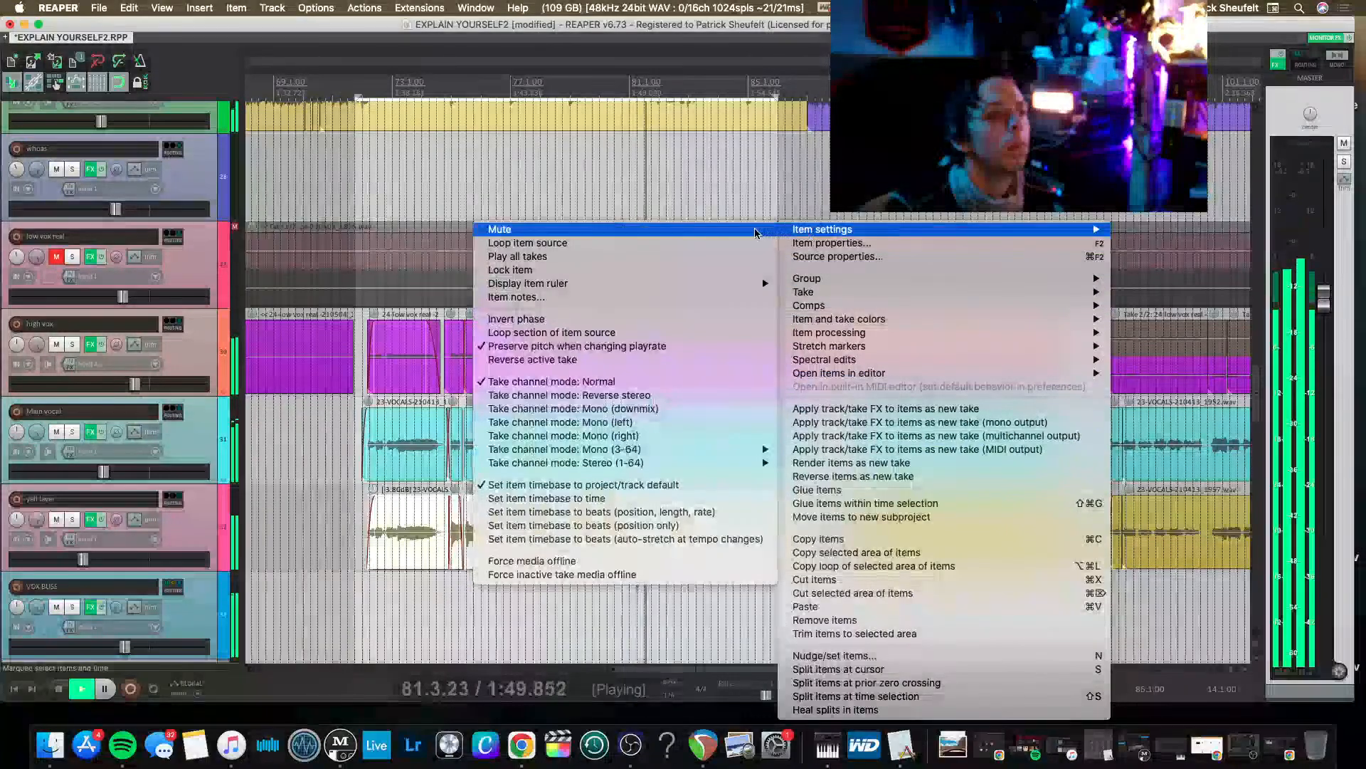
pyautogui.click(491, 229)
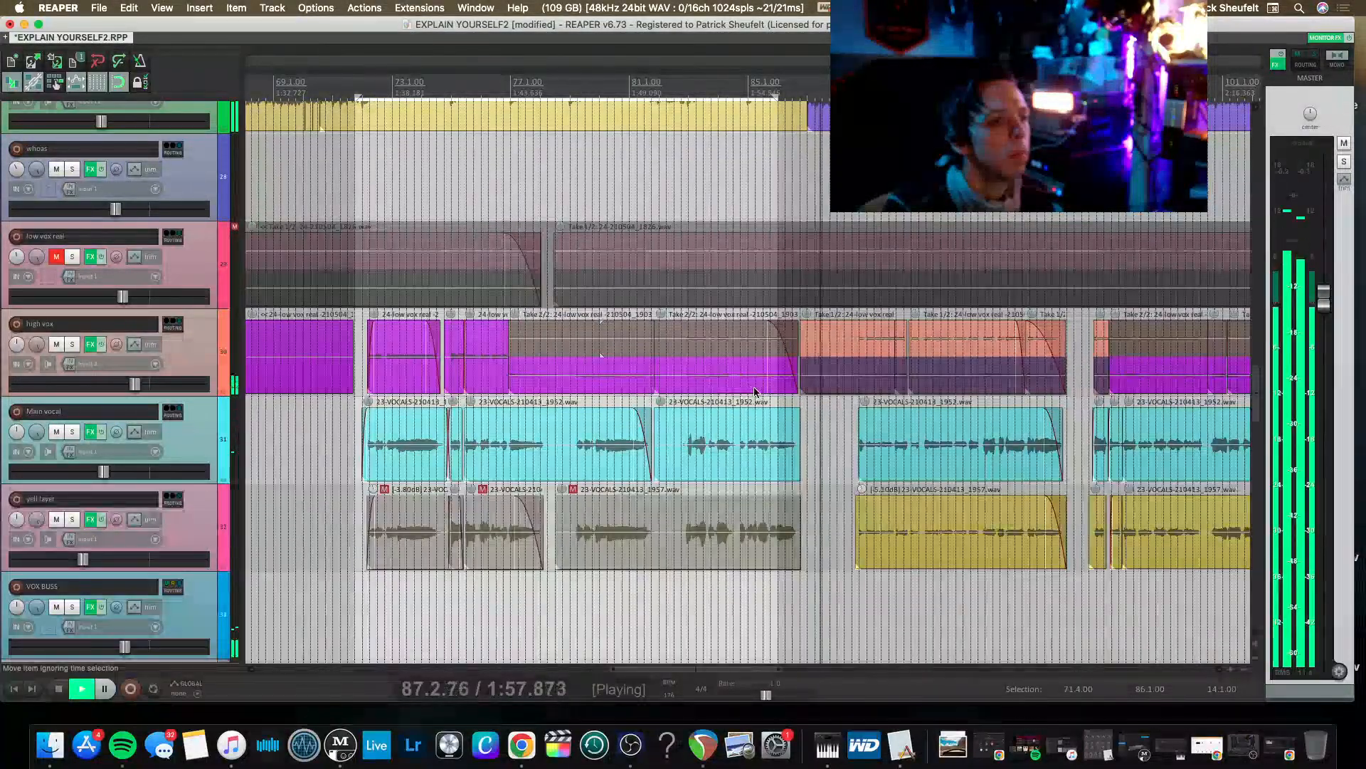
# Select the muted yell layer items again and unmute them.
pyautogui.hscroll(4, 790, 432)
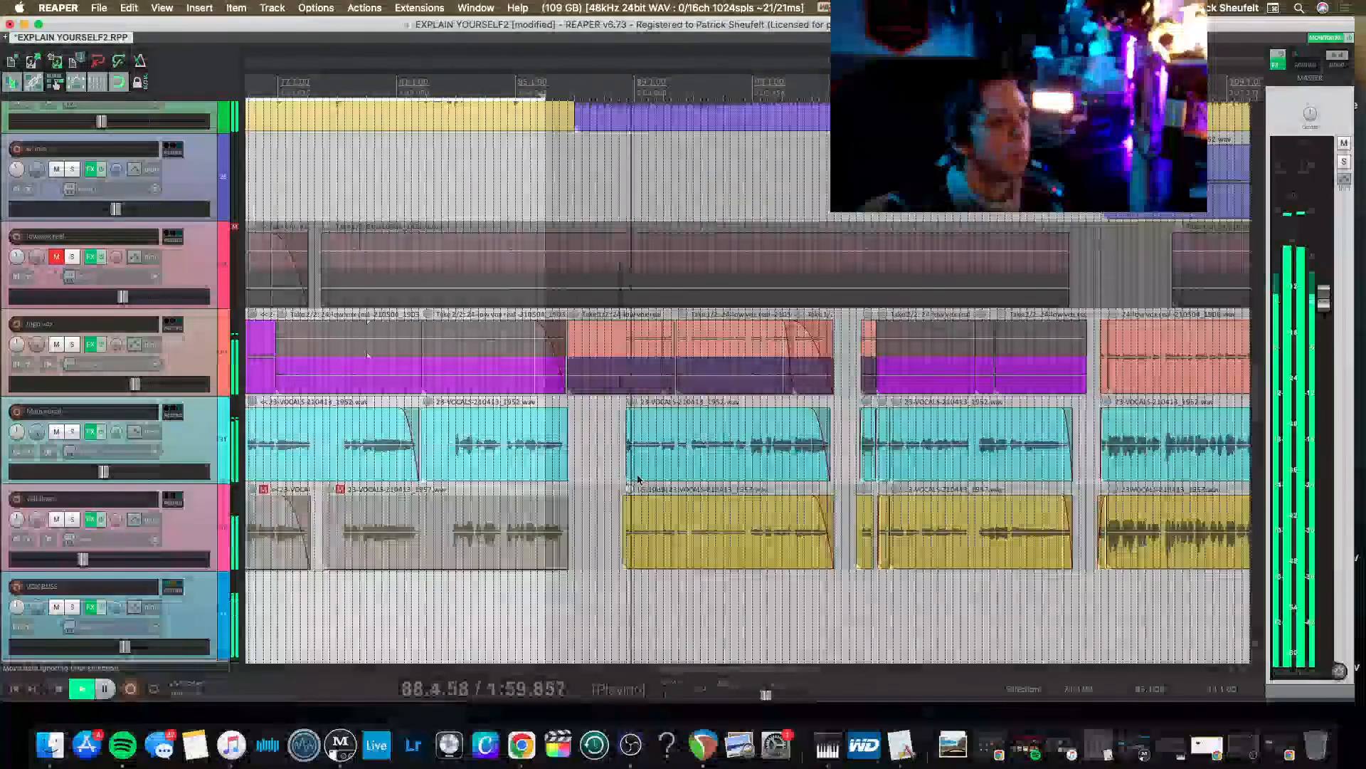
pyautogui.hscroll(-3, 534, 483)
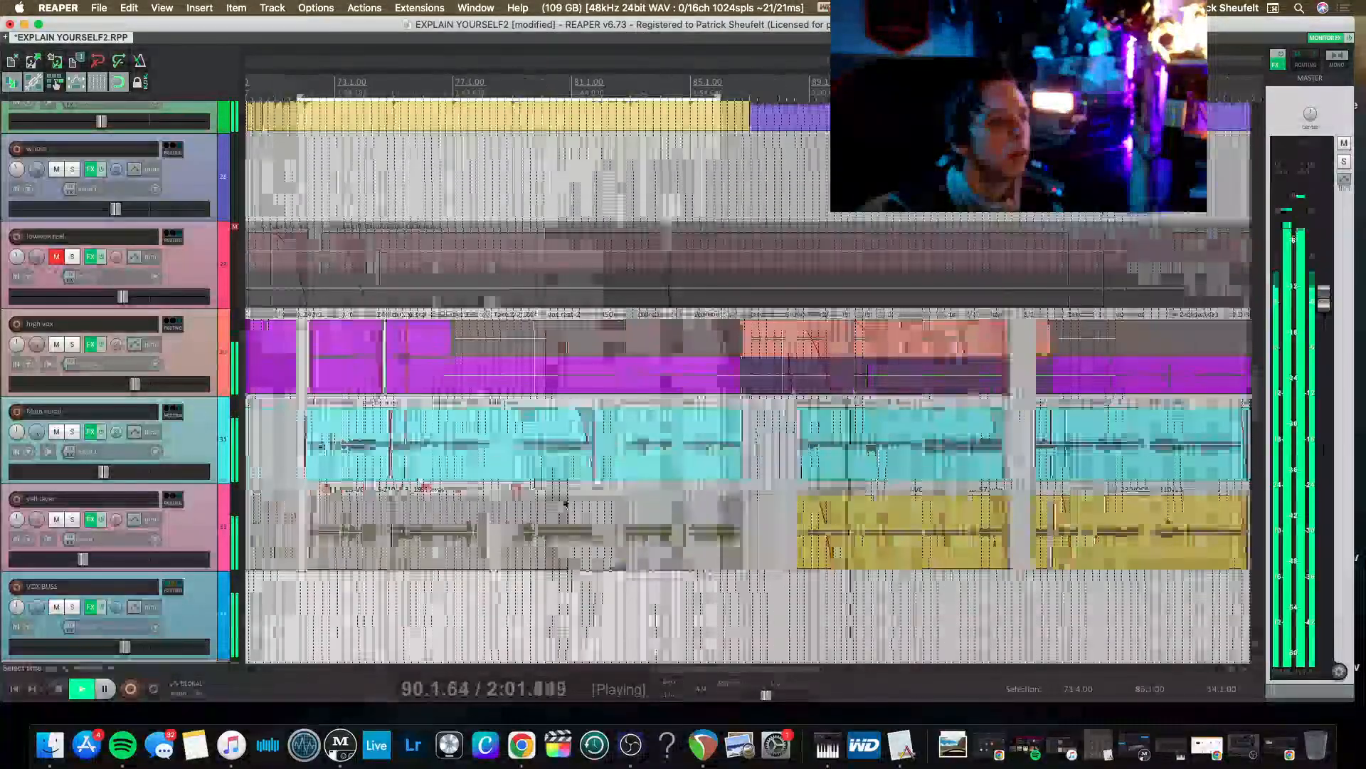
pyautogui.rightClick(355, 546)
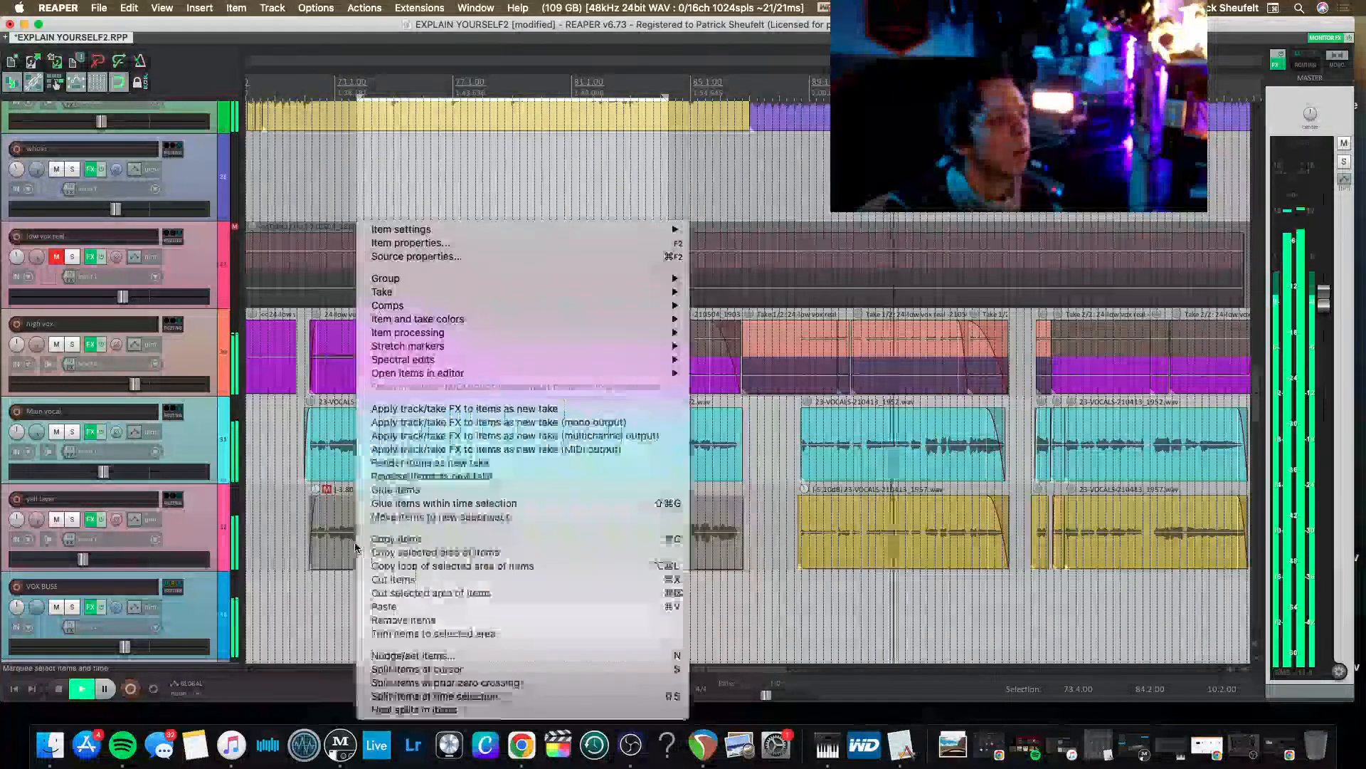
pyautogui.moveTo(667, 234)
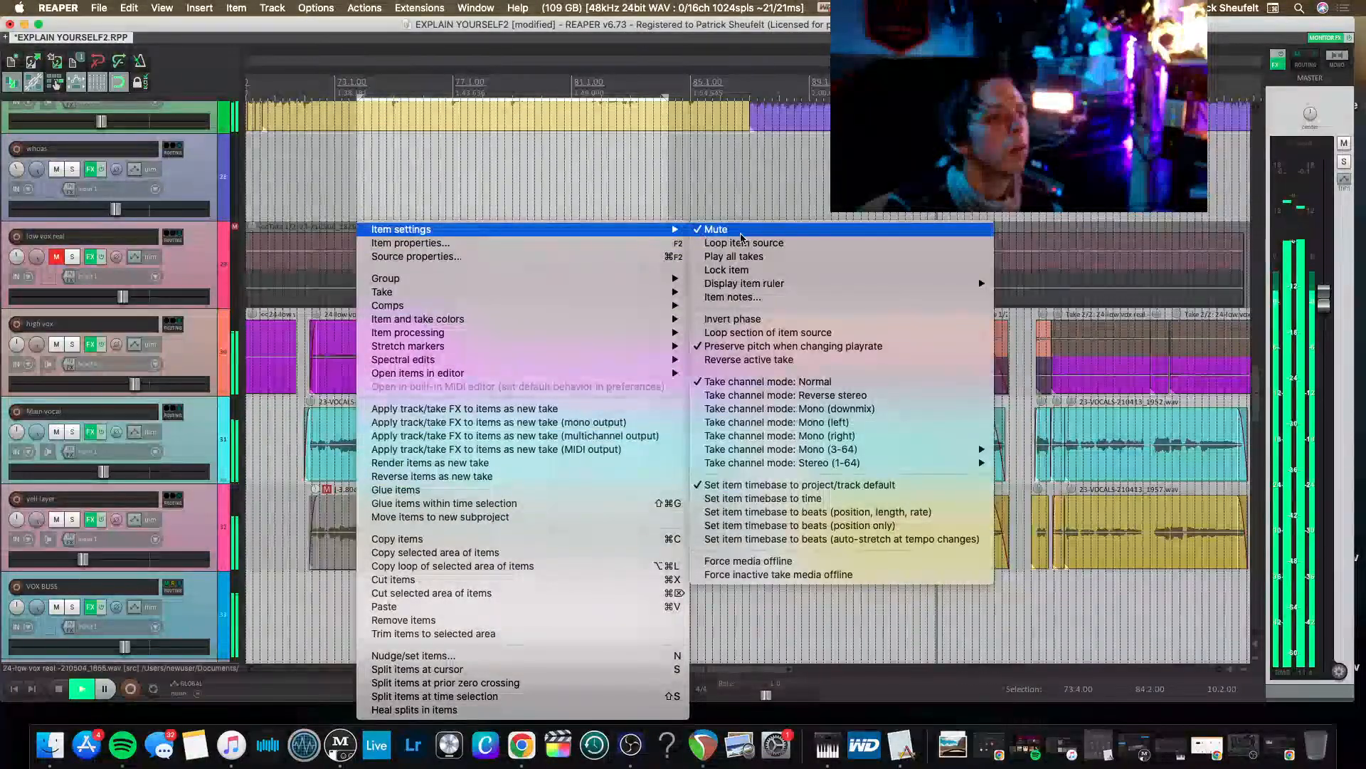
pyautogui.click(731, 232)
# Replay from the start of the yell layer section near bar 72 and lower its item volumes by 2.4 dB.
pyautogui.click(304, 509)
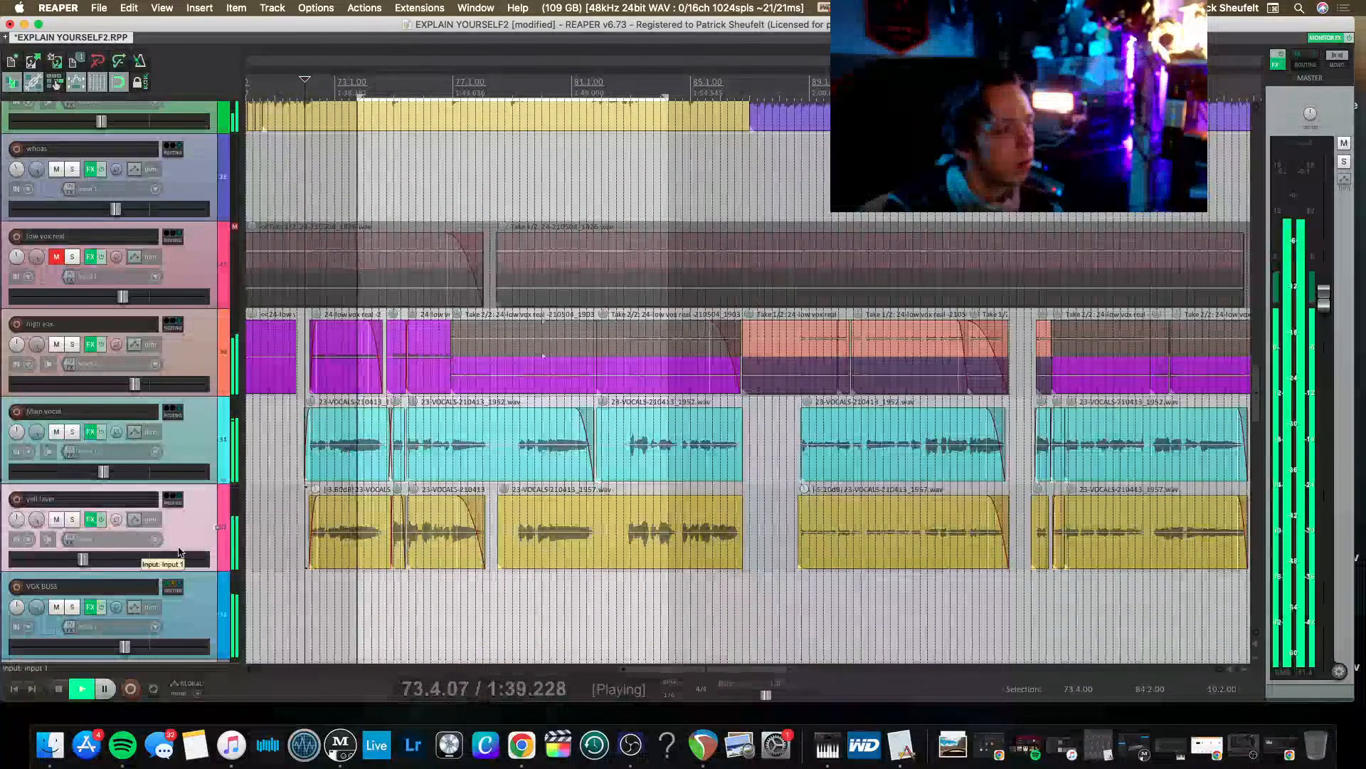
pyautogui.moveTo(300, 523); pyautogui.dragTo(617, 534)
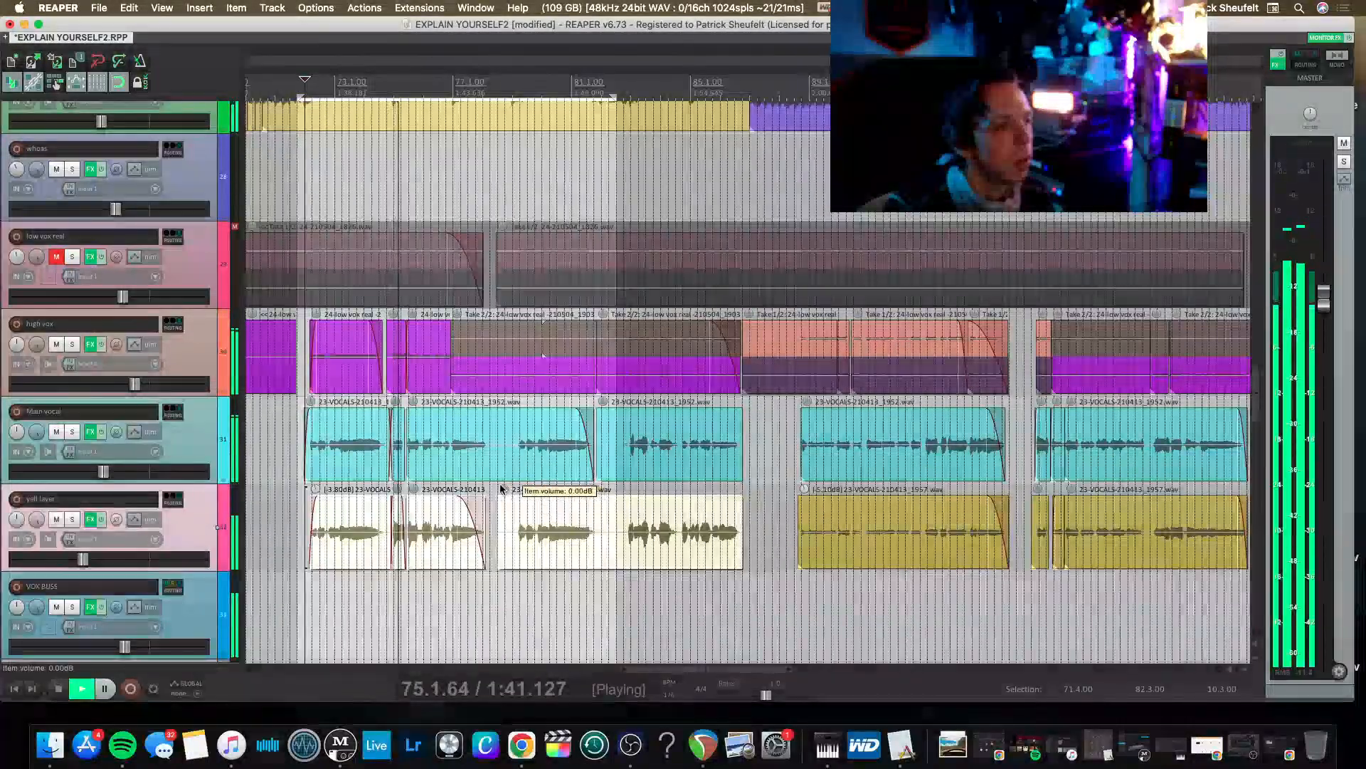
pyautogui.moveTo(497, 499); pyautogui.dragTo(502, 490)
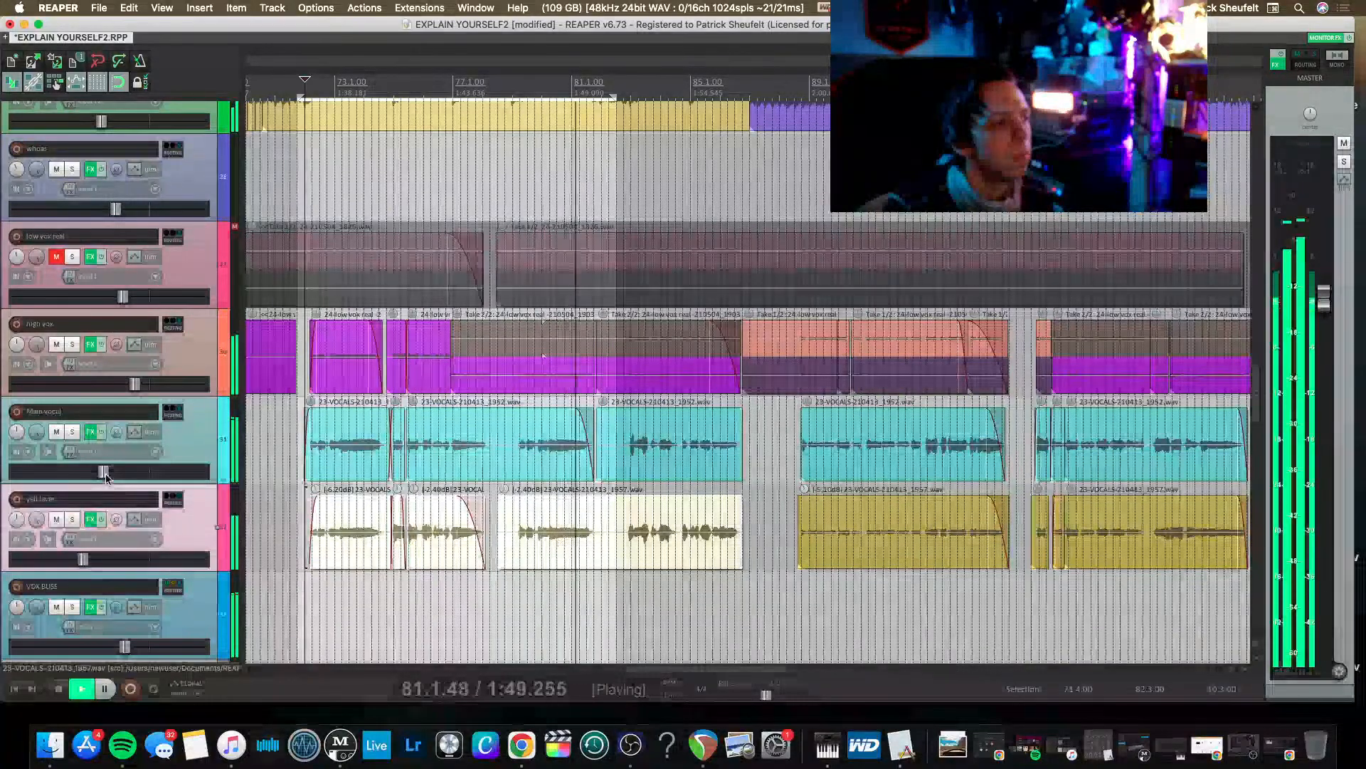
# Raise the Main vocal track's fader slightly.
pyautogui.moveTo(106, 476); pyautogui.dragTo(113, 481)
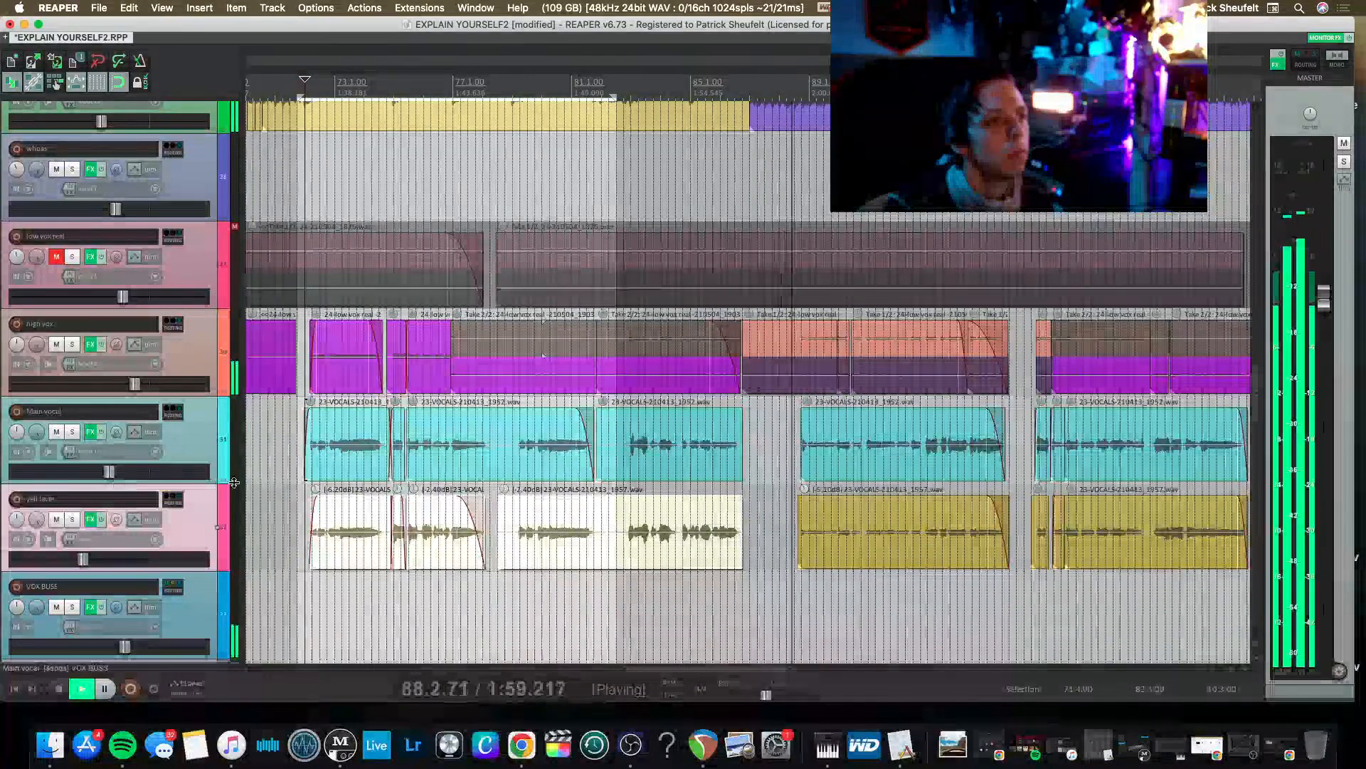
pyautogui.scroll(5, 234, 482)
pyautogui.scroll(-4, 234, 483)
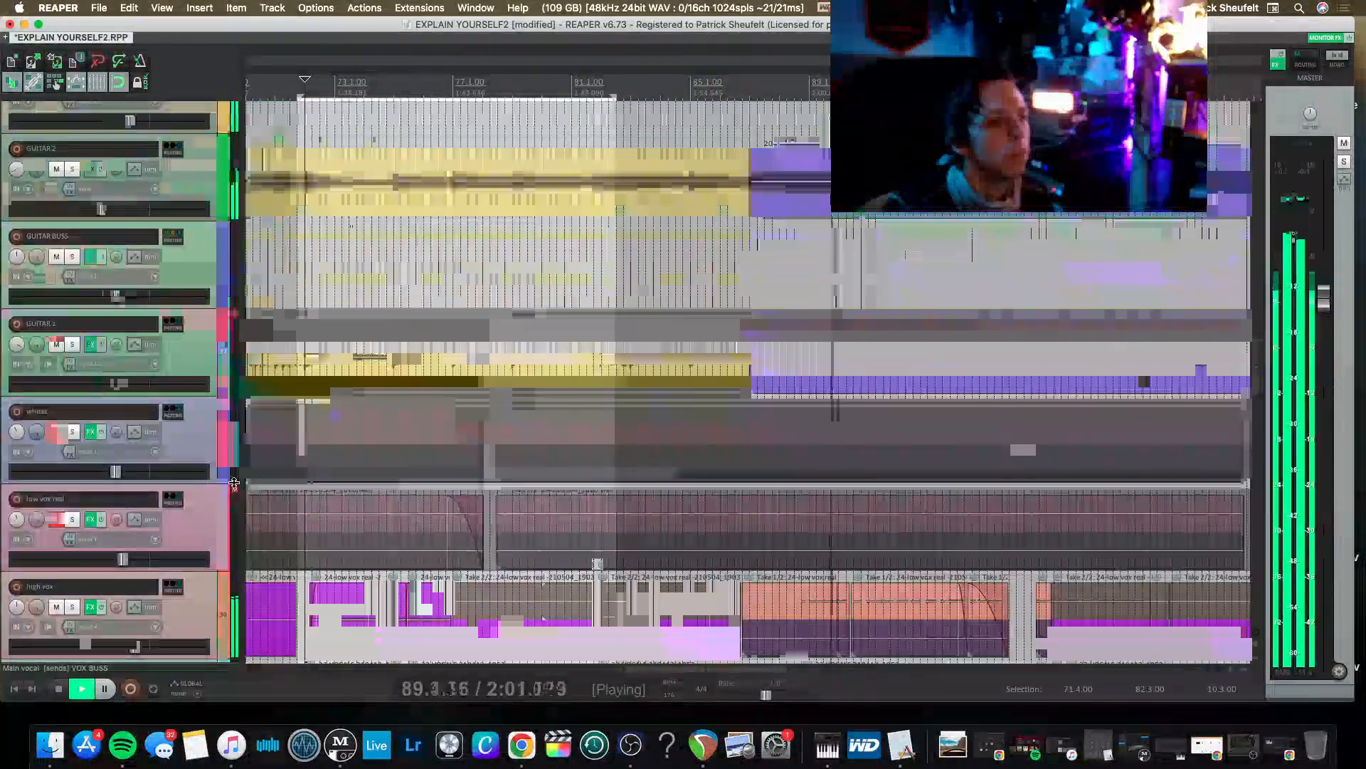
# Save the project and lower the master fader slightly.
pyautogui.press('super+s')
pyautogui.hscroll(5, 459, 504)
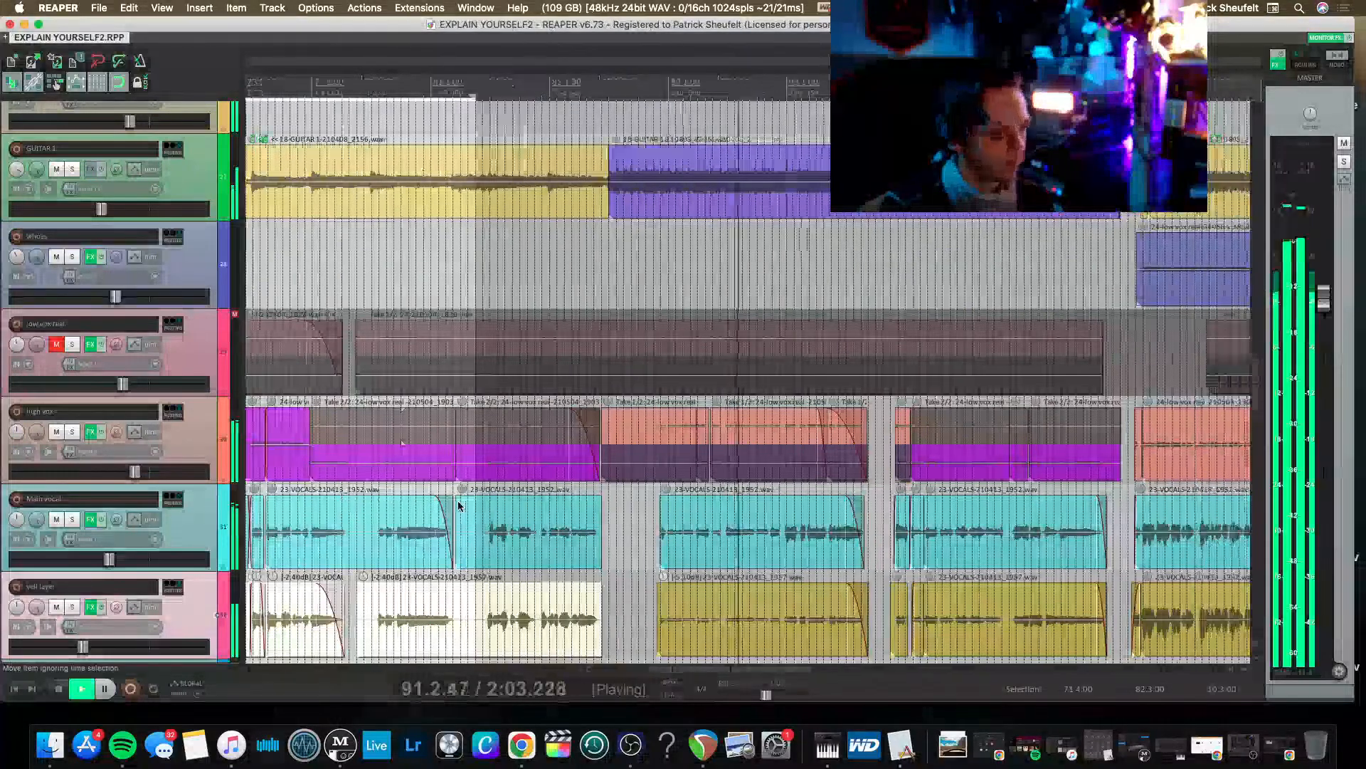
pyautogui.scroll(-4, 460, 506)
pyautogui.scroll(-1, 459, 506)
pyautogui.hscroll(4, 459, 506)
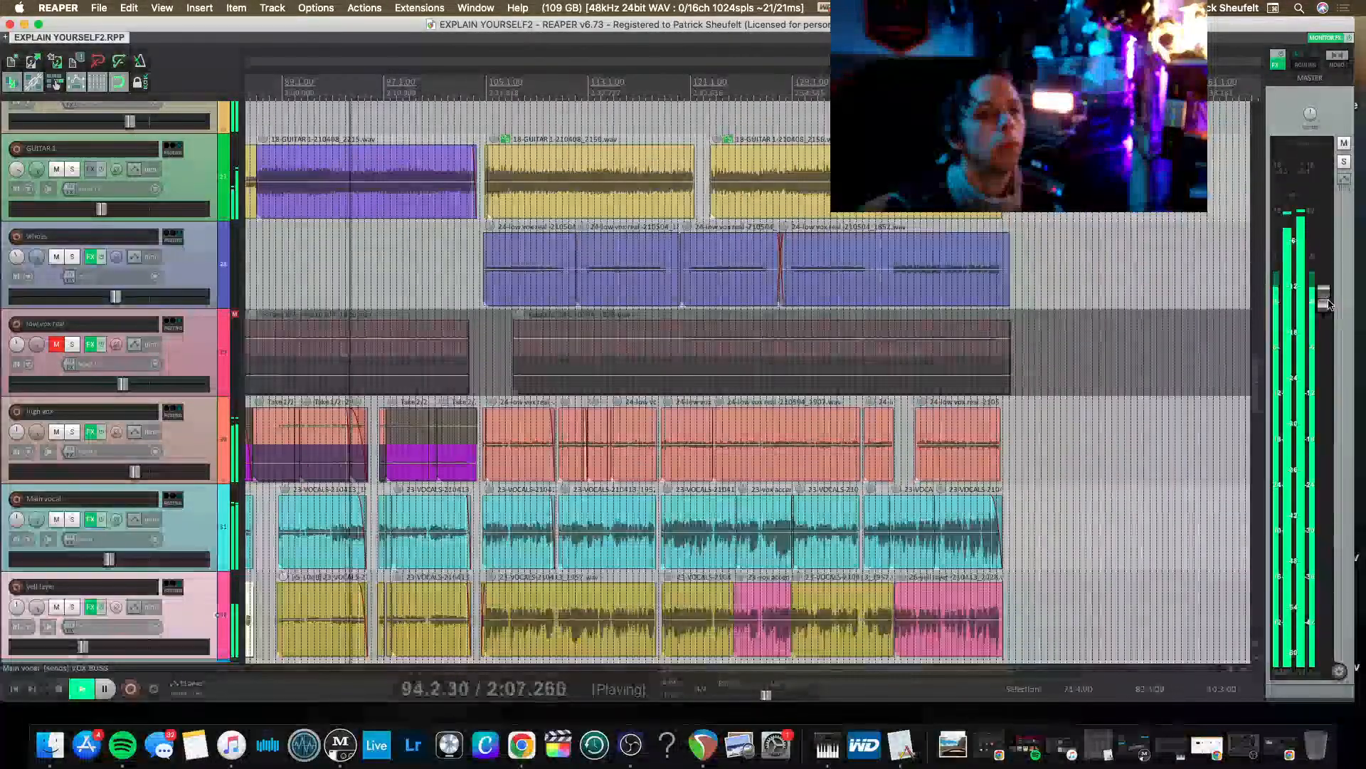
pyautogui.moveTo(1327, 304); pyautogui.dragTo(1328, 310)
# Raise the midrange bell band near 490 Hz slightly in the master track's Pro-Q 3 EQ.
pyautogui.click(1277, 63)
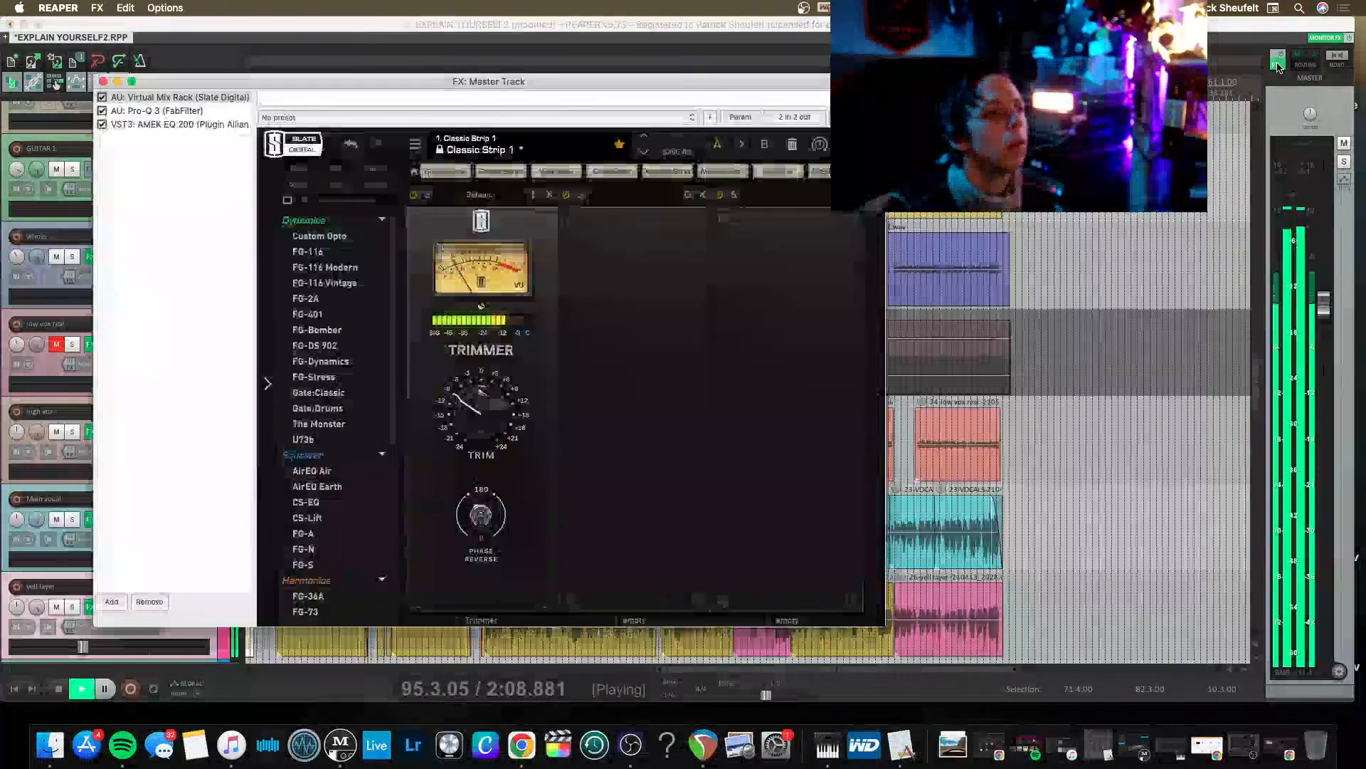
pyautogui.click(155, 112)
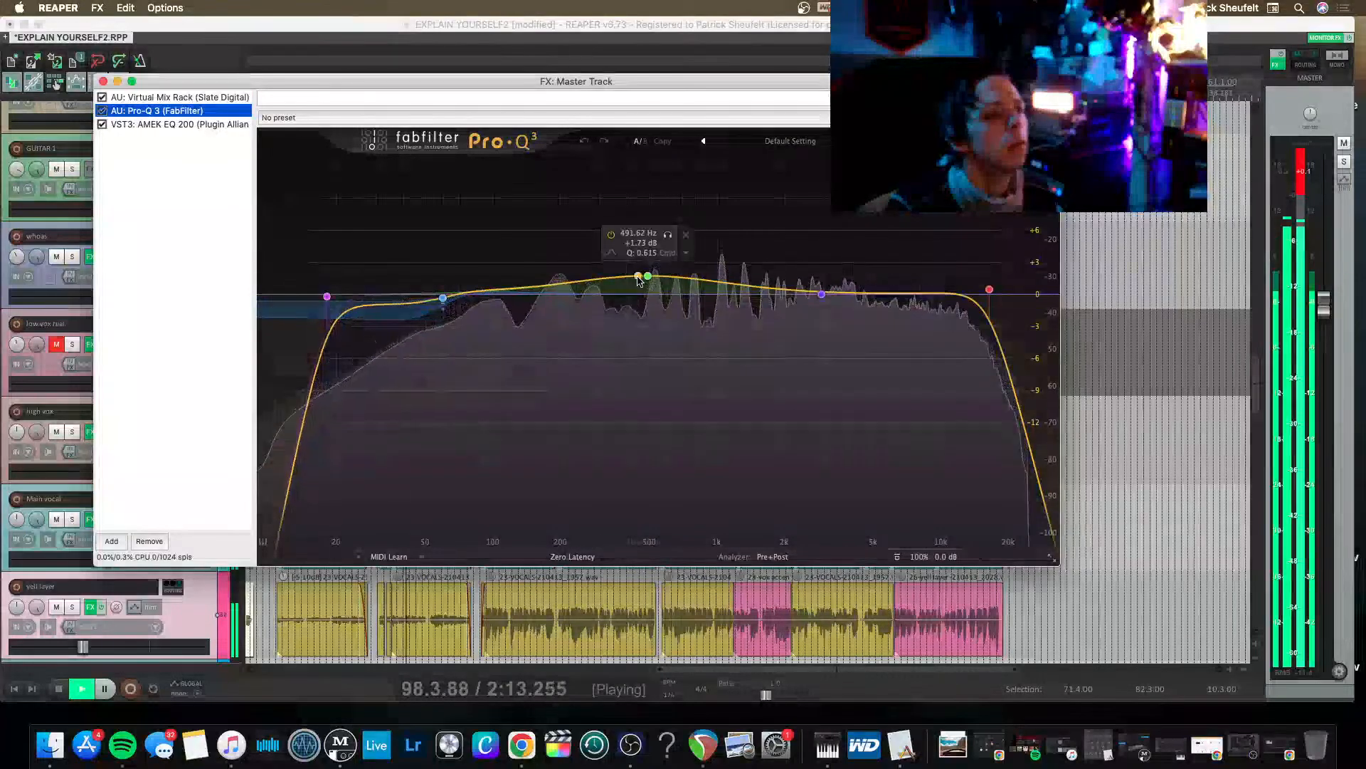
pyautogui.moveTo(647, 278)
pyautogui.mouseDown()
pyautogui.moveTo(610, 267)
pyautogui.moveTo(637, 273)
pyautogui.mouseUp()
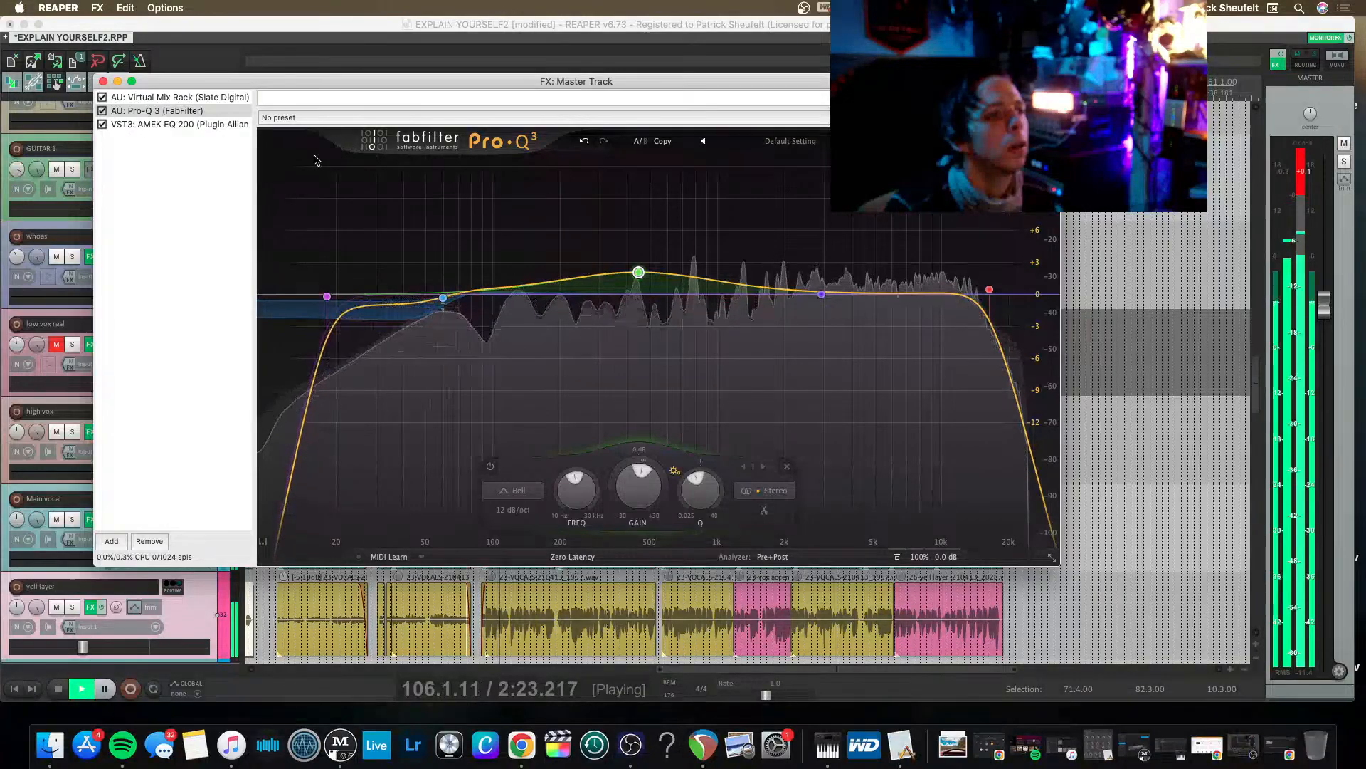
pyautogui.moveTo(235, 86); pyautogui.dragTo(333, 85)
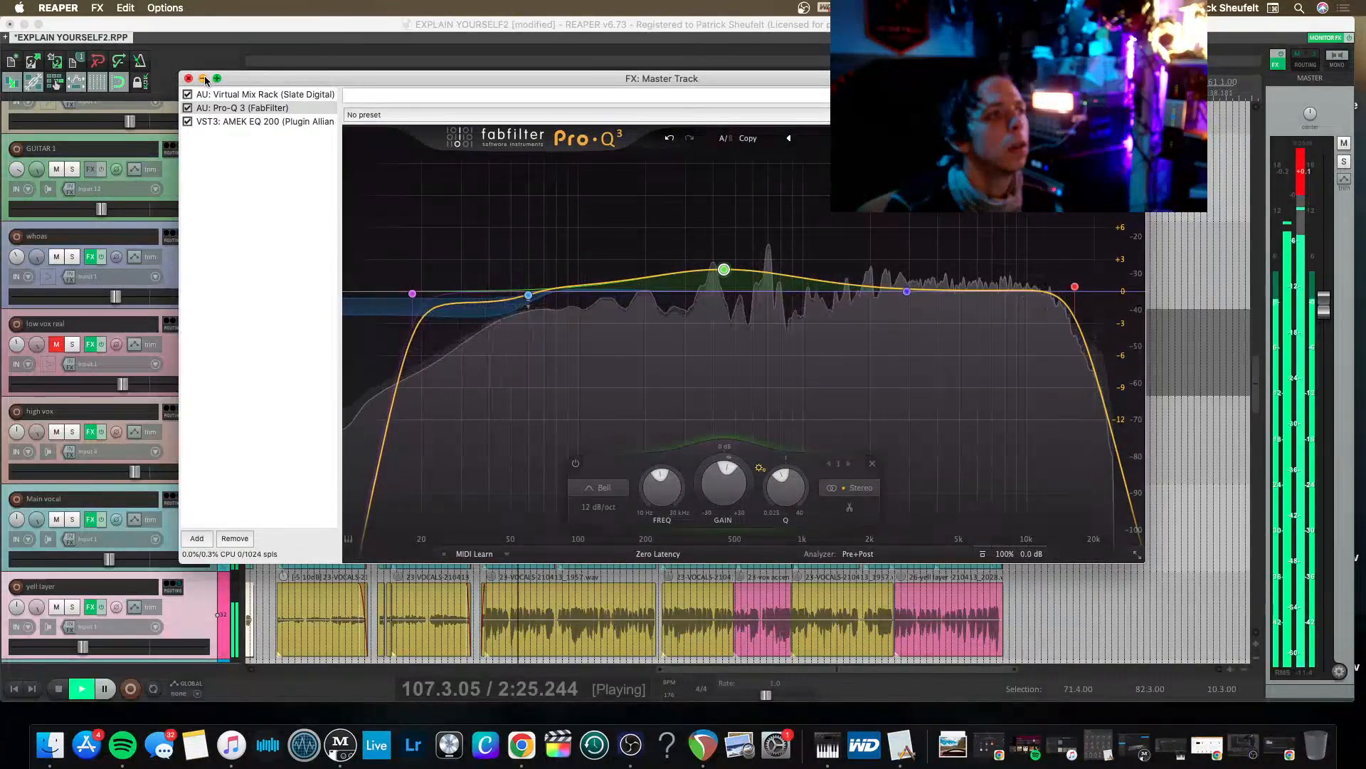
# Find "SHAD" among the effects and add the VST3 Shadow Hills Mastering Compressor at the end of the master track's chain.
pyautogui.doubleClick(229, 139)
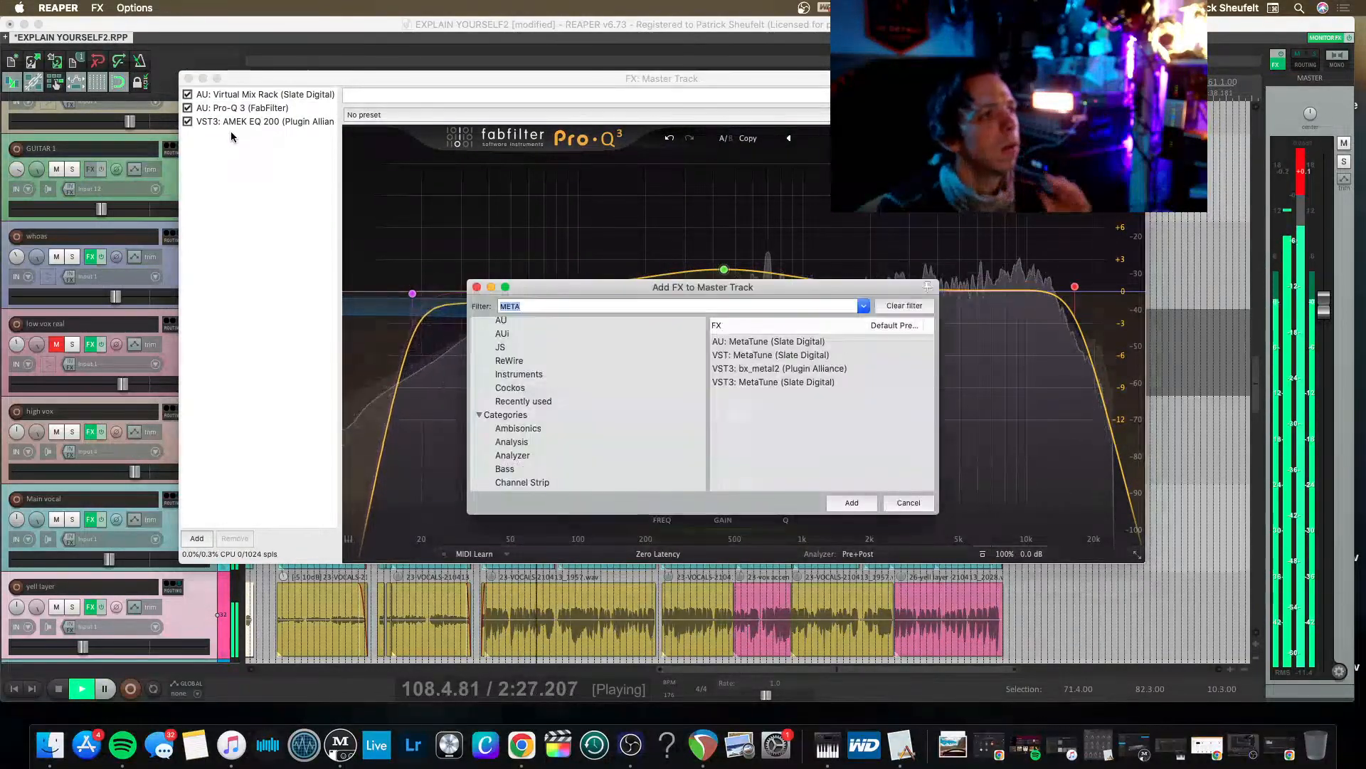
pyautogui.write('SHOA')
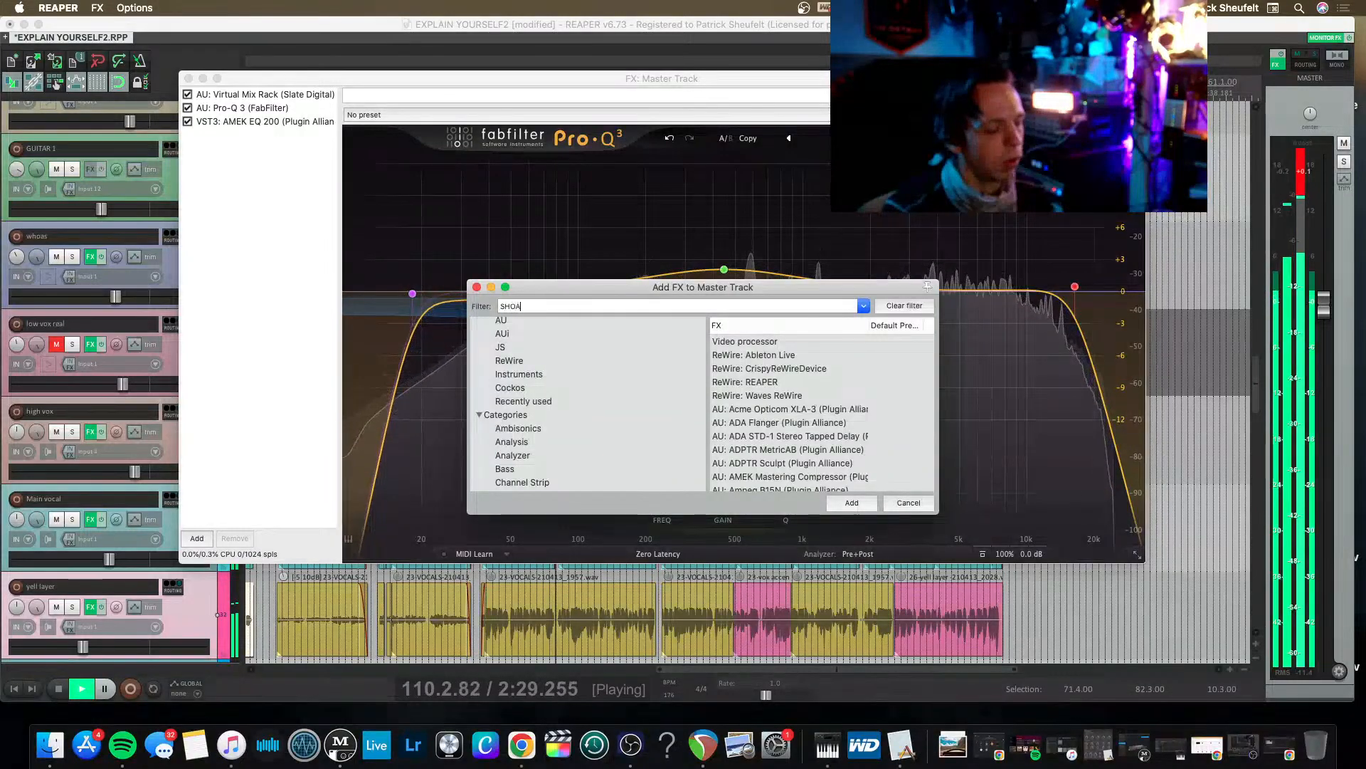
pyautogui.write('D')
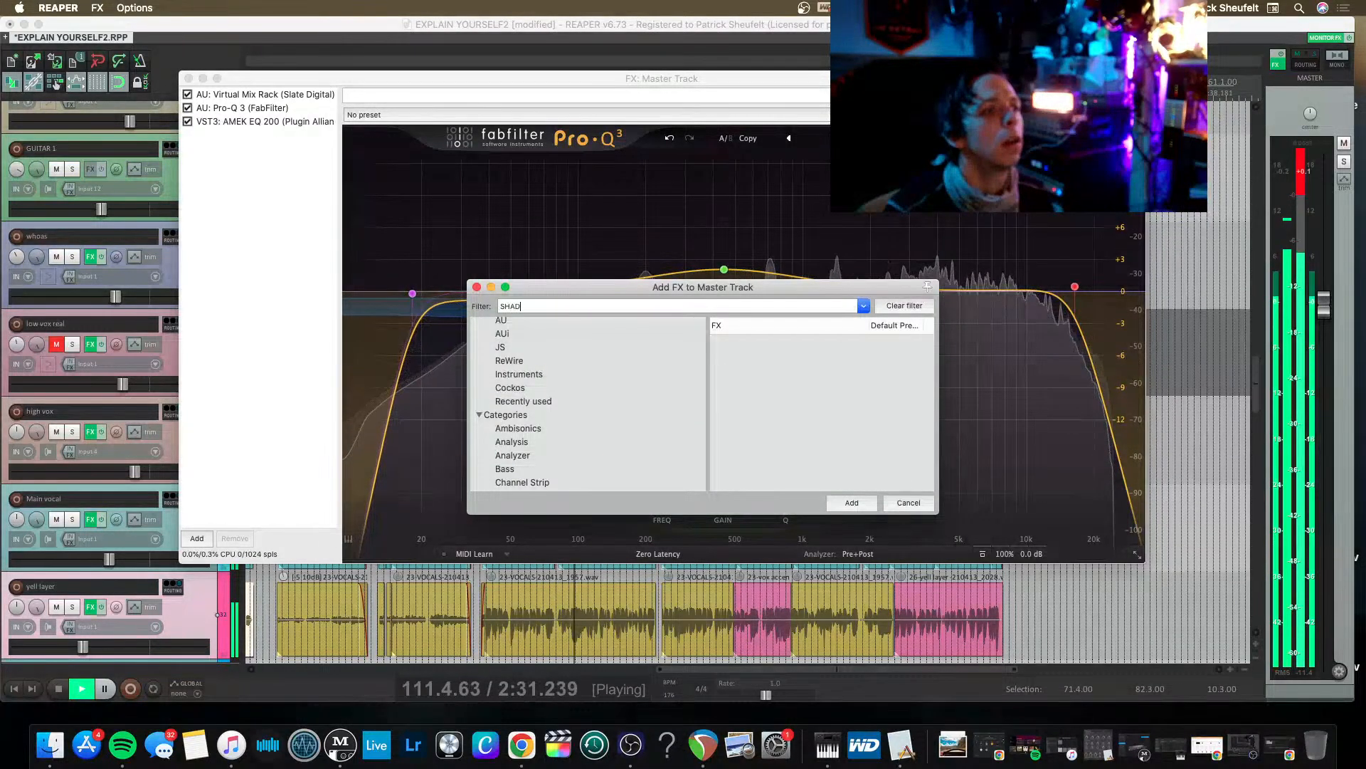
pyautogui.press('Down')
pyautogui.press('Down')
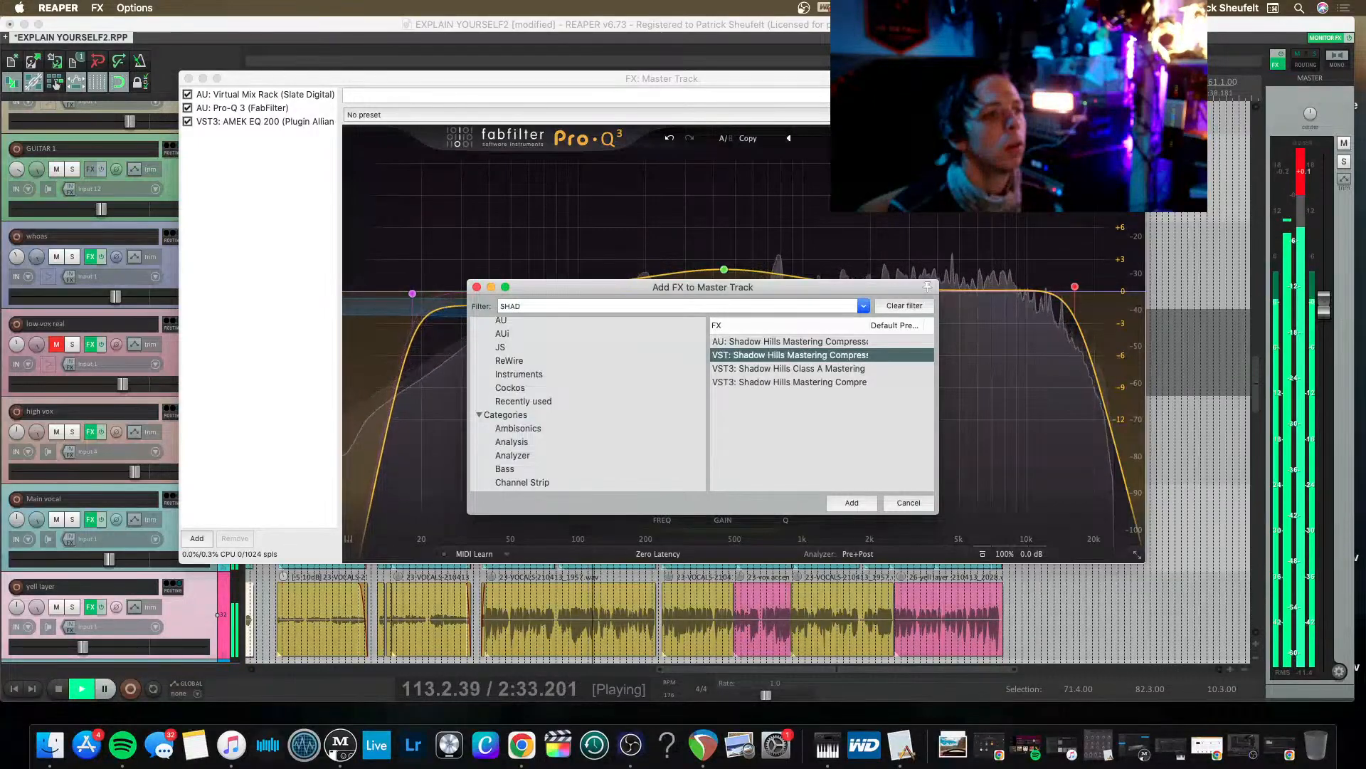
pyautogui.press('Down')
pyautogui.press('Down')
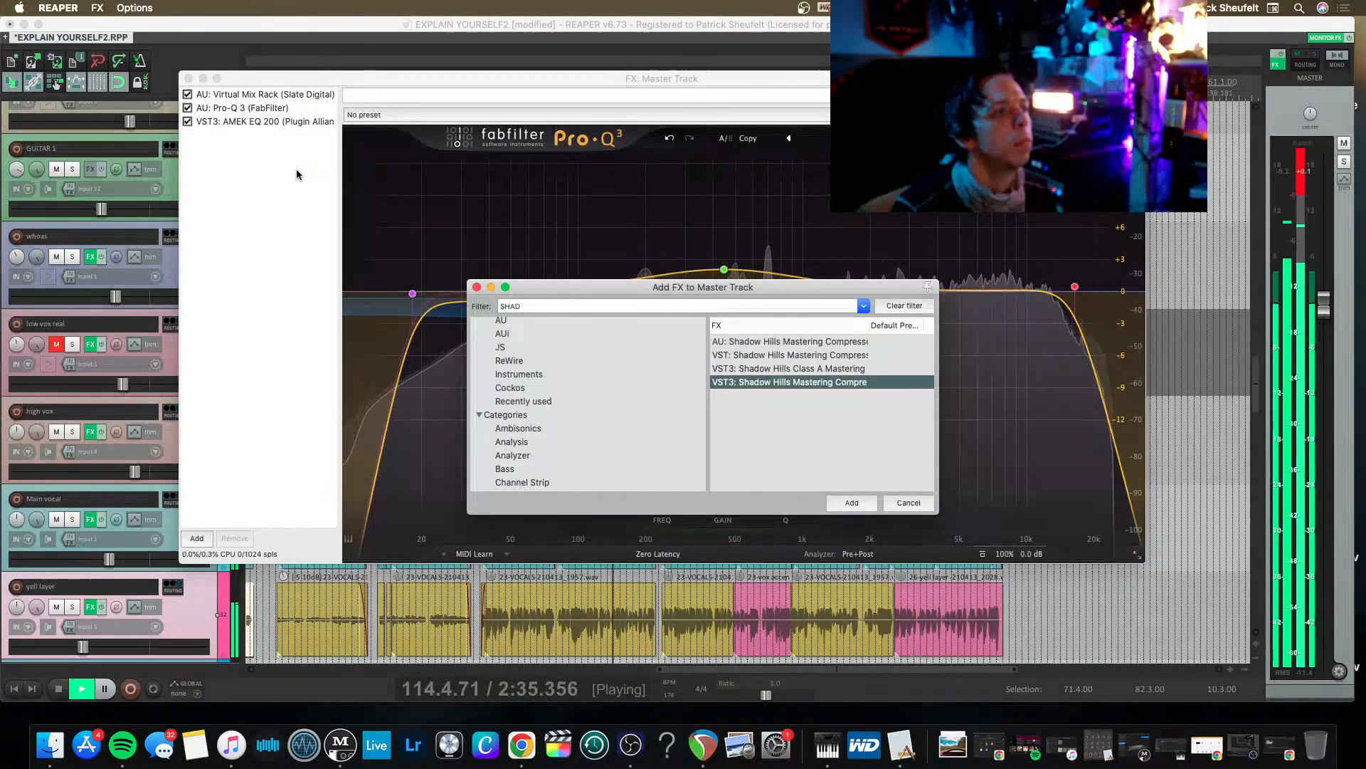
pyautogui.press('Return')
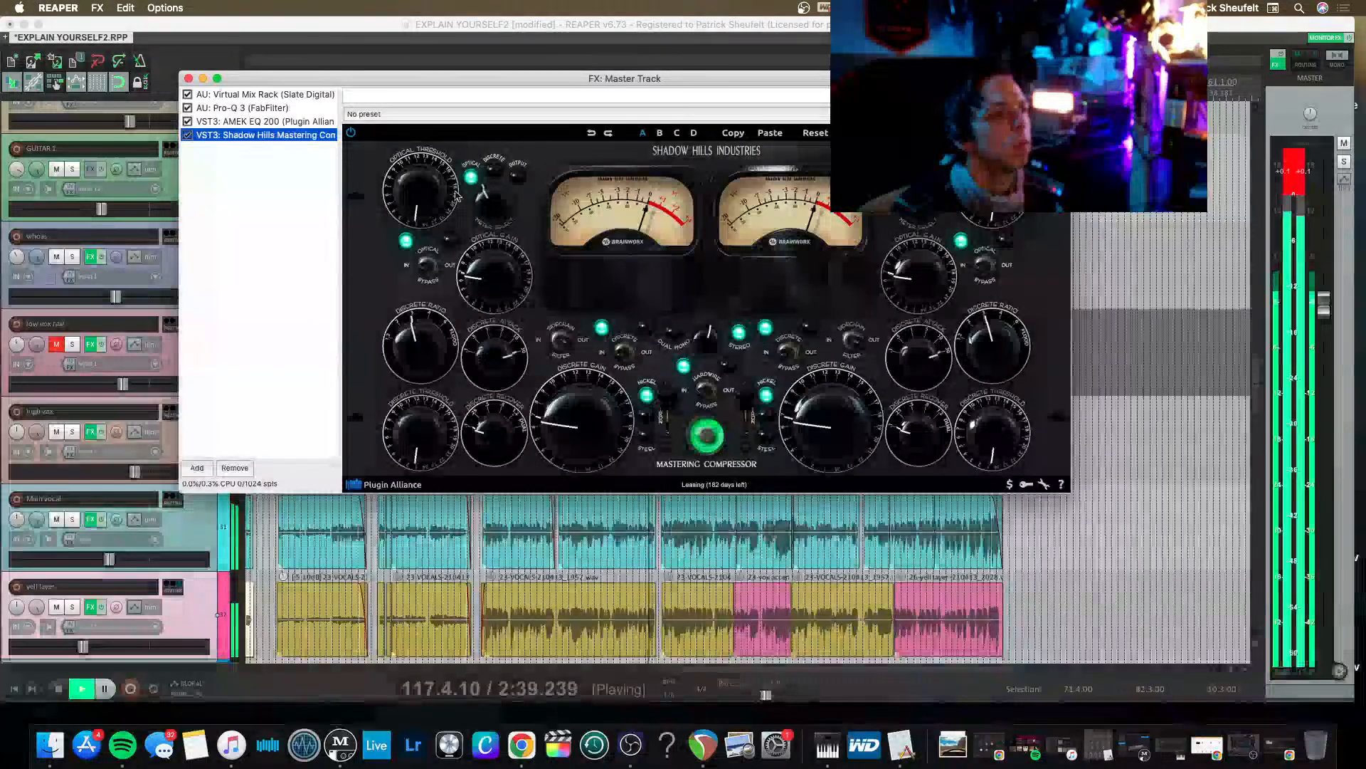
# Reset the master peak meter and lower the master fader slightly.
pyautogui.click(1312, 184)
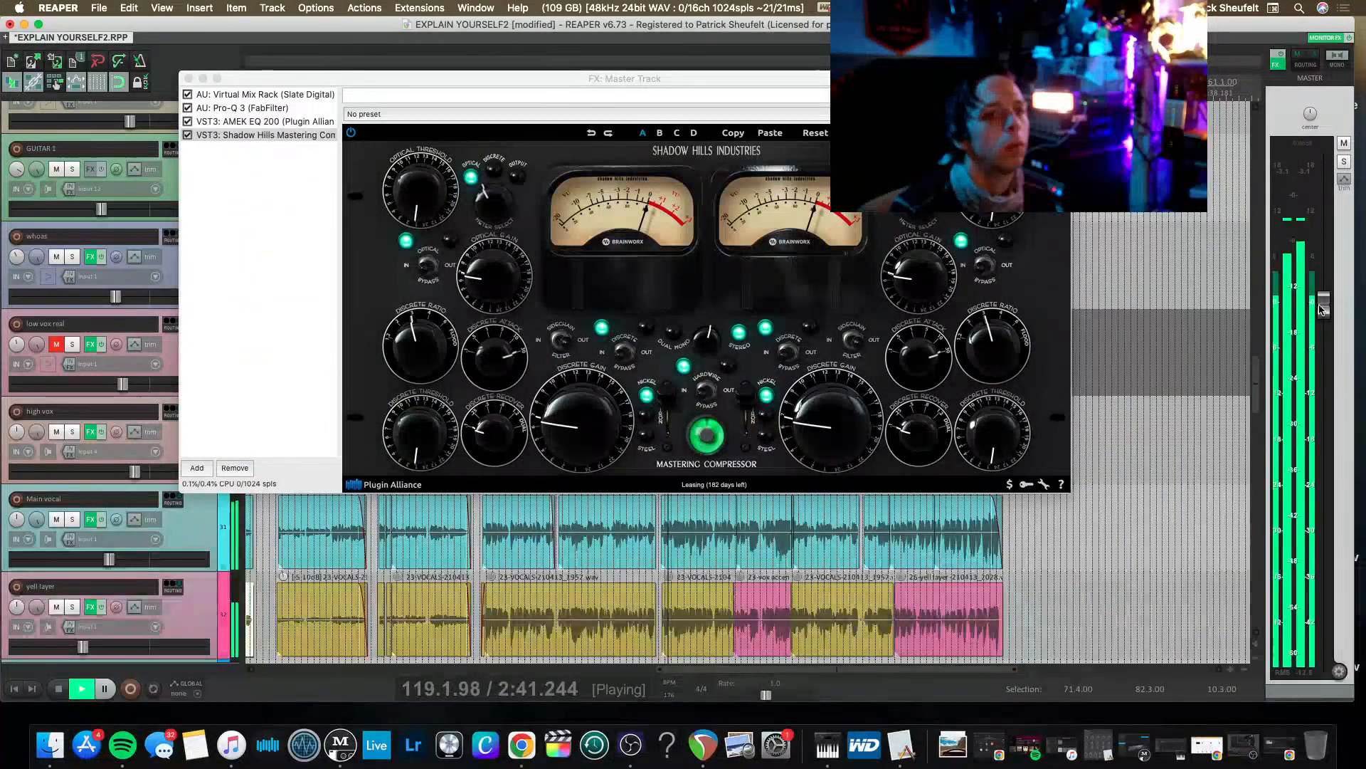
# Adjust the Shadow Hills compressor's optical threshold and switch its output transformers to Steel.
pyautogui.click(406, 171)
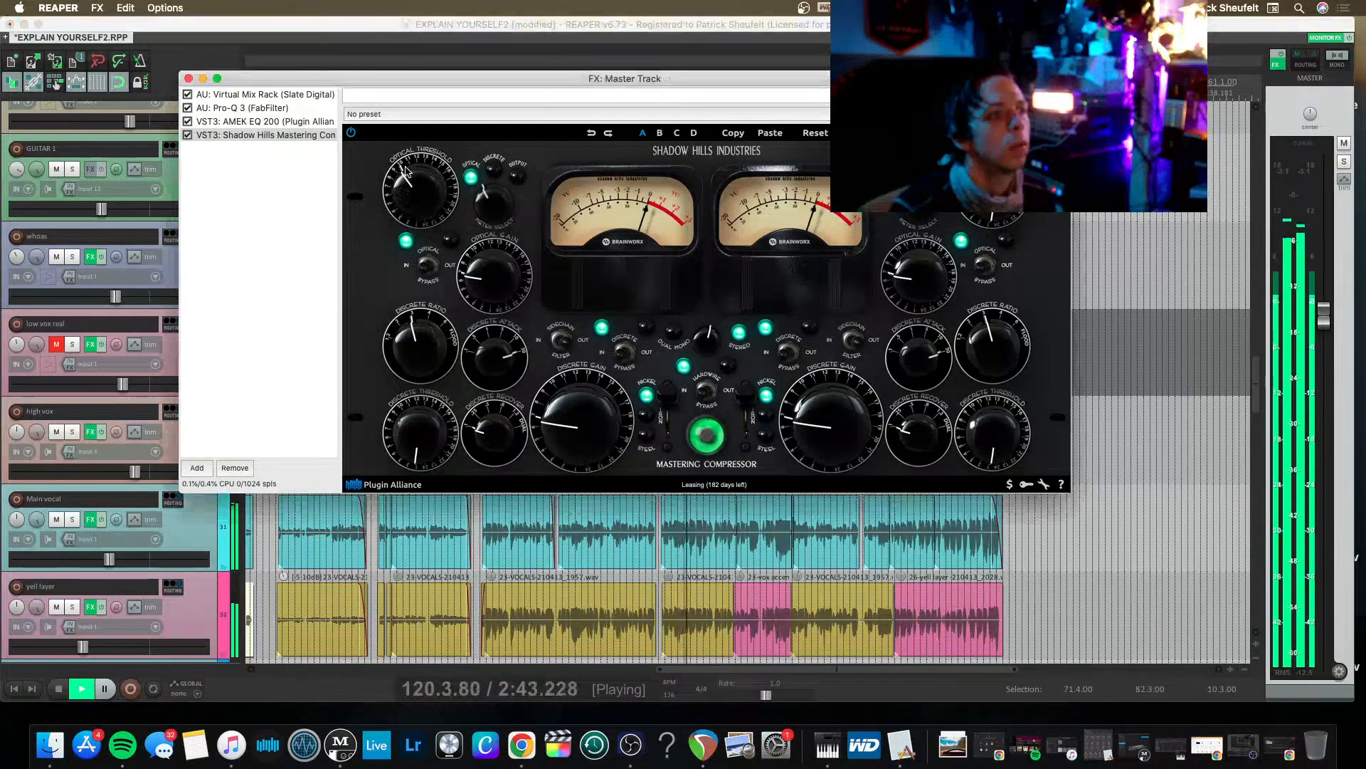
pyautogui.moveTo(385, 176); pyautogui.dragTo(384, 185)
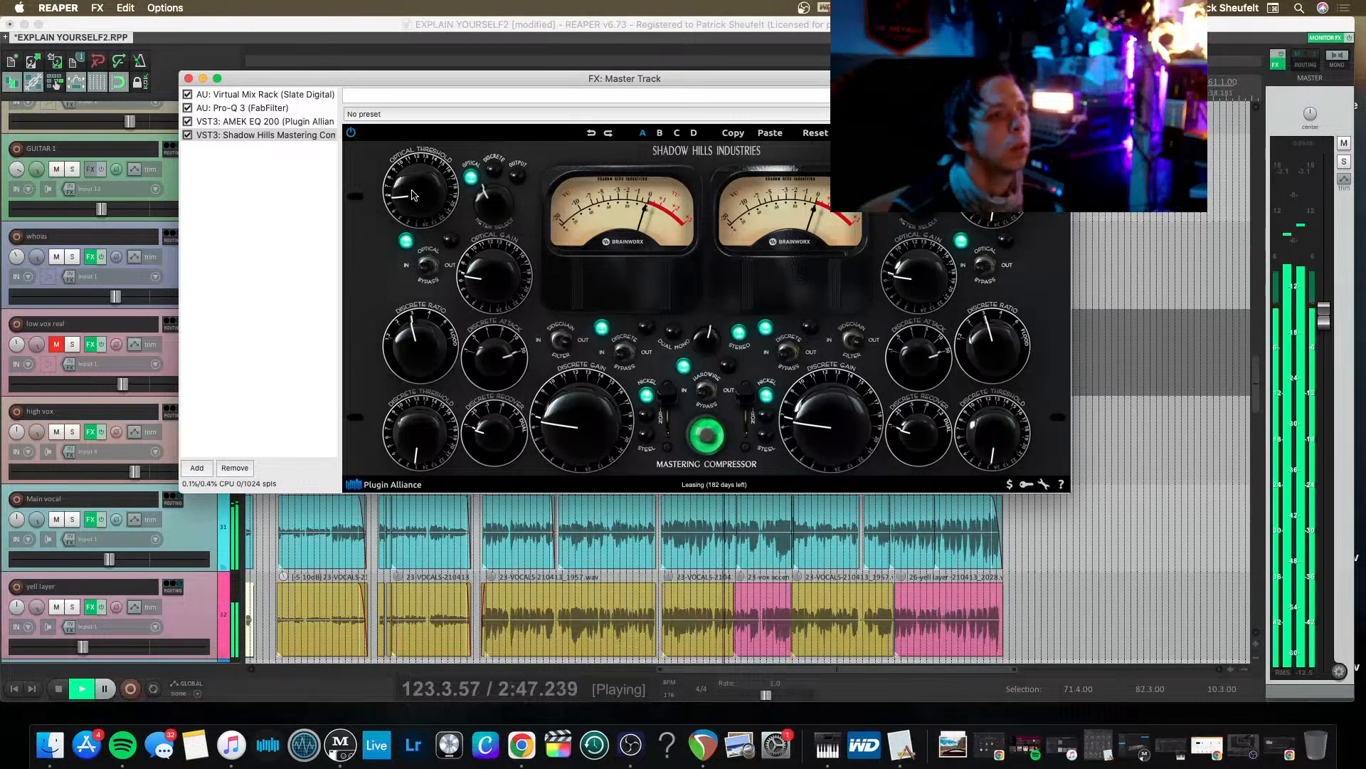
pyautogui.moveTo(416, 193); pyautogui.dragTo(418, 204)
pyautogui.click(673, 427)
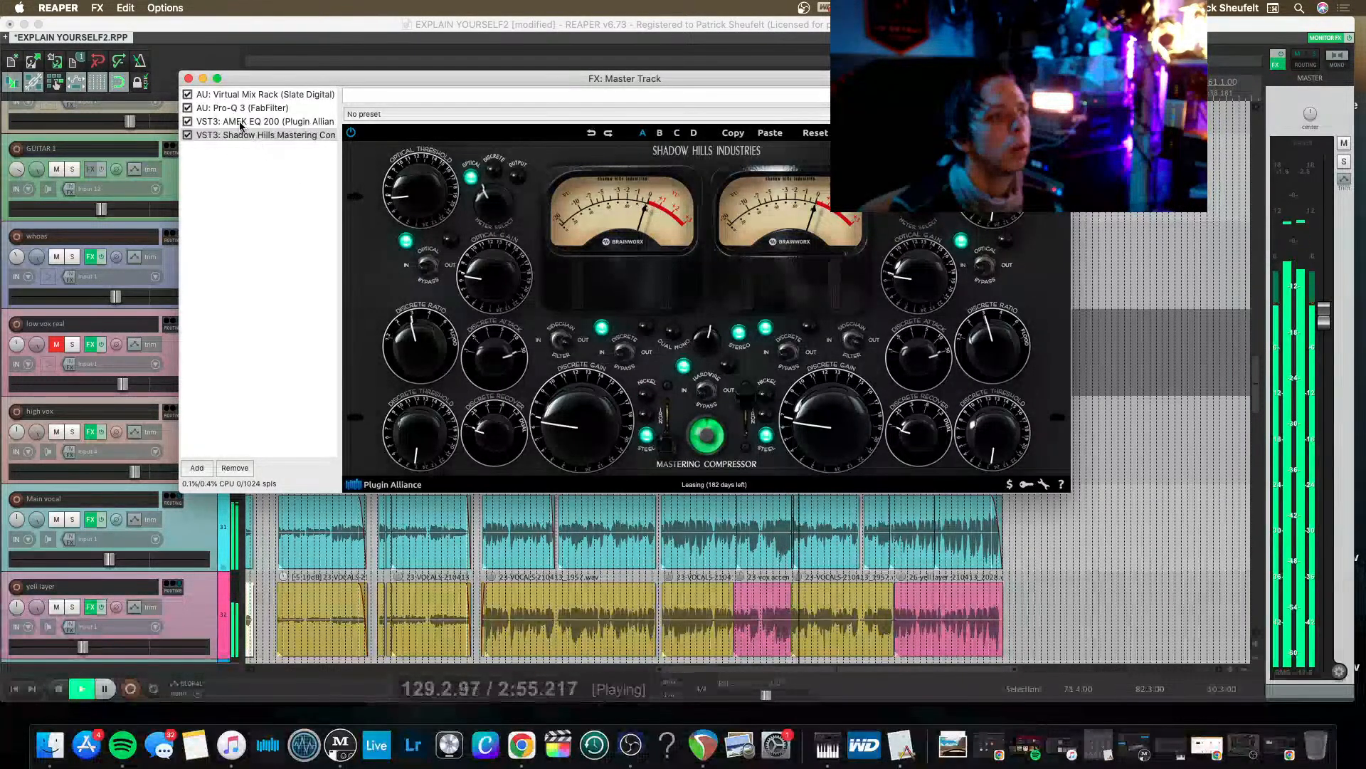
pyautogui.click(188, 79)
# Lower the VOX BUSS fader slightly in the mixer and save the project.
pyautogui.press('super+m')
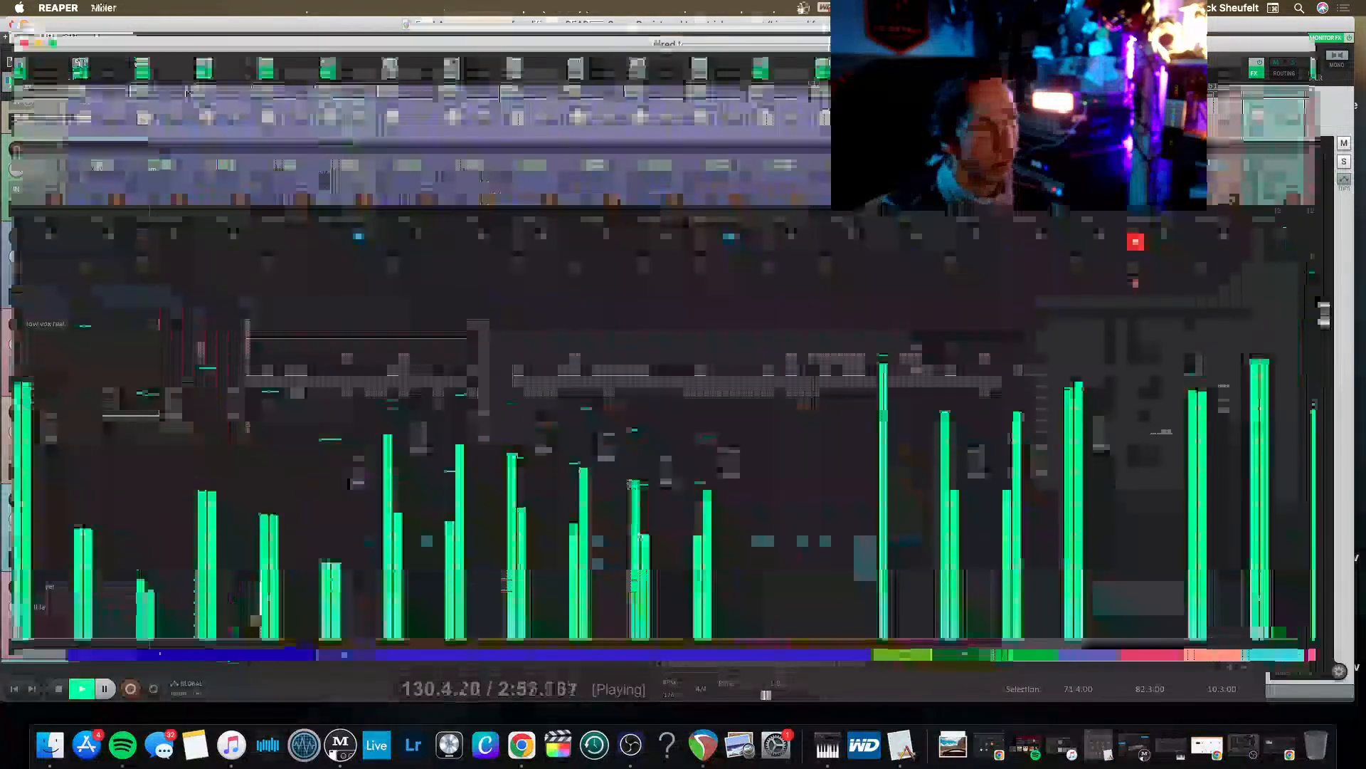
pyautogui.hscroll(-10, 674, 491)
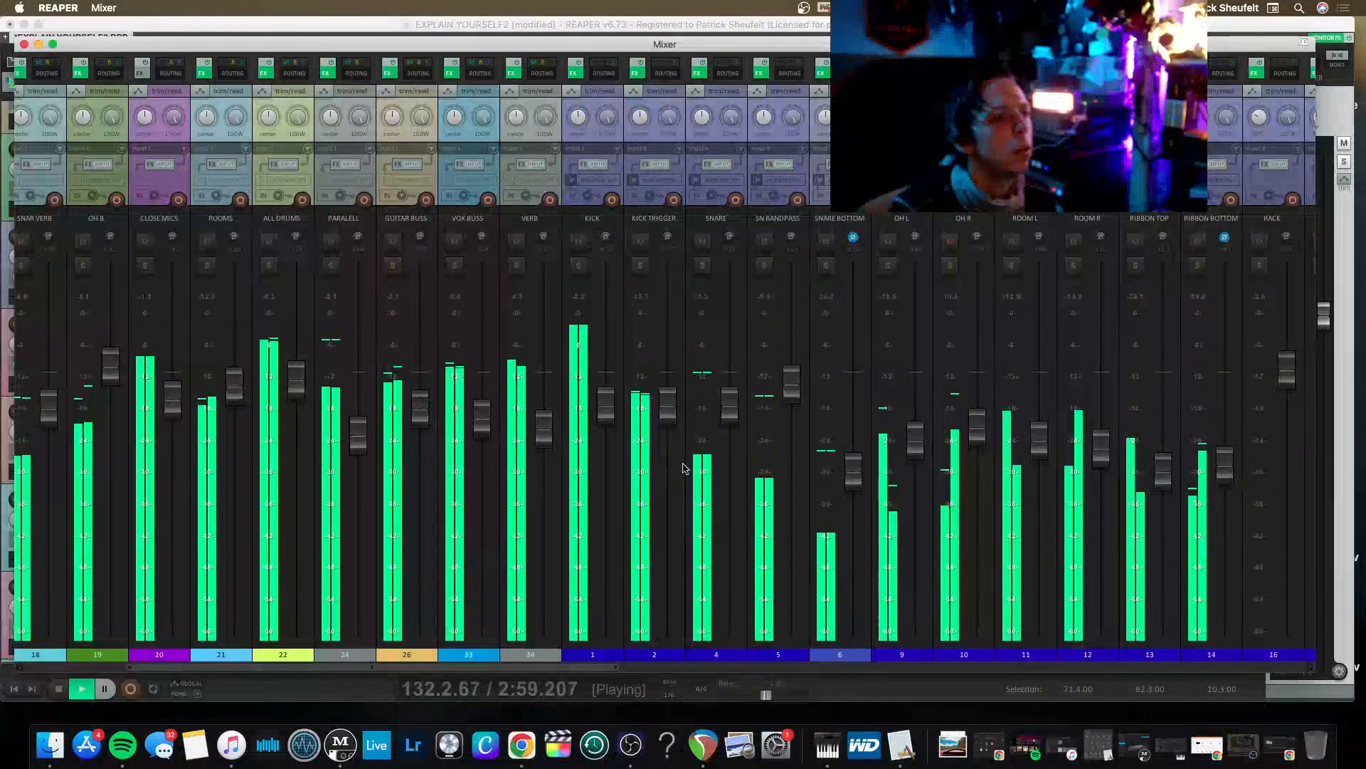
pyautogui.hscroll(-1, 609, 409)
pyautogui.moveTo(665, 415); pyautogui.dragTo(663, 422)
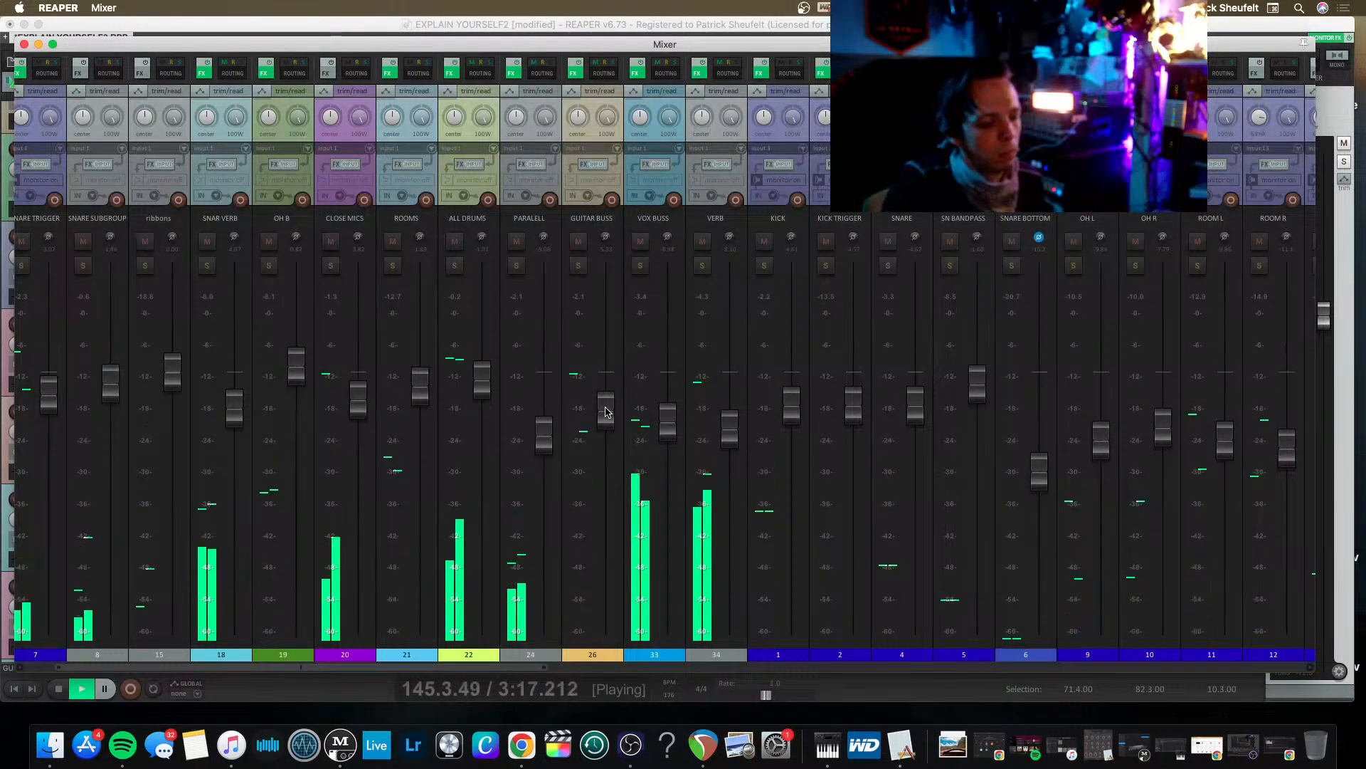
pyautogui.press('space')
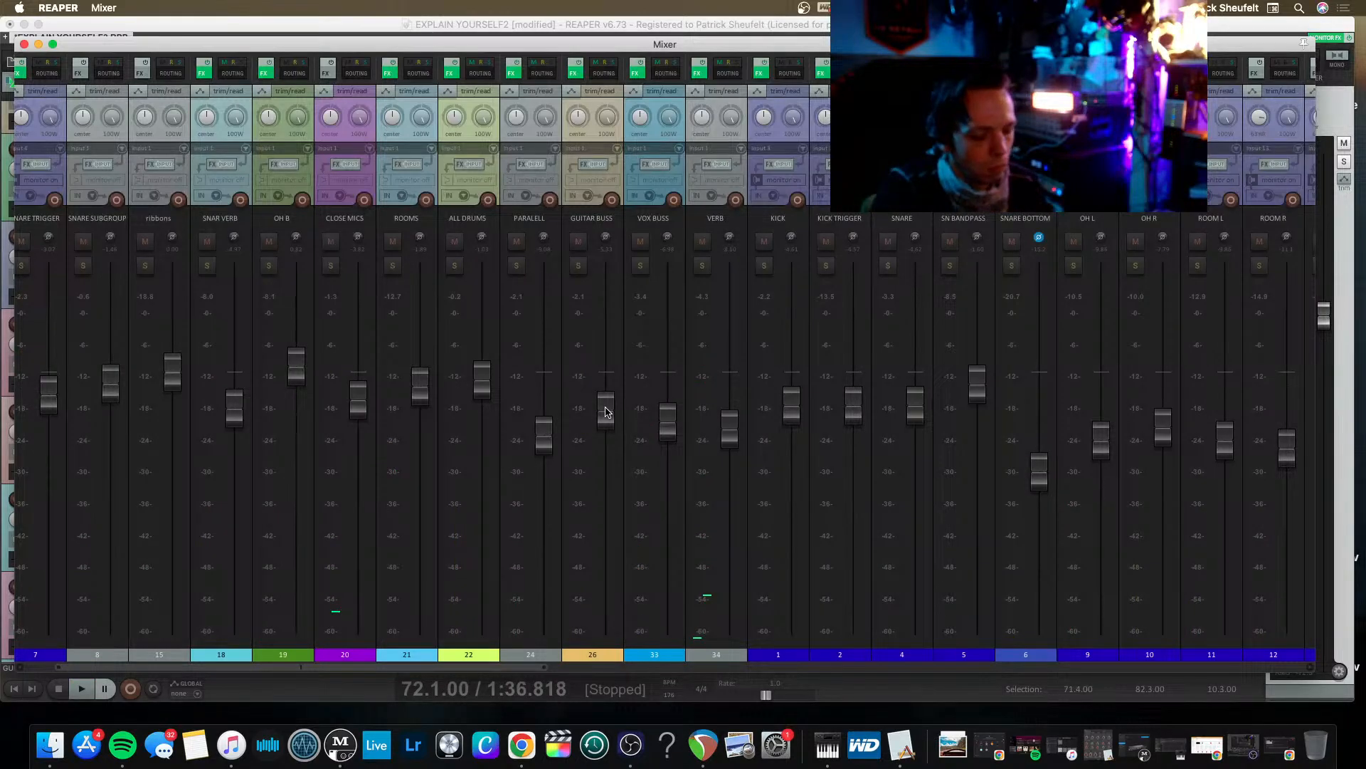
pyautogui.press('super+m')
pyautogui.press('super+s')
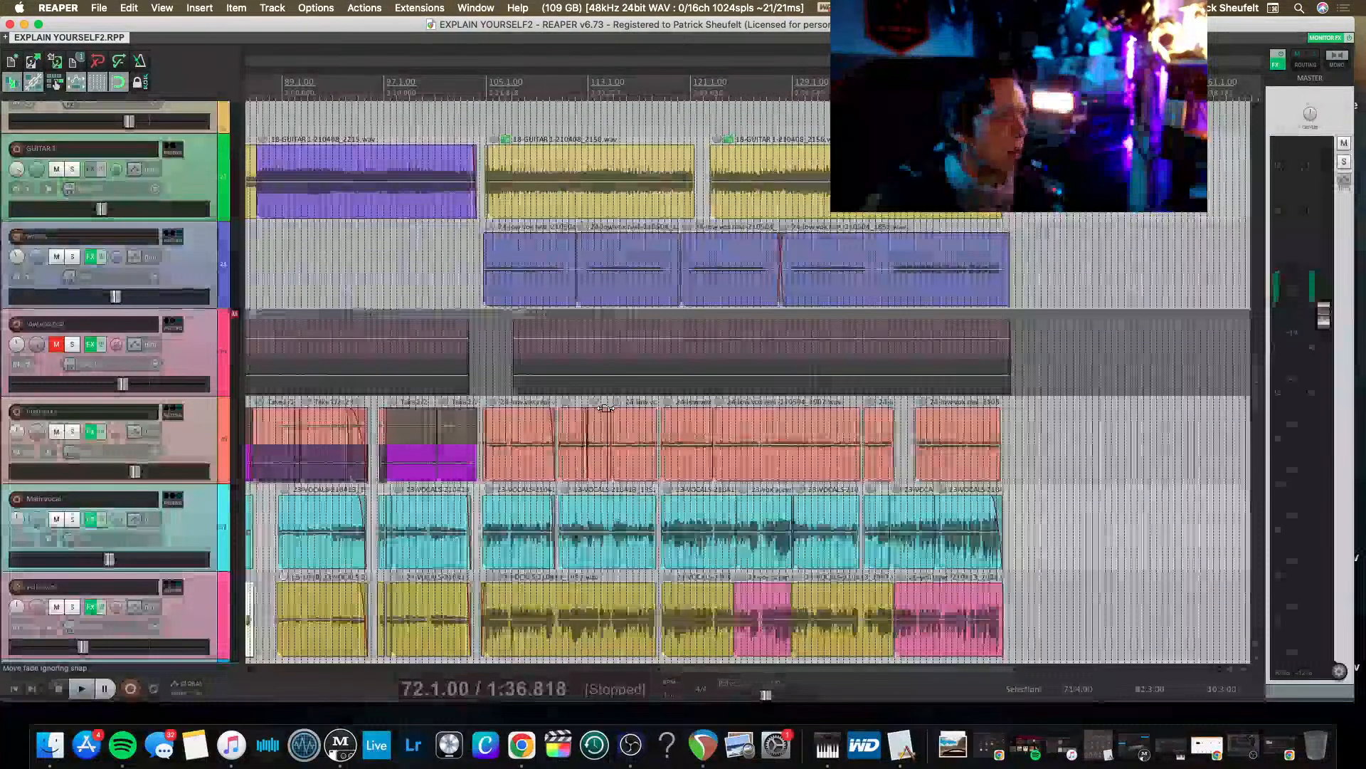
pyautogui.click(100, 9)
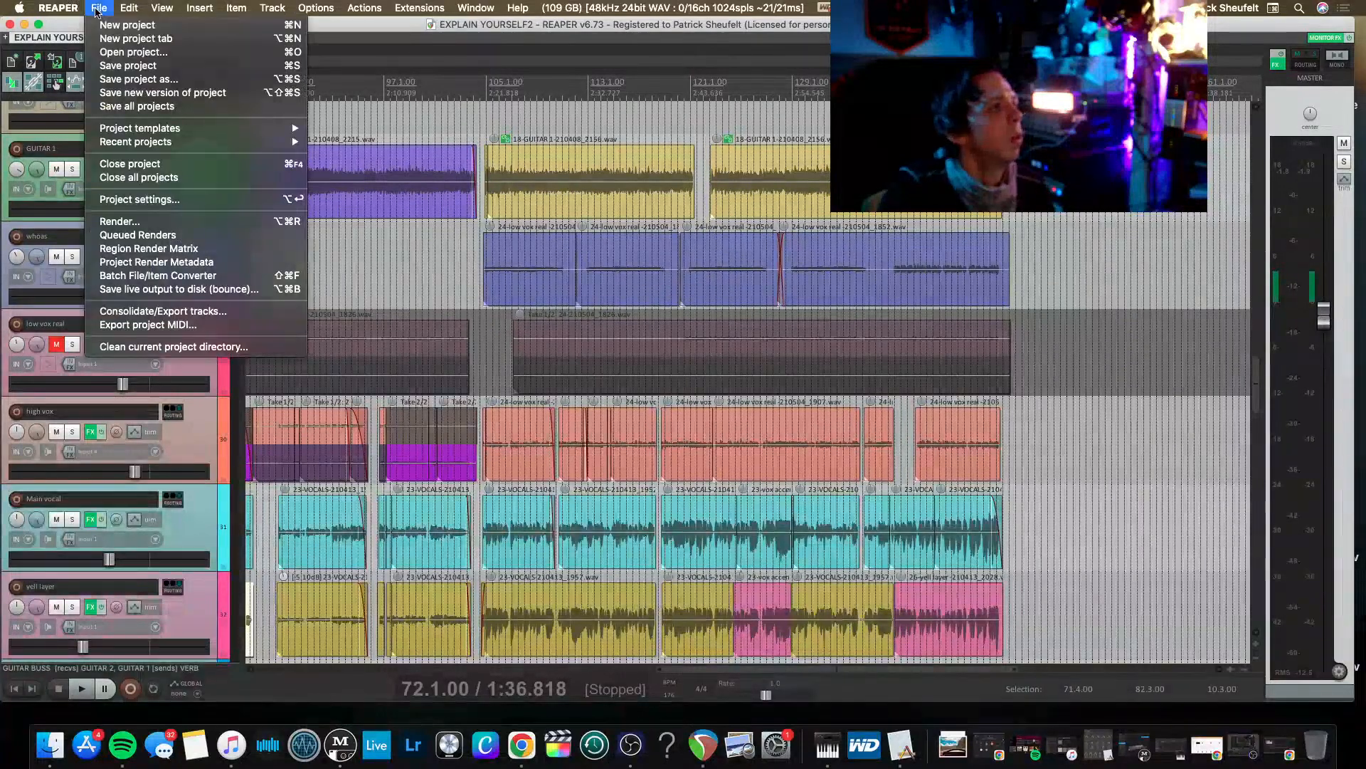
pyautogui.click(107, 67)
# Open the project EXPLAIN YOURSELF.RPP in a new project tab.
pyautogui.click(101, 8)
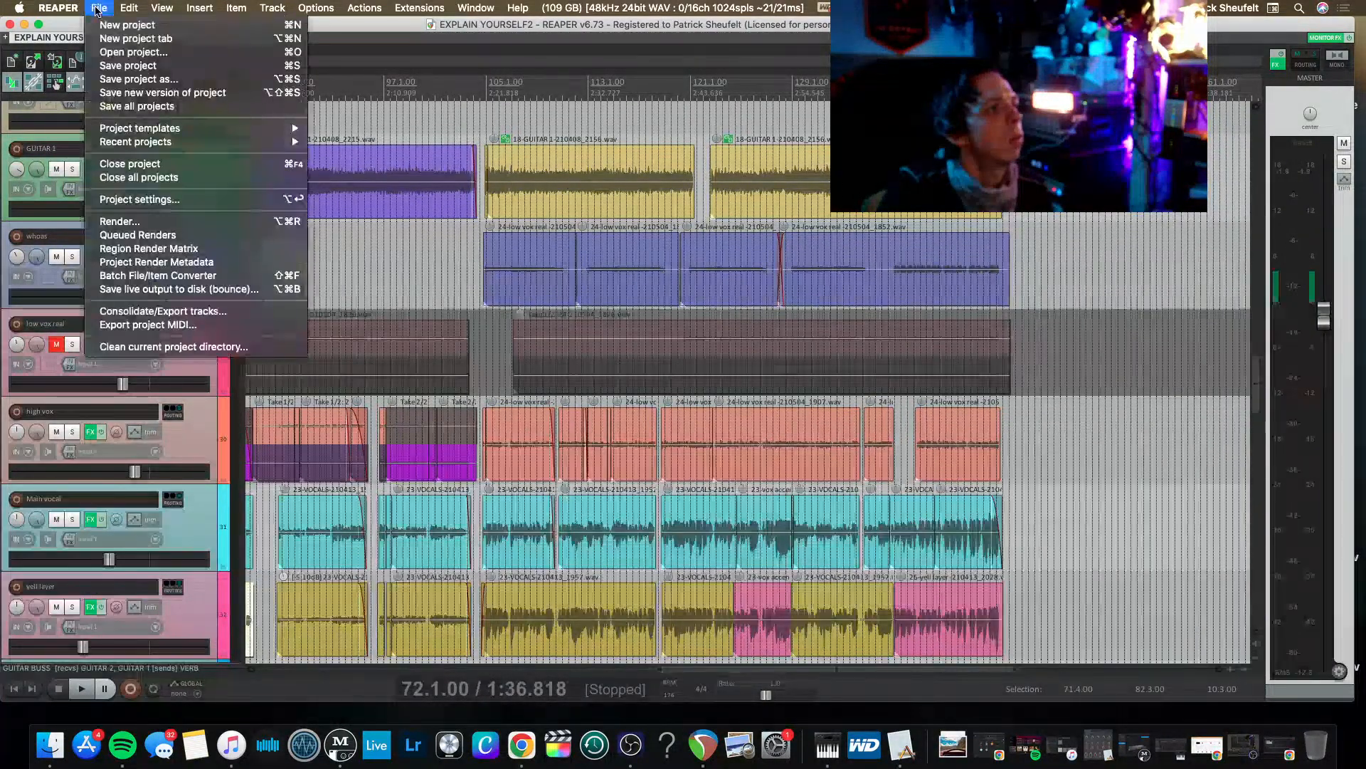
pyautogui.click(118, 43)
pyautogui.click(98, 7)
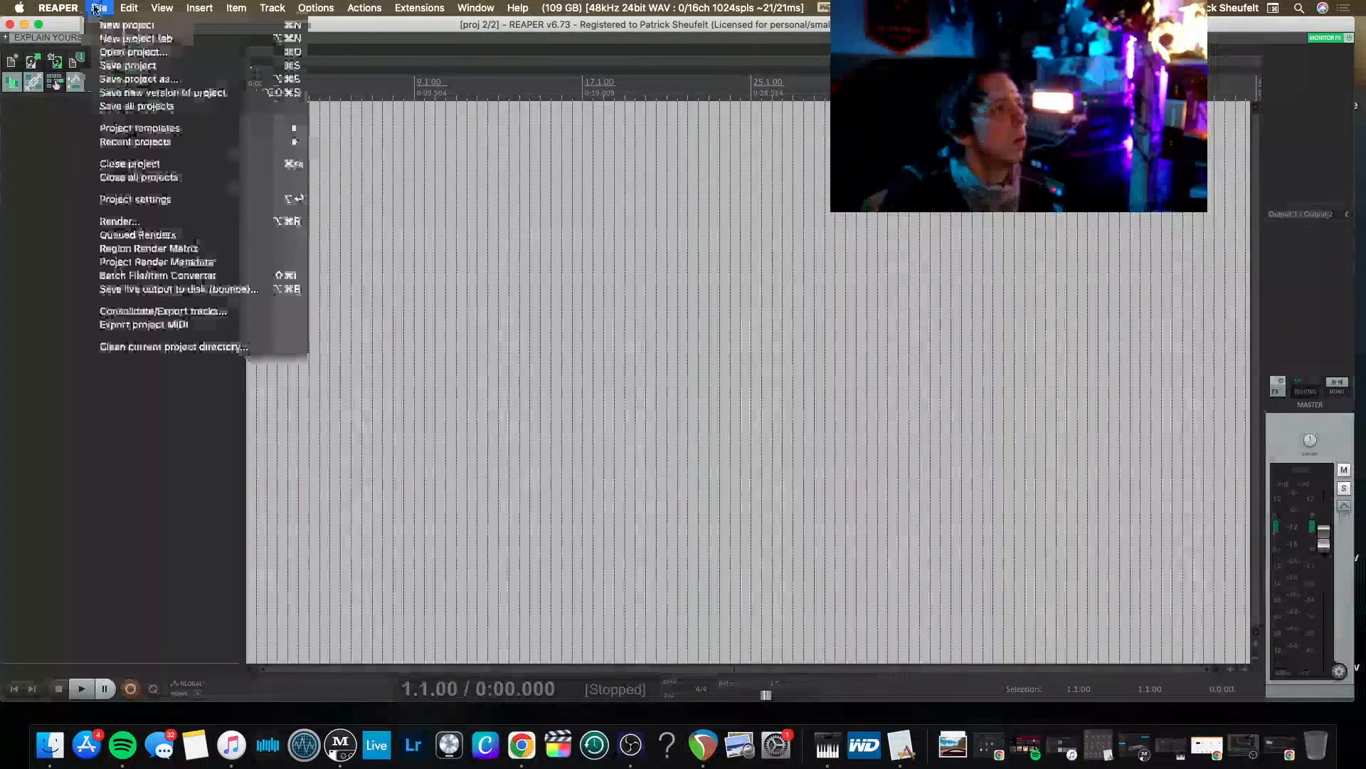
pyautogui.click(123, 55)
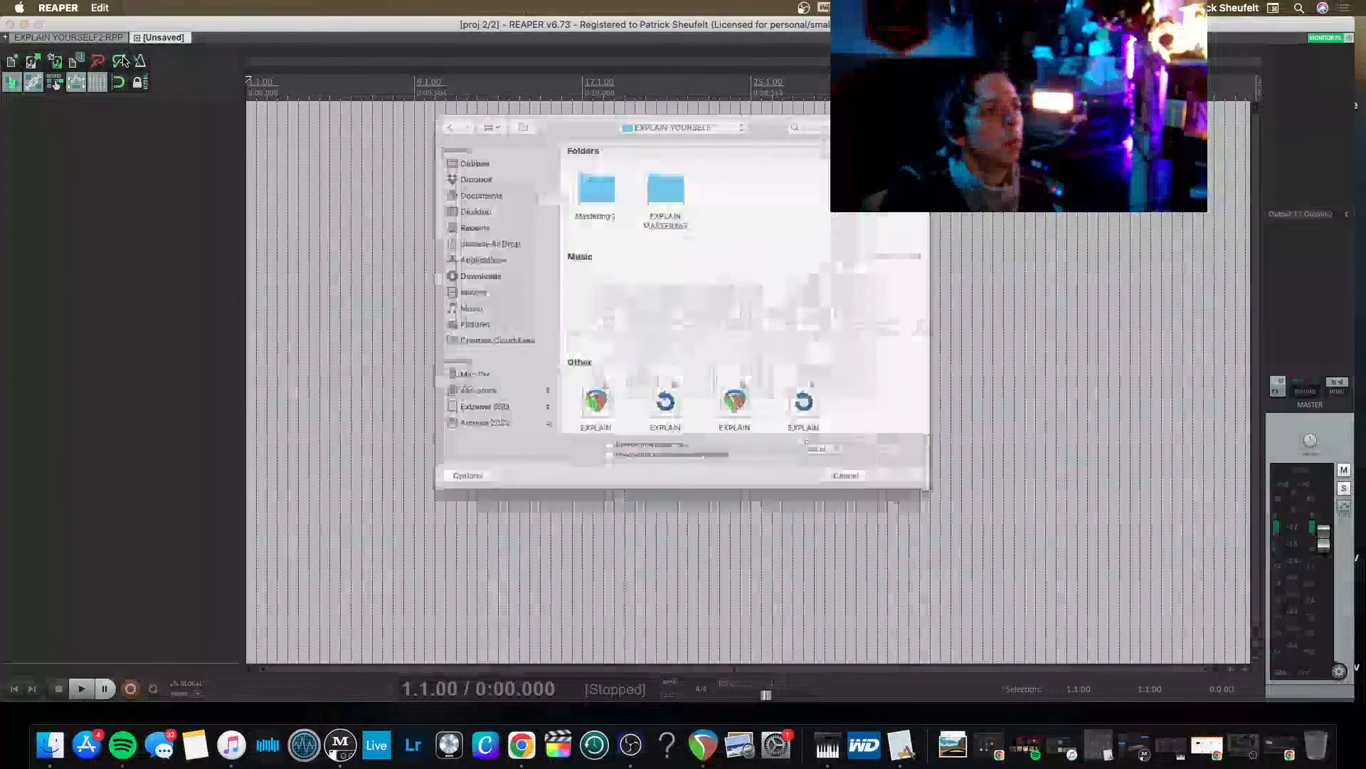
pyautogui.scroll(-1, 639, 341)
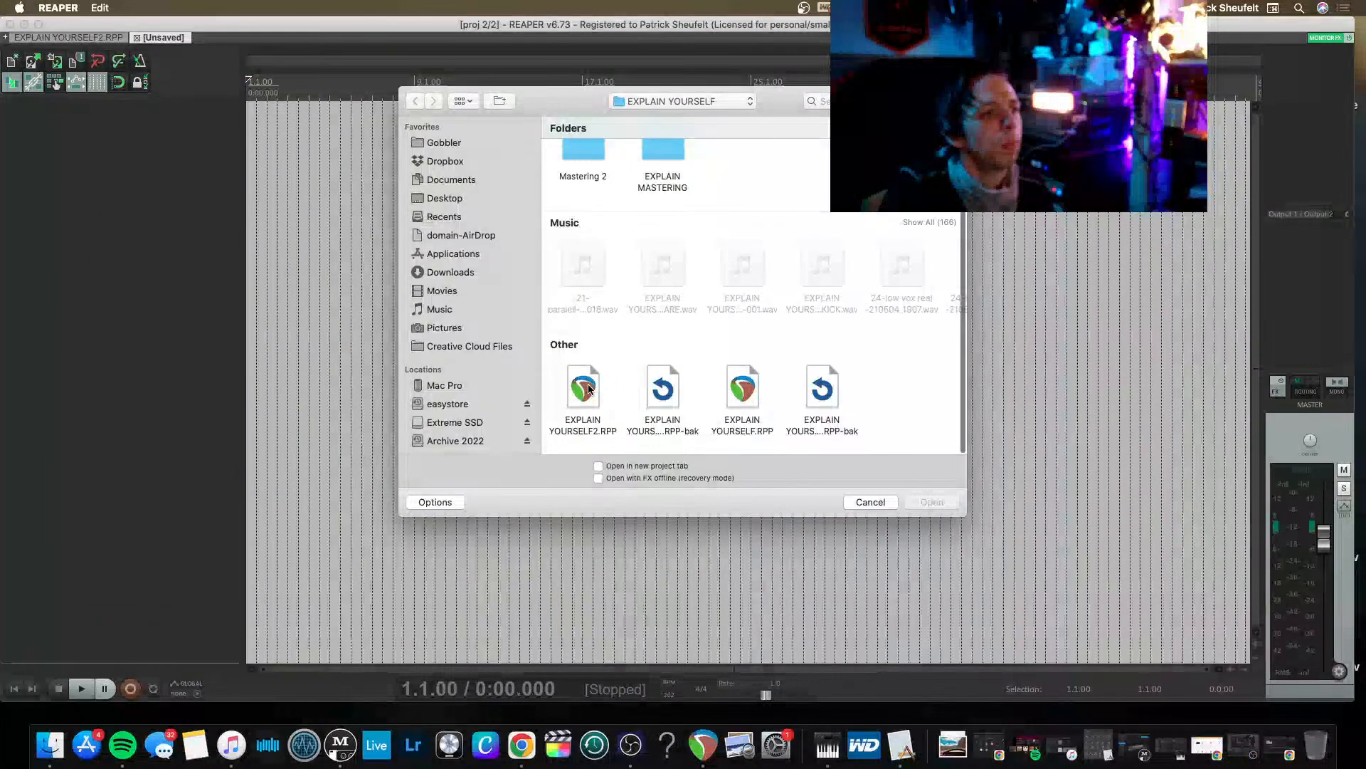
pyautogui.doubleClick(740, 392)
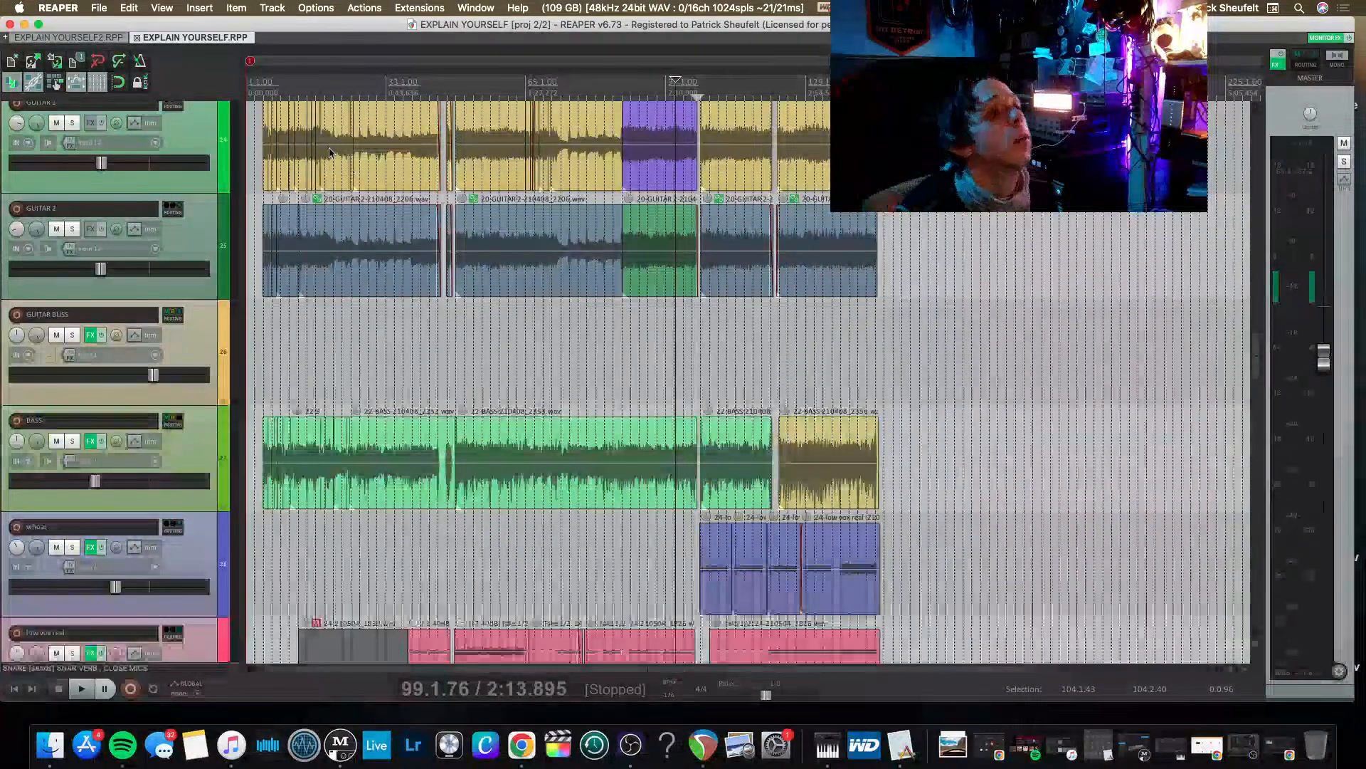
# Listen to the EXPLAIN YOURSELF.RPP mix from about bar 5 and from about bar 35.
pyautogui.click(265, 86)
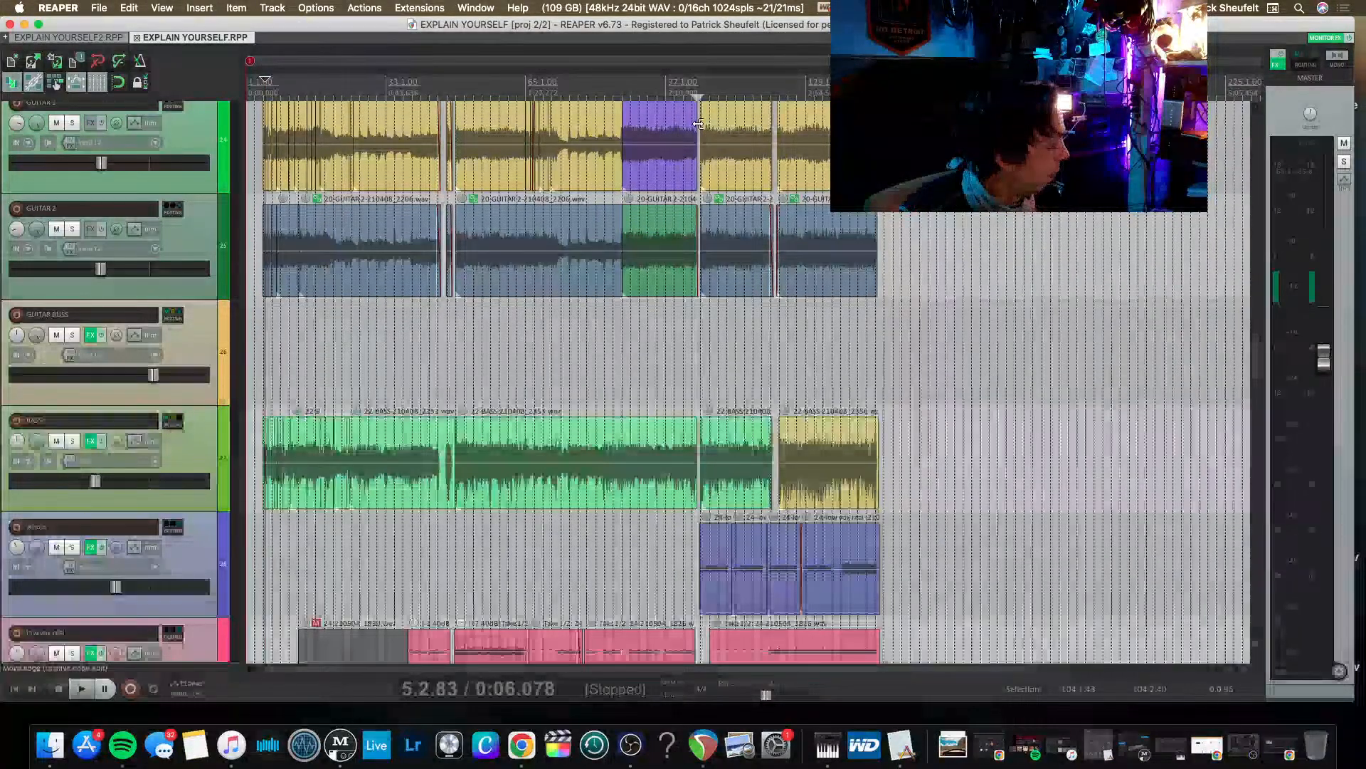
pyautogui.scroll(5, 590, 145)
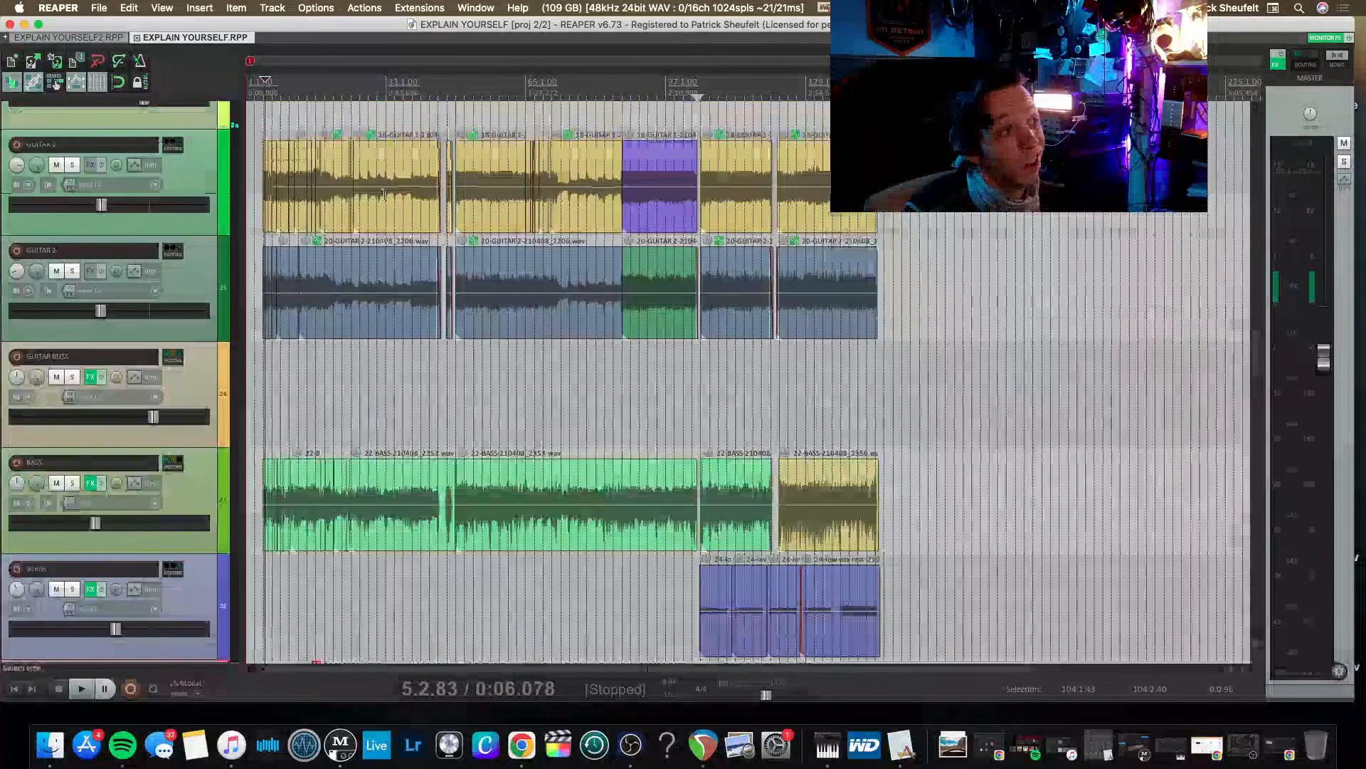
pyautogui.scroll(-3, 385, 192)
pyautogui.scroll(-3, 384, 192)
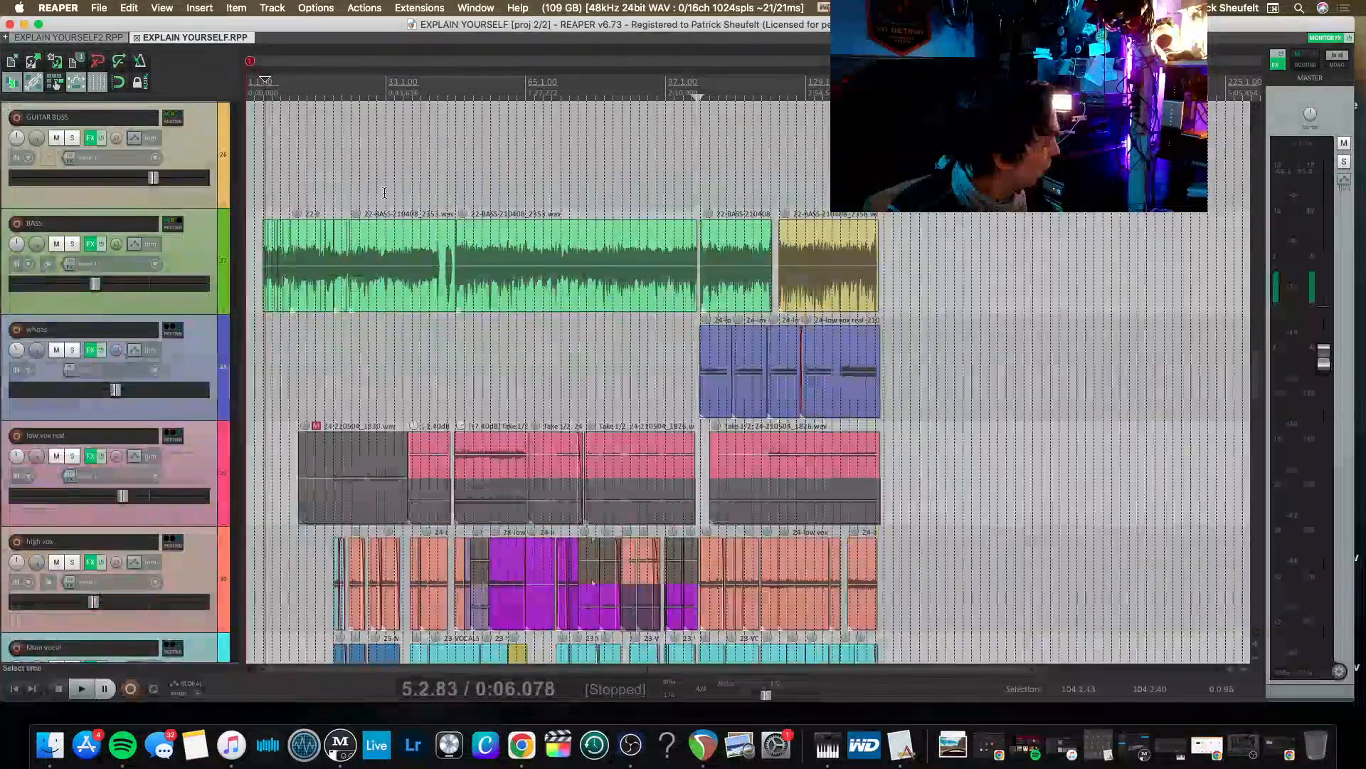
pyautogui.press('space')
pyautogui.click(395, 100)
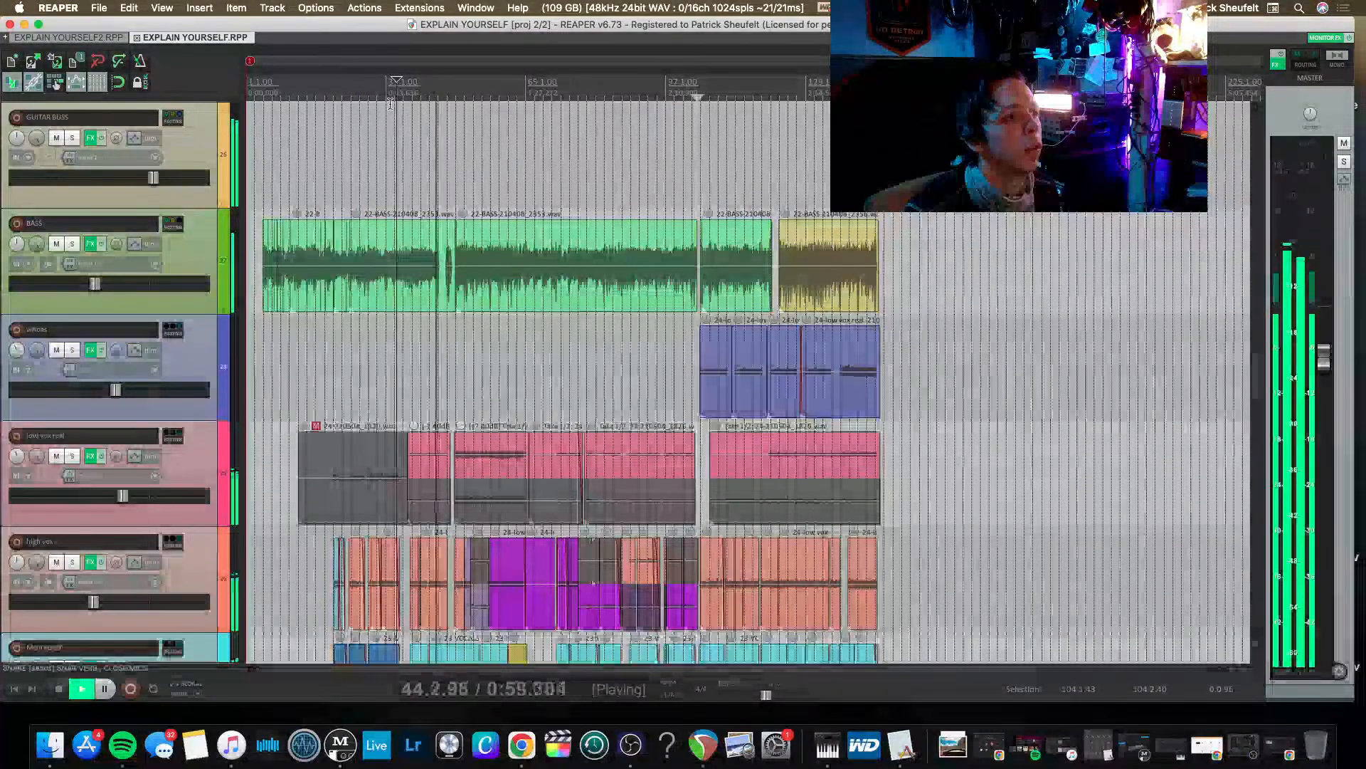
pyautogui.press('space')
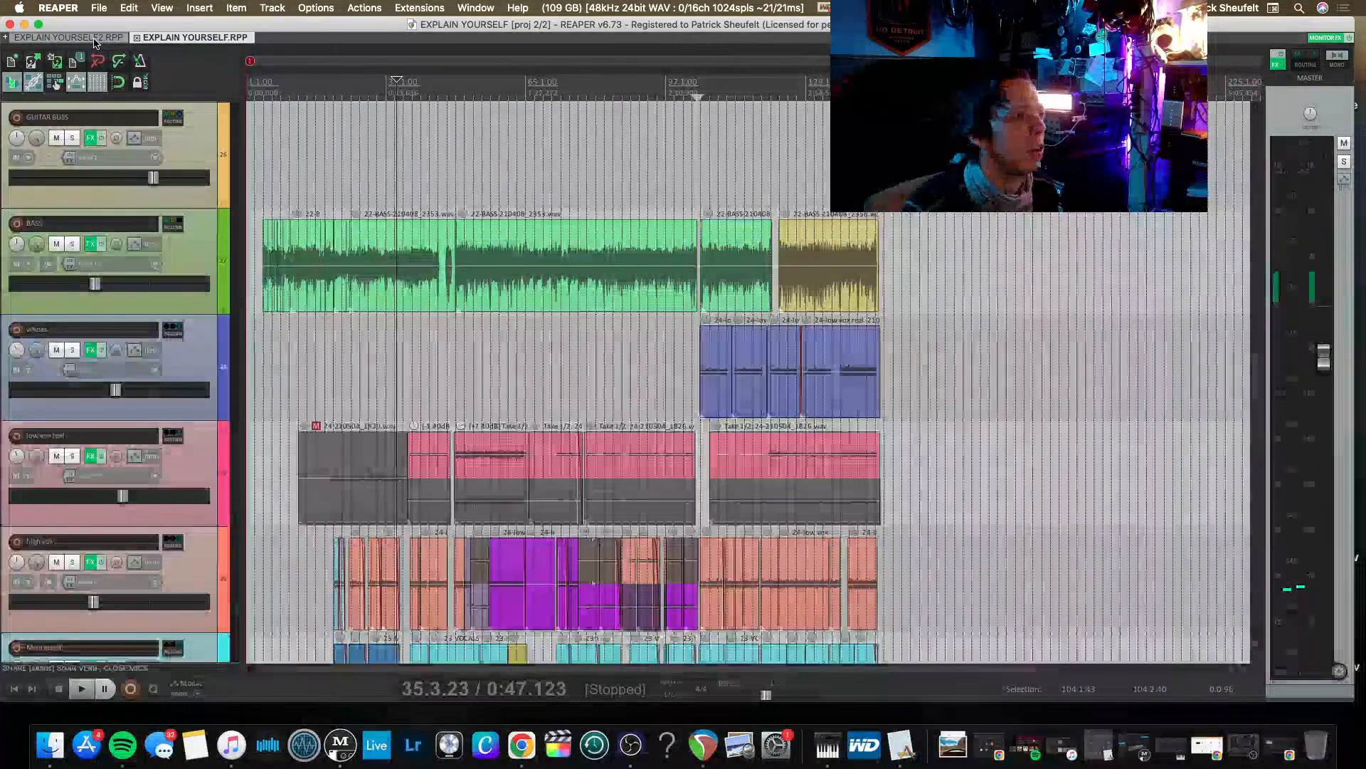
# Return to the EXPLAIN YOURSELF2 project and play its mix from bar 72 for comparison.
pyautogui.click(95, 40)
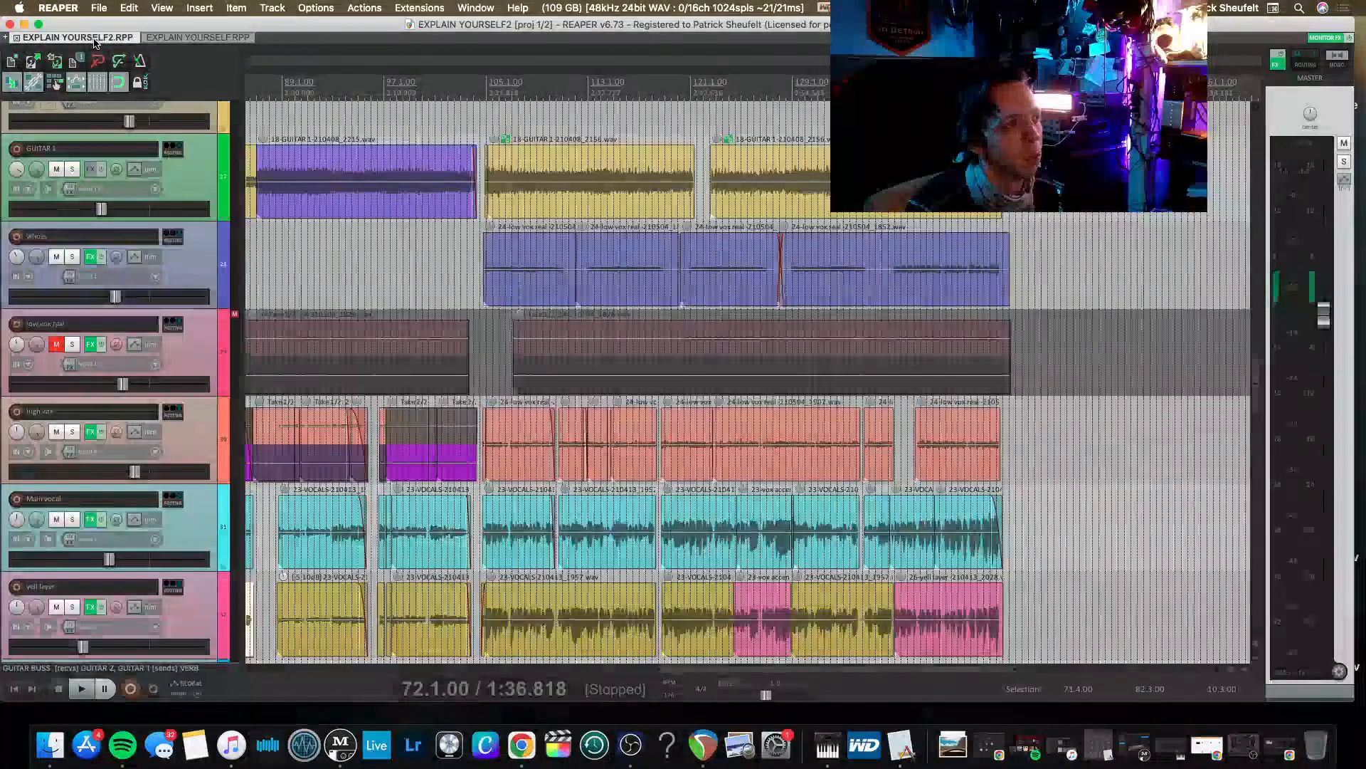
pyautogui.hscroll(-5, 414, 91)
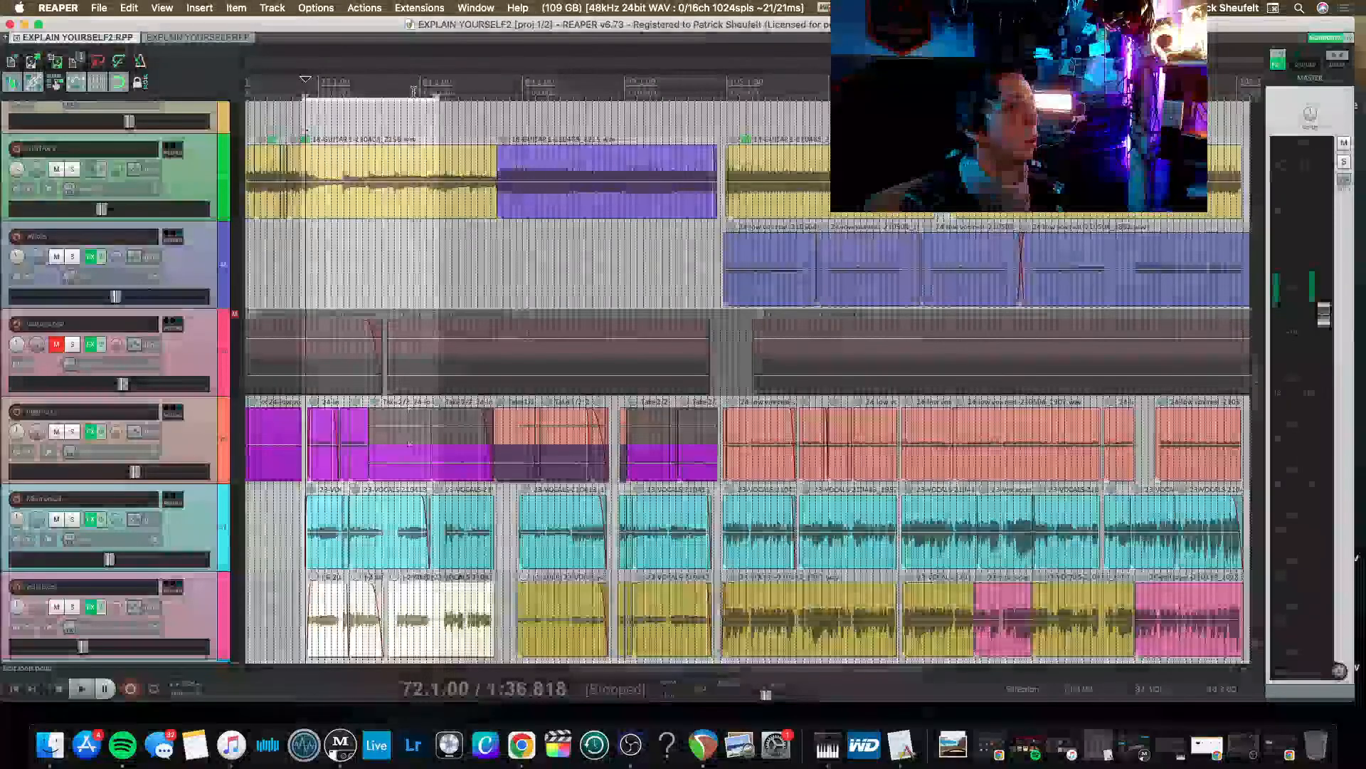
pyautogui.press('space')
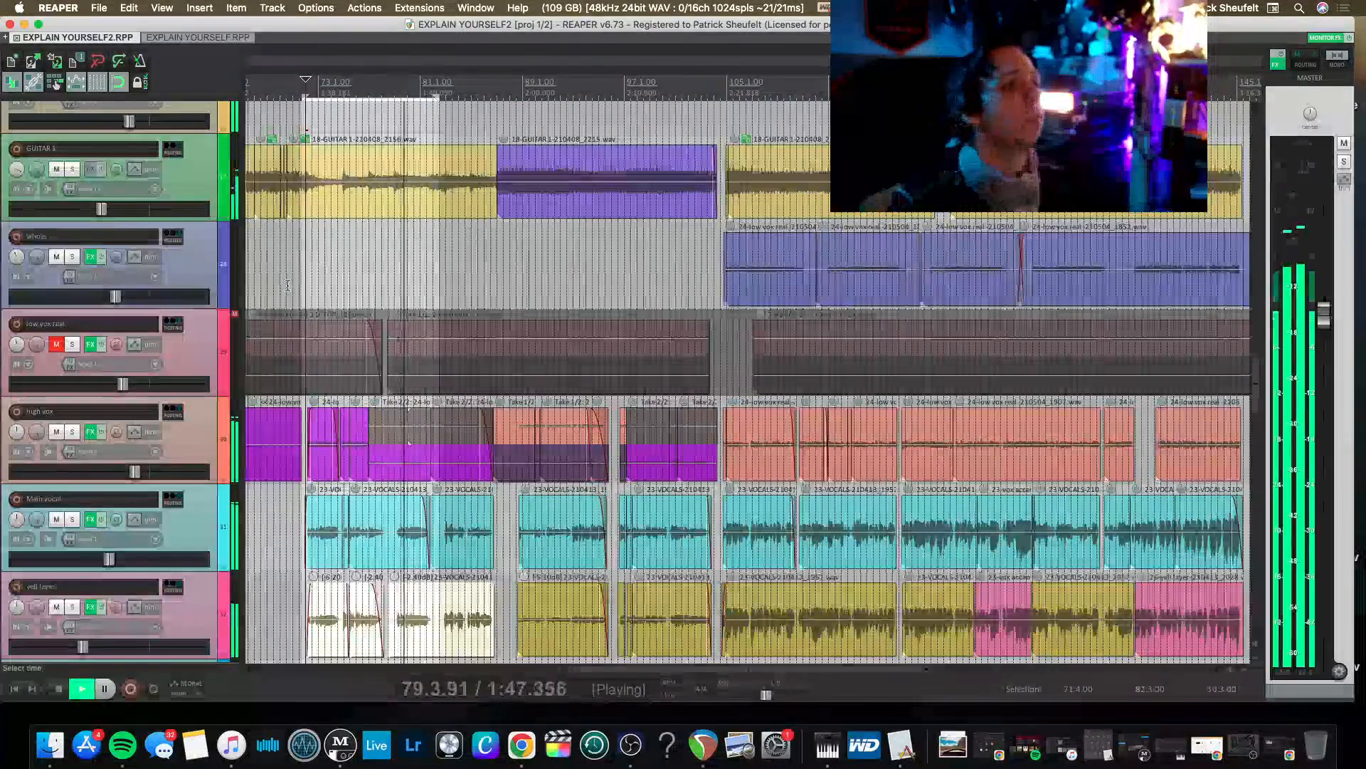
# Trim the start of the yell layer clip just before bar 97 to line up with the main vocal clip's start.
pyautogui.hscroll(3, 321, 363)
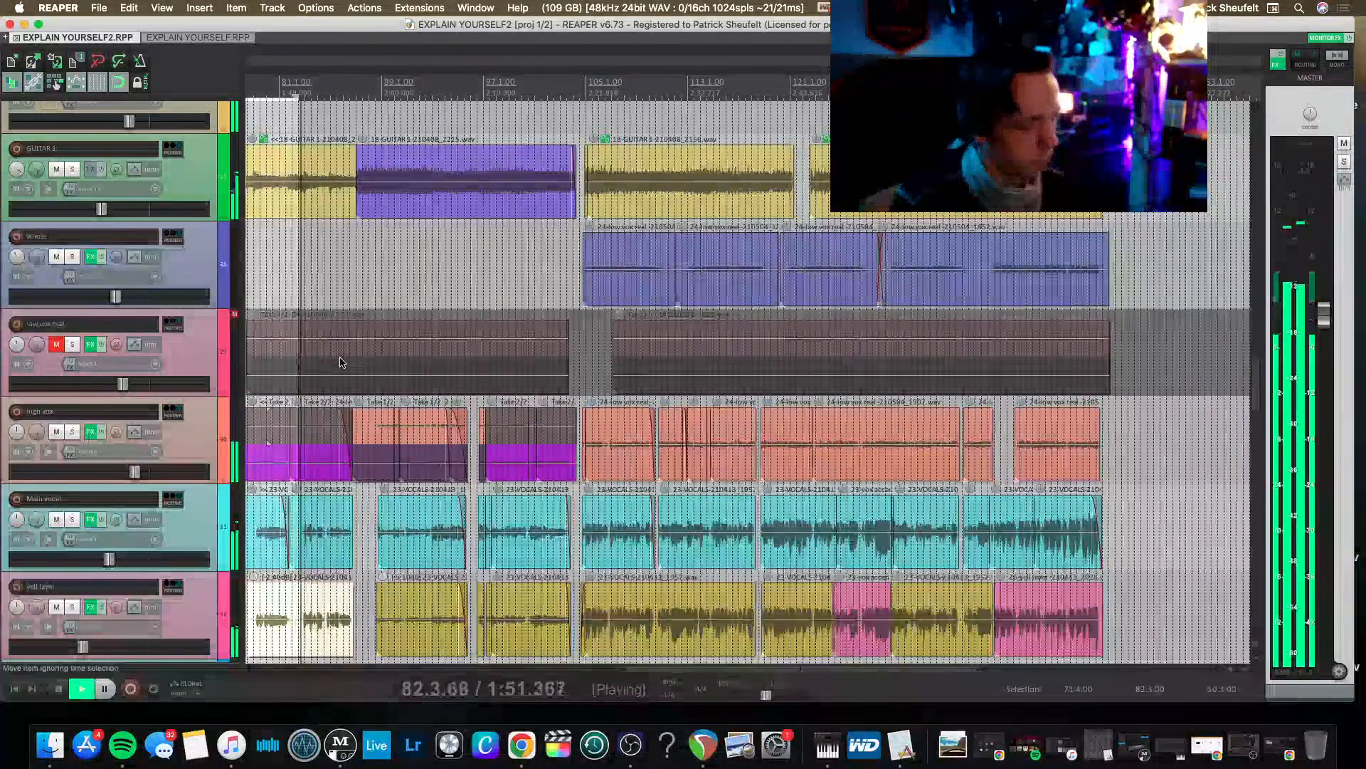
pyautogui.scroll(5, 339, 362)
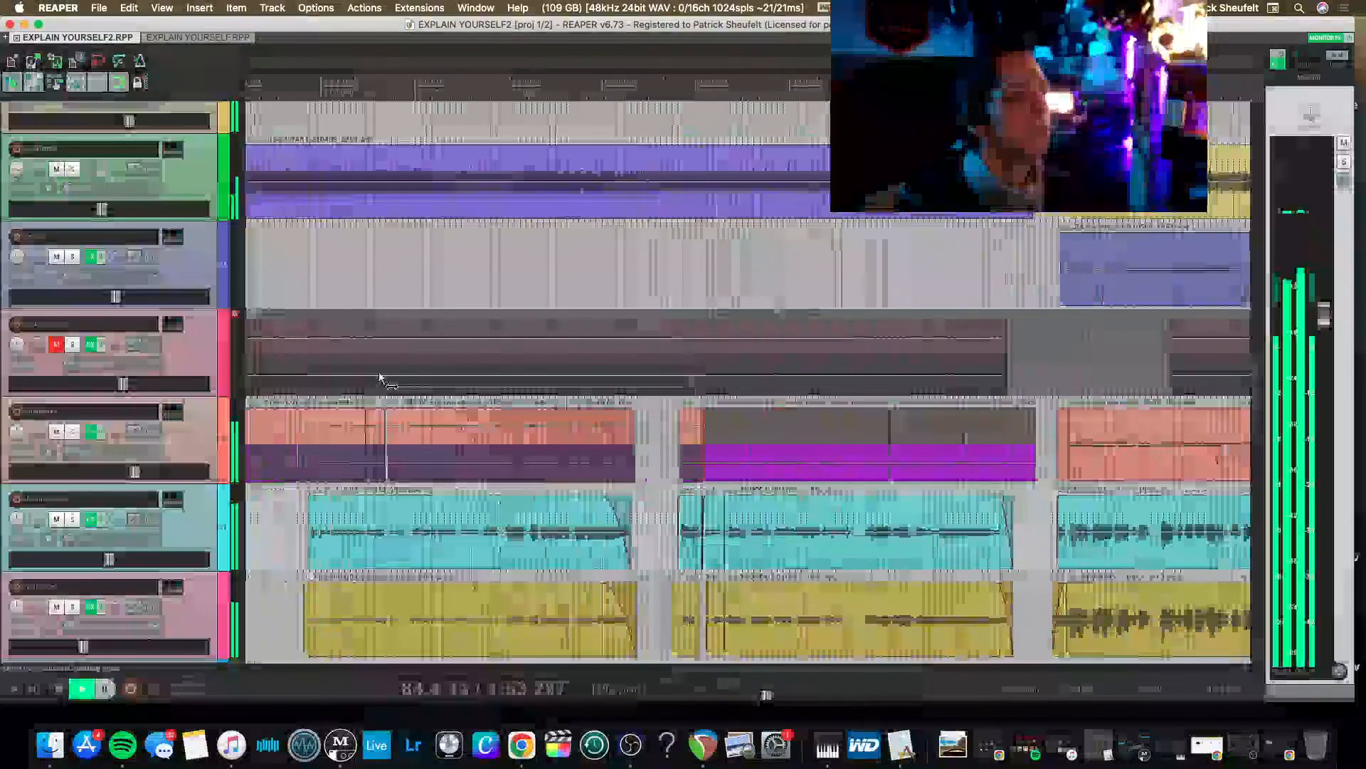
pyautogui.scroll(-3, 458, 385)
pyautogui.scroll(4, 458, 386)
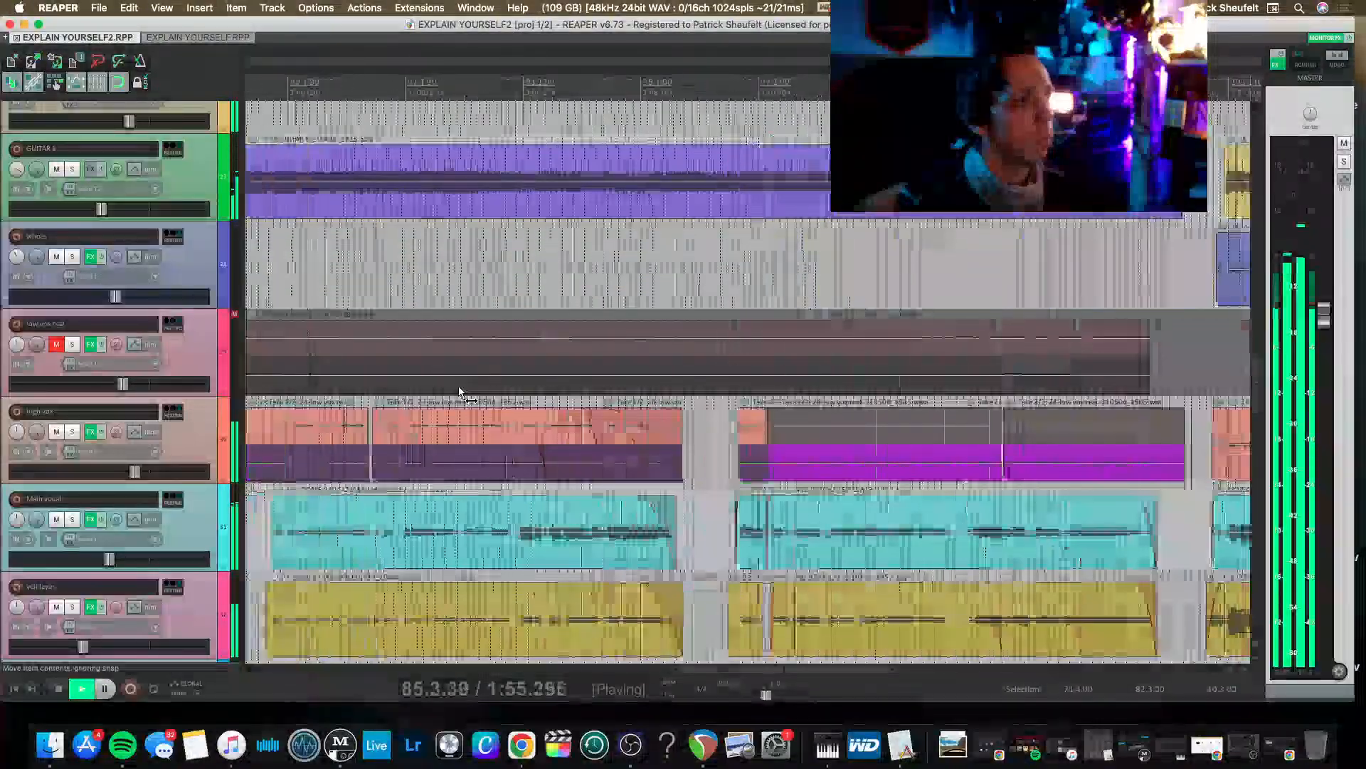
pyautogui.scroll(3, 458, 386)
pyautogui.scroll(2, 532, 410)
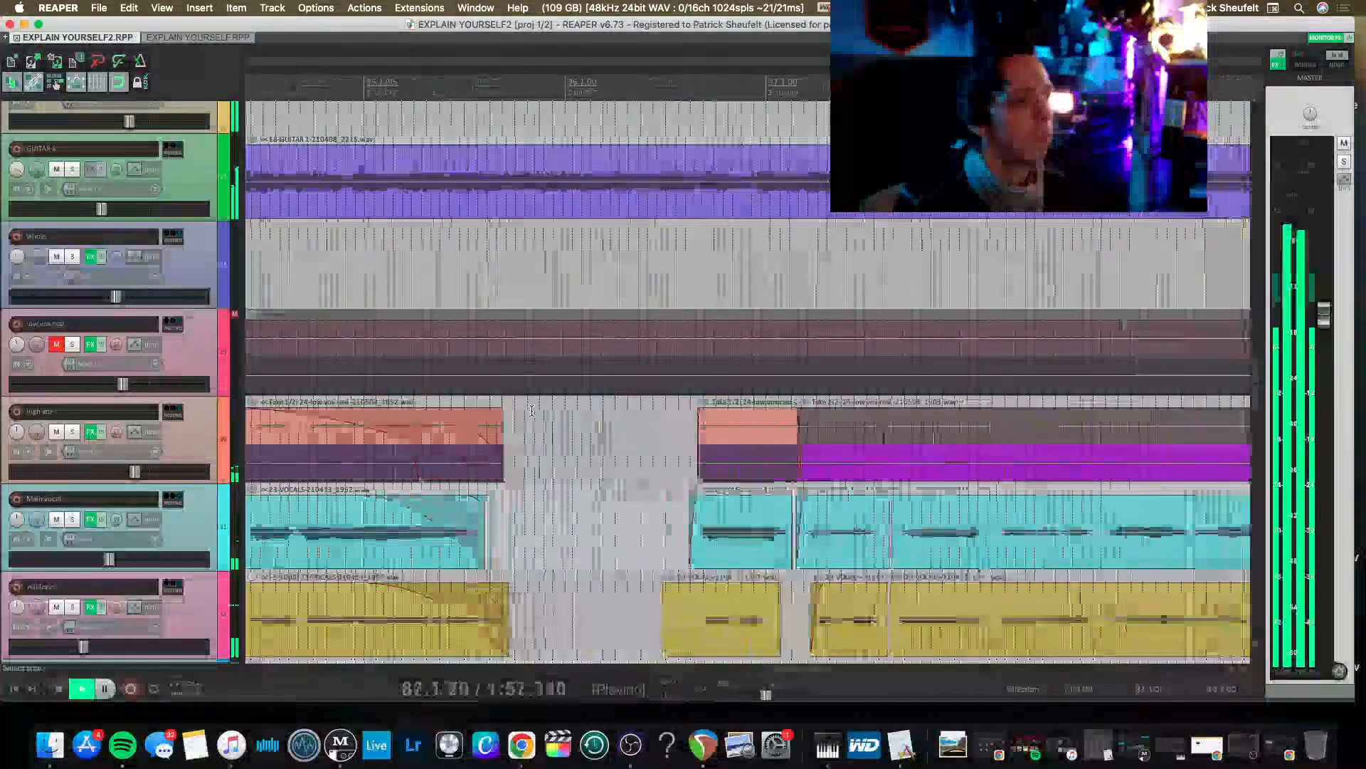
pyautogui.hscroll(3, 610, 443)
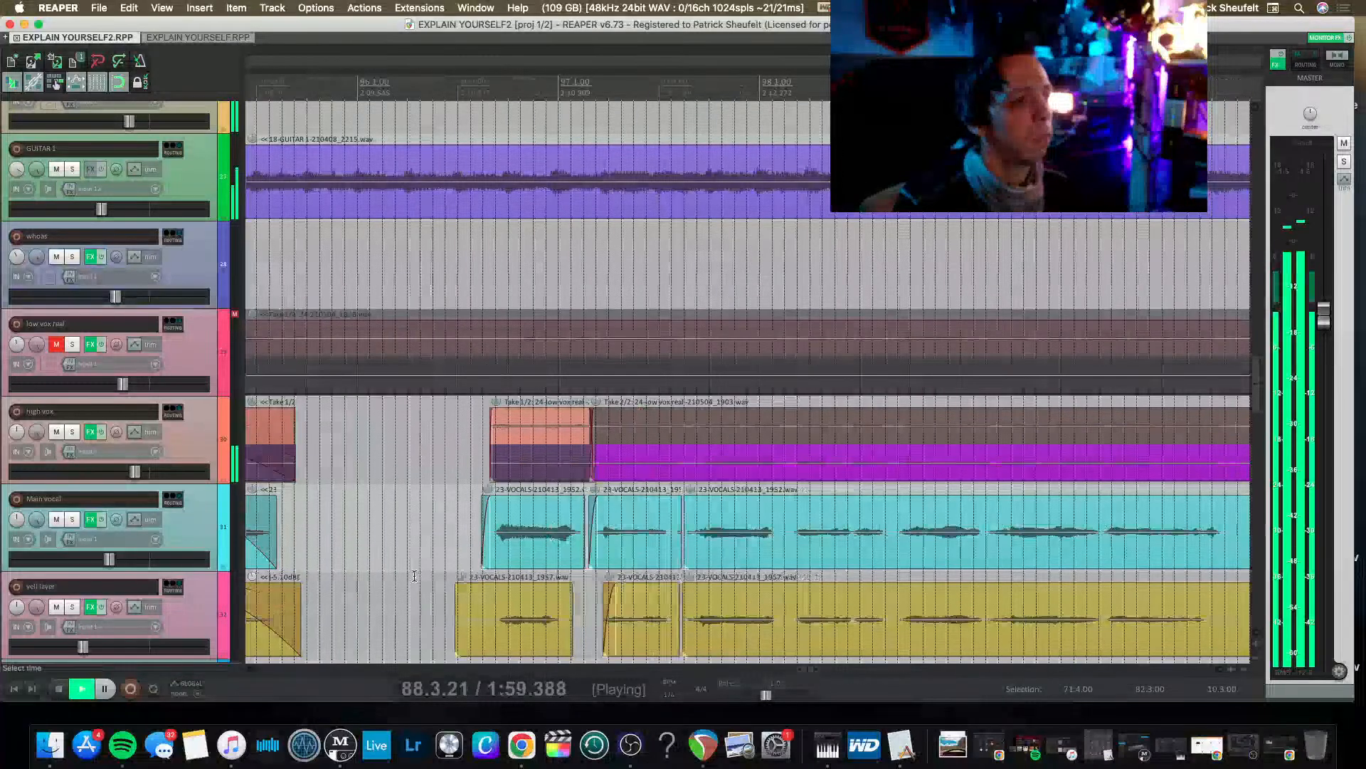
pyautogui.moveTo(454, 623); pyautogui.dragTo(480, 624)
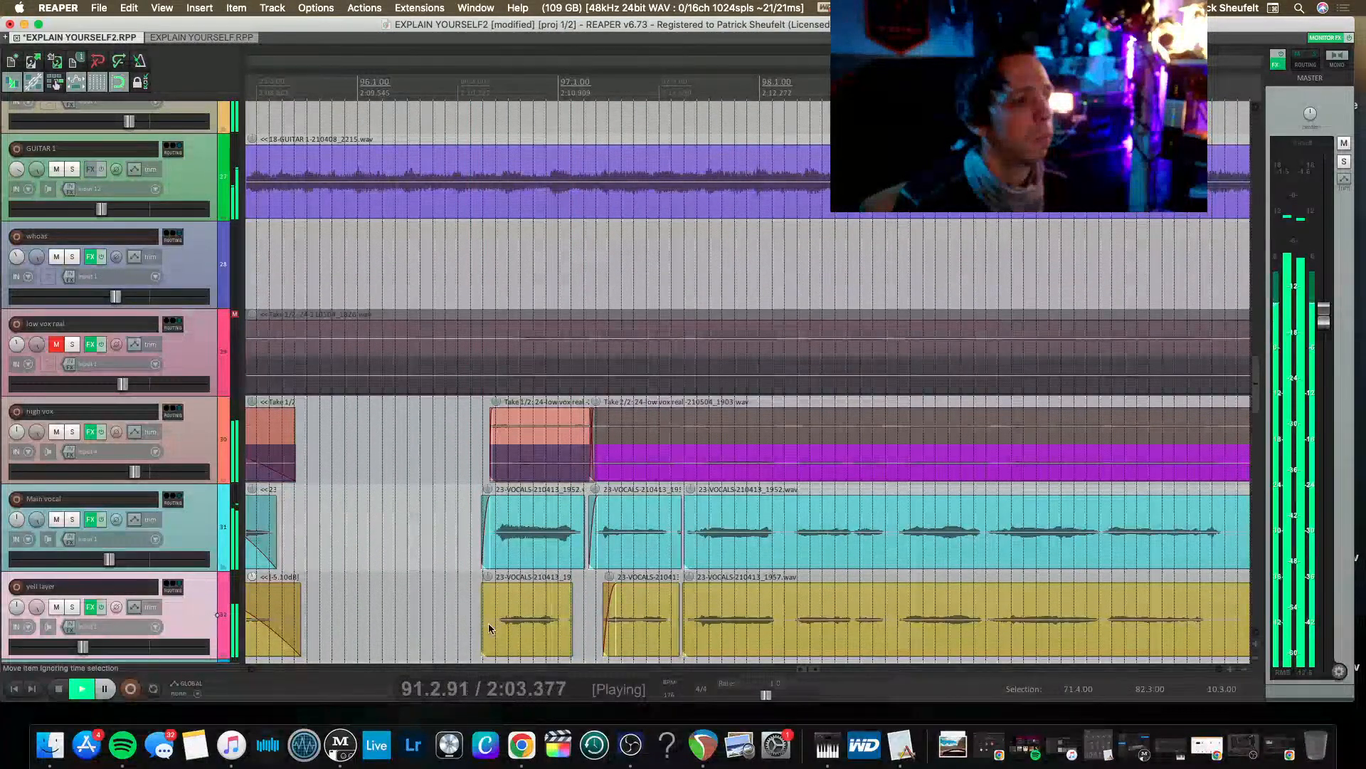
# Solo VOX BUSS and listen to the vocal phrase from 96.3.17, just before bar 97.
pyautogui.hscroll(10, 486, 565)
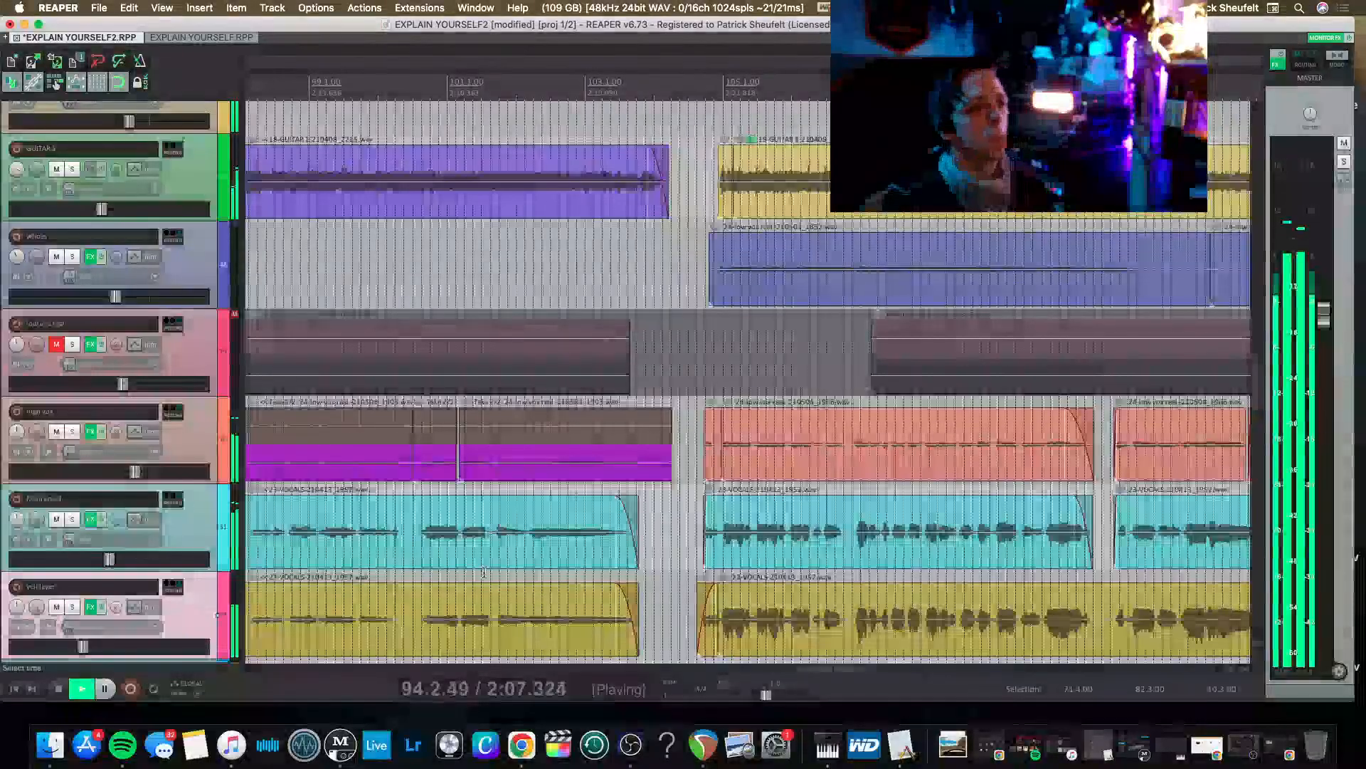
pyautogui.scroll(-5, 496, 570)
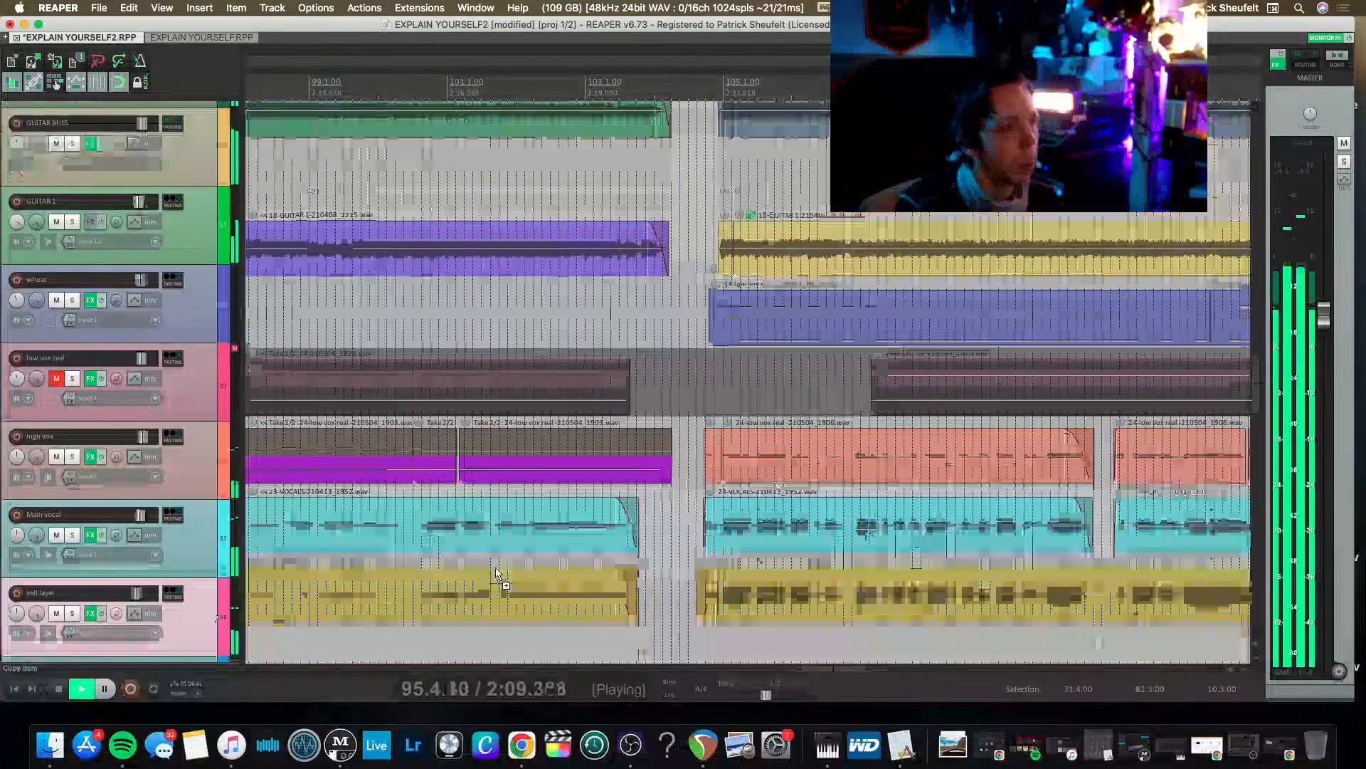
pyautogui.scroll(-4, 548, 541)
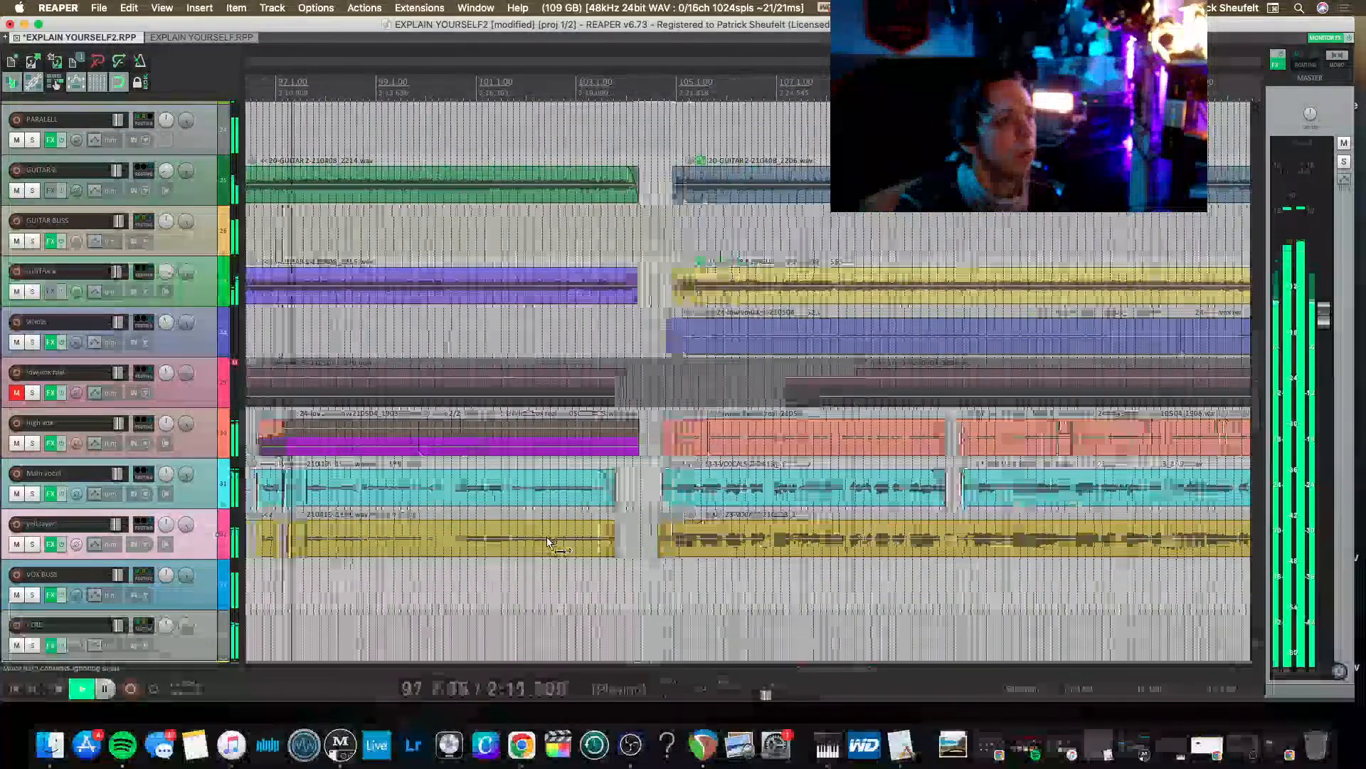
pyautogui.press('space')
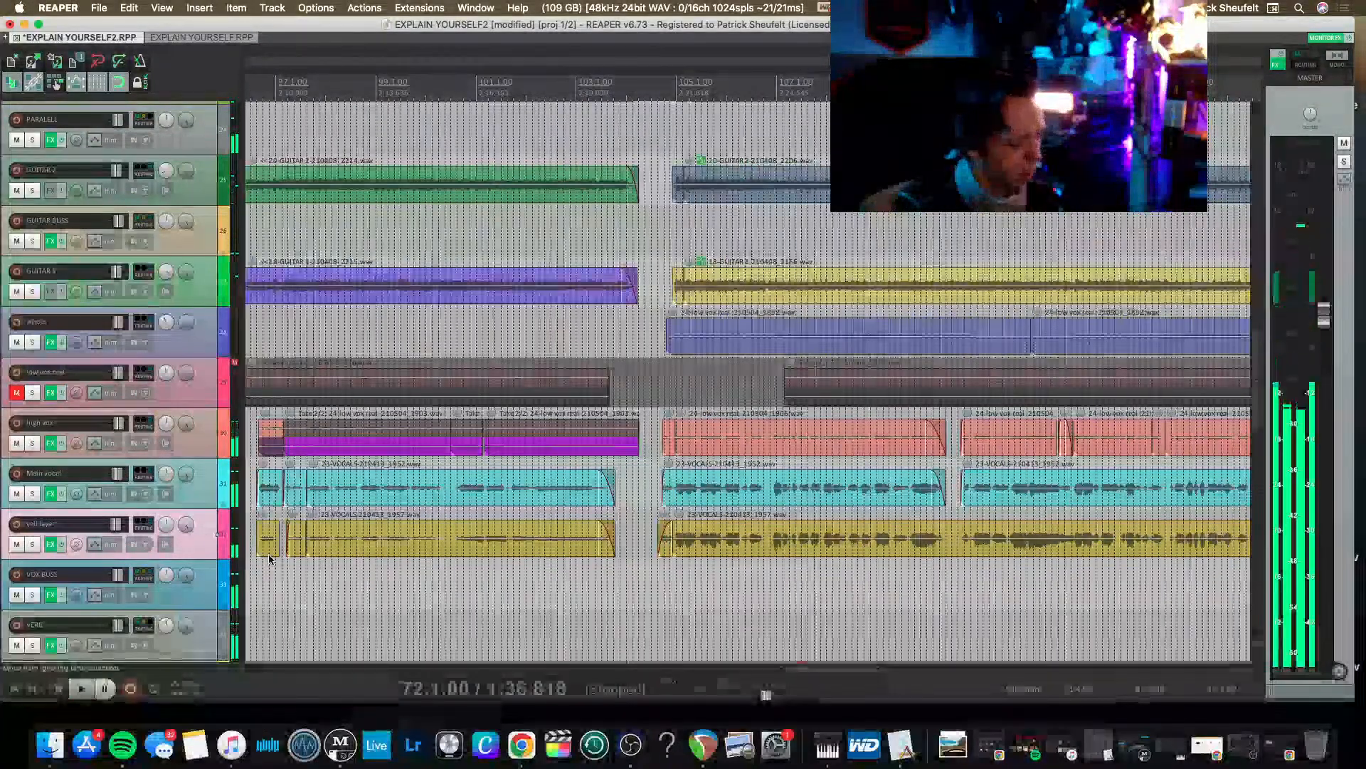
pyautogui.scroll(1, 285, 555)
pyautogui.hscroll(-6, 339, 550)
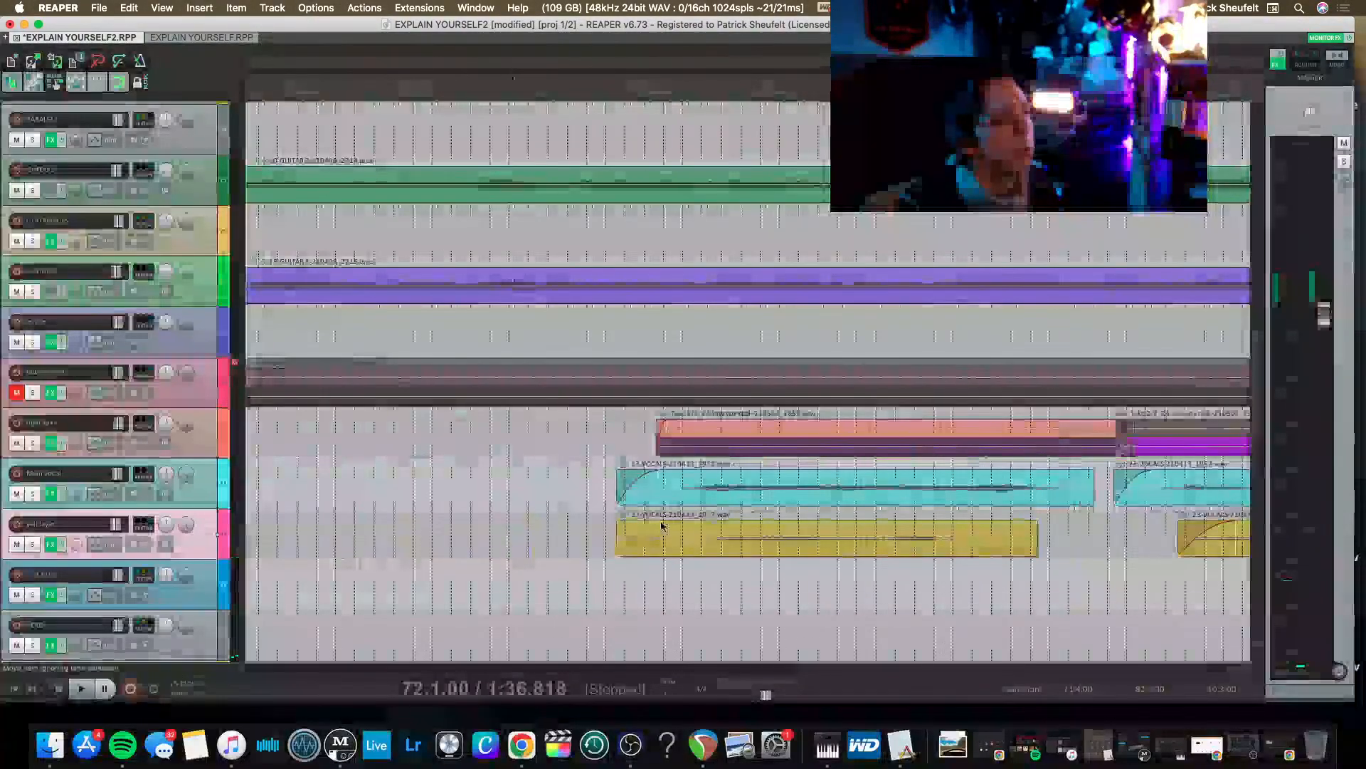
pyautogui.click(548, 491)
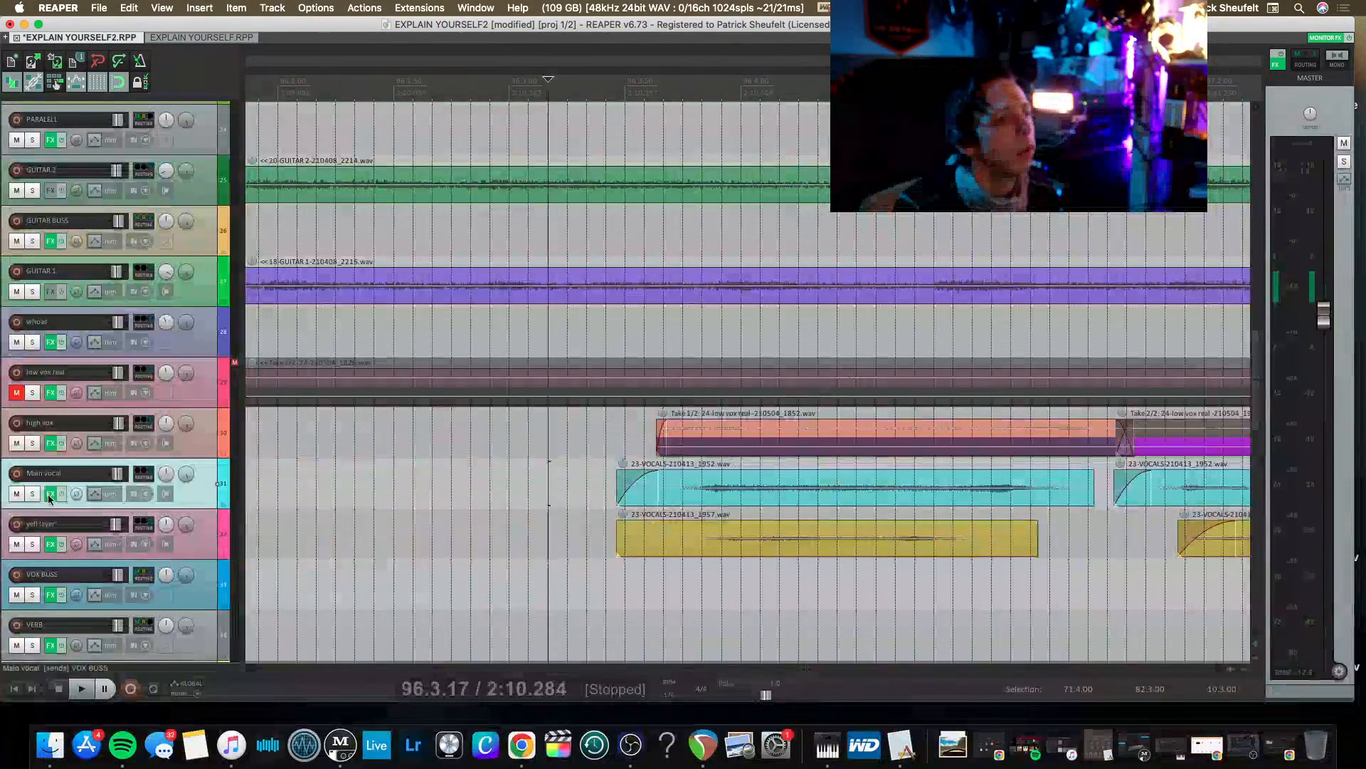
pyautogui.click(31, 595)
pyautogui.press('space')
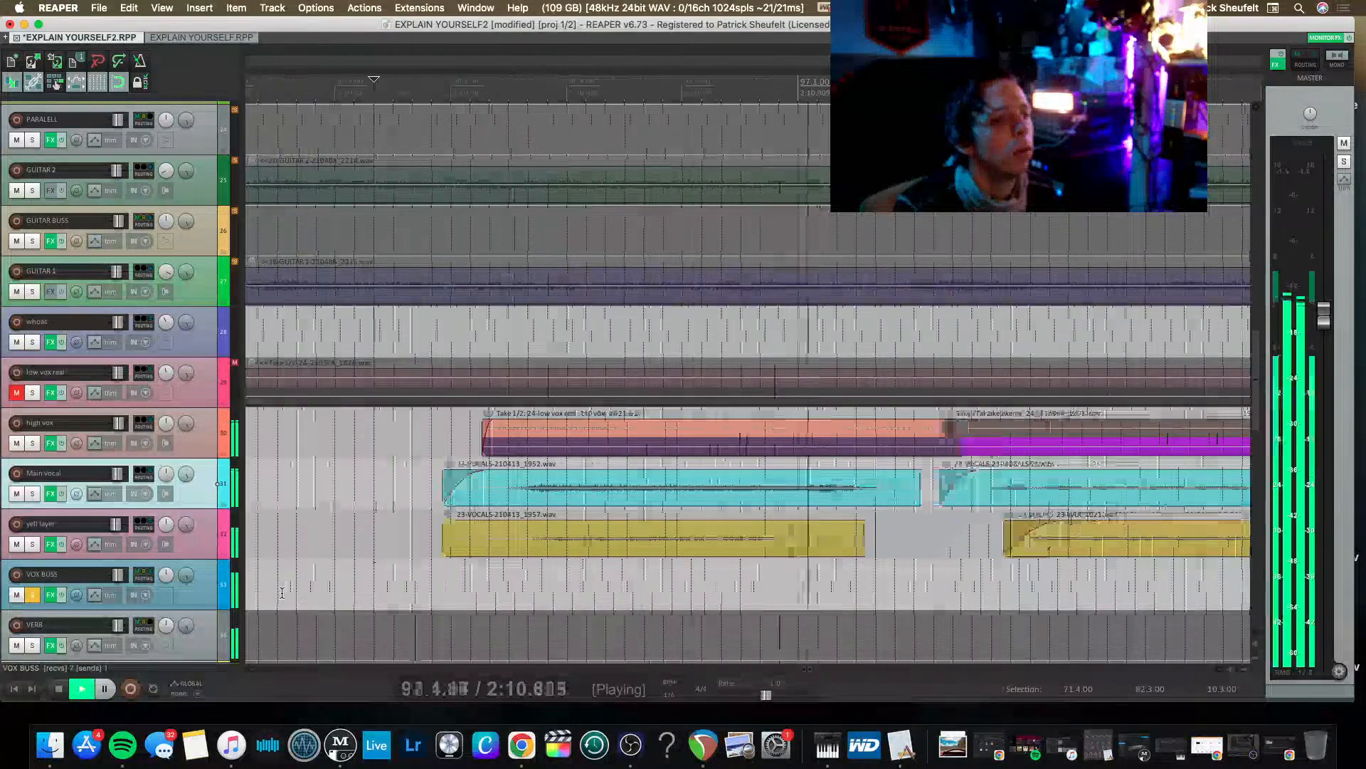
pyautogui.press('space')
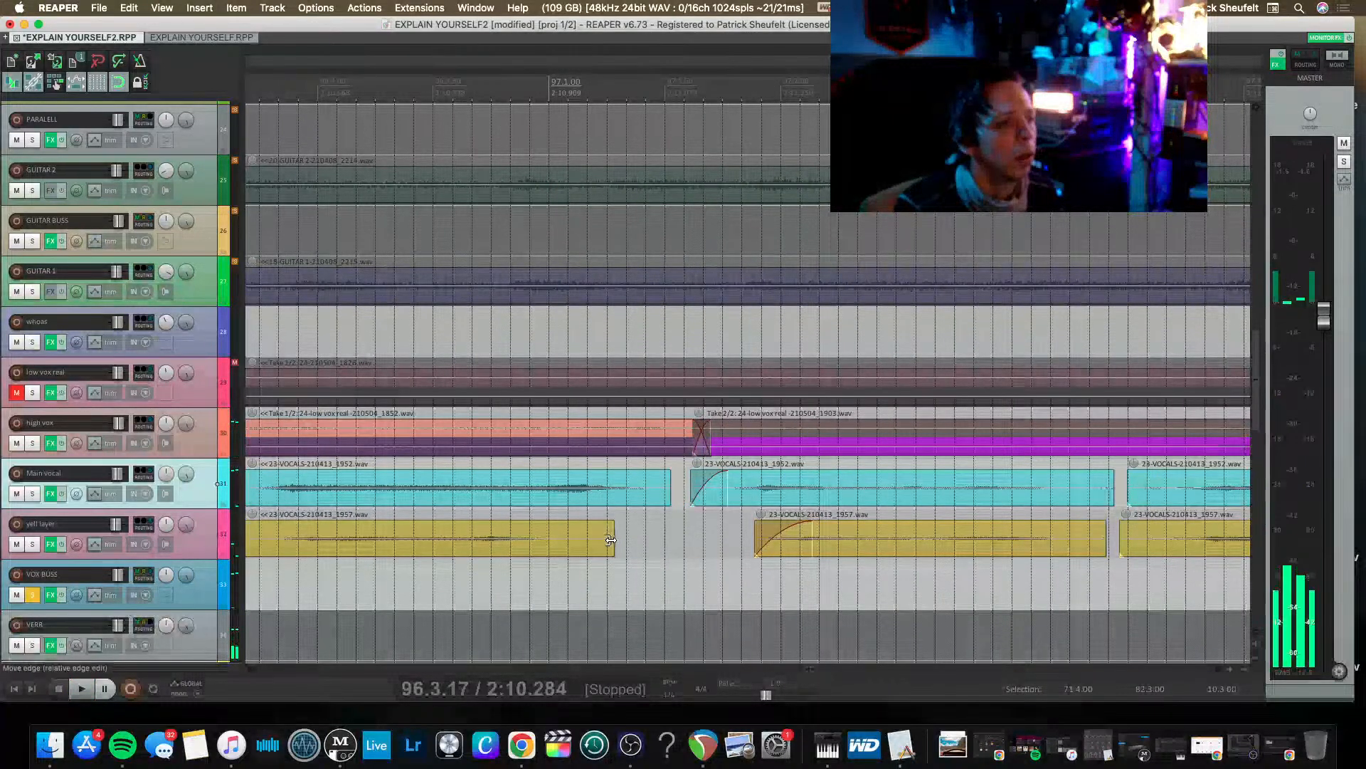
# Trim the end of the short yell layer clip to bar 97, split it at 96.3.75 and remove the leading piece.
pyautogui.moveTo(610, 540); pyautogui.dragTo(549, 540)
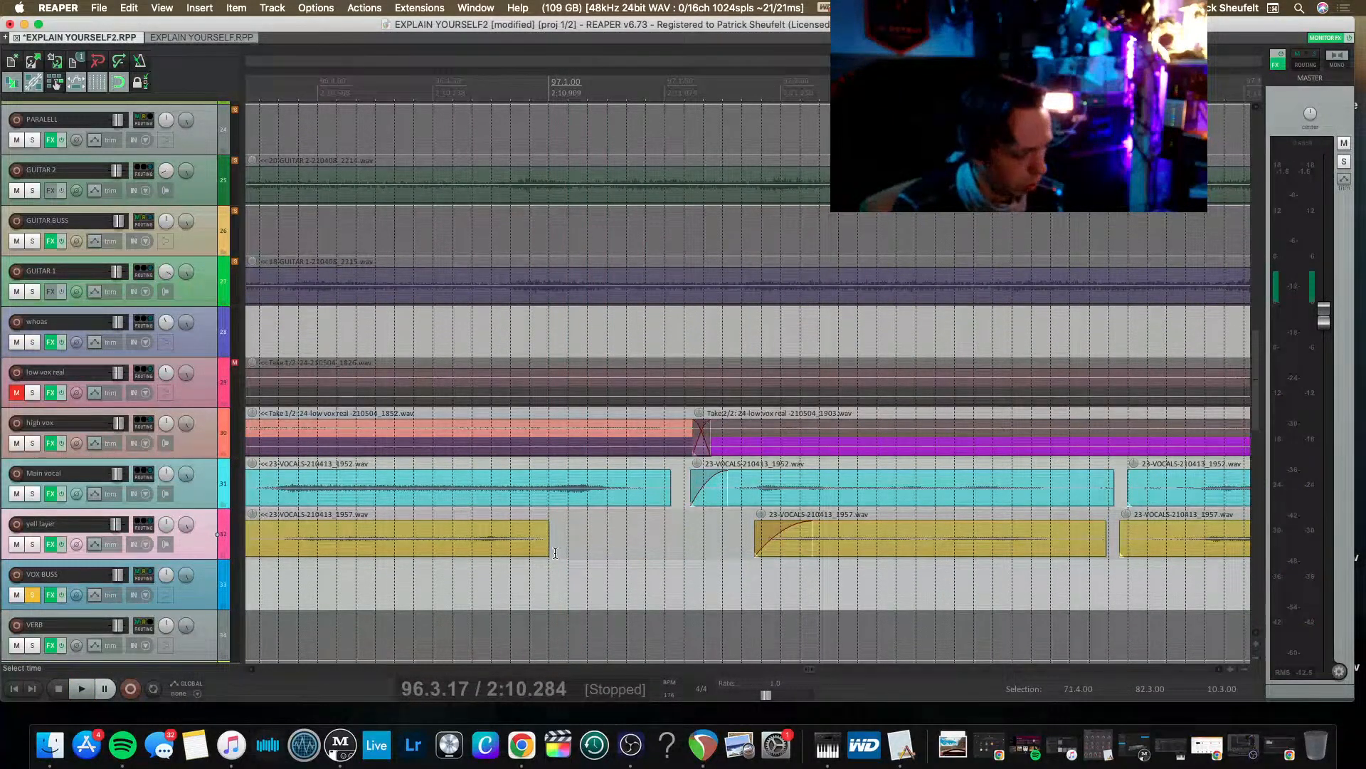
pyautogui.hscroll(-3, 557, 552)
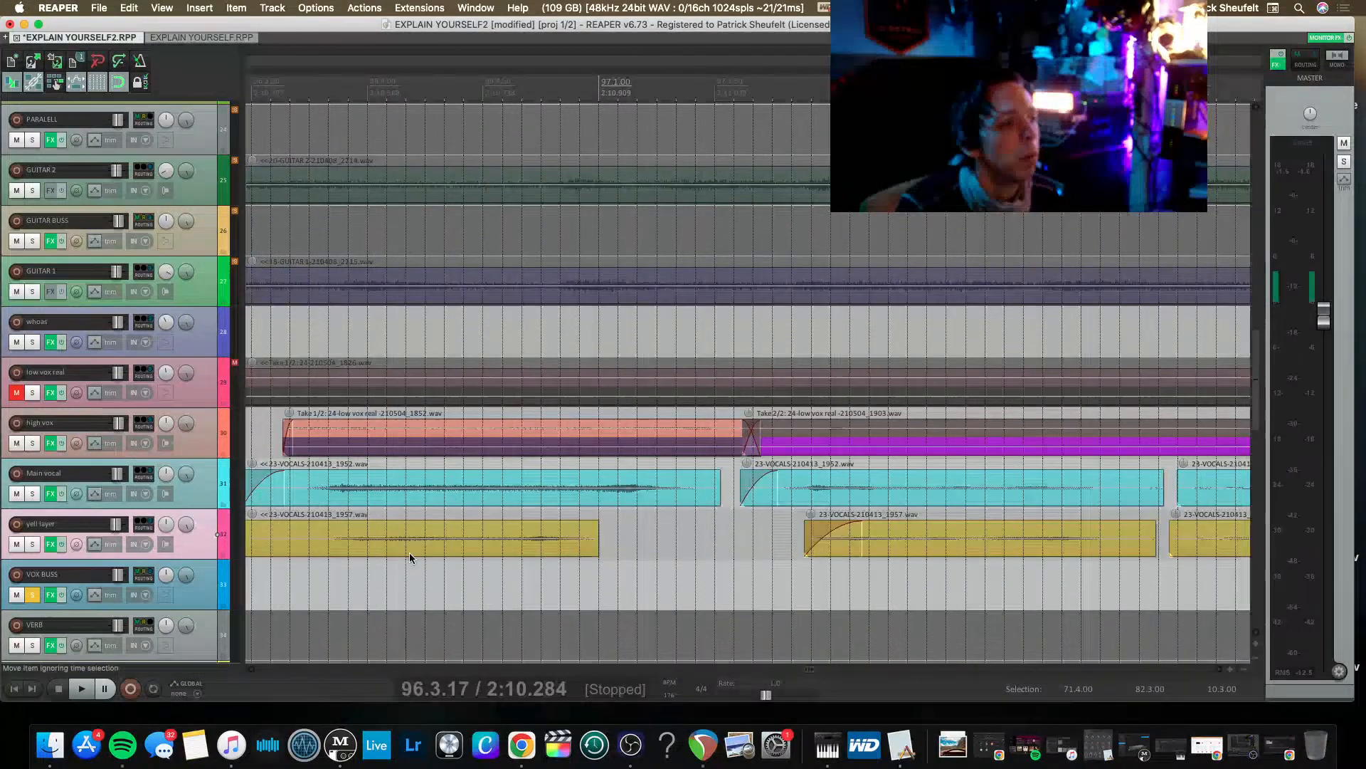
pyautogui.click(307, 537)
pyautogui.press('s')
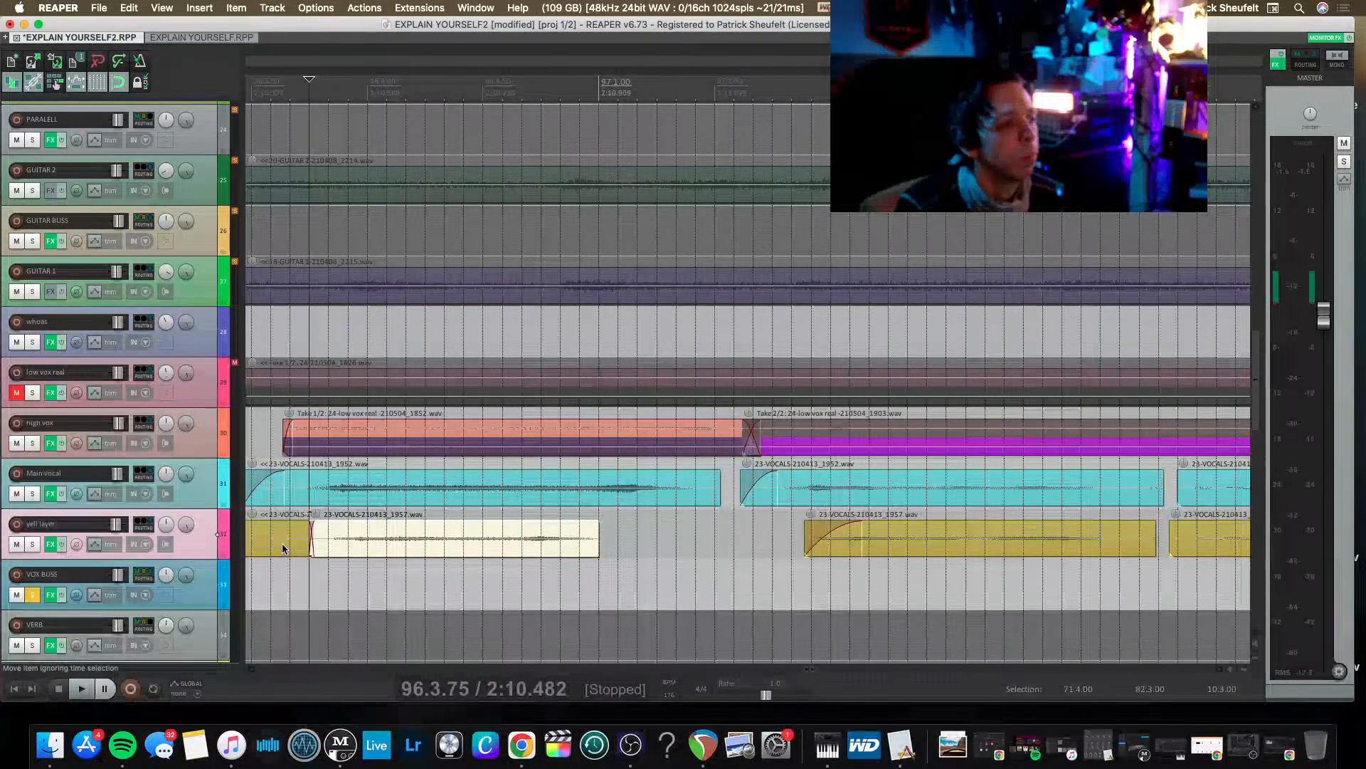
pyautogui.hscroll(-15, 282, 544)
pyautogui.click(563, 551)
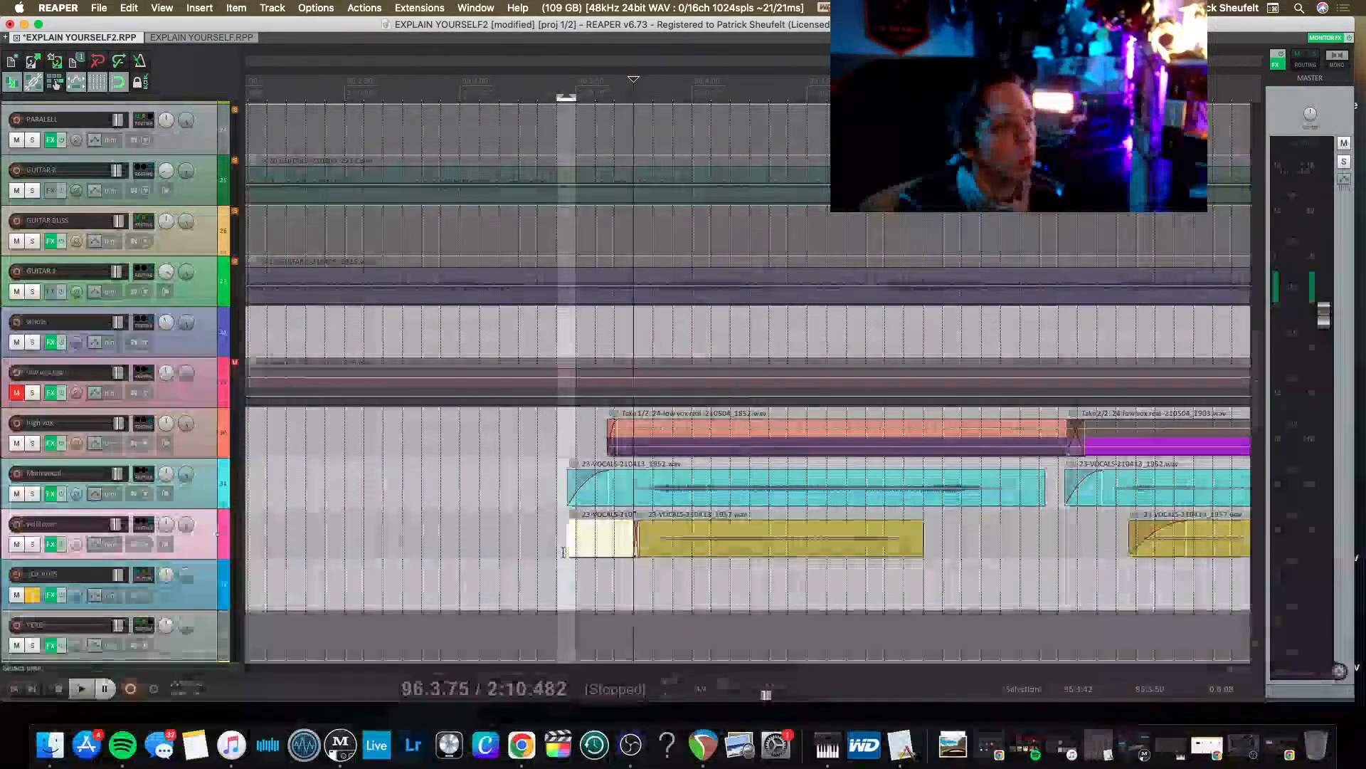
# Move the remaining yell layer clip to start at about 96.3.67 and stretch its end to match the main vocal clip's end.
pyautogui.moveTo(797, 540); pyautogui.dragTo(778, 548)
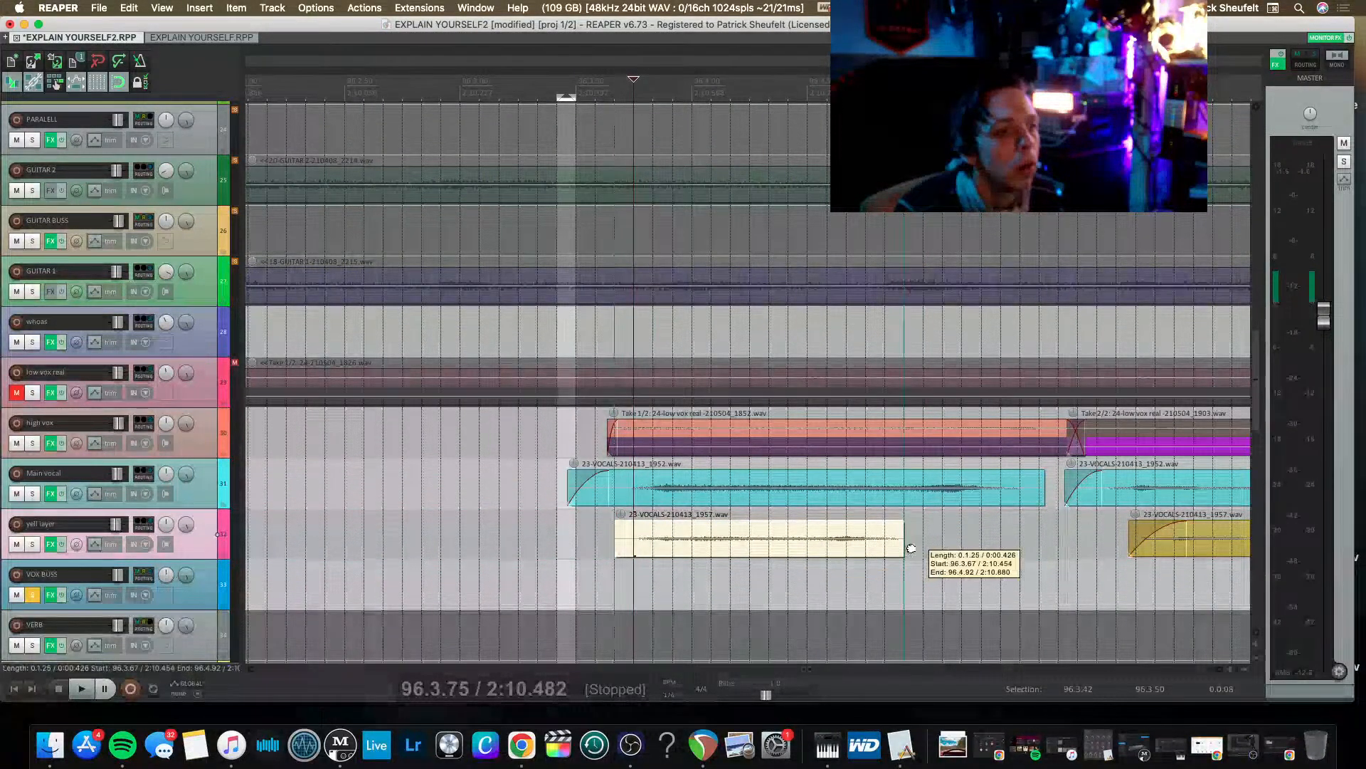
pyautogui.moveTo(912, 548); pyautogui.dragTo(1022, 545)
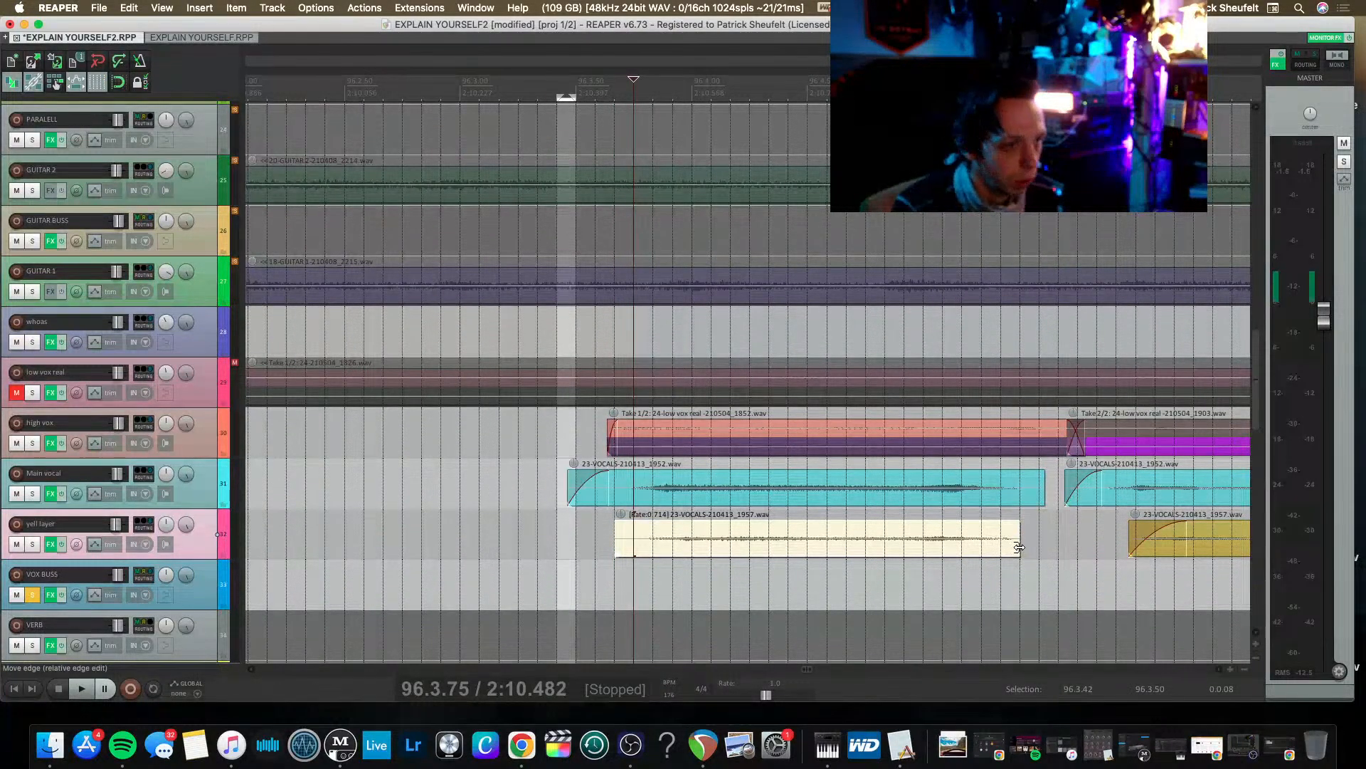
pyautogui.moveTo(1021, 545); pyautogui.dragTo(1046, 545)
# Play the soloed vocals from 96.3.46 to check the stretched yell layer clip.
pyautogui.click(567, 541)
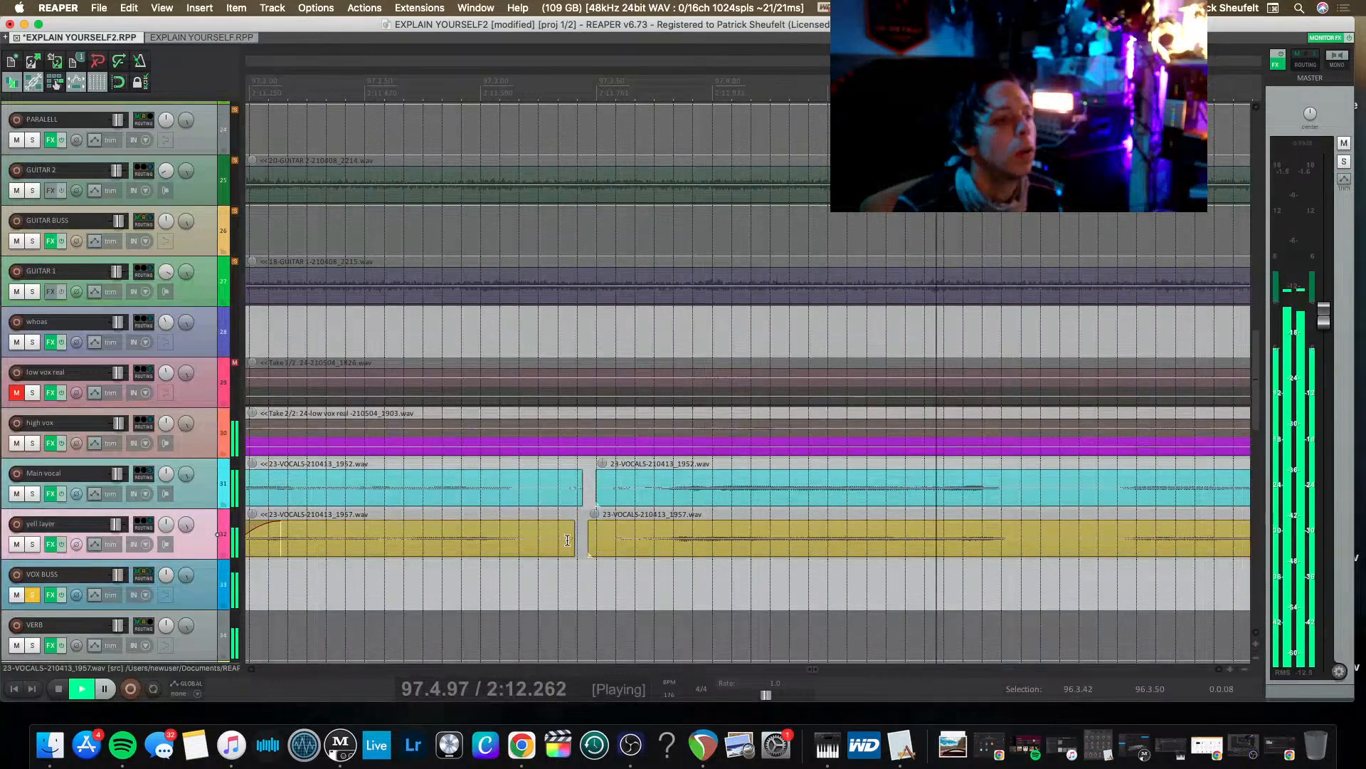
pyautogui.press('space')
pyautogui.press('space')
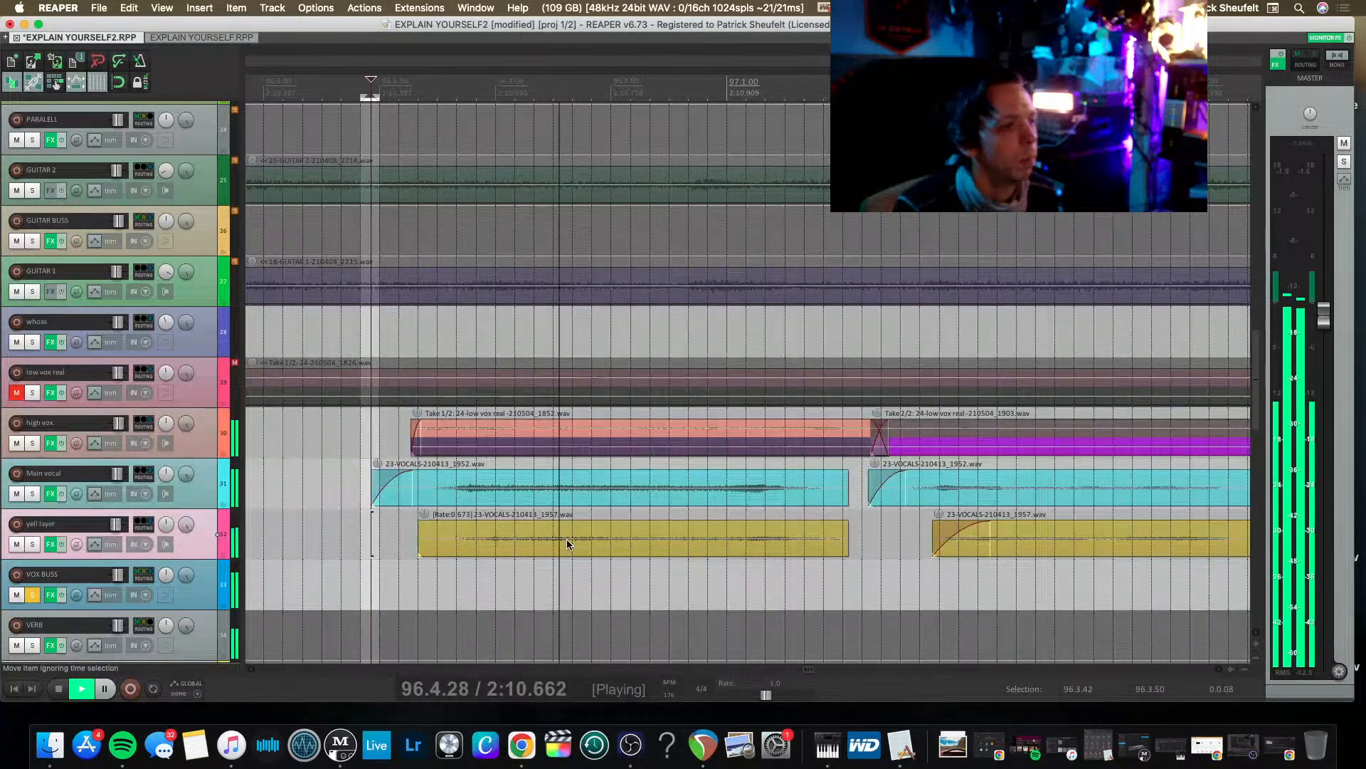
pyautogui.press('space')
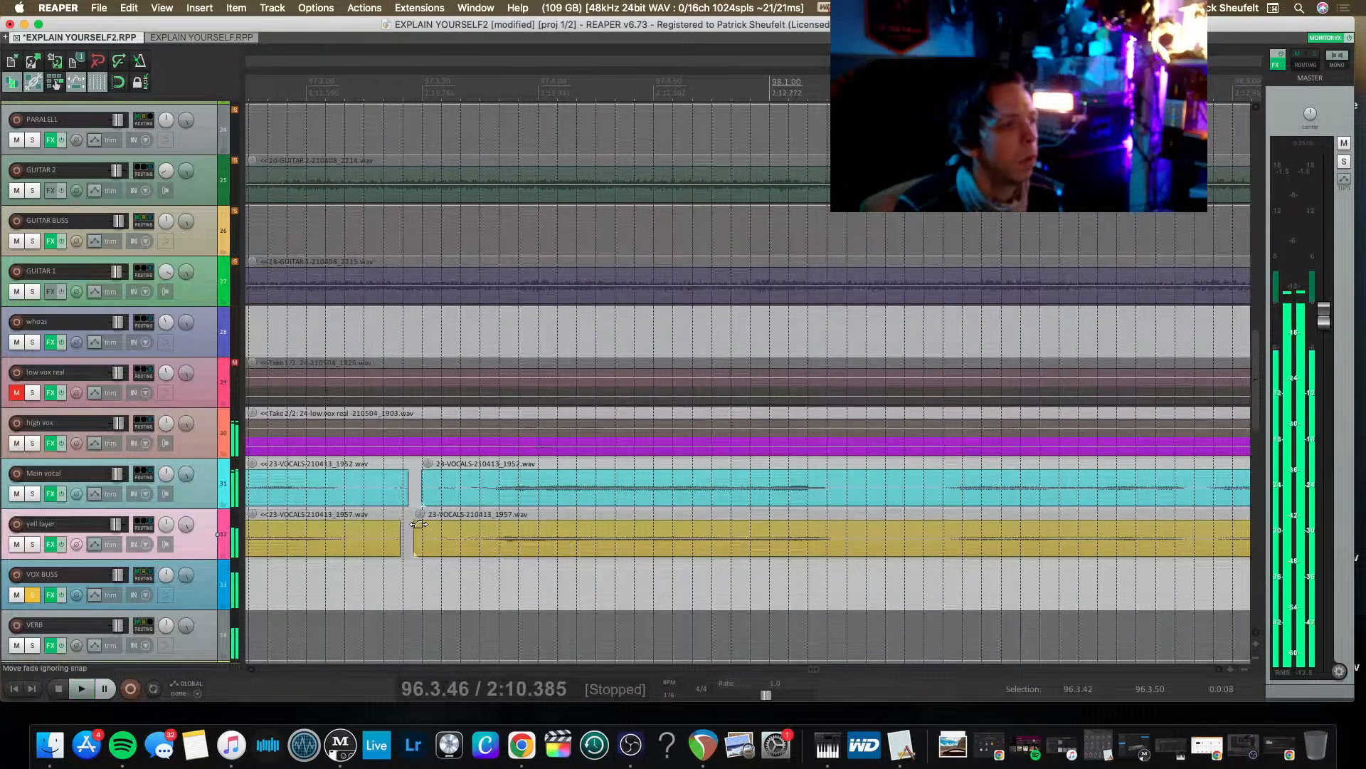
# Add matching fade-outs of about 0.10 s and fade-ins to the main vocal and yell layer clips around the gap near 97.3.
pyautogui.moveTo(430, 483)
pyautogui.mouseDown()
pyautogui.moveTo(423, 551)
pyautogui.moveTo(522, 523)
pyautogui.mouseUp()
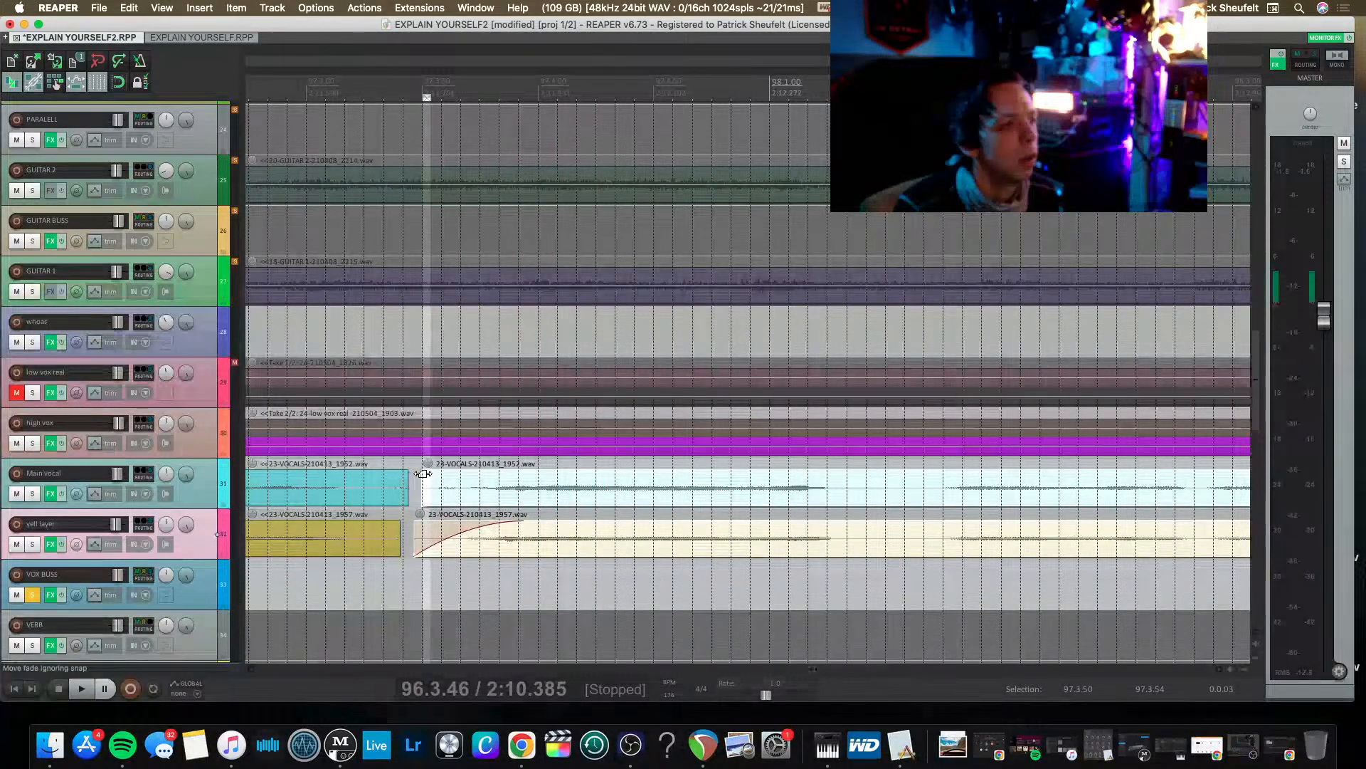
pyautogui.moveTo(423, 474); pyautogui.dragTo(521, 474)
pyautogui.moveTo(389, 489)
pyautogui.mouseDown()
pyautogui.moveTo(380, 532)
pyautogui.moveTo(324, 528)
pyautogui.mouseUp()
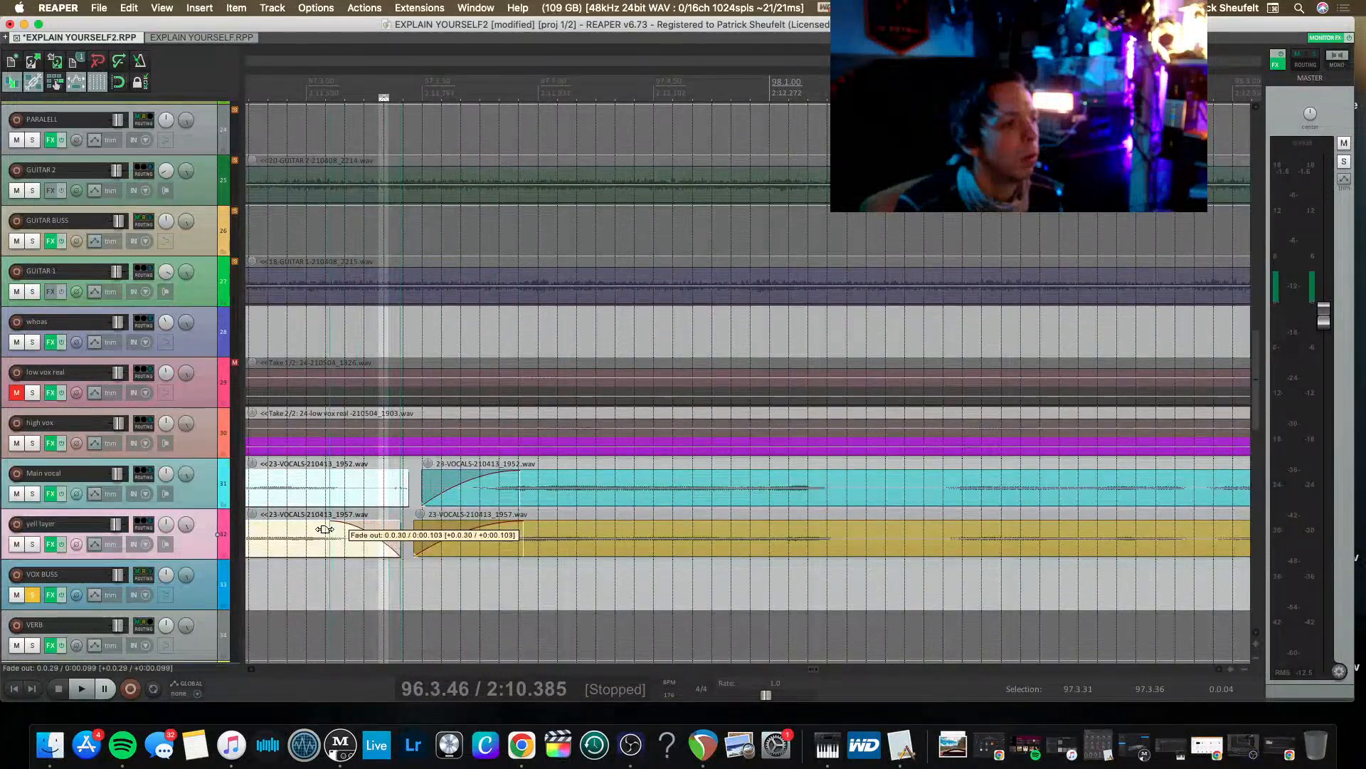
# Listen to the soloed vocals from 96.3.46 to about bar 103 to check the faded clips.
pyautogui.press('space')
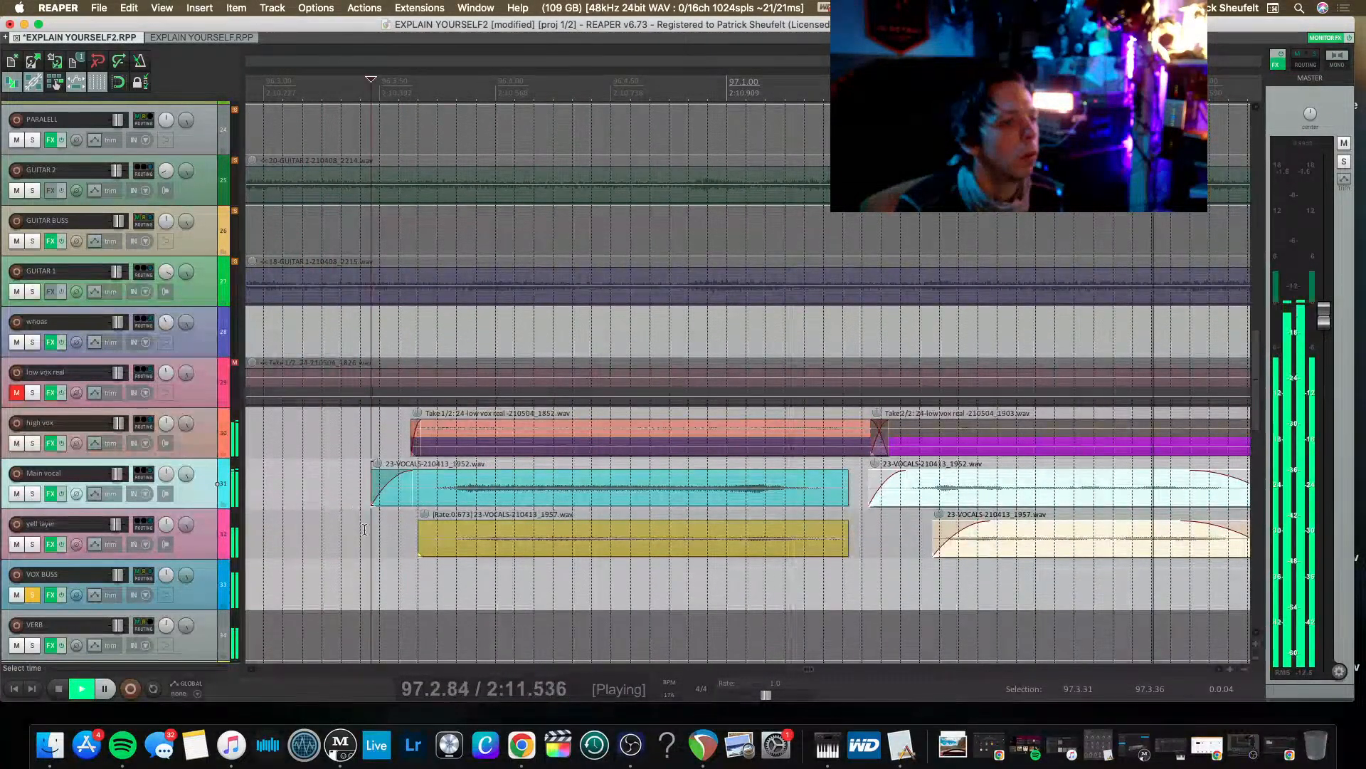
pyautogui.scroll(-5, 368, 532)
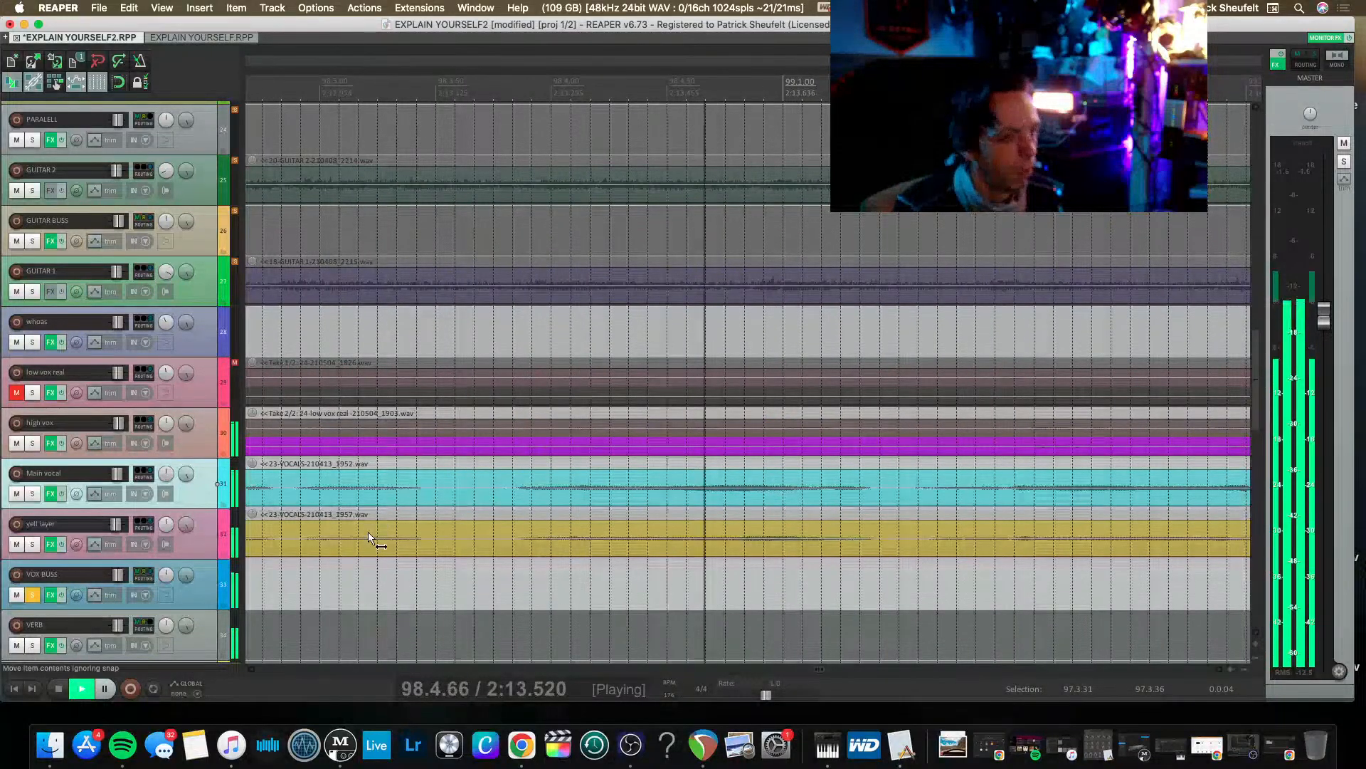
pyautogui.scroll(-1, 369, 531)
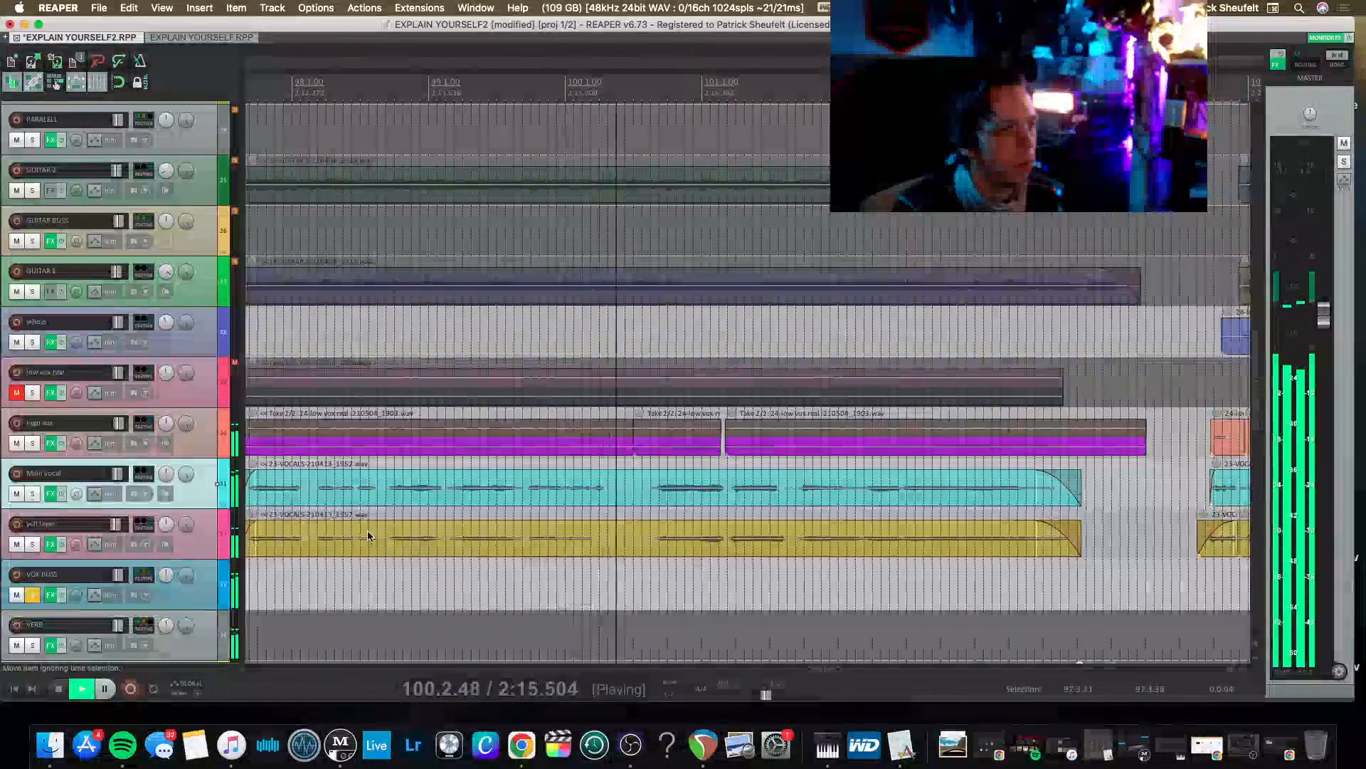
pyautogui.hscroll(4, 540, 578)
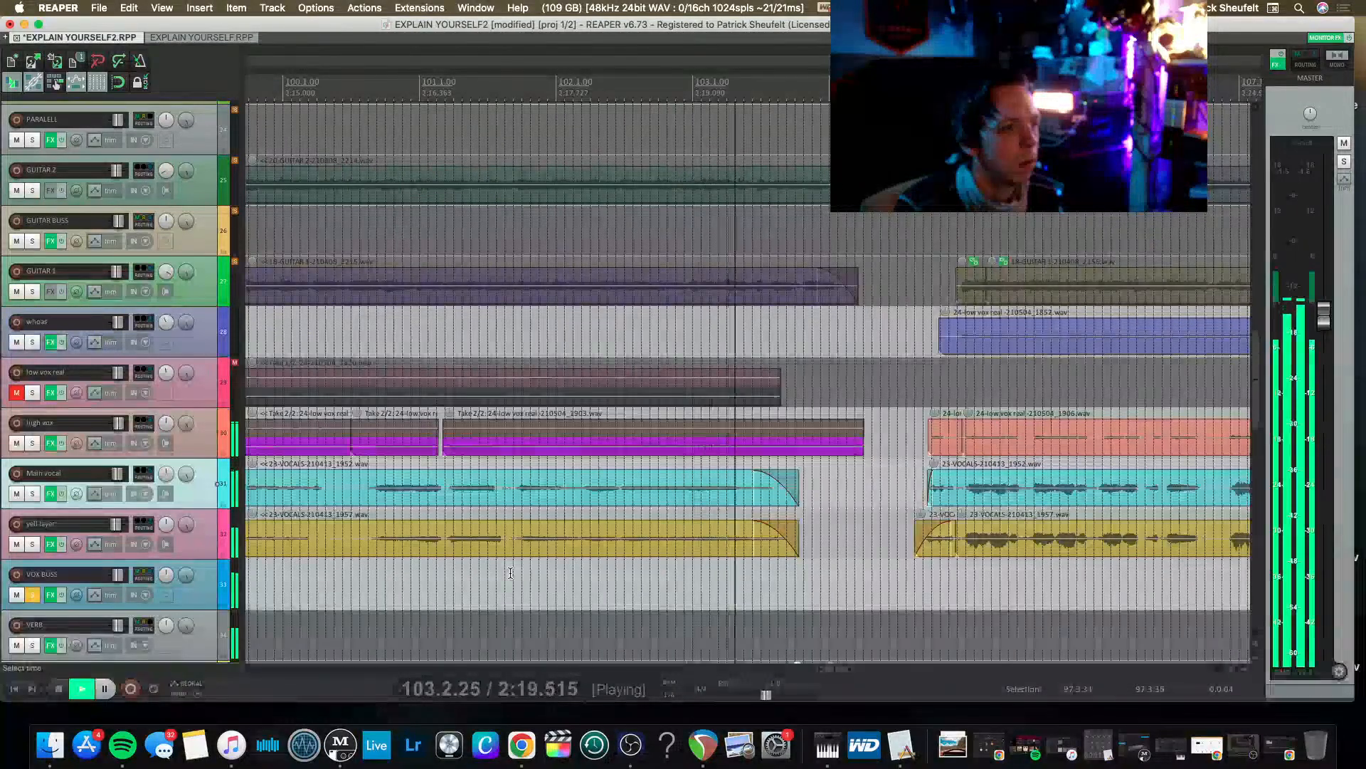
pyautogui.press('space')
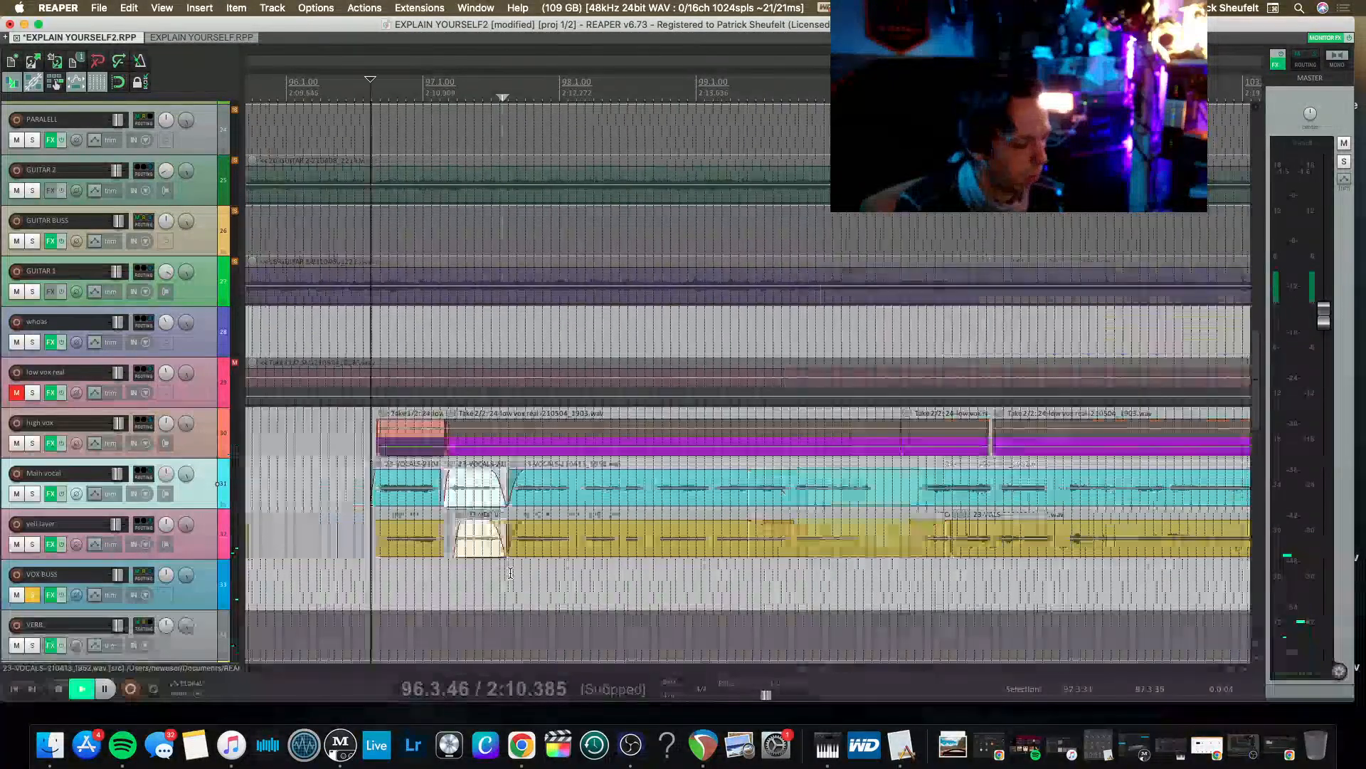
# Turn off the solo on VOX BUSS and play the full mix from 87.4.19.
pyautogui.hscroll(-10, 507, 571)
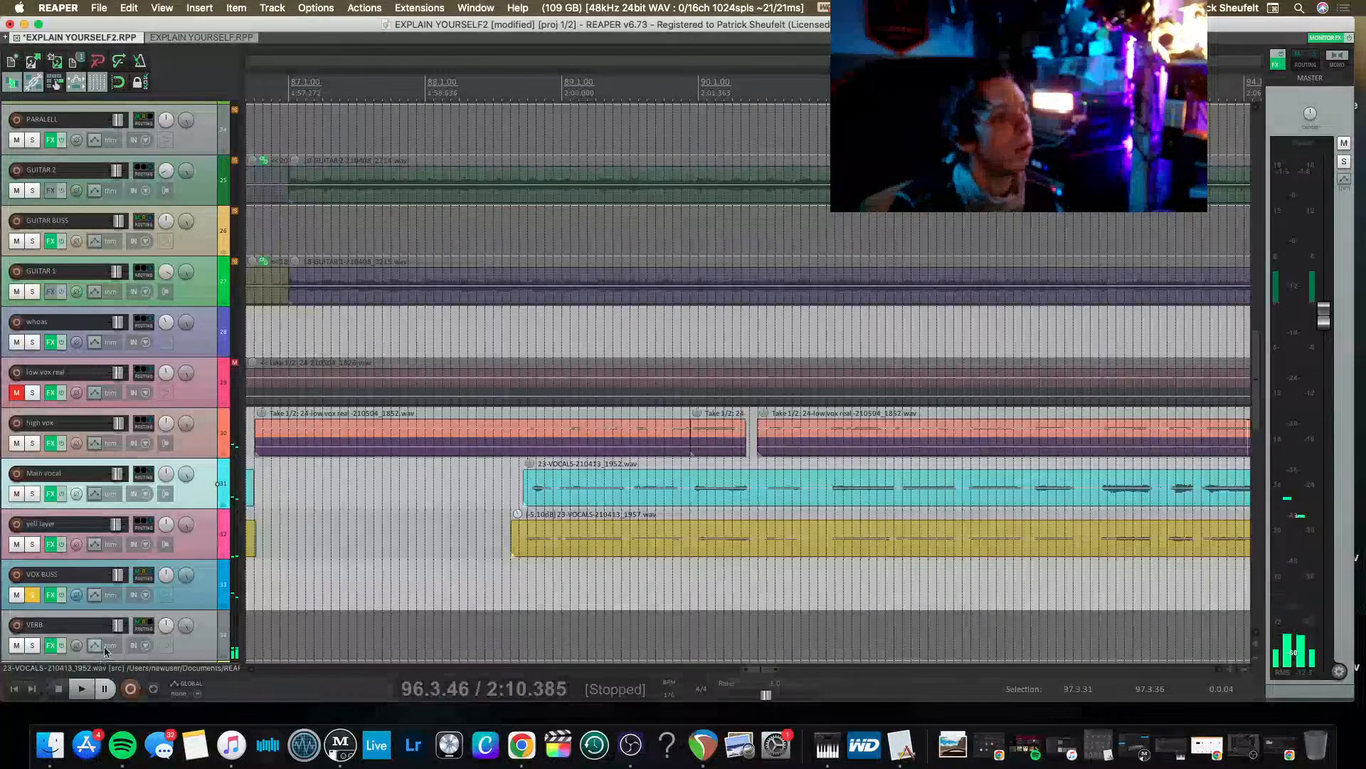
pyautogui.click(397, 525)
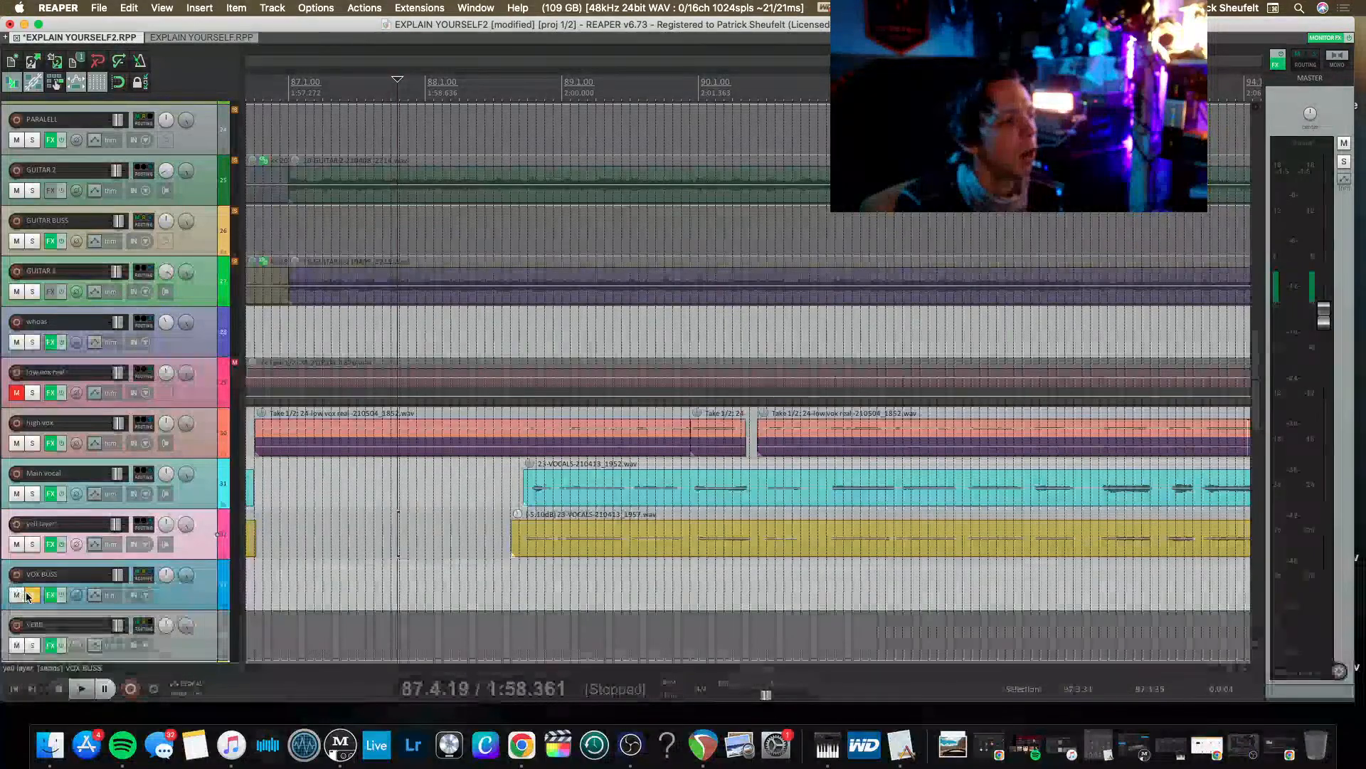
pyautogui.click(31, 595)
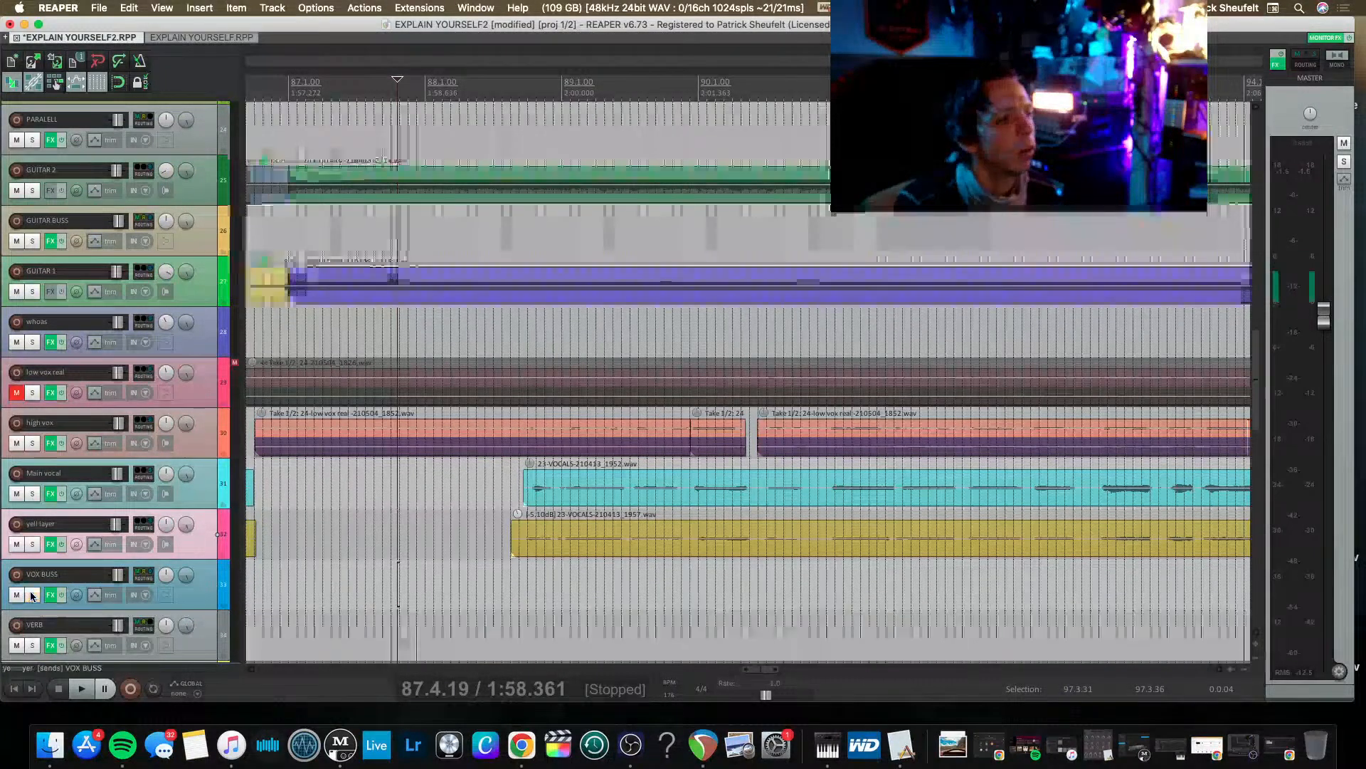
pyautogui.press('space')
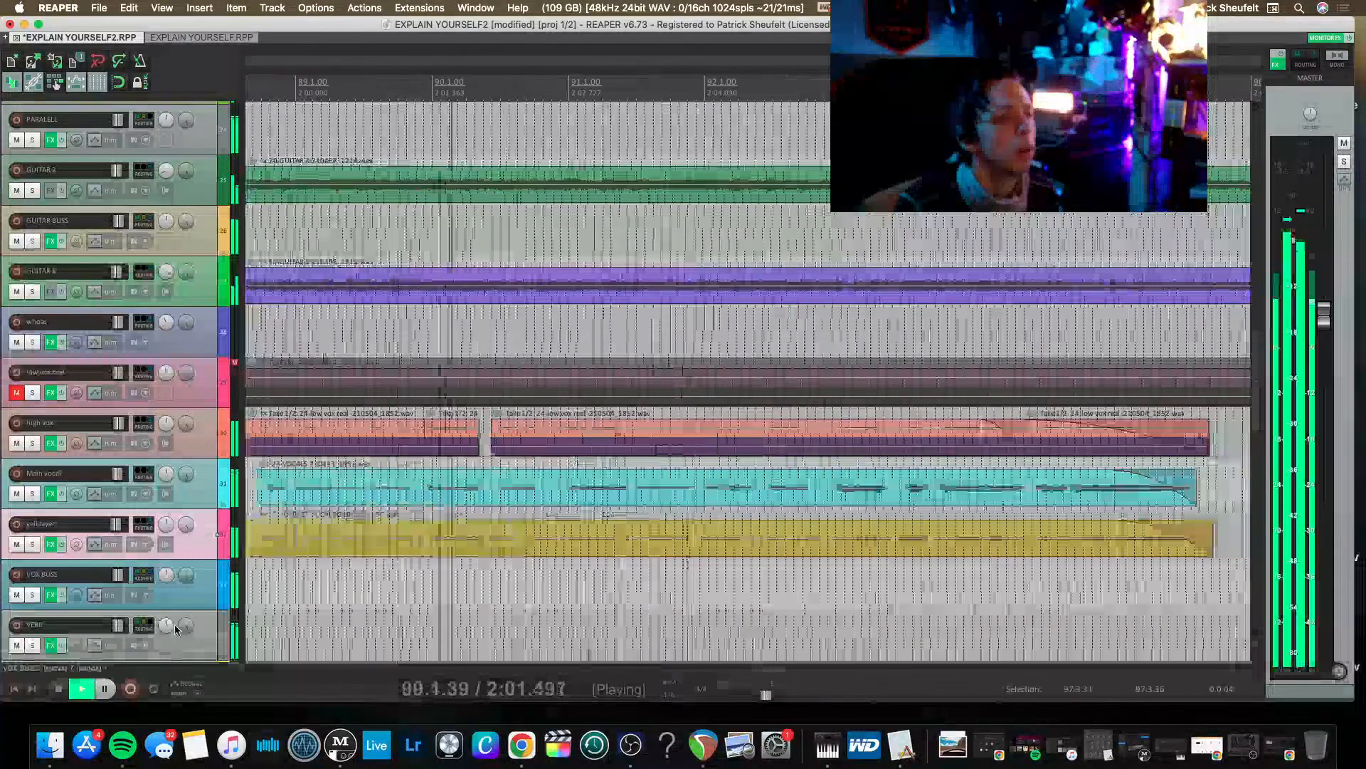
pyautogui.hscroll(10, 175, 629)
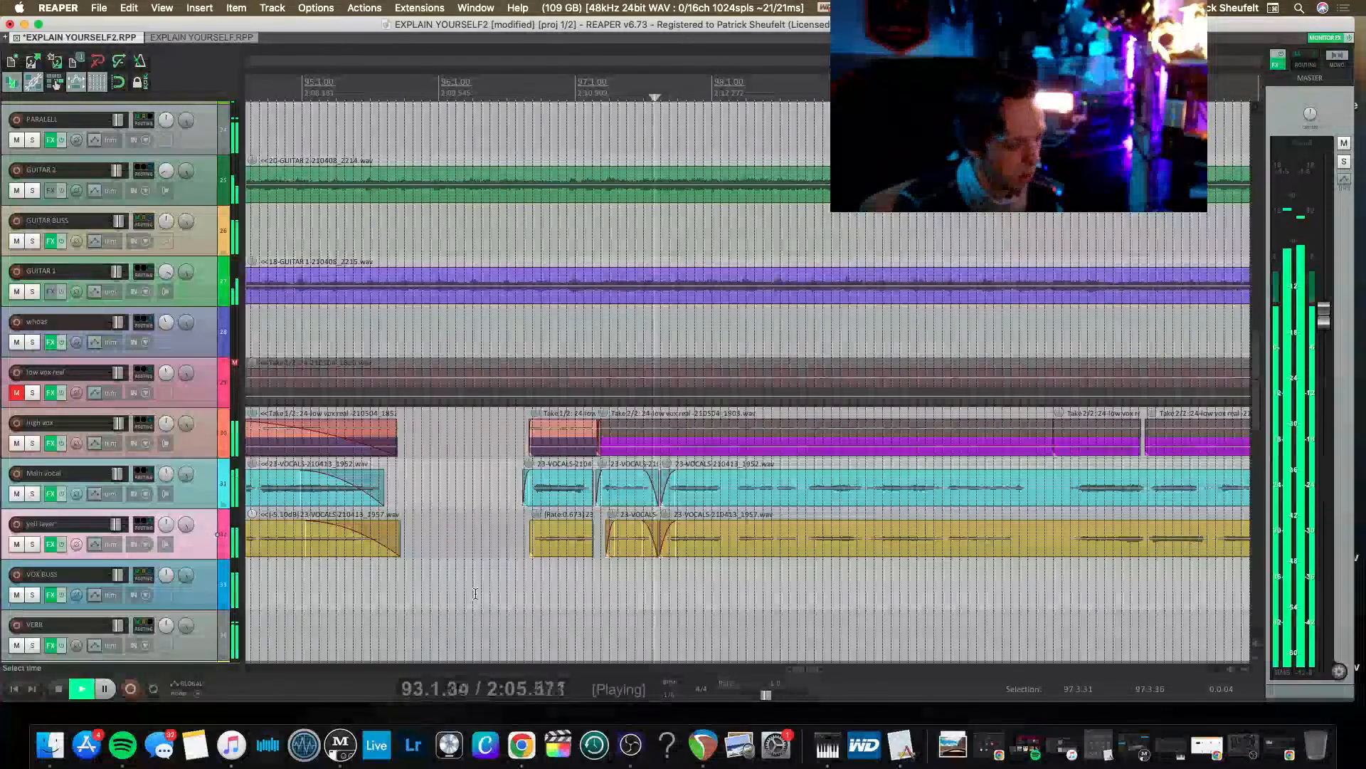
# Save the project while the full mix keeps playing.
pyautogui.scroll(-5, 470, 605)
pyautogui.press('super+s')
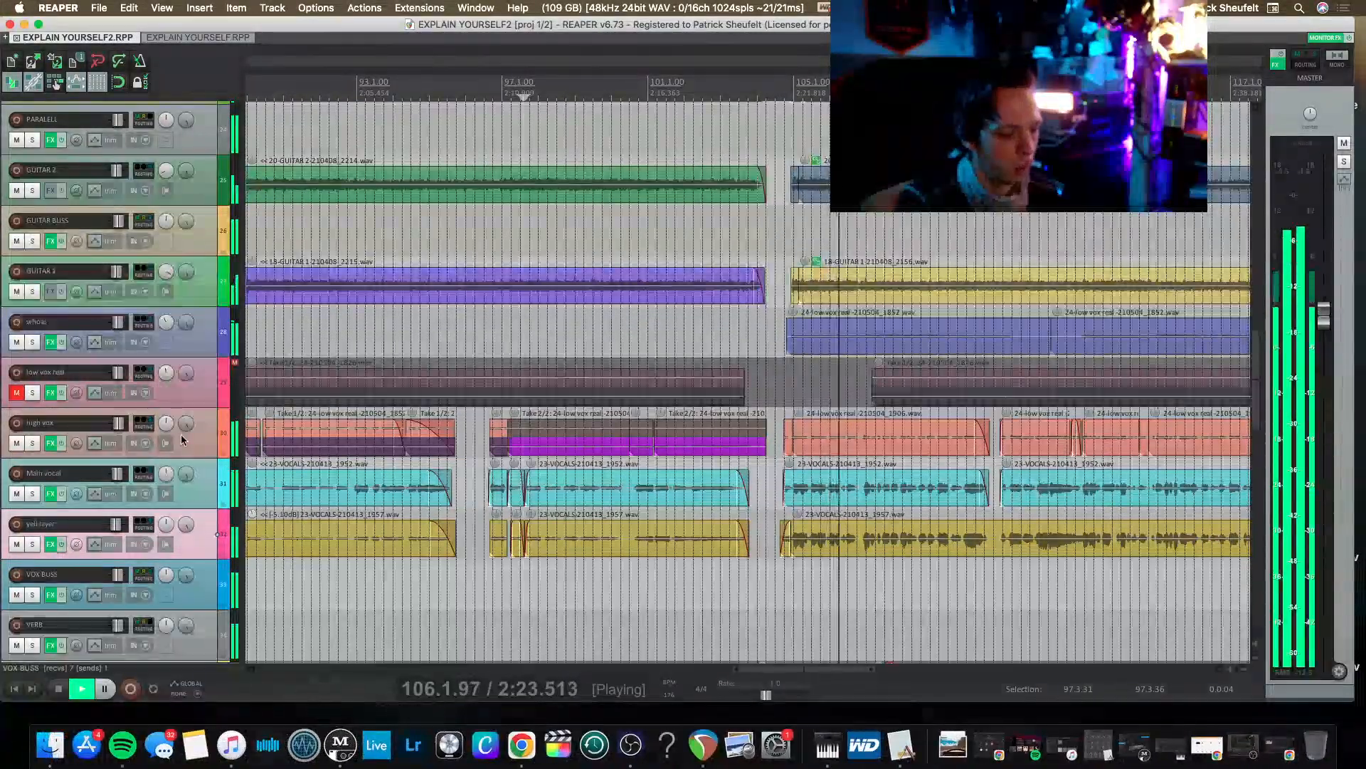
# Raise the ALL DRUMS and PARALELL faders slightly in the mixer.
pyautogui.press('super+m')
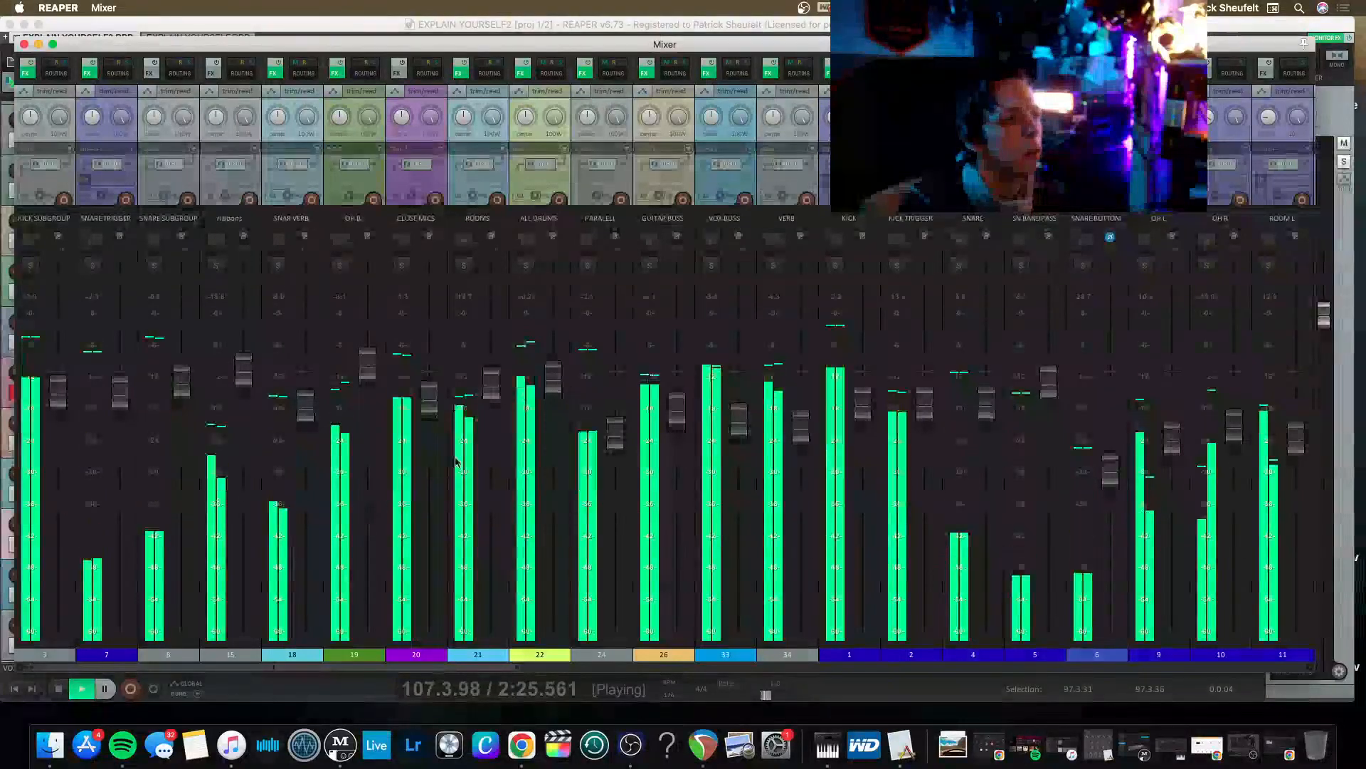
pyautogui.moveTo(545, 390); pyautogui.dragTo(557, 373)
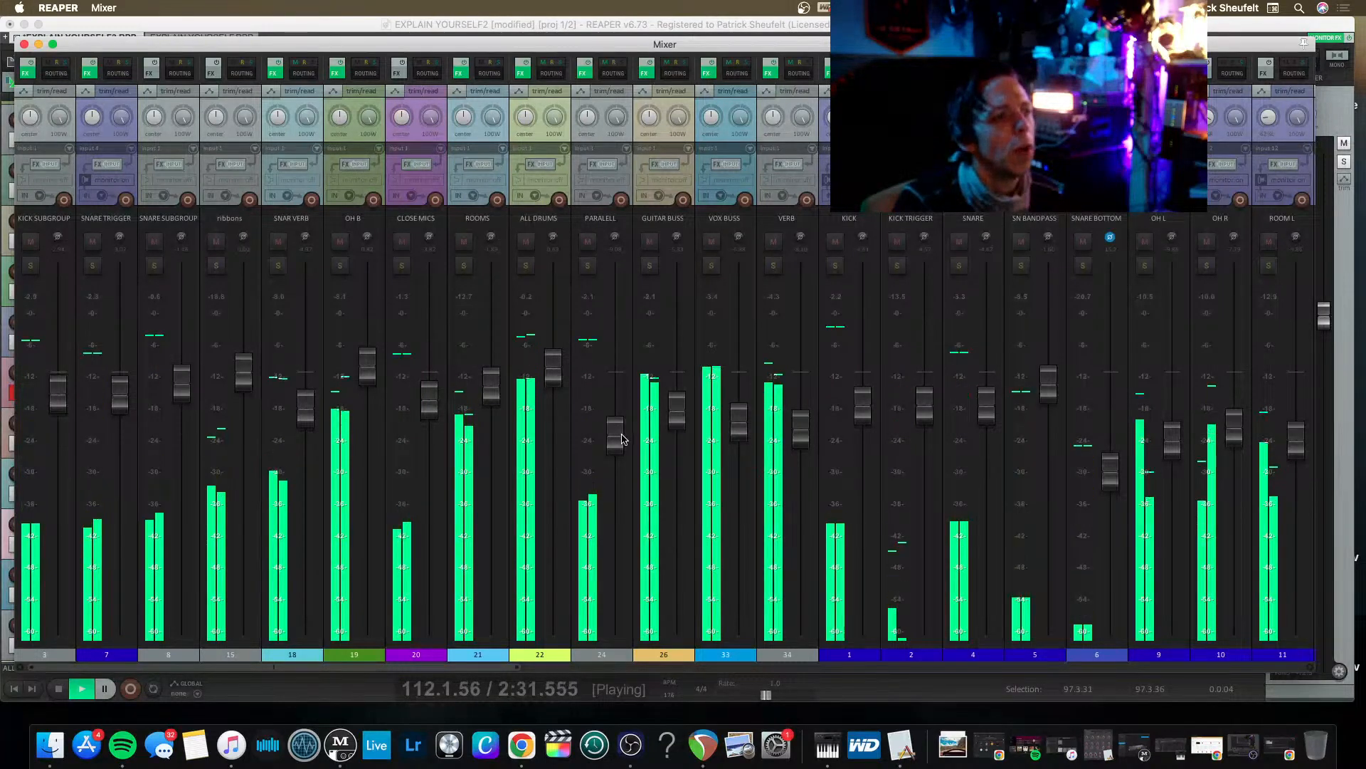
pyautogui.moveTo(617, 449); pyautogui.dragTo(616, 431)
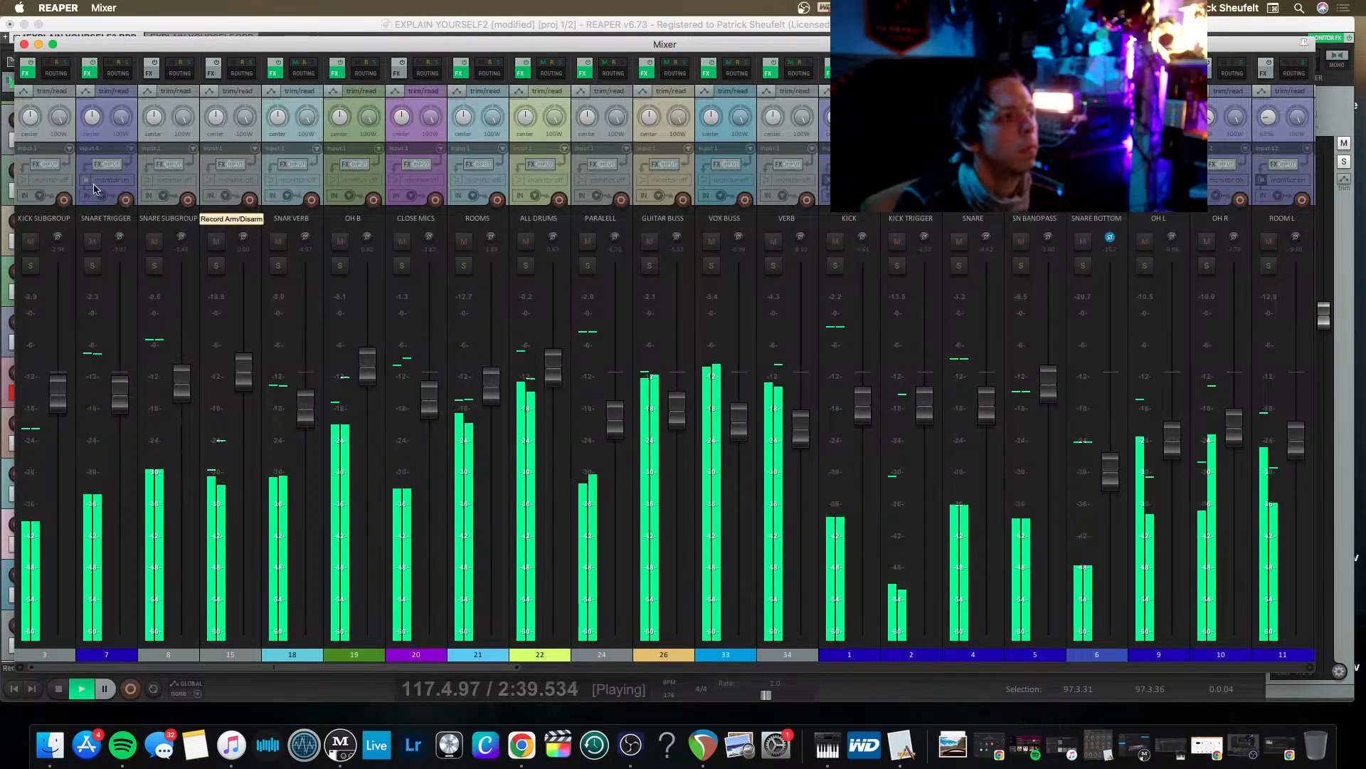
# Adjust the high-frequency boost of the PuigTec EQP1A on KICK SUBGROUP and close its effects.
pyautogui.click(25, 72)
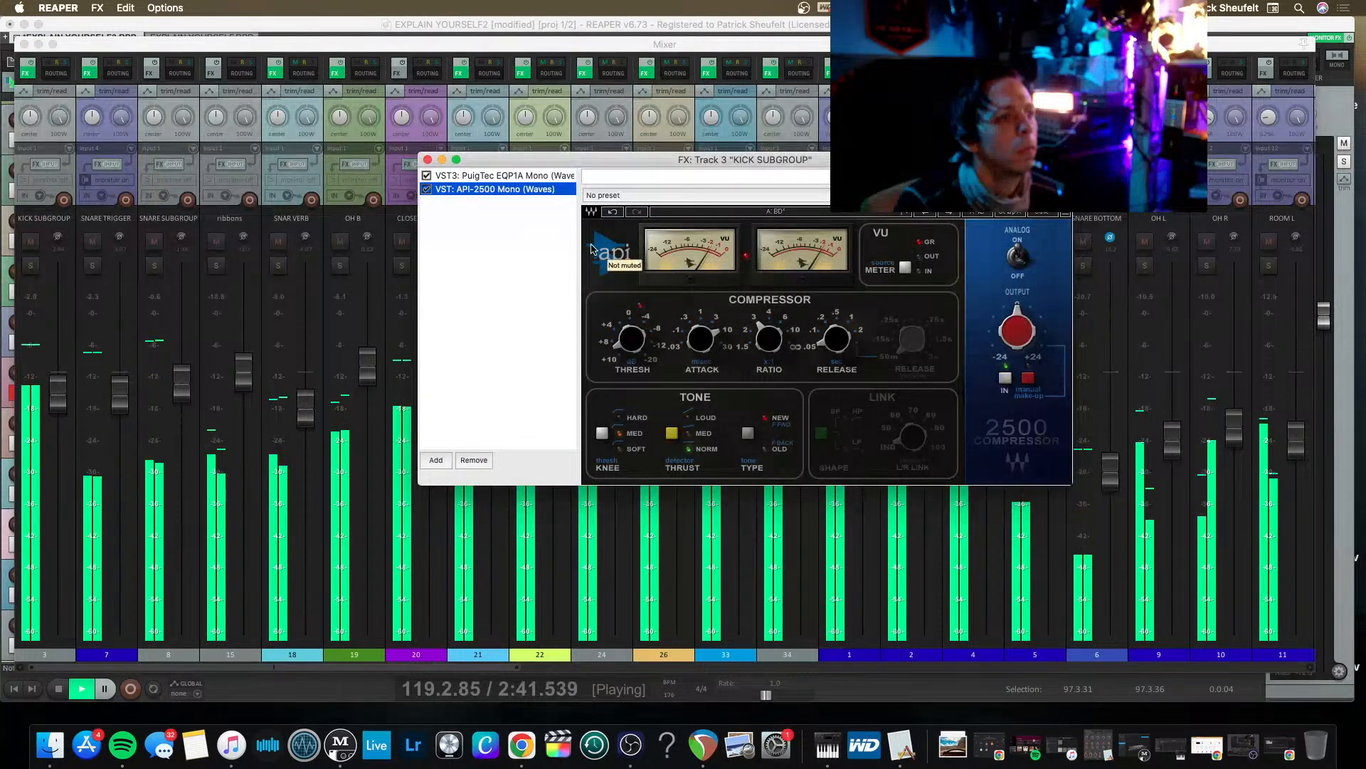
pyautogui.click(522, 176)
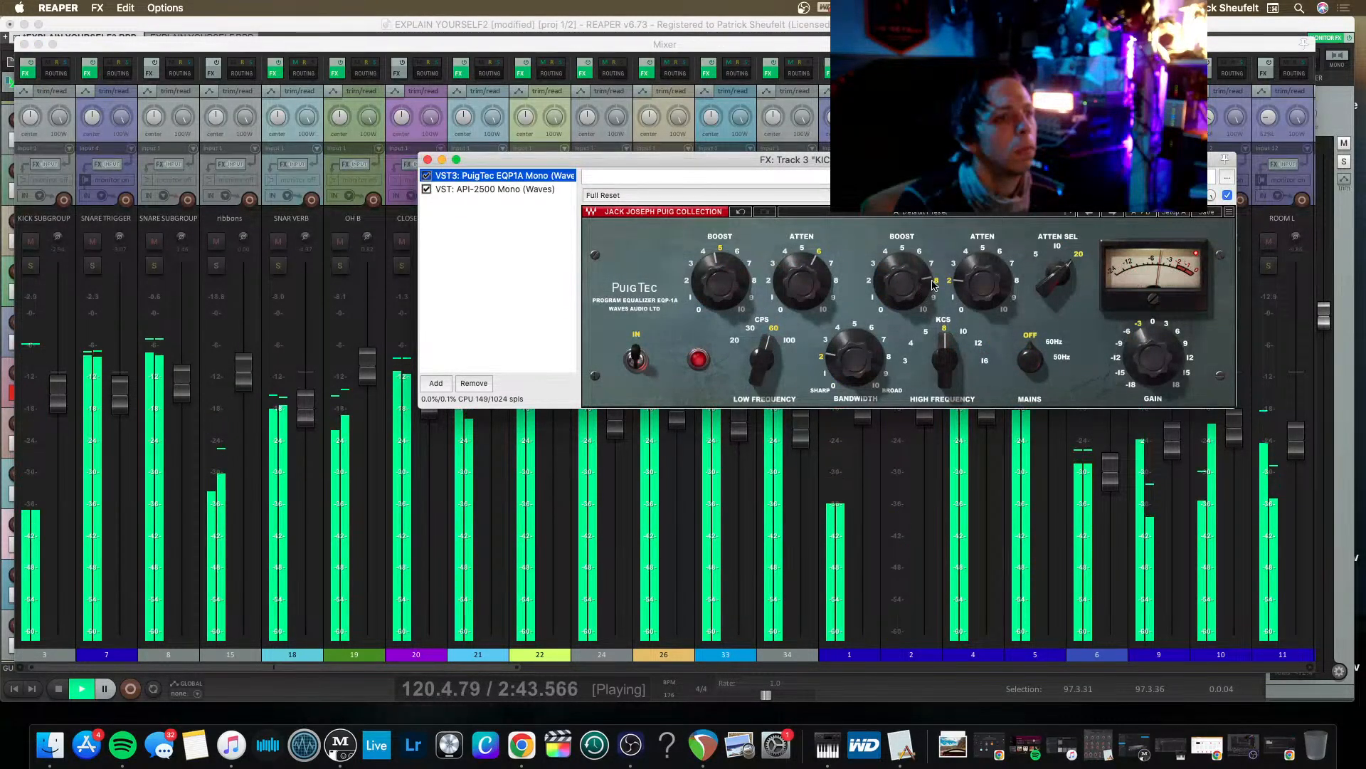
pyautogui.click(972, 292)
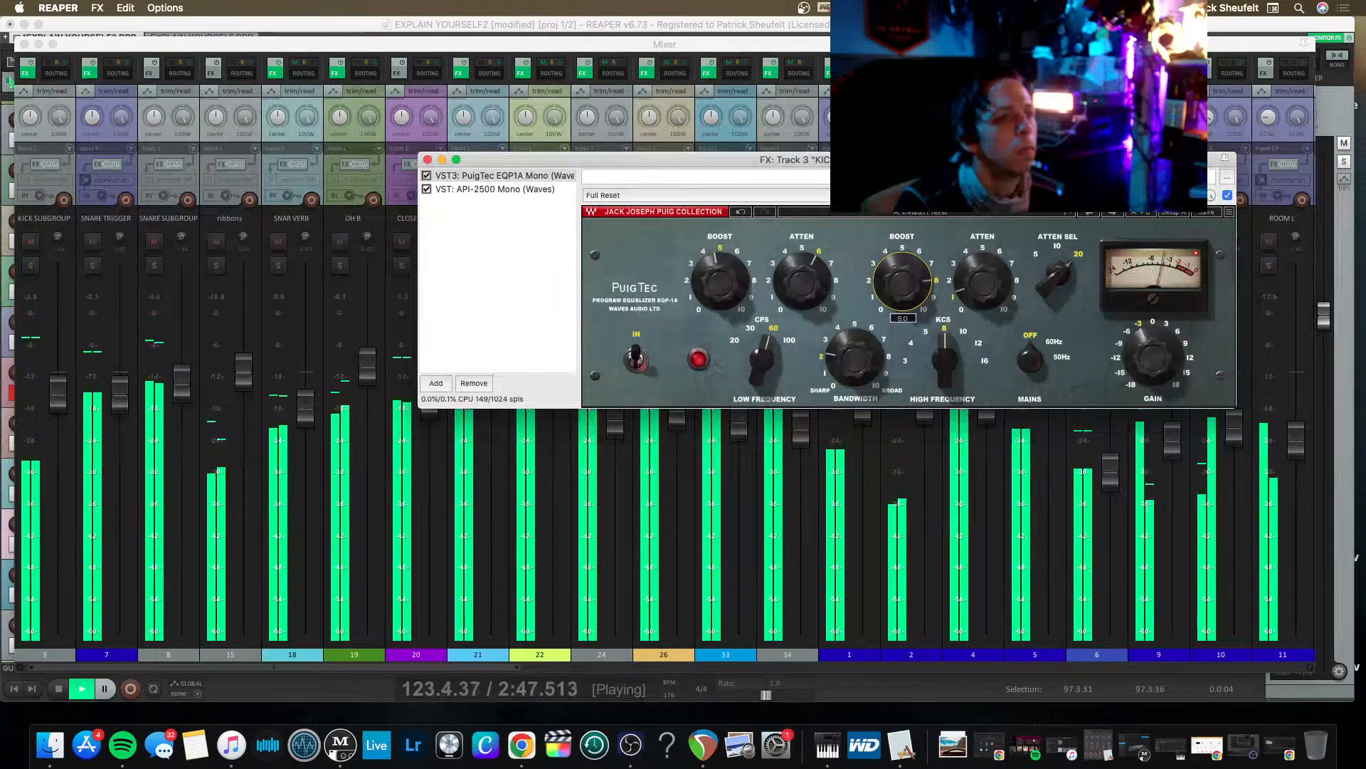
pyautogui.click(431, 161)
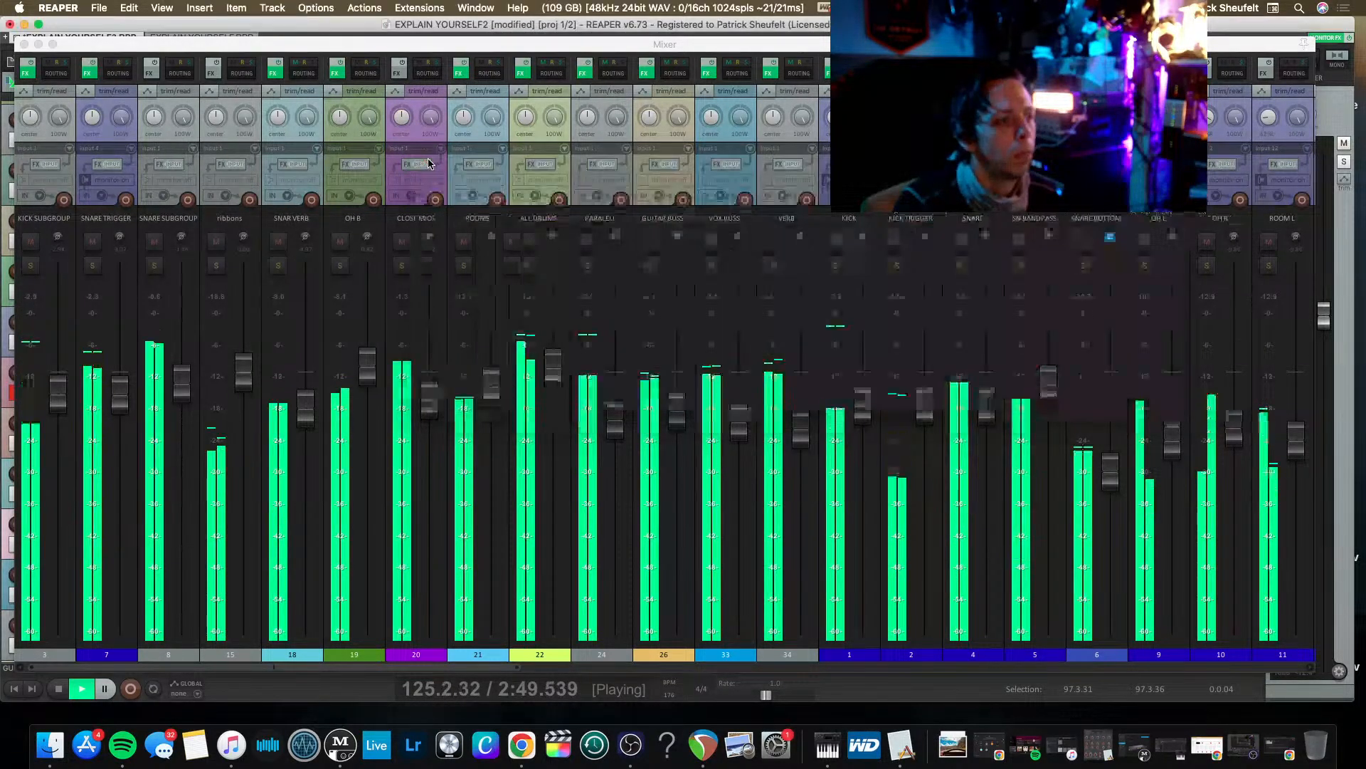
# Close the mixer and play the full mix from just before bar 105, then from bar 117.
pyautogui.press('space')
pyautogui.hotkey('ctrl', 'm')
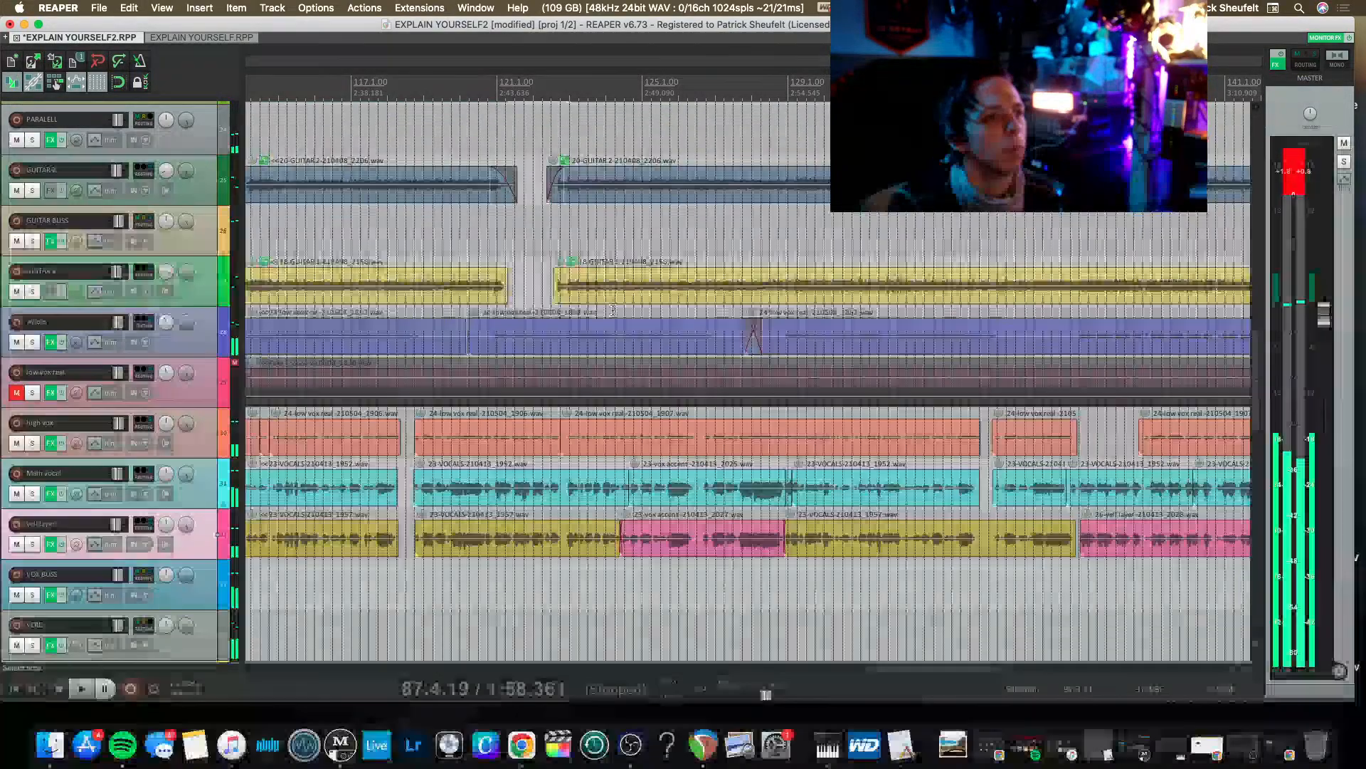
pyautogui.press('space')
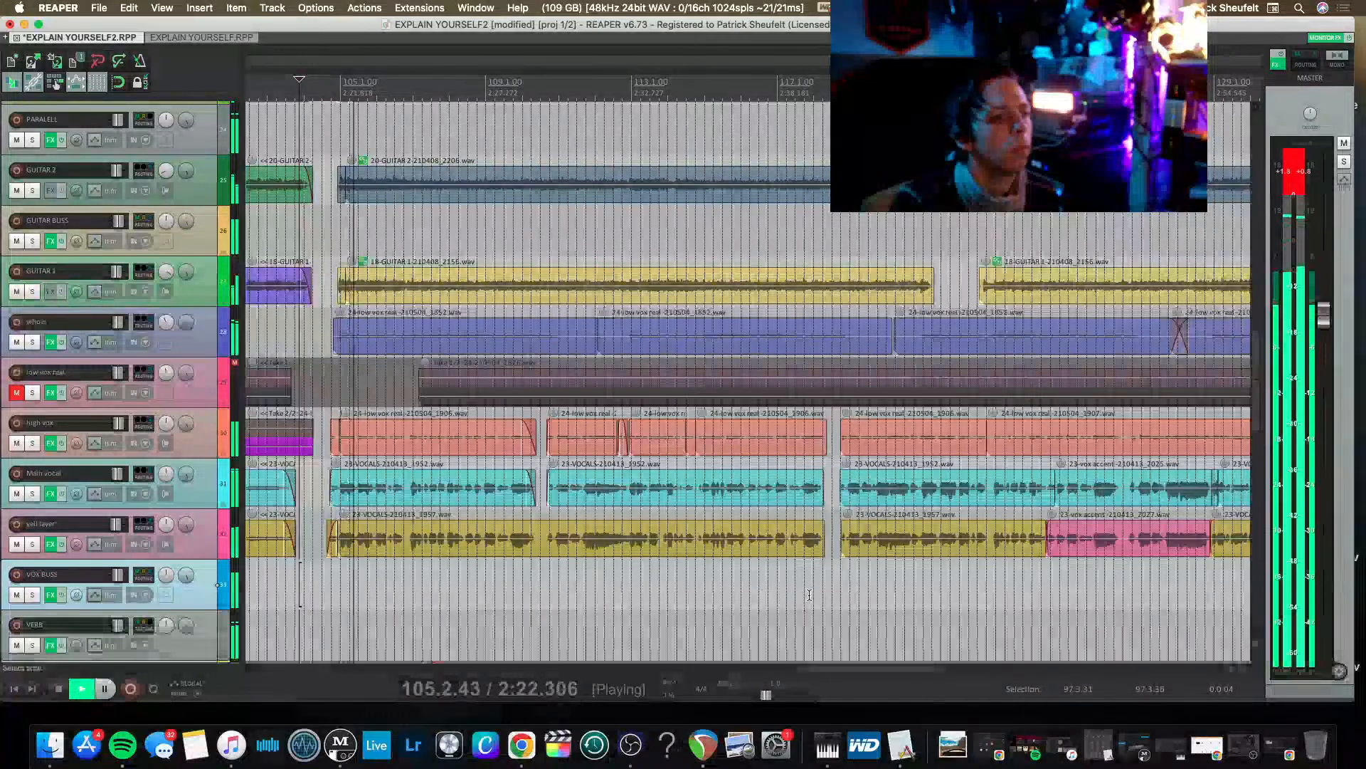
pyautogui.click(780, 585)
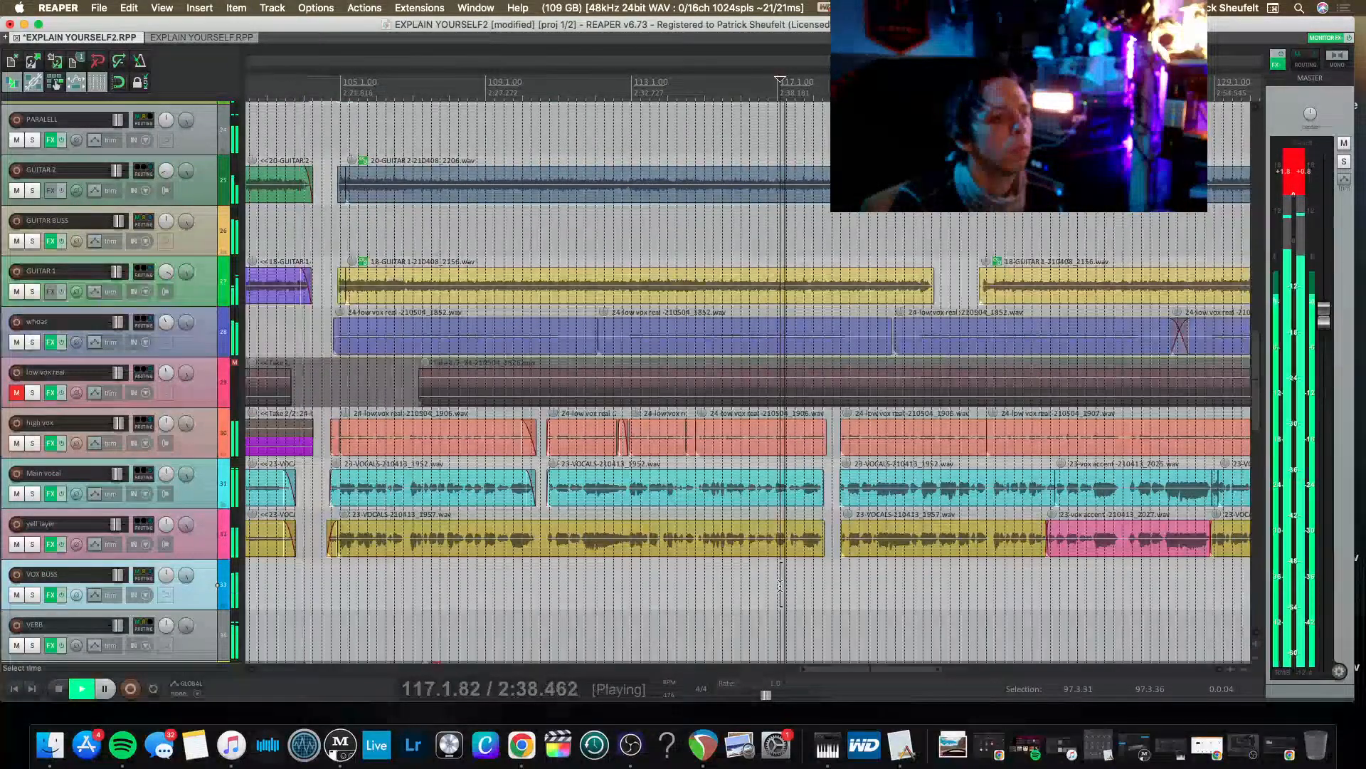
pyautogui.hscroll(8, 781, 585)
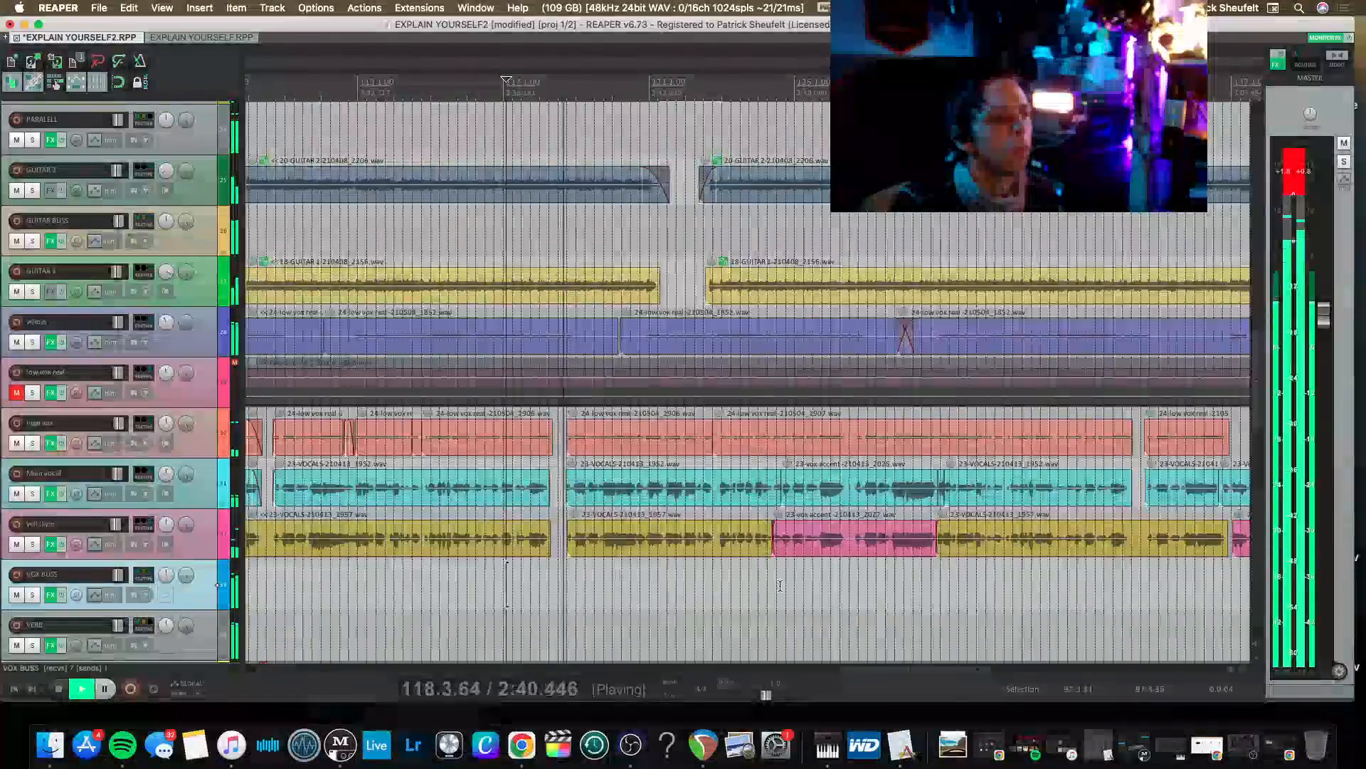
pyautogui.scroll(-4, 780, 585)
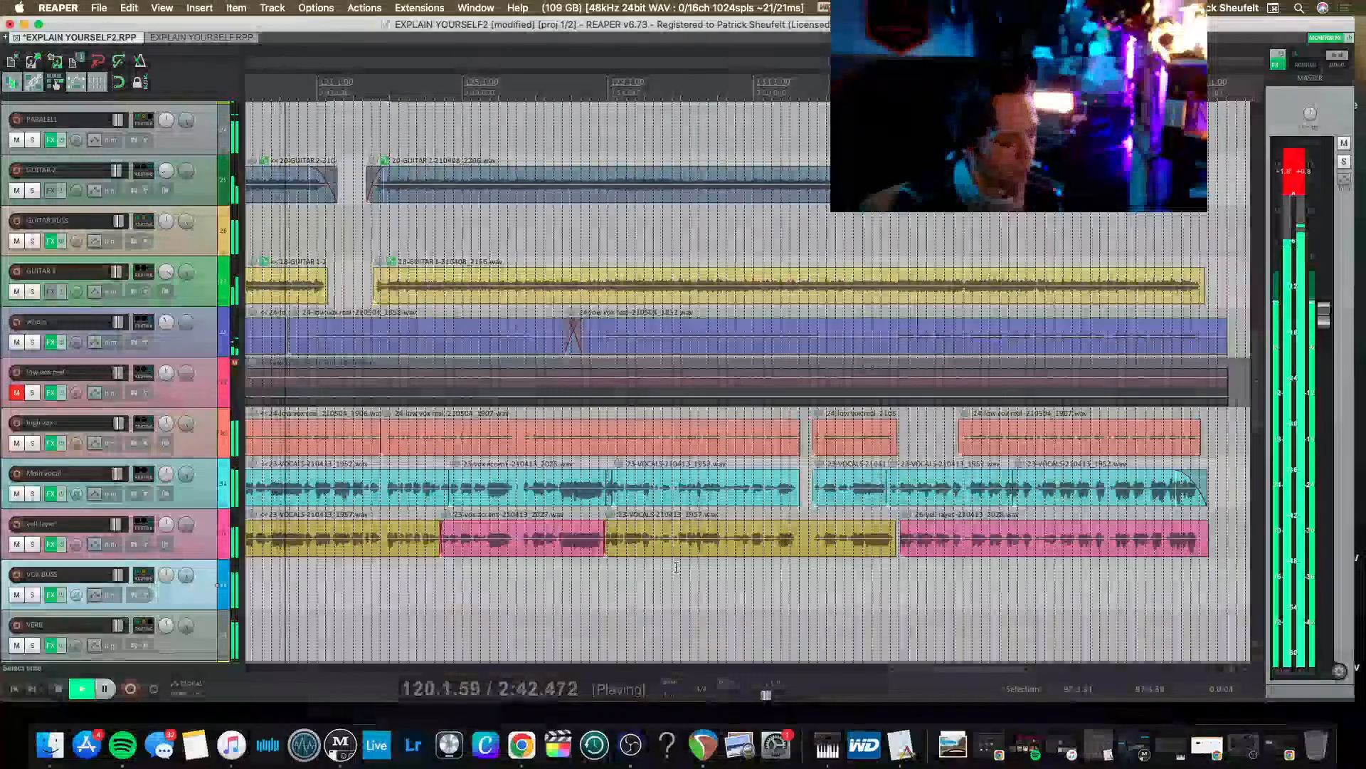
# Play the full mix from 20.4.65, just before the first vocal clips.
pyautogui.hscroll(-10, 486, 552)
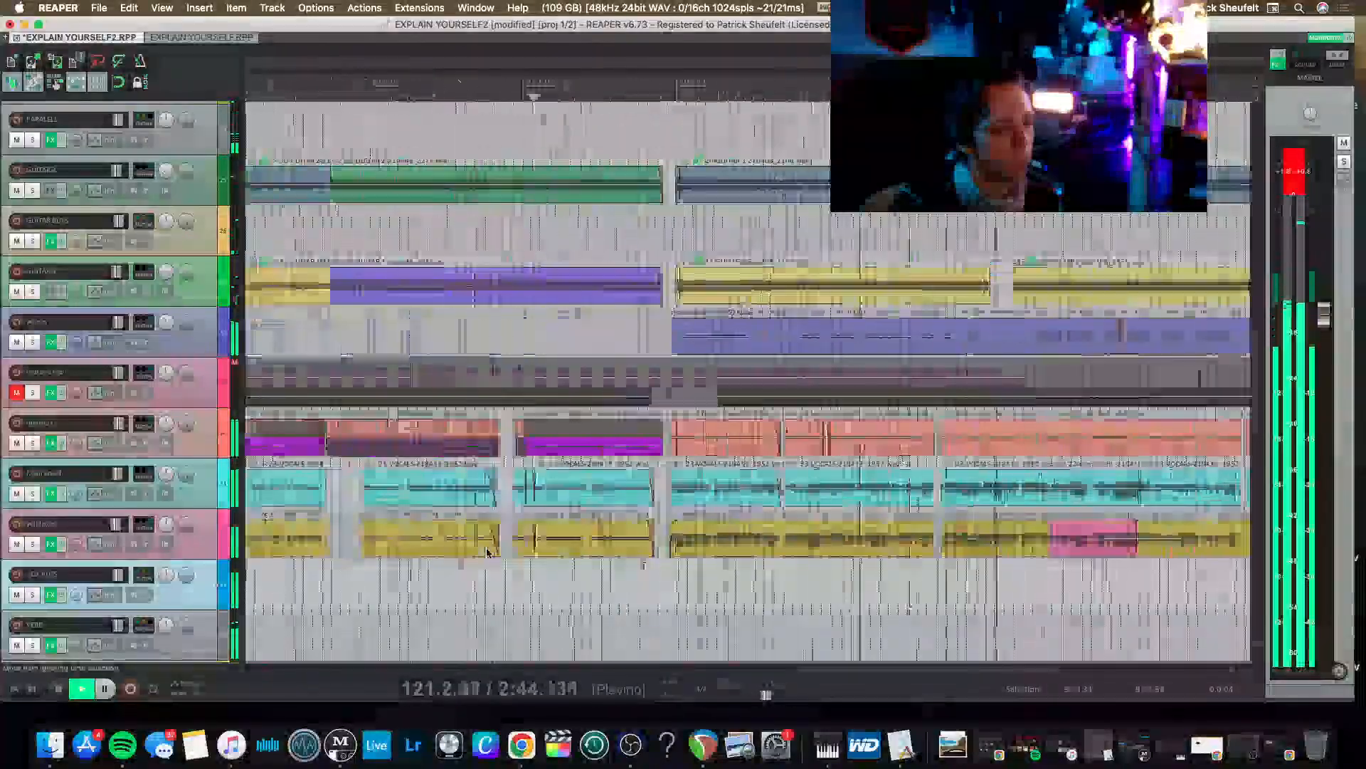
pyautogui.hscroll(-2, 487, 553)
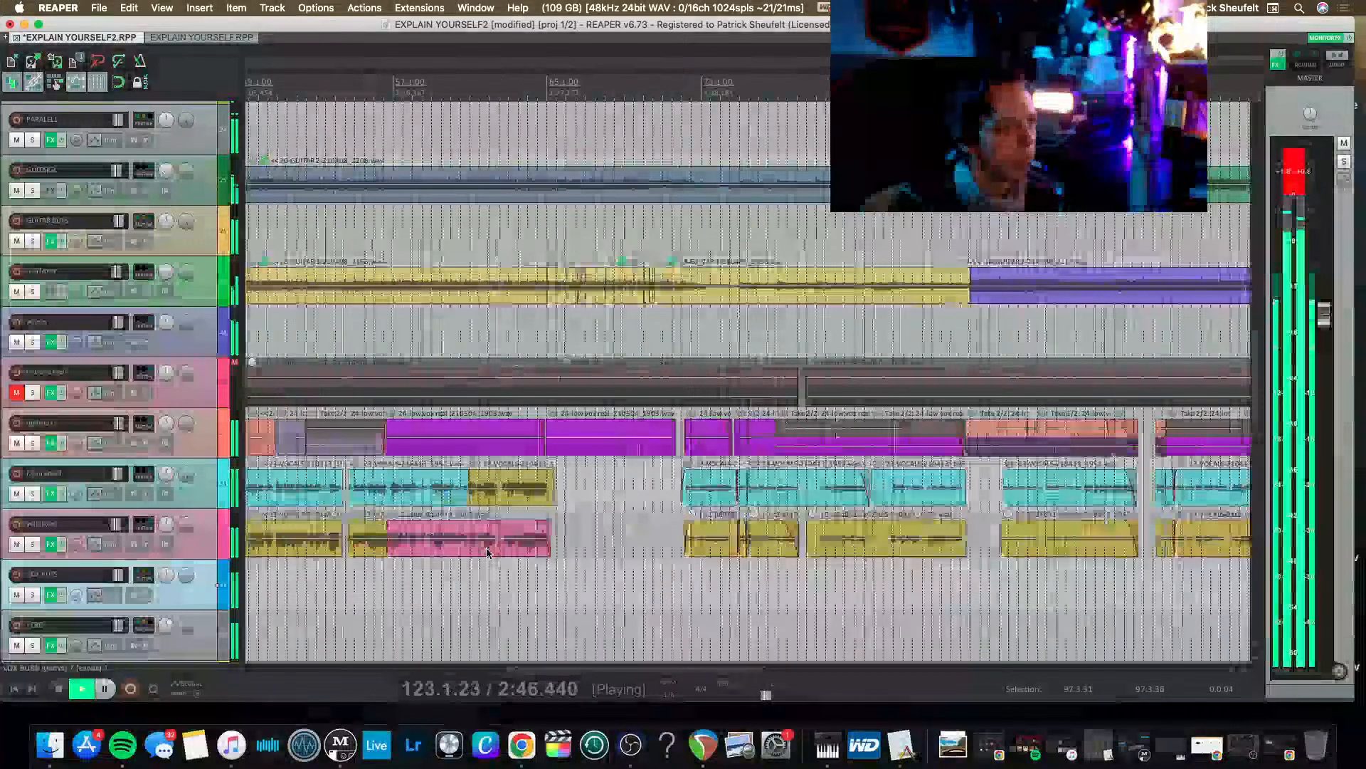
pyautogui.hscroll(-10, 470, 556)
pyautogui.scroll(-2, 459, 559)
pyautogui.scroll(-2, 458, 558)
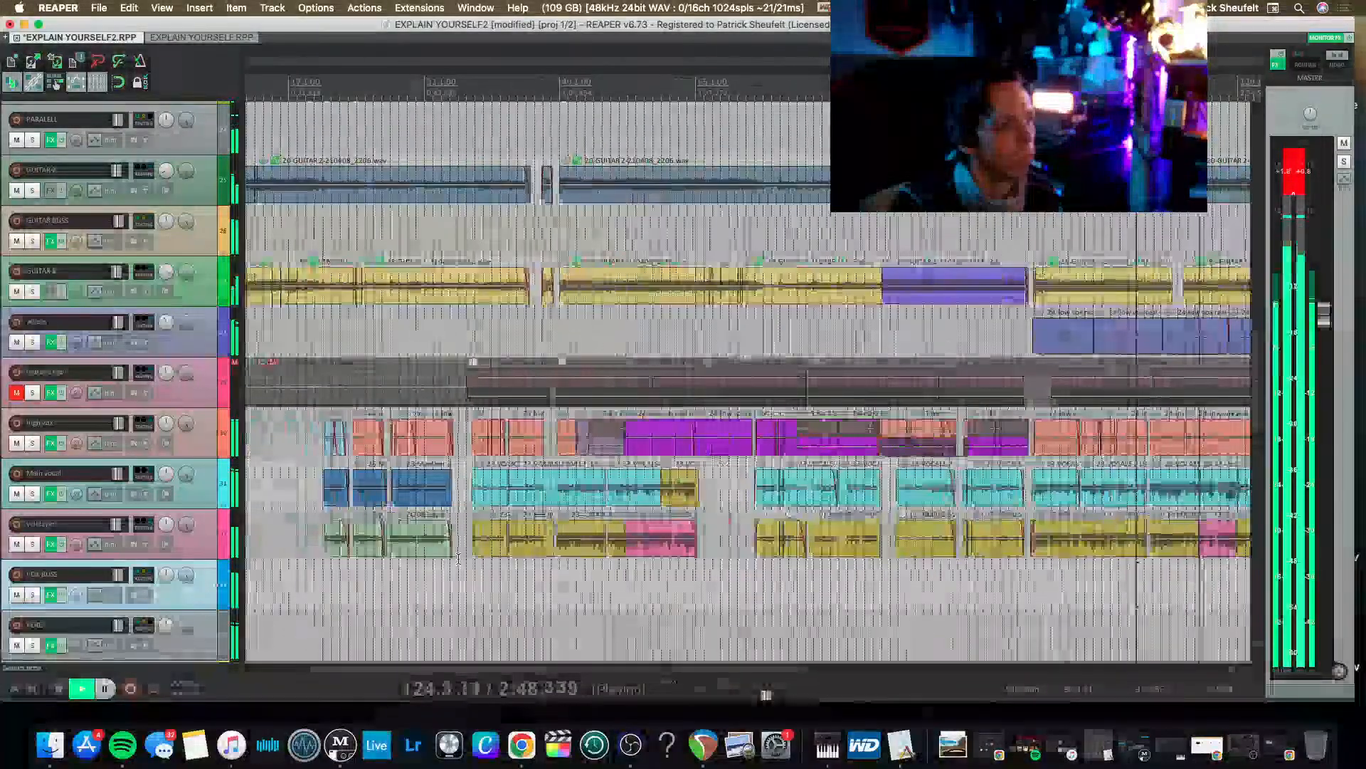
pyautogui.click(321, 555)
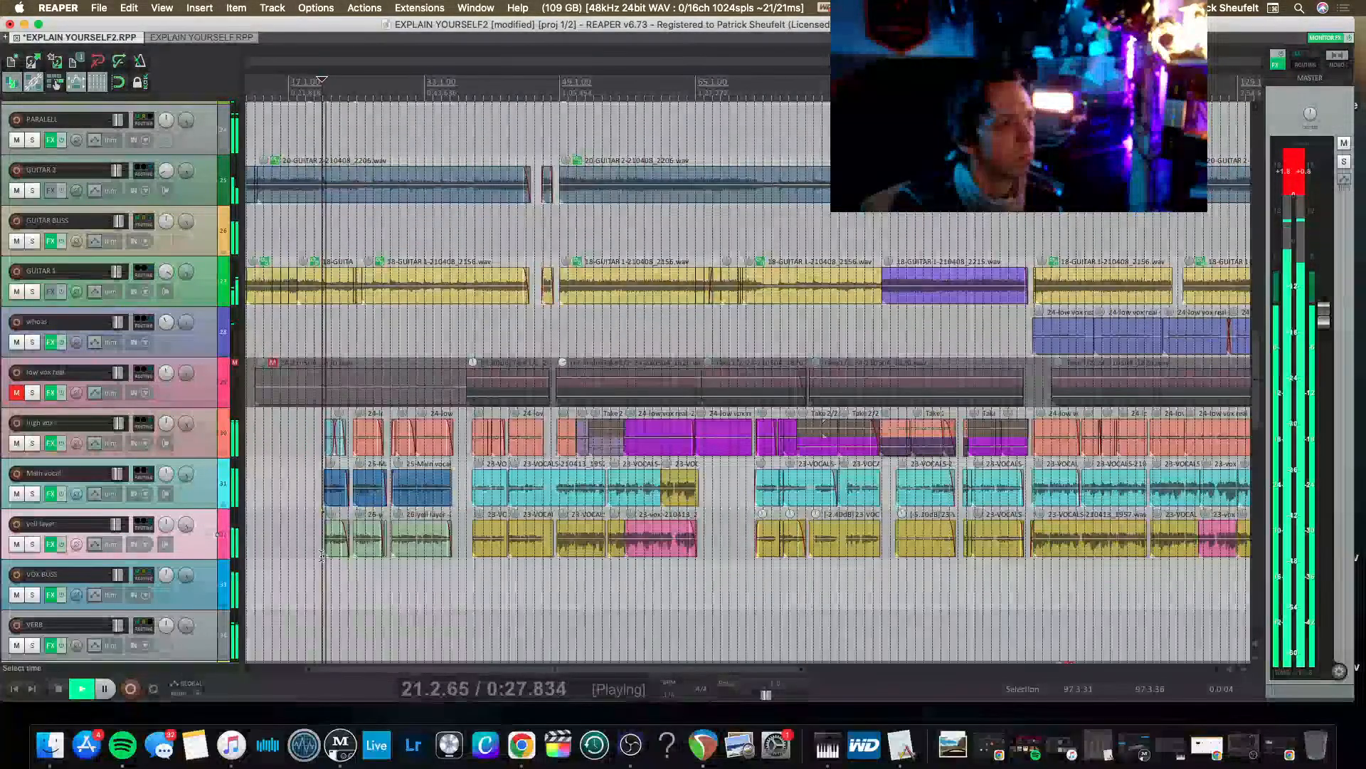
pyautogui.scroll(8, 321, 555)
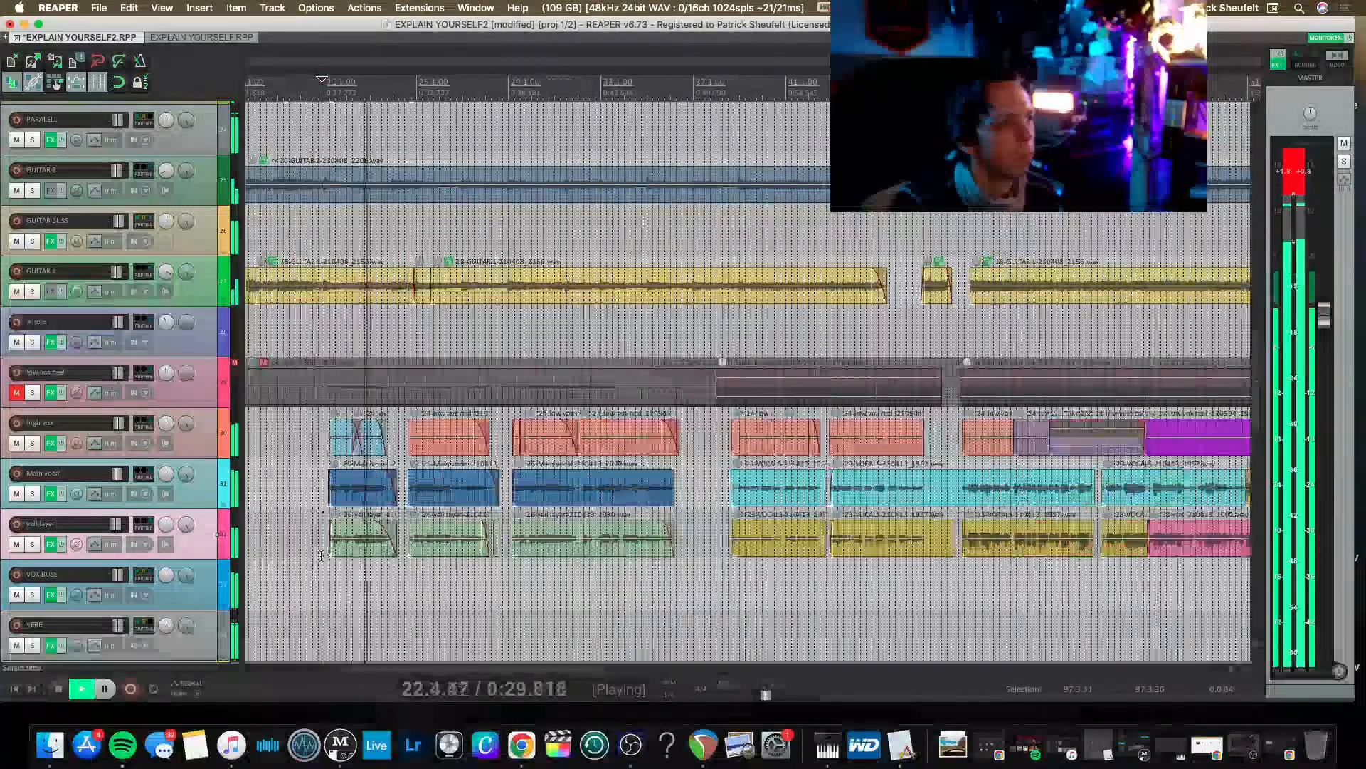
pyautogui.scroll(-3, 321, 555)
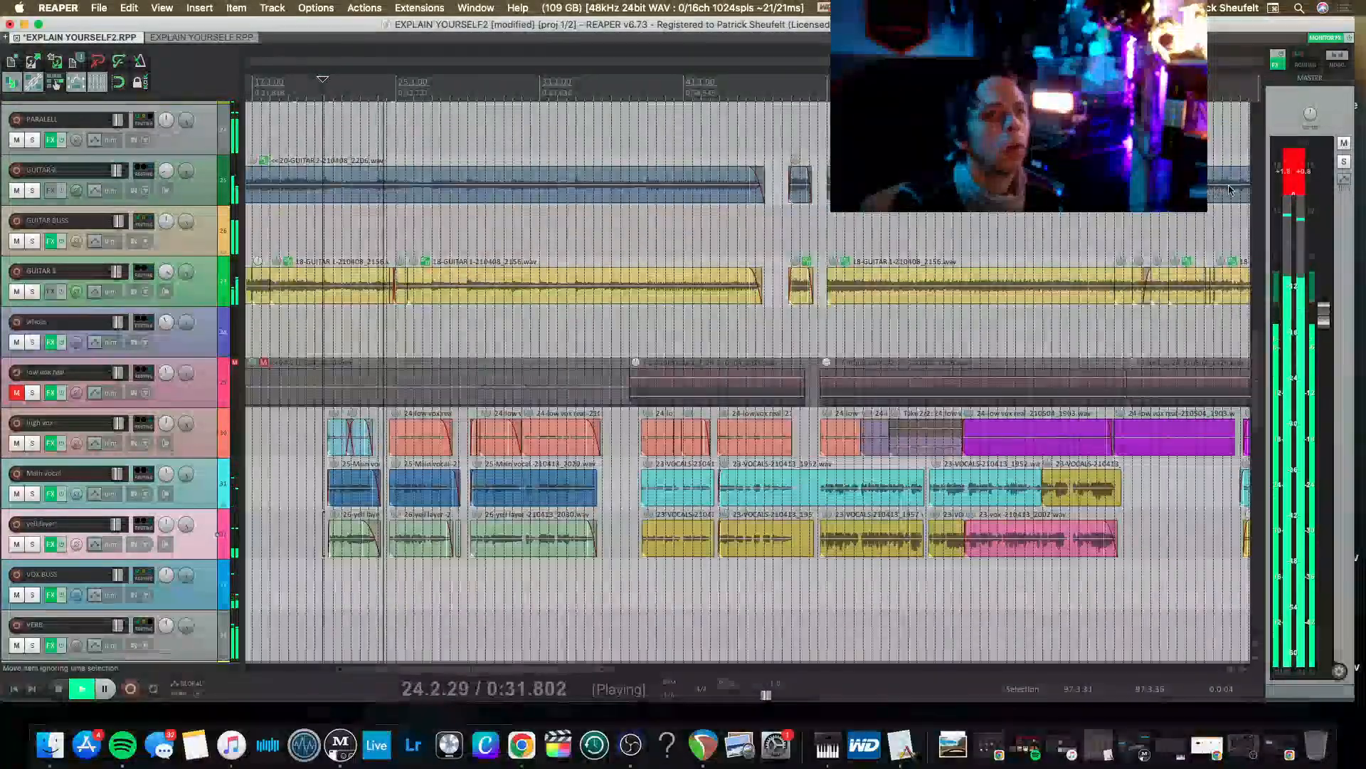
# Reset the master peak indicators, save the project and stop playback.
pyautogui.click(1290, 178)
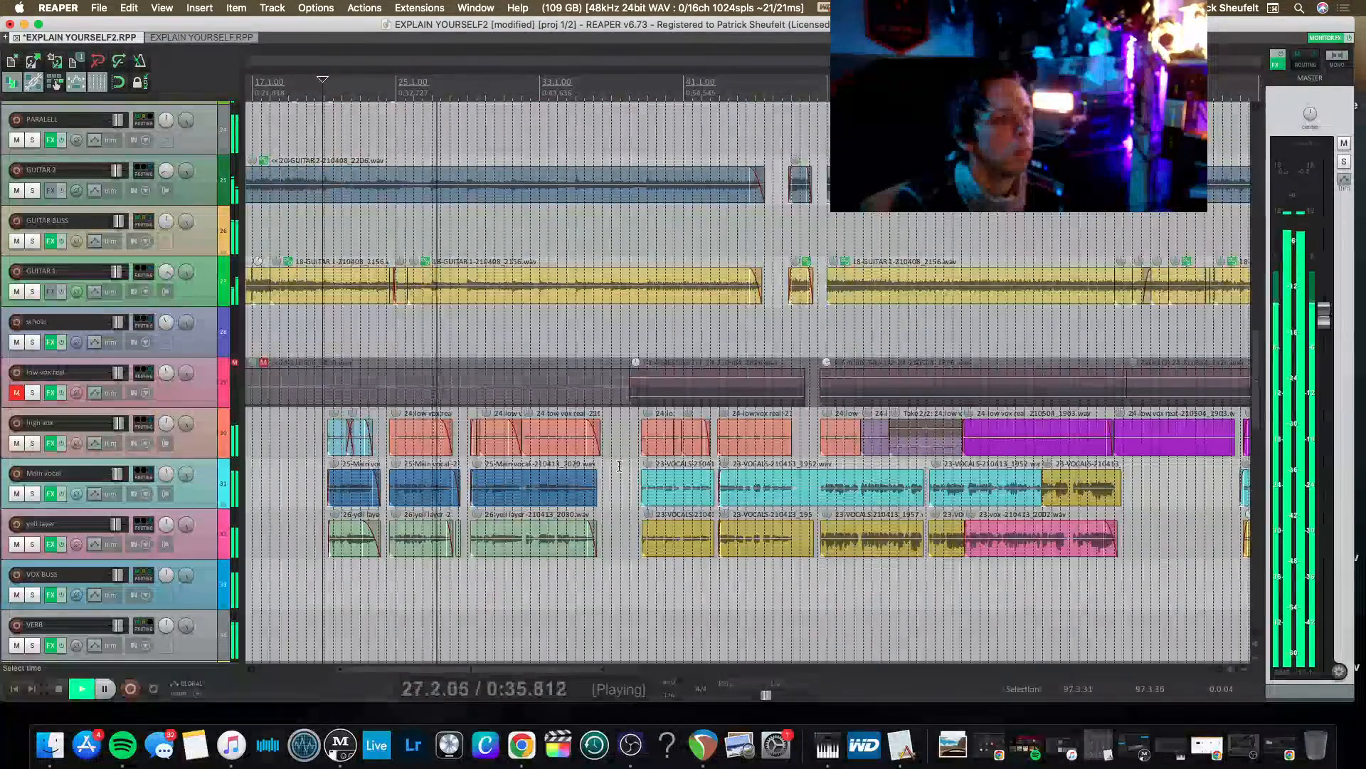
pyautogui.press('super+s')
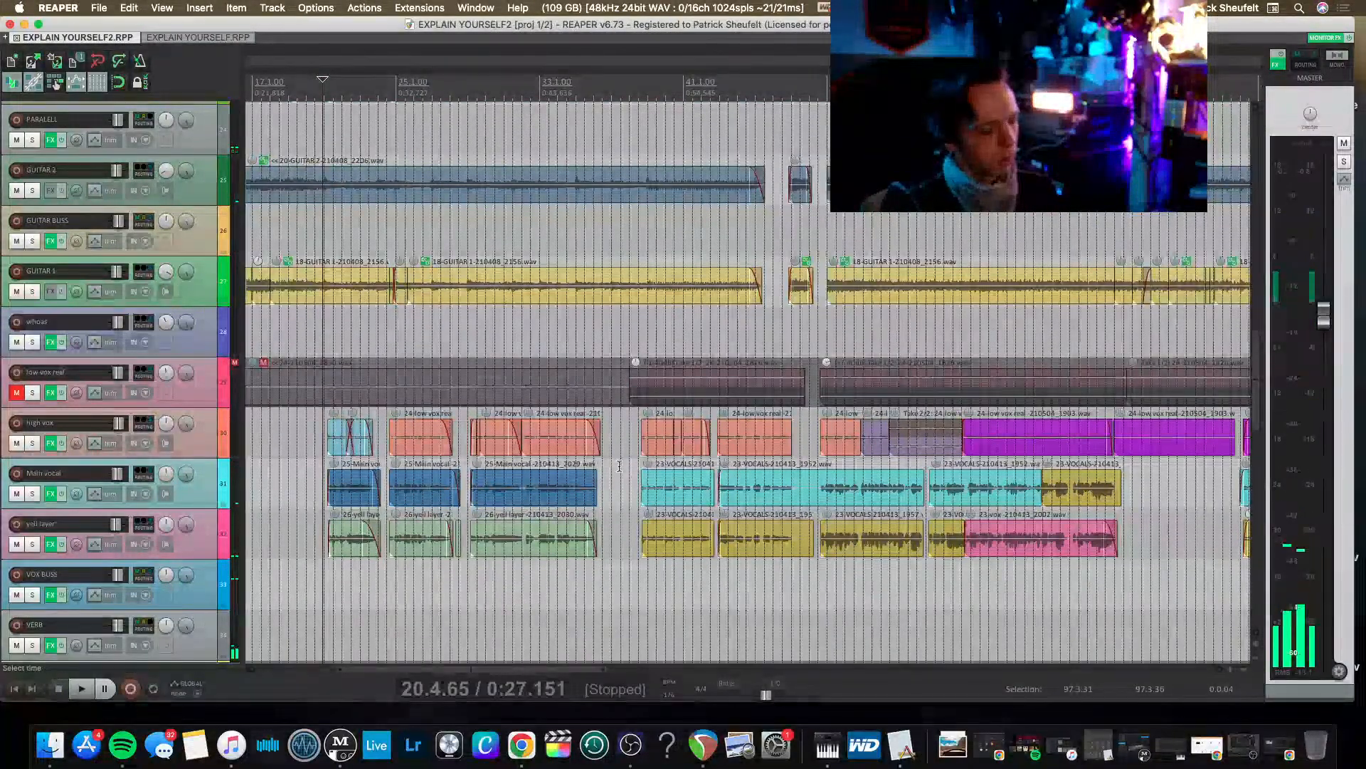
# Place the edit cursor at 4.1.04, just before the guitars and bass begin.
pyautogui.scroll(-3, 621, 468)
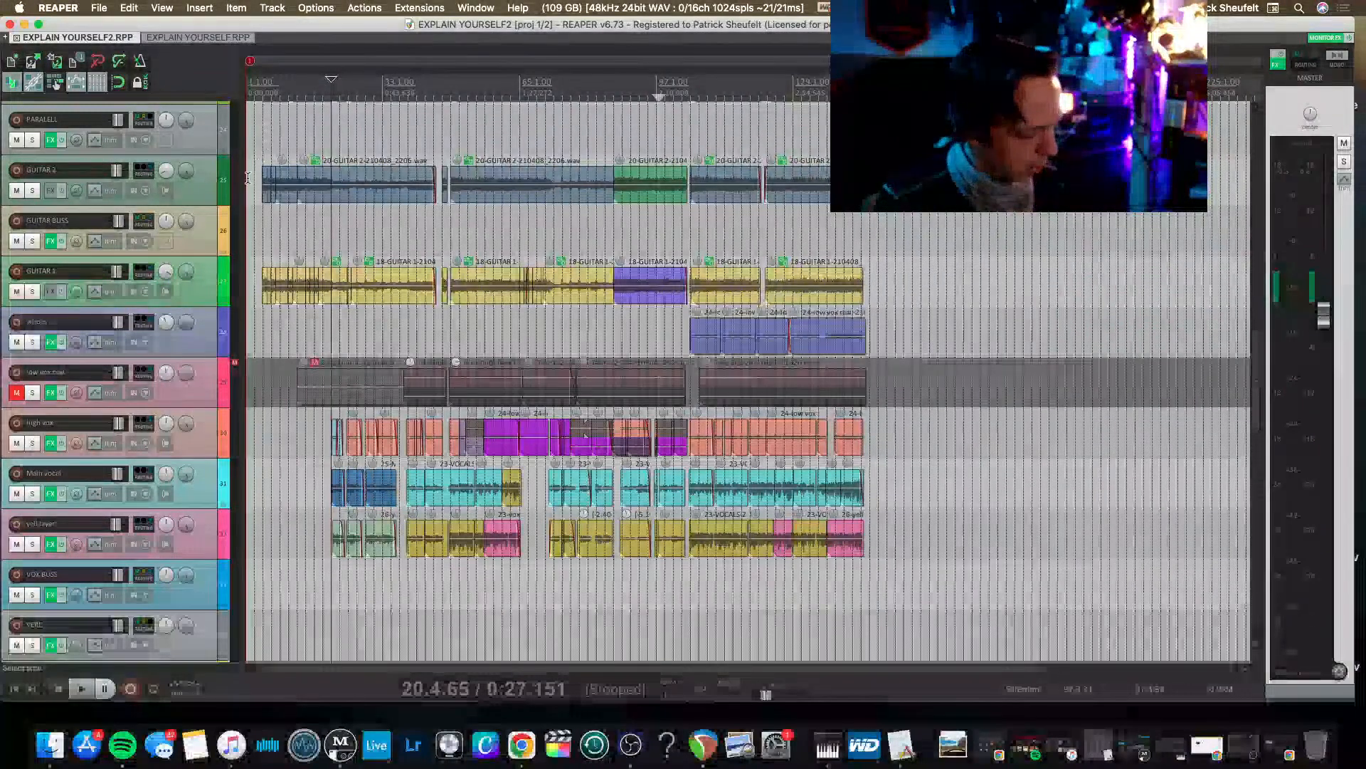
pyautogui.scroll(4, 248, 178)
pyautogui.scroll(2, 248, 178)
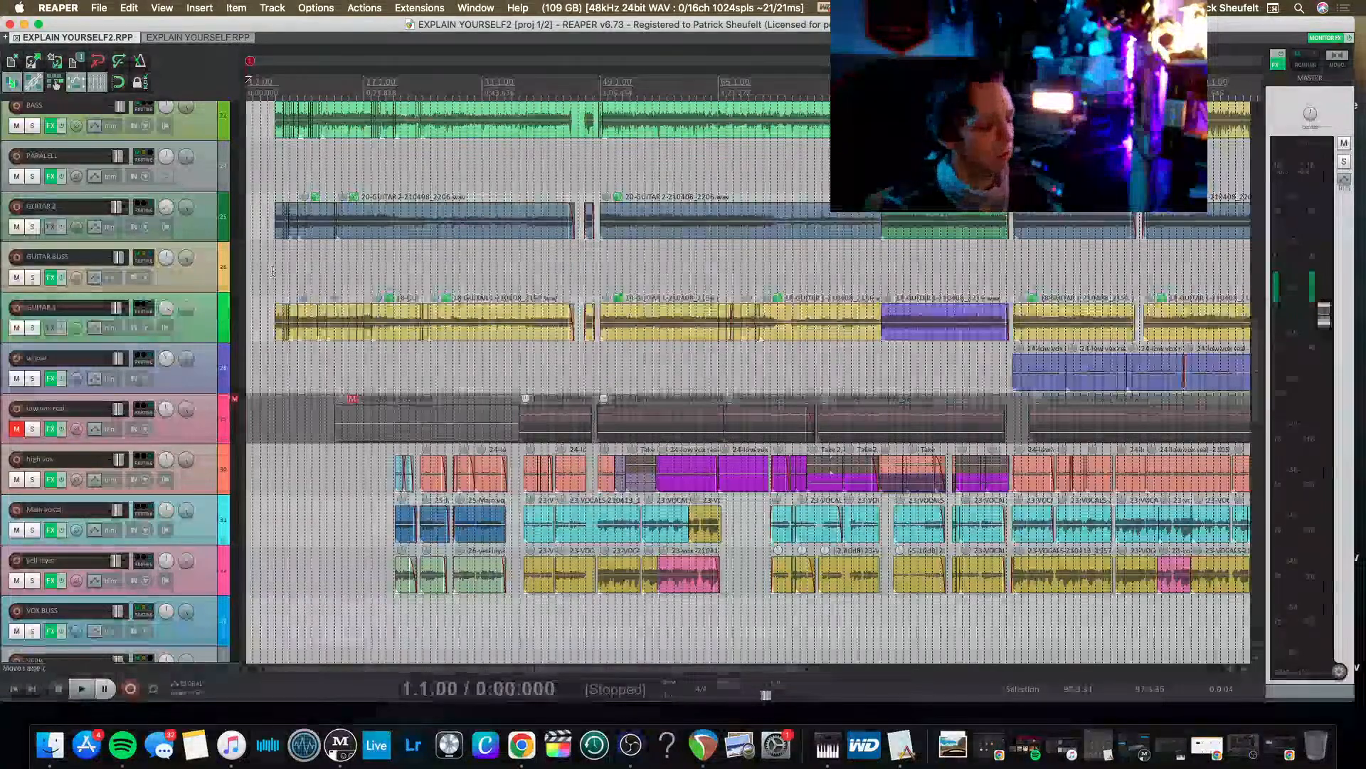
pyautogui.scroll(3, 268, 299)
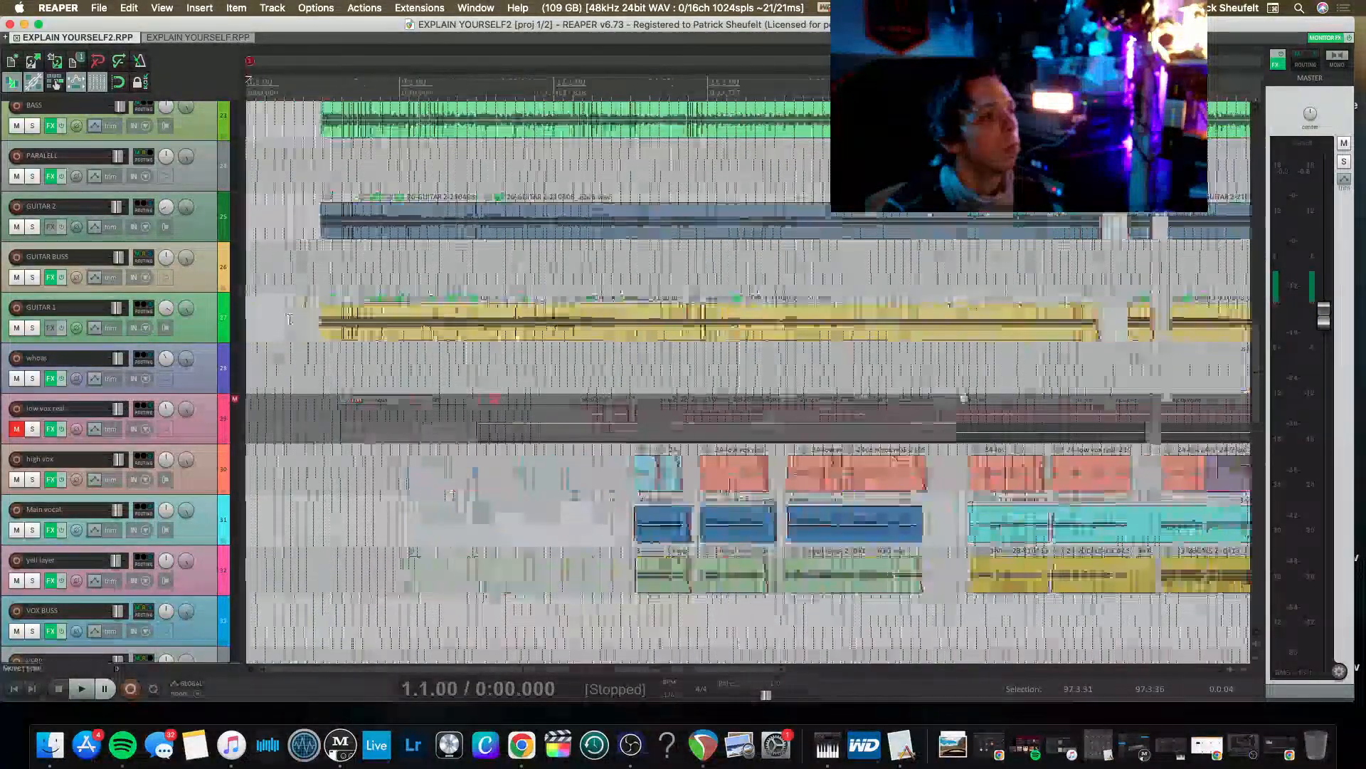
pyautogui.click(303, 87)
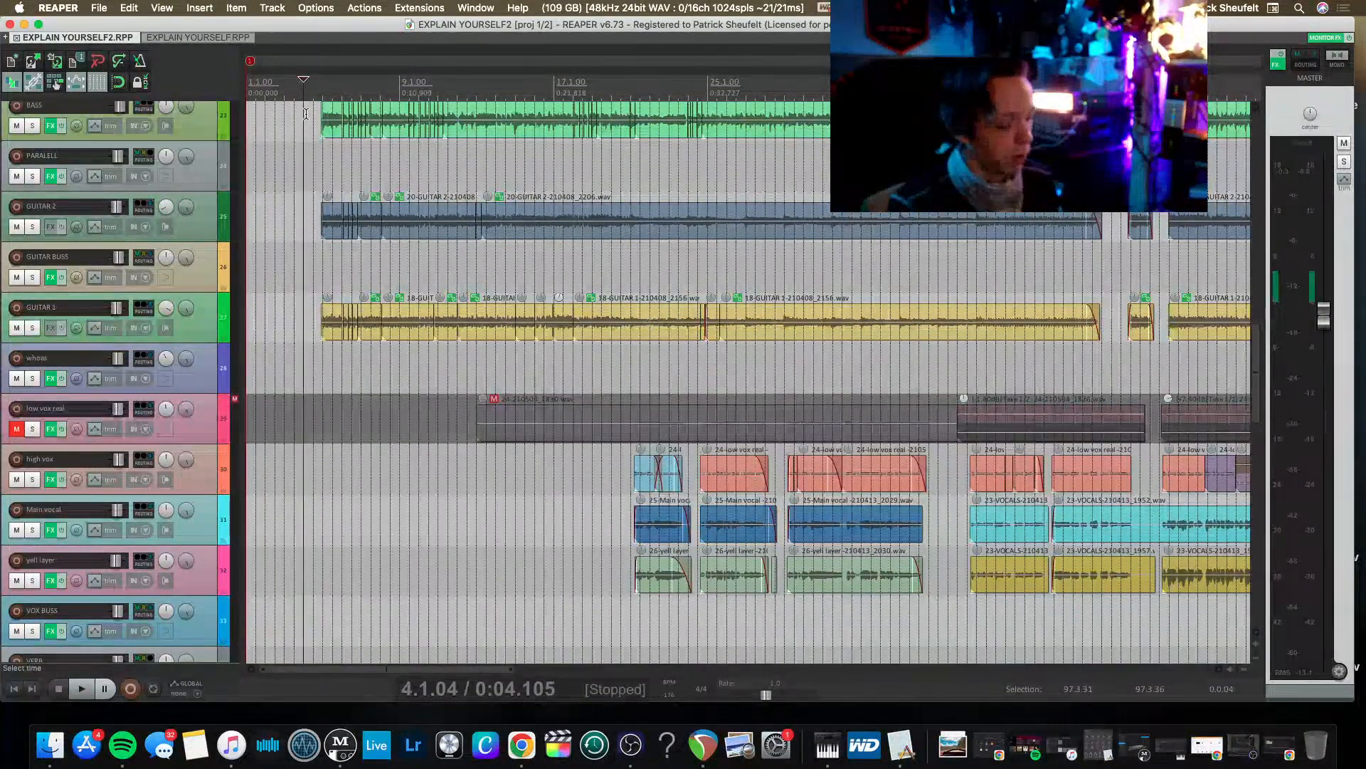
pyautogui.scroll(-2, 449, 157)
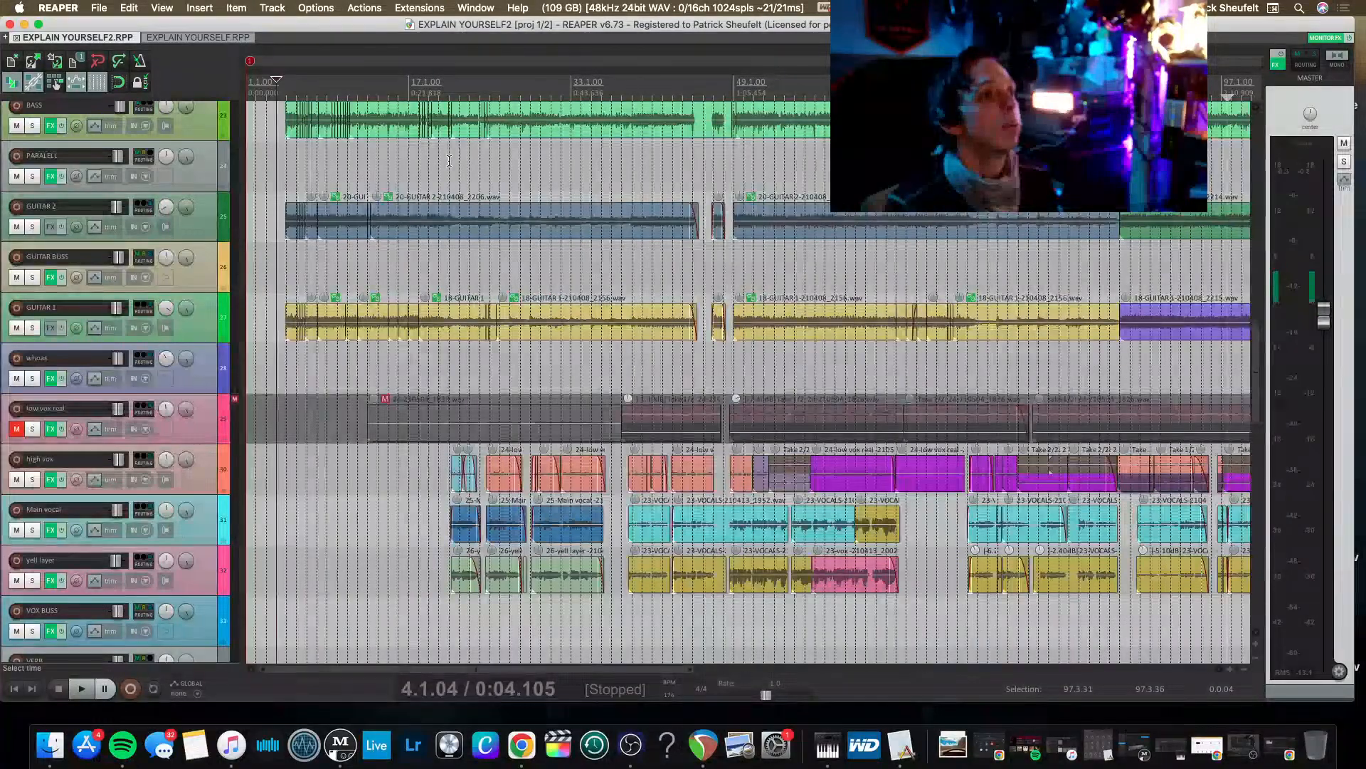
pyautogui.scroll(-2, 449, 160)
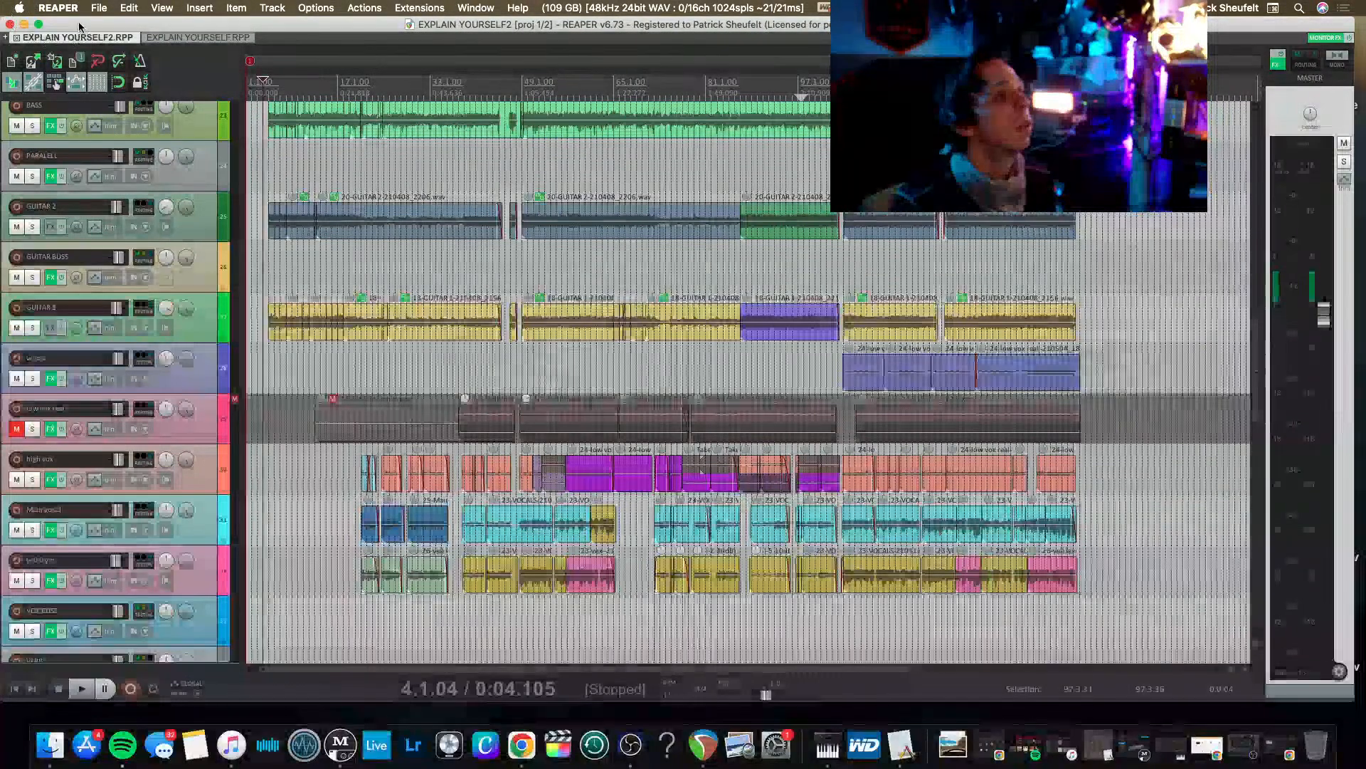
pyautogui.moveTo(360, 23)
pyautogui.mouseDown()
pyautogui.moveTo(360, 55)
pyautogui.moveTo(363, 19)
pyautogui.moveTo(372, 29)
pyautogui.mouseUp()
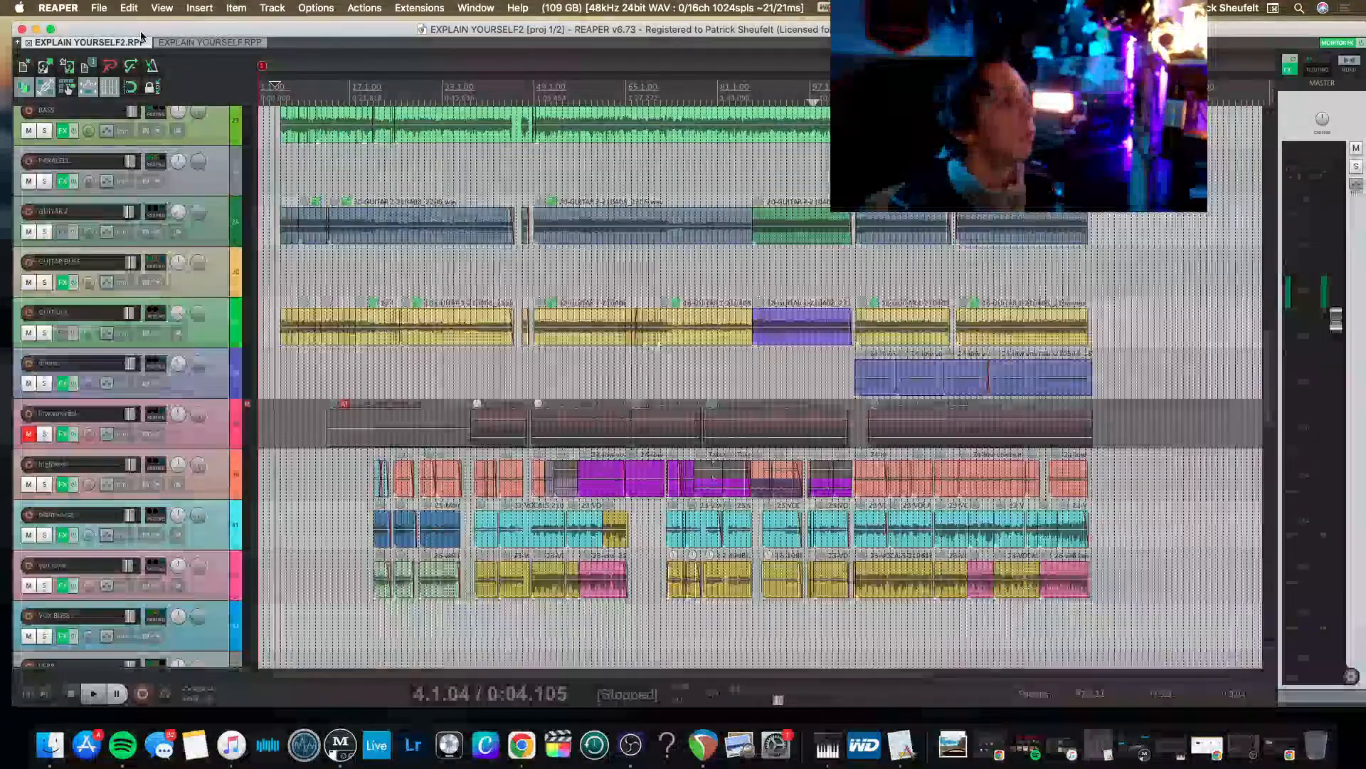